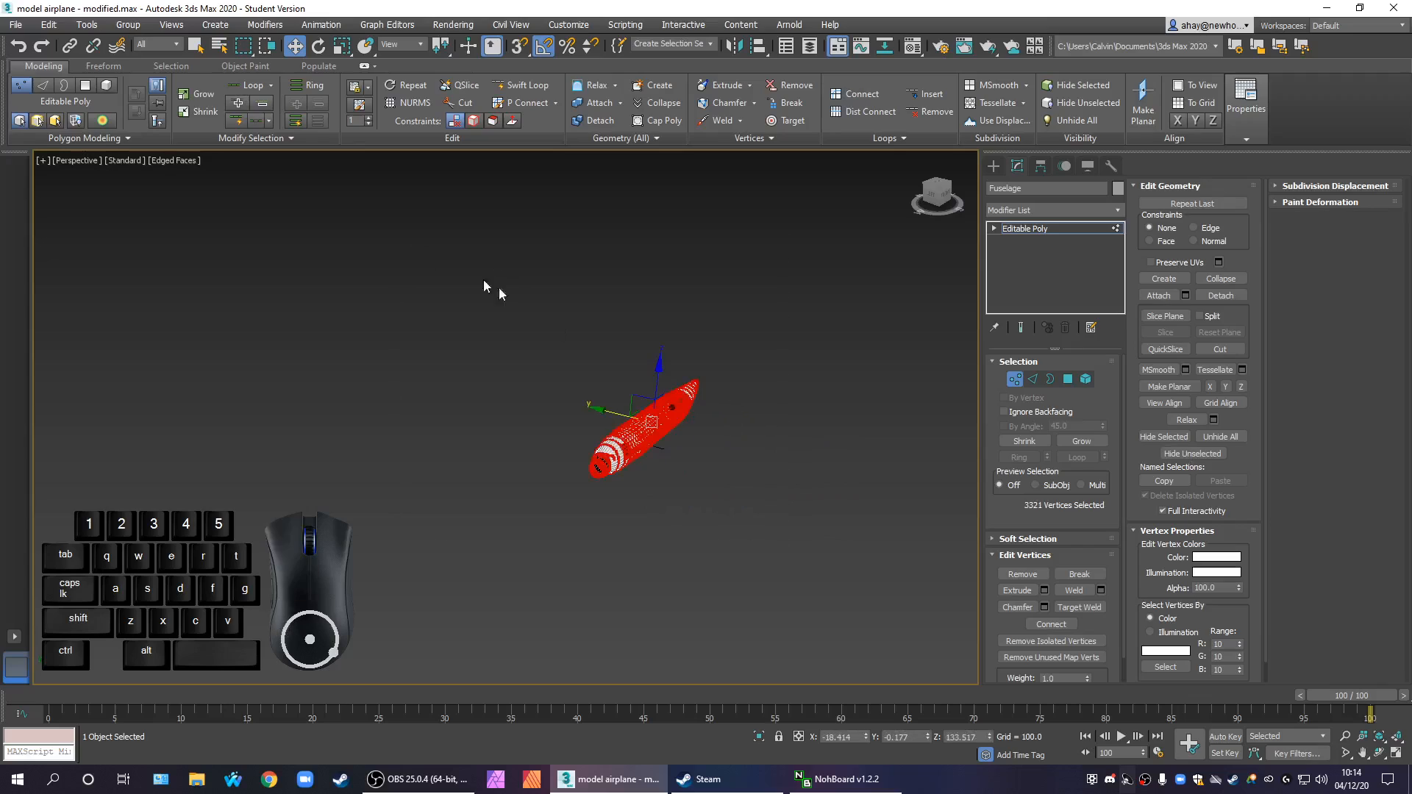
# Examine the fuselage's vertices up close around the upper corner of the door opening
pyautogui.scroll(5, 673, 466)
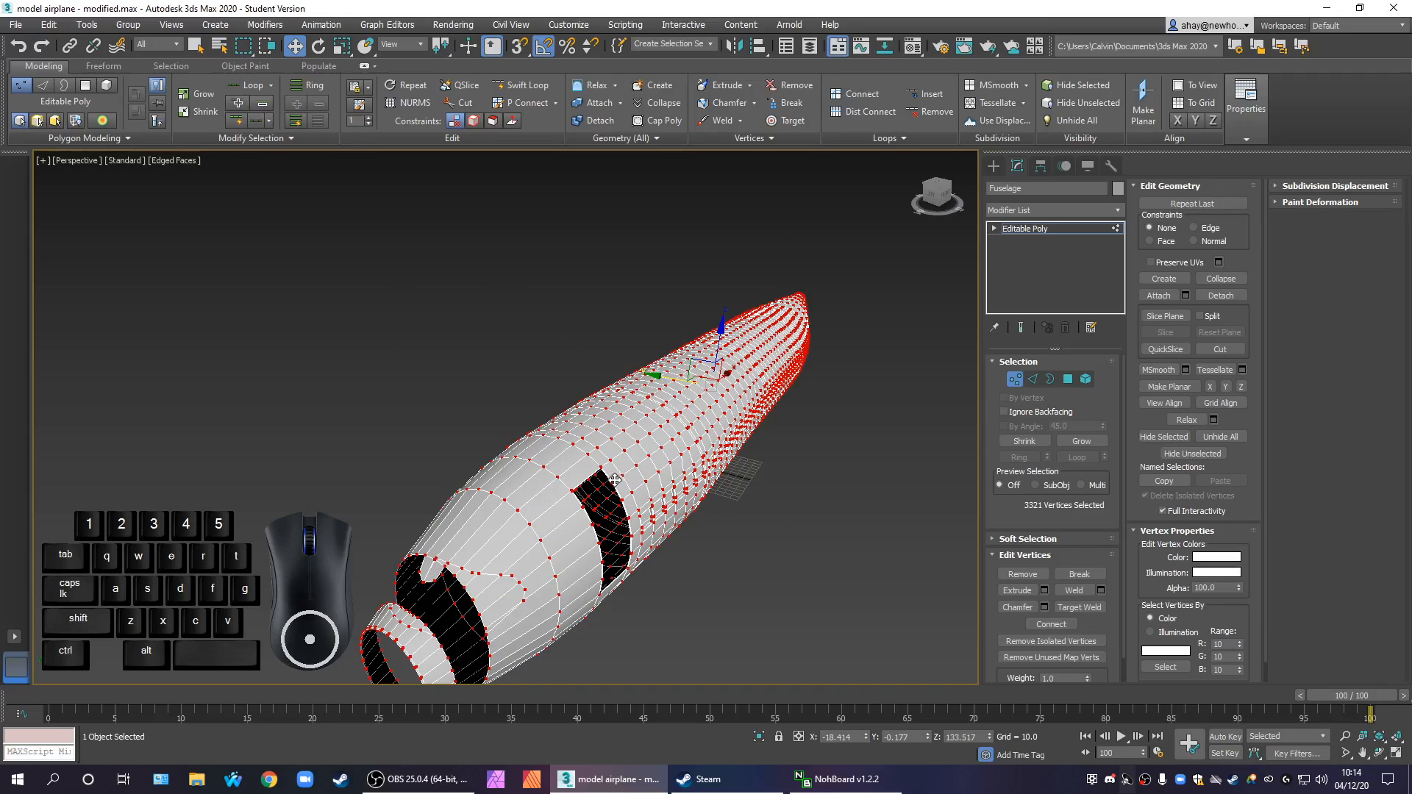
pyautogui.scroll(2, 596, 473)
pyautogui.scroll(6, 597, 473)
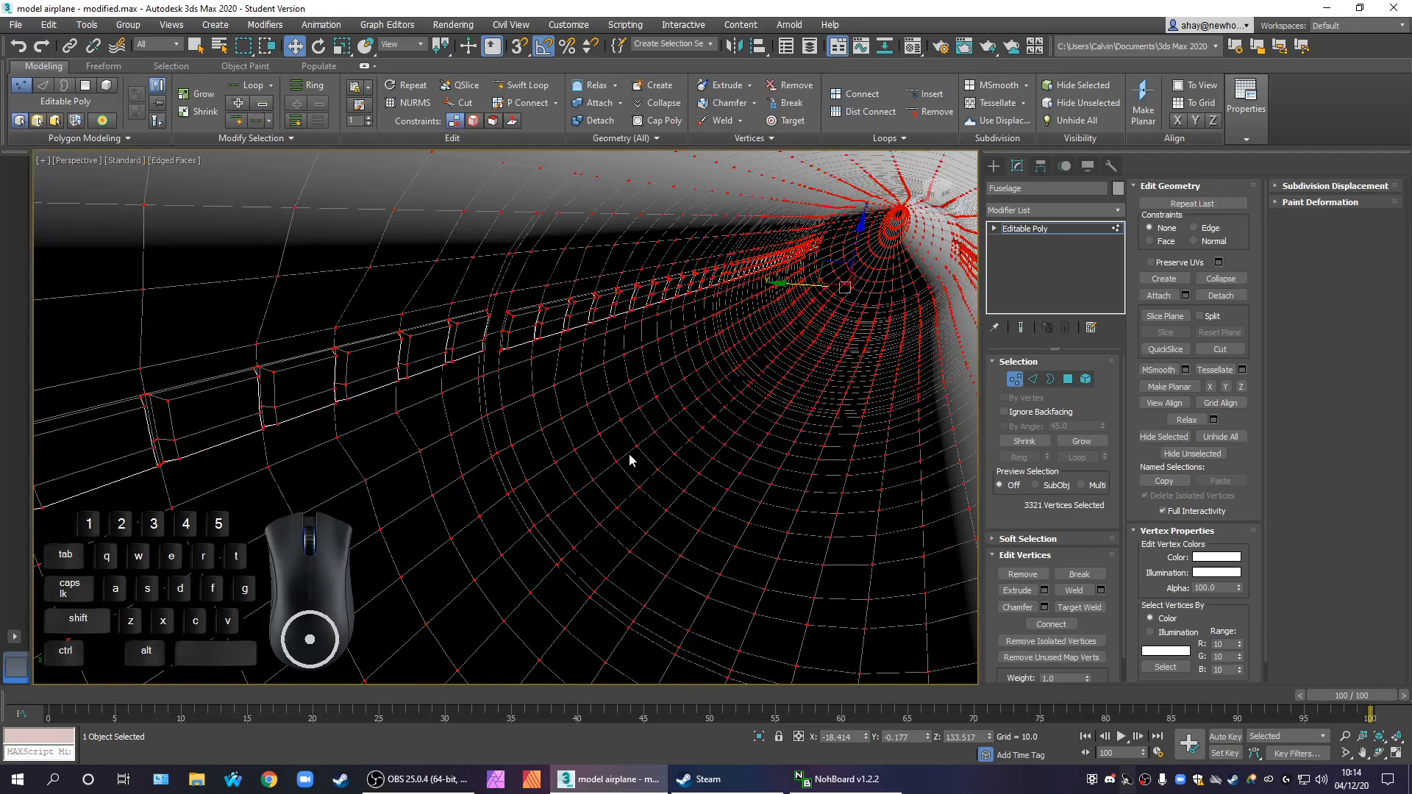
pyautogui.scroll(1, 647, 477)
pyautogui.press('z')
pyautogui.click(696, 596)
pyautogui.keyDown('alt'); pyautogui.moveTo(596, 602); pyautogui.dragTo(549, 419, button='middle'); pyautogui.keyUp('alt')
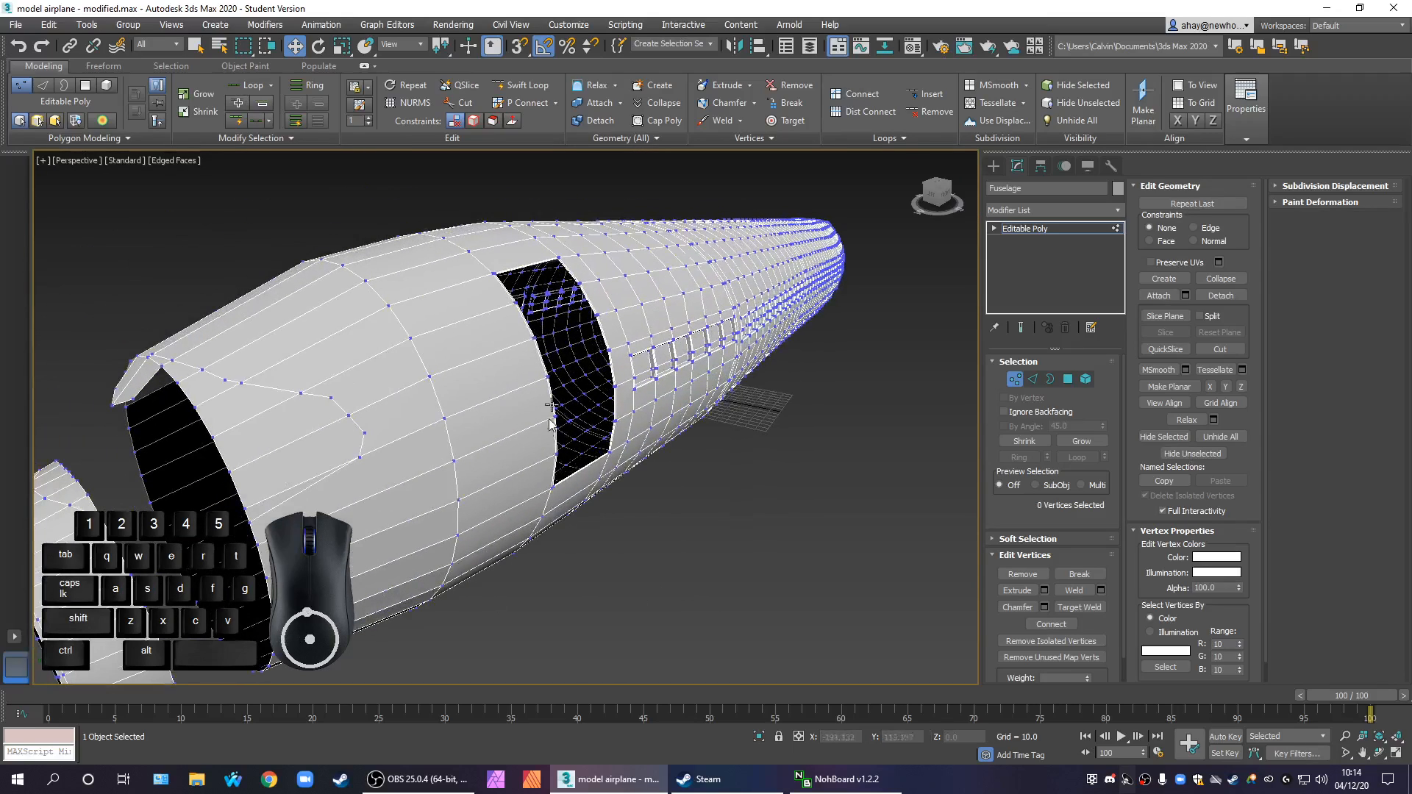
pyautogui.click(555, 255)
pyautogui.press('z')
pyautogui.scroll(3, 558, 312)
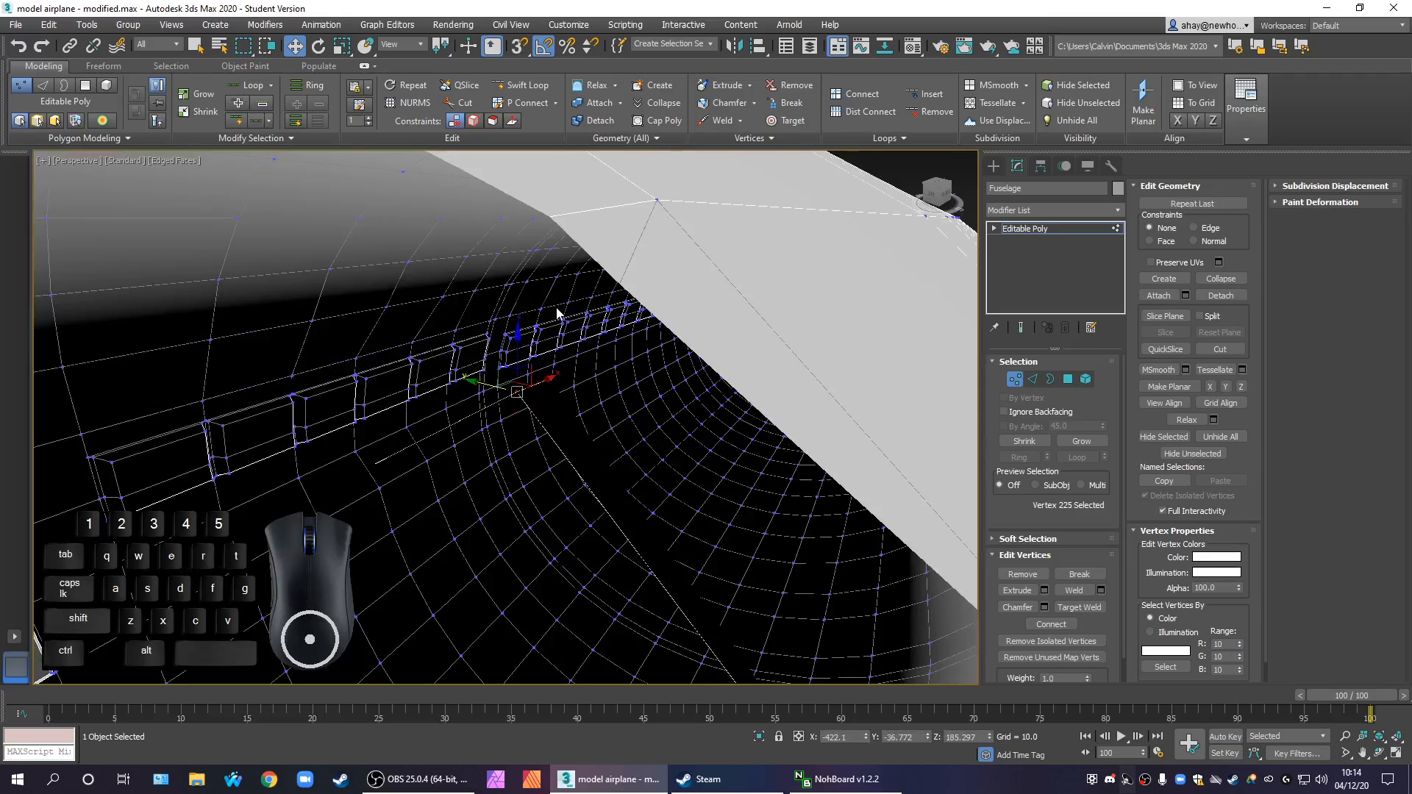
pyautogui.keyDown('alt'); pyautogui.moveTo(589, 372); pyautogui.dragTo(573, 361, button='middle'); pyautogui.keyUp('alt')
pyautogui.click(546, 452)
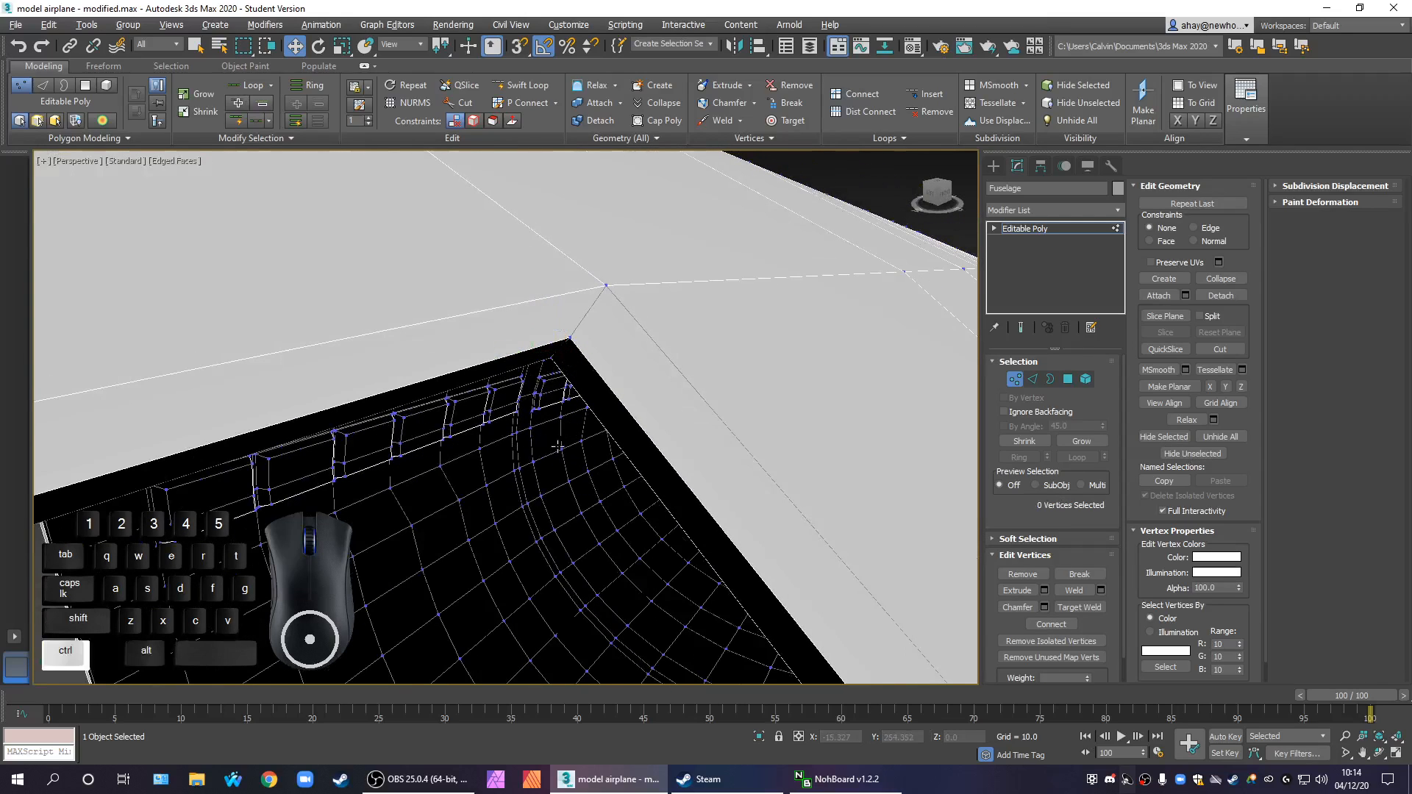
# Select all of the fuselage's vertices and set the Weld threshold to 0.2
pyautogui.hotkey('ctrl', 'a')
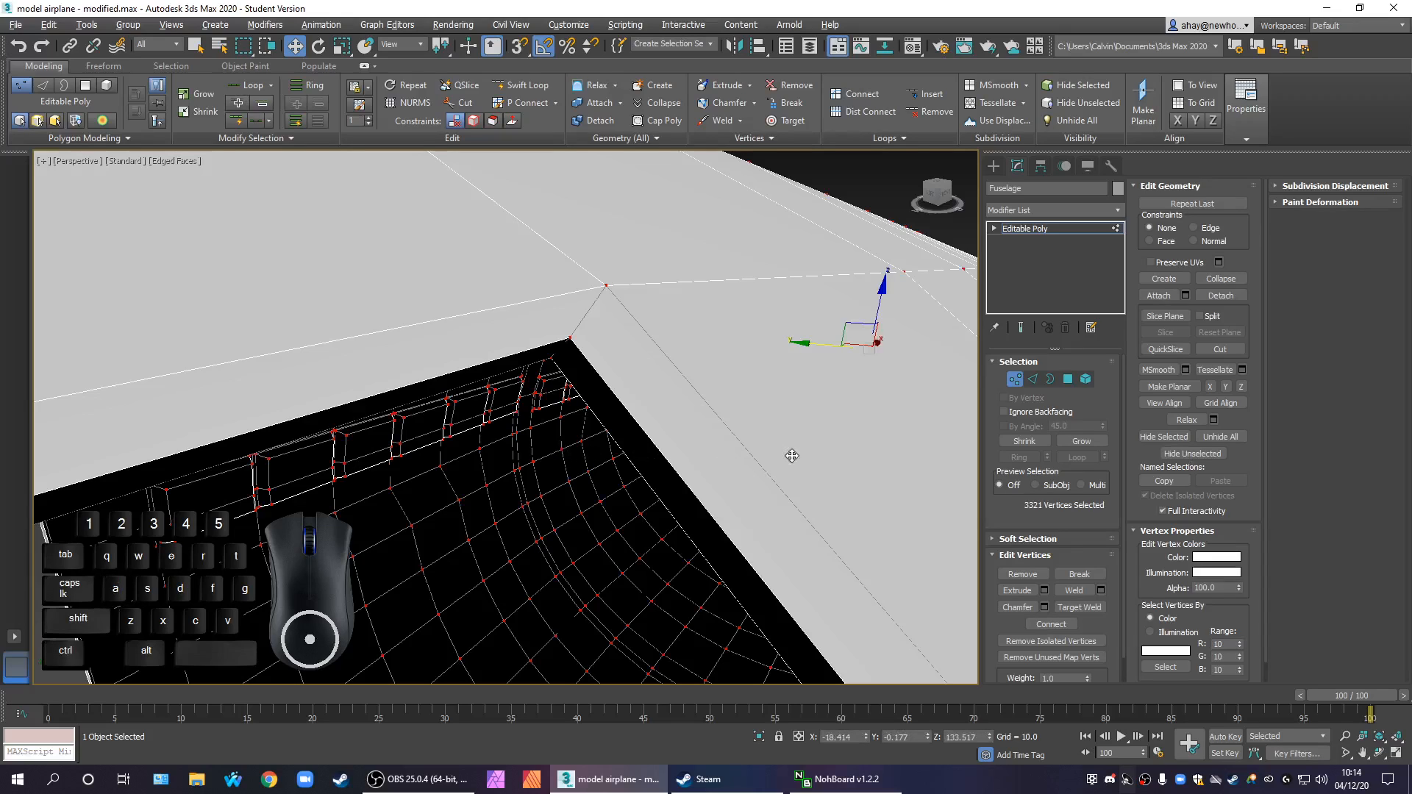
pyautogui.click(1101, 590)
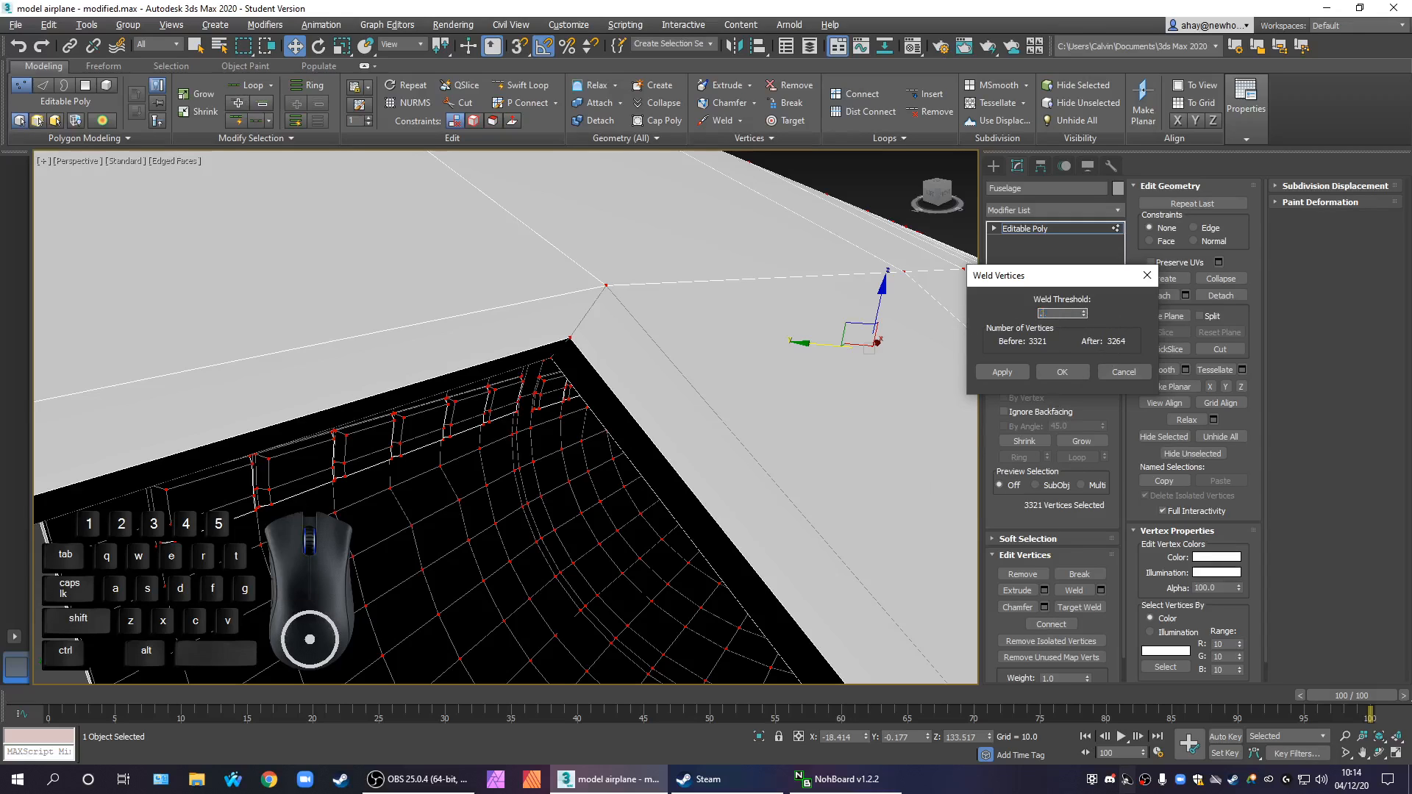
pyautogui.write('0.5')
pyautogui.press('Return')
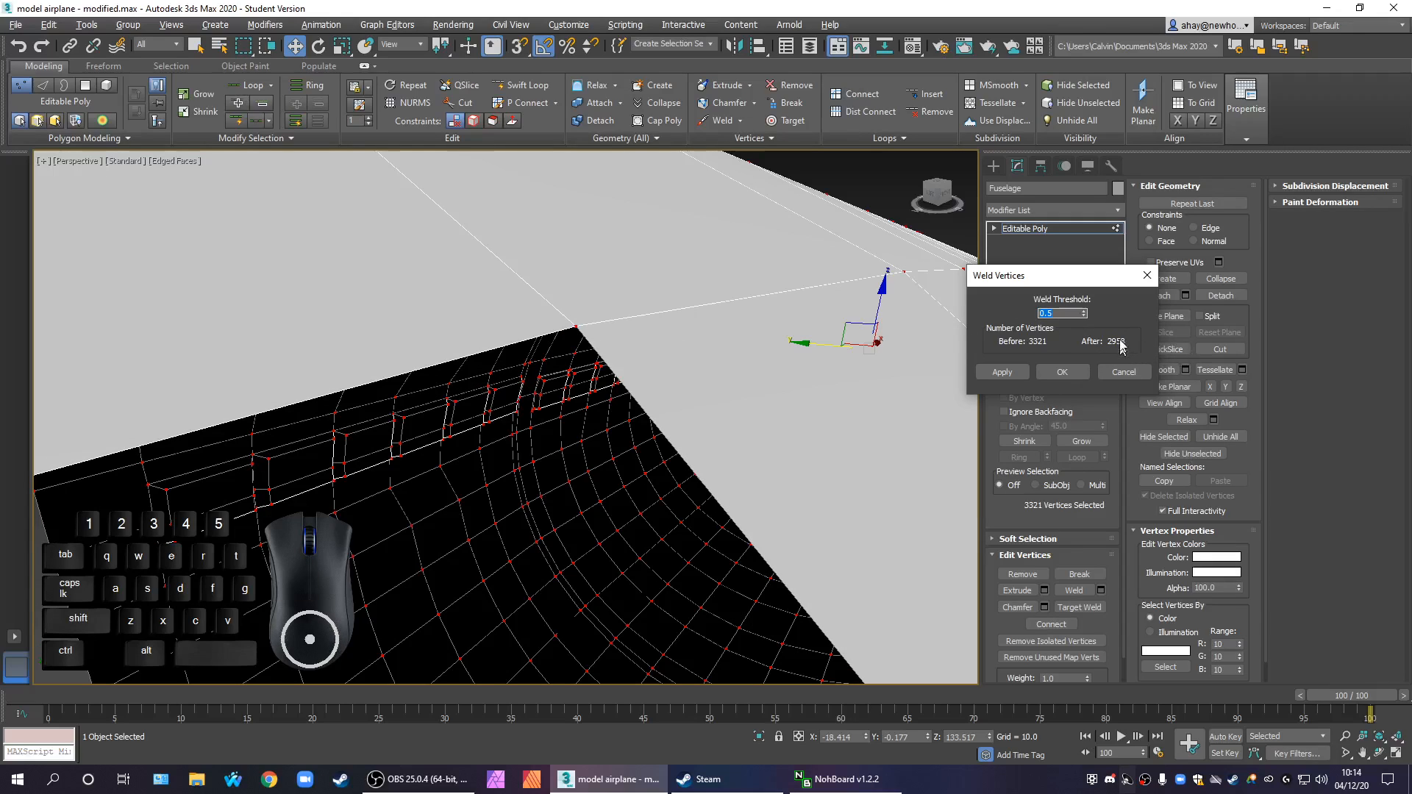
pyautogui.doubleClick(1063, 314)
pyautogui.write('0.1')
pyautogui.press('Return')
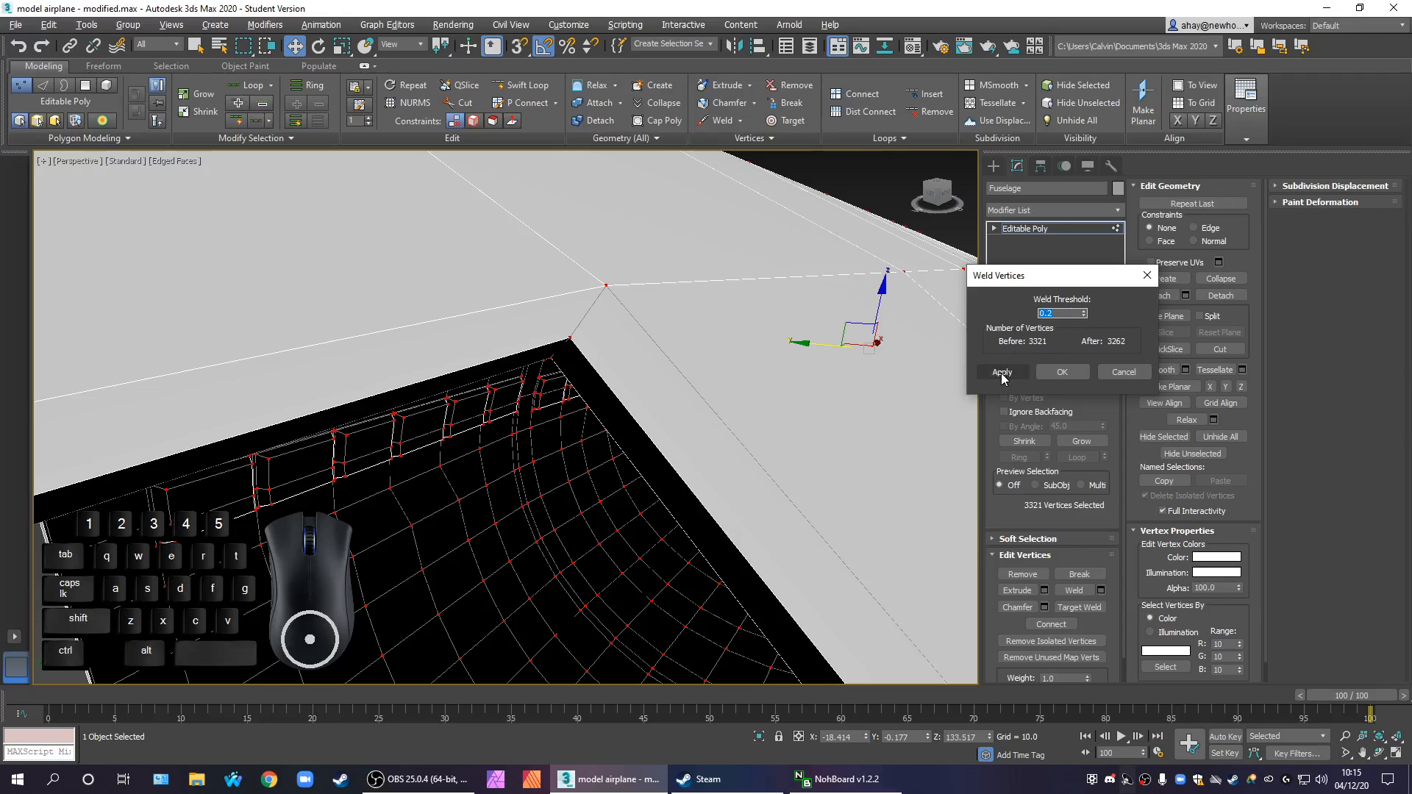
# Check the weld preview around the fuselage's door and cockpit openings, and accept the weld
pyautogui.moveTo(792, 488); pyautogui.dragTo(729, 461, button='middle')
pyautogui.scroll(-3, 729, 460)
pyautogui.moveTo(836, 507); pyautogui.dragTo(515, 481, button='middle')
pyautogui.scroll(-3, 520, 486)
pyautogui.keyDown('alt'); pyautogui.moveTo(688, 541); pyautogui.dragTo(312, 182, button='middle'); pyautogui.keyUp('alt')
pyautogui.keyDown('alt'); pyautogui.moveTo(556, 575); pyautogui.dragTo(703, 415, button='middle'); pyautogui.keyUp('alt')
pyautogui.scroll(-5, 548, 506)
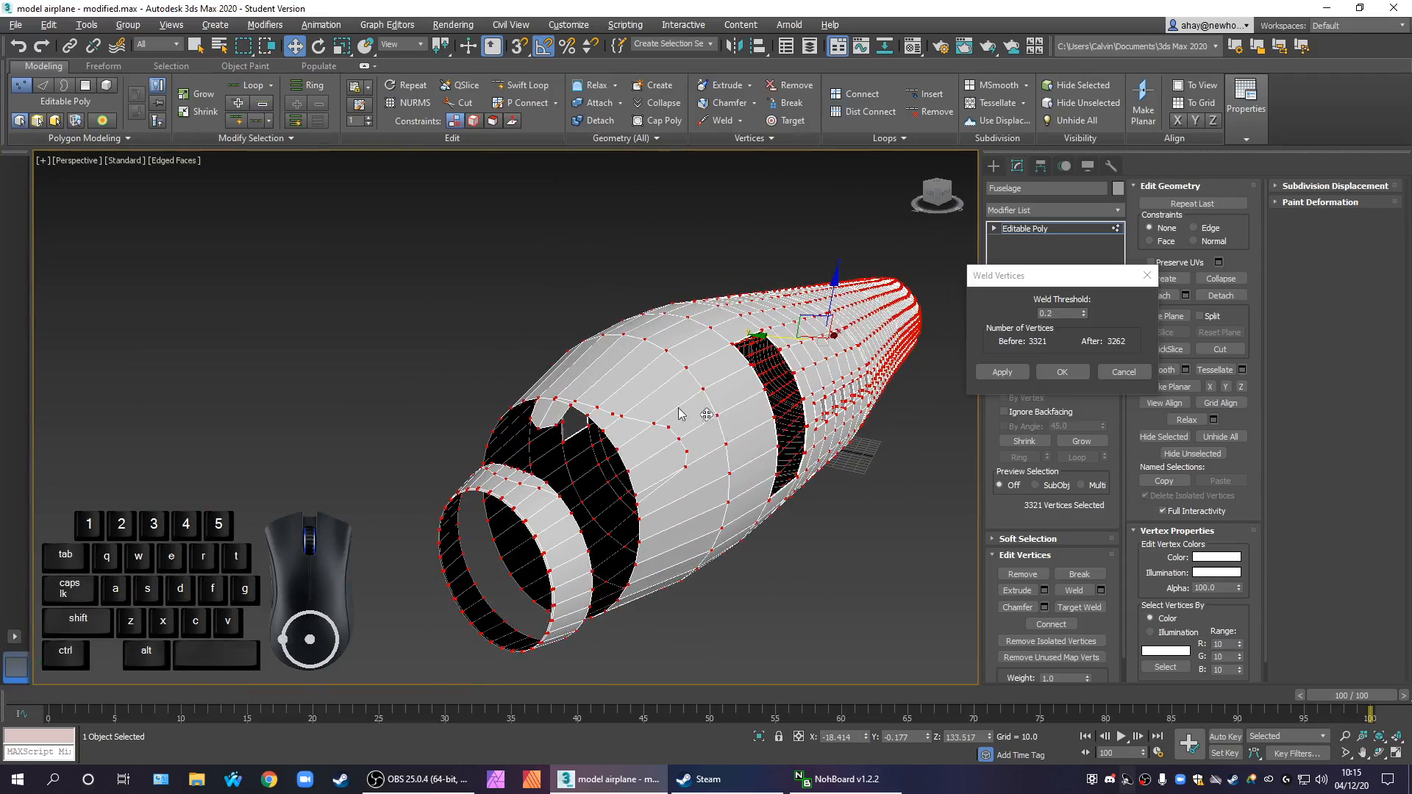
pyautogui.scroll(3, 703, 415)
pyautogui.moveTo(563, 525); pyautogui.dragTo(509, 505, button='middle')
pyautogui.keyDown('alt'); pyautogui.moveTo(871, 392); pyautogui.dragTo(735, 502, button='middle'); pyautogui.keyUp('alt')
pyautogui.scroll(3, 756, 392)
pyautogui.scroll(-5, 753, 386)
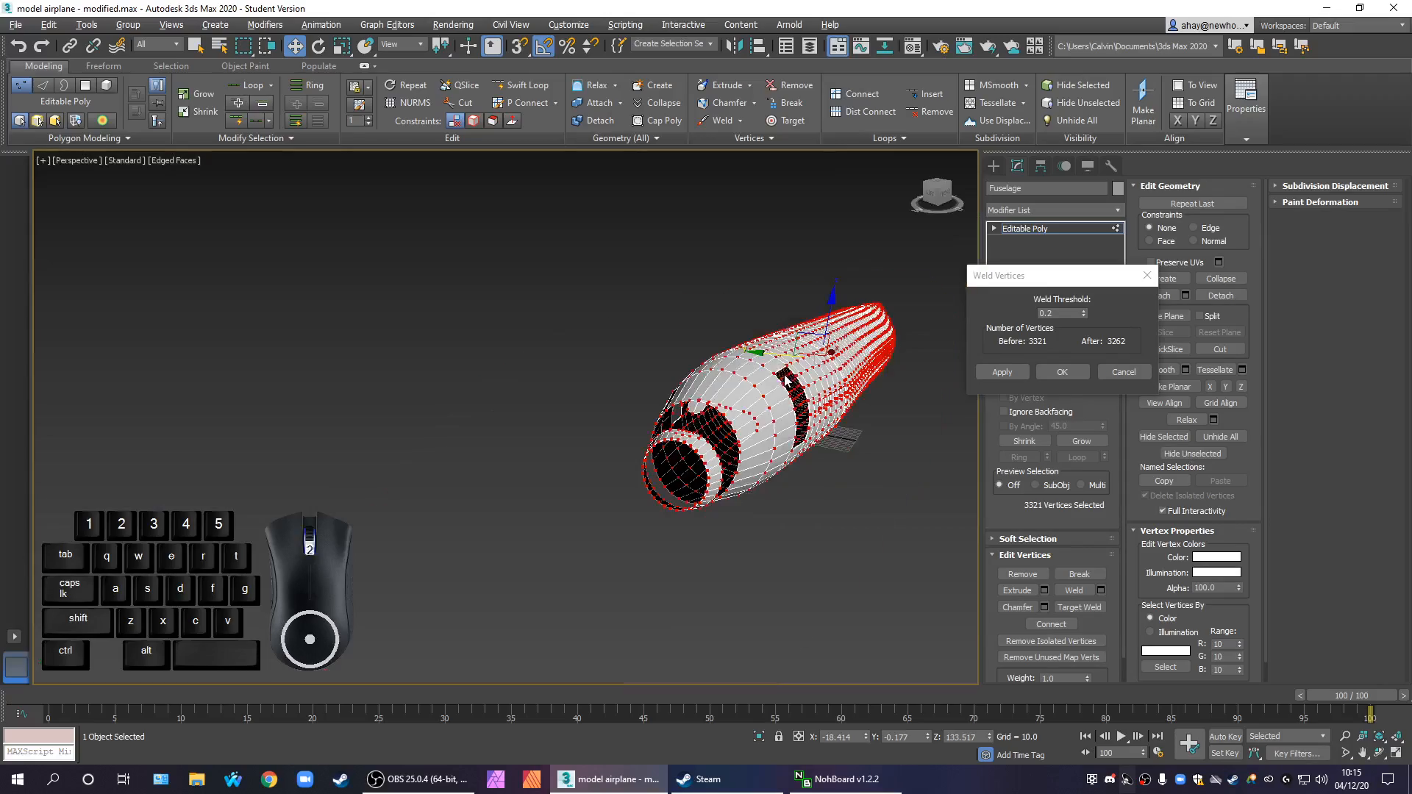
pyautogui.click(1063, 371)
pyautogui.click(840, 527)
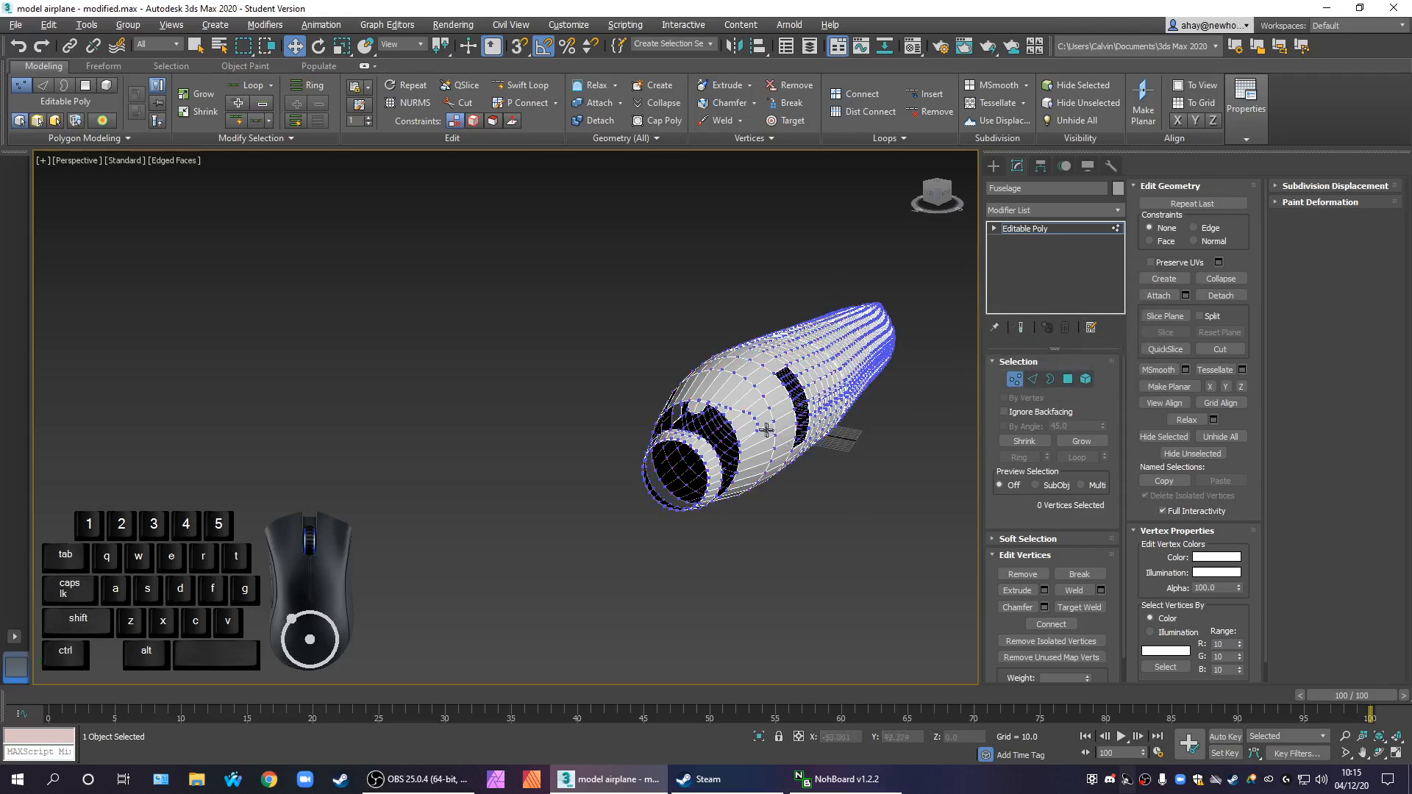
# Try moving the closely spaced vertex above the central tab of the cockpit opening, and undo the move
pyautogui.scroll(2, 727, 392)
pyautogui.scroll(3, 728, 391)
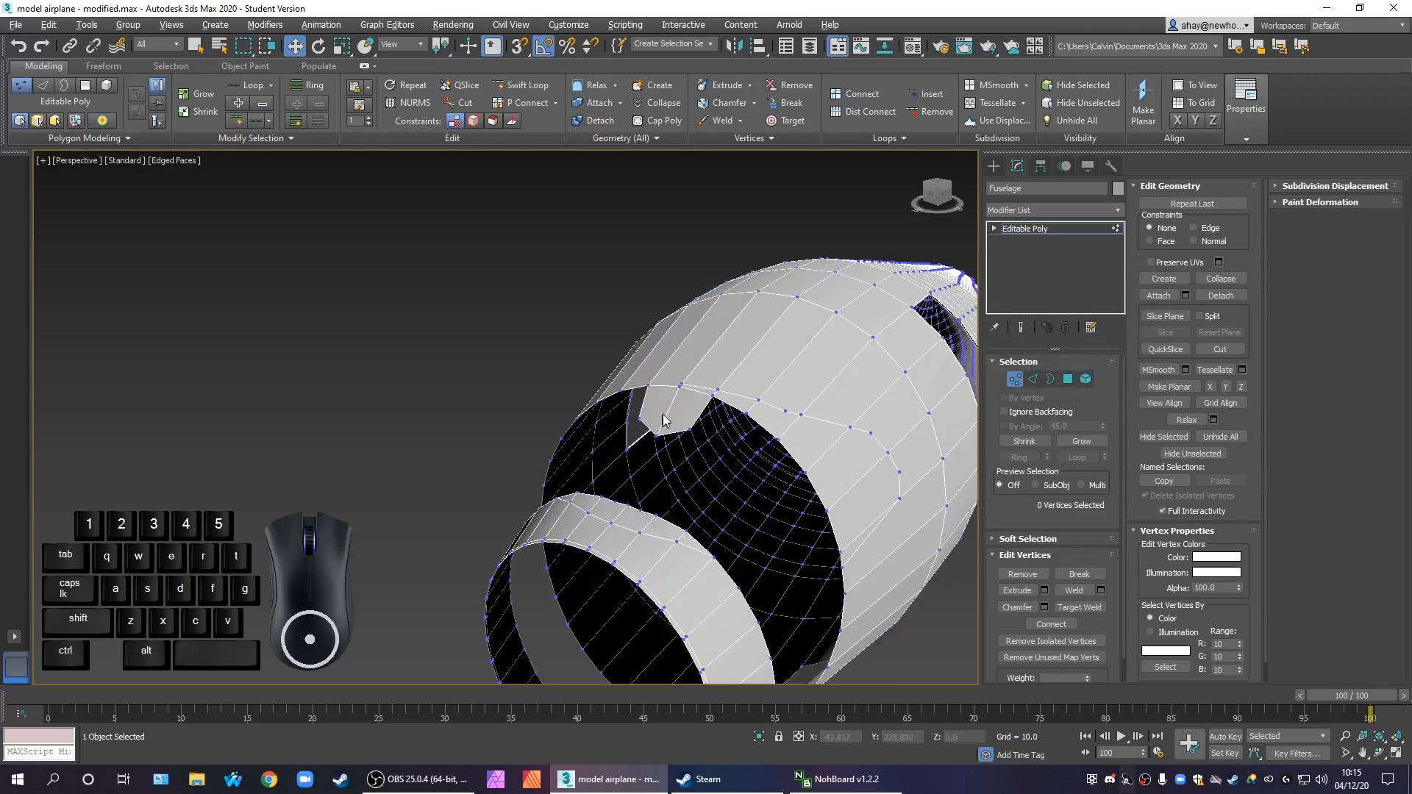
pyautogui.click(680, 383)
pyautogui.scroll(5, 714, 404)
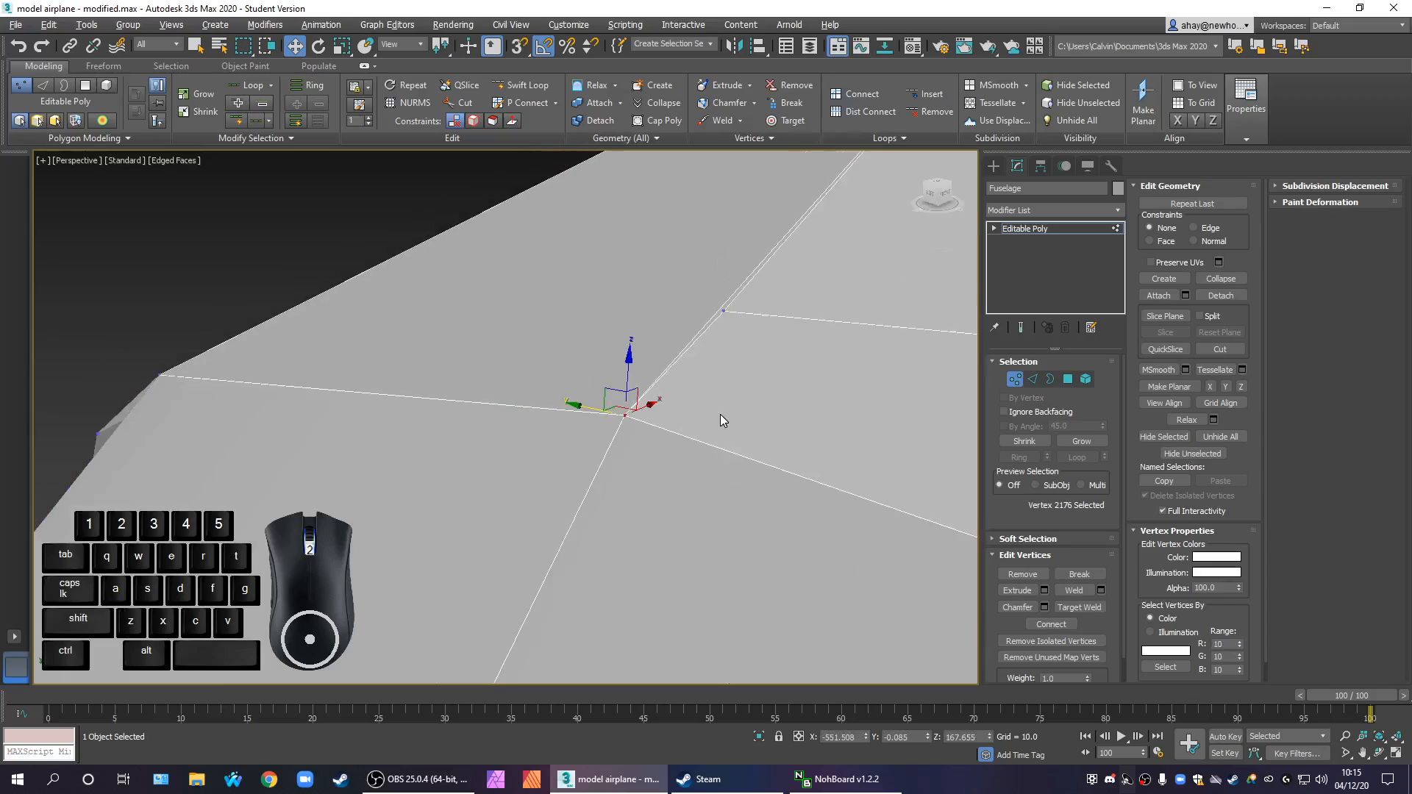
pyautogui.keyDown('alt'); pyautogui.moveTo(763, 463); pyautogui.dragTo(548, 507, button='middle'); pyautogui.keyUp('alt')
pyautogui.click(528, 500)
pyautogui.moveTo(496, 494); pyautogui.dragTo(541, 502)
pyautogui.hotkey('ctrl', 'z')
# Try moving and deleting the top centreline vertex between the cockpit and the doors, undoing both changes
pyautogui.scroll(-4, 695, 525)
pyautogui.keyDown('alt'); pyautogui.moveTo(707, 523); pyautogui.dragTo(668, 413, button='middle'); pyautogui.keyUp('alt')
pyautogui.scroll(5, 671, 408)
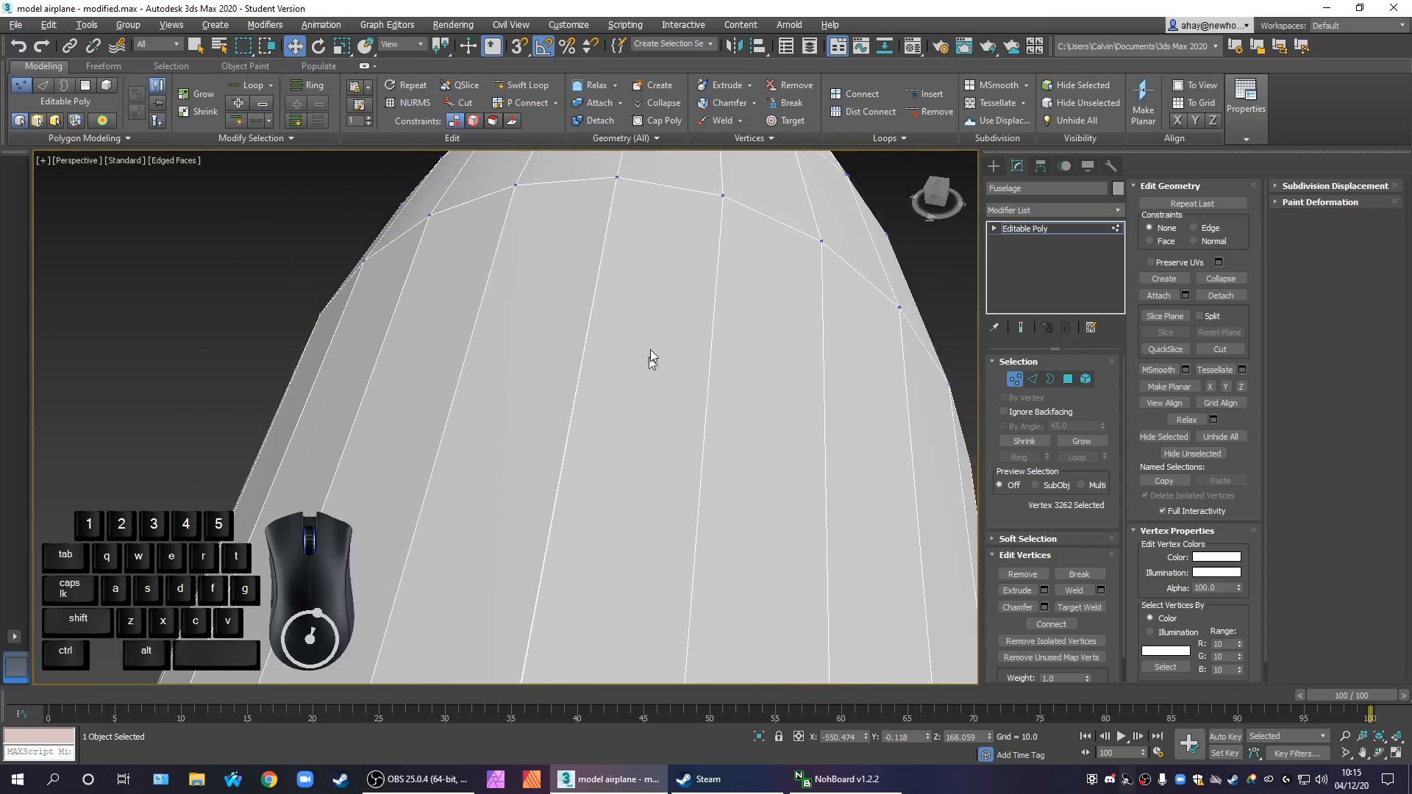
pyautogui.scroll(-3, 661, 303)
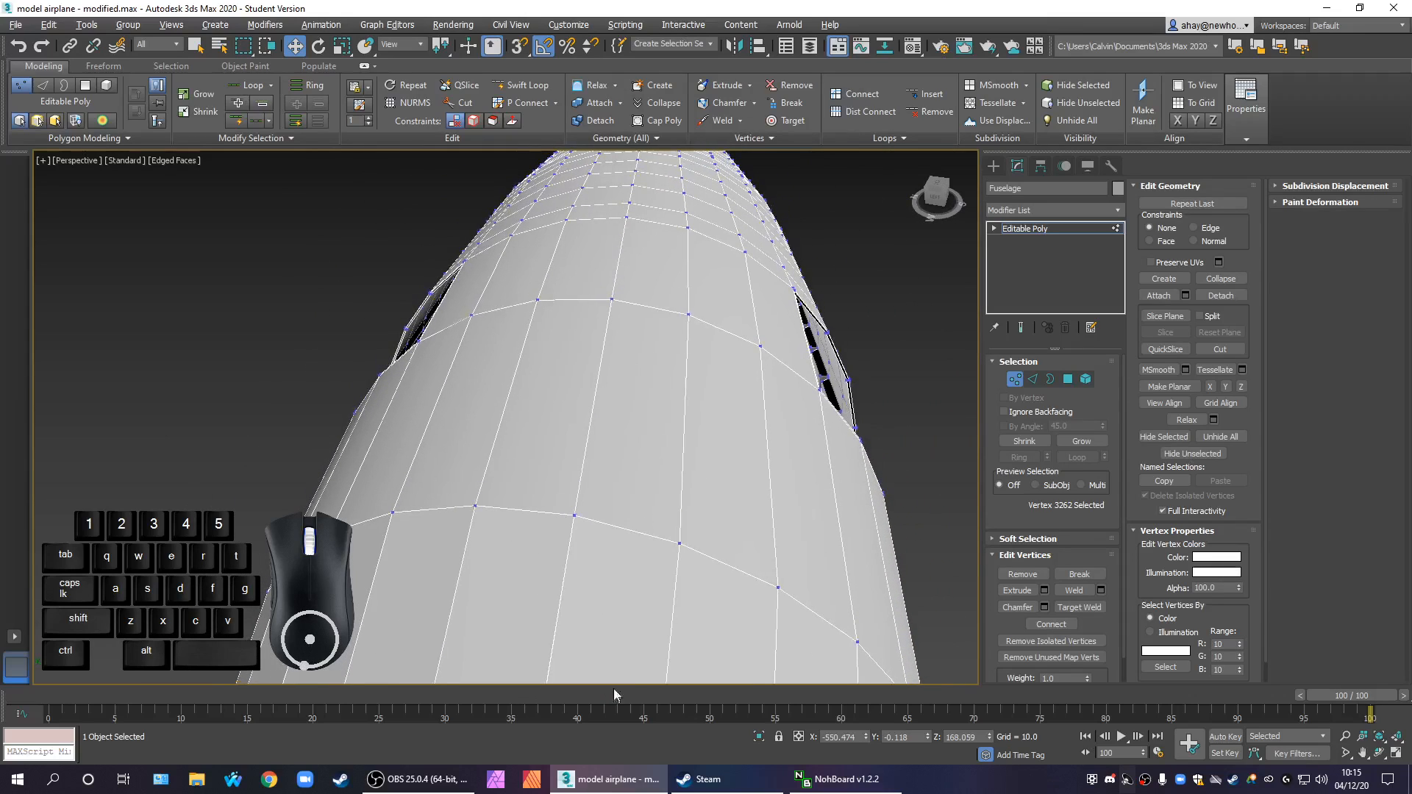
pyautogui.click(612, 298)
pyautogui.moveTo(615, 259); pyautogui.dragTo(634, 232)
pyautogui.hotkey('ctrl', 'z')
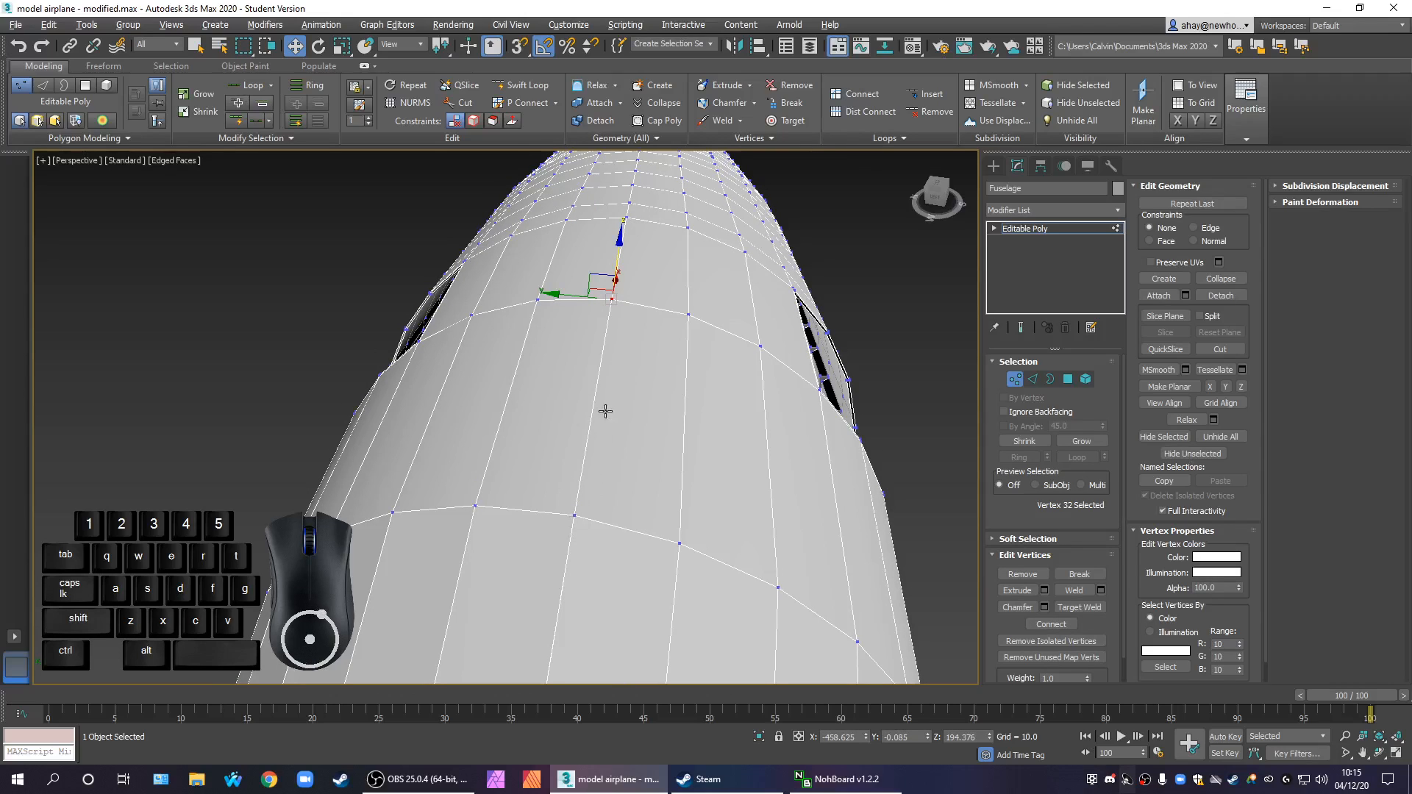
pyautogui.press('Delete')
pyautogui.hotkey('ctrl', 'z')
# Try deleting one top centreline vertex behind the doors and moving another farther aft, undoing each change
pyautogui.moveTo(693, 306); pyautogui.dragTo(643, 497, button='middle')
pyautogui.click(607, 321)
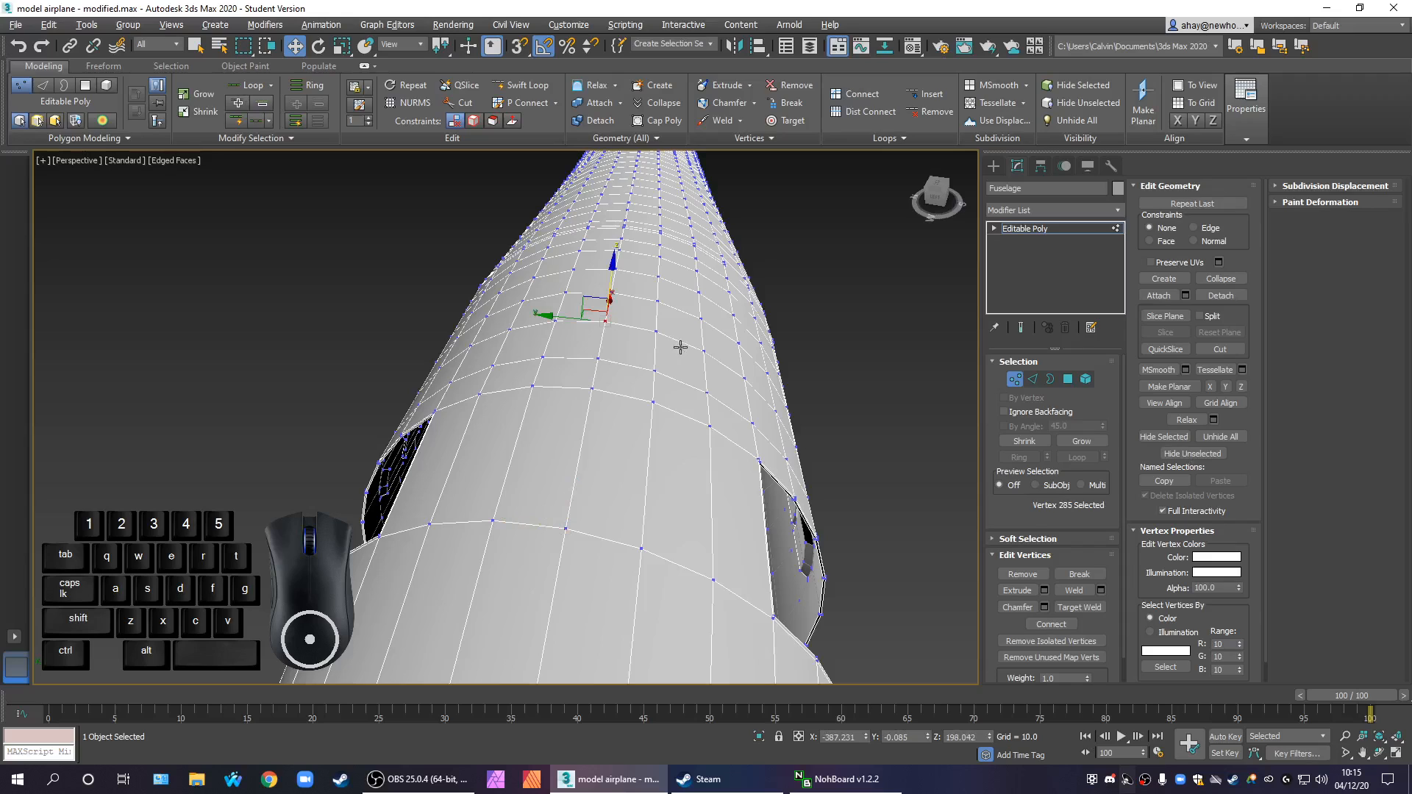
pyautogui.press('Delete')
pyautogui.hotkey('ctrl', 'z')
pyautogui.moveTo(694, 300); pyautogui.dragTo(647, 677, button='middle')
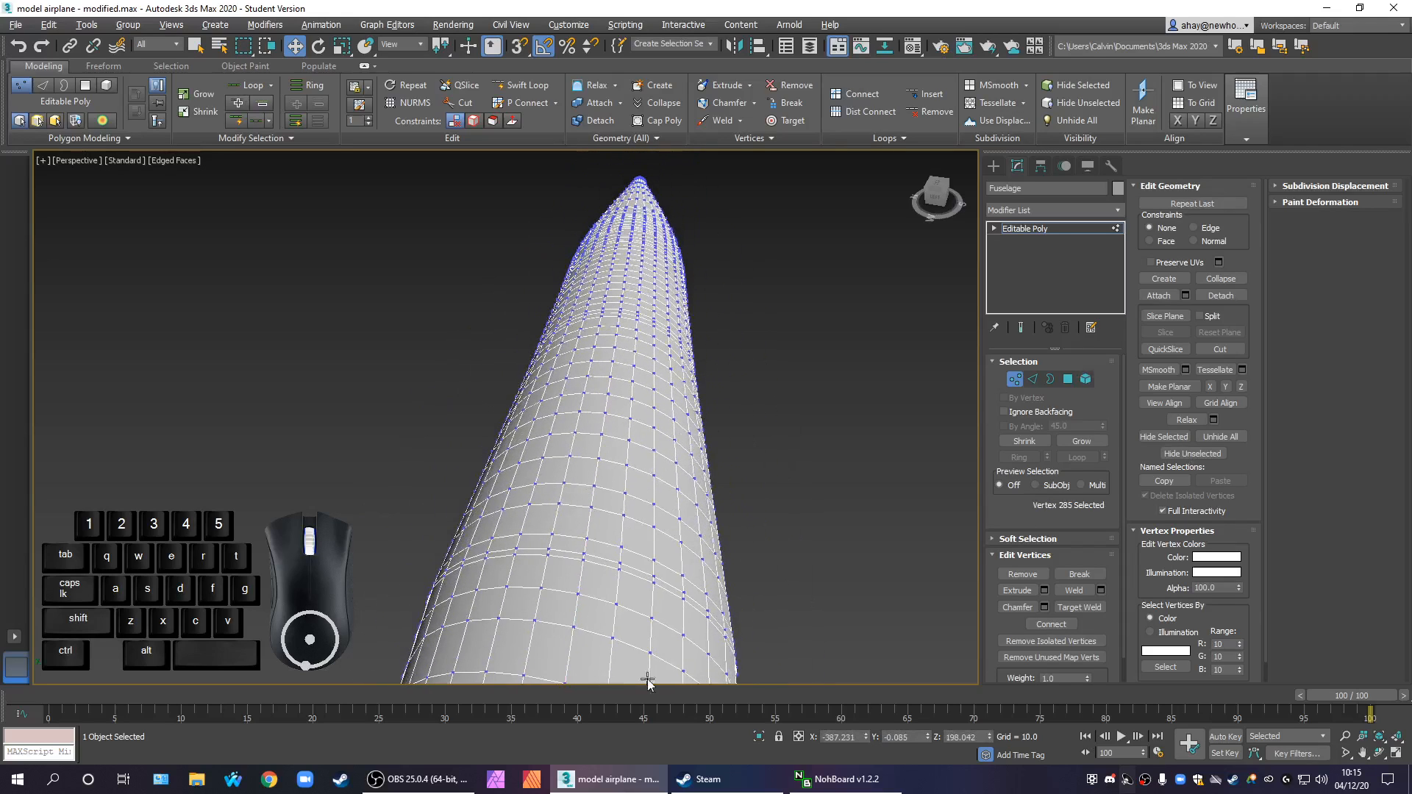
pyautogui.scroll(4, 625, 625)
pyautogui.click(494, 469)
pyautogui.moveTo(454, 466); pyautogui.dragTo(447, 464)
pyautogui.hotkey('ctrl', 'z')
# Examine the closely spaced vertices and doubled edge above the cockpit opening's central tab
pyautogui.moveTo(586, 421); pyautogui.dragTo(666, 300, button='middle')
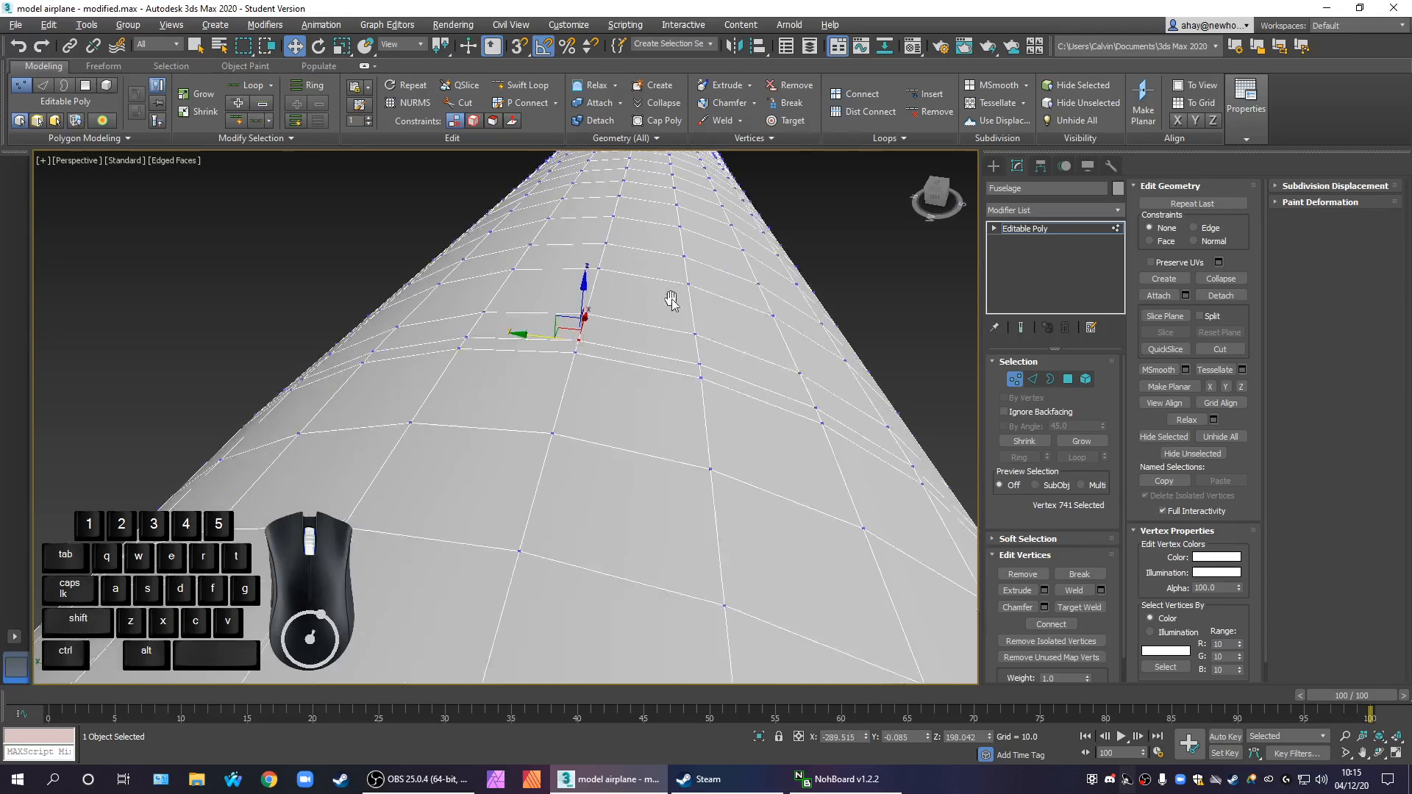
pyautogui.scroll(-8, 666, 300)
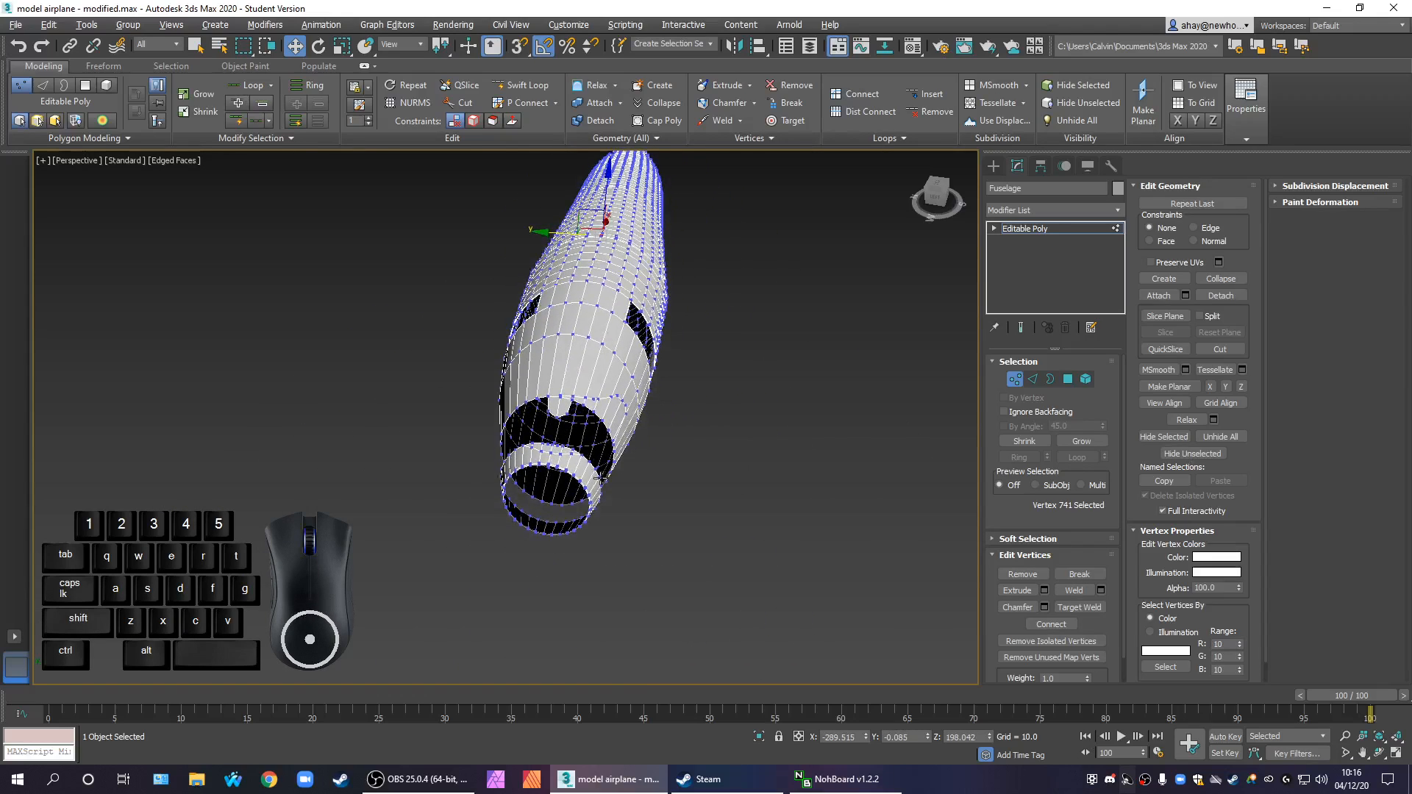
pyautogui.scroll(6, 568, 442)
pyautogui.scroll(-3, 515, 442)
pyautogui.keyDown('alt'); pyautogui.moveTo(491, 519); pyautogui.dragTo(533, 515, button='middle'); pyautogui.keyUp('alt')
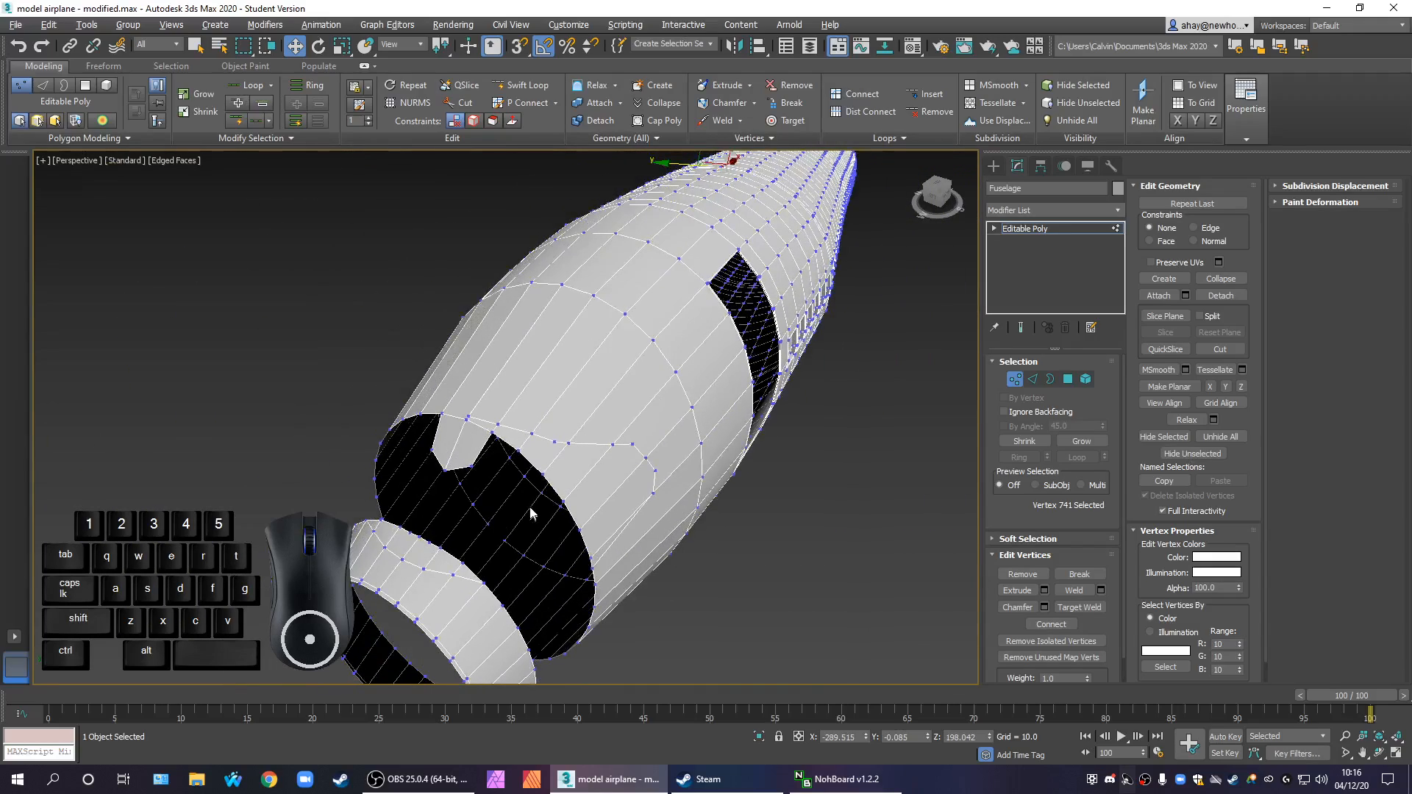
pyautogui.click(471, 417)
pyautogui.press('z')
pyautogui.scroll(2, 574, 458)
pyautogui.scroll(-2, 589, 461)
pyautogui.moveTo(588, 460); pyautogui.dragTo(657, 324, button='middle')
pyautogui.scroll(4, 607, 461)
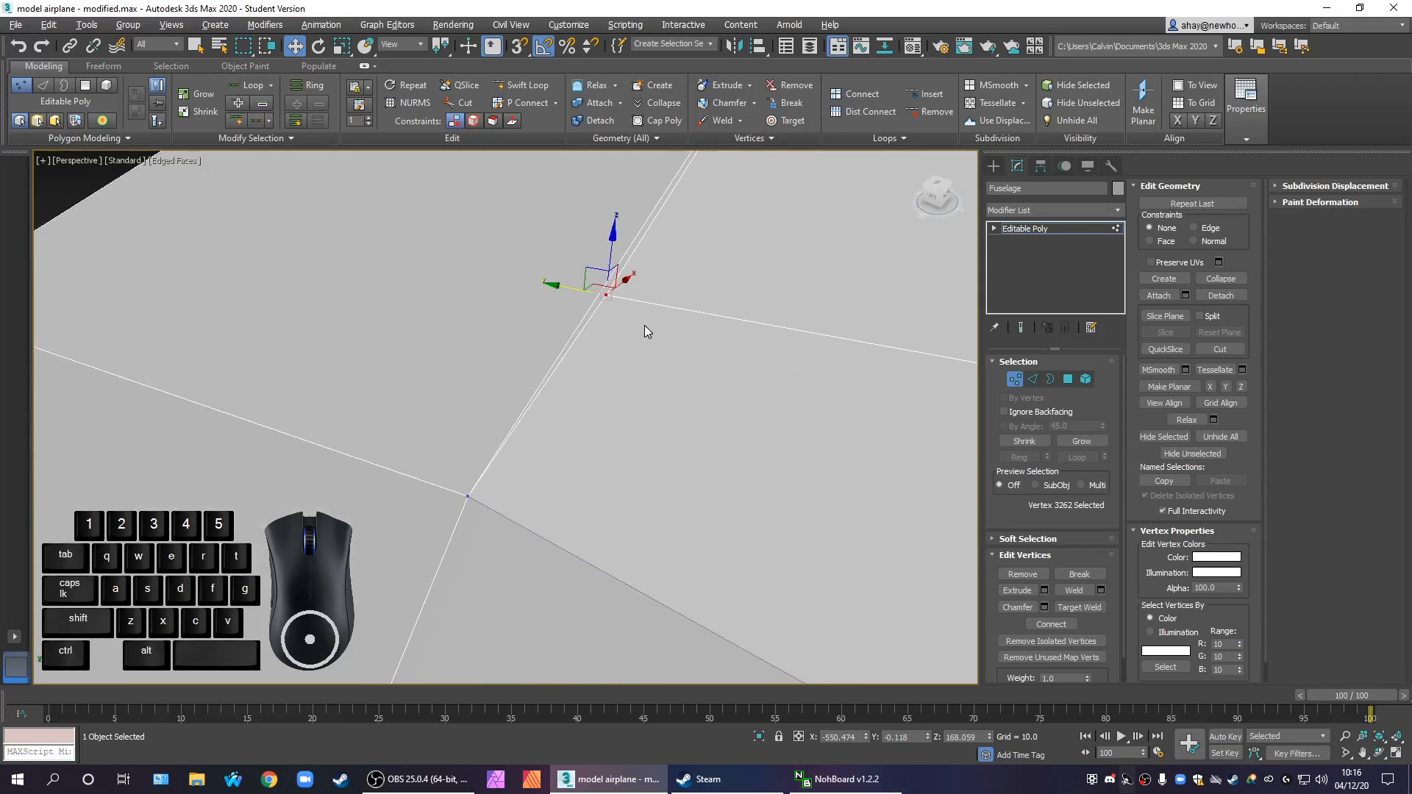
pyautogui.scroll(-4, 656, 331)
pyautogui.keyDown('alt'); pyautogui.moveTo(657, 449); pyautogui.dragTo(678, 411, button='middle'); pyautogui.keyUp('alt')
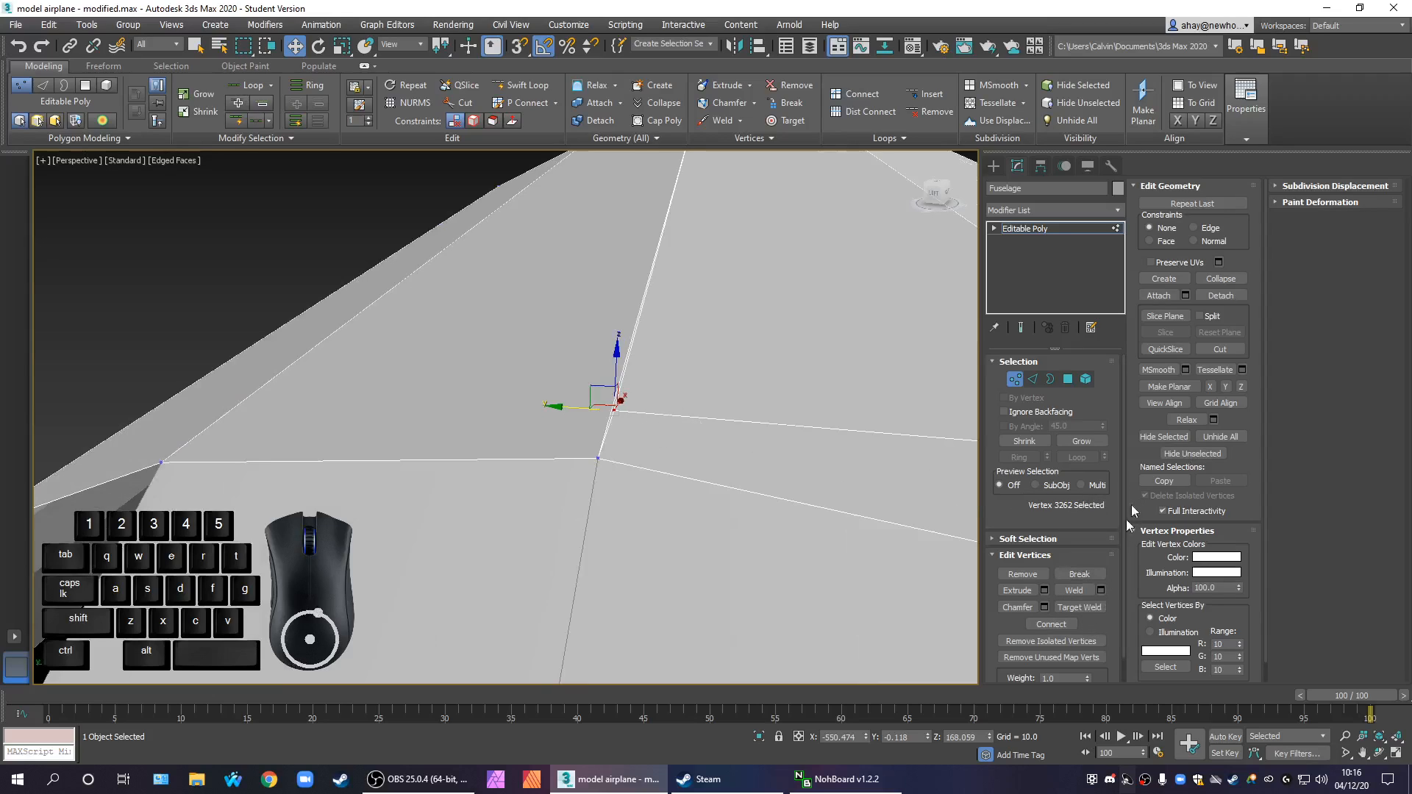
# Try deleting polygons beside the doubled edge above the cockpit opening, and undo the deletions
pyautogui.click(1068, 379)
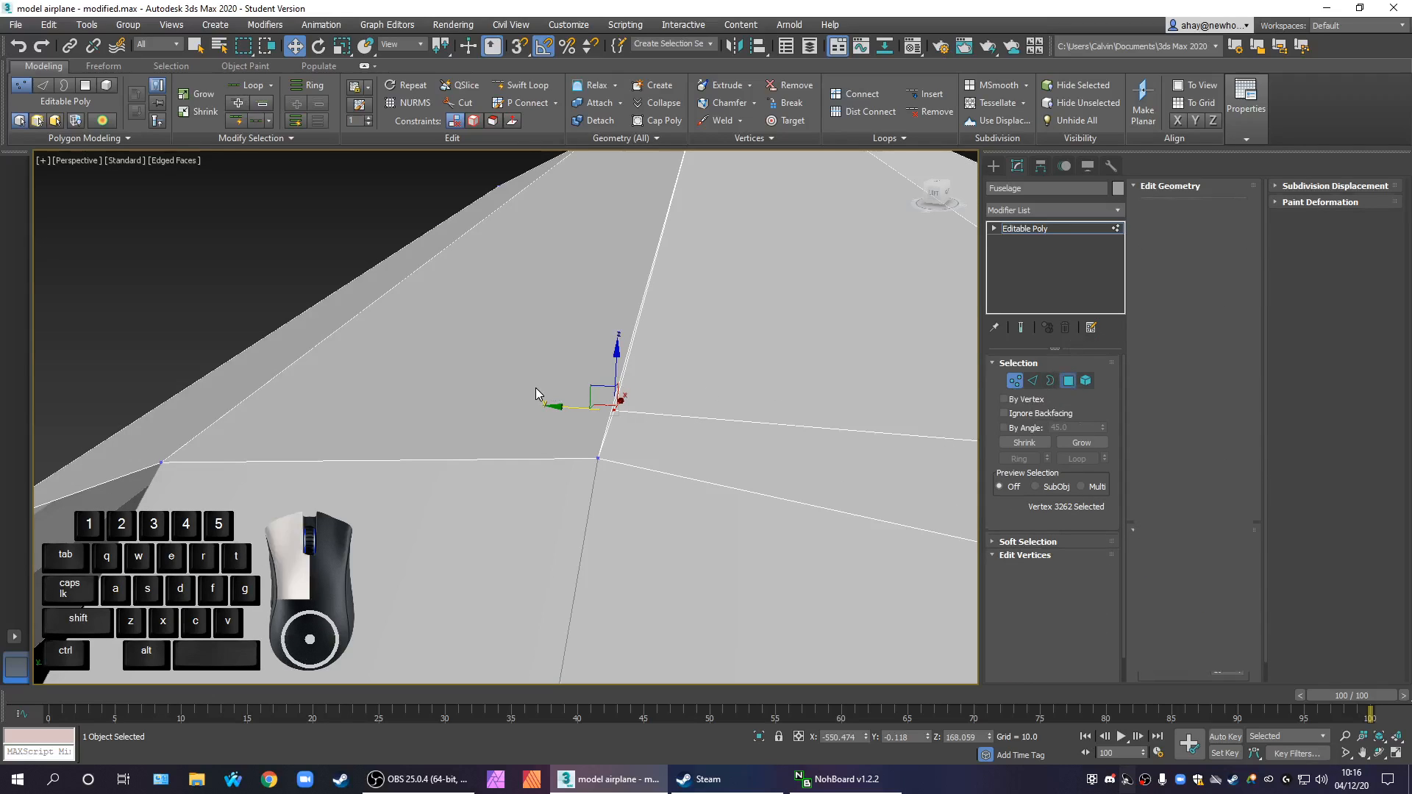
pyautogui.click(535, 387)
pyautogui.press('Delete')
pyautogui.moveTo(605, 417)
pyautogui.mouseDown(button='middle')
pyautogui.moveTo(621, 447)
pyautogui.moveTo(605, 444)
pyautogui.moveTo(611, 424)
pyautogui.mouseUp(button='middle')
pyautogui.scroll(-3, 611, 425)
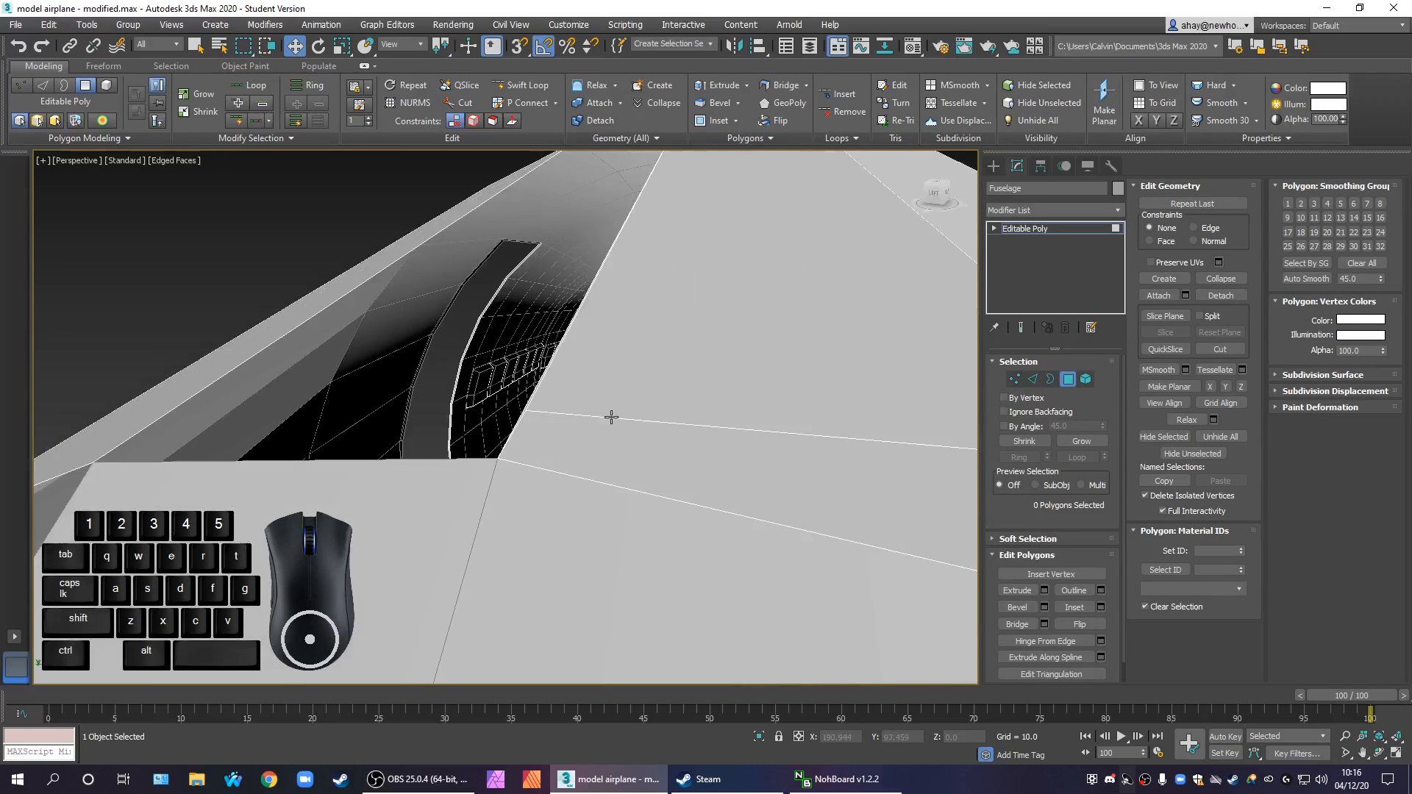
pyautogui.click(536, 388)
pyautogui.press('Delete')
pyautogui.moveTo(621, 438); pyautogui.dragTo(679, 442, button='middle')
pyautogui.scroll(-2, 679, 442)
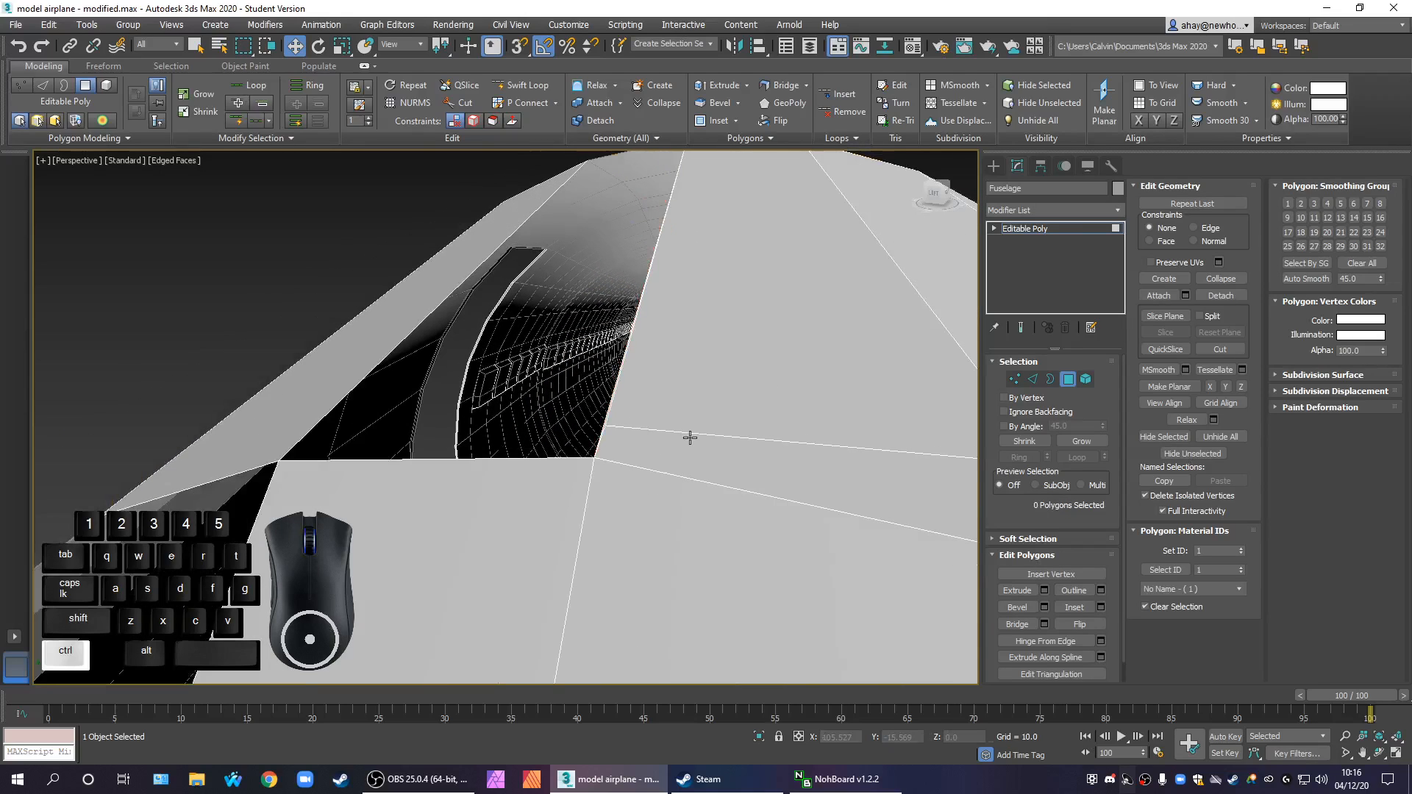
pyautogui.hotkey('ctrl', 'z')
pyautogui.click(139, 372)
pyautogui.scroll(-2, 665, 491)
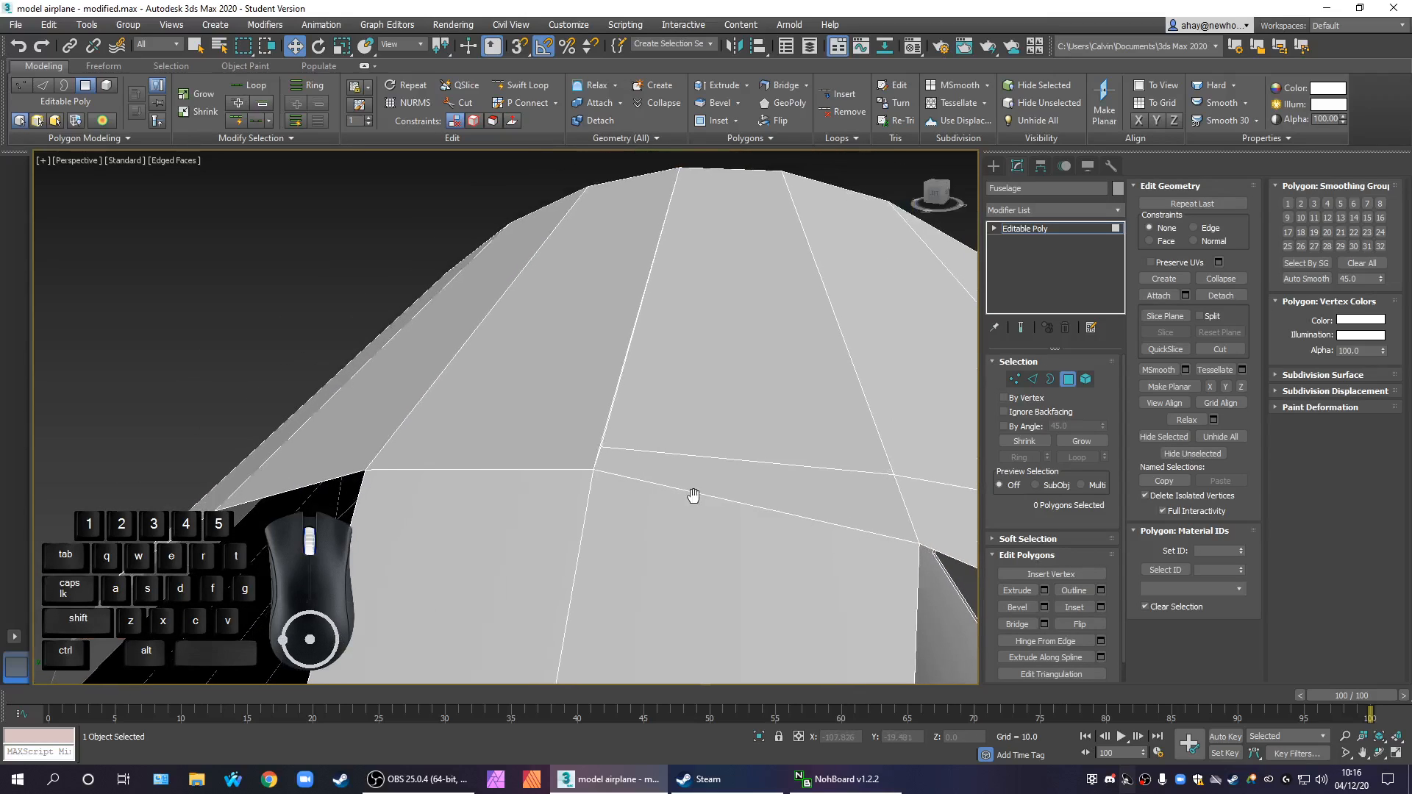
# Remove the crosswise edge that meets the doubled centreline edge just above the cockpit opening
pyautogui.click(1033, 379)
pyautogui.click(693, 464)
pyautogui.keyDown('ctrl'); pyautogui.rightClick(693, 452); pyautogui.keyUp('ctrl')
pyautogui.click(683, 468)
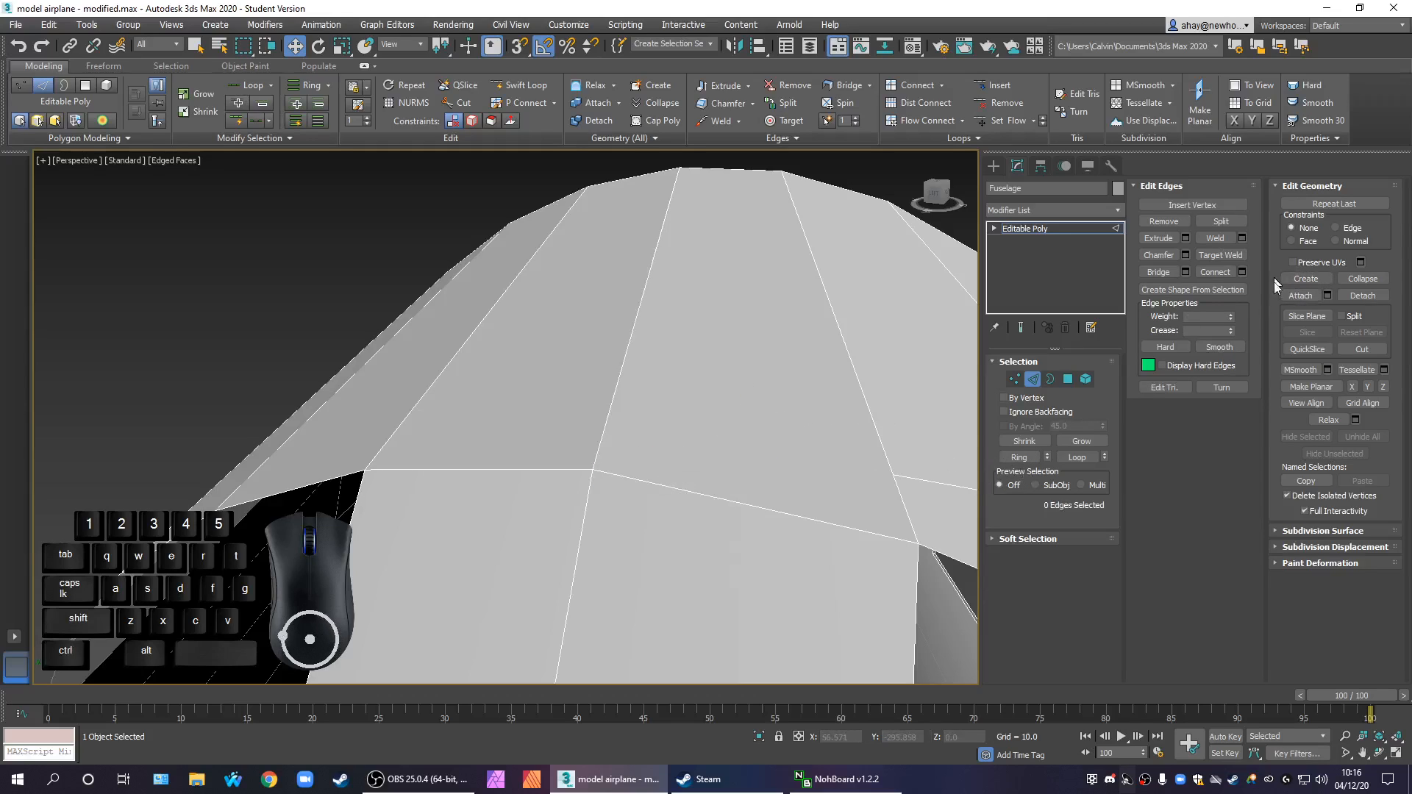
# Cut a new edge from the side vertex above the cockpit opening across to the fuselage's top centreline edge
pyautogui.click(1346, 349)
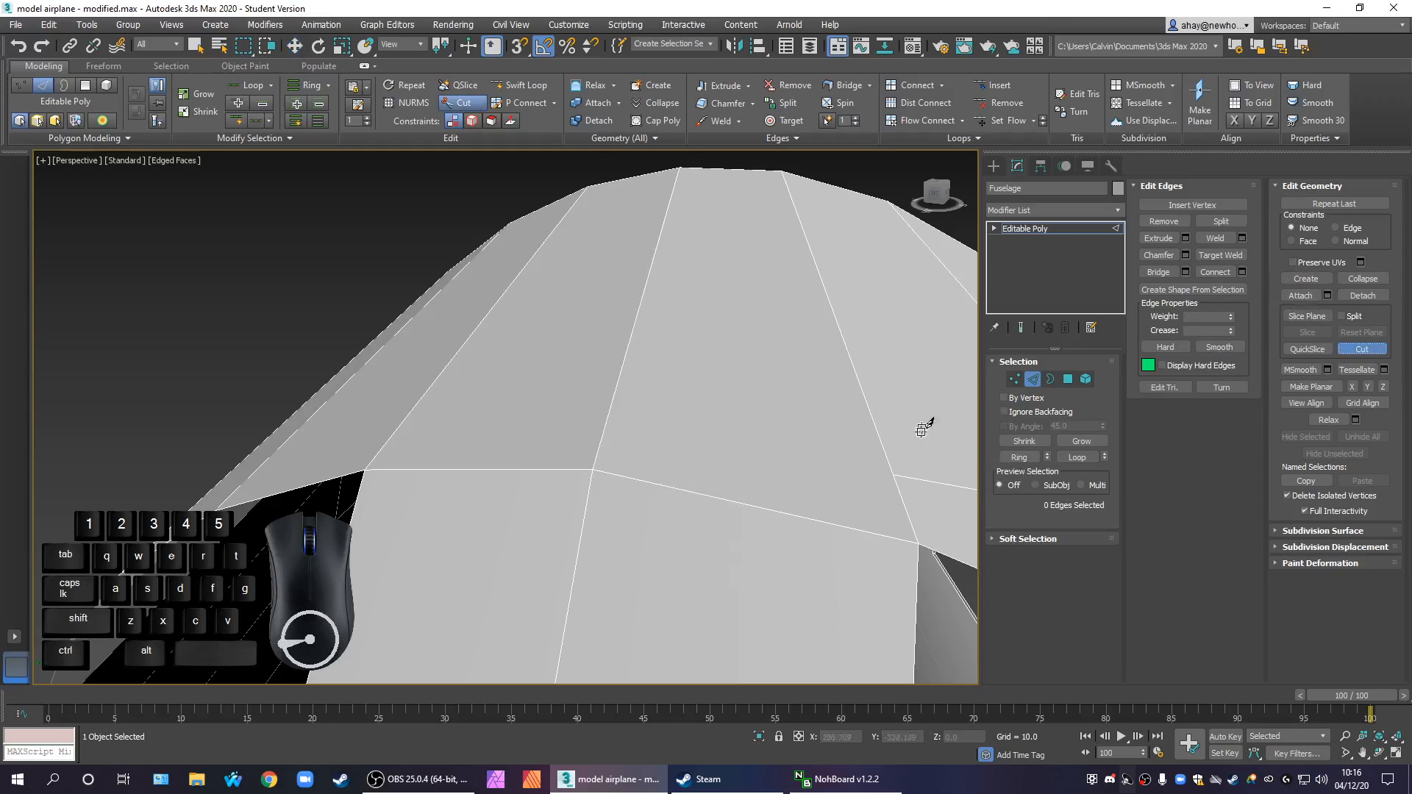
pyautogui.click(892, 474)
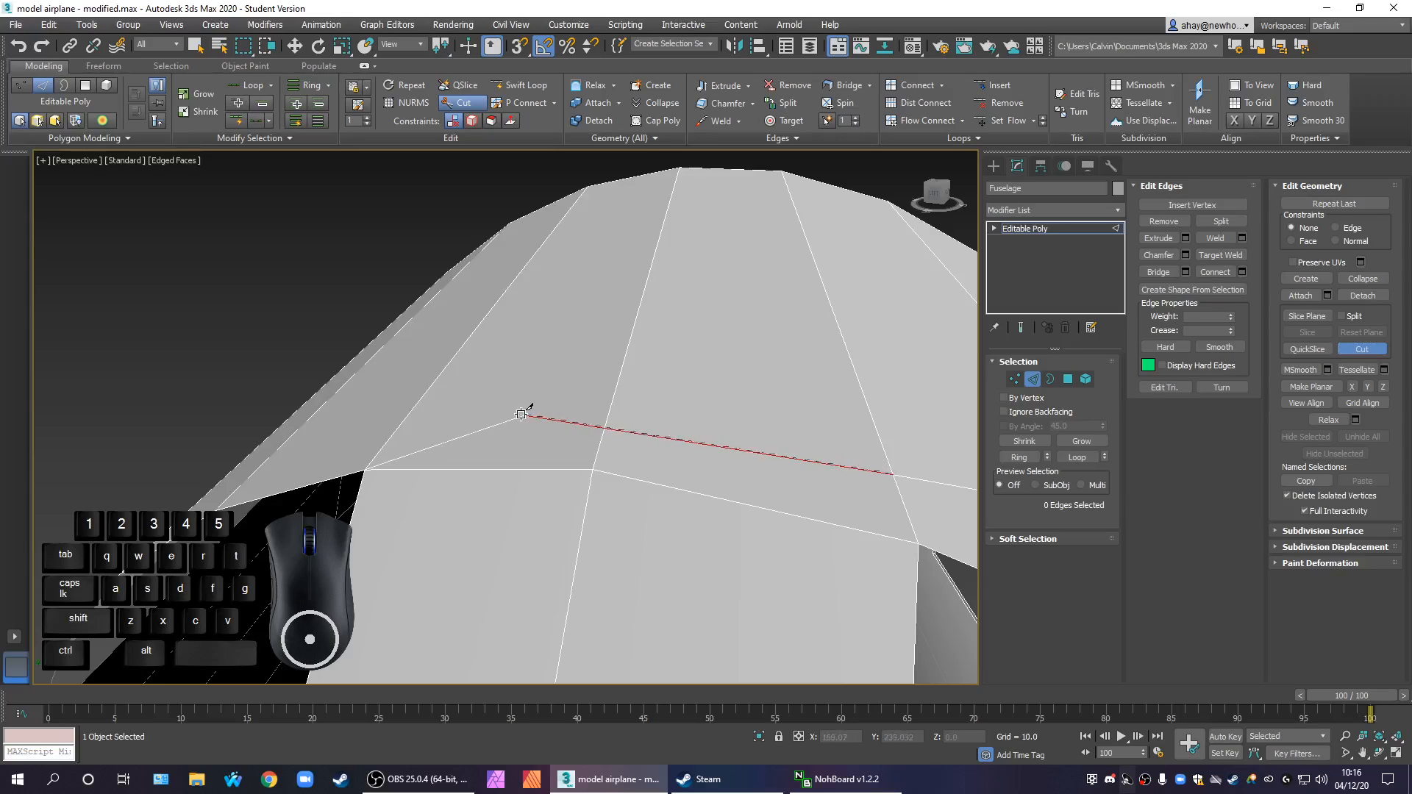
pyautogui.click(607, 421)
pyautogui.keyDown('alt'); pyautogui.moveTo(659, 448); pyautogui.dragTo(656, 566, button='middle'); pyautogui.keyUp('alt')
pyautogui.keyDown('alt'); pyautogui.moveTo(676, 520); pyautogui.dragTo(609, 466, button='middle'); pyautogui.keyUp('alt')
pyautogui.rightClick(752, 490)
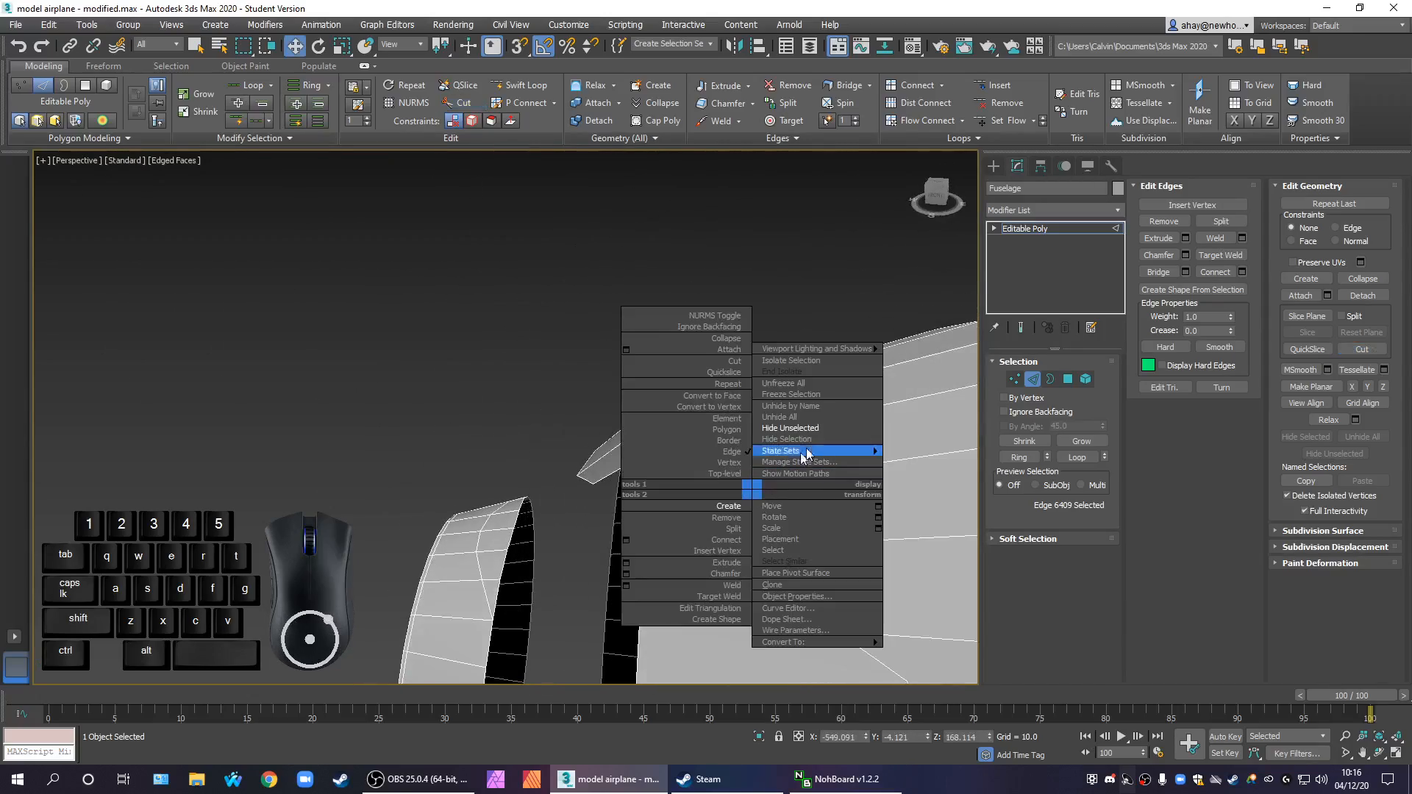
pyautogui.click(828, 321)
# Leave edge editing to return to the whole fuselage object, and view it in full
pyautogui.scroll(-4, 723, 304)
pyautogui.keyDown('alt'); pyautogui.moveTo(747, 344); pyautogui.dragTo(789, 441, button='middle'); pyautogui.keyUp('alt')
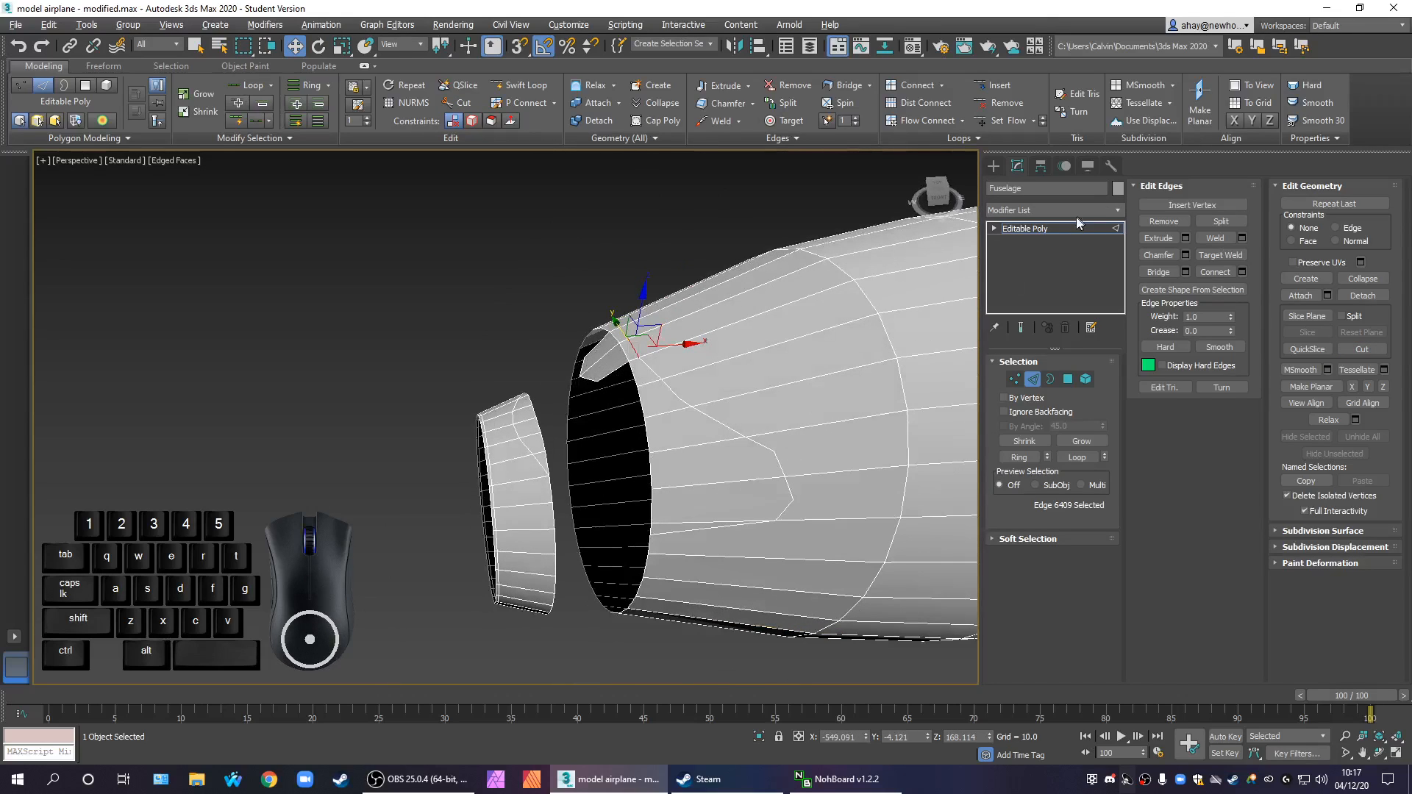
pyautogui.click(1048, 228)
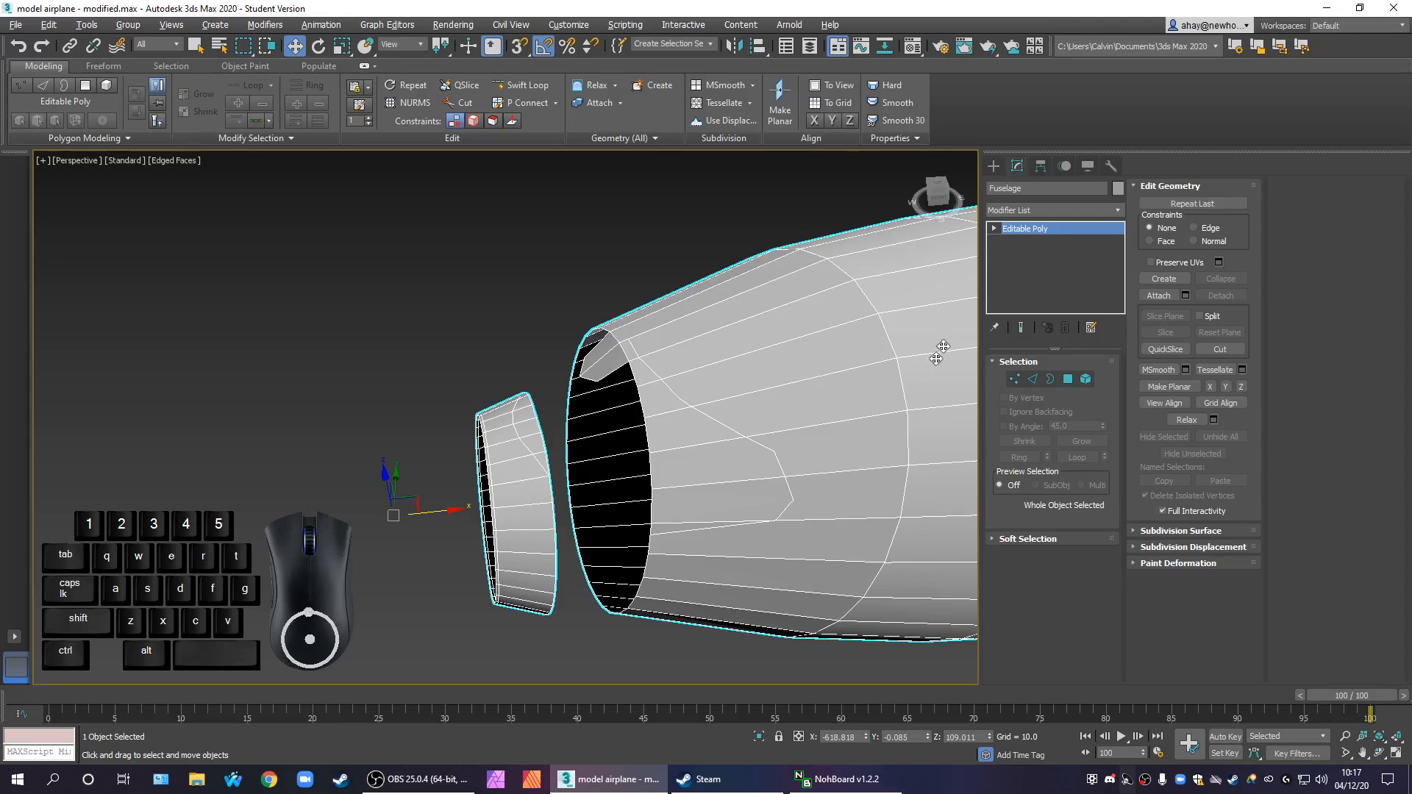
pyautogui.moveTo(591, 448)
pyautogui.keyDown('alt'); pyautogui.mouseDown(button='middle')
pyautogui.moveTo(699, 454)
pyautogui.moveTo(652, 478)
pyautogui.moveTo(601, 432)
pyautogui.mouseUp(button='middle'); pyautogui.keyUp('alt')
pyautogui.scroll(-5, 684, 460)
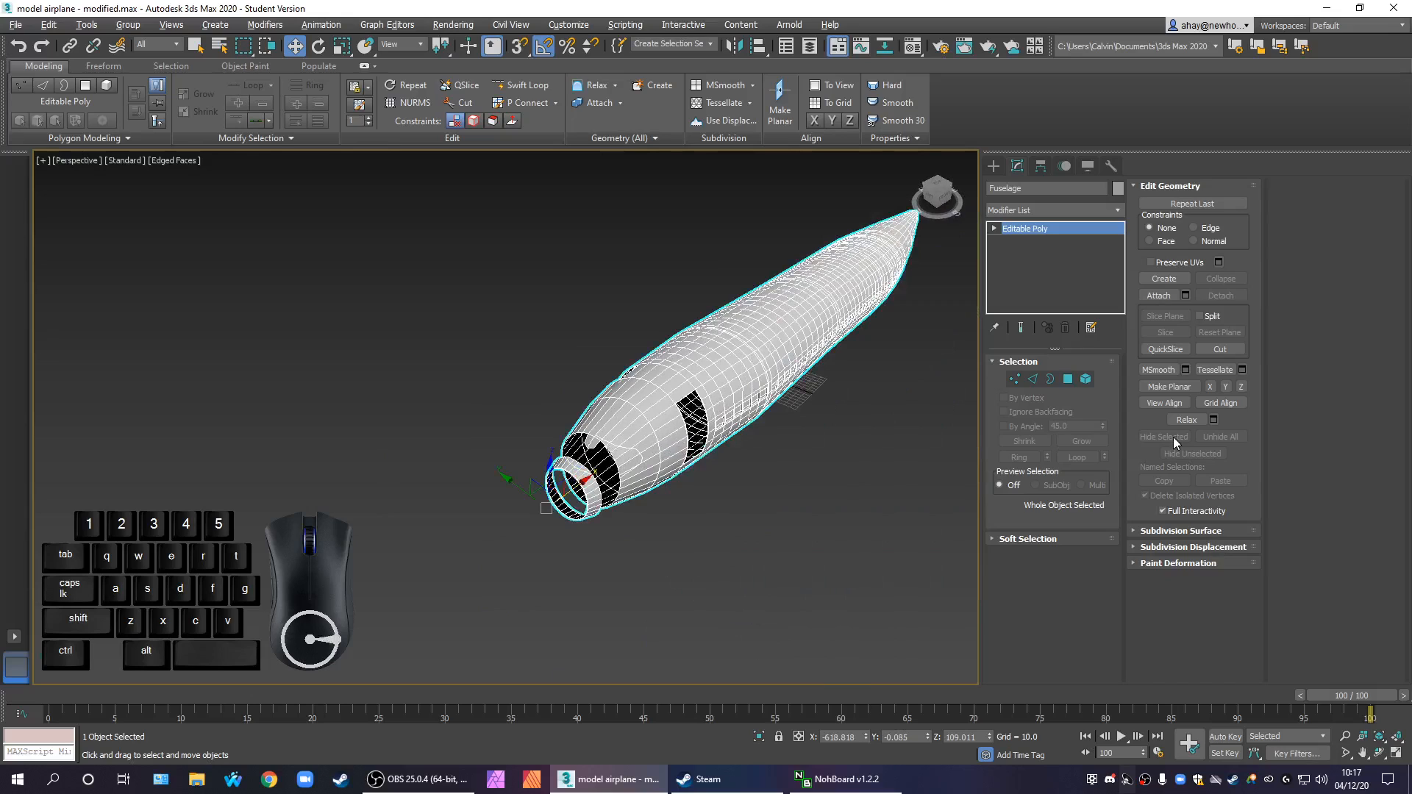
# Examine the vertices and polygons around the small flap above the fuselage's cockpit opening up close
pyautogui.click(1014, 379)
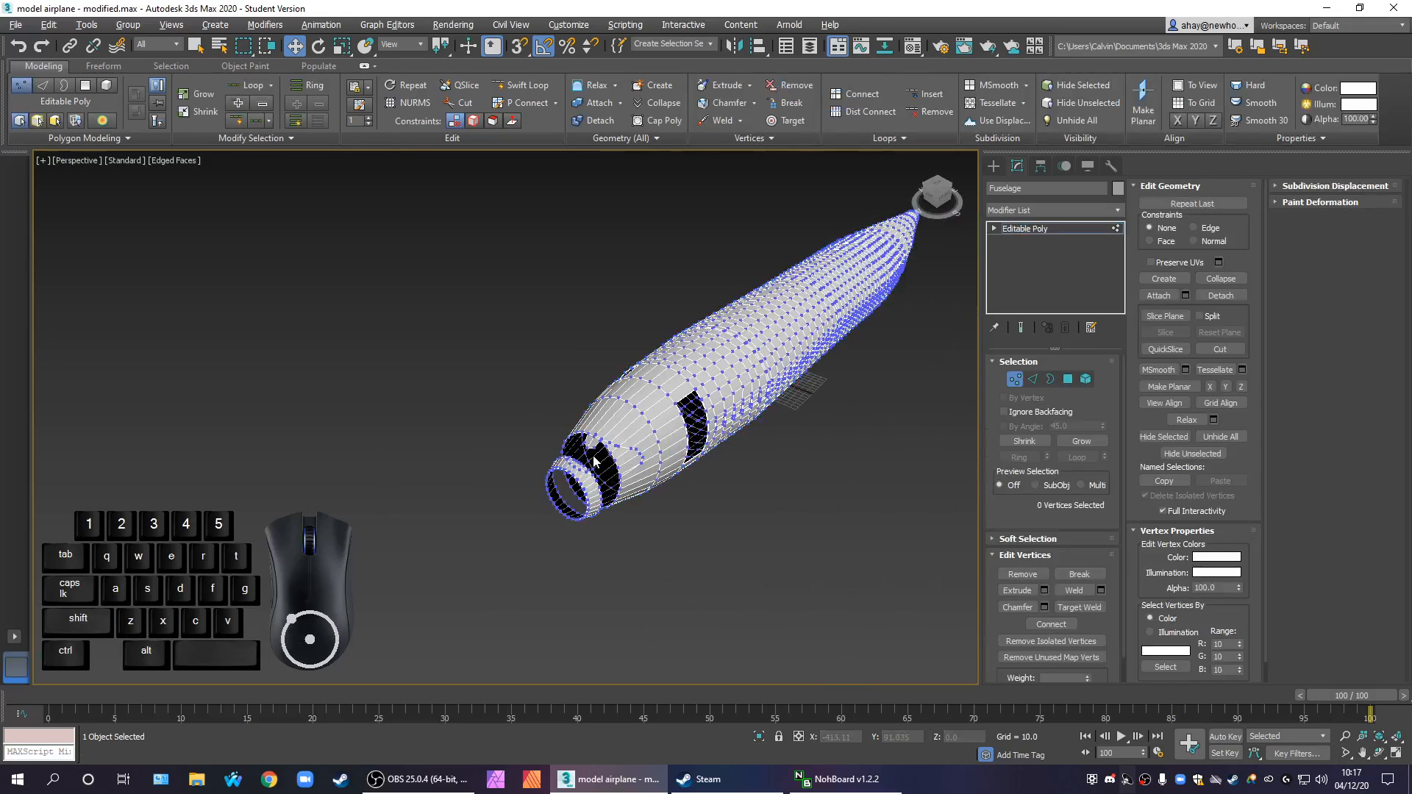
pyautogui.click(601, 442)
pyautogui.press('z')
pyautogui.scroll(-5, 620, 443)
pyautogui.scroll(2, 612, 433)
pyautogui.scroll(6, 613, 434)
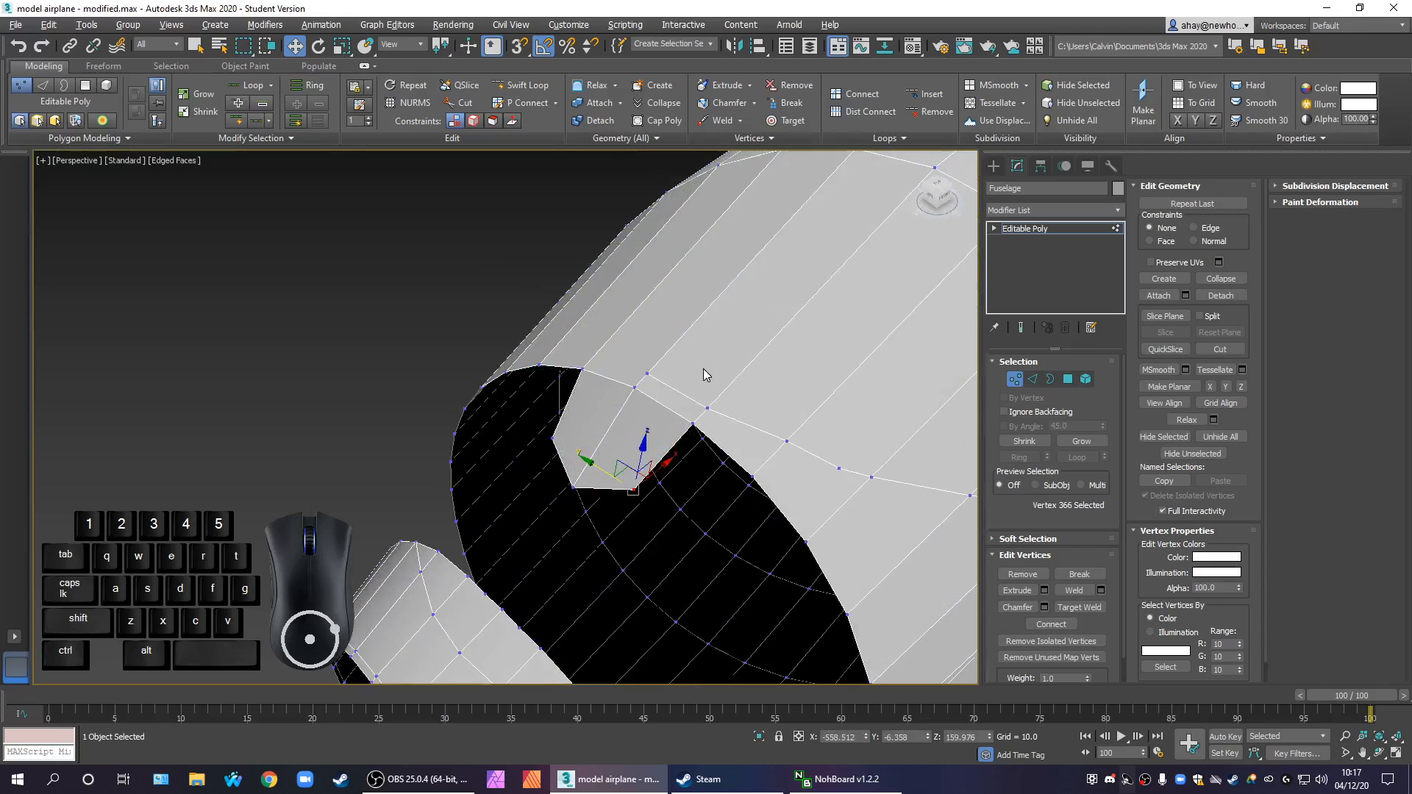
pyautogui.moveTo(843, 442); pyautogui.dragTo(677, 368, button='middle')
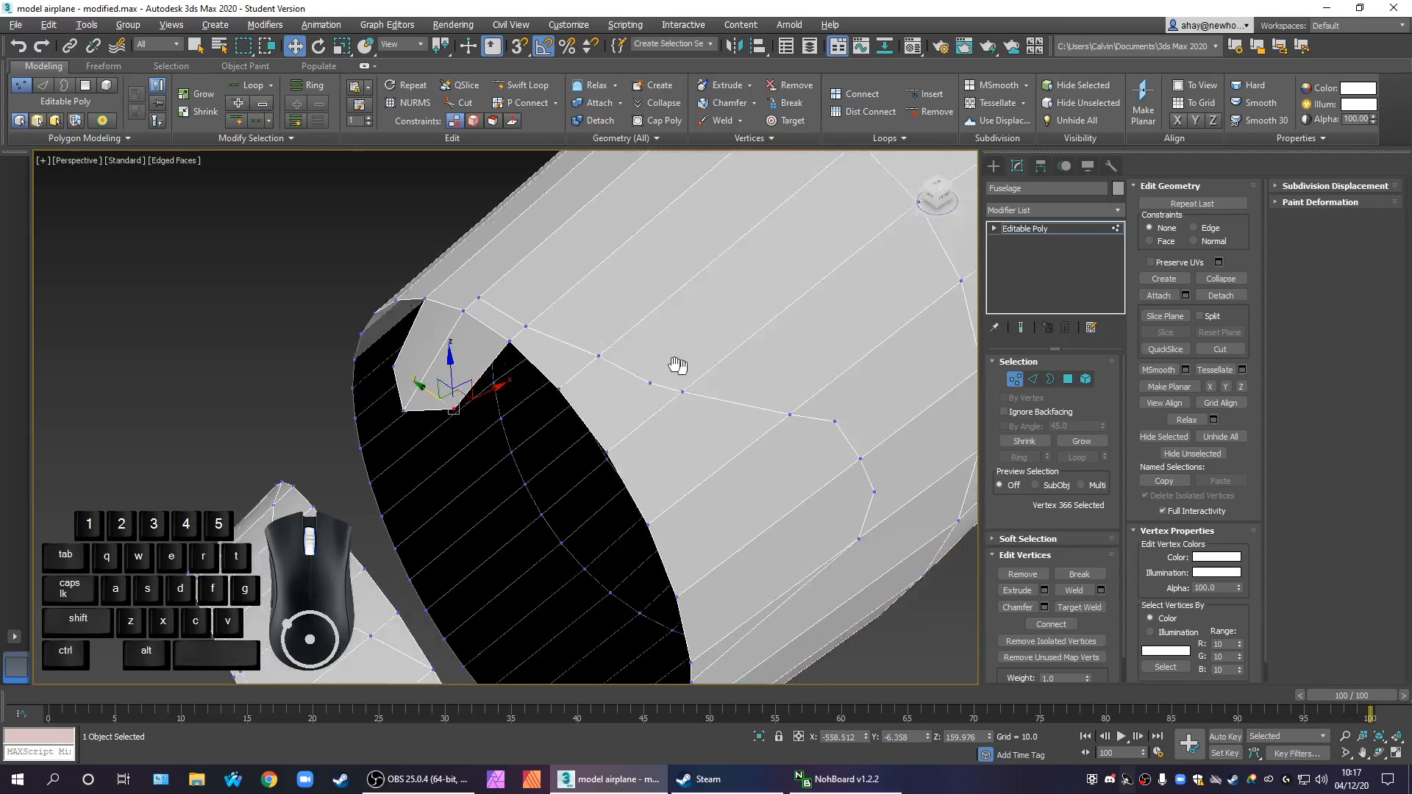
pyautogui.click(1068, 378)
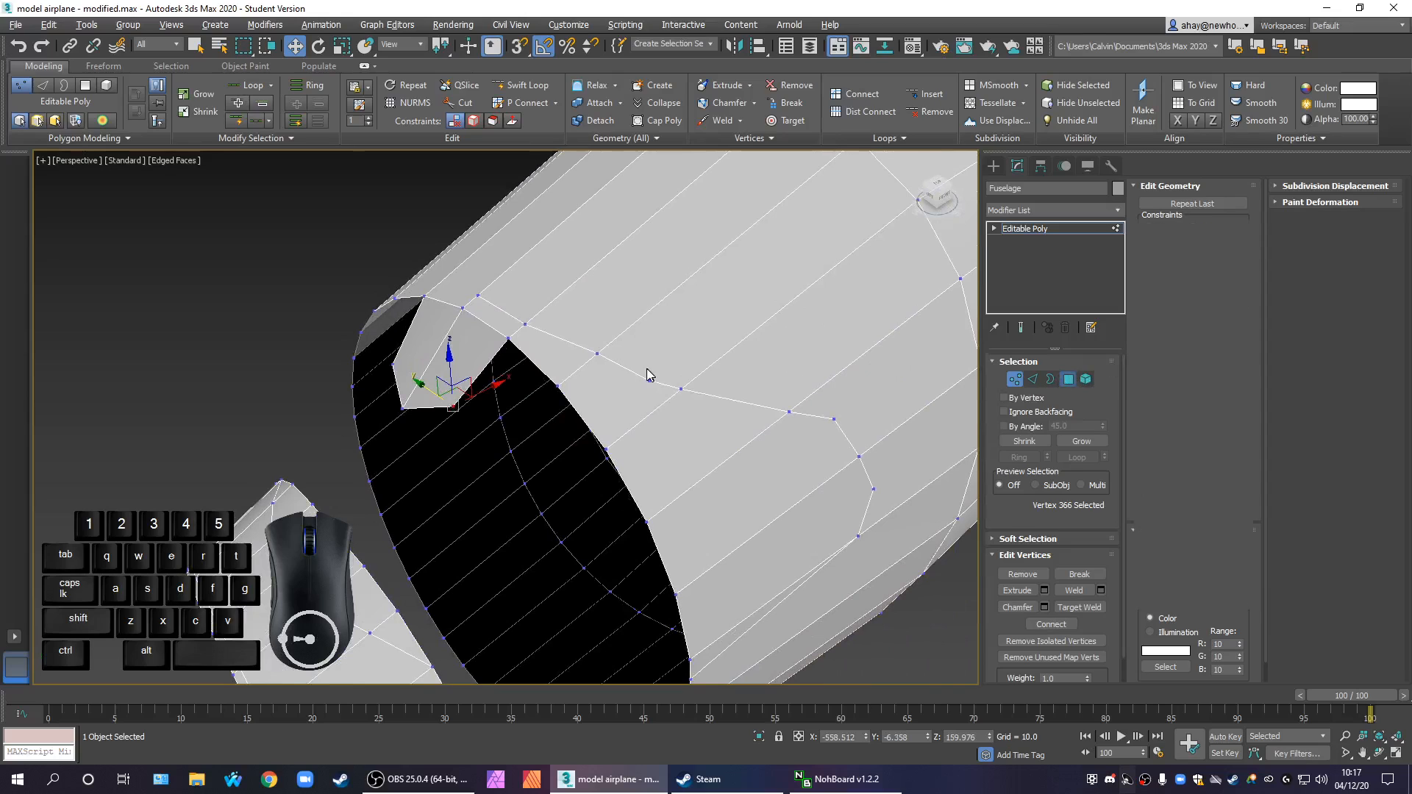
pyautogui.moveTo(675, 366); pyautogui.dragTo(663, 479, button='middle')
pyautogui.moveTo(450, 537); pyautogui.dragTo(709, 503, button='middle')
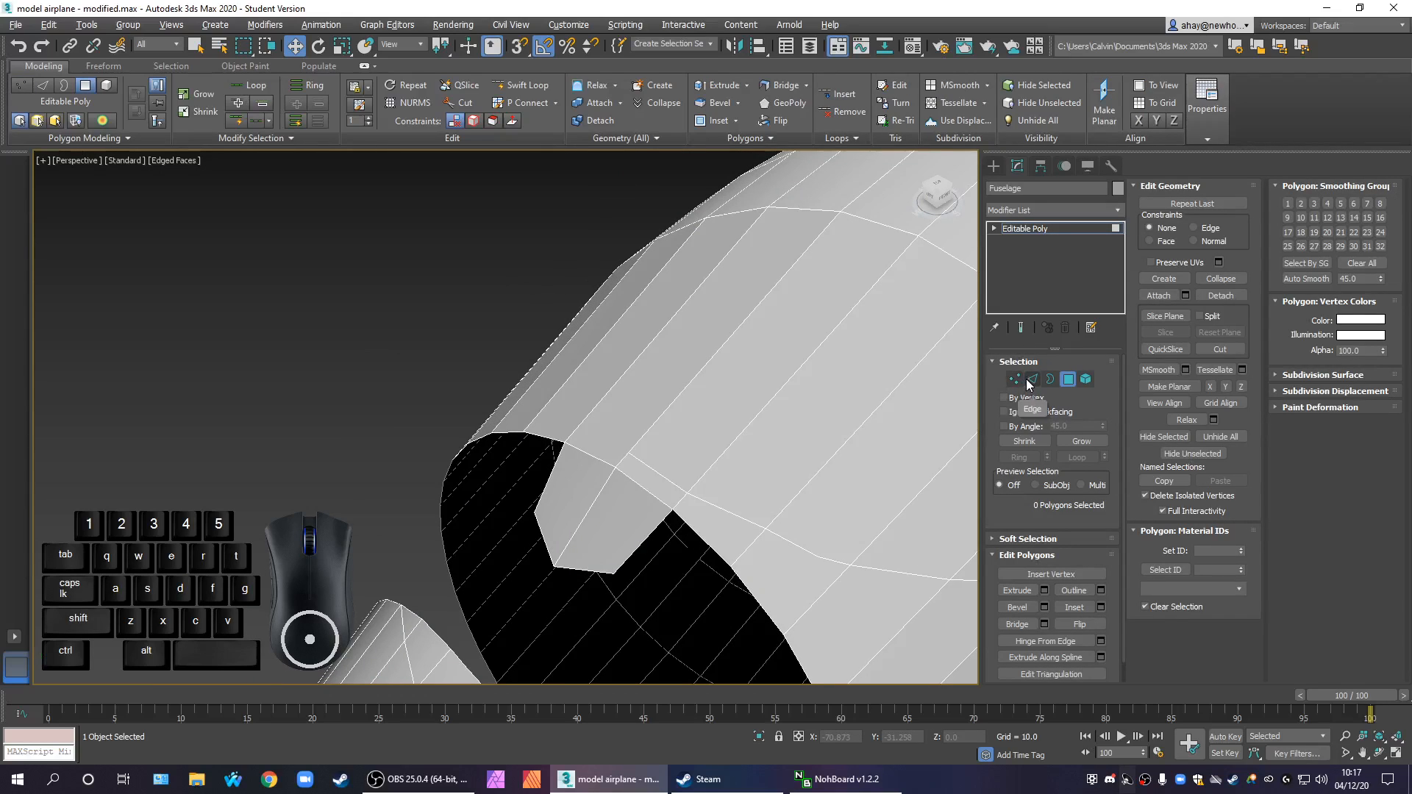
# Add a Symmetry modifier to the fuselage, mirrored on the X axis with Flip enabled
pyautogui.click(1112, 212)
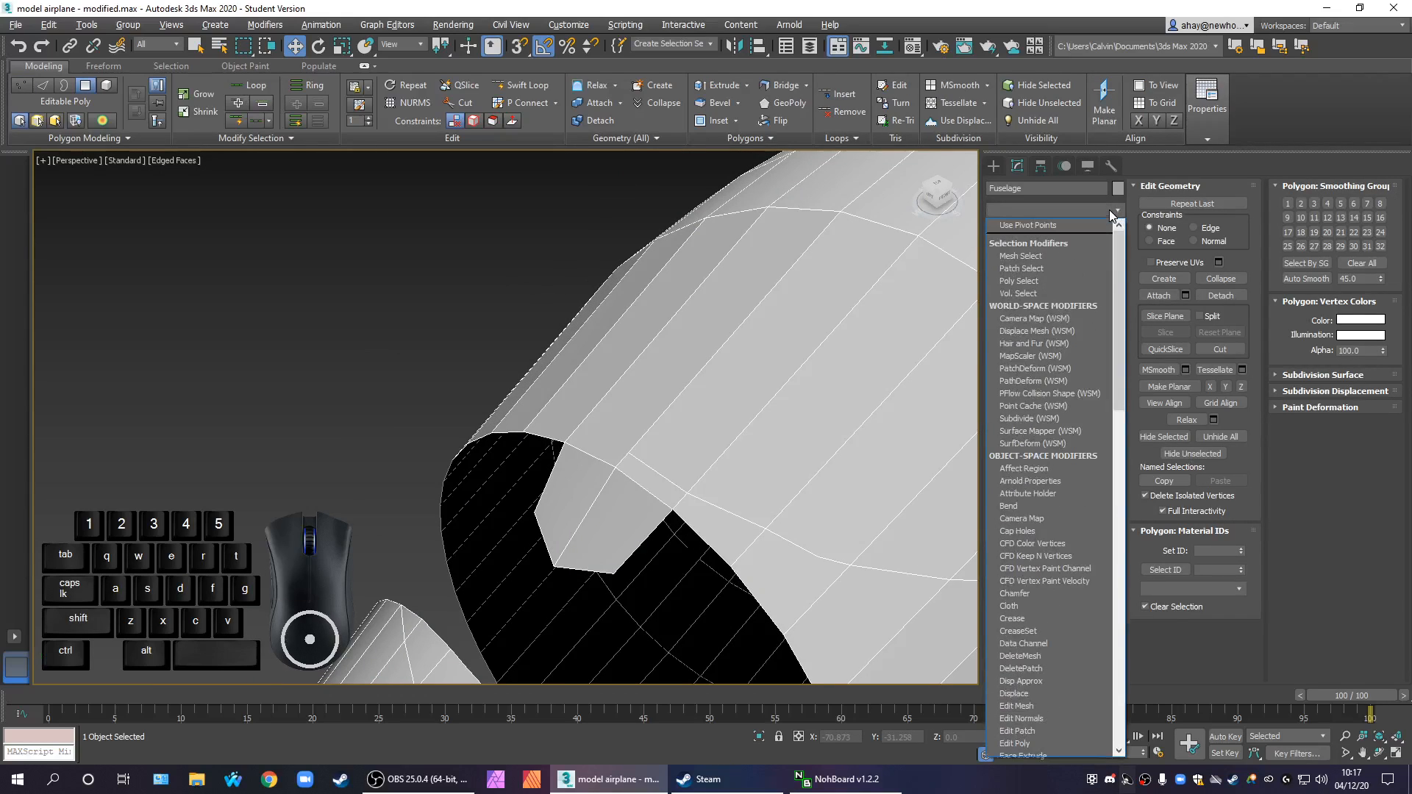
pyautogui.write('sym')
pyautogui.press('Return')
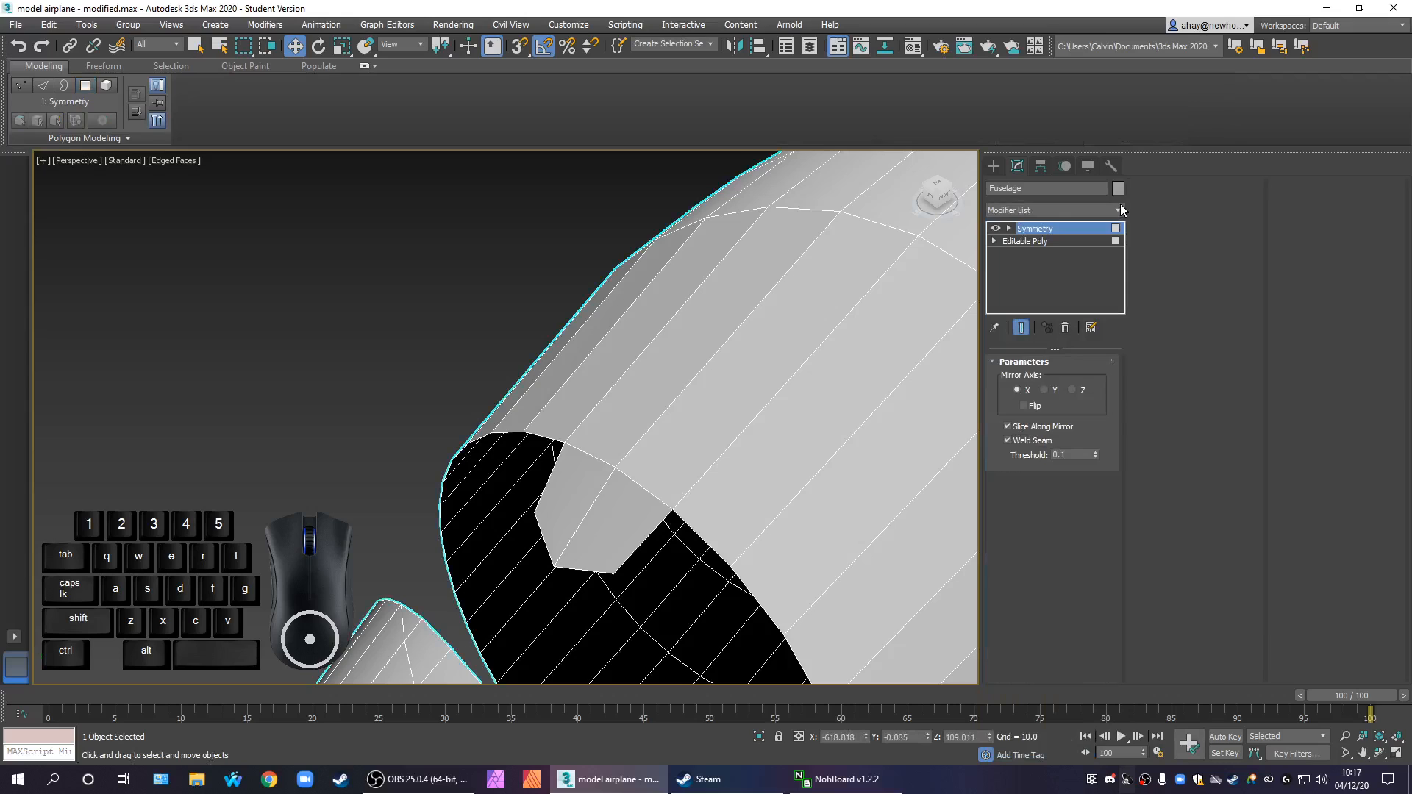
pyautogui.click(1024, 406)
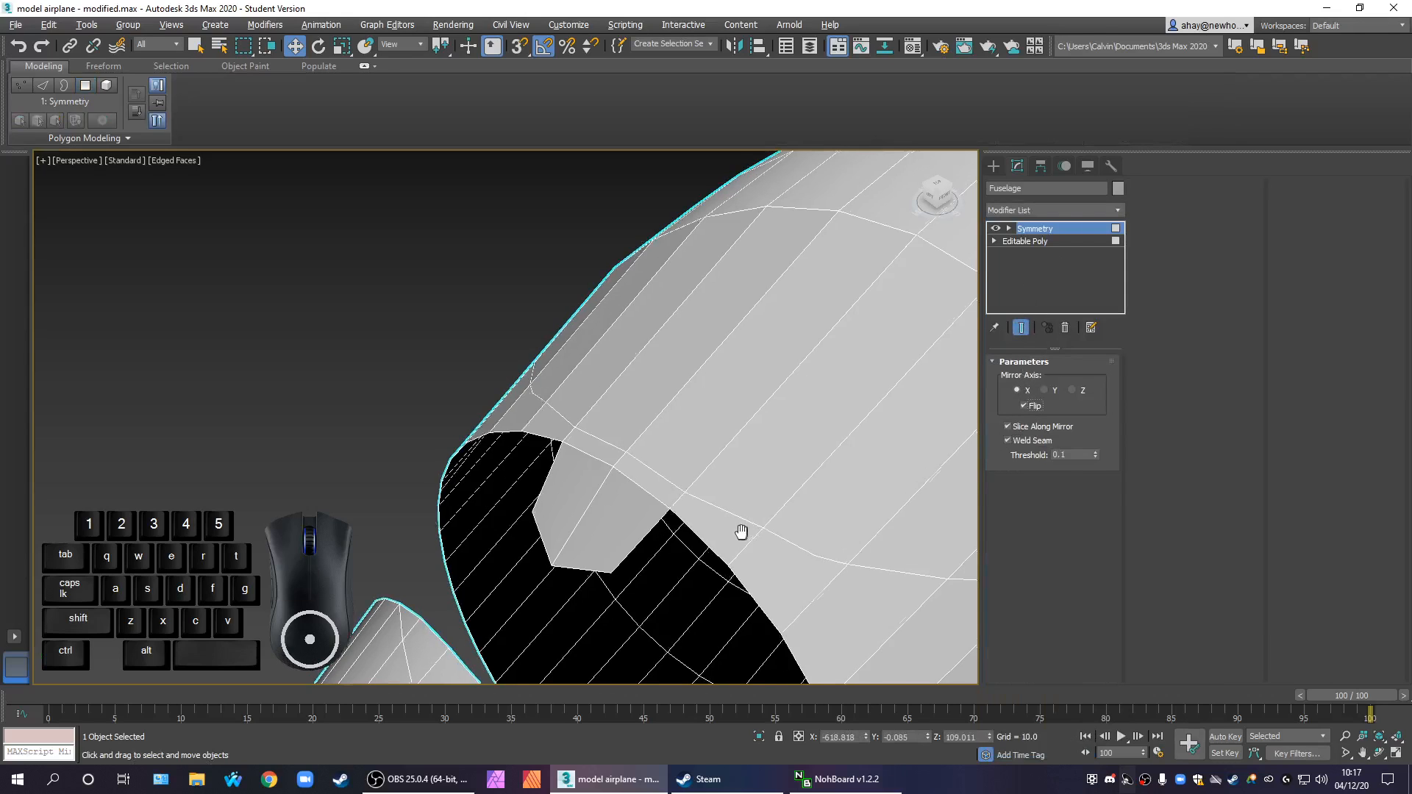
# Inspect the mirrored nose section and set the Symmetry modifier's weld seam threshold to 0.2
pyautogui.scroll(-5, 744, 533)
pyautogui.scroll(2, 578, 462)
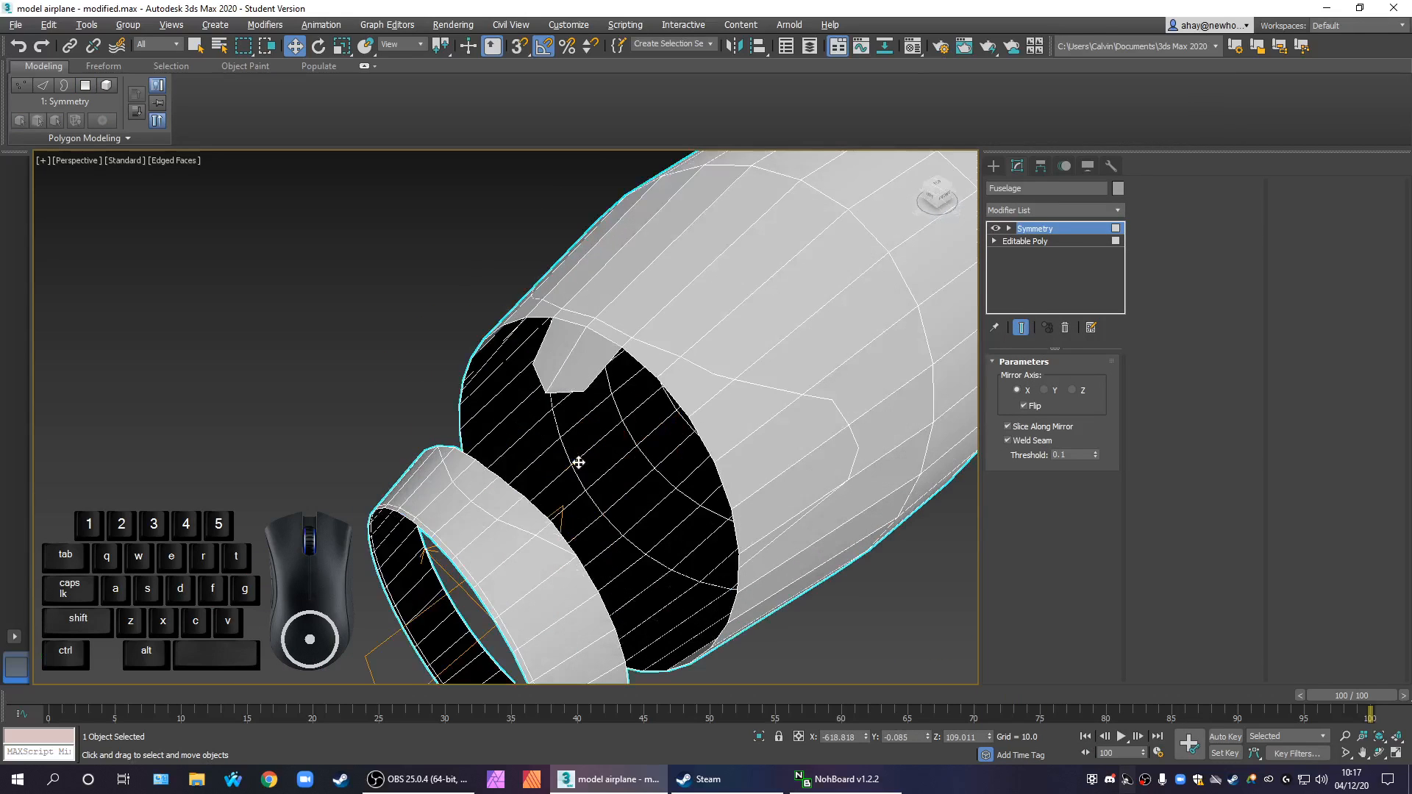
pyautogui.keyDown('alt'); pyautogui.moveTo(579, 463); pyautogui.dragTo(621, 473, button='middle'); pyautogui.keyUp('alt')
pyautogui.scroll(-8, 622, 469)
pyautogui.scroll(6, 631, 472)
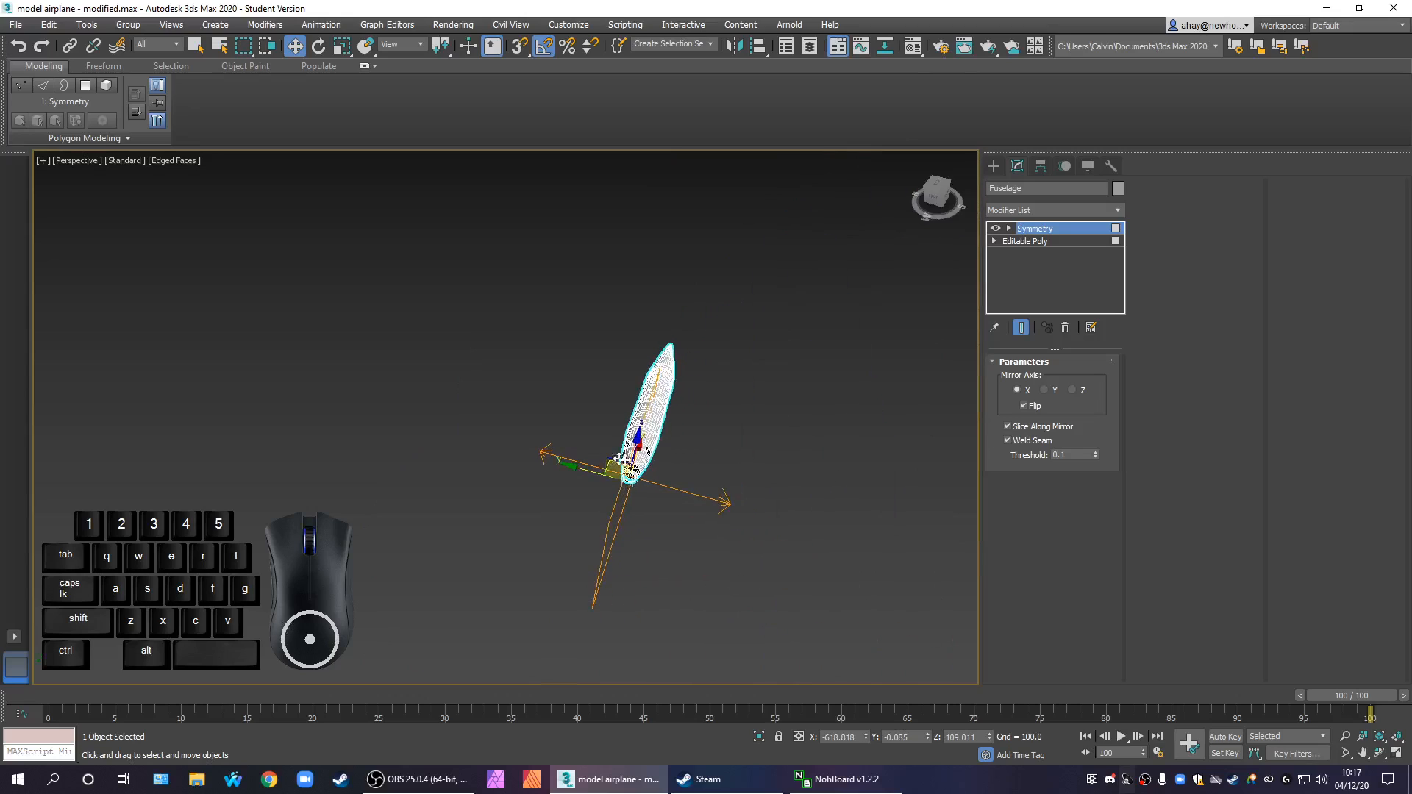
pyautogui.scroll(2, 598, 473)
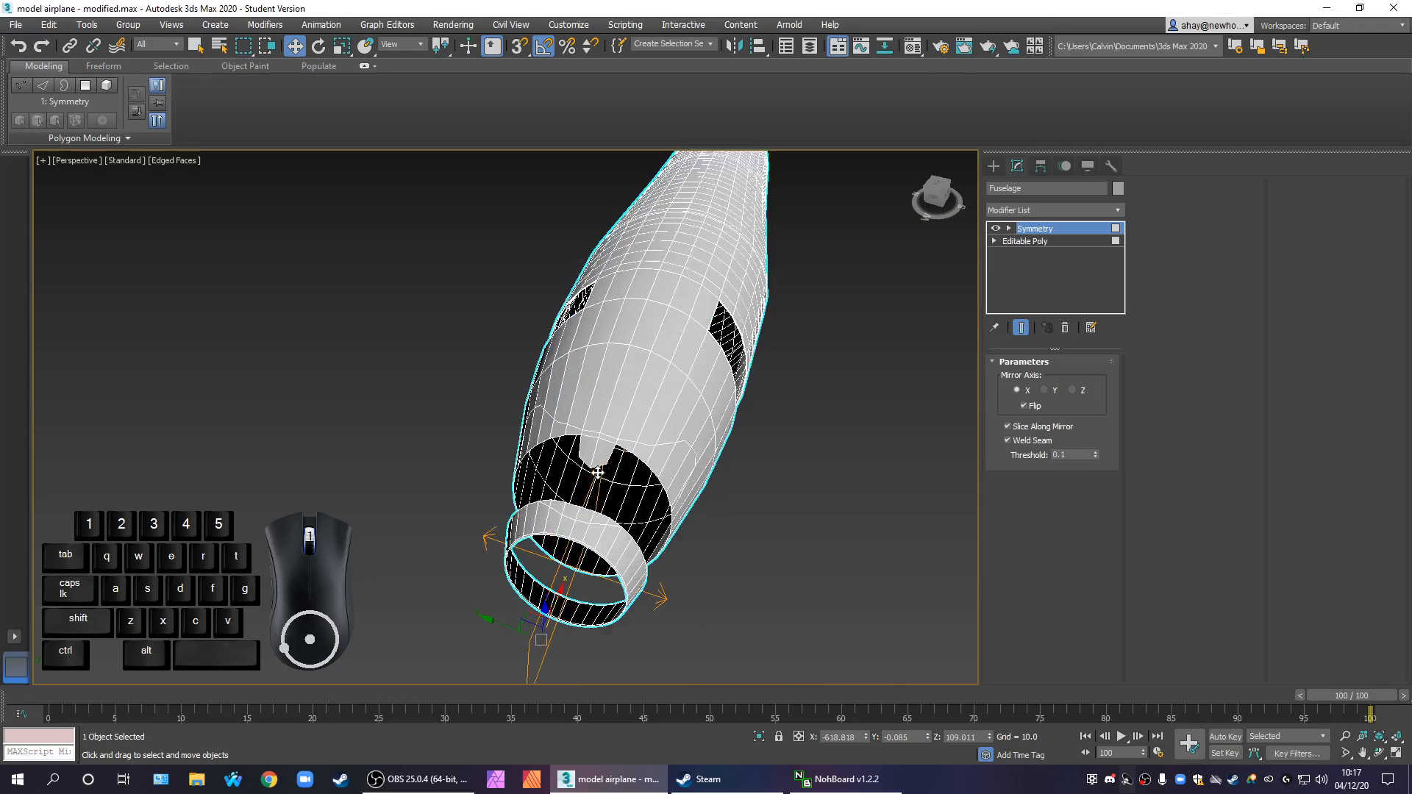
pyautogui.moveTo(596, 443); pyautogui.dragTo(599, 432, button='middle')
pyautogui.scroll(2, 605, 431)
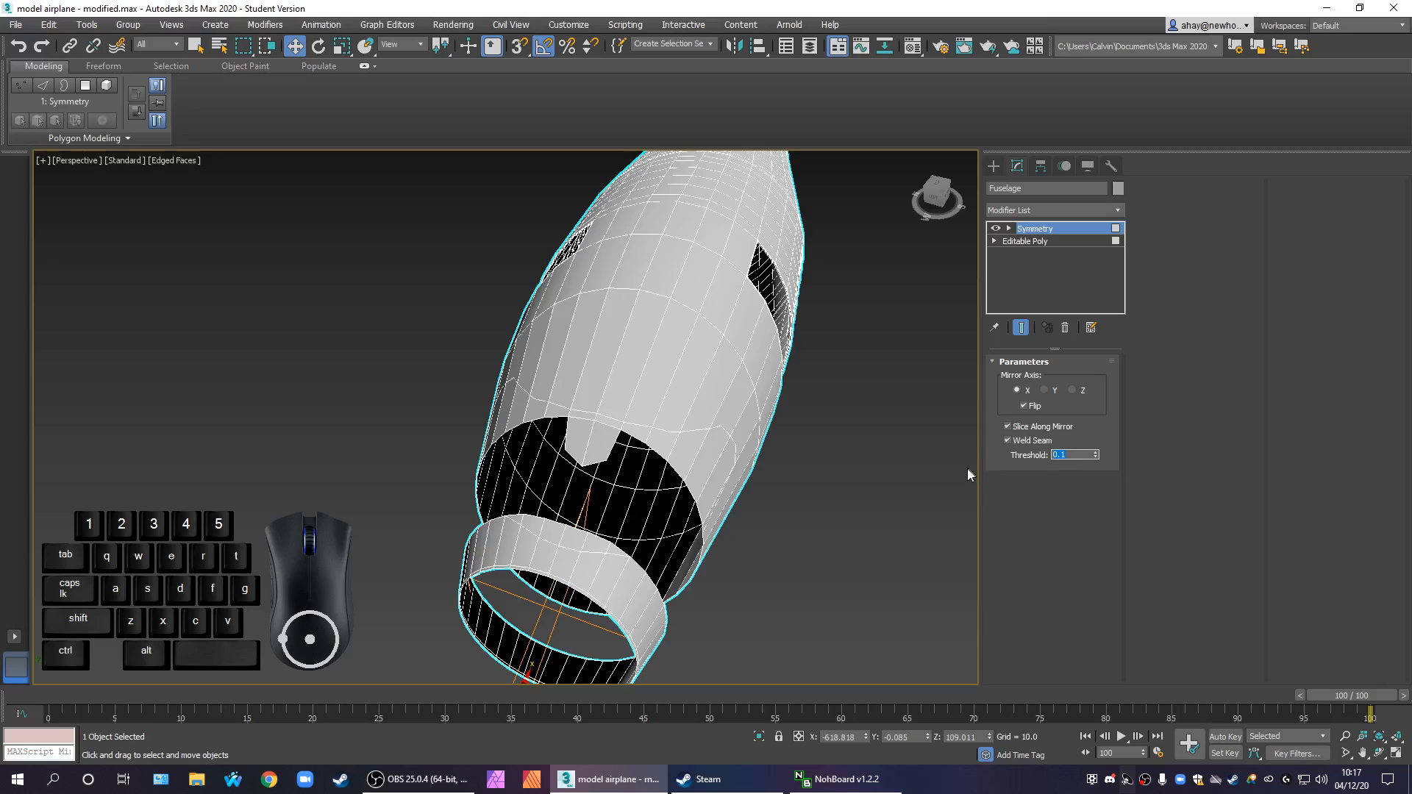
pyautogui.write('.2')
pyautogui.scroll(-5, 814, 548)
pyautogui.keyDown('alt'); pyautogui.moveTo(791, 544); pyautogui.dragTo(706, 519, button='middle'); pyautogui.keyUp('alt')
pyautogui.scroll(2, 698, 513)
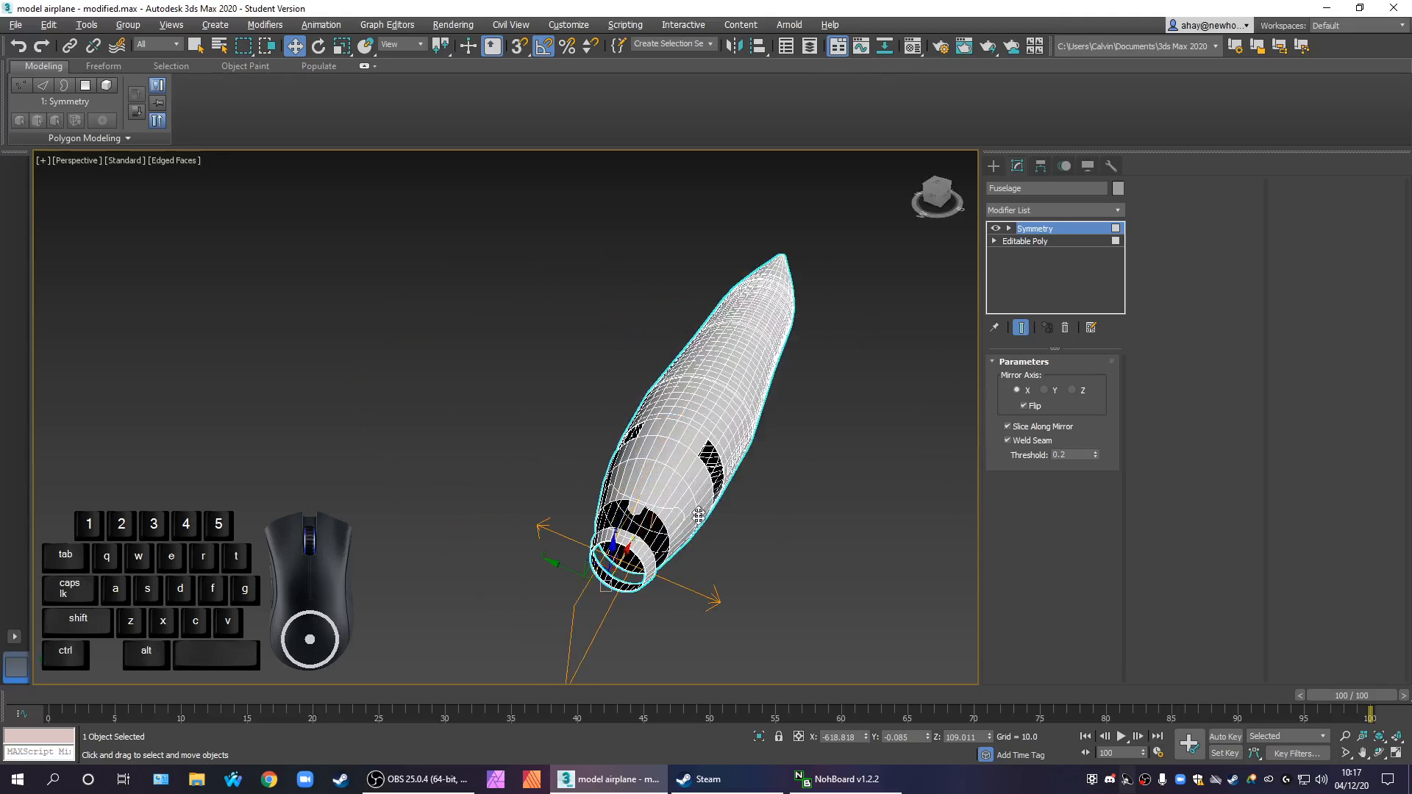
pyautogui.scroll(2, 698, 512)
# Examine the base Editable Poly's vertices beneath the Symmetry modifier around the nose and cockpit opening
pyautogui.click(1045, 243)
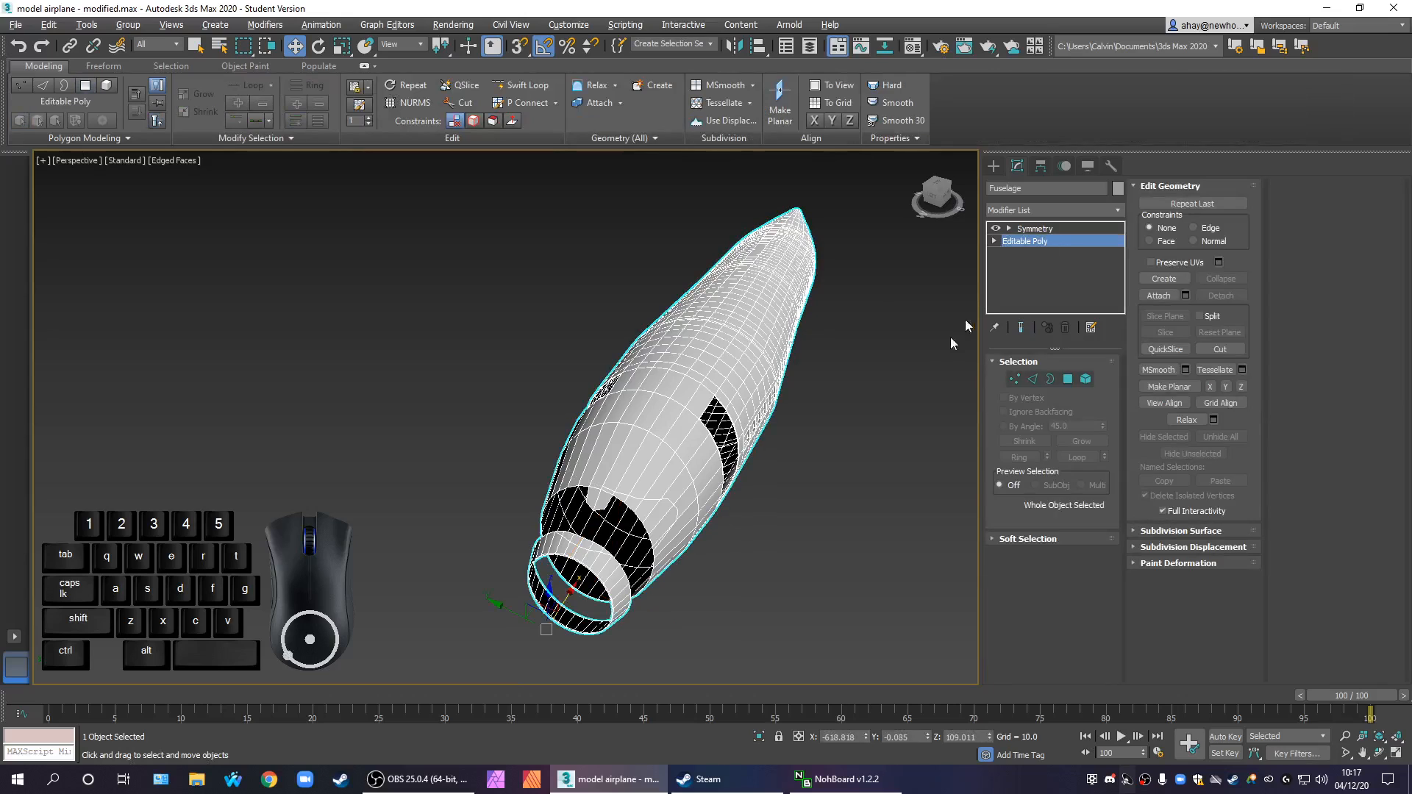
pyautogui.keyDown('alt'); pyautogui.moveTo(765, 475); pyautogui.dragTo(745, 464, button='middle'); pyautogui.keyUp('alt')
pyautogui.scroll(3, 436, 389)
pyautogui.moveTo(662, 480); pyautogui.dragTo(653, 492, button='middle')
pyautogui.click(1015, 379)
pyautogui.press('z')
pyautogui.scroll(-8, 801, 504)
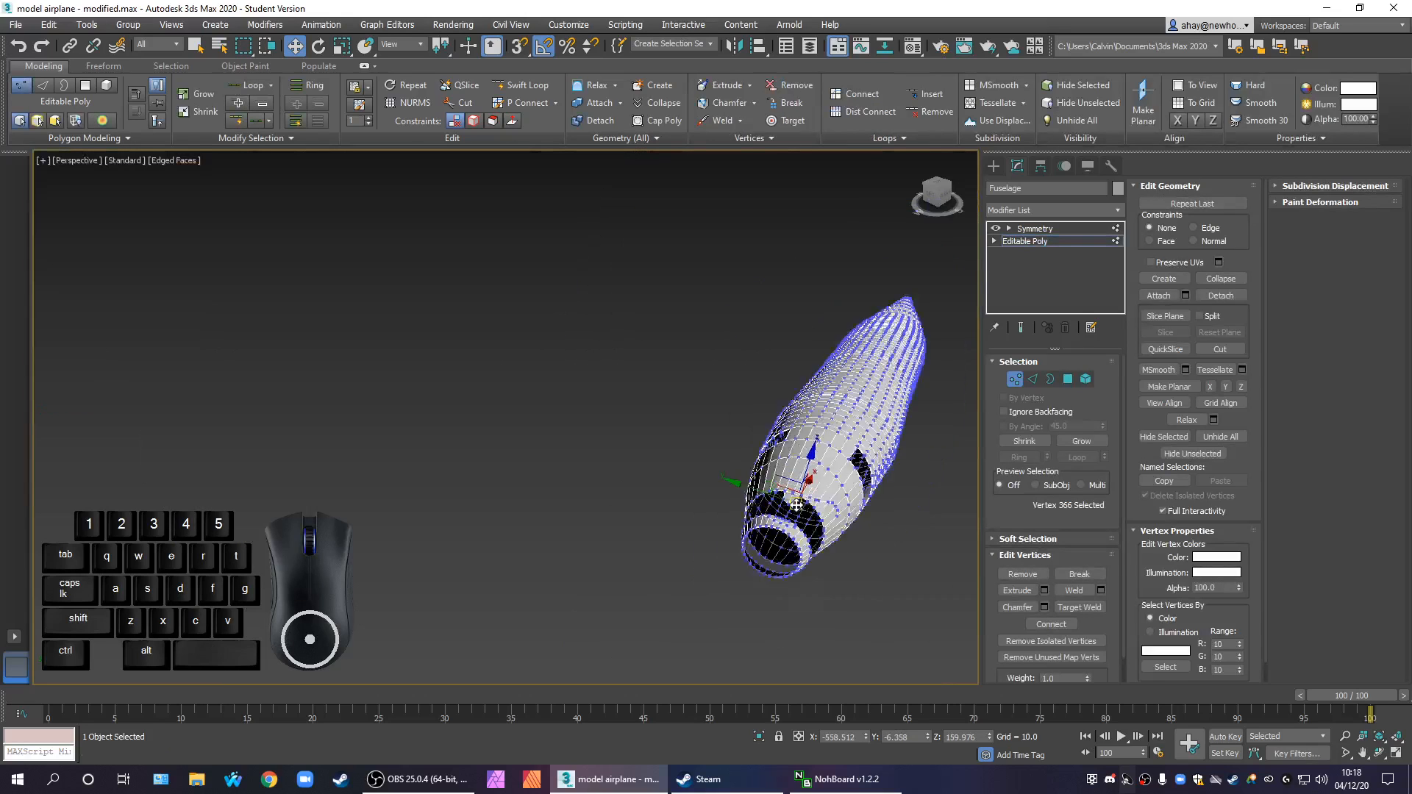
pyautogui.keyDown('alt'); pyautogui.moveTo(791, 549); pyautogui.dragTo(761, 545, button='middle'); pyautogui.keyUp('alt')
pyautogui.scroll(5, 735, 535)
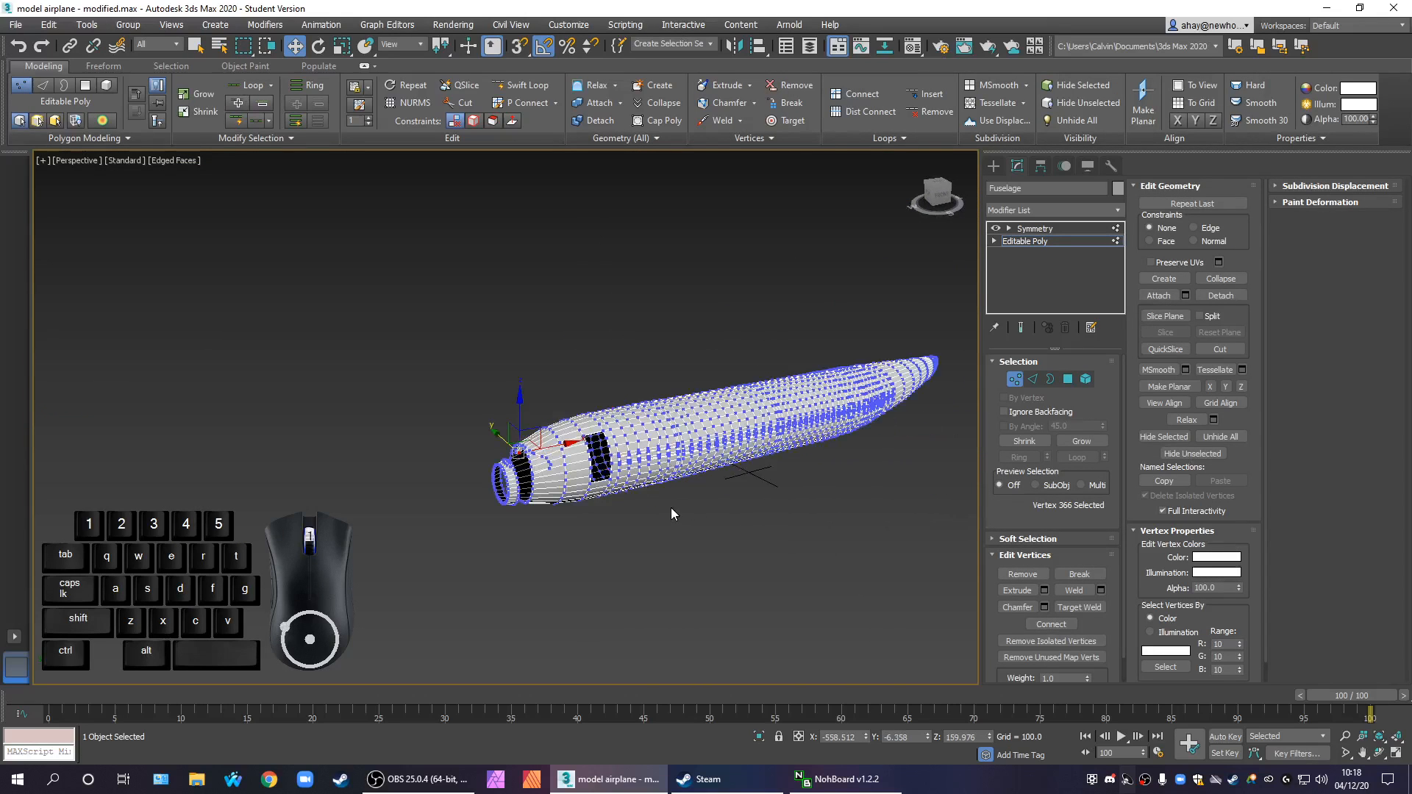
# Try moving the whole fuselage along its length and down onto the grid, and undo the moves
pyautogui.click(995, 167)
pyautogui.moveTo(883, 427); pyautogui.dragTo(722, 467, button='middle')
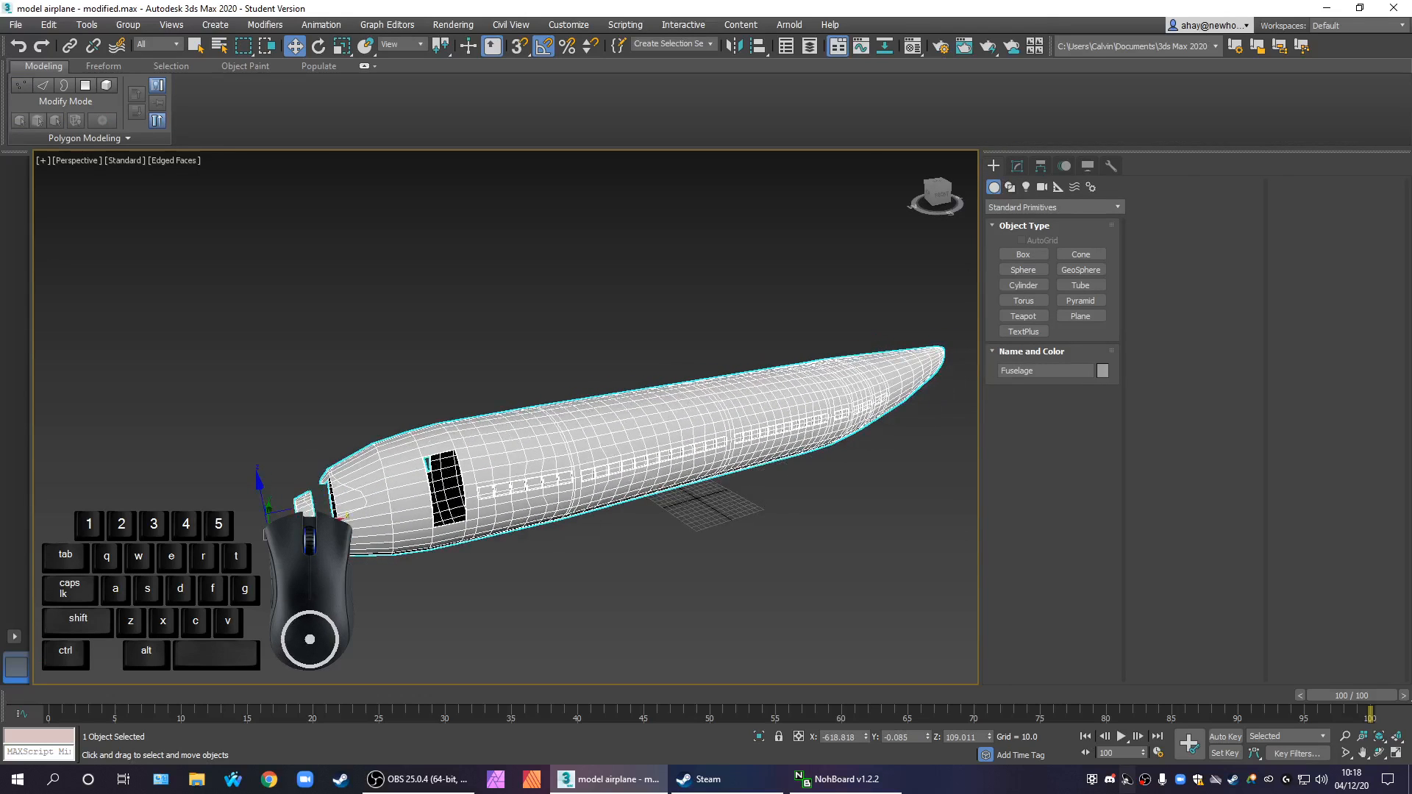
pyautogui.moveTo(315, 517); pyautogui.dragTo(697, 469)
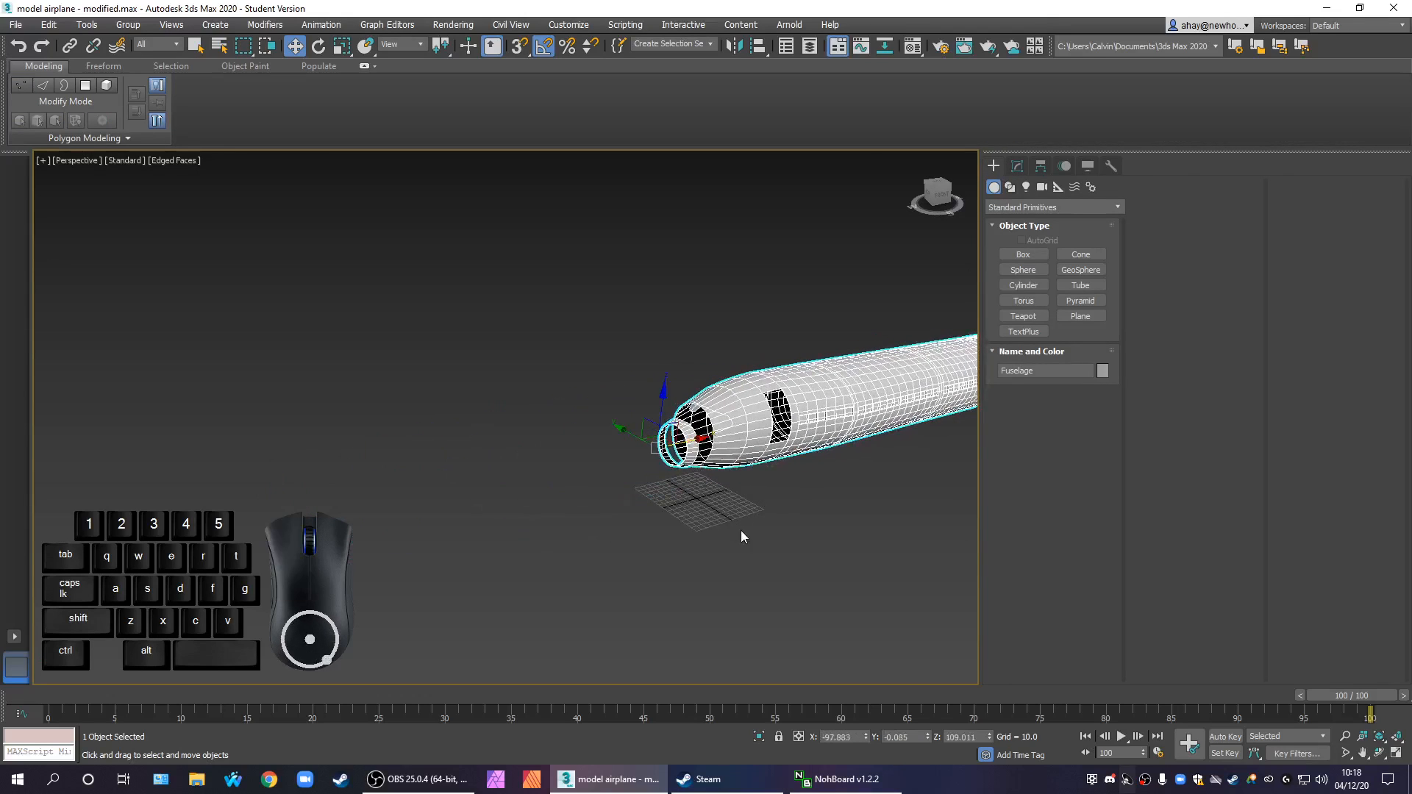
pyautogui.moveTo(745, 445); pyautogui.dragTo(618, 478, button='middle')
pyautogui.moveTo(541, 465); pyautogui.dragTo(586, 512)
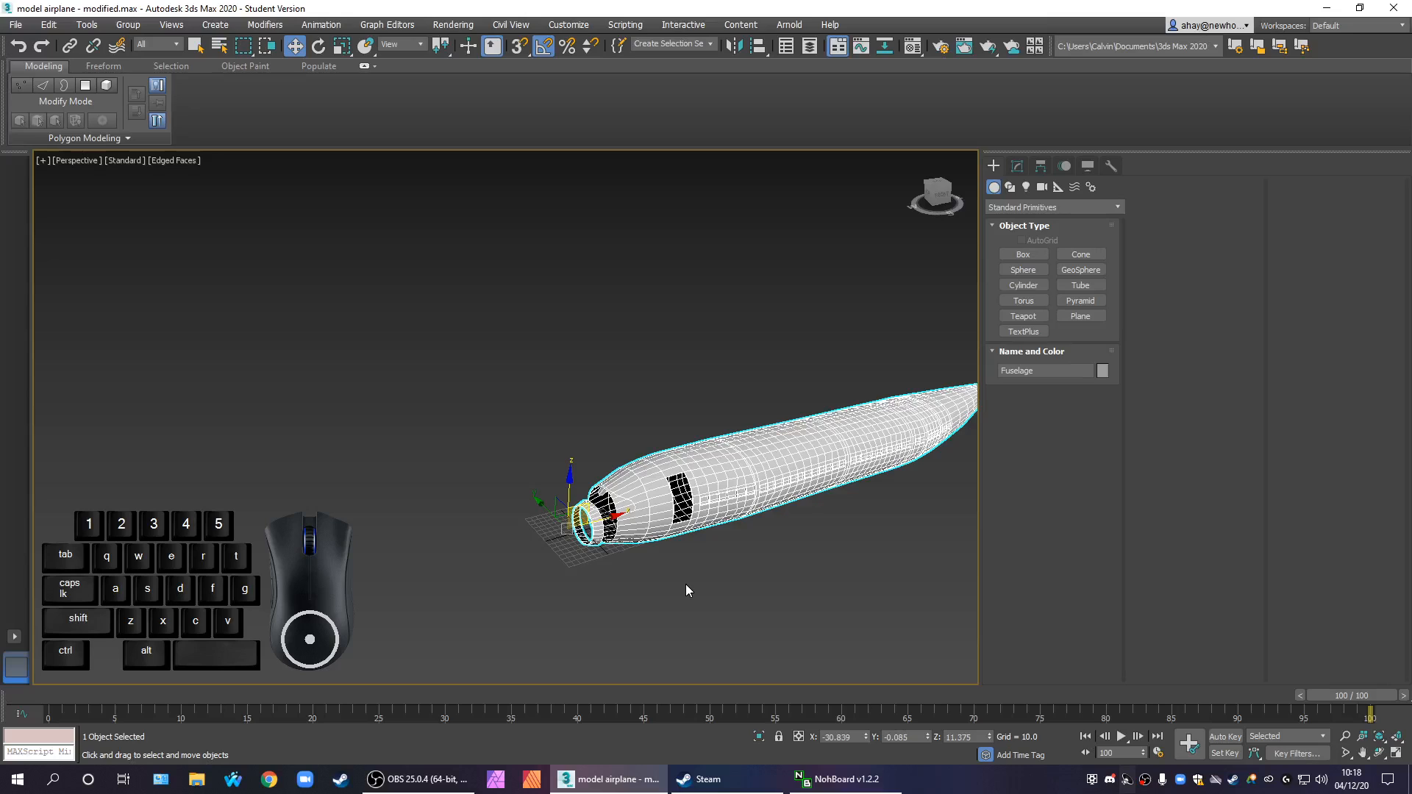
pyautogui.moveTo(687, 585); pyautogui.dragTo(700, 586, button='middle')
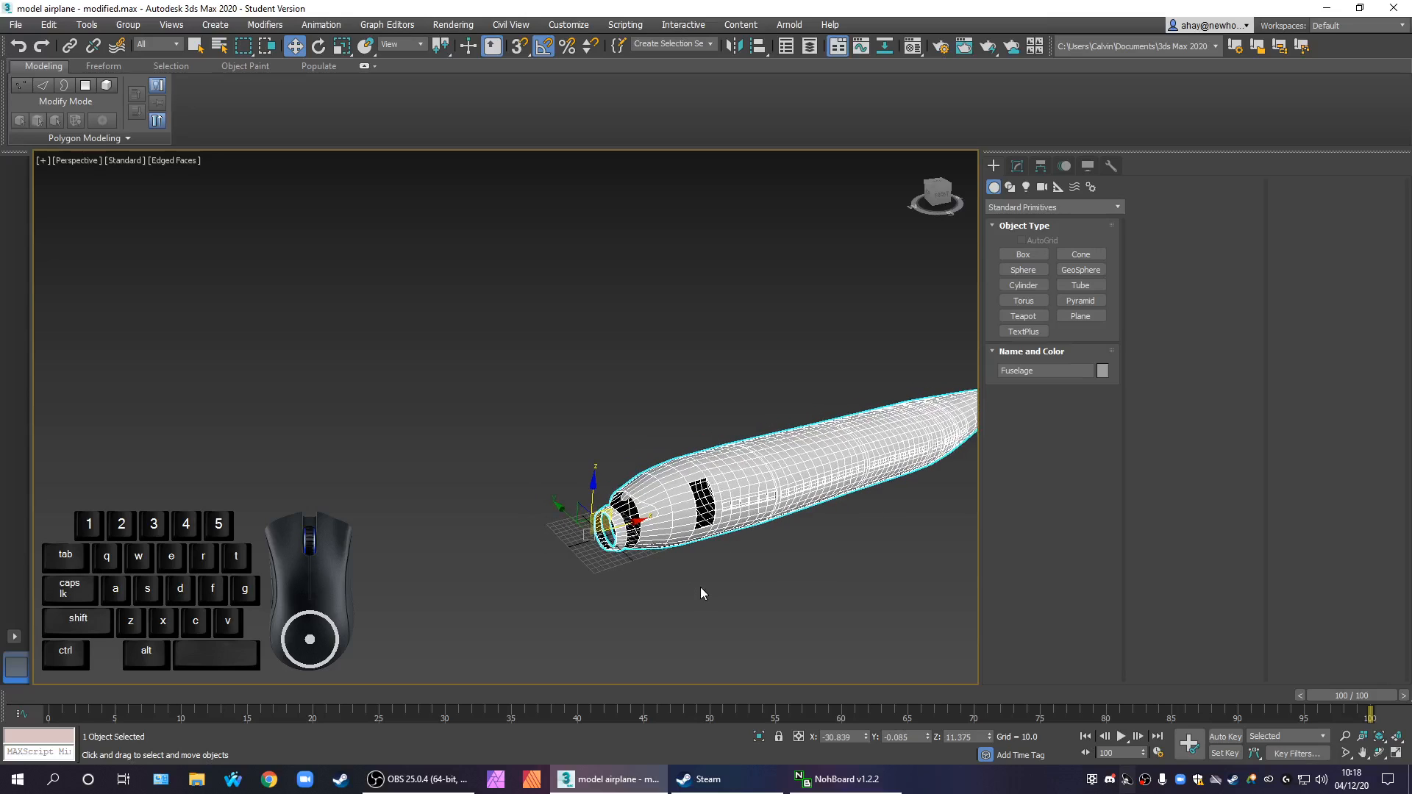
pyautogui.hotkey('ctrl', 'z')
pyautogui.moveTo(673, 614); pyautogui.dragTo(735, 550, button='middle')
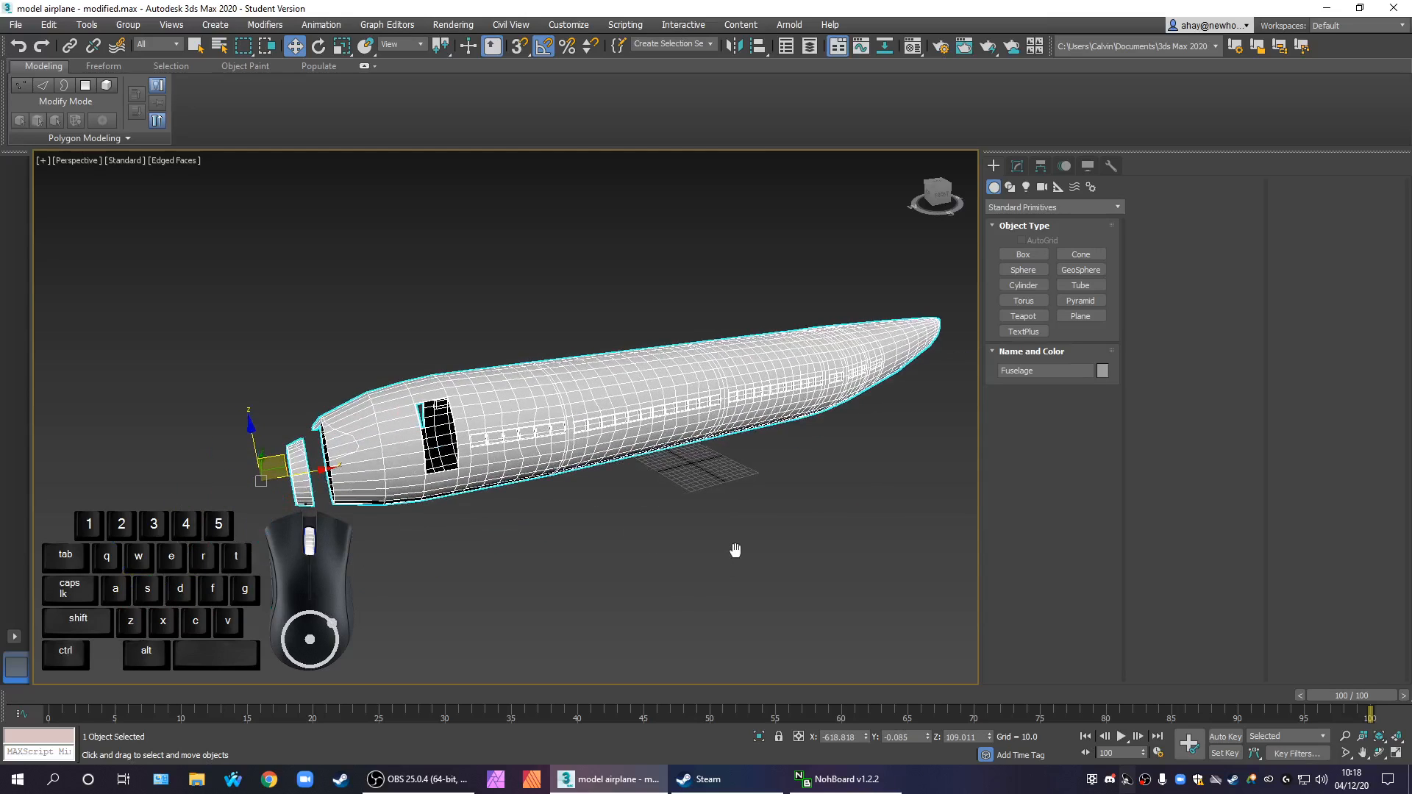
# Center the fuselage's pivot on the object using pivot-only adjustment
pyautogui.click(1041, 165)
pyautogui.click(1049, 267)
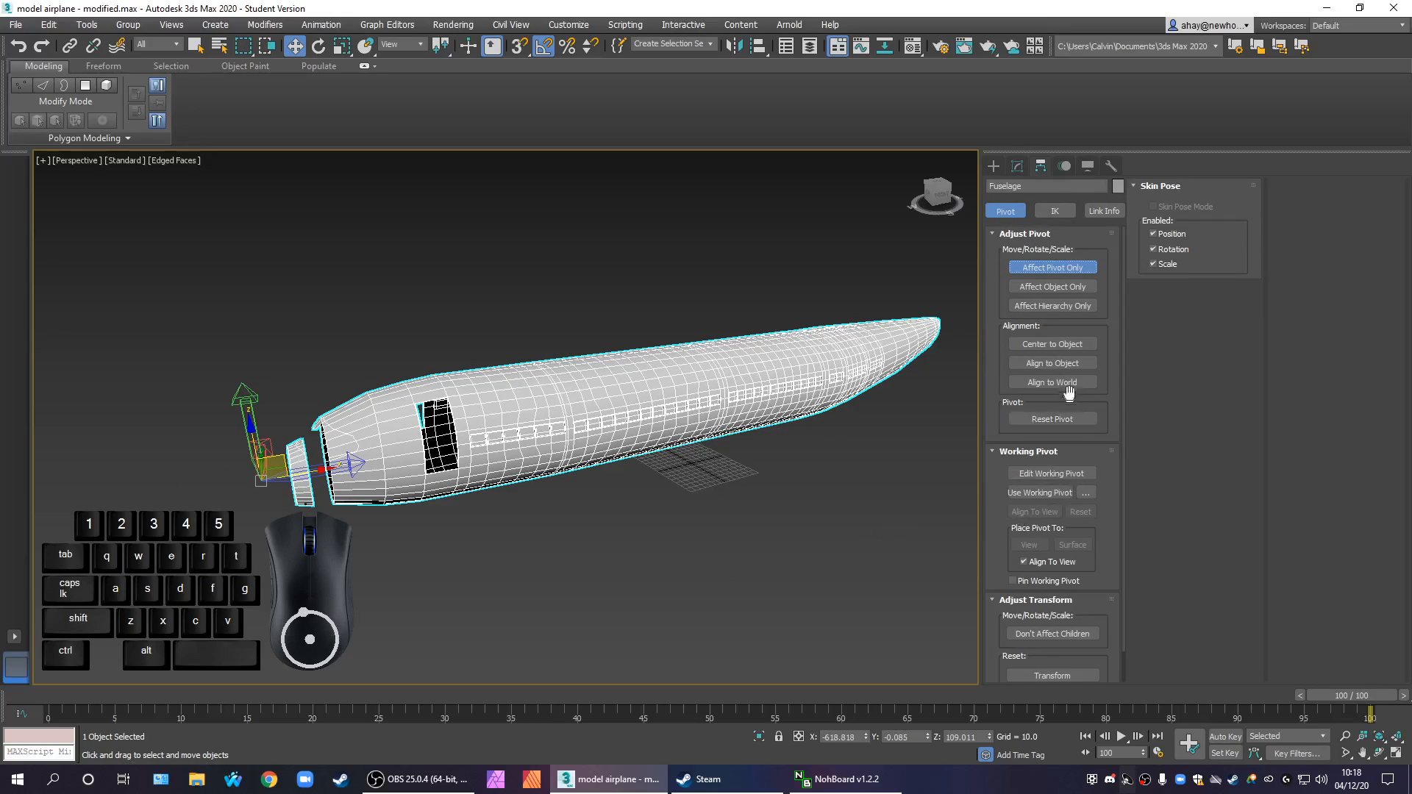
pyautogui.click(1060, 345)
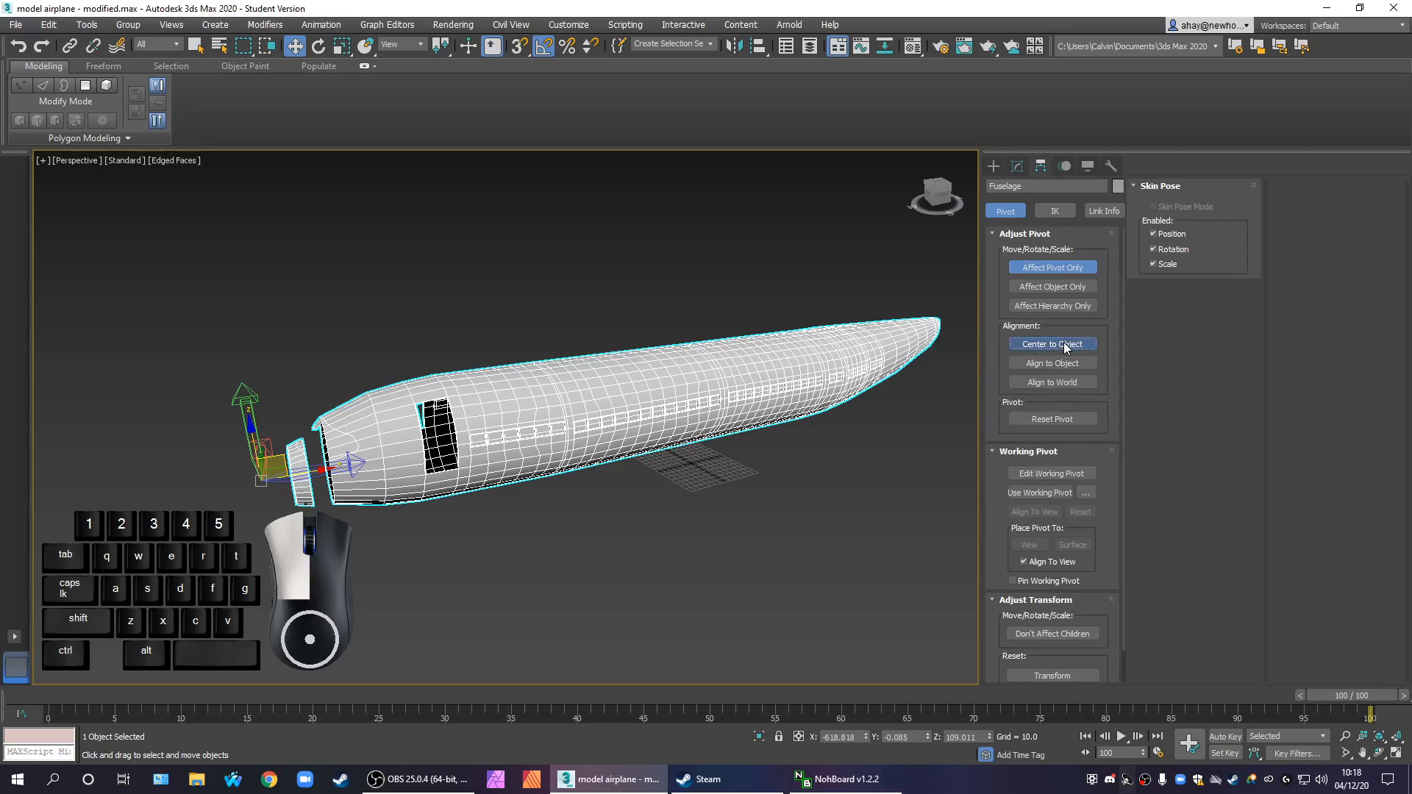
pyautogui.click(1048, 267)
# Try aligning the fuselage's pivot to the world axes, and undo the alignment
pyautogui.click(1047, 268)
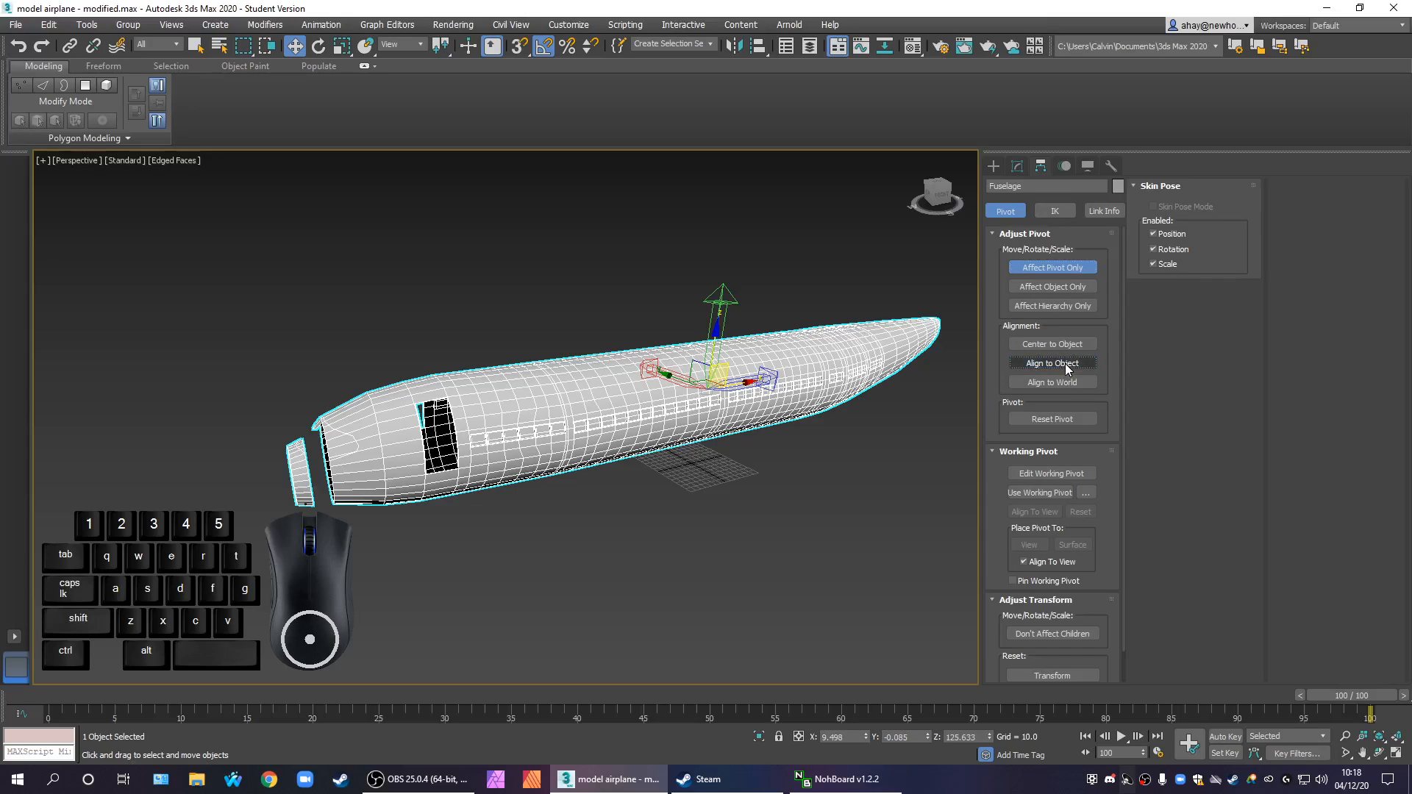
pyautogui.click(1050, 383)
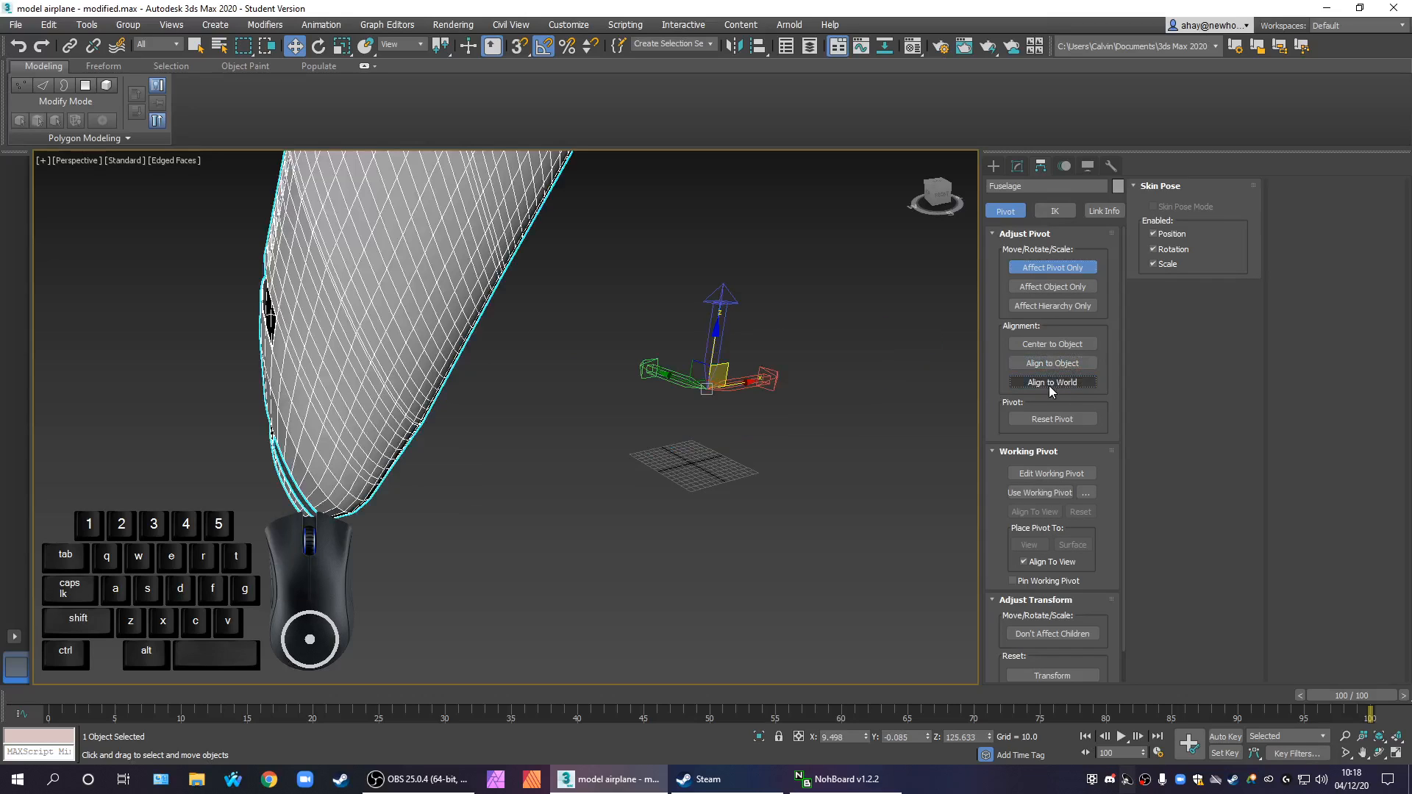
pyautogui.scroll(-6, 490, 346)
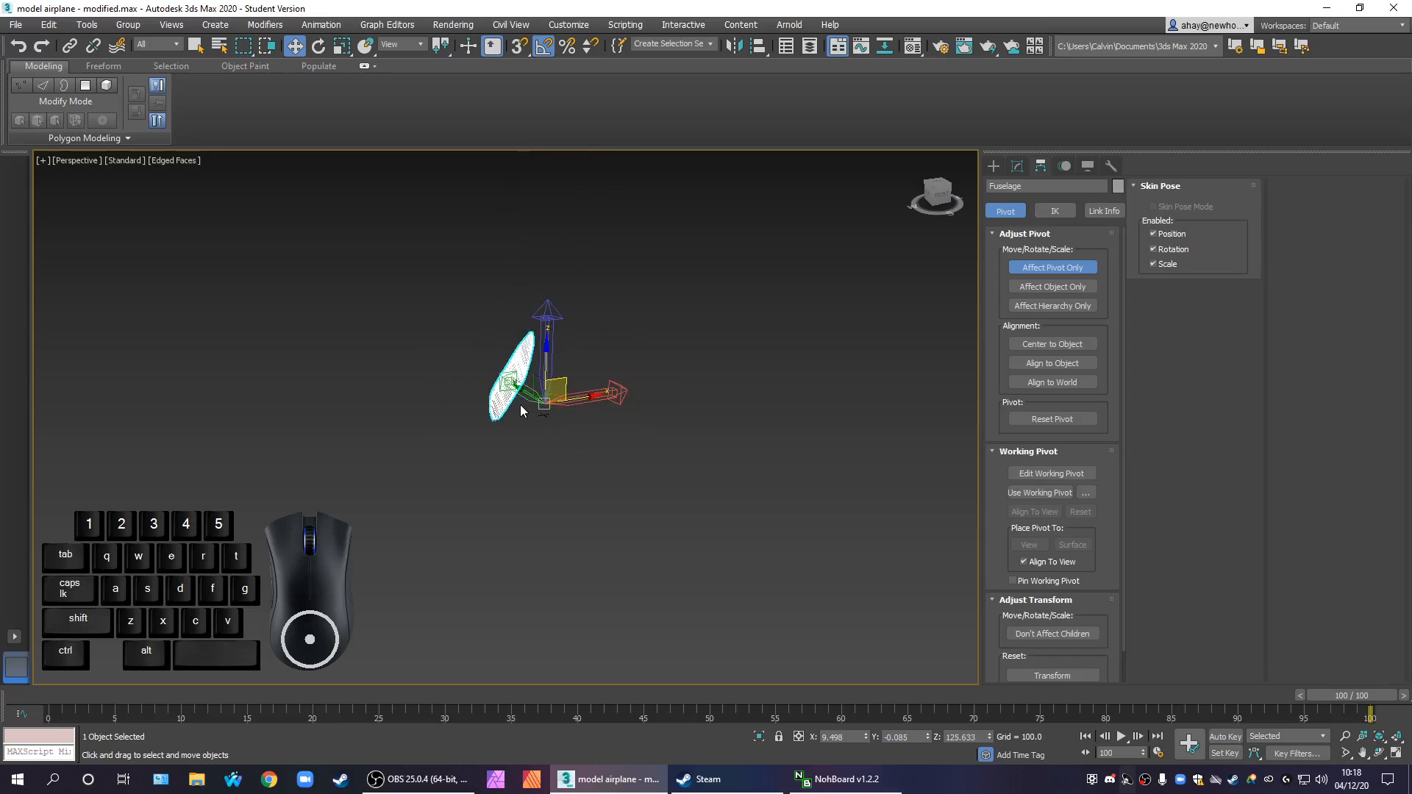
pyautogui.keyDown('alt'); pyautogui.moveTo(522, 373); pyautogui.dragTo(573, 390, button='middle'); pyautogui.keyUp('alt')
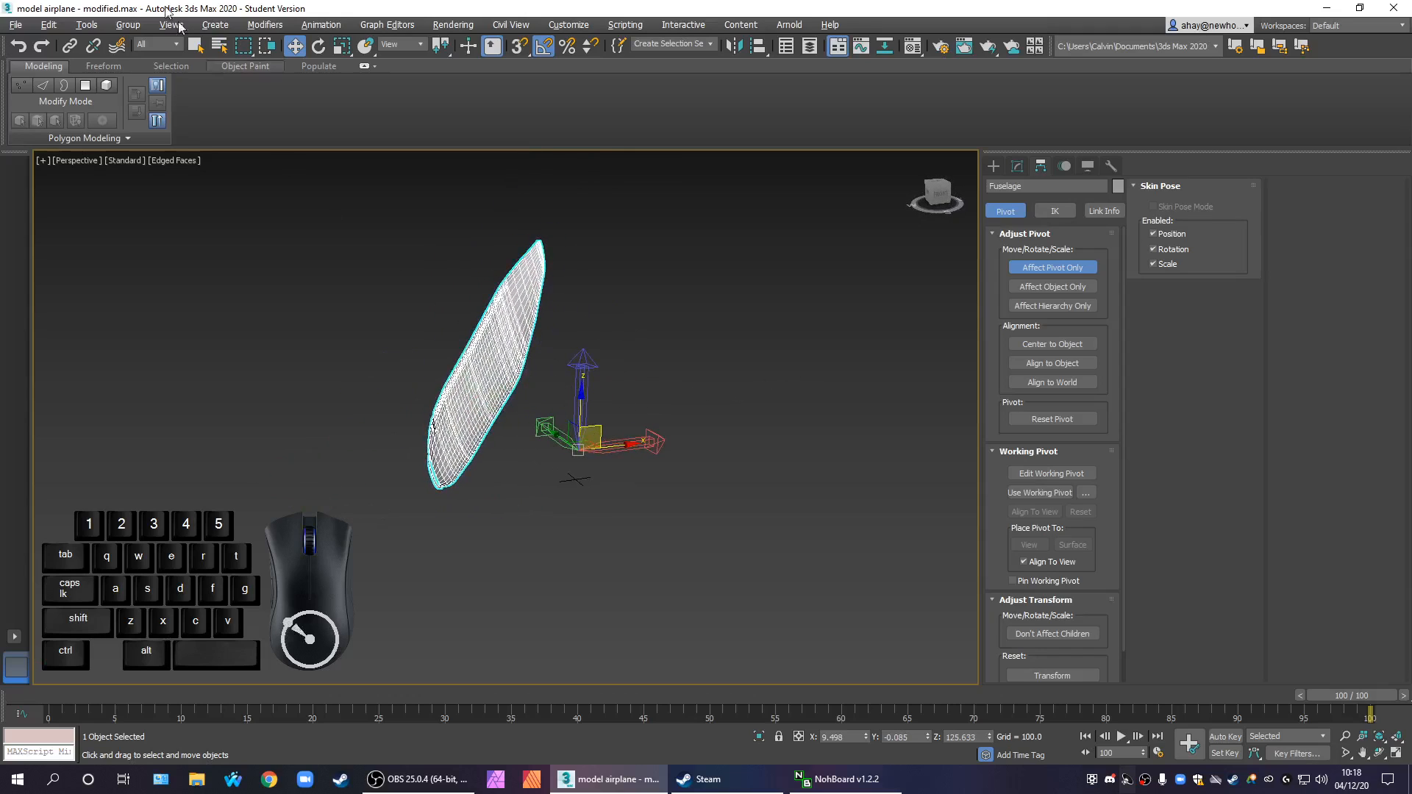
pyautogui.click(19, 46)
# Reset the fuselage's transform and leave pivot-only adjustment
pyautogui.scroll(5, 654, 442)
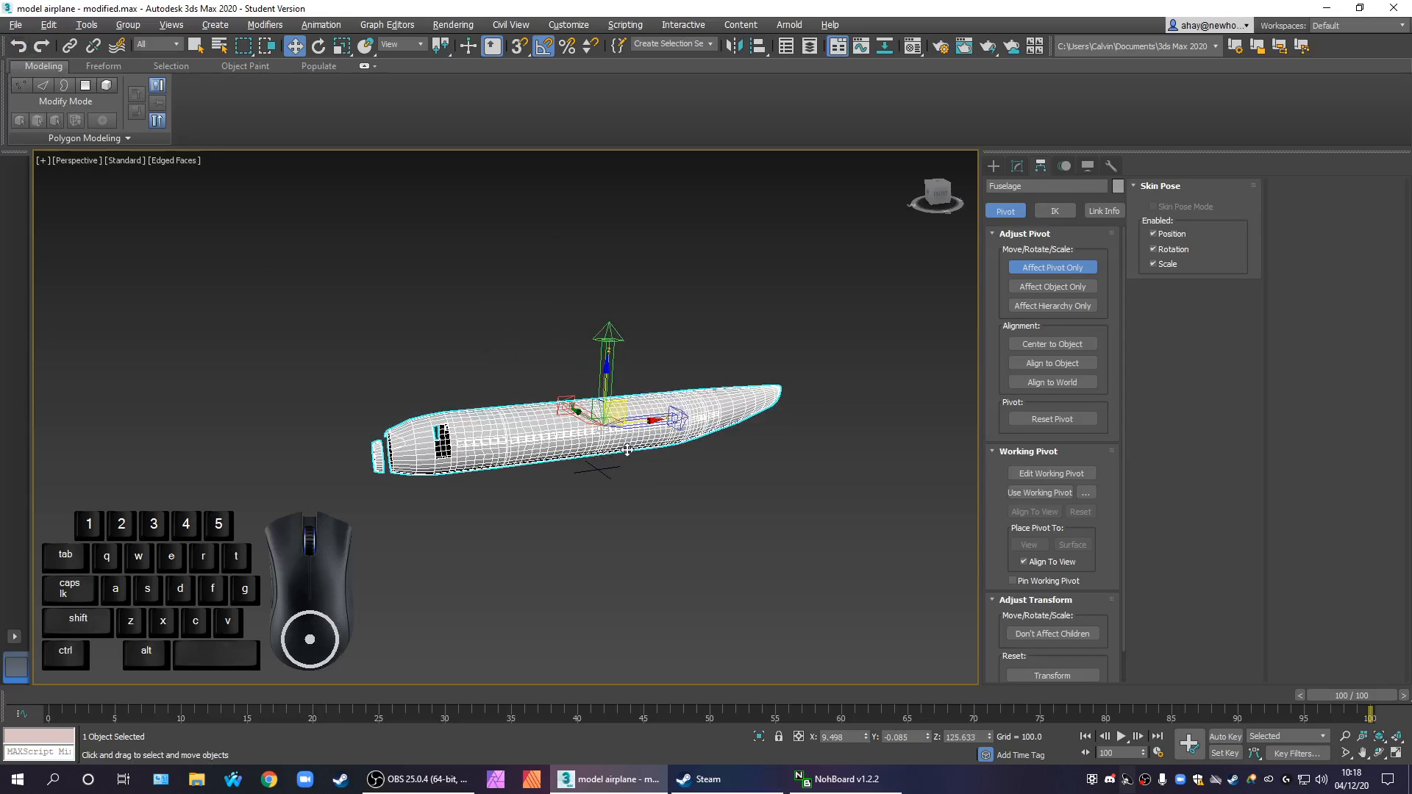
pyautogui.moveTo(1121, 491); pyautogui.dragTo(1107, 530)
pyautogui.click(1038, 642)
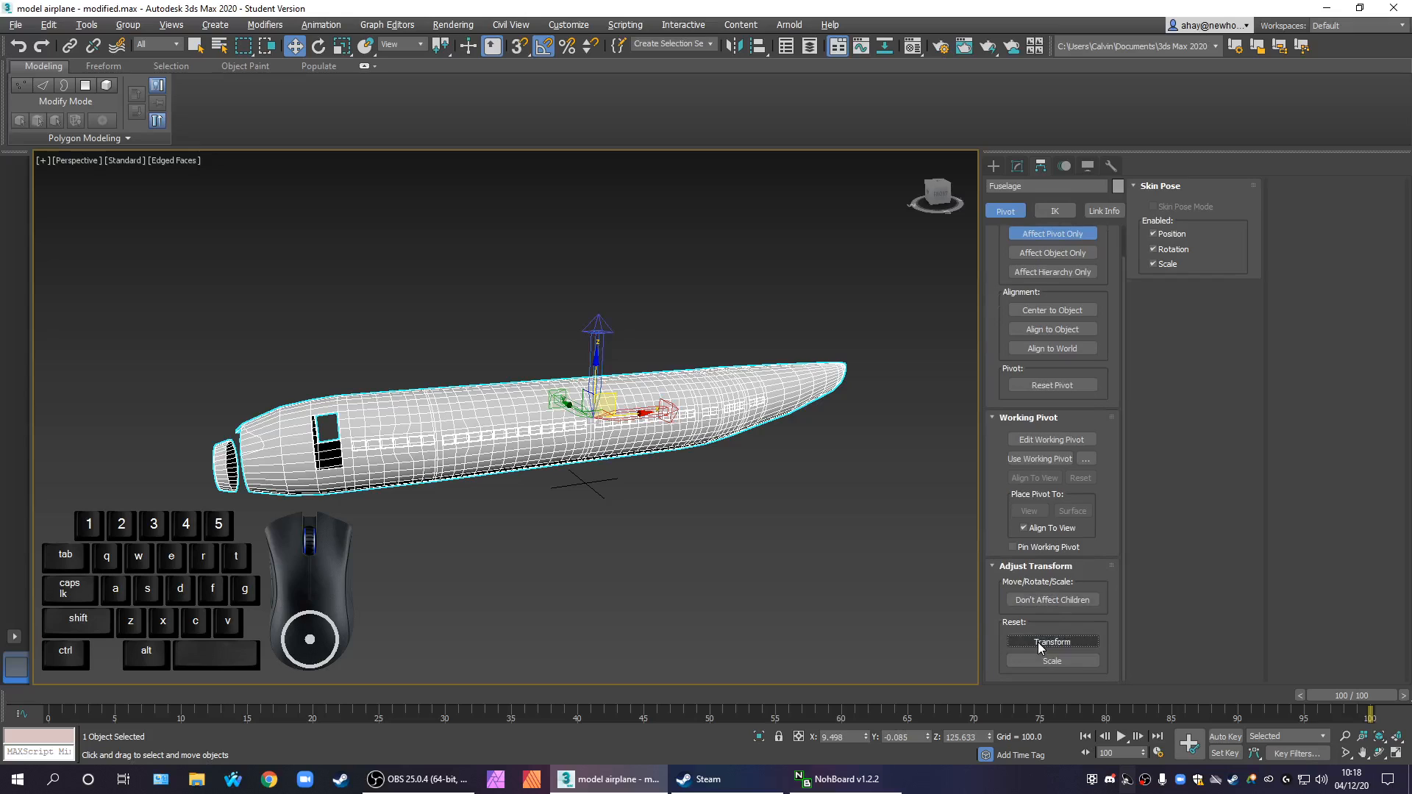
pyautogui.moveTo(760, 507); pyautogui.dragTo(799, 547, button='middle')
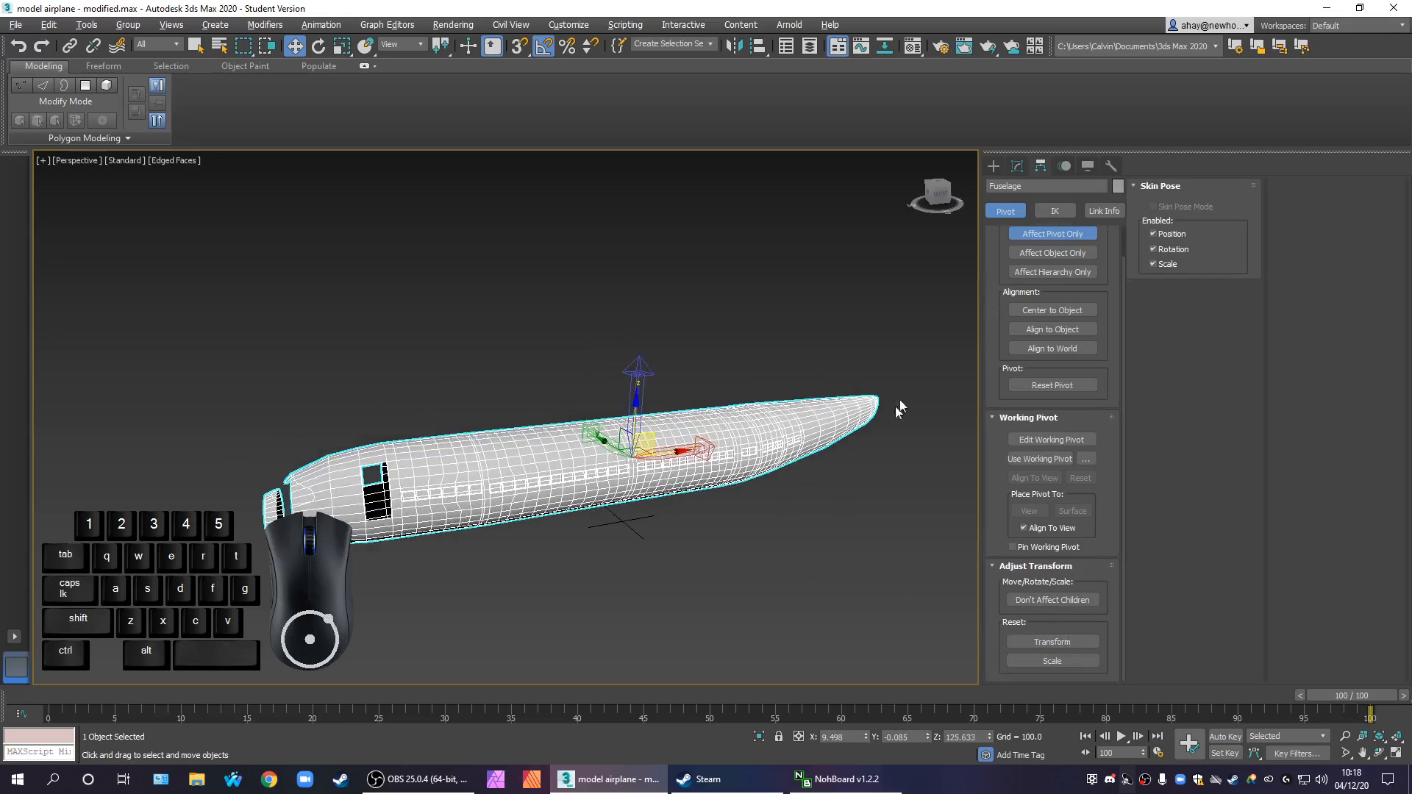
pyautogui.click(1060, 235)
# Return to vertex editing on the fuselage's base Editable Poly beneath the Symmetry modifier
pyautogui.moveTo(750, 508); pyautogui.dragTo(724, 512, button='middle')
pyautogui.scroll(5, 611, 475)
pyautogui.moveTo(730, 562); pyautogui.dragTo(586, 506, button='middle')
pyautogui.scroll(-6, 646, 493)
pyautogui.scroll(3, 586, 506)
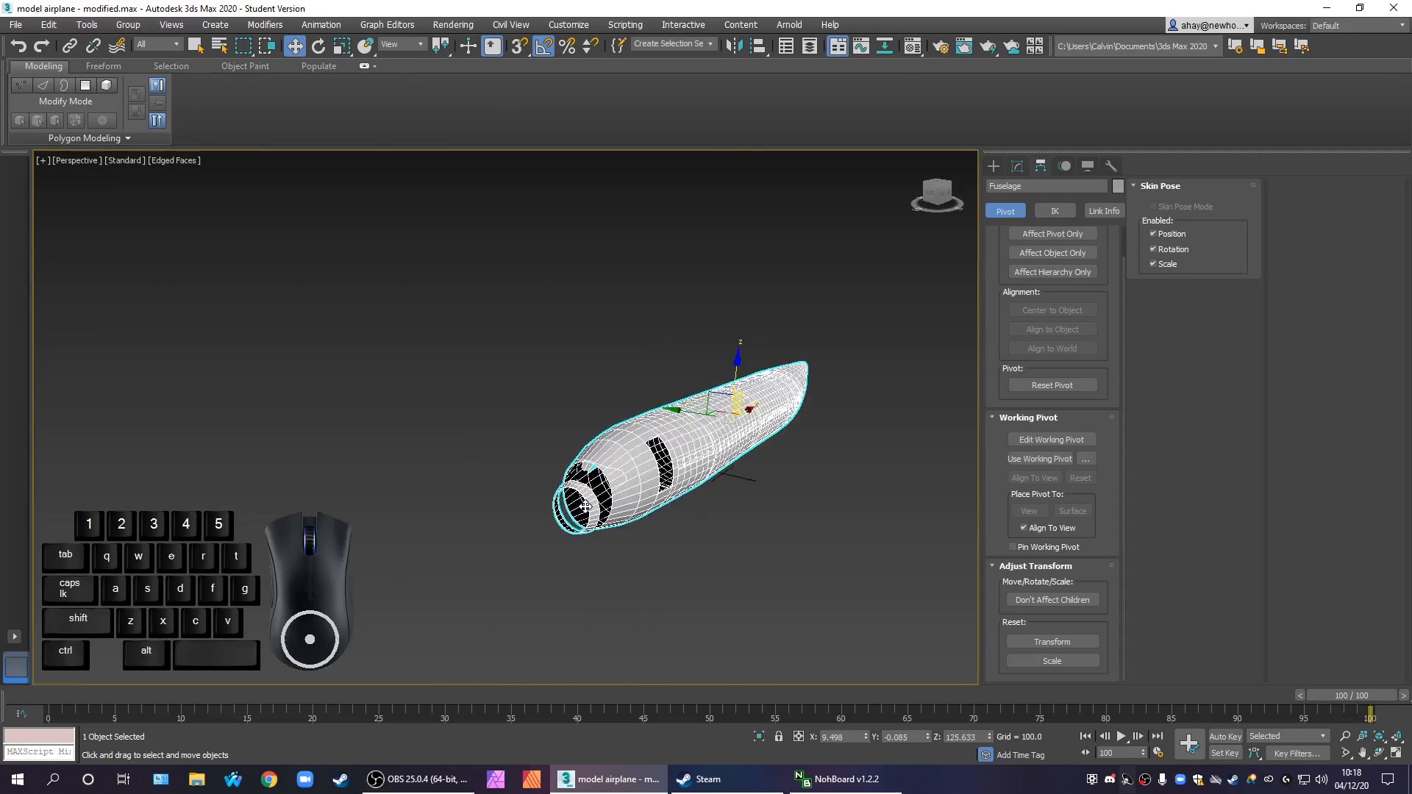
pyautogui.scroll(2, 586, 506)
pyautogui.click(1017, 166)
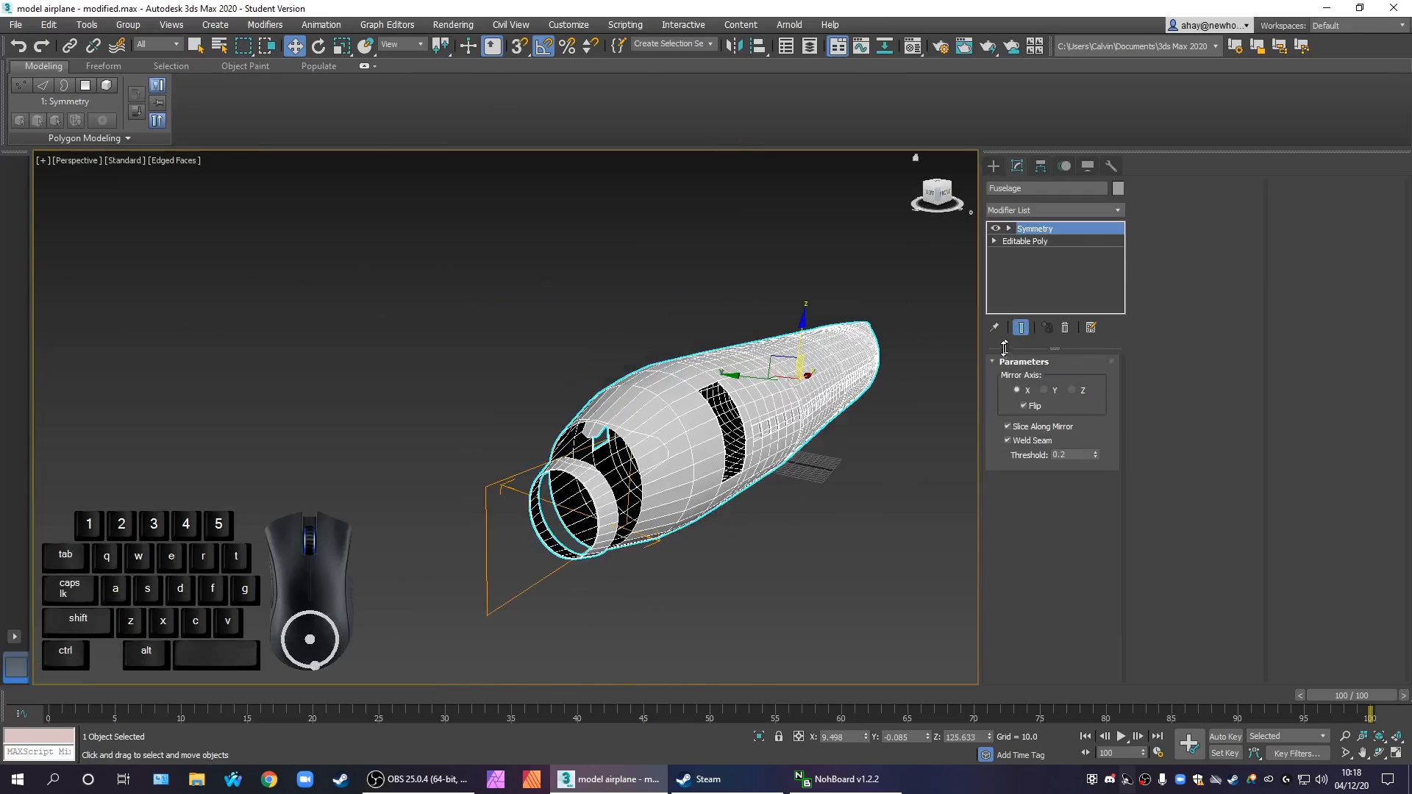
pyautogui.click(1030, 241)
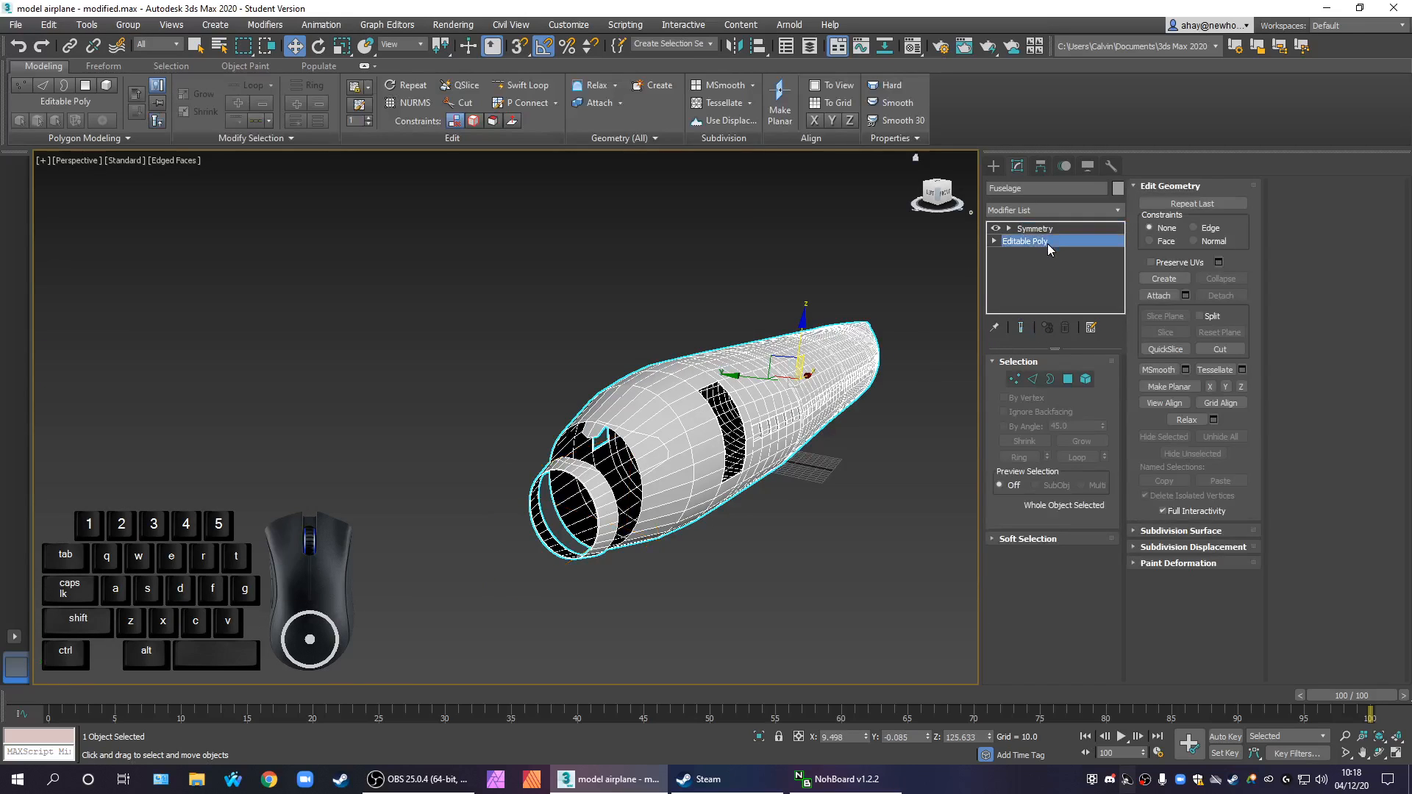
pyautogui.click(1014, 378)
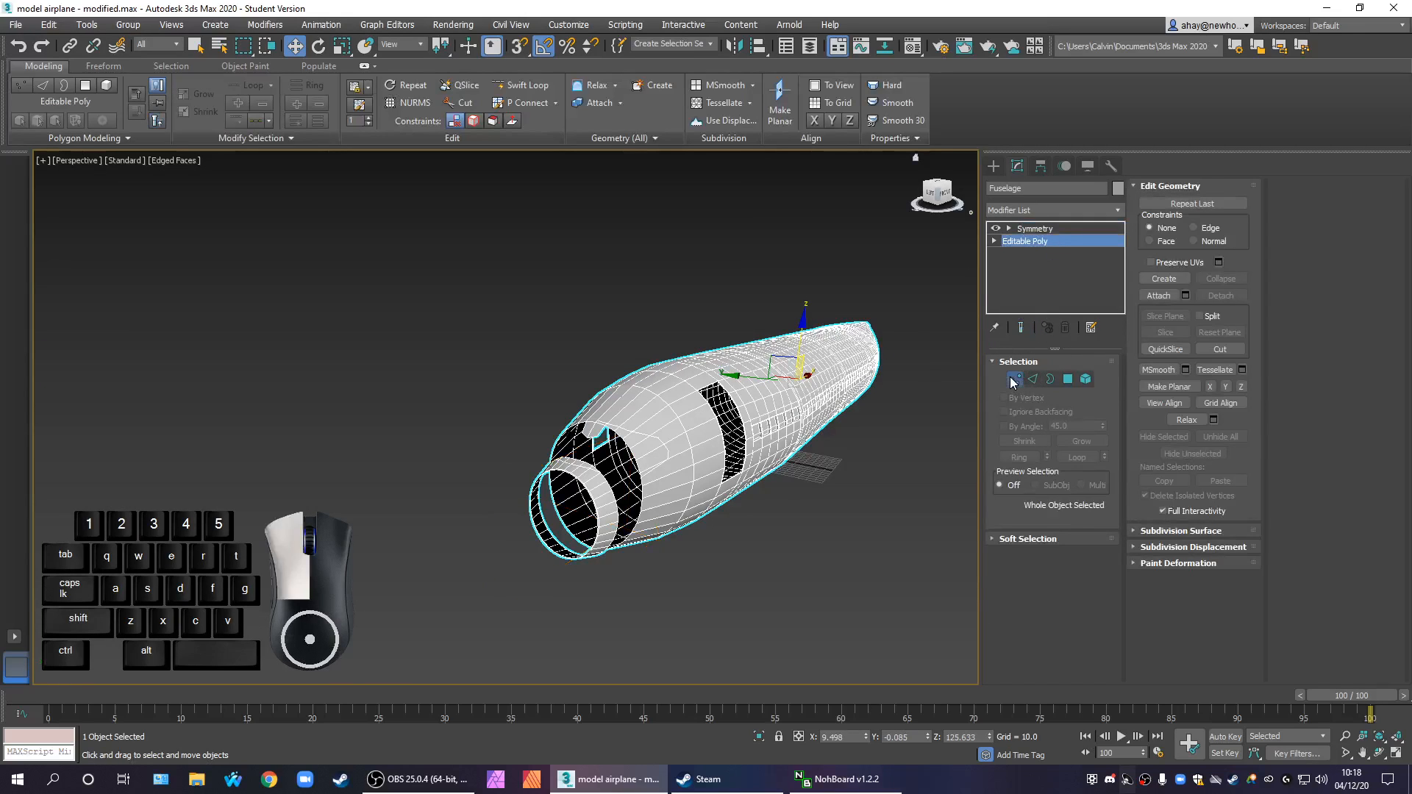
# Inspect the overhanging faces and vertices above the fuselage's nose opening from inside and outside
pyautogui.keyDown('alt'); pyautogui.moveTo(791, 501); pyautogui.dragTo(672, 480, button='middle'); pyautogui.keyUp('alt')
pyautogui.moveTo(455, 389); pyautogui.dragTo(640, 472)
pyautogui.scroll(4, 699, 579)
pyautogui.keyDown('alt'); pyautogui.moveTo(706, 582); pyautogui.dragTo(593, 546, button='middle'); pyautogui.keyUp('alt')
pyautogui.scroll(-5, 700, 599)
pyautogui.scroll(1, 703, 591)
pyautogui.scroll(5, 573, 544)
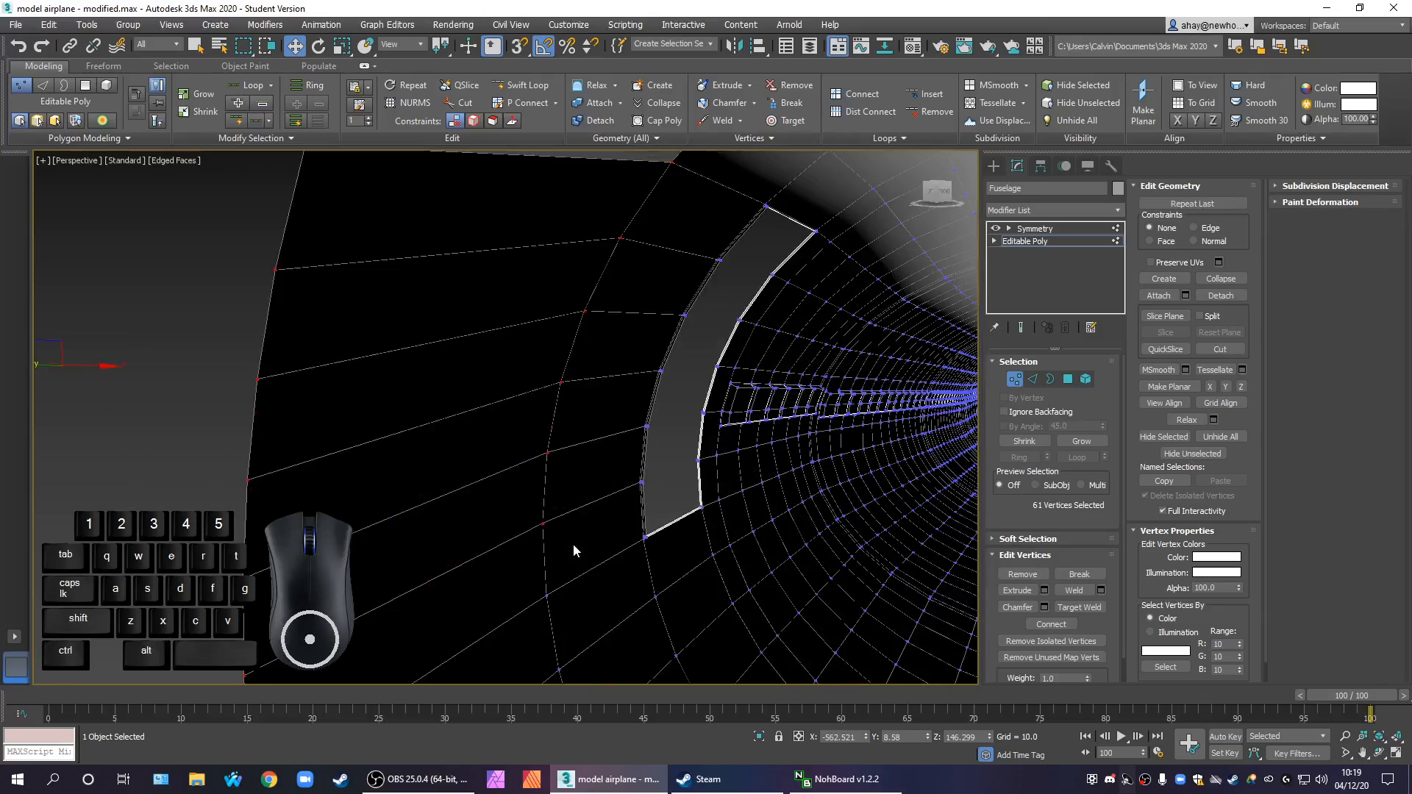
pyautogui.scroll(-3, 572, 544)
pyautogui.moveTo(600, 435); pyautogui.dragTo(519, 379)
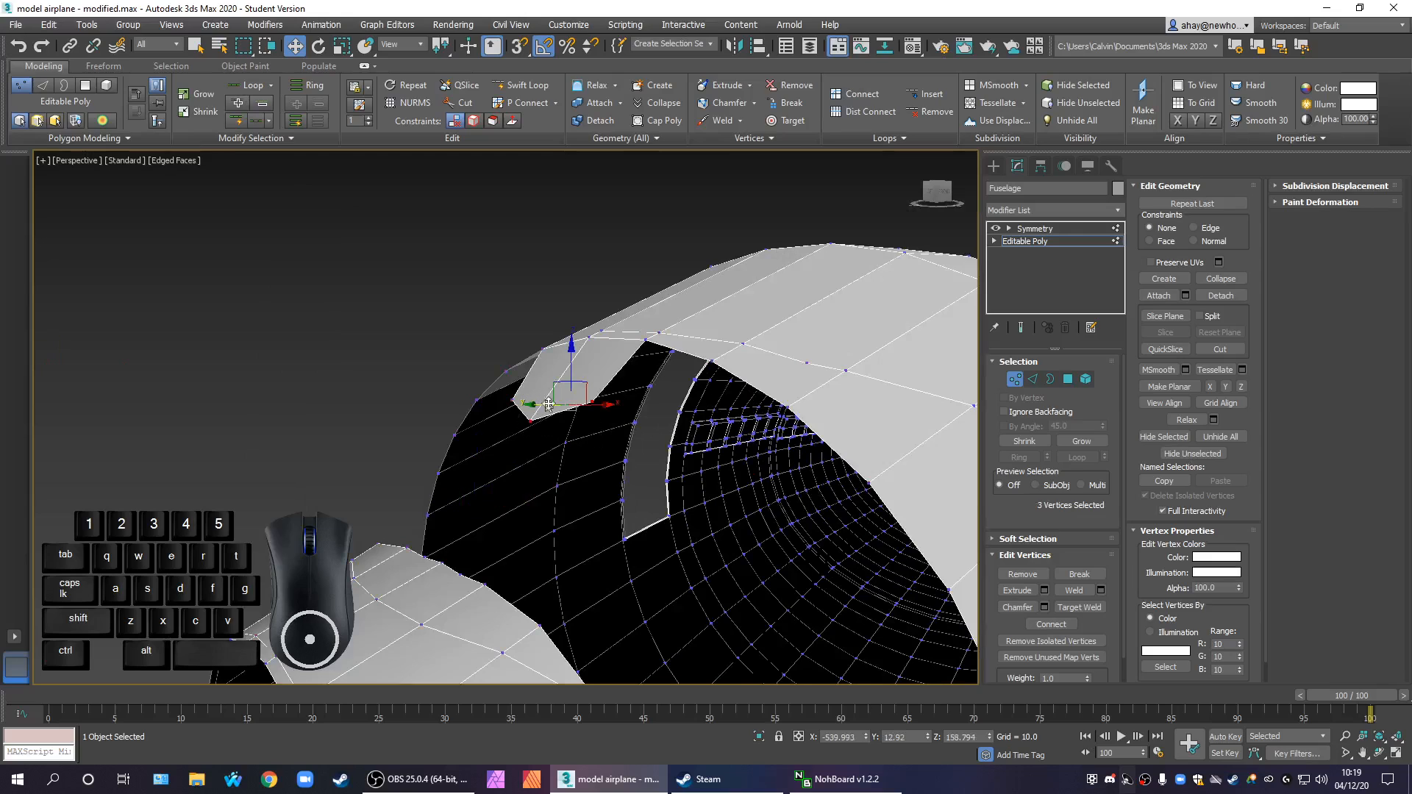
pyautogui.scroll(2, 565, 423)
pyautogui.scroll(-3, 531, 466)
pyautogui.scroll(4, 521, 465)
pyautogui.scroll(-2, 509, 469)
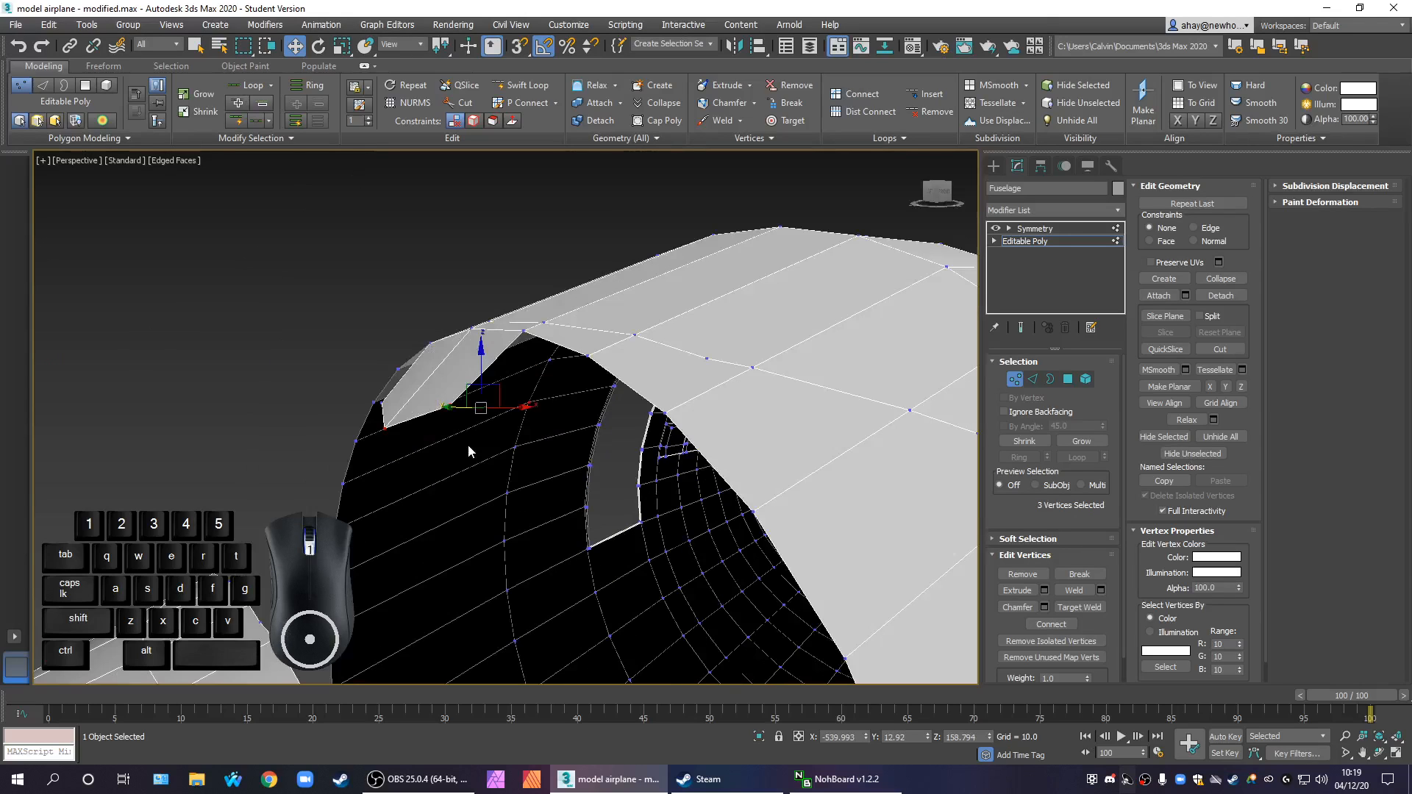
pyautogui.scroll(2, 469, 451)
pyautogui.scroll(-6, 467, 447)
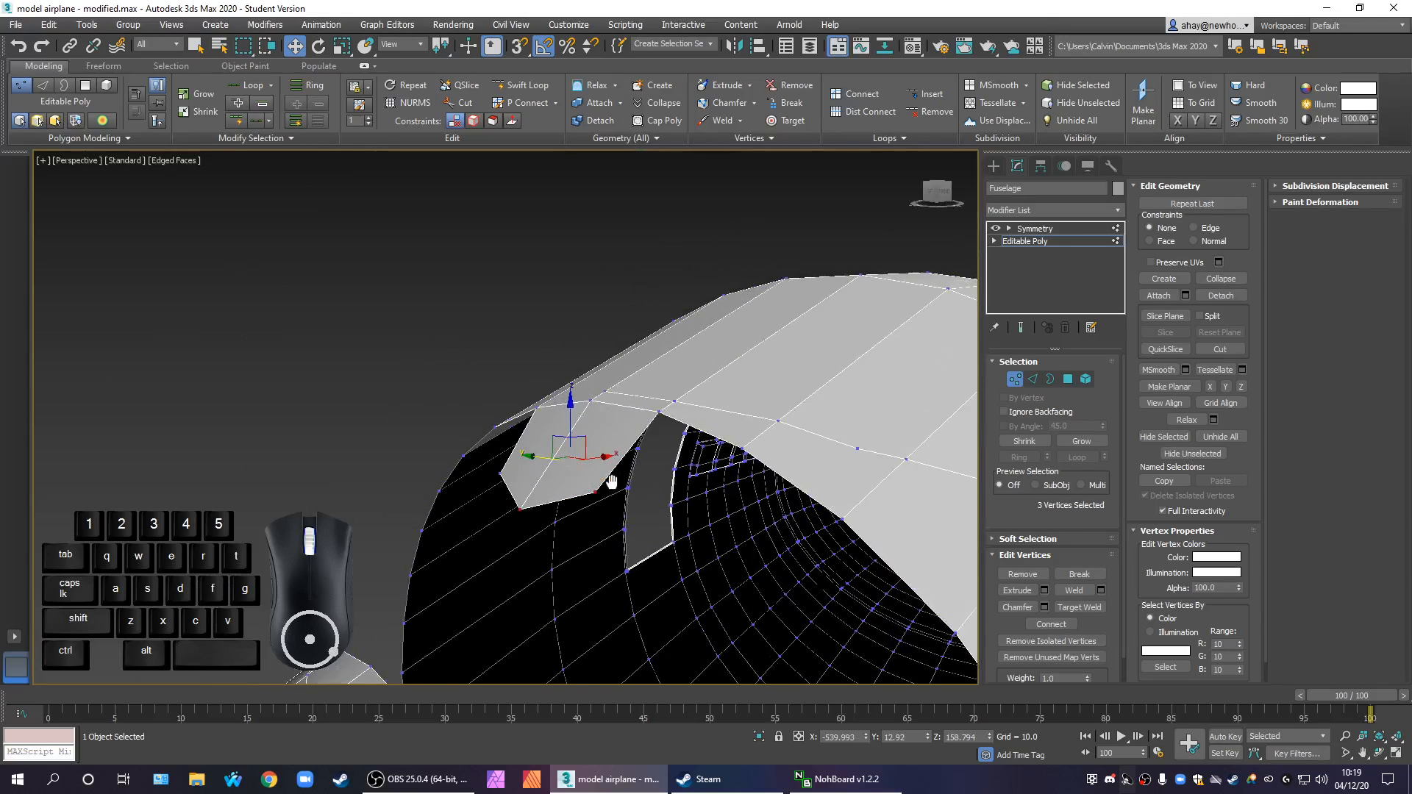
pyautogui.scroll(-4, 608, 489)
# Clear the vertex selection and examine the fuselage's nose section and cockpit-window outline from the front and side
pyautogui.click(501, 572)
pyautogui.keyDown('alt'); pyautogui.moveTo(556, 609); pyautogui.dragTo(592, 415, button='middle'); pyautogui.keyUp('alt')
pyautogui.scroll(5, 592, 416)
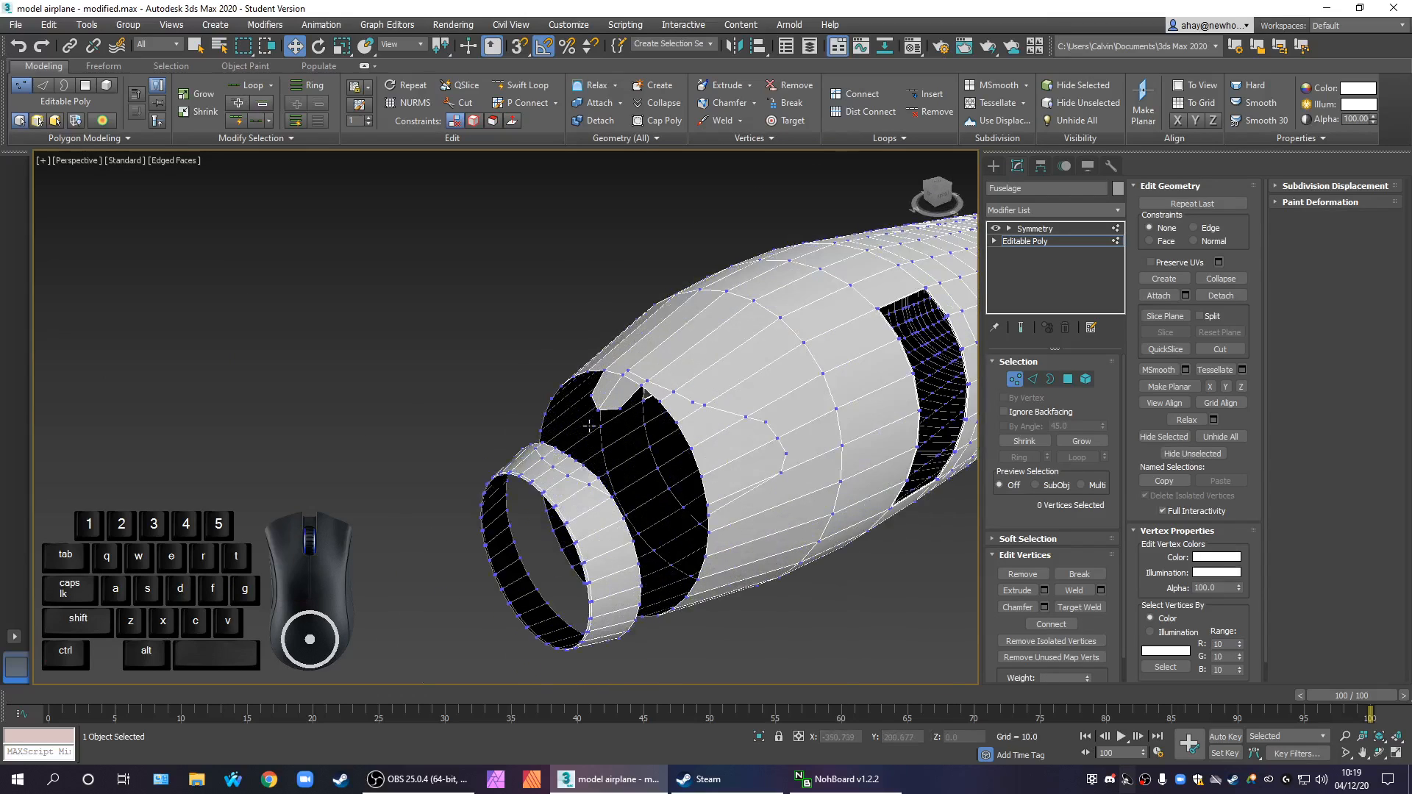
pyautogui.moveTo(664, 466); pyautogui.dragTo(582, 453, button='middle')
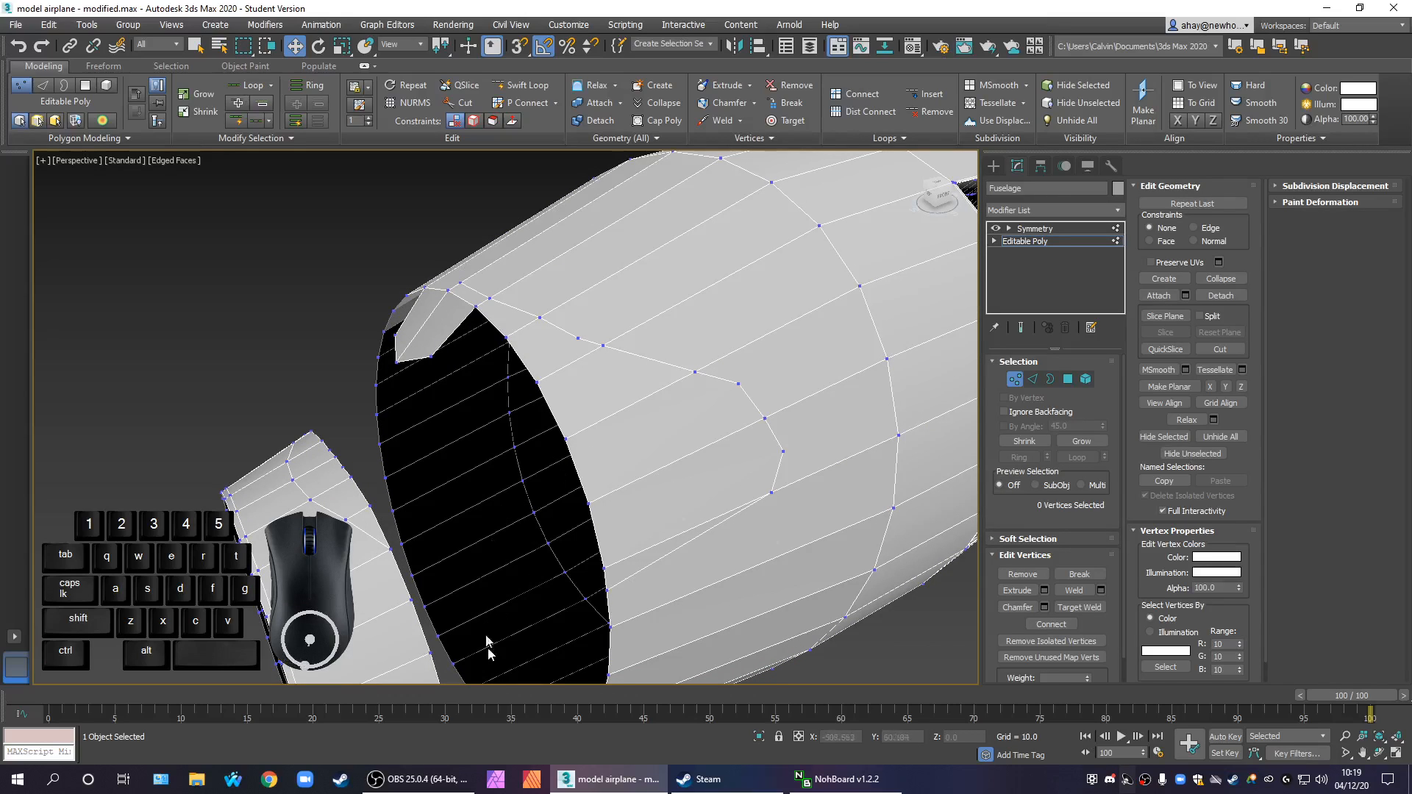
pyautogui.keyDown('alt'); pyautogui.moveTo(621, 570); pyautogui.dragTo(591, 673, button='middle'); pyautogui.keyUp('alt')
pyautogui.scroll(-2, 567, 558)
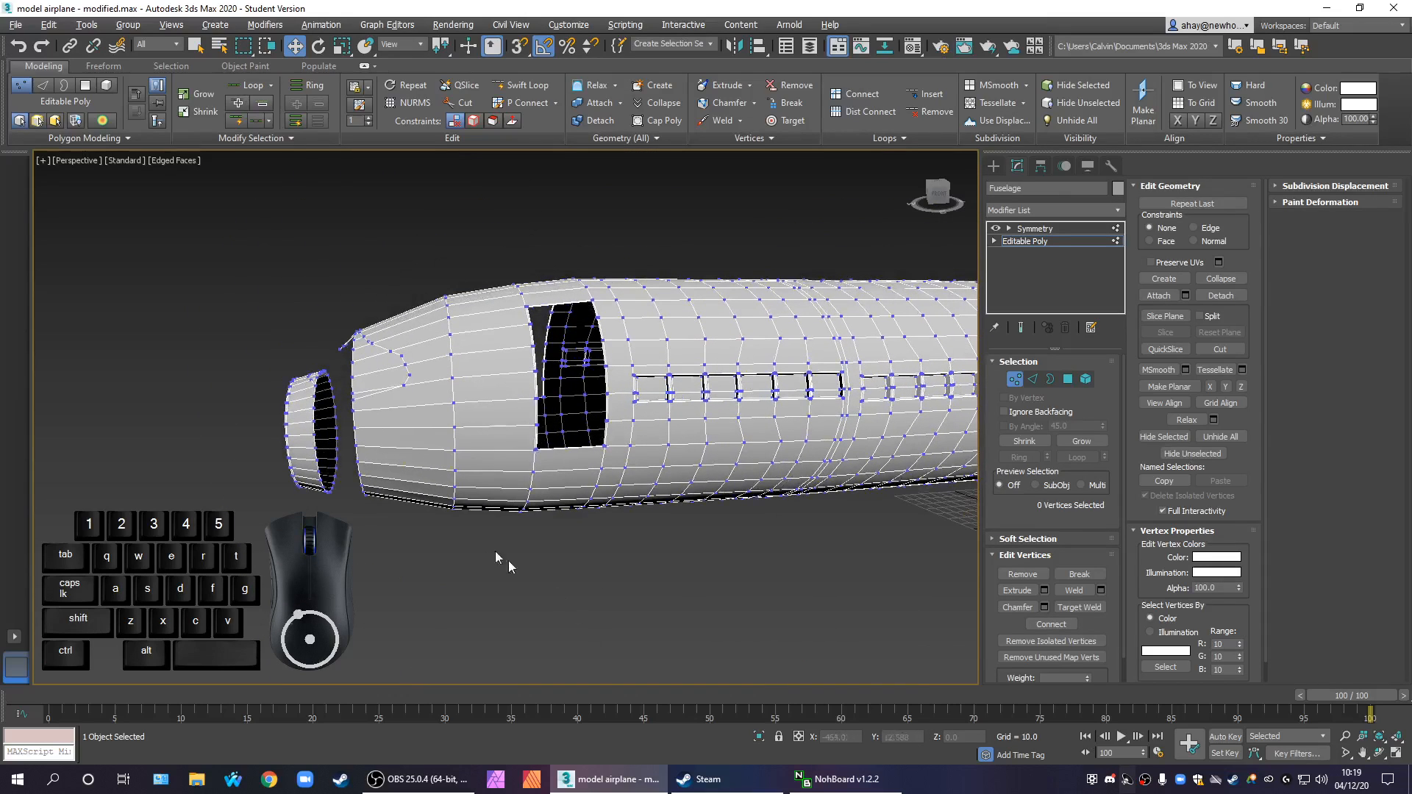
pyautogui.scroll(3, 390, 413)
pyautogui.scroll(2, 391, 413)
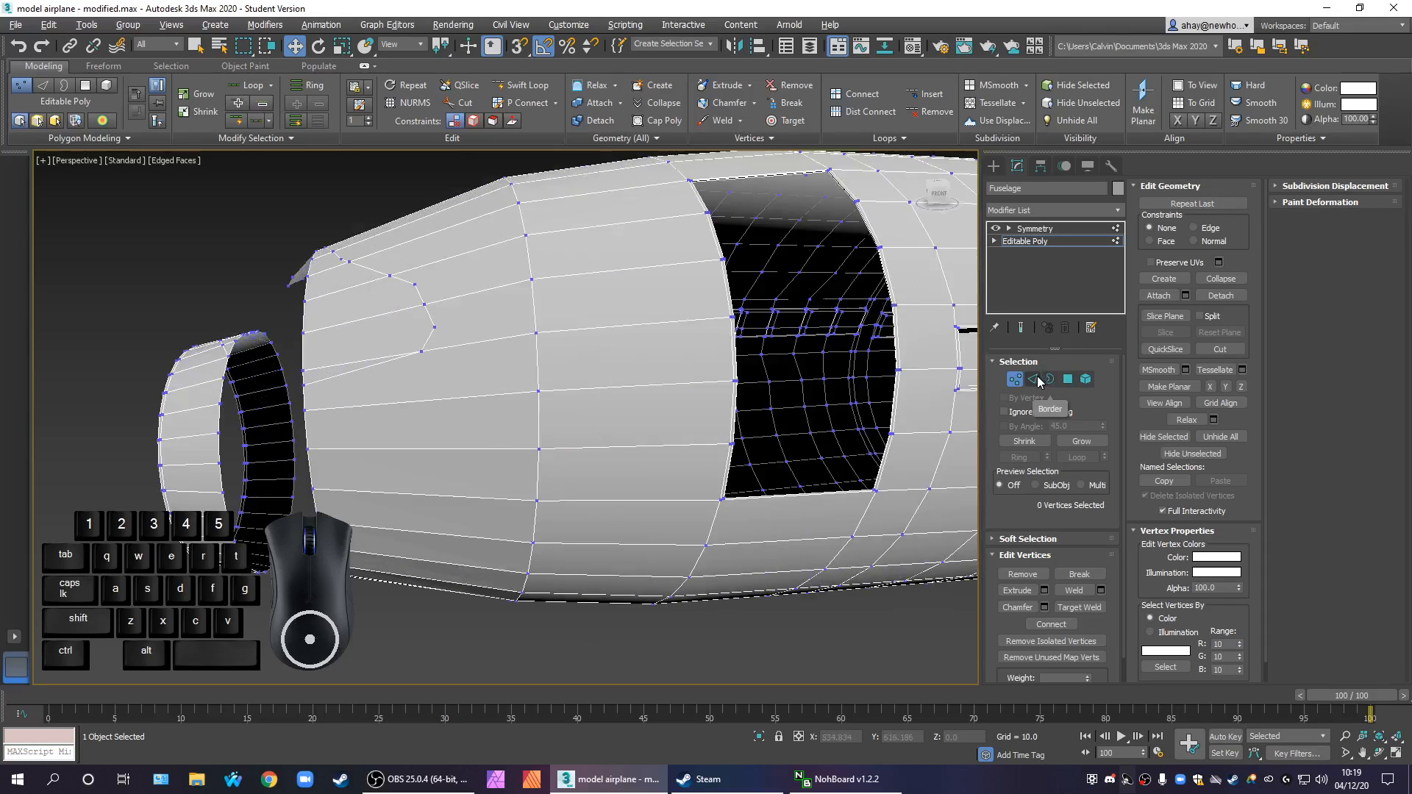
# Show all four viewports and select the lengthwise edges on the lower nose section in the Front view
pyautogui.press('2')
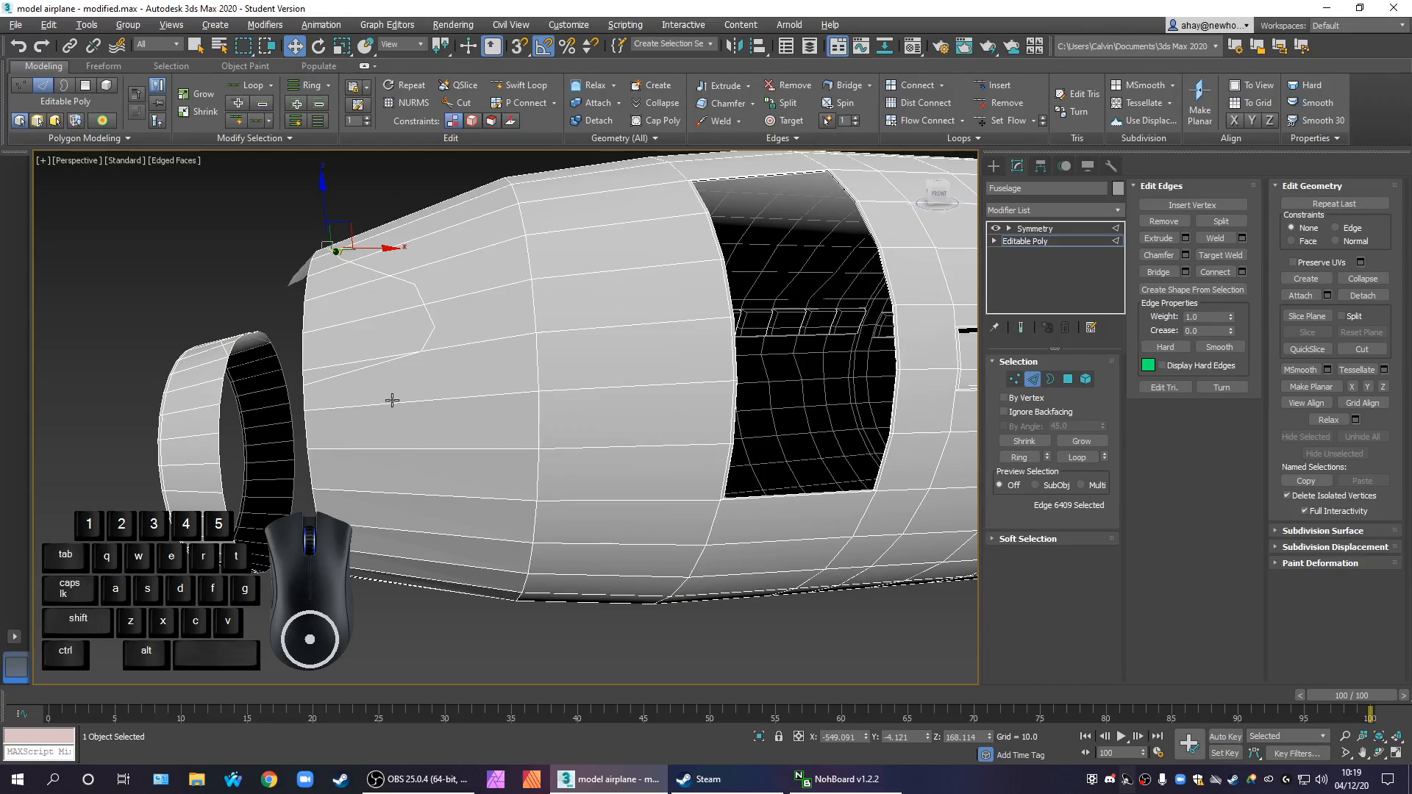
pyautogui.click(406, 405)
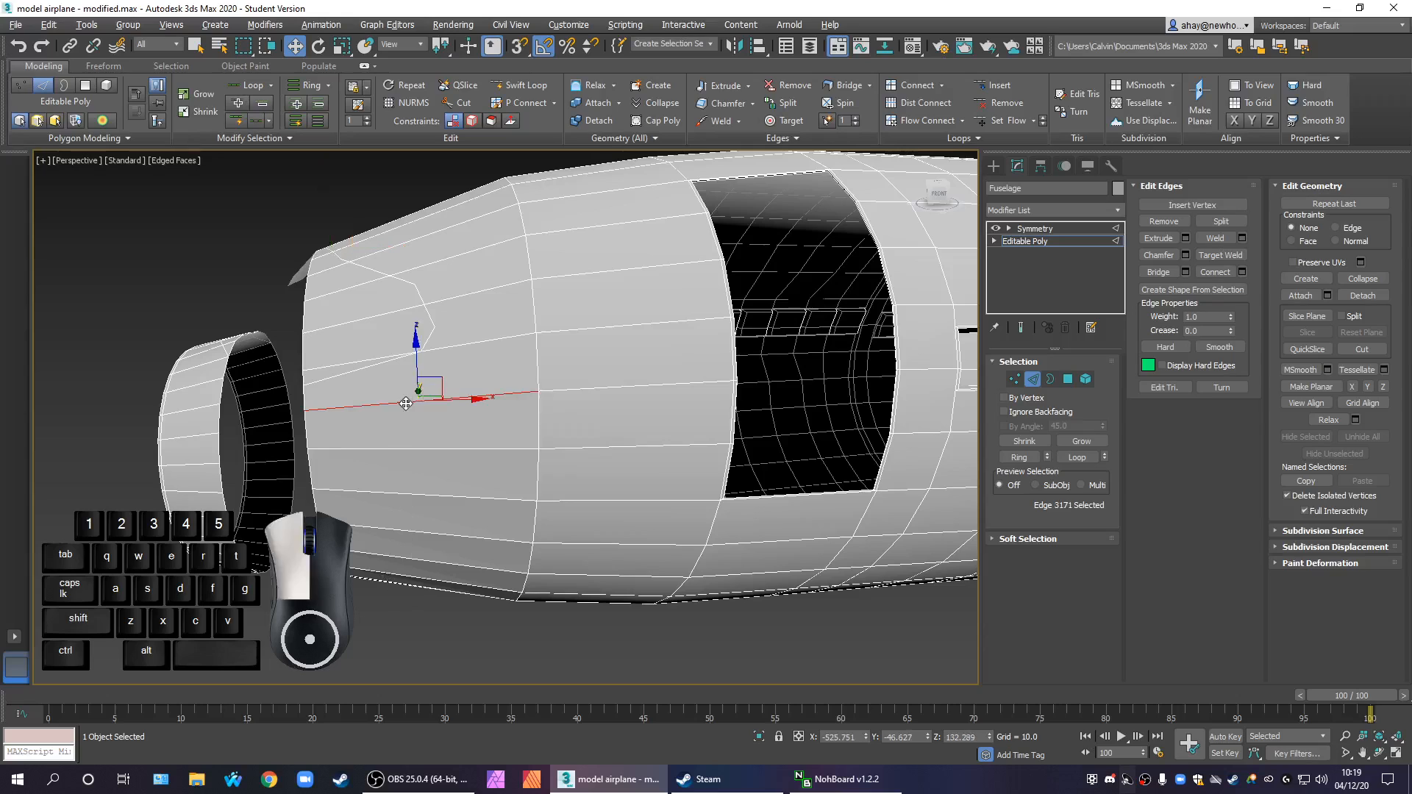
pyautogui.moveTo(517, 473); pyautogui.dragTo(622, 473, button='middle')
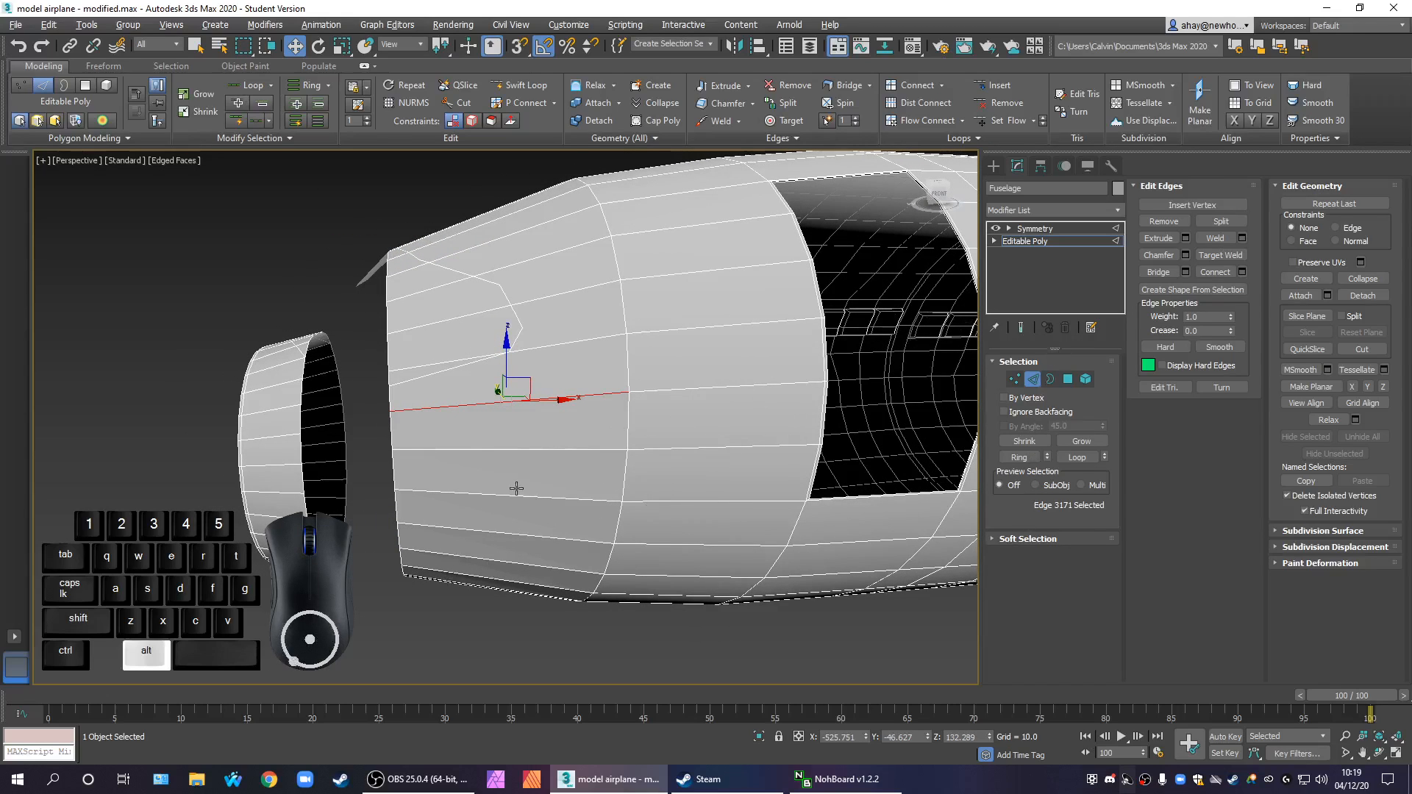
pyautogui.keyDown('alt'); pyautogui.moveTo(517, 489); pyautogui.dragTo(545, 493, button='middle'); pyautogui.keyUp('alt')
pyautogui.hotkey('alt', 'w')
pyautogui.moveTo(748, 327); pyautogui.dragTo(636, 316, button='middle')
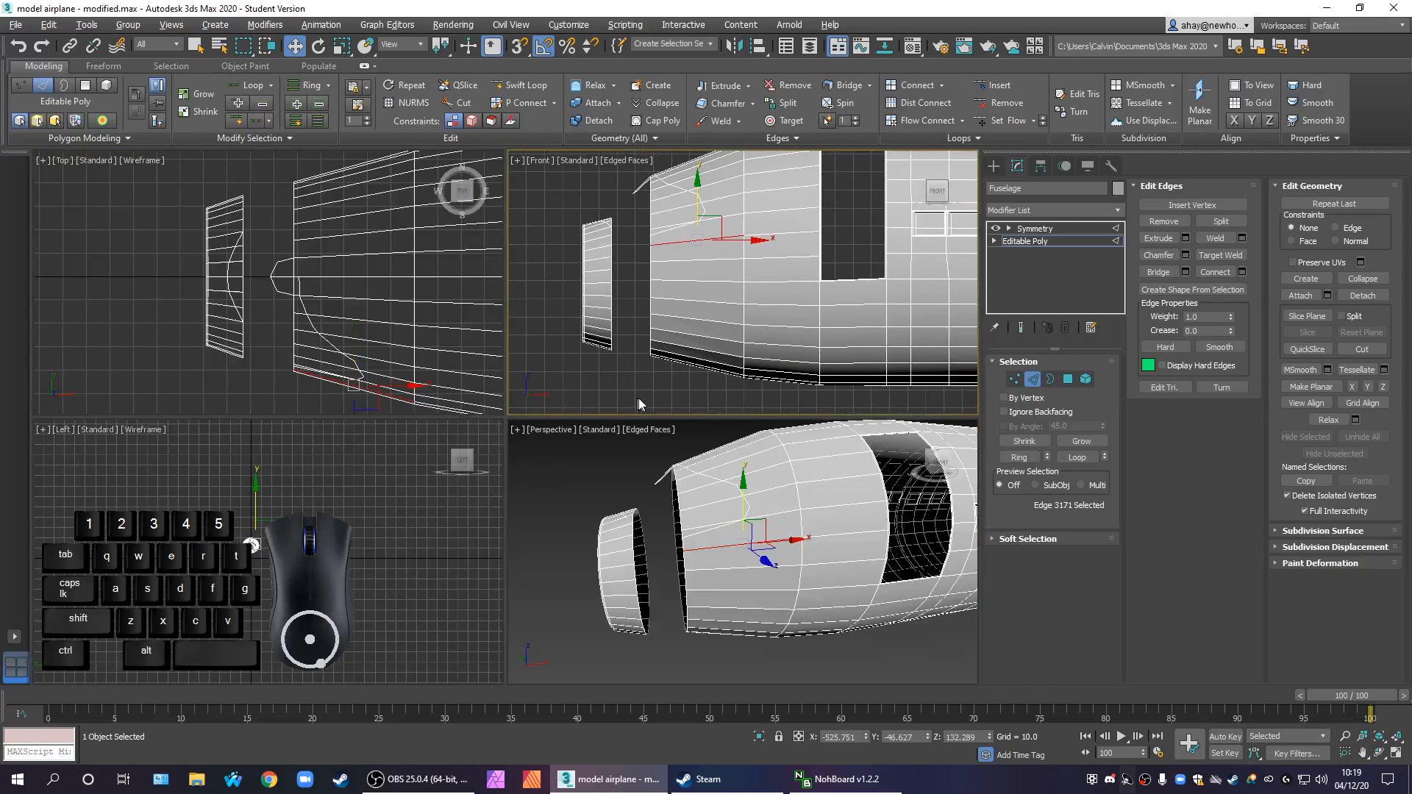
pyautogui.moveTo(678, 234); pyautogui.dragTo(677, 233)
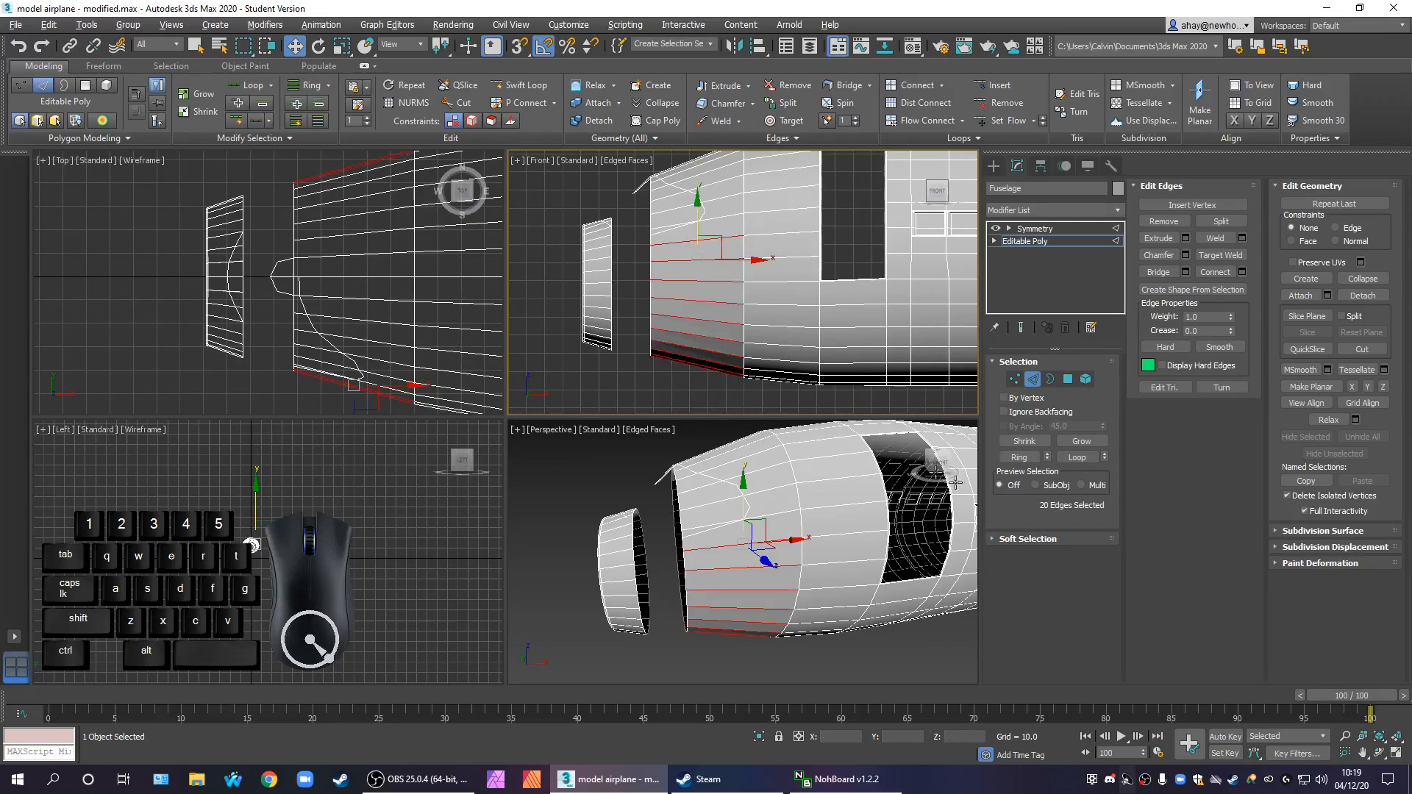
pyautogui.keyDown('alt'); pyautogui.moveTo(773, 574); pyautogui.dragTo(744, 660, button='middle'); pyautogui.keyUp('alt')
pyautogui.scroll(3, 740, 566)
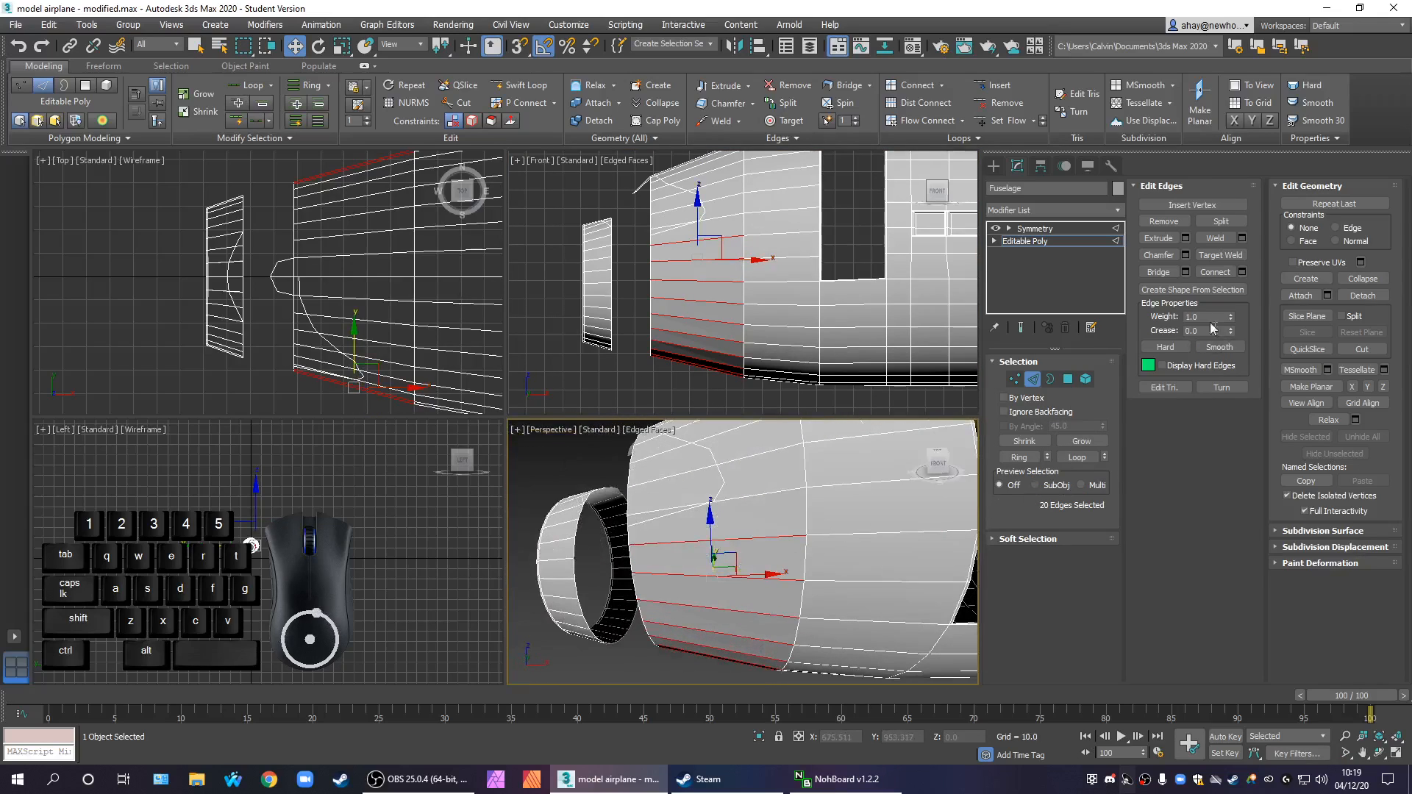
# Leave edge editing and collapse the fuselage with its Symmetry modifier by converting it to an Editable Poly
pyautogui.rightClick(798, 372)
pyautogui.rightClick(823, 460)
pyautogui.click(1059, 230)
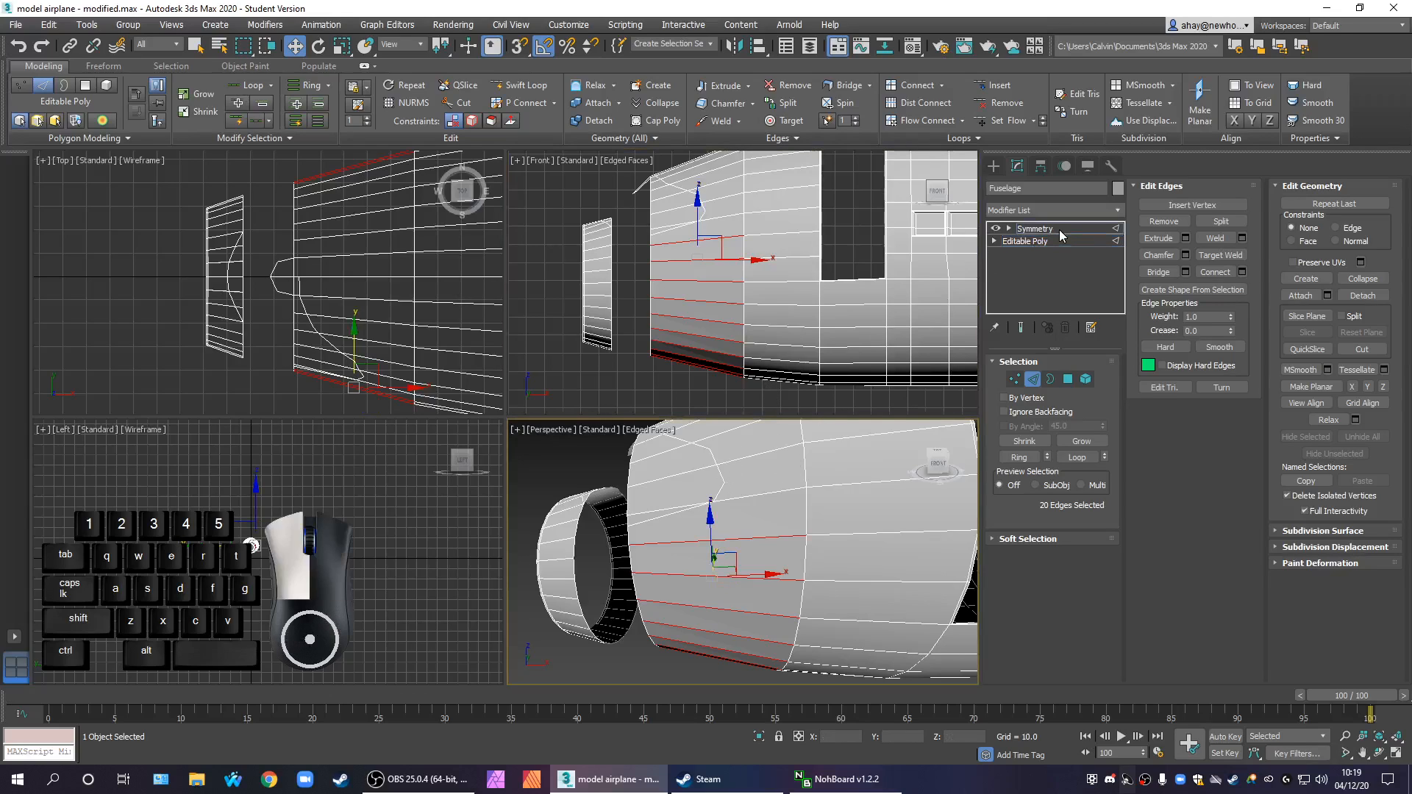
pyautogui.click(605, 668)
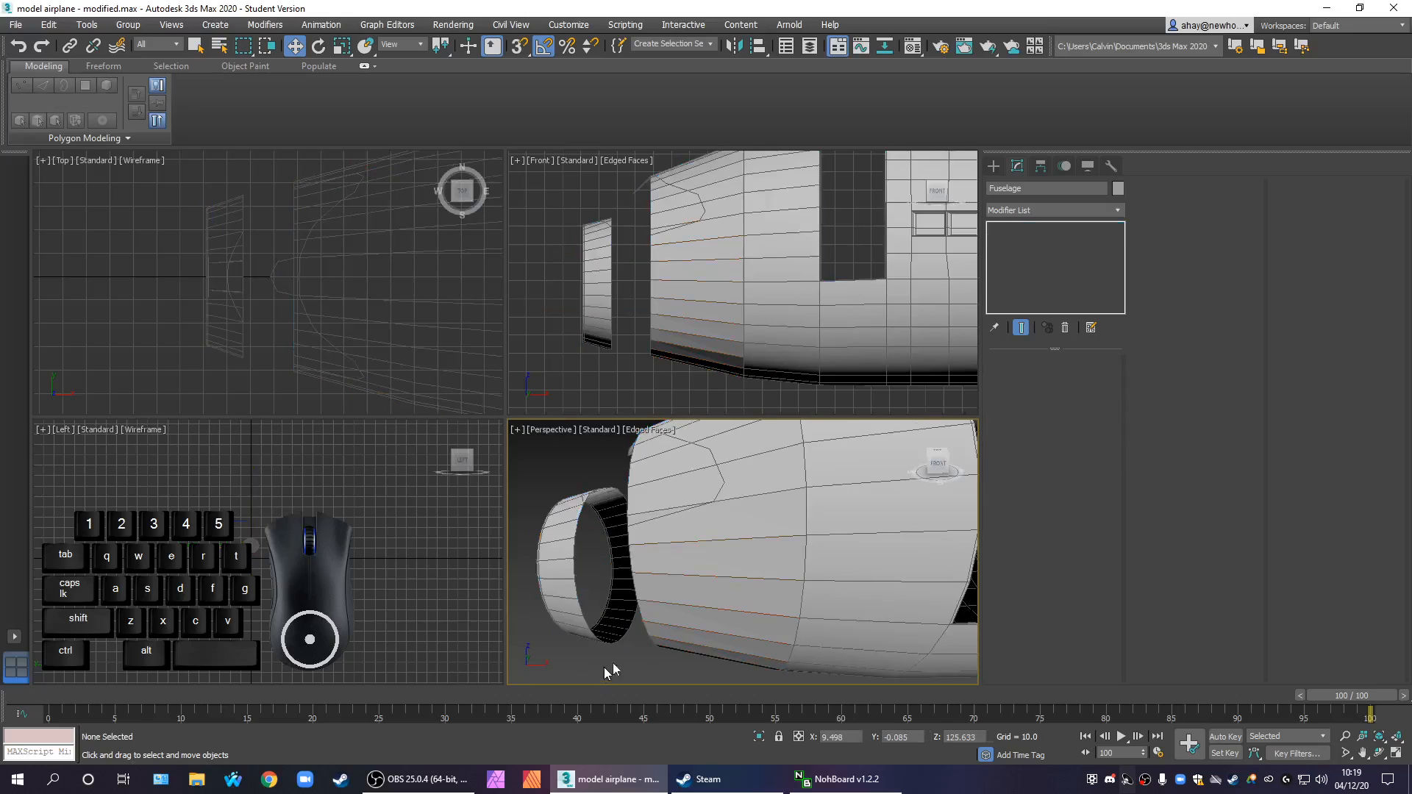
pyautogui.scroll(-3, 780, 555)
pyautogui.scroll(-2, 813, 571)
pyautogui.scroll(1, 854, 596)
pyautogui.click(824, 541)
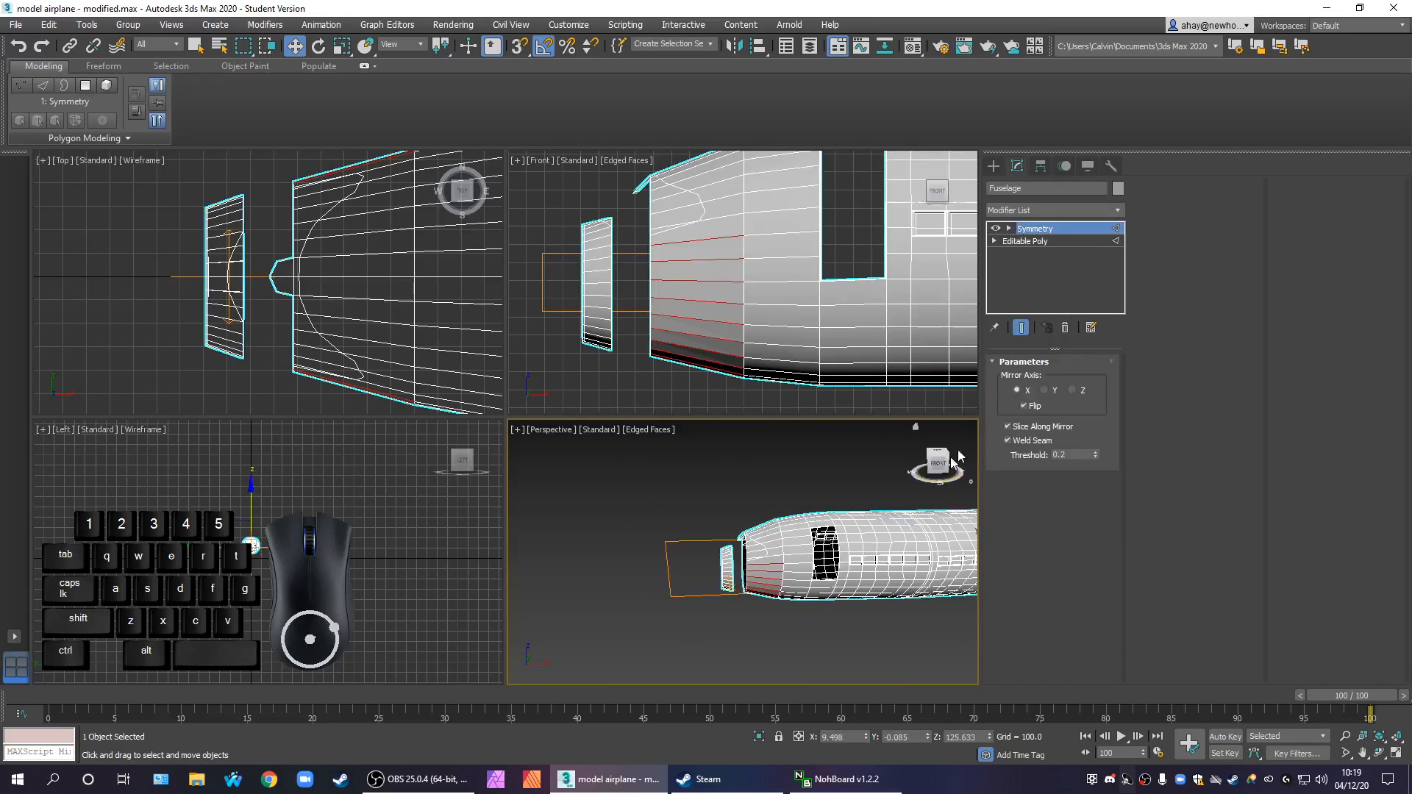
pyautogui.rightClick(893, 544)
pyautogui.moveTo(978, 695)
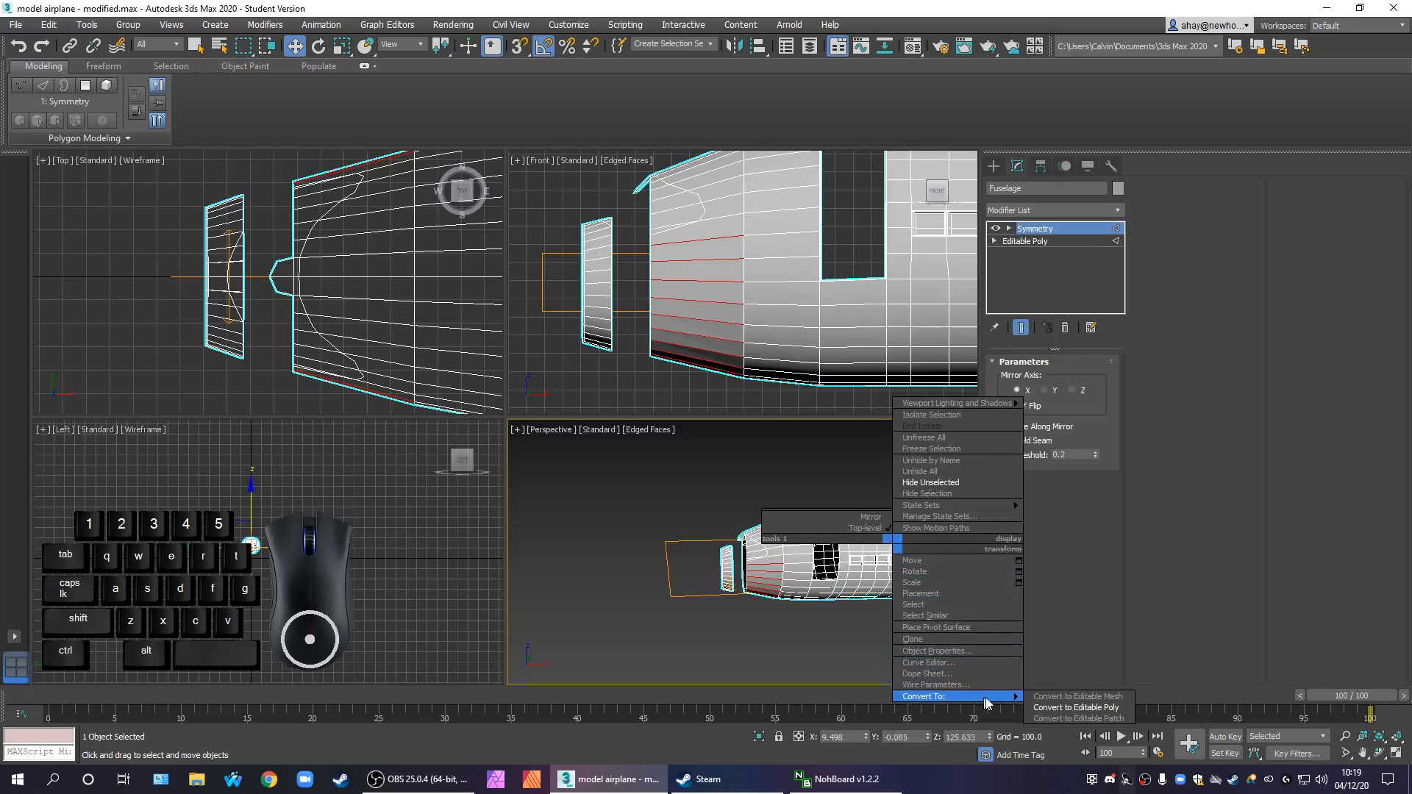
pyautogui.click(1062, 710)
pyautogui.scroll(2, 862, 646)
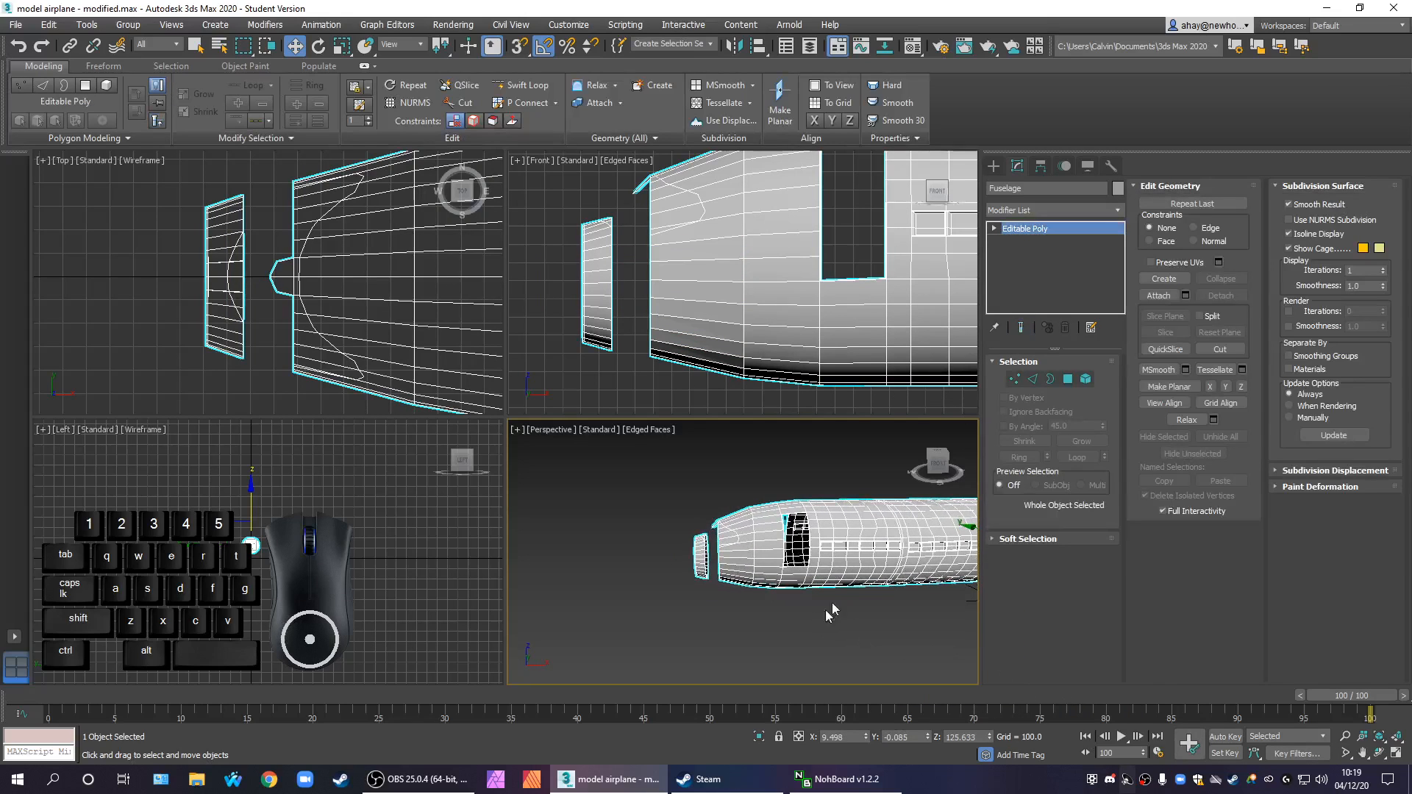
# Select the lengthwise edges below the cockpit window on the front nose section and maximize the Front view
pyautogui.click(1033, 379)
pyautogui.moveTo(682, 305); pyautogui.dragTo(652, 301, button='middle')
pyautogui.moveTo(687, 381); pyautogui.dragTo(646, 235)
pyautogui.moveTo(671, 358); pyautogui.dragTo(665, 361, button='middle')
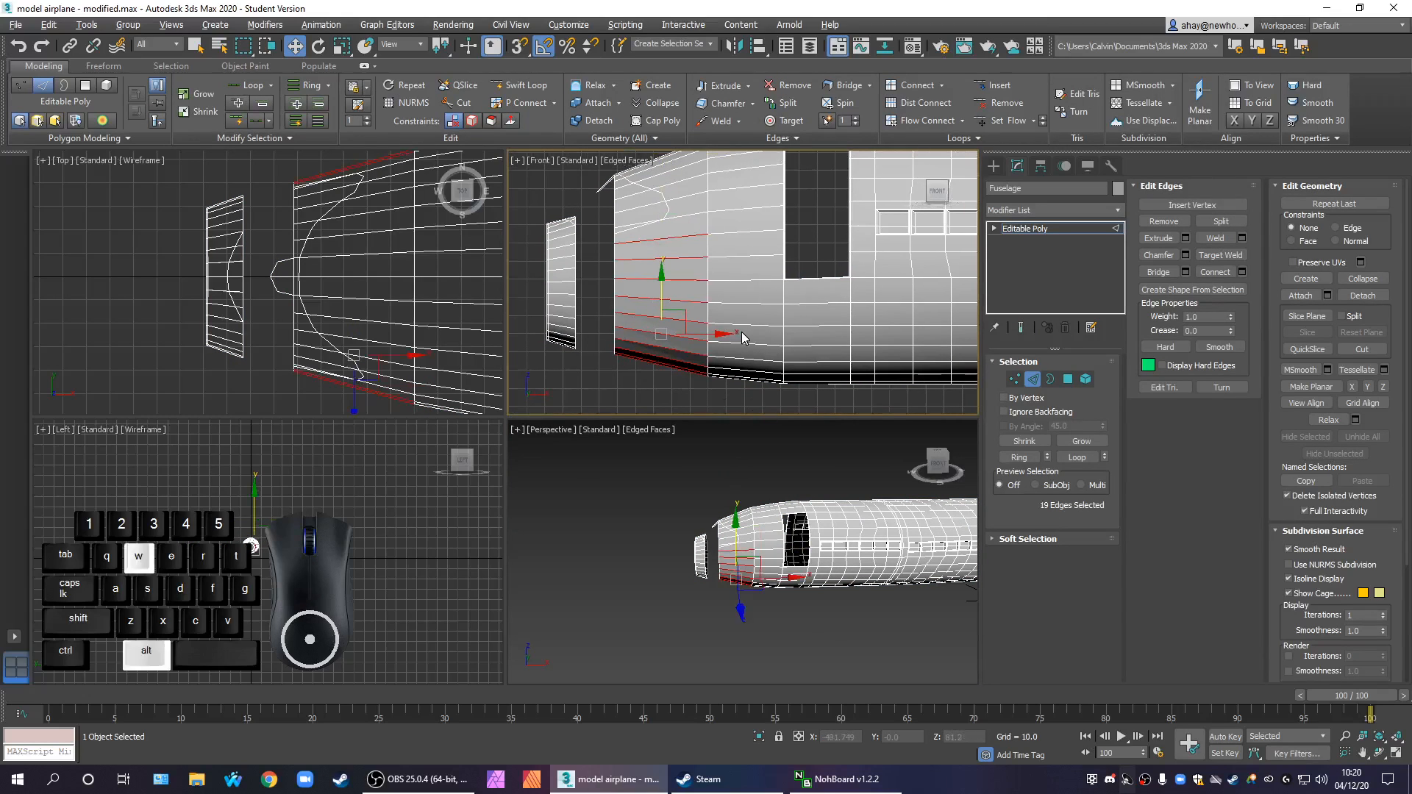
pyautogui.hotkey('alt', 'w')
pyautogui.moveTo(593, 442); pyautogui.dragTo(846, 501, button='middle')
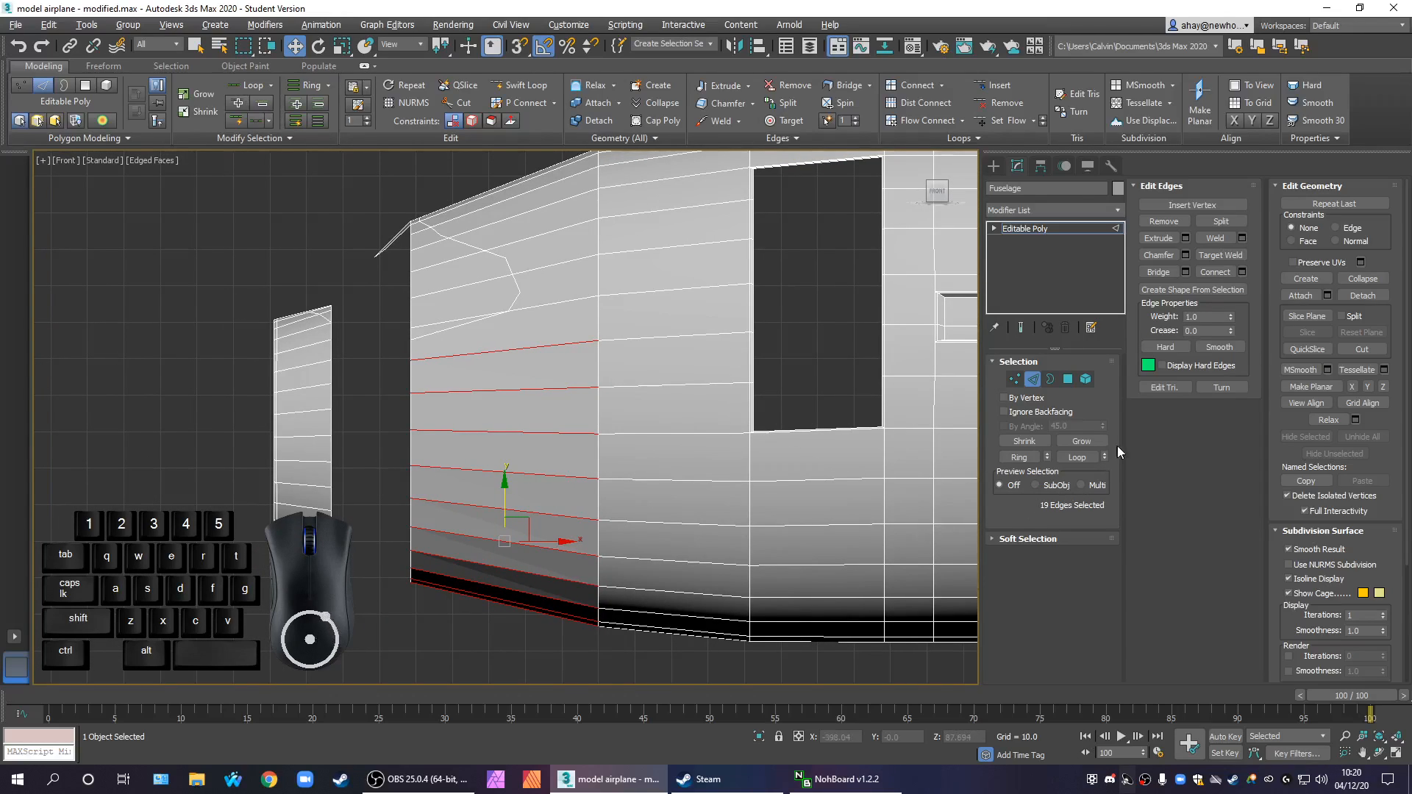
# Connect the selected edges with one segment slid toward the nose, and apply Set Flow to the new edges
pyautogui.click(1242, 271)
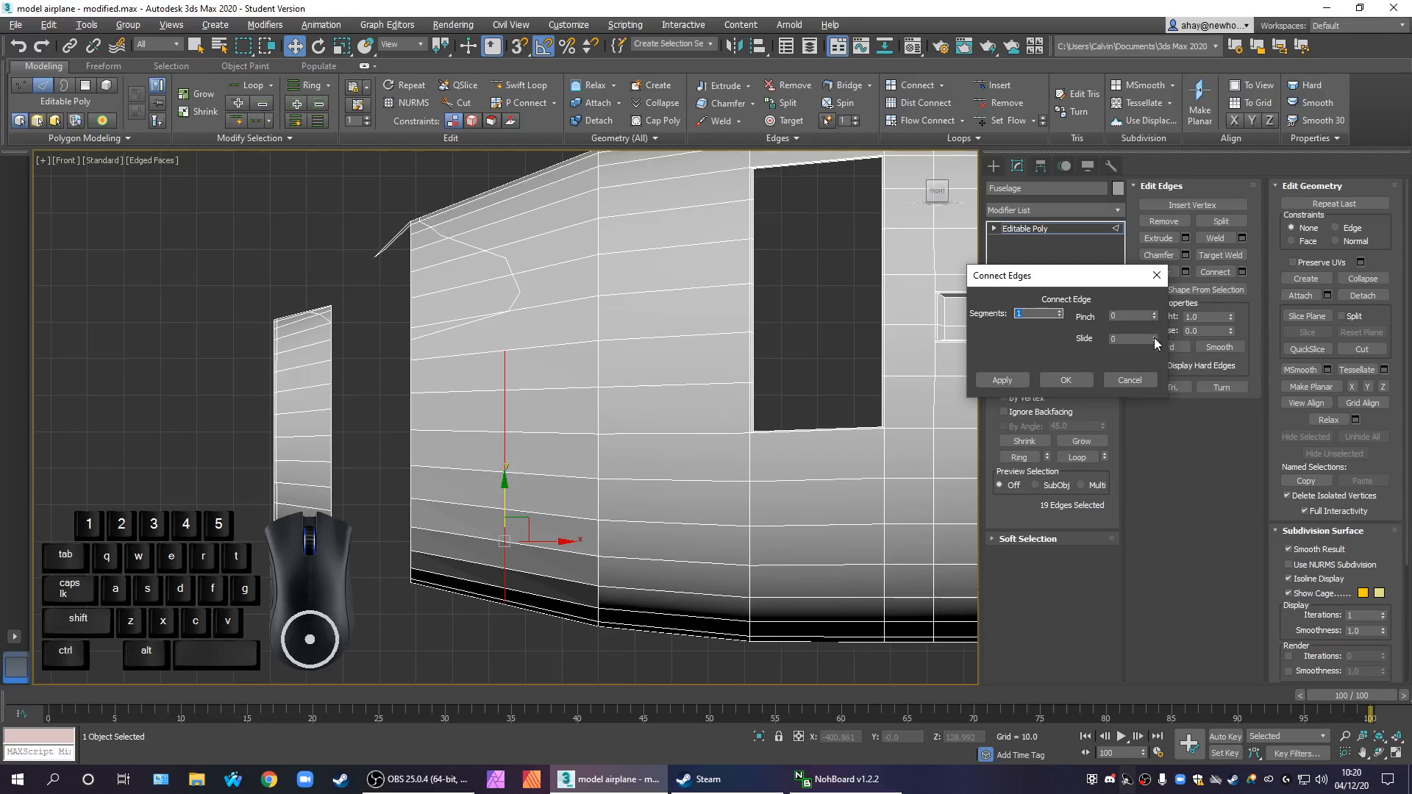
pyautogui.moveTo(1154, 340); pyautogui.dragTo(1148, 319)
pyautogui.click(1066, 380)
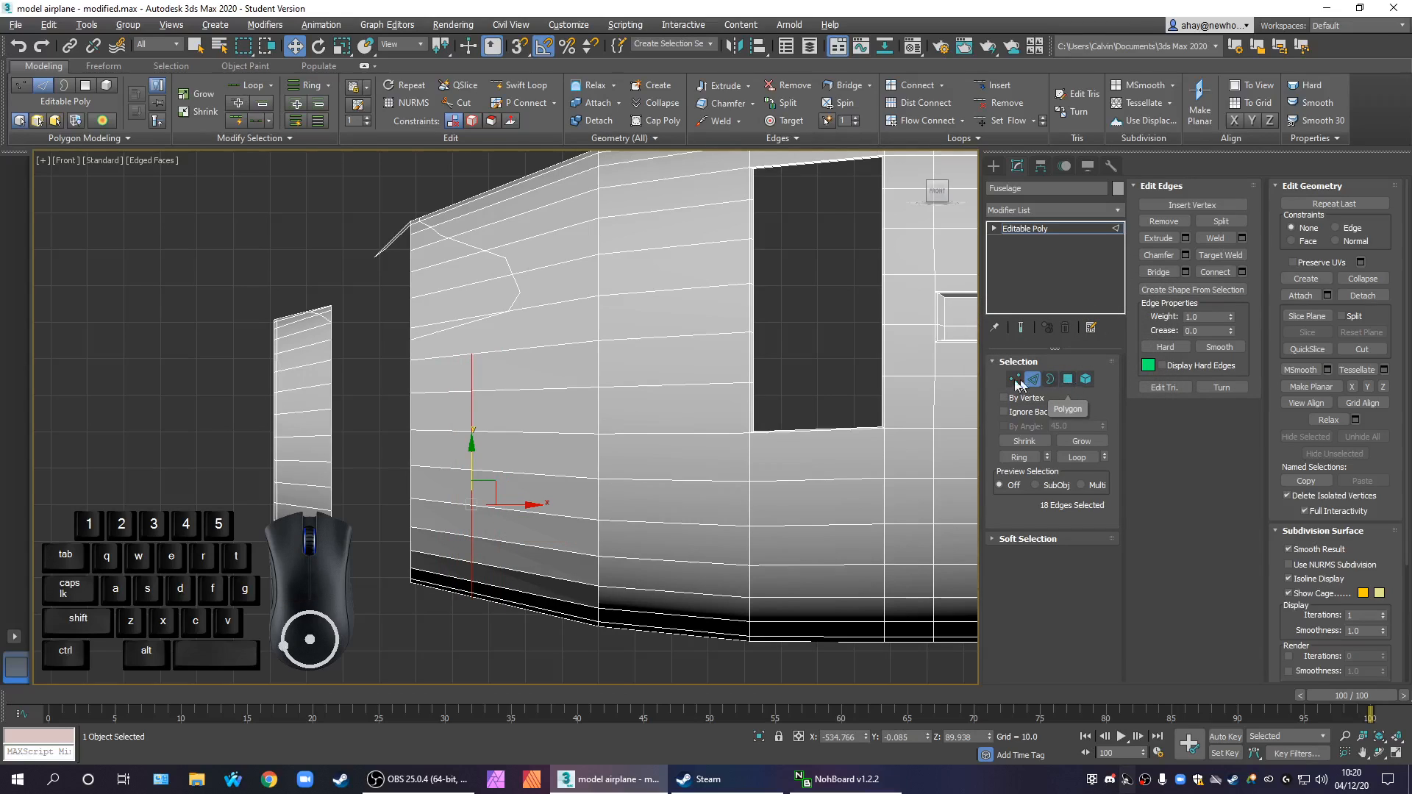
pyautogui.click(1009, 123)
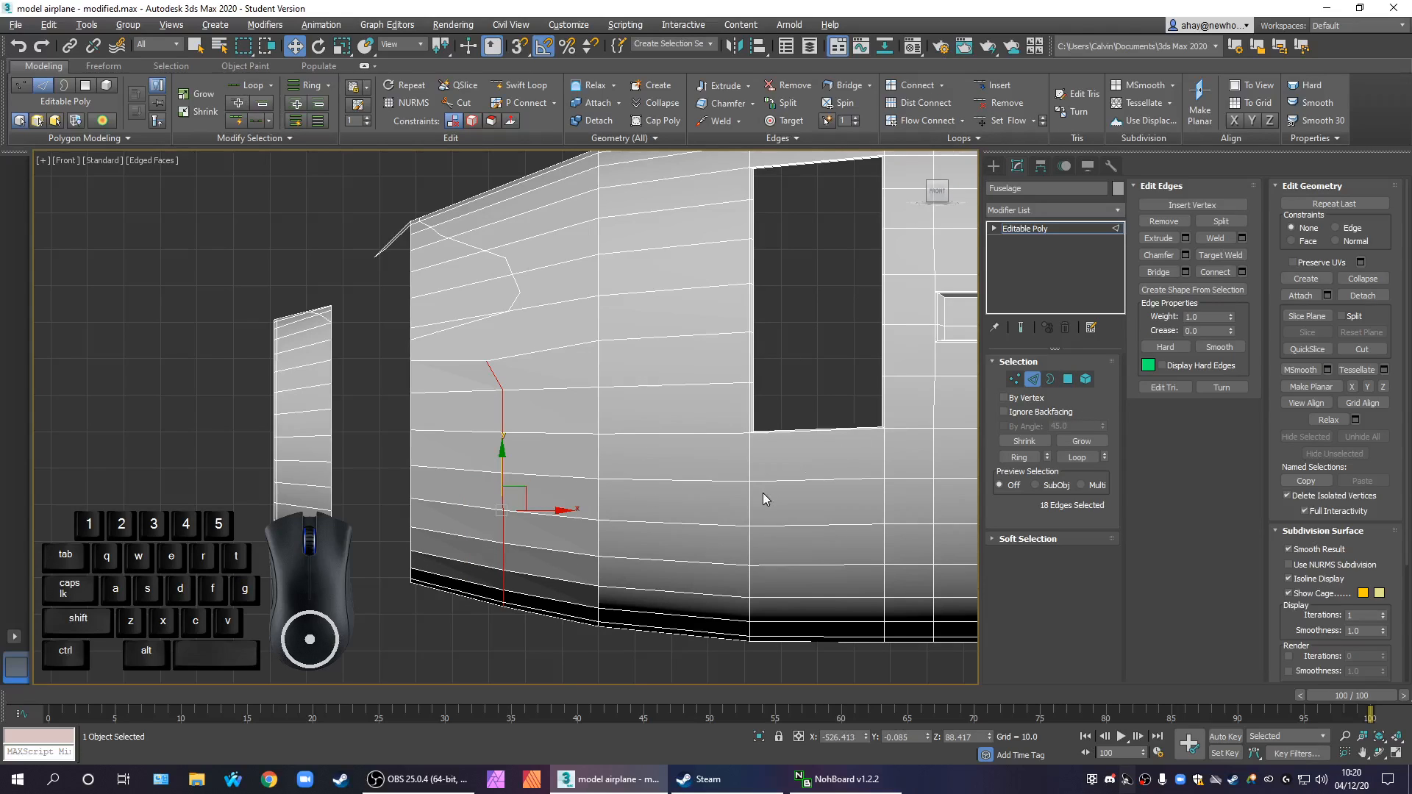
# Deselect the uppermost new edges, turn on the Edge constraint, and slide the remaining edges about 4 units toward the nose
pyautogui.keyDown('alt'); pyautogui.click(490, 367); pyautogui.keyUp('alt')
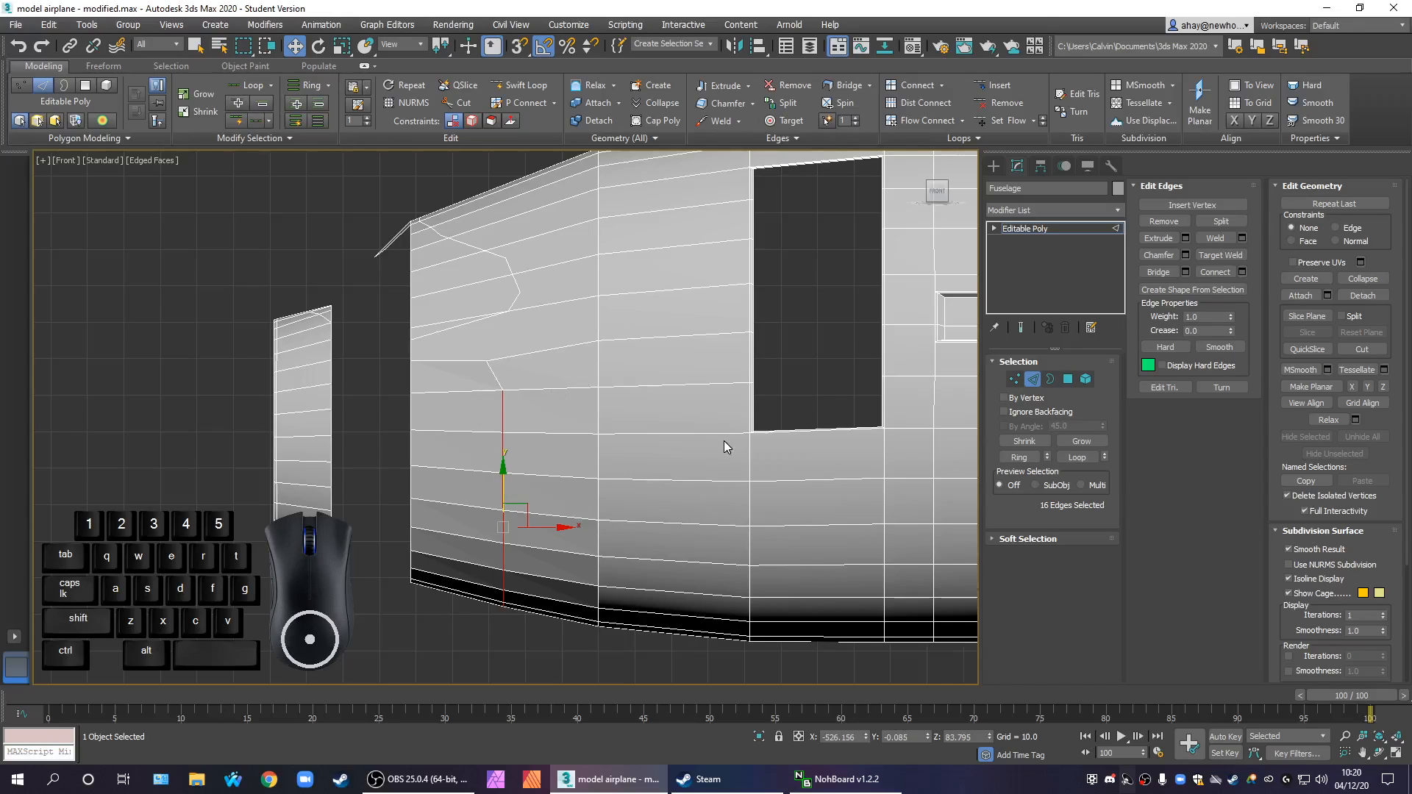
pyautogui.hotkey('alt', 'x')
pyautogui.hotkey('alt', 'x')
pyautogui.moveTo(545, 519); pyautogui.dragTo(536, 516)
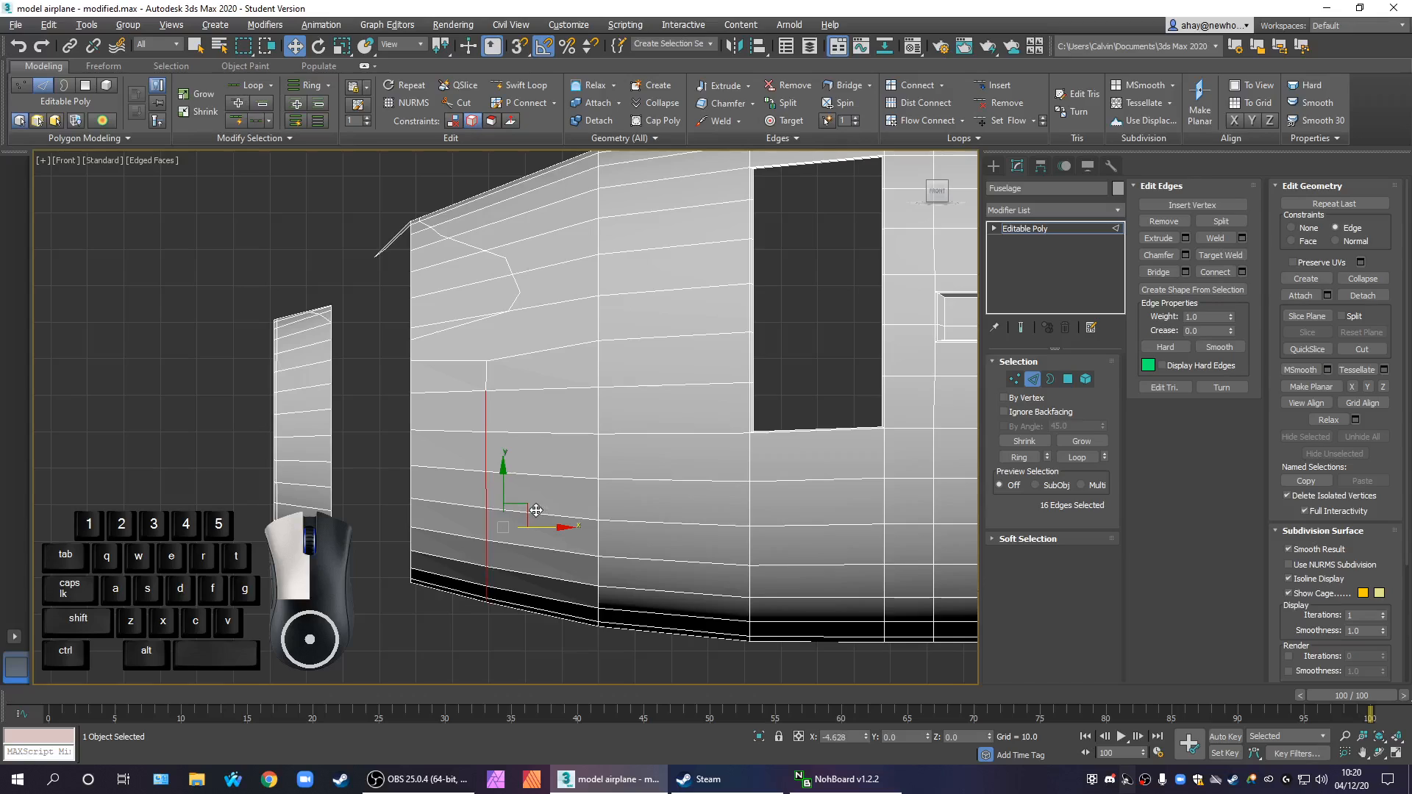
pyautogui.moveTo(536, 510); pyautogui.dragTo(538, 506)
# In vertex editing, cut from the front rim vertex through a point below the cockpit-window outline to the outline's lower corner
pyautogui.moveTo(630, 470); pyautogui.dragTo(660, 491, button='middle')
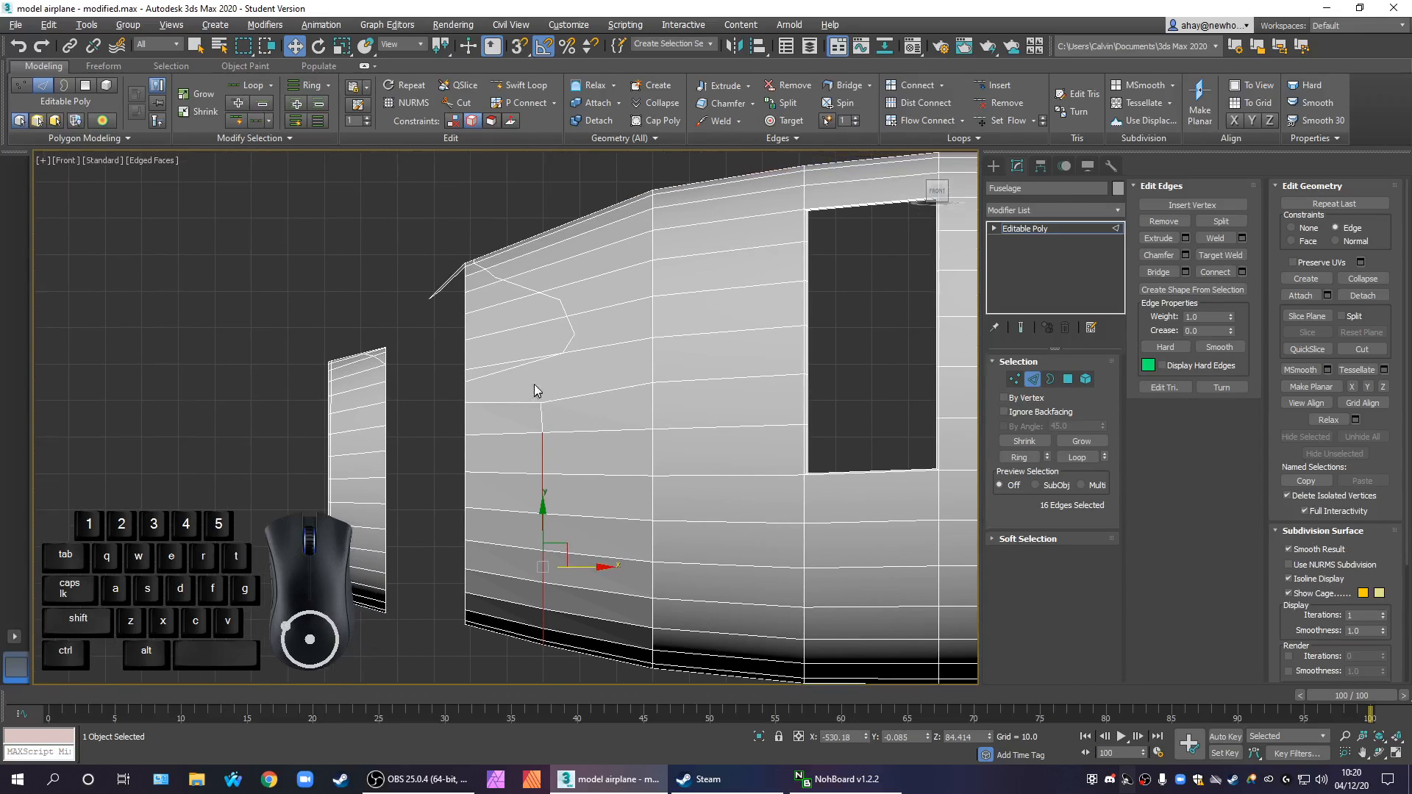
pyautogui.scroll(2, 533, 390)
pyautogui.click(1016, 379)
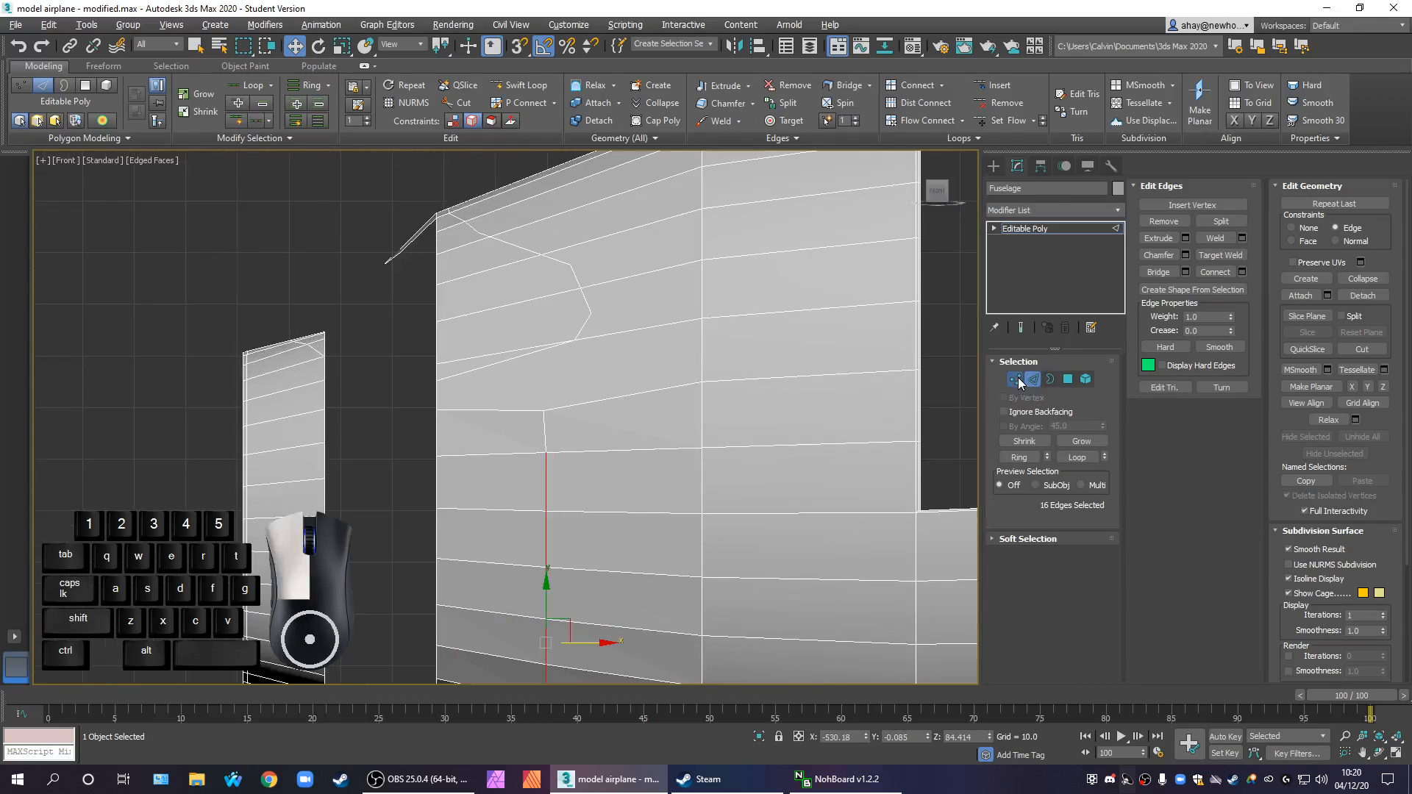
pyautogui.click(1220, 349)
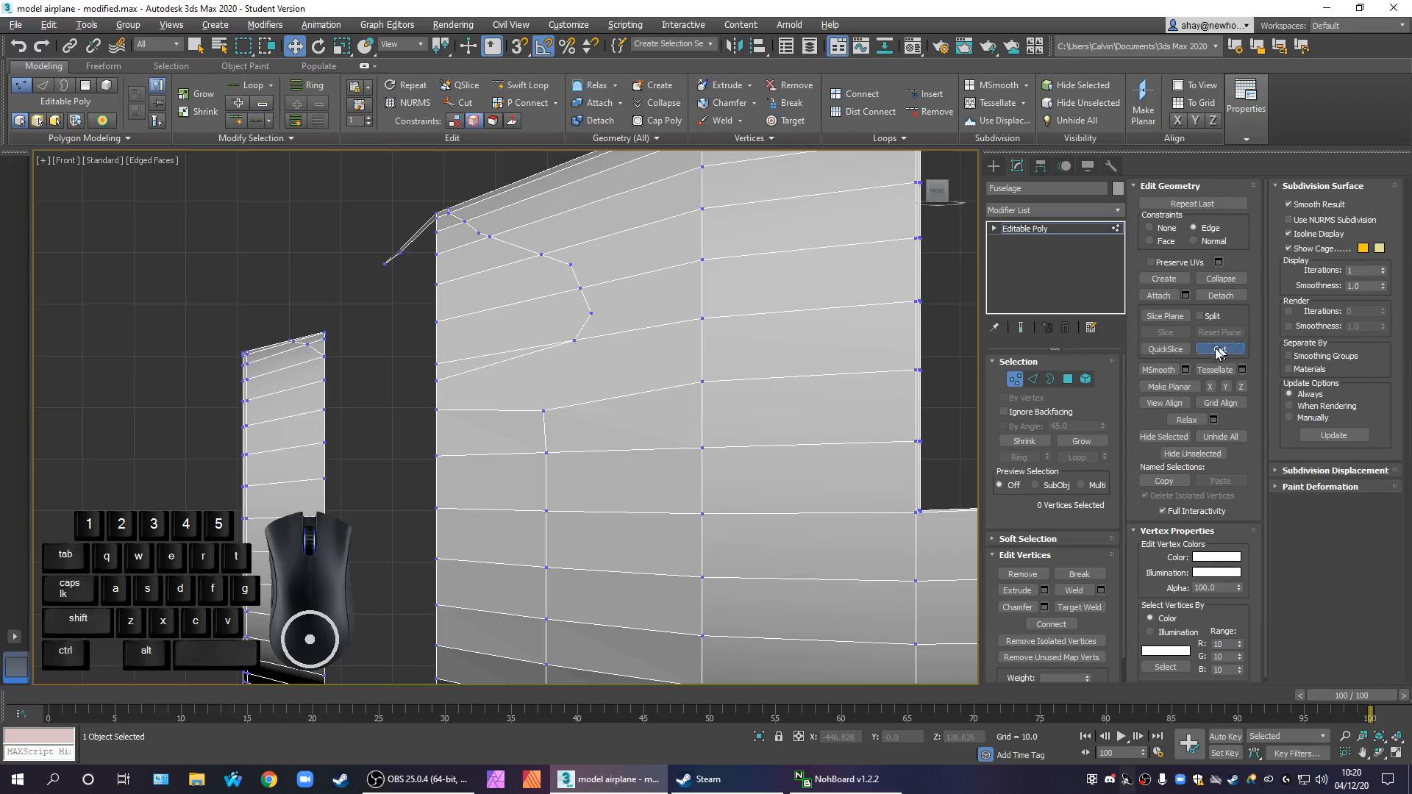
pyautogui.click(436, 379)
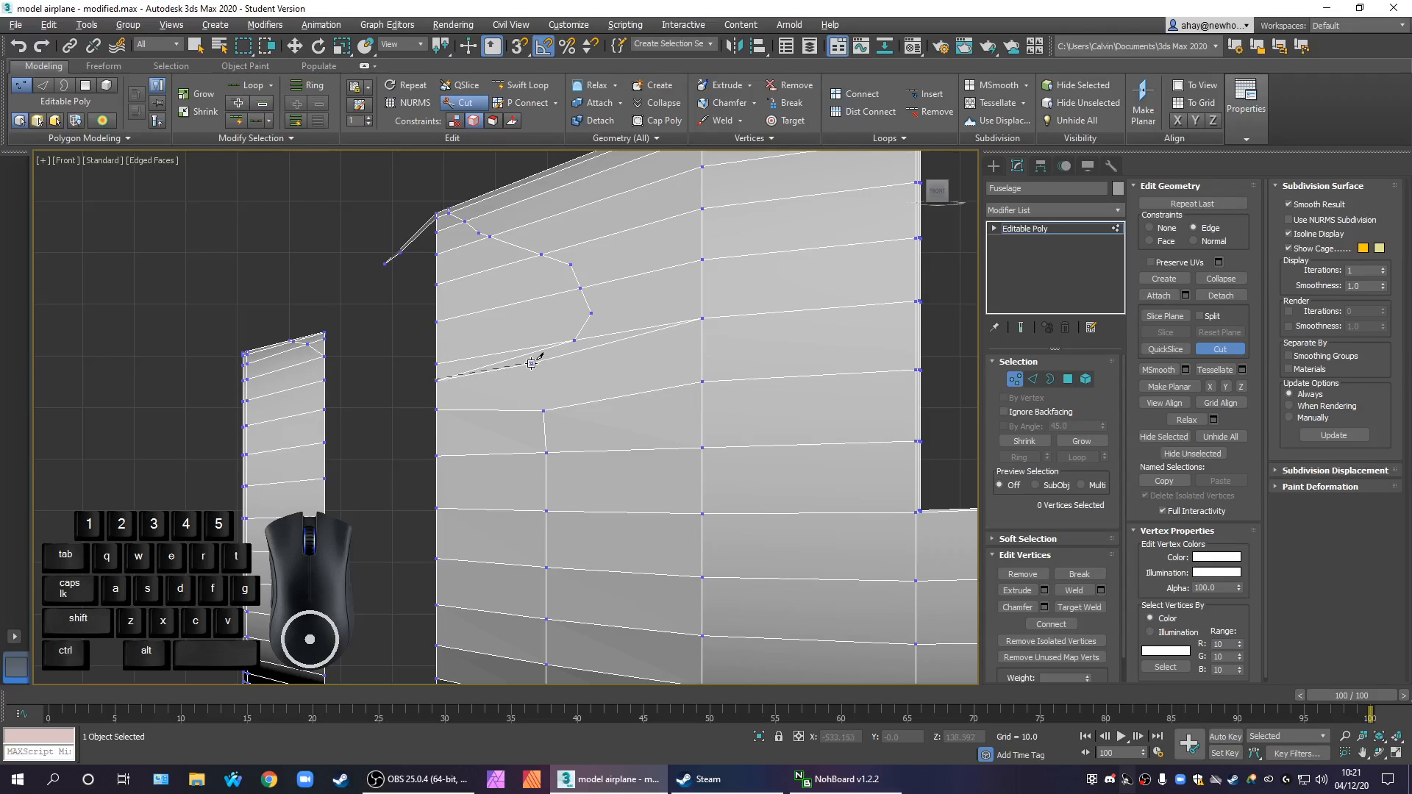
pyautogui.click(531, 363)
pyautogui.click(575, 340)
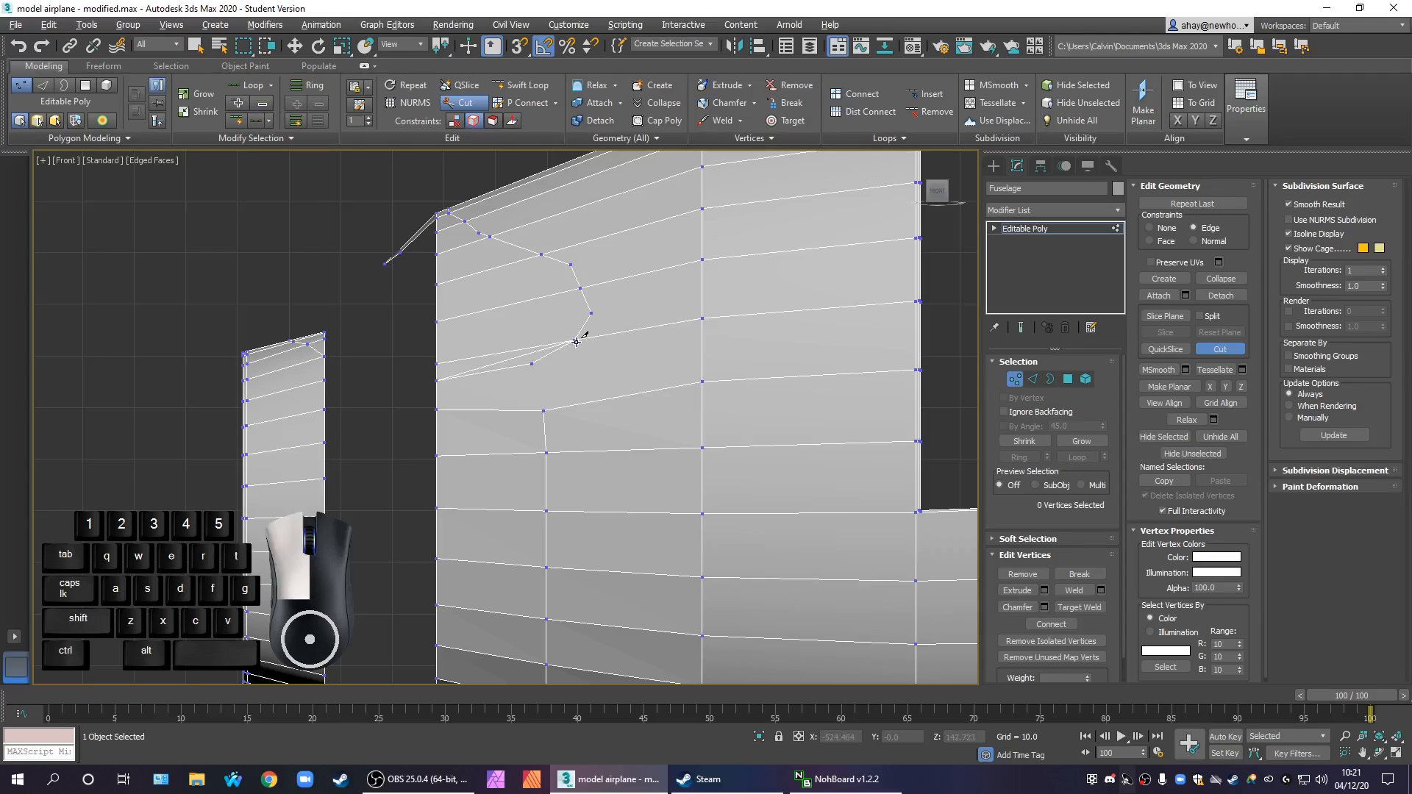
pyautogui.rightClick(529, 403)
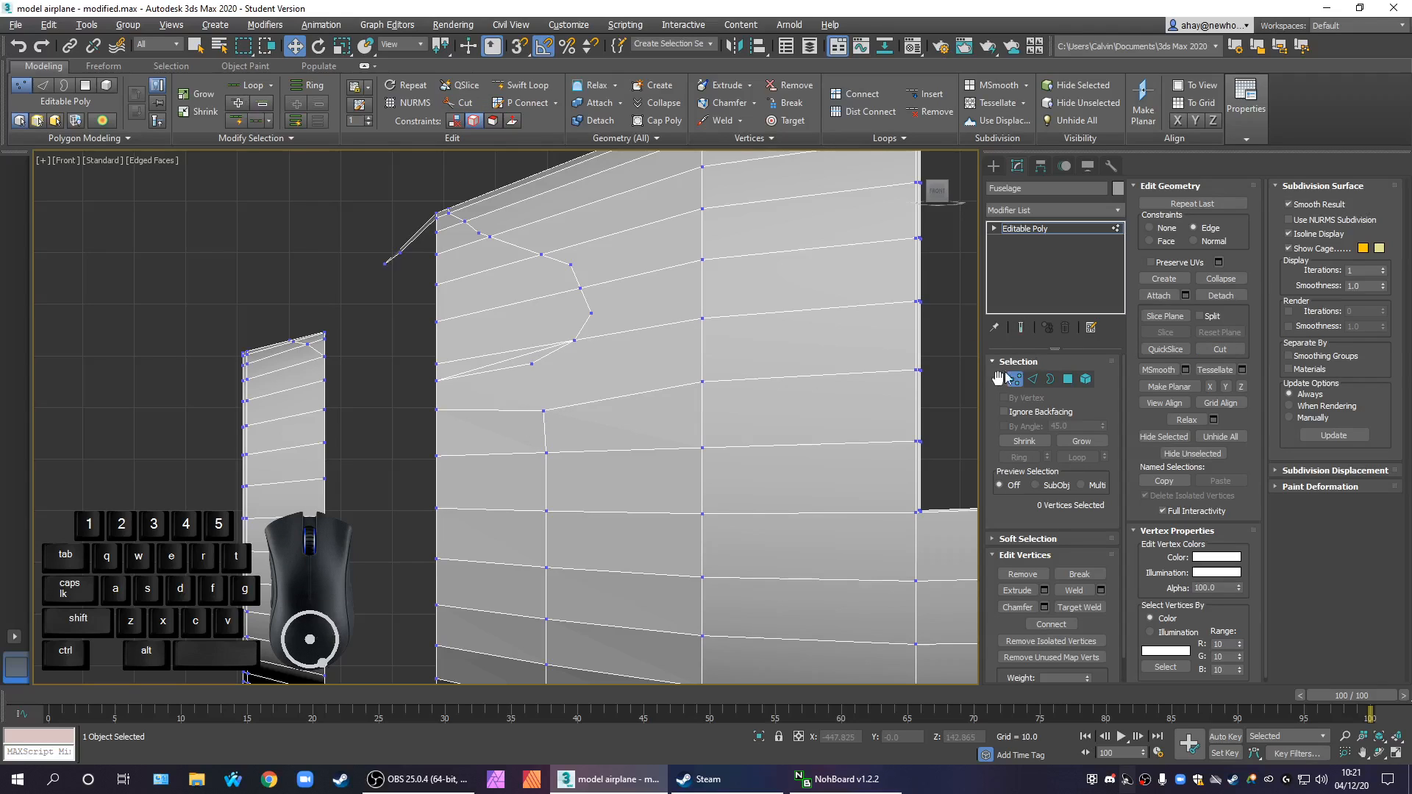
# Remove the old straight edge running between the front rim and the cockpit-window outline's lower corner
pyautogui.click(1033, 380)
pyautogui.click(502, 359)
pyautogui.rightClick(503, 360)
pyautogui.click(474, 385)
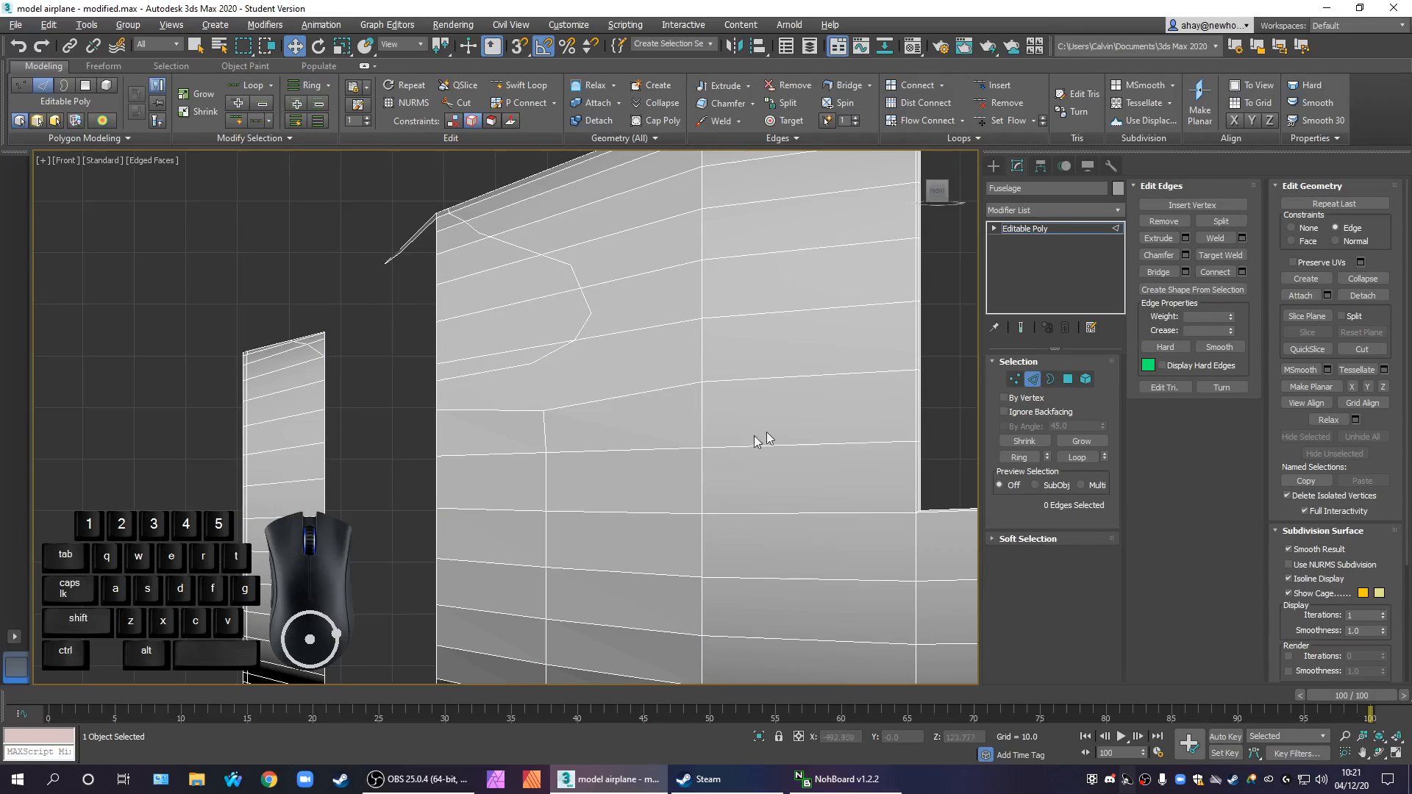
# In vertex editing, connect the uppermost vertex of the new nose edge line to the cockpit-window outline's lower corner
pyautogui.click(1013, 375)
pyautogui.click(1020, 378)
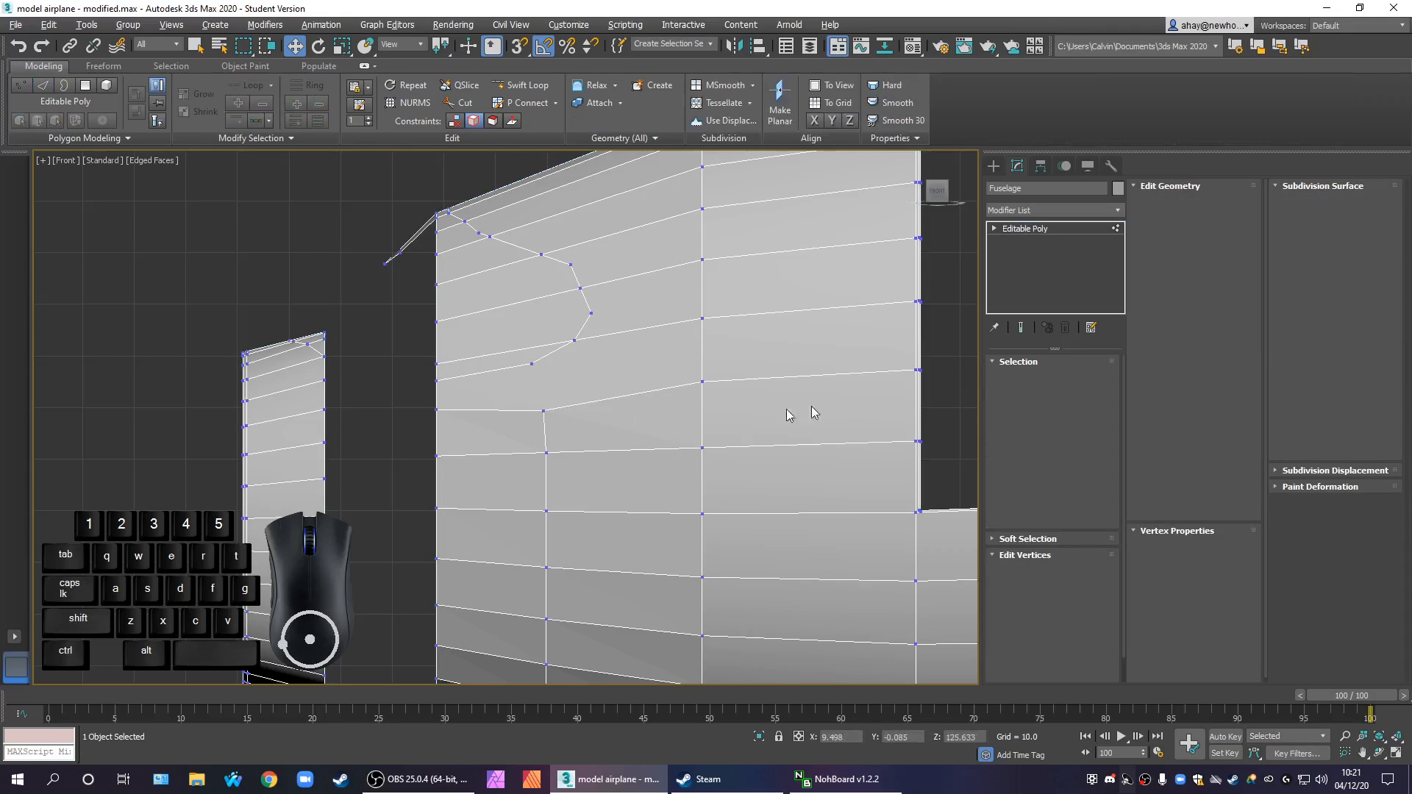
pyautogui.click(543, 412)
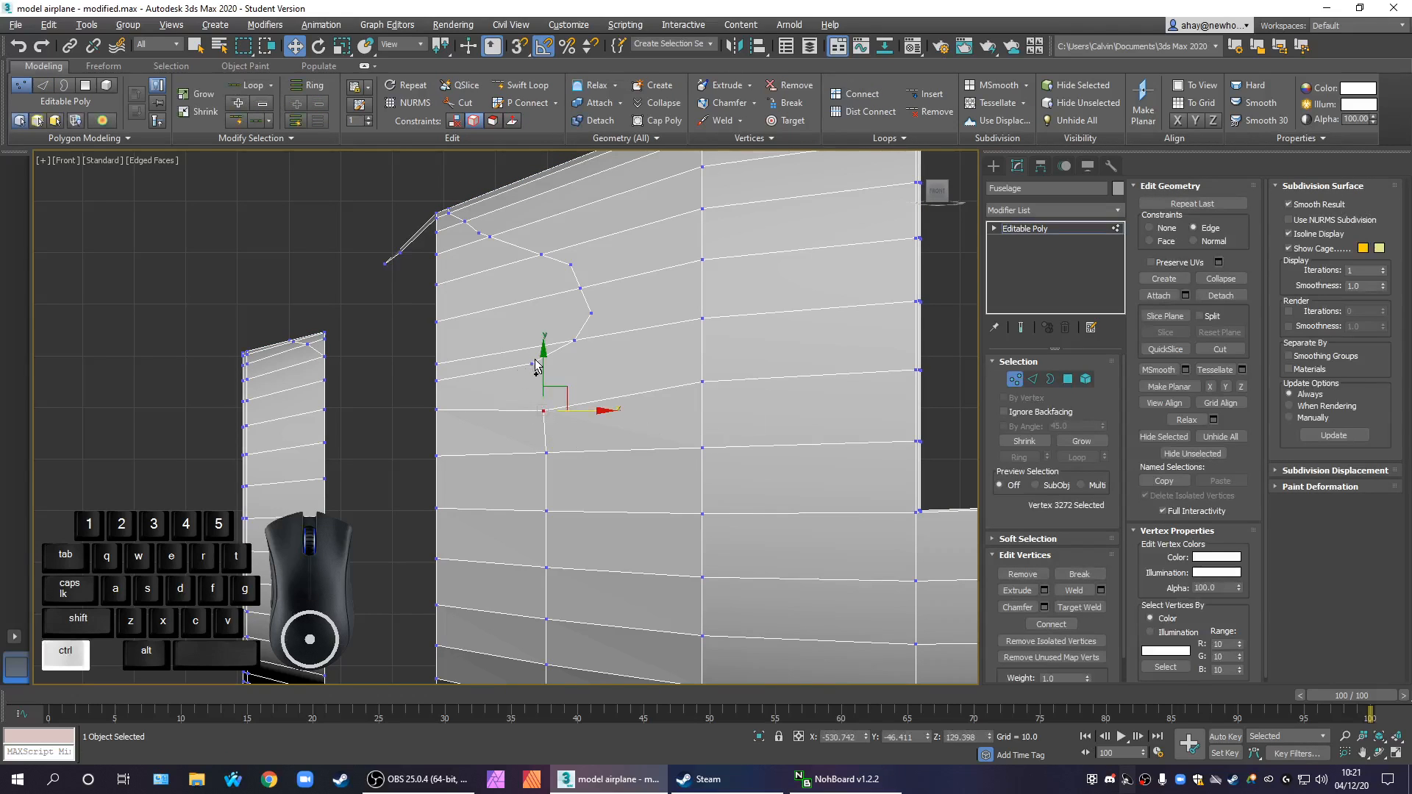
pyautogui.keyDown('ctrl'); pyautogui.click(531, 364); pyautogui.keyUp('ctrl')
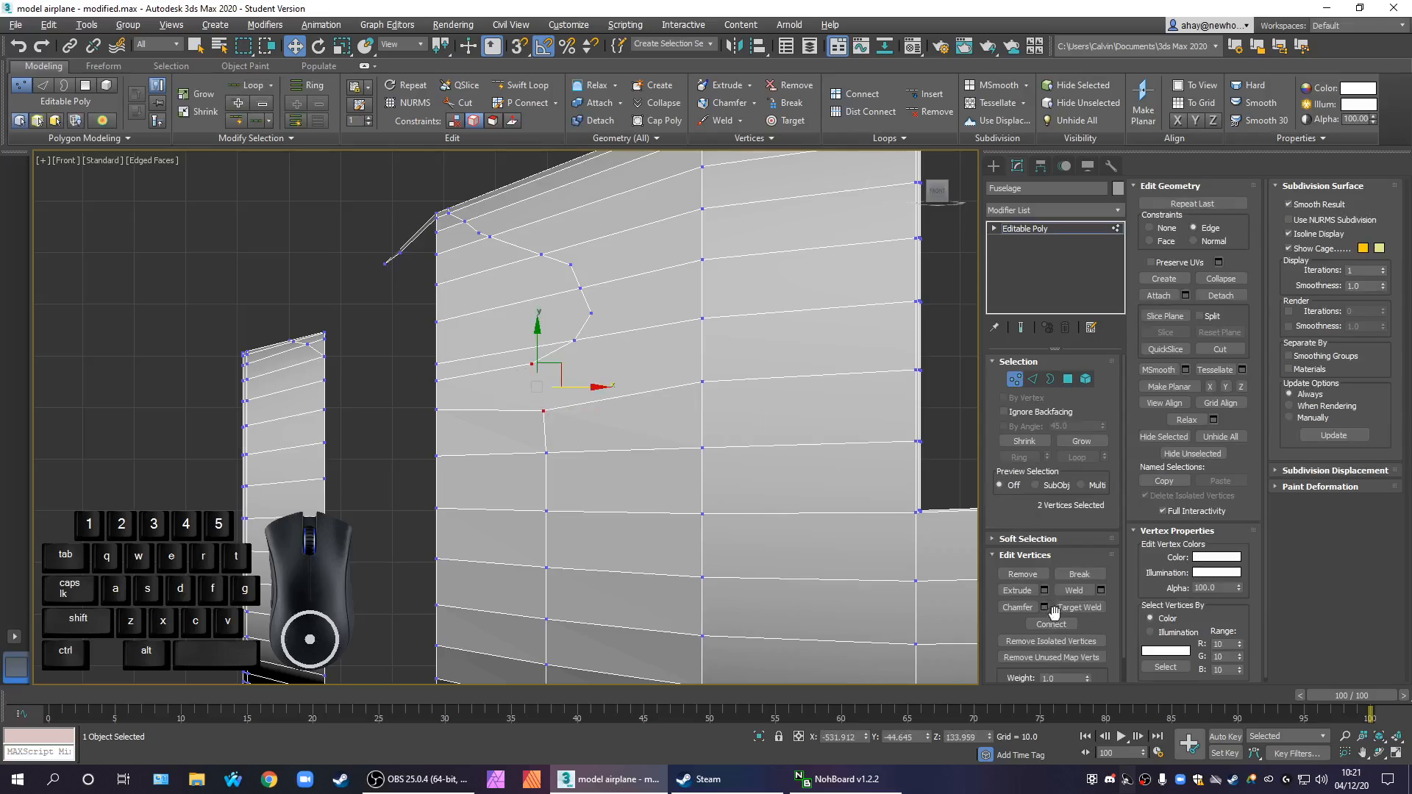
pyautogui.scroll(-5, 658, 500)
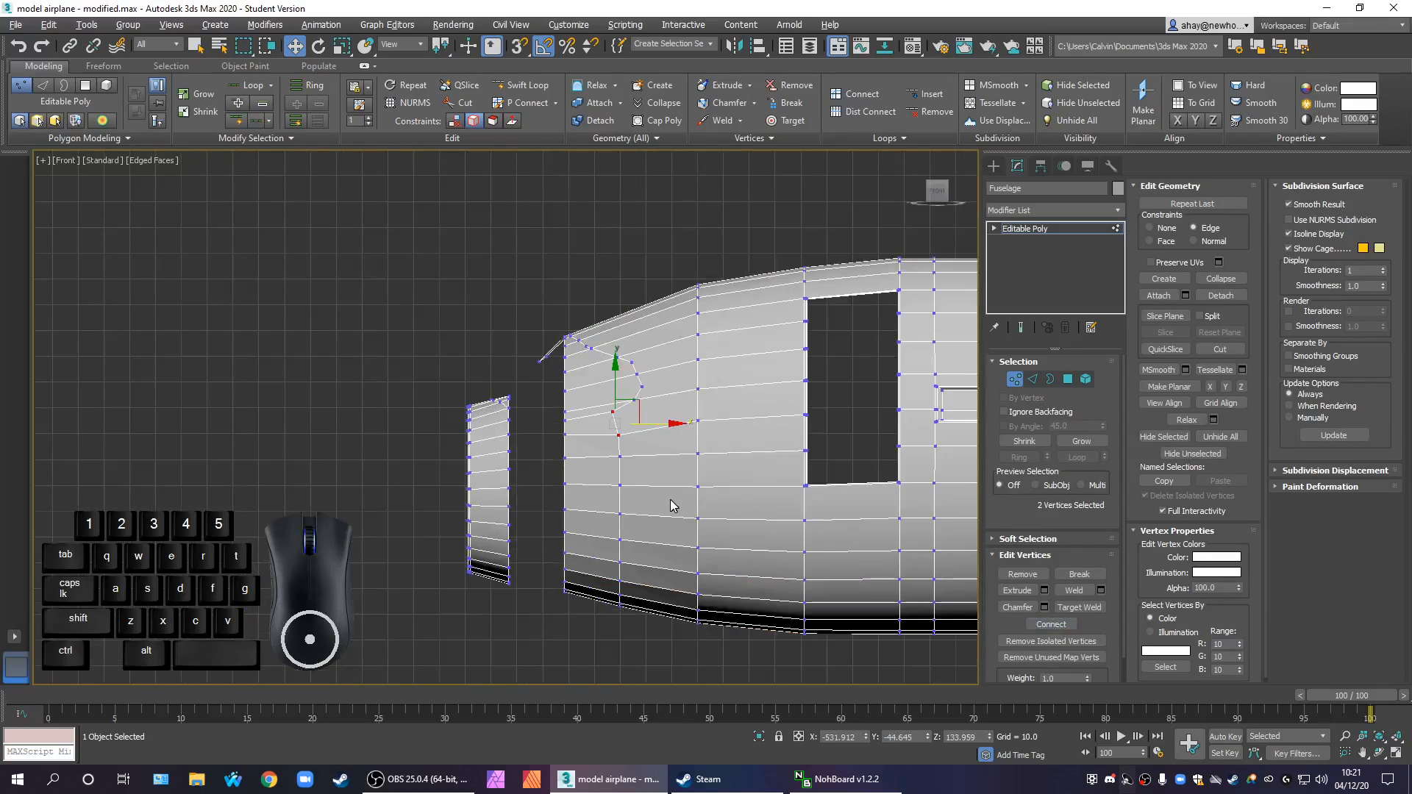
# Clear the vertex selection and add a Symmetry modifier to the fuselage
pyautogui.click(640, 642)
pyautogui.keyDown('alt'); pyautogui.moveTo(678, 646); pyautogui.dragTo(754, 671, button='middle'); pyautogui.keyUp('alt')
pyautogui.moveTo(754, 671); pyautogui.dragTo(366, 525, button='middle')
pyautogui.press('f')
pyautogui.scroll(-3, 564, 508)
pyautogui.hotkey('alt', 'w')
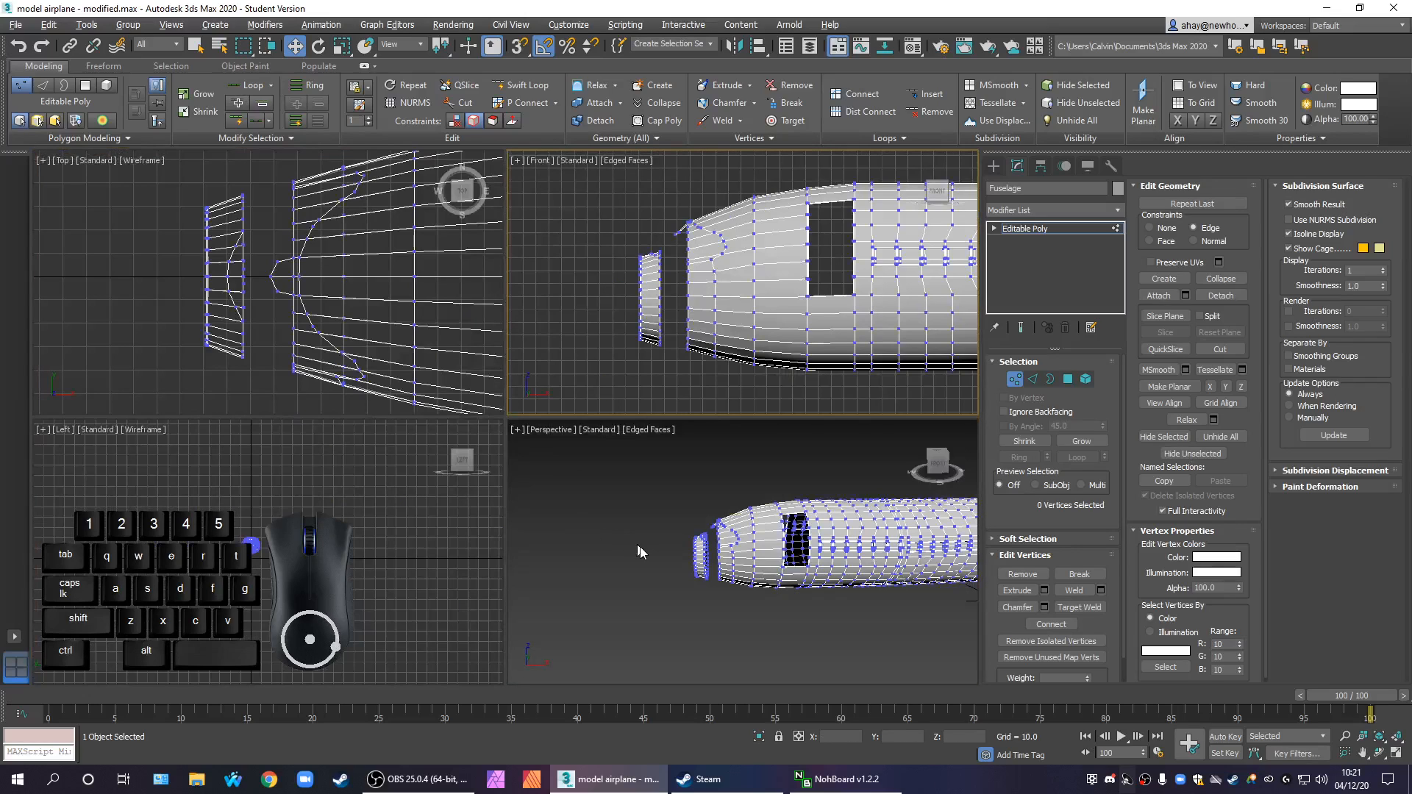
pyautogui.keyDown('alt'); pyautogui.moveTo(643, 550); pyautogui.dragTo(679, 561, button='middle'); pyautogui.keyUp('alt')
pyautogui.moveTo(659, 549); pyautogui.dragTo(622, 527)
pyautogui.press('z')
pyautogui.keyDown('alt'); pyautogui.moveTo(654, 560); pyautogui.dragTo(851, 545, button='middle'); pyautogui.keyUp('alt')
pyautogui.keyDown('alt'); pyautogui.moveTo(685, 561); pyautogui.dragTo(783, 643, button='middle'); pyautogui.keyUp('alt')
pyautogui.click(783, 643)
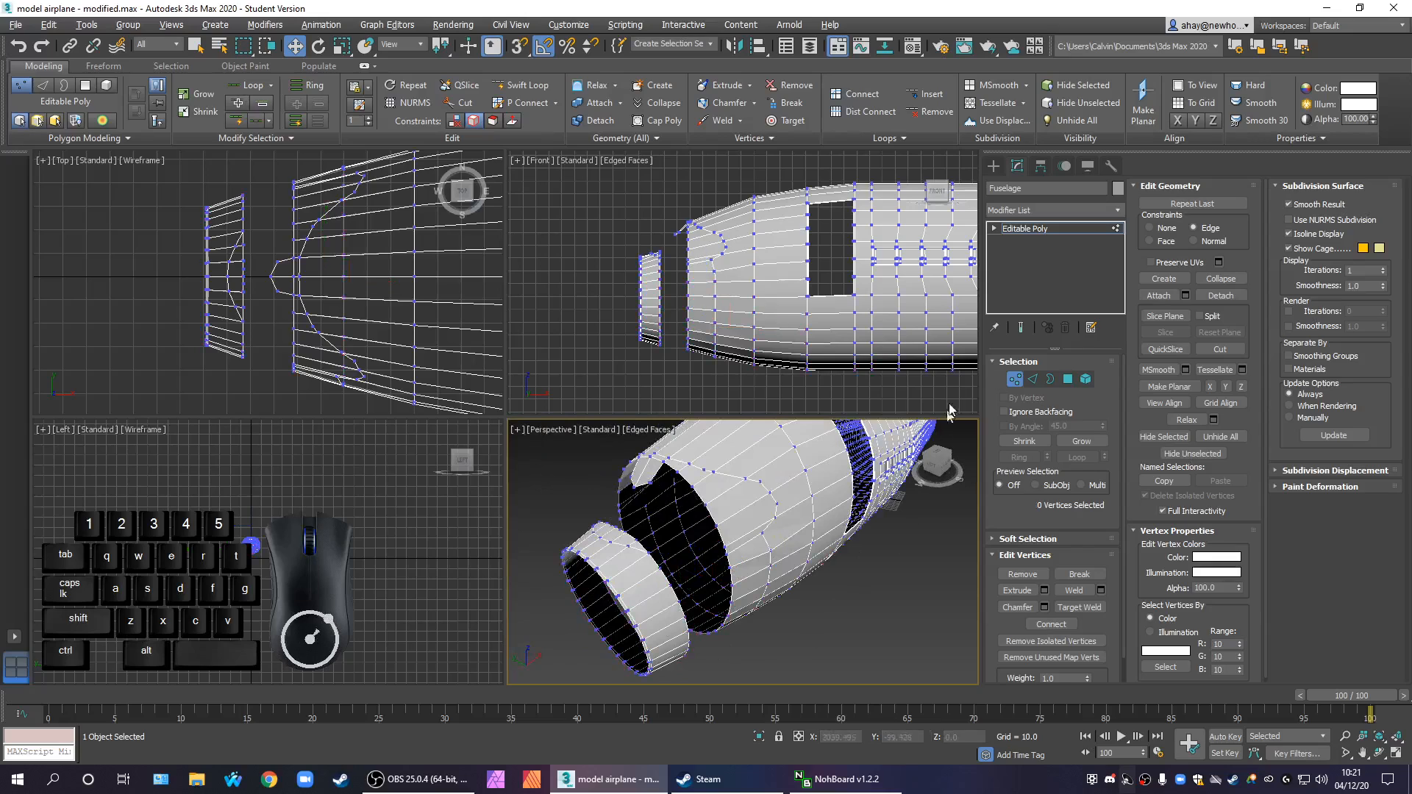
pyautogui.click(1032, 212)
pyautogui.write('sy')
pyautogui.press('Return')
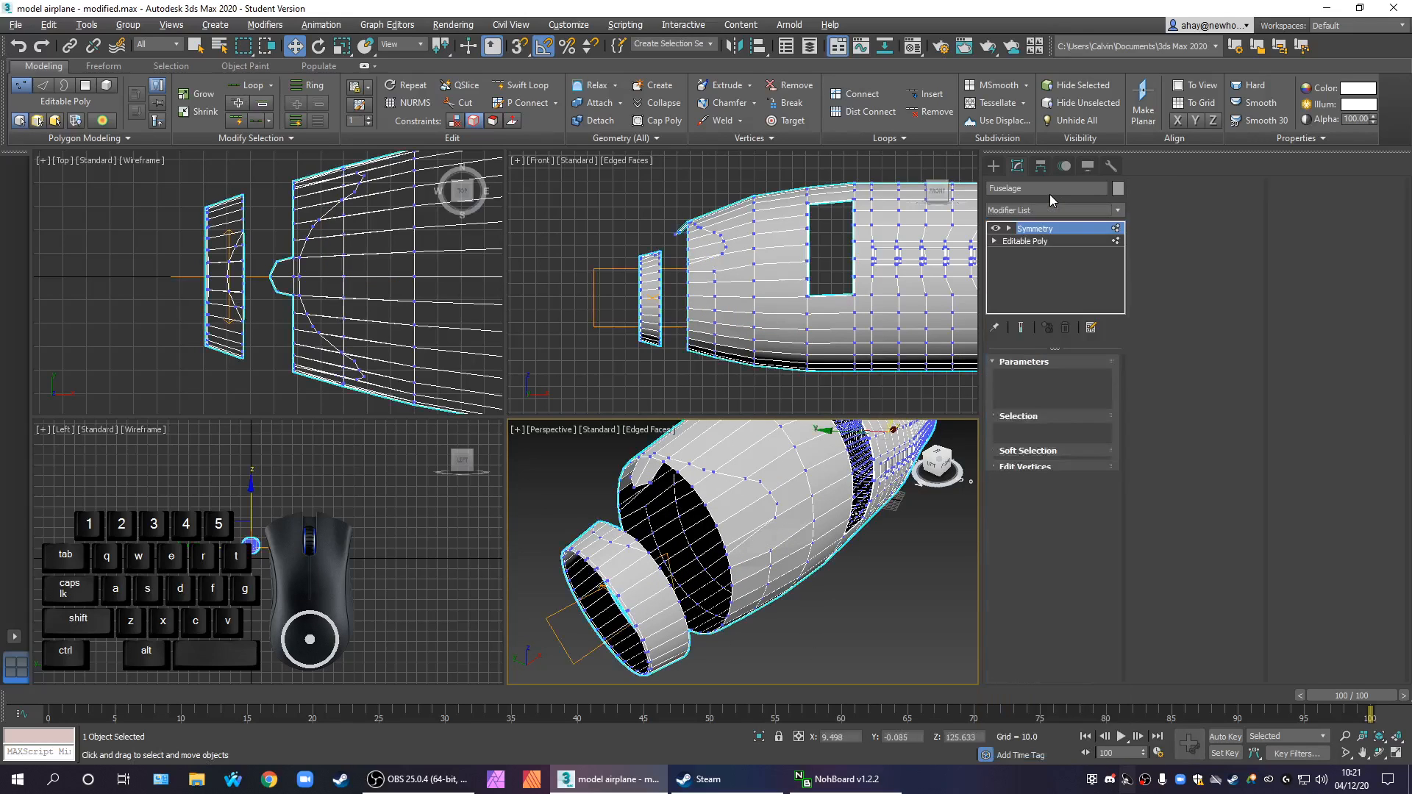
# Flip the Symmetry modifier's mirror direction along the X axis
pyautogui.keyDown('alt'); pyautogui.moveTo(741, 523); pyautogui.dragTo(846, 525, button='middle'); pyautogui.keyUp('alt')
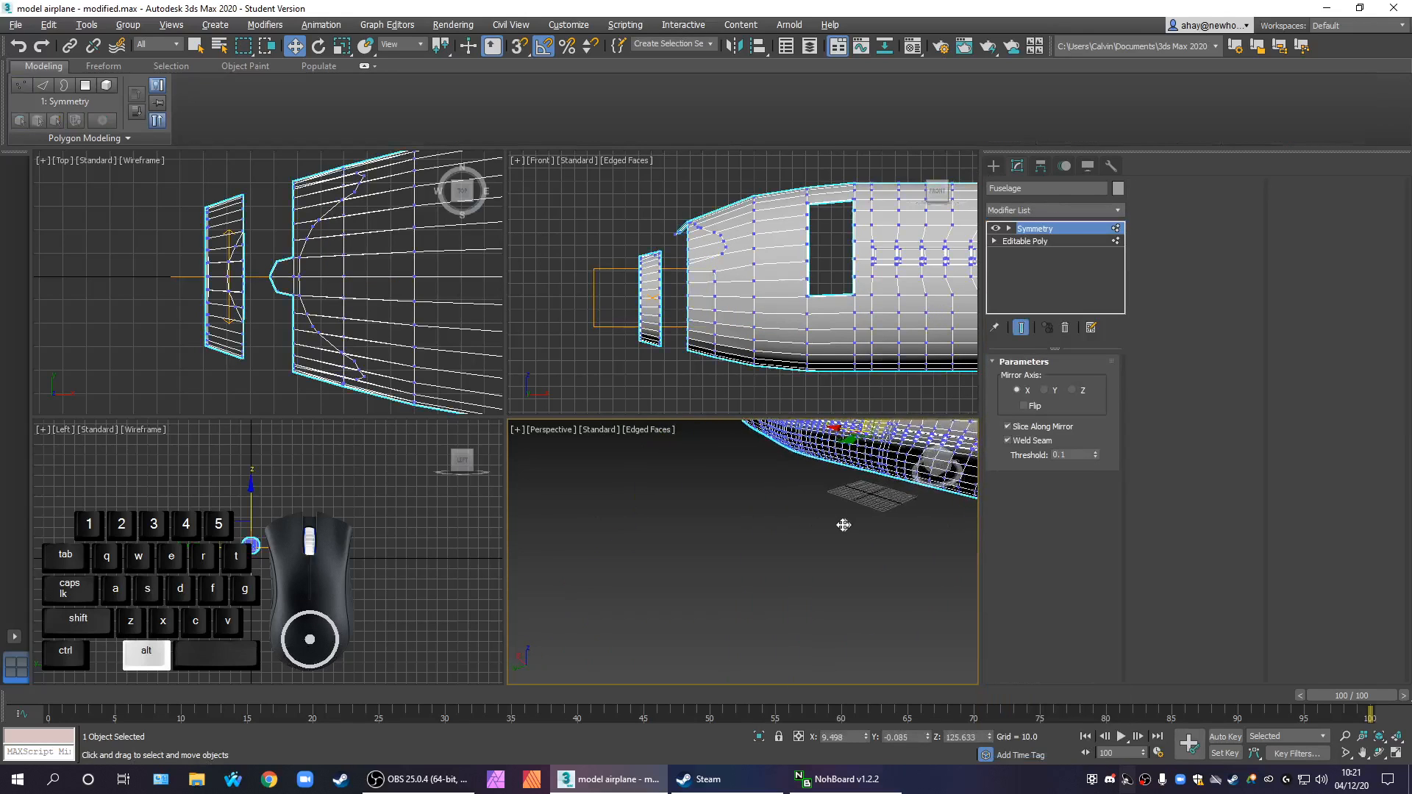
pyautogui.moveTo(883, 456); pyautogui.dragTo(713, 528, button='middle')
pyautogui.scroll(-2, 743, 544)
pyautogui.keyDown('alt'); pyautogui.moveTo(810, 597); pyautogui.dragTo(703, 568, button='middle'); pyautogui.keyUp('alt')
pyautogui.scroll(-5, 807, 580)
pyautogui.scroll(5, 692, 544)
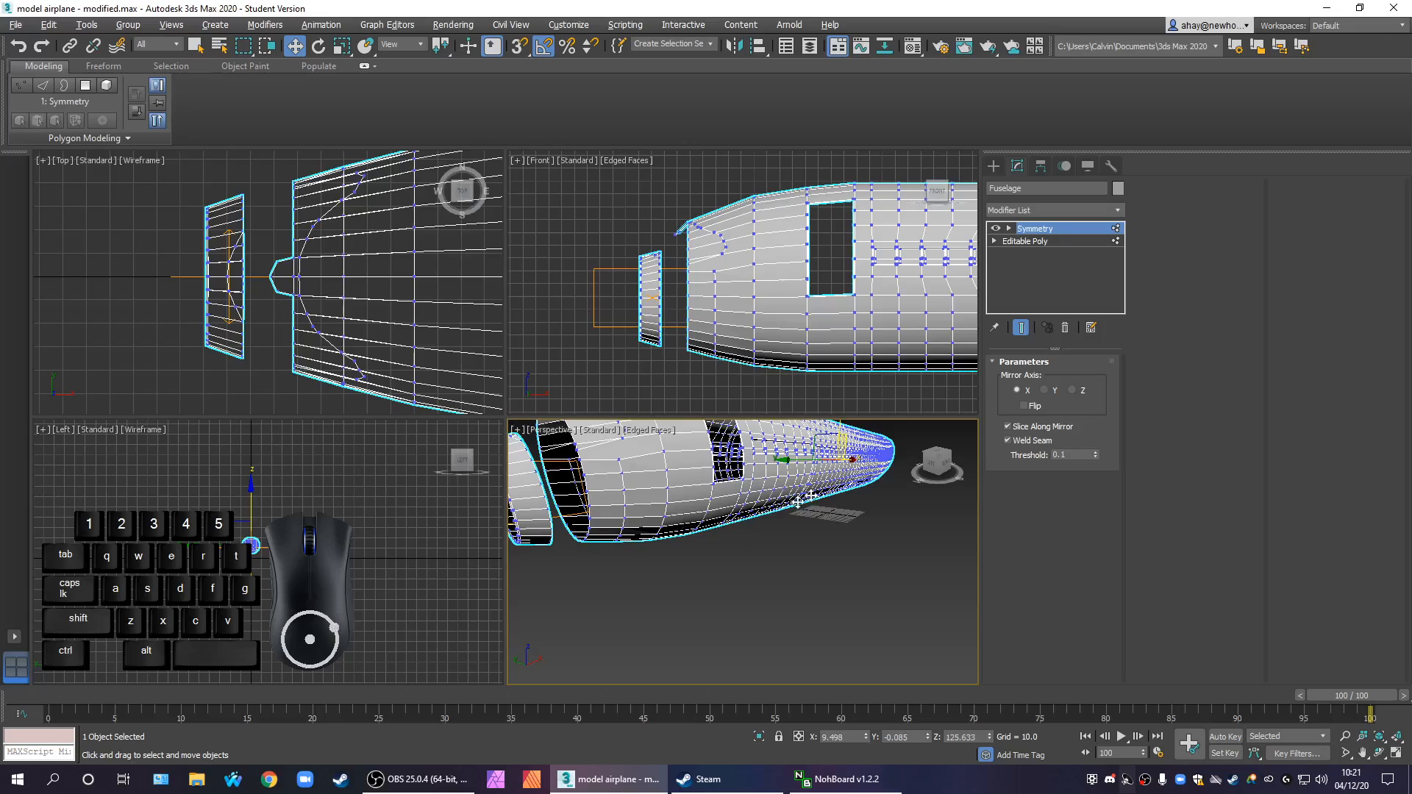
pyautogui.click(1022, 406)
pyautogui.keyDown('alt'); pyautogui.moveTo(838, 554); pyautogui.dragTo(827, 584, button='middle'); pyautogui.keyUp('alt')
pyautogui.moveTo(1072, 456); pyautogui.dragTo(1030, 457)
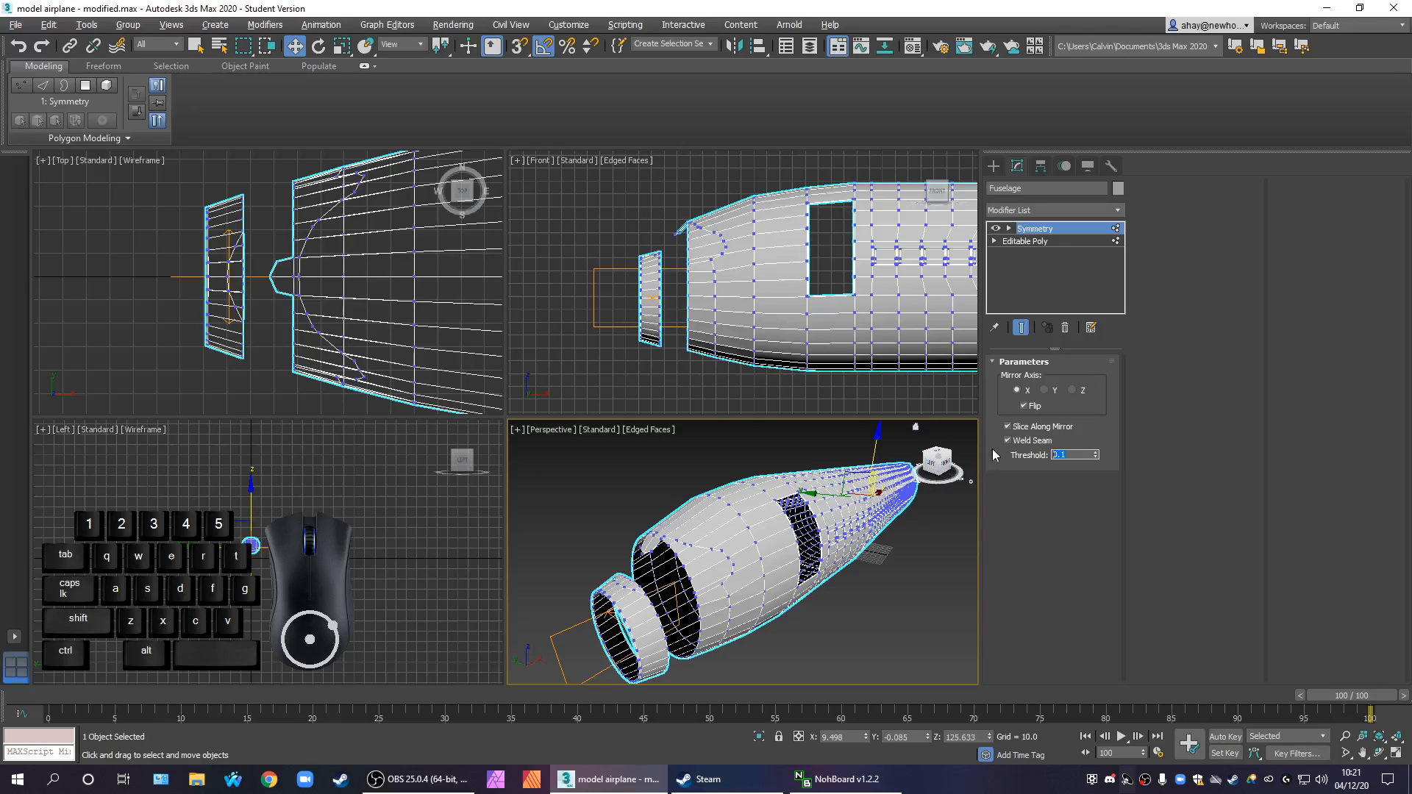
# Leave vertex editing on the base mesh and convert the mirrored fuselage, with Symmetry applied, to Editable Poly
pyautogui.rightClick(779, 511)
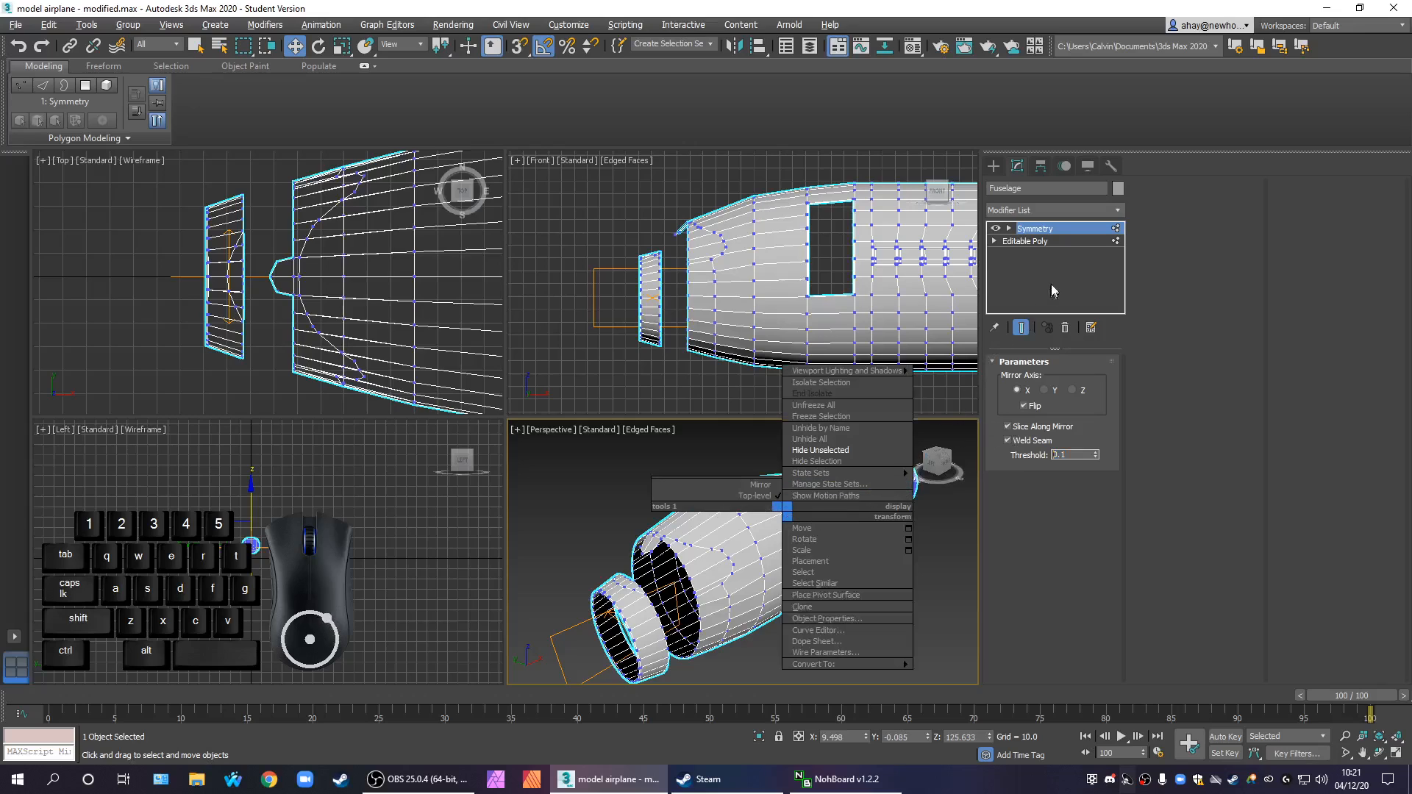
pyautogui.click(1060, 239)
pyautogui.click(1059, 238)
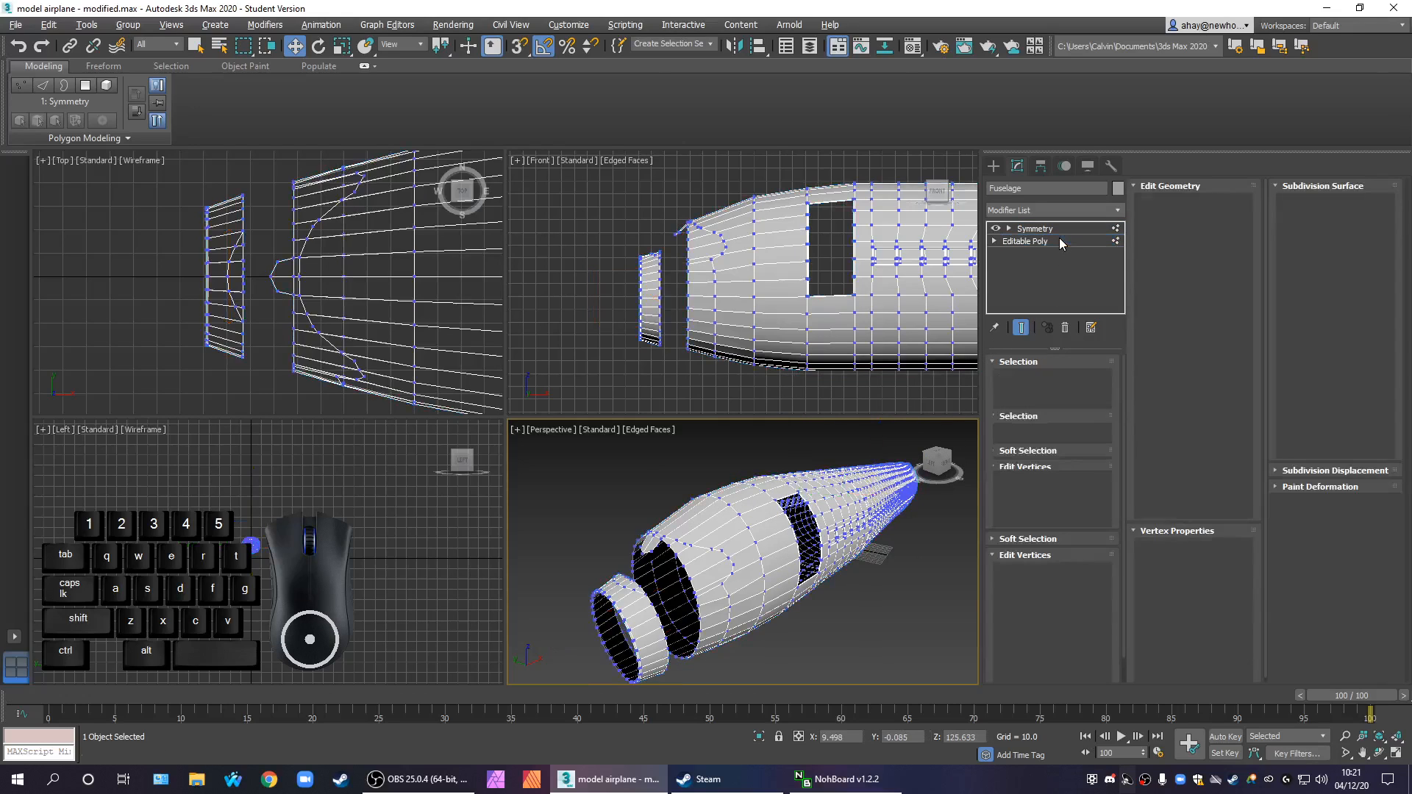
pyautogui.click(1063, 231)
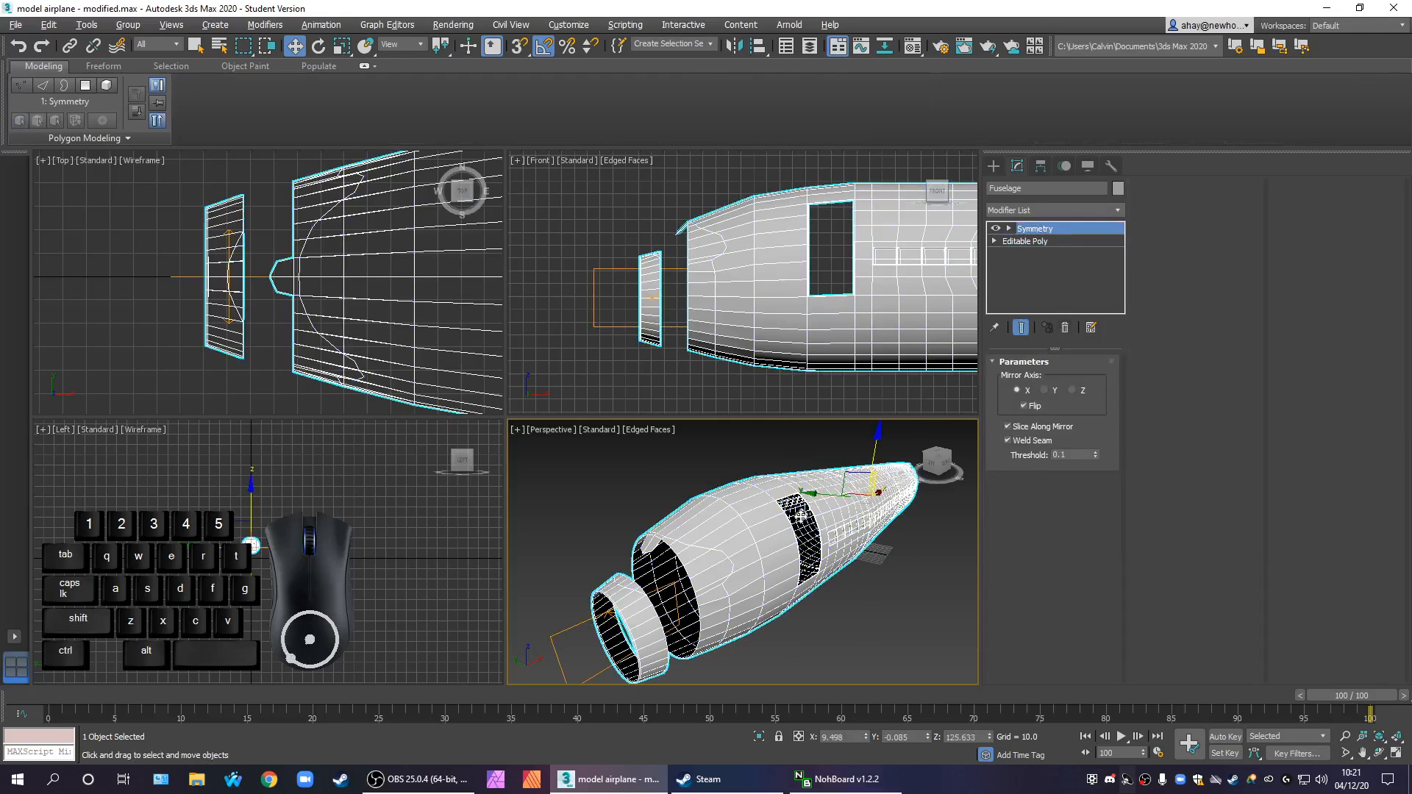
pyautogui.rightClick(793, 558)
pyautogui.moveTo(853, 714)
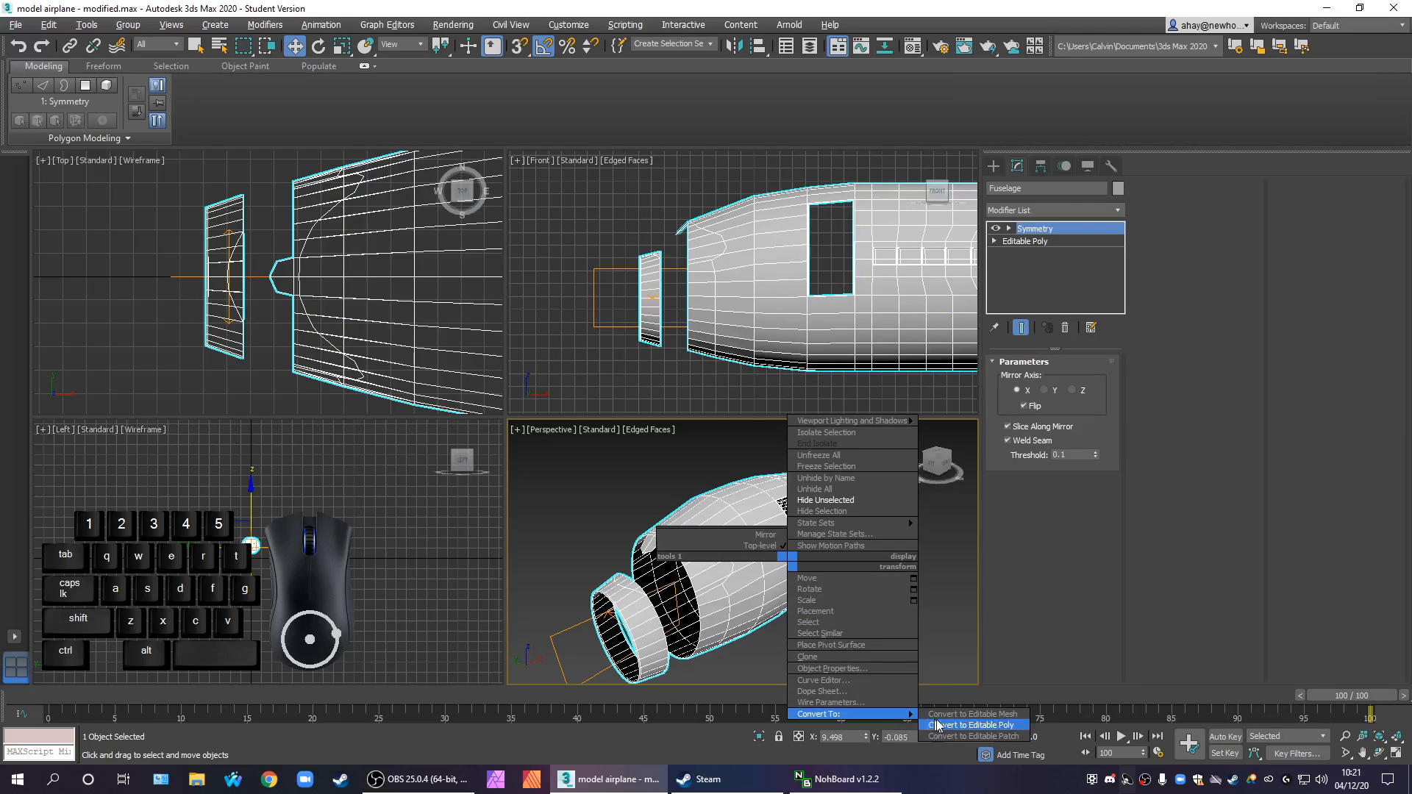
pyautogui.click(959, 725)
# Examine the nose topology around the cockpit-window outline on both sides of the fuselage in the perspective view
pyautogui.moveTo(868, 681); pyautogui.dragTo(824, 646, button='middle')
pyautogui.scroll(-3, 826, 640)
pyautogui.click(1015, 381)
pyautogui.click(737, 587)
pyautogui.scroll(4, 814, 616)
pyautogui.keyDown('alt'); pyautogui.moveTo(814, 617); pyautogui.dragTo(824, 533, button='middle'); pyautogui.keyUp('alt')
pyautogui.scroll(-5, 894, 637)
pyautogui.hotkey('alt', 'w')
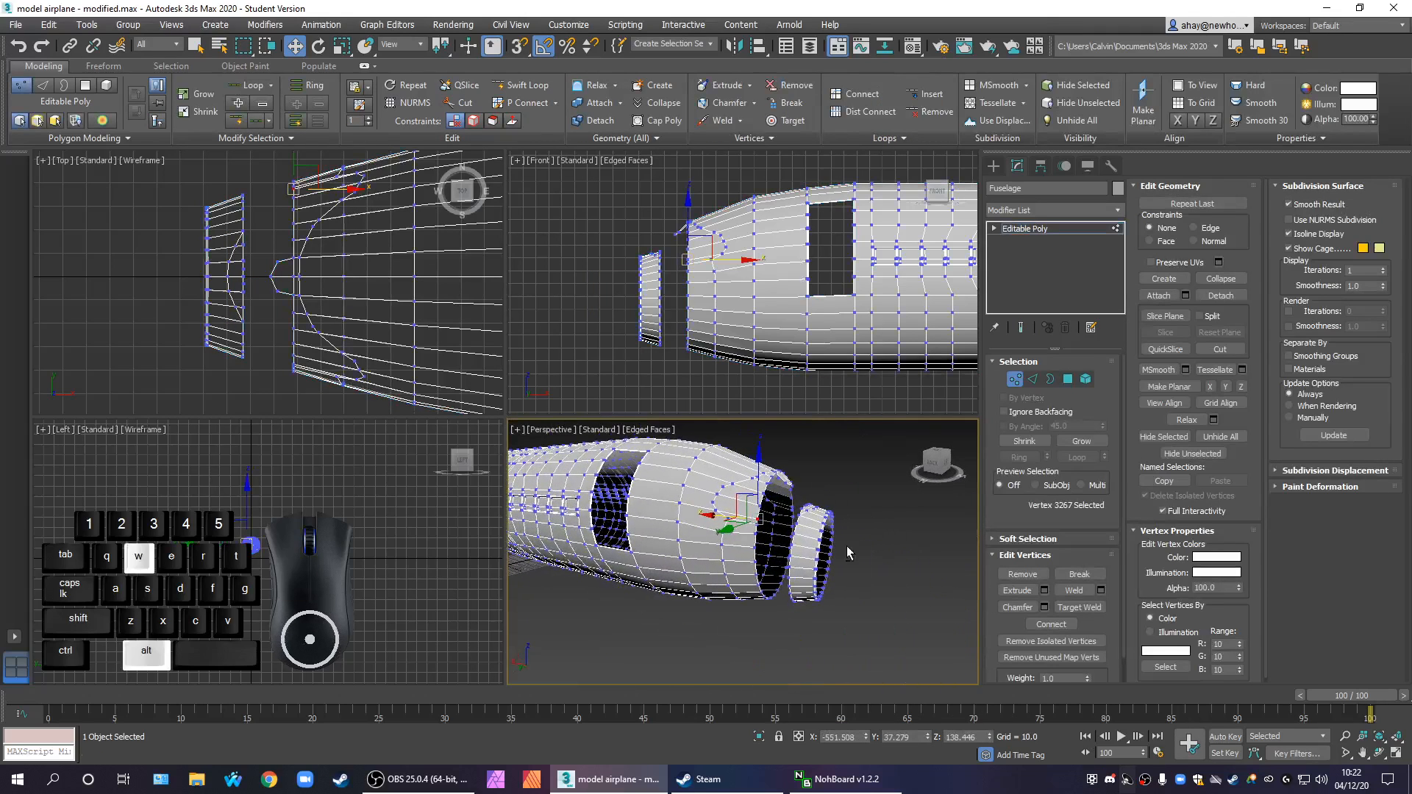
pyautogui.hotkey('alt', 'w')
pyautogui.scroll(6, 730, 550)
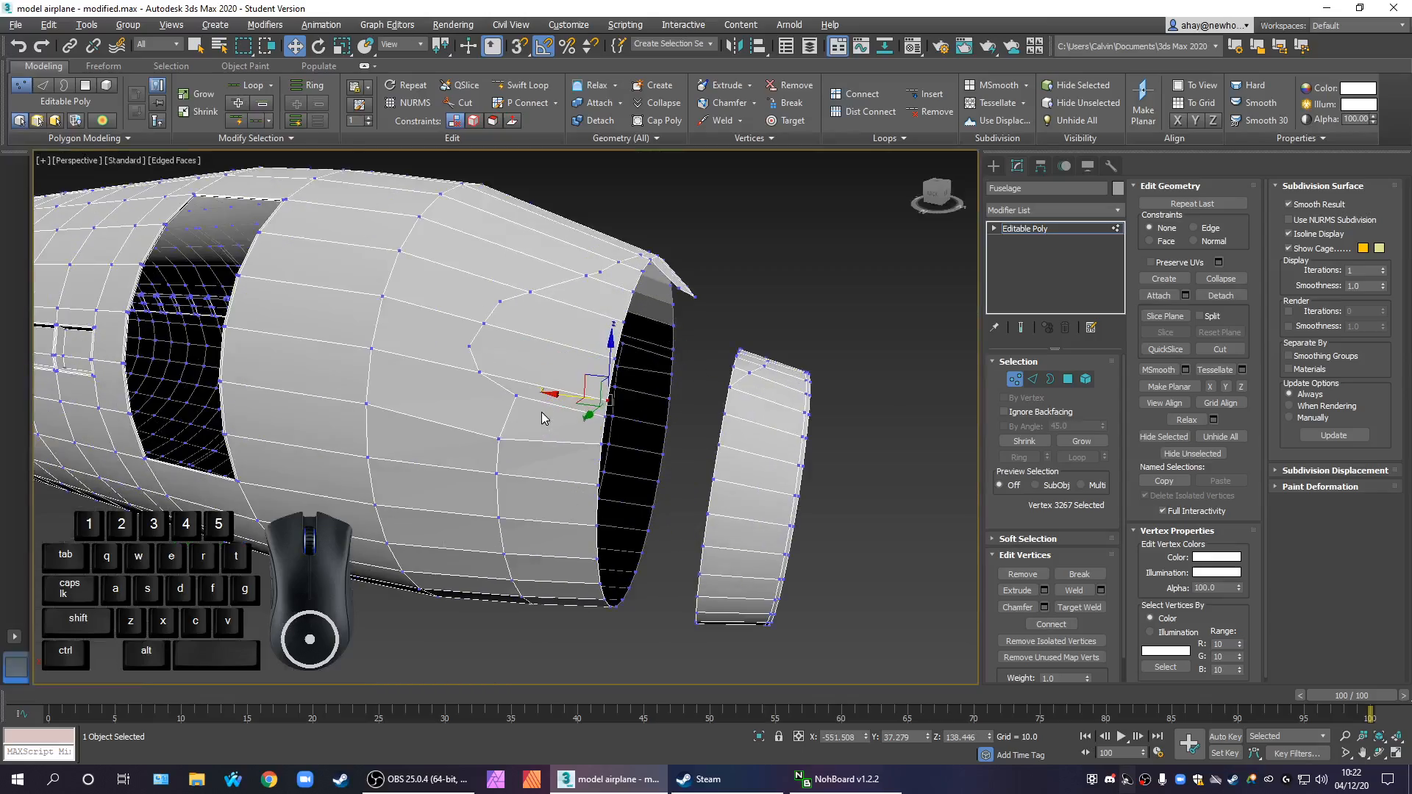
pyautogui.keyDown('alt'); pyautogui.moveTo(620, 348); pyautogui.dragTo(495, 425, button='middle'); pyautogui.keyUp('alt')
pyautogui.scroll(-7, 495, 425)
pyautogui.keyDown('alt'); pyautogui.moveTo(653, 465); pyautogui.dragTo(605, 476, button='middle'); pyautogui.keyUp('alt')
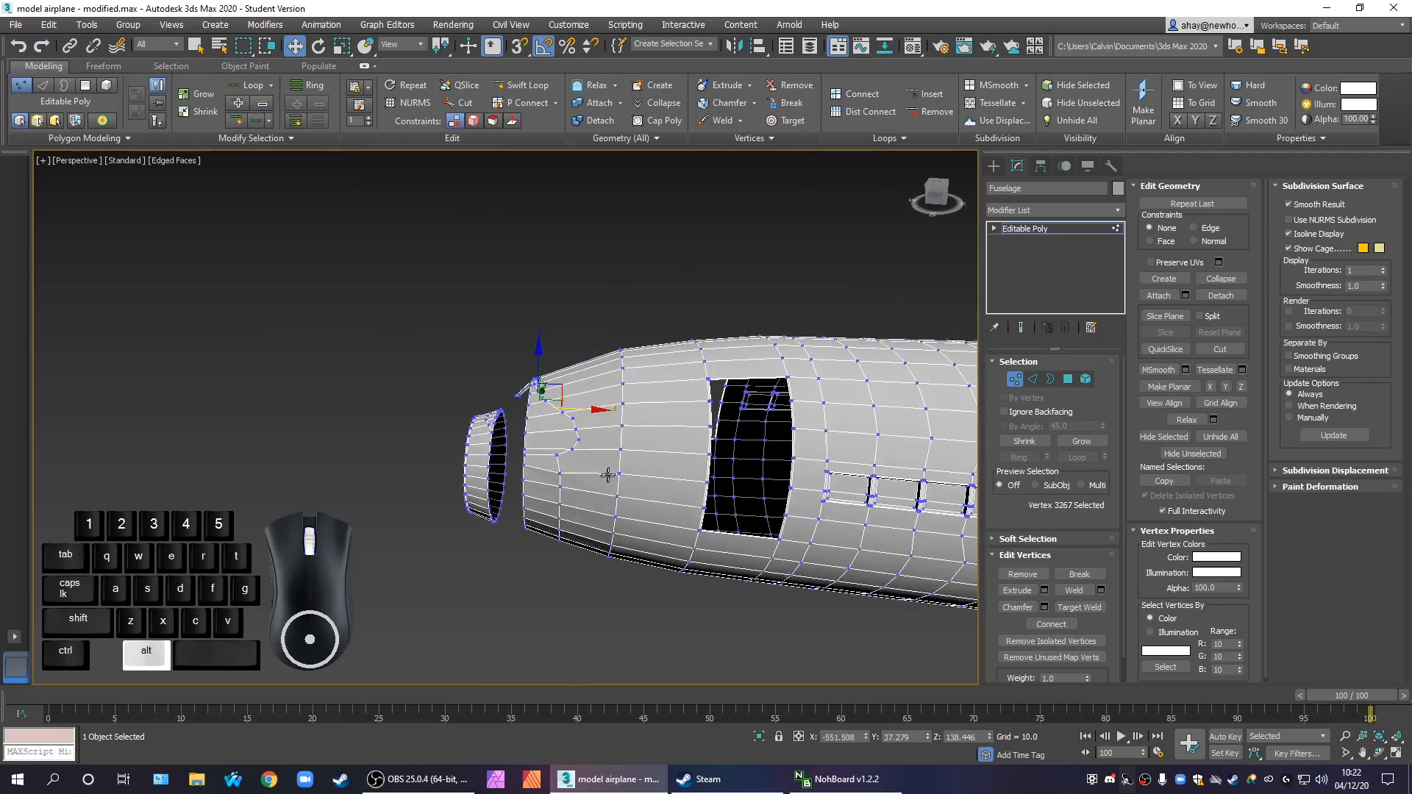
pyautogui.scroll(2, 579, 485)
pyautogui.scroll(1, 579, 440)
pyautogui.scroll(3, 584, 437)
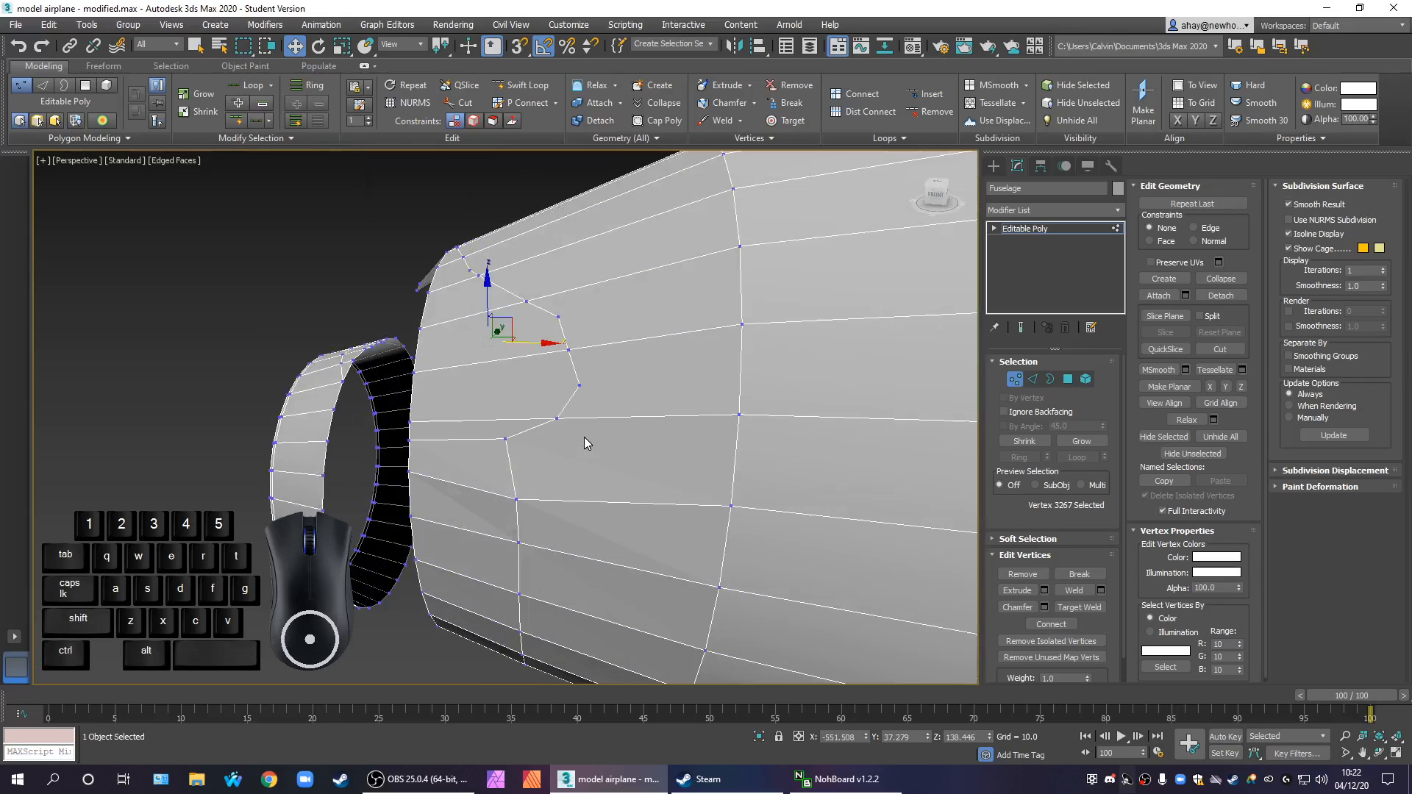
pyautogui.moveTo(595, 444); pyautogui.dragTo(809, 392, button='middle')
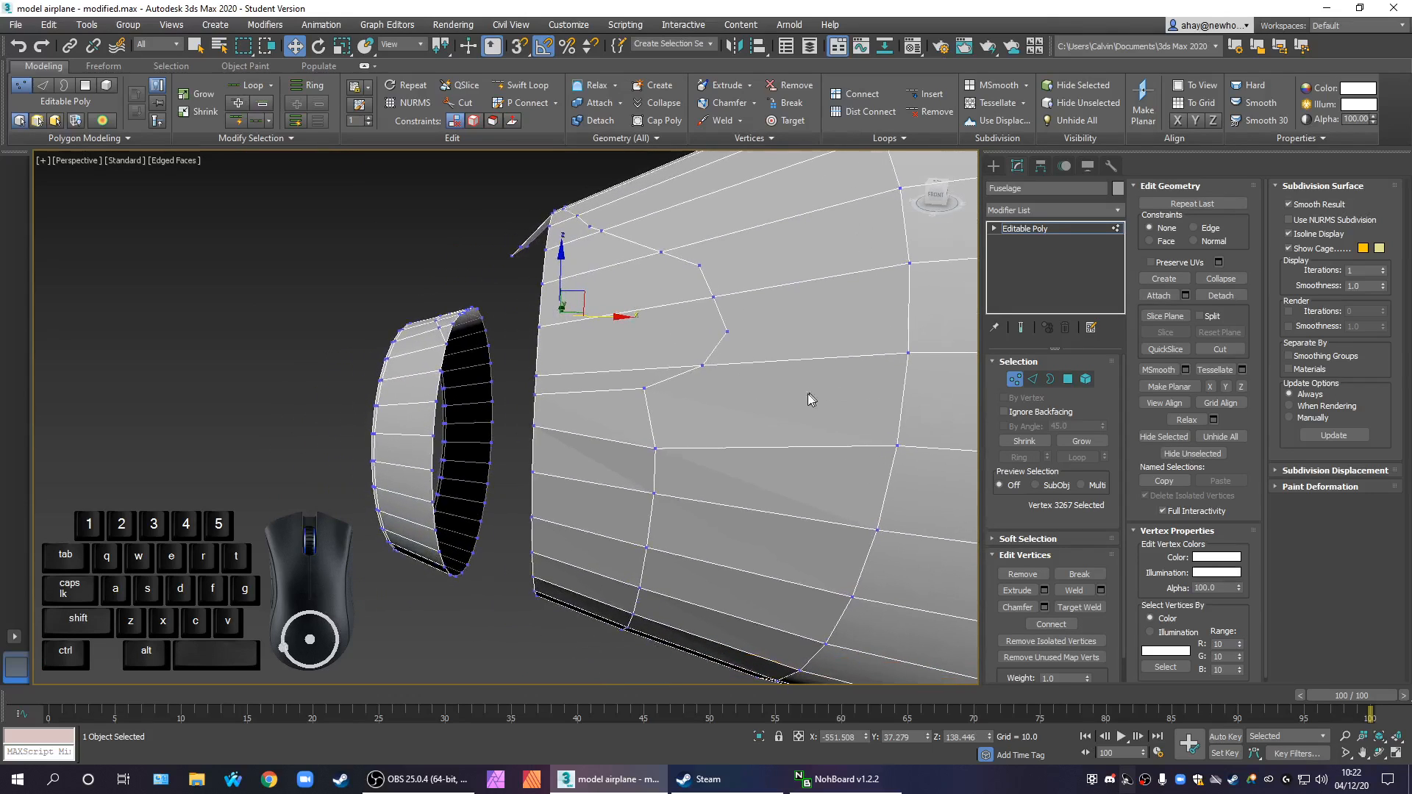
# In edge editing, connect the lengthwise edges between the new nose loop and the ring behind it, below the window outline, with 1 segment
pyautogui.click(1032, 380)
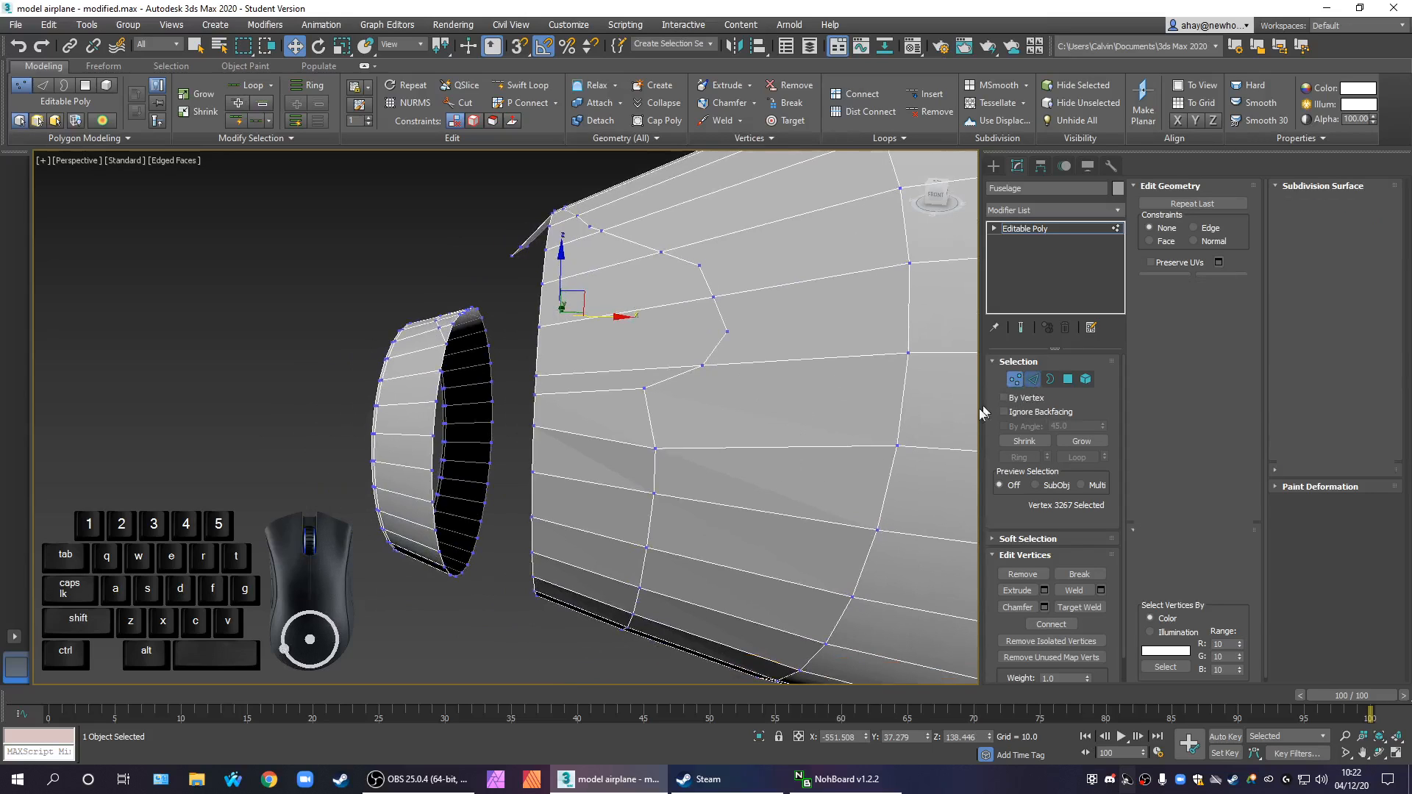
pyautogui.hotkey('alt', 'w')
pyautogui.scroll(2, 848, 348)
pyautogui.scroll(2, 846, 346)
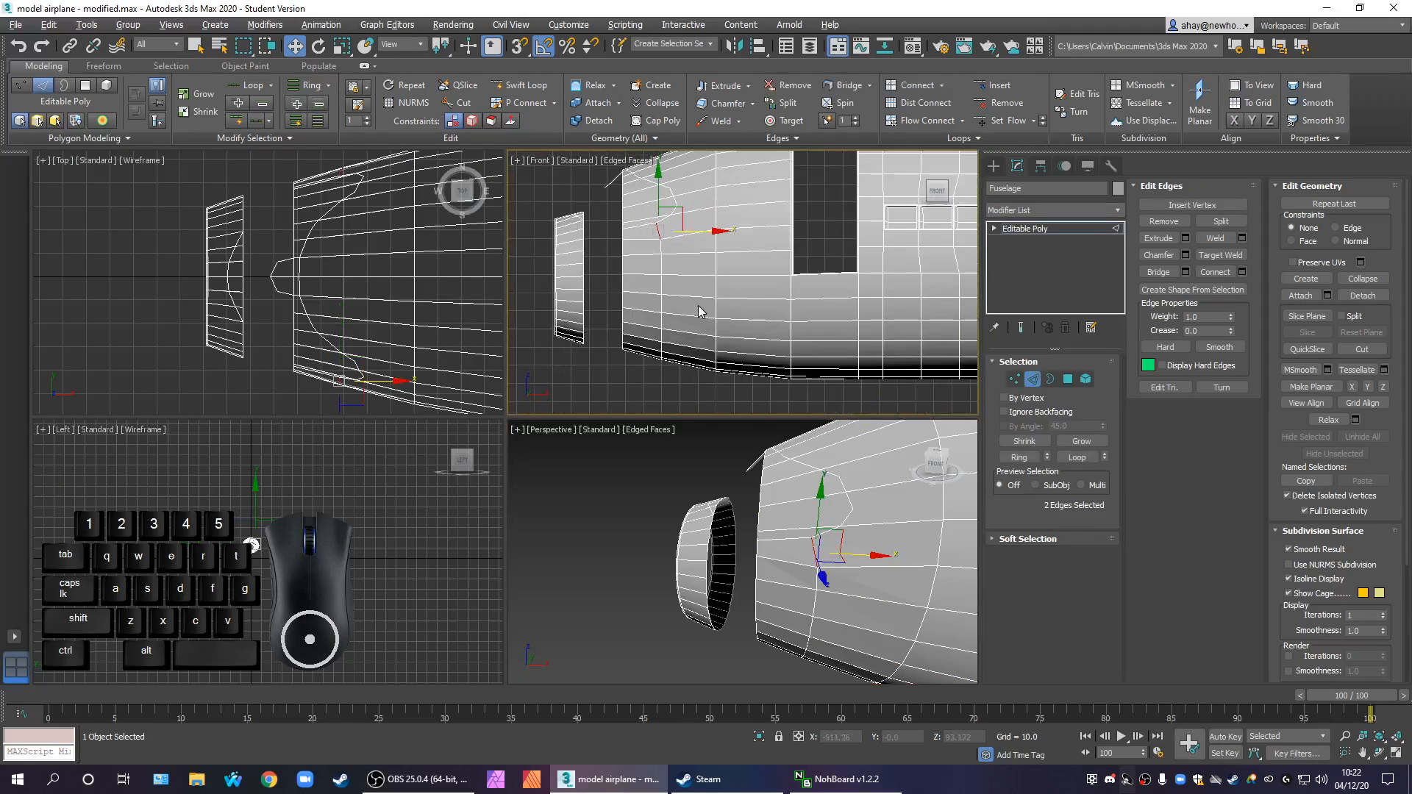
pyautogui.hotkey('alt', 'w')
pyautogui.moveTo(713, 325); pyautogui.dragTo(762, 356, button='middle')
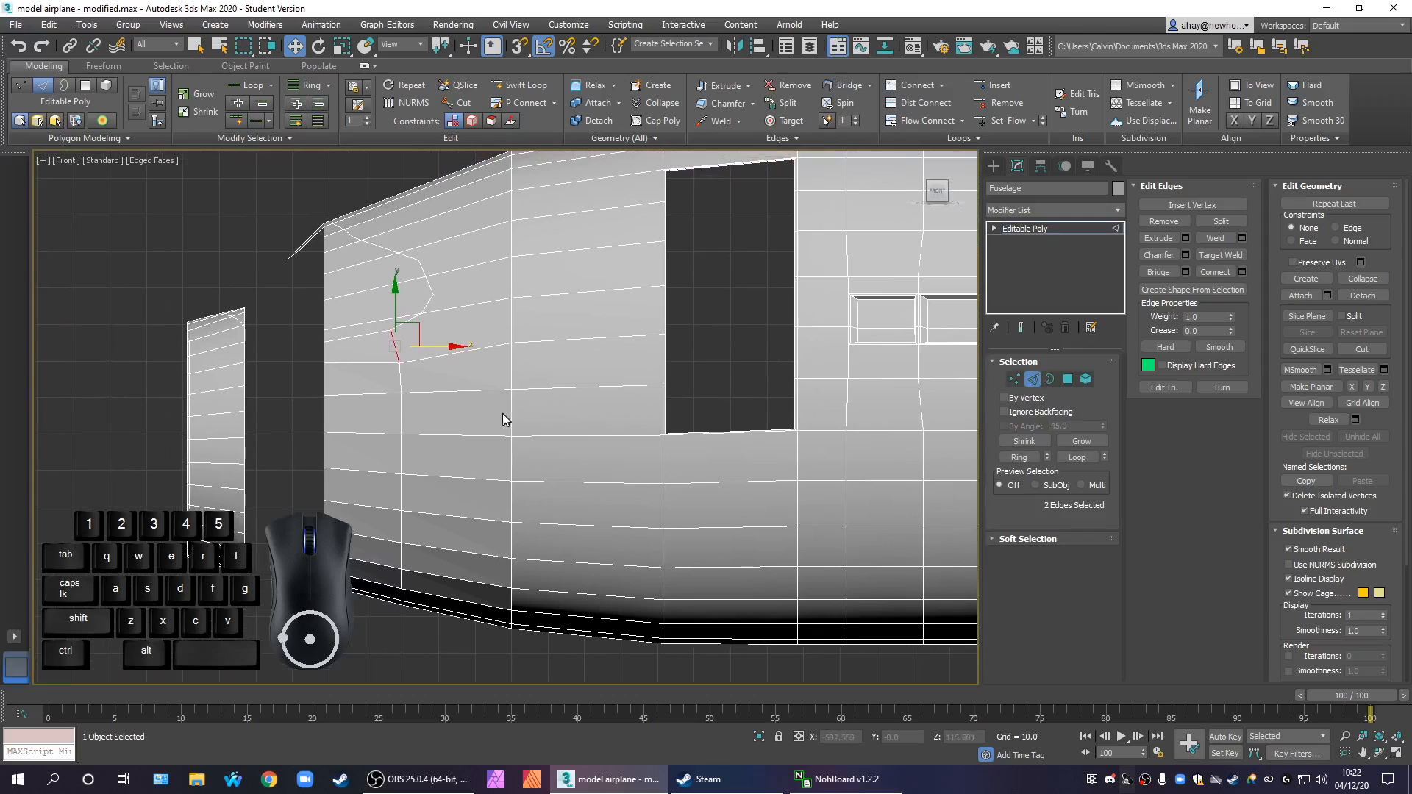
pyautogui.scroll(2, 448, 361)
pyautogui.moveTo(447, 361); pyautogui.dragTo(553, 431, button='middle')
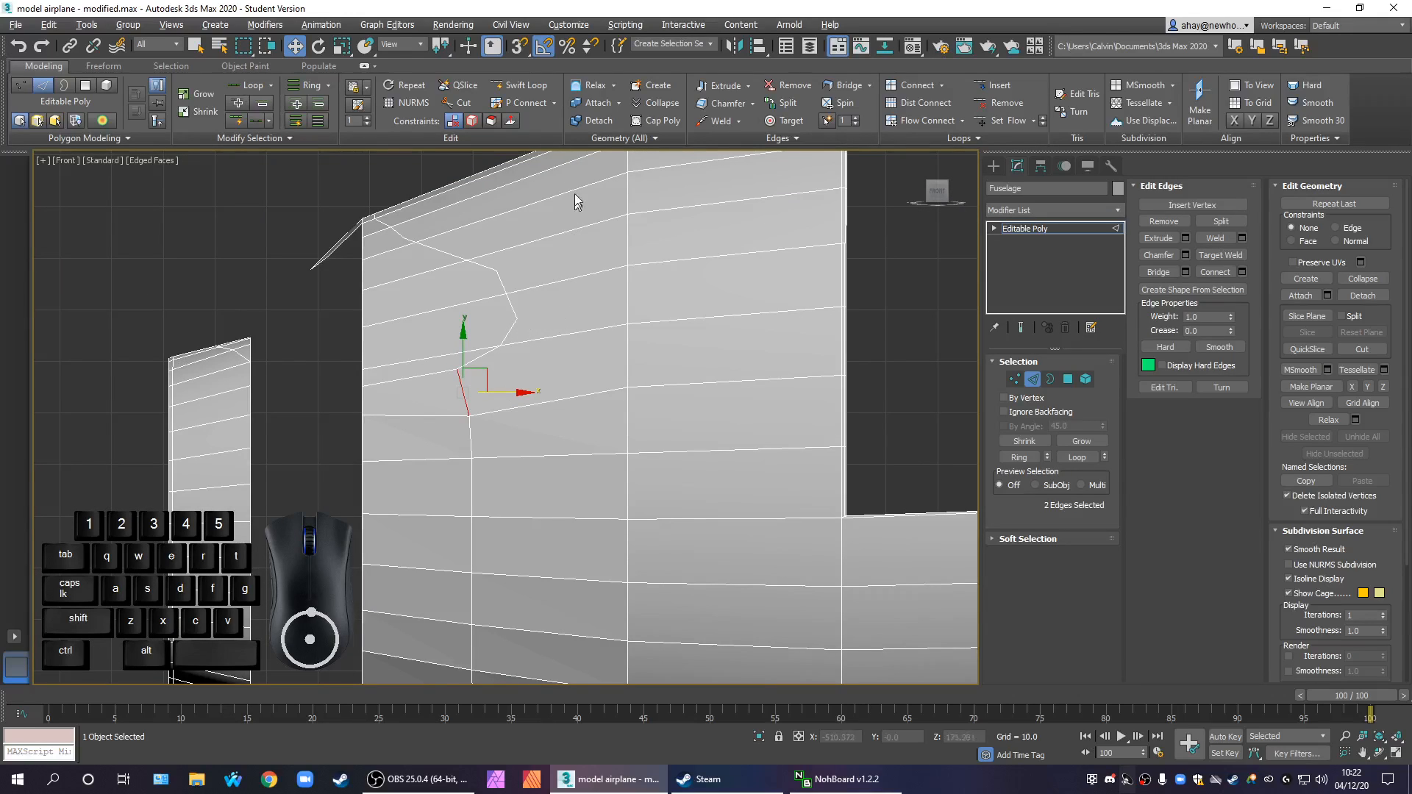
pyautogui.moveTo(571, 259); pyautogui.dragTo(652, 387, button='middle')
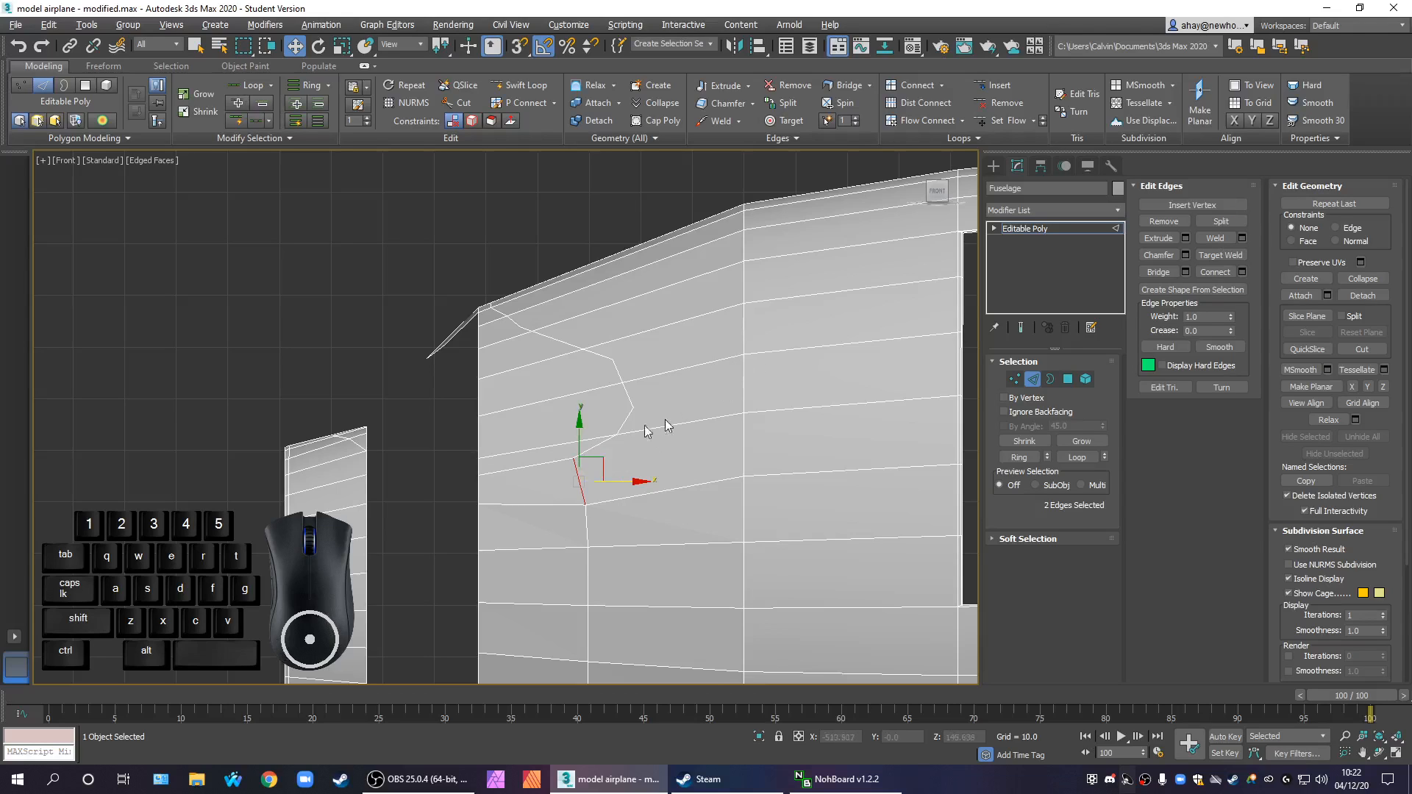
pyautogui.moveTo(664, 462)
pyautogui.keyDown('alt'); pyautogui.mouseDown(button='middle')
pyautogui.moveTo(684, 363)
pyautogui.moveTo(728, 341)
pyautogui.moveTo(730, 428)
pyautogui.moveTo(637, 479)
pyautogui.moveTo(599, 479)
pyautogui.moveTo(672, 458)
pyautogui.mouseUp(button='middle'); pyautogui.keyUp('alt')
pyautogui.moveTo(652, 374); pyautogui.dragTo(659, 380, button='middle')
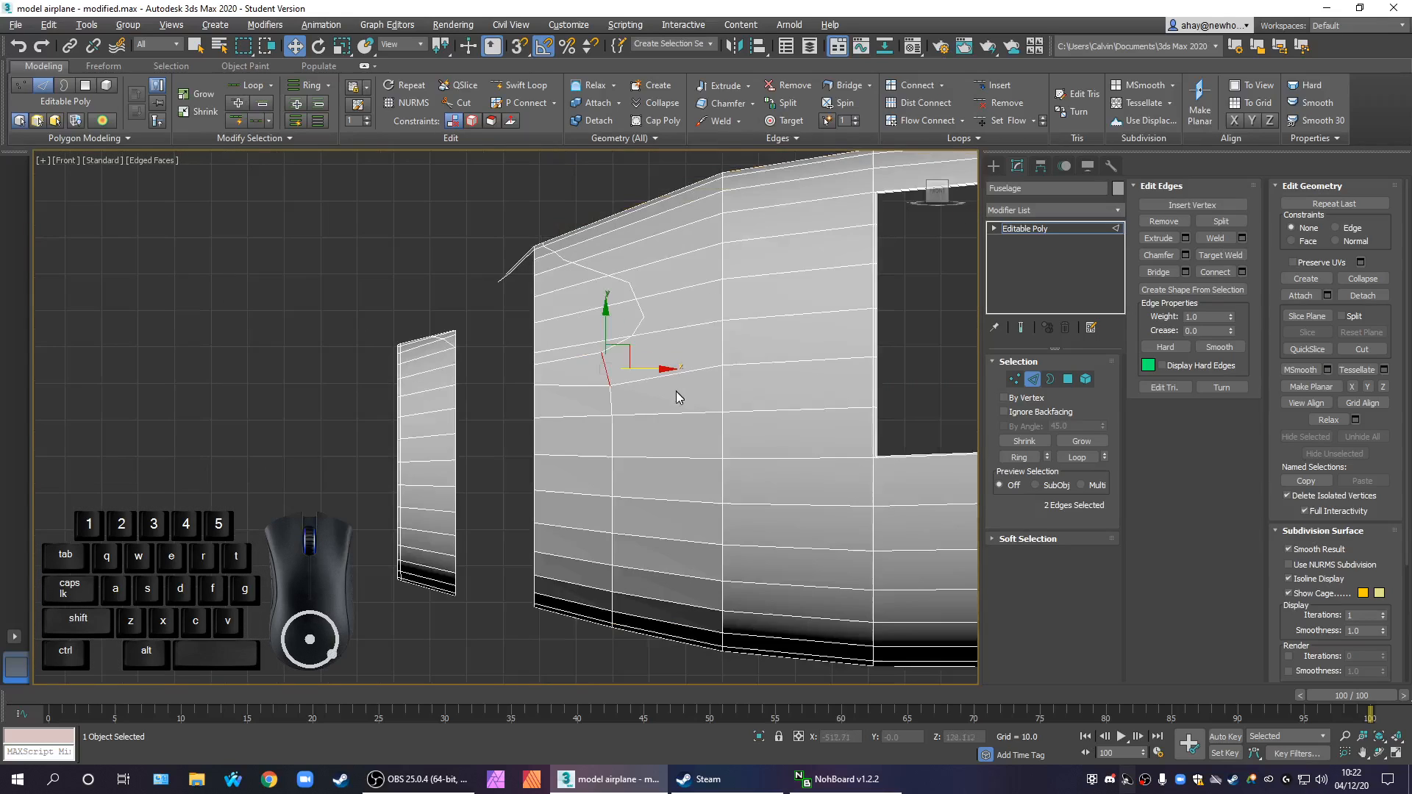
pyautogui.click(651, 592)
pyautogui.moveTo(668, 676); pyautogui.dragTo(668, 370)
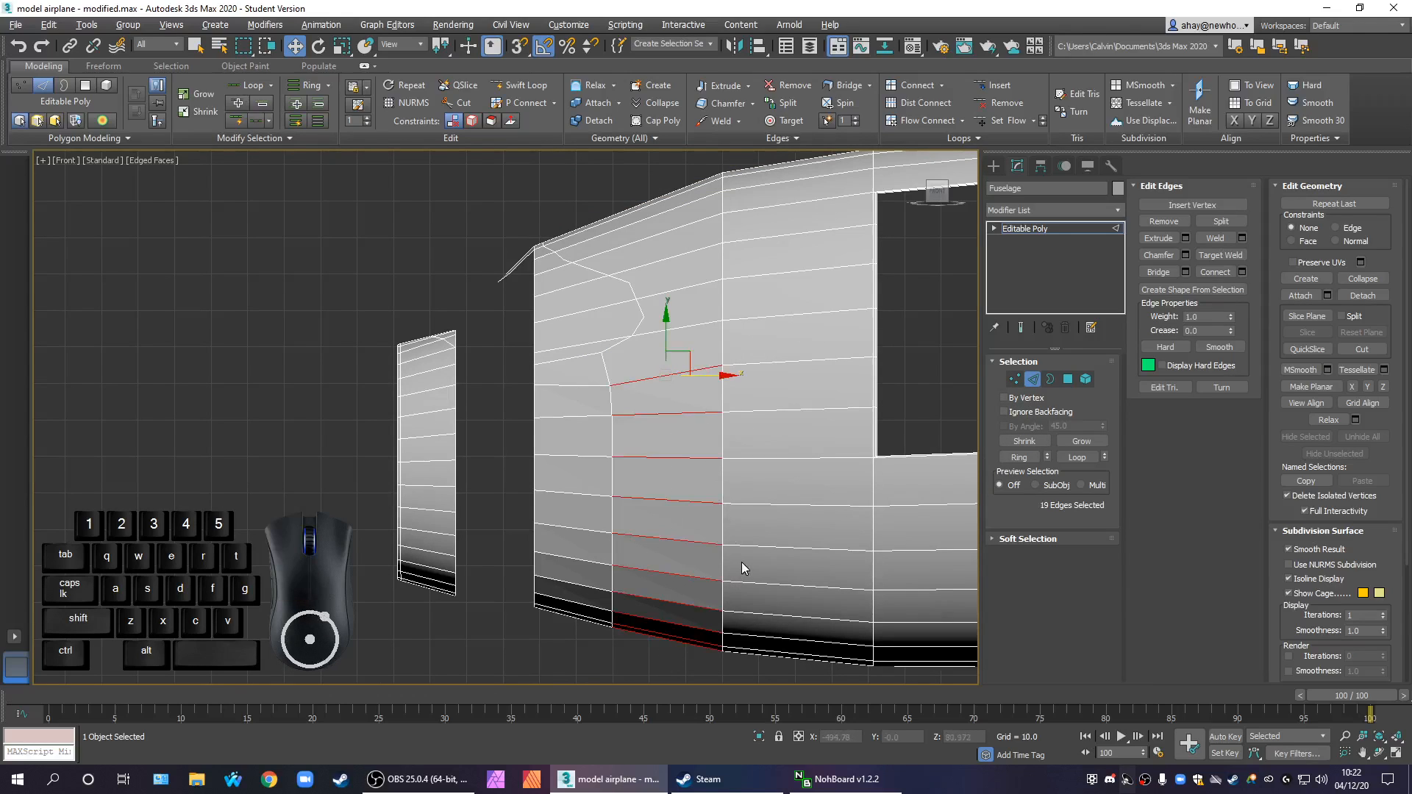
pyautogui.click(1242, 272)
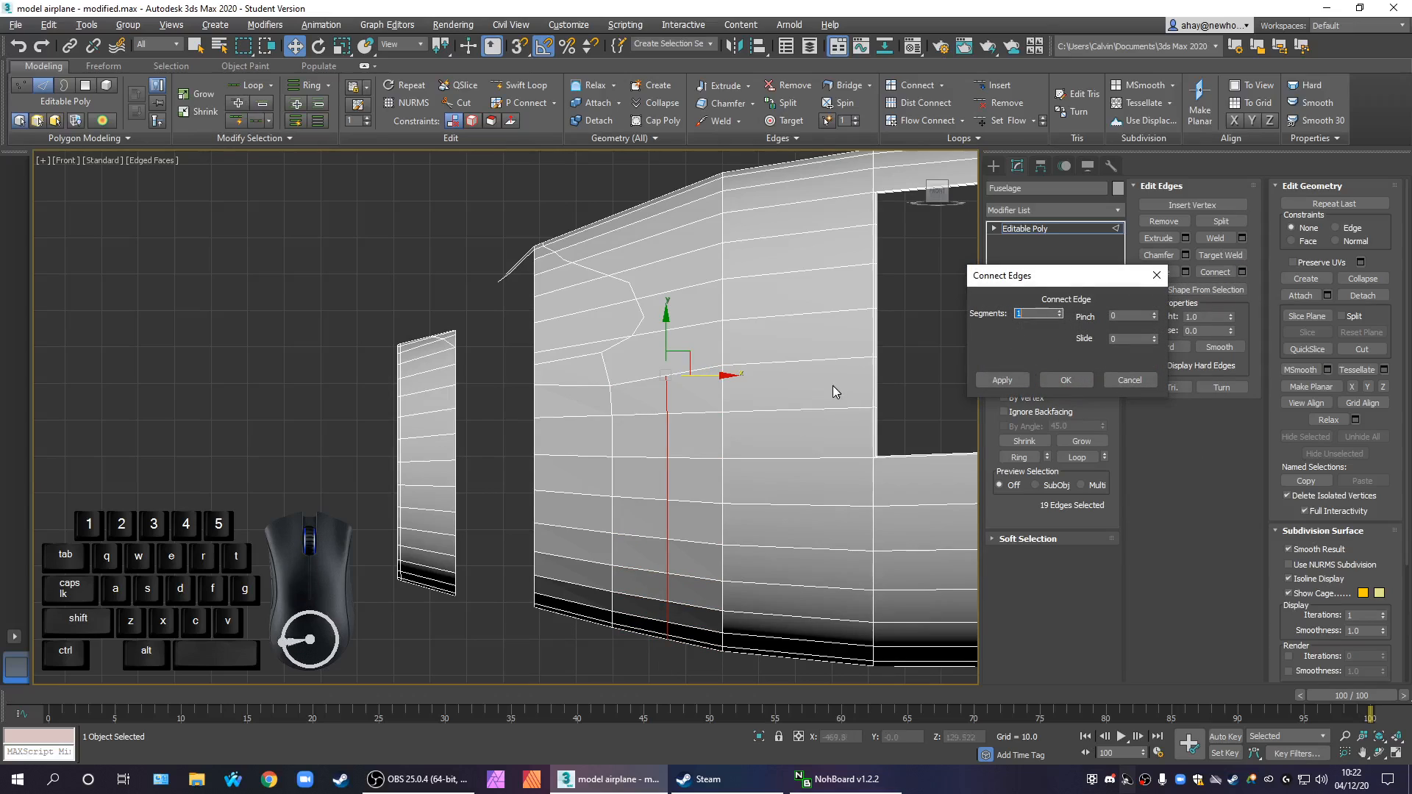
pyautogui.click(1059, 382)
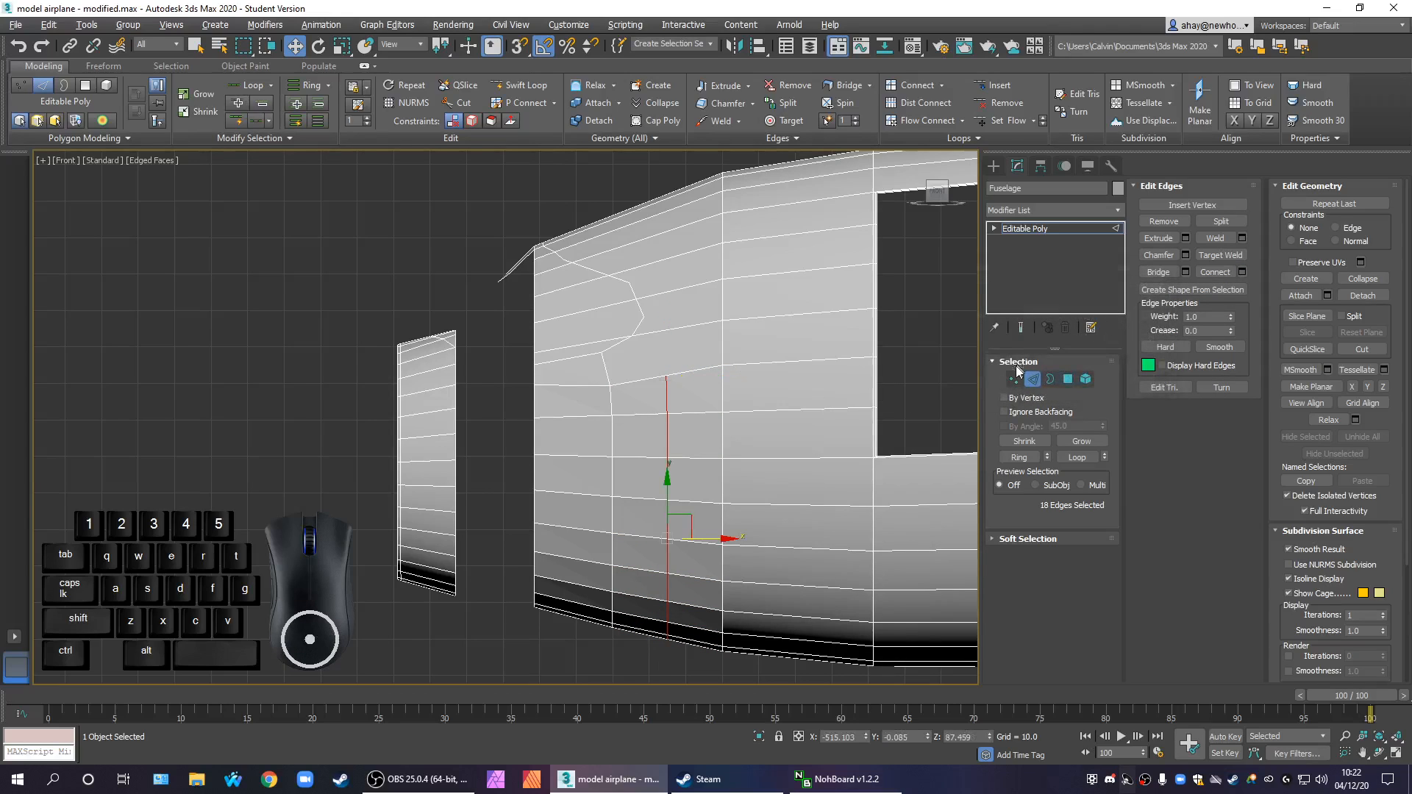
# Connect the new edge line's top vertex to the nearest vertex on the lower rear part of the cockpit-window outline
pyautogui.press('1')
pyautogui.click(667, 376)
pyautogui.keyDown('ctrl'); pyautogui.click(634, 335); pyautogui.keyUp('ctrl')
pyautogui.click(1053, 627)
pyautogui.click(808, 483)
pyautogui.moveTo(732, 392); pyautogui.dragTo(726, 432, button='middle')
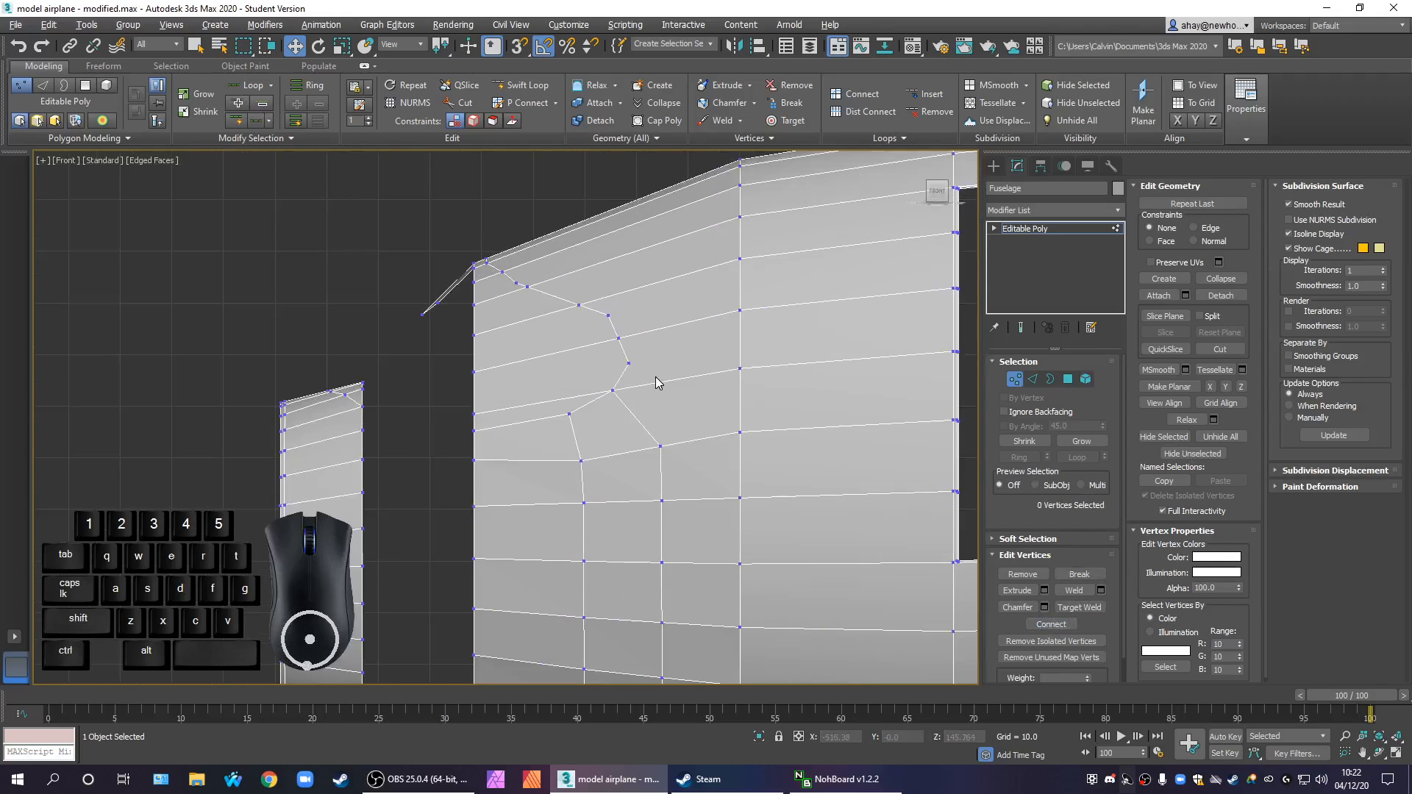
pyautogui.scroll(3, 655, 377)
pyautogui.moveTo(655, 377); pyautogui.dragTo(610, 426, button='middle')
pyautogui.scroll(-2, 603, 424)
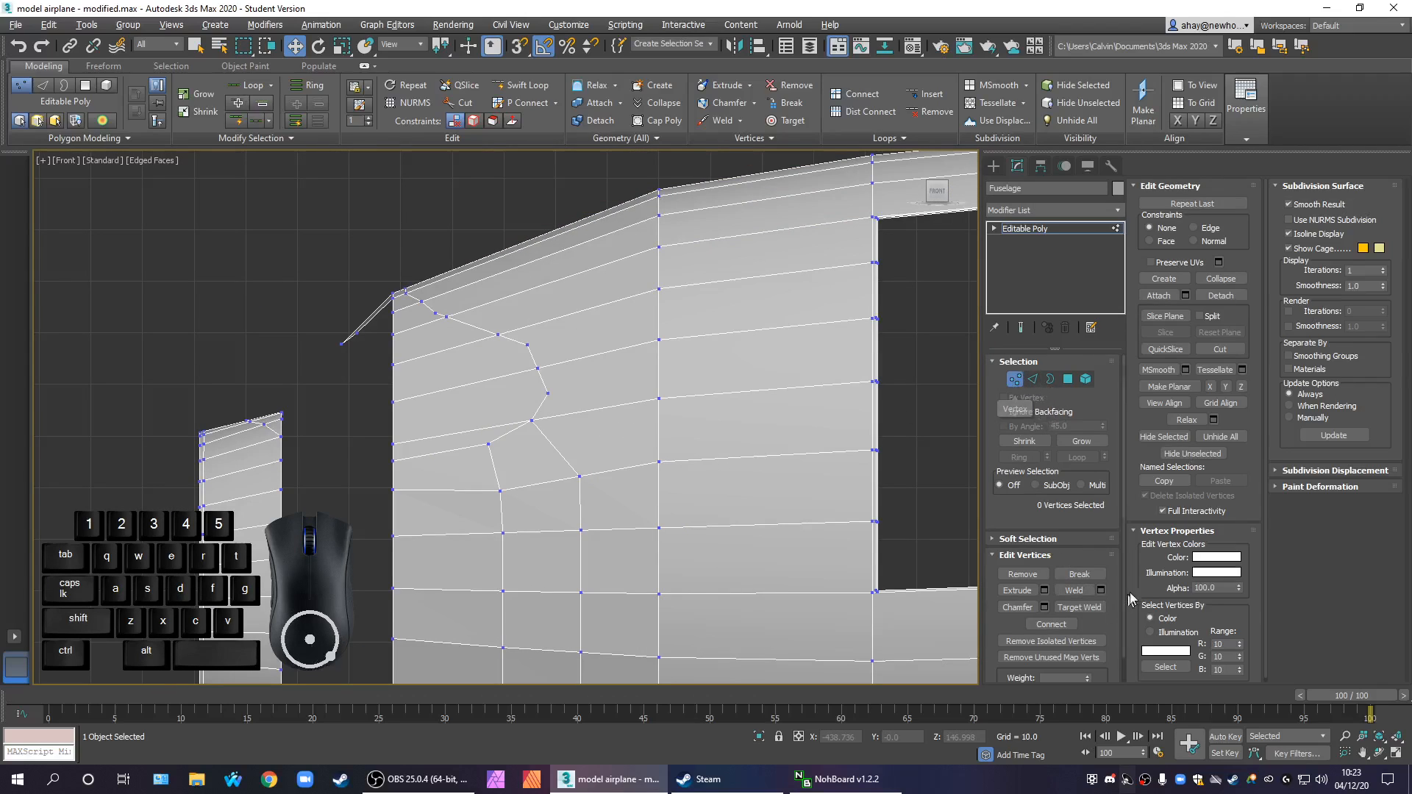
# Cut an edge from the cockpit-window outline's rearmost vertex to the vertex on the fuselage ring behind it
pyautogui.click(1212, 350)
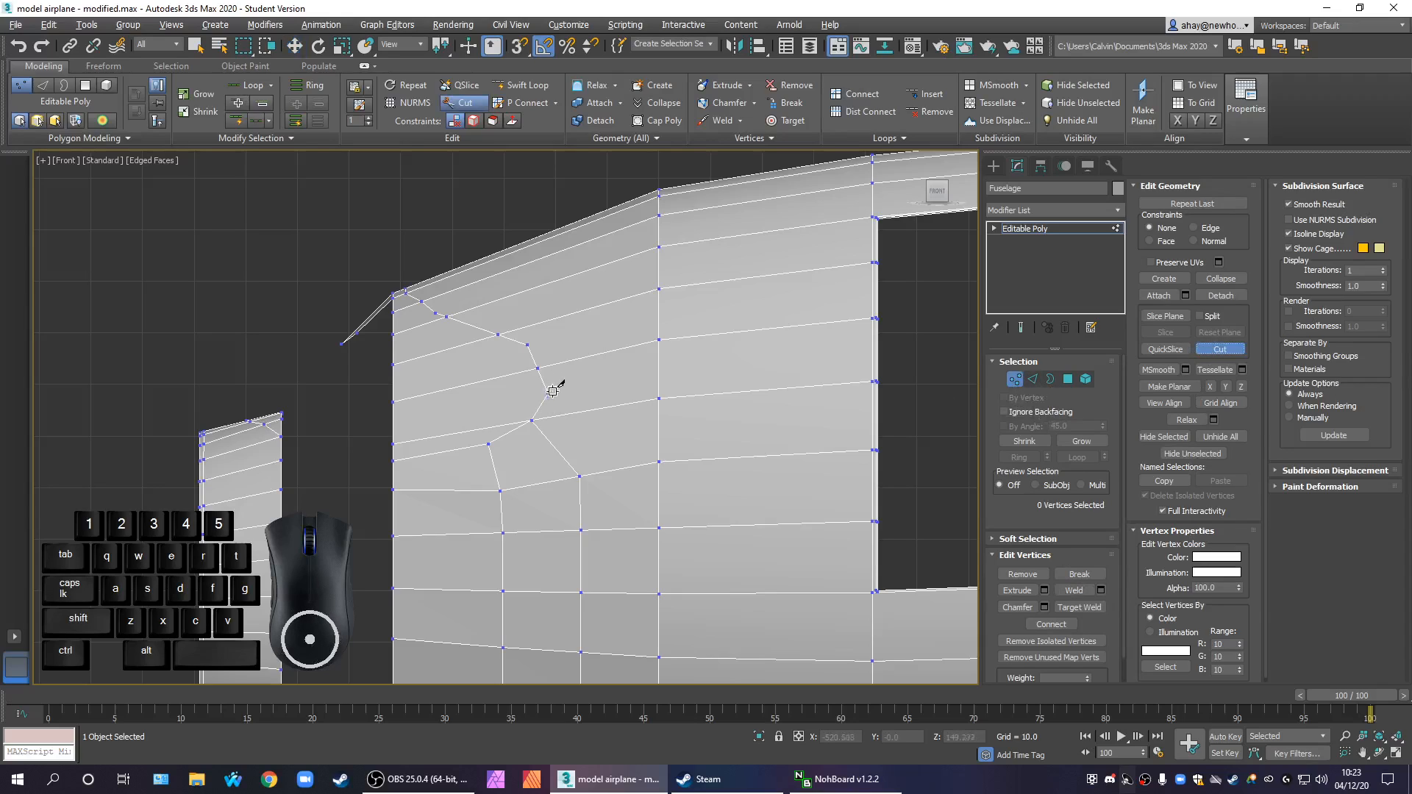
pyautogui.click(548, 394)
pyautogui.click(659, 397)
pyautogui.moveTo(639, 476); pyautogui.dragTo(735, 510, button='middle')
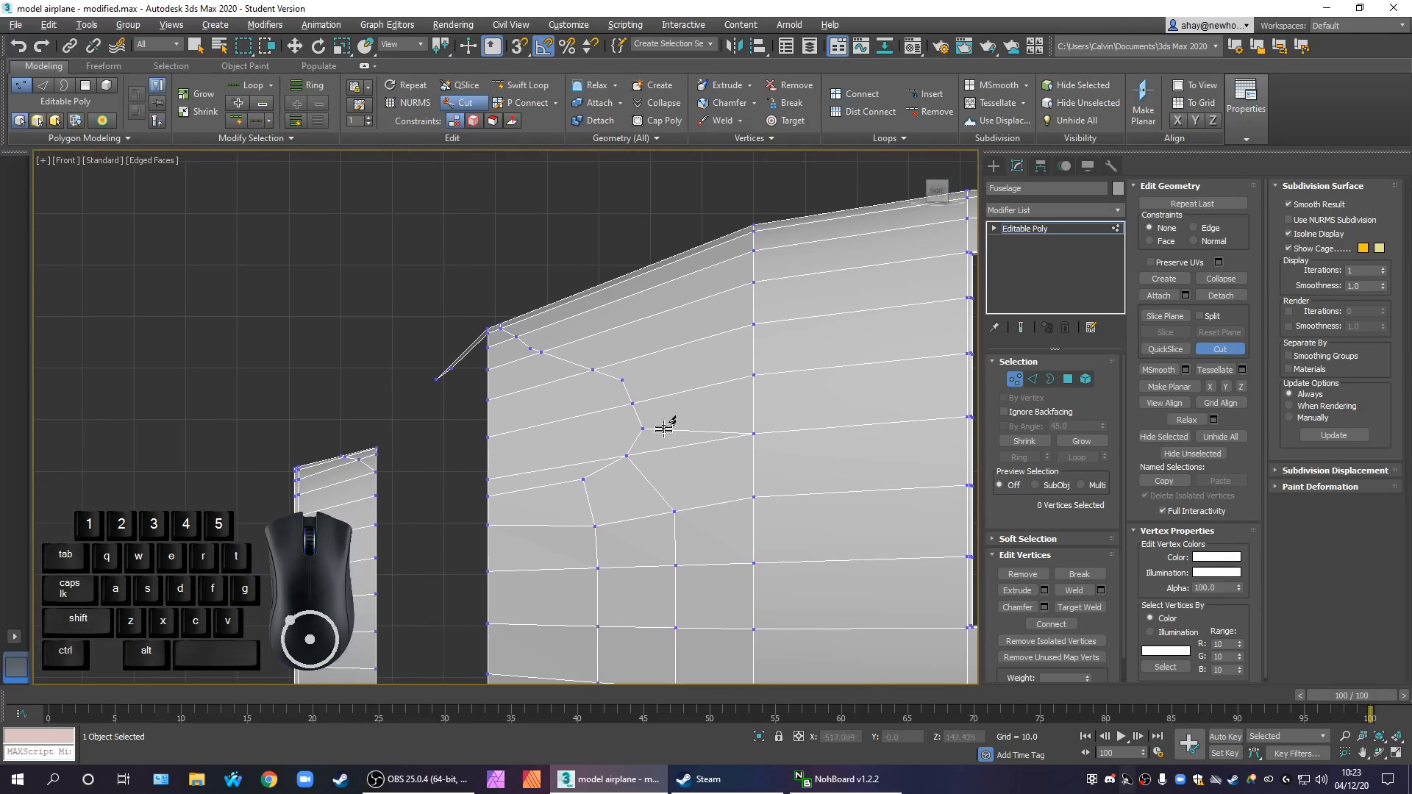
pyautogui.moveTo(645, 383); pyautogui.dragTo(713, 453, button='middle')
pyautogui.rightClick(699, 384)
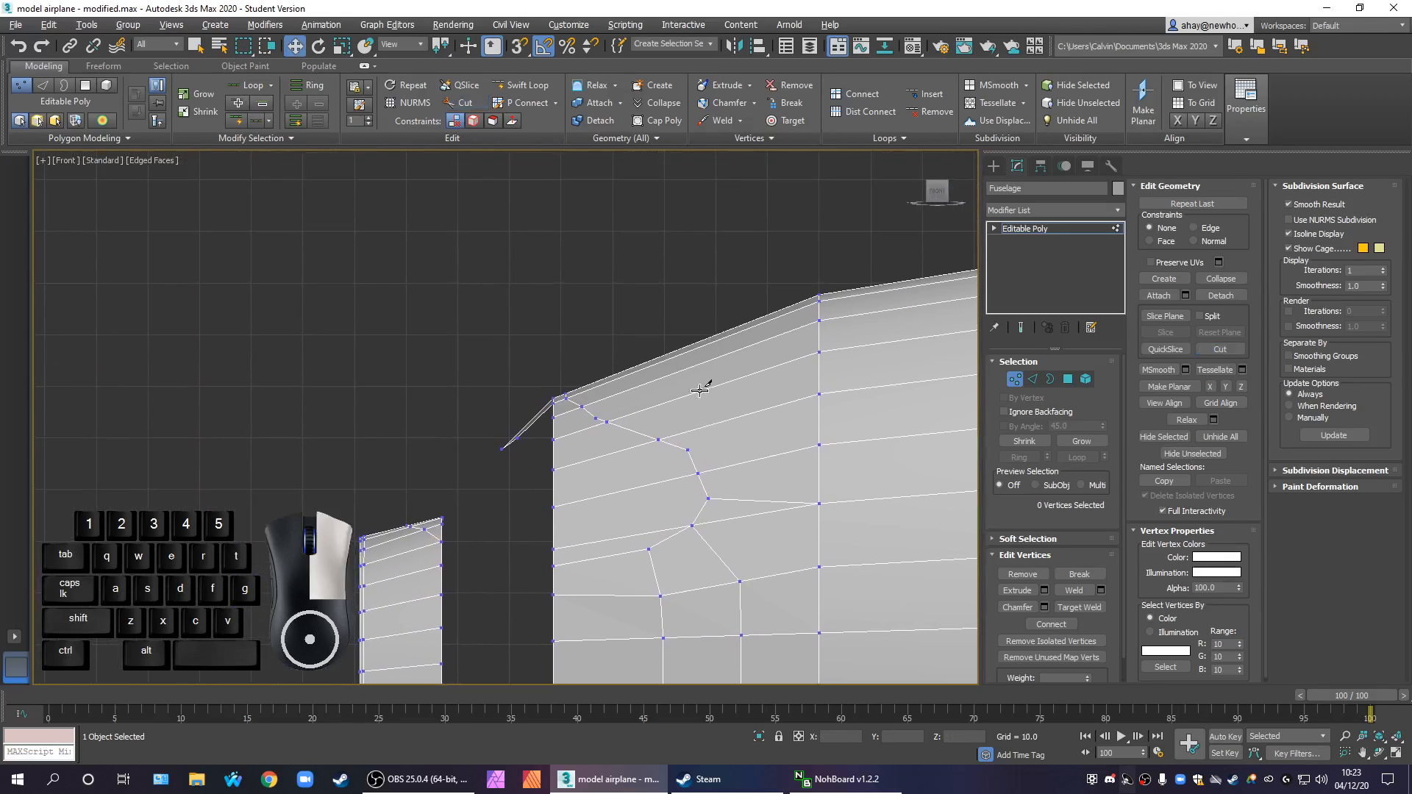
# In edge editing, connect the uppermost lengthwise edges between the cockpit-window outline and the fuselage ring behind it with Flow Connect
pyautogui.click(1032, 379)
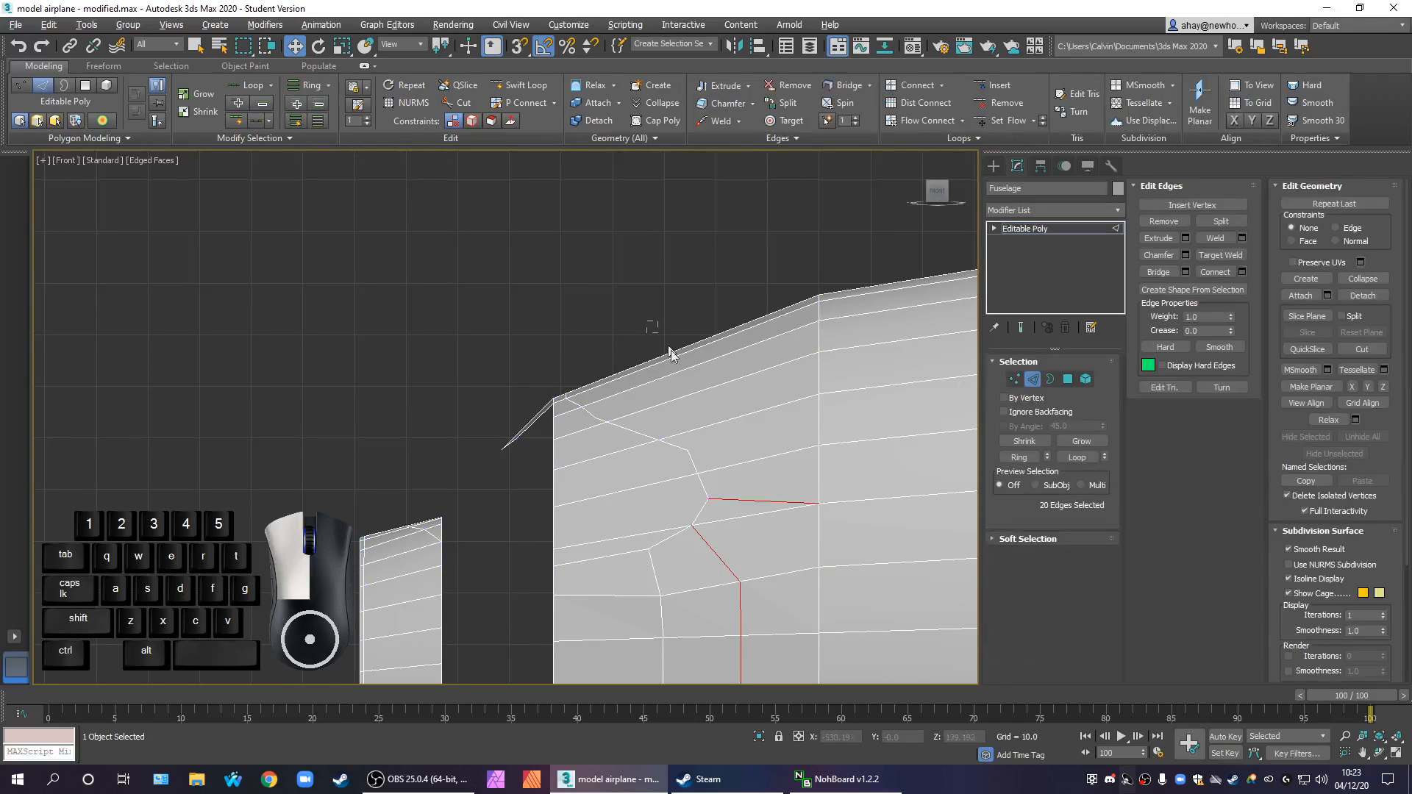
pyautogui.moveTo(708, 403); pyautogui.dragTo(712, 404)
pyautogui.moveTo(722, 407); pyautogui.dragTo(716, 293, button='middle')
pyautogui.scroll(-2, 716, 298)
pyautogui.moveTo(763, 507); pyautogui.dragTo(759, 429, button='middle')
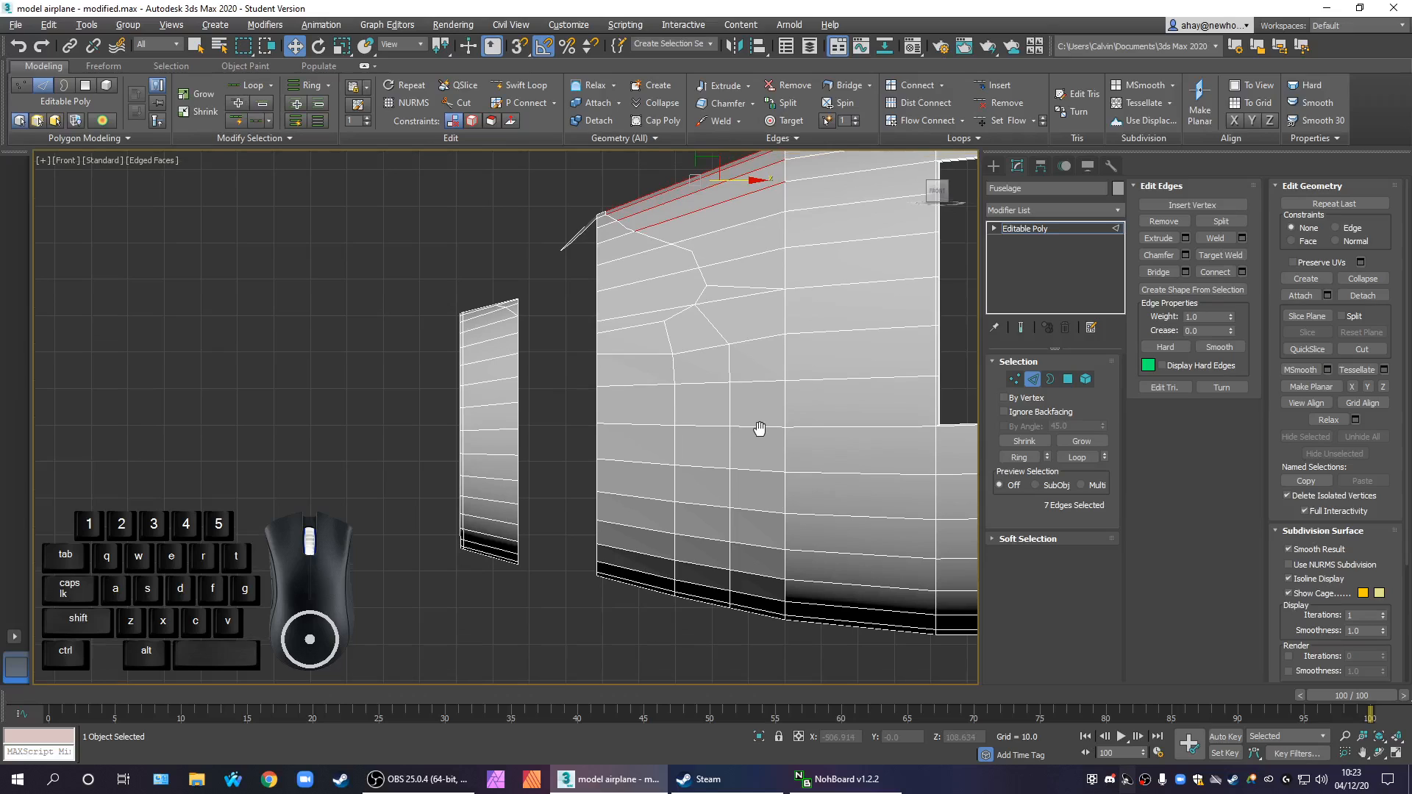
pyautogui.scroll(1, 757, 482)
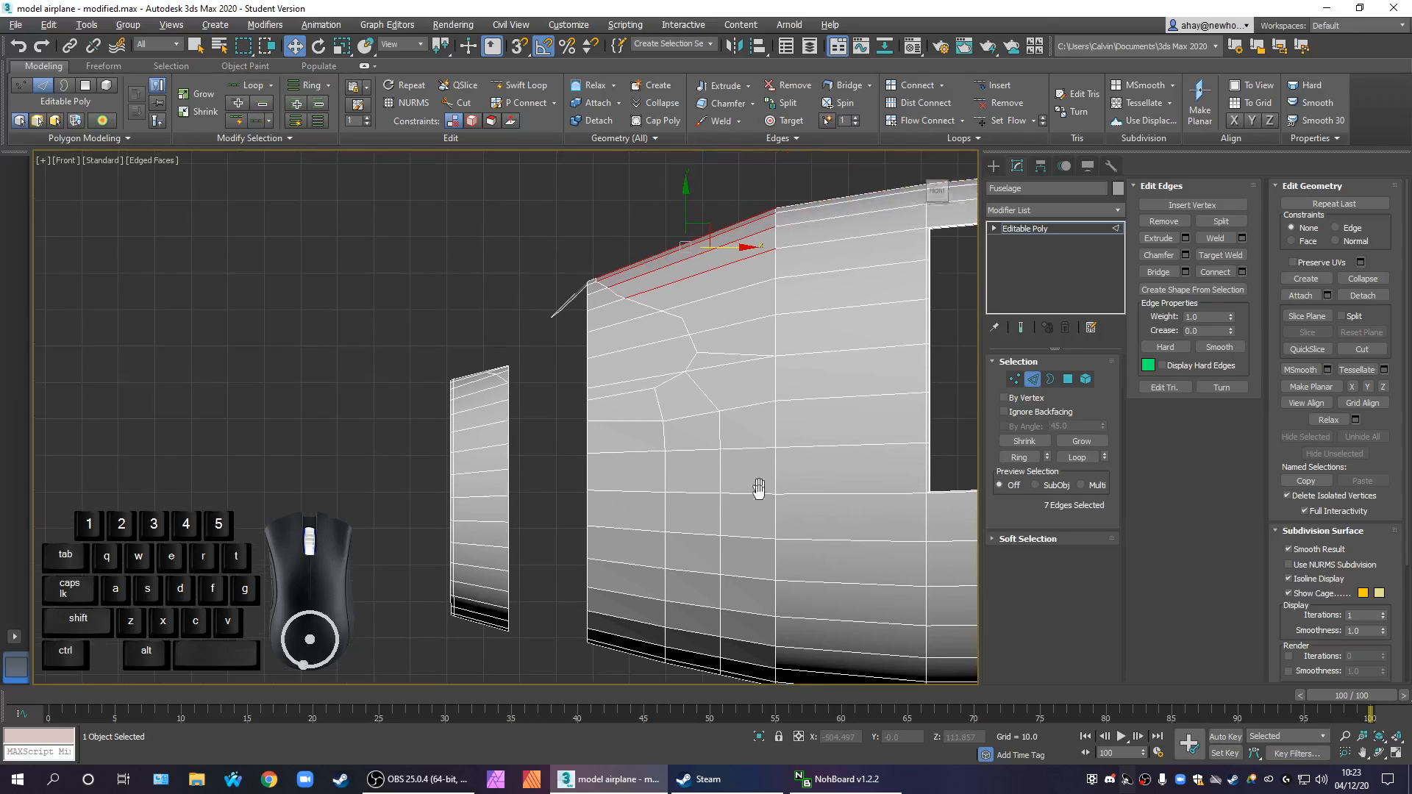
pyautogui.scroll(2, 701, 331)
pyautogui.scroll(1, 694, 321)
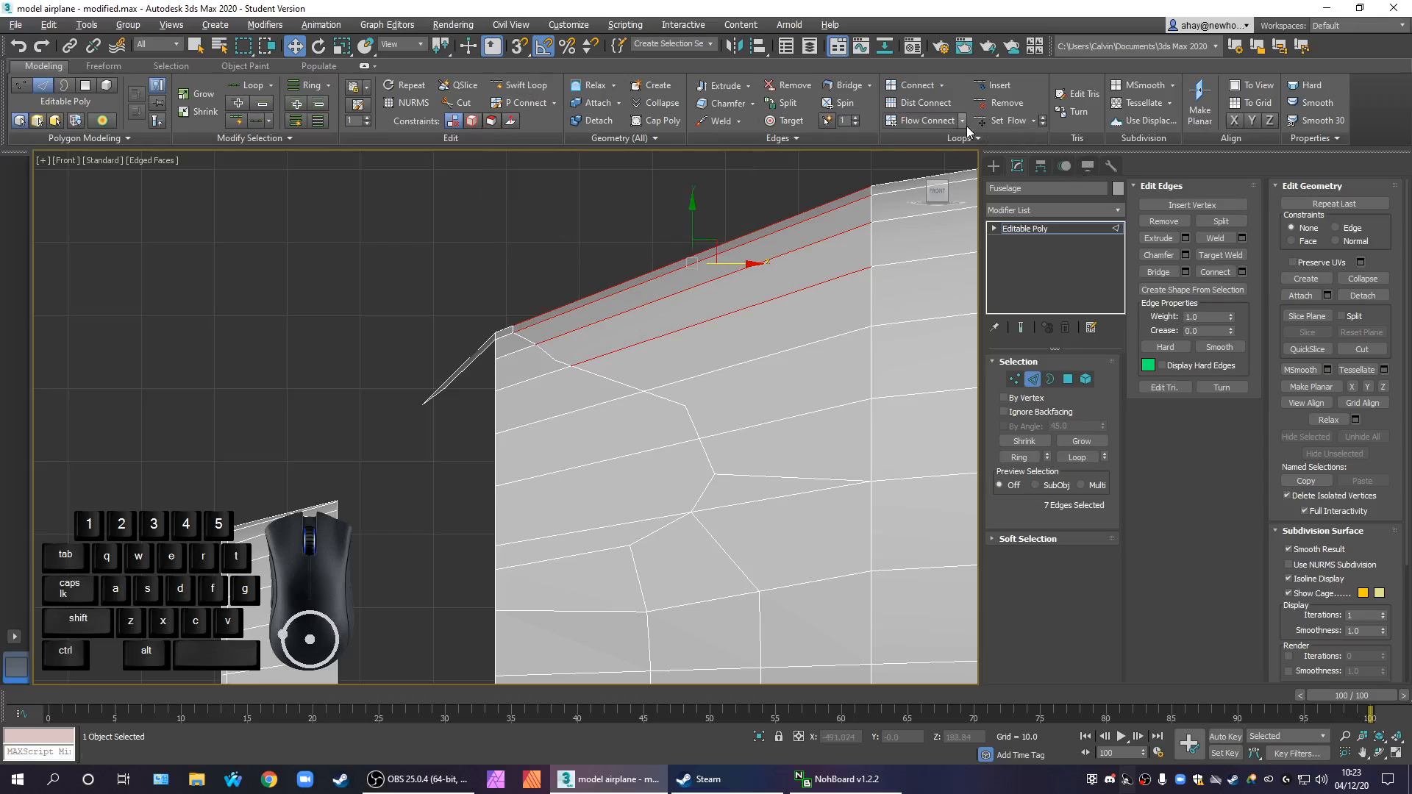
pyautogui.click(943, 122)
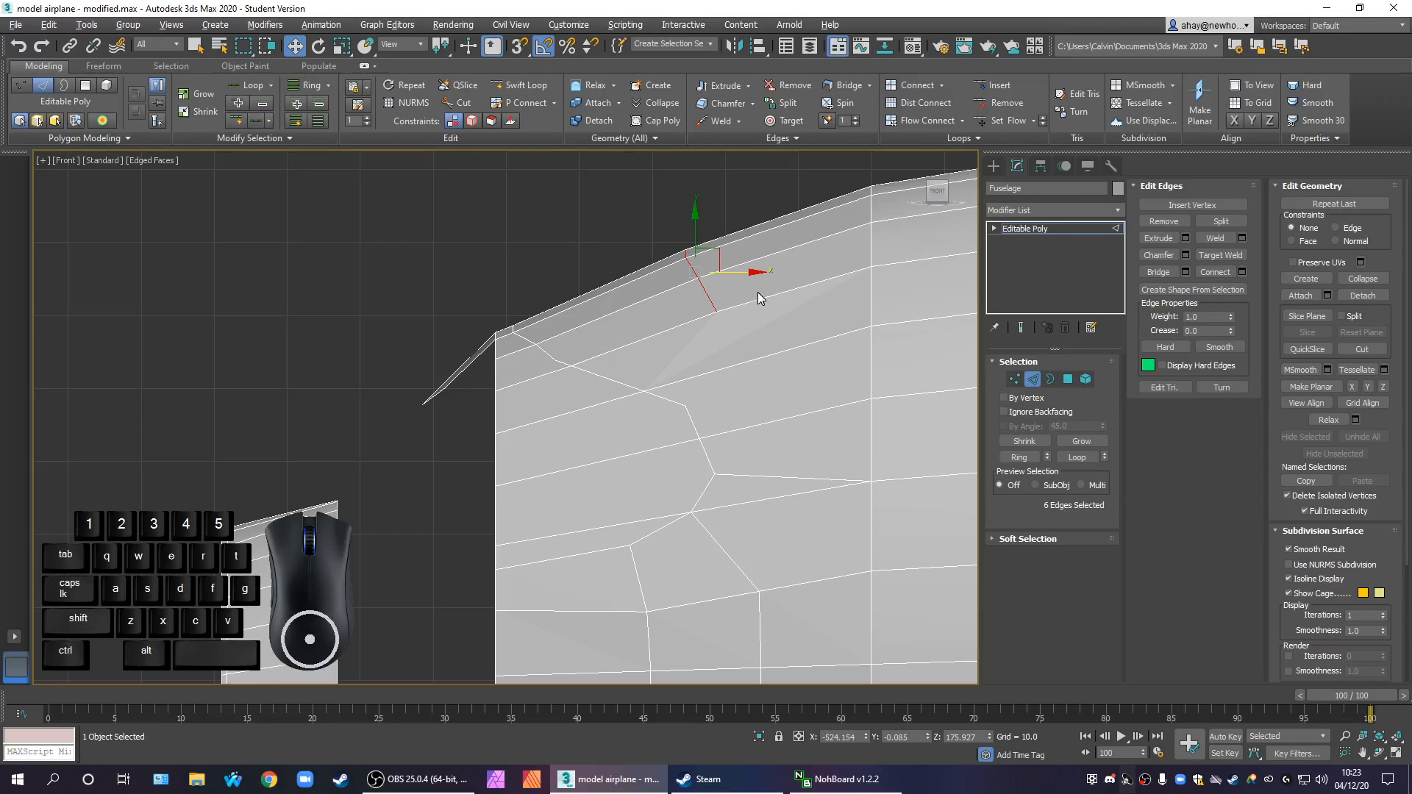
# With the Edge constraint on, slide the new upper edge loop forward towards the nose
pyautogui.click(1335, 225)
pyautogui.moveTo(737, 269); pyautogui.dragTo(693, 289)
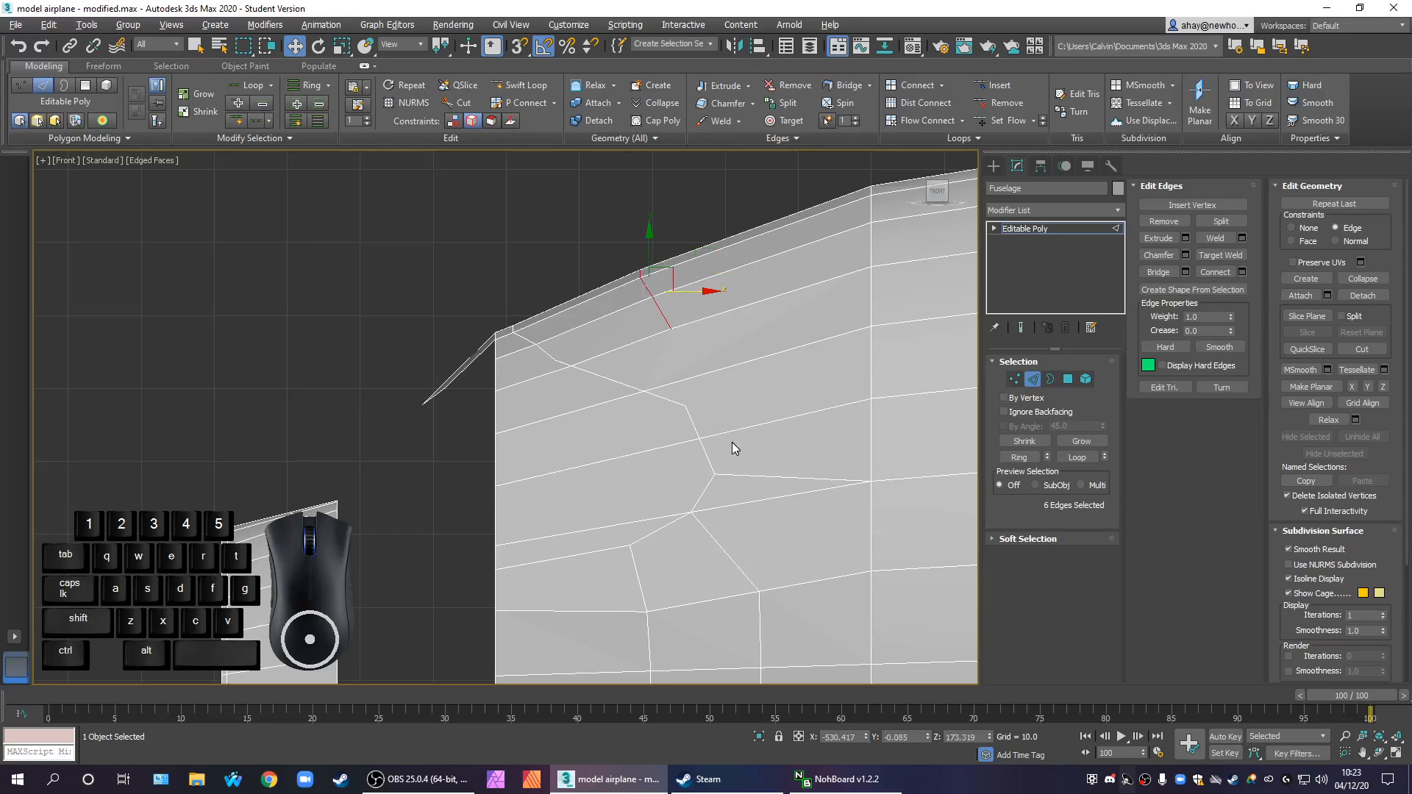
pyautogui.moveTo(723, 414); pyautogui.dragTo(804, 434, button='middle')
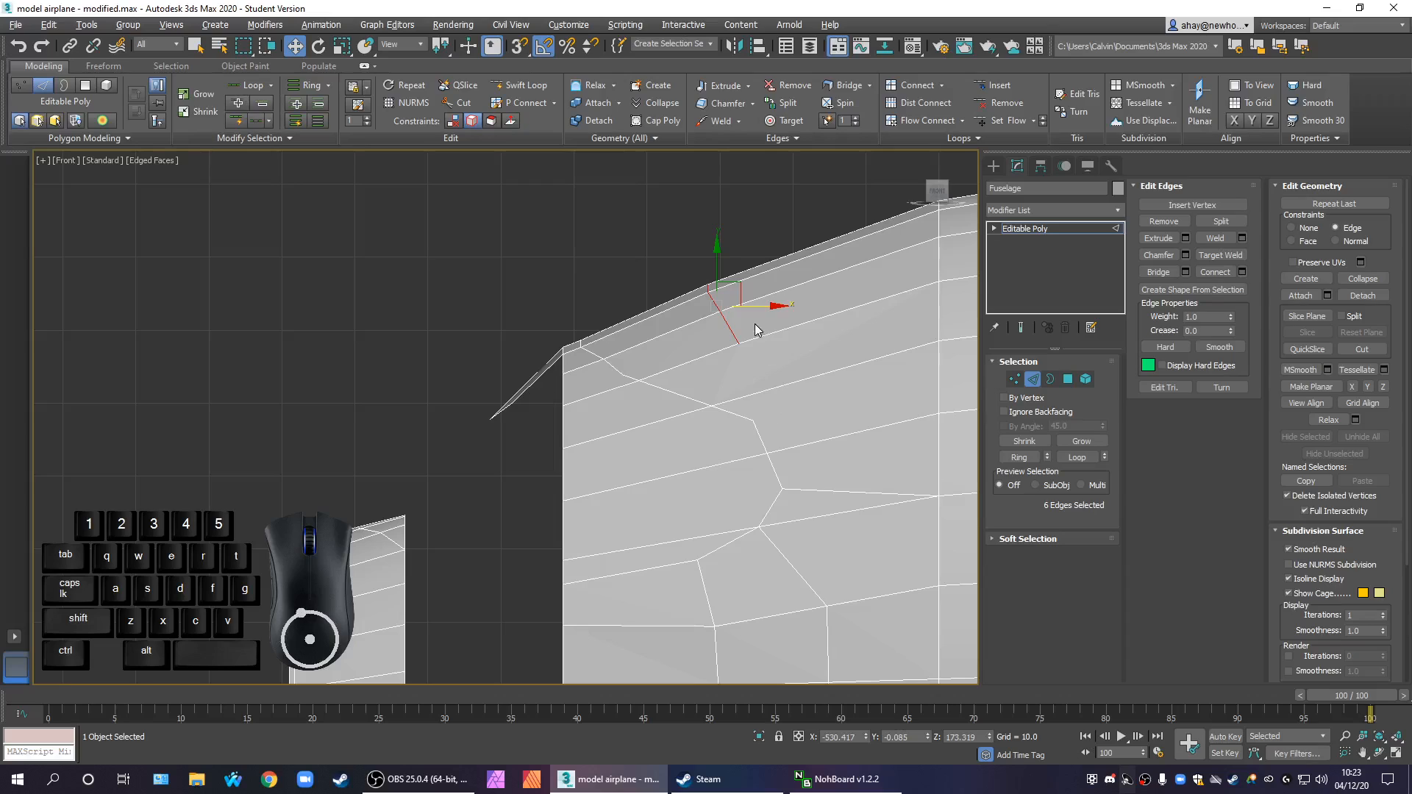
pyautogui.moveTo(804, 439); pyautogui.dragTo(700, 488, button='middle')
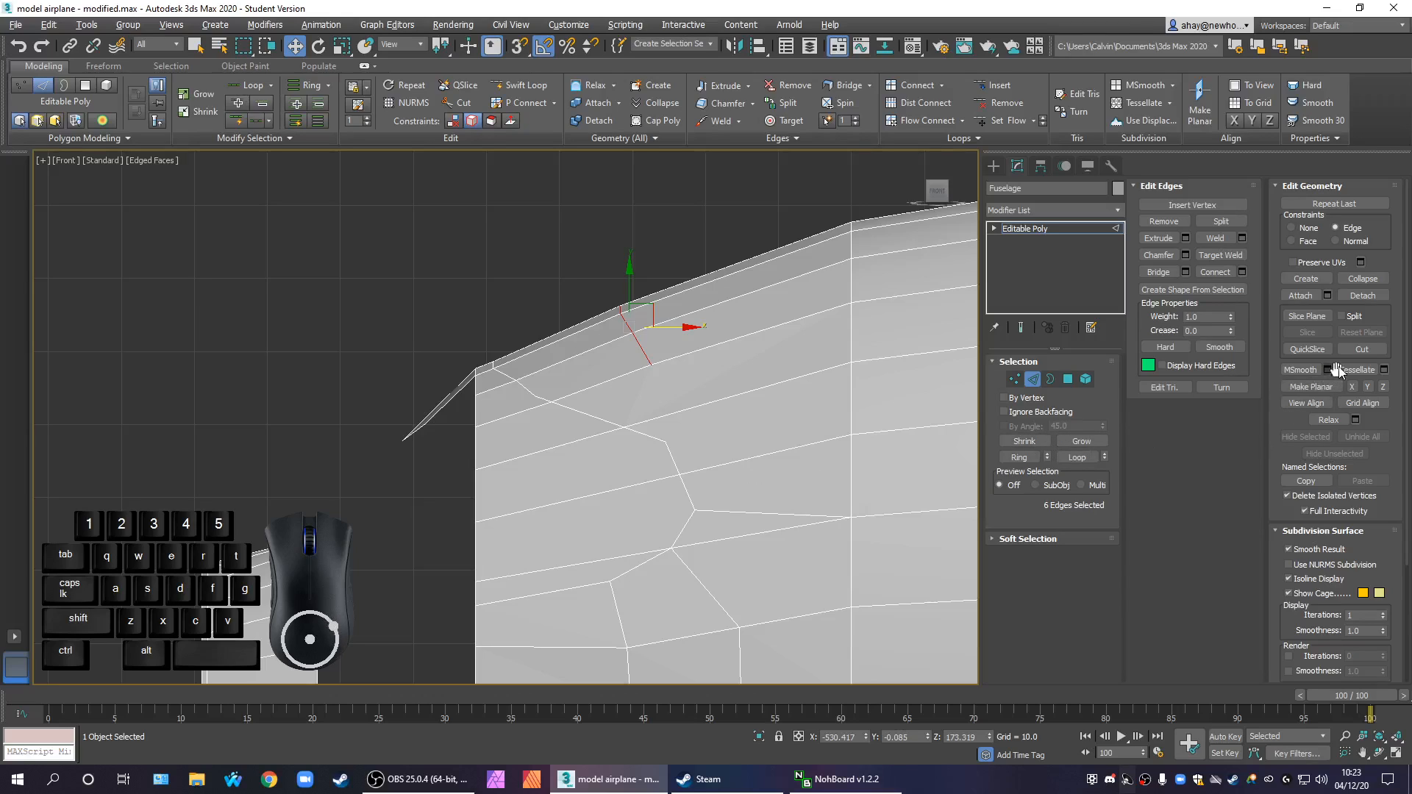
# Cut an edge from the window outline's upper rear corner vertex back to the fuselage ring vertex
pyautogui.click(1363, 350)
pyautogui.click(666, 441)
pyautogui.click(859, 359)
pyautogui.moveTo(700, 460); pyautogui.dragTo(760, 472, button='middle')
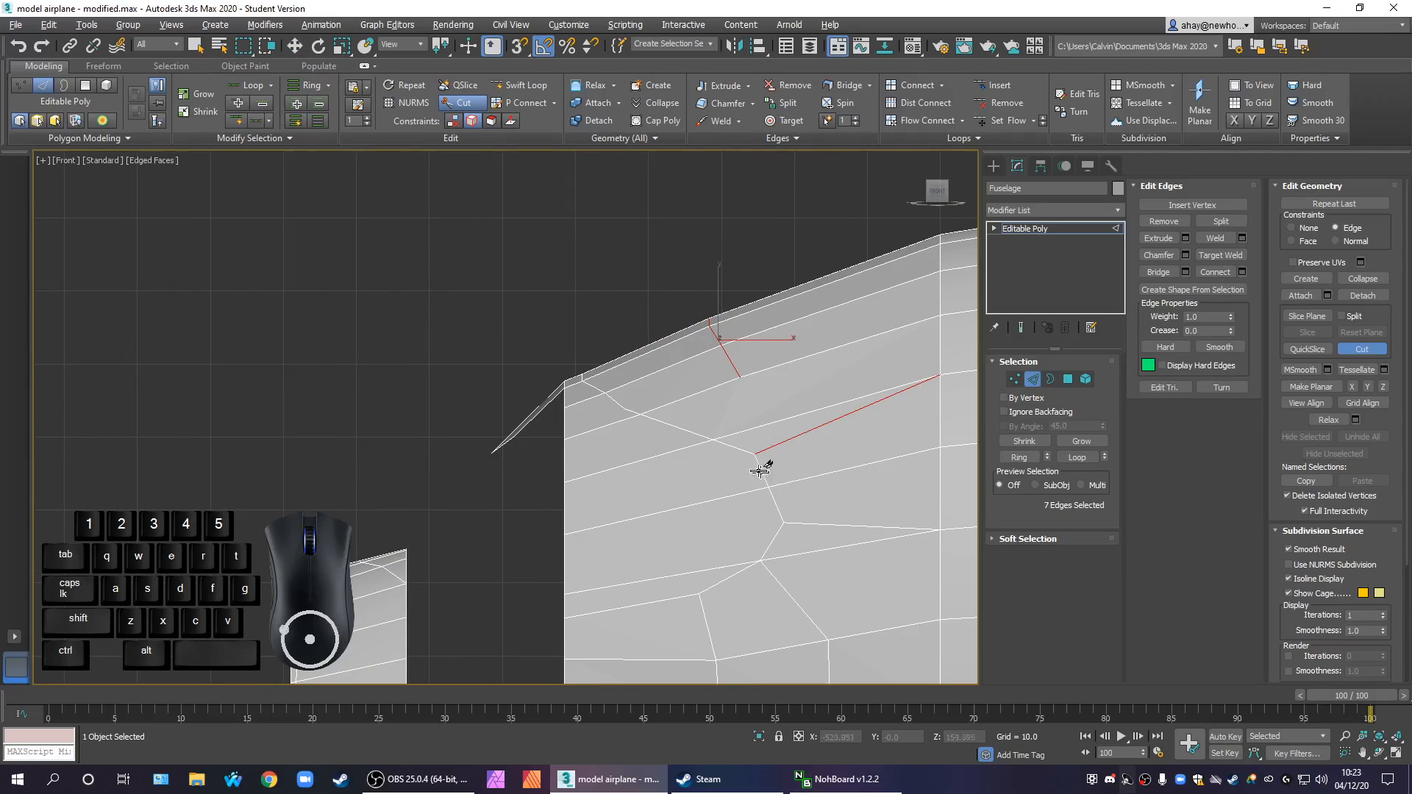
# Extend the upper loop downward by cutting an edge from its lowest vertex to the next lengthwise edge
pyautogui.click(713, 438)
pyautogui.rightClick(695, 352)
pyautogui.click(761, 424)
pyautogui.click(741, 377)
pyautogui.rightClick(772, 426)
pyautogui.moveTo(773, 426); pyautogui.dragTo(707, 448, button='middle')
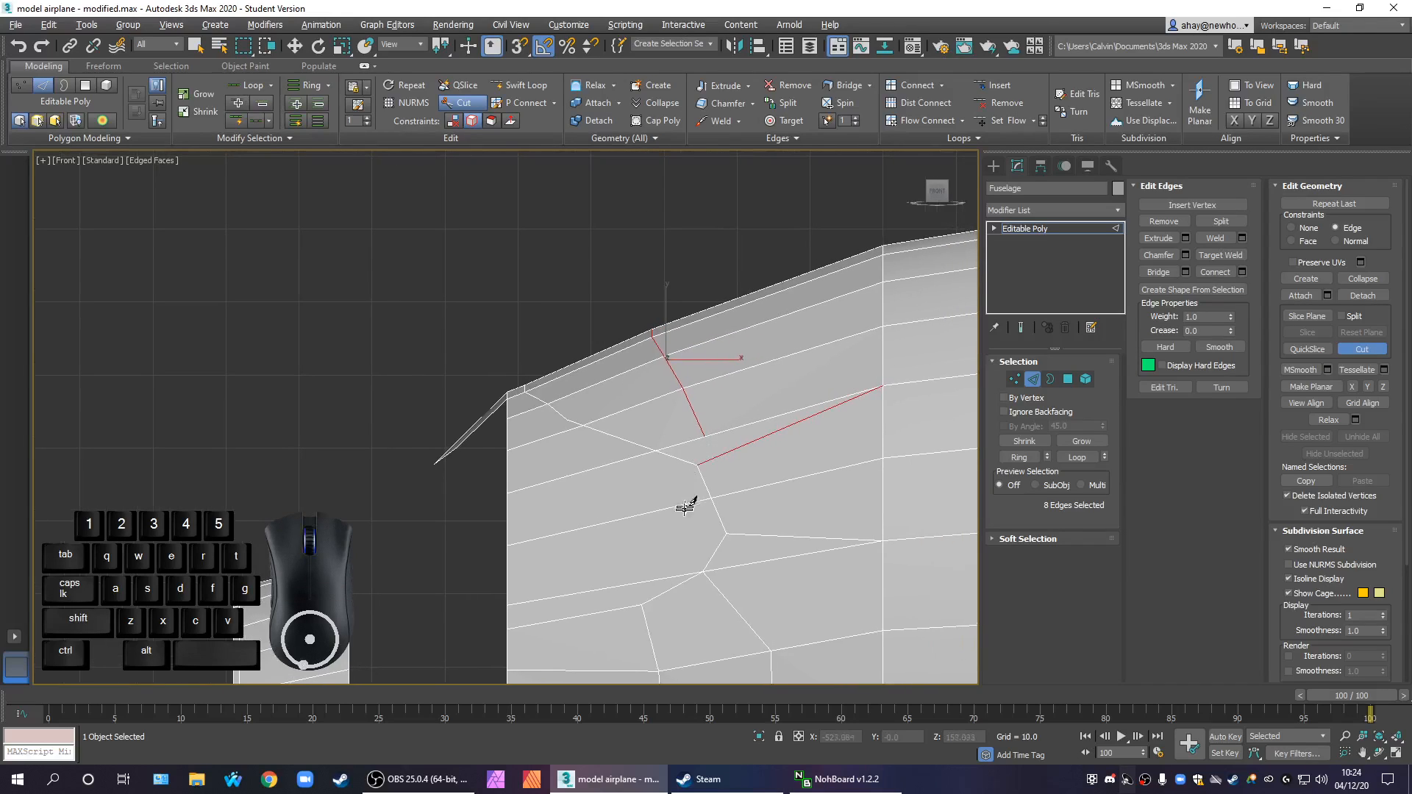
pyautogui.moveTo(621, 413); pyautogui.dragTo(632, 435, button='middle')
pyautogui.rightClick(632, 435)
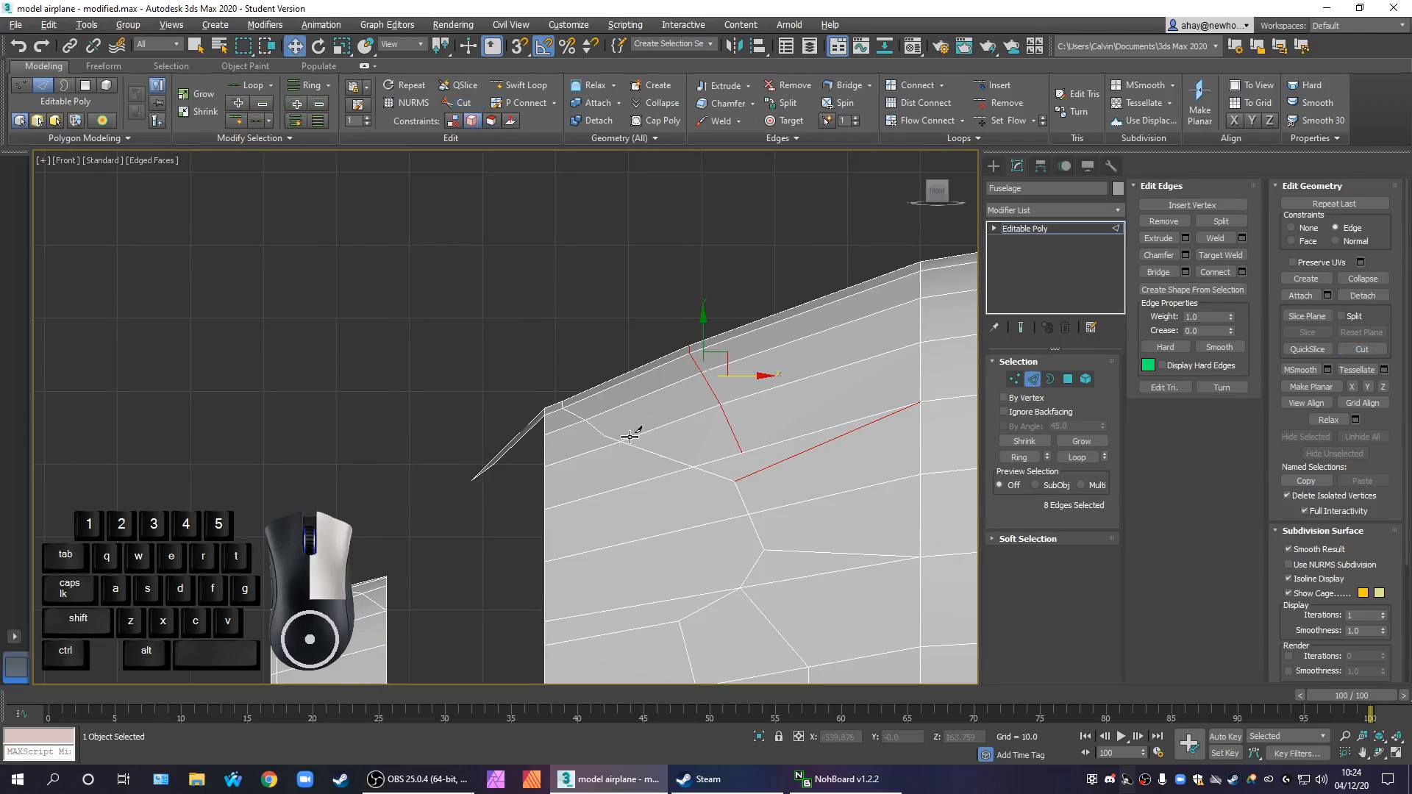
pyautogui.scroll(2, 627, 430)
pyautogui.moveTo(611, 323); pyautogui.dragTo(634, 397)
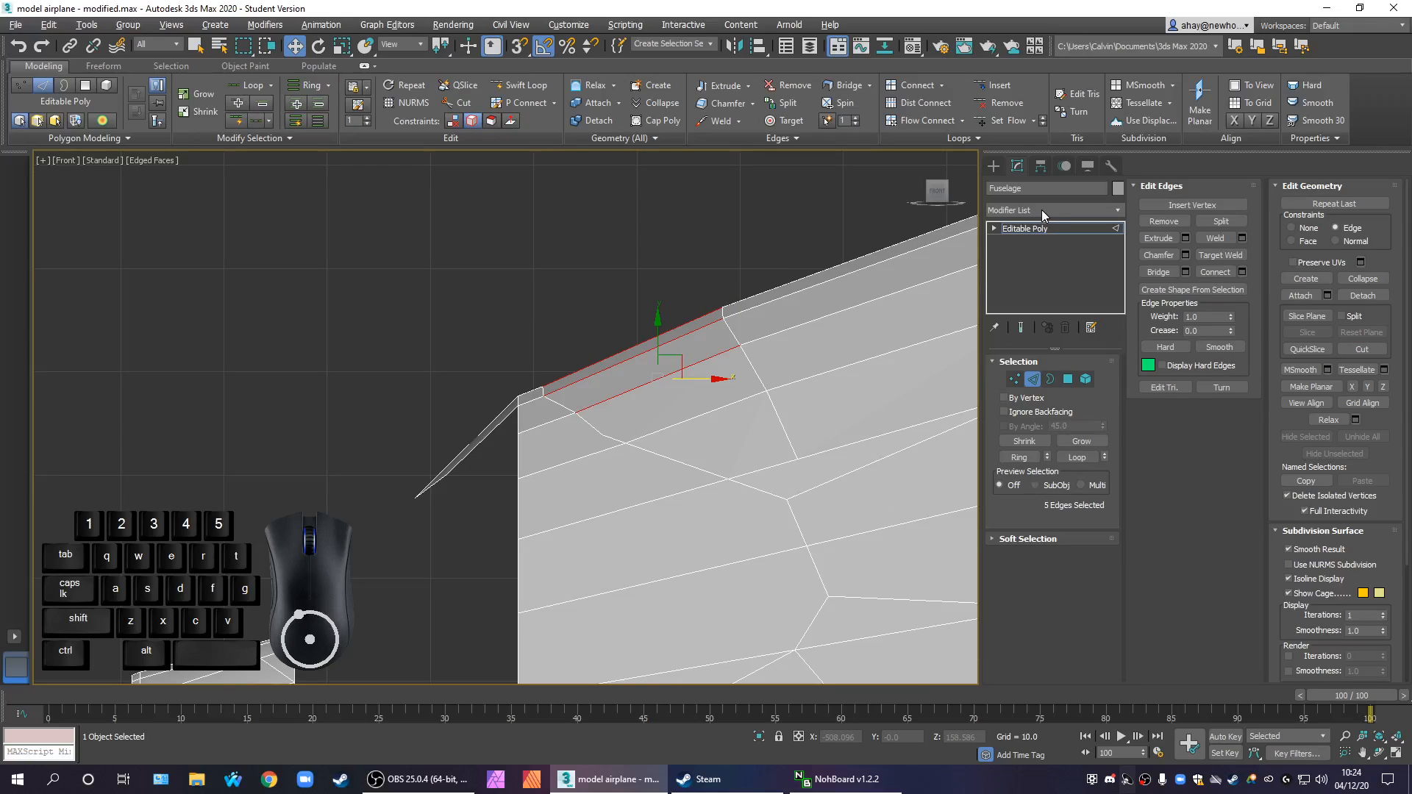
pyautogui.click(581, 347)
# Set the constraint to None and slightly raise the two short outline edges on either side of the top centreline
pyautogui.scroll(2, 545, 388)
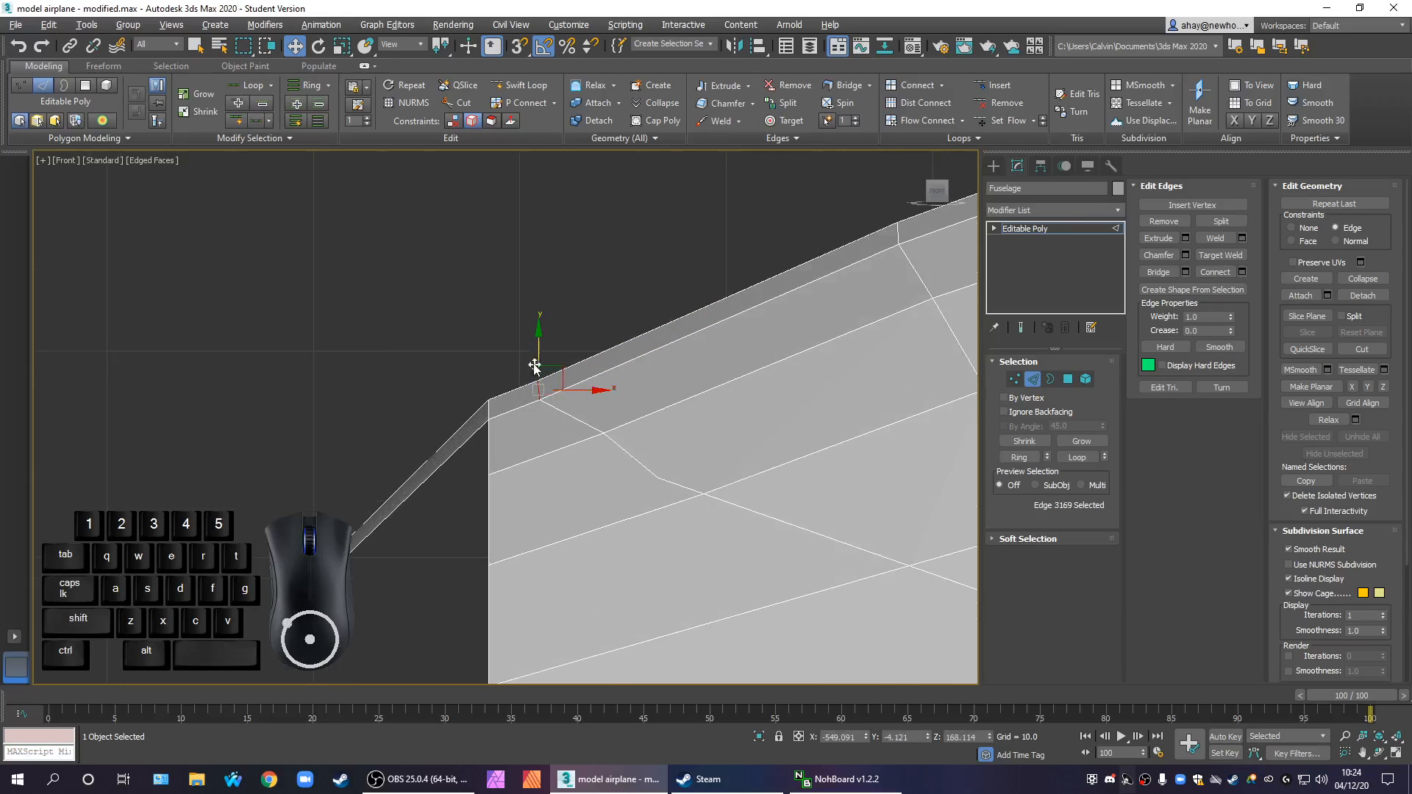
pyautogui.hotkey('alt', 'w')
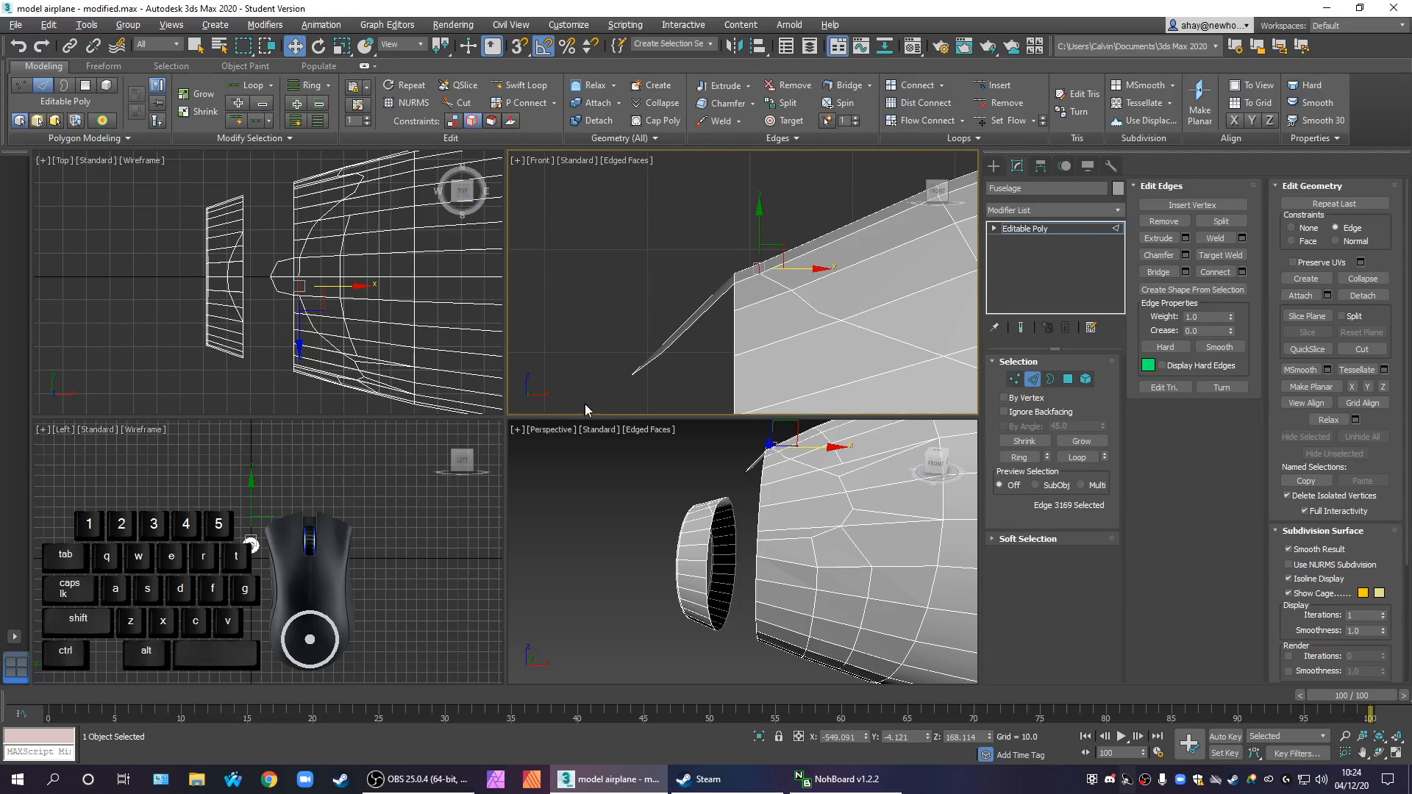
pyautogui.keyDown('ctrl'); pyautogui.click(301, 267); pyautogui.keyUp('ctrl')
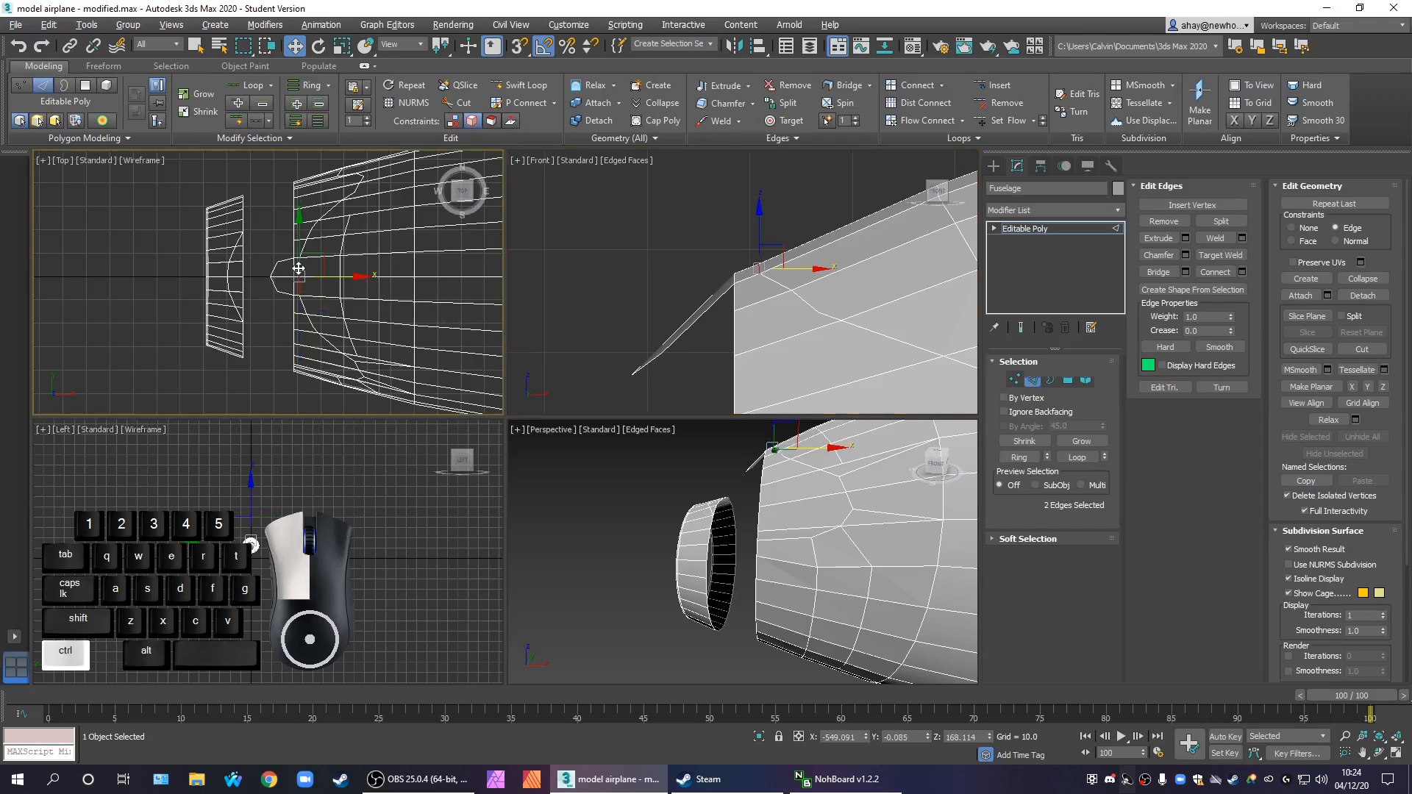
pyautogui.hotkey('alt', 'w')
pyautogui.moveTo(781, 308); pyautogui.dragTo(691, 317, button='middle')
pyautogui.scroll(-2, 731, 300)
pyautogui.moveTo(544, 344); pyautogui.dragTo(545, 332)
pyautogui.hotkey('ctrl', 'z')
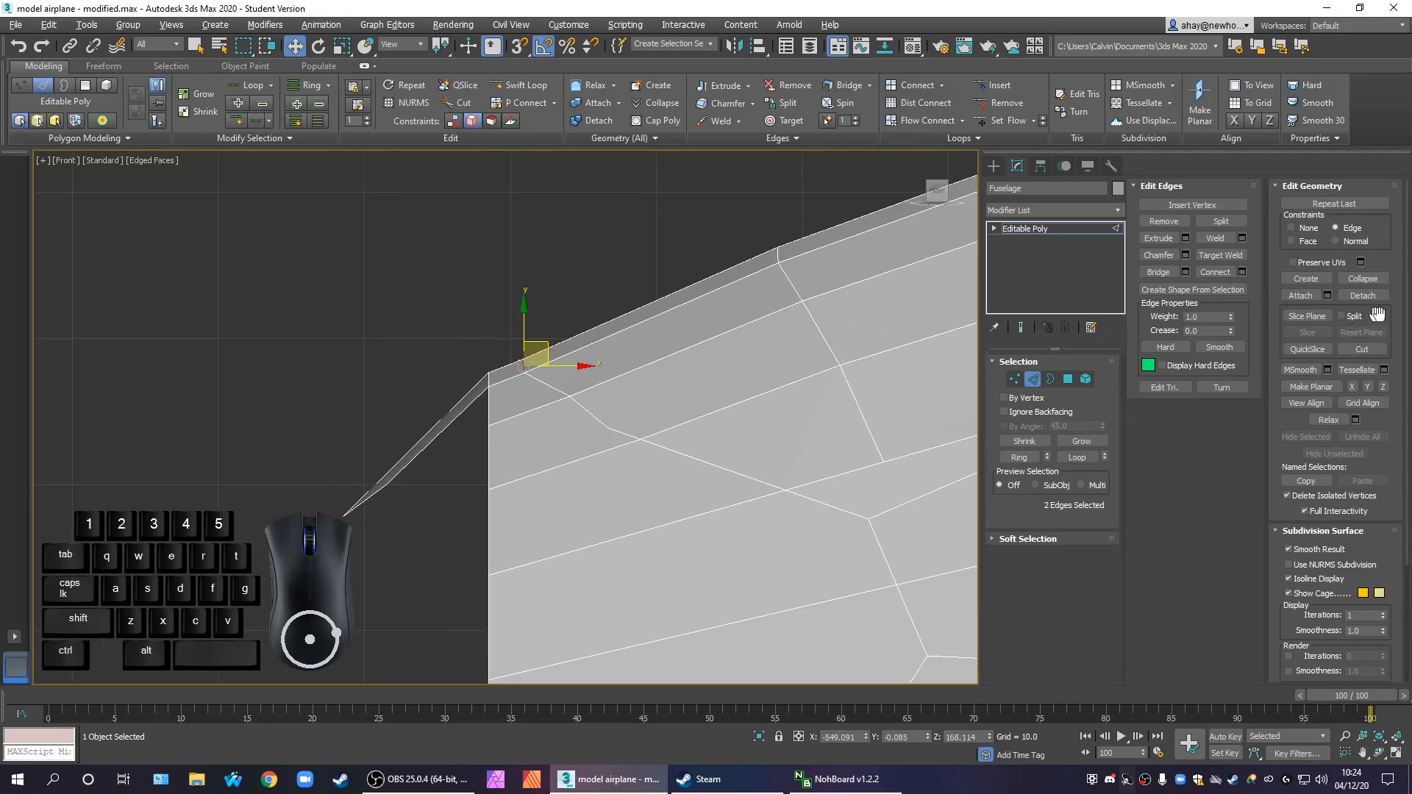
pyautogui.click(1317, 229)
pyautogui.moveTo(542, 340); pyautogui.dragTo(544, 336)
pyautogui.click(563, 397)
# Connect the top lengthwise edges between the window outline and the upper loop with Flow Connect
pyautogui.click(489, 493)
pyautogui.moveTo(615, 445); pyautogui.dragTo(669, 405, button='middle')
pyautogui.doubleClick(536, 309)
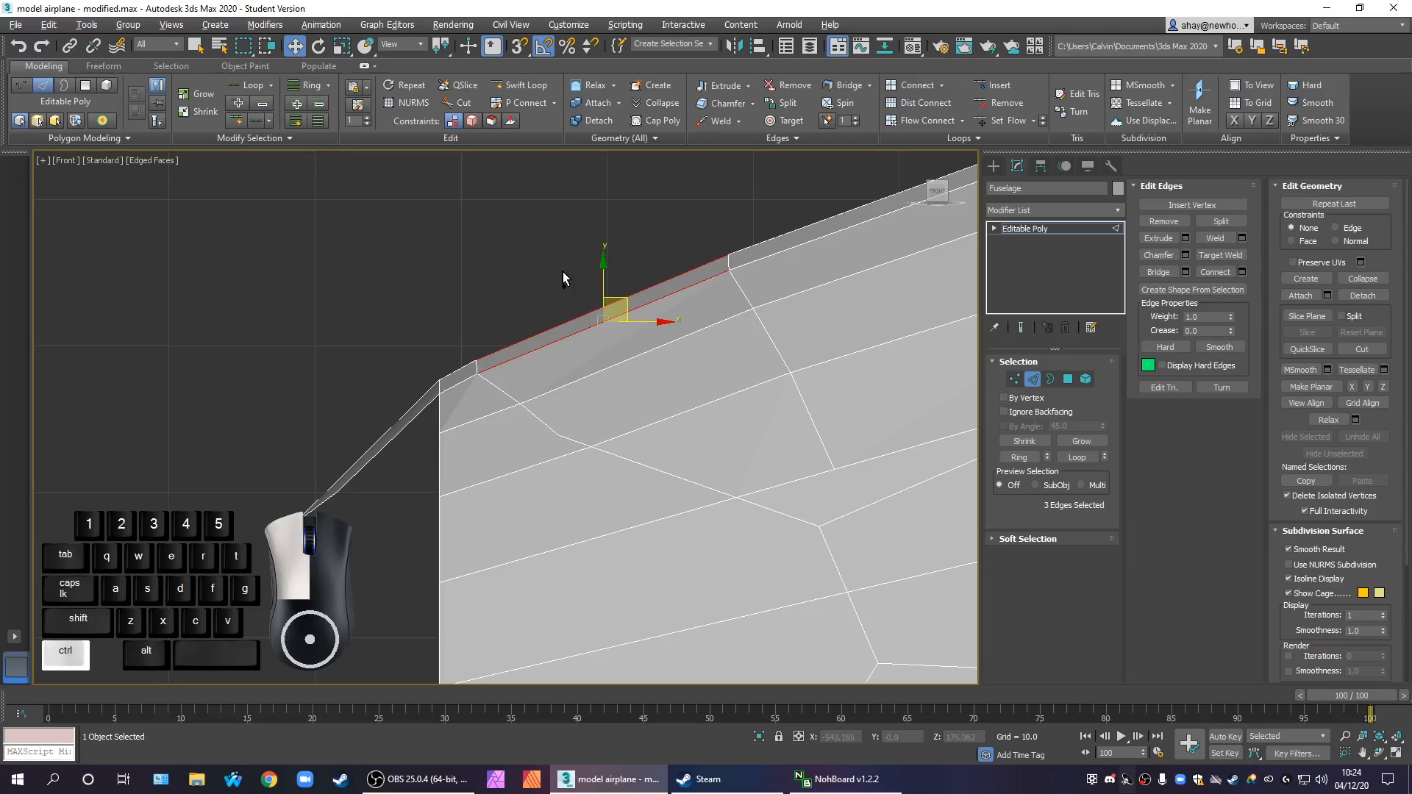
pyautogui.keyDown('ctrl'); pyautogui.doubleClick(620, 366); pyautogui.keyUp('ctrl')
pyautogui.click(1161, 349)
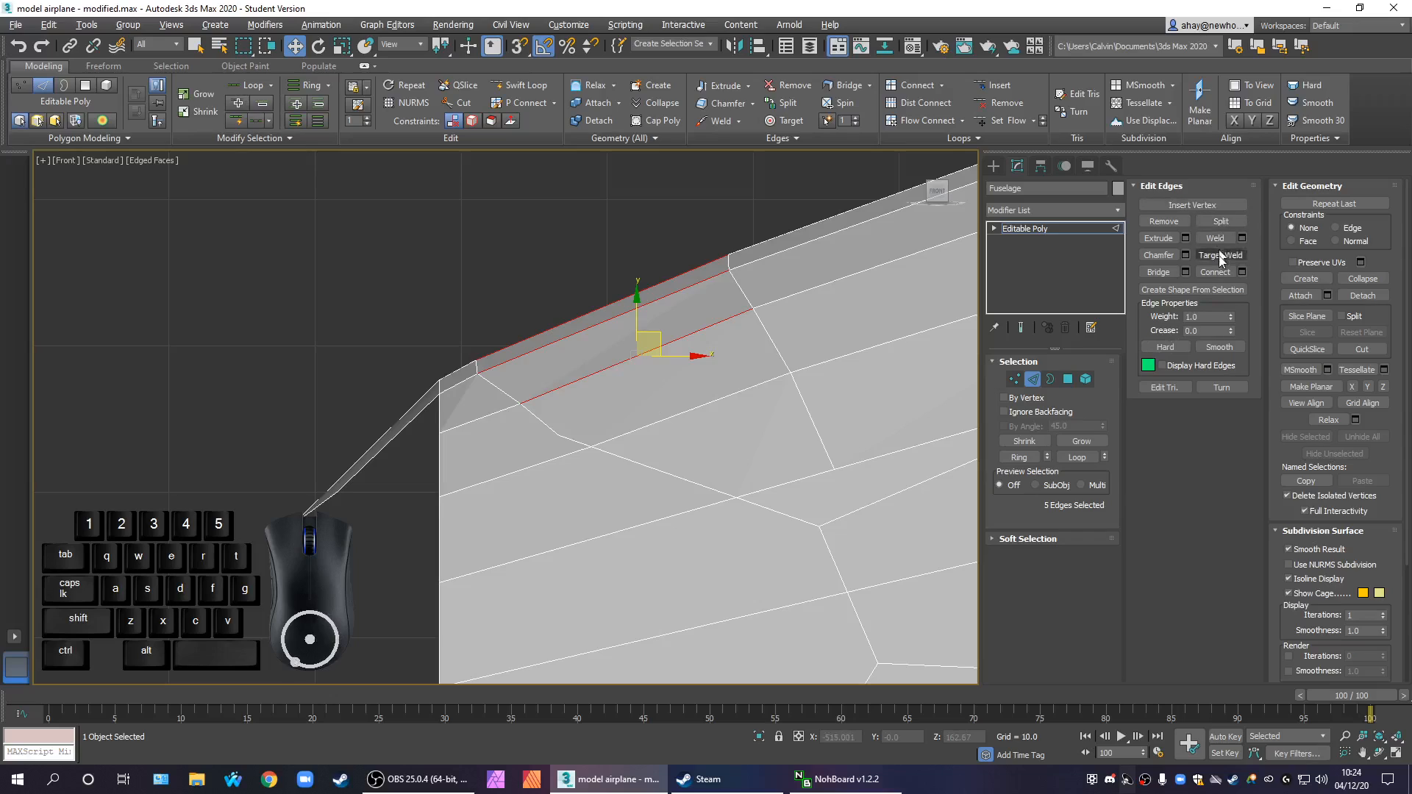
pyautogui.click(931, 123)
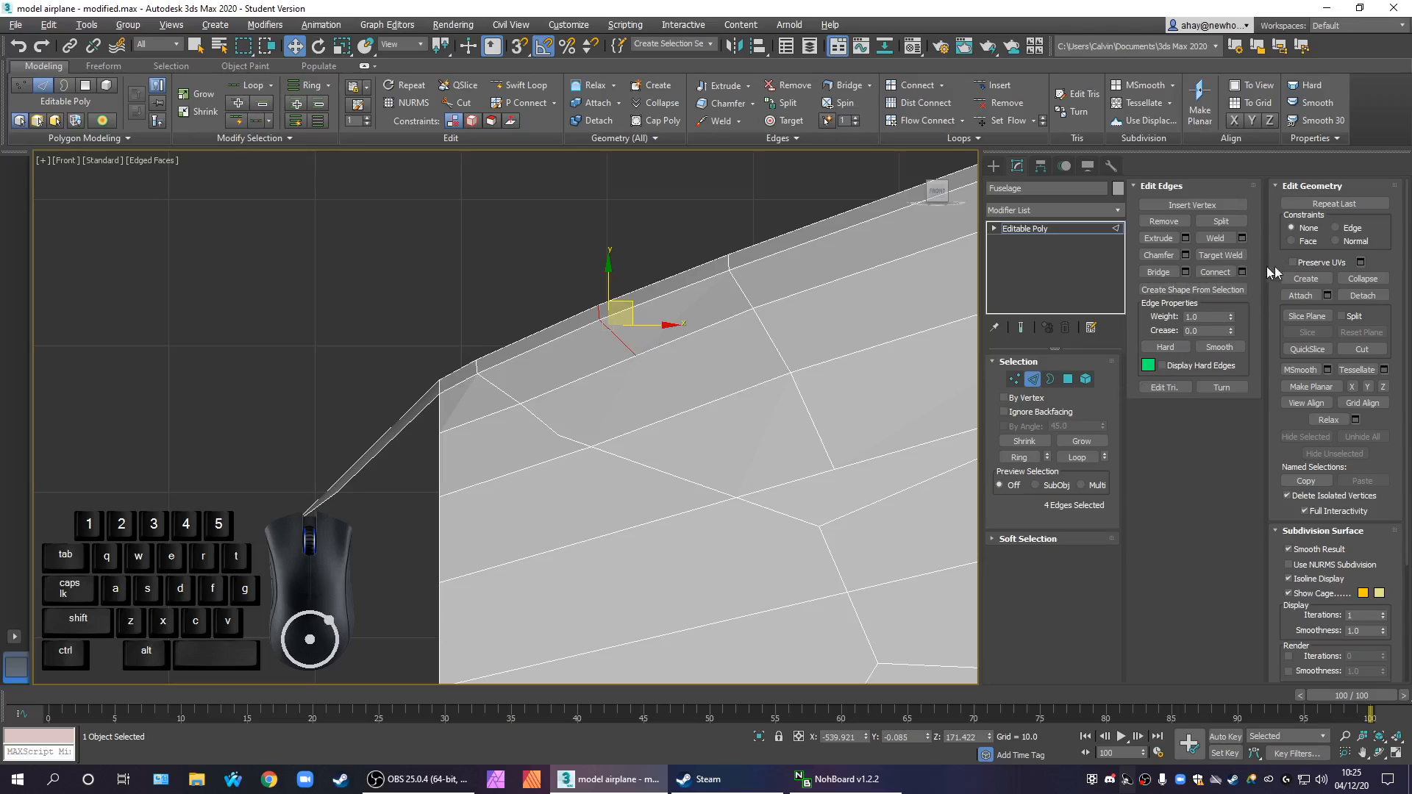
# Turn the Edge constraint back on and slide the new front loop forward towards the window outline
pyautogui.click(1352, 228)
pyautogui.click(664, 328)
pyautogui.hotkey('ctrl', 'z')
pyautogui.moveTo(649, 325); pyautogui.dragTo(627, 328)
pyautogui.click(638, 388)
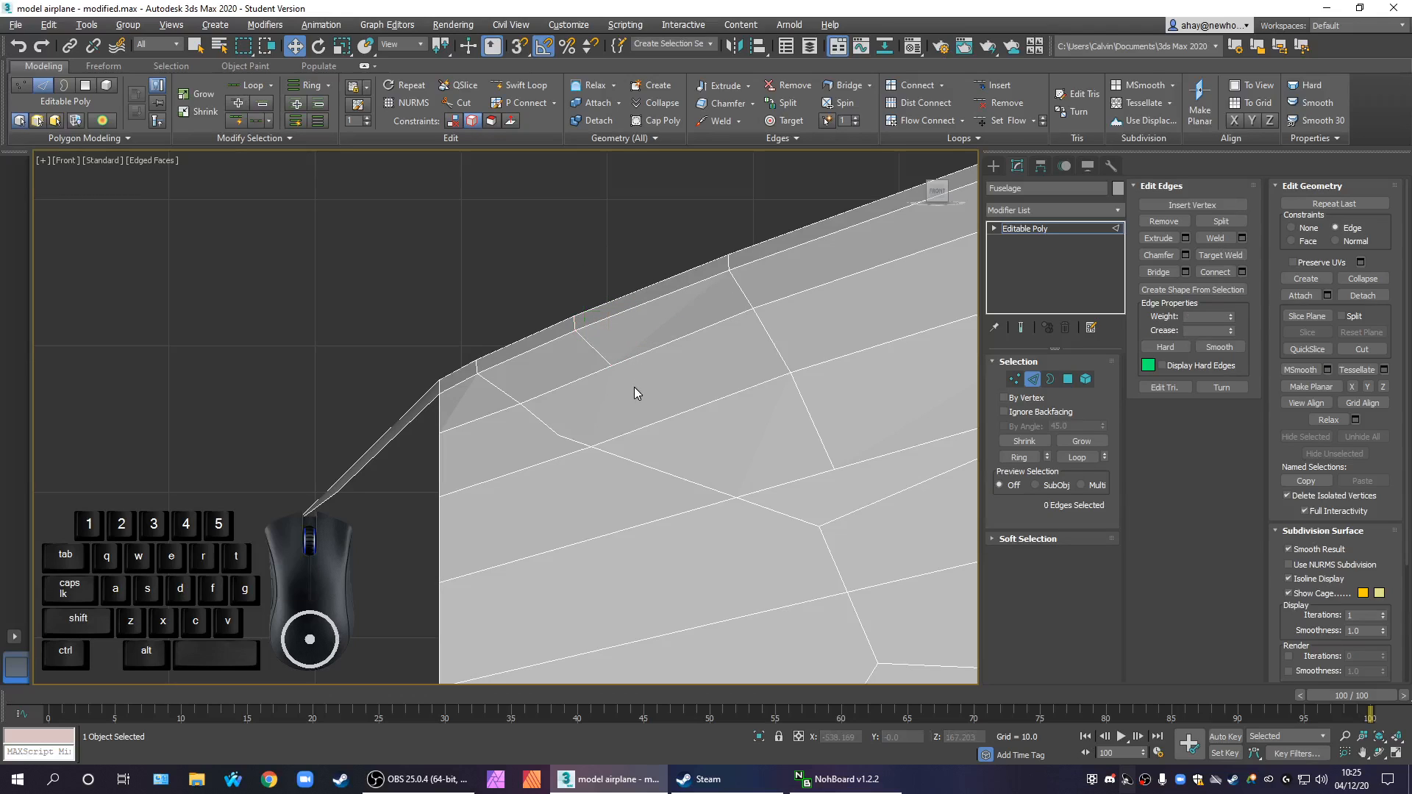
# In vertex editing, slide the front loop's lowest vertices on both sides forward along their edges
pyautogui.click(1015, 379)
pyautogui.moveTo(636, 380); pyautogui.dragTo(581, 335)
pyautogui.moveTo(661, 366); pyautogui.dragTo(639, 376)
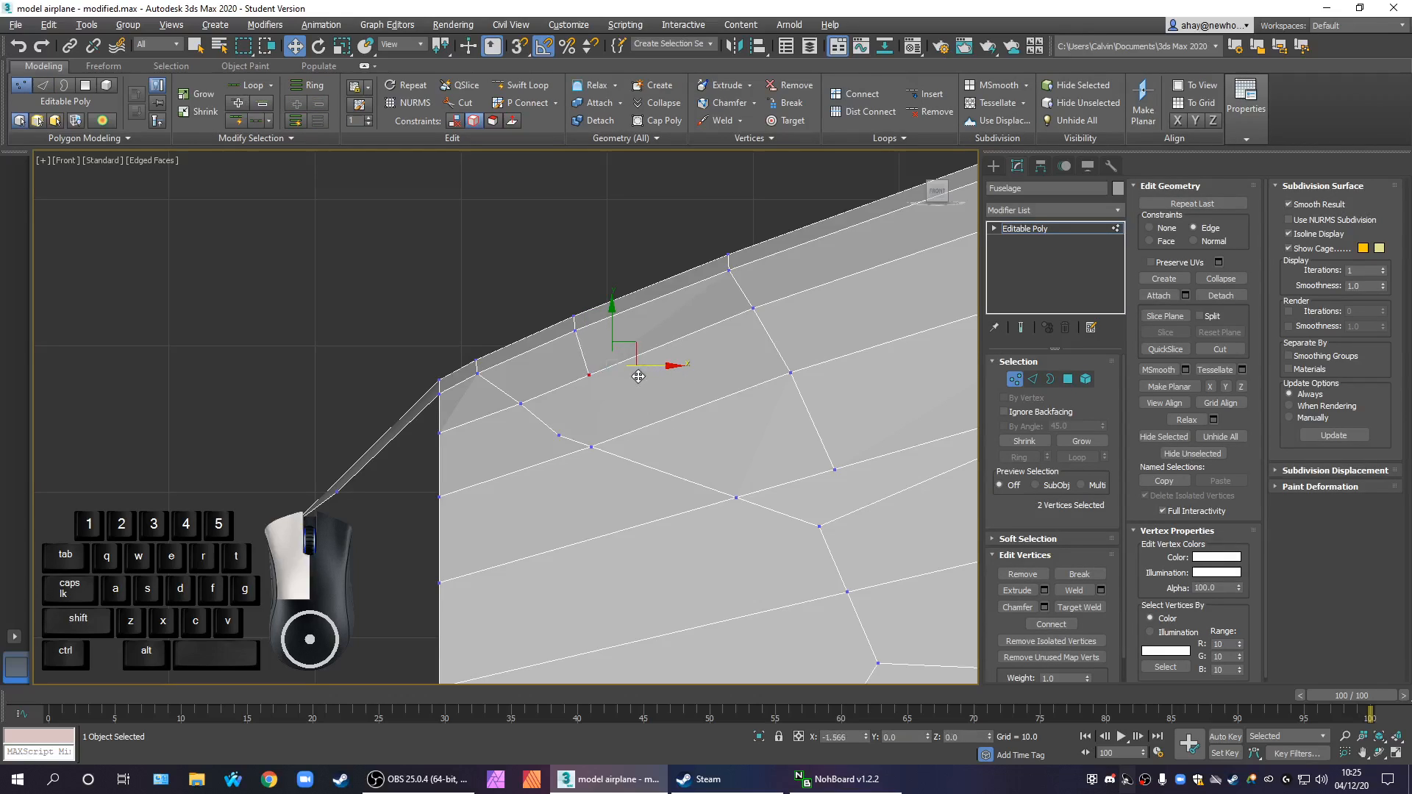
pyautogui.click(677, 441)
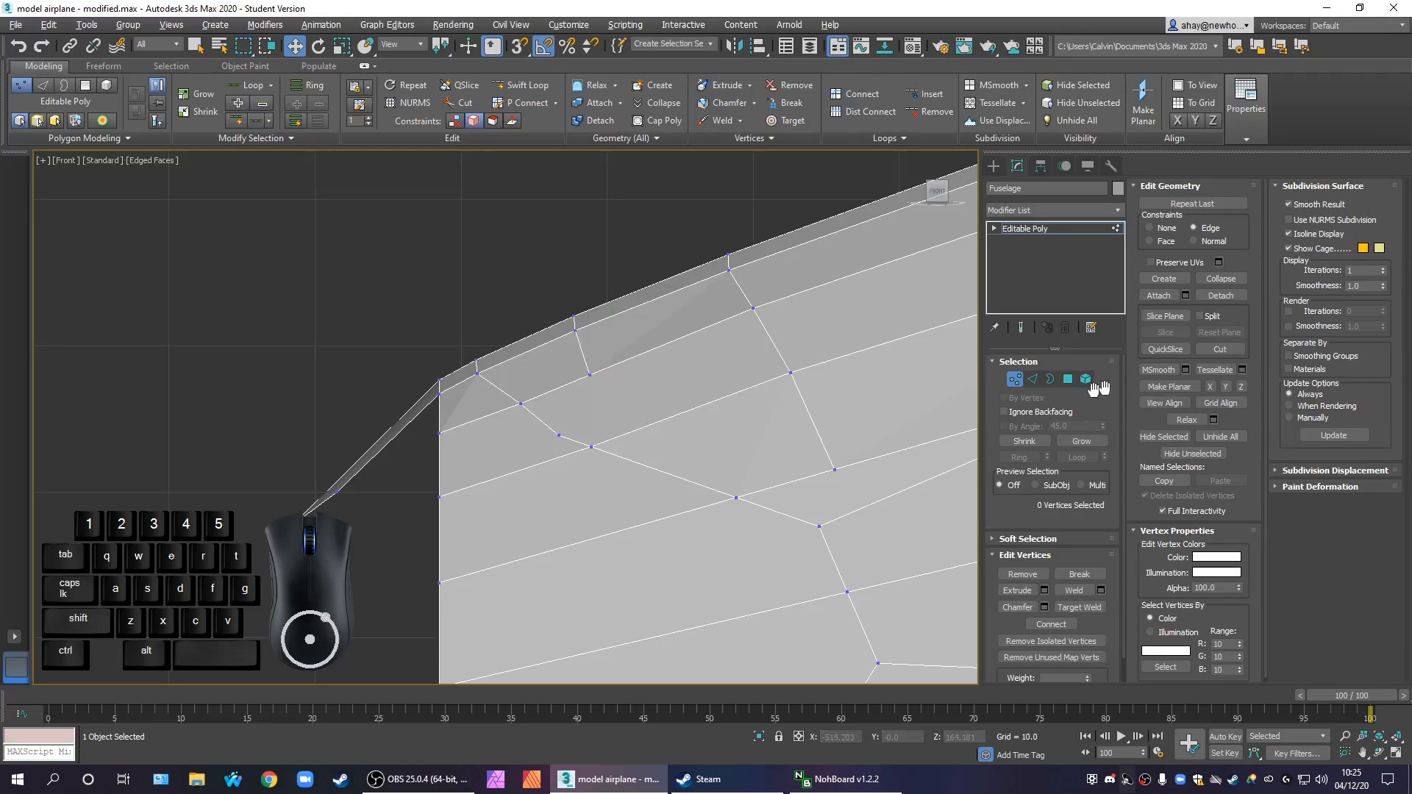
# Cut an edge from the window outline vertex directly below up to the front loop's lowest vertex
pyautogui.click(1220, 349)
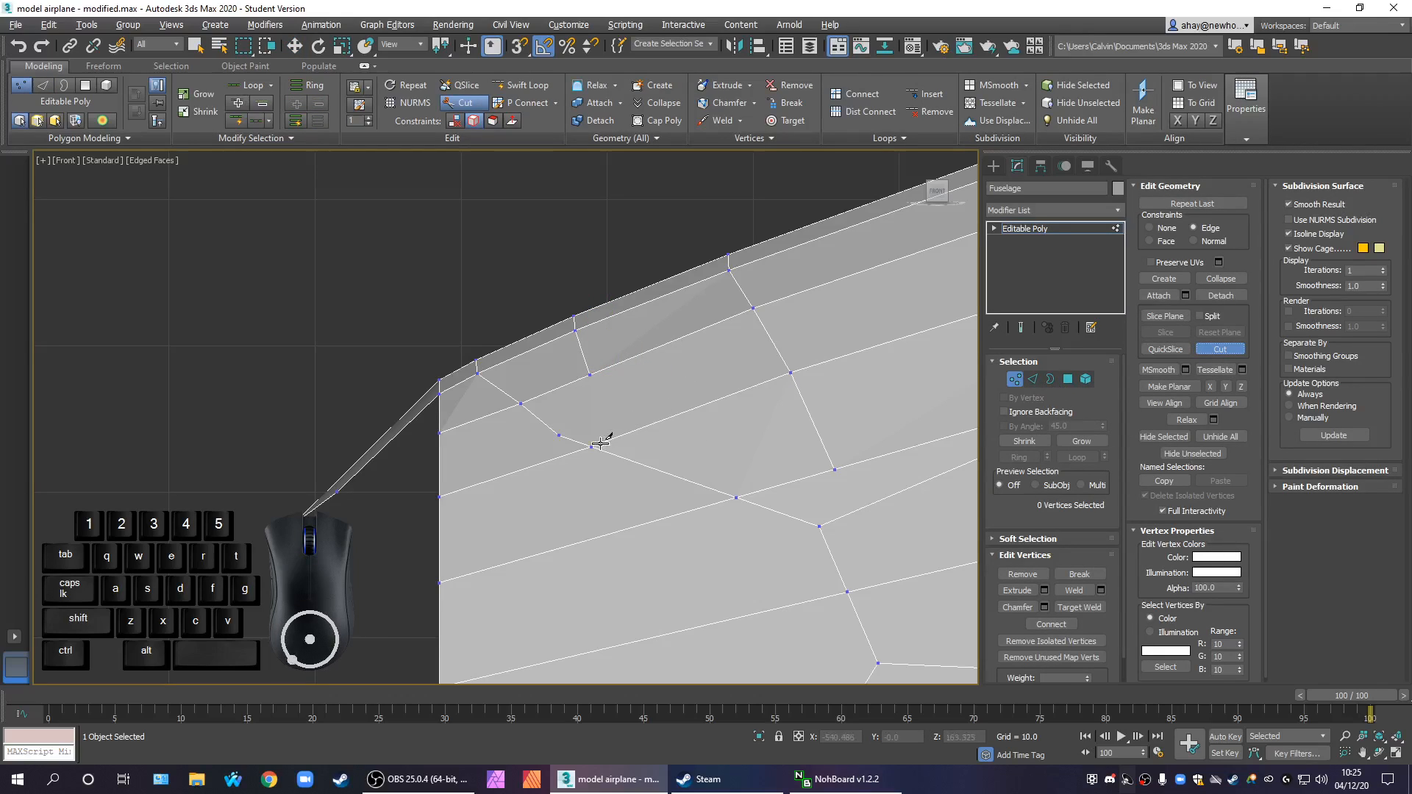
pyautogui.click(591, 445)
pyautogui.click(590, 375)
pyautogui.rightClick(591, 375)
# Cut a short edge joining the outline's upper rear corner vertex to the lowest vertex of the rear upper loop
pyautogui.scroll(-2, 692, 442)
pyautogui.moveTo(678, 446); pyautogui.dragTo(683, 428, button='middle')
pyautogui.moveTo(742, 484); pyautogui.dragTo(651, 481, button='middle')
pyautogui.scroll(-2, 664, 471)
pyautogui.scroll(2, 695, 473)
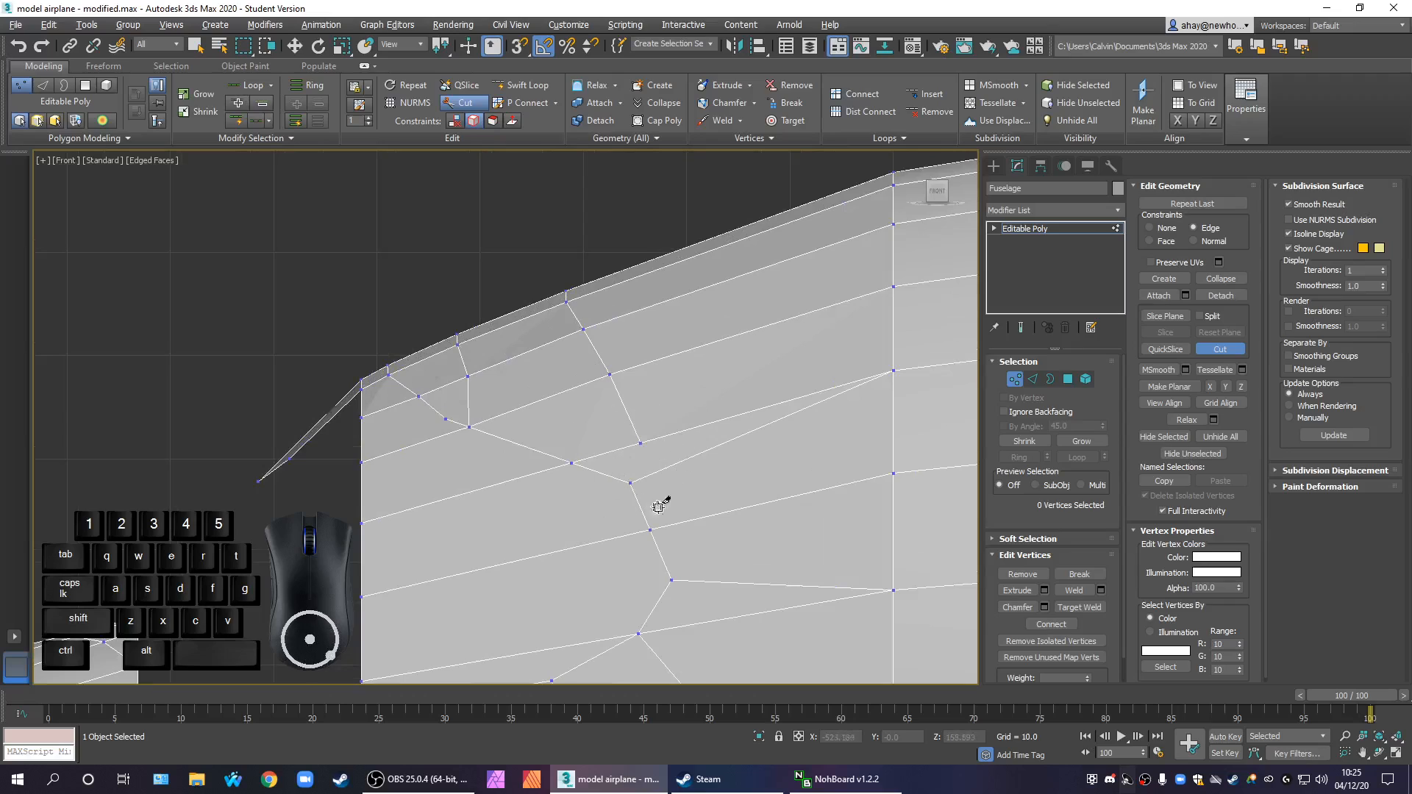
pyautogui.moveTo(656, 482); pyautogui.dragTo(612, 437, button='middle')
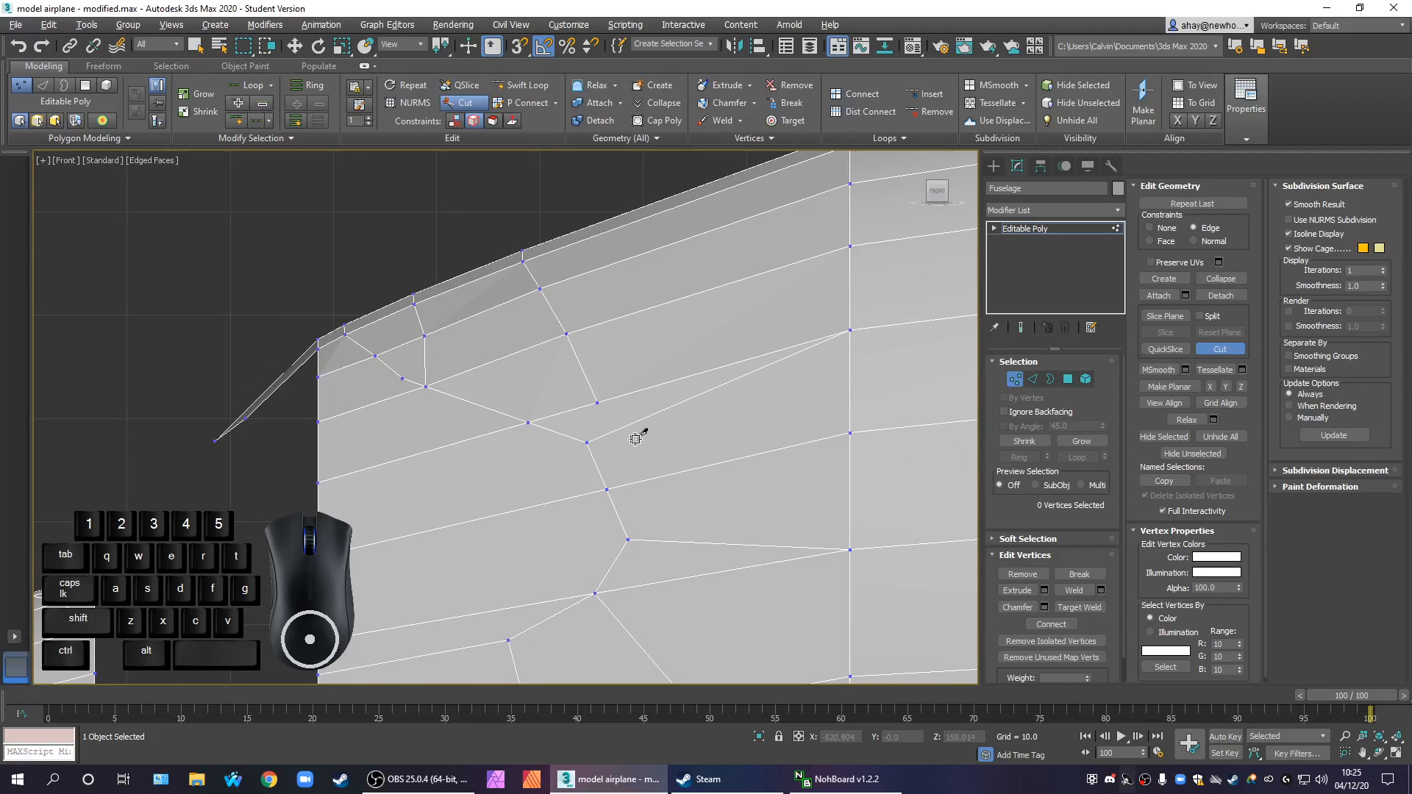
pyautogui.moveTo(648, 431); pyautogui.dragTo(618, 463, button='middle')
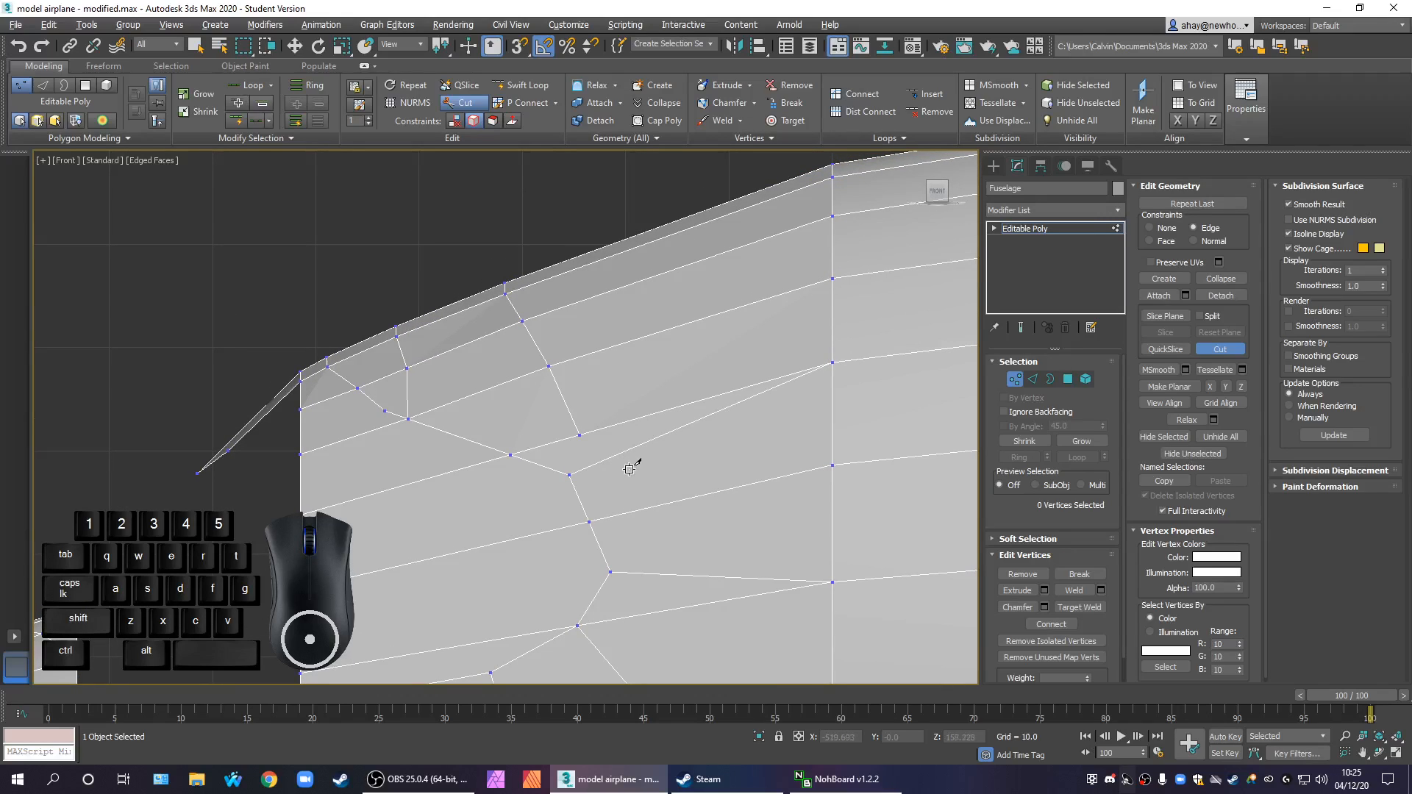
pyautogui.click(568, 475)
pyautogui.moveTo(602, 448); pyautogui.dragTo(657, 454, button='middle')
pyautogui.scroll(2, 590, 454)
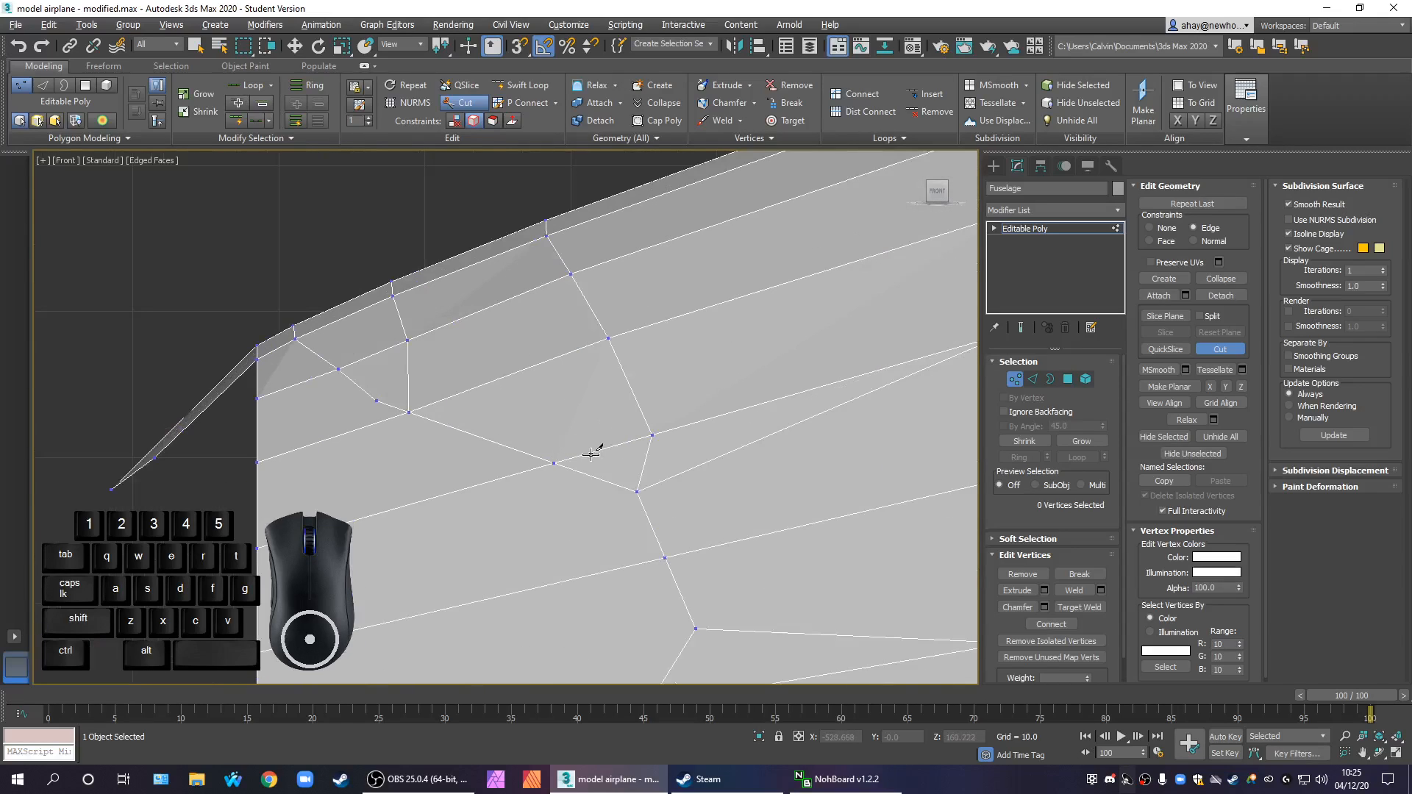
# Cut an edge from the outline vertex just ahead of the upper rear corner to the rear upper loop's second-lowest vertex
pyautogui.click(553, 465)
pyautogui.rightClick(602, 350)
pyautogui.hotkey('ctrl', 'z')
pyautogui.click(554, 465)
pyautogui.click(606, 338)
pyautogui.rightClick(608, 338)
pyautogui.scroll(-2, 680, 424)
pyautogui.rightClick(806, 457)
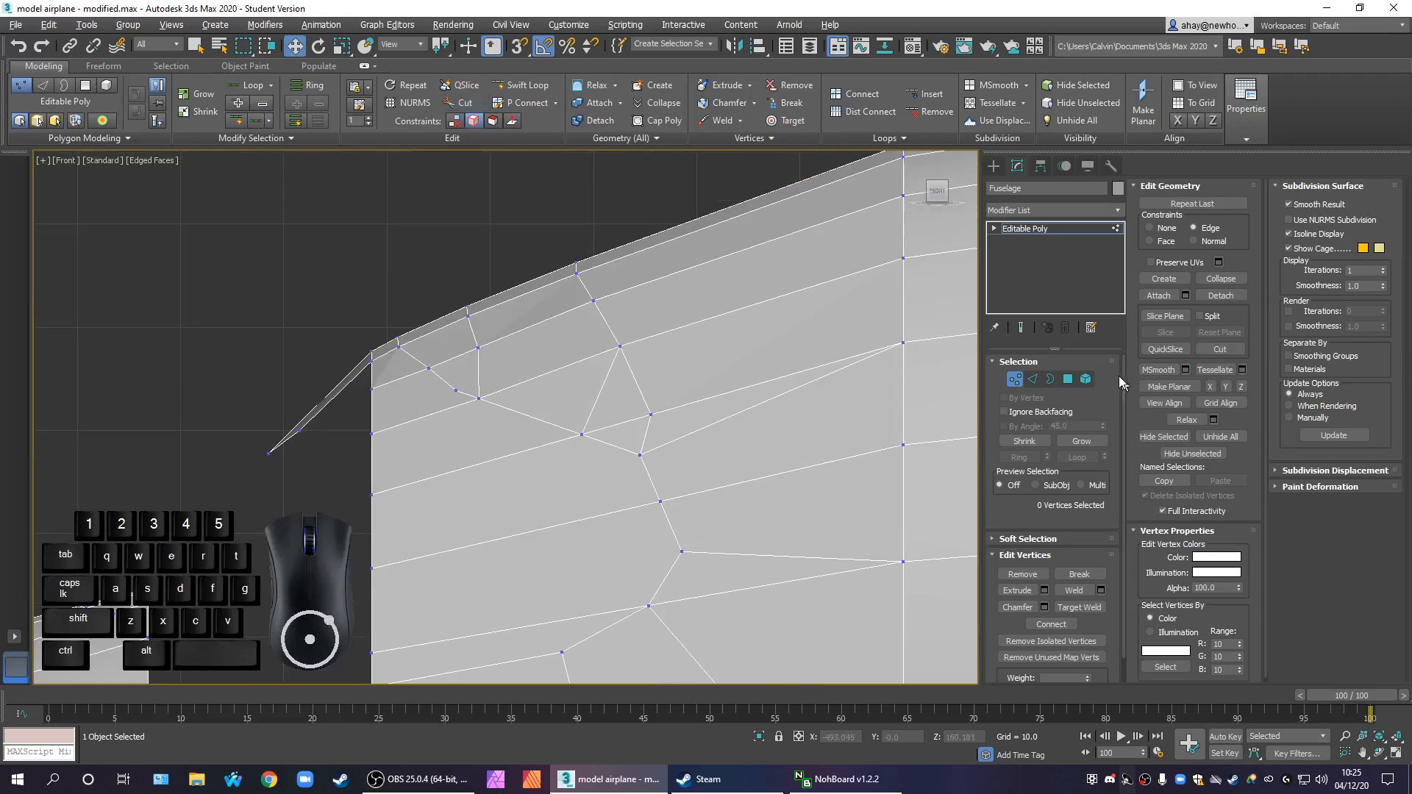
# In edge editing, remove the redundant edges around the outline's upper rear corner, including the diagonal running back to the fuselage ring
pyautogui.click(1033, 378)
pyautogui.click(615, 442)
pyautogui.rightClick(617, 441)
pyautogui.click(603, 450)
pyautogui.moveTo(718, 439); pyautogui.dragTo(578, 458, button='middle')
pyautogui.click(697, 426)
pyautogui.rightClick(699, 430)
pyautogui.click(669, 450)
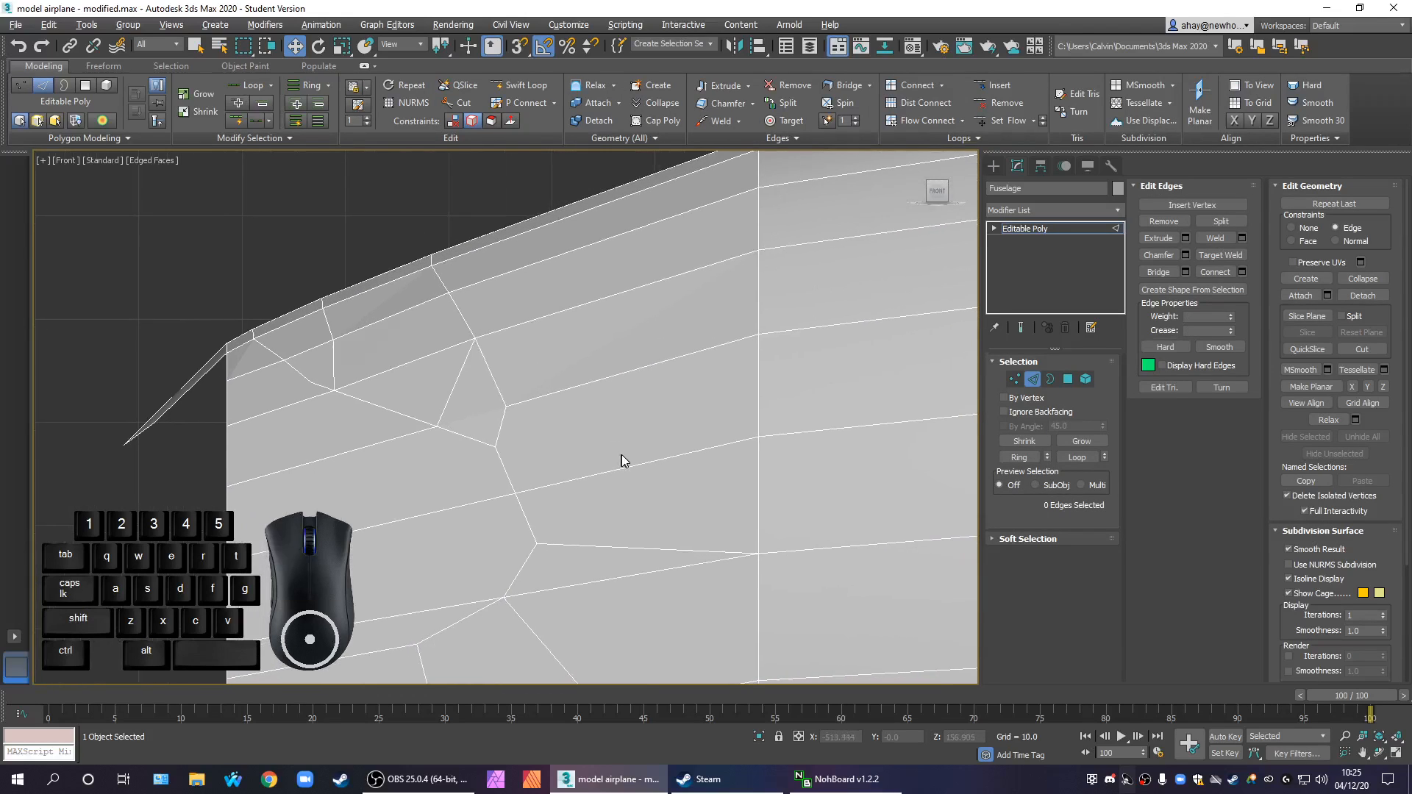
# Remove the edge running from the window outline's rearmost vertex to the fuselage ring behind it
pyautogui.moveTo(645, 452); pyautogui.dragTo(782, 445, button='middle')
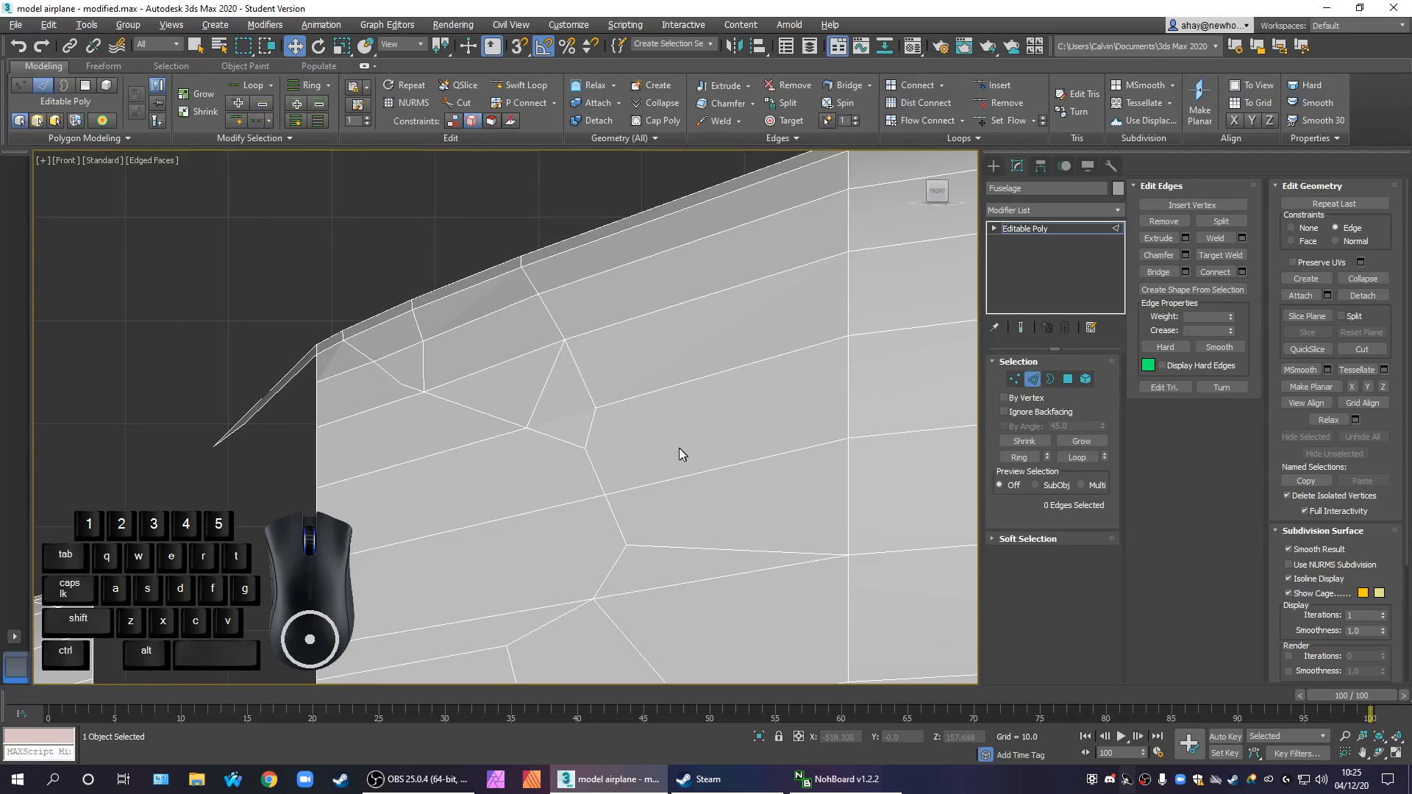
pyautogui.moveTo(693, 476); pyautogui.dragTo(600, 434, button='middle')
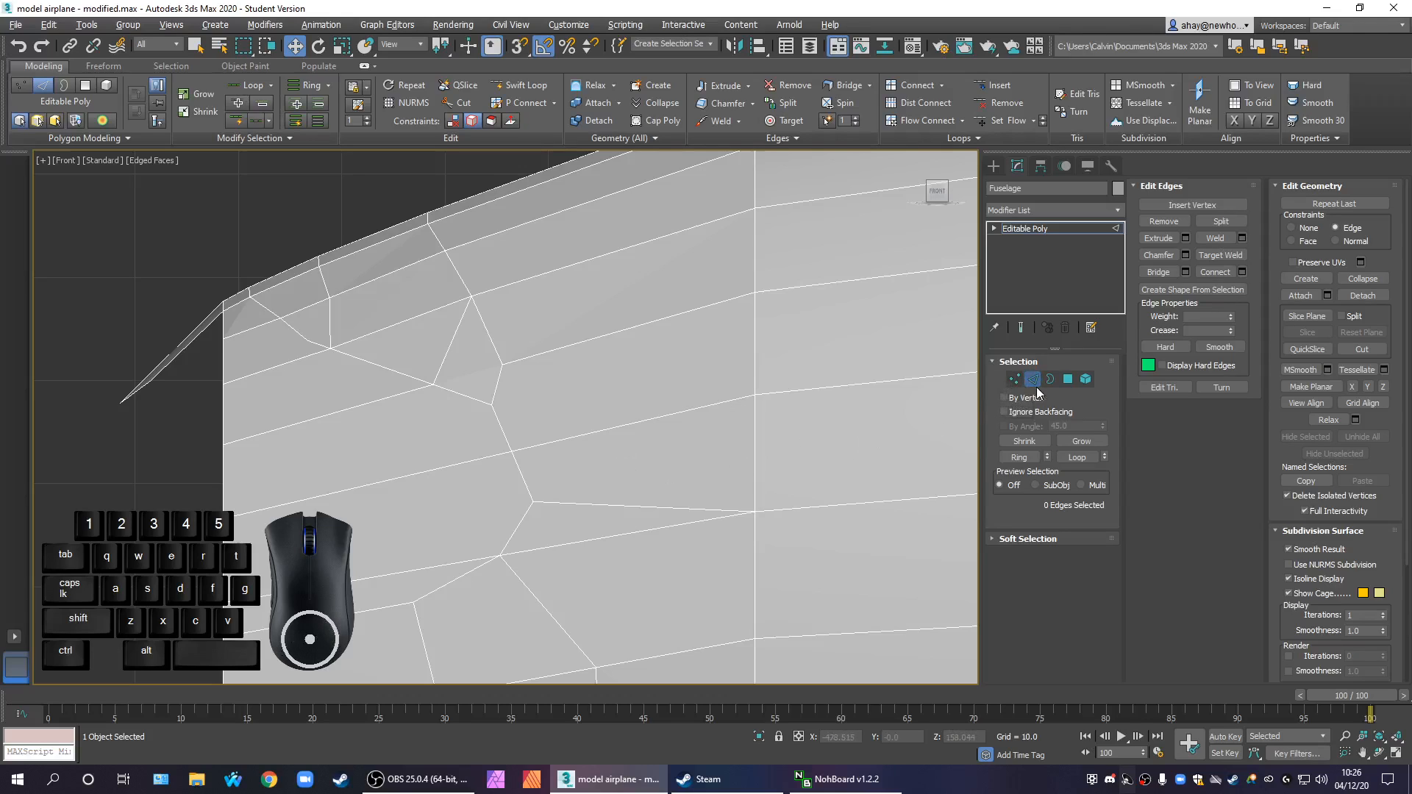
pyautogui.click(584, 503)
pyautogui.rightClick(580, 501)
pyautogui.click(573, 527)
# Cut from the outline's rearmost vertex to a point just behind it, and on up to the rear upper loop's lowest vertex
pyautogui.click(1362, 349)
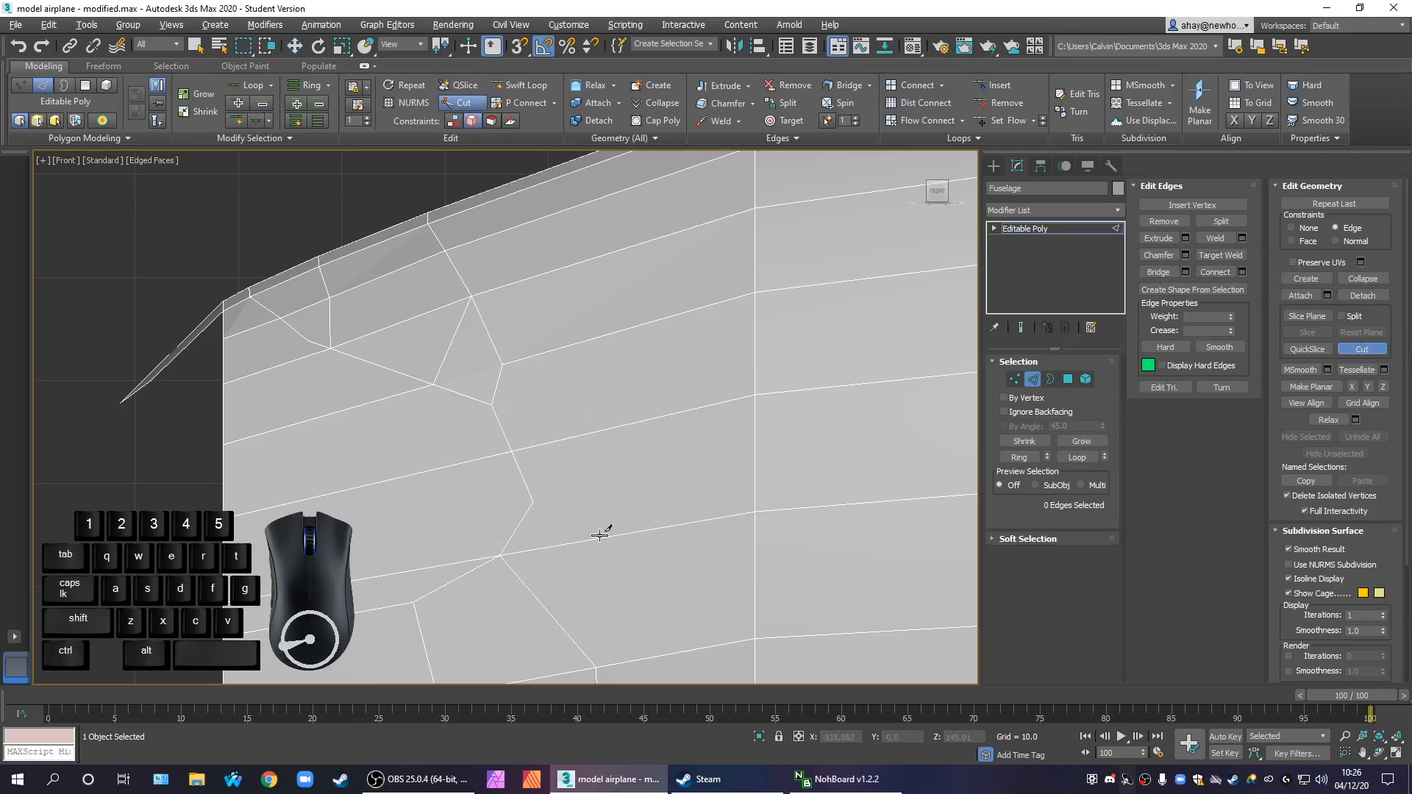
pyautogui.click(534, 502)
pyautogui.click(575, 489)
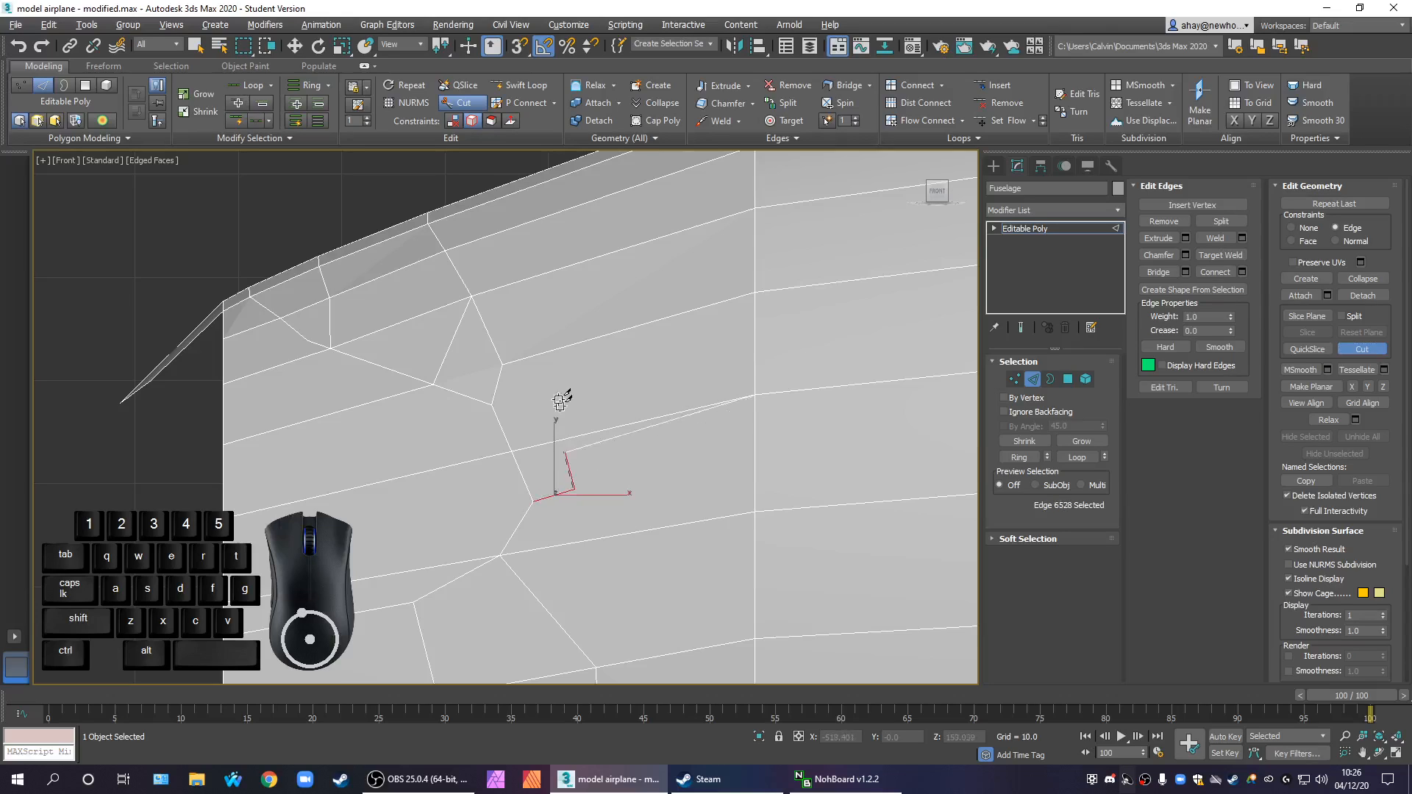
pyautogui.click(503, 367)
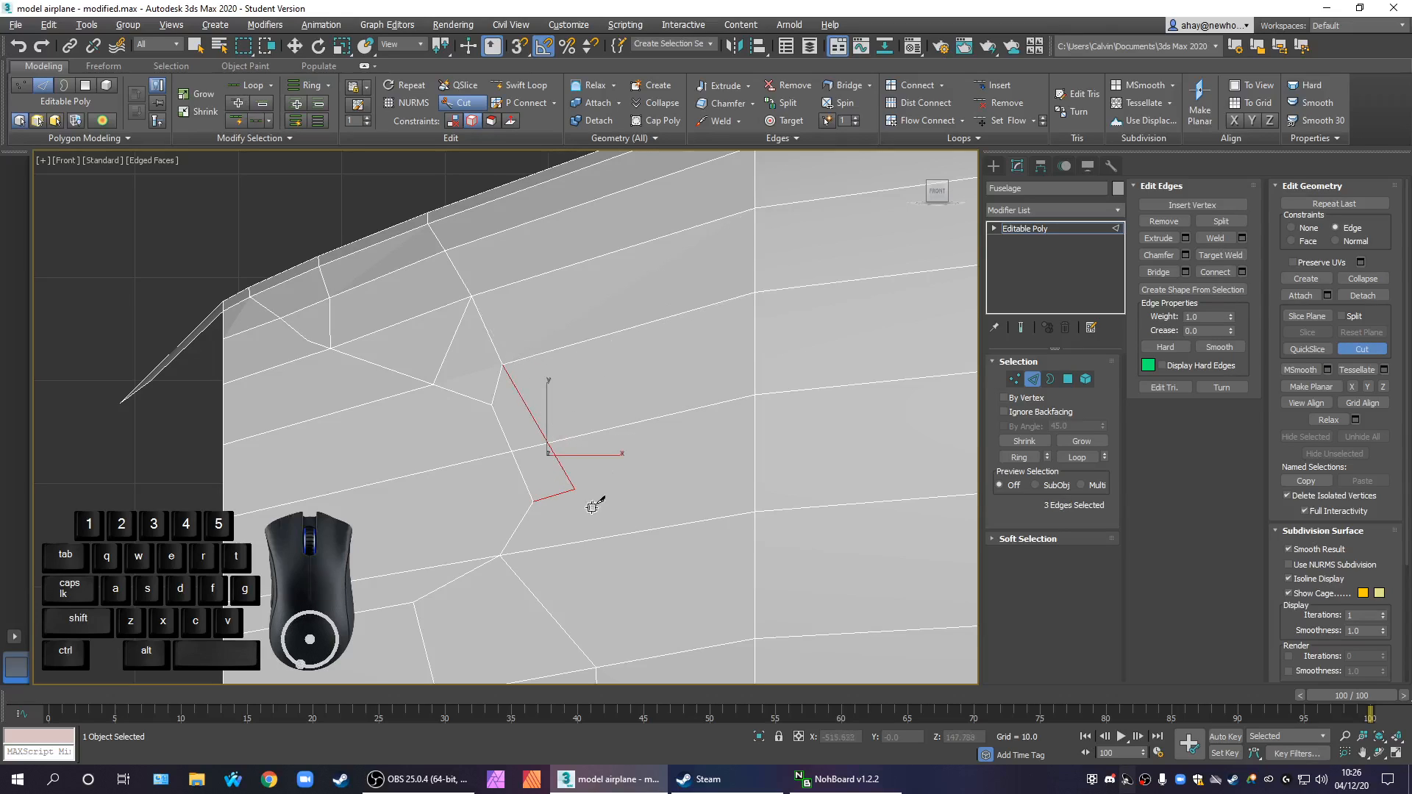
# Cut an edge from the new point behind the outline to the vertex on the fuselage ring
pyautogui.click(576, 487)
pyautogui.rightClick(754, 509)
pyautogui.moveTo(663, 482); pyautogui.dragTo(727, 476, button='middle')
pyautogui.scroll(-2, 726, 476)
pyautogui.rightClick(724, 472)
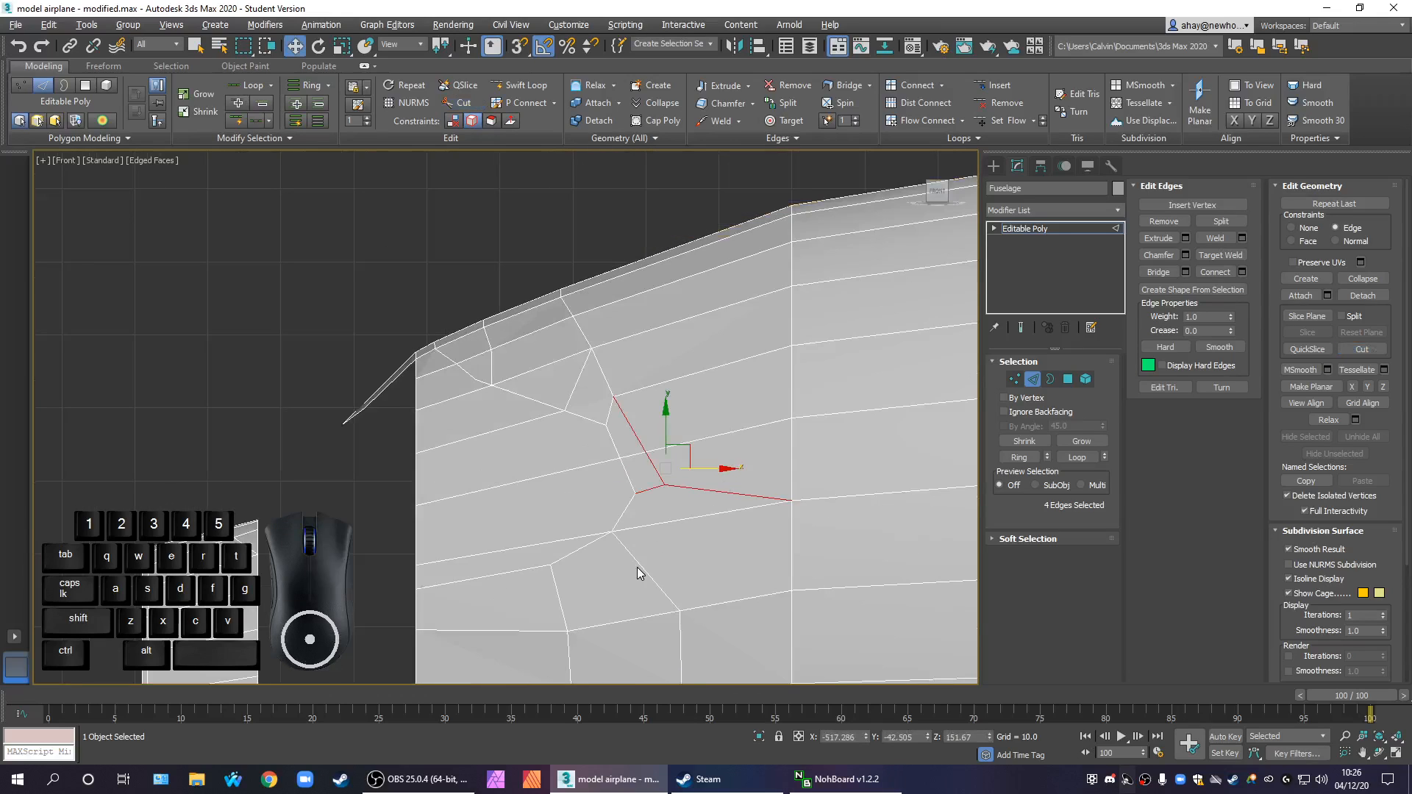
# Enable NURMS subdivision on the fuselage with 2 display iterations and show it in the perspective view
pyautogui.click(508, 550)
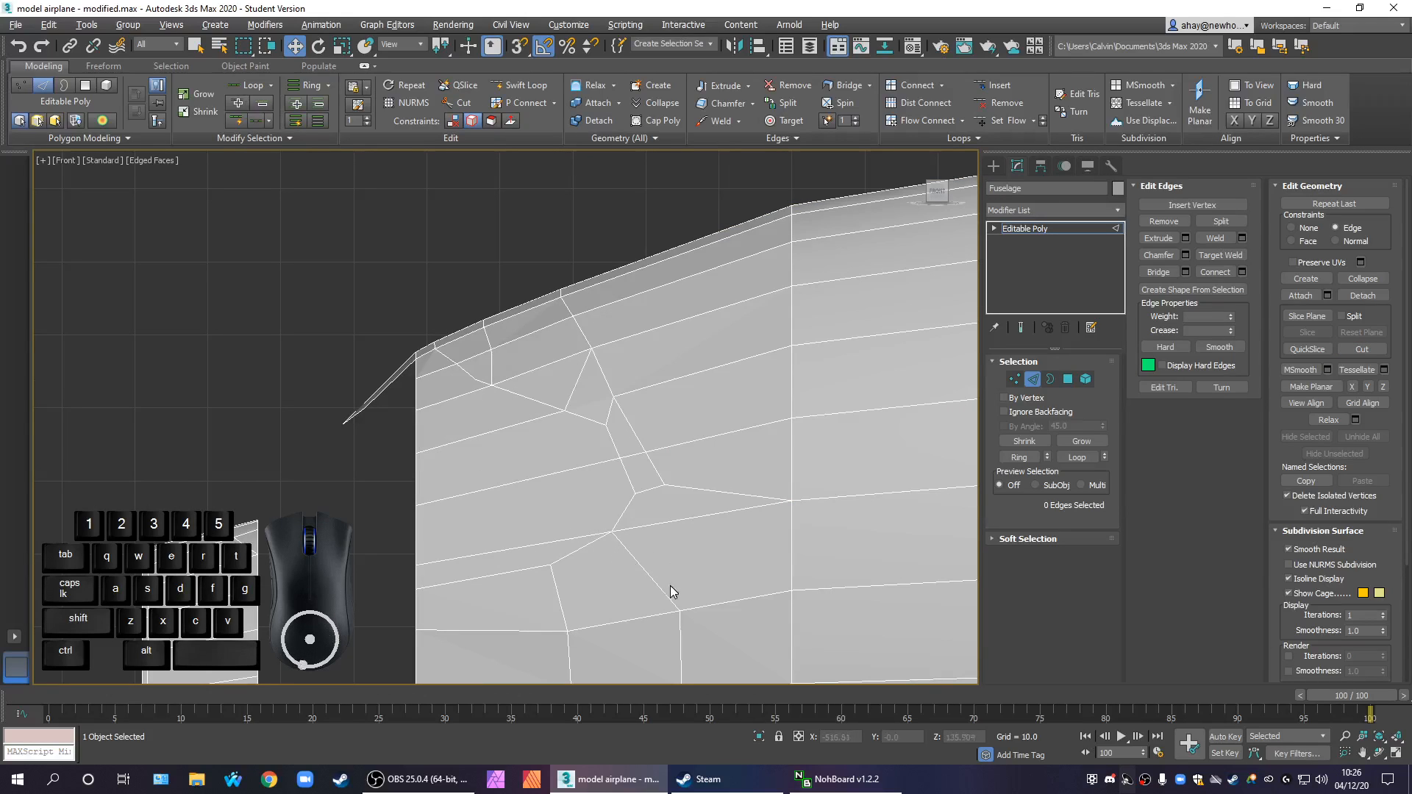
pyautogui.scroll(-3, 754, 529)
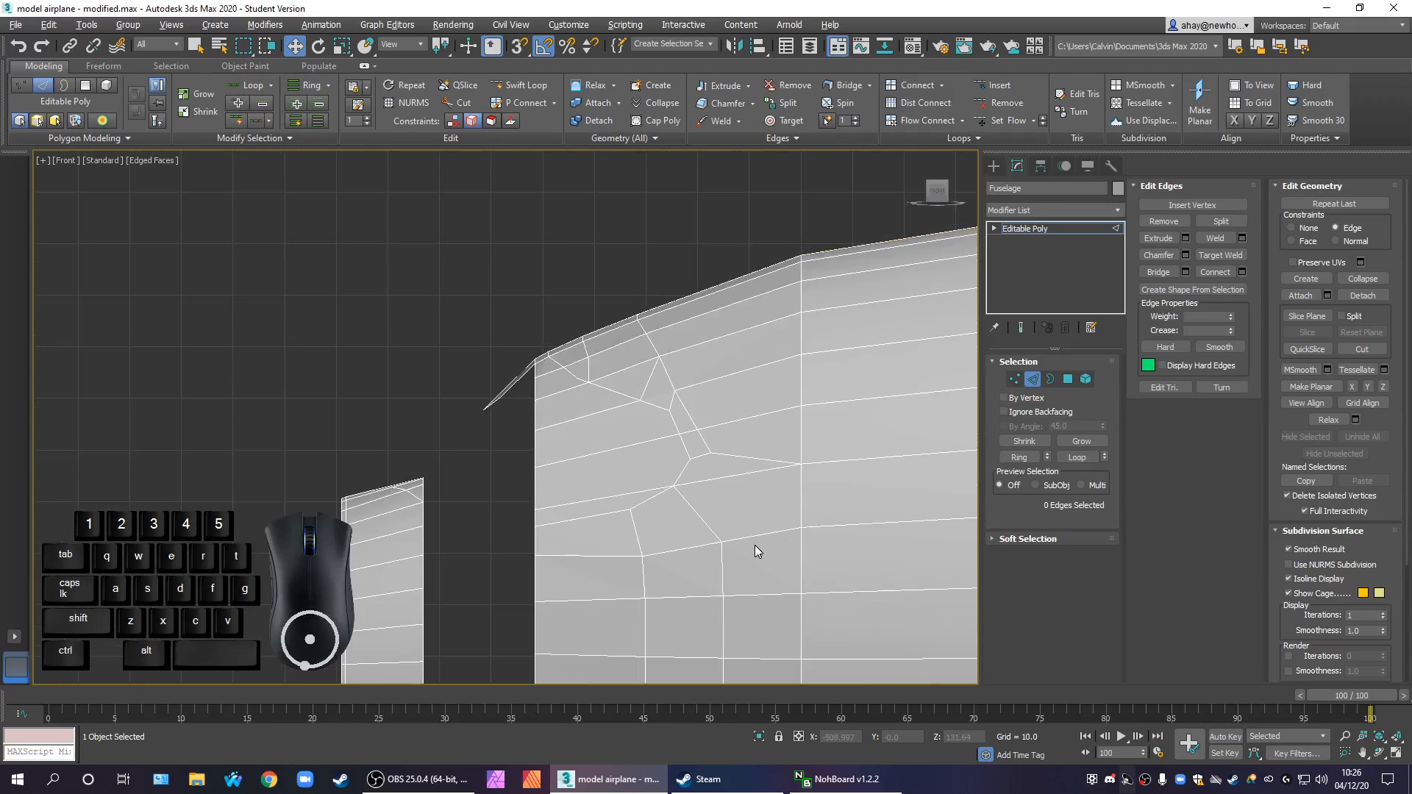
pyautogui.hotkey('alt', 'w')
pyautogui.keyDown('alt'); pyautogui.moveTo(753, 552); pyautogui.dragTo(780, 540, button='middle'); pyautogui.keyUp('alt')
pyautogui.hotkey('alt', 'w')
pyautogui.click(1299, 565)
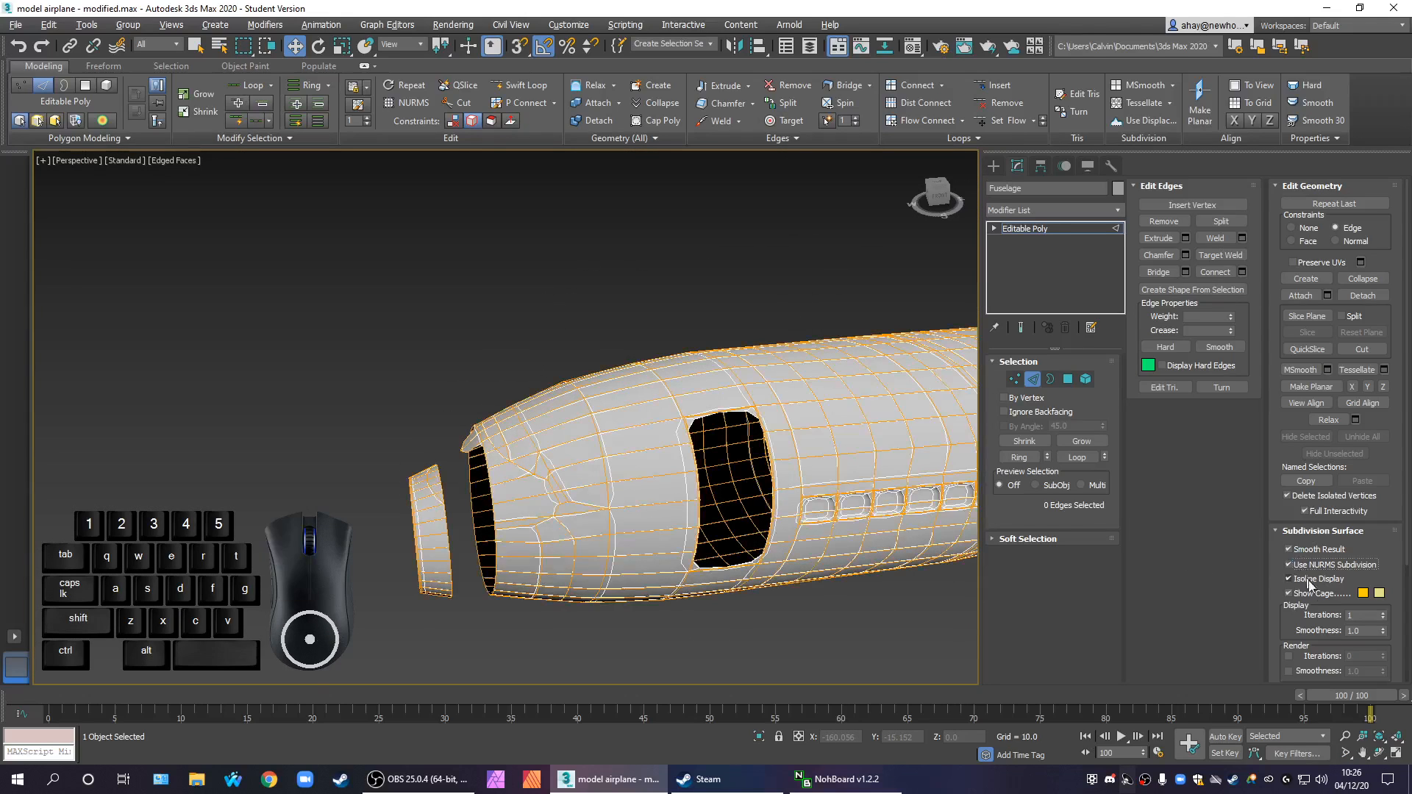
pyautogui.click(1384, 614)
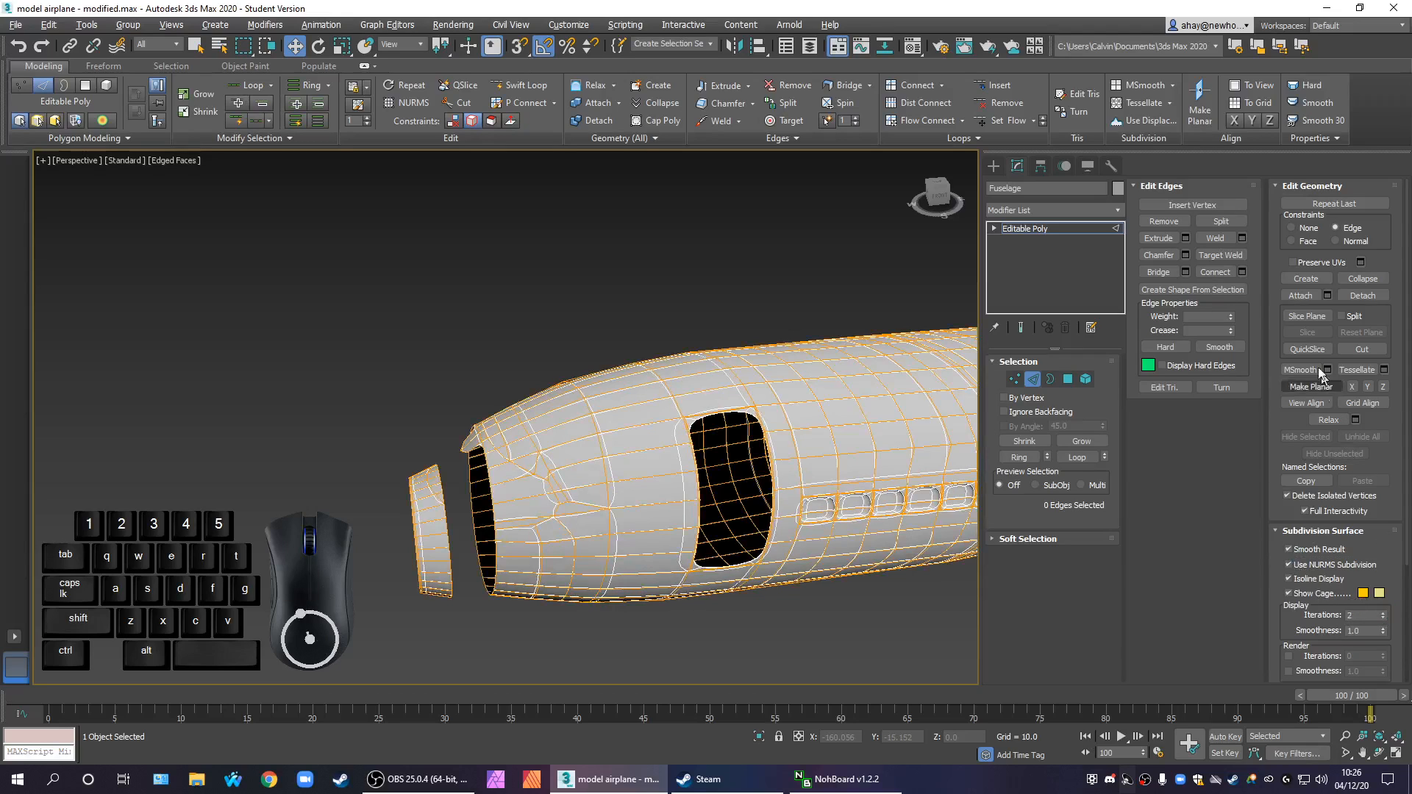
# Leave edge editing and inspect the smoothed nose in perspective, with the mesh edges hidden and with them shown
pyautogui.click(1059, 227)
pyautogui.press('F4')
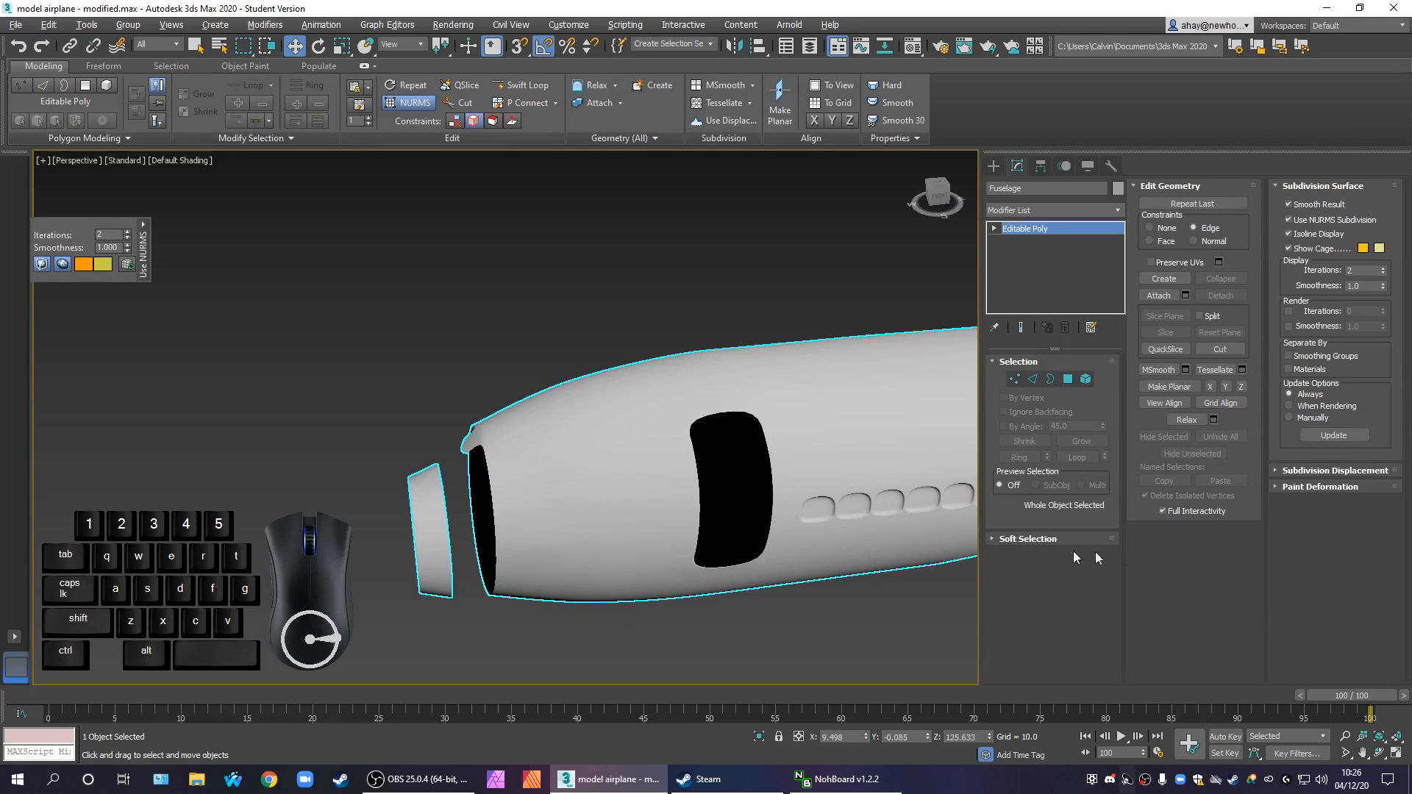
pyautogui.click(1332, 221)
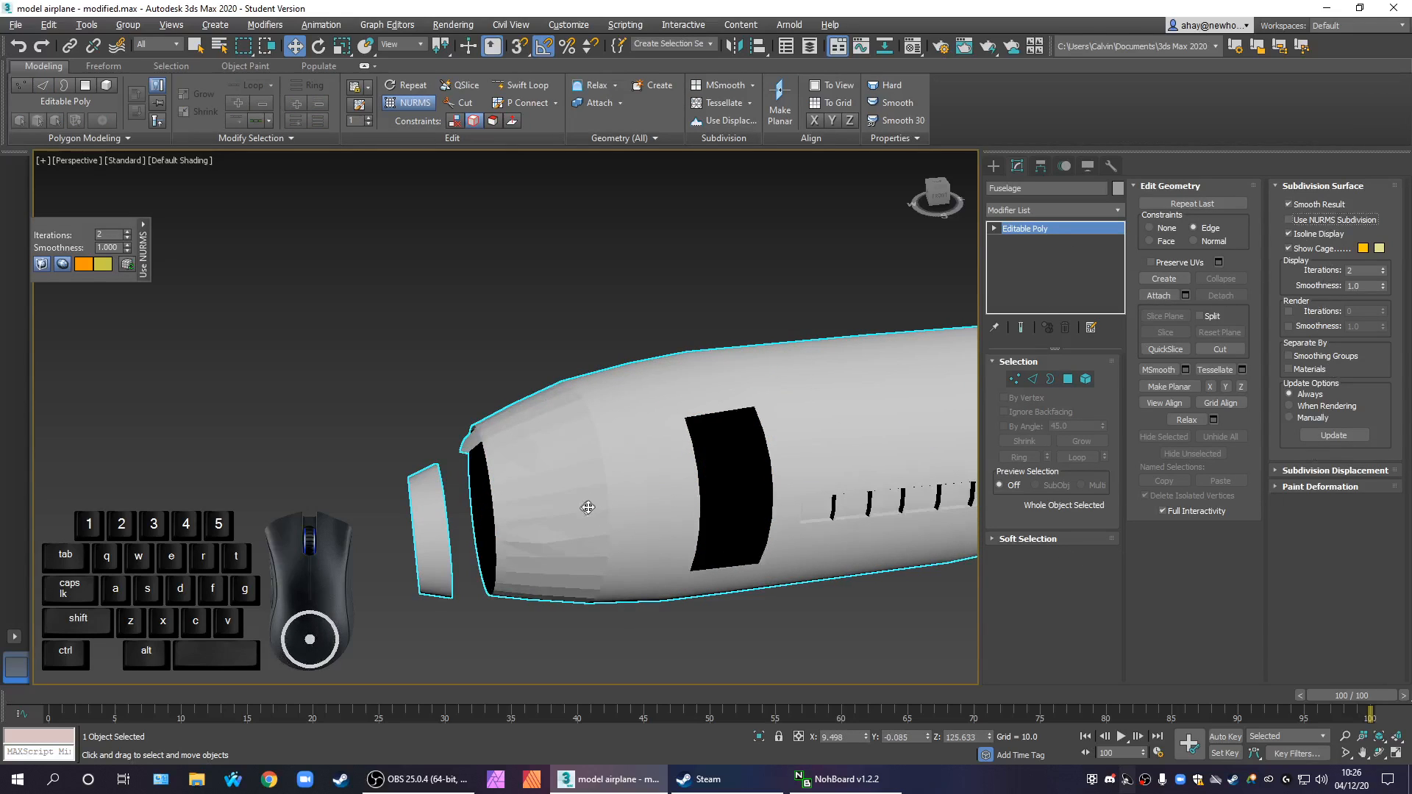
pyautogui.scroll(3, 584, 512)
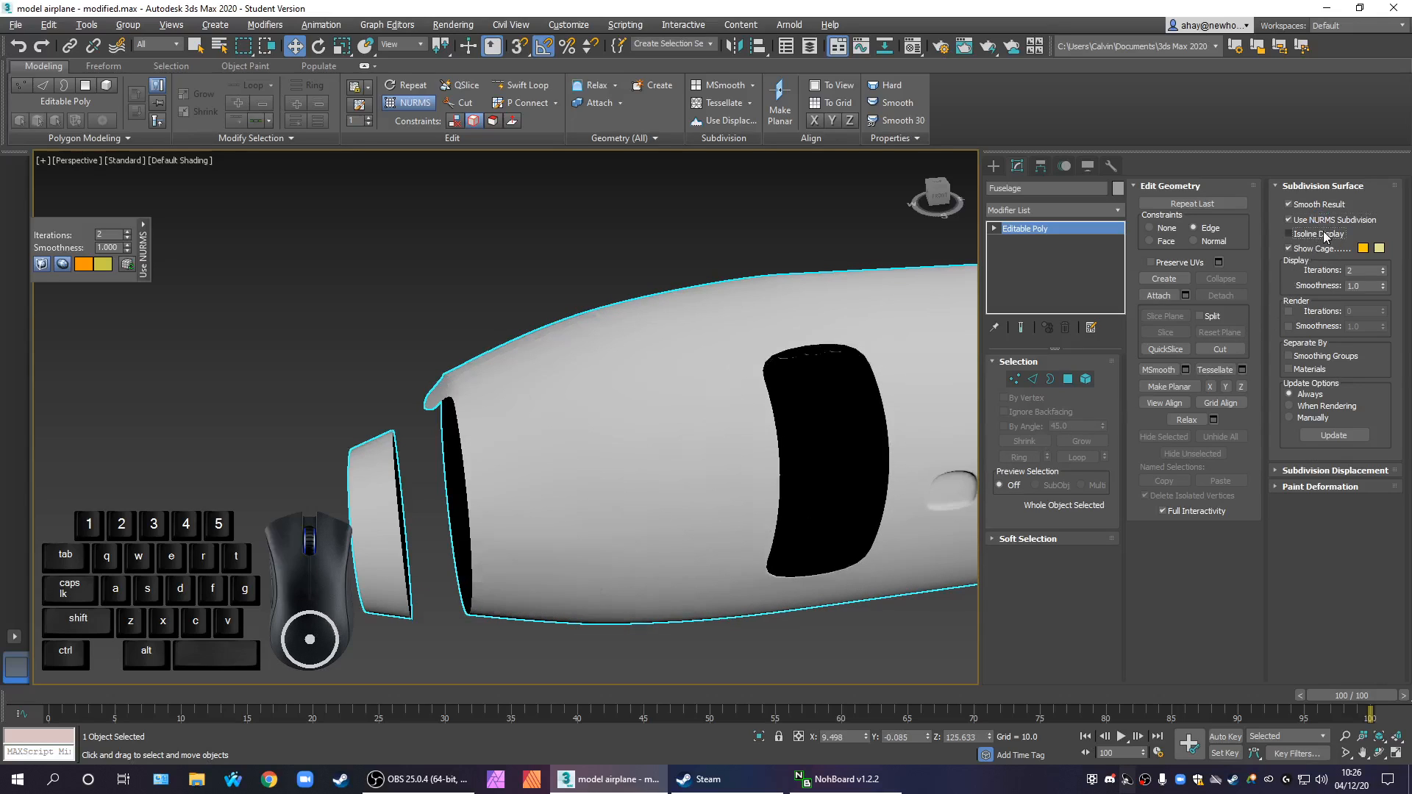
pyautogui.press('F4')
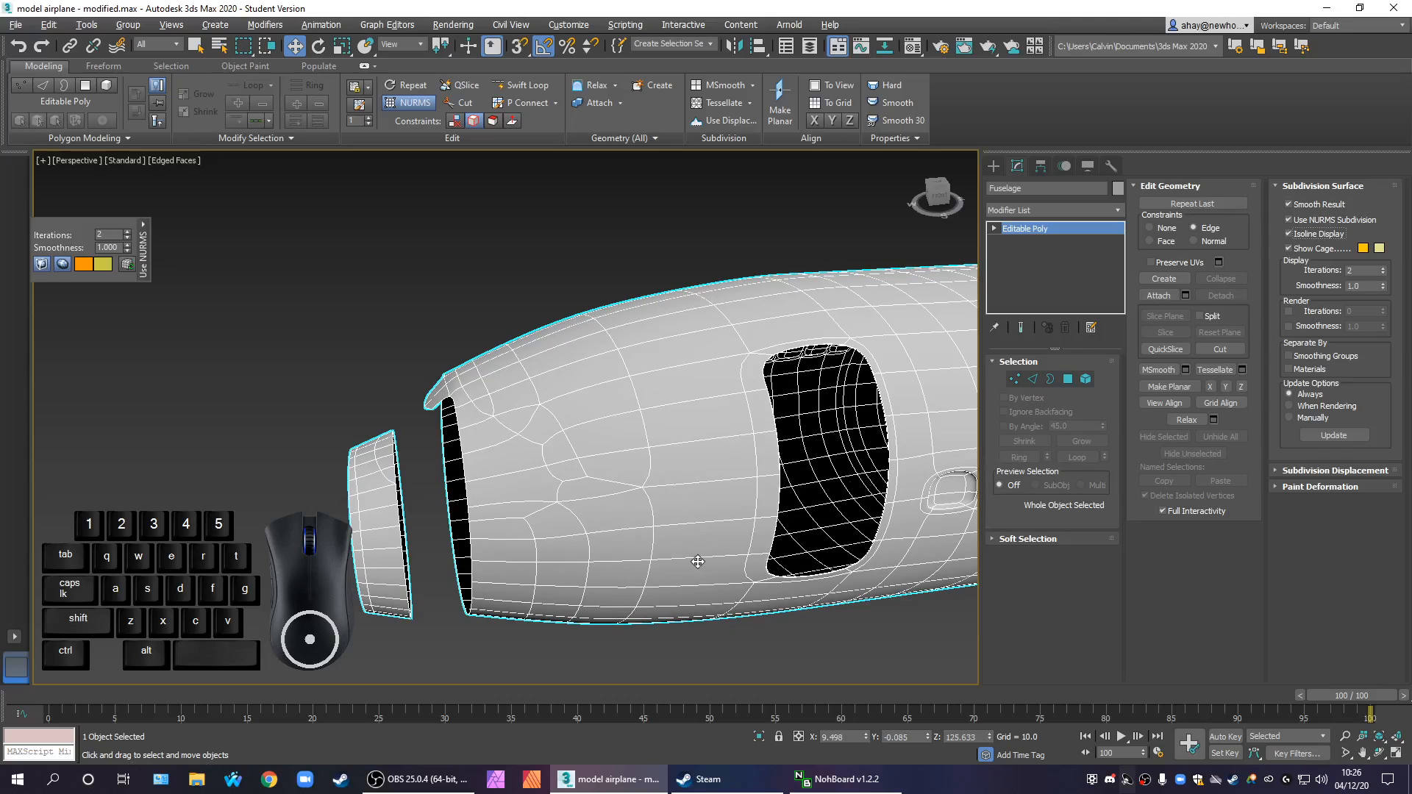
pyautogui.keyDown('alt'); pyautogui.moveTo(677, 636); pyautogui.dragTo(713, 613, button='middle'); pyautogui.keyUp('alt')
pyautogui.scroll(3, 668, 489)
pyautogui.moveTo(660, 503); pyautogui.dragTo(677, 558, button='middle')
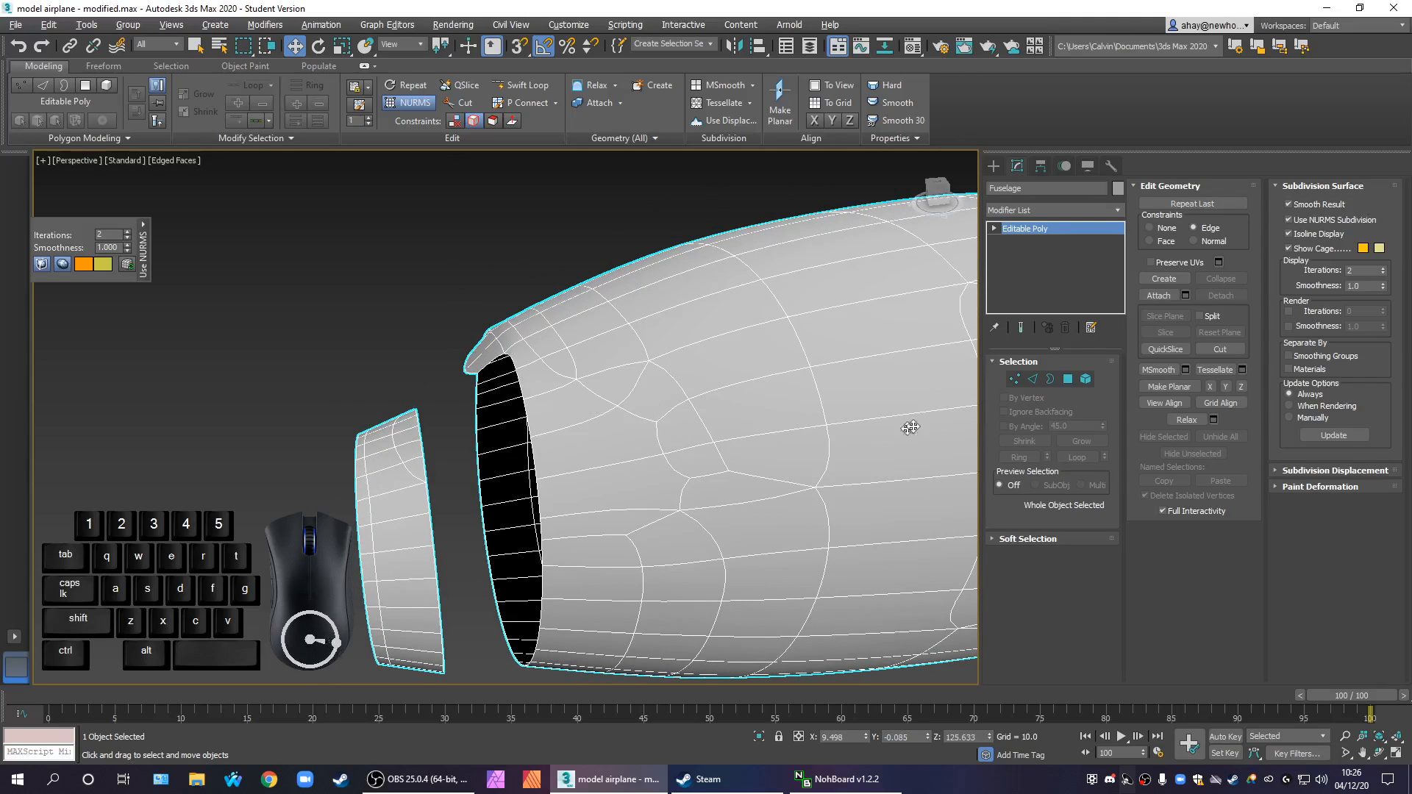
# Turn off NURMS subdivision on the fuselage and look over the unsmoothed nose mesh
pyautogui.click(1289, 220)
pyautogui.keyDown('alt'); pyautogui.moveTo(767, 461); pyautogui.dragTo(659, 437, button='middle'); pyautogui.keyUp('alt')
pyautogui.scroll(2, 442, 398)
pyautogui.scroll(-2, 451, 403)
pyautogui.keyDown('alt'); pyautogui.moveTo(475, 414); pyautogui.dragTo(586, 438, button='middle'); pyautogui.keyUp('alt')
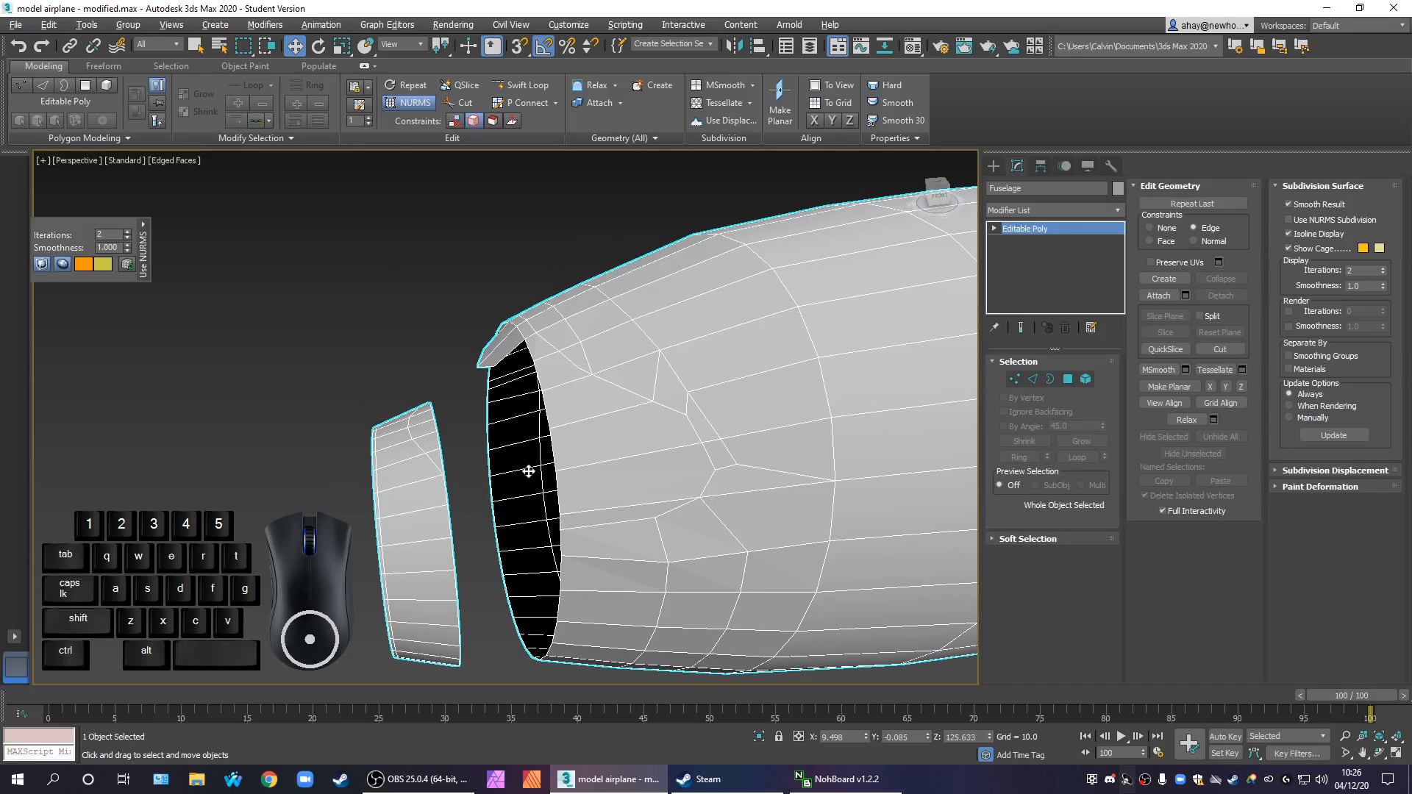
# In polygon editing, select the two flap polygons projecting from the upper edge of the nose opening
pyautogui.click(1071, 379)
pyautogui.keyDown('alt'); pyautogui.moveTo(515, 478); pyautogui.dragTo(552, 451, button='middle'); pyautogui.keyUp('alt')
pyautogui.scroll(5, 472, 327)
pyautogui.moveTo(482, 323); pyautogui.dragTo(524, 462)
pyautogui.moveTo(523, 472)
pyautogui.keyDown('alt'); pyautogui.mouseDown(button='middle')
pyautogui.moveTo(511, 485)
pyautogui.moveTo(519, 477)
pyautogui.mouseUp(button='middle'); pyautogui.keyUp('alt')
pyautogui.keyDown('shift'); pyautogui.moveTo(600, 371); pyautogui.dragTo(486, 375); pyautogui.keyUp('shift')
pyautogui.press('Escape')
pyautogui.hotkey('ctrl', 'z')
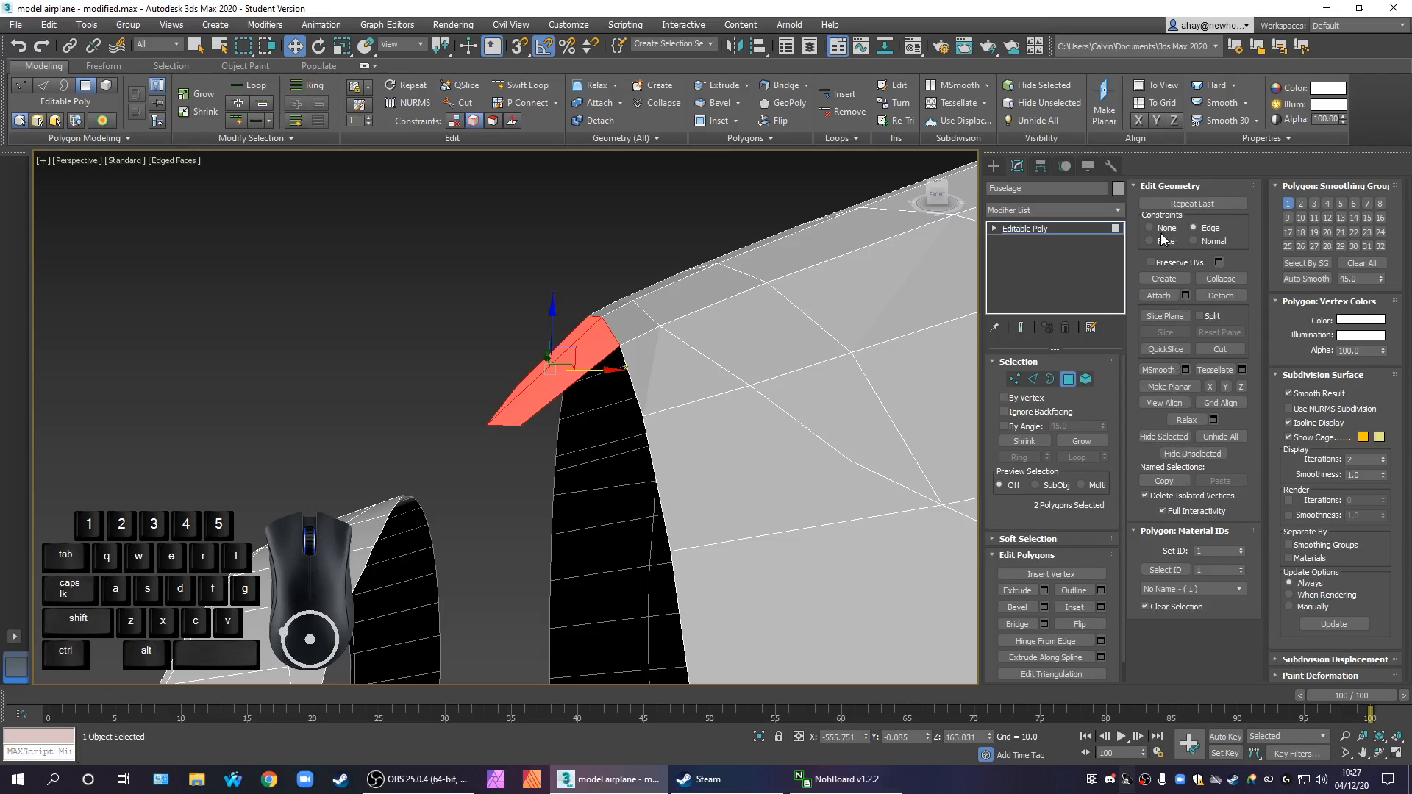
# With constraints set to None, clone the two flap polygons forward to a separate object and delete the originals from the fuselage
pyautogui.moveTo(599, 372)
pyautogui.keyDown('shift'); pyautogui.mouseDown()
pyautogui.moveTo(454, 365)
pyautogui.moveTo(498, 361)
pyautogui.mouseUp(); pyautogui.keyUp('shift')
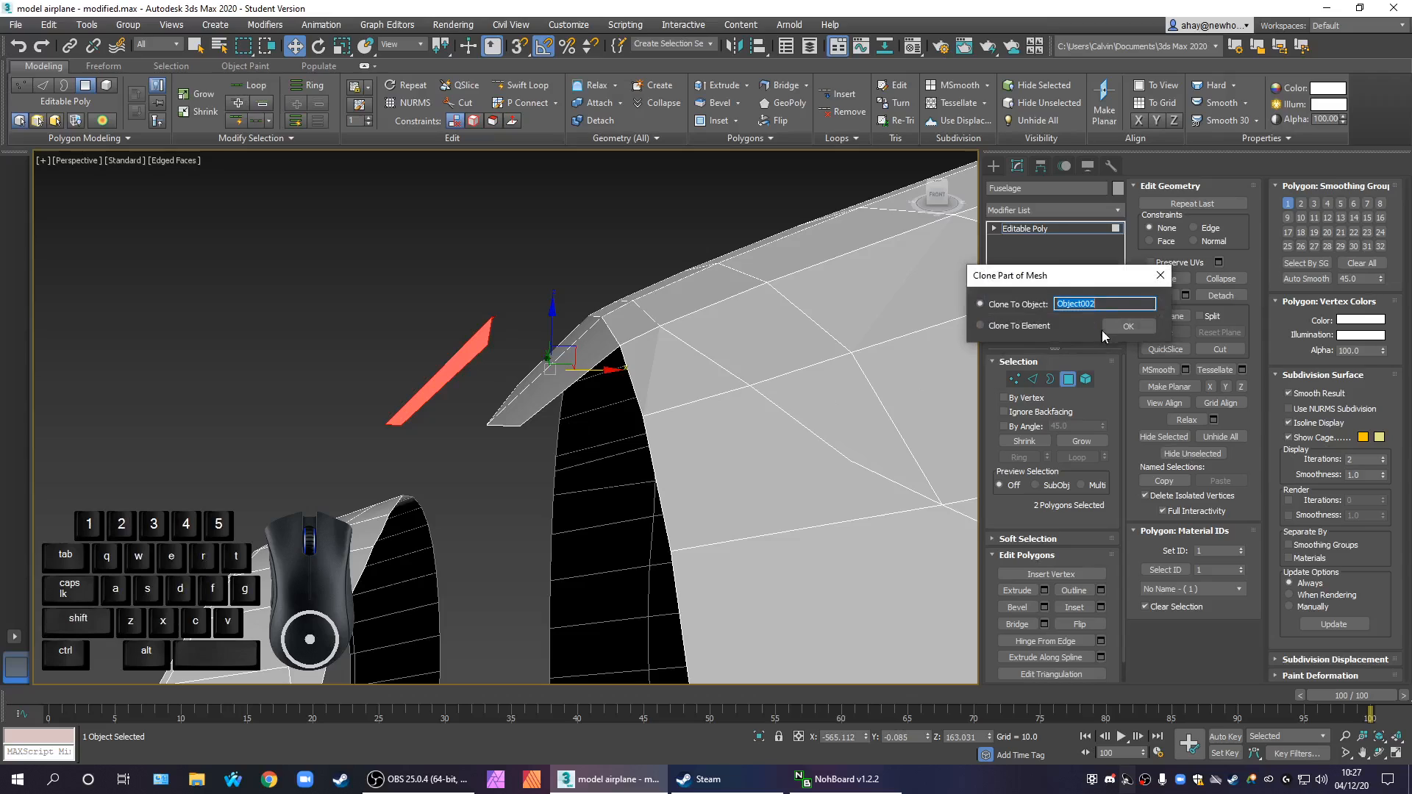
pyautogui.click(1107, 328)
pyautogui.click(506, 419)
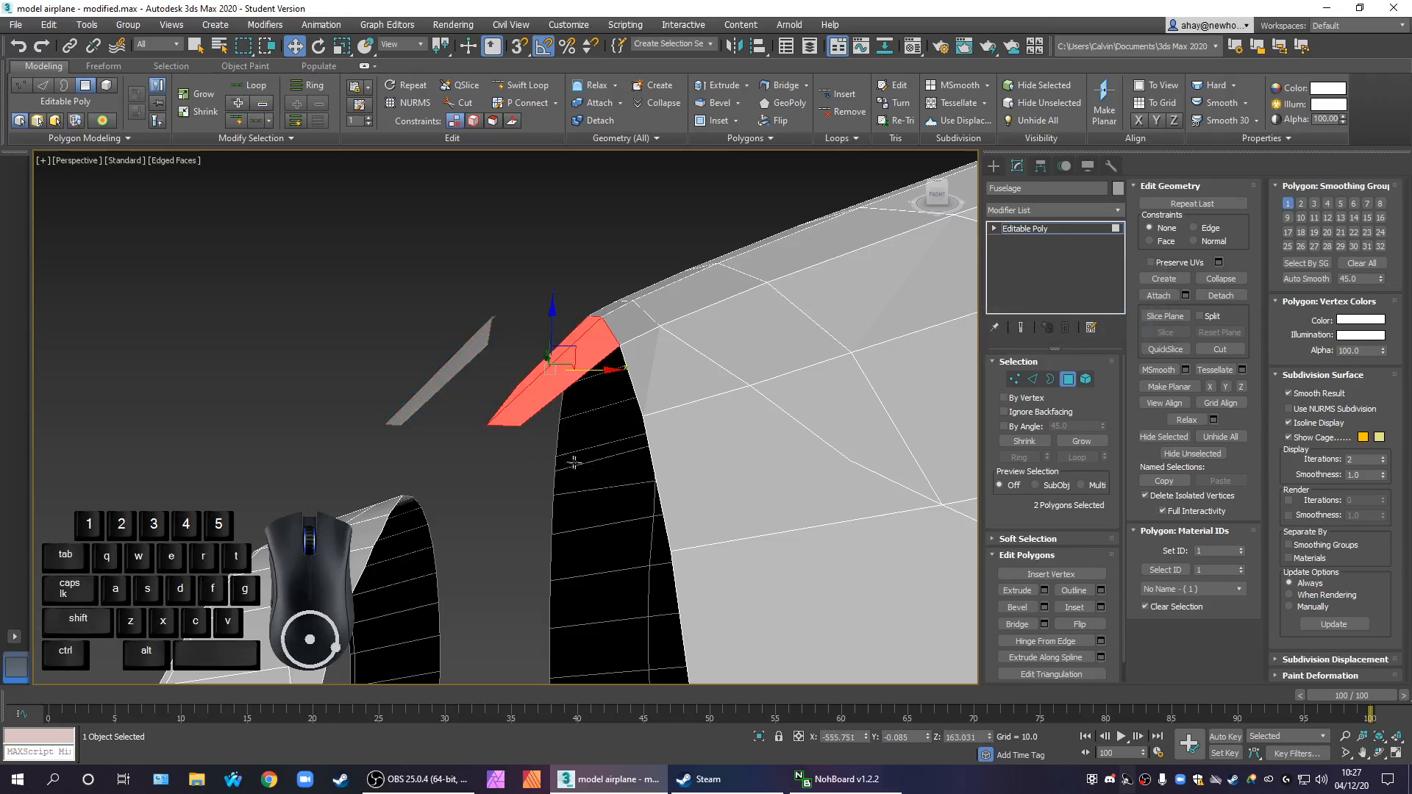
pyautogui.press('Delete')
pyautogui.moveTo(357, 341); pyautogui.dragTo(452, 418)
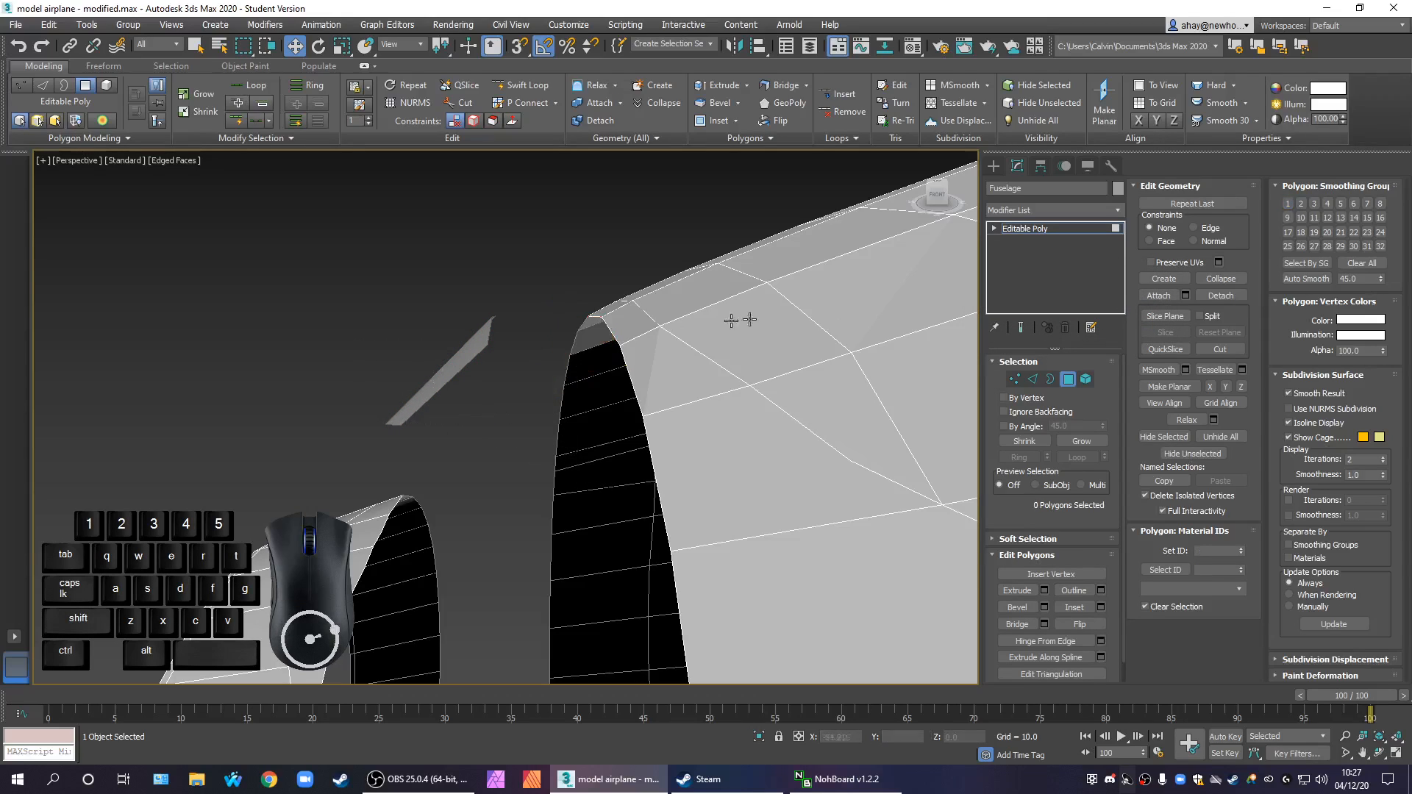
# Select the cloned flap piece and center its pivot on the object
pyautogui.click(994, 167)
pyautogui.click(435, 388)
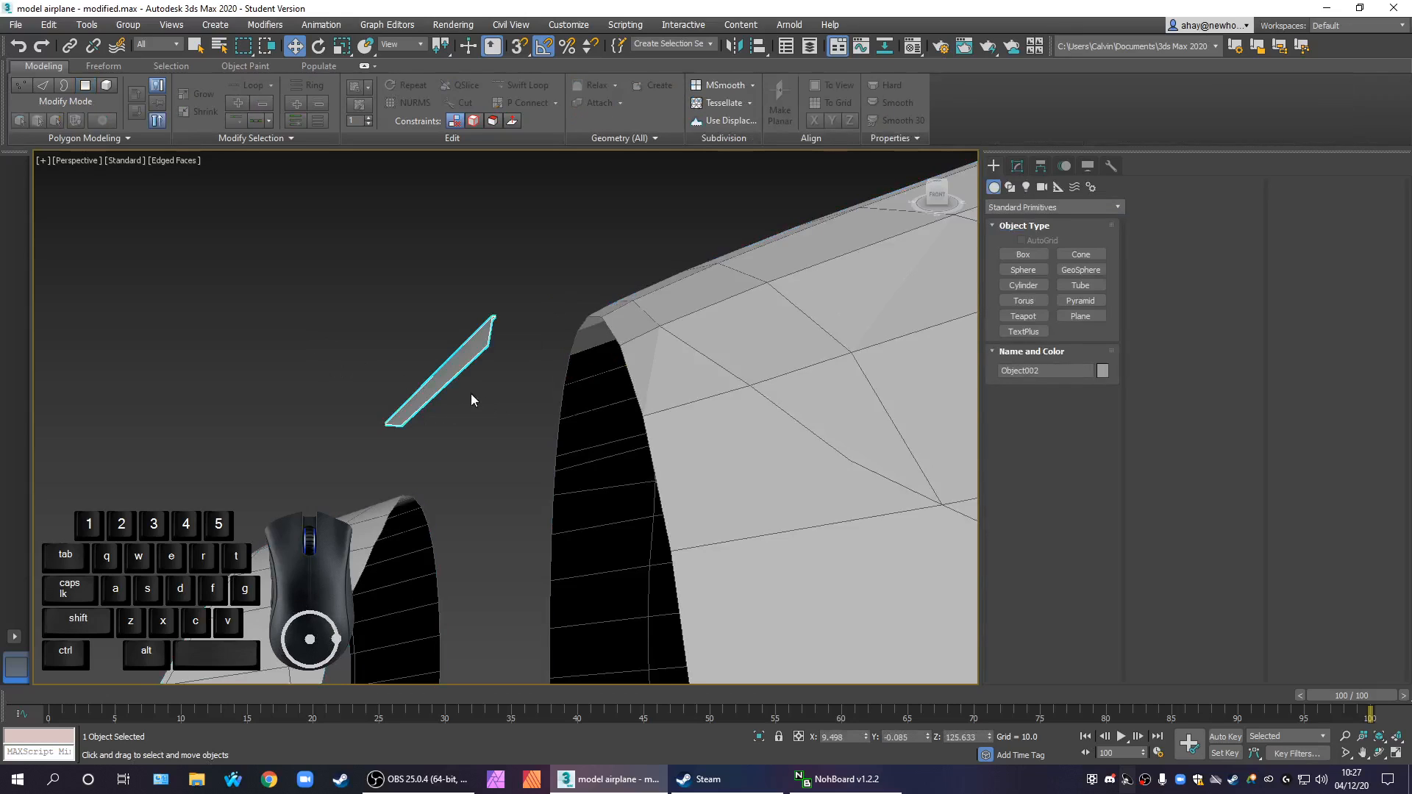
pyautogui.scroll(-5, 474, 400)
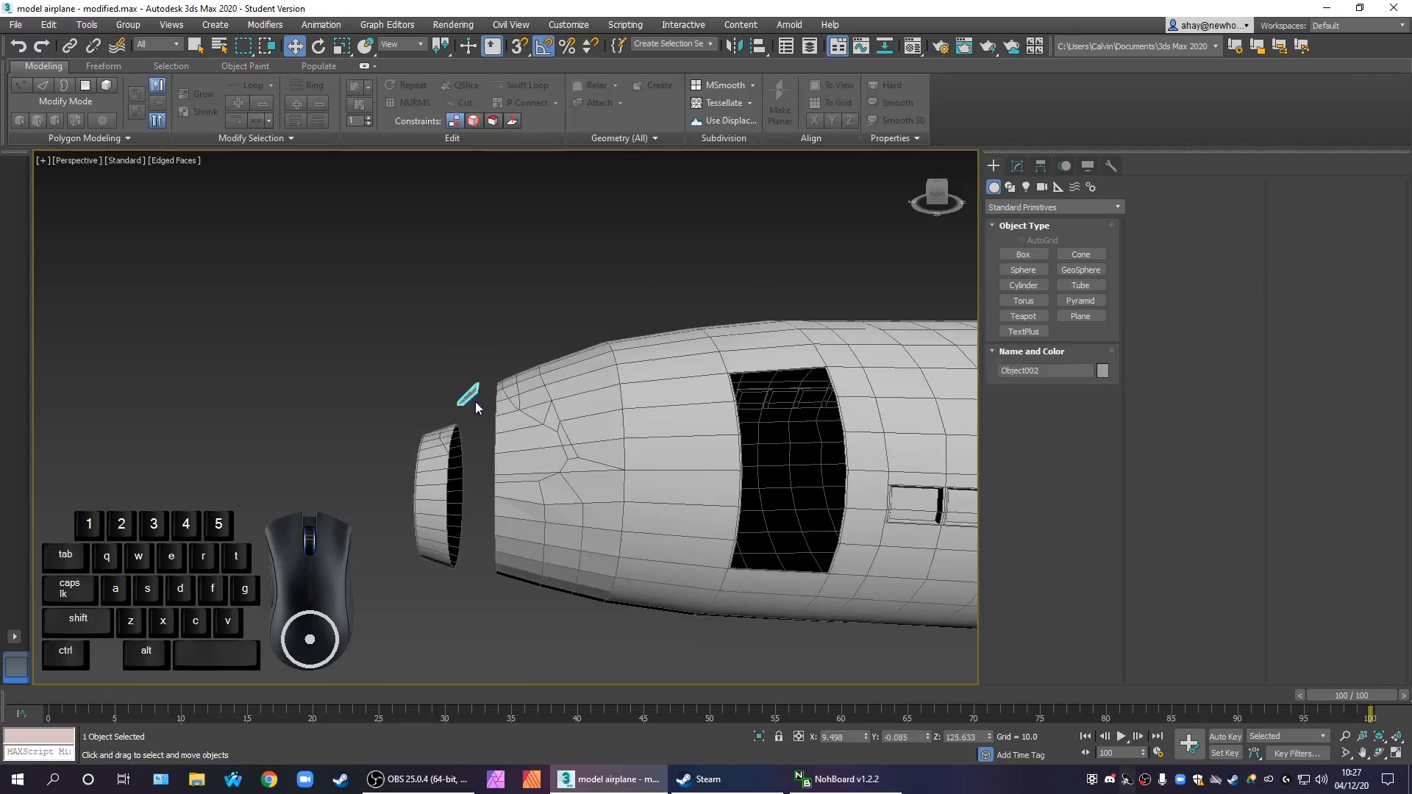
pyautogui.click(1041, 166)
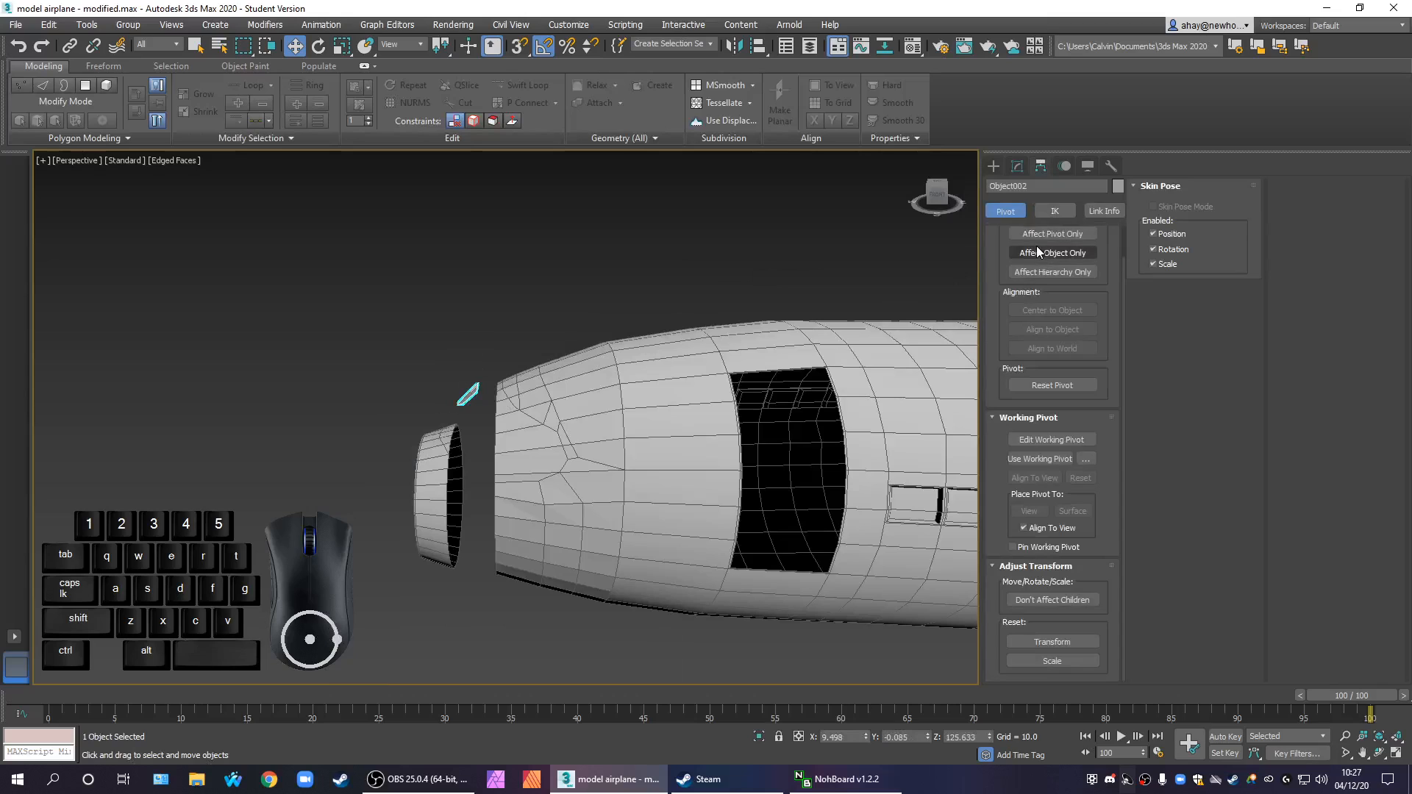
pyautogui.click(1050, 310)
pyautogui.click(1053, 234)
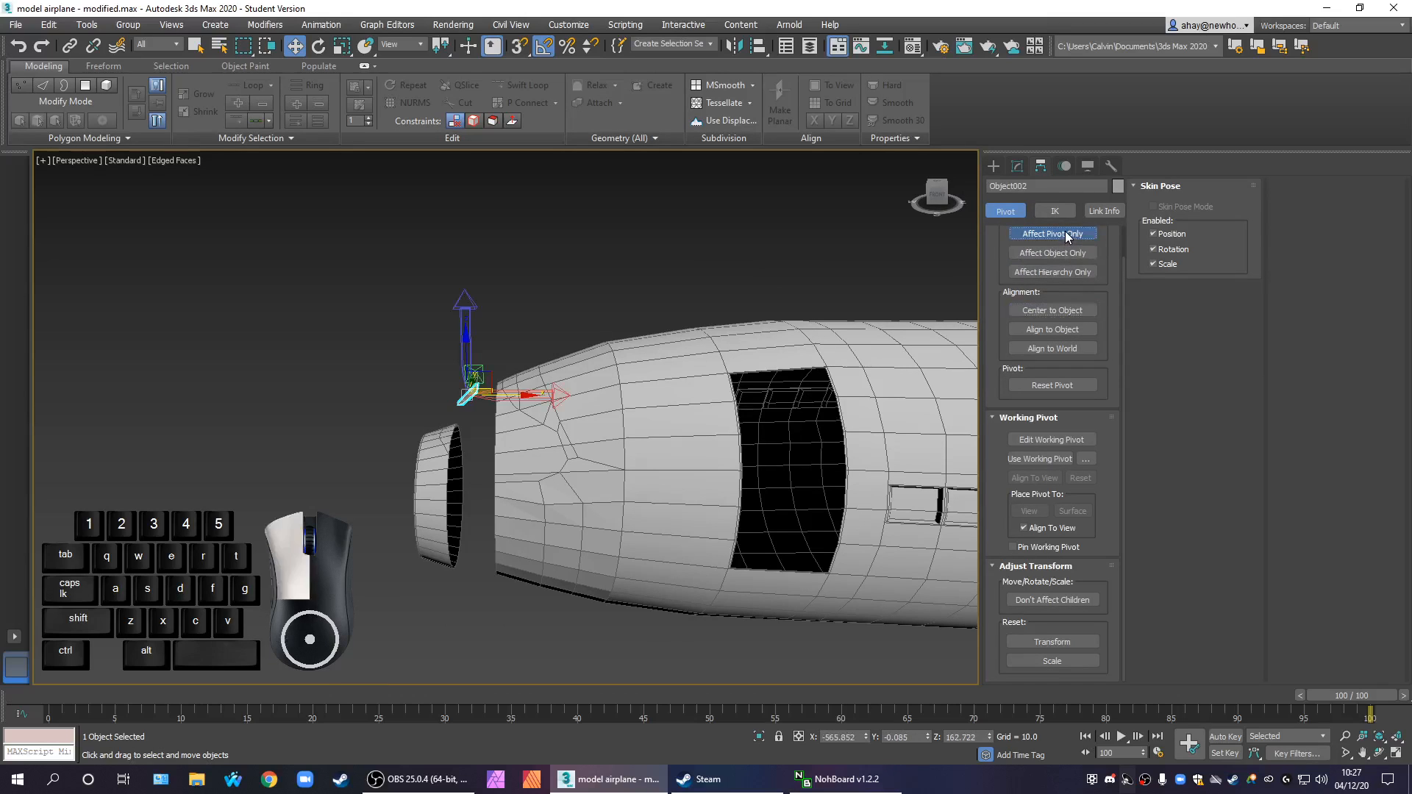
pyautogui.scroll(3, 467, 384)
pyautogui.scroll(2, 458, 398)
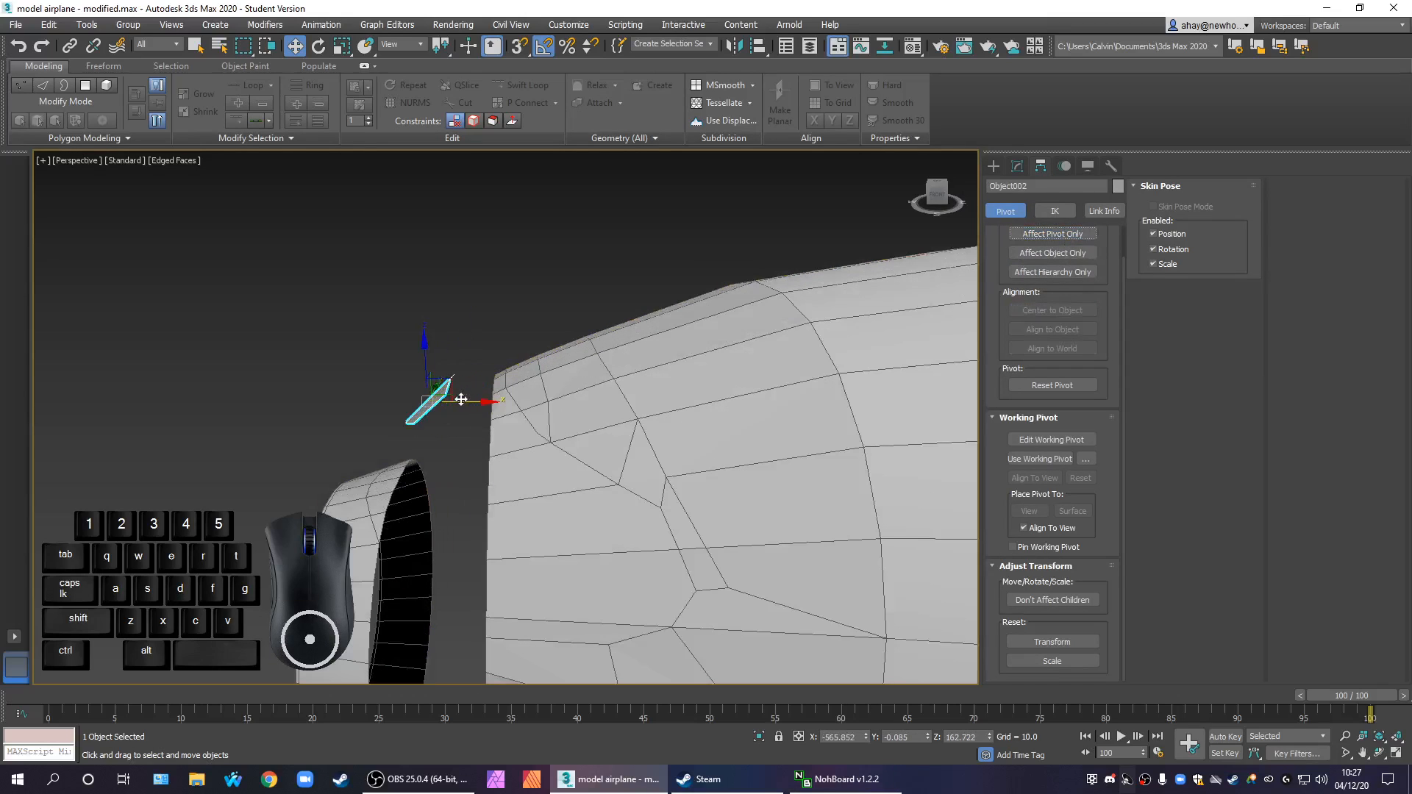
# Move the cloned flap piece along X back against the upper edge of the nose opening
pyautogui.scroll(-3, 461, 400)
pyautogui.hotkey('alt', 'w')
pyautogui.moveTo(716, 551)
pyautogui.mouseDown(button='middle')
pyautogui.moveTo(690, 533)
pyautogui.moveTo(755, 583)
pyautogui.moveTo(728, 555)
pyautogui.mouseUp(button='middle')
pyautogui.hotkey('alt', 'w')
pyautogui.keyDown('alt'); pyautogui.moveTo(681, 486); pyautogui.dragTo(633, 457, button='middle'); pyautogui.keyUp('alt')
pyautogui.scroll(4, 444, 336)
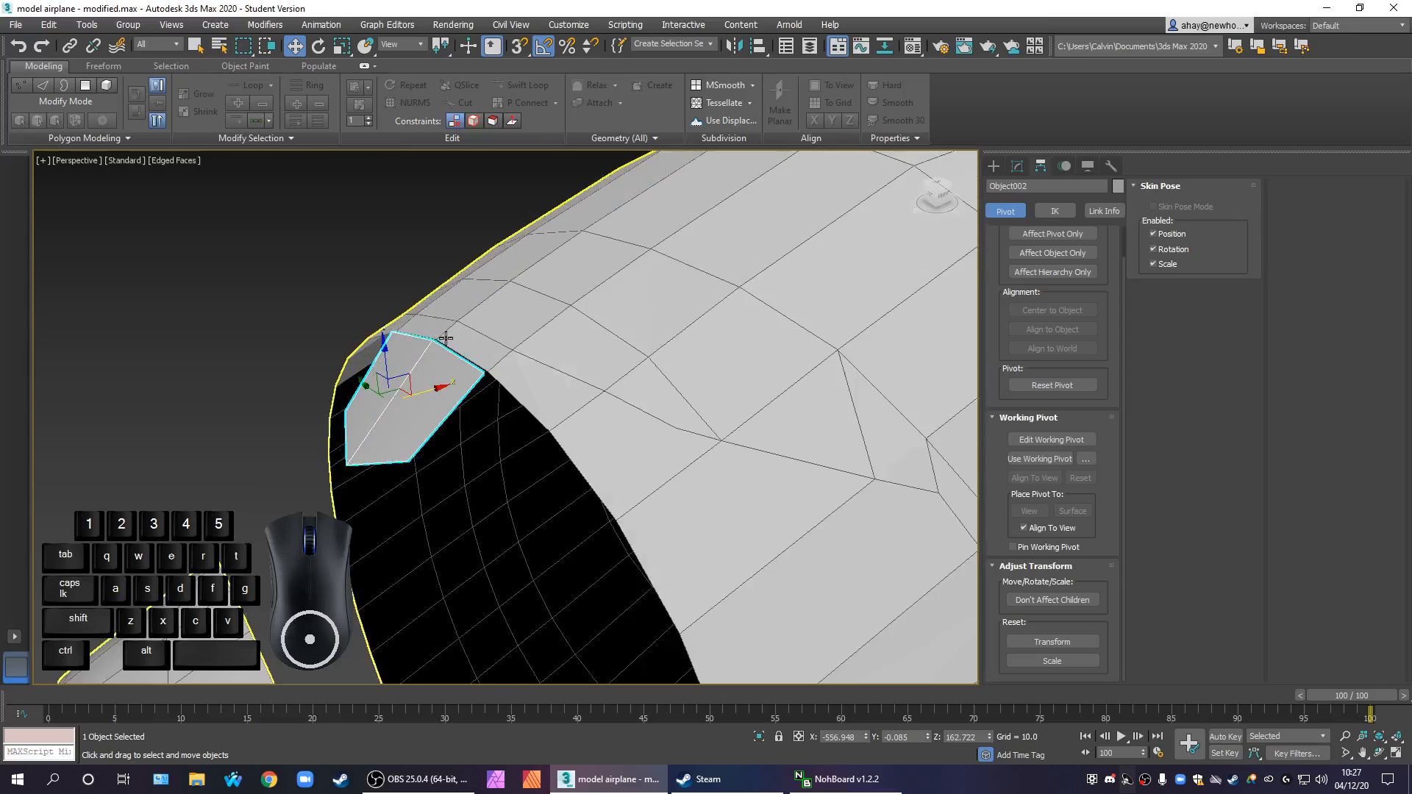
pyautogui.scroll(2, 443, 337)
pyautogui.moveTo(400, 428); pyautogui.dragTo(406, 427)
# Examine how the flap piece fits against the upper edge of the nose opening from several angles
pyautogui.scroll(1, 496, 392)
pyautogui.scroll(-4, 496, 391)
pyautogui.keyDown('alt'); pyautogui.moveTo(621, 477); pyautogui.dragTo(565, 456, button='middle'); pyautogui.keyUp('alt')
pyautogui.scroll(-1, 613, 464)
pyautogui.moveTo(647, 422); pyautogui.dragTo(710, 320, button='middle')
pyautogui.scroll(-1, 710, 318)
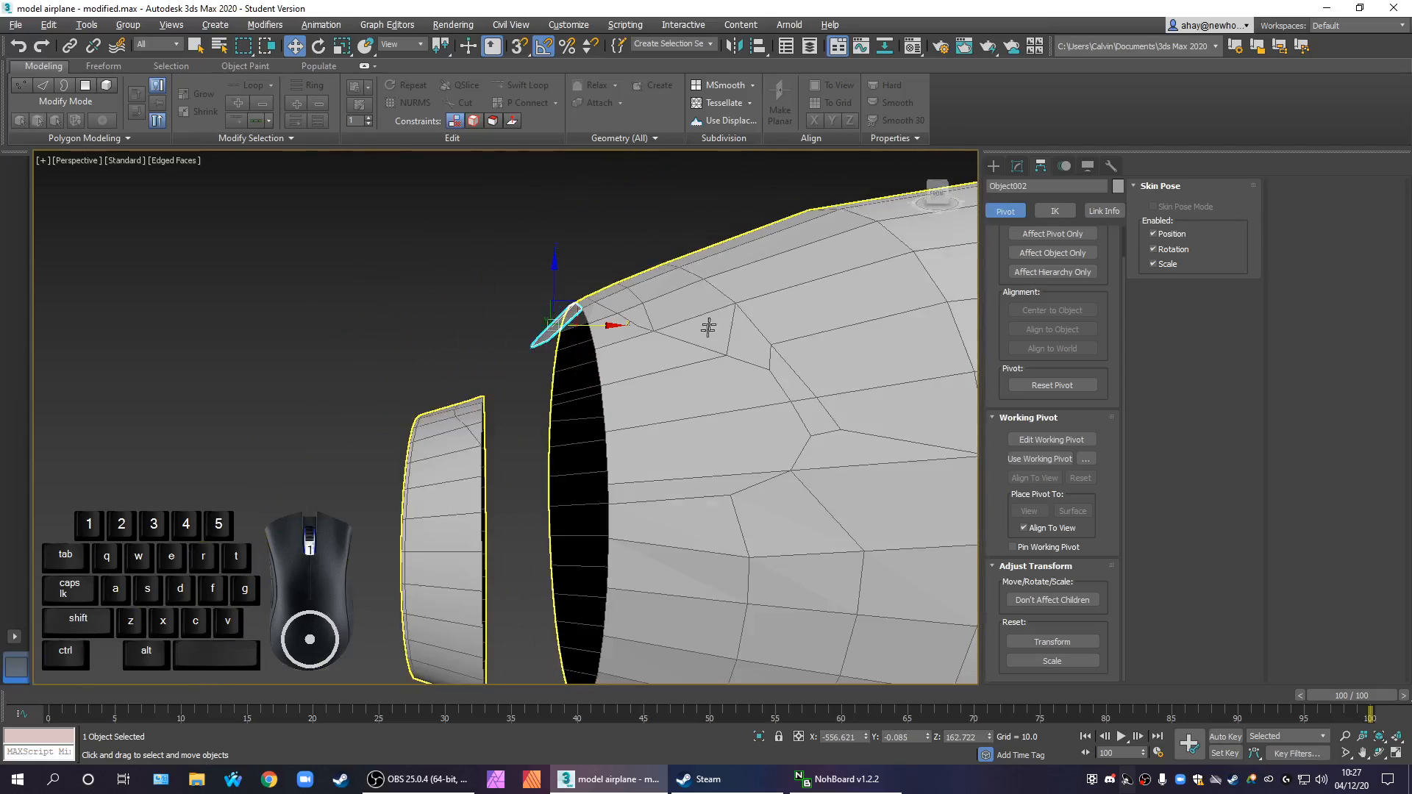
pyautogui.scroll(-2, 671, 501)
pyautogui.keyDown('alt'); pyautogui.moveTo(672, 505); pyautogui.dragTo(625, 491, button='middle'); pyautogui.keyUp('alt')
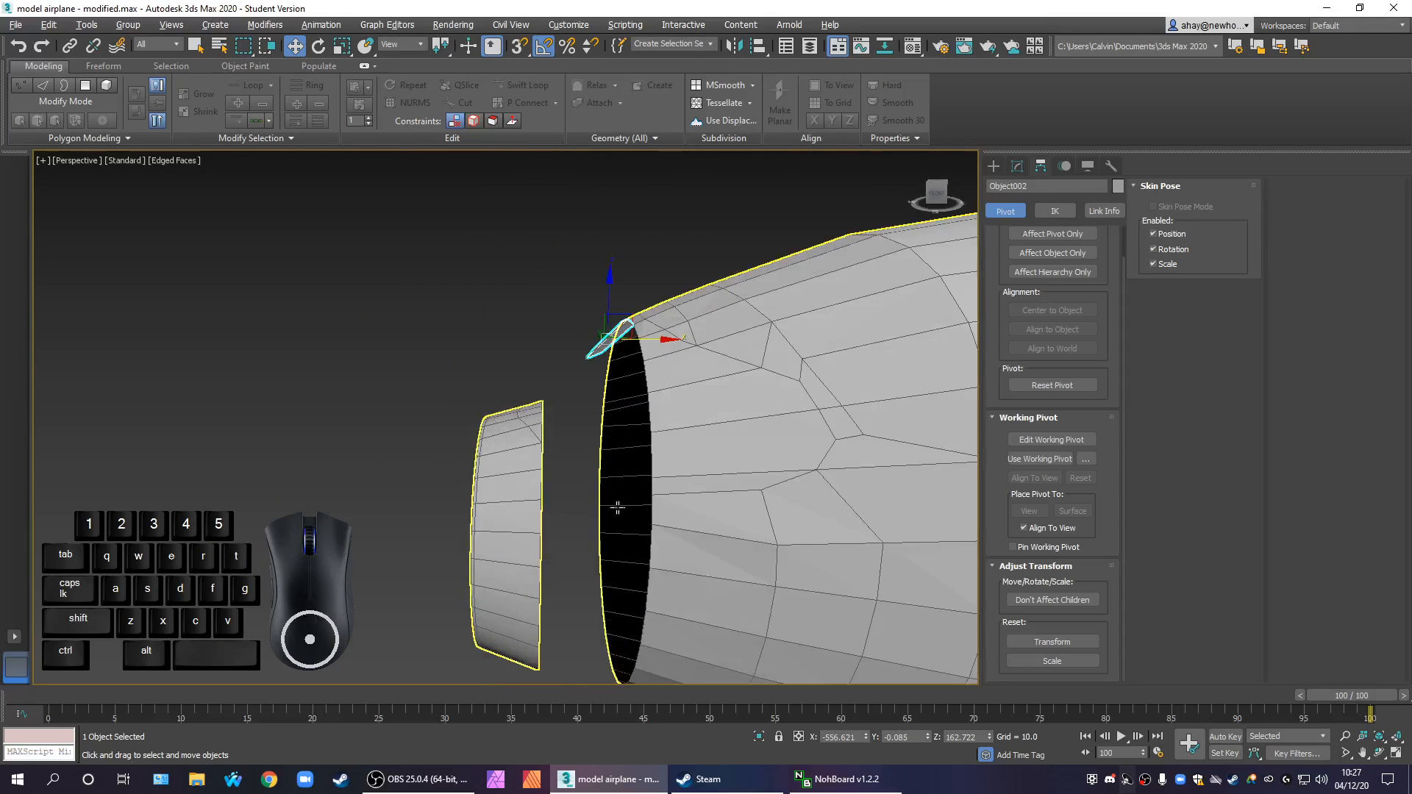
# Move the flap piece forward along X, clear of the nose opening, and deselect it
pyautogui.scroll(-4, 621, 508)
pyautogui.moveTo(615, 409); pyautogui.dragTo(526, 412)
pyautogui.click(595, 489)
pyautogui.click(569, 524)
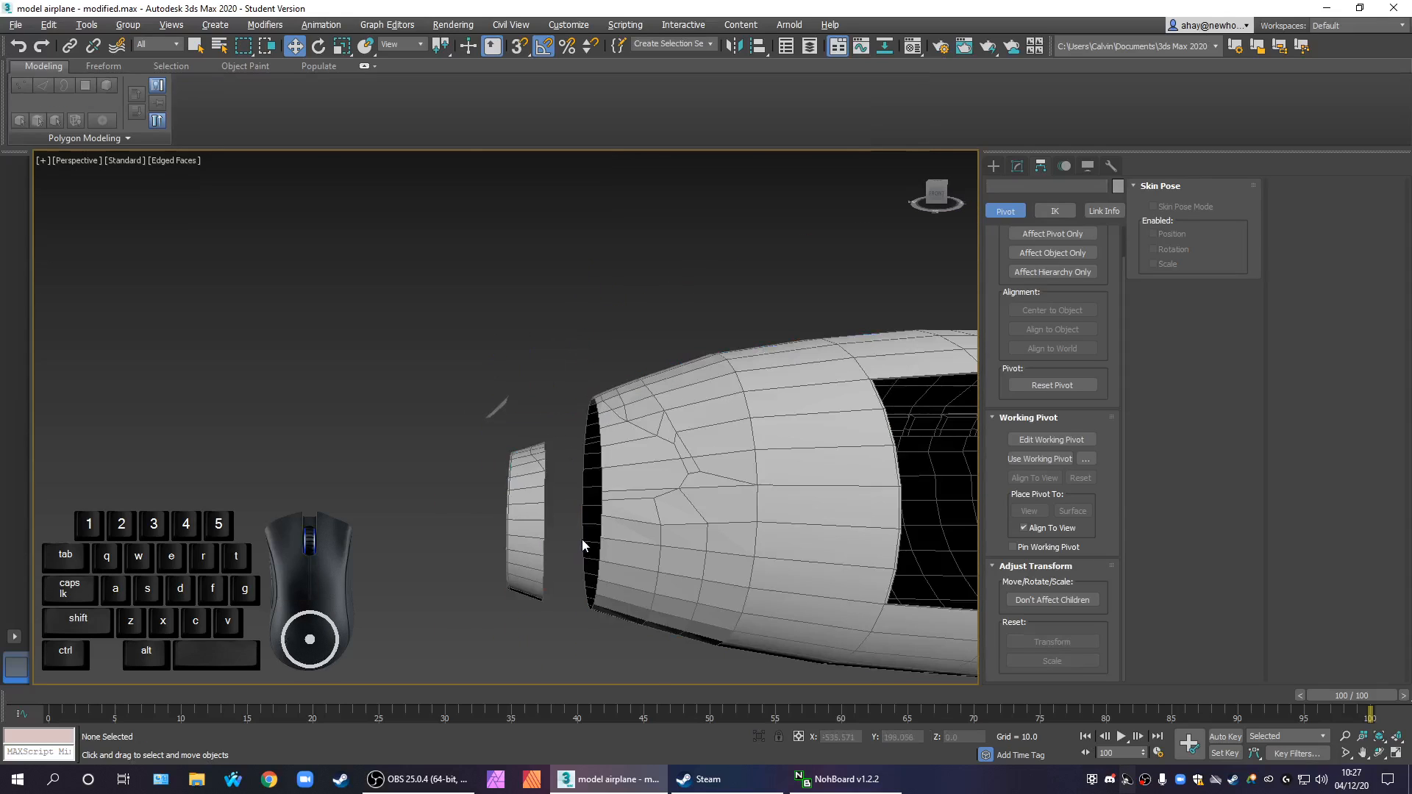
pyautogui.scroll(3, 582, 545)
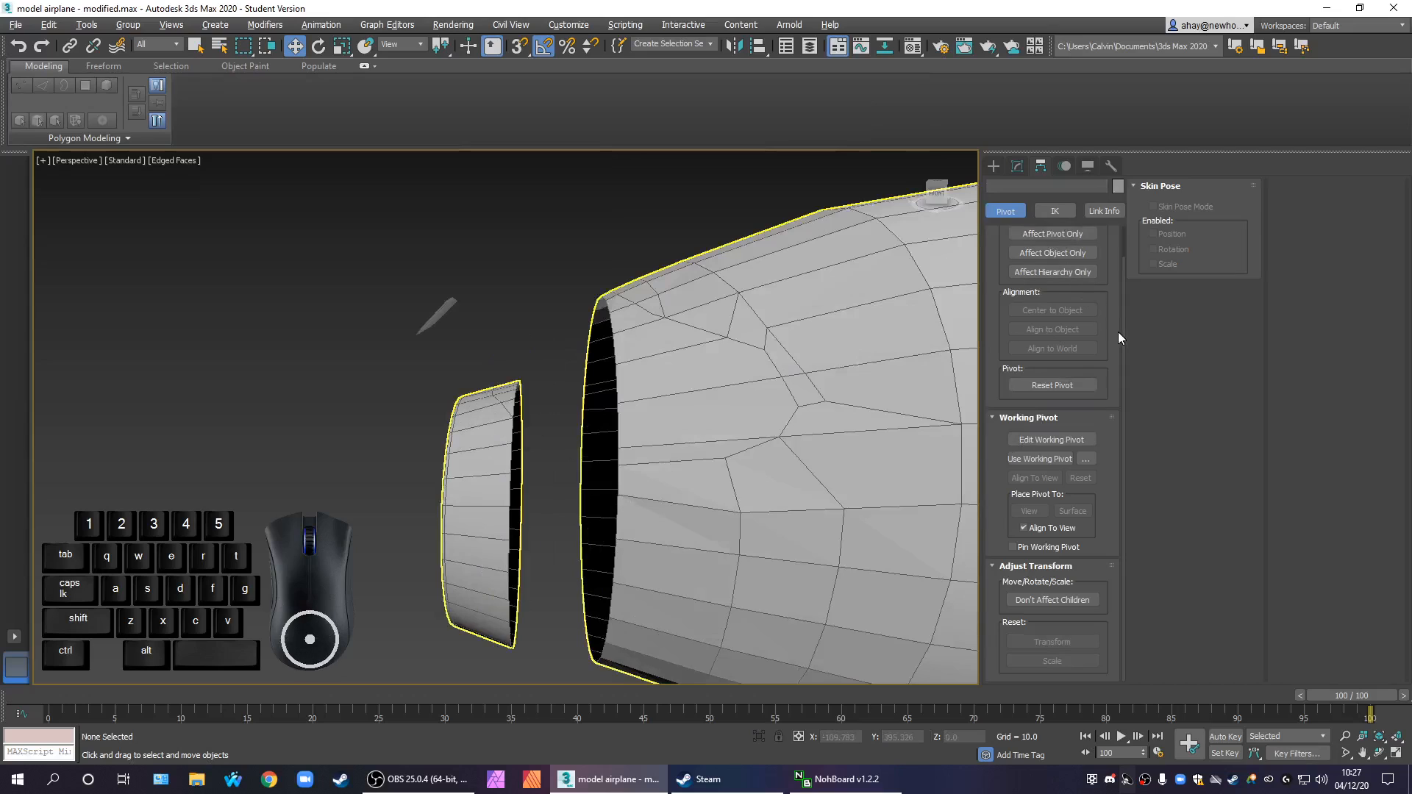
# Select the fuselage for edge editing and show the gap between its front section and main body from the top
pyautogui.moveTo(1123, 333); pyautogui.dragTo(1107, 202)
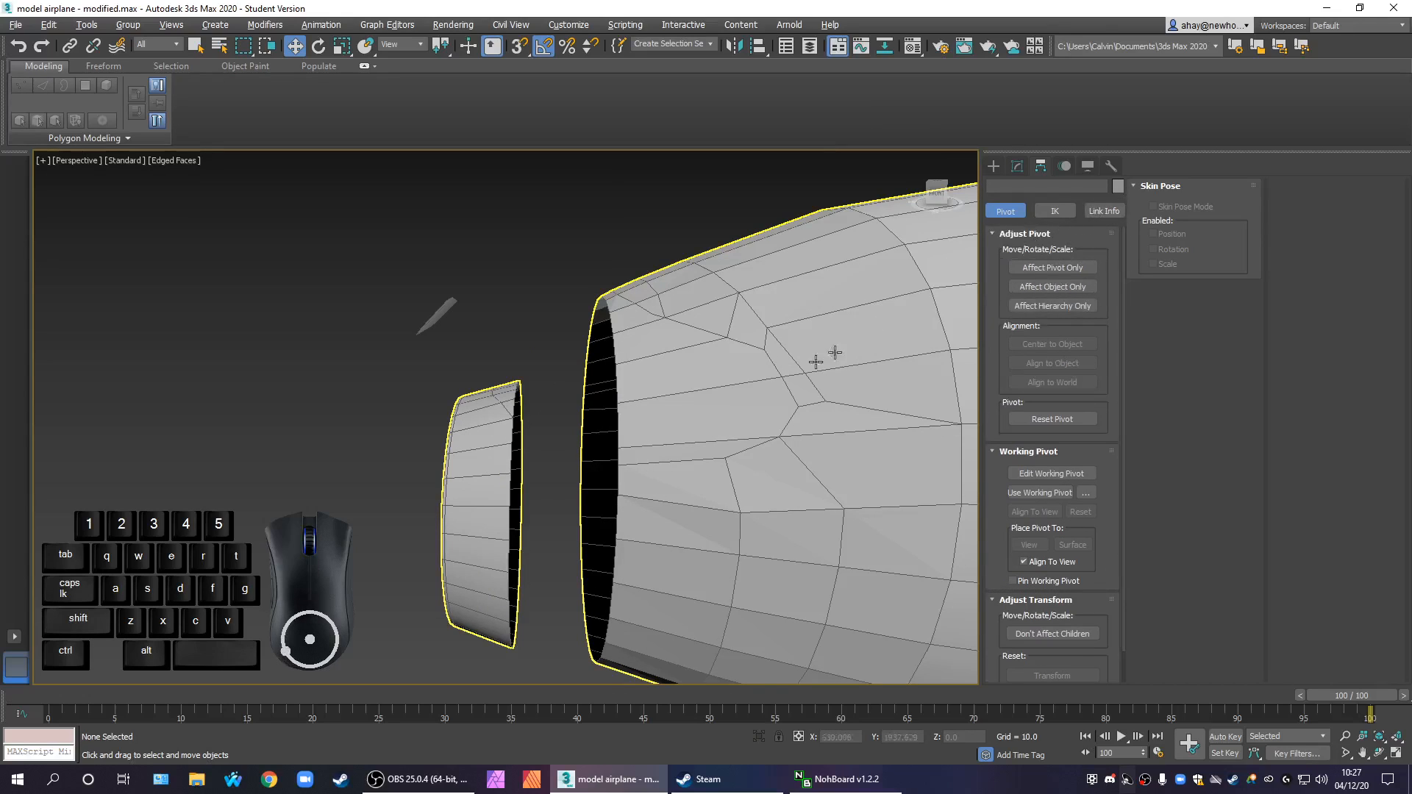
pyautogui.click(1017, 166)
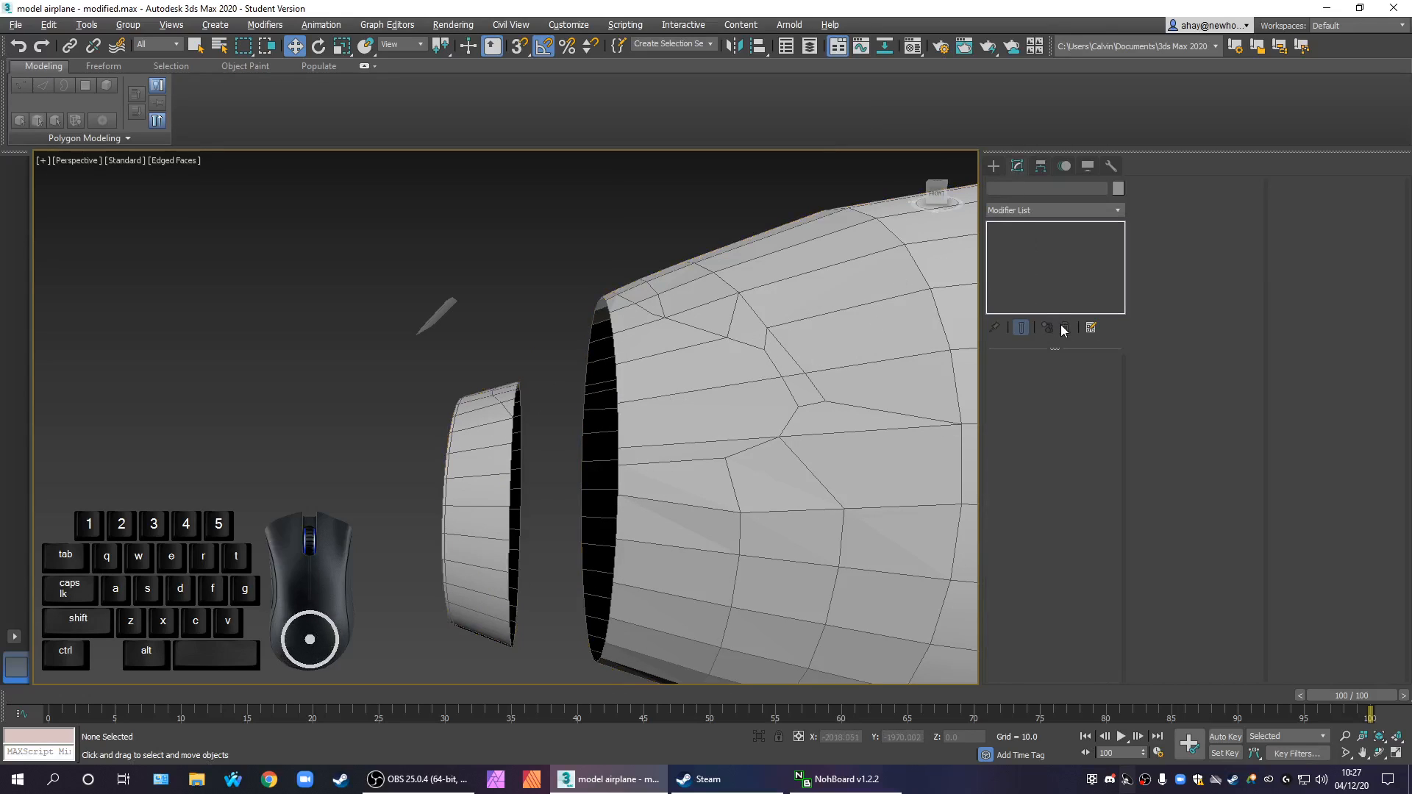
pyautogui.click(711, 468)
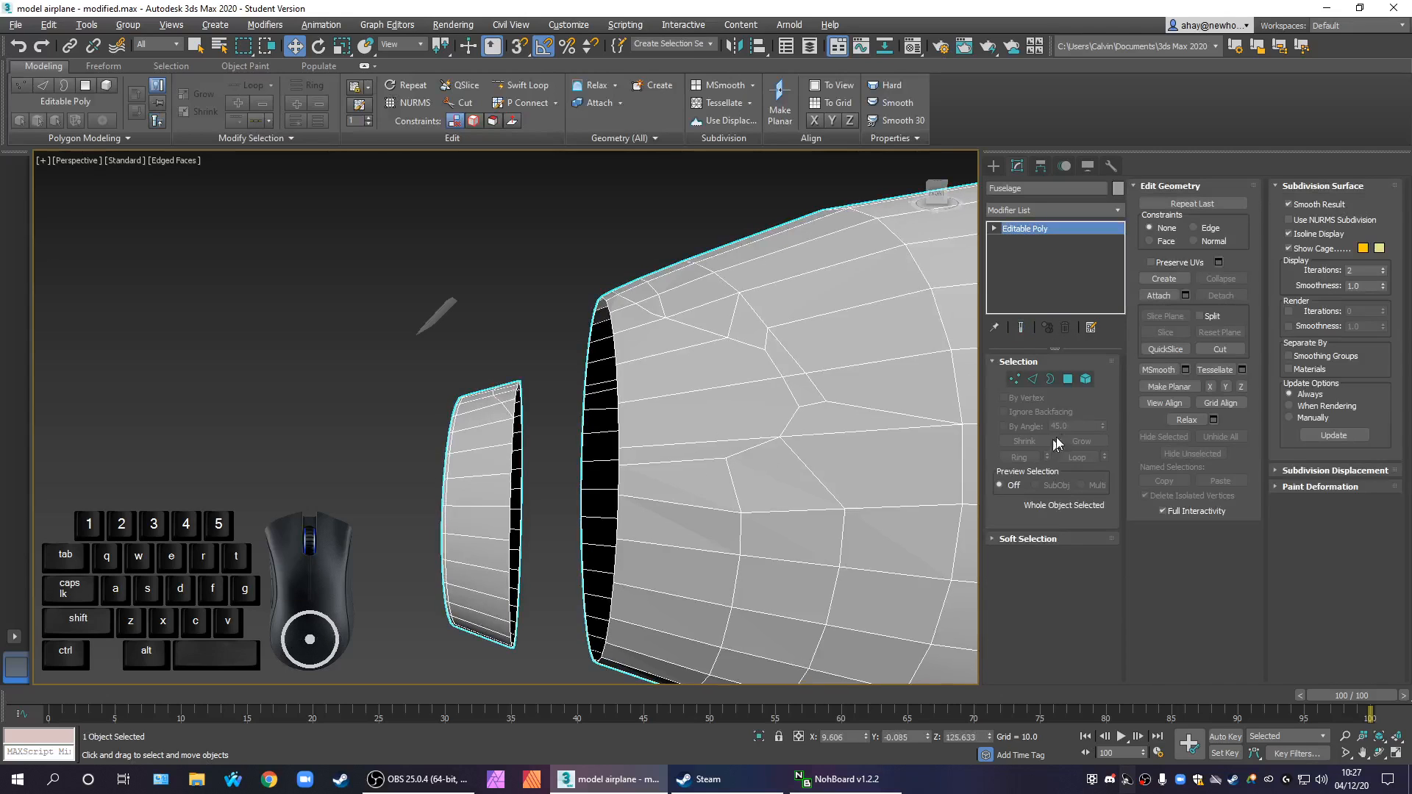
pyautogui.keyDown('ctrl'); pyautogui.click(1032, 379); pyautogui.keyUp('ctrl')
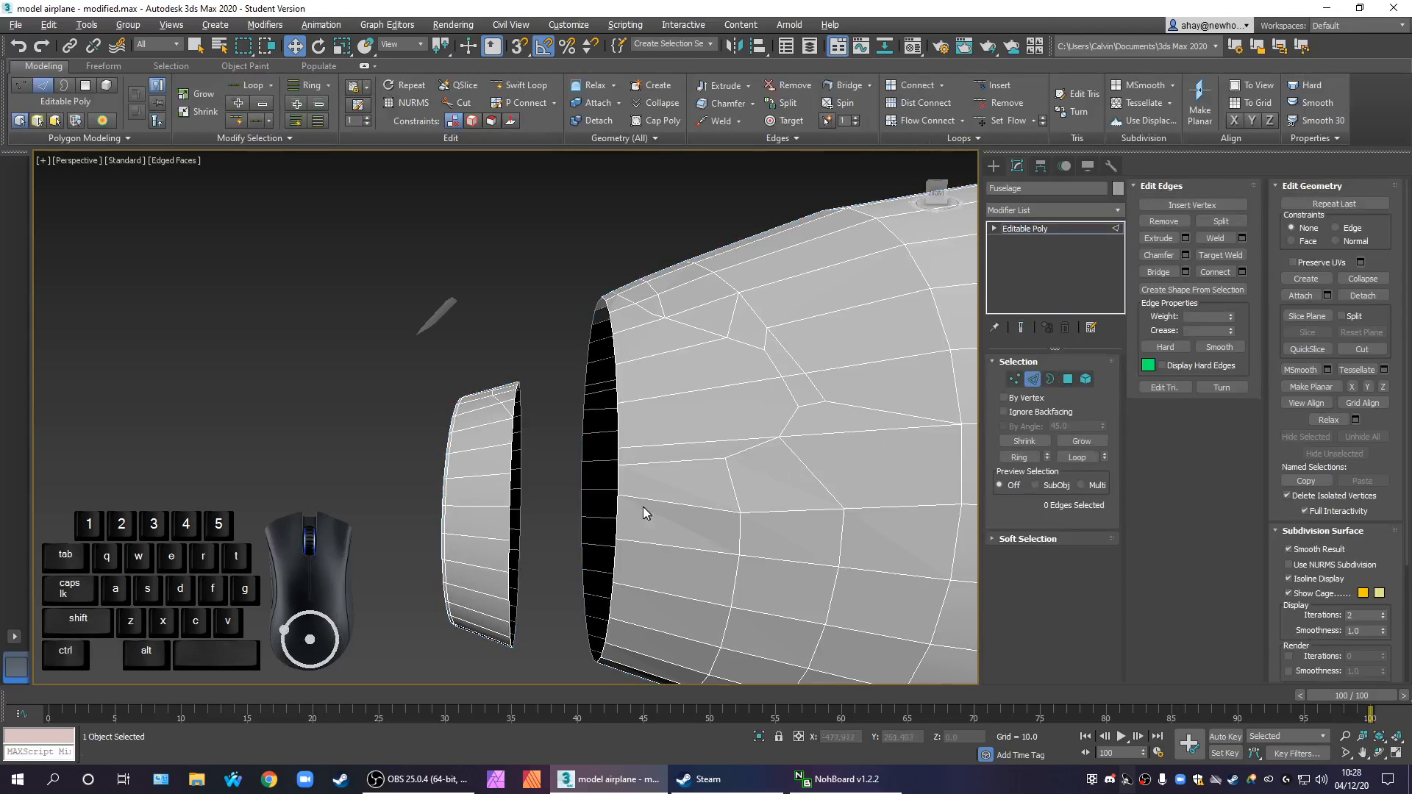
pyautogui.hotkey('alt', 'w')
pyautogui.moveTo(276, 292); pyautogui.dragTo(280, 296, button='middle')
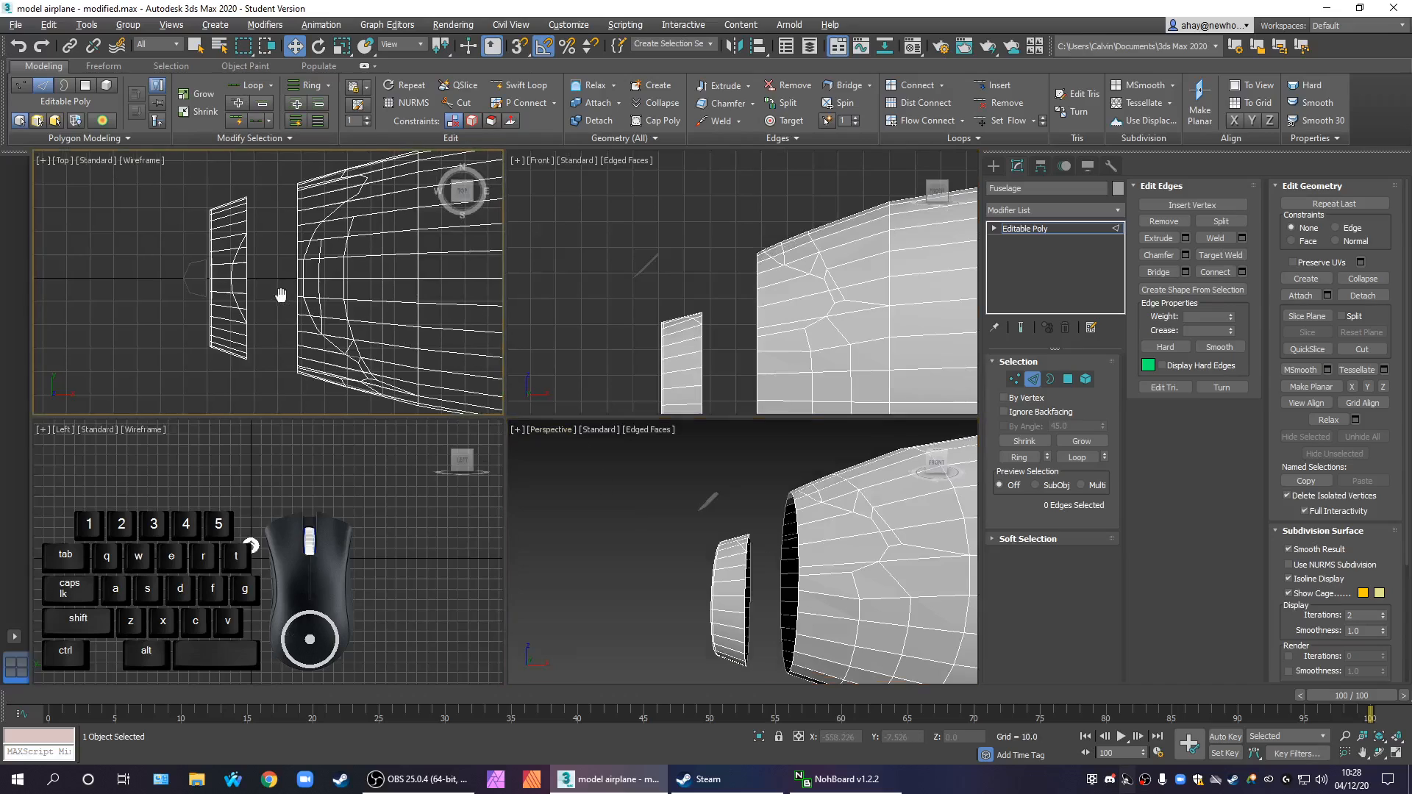
pyautogui.scroll(4, 258, 274)
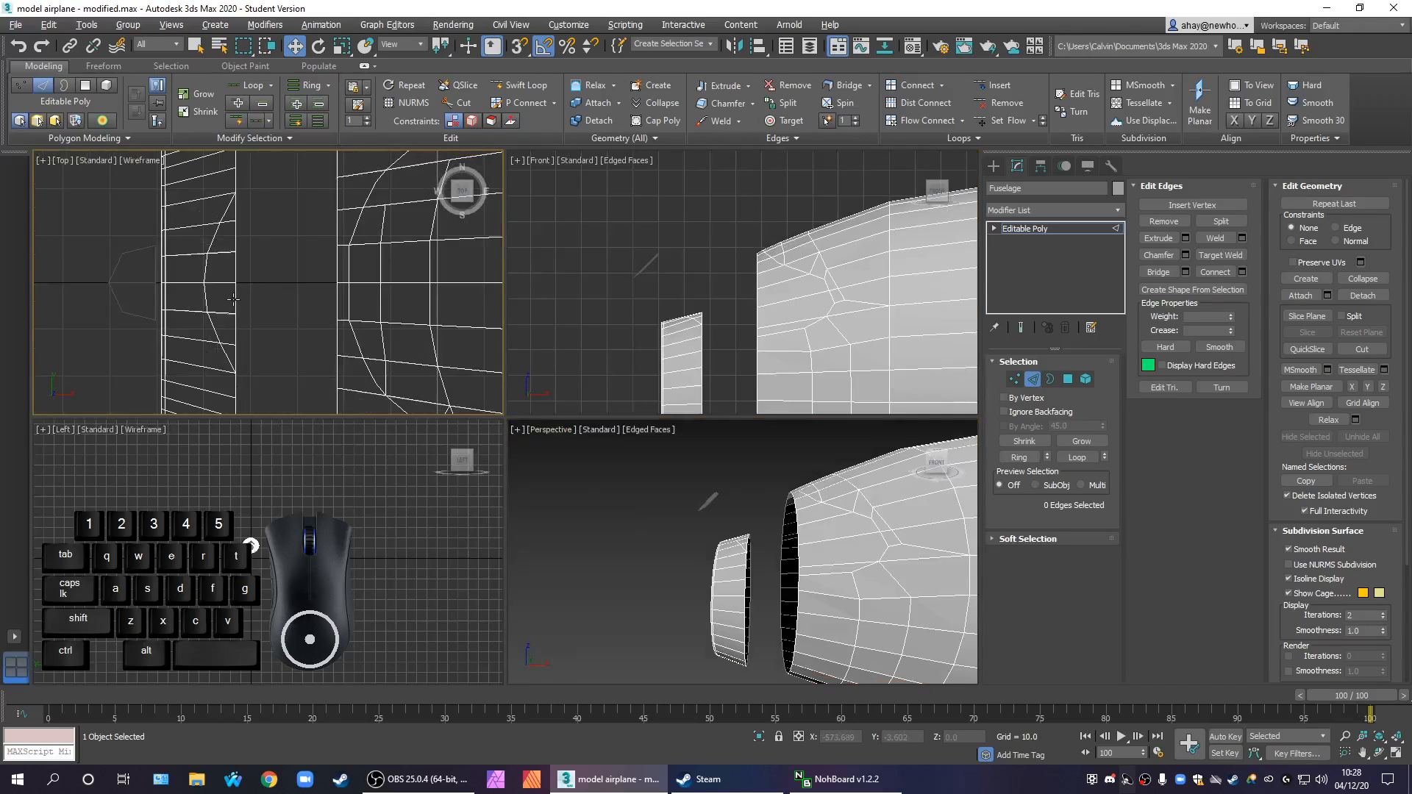
pyautogui.click(234, 302)
pyautogui.keyDown('ctrl'); pyautogui.click(335, 294); pyautogui.keyUp('ctrl')
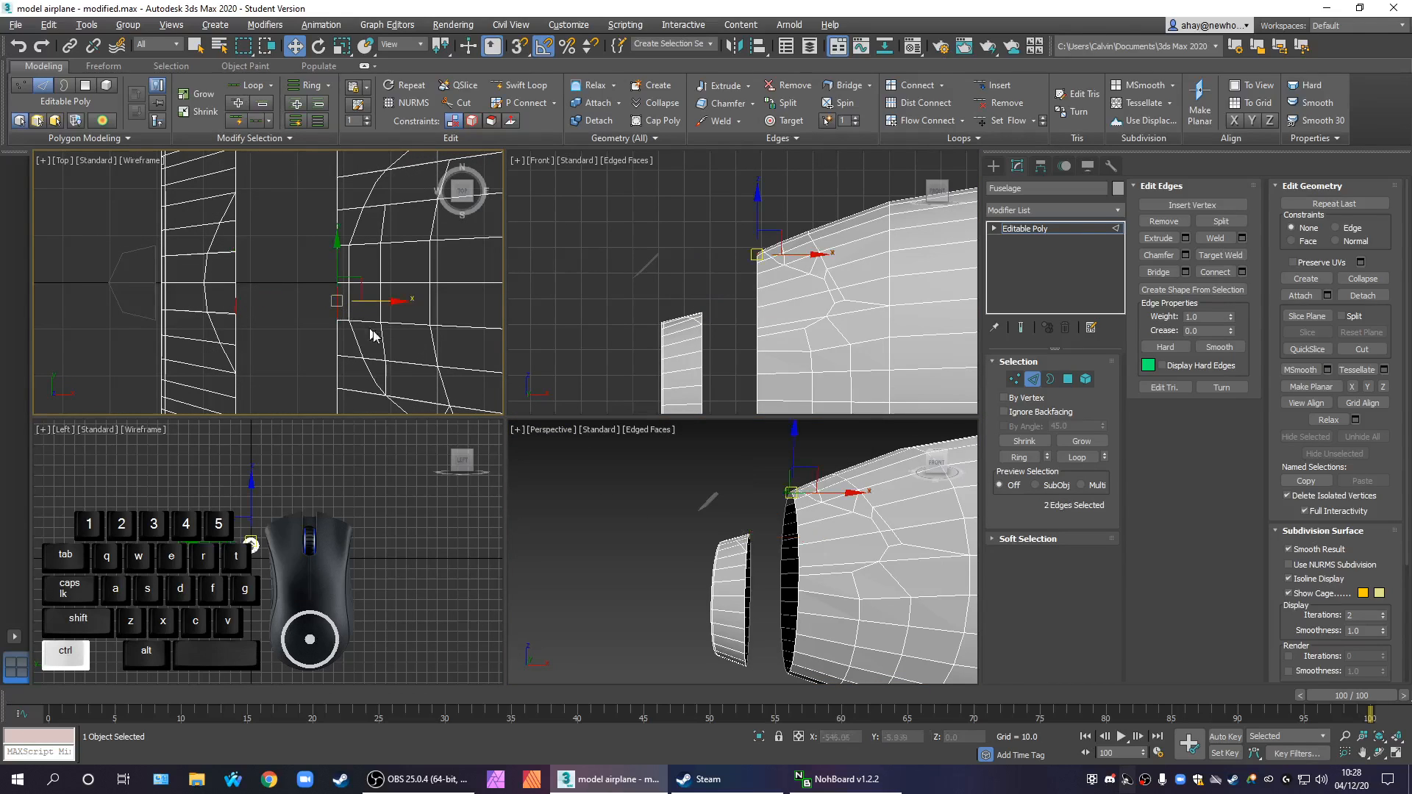
pyautogui.hotkey('alt', 'w')
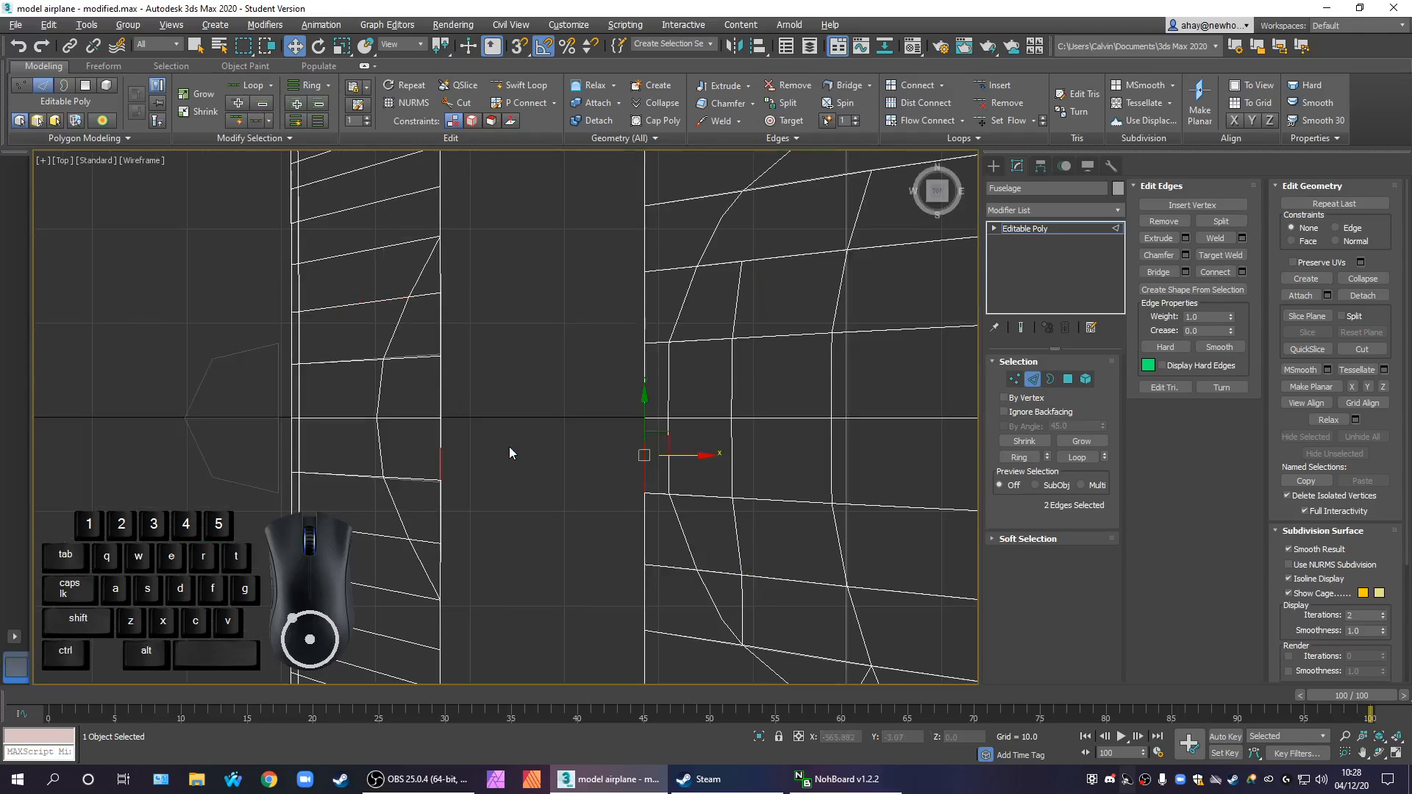
pyautogui.click(445, 465)
pyautogui.scroll(2, 518, 472)
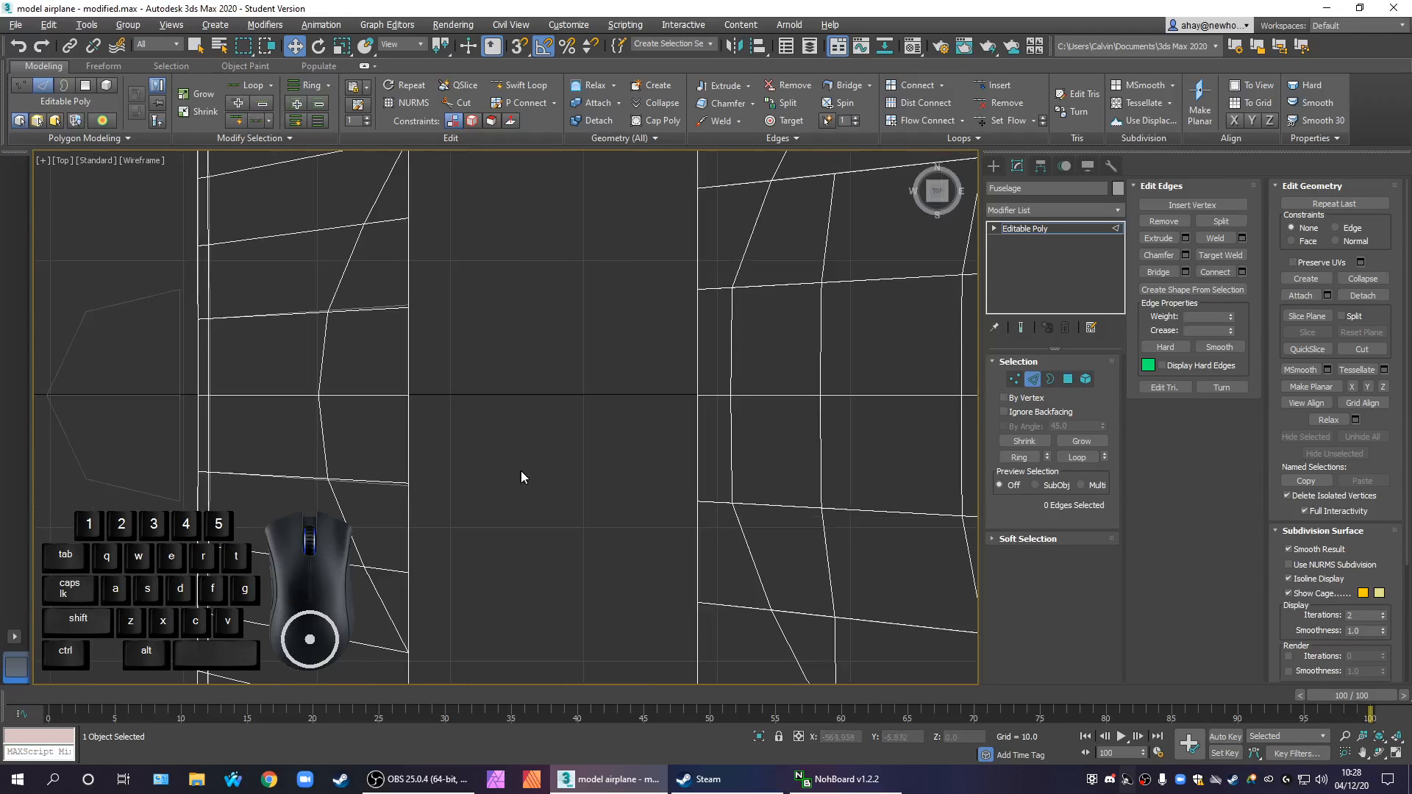
# In vertex editing, remove the two extra vertices on either side of the centerline along the front section's rear edge
pyautogui.click(1016, 379)
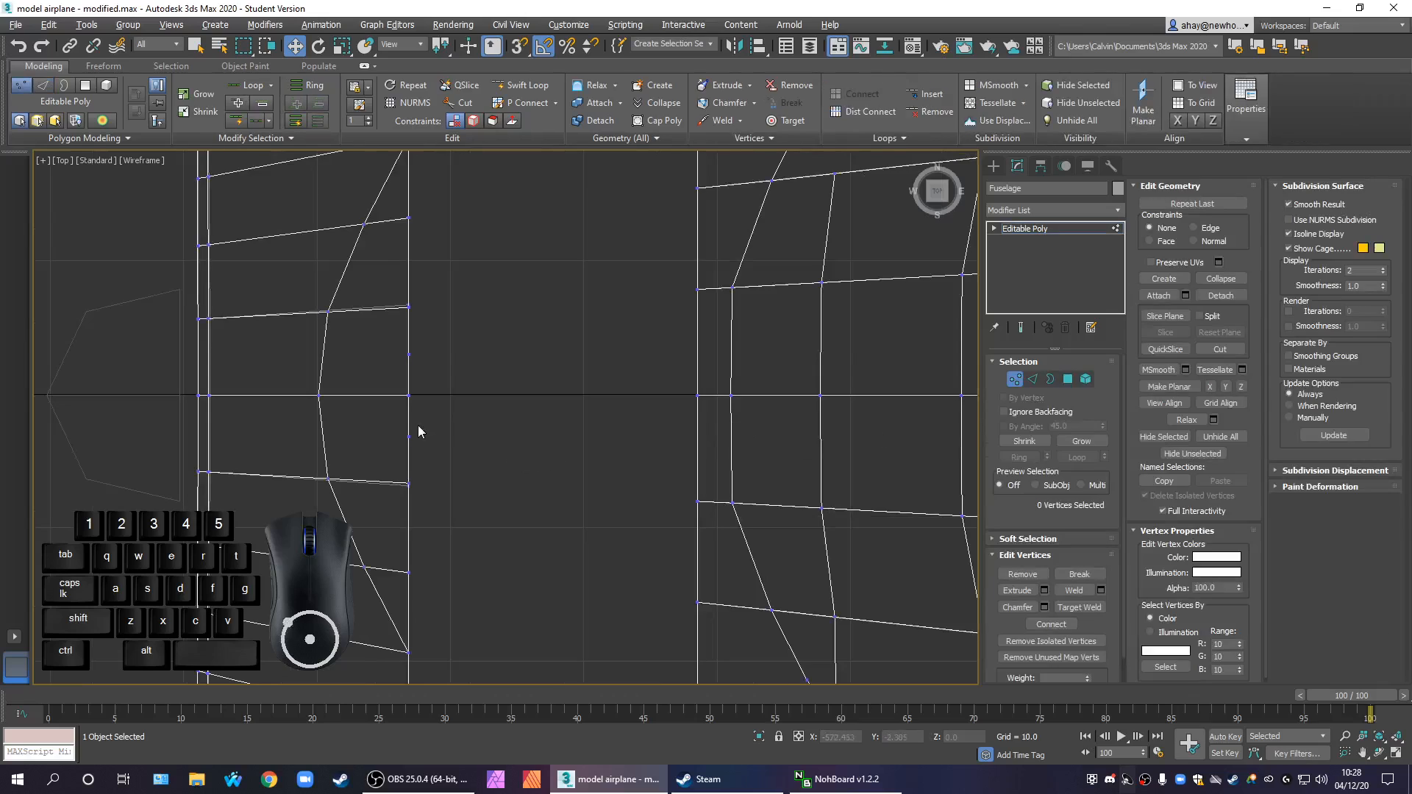
pyautogui.moveTo(456, 447); pyautogui.dragTo(376, 431)
pyautogui.keyDown('ctrl'); pyautogui.moveTo(390, 338); pyautogui.dragTo(423, 367); pyautogui.keyUp('ctrl')
pyautogui.rightClick(407, 362)
pyautogui.click(381, 390)
pyautogui.scroll(-2, 504, 390)
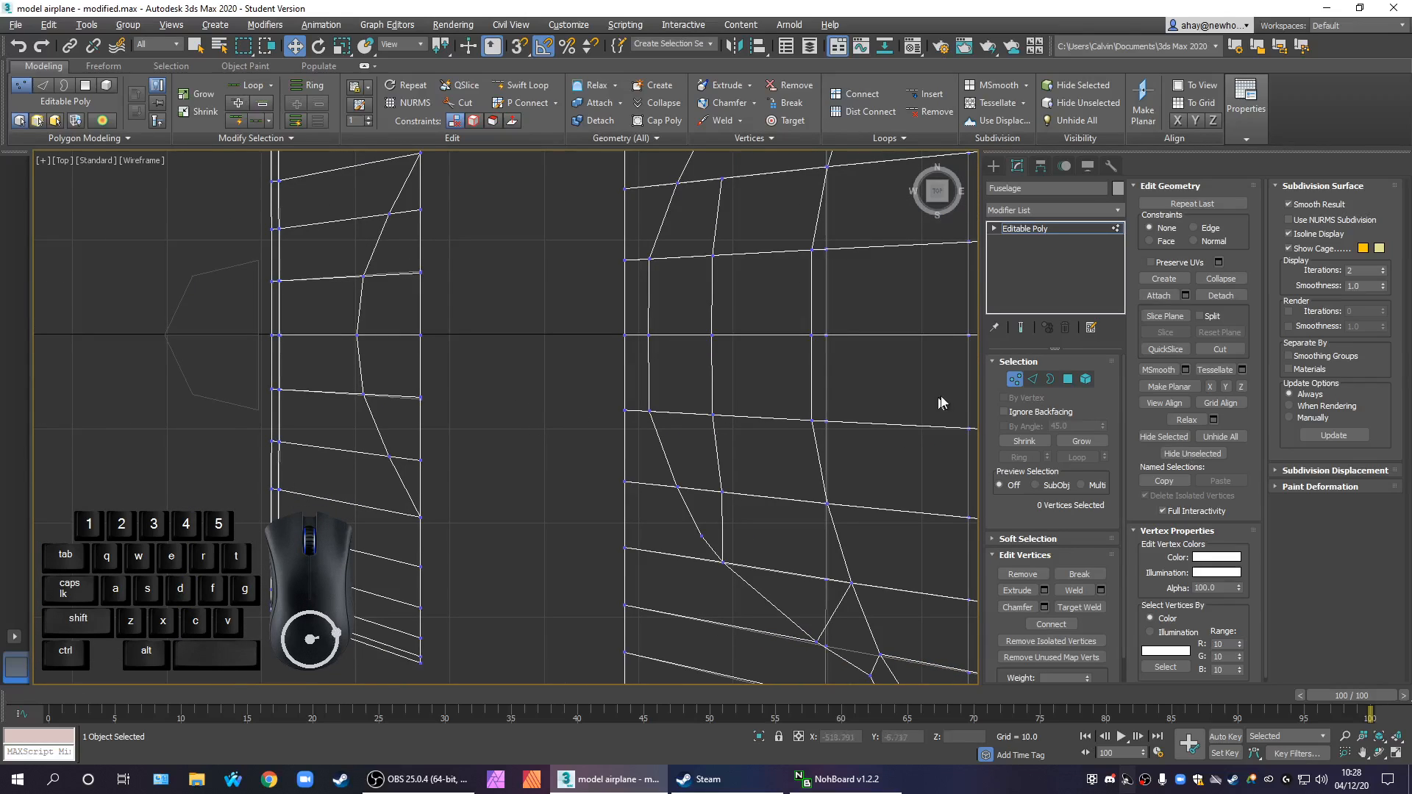
# Bridge the pair of facing edges beside the centerline, between the front section's rear rim and the fuselage's front rim
pyautogui.click(1033, 379)
pyautogui.moveTo(444, 377); pyautogui.dragTo(409, 373)
pyautogui.keyDown('ctrl'); pyautogui.click(626, 384); pyautogui.keyUp('ctrl')
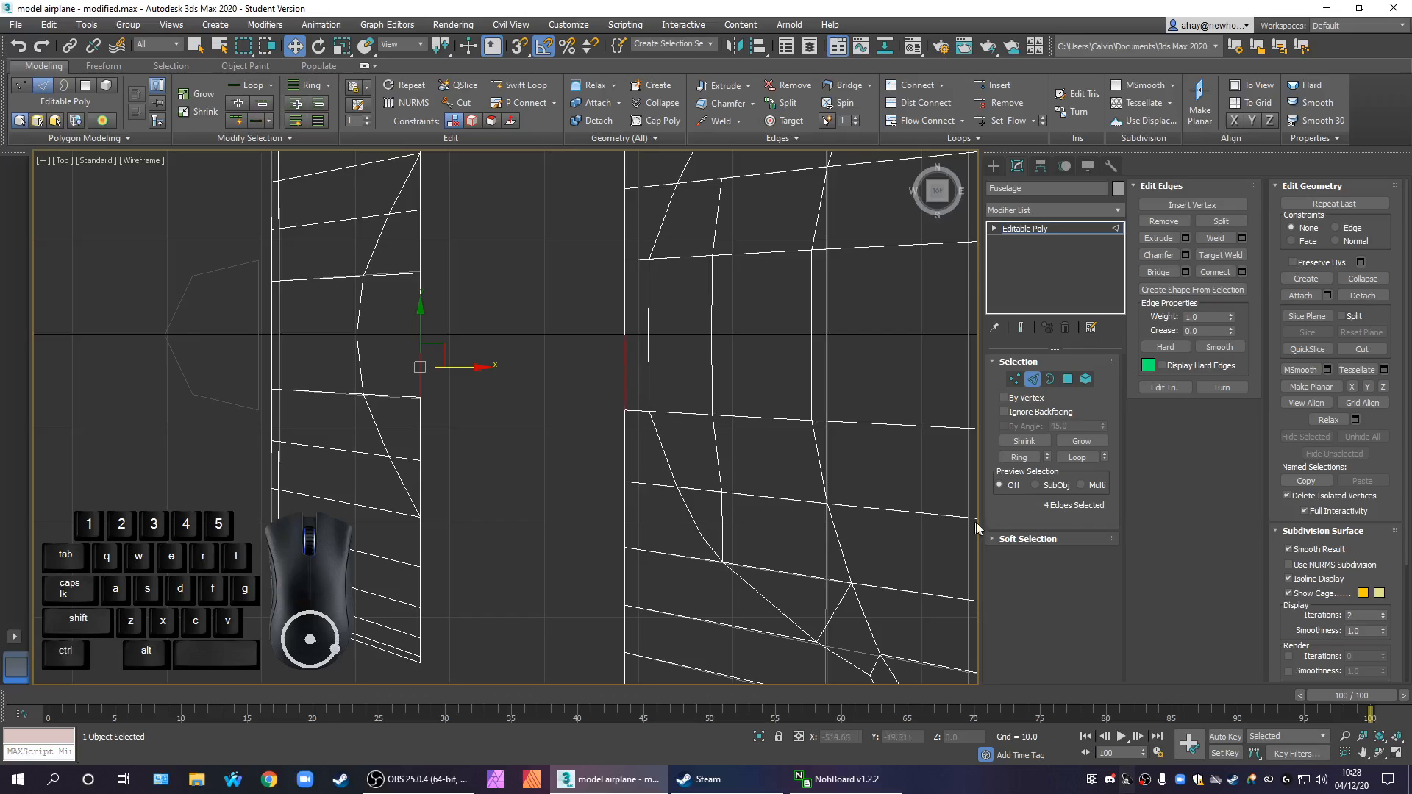
pyautogui.click(1168, 271)
pyautogui.hotkey('alt', 'w')
pyautogui.keyDown('alt'); pyautogui.moveTo(850, 585); pyautogui.dragTo(781, 669, button='middle'); pyautogui.keyUp('alt')
pyautogui.keyDown('alt'); pyautogui.moveTo(689, 627); pyautogui.dragTo(819, 678); pyautogui.keyUp('alt')
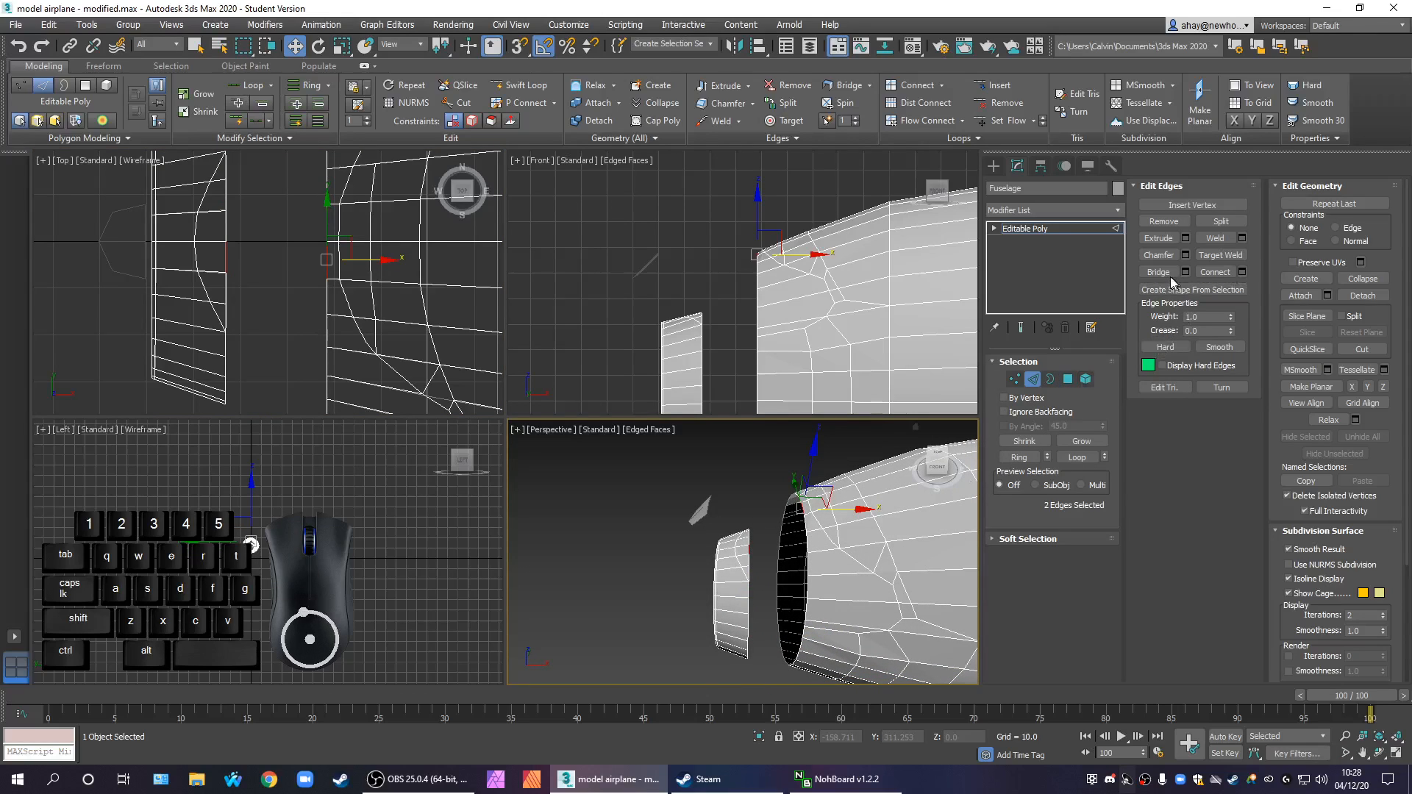
pyautogui.click(1158, 273)
pyautogui.click(314, 299)
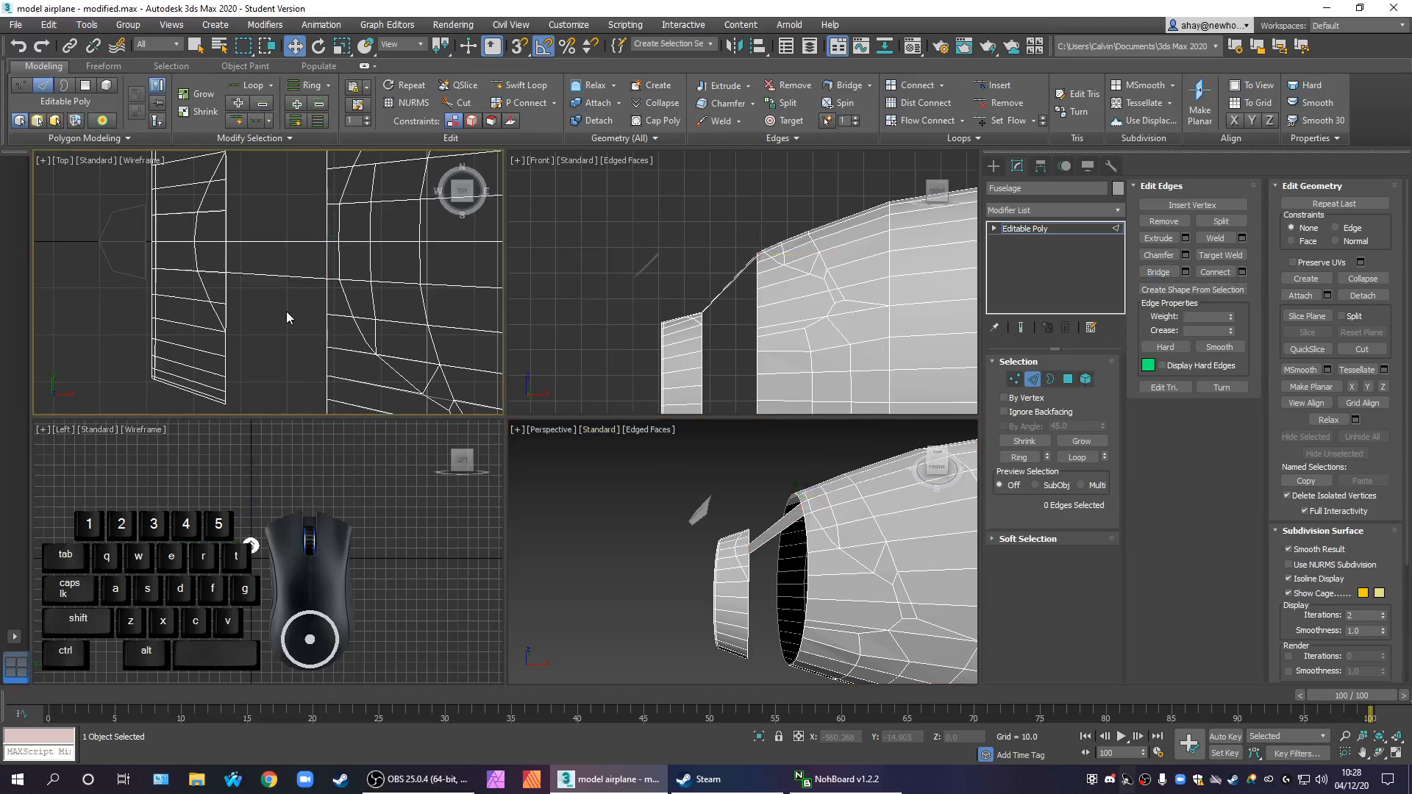
# Select the edge loops along both facing rims of the gap, removing the edges near the centerline bridge from the selection
pyautogui.moveTo(263, 309); pyautogui.dragTo(254, 318, button='middle')
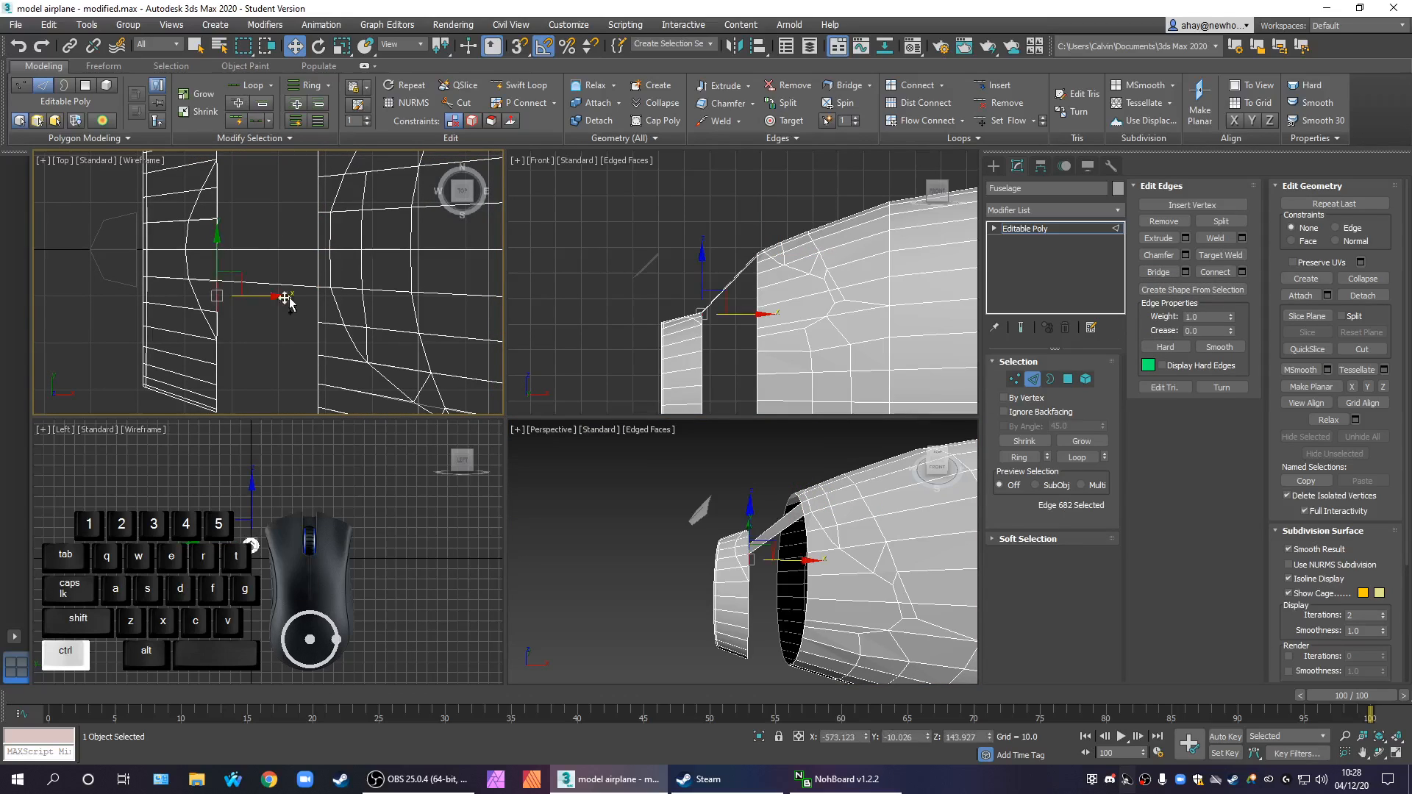
pyautogui.hotkey('ctrl', 'z')
pyautogui.click(1078, 458)
pyautogui.moveTo(389, 333); pyautogui.dragTo(385, 356, button='middle')
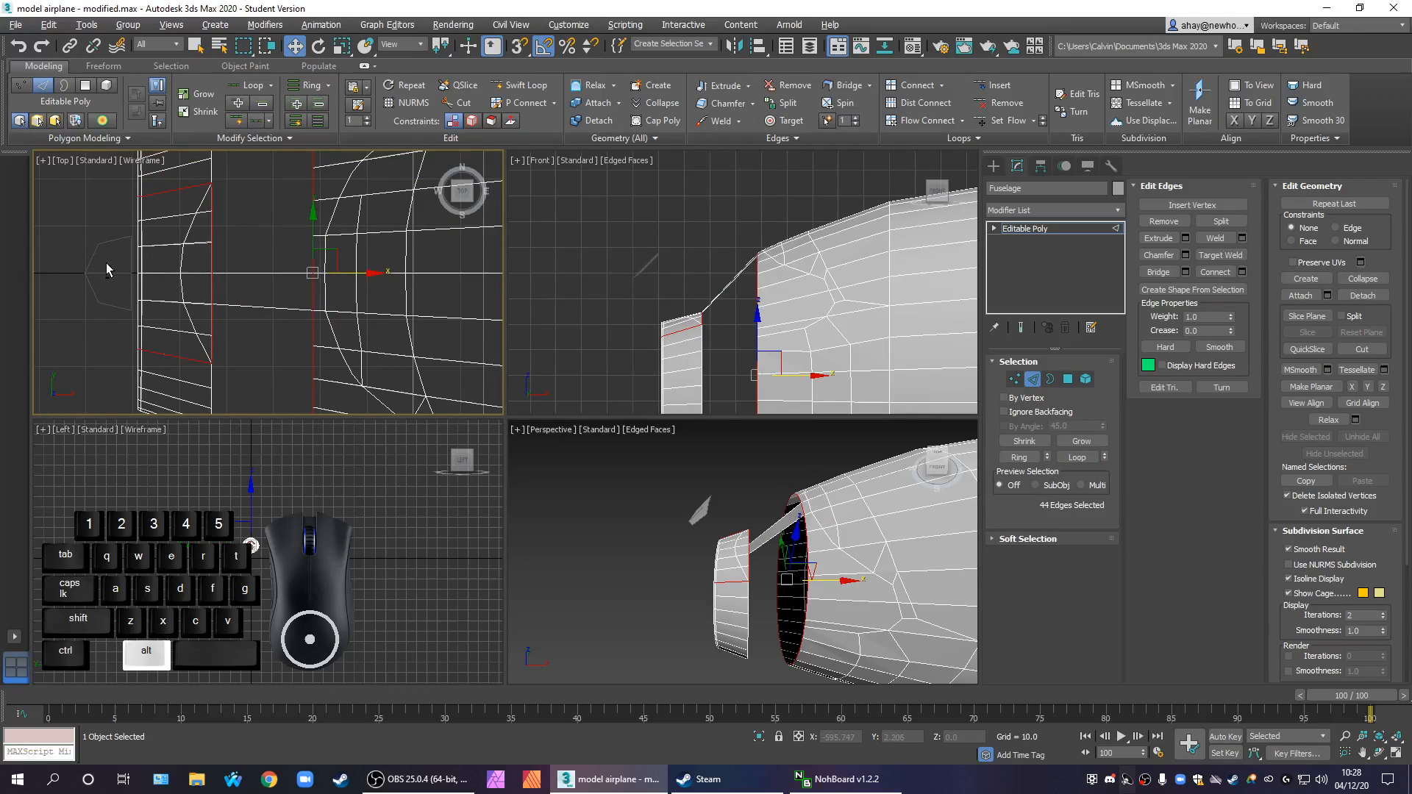
pyautogui.keyDown('alt'); pyautogui.moveTo(100, 289); pyautogui.dragTo(354, 292); pyautogui.keyUp('alt')
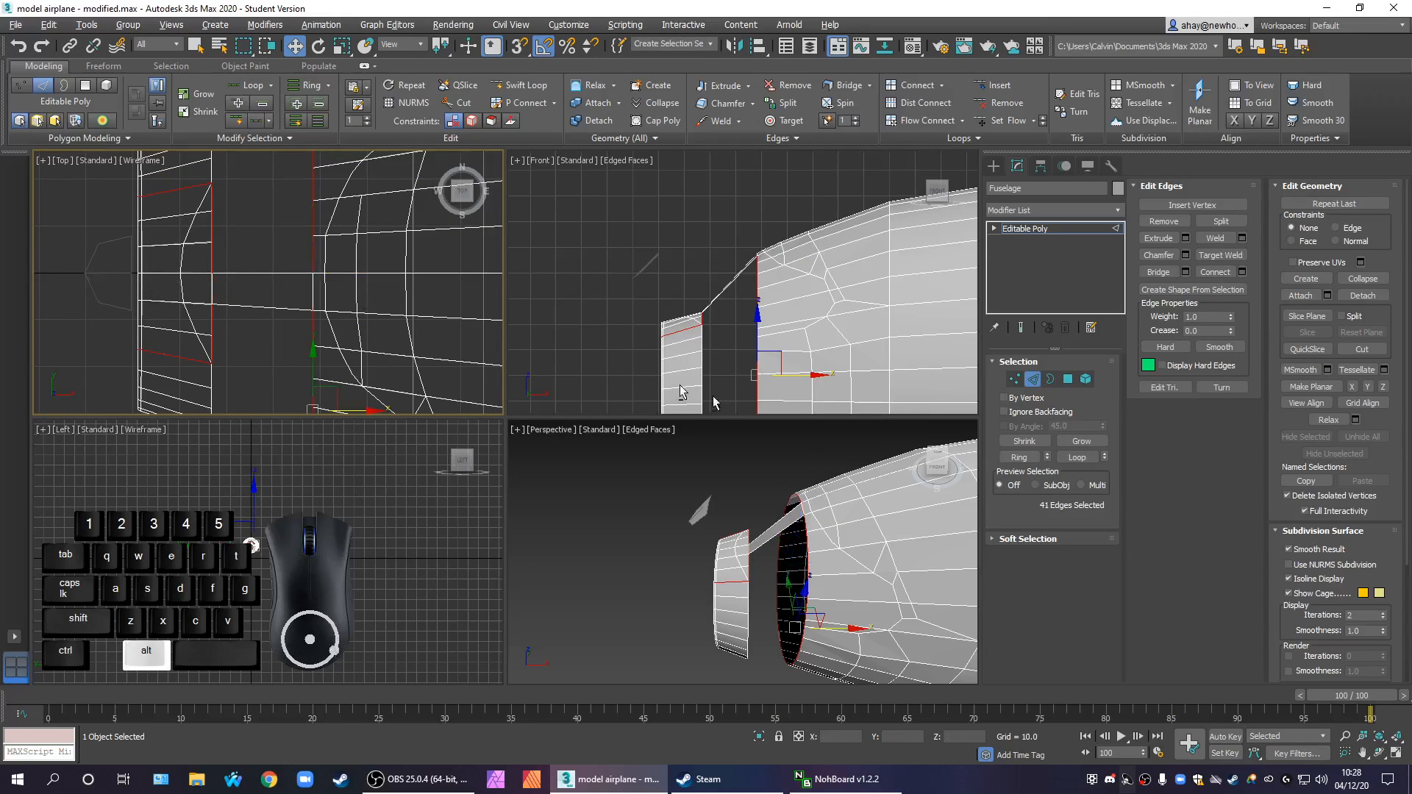
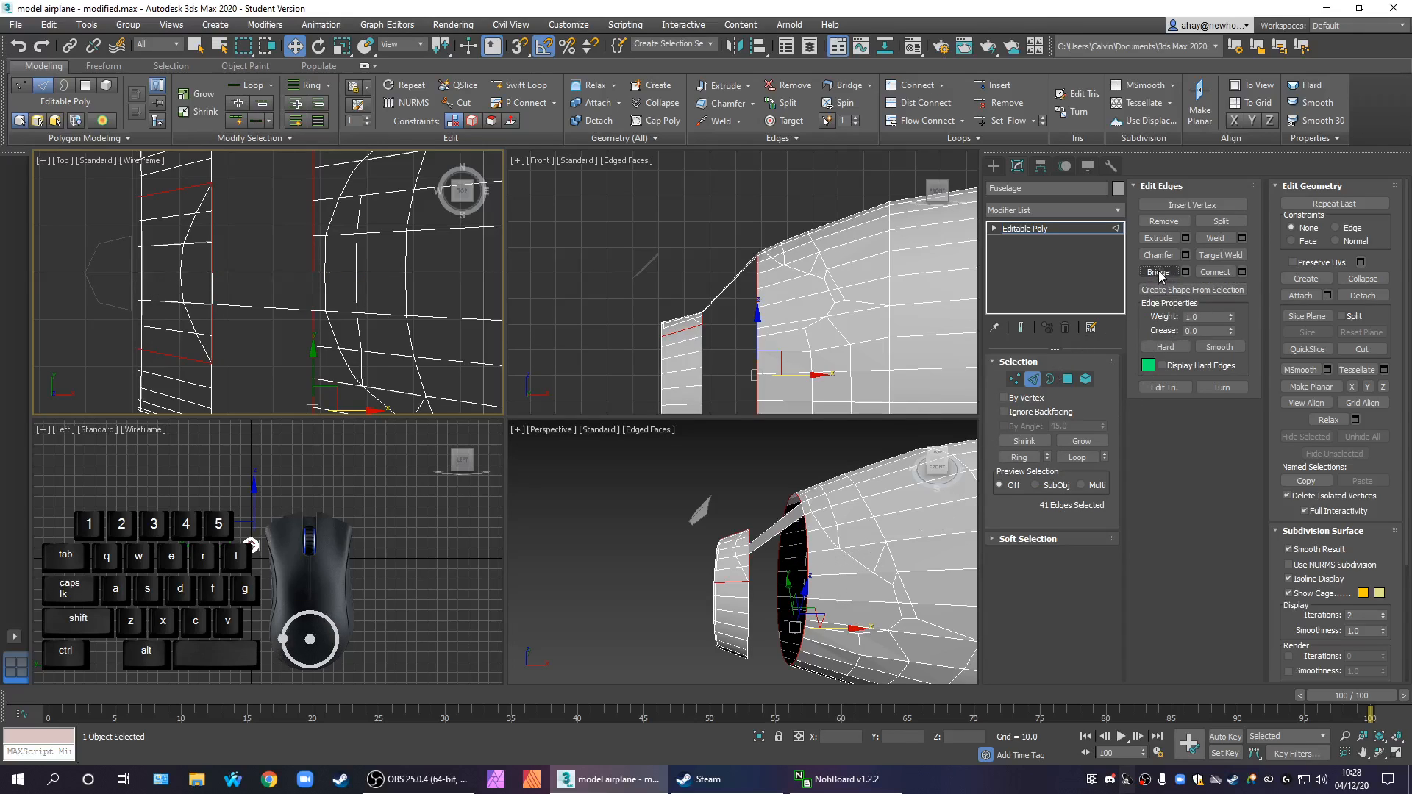
# Reselect the edge loops along both facing rims of the gap between the front section and the fuselage body
pyautogui.moveTo(277, 316); pyautogui.dragTo(266, 298, button='middle')
pyautogui.scroll(-1, 263, 303)
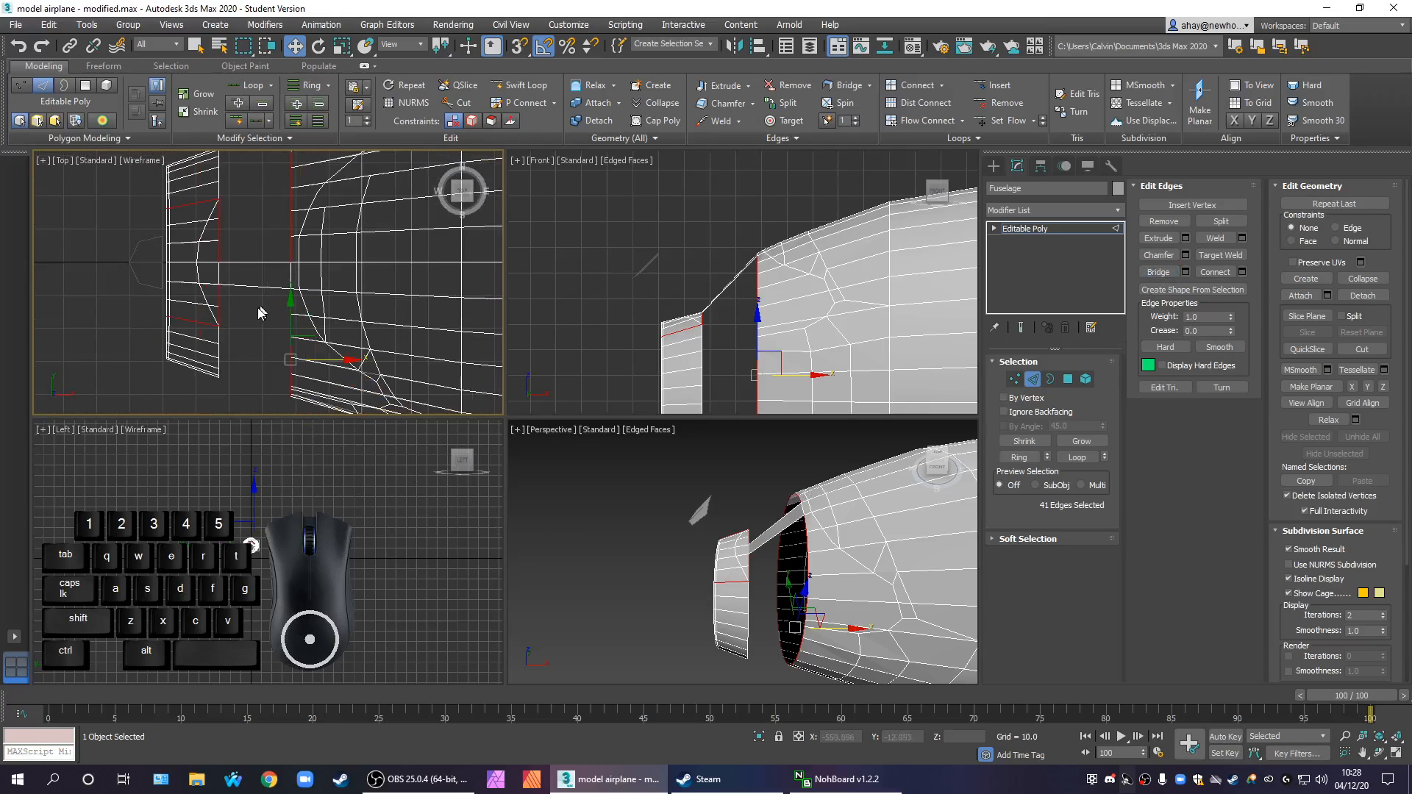
pyautogui.keyDown('alt'); pyautogui.moveTo(126, 196); pyautogui.dragTo(195, 381); pyautogui.keyUp('alt')
pyautogui.scroll(3, 227, 335)
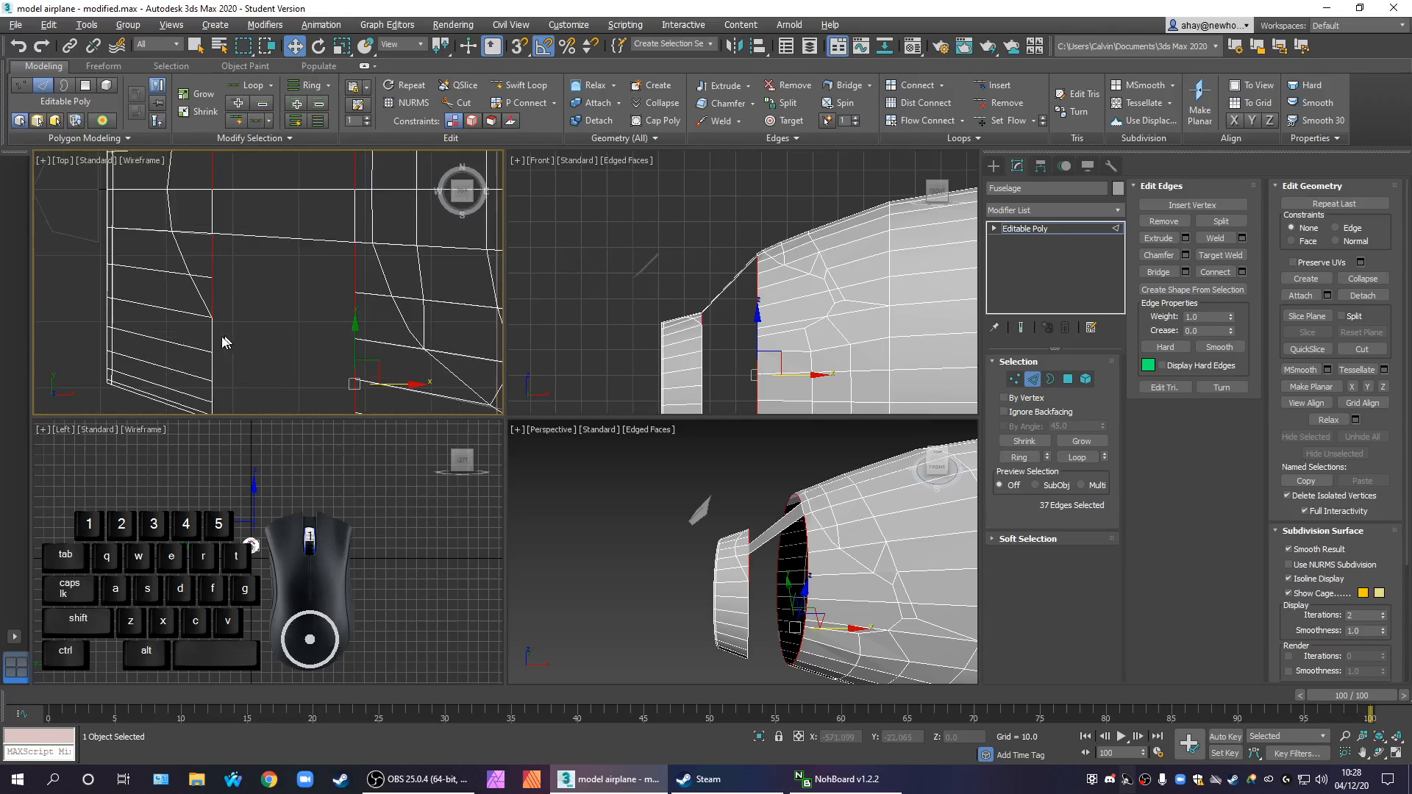
pyautogui.keyDown('ctrl'); pyautogui.click(211, 335); pyautogui.keyUp('ctrl')
pyautogui.click(1077, 457)
pyautogui.scroll(-3, 254, 309)
pyautogui.keyDown('alt'); pyautogui.moveTo(141, 200); pyautogui.dragTo(239, 391); pyautogui.keyUp('alt')
pyautogui.moveTo(334, 351); pyautogui.dragTo(297, 317, button='middle')
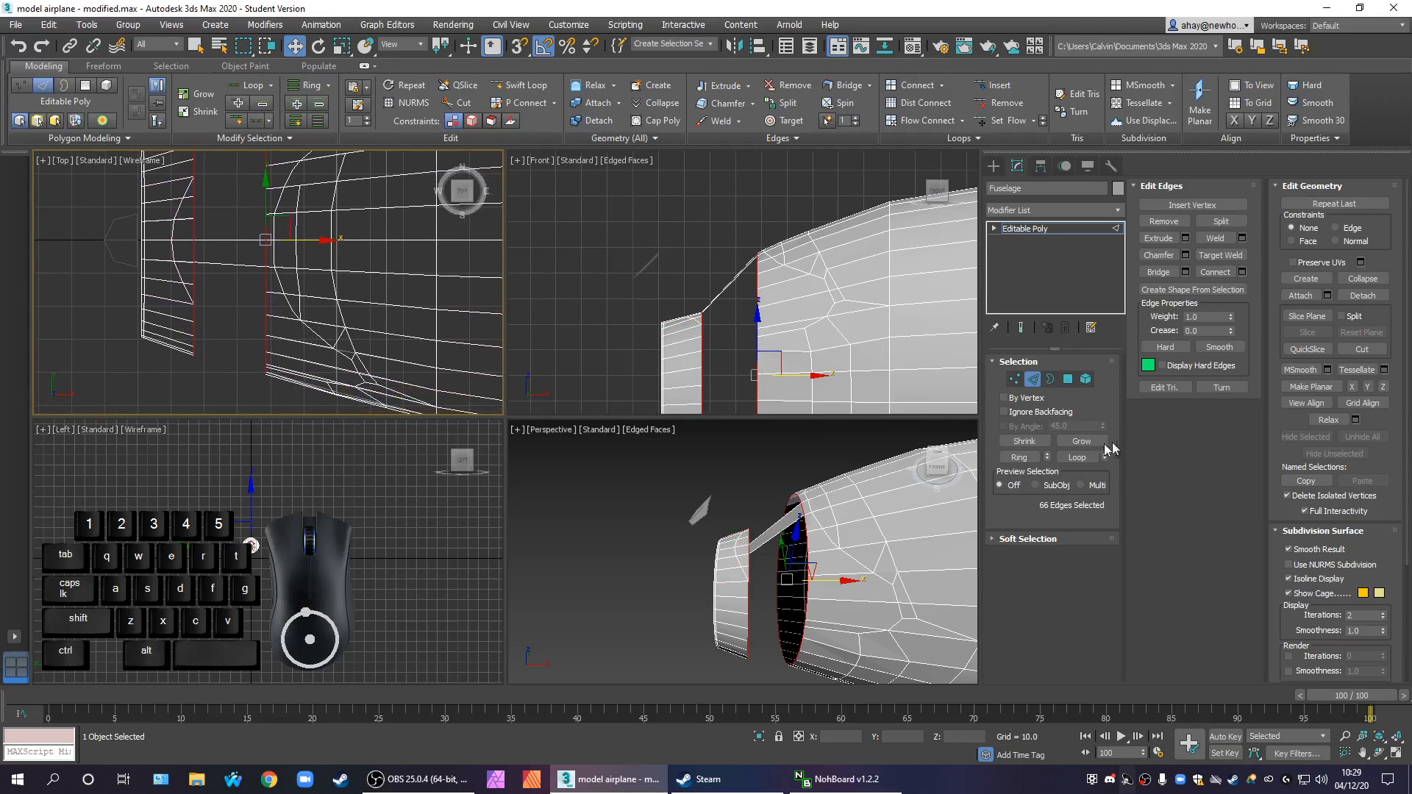
# Remove the edges beside the centerline bridge from the rim selection, then clear the selection
pyautogui.moveTo(394, 295); pyautogui.dragTo(429, 325, button='middle')
pyautogui.scroll(4, 223, 275)
pyautogui.keyDown('alt'); pyautogui.moveTo(222, 276); pyautogui.dragTo(305, 296); pyautogui.keyUp('alt')
pyautogui.keyDown('alt'); pyautogui.click(380, 295); pyautogui.keyUp('alt')
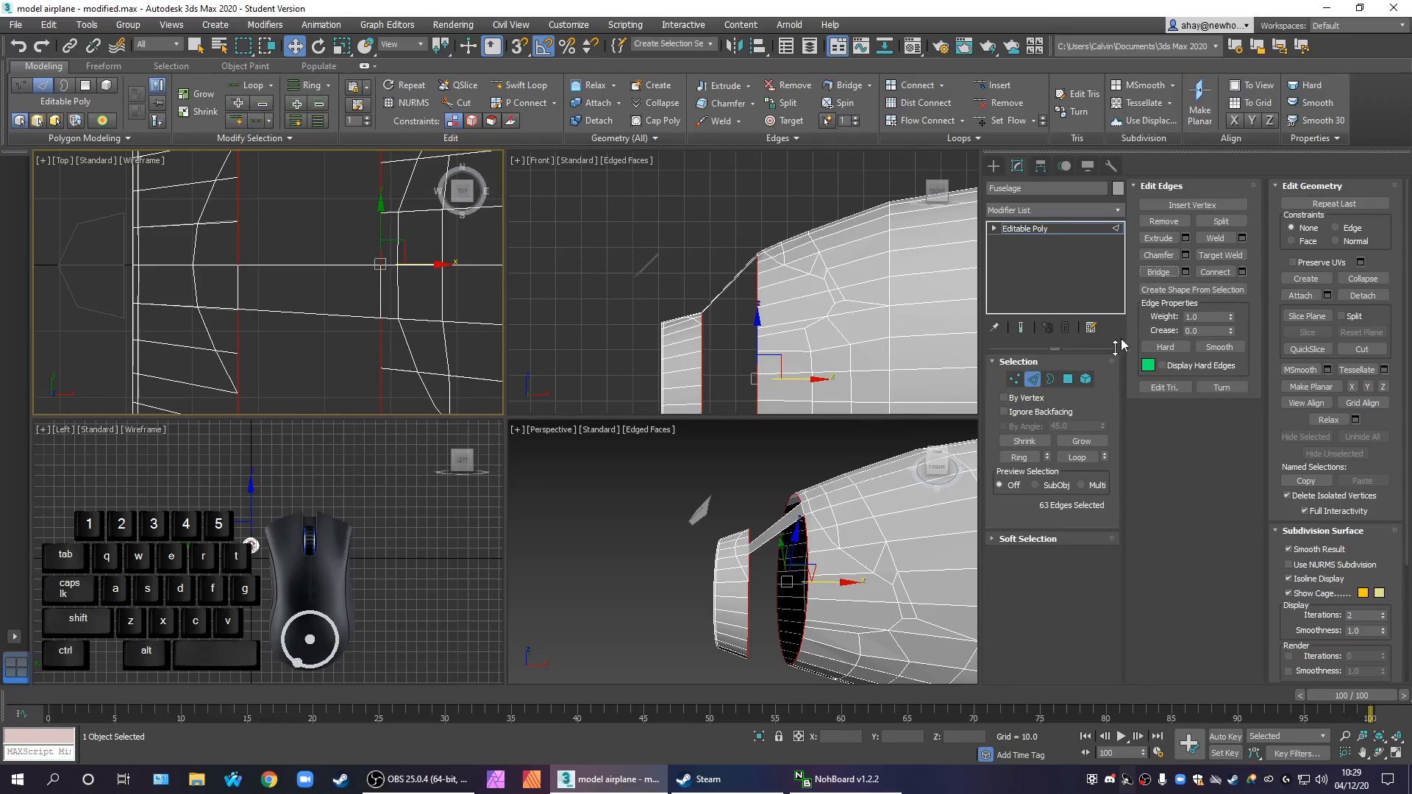
pyautogui.moveTo(903, 549); pyautogui.dragTo(825, 545, button='middle')
pyautogui.click(282, 353)
pyautogui.moveTo(308, 347); pyautogui.dragTo(320, 395, button='middle')
pyautogui.click(264, 290)
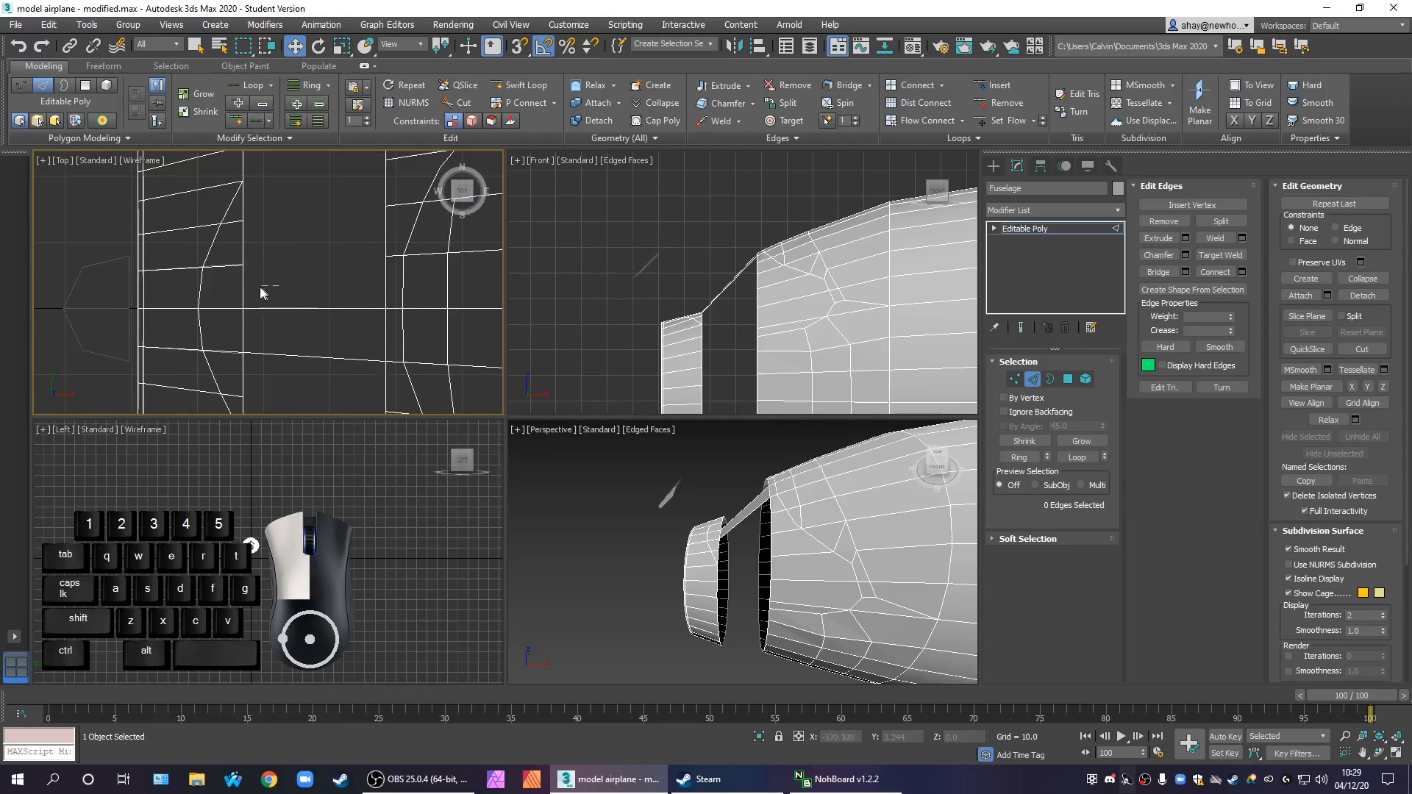
pyautogui.moveTo(707, 596); pyautogui.dragTo(673, 541, button='middle')
pyautogui.moveTo(684, 338); pyautogui.dragTo(645, 143, button='middle')
pyautogui.moveTo(699, 312); pyautogui.dragTo(693, 375, button='middle')
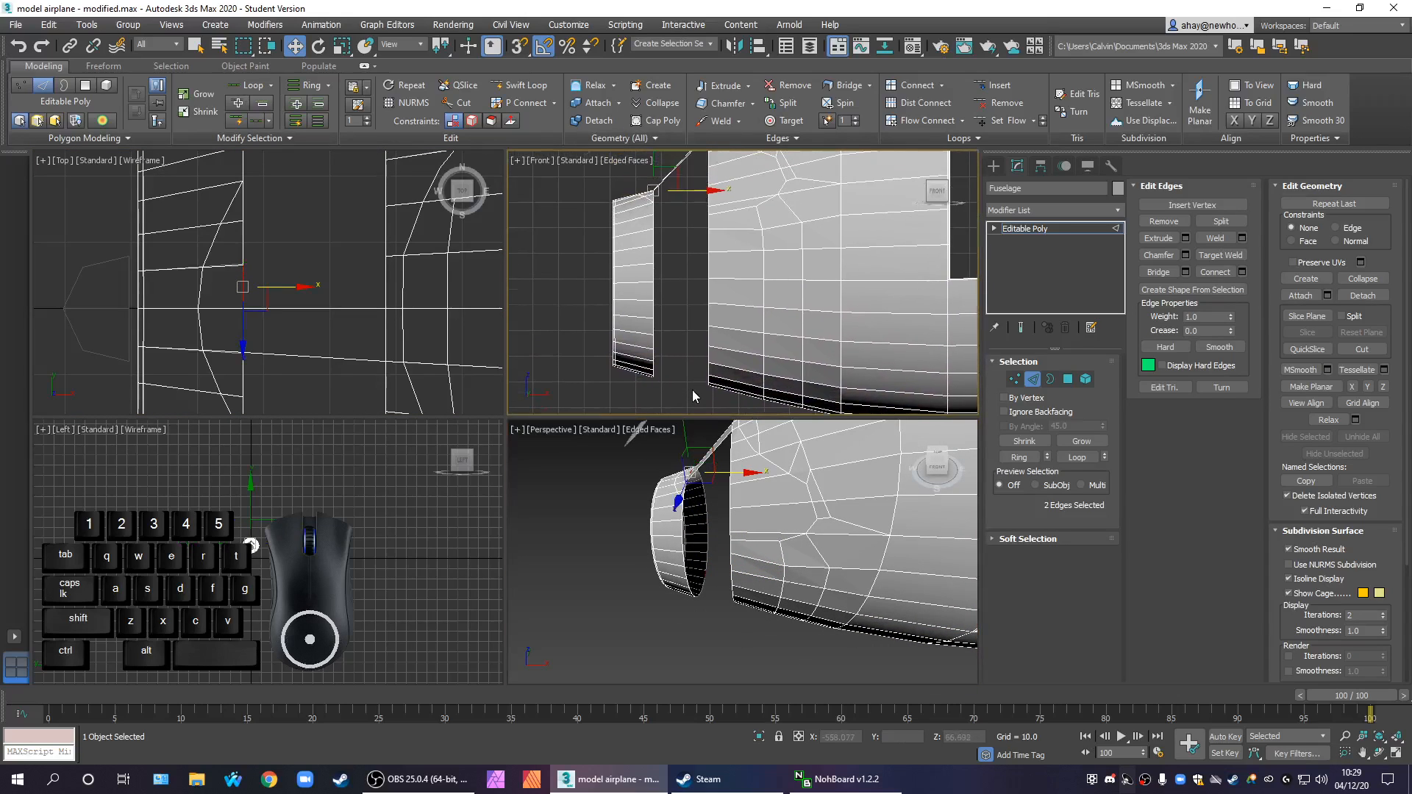
# In an enlarged front view, select the edge loops along the front section's rear rim and the fuselage's front rim
pyautogui.hotkey('alt', 'w')
pyautogui.scroll(-3, 653, 338)
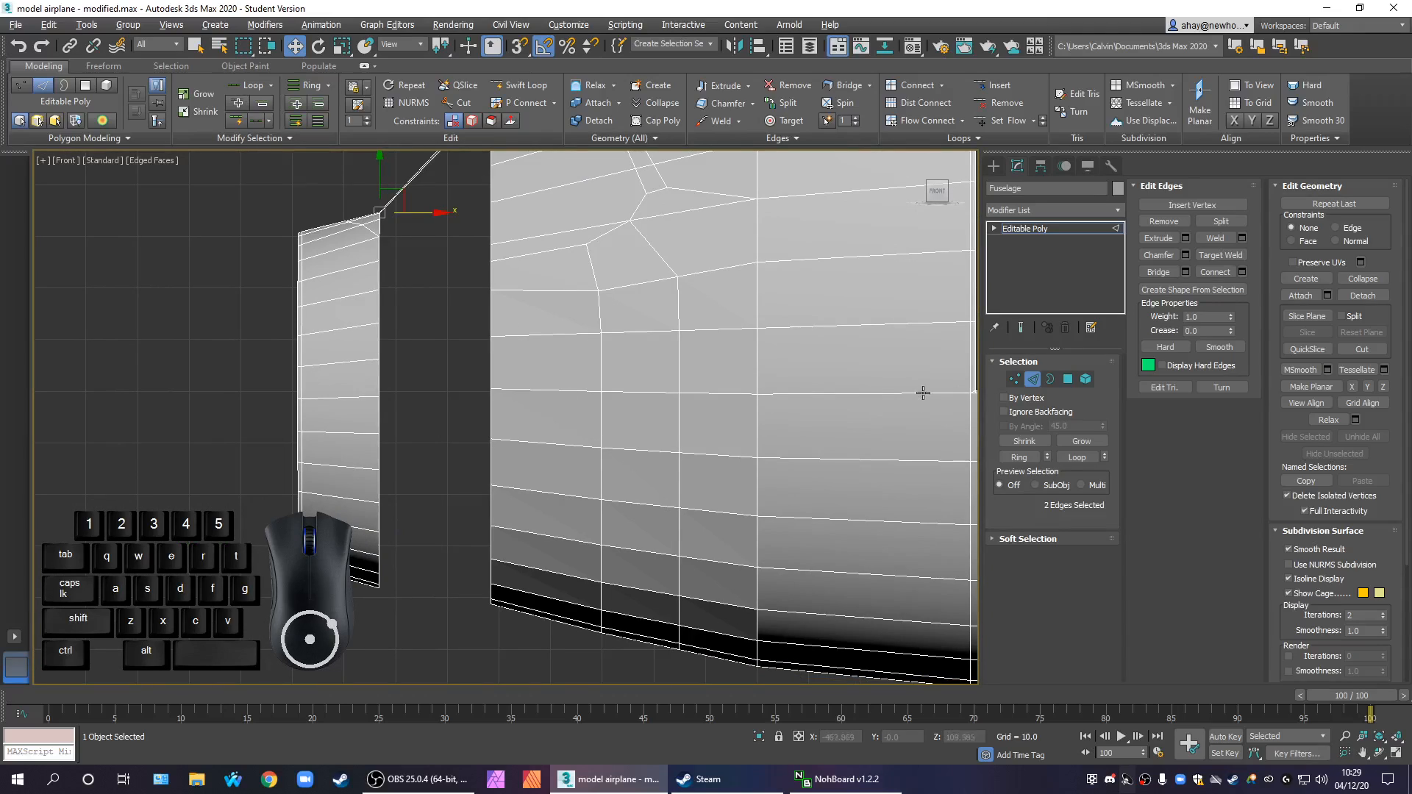
pyautogui.click(491, 371)
pyautogui.click(1073, 458)
pyautogui.keyDown('ctrl'); pyautogui.click(380, 376); pyautogui.keyUp('ctrl')
pyautogui.click(1077, 458)
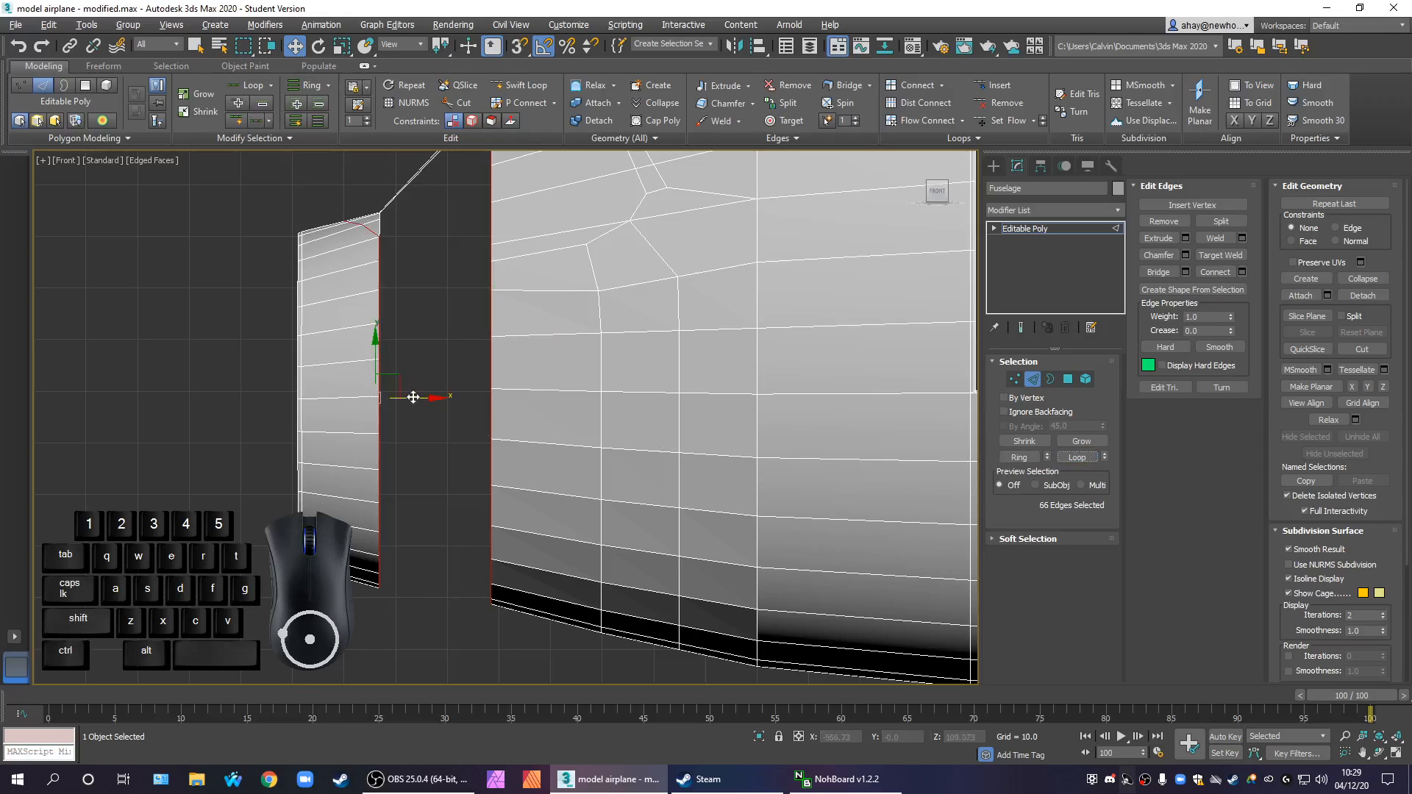
# Deselect the upper edges of both rims and try to bridge the remaining lower edges across the gap
pyautogui.moveTo(414, 398); pyautogui.dragTo(428, 457, button='middle')
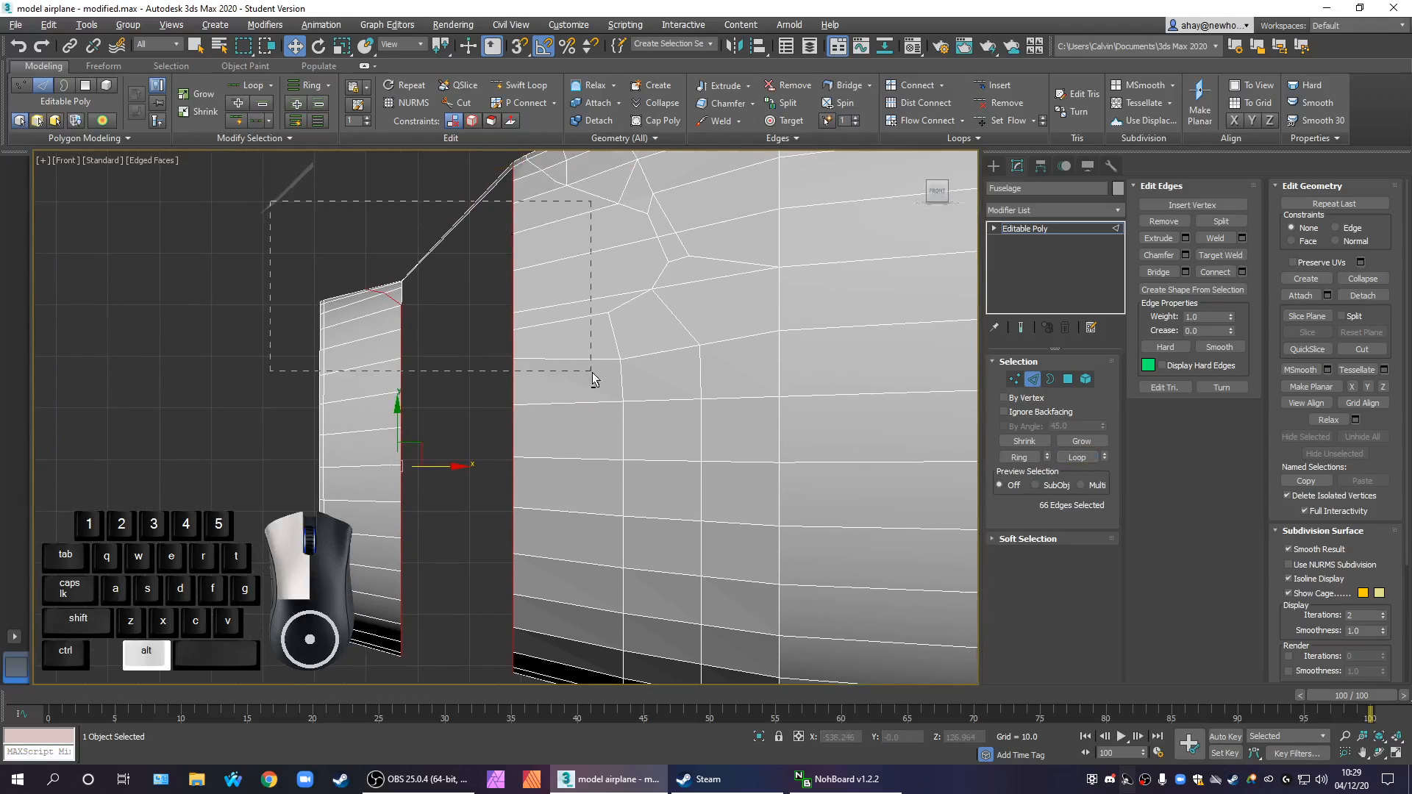
pyautogui.keyDown('alt'); pyautogui.moveTo(547, 300); pyautogui.dragTo(564, 319); pyautogui.keyUp('alt')
pyautogui.moveTo(562, 300); pyautogui.dragTo(558, 363, button='middle')
pyautogui.keyDown('alt'); pyautogui.moveTo(362, 186); pyautogui.dragTo(609, 399); pyautogui.keyUp('alt')
pyautogui.scroll(3, 501, 410)
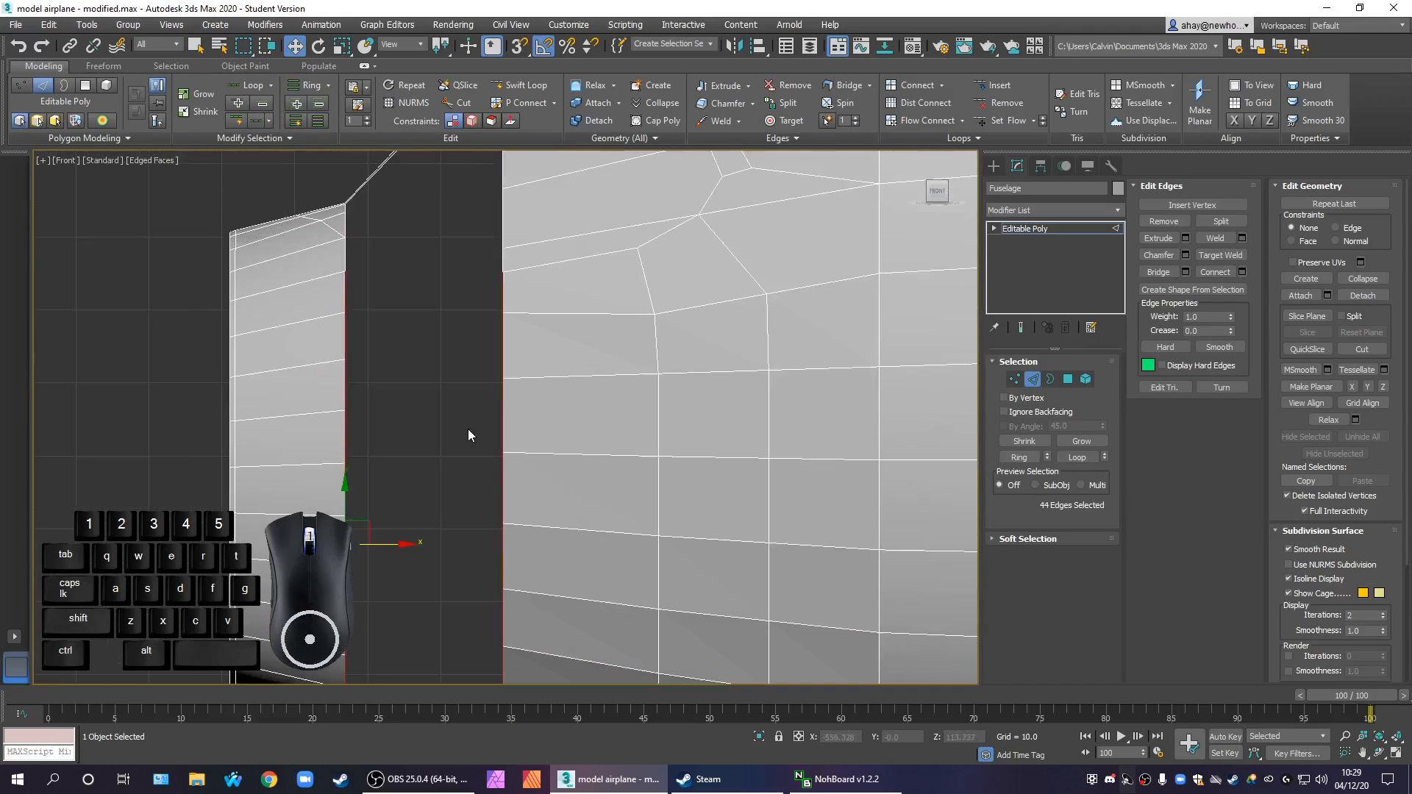
pyautogui.keyDown('alt'); pyautogui.moveTo(265, 278); pyautogui.dragTo(539, 422); pyautogui.keyUp('alt')
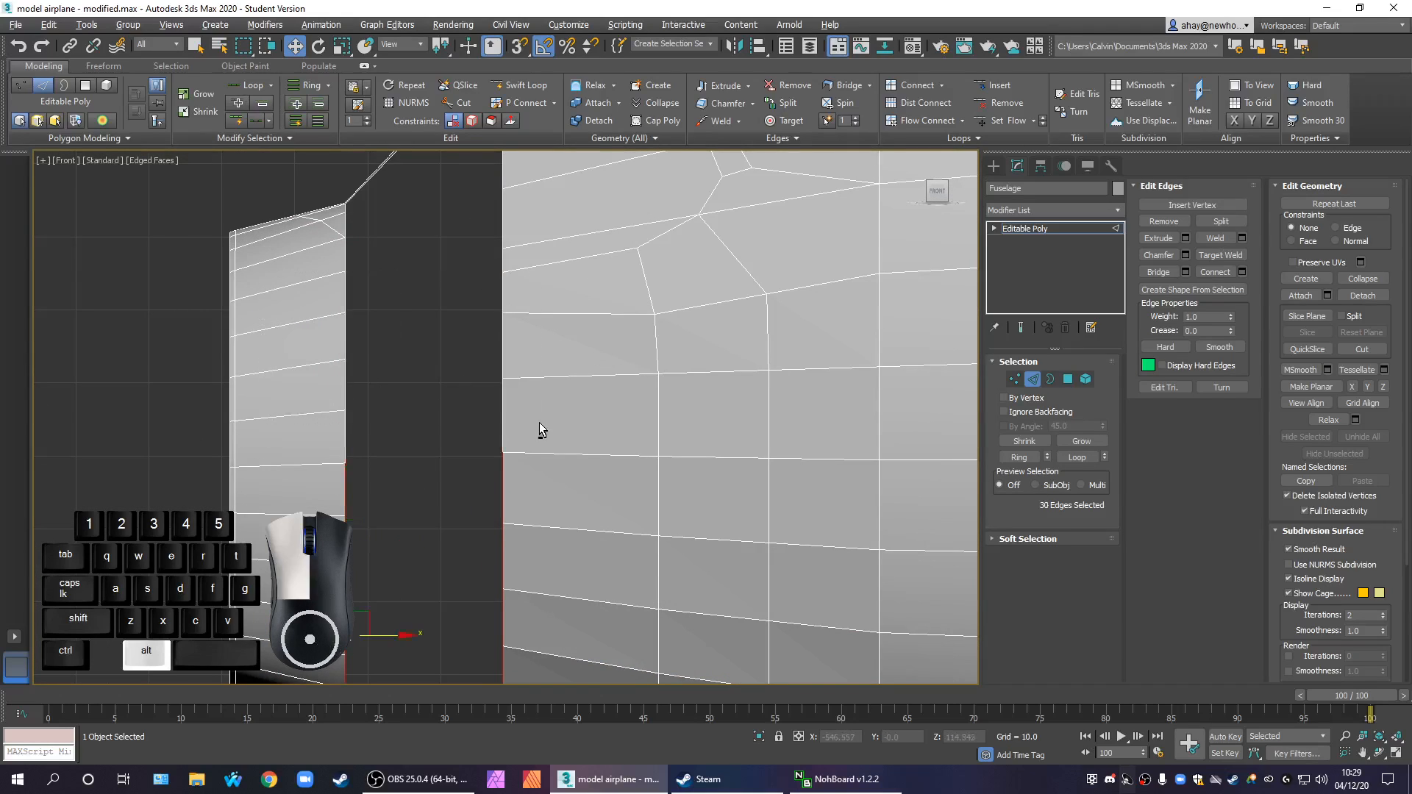
pyautogui.moveTo(425, 375); pyautogui.dragTo(420, 265, button='middle')
pyautogui.moveTo(463, 363); pyautogui.dragTo(459, 580, button='middle')
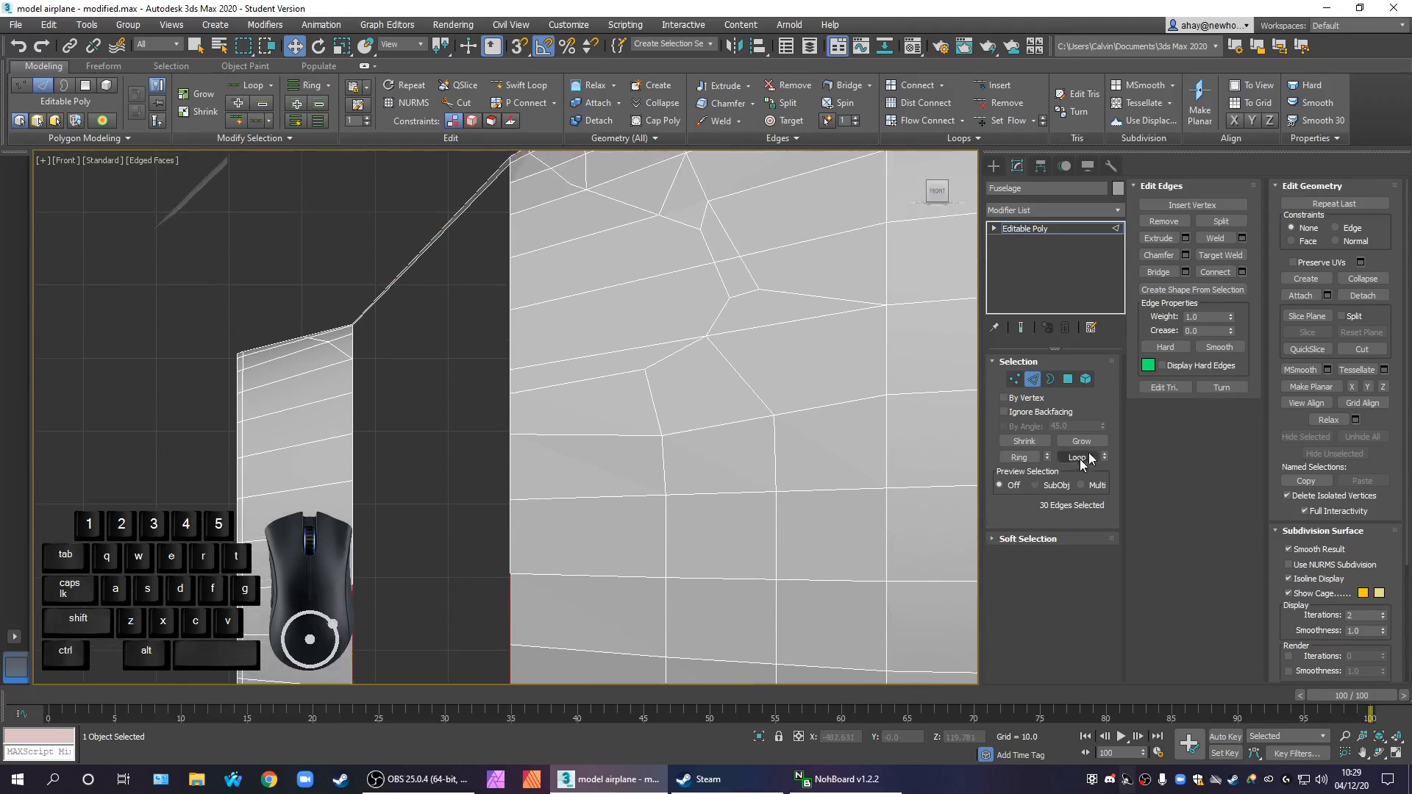
pyautogui.click(1159, 272)
pyautogui.scroll(-4, 542, 346)
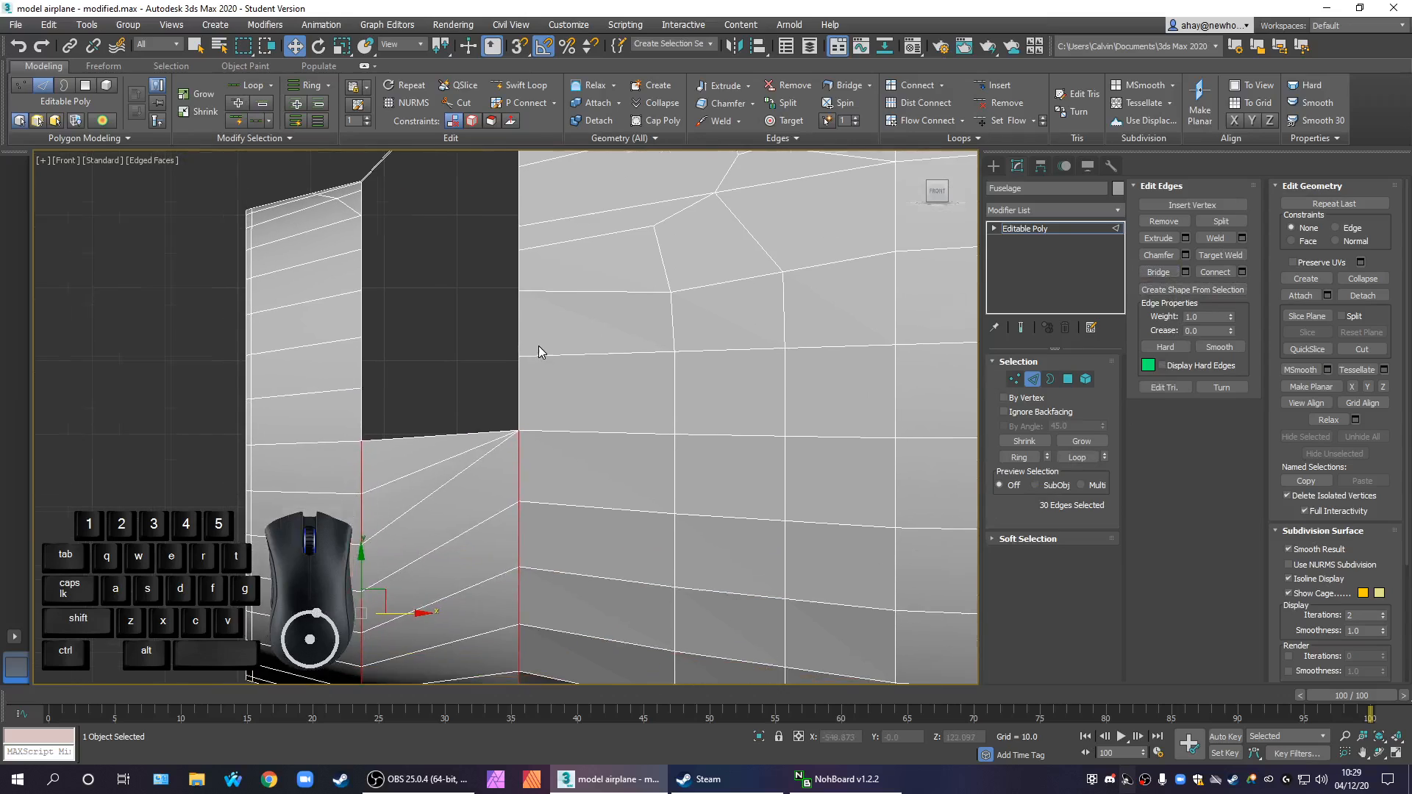
# Check the bridge along the lower rims from several angles, then undo it and clear the edge selection
pyautogui.scroll(1, 532, 467)
pyautogui.scroll(2, 561, 510)
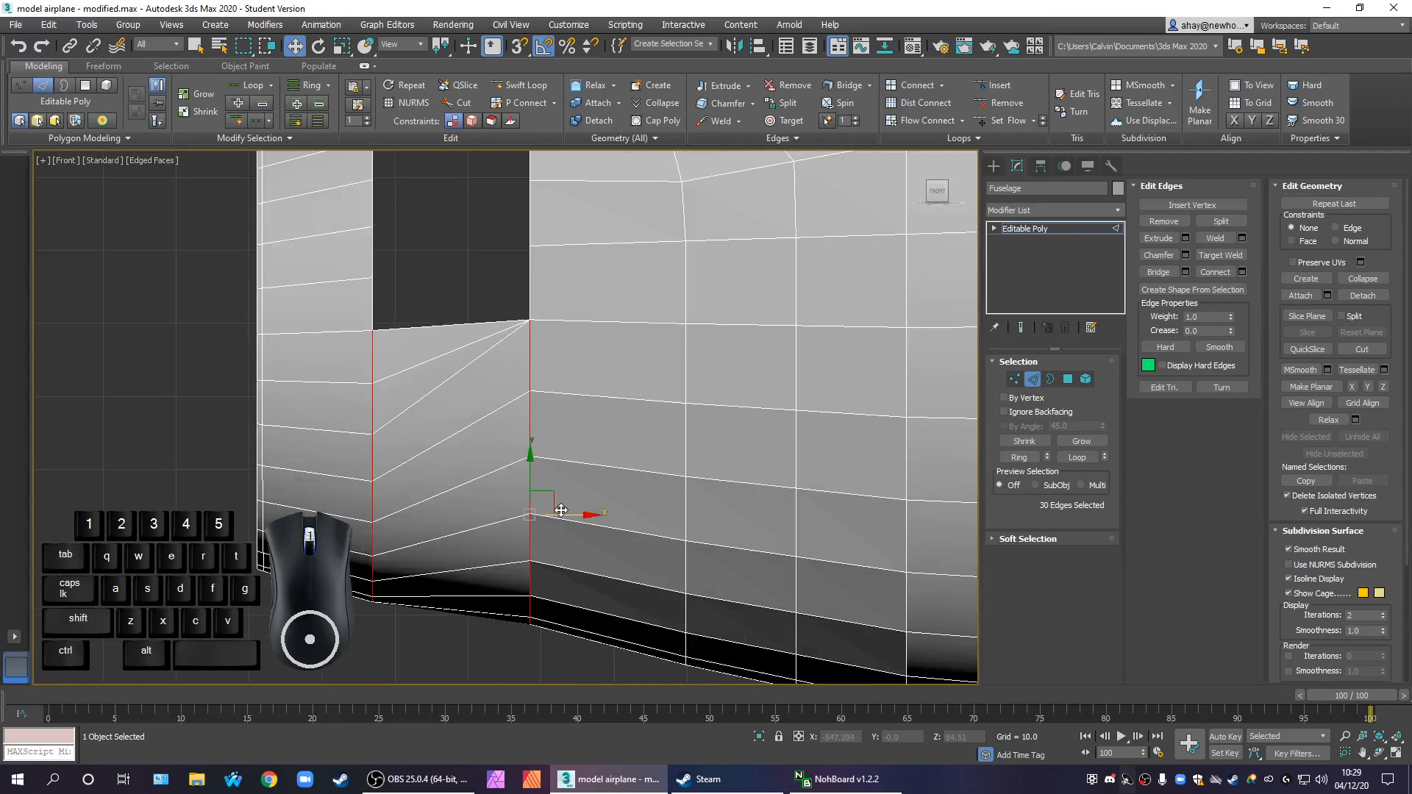
pyautogui.hotkey('alt', 'w')
pyautogui.scroll(-3, 291, 368)
pyautogui.moveTo(331, 320); pyautogui.dragTo(306, 372, button='middle')
pyautogui.moveTo(717, 605); pyautogui.dragTo(978, 472, button='middle')
pyautogui.keyDown('alt'); pyautogui.moveTo(832, 607); pyautogui.dragTo(704, 586, button='middle'); pyautogui.keyUp('alt')
pyautogui.scroll(5, 703, 585)
pyautogui.scroll(2, 703, 585)
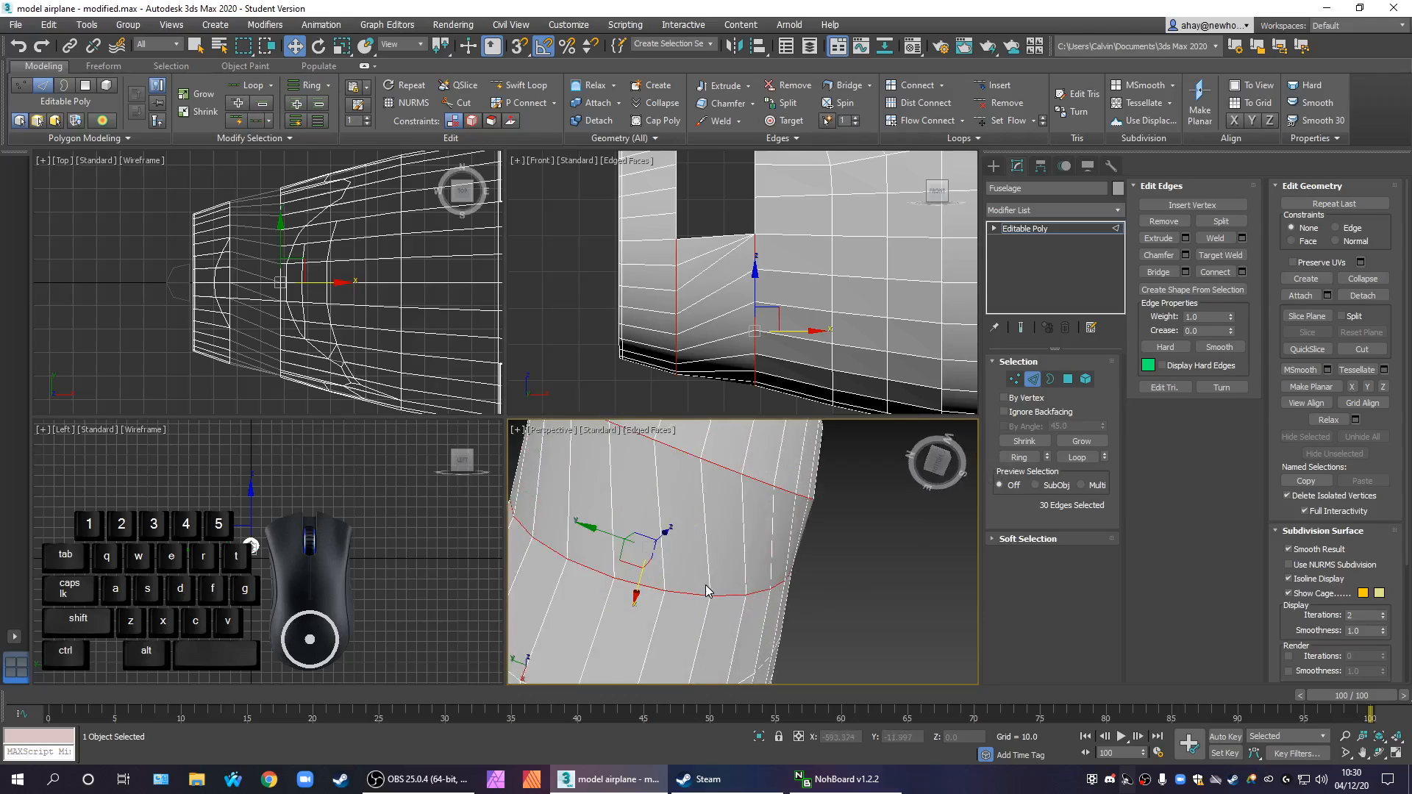
pyautogui.hotkey('ctrl', 'z')
pyautogui.click(842, 610)
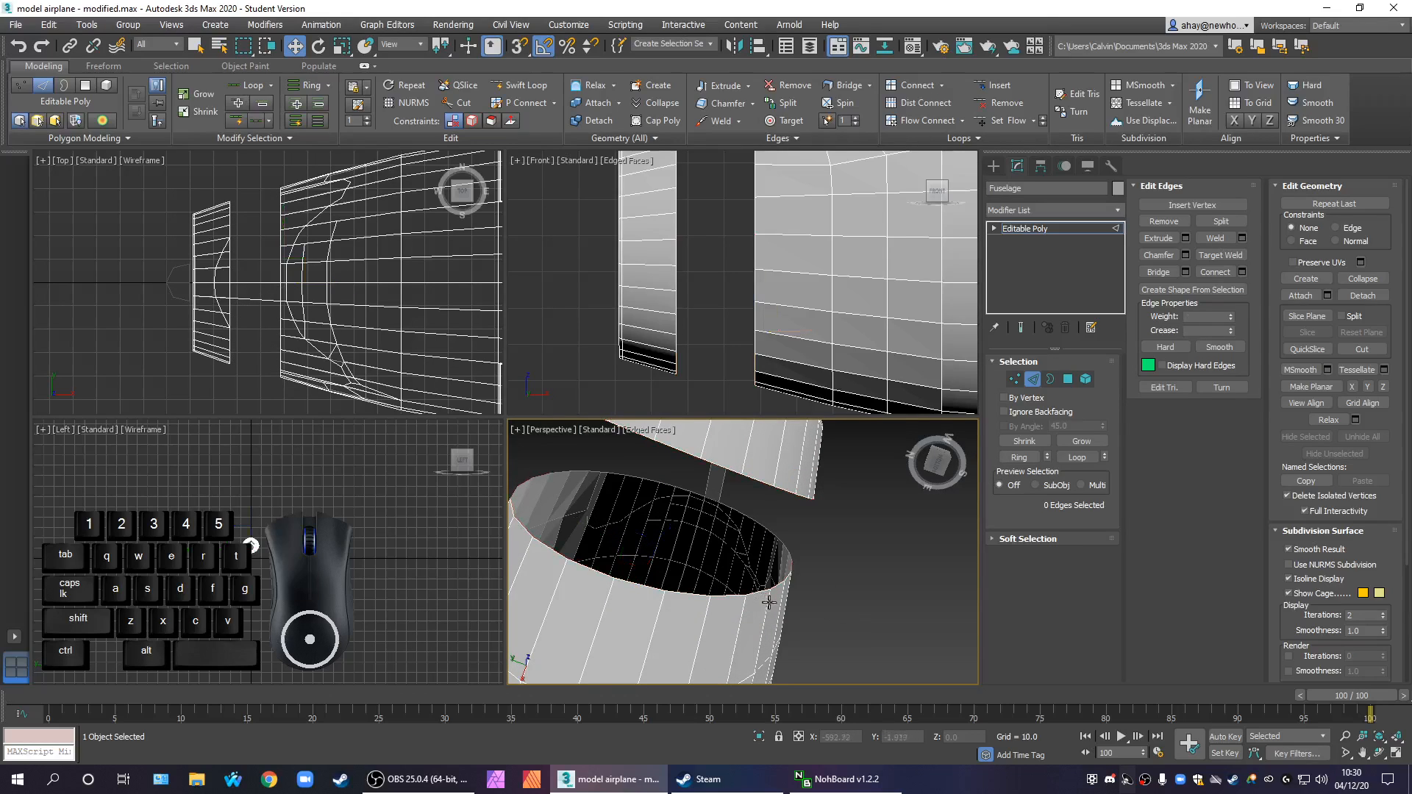
# Bridge one pair of facing edges across the gap on the fuselage's underside in an enlarged perspective view
pyautogui.scroll(-3, 793, 590)
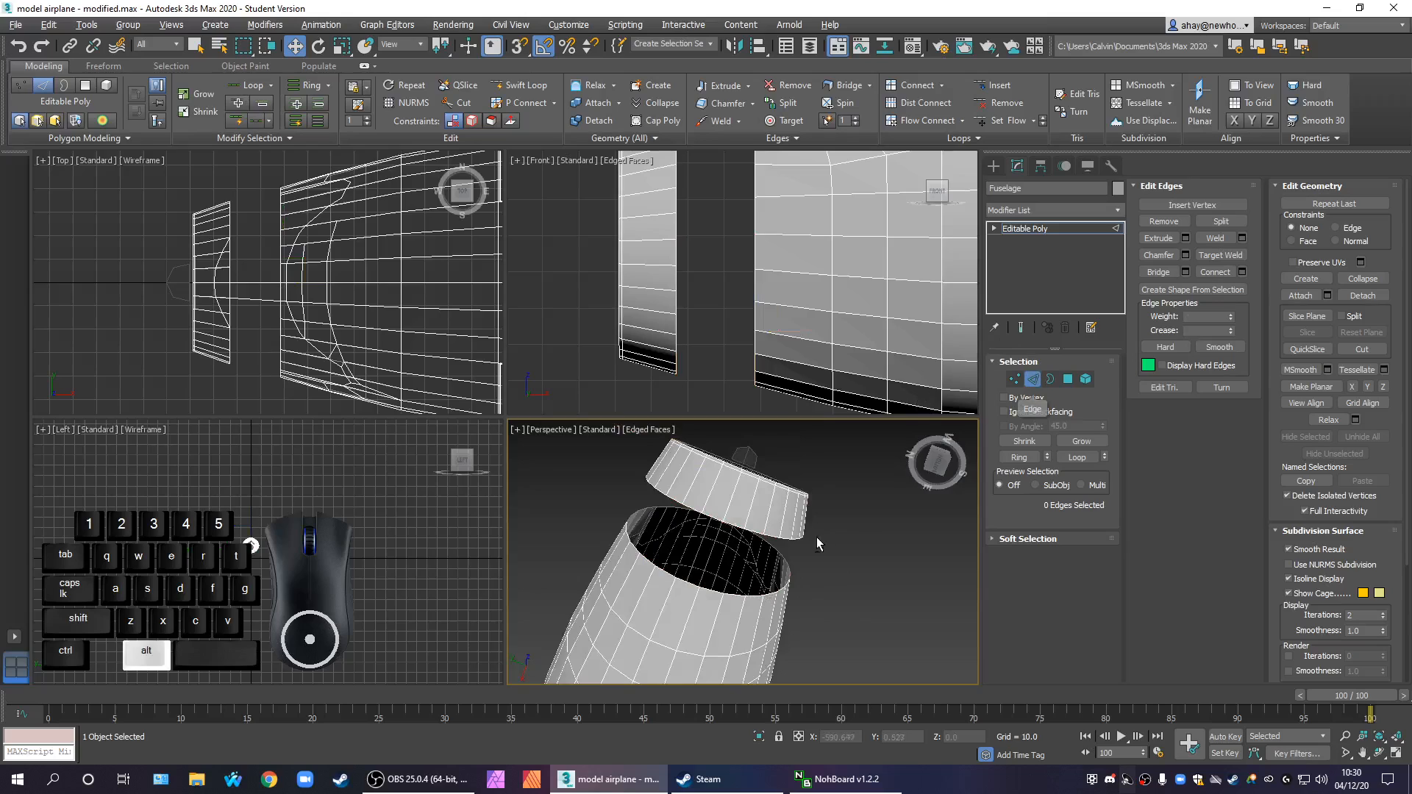
pyautogui.hotkey('alt', 'w')
pyautogui.scroll(3, 612, 550)
pyautogui.moveTo(630, 547); pyautogui.dragTo(297, 468, button='middle')
pyautogui.click(456, 556)
pyautogui.keyDown('ctrl'); pyautogui.click(503, 436); pyautogui.keyUp('ctrl')
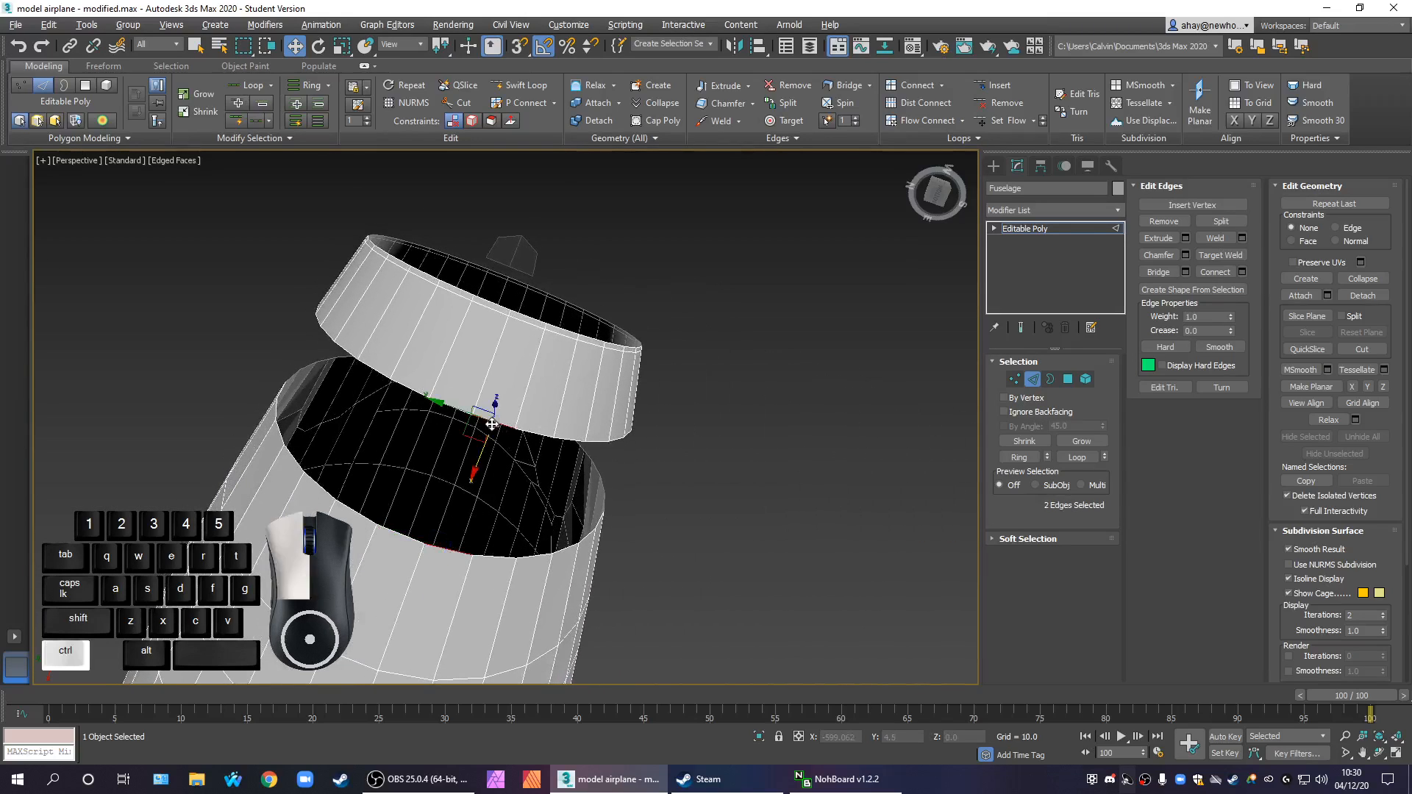
pyautogui.click(1159, 272)
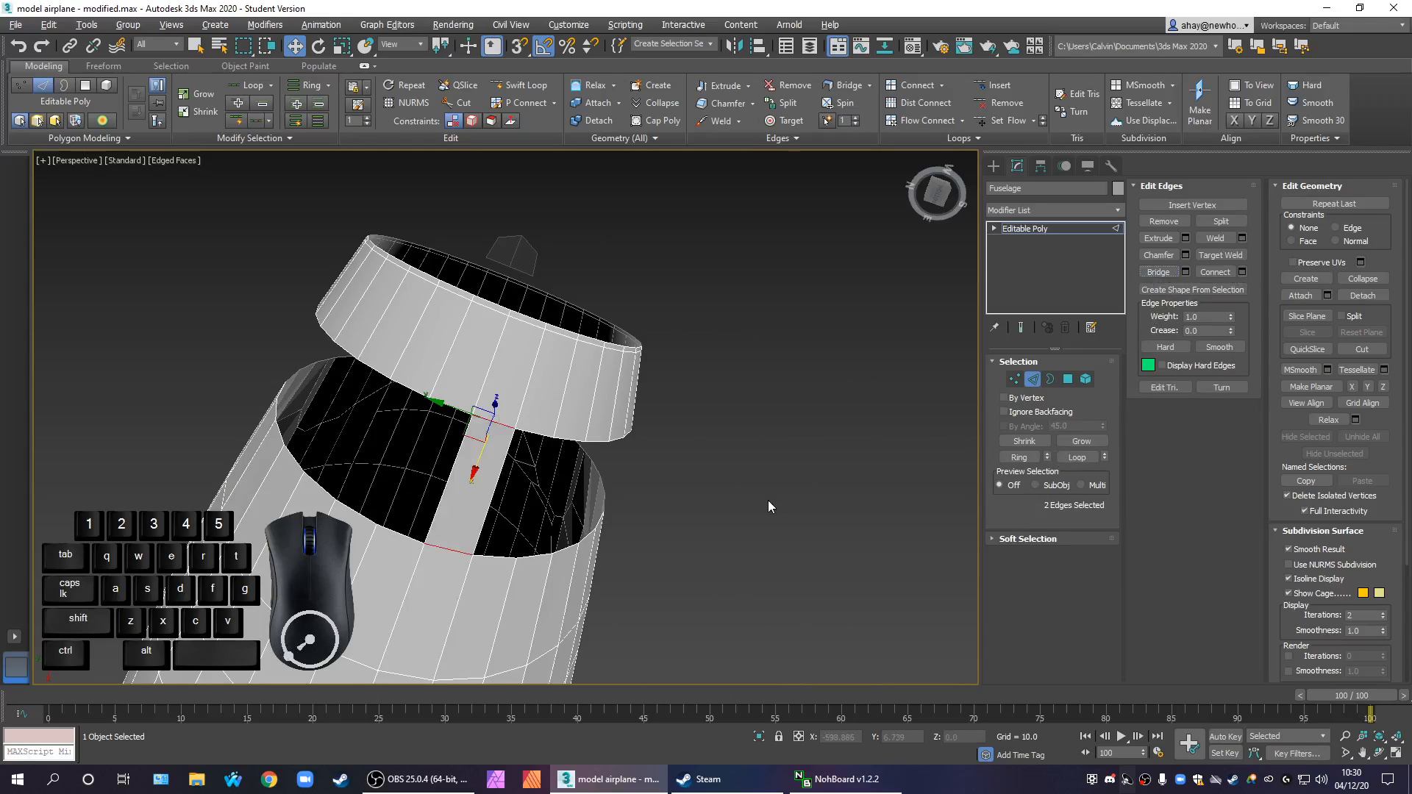
# Bridge the pair of facing rim edges directly beside the new underside strip
pyautogui.click(393, 531)
pyautogui.keyDown('ctrl'); pyautogui.click(463, 412); pyautogui.keyUp('ctrl')
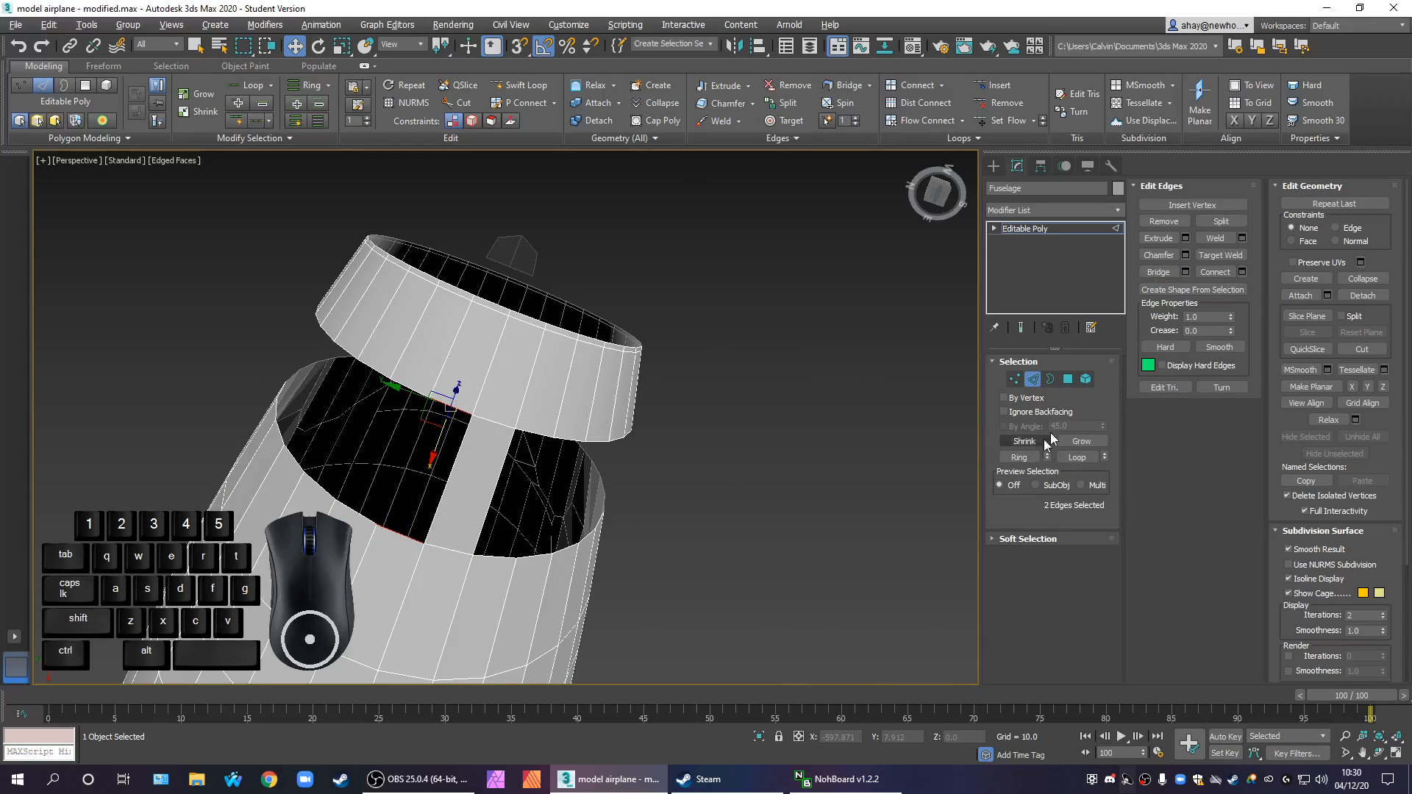
pyautogui.click(1168, 274)
# Bridge the next three pairs of facing rim edges, continuing from the underside strips up the fuselage's side
pyautogui.moveTo(726, 550); pyautogui.dragTo(728, 435, button='middle')
pyautogui.scroll(-8, 802, 525)
pyautogui.scroll(3, 801, 522)
pyautogui.scroll(6, 475, 471)
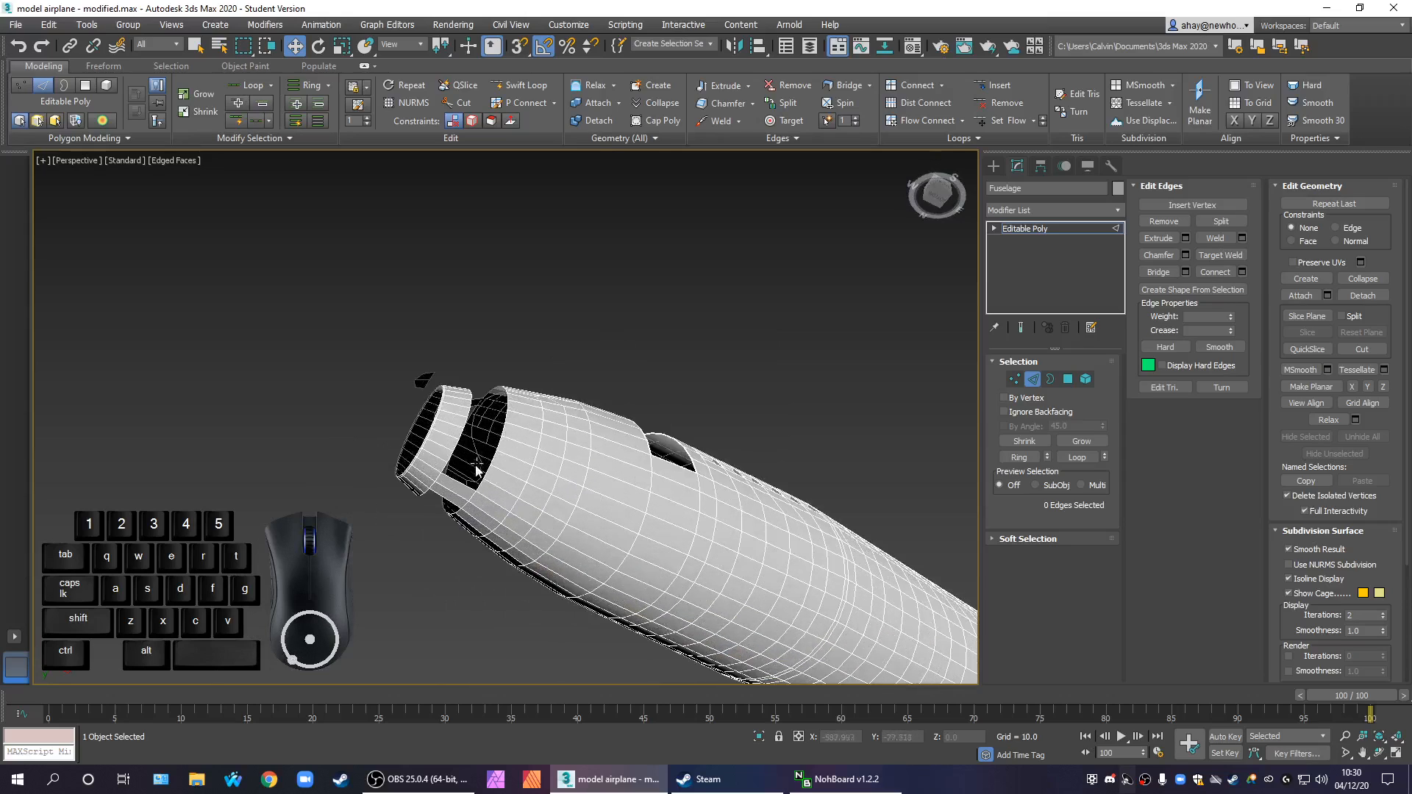
pyautogui.click(529, 506)
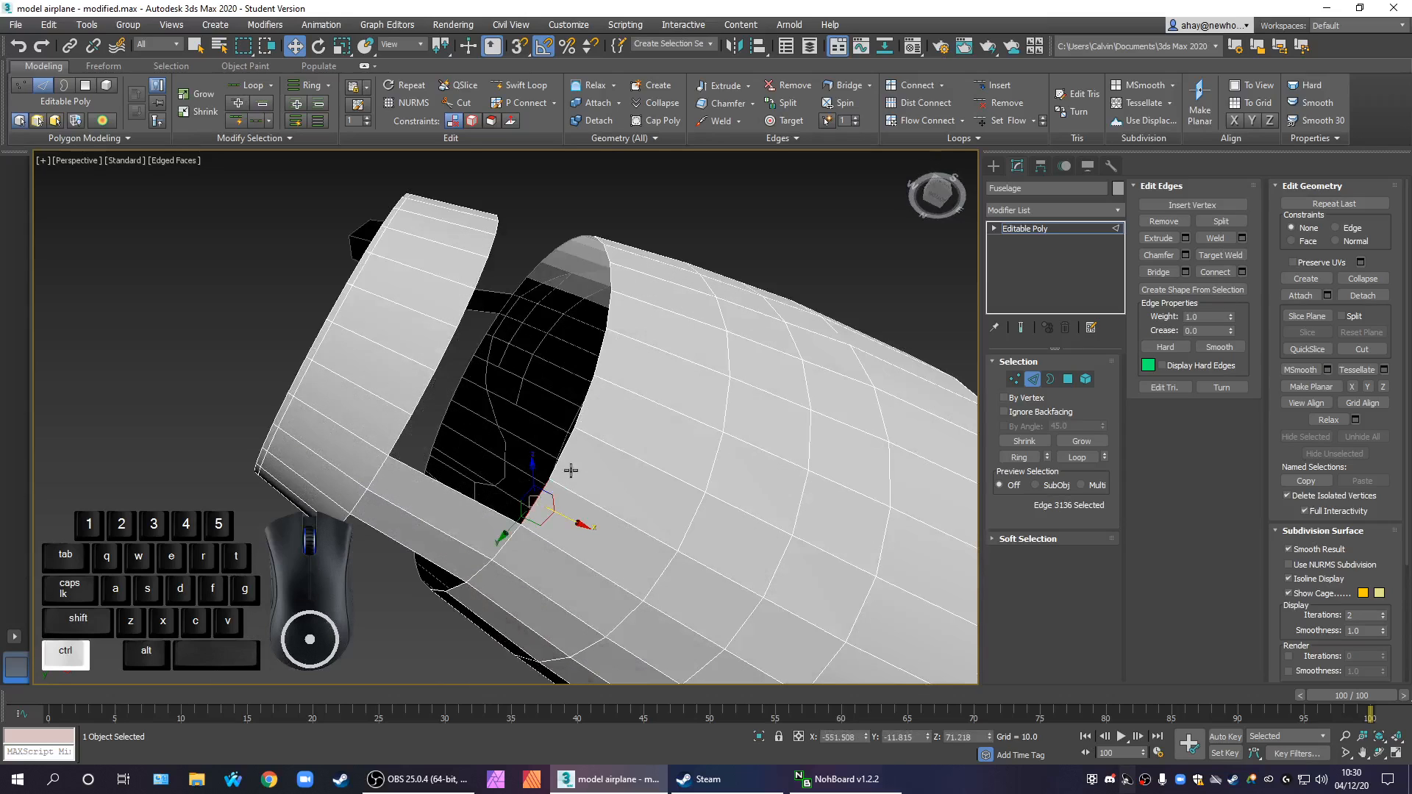
pyautogui.keyDown('ctrl'); pyautogui.click(582, 429); pyautogui.keyUp('ctrl')
pyautogui.keyDown('ctrl'); pyautogui.click(589, 398); pyautogui.keyUp('ctrl')
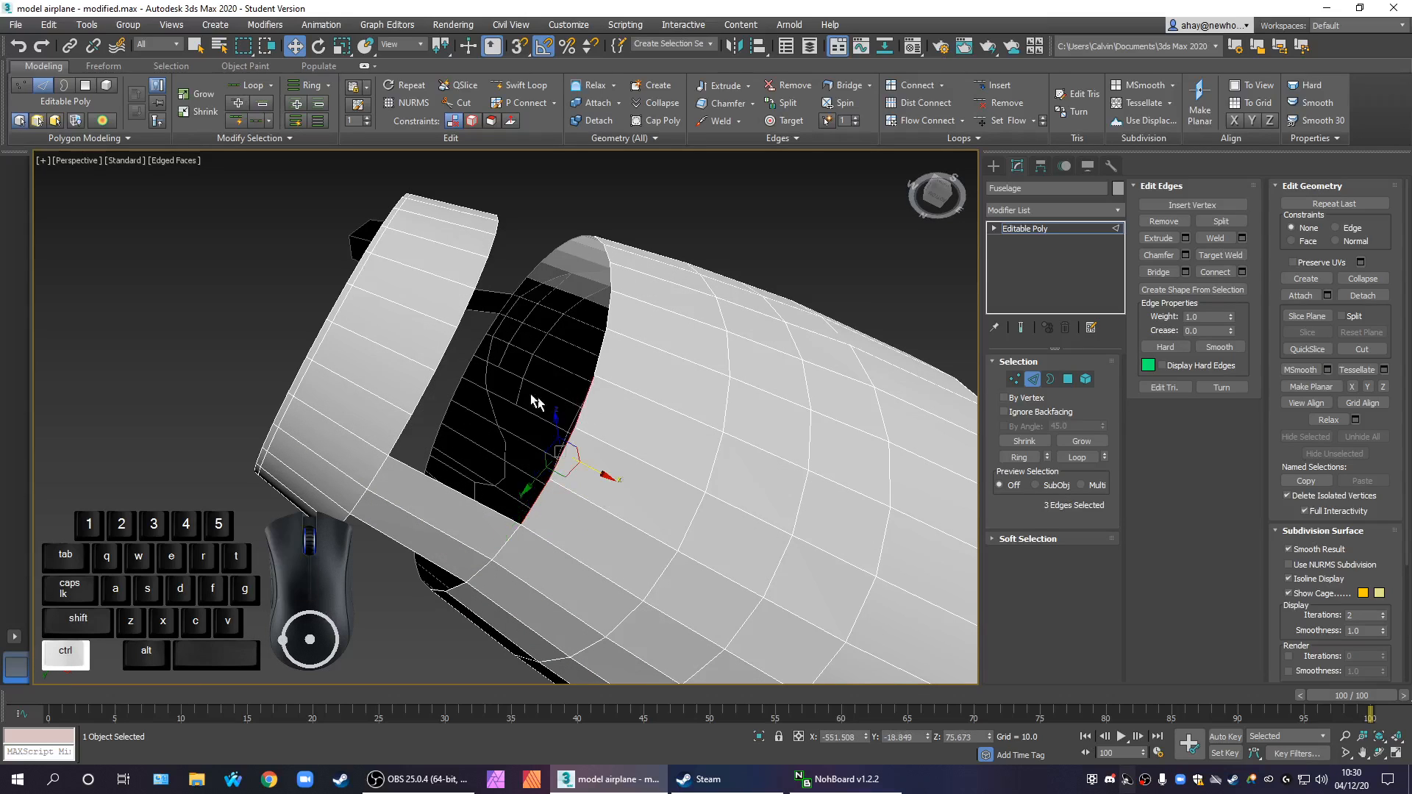
pyautogui.keyDown('ctrl'); pyautogui.click(446, 352); pyautogui.keyUp('ctrl')
pyautogui.keyDown('ctrl'); pyautogui.click(425, 397); pyautogui.keyUp('ctrl')
pyautogui.keyDown('ctrl'); pyautogui.click(402, 434); pyautogui.keyUp('ctrl')
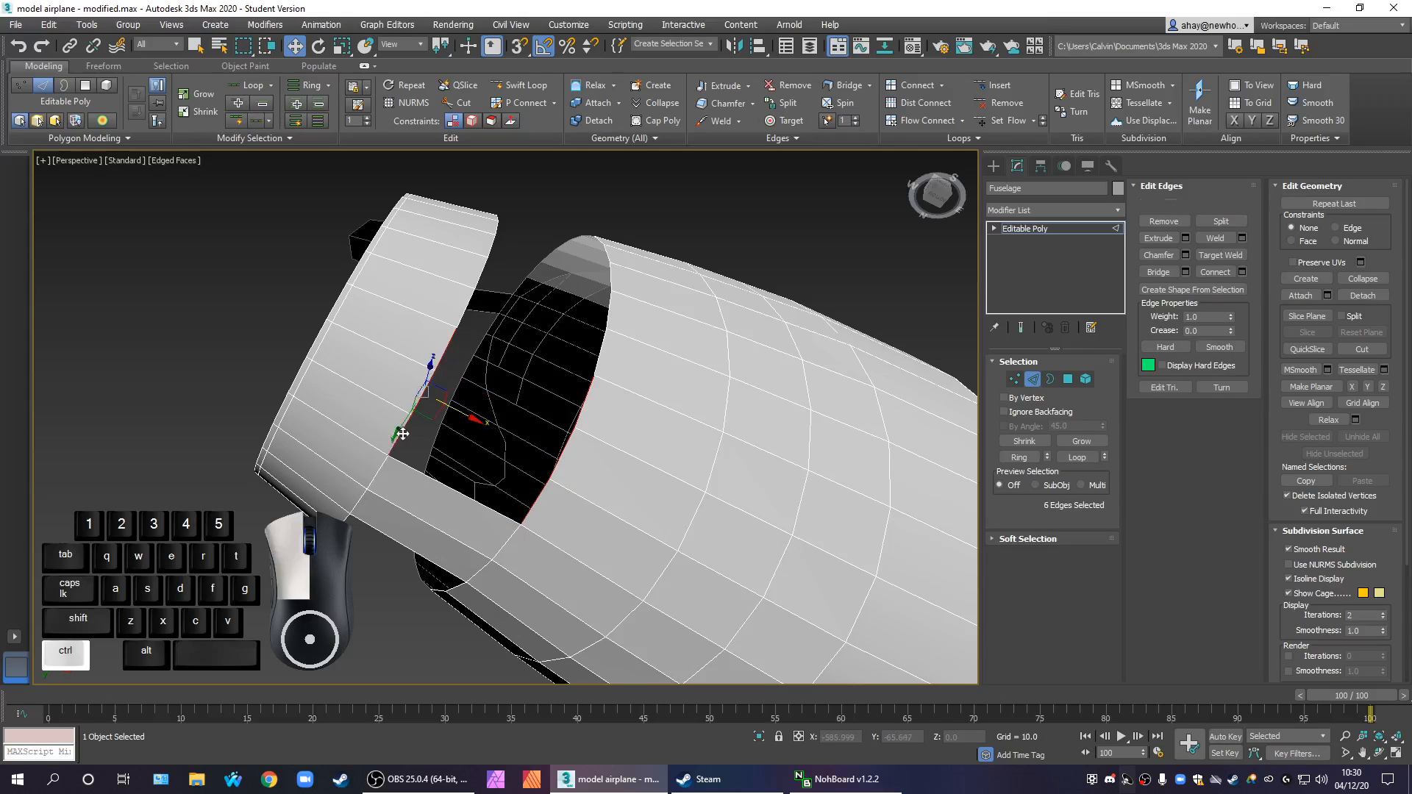
pyautogui.click(1159, 273)
# Select three more edges on each rim above the bridged lower side and bridge them across the gap
pyautogui.keyDown('alt'); pyautogui.moveTo(664, 456); pyautogui.dragTo(598, 551, button='middle'); pyautogui.keyUp('alt')
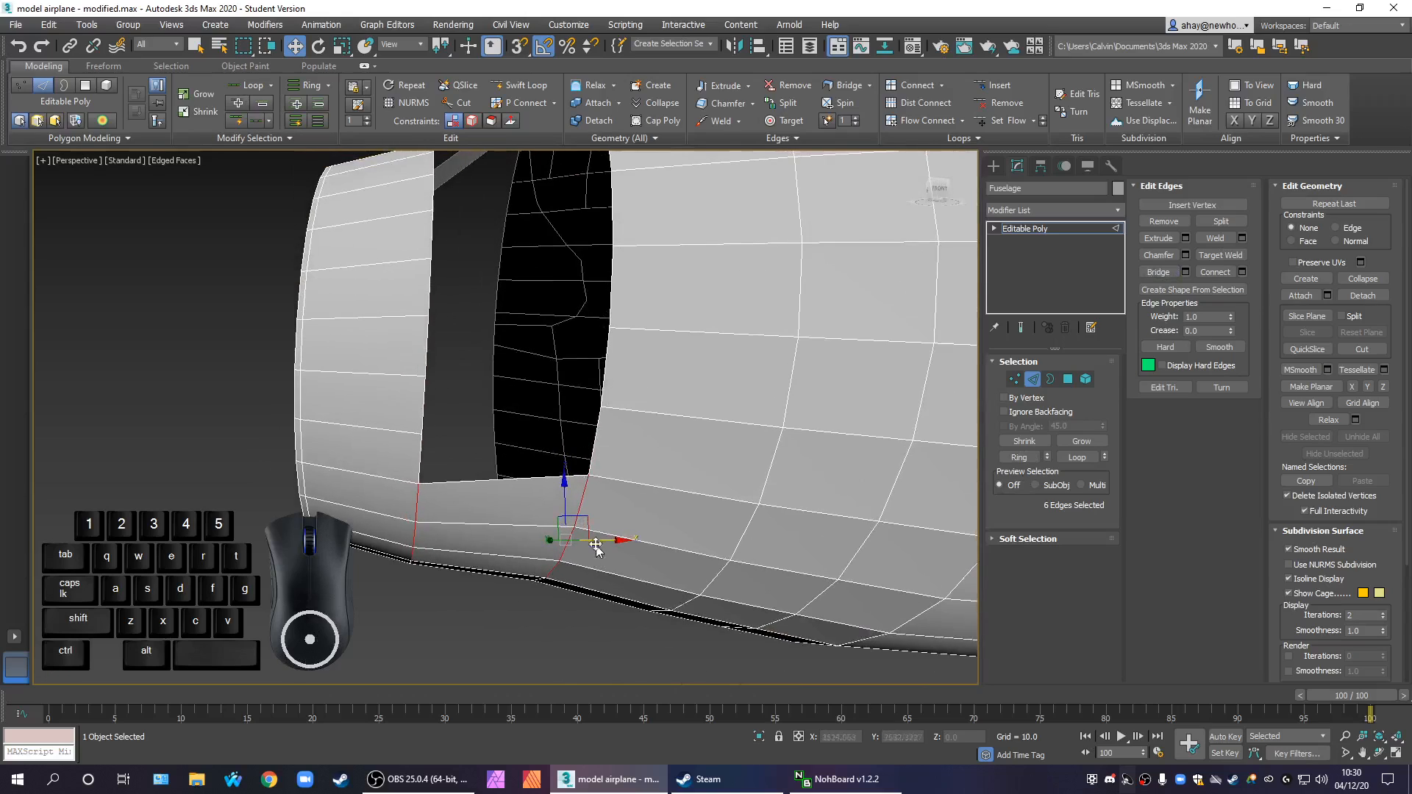
pyautogui.click(592, 465)
pyautogui.keyDown('ctrl'); pyautogui.click(421, 453); pyautogui.keyUp('ctrl')
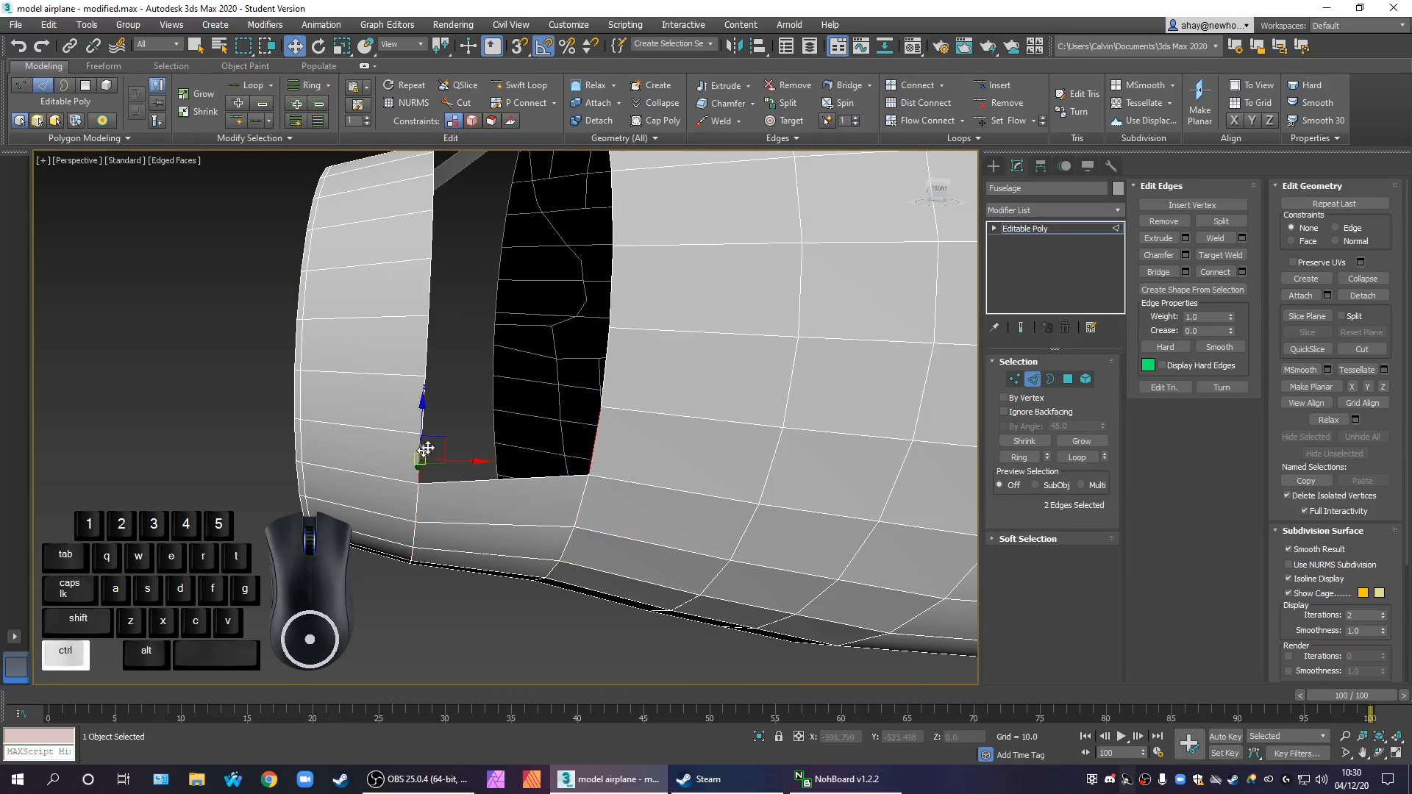
pyautogui.keyDown('ctrl'); pyautogui.click(606, 367); pyautogui.keyUp('ctrl')
pyautogui.keyDown('ctrl'); pyautogui.click(422, 414); pyautogui.keyUp('ctrl')
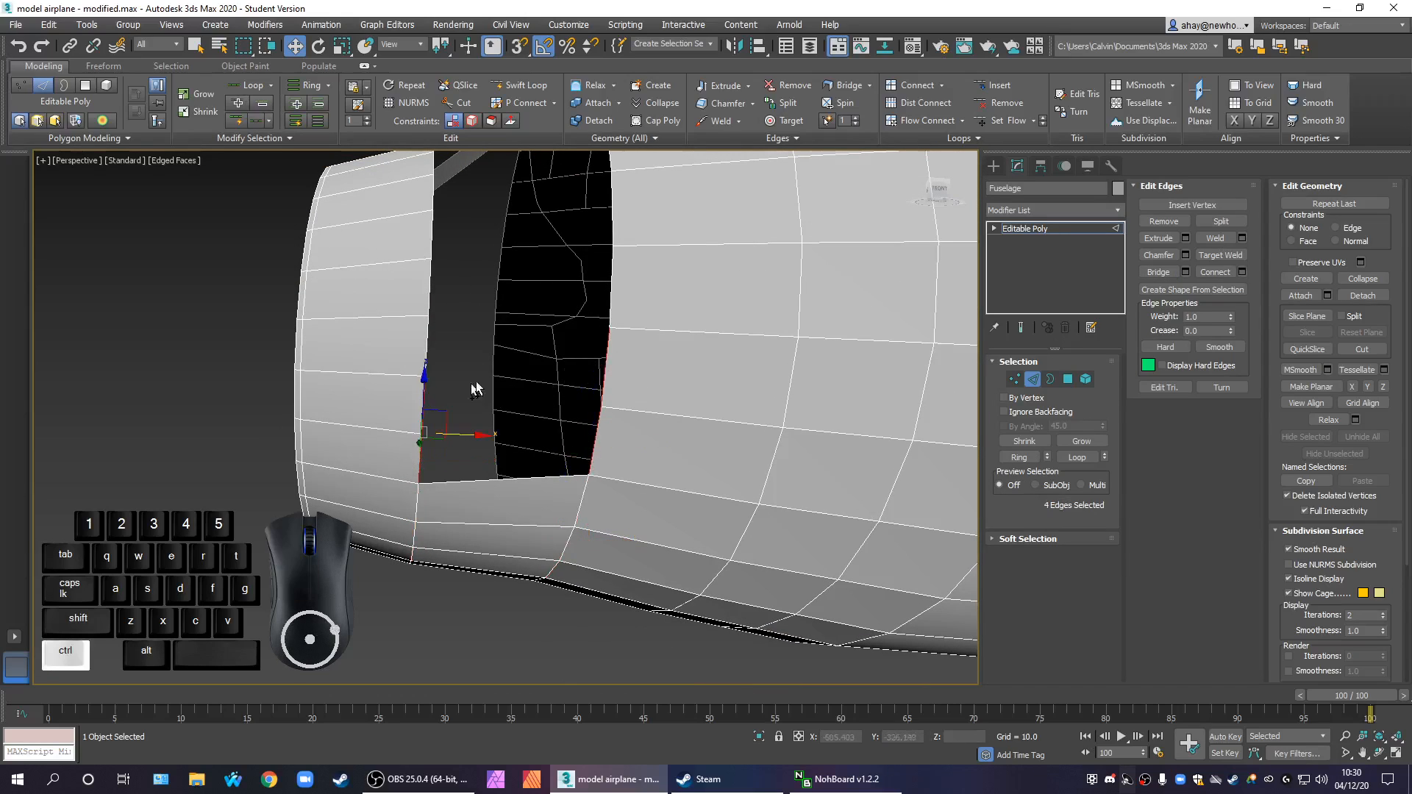
pyautogui.keyDown('ctrl'); pyautogui.click(610, 303); pyautogui.keyUp('ctrl')
pyautogui.keyDown('ctrl'); pyautogui.click(424, 345); pyautogui.keyUp('ctrl')
pyautogui.scroll(-5, 486, 410)
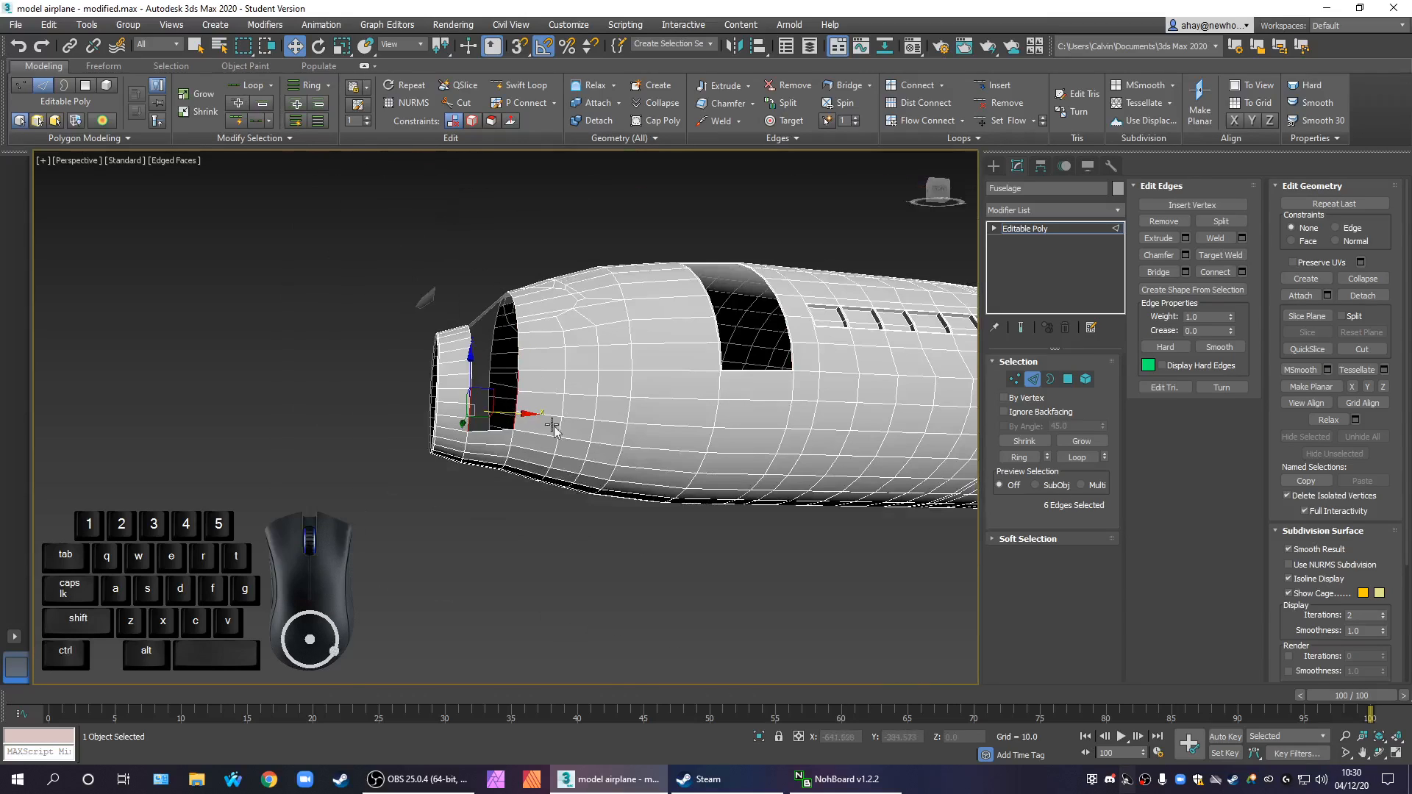
pyautogui.scroll(3, 506, 424)
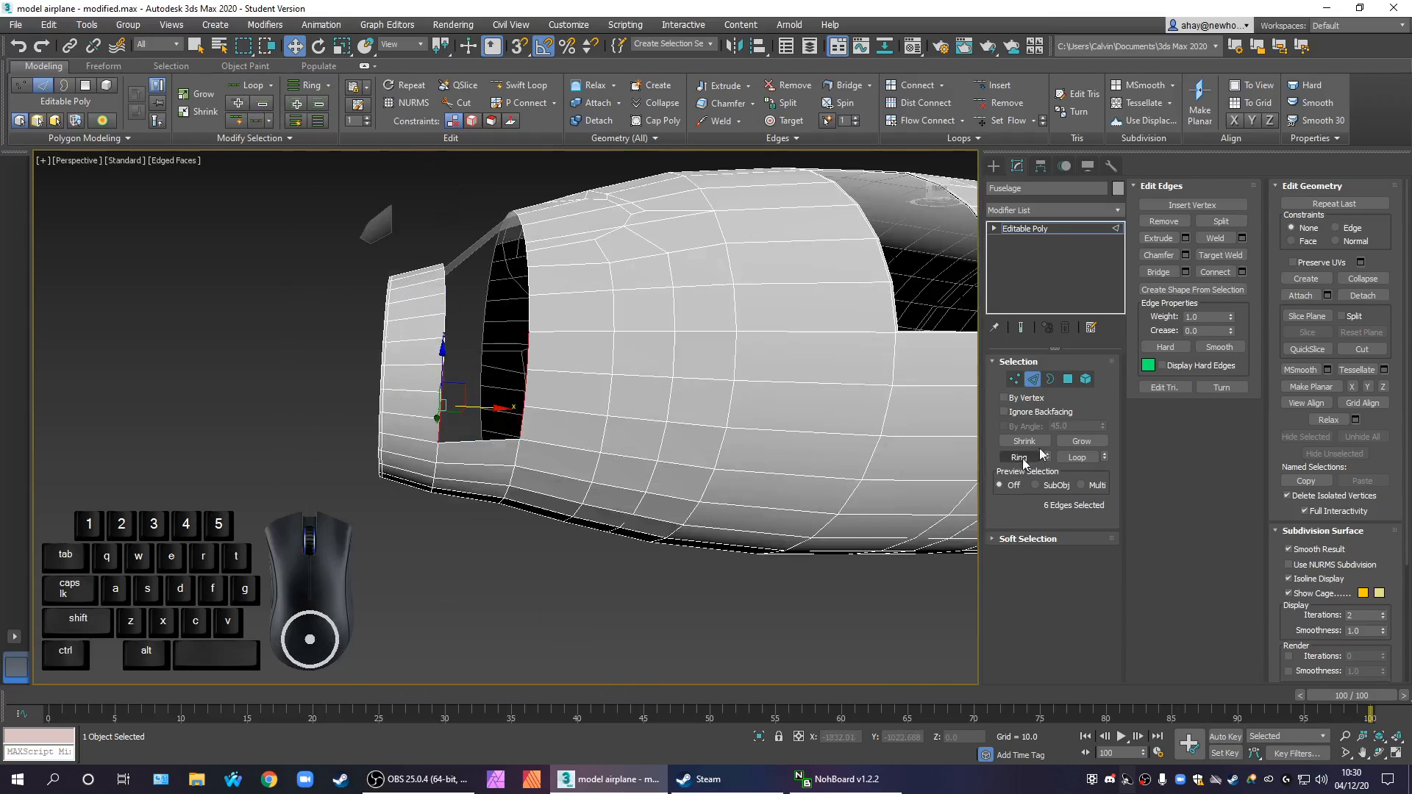
pyautogui.keyDown('alt'); pyautogui.moveTo(634, 490); pyautogui.dragTo(579, 571, button='middle'); pyautogui.keyUp('alt')
# Extend the side bridge upward by selecting and bridging another three facing edges on each rim
pyautogui.scroll(5, 474, 418)
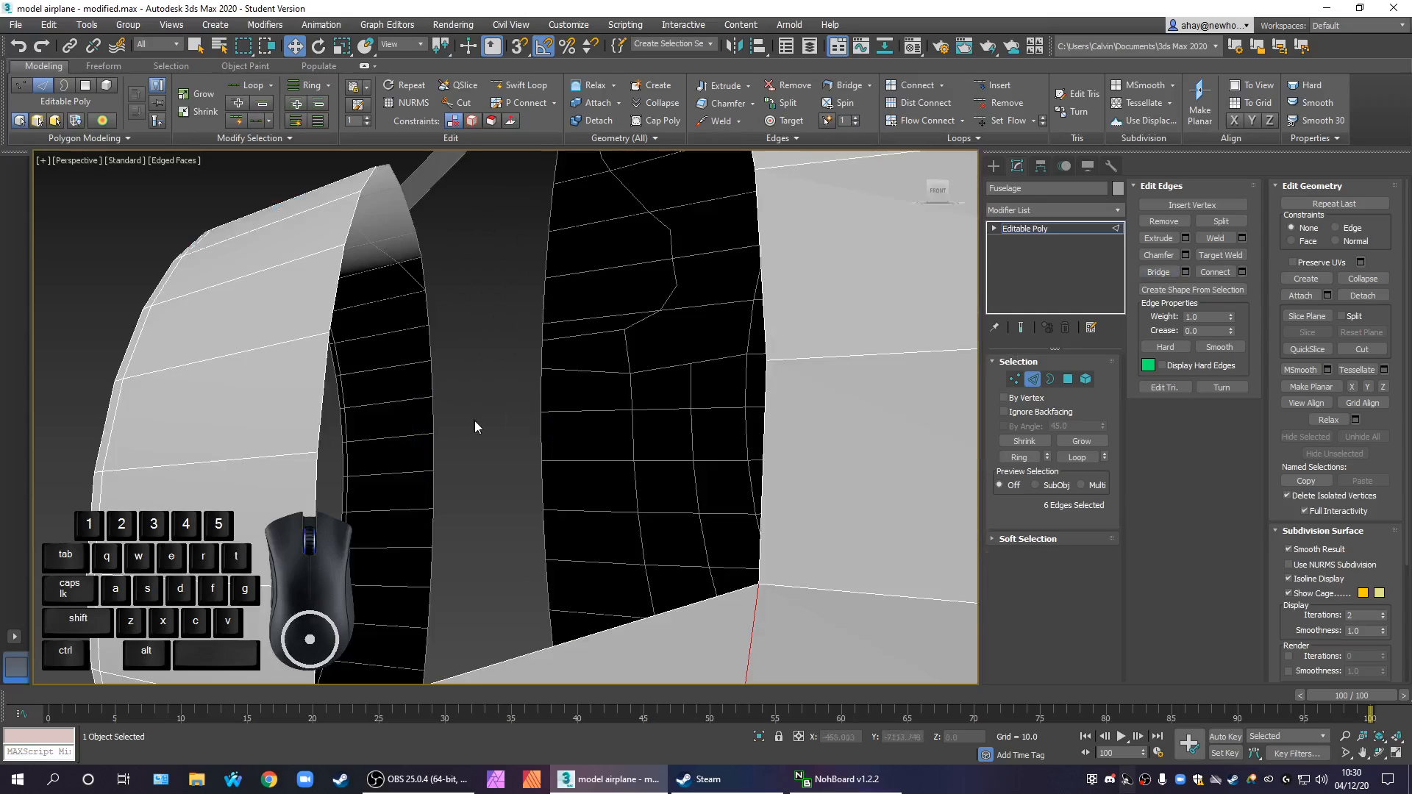
pyautogui.scroll(-5, 503, 475)
pyautogui.click(539, 469)
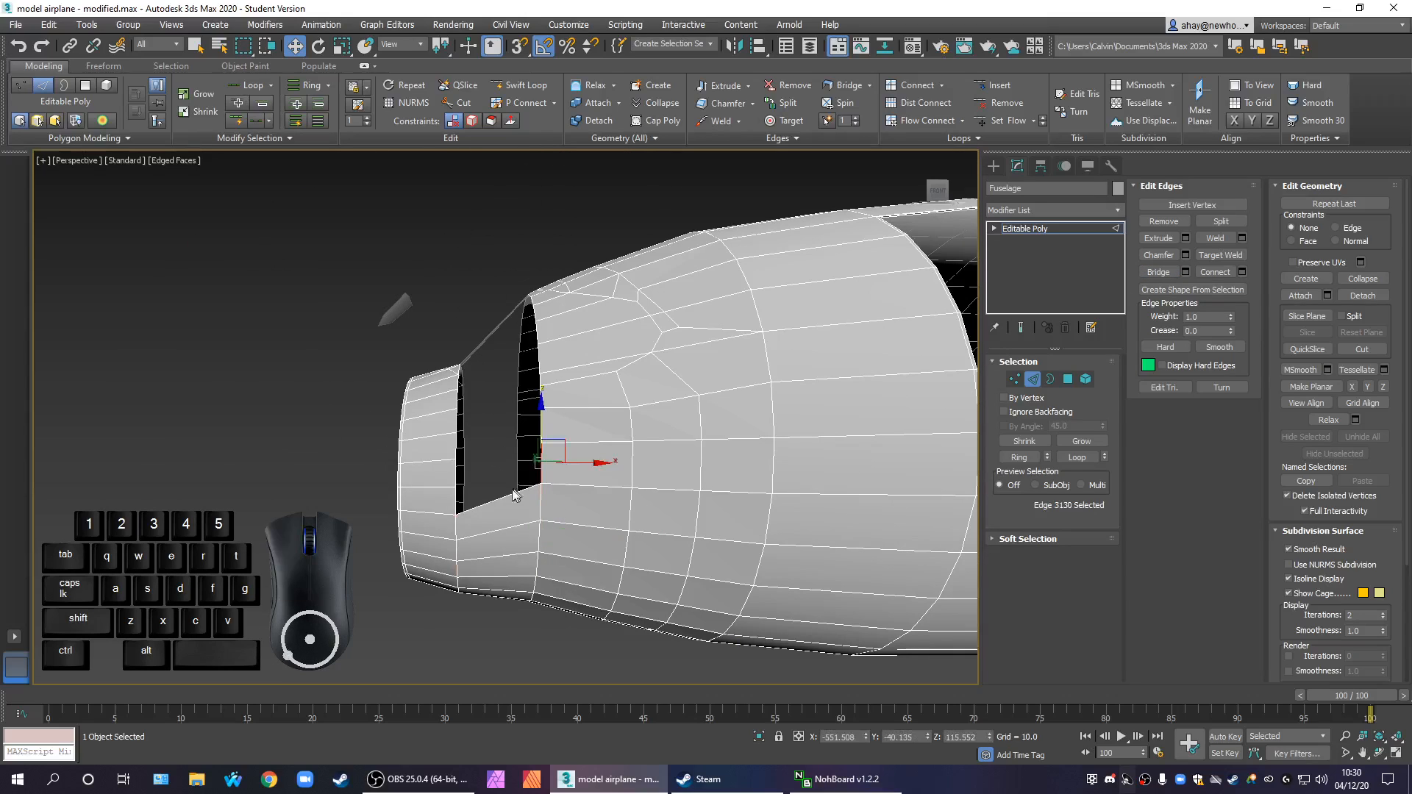
pyautogui.keyDown('ctrl'); pyautogui.click(457, 503); pyautogui.keyUp('ctrl')
pyautogui.hotkey('ctrl', 'z')
pyautogui.hotkey('ctrl', 'y')
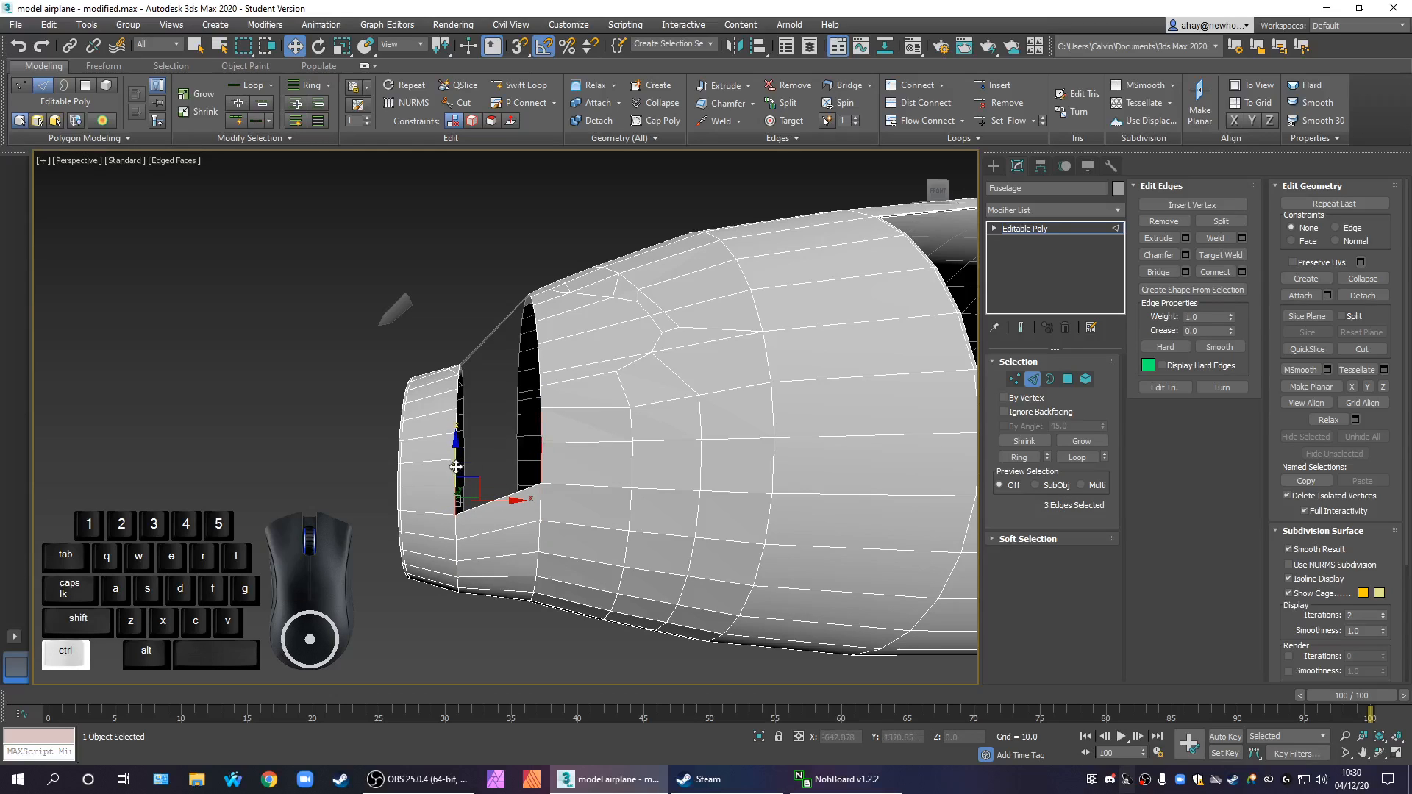
pyautogui.keyDown('ctrl'); pyautogui.click(541, 404); pyautogui.keyUp('ctrl')
pyautogui.keyDown('alt'); pyautogui.moveTo(475, 464); pyautogui.dragTo(515, 483, button='middle'); pyautogui.keyUp('alt')
pyautogui.scroll(4, 473, 464)
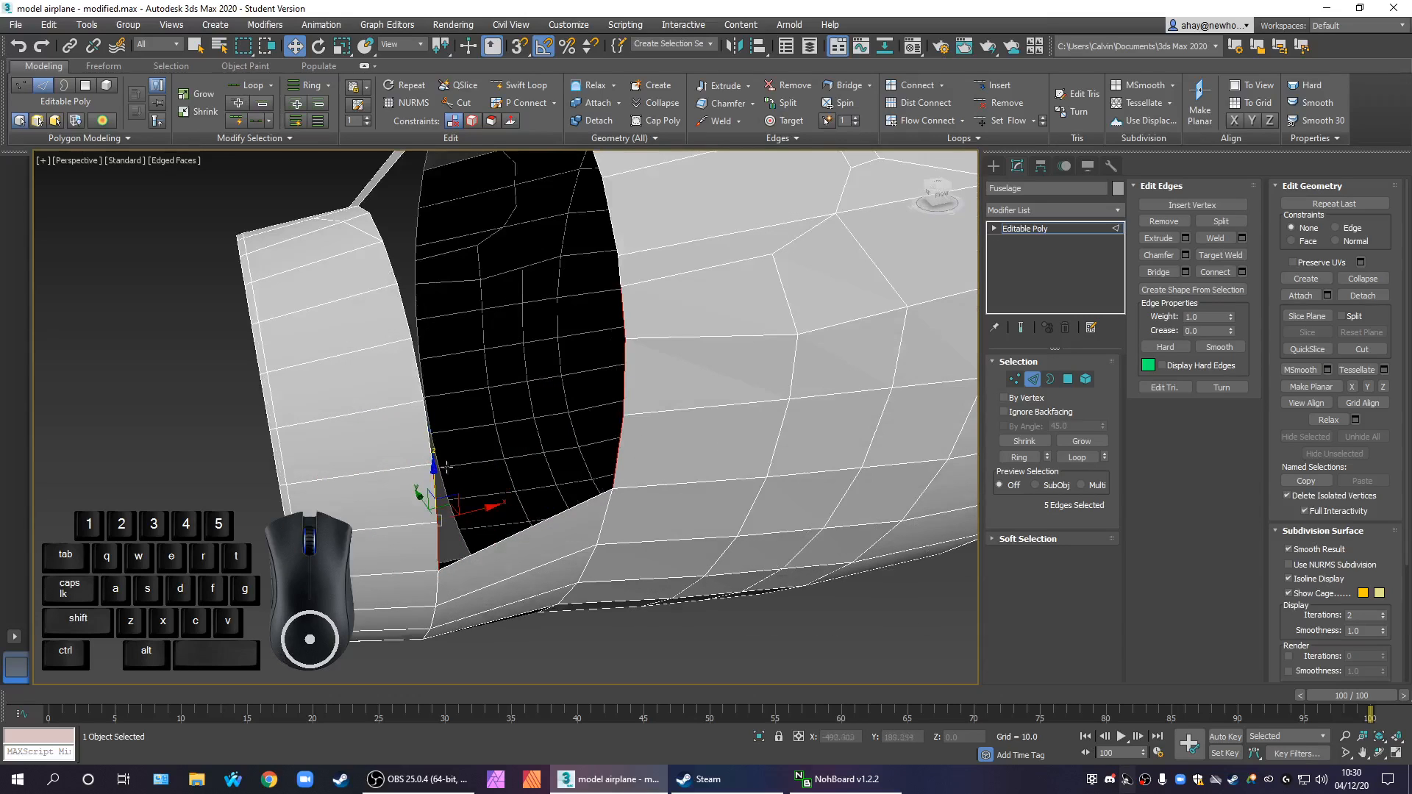
pyautogui.keyDown('ctrl'); pyautogui.click(434, 489); pyautogui.keyUp('ctrl')
pyautogui.keyDown('alt'); pyautogui.moveTo(514, 510); pyautogui.dragTo(417, 489, button='middle'); pyautogui.keyUp('alt')
pyautogui.keyDown('ctrl'); pyautogui.click(458, 420); pyautogui.keyUp('ctrl')
pyautogui.keyDown('alt'); pyautogui.moveTo(460, 404); pyautogui.dragTo(692, 505, button='middle'); pyautogui.keyUp('alt')
pyautogui.click(1159, 272)
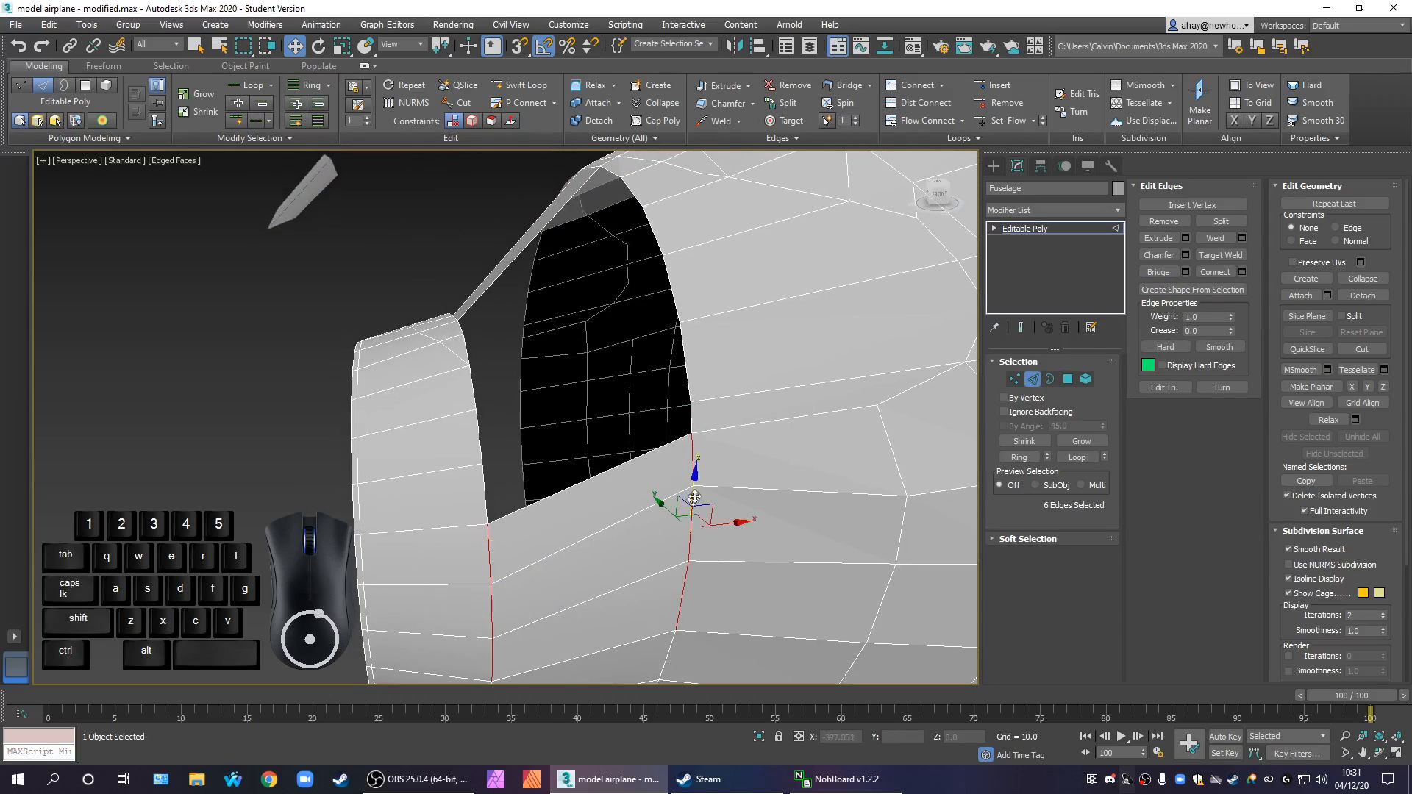
# Bridge the two pairs of facing rim edges directly above the bridged lower side, one pair at a time
pyautogui.click(692, 421)
pyautogui.keyDown('ctrl'); pyautogui.click(487, 490); pyautogui.keyUp('ctrl')
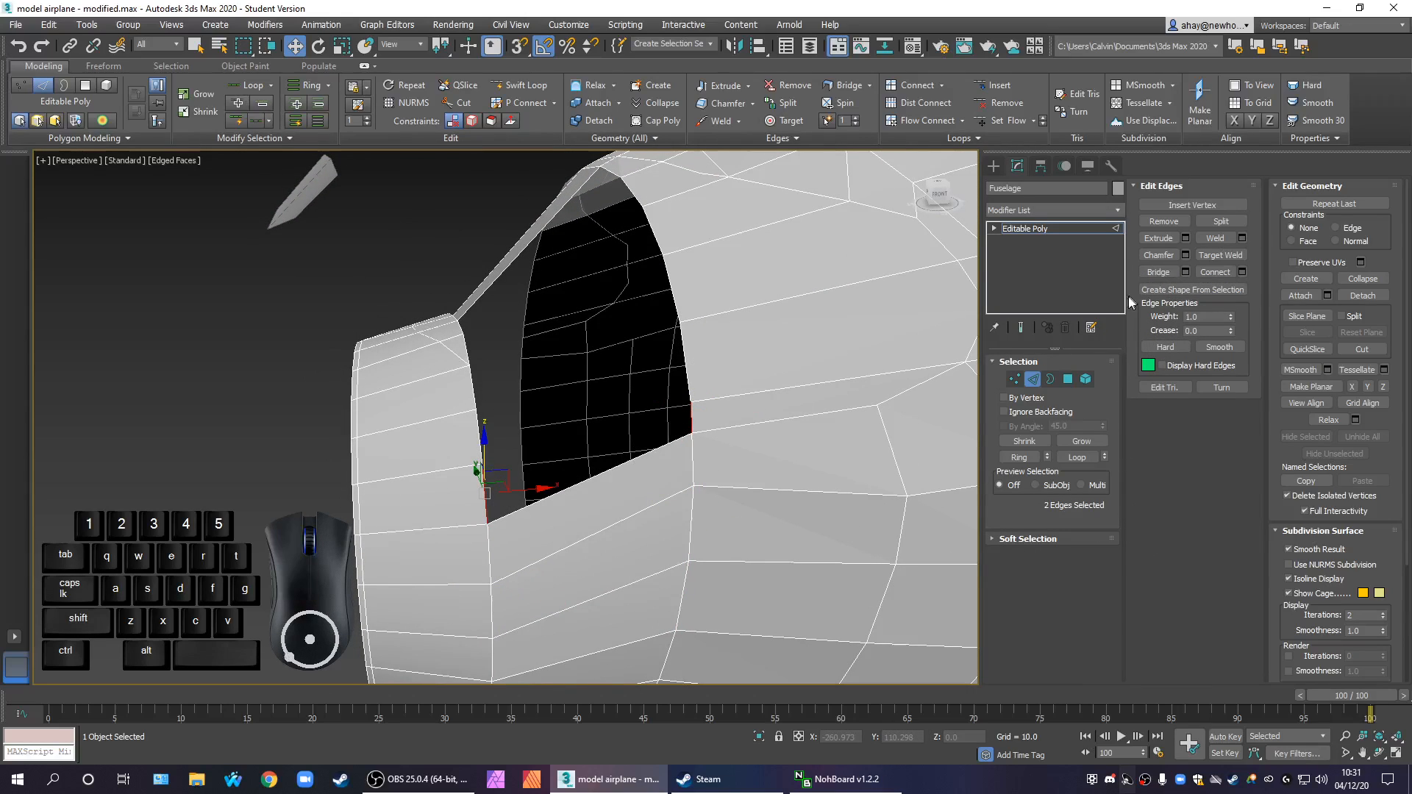
pyautogui.click(1162, 272)
pyautogui.keyDown('alt'); pyautogui.moveTo(739, 393); pyautogui.dragTo(813, 467, button='middle'); pyautogui.keyUp('alt')
pyautogui.click(660, 326)
pyautogui.keyDown('ctrl'); pyautogui.click(459, 450); pyautogui.keyUp('ctrl')
pyautogui.click(1018, 457)
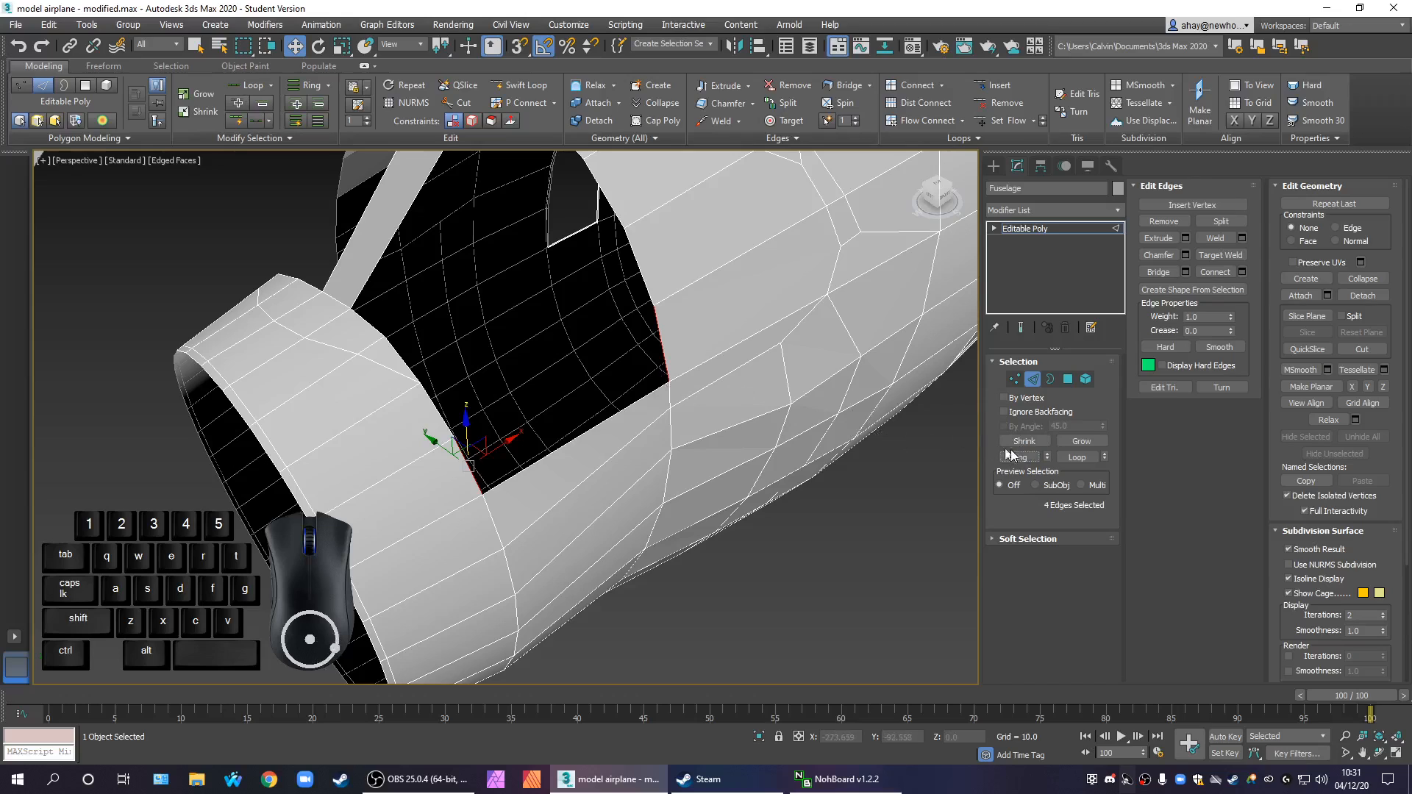
pyautogui.hotkey('ctrl', 'z')
pyautogui.click(1158, 272)
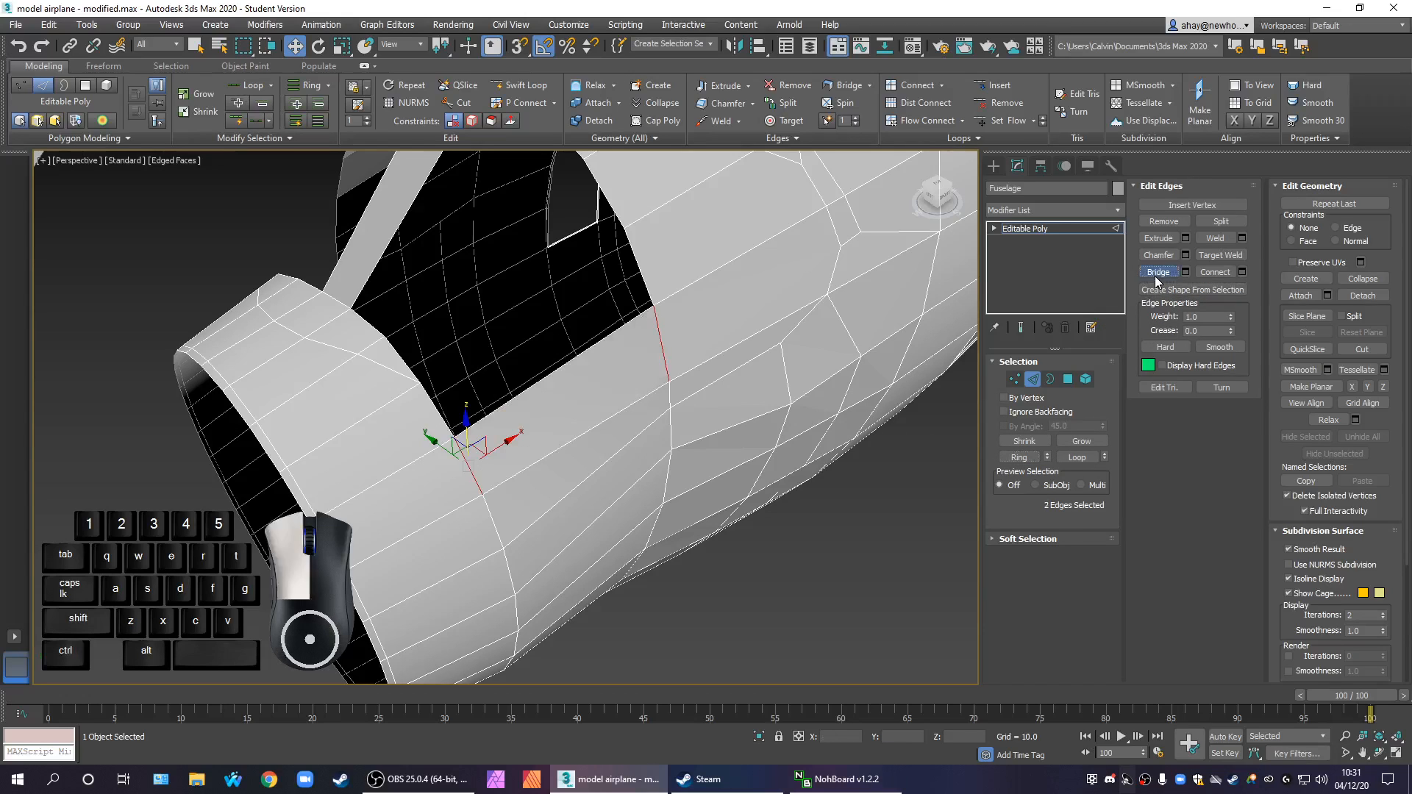
# Continue up the fuselage side by bridging two more single pairs of facing edges between the nose ring and the body
pyautogui.moveTo(705, 422); pyautogui.dragTo(760, 482, button='middle')
pyautogui.click(705, 343)
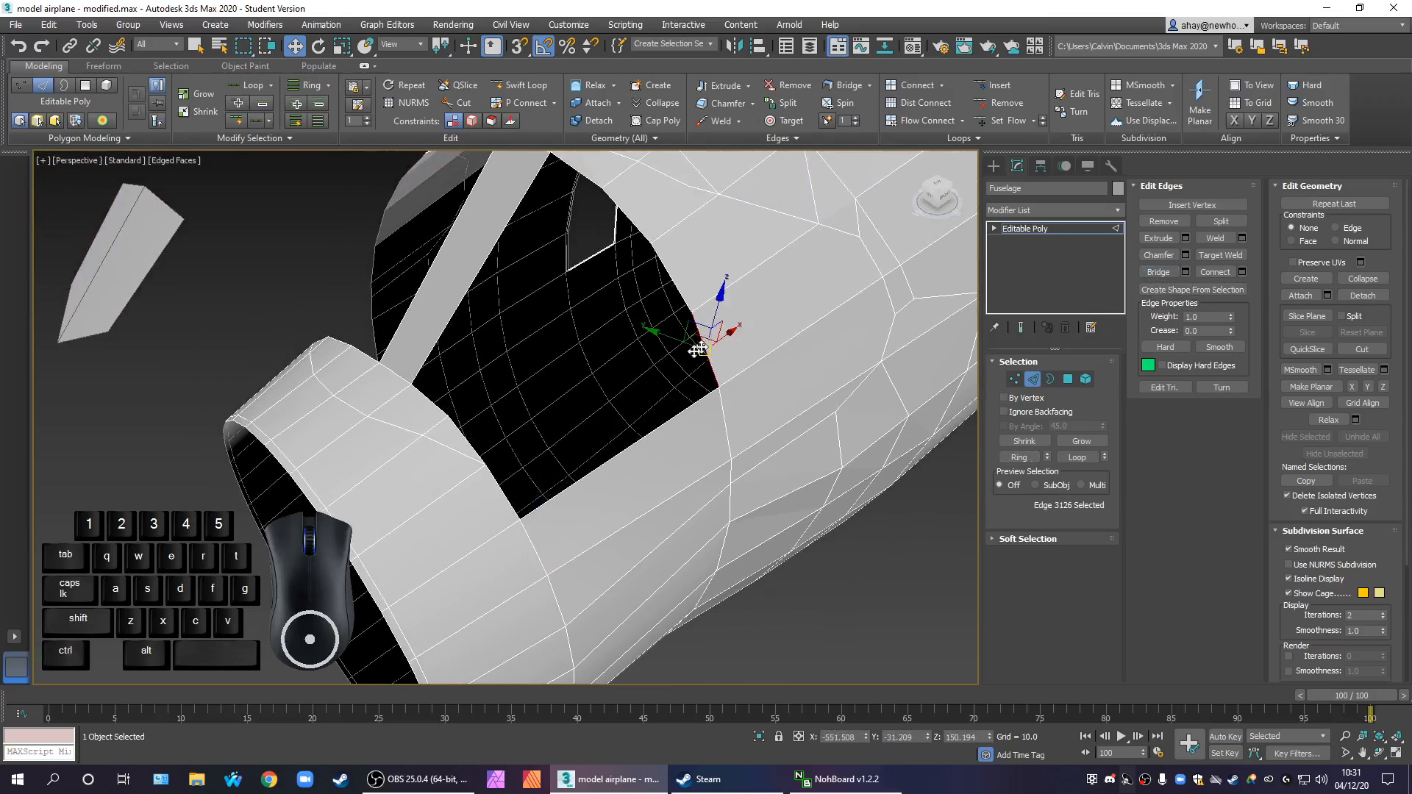
pyautogui.keyDown('ctrl'); pyautogui.click(504, 485); pyautogui.keyUp('ctrl')
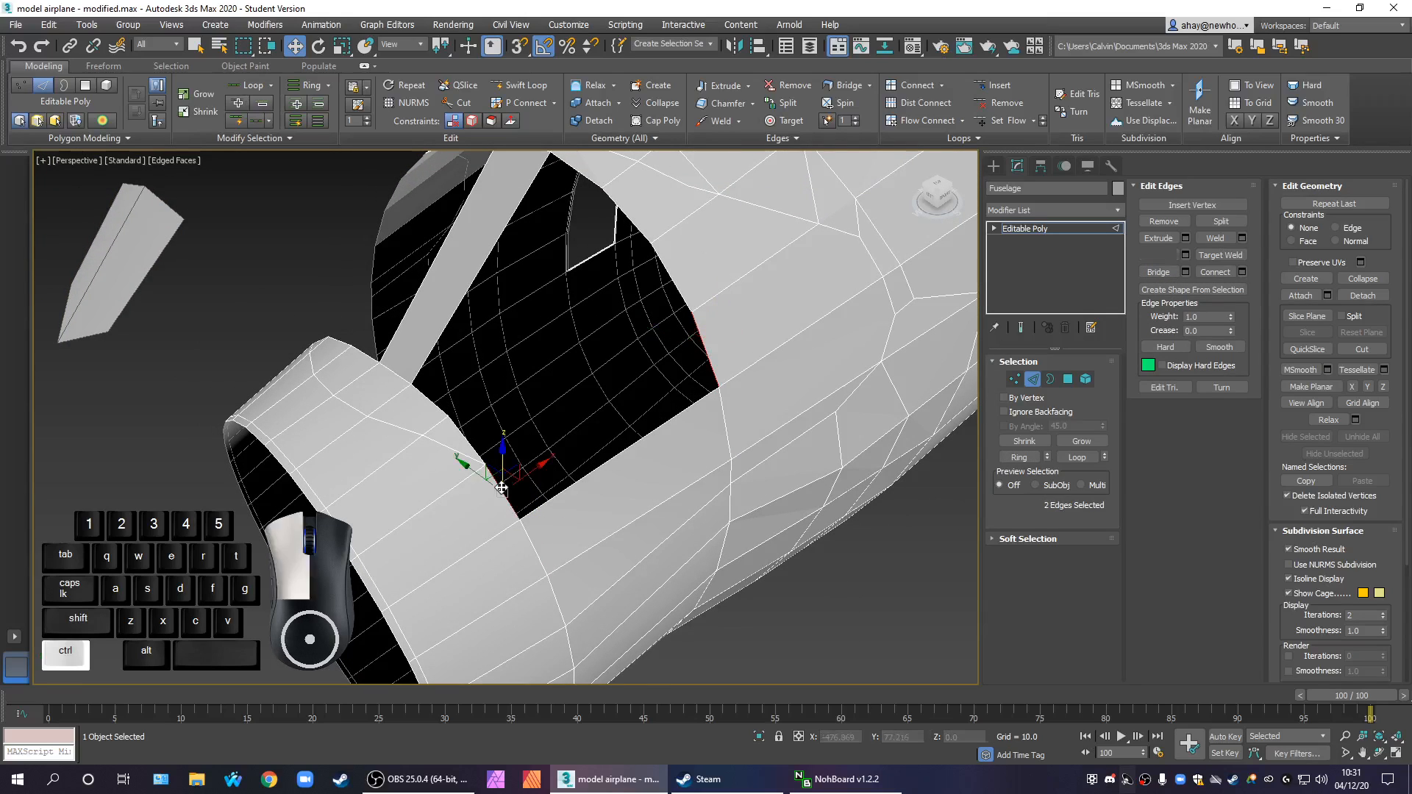
pyautogui.click(1145, 272)
pyautogui.keyDown('alt'); pyautogui.moveTo(735, 388); pyautogui.dragTo(688, 348, button='middle'); pyautogui.keyUp('alt')
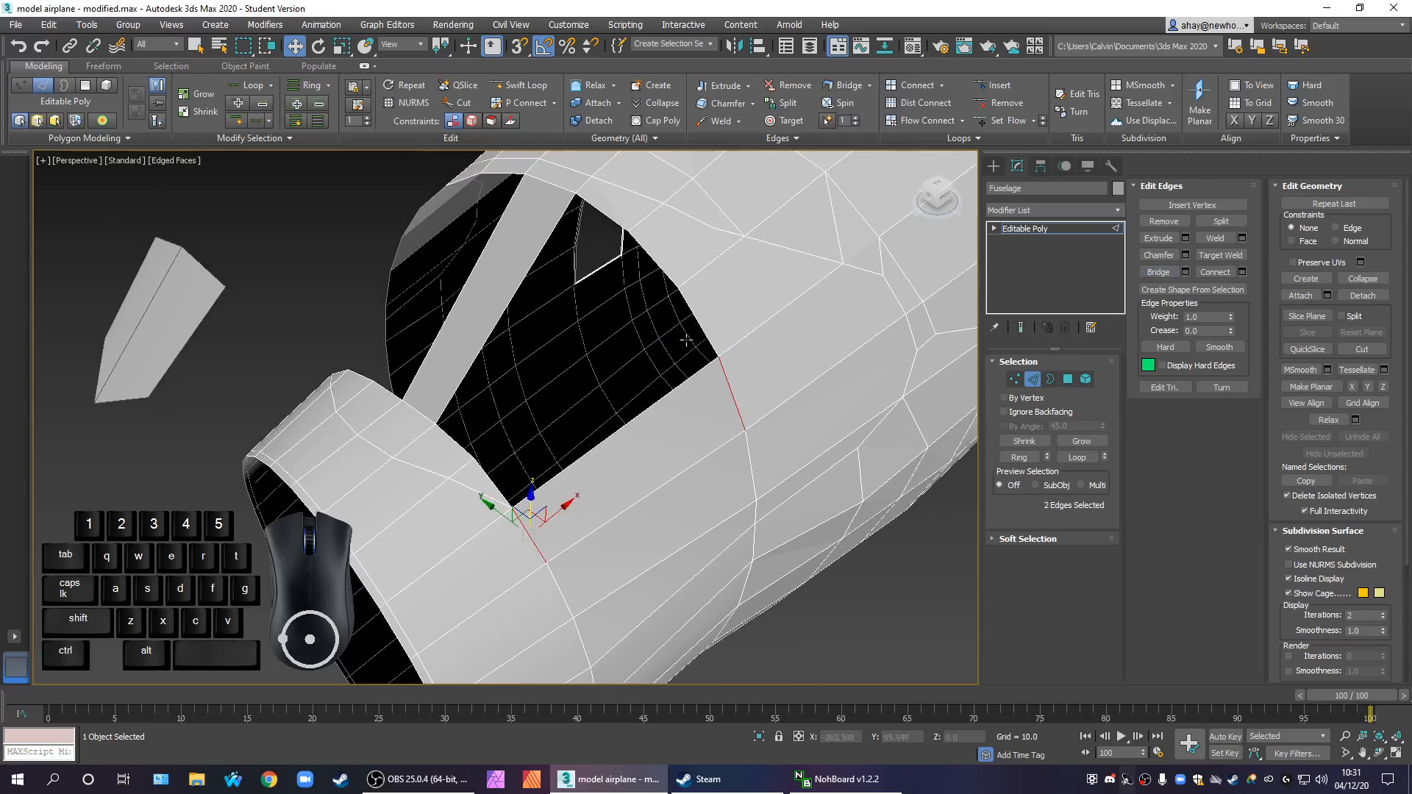
pyautogui.click(702, 324)
pyautogui.keyDown('ctrl'); pyautogui.click(486, 483); pyautogui.keyUp('ctrl')
pyautogui.keyDown('alt'); pyautogui.moveTo(566, 490); pyautogui.dragTo(552, 502, button='middle'); pyautogui.keyUp('alt')
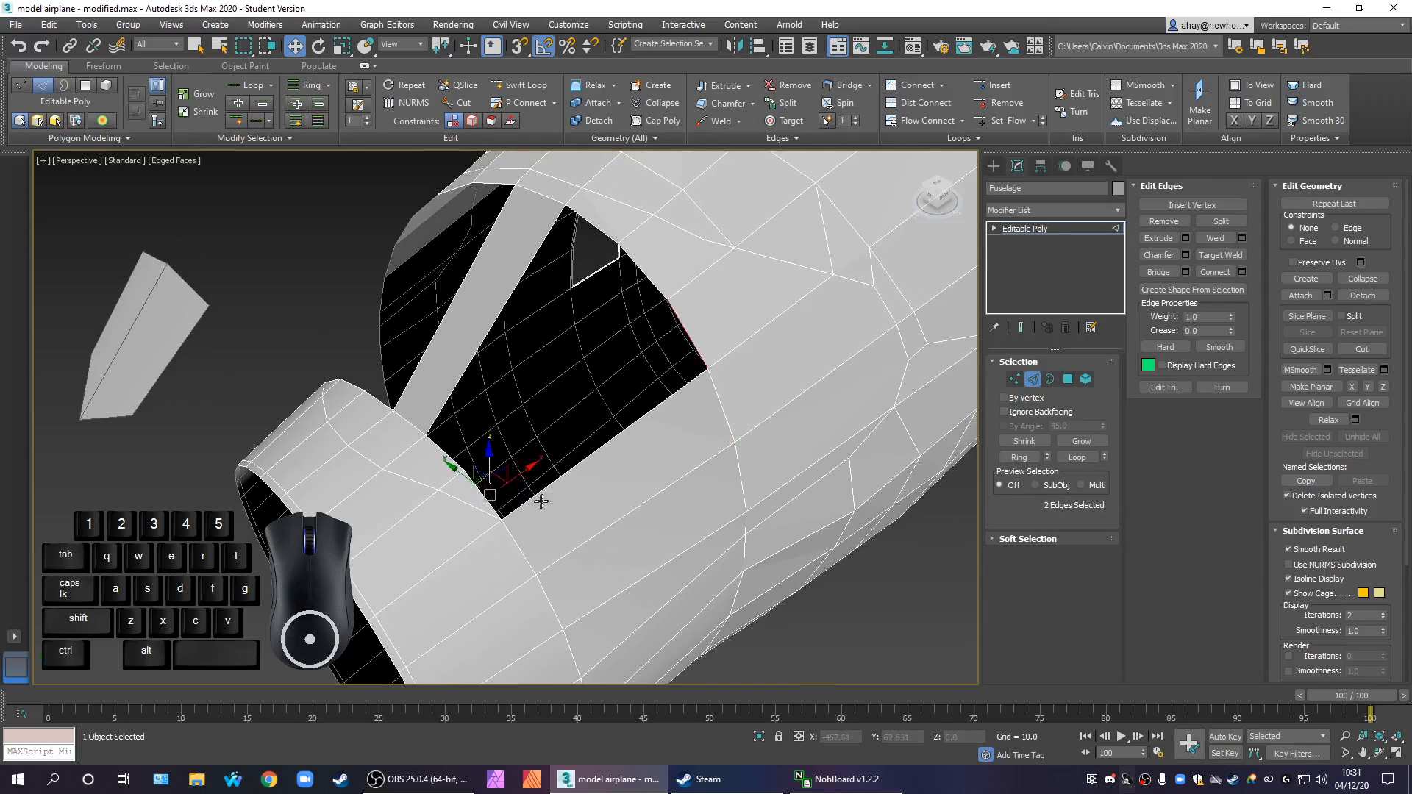
pyautogui.click(546, 508)
pyautogui.click(472, 520)
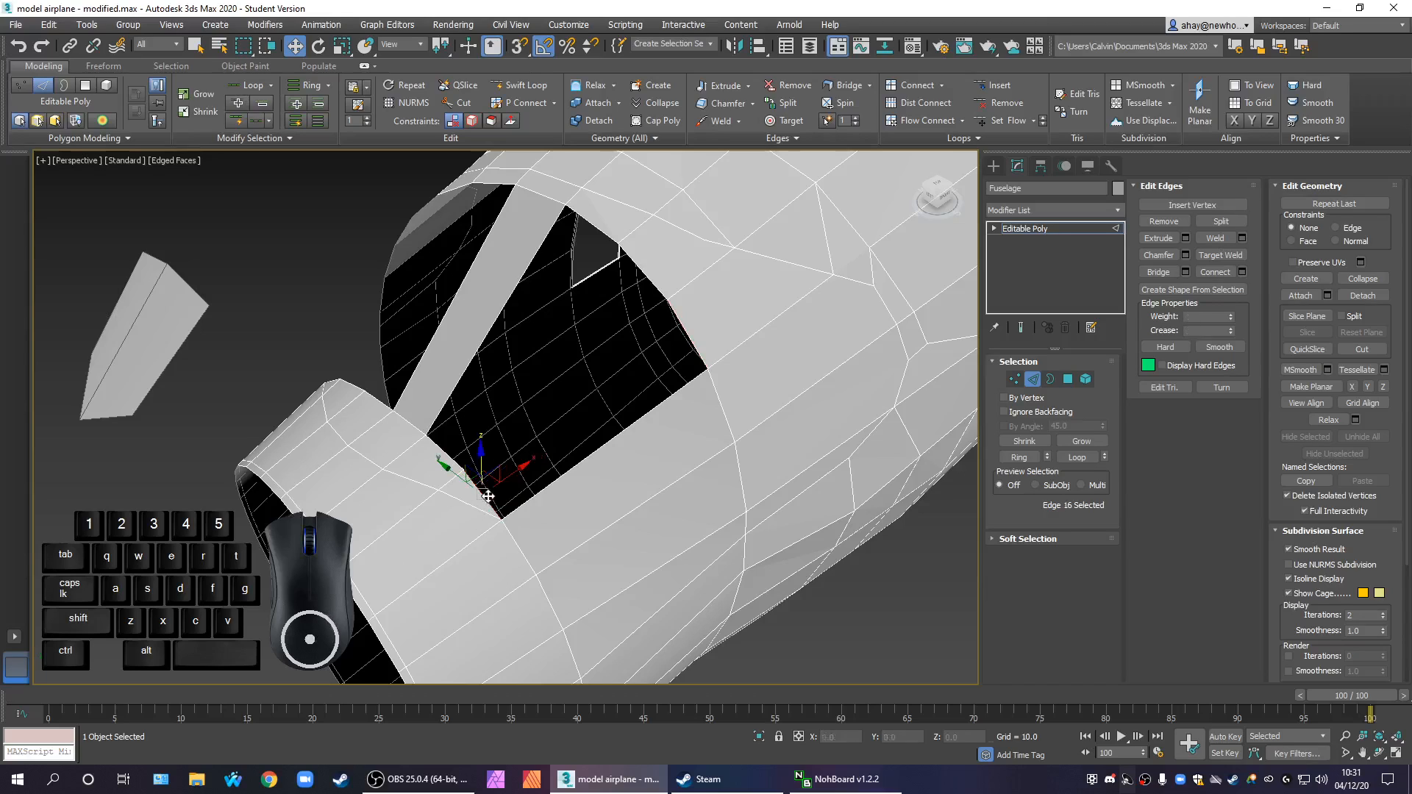
pyautogui.keyDown('ctrl'); pyautogui.click(662, 368); pyautogui.keyUp('ctrl')
pyautogui.click(1020, 457)
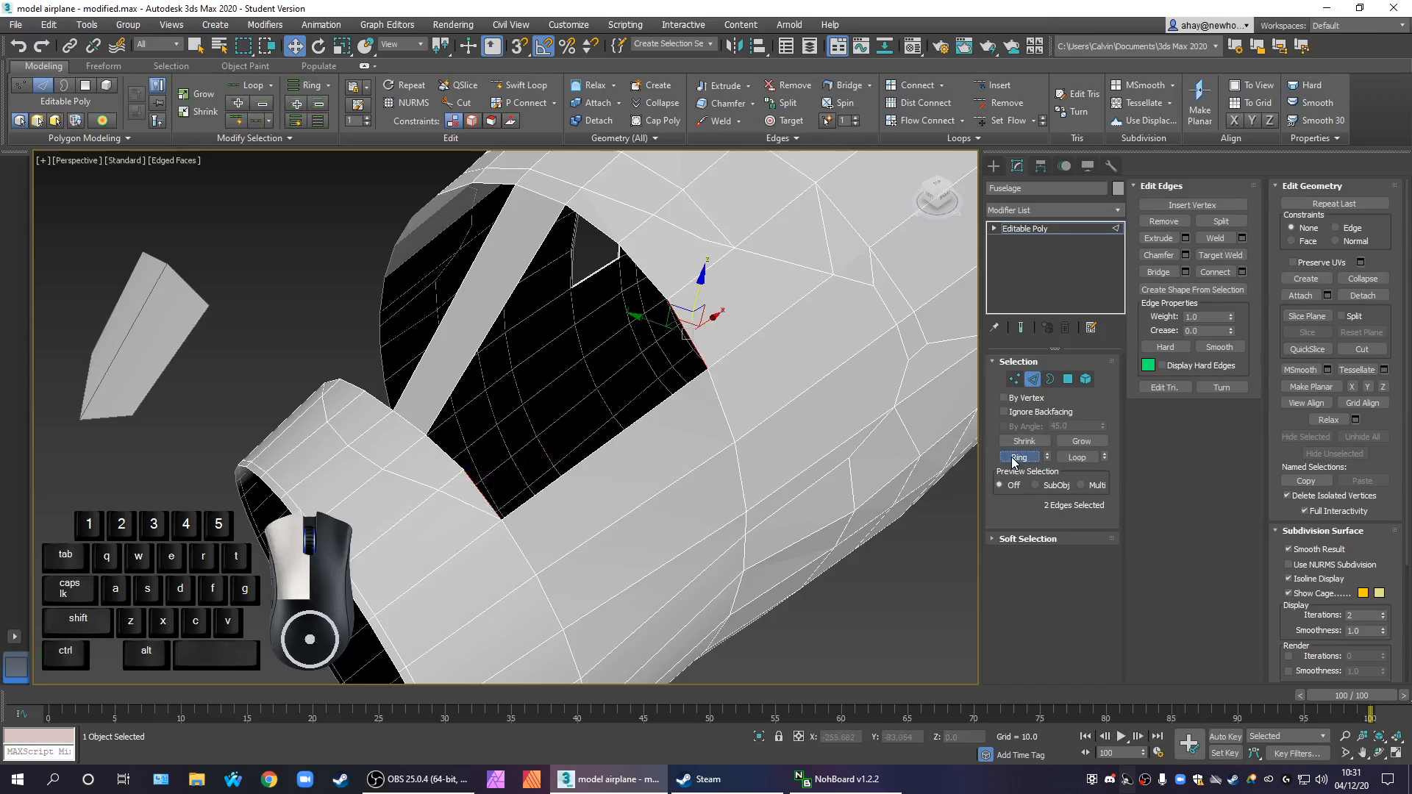
pyautogui.hotkey('ctrl', 'z')
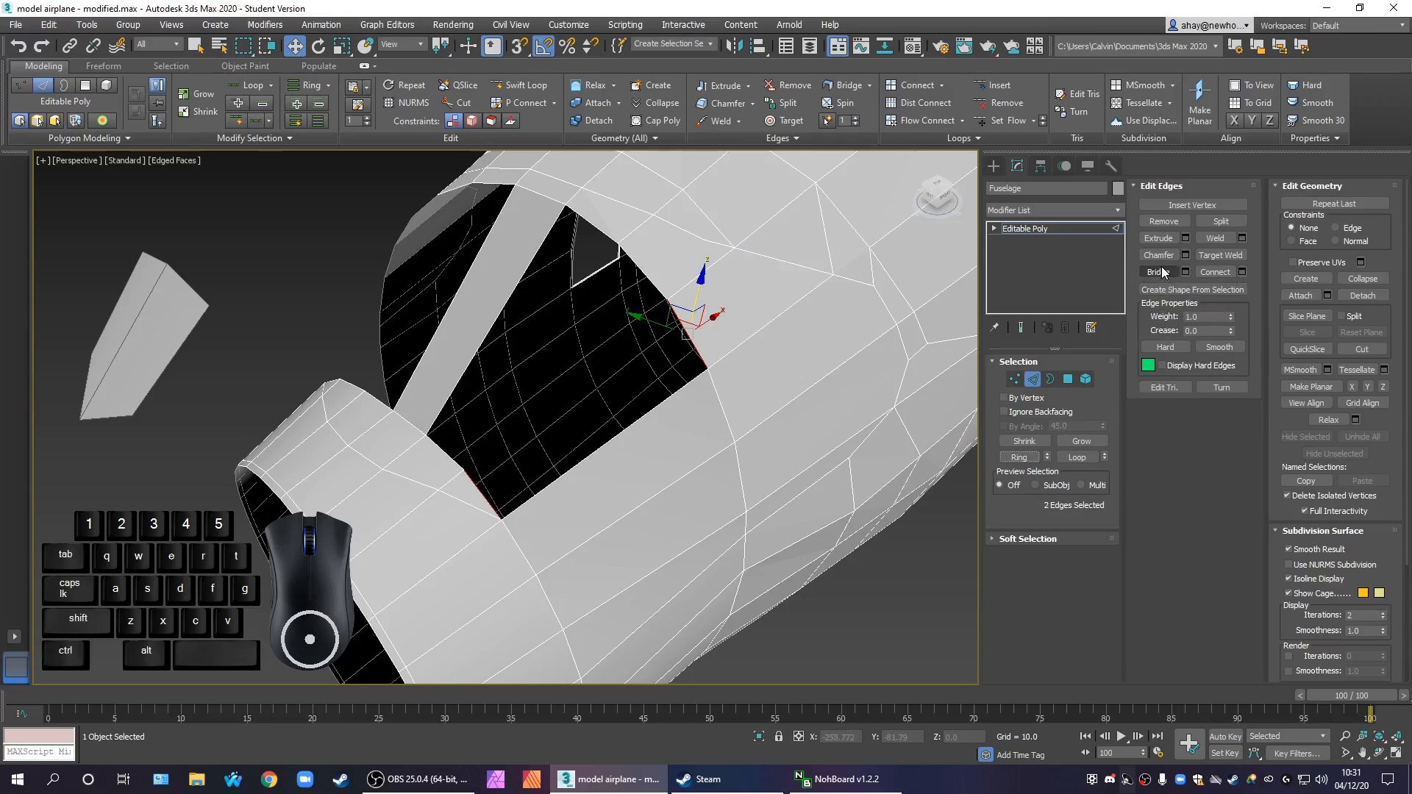
# Bridge the next facing edge pair near the top strip and check the bridged side of the nose in profile
pyautogui.keyDown('alt'); pyautogui.moveTo(741, 473); pyautogui.dragTo(488, 475, button='middle'); pyautogui.keyUp('alt')
pyautogui.click(479, 482)
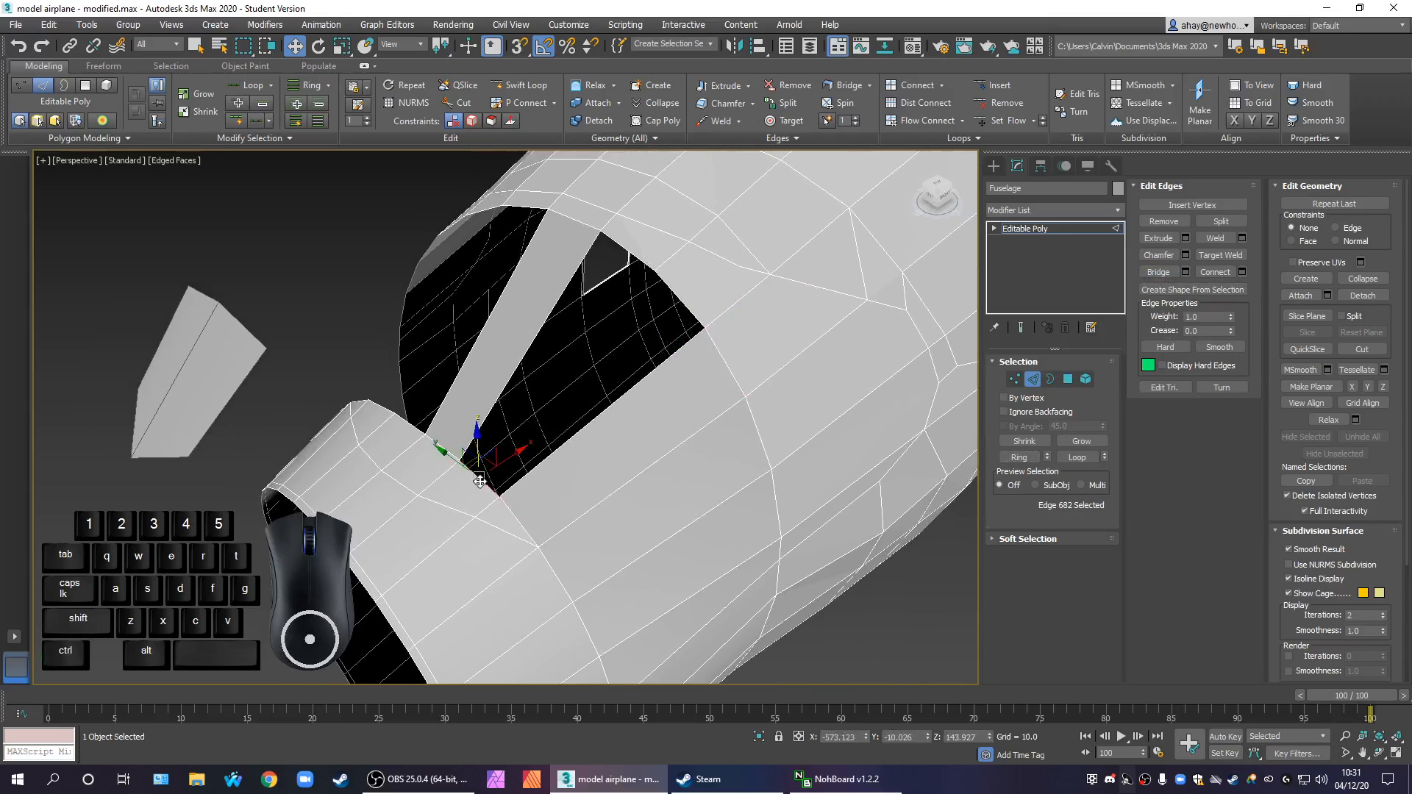
pyautogui.keyDown('ctrl'); pyautogui.click(682, 303); pyautogui.keyUp('ctrl')
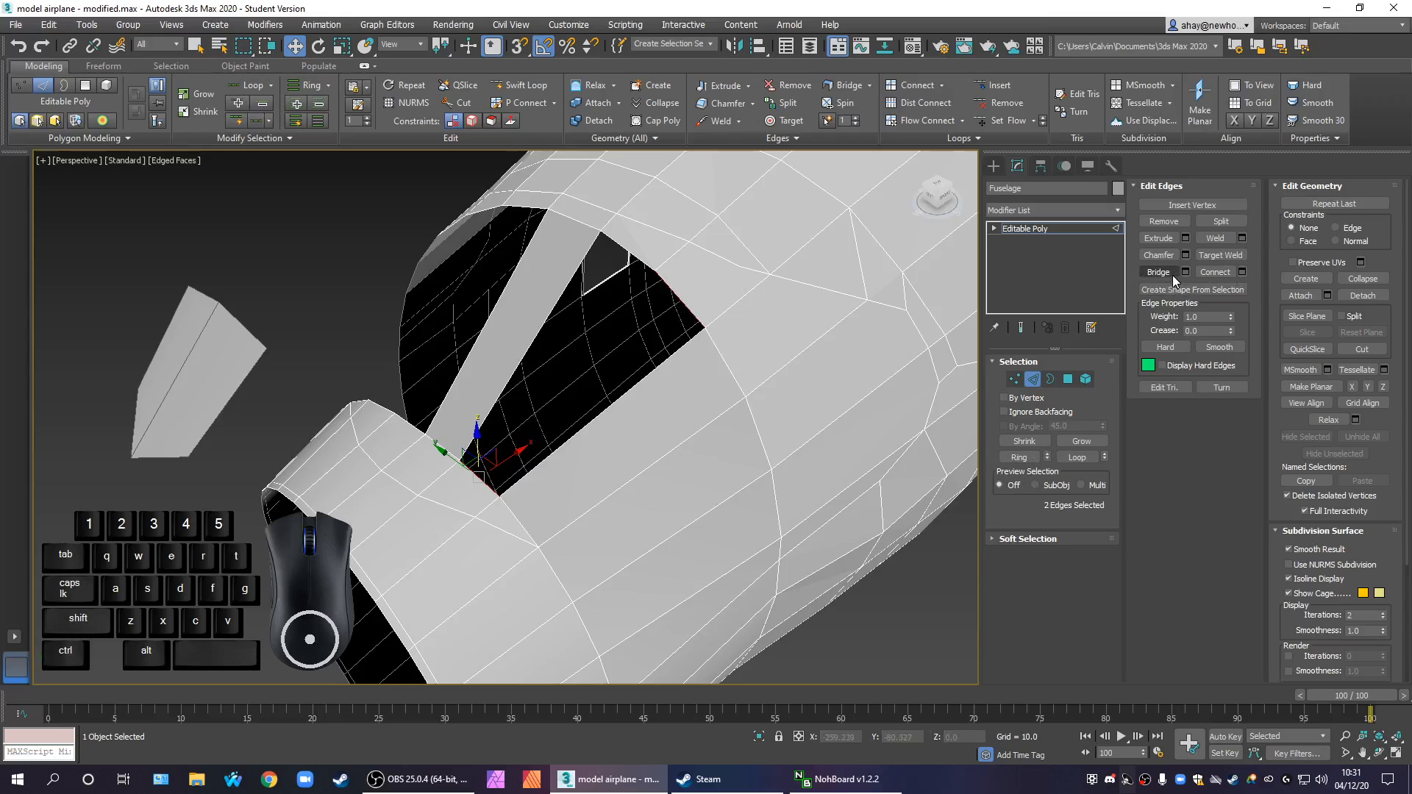
pyautogui.scroll(-5, 694, 514)
pyautogui.keyDown('alt'); pyautogui.moveTo(694, 514); pyautogui.dragTo(647, 515, button='middle'); pyautogui.keyUp('alt')
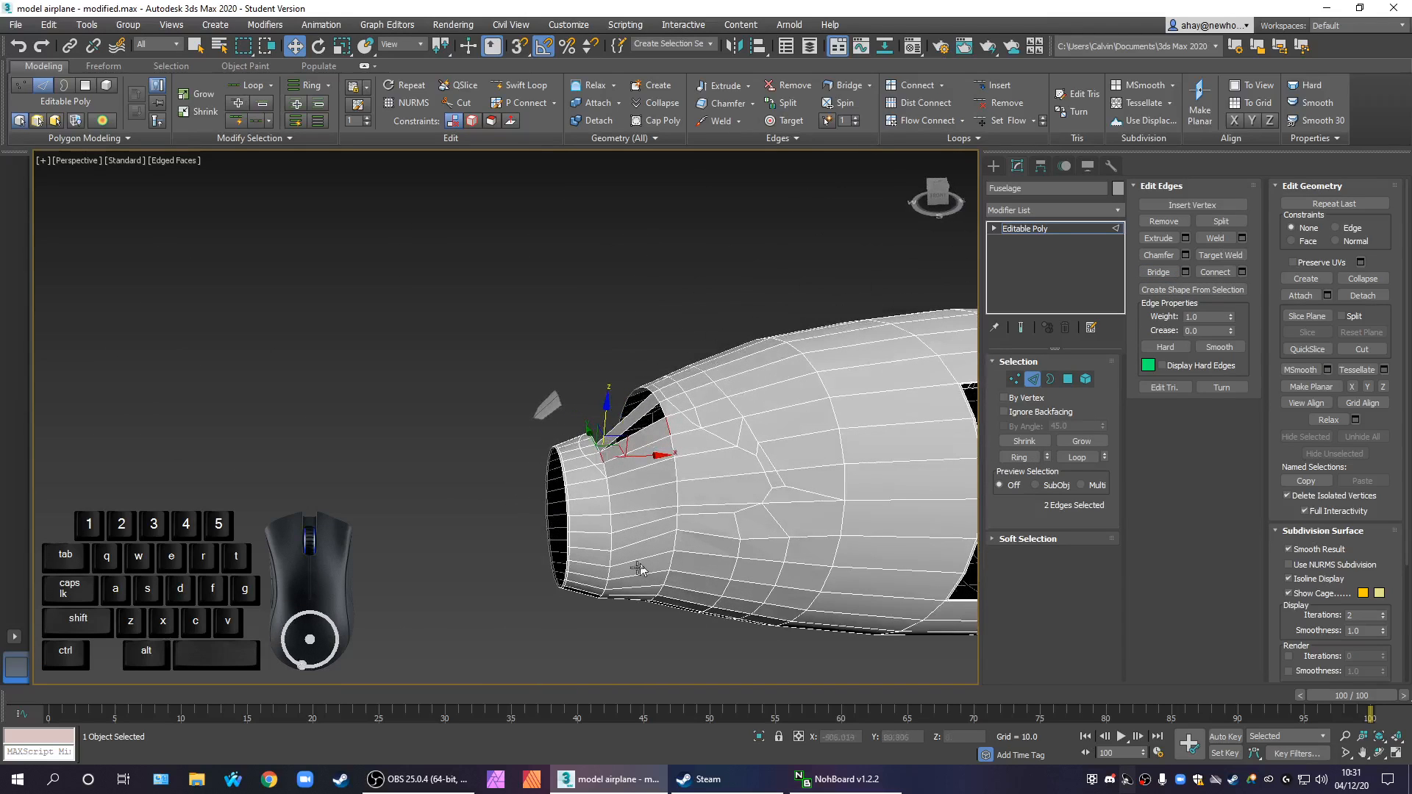
pyautogui.keyDown('alt'); pyautogui.moveTo(634, 618); pyautogui.dragTo(676, 612, button='middle'); pyautogui.keyUp('alt')
pyautogui.scroll(2, 669, 586)
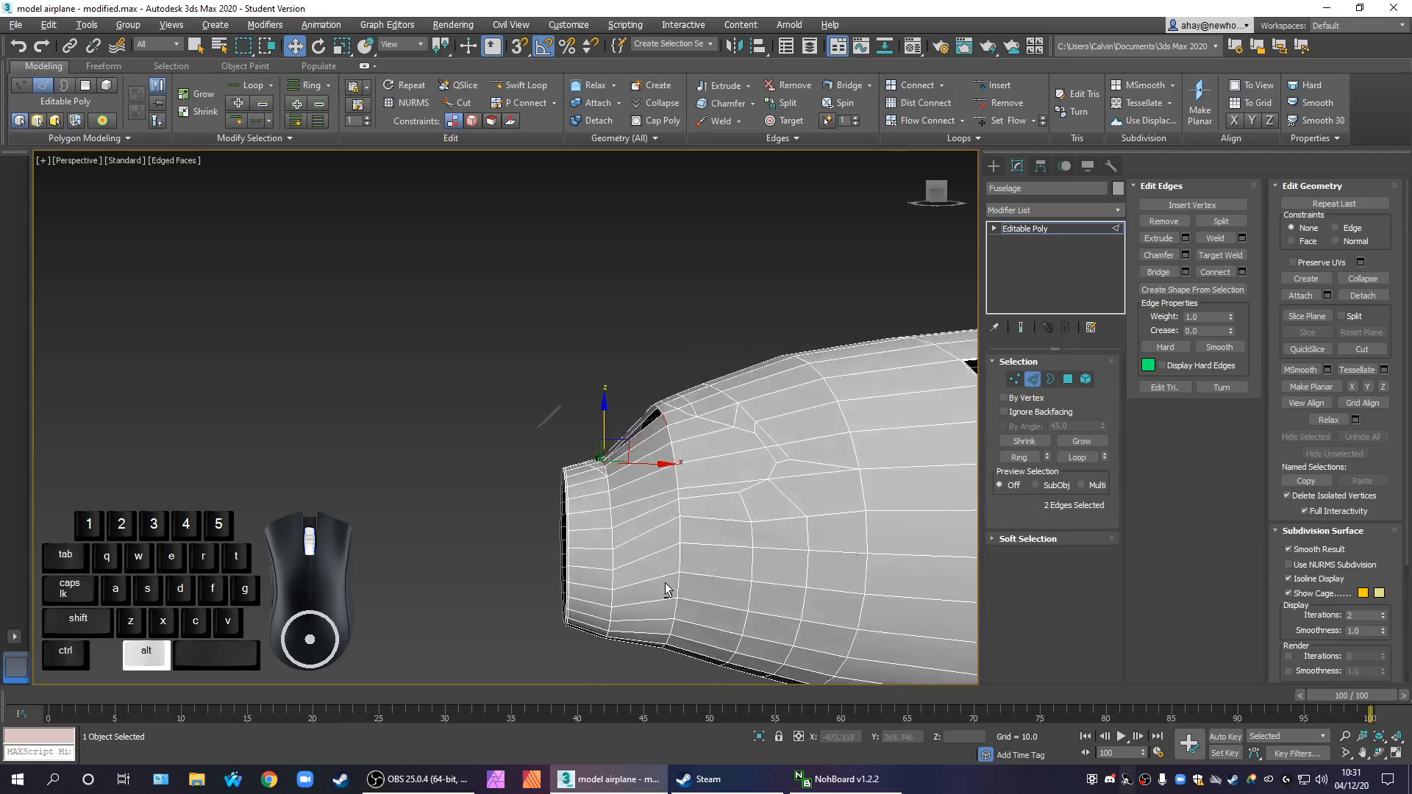
pyautogui.scroll(2, 684, 585)
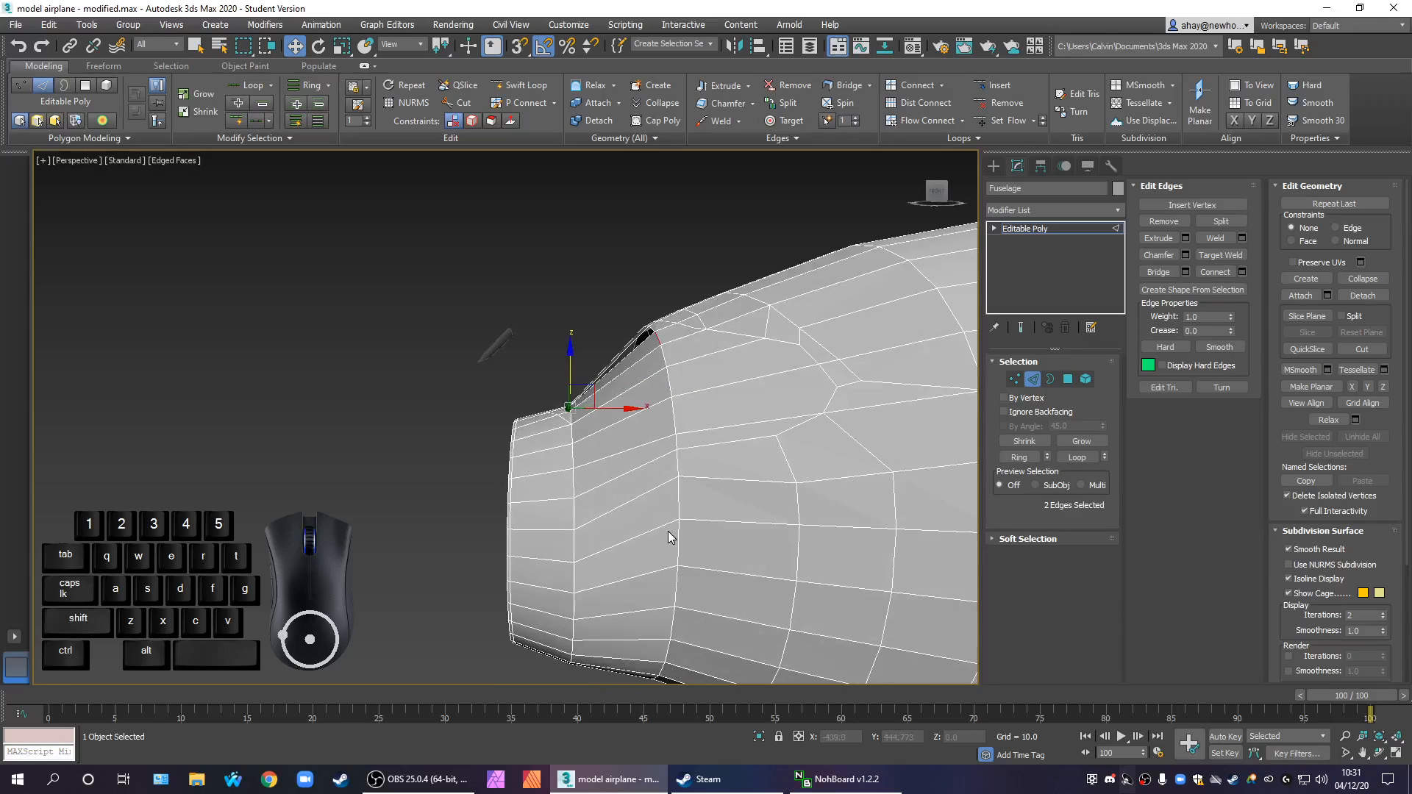
# Undo the recent side bridges one after another, reopening the upper side of the gap
pyautogui.hotkey('ctrl', 'z')
pyautogui.hotkey('ctrl', 'z')
pyautogui.hotkey('ctrl', 'z')
pyautogui.hotkey('ctrl', 'z')
pyautogui.hotkey('ctrl', 'z')
pyautogui.hotkey('ctrl', 'z')
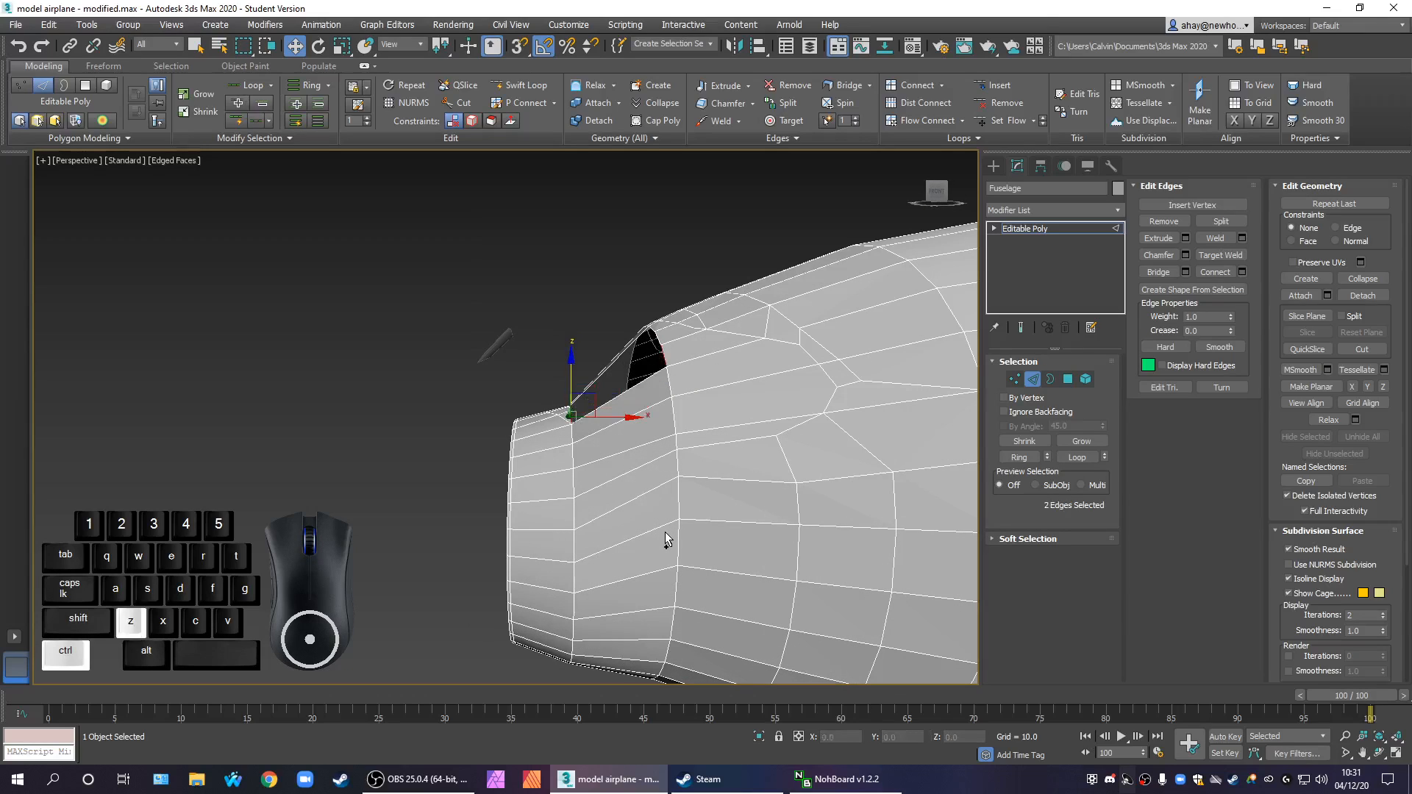
pyautogui.hotkey('ctrl', 'z')
pyautogui.hotkey('ctrl', 'z')
pyautogui.hotkey('ctrl', 'z')
pyautogui.hotkey('ctrl', 'z')
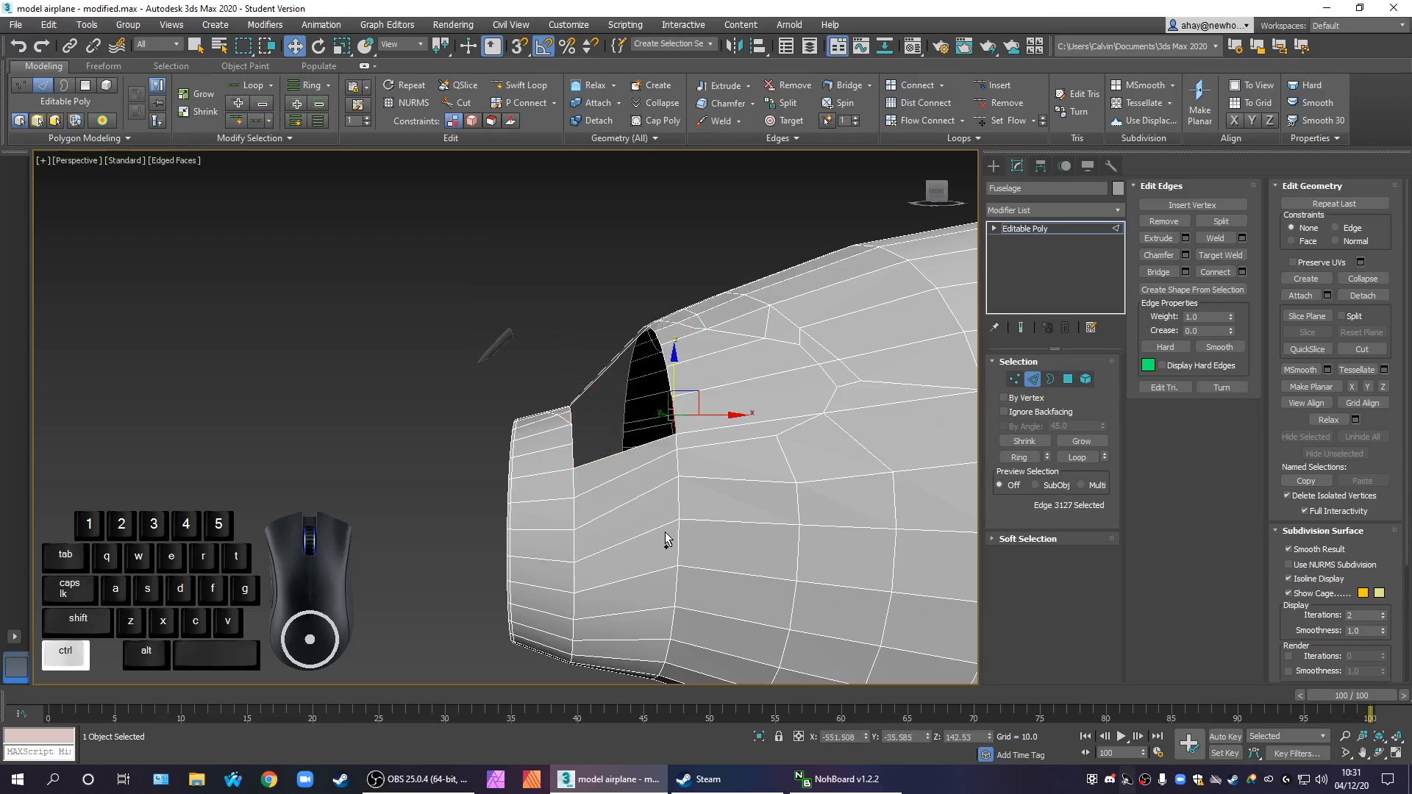
pyautogui.hotkey('ctrl', 'z')
pyautogui.hotkey('ctrl', 'z')
pyautogui.hotkey('ctrl', 'z')
# Delete the remaining bridge polygons on the lower side and underside between the nose ring and the fuselage body
pyautogui.moveTo(637, 553); pyautogui.dragTo(724, 441, button='middle')
pyautogui.scroll(-3, 619, 519)
pyautogui.click(1072, 381)
pyautogui.moveTo(620, 546); pyautogui.dragTo(639, 639)
pyautogui.hotkey('ctrl', 'z')
pyautogui.click(630, 552)
pyautogui.moveTo(634, 491); pyautogui.dragTo(633, 504)
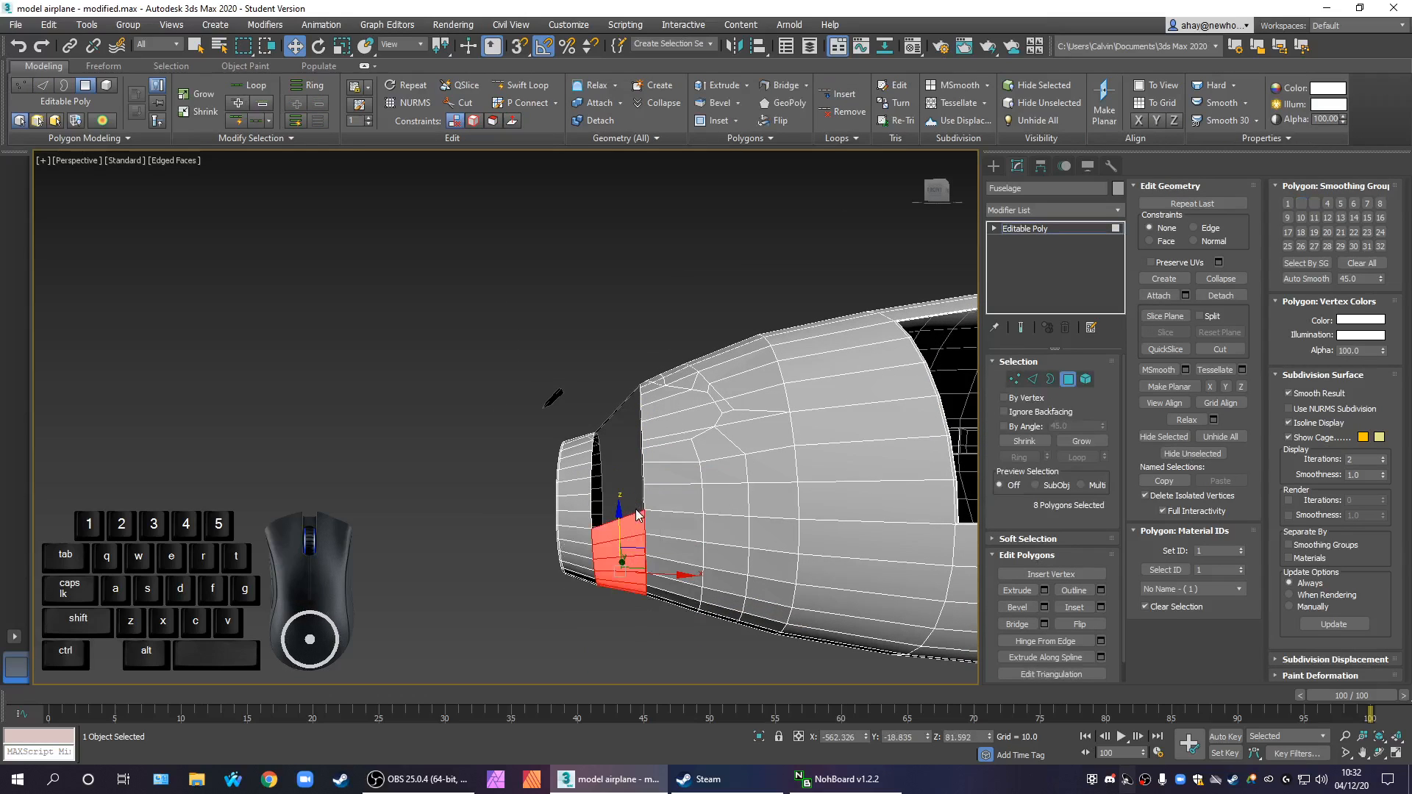
pyautogui.press('Delete')
# Examine the open gap, the top strip and the edge alignment of both rims from several angles
pyautogui.keyDown('alt'); pyautogui.moveTo(634, 510); pyautogui.dragTo(690, 542, button='middle'); pyautogui.keyUp('alt')
pyautogui.scroll(-4, 668, 530)
pyautogui.moveTo(779, 599); pyautogui.dragTo(690, 508, button='middle')
pyautogui.scroll(5, 694, 492)
pyautogui.scroll(3, 704, 518)
pyautogui.scroll(-3, 694, 505)
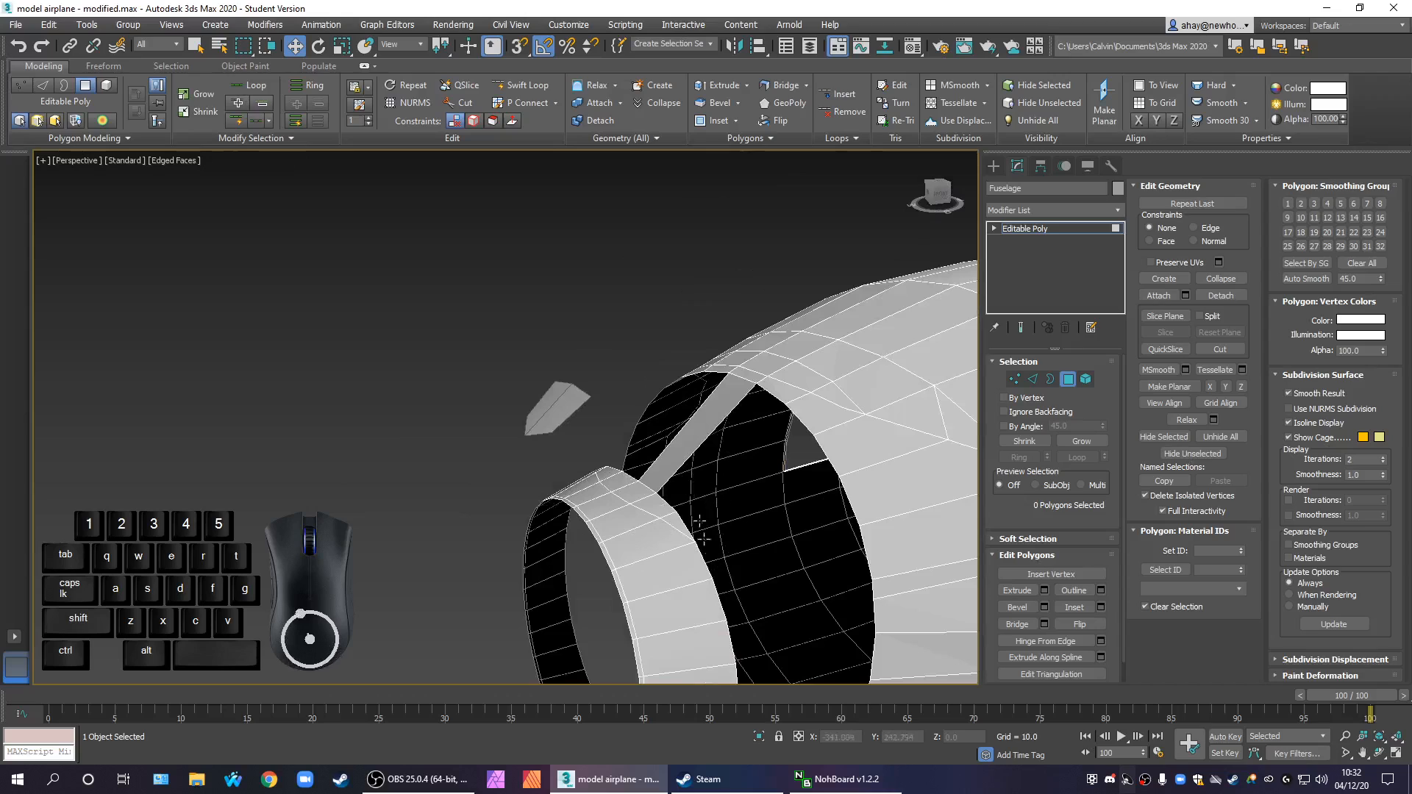
pyautogui.moveTo(738, 583); pyautogui.dragTo(709, 581, button='middle')
pyautogui.scroll(3, 659, 557)
pyautogui.scroll(-3, 661, 547)
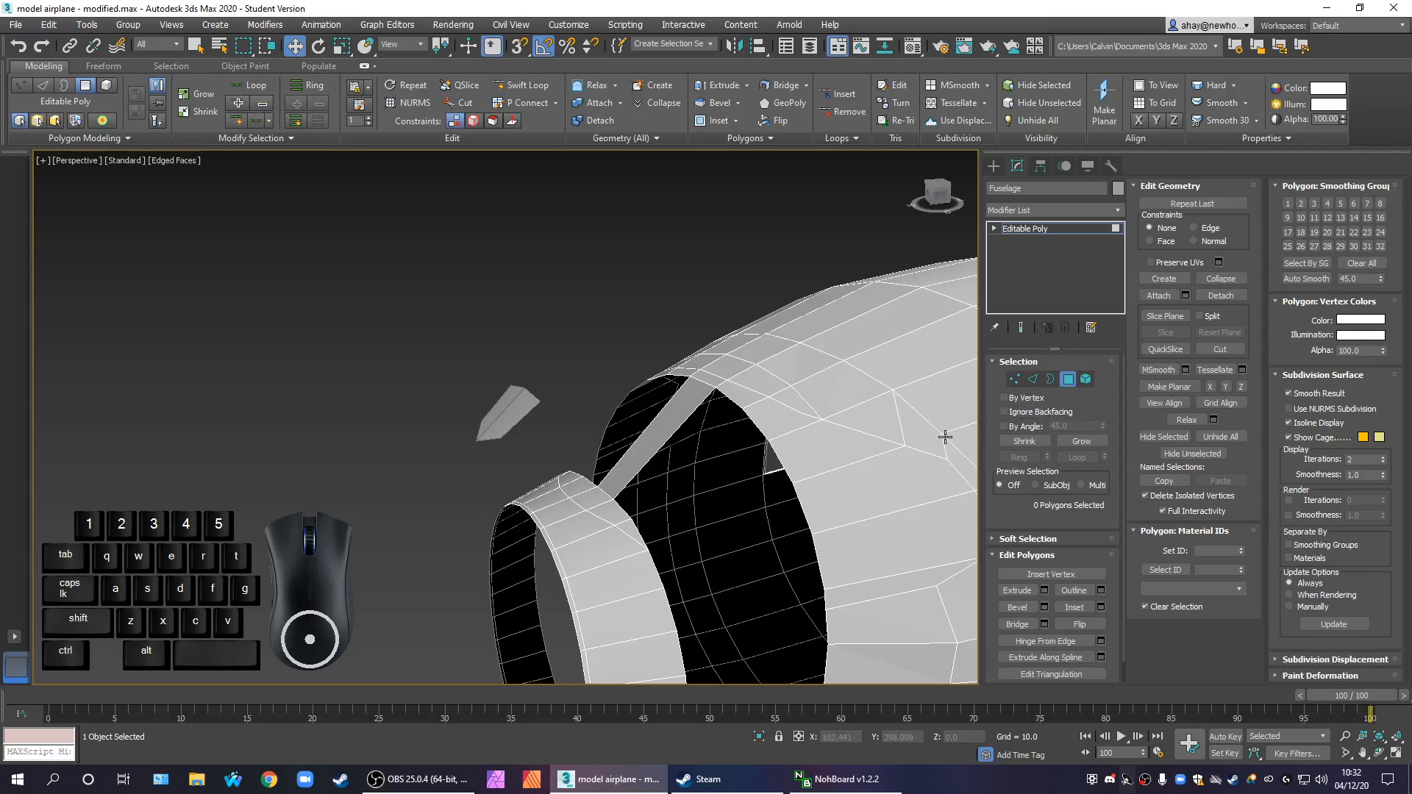
pyautogui.moveTo(832, 481); pyautogui.dragTo(787, 433, button='middle')
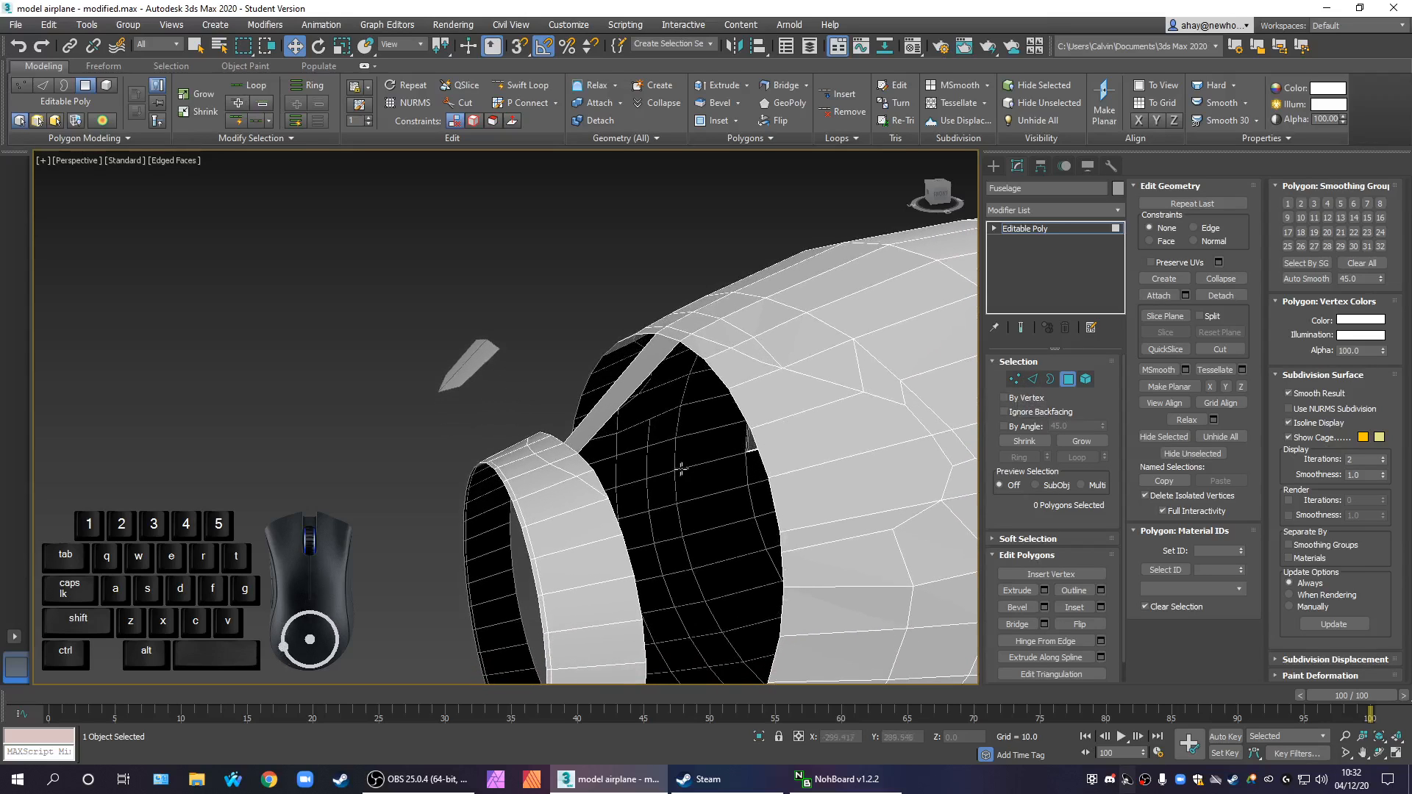
pyautogui.moveTo(673, 477); pyautogui.dragTo(601, 443, button='middle')
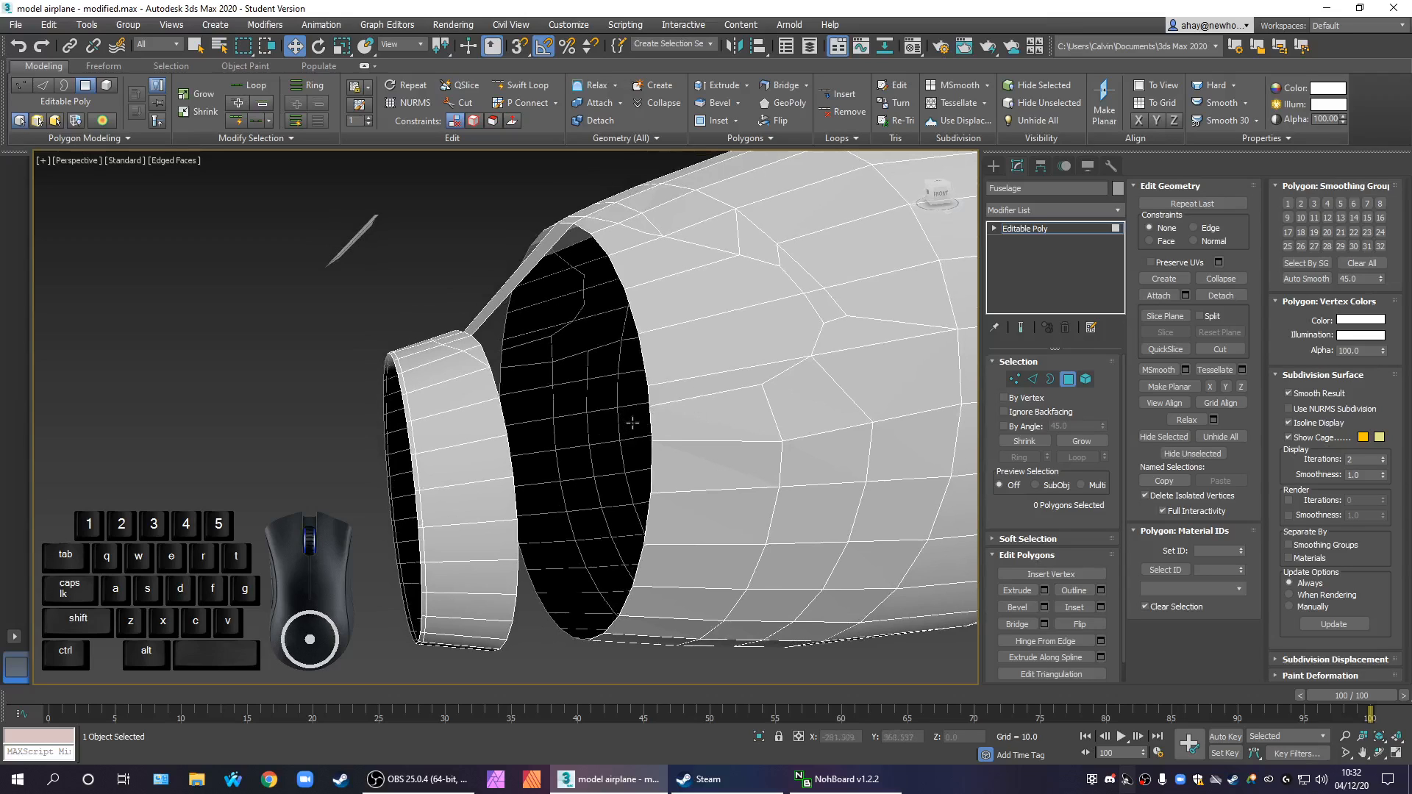
pyautogui.moveTo(645, 434); pyautogui.dragTo(717, 471, button='middle')
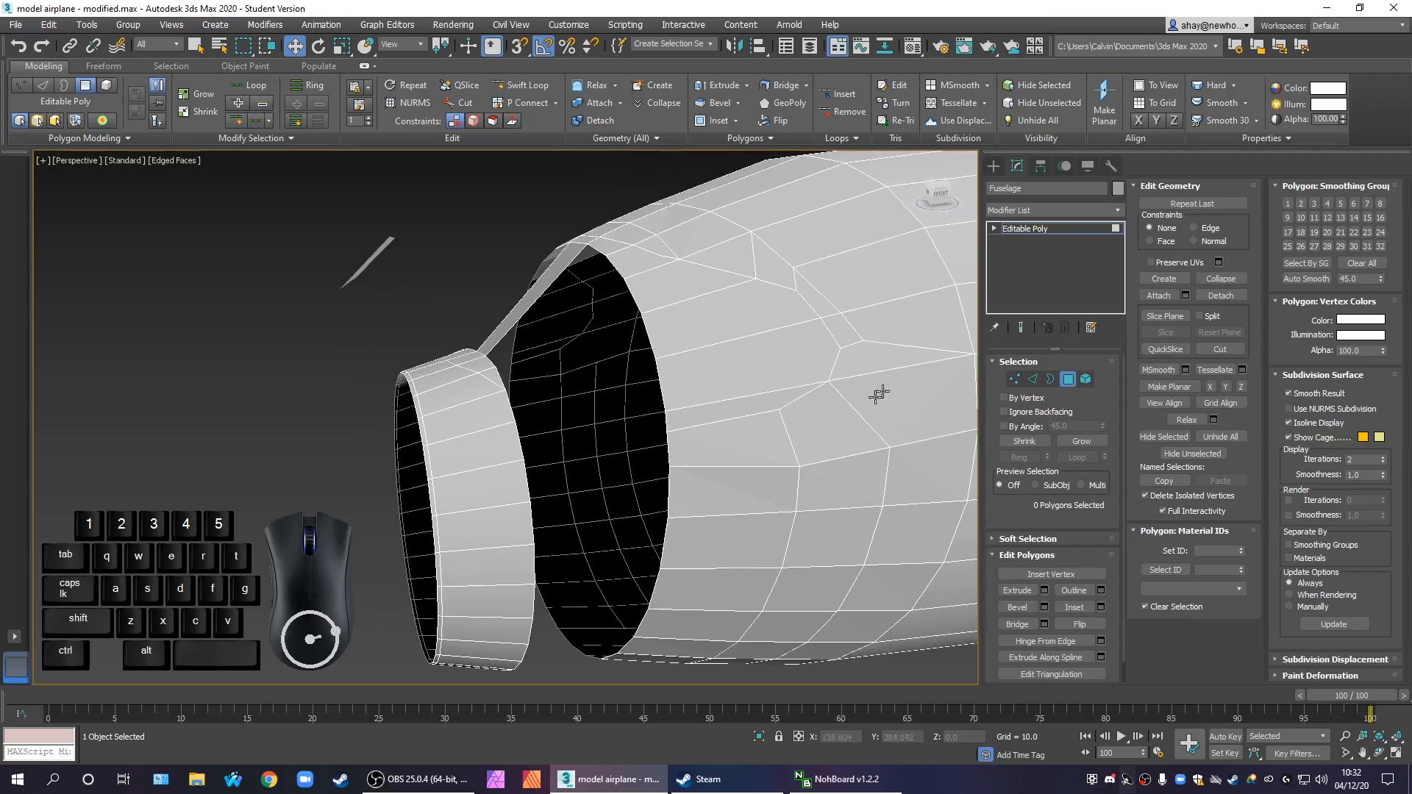
# Select the facing rim edges directly beside the top strip and bridge them across the gap
pyautogui.click(1035, 382)
pyautogui.keyDown('alt'); pyautogui.moveTo(602, 417); pyautogui.dragTo(646, 451, button='middle'); pyautogui.keyUp('alt')
pyautogui.click(543, 400)
pyautogui.click(457, 354)
pyautogui.keyDown('ctrl'); pyautogui.click(537, 221); pyautogui.keyUp('ctrl')
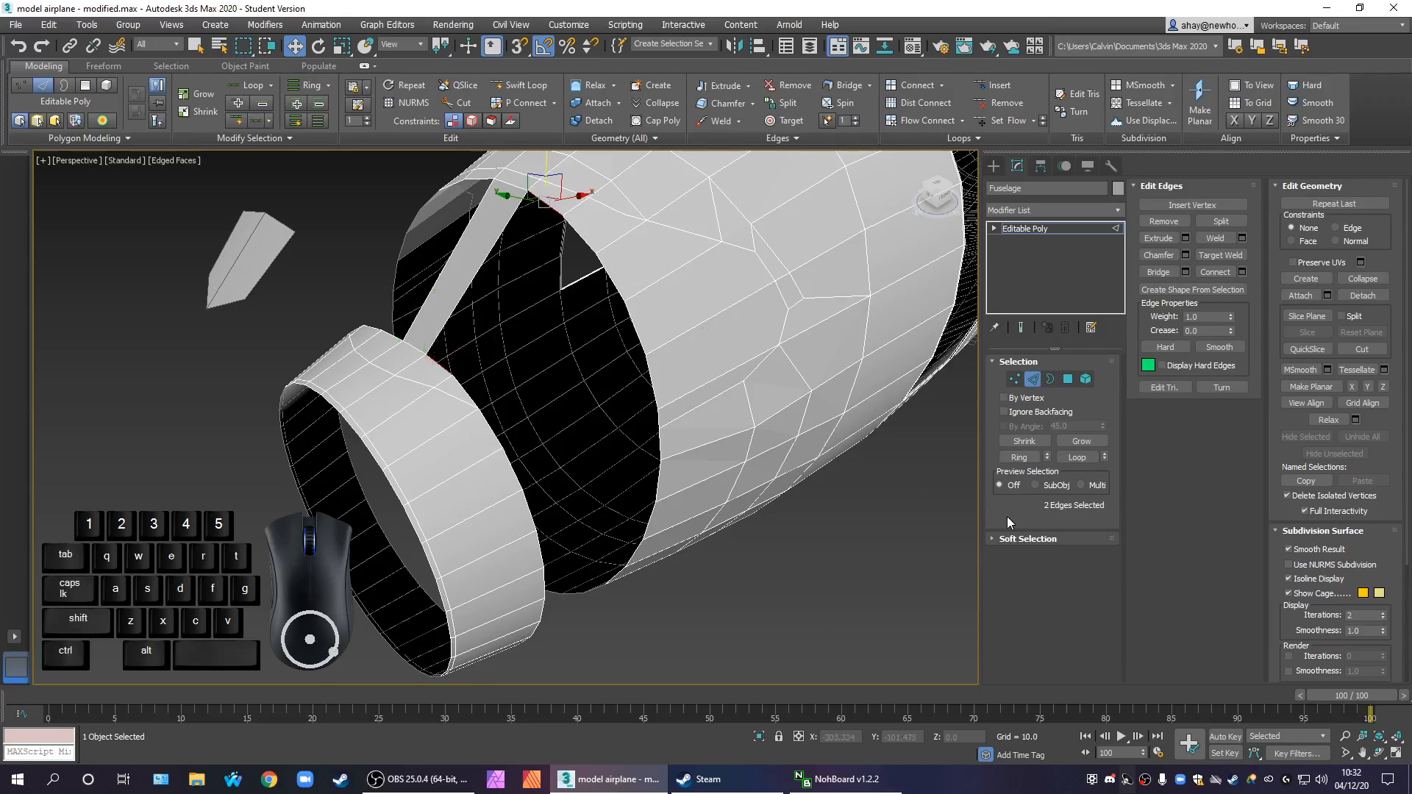
pyautogui.click(1014, 458)
pyautogui.click(1165, 274)
# Bridge the second and third pairs of facing rim edges down from the top strip, one pair at a time
pyautogui.click(467, 382)
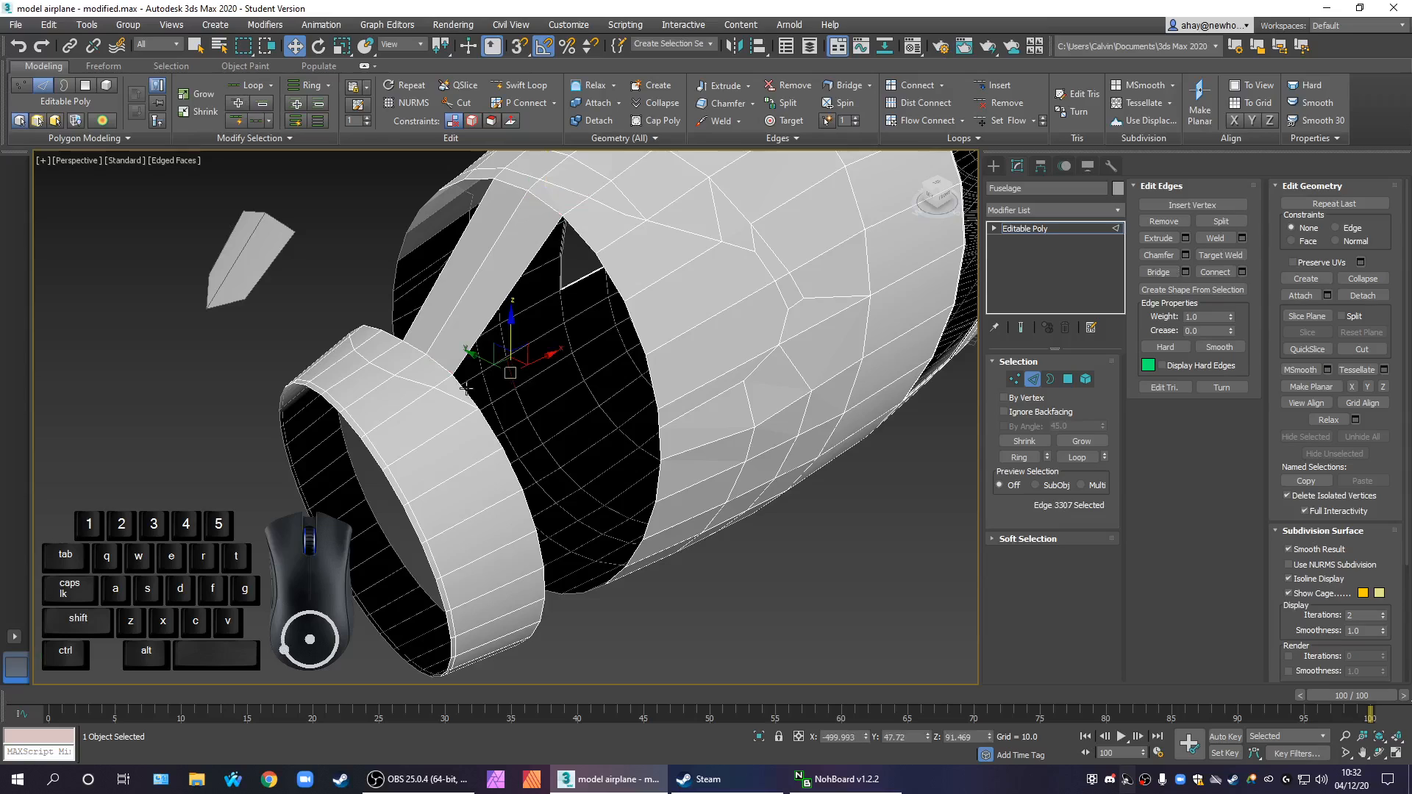
pyautogui.keyDown('ctrl'); pyautogui.click(585, 239); pyautogui.keyUp('ctrl')
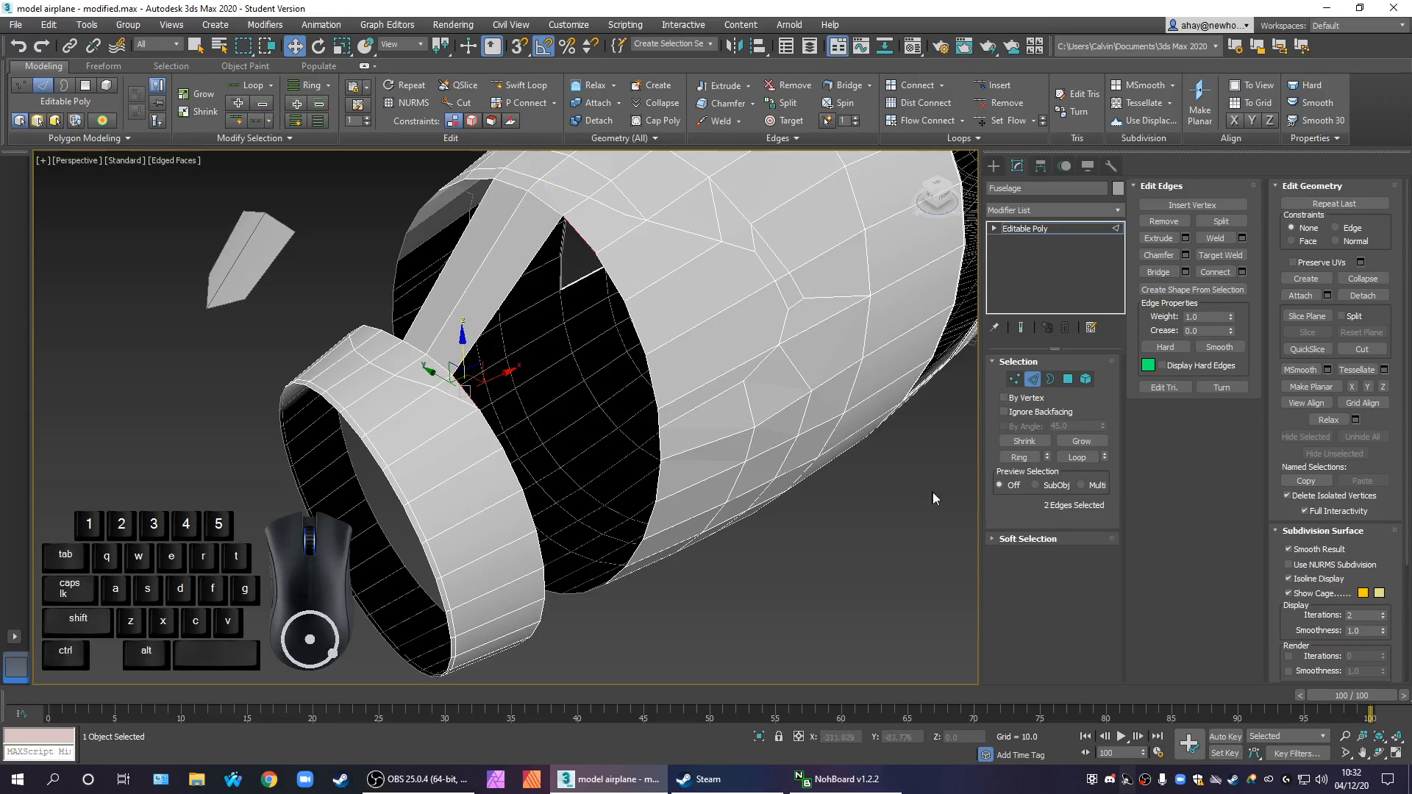
pyautogui.click(1158, 273)
pyautogui.click(495, 434)
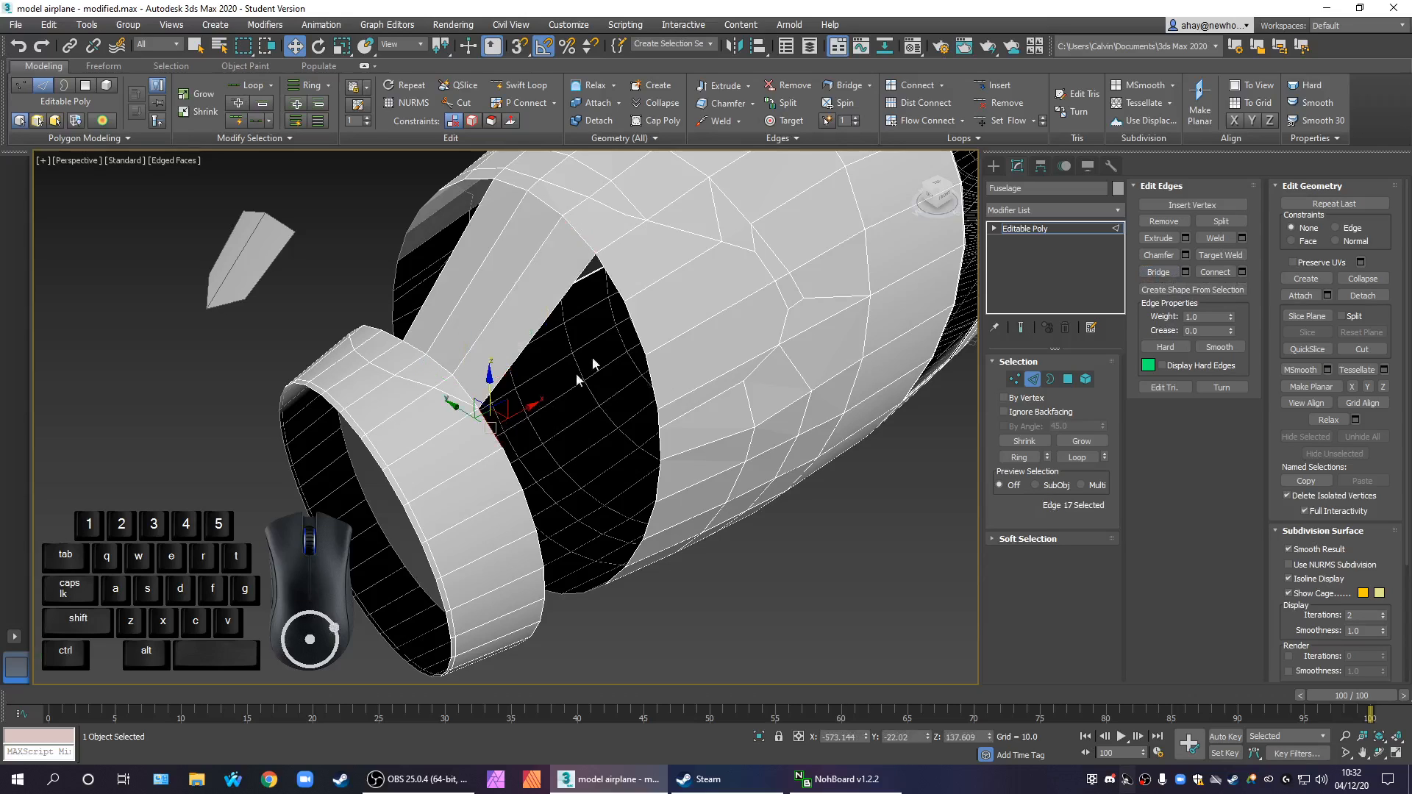
pyautogui.keyDown('ctrl'); pyautogui.click(616, 286); pyautogui.keyUp('ctrl')
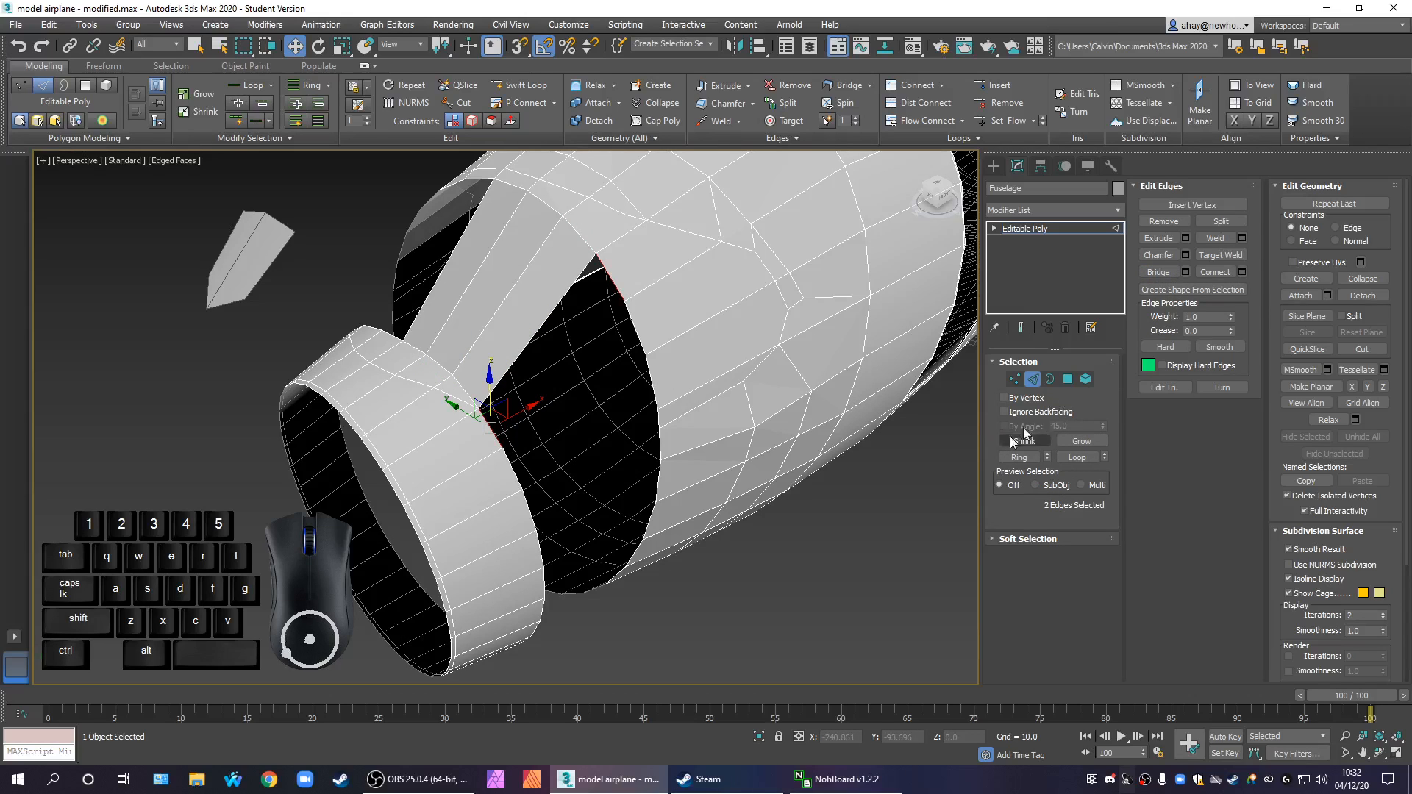
pyautogui.click(1158, 273)
# Bridge the fourth pair of facing rim edges down from the top strip
pyautogui.scroll(4, 662, 471)
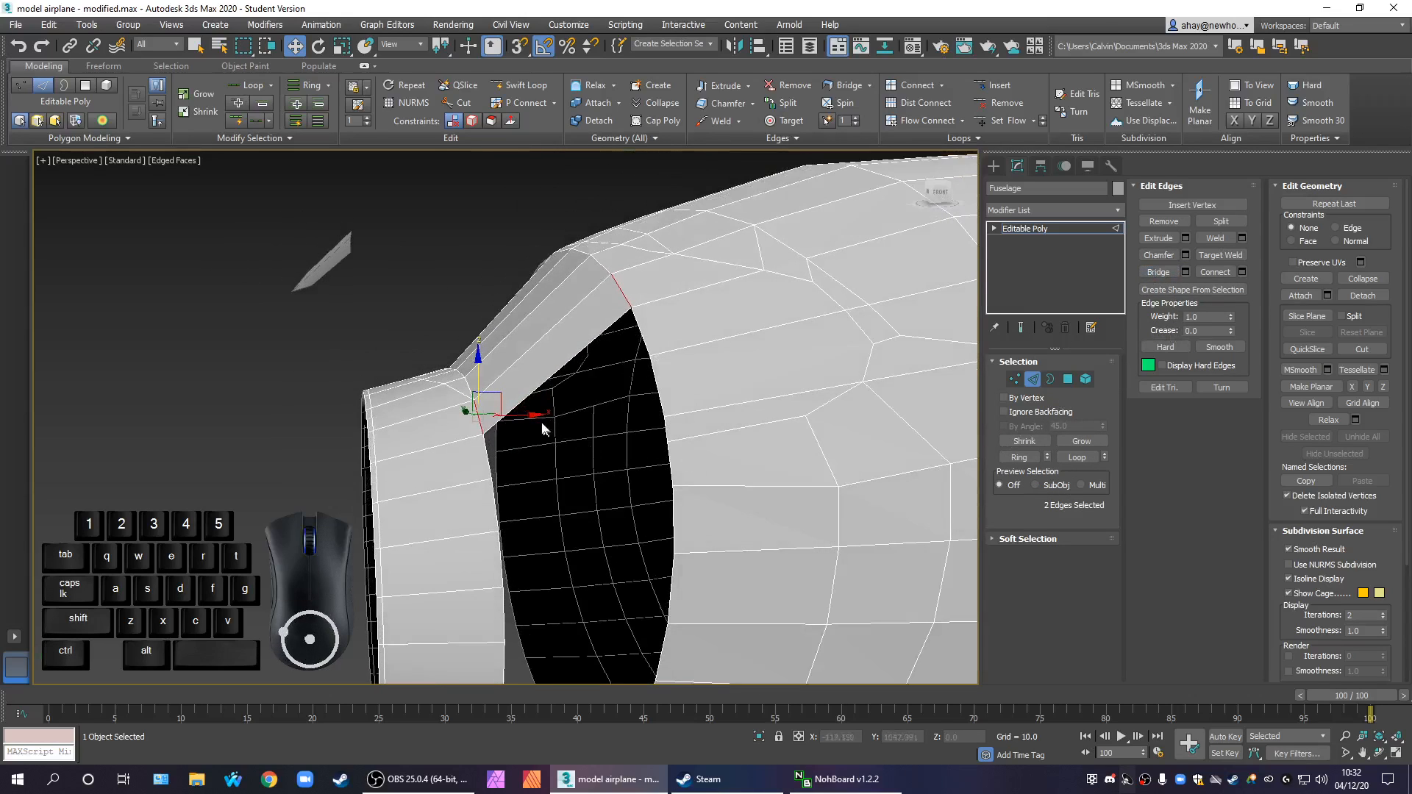
pyautogui.click(483, 462)
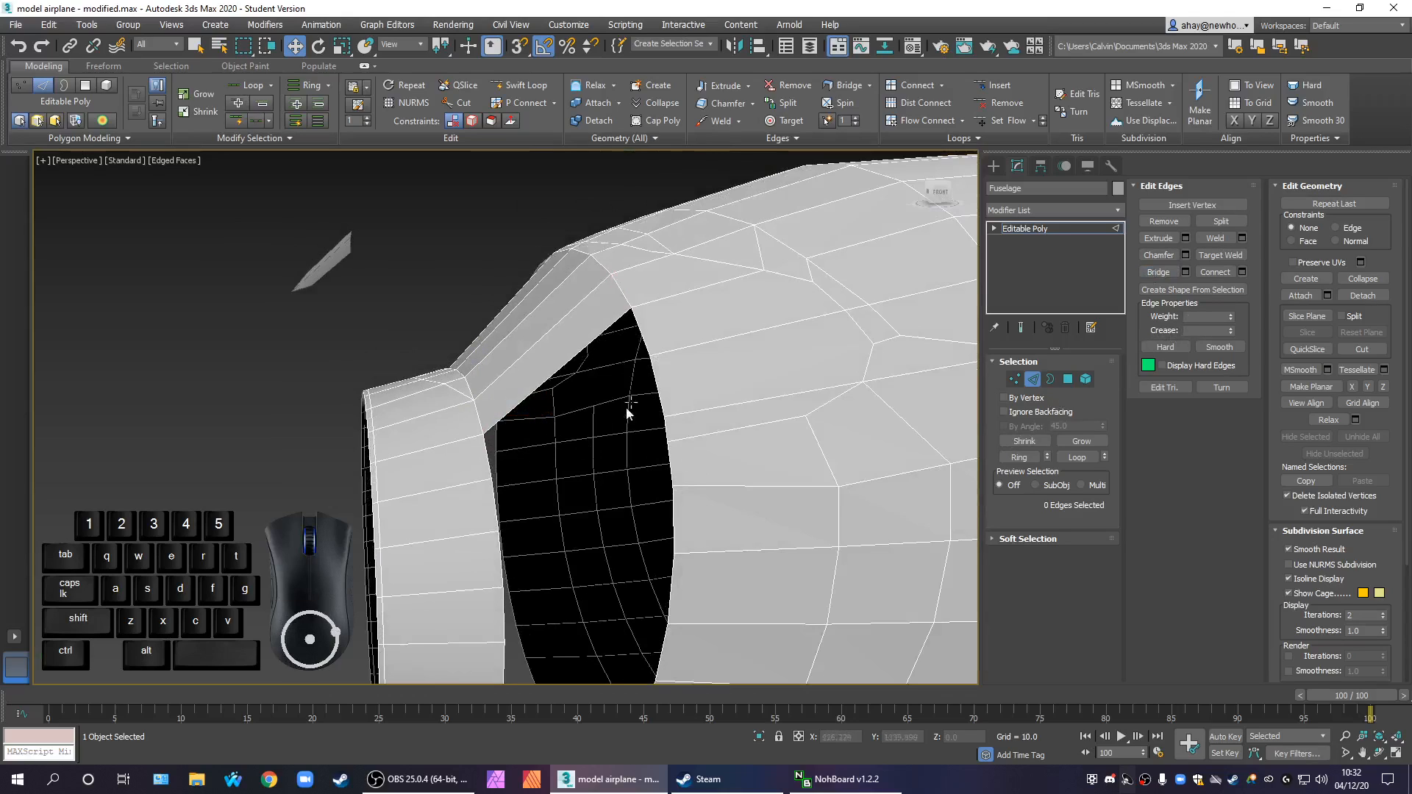
pyautogui.keyDown('ctrl'); pyautogui.click(643, 337); pyautogui.keyUp('ctrl')
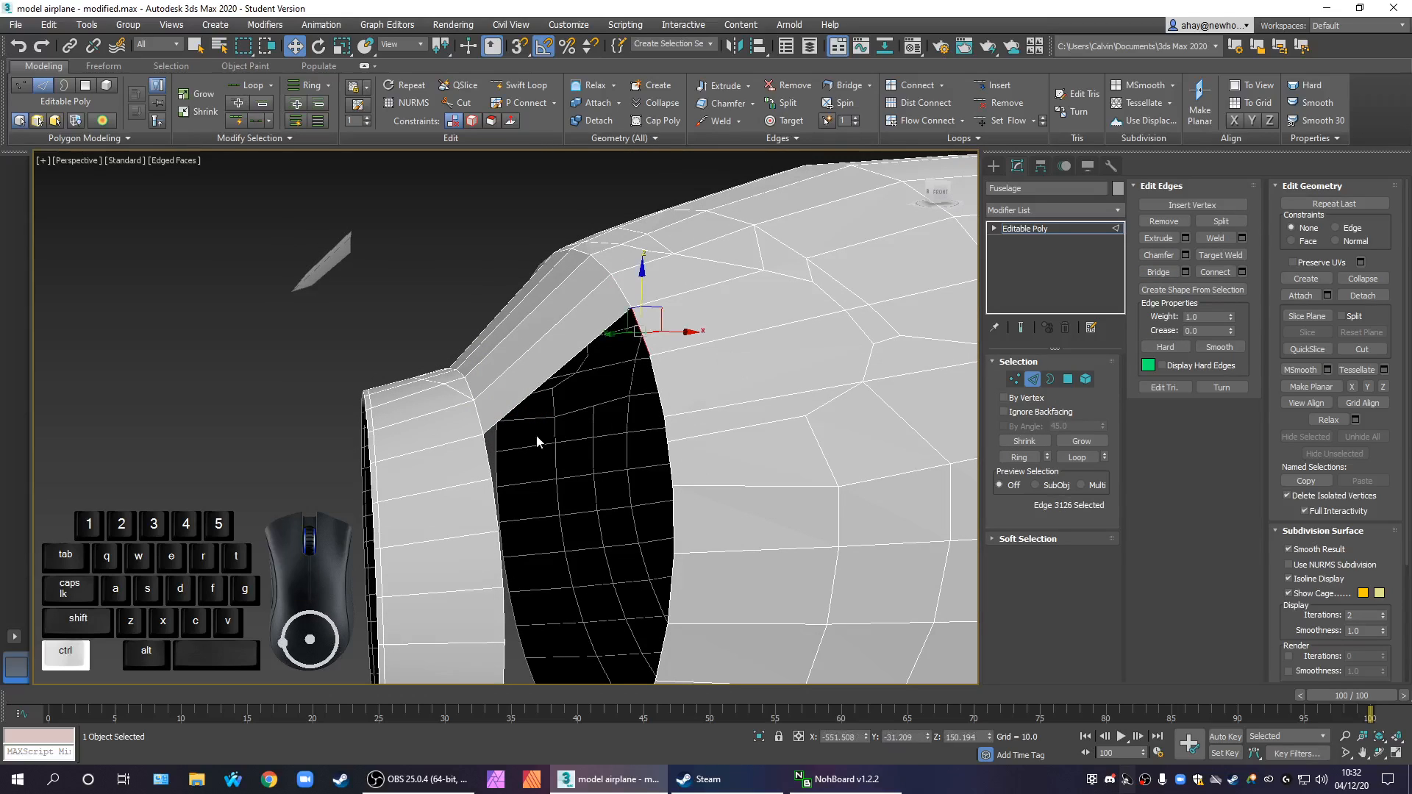
pyautogui.keyDown('ctrl'); pyautogui.click(486, 460); pyautogui.keyUp('ctrl')
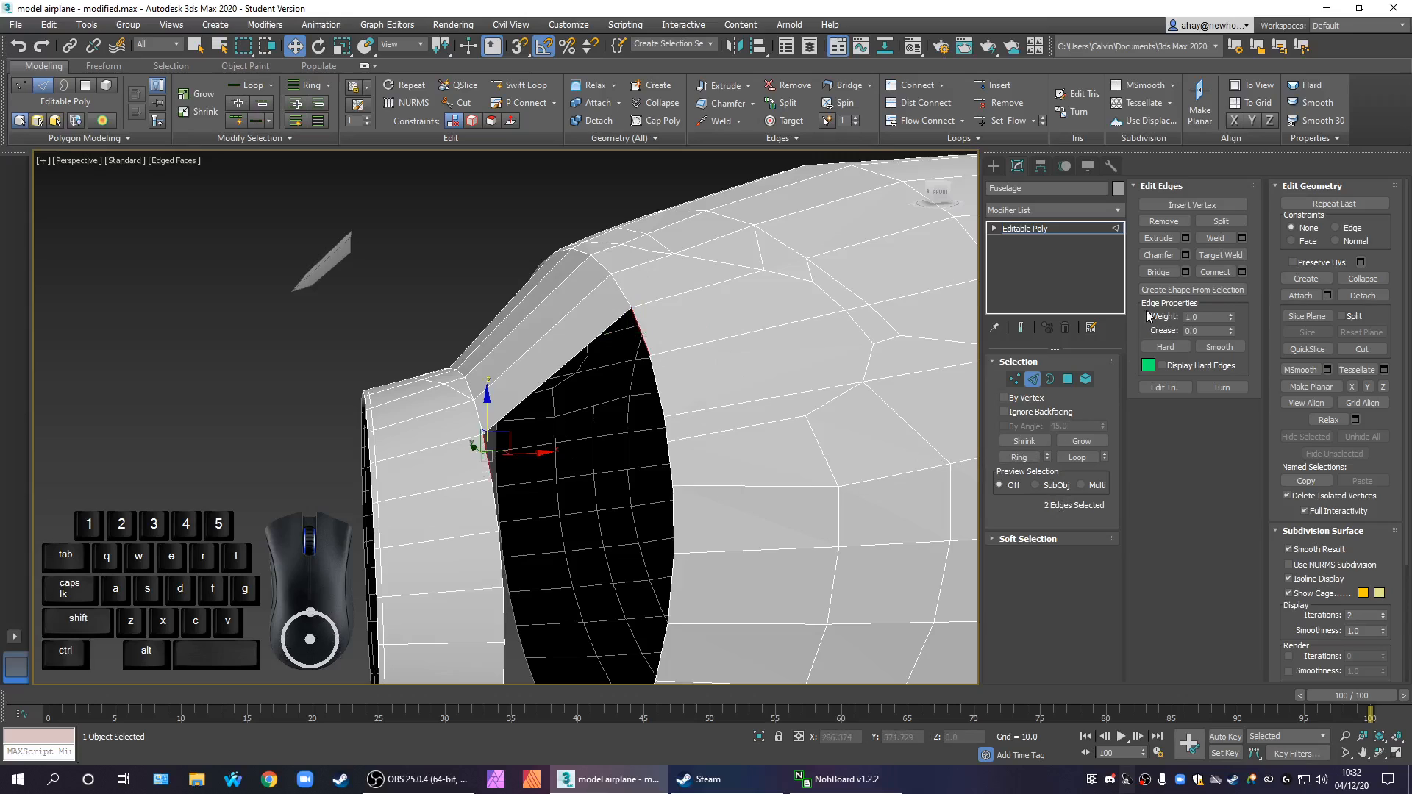
pyautogui.click(757, 447)
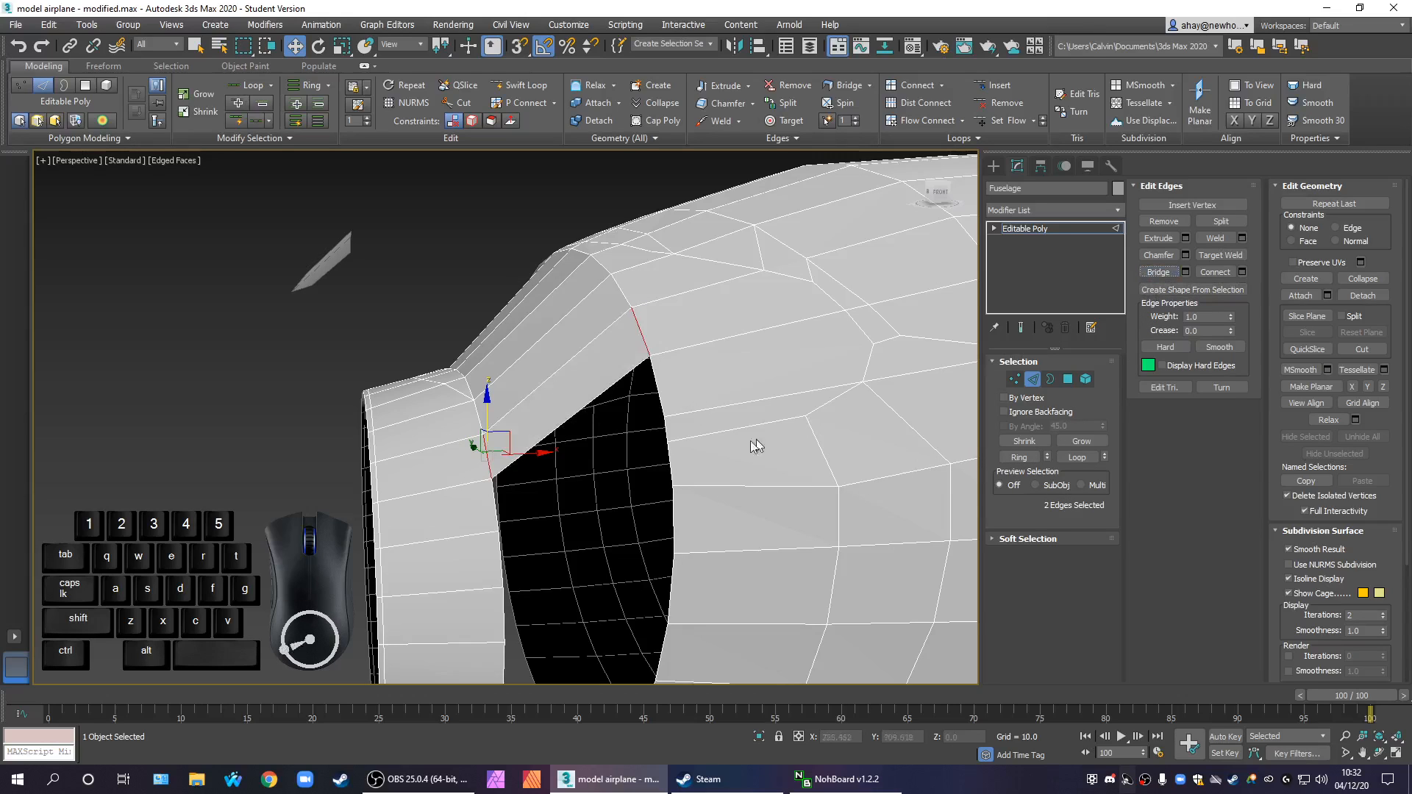
# Bridge the fifth pair of facing rim edges, extending the bridged surface further down the fuselage side
pyautogui.click(496, 500)
pyautogui.keyDown('ctrl'); pyautogui.click(664, 398); pyautogui.keyUp('ctrl')
pyautogui.keyDown('alt'); pyautogui.moveTo(677, 520); pyautogui.dragTo(652, 505, button='middle'); pyautogui.keyUp('alt')
pyautogui.scroll(-3, 645, 518)
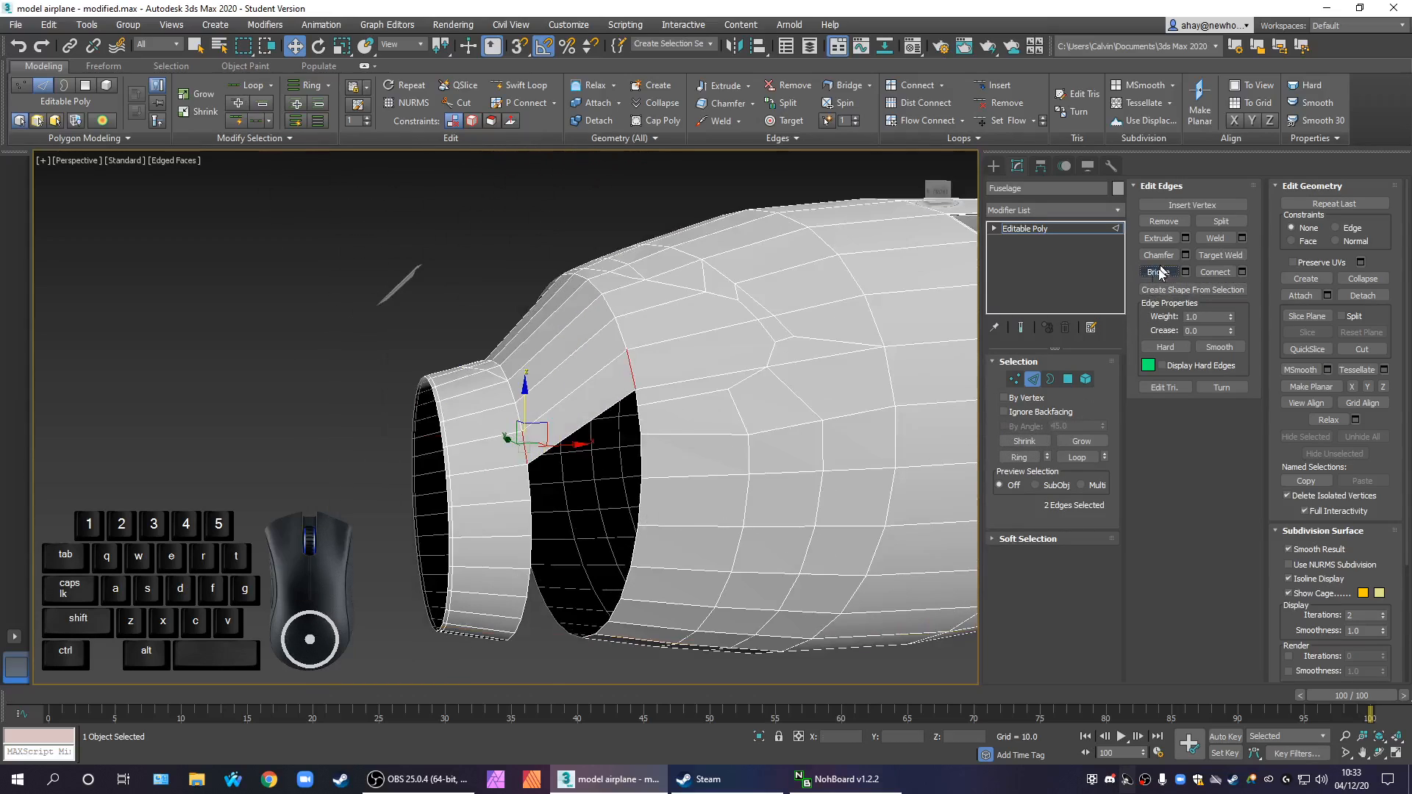
pyautogui.keyDown('alt'); pyautogui.moveTo(753, 530); pyautogui.dragTo(769, 570, button='middle'); pyautogui.keyUp('alt')
pyautogui.scroll(-5, 753, 520)
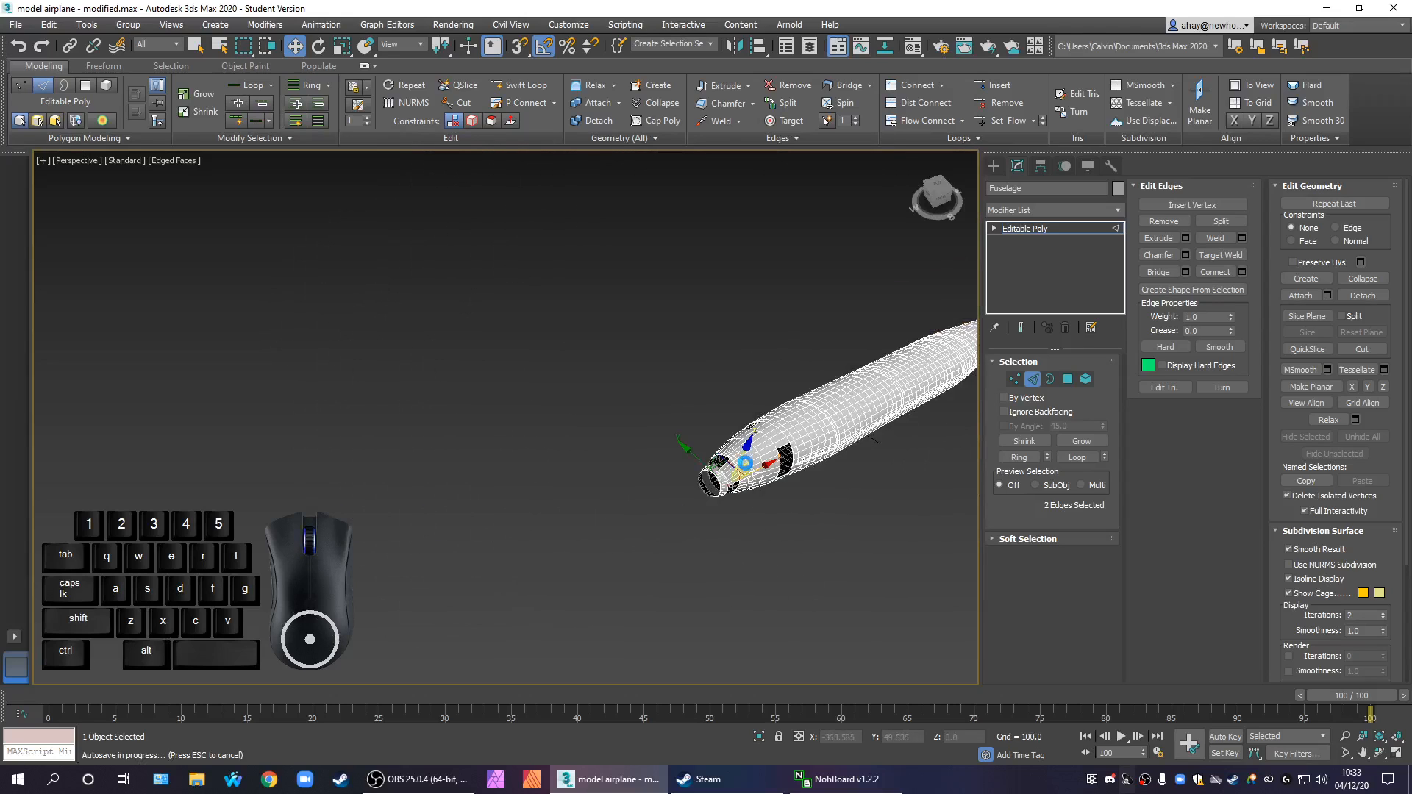
# Unhide Plane008 by name, plus all the remaining hidden parts of the airplane
pyautogui.rightClick(899, 273)
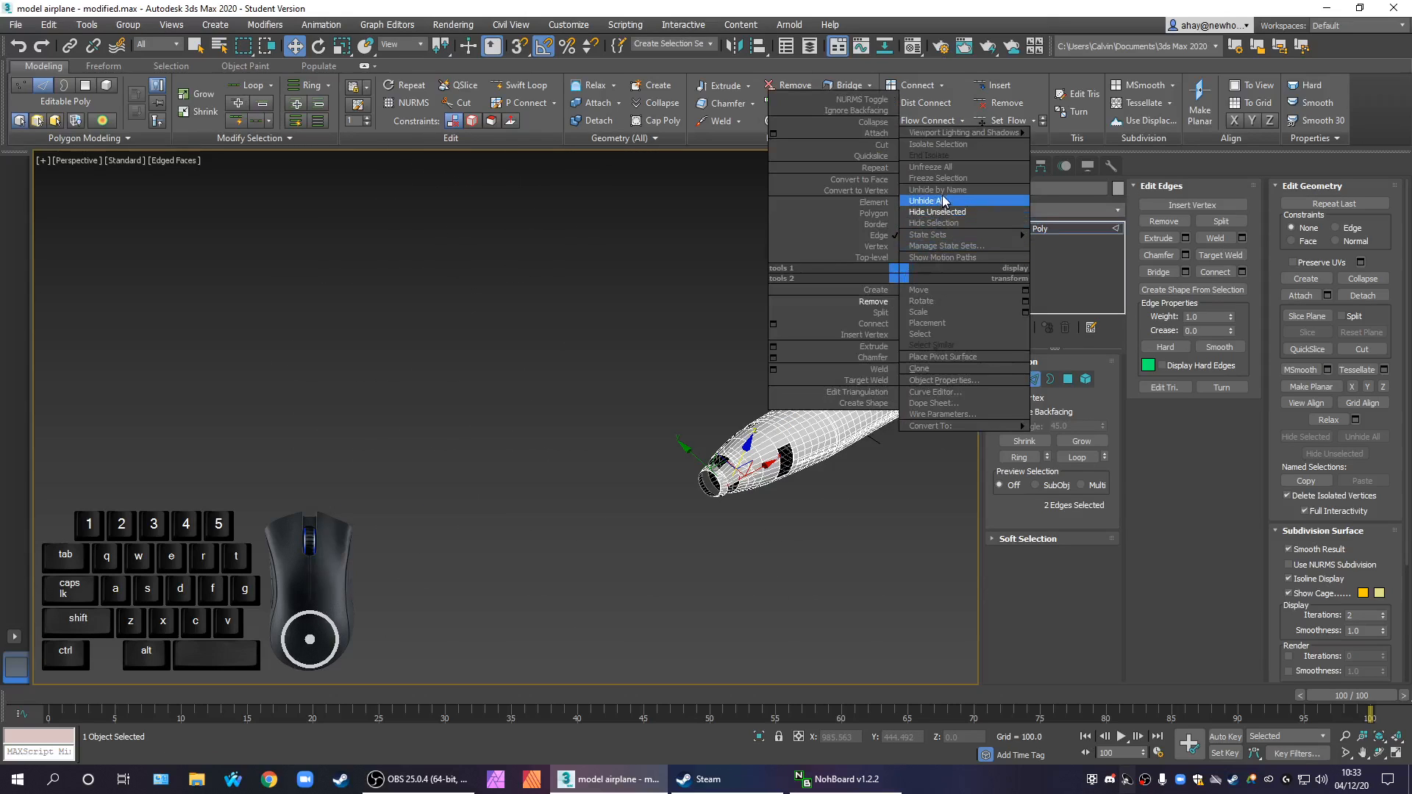
pyautogui.click(938, 189)
pyautogui.moveTo(326, 206); pyautogui.dragTo(332, 299)
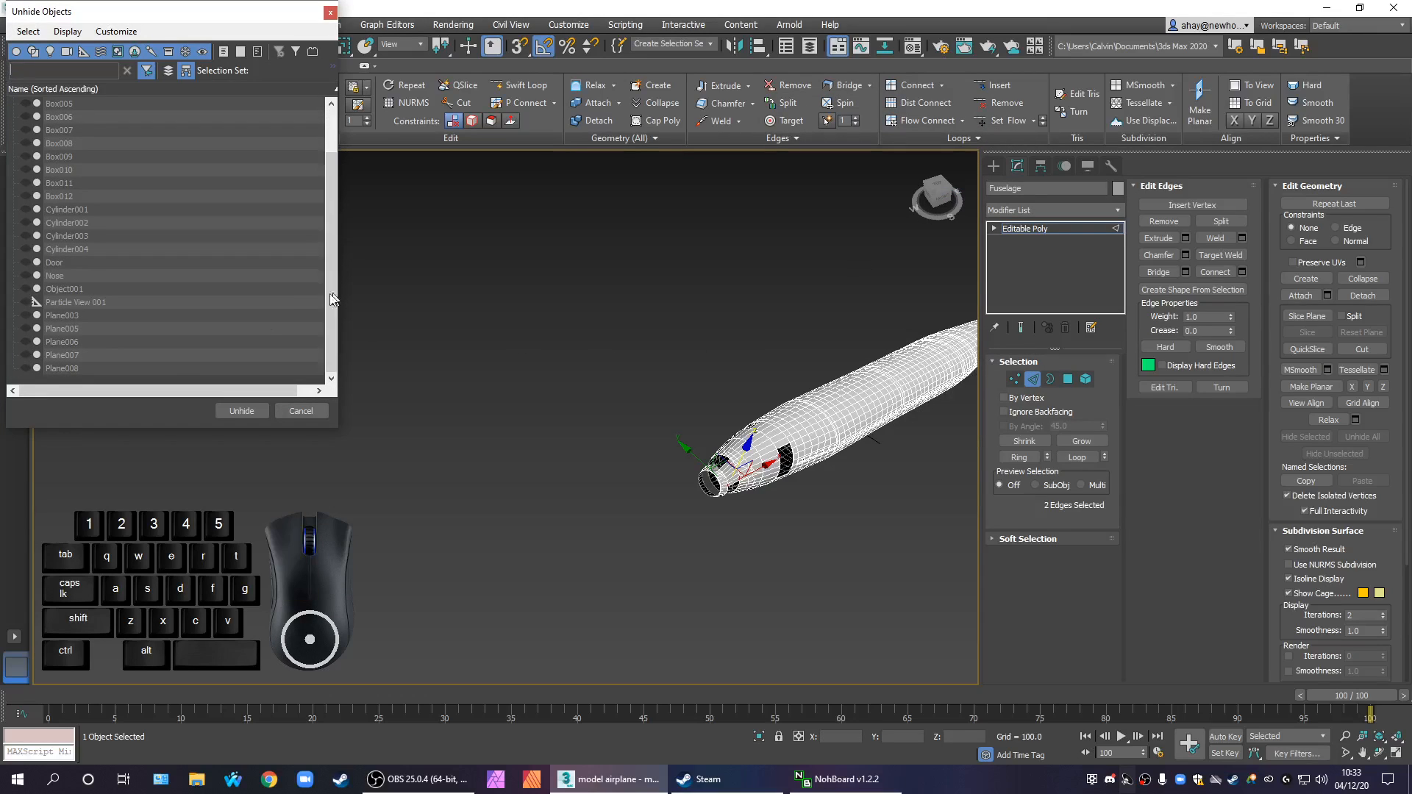
pyautogui.click(144, 369)
pyautogui.click(238, 411)
pyautogui.keyDown('alt'); pyautogui.moveTo(539, 564); pyautogui.dragTo(438, 396, button='middle'); pyautogui.keyUp('alt')
pyautogui.scroll(1, 457, 414)
pyautogui.hotkey('ctrl', 'z')
pyautogui.scroll(3, 434, 392)
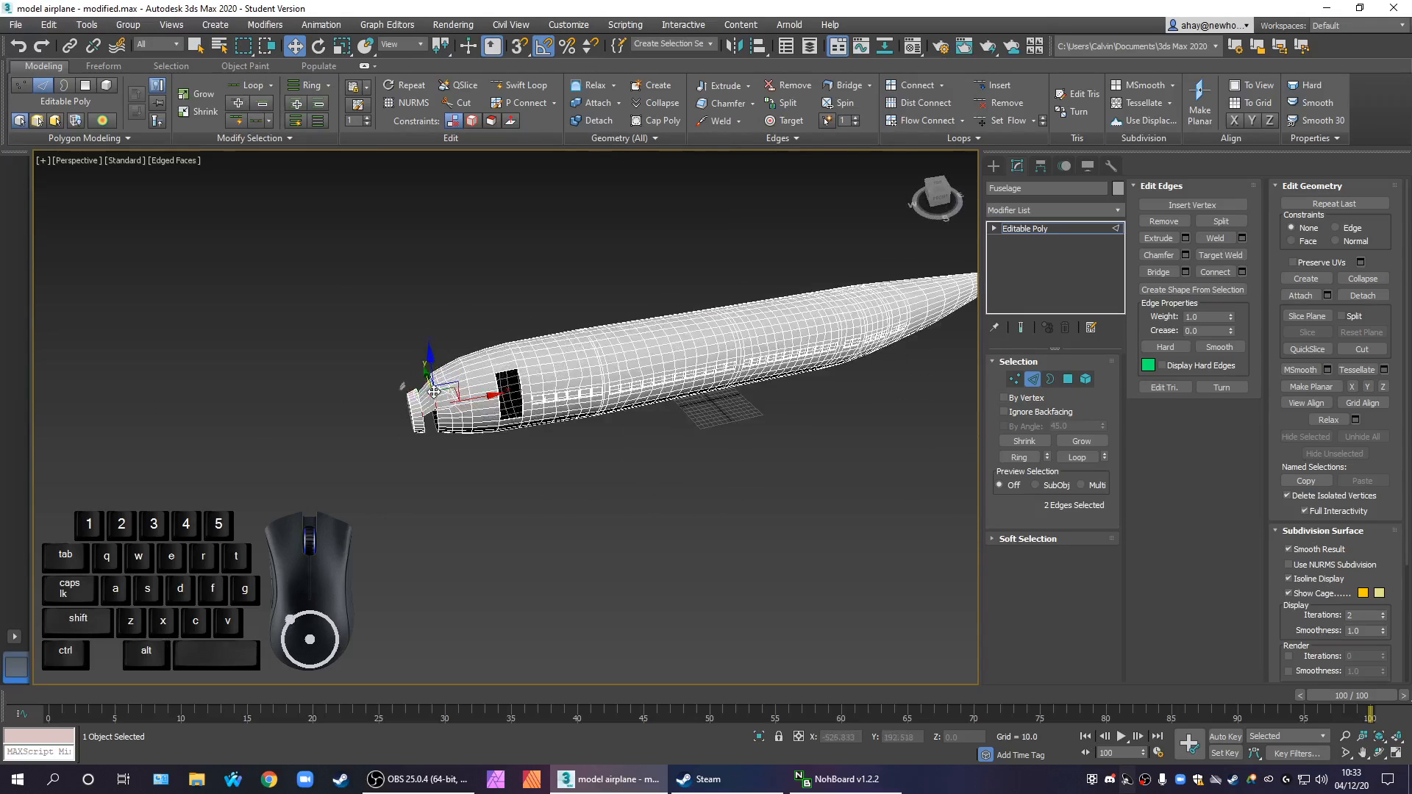
pyautogui.scroll(3, 434, 392)
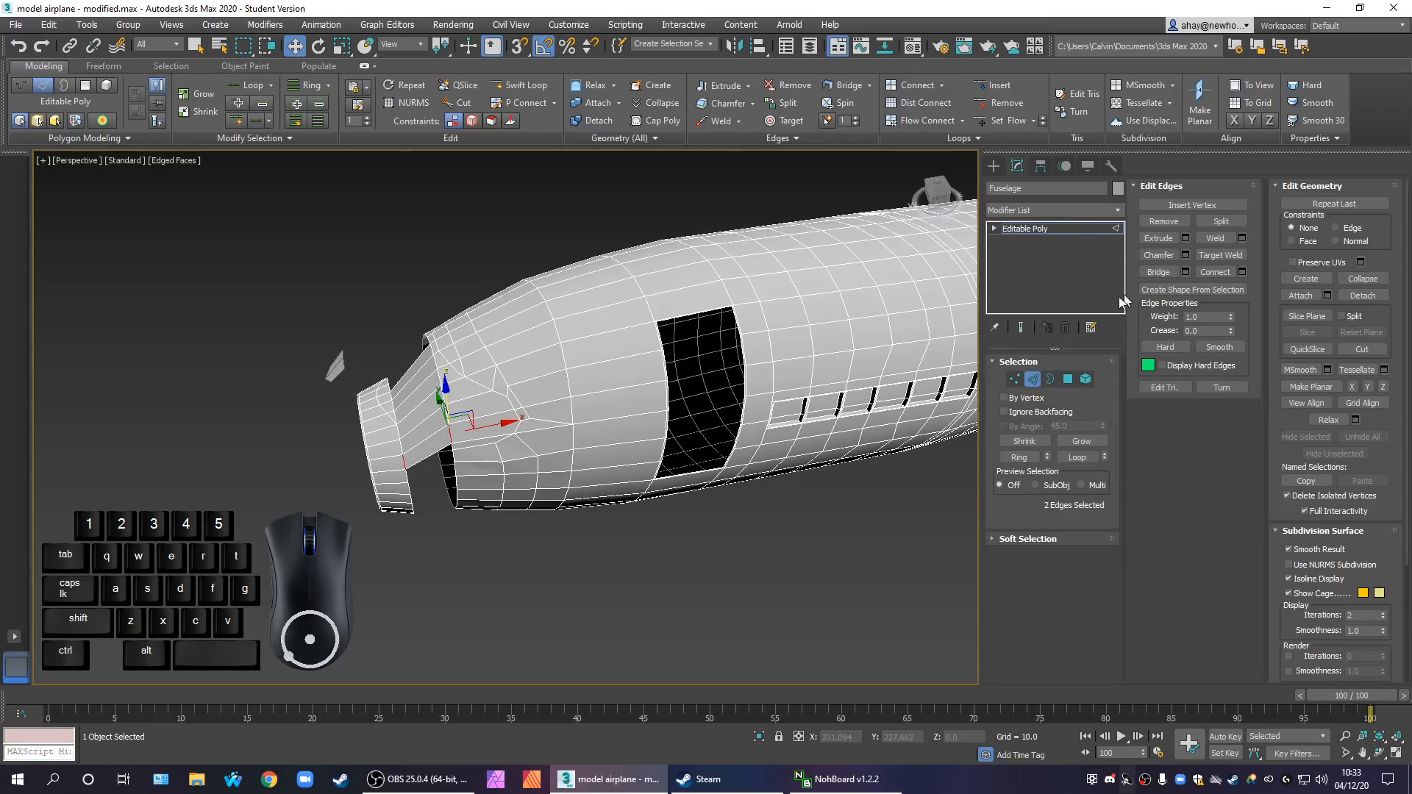
pyautogui.rightClick(636, 336)
pyautogui.click(694, 262)
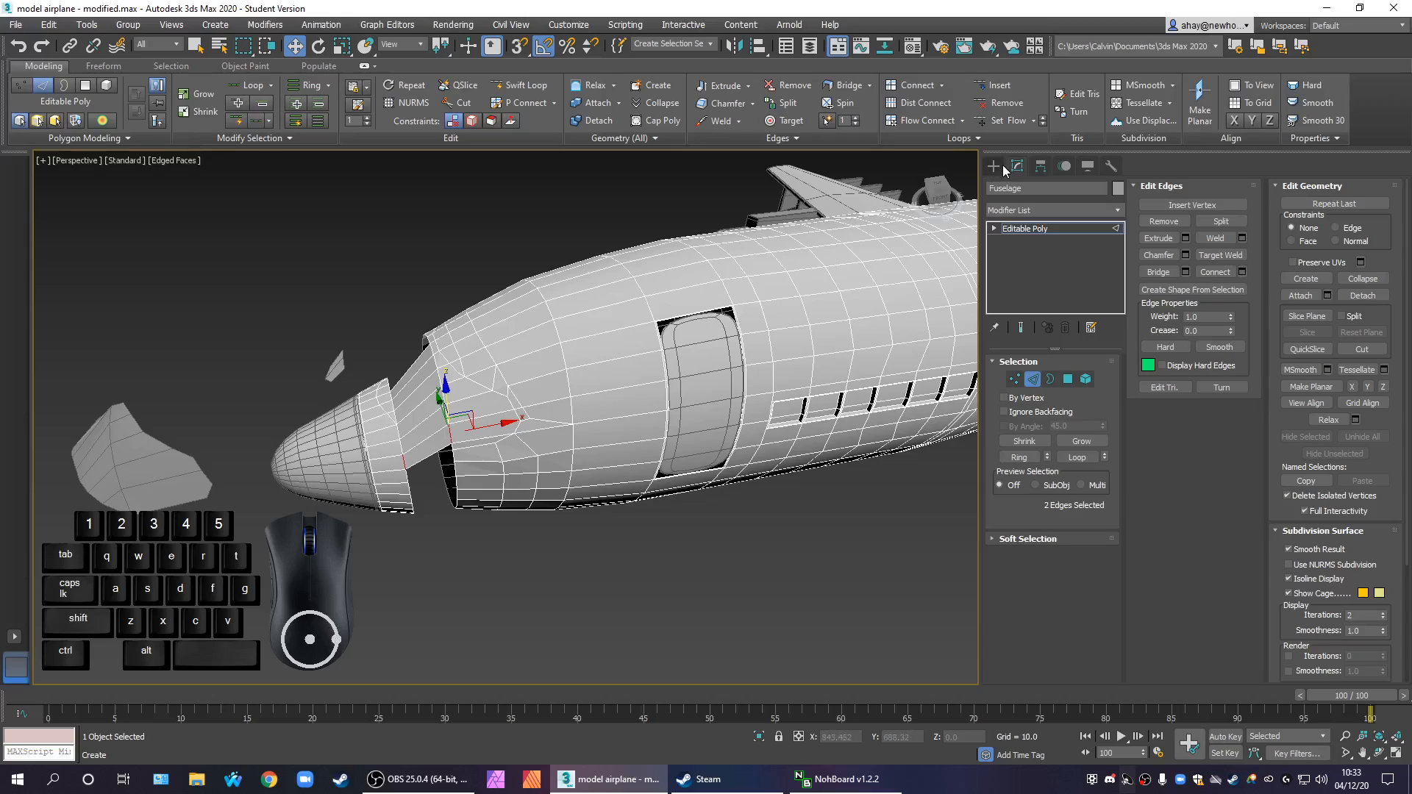
# Move the detached cockpit window piece onto the fuselage nose to compare its outline with the bridged surface
pyautogui.click(221, 496)
pyautogui.click(207, 487)
pyautogui.moveTo(291, 466); pyautogui.dragTo(538, 435)
pyautogui.keyDown('alt'); pyautogui.moveTo(495, 512); pyautogui.dragTo(559, 509, button='middle'); pyautogui.keyUp('alt')
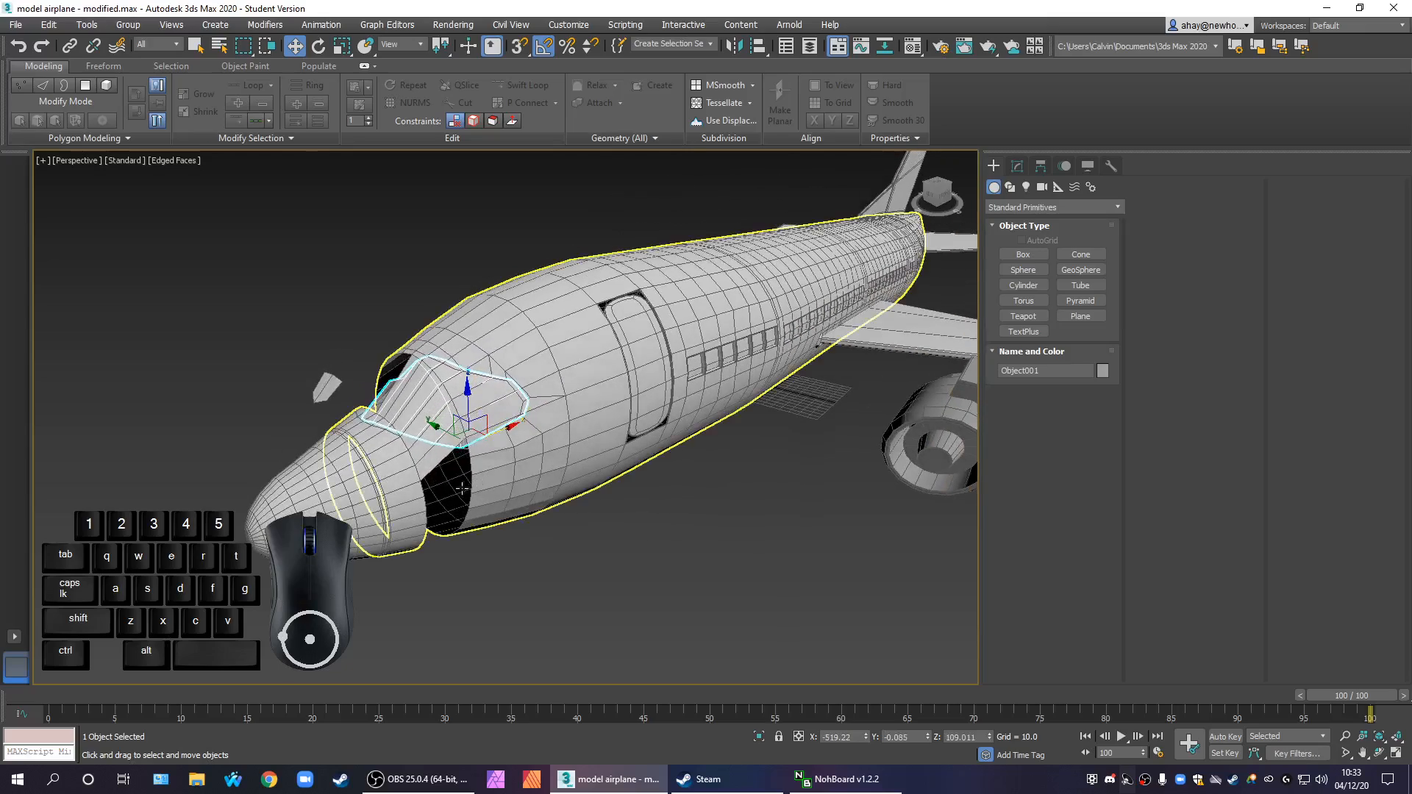
pyautogui.scroll(6, 429, 473)
pyautogui.keyDown('alt'); pyautogui.moveTo(444, 461); pyautogui.dragTo(442, 504, button='middle'); pyautogui.keyUp('alt')
pyautogui.moveTo(548, 435); pyautogui.dragTo(545, 448)
pyautogui.keyDown('alt'); pyautogui.moveTo(548, 459); pyautogui.dragTo(452, 439, button='middle'); pyautogui.keyUp('alt')
pyautogui.scroll(-3, 453, 439)
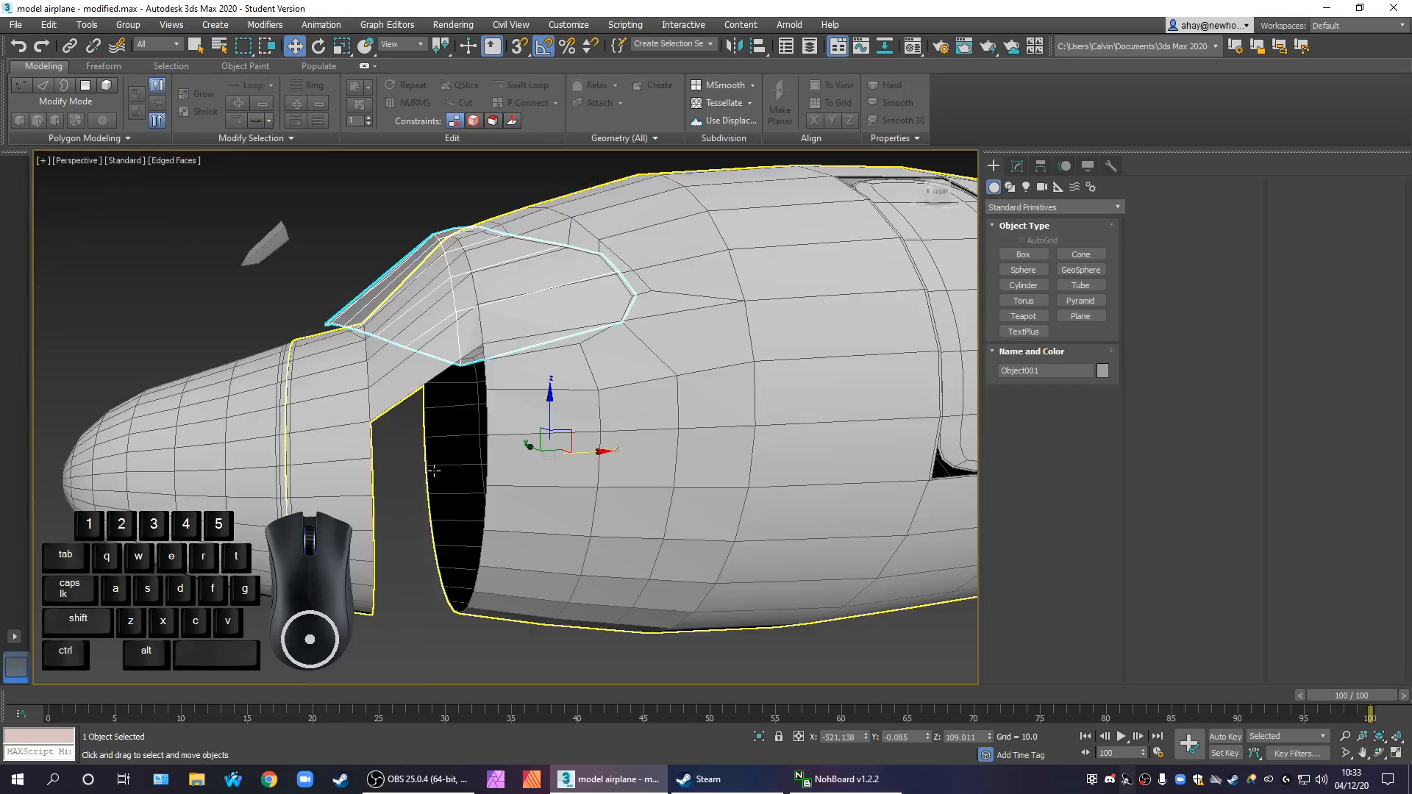
pyautogui.scroll(-4, 433, 437)
pyautogui.scroll(2, 463, 410)
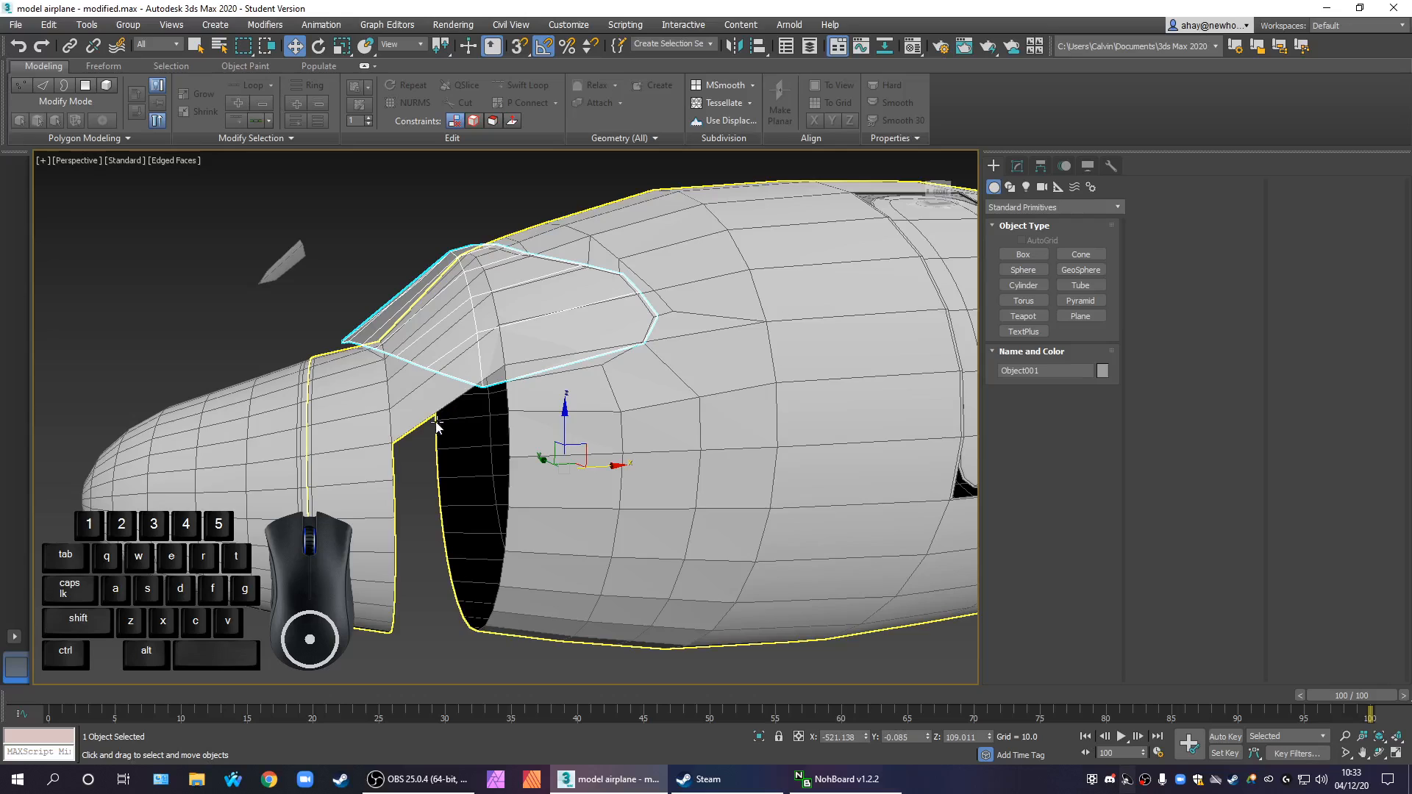
# Lift the cockpit window piece vertically off the nose and undo its moves
pyautogui.moveTo(565, 416); pyautogui.dragTo(567, 316)
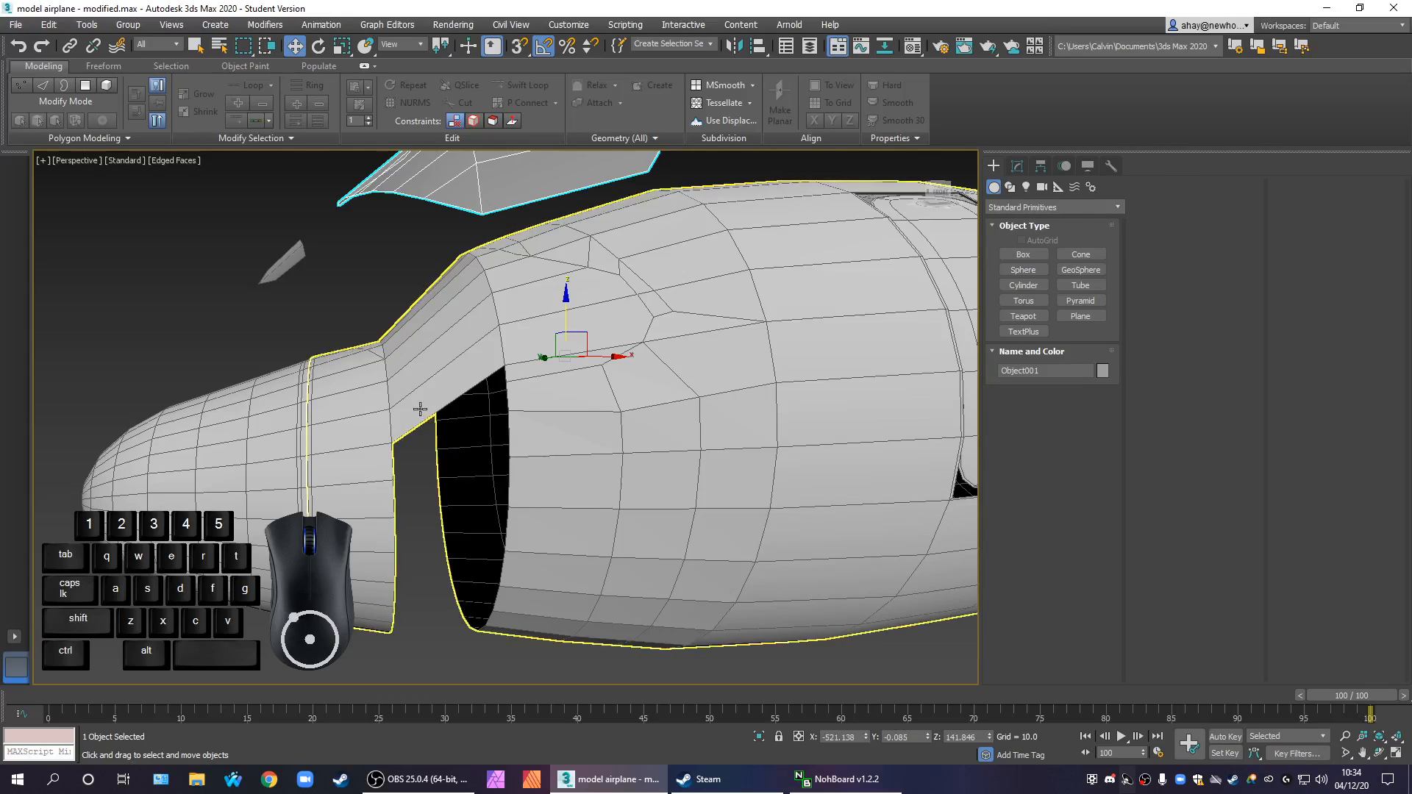
pyautogui.hotkey('ctrl', 'z')
pyautogui.hotkey('ctrl', 'z')
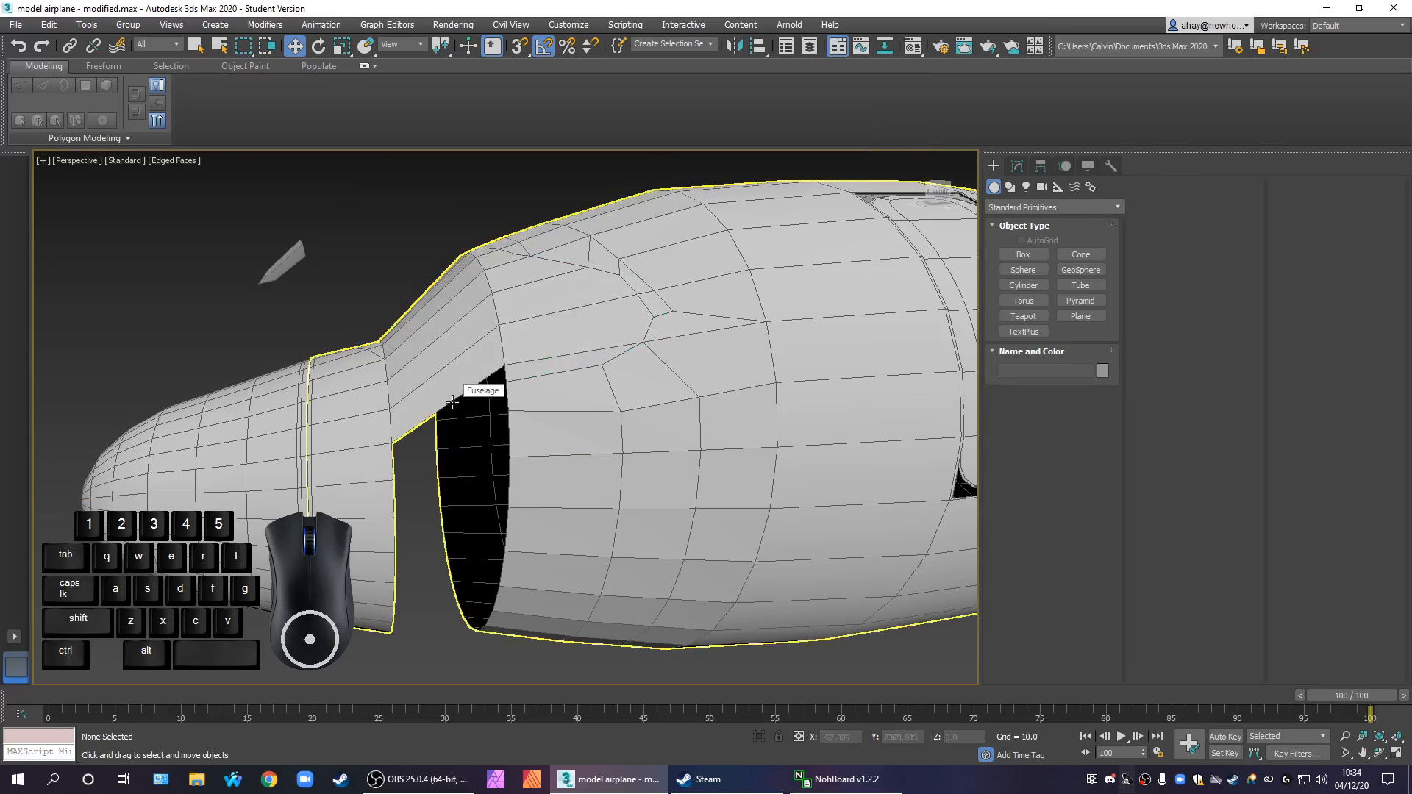
# Select the fuselage and switch its Editable Poly to polygon-level editing
pyautogui.scroll(-4, 471, 397)
pyautogui.scroll(3, 502, 394)
pyautogui.scroll(2, 502, 393)
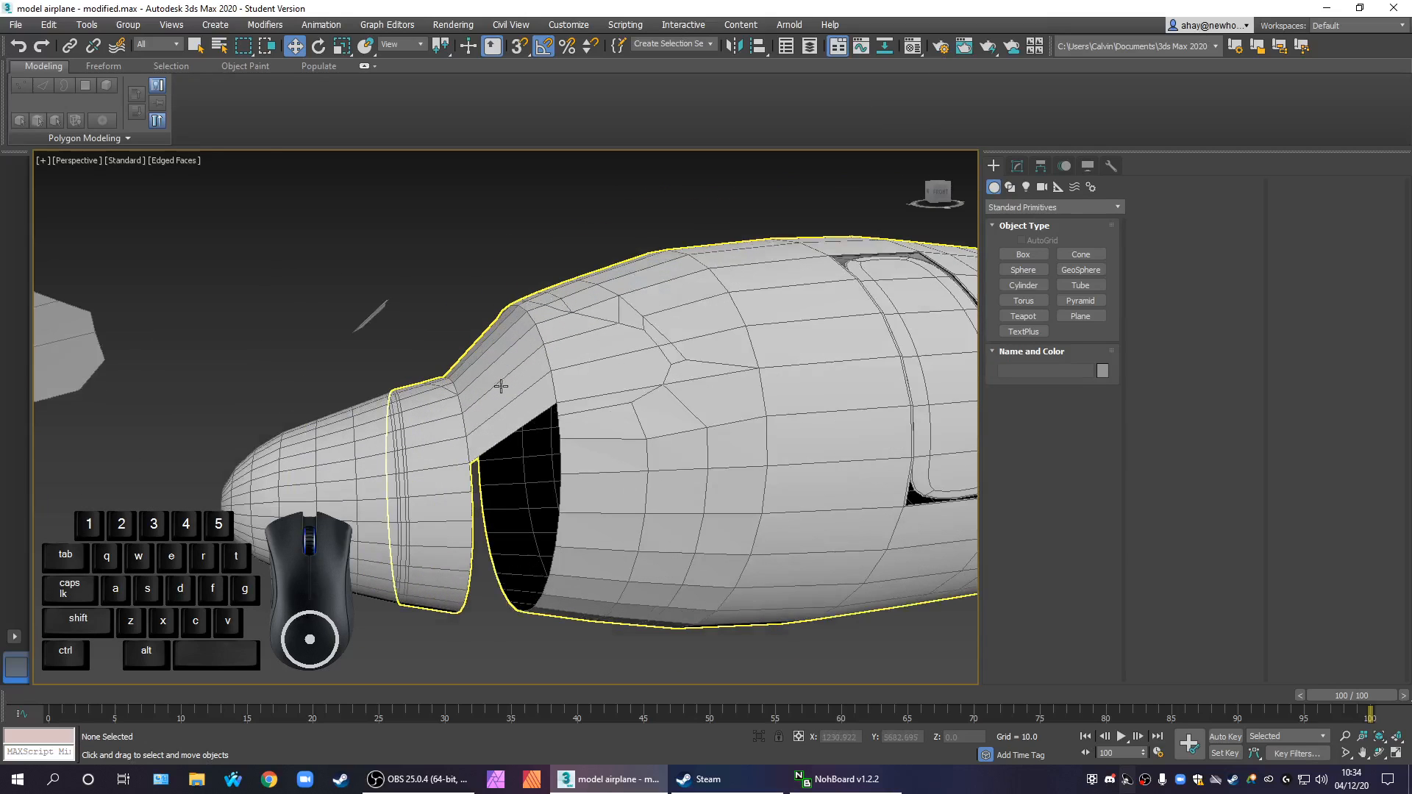
pyautogui.click(503, 394)
pyautogui.keyDown('alt'); pyautogui.moveTo(804, 402); pyautogui.dragTo(808, 455, button='middle'); pyautogui.keyUp('alt')
pyautogui.scroll(-3, 805, 442)
pyautogui.moveTo(757, 503); pyautogui.dragTo(719, 491, button='middle')
pyautogui.scroll(5, 719, 491)
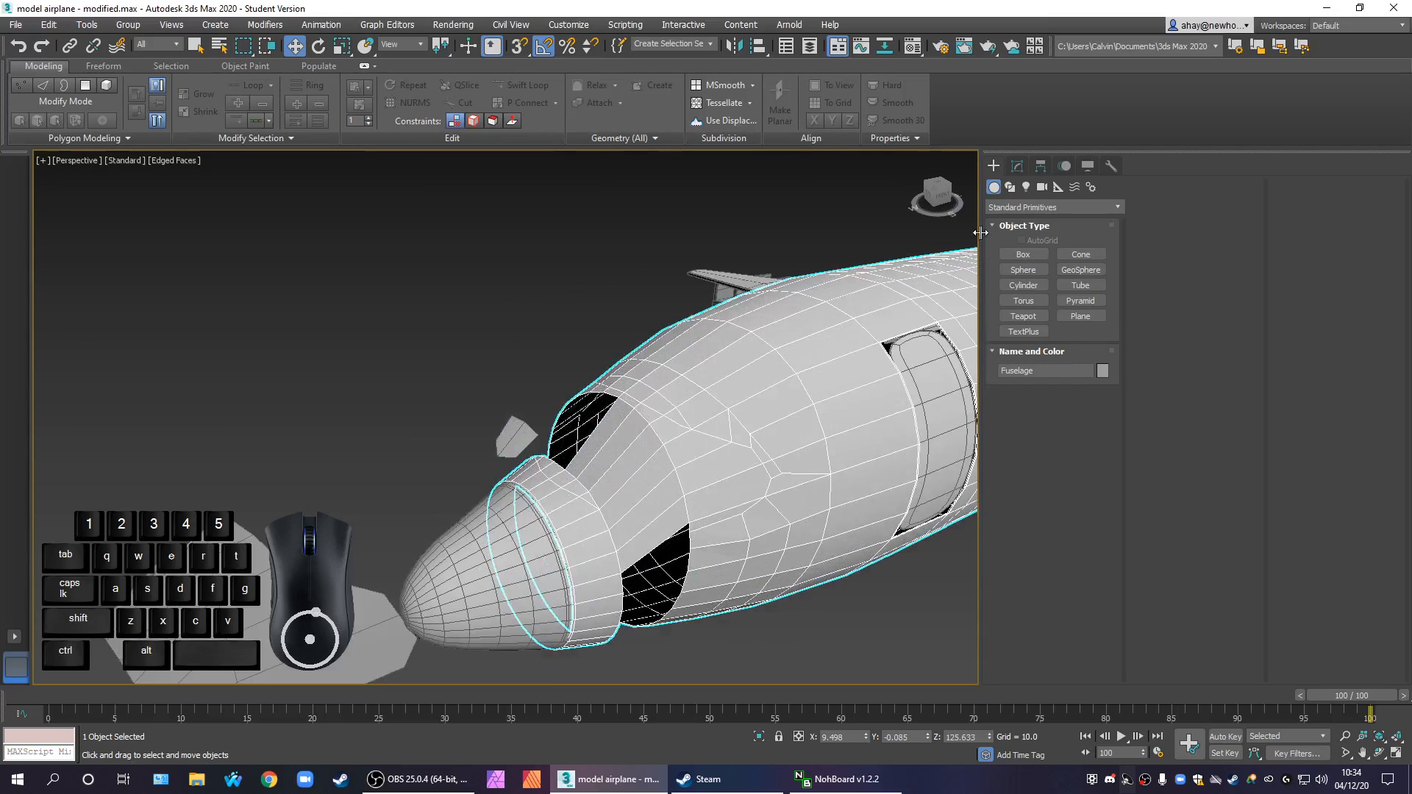
pyautogui.click(1018, 167)
pyautogui.click(1067, 380)
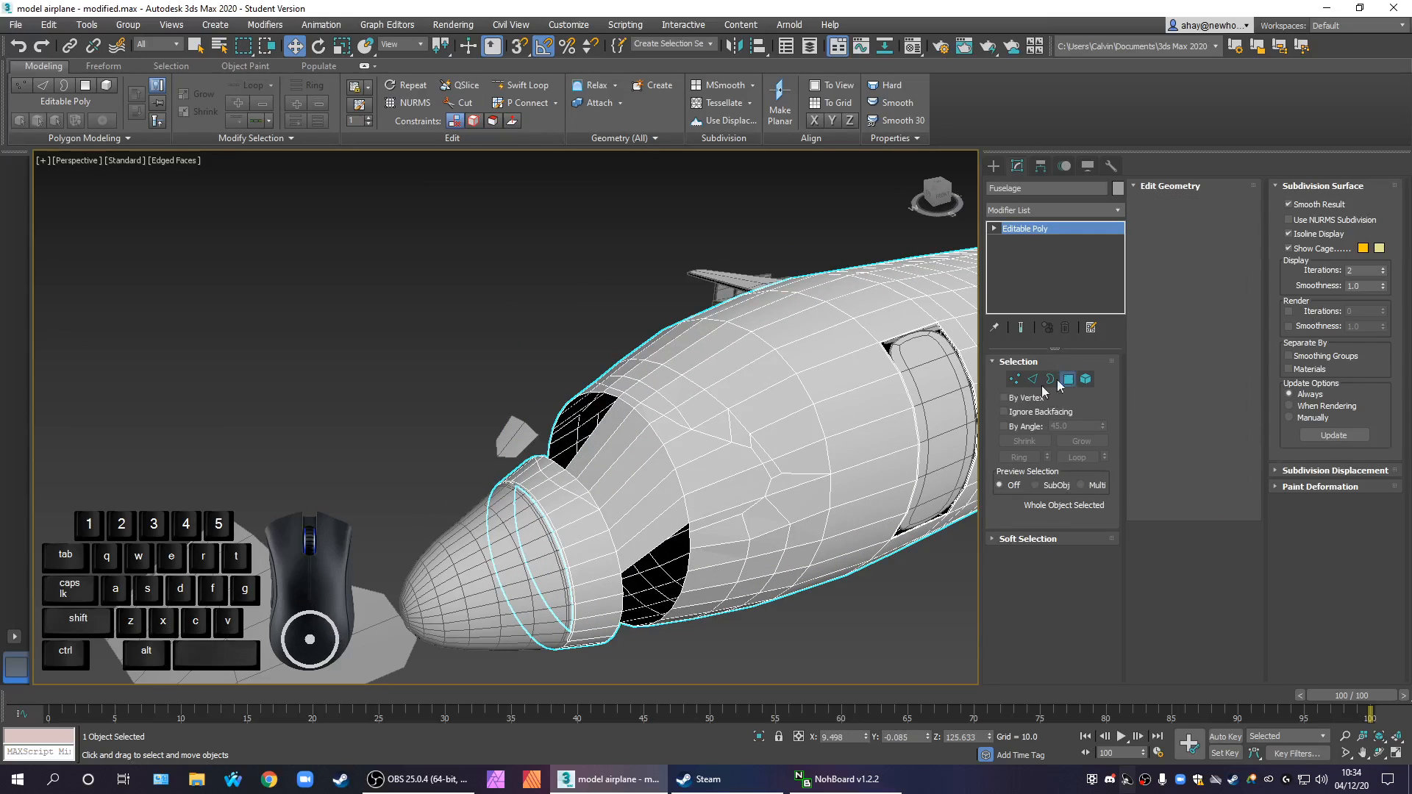
# Select all the bridged polygons between the front ring and the fuselage body and delete them
pyautogui.click(644, 559)
pyautogui.keyDown('alt'); pyautogui.moveTo(644, 559); pyautogui.dragTo(620, 429, button='middle'); pyautogui.keyUp('alt')
pyautogui.keyDown('shift'); pyautogui.click(652, 526); pyautogui.keyUp('shift')
pyautogui.keyDown('alt'); pyautogui.moveTo(653, 526); pyautogui.dragTo(625, 433, button='middle'); pyautogui.keyUp('alt')
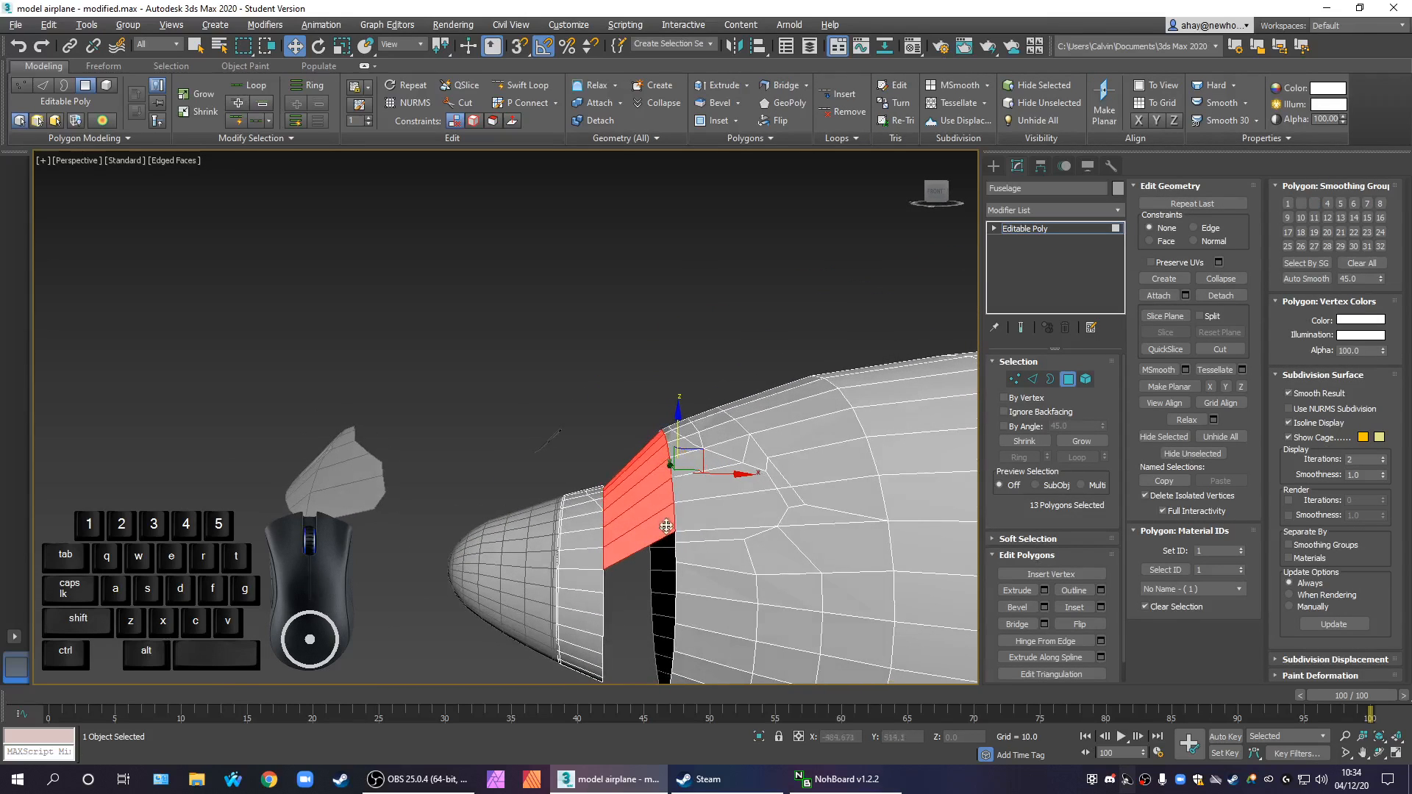
pyautogui.moveTo(626, 433); pyautogui.dragTo(642, 601)
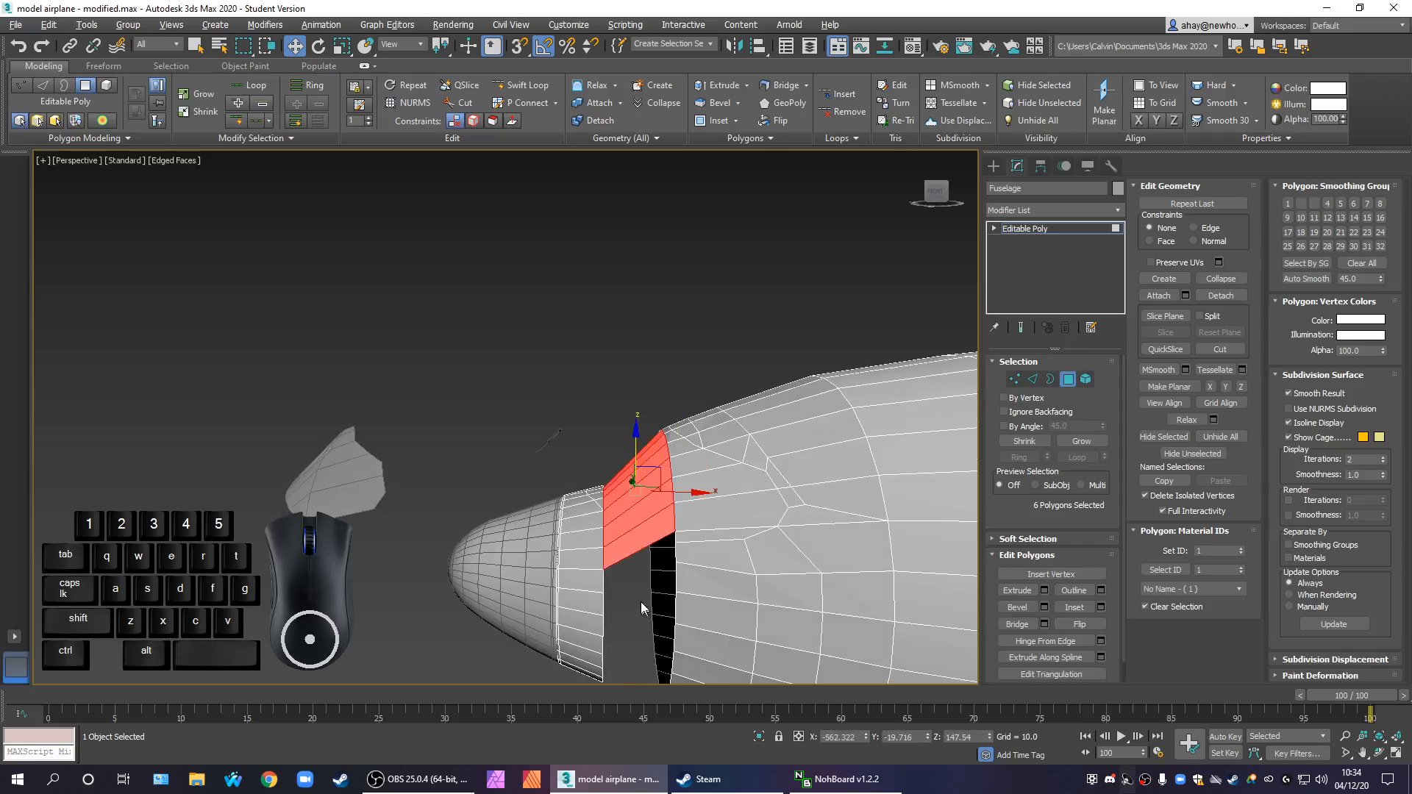
pyautogui.press('Delete')
# Examine the open gap between the front ring and the fuselage body from several angles
pyautogui.keyDown('alt'); pyautogui.moveTo(629, 589); pyautogui.dragTo(690, 592, button='middle'); pyautogui.keyUp('alt')
pyautogui.moveTo(649, 517); pyautogui.dragTo(646, 501, button='middle')
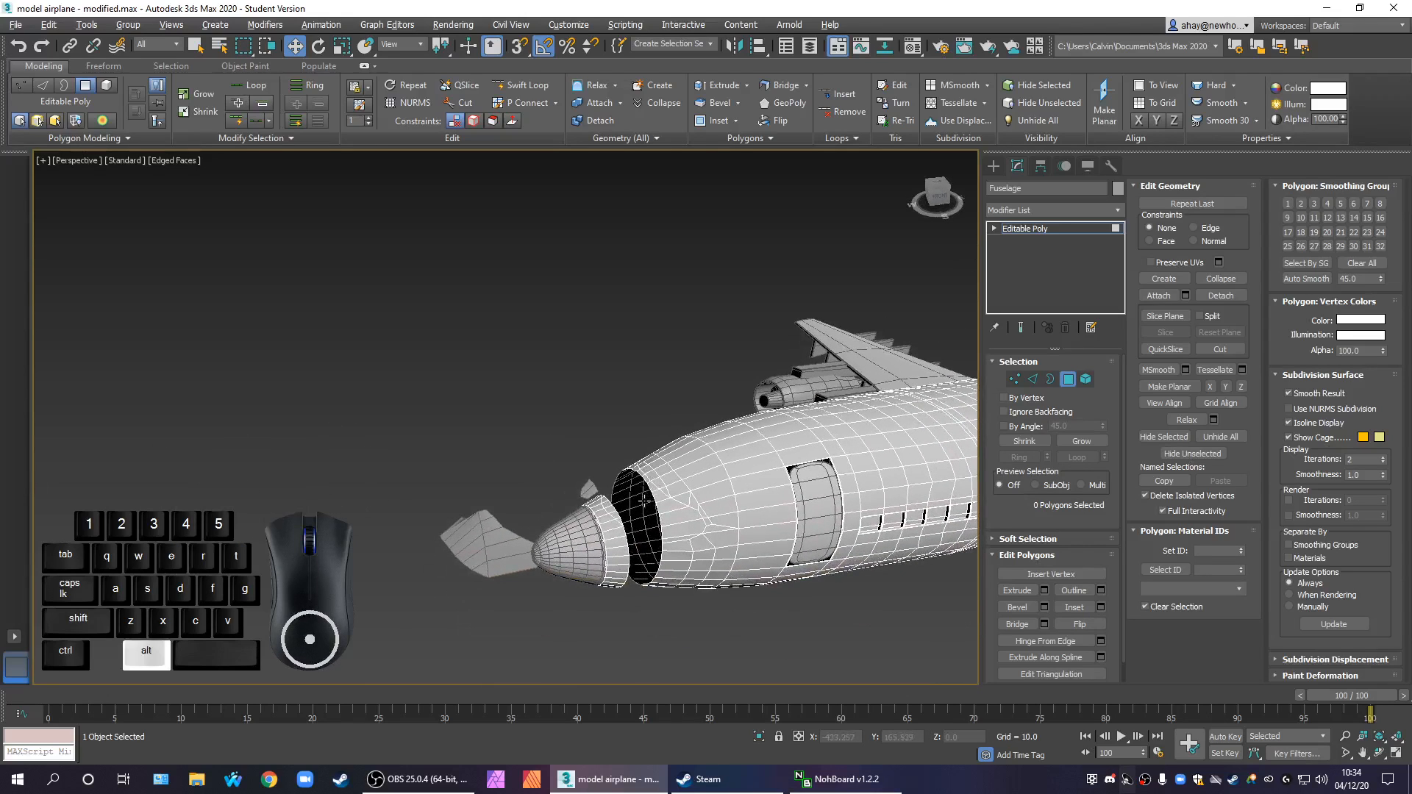
pyautogui.hotkey('alt', 'w')
pyautogui.scroll(8, 775, 601)
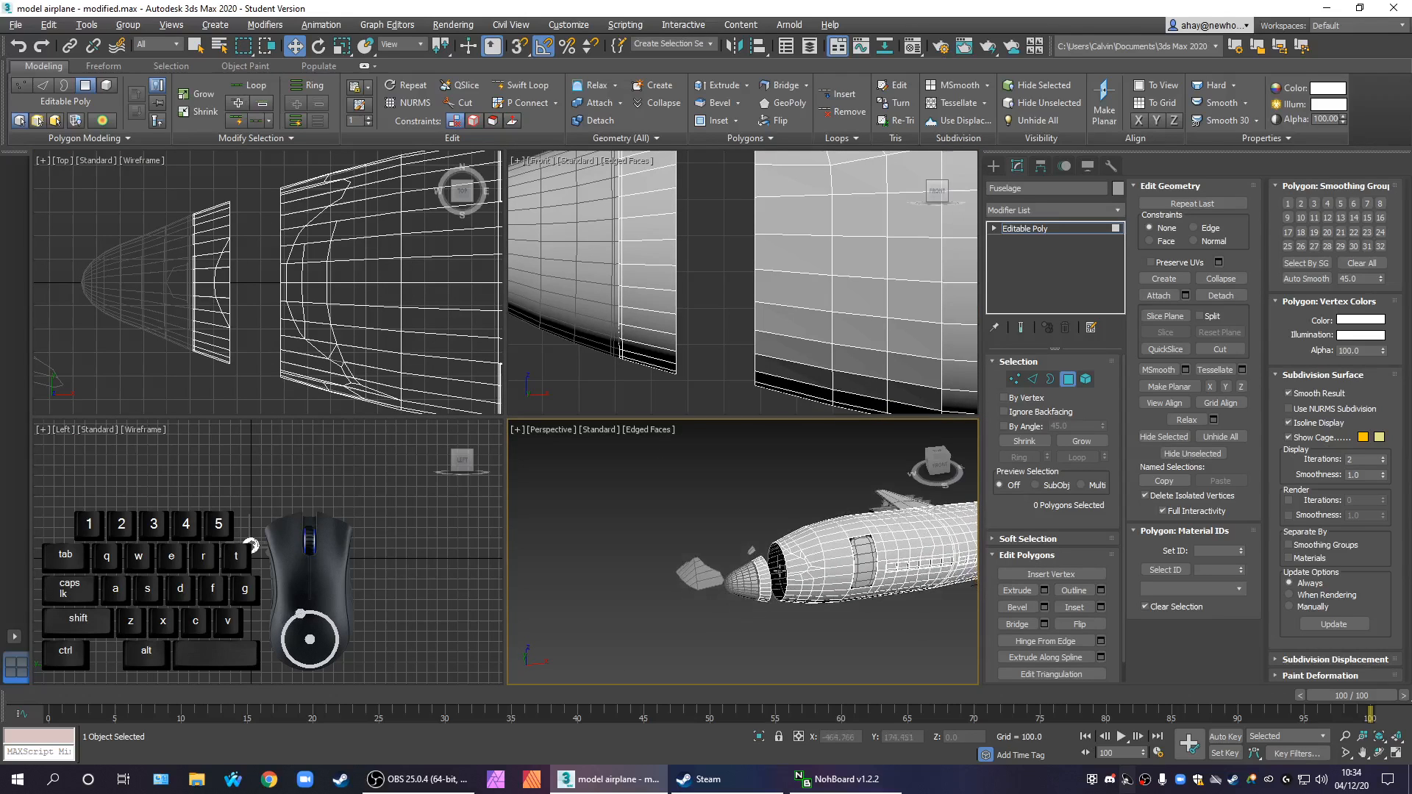
pyautogui.hotkey('alt', 'w')
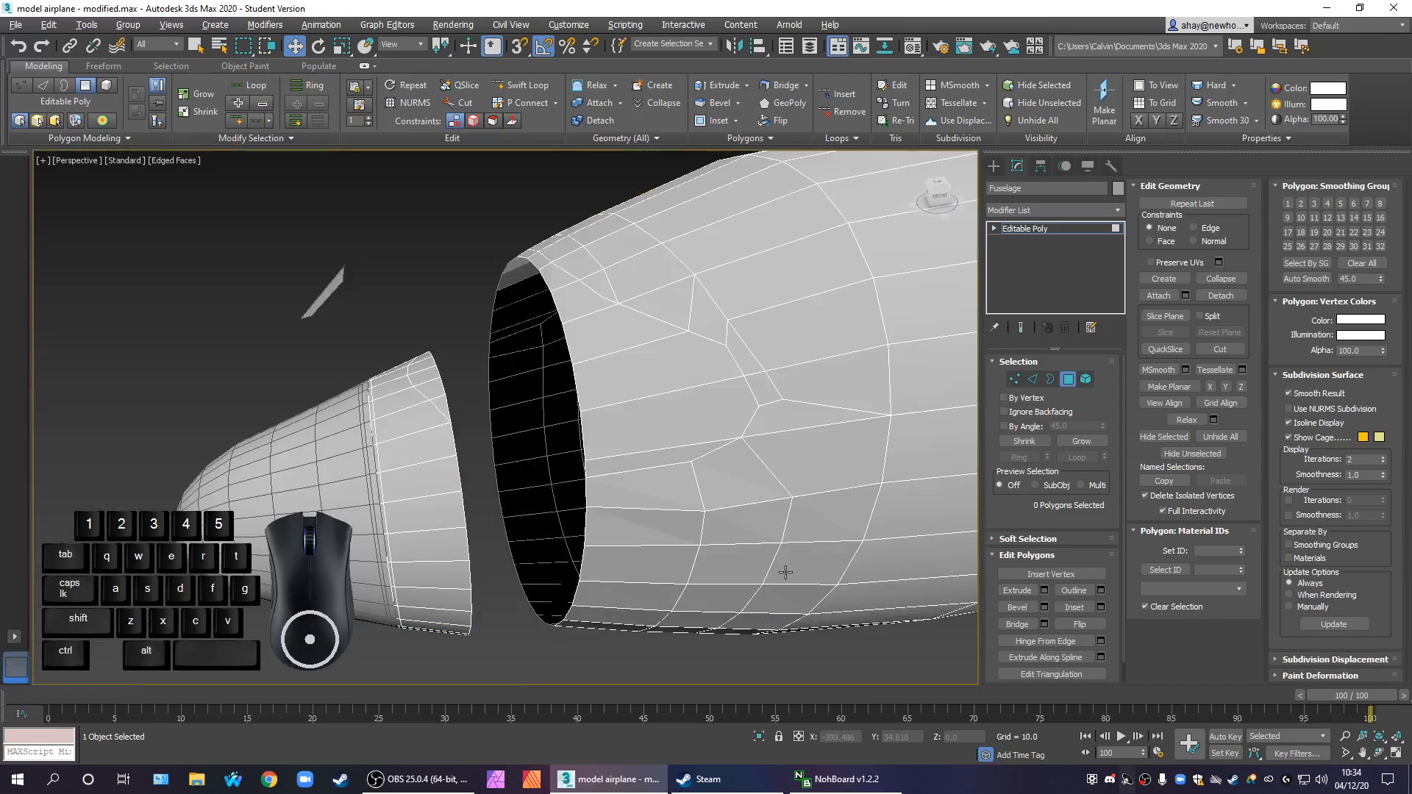
pyautogui.keyDown('alt'); pyautogui.moveTo(669, 559); pyautogui.dragTo(681, 566, button='middle'); pyautogui.keyUp('alt')
pyautogui.moveTo(646, 493); pyautogui.dragTo(508, 235, button='middle')
pyautogui.scroll(-3, 559, 311)
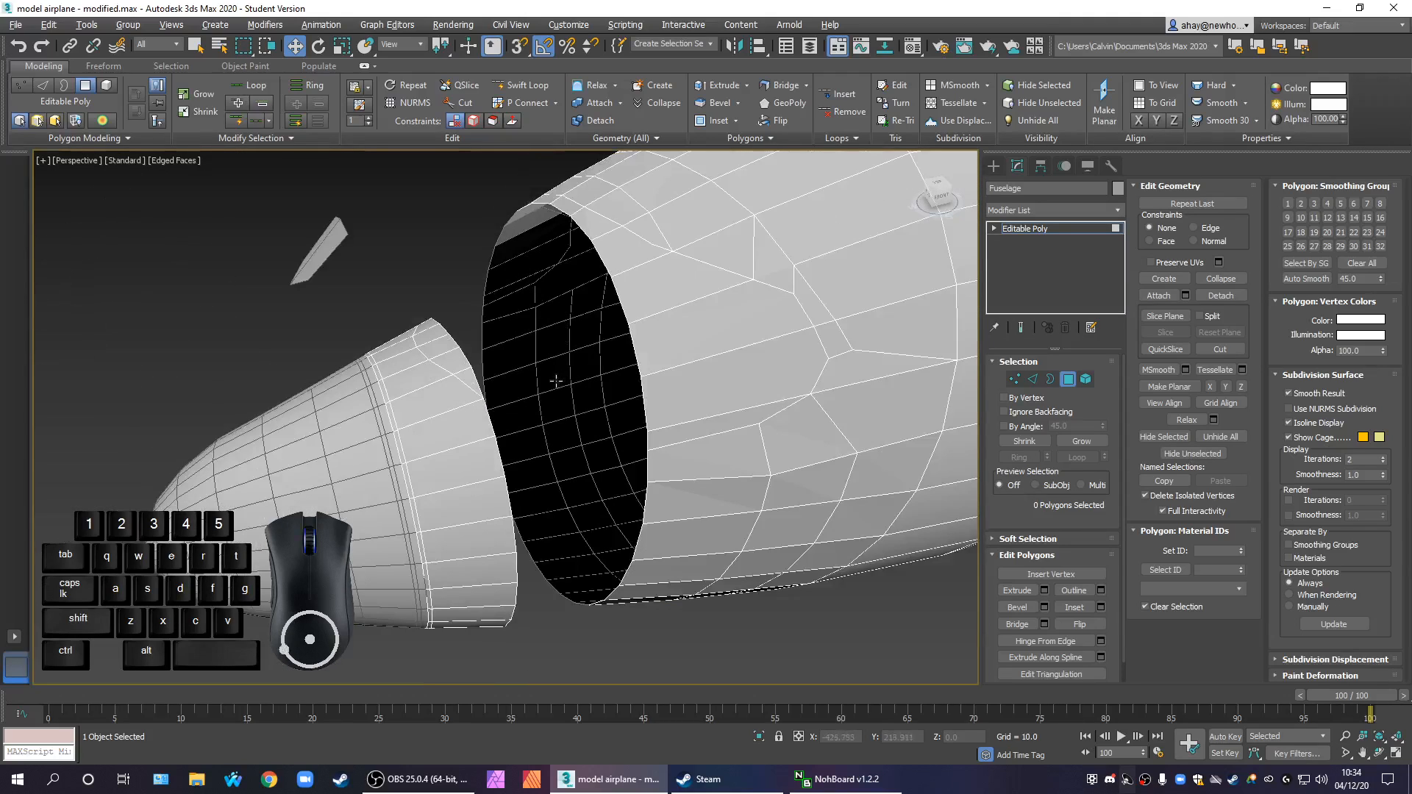
pyautogui.scroll(-4, 557, 380)
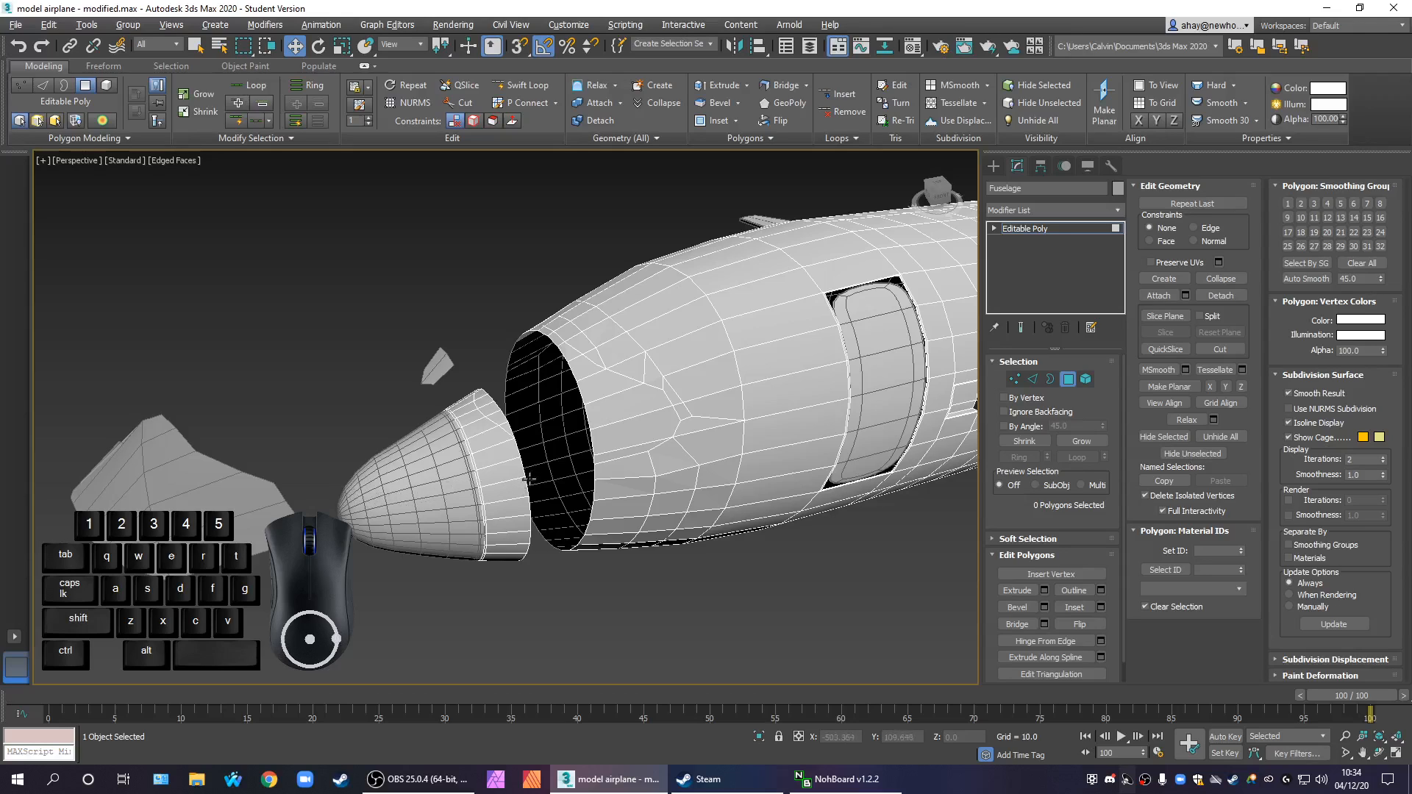
pyautogui.scroll(3, 545, 446)
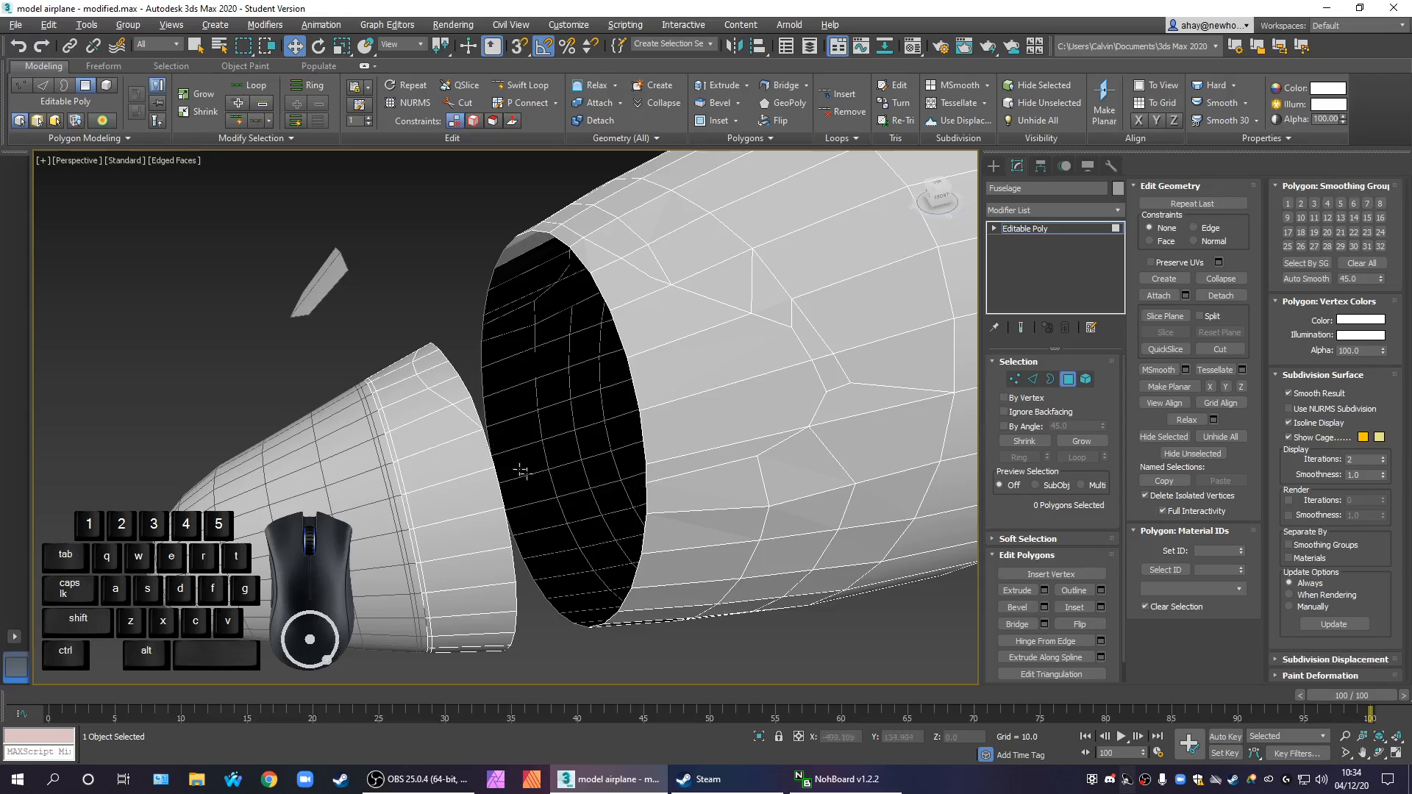
pyautogui.moveTo(540, 460)
pyautogui.mouseDown(button='middle')
pyautogui.moveTo(519, 468)
pyautogui.moveTo(528, 482)
pyautogui.mouseUp(button='middle')
pyautogui.scroll(-3, 535, 476)
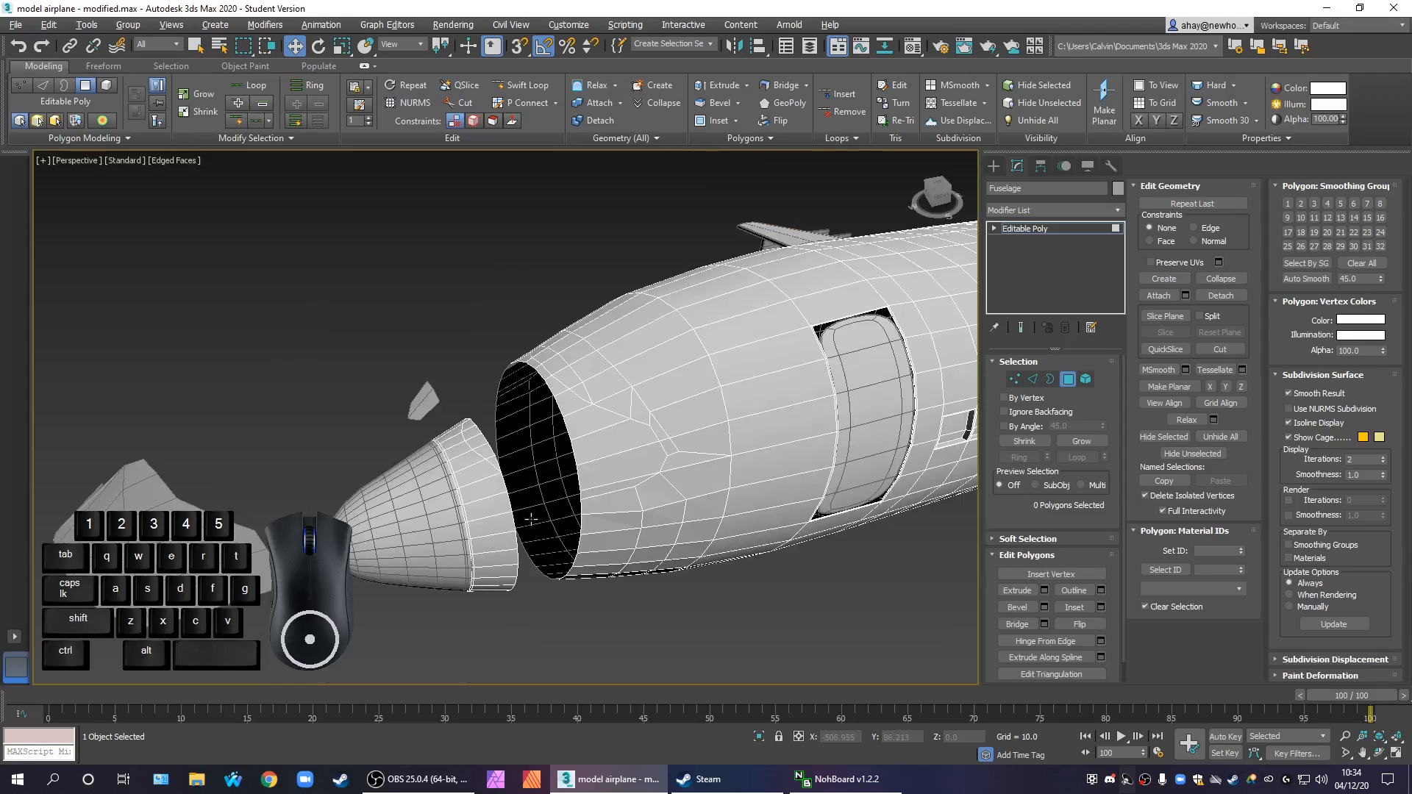
pyautogui.keyDown('alt'); pyautogui.moveTo(533, 520); pyautogui.dragTo(538, 558, button='middle'); pyautogui.keyUp('alt')
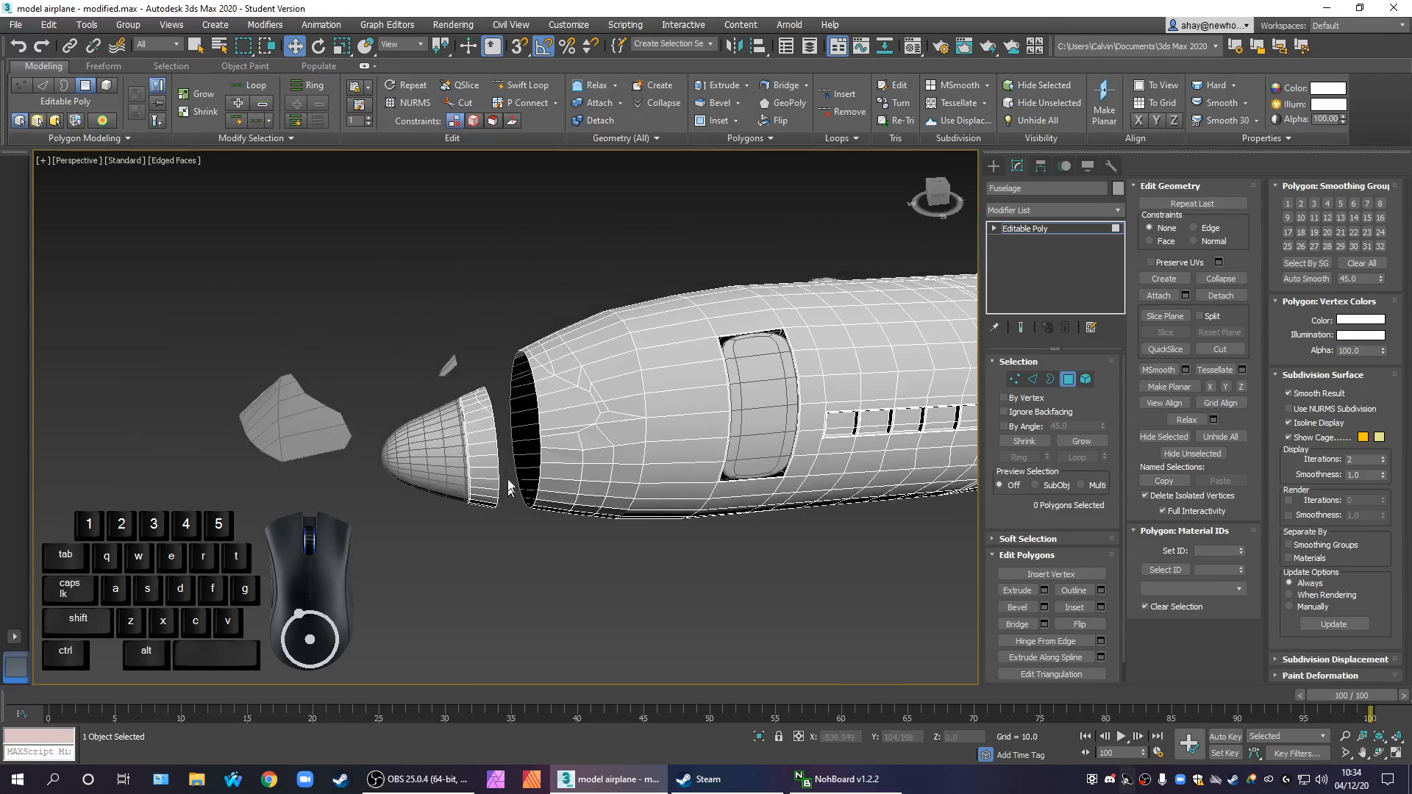
pyautogui.scroll(6, 511, 439)
pyautogui.keyDown('alt'); pyautogui.moveTo(513, 437); pyautogui.dragTo(584, 475, button='middle'); pyautogui.keyUp('alt')
pyautogui.scroll(-4, 564, 451)
pyautogui.moveTo(585, 476); pyautogui.dragTo(672, 435, button='middle')
pyautogui.scroll(-3, 608, 347)
pyautogui.scroll(2, 643, 413)
pyautogui.scroll(-2, 648, 397)
pyautogui.scroll(5, 662, 440)
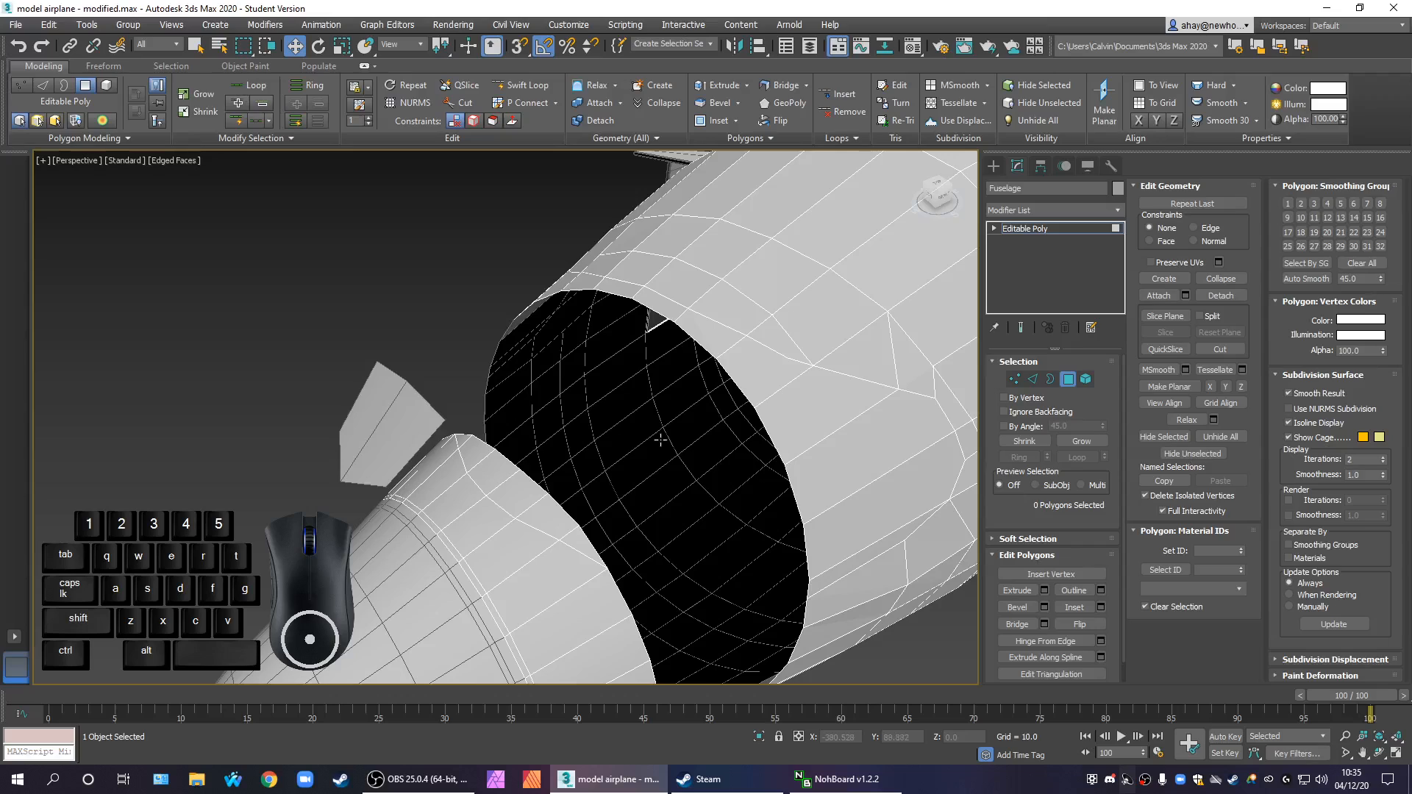
# Select the facing open borders of the fuselage body and the front ring and bridge them all the way around
pyautogui.click(1050, 379)
pyautogui.click(662, 656)
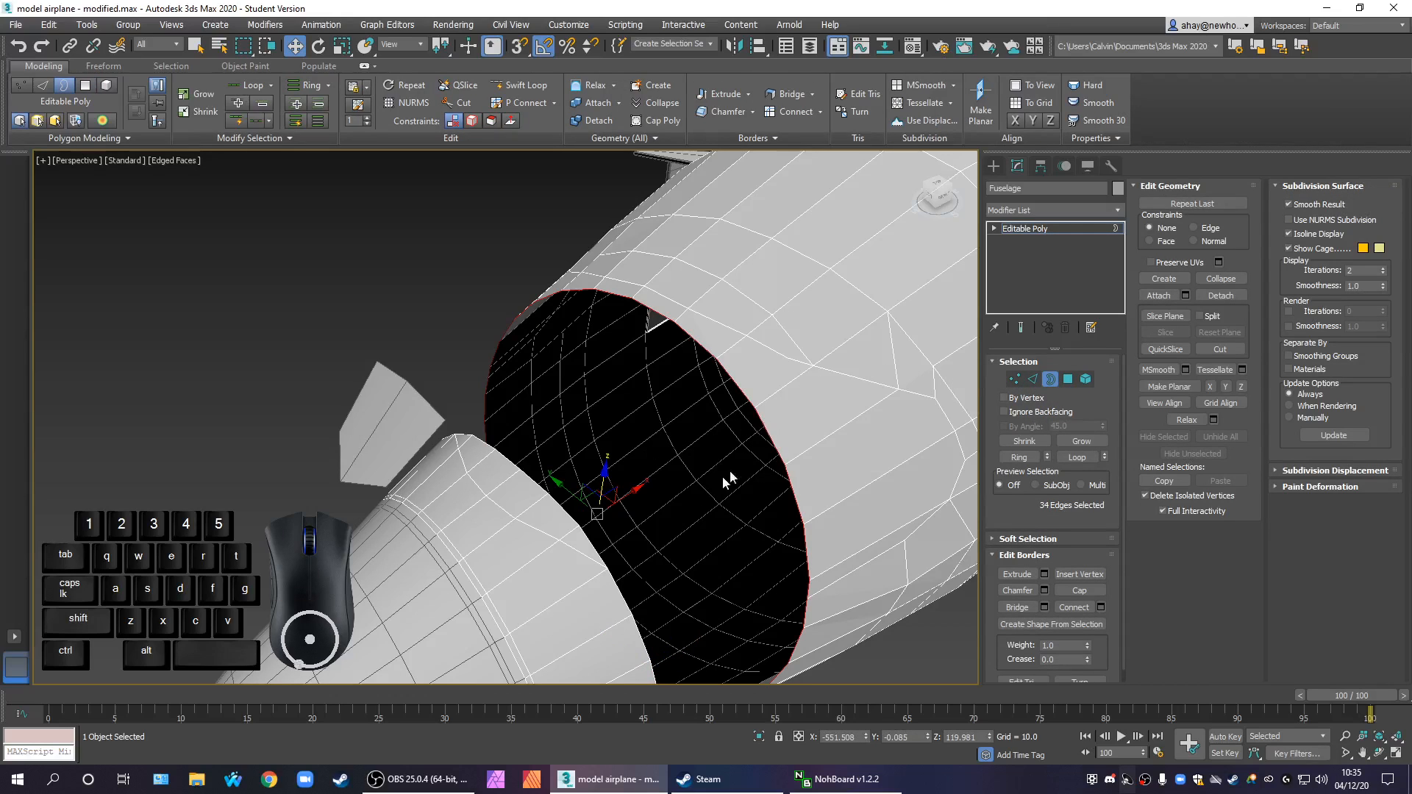
pyautogui.keyDown('ctrl'); pyautogui.click(579, 537); pyautogui.keyUp('ctrl')
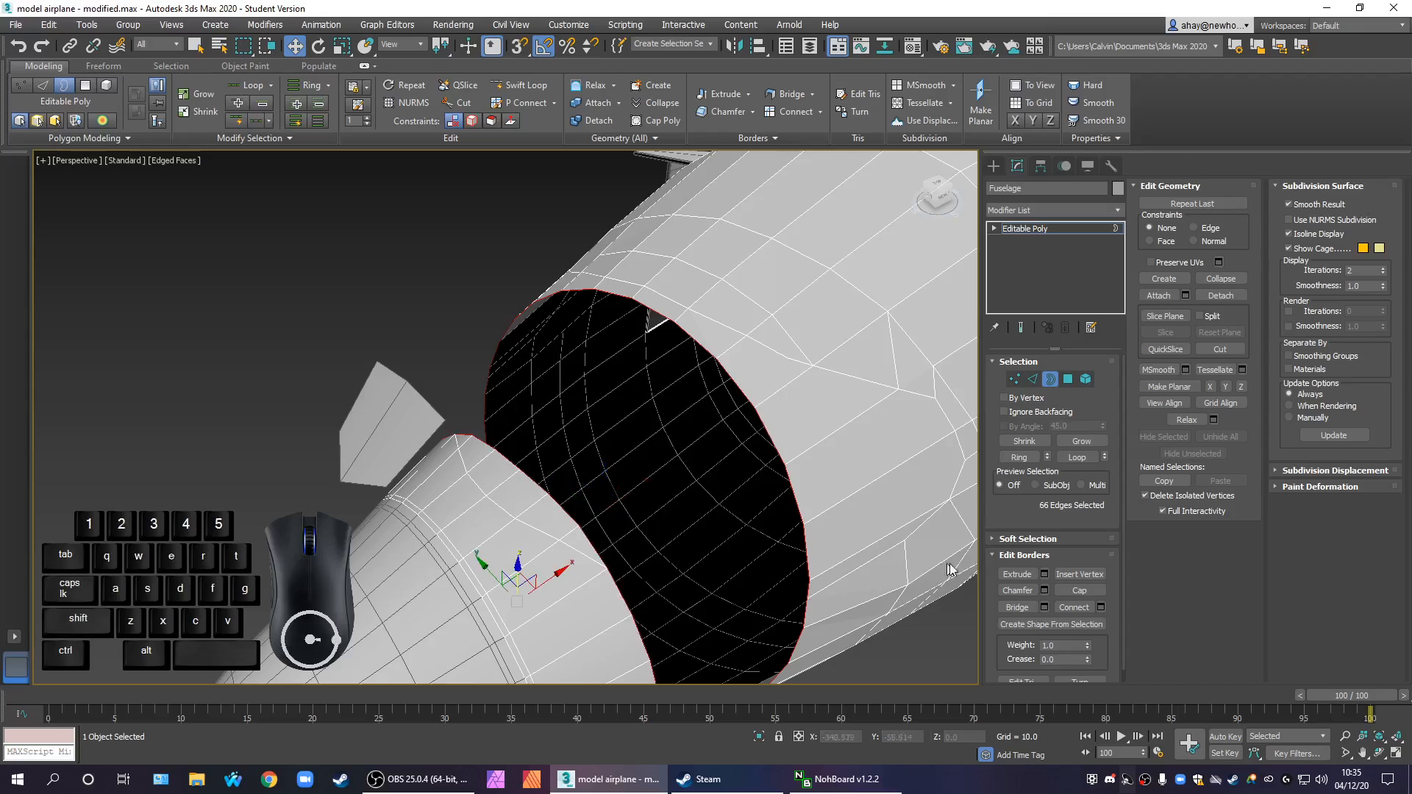
pyautogui.click(1010, 608)
pyautogui.keyDown('alt'); pyautogui.moveTo(793, 599); pyautogui.dragTo(721, 568, button='middle'); pyautogui.keyUp('alt')
pyautogui.scroll(-4, 772, 567)
pyautogui.click(692, 638)
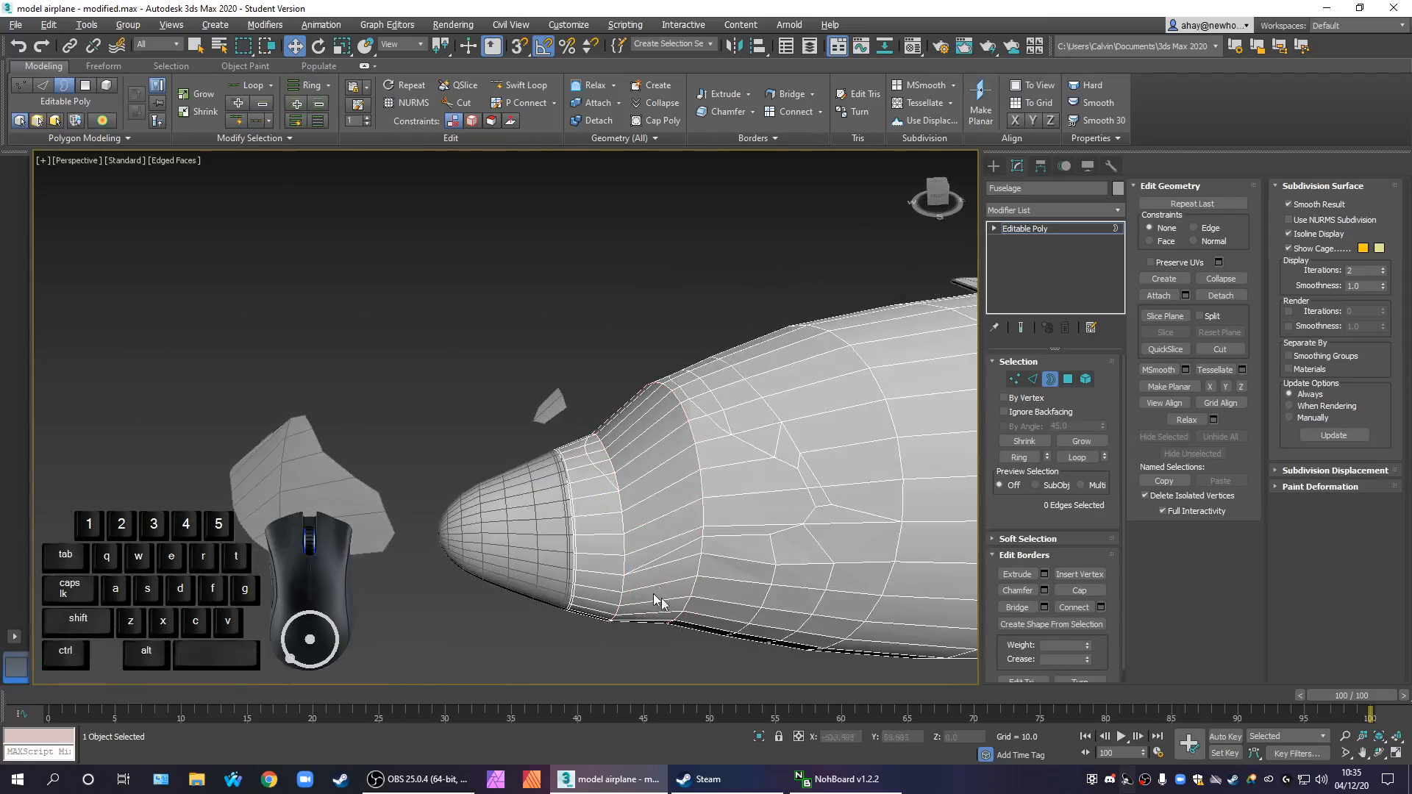
# Cut a line across the bridged side surface from the fuselage body rim up to a vertex on the front ring
pyautogui.scroll(8, 646, 561)
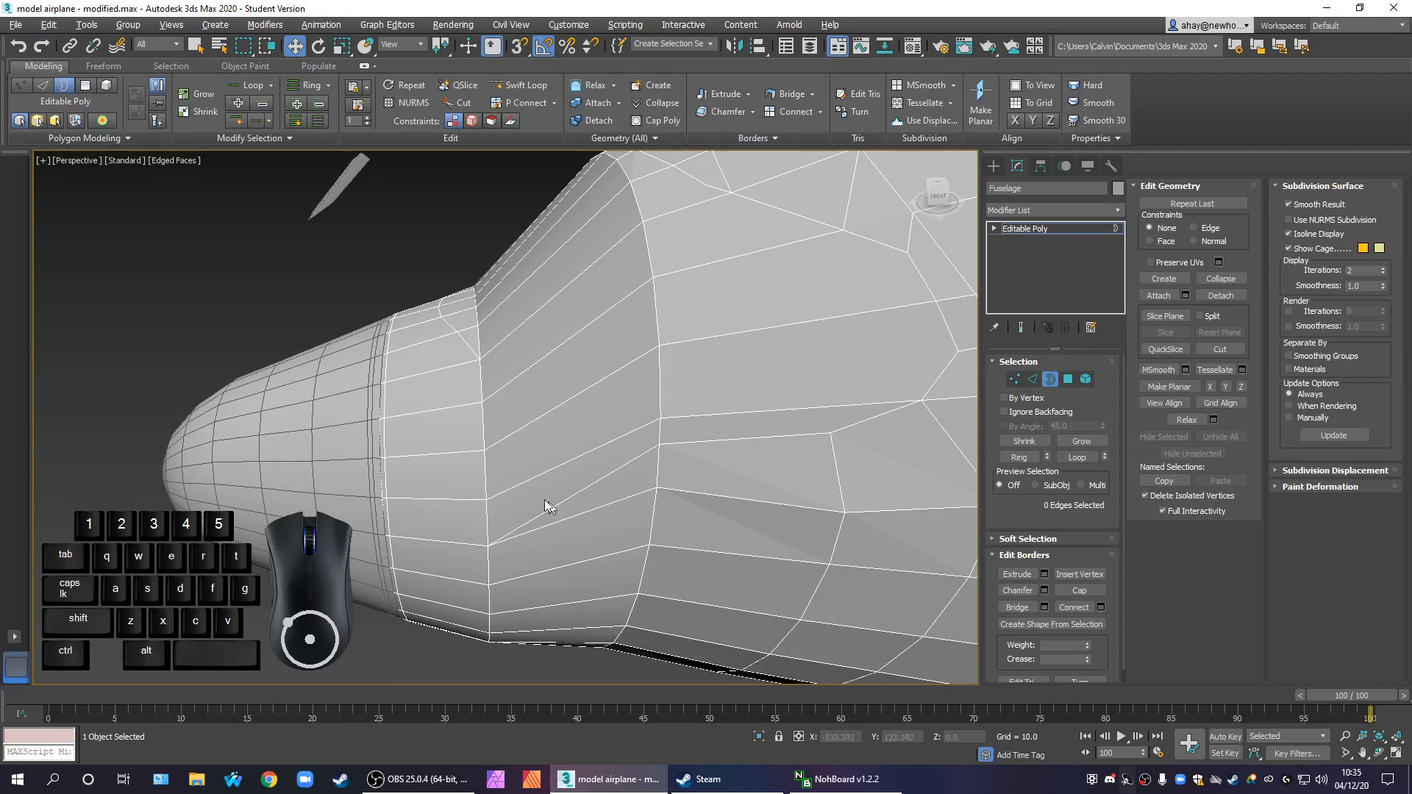
pyautogui.scroll(-3, 550, 506)
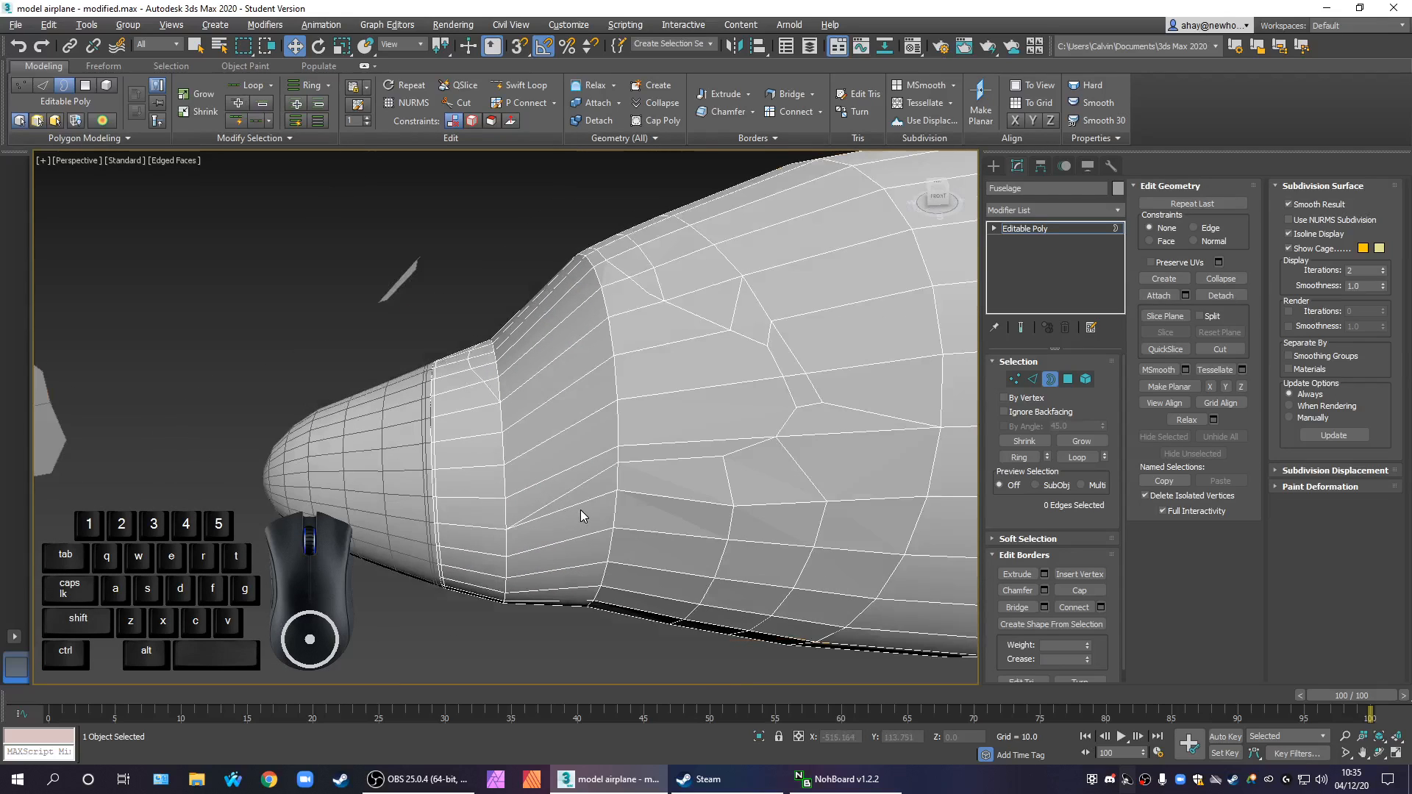
pyautogui.scroll(5, 588, 506)
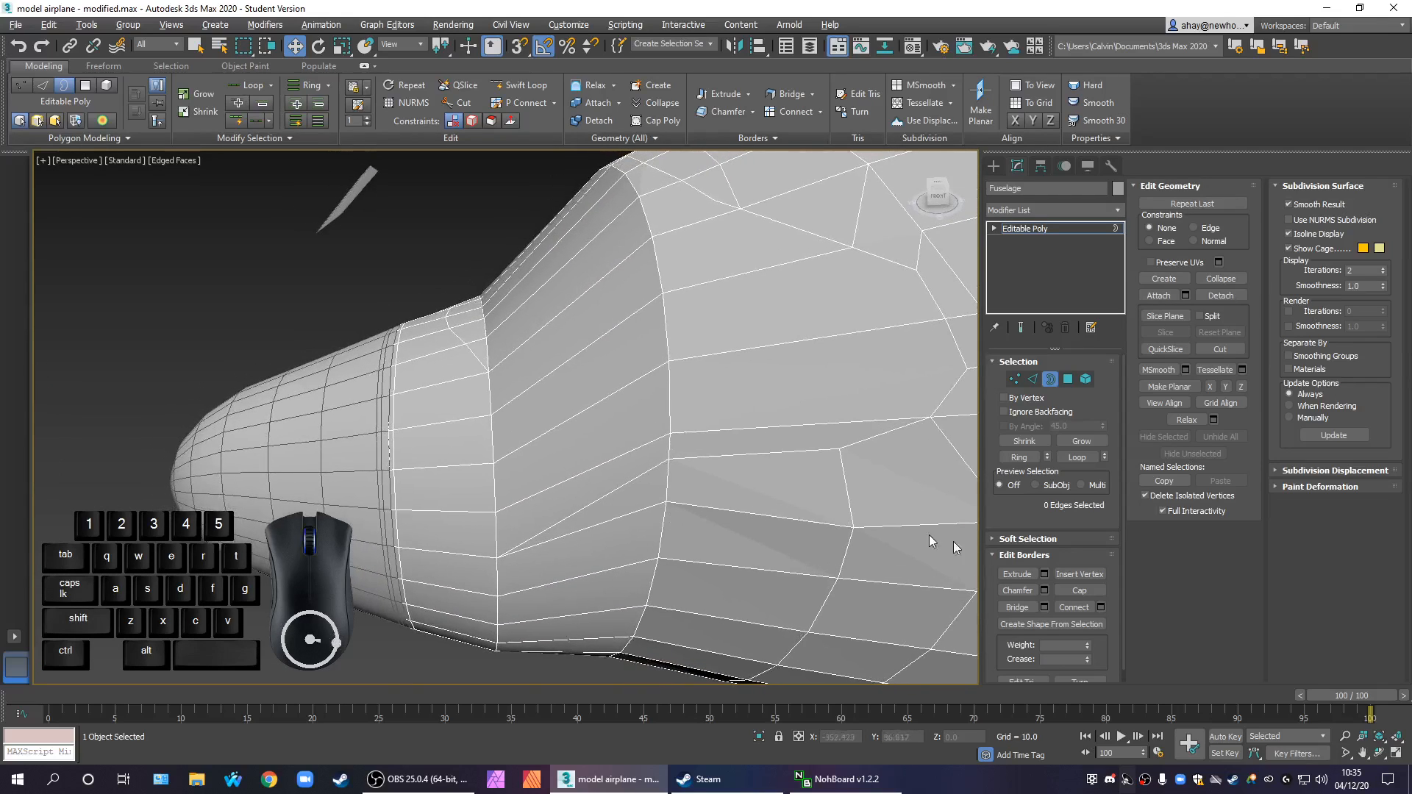
pyautogui.click(1221, 348)
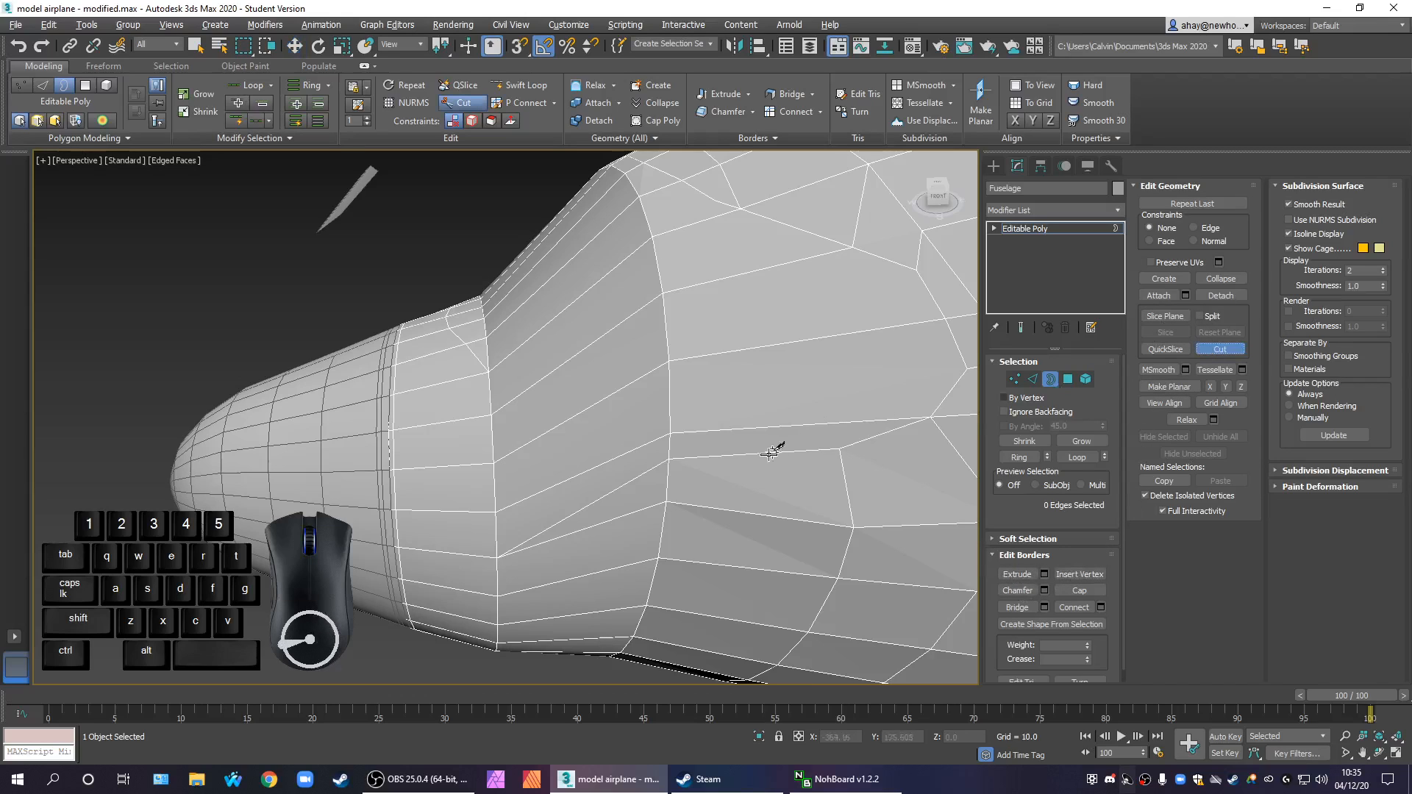
pyautogui.click(668, 461)
pyautogui.moveTo(599, 451); pyautogui.dragTo(642, 492, button='middle')
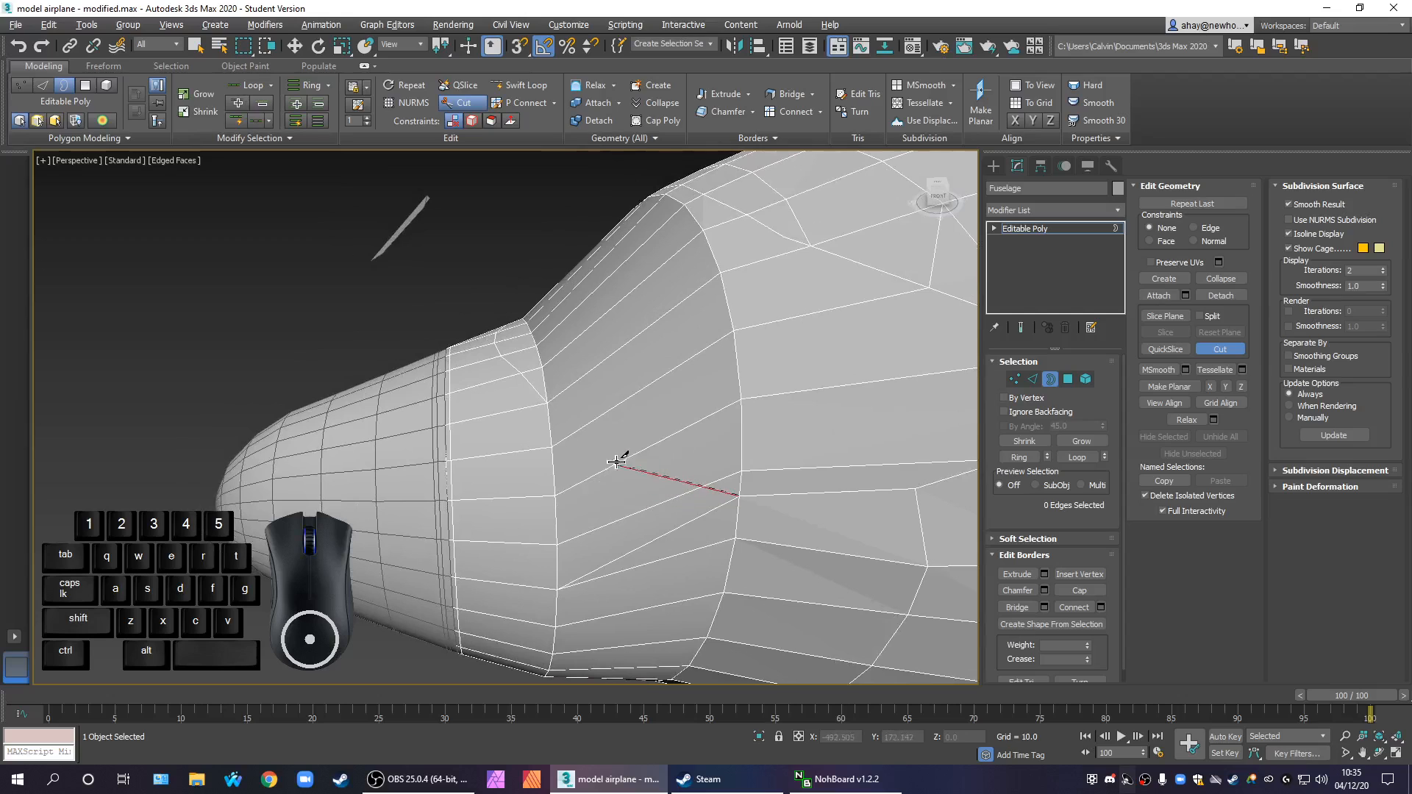
pyautogui.scroll(-4, 674, 489)
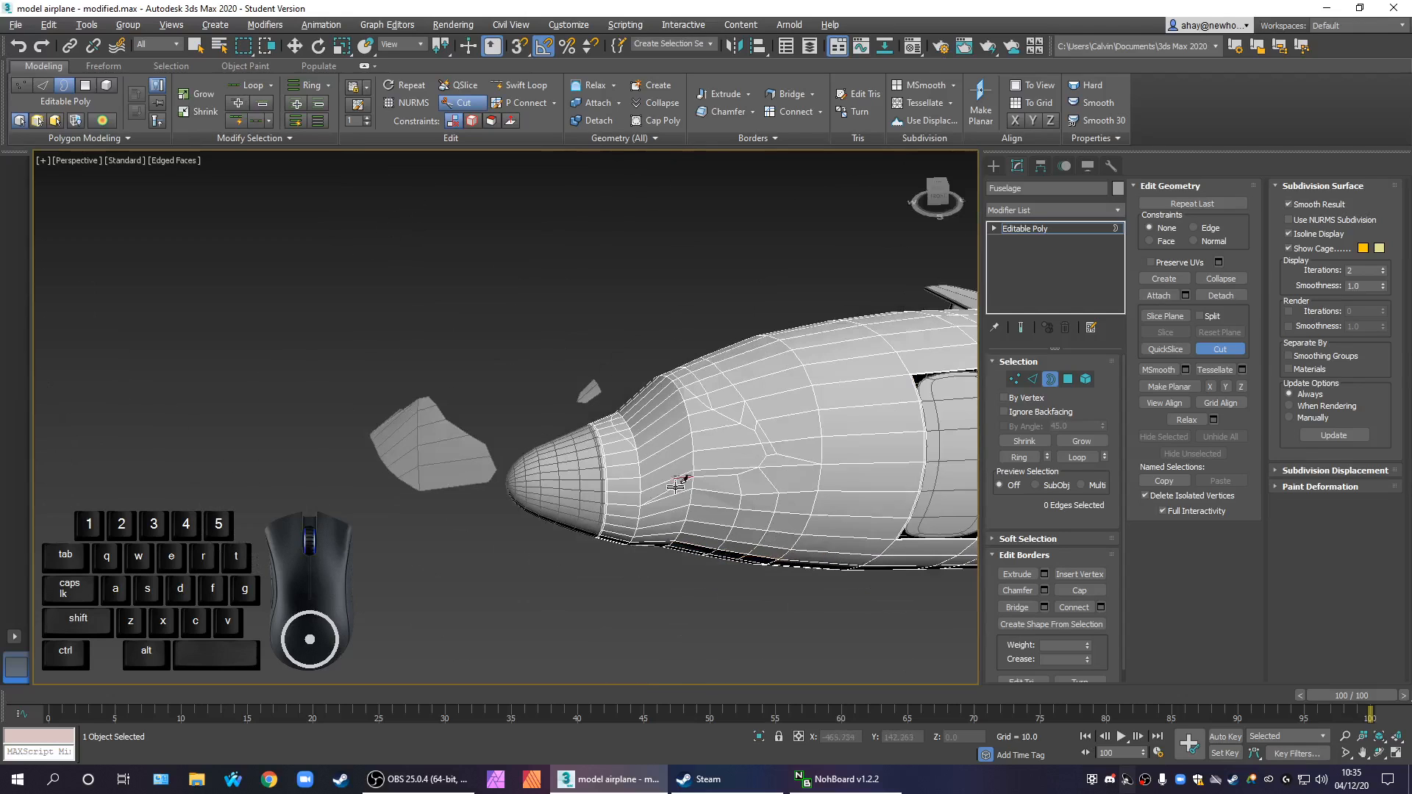
pyautogui.scroll(5, 676, 487)
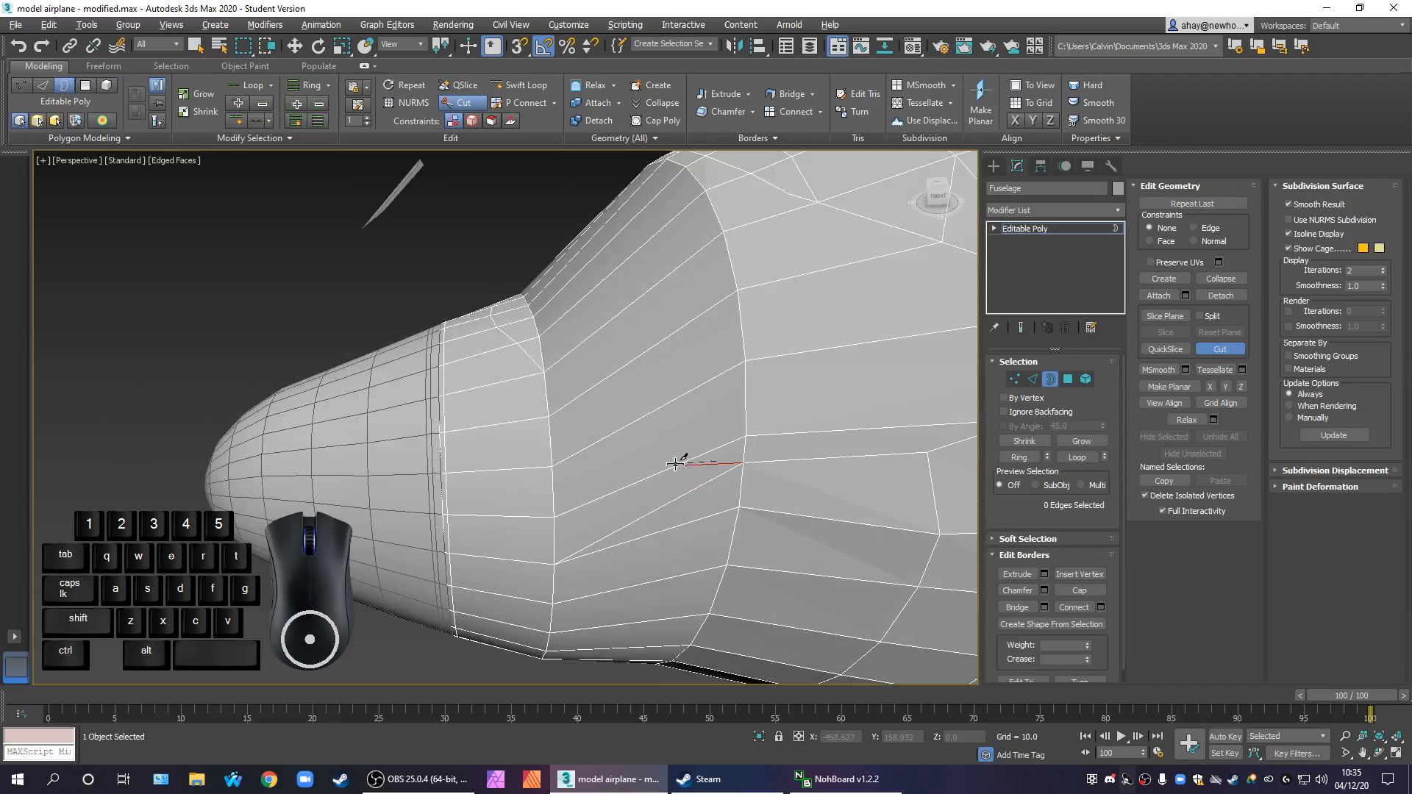
pyautogui.click(685, 460)
pyautogui.click(616, 433)
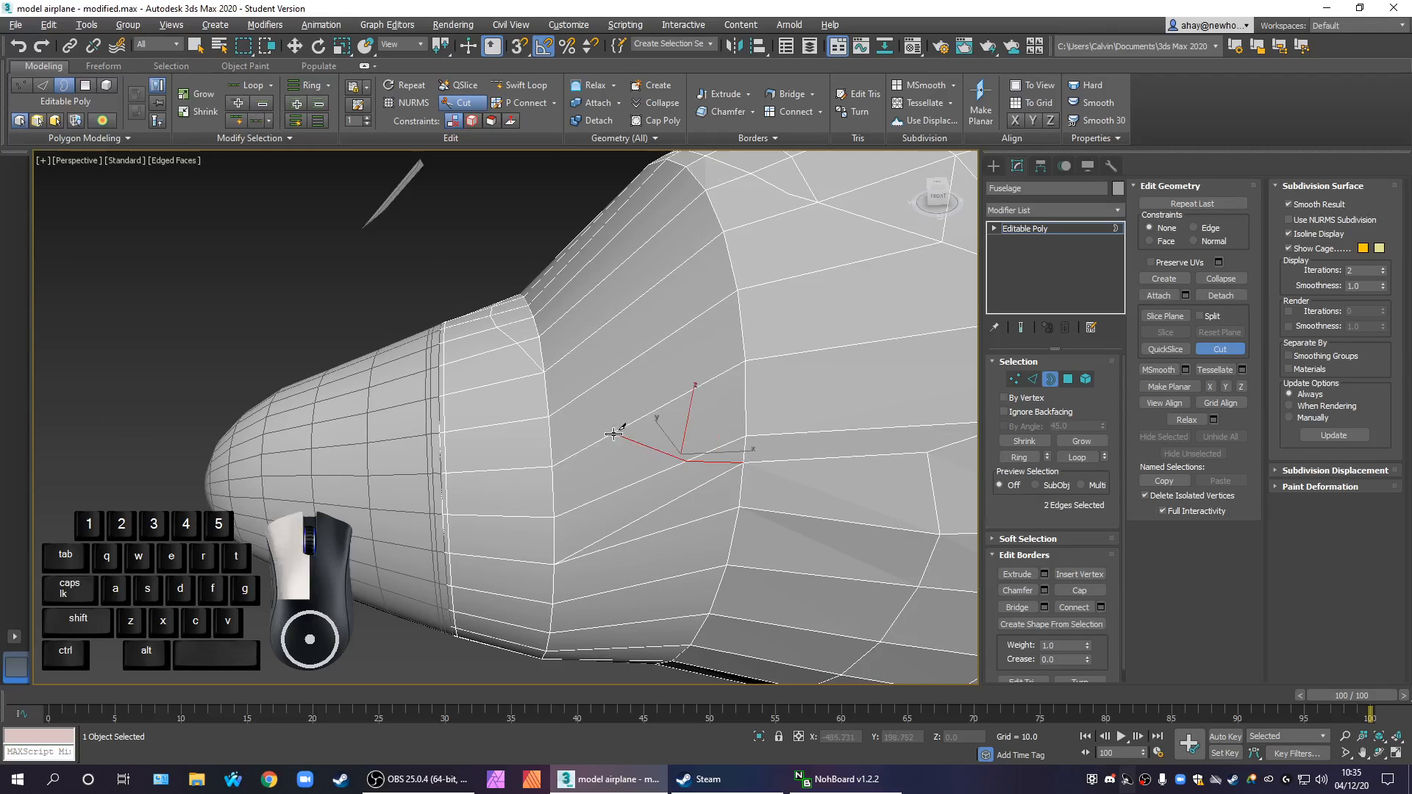
pyautogui.click(572, 400)
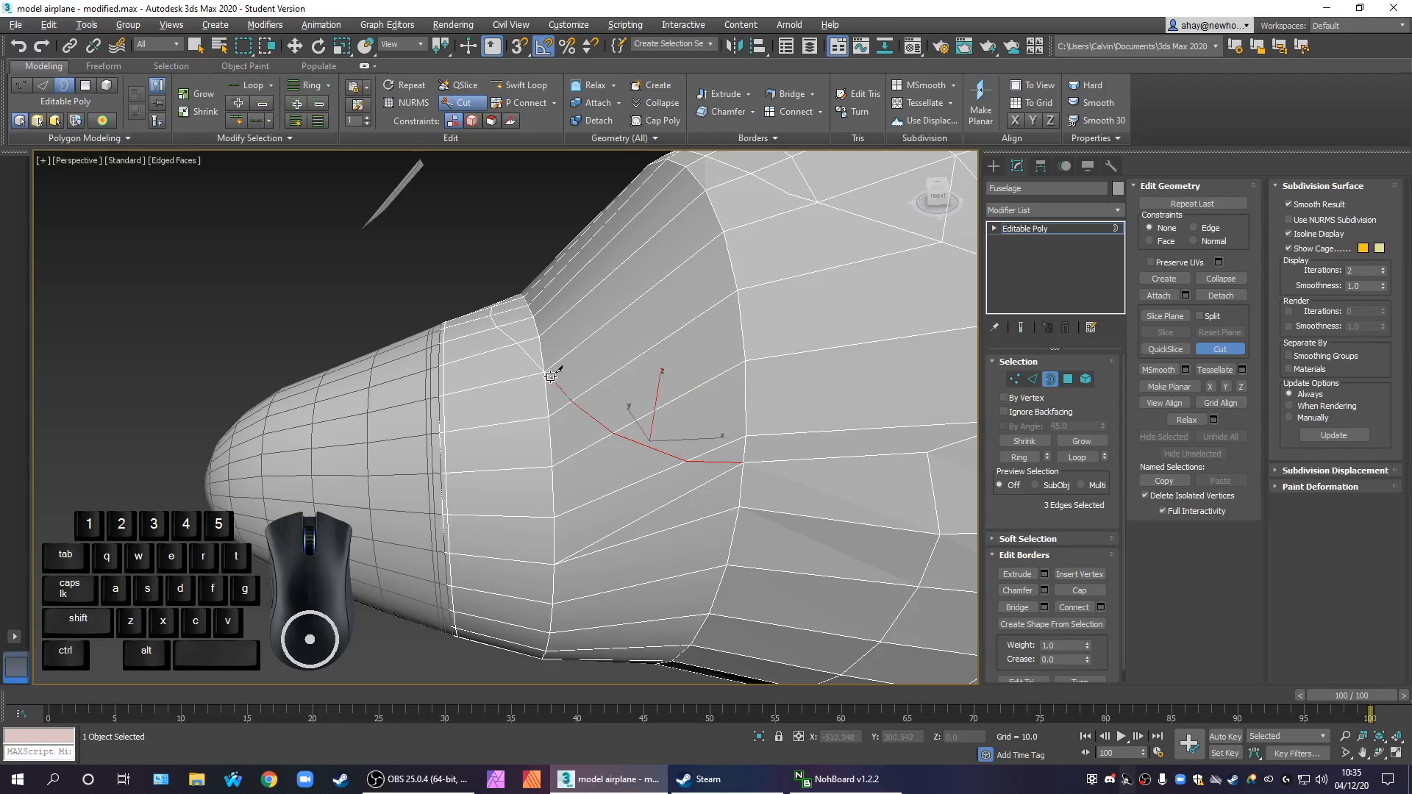
pyautogui.click(546, 371)
pyautogui.scroll(-3, 625, 436)
pyautogui.keyDown('alt'); pyautogui.moveTo(681, 506); pyautogui.dragTo(618, 464, button='middle'); pyautogui.keyUp('alt')
pyautogui.rightClick(674, 481)
# Remove the leftover edge next to the new cut on the bridged side surface
pyautogui.scroll(3, 715, 514)
pyautogui.click(1033, 380)
pyautogui.click(603, 425)
pyautogui.scroll(2, 619, 457)
pyautogui.rightClick(554, 415)
pyautogui.click(532, 449)
pyautogui.moveTo(638, 448); pyautogui.dragTo(749, 455, button='middle')
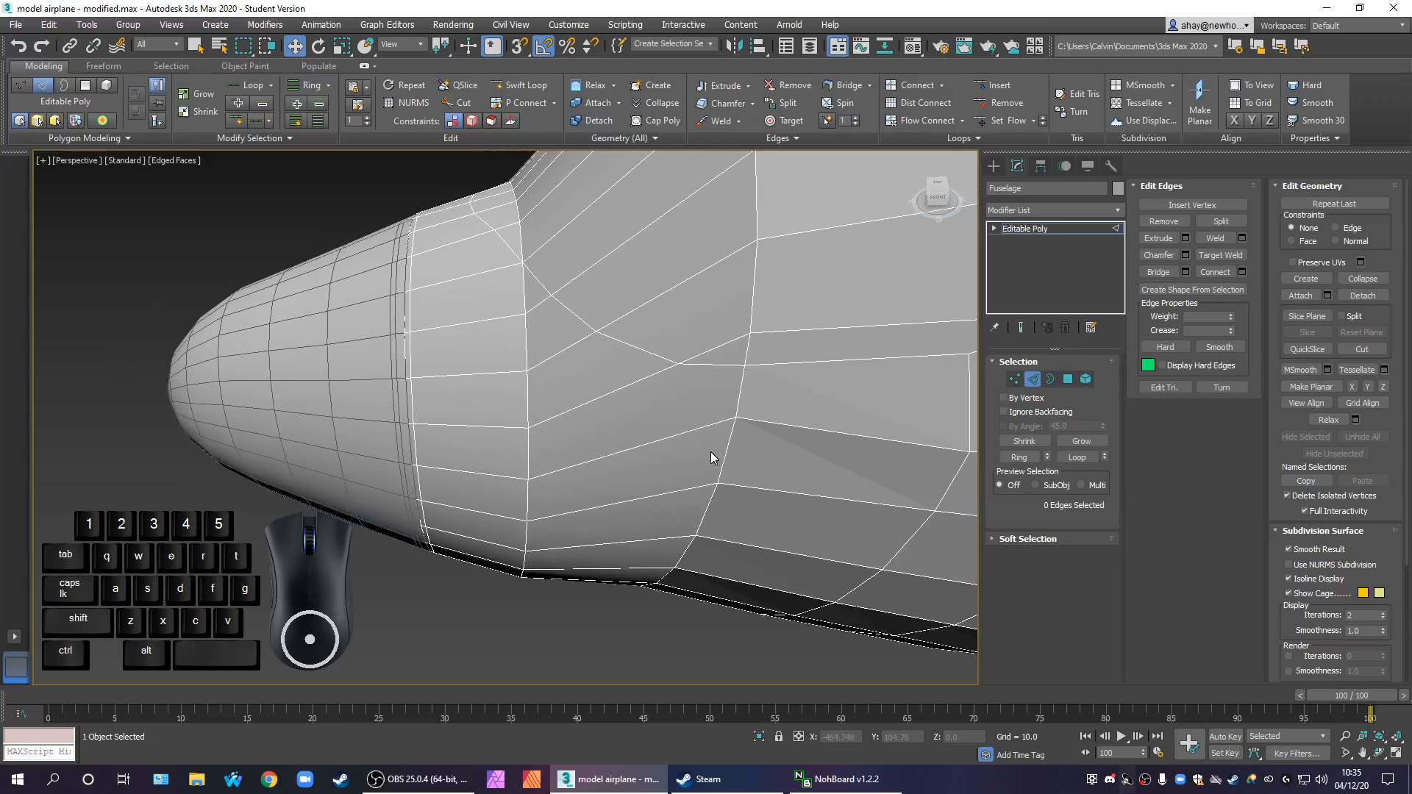
# Select the edge loop around the fuselage just behind the front ring and even out its curvature with Set Flow
pyautogui.scroll(-3, 719, 430)
pyautogui.keyDown('alt'); pyautogui.moveTo(720, 468); pyautogui.dragTo(669, 468, button='middle'); pyautogui.keyUp('alt')
pyautogui.scroll(3, 615, 400)
pyautogui.click(1032, 379)
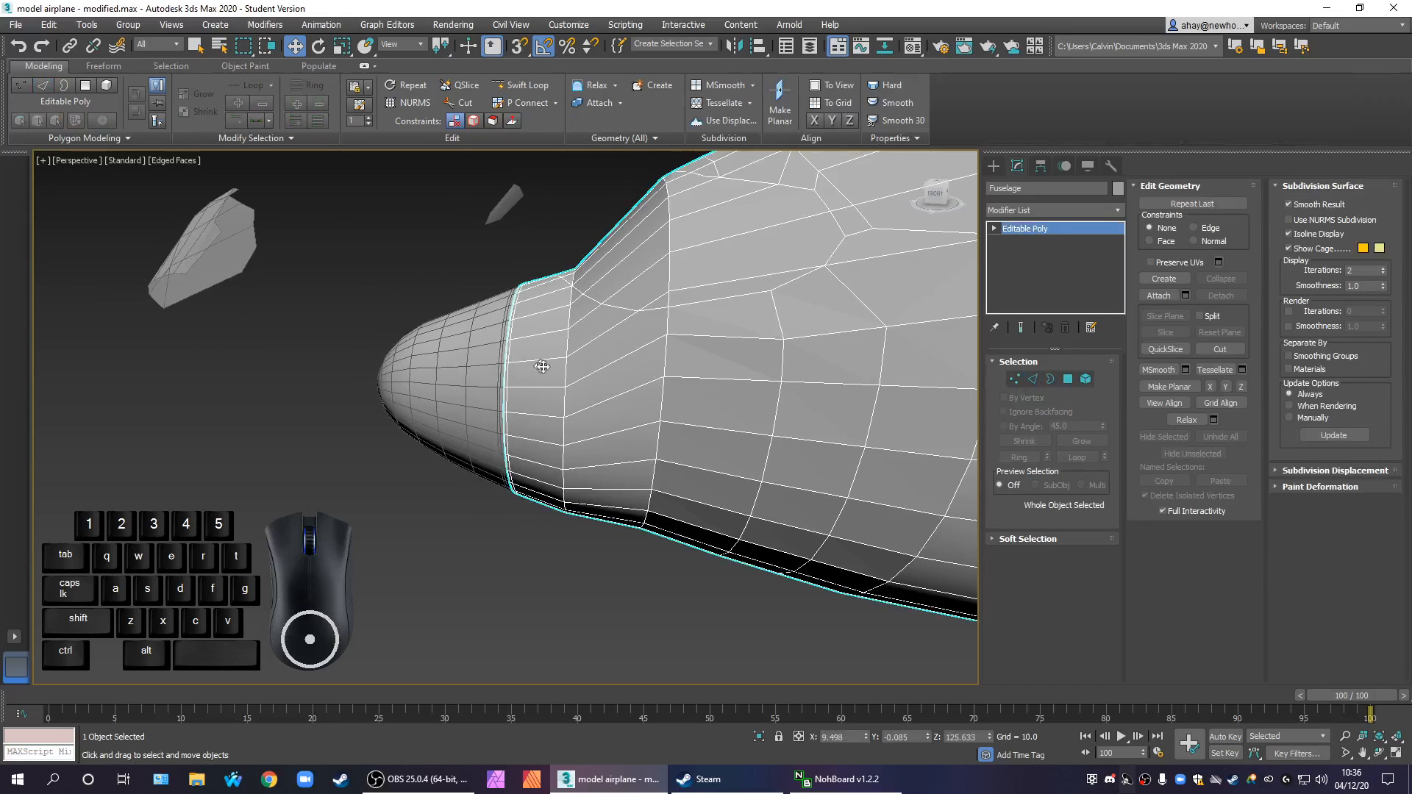
pyautogui.click(1033, 379)
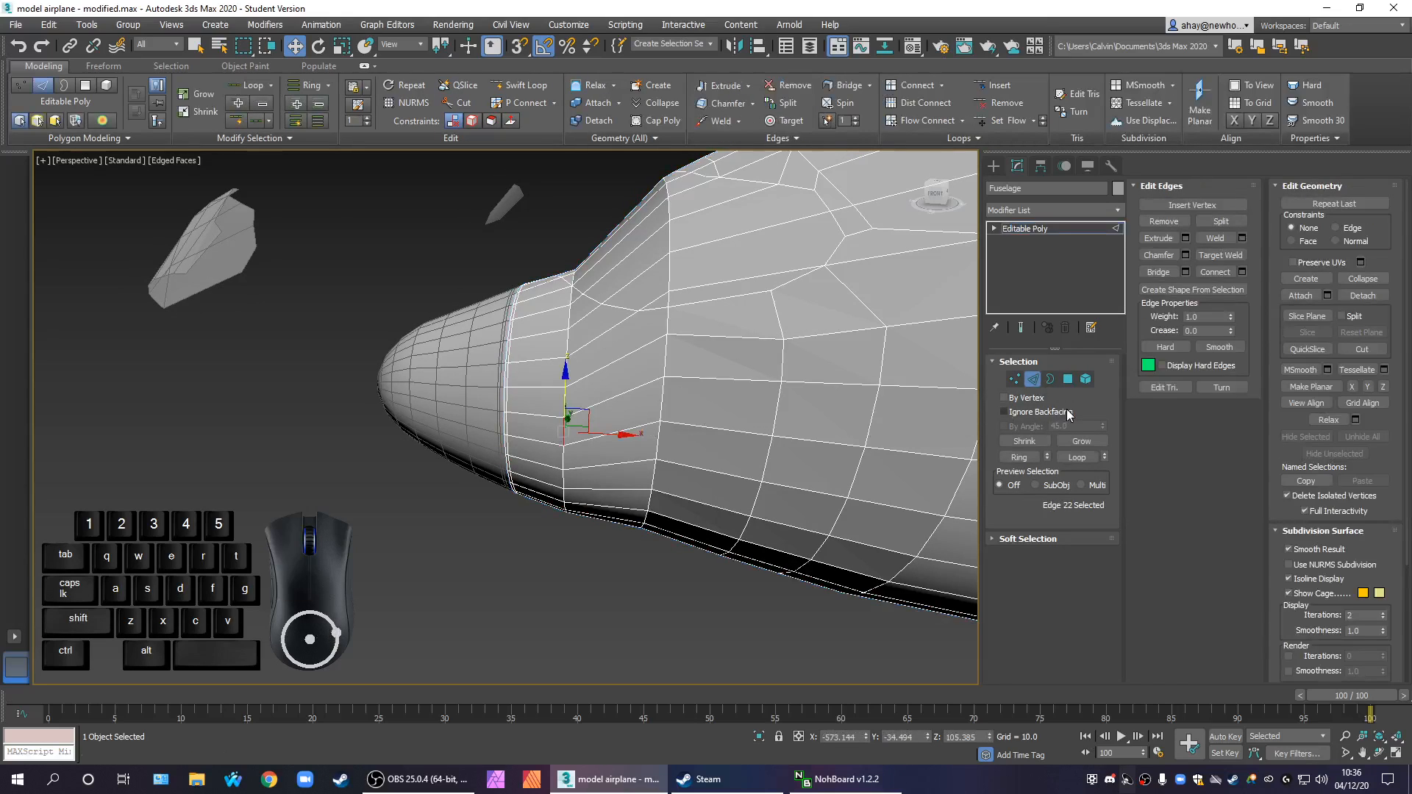
pyautogui.click(1077, 456)
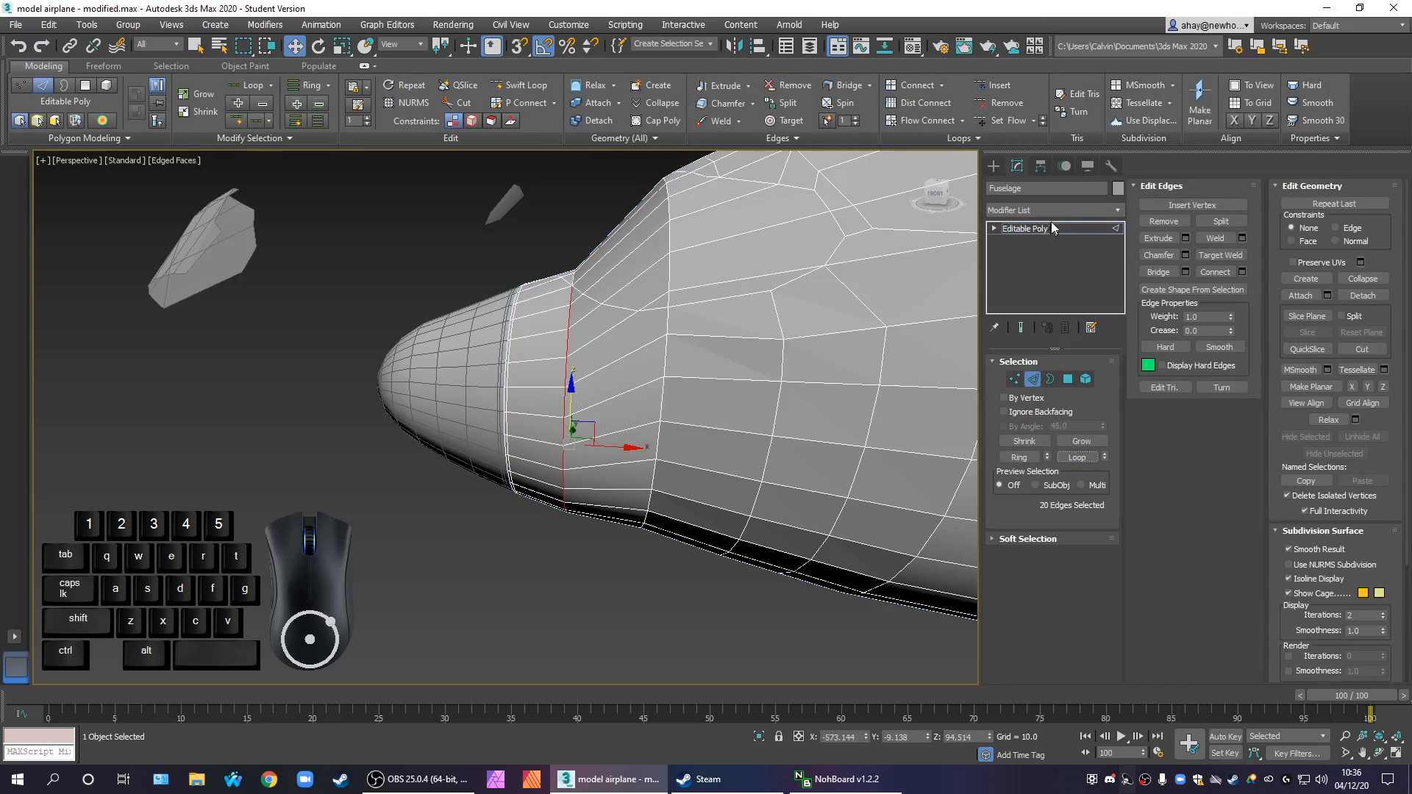
pyautogui.click(1033, 123)
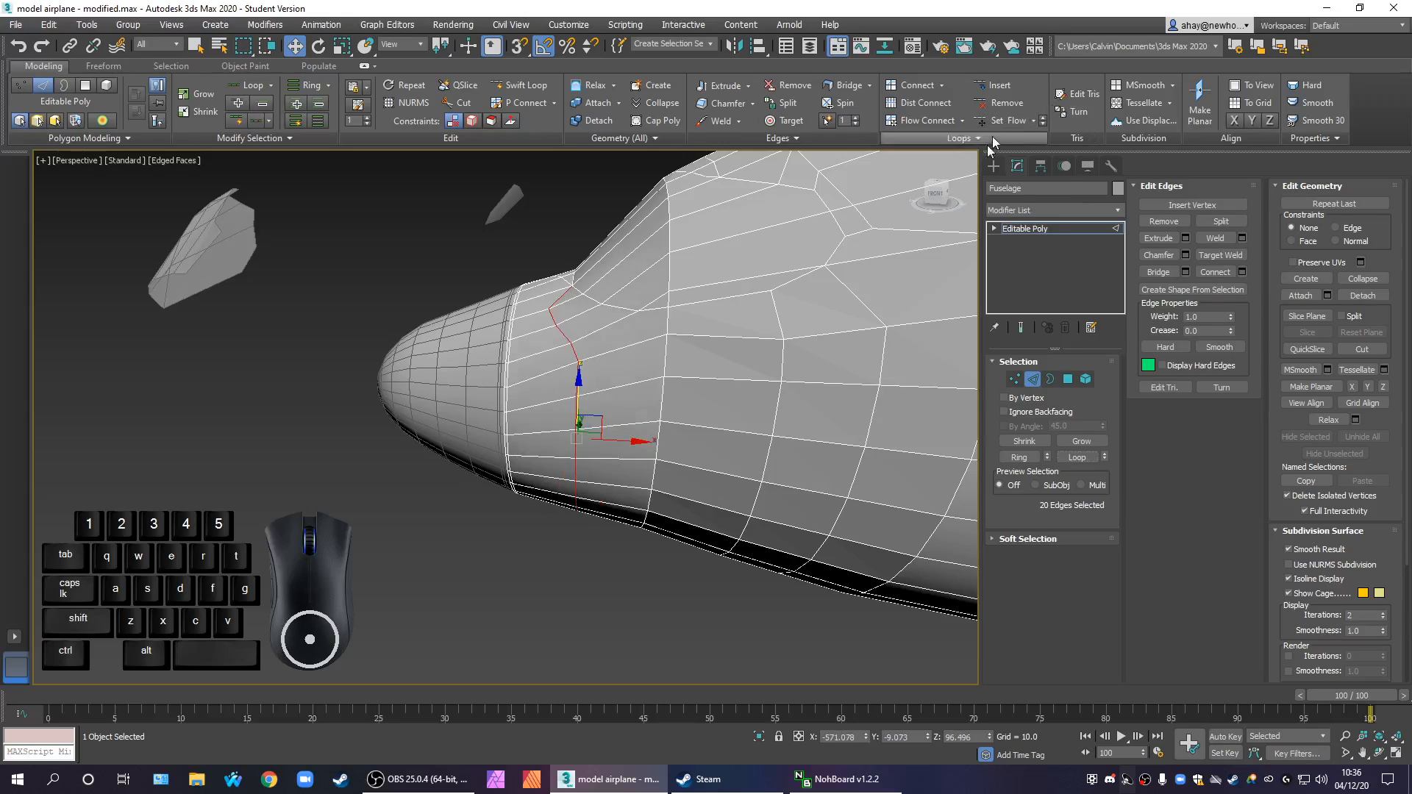
pyautogui.click(589, 553)
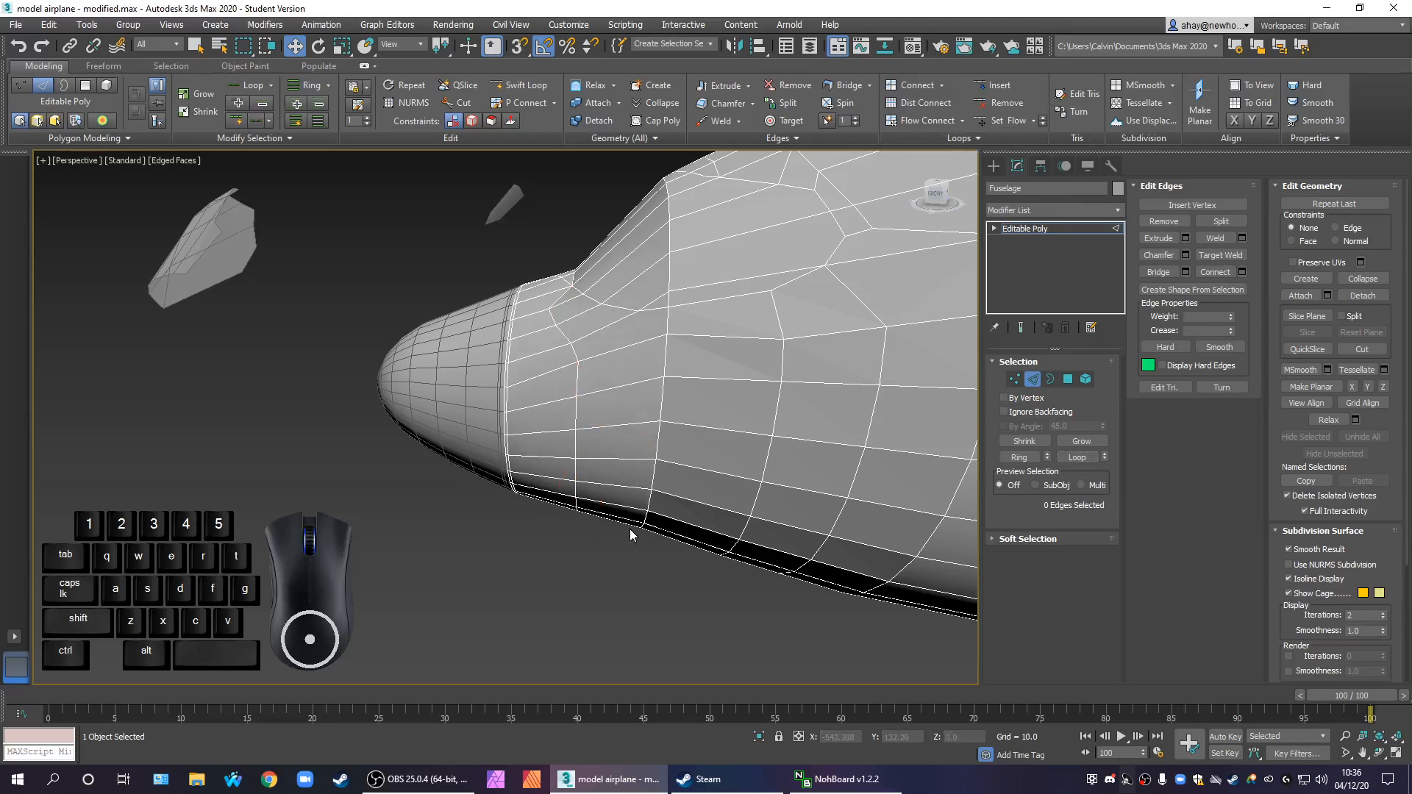
# Cut a line from the kinked vertex on the smoothed loop across the ring's lengthwise edges towards the top of the nose
pyautogui.keyDown('alt'); pyautogui.moveTo(613, 522); pyautogui.dragTo(614, 565, button='middle'); pyautogui.keyUp('alt')
pyautogui.scroll(-3, 652, 520)
pyautogui.moveTo(744, 514); pyautogui.dragTo(665, 473, button='middle')
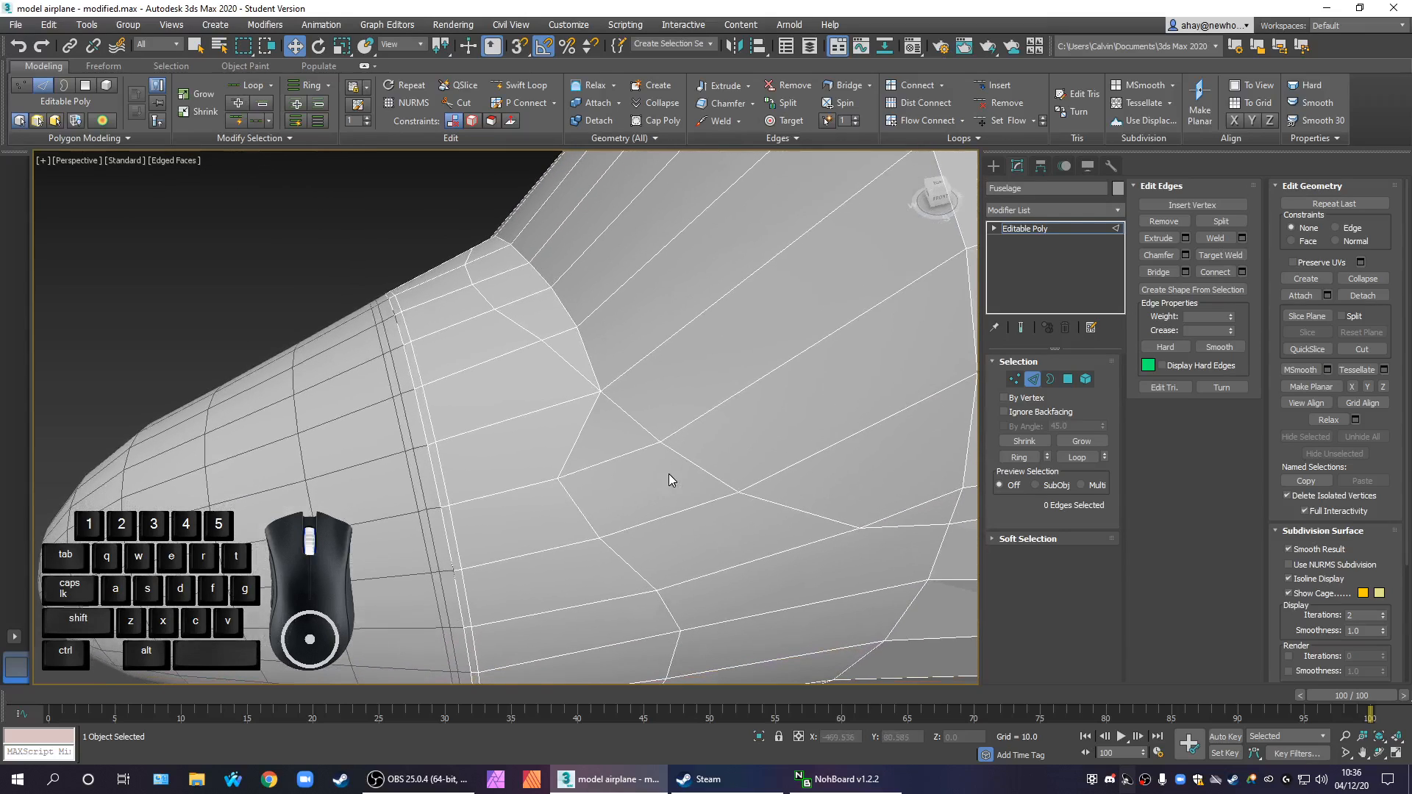
pyautogui.scroll(-2, 692, 492)
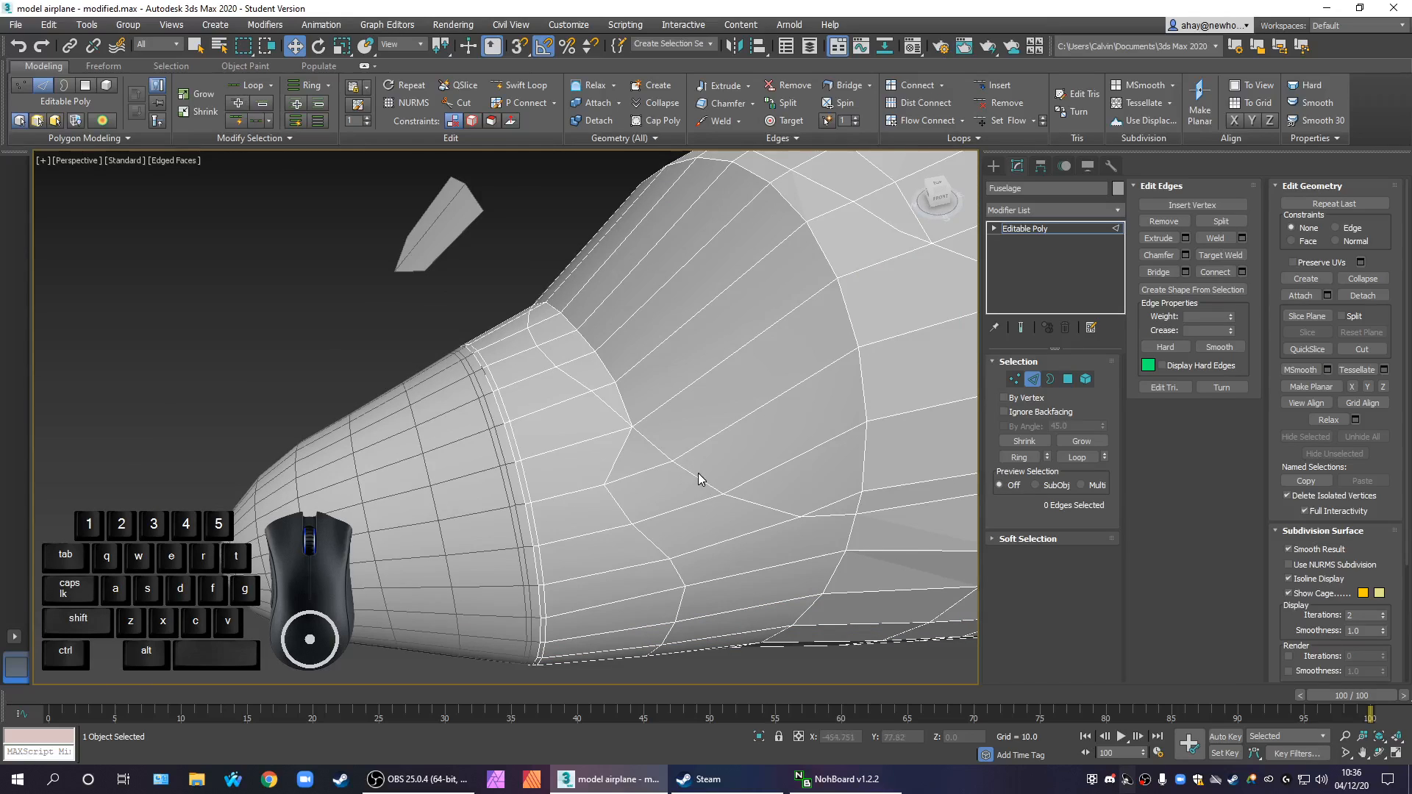
pyautogui.click(1361, 350)
pyautogui.click(604, 484)
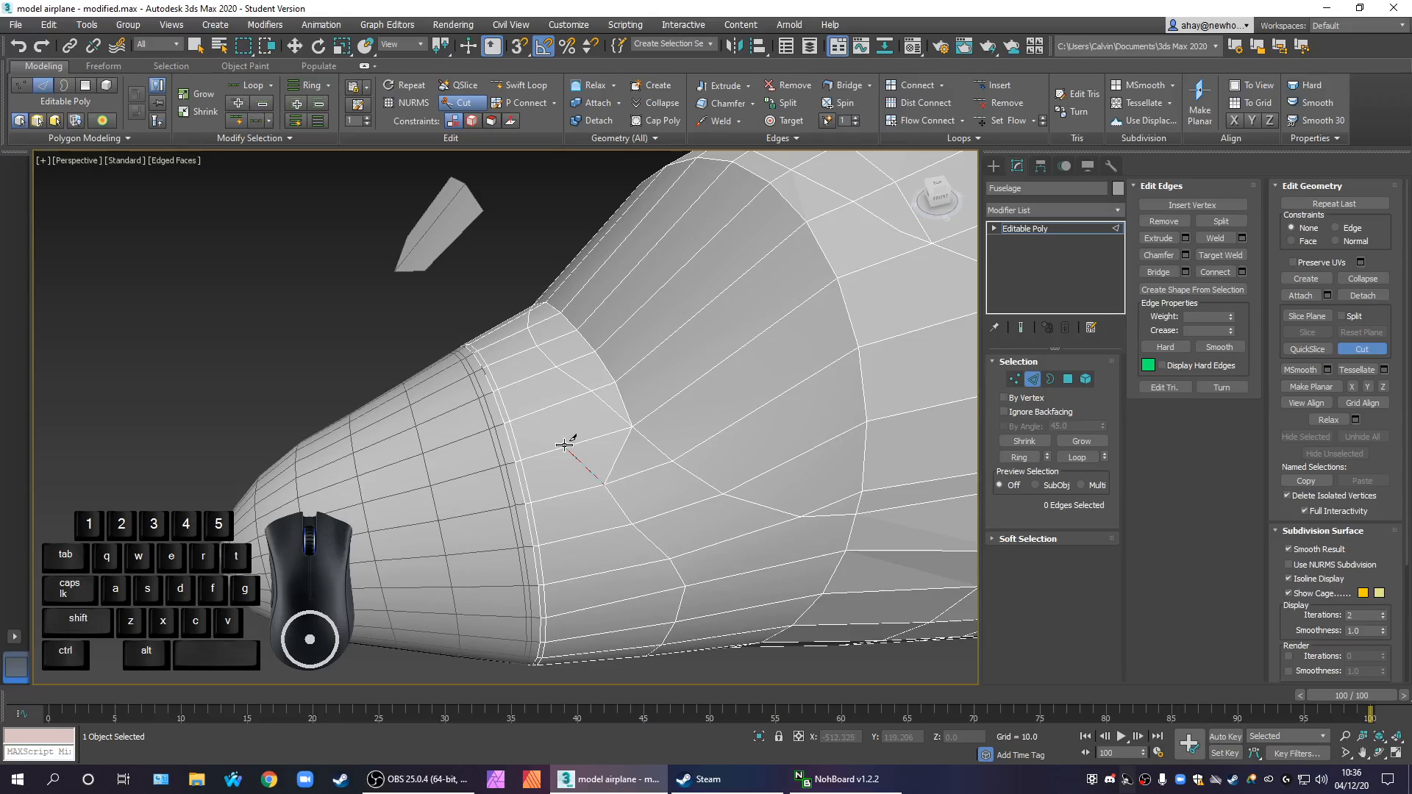
pyautogui.click(584, 464)
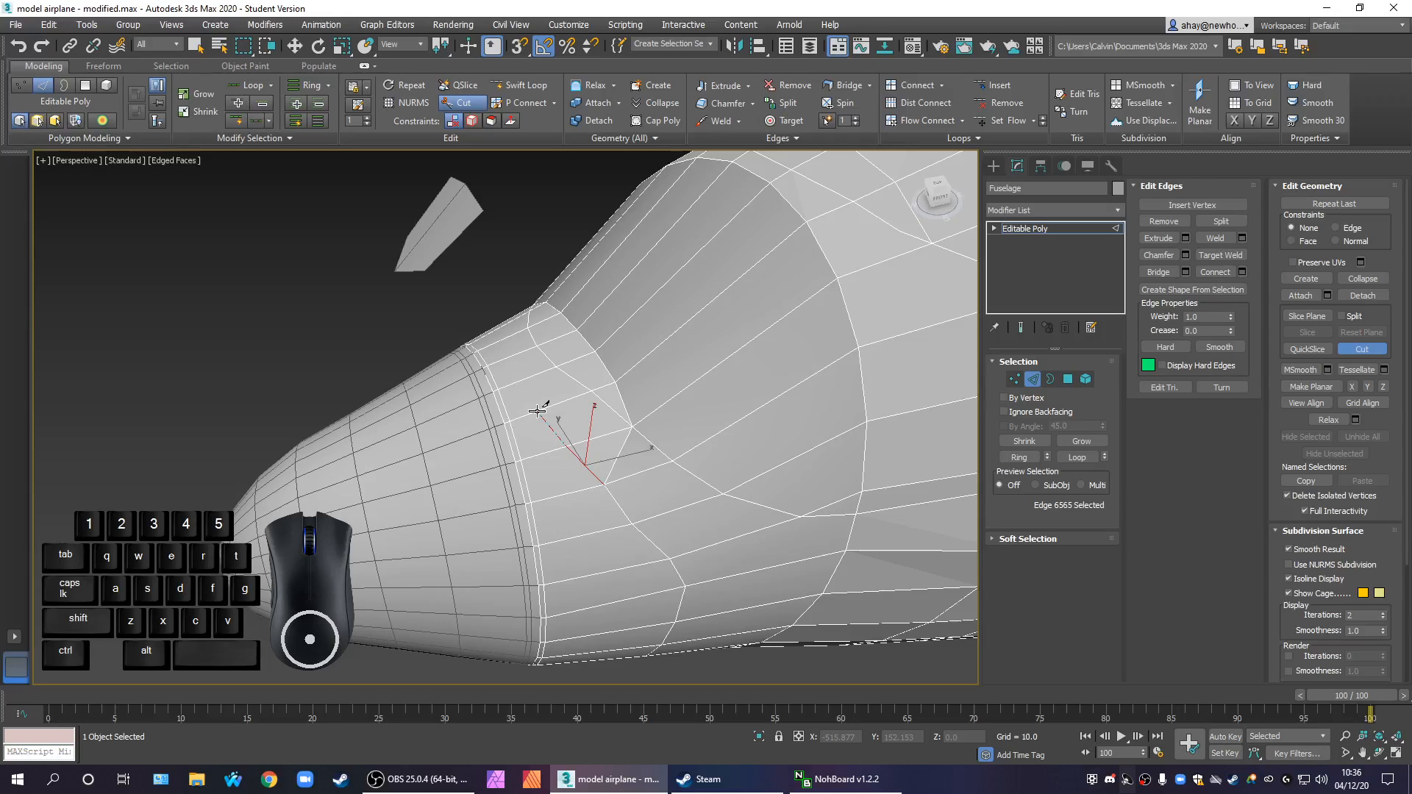
pyautogui.click(537, 410)
pyautogui.keyDown('alt'); pyautogui.moveTo(551, 400); pyautogui.dragTo(556, 439, button='middle'); pyautogui.keyUp('alt')
pyautogui.scroll(2, 543, 434)
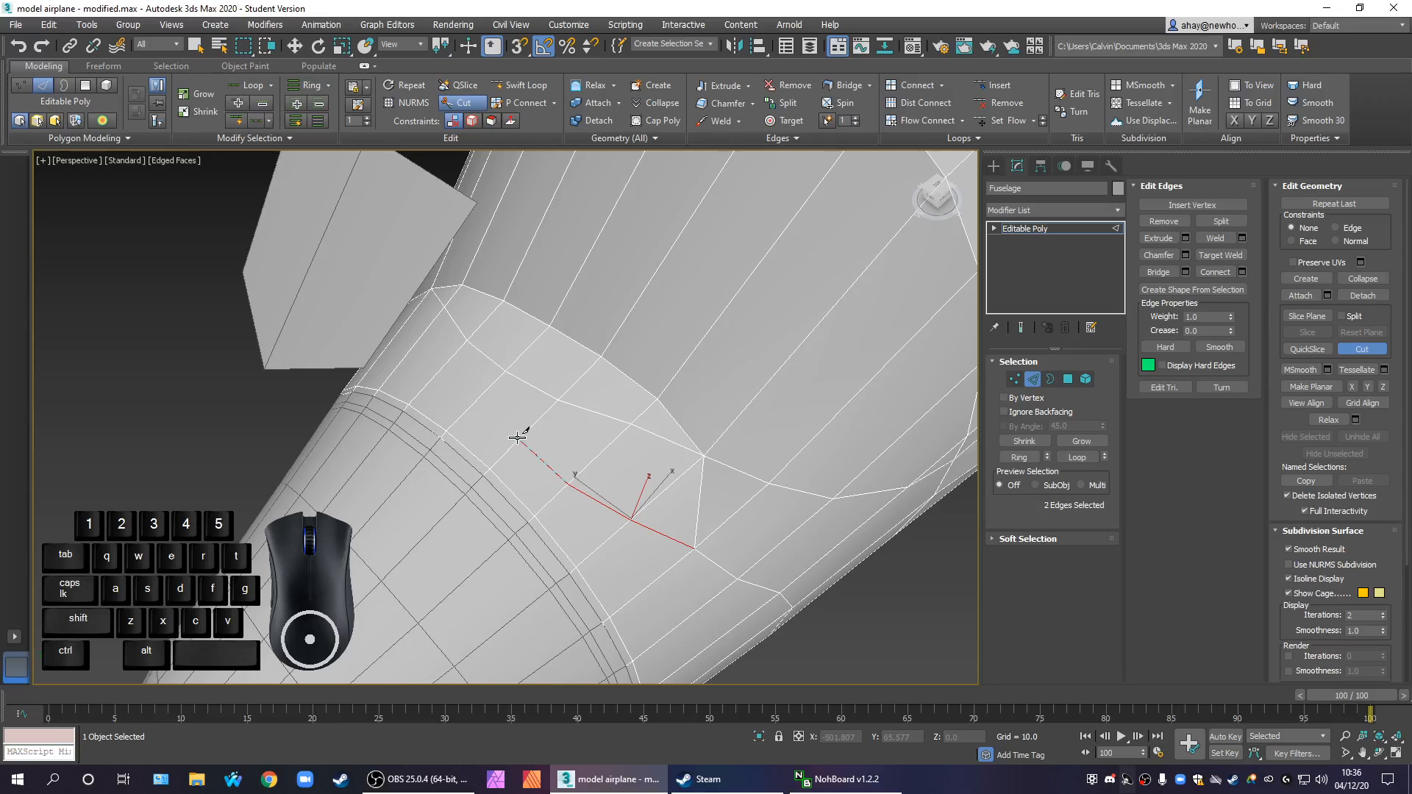
pyautogui.click(476, 404)
pyautogui.click(472, 402)
# Cut a second line from the diagonal edge's vertex to just inside the rim corner and down to the start vertex of the first cut
pyautogui.keyDown('alt'); pyautogui.moveTo(473, 394); pyautogui.dragTo(586, 364, button='middle'); pyautogui.keyUp('alt')
pyautogui.scroll(-4, 587, 366)
pyautogui.keyDown('alt'); pyautogui.moveTo(675, 495); pyautogui.dragTo(735, 498, button='middle'); pyautogui.keyUp('alt')
pyautogui.scroll(2, 644, 409)
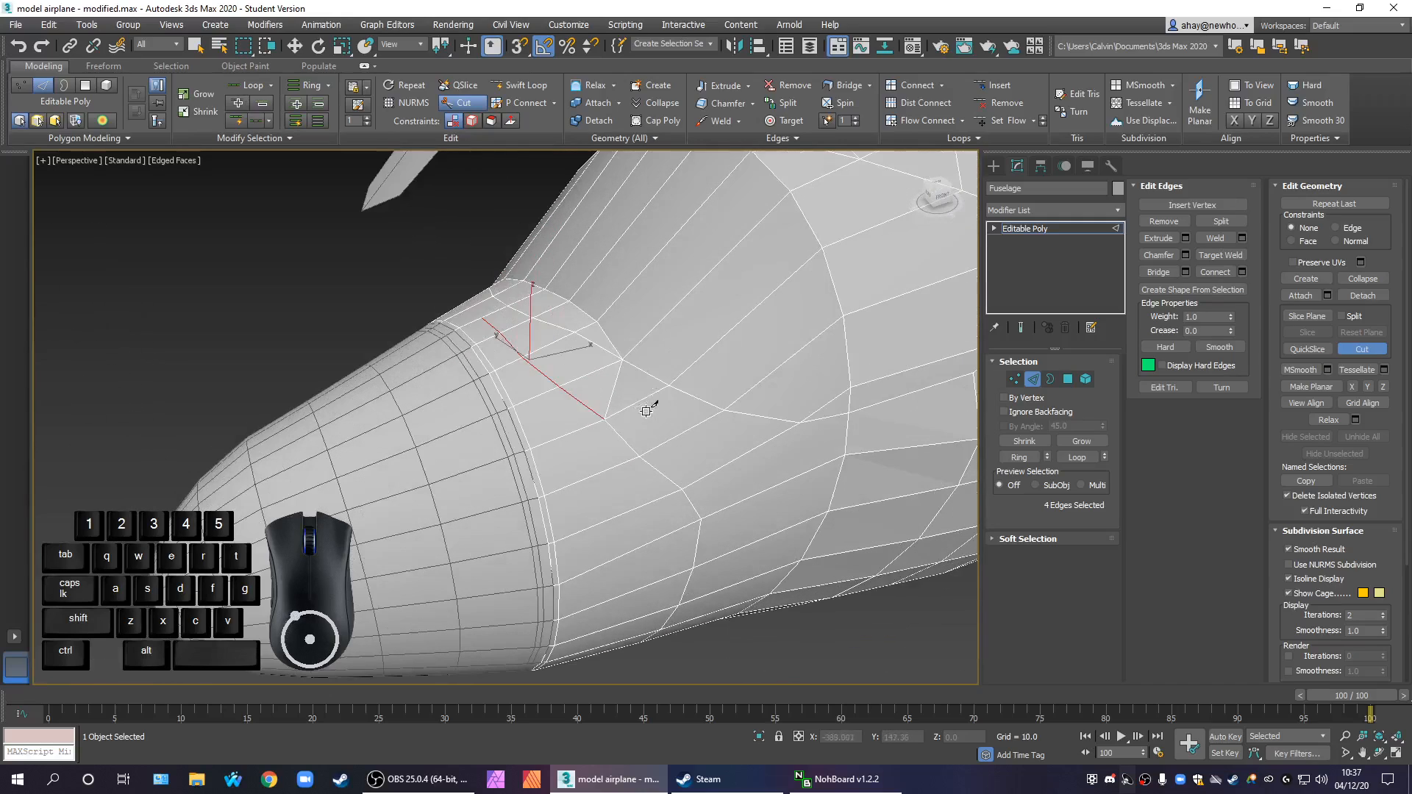
pyautogui.scroll(2, 611, 400)
pyautogui.moveTo(612, 398); pyautogui.dragTo(646, 467, button='middle')
pyautogui.scroll(-2, 612, 426)
pyautogui.scroll(2, 632, 393)
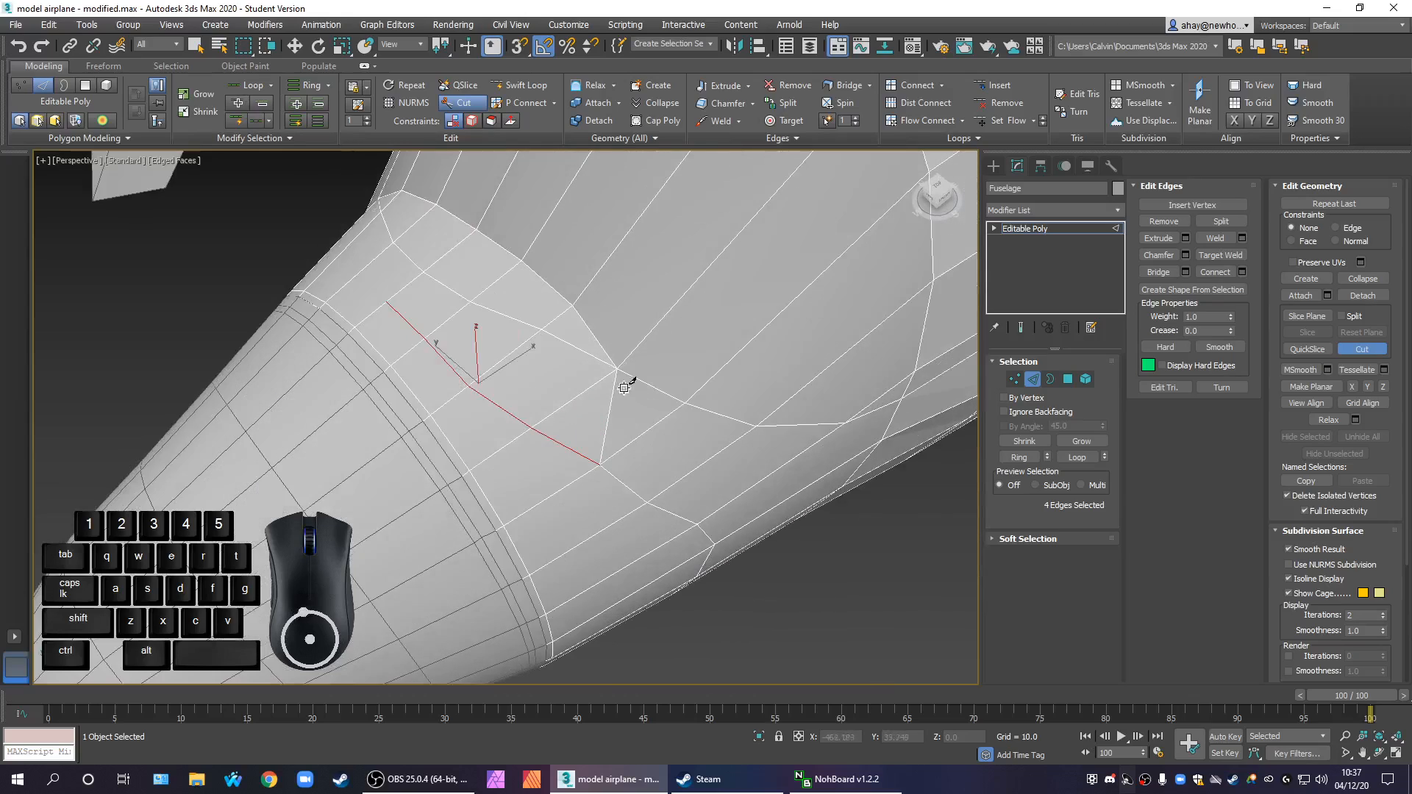
pyautogui.scroll(2, 615, 372)
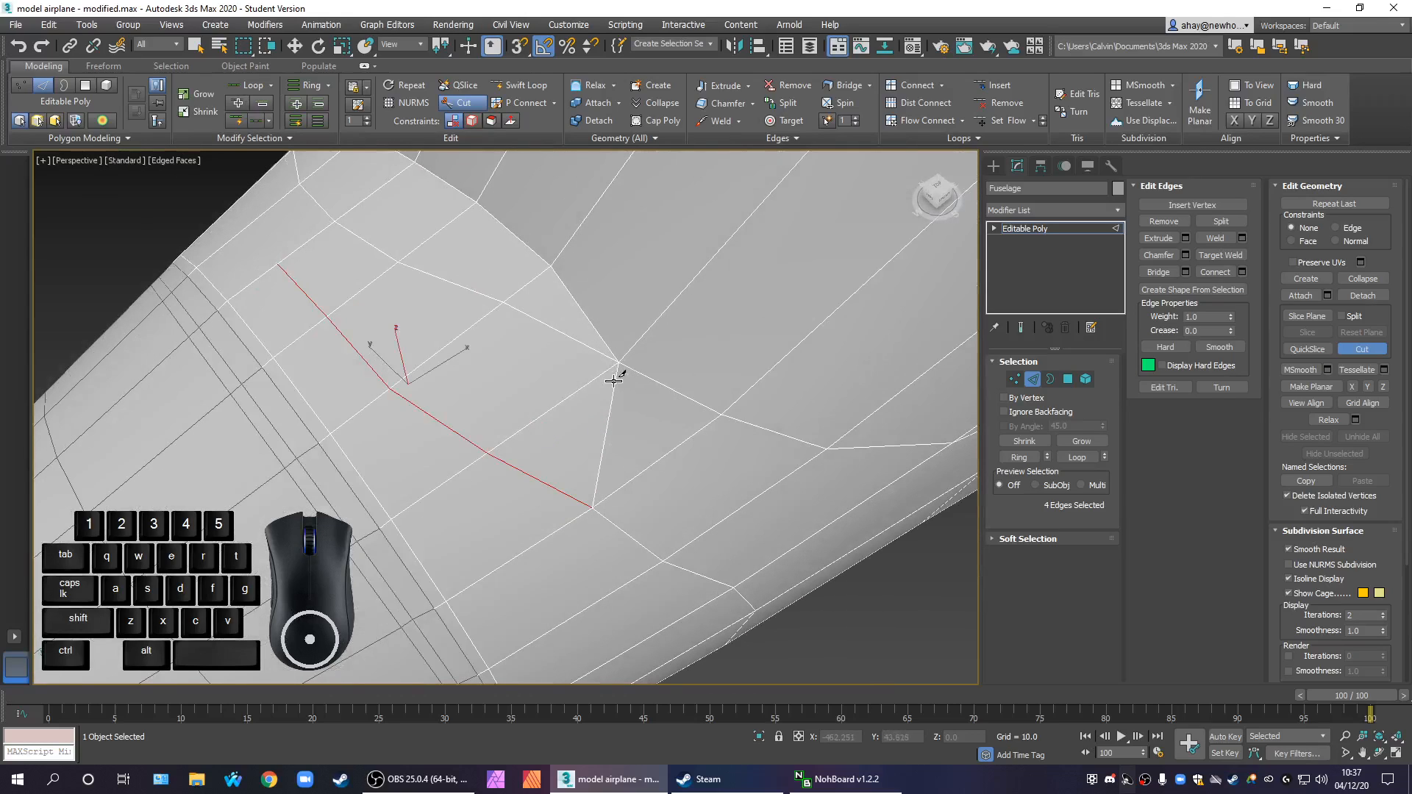
pyautogui.click(501, 303)
pyautogui.click(602, 373)
pyautogui.click(593, 506)
pyautogui.click(1034, 381)
pyautogui.click(1037, 383)
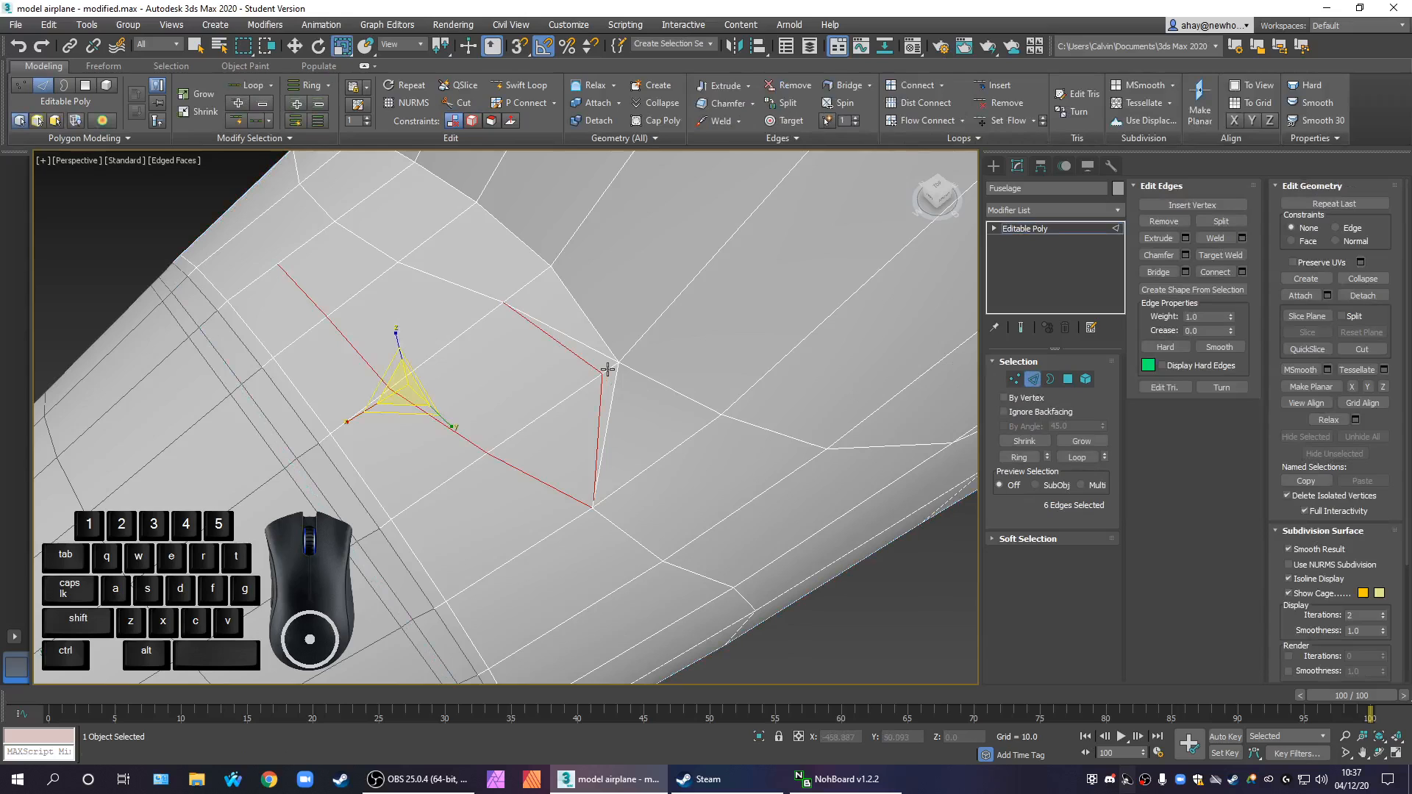
# Try to remove the surplus edge beside the new cut at the rim corner, and undo the last removal
pyautogui.click(607, 370)
pyautogui.rightClick(605, 366)
pyautogui.keyDown('ctrl'); pyautogui.click(587, 396); pyautogui.keyUp('ctrl')
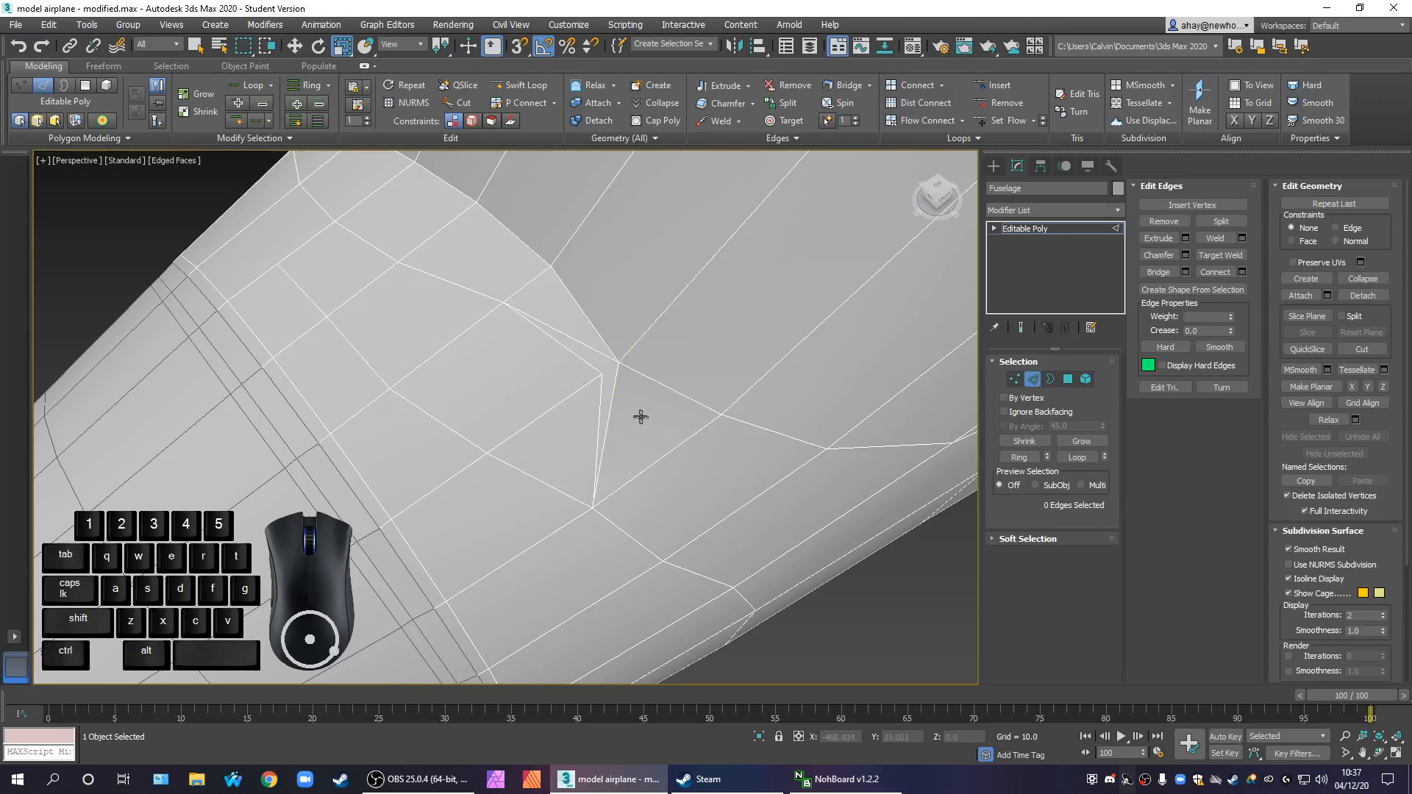
pyautogui.scroll(-3, 639, 410)
pyautogui.keyDown('alt'); pyautogui.moveTo(659, 424); pyautogui.dragTo(639, 435, button='middle'); pyautogui.keyUp('alt')
pyautogui.moveTo(678, 471); pyautogui.dragTo(719, 527, button='middle')
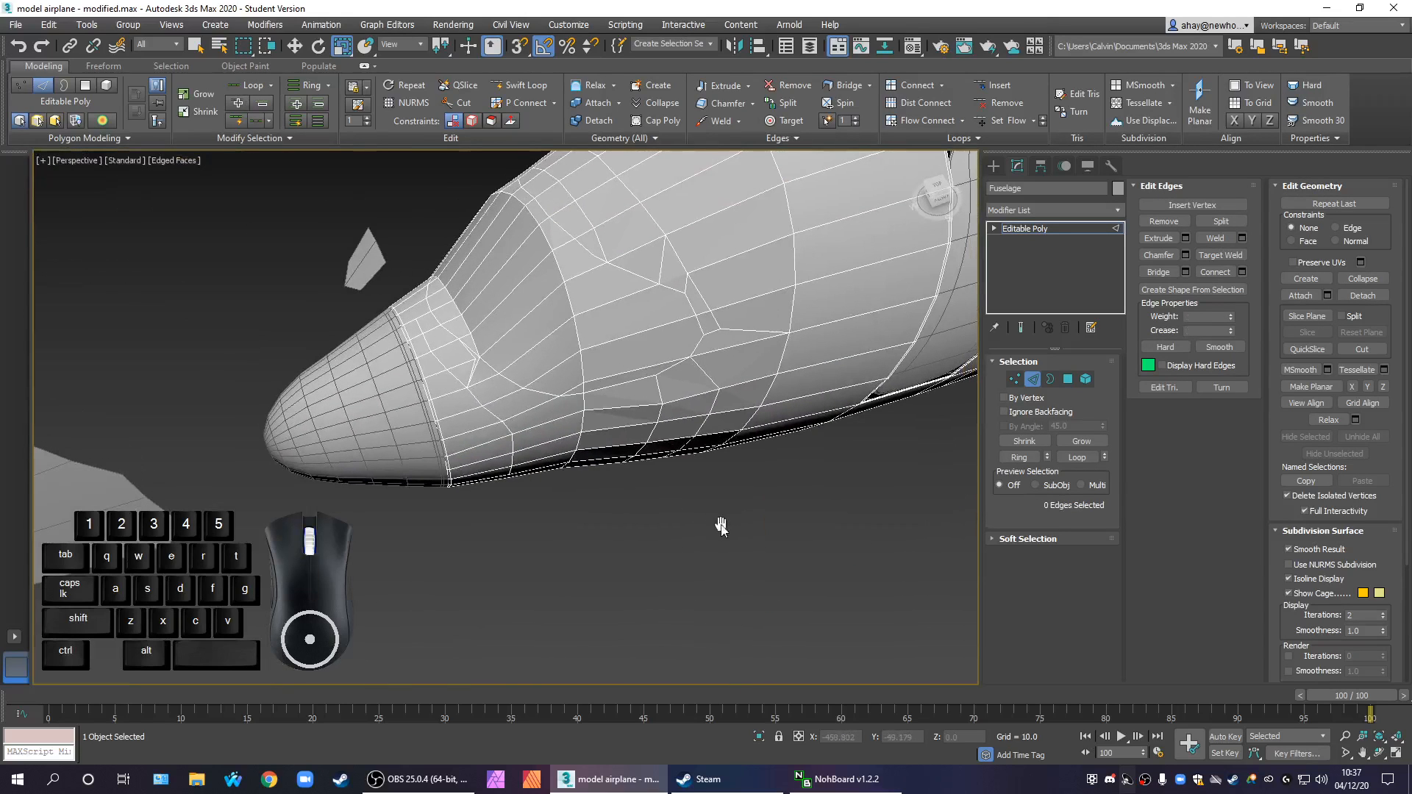
pyautogui.scroll(2, 496, 372)
pyautogui.scroll(4, 496, 373)
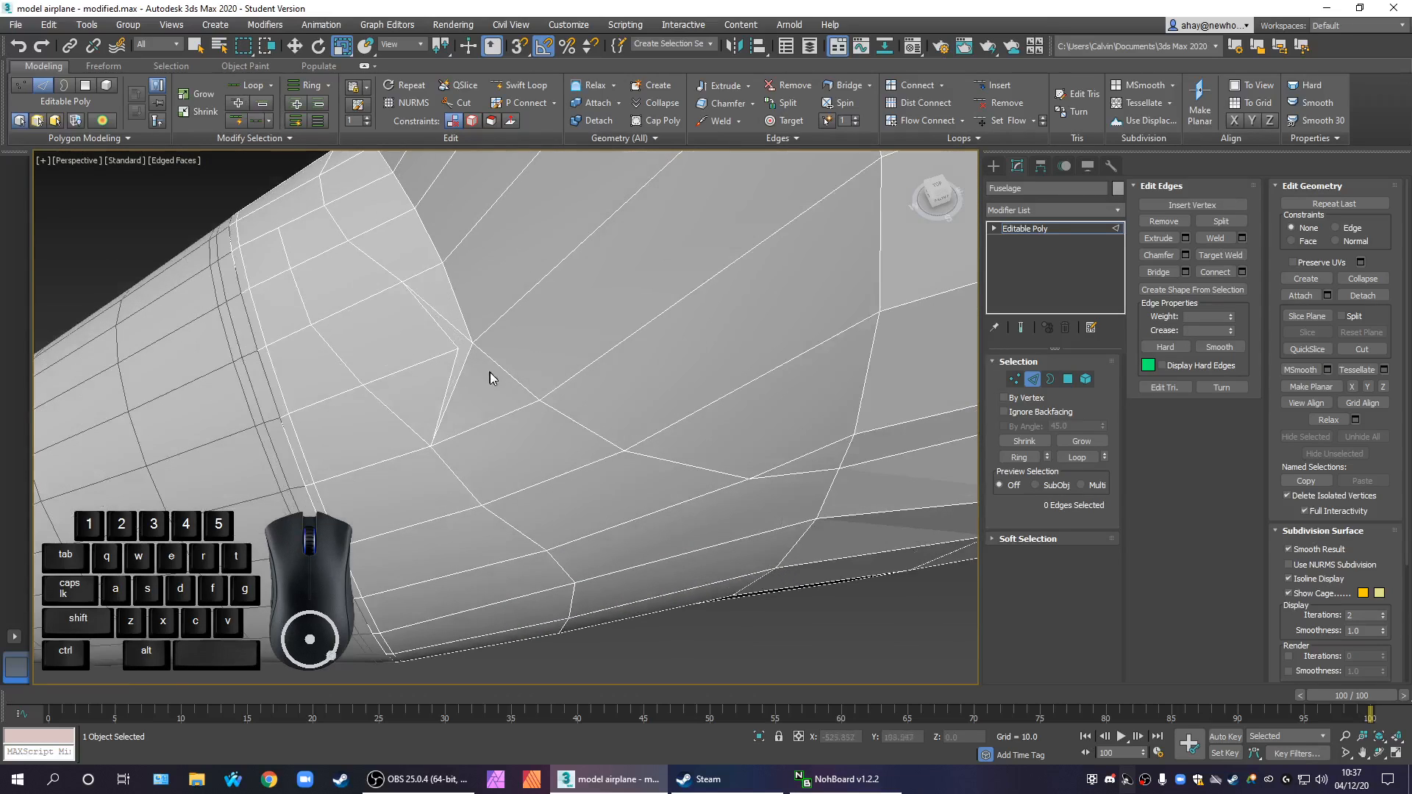
pyautogui.keyDown('ctrl'); pyautogui.click(506, 394); pyautogui.keyUp('ctrl')
pyautogui.click(466, 396)
pyautogui.rightClick(459, 376)
pyautogui.click(442, 404)
pyautogui.hotkey('ctrl', 'z')
# Remove the old edge running from the rim corner down to the start vertex of the first cut
pyautogui.click(477, 446)
pyautogui.click(456, 405)
pyautogui.rightClick(454, 402)
pyautogui.click(430, 415)
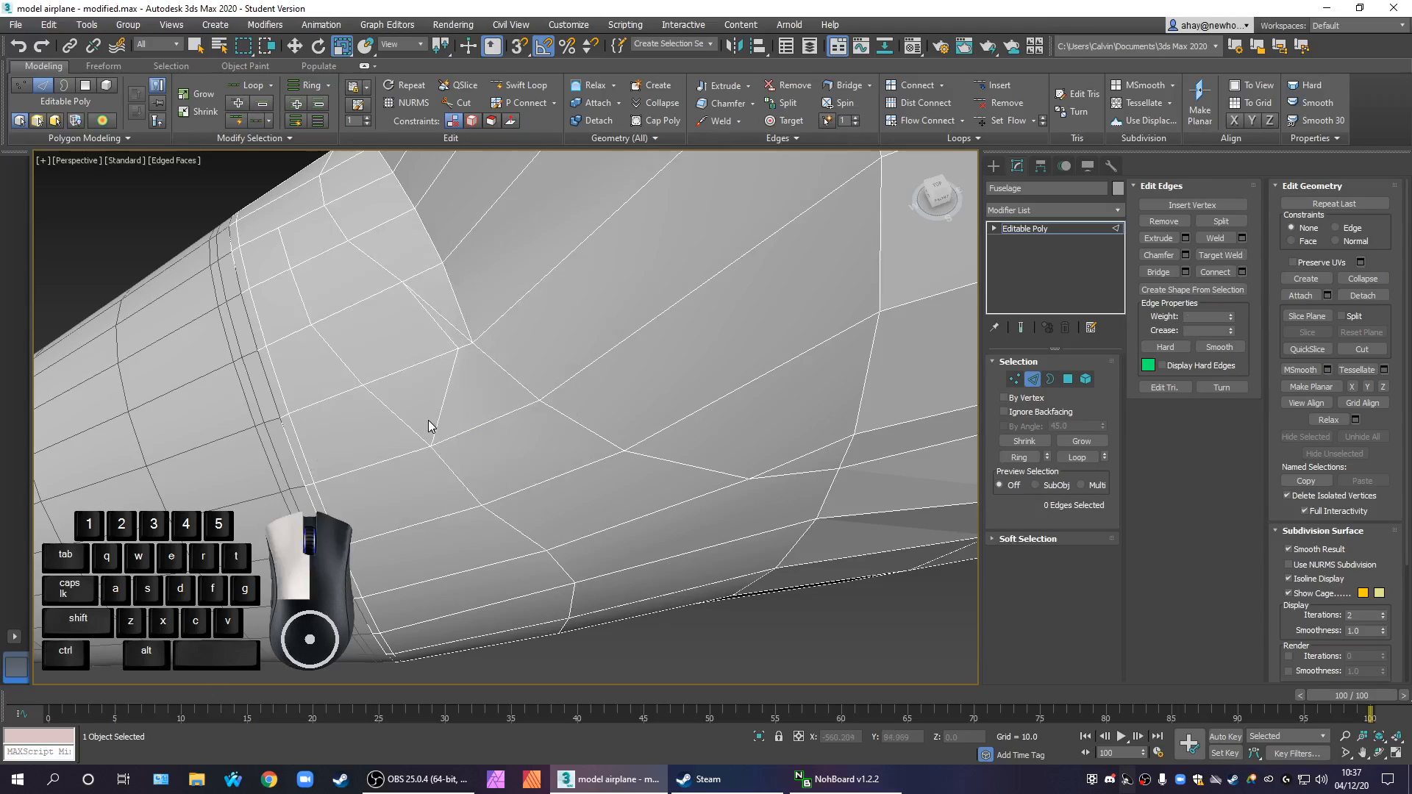
# Try removing the outer diagonal edge that ends at the rim corner, and undo the removal
pyautogui.moveTo(484, 426); pyautogui.dragTo(577, 458, button='middle')
pyautogui.scroll(2, 543, 377)
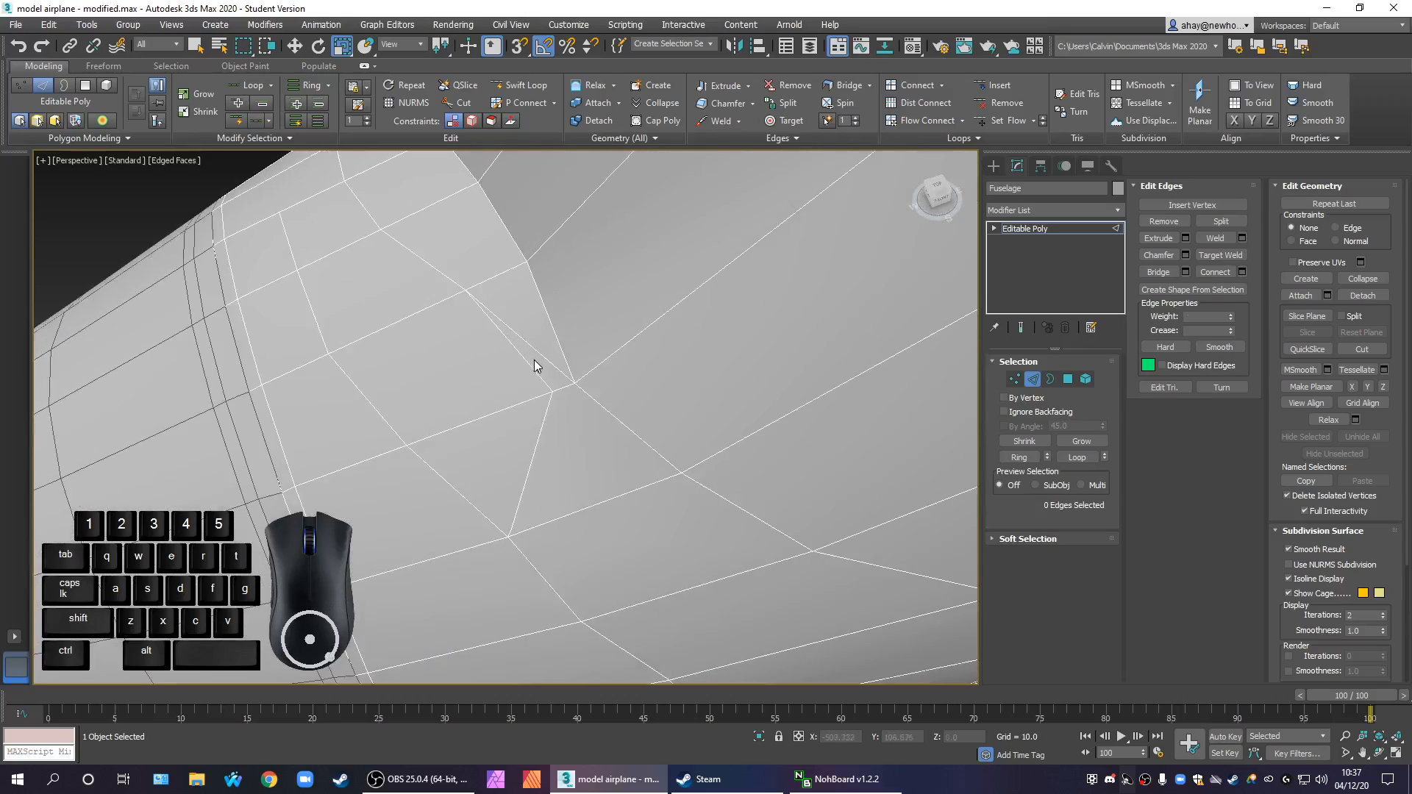
pyautogui.rightClick(549, 365)
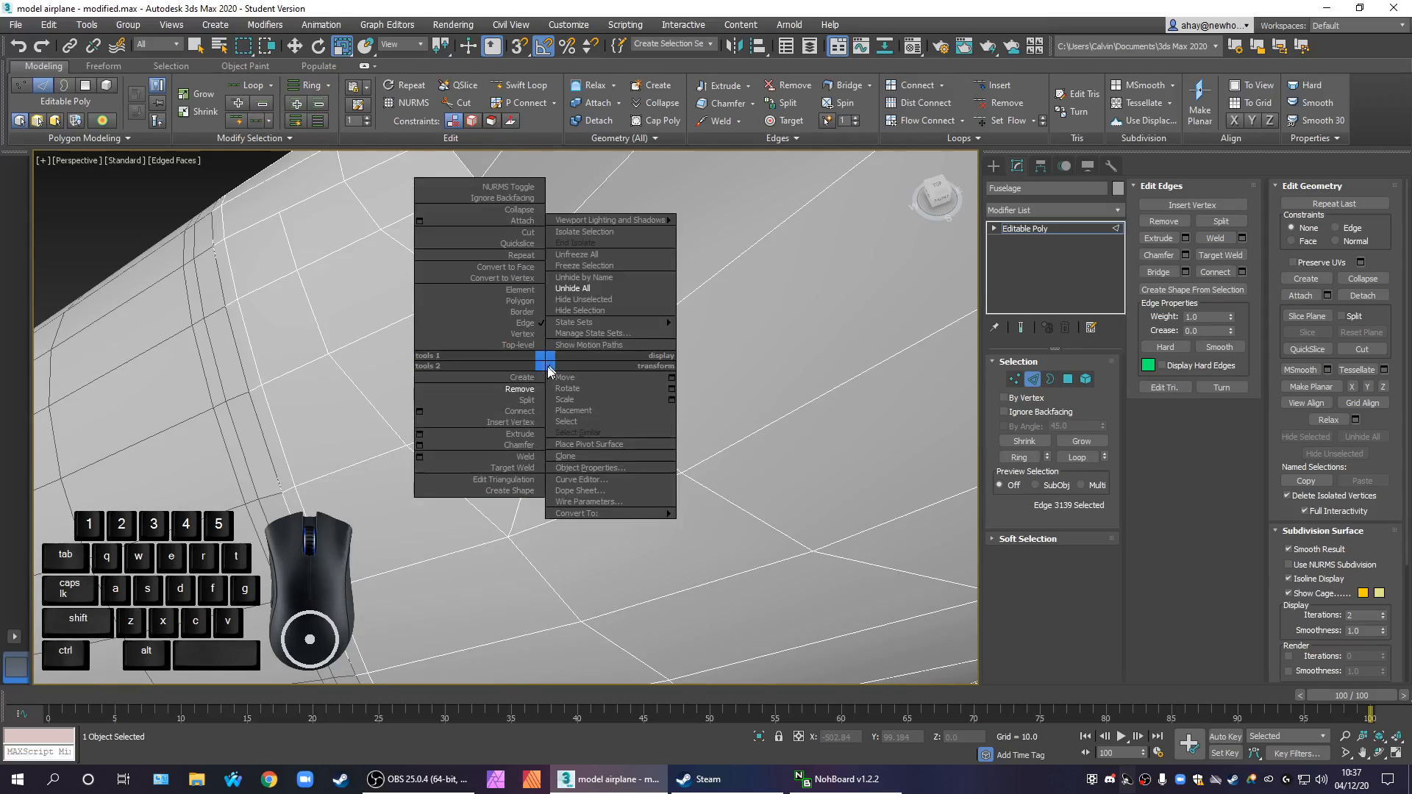
pyautogui.click(512, 390)
pyautogui.scroll(-3, 648, 456)
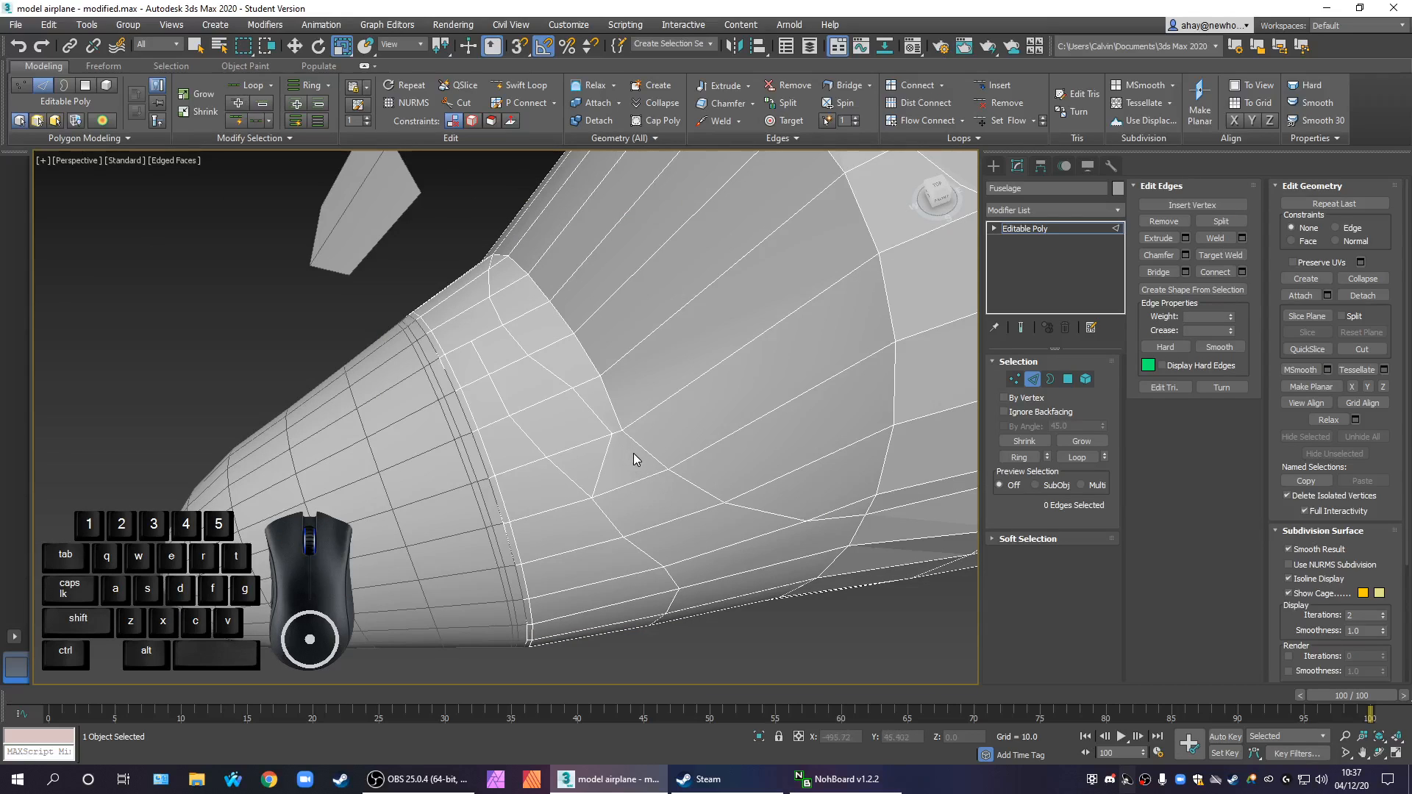
pyautogui.scroll(2, 611, 468)
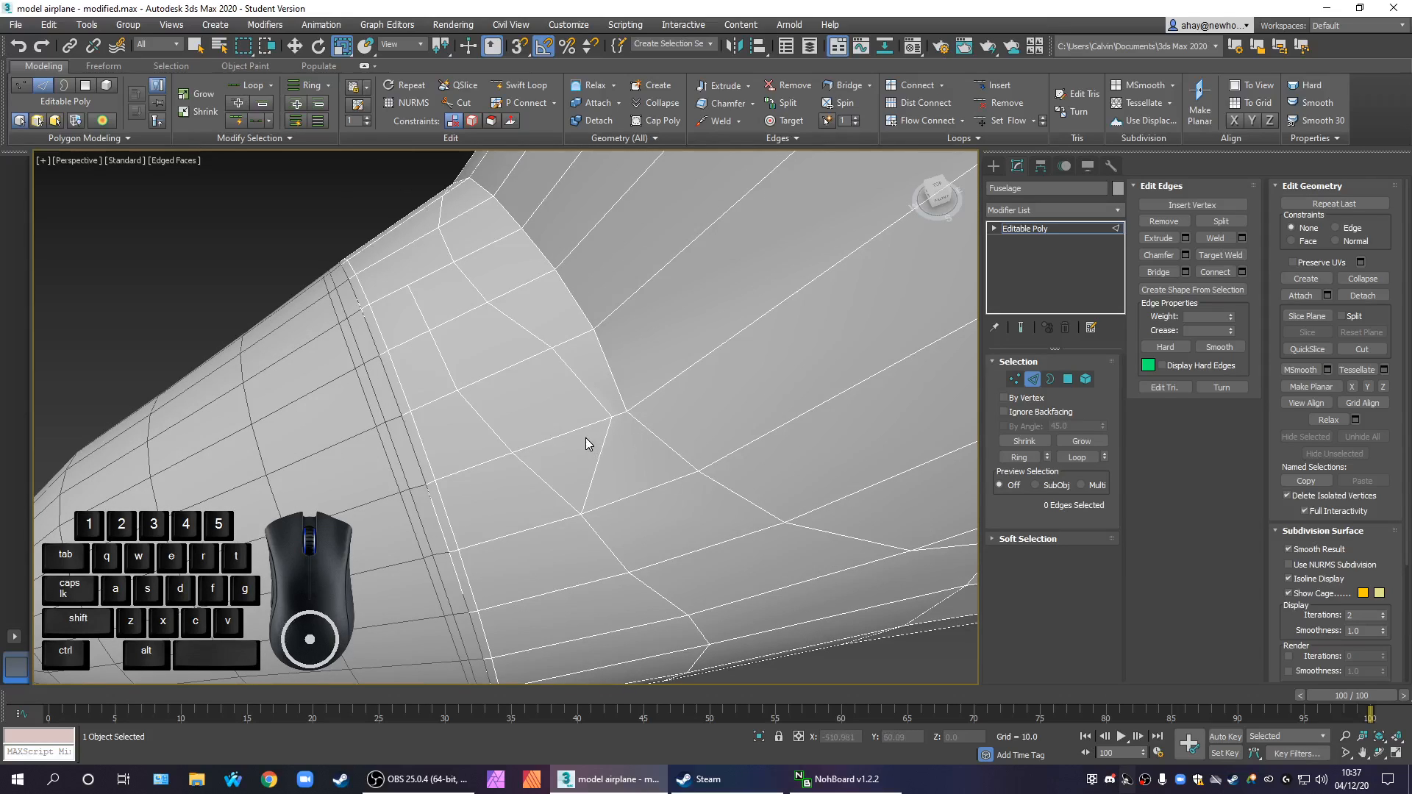
pyautogui.hotkey('ctrl', 'z')
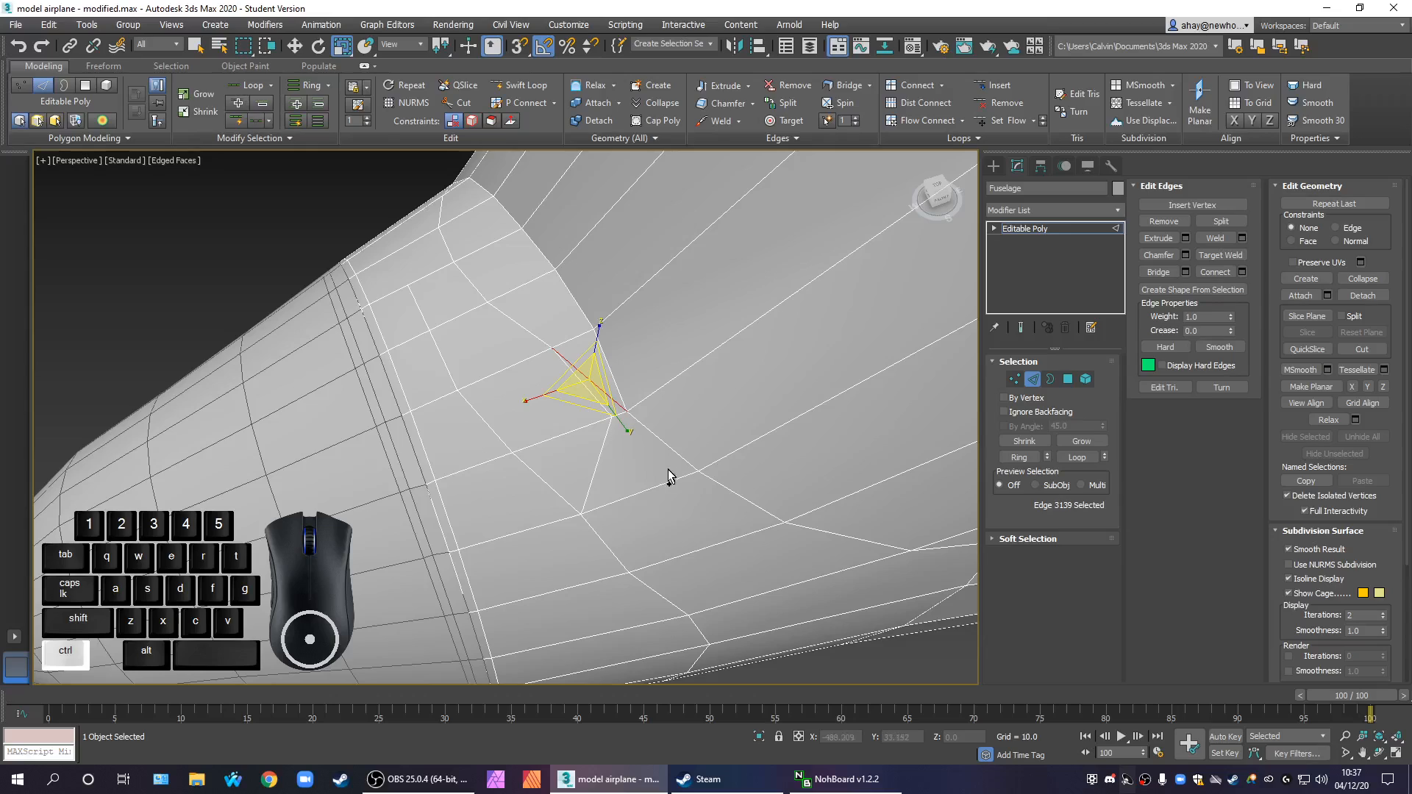
# Remove the inner diagonal edge that ends at the new vertex just inside the rim corner
pyautogui.click(648, 489)
pyautogui.rightClick(597, 407)
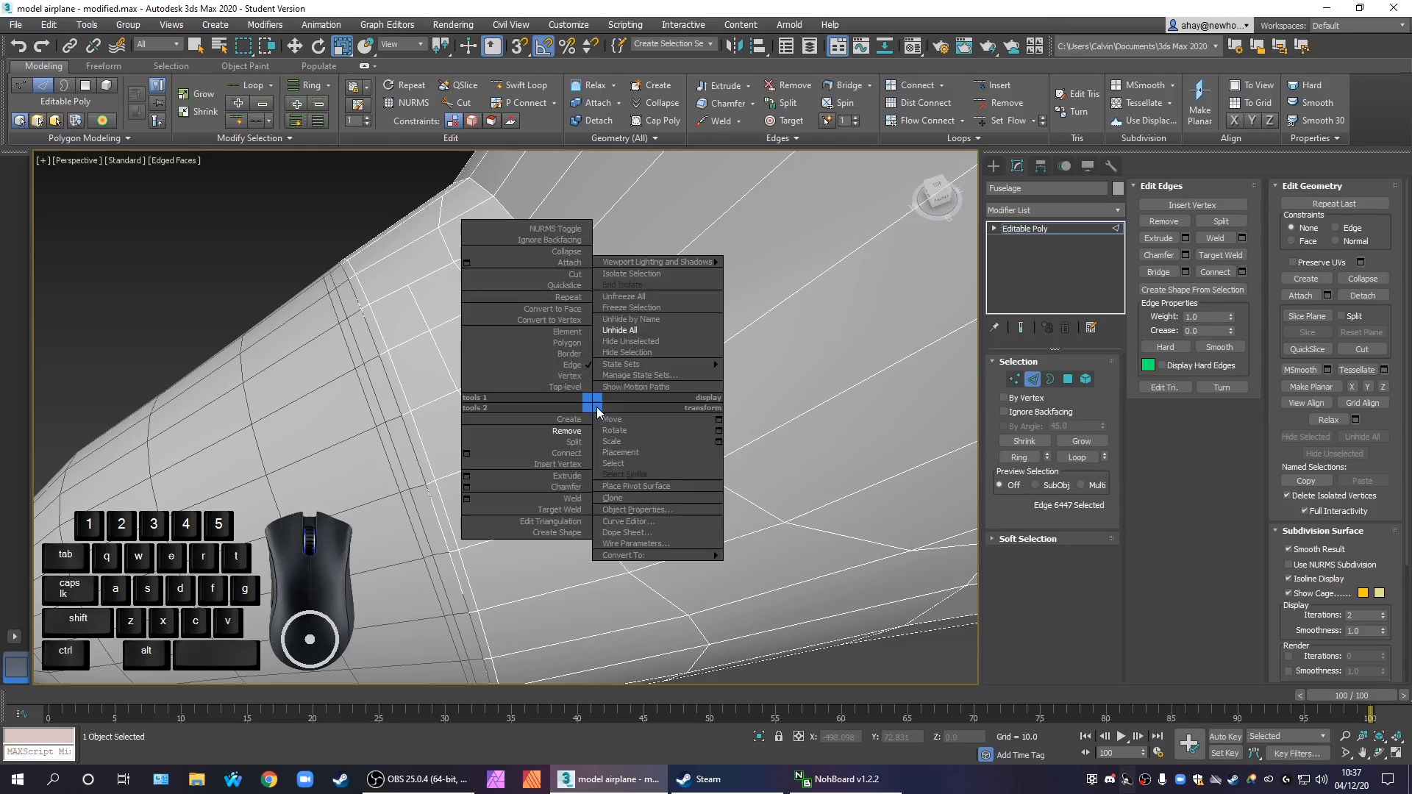
pyautogui.click(537, 495)
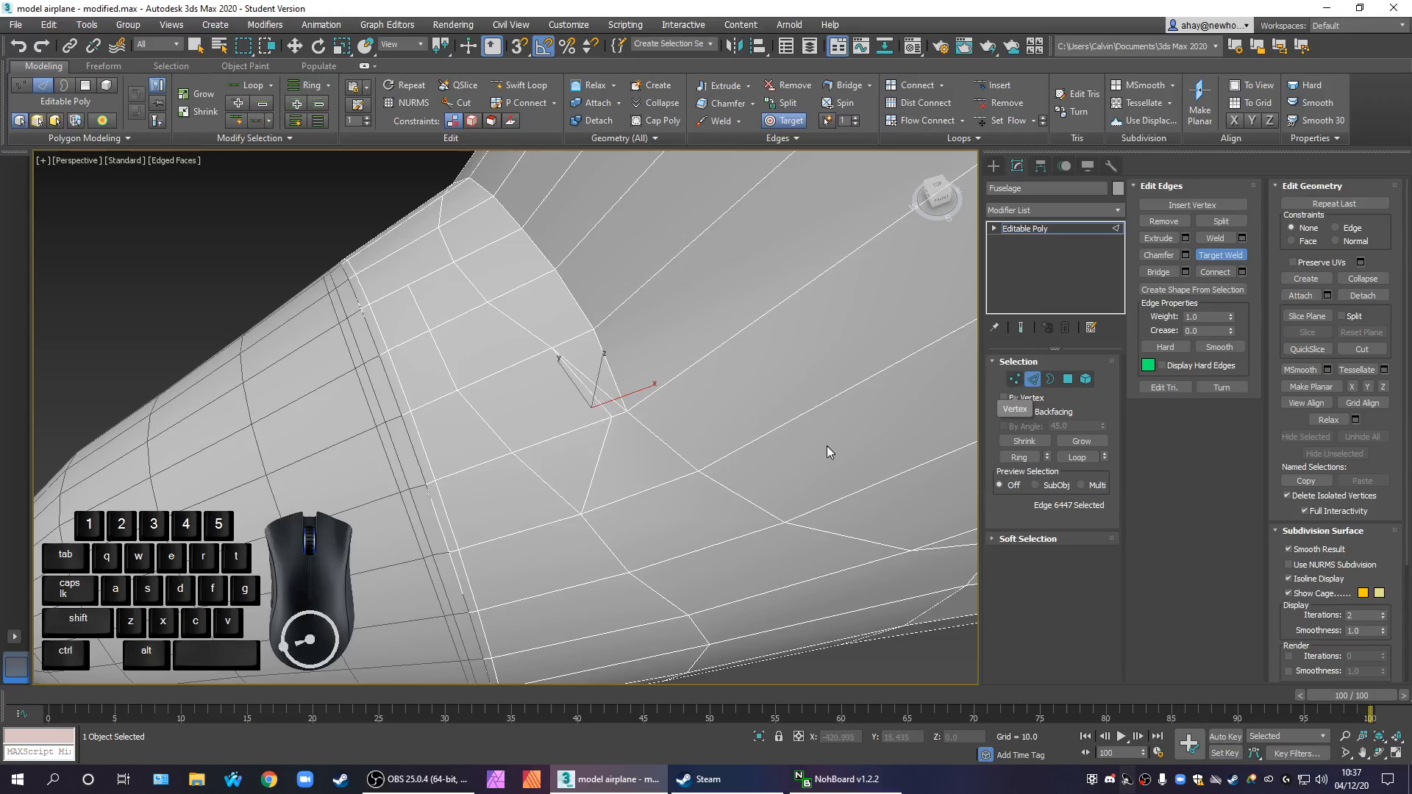
pyautogui.click(1015, 379)
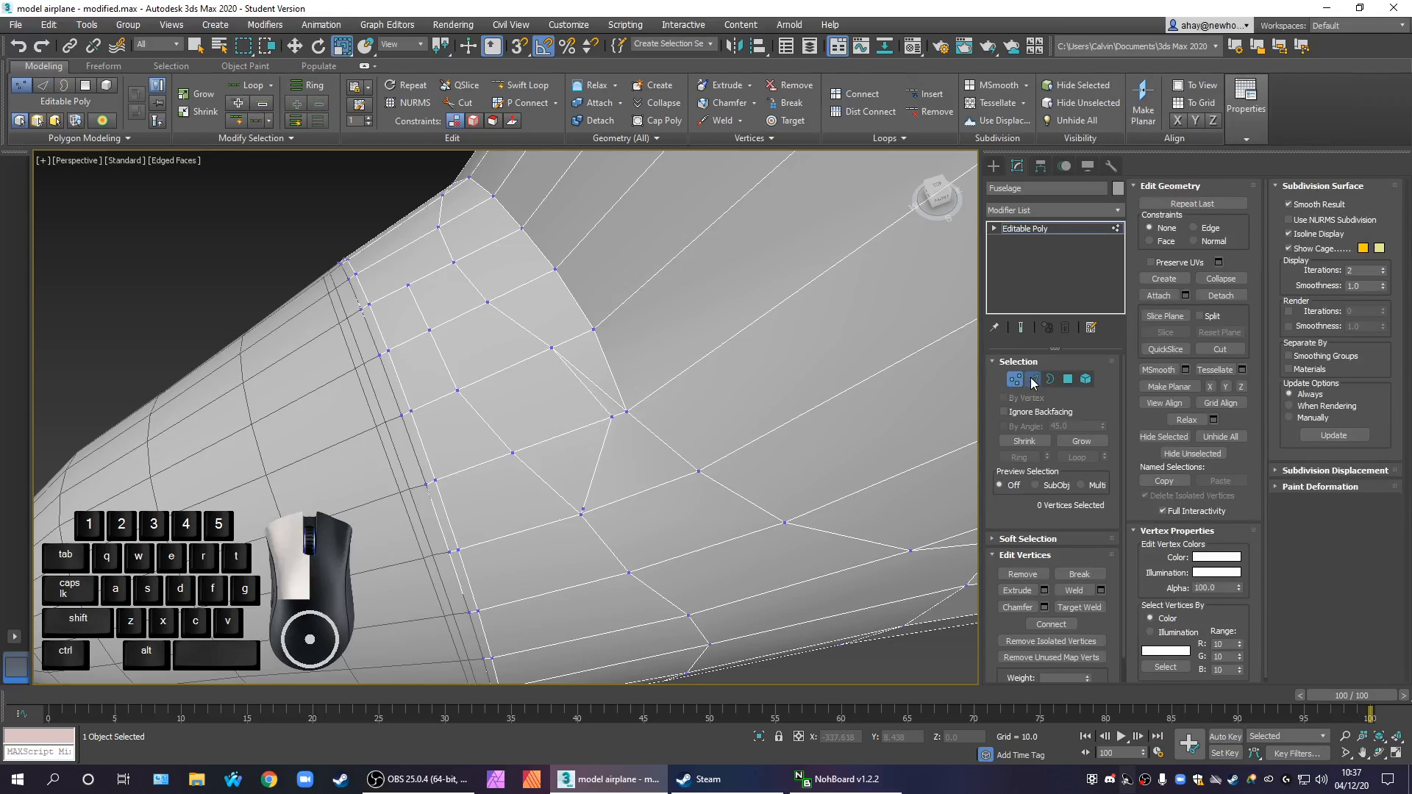
pyautogui.click(1032, 379)
pyautogui.click(576, 378)
pyautogui.rightClick(574, 379)
pyautogui.click(565, 405)
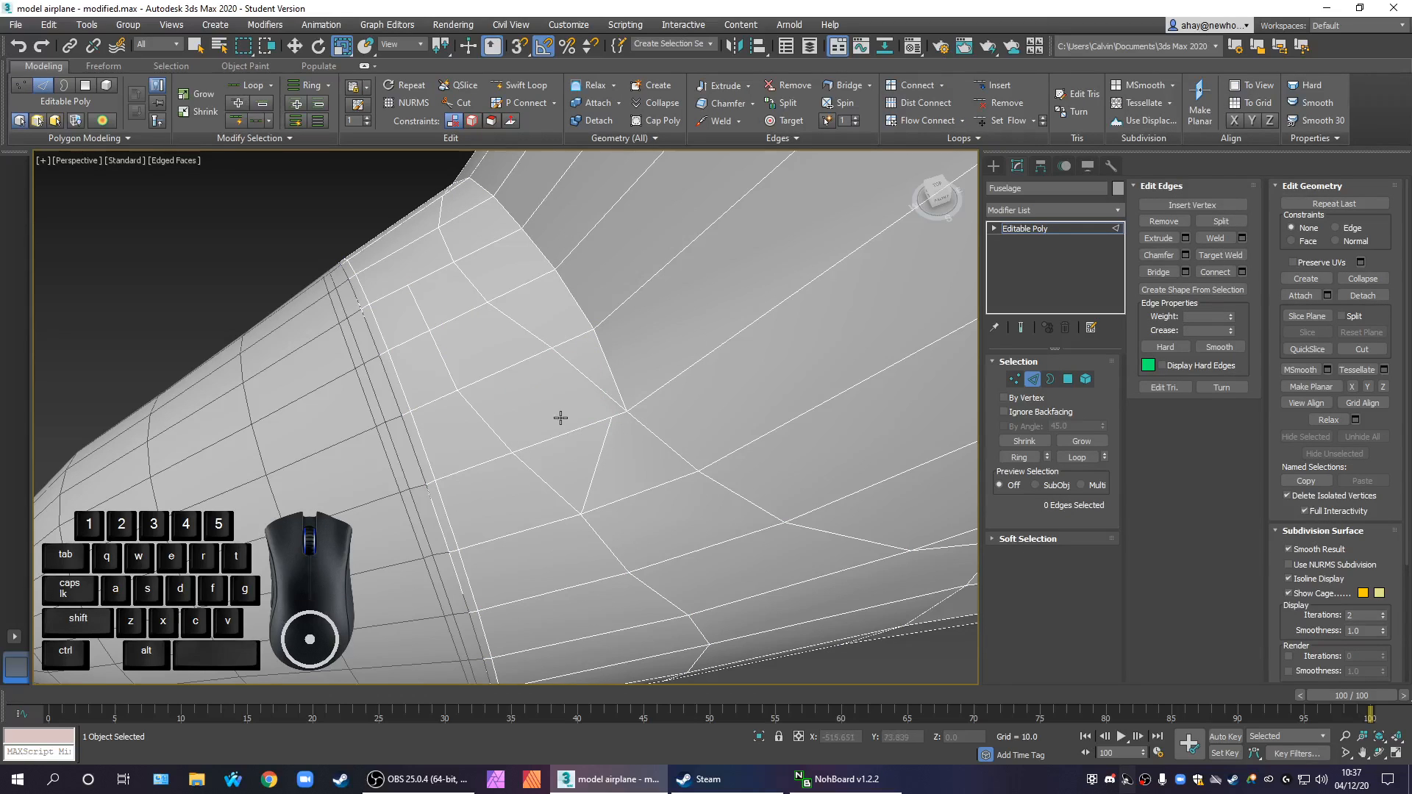
# Cut an inner diagonal edge from the vertex just inside the rim corner up to the next vertex on the outer diagonal
pyautogui.scroll(3, 577, 425)
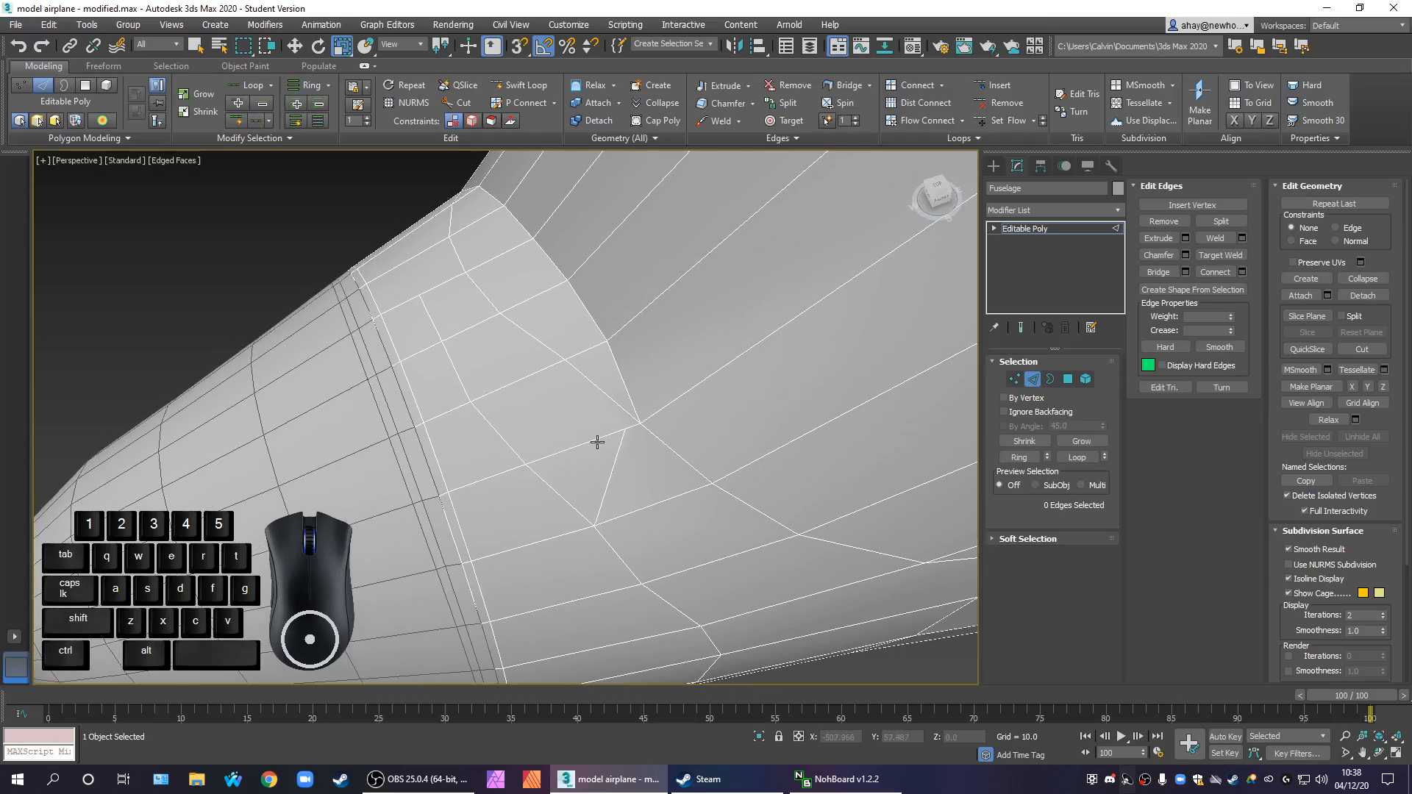
pyautogui.scroll(-2, 611, 434)
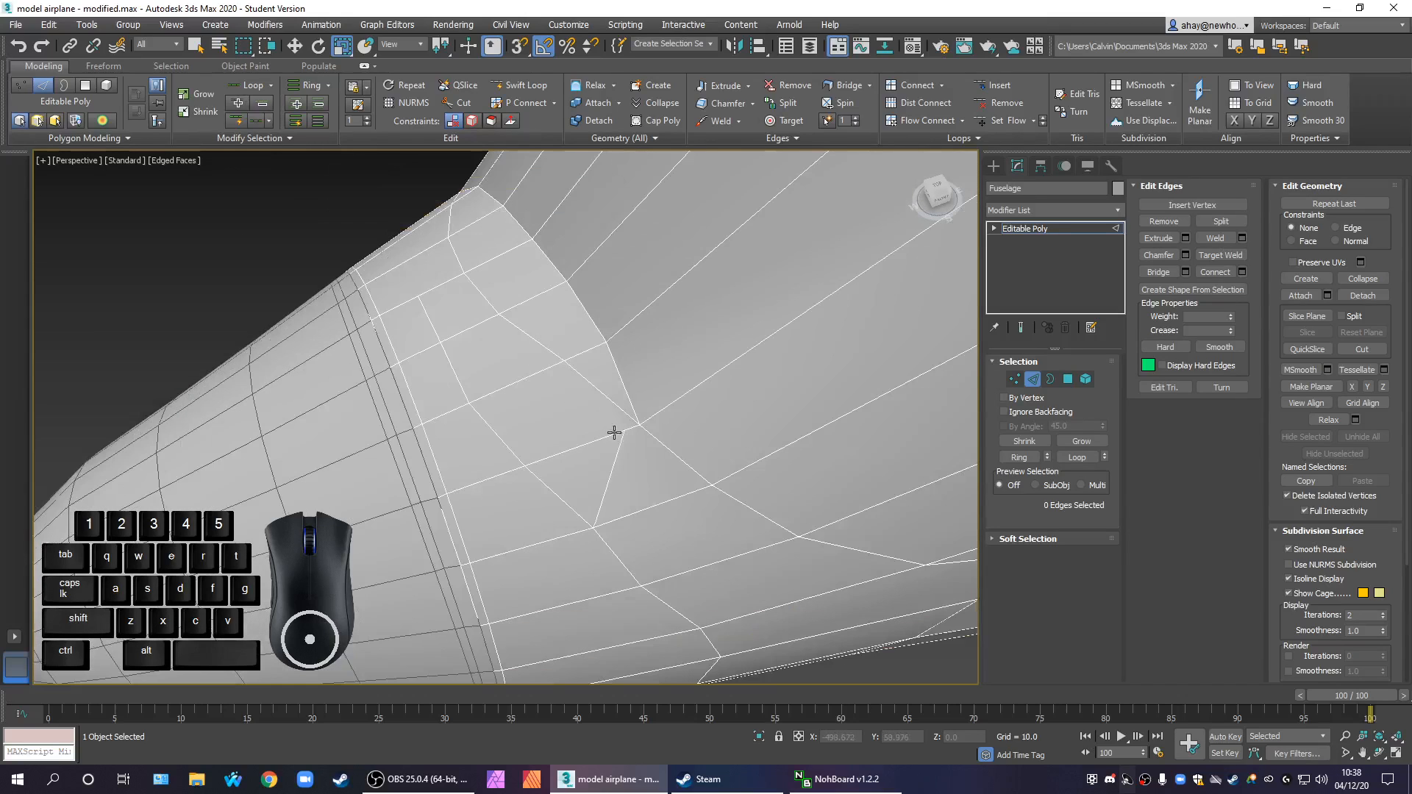
pyautogui.scroll(-2, 625, 455)
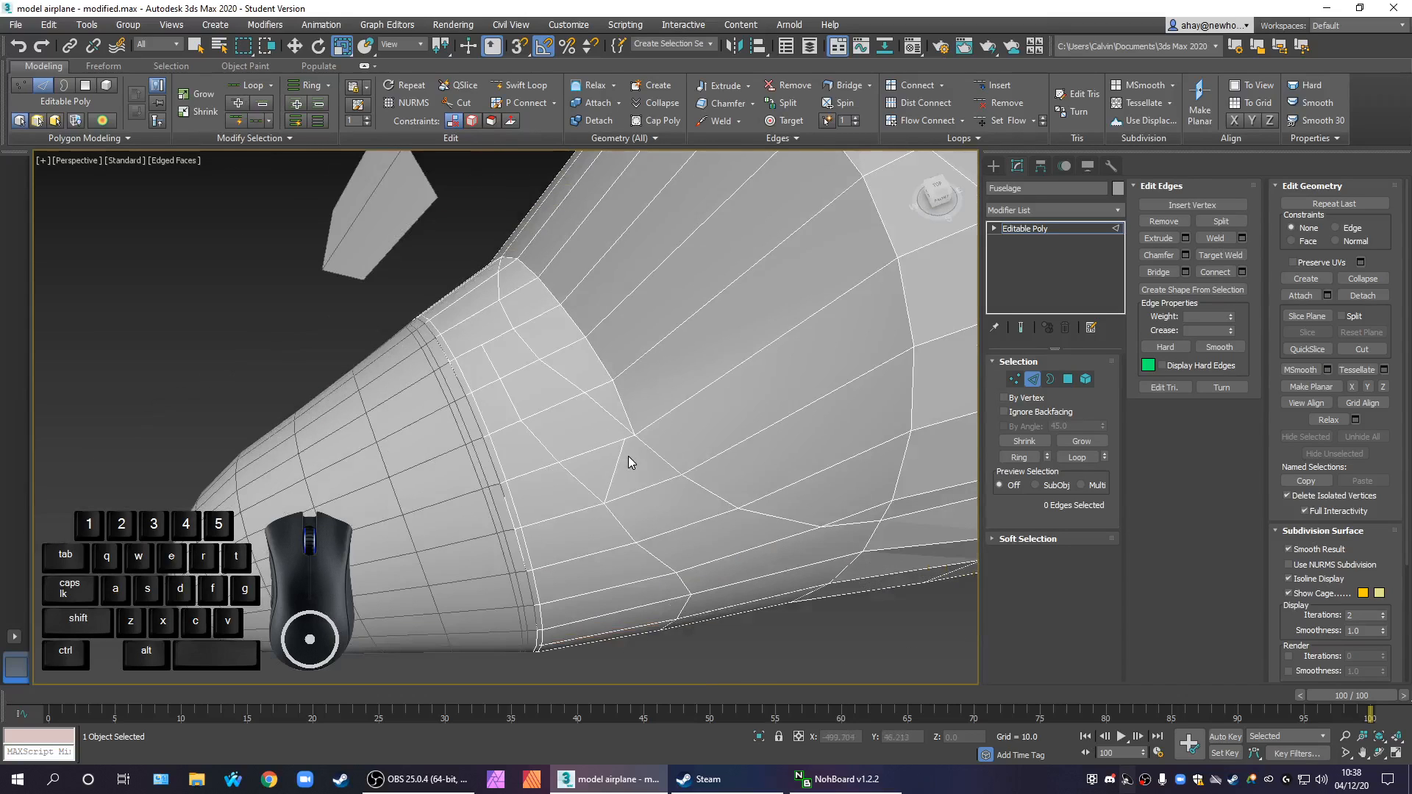
pyautogui.scroll(1, 639, 426)
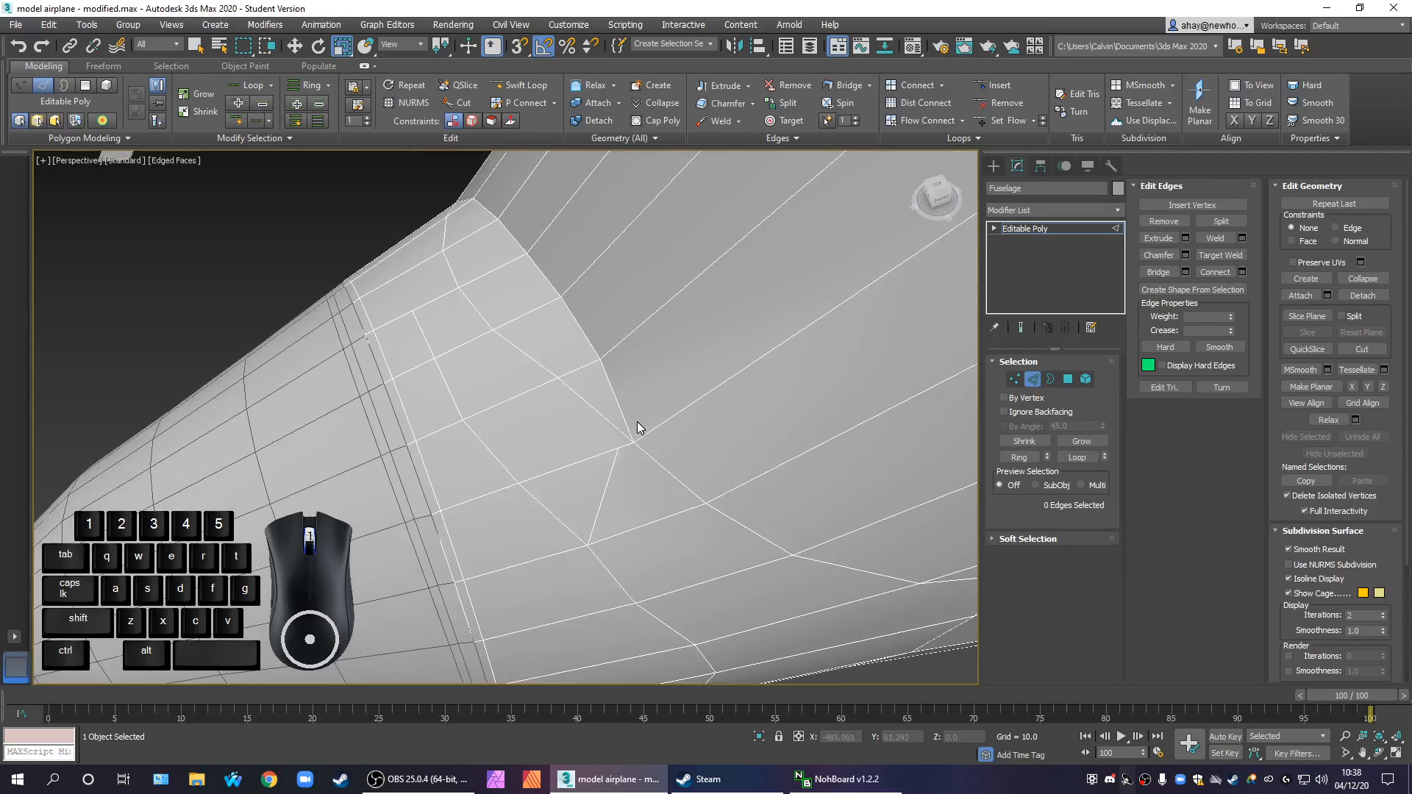
pyautogui.scroll(-1, 629, 419)
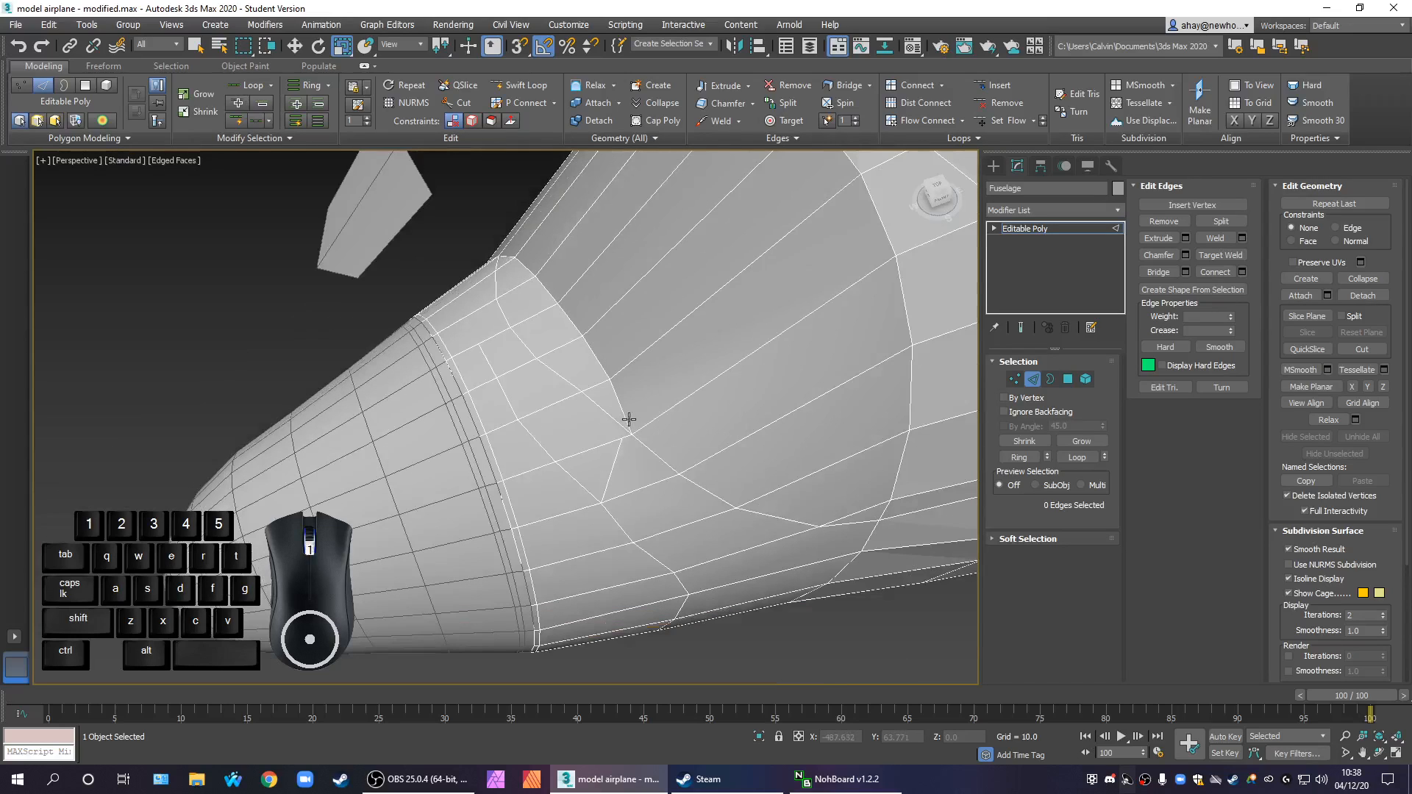
pyautogui.scroll(3, 633, 487)
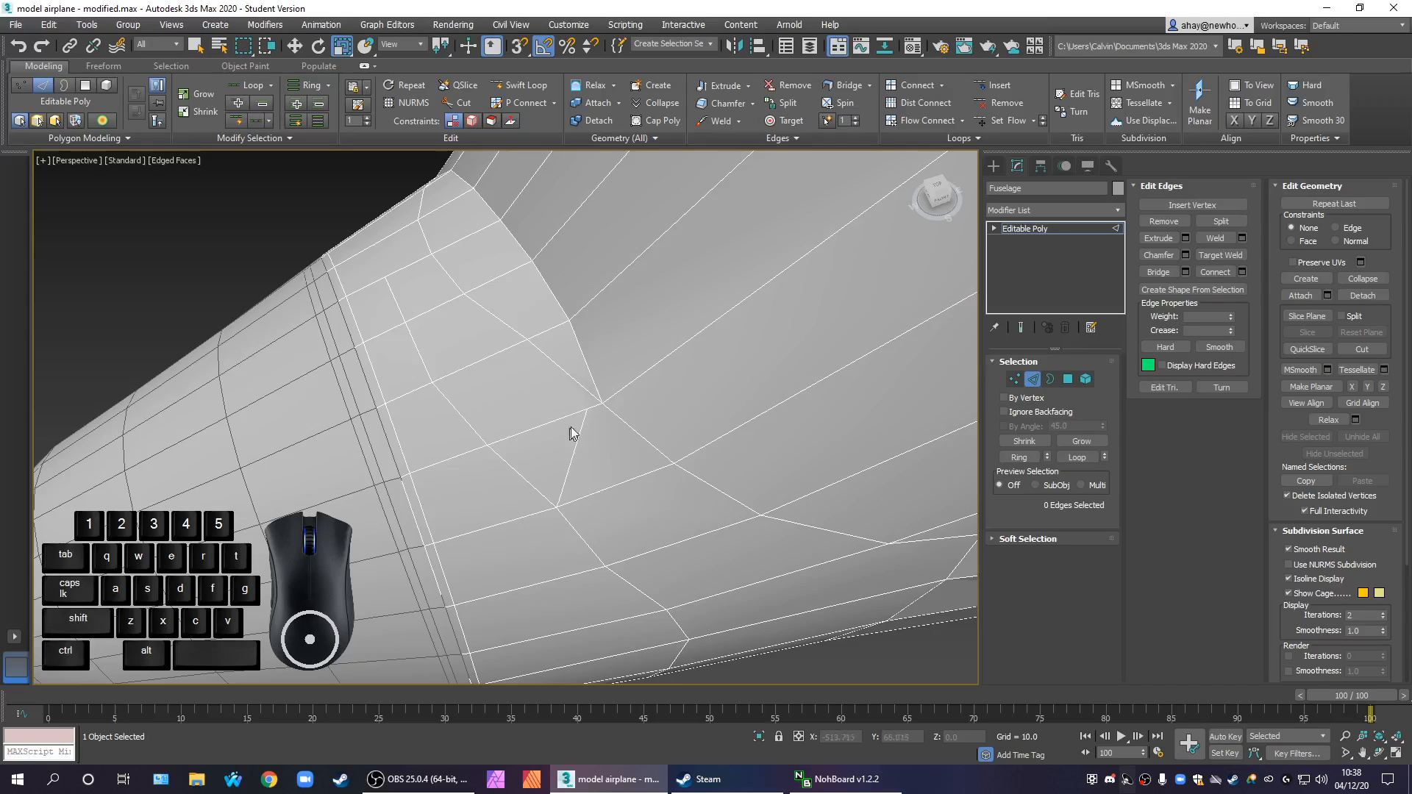
pyautogui.click(1362, 350)
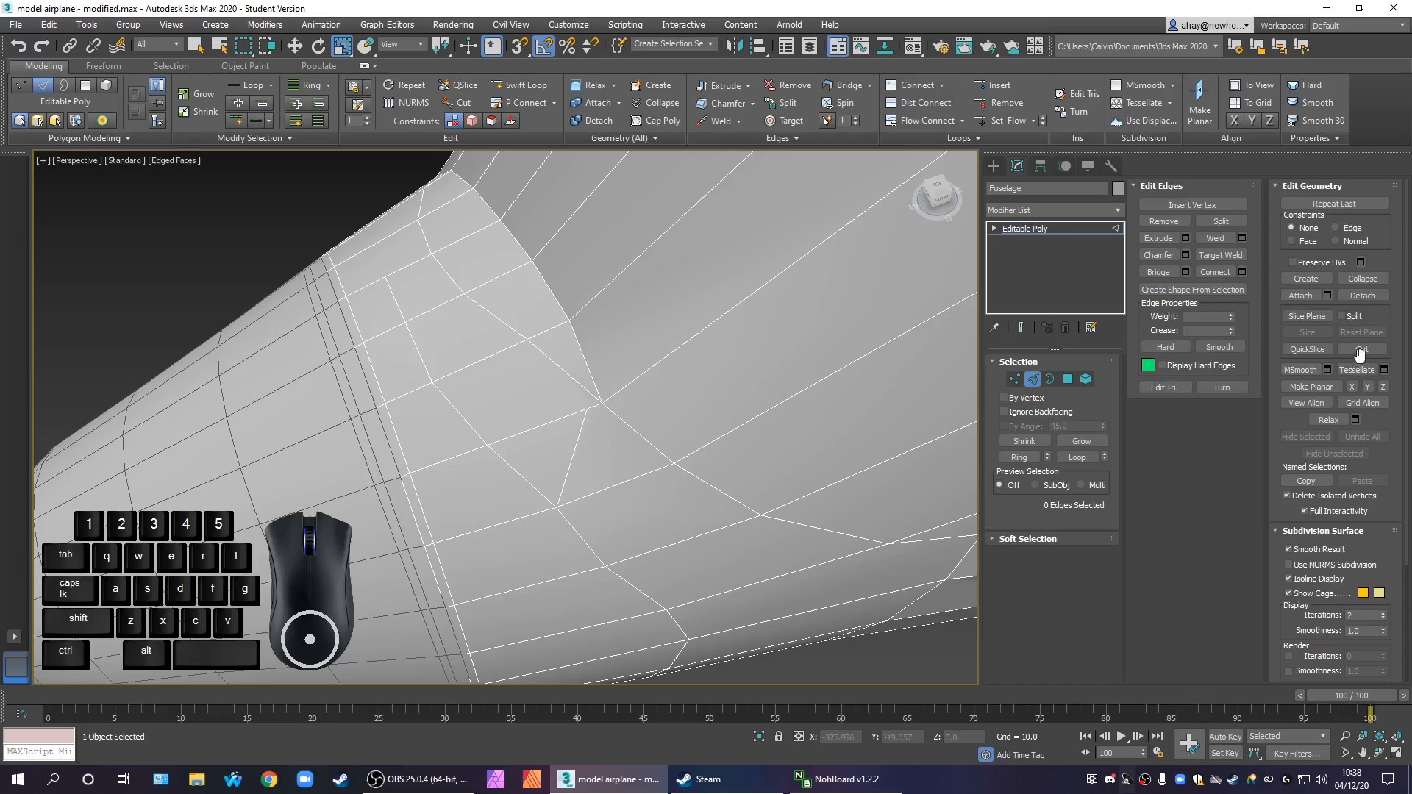
pyautogui.click(587, 405)
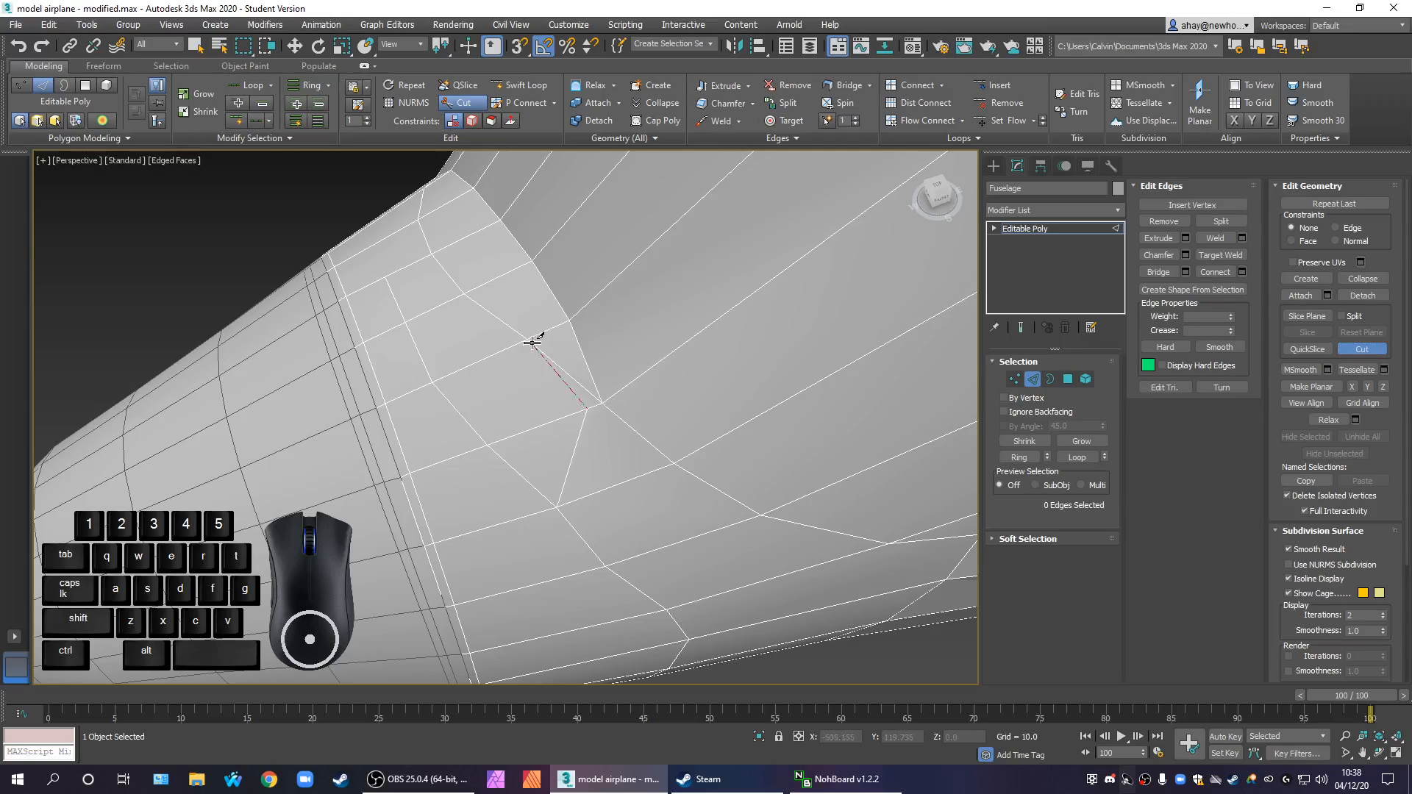
pyautogui.click(567, 320)
pyautogui.rightClick(639, 426)
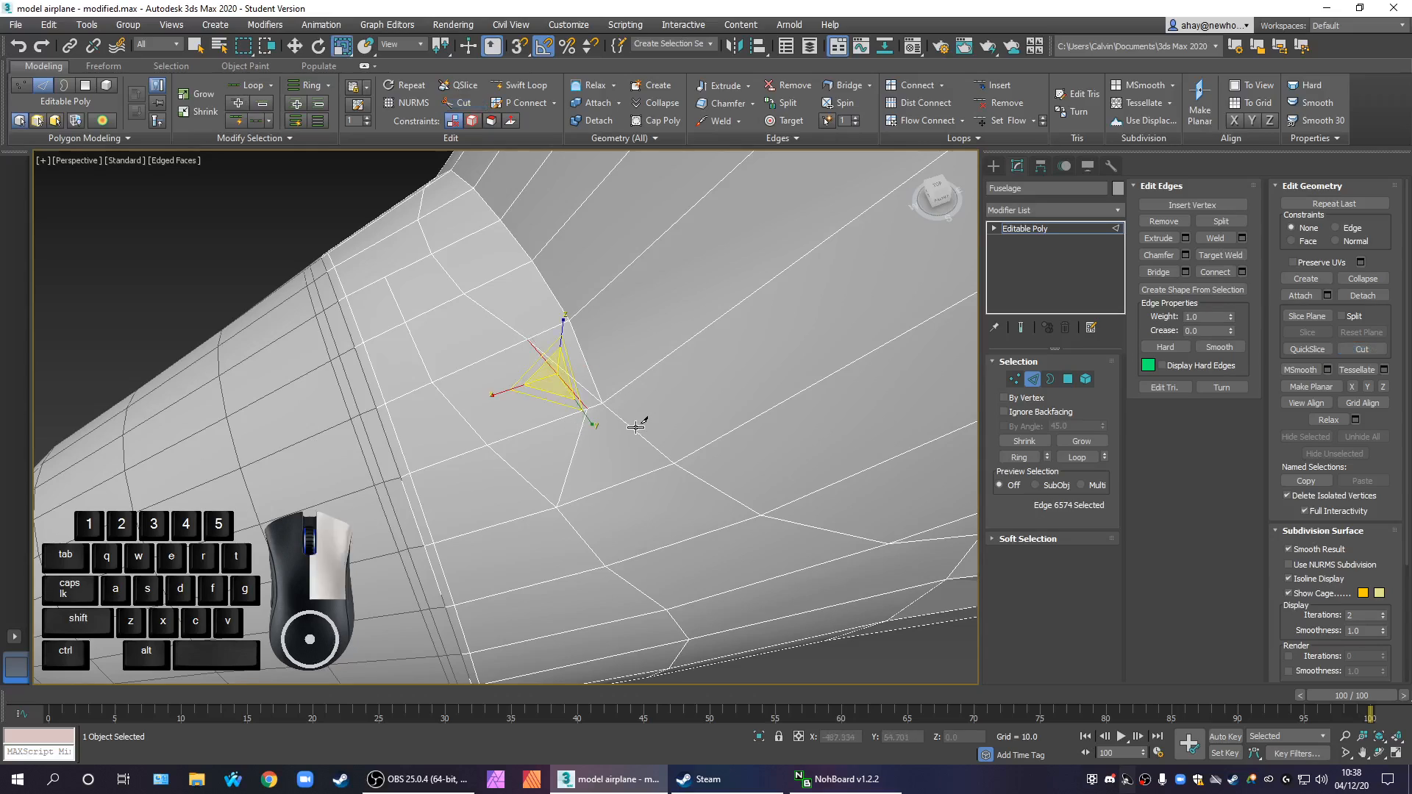
# Try removing the edge beside the inner diagonal near the rim corner, and undo the removal
pyautogui.click(1033, 379)
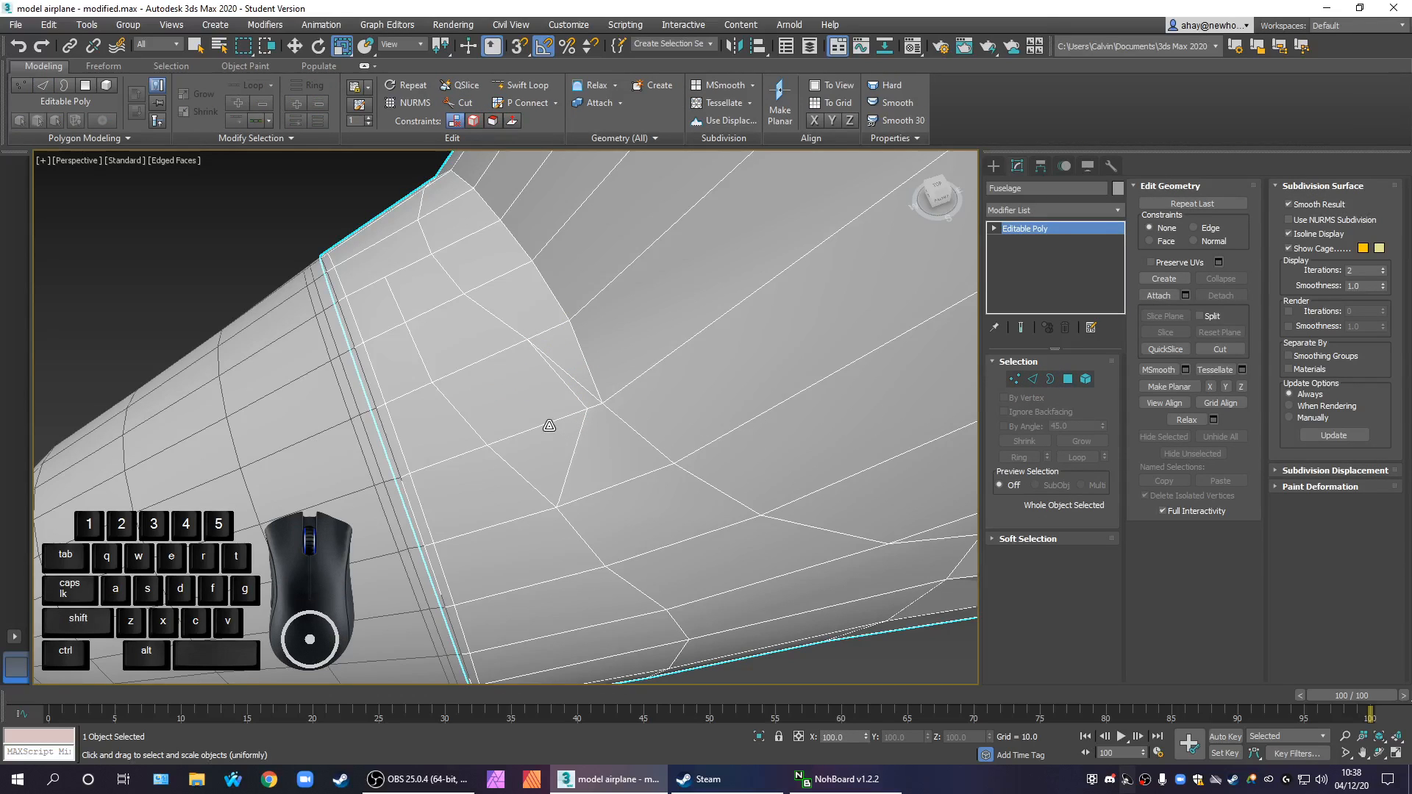
pyautogui.click(195, 45)
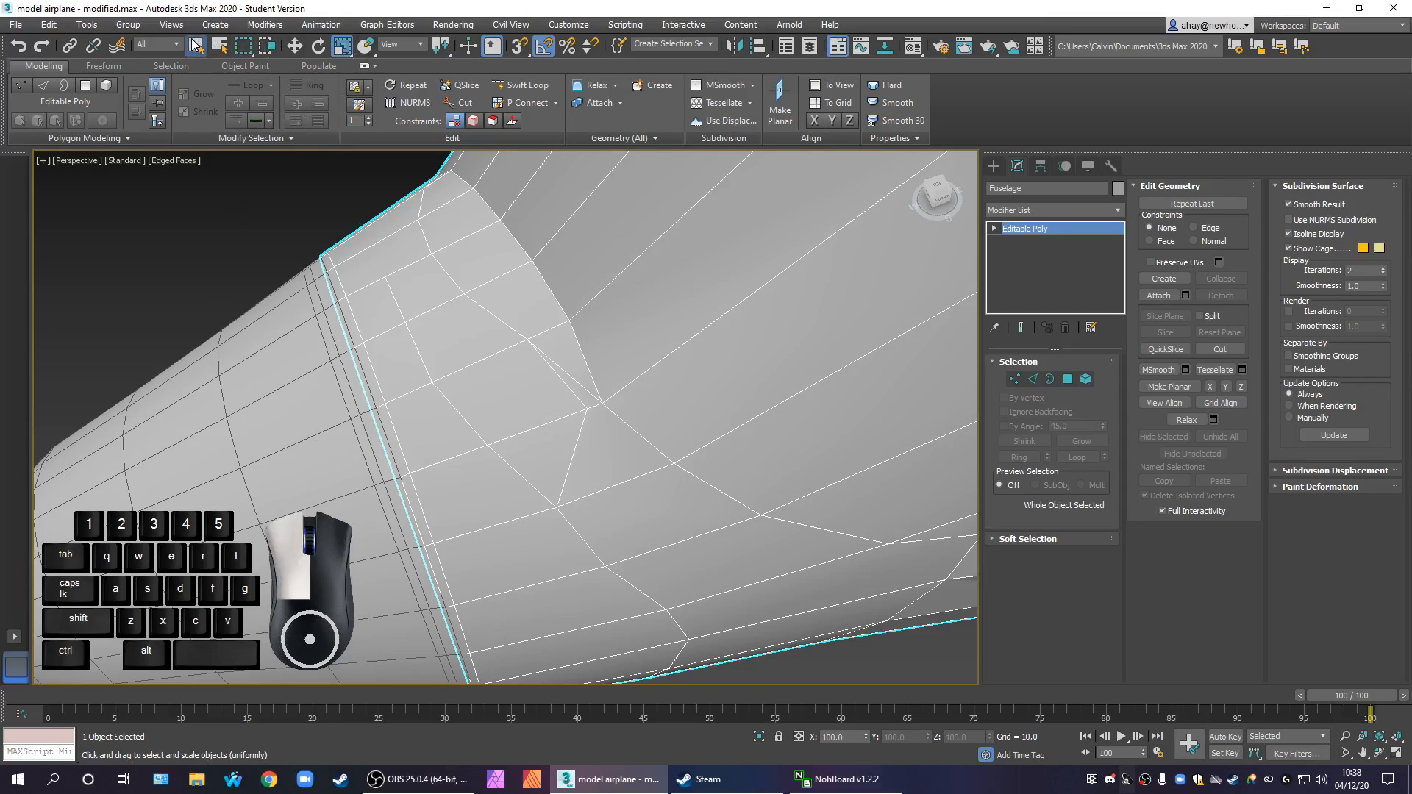
pyautogui.click(211, 210)
pyautogui.click(517, 426)
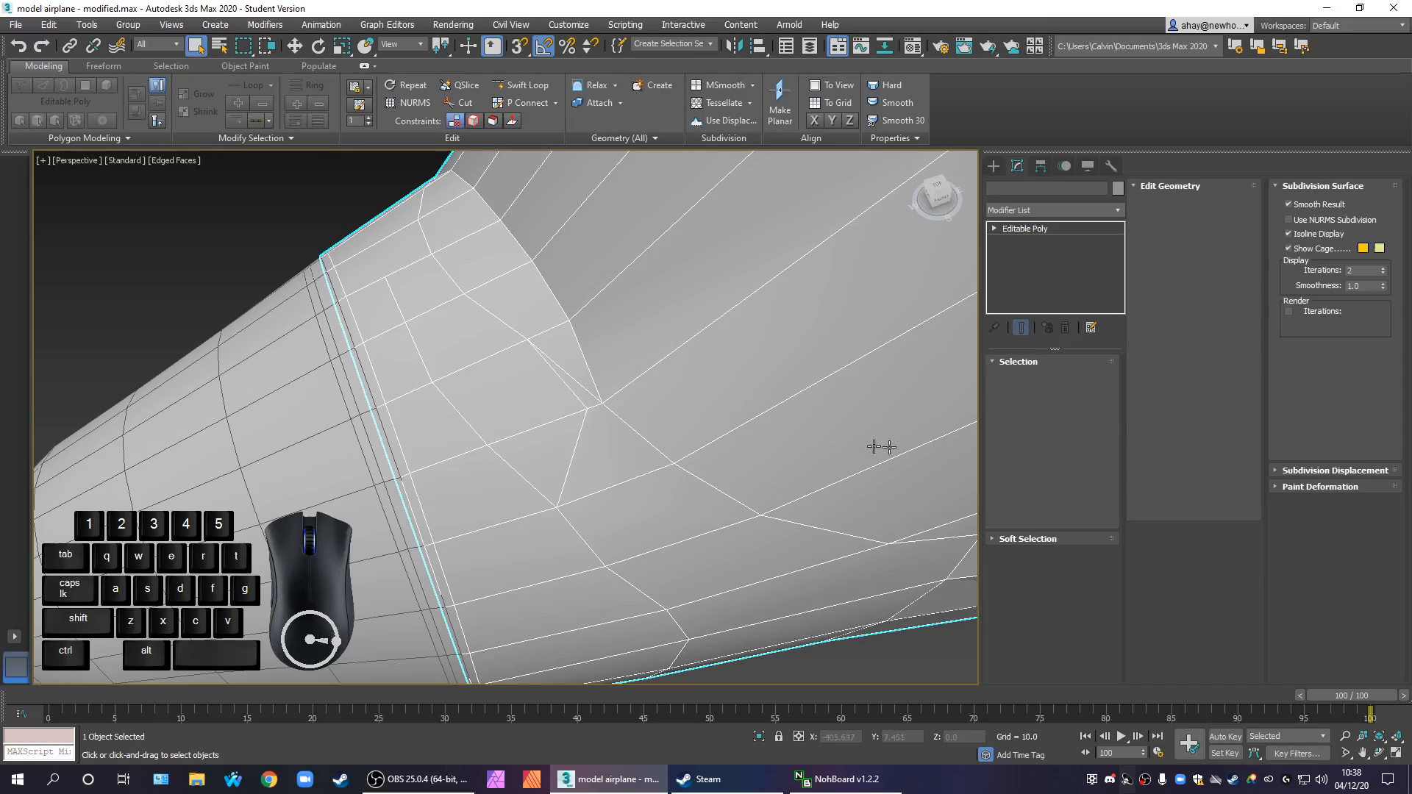
pyautogui.click(1033, 378)
pyautogui.click(534, 342)
pyautogui.rightClick(553, 429)
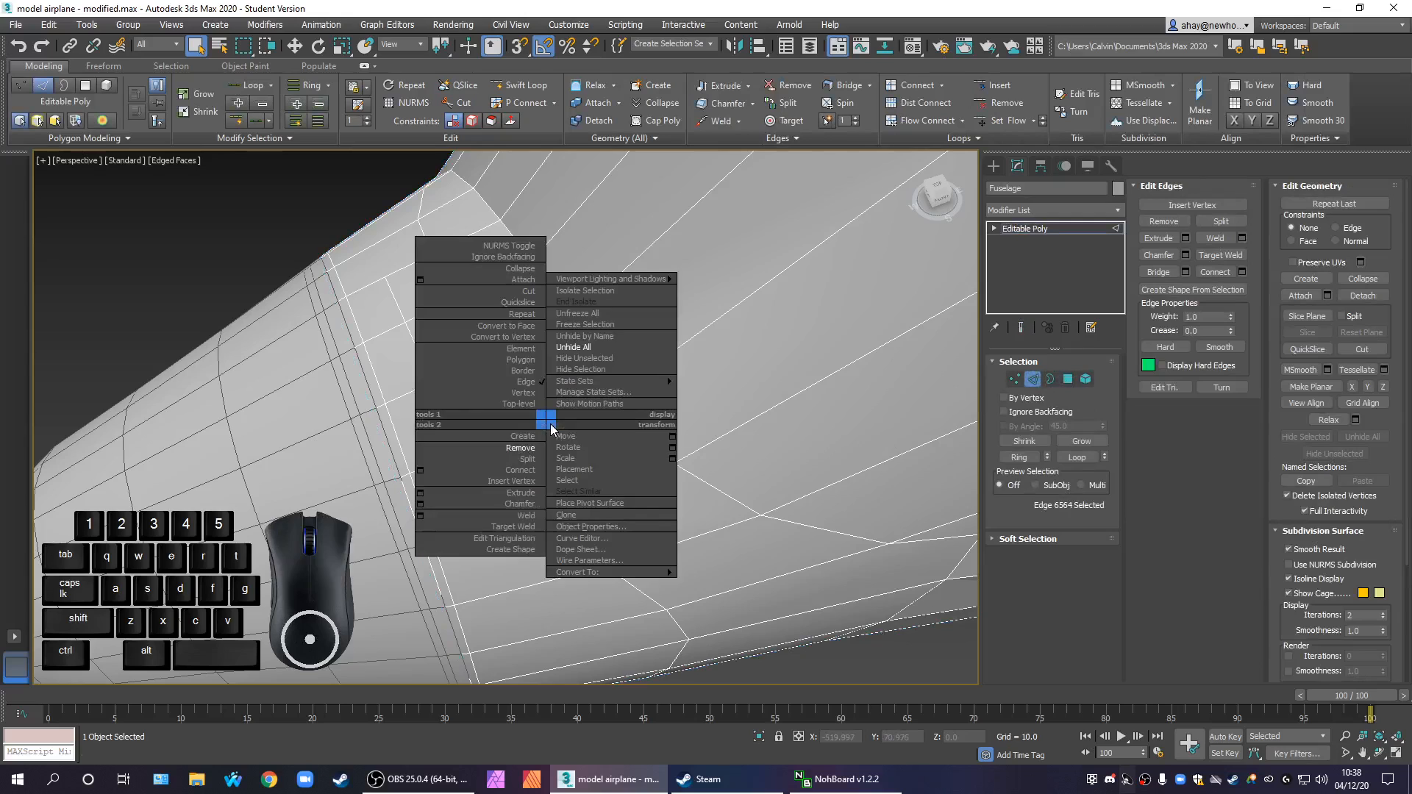
pyautogui.click(521, 448)
pyautogui.scroll(5, 641, 476)
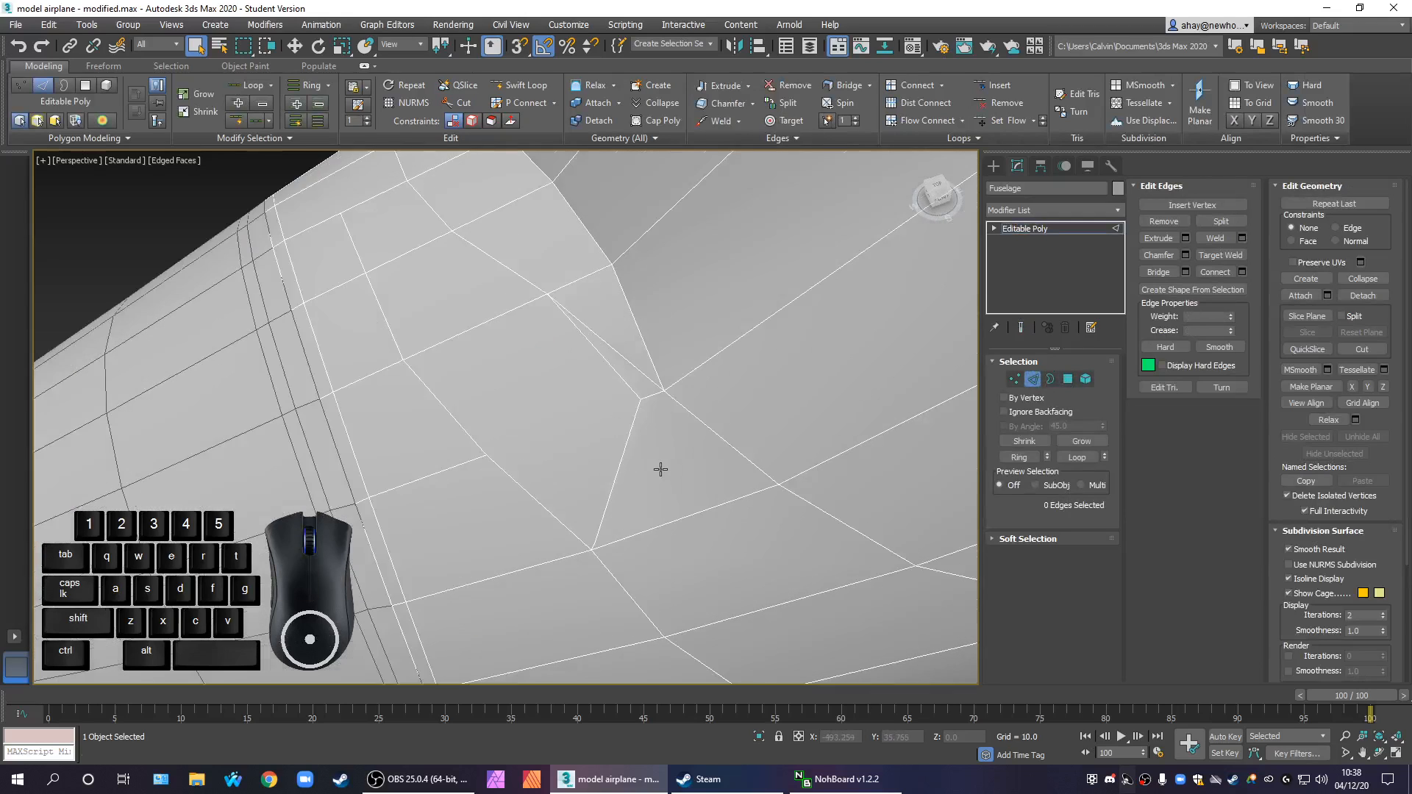
pyautogui.scroll(-4, 661, 469)
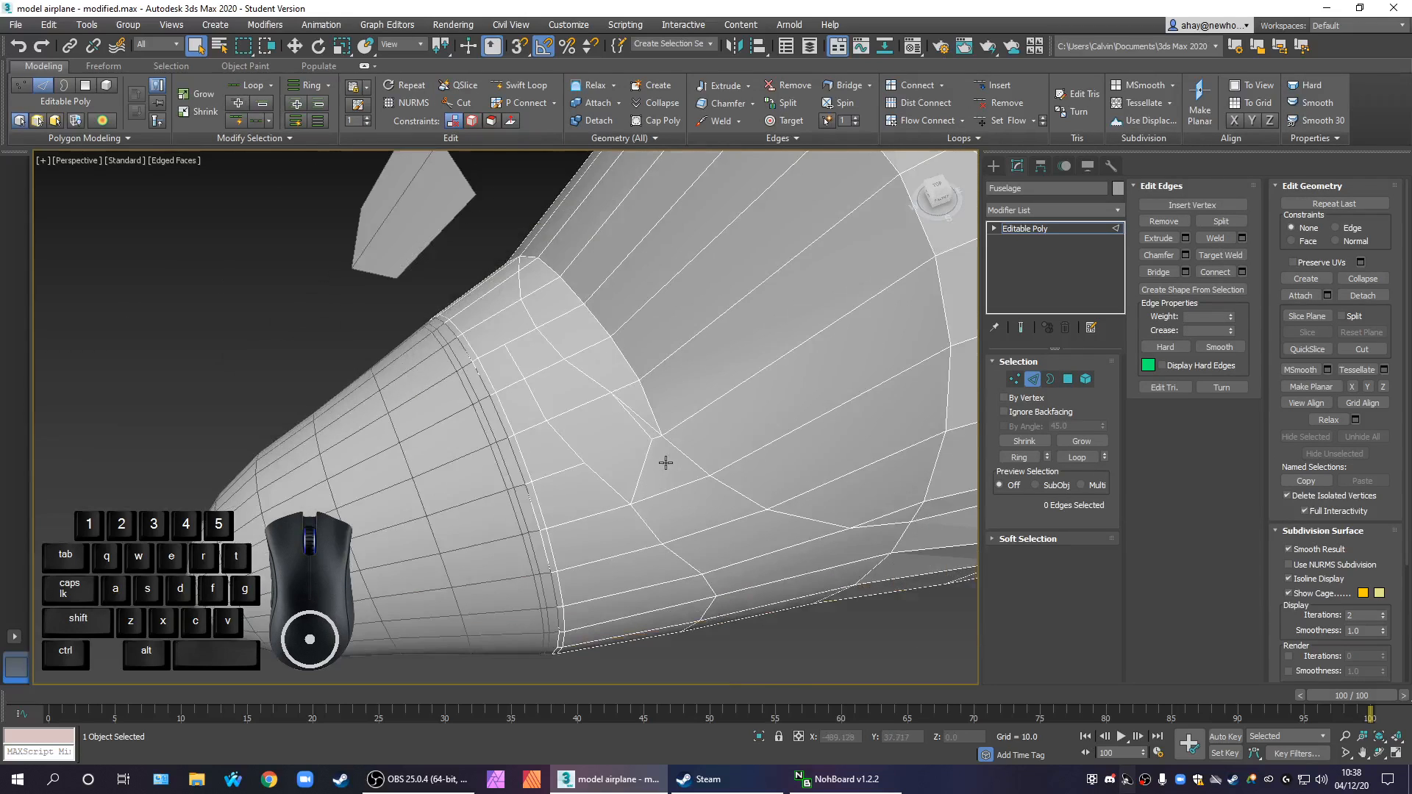
pyautogui.scroll(2, 665, 462)
pyautogui.hotkey('ctrl', 'z')
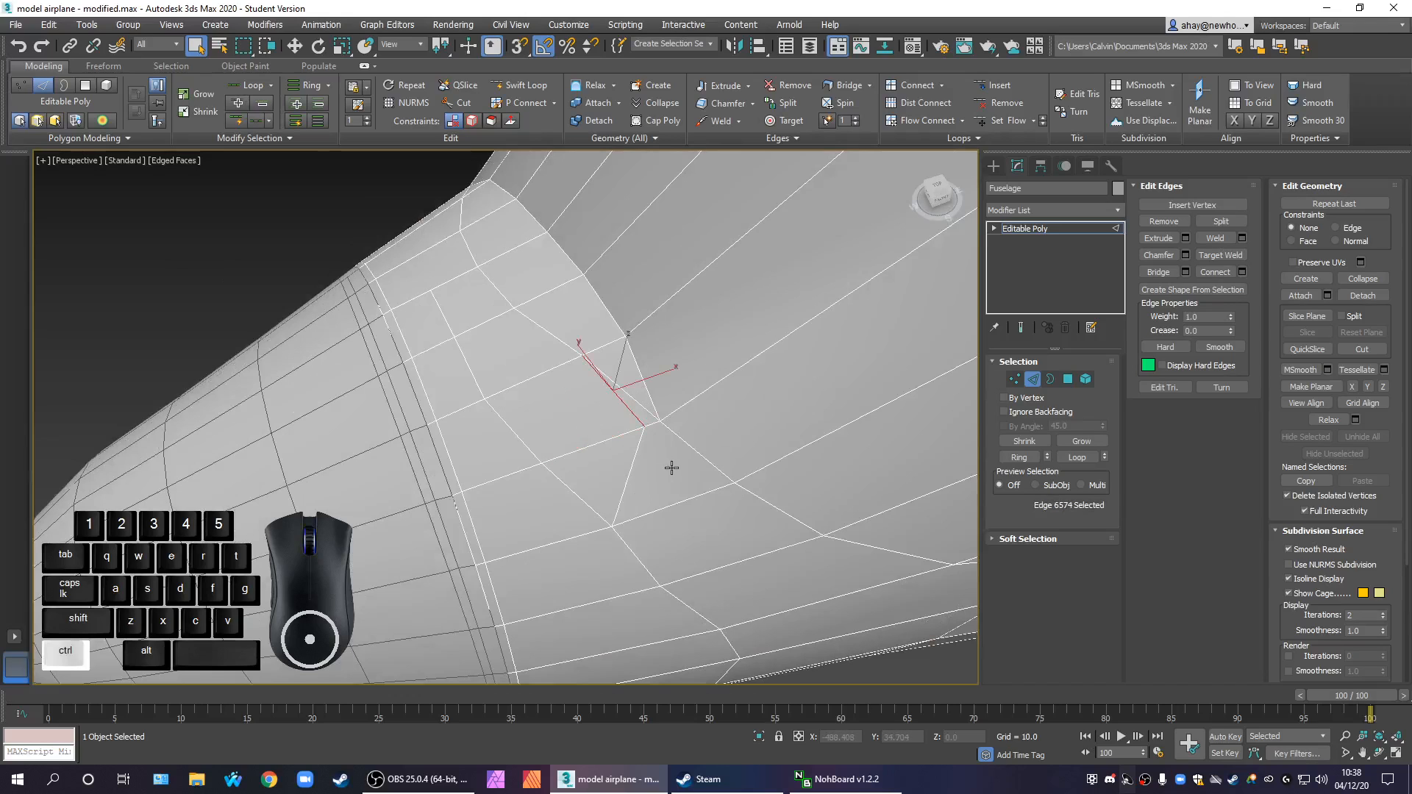
pyautogui.scroll(-2, 609, 439)
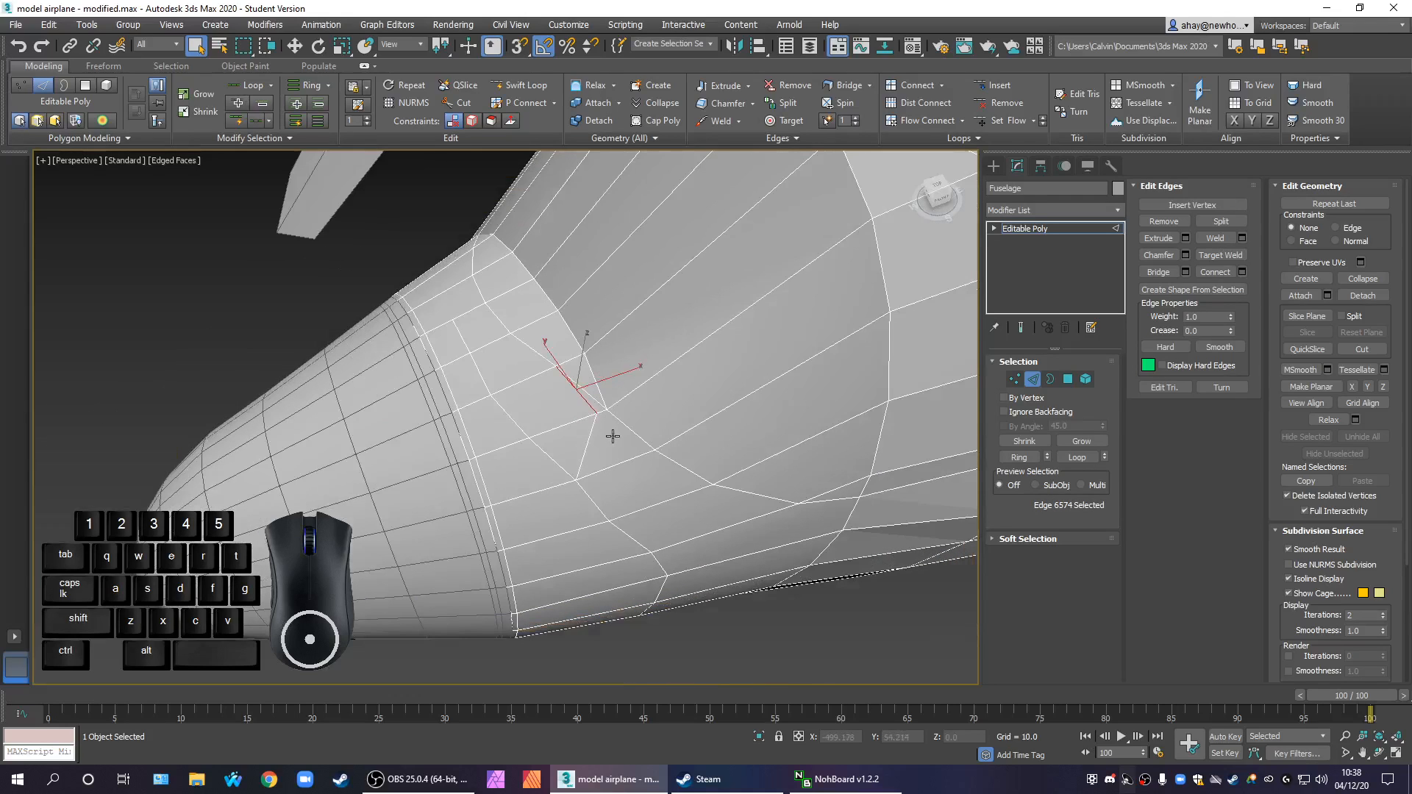
pyautogui.scroll(1, 617, 419)
pyautogui.scroll(1, 619, 388)
pyautogui.scroll(-1, 620, 388)
pyautogui.hotkey('ctrl', 'z')
# Examine the edge flow around the rim corner's outer diagonal and along the side of the nose
pyautogui.click(598, 410)
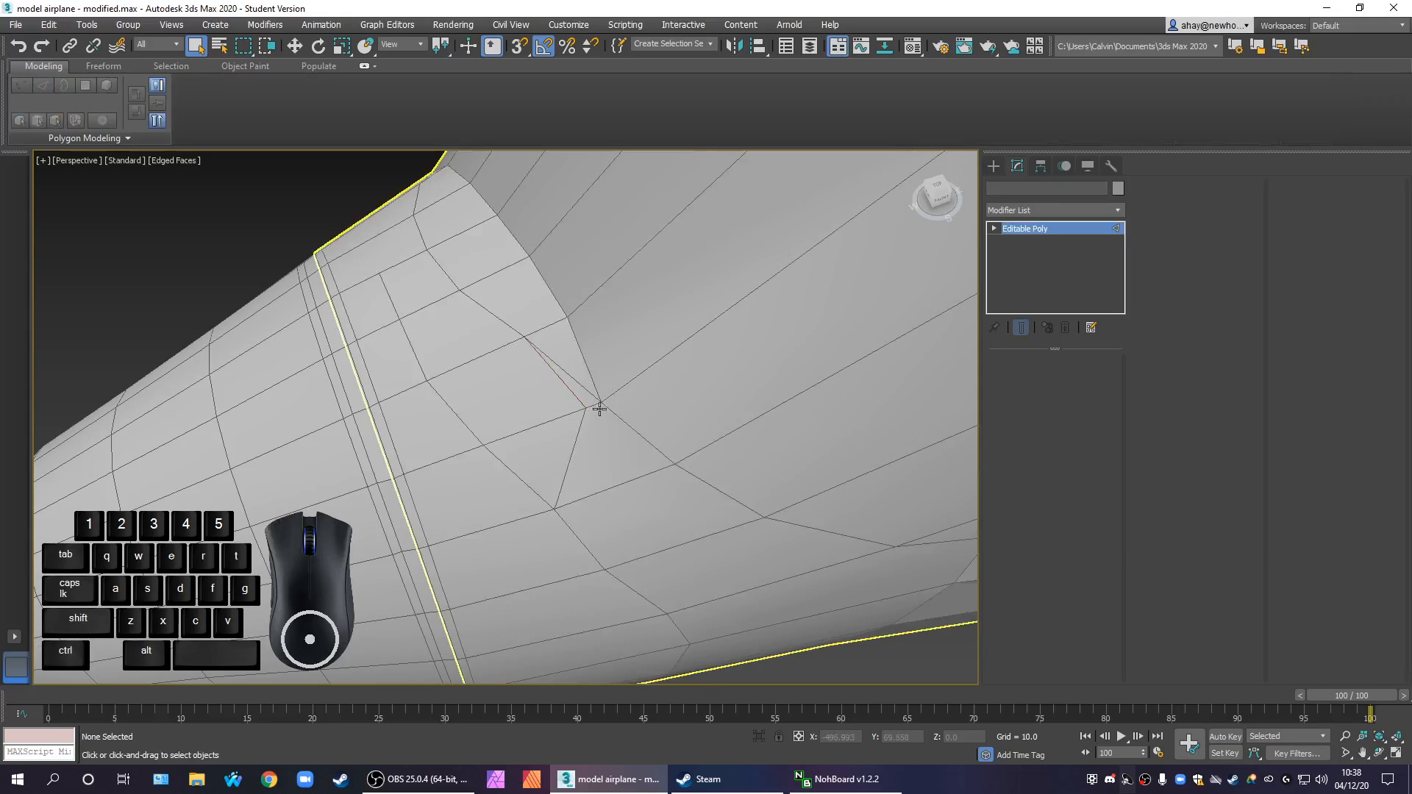
pyautogui.scroll(1, 632, 397)
pyautogui.scroll(1, 588, 389)
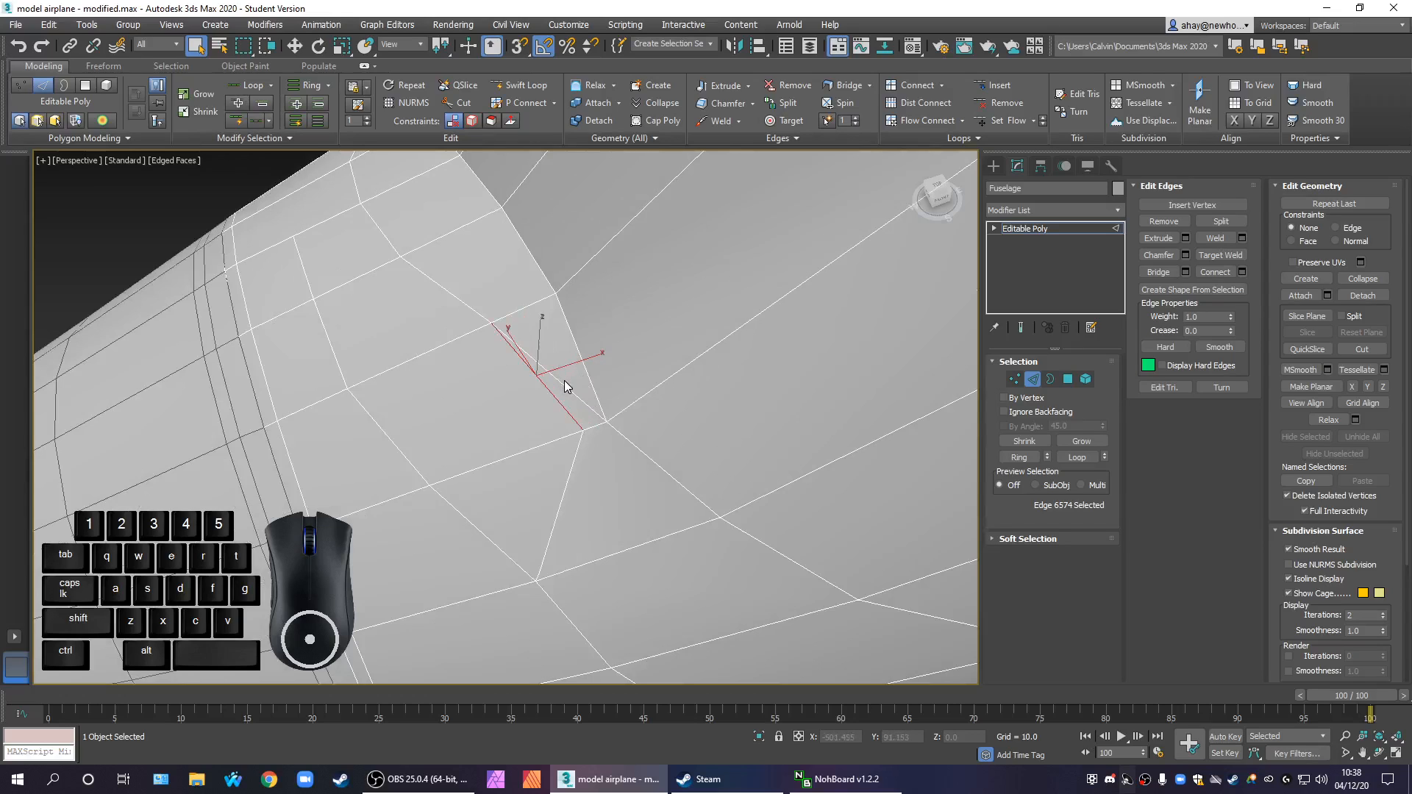
pyautogui.click(571, 381)
pyautogui.scroll(-1, 621, 435)
pyautogui.scroll(-1, 612, 459)
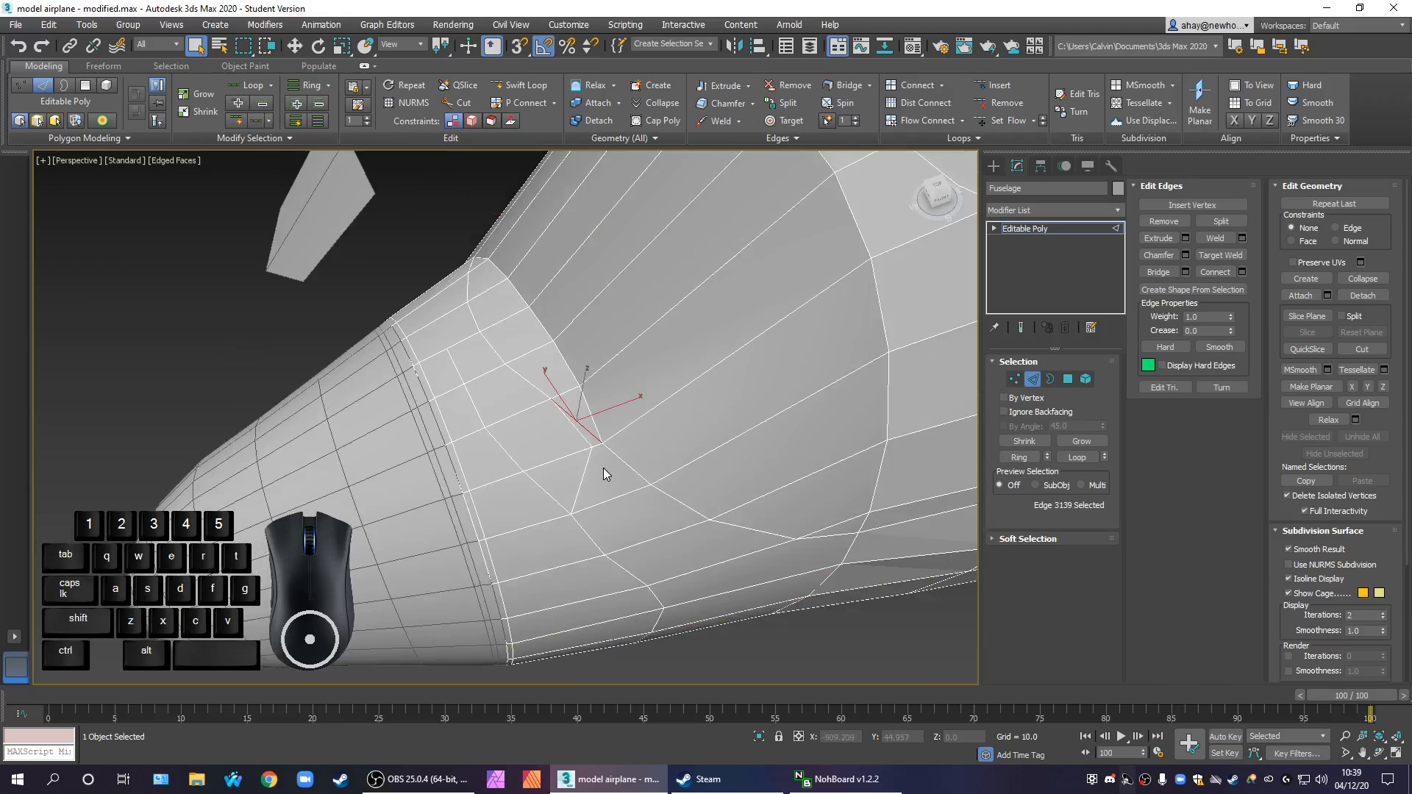
pyautogui.scroll(1, 603, 468)
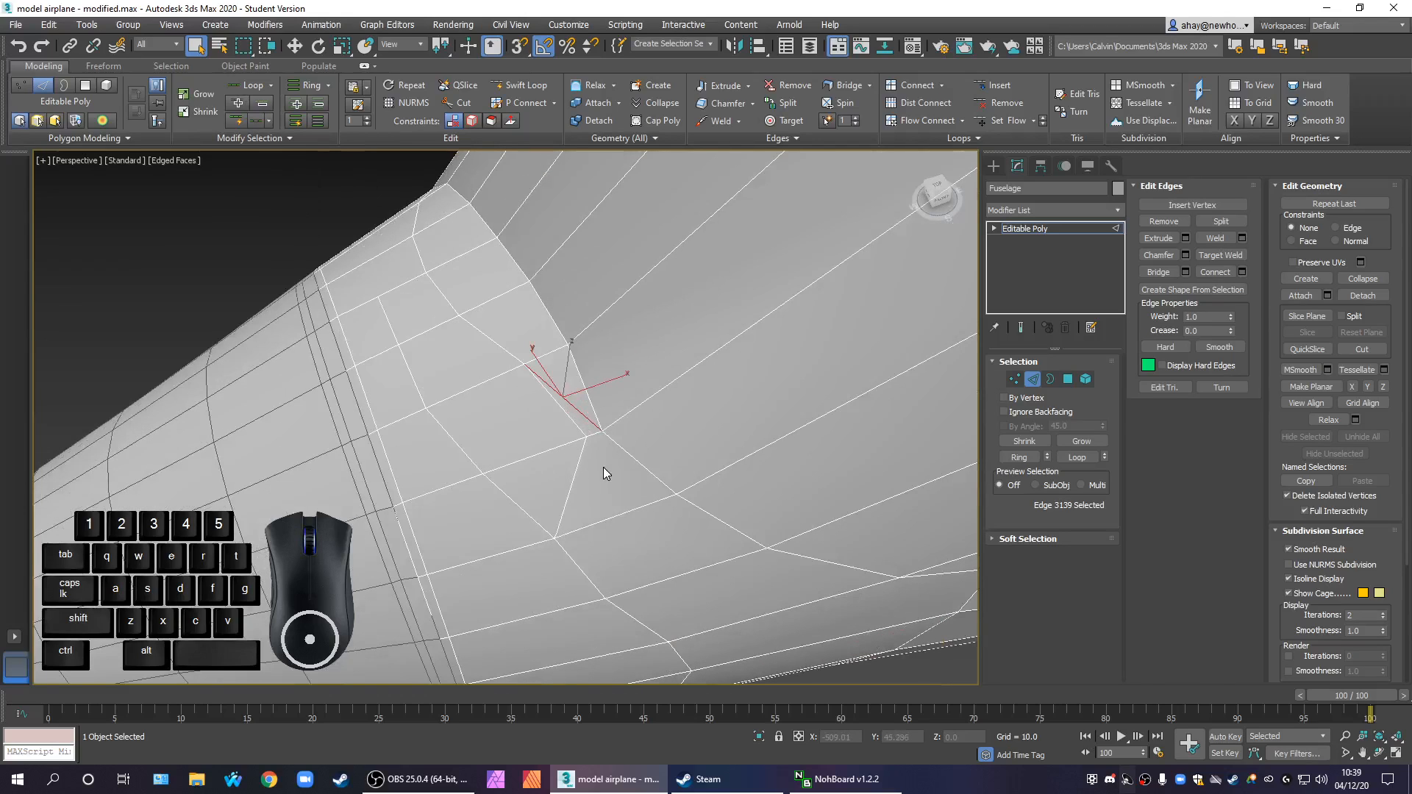
pyautogui.moveTo(586, 432); pyautogui.dragTo(591, 363, button='middle')
pyautogui.scroll(-2, 593, 362)
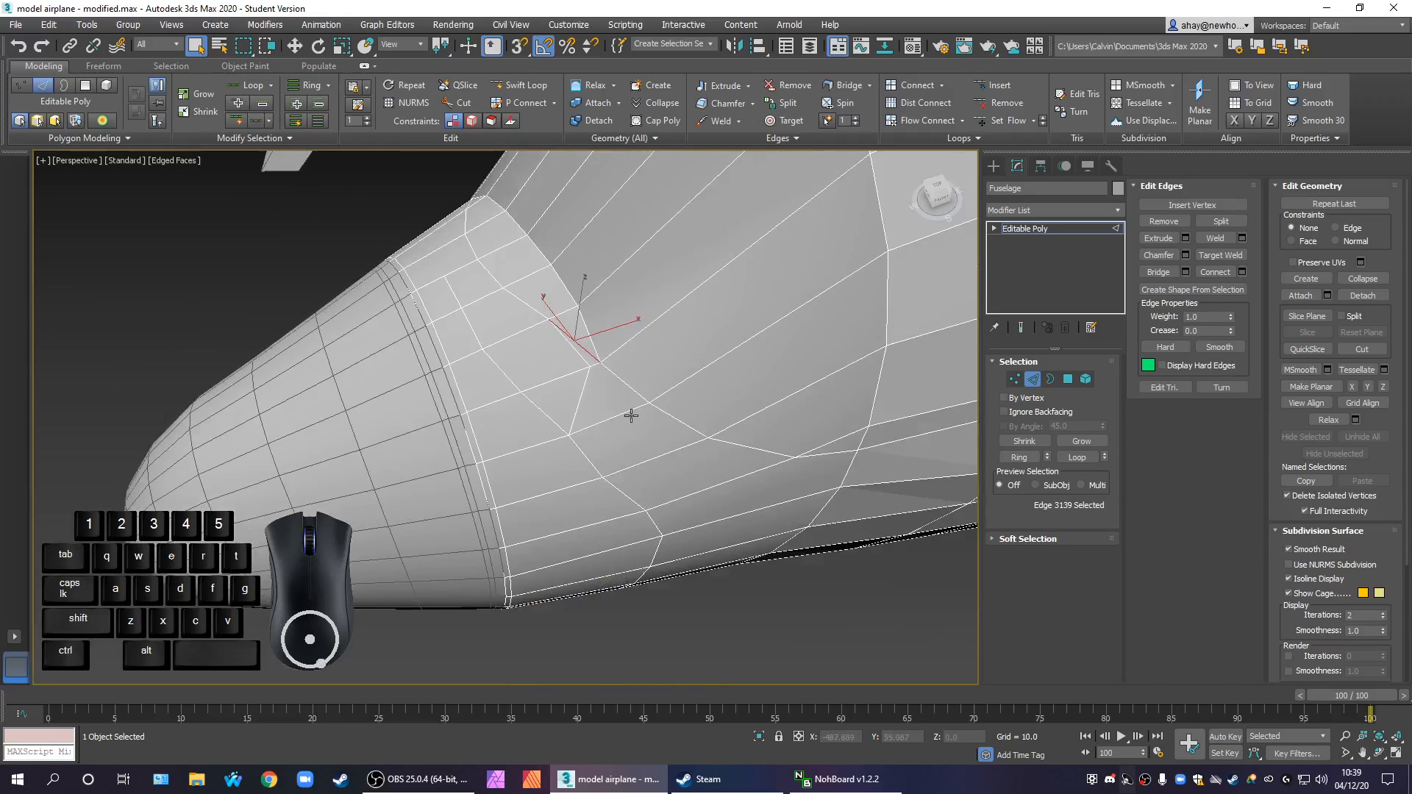
pyautogui.keyDown('alt'); pyautogui.moveTo(634, 418); pyautogui.dragTo(523, 368, button='middle'); pyautogui.keyUp('alt')
pyautogui.scroll(-1, 543, 383)
pyautogui.scroll(-1, 678, 447)
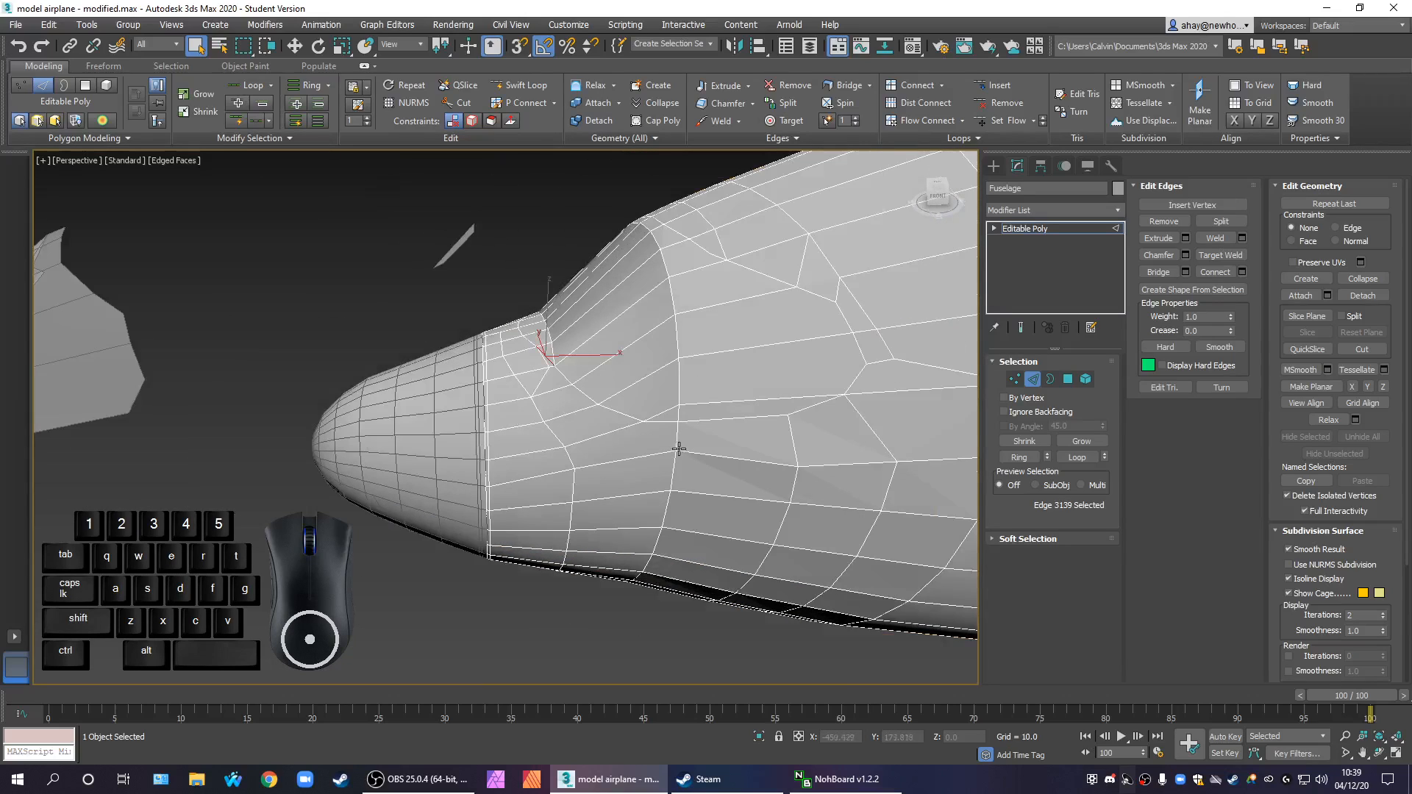
pyautogui.scroll(2, 639, 414)
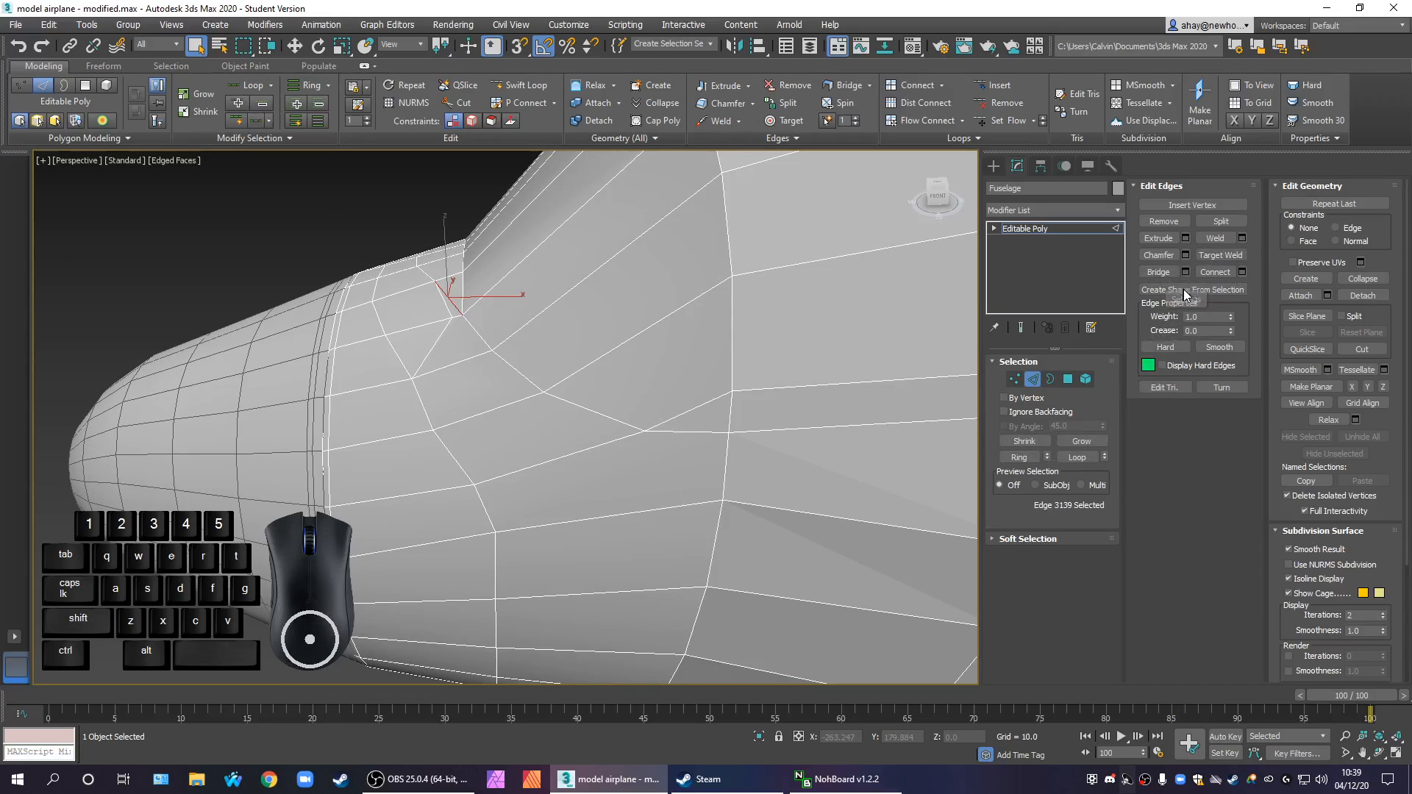
# Cut new edges from the fuselage ring vertex forward across the radial edges, just above the existing rim-corner edge line
pyautogui.click(1363, 349)
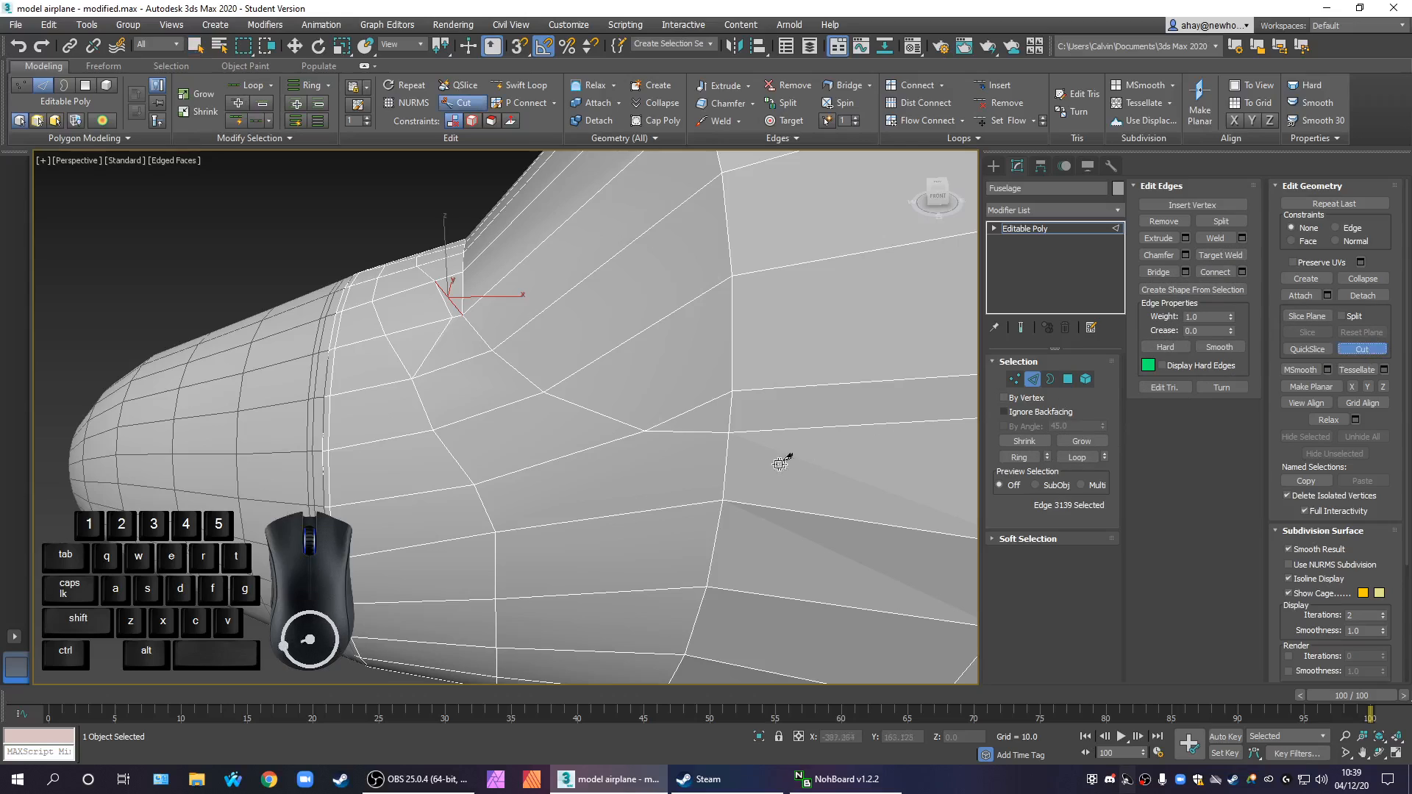
pyautogui.click(731, 390)
pyautogui.moveTo(693, 401); pyautogui.dragTo(750, 441, button='middle')
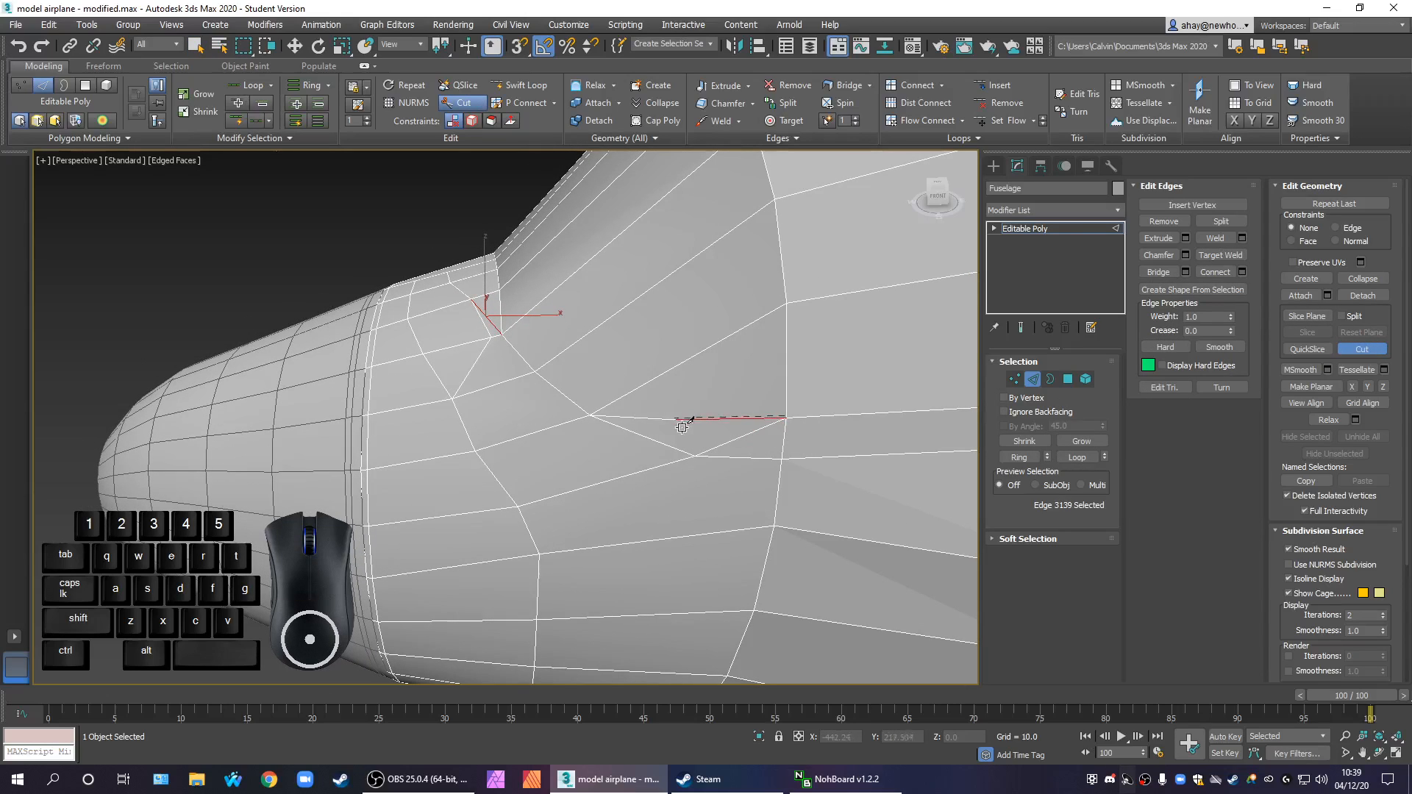
pyautogui.click(610, 400)
pyautogui.moveTo(610, 400); pyautogui.dragTo(669, 451, button='middle')
pyautogui.click(597, 404)
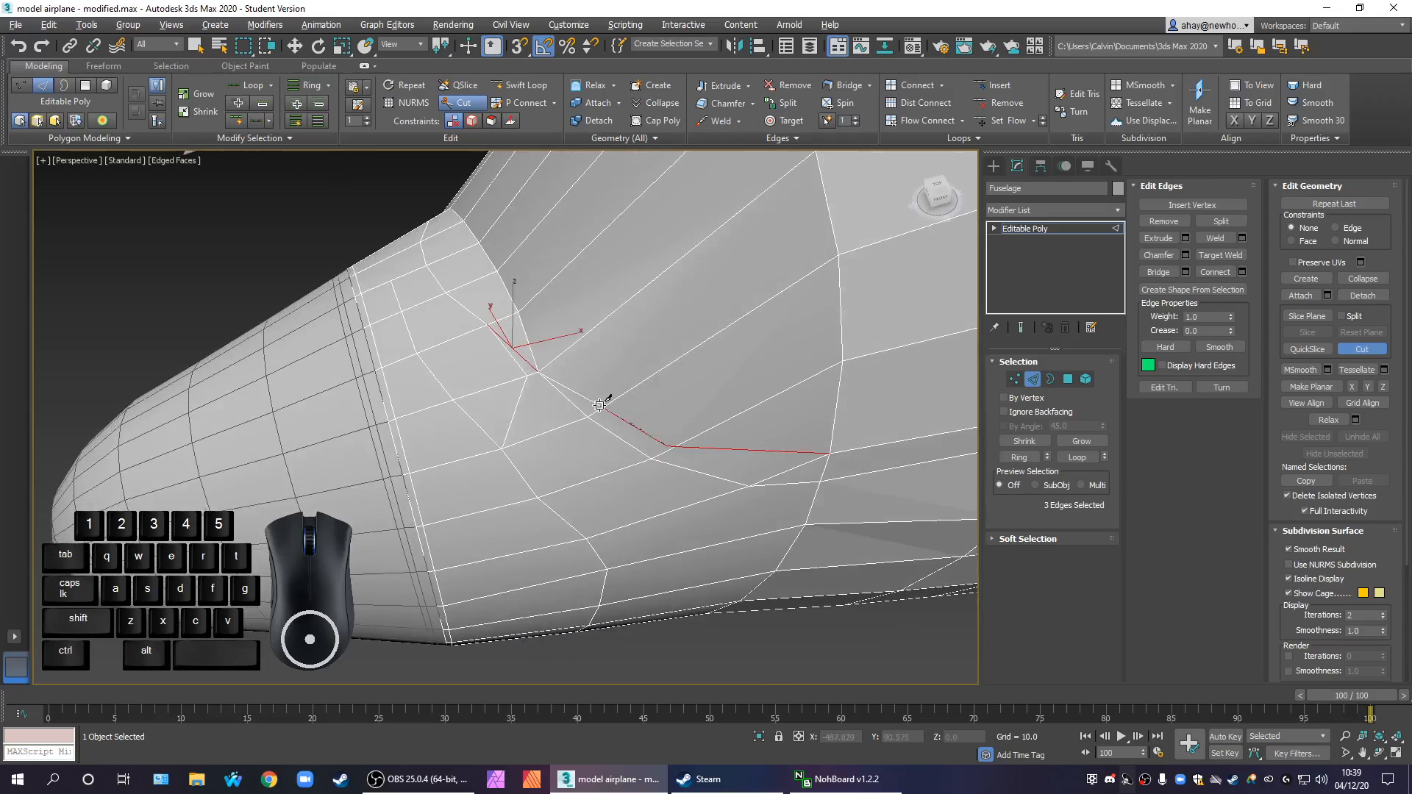
pyautogui.click(599, 406)
# Continue the cut past the rim corner, across the radial and rim edges, to the diagonals' shared vertex and finish it
pyautogui.scroll(3, 537, 359)
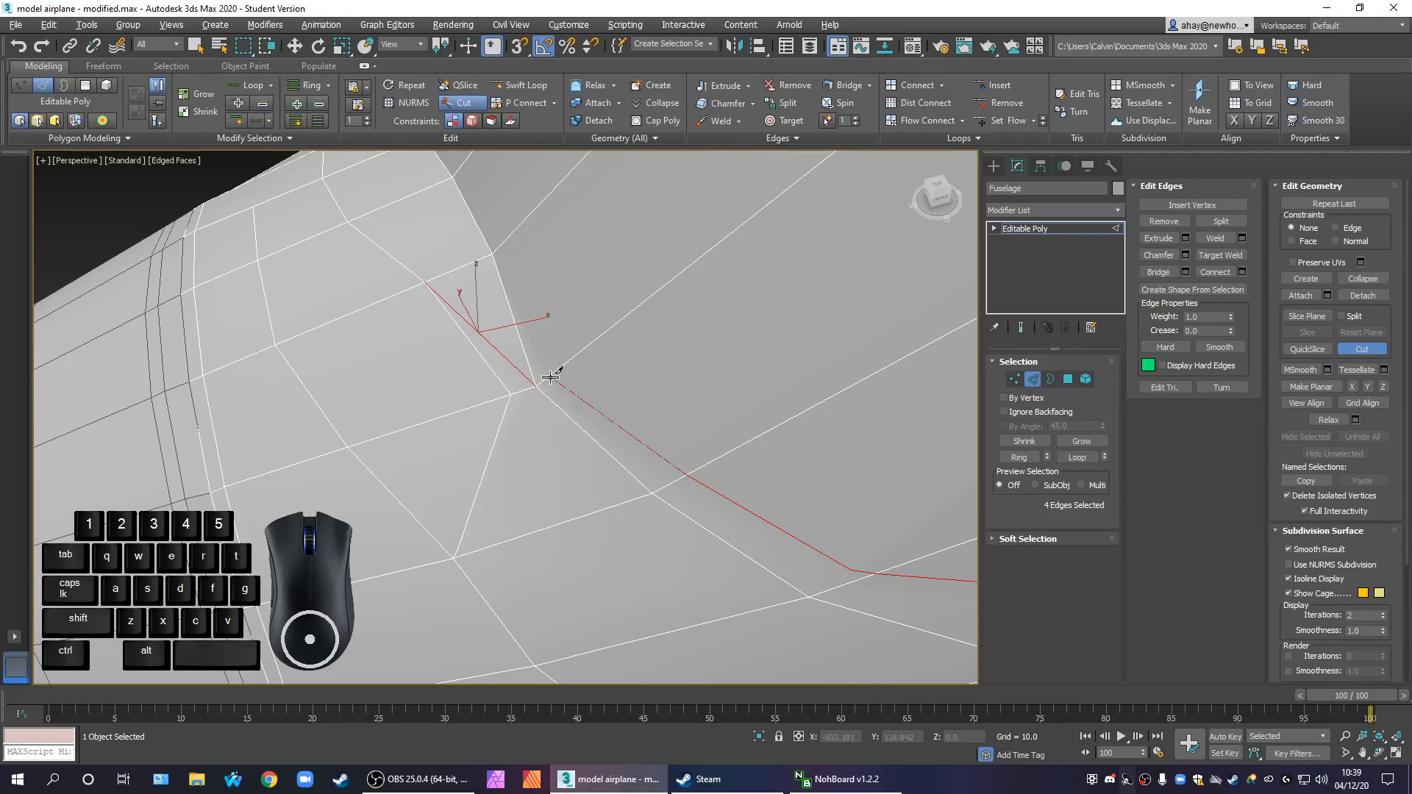
pyautogui.moveTo(645, 453); pyautogui.dragTo(666, 435, button='middle')
pyautogui.scroll(-2, 765, 518)
pyautogui.scroll(-2, 667, 434)
pyautogui.scroll(4, 657, 416)
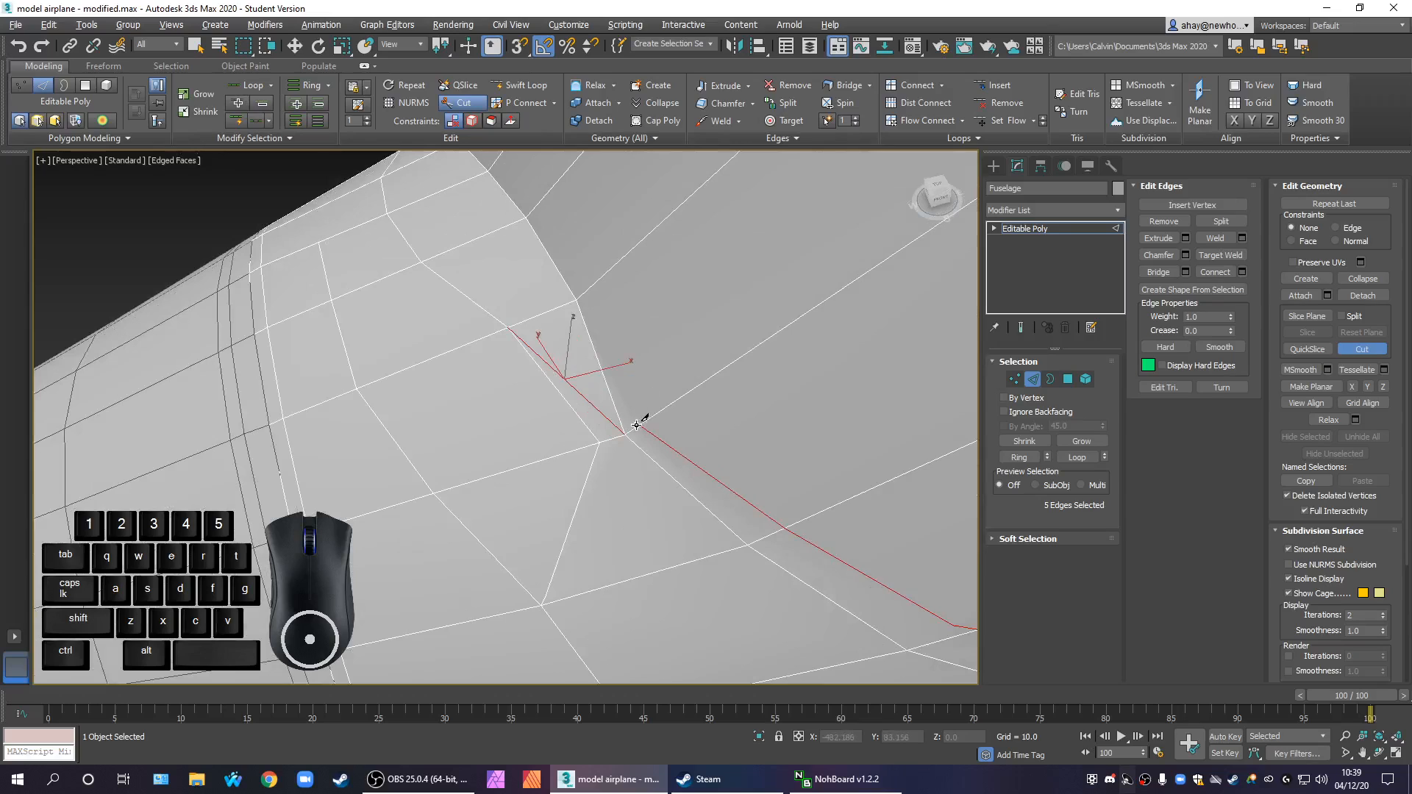
pyautogui.click(642, 425)
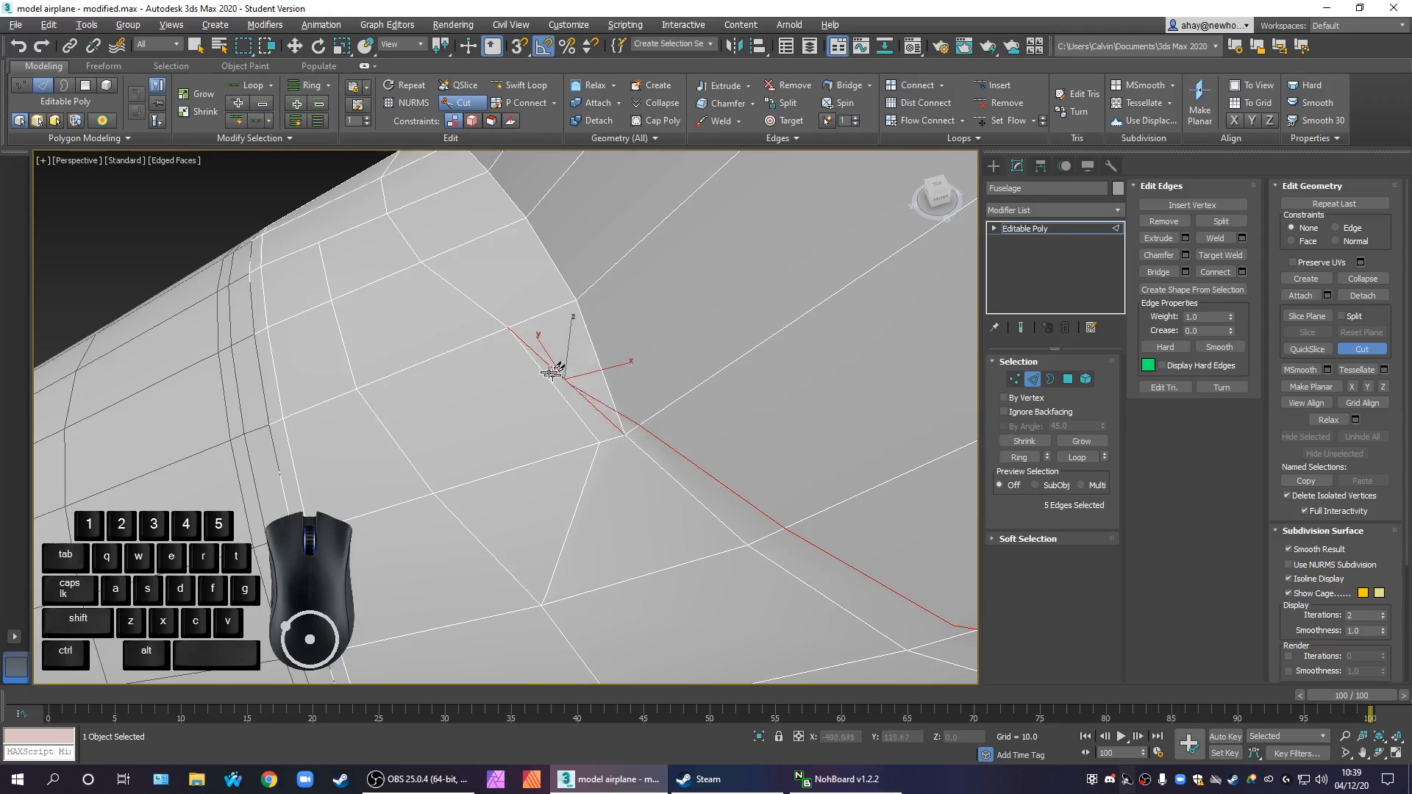
pyautogui.click(508, 326)
pyautogui.scroll(-2, 696, 487)
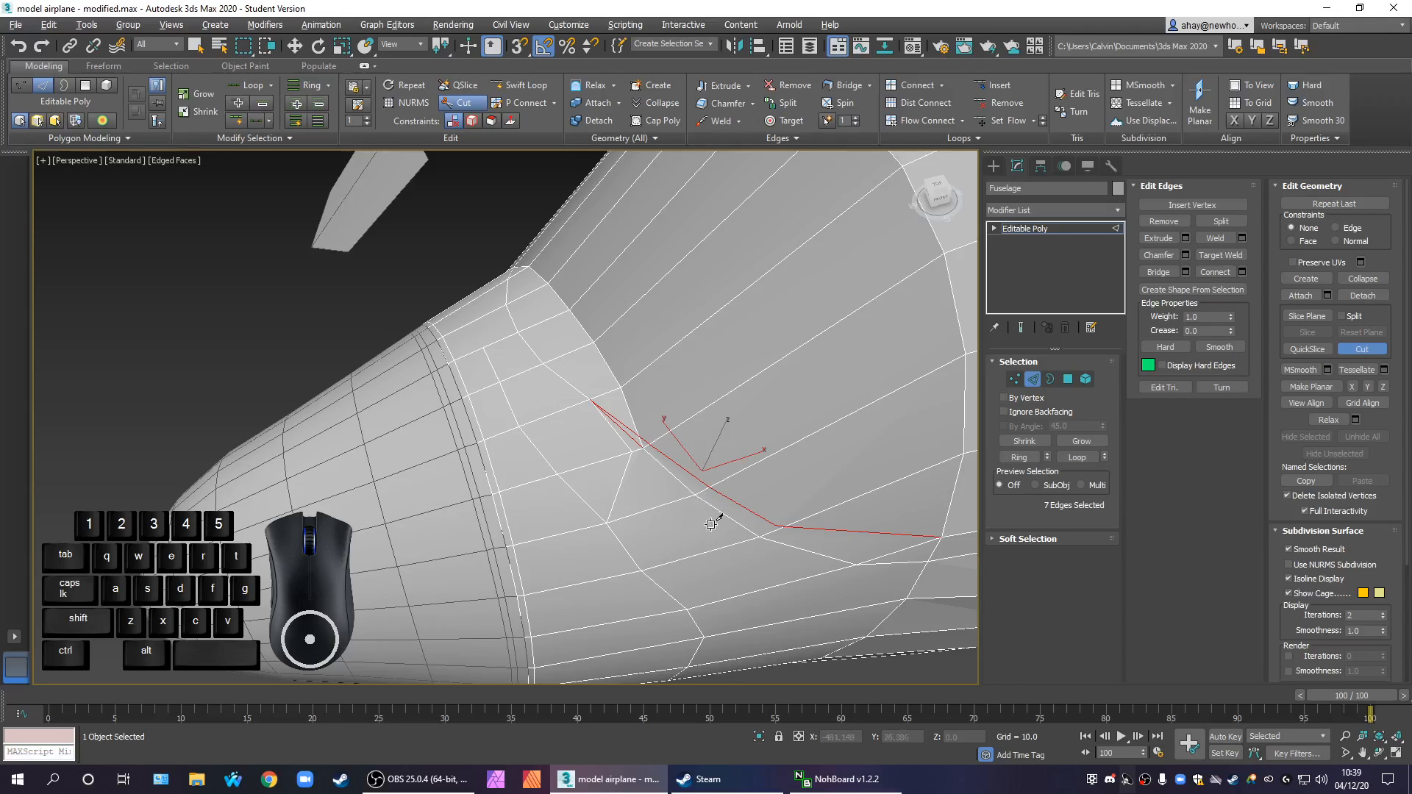
pyautogui.scroll(3, 645, 454)
pyautogui.rightClick(645, 454)
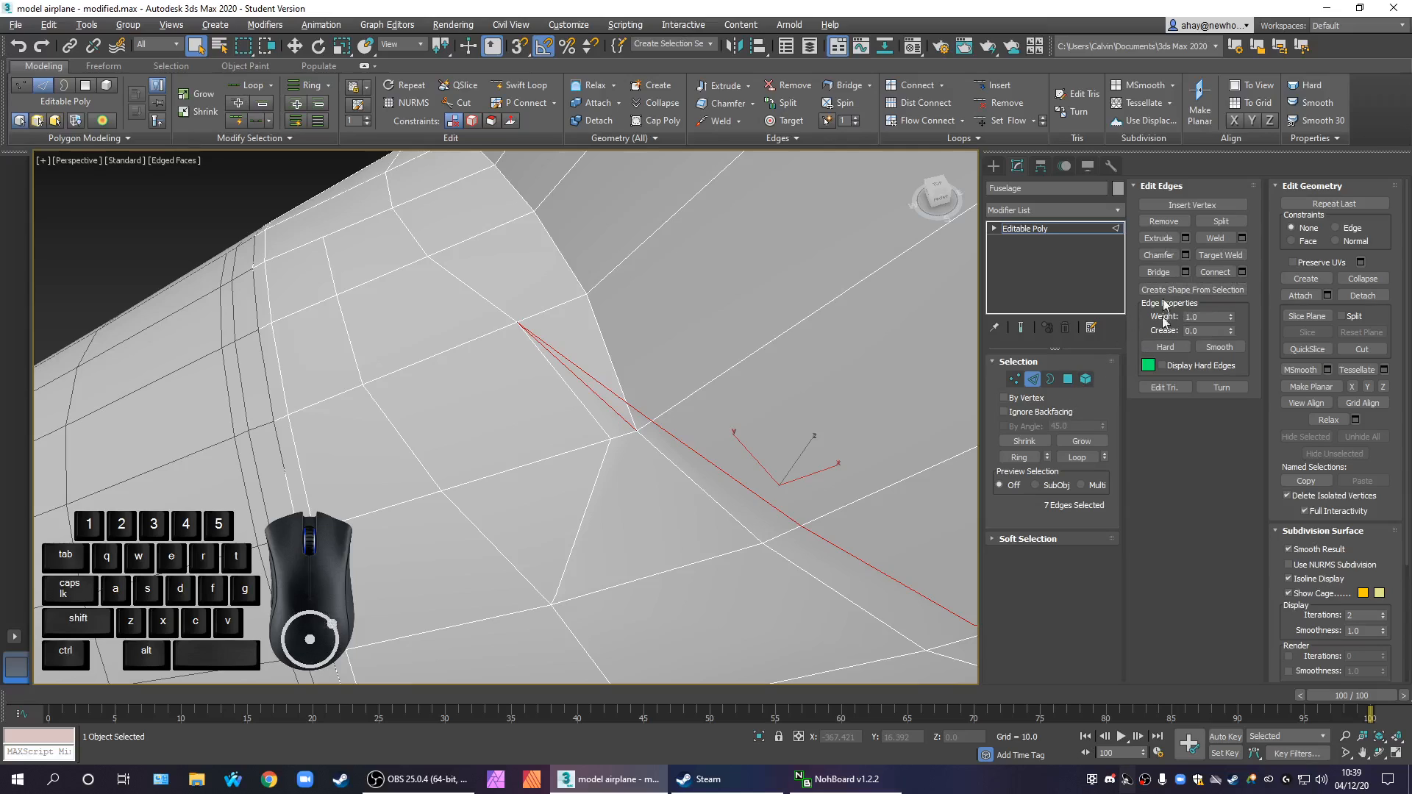
# Target-weld the old rim corner vertex to the vertex just inside it
pyautogui.click(1014, 380)
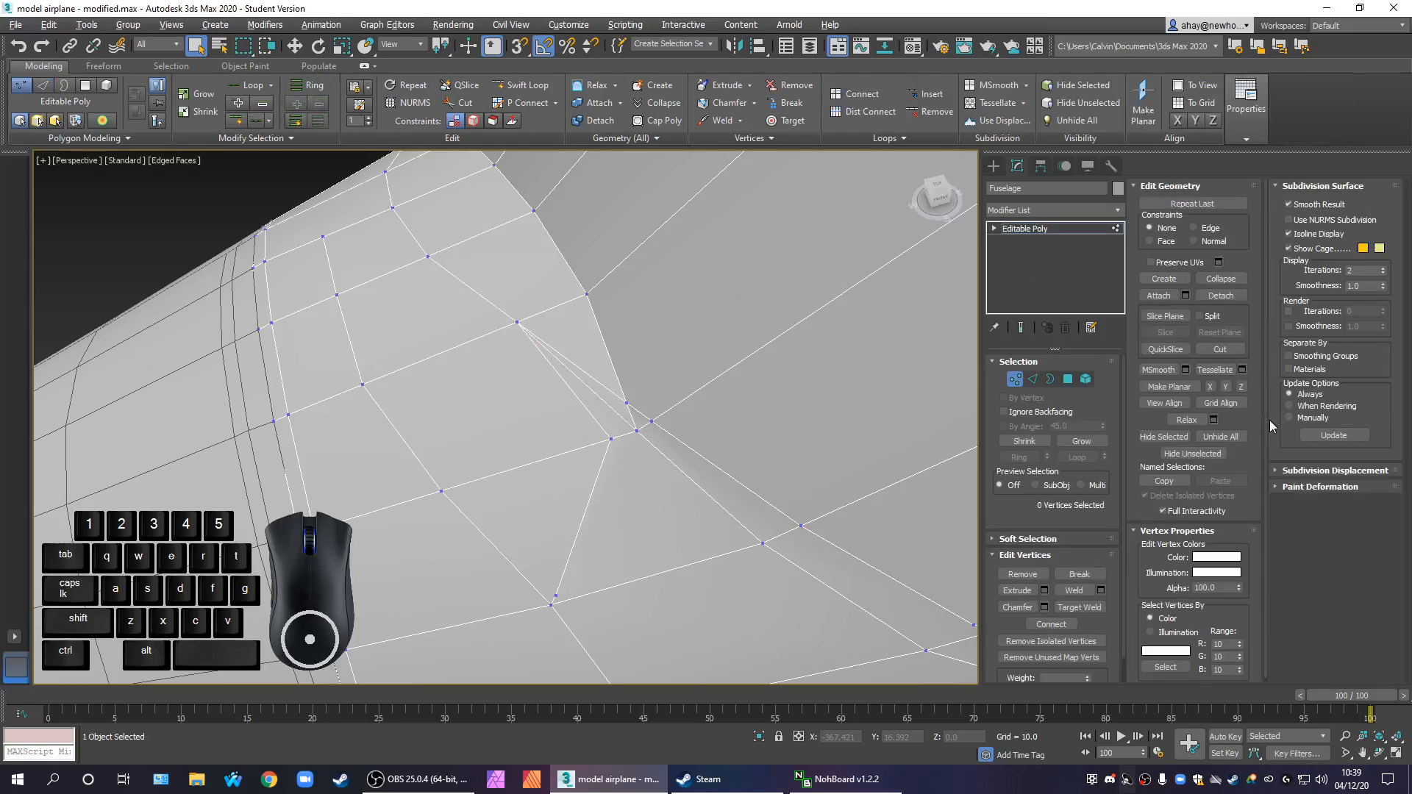
pyautogui.moveTo(1264, 338); pyautogui.dragTo(1267, 413)
pyautogui.click(1091, 612)
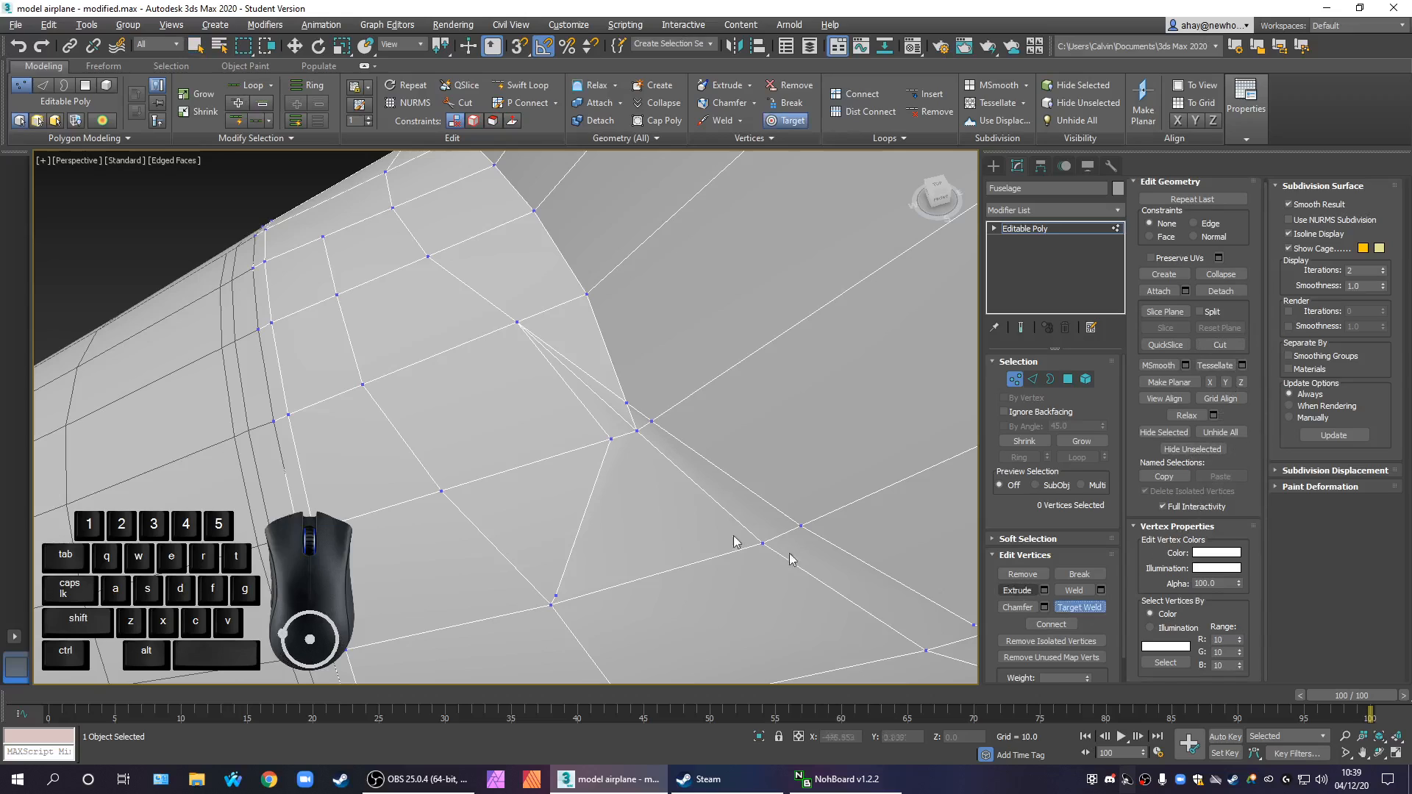
pyautogui.click(638, 433)
pyautogui.click(611, 441)
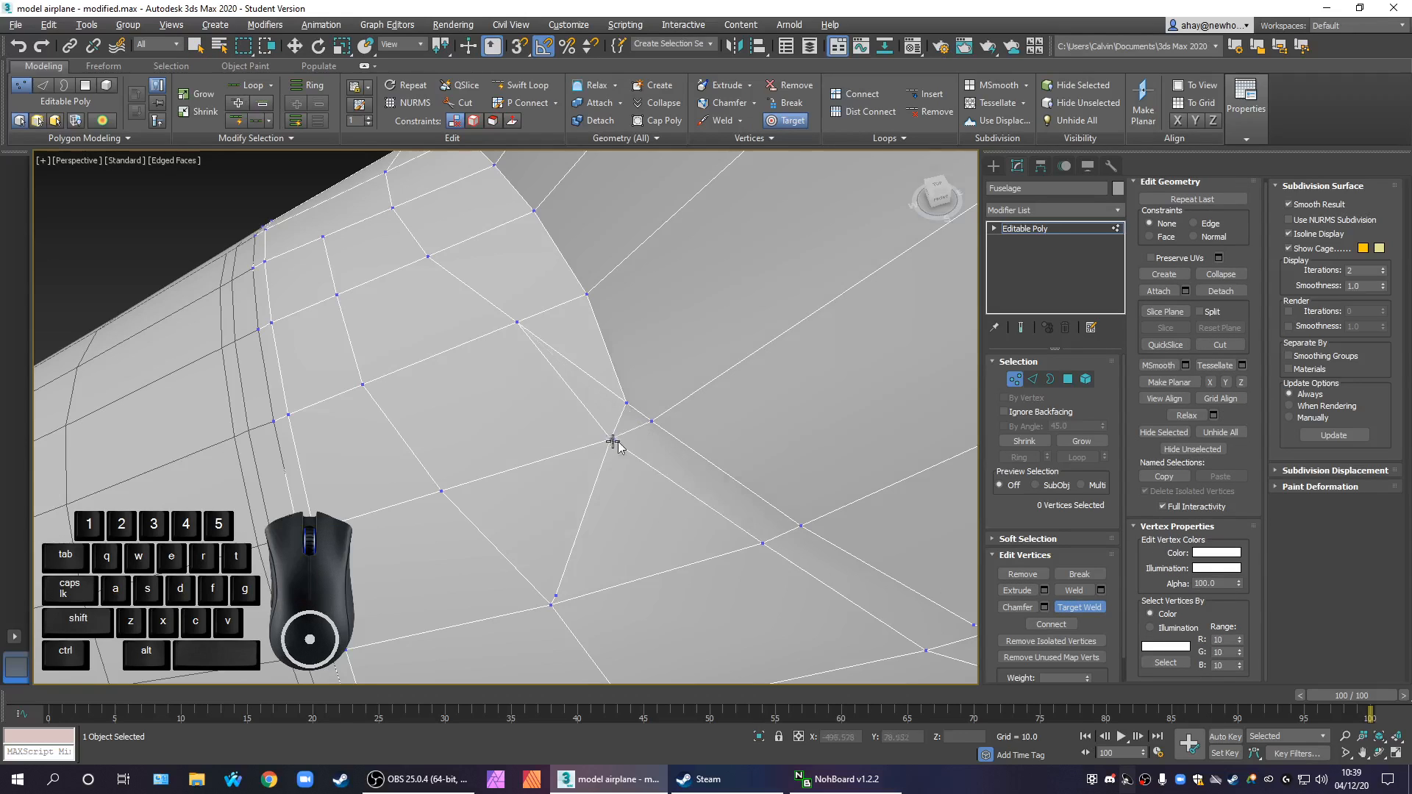
pyautogui.scroll(-5, 666, 472)
pyautogui.keyDown('alt'); pyautogui.moveTo(668, 464); pyautogui.dragTo(671, 650, button='middle'); pyautogui.keyUp('alt')
pyautogui.scroll(5, 603, 429)
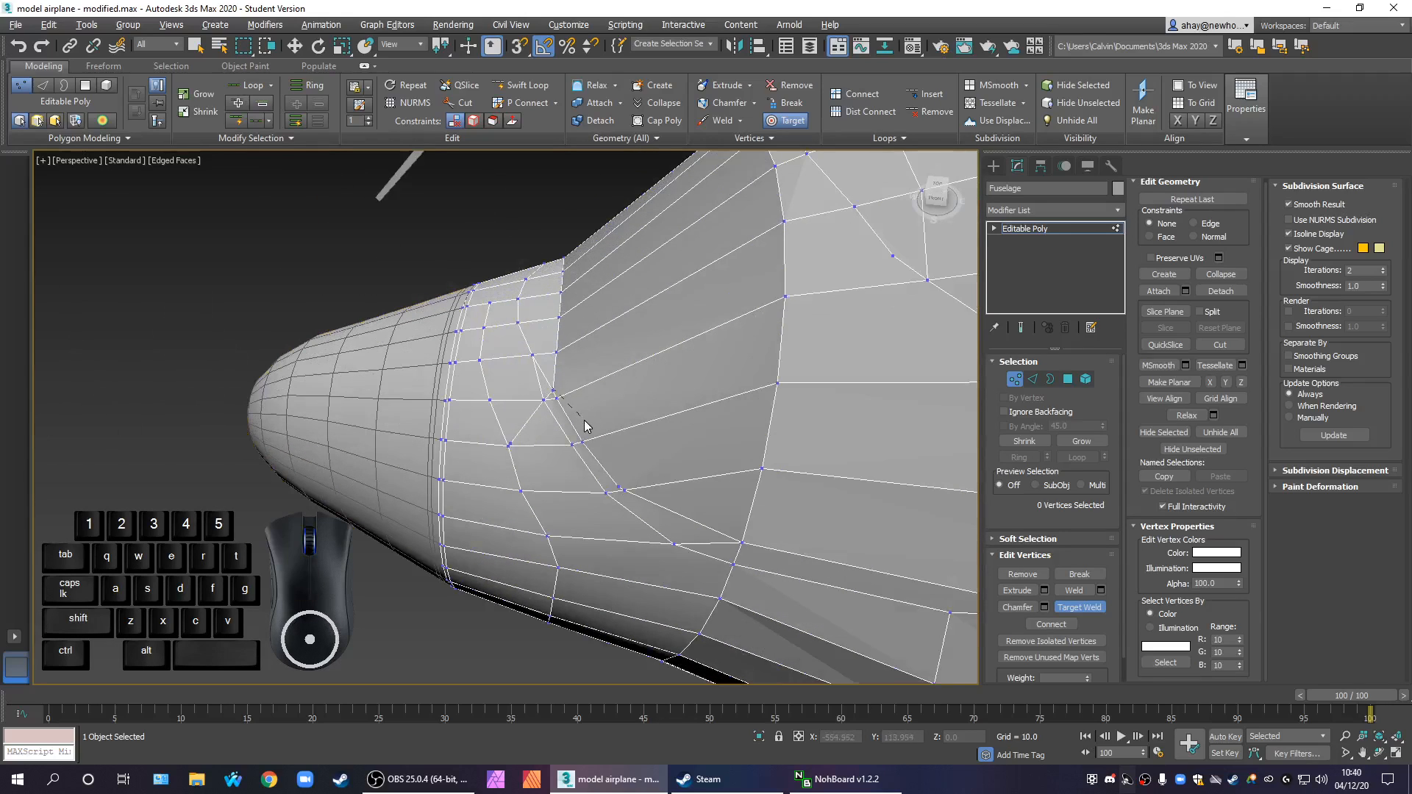
pyautogui.rightClick(585, 425)
pyautogui.rightClick(599, 405)
pyautogui.click(486, 450)
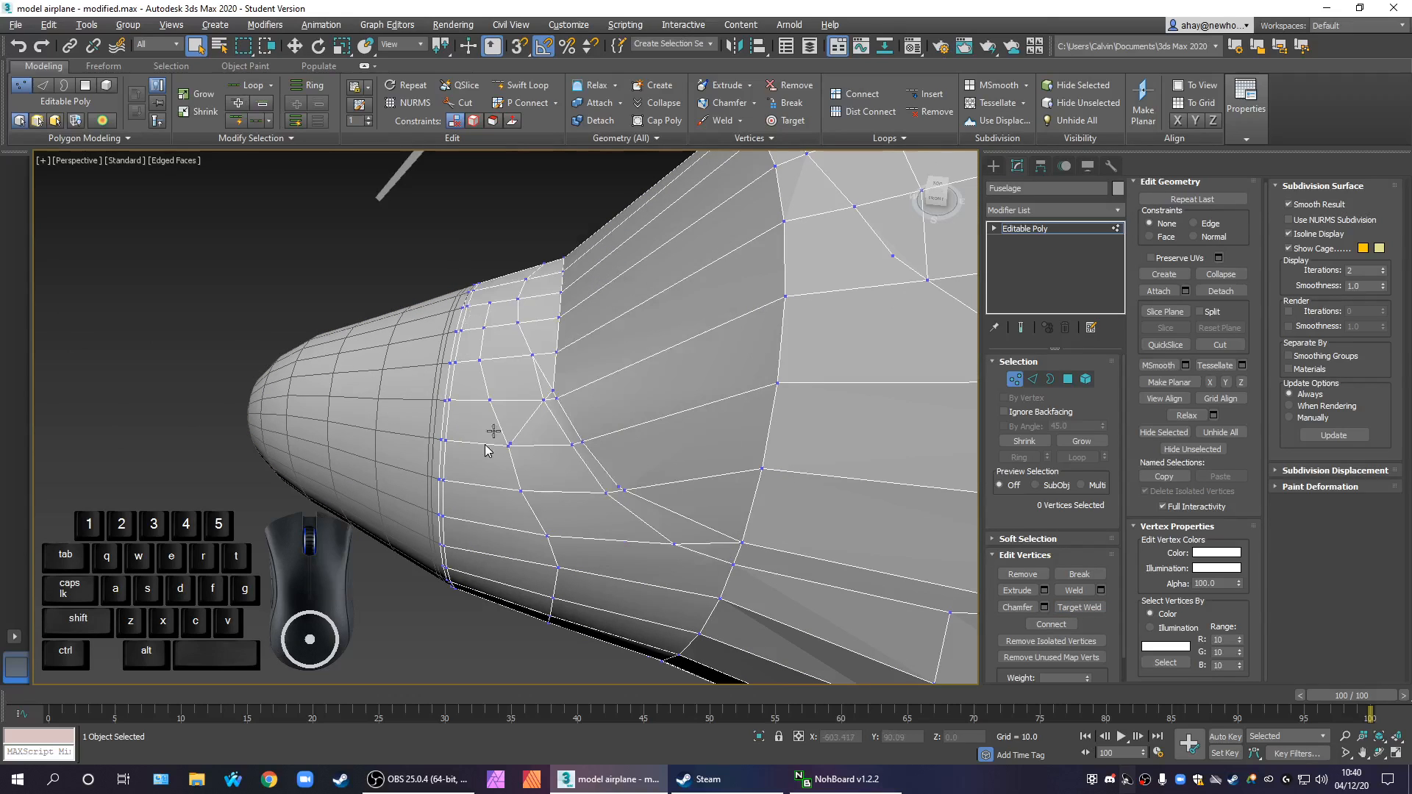
pyautogui.moveTo(528, 392); pyautogui.dragTo(568, 430)
pyautogui.press('z')
pyautogui.keyDown('alt'); pyautogui.moveTo(568, 430); pyautogui.dragTo(747, 441, button='middle'); pyautogui.keyUp('alt')
pyautogui.click(577, 449)
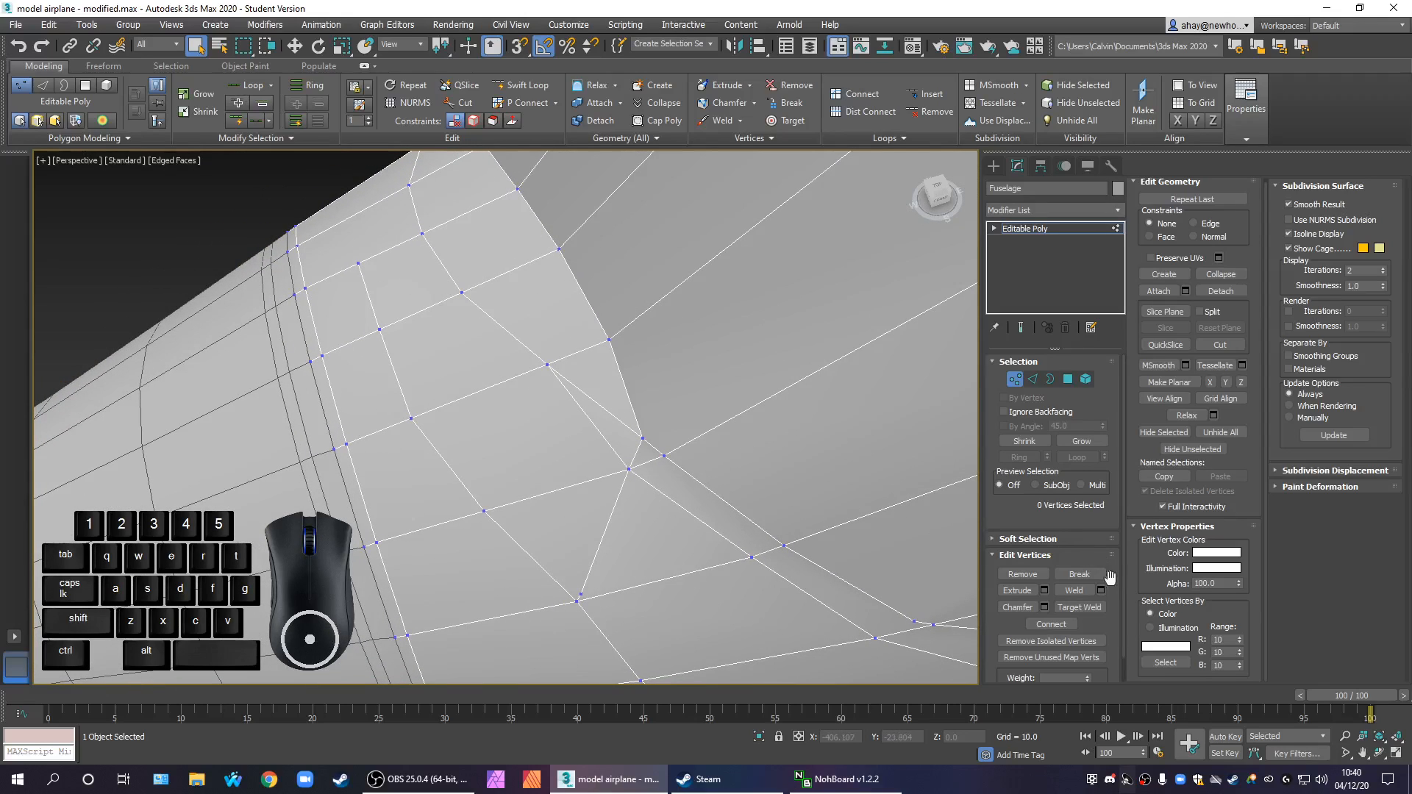
# Target-weld the new cut vertex on the radial edge to the neighbouring cut vertex on the rim edge
pyautogui.click(1079, 608)
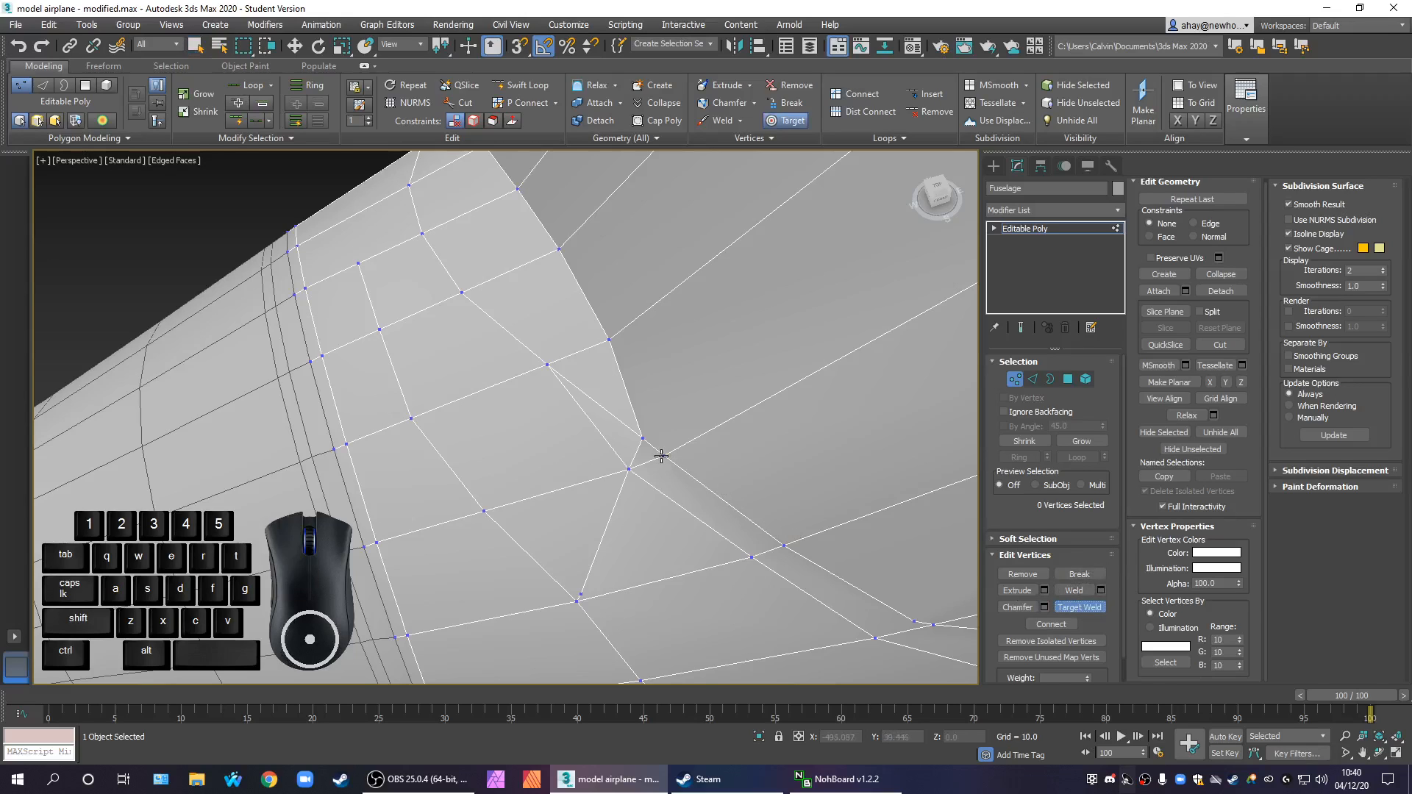
pyautogui.click(641, 438)
pyautogui.scroll(-4, 665, 464)
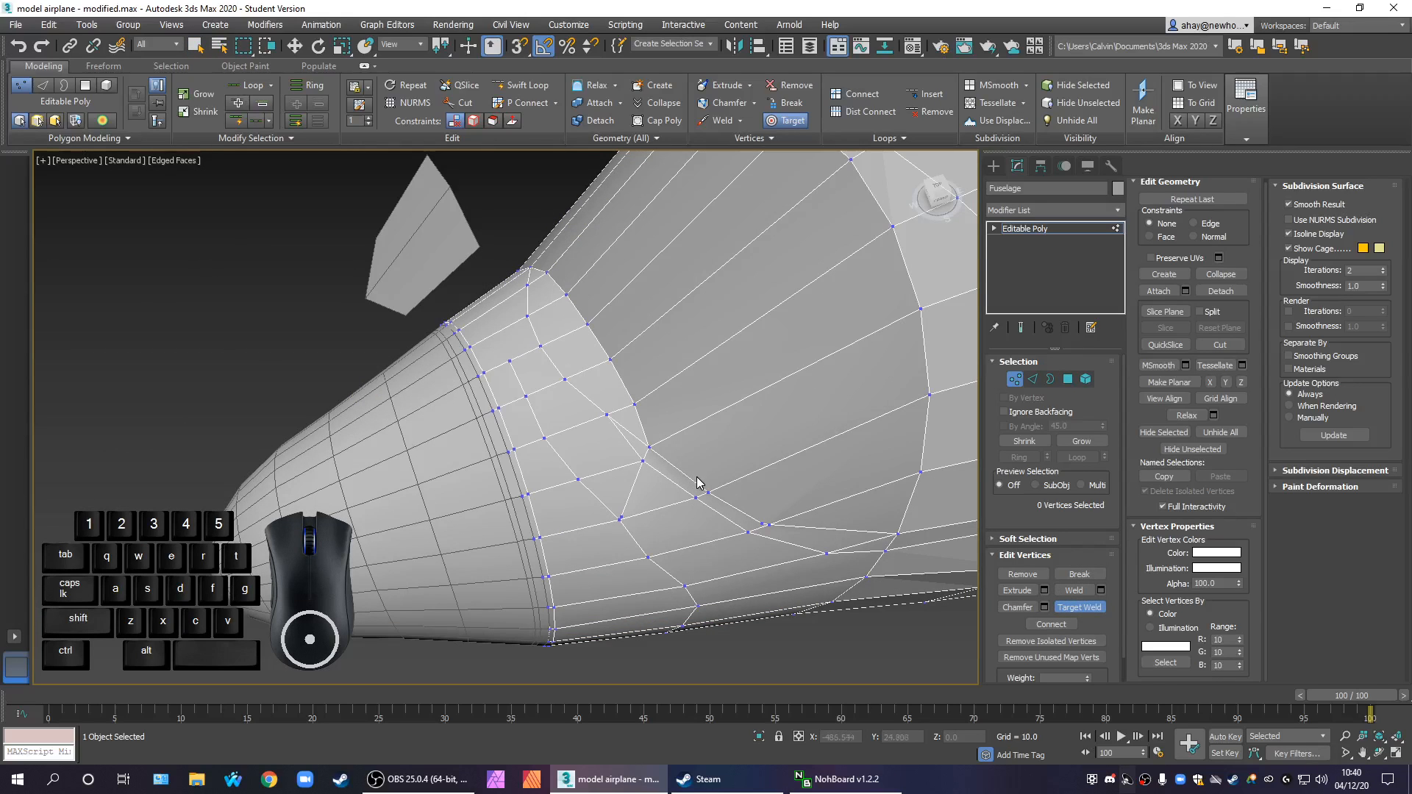
pyautogui.scroll(-4, 699, 483)
pyautogui.scroll(3, 592, 489)
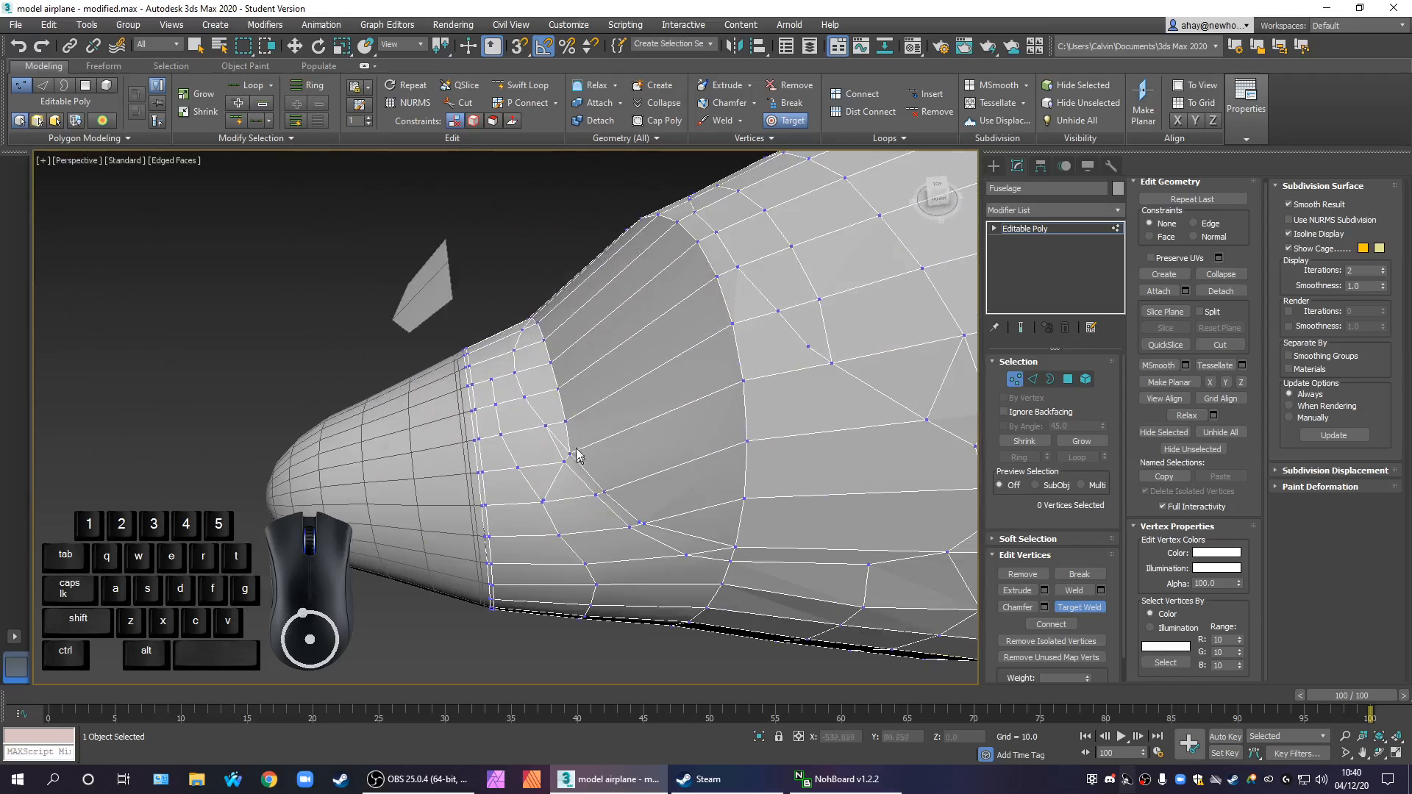
pyautogui.scroll(2, 577, 456)
pyautogui.moveTo(588, 504); pyautogui.dragTo(692, 514, button='middle')
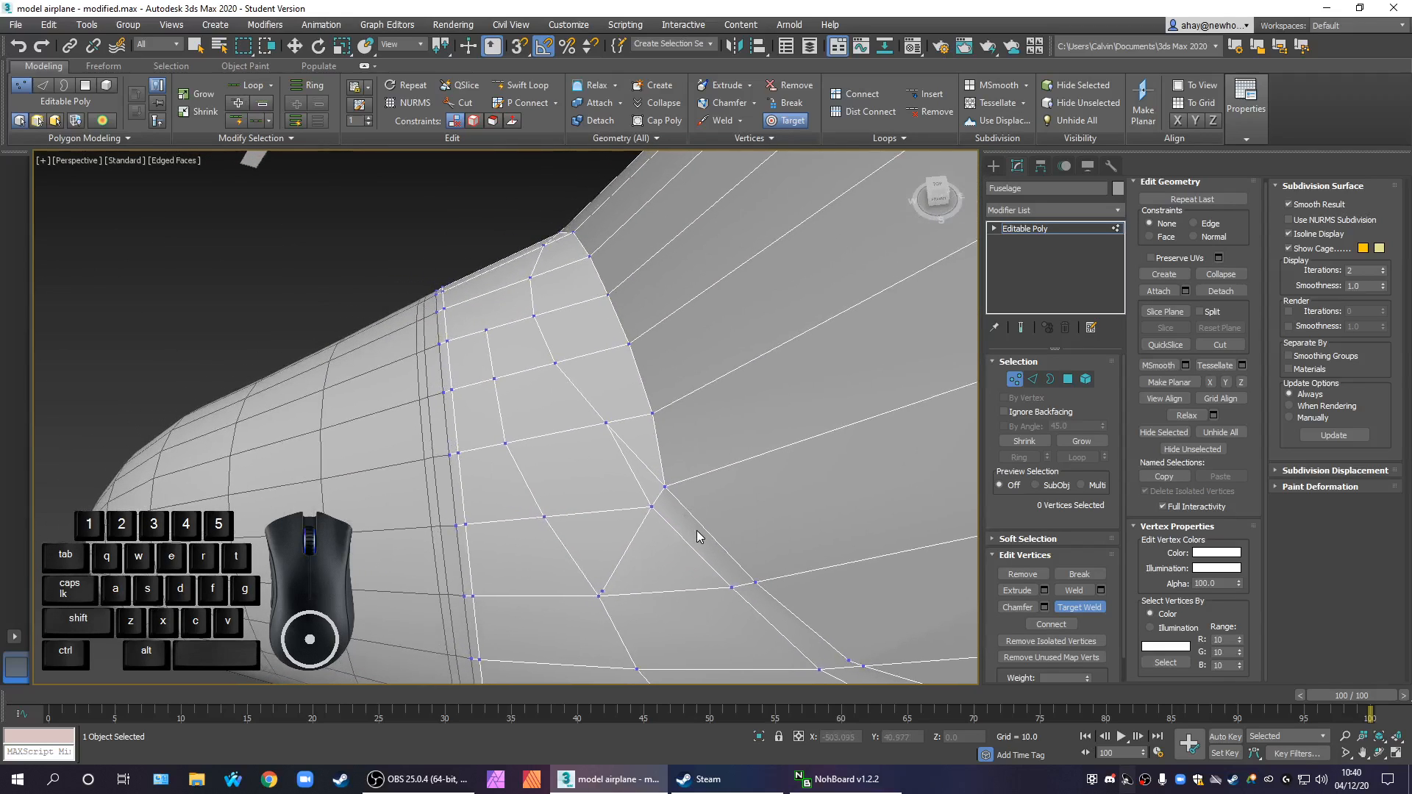
pyautogui.moveTo(620, 591); pyautogui.dragTo(699, 534, button='middle')
pyautogui.moveTo(648, 466); pyautogui.dragTo(627, 389, button='middle')
# Remove the stray extra vertex beside the edge junction directly below the rim corner
pyautogui.click(633, 500)
pyautogui.click(630, 504)
pyautogui.rightClick(631, 500)
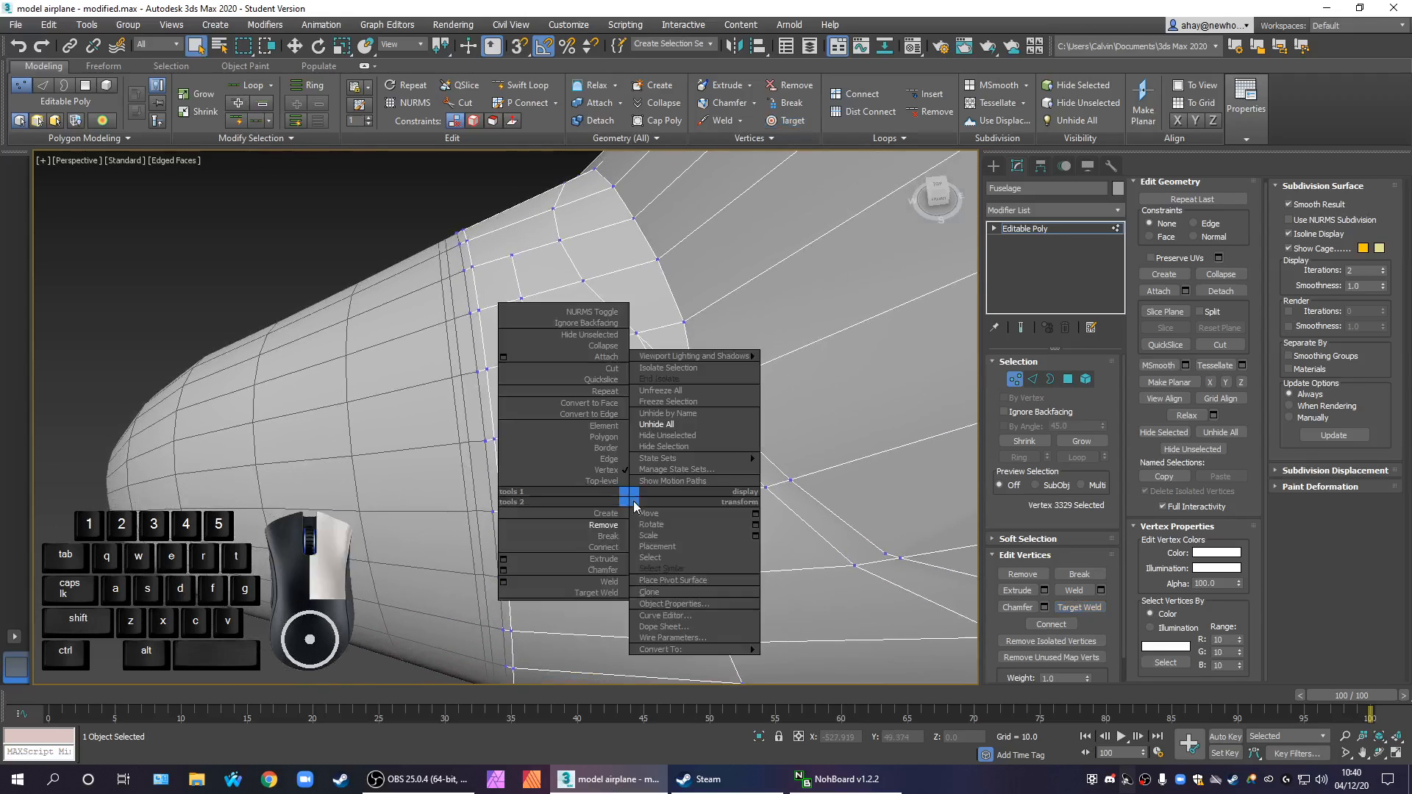
pyautogui.click(616, 528)
pyautogui.moveTo(723, 522); pyautogui.dragTo(673, 477, button='middle')
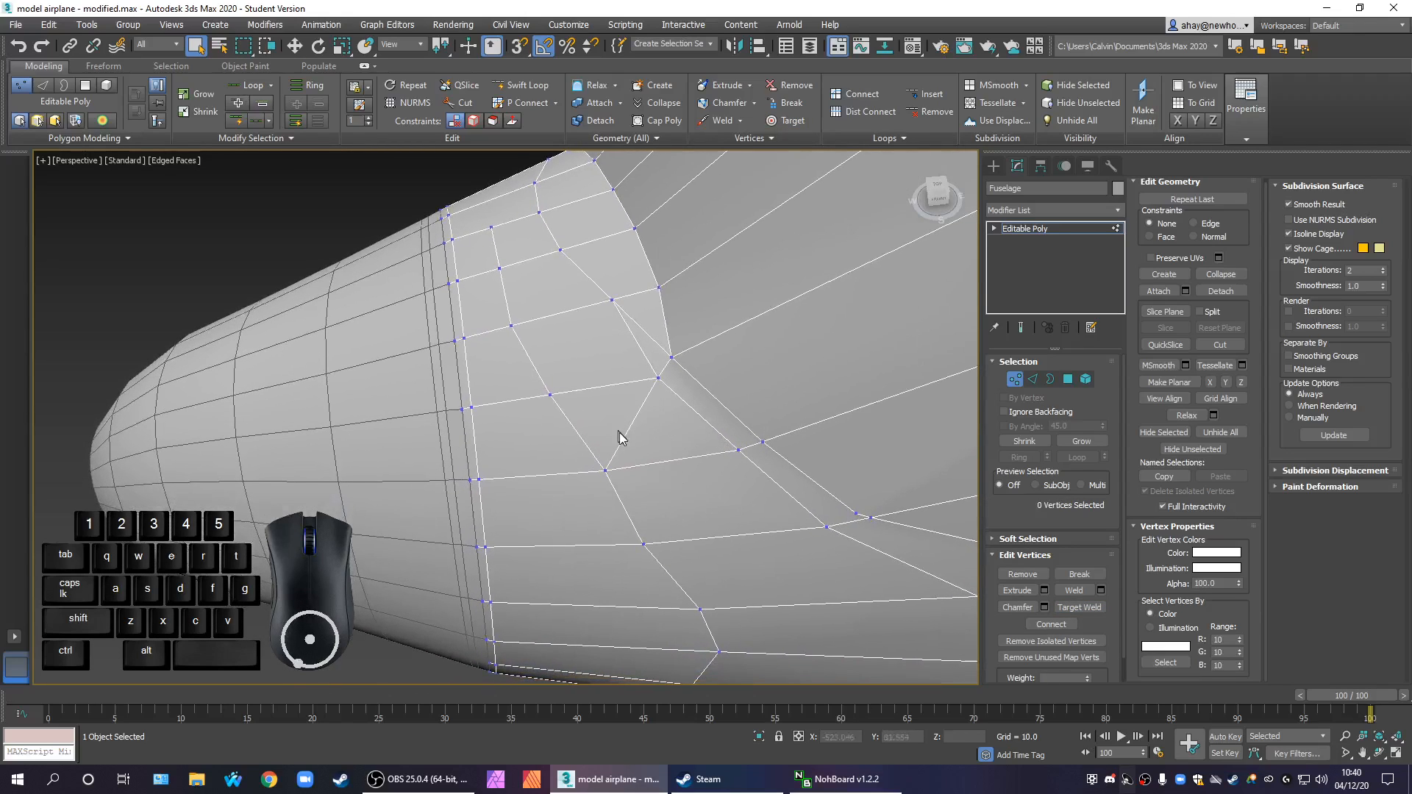
pyautogui.moveTo(651, 454); pyautogui.dragTo(673, 486, button='middle')
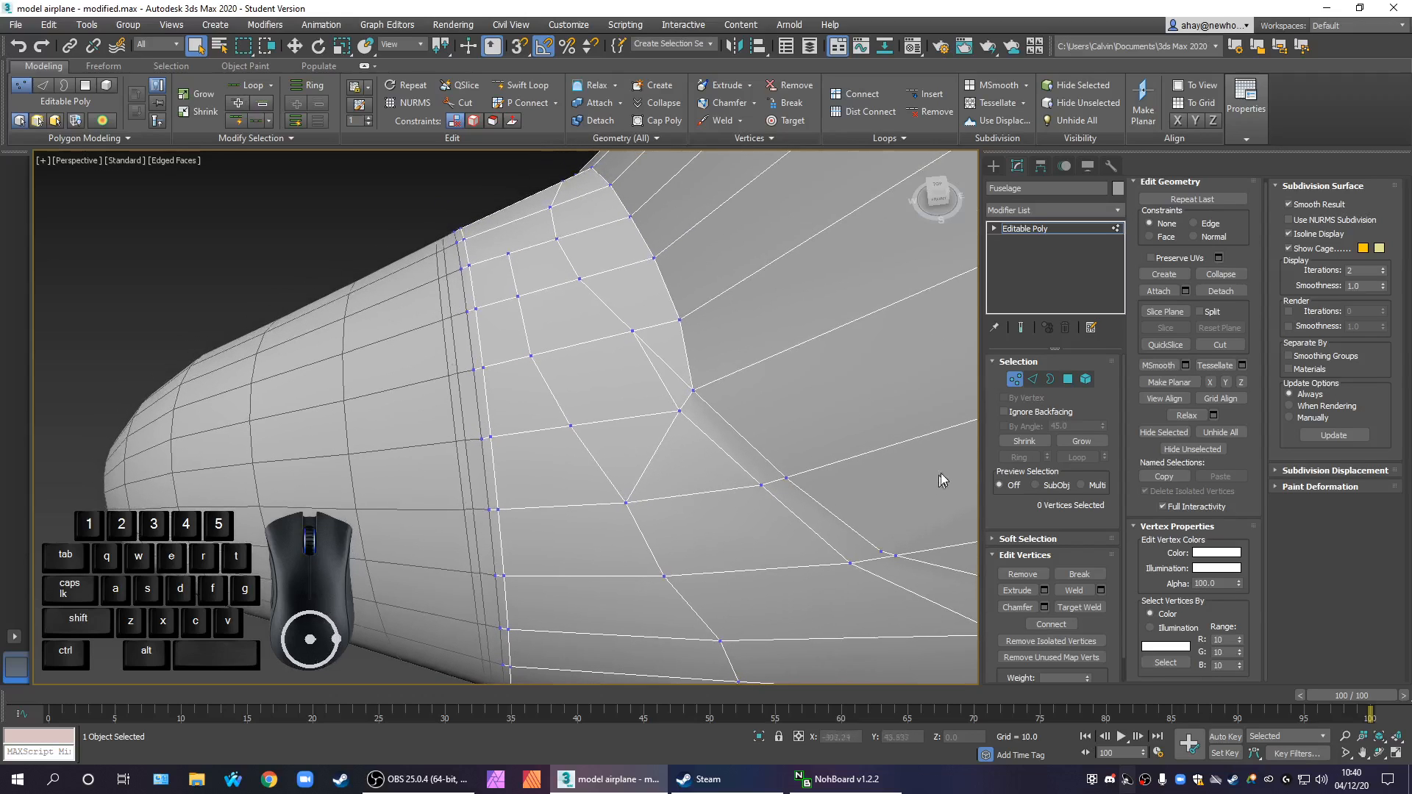
# Remove the diagonal edge running from the inner rim corner vertex down to the junction below it
pyautogui.click(1031, 381)
pyautogui.click(664, 447)
pyautogui.rightClick(652, 445)
pyautogui.click(627, 474)
pyautogui.scroll(5, 712, 459)
pyautogui.moveTo(661, 441); pyautogui.dragTo(731, 540, button='middle')
pyautogui.click(1014, 380)
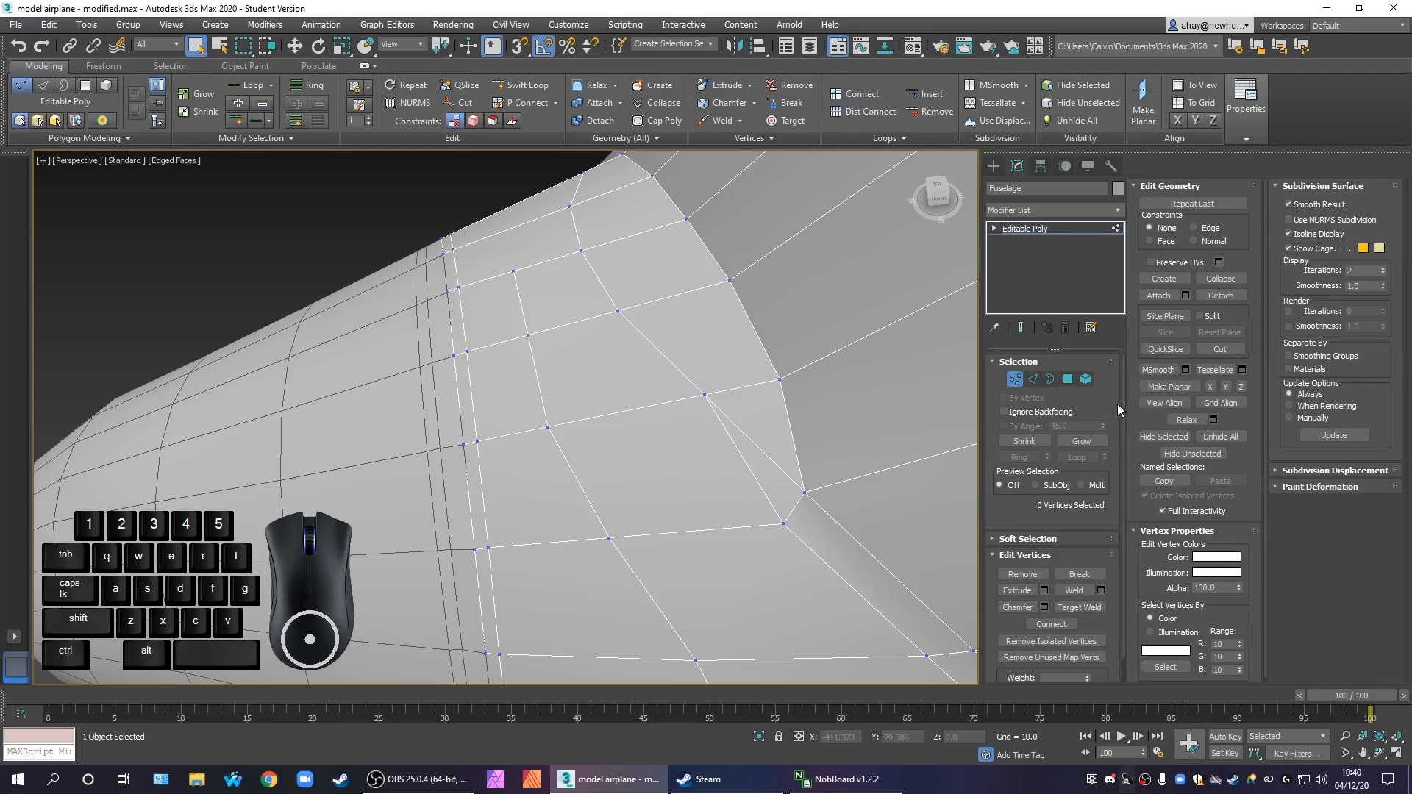
# Cut a new edge line from the inner rim corner vertex across the next two radial edges, just inside the window rim
pyautogui.moveTo(1120, 402); pyautogui.dragTo(1113, 354)
pyautogui.click(1206, 349)
pyautogui.click(783, 527)
pyautogui.click(662, 402)
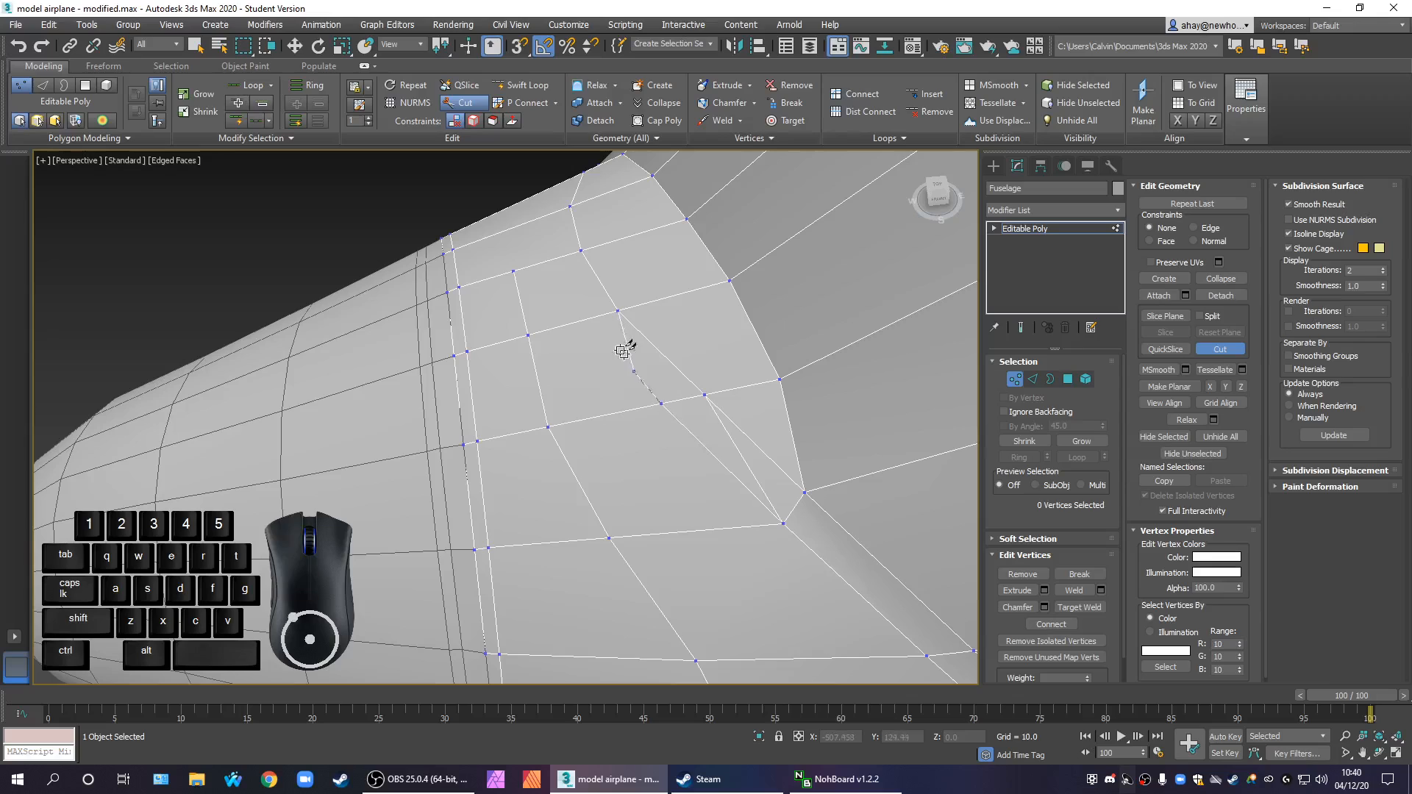
pyautogui.click(594, 317)
pyautogui.scroll(-3, 662, 409)
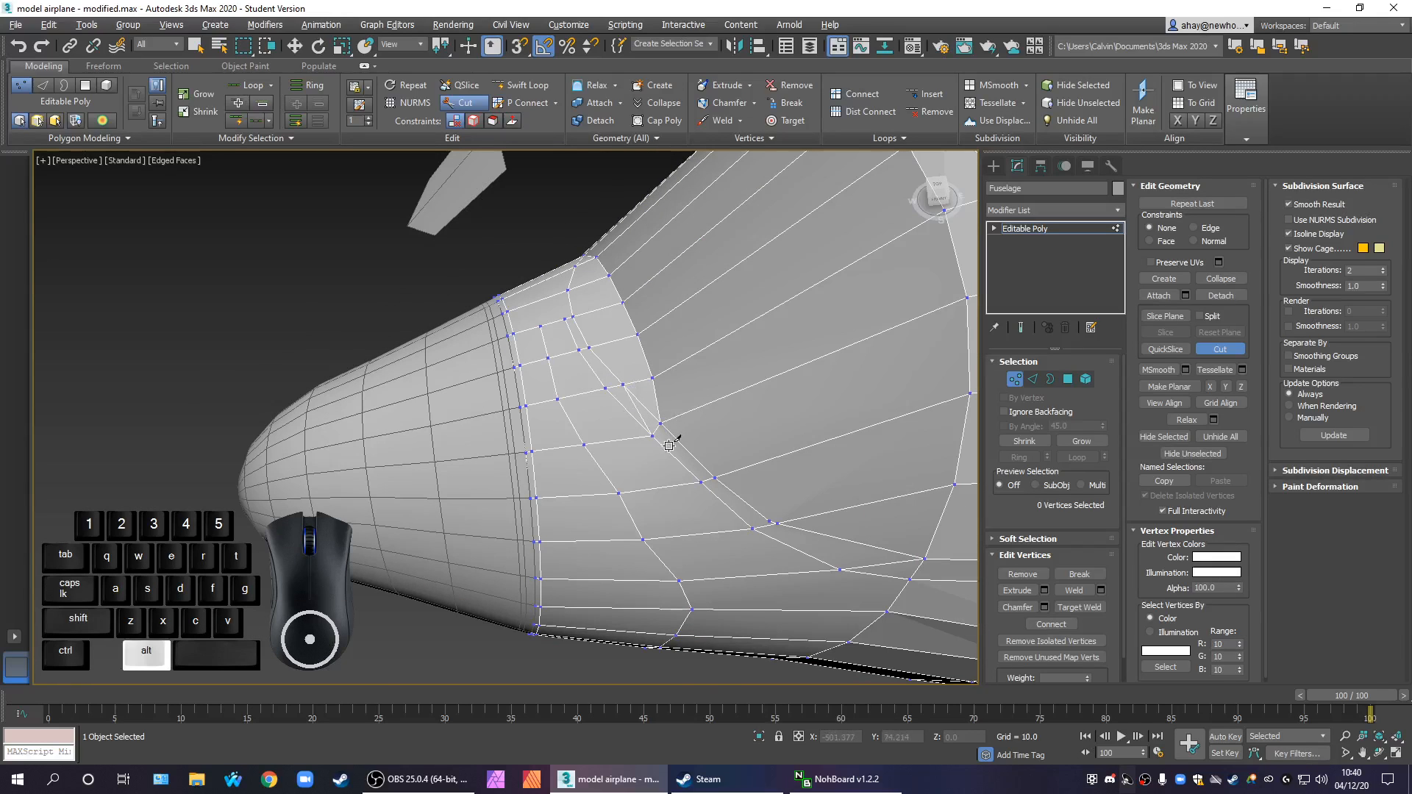
pyautogui.keyDown('alt'); pyautogui.moveTo(695, 443); pyautogui.dragTo(728, 438, button='middle'); pyautogui.keyUp('alt')
pyautogui.scroll(-5, 793, 513)
pyautogui.moveTo(795, 514); pyautogui.dragTo(662, 443, button='middle')
pyautogui.rightClick(660, 443)
# Remove the leftover diagonal edge that runs into the inner rim corner beside the new cut
pyautogui.scroll(4, 661, 442)
pyautogui.scroll(-4, 642, 426)
pyautogui.click(1033, 379)
pyautogui.moveTo(627, 439); pyautogui.dragTo(578, 347)
pyautogui.scroll(4, 629, 404)
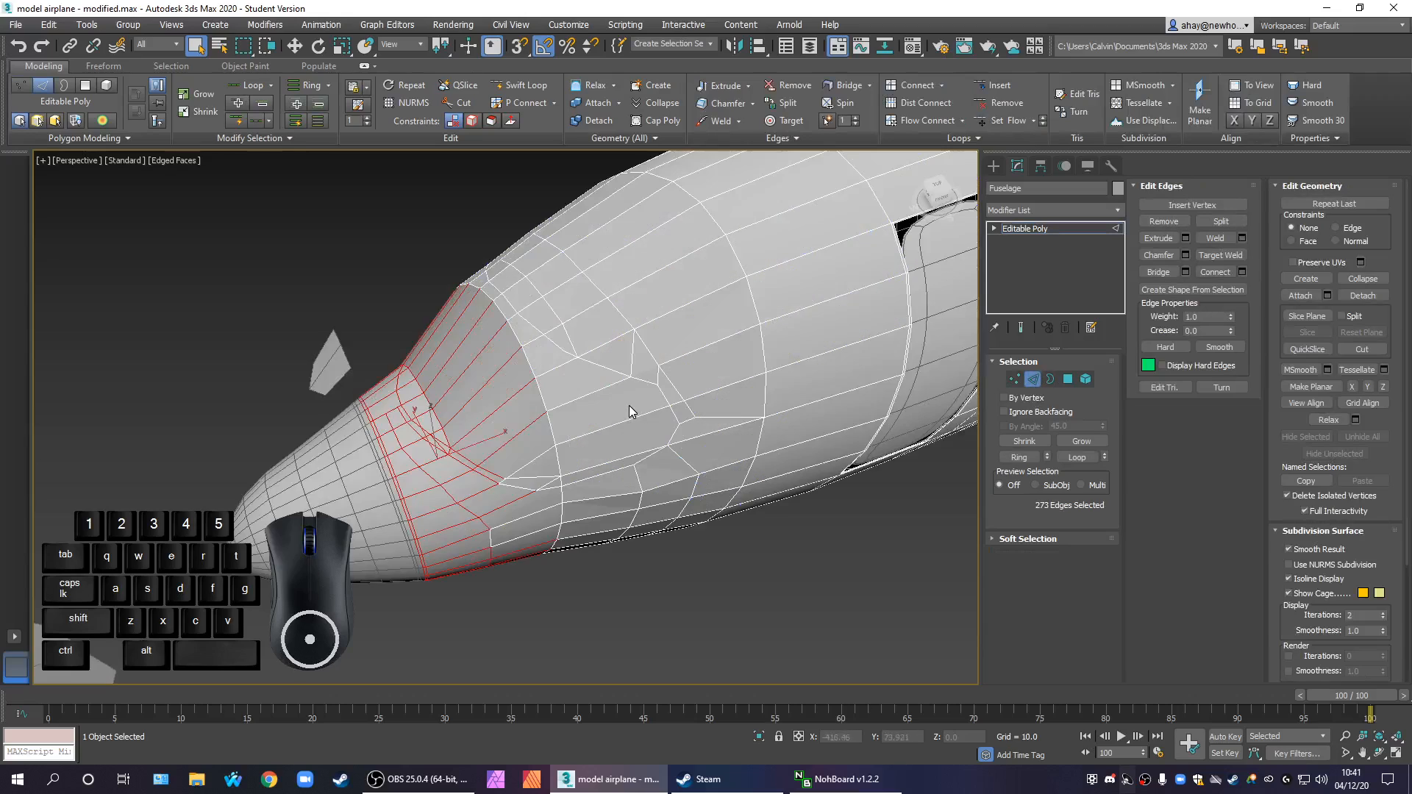
pyautogui.scroll(5, 447, 414)
pyautogui.moveTo(404, 533); pyautogui.dragTo(452, 468)
pyautogui.click(467, 505)
pyautogui.rightClick(464, 500)
pyautogui.click(447, 523)
pyautogui.moveTo(492, 531); pyautogui.dragTo(736, 573, button='middle')
pyautogui.scroll(-3, 665, 526)
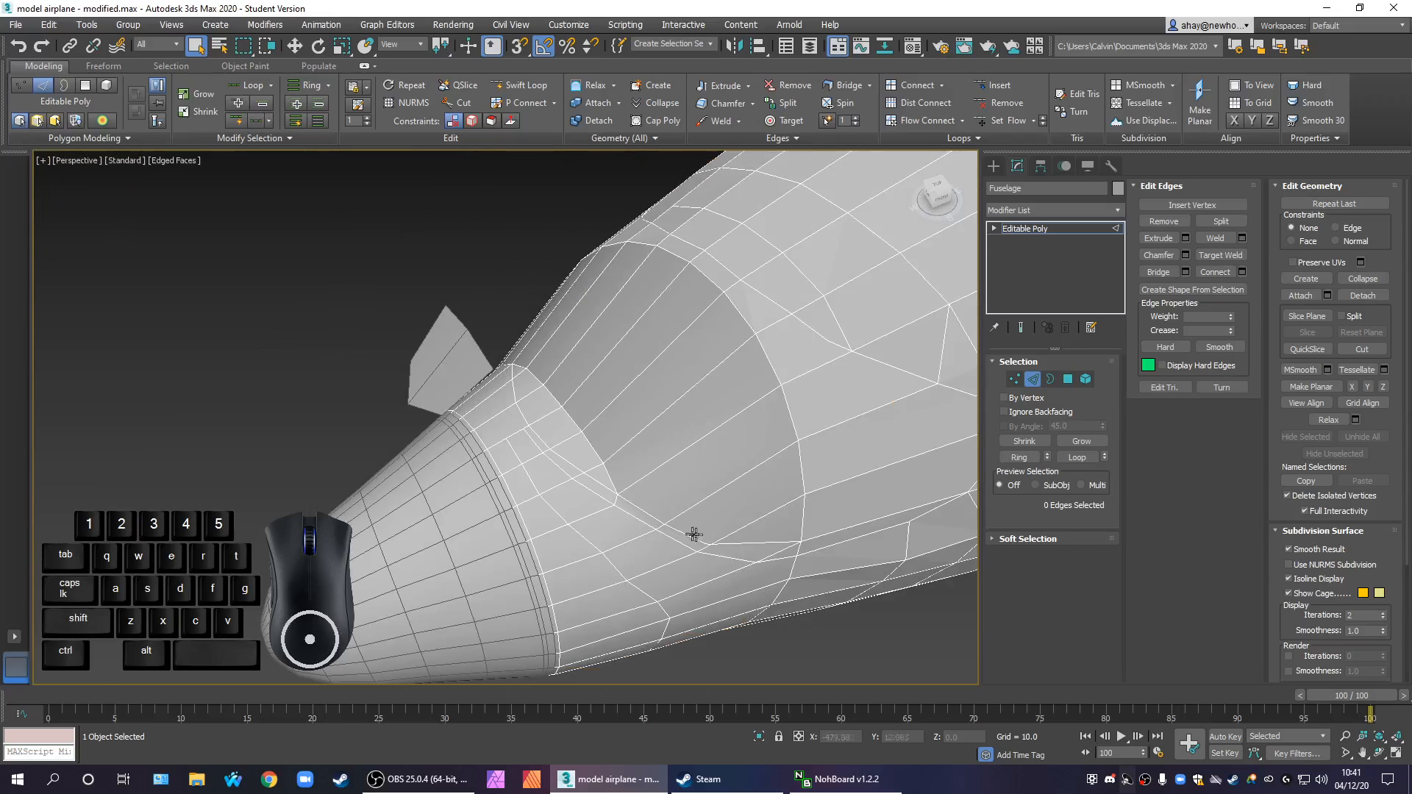
# Move the five old rim vertices at the windscreen base up and back along the slope, away from the newly cut edges
pyautogui.scroll(3, 609, 486)
pyautogui.scroll(-5, 621, 528)
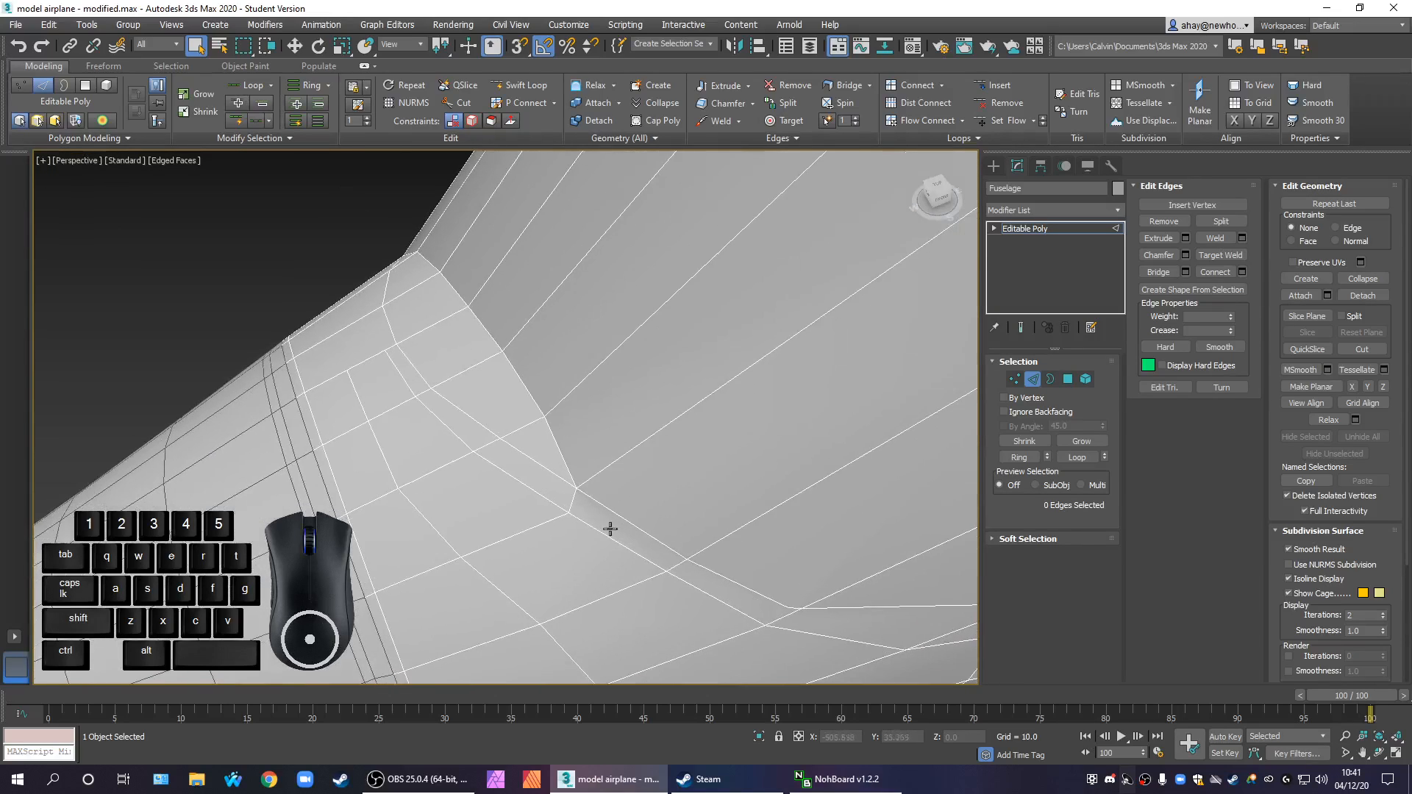
pyautogui.keyDown('alt'); pyautogui.moveTo(633, 523); pyautogui.dragTo(514, 376, button='middle'); pyautogui.keyUp('alt')
pyautogui.scroll(5, 542, 309)
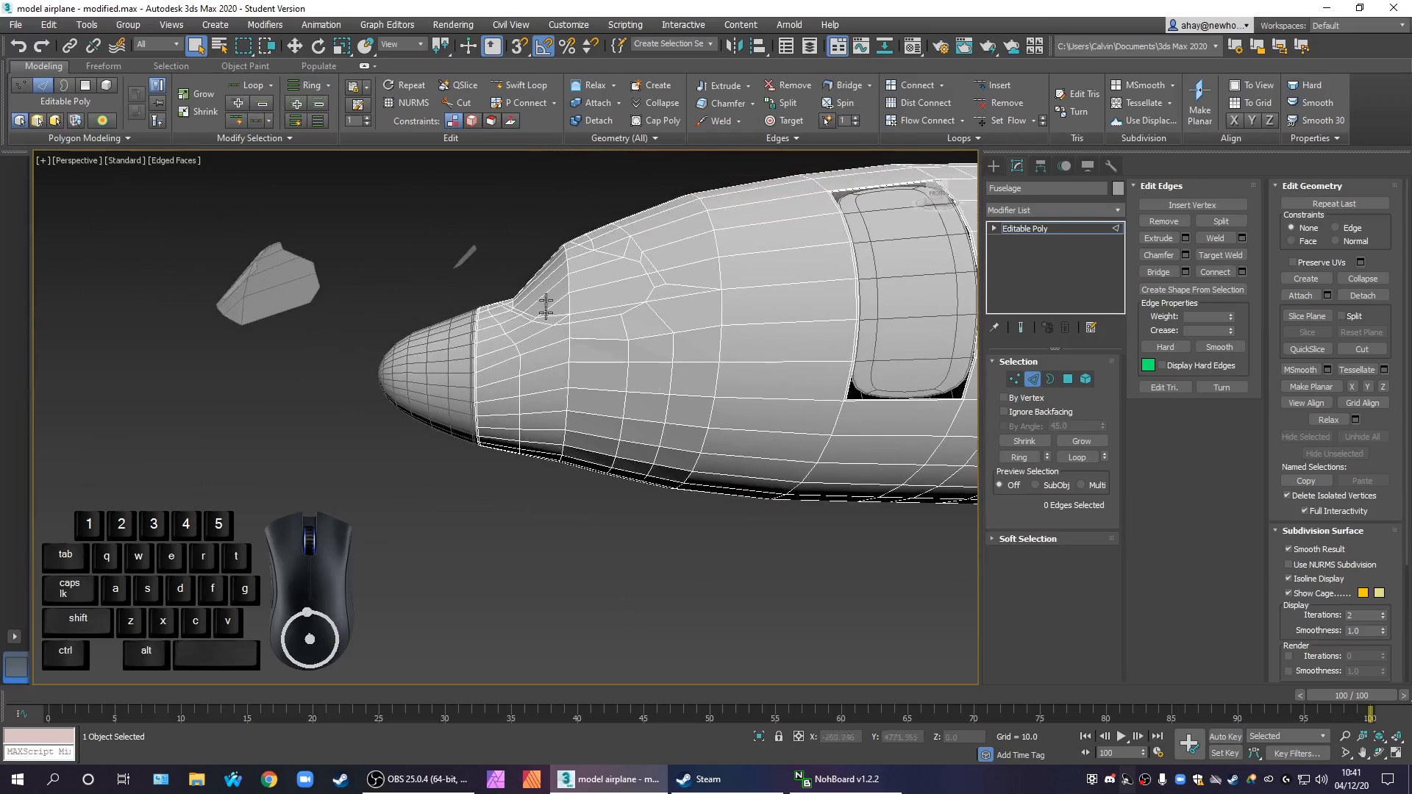
pyautogui.click(1015, 379)
pyautogui.keyDown('alt'); pyautogui.scroll(5, 682, 390); pyautogui.keyUp('alt')
pyautogui.keyDown('alt'); pyautogui.moveTo(668, 387); pyautogui.dragTo(570, 409, button='middle'); pyautogui.keyUp('alt')
pyautogui.scroll(-5, 665, 387)
pyautogui.moveTo(513, 344); pyautogui.dragTo(553, 379)
pyautogui.moveTo(577, 381); pyautogui.dragTo(623, 413, button='middle')
pyautogui.press('w')
pyautogui.moveTo(557, 383); pyautogui.dragTo(572, 351)
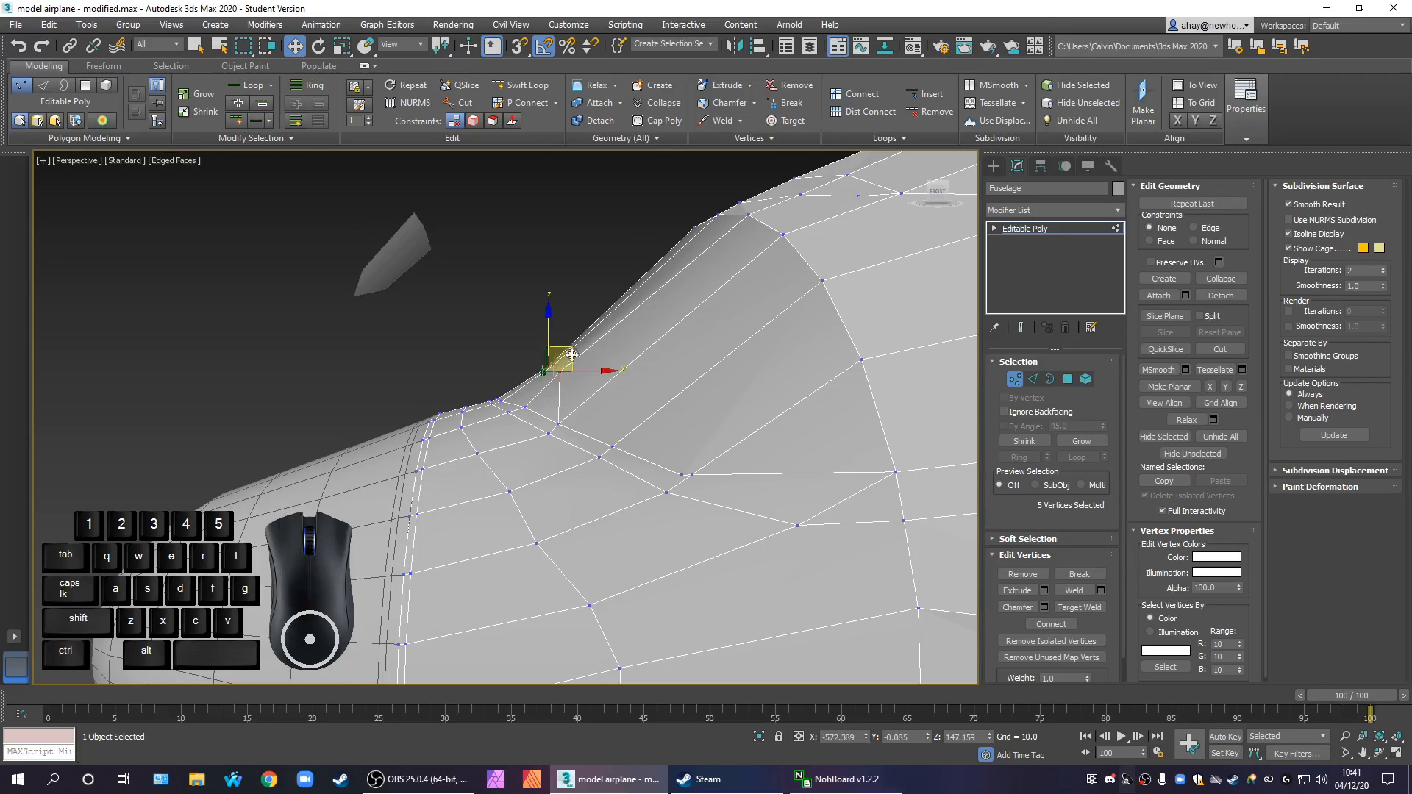
pyautogui.click(530, 414)
pyautogui.scroll(-4, 599, 493)
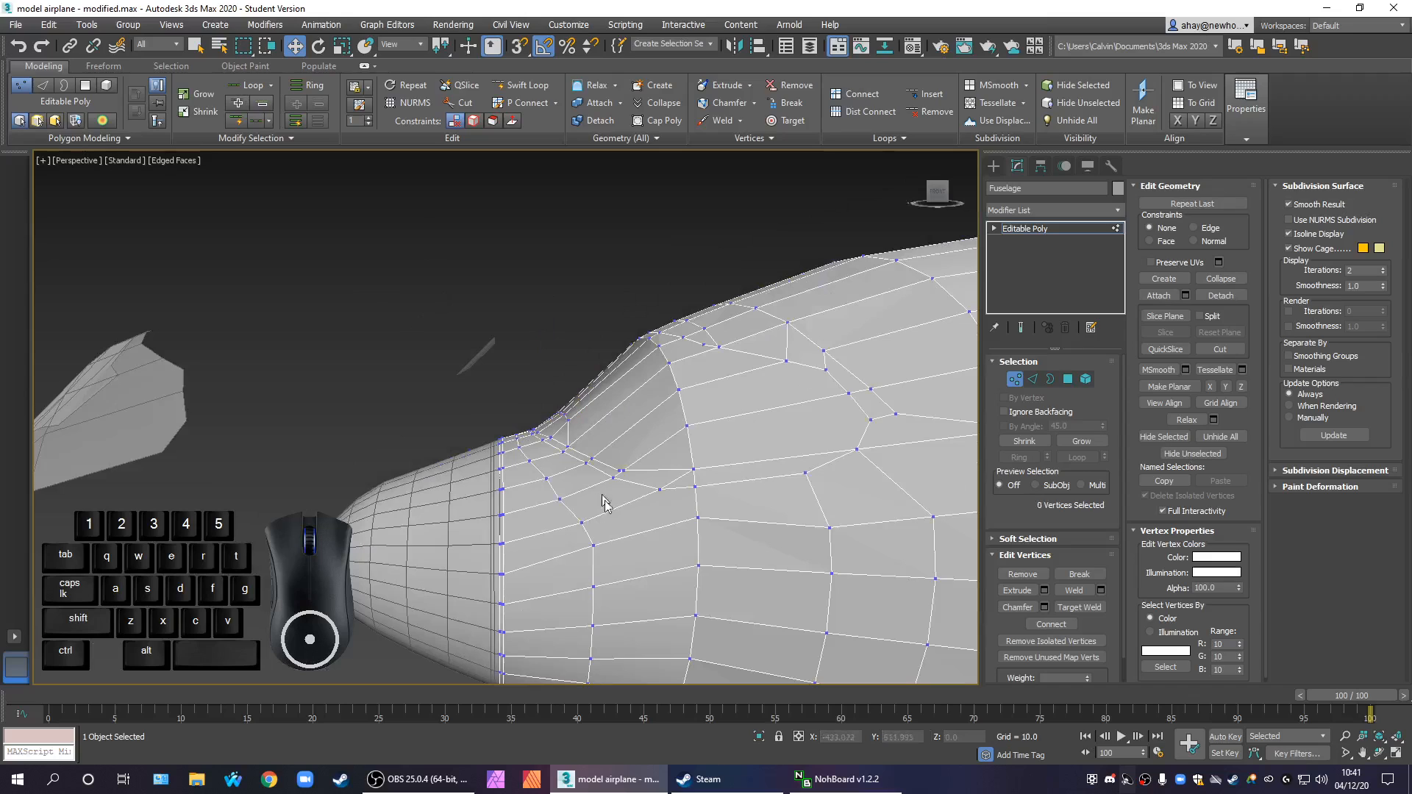
pyautogui.press('alt')
pyautogui.keyDown('alt'); pyautogui.moveTo(649, 536); pyautogui.dragTo(625, 487, button='middle'); pyautogui.keyUp('alt')
pyautogui.scroll(2, 611, 477)
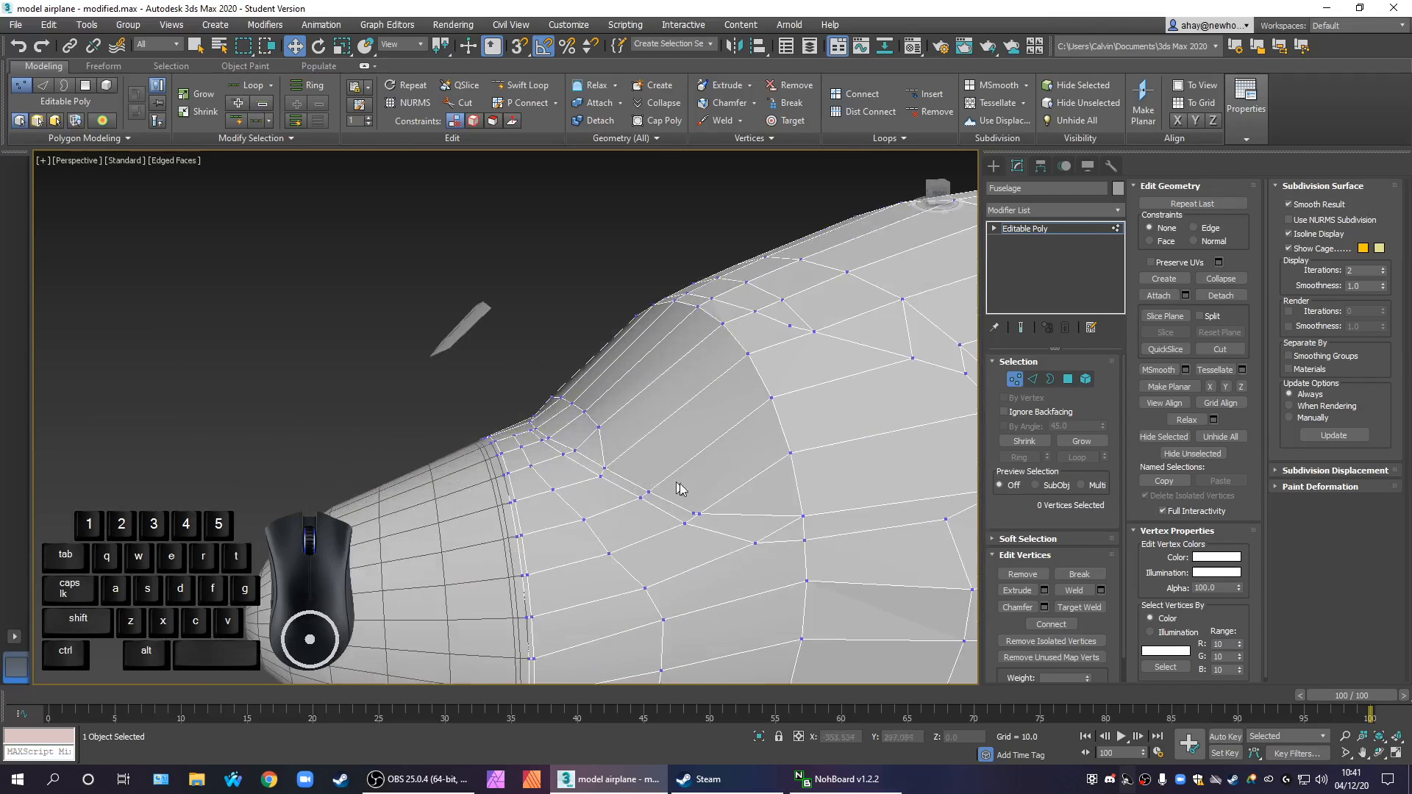
pyautogui.scroll(4, 707, 489)
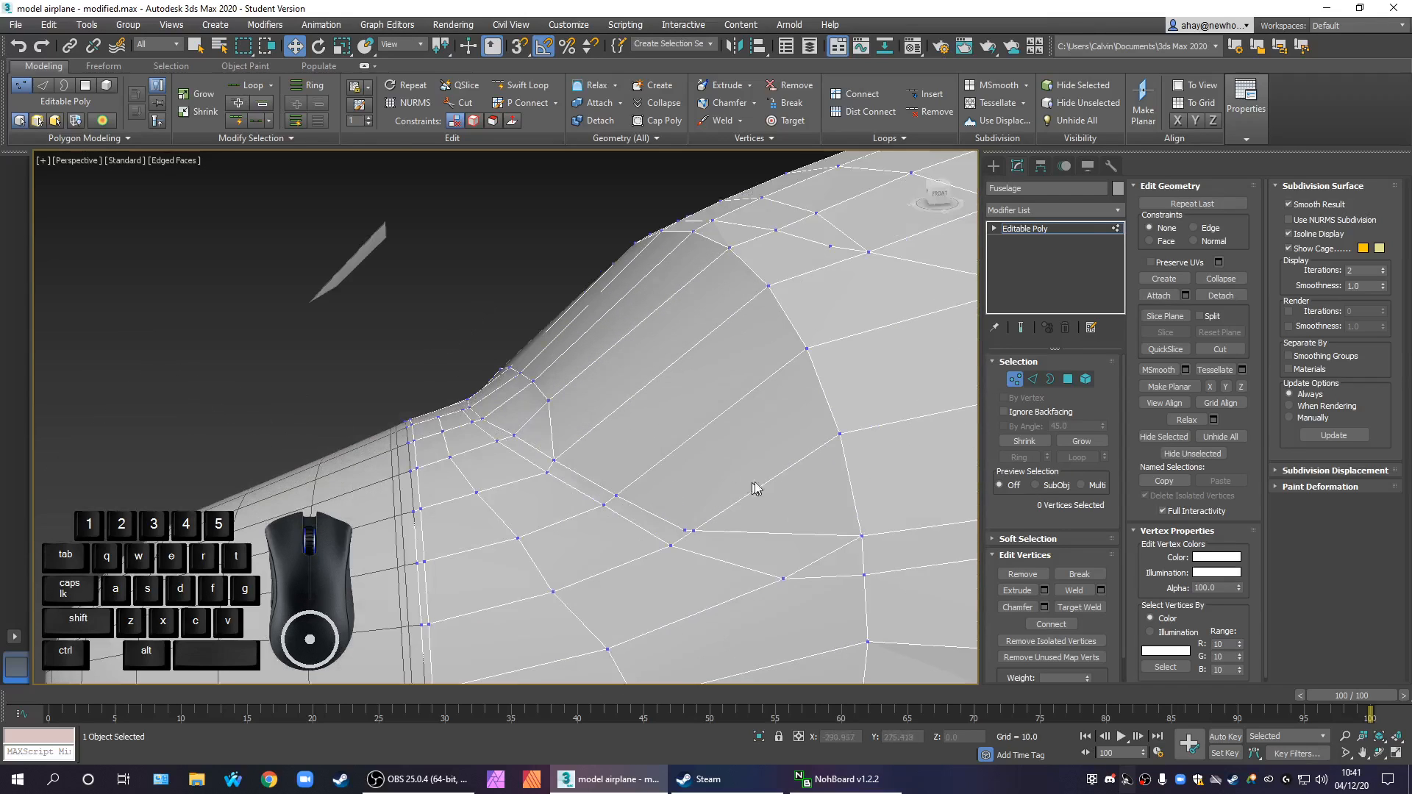
pyautogui.click(1034, 381)
pyautogui.click(690, 441)
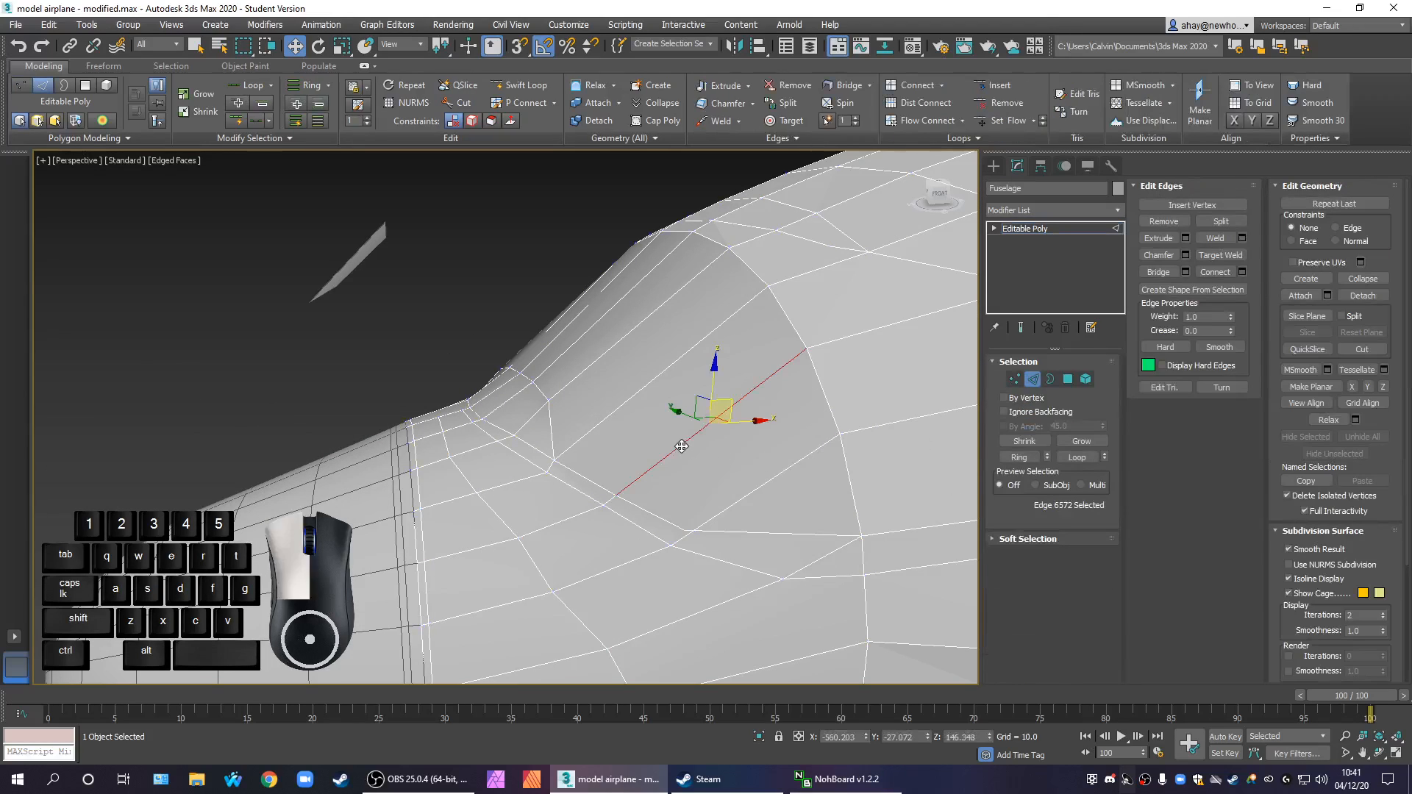
pyautogui.keyDown('ctrl'); pyautogui.click(615, 425); pyautogui.keyUp('ctrl')
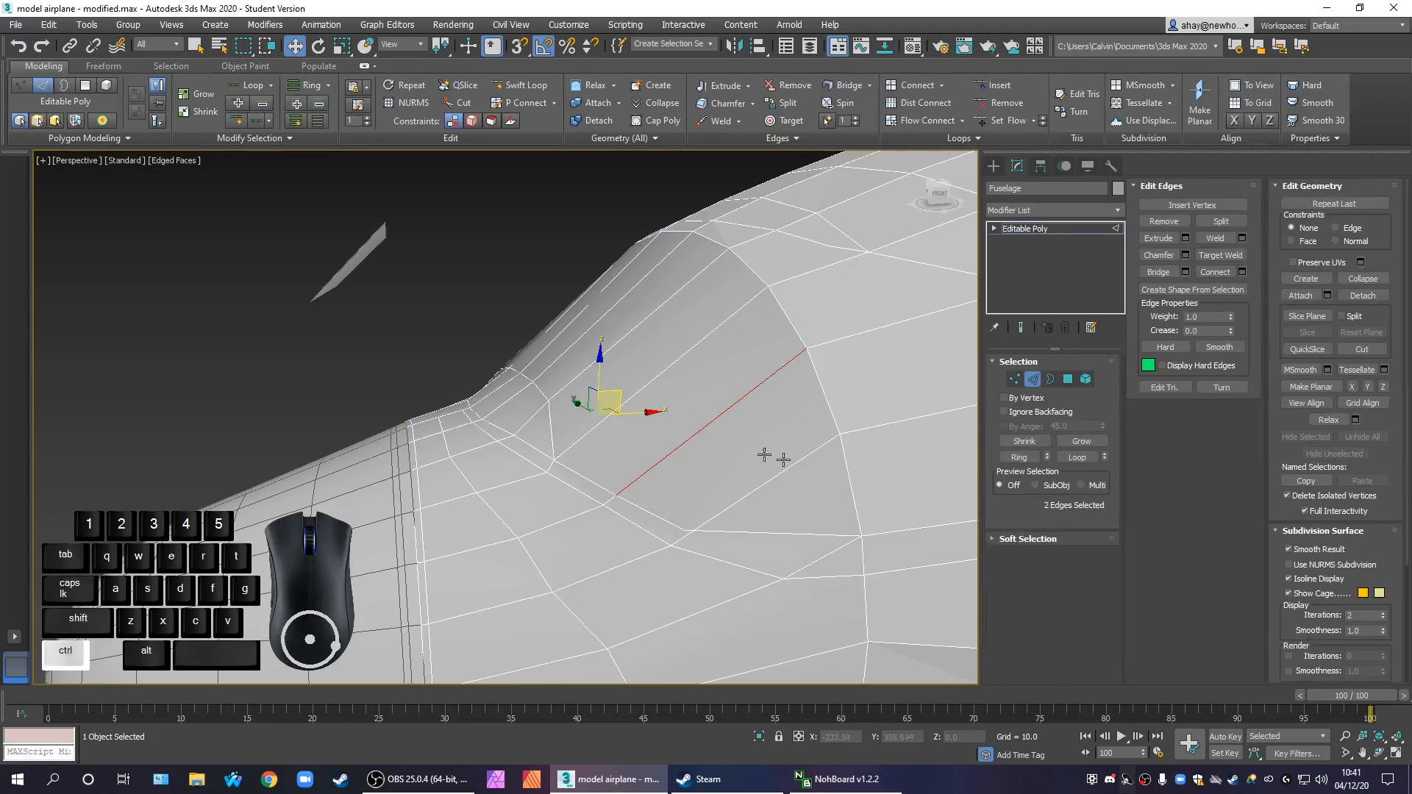
pyautogui.click(1243, 272)
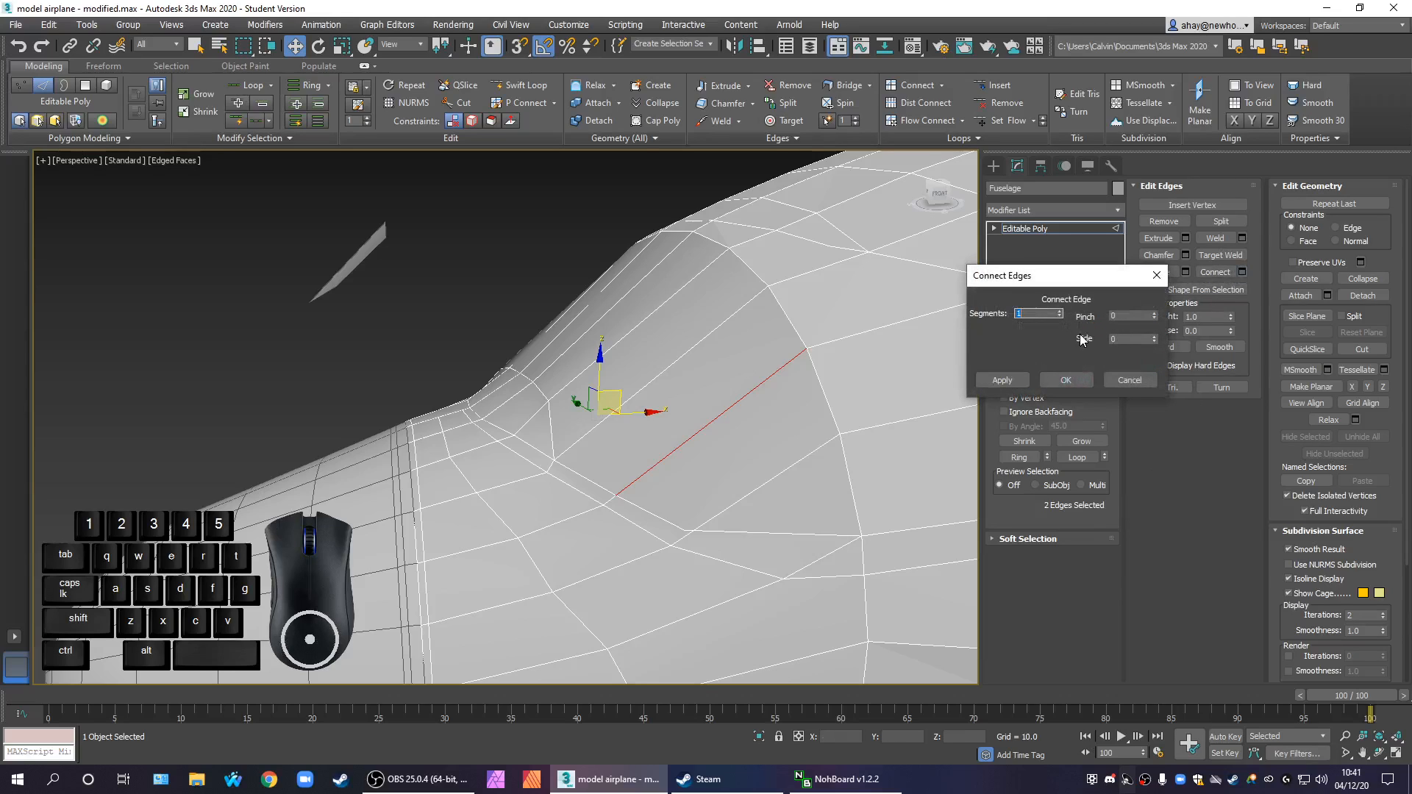
pyautogui.click(1130, 380)
# Cut an edge between the two neighbouring radial edges on the windscreen surface just behind the lower rim corner
pyautogui.click(1362, 349)
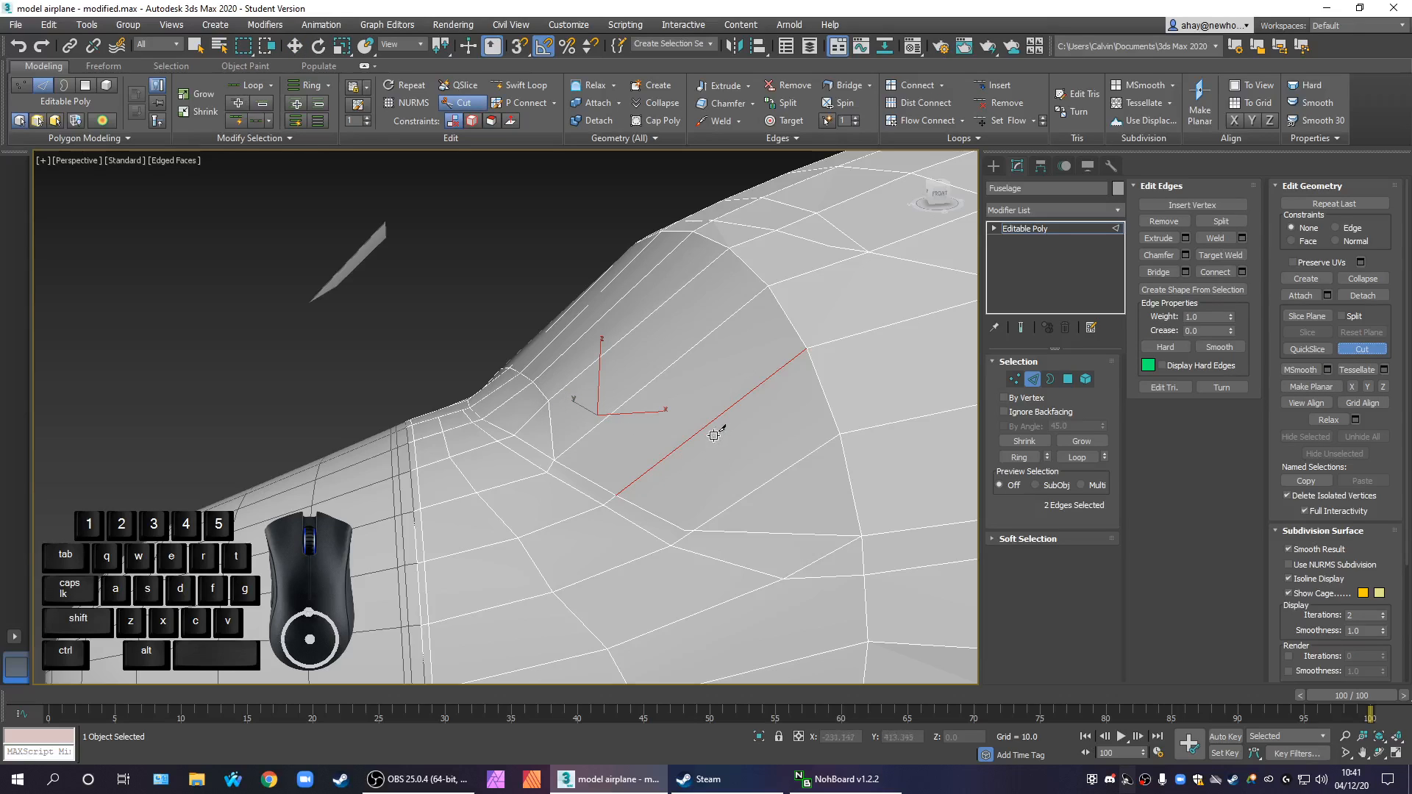
pyautogui.click(687, 439)
pyautogui.click(609, 416)
pyautogui.rightClick(770, 479)
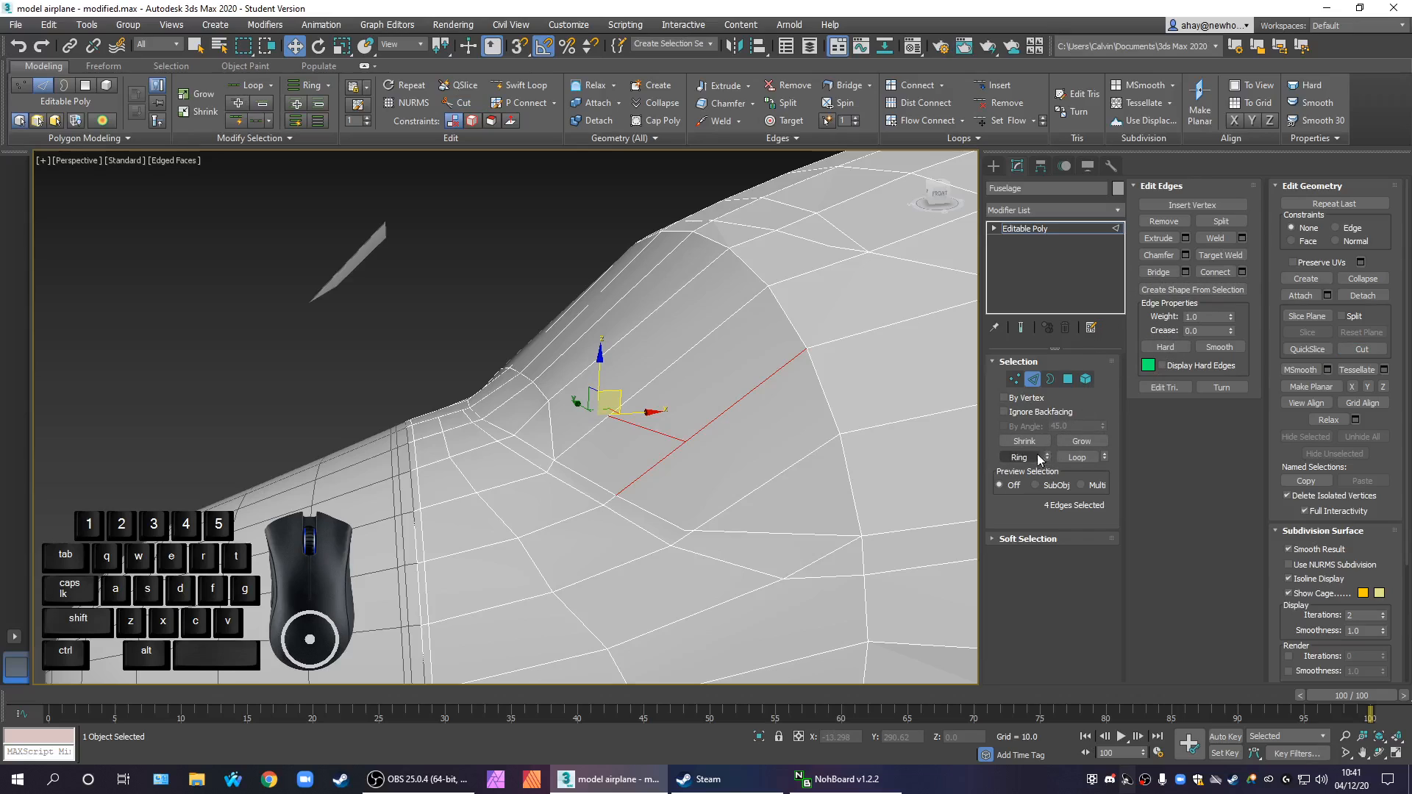
# Extend the cut to the next radial edge below and, at its other end, to the rim edge above the corner
pyautogui.click(1363, 349)
pyautogui.click(770, 474)
pyautogui.click(686, 441)
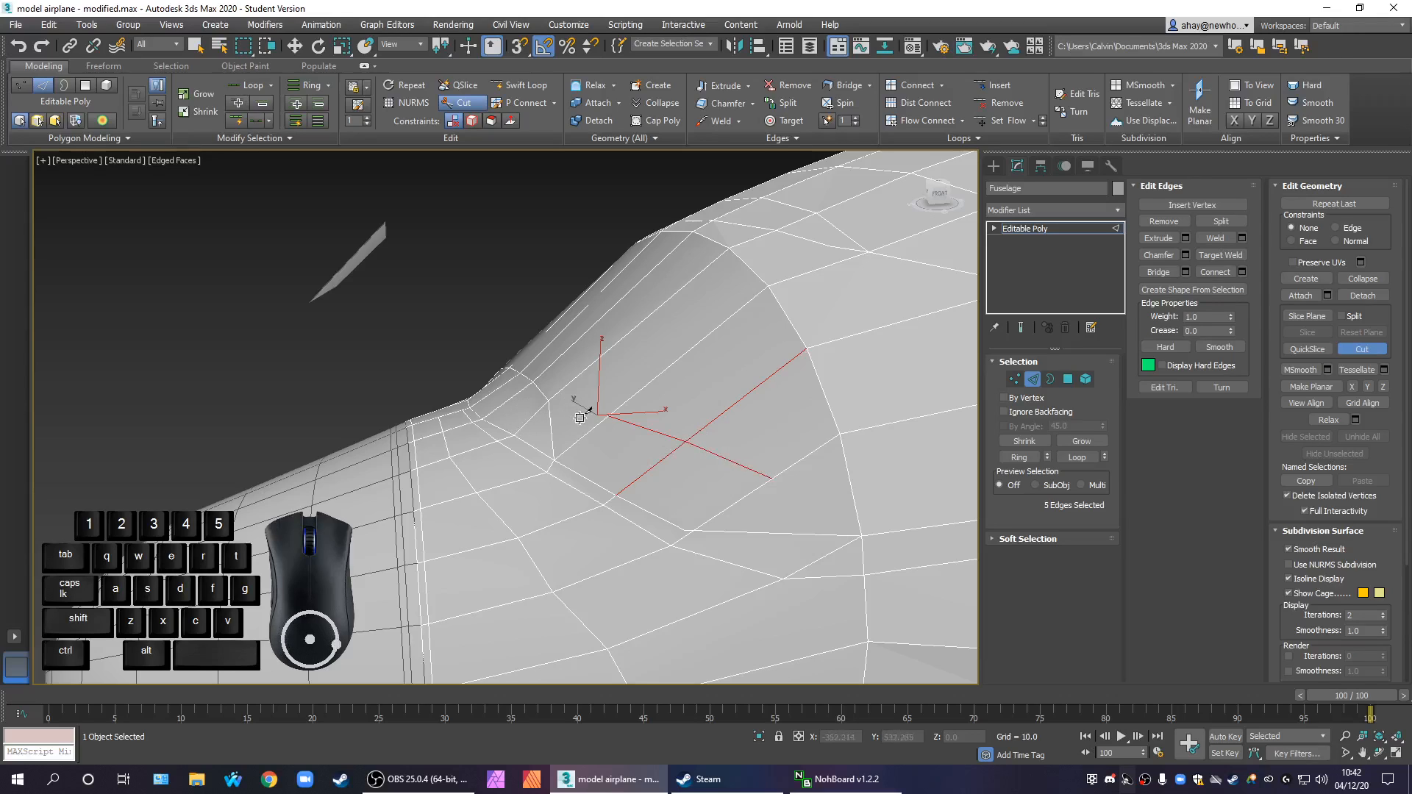
pyautogui.click(550, 421)
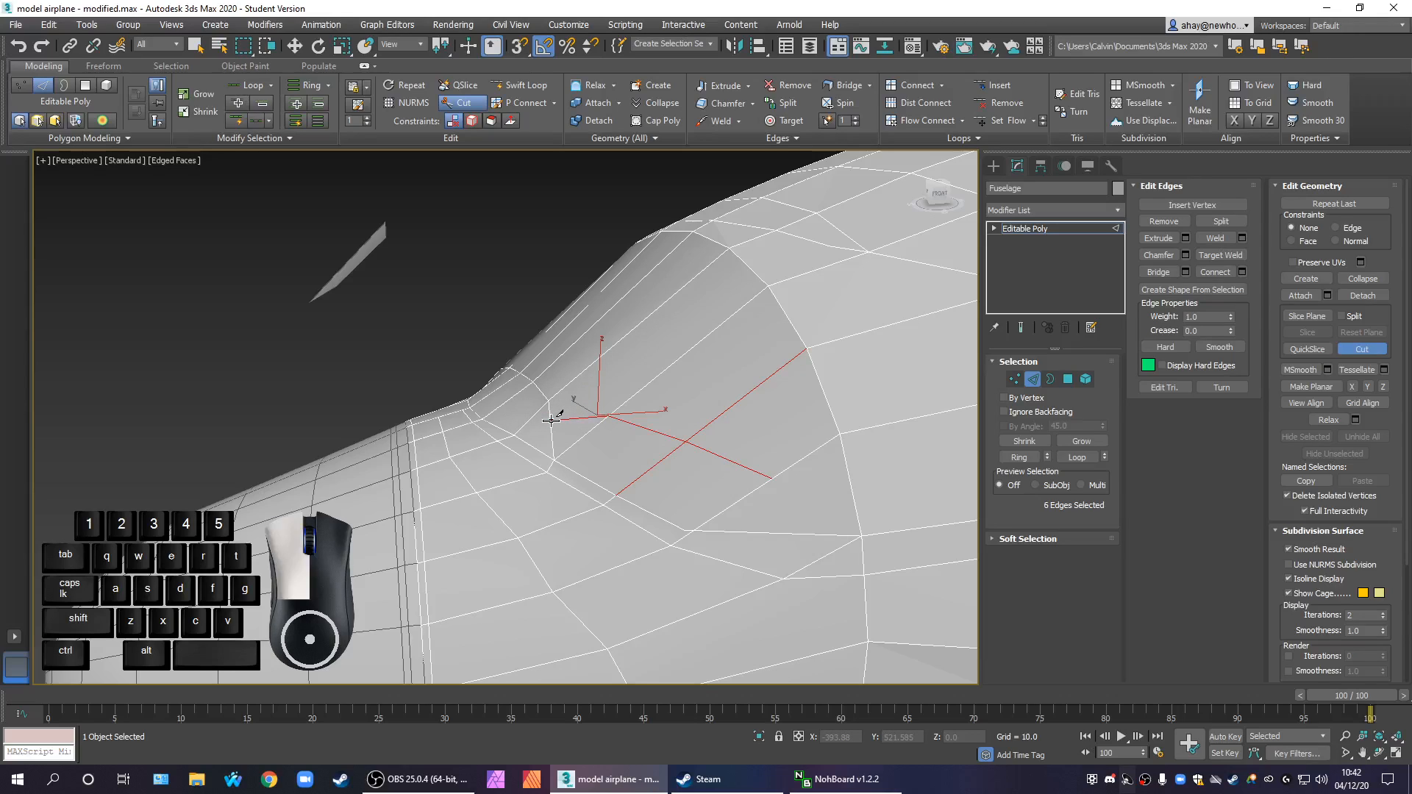
pyautogui.click(1015, 380)
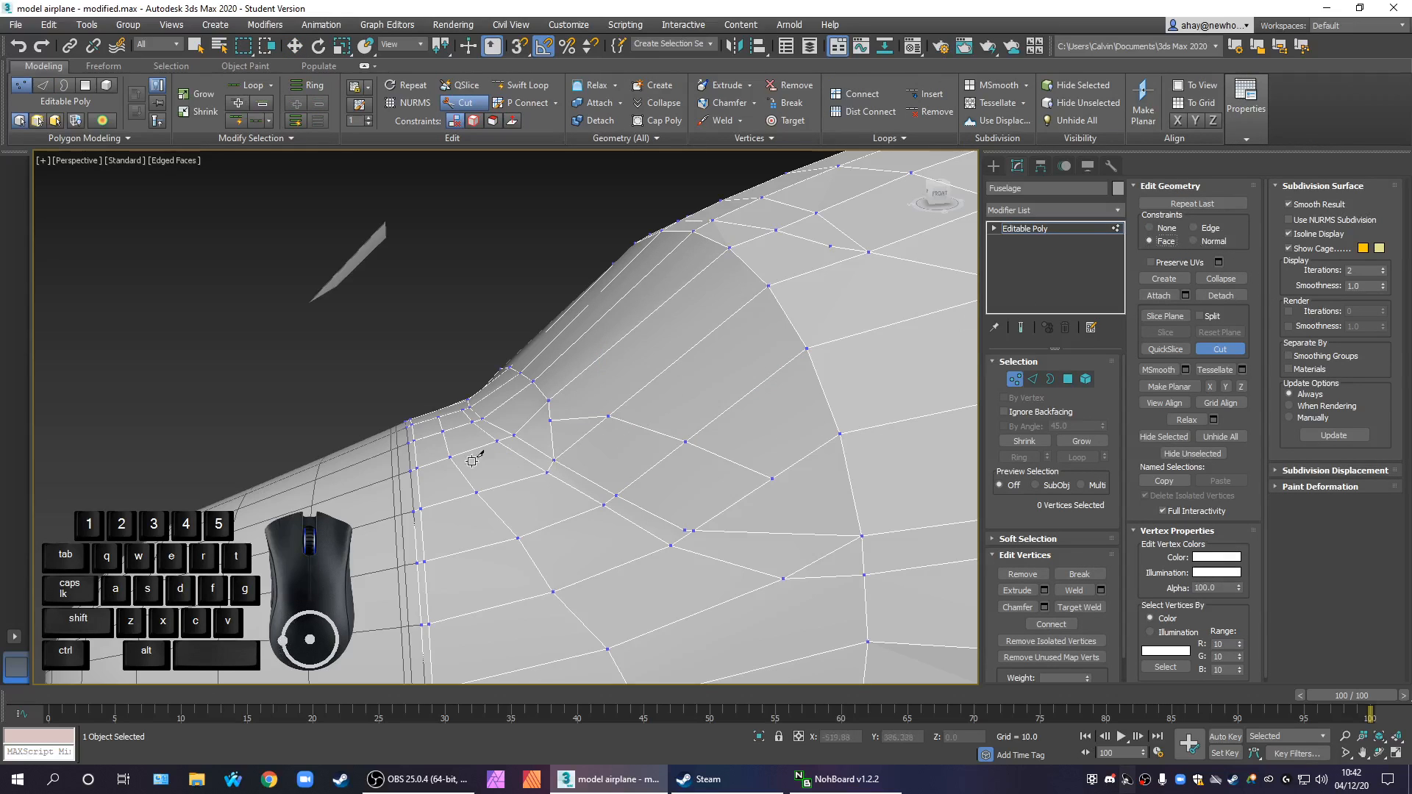
pyautogui.click(551, 421)
pyautogui.rightClick(551, 426)
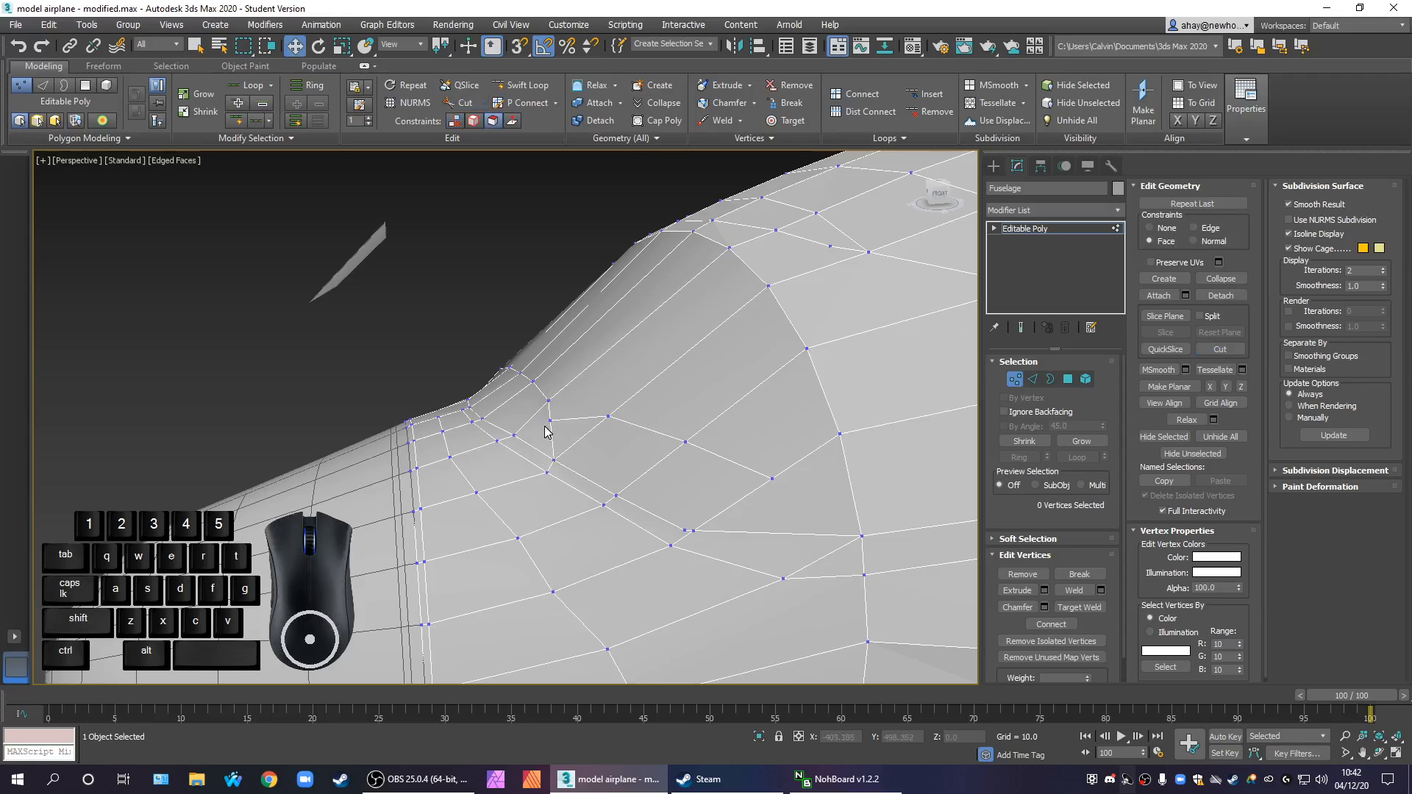
# Reposition the two end vertices of the new cut line so it curves evenly around the windscreen's lower corner
pyautogui.click(550, 420)
pyautogui.moveTo(577, 400); pyautogui.dragTo(615, 393)
pyautogui.click(714, 502)
pyautogui.click(773, 482)
pyautogui.moveTo(773, 482); pyautogui.dragTo(729, 457)
pyautogui.click(773, 541)
# Remove the stray extra vertex right beside the edge junction at the lower end of the new windscreen loop
pyautogui.scroll(-2, 781, 557)
pyautogui.moveTo(784, 615); pyautogui.dragTo(680, 533, button='middle')
pyautogui.scroll(2, 667, 491)
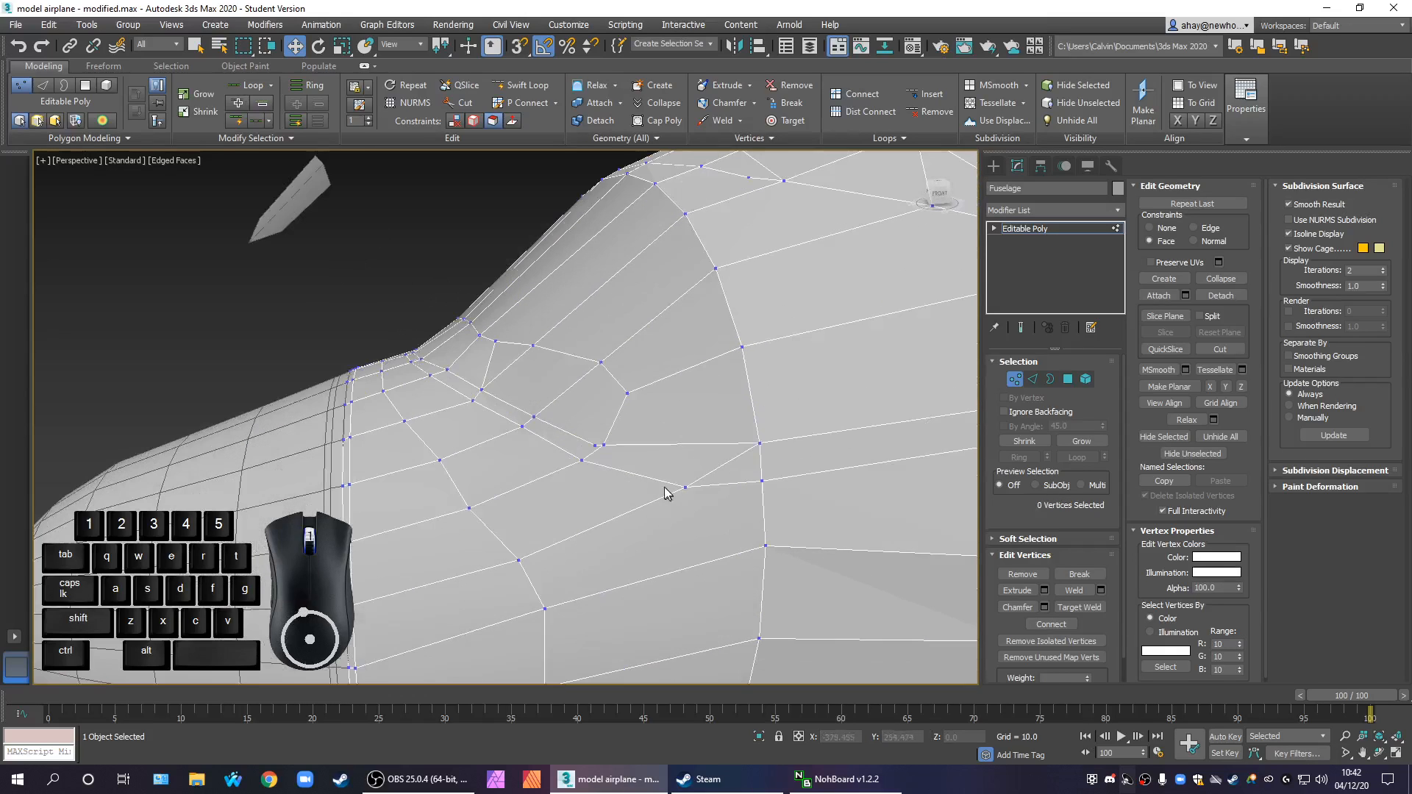
pyautogui.scroll(2, 615, 460)
pyautogui.click(586, 446)
pyautogui.rightClick(584, 445)
pyautogui.click(561, 475)
# Examine the edge flow between the rebuilt windscreen corner and the surrounding fuselage side from several angles
pyautogui.moveTo(743, 532); pyautogui.dragTo(654, 550, button='middle')
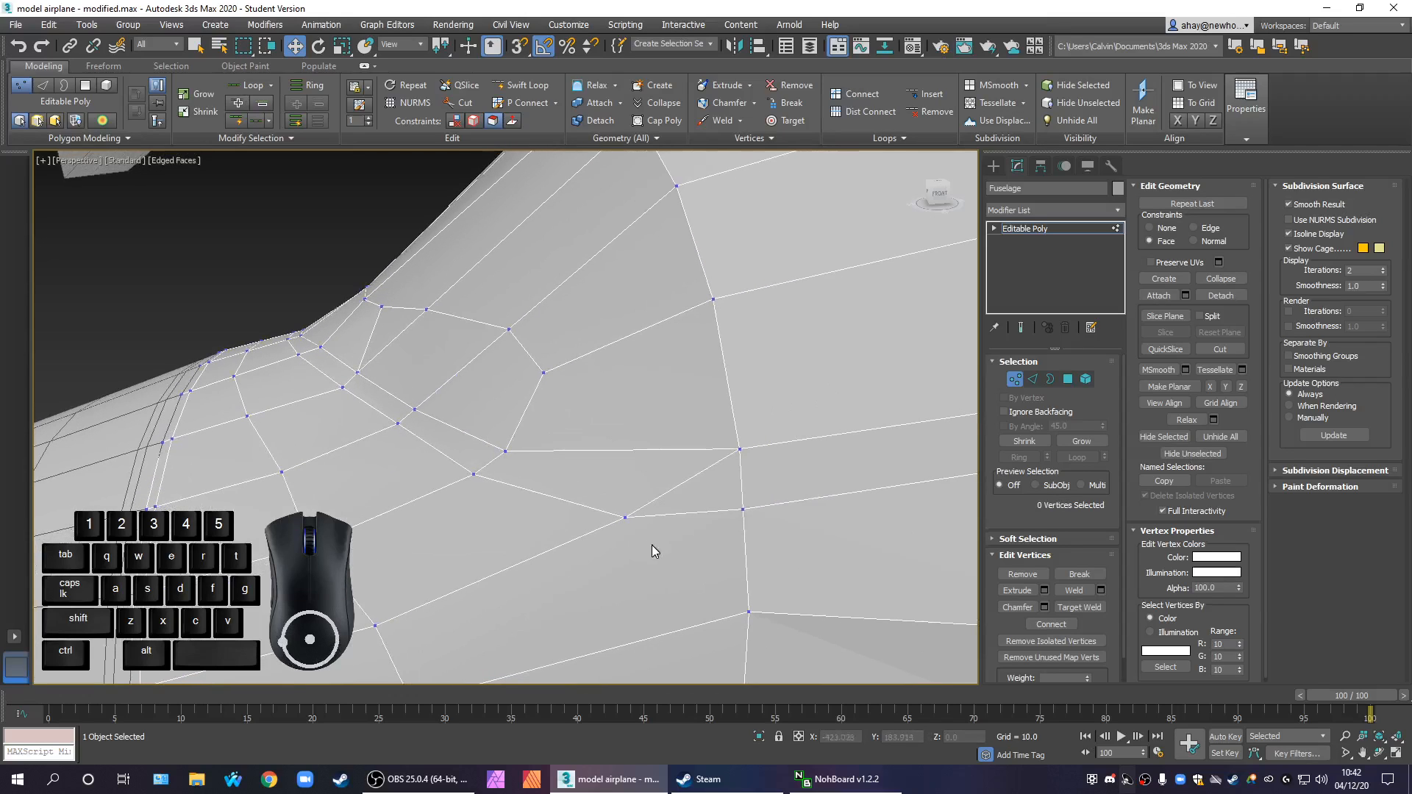
pyautogui.scroll(-3, 734, 520)
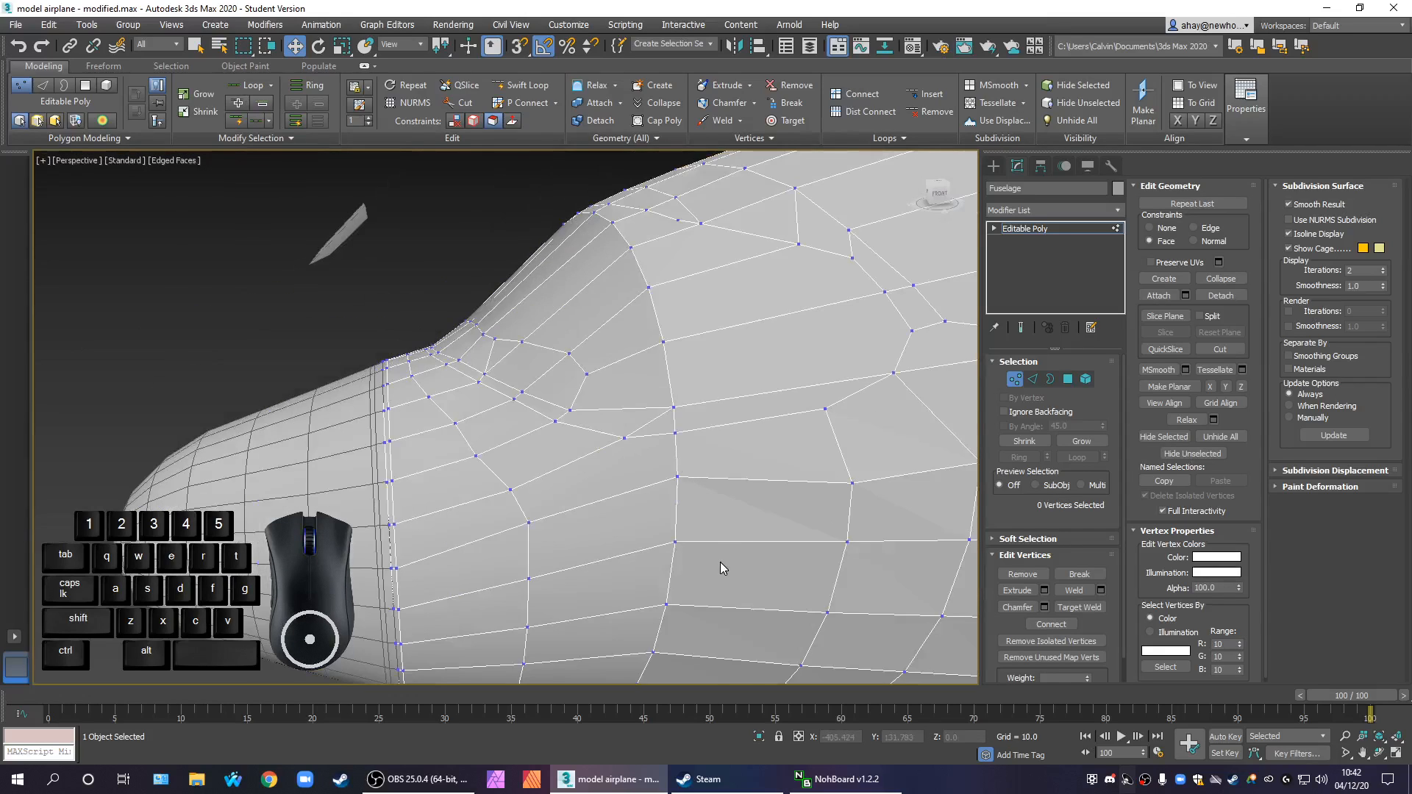
pyautogui.scroll(-2, 719, 567)
pyautogui.scroll(5, 717, 536)
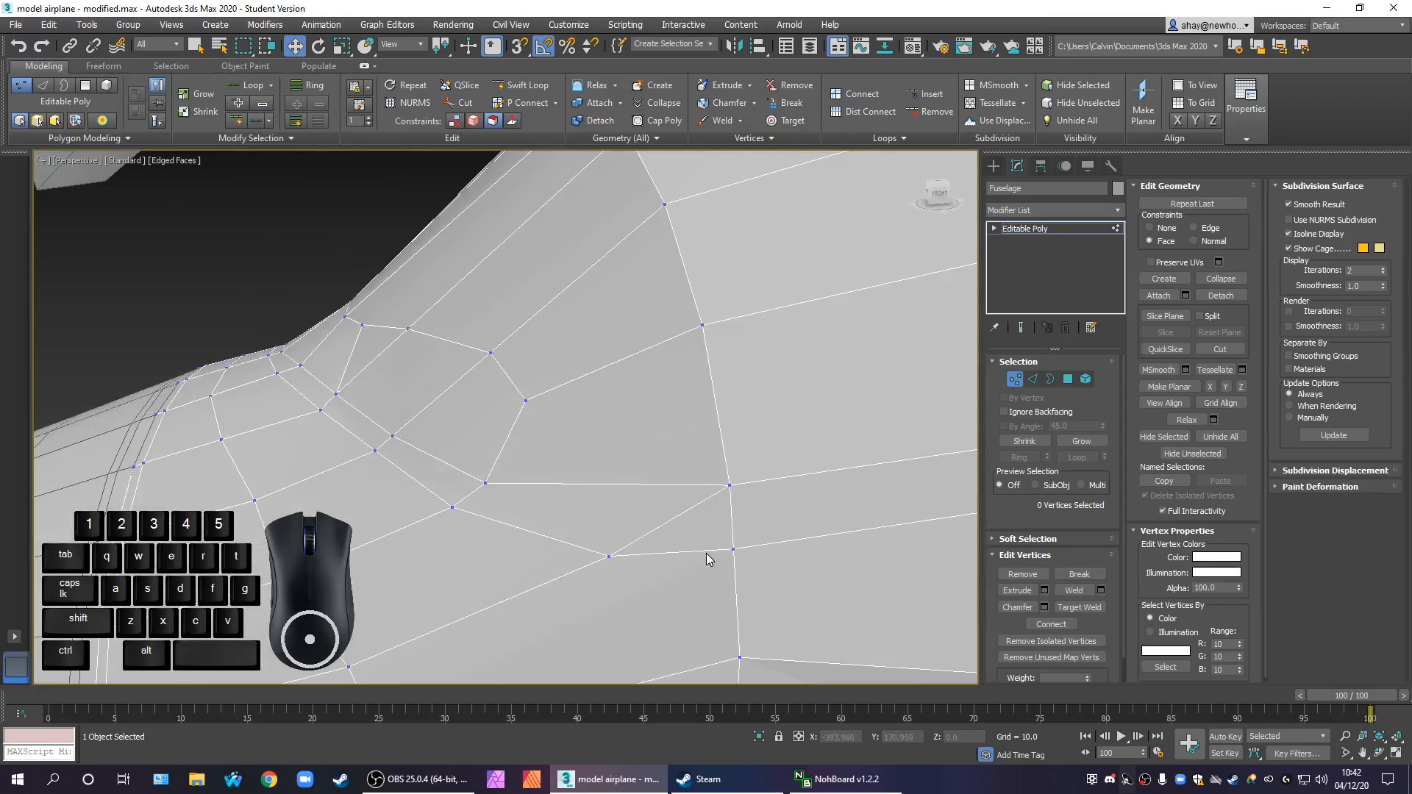
pyautogui.scroll(-5, 705, 555)
pyautogui.keyDown('alt'); pyautogui.moveTo(681, 609); pyautogui.dragTo(577, 395, button='middle'); pyautogui.keyUp('alt')
pyautogui.scroll(5, 668, 572)
pyautogui.scroll(-5, 668, 579)
pyautogui.keyDown('alt'); pyautogui.moveTo(640, 576); pyautogui.dragTo(619, 507, button='middle'); pyautogui.keyUp('alt')
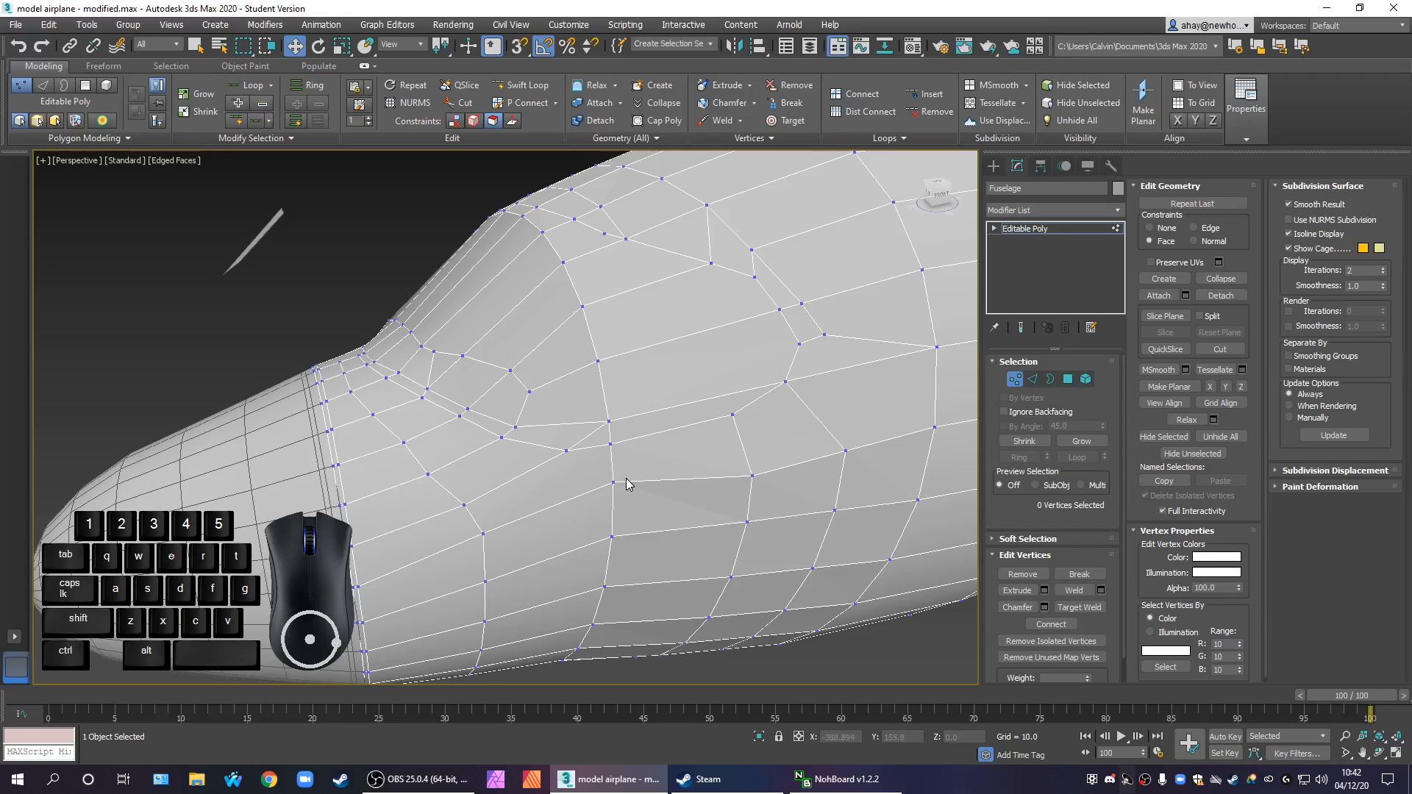
pyautogui.scroll(4, 685, 486)
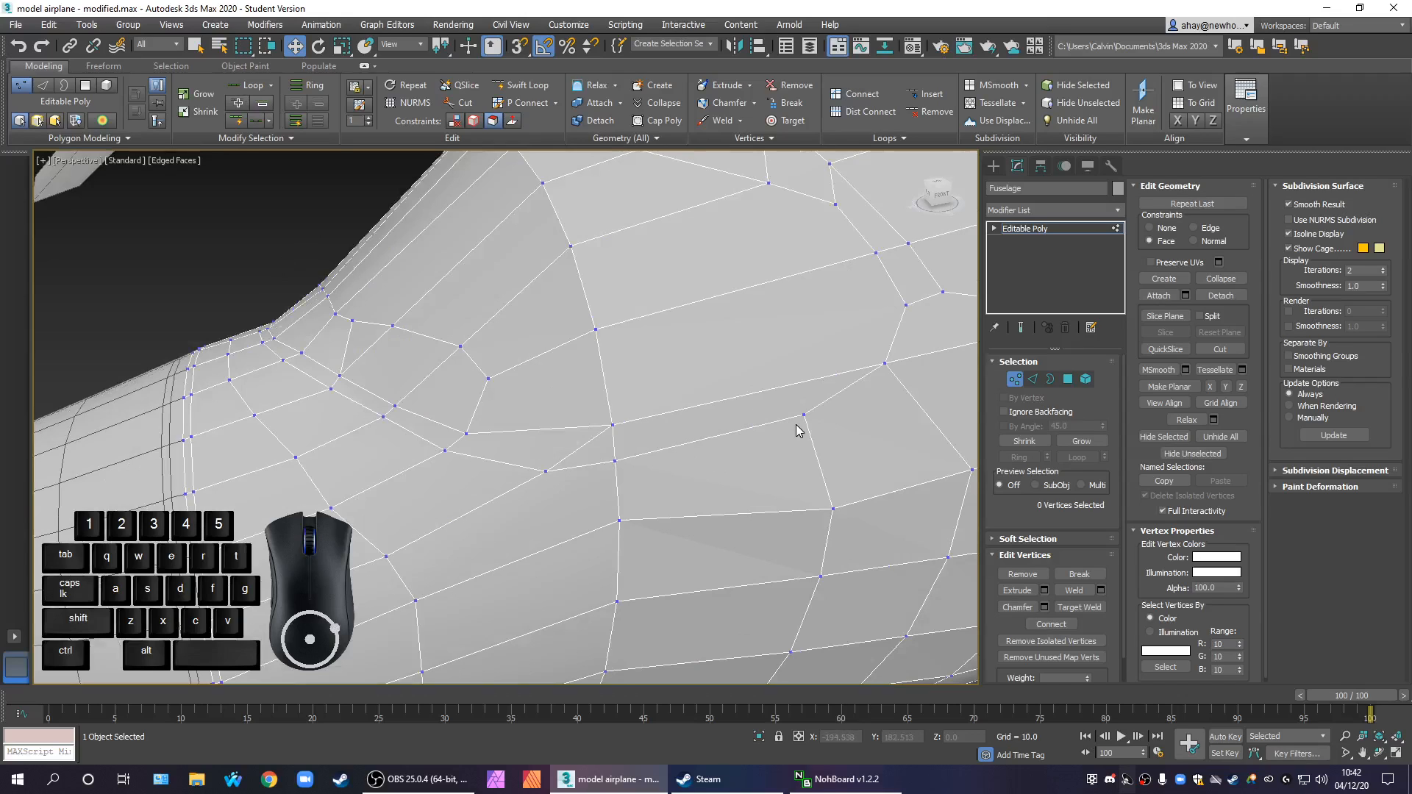
pyautogui.scroll(-5, 757, 437)
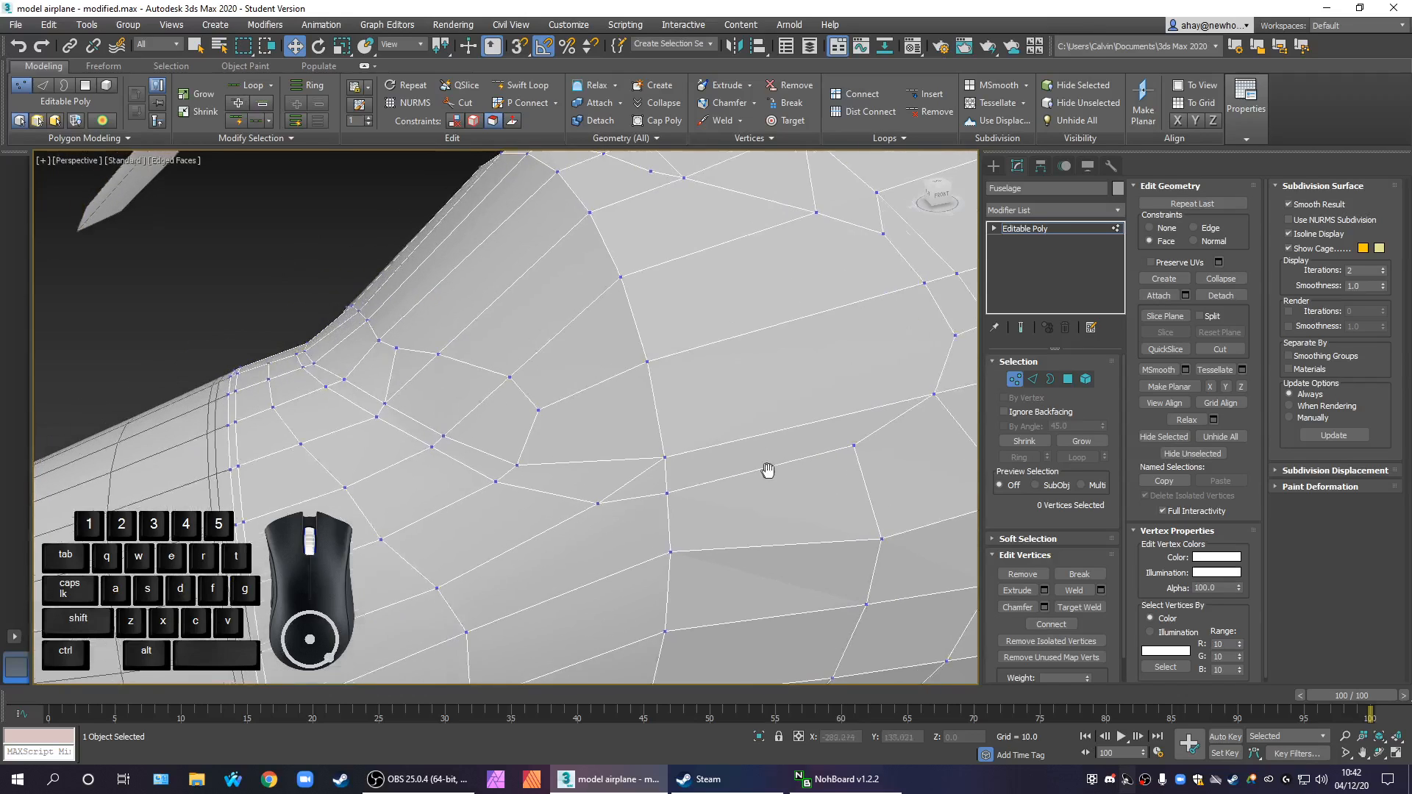
pyautogui.scroll(2, 832, 468)
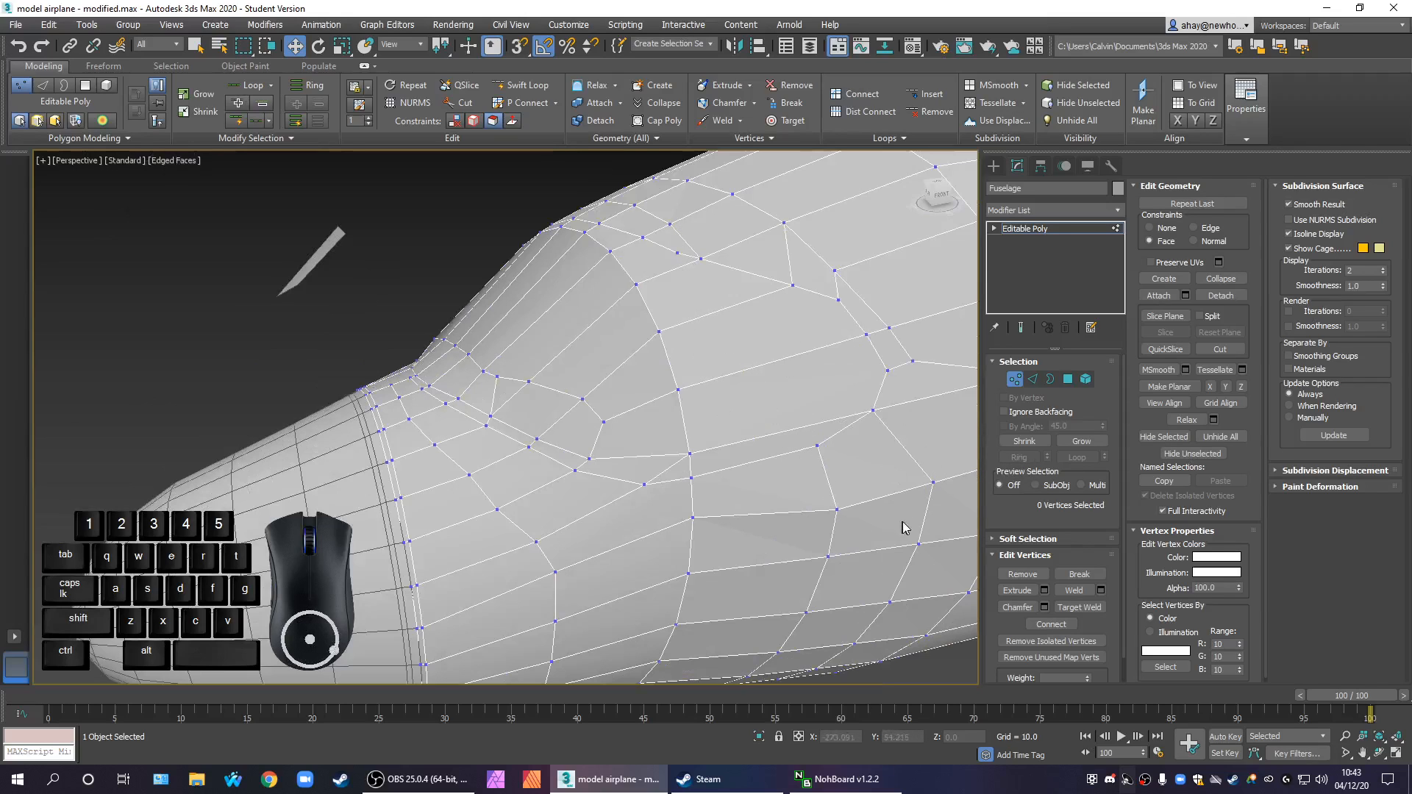
# Inspect the overall nose shape and topology from the side and front, comparing it with the rest of the fuselage
pyautogui.scroll(-5, 718, 466)
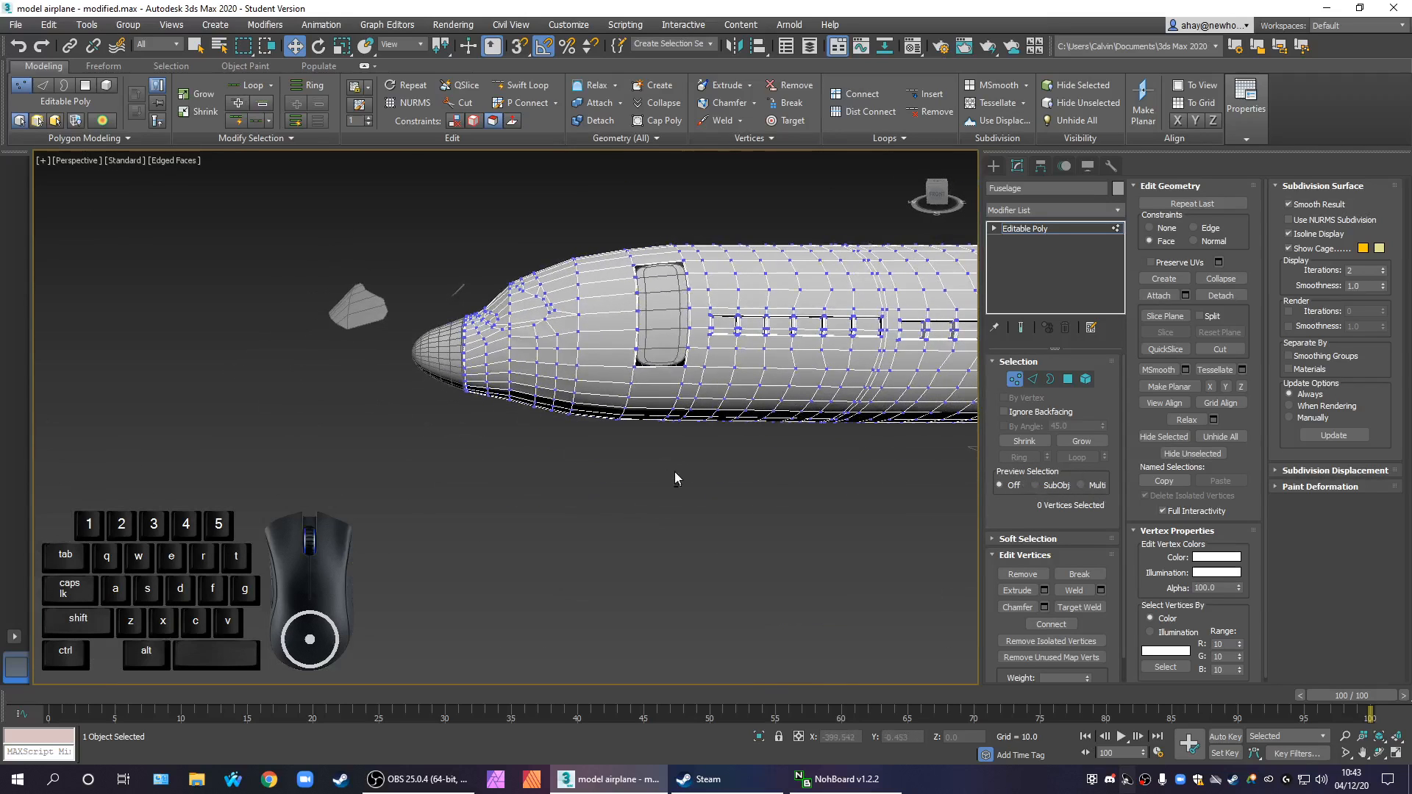
pyautogui.scroll(4, 521, 321)
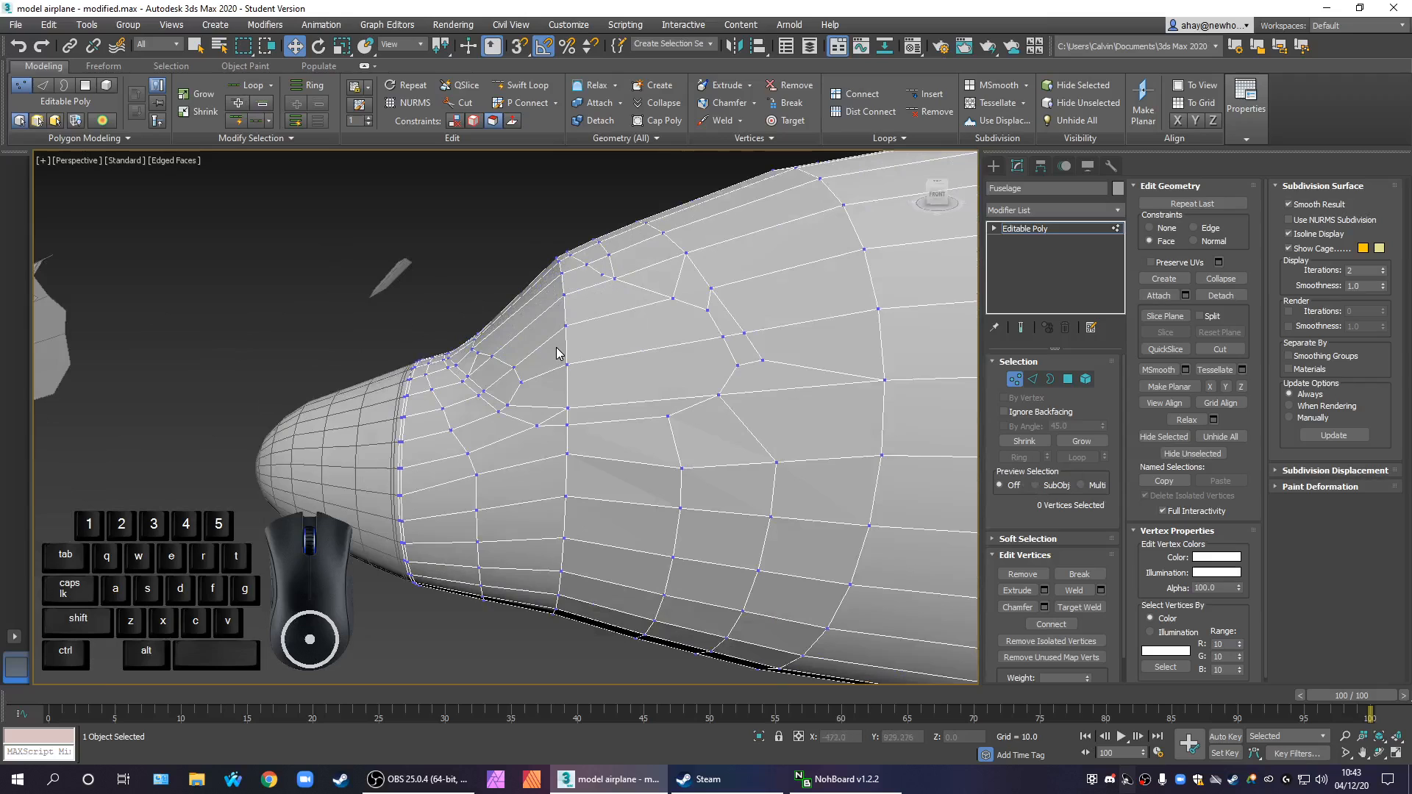
pyautogui.moveTo(562, 347); pyautogui.dragTo(584, 355, button='middle')
pyautogui.scroll(3, 584, 355)
pyautogui.scroll(-1, 574, 374)
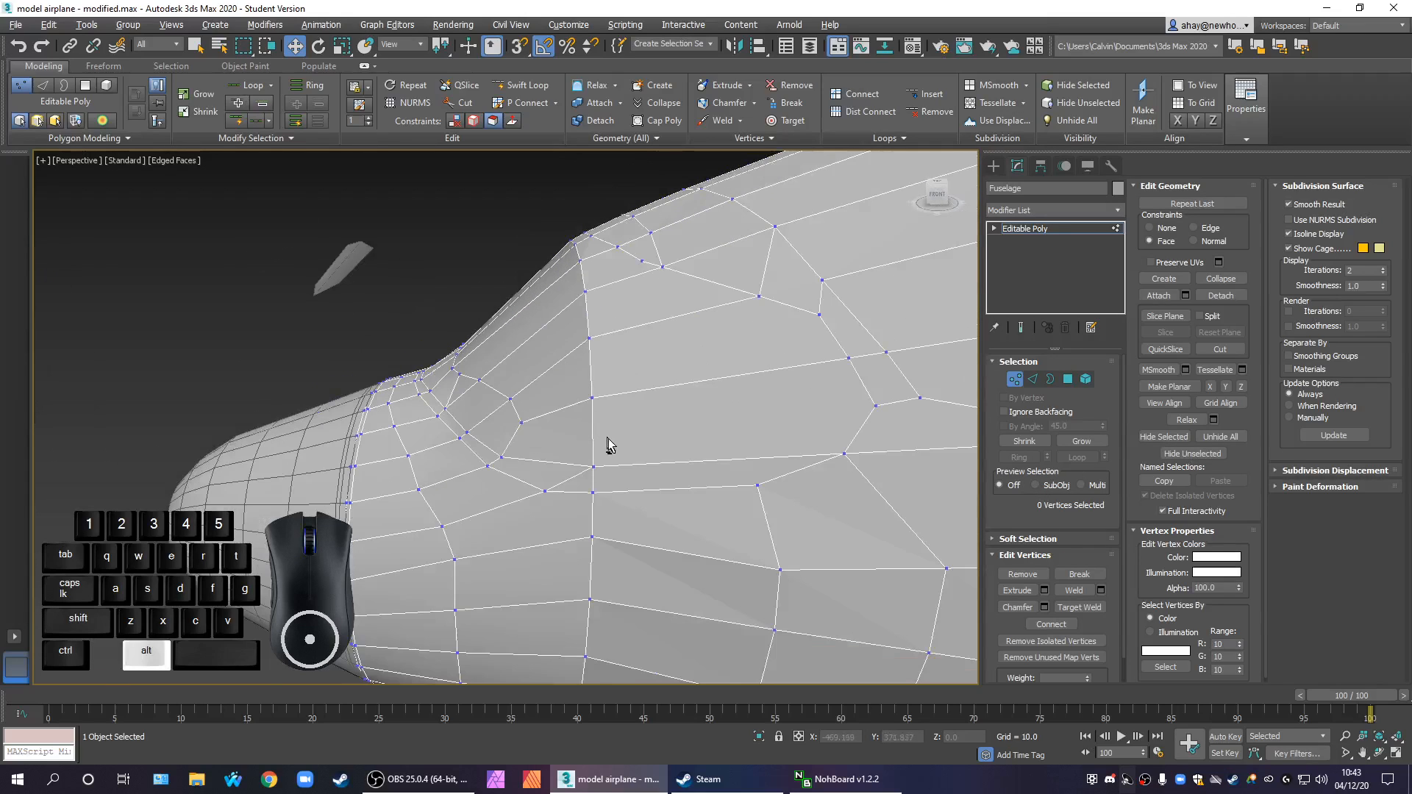
pyautogui.keyDown('alt'); pyautogui.moveTo(607, 437); pyautogui.dragTo(626, 447, button='middle'); pyautogui.keyUp('alt')
pyautogui.scroll(-5, 626, 451)
pyautogui.scroll(3, 640, 491)
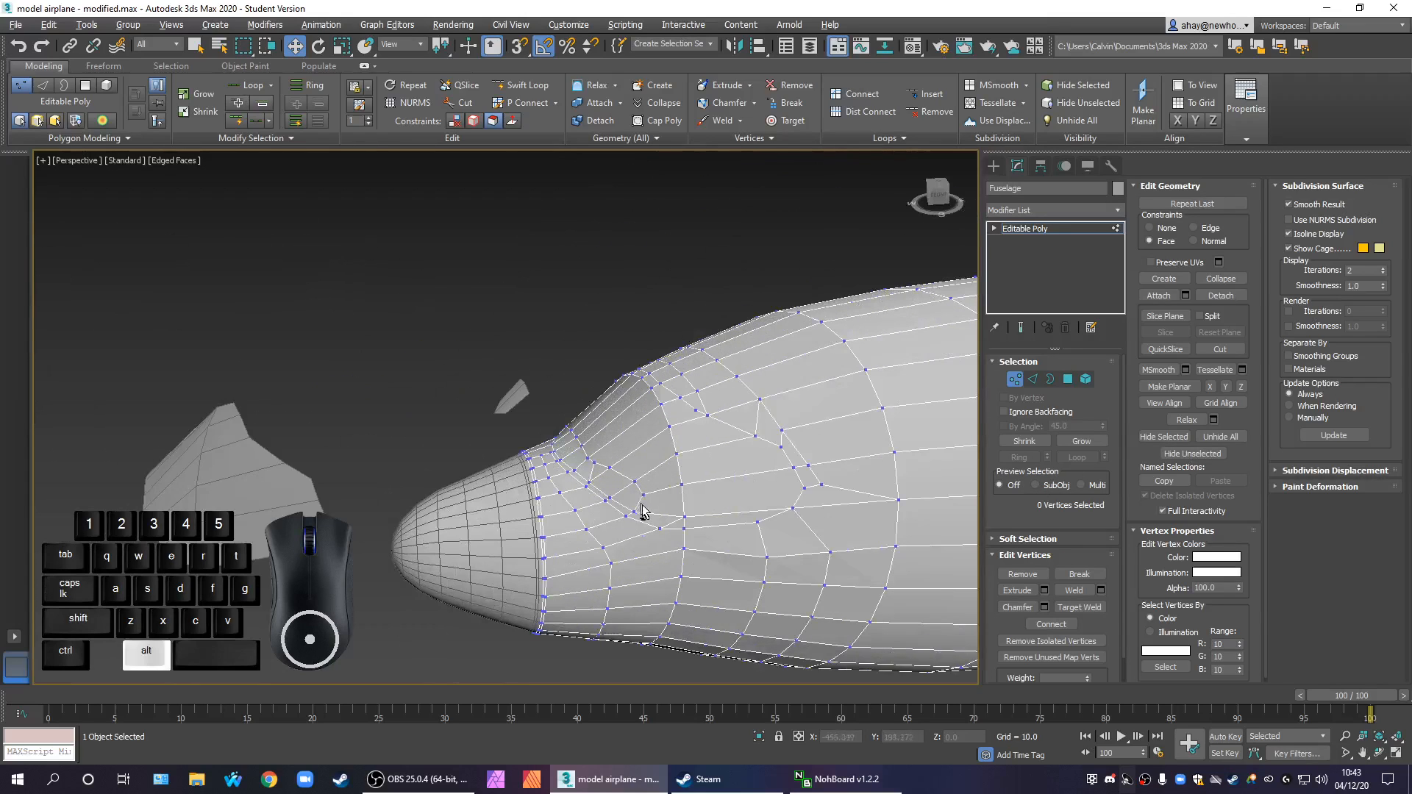
pyautogui.hotkey('alt', 'w')
pyautogui.hotkey('alt', 'w')
pyautogui.keyDown('alt'); pyautogui.moveTo(641, 521); pyautogui.dragTo(645, 473, button='middle'); pyautogui.keyUp('alt')
pyautogui.scroll(-2, 645, 473)
pyautogui.keyDown('alt'); pyautogui.moveTo(699, 546); pyautogui.dragTo(619, 446, button='middle'); pyautogui.keyUp('alt')
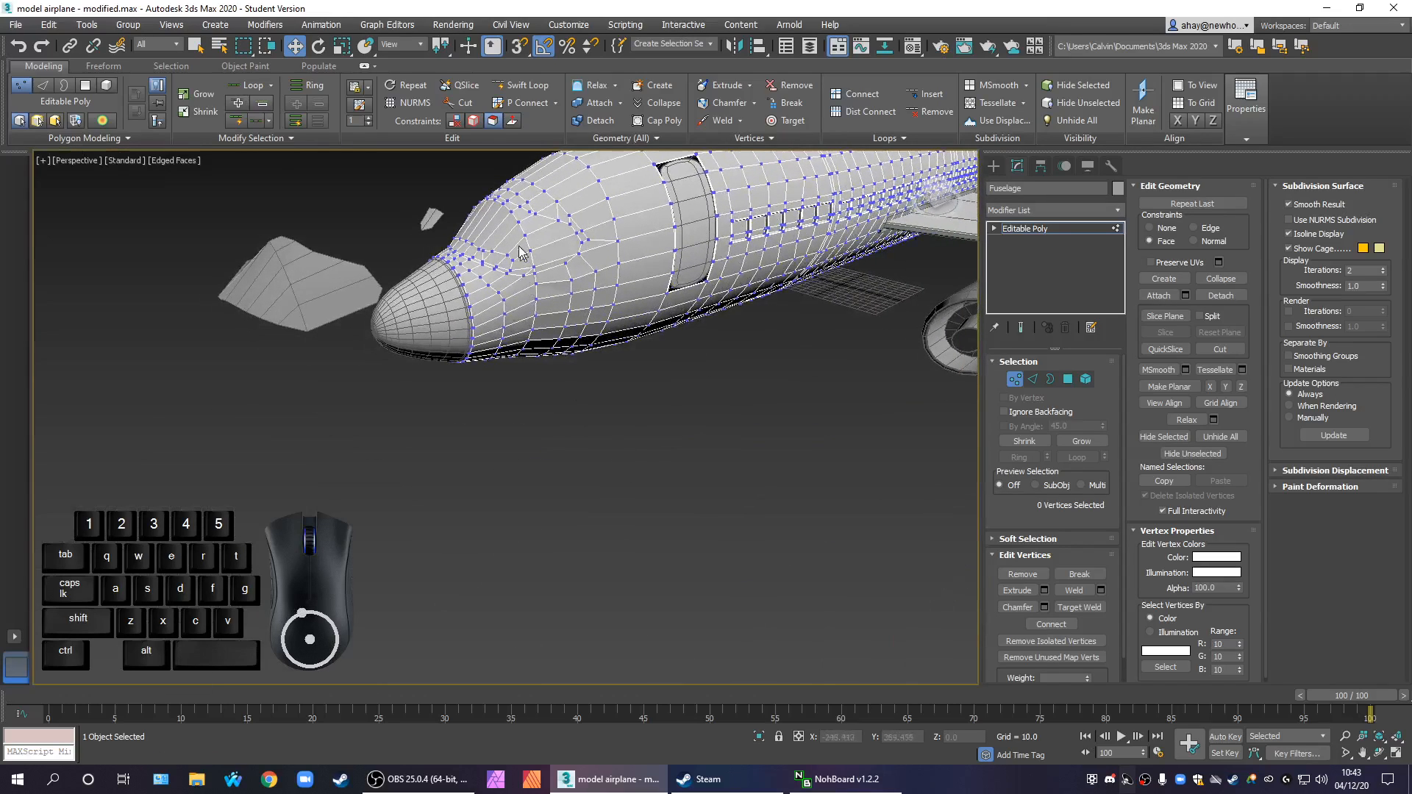
# Target weld the extra vertex on the lower windscreen loop to its neighbouring loop vertex on the rearward side
pyautogui.scroll(3, 520, 251)
pyautogui.scroll(2, 503, 246)
pyautogui.scroll(2, 442, 291)
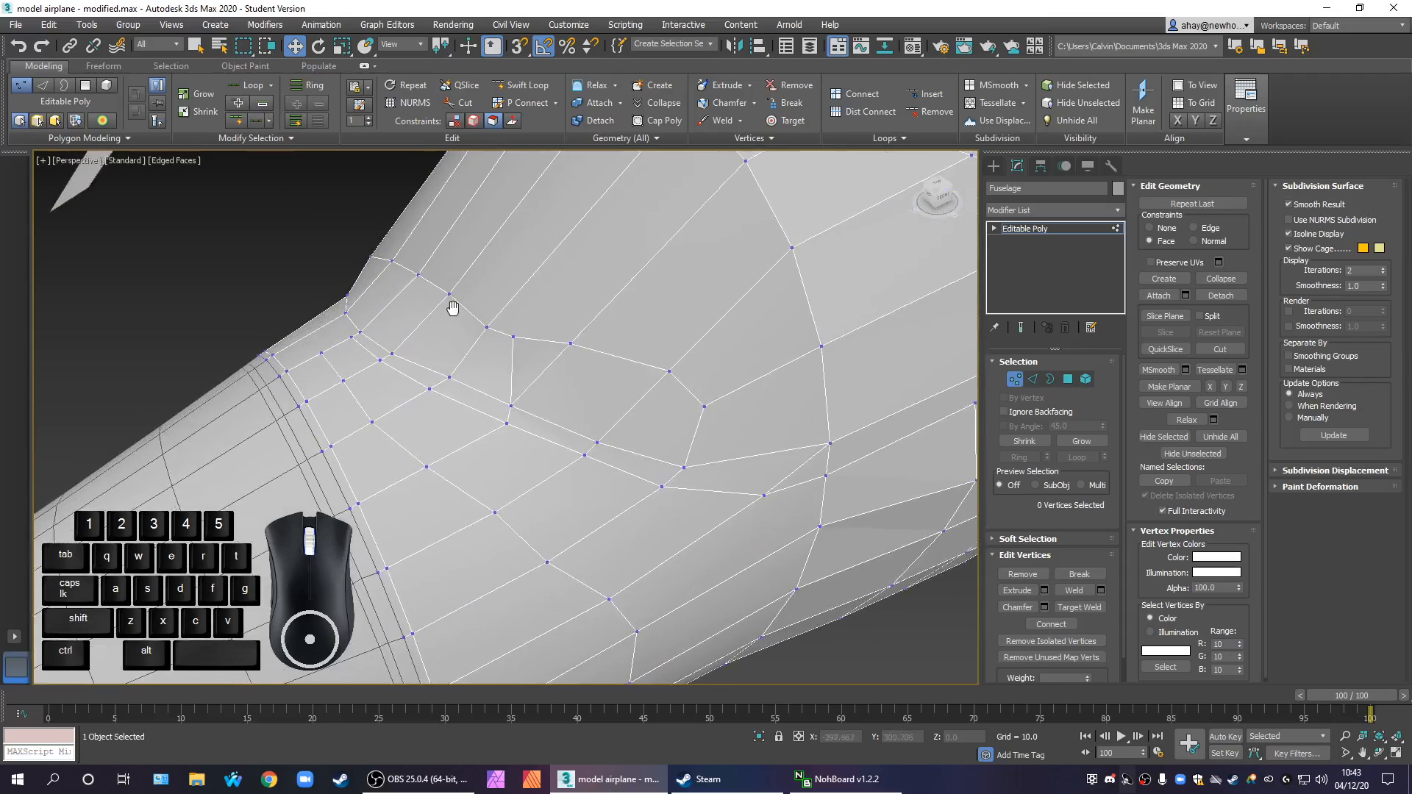
pyautogui.scroll(2, 485, 324)
pyautogui.moveTo(640, 404); pyautogui.dragTo(567, 434, button='middle')
pyautogui.scroll(2, 560, 437)
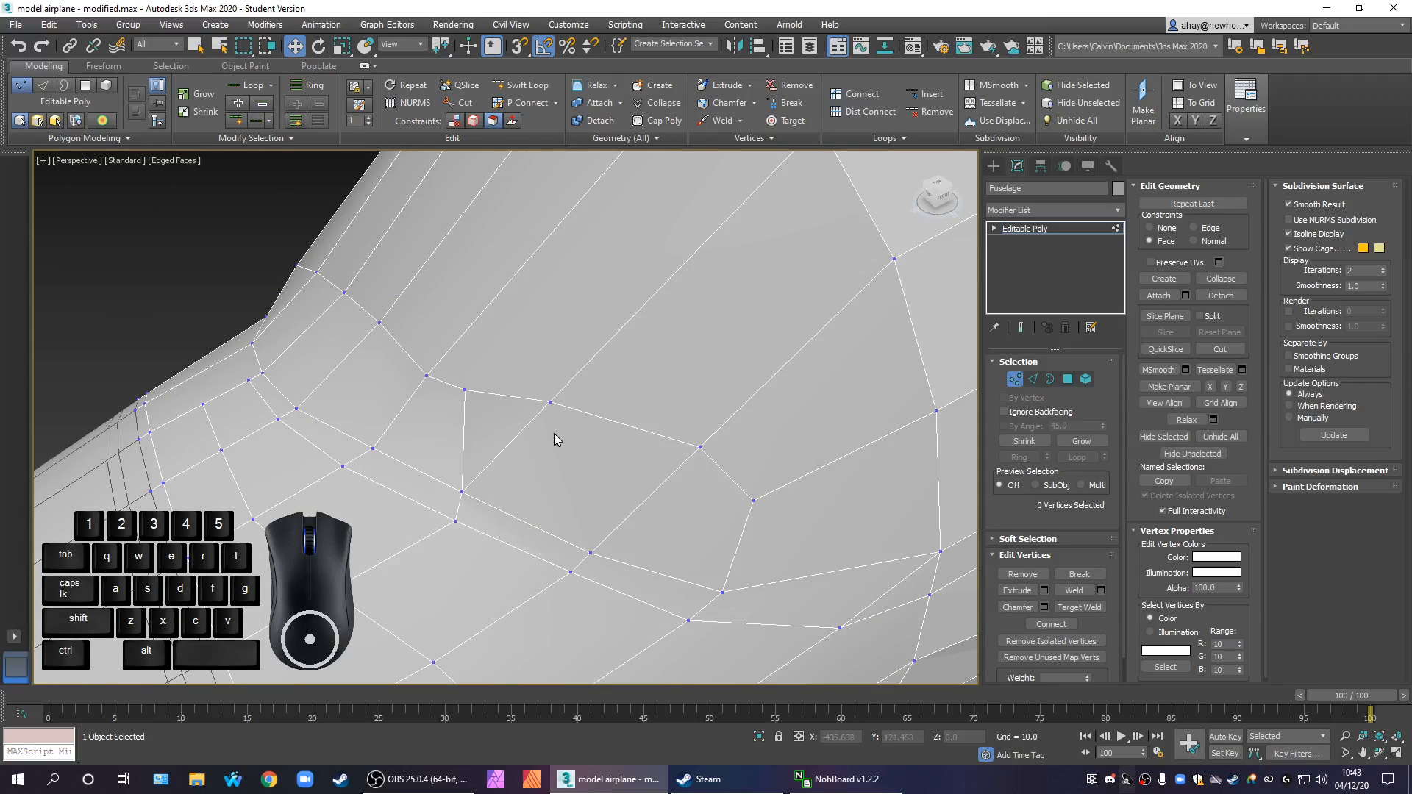
pyautogui.moveTo(540, 444); pyautogui.dragTo(559, 413, button='middle')
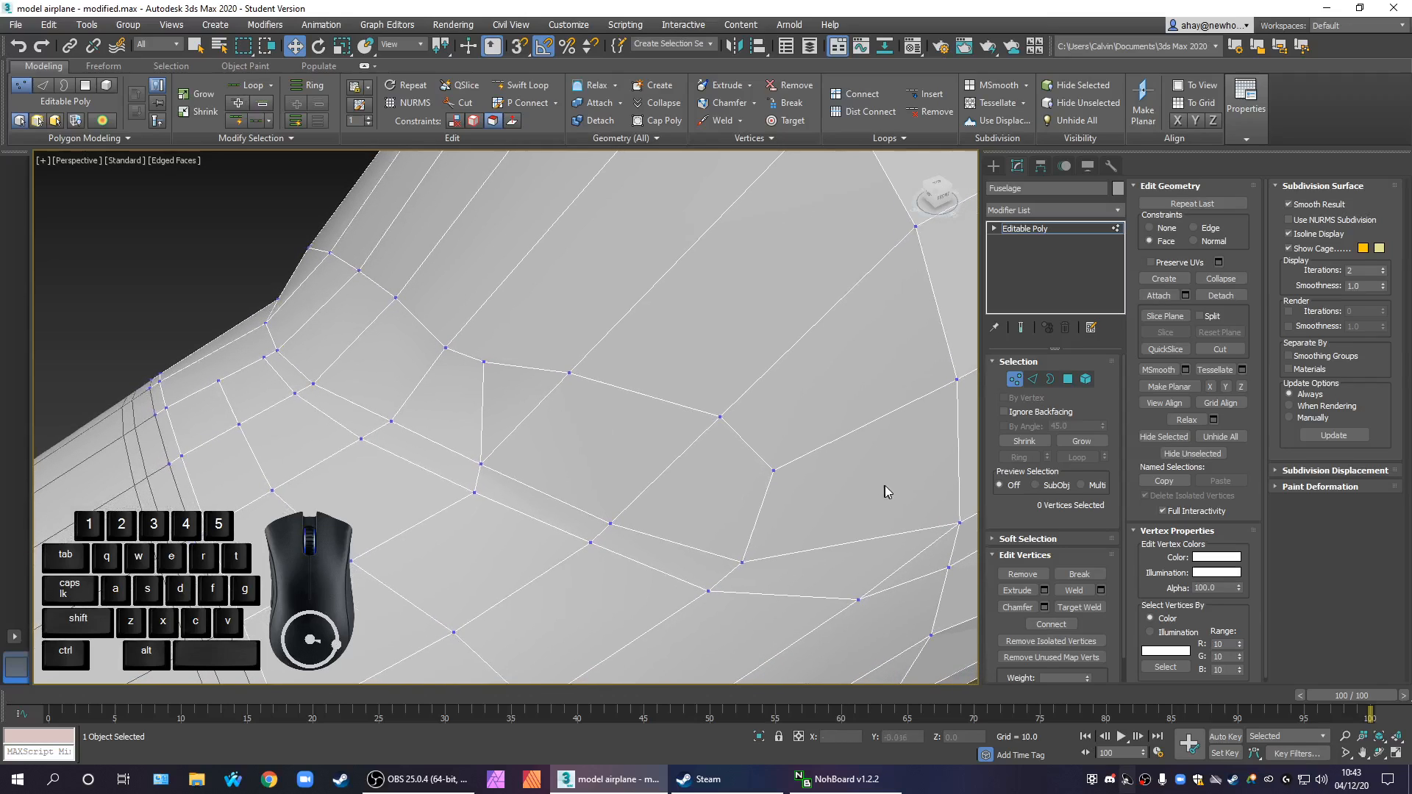
pyautogui.click(1079, 607)
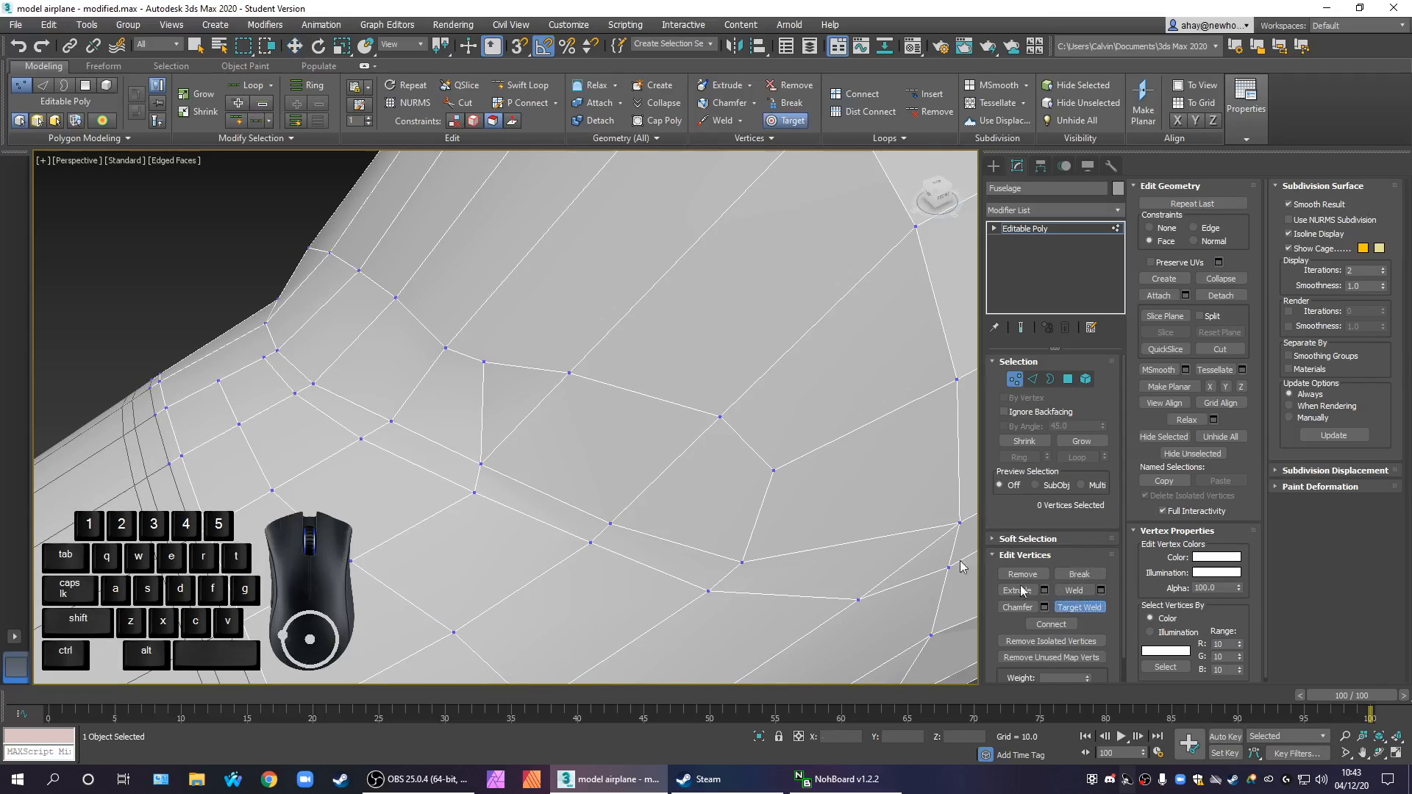
pyautogui.click(484, 362)
pyautogui.click(569, 373)
pyautogui.scroll(-5, 678, 501)
pyautogui.keyDown('alt'); pyautogui.moveTo(641, 500); pyautogui.dragTo(649, 606, button='middle'); pyautogui.keyUp('alt')
pyautogui.scroll(-4, 587, 482)
pyautogui.scroll(2, 454, 312)
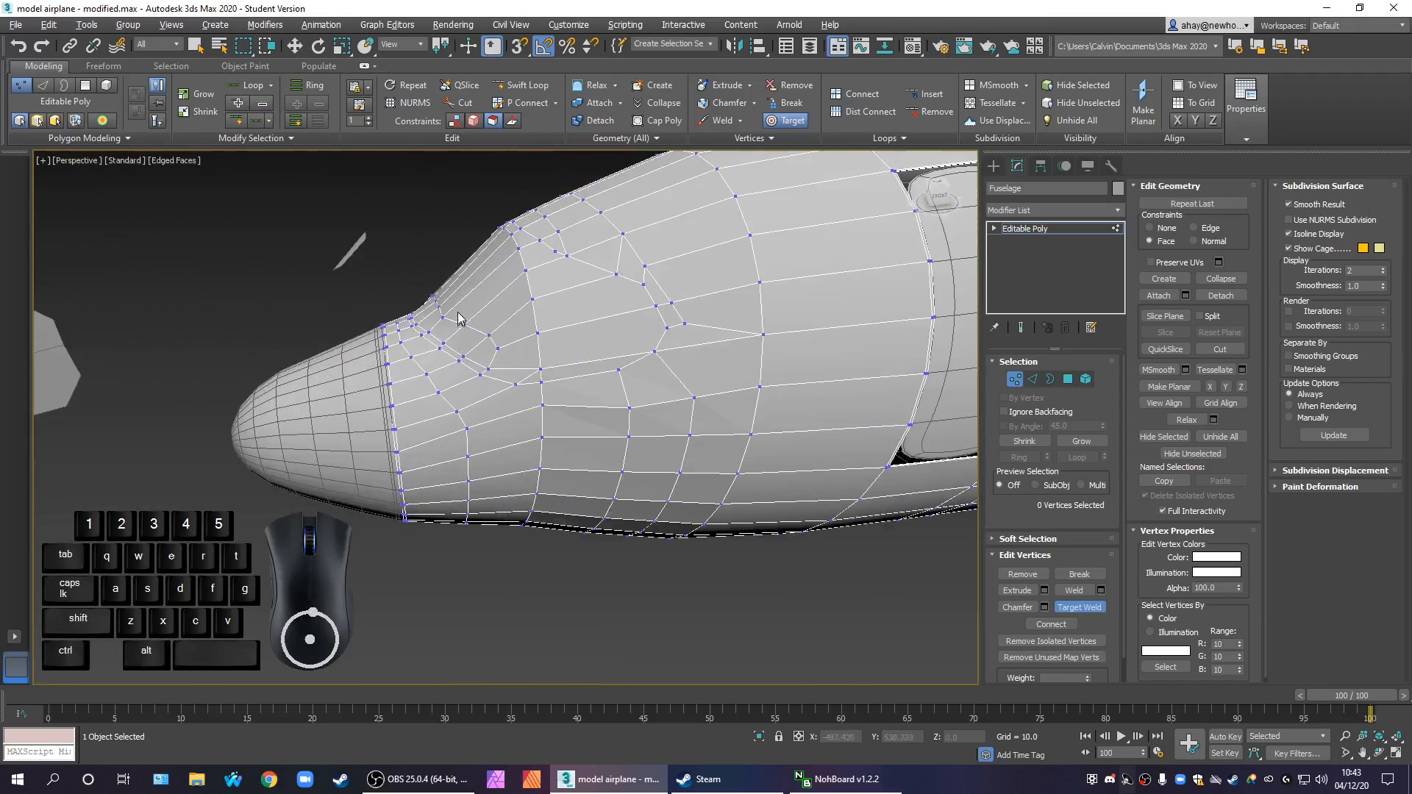
pyautogui.scroll(4, 444, 306)
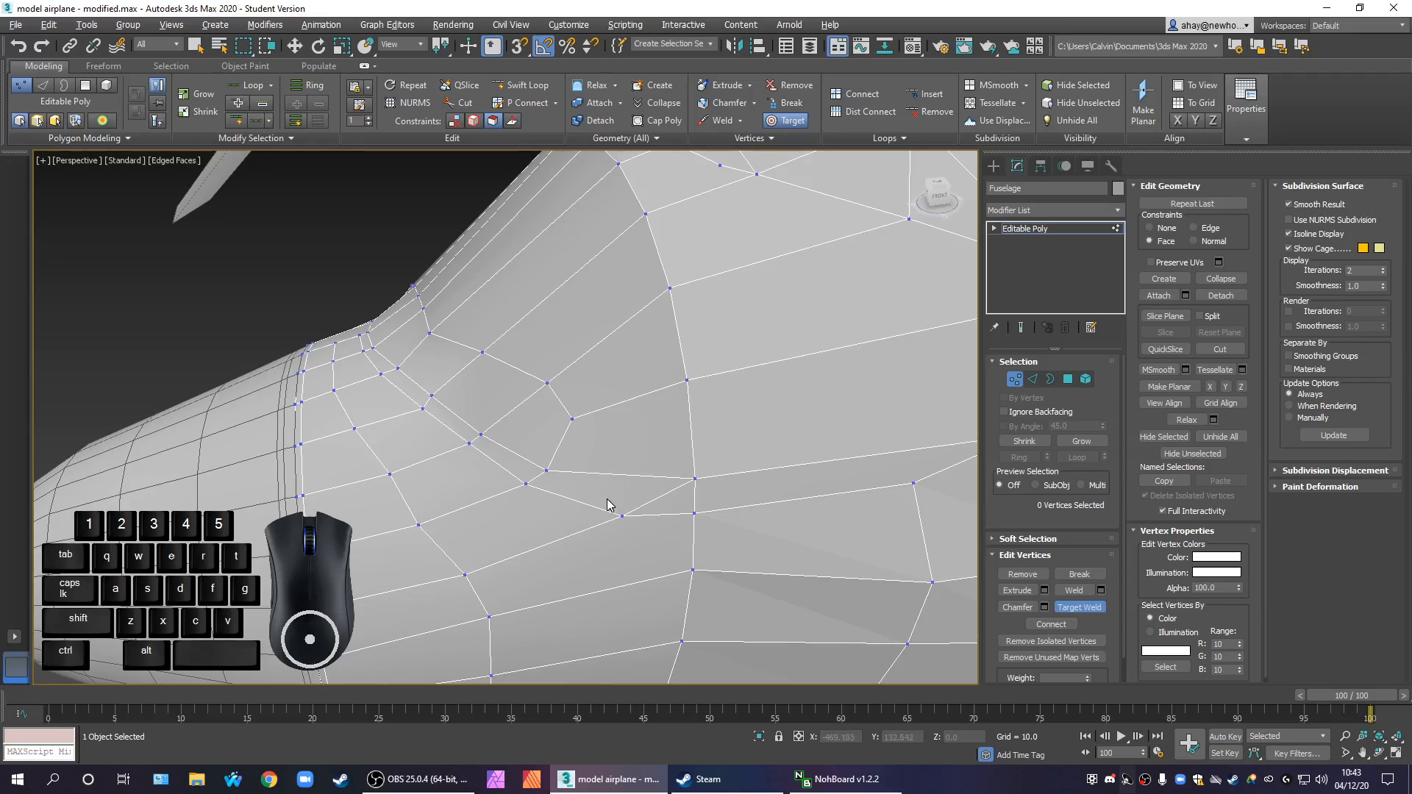
pyautogui.click(545, 468)
pyautogui.rightClick(593, 495)
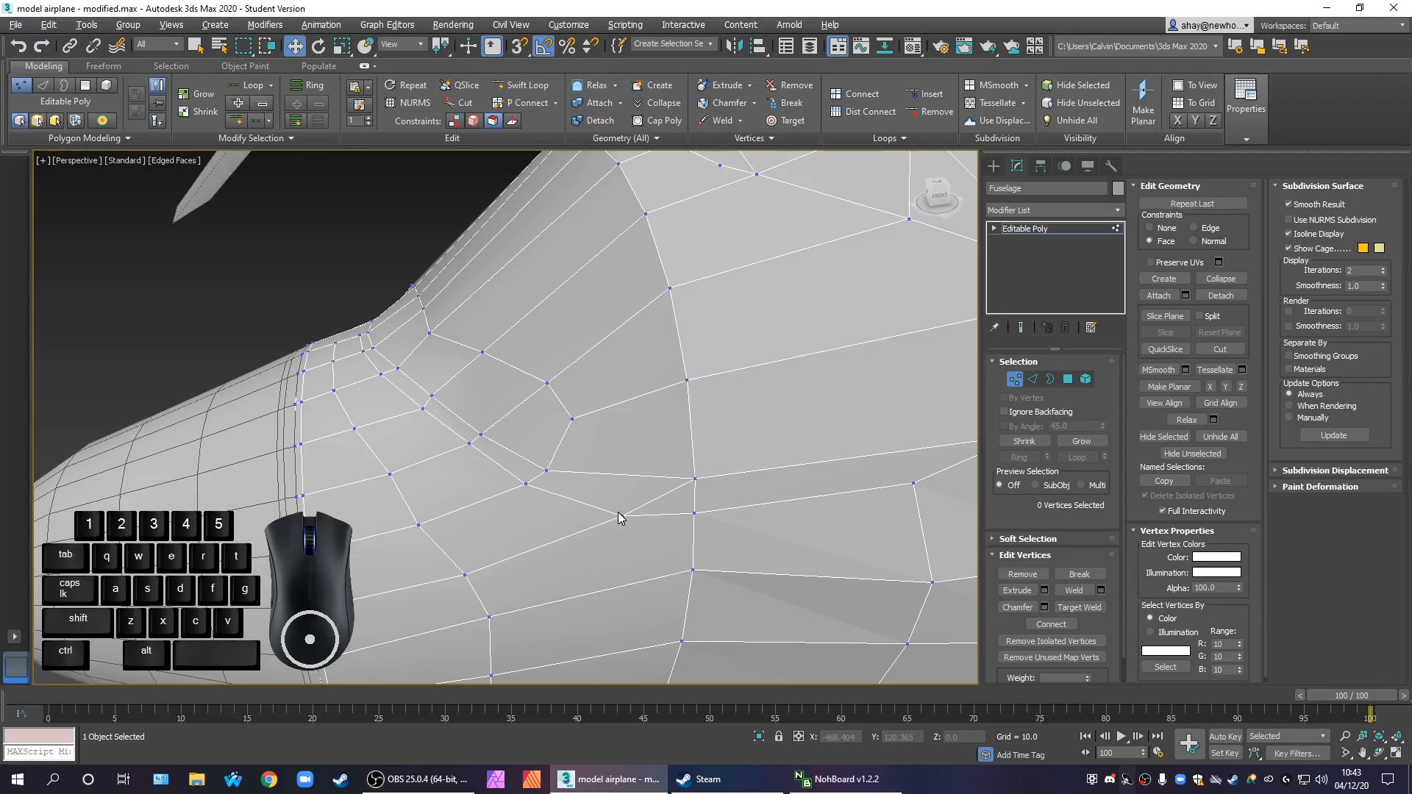
pyautogui.rightClick(551, 472)
pyautogui.rightClick(713, 464)
pyautogui.rightClick(630, 432)
# Shift the lowest vertex of the windscreen loop's rear corner slightly rearward along the fuselage surface
pyautogui.click(532, 471)
pyautogui.click(548, 469)
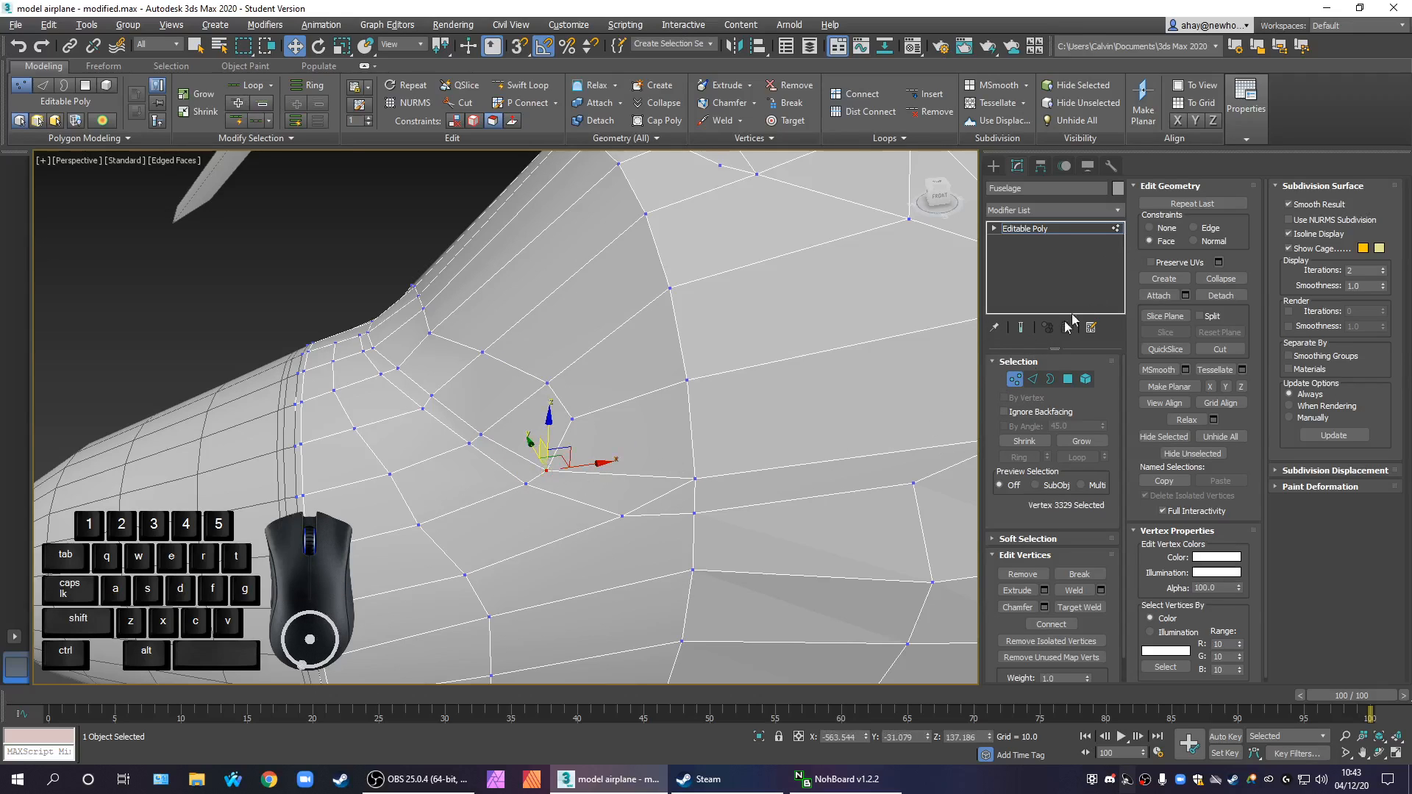
pyautogui.moveTo(581, 465)
pyautogui.mouseDown()
pyautogui.moveTo(703, 444)
pyautogui.moveTo(623, 478)
pyautogui.mouseUp()
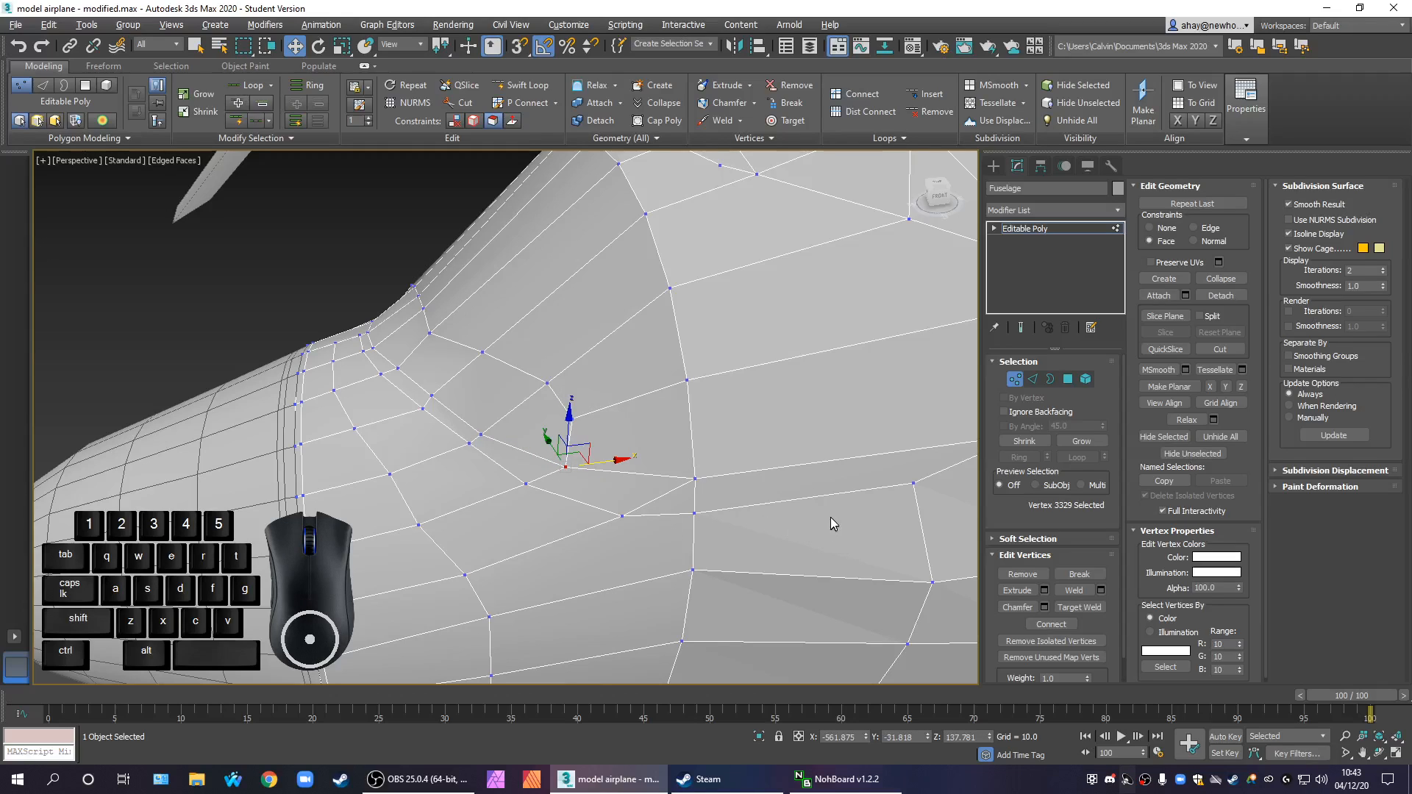
# Remove the short diagonal edge behind the windscreen's lower corner that forms a thin triangle against the vertical fuselage edge line
pyautogui.click(1035, 380)
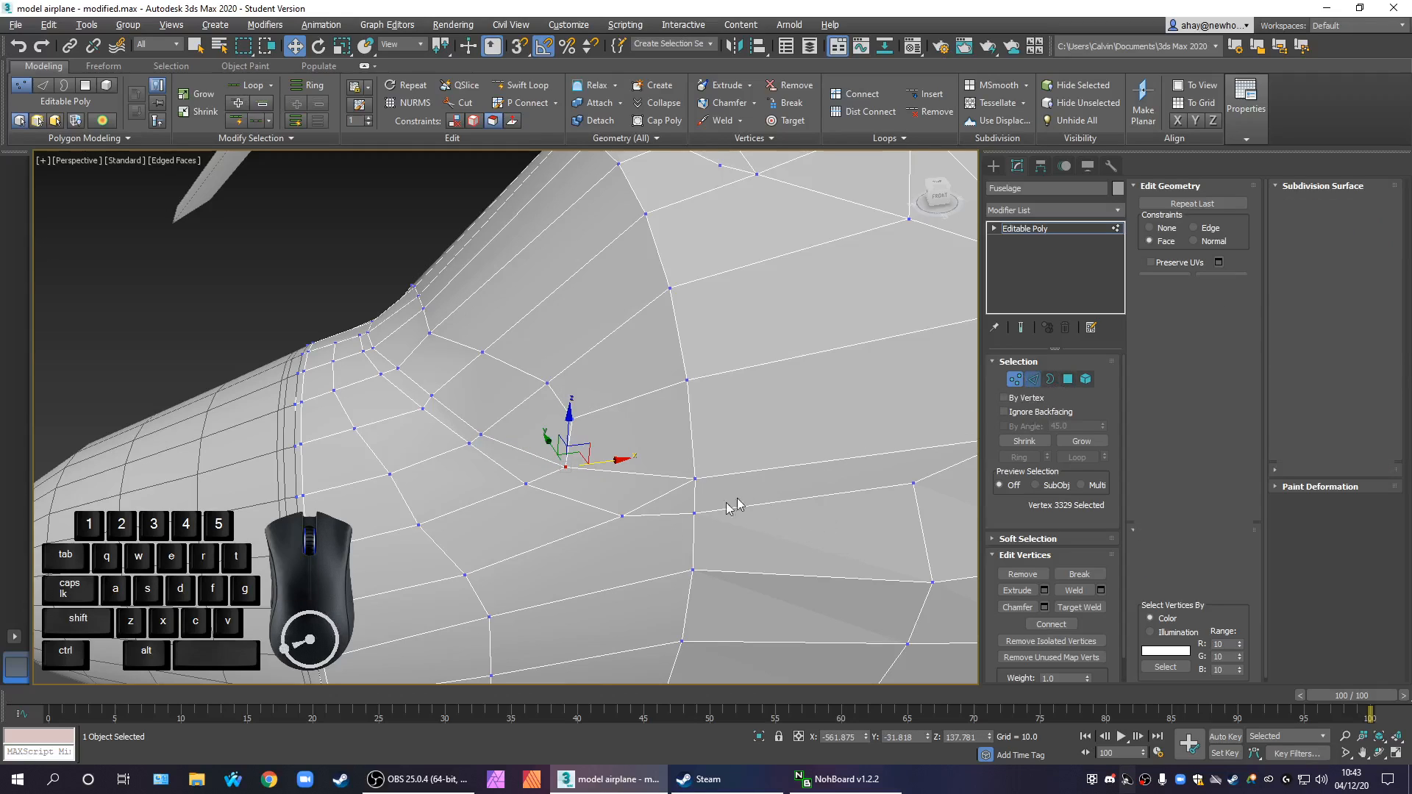
pyautogui.click(654, 500)
pyautogui.rightClick(653, 500)
pyautogui.click(623, 521)
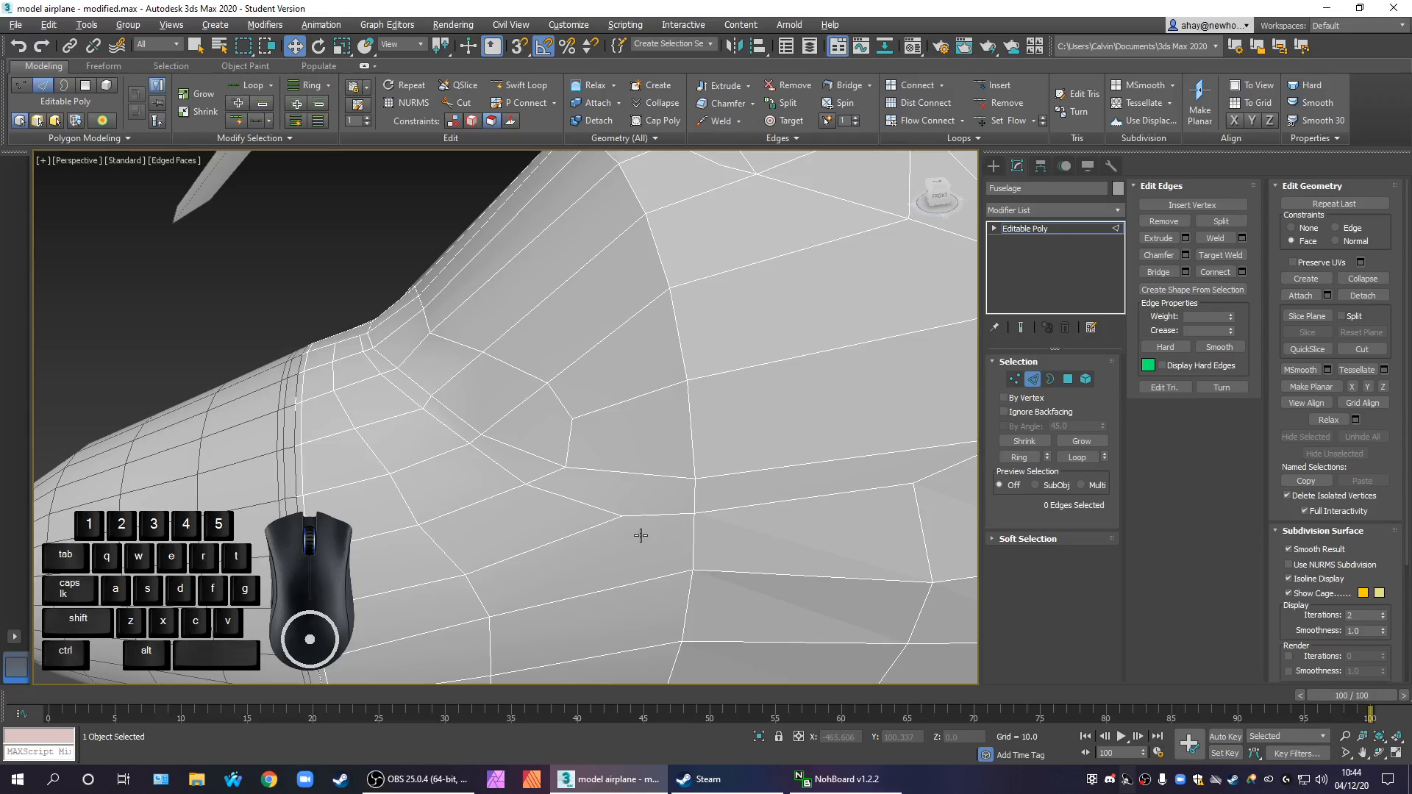
# Undo the last edge change behind the windscreen's lower corner and bring the upper windscreen edge into close view
pyautogui.hotkey('ctrl', 'z')
pyautogui.click(740, 451)
pyautogui.moveTo(740, 454); pyautogui.dragTo(850, 485, button='middle')
pyautogui.scroll(-3, 735, 486)
pyautogui.scroll(-4, 728, 505)
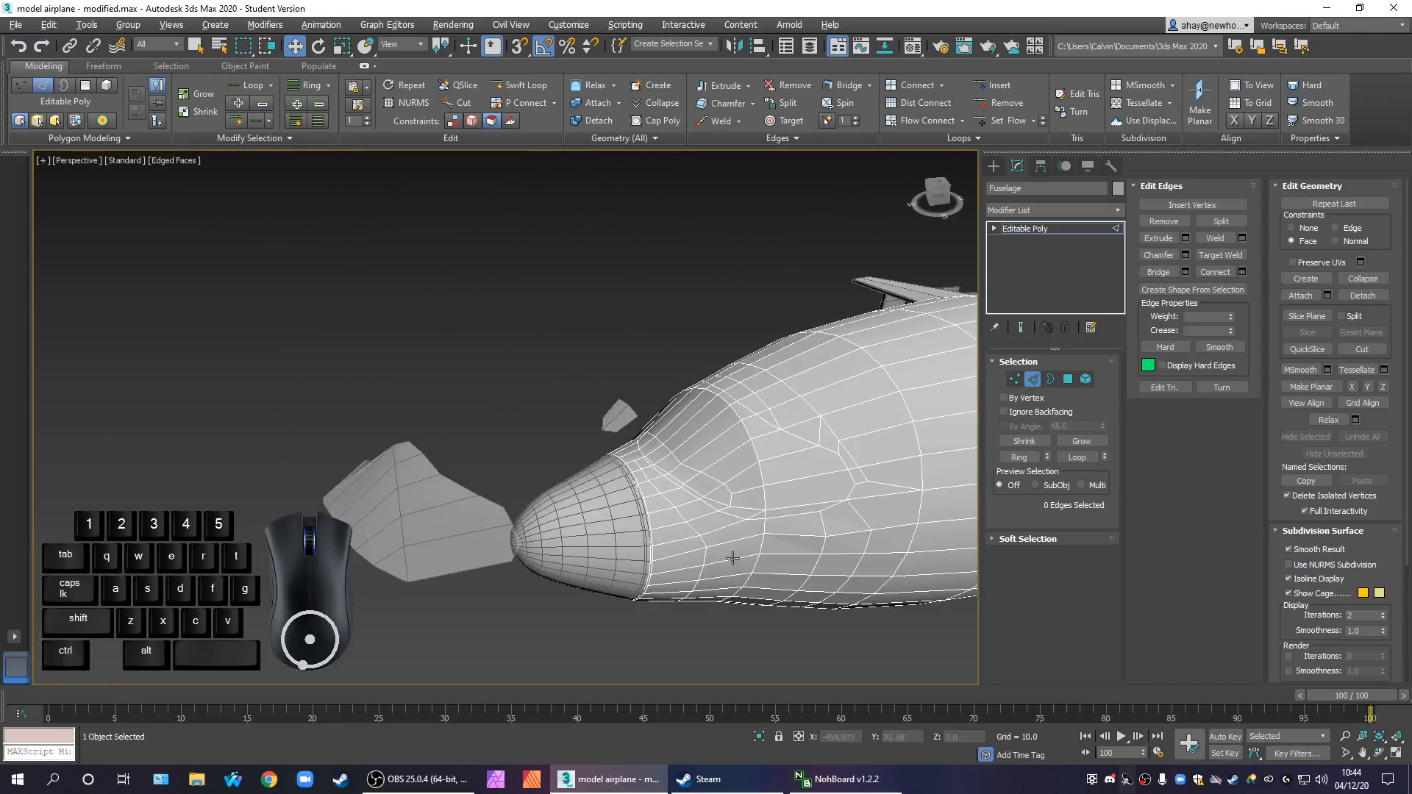
pyautogui.keyDown('alt'); pyautogui.moveTo(699, 601); pyautogui.dragTo(683, 551, button='middle'); pyautogui.keyUp('alt')
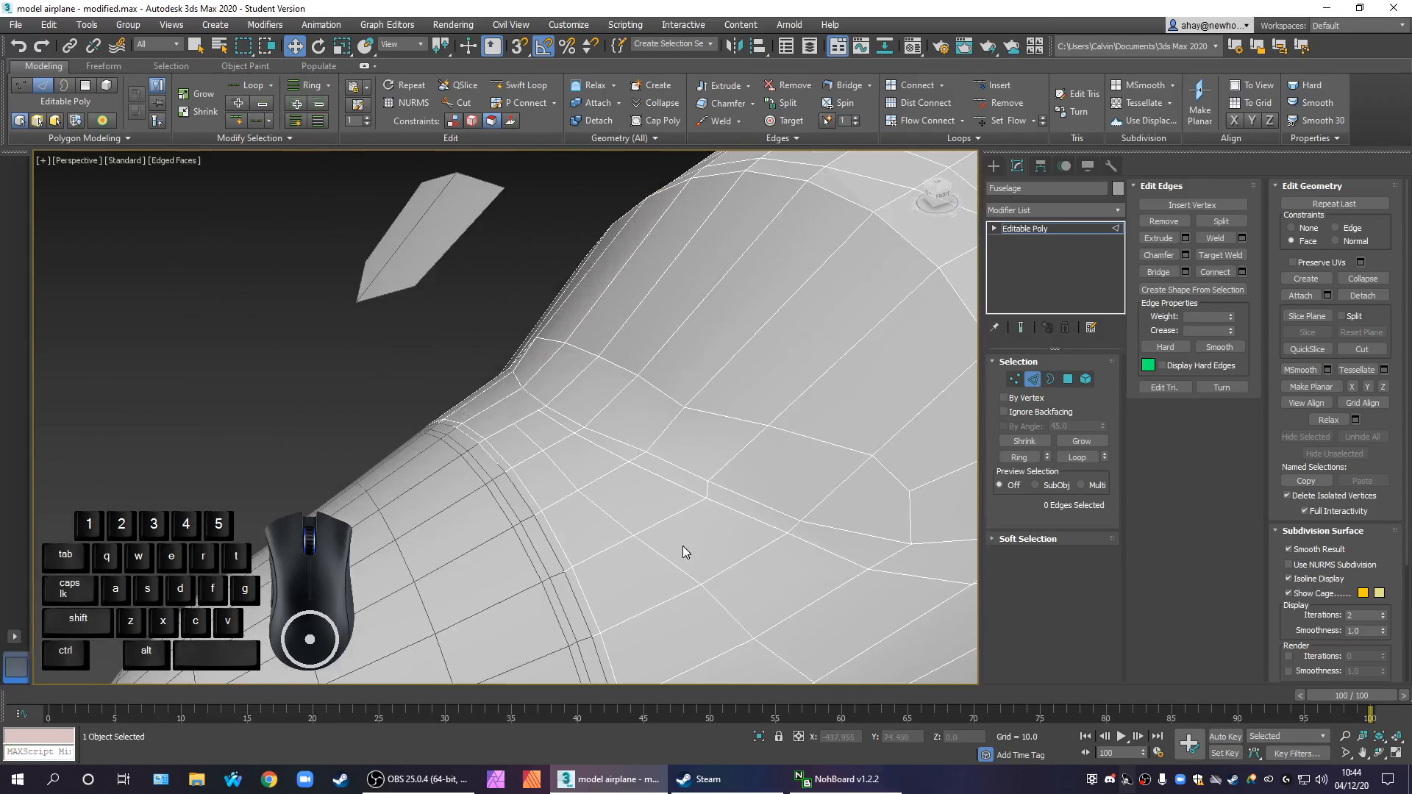
# Slide three neighbouring vertices of the windscreen's upper rear edge upward and rearward along the fuselage surface to form an even curve
pyautogui.click(1014, 379)
pyautogui.click(686, 409)
pyautogui.moveTo(699, 389); pyautogui.dragTo(730, 354)
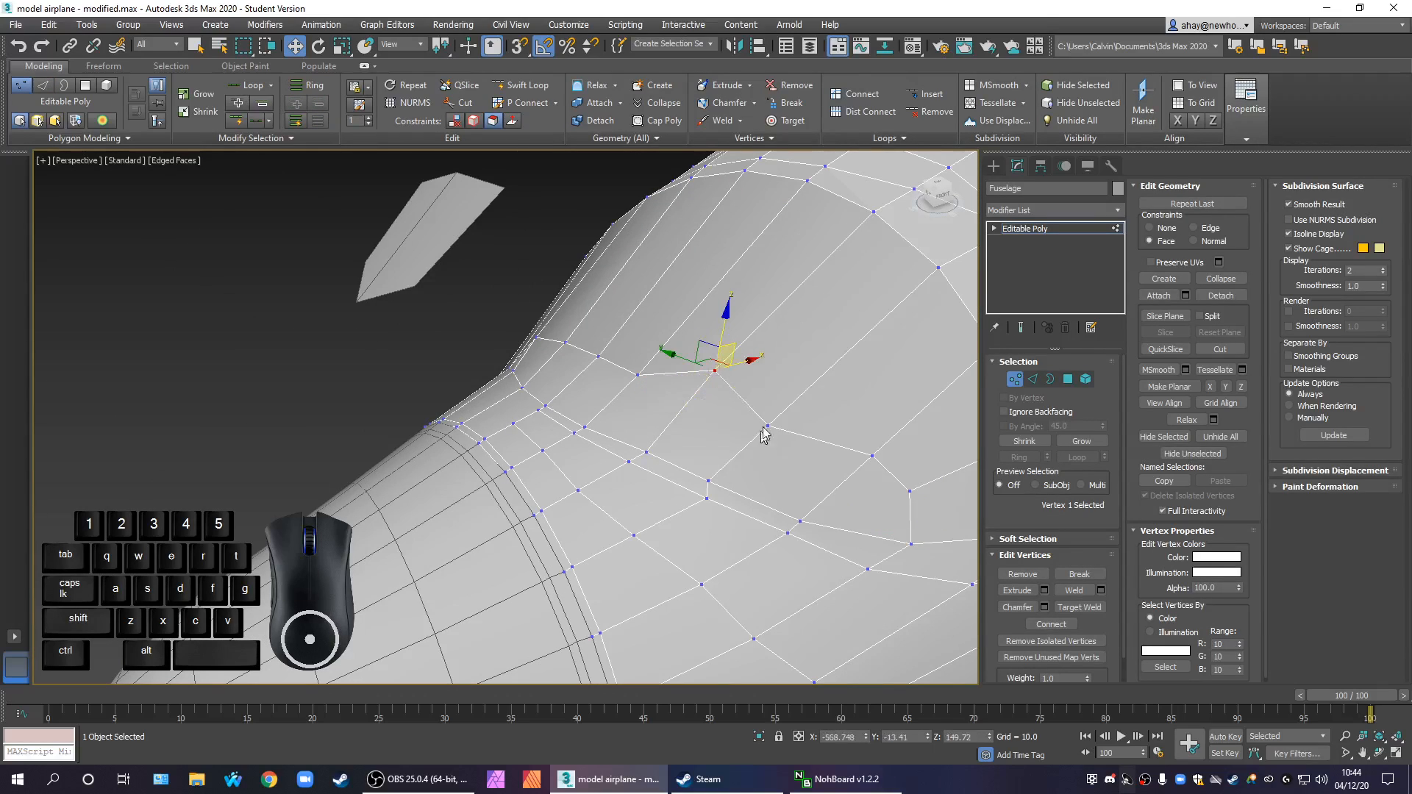
pyautogui.click(770, 423)
pyautogui.moveTo(773, 414); pyautogui.dragTo(813, 367)
pyautogui.click(717, 373)
pyautogui.moveTo(738, 352); pyautogui.dragTo(759, 327)
pyautogui.click(638, 374)
pyautogui.moveTo(659, 355); pyautogui.dragTo(699, 298)
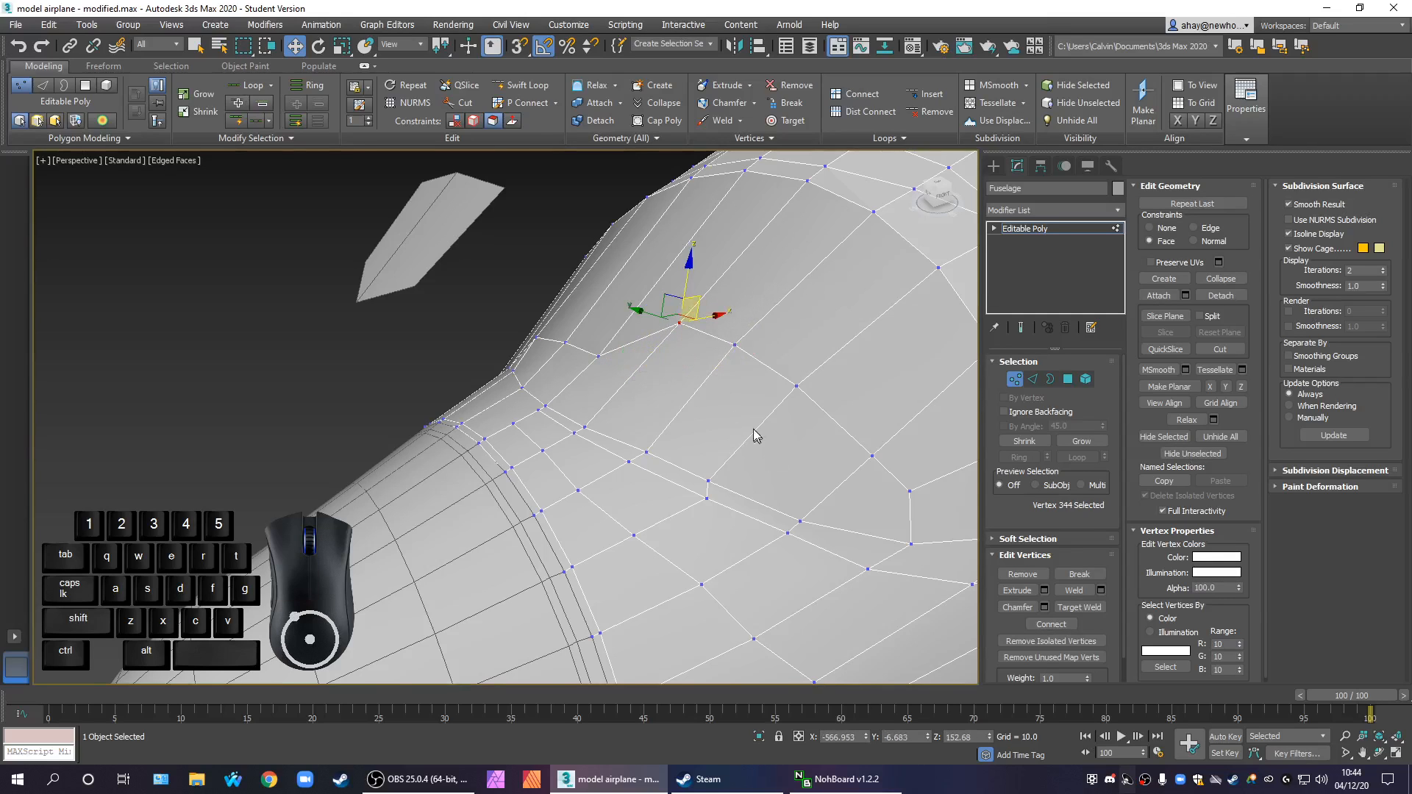
# Add a Symmetry modifier to the fuselage, mirrored on the X axis with Flip enabled
pyautogui.scroll(-3, 760, 440)
pyautogui.moveTo(836, 489)
pyautogui.keyDown('alt'); pyautogui.mouseDown(button='middle')
pyautogui.moveTo(760, 486)
pyautogui.moveTo(778, 456)
pyautogui.moveTo(845, 463)
pyautogui.moveTo(857, 497)
pyautogui.moveTo(841, 488)
pyautogui.mouseUp(button='middle'); pyautogui.keyUp('alt')
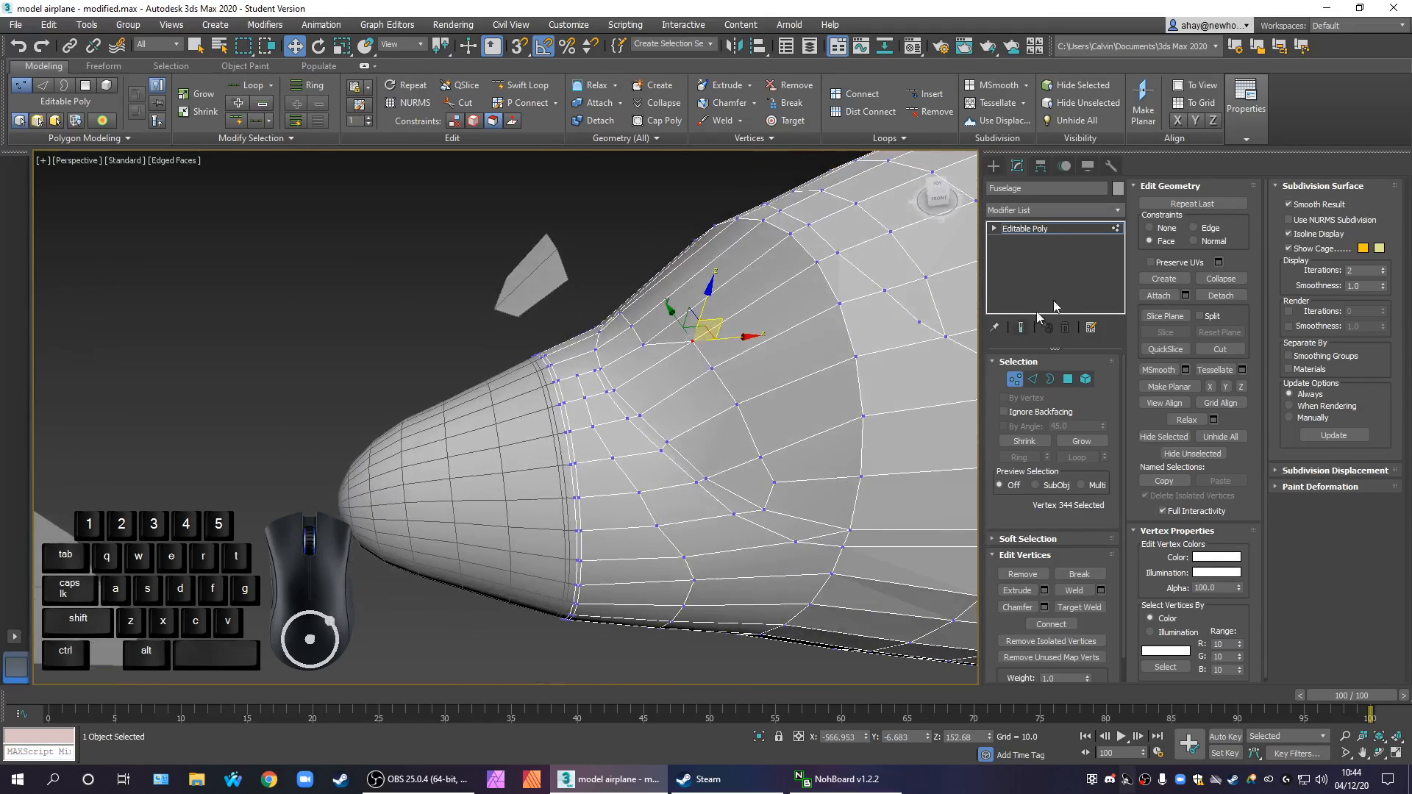
pyautogui.click(1079, 227)
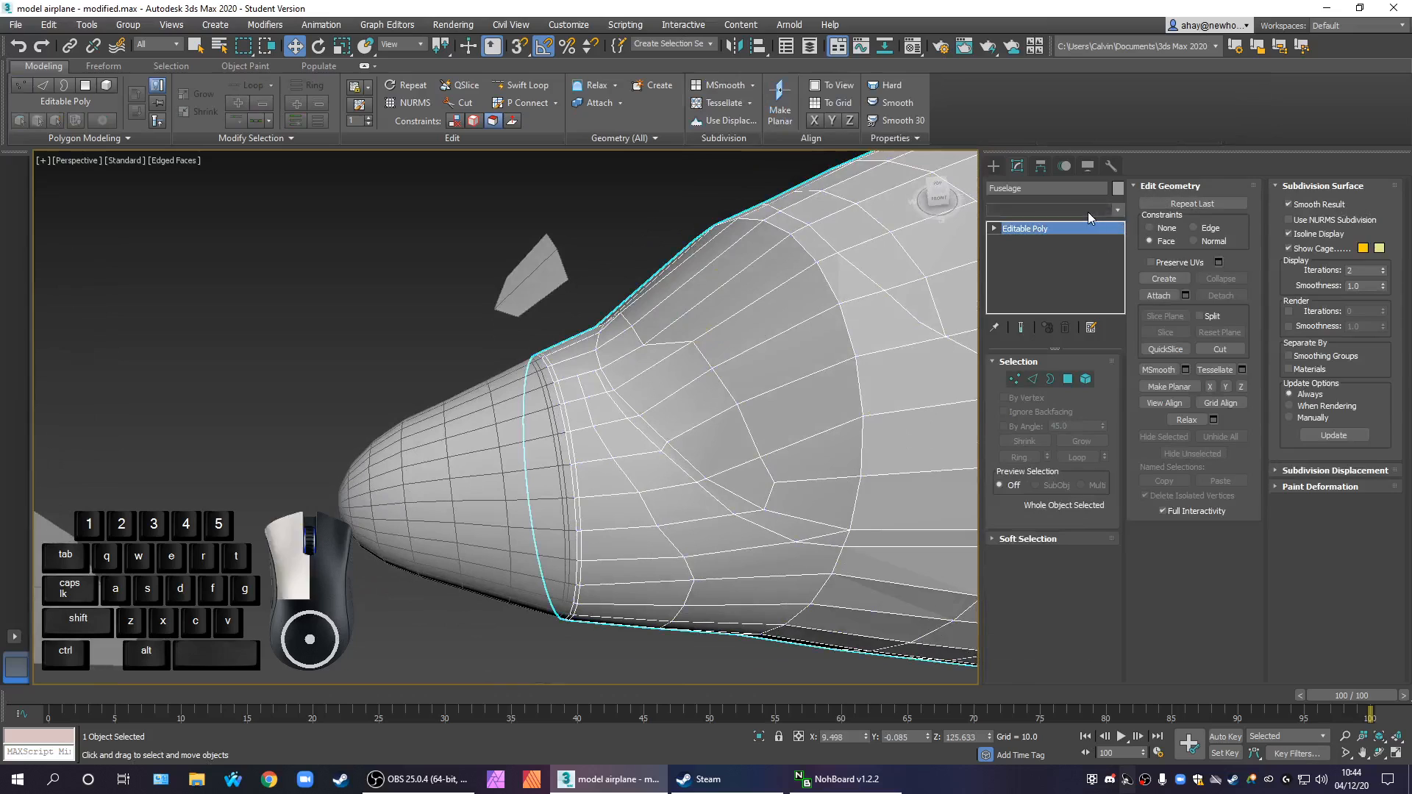
pyautogui.click(1088, 212)
pyautogui.write('sy')
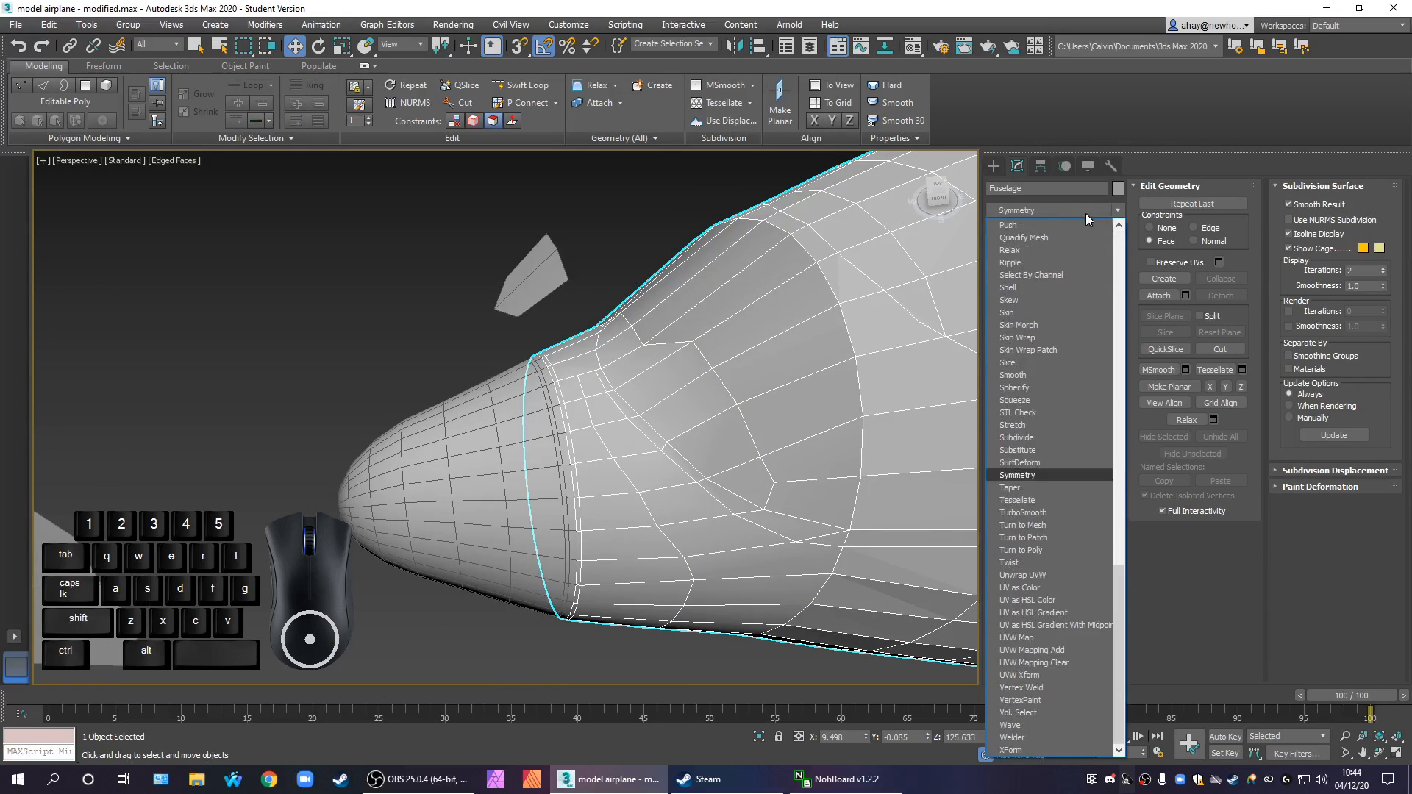
pyautogui.press('Return')
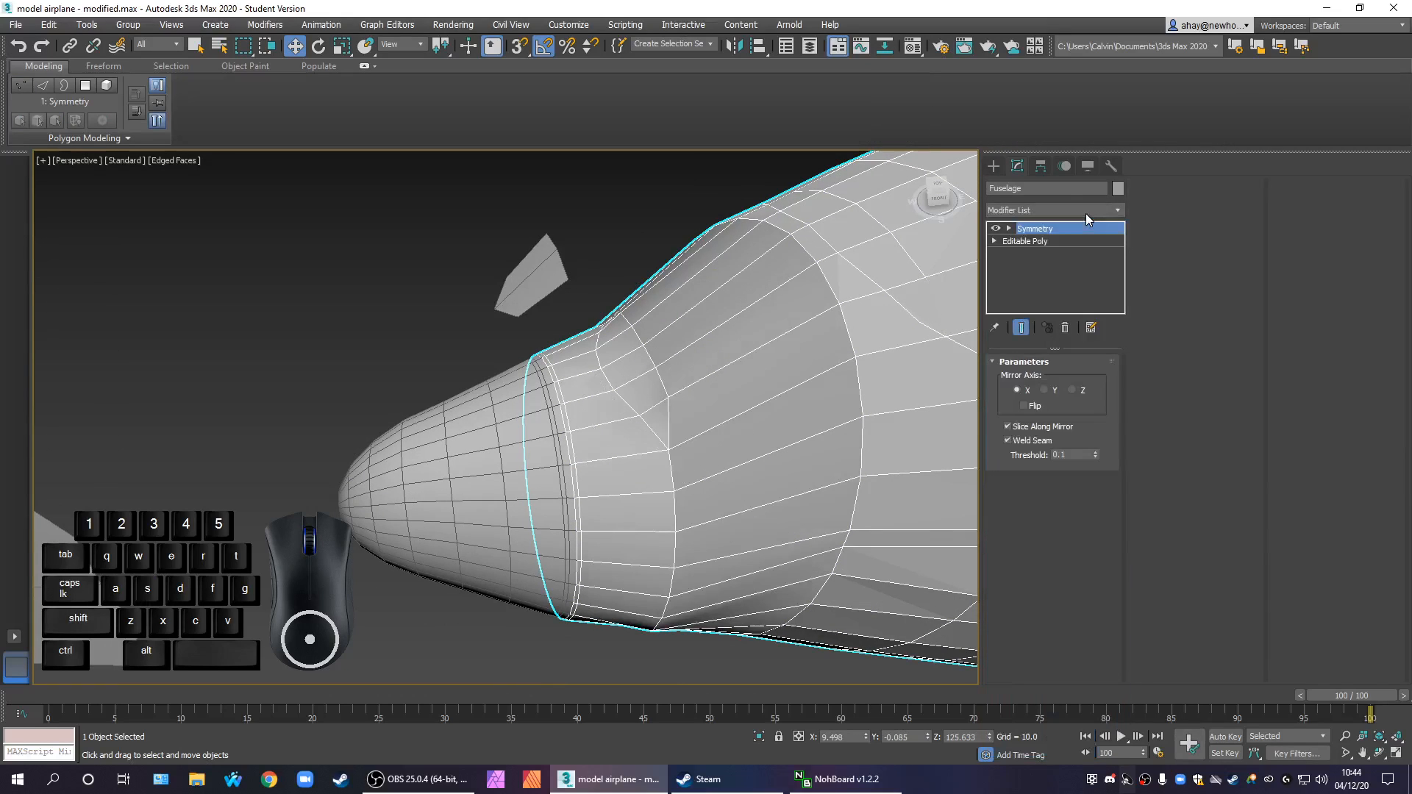
pyautogui.click(1032, 406)
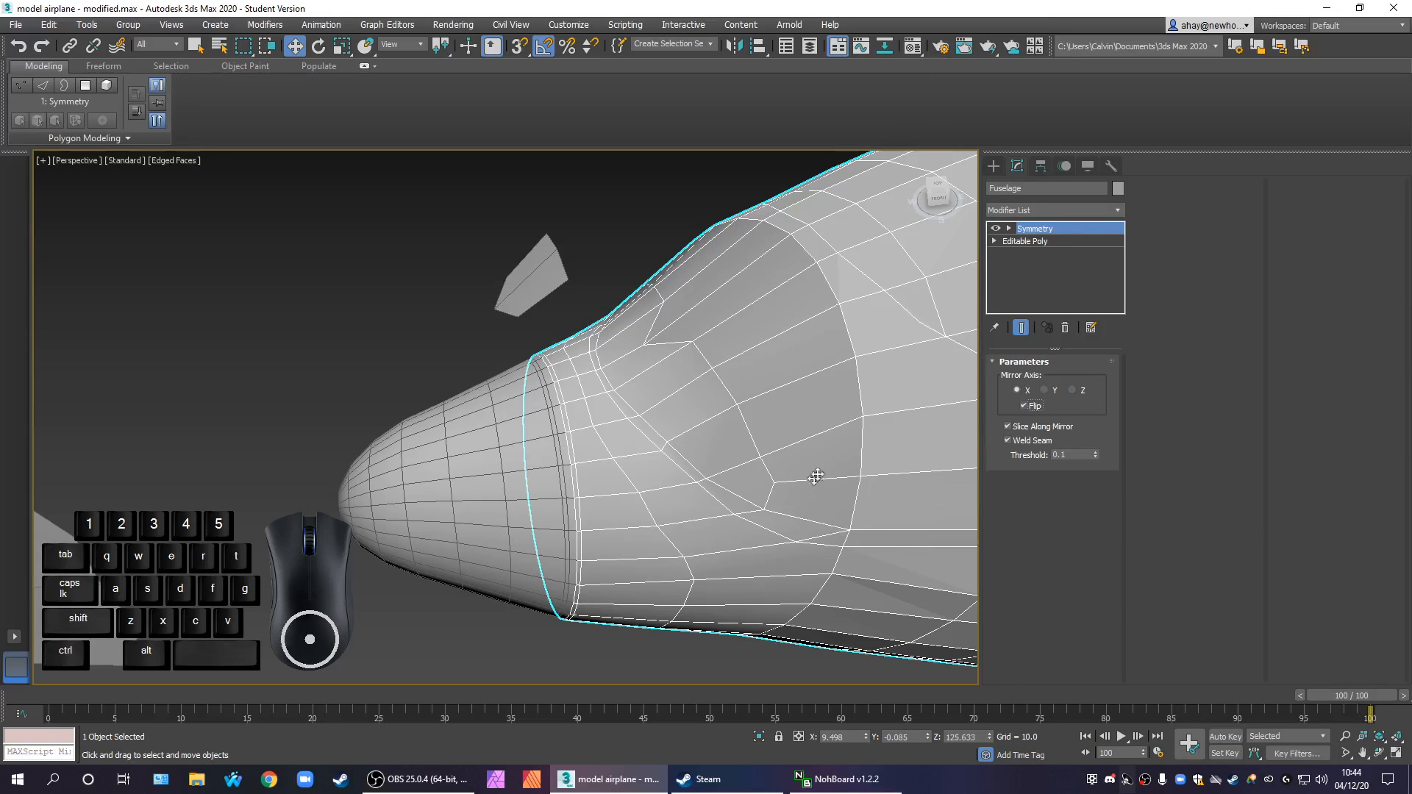
# In the base Editable Poly, slide the vertex at the windscreen's upper corner rearward along the surface, in line with its neighbours
pyautogui.click(1082, 251)
pyautogui.click(1069, 238)
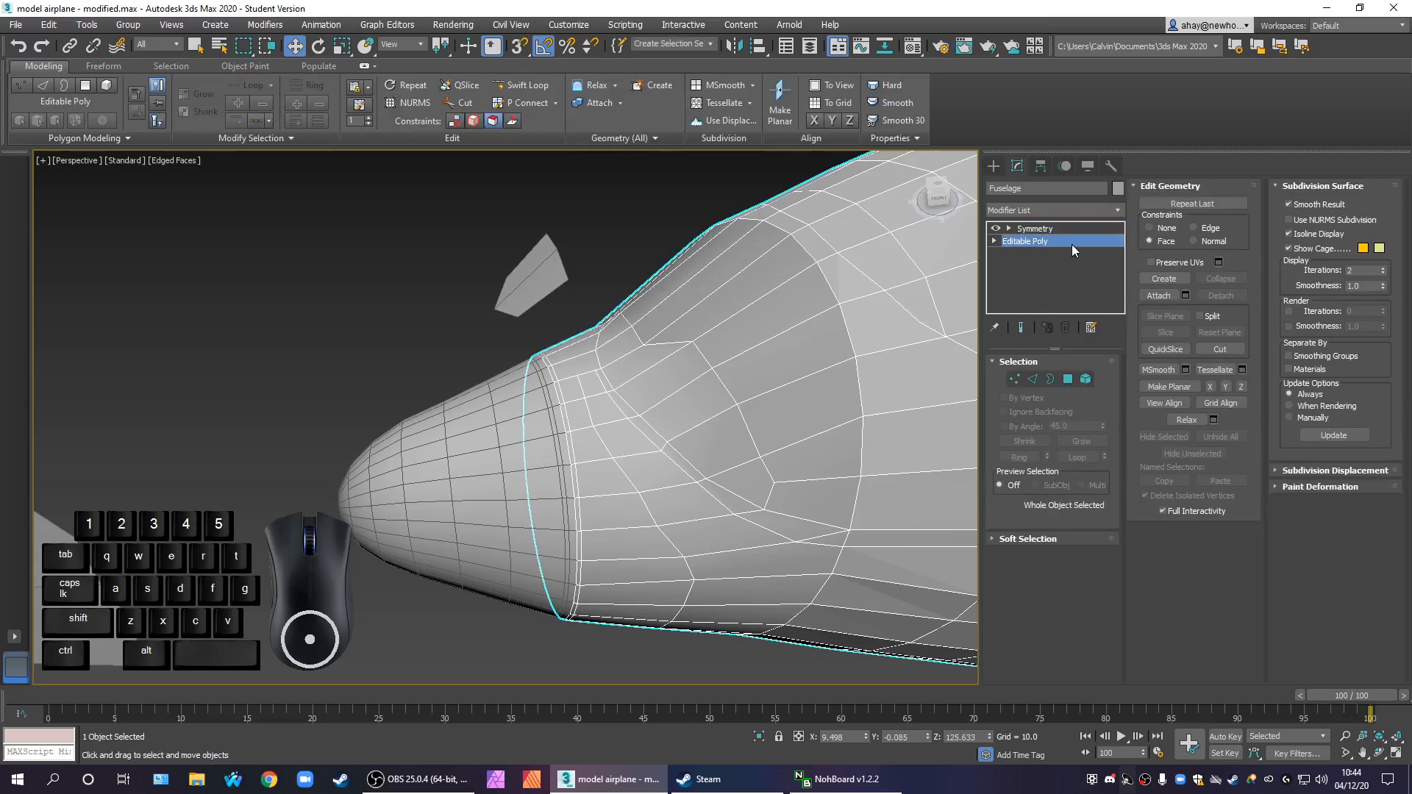
pyautogui.click(1014, 378)
pyautogui.click(684, 345)
pyautogui.scroll(3, 627, 343)
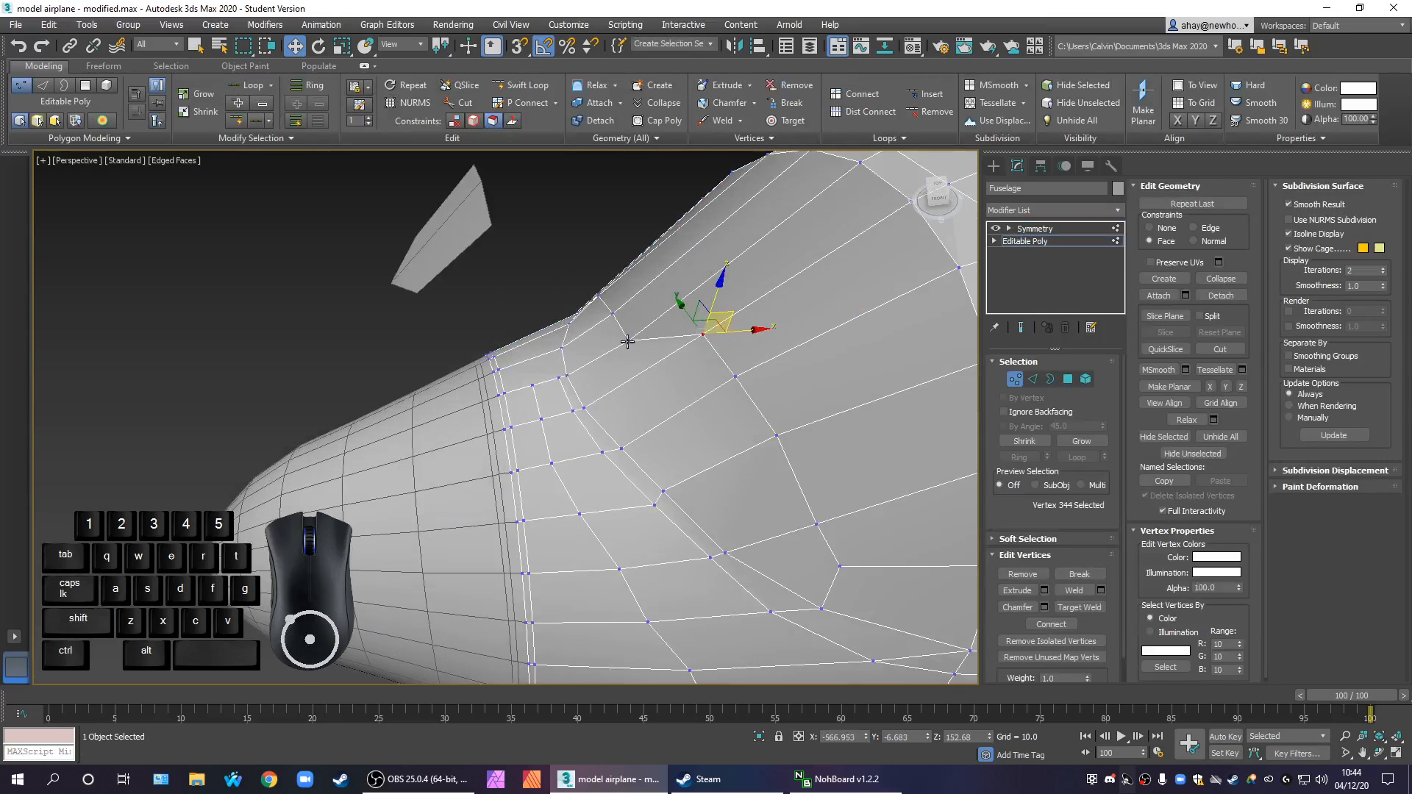
pyautogui.click(627, 341)
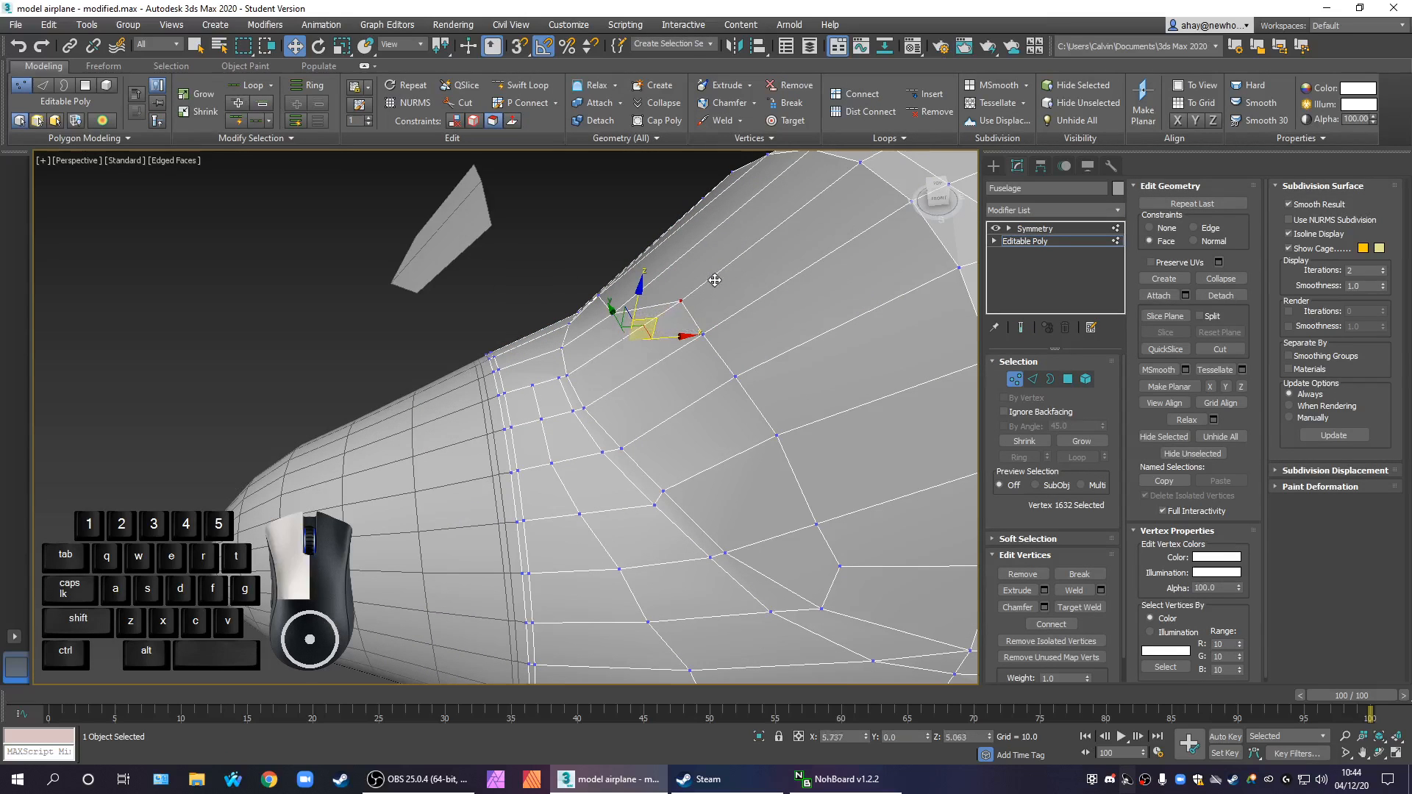
pyautogui.moveTo(689, 295); pyautogui.dragTo(726, 286)
# Check the mirrored nose from the front and side, including the narrow windscreen polygon beside the centre line
pyautogui.click(1071, 229)
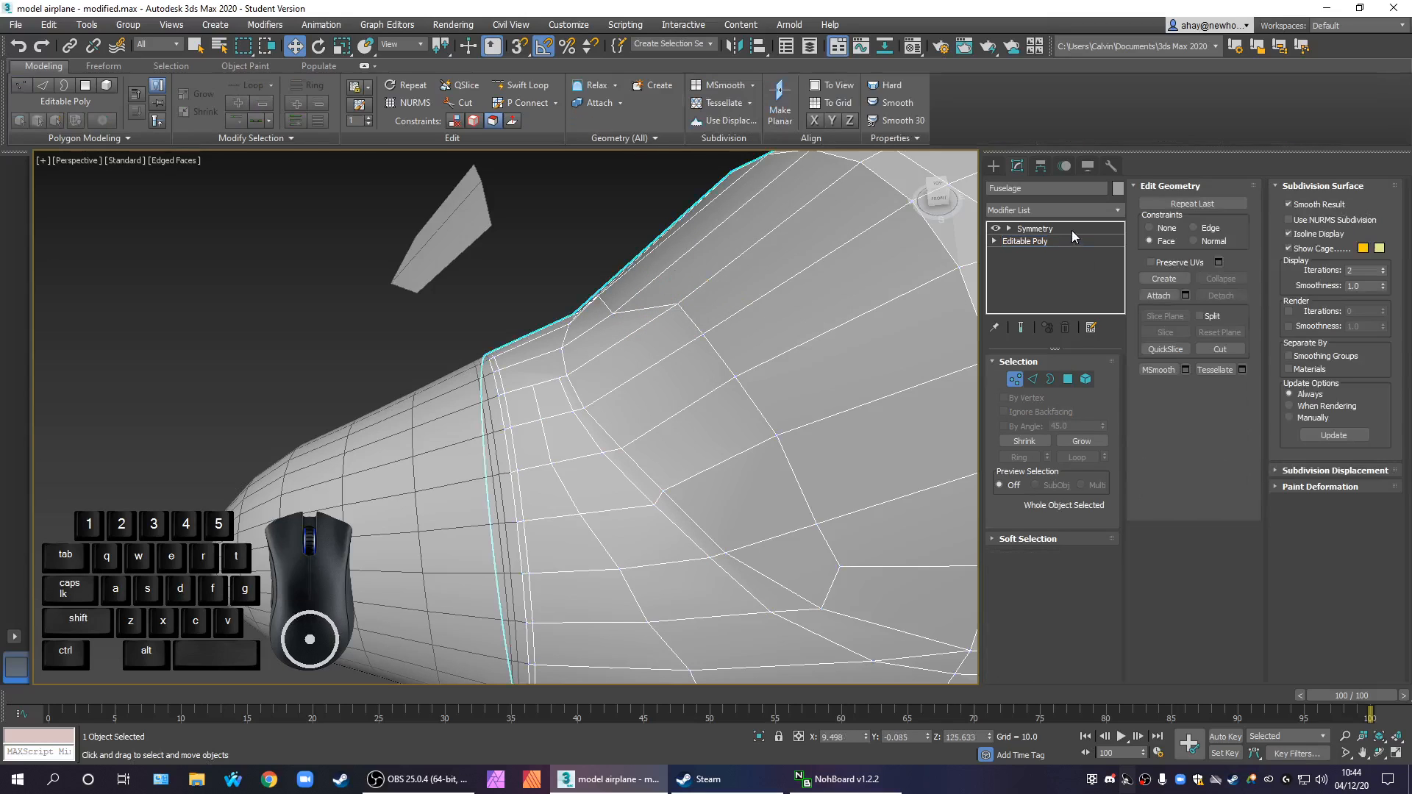
pyautogui.scroll(-5, 790, 373)
pyautogui.keyDown('alt'); pyautogui.moveTo(813, 448); pyautogui.dragTo(638, 386, button='middle'); pyautogui.keyUp('alt')
pyautogui.scroll(-3, 854, 417)
pyautogui.moveTo(641, 386); pyautogui.dragTo(771, 337, button='middle')
pyautogui.click(1038, 243)
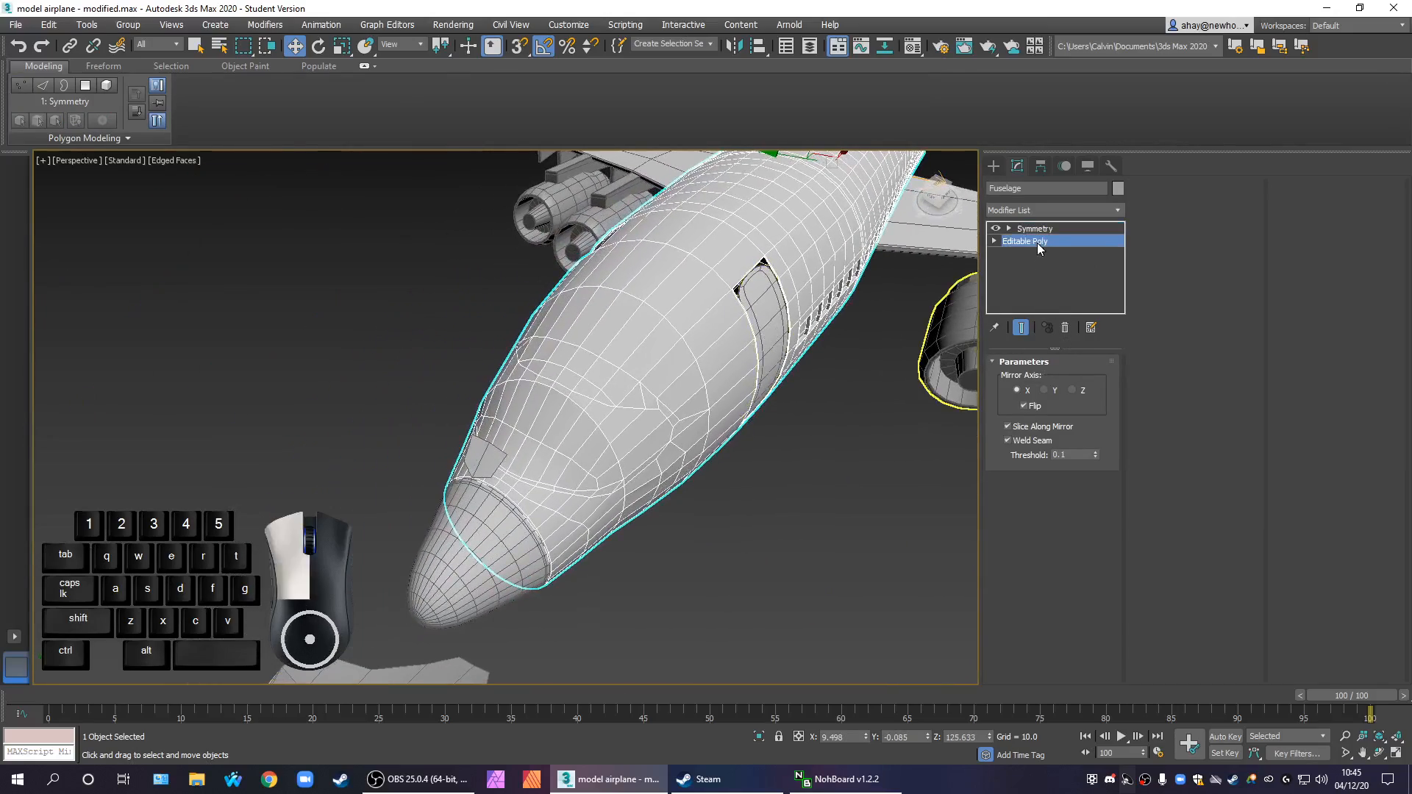
pyautogui.click(1068, 379)
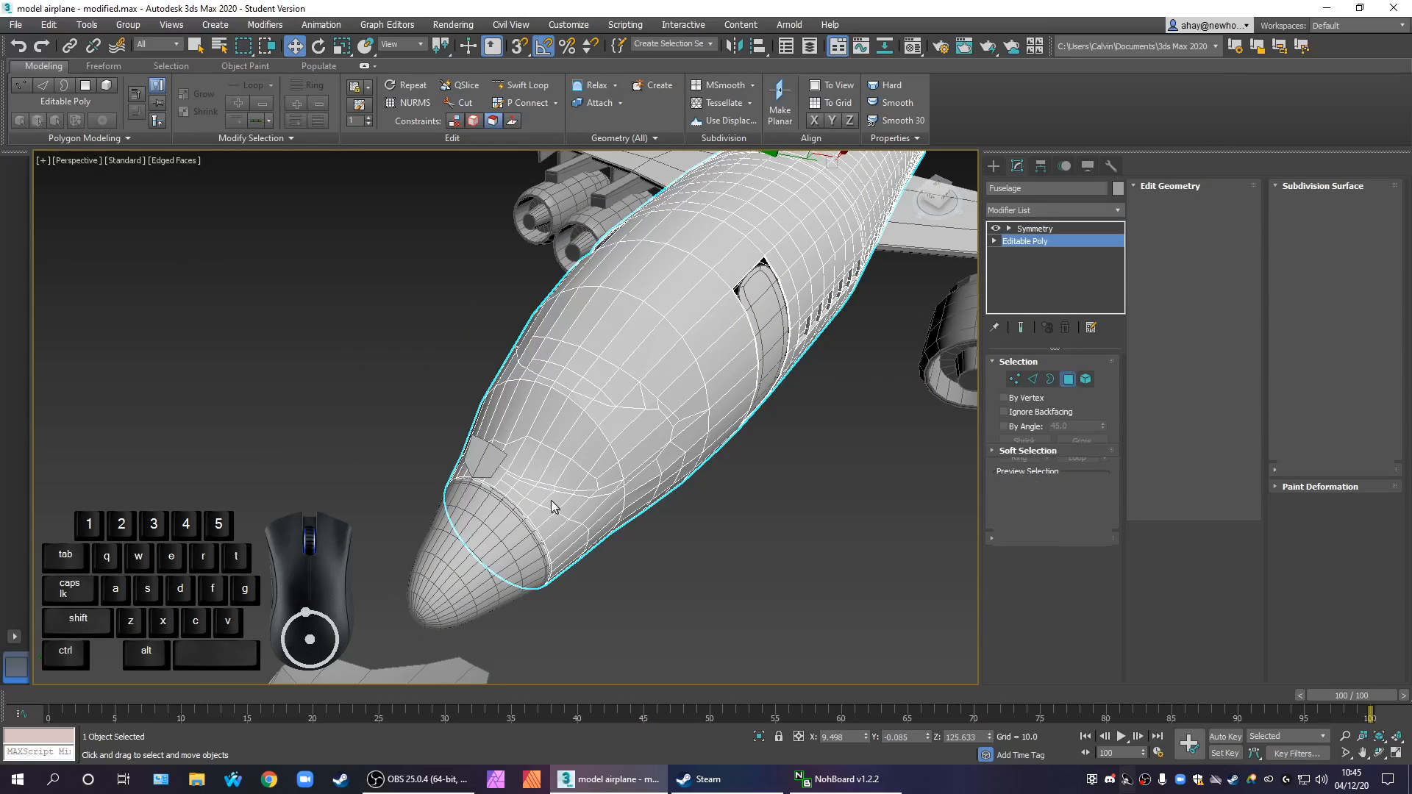
pyautogui.click(554, 507)
pyautogui.click(585, 471)
pyautogui.press('z')
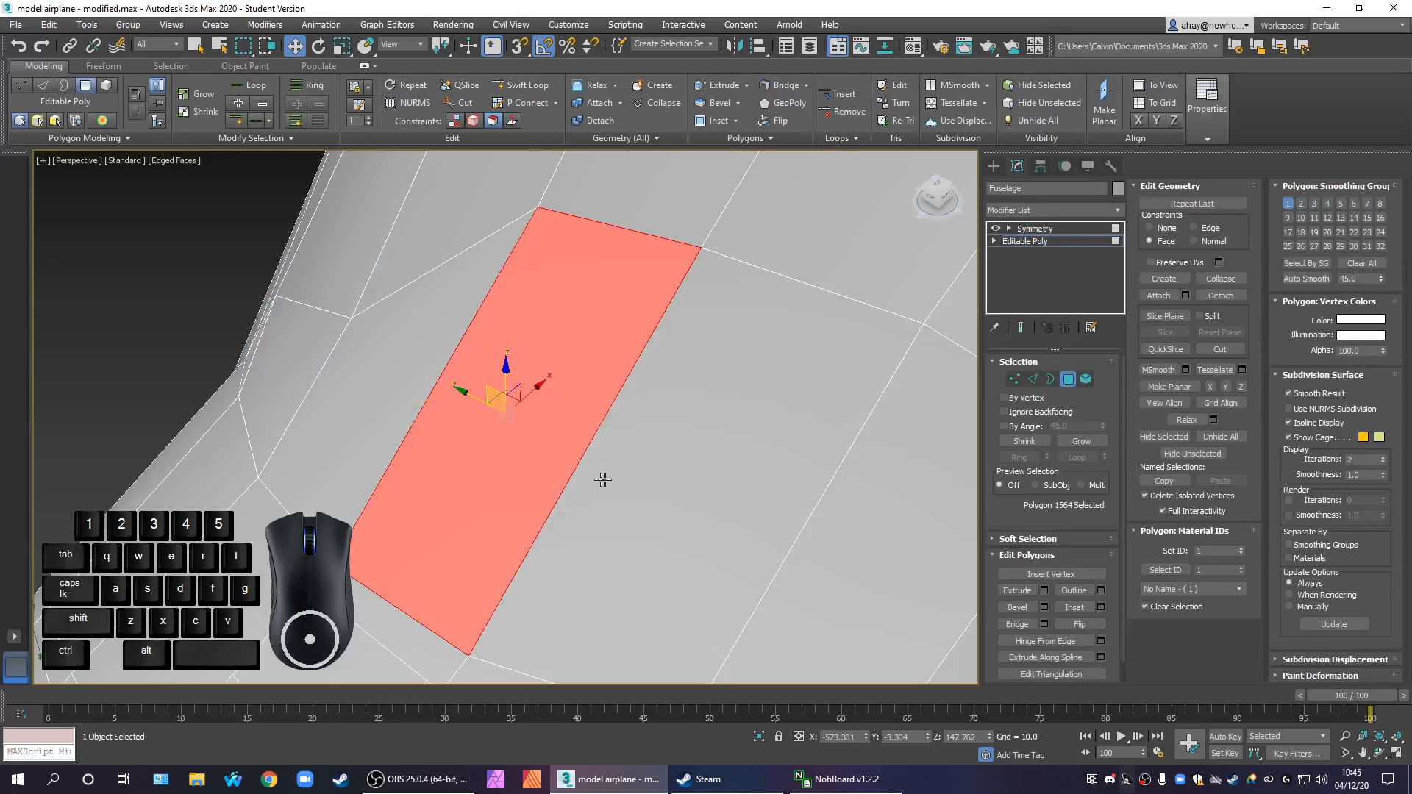
pyautogui.scroll(-5, 599, 479)
pyautogui.keyDown('alt'); pyautogui.moveTo(652, 514); pyautogui.dragTo(637, 488, button='middle'); pyautogui.keyUp('alt')
pyautogui.scroll(-2, 652, 458)
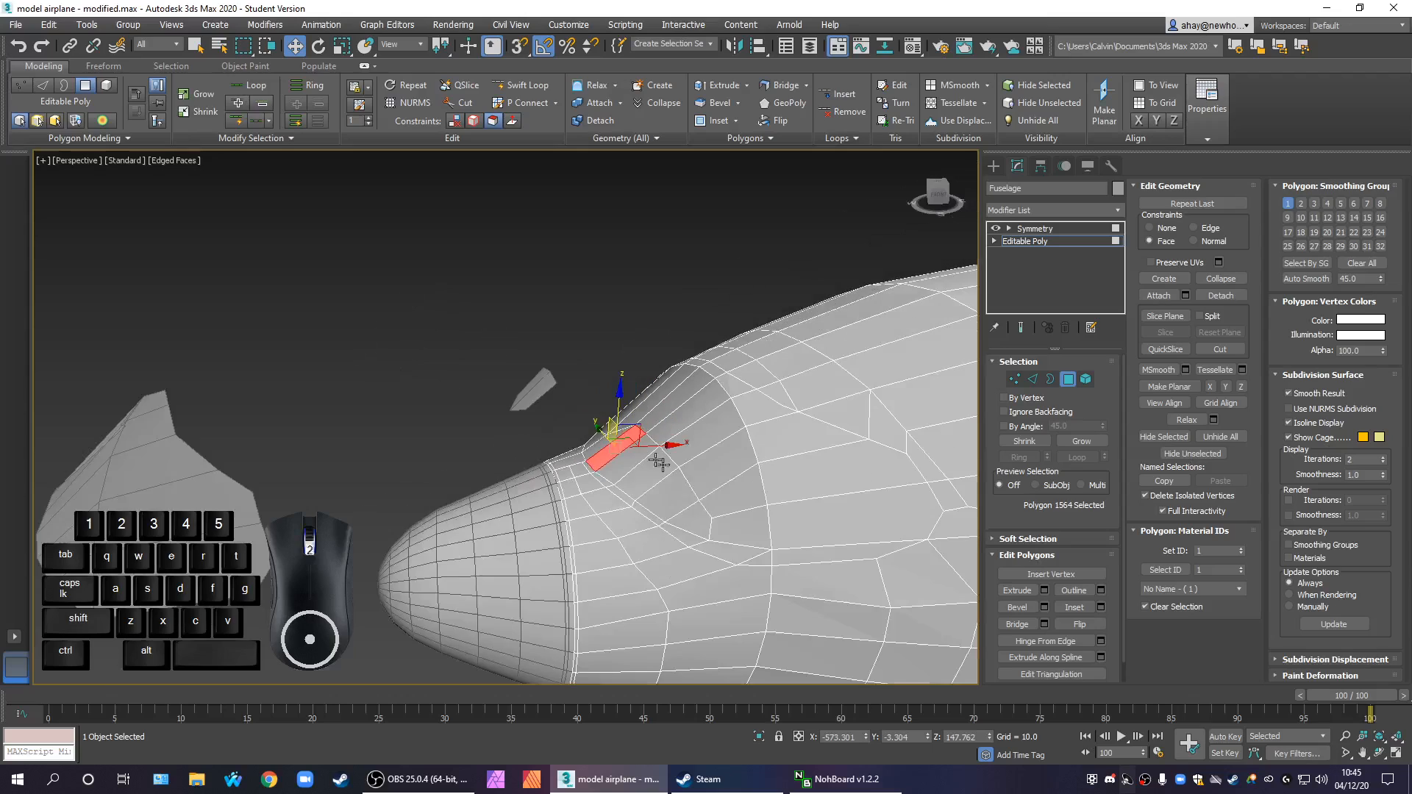
# Collapse the fuselage's Symmetry modifier by converting the object to Editable Poly
pyautogui.click(1035, 228)
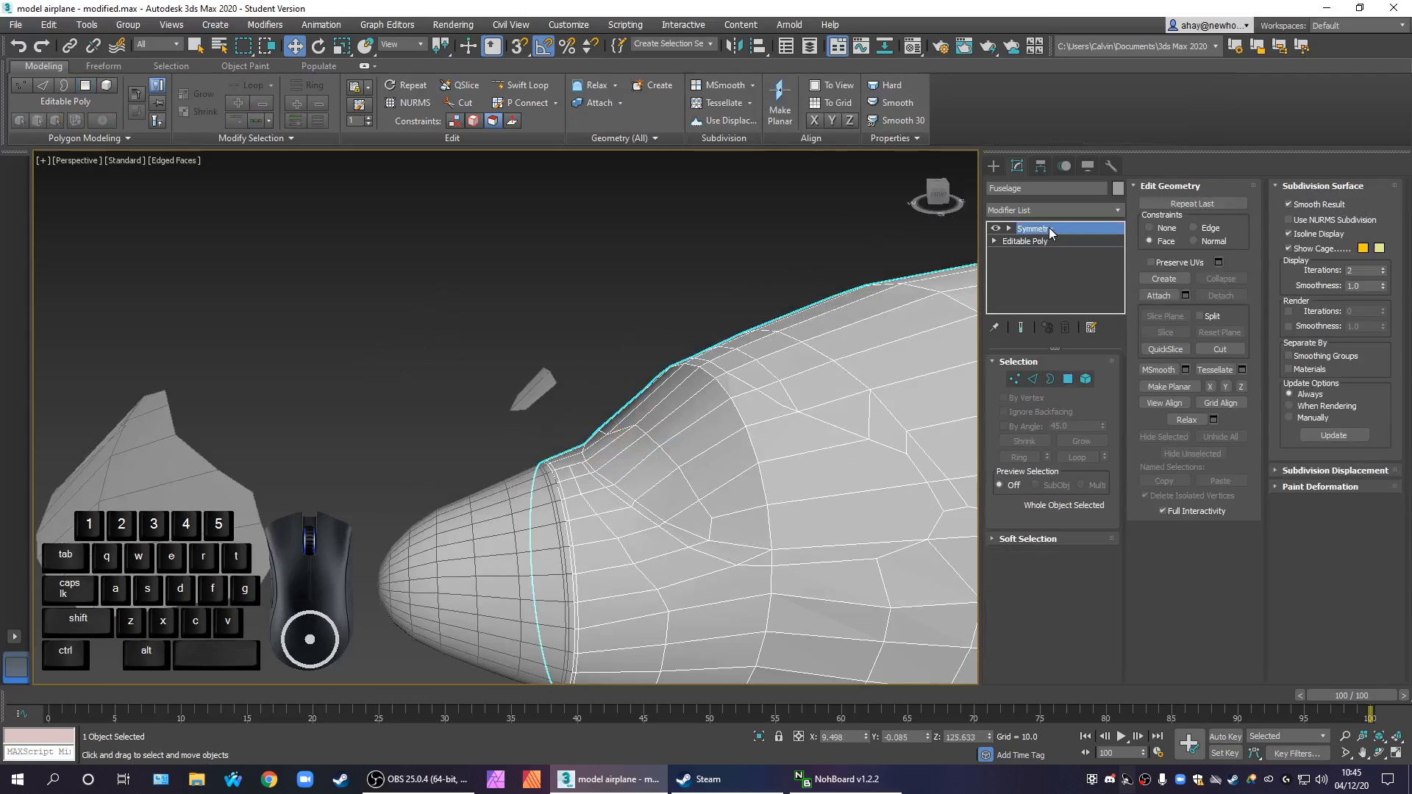
pyautogui.rightClick(832, 455)
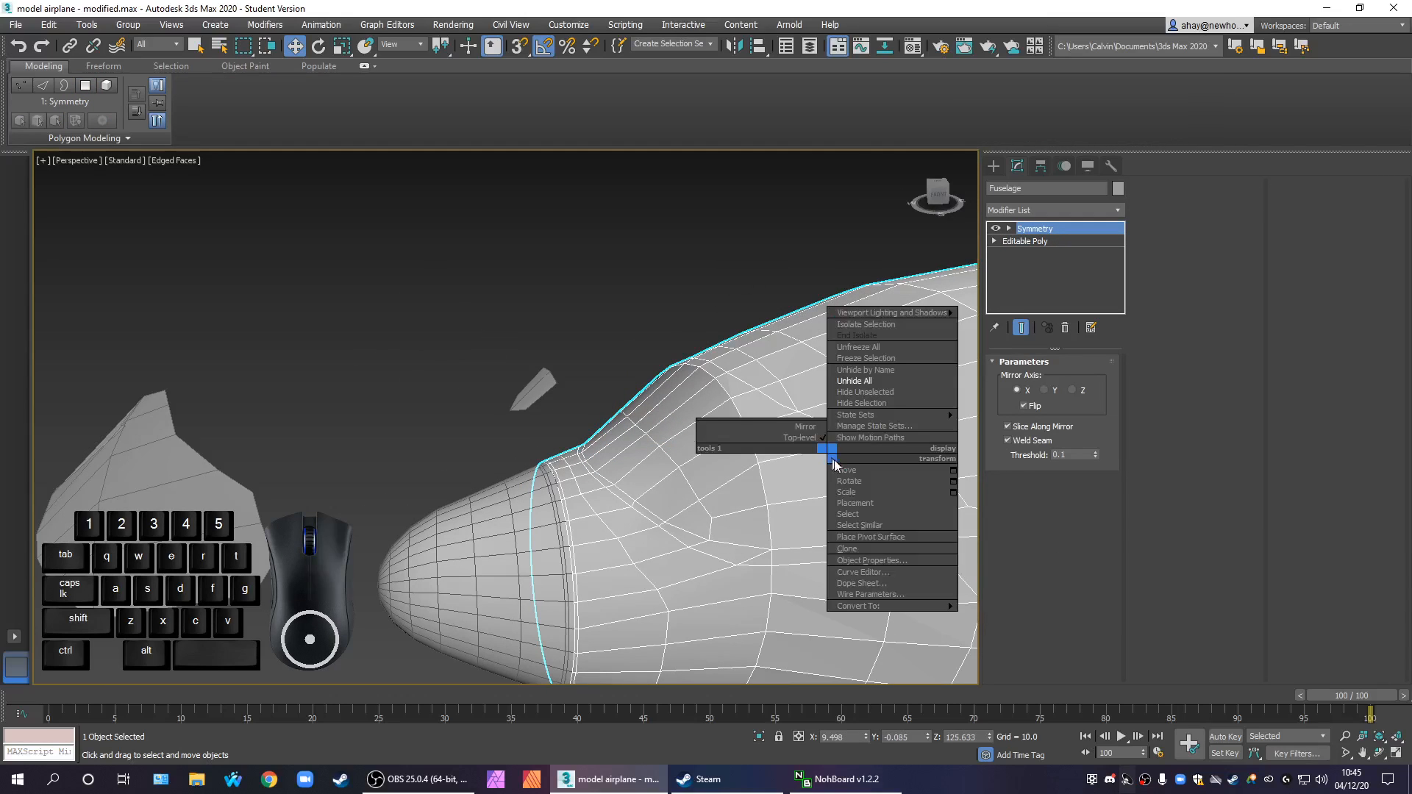
pyautogui.moveTo(904, 606)
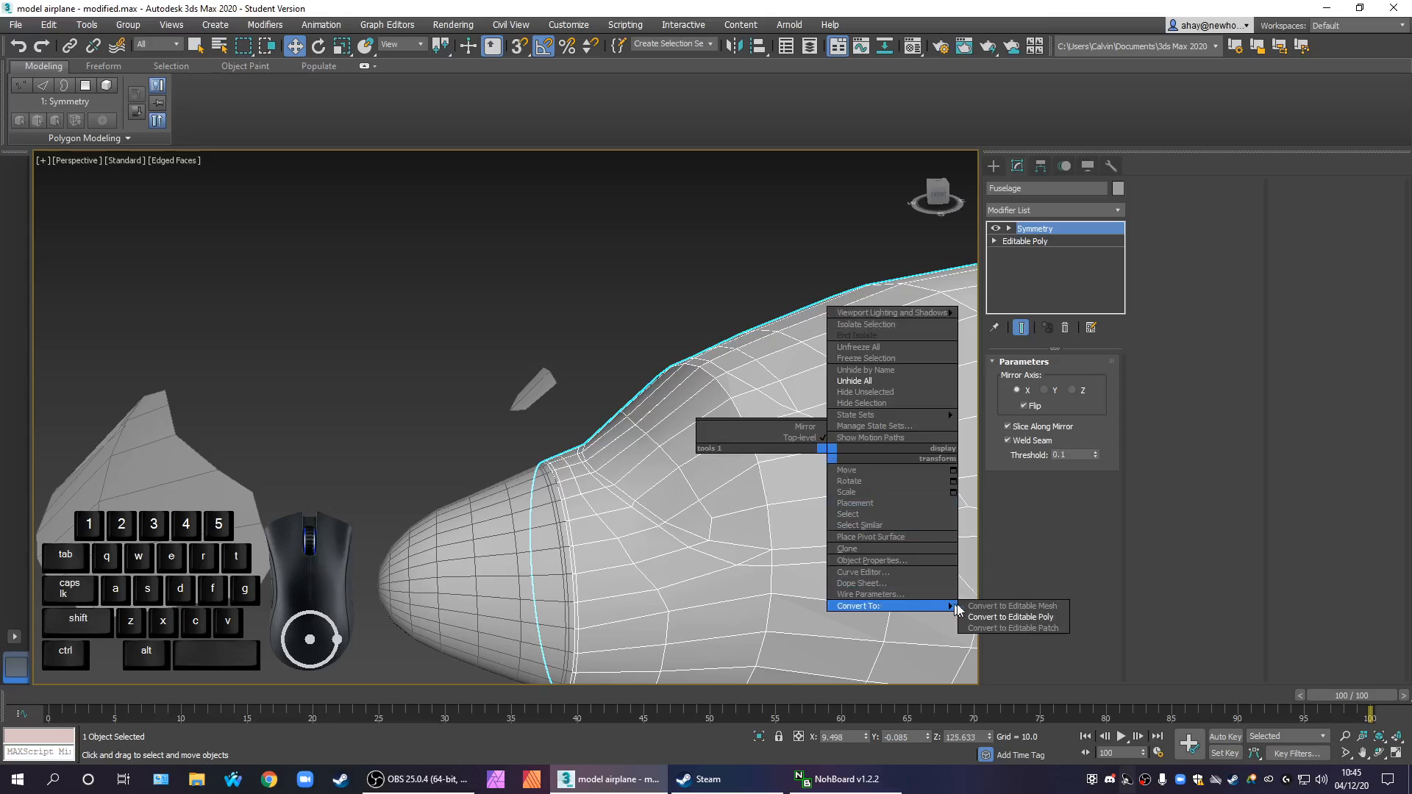
pyautogui.click(1002, 617)
# Enable NURMS subdivision on the fuselage with 2 display iterations
pyautogui.moveTo(832, 600); pyautogui.dragTo(810, 579, button='middle')
pyautogui.scroll(-2, 716, 523)
pyautogui.scroll(-2, 757, 580)
pyautogui.scroll(3, 873, 634)
pyautogui.scroll(4, 828, 580)
pyautogui.scroll(-5, 810, 579)
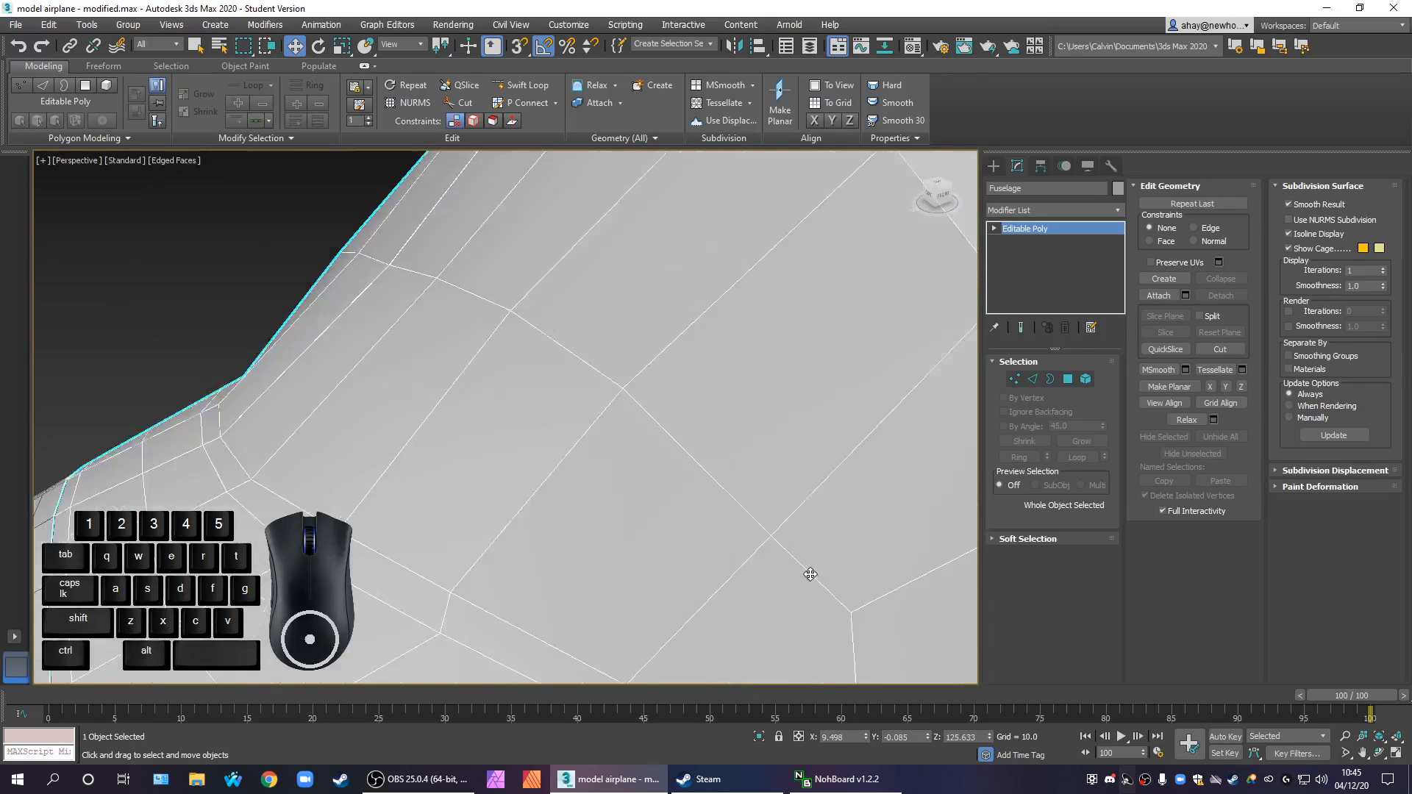
pyautogui.scroll(2, 788, 538)
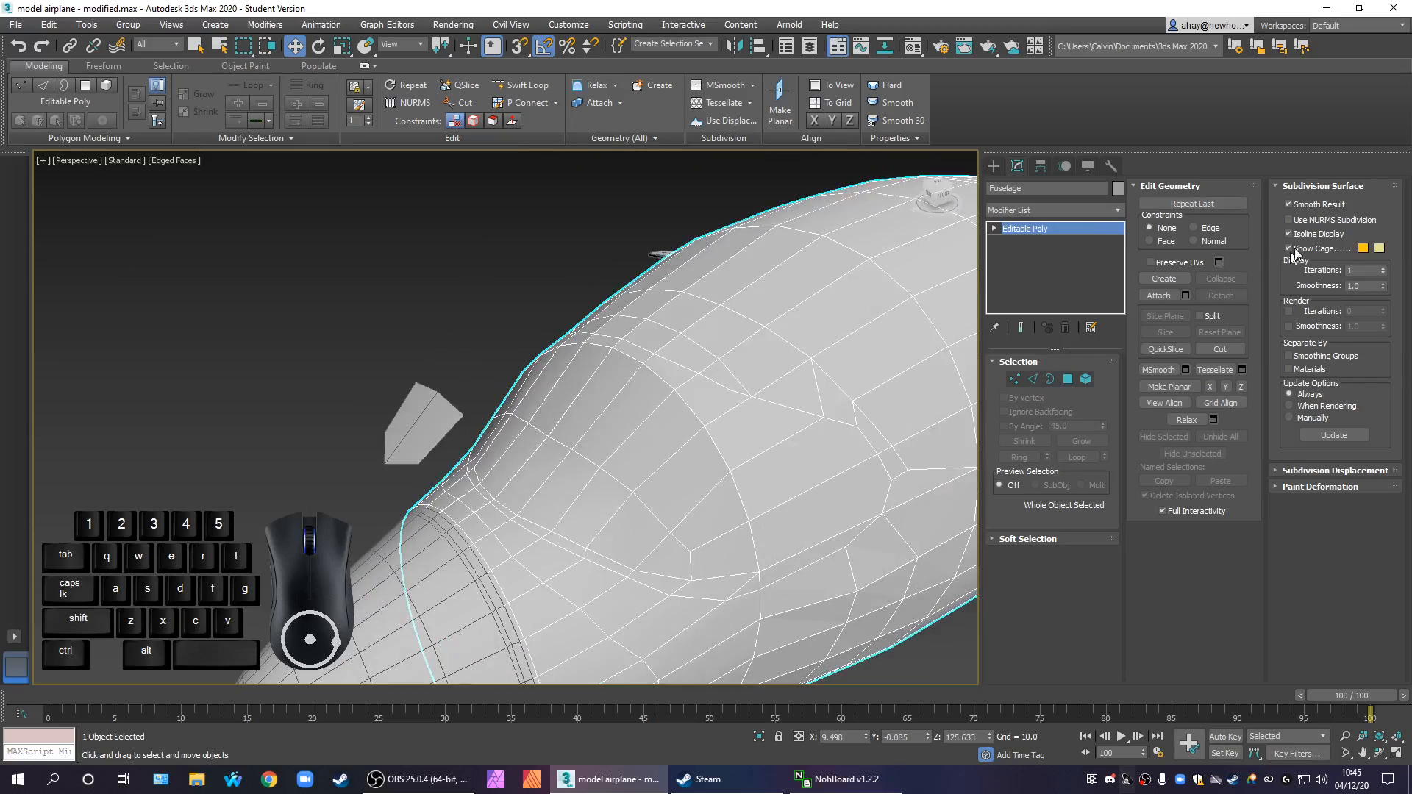
pyautogui.click(1321, 220)
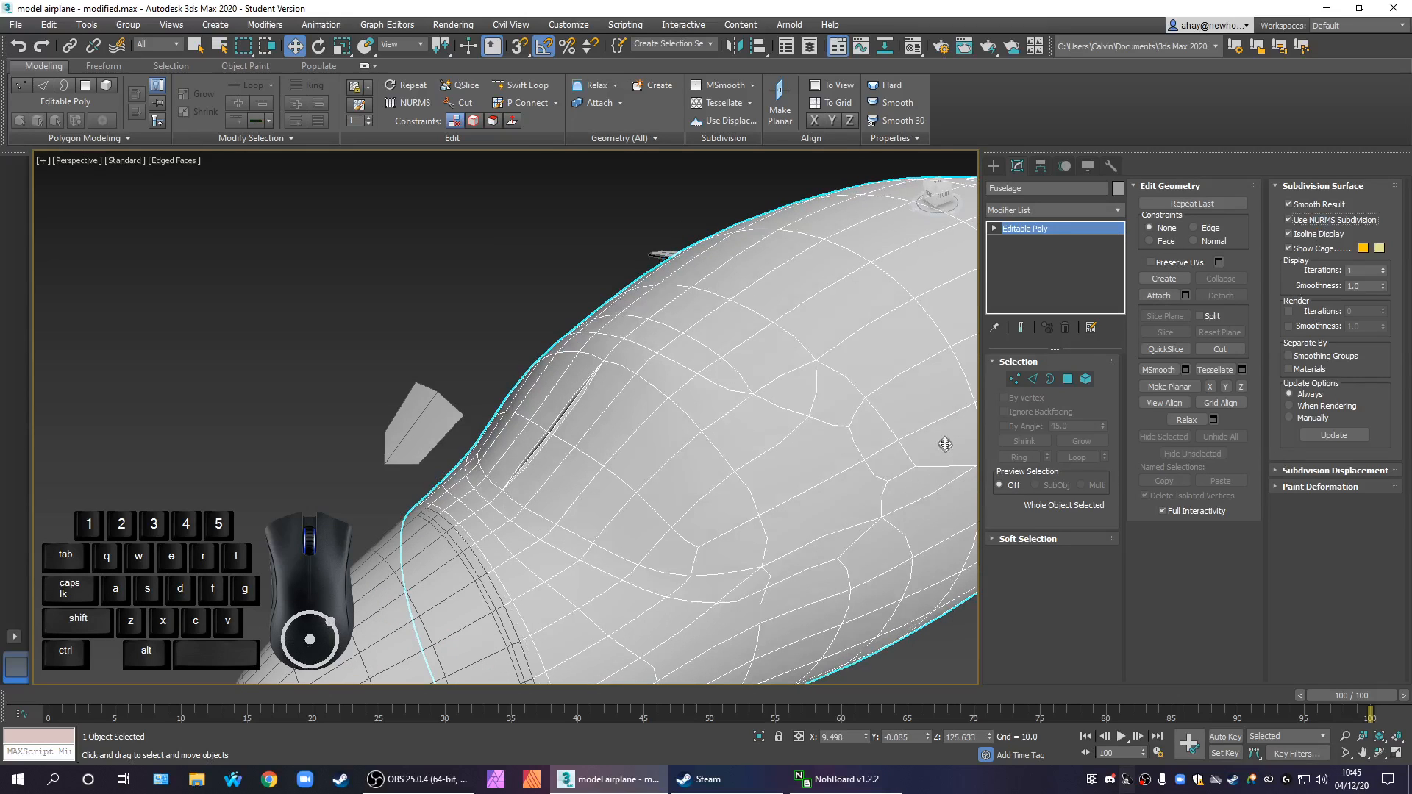
pyautogui.scroll(1, 662, 480)
pyautogui.scroll(3, 604, 456)
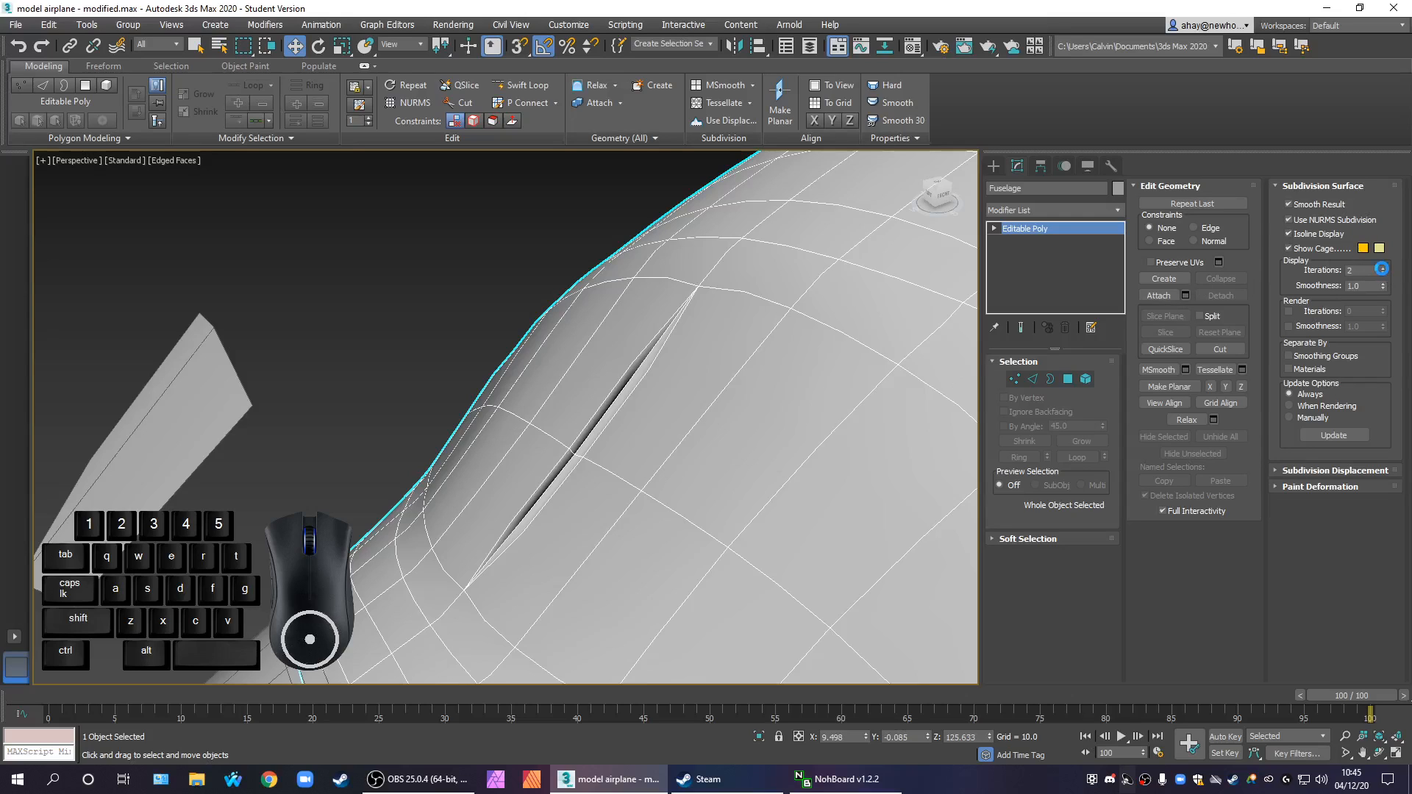
pyautogui.click(1383, 269)
# Examine the smoothed nose and cockpit area with and without edge display for gaps and shading faults
pyautogui.scroll(-8, 785, 526)
pyautogui.keyDown('alt'); pyautogui.moveTo(842, 486); pyautogui.dragTo(317, 676, button='middle'); pyautogui.keyUp('alt')
pyautogui.scroll(3, 662, 400)
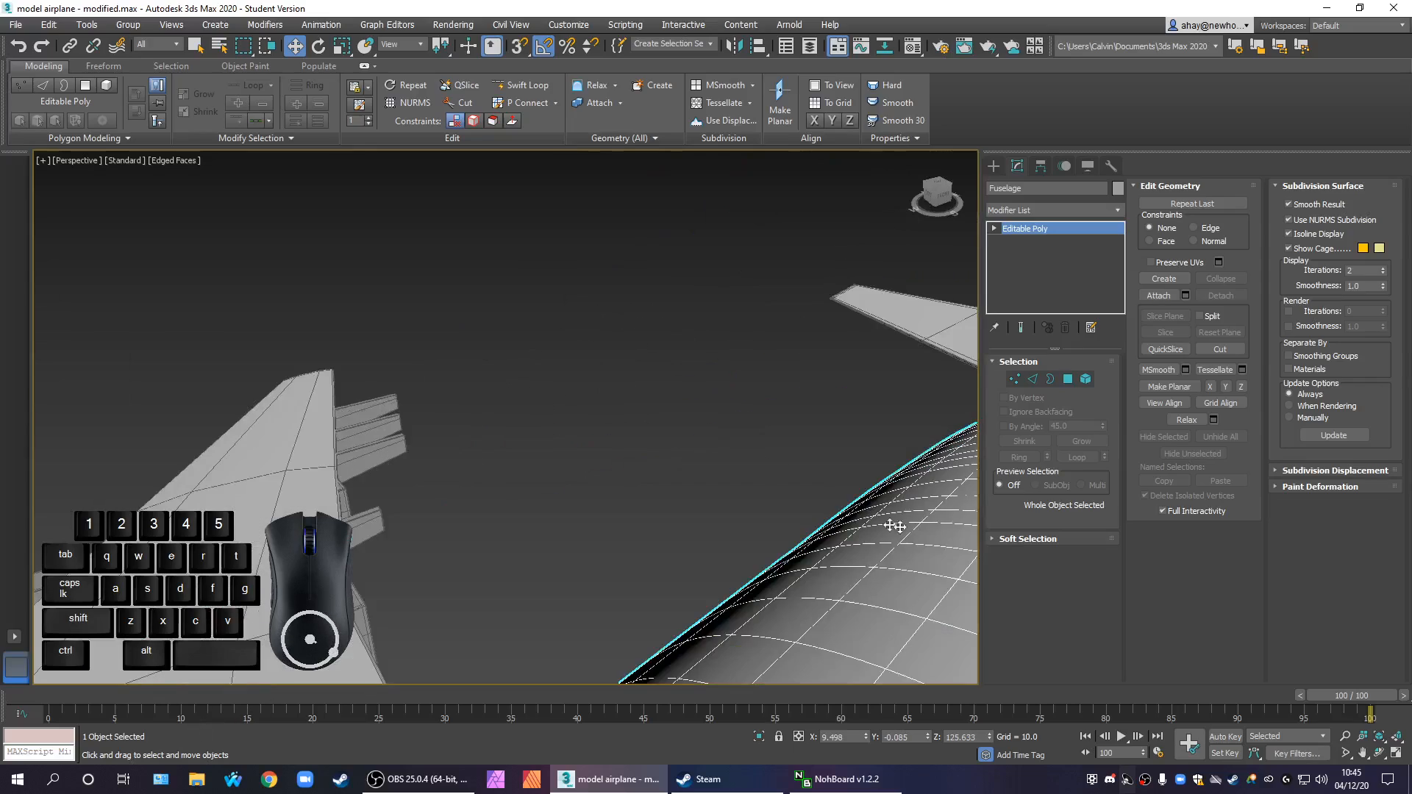
pyautogui.scroll(-6, 719, 621)
pyautogui.moveTo(656, 556); pyautogui.dragTo(746, 358, button='middle')
pyautogui.scroll(6, 718, 446)
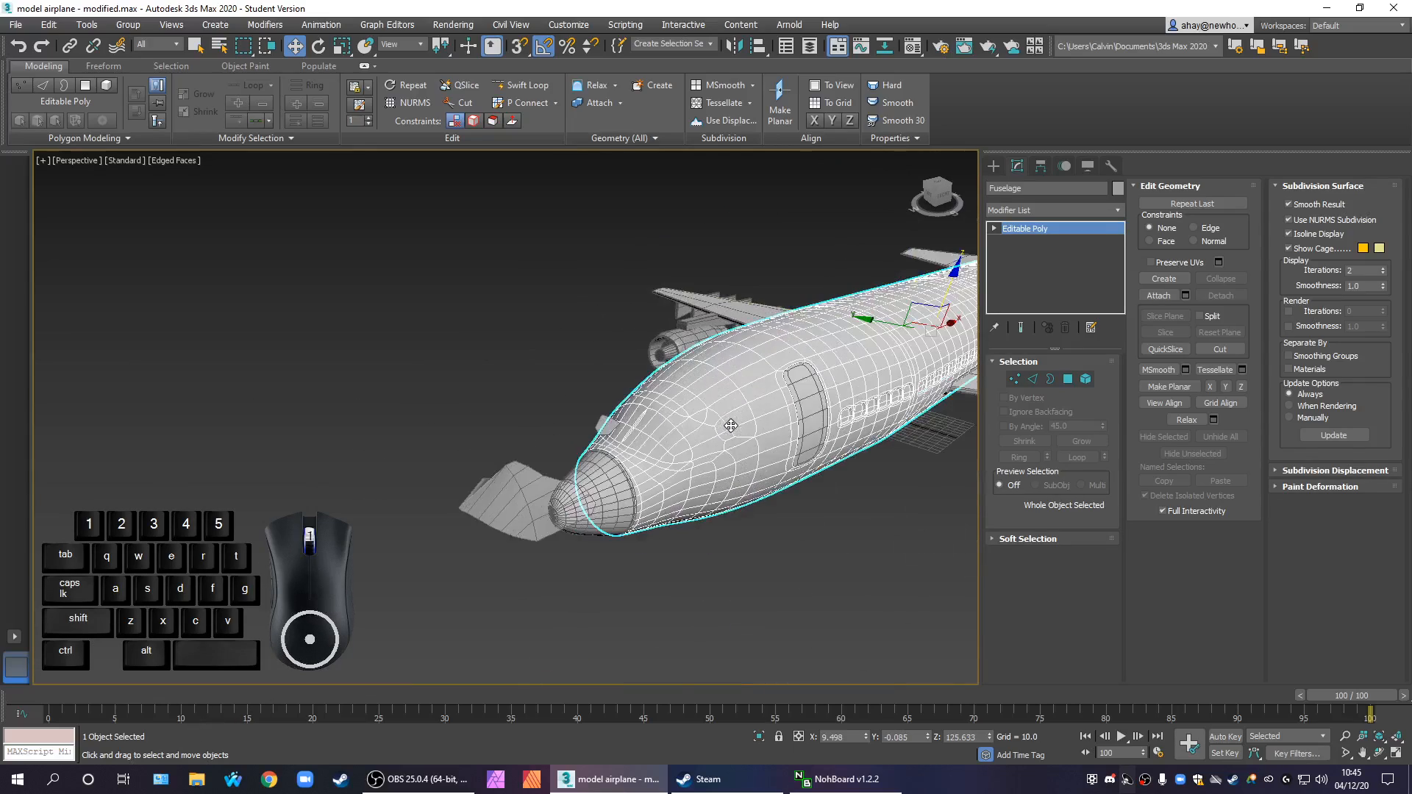
pyautogui.scroll(2, 595, 456)
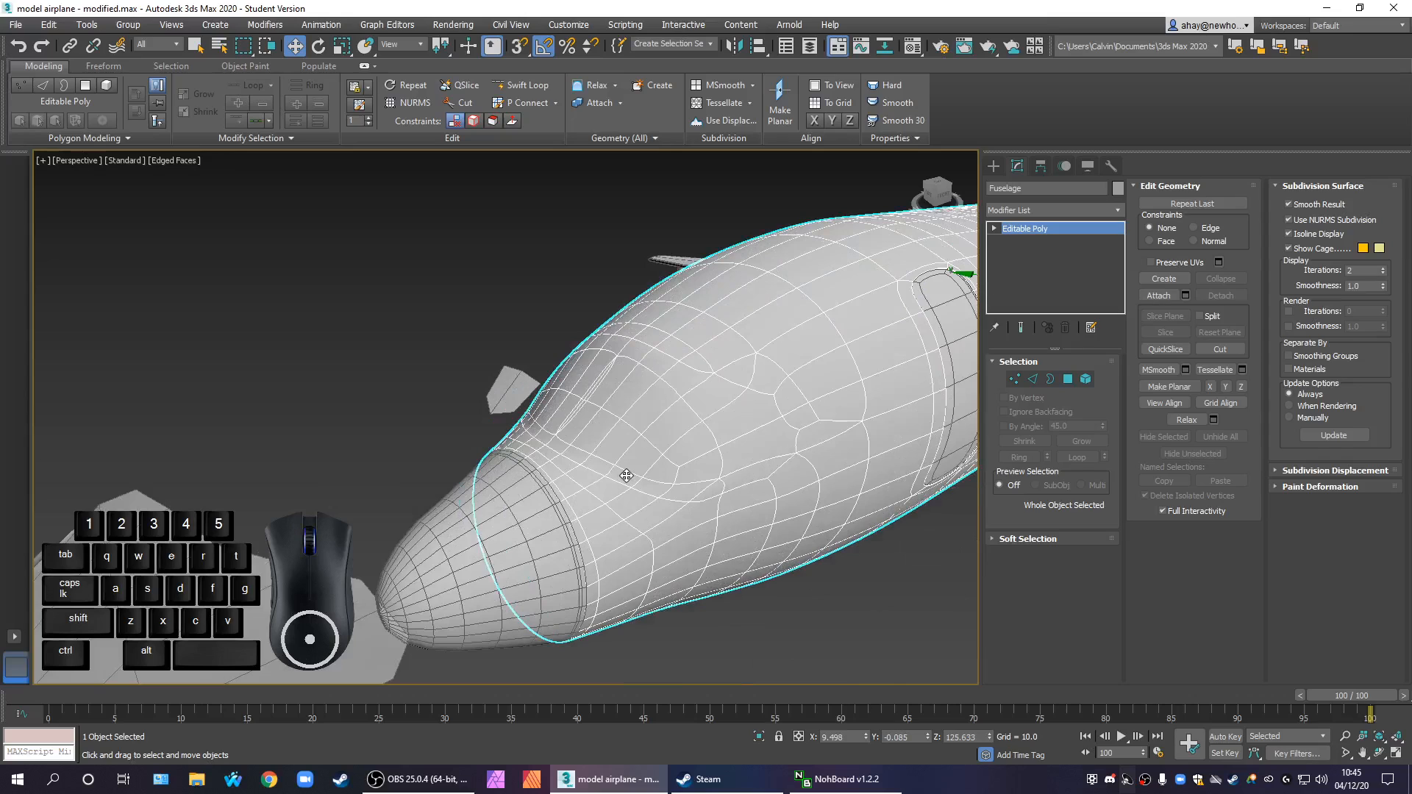
pyautogui.press('F4')
pyautogui.scroll(2, 627, 476)
pyautogui.scroll(-2, 627, 476)
pyautogui.moveTo(708, 468); pyautogui.dragTo(724, 581, button='middle')
pyautogui.scroll(-3, 681, 470)
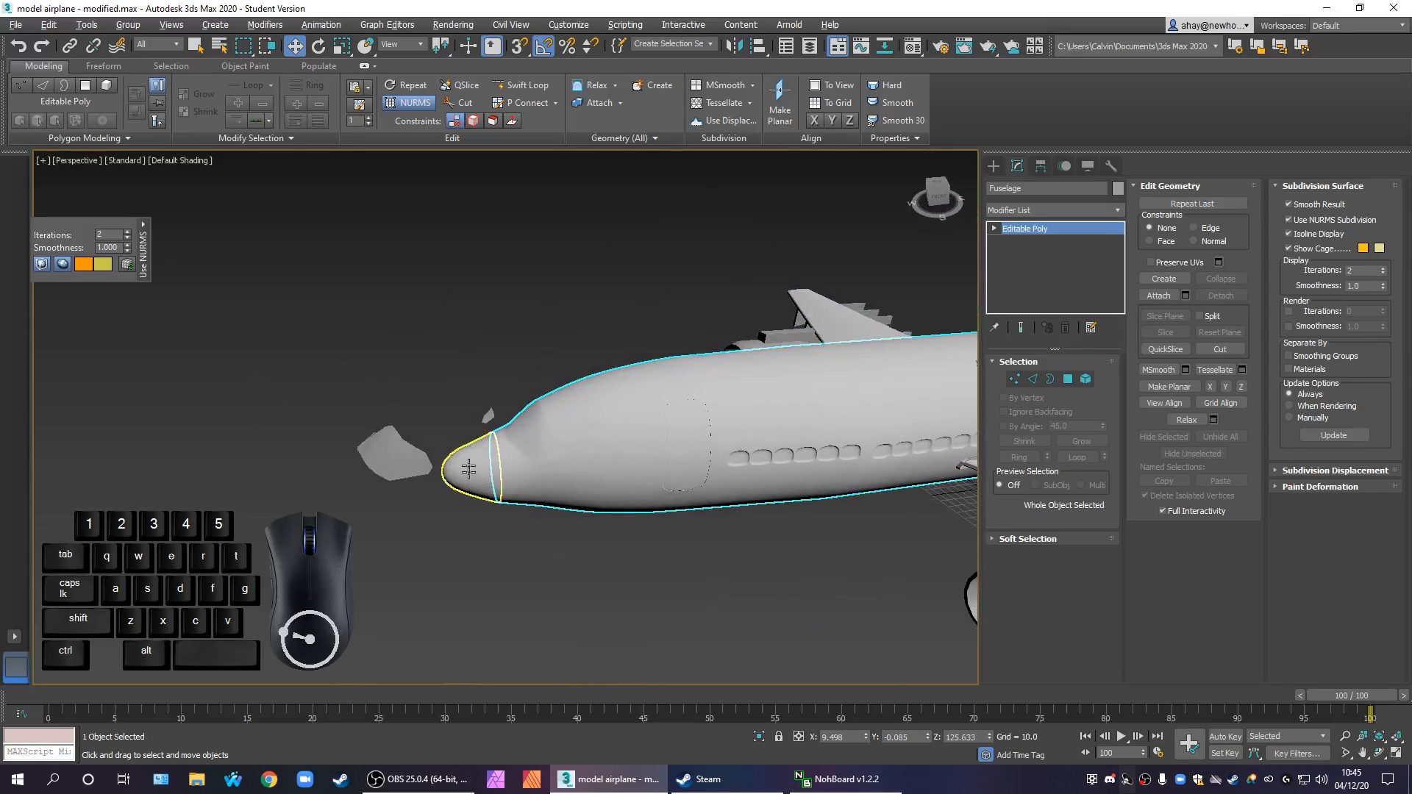
pyautogui.scroll(5, 469, 471)
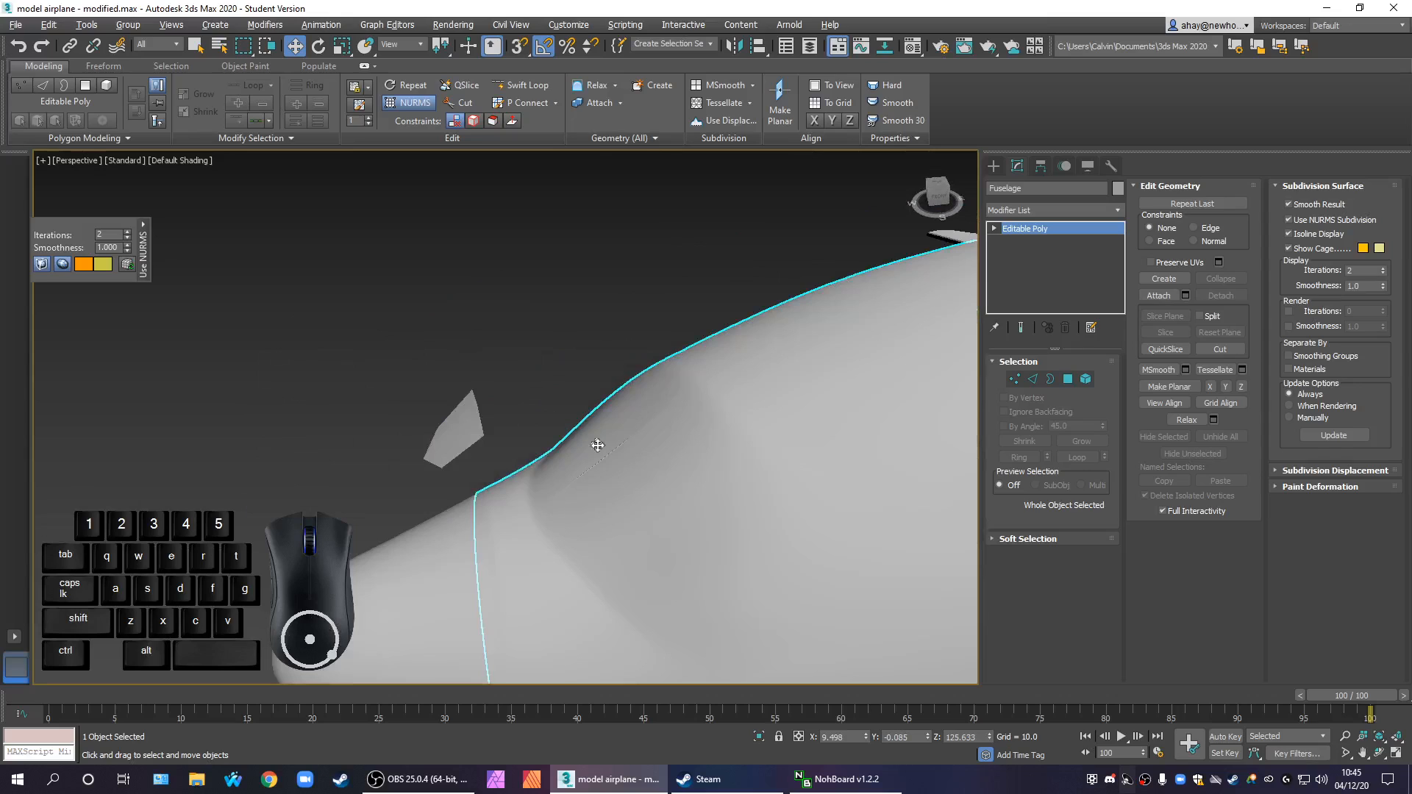
# Disable NURMS subdivision on the fuselage and restore the edged faces display
pyautogui.click(1288, 220)
pyautogui.scroll(2, 773, 385)
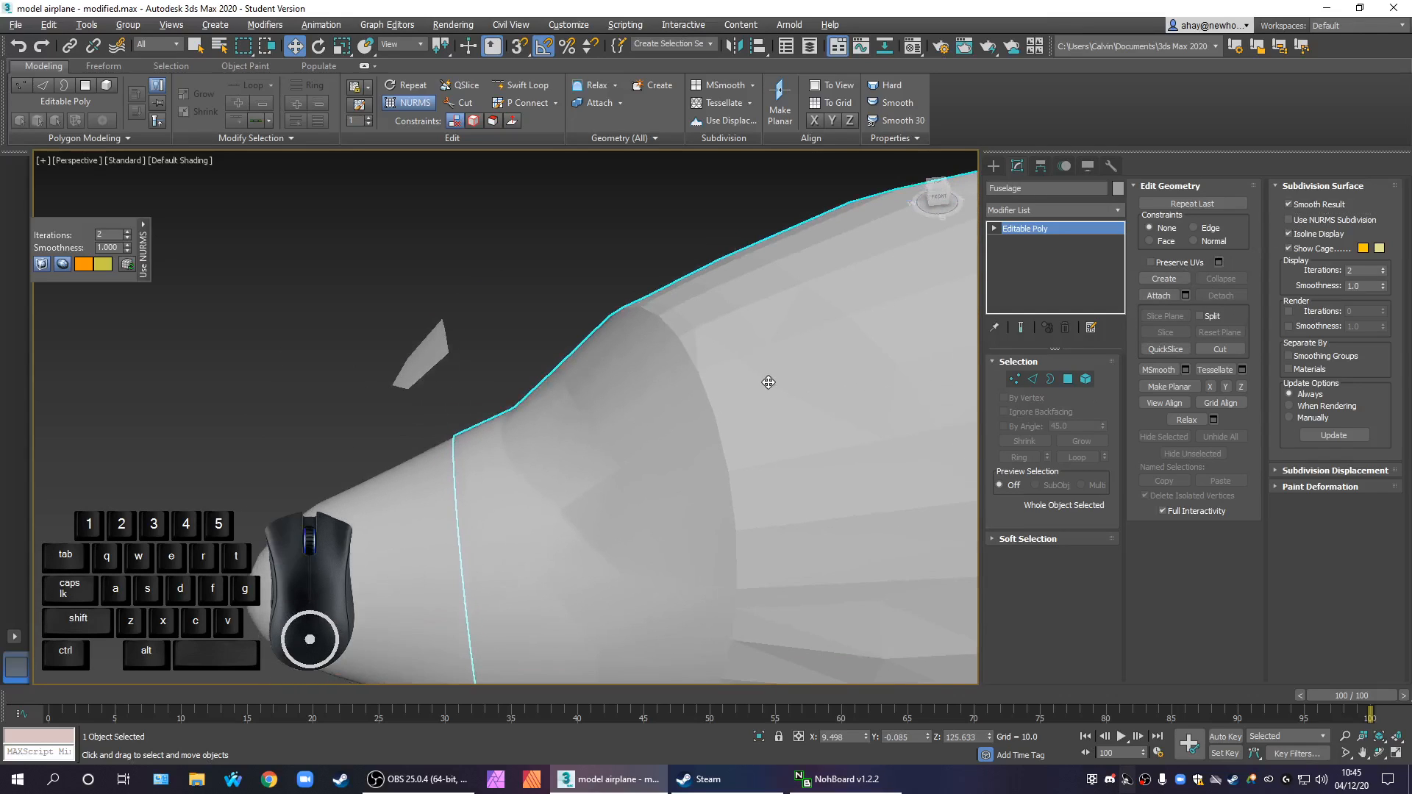
pyautogui.press('F4')
pyautogui.keyDown('alt'); pyautogui.moveTo(663, 439); pyautogui.dragTo(709, 381, button='middle'); pyautogui.keyUp('alt')
pyautogui.scroll(-6, 695, 408)
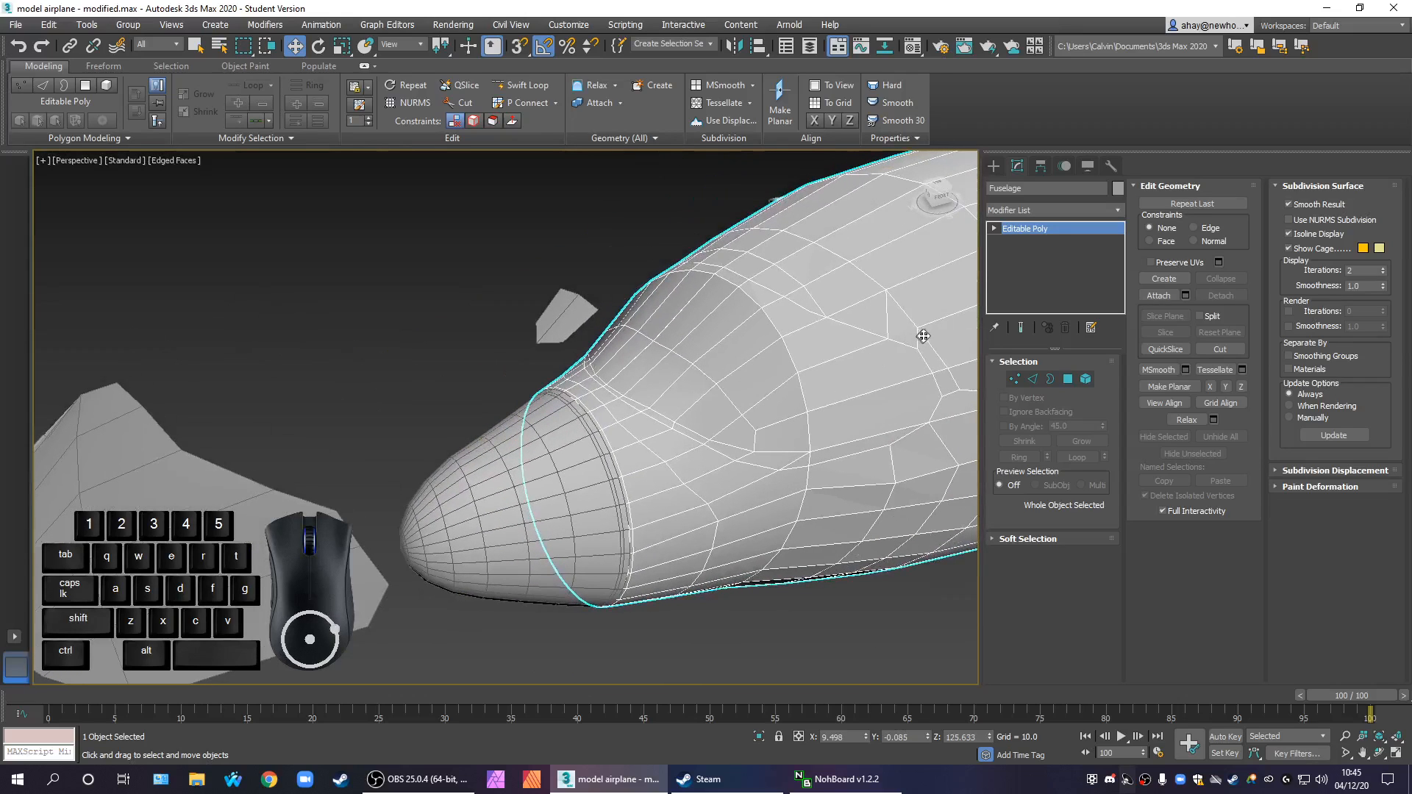
# Weld the overlapping vertices at the upper end of the split in the windscreen's upper edge
pyautogui.scroll(3, 923, 337)
pyautogui.click(1014, 380)
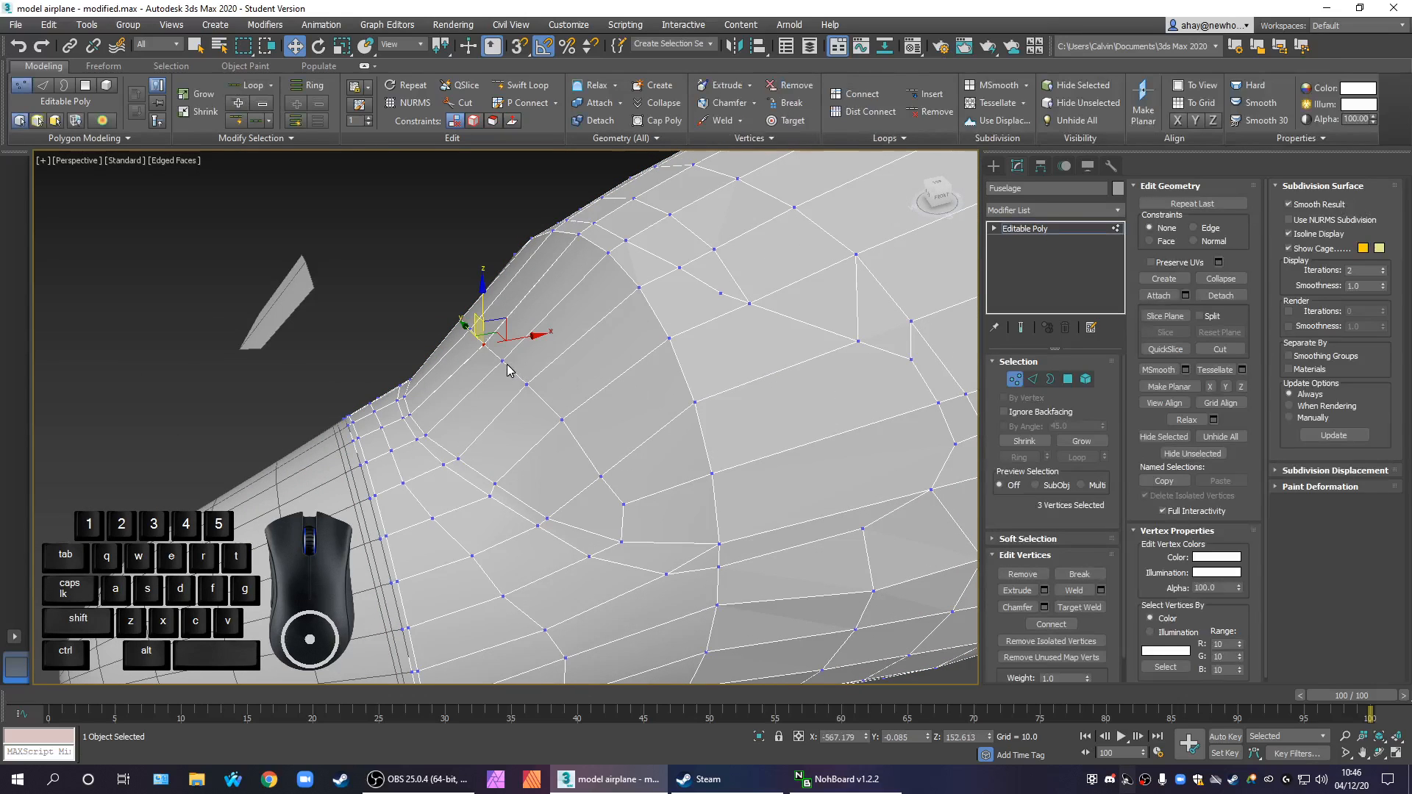
pyautogui.scroll(4, 498, 369)
pyautogui.click(477, 369)
pyautogui.click(495, 335)
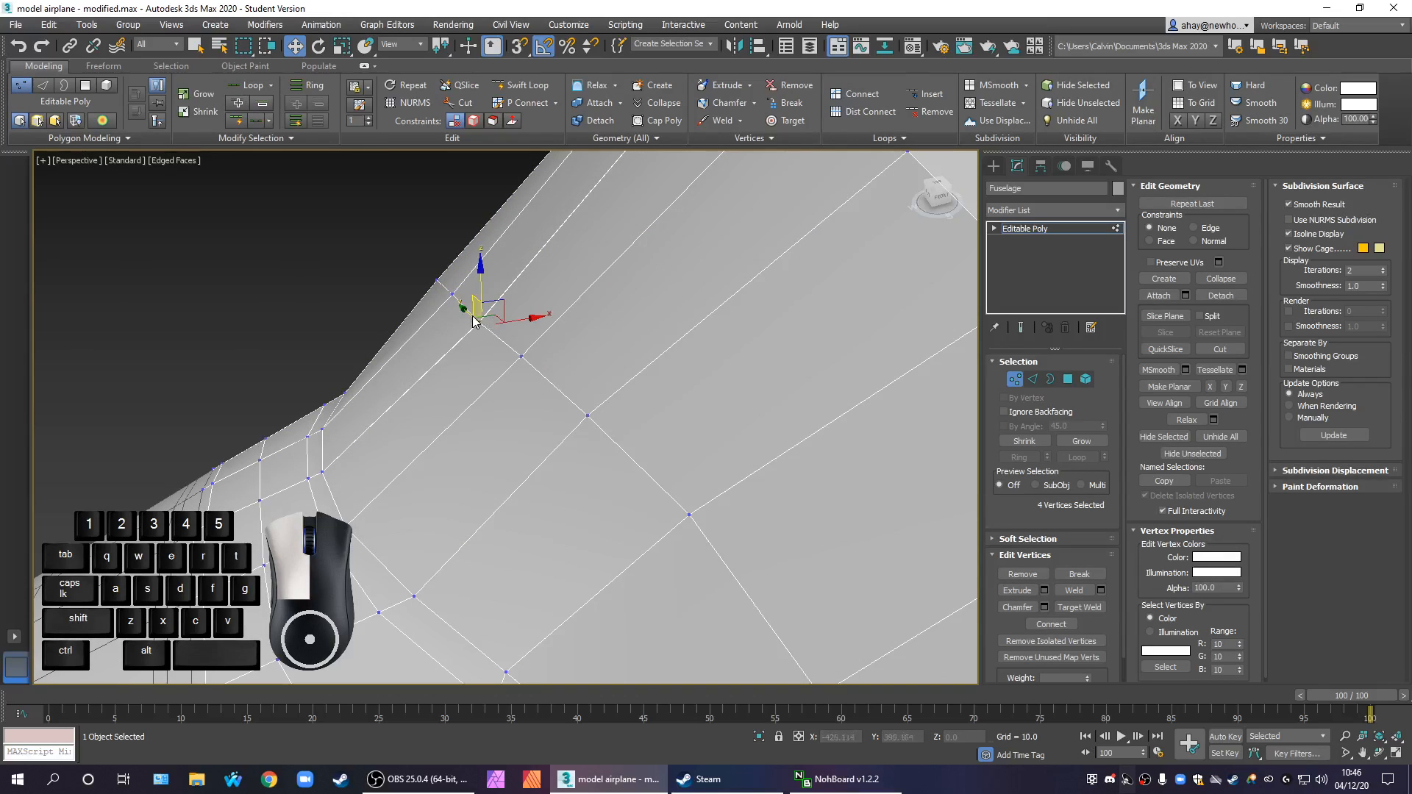
pyautogui.moveTo(473, 317); pyautogui.dragTo(471, 315)
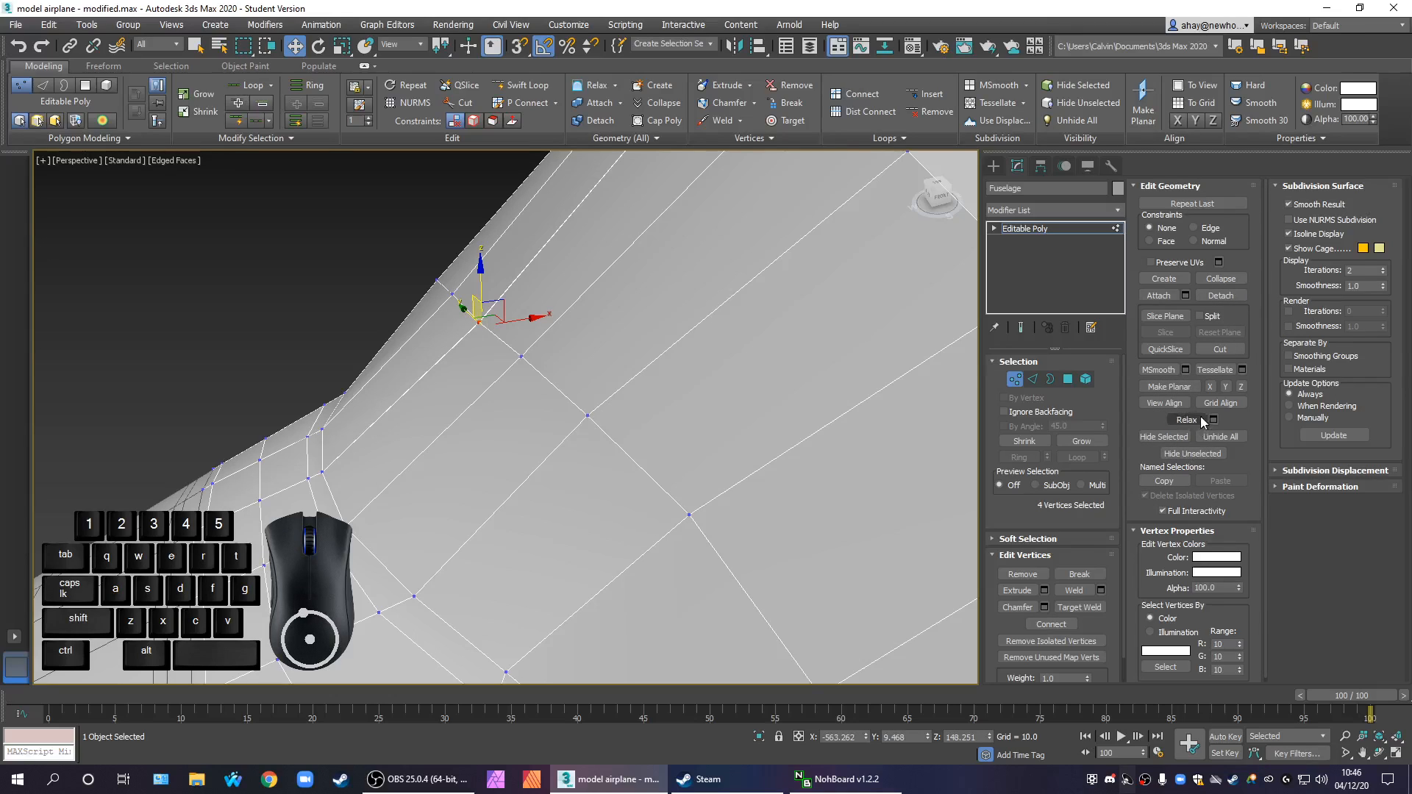
pyautogui.click(1075, 593)
# Check the vertices along the windscreen's lower edge near the nose cone for unwelded duplicates
pyautogui.click(426, 415)
pyautogui.moveTo(377, 435); pyautogui.dragTo(580, 466, button='middle')
pyautogui.click(474, 497)
pyautogui.click(493, 516)
pyautogui.moveTo(484, 507); pyautogui.dragTo(471, 492)
pyautogui.click(518, 519)
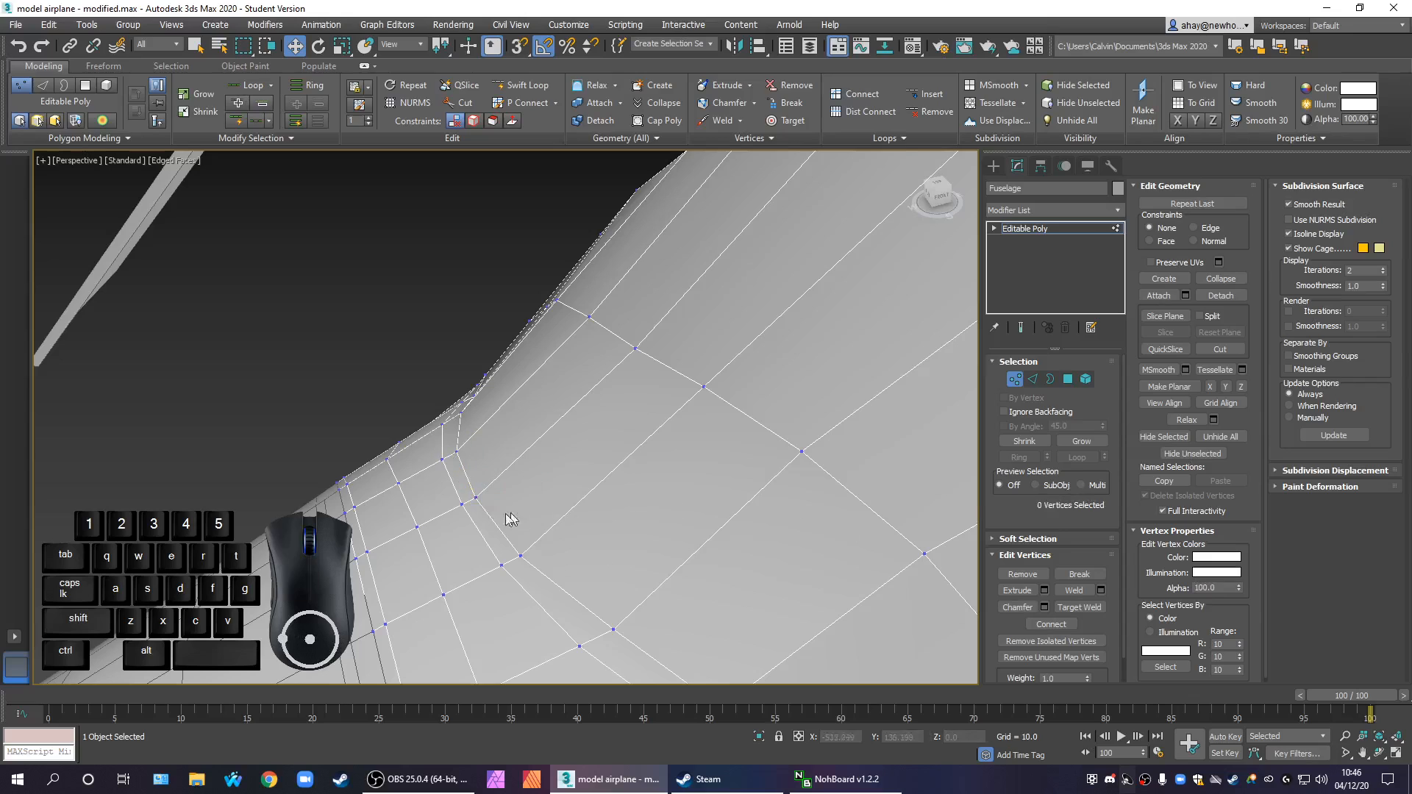
# Inspect the vertices up the windscreen's side edge for unwelded duplicates and leave vertex editing on the fuselage
pyautogui.click(462, 505)
pyautogui.click(649, 445)
pyautogui.keyDown('alt'); pyautogui.moveTo(649, 445); pyautogui.dragTo(775, 306, button='middle'); pyautogui.keyUp('alt')
pyautogui.click(750, 263)
pyautogui.click(767, 464)
pyautogui.keyDown('alt'); pyautogui.moveTo(743, 497); pyautogui.dragTo(1056, 250, button='middle'); pyautogui.keyUp('alt')
pyautogui.click(1057, 229)
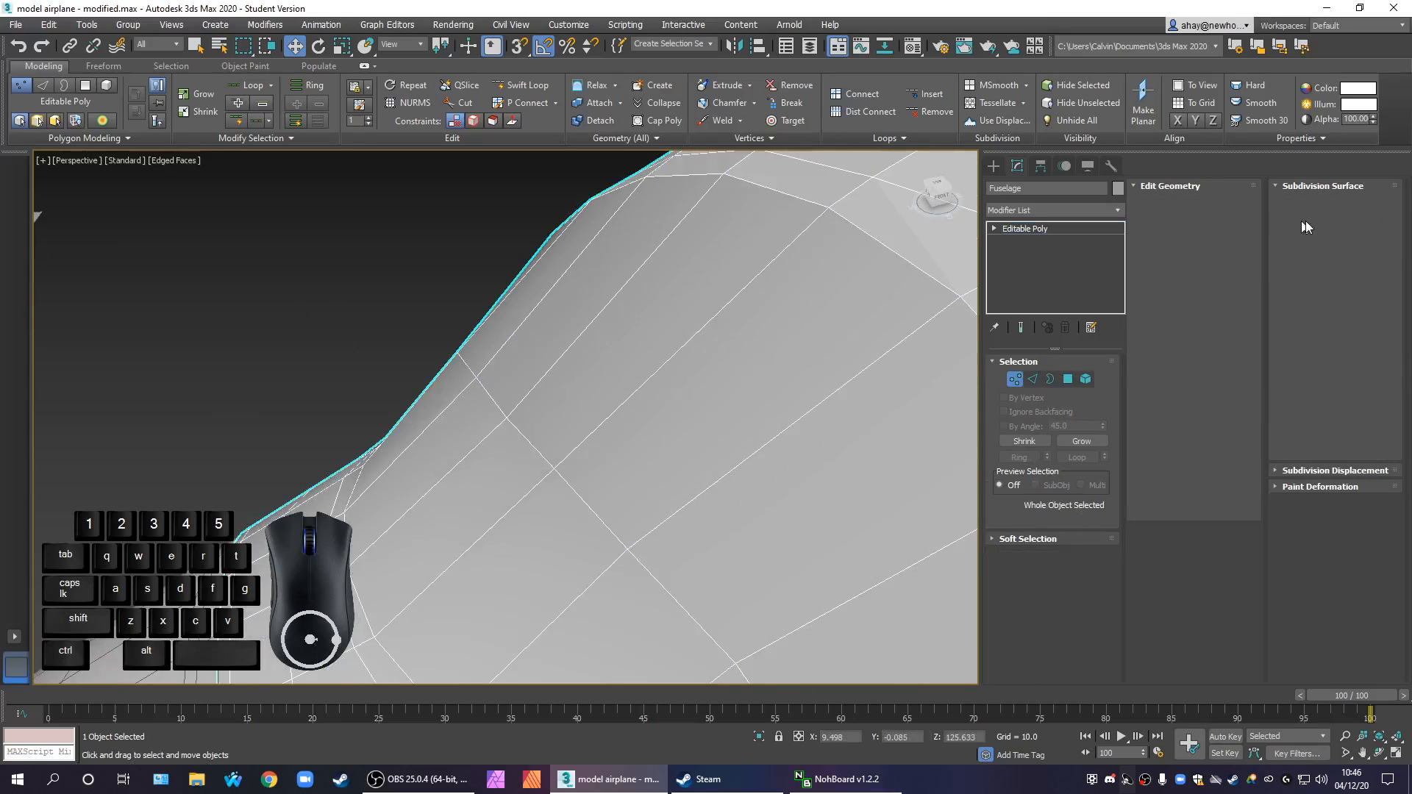
# Preview the fuselage nose with NURMS subdivision enabled, and turn the subdivision off again
pyautogui.click(1345, 221)
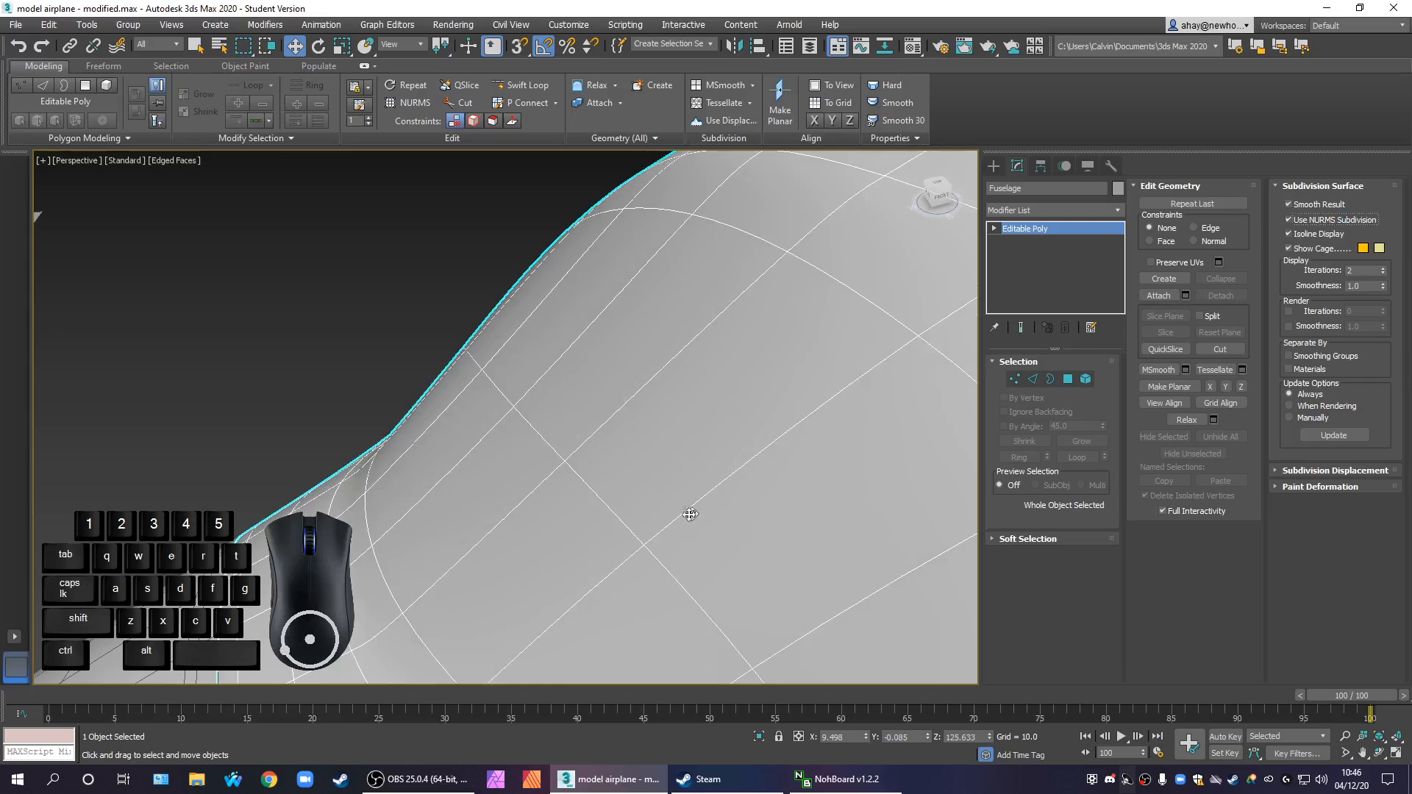
pyautogui.keyDown('alt'); pyautogui.moveTo(718, 481); pyautogui.dragTo(794, 443, button='middle'); pyautogui.keyUp('alt')
pyautogui.scroll(-4, 742, 455)
pyautogui.scroll(4, 740, 451)
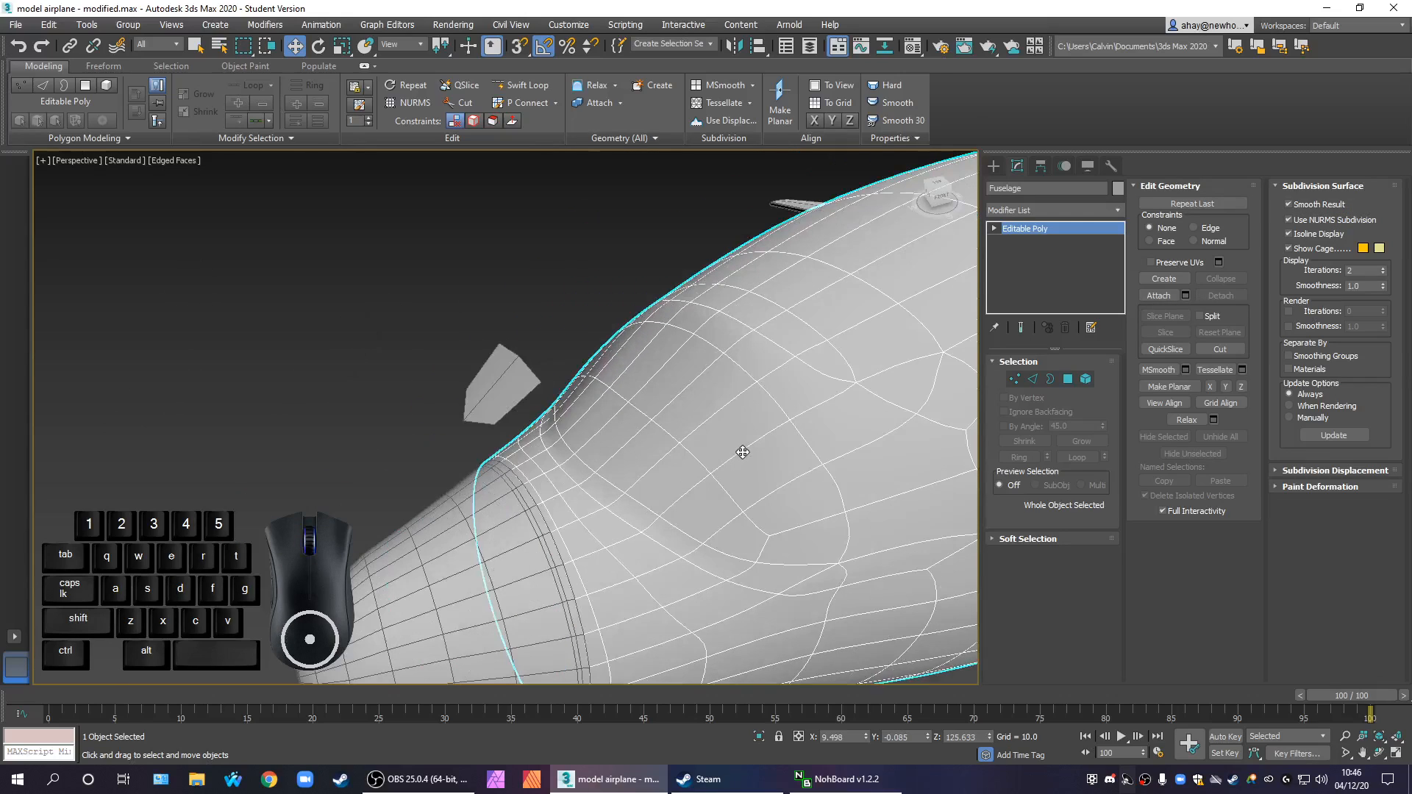
pyautogui.click(1349, 218)
pyautogui.click(757, 498)
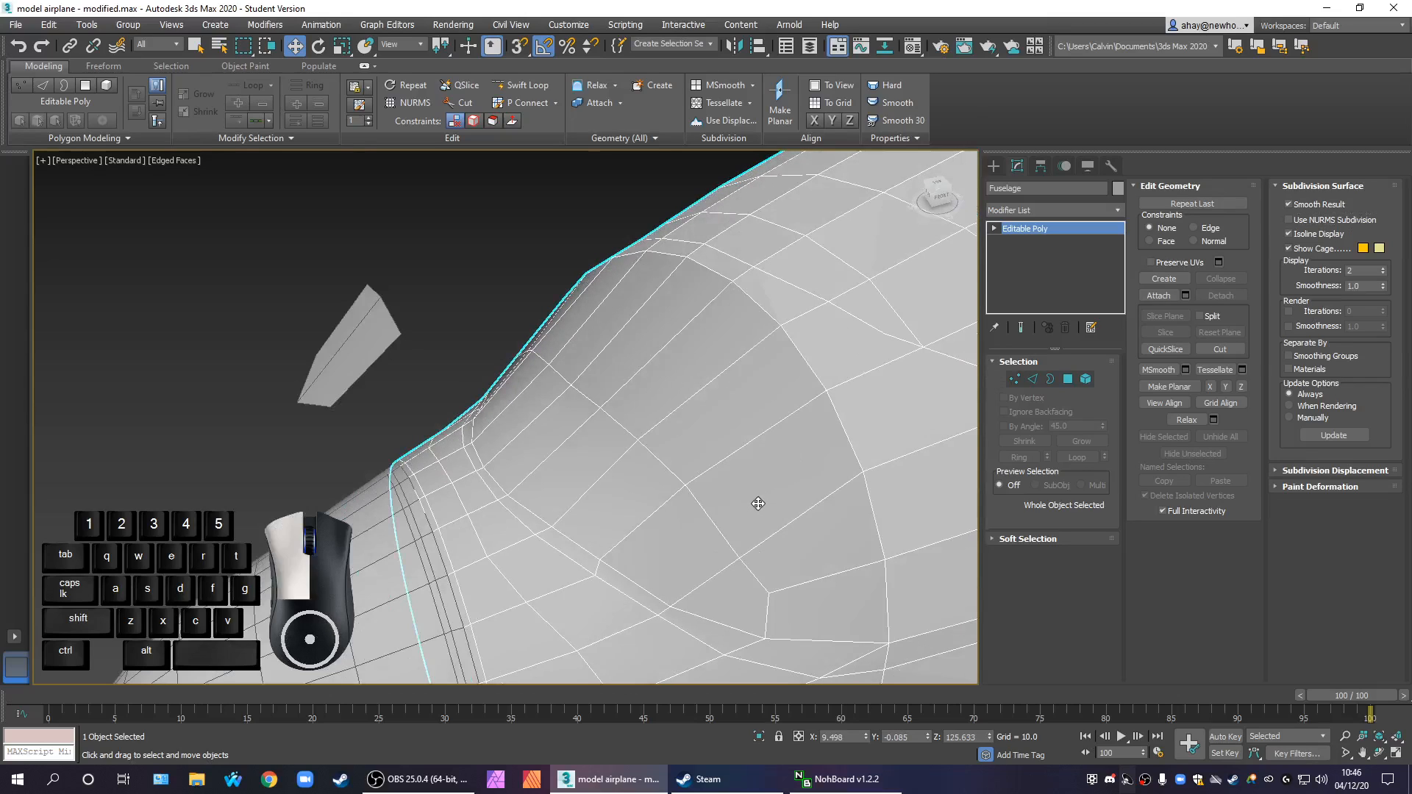
# Deselect the fuselage and examine the nose's edge flow around the windscreen from the side and the front
pyautogui.click(453, 398)
pyautogui.scroll(-4, 603, 454)
pyautogui.keyDown('alt'); pyautogui.moveTo(602, 454); pyautogui.dragTo(743, 509, button='middle'); pyautogui.keyUp('alt')
pyautogui.moveTo(743, 509); pyautogui.dragTo(1087, 570, button='middle')
pyautogui.keyDown('alt'); pyautogui.moveTo(451, 416); pyautogui.dragTo(693, 475, button='middle'); pyautogui.keyUp('alt')
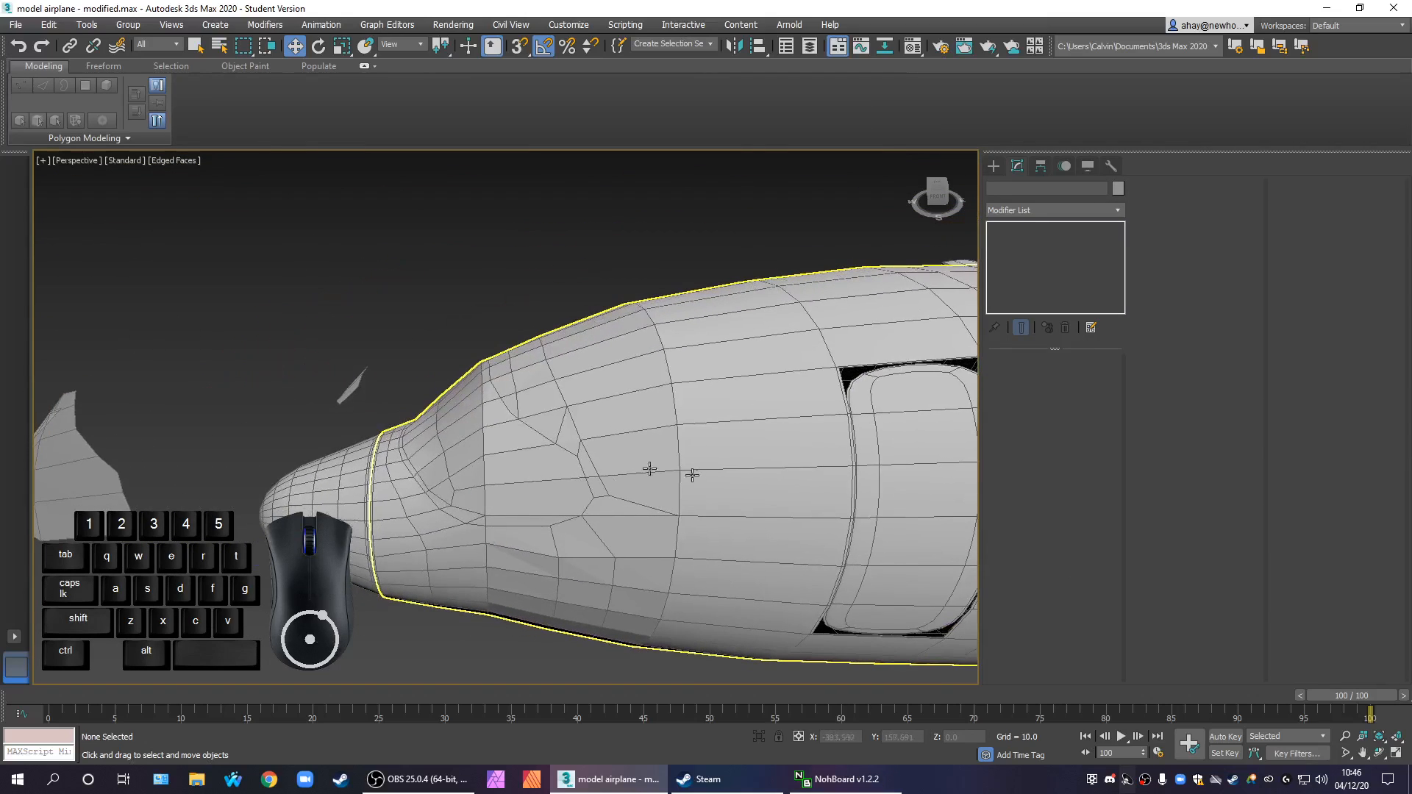
pyautogui.scroll(3, 453, 446)
pyautogui.rightClick(504, 500)
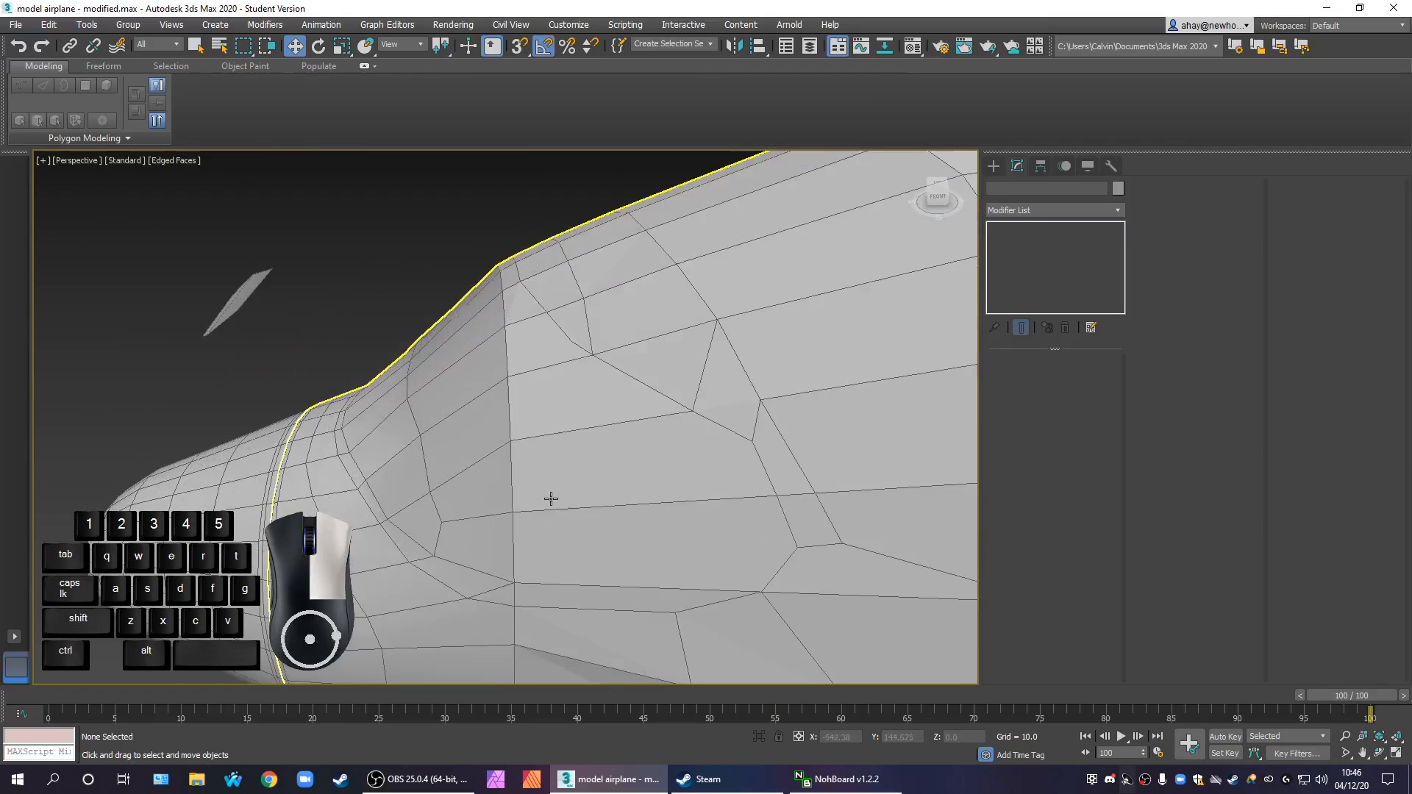
pyautogui.moveTo(524, 476); pyautogui.dragTo(553, 477, button='middle')
pyautogui.scroll(-2, 606, 459)
pyautogui.scroll(-3, 596, 470)
pyautogui.scroll(3, 465, 457)
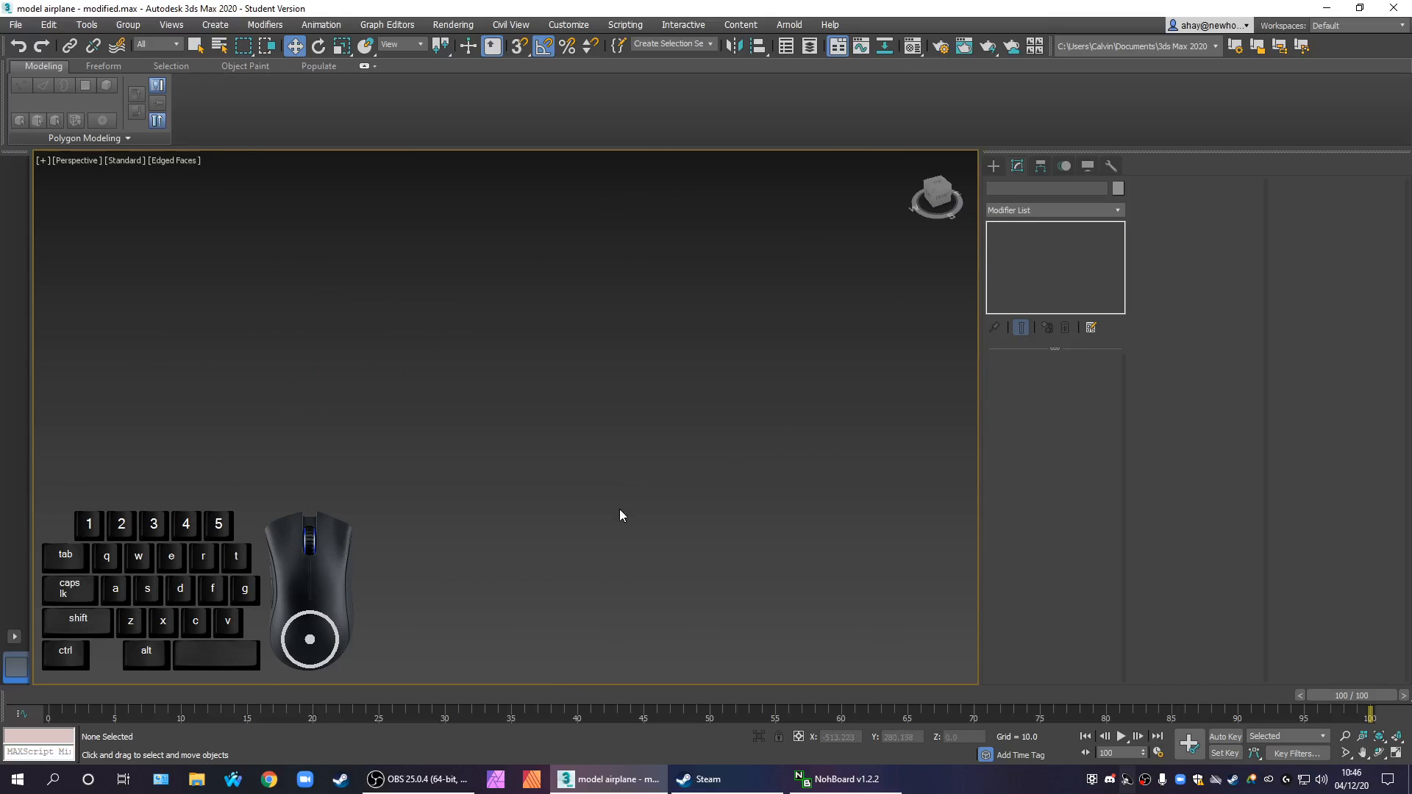
pyautogui.press('z')
pyautogui.keyDown('alt'); pyautogui.moveTo(626, 514); pyautogui.dragTo(551, 447, button='middle'); pyautogui.keyUp('alt')
pyautogui.scroll(3, 471, 559)
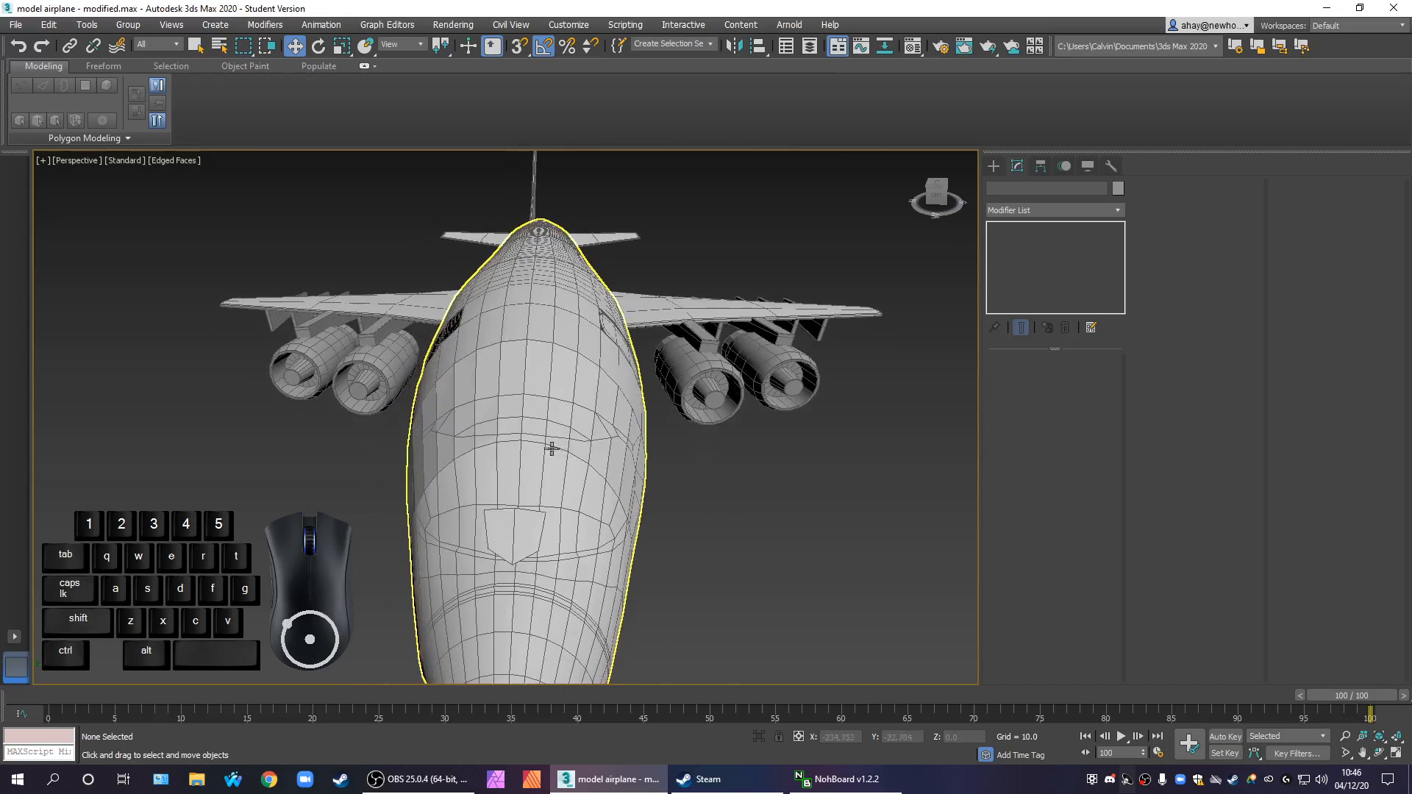
pyautogui.scroll(3, 477, 588)
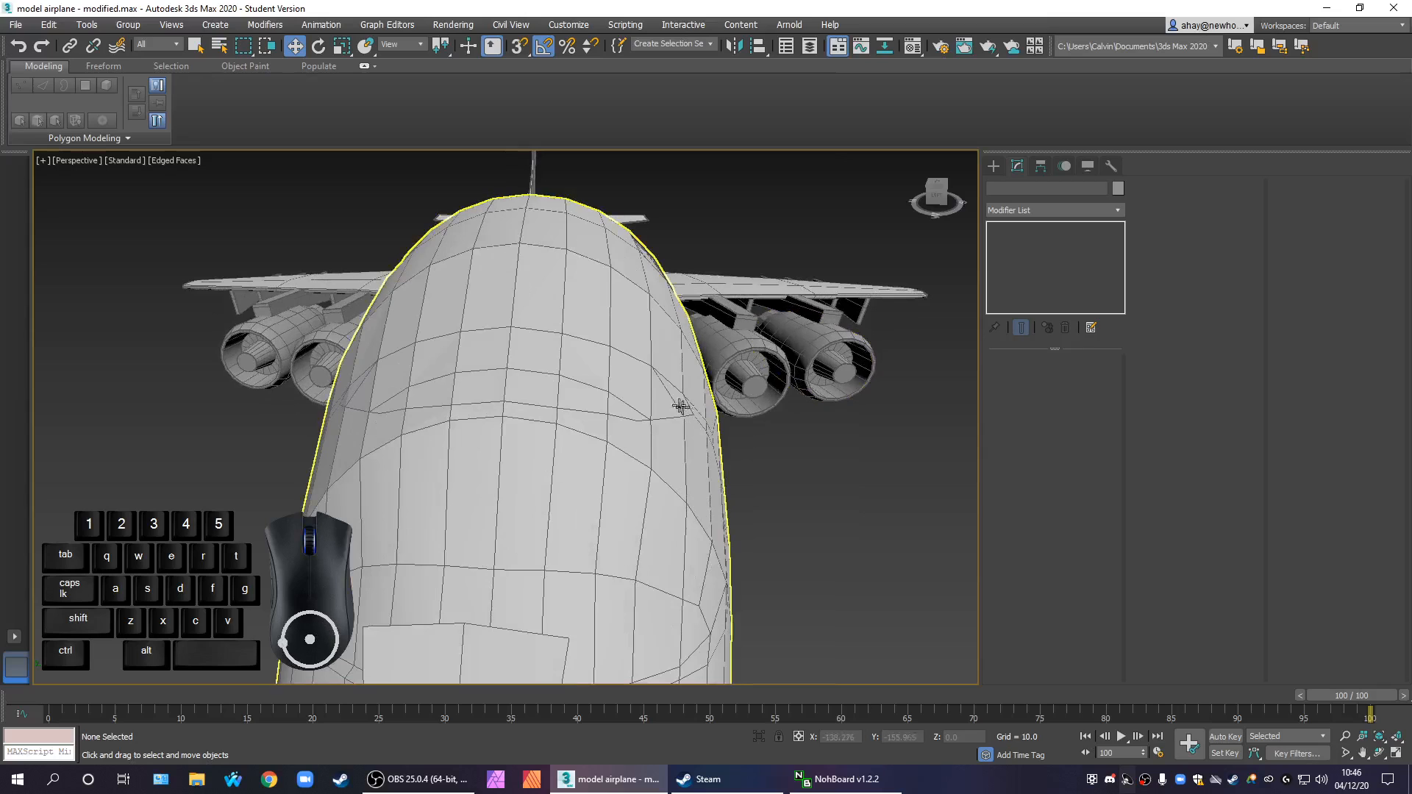
# Move the loose pentagonal guide shape along X in the Top view to about -556.7, aligning its rear edge with the windscreen's straight upper edge
pyautogui.hotkey('alt', 'w')
pyautogui.click(635, 308)
pyautogui.scroll(-4, 636, 307)
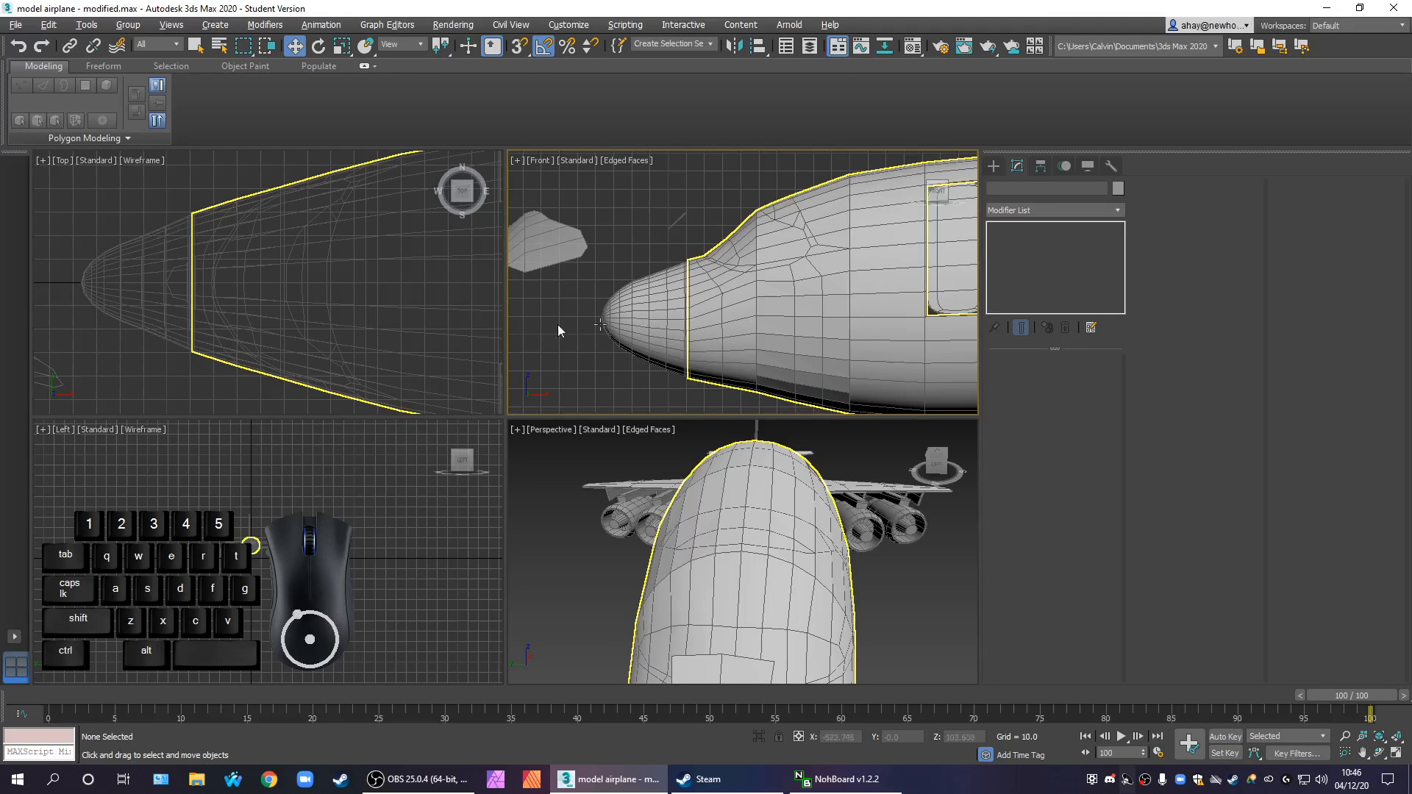
pyautogui.scroll(2, 305, 338)
pyautogui.hotkey('alt', 'w')
pyautogui.scroll(6, 412, 397)
pyautogui.click(407, 405)
pyautogui.moveTo(500, 451)
pyautogui.mouseDown(button='middle')
pyautogui.moveTo(521, 457)
pyautogui.moveTo(502, 458)
pyautogui.mouseUp(button='middle')
pyautogui.scroll(-2, 515, 454)
pyautogui.moveTo(421, 427); pyautogui.dragTo(615, 435)
pyautogui.moveTo(669, 476); pyautogui.dragTo(645, 481, button='middle')
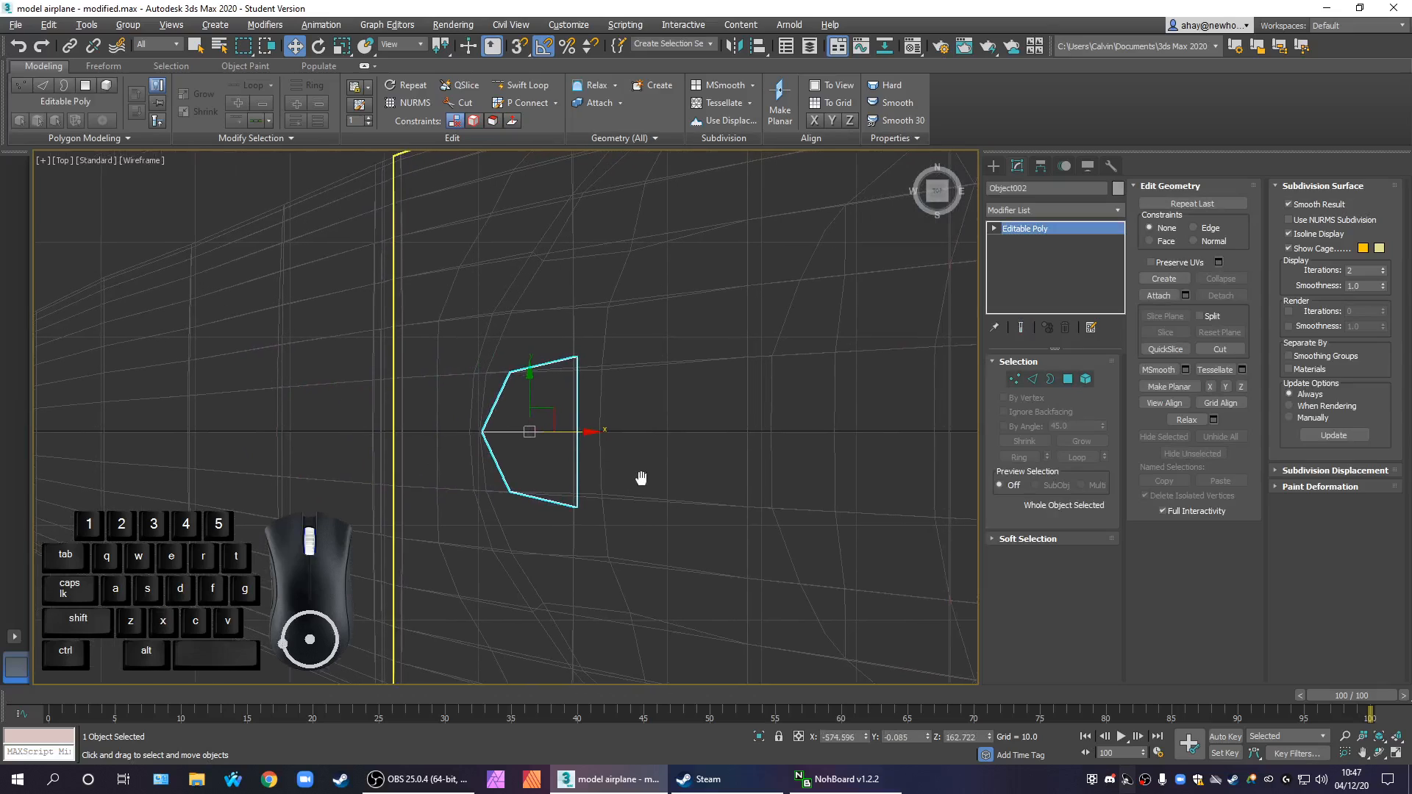
pyautogui.press('alt')
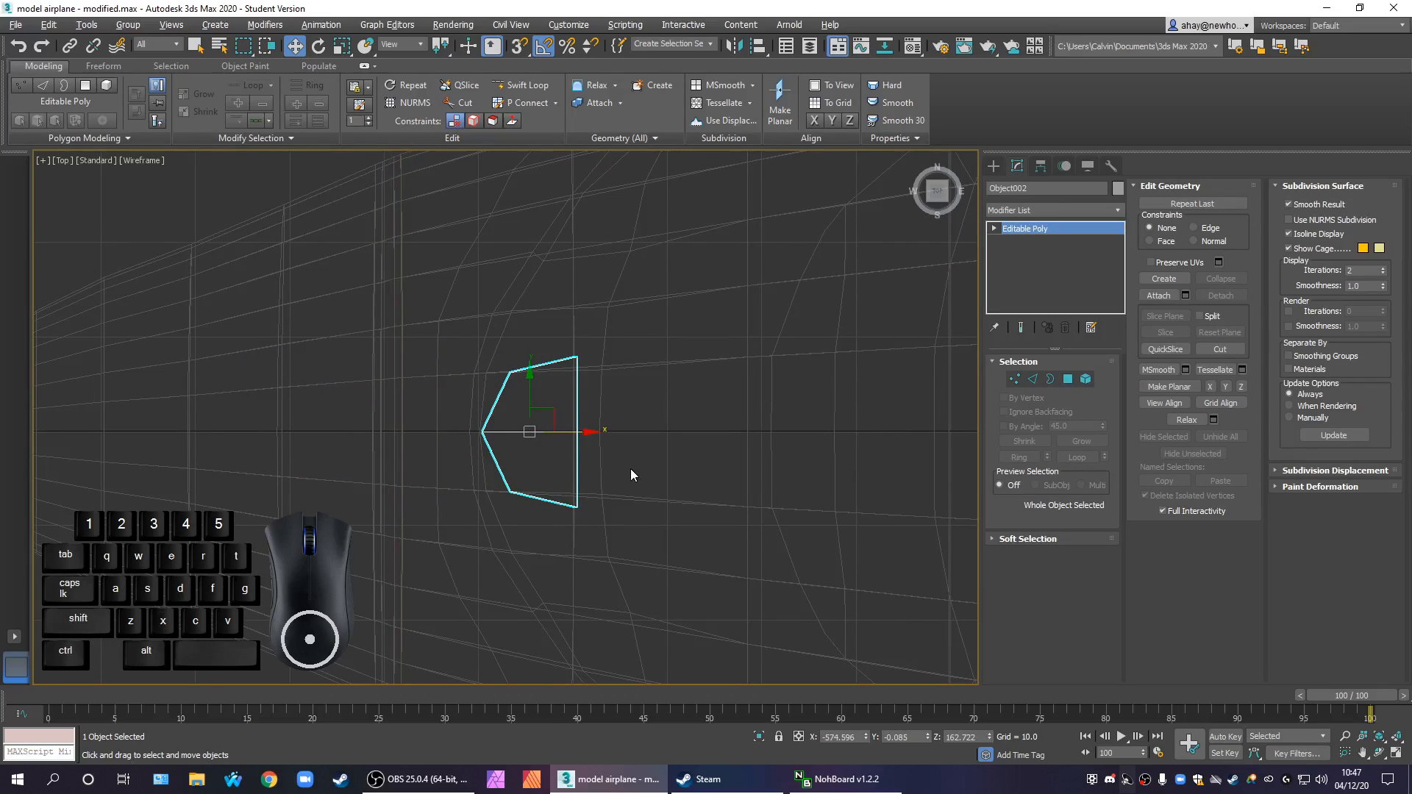
pyautogui.press('F3')
pyautogui.moveTo(592, 464); pyautogui.dragTo(506, 501, button='middle')
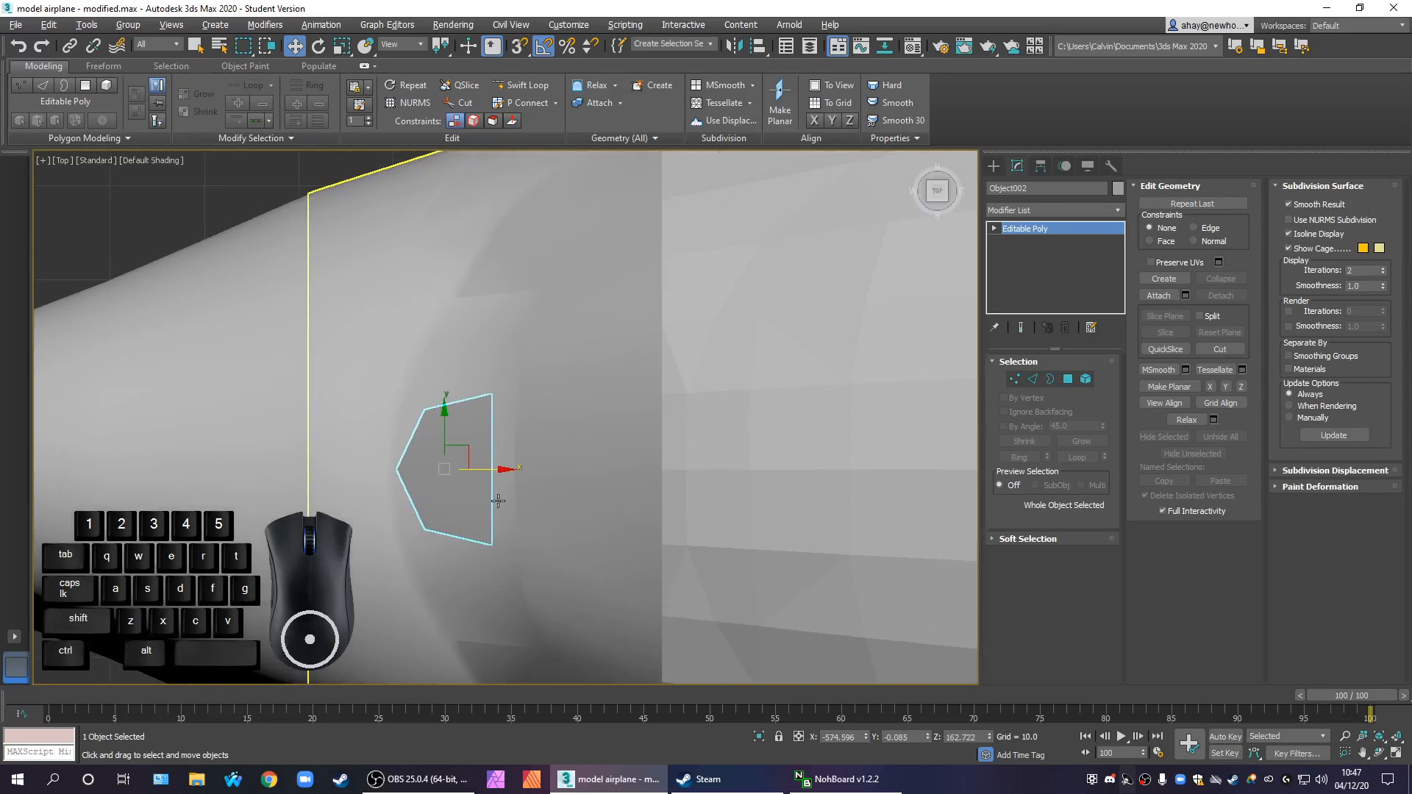
pyautogui.moveTo(504, 466); pyautogui.dragTo(664, 473)
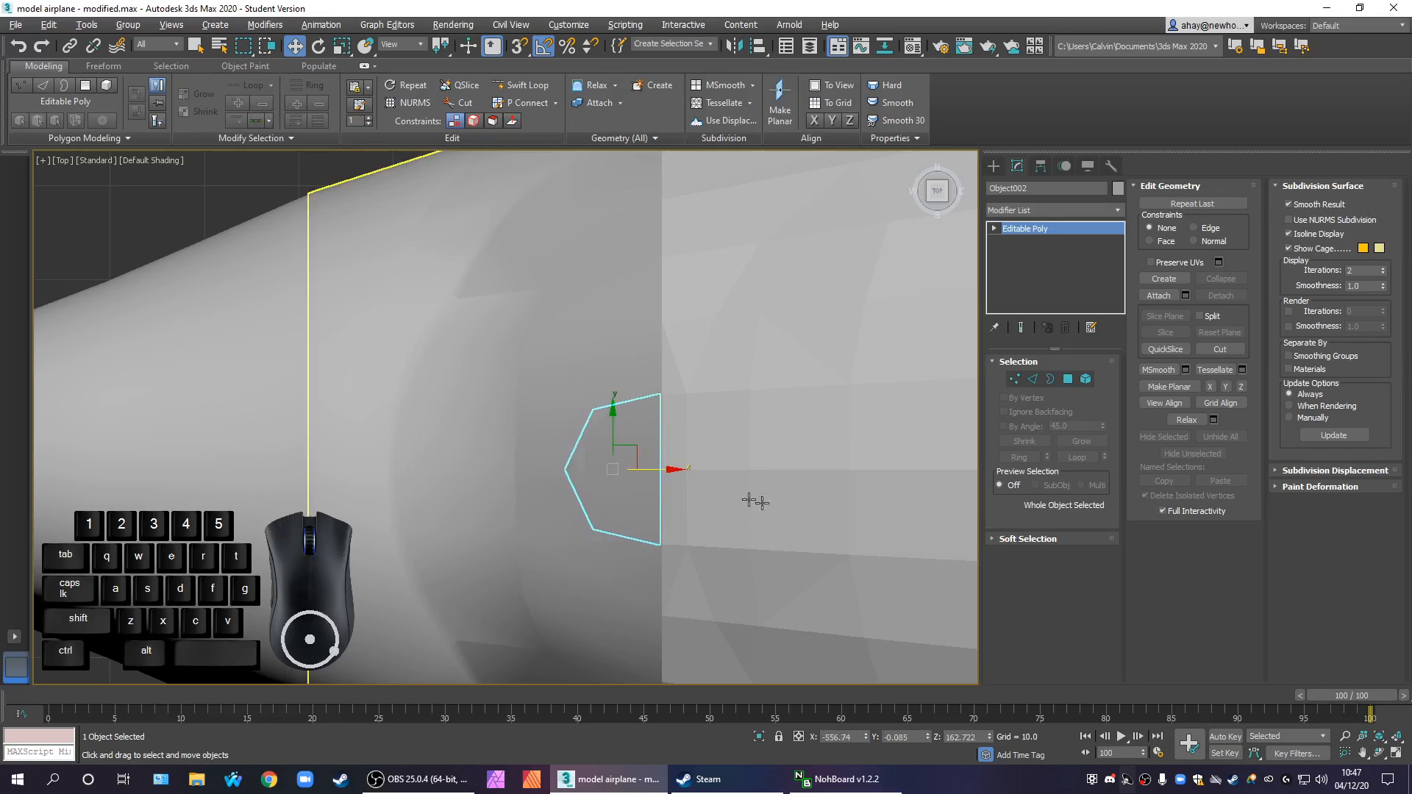
# Cut fuselage edges in the wireframe Top view along the lower half of the pentagonal guide, joining its corner to the neighbouring edge loop
pyautogui.moveTo(765, 504); pyautogui.dragTo(662, 495, button='middle')
pyautogui.click(662, 495)
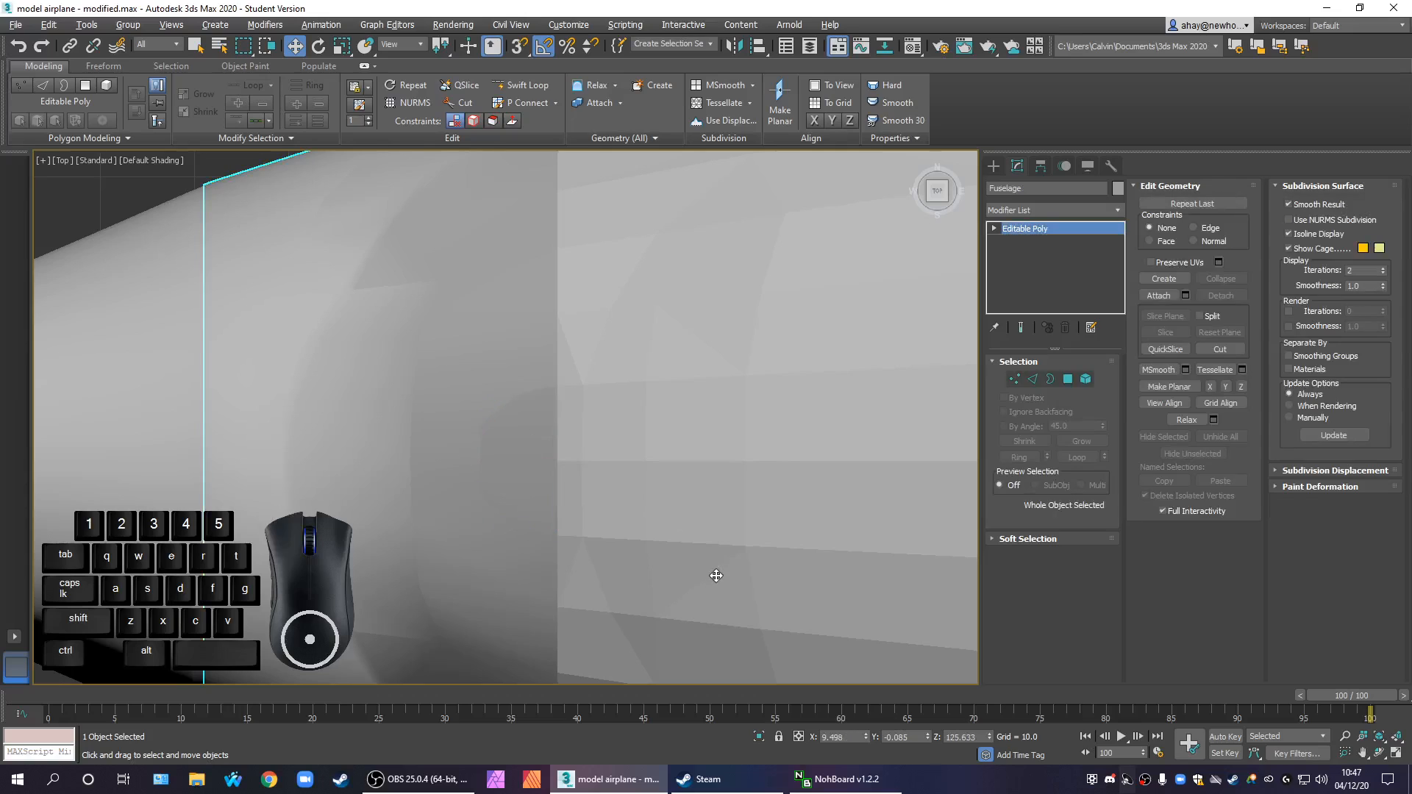
pyautogui.press('F4')
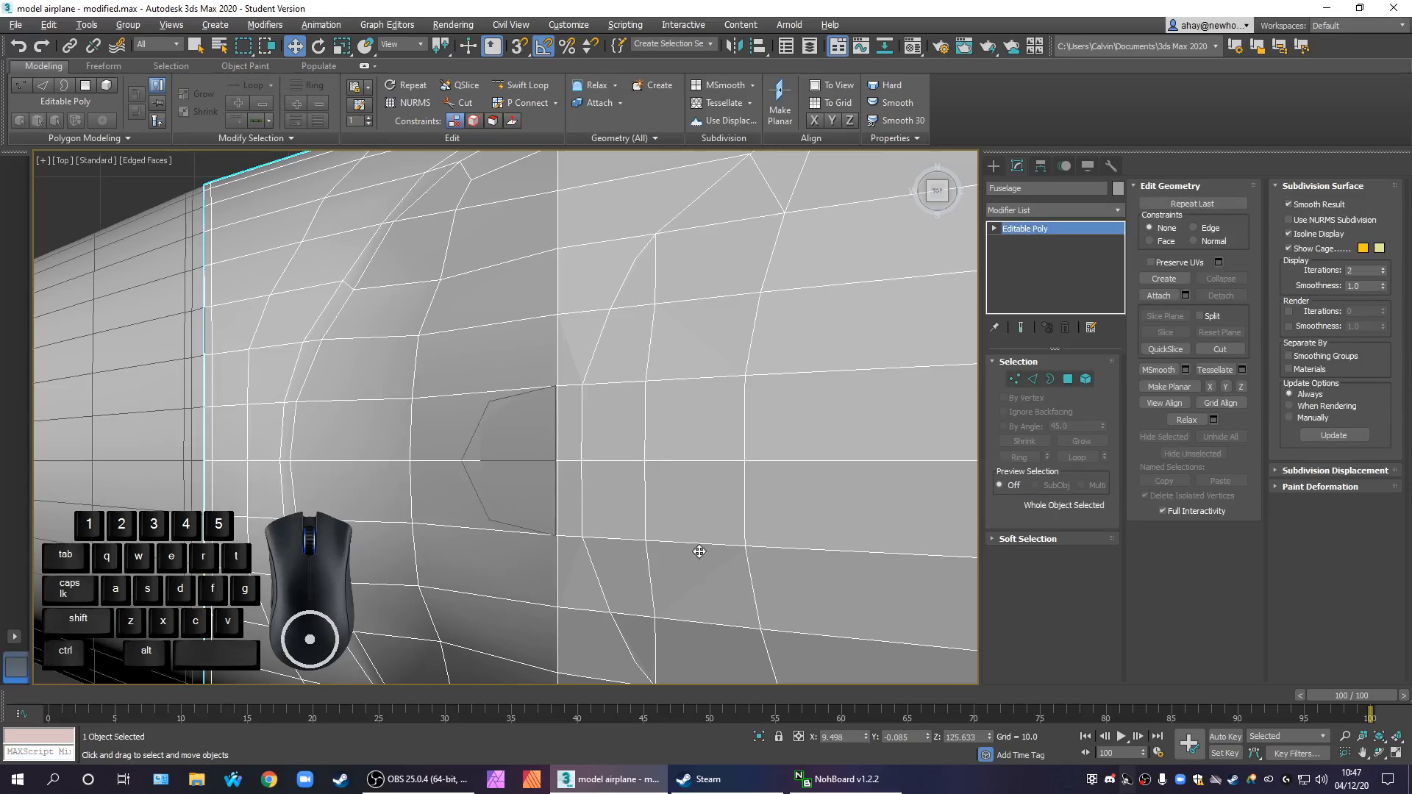
pyautogui.press('F3')
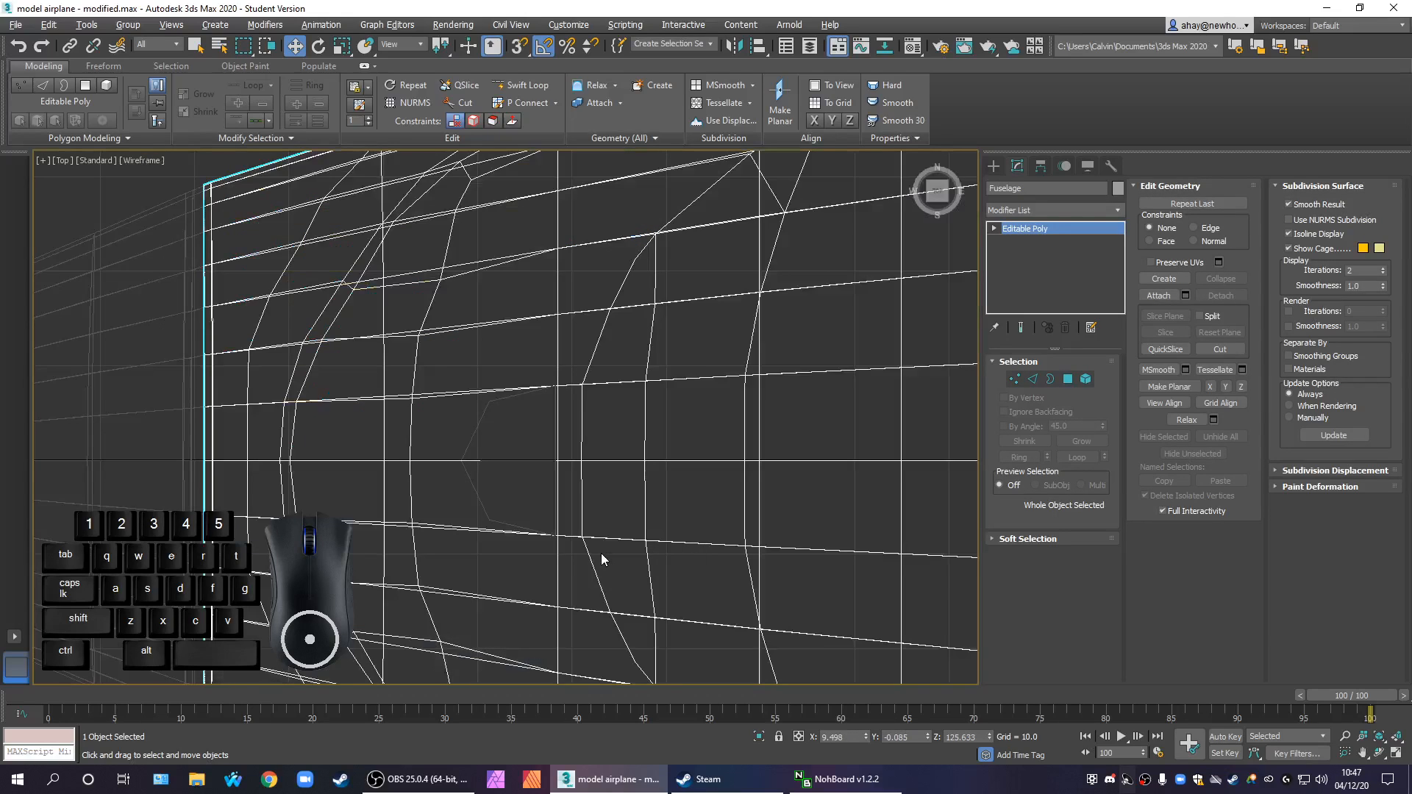
pyautogui.scroll(1, 575, 555)
pyautogui.scroll(1, 561, 513)
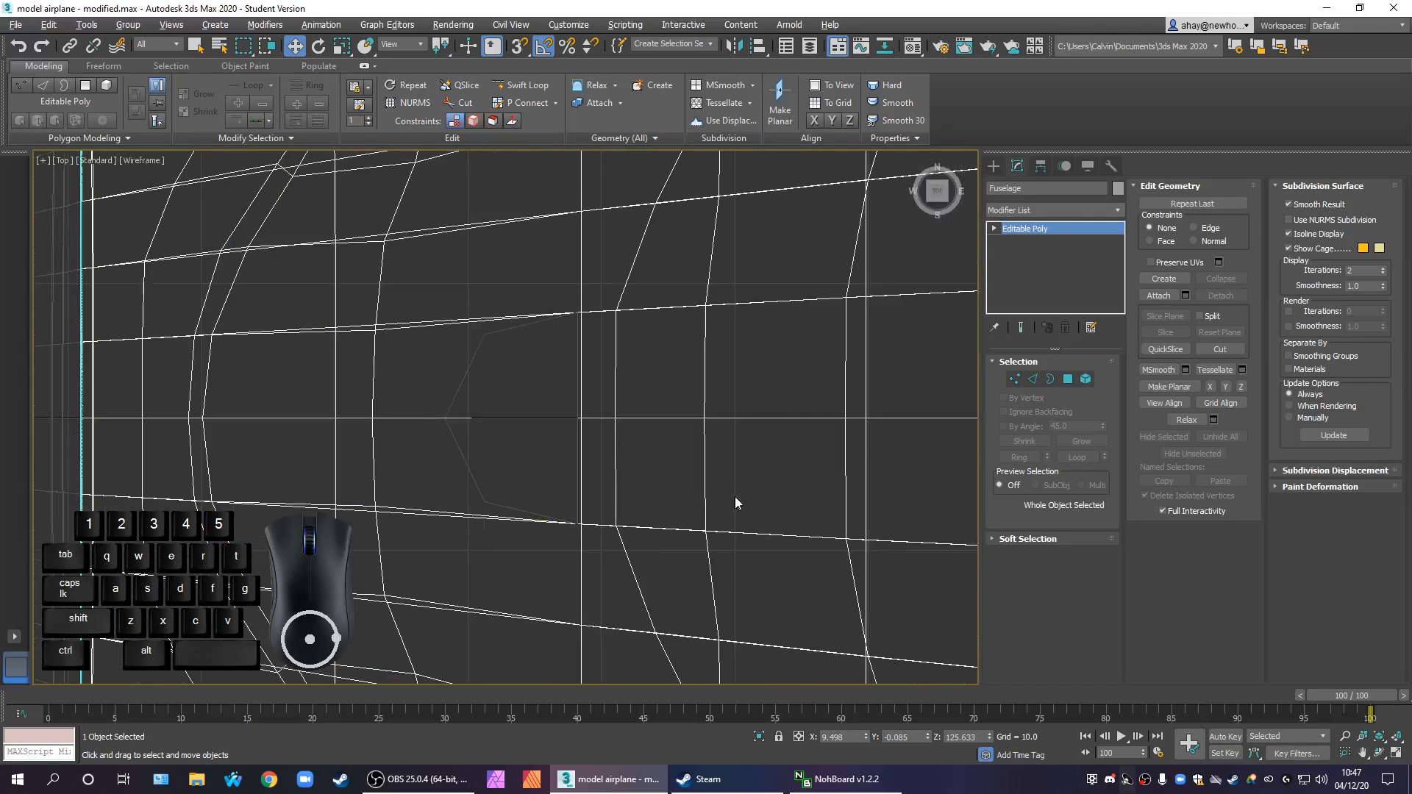
pyautogui.click(1014, 380)
pyautogui.click(1221, 349)
pyautogui.click(581, 522)
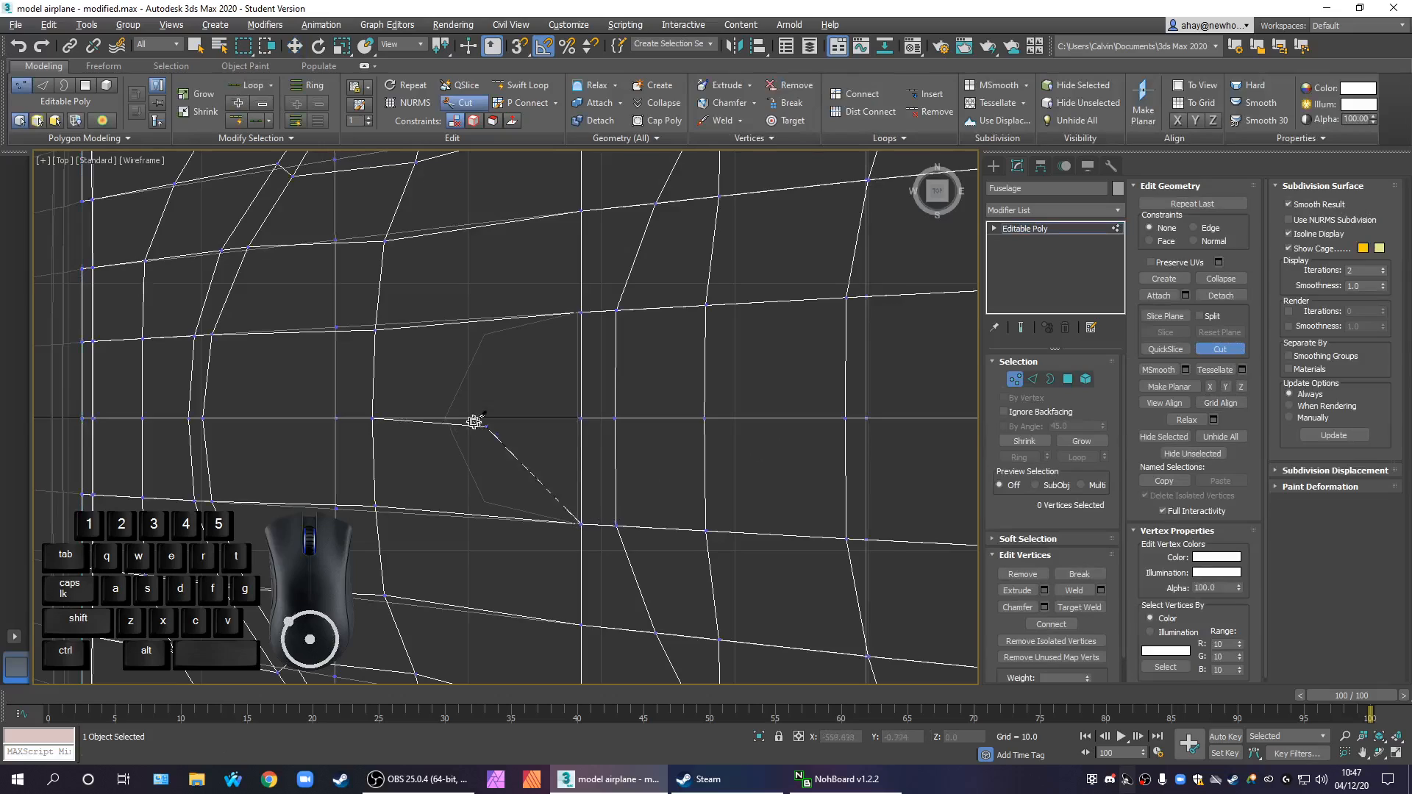
pyautogui.click(487, 501)
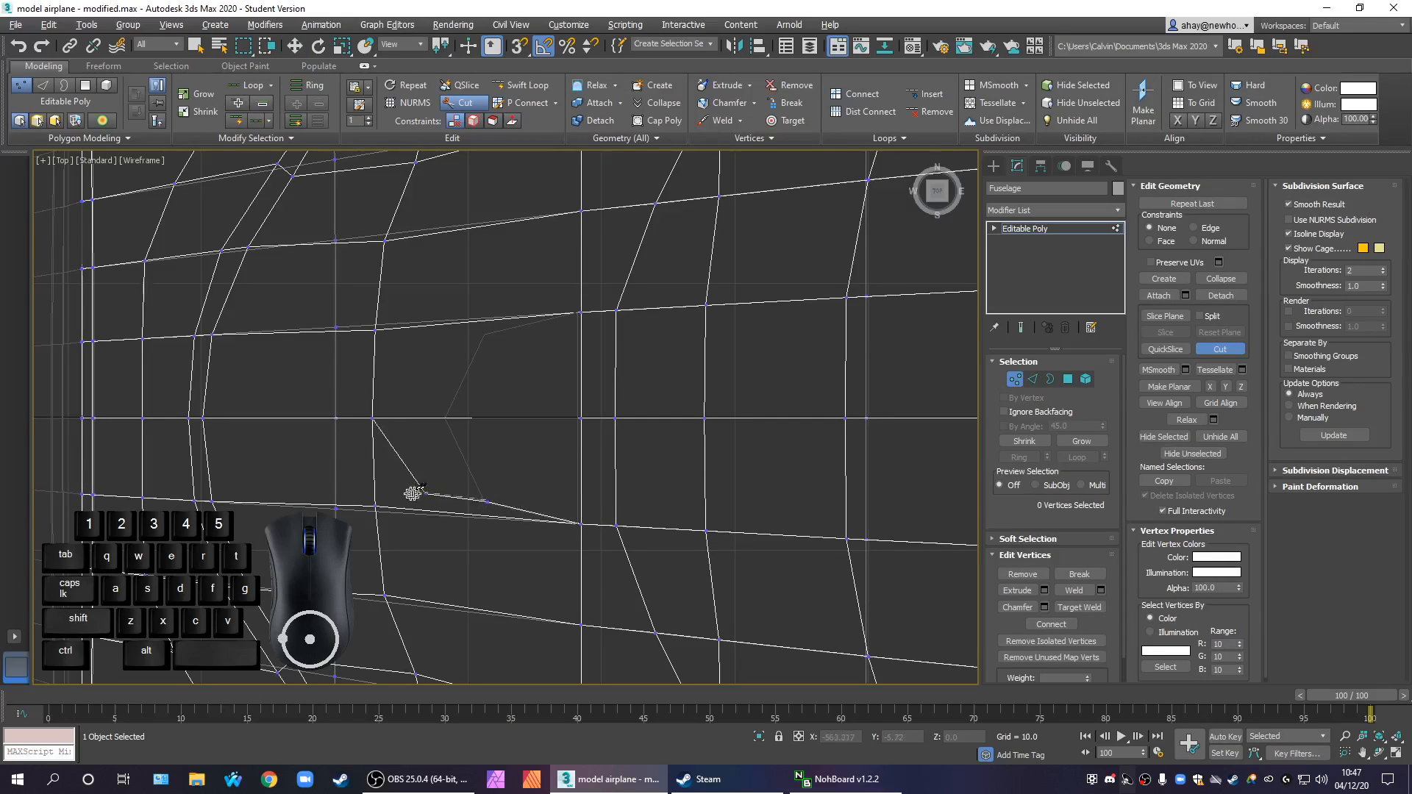
pyautogui.click(379, 505)
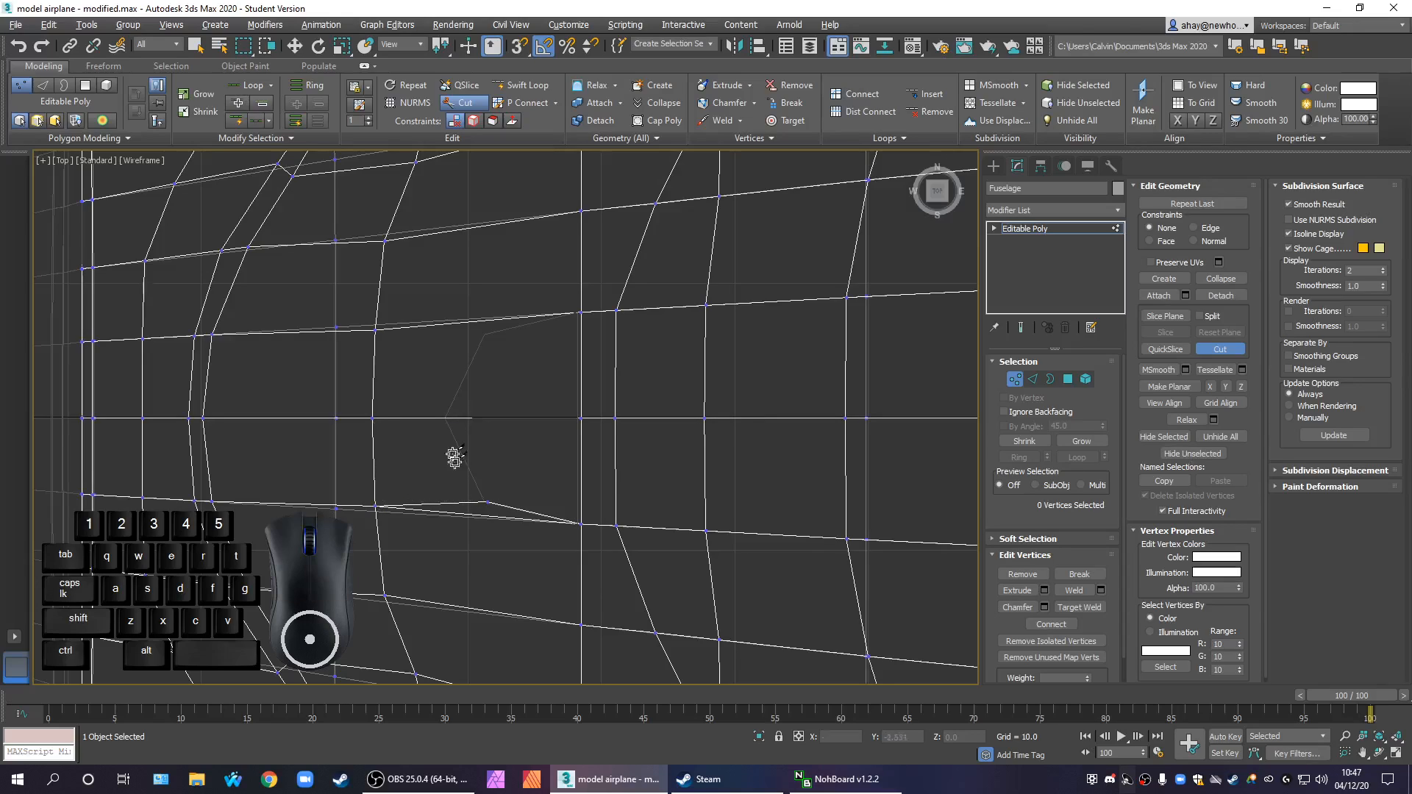
pyautogui.click(485, 502)
# Cut the upper half of the pentagonal outline into the fuselage, joining its corner to the neighbouring edge loop
pyautogui.click(484, 333)
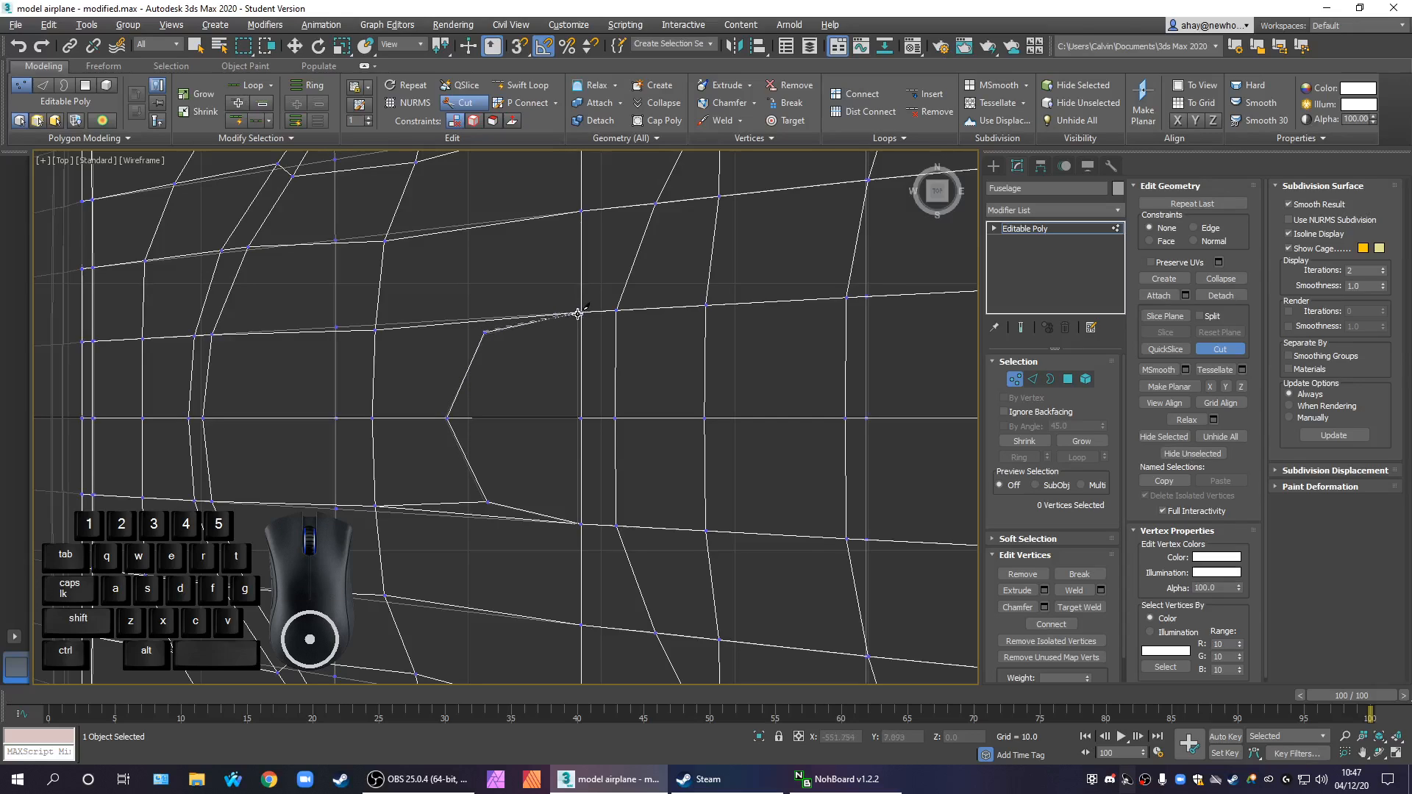
pyautogui.click(485, 332)
pyautogui.rightClick(406, 347)
pyautogui.moveTo(529, 552); pyautogui.dragTo(533, 456, button='middle')
pyautogui.scroll(-3, 529, 519)
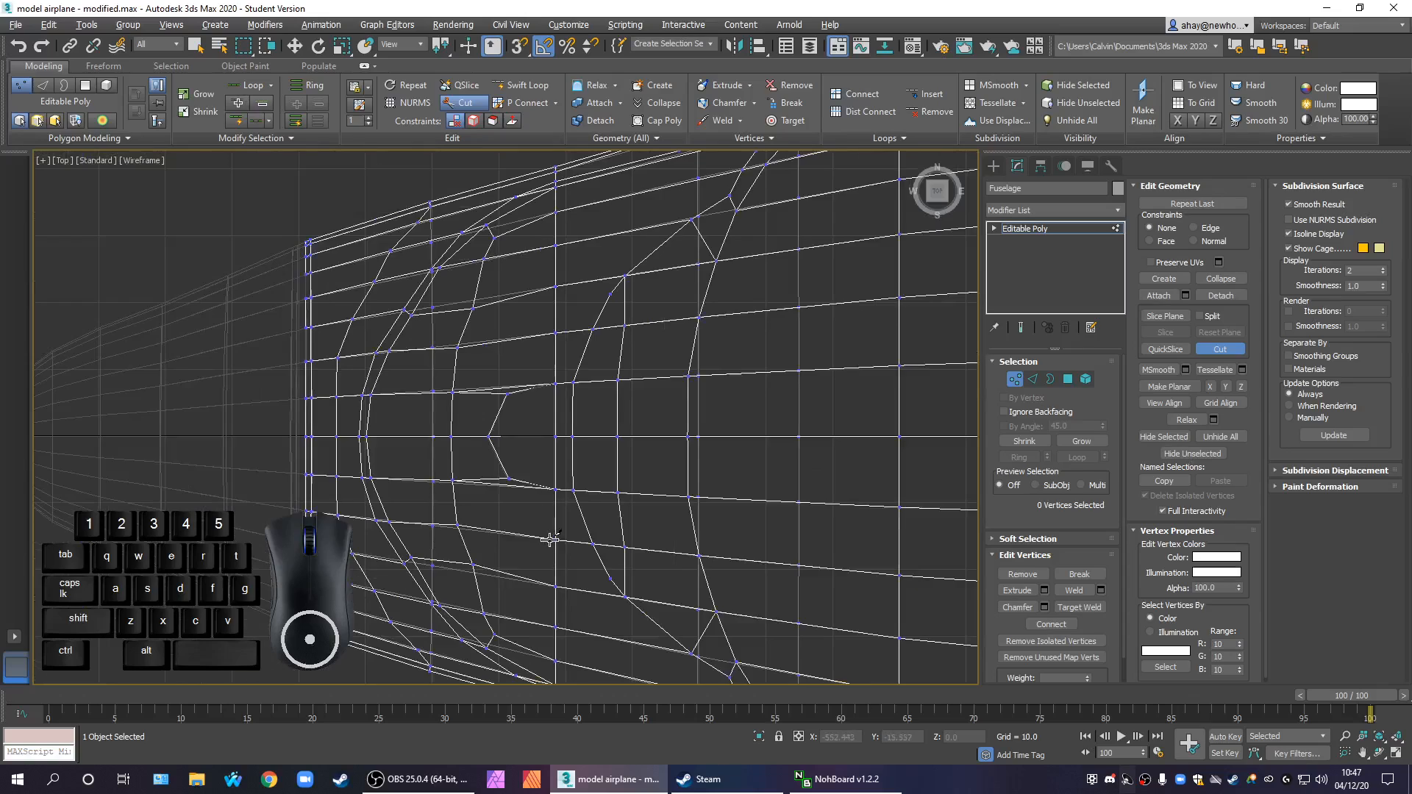
pyautogui.scroll(2, 545, 541)
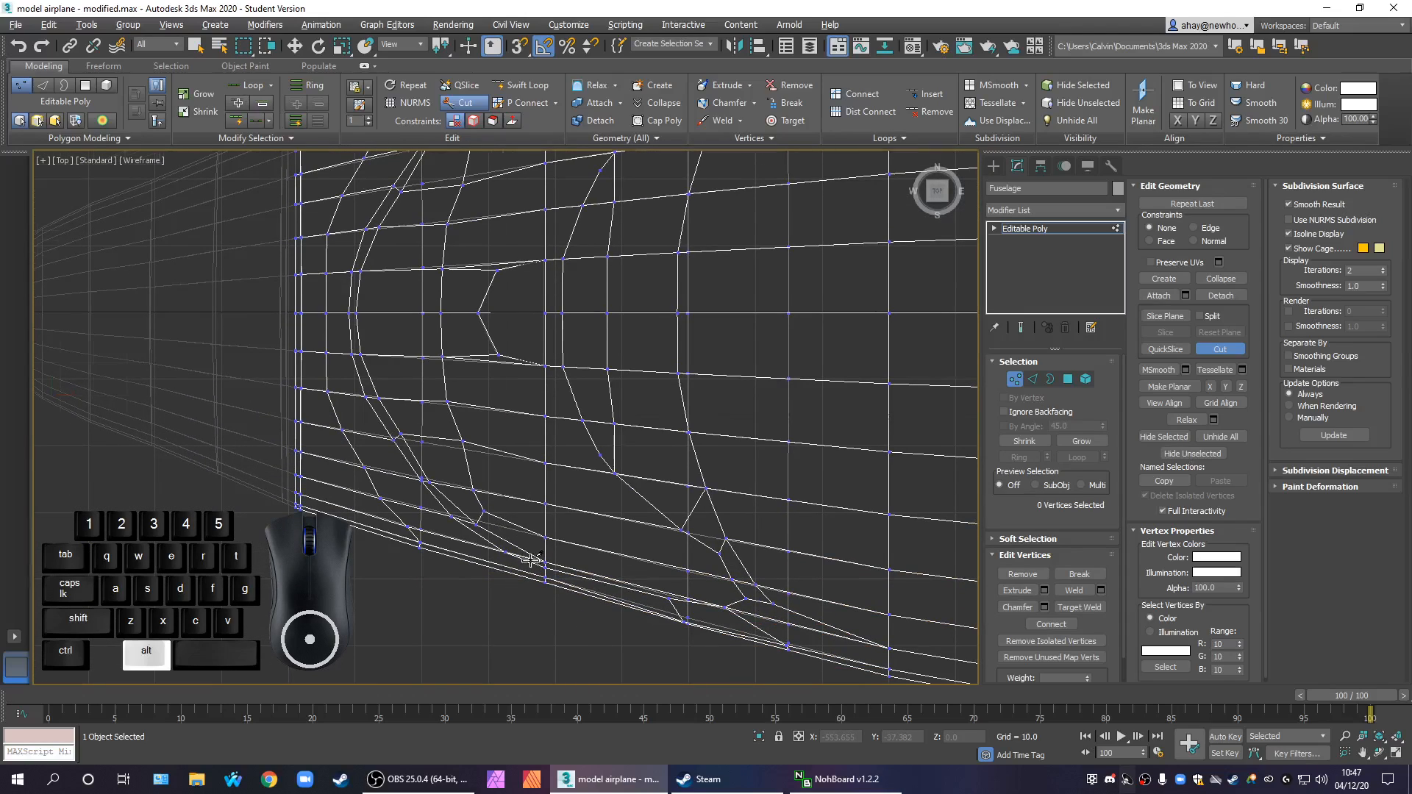
# Cut a new edge line in the Front view up through the windscreen's side faces to the pentagonal outline
pyautogui.hotkey('alt', 'w')
pyautogui.middleClick(731, 337)
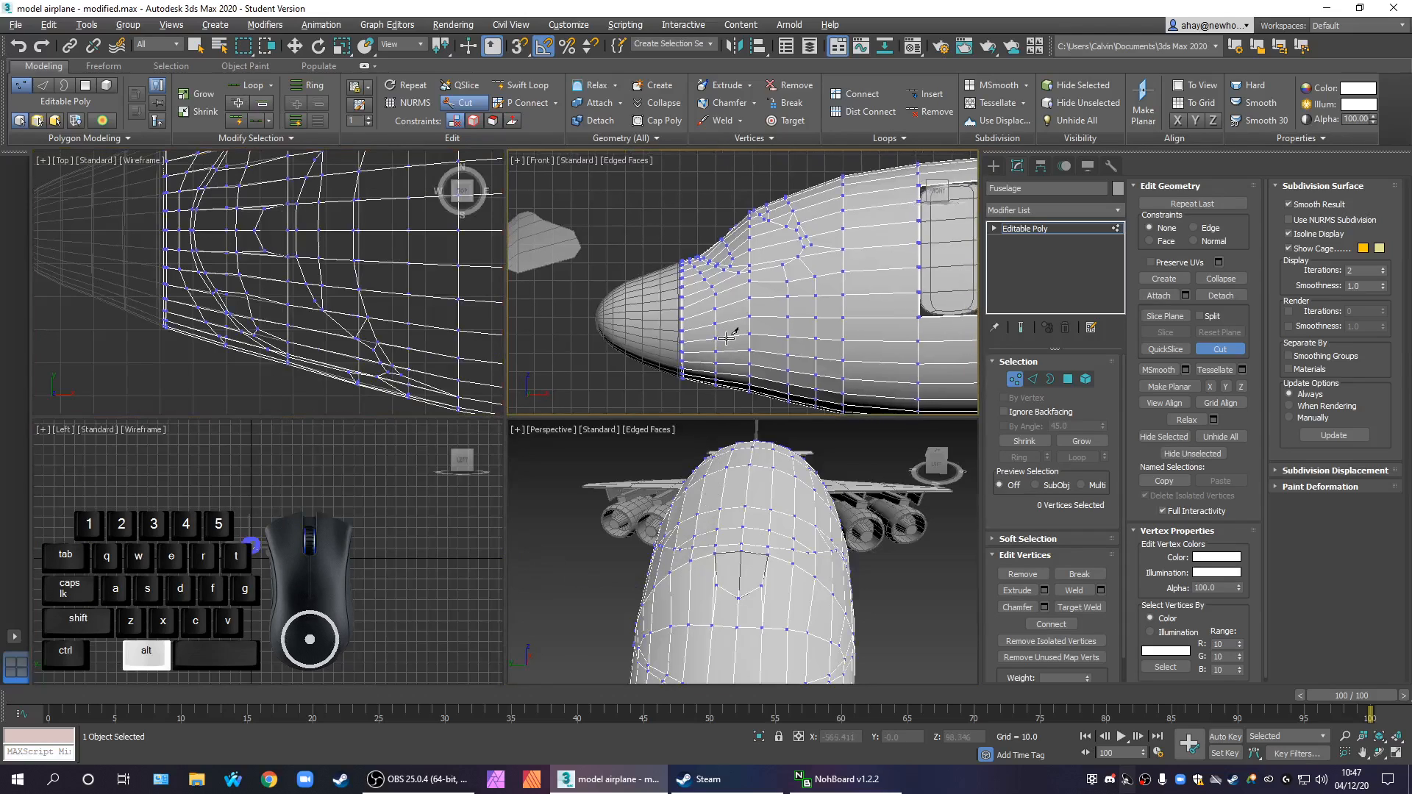
pyautogui.hotkey('alt', 'w')
pyautogui.moveTo(667, 413); pyautogui.dragTo(705, 440, button='middle')
pyautogui.scroll(6, 654, 414)
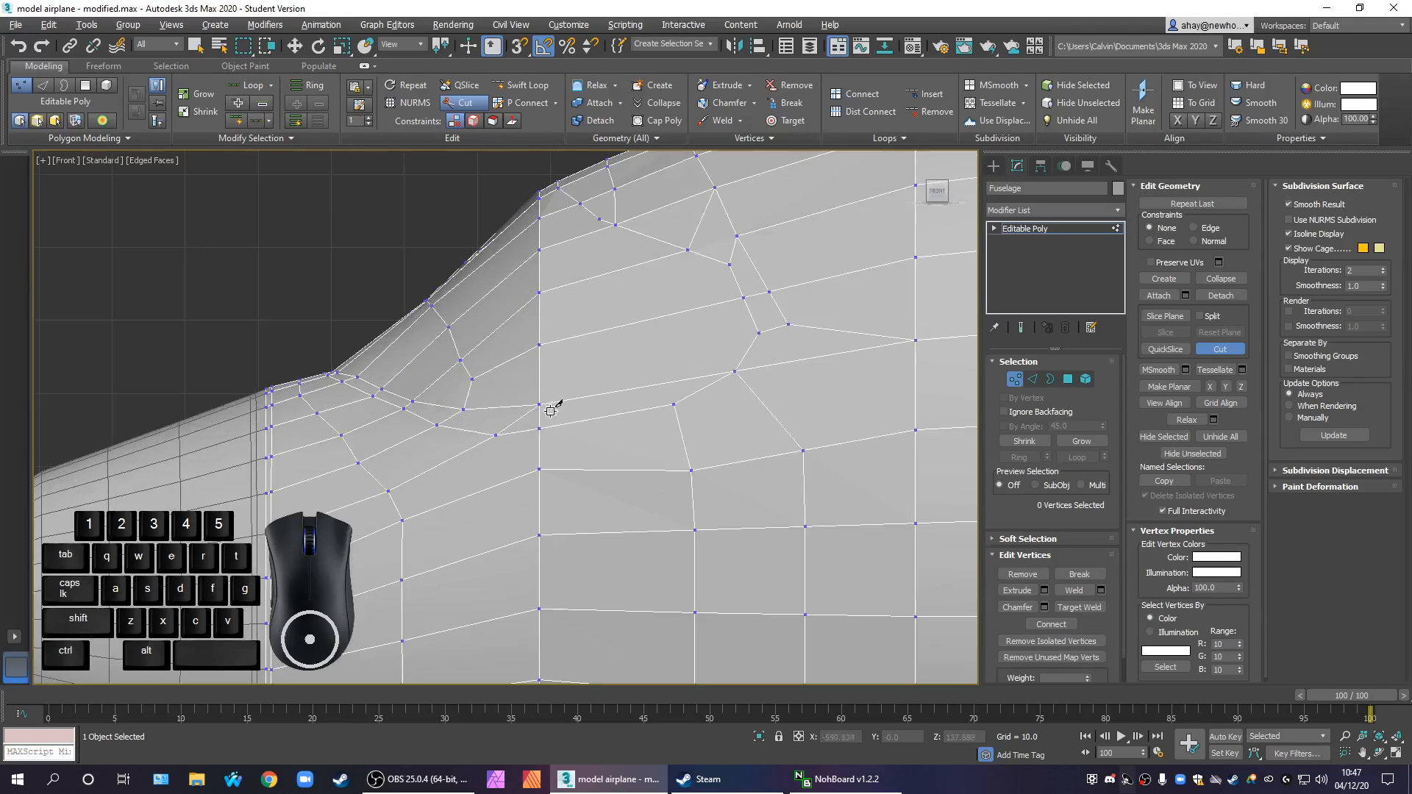
pyautogui.moveTo(646, 532); pyautogui.dragTo(662, 556, button='middle')
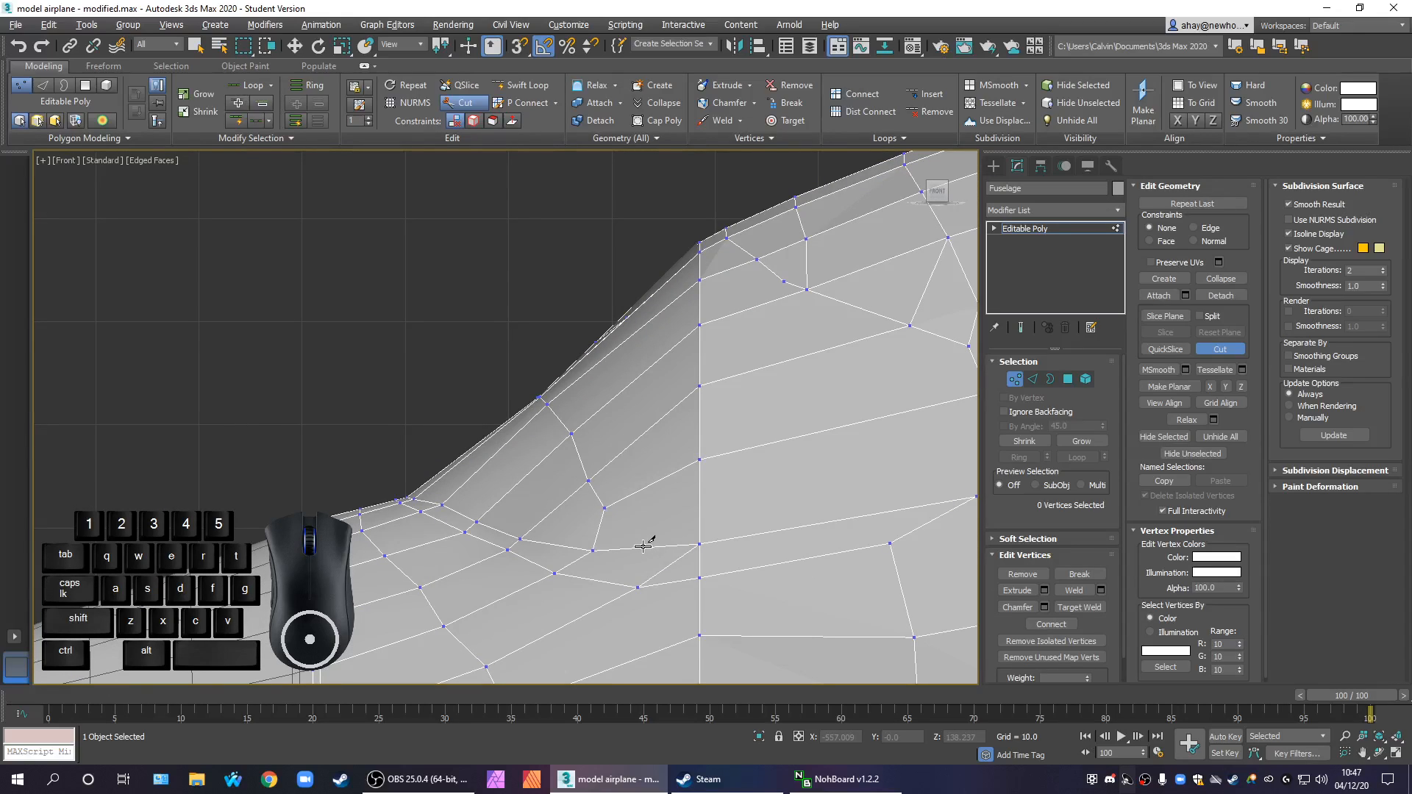
pyautogui.click(644, 546)
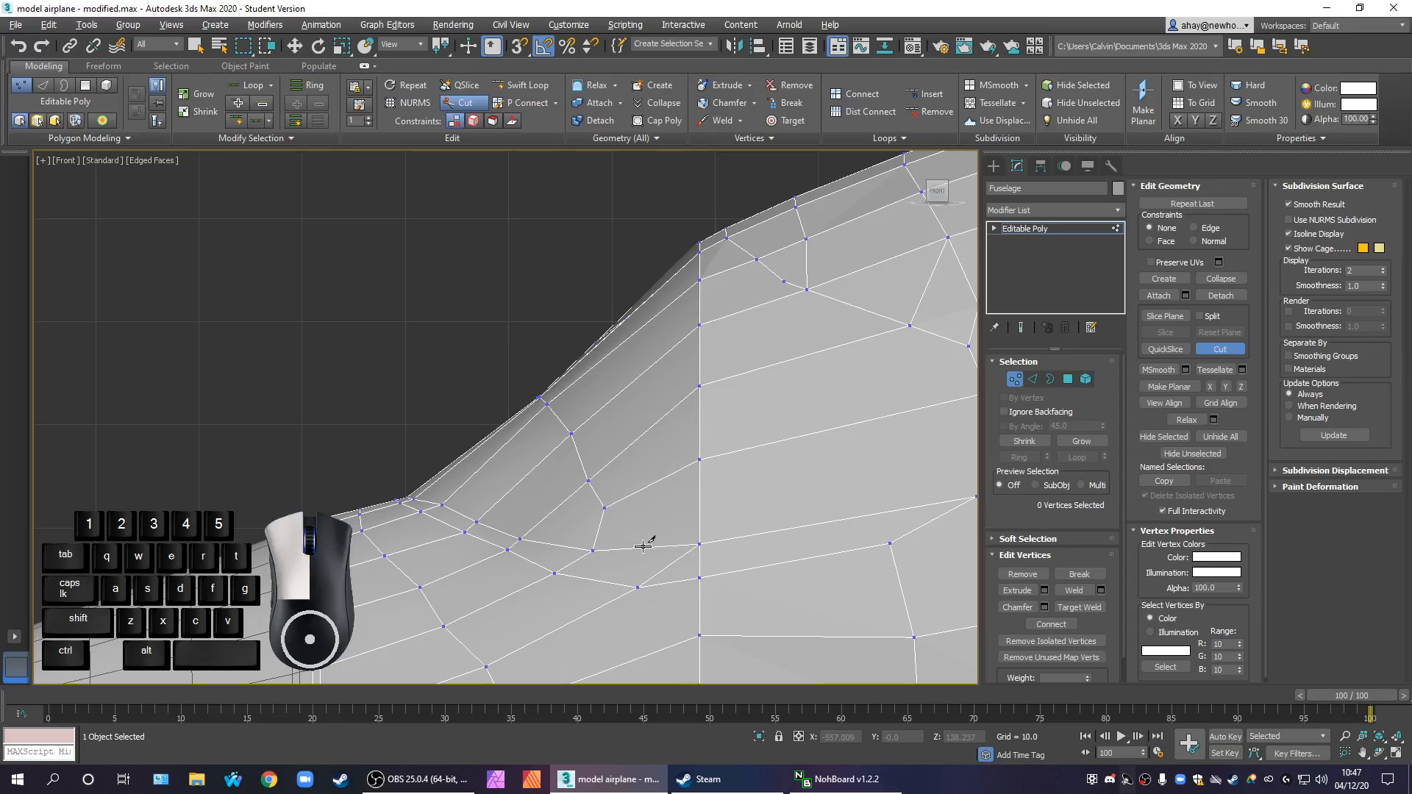
pyautogui.click(648, 486)
pyautogui.click(645, 433)
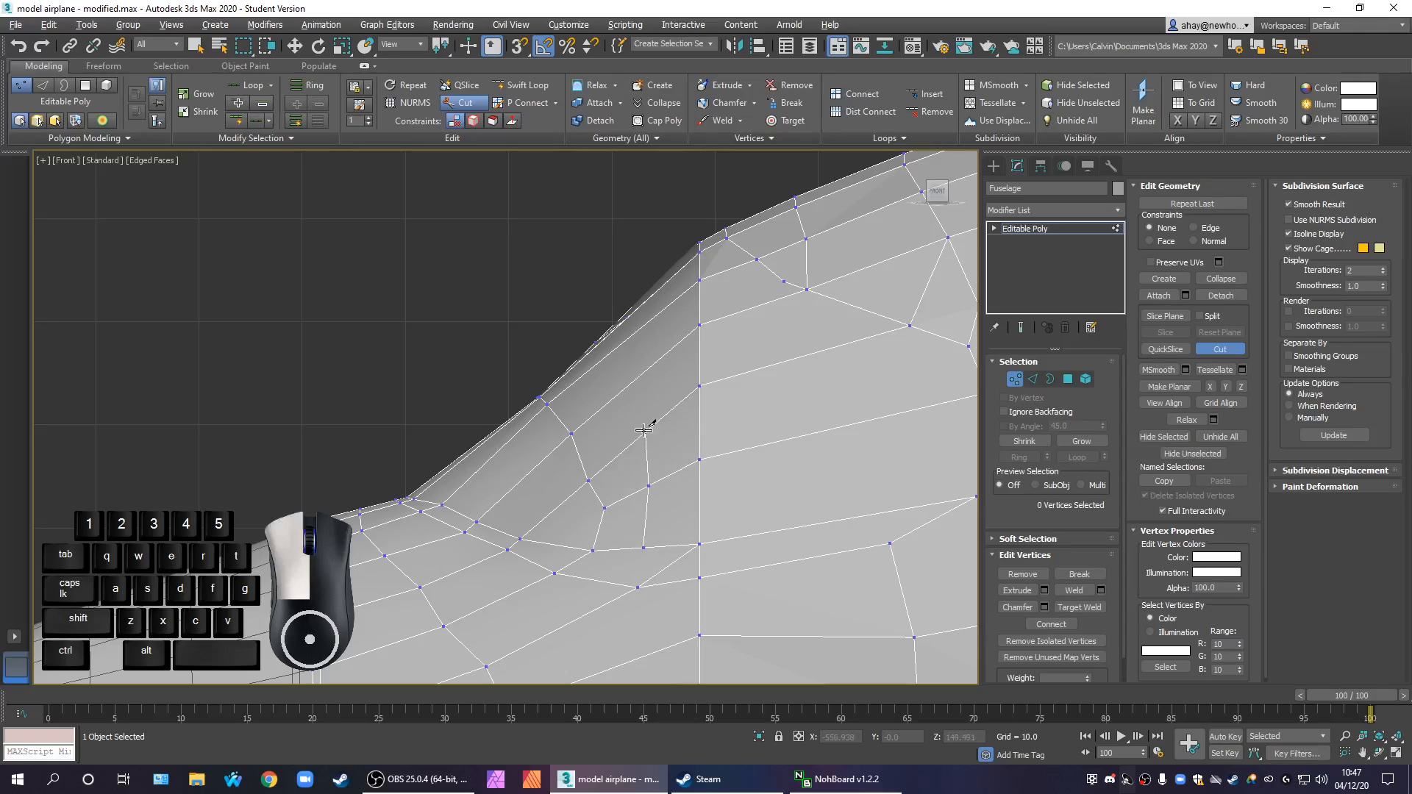
pyautogui.click(636, 380)
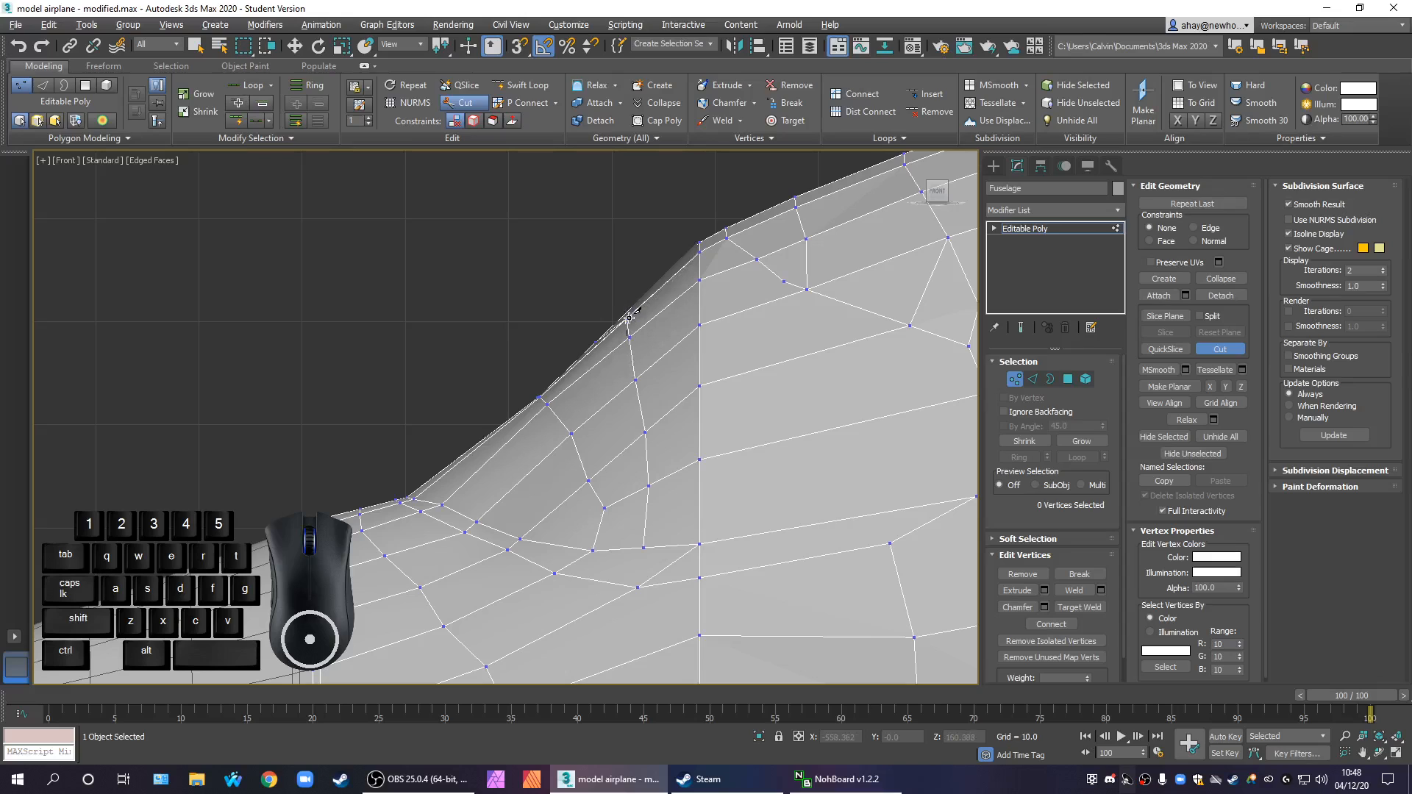
# Leave the Cut tool and examine the new edges around the windscreen in the Perspective view for stray vertices
pyautogui.hotkey('alt', 'w')
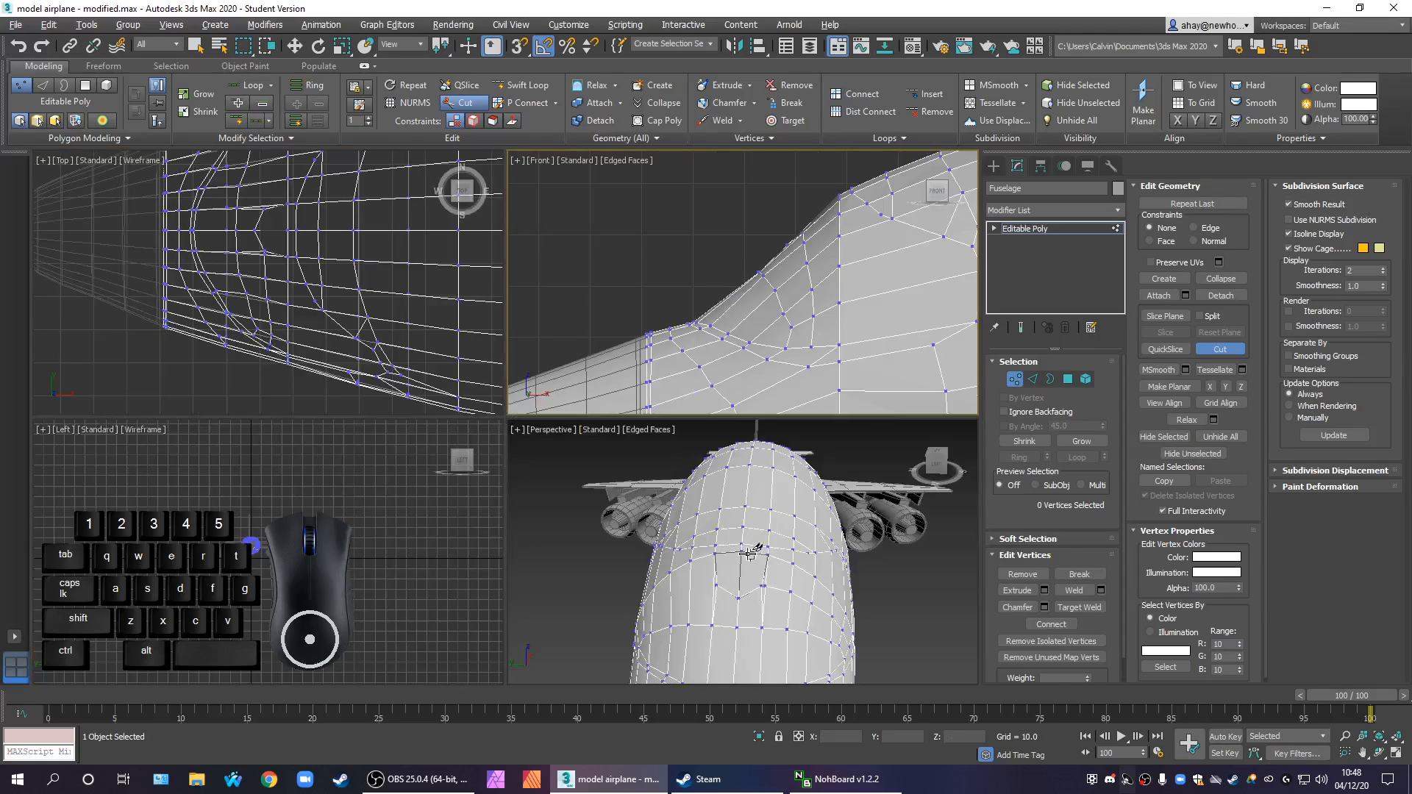
pyautogui.keyDown('alt'); pyautogui.moveTo(741, 552); pyautogui.dragTo(691, 590, button='middle'); pyautogui.keyUp('alt')
pyautogui.scroll(3, 746, 554)
pyautogui.scroll(-4, 758, 546)
pyautogui.rightClick(691, 590)
pyautogui.moveTo(665, 595); pyautogui.dragTo(576, 474)
pyautogui.press('x')
pyautogui.click(588, 594)
pyautogui.keyDown('alt'); pyautogui.moveTo(628, 606); pyautogui.dragTo(680, 483, button='middle'); pyautogui.keyUp('alt')
pyautogui.scroll(3, 752, 604)
pyautogui.scroll(8, 752, 604)
pyautogui.click(761, 634)
pyautogui.moveTo(681, 533); pyautogui.dragTo(691, 593, button='middle')
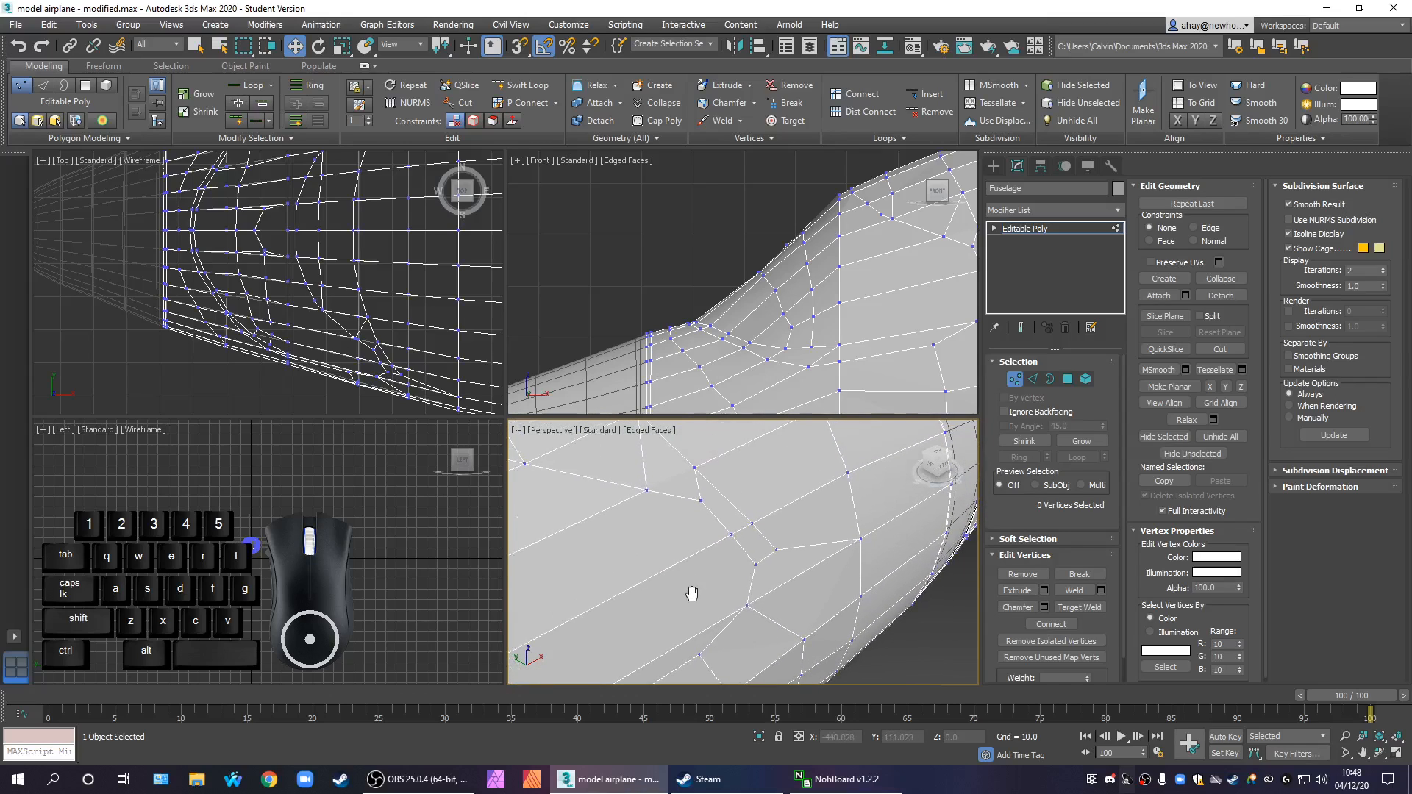
pyautogui.scroll(-4, 733, 614)
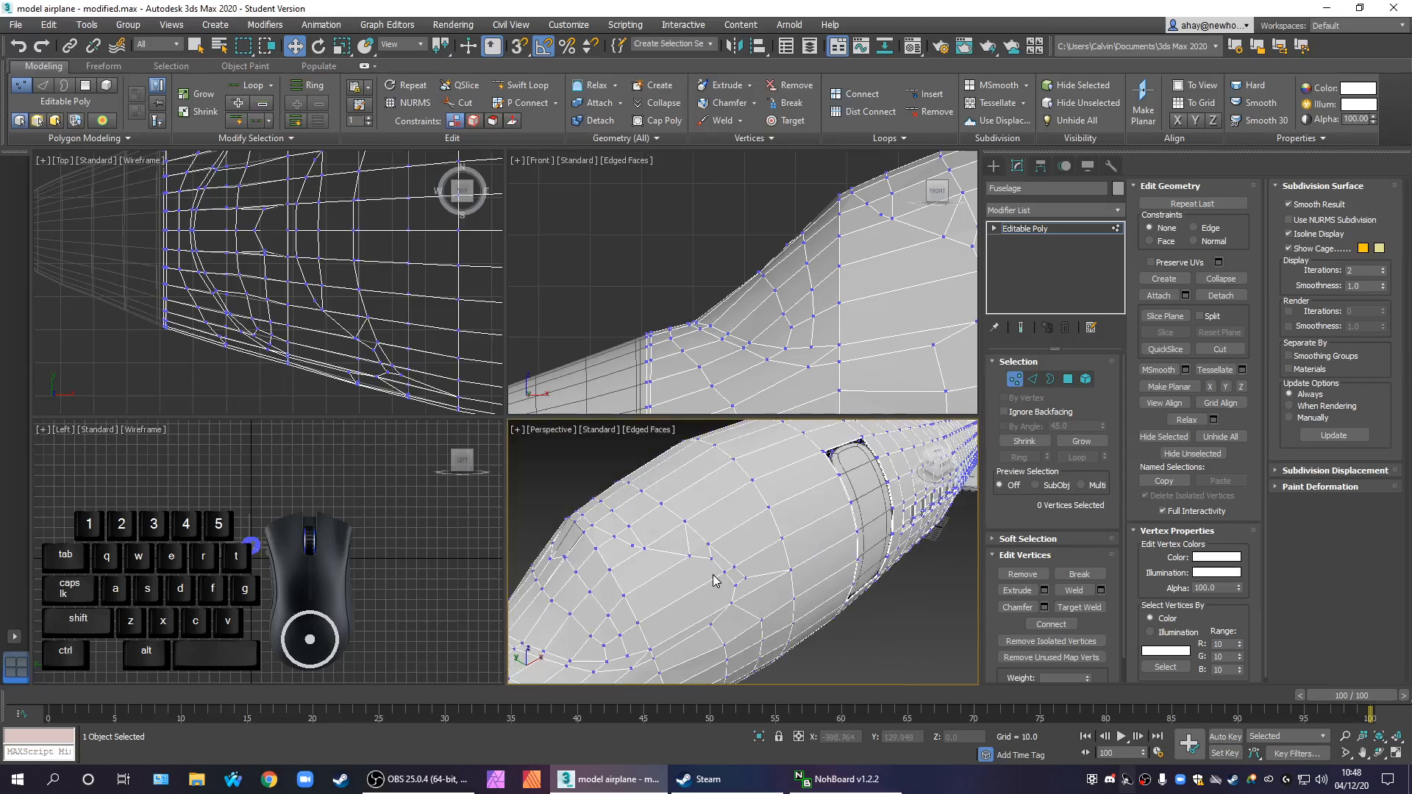
pyautogui.scroll(5, 717, 640)
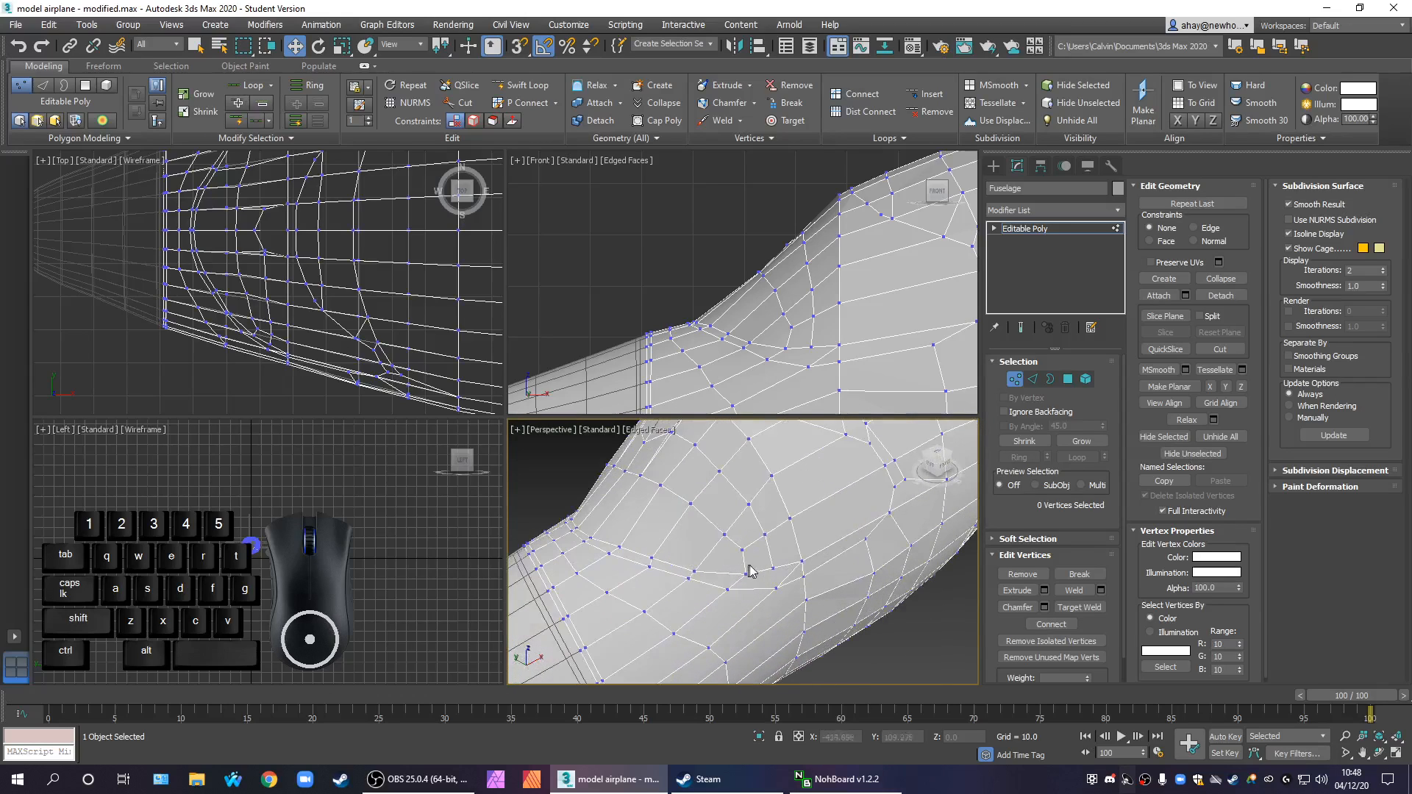
pyautogui.scroll(2, 779, 538)
pyautogui.moveTo(780, 540); pyautogui.dragTo(785, 669, button='middle')
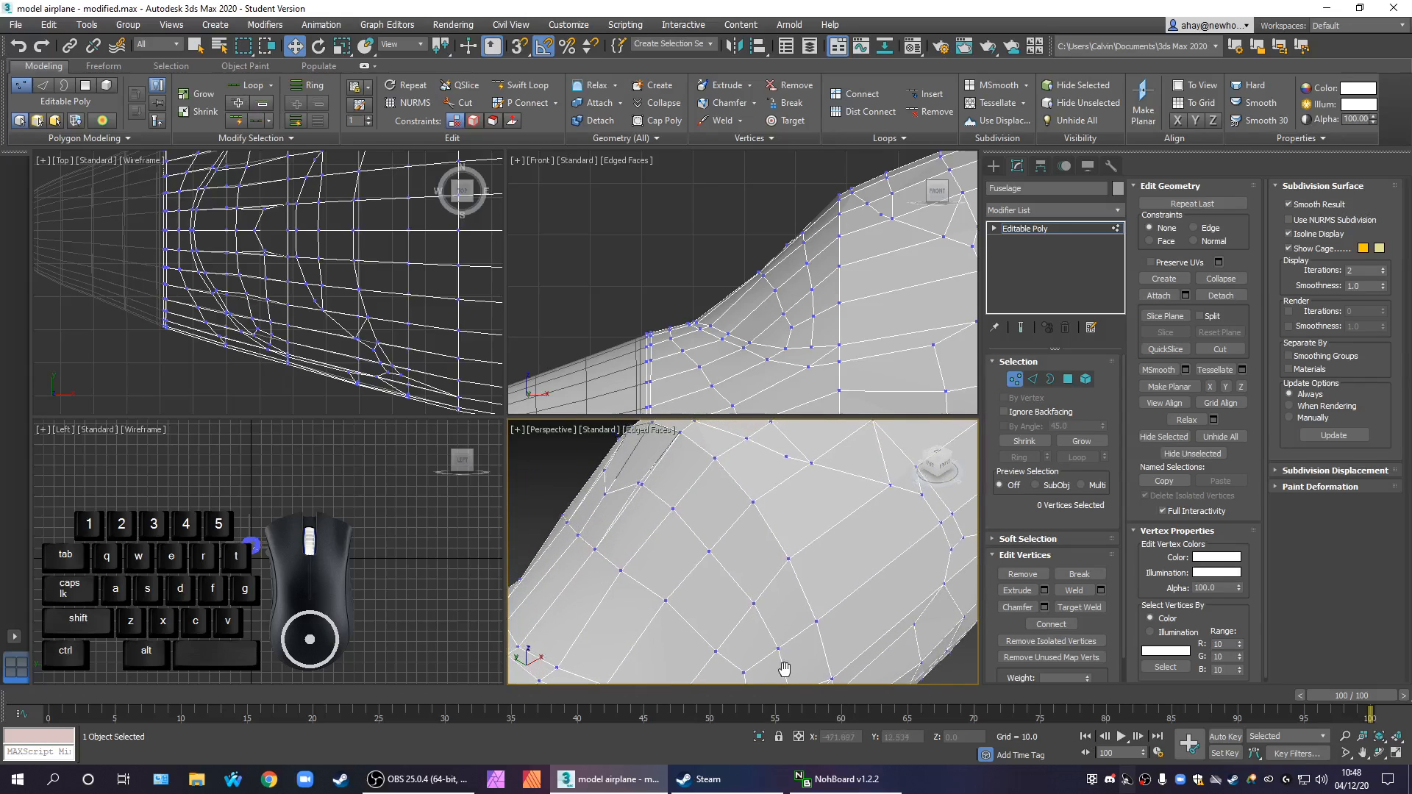
# Target-weld the two nearly coincident vertices beside the pentagonal outline's corner
pyautogui.scroll(3, 631, 482)
pyautogui.moveTo(659, 514); pyautogui.dragTo(857, 568, button='middle')
pyautogui.click(1079, 607)
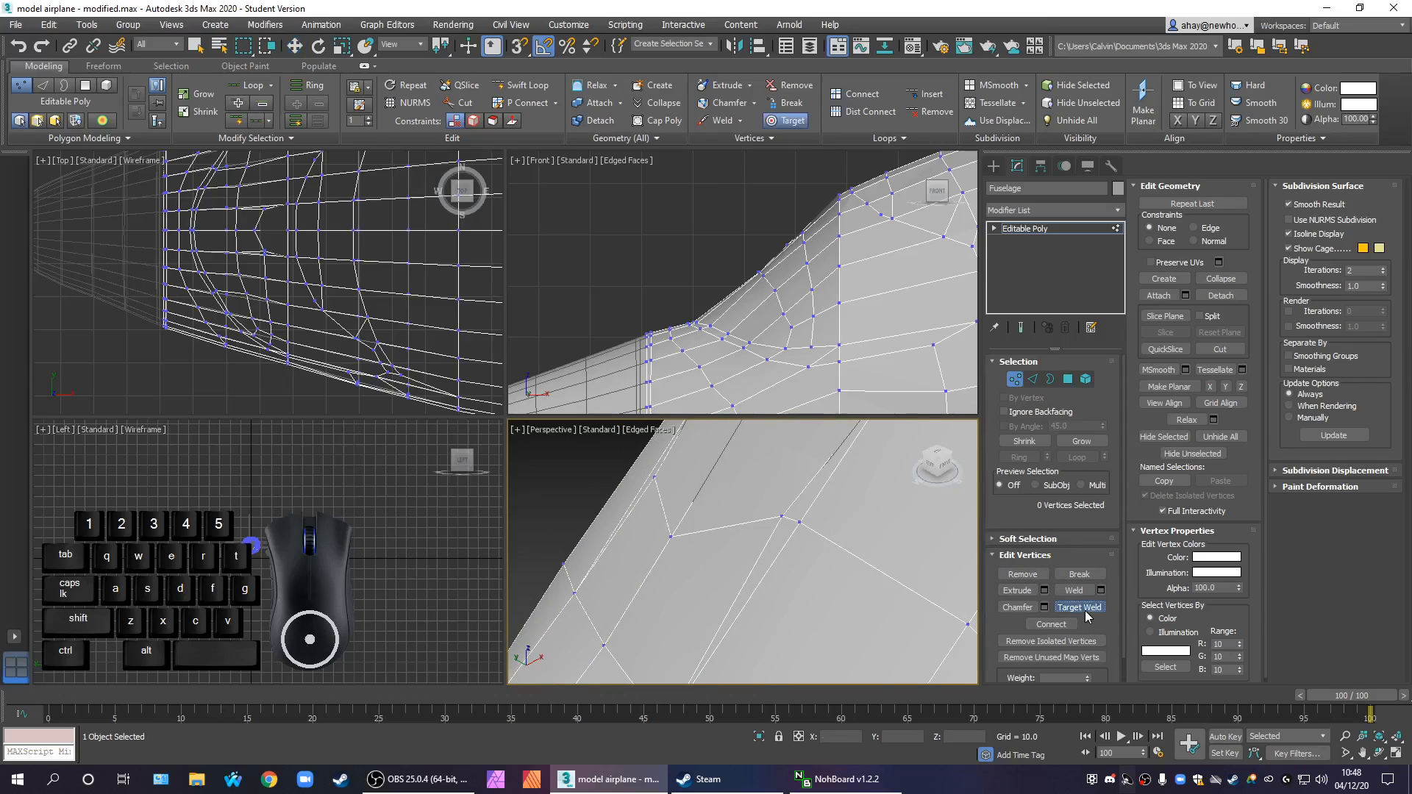
pyautogui.click(798, 521)
pyautogui.scroll(-5, 814, 571)
pyautogui.moveTo(813, 592); pyautogui.dragTo(741, 525, button='middle')
# Leave vertex editing and delete the loose pentagonal guide shape over the windscreen
pyautogui.click(994, 167)
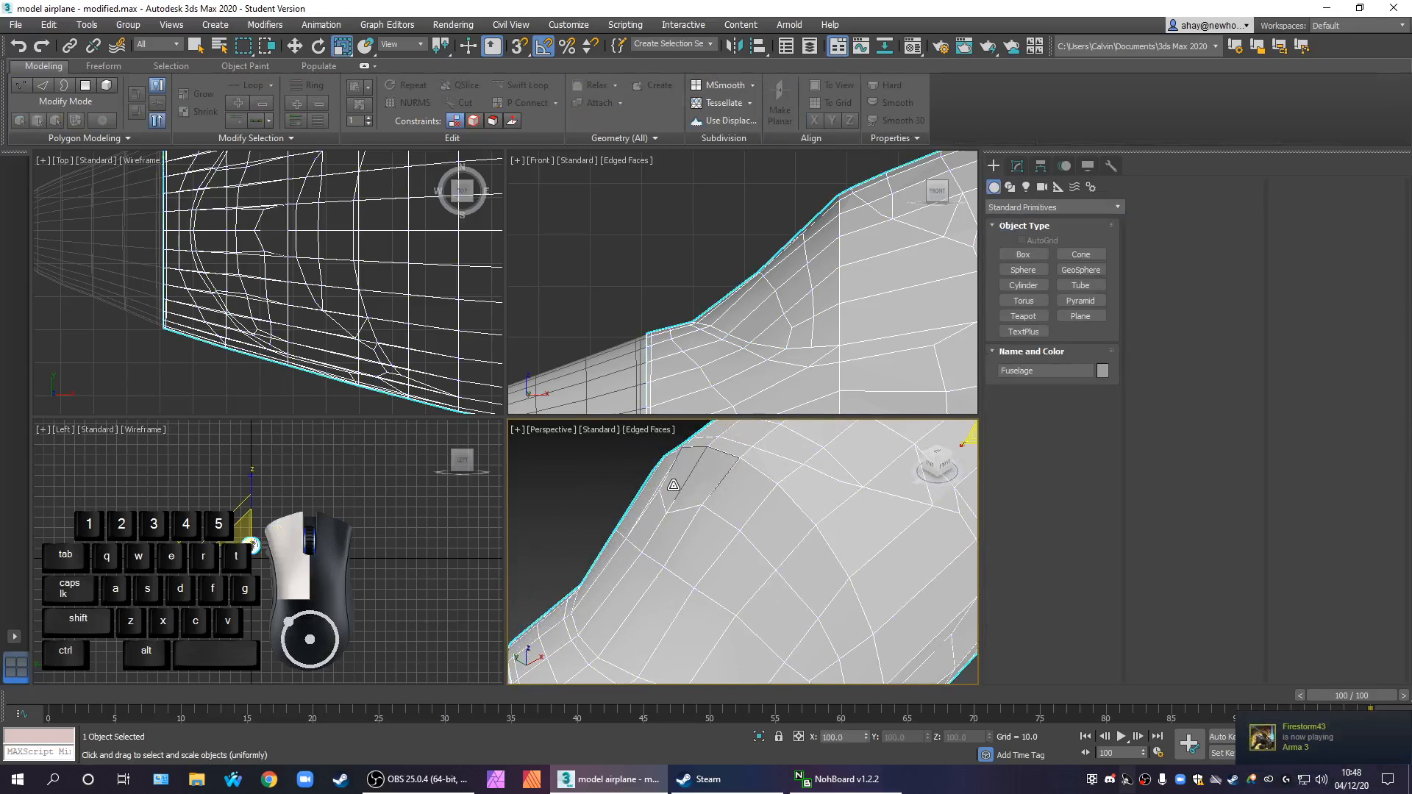
pyautogui.click(562, 477)
pyautogui.click(688, 470)
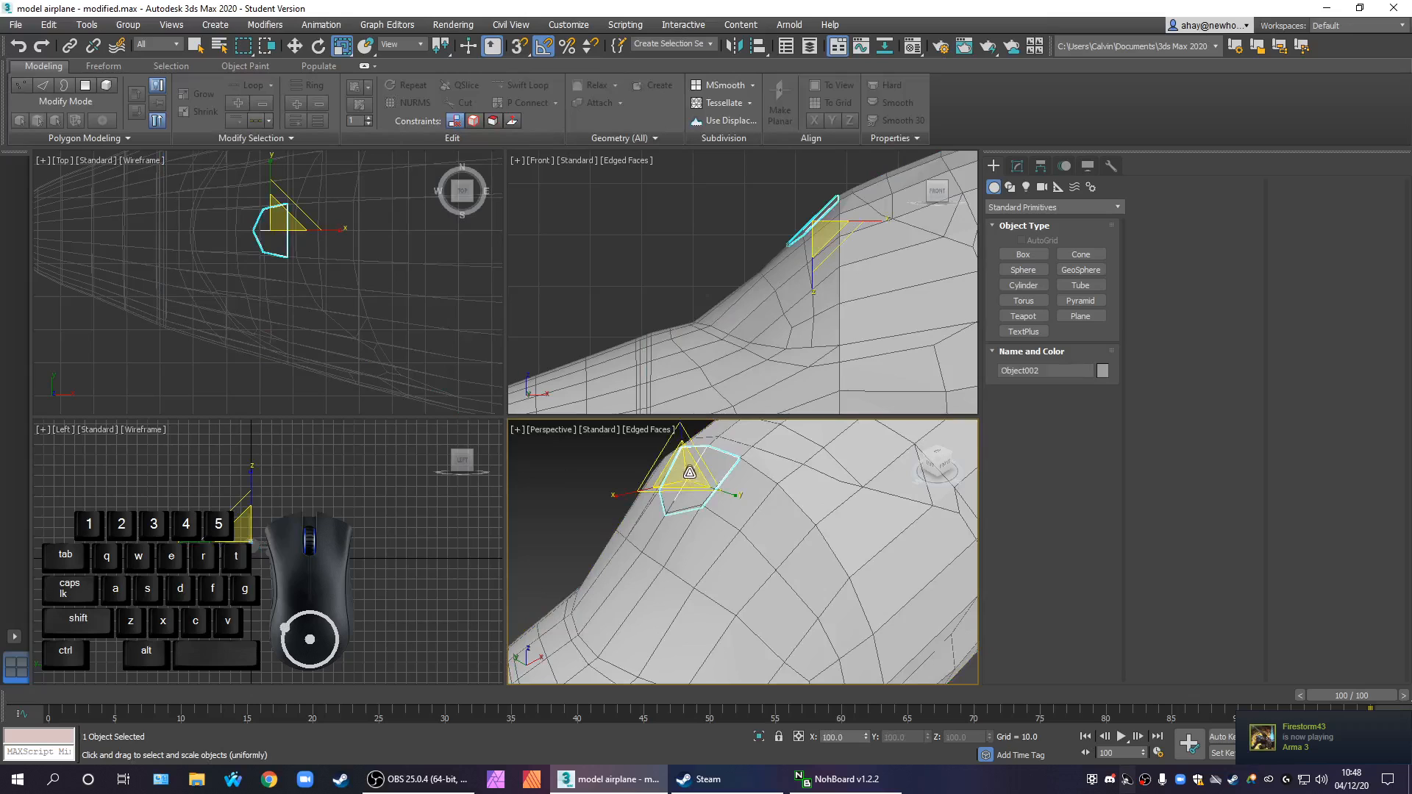
pyautogui.press('Delete')
# Select the fuselage and reopen its Editable Poly settings
pyautogui.click(717, 535)
pyautogui.moveTo(771, 590); pyautogui.dragTo(742, 599, button='middle')
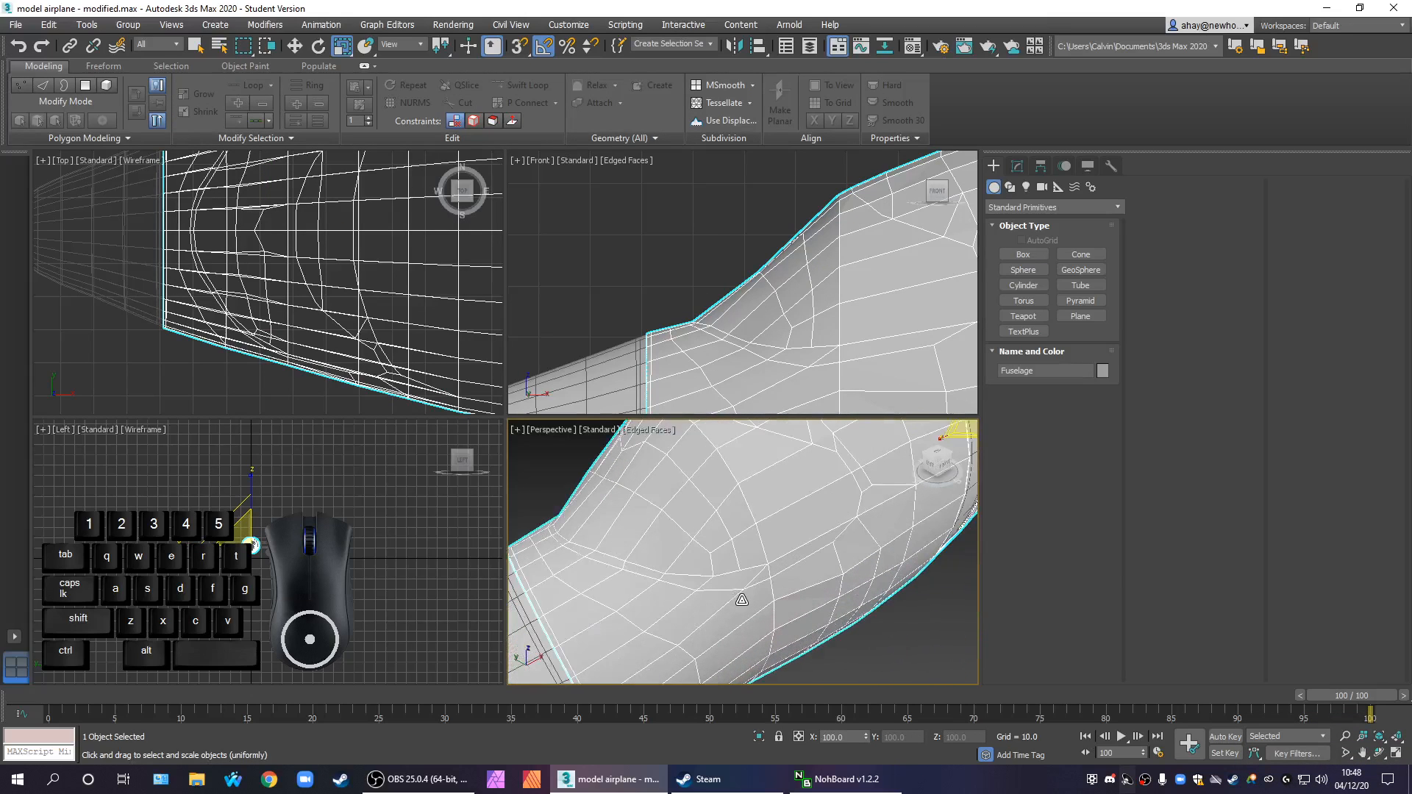
pyautogui.click(1017, 165)
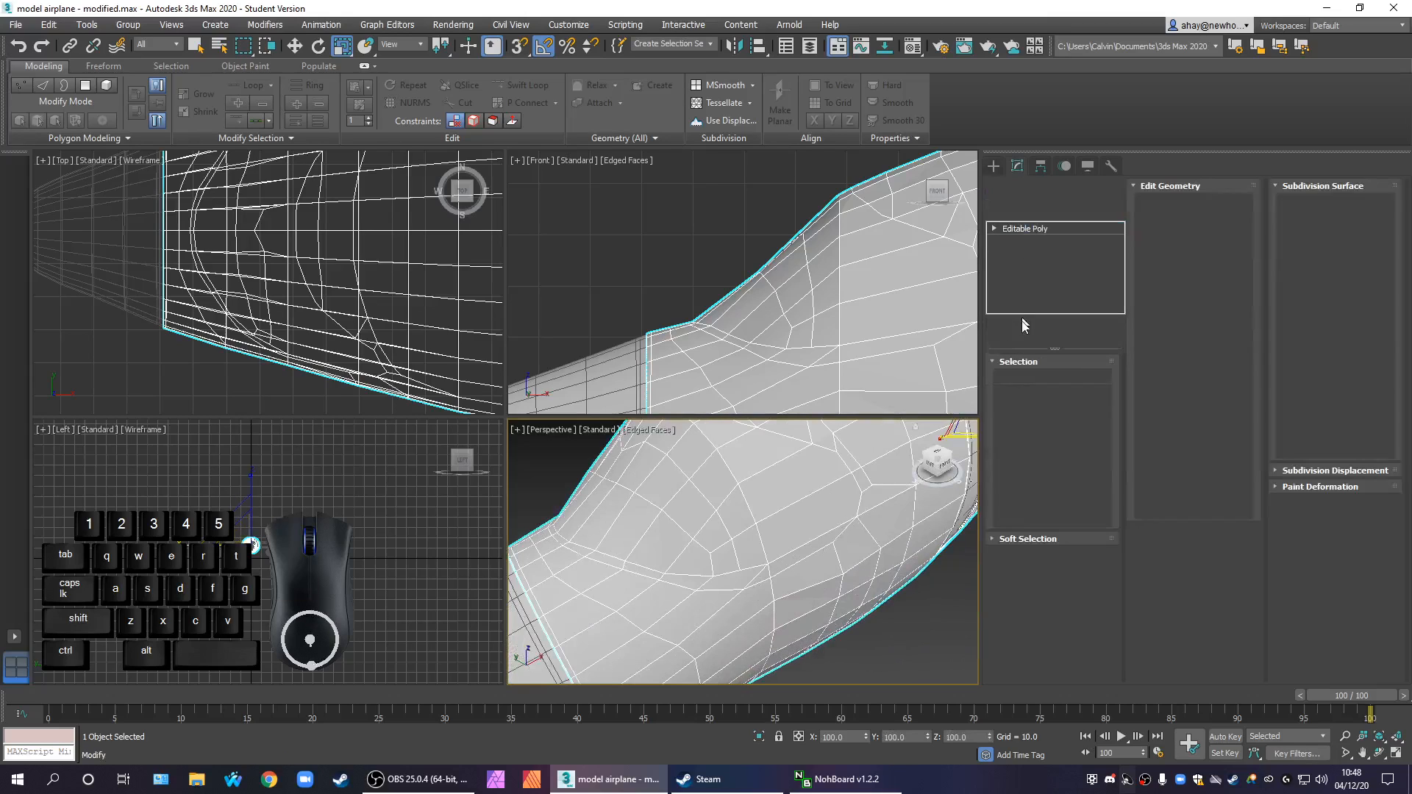
pyautogui.click(1015, 380)
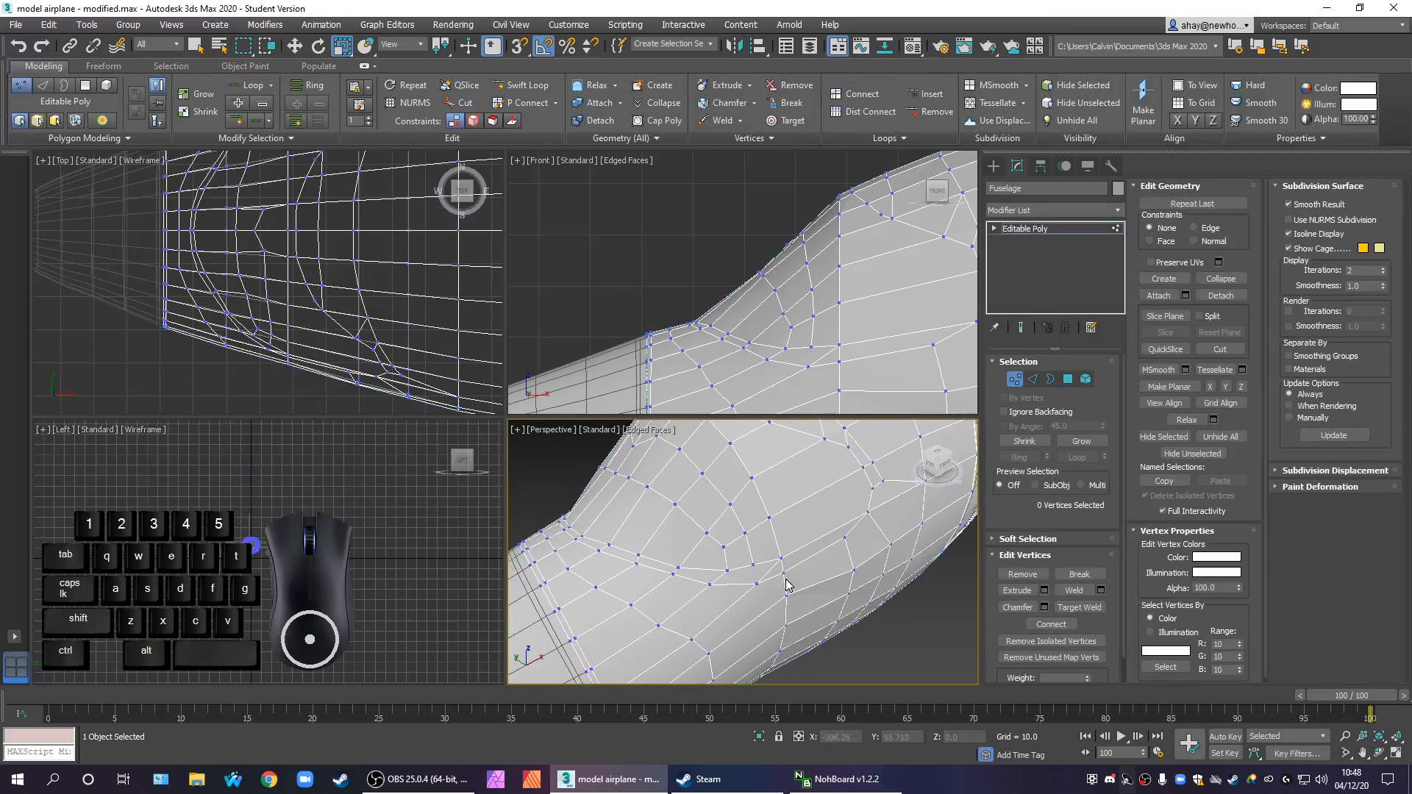
pyautogui.click(1071, 591)
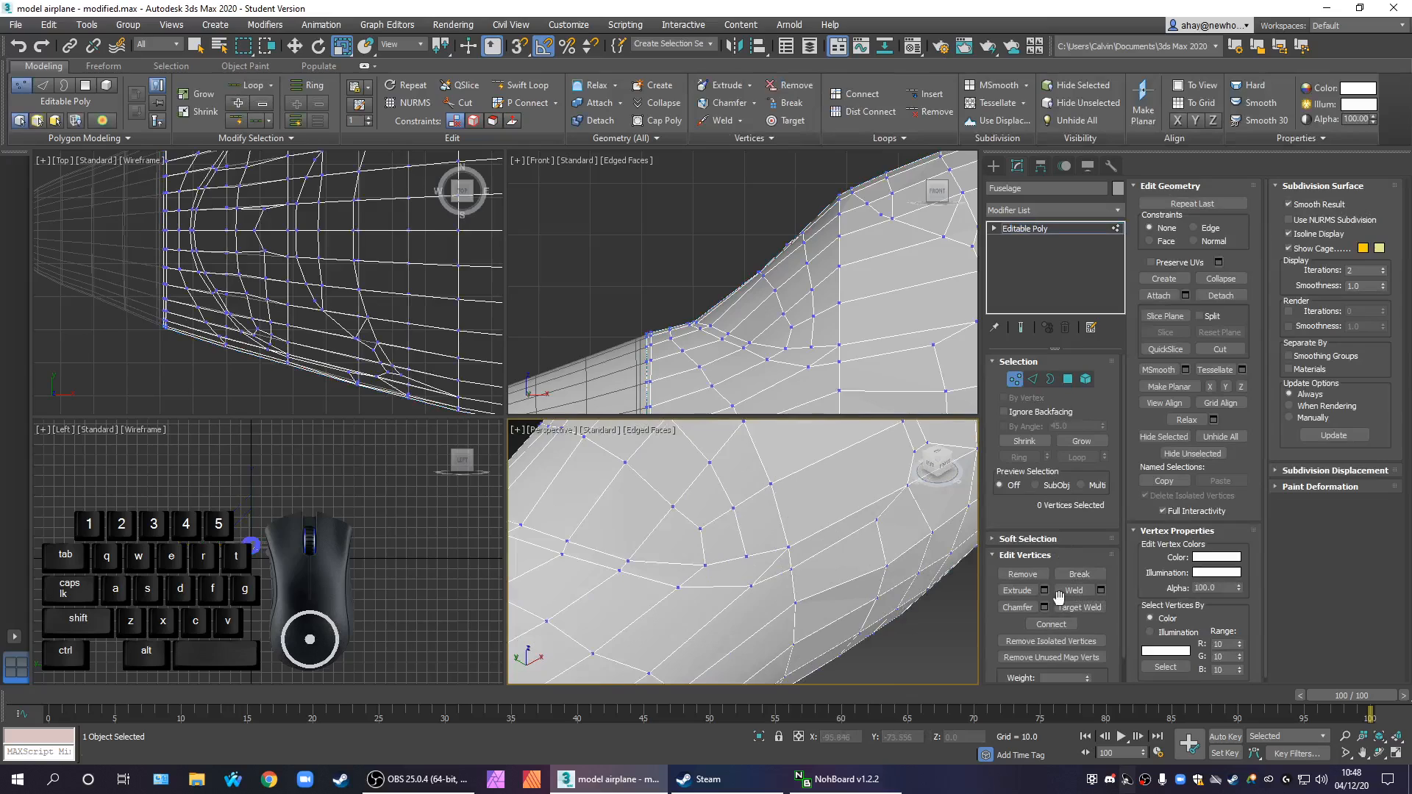
pyautogui.click(1221, 350)
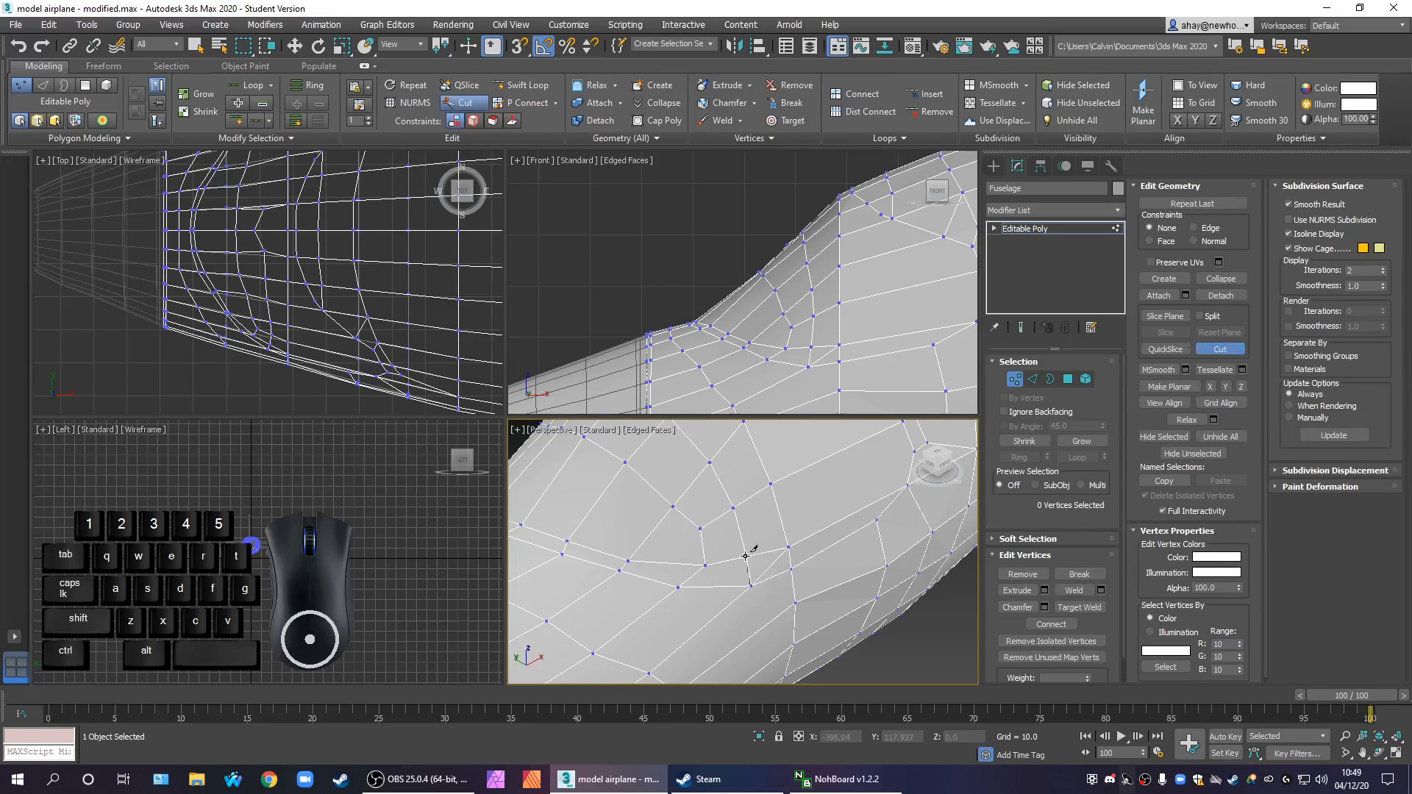
pyautogui.scroll(-5, 780, 589)
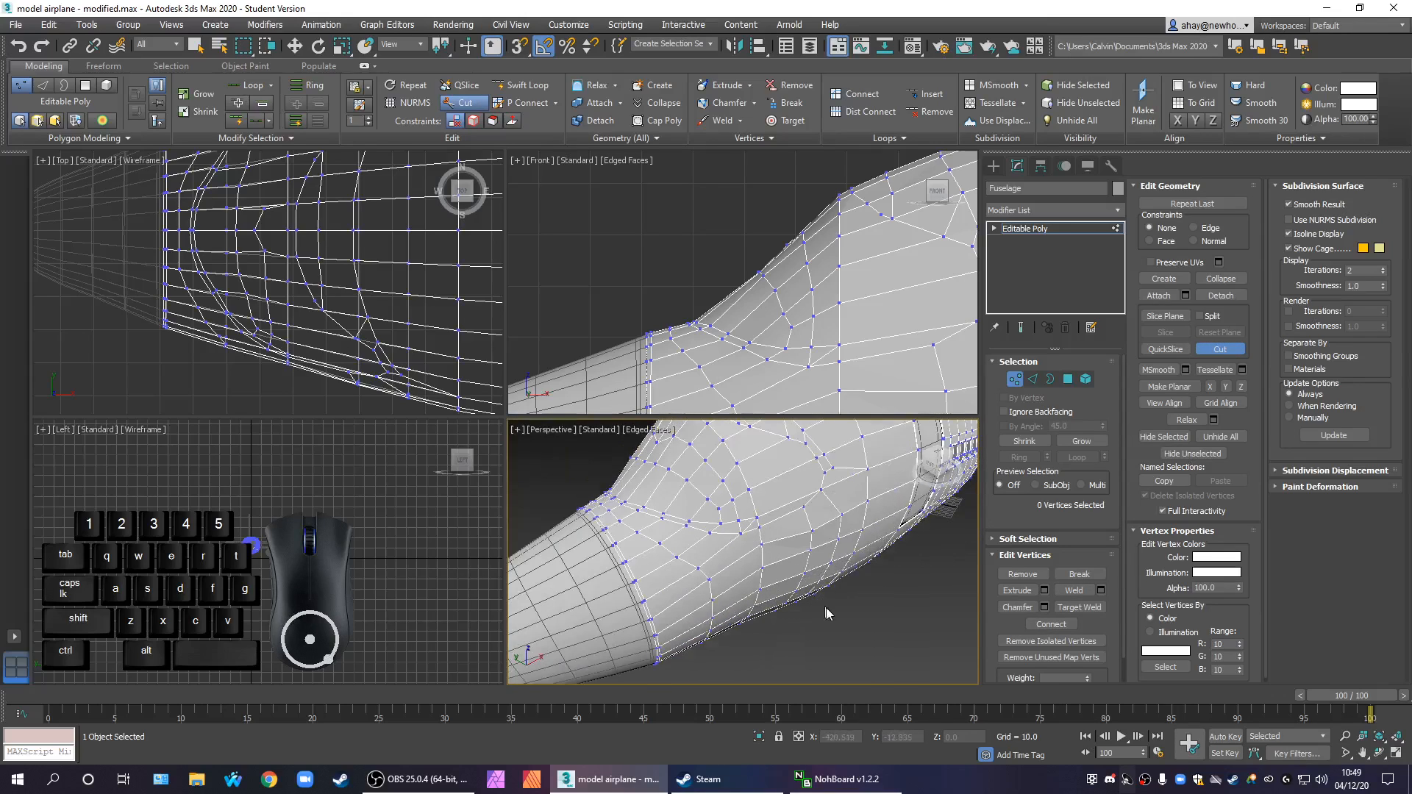
pyautogui.scroll(5, 787, 629)
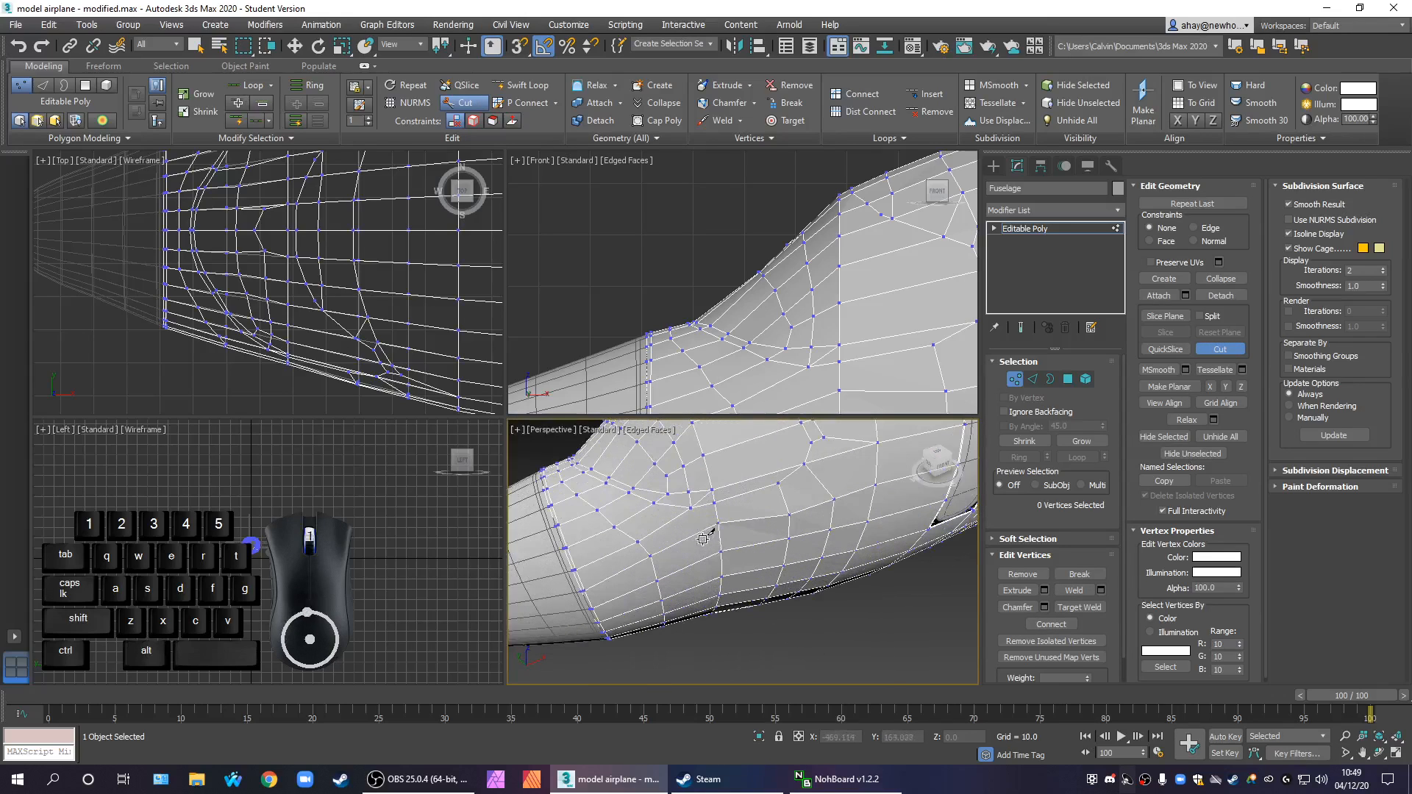
pyautogui.rightClick(699, 523)
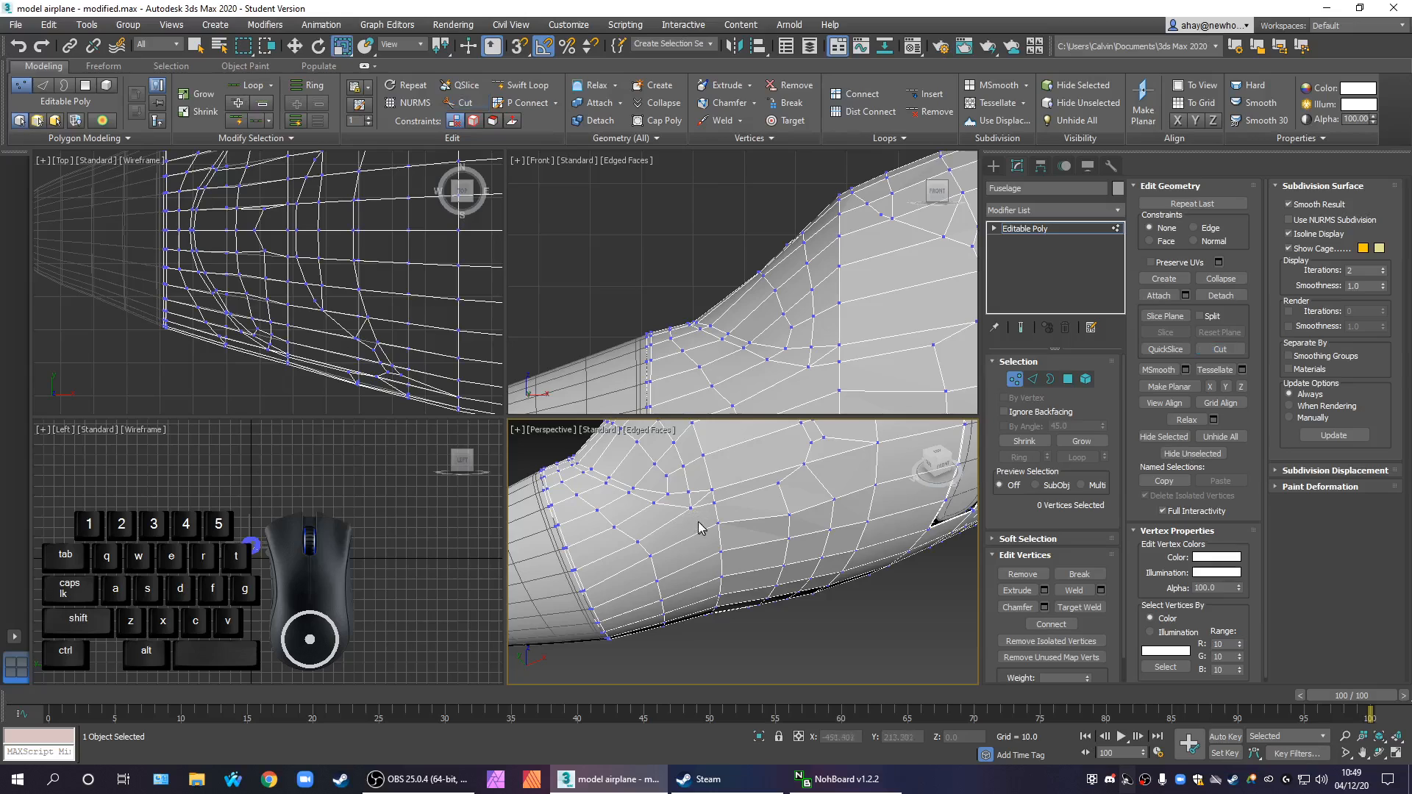
# Connect the ring of fuselage edges below the windscreen outline's corner with 1 segment, pinch 90 and slide 38
pyautogui.scroll(2, 706, 502)
pyautogui.click(1033, 379)
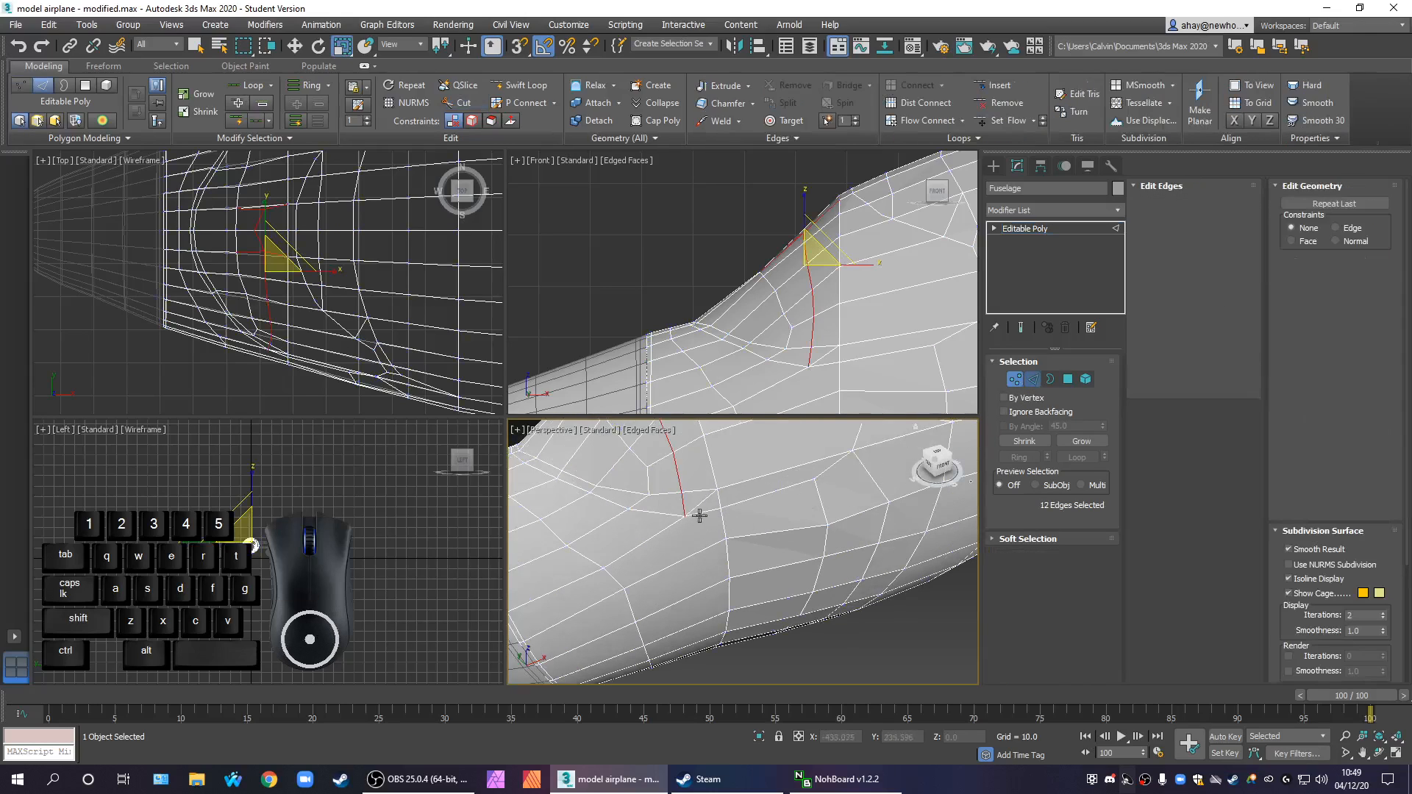
pyautogui.click(692, 505)
pyautogui.rightClick(691, 505)
pyautogui.click(659, 542)
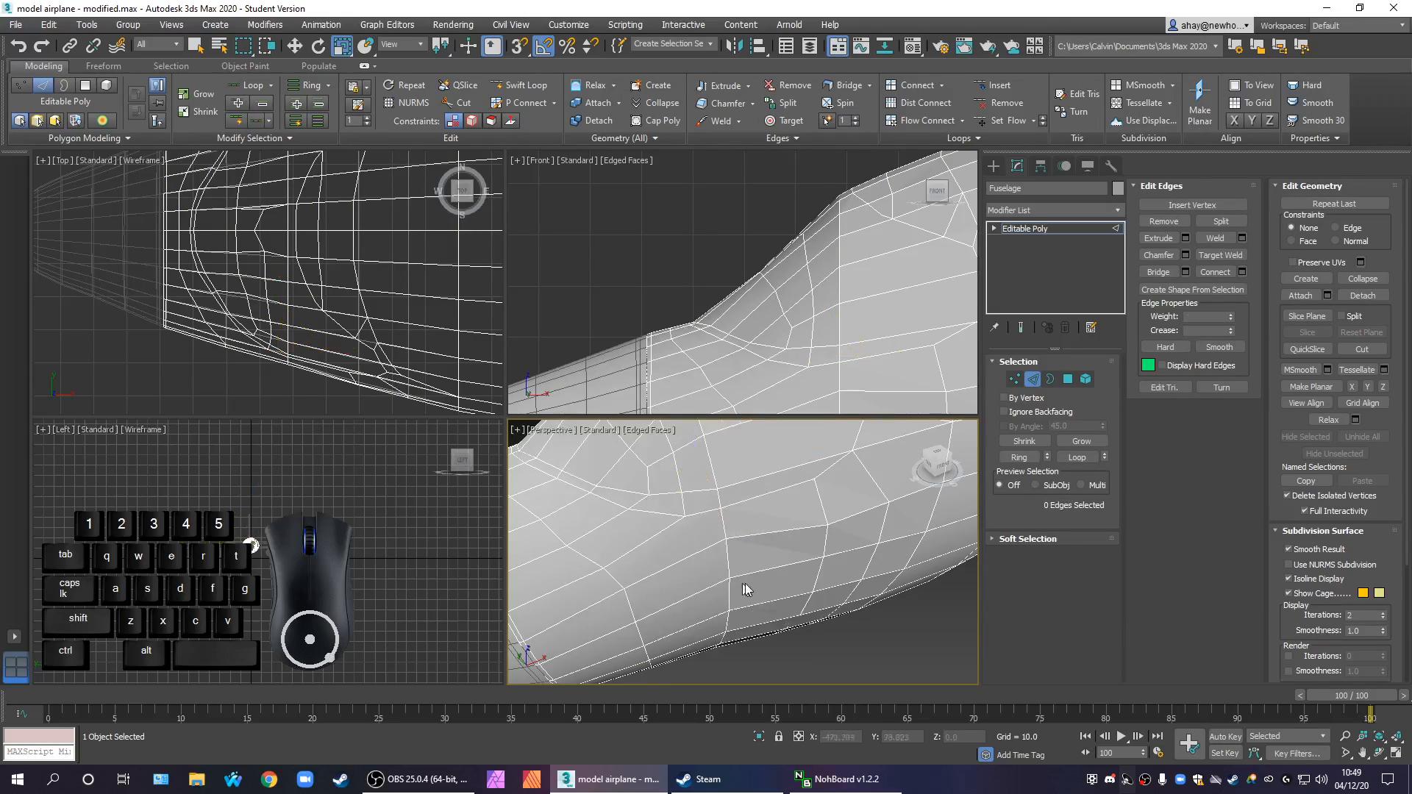
pyautogui.scroll(3, 809, 562)
pyautogui.click(706, 550)
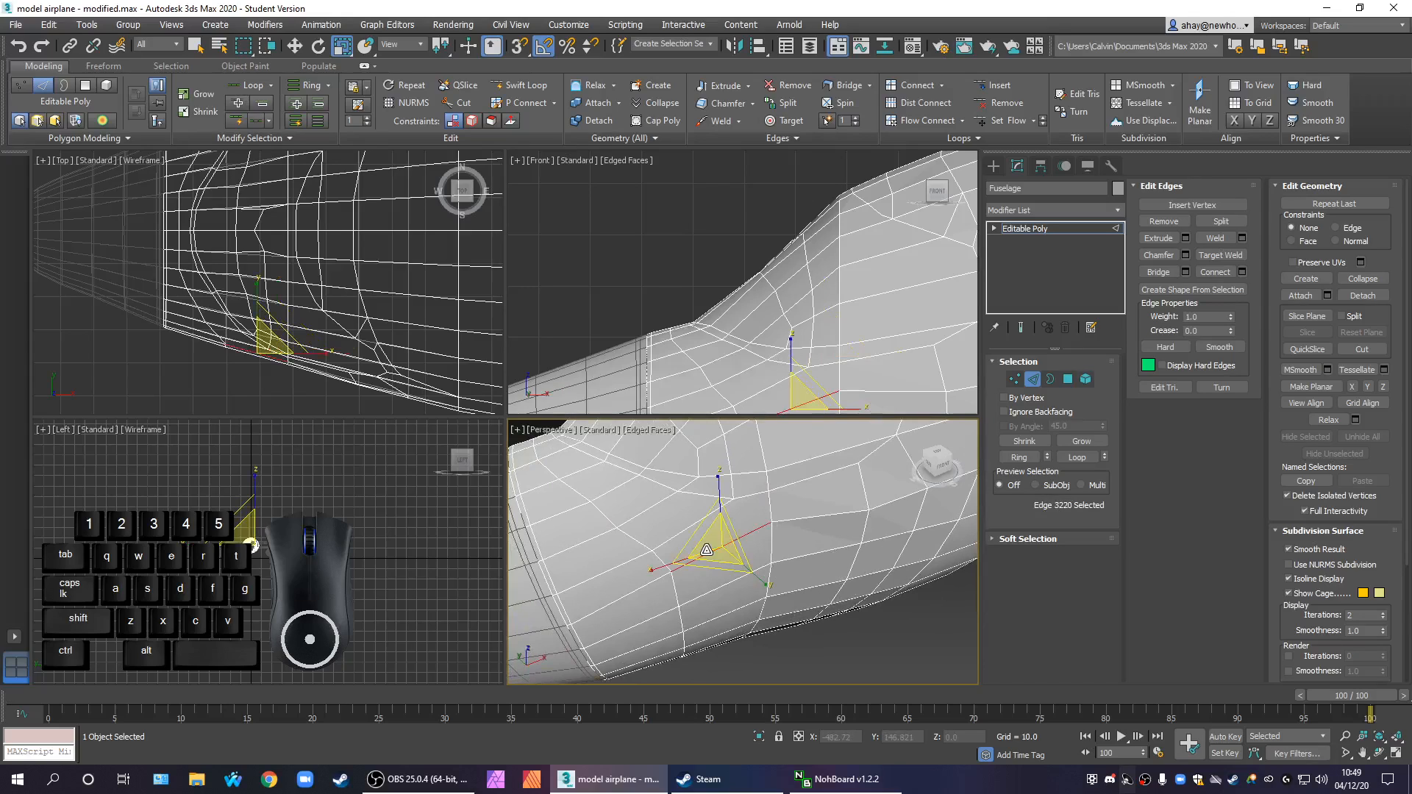
pyautogui.click(1020, 457)
pyautogui.click(1242, 272)
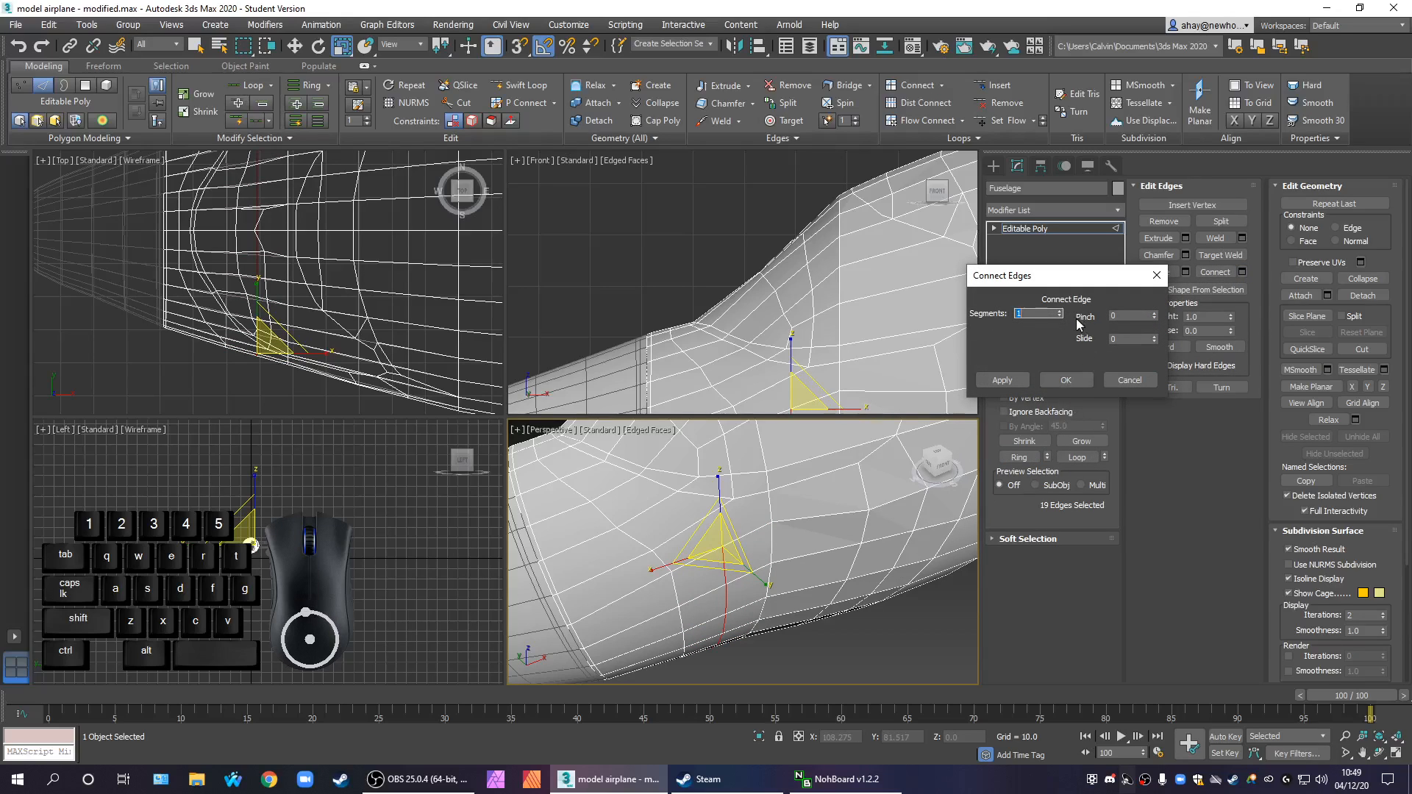
pyautogui.moveTo(1155, 318)
pyautogui.mouseDown()
pyautogui.moveTo(1158, 294)
pyautogui.moveTo(1148, 309)
pyautogui.mouseUp()
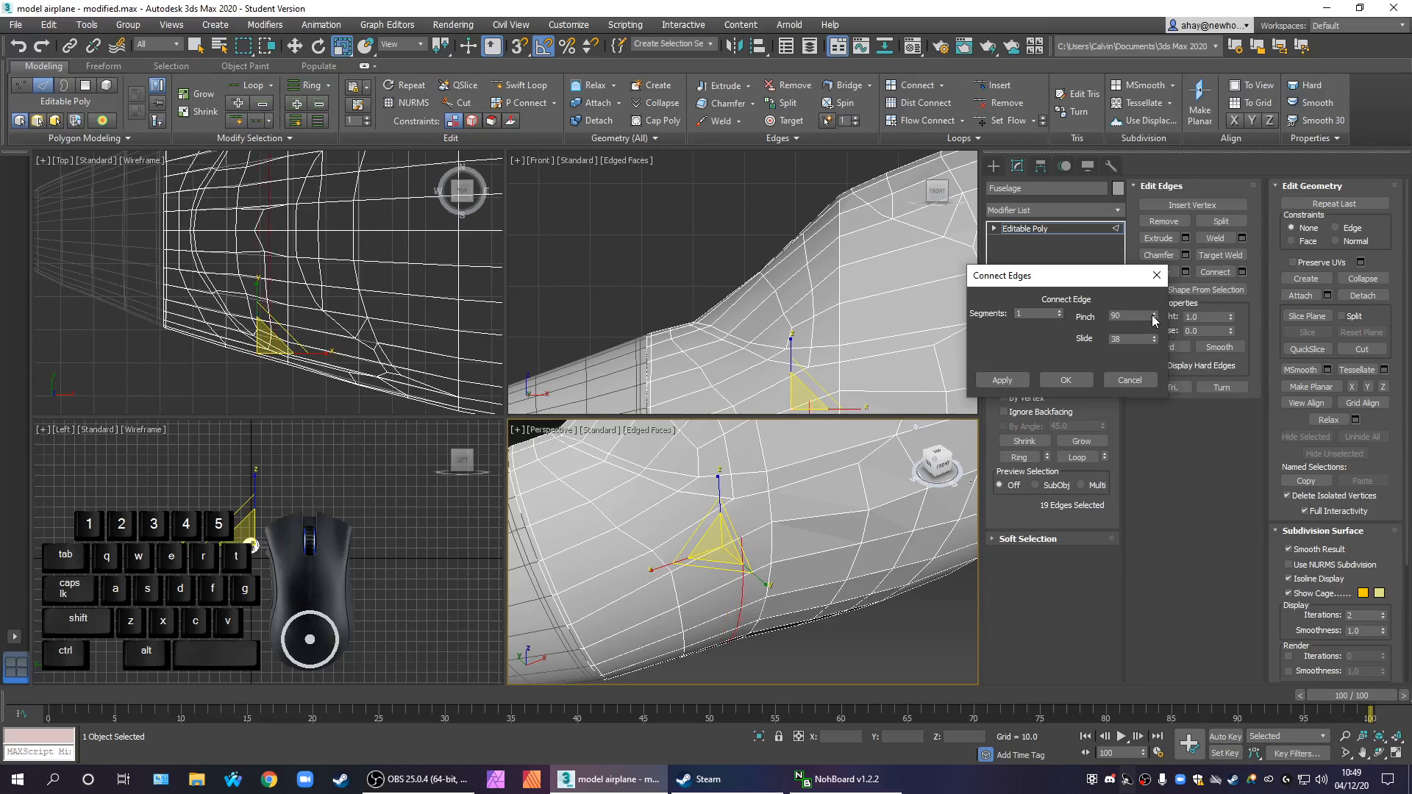
pyautogui.click(1066, 381)
pyautogui.click(868, 663)
# Cut an edge joining the new edge line's end vertex to the windscreen outline's corner vertex above it
pyautogui.click(1014, 379)
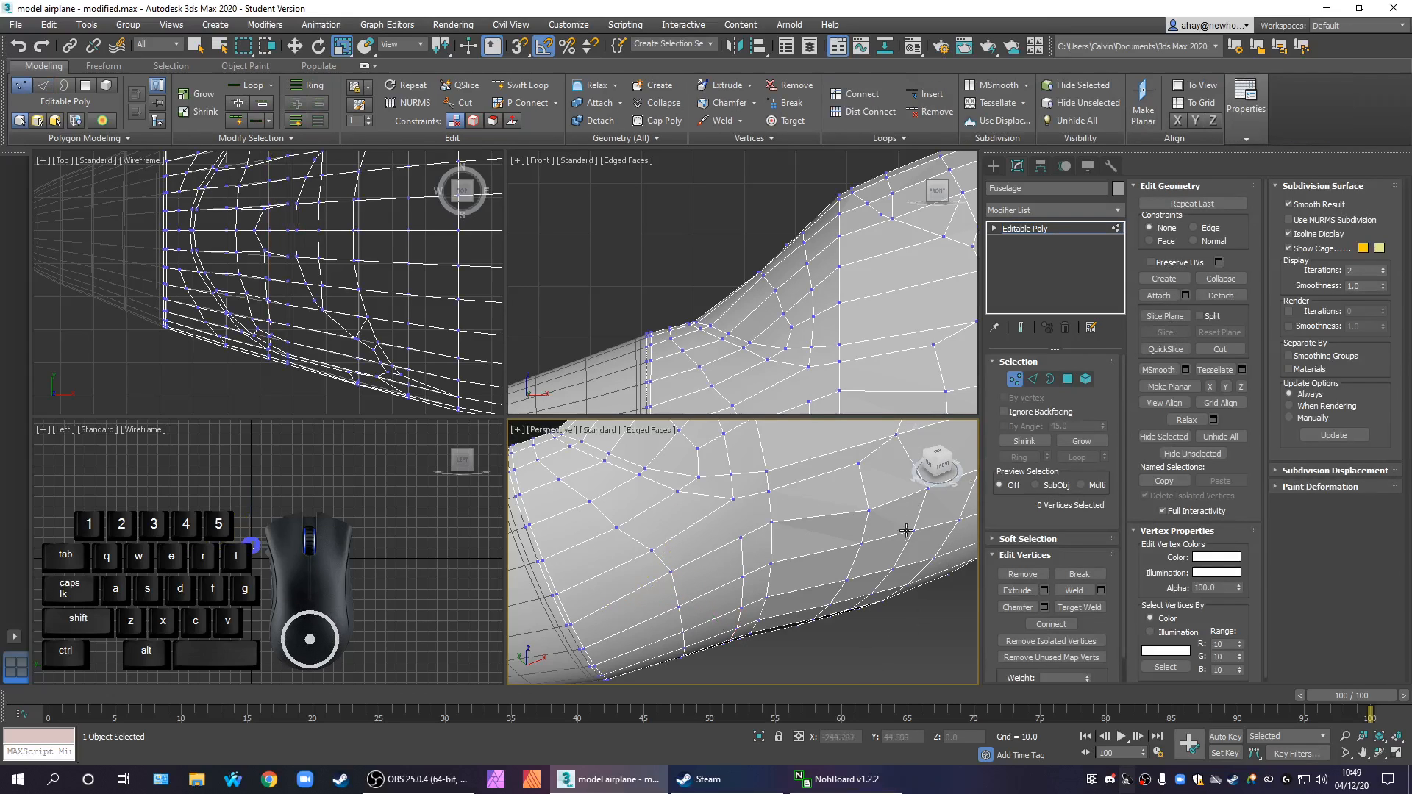
pyautogui.moveTo(871, 585); pyautogui.dragTo(825, 604, button='middle')
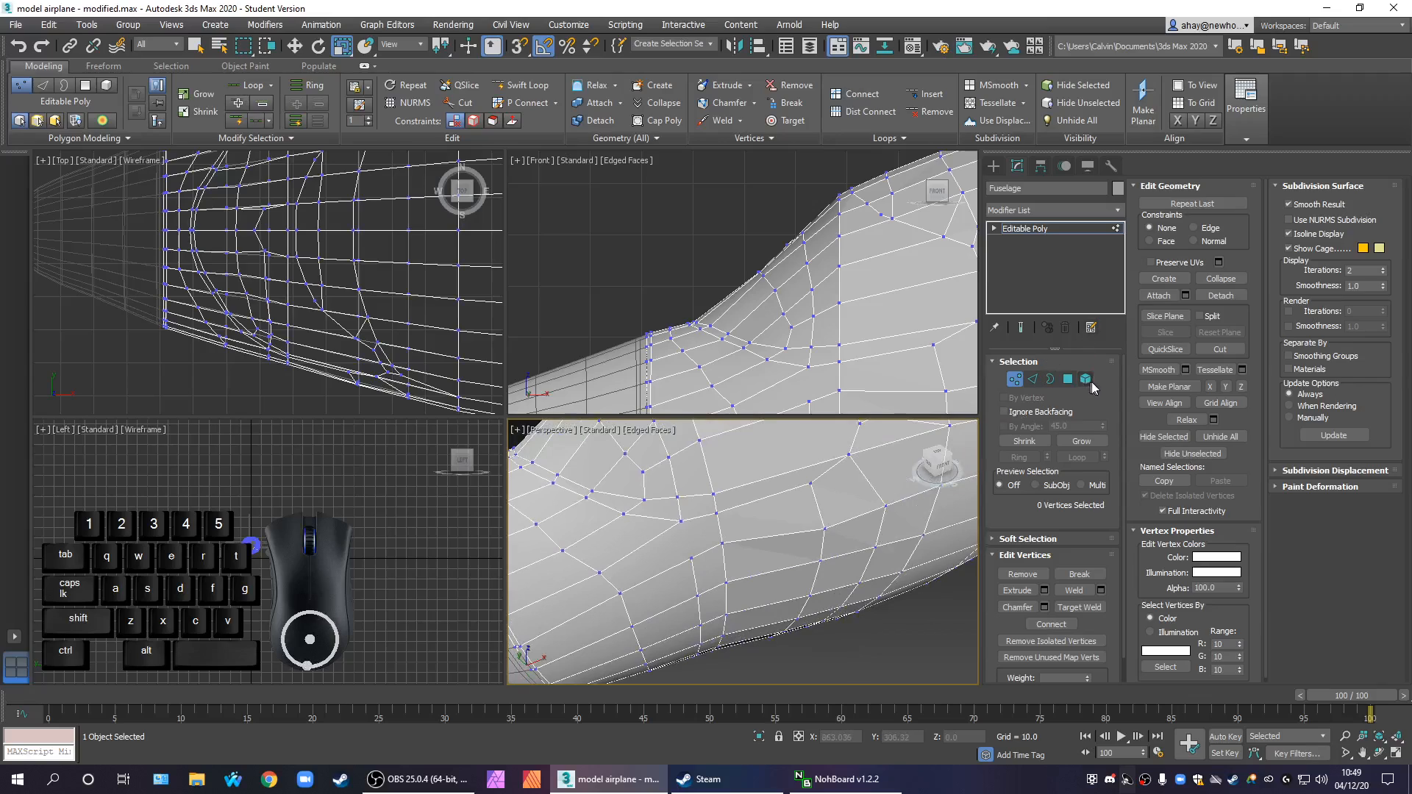
pyautogui.click(690, 558)
pyautogui.keyDown('ctrl'); pyautogui.click(681, 521); pyautogui.keyUp('ctrl')
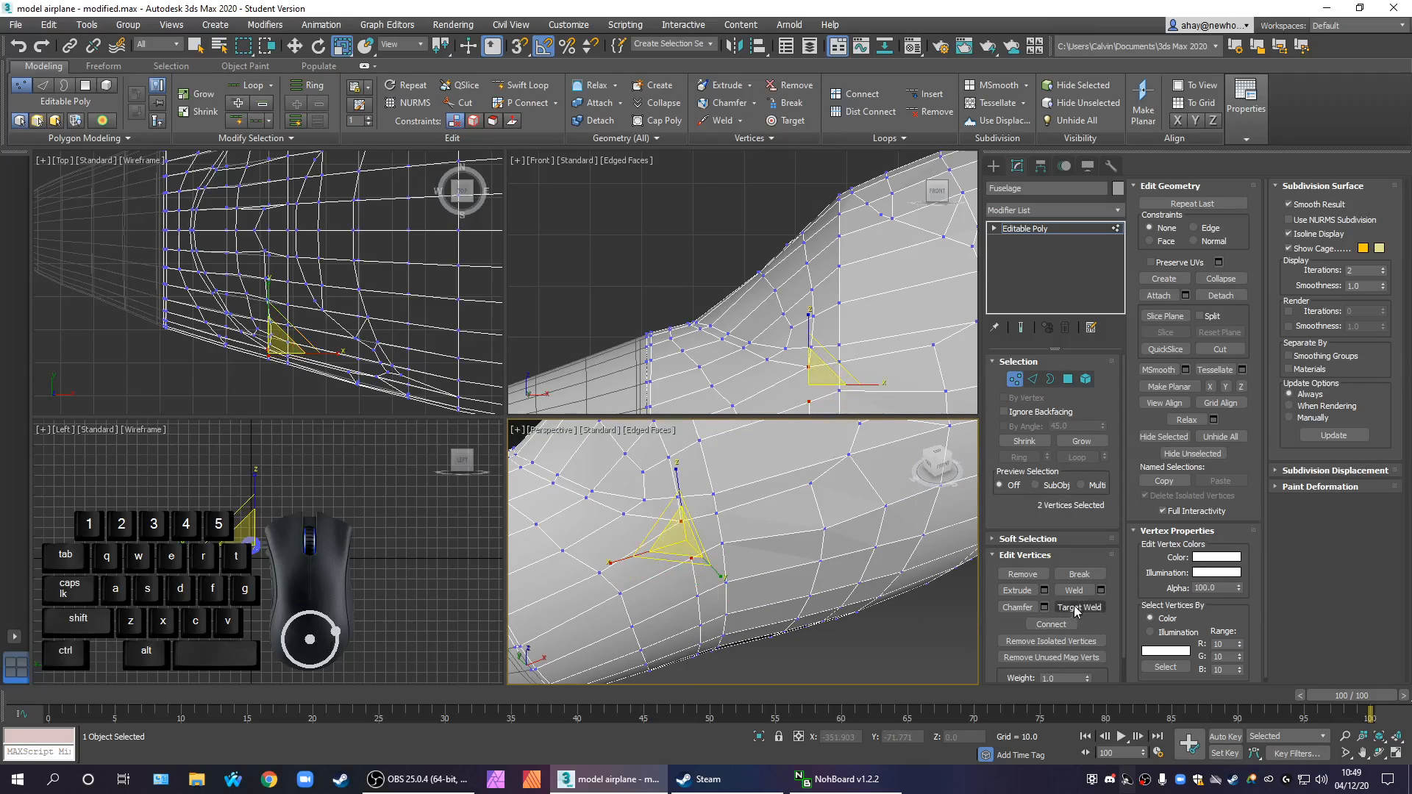
pyautogui.click(1214, 350)
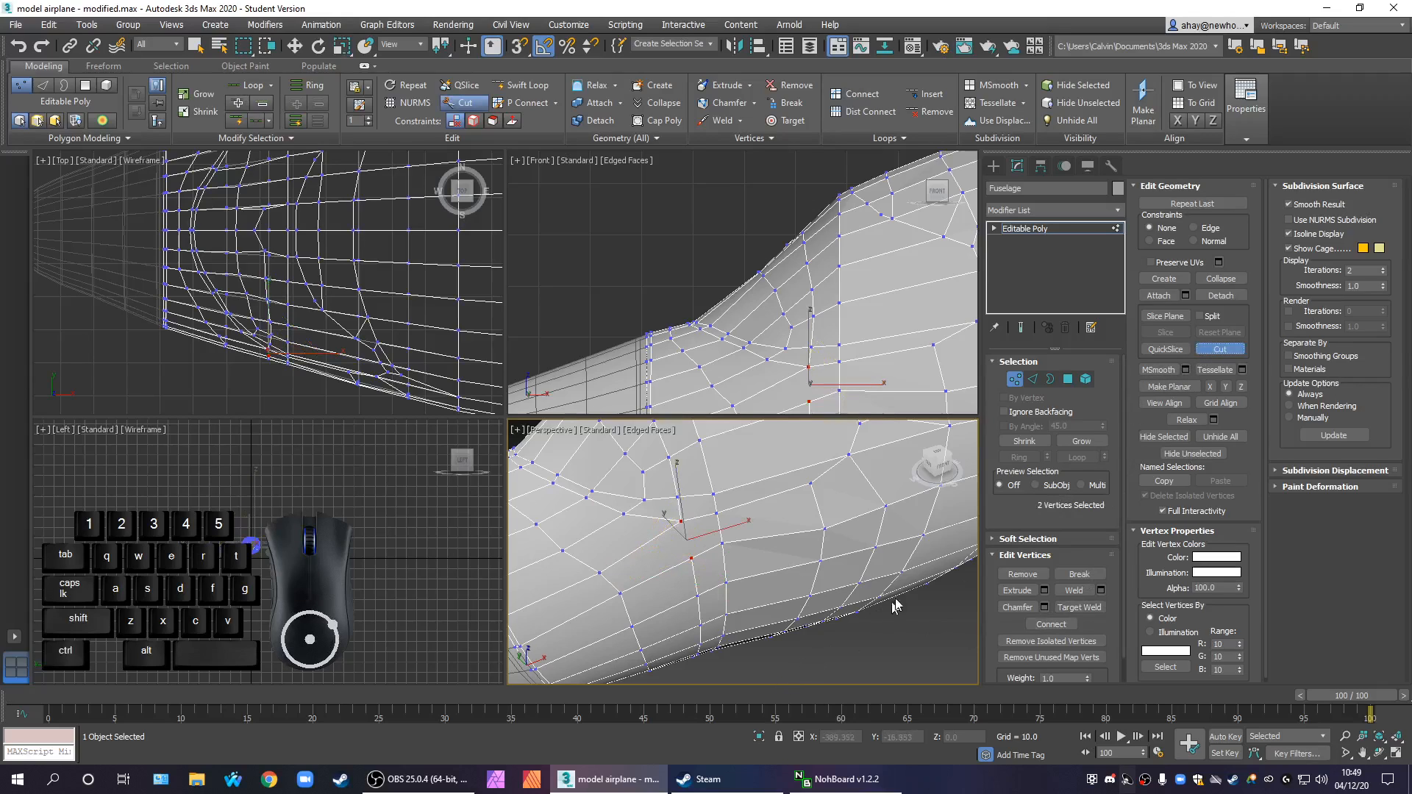
pyautogui.click(692, 558)
pyautogui.click(682, 522)
pyautogui.scroll(-3, 739, 576)
pyautogui.rightClick(756, 581)
pyautogui.click(802, 631)
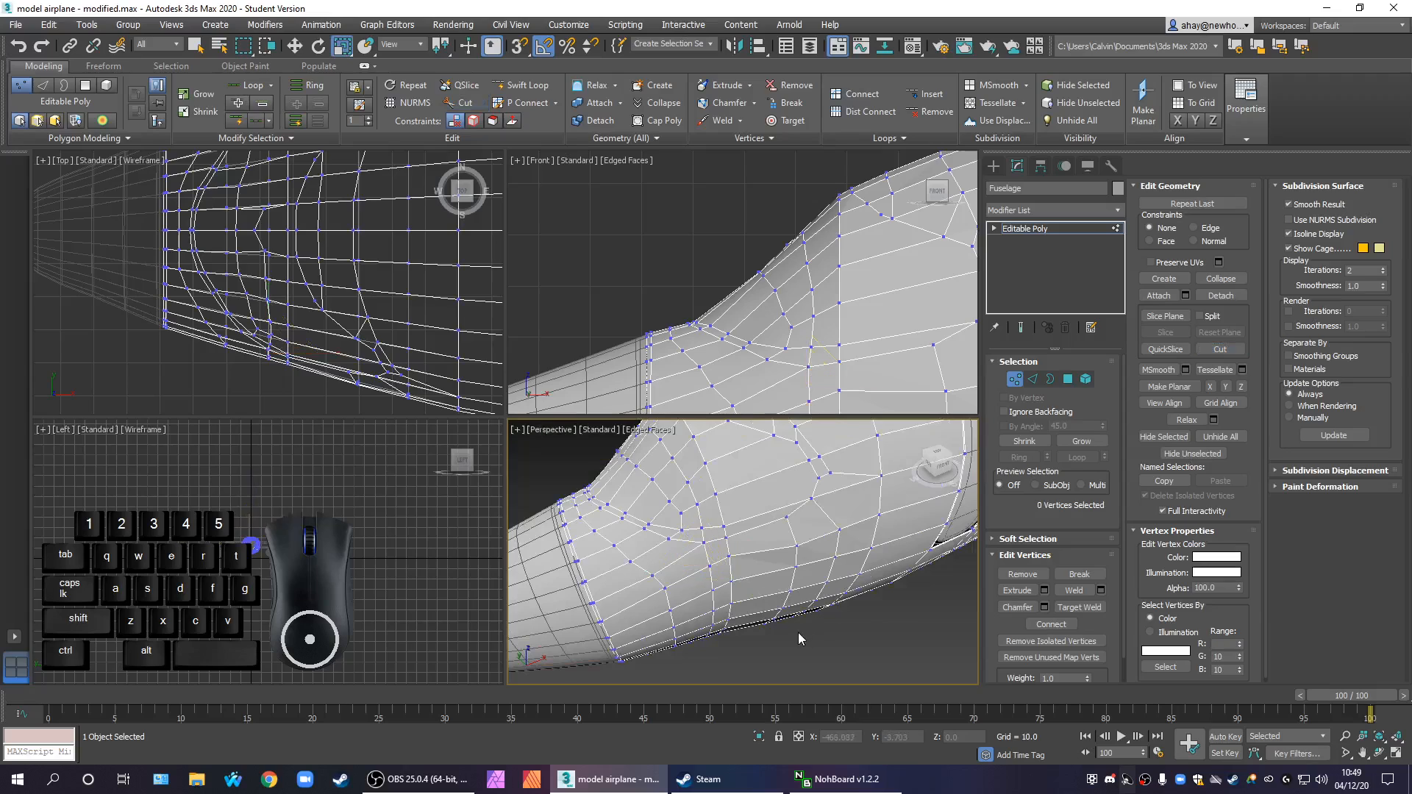
# Enable NURMS subdivision on the whole fuselage and hide the edge overlay in the Perspective view
pyautogui.scroll(-5, 834, 649)
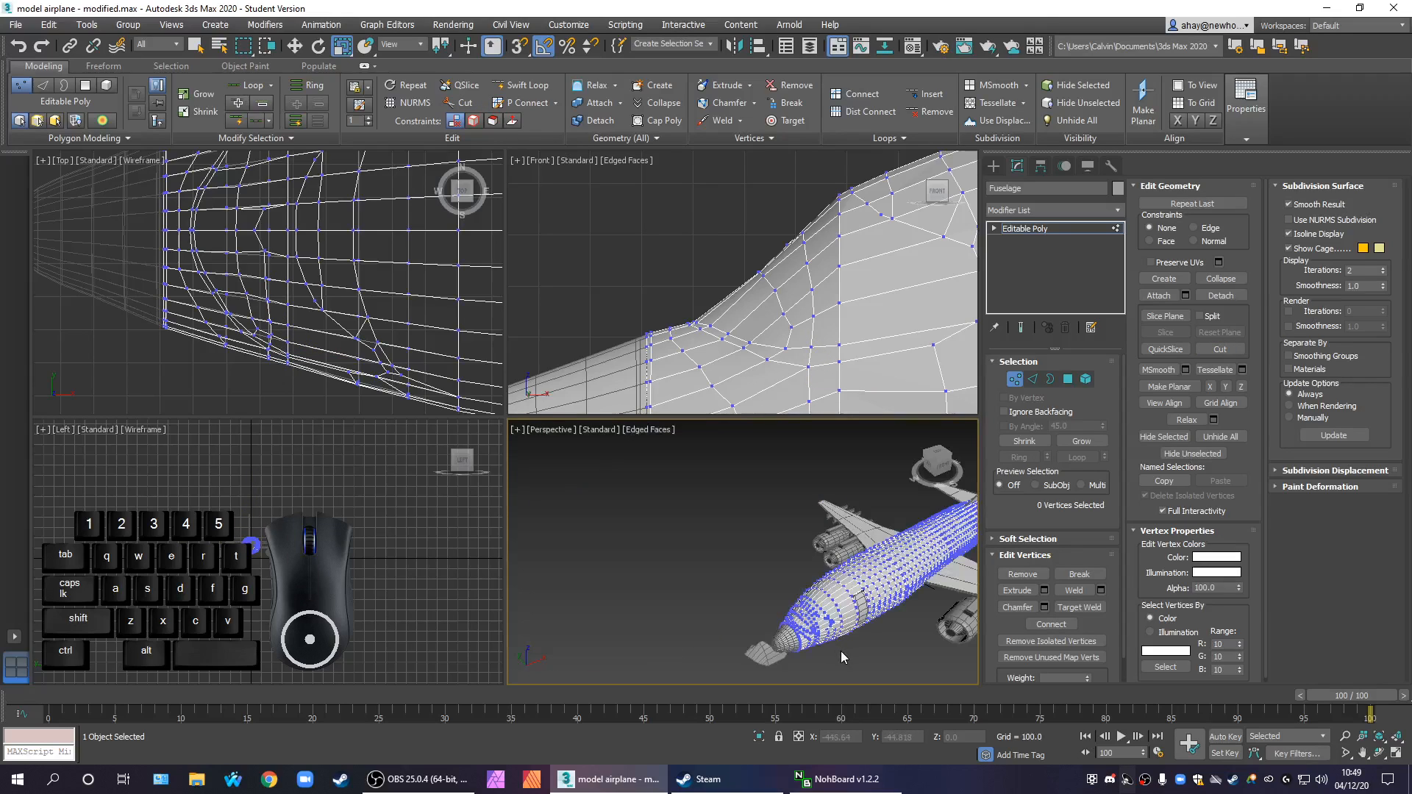
pyautogui.scroll(3, 822, 629)
pyautogui.scroll(3, 826, 630)
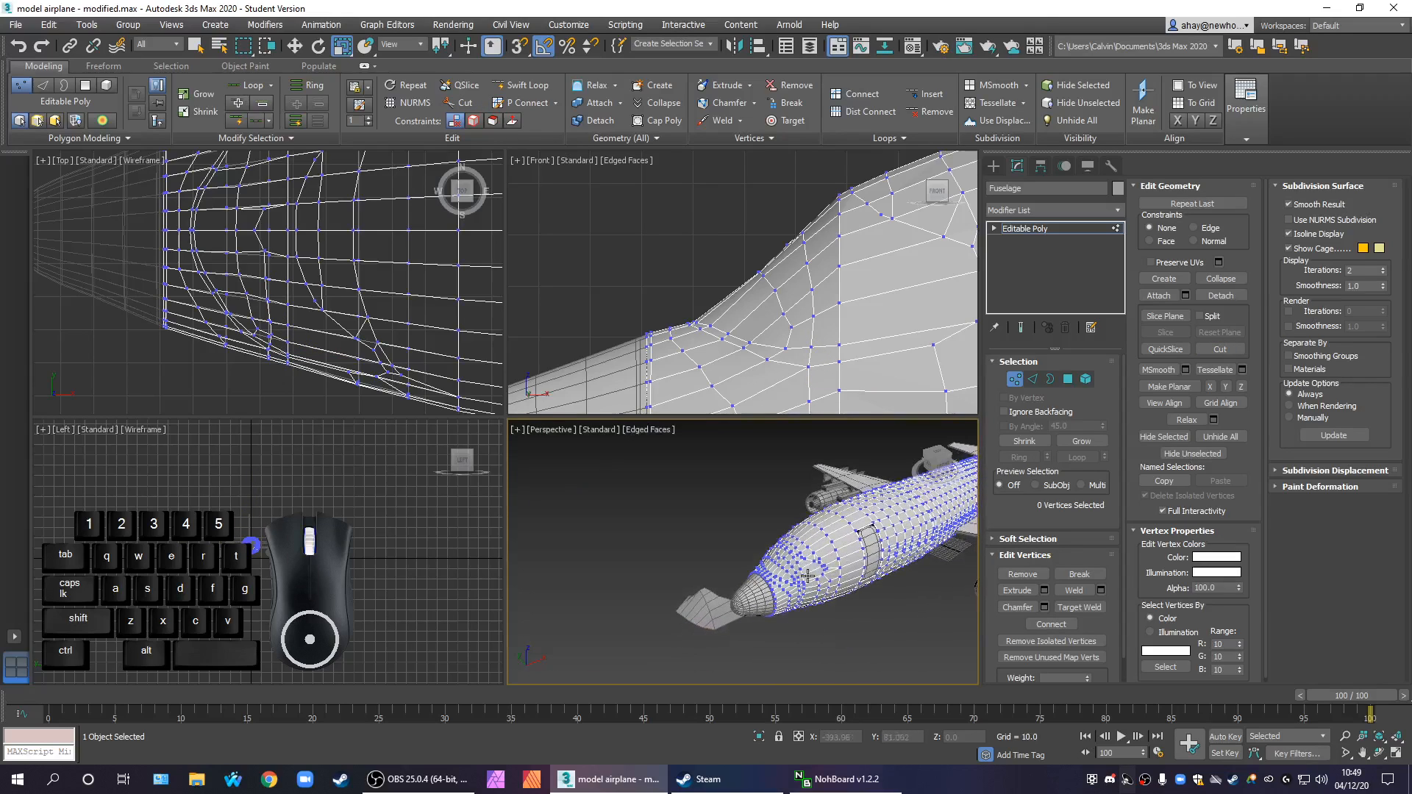
pyautogui.scroll(3, 831, 601)
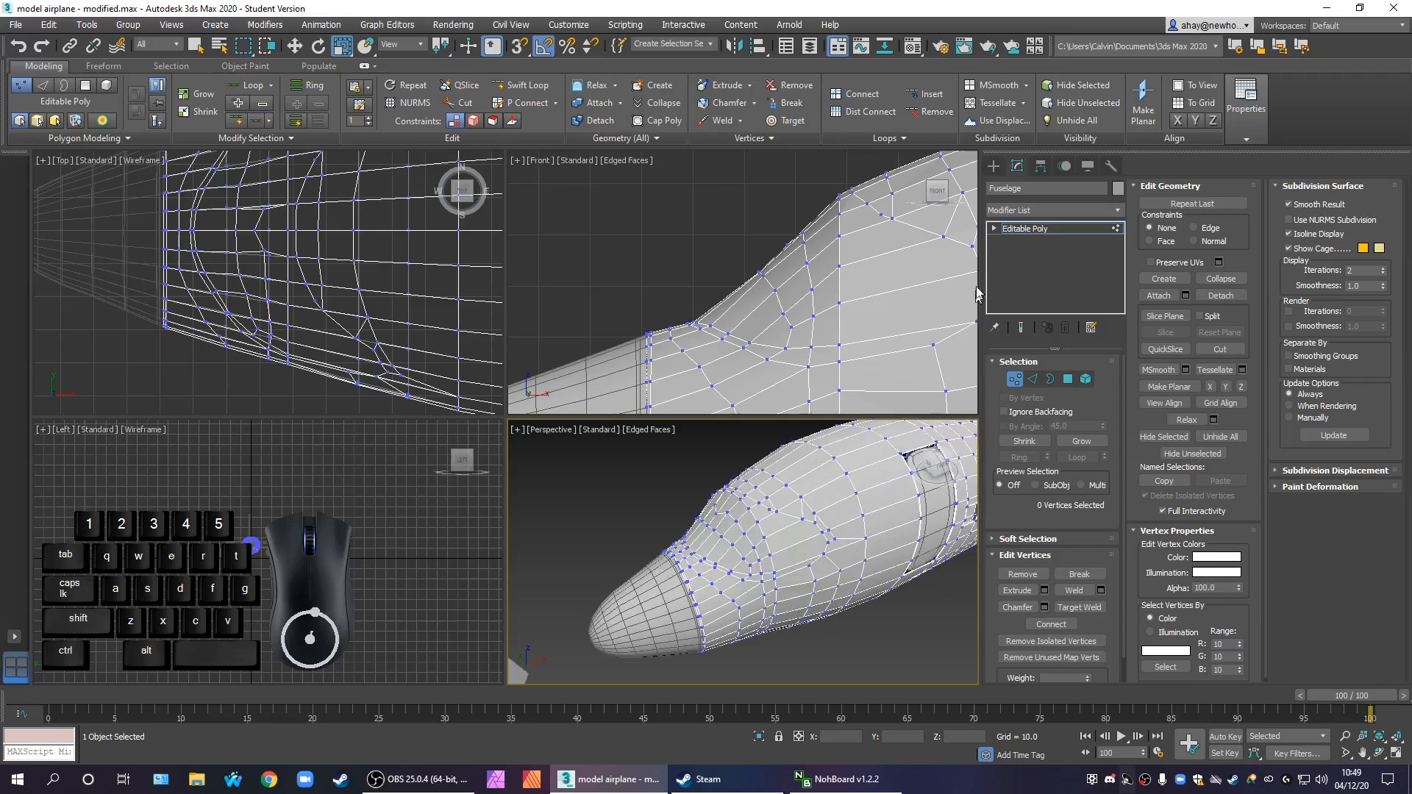
pyautogui.click(1038, 233)
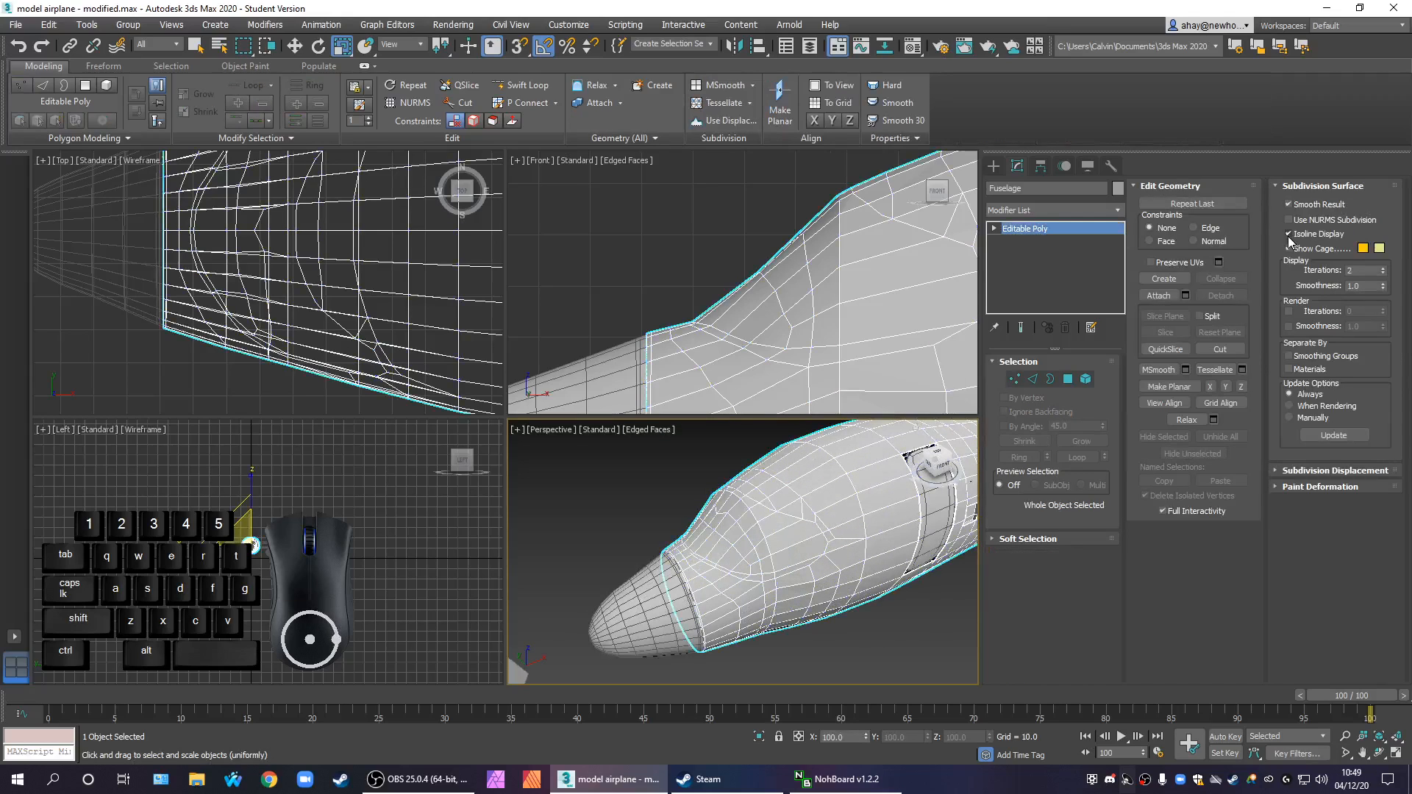
pyautogui.click(1309, 221)
pyautogui.scroll(1, 826, 596)
pyautogui.press('F4')
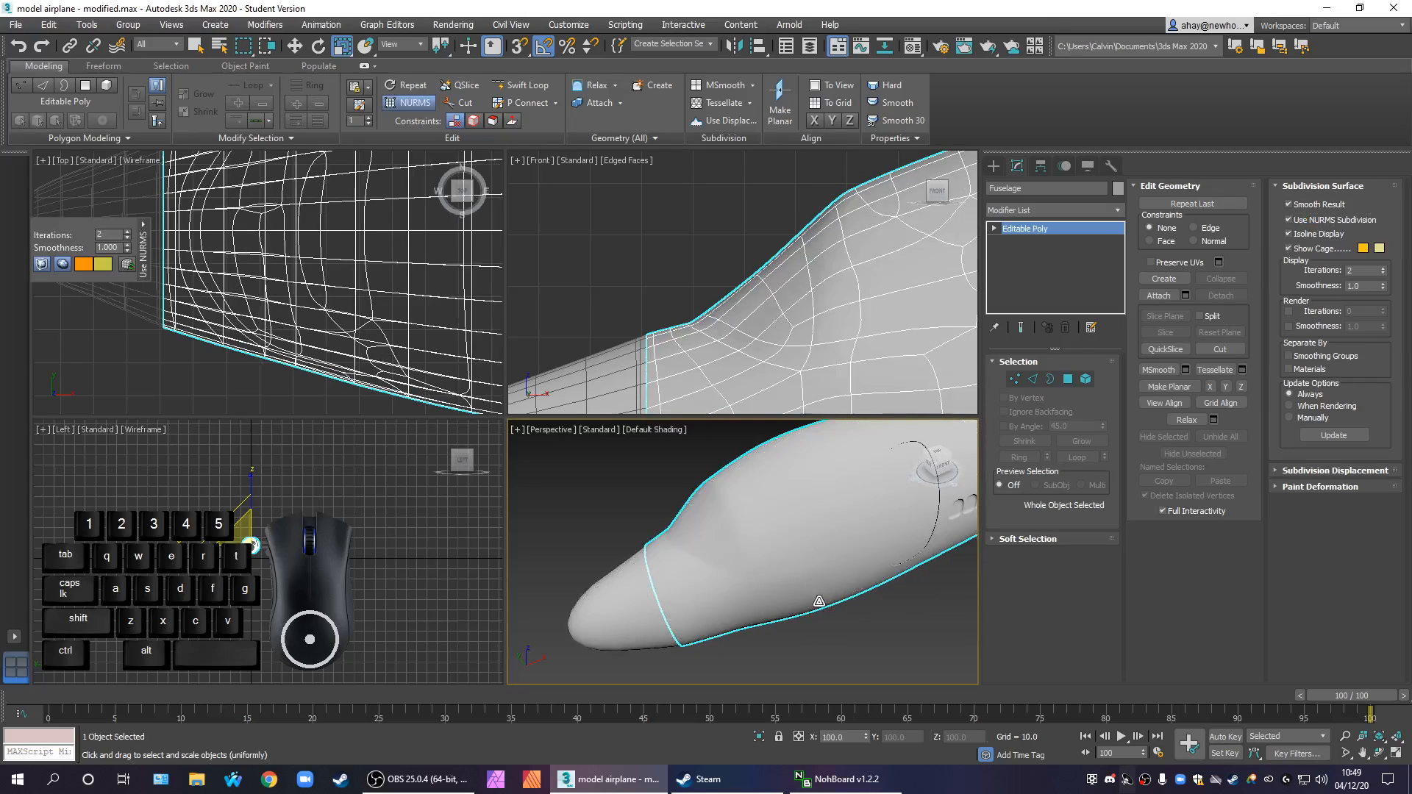
# Examine the smoothed nose and windscreen area from several angles in the Perspective and Front views
pyautogui.scroll(-3, 819, 602)
pyautogui.keyDown('alt'); pyautogui.moveTo(866, 601); pyautogui.dragTo(825, 505, button='middle'); pyautogui.keyUp('alt')
pyautogui.scroll(2, 825, 504)
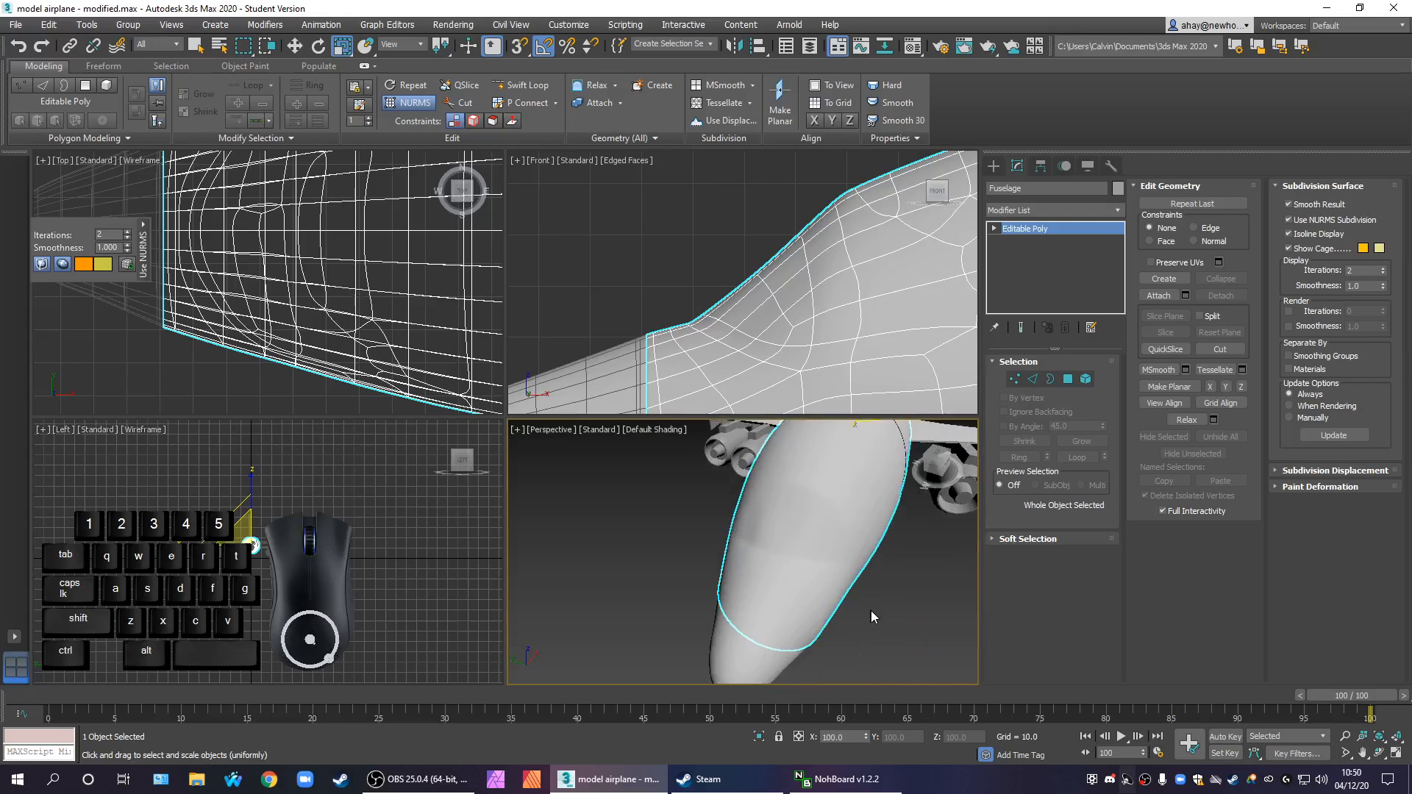
pyautogui.scroll(-3, 810, 611)
pyautogui.keyDown('alt'); pyautogui.moveTo(811, 610); pyautogui.dragTo(809, 634, button='middle'); pyautogui.keyUp('alt')
pyautogui.hotkey('alt', 'w')
pyautogui.keyDown('alt'); pyautogui.moveTo(543, 552); pyautogui.dragTo(630, 637, button='middle'); pyautogui.keyUp('alt')
pyautogui.scroll(3, 531, 291)
pyautogui.scroll(3, 471, 373)
pyautogui.keyDown('alt'); pyautogui.moveTo(520, 395); pyautogui.dragTo(589, 454, button='middle'); pyautogui.keyUp('alt')
pyautogui.scroll(3, 515, 425)
pyautogui.hotkey('alt', 'w')
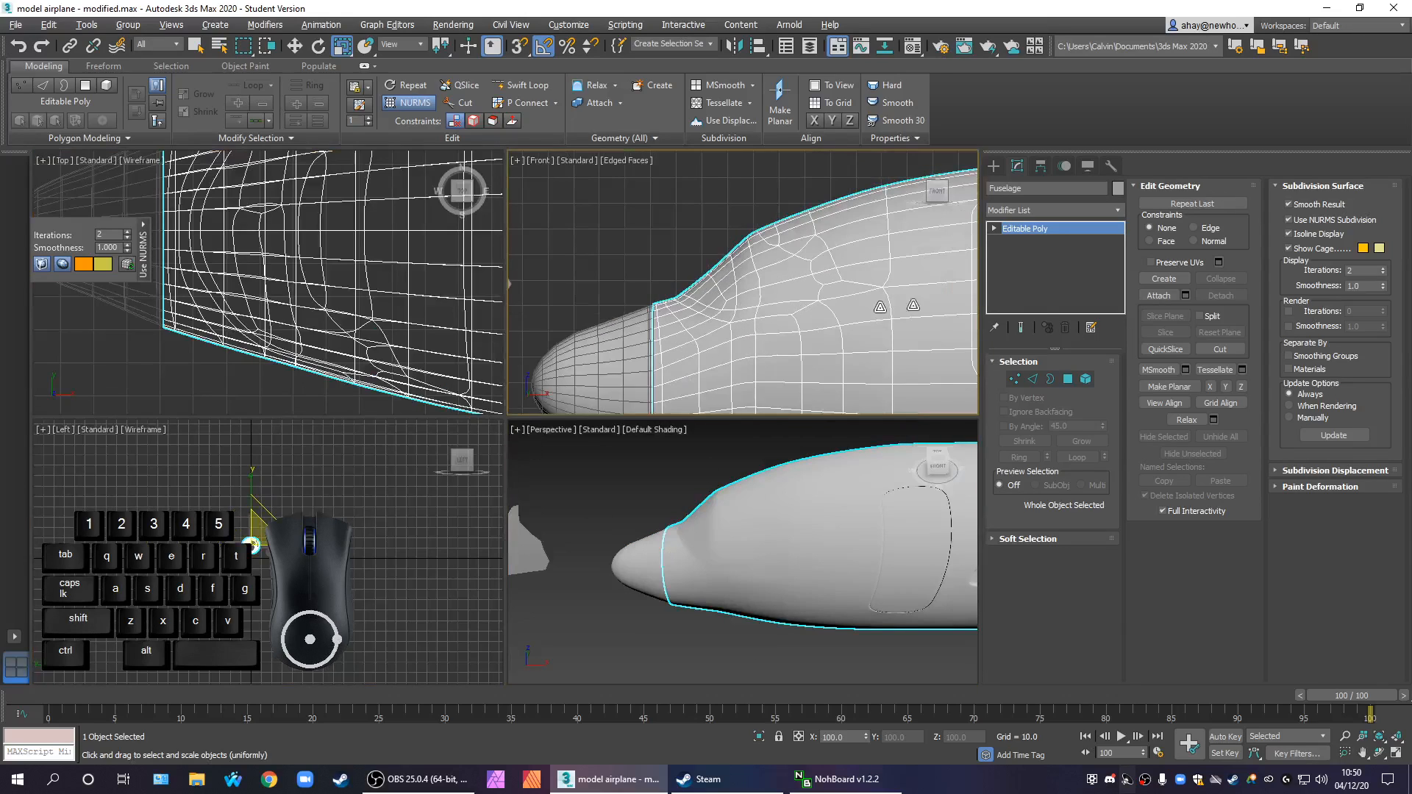
# Turn off NURMS subdivision on the fuselage
pyautogui.click(1289, 219)
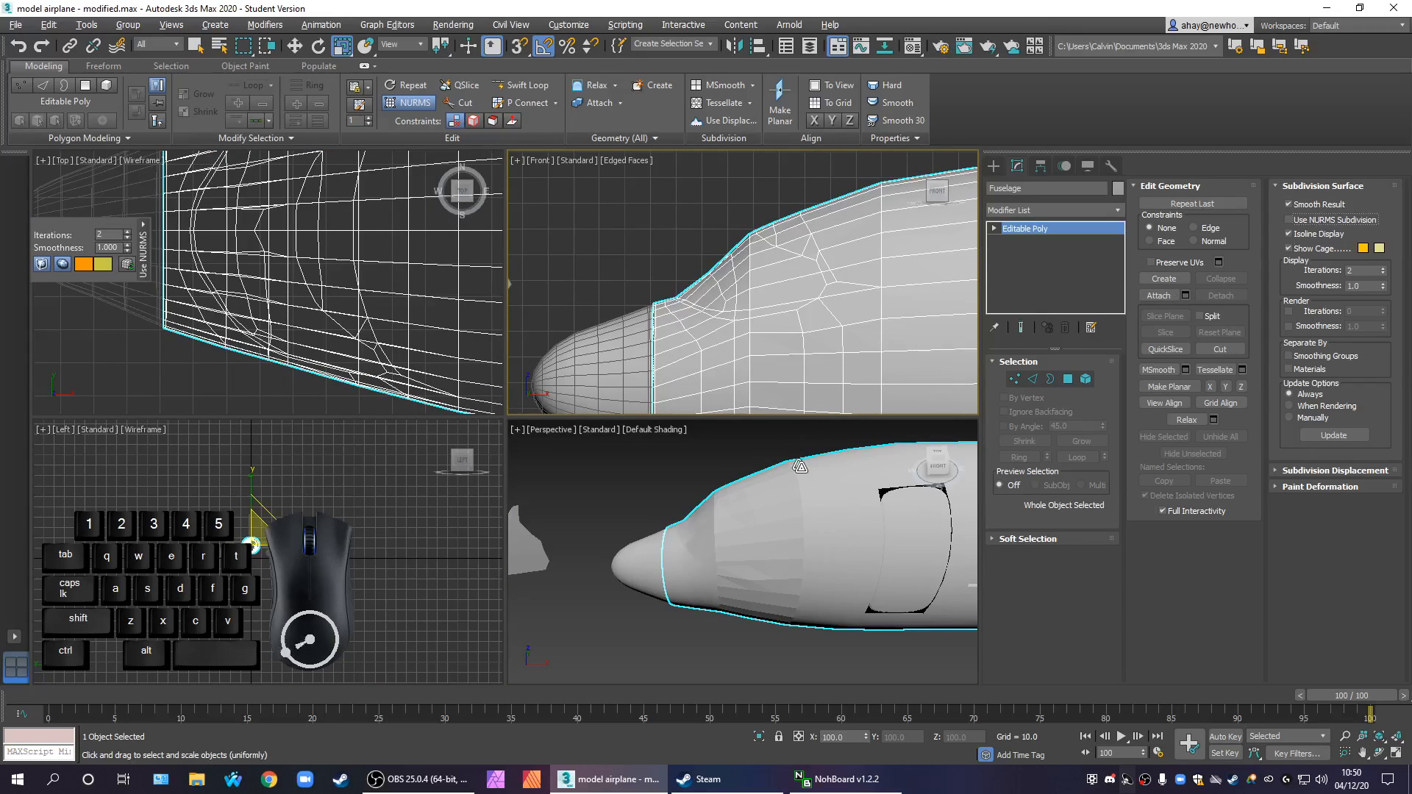
pyautogui.click(788, 489)
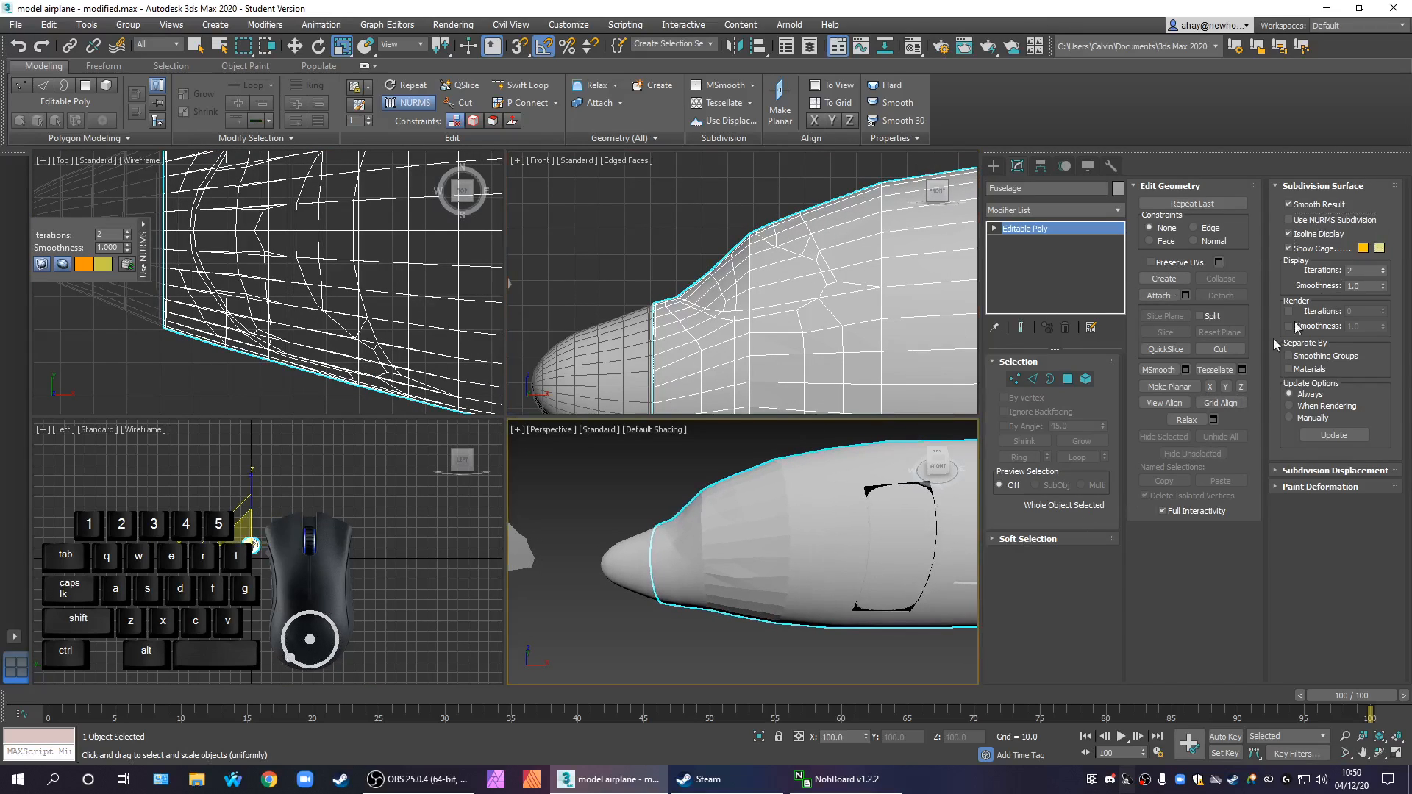
pyautogui.scroll(-5, 864, 527)
pyautogui.moveTo(869, 518); pyautogui.dragTo(755, 501, button='middle')
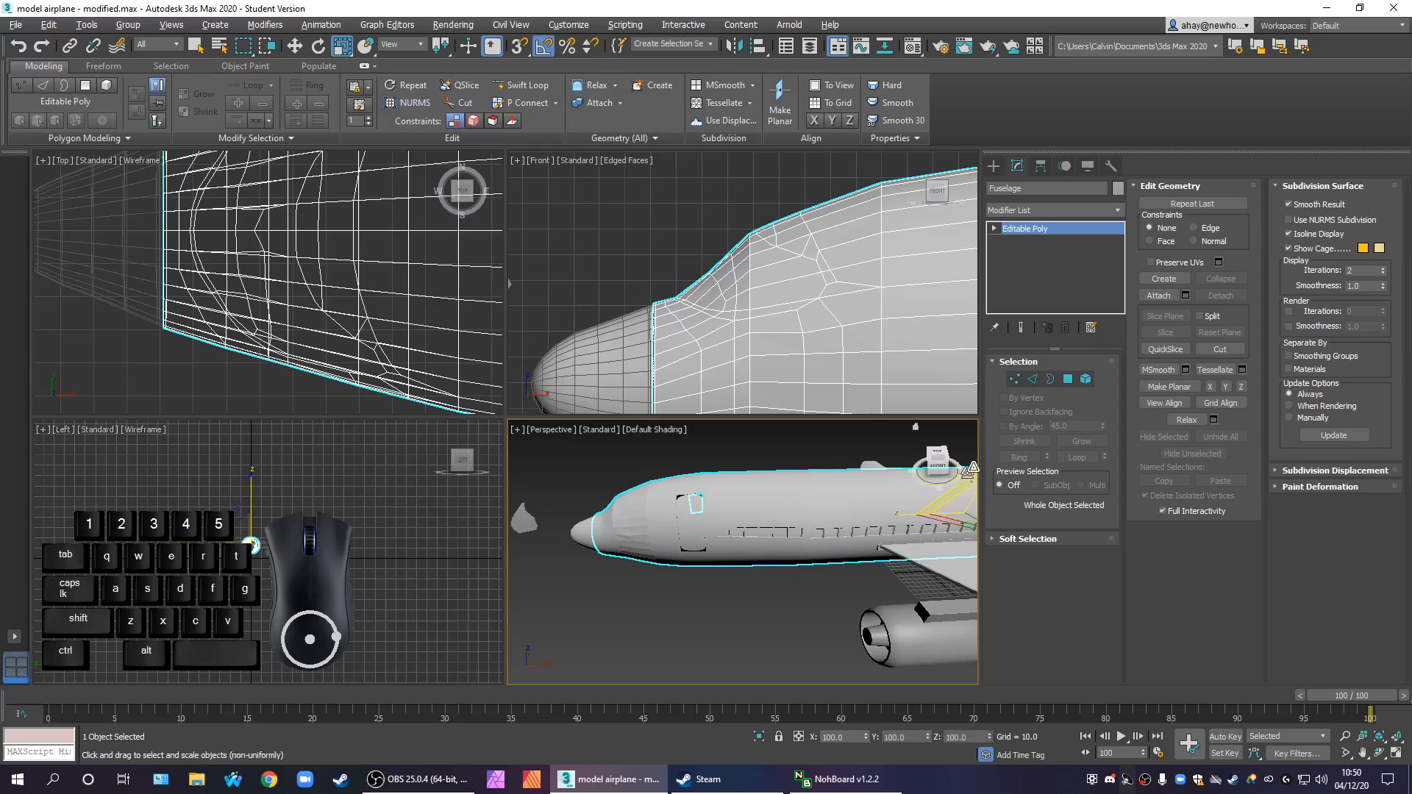
# Select all of the fuselage's polygons and clear their smoothing groups
pyautogui.press('4')
pyautogui.scroll(-8, 706, 606)
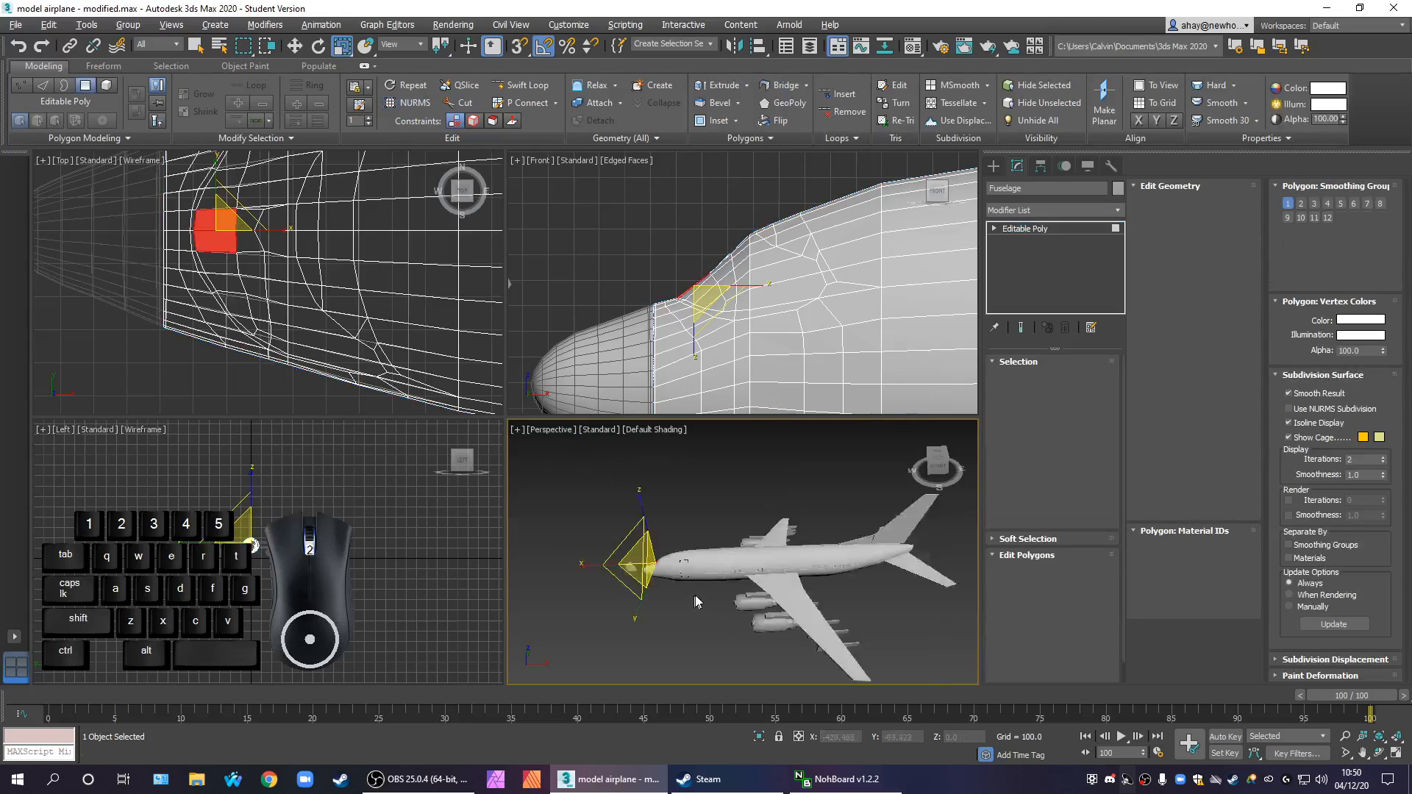
pyautogui.scroll(-3, 693, 598)
pyautogui.moveTo(878, 637); pyautogui.dragTo(590, 494)
pyautogui.scroll(4, 708, 586)
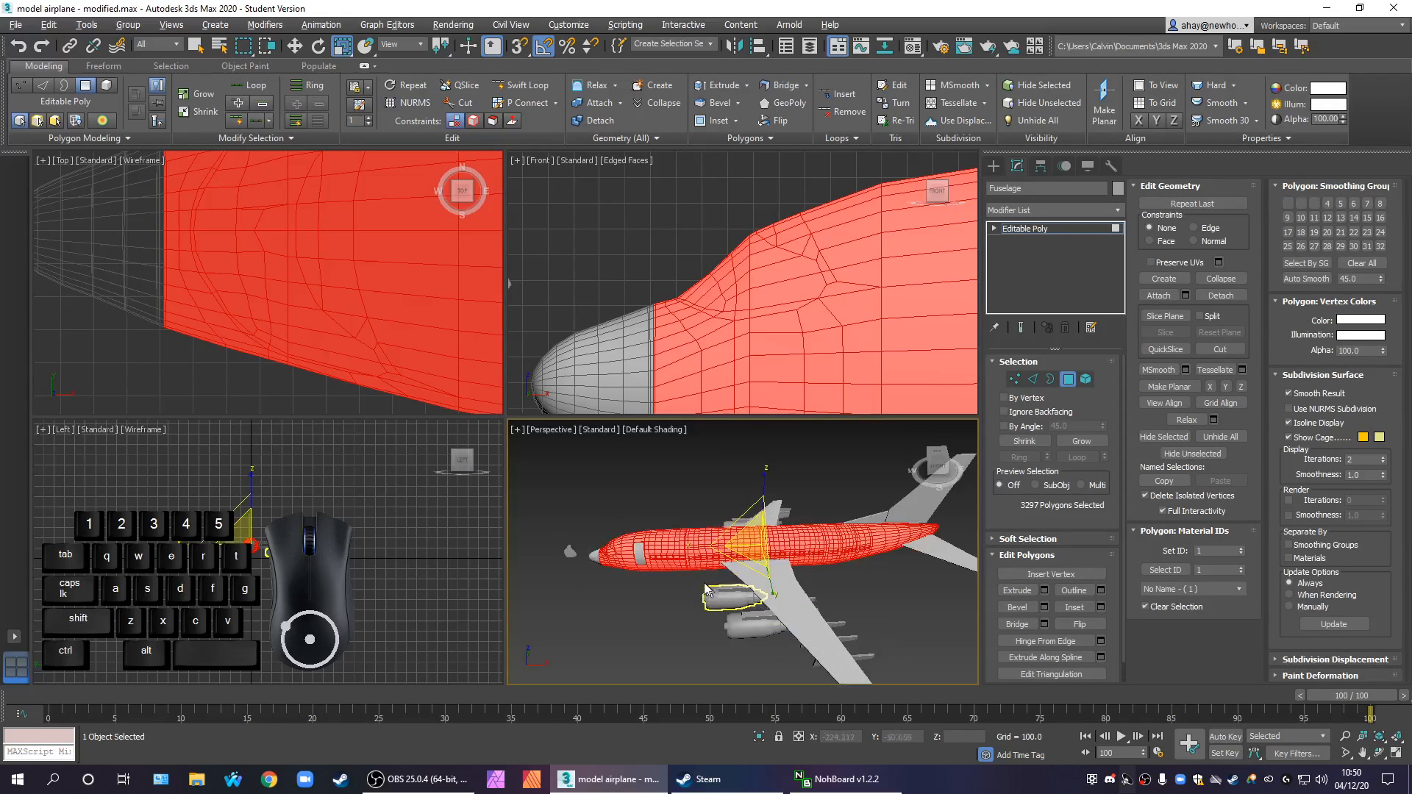
pyautogui.scroll(5, 635, 556)
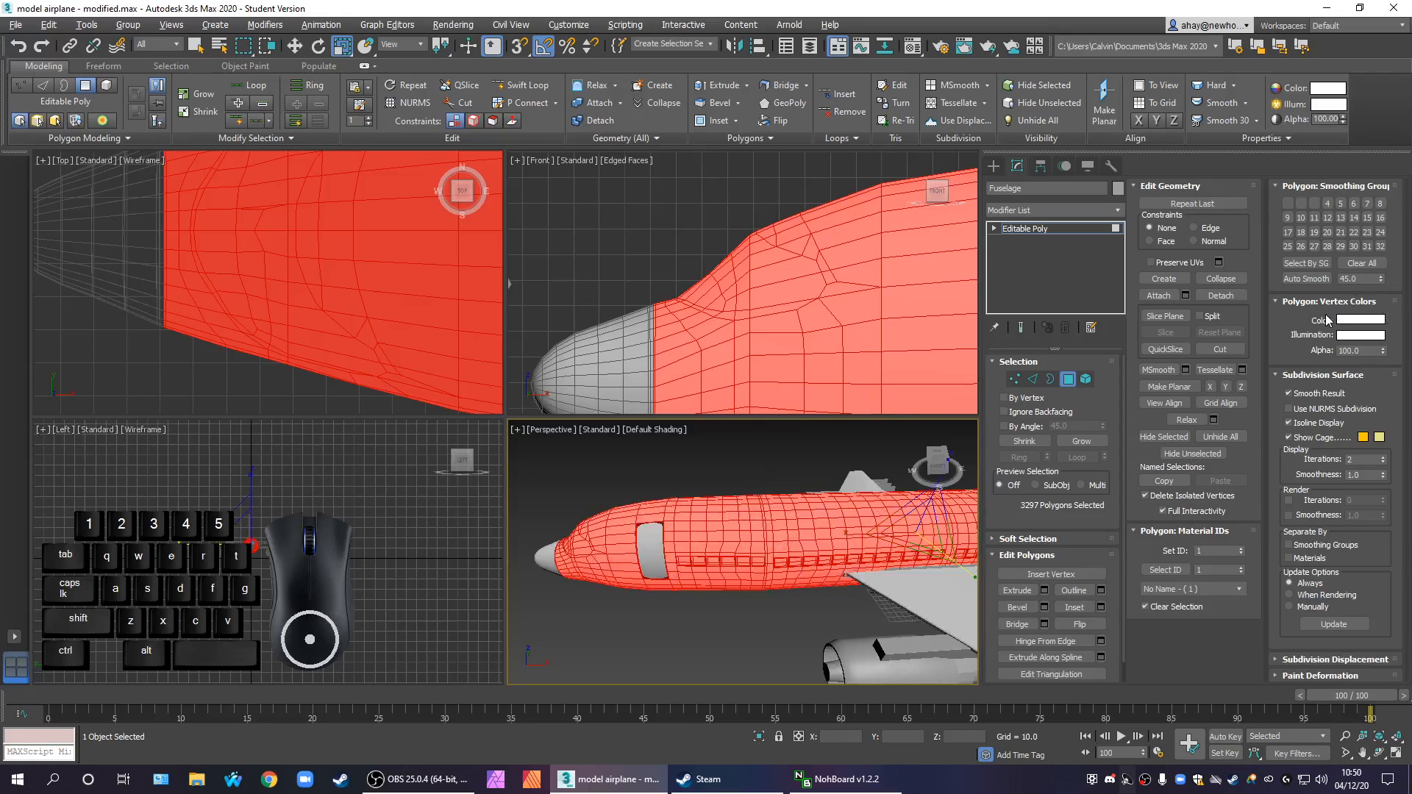
pyautogui.click(1352, 264)
pyautogui.click(717, 654)
# Examine the faceted shading around the windscreen and nose in the Perspective view with and without the edge overlay
pyautogui.scroll(4, 611, 588)
pyautogui.moveTo(597, 572)
pyautogui.mouseDown(button='middle')
pyautogui.moveTo(709, 606)
pyautogui.moveTo(770, 603)
pyautogui.moveTo(839, 633)
pyautogui.moveTo(839, 556)
pyautogui.moveTo(796, 607)
pyautogui.moveTo(810, 638)
pyautogui.mouseUp(button='middle')
pyautogui.press('F4')
pyautogui.press('F4')
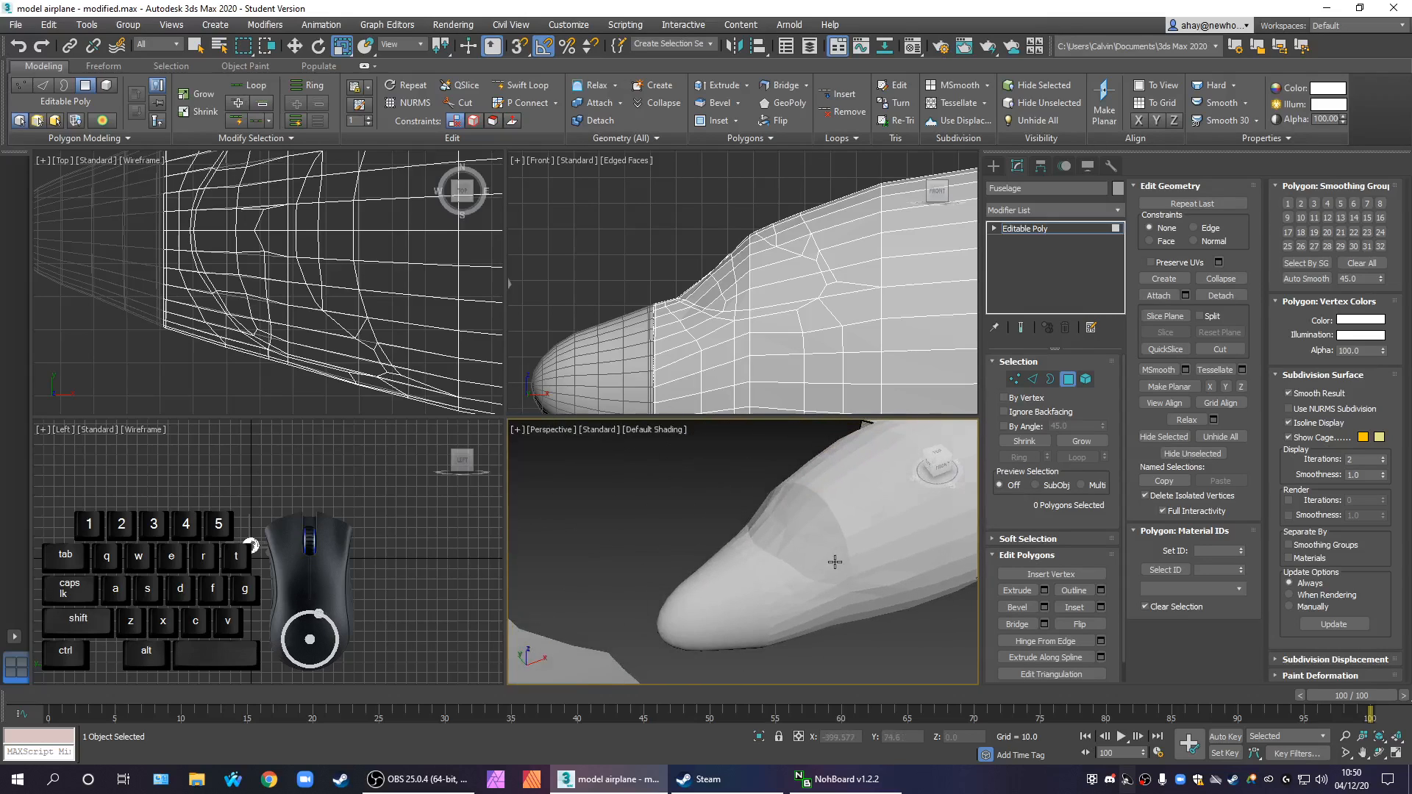
pyautogui.scroll(2, 837, 564)
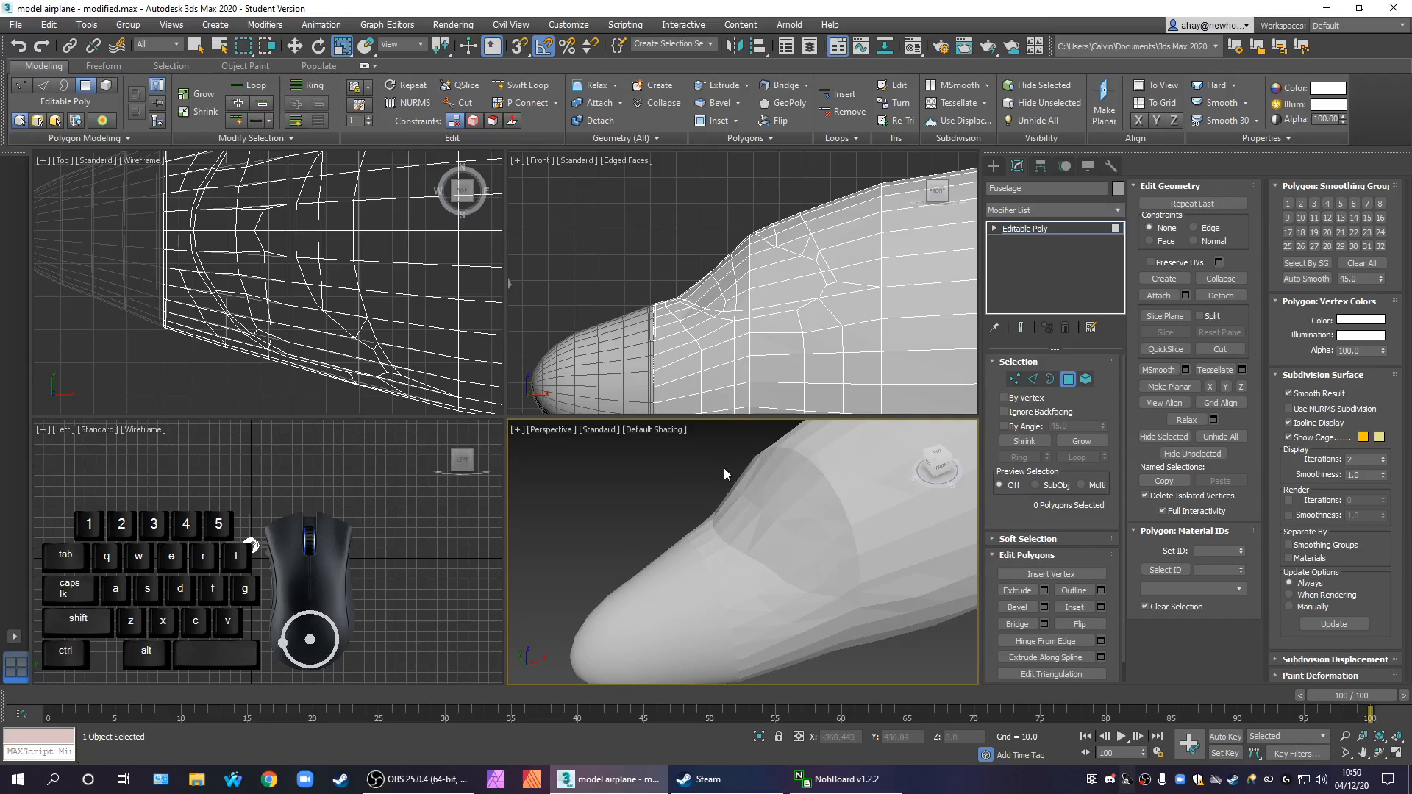
pyautogui.moveTo(859, 622); pyautogui.dragTo(830, 630, button='middle')
pyautogui.scroll(-3, 835, 629)
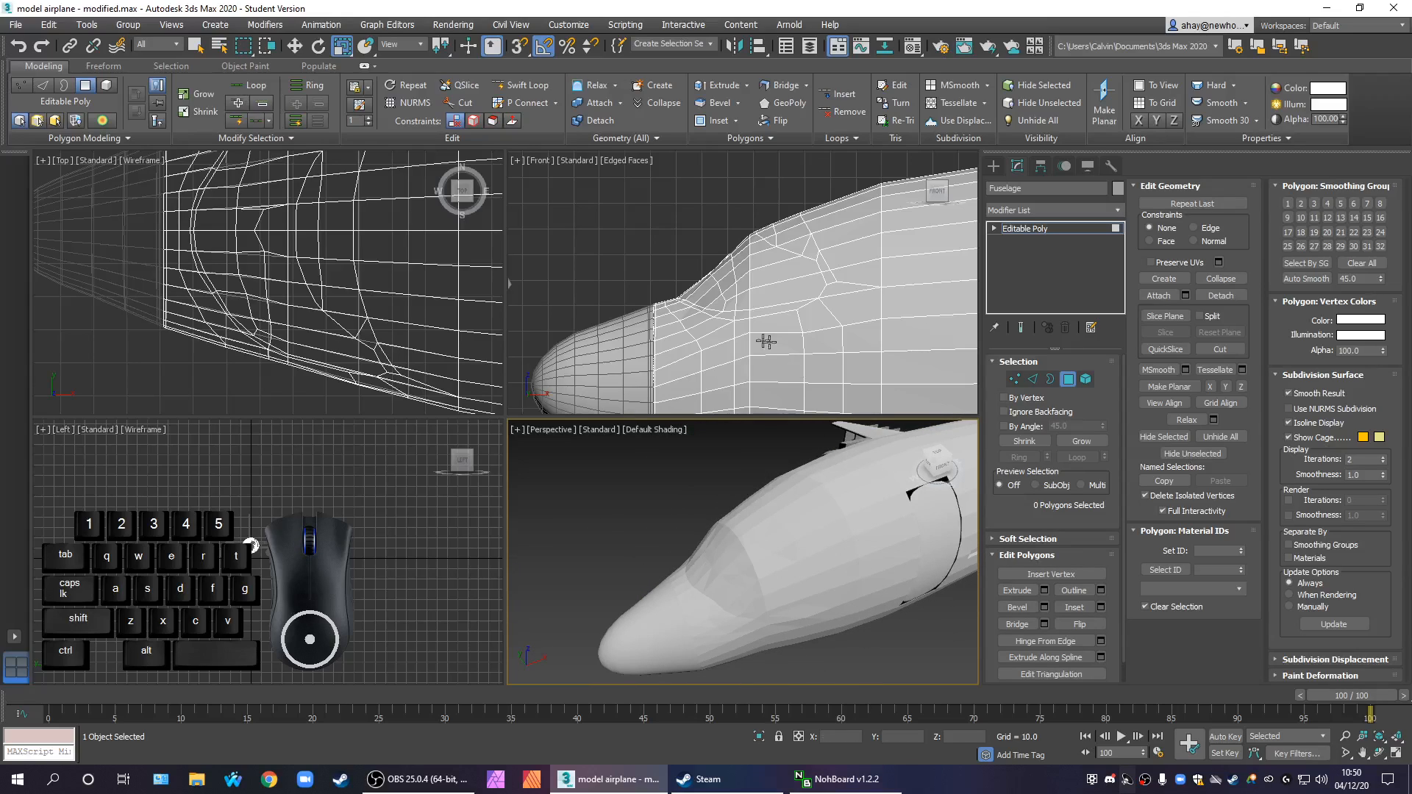
# Select the vertical run of edges crossing the side of the cockpit windscreen in the Front view
pyautogui.scroll(2, 738, 318)
pyautogui.hotkey('alt', 'w')
pyautogui.scroll(1, 736, 324)
pyautogui.scroll(1, 736, 353)
pyautogui.scroll(2, 574, 387)
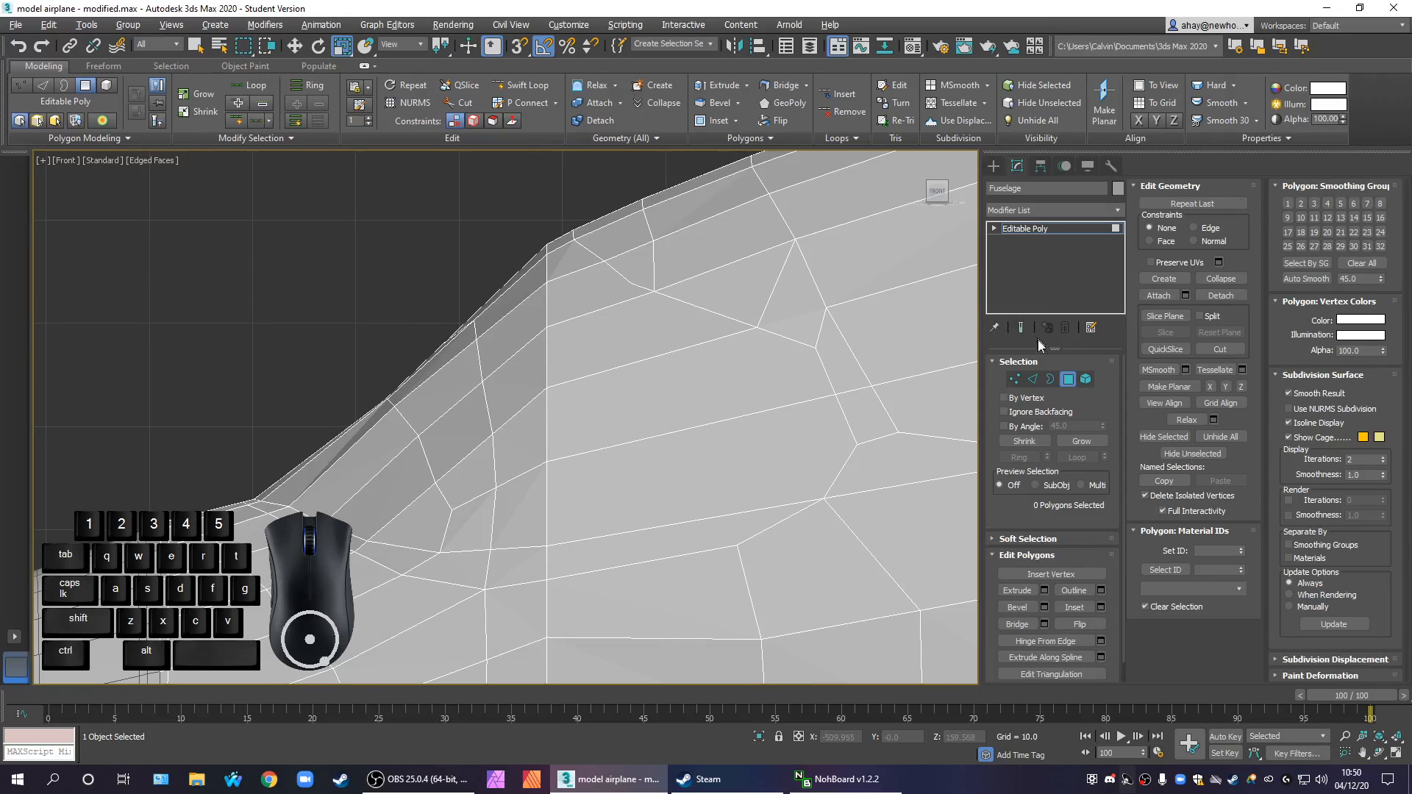
pyautogui.click(1033, 376)
pyautogui.moveTo(551, 526); pyautogui.dragTo(541, 496)
pyautogui.keyDown('ctrl'); pyautogui.click(544, 412); pyautogui.keyUp('ctrl')
pyautogui.keyDown('ctrl'); pyautogui.click(548, 355); pyautogui.keyUp('ctrl')
pyautogui.keyDown('ctrl'); pyautogui.click(542, 318); pyautogui.keyUp('ctrl')
pyautogui.keyDown('ctrl'); pyautogui.click(550, 250); pyautogui.keyUp('ctrl')
pyautogui.keyDown('ctrl'); pyautogui.click(548, 250); pyautogui.keyUp('ctrl')
# Add the missing edge across the top of the windscreen to the selection and apply Set Flow to the whole run
pyautogui.hotkey('alt', 'w')
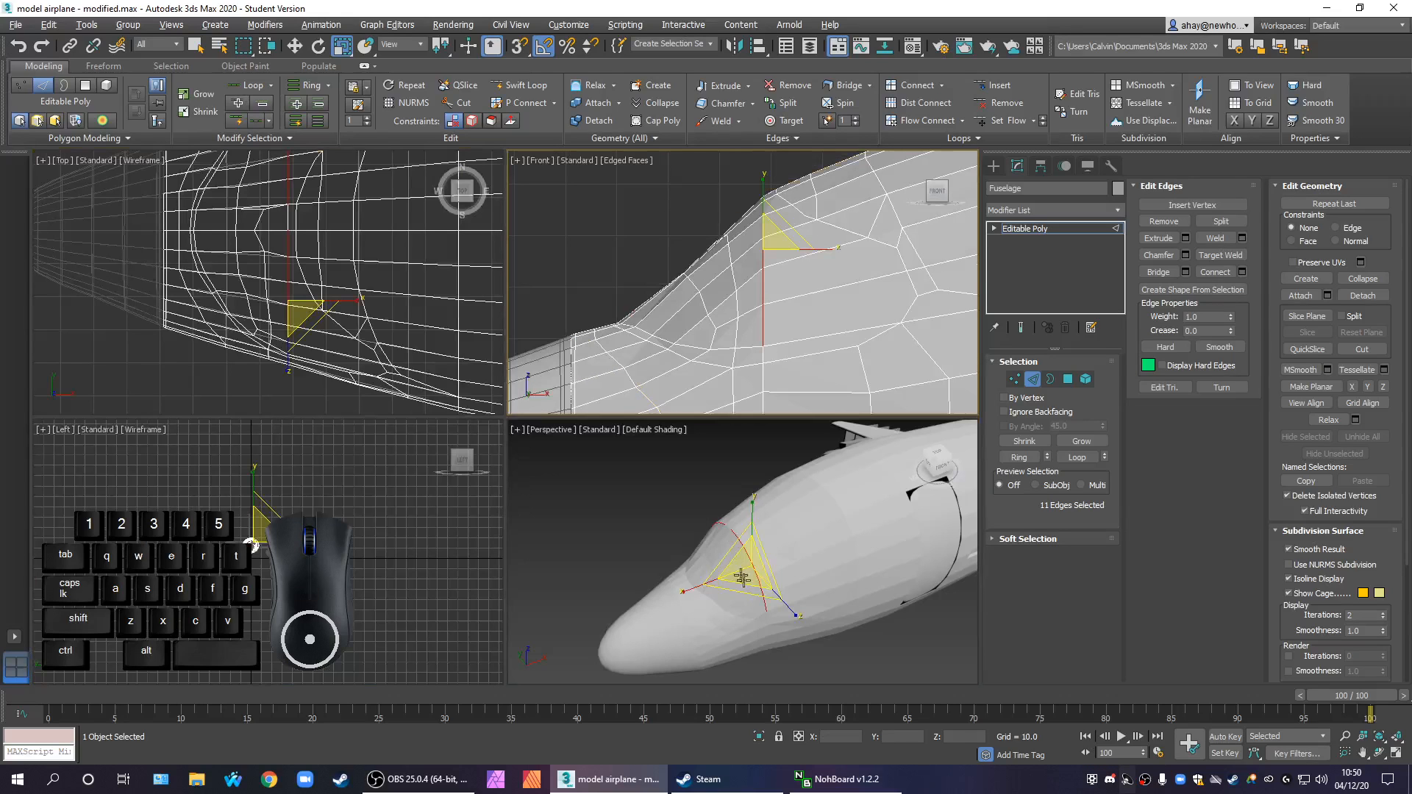
pyautogui.keyDown('alt'); pyautogui.moveTo(739, 573); pyautogui.dragTo(739, 568, button='middle'); pyautogui.keyUp('alt')
pyautogui.scroll(2, 727, 554)
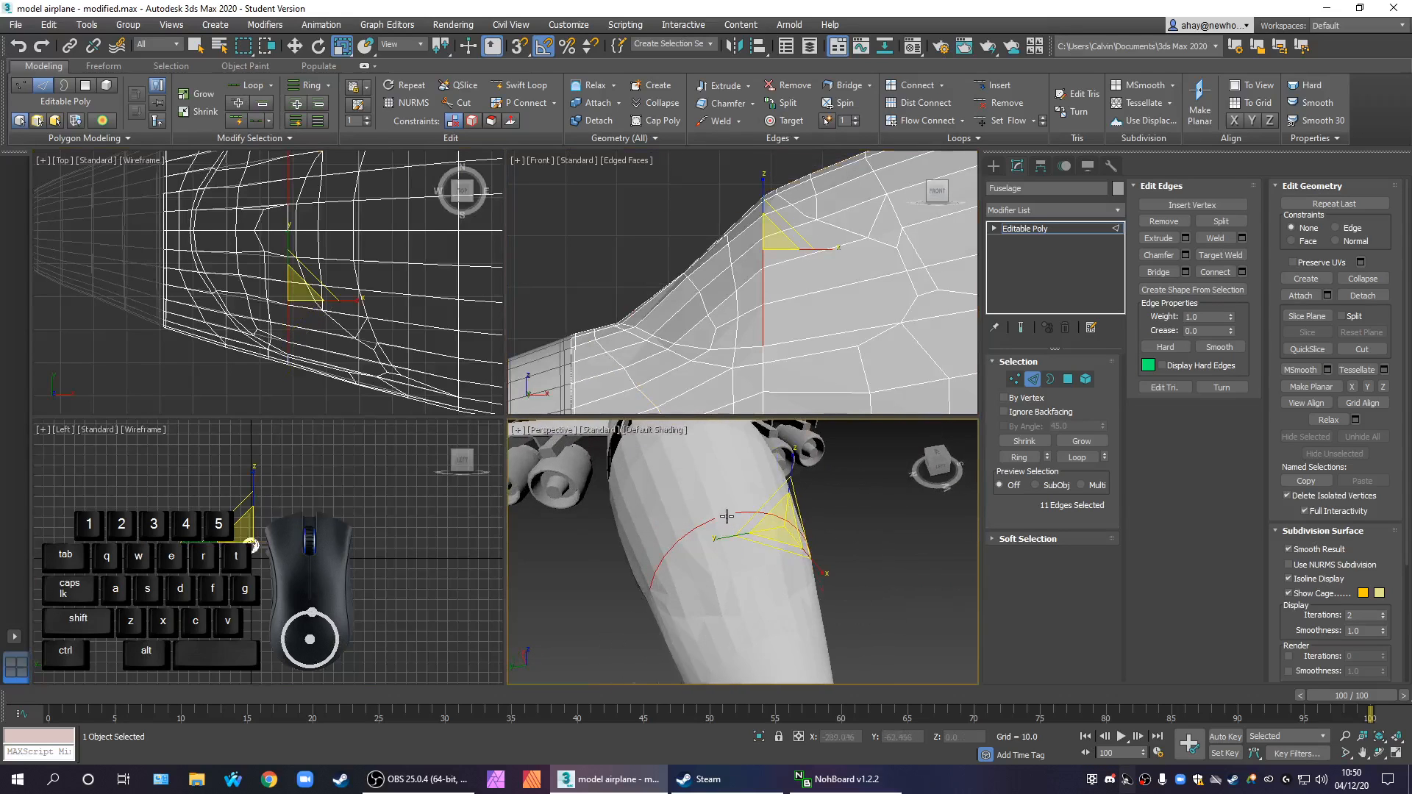
pyautogui.keyDown('ctrl'); pyautogui.click(726, 517); pyautogui.keyUp('ctrl')
pyautogui.keyDown('alt'); pyautogui.moveTo(728, 519); pyautogui.dragTo(787, 509, button='middle'); pyautogui.keyUp('alt')
pyautogui.scroll(-7, 843, 494)
pyautogui.scroll(5, 917, 492)
pyautogui.scroll(-2, 750, 559)
pyautogui.scroll(-6, 787, 509)
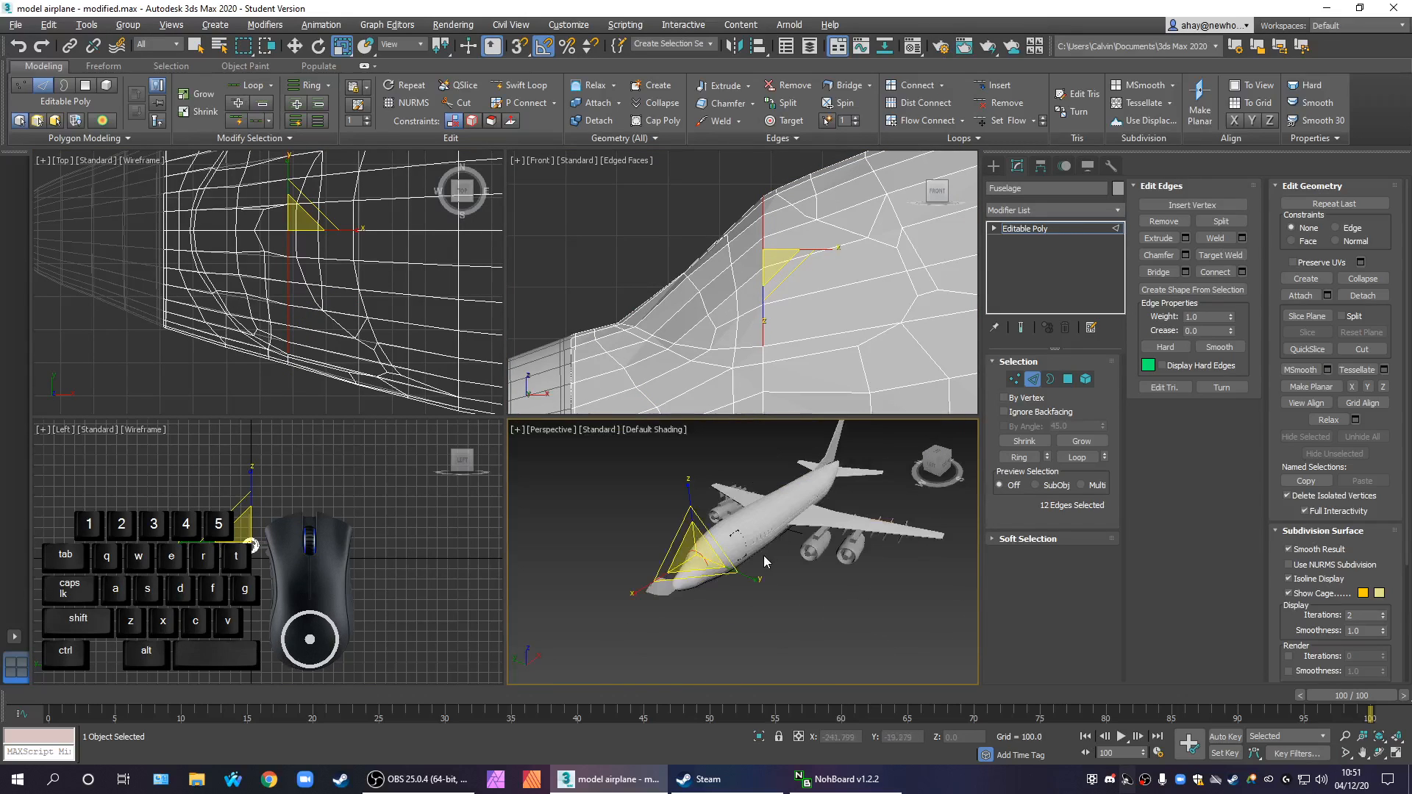
pyautogui.press('z')
pyautogui.keyDown('alt'); pyautogui.moveTo(707, 592); pyautogui.dragTo(695, 474, button='middle'); pyautogui.keyUp('alt')
pyautogui.click(1004, 120)
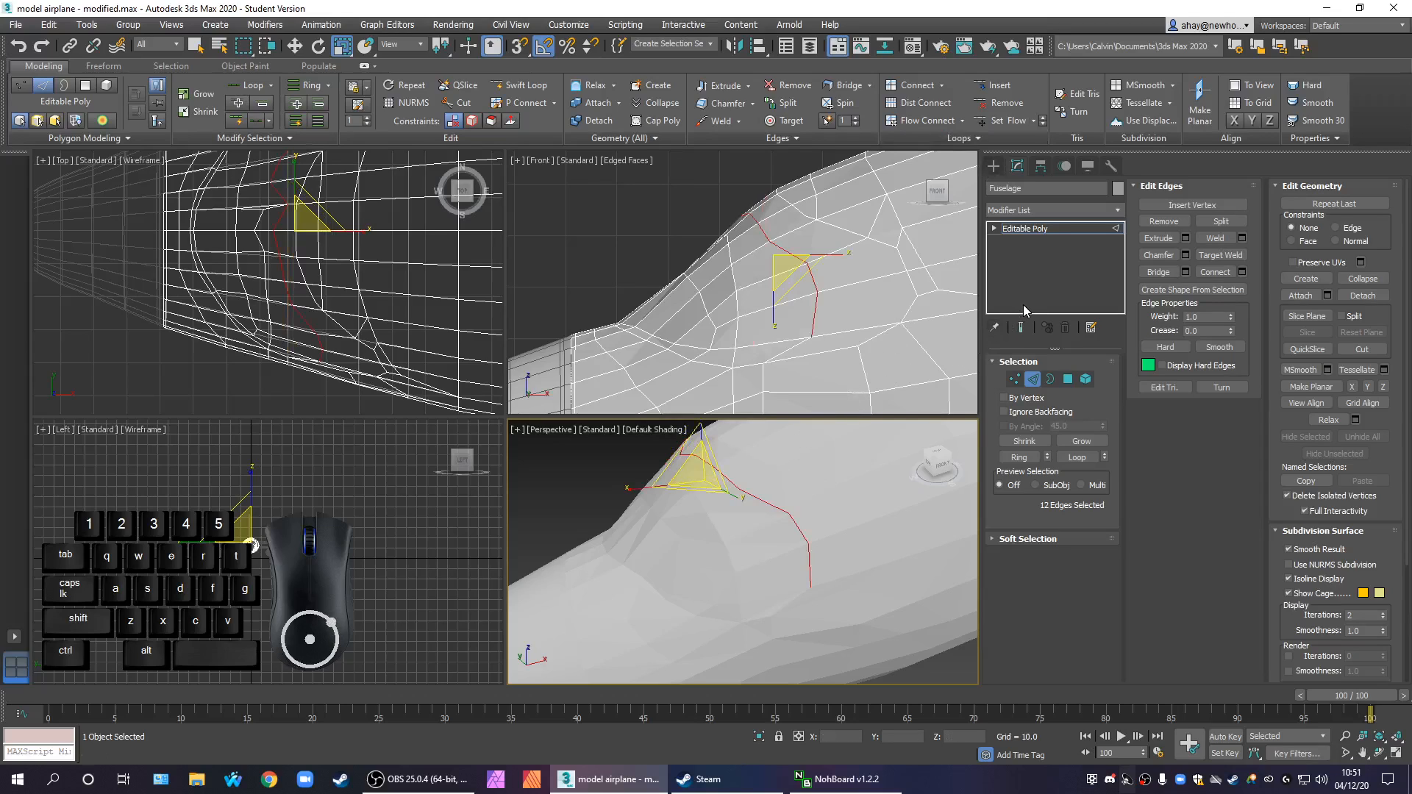
# Select the vertical edge loop below the windscreen, leaving out its upper windscreen part, and shift it slightly toward the tail
pyautogui.moveTo(843, 359); pyautogui.dragTo(824, 245, button='middle')
pyautogui.scroll(-3, 823, 244)
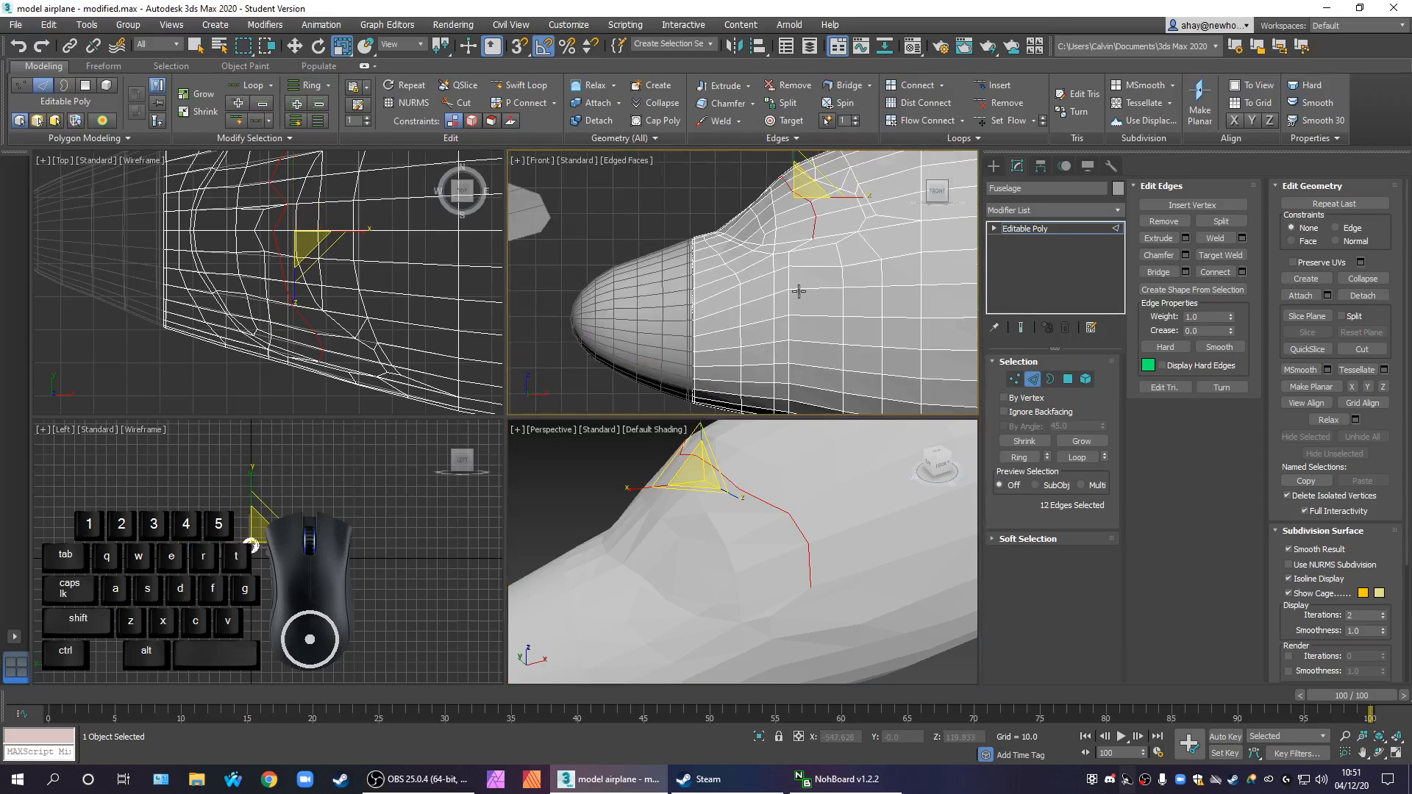
pyautogui.click(789, 287)
pyautogui.click(831, 386)
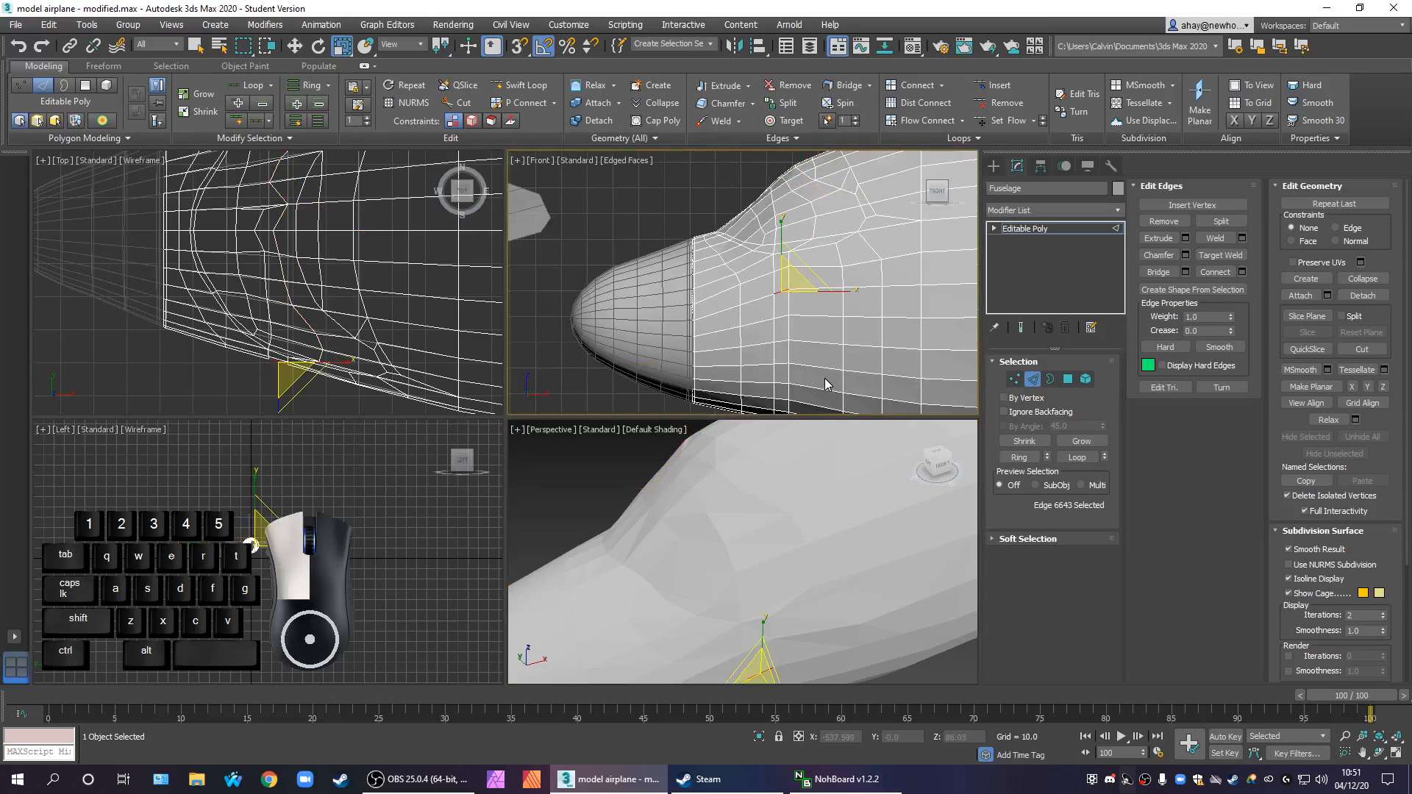
pyautogui.click(792, 261)
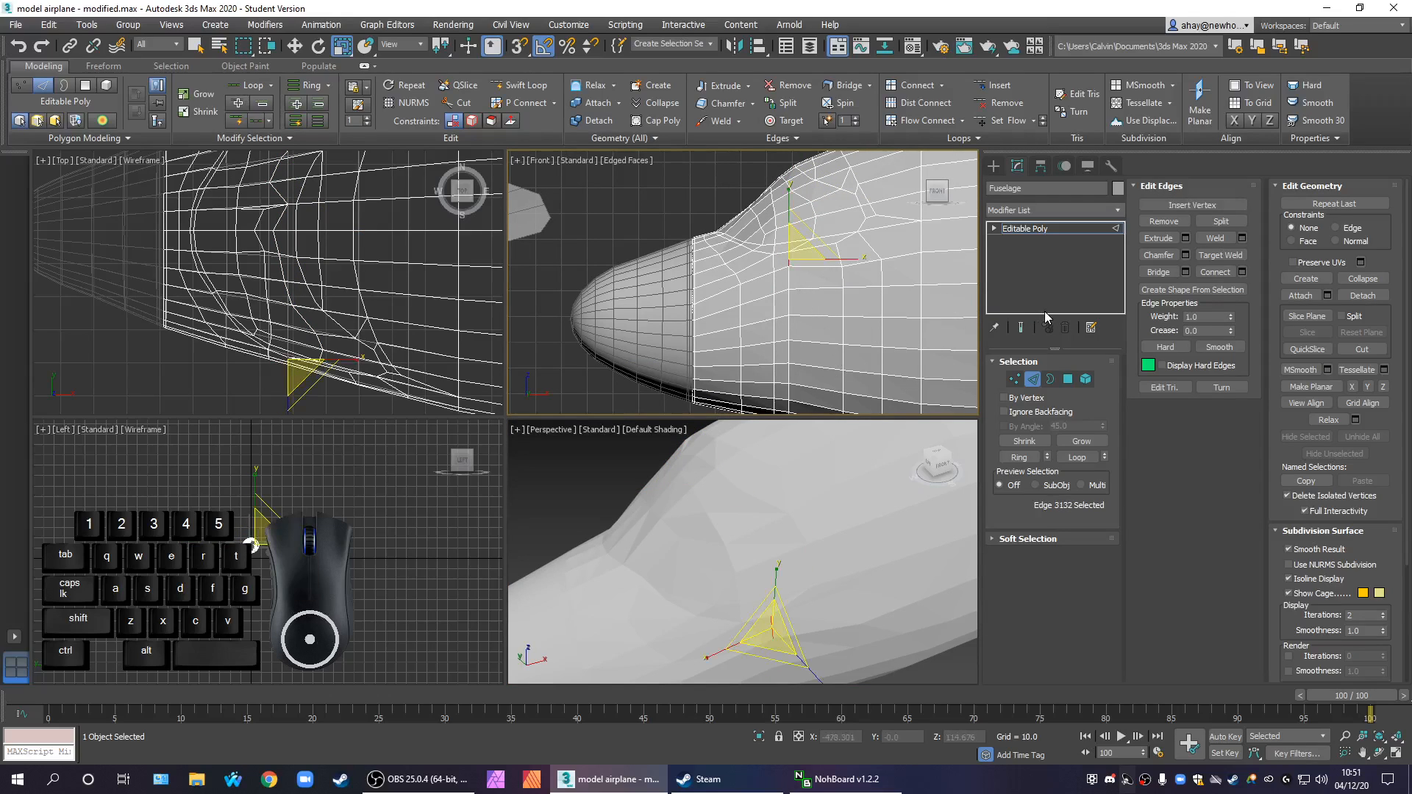
pyautogui.click(1077, 457)
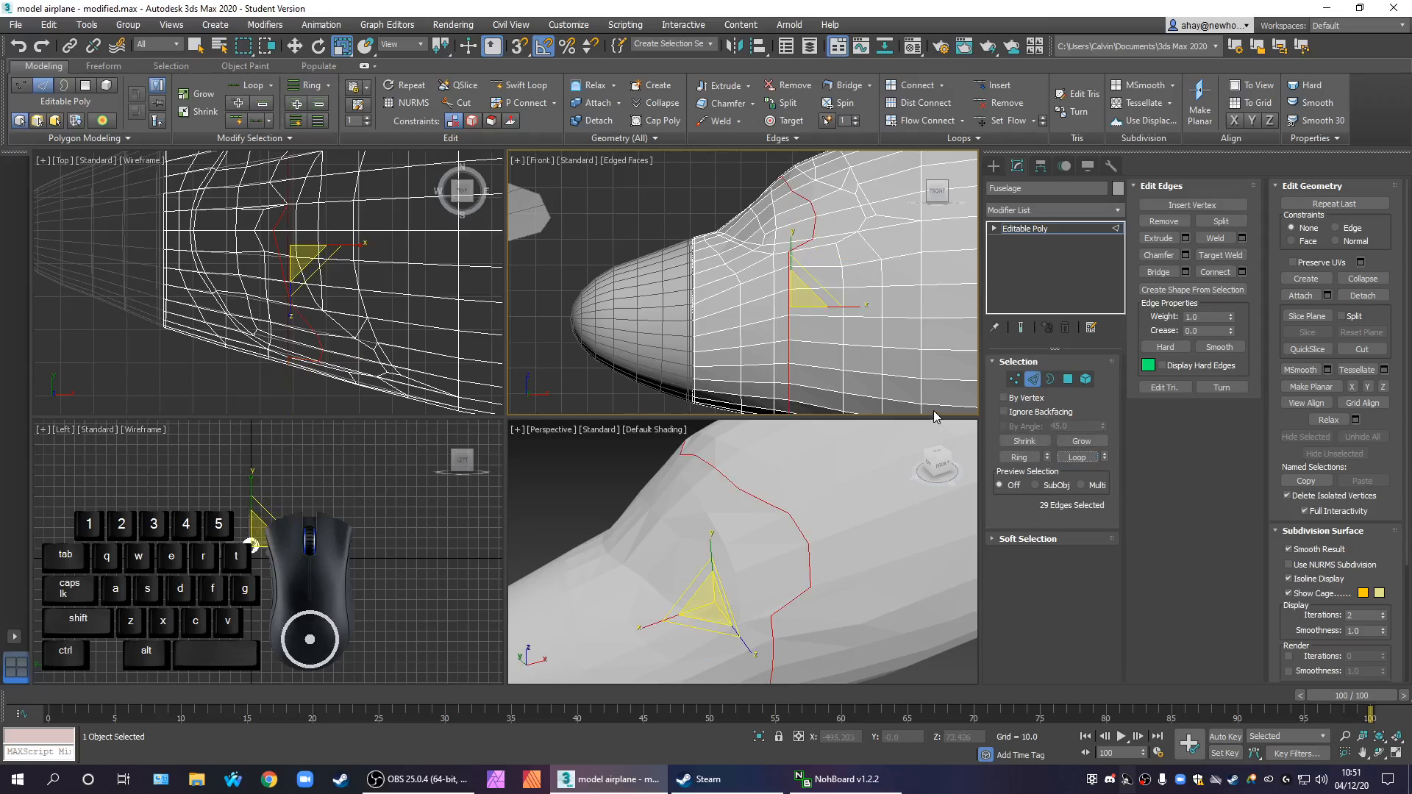
pyautogui.keyDown('alt'); pyautogui.moveTo(734, 167); pyautogui.dragTo(834, 250); pyautogui.keyUp('alt')
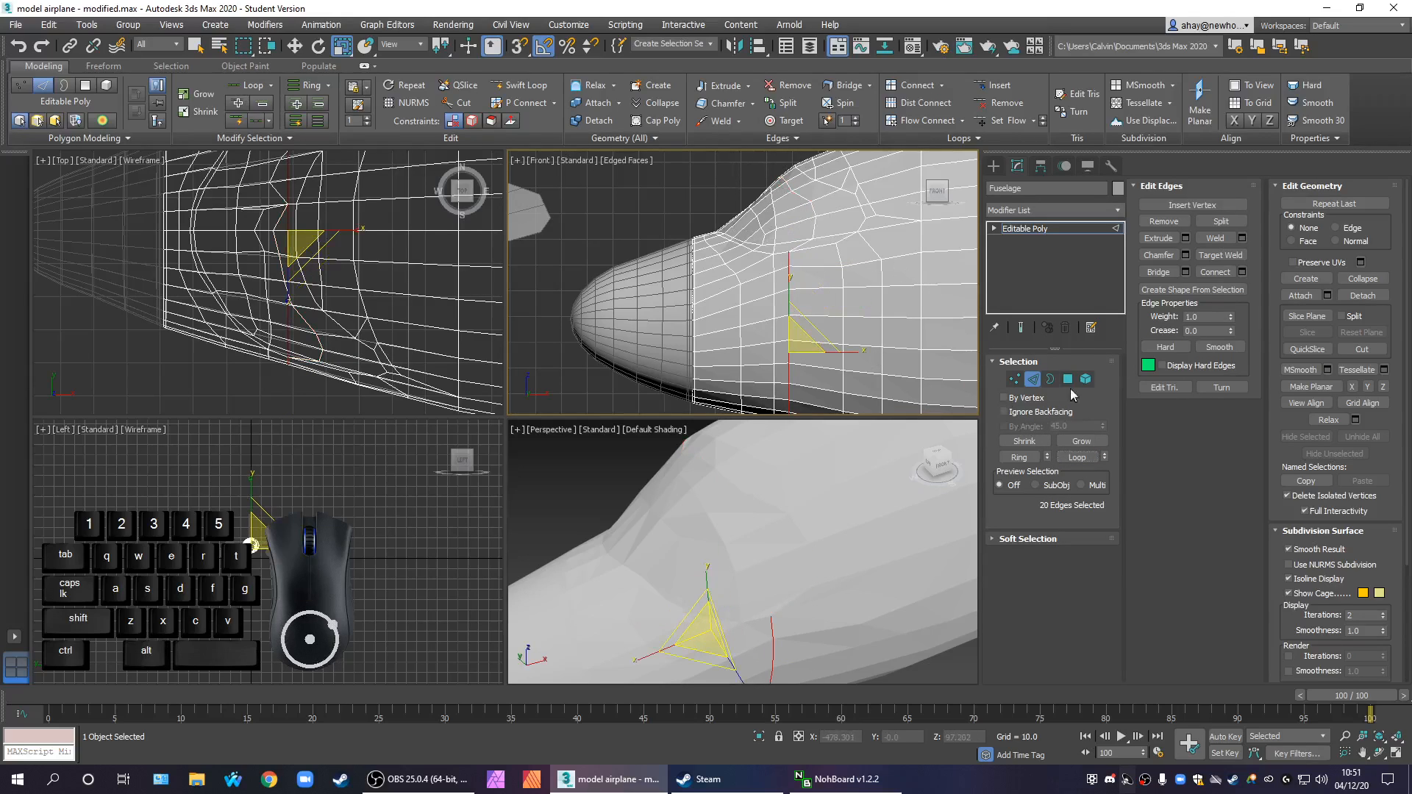
pyautogui.moveTo(799, 362); pyautogui.dragTo(820, 365)
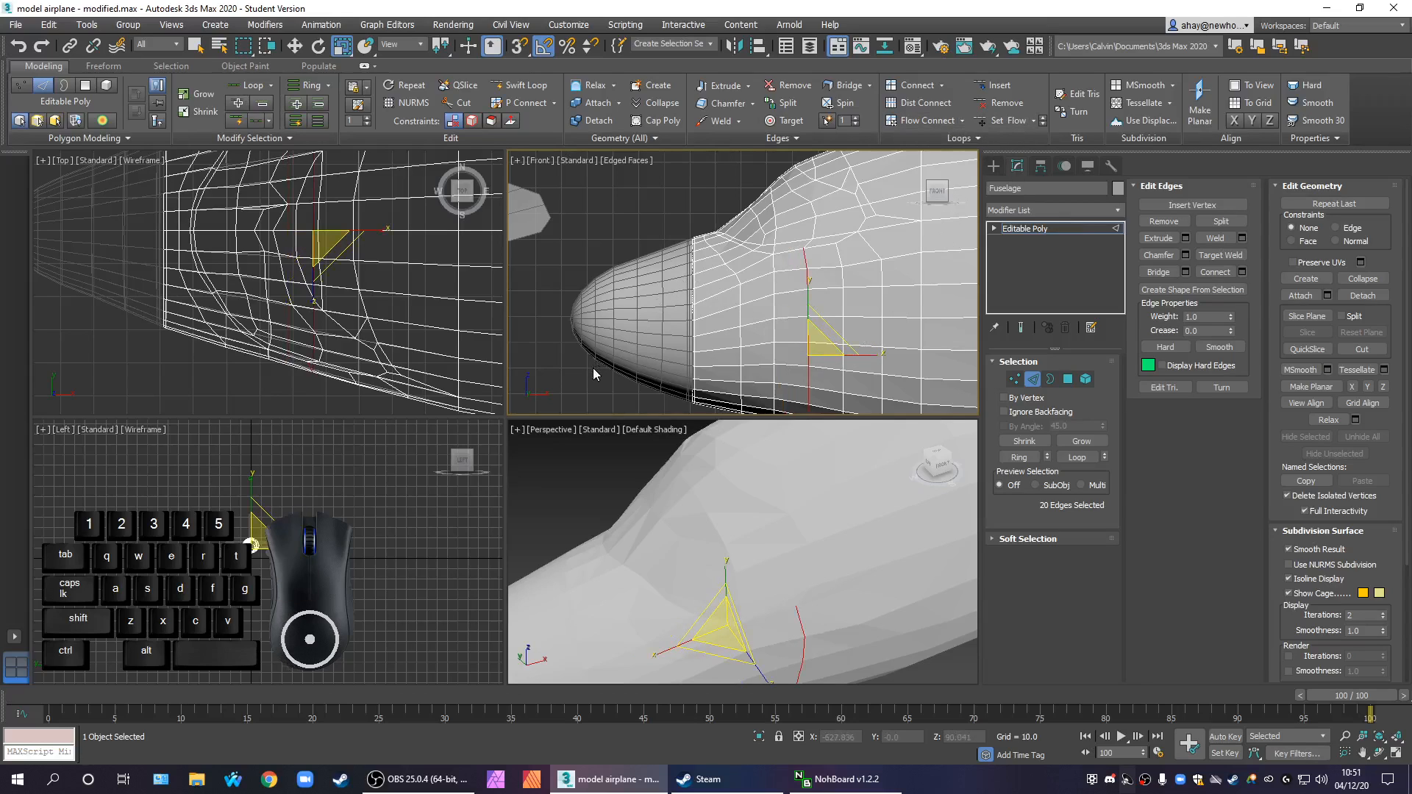
# Deselect the edges, examine the reshaped nose and its faceted shading in the Front and Perspective views, and leave edge editing
pyautogui.moveTo(613, 347); pyautogui.dragTo(607, 277, button='middle')
pyautogui.scroll(-2, 616, 286)
pyautogui.click(707, 378)
pyautogui.moveTo(716, 357); pyautogui.dragTo(707, 386, button='middle')
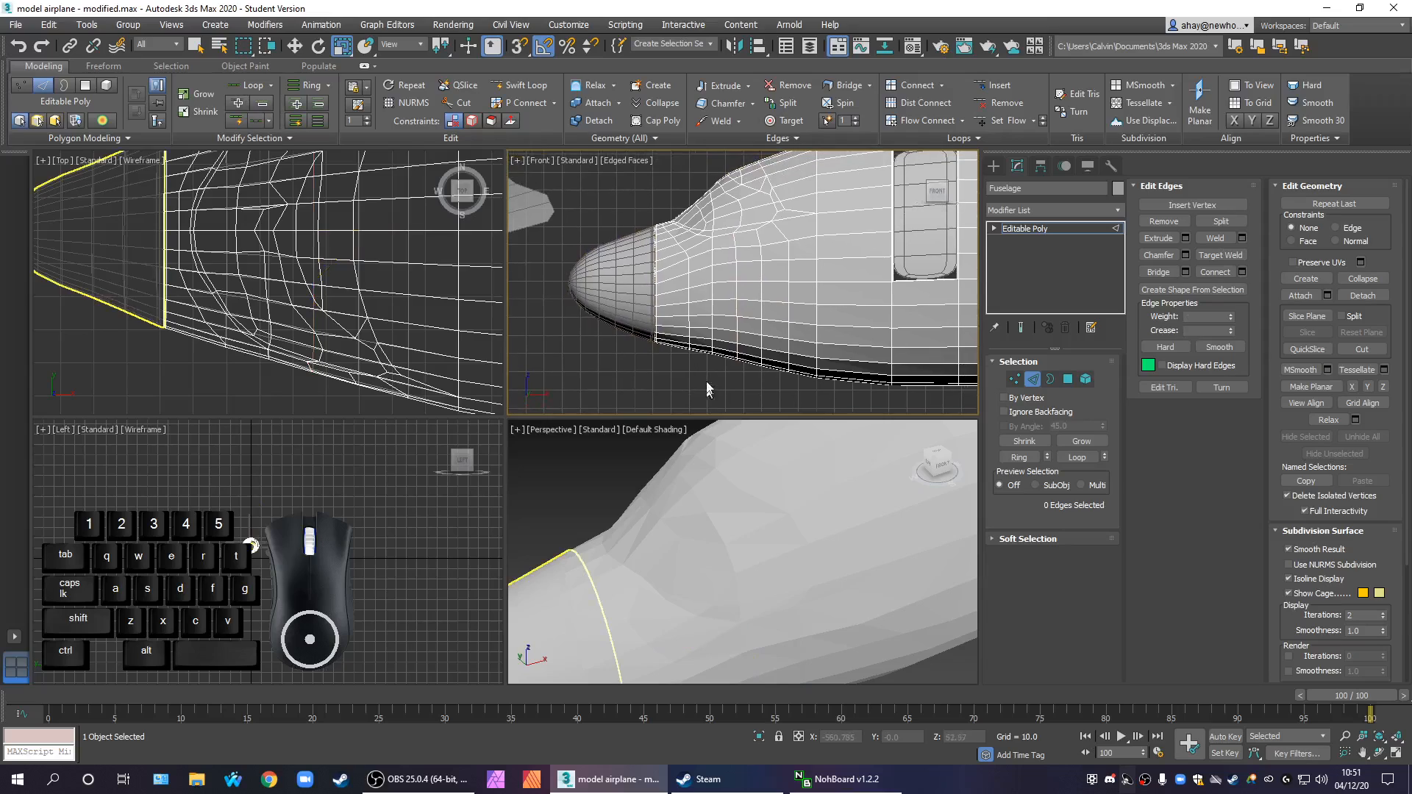
pyautogui.scroll(6, 769, 245)
pyautogui.moveTo(703, 281); pyautogui.dragTo(782, 341, button='middle')
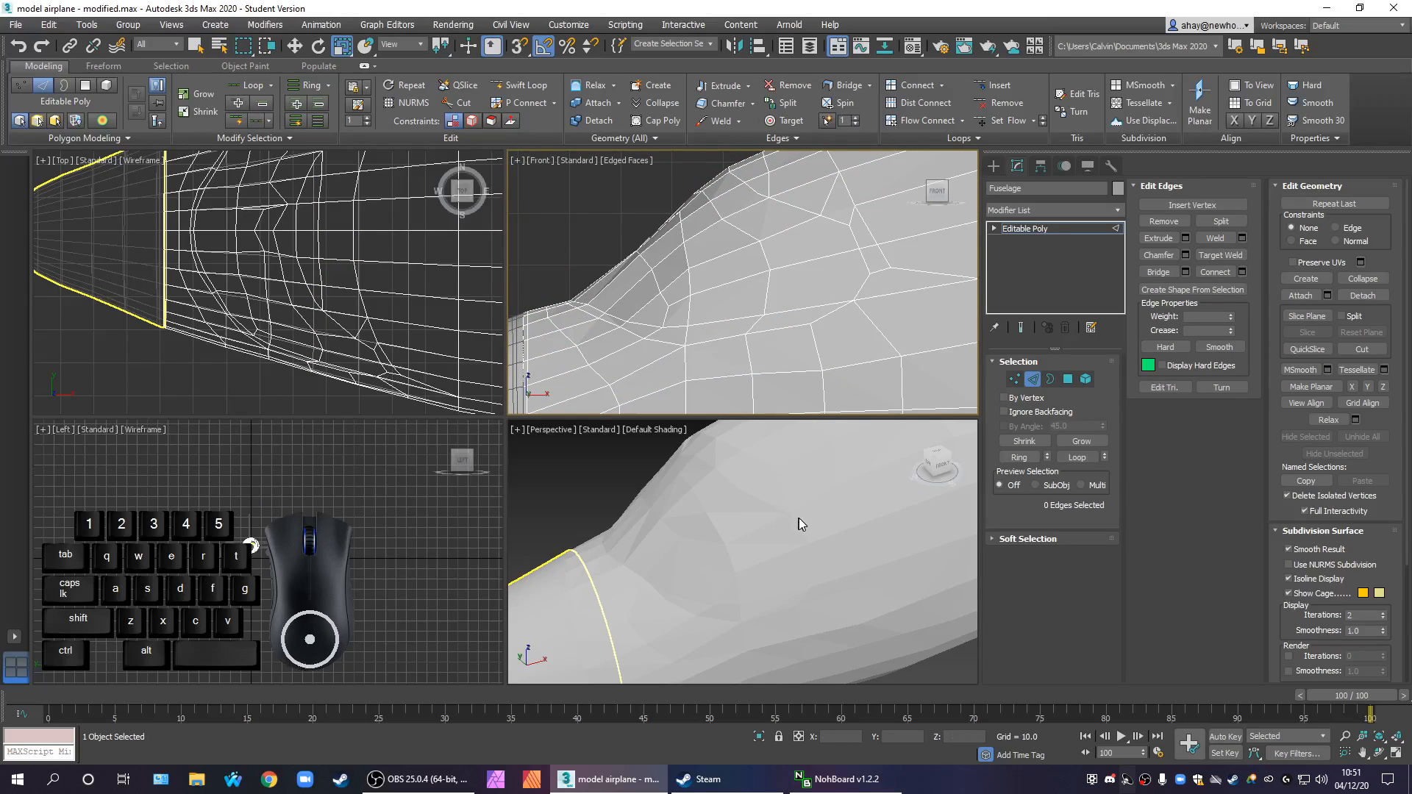
pyautogui.scroll(-3, 800, 521)
pyautogui.click(1085, 229)
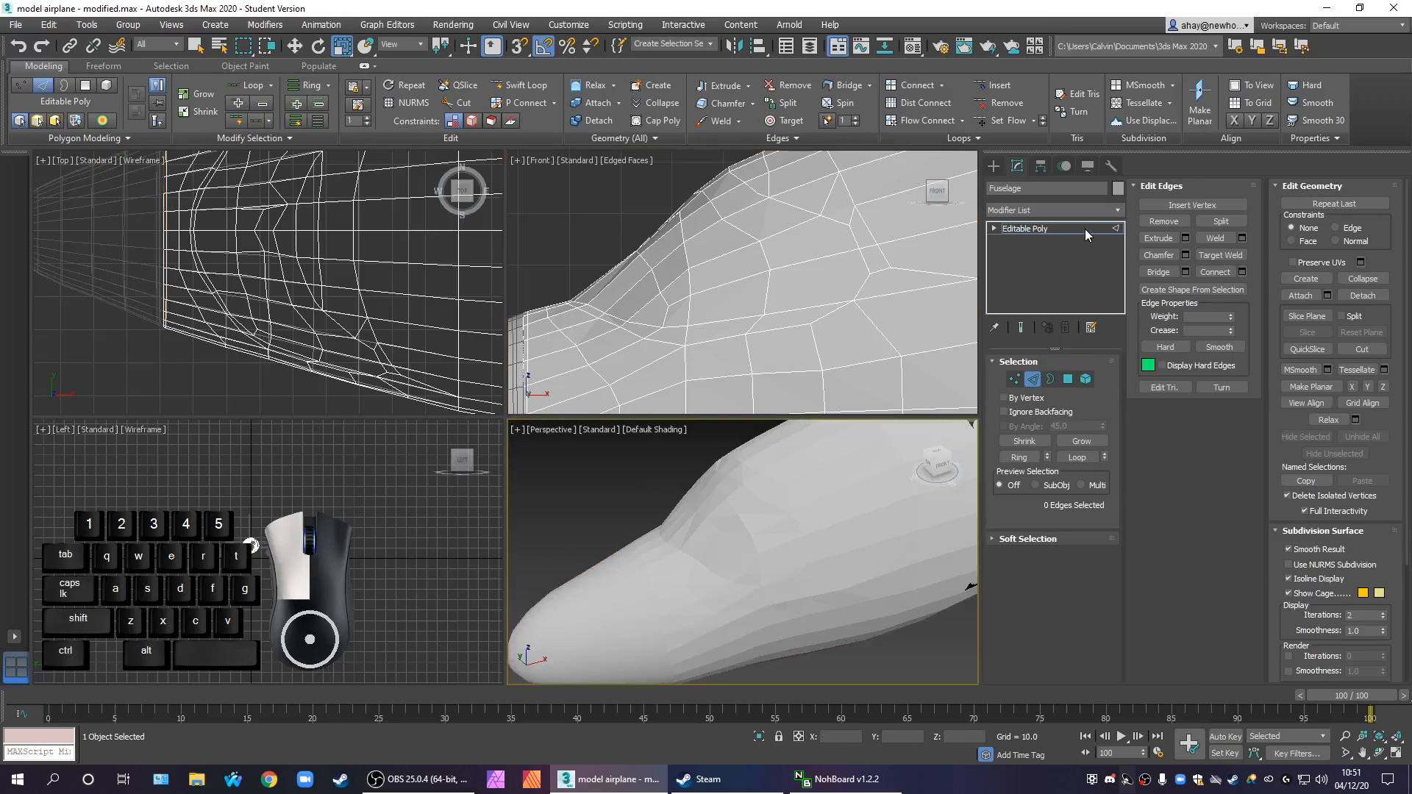
pyautogui.scroll(-3, 780, 570)
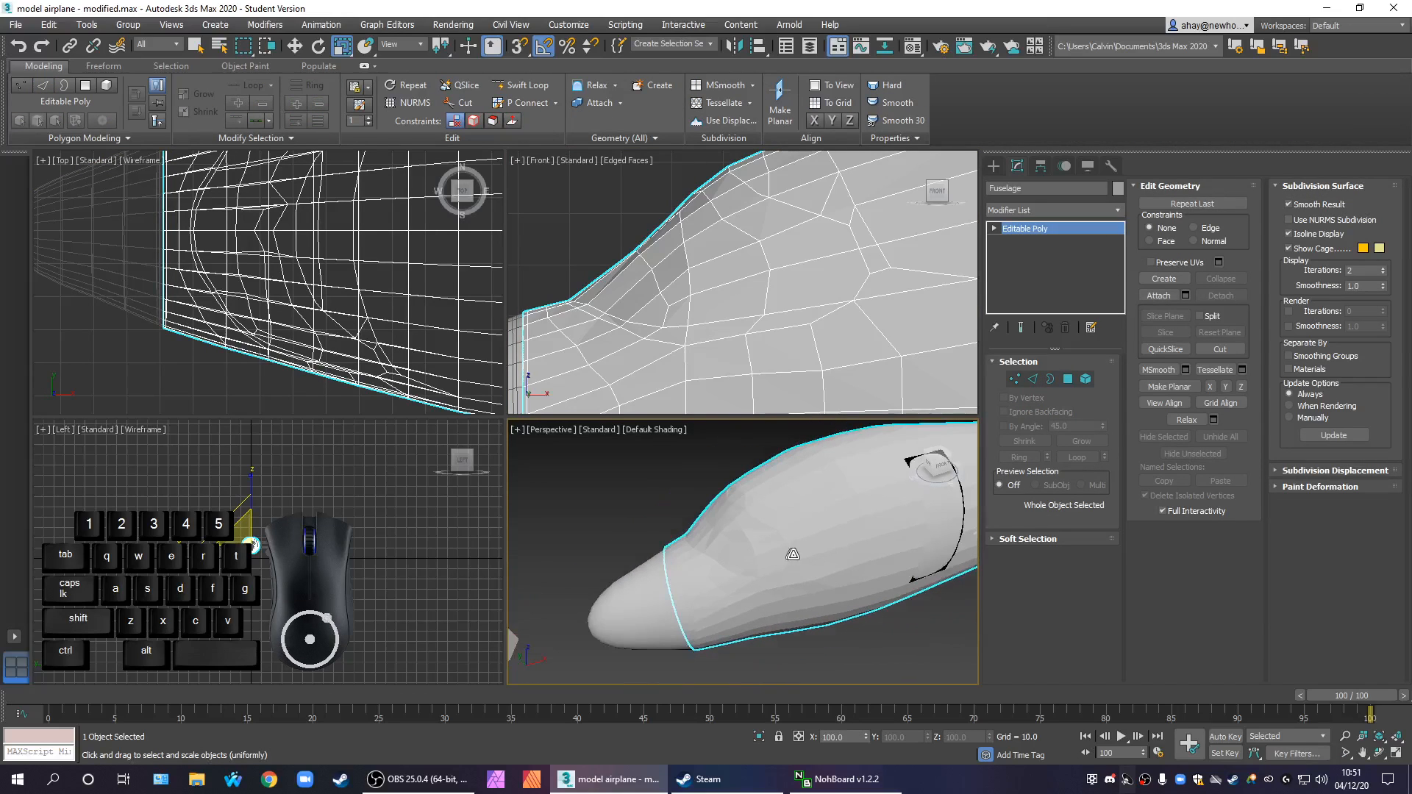
# Select all of the fuselage's polygons, apply Auto Smooth with a threshold of 15, and deselect them
pyautogui.press('z')
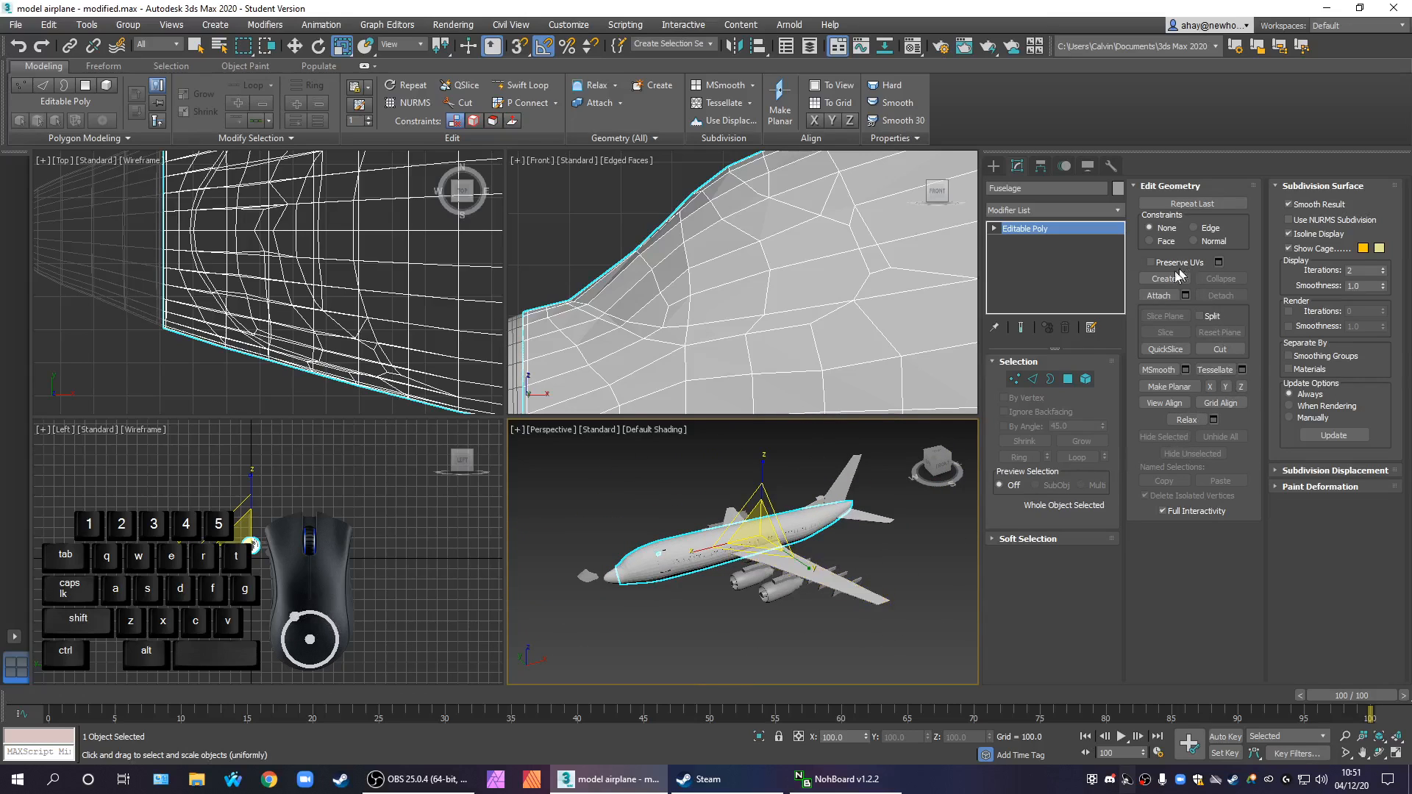
pyautogui.click(1072, 381)
pyautogui.moveTo(917, 633); pyautogui.dragTo(617, 440)
pyautogui.moveTo(915, 627); pyautogui.dragTo(572, 470)
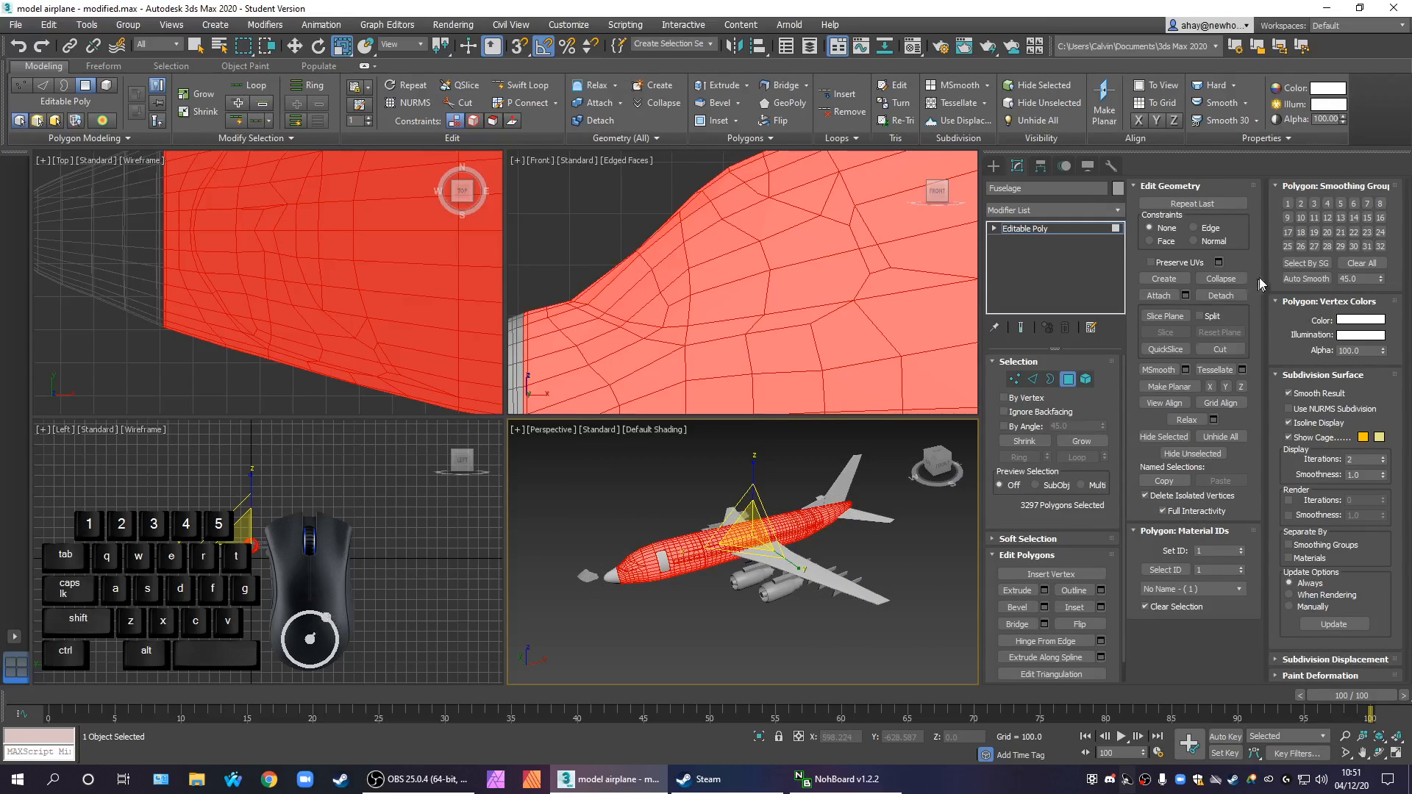
pyautogui.moveTo(1360, 279); pyautogui.dragTo(1208, 283)
pyautogui.write('15')
pyautogui.press('Return')
pyautogui.click(1307, 278)
pyautogui.click(776, 598)
# Examine the smoothed nose and windscreen from several angles, with and without the edge overlay, and leave polygon editing
pyautogui.scroll(10, 732, 595)
pyautogui.scroll(-3, 732, 594)
pyautogui.moveTo(732, 594); pyautogui.dragTo(939, 464, button='middle')
pyautogui.scroll(-3, 762, 583)
pyautogui.moveTo(762, 584); pyautogui.dragTo(829, 558, button='middle')
pyautogui.scroll(-3, 800, 562)
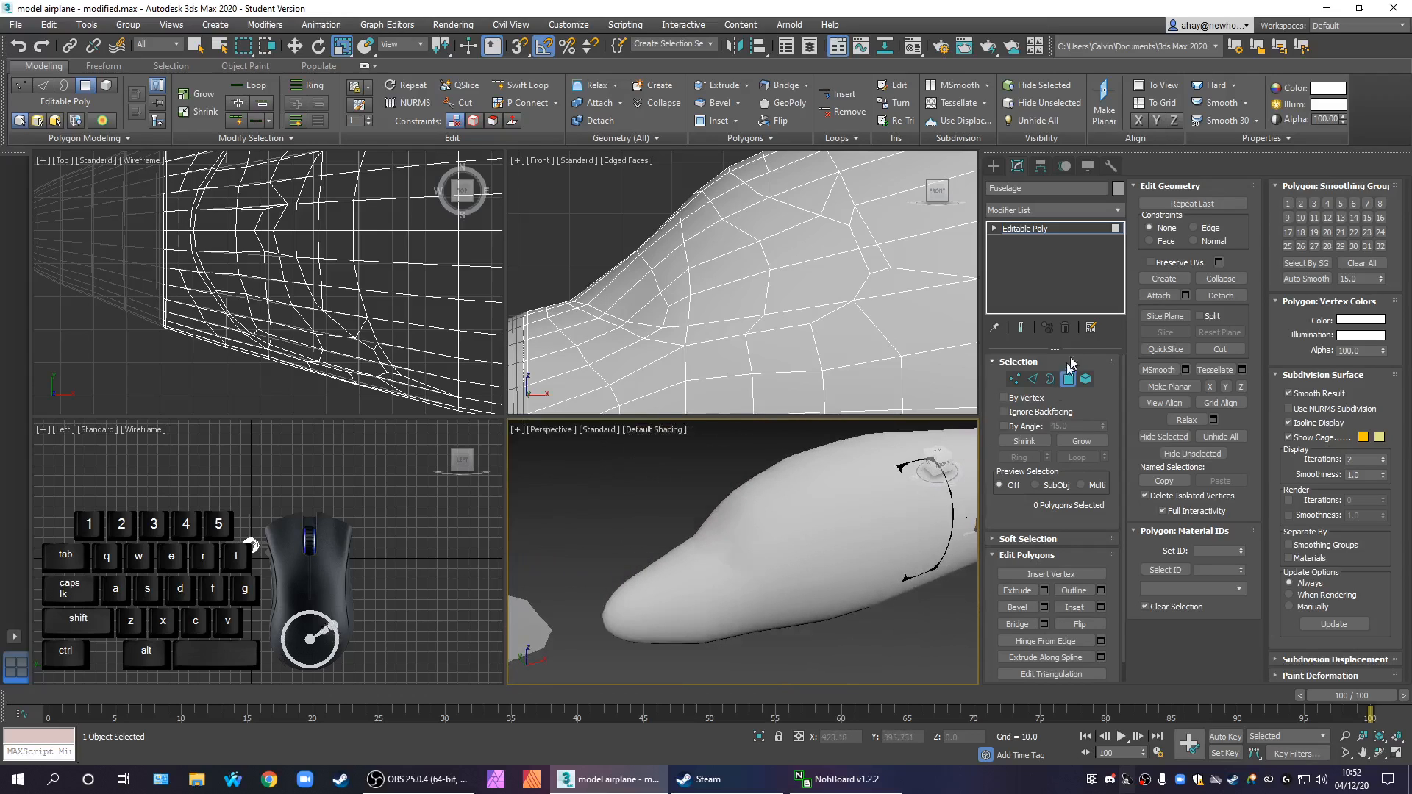
pyautogui.scroll(-4, 397, 301)
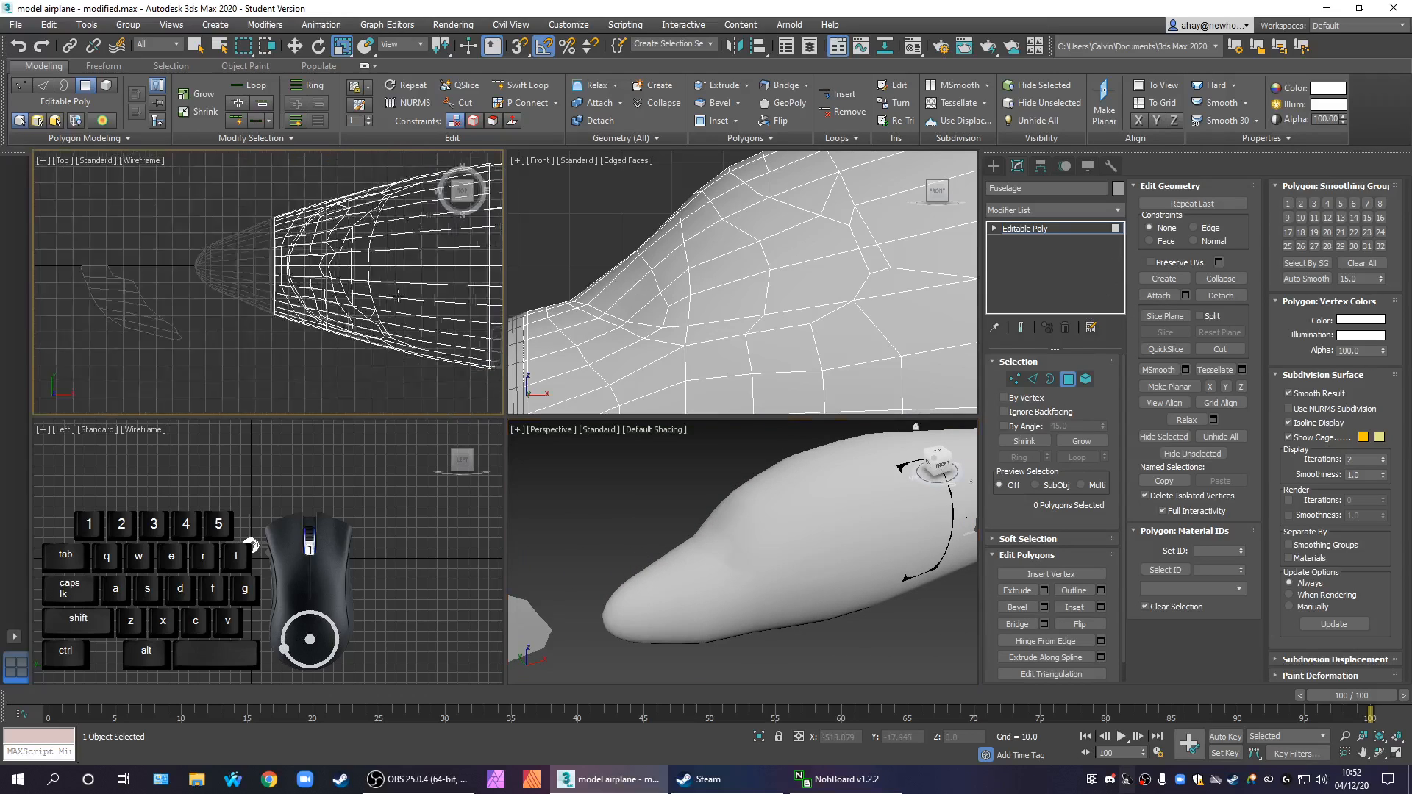
pyautogui.moveTo(397, 302); pyautogui.dragTo(309, 305, button='middle')
pyautogui.scroll(-2, 355, 337)
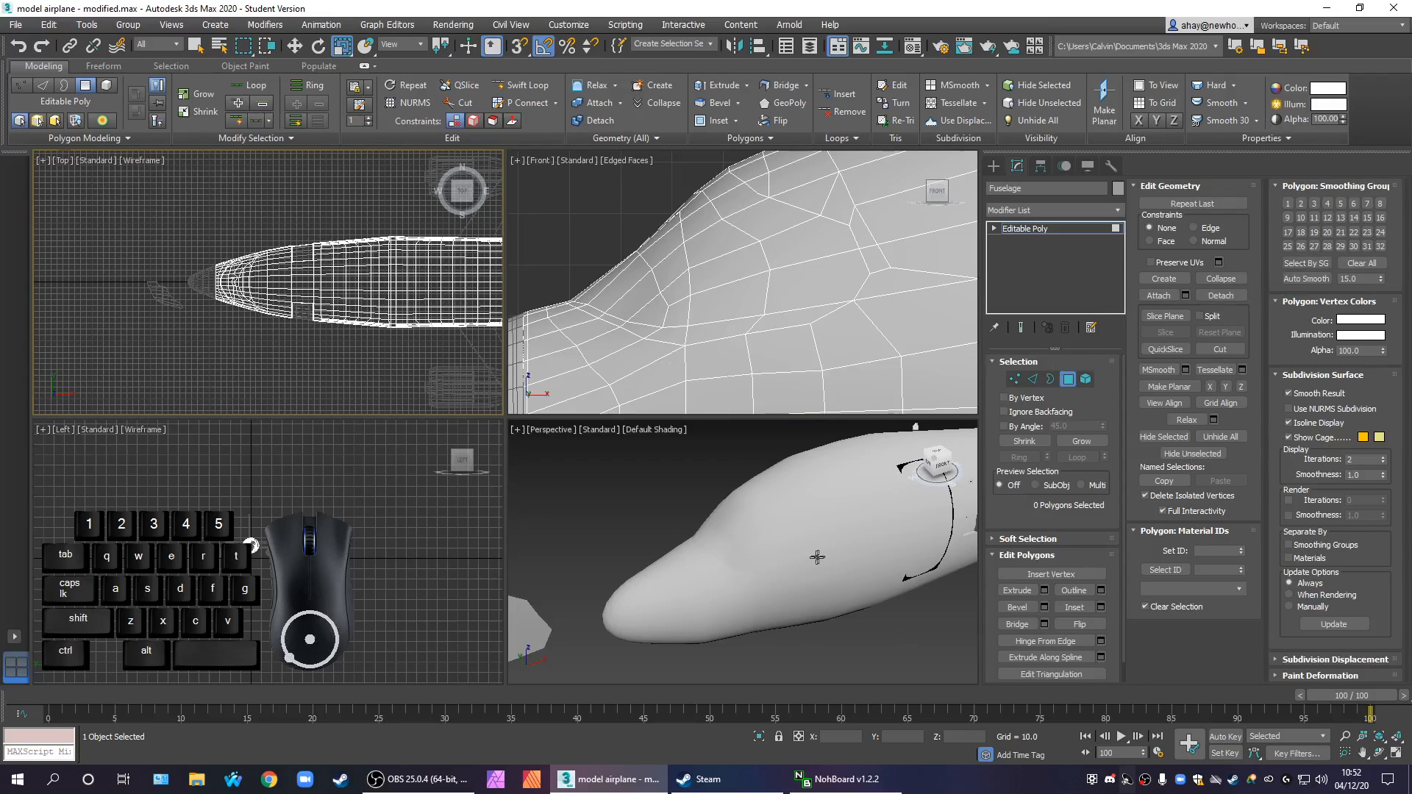
pyautogui.moveTo(821, 557); pyautogui.dragTo(801, 557, button='middle')
pyautogui.press('F4')
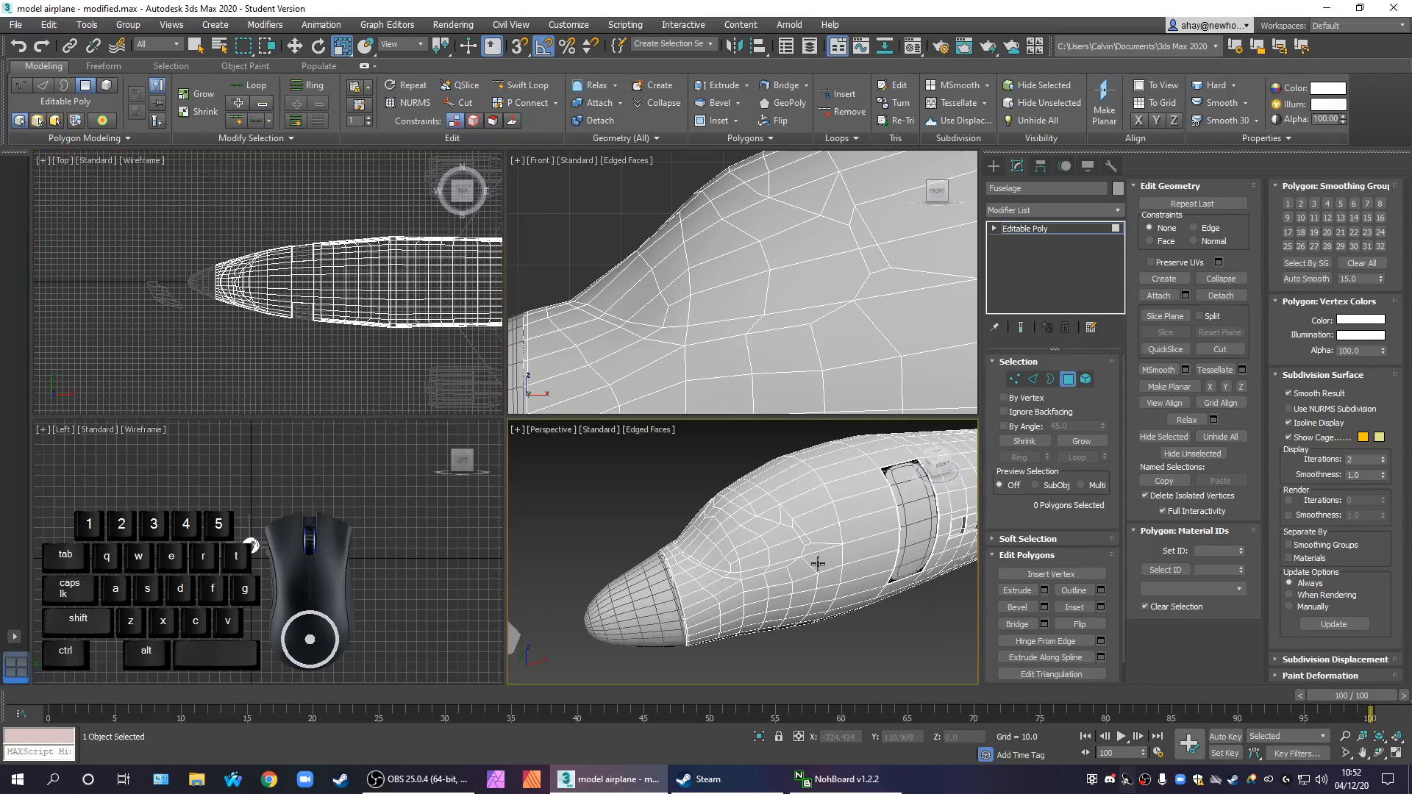
pyautogui.click(1069, 379)
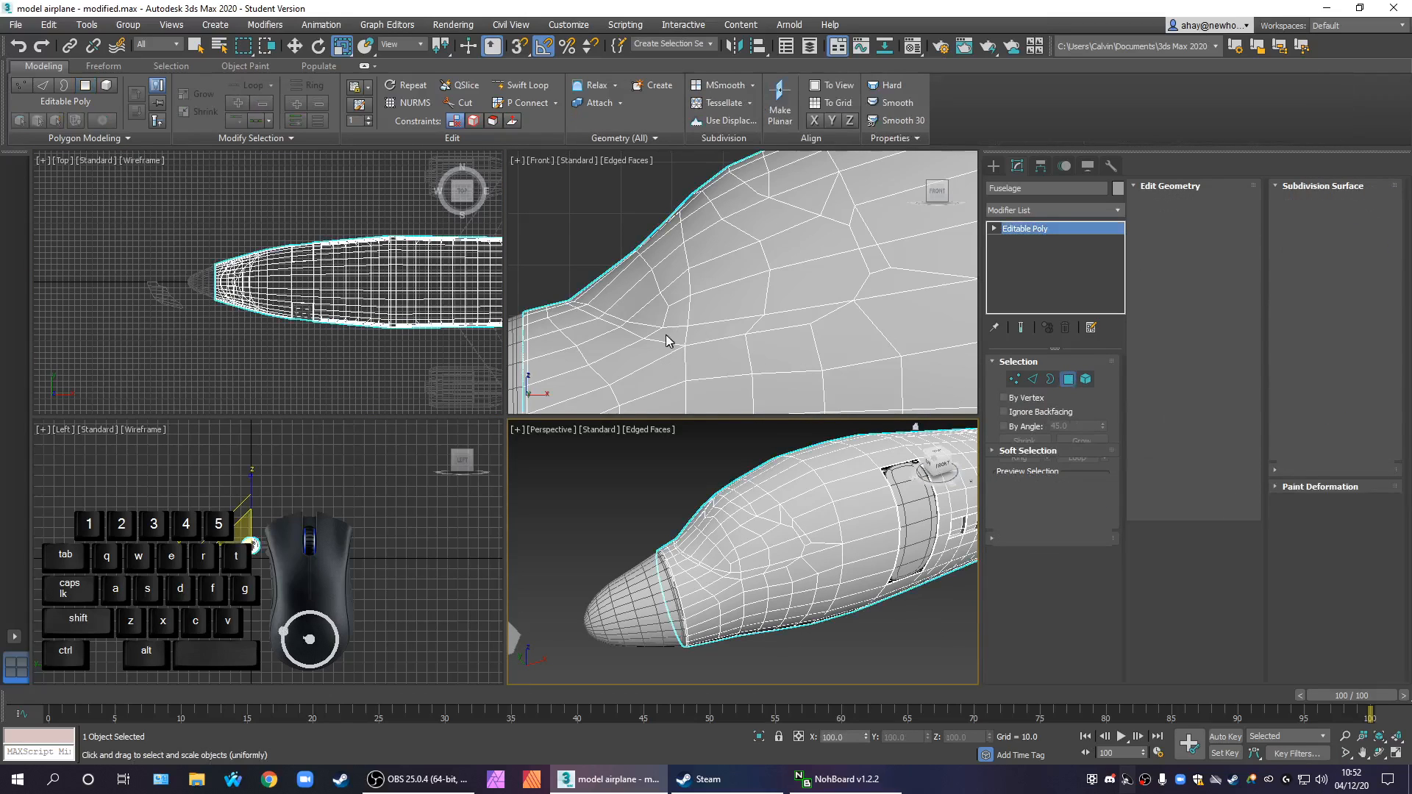
# Select the polygons that form the cockpit windscreen area in the Front view
pyautogui.moveTo(741, 317); pyautogui.dragTo(725, 322, button='middle')
pyautogui.scroll(-5, 725, 321)
pyautogui.hotkey('alt', 'w')
pyautogui.moveTo(599, 340); pyautogui.dragTo(735, 305, button='middle')
pyautogui.scroll(2, 451, 328)
pyautogui.moveTo(403, 300); pyautogui.dragTo(586, 446)
pyautogui.keyDown('ctrl'); pyautogui.moveTo(459, 344); pyautogui.dragTo(680, 441); pyautogui.keyUp('ctrl')
pyautogui.keyDown('ctrl'); pyautogui.moveTo(425, 395); pyautogui.dragTo(562, 485); pyautogui.keyUp('ctrl')
pyautogui.keyDown('alt'); pyautogui.moveTo(344, 507); pyautogui.dragTo(442, 501); pyautogui.keyUp('alt')
pyautogui.scroll(-3, 460, 515)
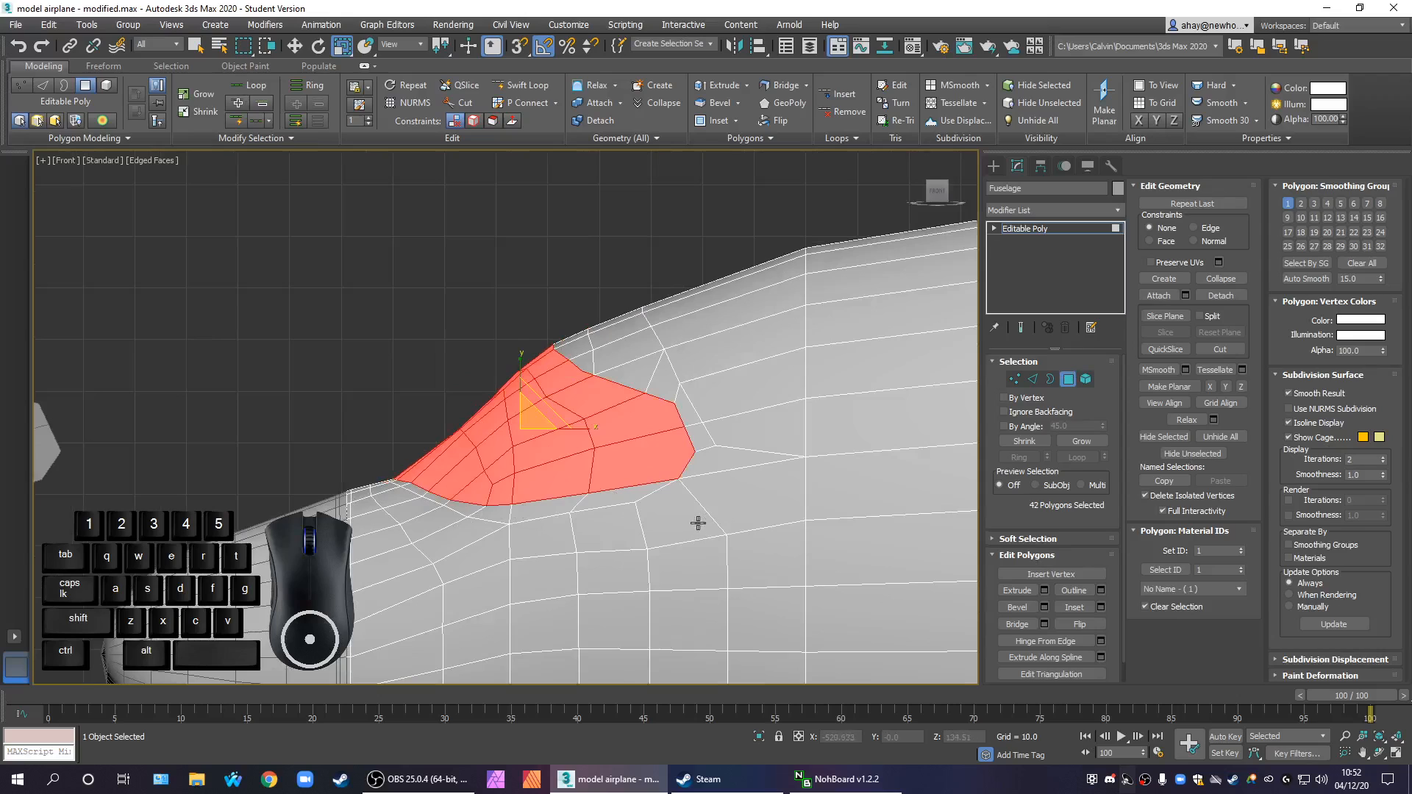
# Extend the selection at the windscreen's lower front corner and remove the stray polygons picked ahead of it on the nose
pyautogui.hotkey('alt', 'w')
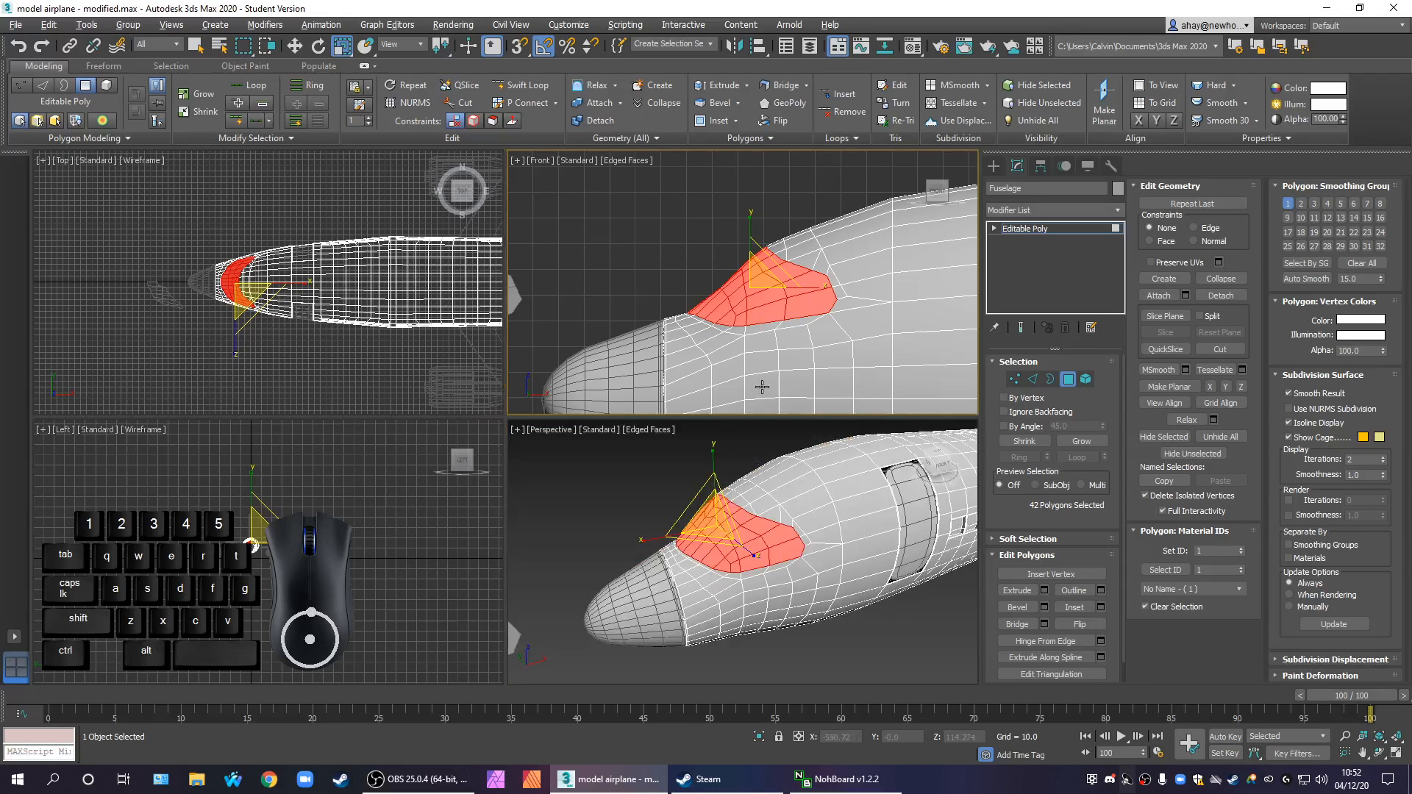
pyautogui.scroll(2, 762, 387)
pyautogui.hotkey('alt', 'w')
pyautogui.scroll(-1, 751, 313)
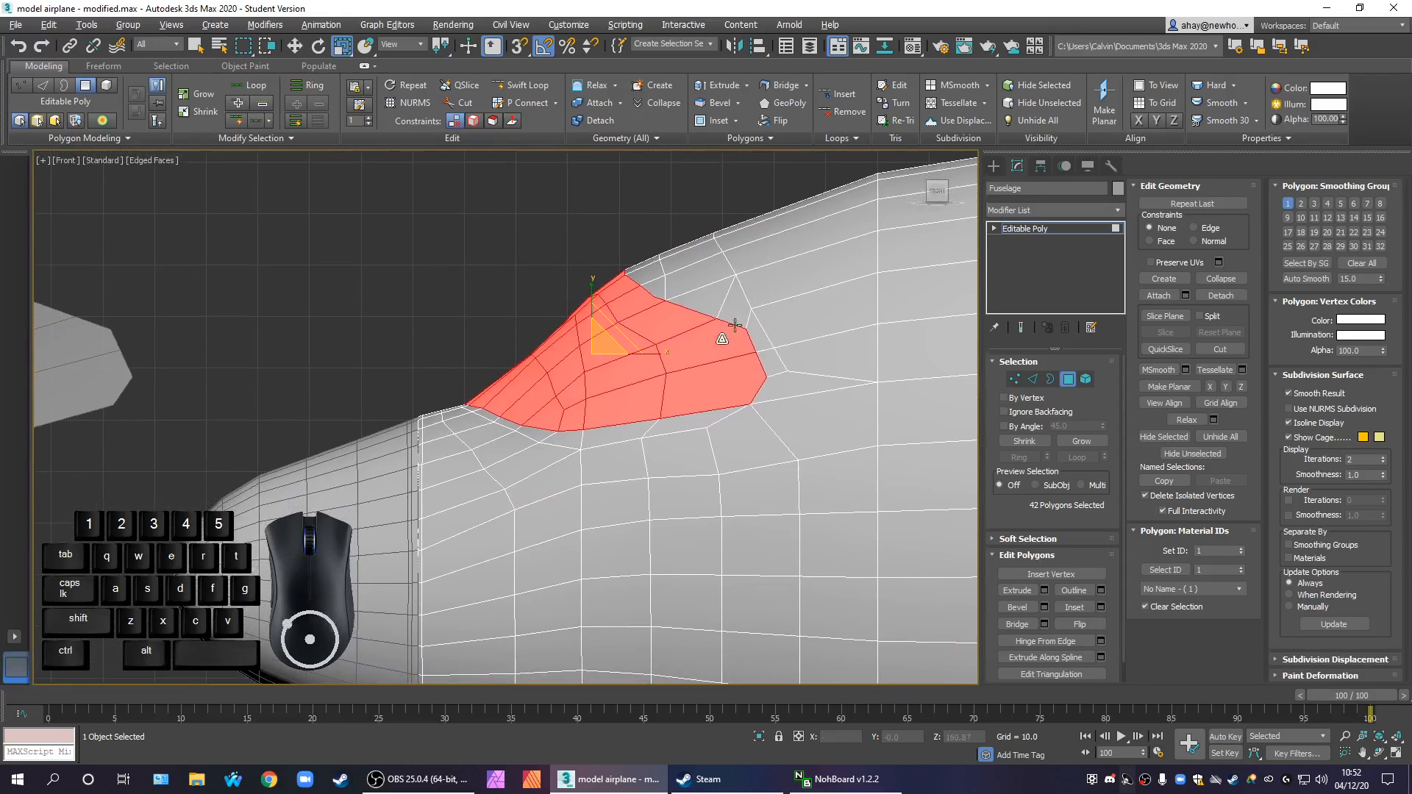
pyautogui.scroll(1, 635, 415)
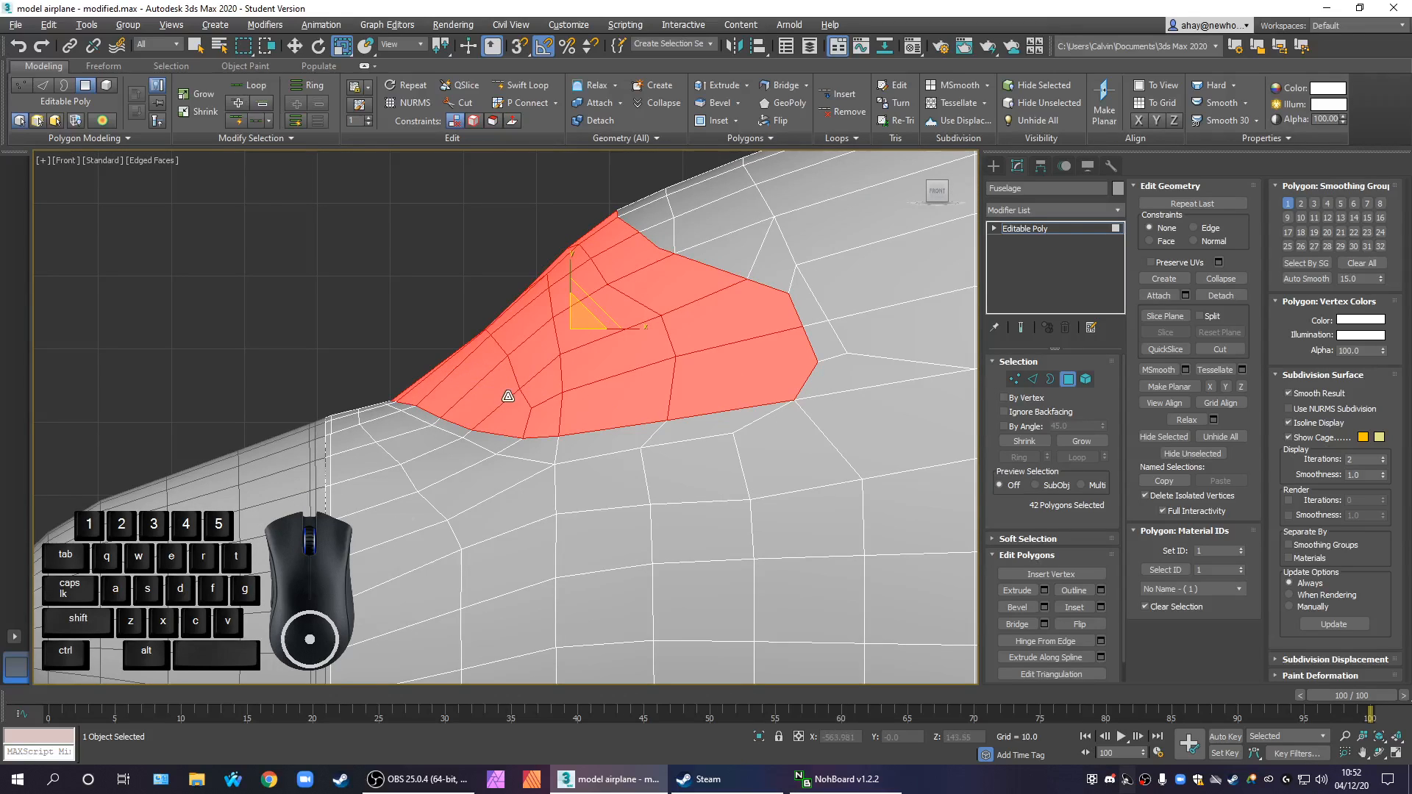
pyautogui.keyDown('alt'); pyautogui.moveTo(423, 327); pyautogui.dragTo(550, 424); pyautogui.keyUp('alt')
pyautogui.keyDown('ctrl'); pyautogui.moveTo(451, 323); pyautogui.dragTo(559, 407); pyautogui.keyUp('ctrl')
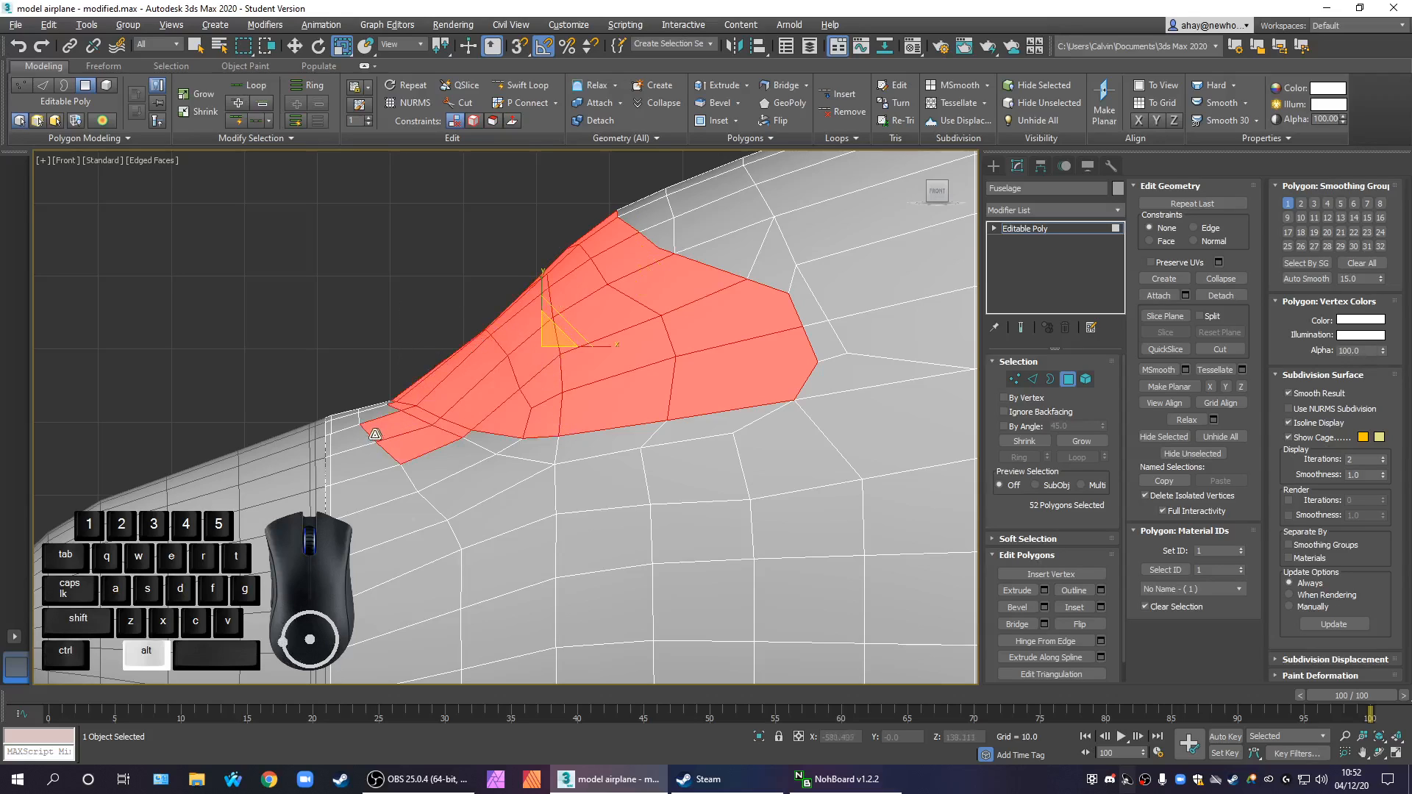
pyautogui.keyDown('alt'); pyautogui.moveTo(352, 466); pyautogui.dragTo(418, 492); pyautogui.keyUp('alt')
pyautogui.keyDown('alt'); pyautogui.moveTo(361, 416); pyautogui.dragTo(372, 430); pyautogui.keyUp('alt')
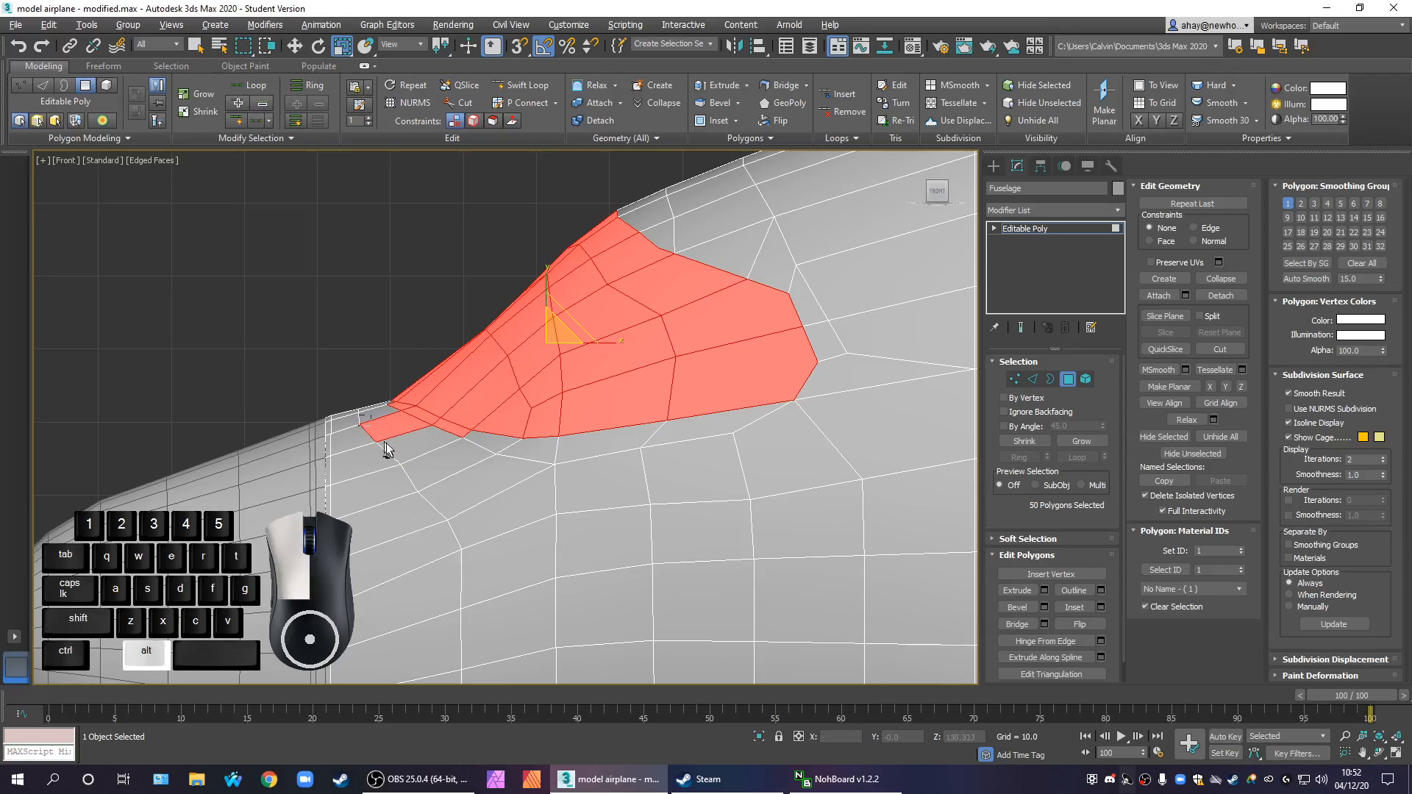
pyautogui.keyDown('alt'); pyautogui.moveTo(429, 479); pyautogui.dragTo(430, 478); pyautogui.keyUp('alt')
# Add the row of polygons along the windscreen's lower edge and deselect the unwanted strip running down the fuselage side
pyautogui.keyDown('ctrl'); pyautogui.click(423, 418); pyautogui.keyUp('ctrl')
pyautogui.keyDown('shift'); pyautogui.click(487, 435); pyautogui.keyUp('shift')
pyautogui.scroll(-5, 632, 501)
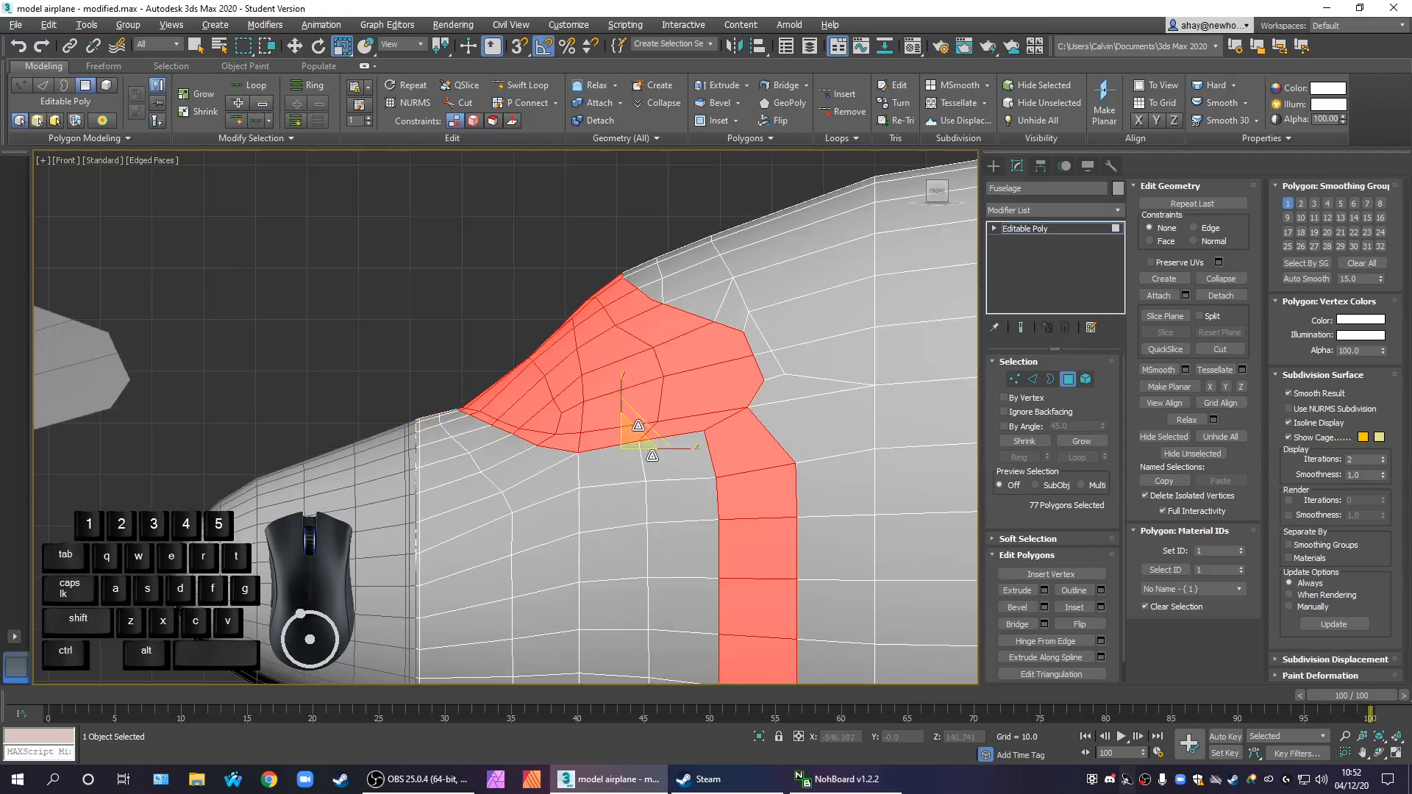
pyautogui.keyDown('alt'); pyautogui.moveTo(786, 608); pyautogui.dragTo(648, 312); pyautogui.keyUp('alt')
pyautogui.scroll(5, 651, 368)
pyautogui.hotkey('alt', 'w')
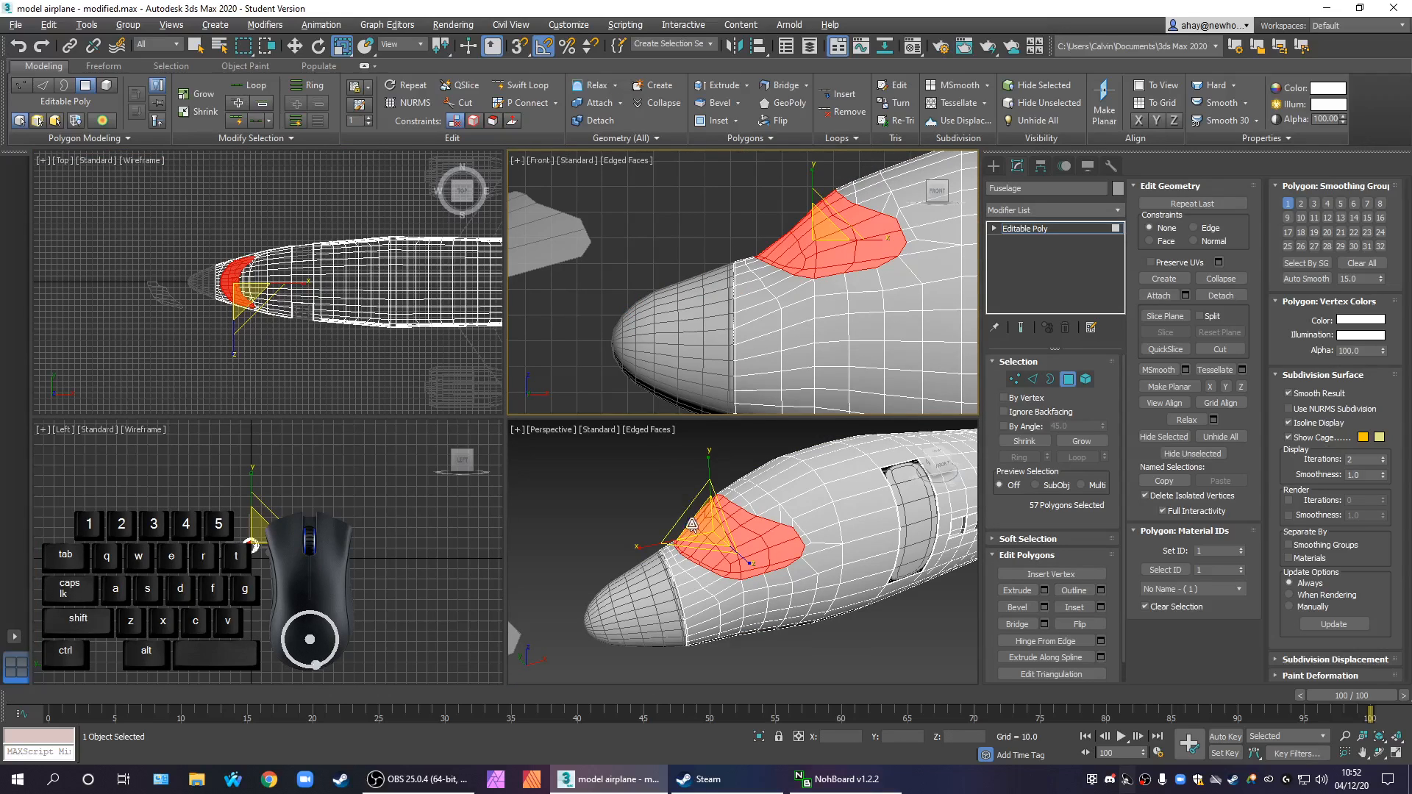
pyautogui.keyDown('alt'); pyautogui.moveTo(727, 594); pyautogui.dragTo(933, 607, button='middle'); pyautogui.keyUp('alt')
pyautogui.scroll(4, 712, 590)
pyautogui.keyDown('alt'); pyautogui.moveTo(801, 578); pyautogui.dragTo(843, 566, button='middle'); pyautogui.keyUp('alt')
# Leave polygon editing and add a Symmetry modifier to the fuselage
pyautogui.click(1078, 226)
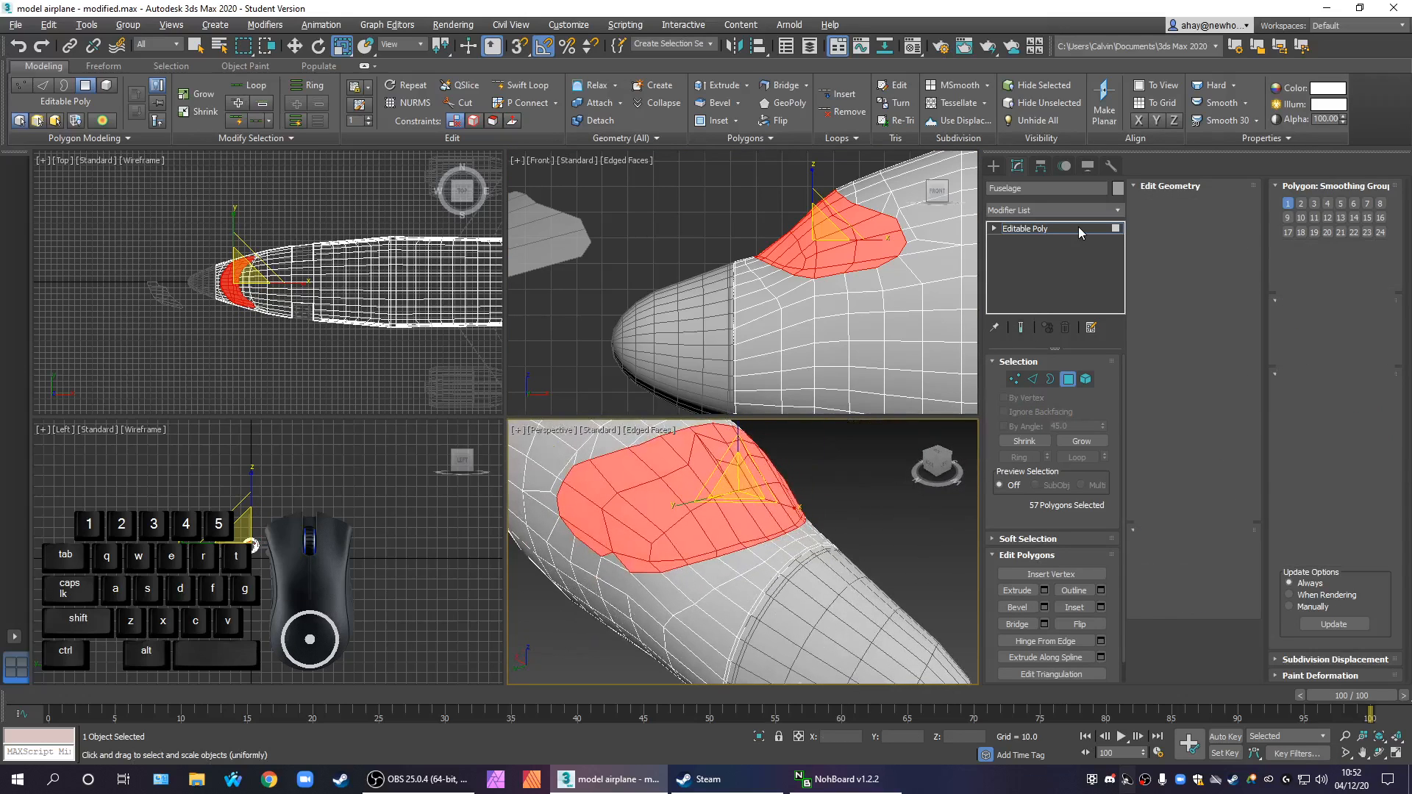
pyautogui.click(1049, 209)
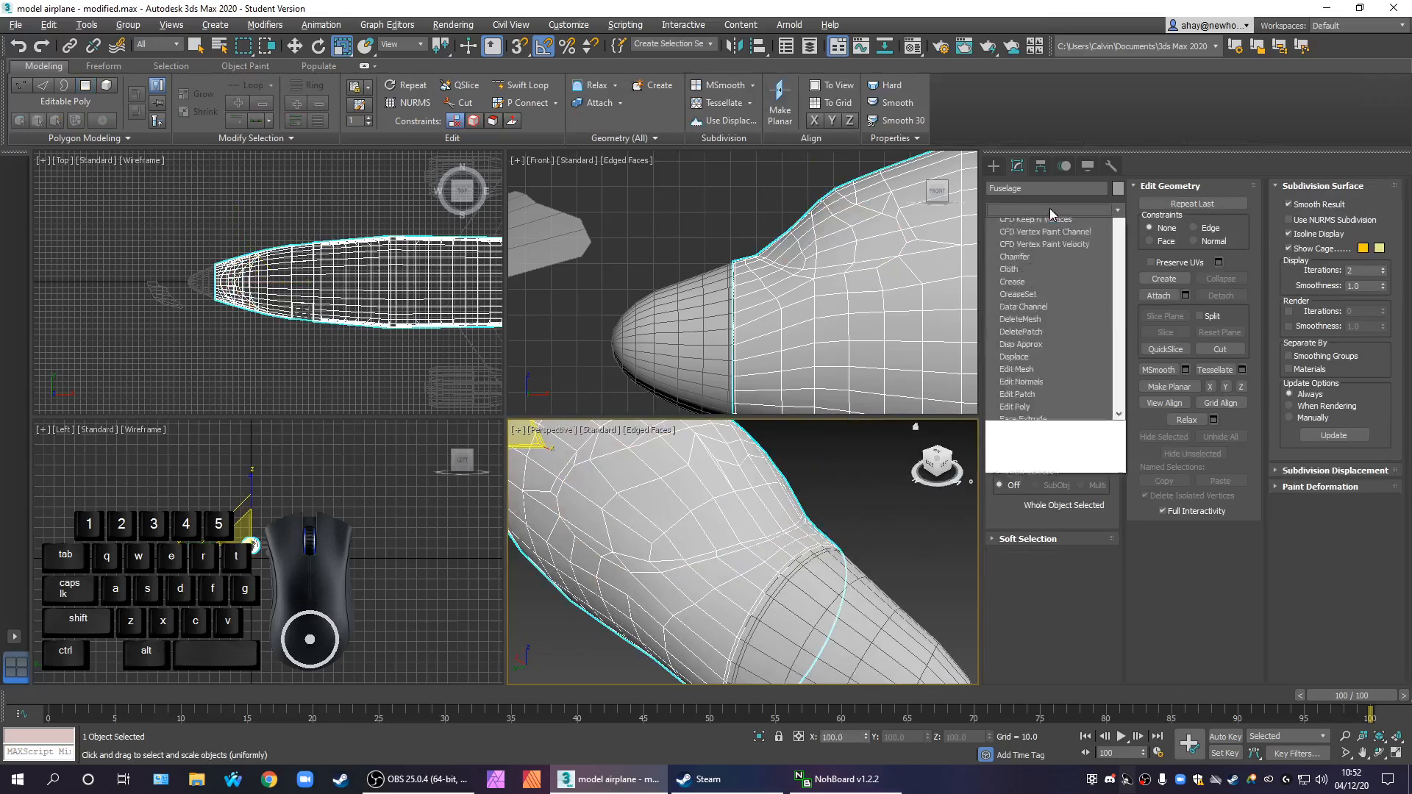
pyautogui.write('sy')
pyautogui.press('Return')
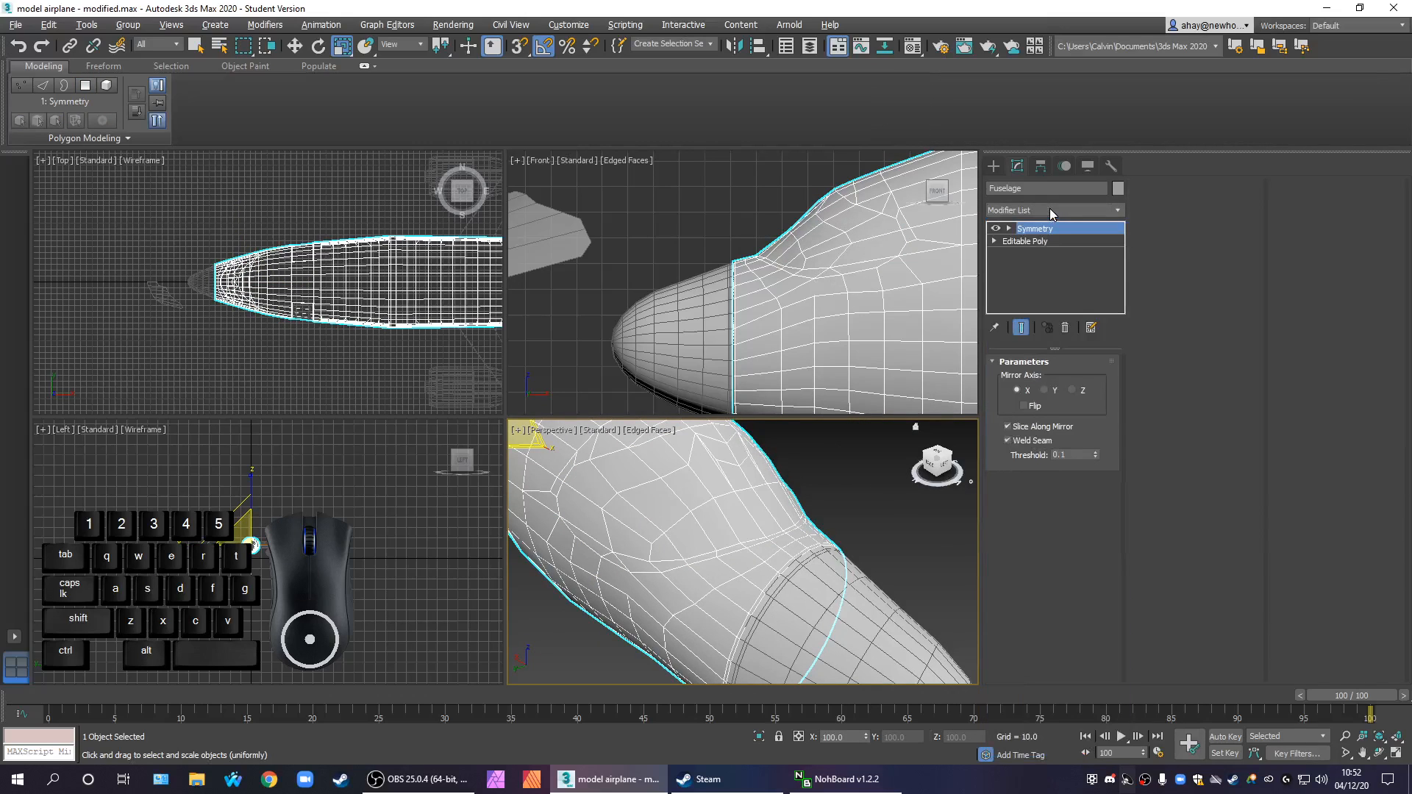
# Examine the fuselage with its Symmetry modifier from above and around the nose in the Perspective view
pyautogui.keyDown('alt'); pyautogui.moveTo(880, 496); pyautogui.dragTo(819, 517, button='middle'); pyautogui.keyUp('alt')
pyautogui.moveTo(819, 515); pyautogui.dragTo(902, 532, button='middle')
pyautogui.scroll(-6, 902, 533)
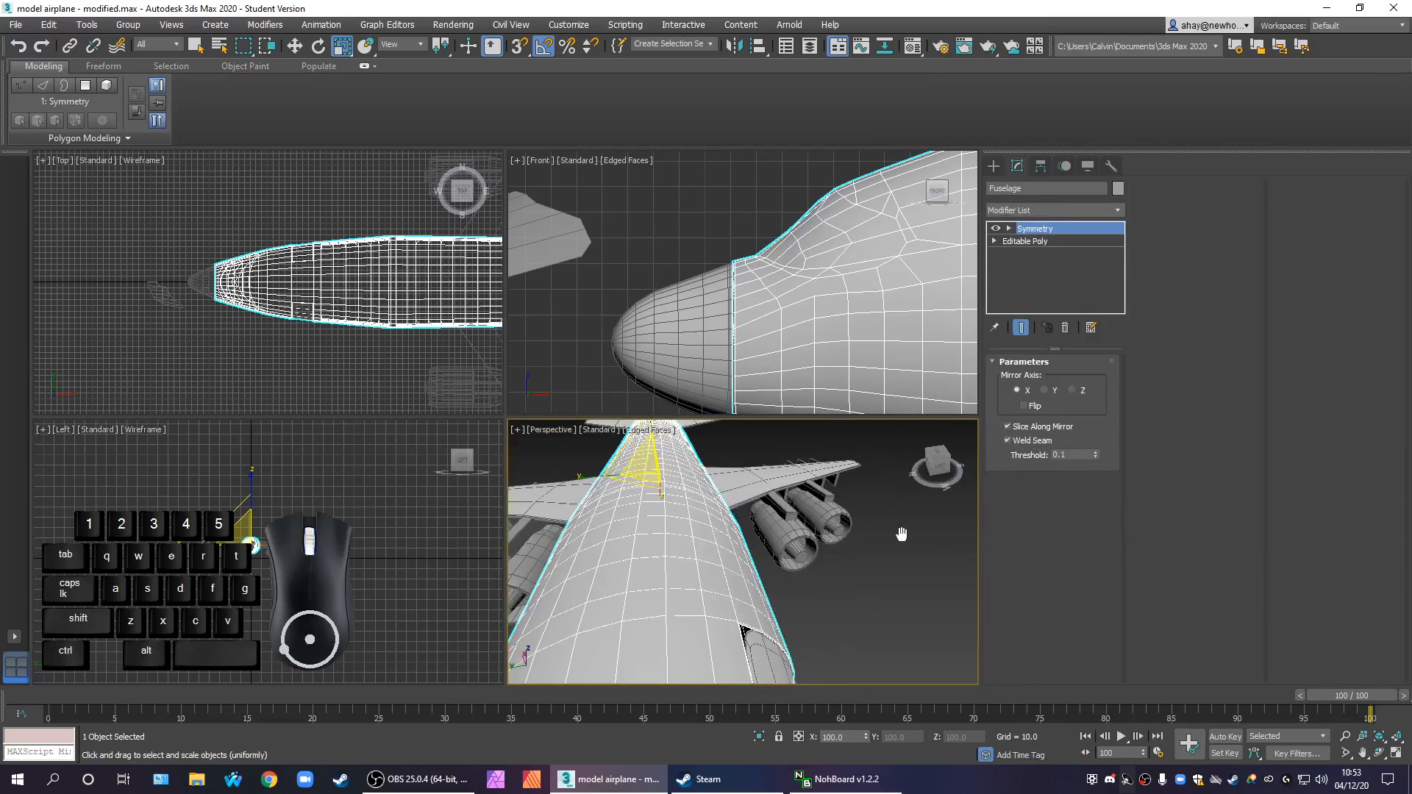
pyautogui.moveTo(951, 623); pyautogui.dragTo(801, 564, button='middle')
pyautogui.scroll(5, 836, 562)
pyautogui.scroll(-6, 806, 568)
pyautogui.scroll(2, 859, 604)
pyautogui.moveTo(875, 609); pyautogui.dragTo(741, 548, button='middle')
pyautogui.scroll(1, 818, 593)
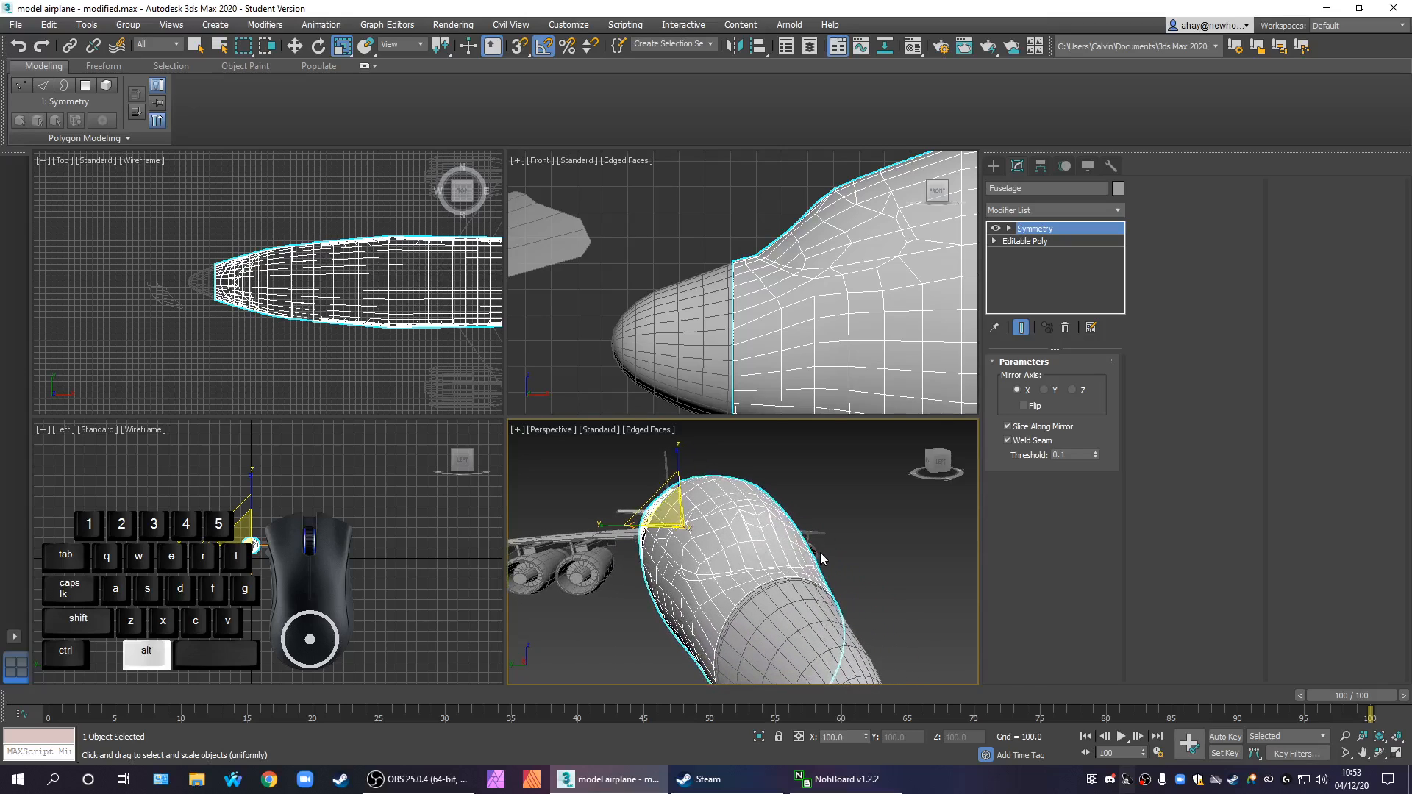
# Flip the Symmetry modifier's mirror direction in the maximized Perspective view and convert the fuselage to Editable Poly
pyautogui.hotkey('alt', 'w')
pyautogui.click(1030, 407)
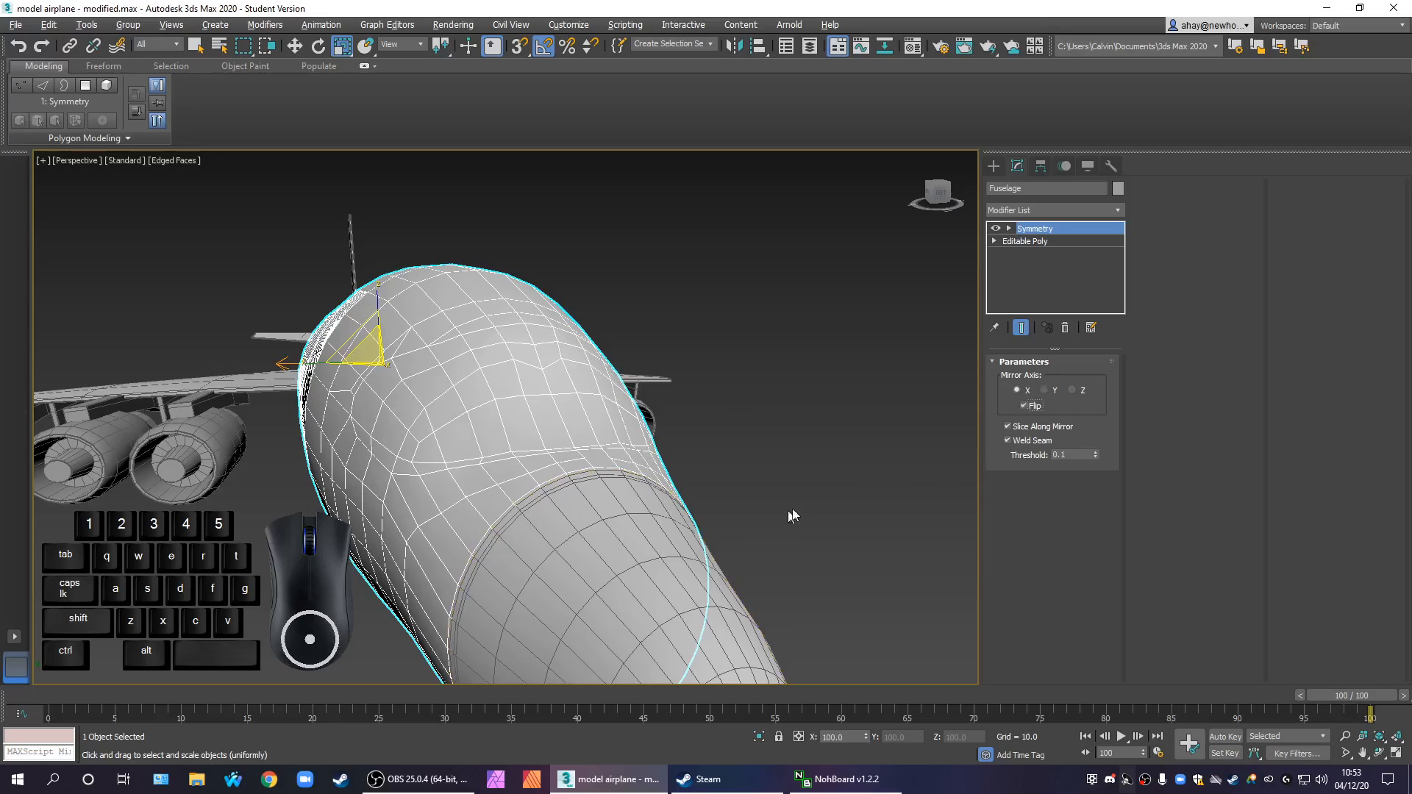
pyautogui.rightClick(556, 393)
pyautogui.moveTo(596, 540)
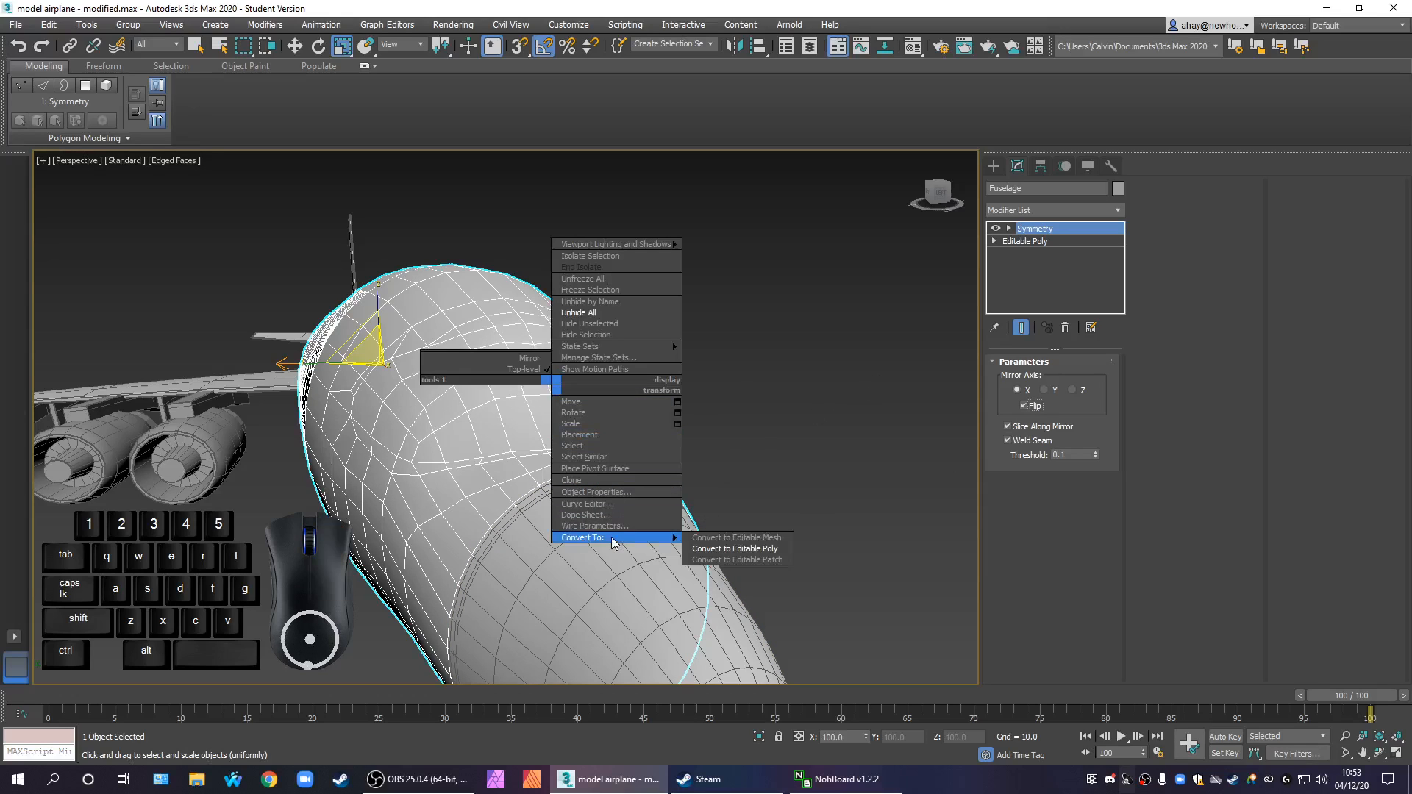
pyautogui.click(728, 542)
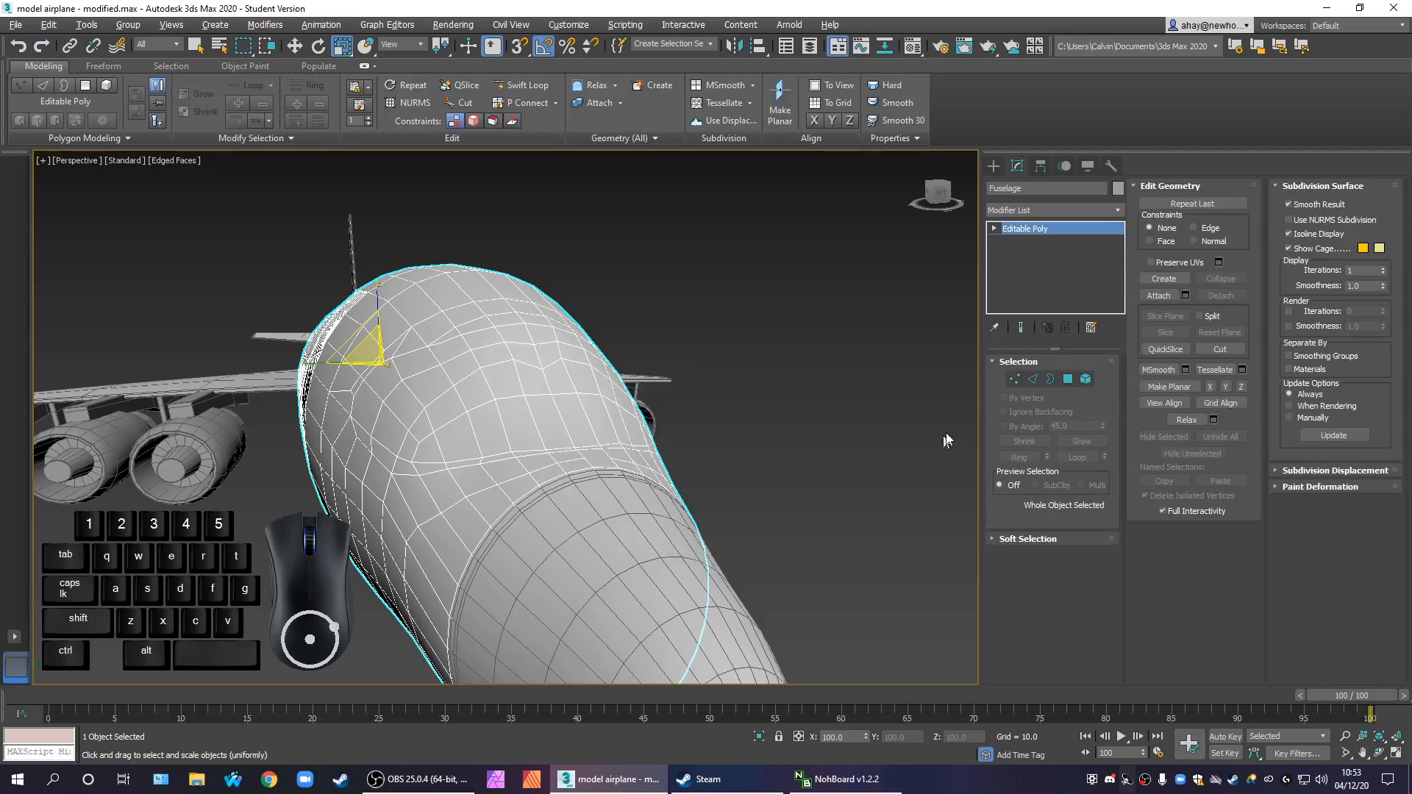
# Preview the fuselage with NURMS subdivision at 2 display iterations and switch the subdivision off again
pyautogui.click(1335, 220)
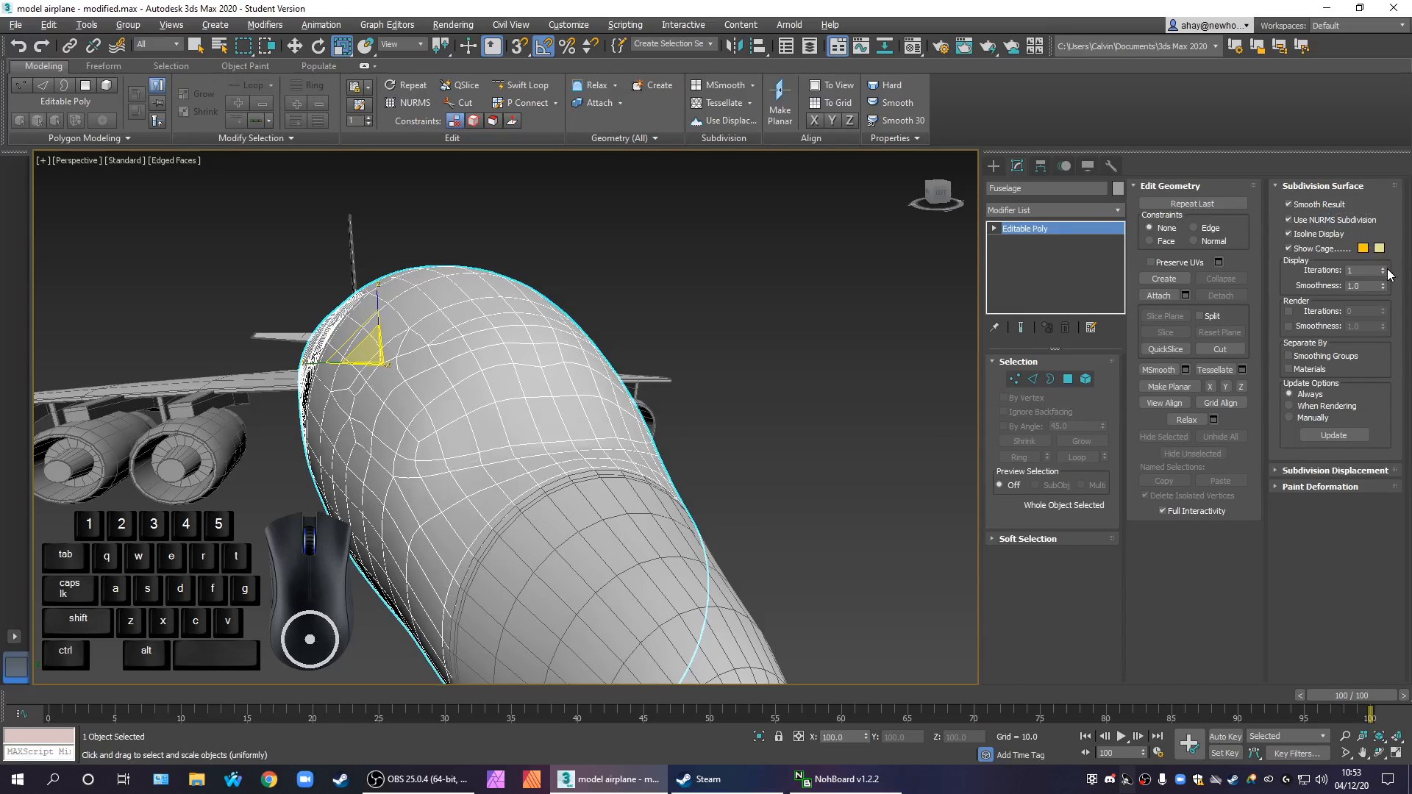
pyautogui.click(1383, 269)
pyautogui.keyDown('alt'); pyautogui.moveTo(682, 548); pyautogui.dragTo(618, 506, button='middle'); pyautogui.keyUp('alt')
pyautogui.scroll(2, 483, 516)
pyautogui.moveTo(503, 520); pyautogui.dragTo(584, 542, button='middle')
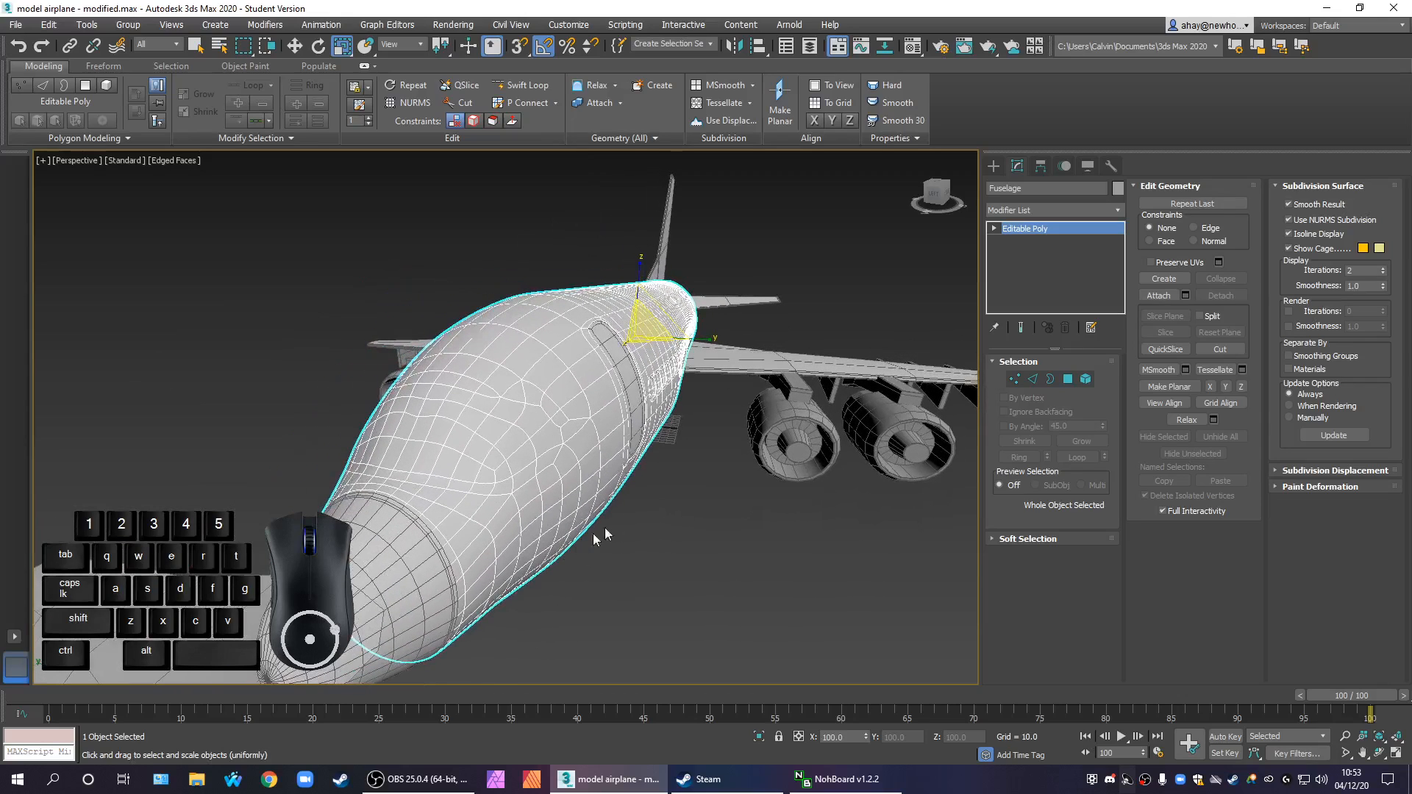
pyautogui.click(1317, 221)
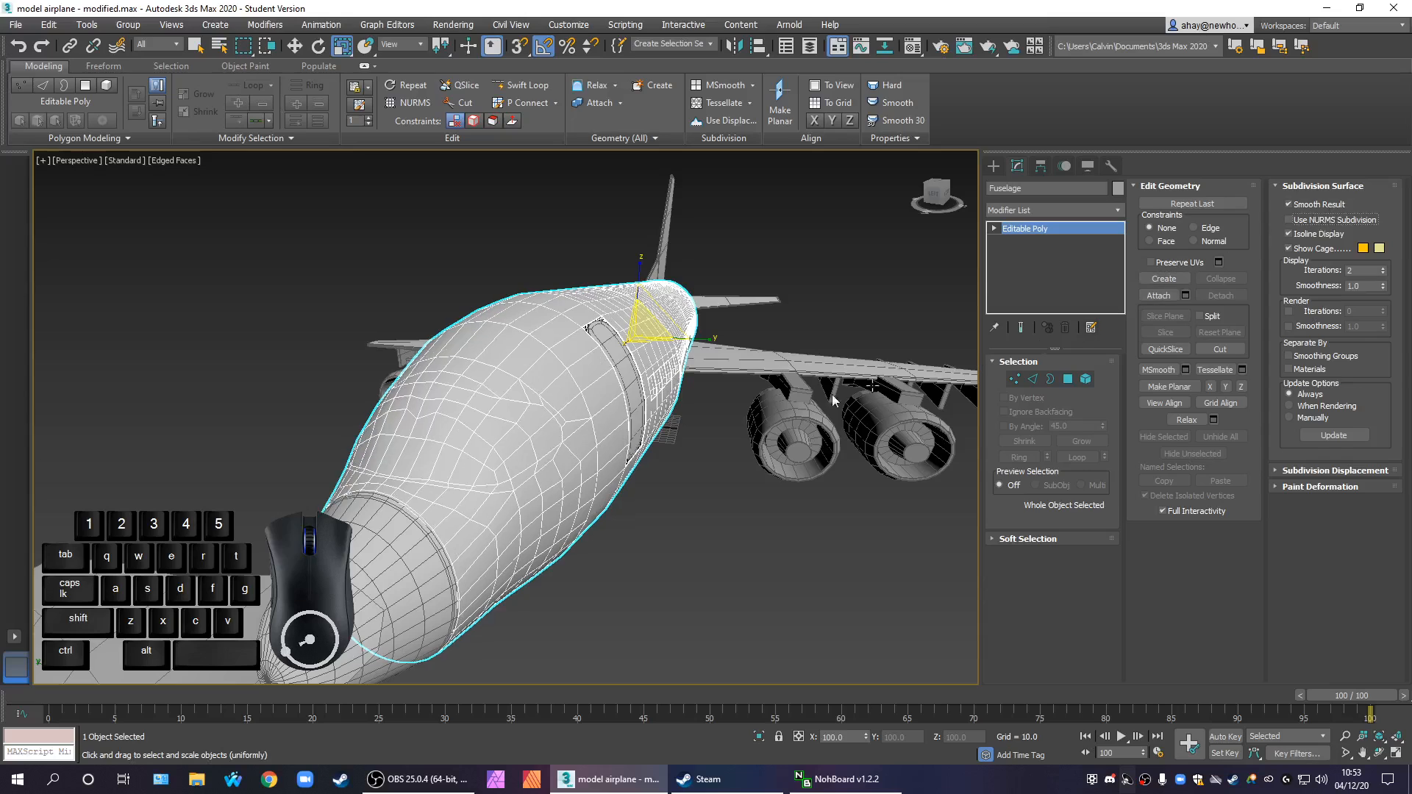
# Examine the edge flow of the nose and windscreen area from the front, from the side and close up
pyautogui.scroll(3, 568, 403)
pyautogui.scroll(2, 568, 434)
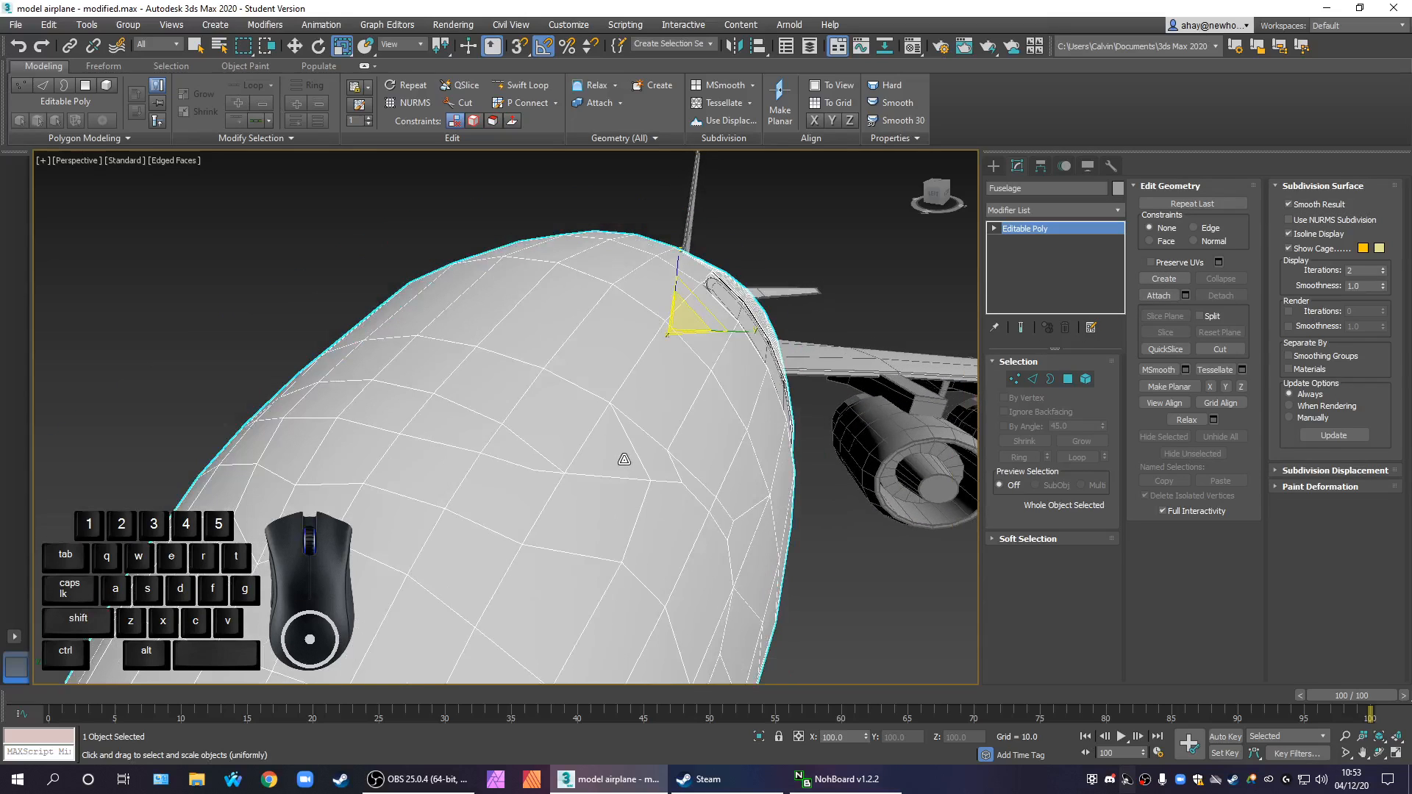
pyautogui.scroll(-4, 645, 461)
pyautogui.keyDown('alt'); pyautogui.moveTo(645, 461); pyautogui.dragTo(515, 523, button='middle'); pyautogui.keyUp('alt')
pyautogui.moveTo(515, 522)
pyautogui.mouseDown(button='middle')
pyautogui.moveTo(557, 598)
pyautogui.moveTo(568, 592)
pyautogui.moveTo(515, 540)
pyautogui.mouseUp(button='middle')
pyautogui.press('w')
pyautogui.scroll(8, 339, 412)
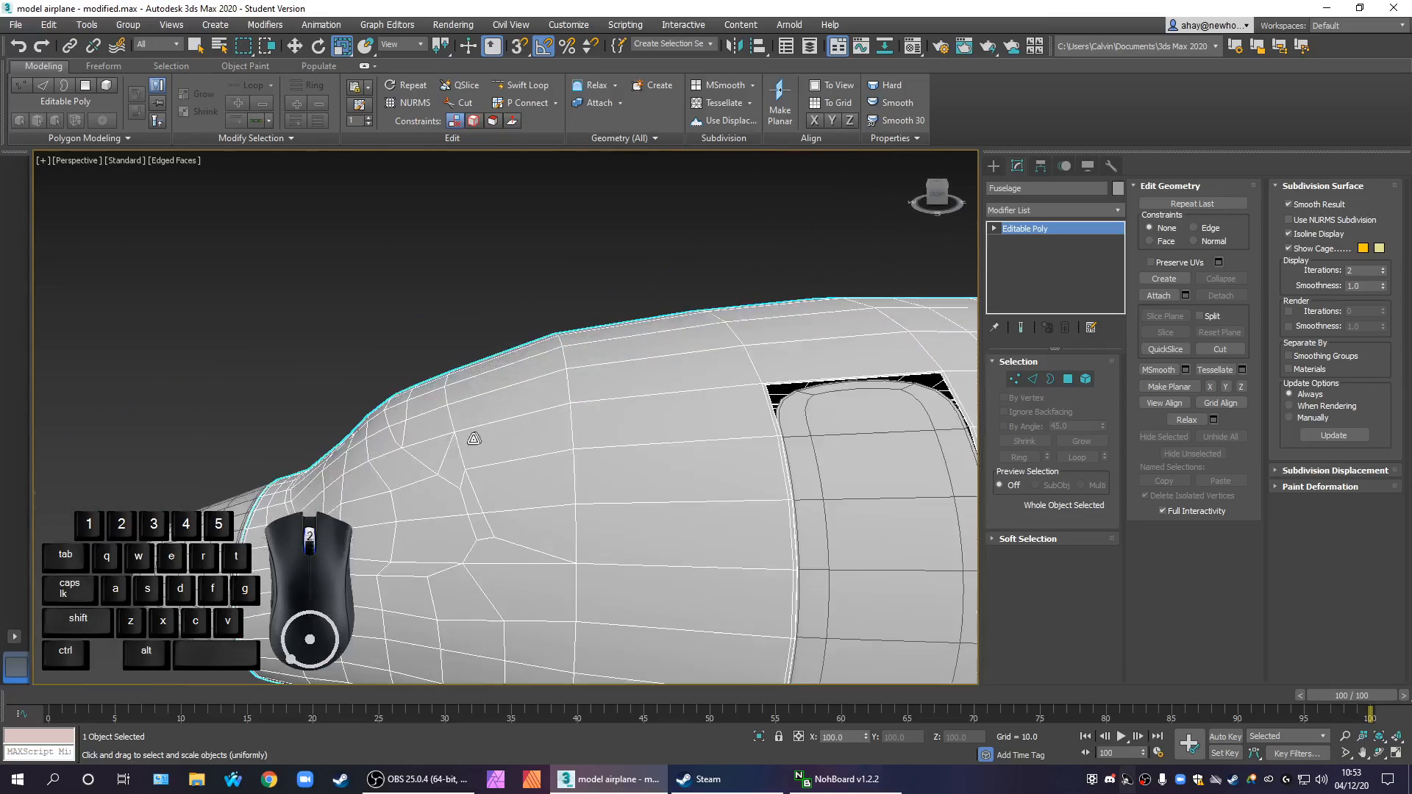
pyautogui.moveTo(445, 445); pyautogui.dragTo(597, 480, button='middle')
pyautogui.scroll(-3, 490, 456)
pyautogui.keyDown('alt'); pyautogui.moveTo(508, 473); pyautogui.dragTo(521, 404, button='middle'); pyautogui.keyUp('alt')
pyautogui.keyDown('alt'); pyautogui.moveTo(521, 405); pyautogui.dragTo(721, 463, button='middle'); pyautogui.keyUp('alt')
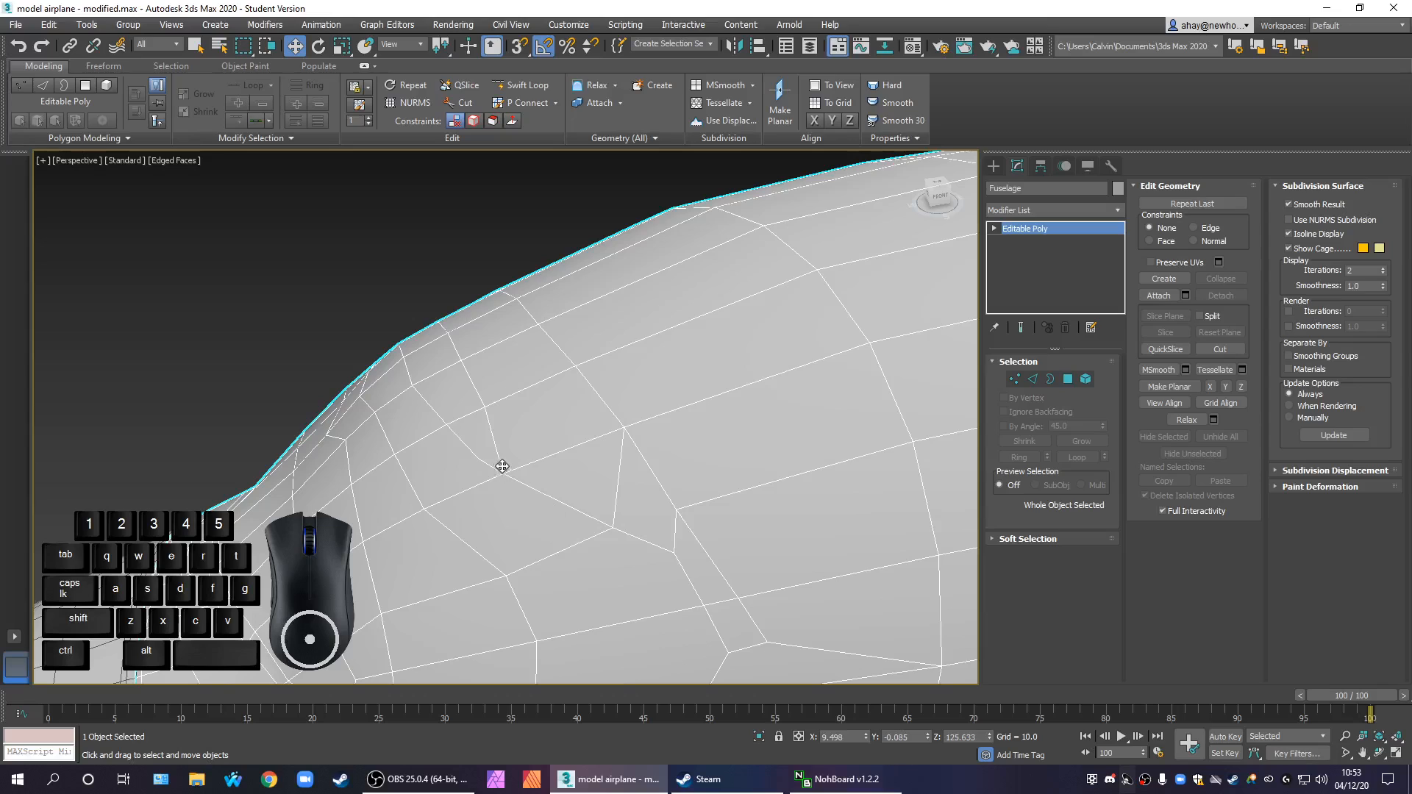
# Try cutting an edge from the vertex behind the windscreen's upper rear corner across the neighbouring edge, and undo it
pyautogui.click(1015, 379)
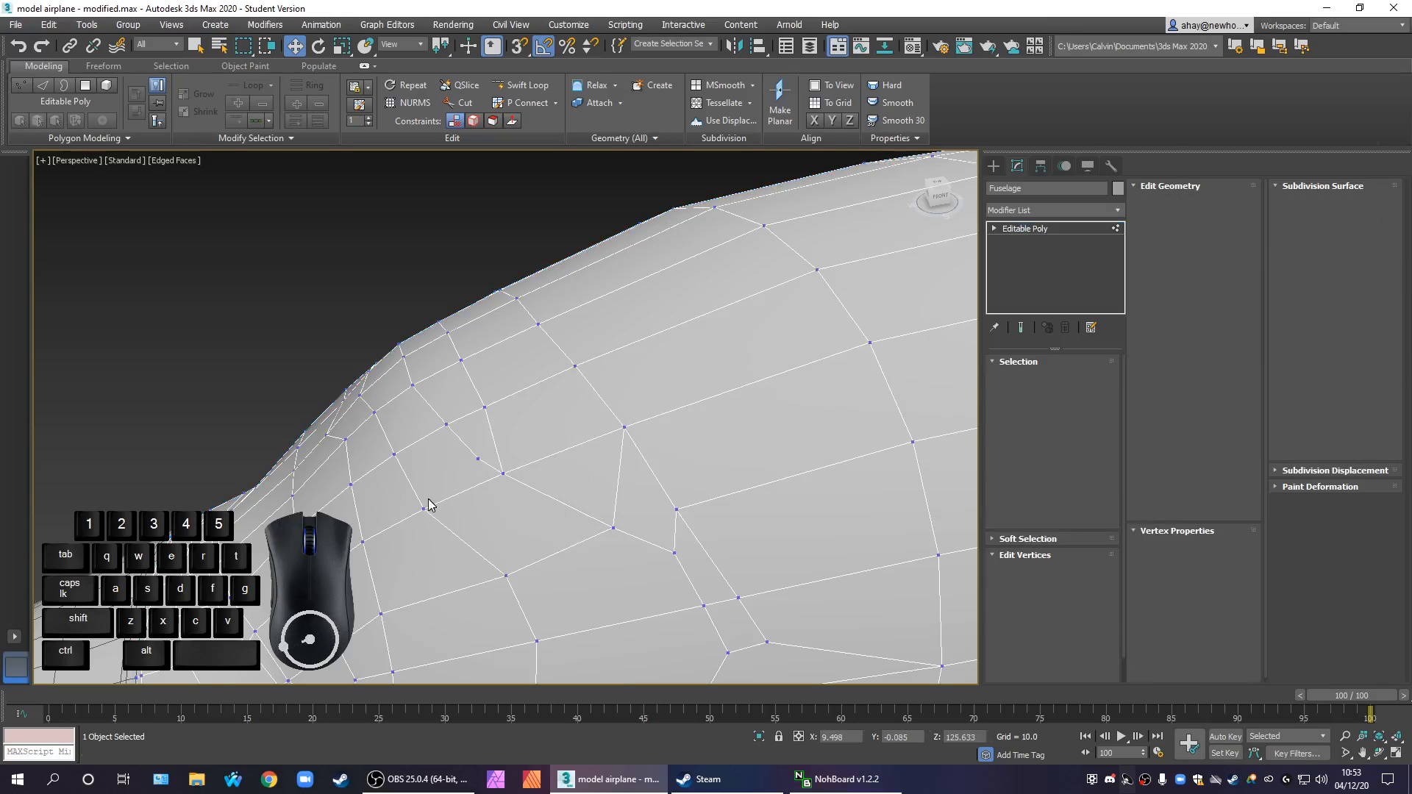
pyautogui.click(478, 459)
pyautogui.click(537, 531)
pyautogui.moveTo(577, 538); pyautogui.dragTo(704, 523, button='middle')
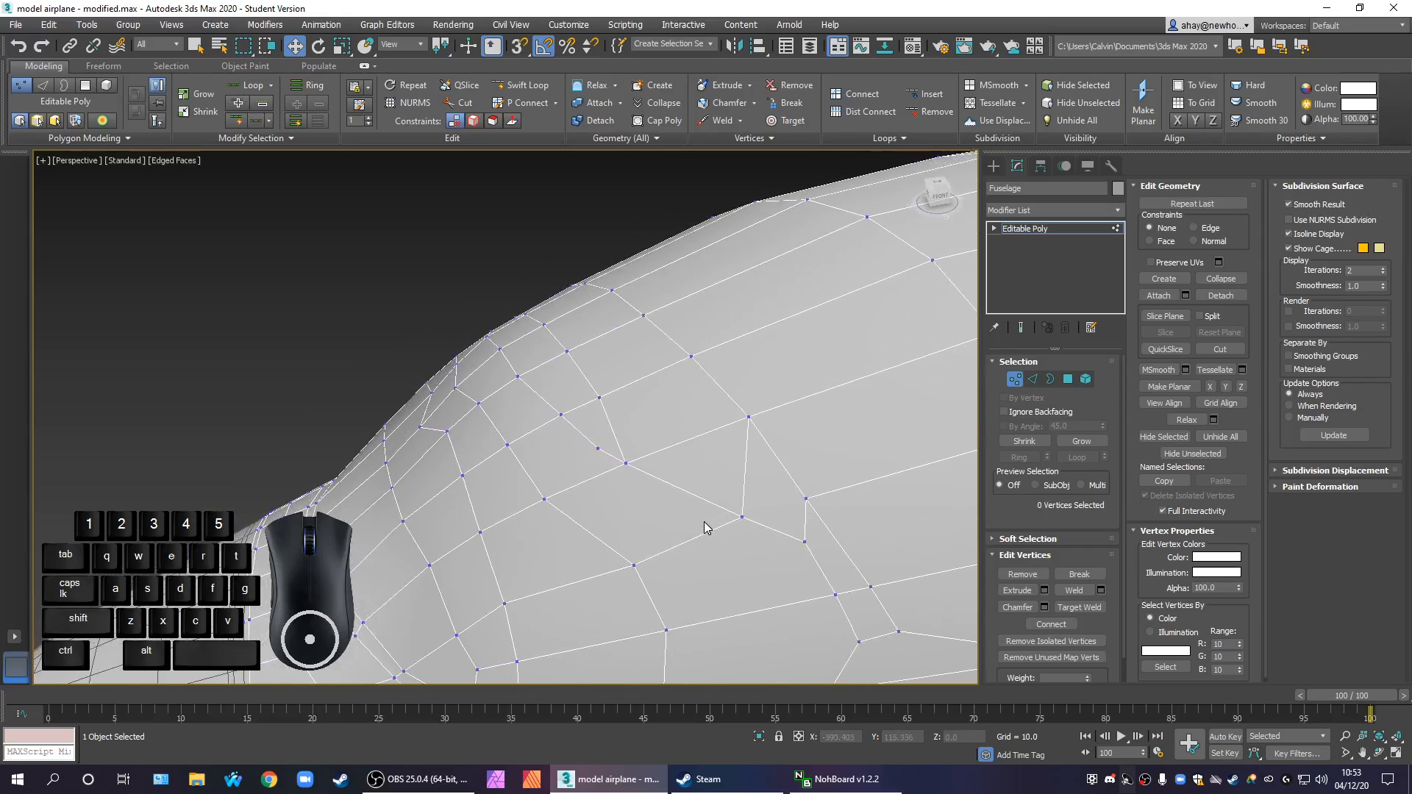
pyautogui.click(1216, 349)
pyautogui.click(806, 500)
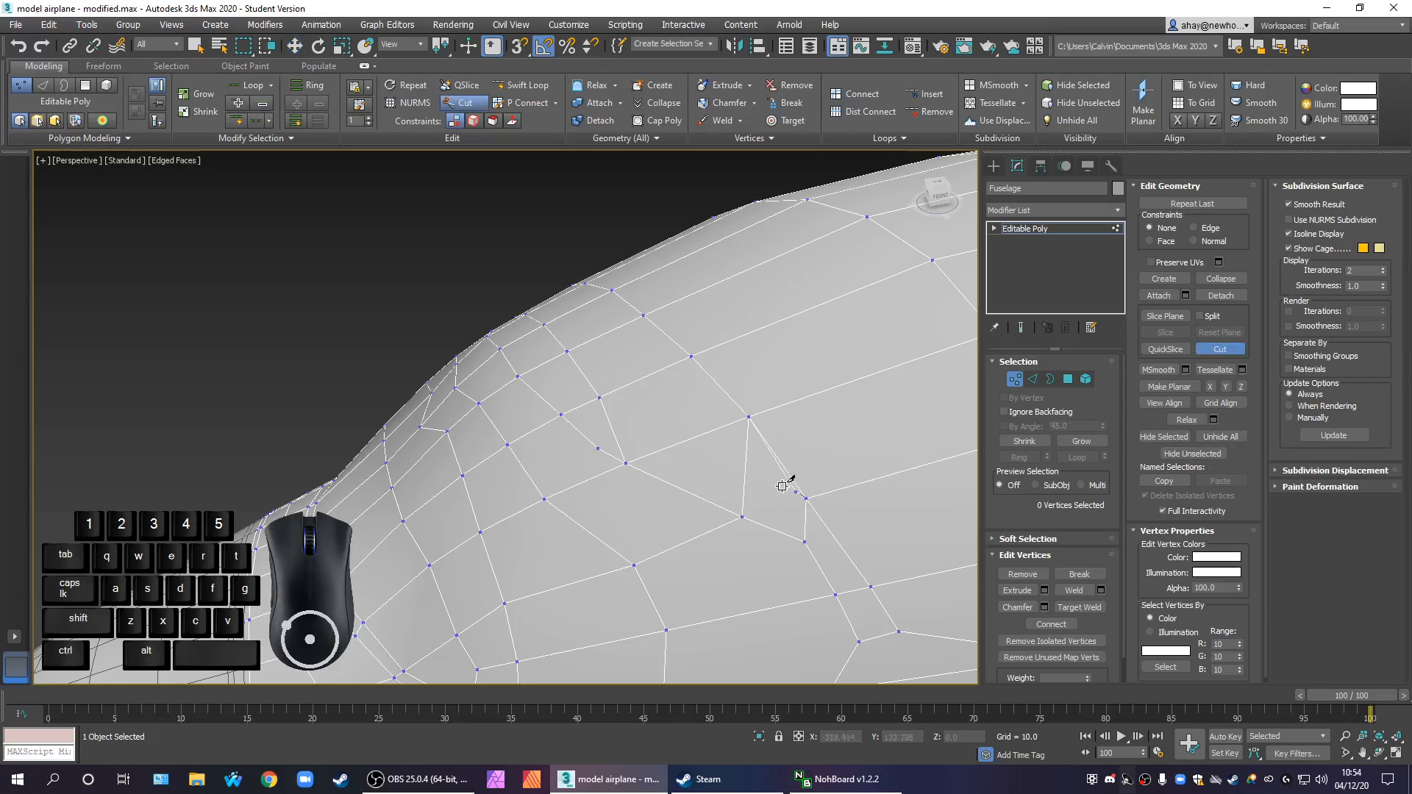
pyautogui.click(746, 459)
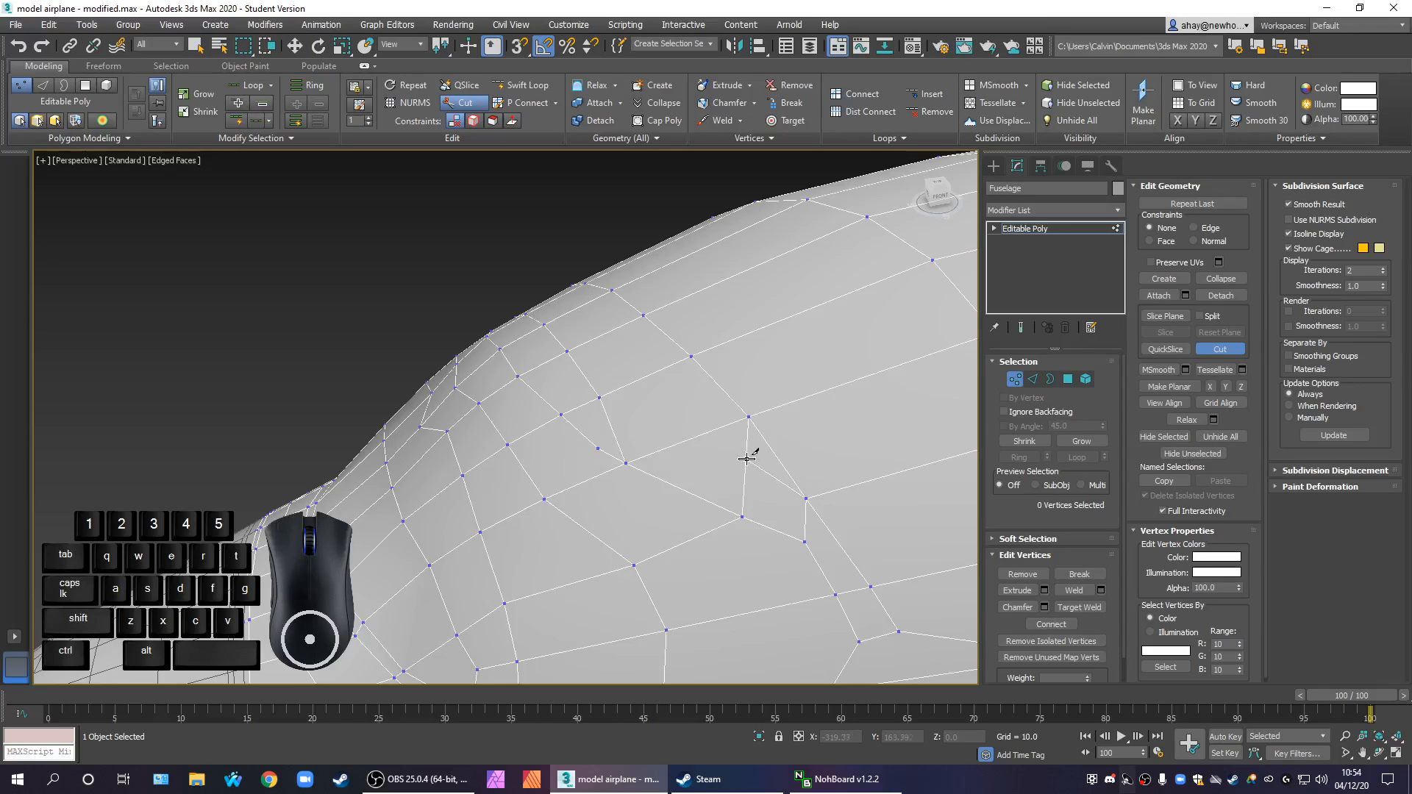
pyautogui.click(601, 401)
pyautogui.rightClick(690, 499)
pyautogui.press('ctrl')
pyautogui.press('w')
# Switch to polygon editing and detach the selected windscreen polygons as a separate object
pyautogui.keyDown('alt'); pyautogui.moveTo(697, 539); pyautogui.dragTo(895, 415, button='middle'); pyautogui.keyUp('alt')
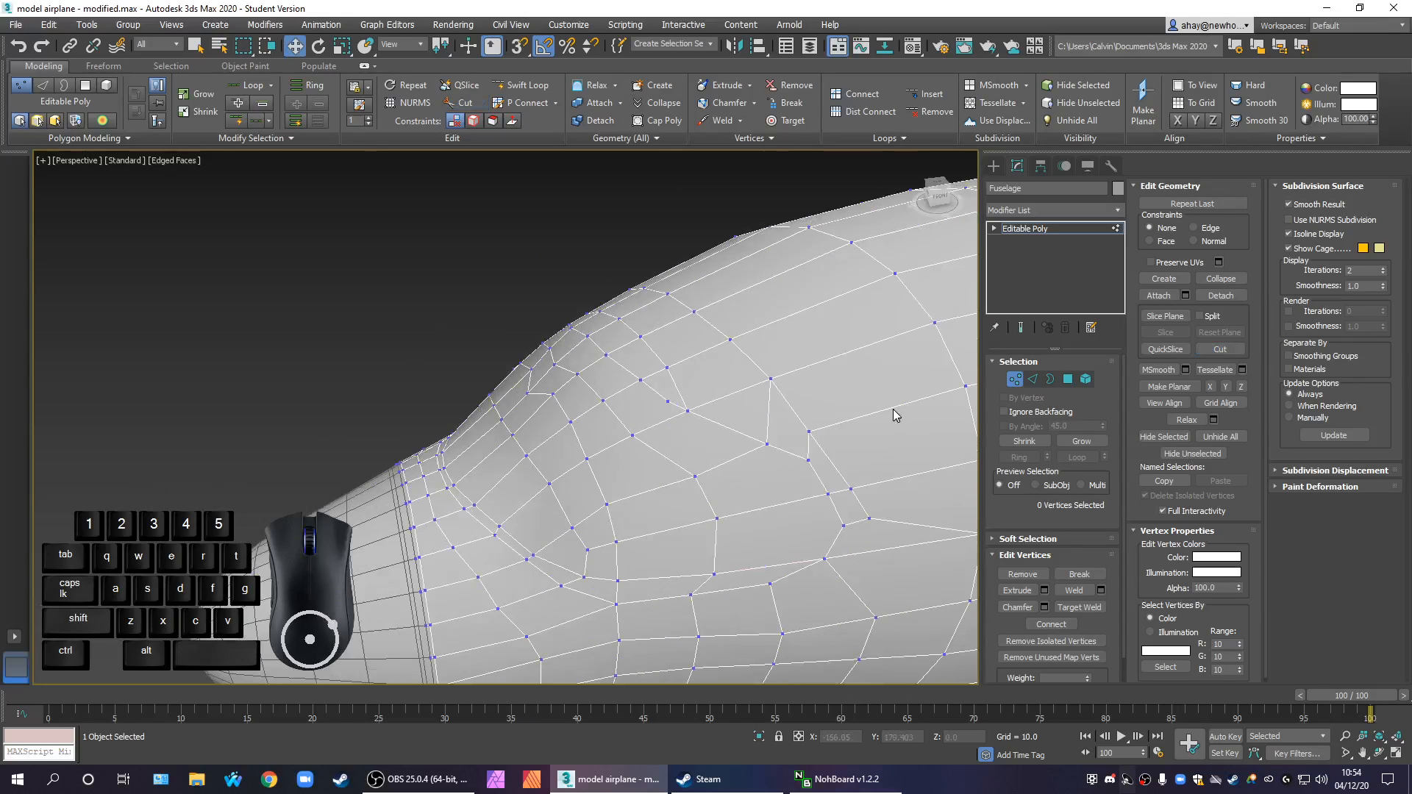
pyautogui.click(1070, 378)
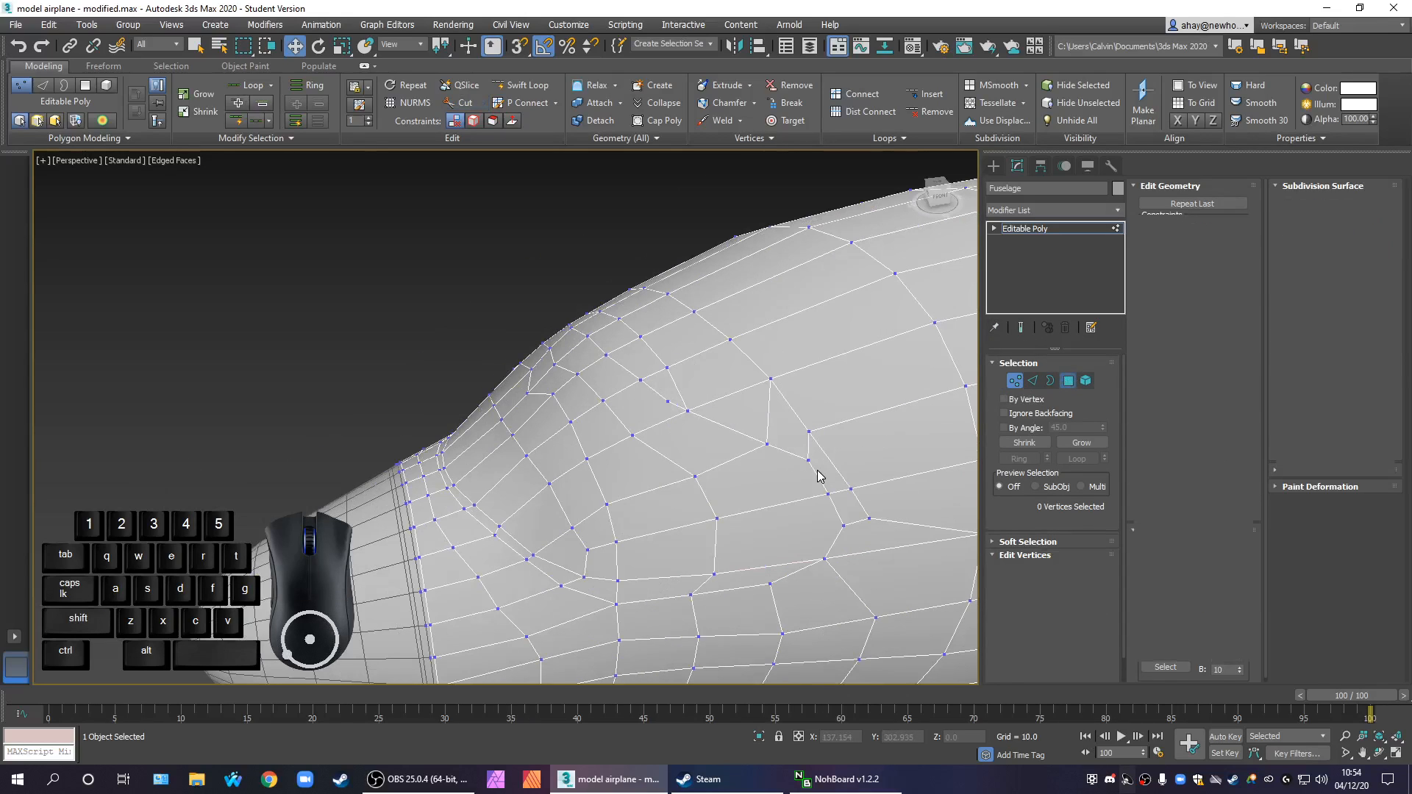
pyautogui.moveTo(834, 471); pyautogui.dragTo(820, 460, button='middle')
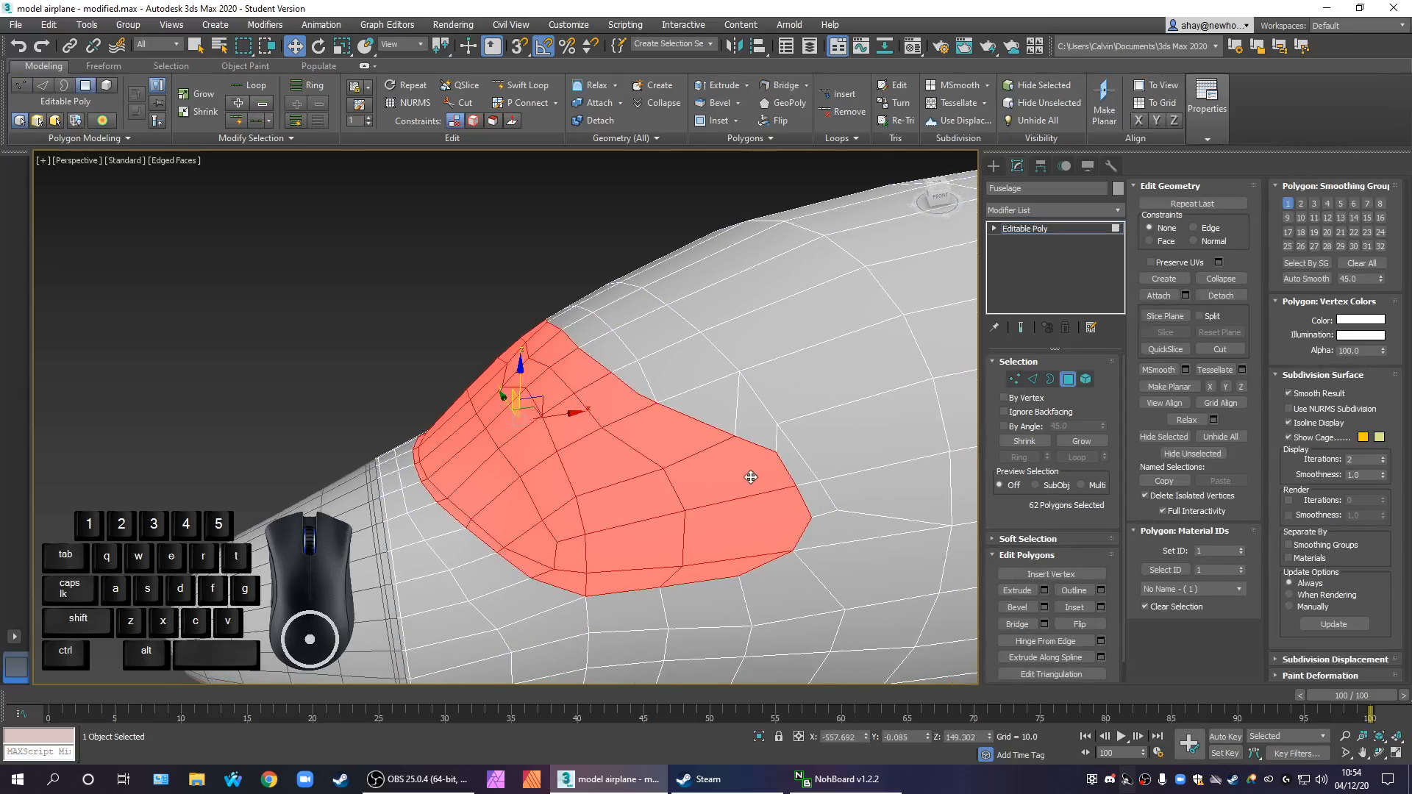
pyautogui.scroll(-3, 711, 490)
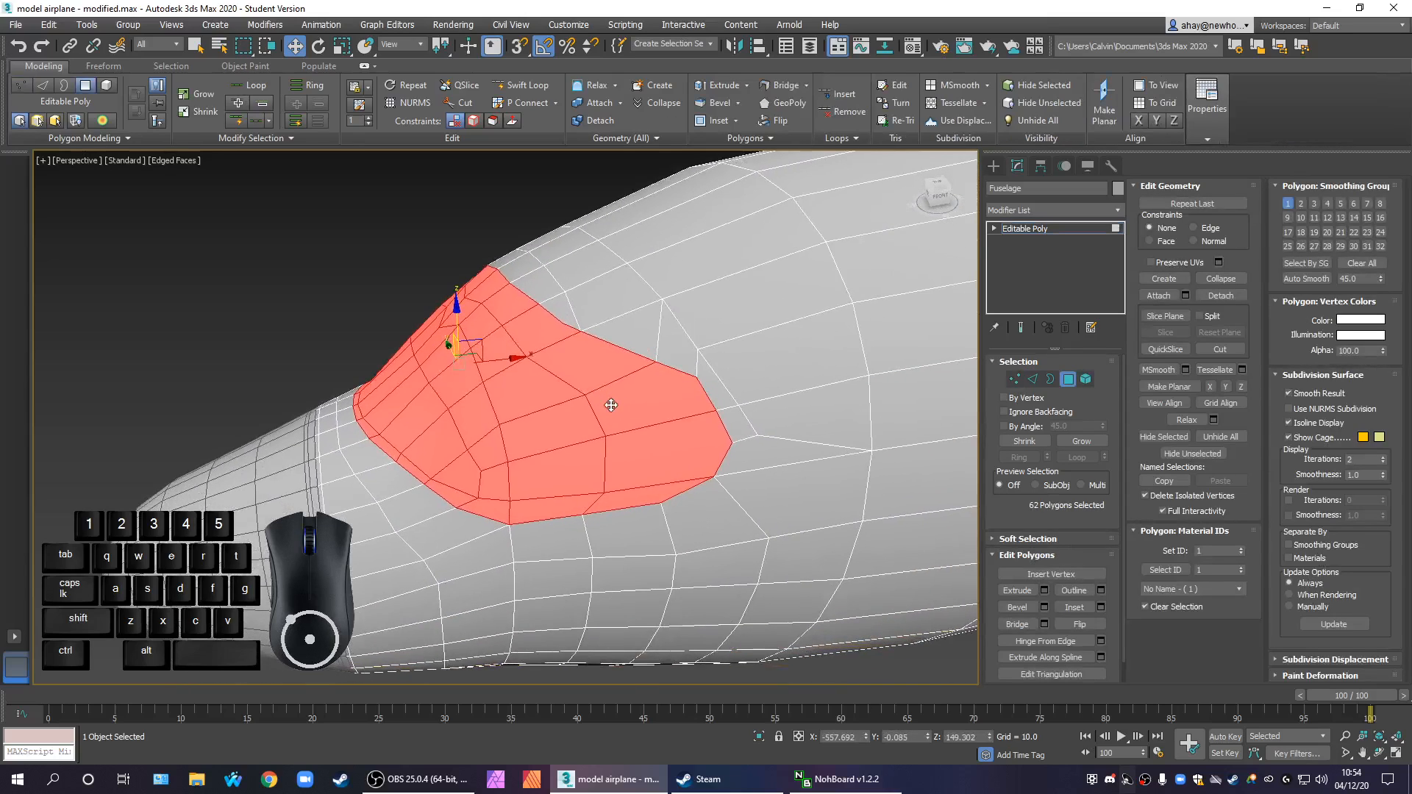
pyautogui.scroll(2, 585, 443)
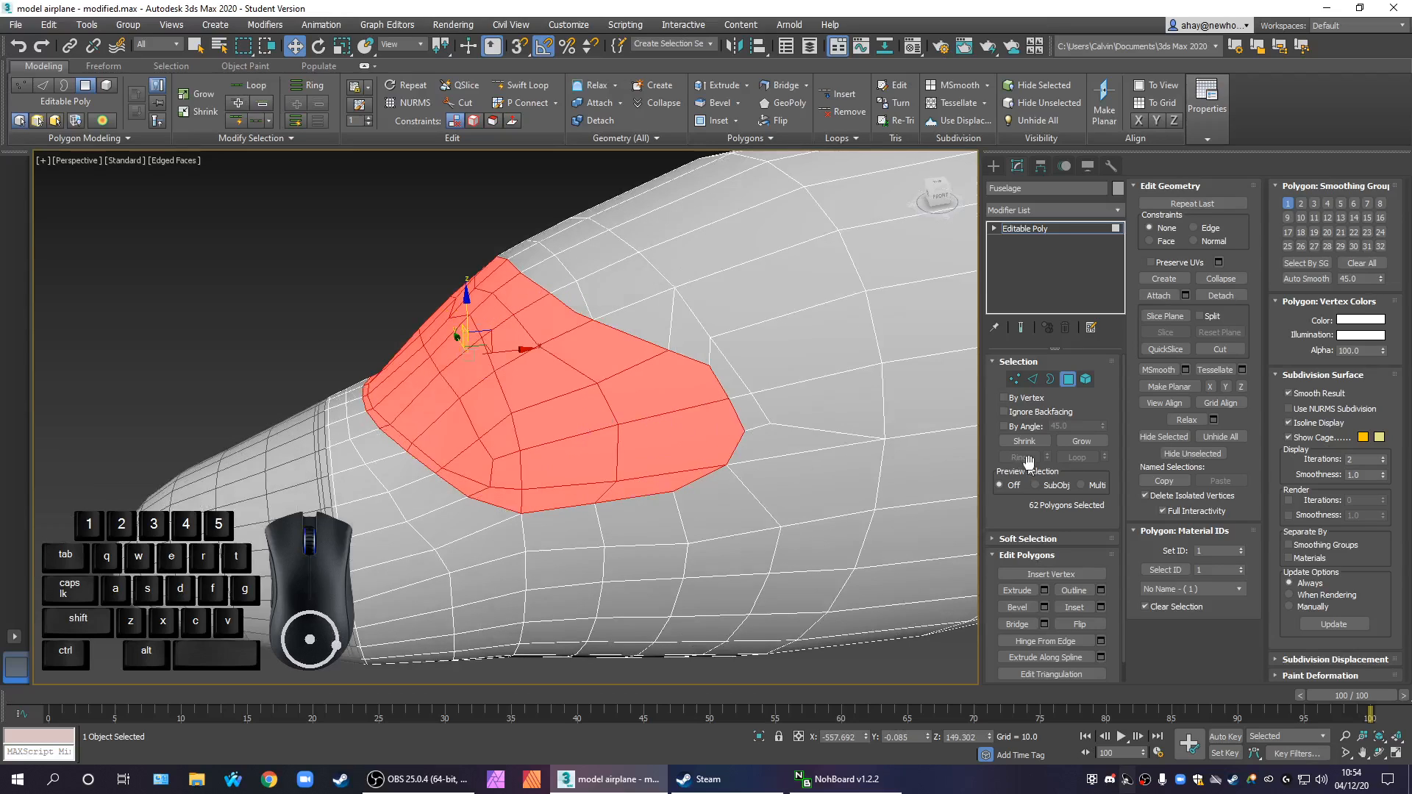
pyautogui.click(1231, 292)
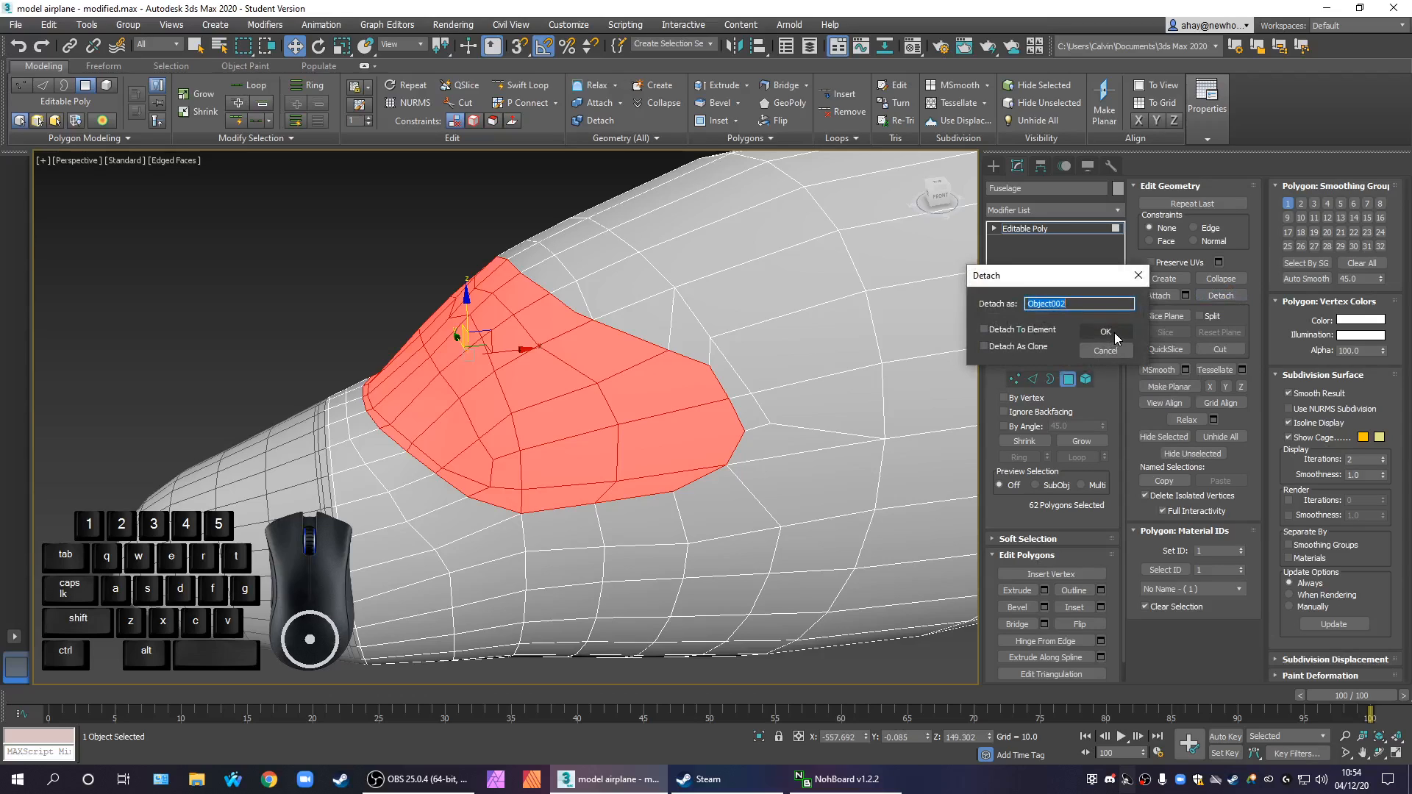
pyautogui.click(1114, 332)
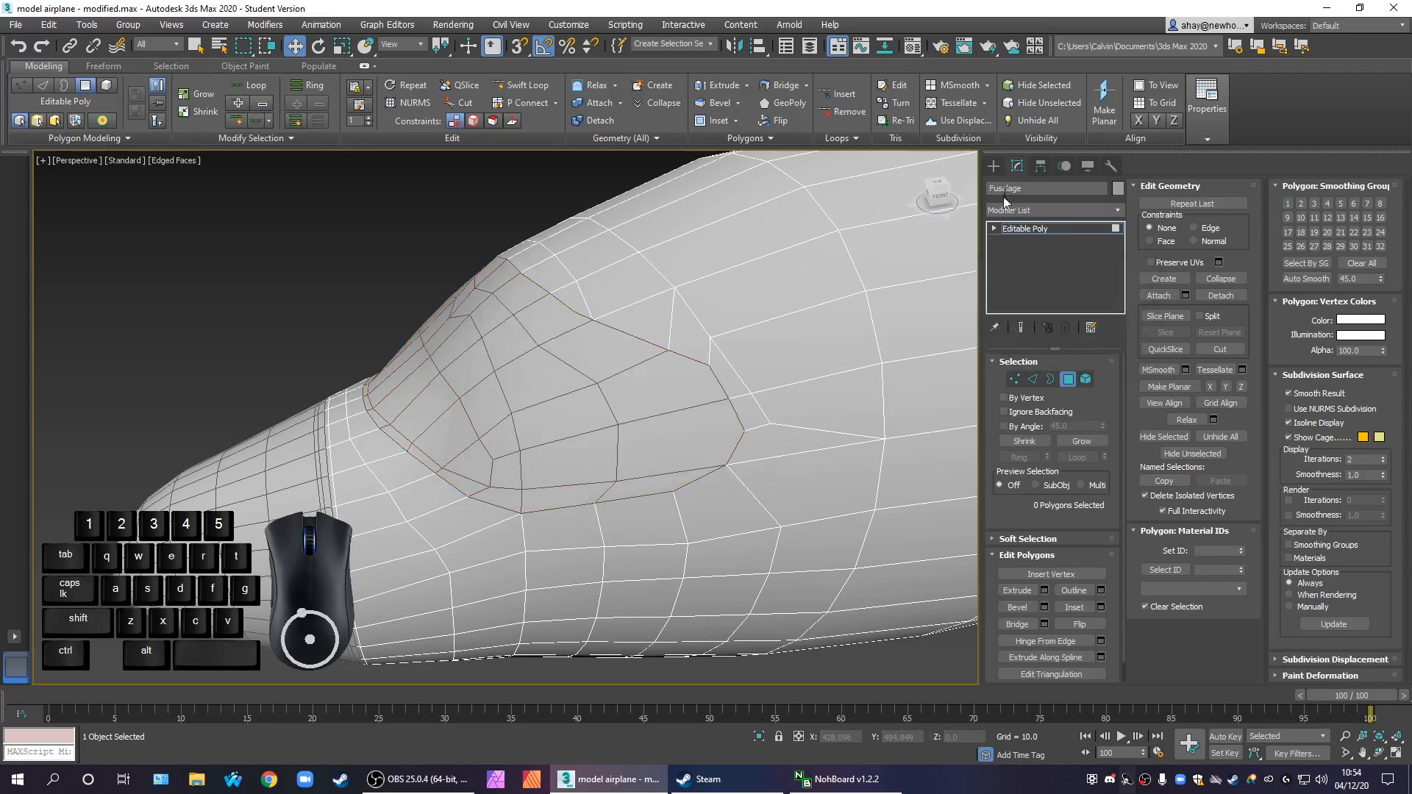
# Select the detached windscreen and toggle Affect Pivot Only on and off to check its pivot
pyautogui.click(993, 167)
pyautogui.click(589, 400)
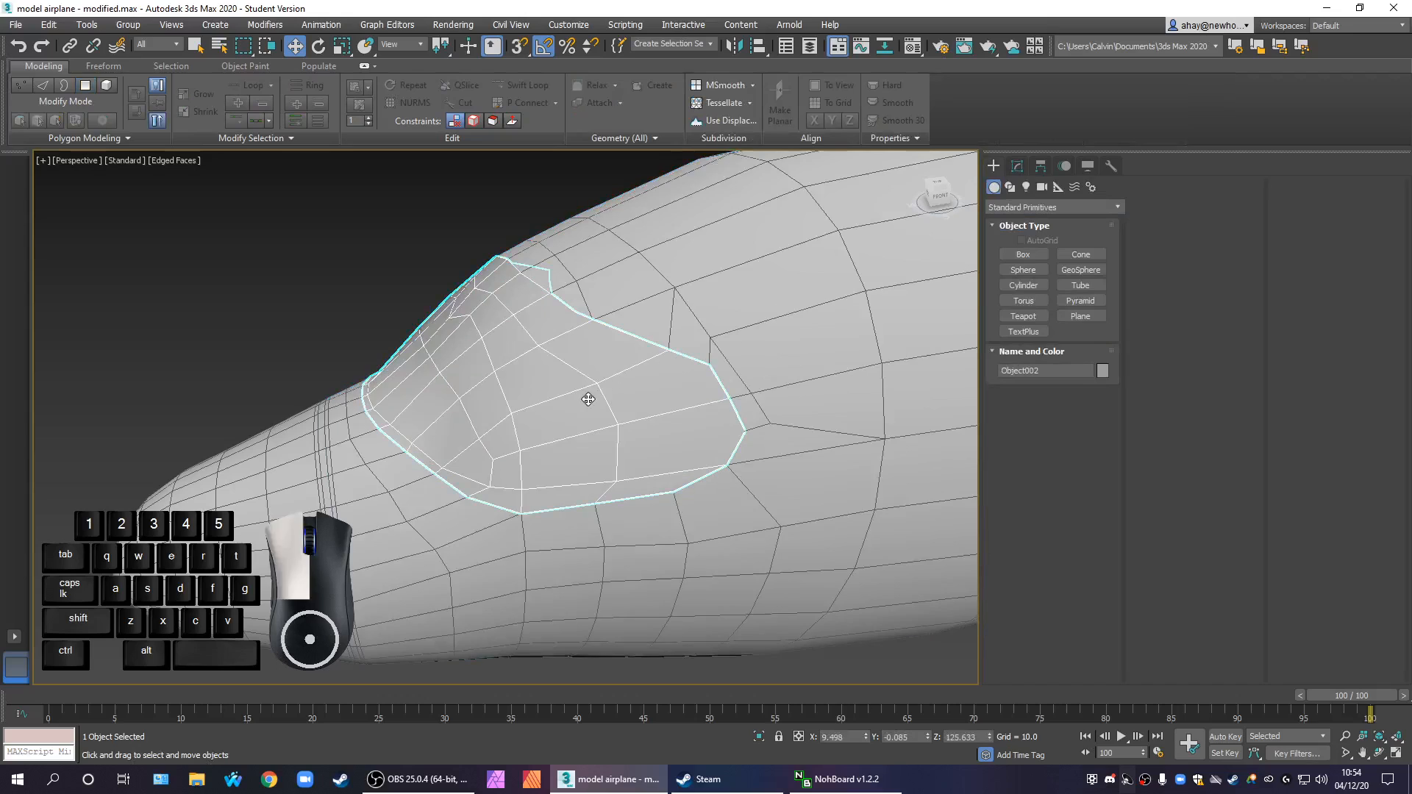
pyautogui.scroll(-6, 631, 421)
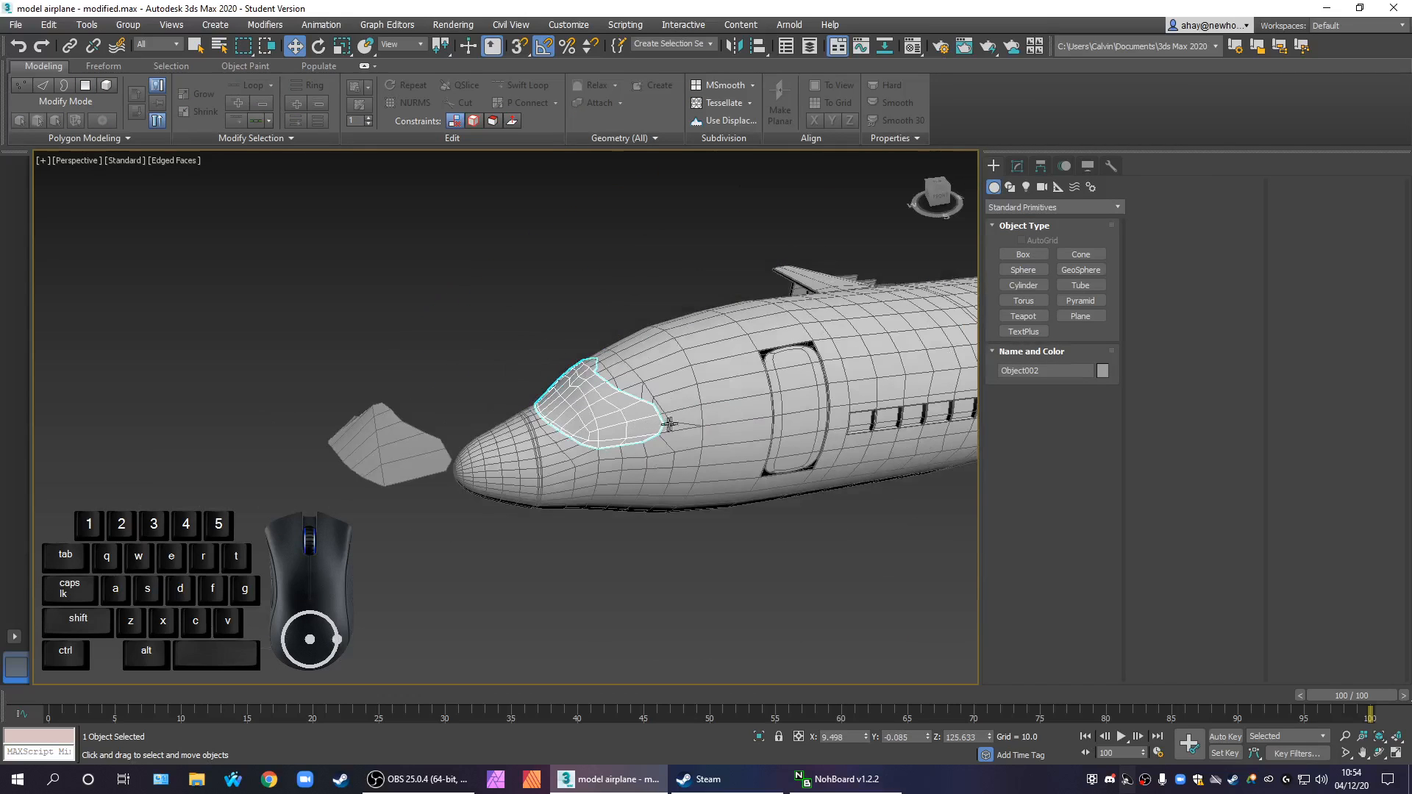
pyautogui.scroll(3, 852, 335)
pyautogui.click(1042, 167)
pyautogui.click(1055, 267)
pyautogui.click(1053, 267)
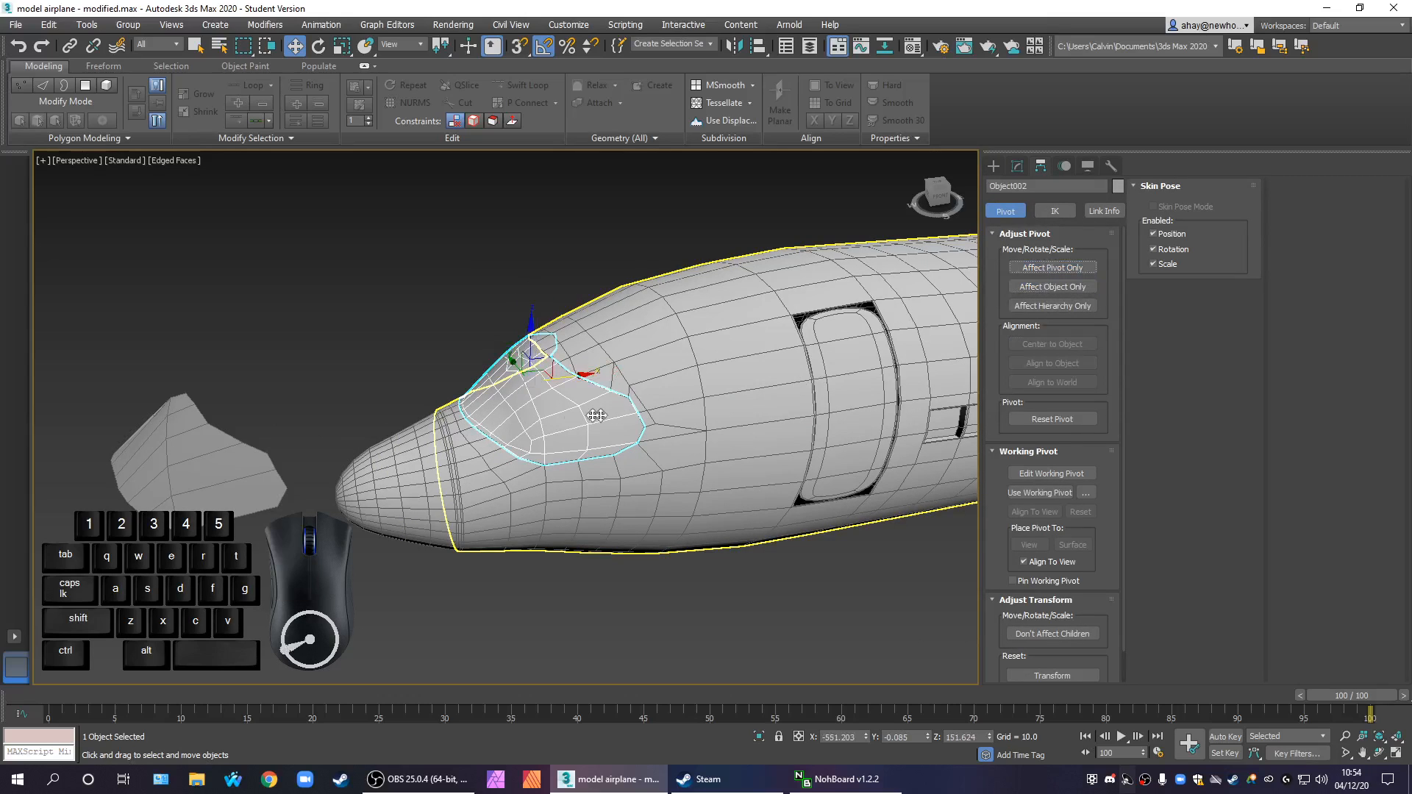
# Try moving the detached windscreen forward off the nose, and undo both the move and the detachment
pyautogui.scroll(4, 552, 367)
pyautogui.moveTo(530, 366); pyautogui.dragTo(323, 388)
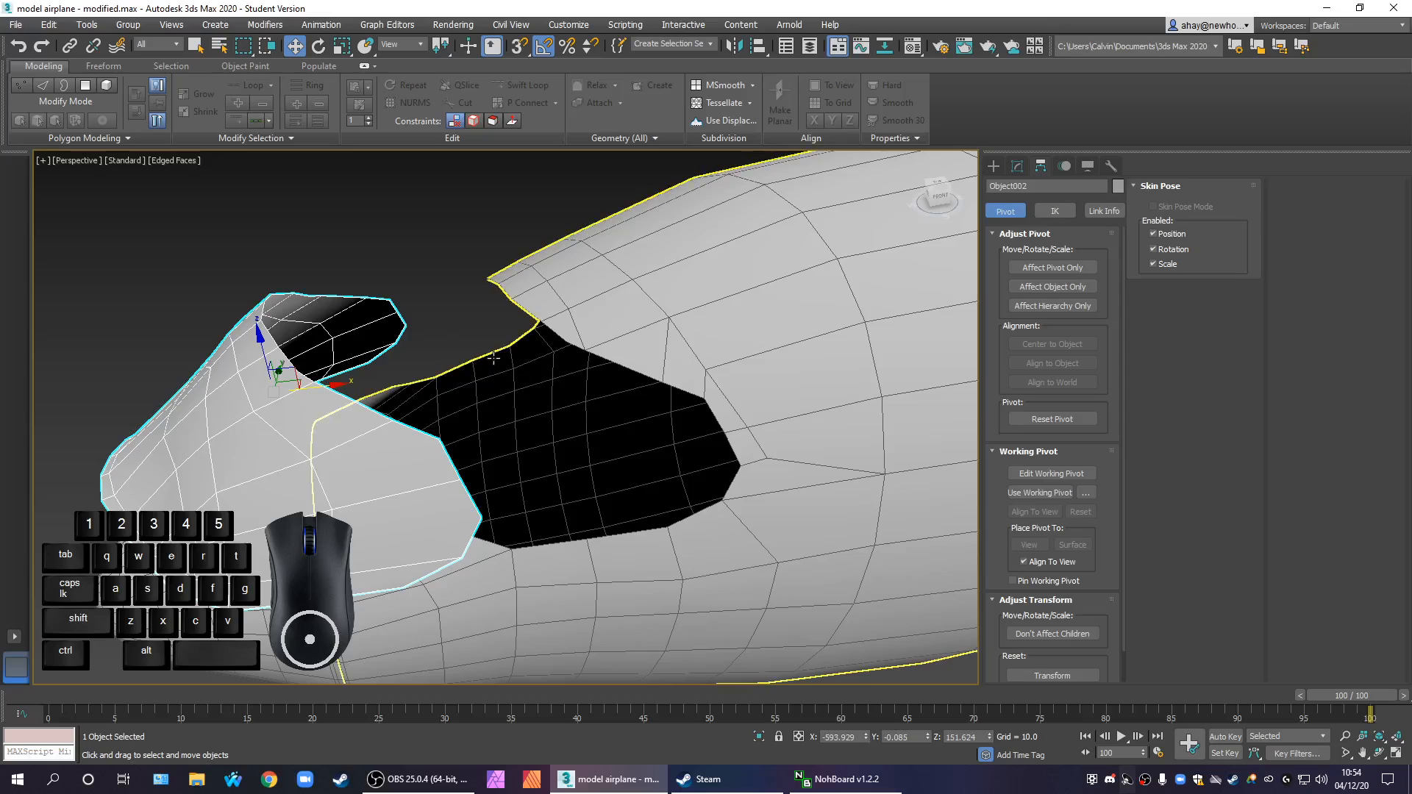
pyautogui.hotkey('ctrl', 'z')
pyautogui.hotkey('ctrl', 'z')
pyautogui.hotkey('ctrl', 'z')
pyautogui.hotkey('ctrl', 'z')
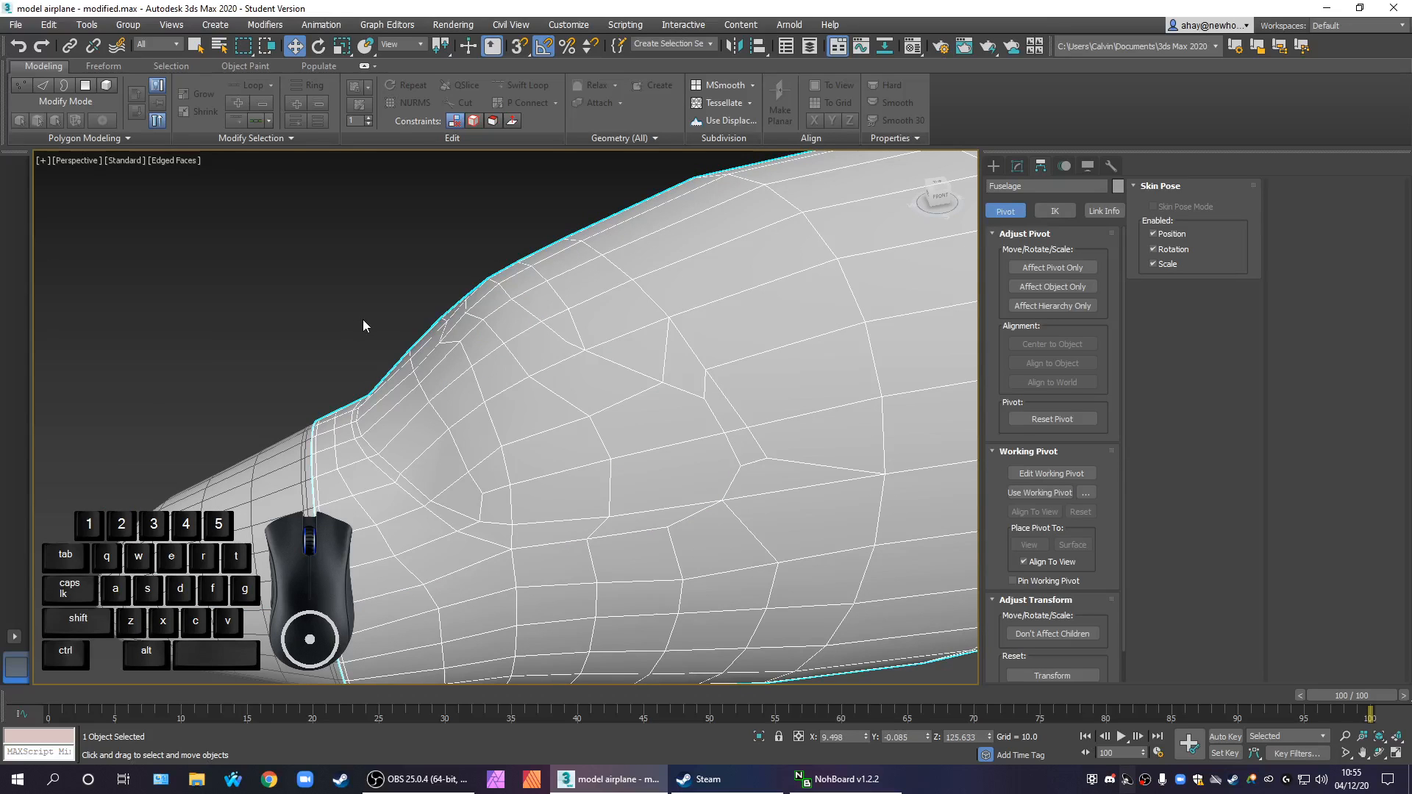
# Deselect the fuselage and save the scene over the existing model airplane - modified.max file
pyautogui.click(1014, 167)
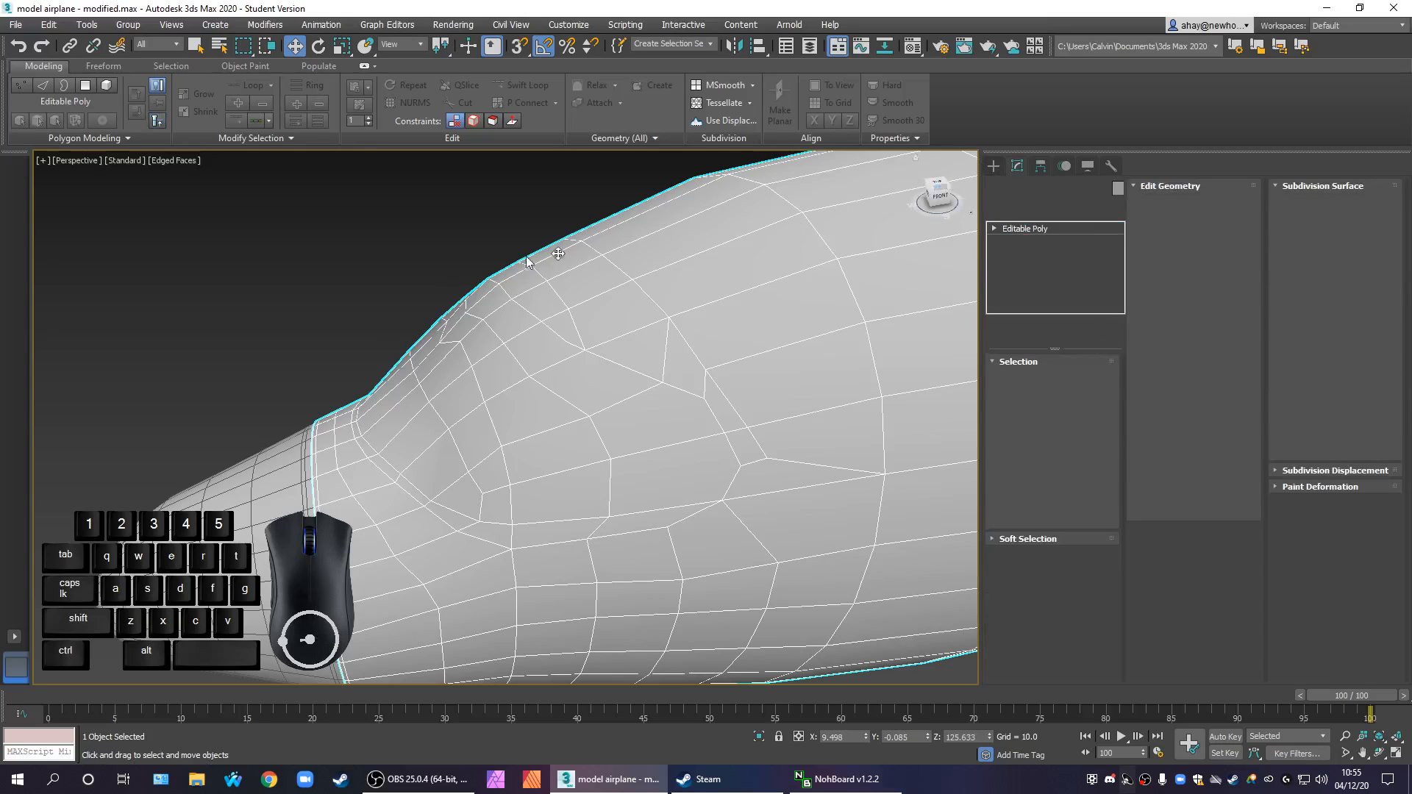
pyautogui.click(413, 259)
pyautogui.scroll(-8, 458, 266)
pyautogui.moveTo(592, 316); pyautogui.dragTo(592, 419, button='middle')
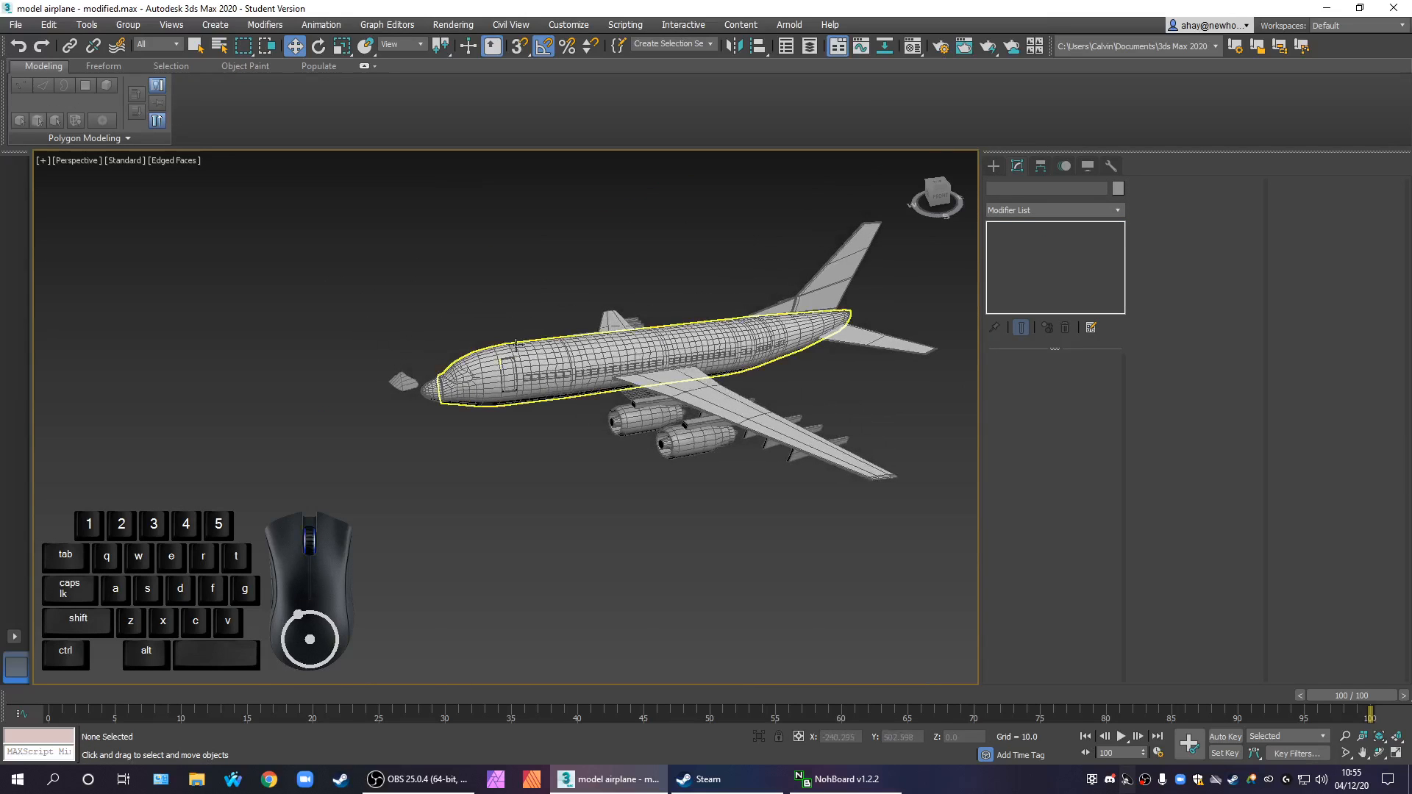
pyautogui.scroll(8, 512, 347)
pyautogui.click(16, 24)
pyautogui.click(94, 155)
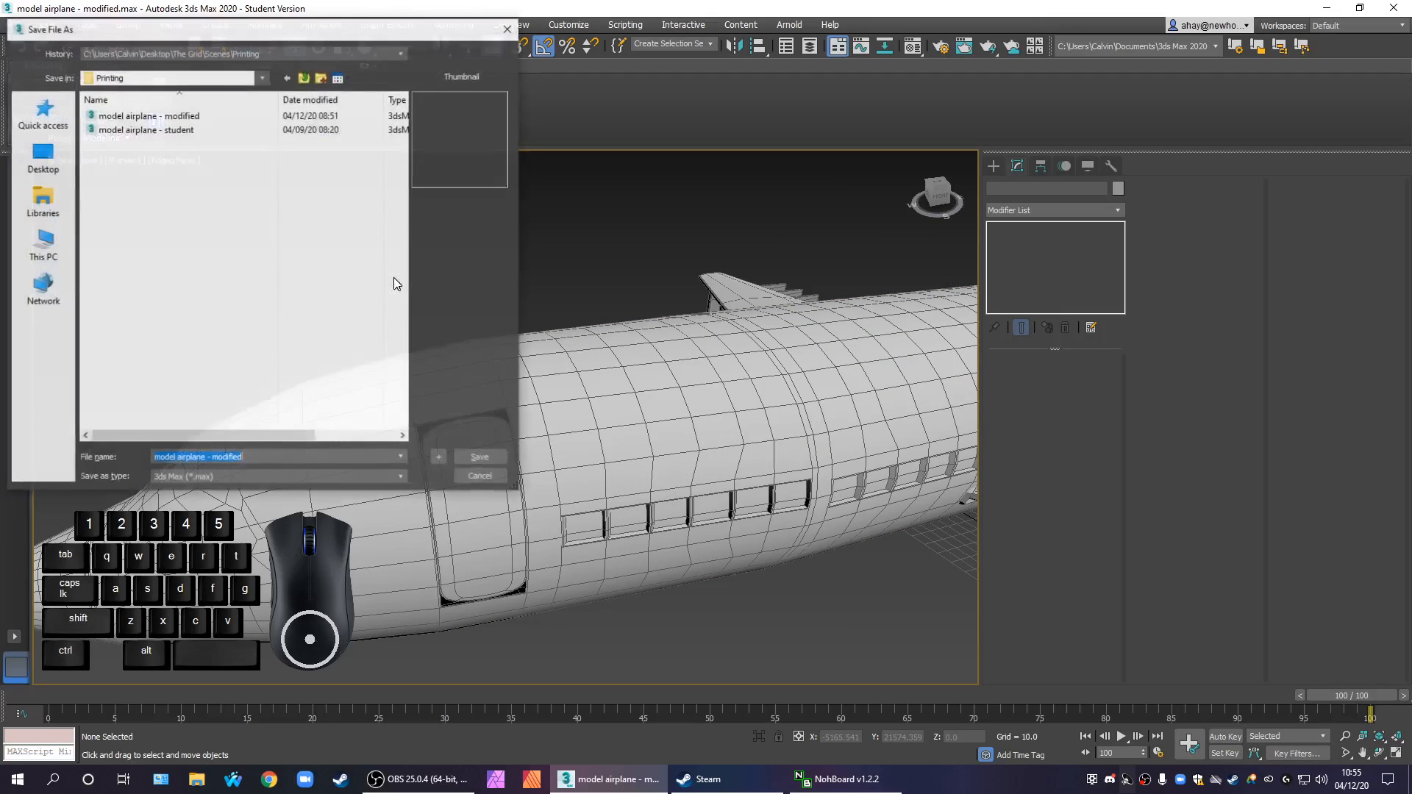
pyautogui.click(203, 116)
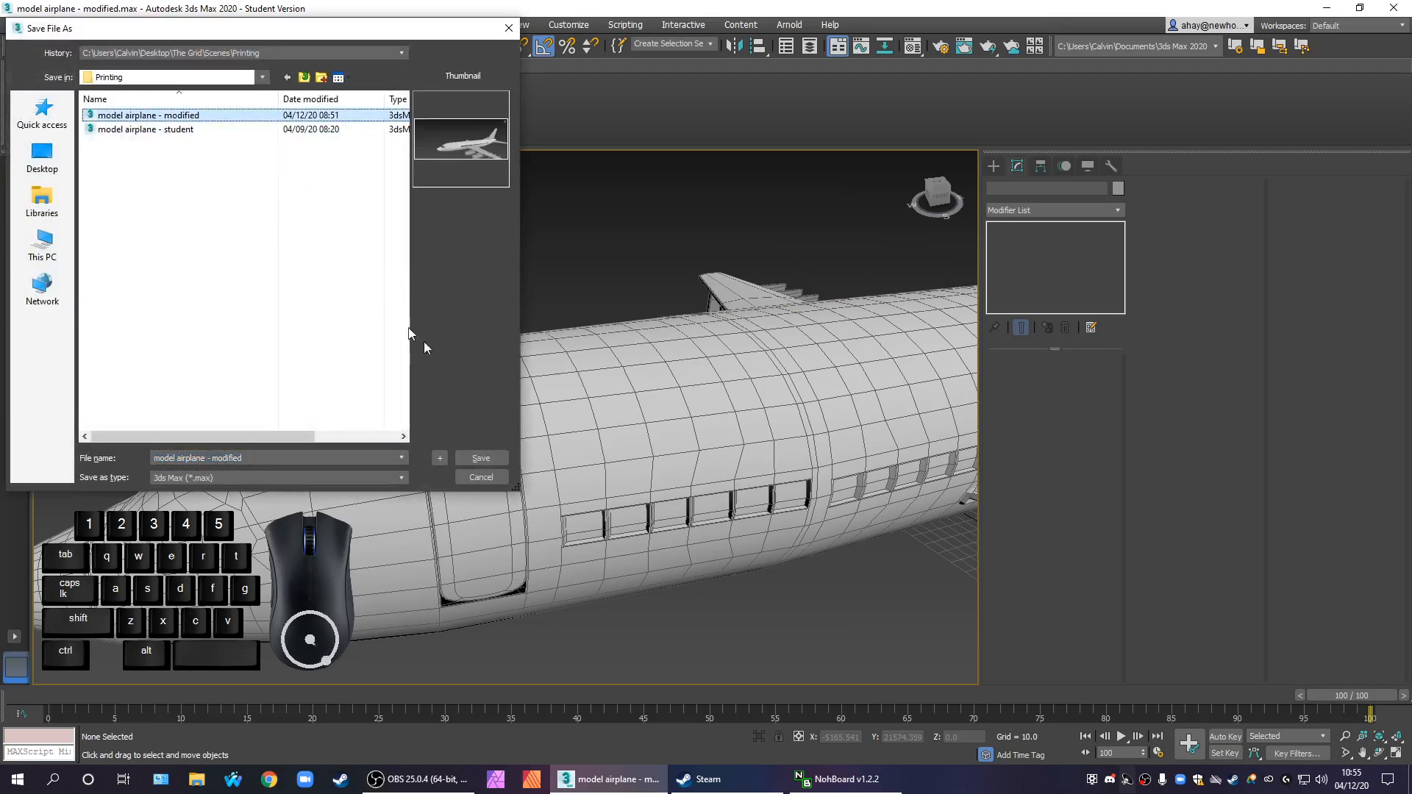
pyautogui.click(479, 458)
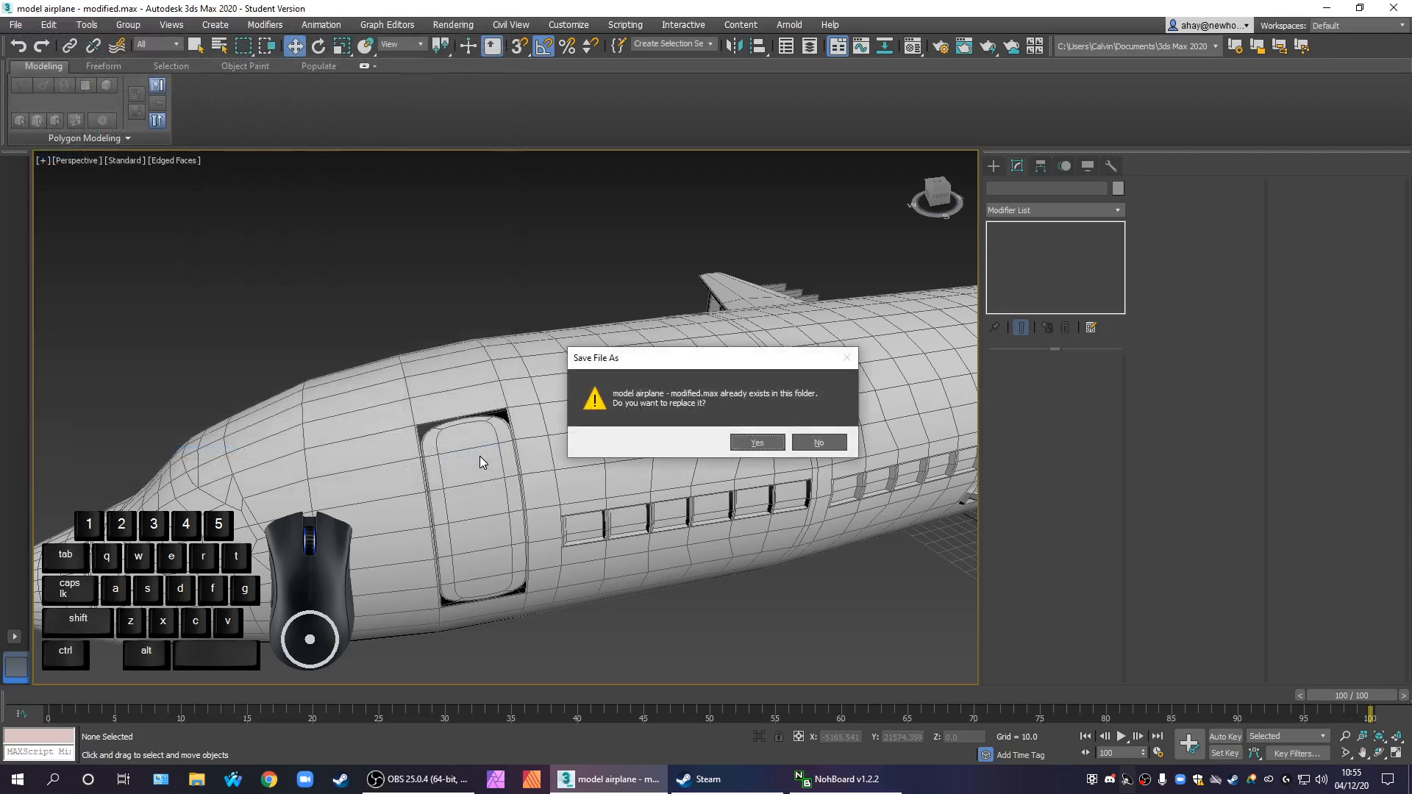
pyautogui.click(772, 449)
# Select the fuselage again and detach its windscreen polygons into their own object
pyautogui.moveTo(665, 546); pyautogui.dragTo(997, 483, button='middle')
pyautogui.scroll(2, 490, 542)
pyautogui.click(586, 427)
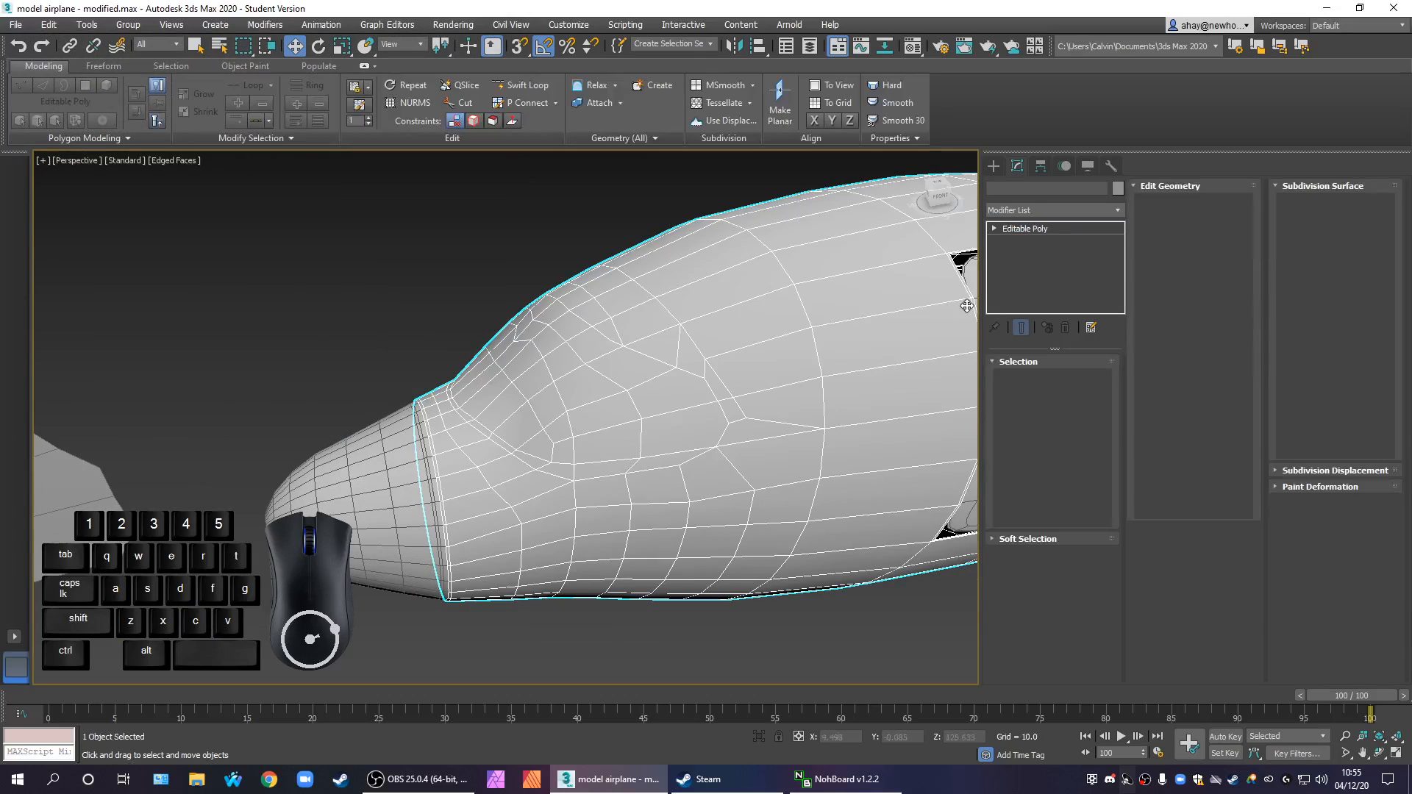
pyautogui.click(1074, 379)
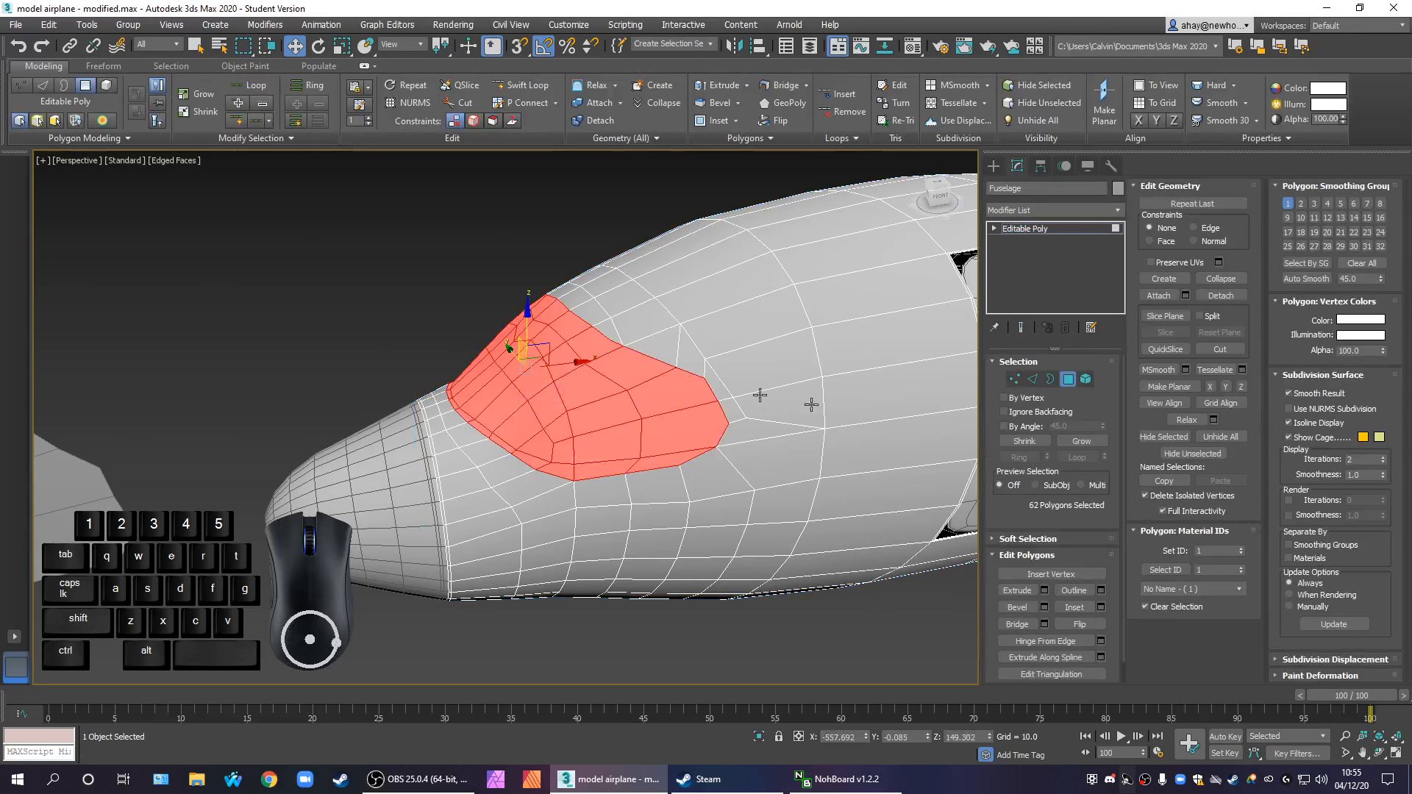
pyautogui.moveTo(579, 361); pyautogui.dragTo(458, 388)
pyautogui.hotkey('ctrl', 'z')
pyautogui.click(1221, 295)
pyautogui.click(1093, 332)
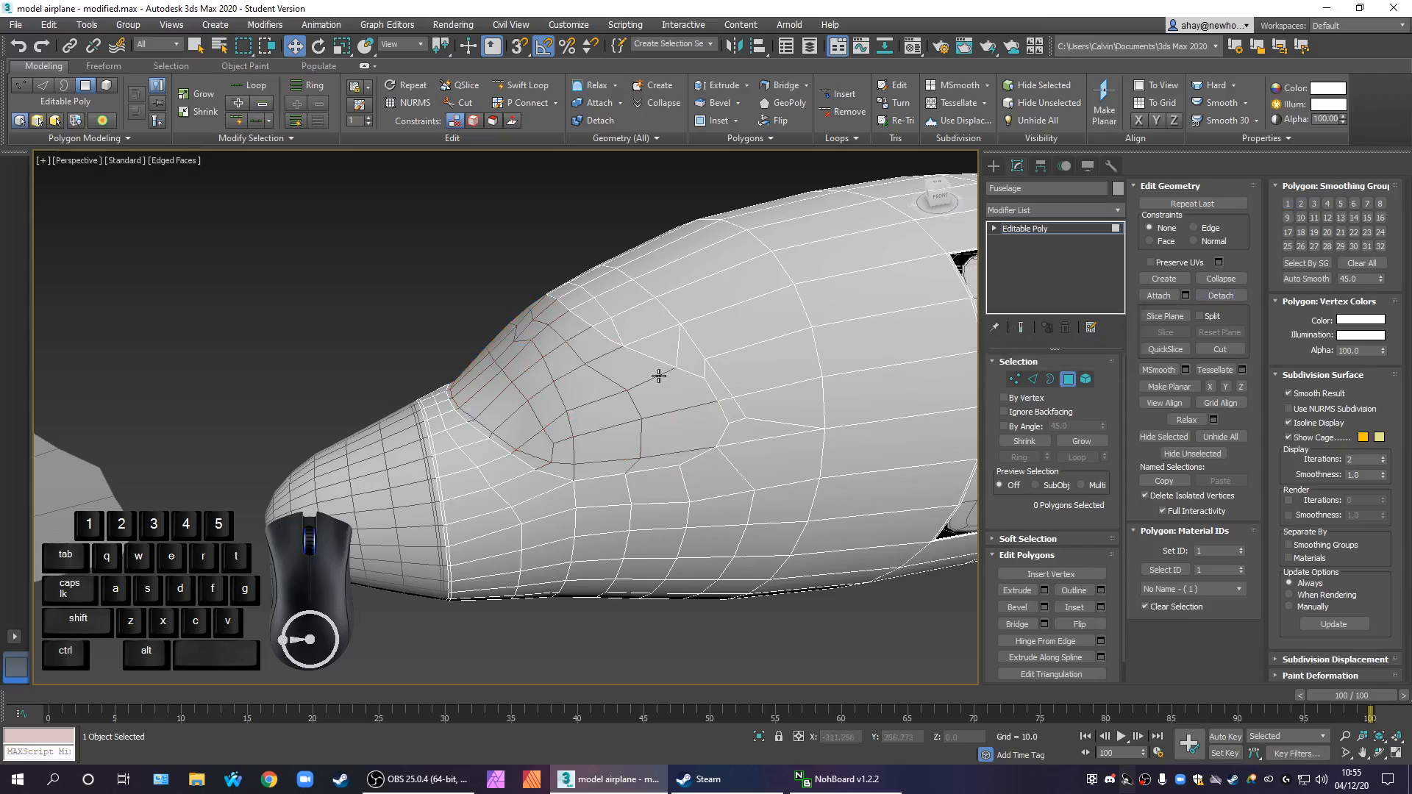
# Select the detached windscreen object and add a TurboSmooth modifier to it
pyautogui.click(993, 167)
pyautogui.click(663, 386)
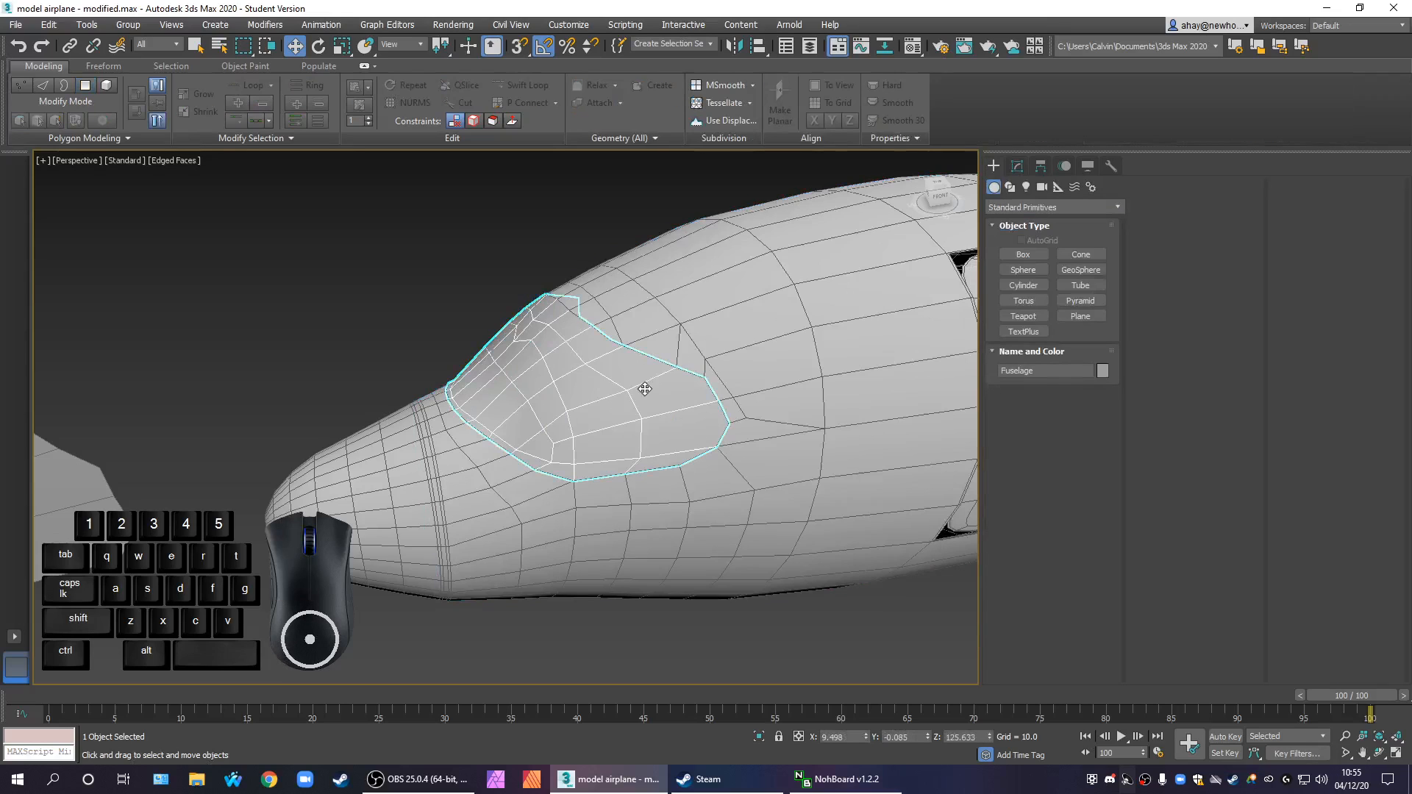
pyautogui.click(1030, 168)
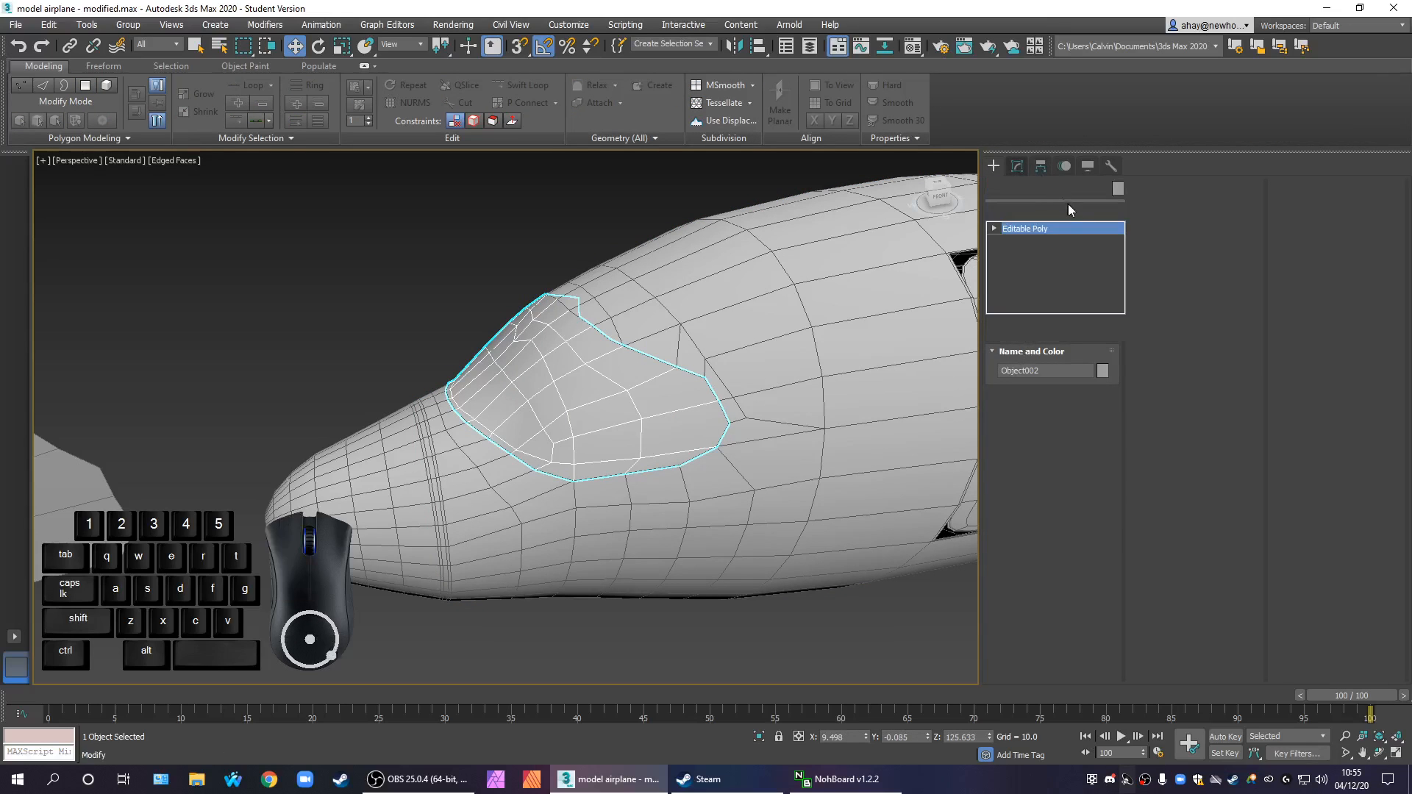
pyautogui.click(1081, 210)
pyautogui.write('tu')
pyautogui.press('Return')
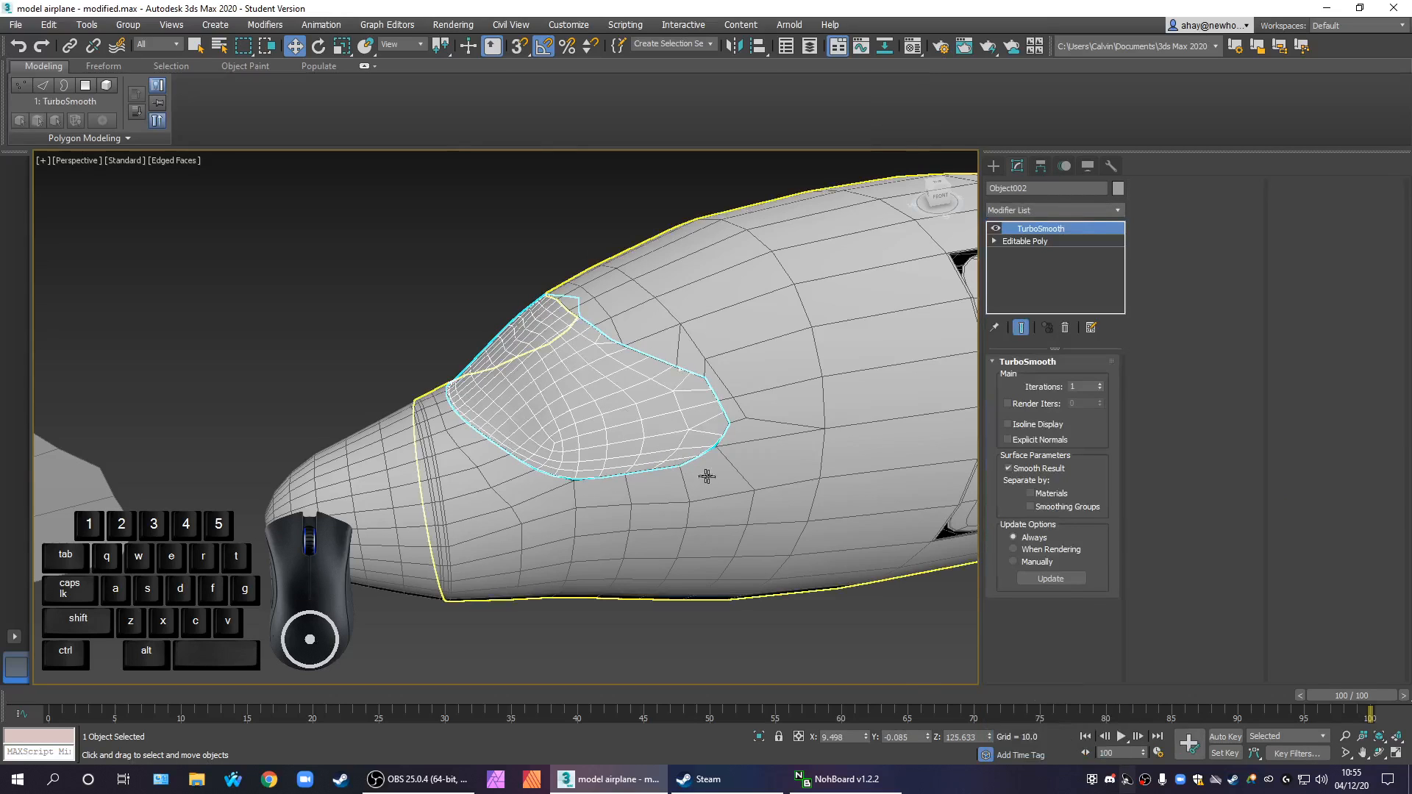
# Add a TurboSmooth modifier with 2 iterations to the fuselage and deselect it
pyautogui.click(858, 456)
pyautogui.click(1056, 217)
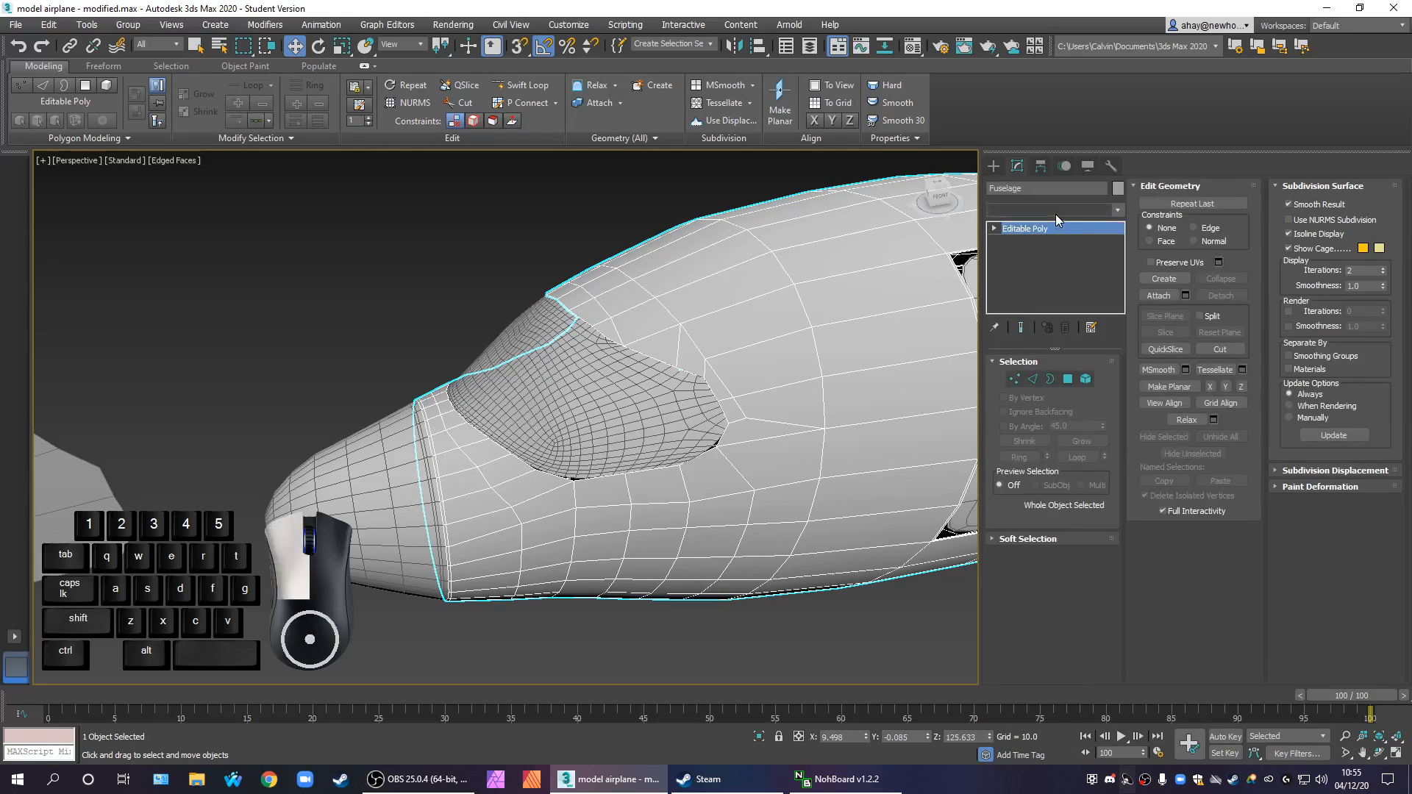
pyautogui.write('tu')
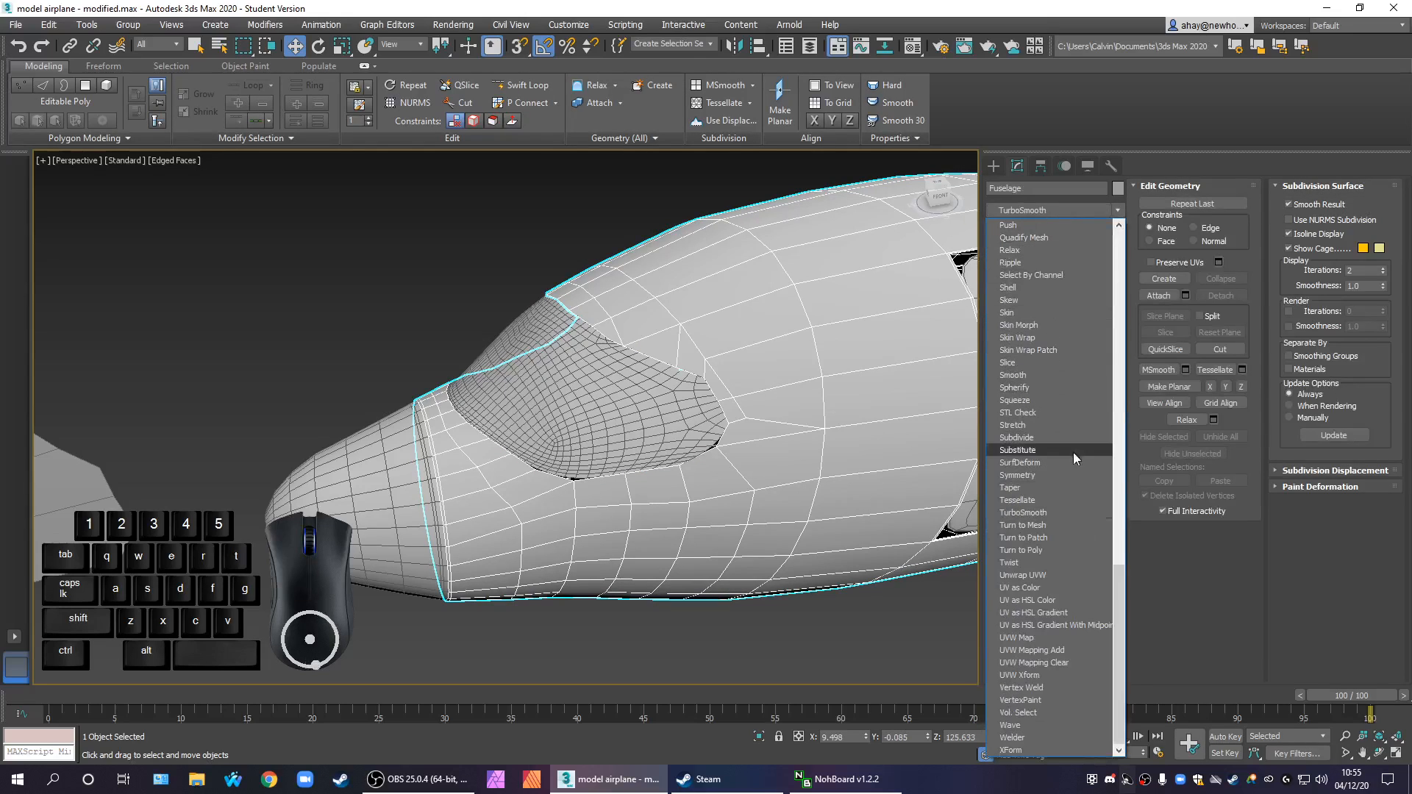
pyautogui.click(1059, 512)
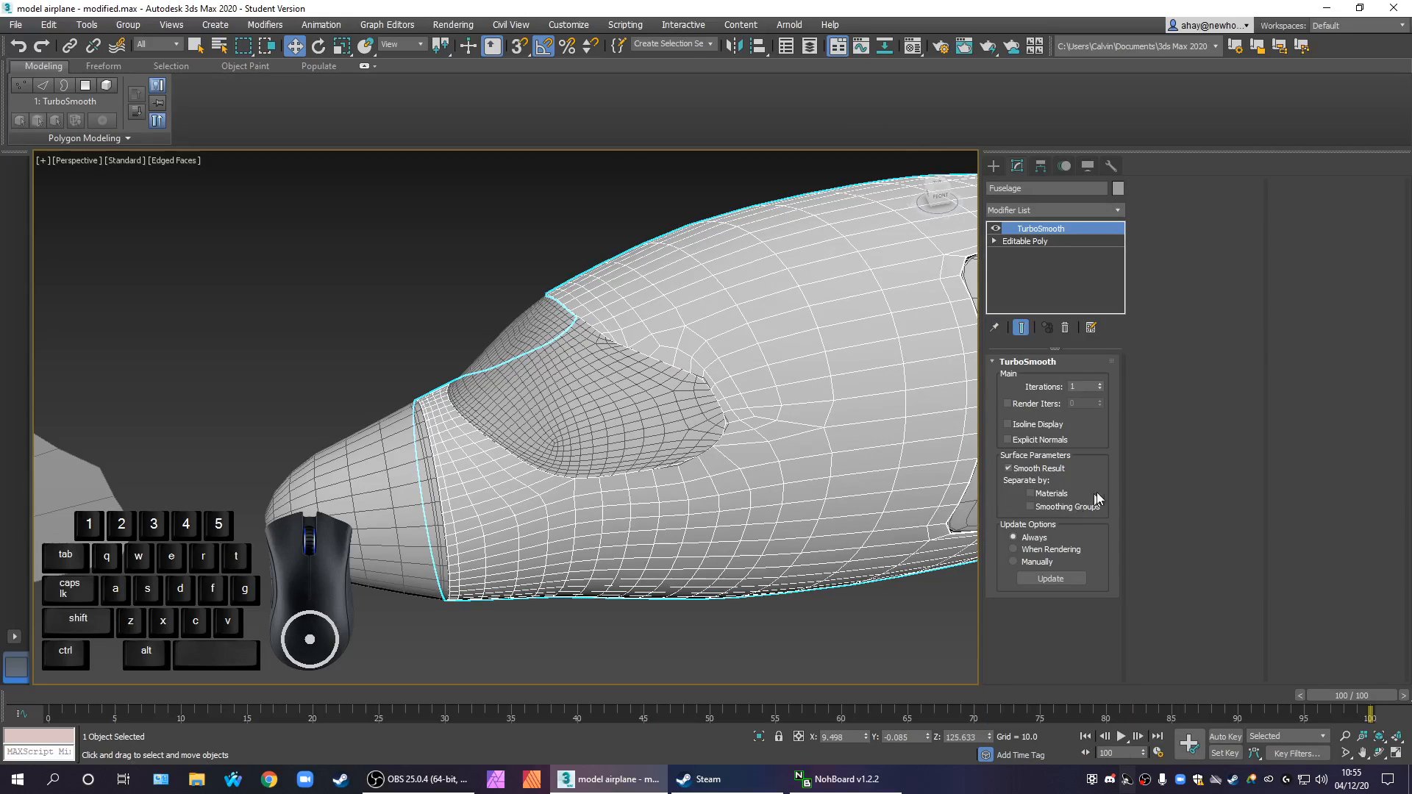
pyautogui.click(1100, 384)
pyautogui.click(841, 626)
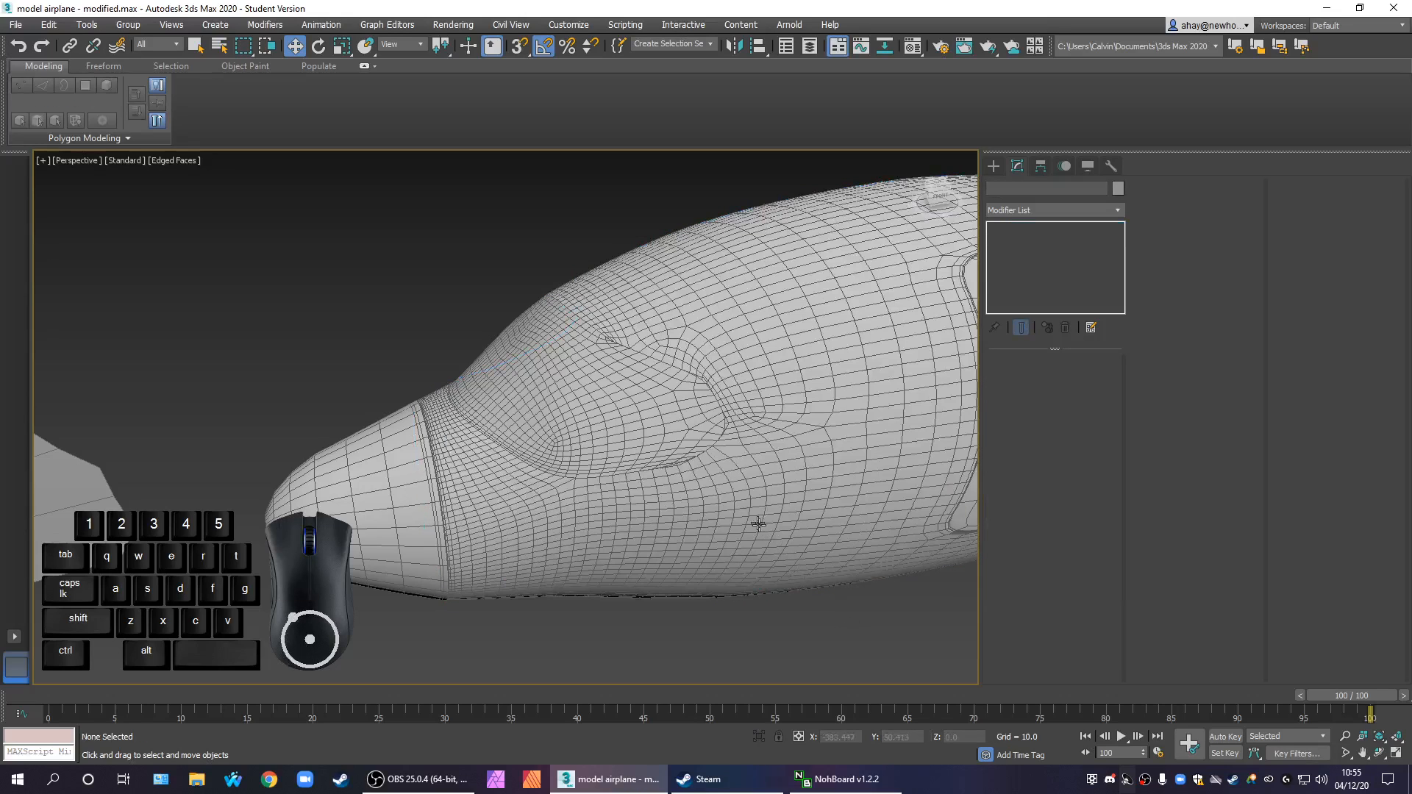
# Hide the edged faces, select the detached windscreen and centre its pivot to the object
pyautogui.press('F4')
pyautogui.scroll(3, 672, 458)
pyautogui.click(677, 426)
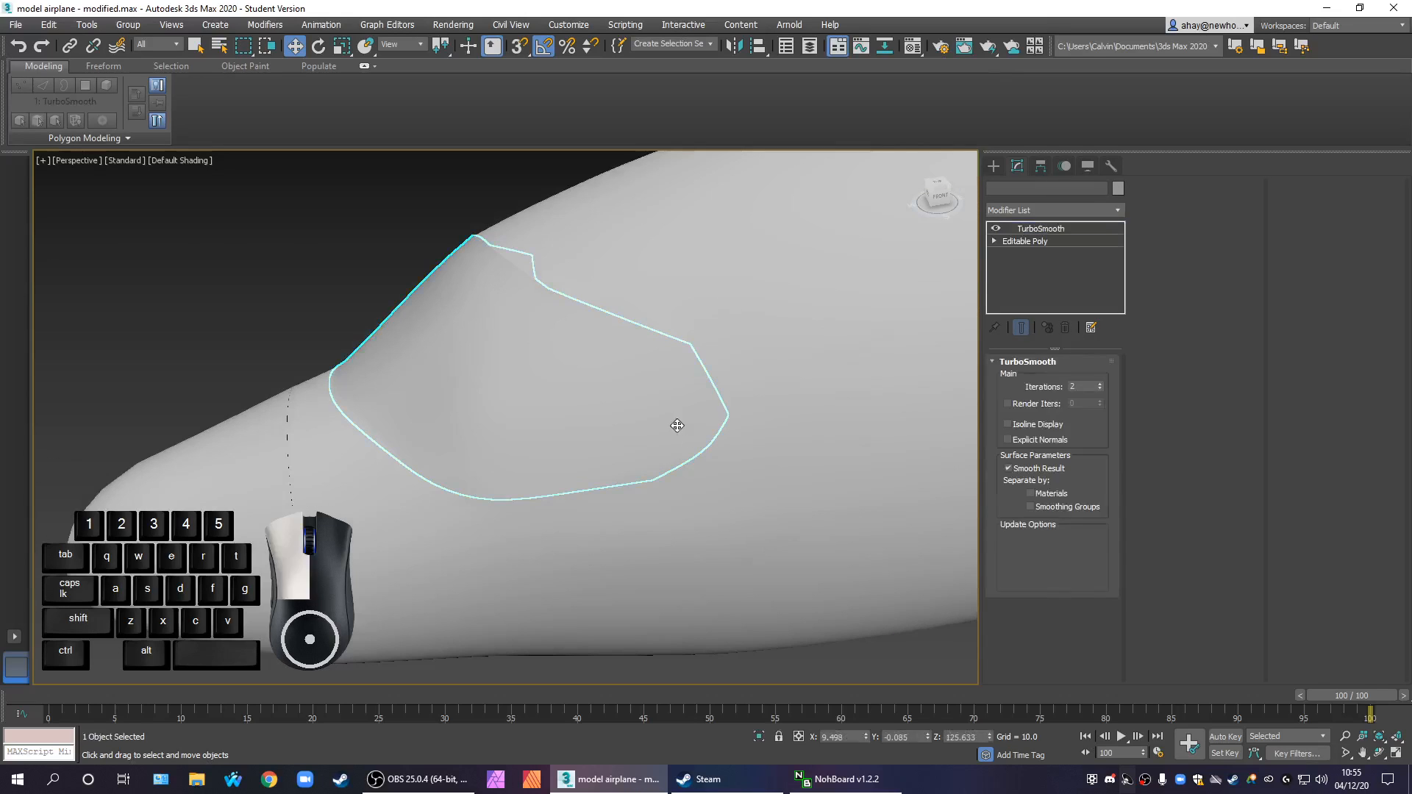
pyautogui.moveTo(615, 396); pyautogui.dragTo(597, 406, button='middle')
pyautogui.scroll(1, 537, 386)
pyautogui.scroll(-1, 537, 386)
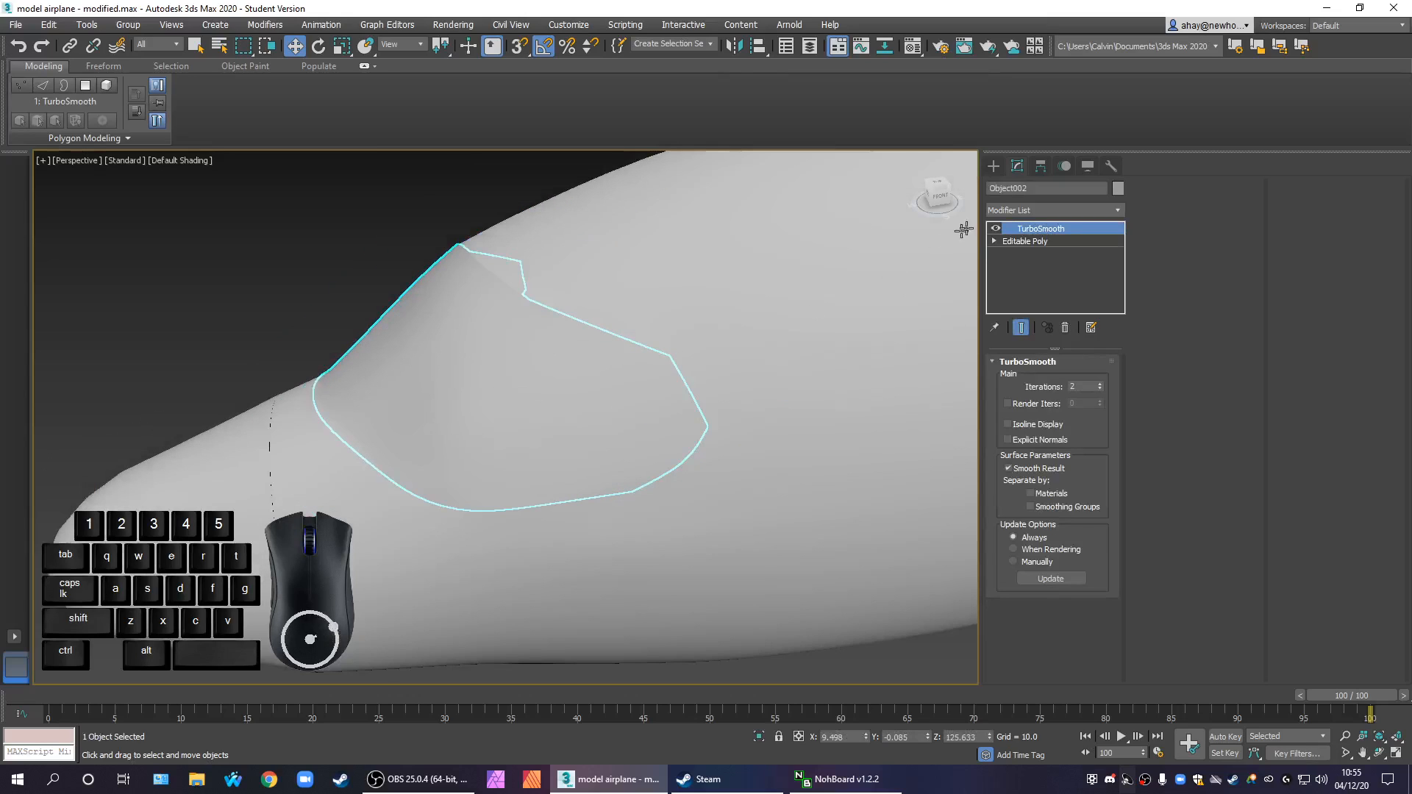
pyautogui.click(1040, 166)
pyautogui.click(1050, 267)
pyautogui.click(1066, 344)
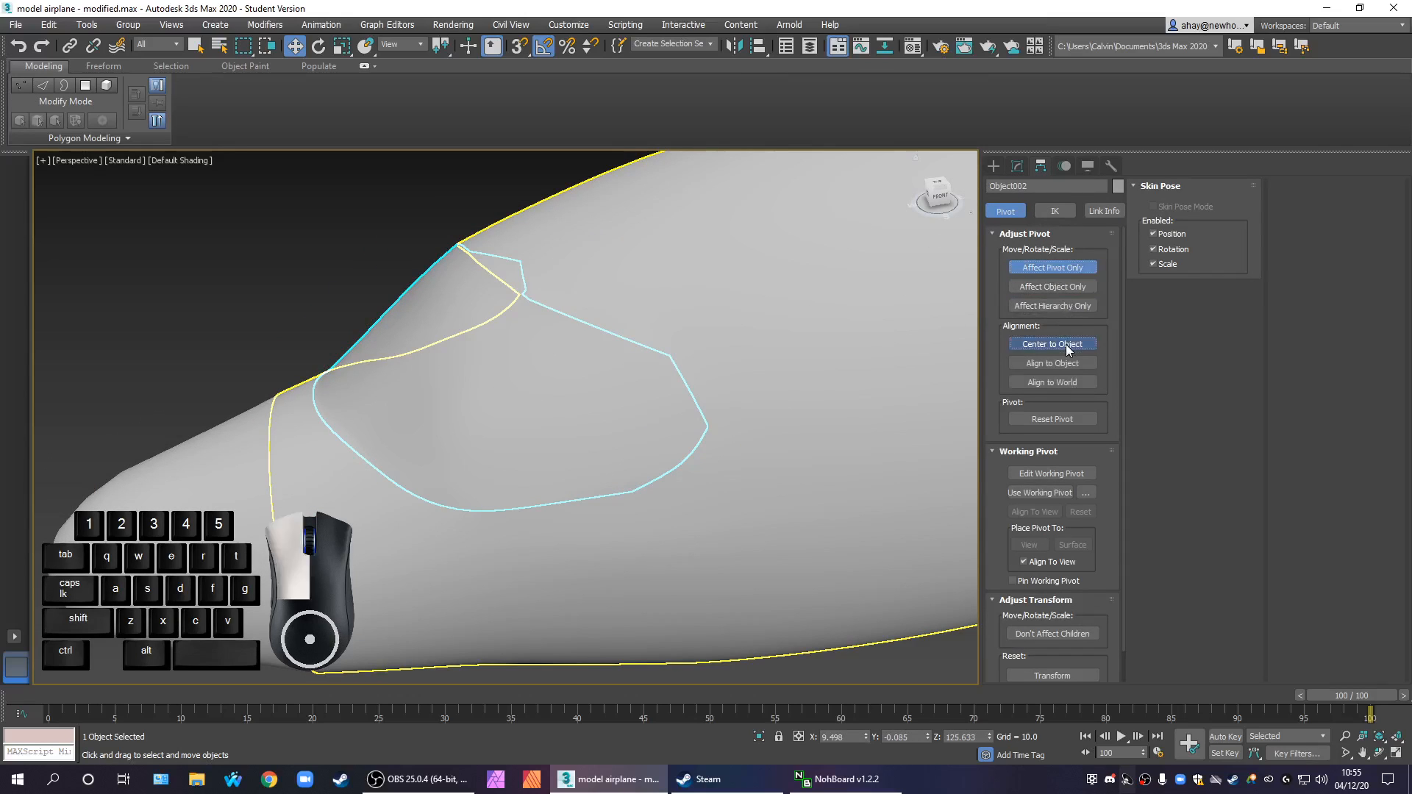
pyautogui.click(1040, 270)
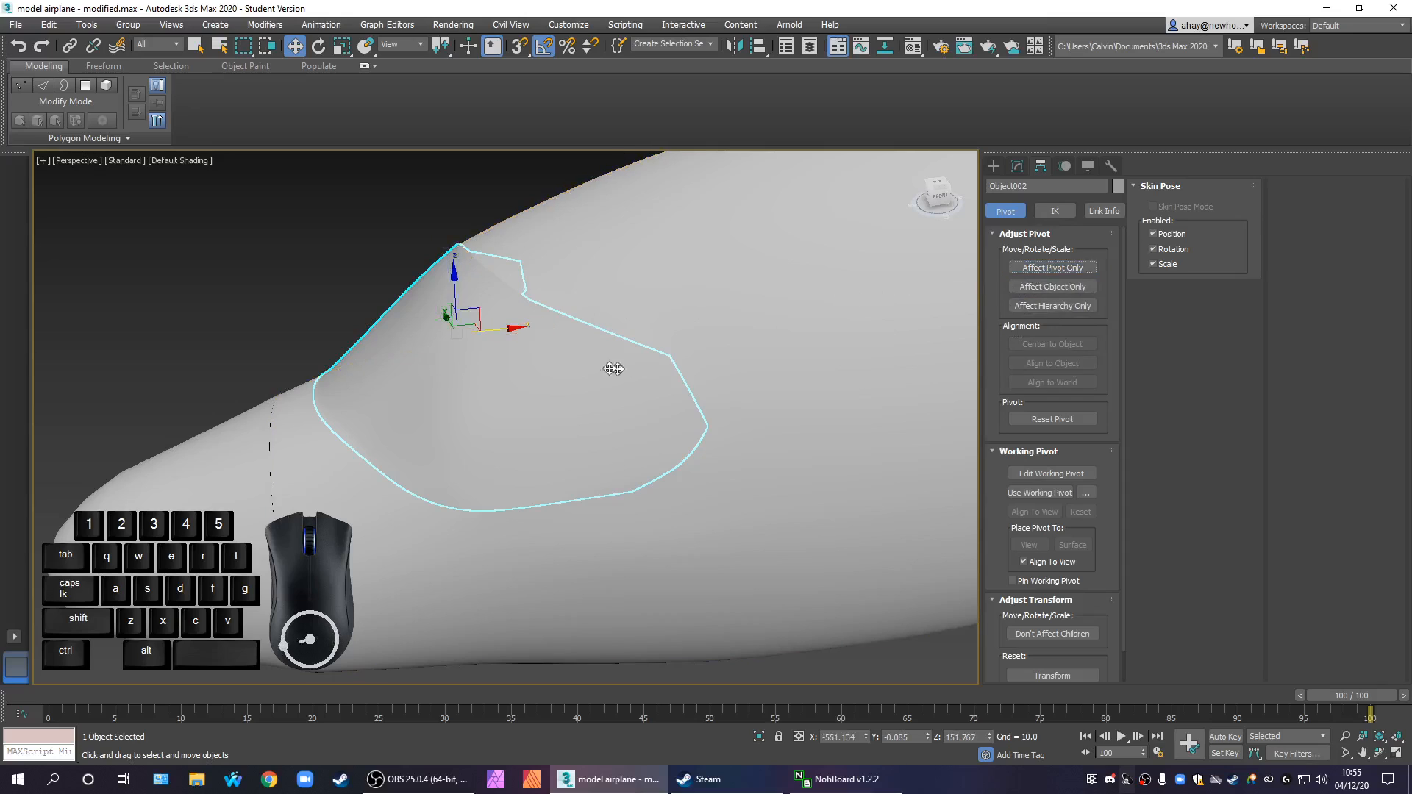
# Try pulling the windscreen about 7.8 units forward along X, comparing its edge with the fuselage opening with and without edged faces
pyautogui.moveTo(501, 331); pyautogui.dragTo(461, 333)
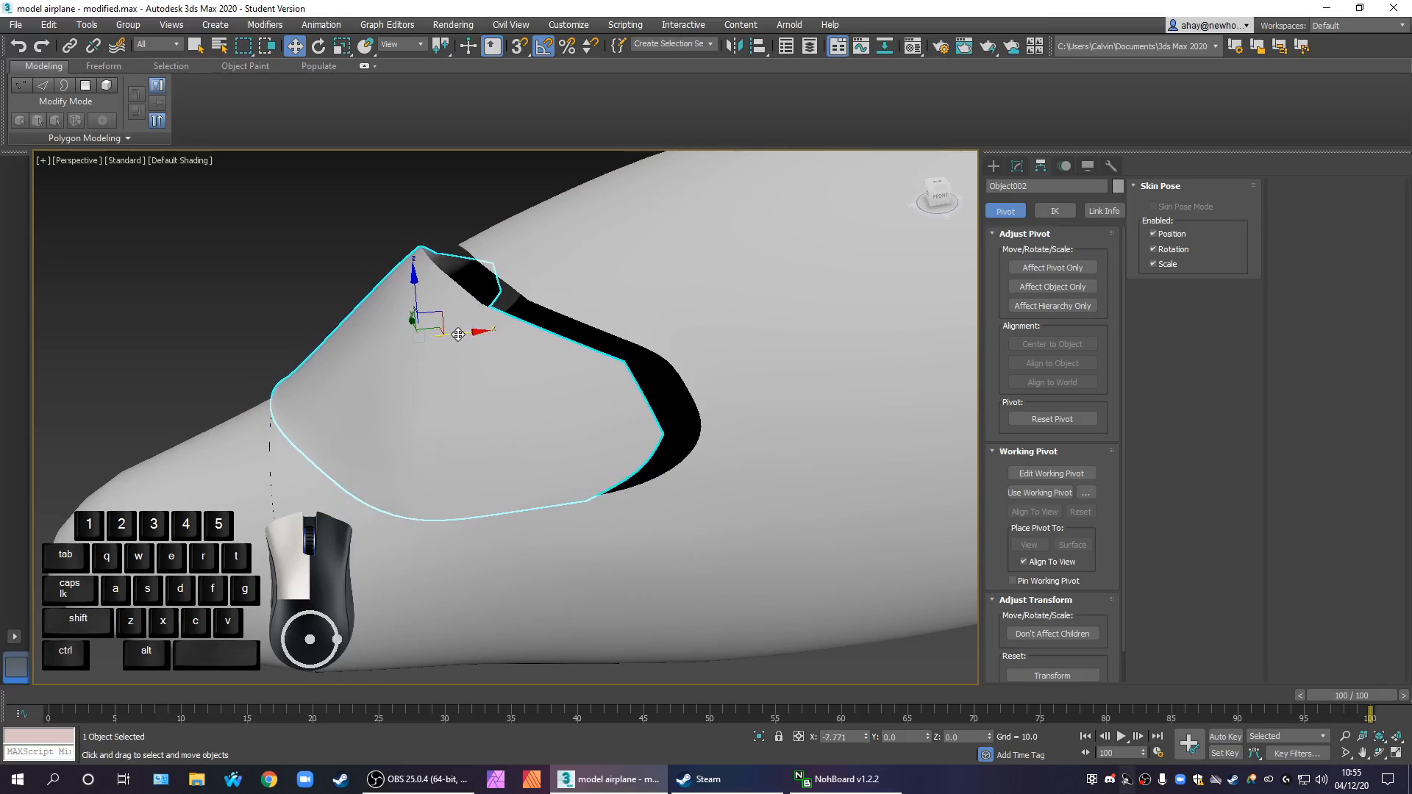
pyautogui.press('F4')
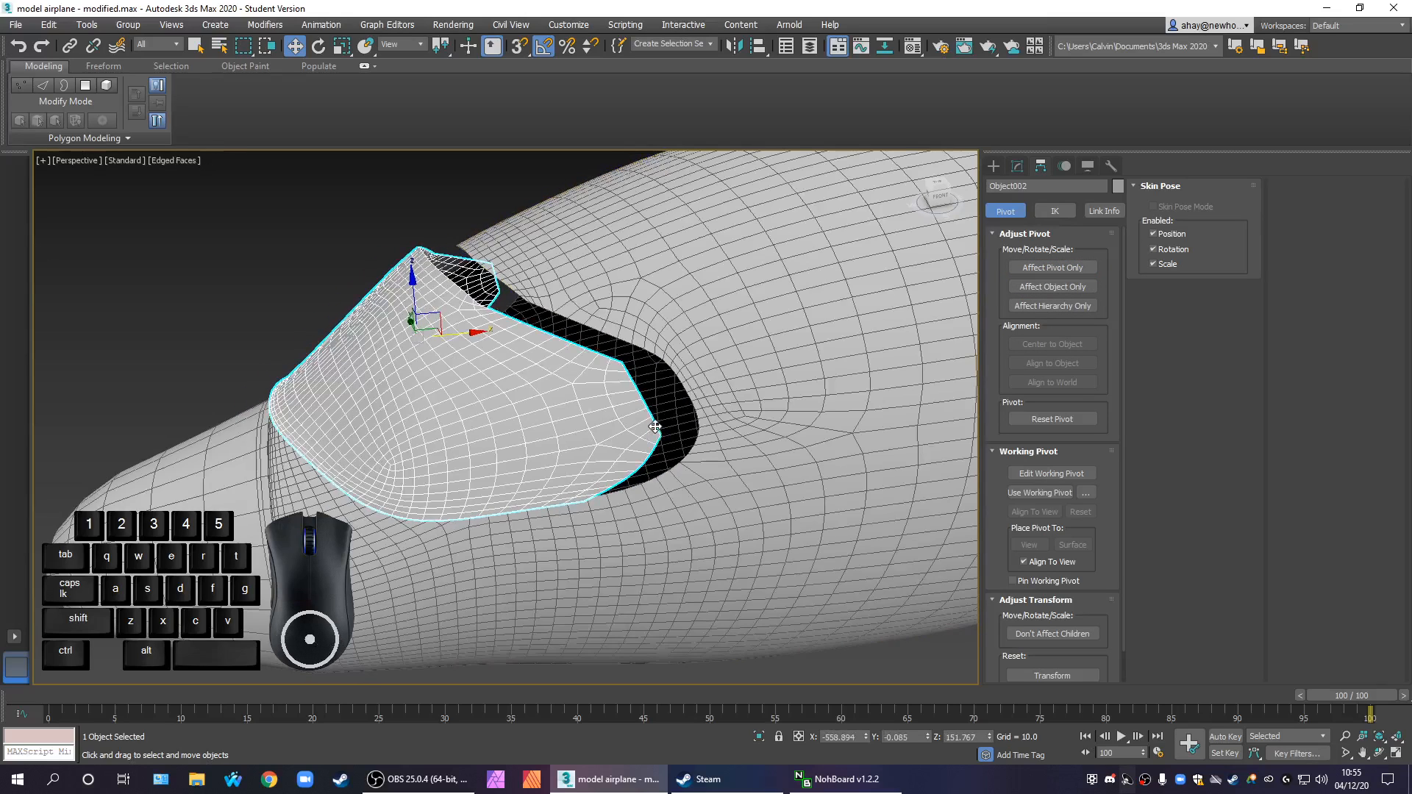
pyautogui.scroll(2, 697, 447)
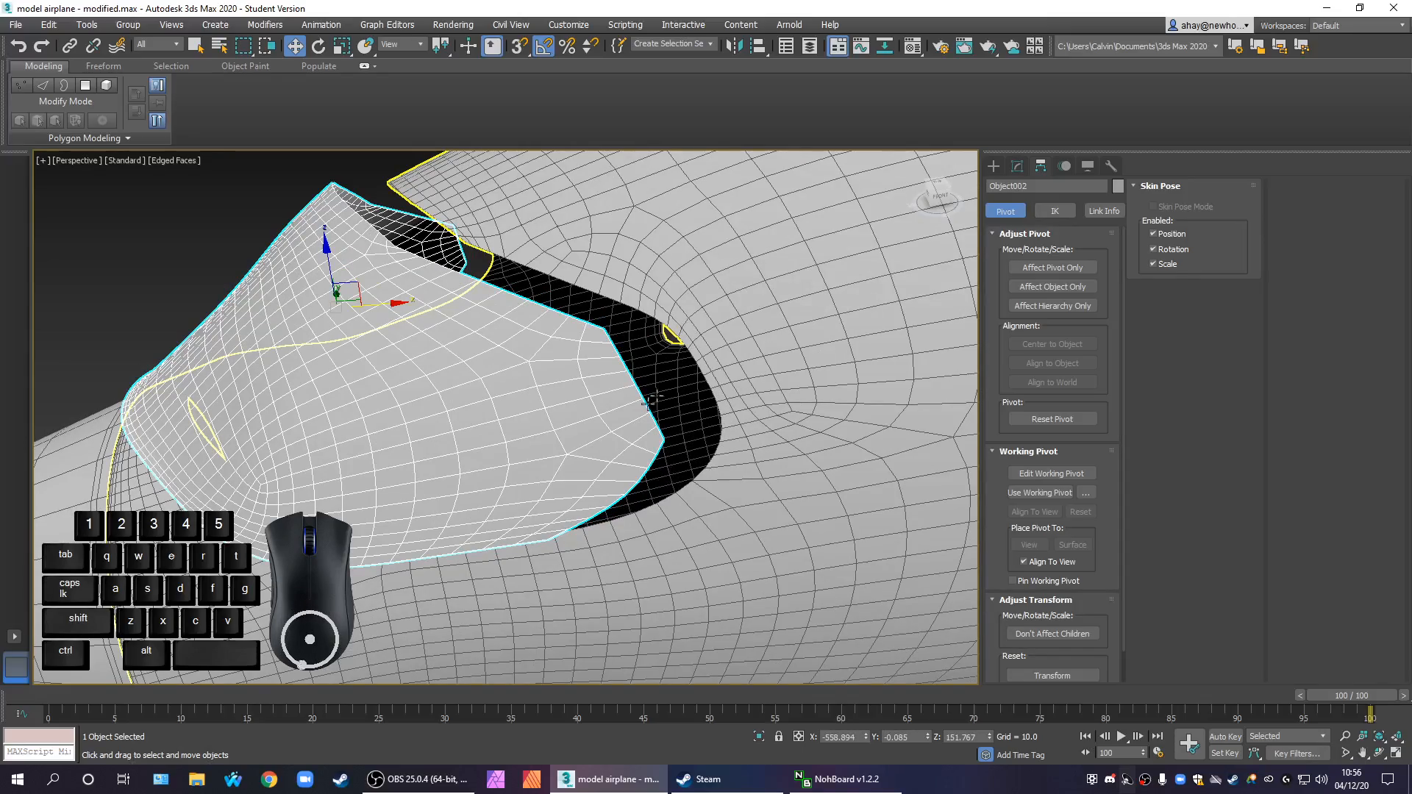
pyautogui.scroll(-4, 616, 442)
pyautogui.moveTo(616, 442)
pyautogui.keyDown('alt'); pyautogui.mouseDown(button='middle')
pyautogui.moveTo(851, 465)
pyautogui.moveTo(745, 519)
pyautogui.moveTo(568, 528)
pyautogui.moveTo(532, 512)
pyautogui.moveTo(542, 471)
pyautogui.moveTo(576, 447)
pyautogui.moveTo(610, 534)
pyautogui.moveTo(597, 614)
pyautogui.moveTo(520, 493)
pyautogui.moveTo(536, 481)
pyautogui.moveTo(778, 506)
pyautogui.moveTo(647, 533)
pyautogui.moveTo(561, 520)
pyautogui.moveTo(565, 508)
pyautogui.mouseUp(button='middle'); pyautogui.keyUp('alt')
pyautogui.press('F4')
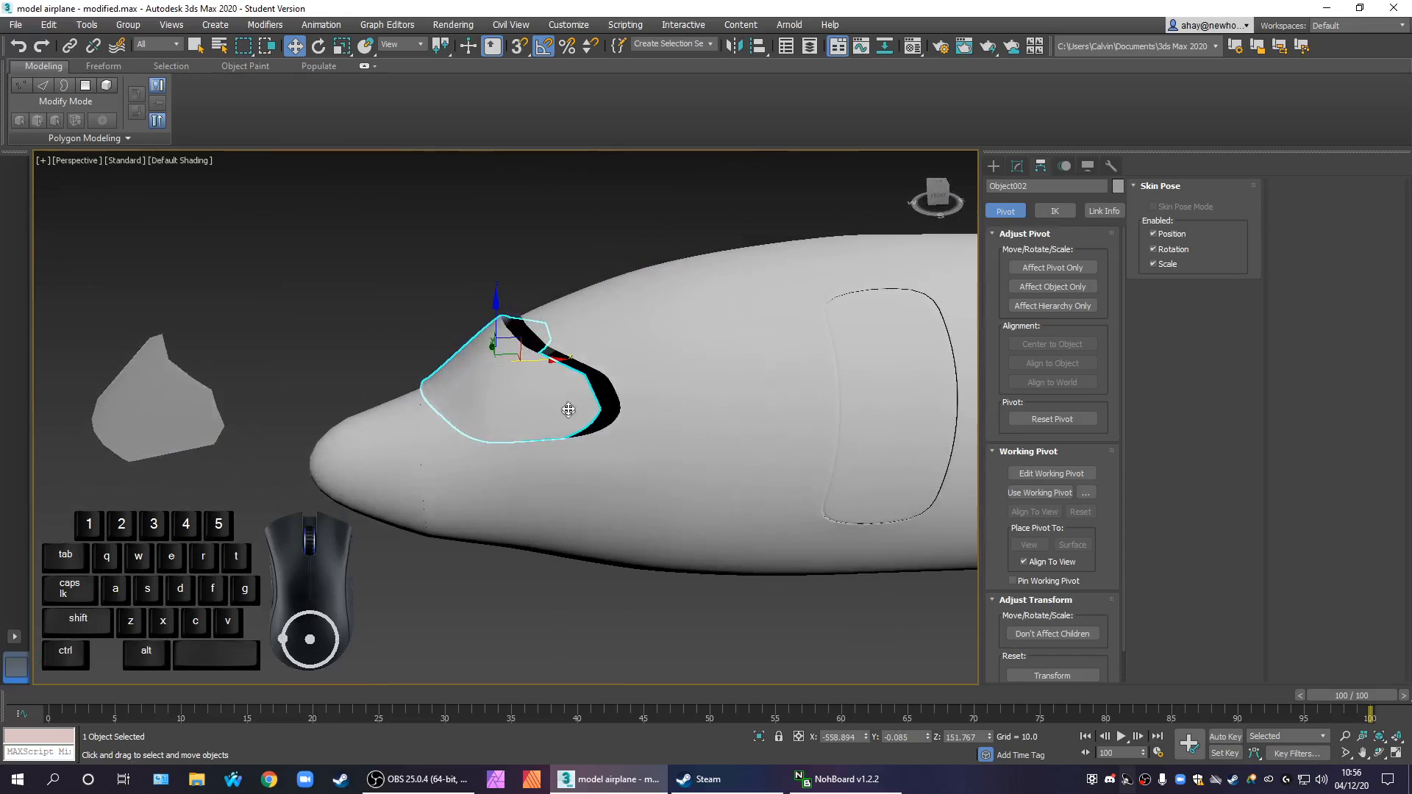
# Examine the gap between the windscreen and fuselage with edged faces shown, and undo the windscreen move
pyautogui.scroll(2, 569, 411)
pyautogui.moveTo(603, 434)
pyautogui.keyDown('alt'); pyautogui.mouseDown(button='middle')
pyautogui.moveTo(562, 460)
pyautogui.moveTo(640, 422)
pyautogui.mouseUp(button='middle'); pyautogui.keyUp('alt')
pyautogui.press('F4')
pyautogui.scroll(5, 585, 510)
pyautogui.scroll(-5, 585, 510)
pyautogui.scroll(5, 601, 493)
pyautogui.scroll(-5, 601, 493)
pyautogui.hotkey('ctrl', 'z')
pyautogui.scroll(3, 701, 482)
pyautogui.scroll(-5, 737, 452)
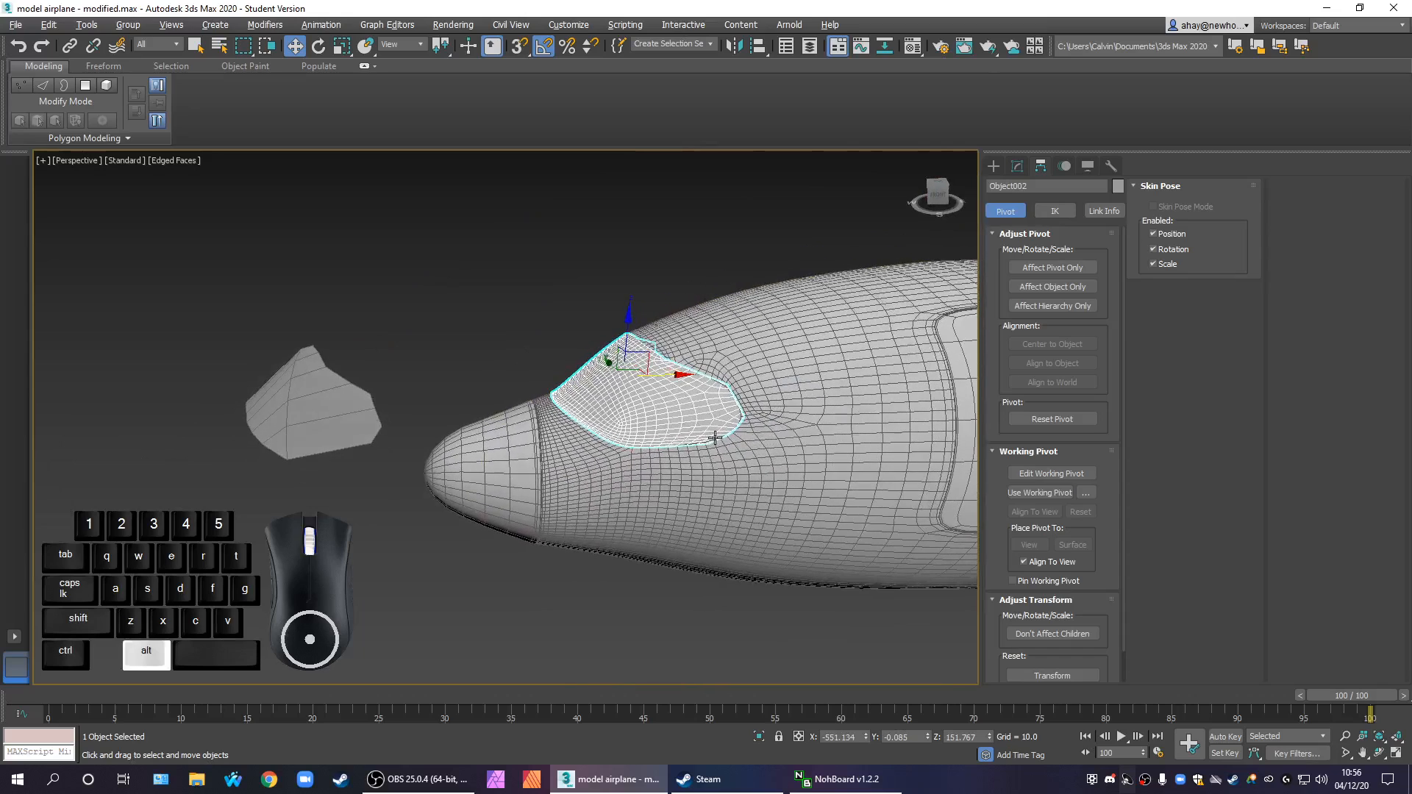
# Remove the TurboSmooth modifier from both the windscreen and the fuselage
pyautogui.click(1017, 167)
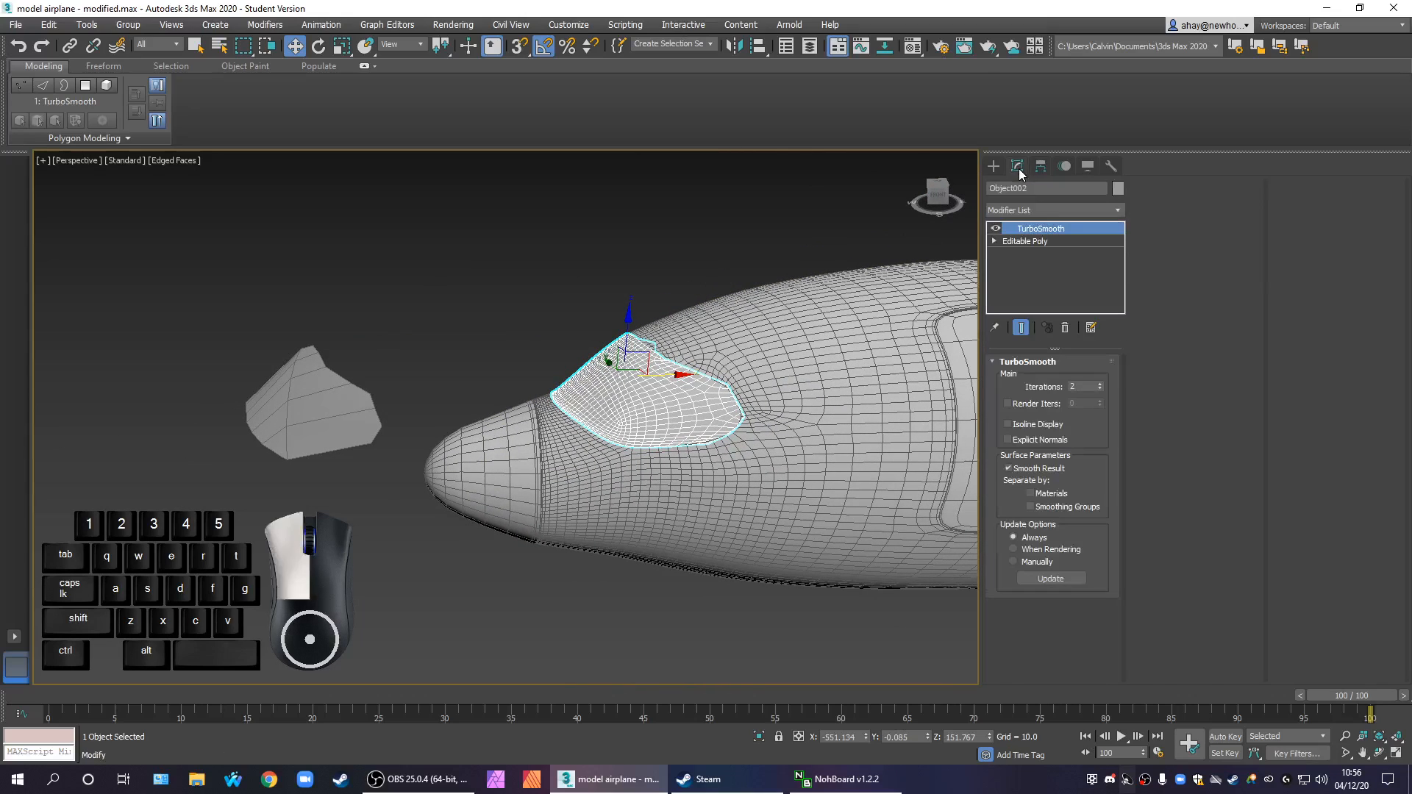
pyautogui.click(1066, 328)
pyautogui.scroll(-2, 893, 461)
pyautogui.moveTo(726, 629); pyautogui.dragTo(665, 531)
pyautogui.keyDown('alt'); pyautogui.moveTo(666, 531); pyautogui.dragTo(861, 409, button='middle'); pyautogui.keyUp('alt')
pyautogui.scroll(5, 771, 501)
pyautogui.scroll(2, 642, 451)
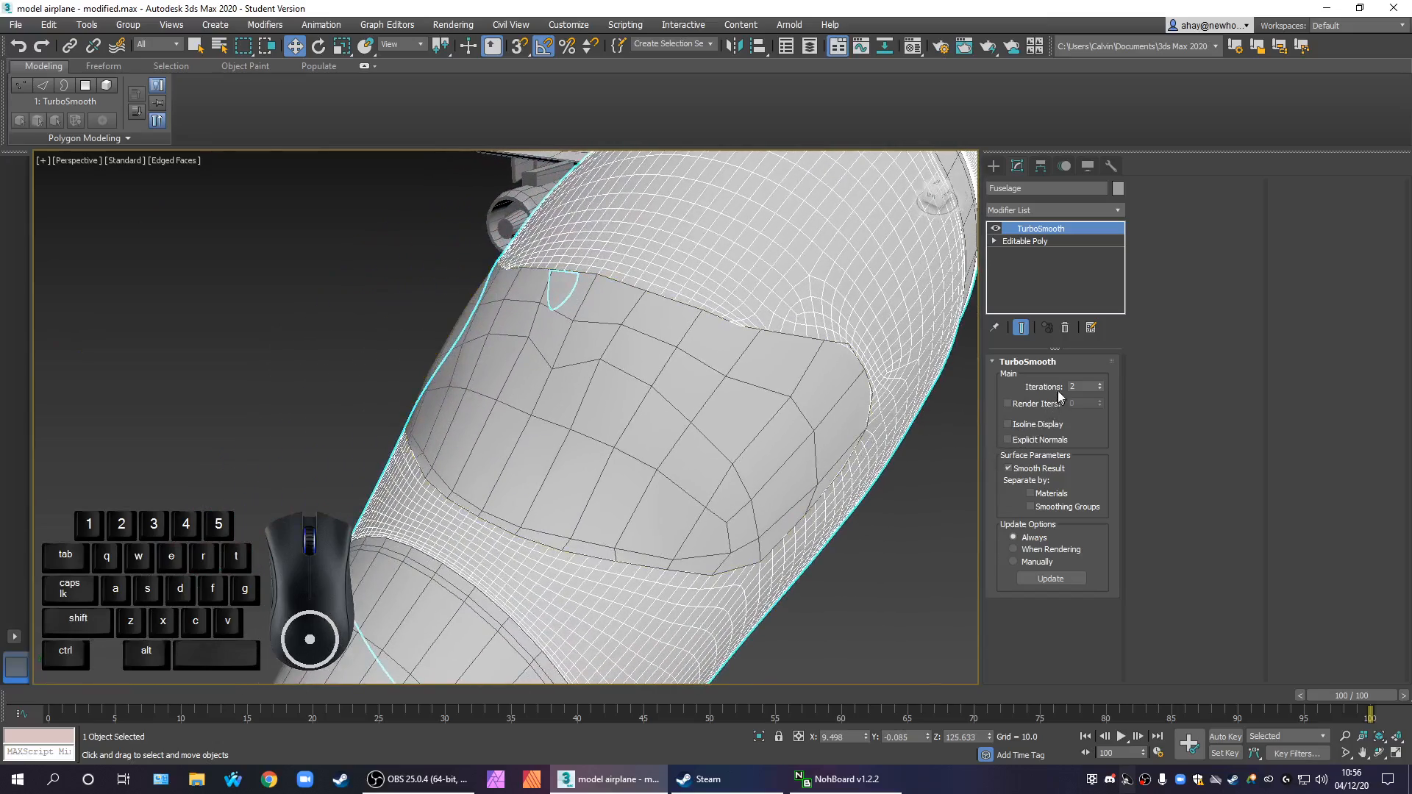
pyautogui.click(1065, 328)
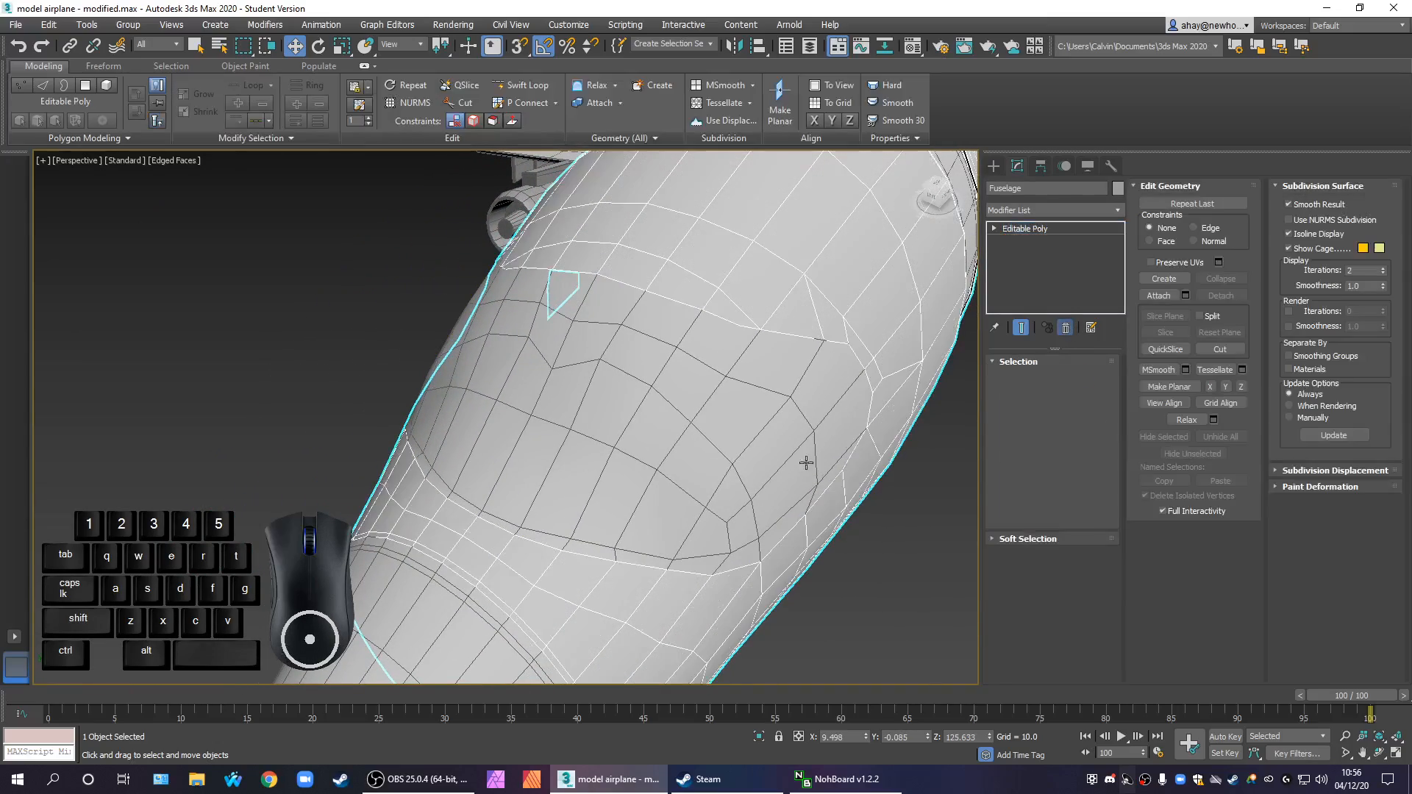
# Select the fuselage polygons ahead of the front door and detach them as a clone
pyautogui.scroll(-5, 847, 435)
pyautogui.keyDown('alt'); pyautogui.moveTo(847, 435); pyautogui.dragTo(556, 414, button='middle'); pyautogui.keyUp('alt')
pyautogui.scroll(2, 628, 372)
pyautogui.click(1067, 379)
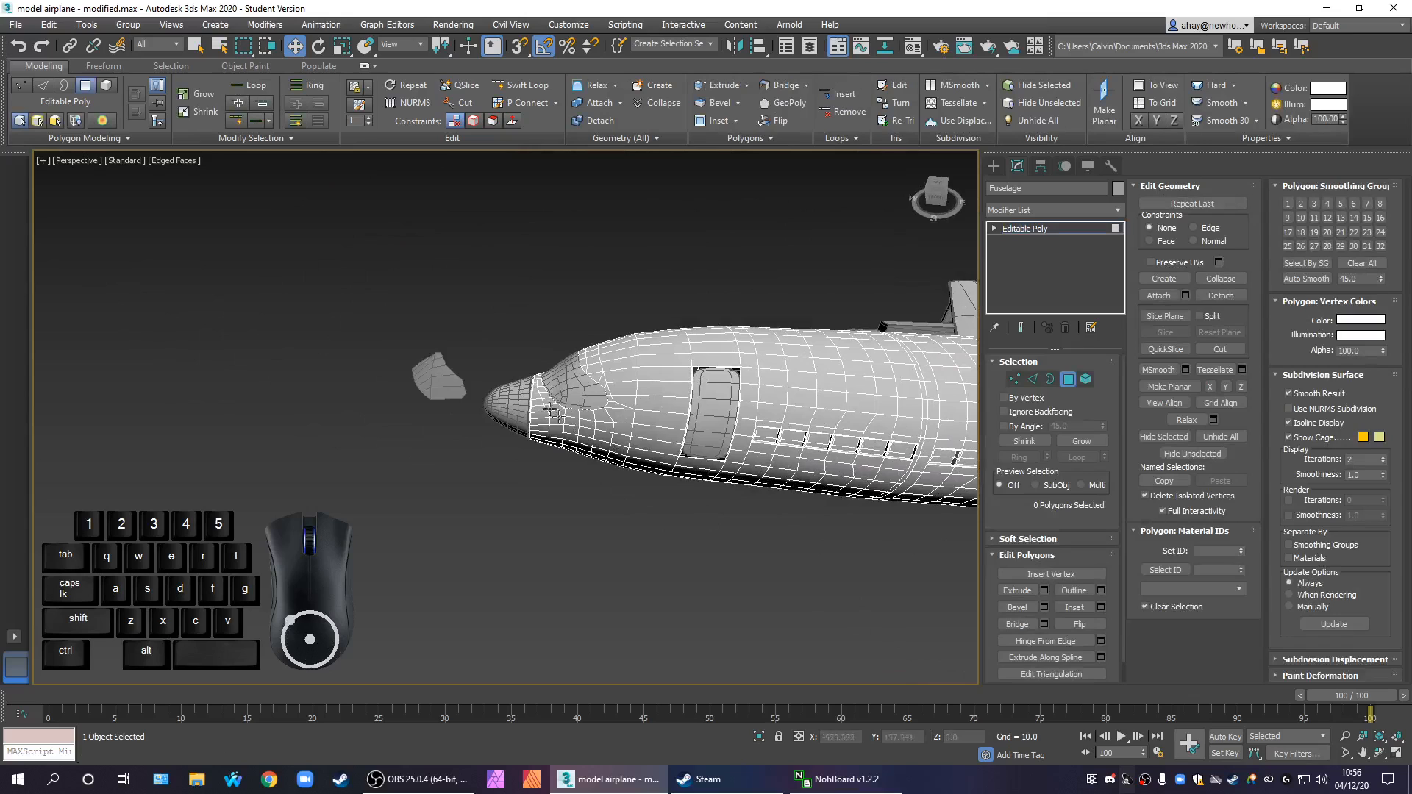
pyautogui.click(482, 282)
pyautogui.moveTo(655, 577); pyautogui.dragTo(656, 576)
pyautogui.keyDown('alt'); pyautogui.moveTo(663, 558); pyautogui.dragTo(686, 488, button='middle'); pyautogui.keyUp('alt')
pyautogui.scroll(4, 607, 432)
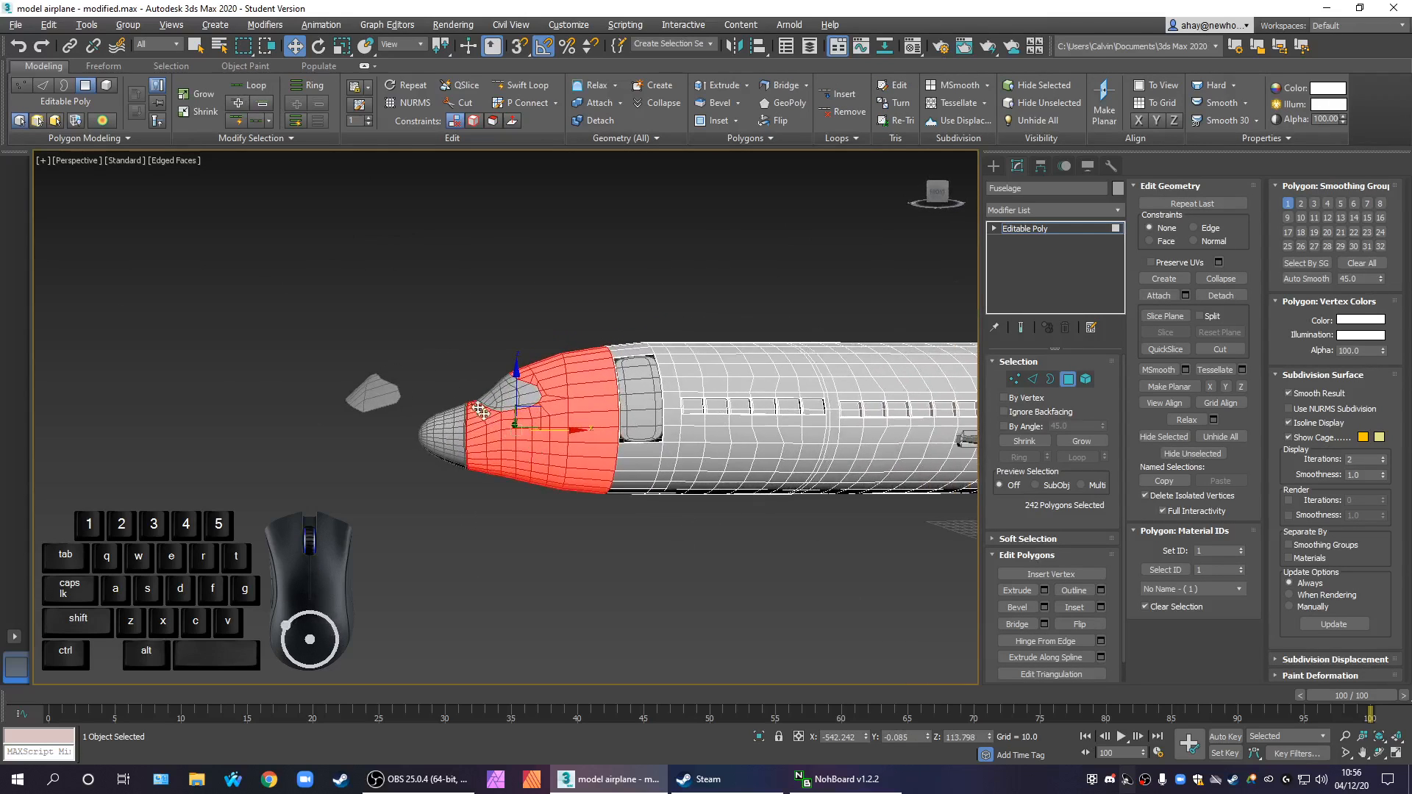
pyautogui.moveTo(832, 500); pyautogui.dragTo(680, 501, button='middle')
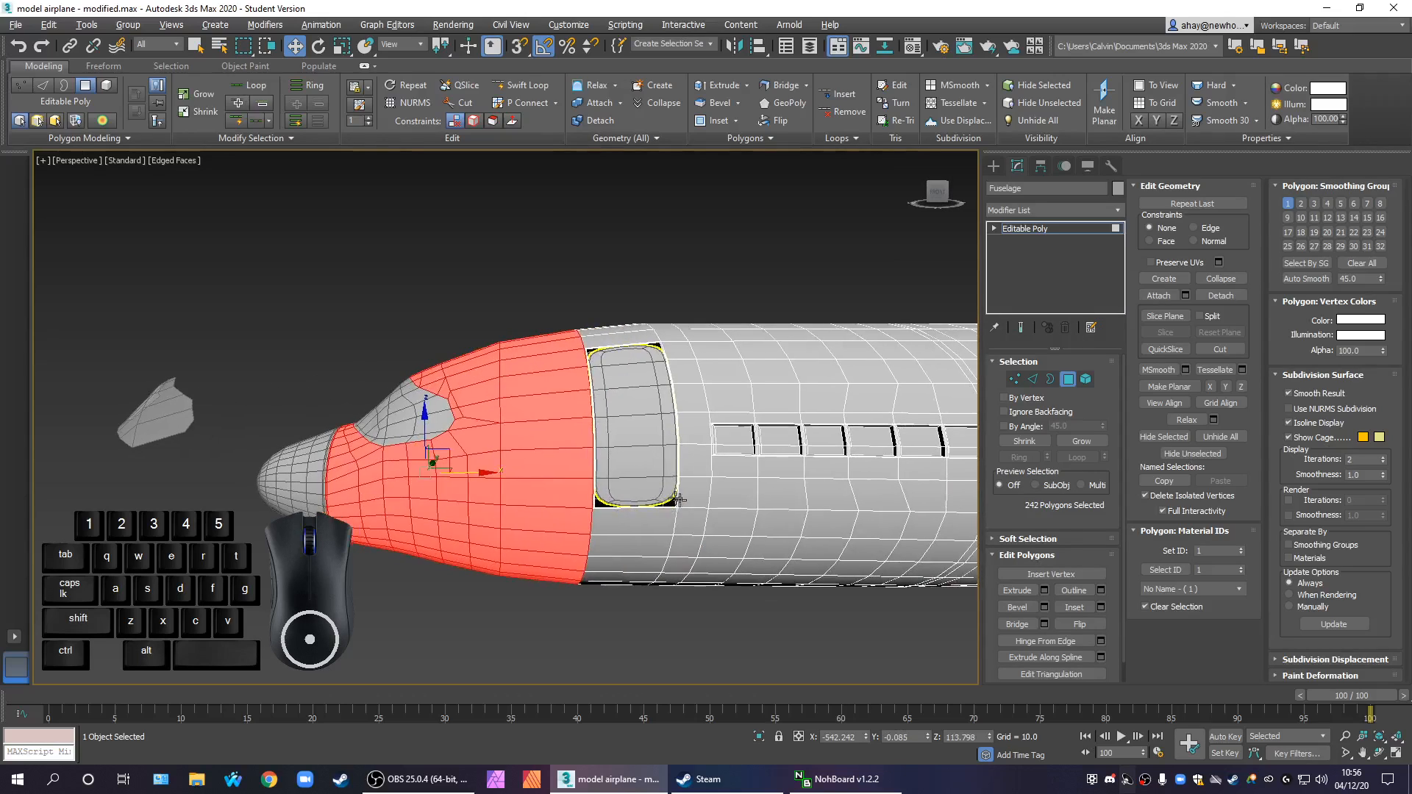
pyautogui.moveTo(249, 288); pyautogui.dragTo(543, 688)
pyautogui.click(1221, 295)
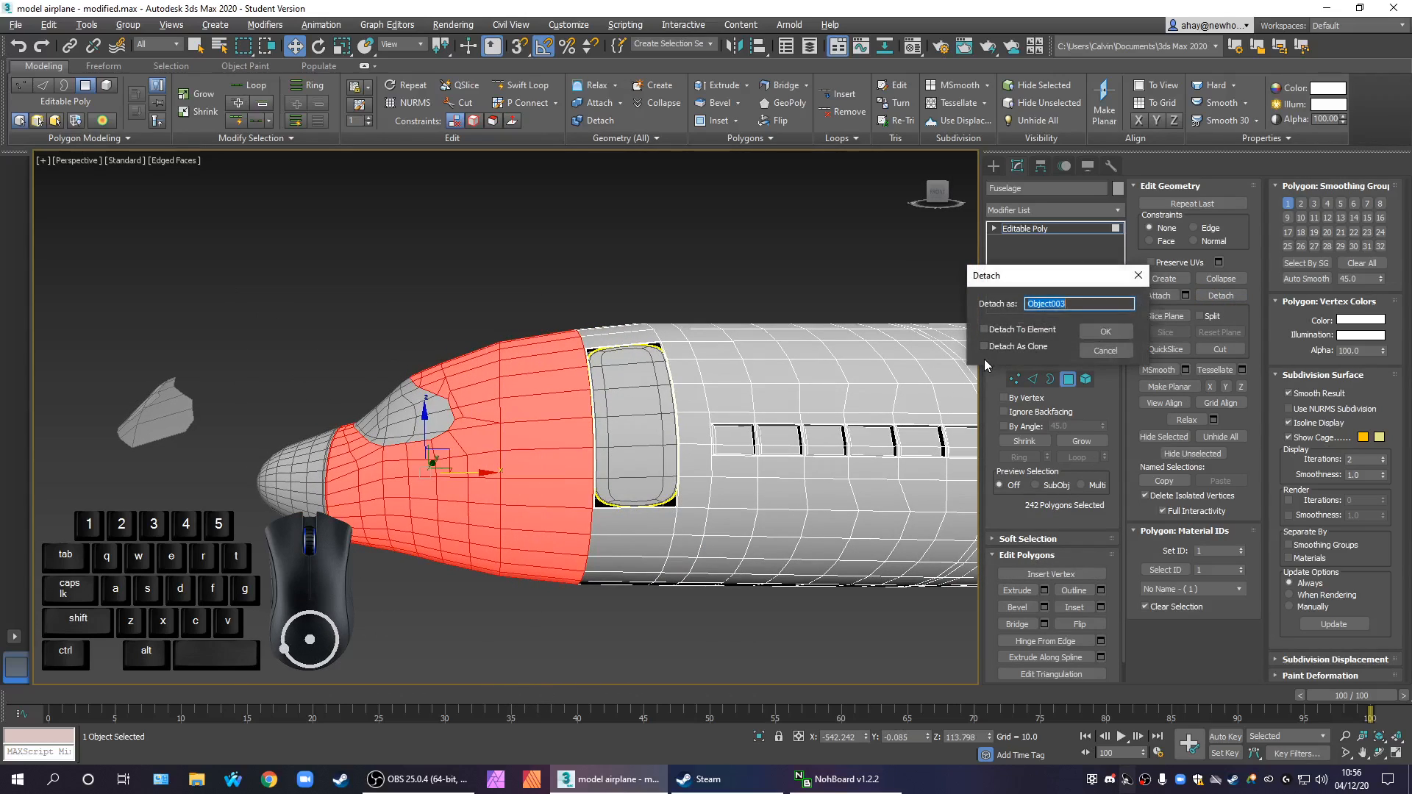
pyautogui.click(1106, 332)
# Centre the cloned nose section's pivot to the object and move the section about 250 units forward off the fuselage along X
pyautogui.click(996, 168)
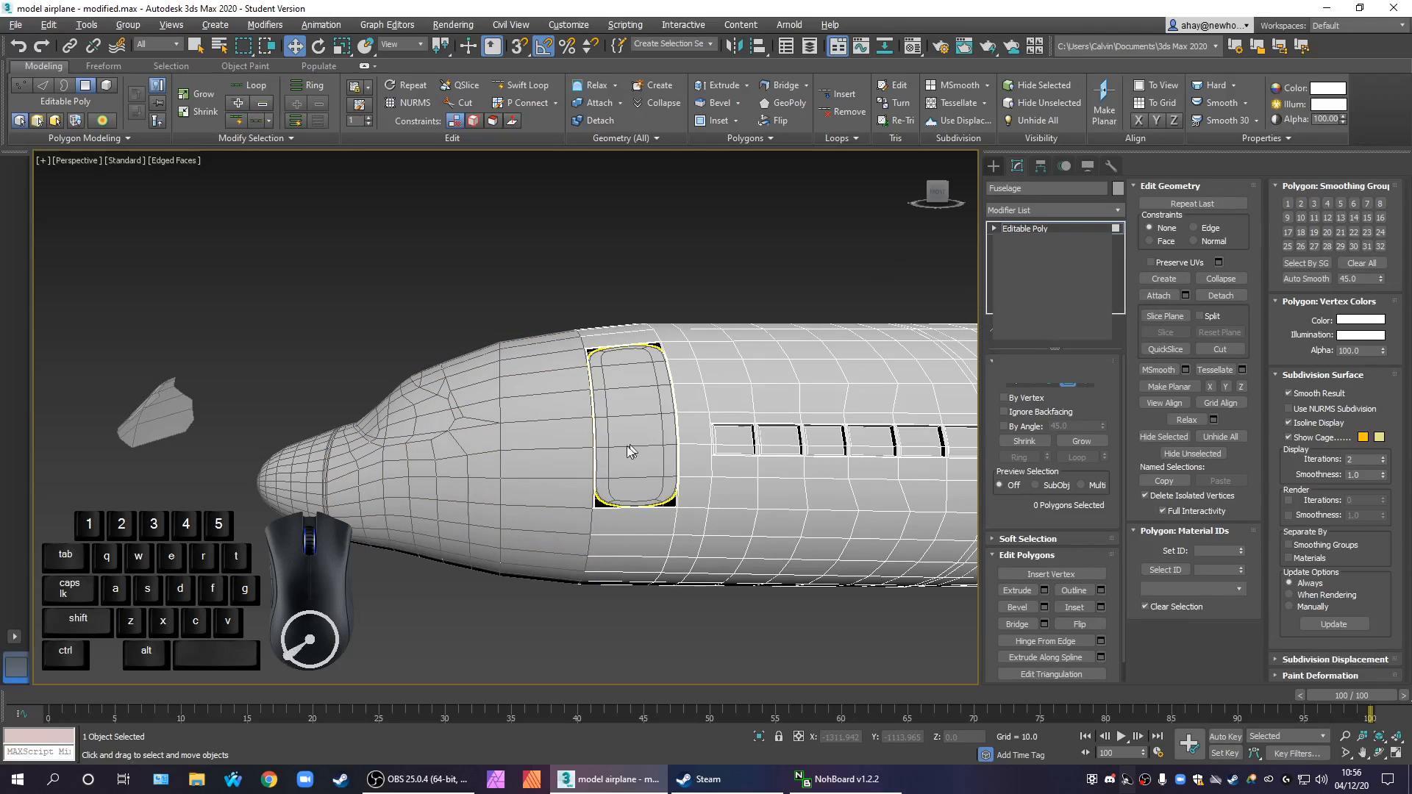
pyautogui.click(543, 488)
pyautogui.scroll(-3, 627, 486)
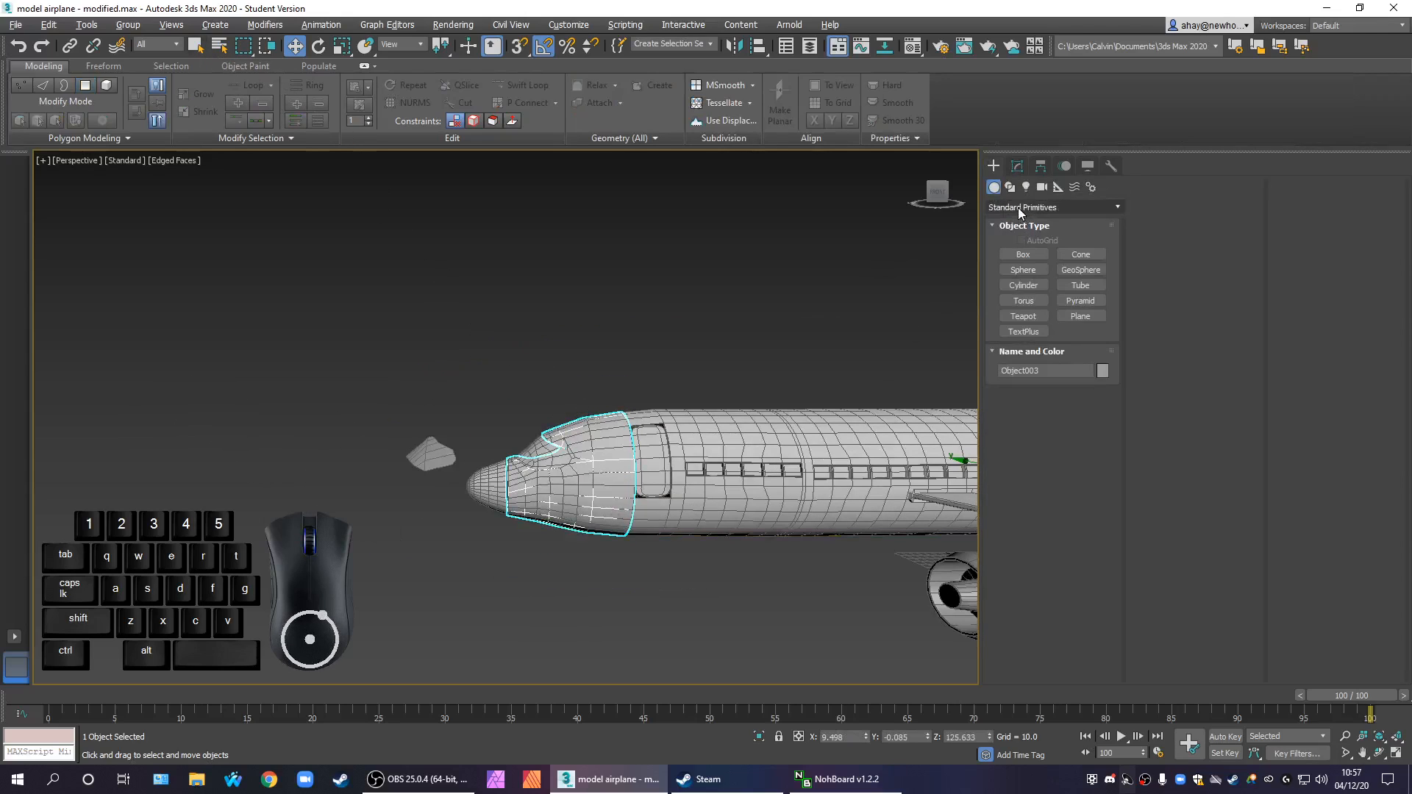
pyautogui.click(1040, 166)
pyautogui.click(1051, 269)
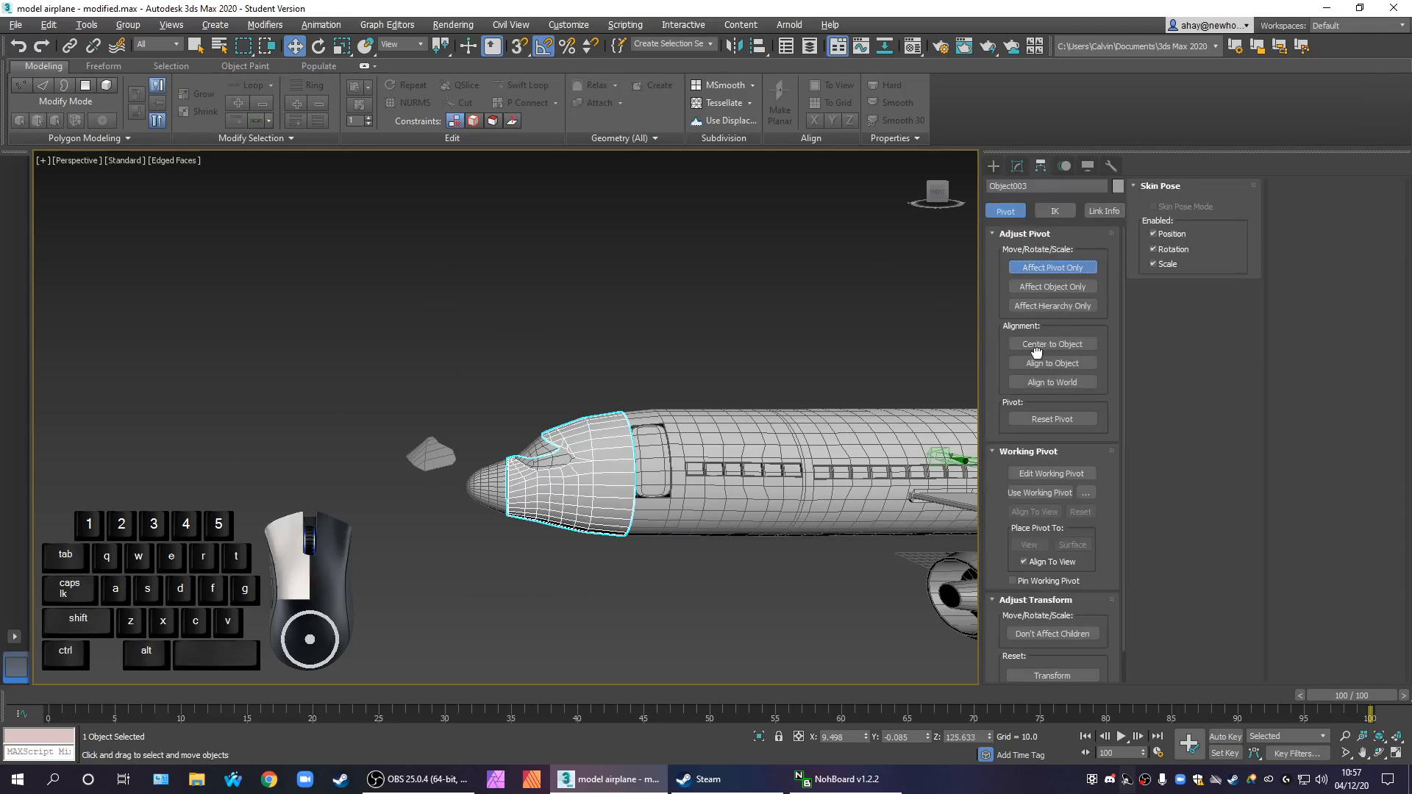
pyautogui.click(1050, 345)
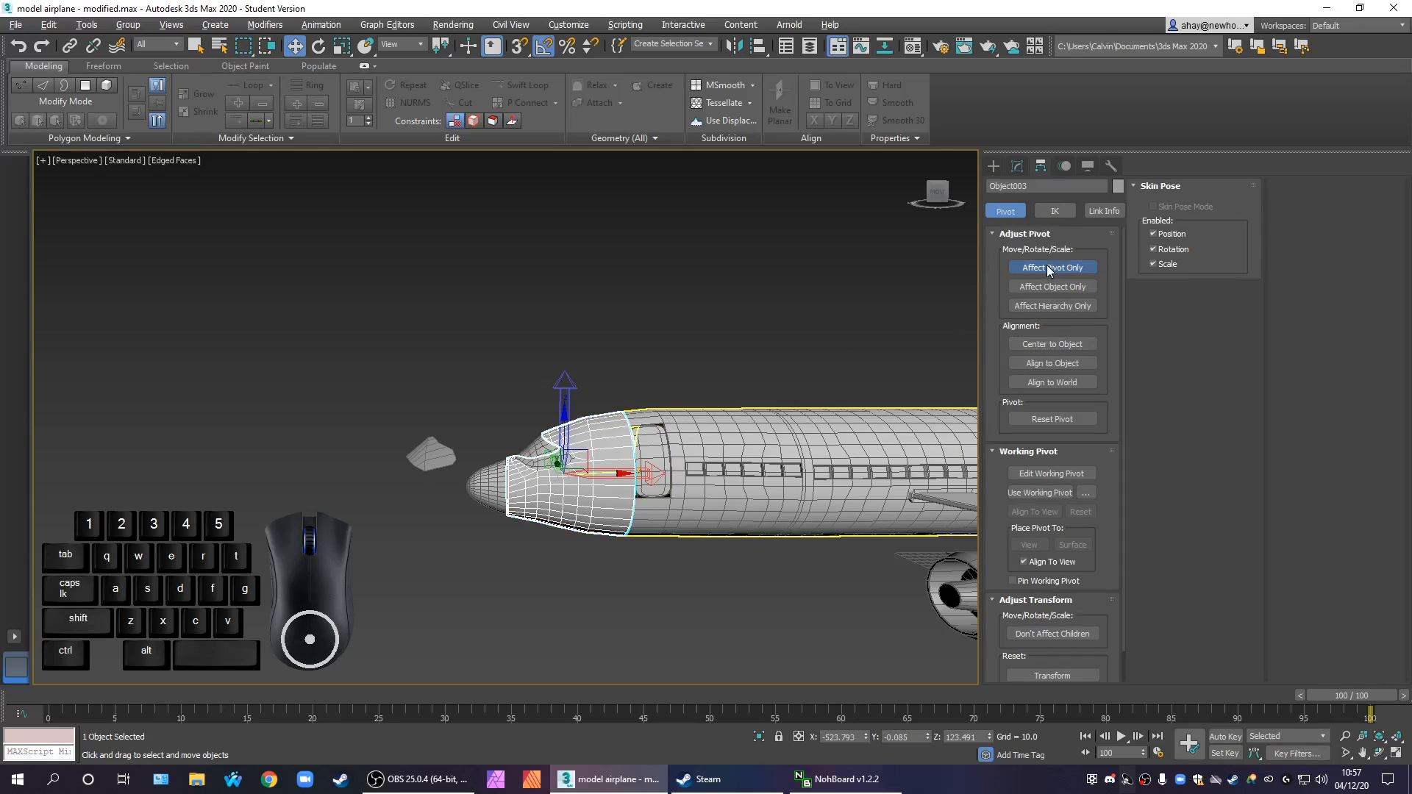
pyautogui.click(994, 166)
pyautogui.scroll(3, 589, 484)
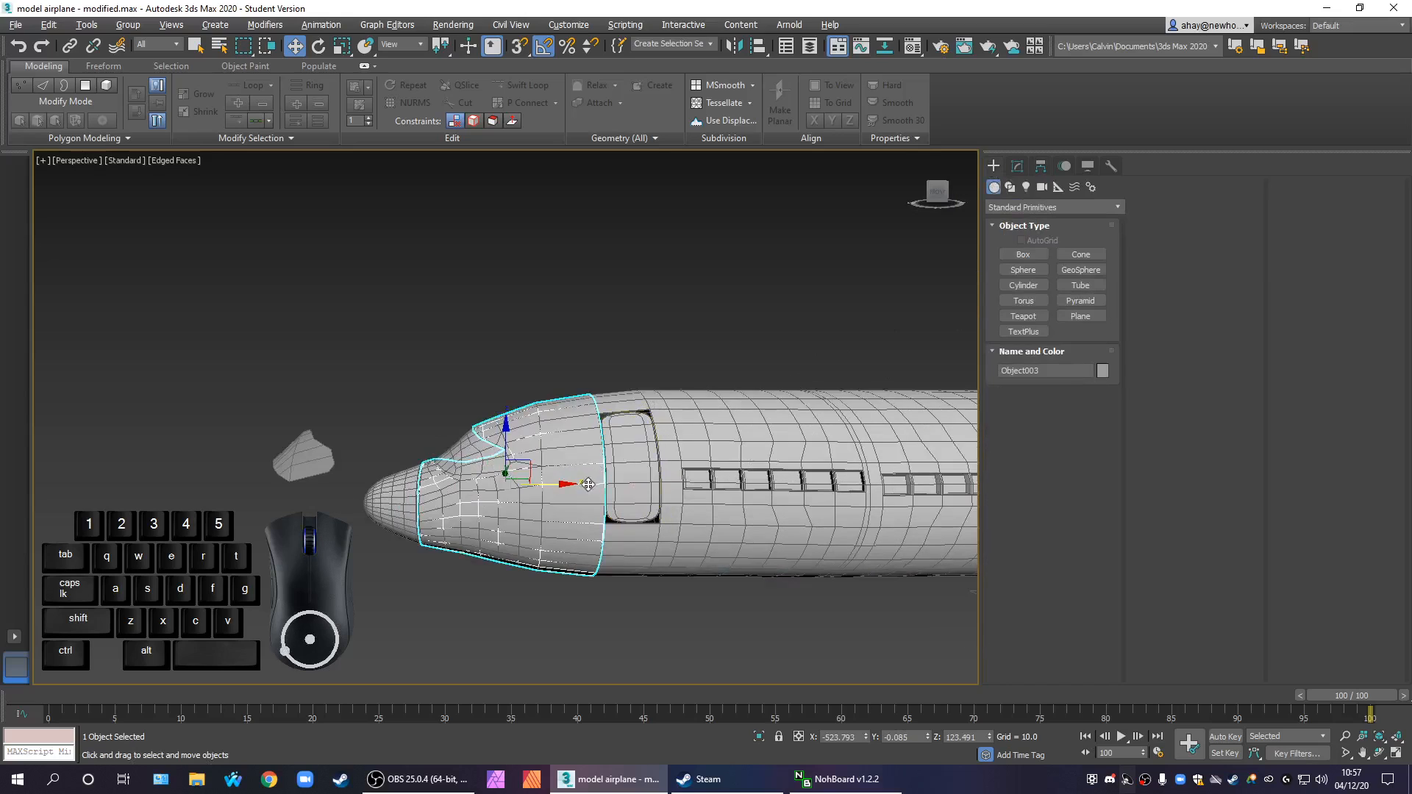
pyautogui.moveTo(545, 482); pyautogui.dragTo(251, 480)
# Delete the spare windscreen piece floating in front of the airplane's nose
pyautogui.click(491, 465)
pyautogui.moveTo(506, 491); pyautogui.dragTo(684, 492, button='middle')
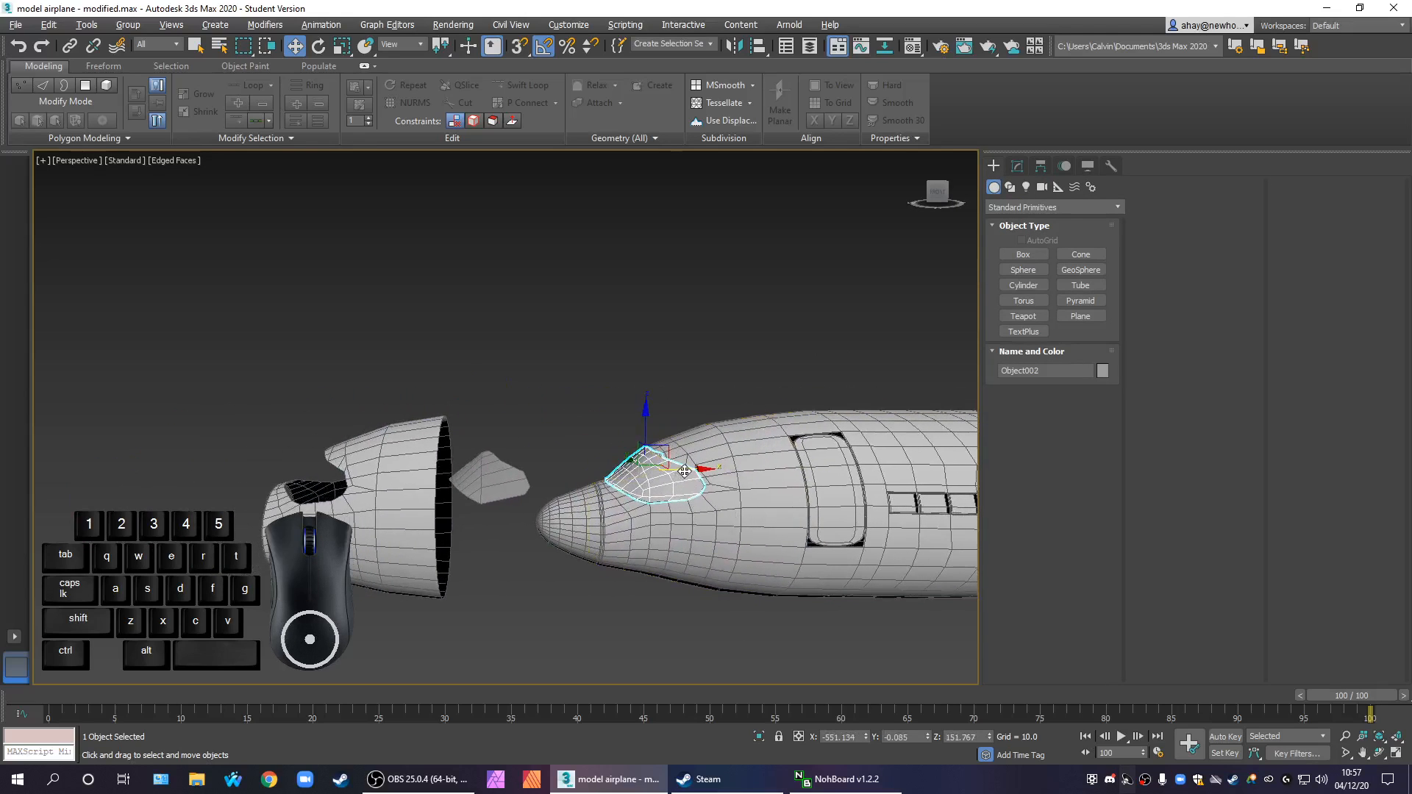
pyautogui.click(490, 478)
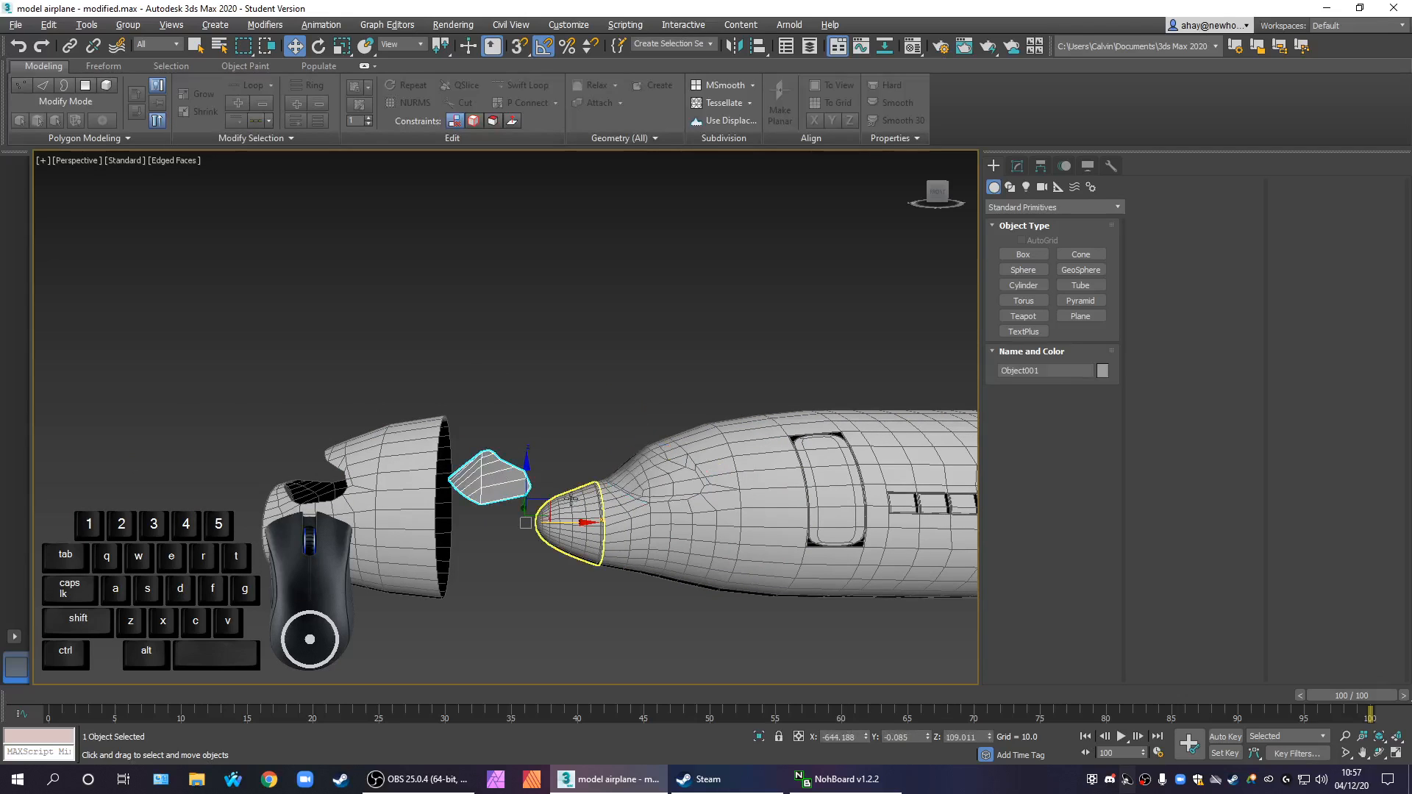
pyautogui.press('Delete')
# Copy the windscreen about 250 units forward along X into the opening of the cloned nose section
pyautogui.click(654, 480)
pyautogui.keyDown('shift'); pyautogui.moveTo(685, 470); pyautogui.dragTo(343, 469); pyautogui.keyUp('shift')
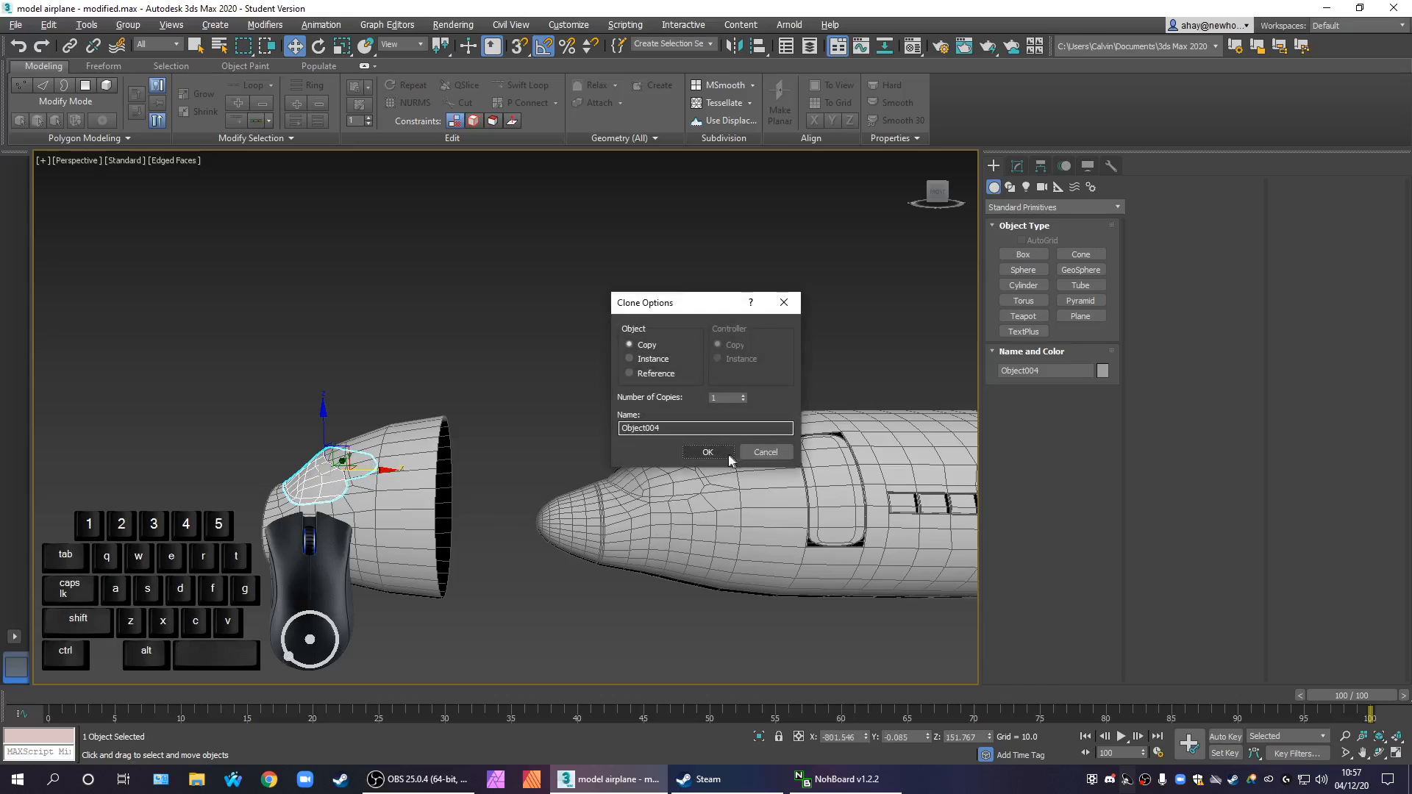
pyautogui.click(732, 457)
pyautogui.click(469, 608)
pyautogui.scroll(-5, 543, 563)
pyautogui.keyDown('alt'); pyautogui.moveTo(628, 609); pyautogui.dragTo(638, 606, button='middle'); pyautogui.keyUp('alt')
pyautogui.click(581, 523)
pyautogui.scroll(6, 645, 553)
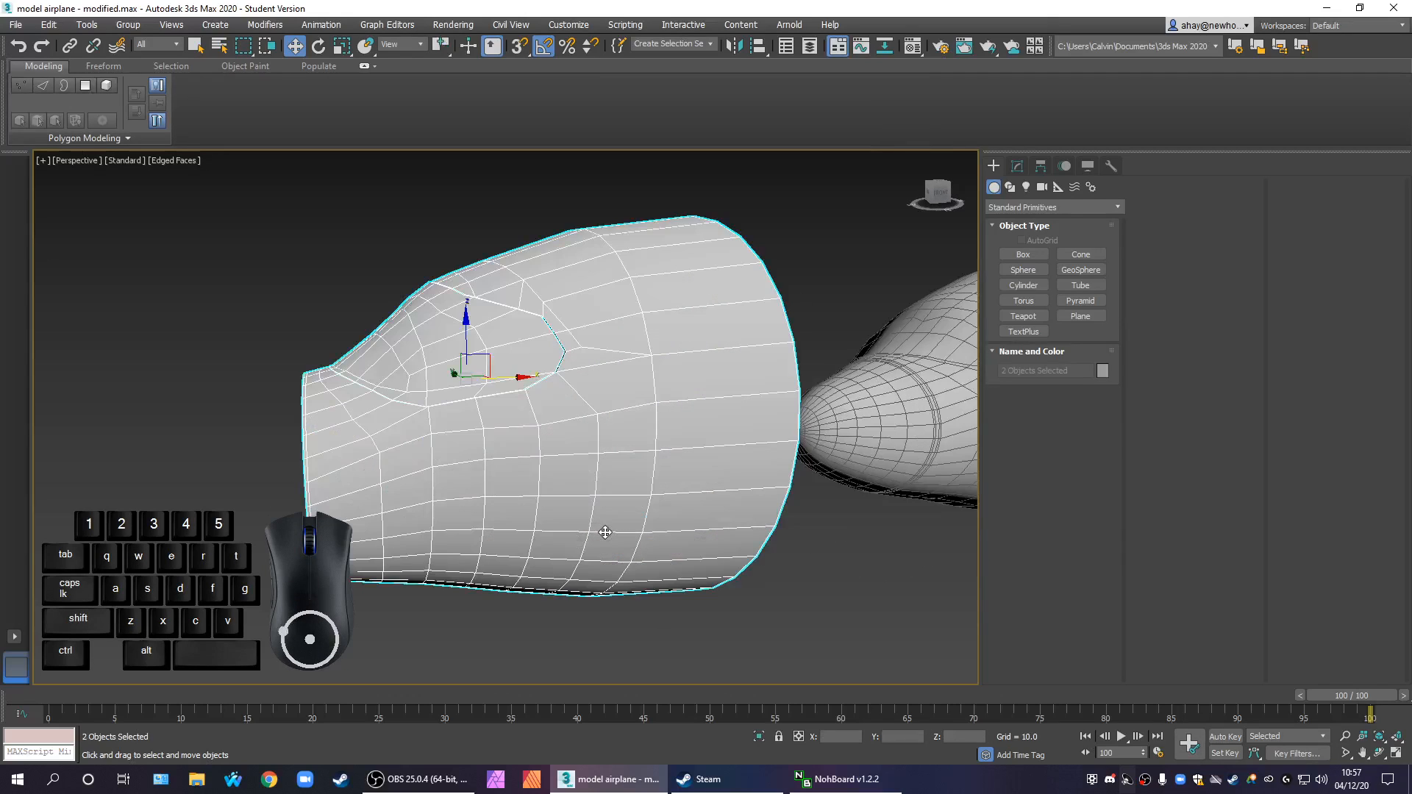
# Select only the cloned nose section and add a Shell modifier to it
pyautogui.click(814, 552)
pyautogui.click(633, 470)
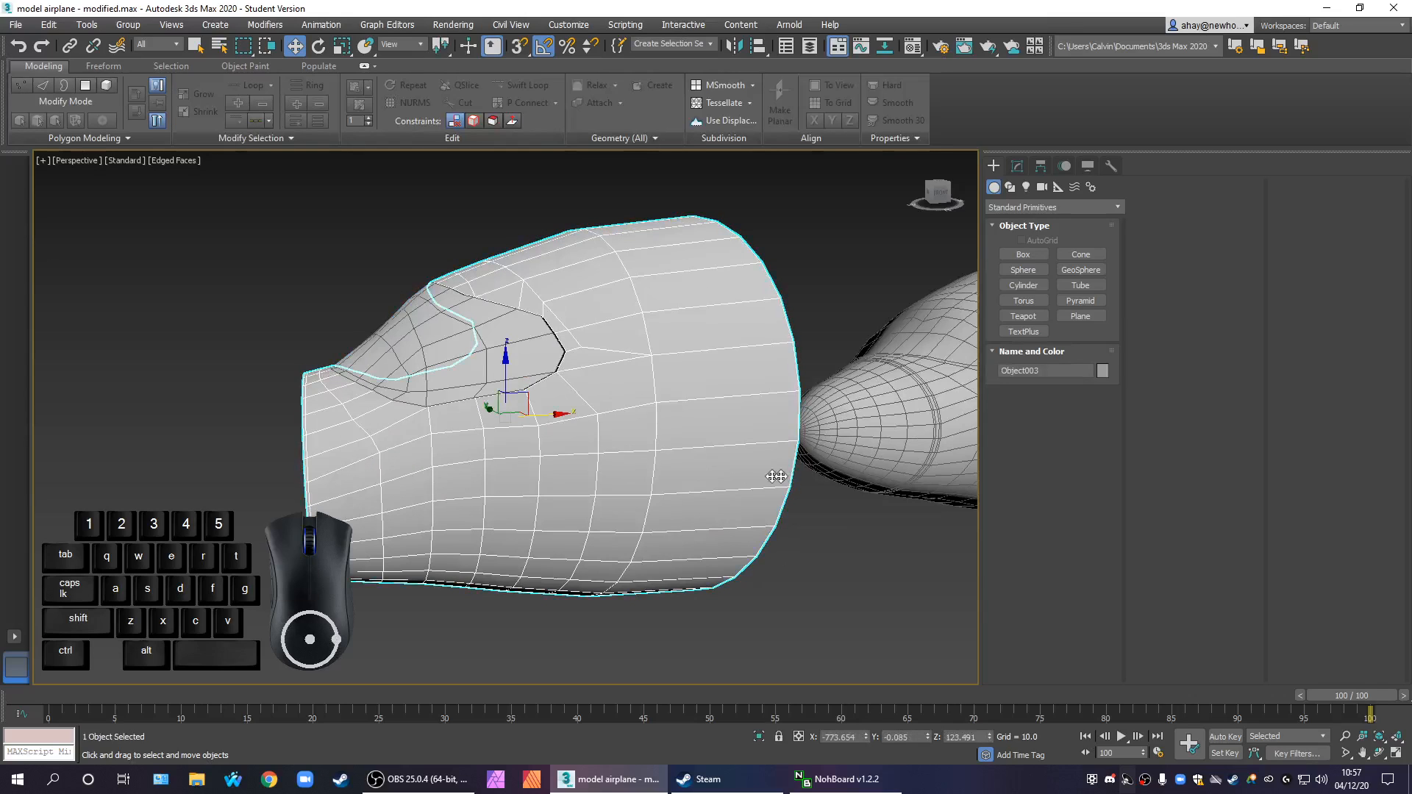
pyautogui.click(1016, 168)
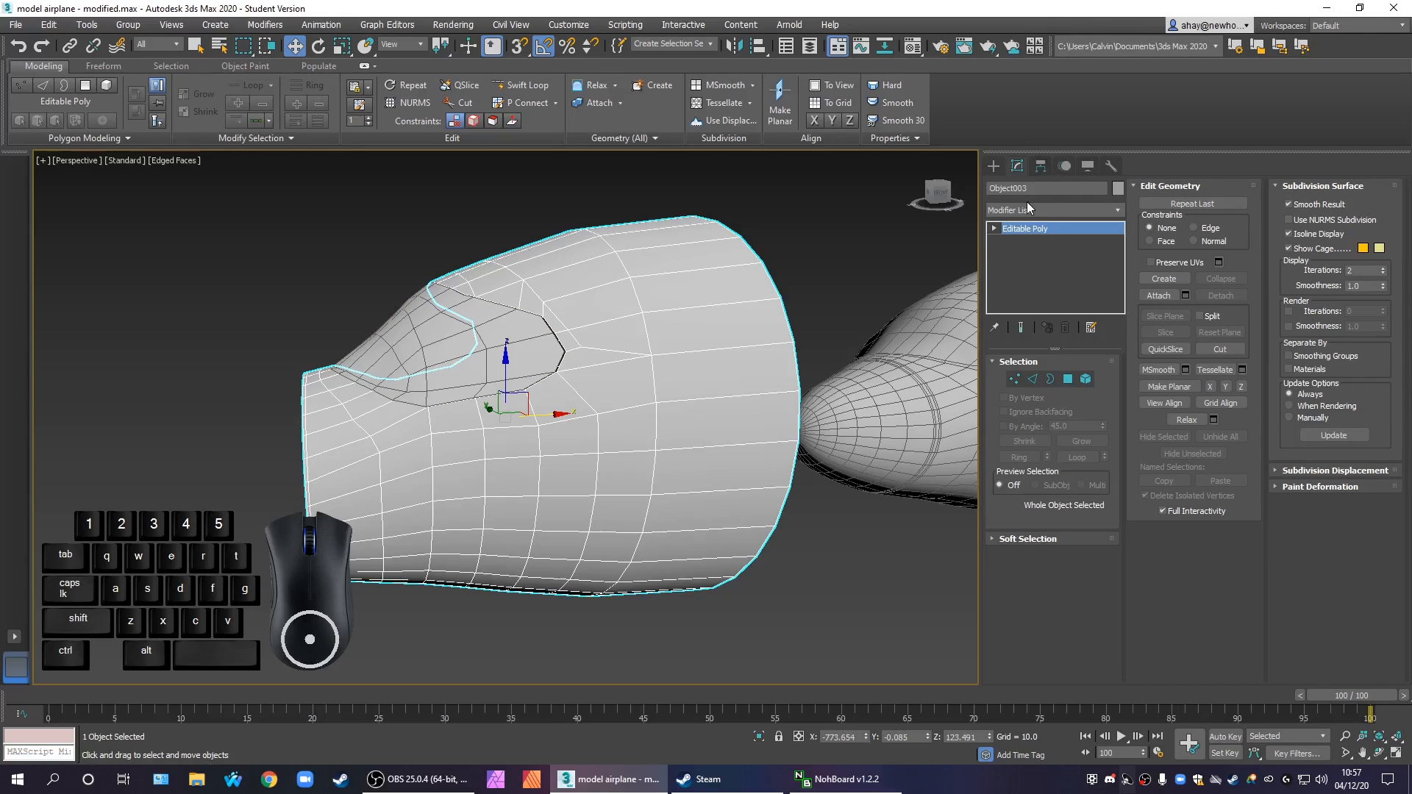
pyautogui.click(1029, 210)
pyautogui.write('sh')
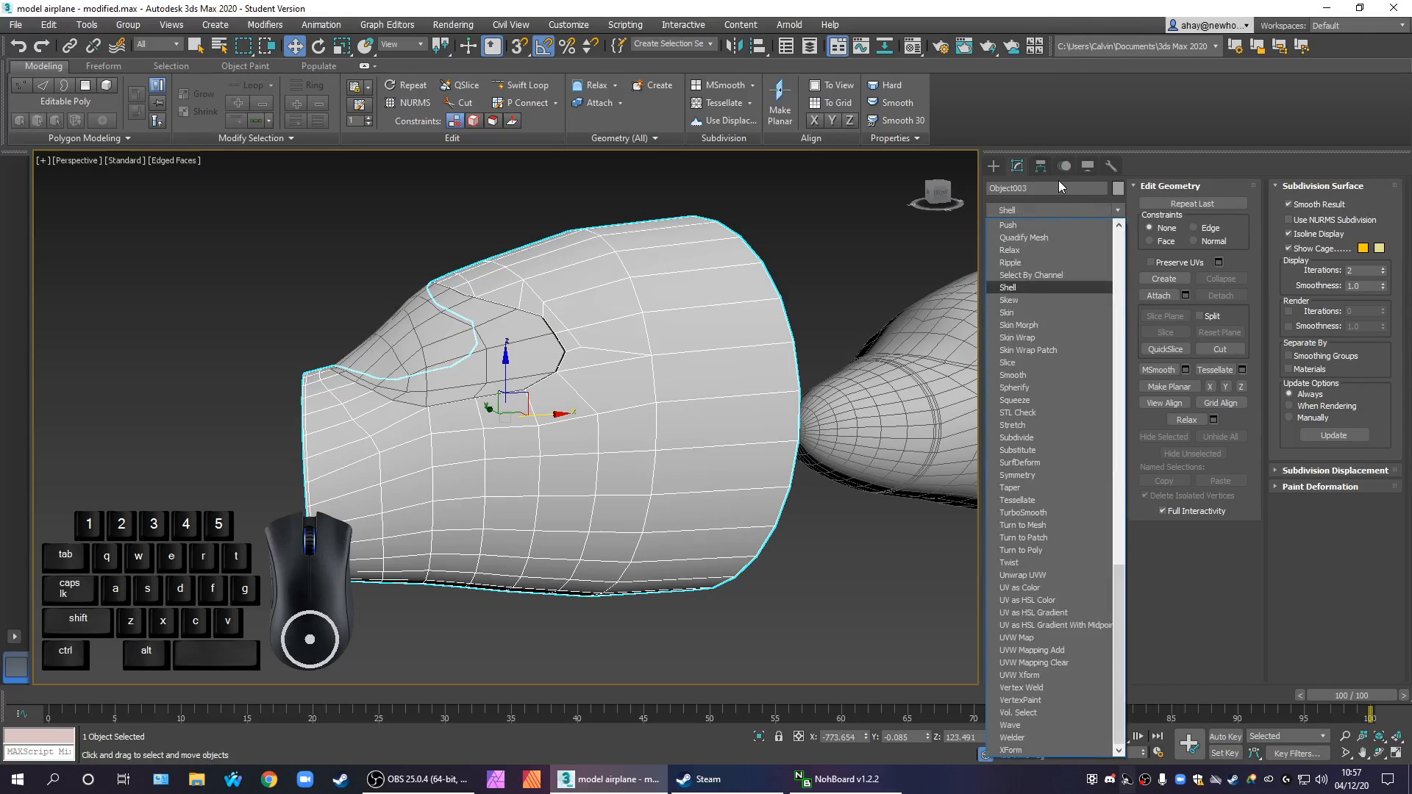
pyautogui.press('Return')
pyautogui.keyDown('alt'); pyautogui.moveTo(905, 389); pyautogui.dragTo(871, 410, button='middle'); pyautogui.keyUp('alt')
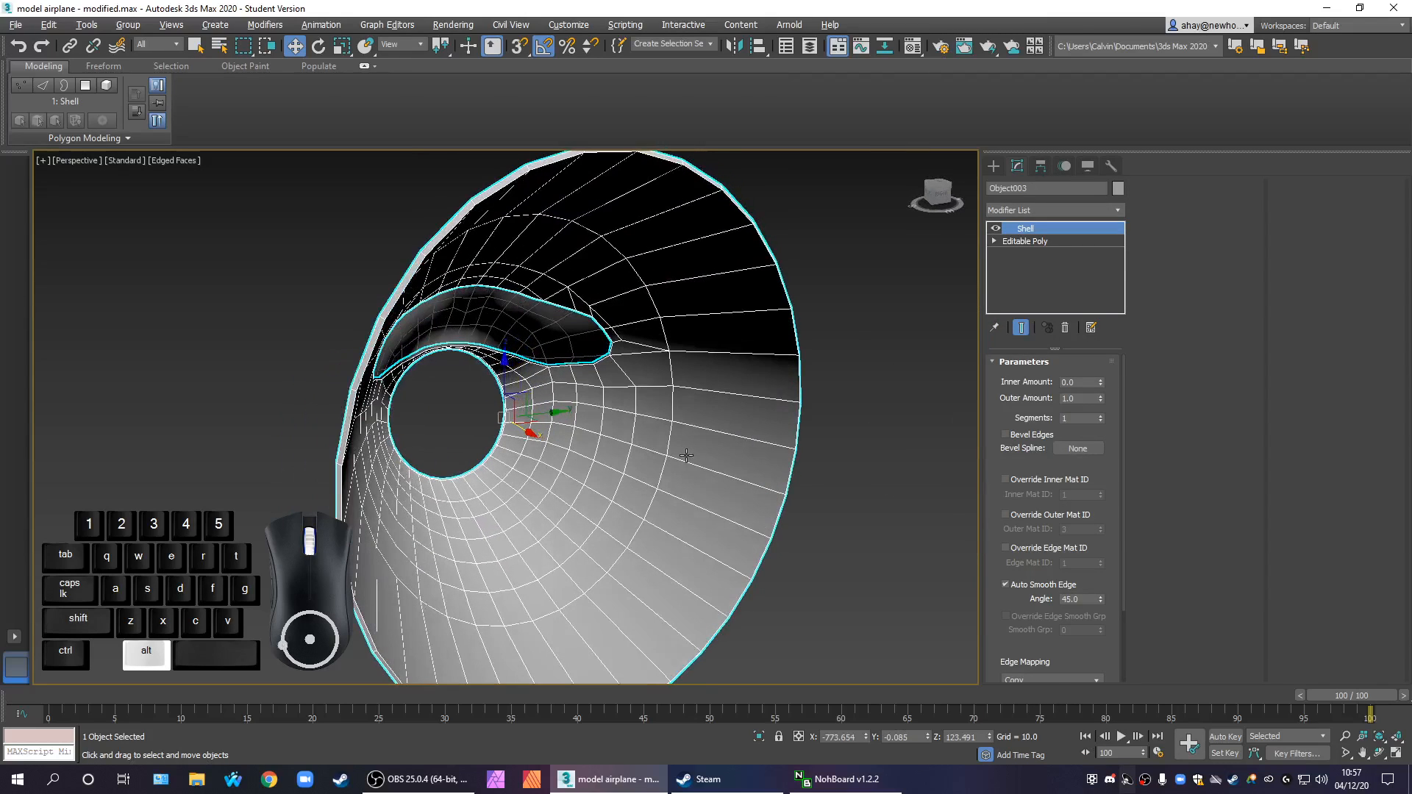
# Set the Shell's outer amount to 0 and its inner amount to 4
pyautogui.click(1078, 398)
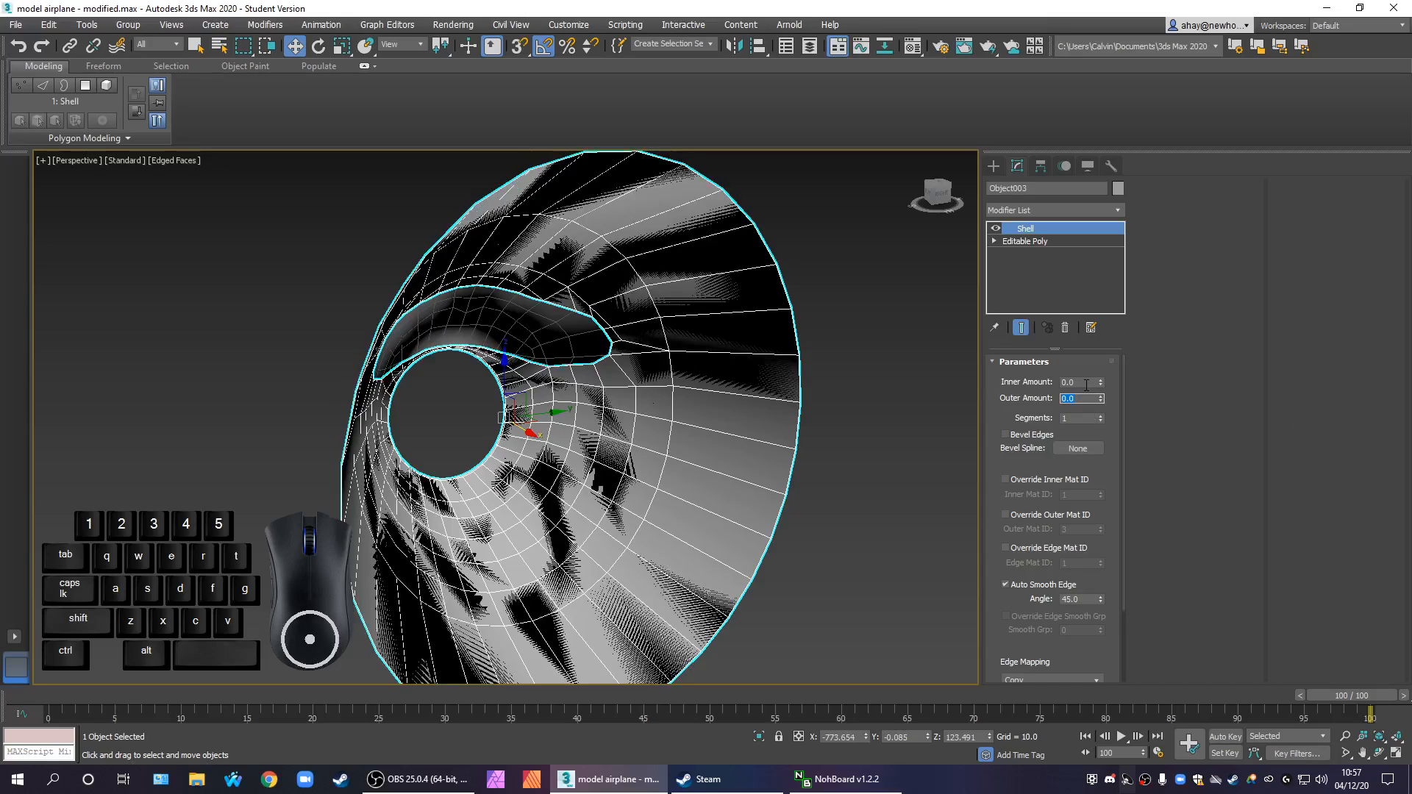
pyautogui.write('4')
pyautogui.press('Return')
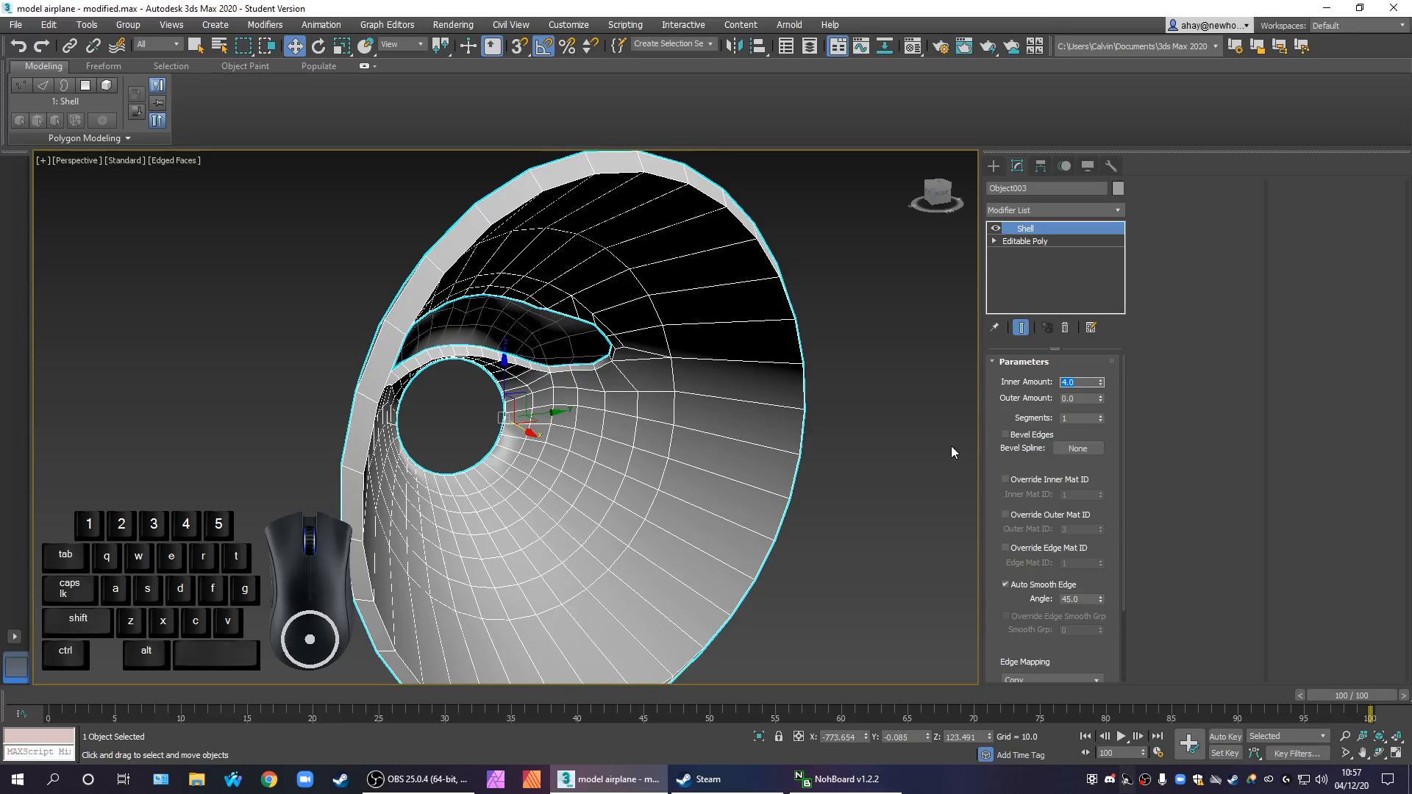
# Select the windscreen piece in the cloned nose section's opening and add a Shell modifier to it
pyautogui.scroll(-5, 841, 479)
pyautogui.moveTo(841, 519)
pyautogui.keyDown('alt'); pyautogui.mouseDown(button='middle')
pyautogui.moveTo(654, 589)
pyautogui.moveTo(609, 572)
pyautogui.moveTo(637, 551)
pyautogui.moveTo(828, 548)
pyautogui.moveTo(837, 506)
pyautogui.mouseUp(button='middle'); pyautogui.keyUp('alt')
pyautogui.scroll(4, 824, 514)
pyautogui.keyDown('alt'); pyautogui.moveTo(859, 429); pyautogui.dragTo(846, 478, button='middle'); pyautogui.keyUp('alt')
pyautogui.click(734, 570)
pyautogui.click(491, 404)
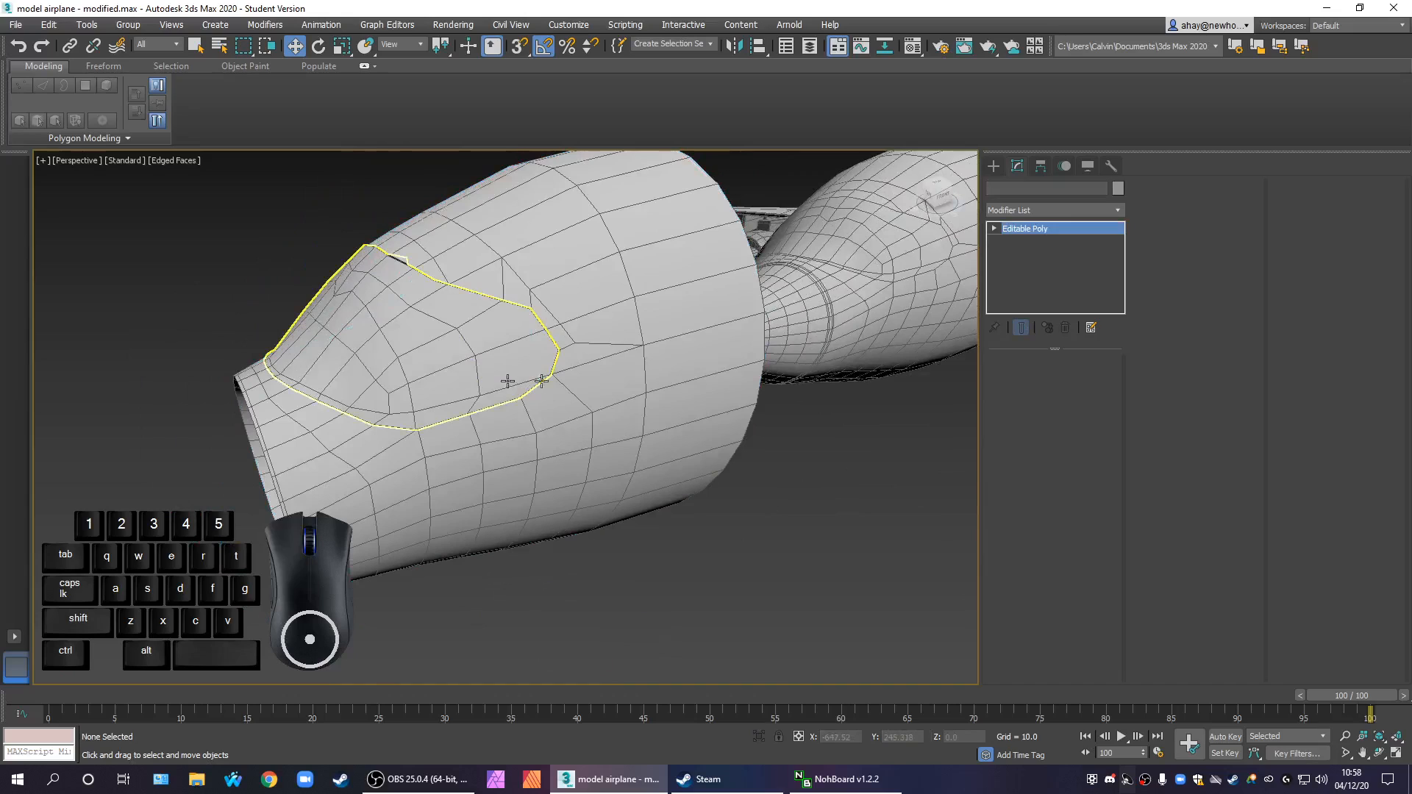
pyautogui.click(1074, 211)
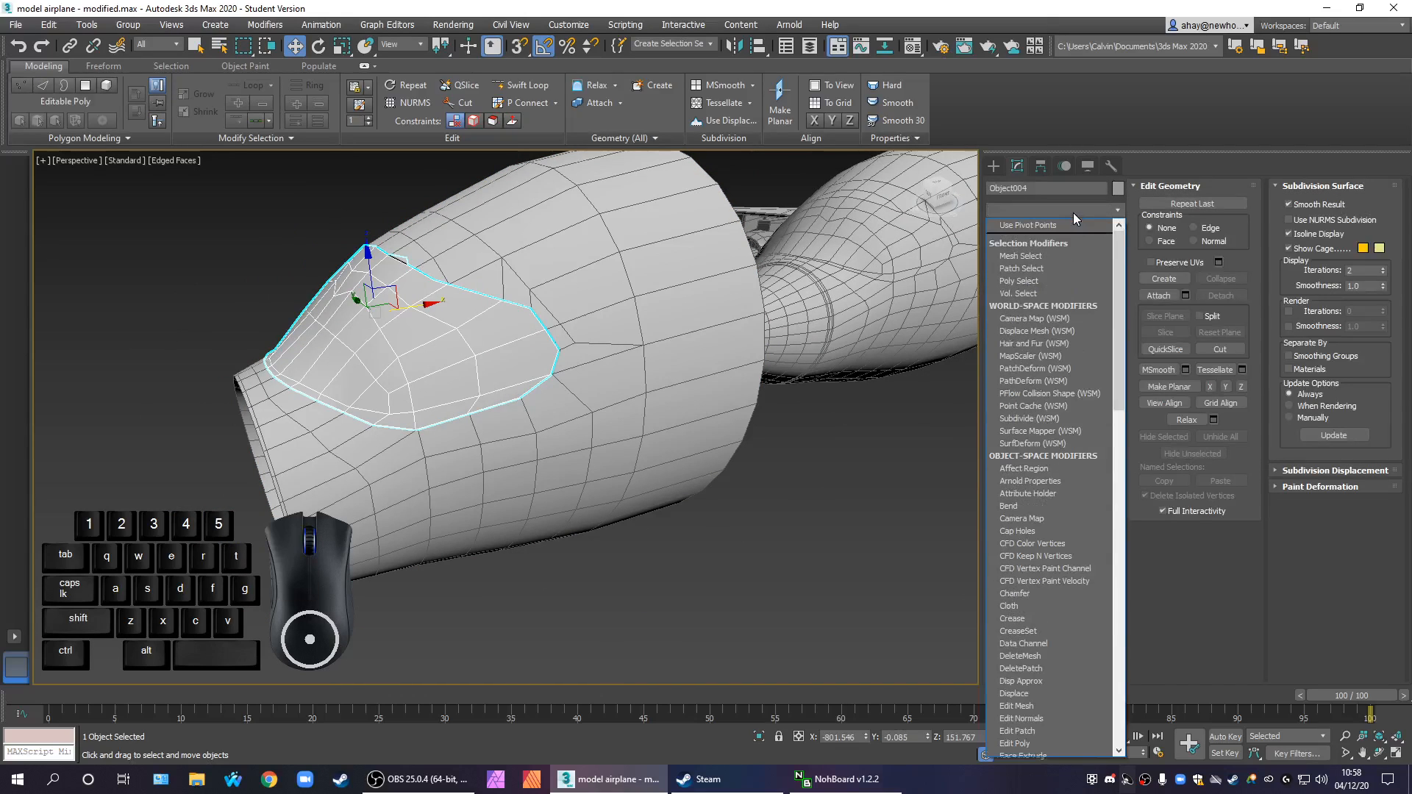
pyautogui.write('sh')
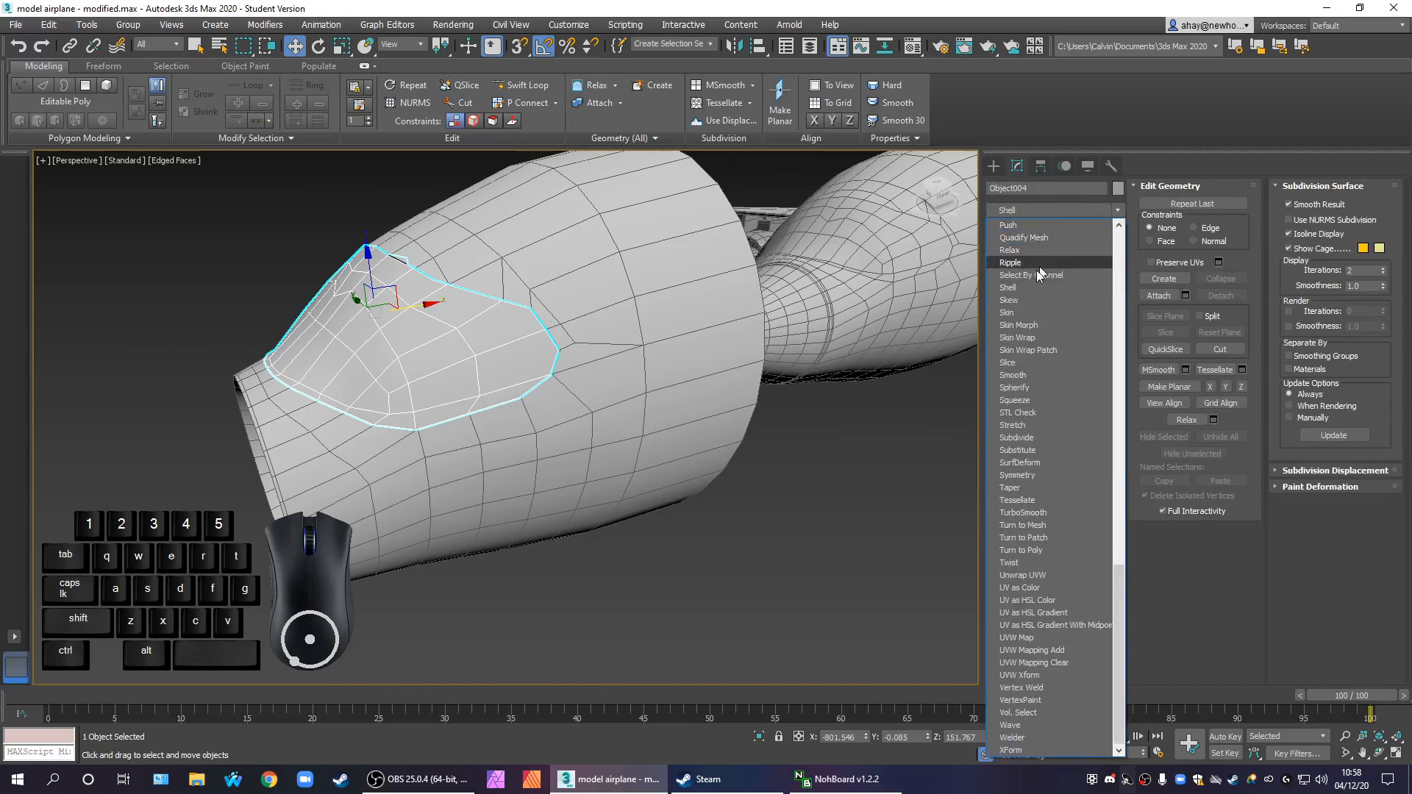
pyautogui.click(1023, 287)
pyautogui.doubleClick(1063, 382)
# Add an OpenSubdiv modifier above the Shell on the windscreen and on the cloned nose section
pyautogui.click(1066, 212)
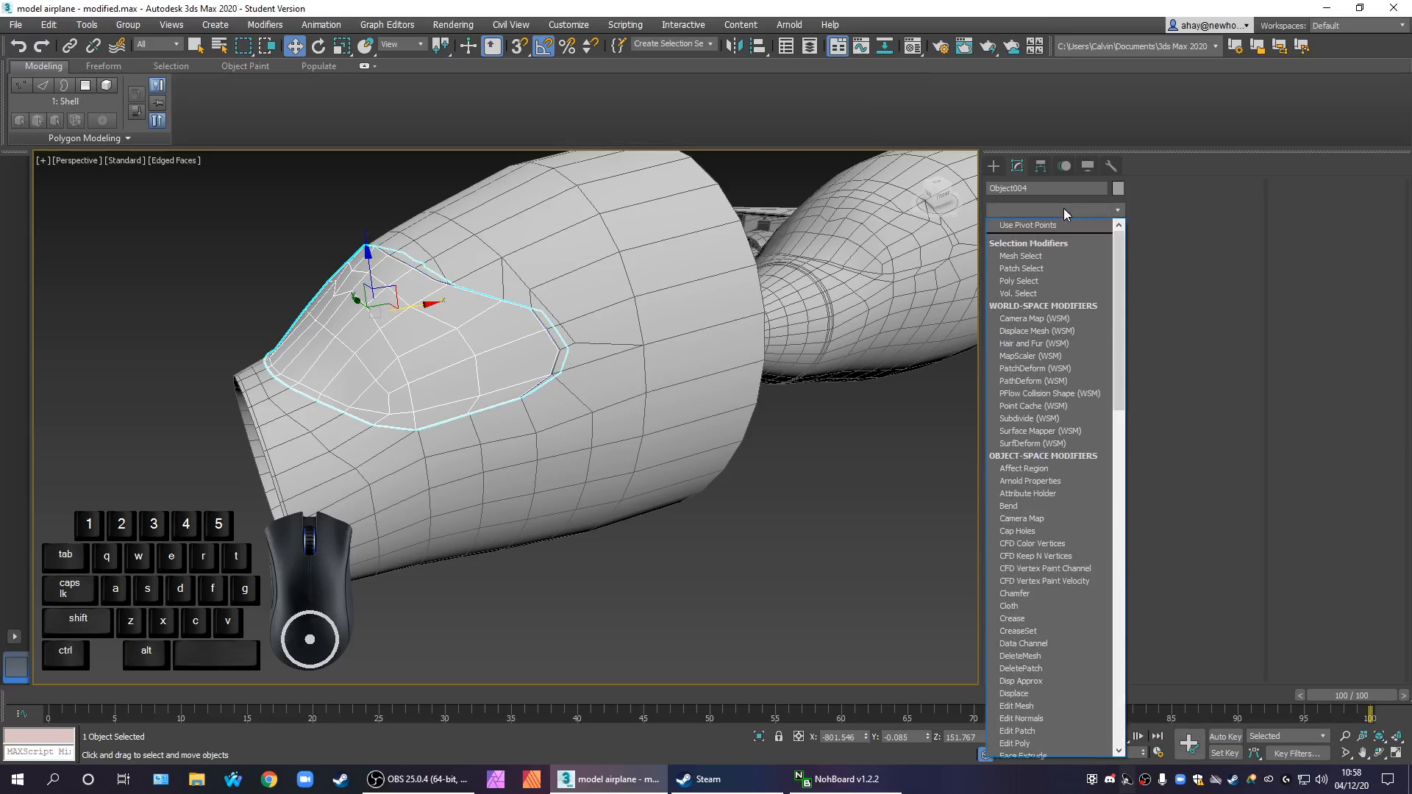
pyautogui.press('o')
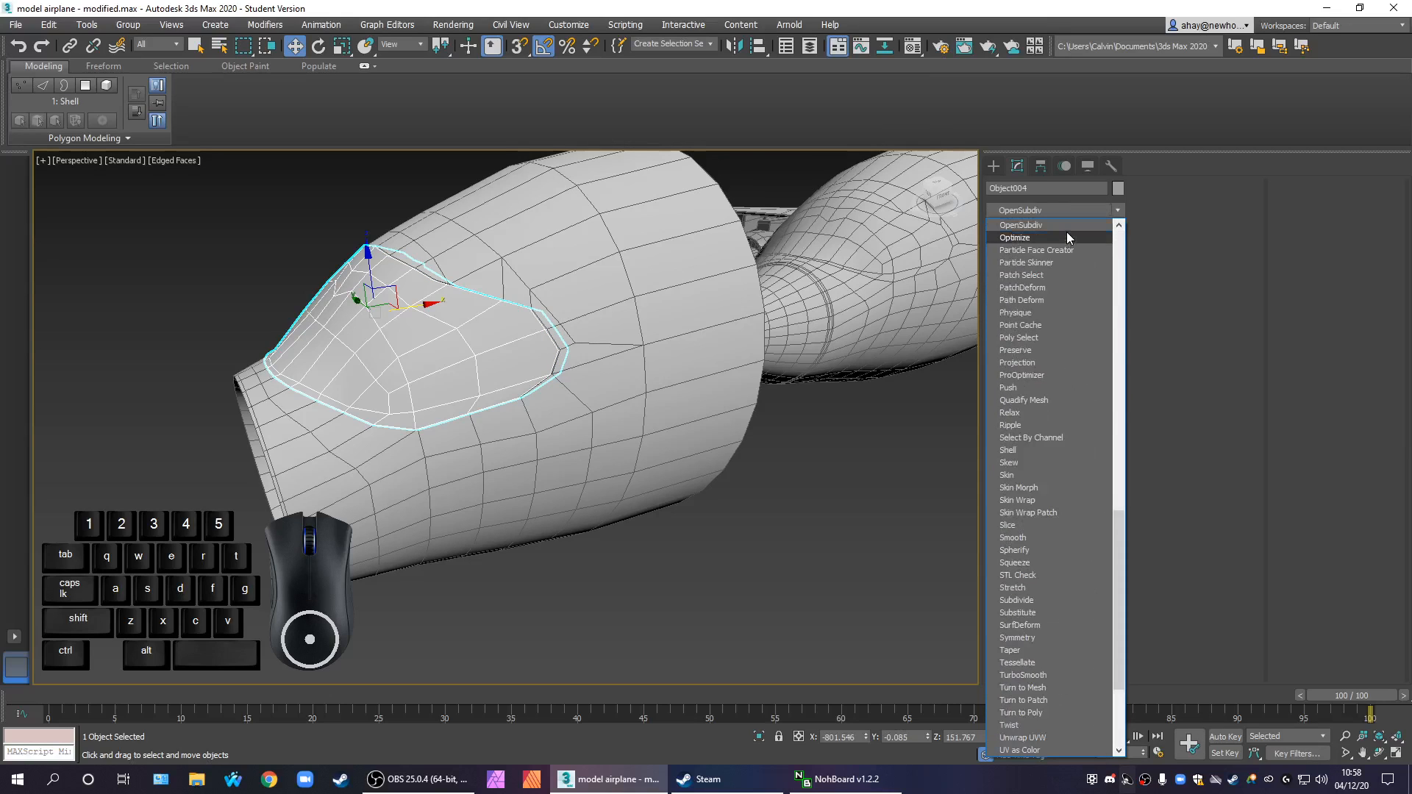
pyautogui.click(1066, 226)
pyautogui.click(741, 426)
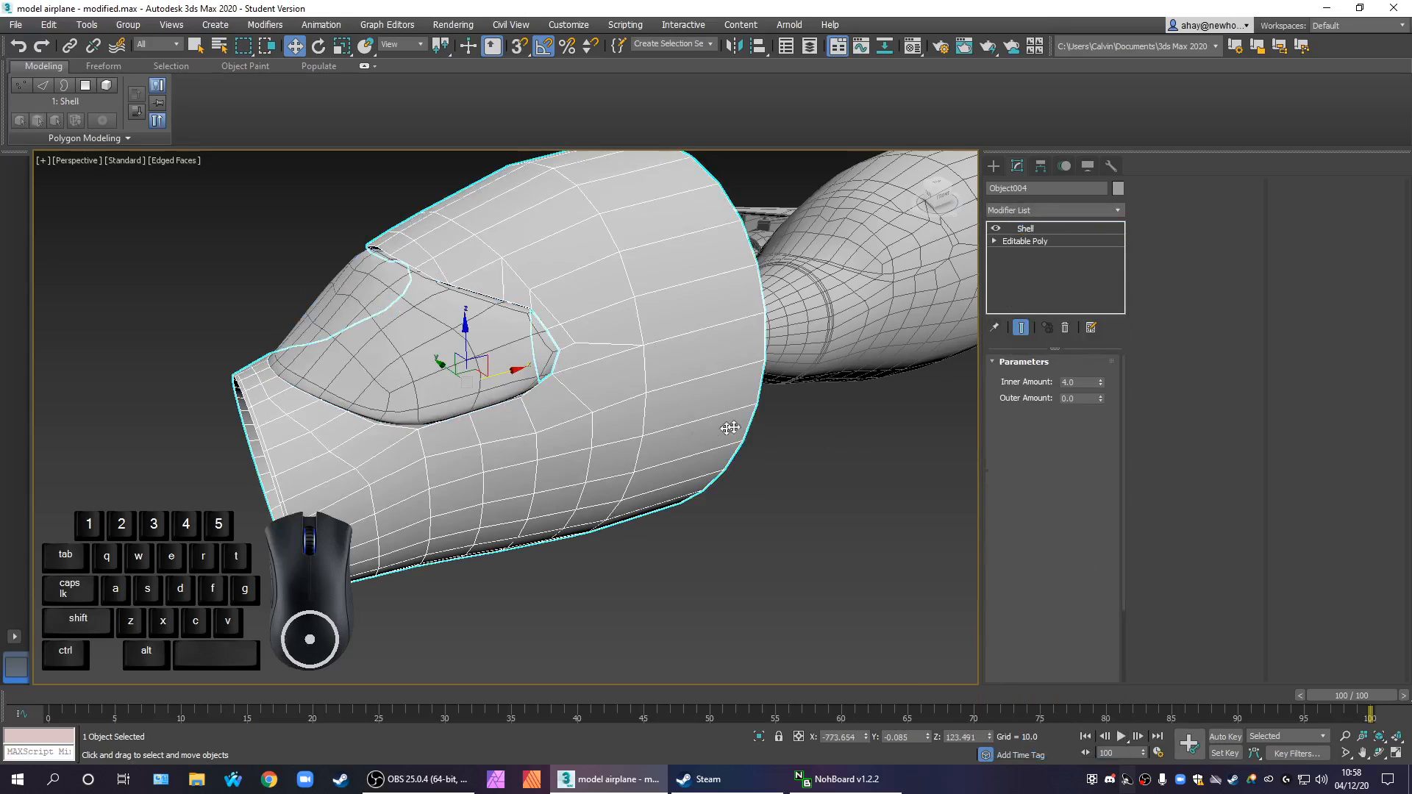
pyautogui.click(1076, 212)
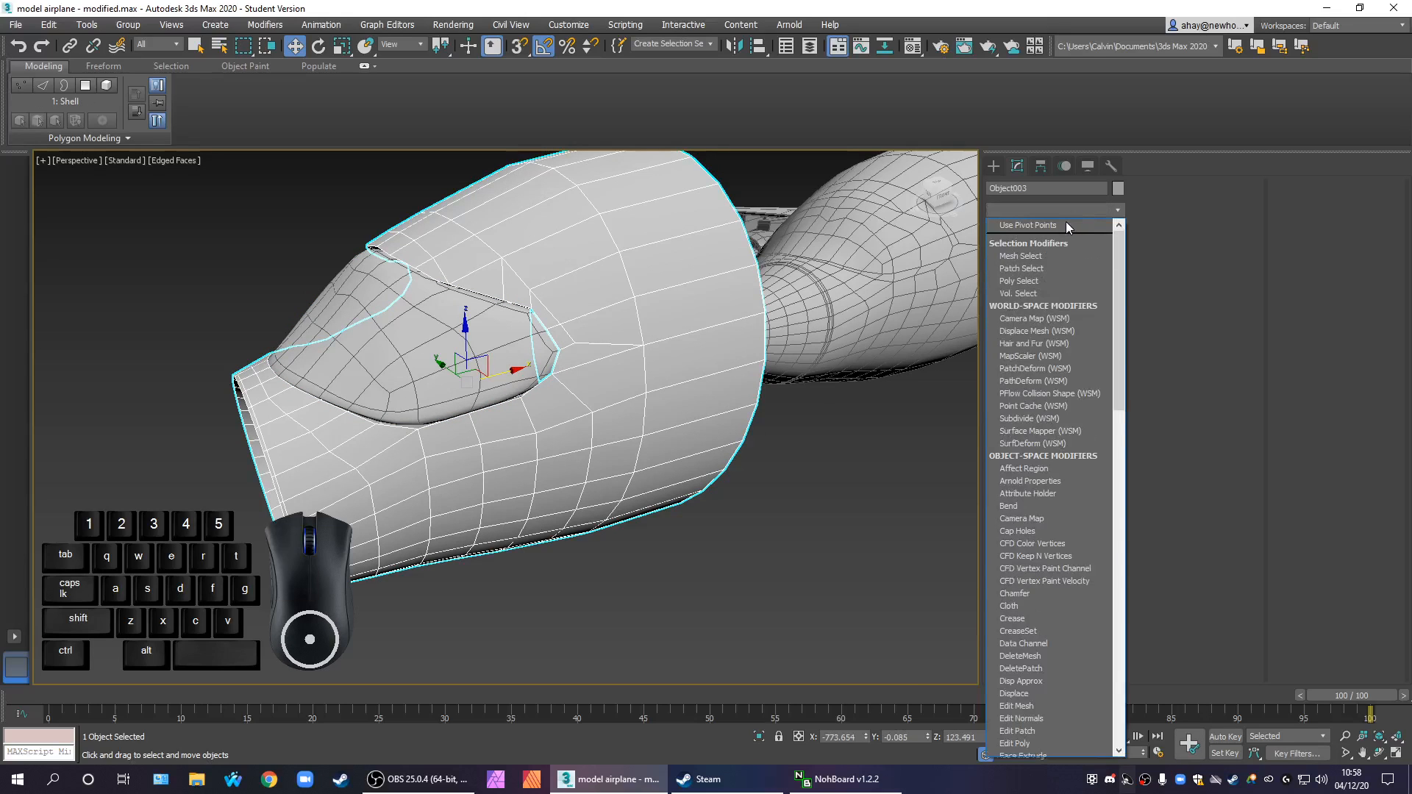
pyautogui.press('o')
pyautogui.click(1065, 225)
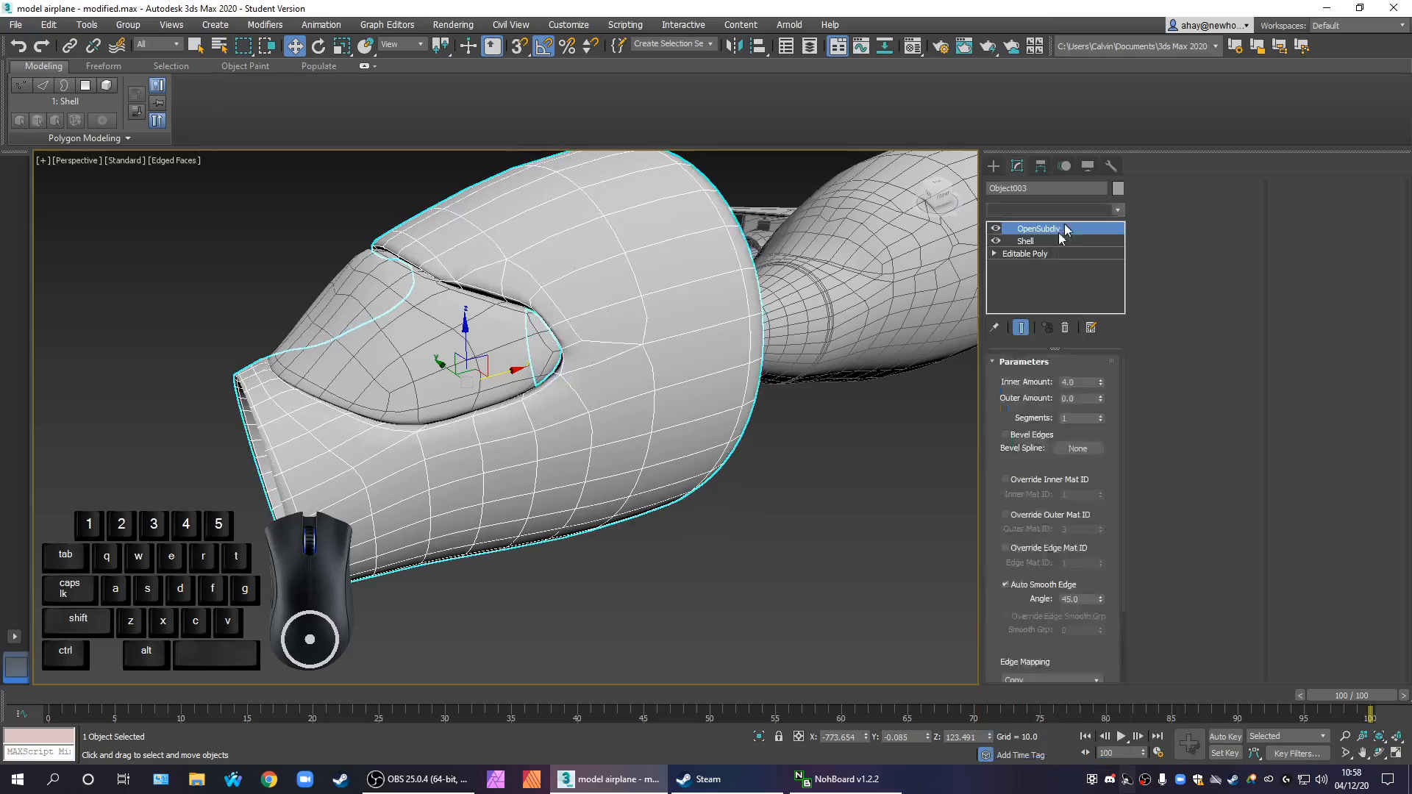
# Examine the seam between the smoothed windscreen and the nose section's opening up close, selecting the windscreen
pyautogui.keyDown('alt'); pyautogui.moveTo(854, 440); pyautogui.dragTo(803, 464, button='middle'); pyautogui.keyUp('alt')
pyautogui.click(804, 465)
pyautogui.scroll(3, 553, 416)
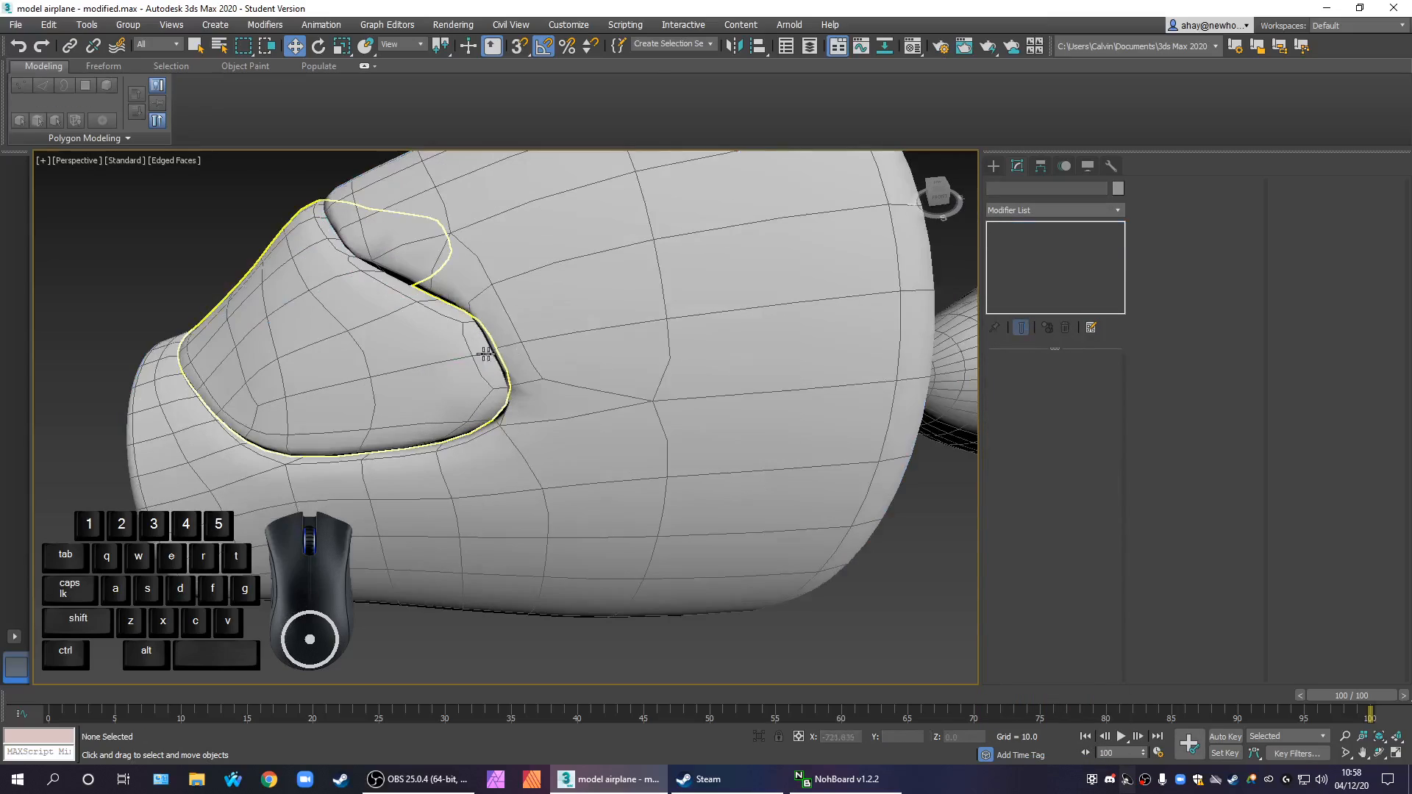
pyautogui.keyDown('alt'); pyautogui.moveTo(460, 384); pyautogui.dragTo(736, 446, button='middle'); pyautogui.keyUp('alt')
pyautogui.scroll(2, 529, 424)
pyautogui.click(551, 435)
pyautogui.scroll(-2, 713, 398)
pyautogui.scroll(1, 646, 418)
pyautogui.scroll(-1, 662, 421)
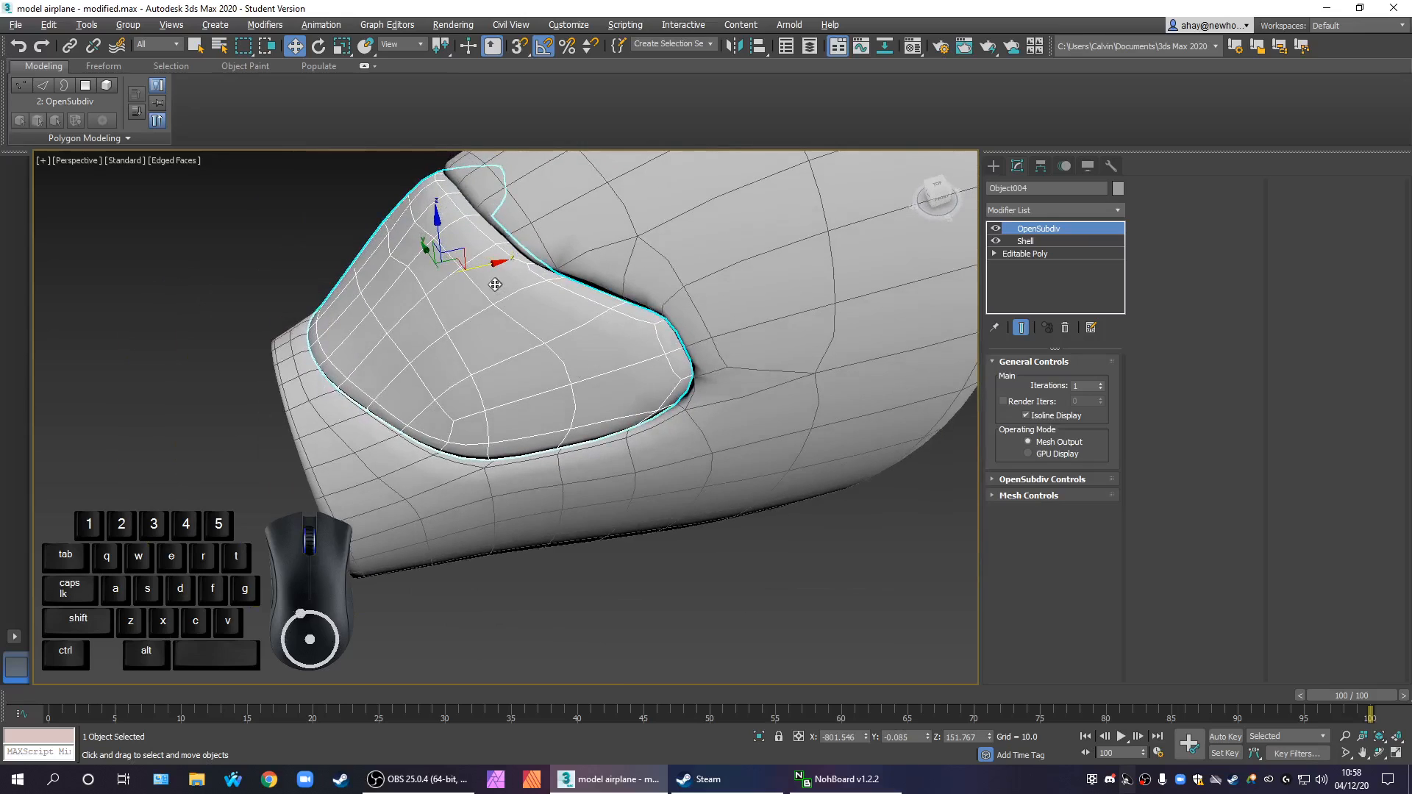
# Move the windscreen about 59 units along X out of the nose section's opening
pyautogui.moveTo(474, 271); pyautogui.dragTo(152, 333)
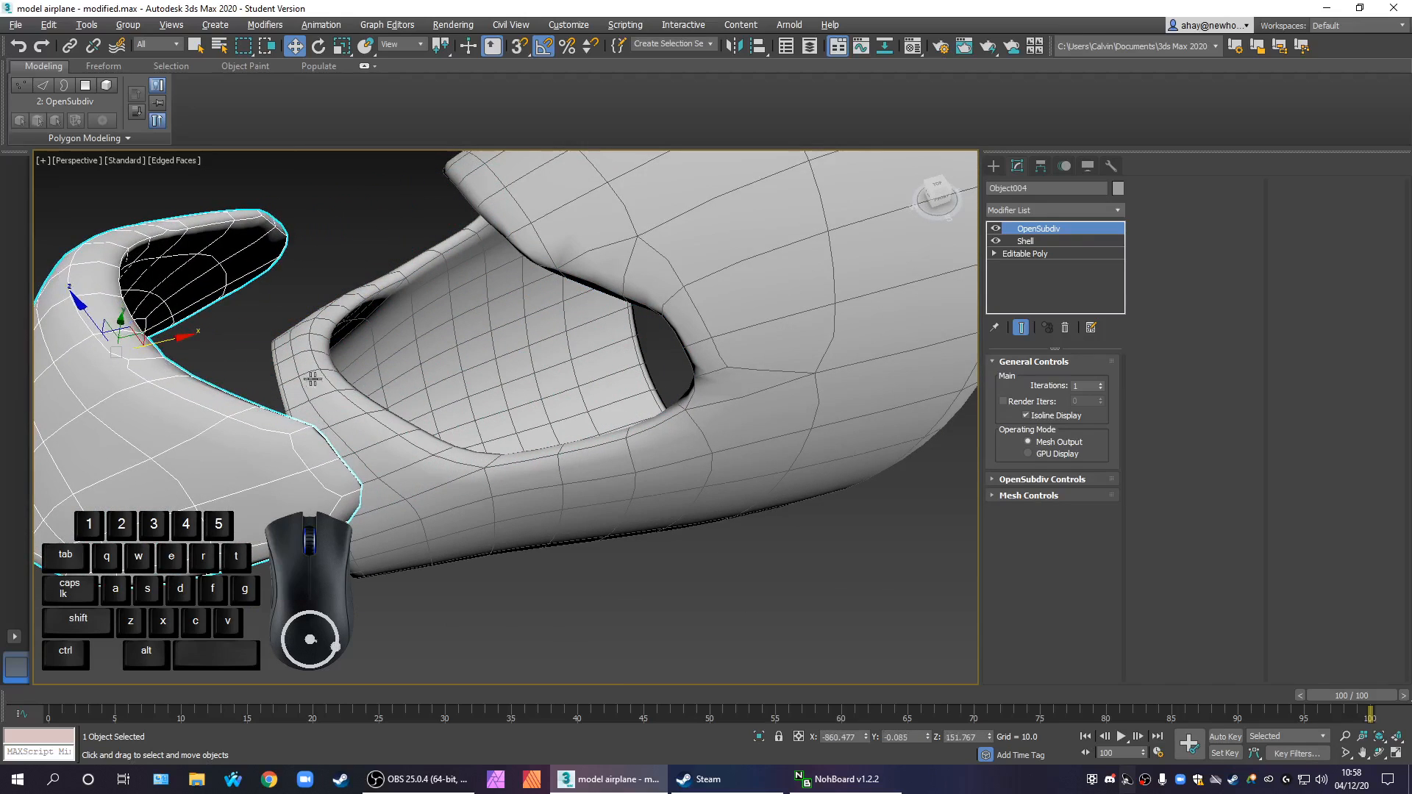
pyautogui.scroll(-5, 456, 349)
pyautogui.keyDown('alt'); pyautogui.moveTo(500, 361); pyautogui.dragTo(397, 375, button='middle'); pyautogui.keyUp('alt')
pyautogui.scroll(2, 634, 357)
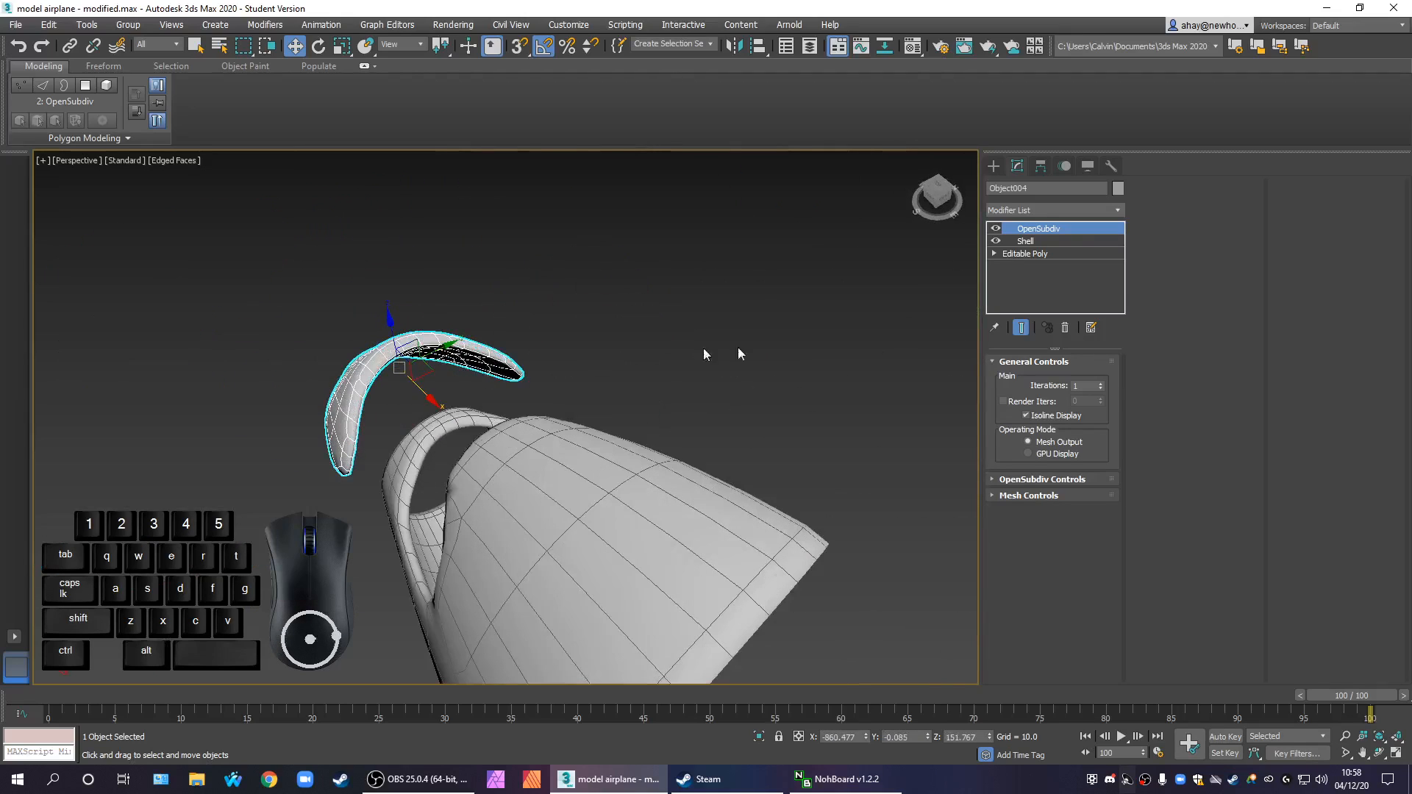
# Turn off the windscreen's OpenSubdiv and insert an Edit Poly modifier directly above its Shell
pyautogui.click(1051, 253)
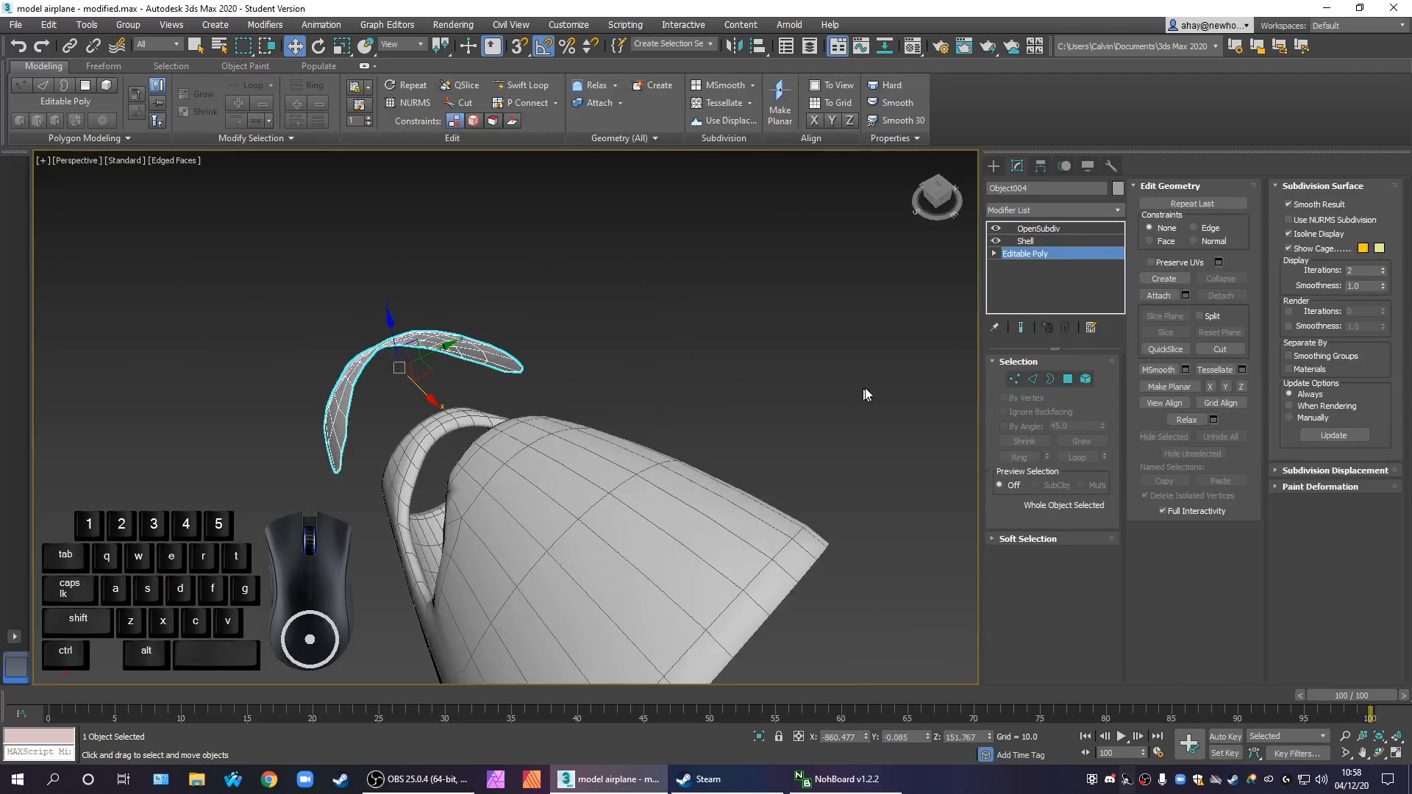
pyautogui.click(1044, 241)
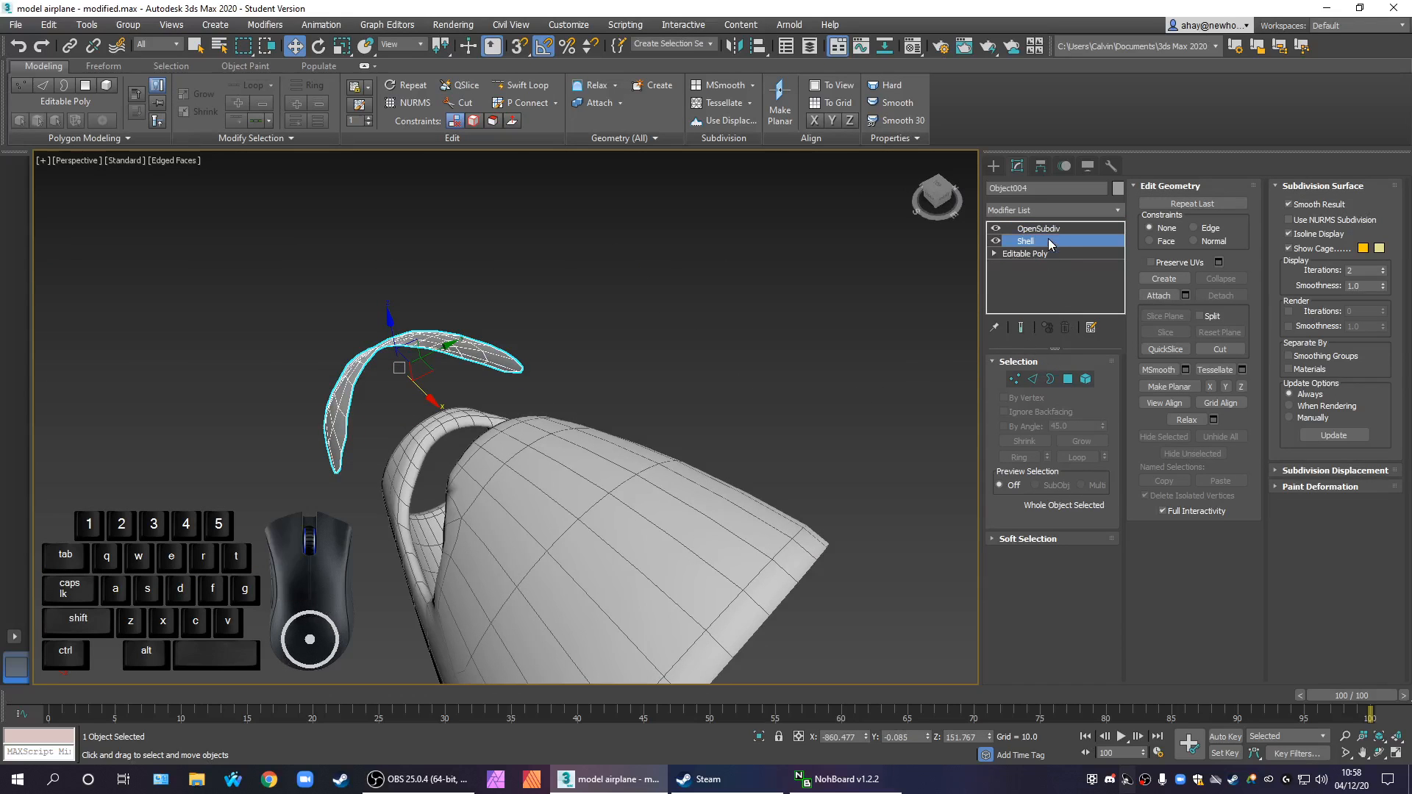
pyautogui.click(996, 229)
pyautogui.click(1047, 210)
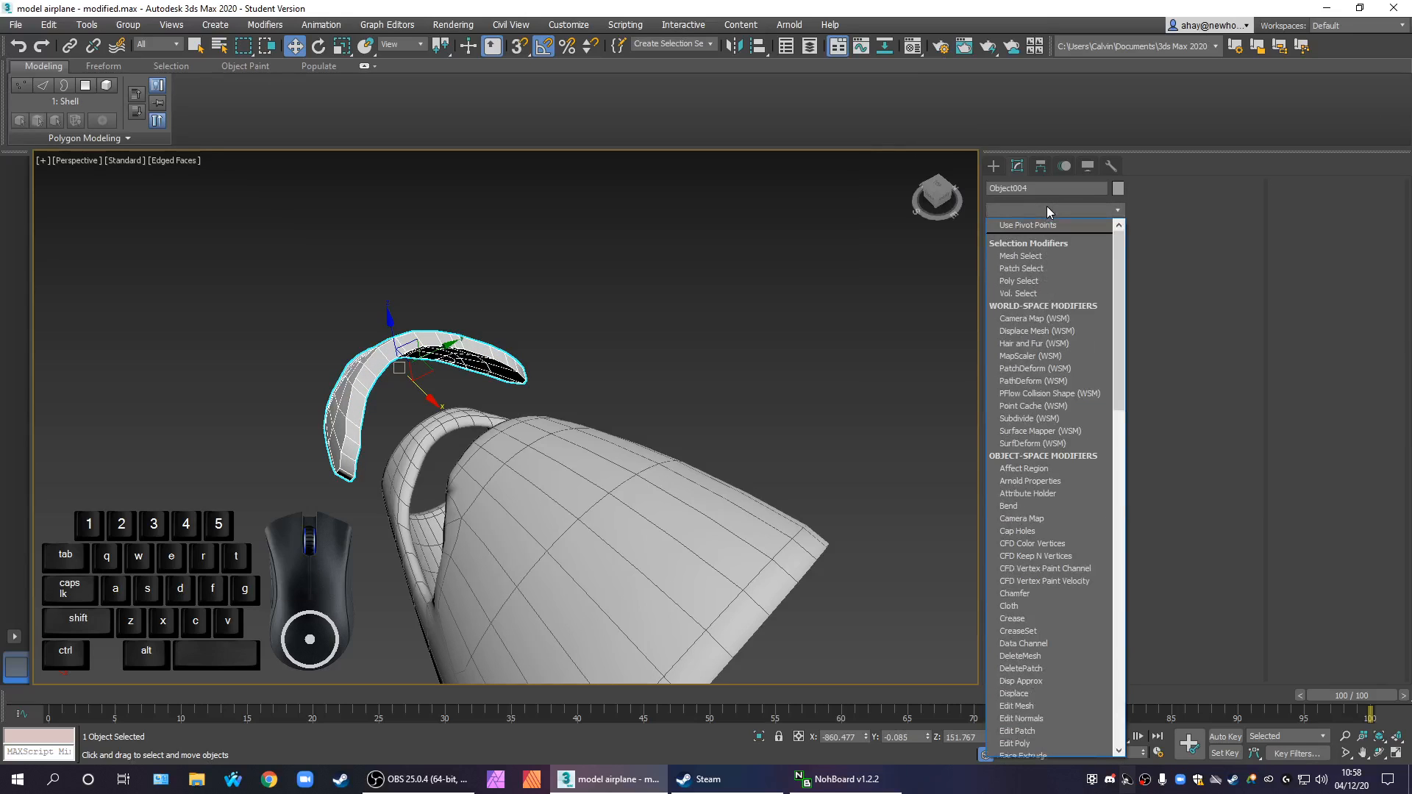
pyautogui.write('ed')
pyautogui.click(1021, 263)
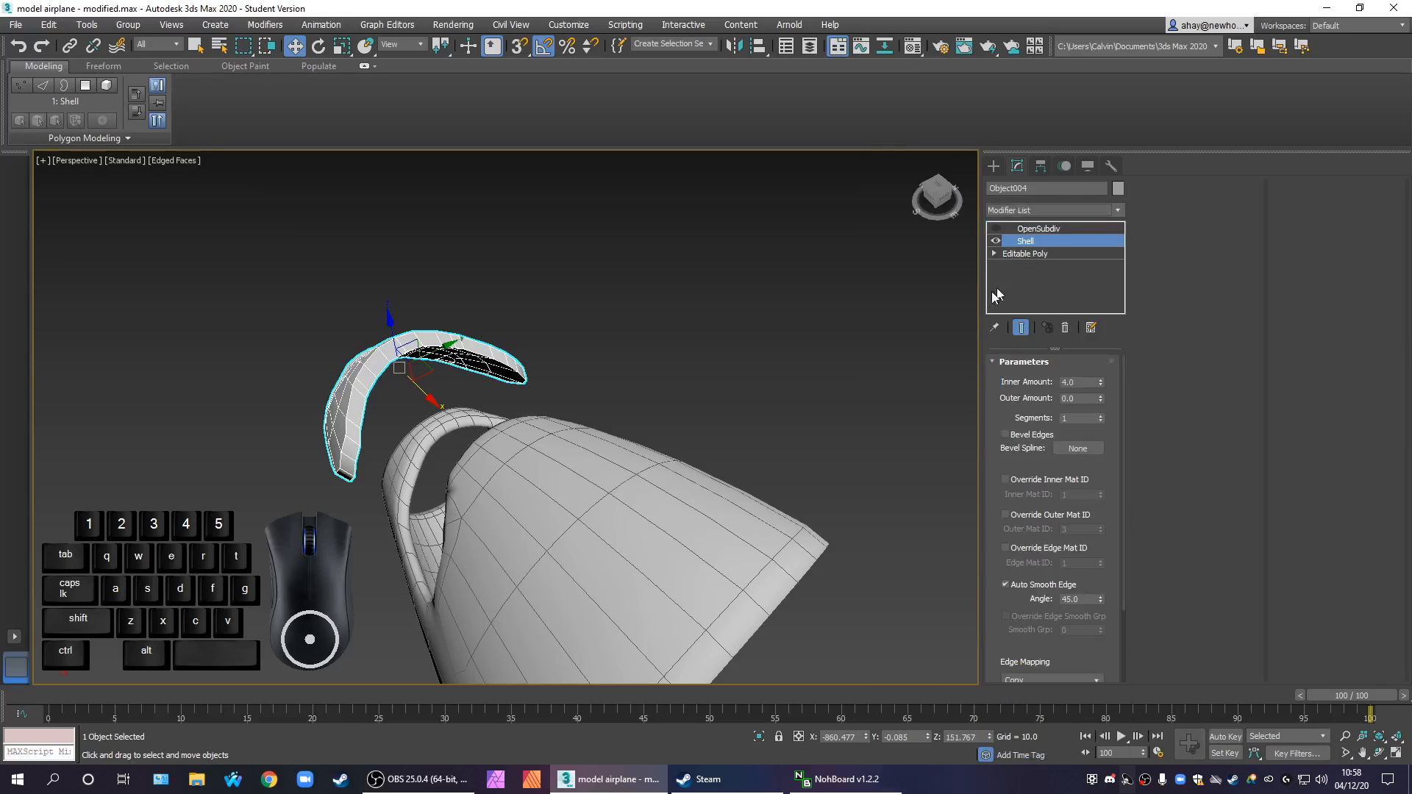
# Set the inner amount of the windscreen's Shell to 2
pyautogui.keyDown('alt'); pyautogui.moveTo(656, 407); pyautogui.dragTo(674, 355, button='middle'); pyautogui.keyUp('alt')
pyautogui.keyDown('alt'); pyautogui.moveTo(353, 382); pyautogui.dragTo(395, 386, button='middle'); pyautogui.keyUp('alt')
pyautogui.moveTo(395, 387); pyautogui.dragTo(452, 417, button='middle')
pyautogui.scroll(2, 450, 416)
pyautogui.scroll(2, 532, 417)
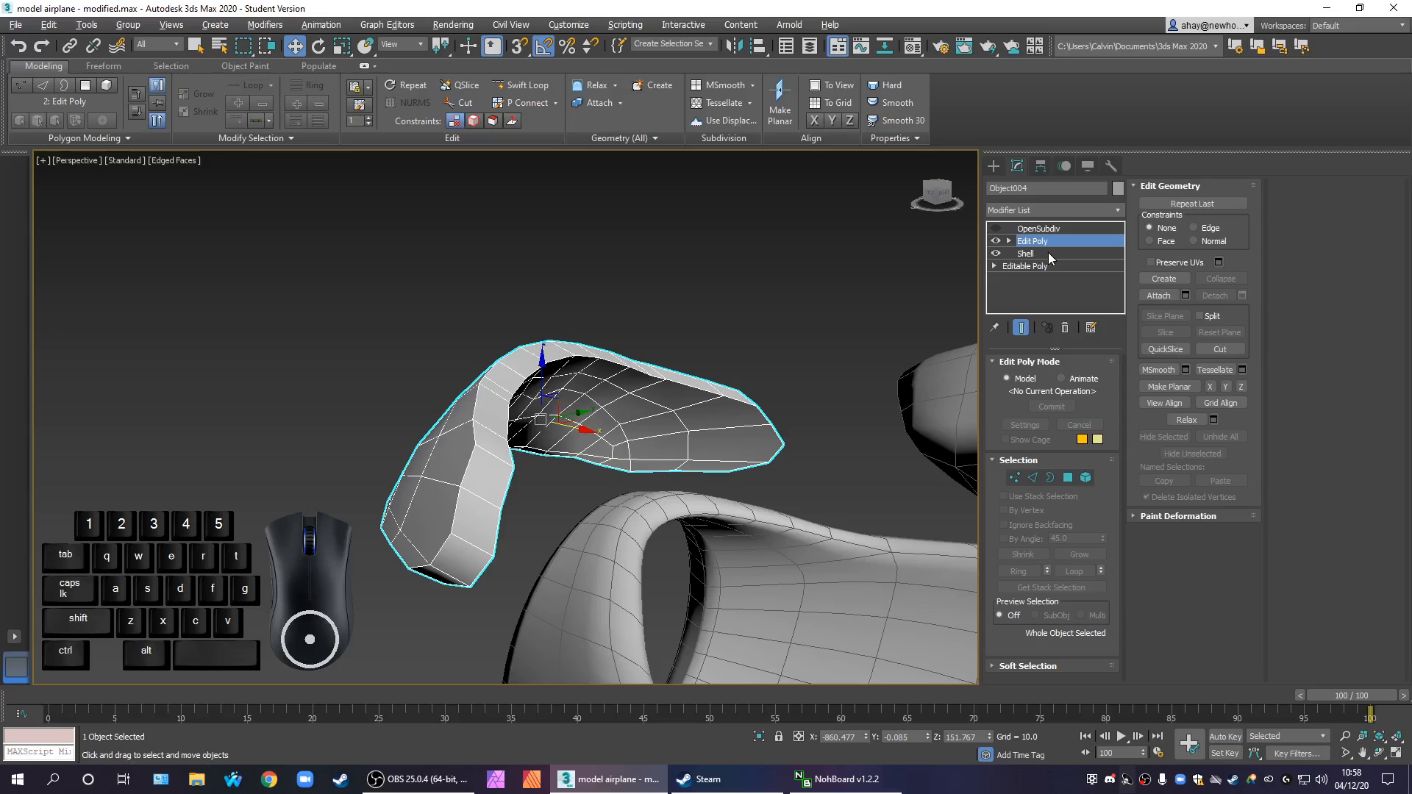
pyautogui.click(1027, 254)
pyautogui.doubleClick(1079, 382)
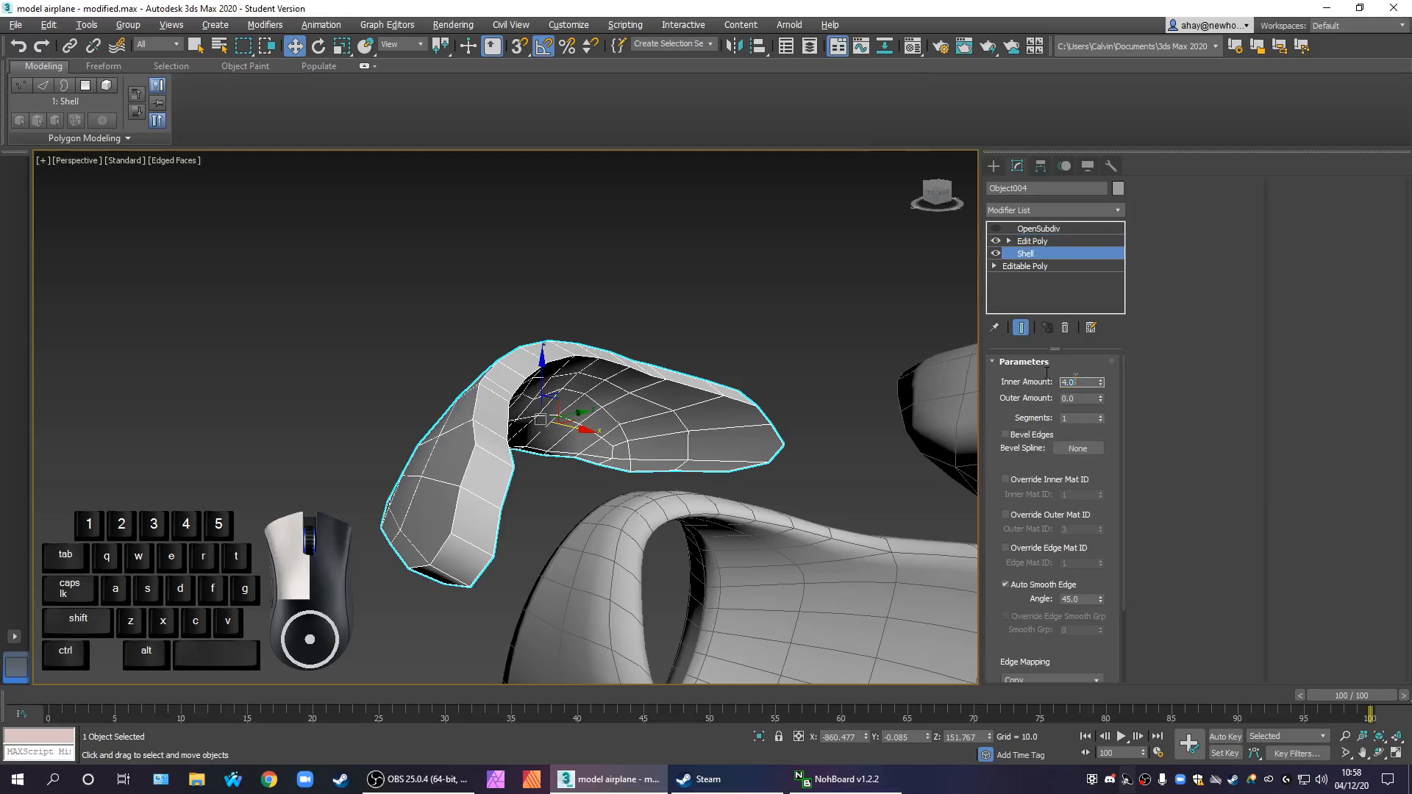
pyautogui.write('2')
pyautogui.press('Return')
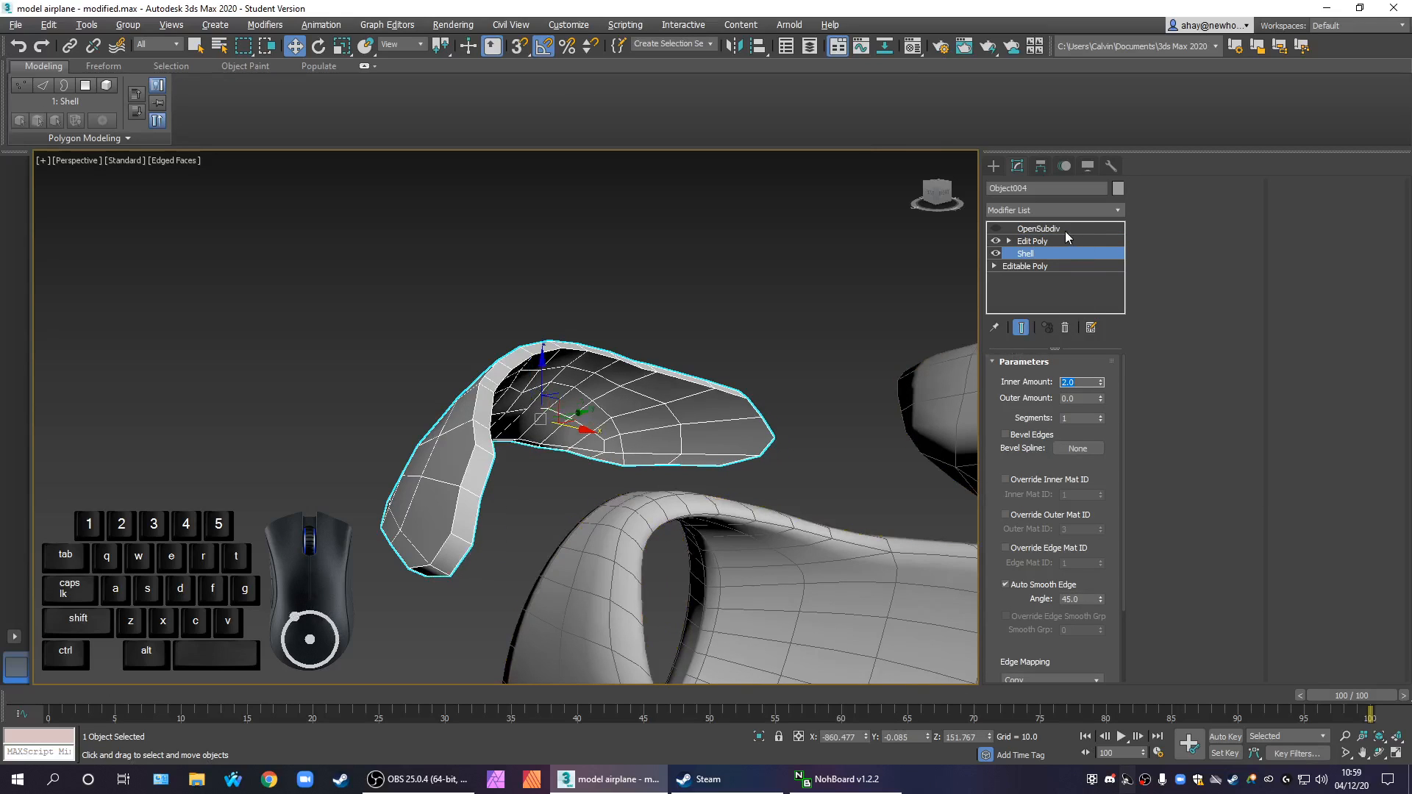
# In the windscreen's Edit Poly, select the full ring of short edges across the thickness of its rim
pyautogui.click(1039, 244)
pyautogui.keyDown('alt'); pyautogui.moveTo(782, 424); pyautogui.dragTo(673, 447, button='middle'); pyautogui.keyUp('alt')
pyautogui.scroll(3, 451, 443)
pyautogui.moveTo(509, 460); pyautogui.dragTo(569, 447, button='middle')
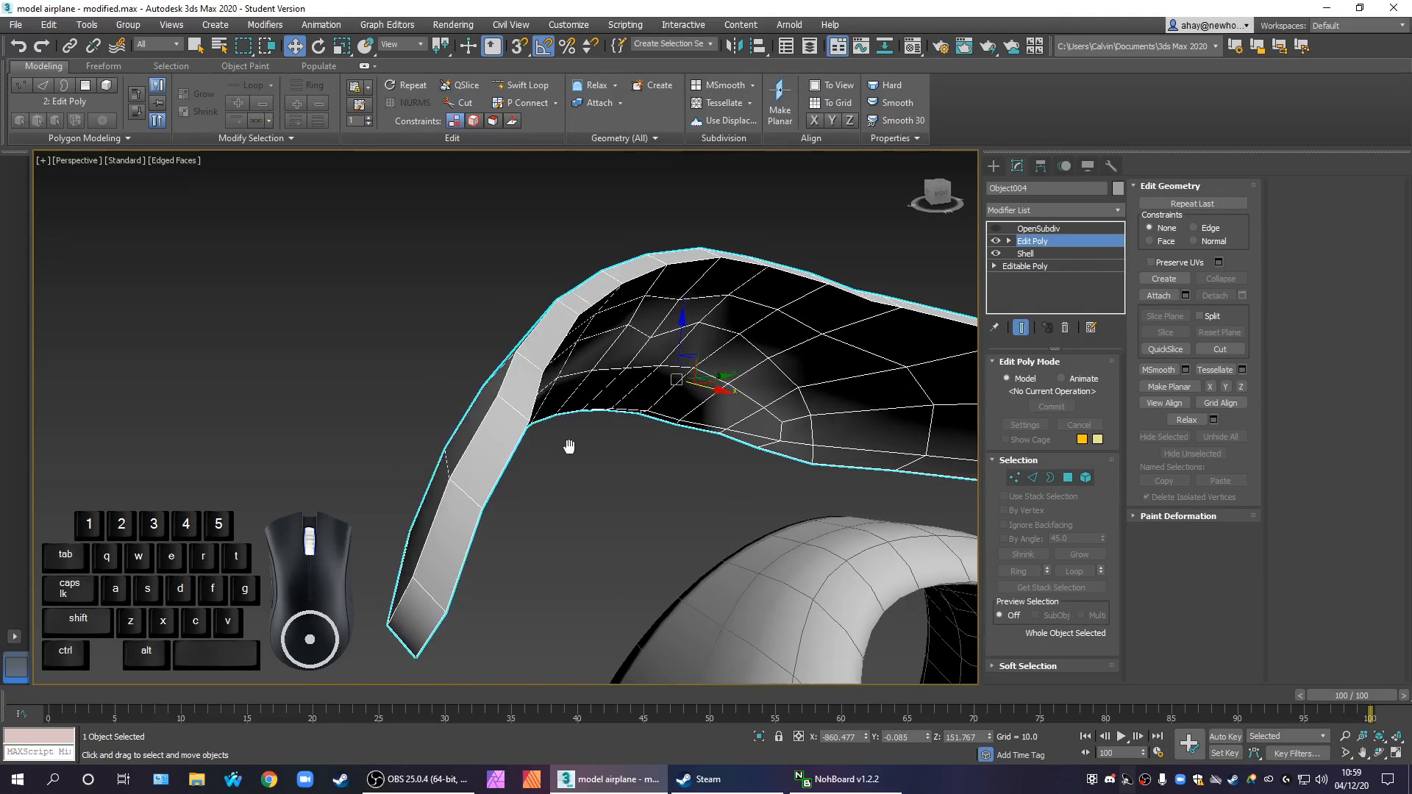
pyautogui.click(1032, 478)
pyautogui.click(474, 494)
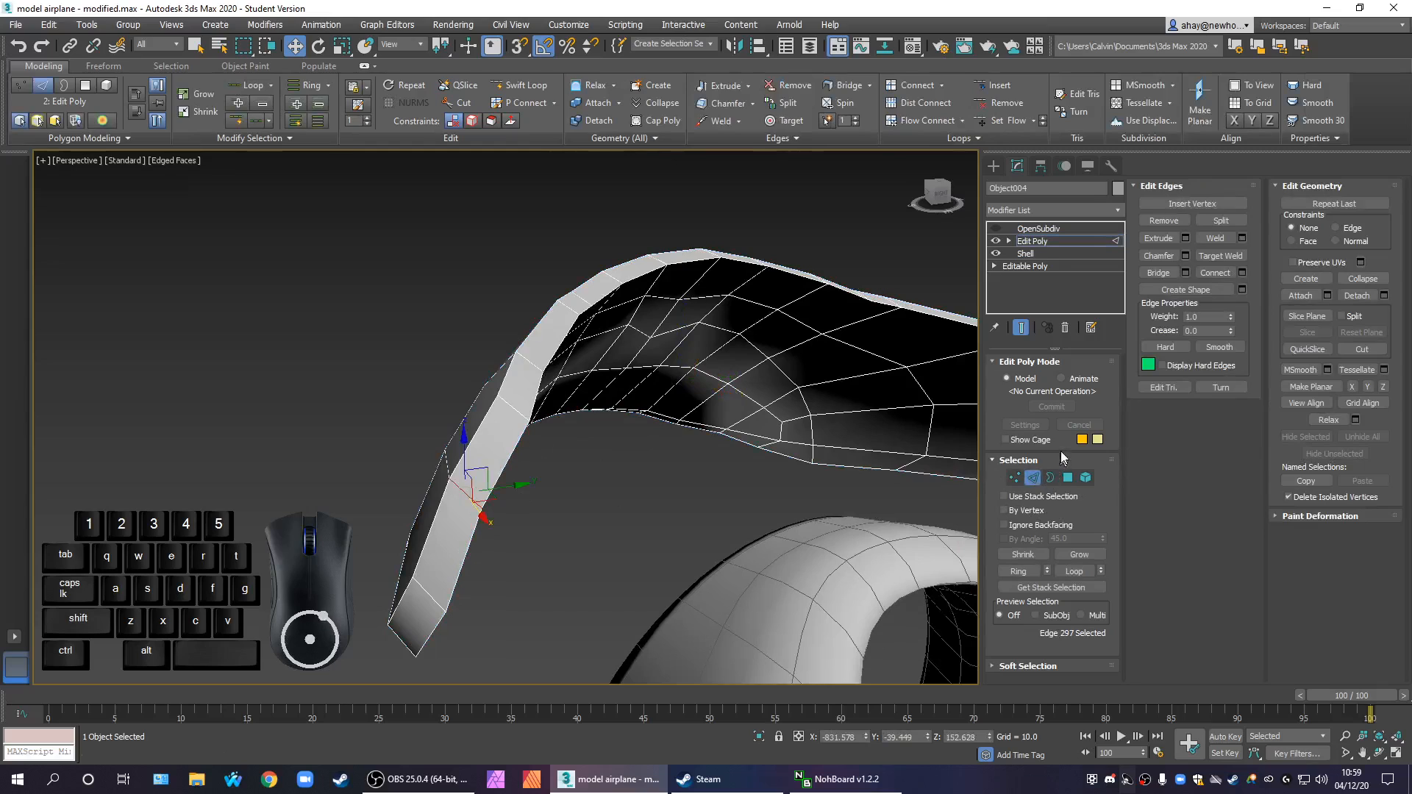
pyautogui.click(1024, 572)
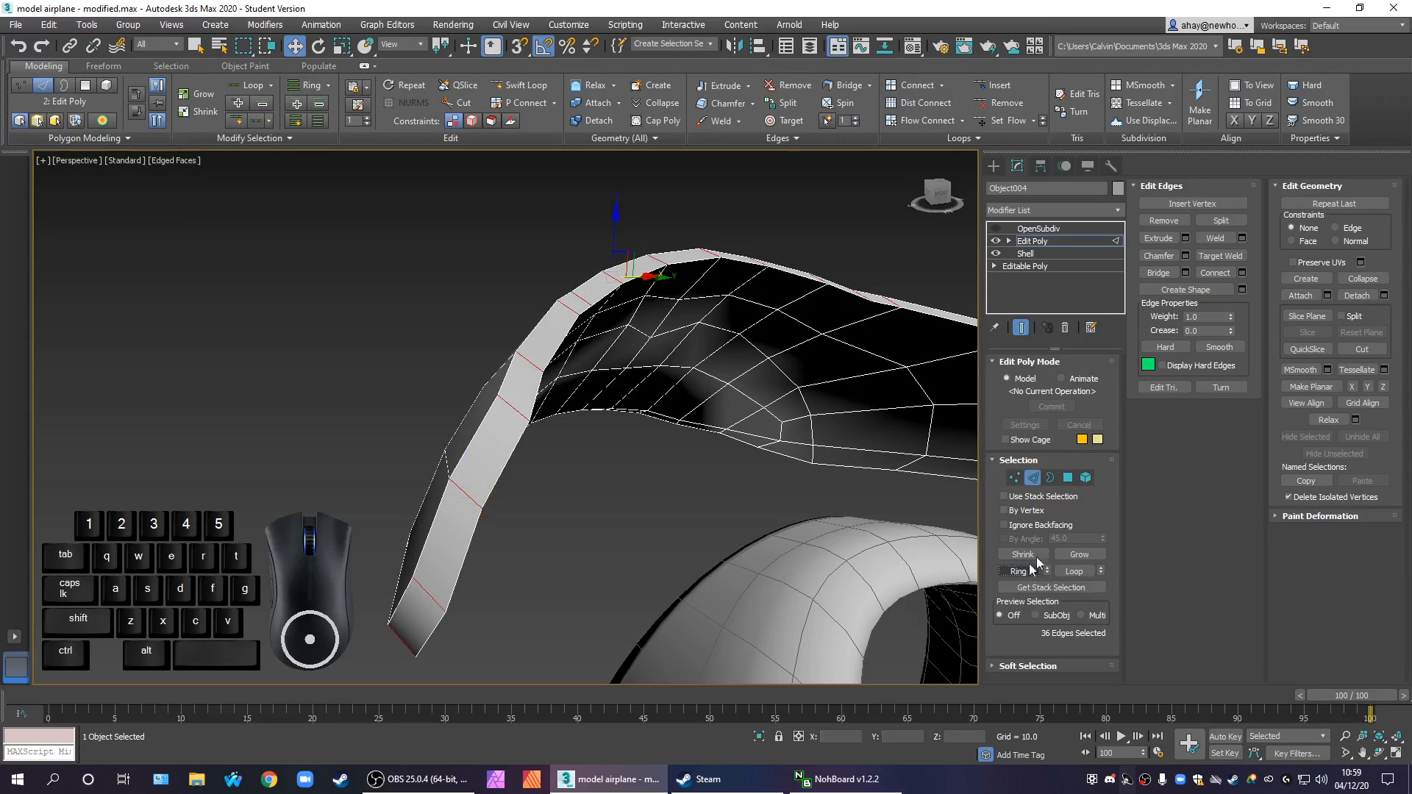
# Connect the selected rim edges with 2 segments and a pinch of 66
pyautogui.click(1242, 273)
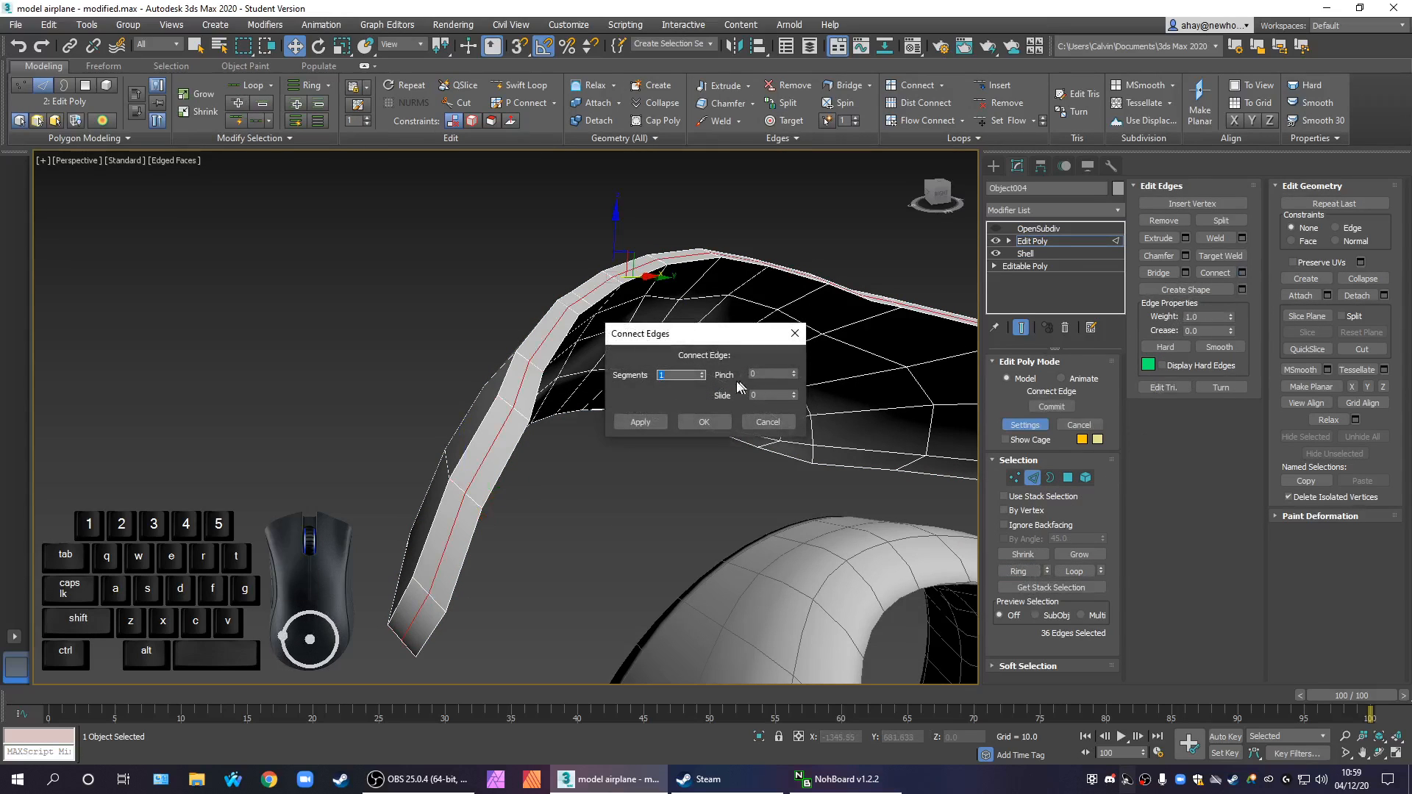
pyautogui.click(703, 374)
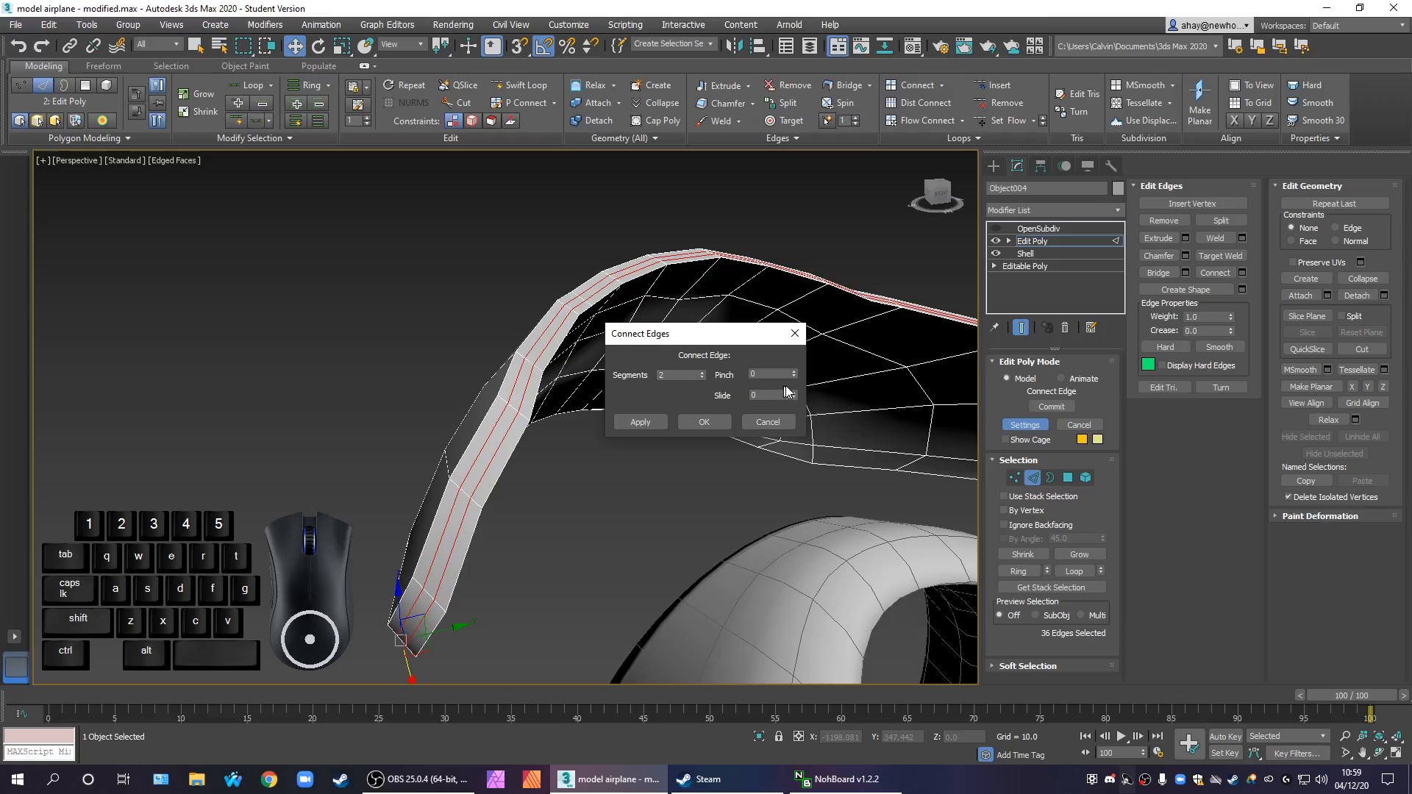
pyautogui.moveTo(796, 378); pyautogui.dragTo(794, 327)
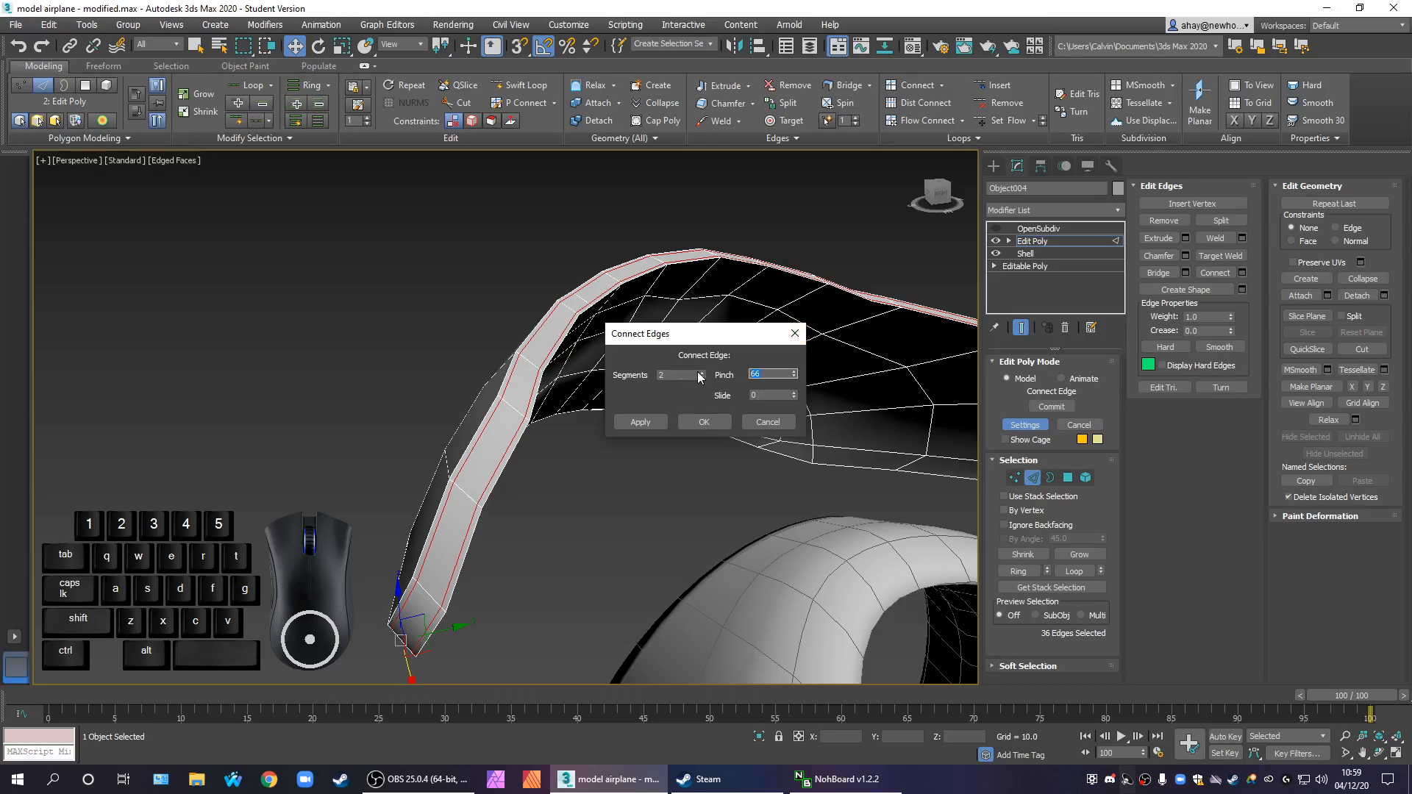
pyautogui.click(691, 426)
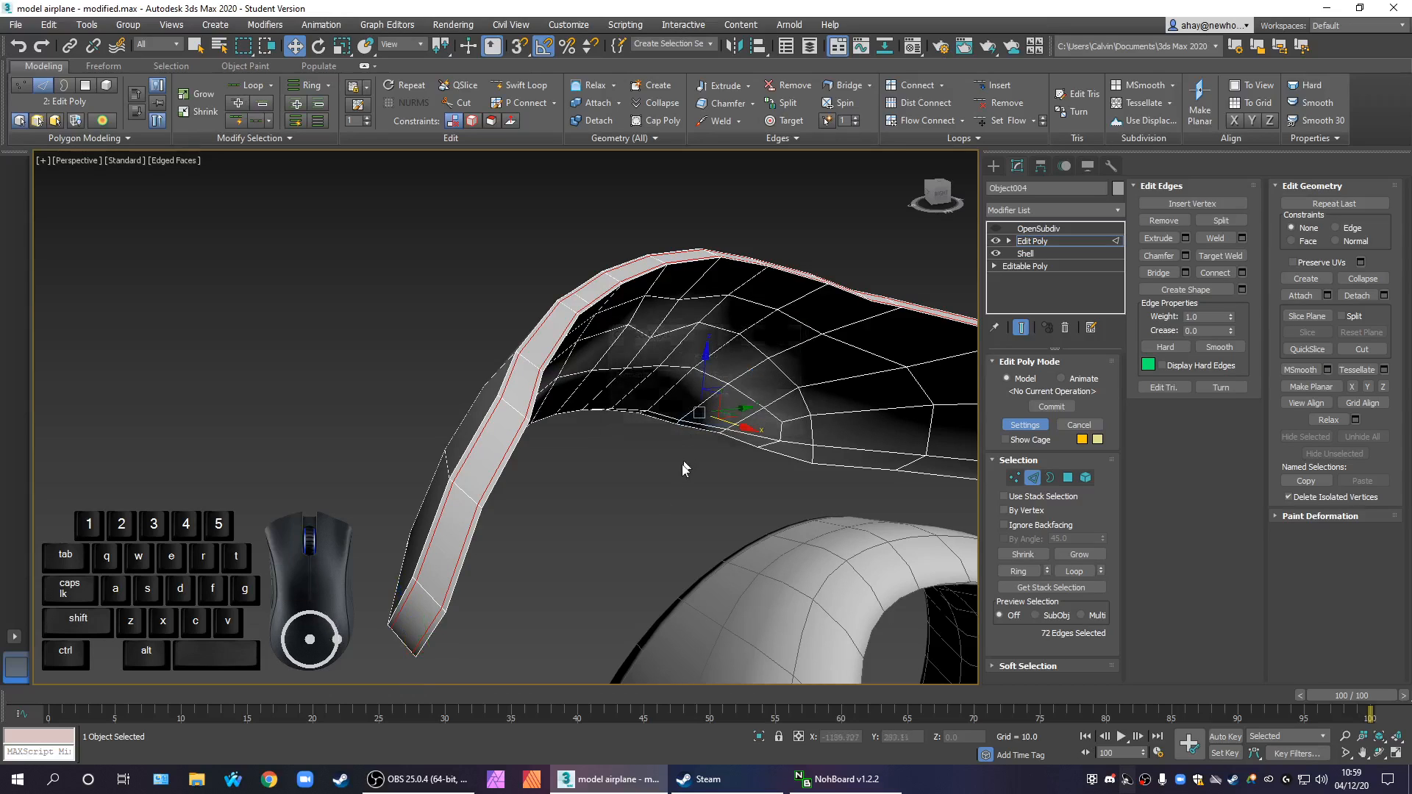
# Leave edge editing on the windscreen and turn its OpenSubdiv modifier back on
pyautogui.scroll(-5, 631, 526)
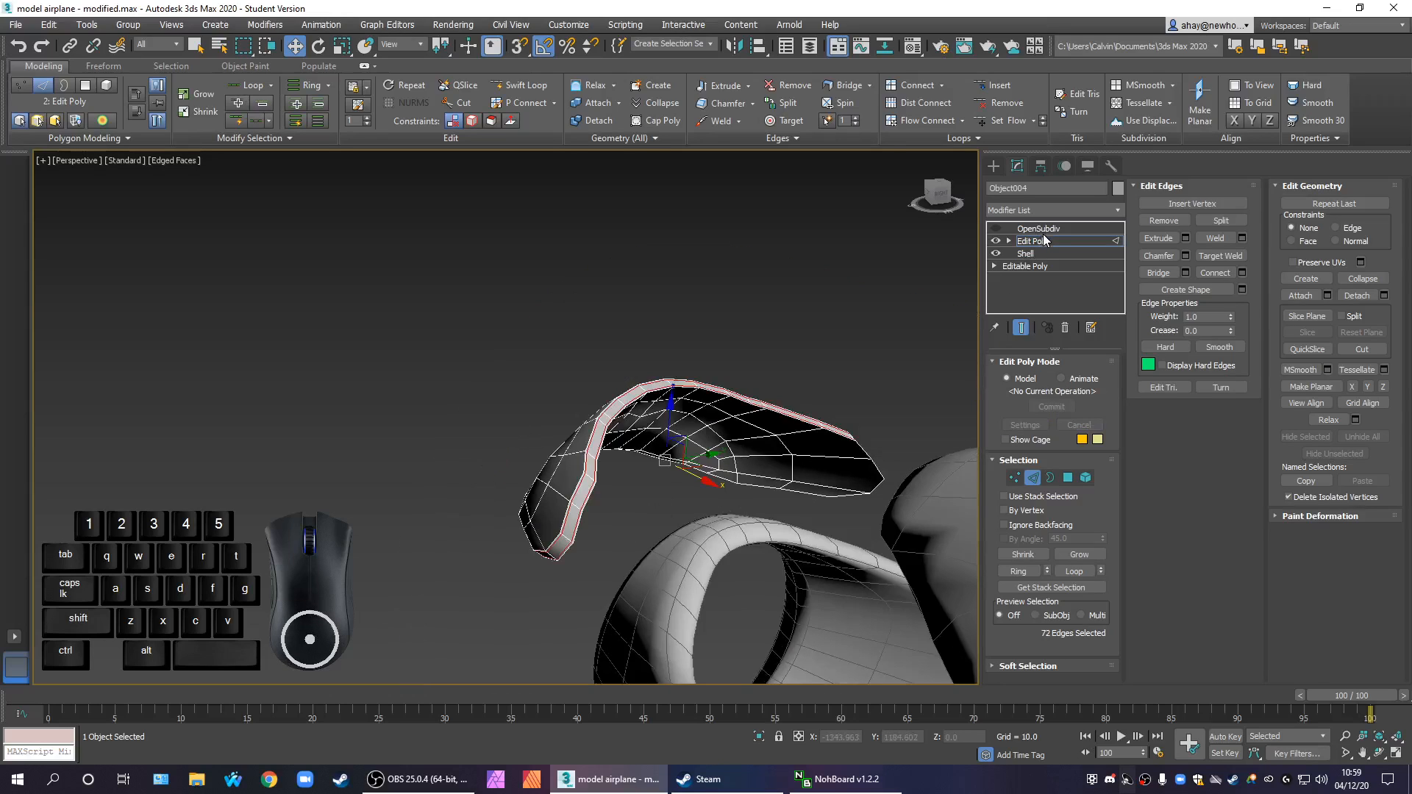
pyautogui.click(1040, 229)
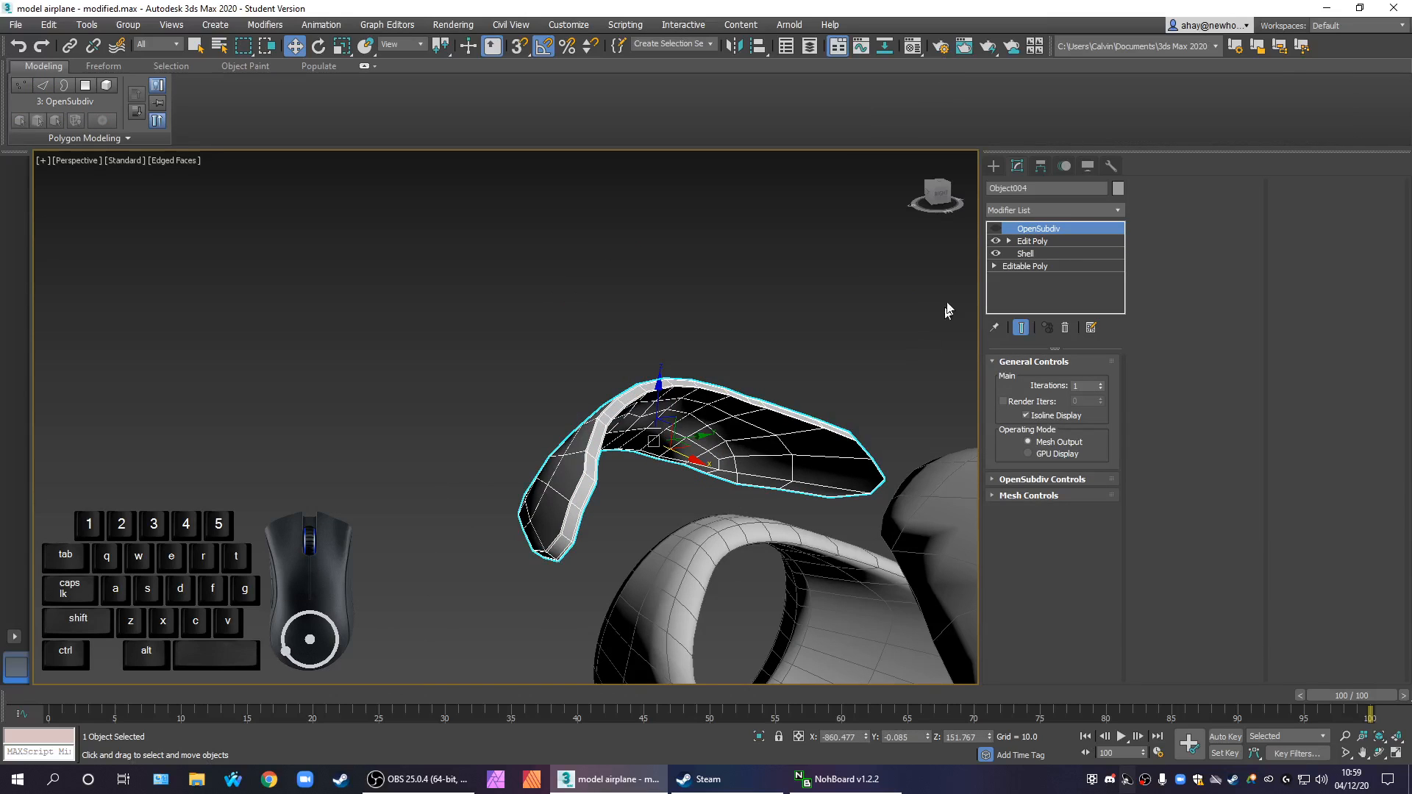
pyautogui.click(996, 229)
pyautogui.keyDown('alt'); pyautogui.moveTo(846, 464); pyautogui.dragTo(829, 437, button='middle'); pyautogui.keyUp('alt')
pyautogui.scroll(-3, 809, 434)
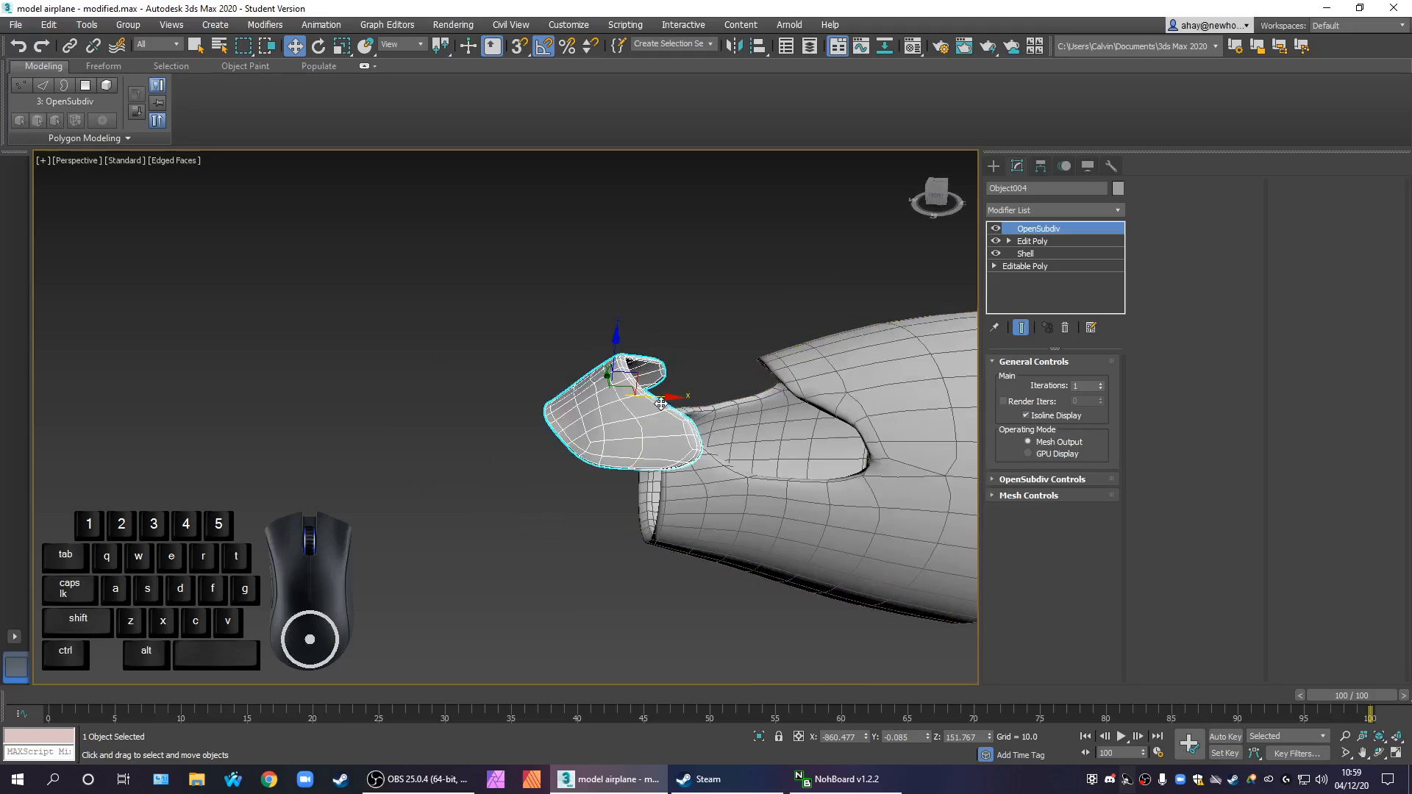
# Move the windscreen about 59 units along X back into the nose section's opening
pyautogui.moveTo(691, 397); pyautogui.dragTo(798, 404)
pyautogui.keyDown('alt'); pyautogui.moveTo(798, 404); pyautogui.dragTo(817, 229, button='middle'); pyautogui.keyUp('alt')
pyautogui.scroll(5, 821, 476)
pyautogui.scroll(-2, 822, 498)
pyautogui.scroll(-4, 678, 482)
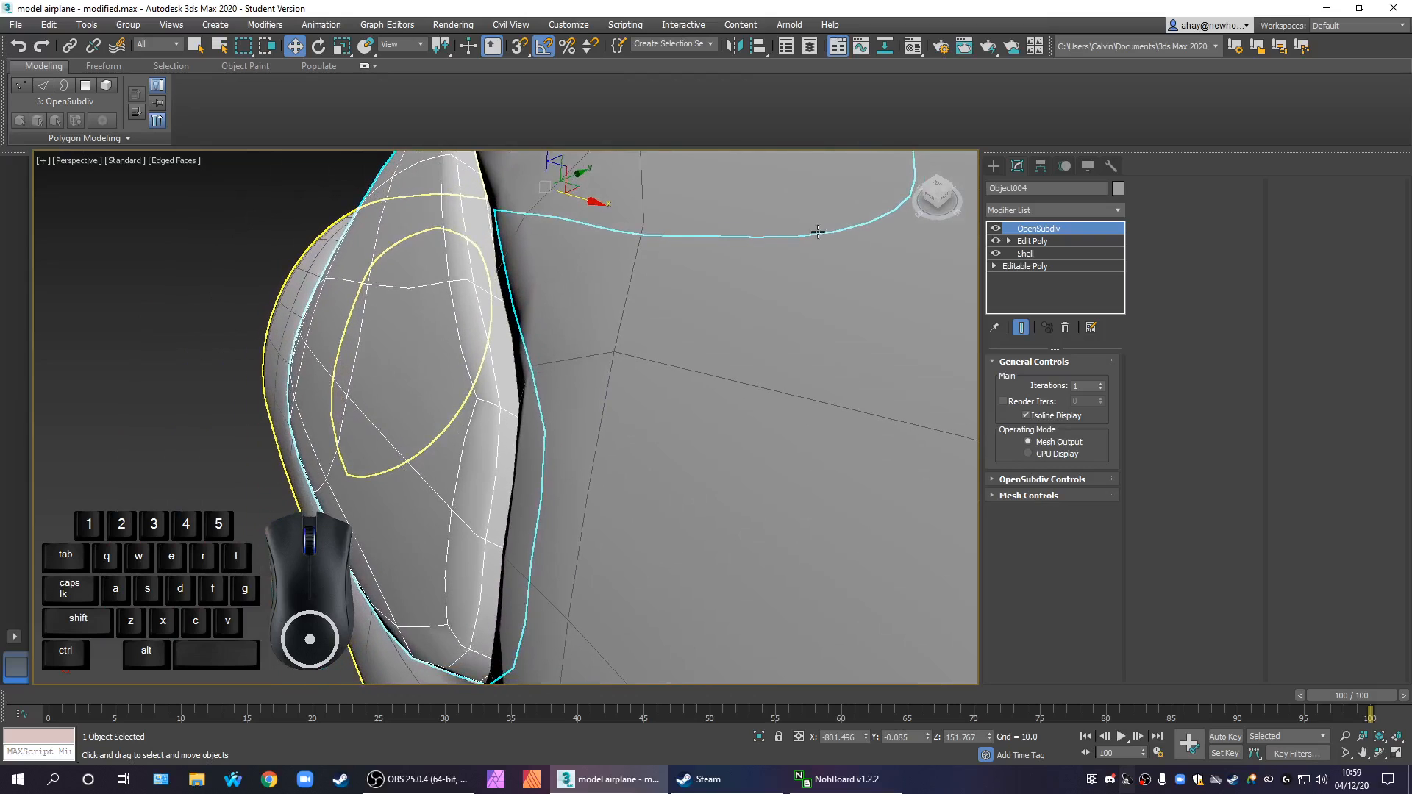
# Set the inner amount of the windscreen's Shell to 1
pyautogui.click(1037, 254)
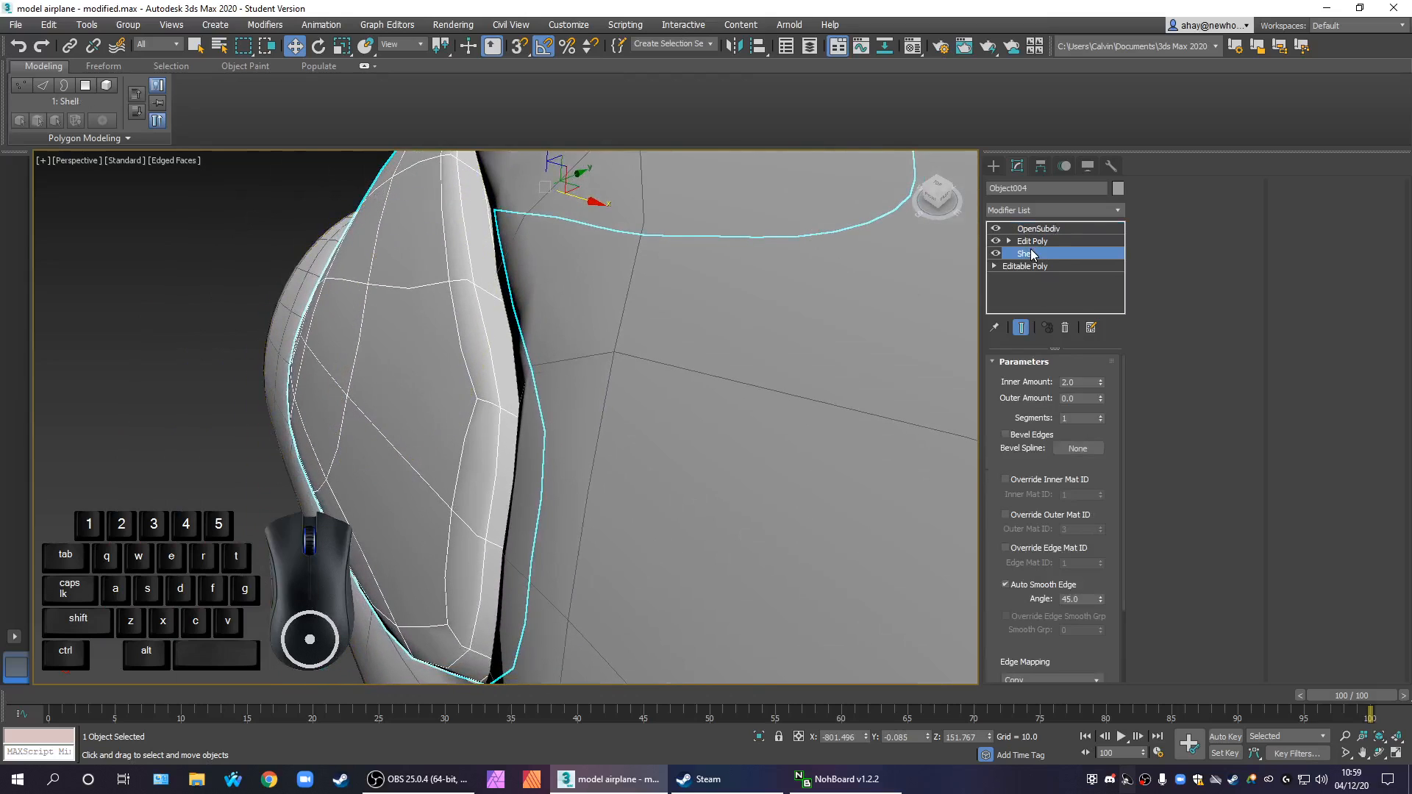
pyautogui.moveTo(1088, 383); pyautogui.dragTo(983, 357)
pyautogui.write('1')
pyautogui.press('Return')
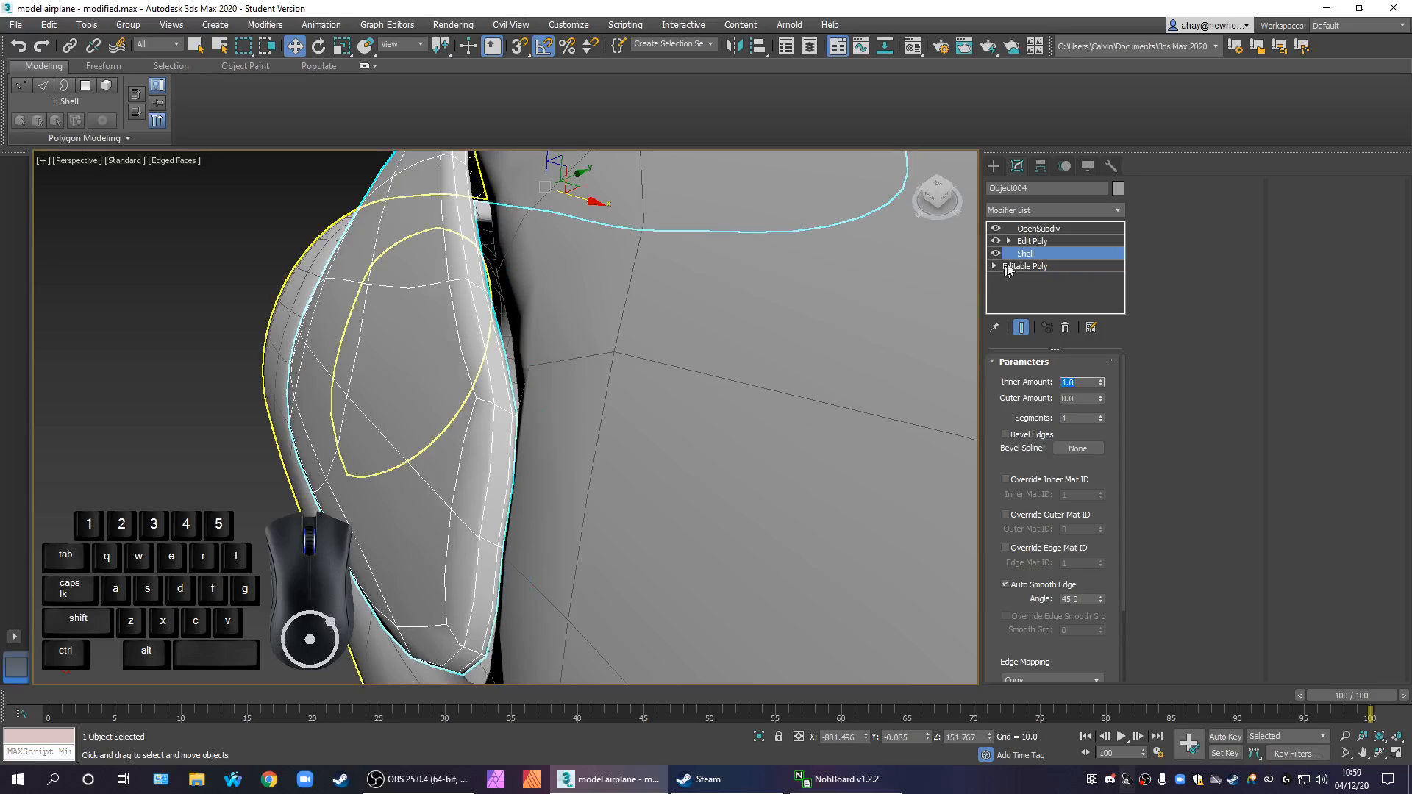
# Switch the windscreen's OpenSubdiv off and back on for comparison, and set its iterations to 2
pyautogui.click(1037, 241)
pyautogui.click(996, 228)
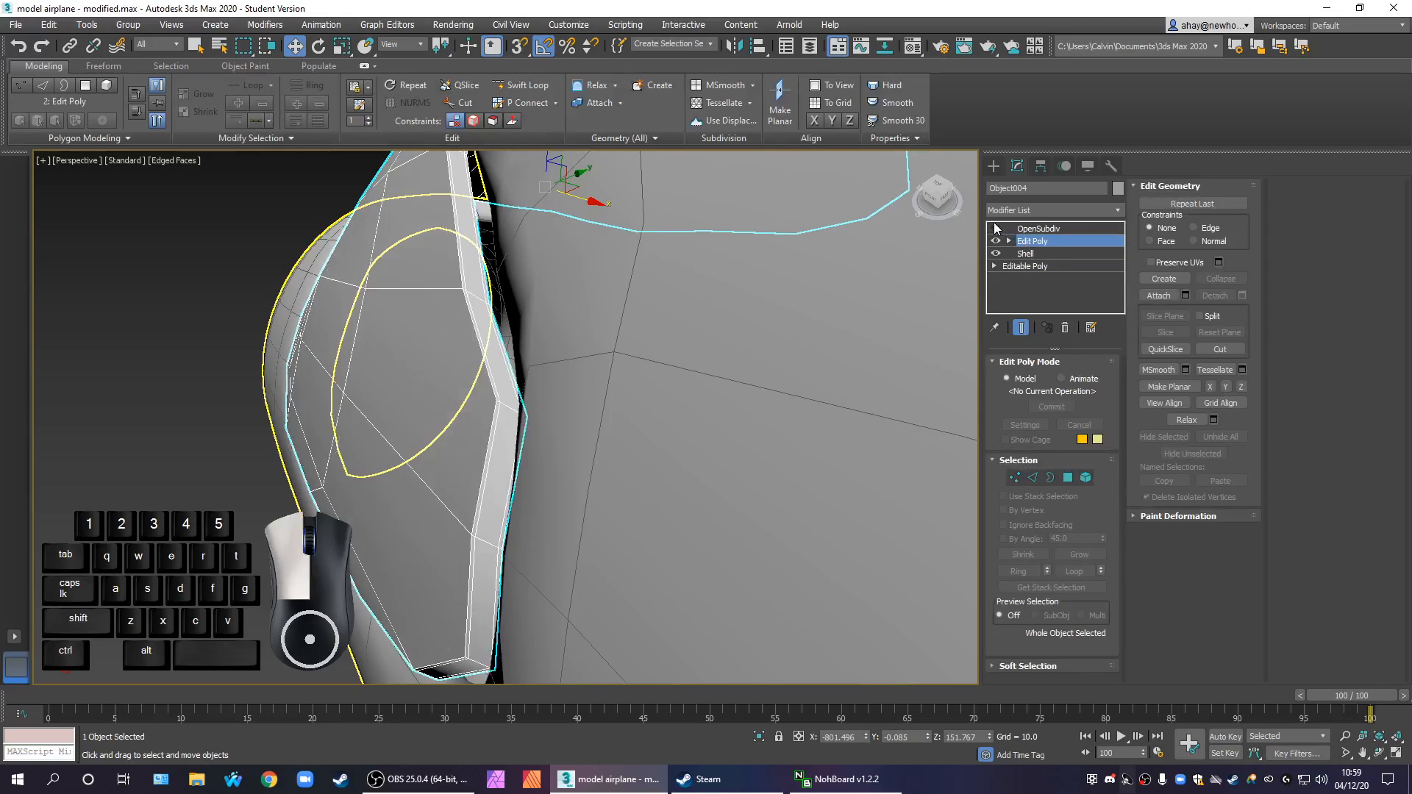
pyautogui.click(1039, 254)
pyautogui.click(1021, 240)
pyautogui.click(1037, 228)
pyautogui.click(996, 229)
pyautogui.scroll(-2, 779, 332)
pyautogui.click(1101, 383)
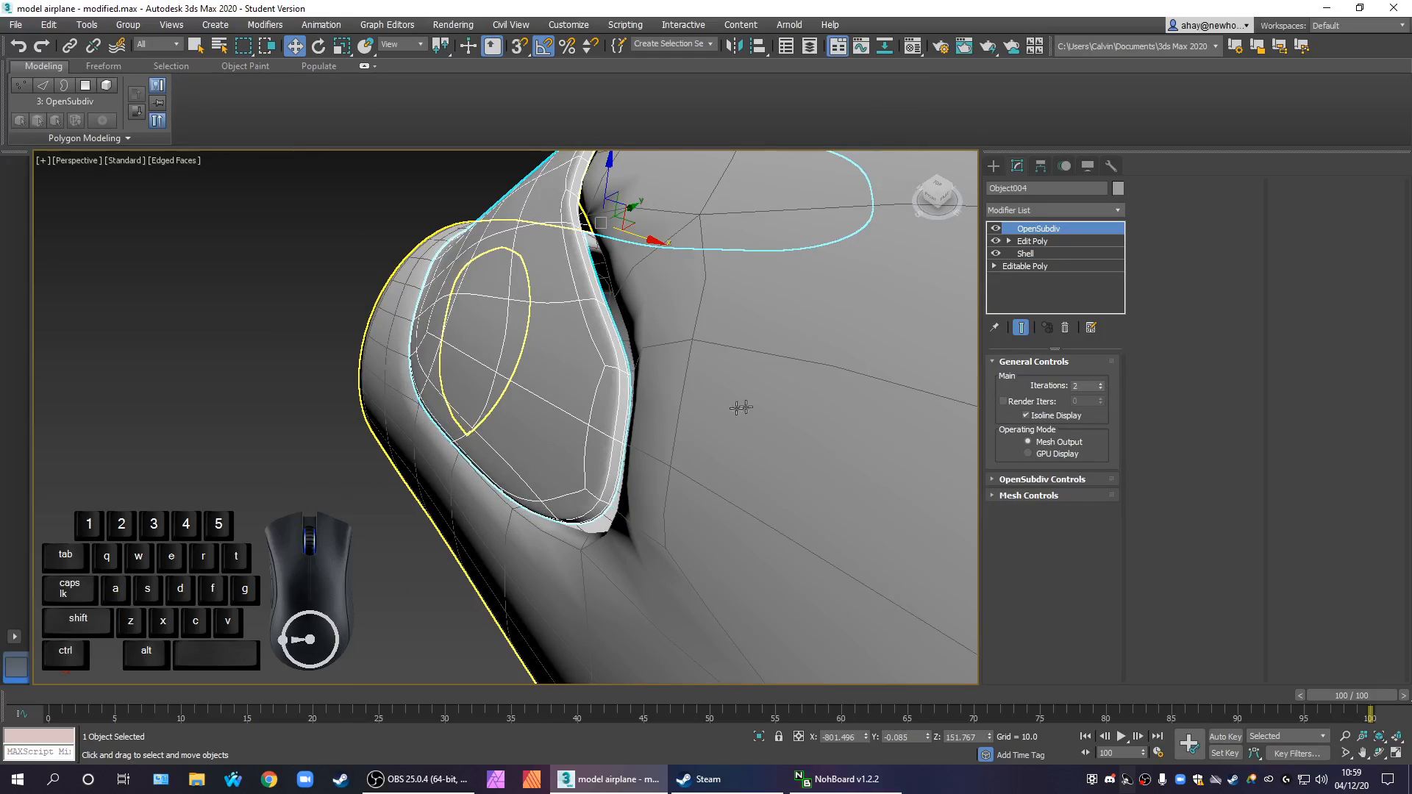
# Hide the edged faces and examine how the smoothed windscreen sits in the nose section's opening
pyautogui.keyDown('alt'); pyautogui.moveTo(776, 402); pyautogui.dragTo(665, 521, button='middle'); pyautogui.keyUp('alt')
pyautogui.press('F4')
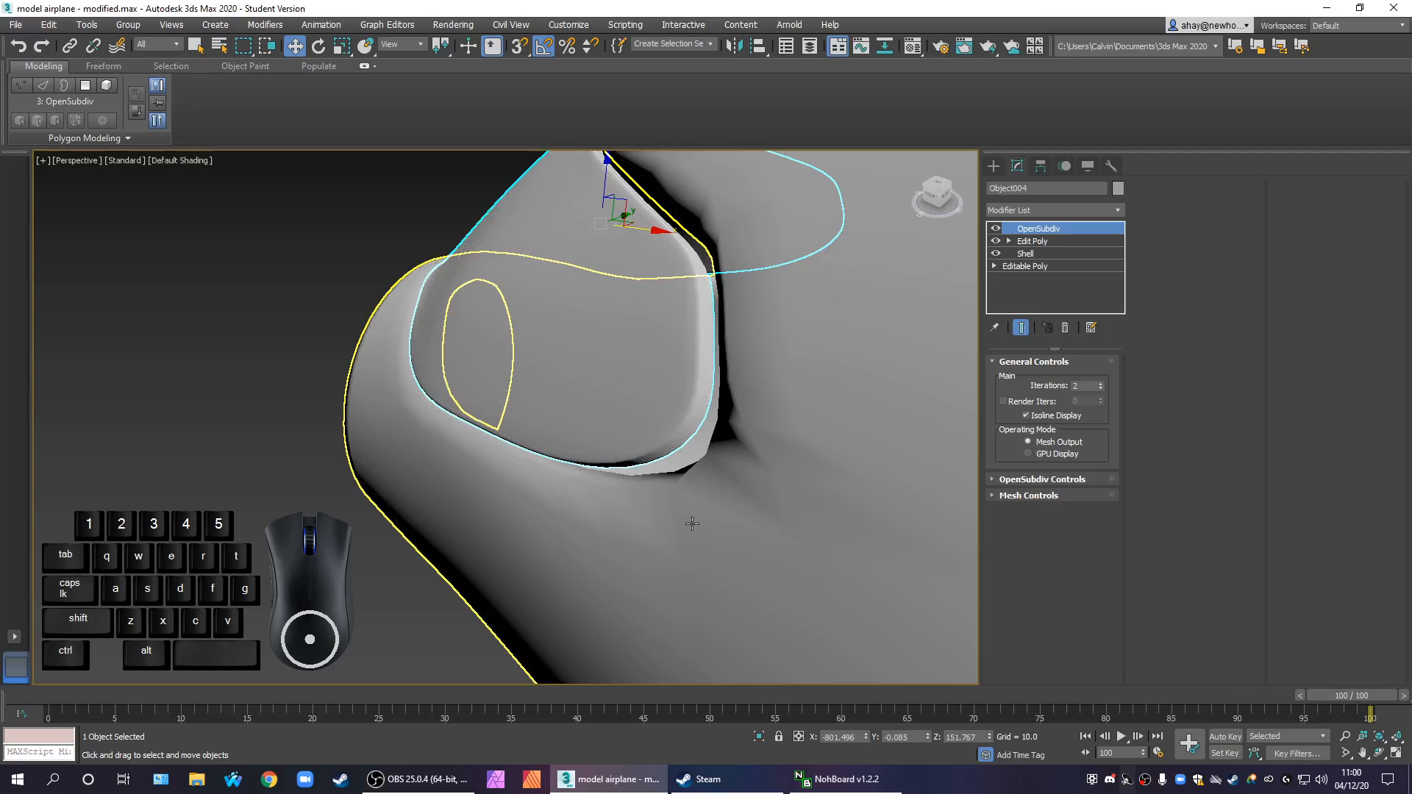
pyautogui.scroll(-3, 733, 502)
pyautogui.scroll(-2, 784, 495)
pyautogui.keyDown('alt'); pyautogui.moveTo(712, 523); pyautogui.dragTo(739, 456, button='middle'); pyautogui.keyUp('alt')
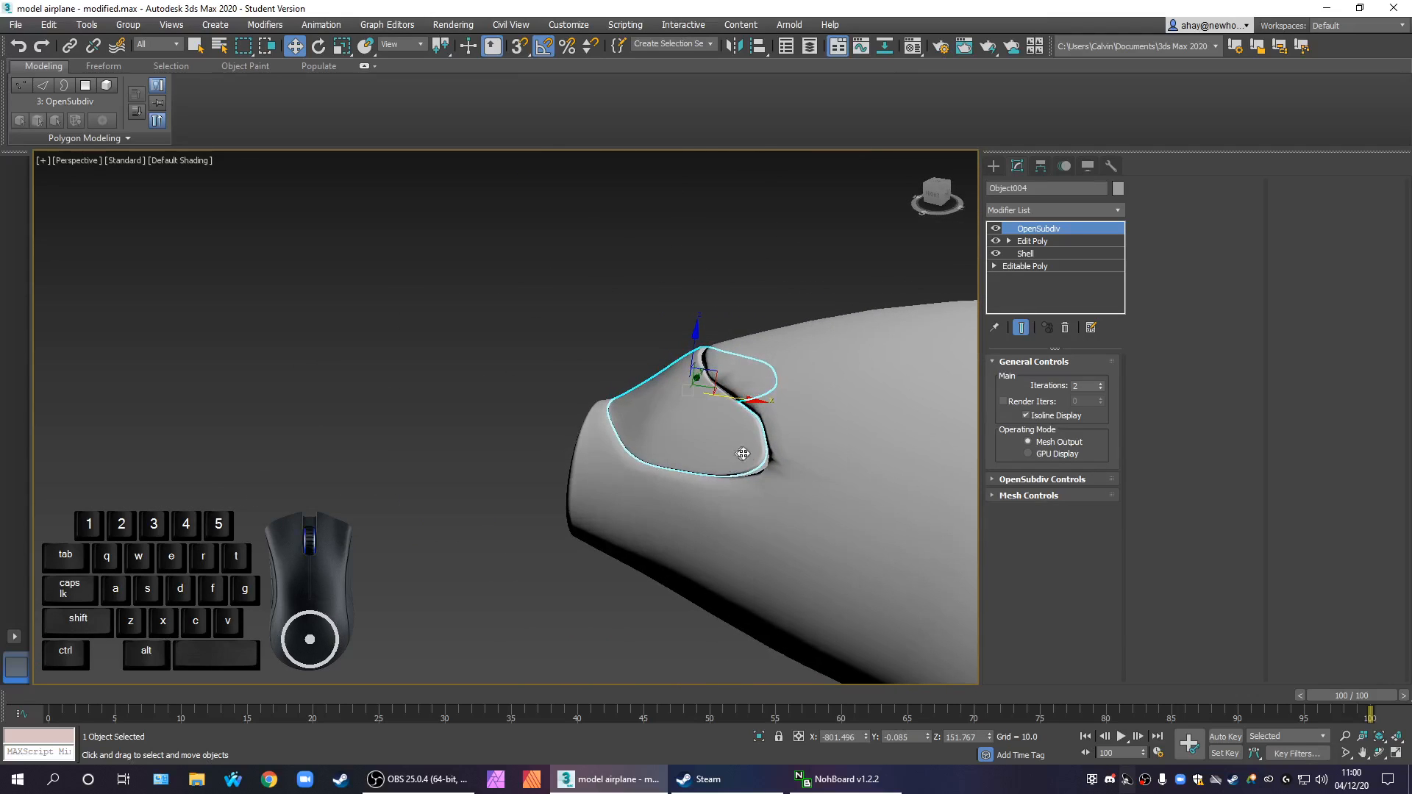
pyautogui.scroll(1, 703, 456)
pyautogui.scroll(-3, 704, 456)
# Select the cloned nose section at its Shell level, show edged faces again and turn off its OpenSubdiv
pyautogui.click(734, 492)
pyautogui.keyDown('alt'); pyautogui.moveTo(779, 515); pyautogui.dragTo(710, 515, button='middle'); pyautogui.keyUp('alt')
pyautogui.scroll(5, 733, 480)
pyautogui.scroll(-5, 809, 457)
pyautogui.keyDown('alt'); pyautogui.moveTo(807, 454); pyautogui.dragTo(954, 418, button='middle'); pyautogui.keyUp('alt')
pyautogui.click(1027, 242)
pyautogui.press('F4')
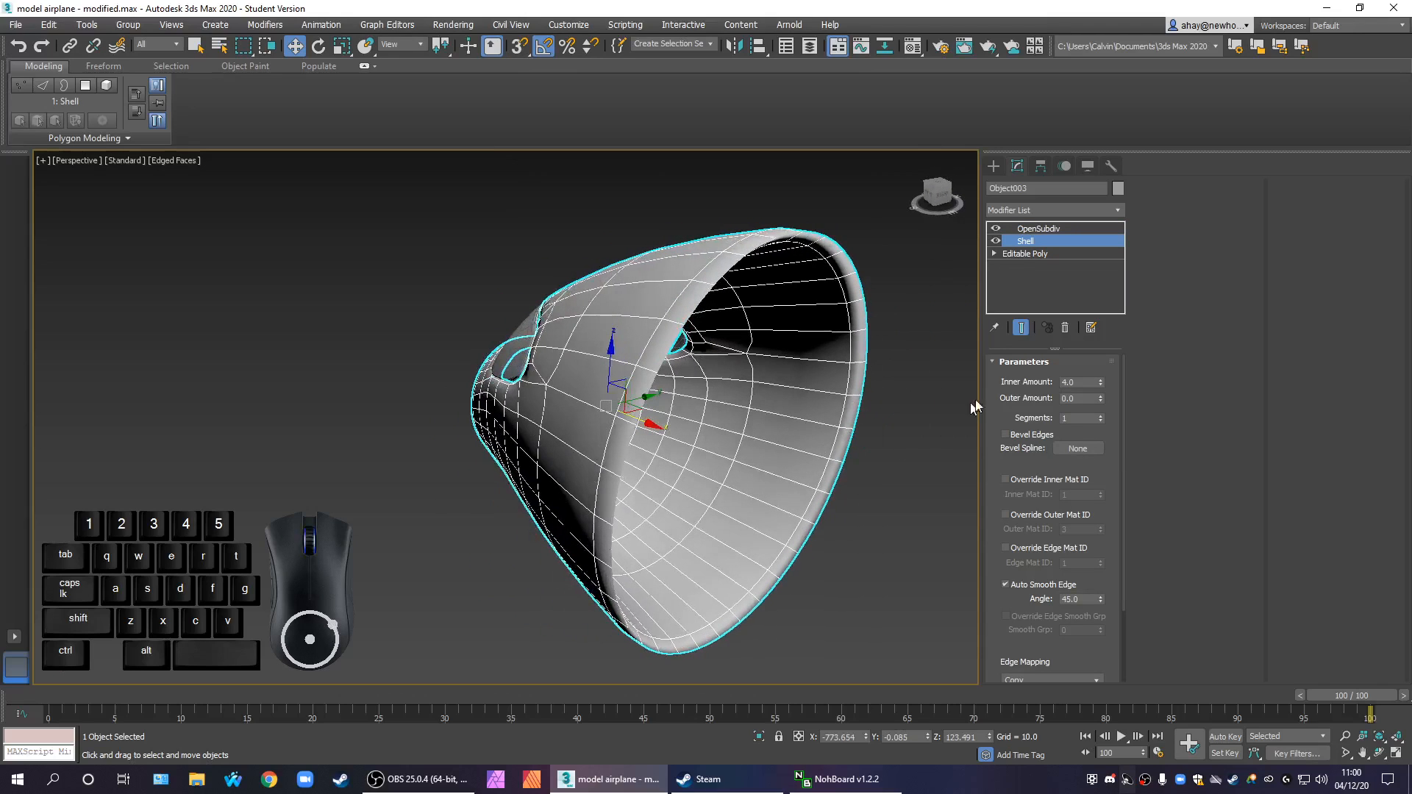
pyautogui.click(995, 229)
# Examine the unsmoothed nose section around the windscreen opening and its lower edge, and compare it with the airplane
pyautogui.keyDown('alt'); pyautogui.moveTo(772, 462); pyautogui.dragTo(899, 443, button='middle'); pyautogui.keyUp('alt')
pyautogui.moveTo(898, 444); pyautogui.dragTo(747, 400, button='middle')
pyautogui.keyDown('alt'); pyautogui.moveTo(545, 435); pyautogui.dragTo(665, 504, button='middle'); pyautogui.keyUp('alt')
pyautogui.scroll(3, 316, 410)
pyautogui.scroll(2, 312, 414)
pyautogui.scroll(2, 312, 414)
pyautogui.keyDown('alt'); pyautogui.moveTo(306, 444); pyautogui.dragTo(404, 451, button='middle'); pyautogui.keyUp('alt')
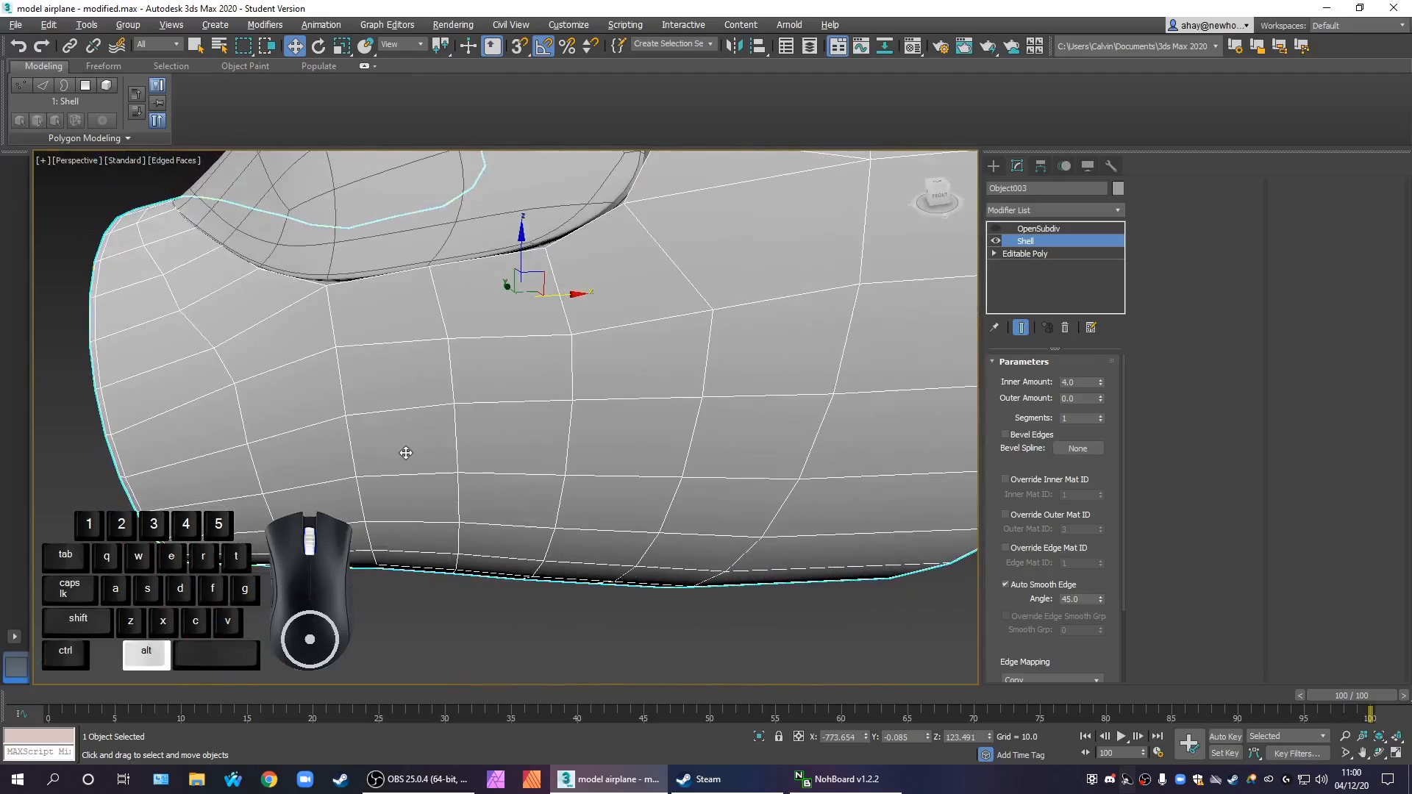
pyautogui.scroll(-3, 408, 450)
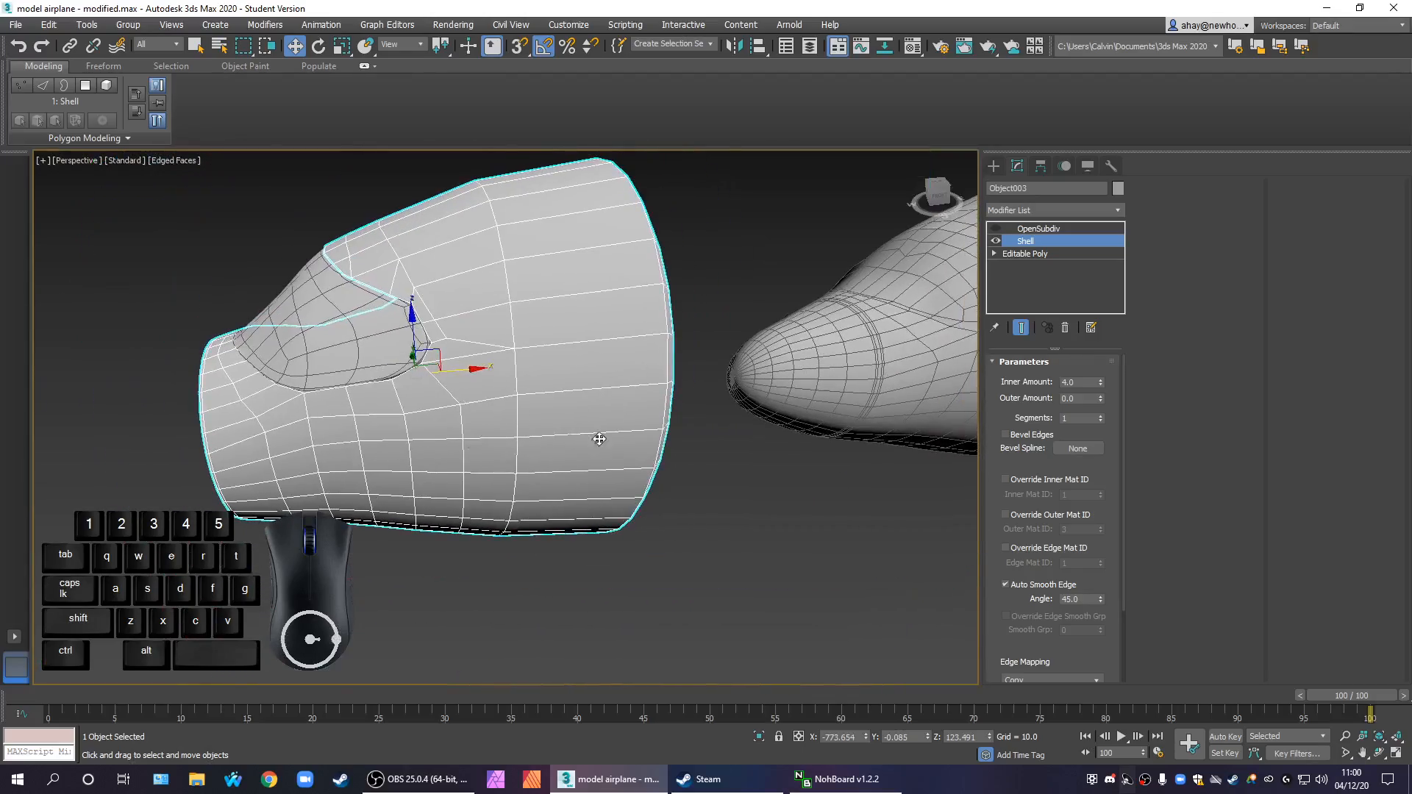
pyautogui.scroll(-4, 593, 441)
pyautogui.scroll(2, 545, 465)
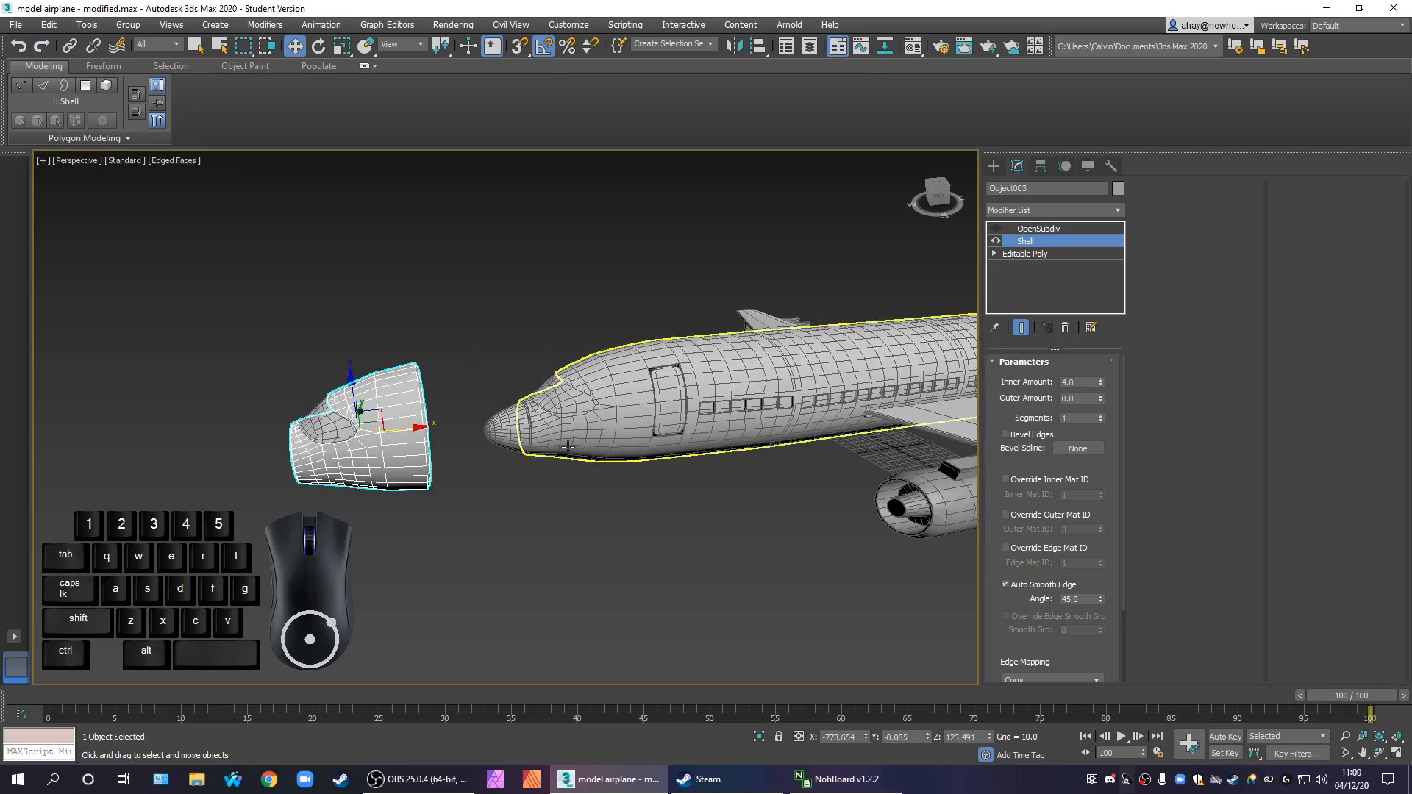
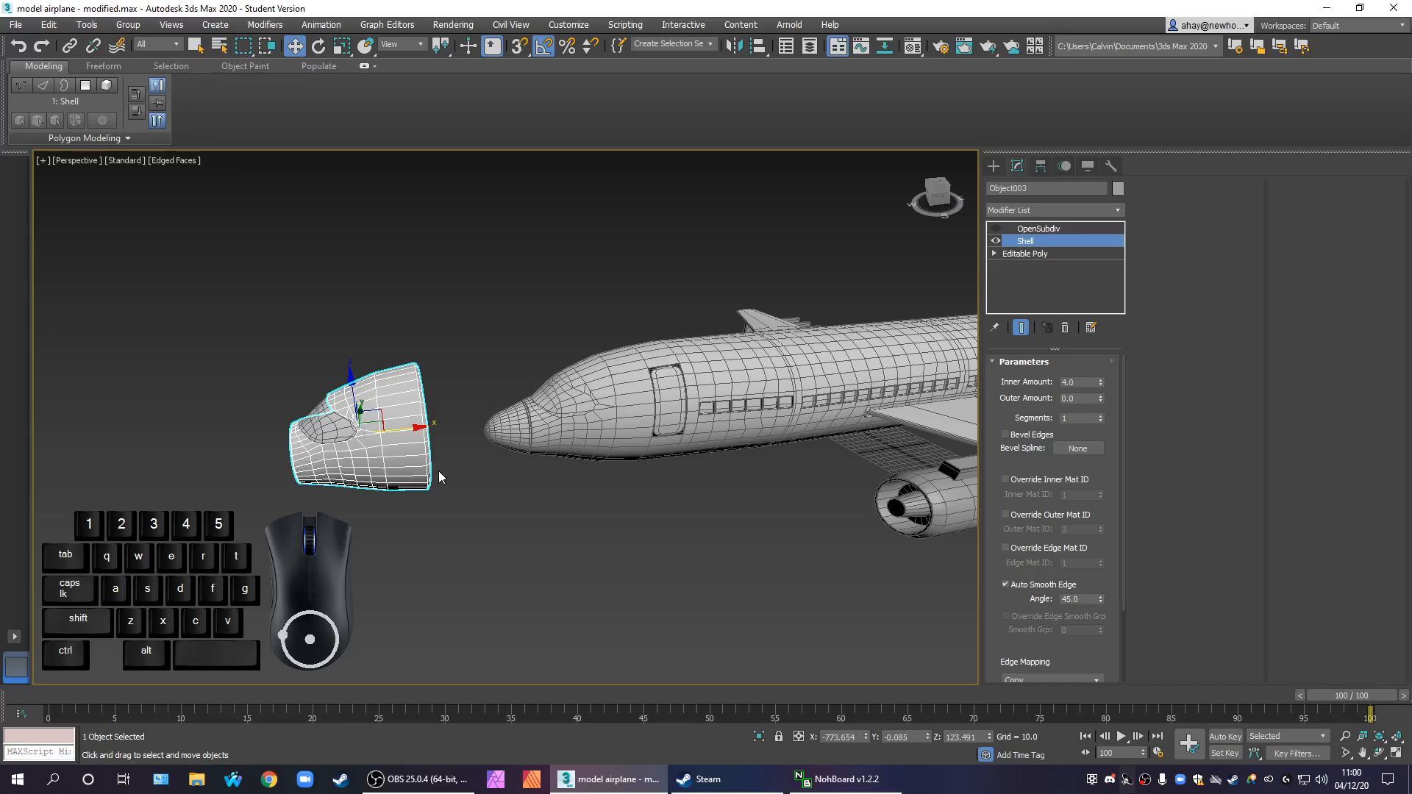
# Delete the cloned nose section in front of the airplane, keeping the smoothed windscreen
pyautogui.scroll(4, 480, 463)
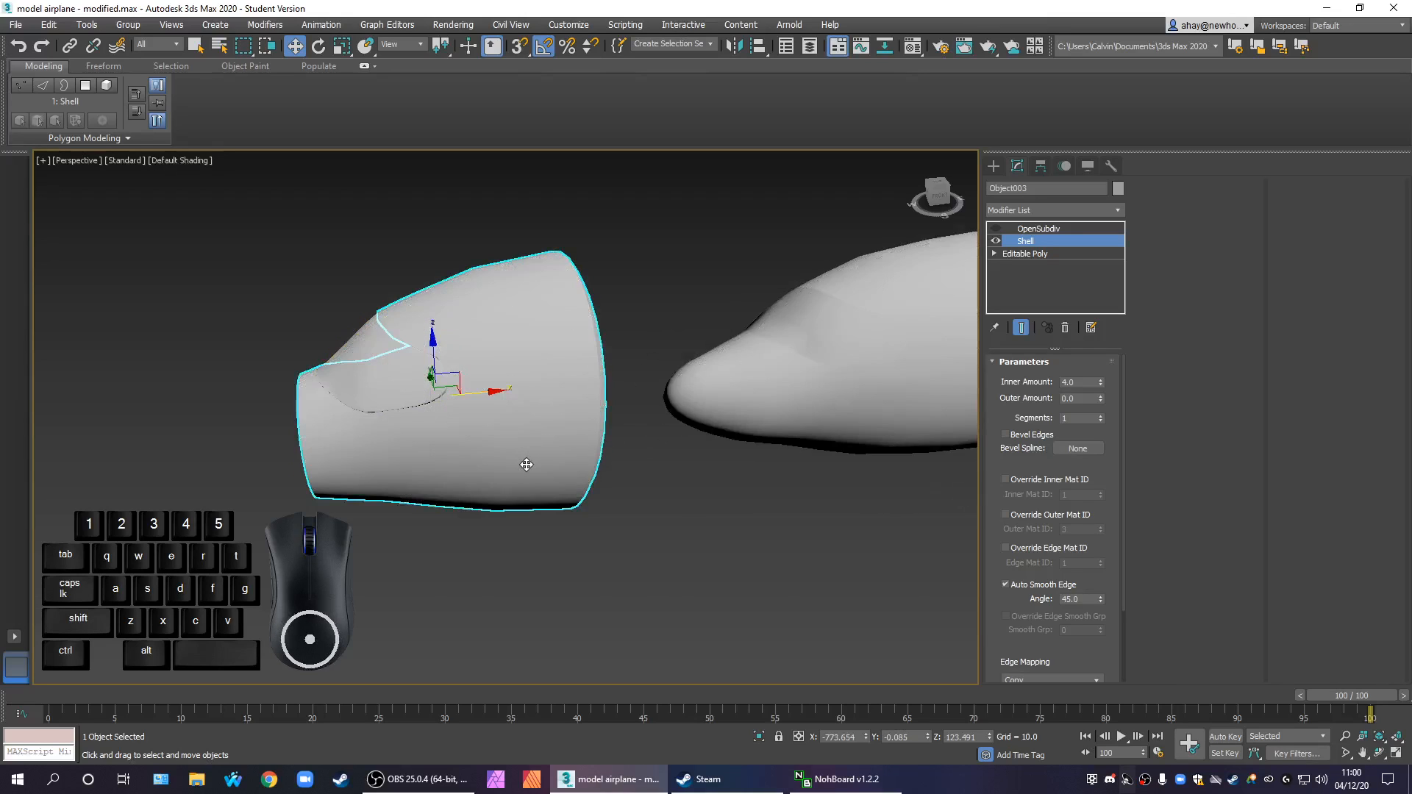
pyautogui.scroll(-3, 609, 483)
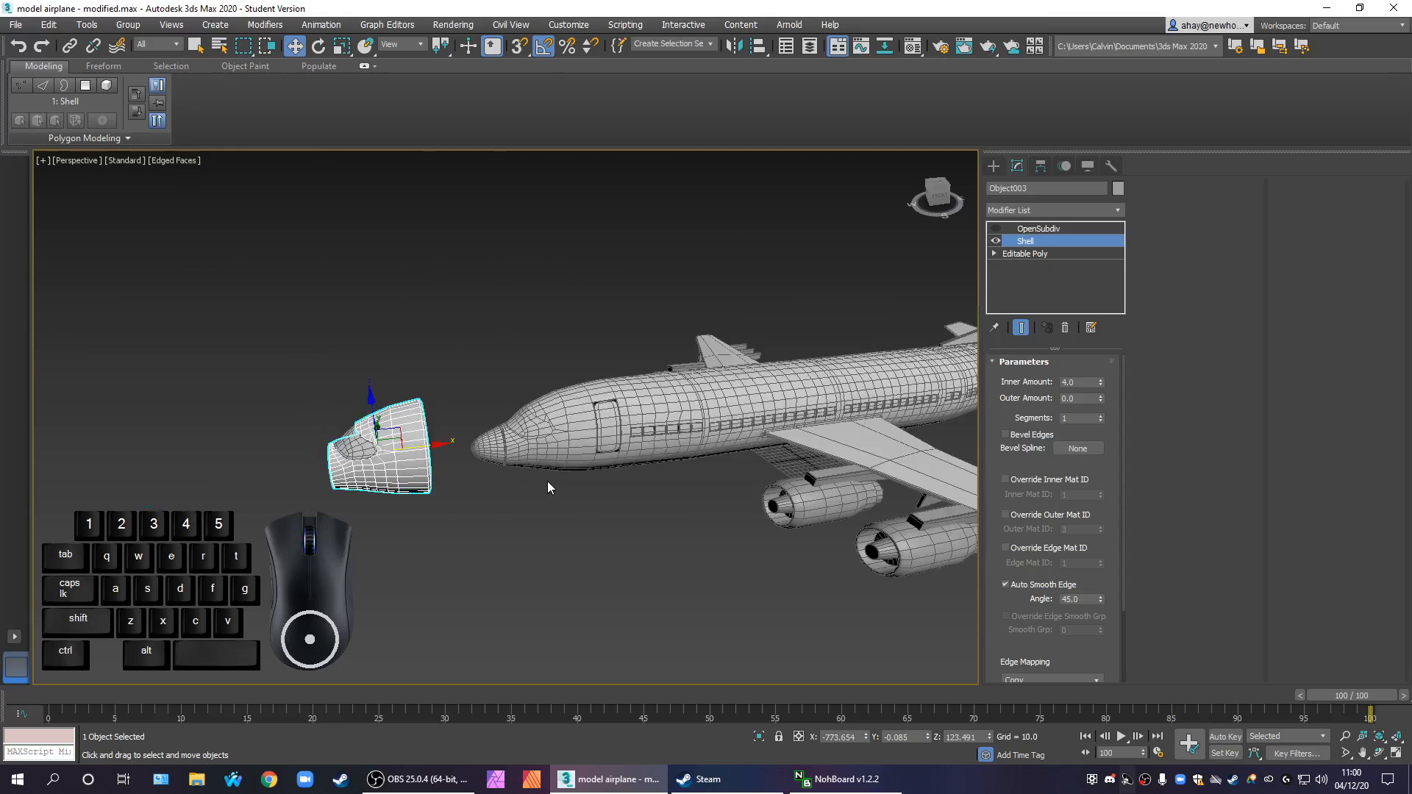
pyautogui.scroll(4, 534, 459)
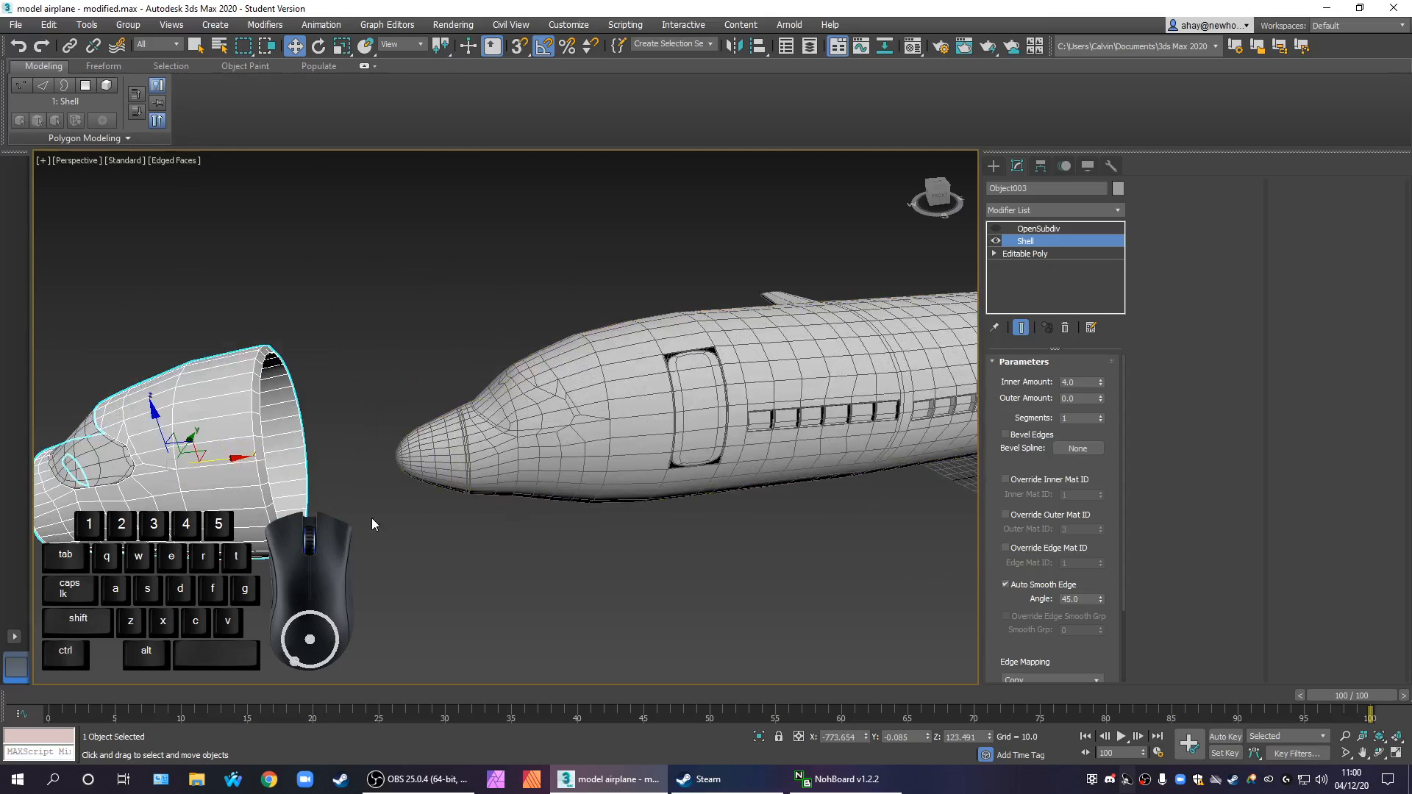
pyautogui.moveTo(367, 521); pyautogui.dragTo(335, 432, button='middle')
pyautogui.moveTo(668, 451); pyautogui.dragTo(477, 435, button='middle')
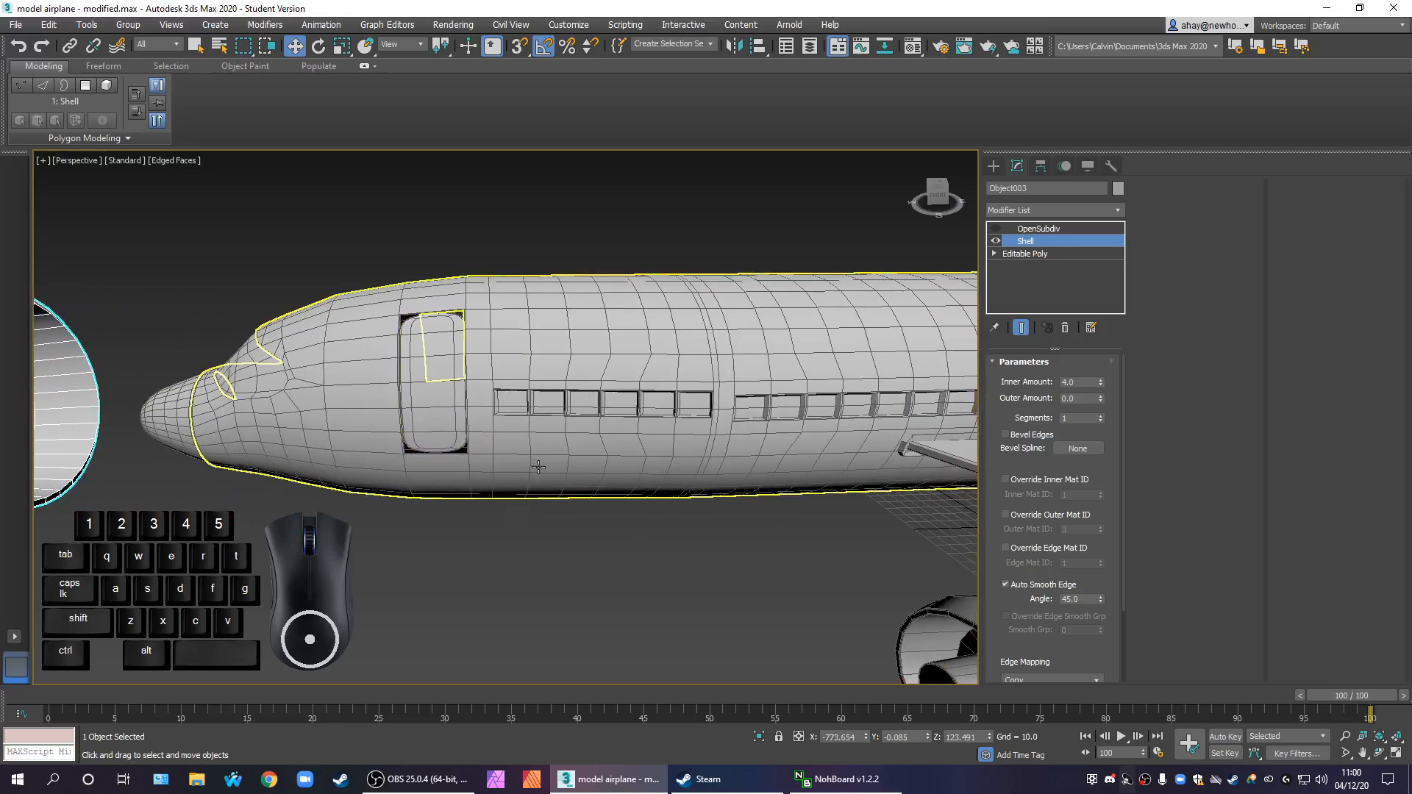
pyautogui.moveTo(569, 469); pyautogui.dragTo(943, 476, button='middle')
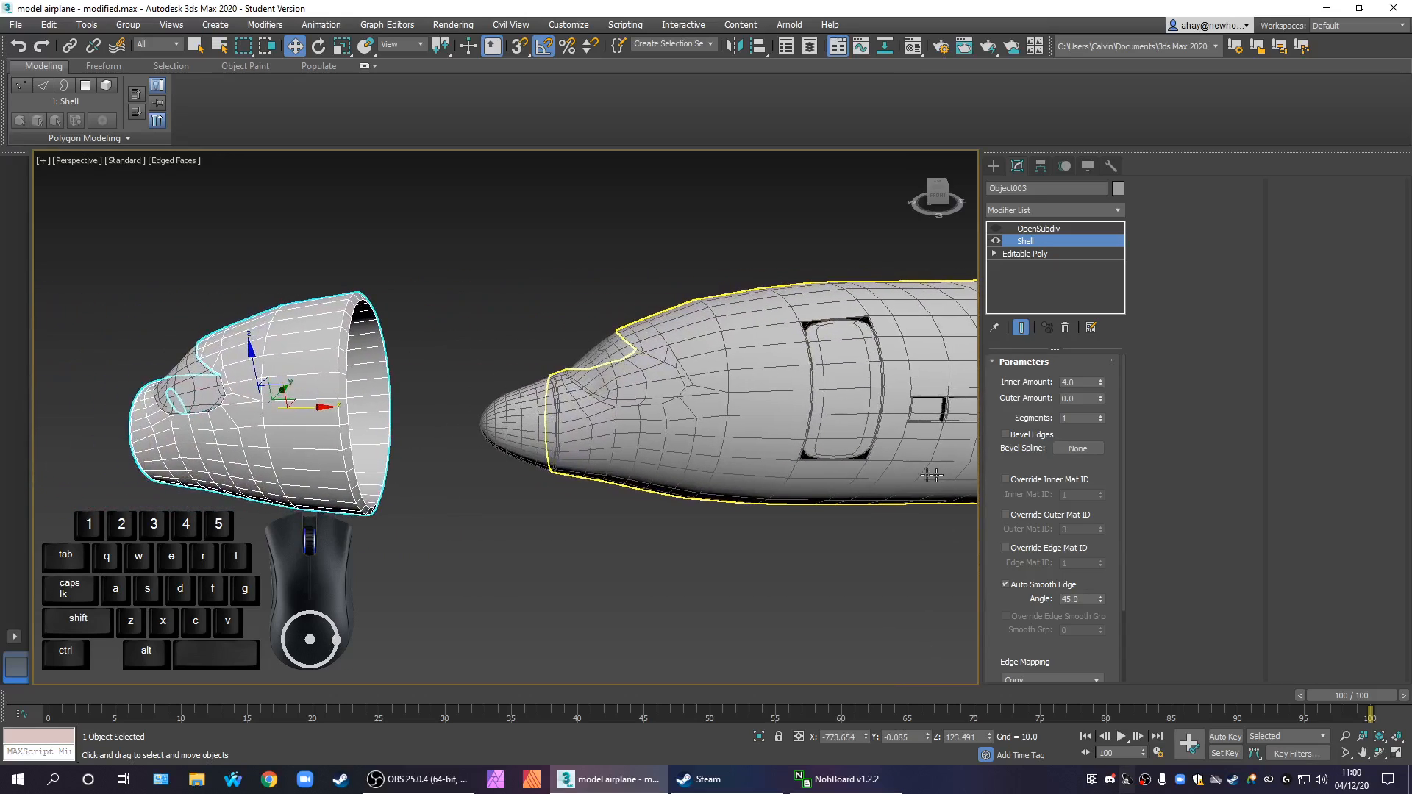
pyautogui.click(404, 483)
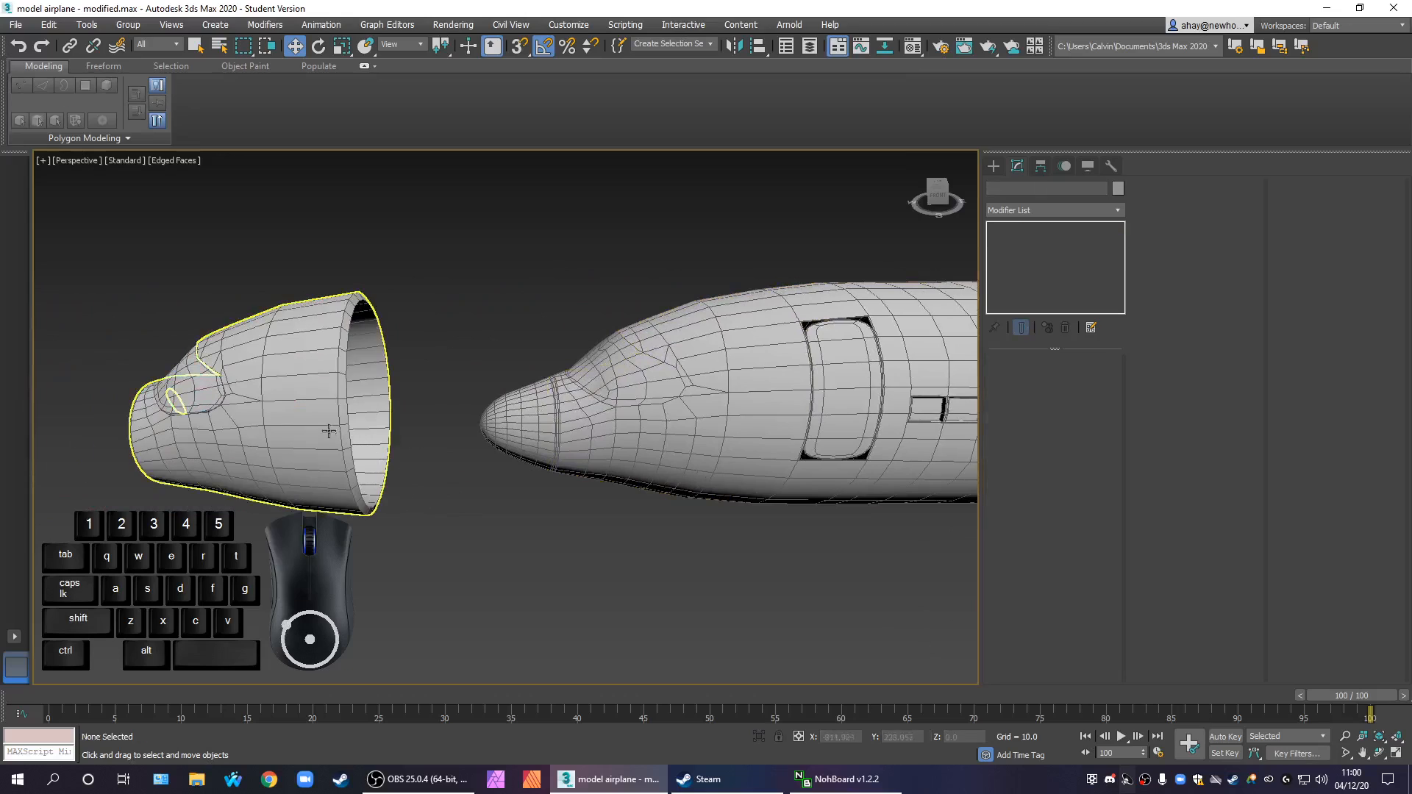
pyautogui.click(328, 432)
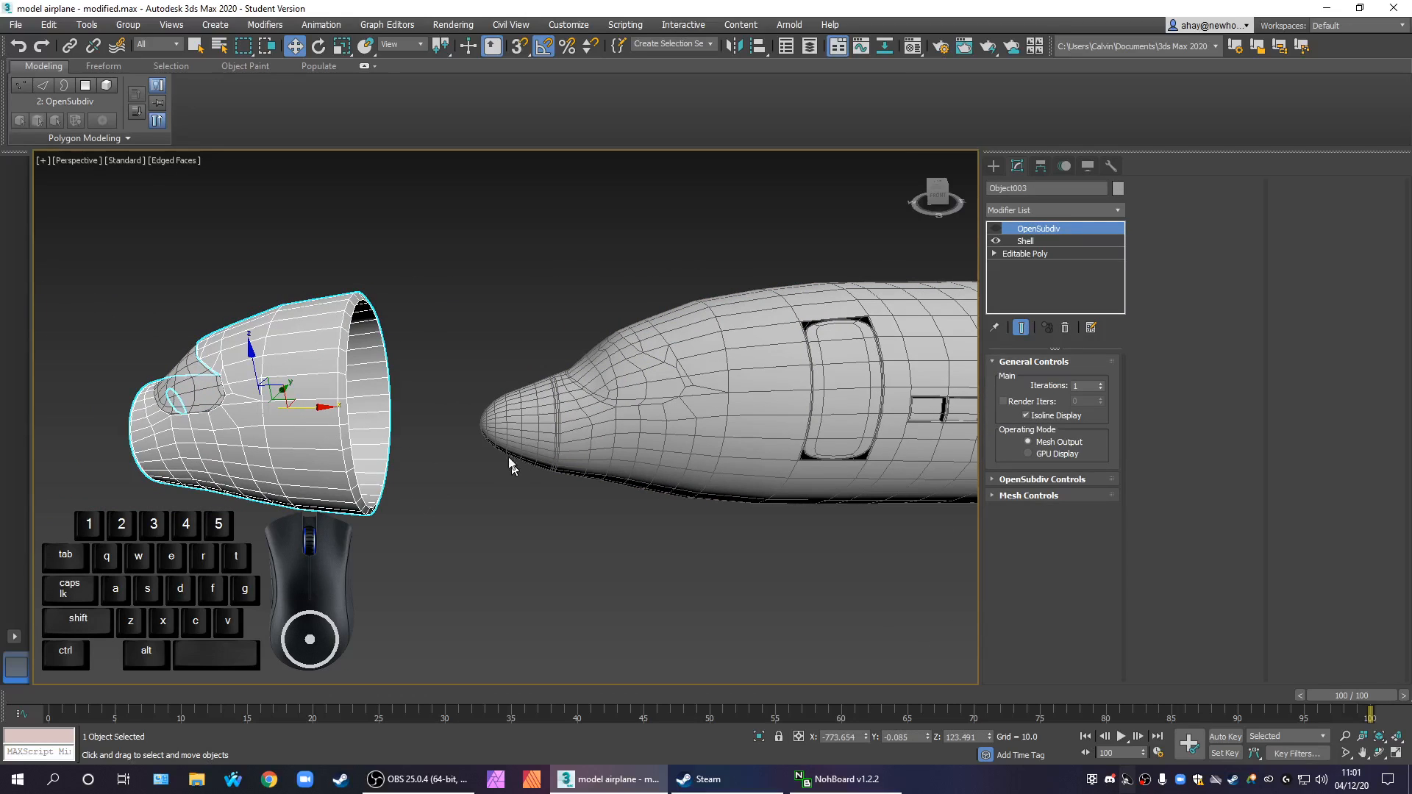
pyautogui.press('Delete')
# Move the smoothed windscreen along X to about -689, nearer the airplane, and delete the original windscreen from the fuselage's nose
pyautogui.click(229, 406)
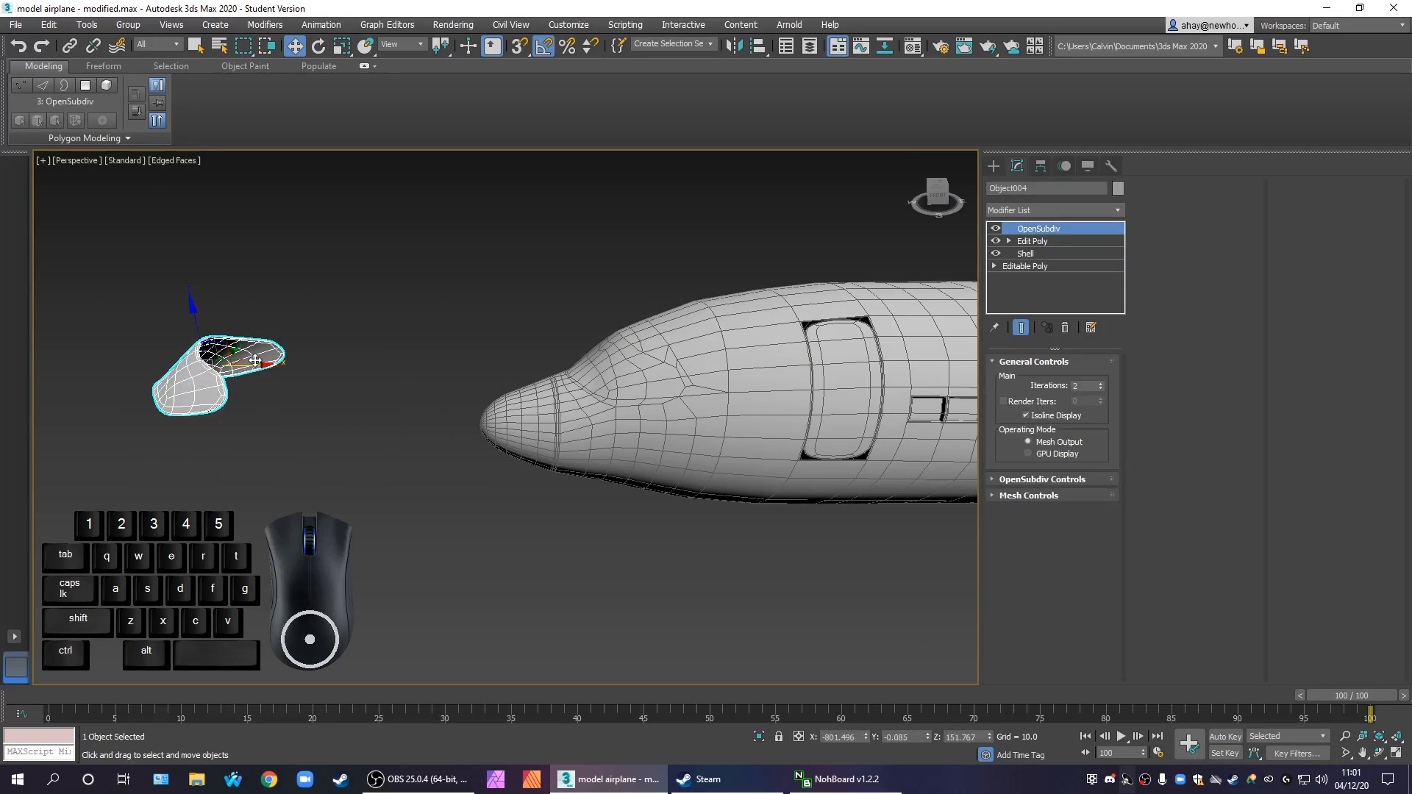
pyautogui.moveTo(254, 361); pyautogui.dragTo(446, 357)
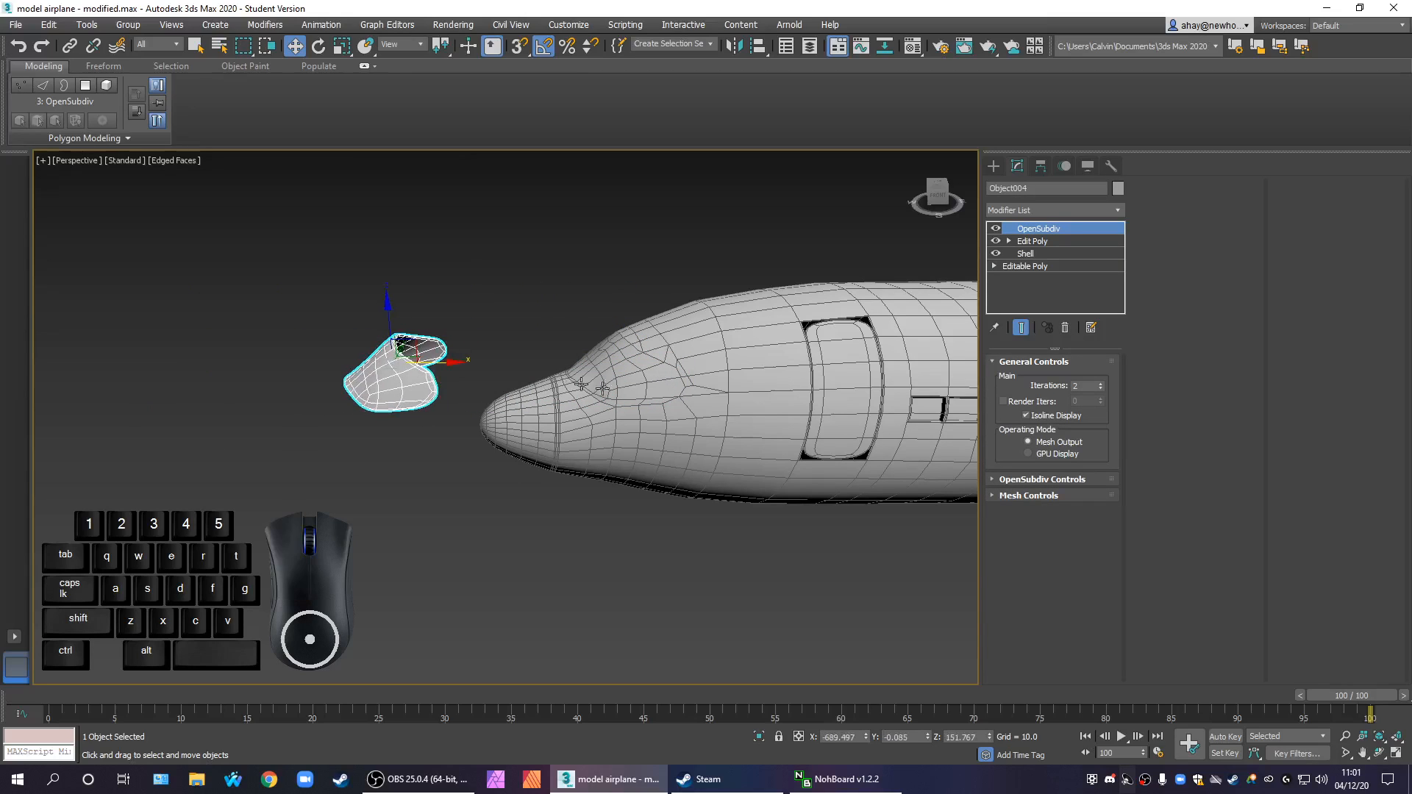
pyautogui.click(786, 427)
pyautogui.moveTo(726, 423); pyautogui.dragTo(685, 423, button='middle')
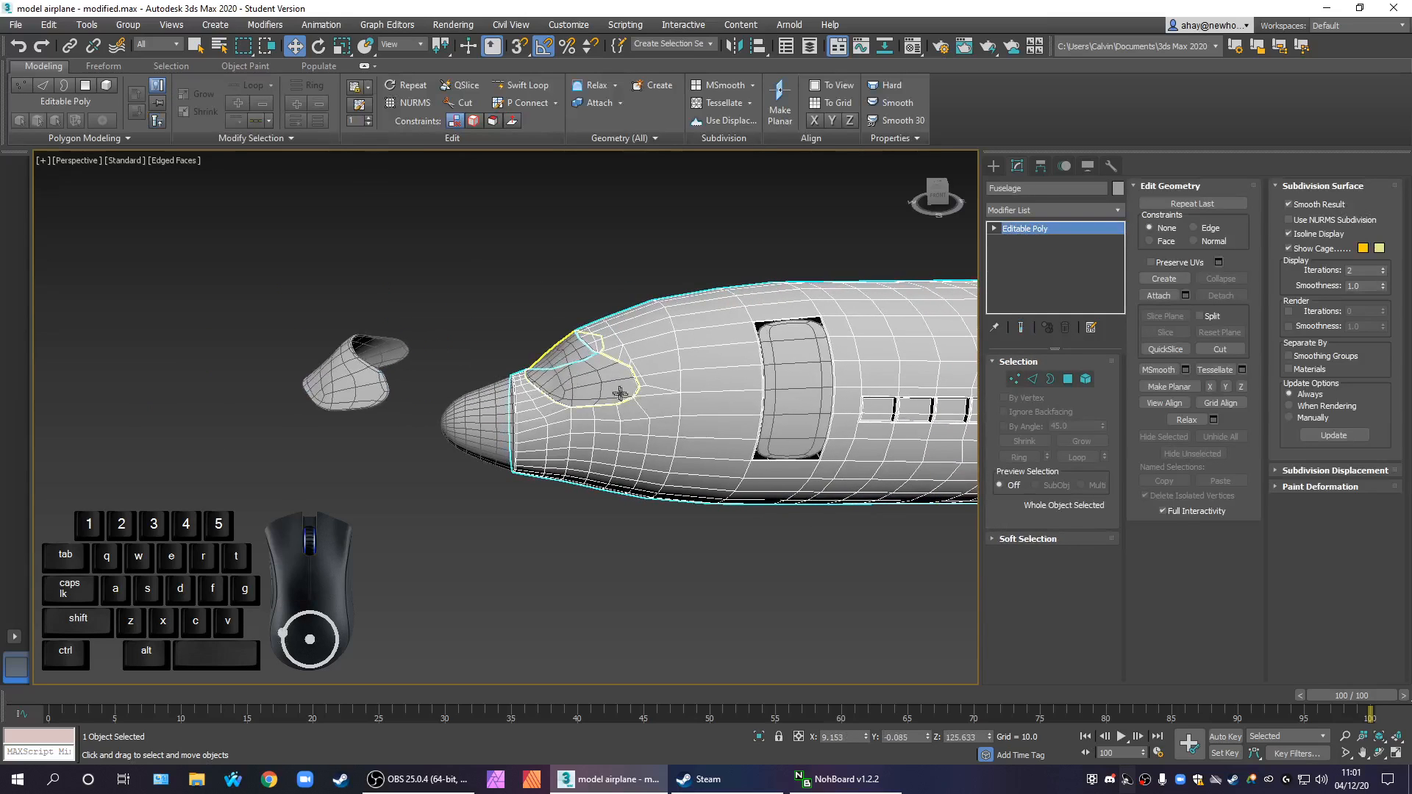
pyautogui.click(596, 379)
pyautogui.press('Delete')
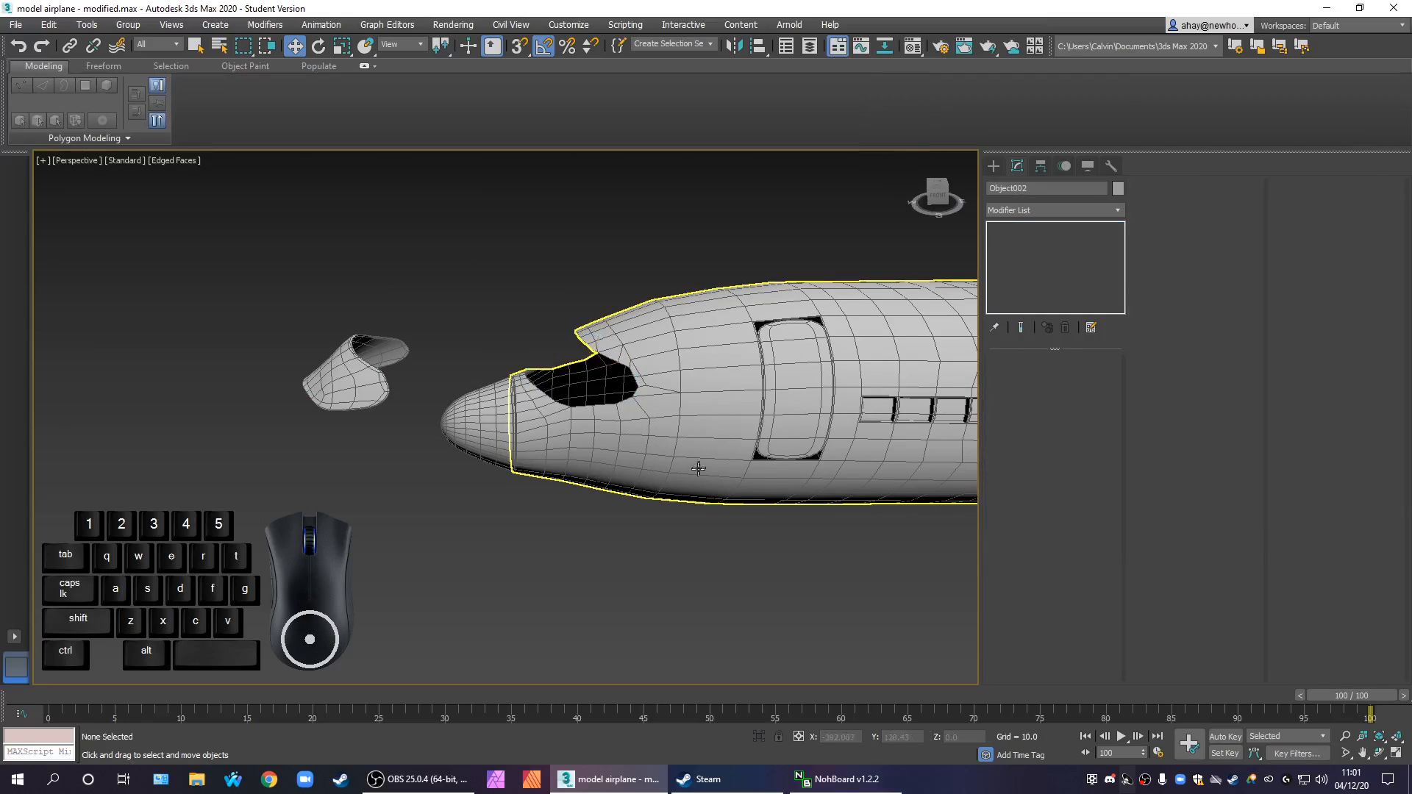
# Examine the open windscreen cutout and the forward part of the fuselage around the door
pyautogui.scroll(3, 612, 402)
pyautogui.moveTo(613, 402); pyautogui.dragTo(473, 413, button='middle')
pyautogui.moveTo(237, 387); pyautogui.dragTo(375, 394, button='middle')
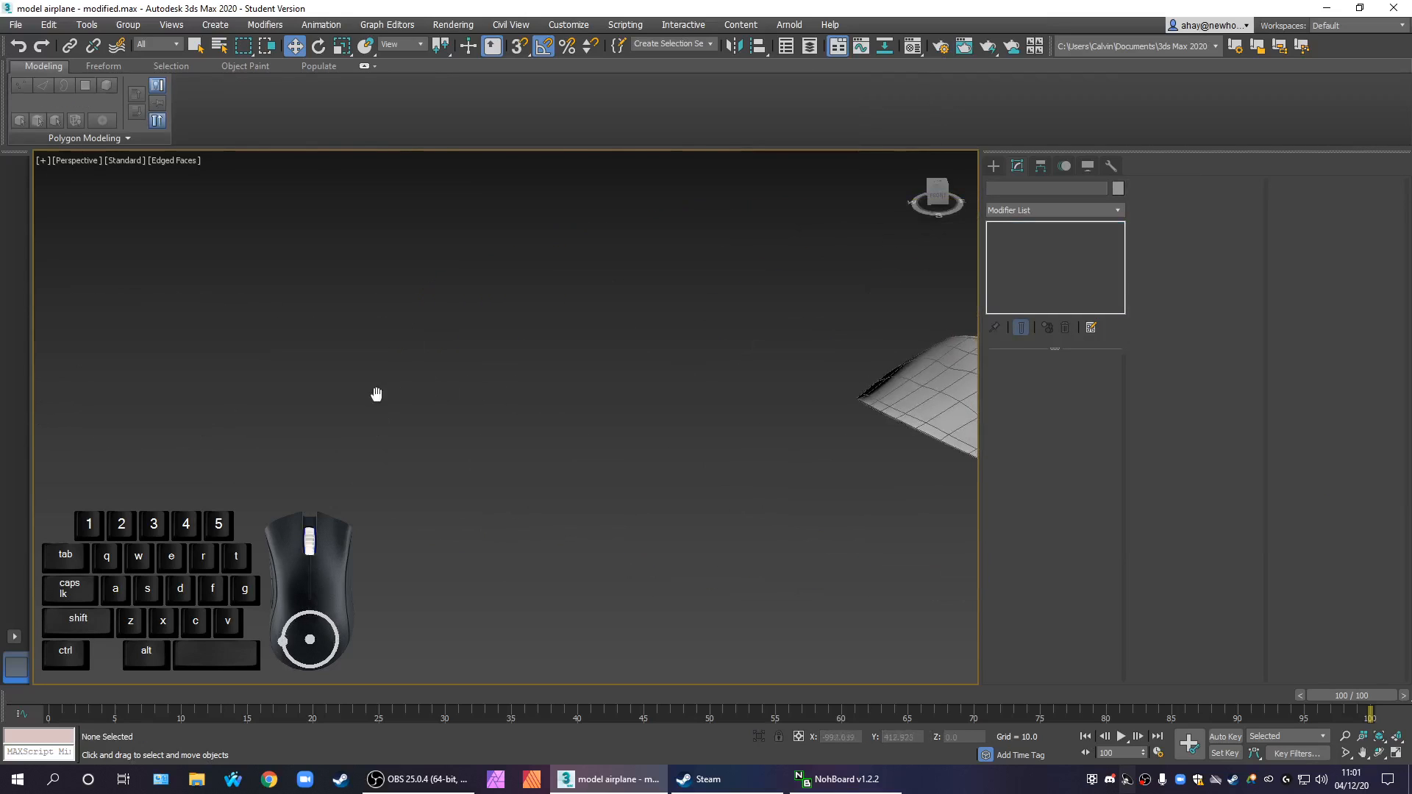
pyautogui.moveTo(541, 462); pyautogui.dragTo(480, 372)
pyautogui.press('z')
pyautogui.scroll(2, 518, 431)
pyautogui.moveTo(648, 488)
pyautogui.keyDown('alt'); pyautogui.mouseDown(button='middle')
pyautogui.moveTo(621, 514)
pyautogui.moveTo(576, 515)
pyautogui.moveTo(618, 467)
pyautogui.moveTo(635, 391)
pyautogui.moveTo(583, 394)
pyautogui.moveTo(488, 341)
pyautogui.moveTo(511, 341)
pyautogui.moveTo(572, 394)
pyautogui.moveTo(662, 353)
pyautogui.moveTo(740, 363)
pyautogui.moveTo(676, 449)
pyautogui.moveTo(379, 461)
pyautogui.mouseUp(button='middle'); pyautogui.keyUp('alt')
pyautogui.scroll(-3, 636, 391)
pyautogui.moveTo(693, 445); pyautogui.dragTo(429, 479, button='middle')
pyautogui.moveTo(598, 457); pyautogui.dragTo(541, 507, button='middle')
# Try to insert a Swift Loop edge loop on the fuselage between the door and the first passenger window
pyautogui.click(507, 523)
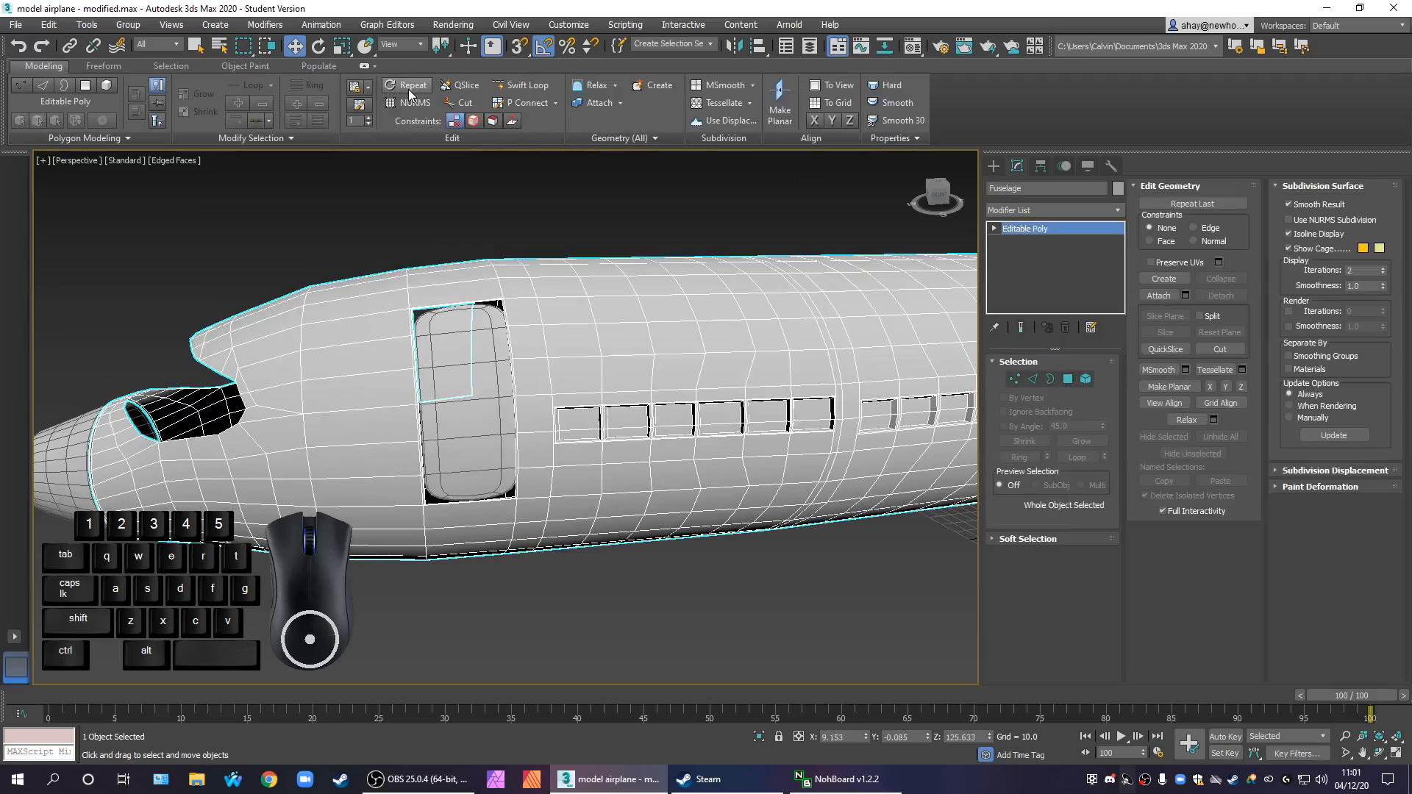
pyautogui.click(521, 89)
pyautogui.keyDown('alt'); pyautogui.moveTo(659, 500); pyautogui.dragTo(601, 453, button='middle'); pyautogui.keyUp('alt')
pyautogui.scroll(4, 486, 348)
pyautogui.scroll(4, 592, 412)
pyautogui.scroll(-4, 612, 421)
pyautogui.moveTo(665, 373); pyautogui.dragTo(580, 354, button='middle')
pyautogui.scroll(4, 614, 419)
pyautogui.scroll(-4, 615, 419)
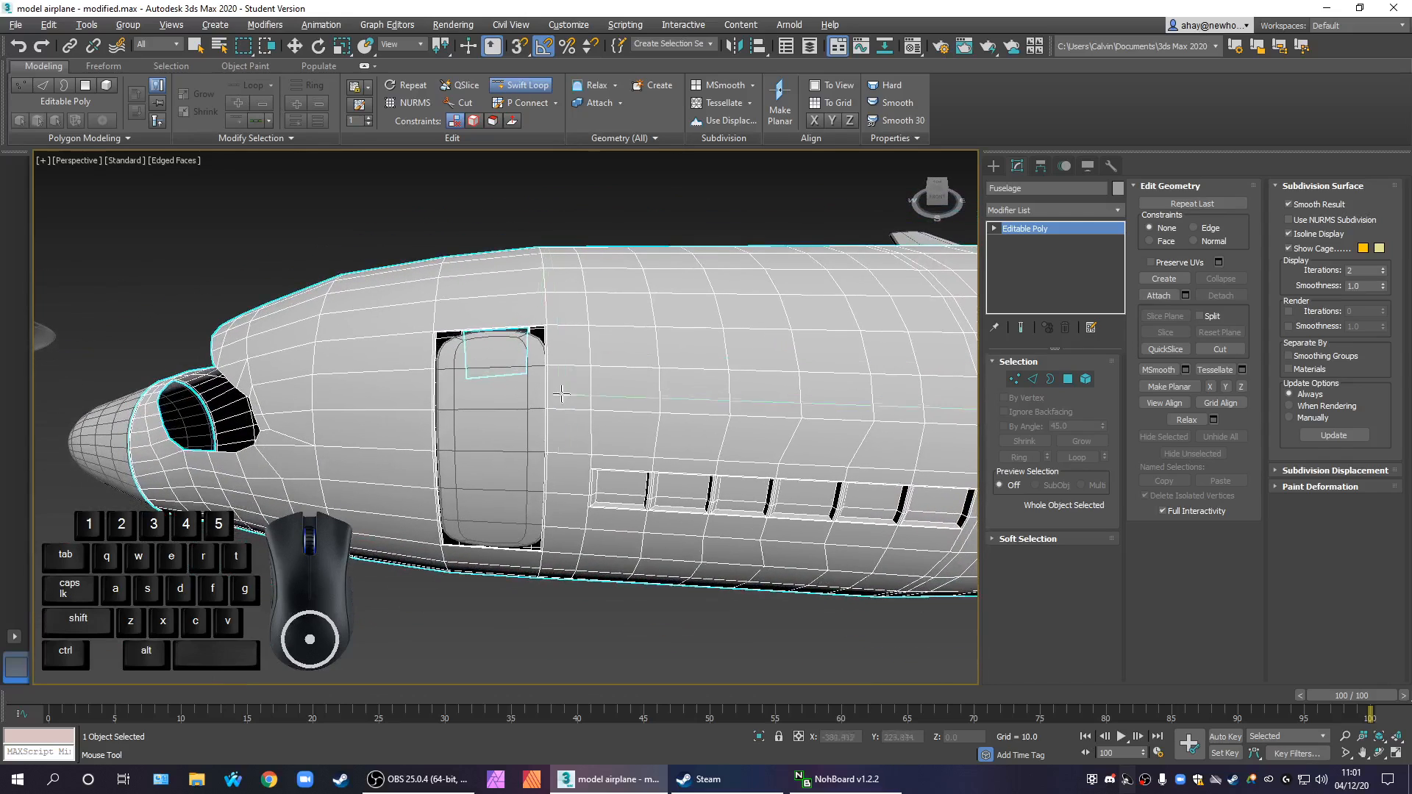
pyautogui.click(567, 446)
pyautogui.scroll(5, 566, 447)
pyautogui.press('w')
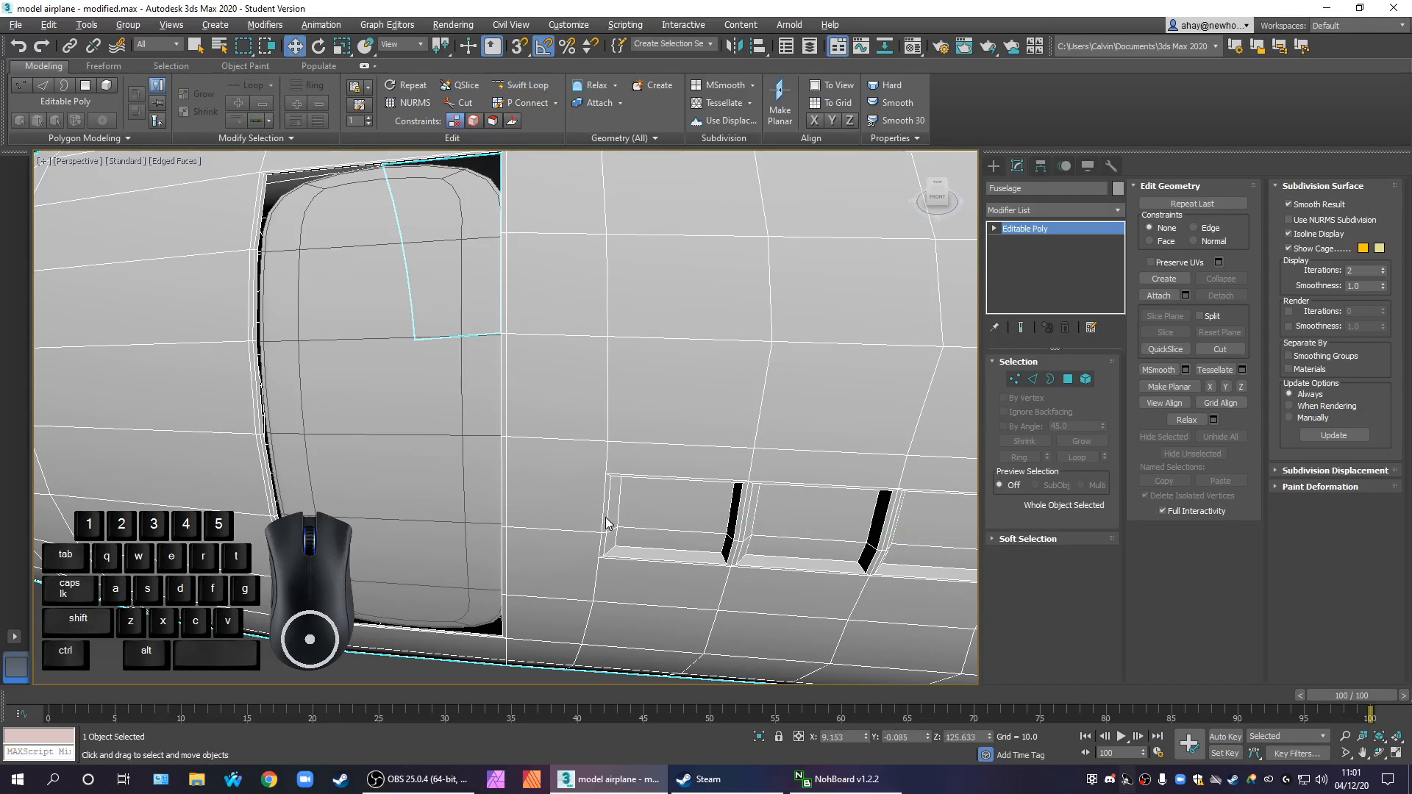
# Examine the fuselage edges between the door and the first passenger window for a suitable place to split the mesh
pyautogui.scroll(1, 567, 445)
pyautogui.scroll(3, 568, 445)
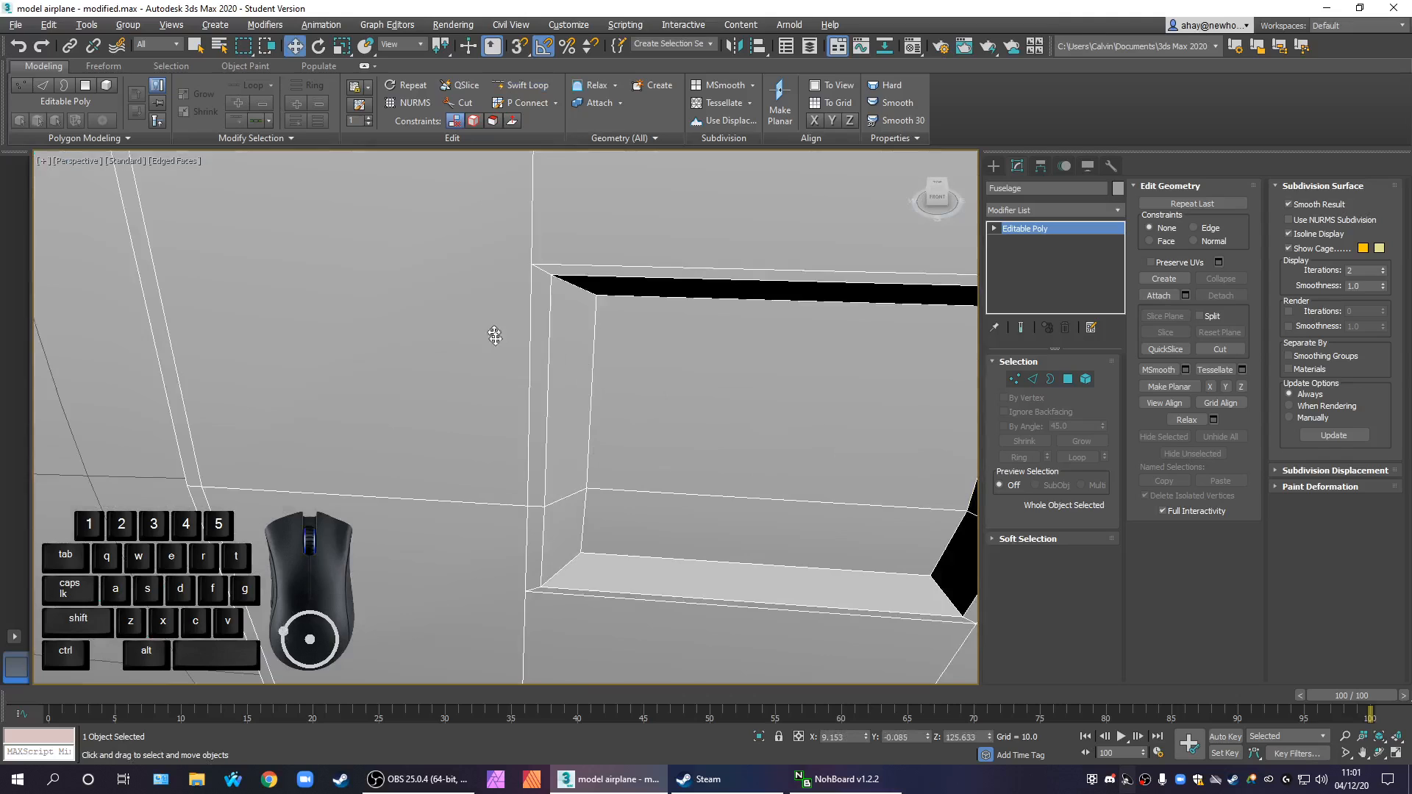
pyautogui.scroll(-3, 633, 377)
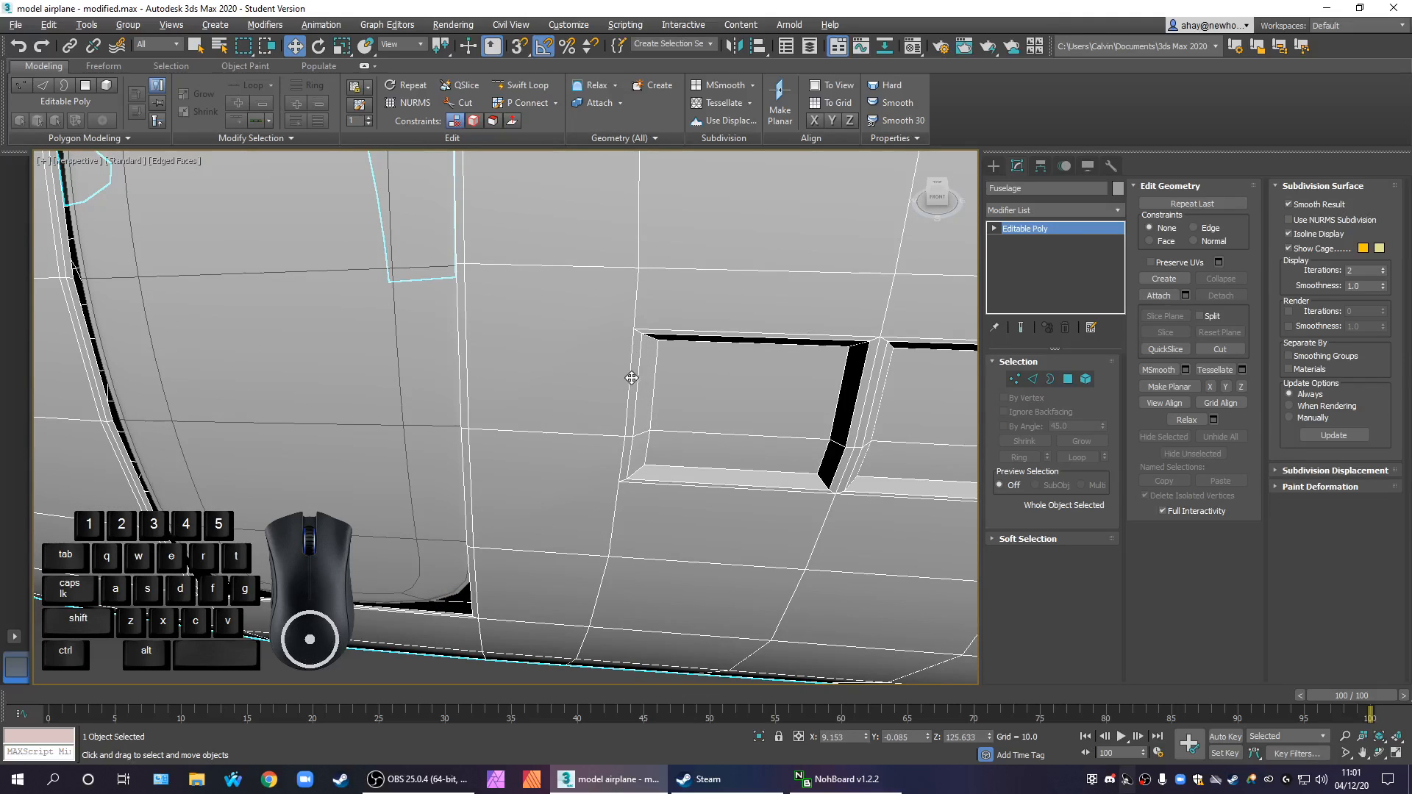
pyautogui.scroll(-5, 631, 377)
pyautogui.scroll(3, 693, 366)
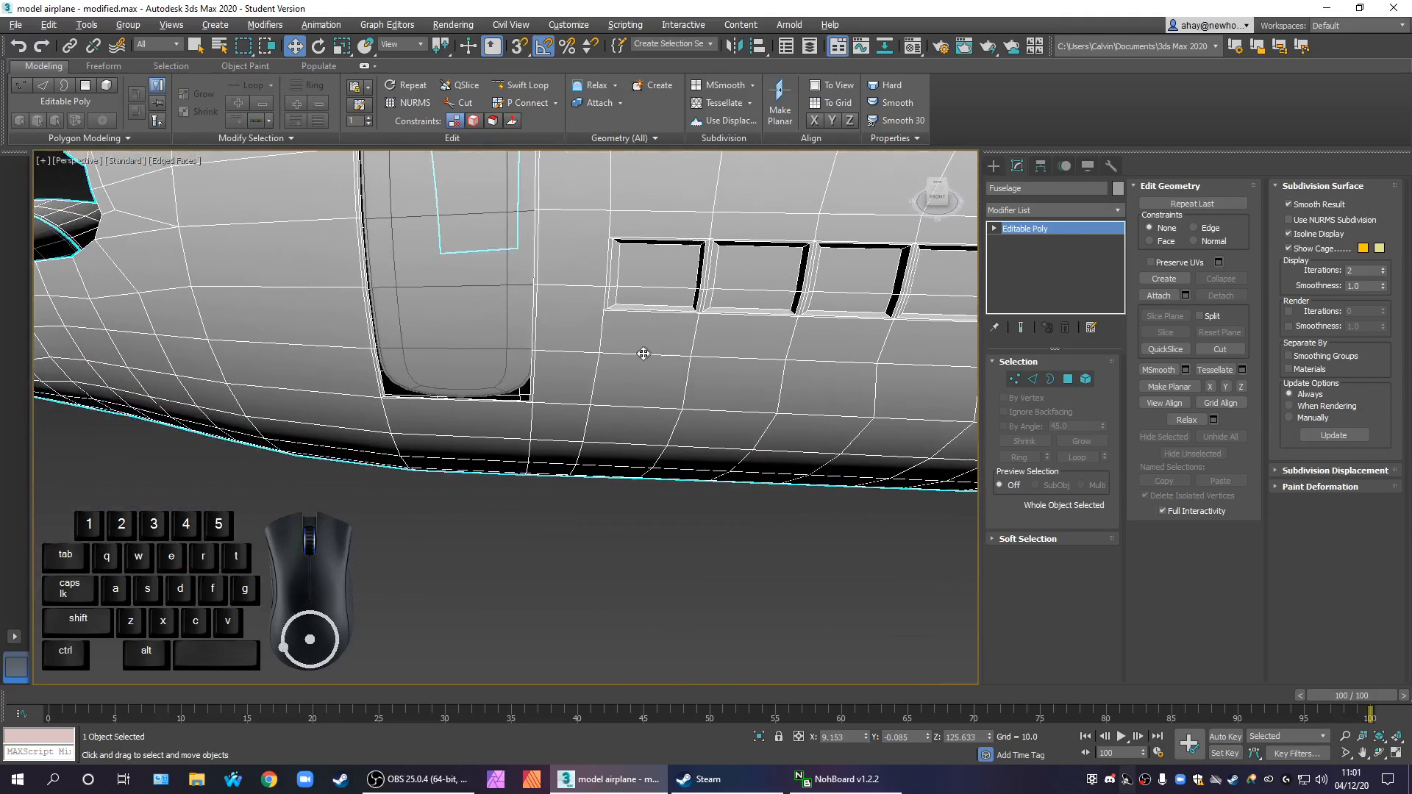
pyautogui.scroll(3, 621, 332)
pyautogui.moveTo(606, 242); pyautogui.dragTo(606, 401, button='middle')
pyautogui.scroll(-4, 581, 366)
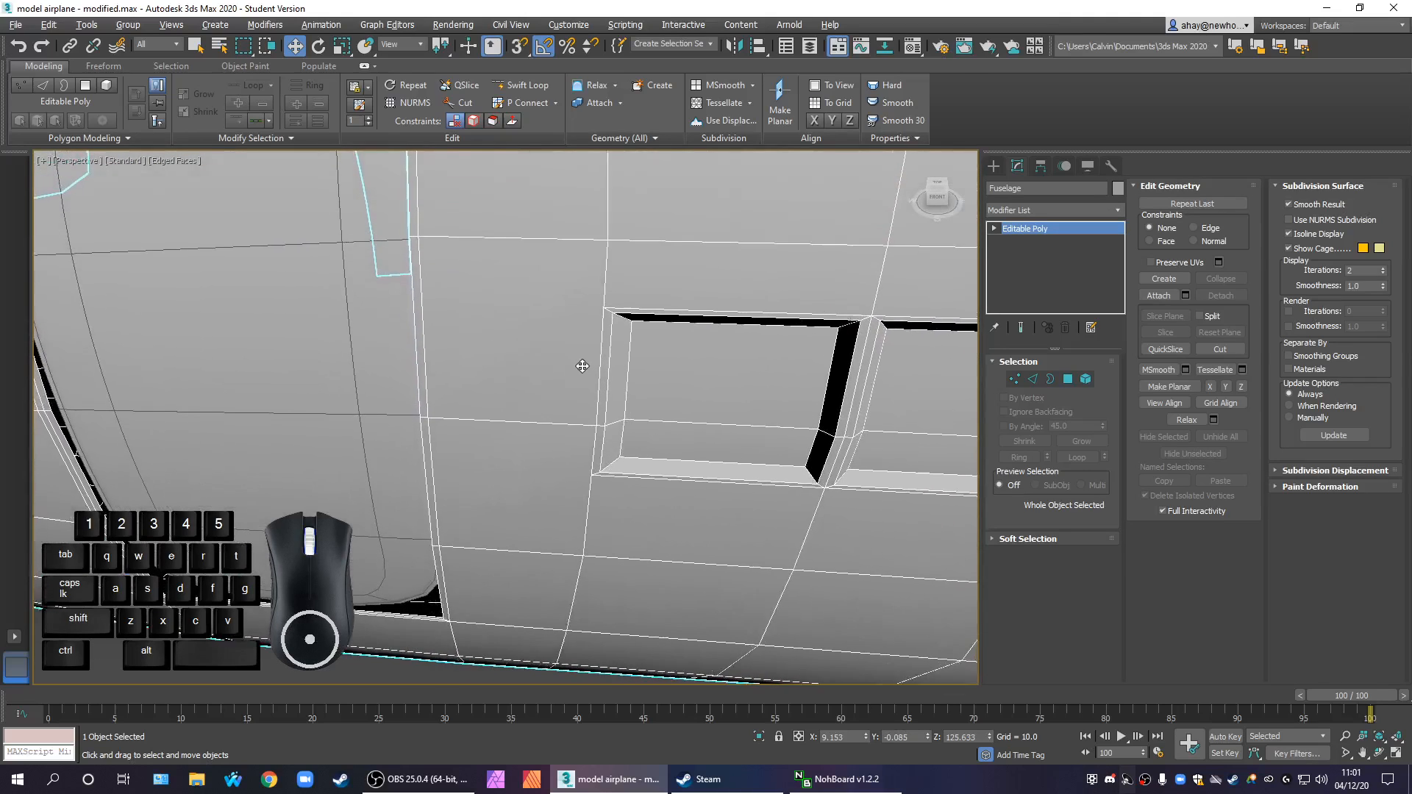
pyautogui.scroll(-2, 685, 365)
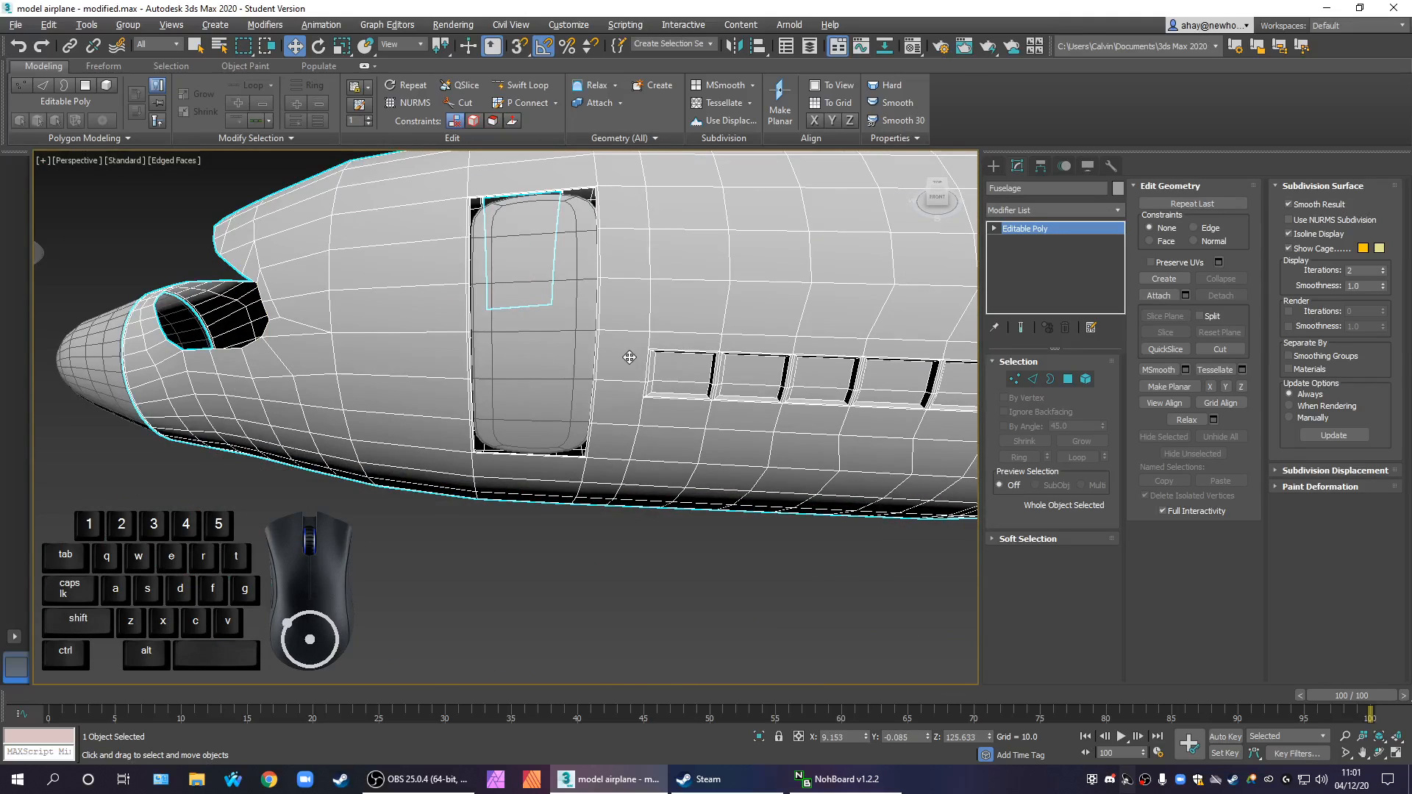
pyautogui.scroll(2, 629, 357)
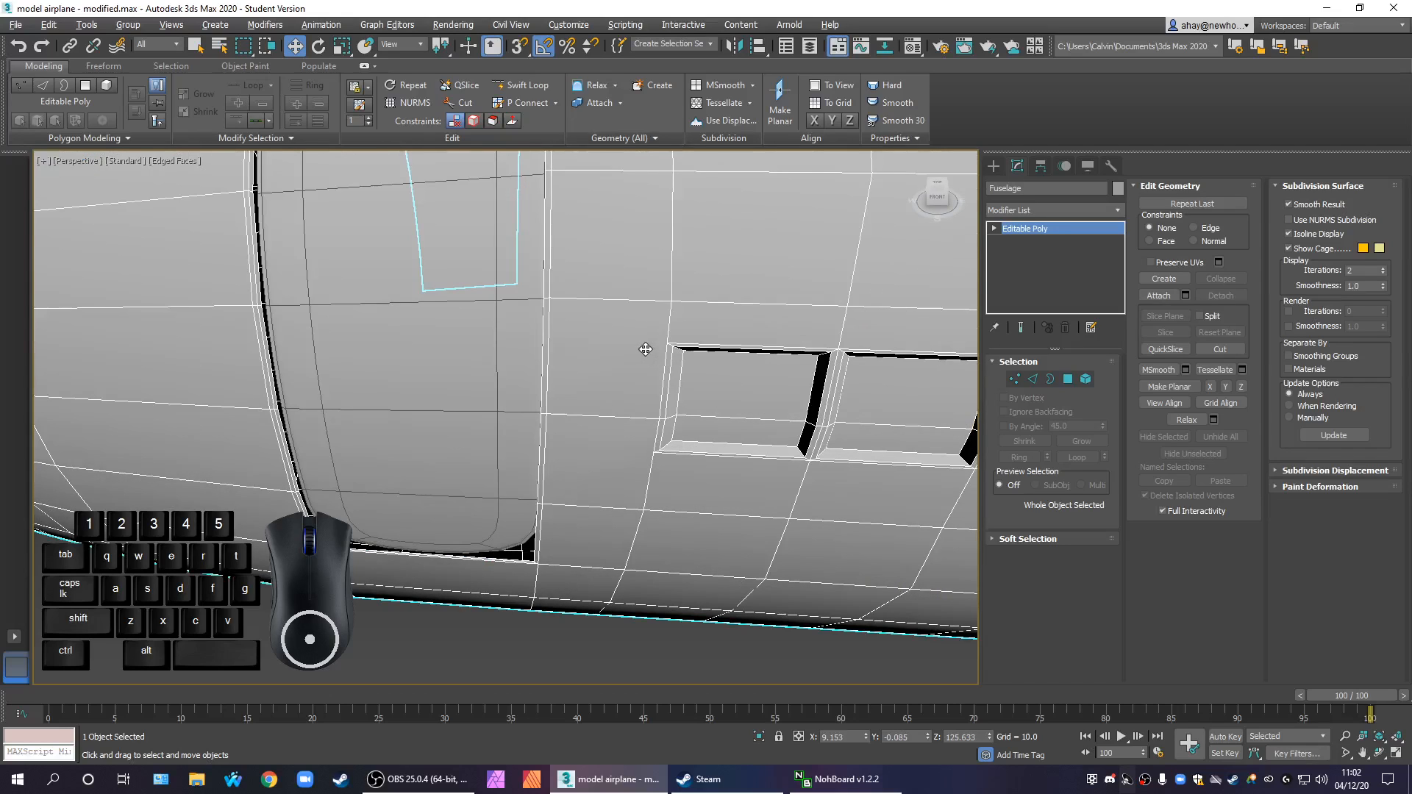
pyautogui.scroll(-2, 651, 351)
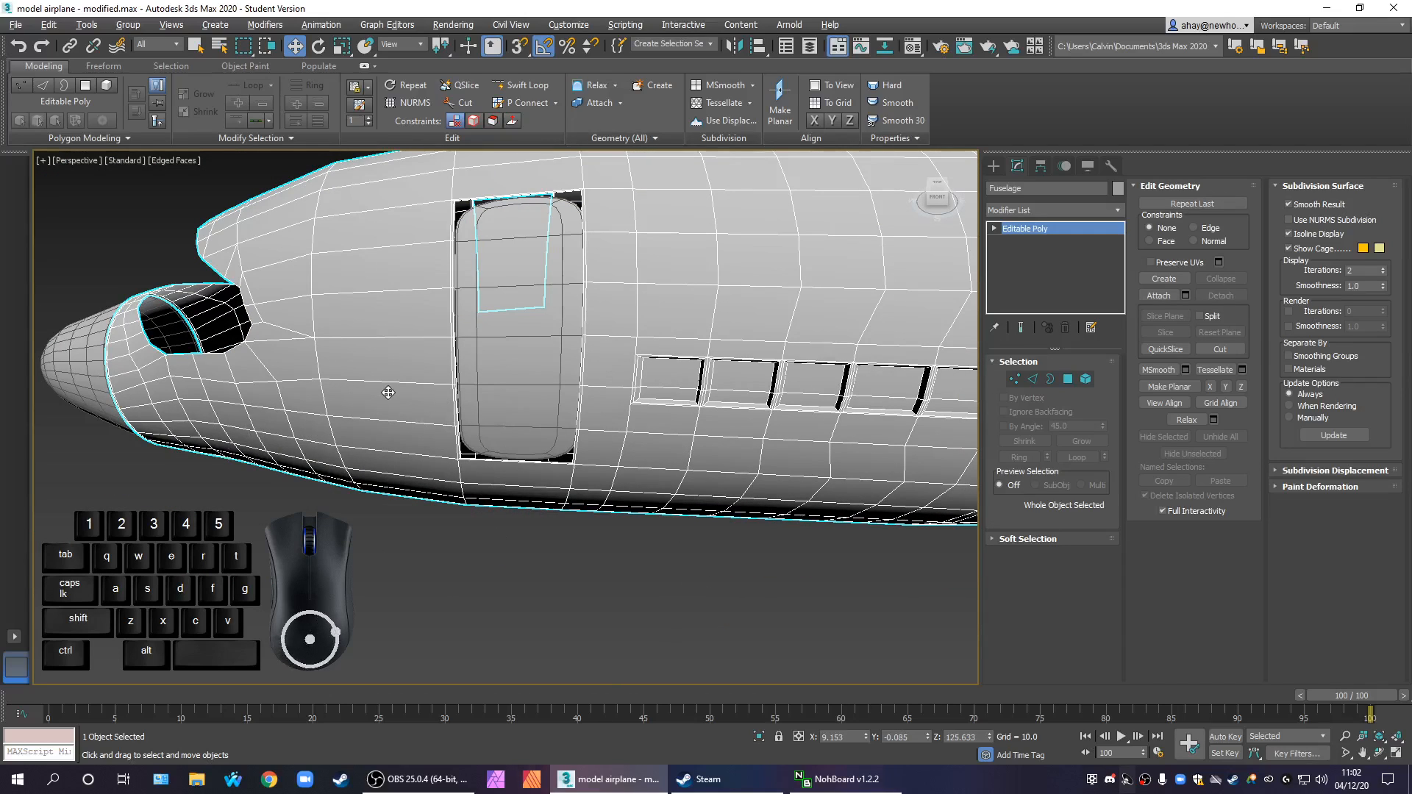
pyautogui.scroll(-3, 717, 437)
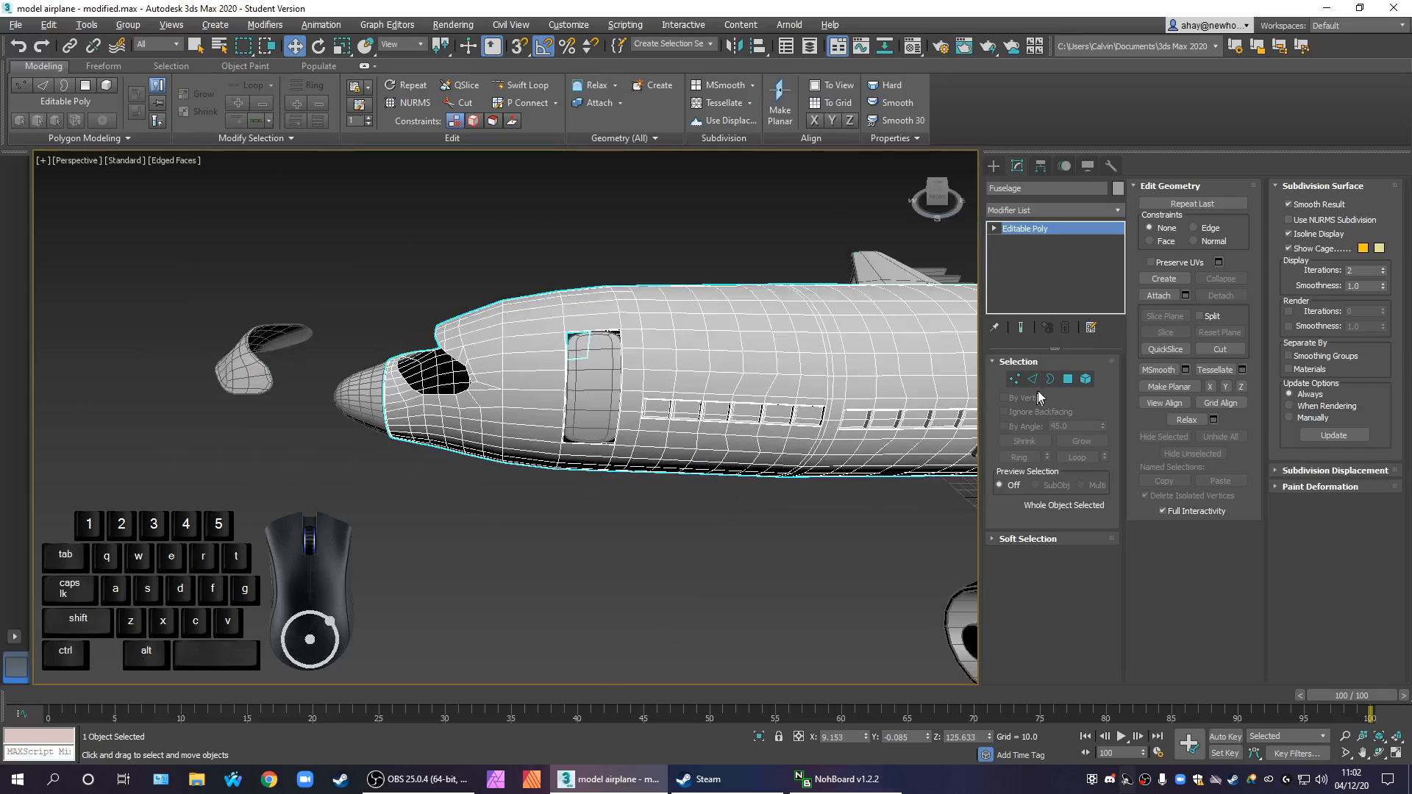
# Select the fuselage polygons from the nose back to the first passenger window in the Front view and detach them as a separate object
pyautogui.click(1066, 378)
pyautogui.moveTo(747, 488); pyautogui.dragTo(735, 307, button='middle')
pyautogui.hotkey('alt', 'w')
pyautogui.moveTo(625, 209); pyautogui.dragTo(821, 433)
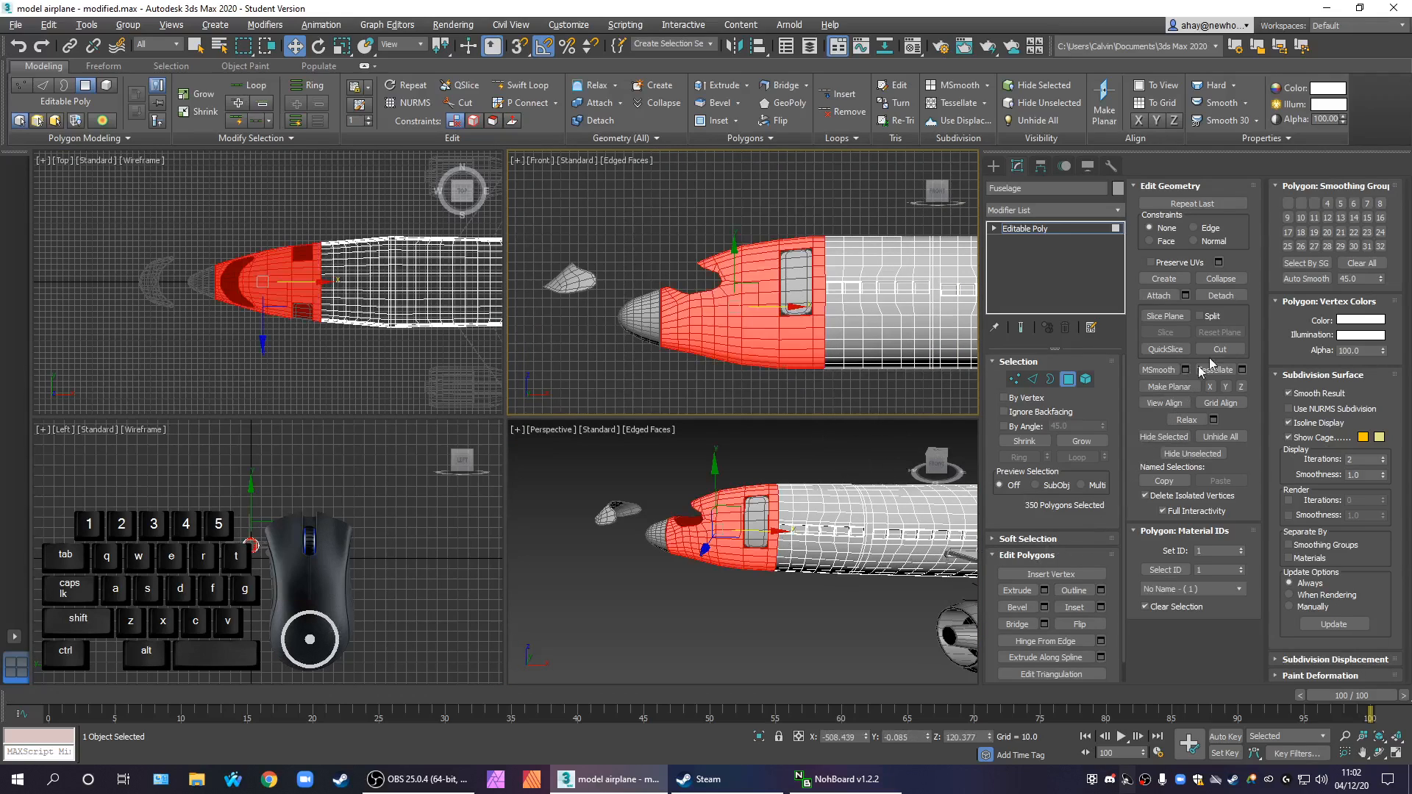
pyautogui.moveTo(861, 431); pyautogui.dragTo(846, 431, button='middle')
pyautogui.moveTo(866, 372); pyautogui.dragTo(776, 342, button='middle')
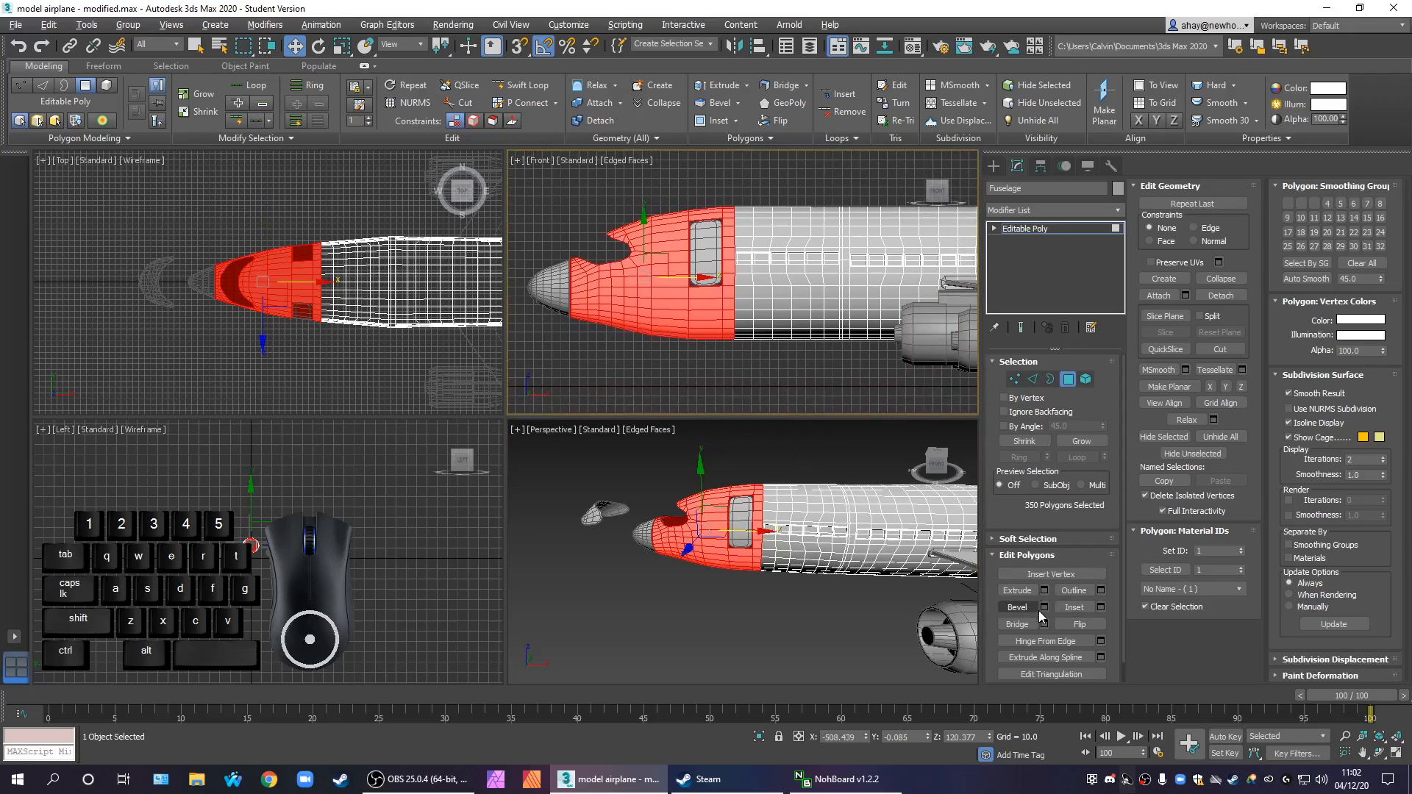
pyautogui.click(1219, 296)
pyautogui.click(1101, 331)
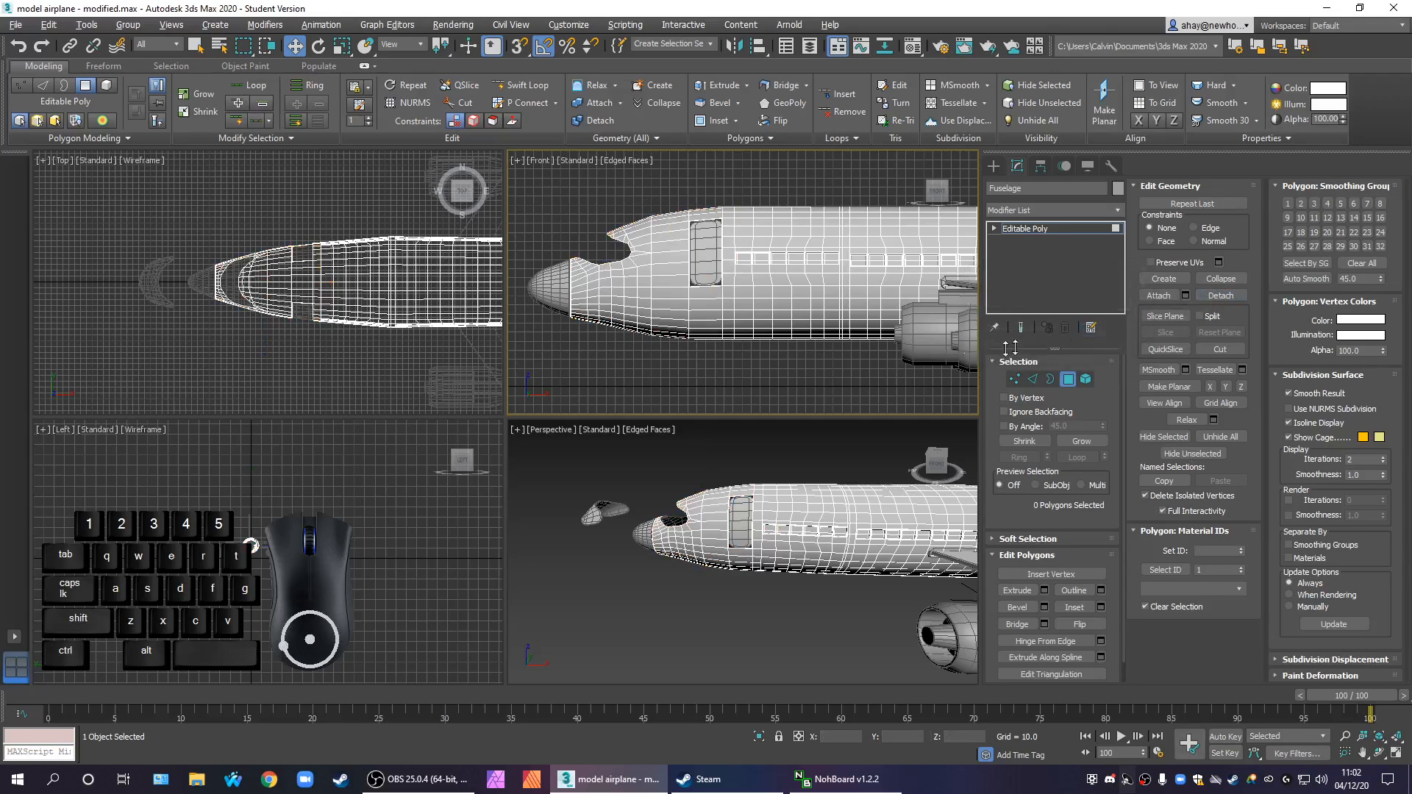
pyautogui.click(1022, 230)
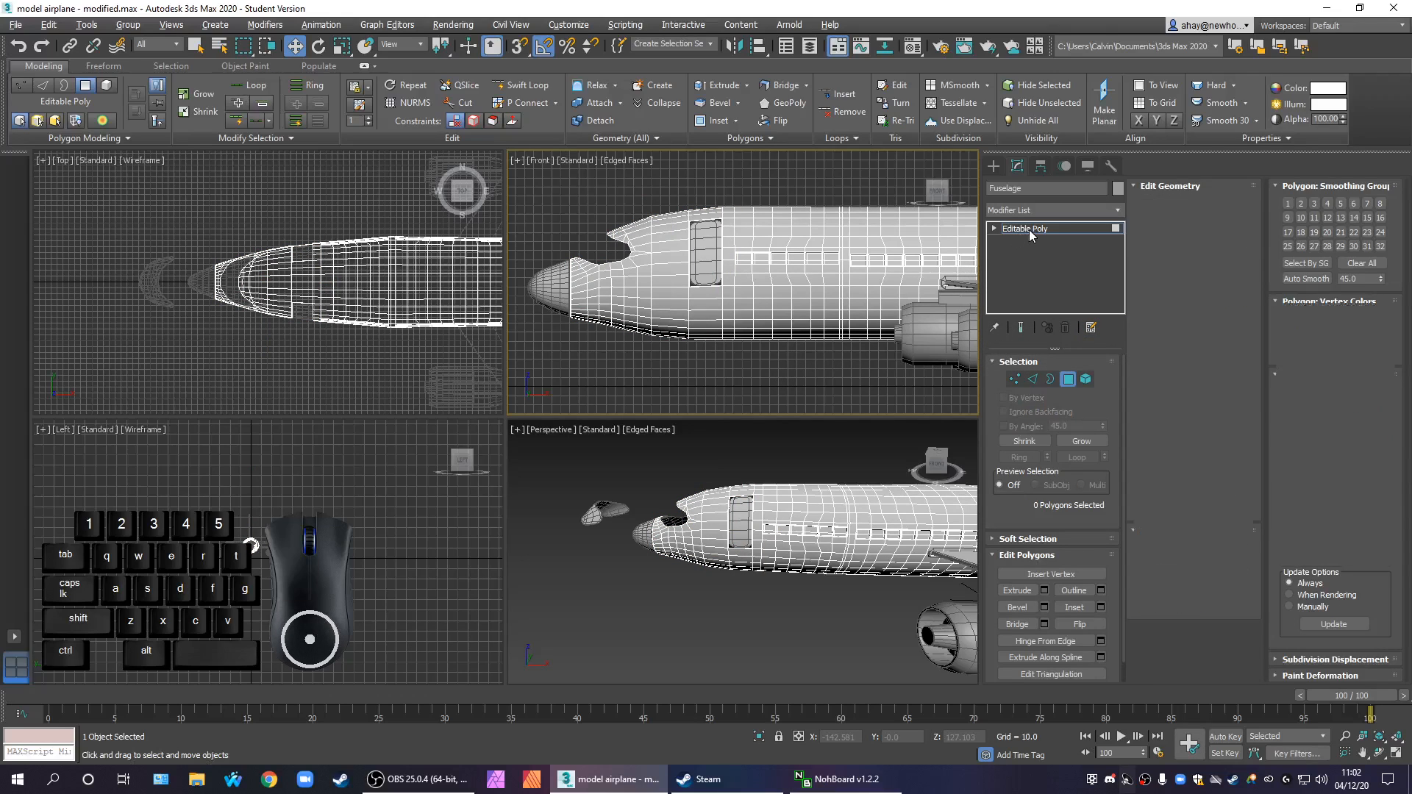
# Select the detached front section at vertex level and examine its seam vertices beside the first passenger window
pyautogui.hotkey('alt', 'w')
pyautogui.scroll(4, 550, 375)
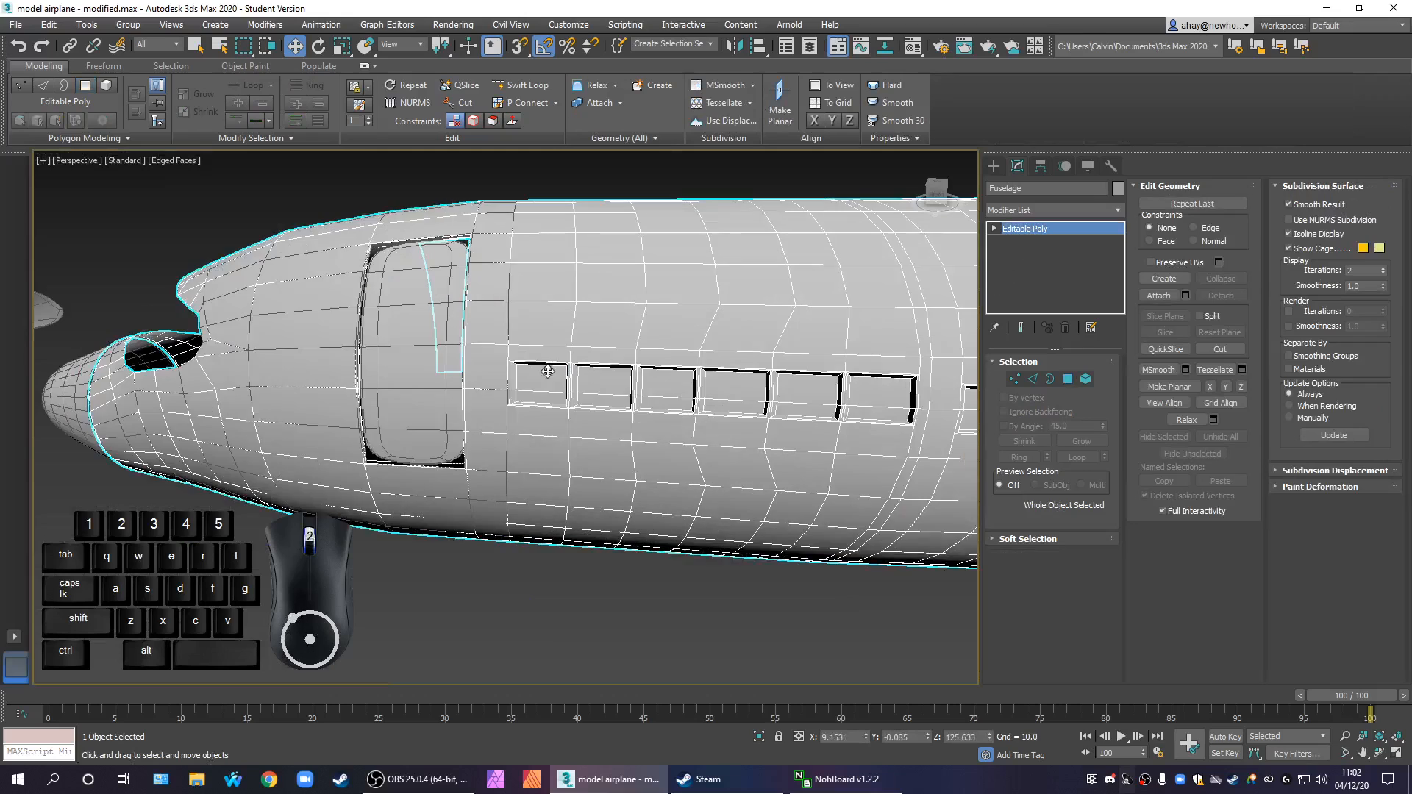
pyautogui.scroll(2, 449, 386)
pyautogui.moveTo(539, 372); pyautogui.dragTo(607, 426, button='middle')
pyautogui.click(607, 427)
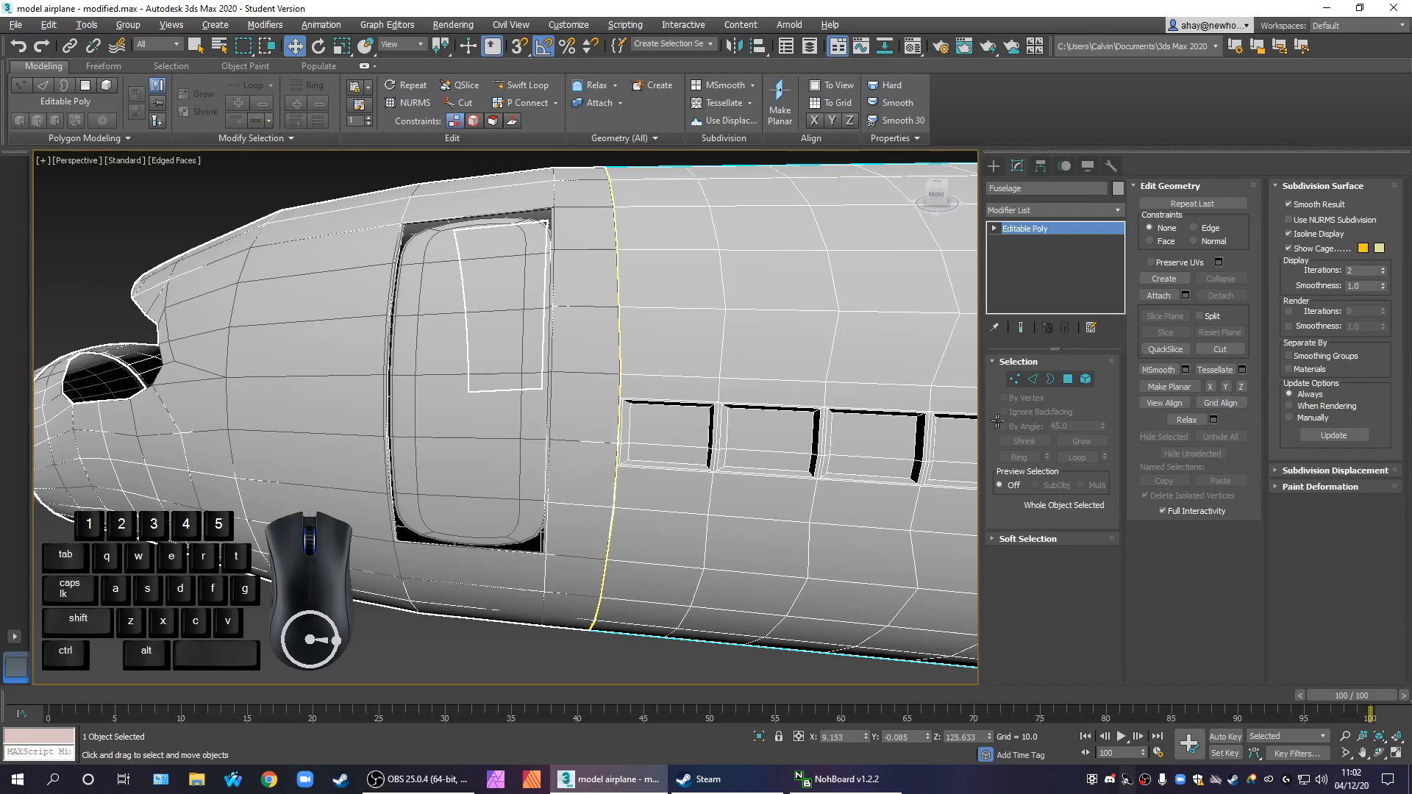
pyautogui.click(1015, 379)
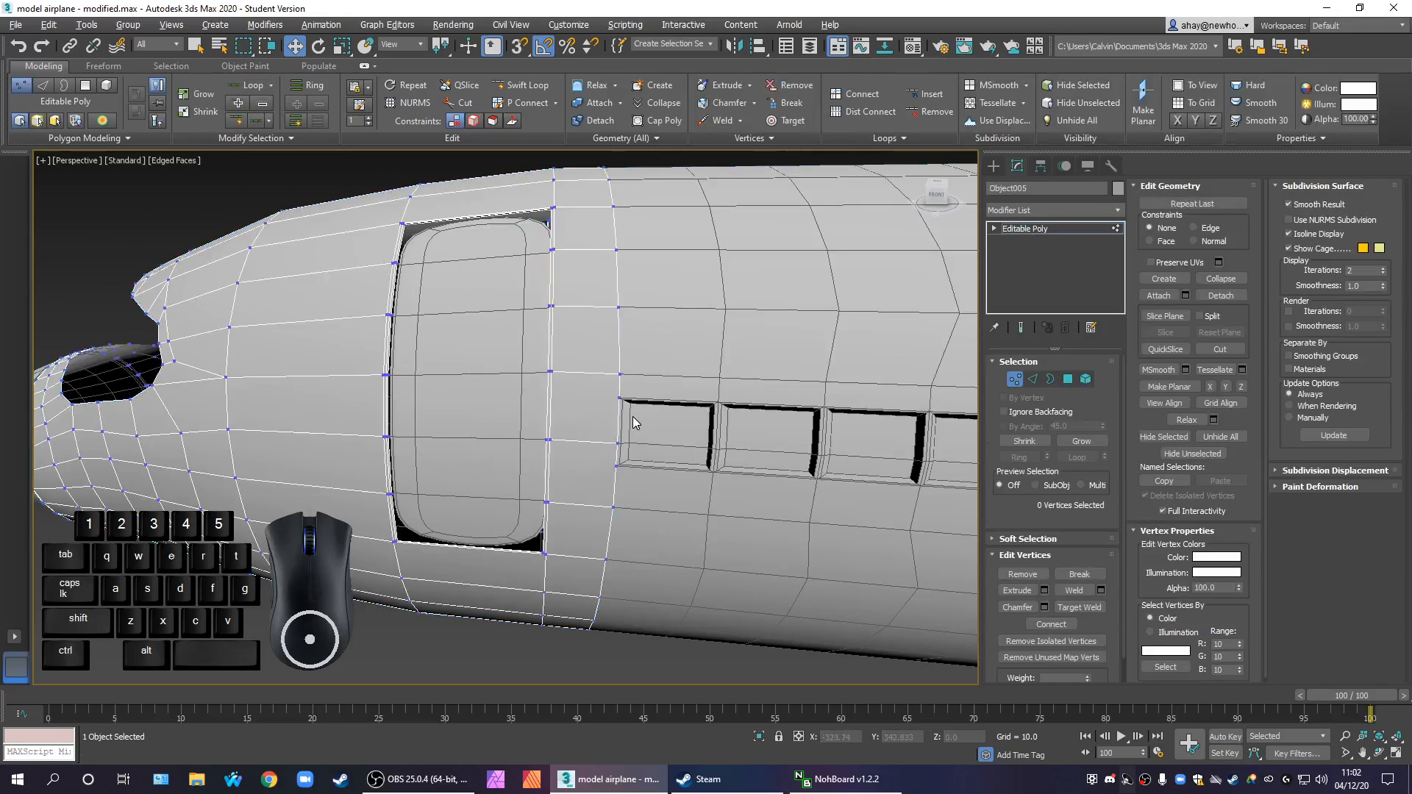
pyautogui.scroll(4, 632, 416)
pyautogui.click(603, 375)
pyautogui.click(635, 401)
pyautogui.rightClick(599, 381)
pyautogui.click(603, 384)
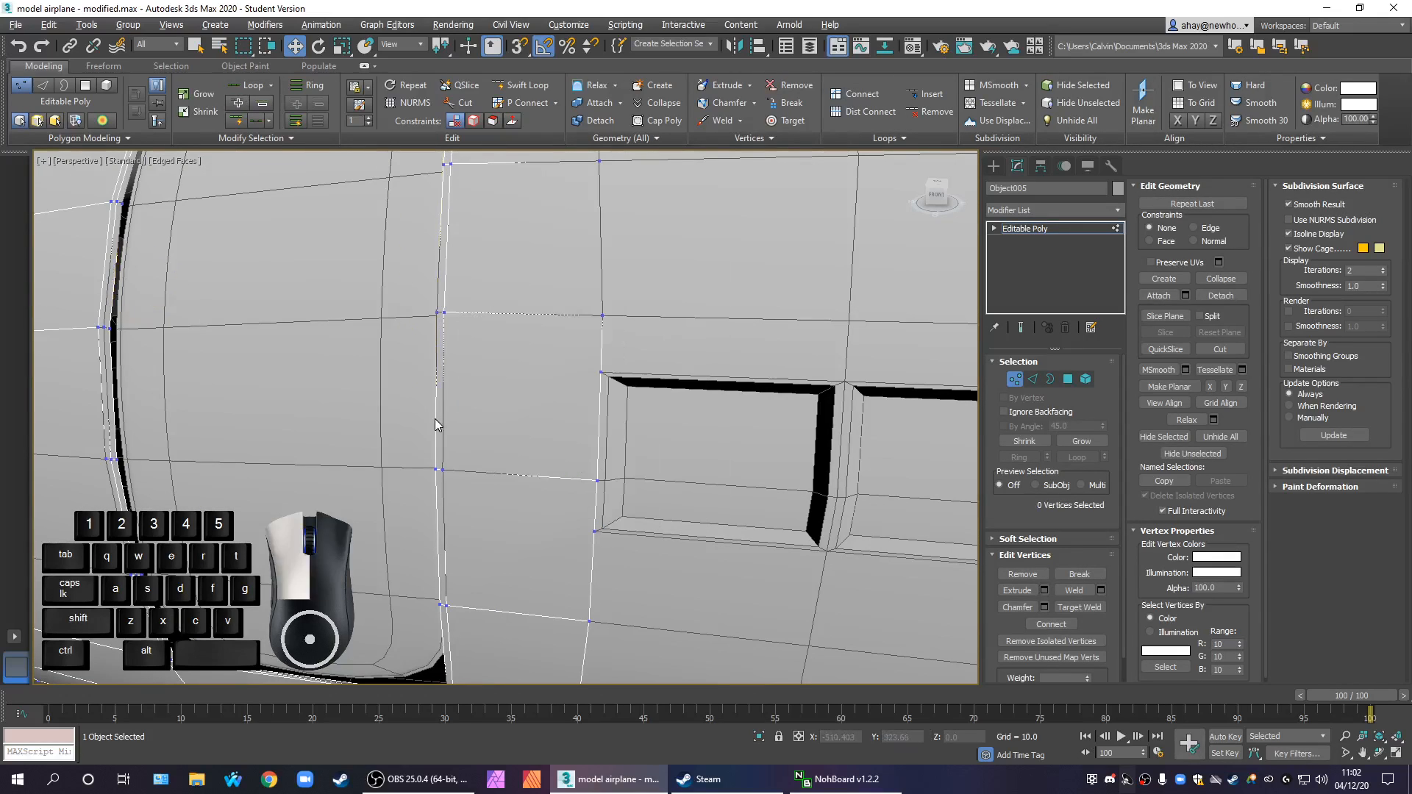
pyautogui.click(601, 376)
pyautogui.rightClick(602, 378)
pyautogui.click(572, 396)
pyautogui.scroll(-6, 665, 422)
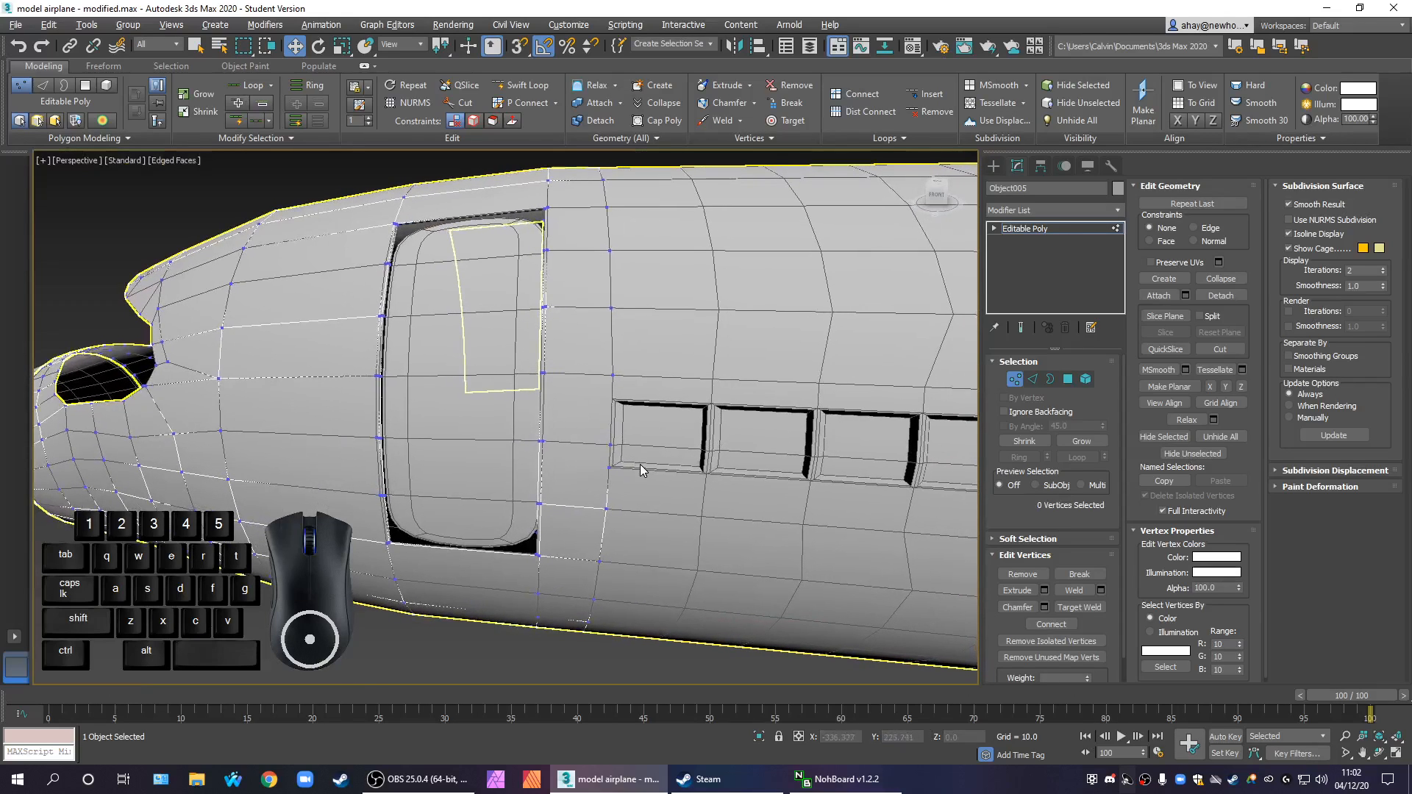
# Leave the front section's vertex level, select the fuselage and turn on its NURMS subdivision to check the smoothed seam and windows
pyautogui.click(1048, 230)
pyautogui.click(837, 325)
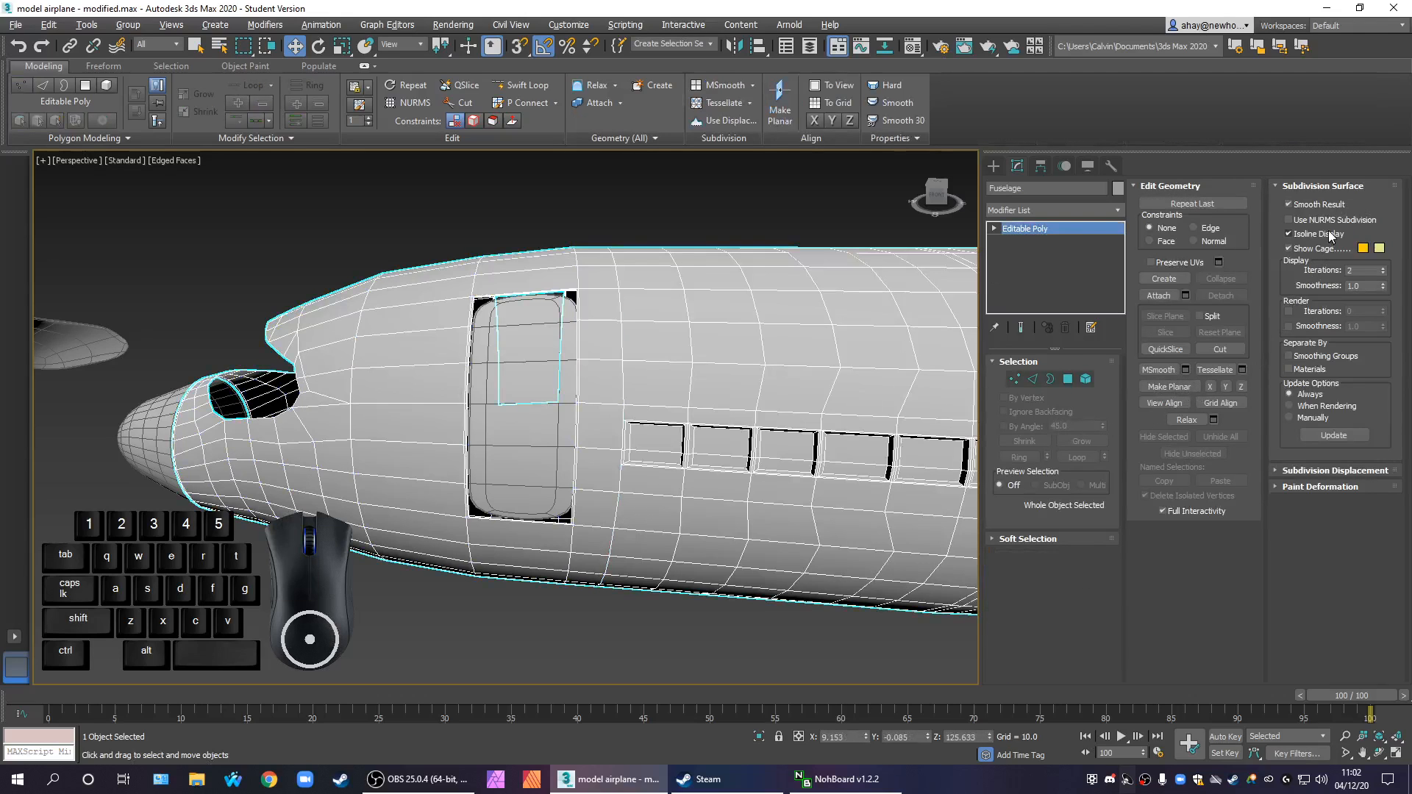
pyautogui.scroll(-3, 713, 394)
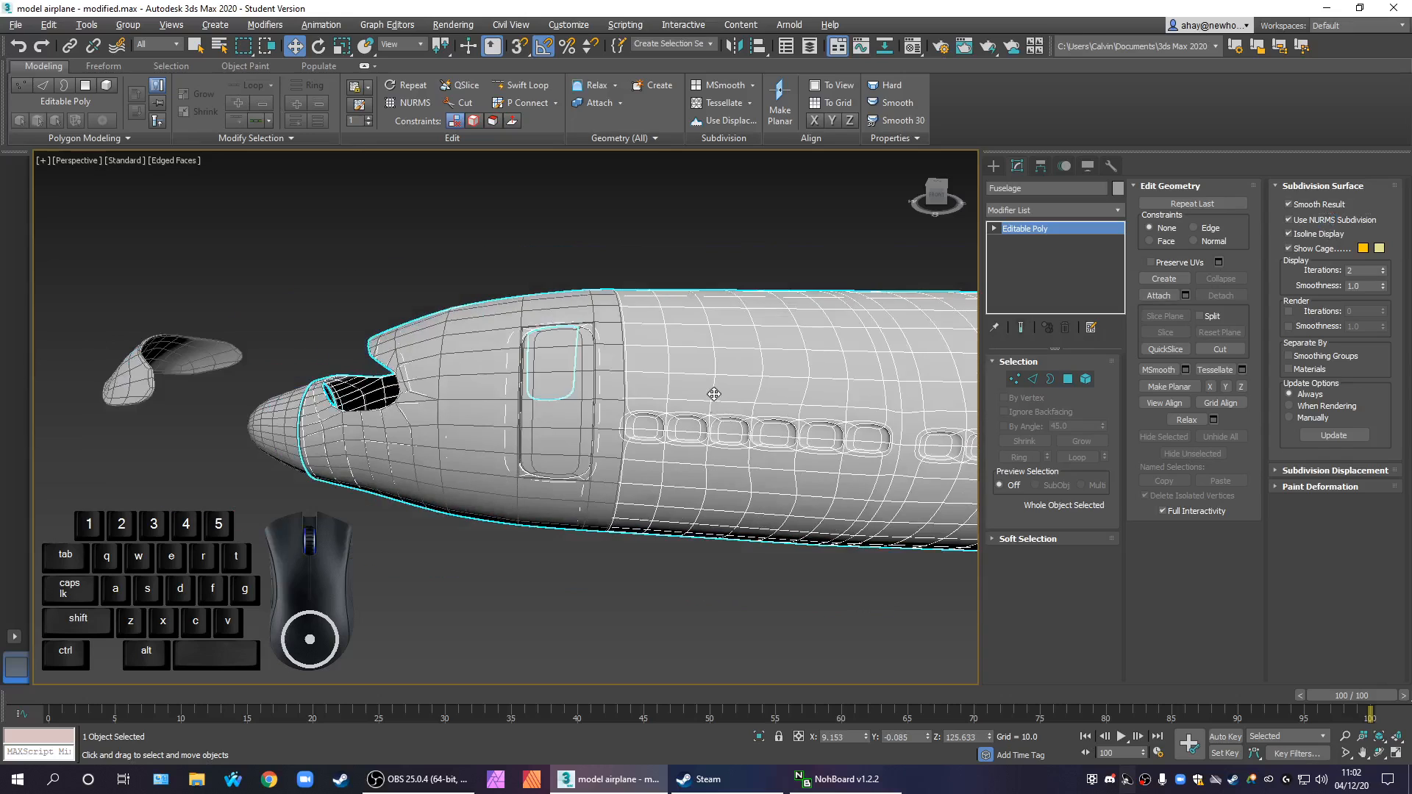
pyautogui.moveTo(660, 410); pyautogui.dragTo(477, 396, button='middle')
pyautogui.scroll(-3, 477, 396)
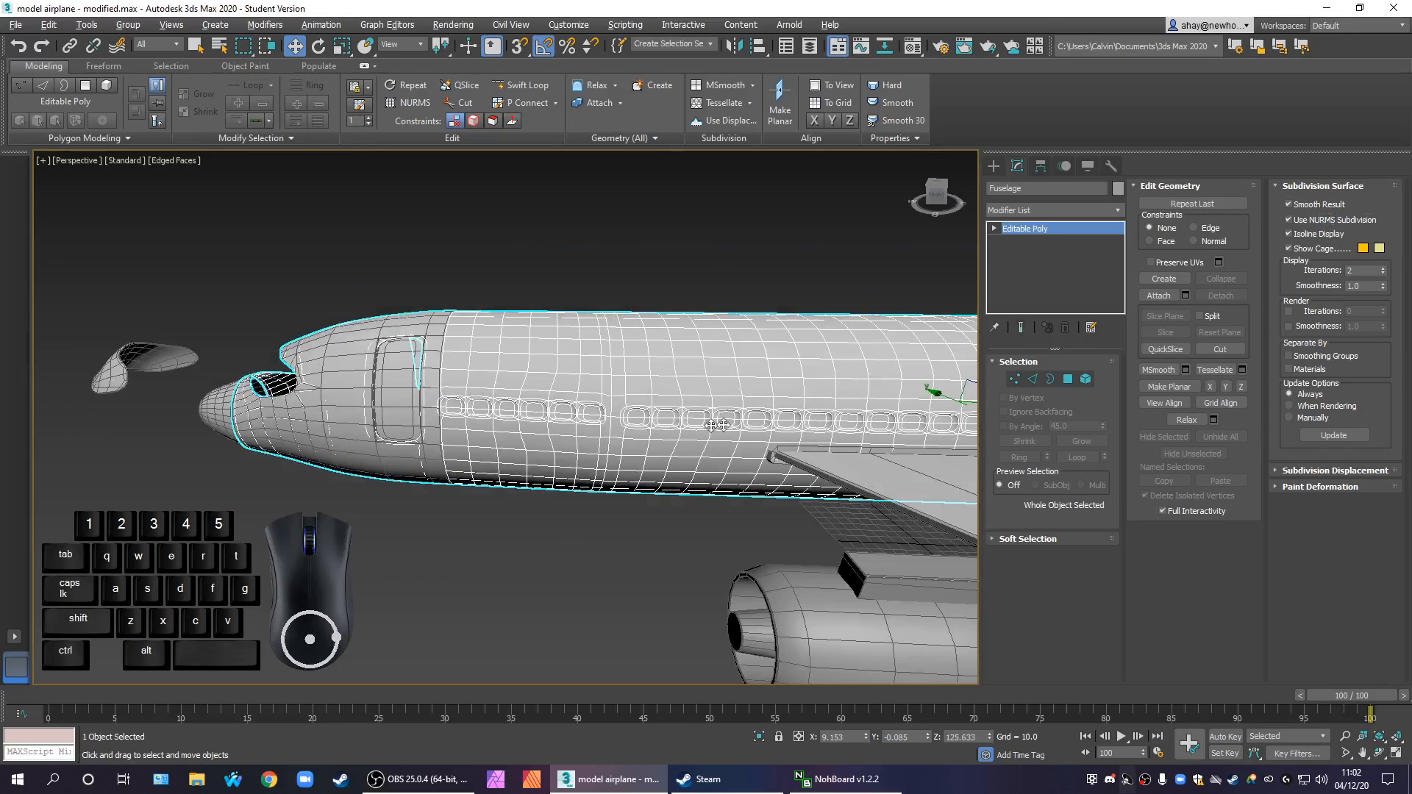
# Try moving the fuselage backward along X, away from the detached front section, and undo the move
pyautogui.moveTo(695, 427); pyautogui.dragTo(602, 421, button='middle')
pyautogui.moveTo(873, 421); pyautogui.dragTo(990, 416)
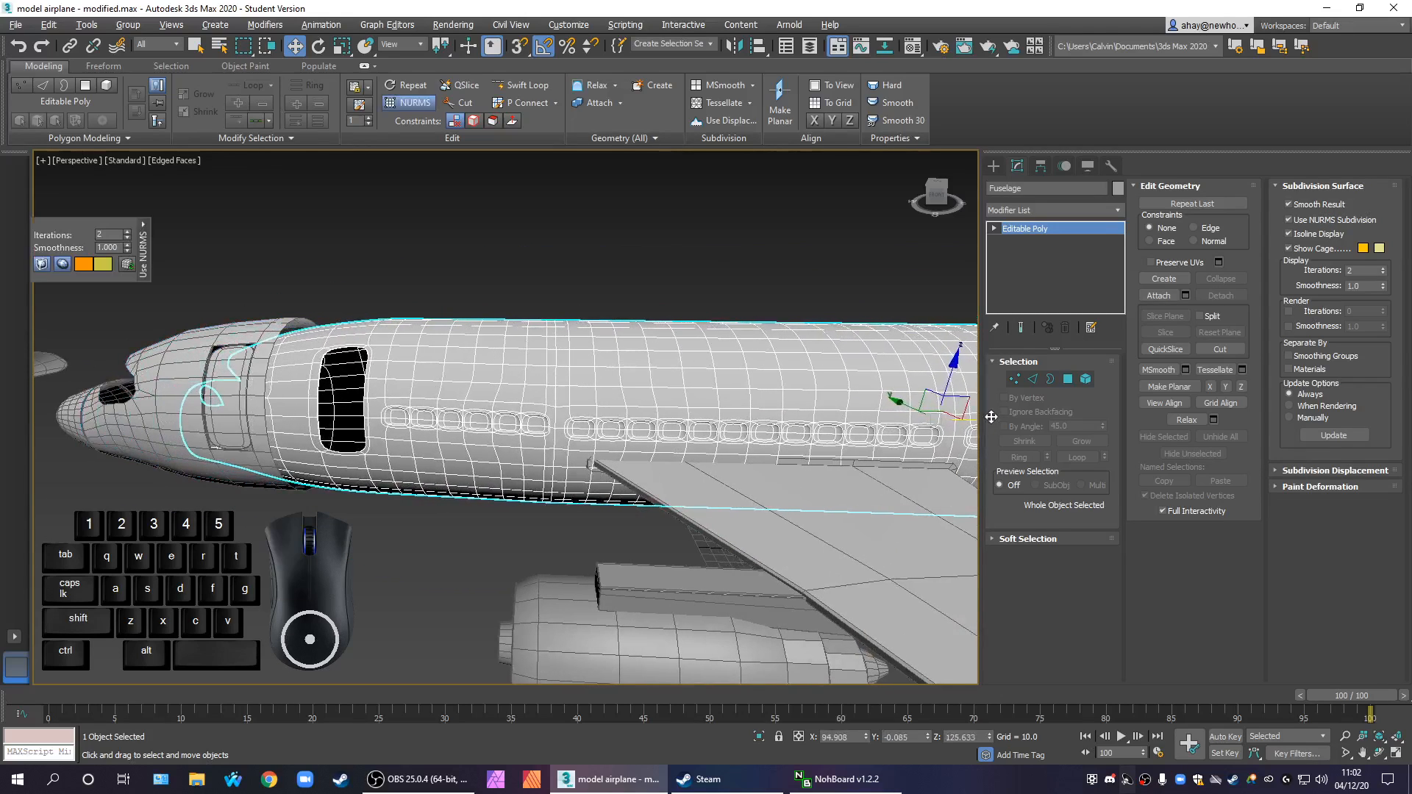
pyautogui.hotkey('ctrl', 'z')
# Move the detached front section forward along X until it is clear of the nose, then deselect it
pyautogui.moveTo(295, 557); pyautogui.dragTo(579, 555, button='middle')
pyautogui.scroll(2, 598, 490)
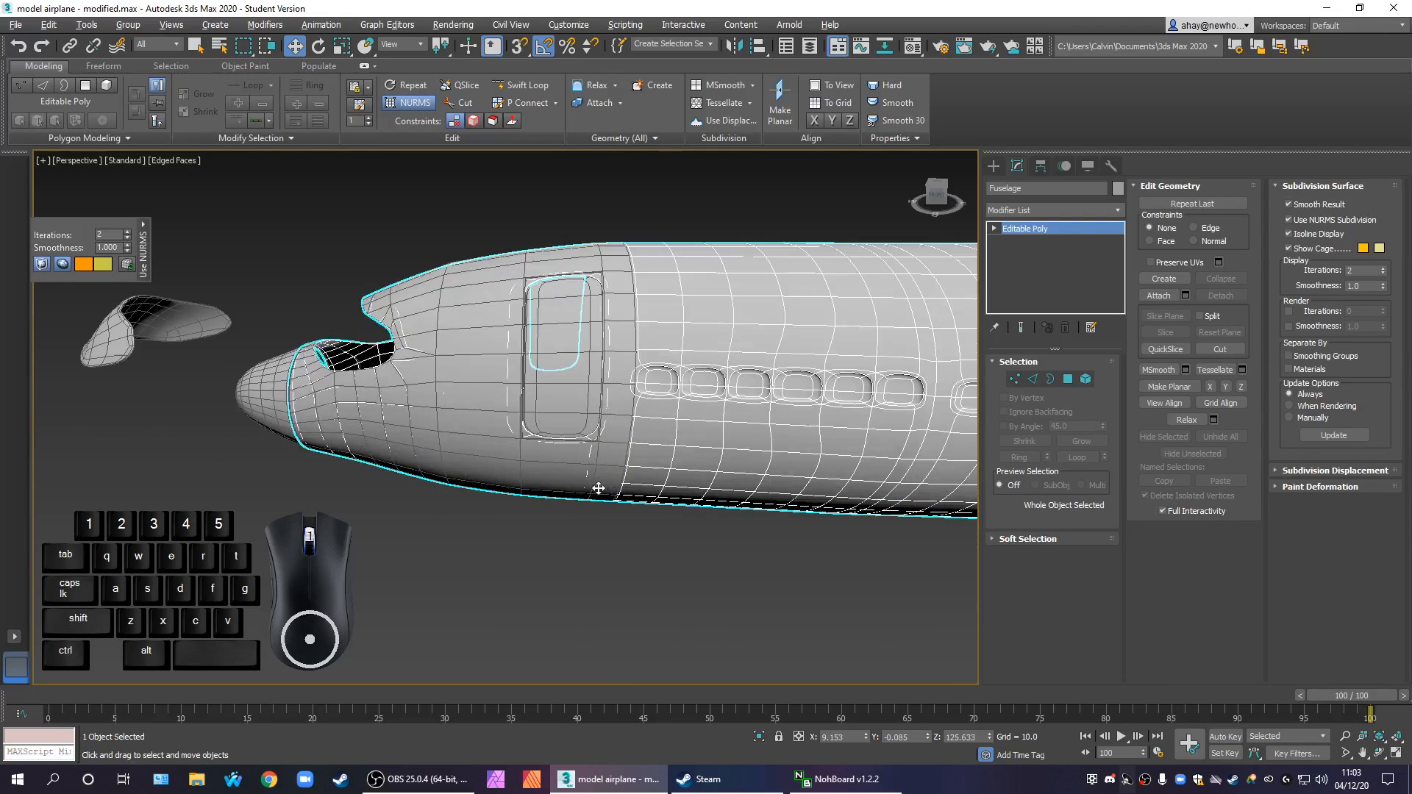
pyautogui.click(557, 472)
pyautogui.scroll(-3, 557, 485)
pyautogui.moveTo(851, 584); pyautogui.dragTo(697, 504, button='middle')
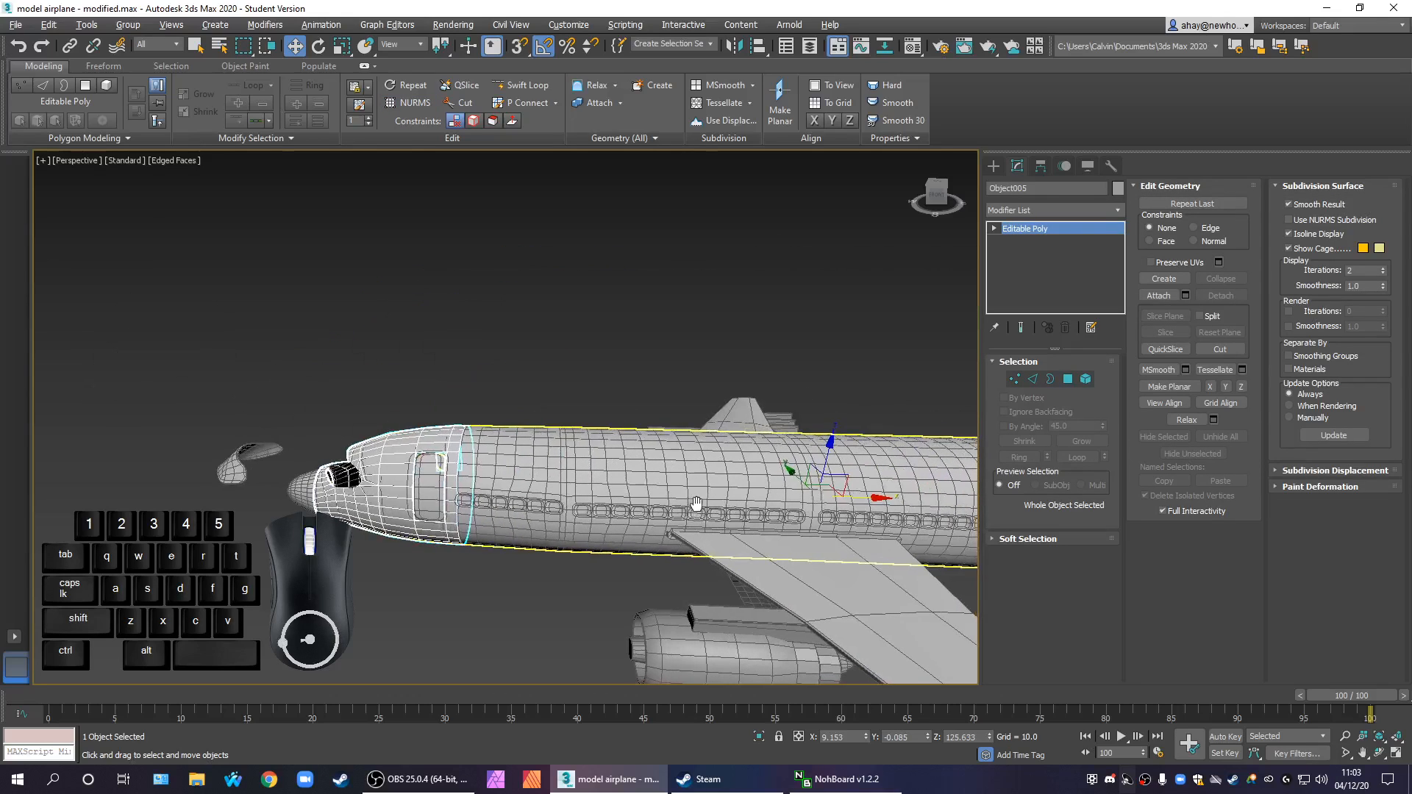
pyautogui.moveTo(881, 498); pyautogui.dragTo(619, 492)
pyautogui.click(519, 593)
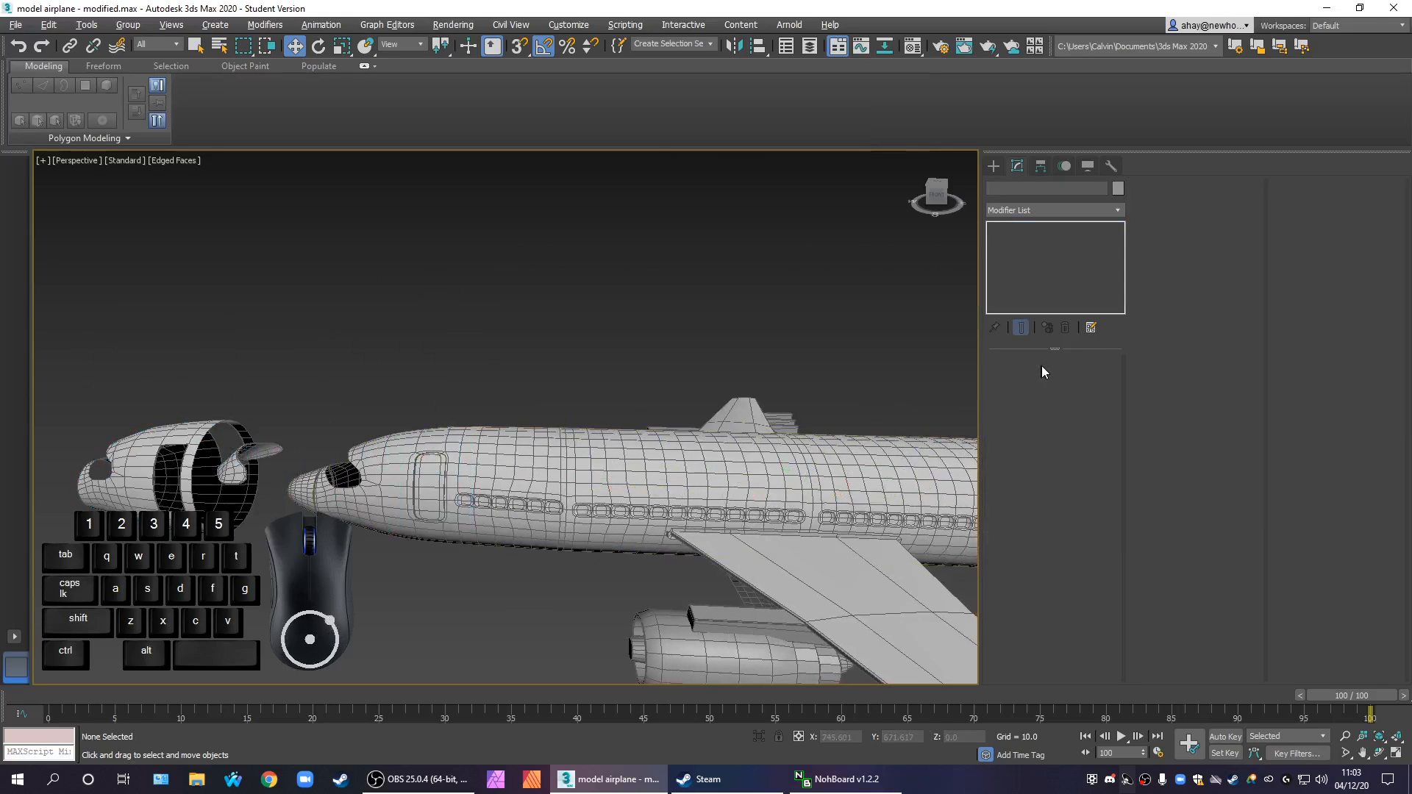
# Turn off the fuselage's NURMS subdivision and delete its duplicate polygons ahead of the first passenger window in the Front view
pyautogui.click(788, 467)
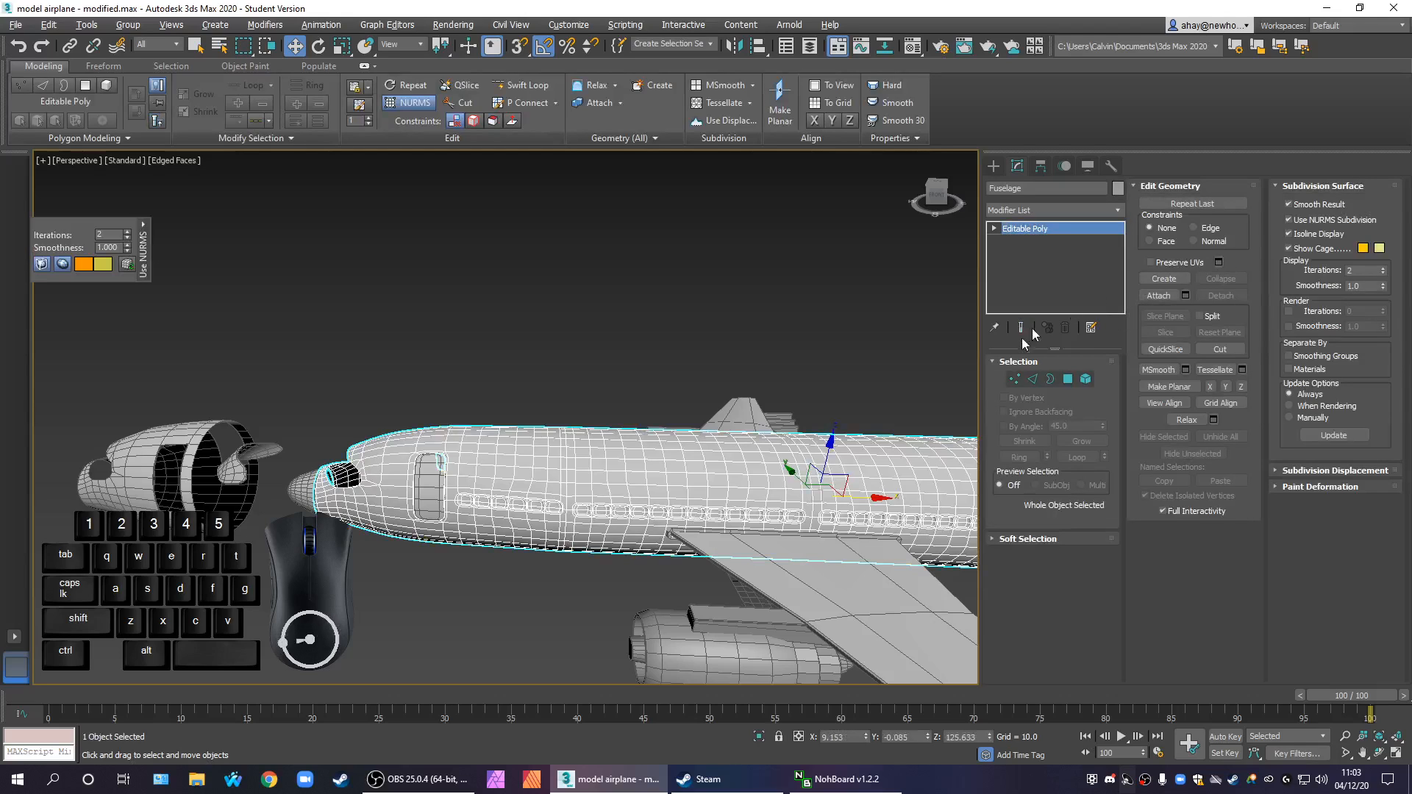
pyautogui.click(1066, 378)
pyautogui.hotkey('ctrl', 'a')
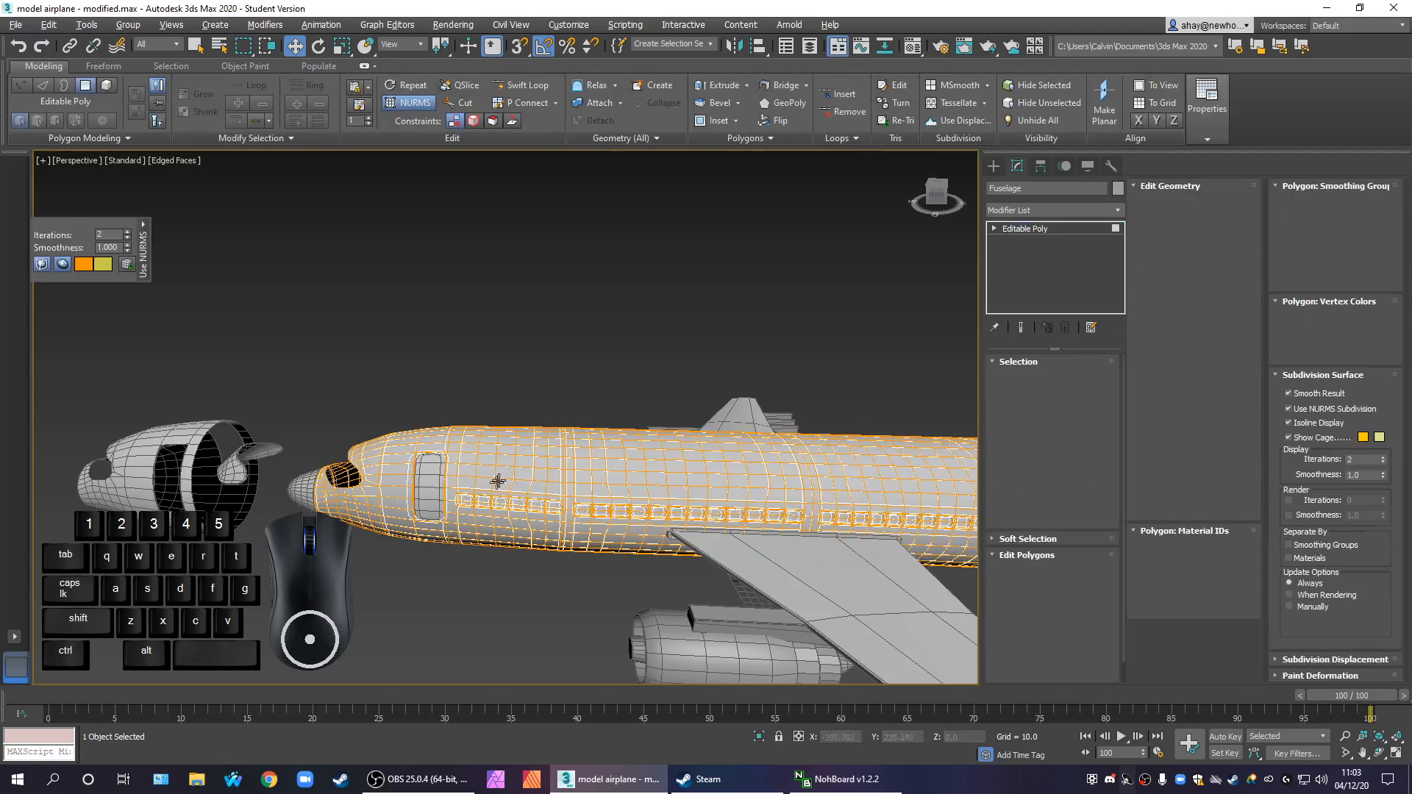
pyautogui.hotkey('alt', 'w')
pyautogui.scroll(2, 641, 369)
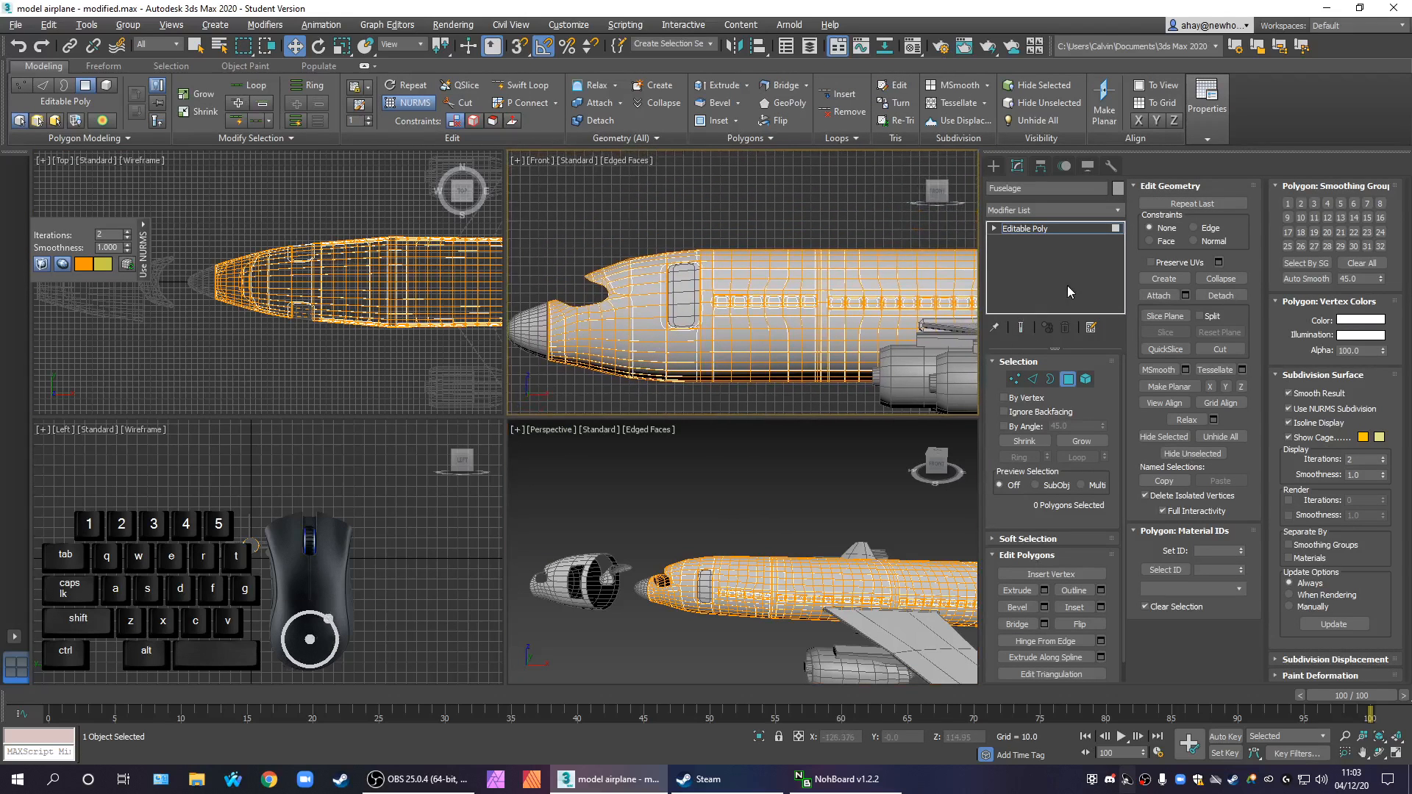
pyautogui.click(1321, 412)
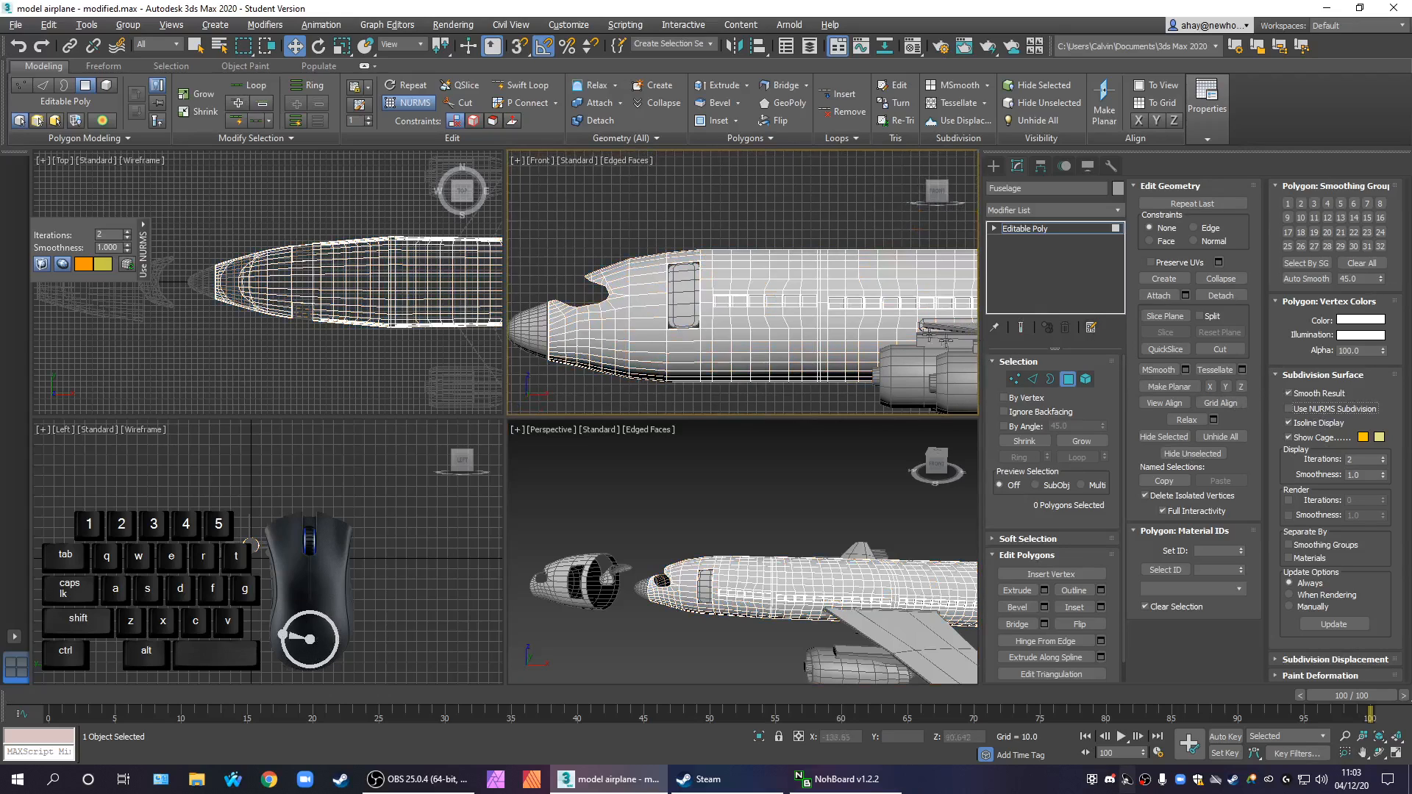
pyautogui.click(638, 396)
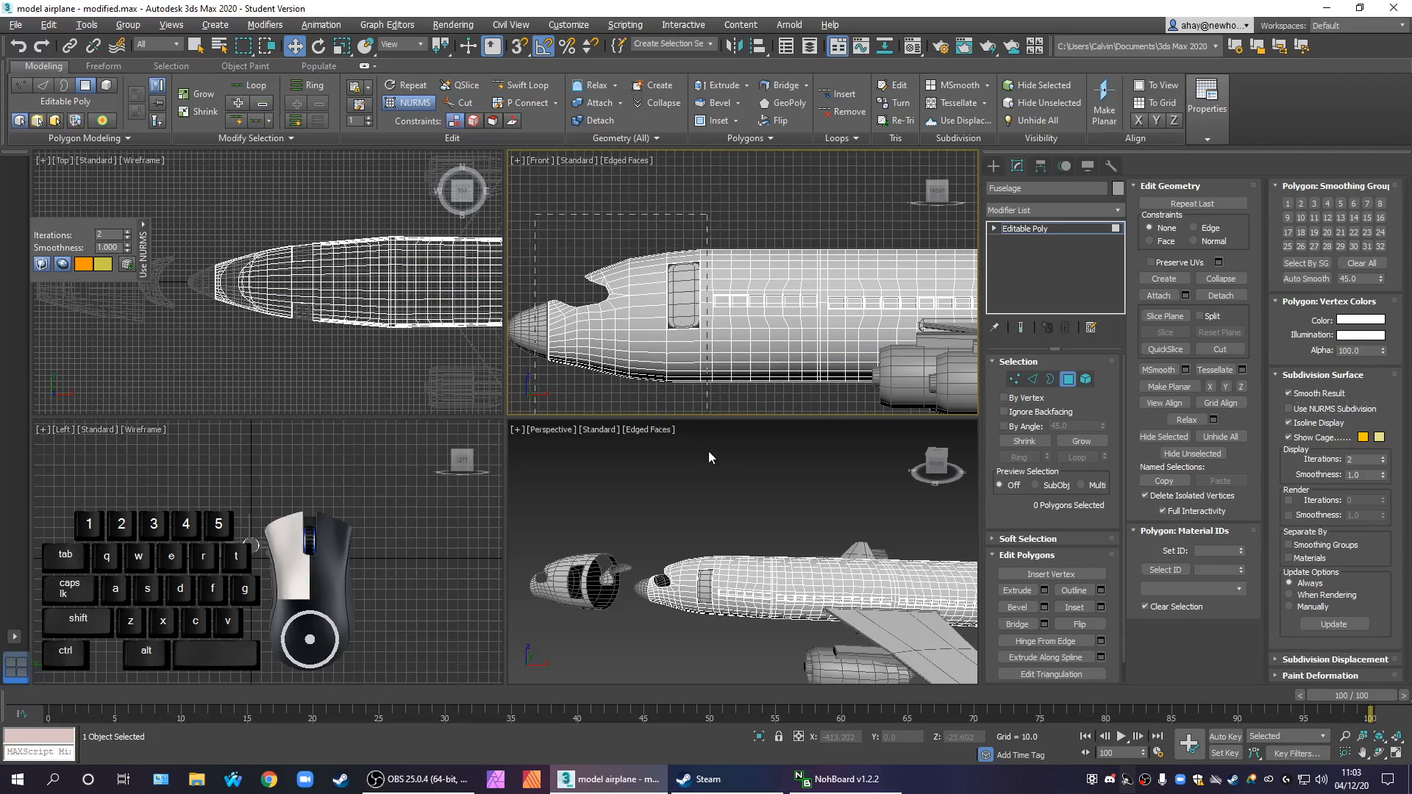
pyautogui.moveTo(708, 457); pyautogui.dragTo(708, 451)
pyautogui.press('Delete')
# Turn the fuselage's NURMS subdivision back on and inspect the smoothed first passenger windows without edged faces
pyautogui.scroll(8, 775, 585)
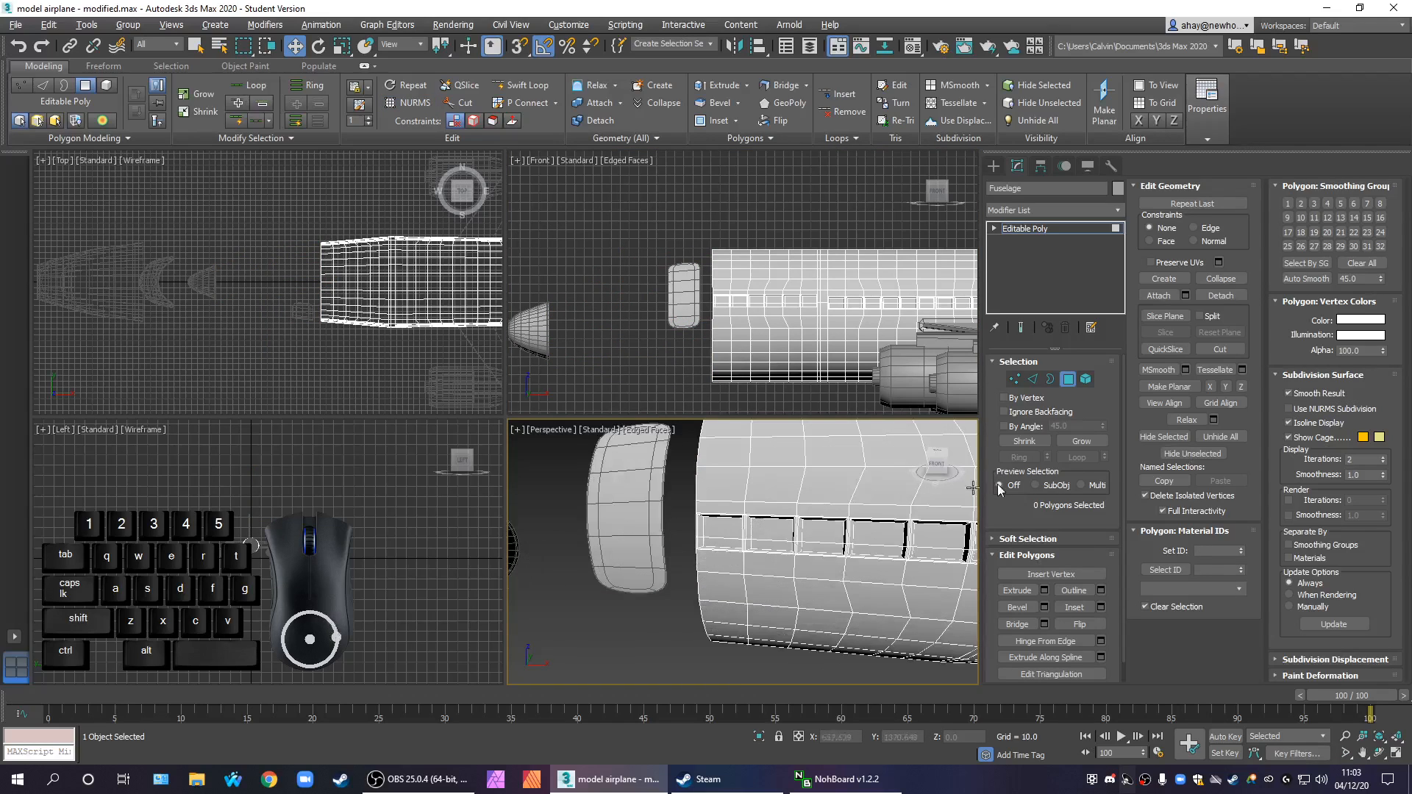
pyautogui.click(1305, 410)
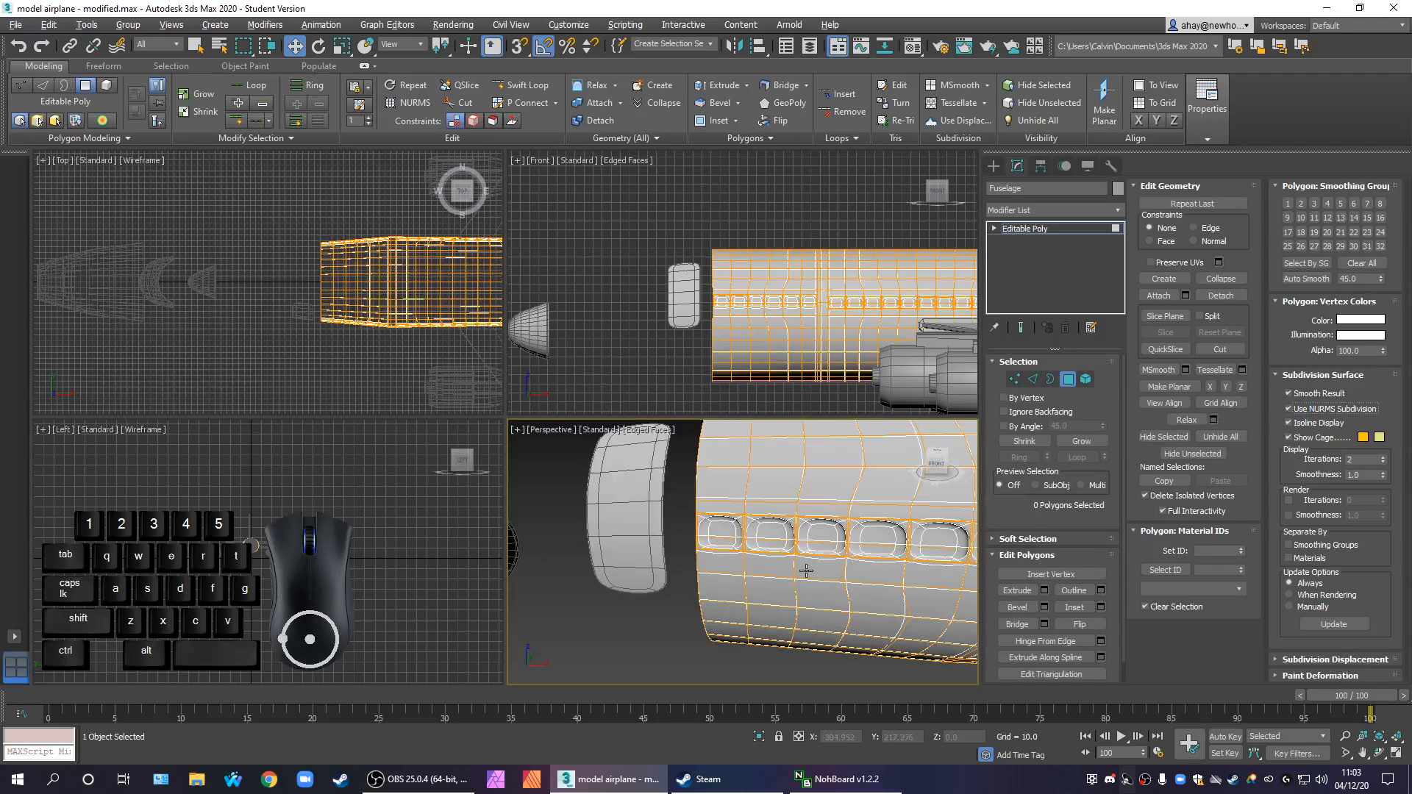
pyautogui.press('F4')
pyautogui.moveTo(777, 586)
pyautogui.keyDown('alt'); pyautogui.mouseDown(button='middle')
pyautogui.moveTo(837, 597)
pyautogui.moveTo(755, 531)
pyautogui.mouseUp(button='middle'); pyautogui.keyUp('alt')
pyautogui.scroll(10, 755, 531)
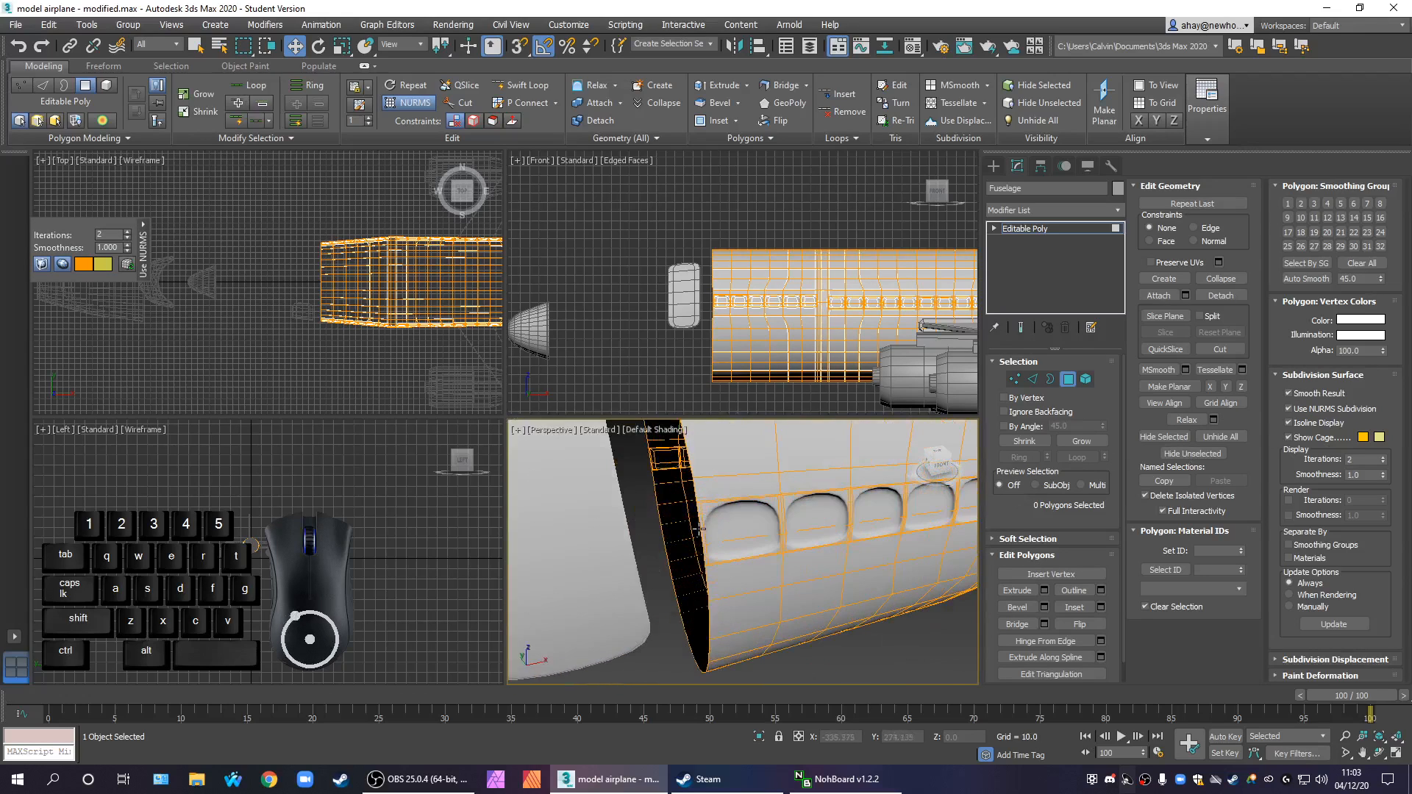
pyautogui.scroll(-5, 726, 544)
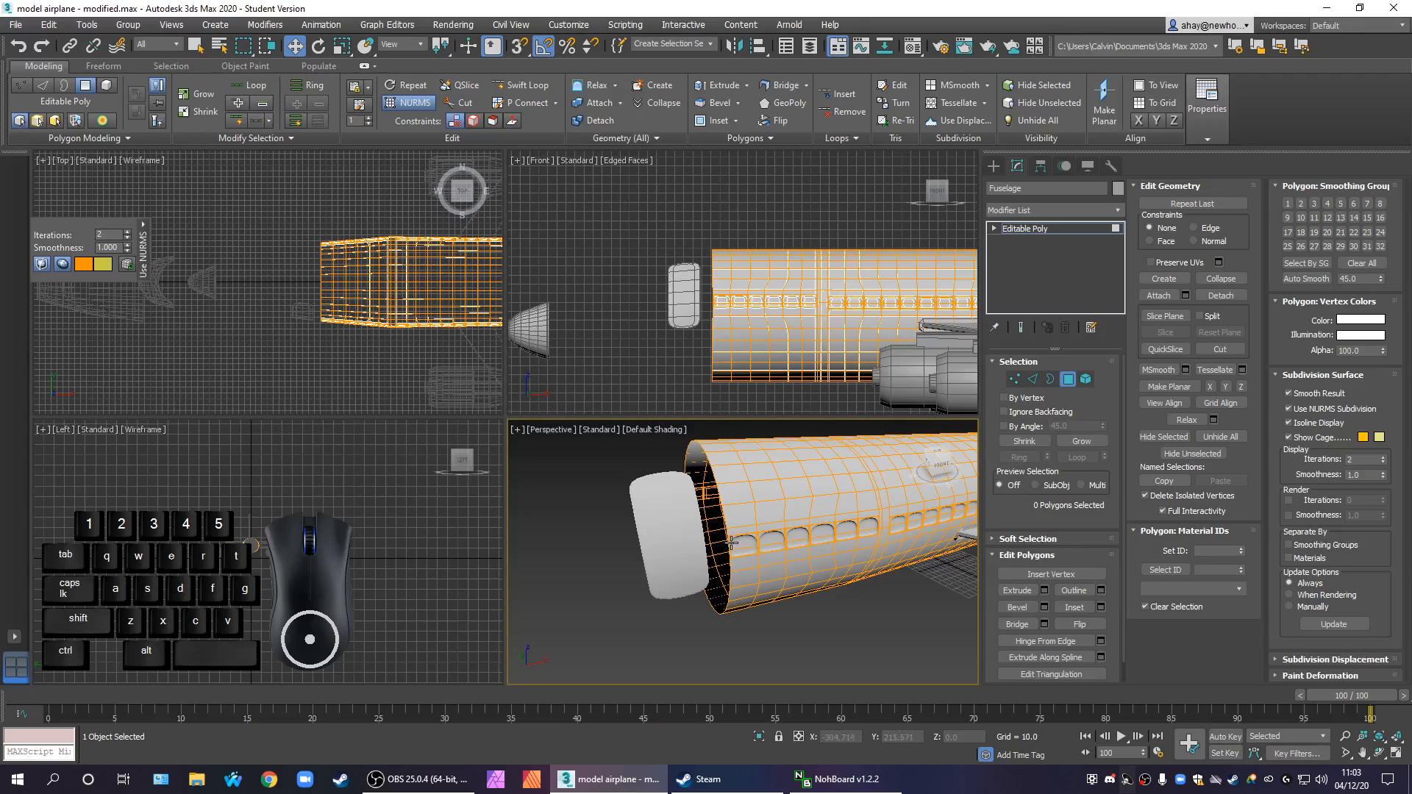
pyautogui.scroll(6, 732, 543)
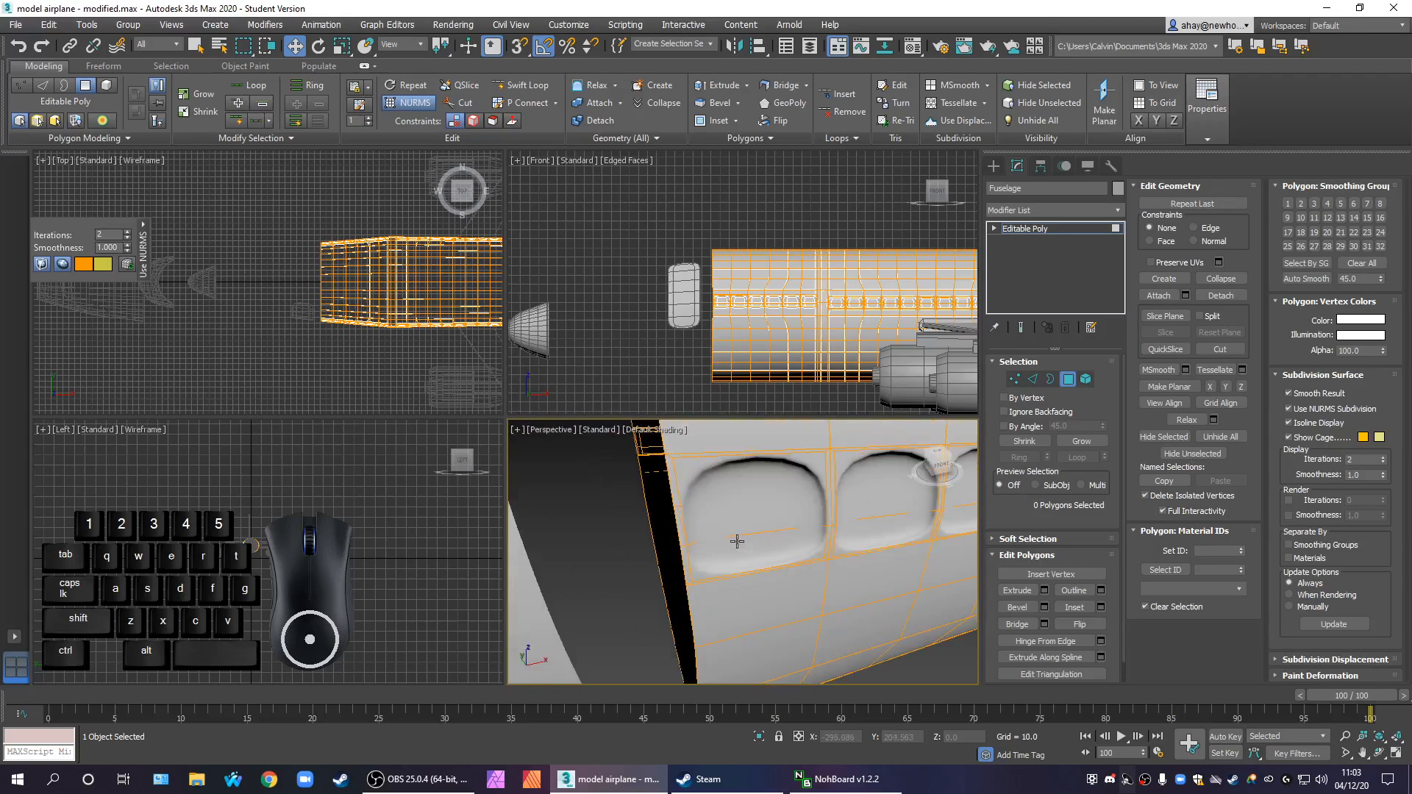
pyautogui.scroll(-8, 734, 570)
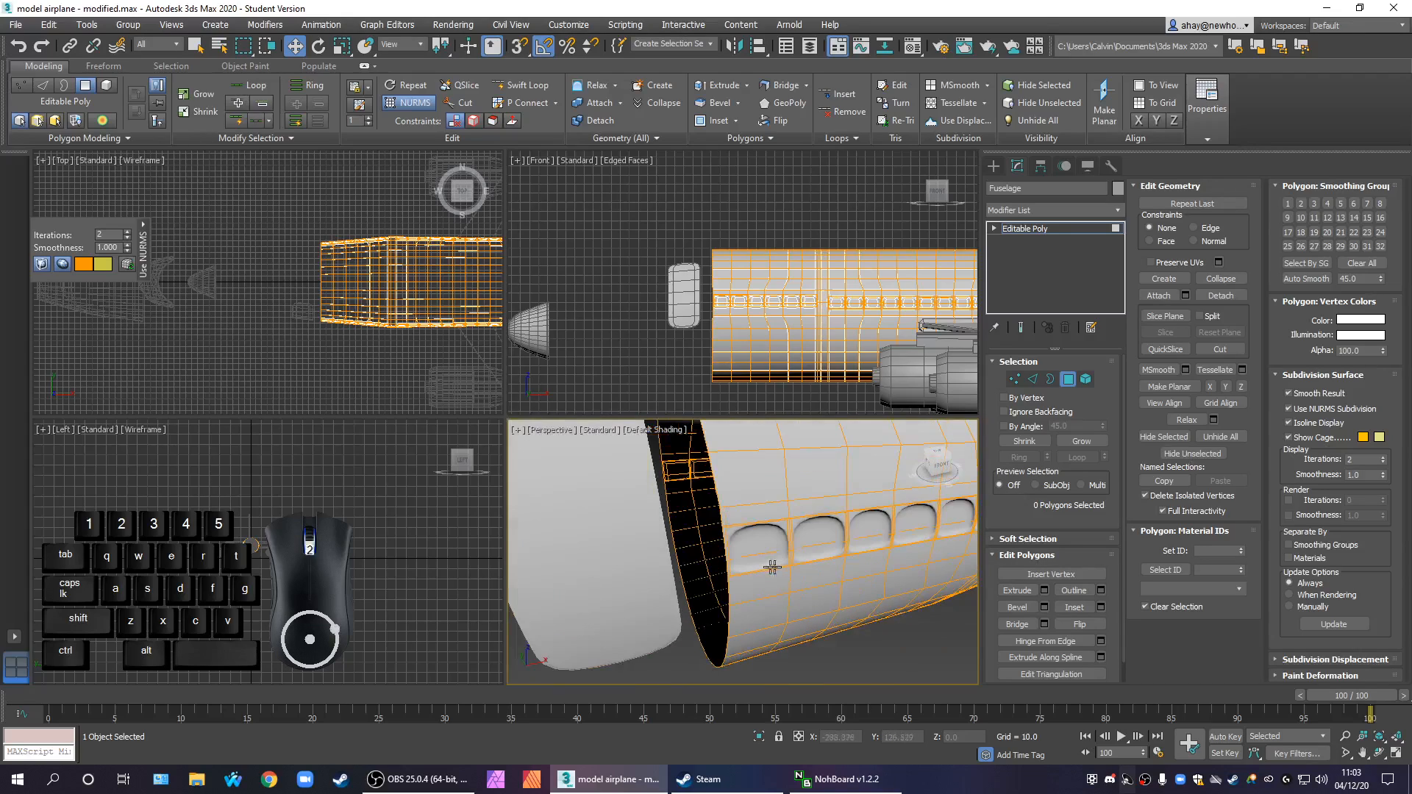
pyautogui.moveTo(785, 554); pyautogui.dragTo(848, 590, button='middle')
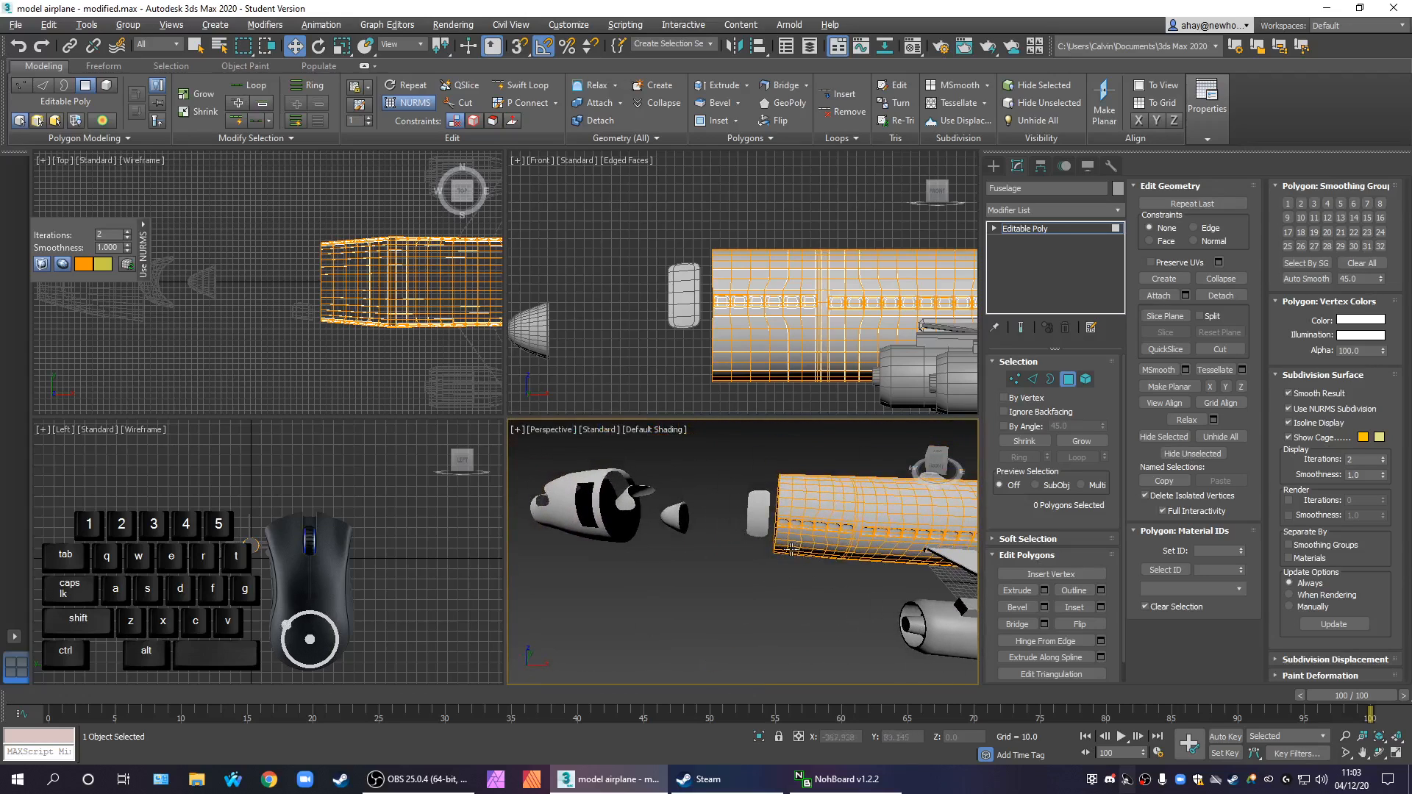
pyautogui.click(1059, 234)
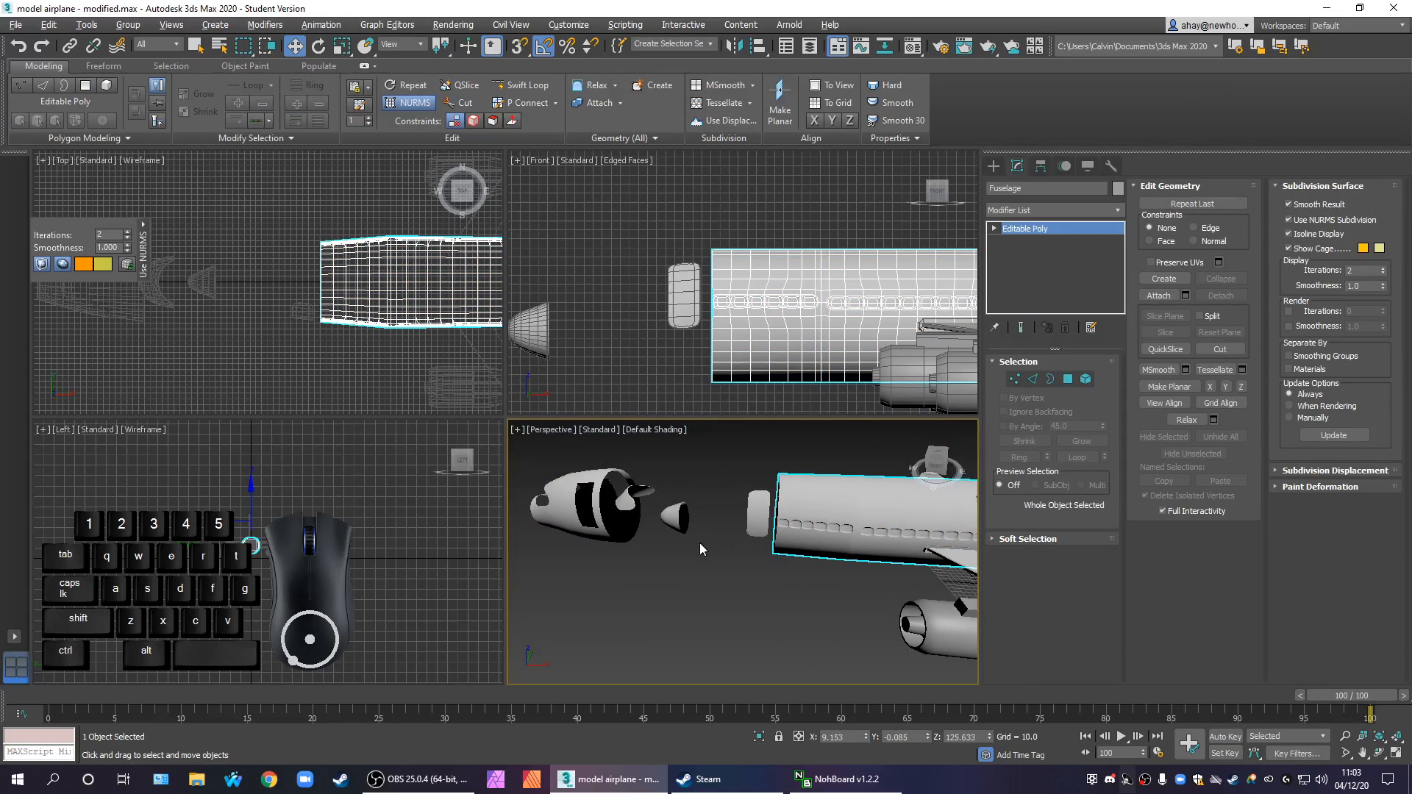
# Center the detached front section's pivot on the object
pyautogui.click(624, 532)
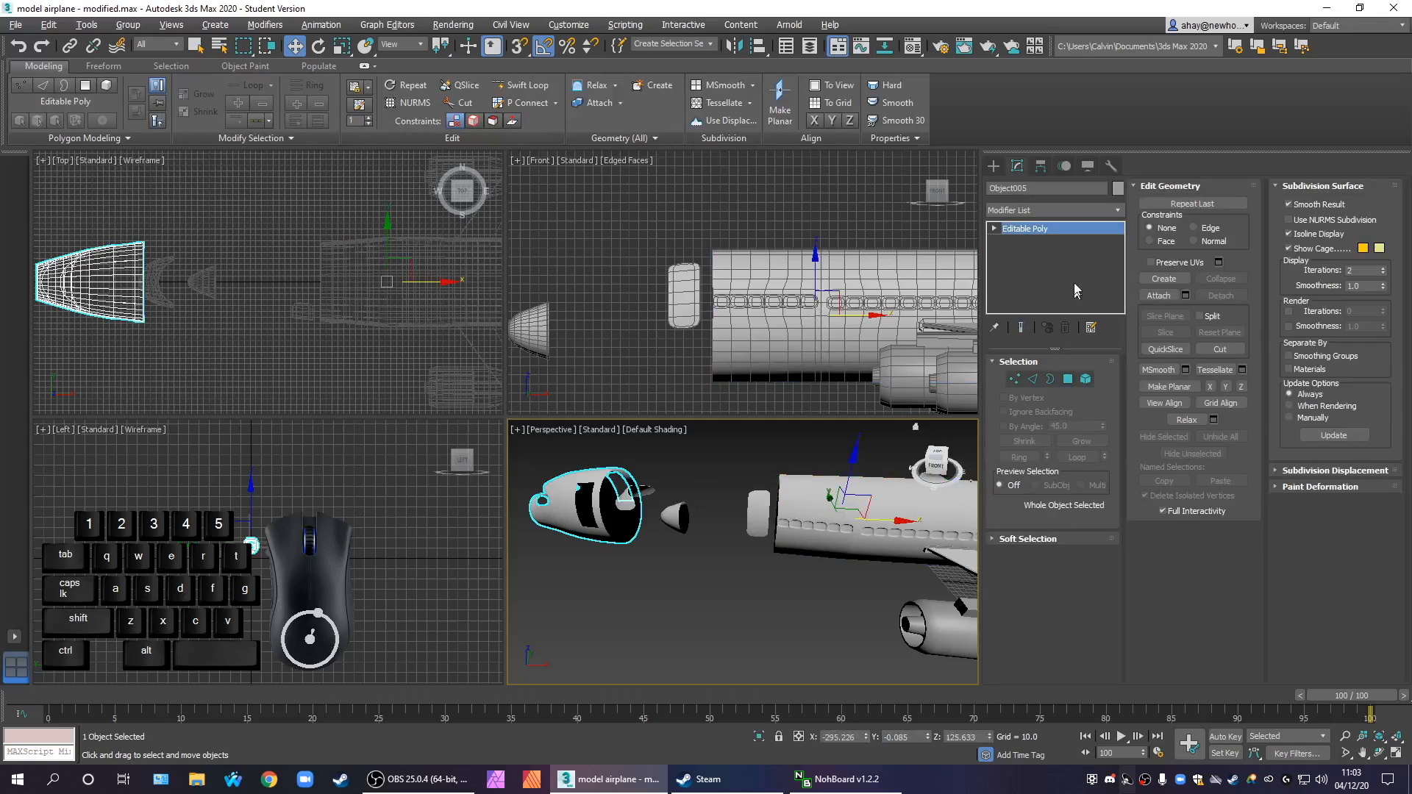
pyautogui.click(1041, 165)
pyautogui.click(1052, 268)
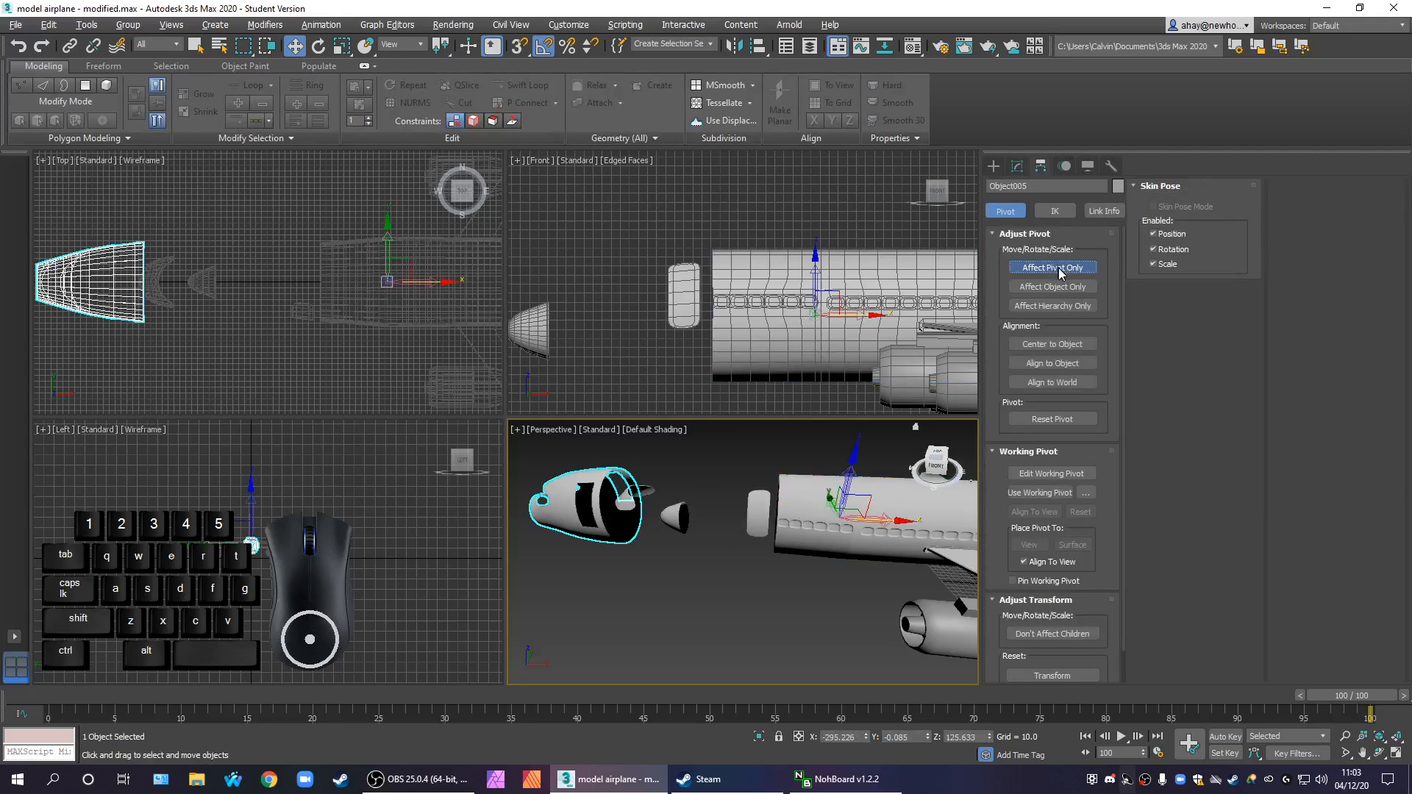
pyautogui.click(1054, 344)
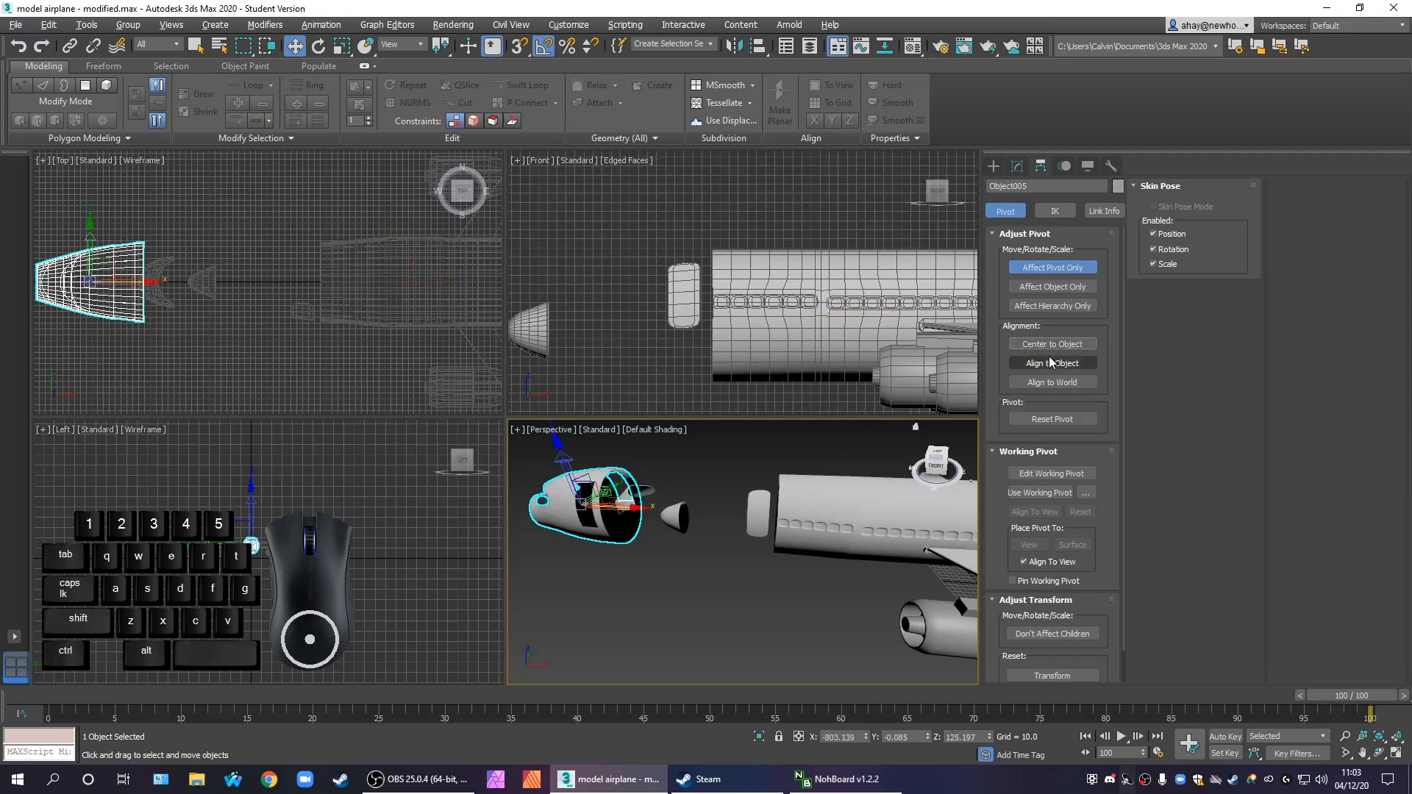
pyautogui.click(1057, 277)
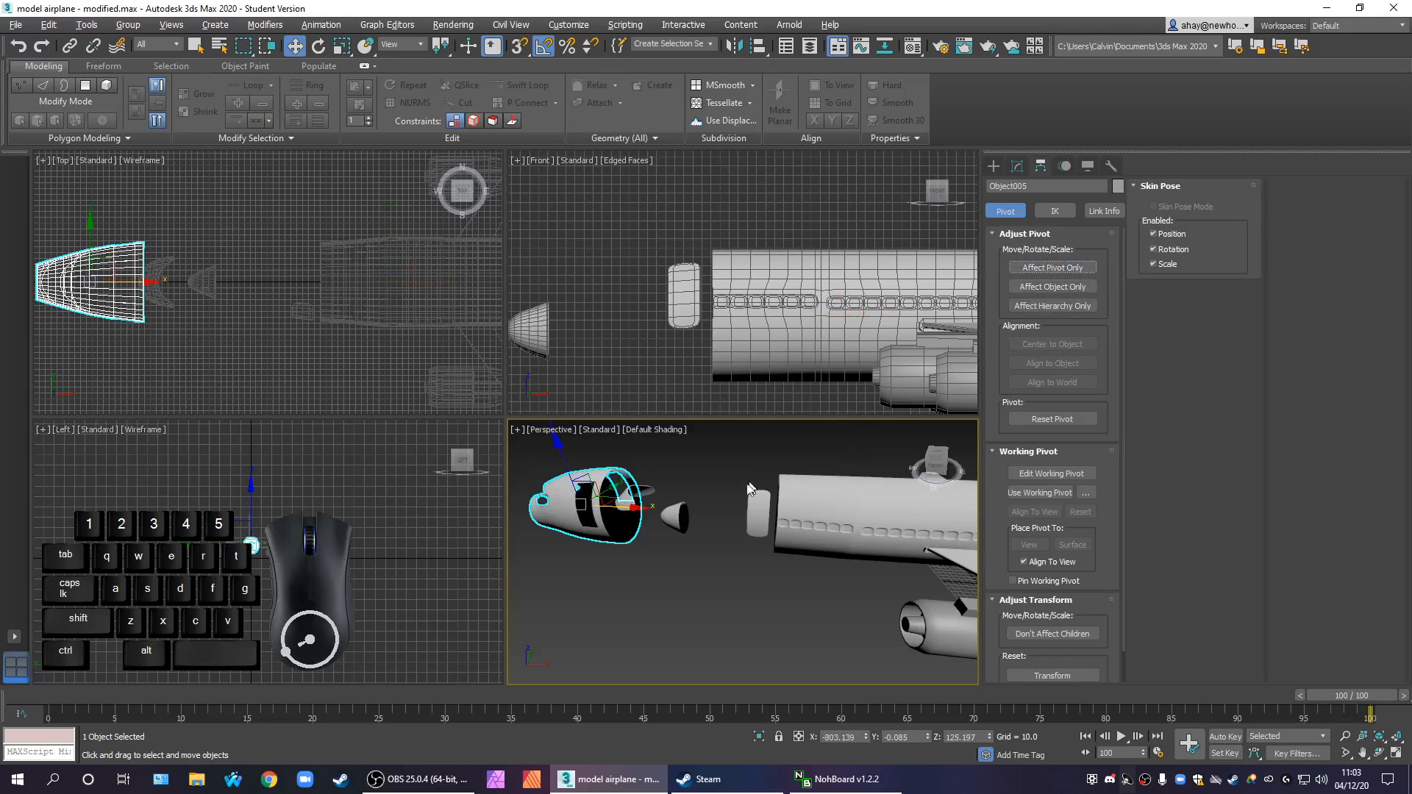
# Move the front section back along X against the fuselage's open front end and deselect it
pyautogui.hotkey('alt', 'w')
pyautogui.moveTo(678, 540); pyautogui.dragTo(698, 573, button='middle')
pyautogui.moveTo(276, 373); pyautogui.dragTo(570, 417)
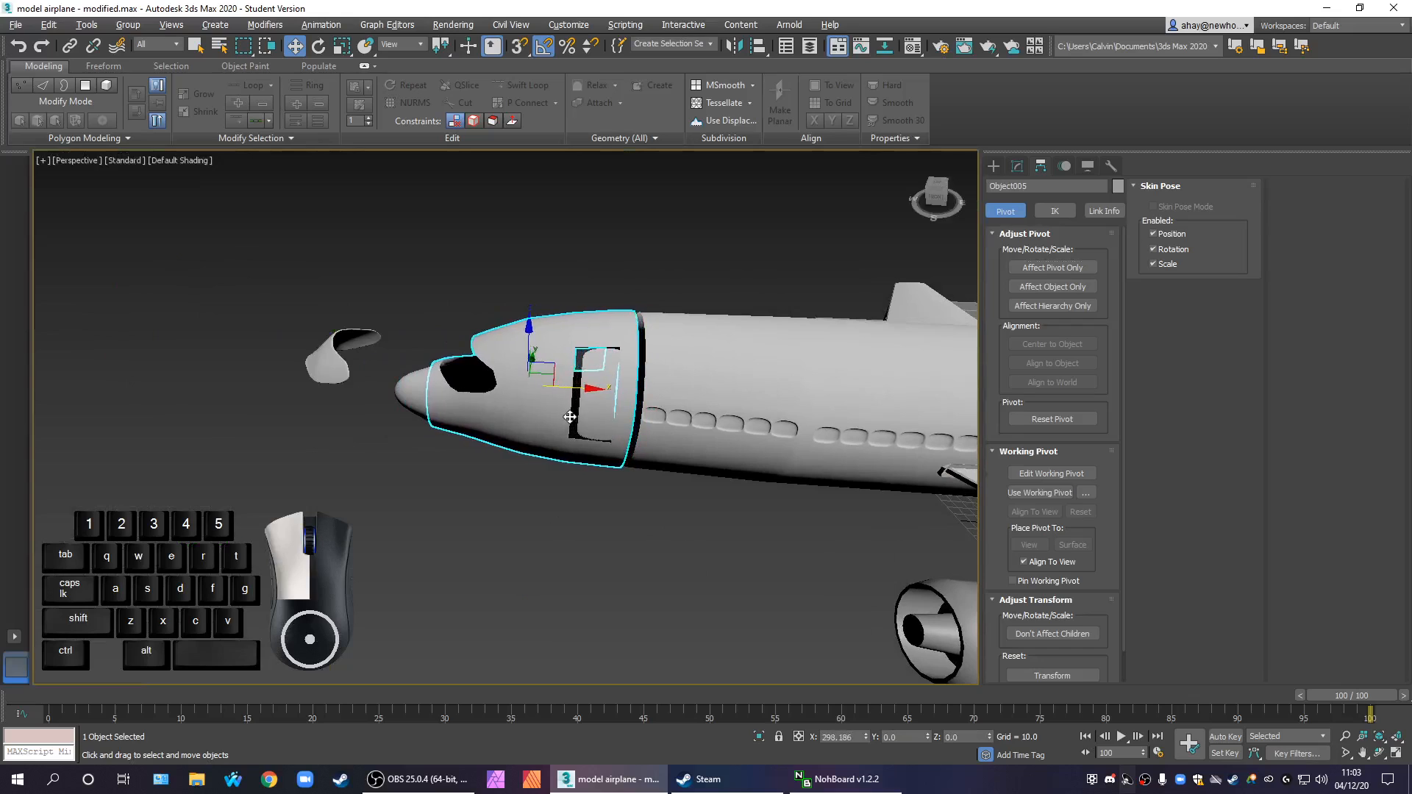
pyautogui.click(593, 505)
# Examine how the front section meets the nose cone, door and fuselage, with edged faces displayed
pyautogui.scroll(5, 544, 393)
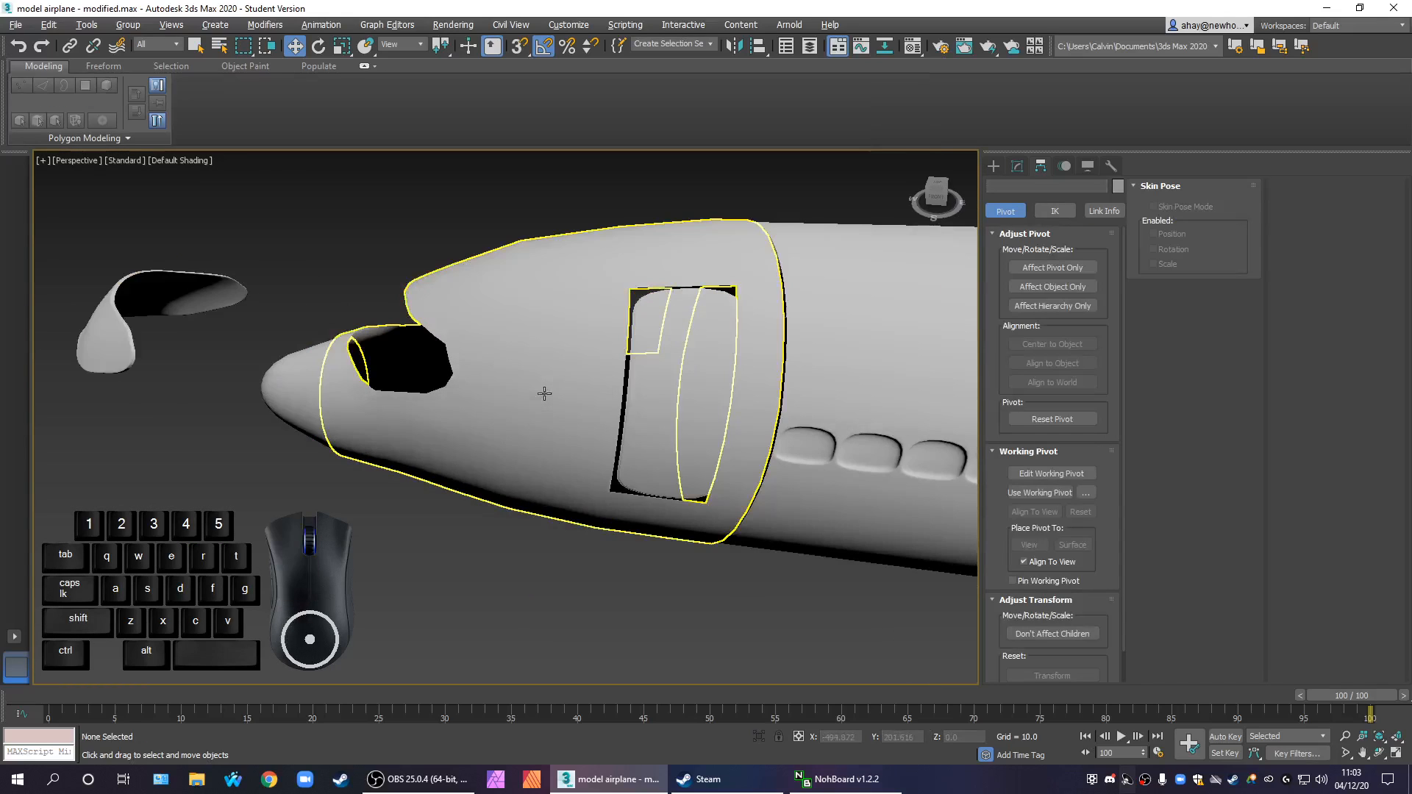
pyautogui.click(491, 403)
pyautogui.click(310, 400)
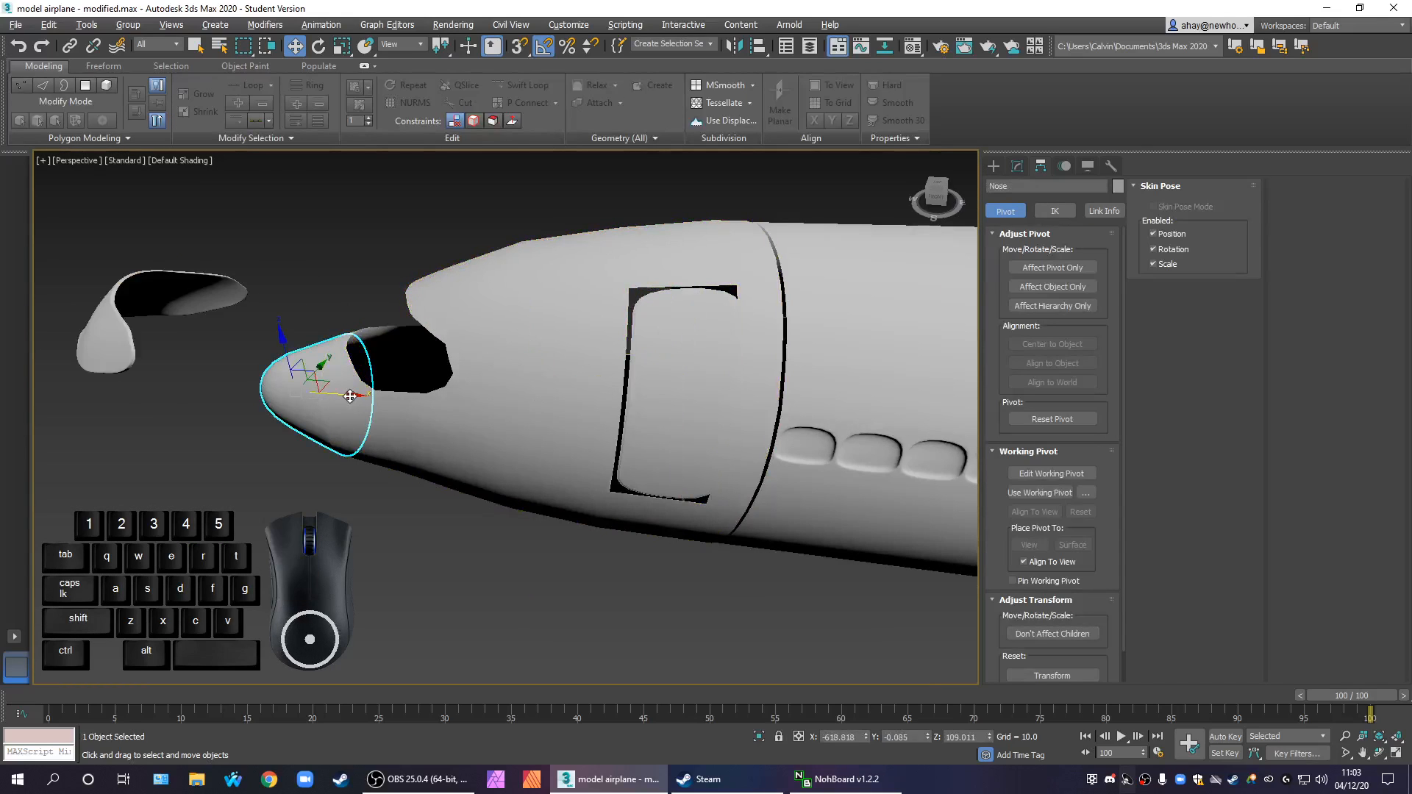
pyautogui.click(415, 423)
pyautogui.moveTo(639, 463); pyautogui.dragTo(595, 491, button='middle')
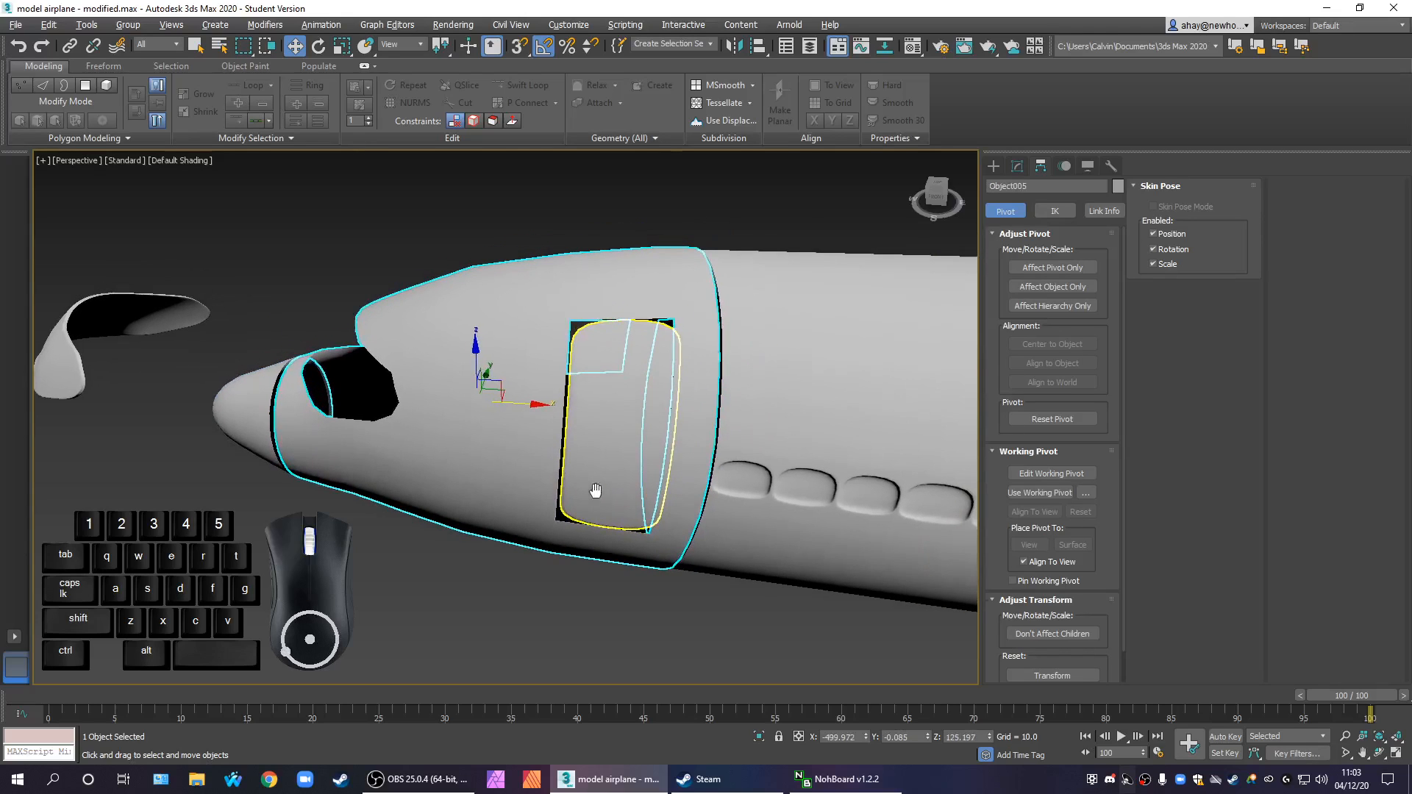
pyautogui.scroll(2, 699, 441)
pyautogui.press('F4')
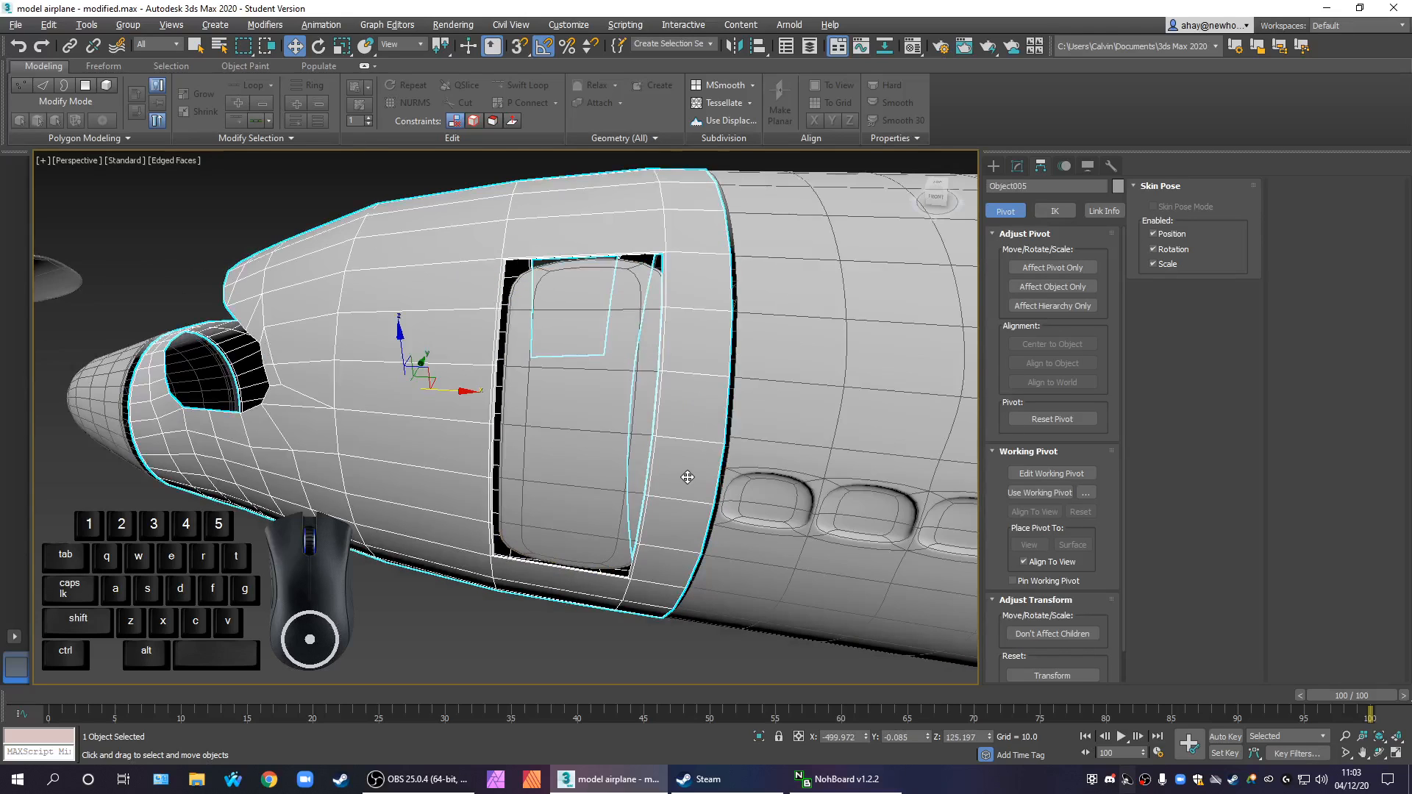
pyautogui.moveTo(675, 472); pyautogui.dragTo(659, 452, button='middle')
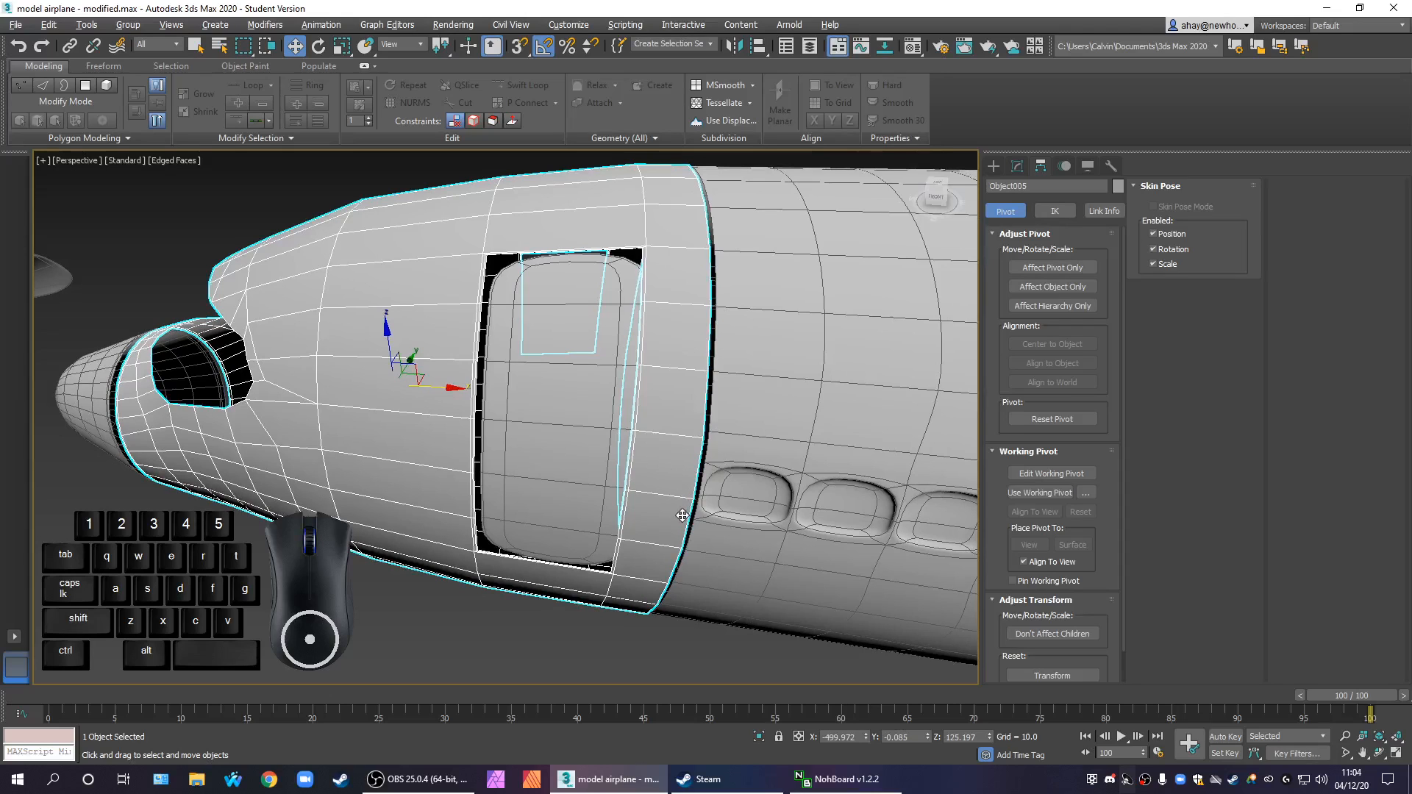
# Examine the seam behind the door and the smoothed passenger windows along the fuselage from several angles
pyautogui.scroll(-4, 538, 517)
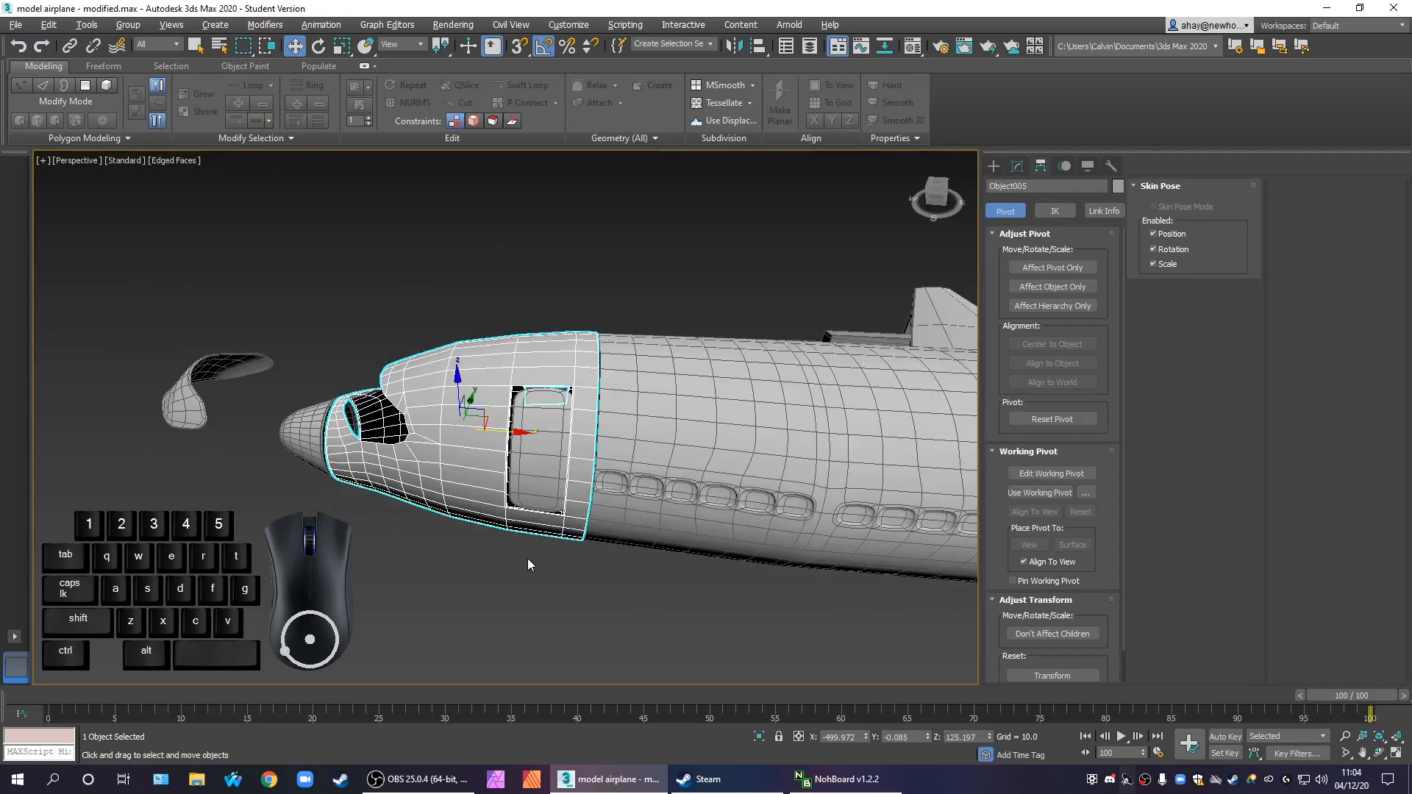
pyautogui.moveTo(531, 558); pyautogui.dragTo(615, 543, button='middle')
pyautogui.scroll(2, 541, 489)
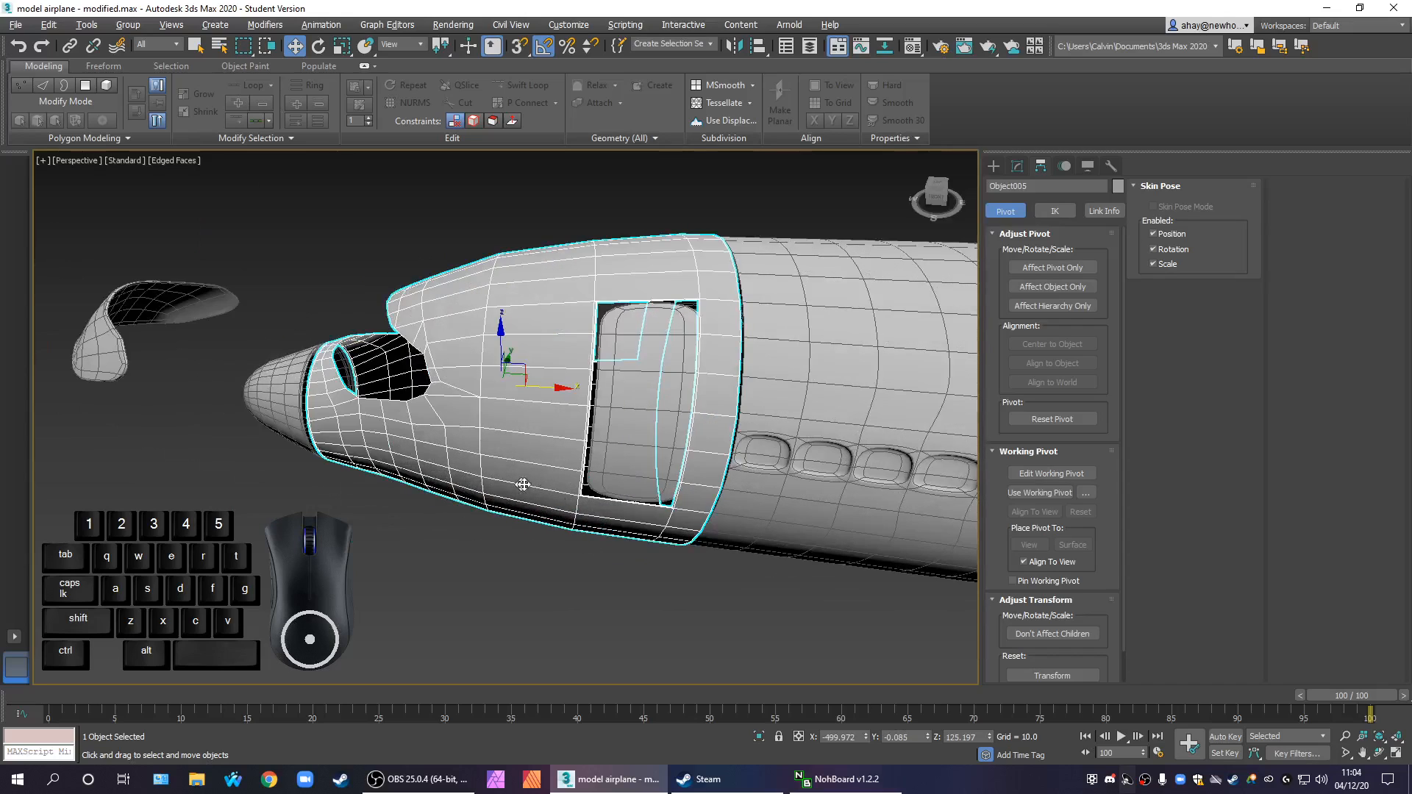
pyautogui.scroll(-2, 523, 484)
pyautogui.scroll(-5, 611, 541)
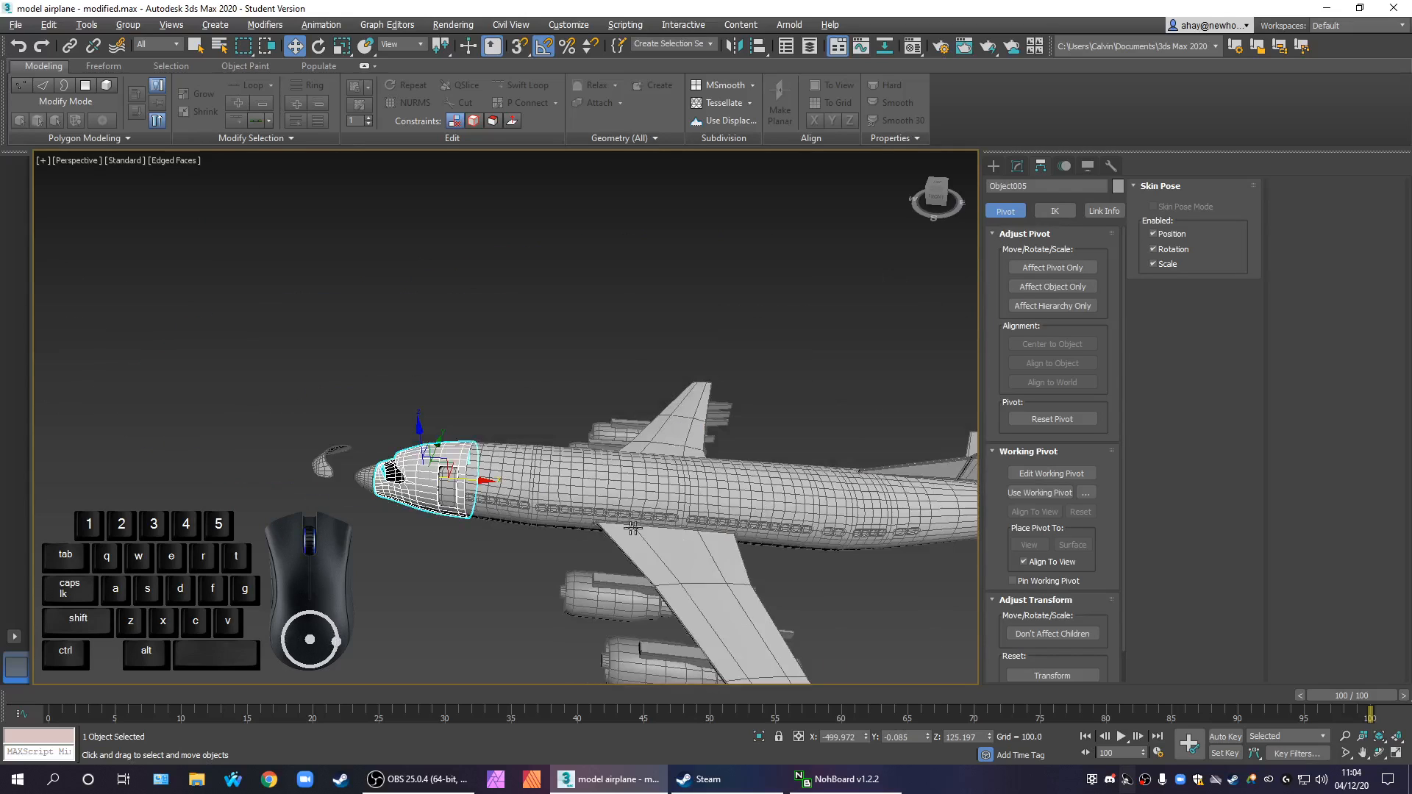
pyautogui.scroll(5, 614, 548)
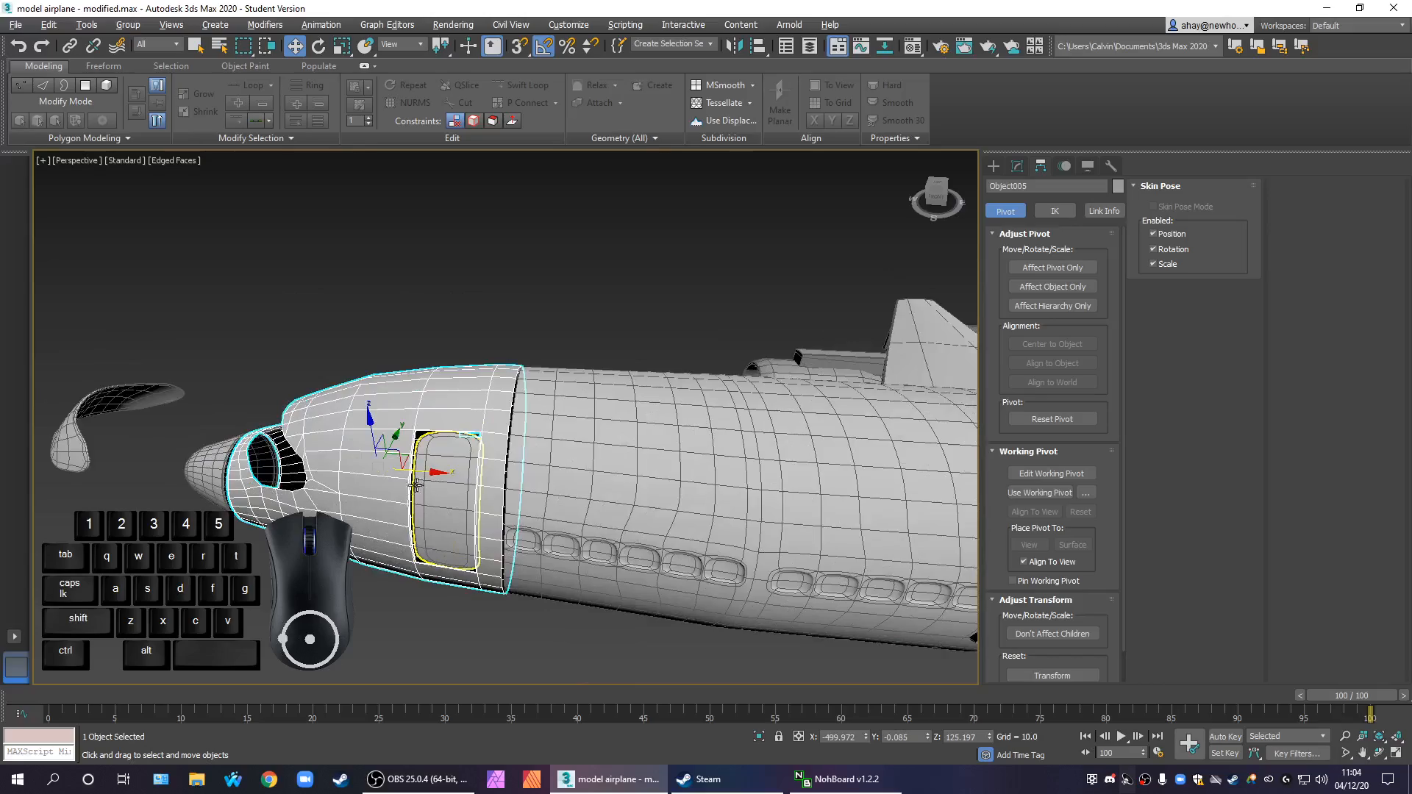
pyautogui.keyDown('alt'); pyautogui.moveTo(579, 566); pyautogui.dragTo(524, 495, button='middle'); pyautogui.keyUp('alt')
pyautogui.scroll(8, 554, 434)
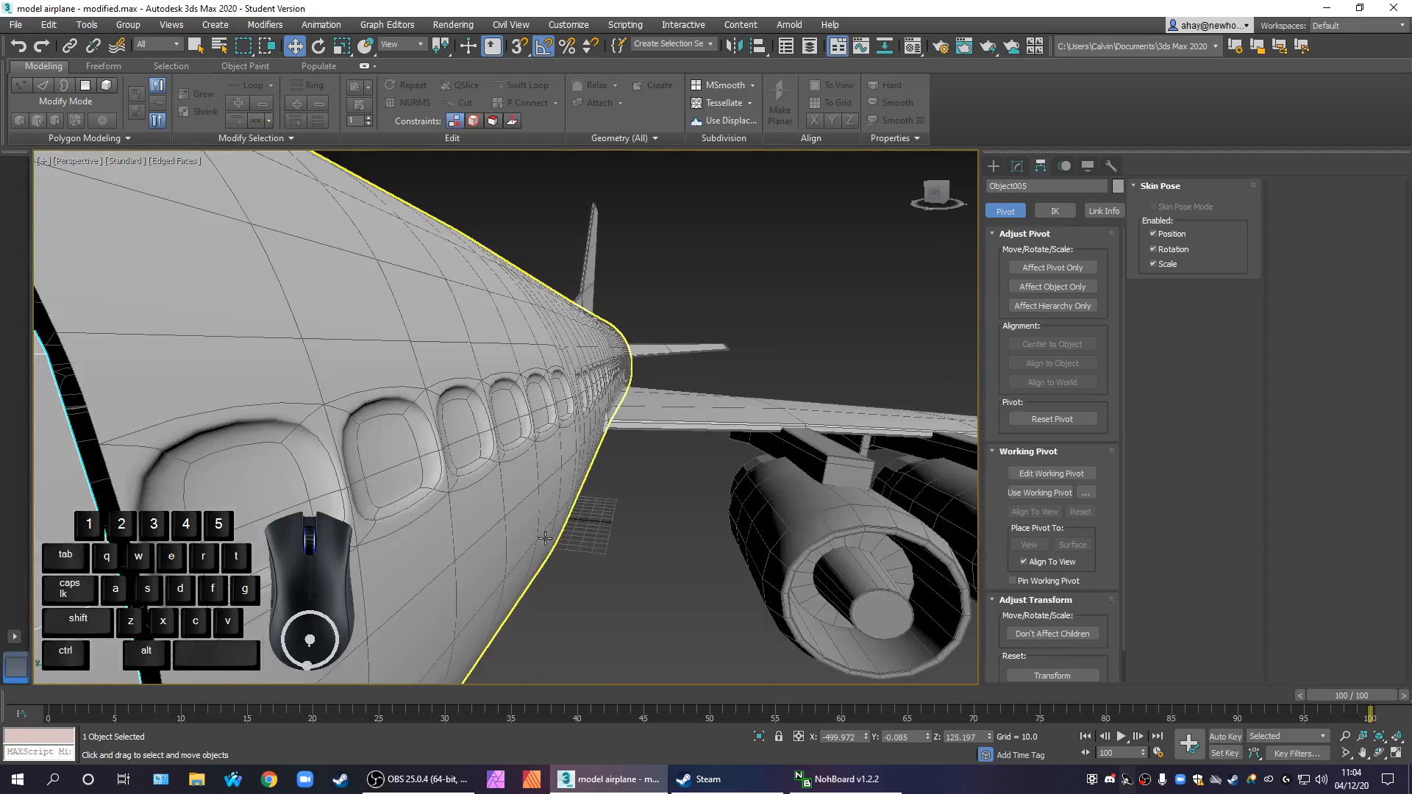
pyautogui.scroll(-7, 545, 538)
pyautogui.keyDown('alt'); pyautogui.moveTo(584, 579); pyautogui.dragTo(458, 571, button='middle'); pyautogui.keyUp('alt')
pyautogui.moveTo(458, 570); pyautogui.dragTo(504, 452, button='middle')
pyautogui.scroll(-3, 504, 453)
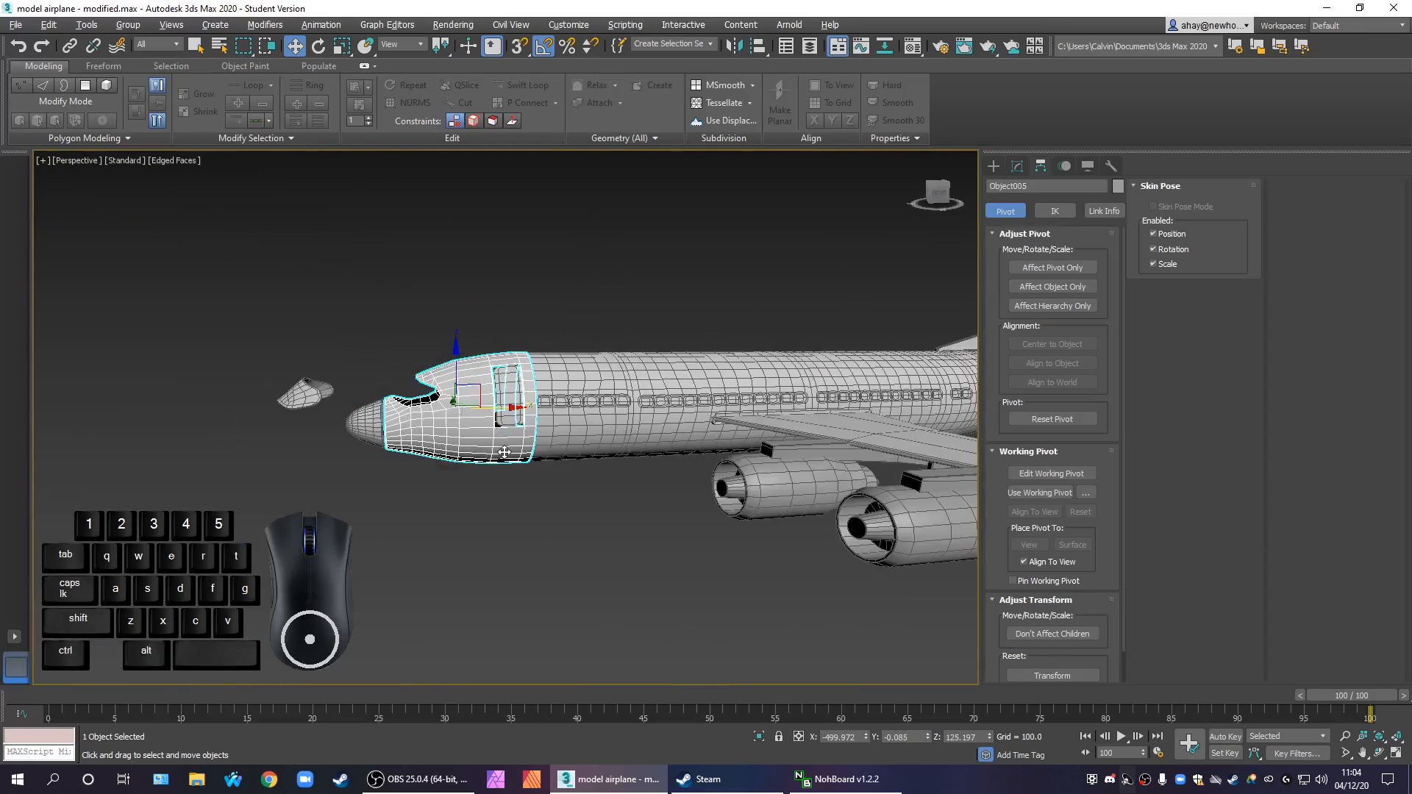
pyautogui.scroll(4, 504, 453)
# Select the nose cone and move it forward along X, away from the front section
pyautogui.click(209, 439)
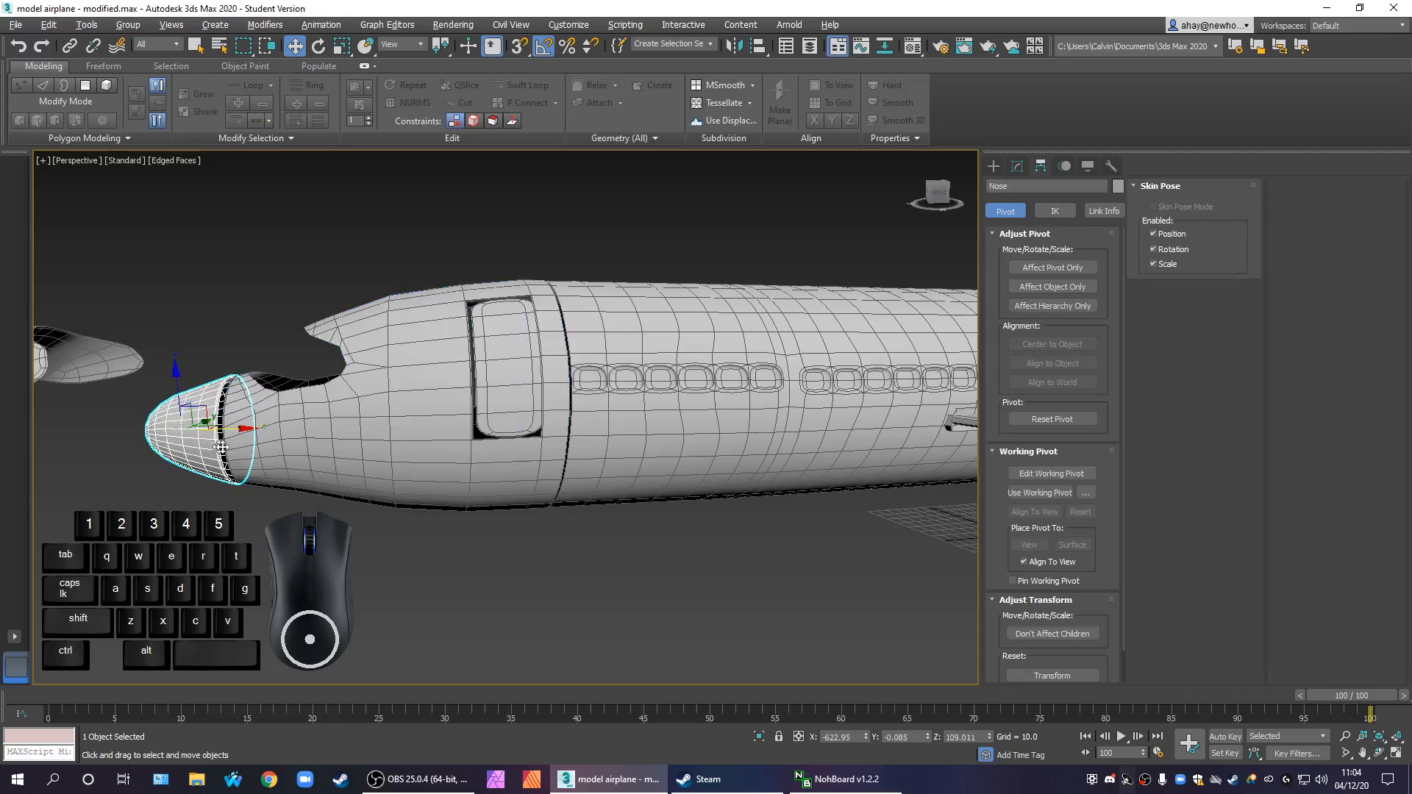
pyautogui.moveTo(243, 435); pyautogui.dragTo(190, 424)
pyautogui.hotkey('ctrl', 'z')
pyautogui.click(206, 443)
# Select the front section and move it slightly forward along X, away from the fuselage
pyautogui.click(323, 463)
pyautogui.moveTo(466, 398); pyautogui.dragTo(448, 398)
pyautogui.moveTo(458, 394); pyautogui.dragTo(452, 394)
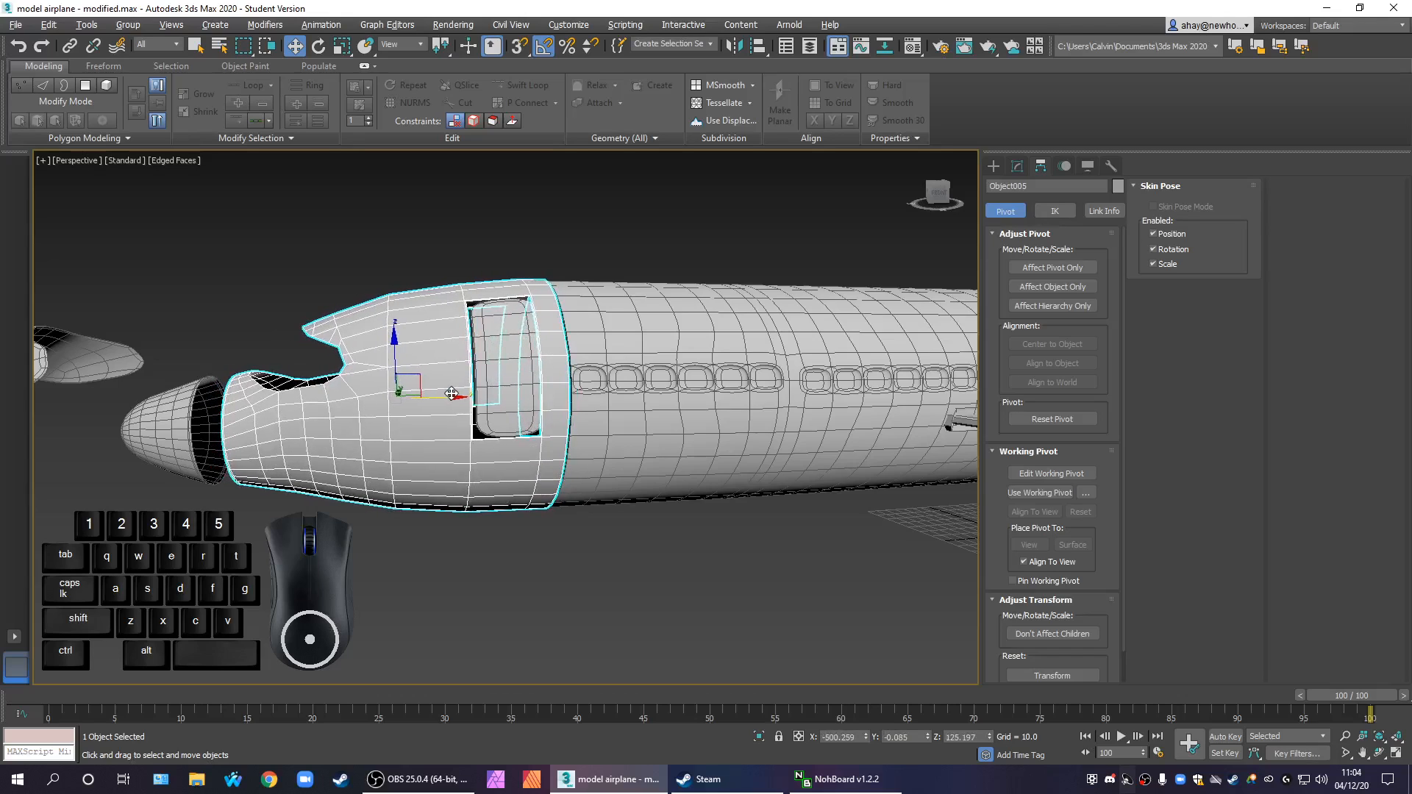
# Nudge the door slightly back along X, then undo the last change and clear the selection
pyautogui.click(628, 525)
pyautogui.click(536, 368)
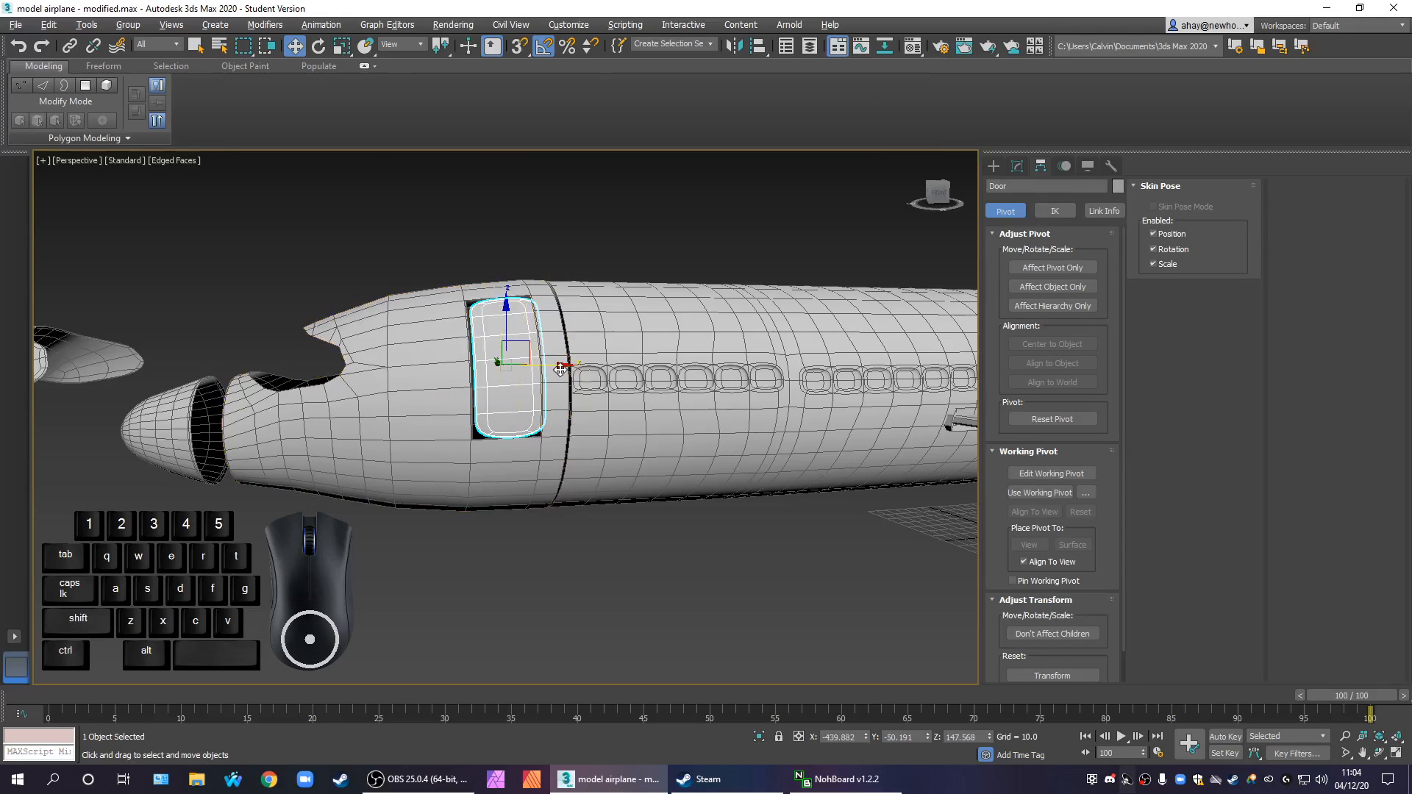
pyautogui.moveTo(554, 368); pyautogui.dragTo(557, 368)
pyautogui.moveTo(620, 412); pyautogui.dragTo(626, 414)
pyautogui.moveTo(606, 559)
pyautogui.keyDown('alt'); pyautogui.mouseDown(button='middle')
pyautogui.moveTo(595, 589)
pyautogui.moveTo(639, 551)
pyautogui.moveTo(587, 560)
pyautogui.mouseUp(button='middle'); pyautogui.keyUp('alt')
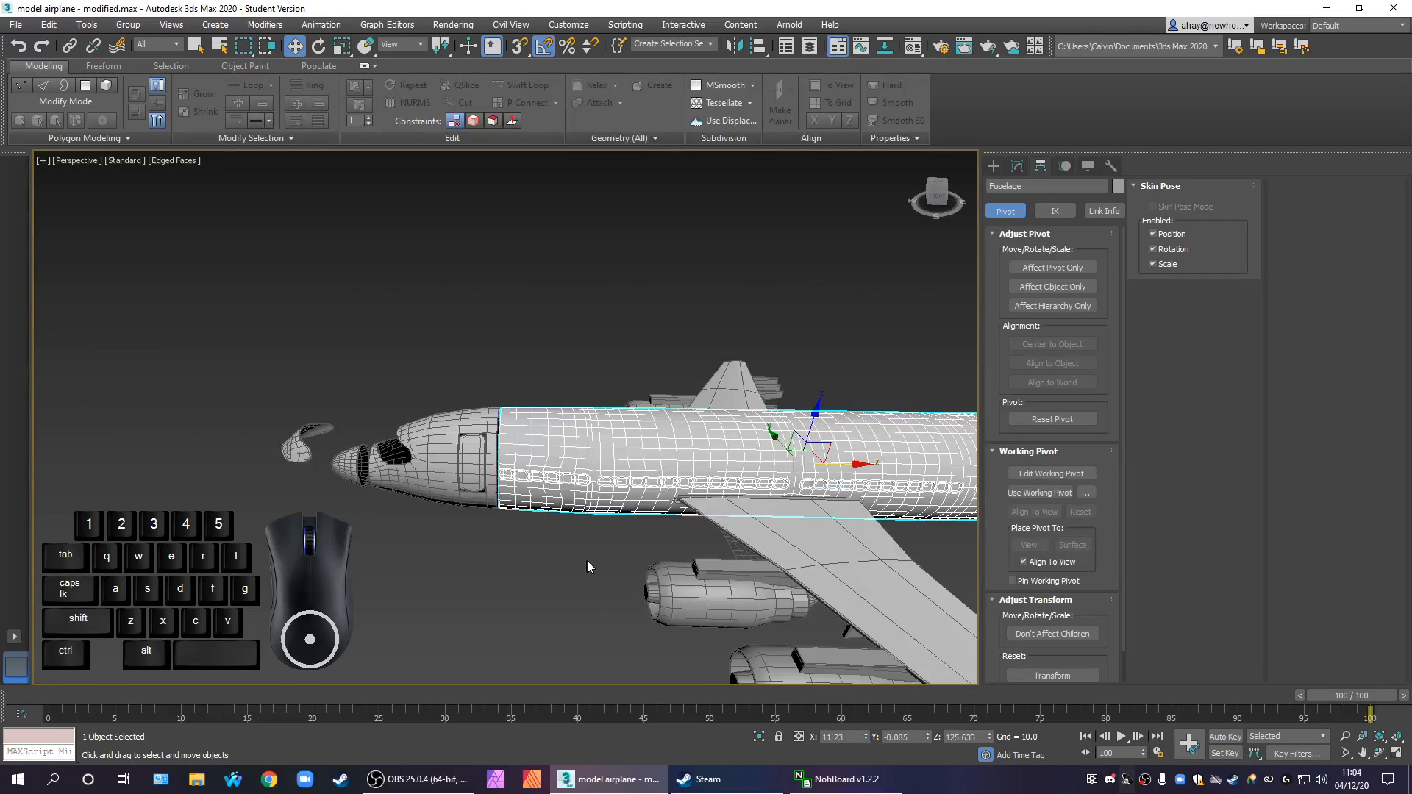
pyautogui.hotkey('ctrl', 'z')
pyautogui.click(590, 524)
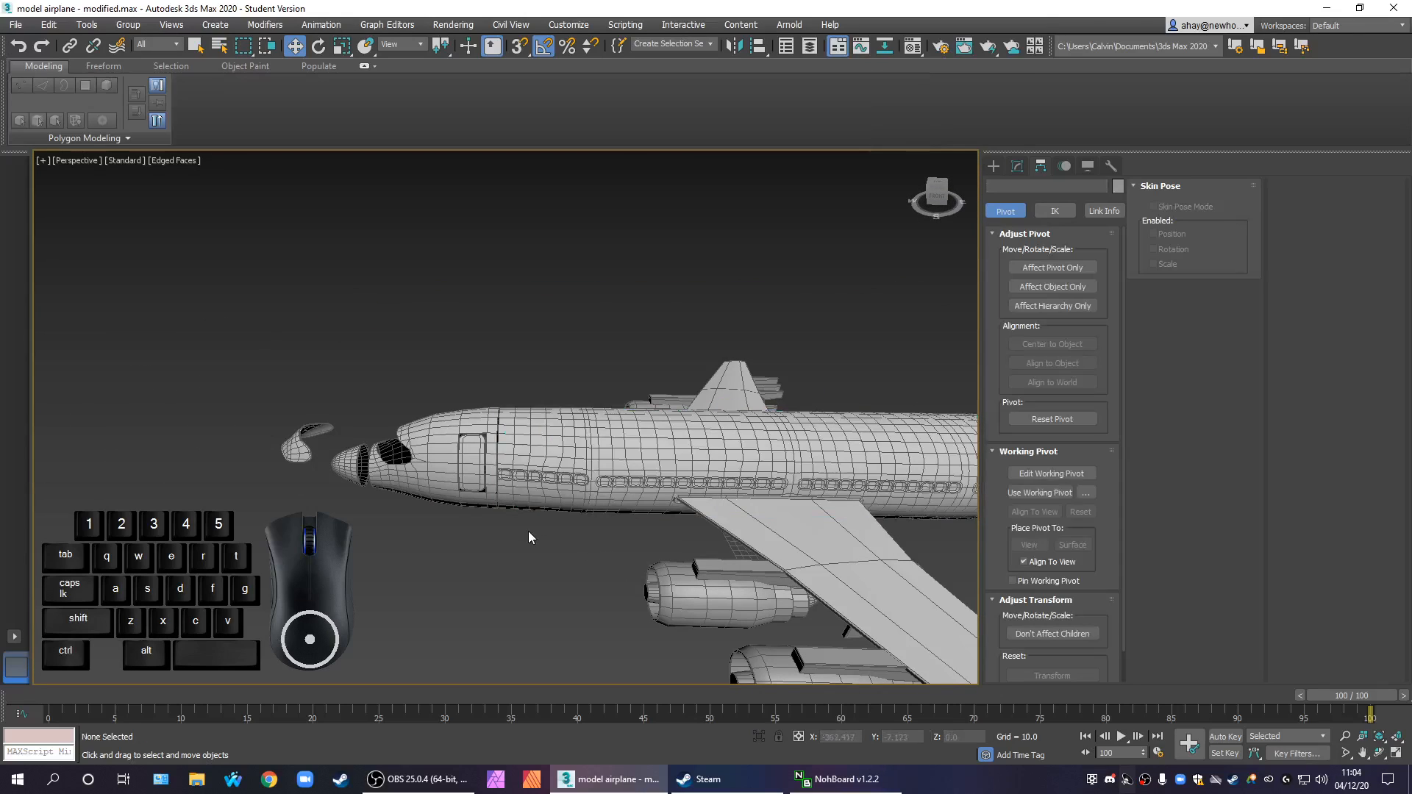
# Examine how the door fits its opening in the front section, selecting the section and viewing it from several angles
pyautogui.scroll(2, 478, 472)
pyautogui.scroll(5, 485, 460)
pyautogui.moveTo(463, 492); pyautogui.dragTo(631, 509, button='middle')
pyautogui.click(717, 534)
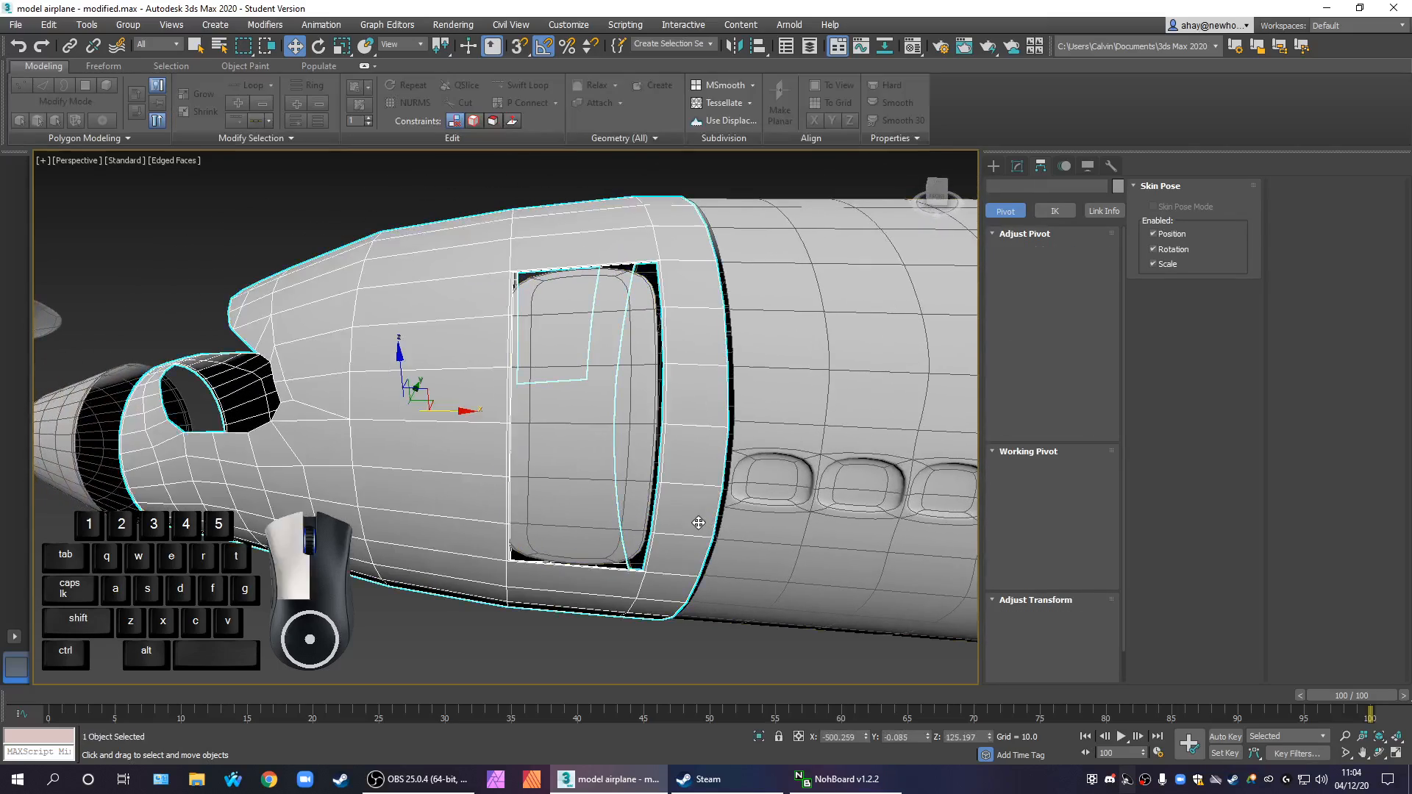
pyautogui.keyDown('alt'); pyautogui.moveTo(699, 563); pyautogui.dragTo(337, 328, button='middle'); pyautogui.keyUp('alt')
pyautogui.scroll(4, 341, 303)
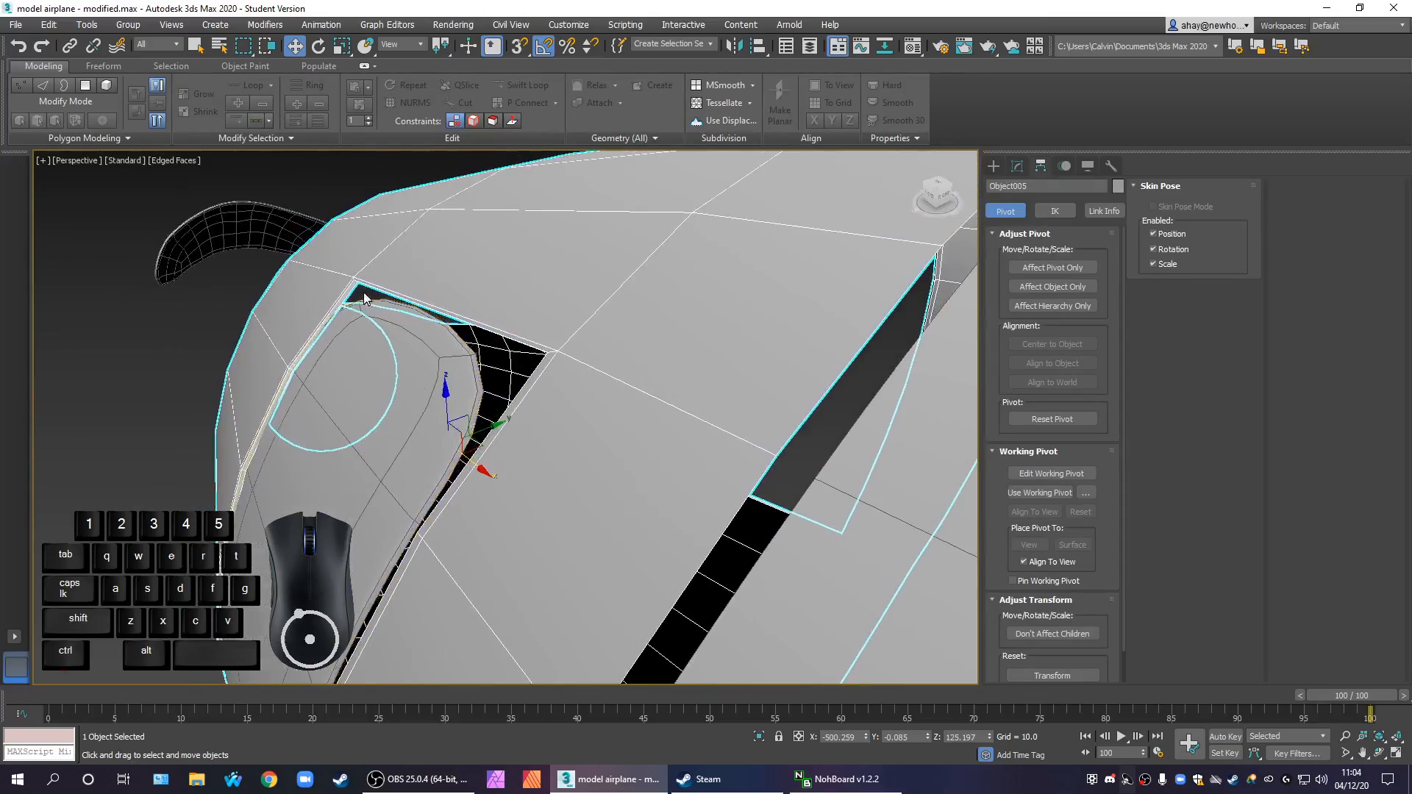
pyautogui.scroll(1, 362, 294)
pyautogui.scroll(-10, 362, 293)
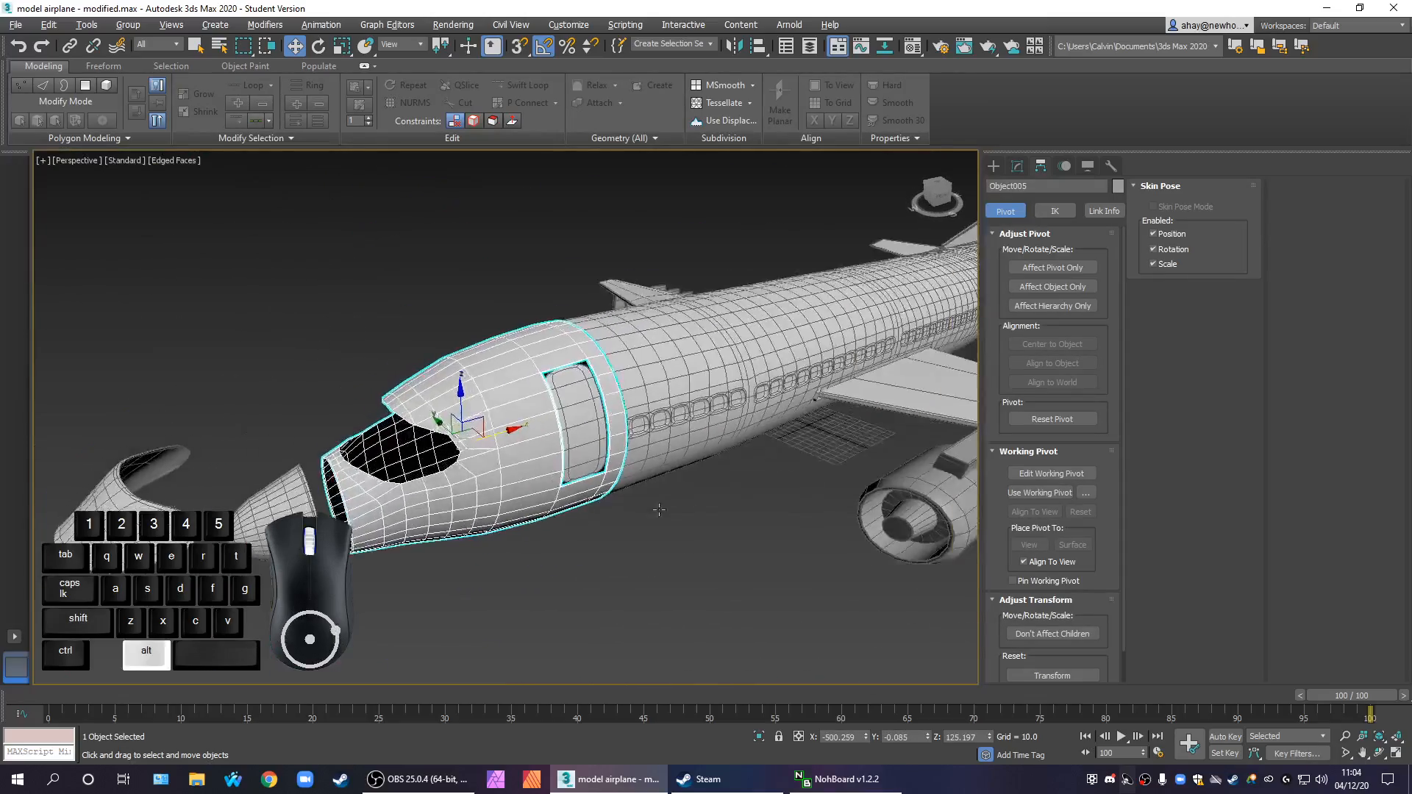
pyautogui.keyDown('alt'); pyautogui.moveTo(687, 497); pyautogui.dragTo(536, 464, button='middle'); pyautogui.keyUp('alt')
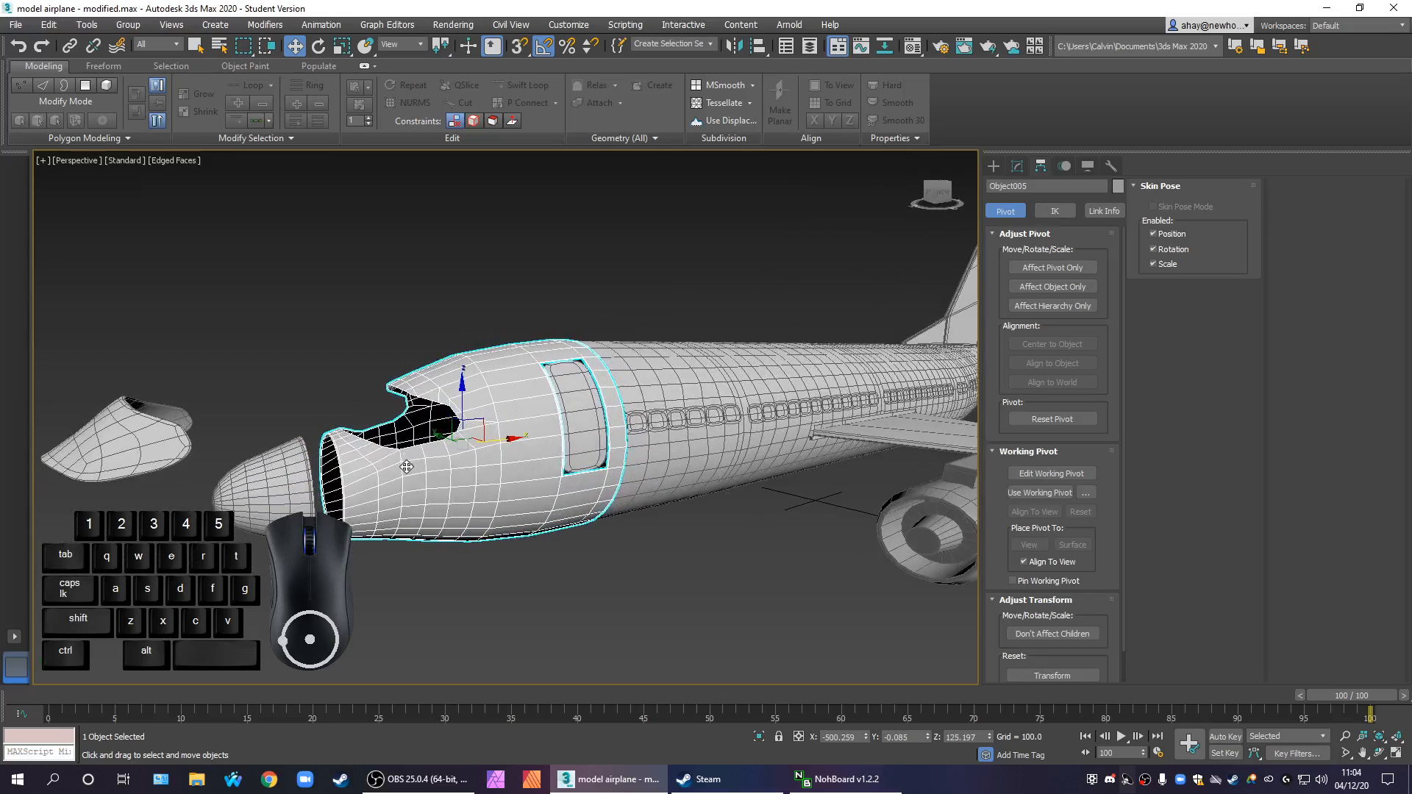
pyautogui.scroll(3, 395, 455)
pyautogui.scroll(2, 394, 455)
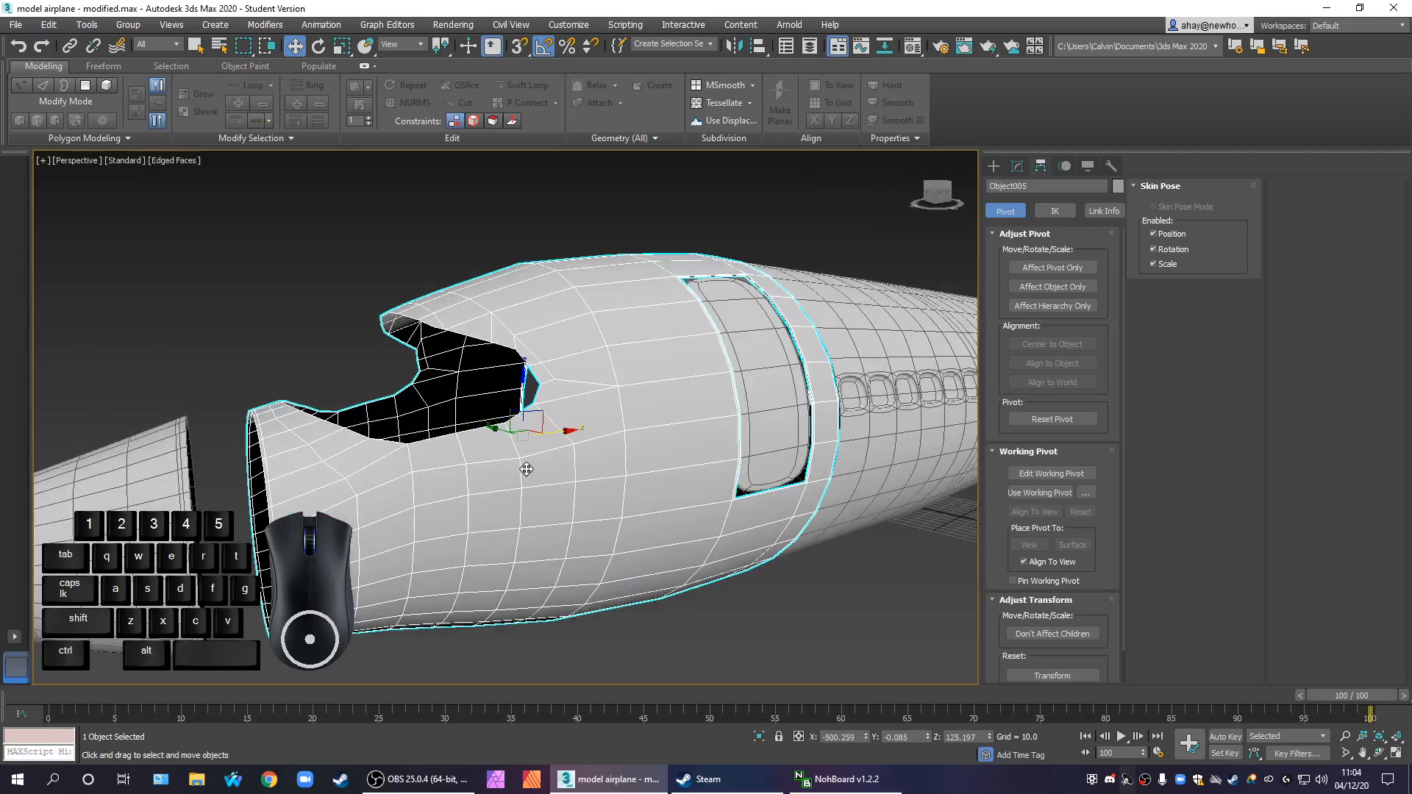
pyautogui.keyDown('alt'); pyautogui.moveTo(528, 502); pyautogui.dragTo(664, 560, button='middle'); pyautogui.keyUp('alt')
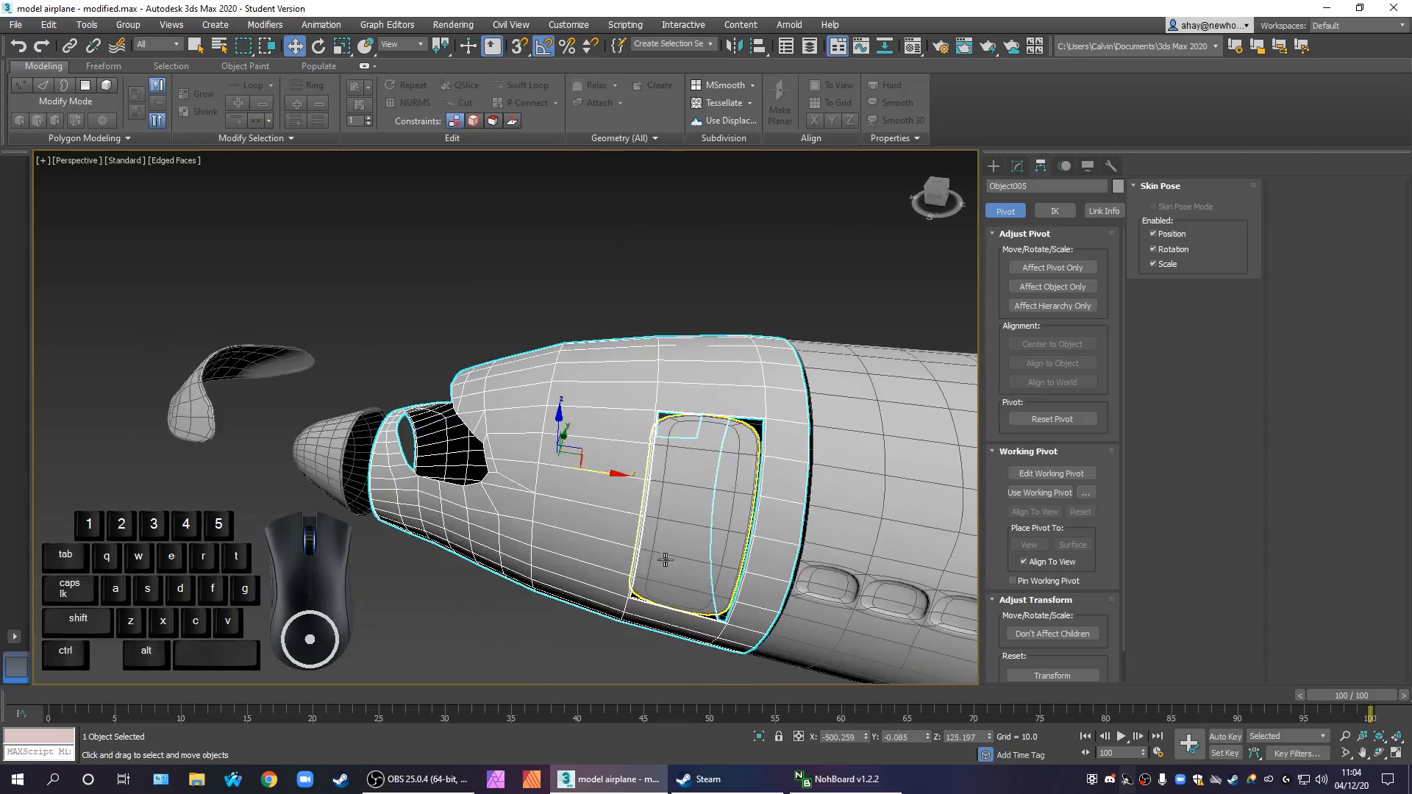
# Add a Shell modifier to the front section and inspect the thickness around its openings
pyautogui.click(1015, 167)
pyautogui.keyDown('alt'); pyautogui.moveTo(904, 309); pyautogui.dragTo(953, 292, button='middle'); pyautogui.keyUp('alt')
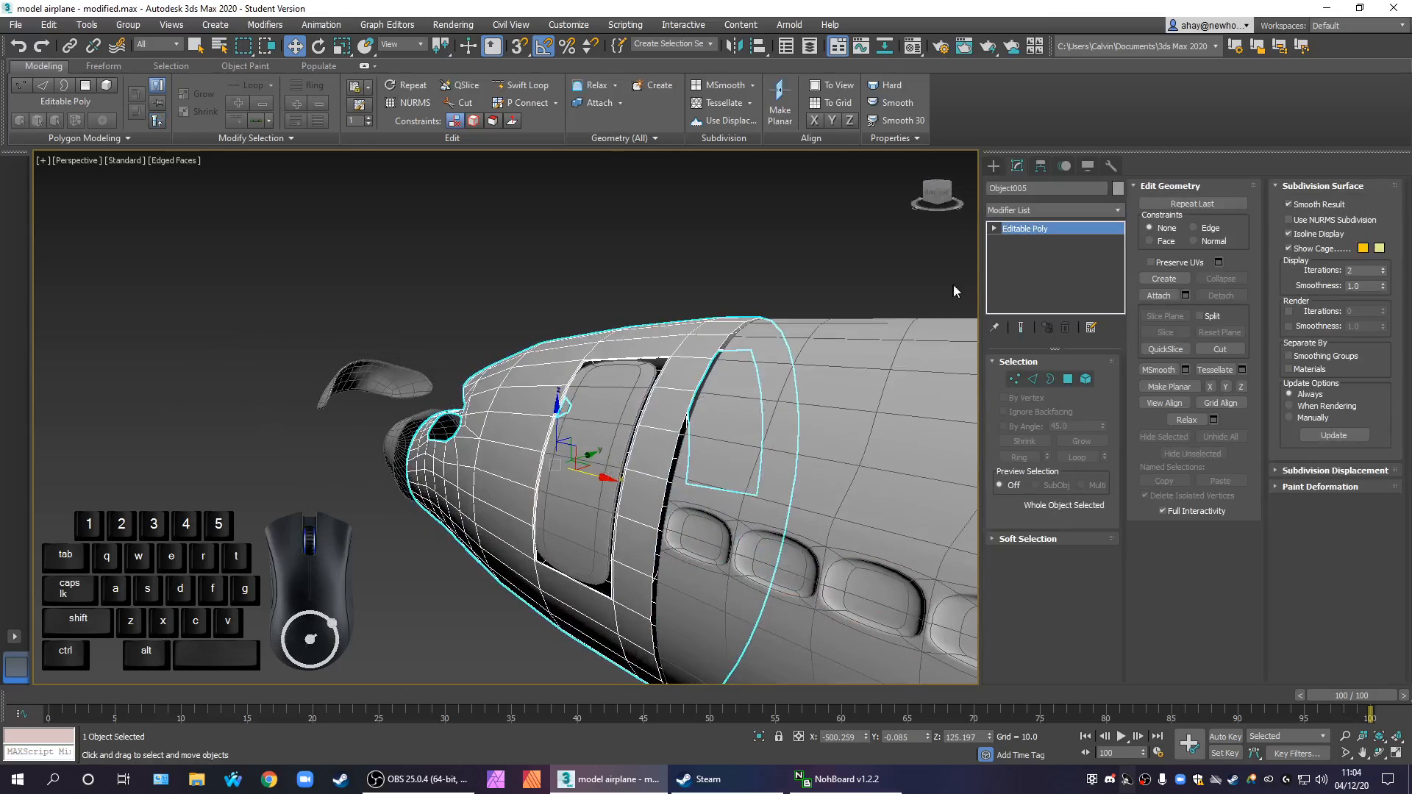
pyautogui.click(1028, 209)
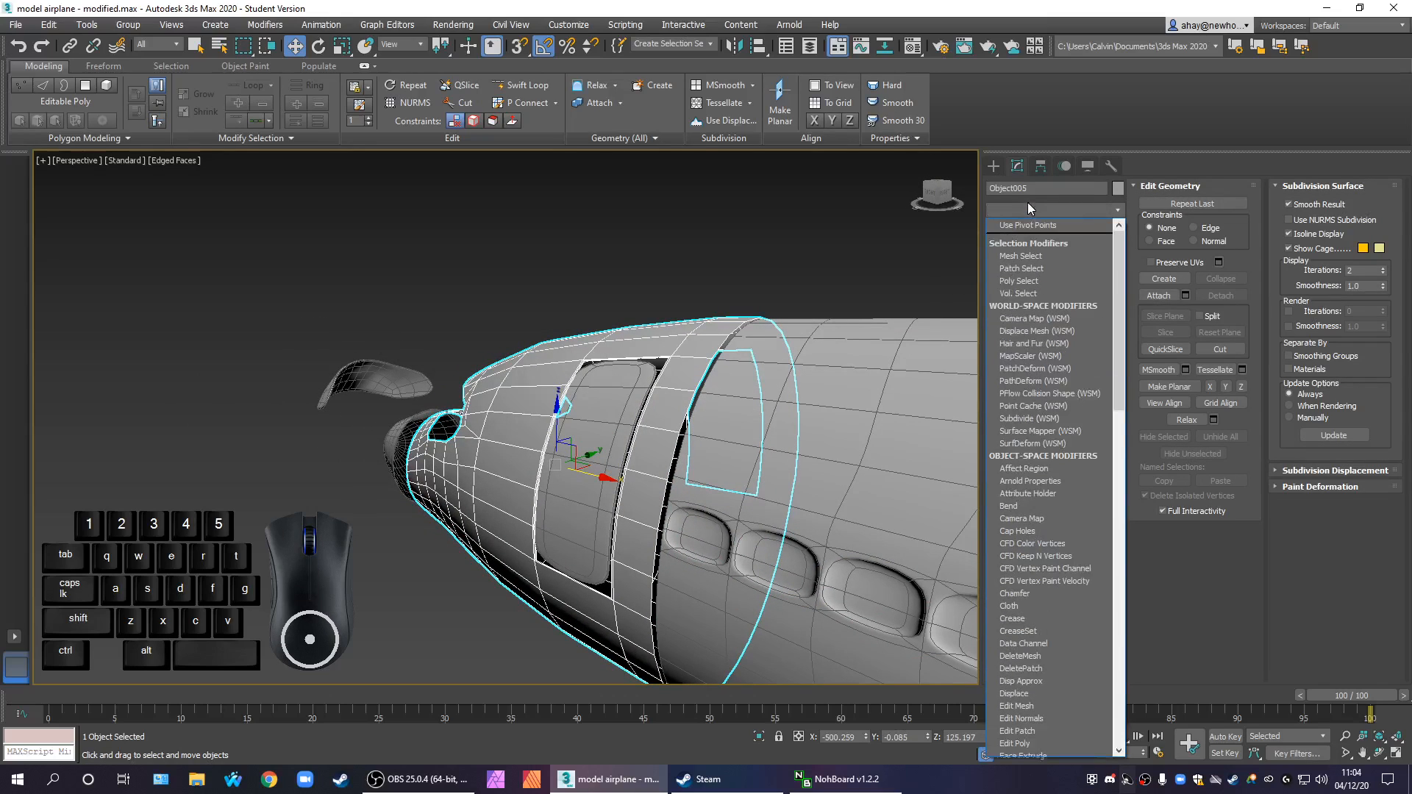
pyautogui.write('sh')
pyautogui.press('Return')
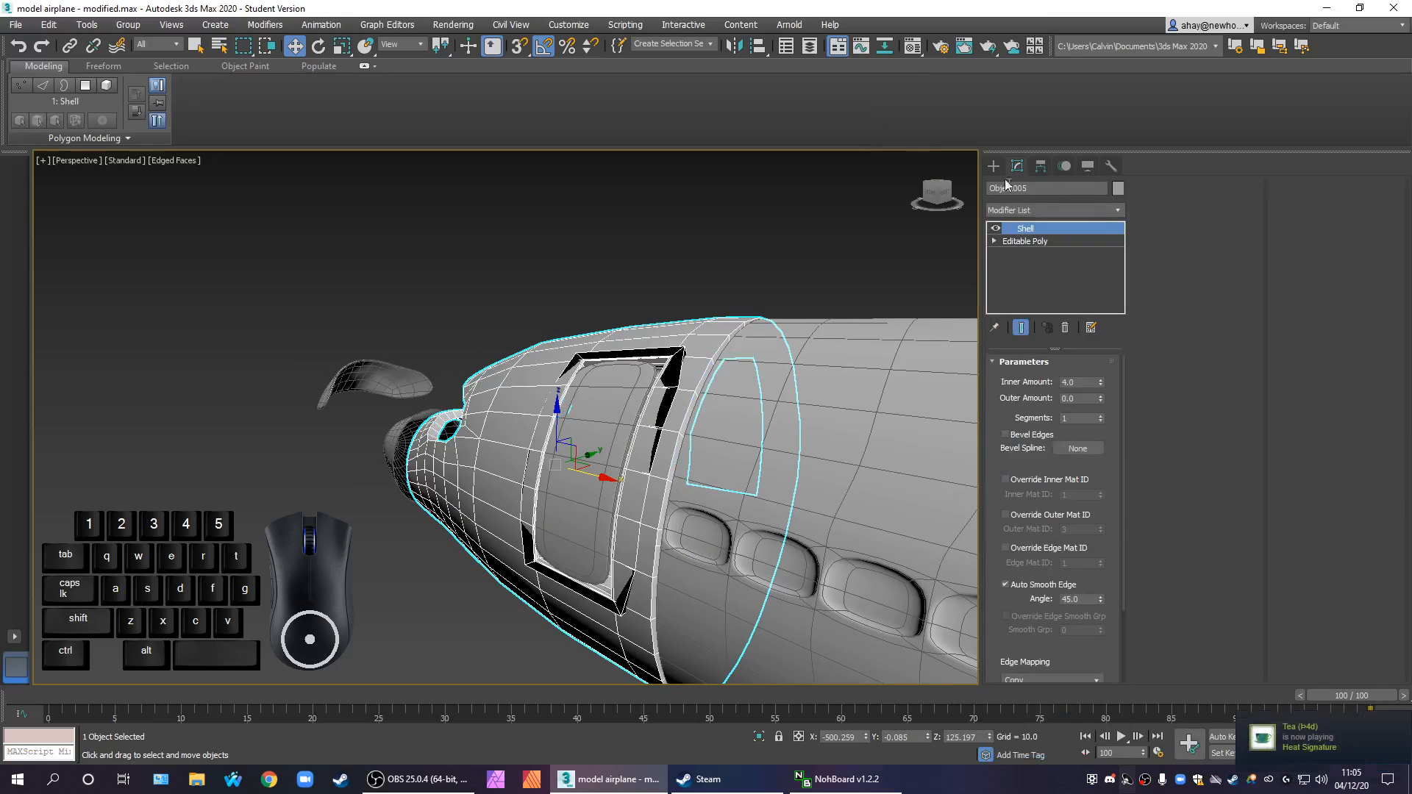
pyautogui.keyDown('alt'); pyautogui.moveTo(706, 441); pyautogui.dragTo(712, 578, button='middle'); pyautogui.keyUp('alt')
pyautogui.keyDown('alt'); pyautogui.moveTo(596, 634); pyautogui.dragTo(640, 493, button='middle'); pyautogui.keyUp('alt')
# Turn off edged faces and move the detached cockpit windshield piece back along X into the front section's opening
pyautogui.click(994, 164)
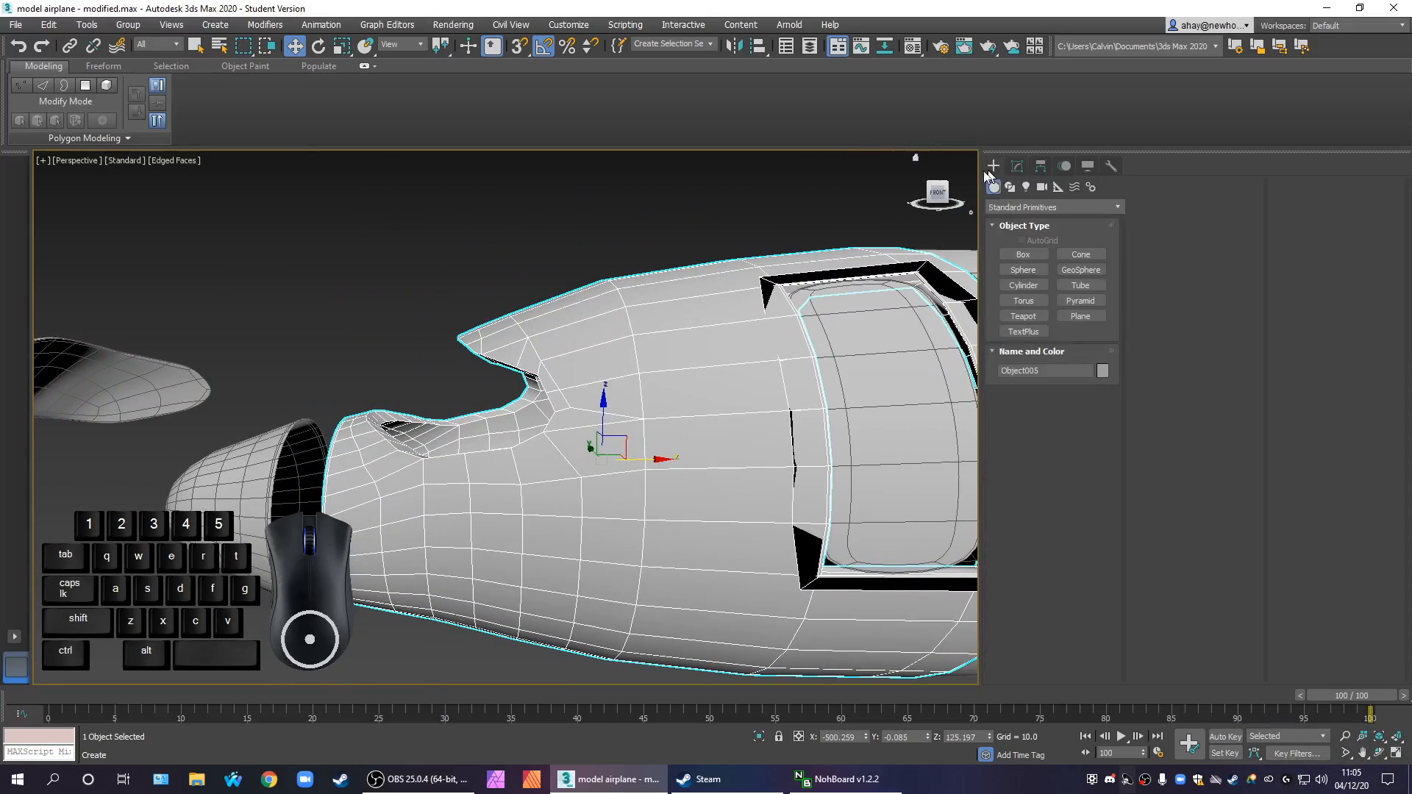
pyautogui.click(151, 379)
pyautogui.keyDown('alt'); pyautogui.moveTo(151, 380); pyautogui.dragTo(423, 389, button='middle'); pyautogui.keyUp('alt')
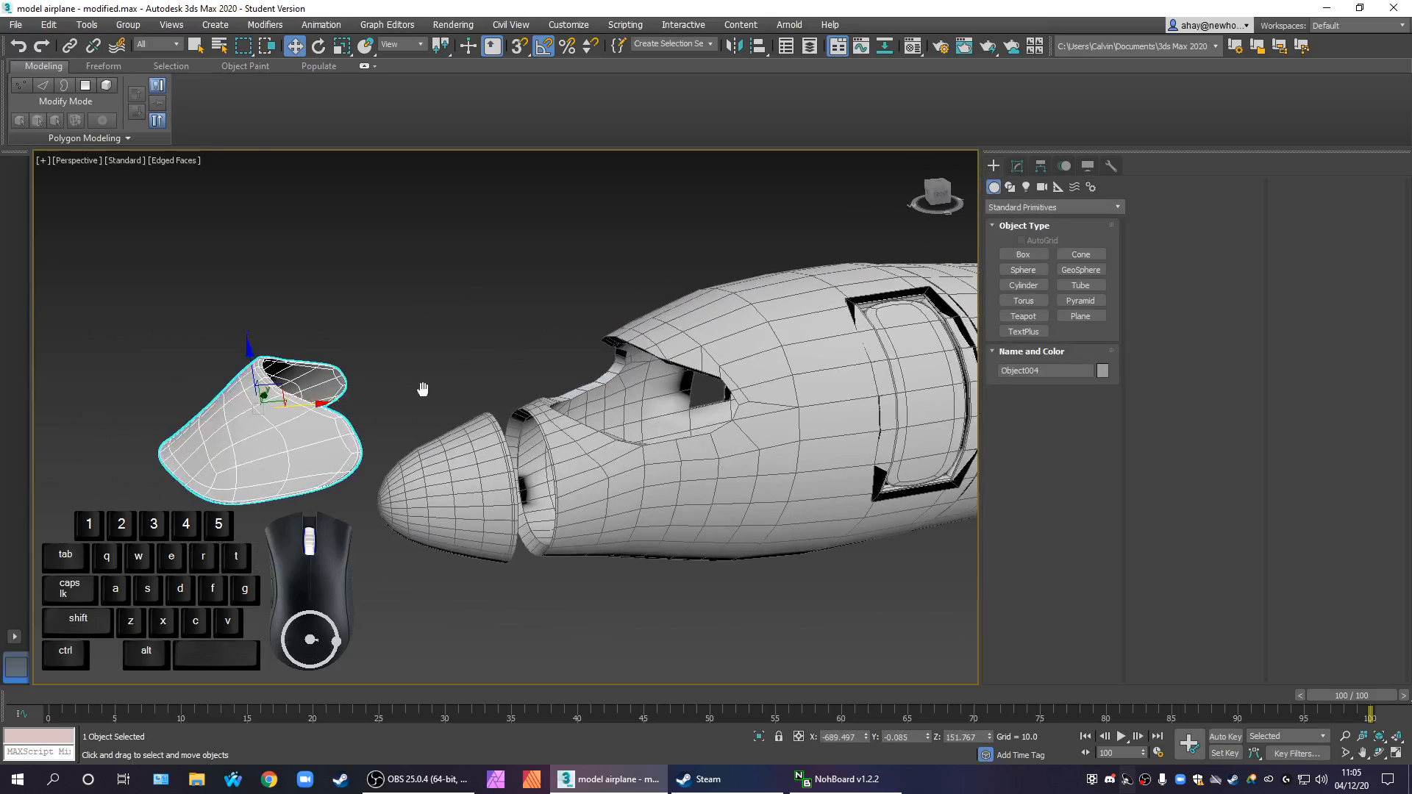
pyautogui.press('F4')
pyautogui.moveTo(306, 409); pyautogui.dragTo(653, 406)
pyautogui.keyDown('alt'); pyautogui.moveTo(652, 407); pyautogui.dragTo(684, 313, button='middle'); pyautogui.keyUp('alt')
pyautogui.scroll(3, 630, 336)
pyautogui.moveTo(638, 320); pyautogui.dragTo(619, 320)
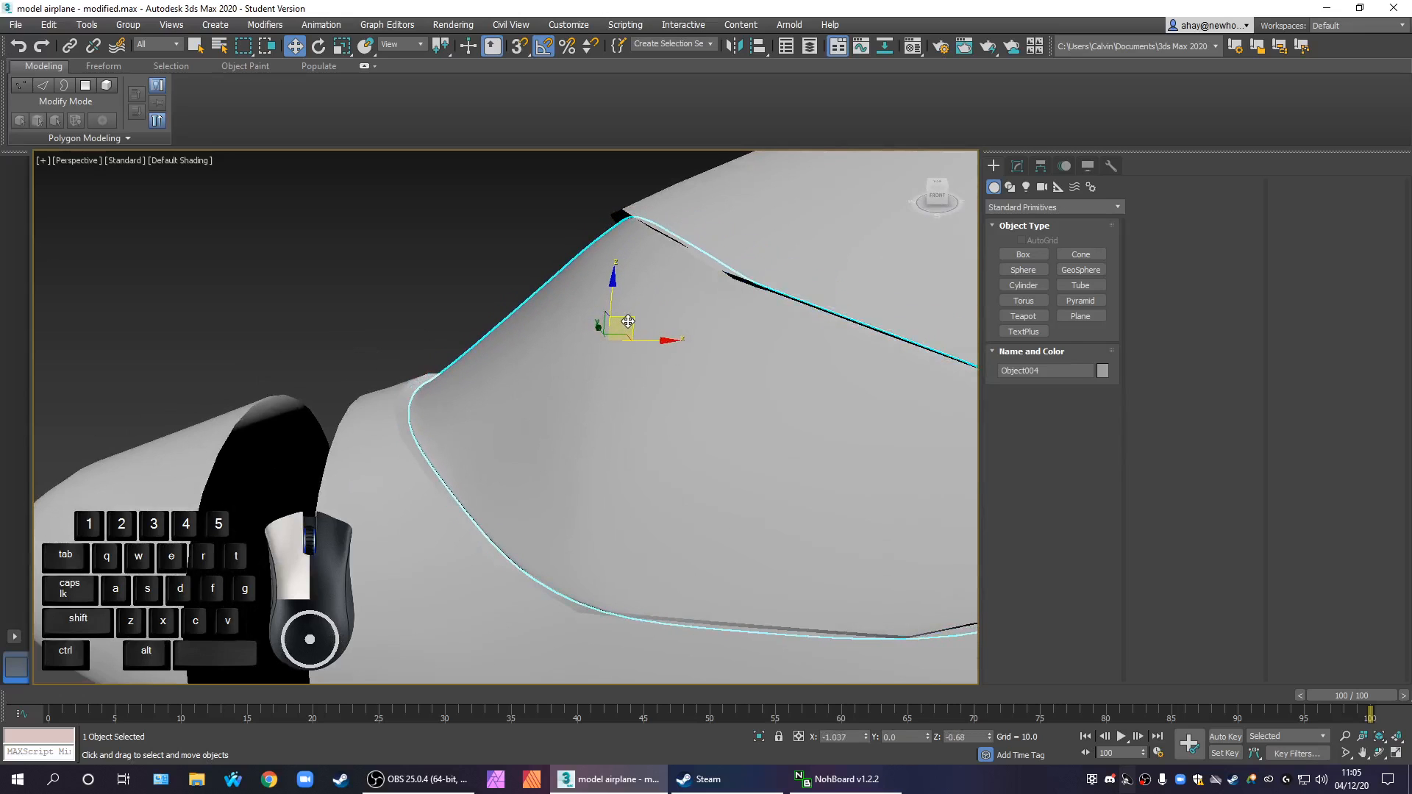
# Fine-tune the windshield piece's position in its opening, then slide it forward along X clear of the nose and deselect it
pyautogui.keyDown('alt'); pyautogui.moveTo(685, 362); pyautogui.dragTo(580, 380, button='middle'); pyautogui.keyUp('alt')
pyautogui.scroll(-5, 691, 367)
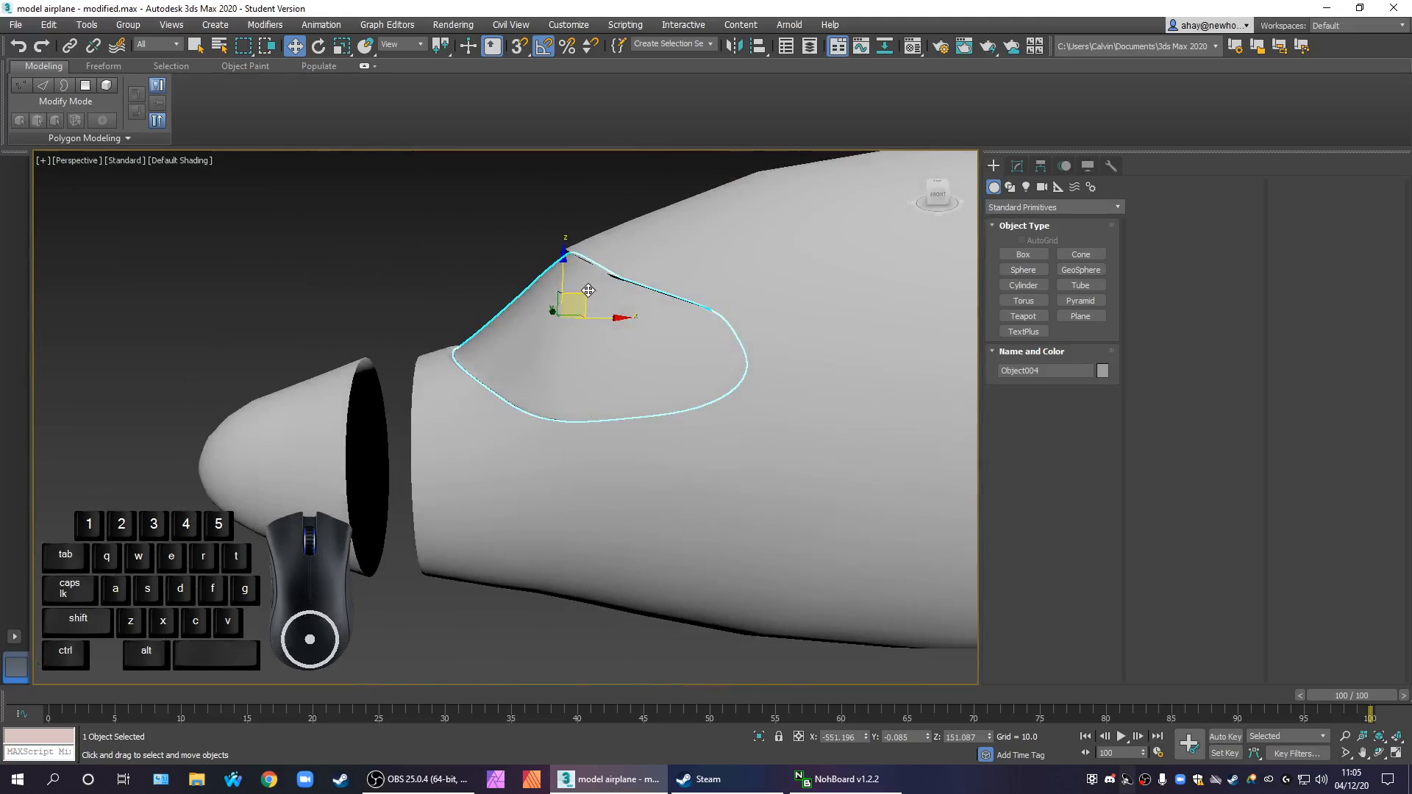
pyautogui.moveTo(588, 291); pyautogui.dragTo(573, 292)
pyautogui.keyDown('alt'); pyautogui.moveTo(579, 290); pyautogui.dragTo(641, 370, button='middle'); pyautogui.keyUp('alt')
pyautogui.moveTo(637, 338); pyautogui.dragTo(390, 338)
pyautogui.click(521, 554)
# Examine the shaded front section around the door frame and select it, checking the shelled edges from several angles
pyautogui.moveTo(588, 541); pyautogui.dragTo(595, 577, button='middle')
pyautogui.scroll(-9, 500, 529)
pyautogui.scroll(3, 521, 493)
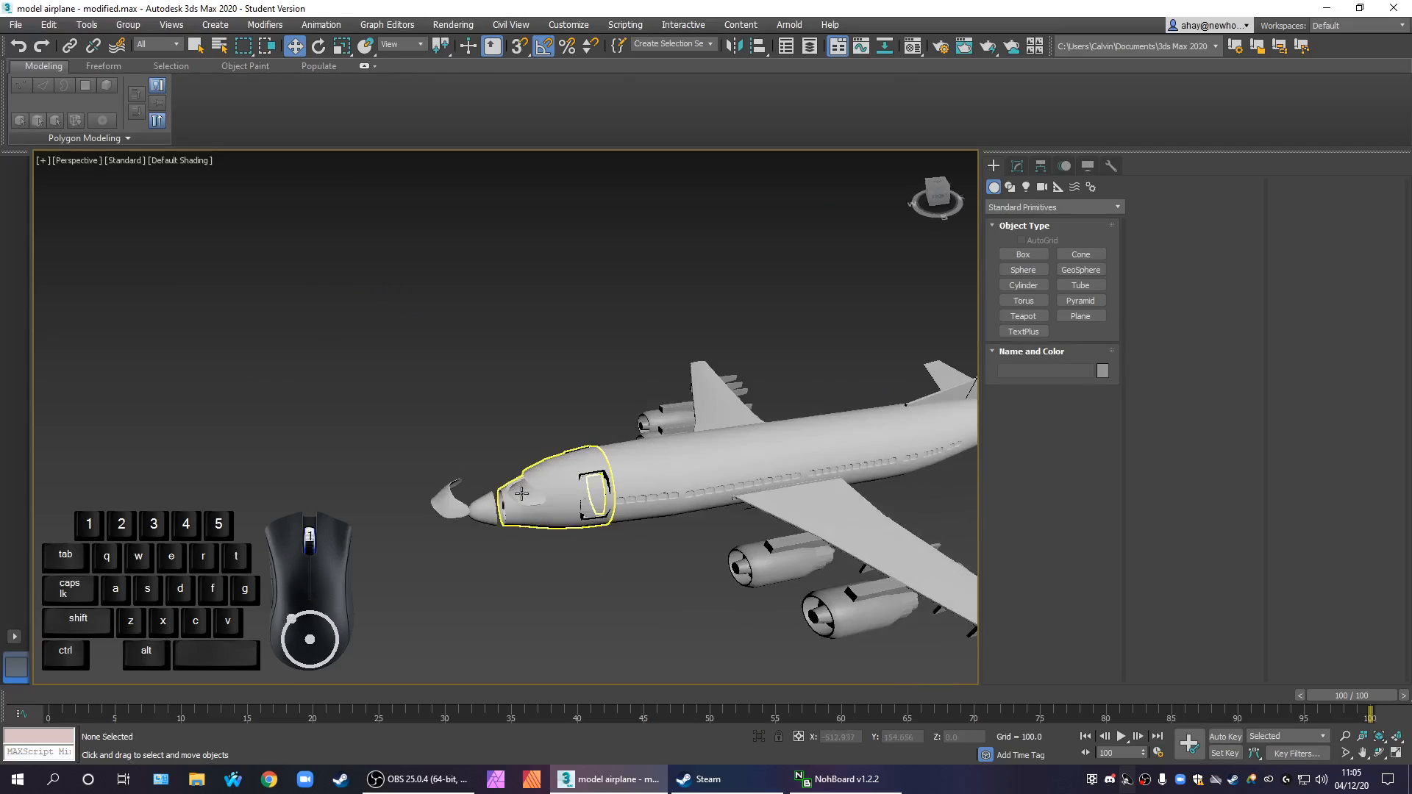
pyautogui.scroll(6, 521, 494)
pyautogui.keyDown('alt'); pyautogui.moveTo(552, 479); pyautogui.dragTo(566, 509, button='middle'); pyautogui.keyUp('alt')
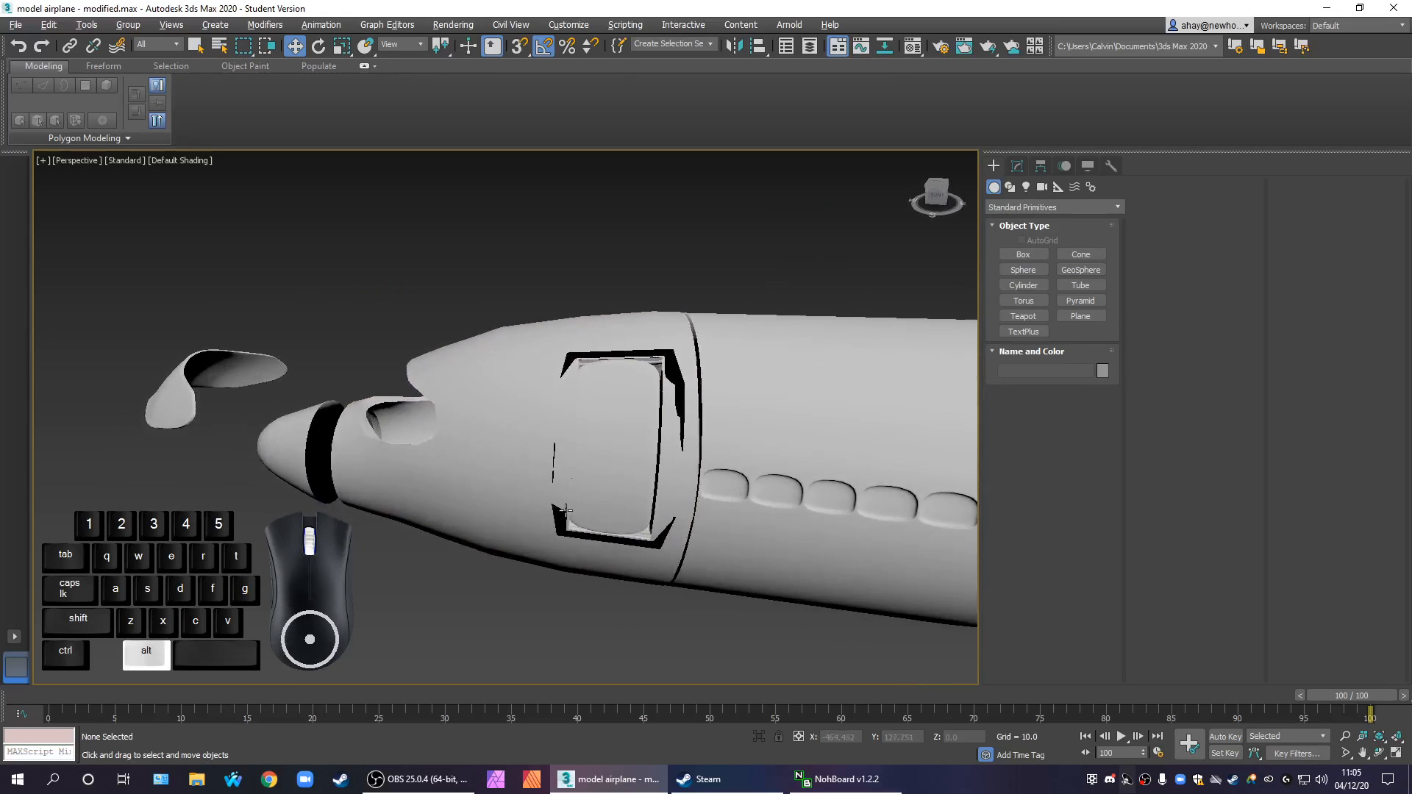
pyautogui.click(643, 488)
pyautogui.keyDown('alt'); pyautogui.moveTo(643, 489); pyautogui.dragTo(581, 559, button='middle'); pyautogui.keyUp('alt')
pyautogui.scroll(4, 581, 545)
pyautogui.scroll(-3, 589, 454)
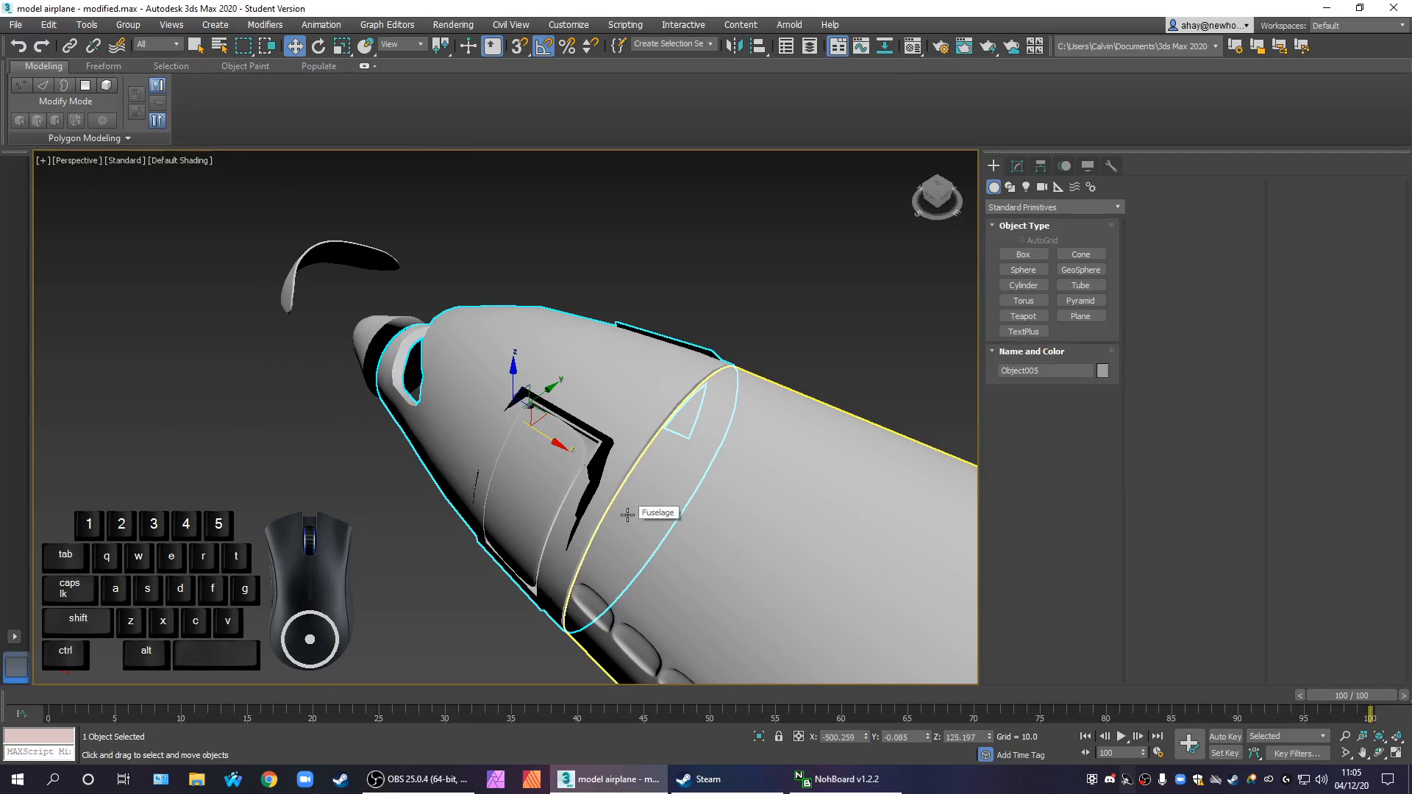
pyautogui.keyDown('alt'); pyautogui.moveTo(647, 518); pyautogui.dragTo(647, 479, button='middle'); pyautogui.keyUp('alt')
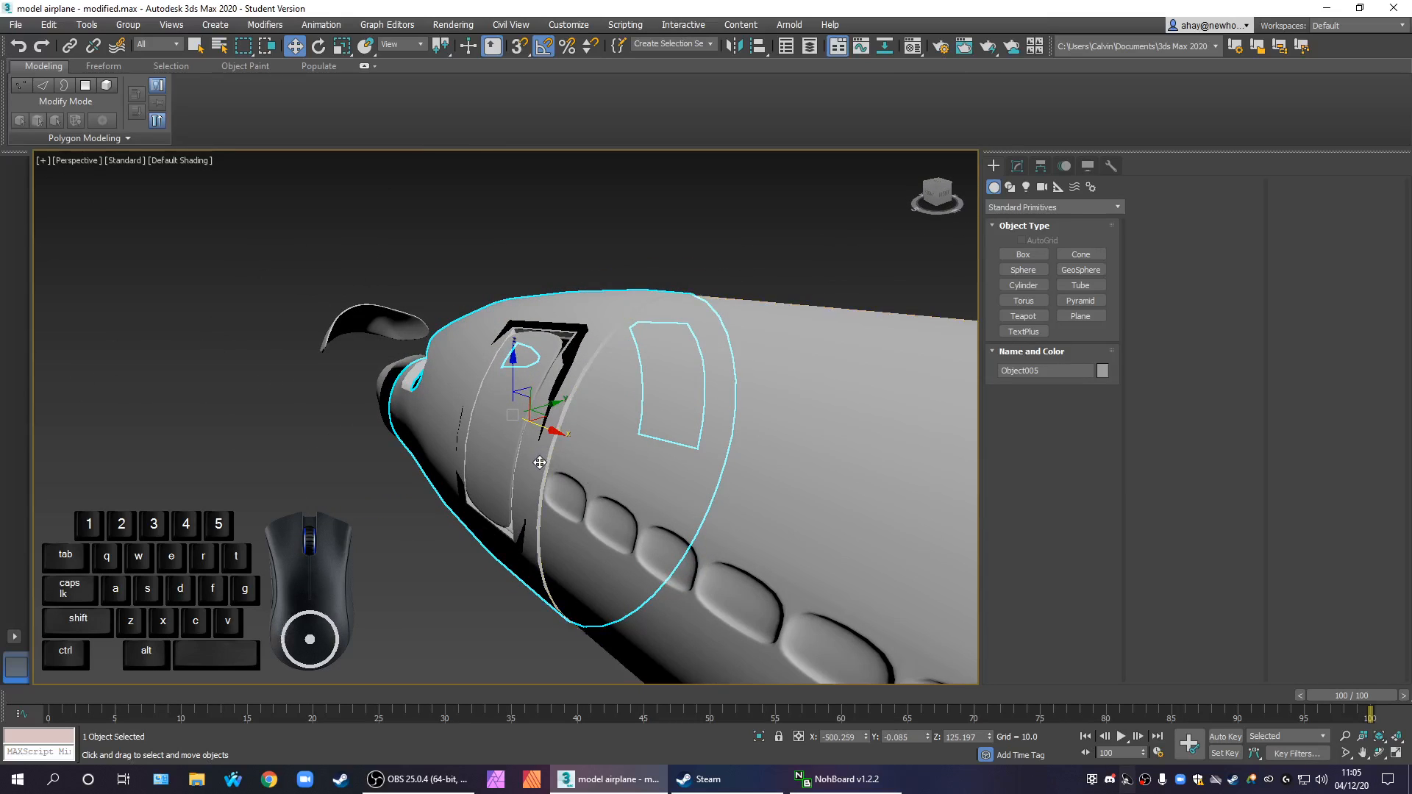
pyautogui.scroll(-5, 547, 466)
pyautogui.keyDown('alt'); pyautogui.moveTo(548, 467); pyautogui.dragTo(507, 488, button='middle'); pyautogui.keyUp('alt')
# Hide every part except the front section and view its interior through the open rear end
pyautogui.rightClick(591, 461)
pyautogui.click(638, 406)
pyautogui.scroll(2, 462, 440)
pyautogui.scroll(2, 536, 498)
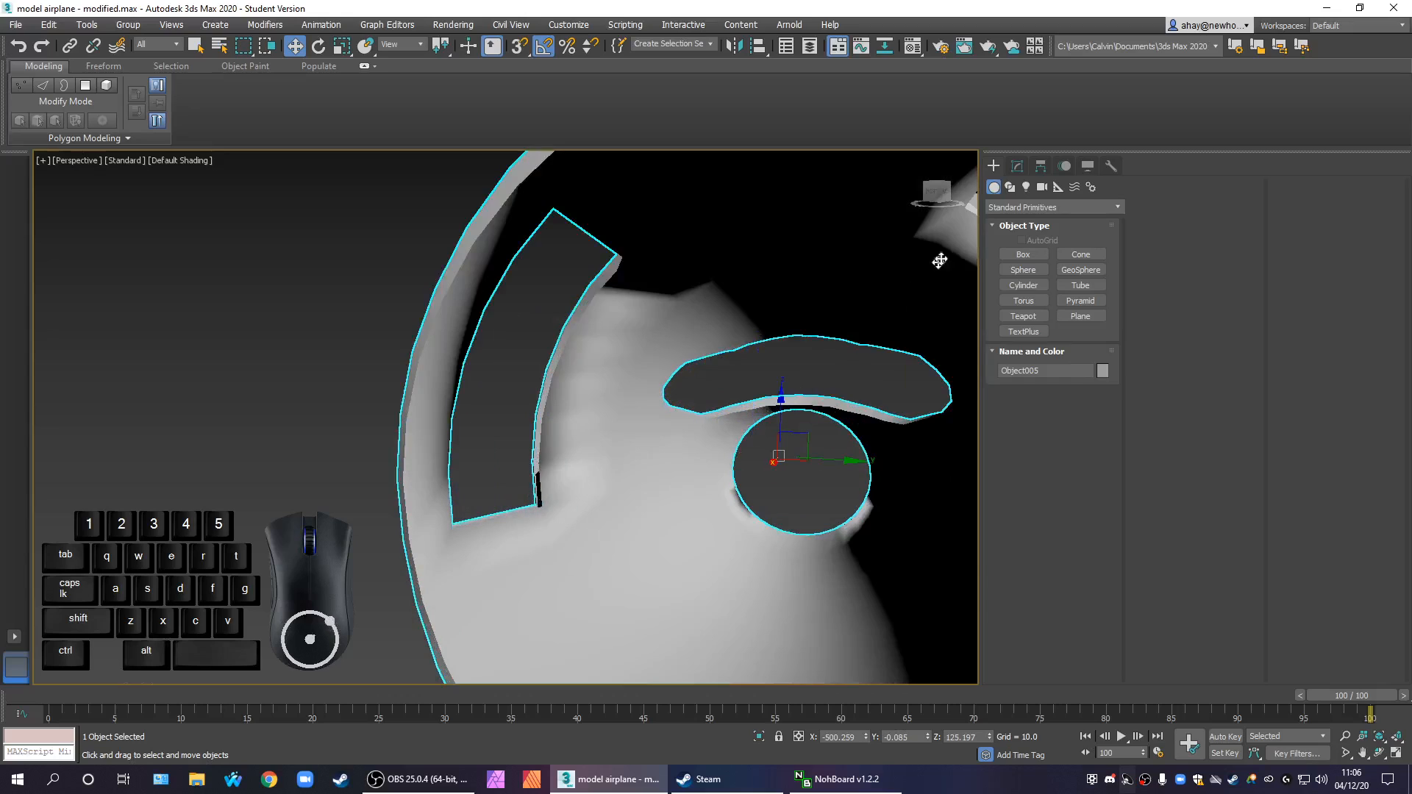
# Review the Shell settings and examine the shelled door opening inside and out, with edged faces displayed
pyautogui.click(1009, 167)
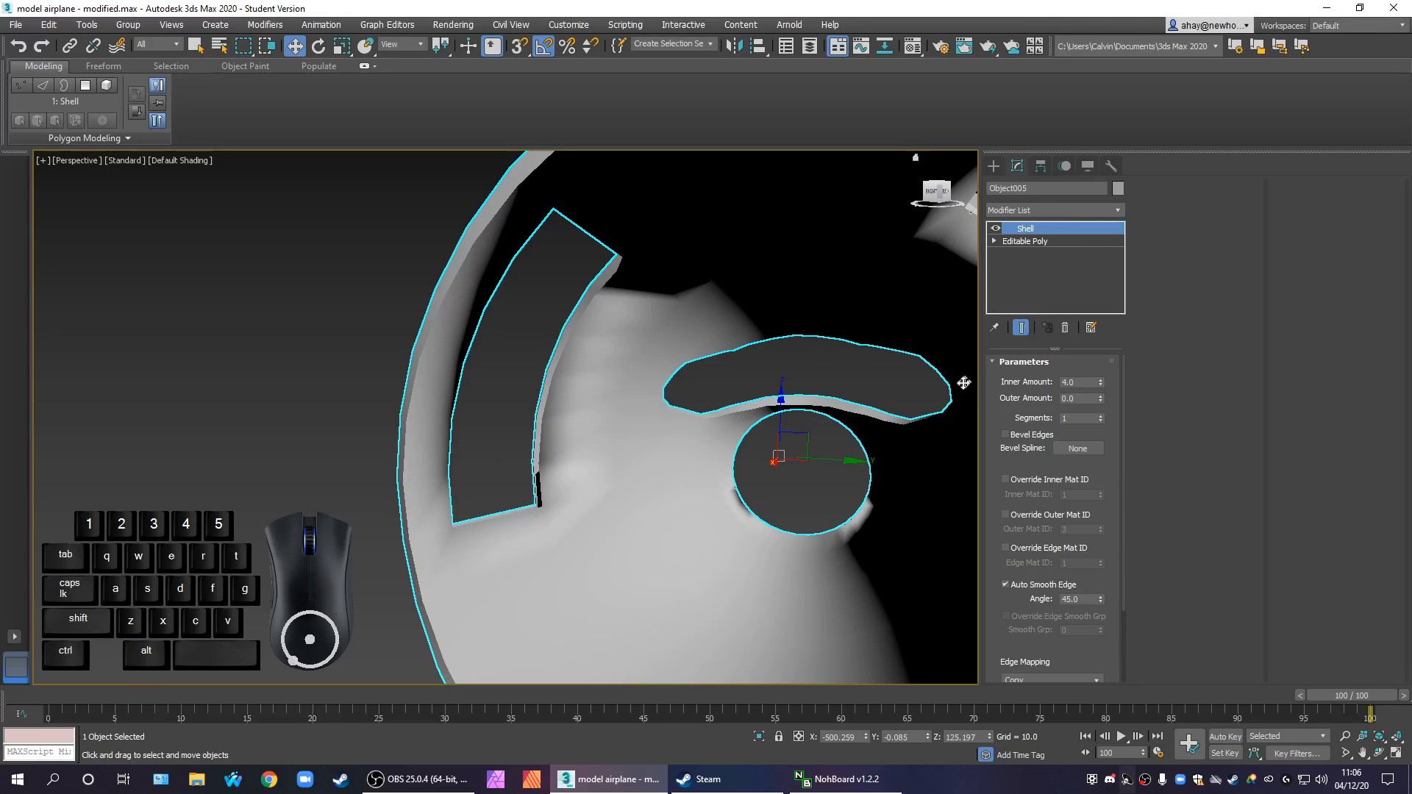
pyautogui.keyDown('alt'); pyautogui.moveTo(534, 479); pyautogui.dragTo(593, 504, button='middle'); pyautogui.keyUp('alt')
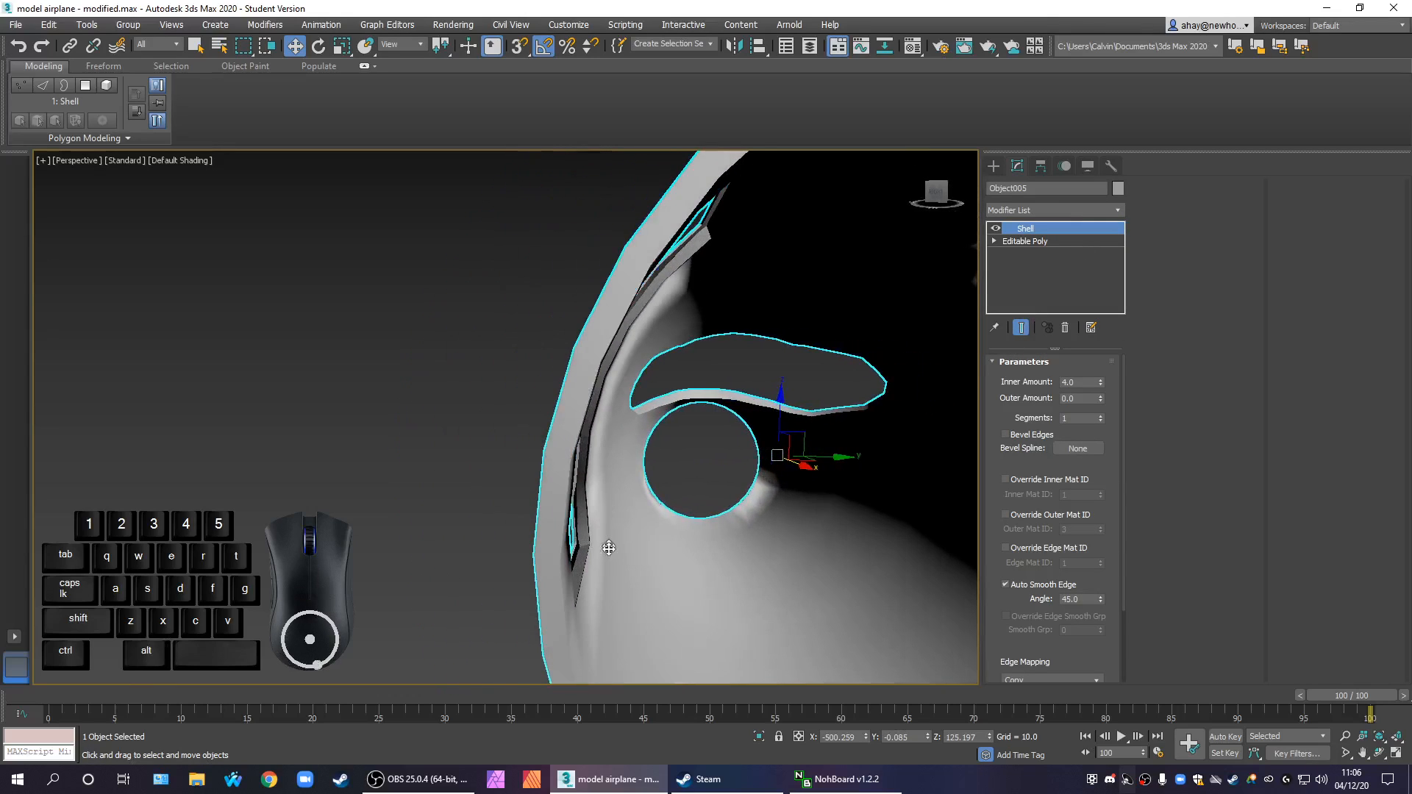
pyautogui.scroll(1, 589, 568)
pyautogui.scroll(-8, 585, 553)
pyautogui.moveTo(609, 565)
pyautogui.keyDown('alt'); pyautogui.mouseDown(button='middle')
pyautogui.moveTo(652, 581)
pyautogui.moveTo(748, 567)
pyautogui.moveTo(737, 486)
pyautogui.mouseUp(button='middle'); pyautogui.keyUp('alt')
pyautogui.press('F4')
pyautogui.scroll(3, 692, 543)
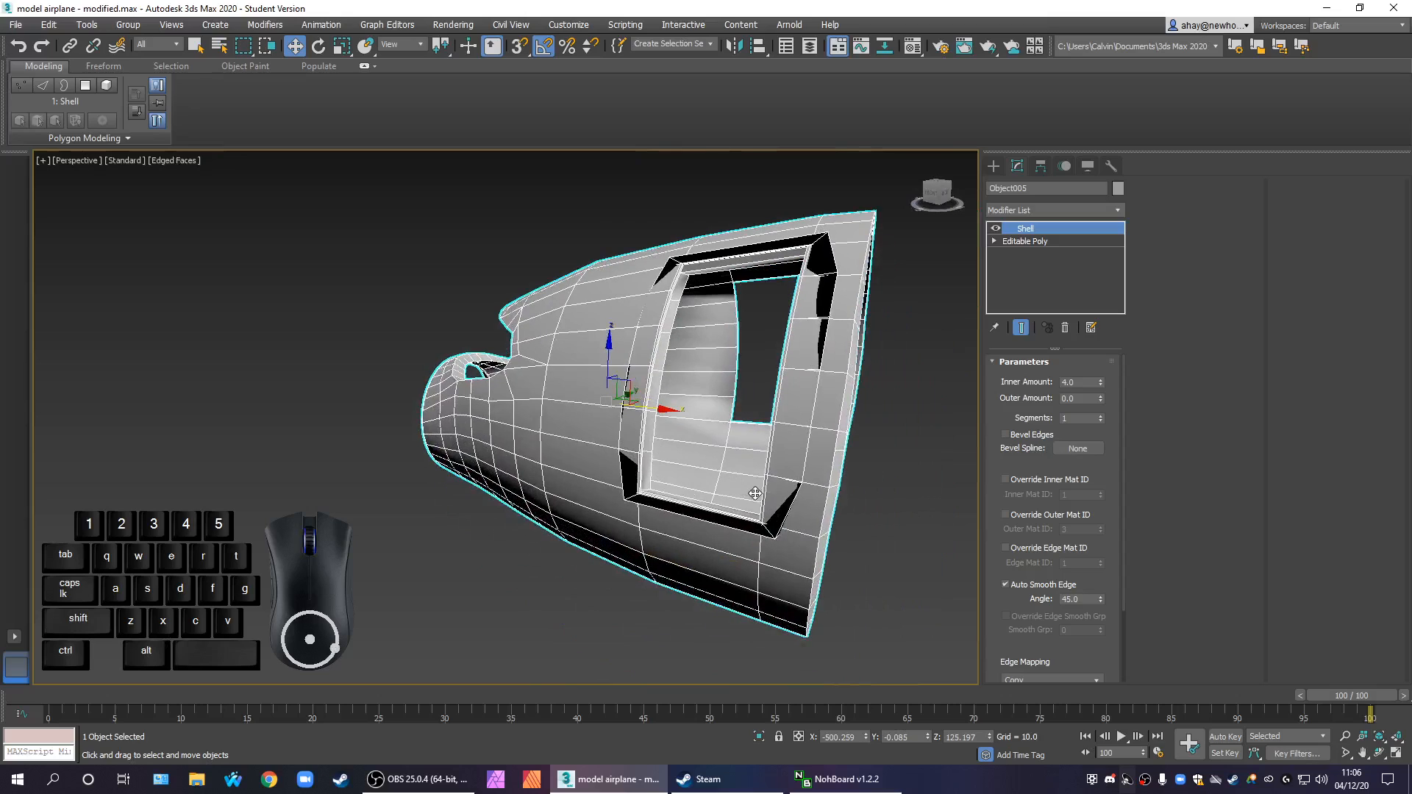
pyautogui.scroll(5, 754, 494)
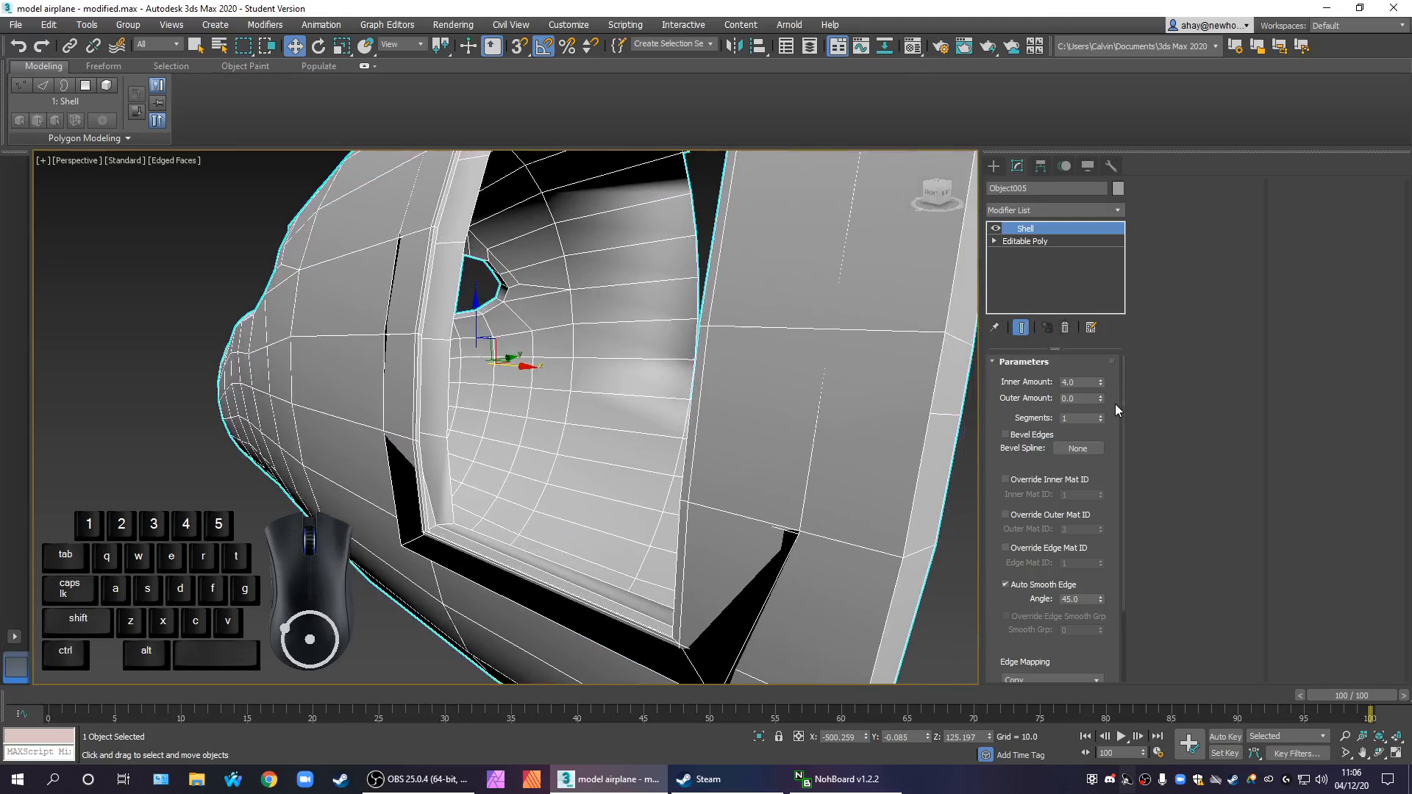
# Remove the Shell modifier from the front section and look at the bare Editable Poly mesh inside
pyautogui.moveTo(1123, 404); pyautogui.dragTo(1126, 371)
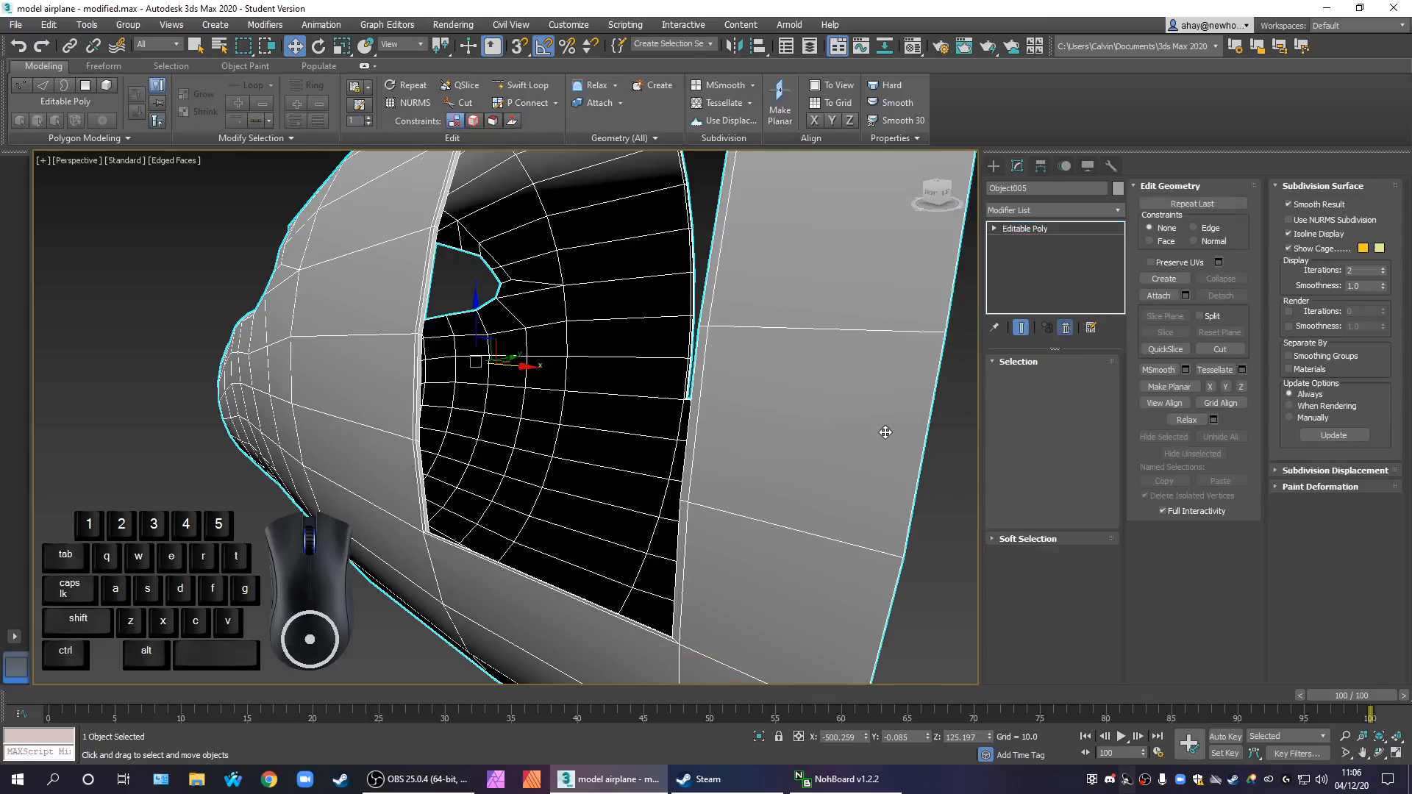
pyautogui.keyDown('alt'); pyautogui.moveTo(757, 505); pyautogui.dragTo(797, 458, button='middle'); pyautogui.keyUp('alt')
pyautogui.scroll(1, 262, 480)
pyautogui.scroll(-1, 435, 558)
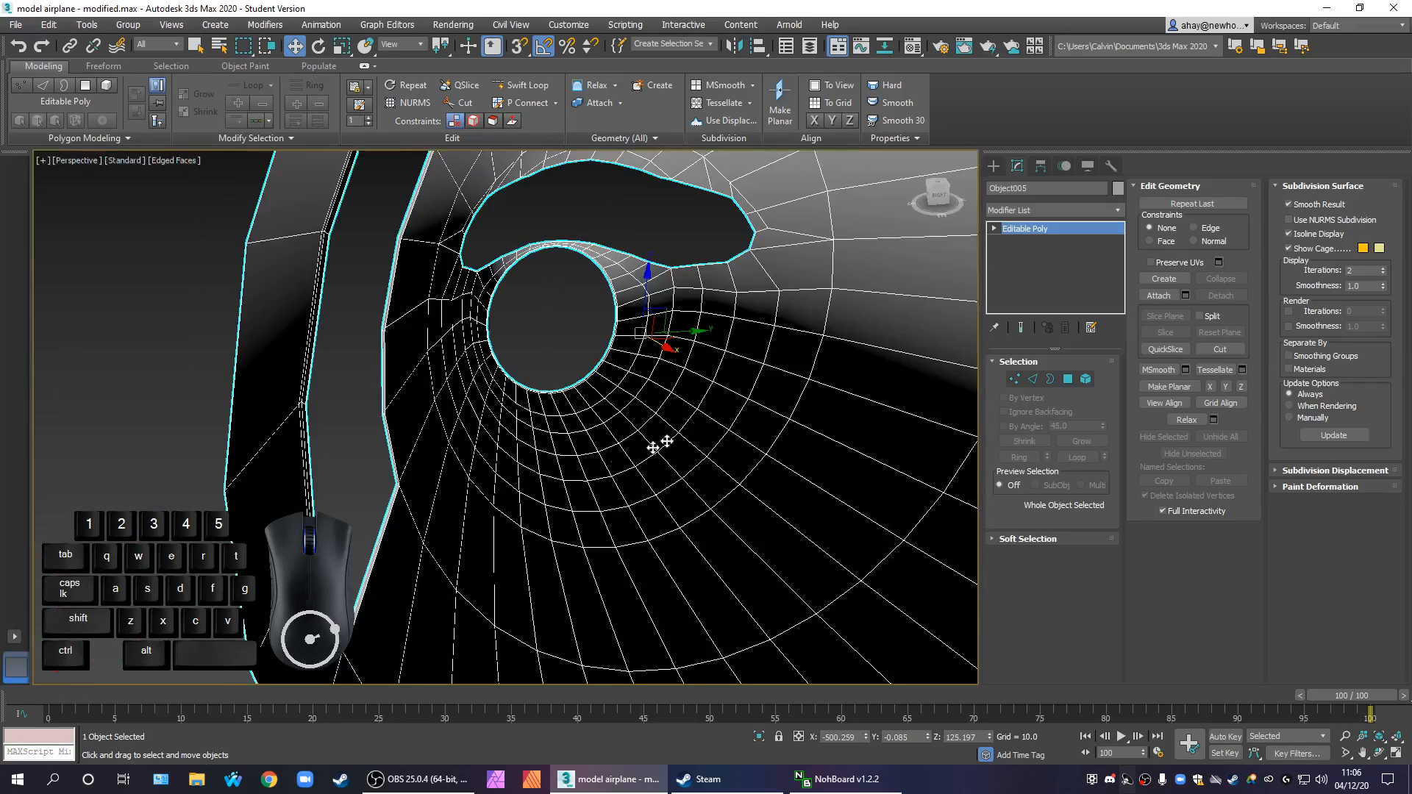
# Check the edge loop of one door opening by selecting it at Border level, then clear the selection
pyautogui.click(1049, 381)
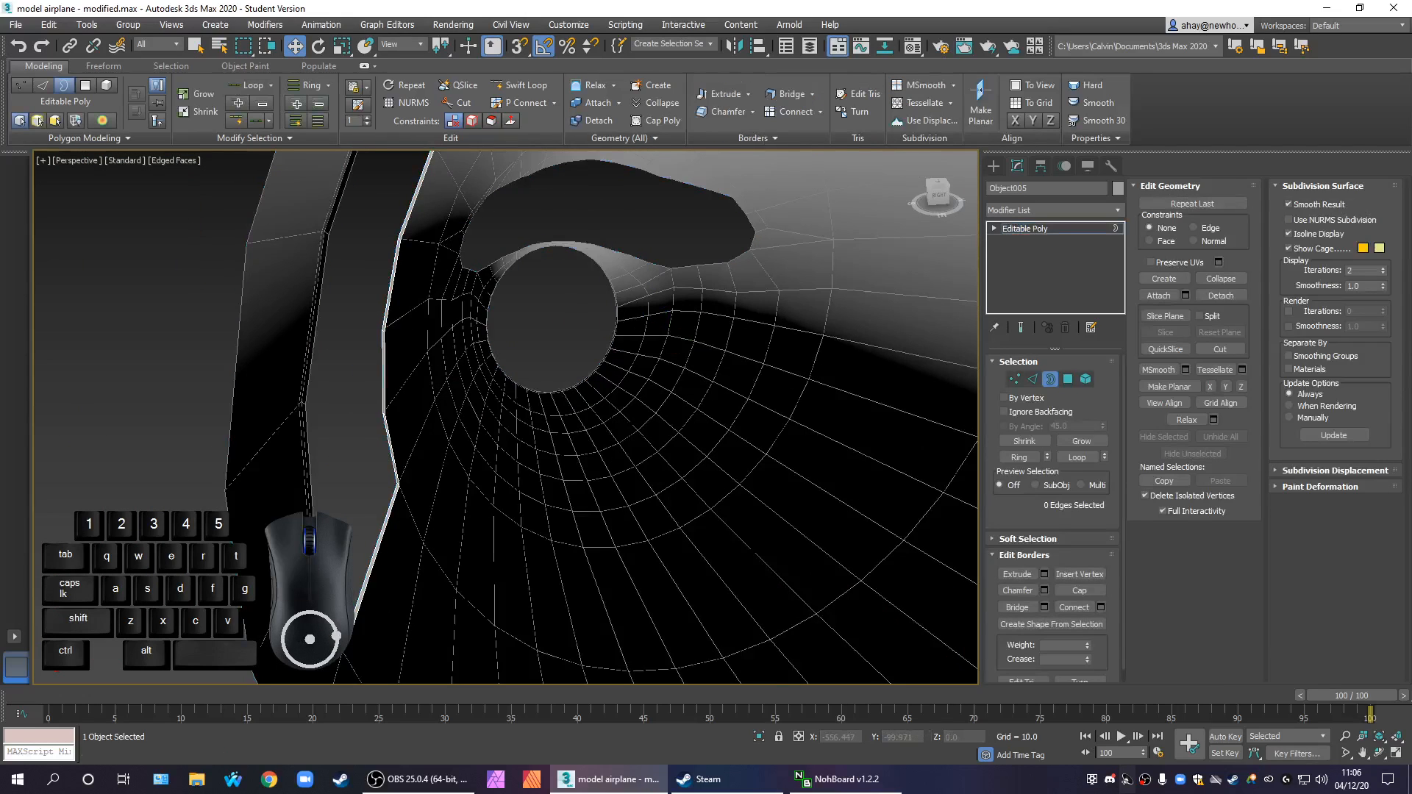
pyautogui.click(360, 602)
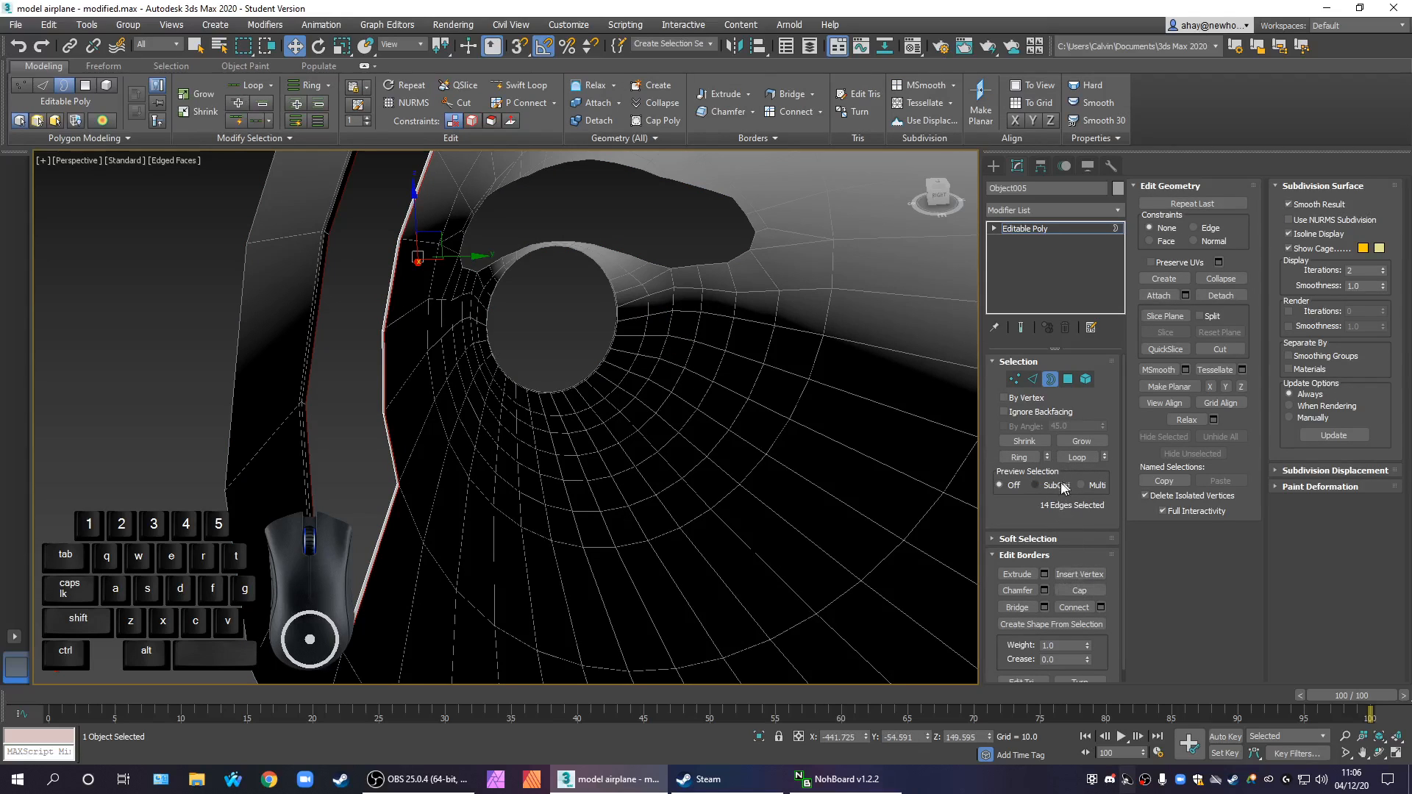
pyautogui.click(666, 515)
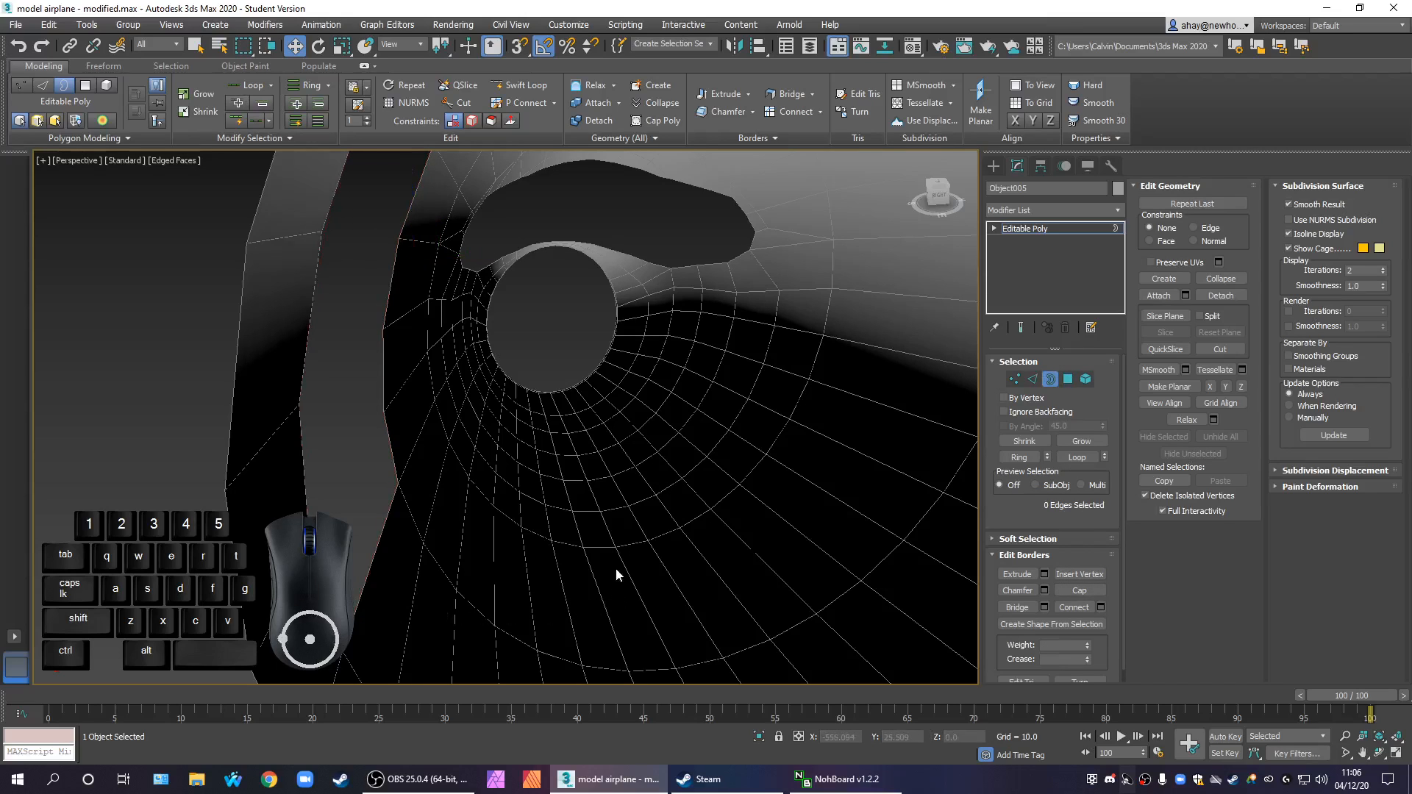
pyautogui.scroll(-8, 615, 568)
pyautogui.scroll(5, 641, 553)
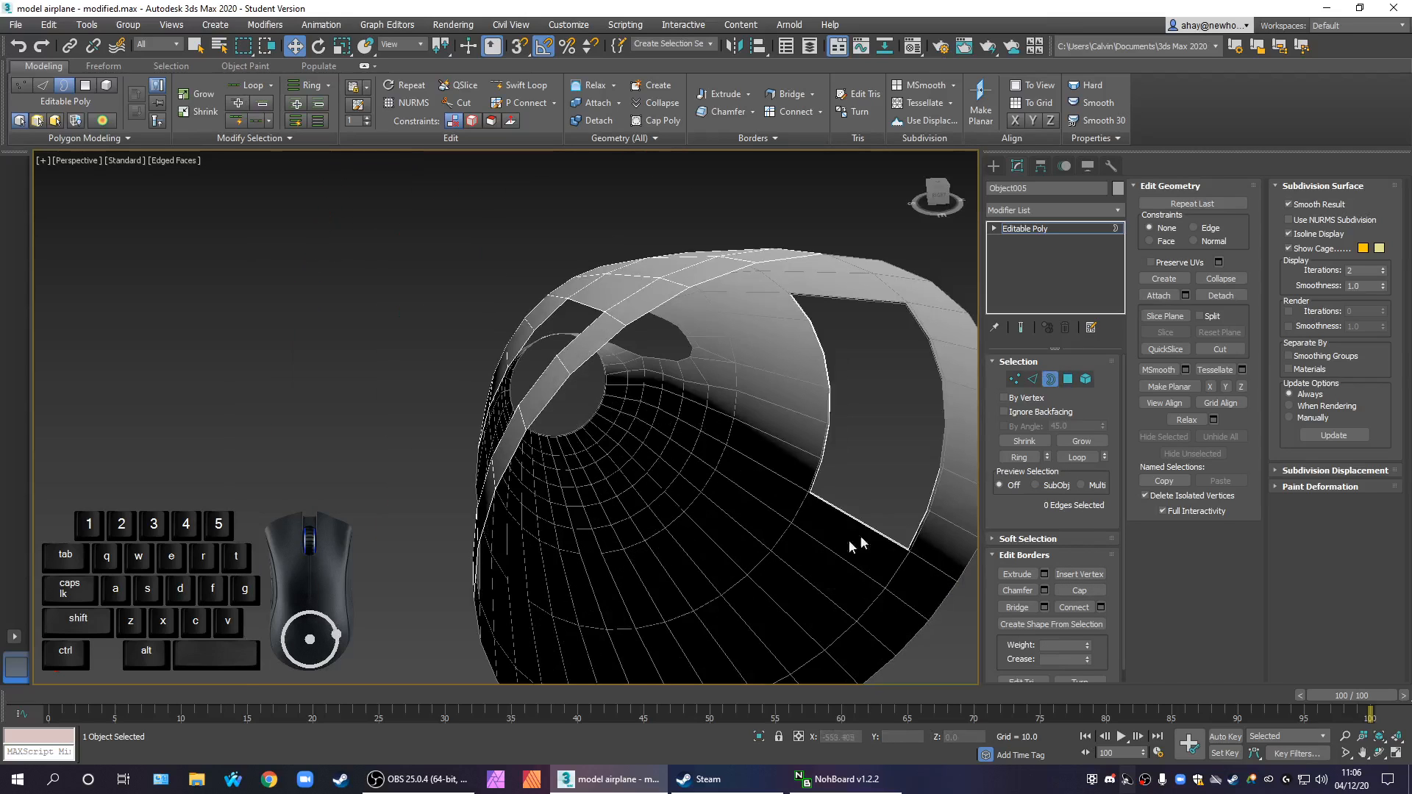
# Check the border of the opposite door opening in the front section and clear the selection
pyautogui.scroll(6, 672, 505)
pyautogui.click(697, 519)
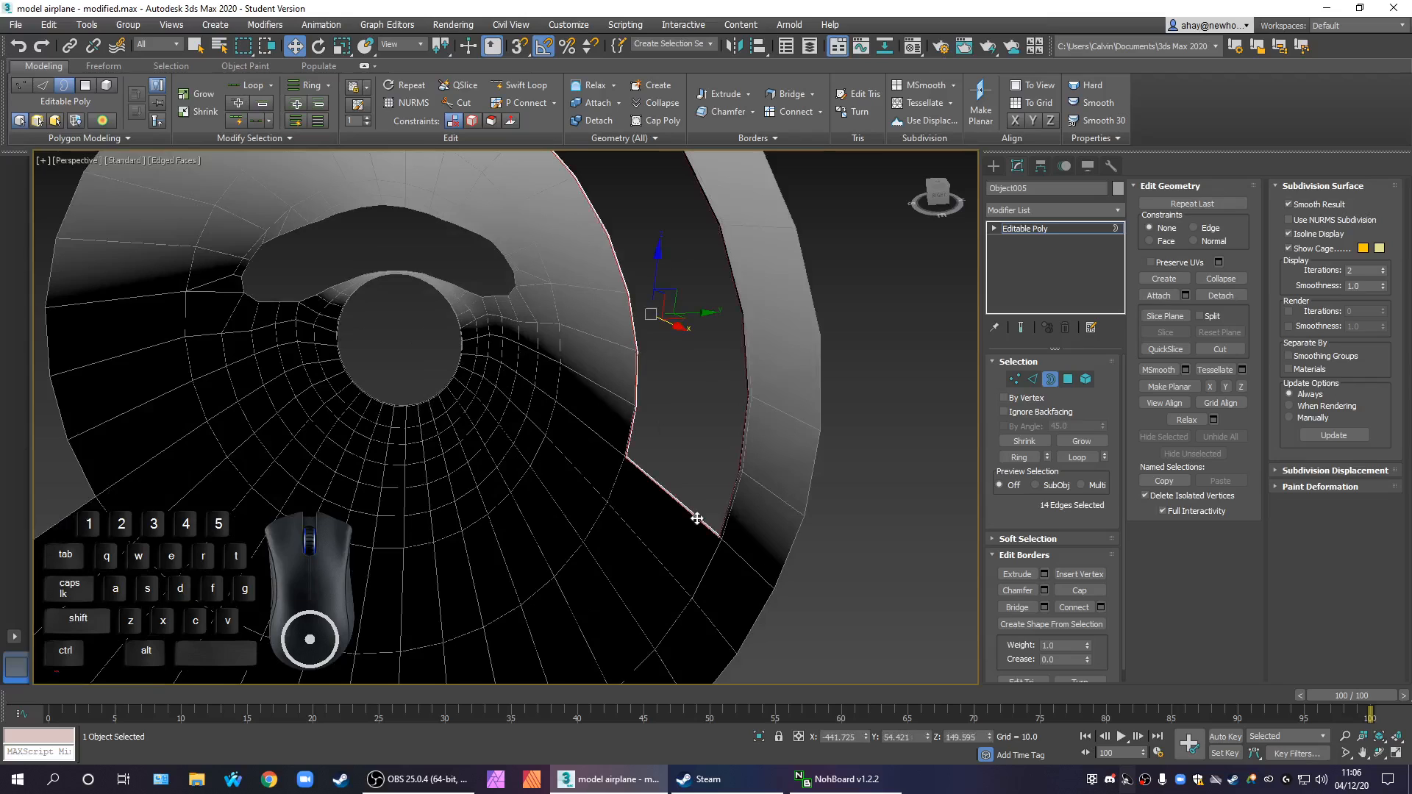
pyautogui.click(710, 527)
pyautogui.click(703, 526)
pyautogui.click(641, 550)
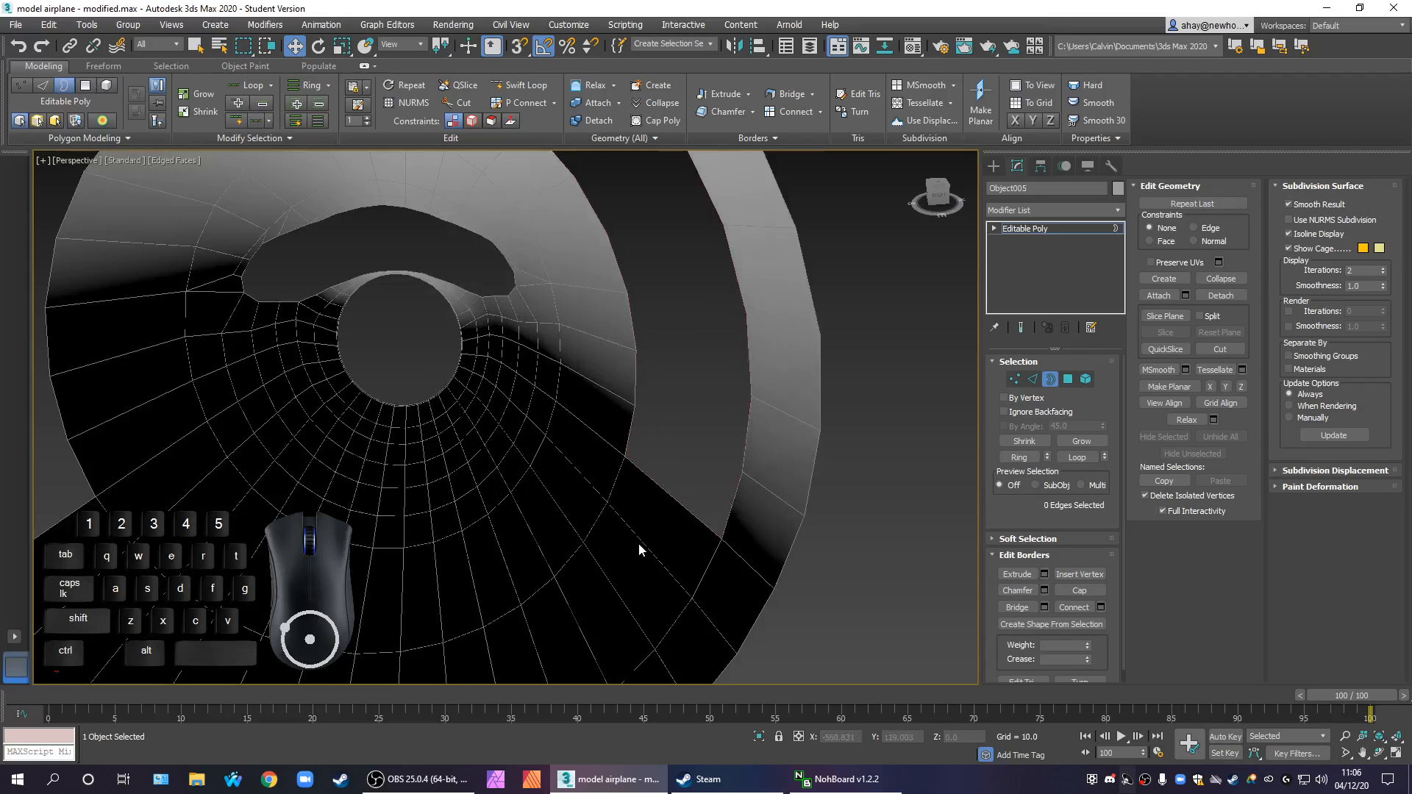
pyautogui.scroll(-5, 633, 551)
pyautogui.keyDown('alt'); pyautogui.moveTo(490, 553); pyautogui.dragTo(534, 548, button='middle'); pyautogui.keyUp('alt')
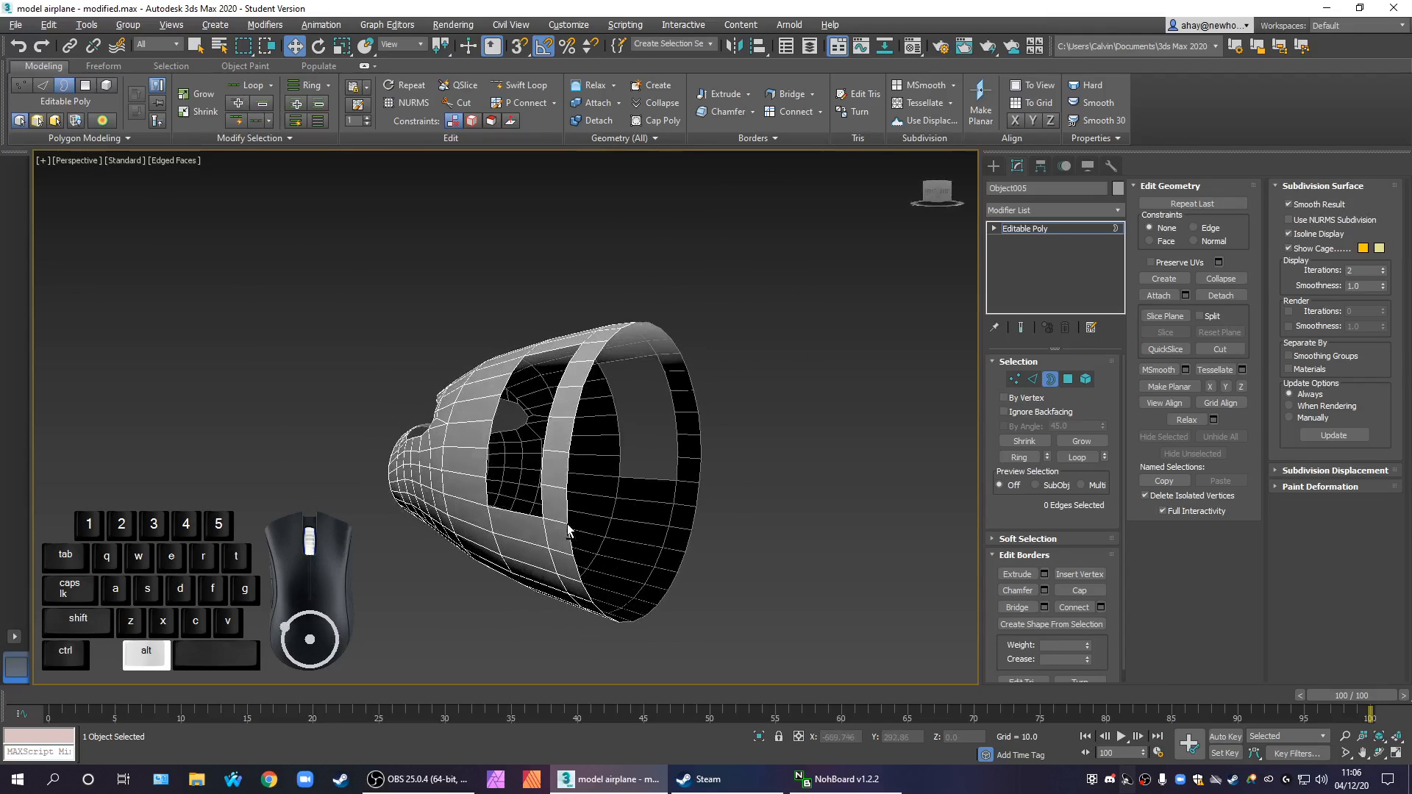
# Exit Border level and apply a Shell modifier to the front section
pyautogui.scroll(4, 544, 544)
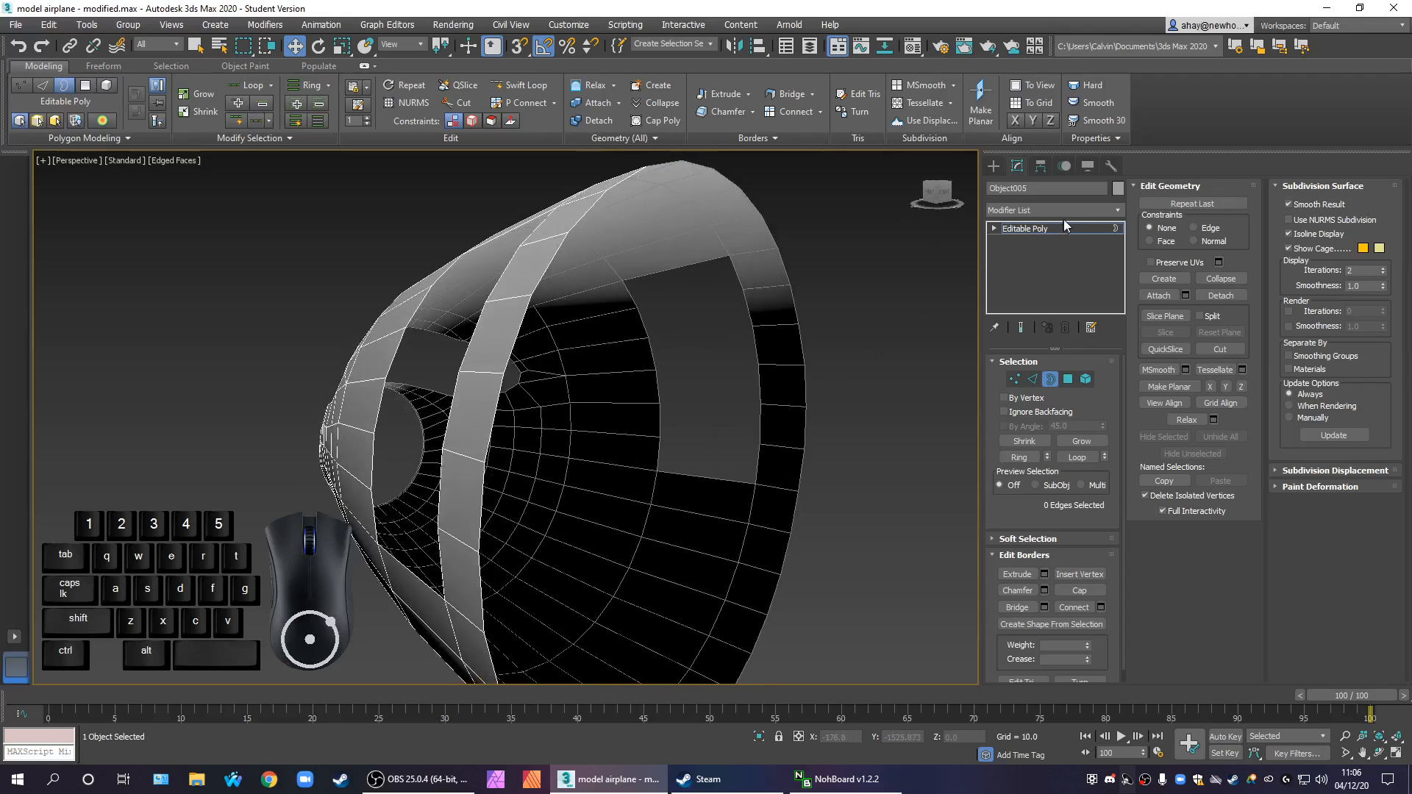
pyautogui.click(1057, 229)
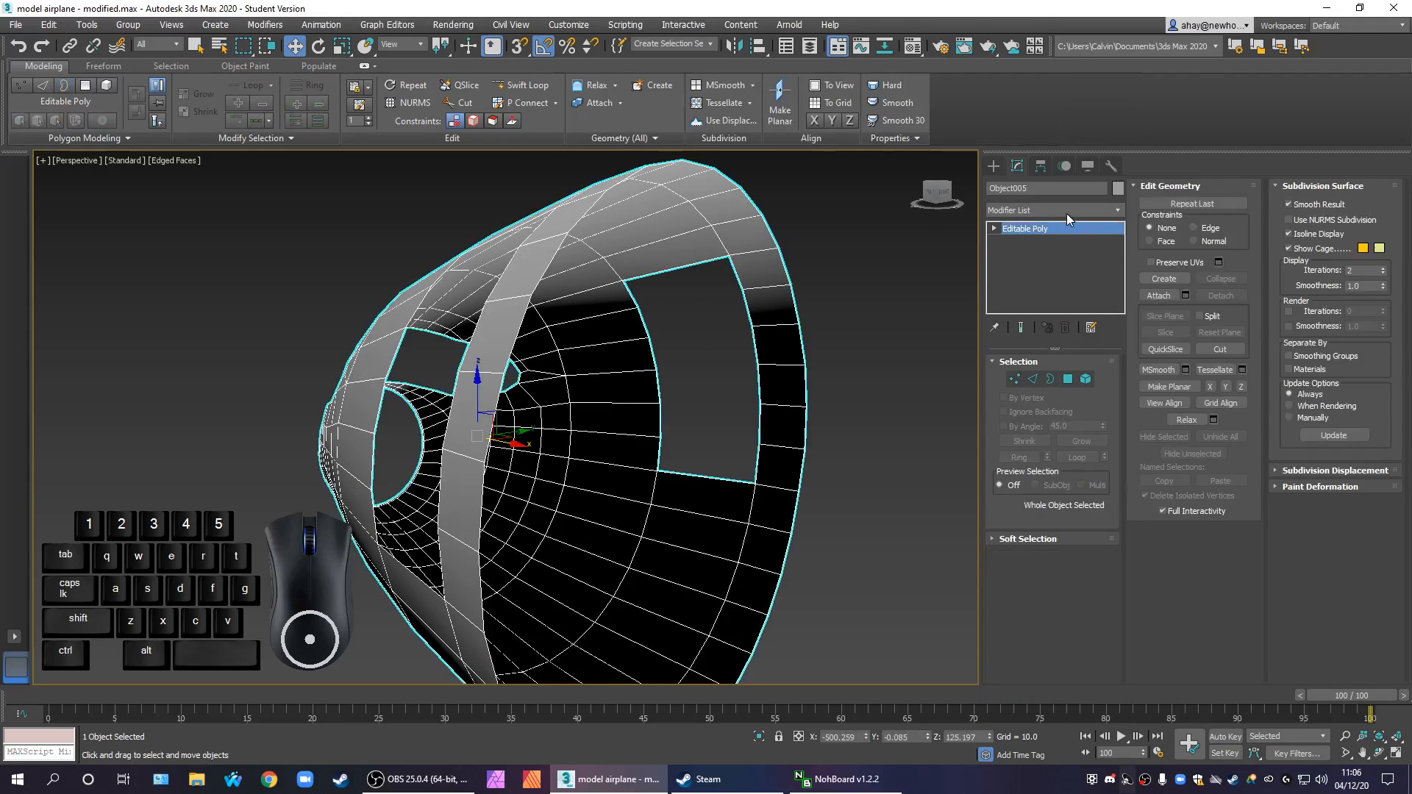
pyautogui.click(1066, 211)
pyautogui.scroll(-2, 1066, 215)
pyautogui.write('sh')
pyautogui.press('Return')
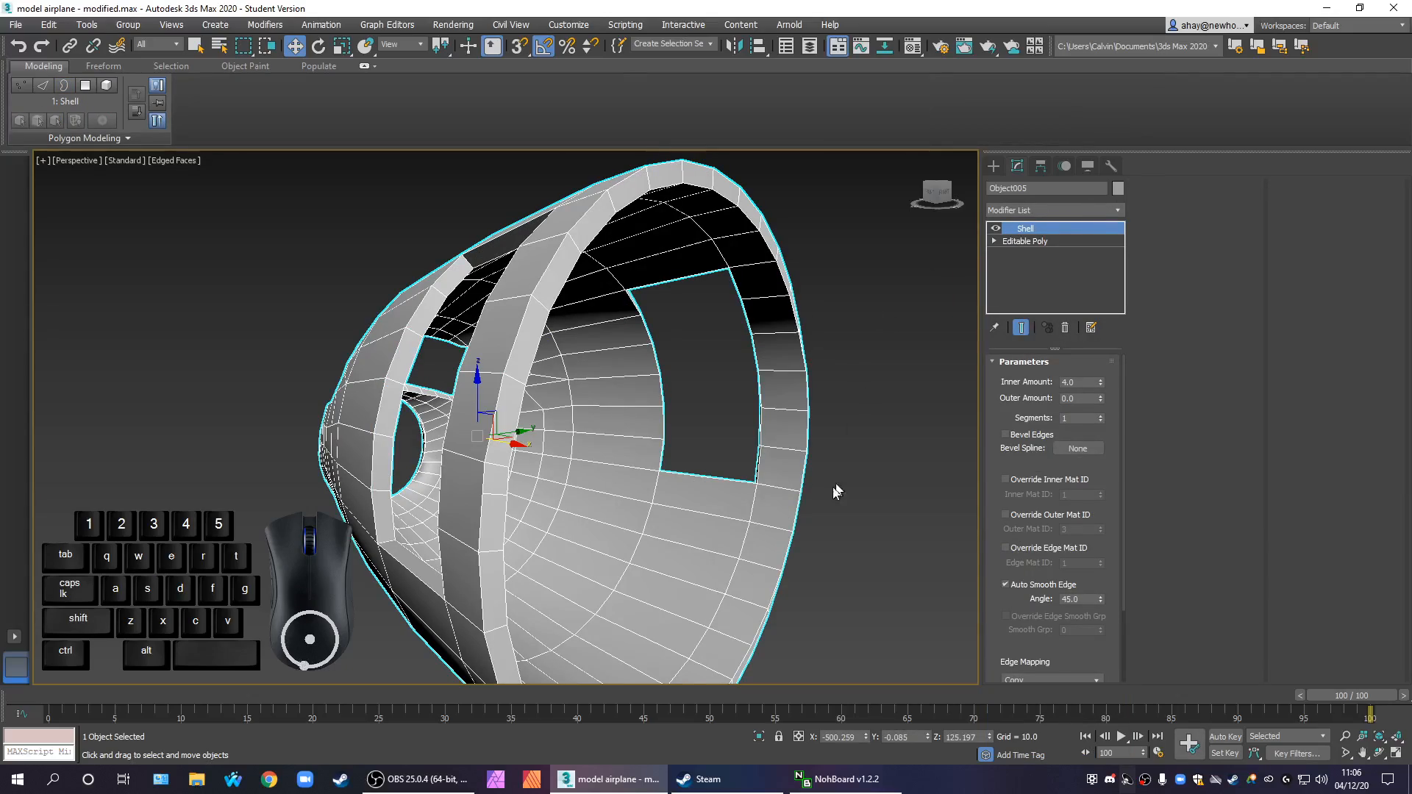
# Examine the shelled thickness around the door openings up close, and remove the Shell modifier
pyautogui.keyDown('alt'); pyautogui.moveTo(719, 467); pyautogui.dragTo(342, 600, button='middle'); pyautogui.keyUp('alt')
pyautogui.scroll(3, 398, 541)
pyautogui.moveTo(342, 600); pyautogui.dragTo(388, 611, button='middle')
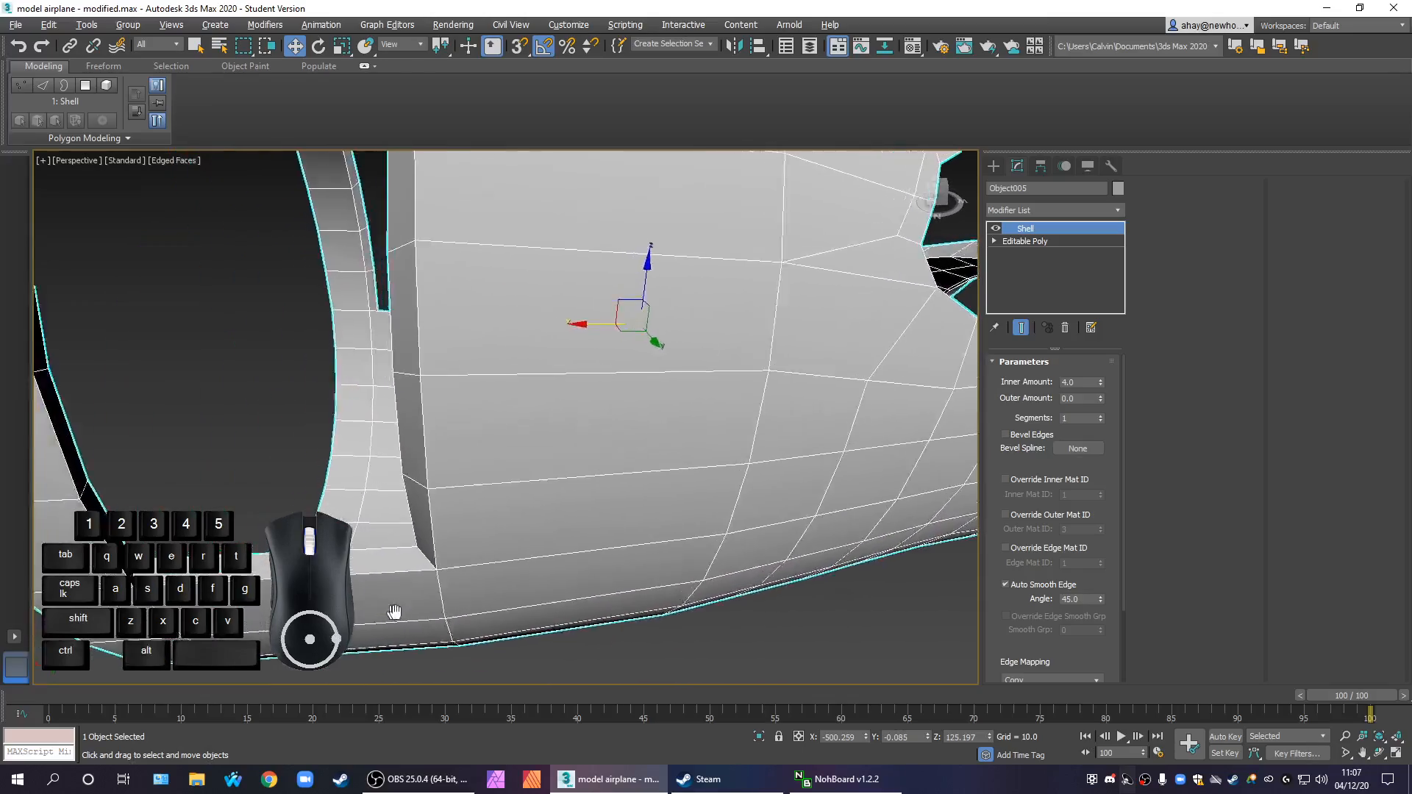
pyautogui.scroll(-2, 441, 596)
pyautogui.moveTo(514, 484); pyautogui.dragTo(633, 520, button='middle')
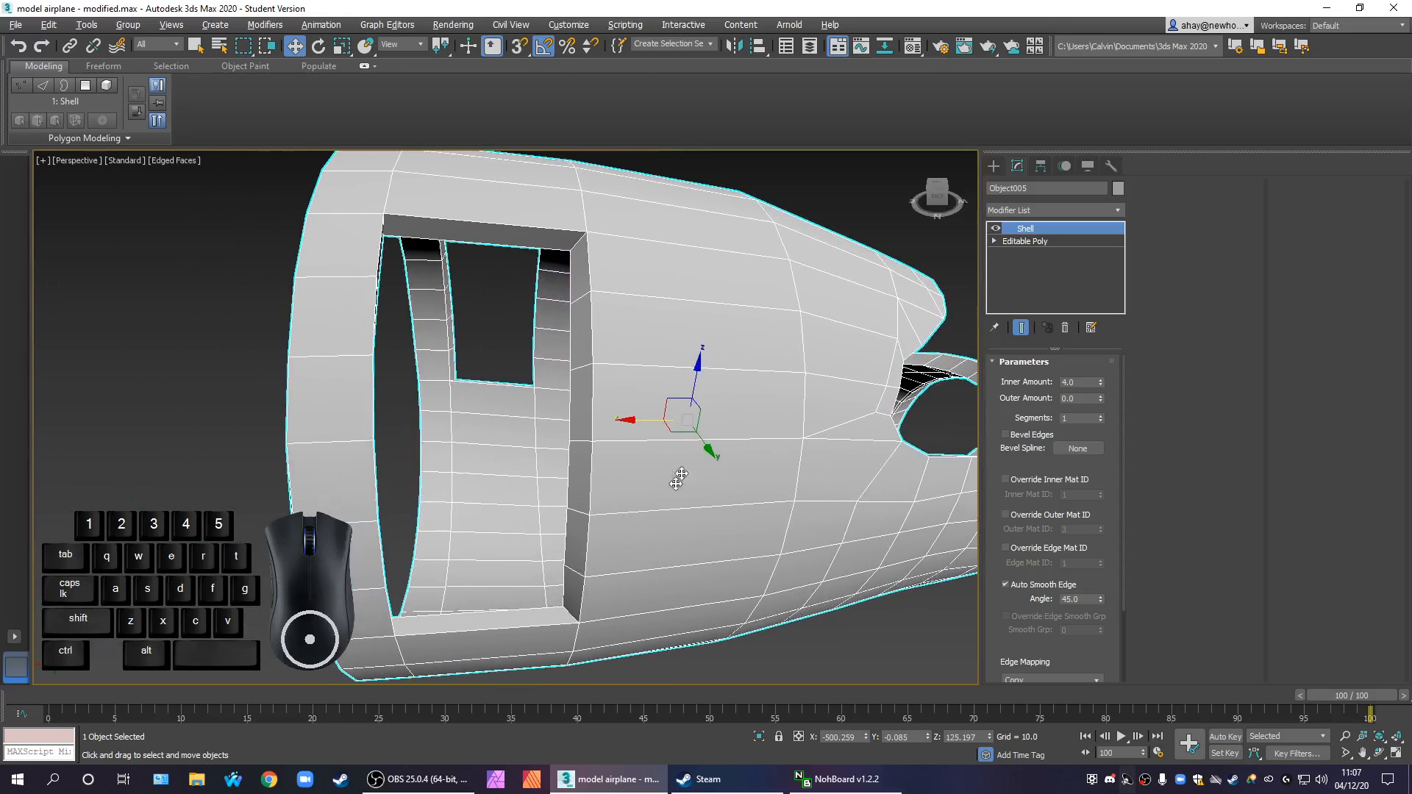
pyautogui.click(1068, 329)
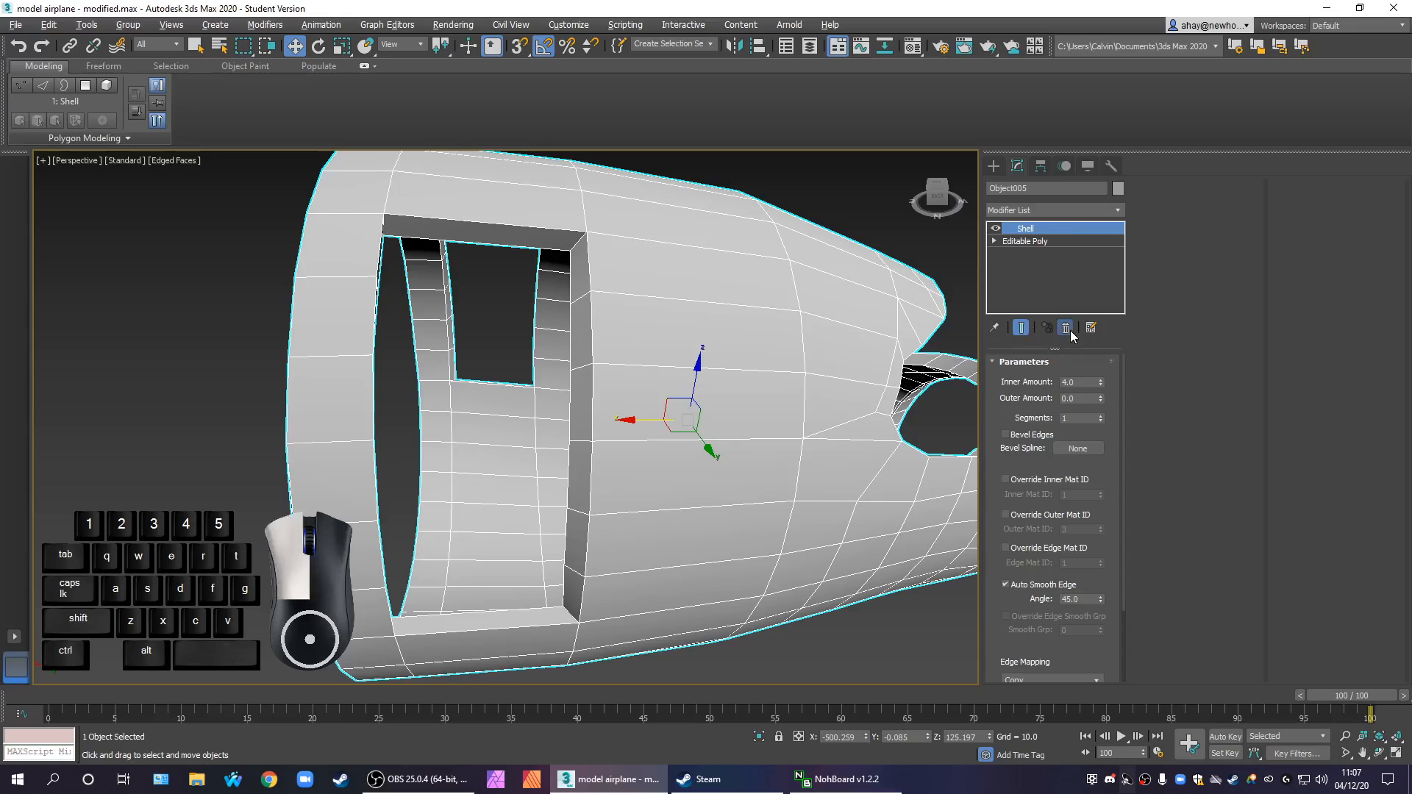
# Select all polygons of the front section and preview a Group extrusion with a height of 10
pyautogui.scroll(-4, 749, 457)
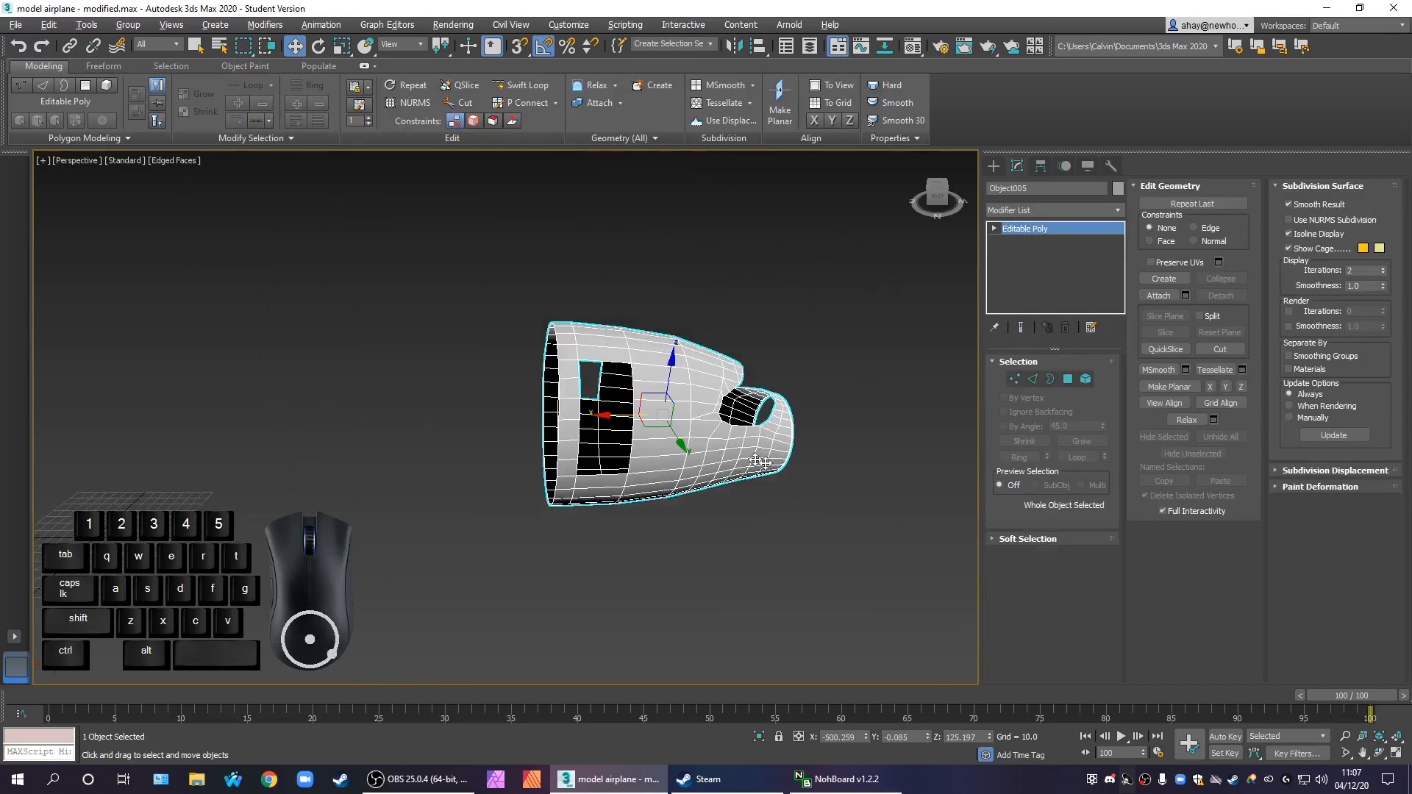
pyautogui.click(1068, 379)
pyautogui.moveTo(837, 566); pyautogui.dragTo(525, 296)
pyautogui.click(1045, 591)
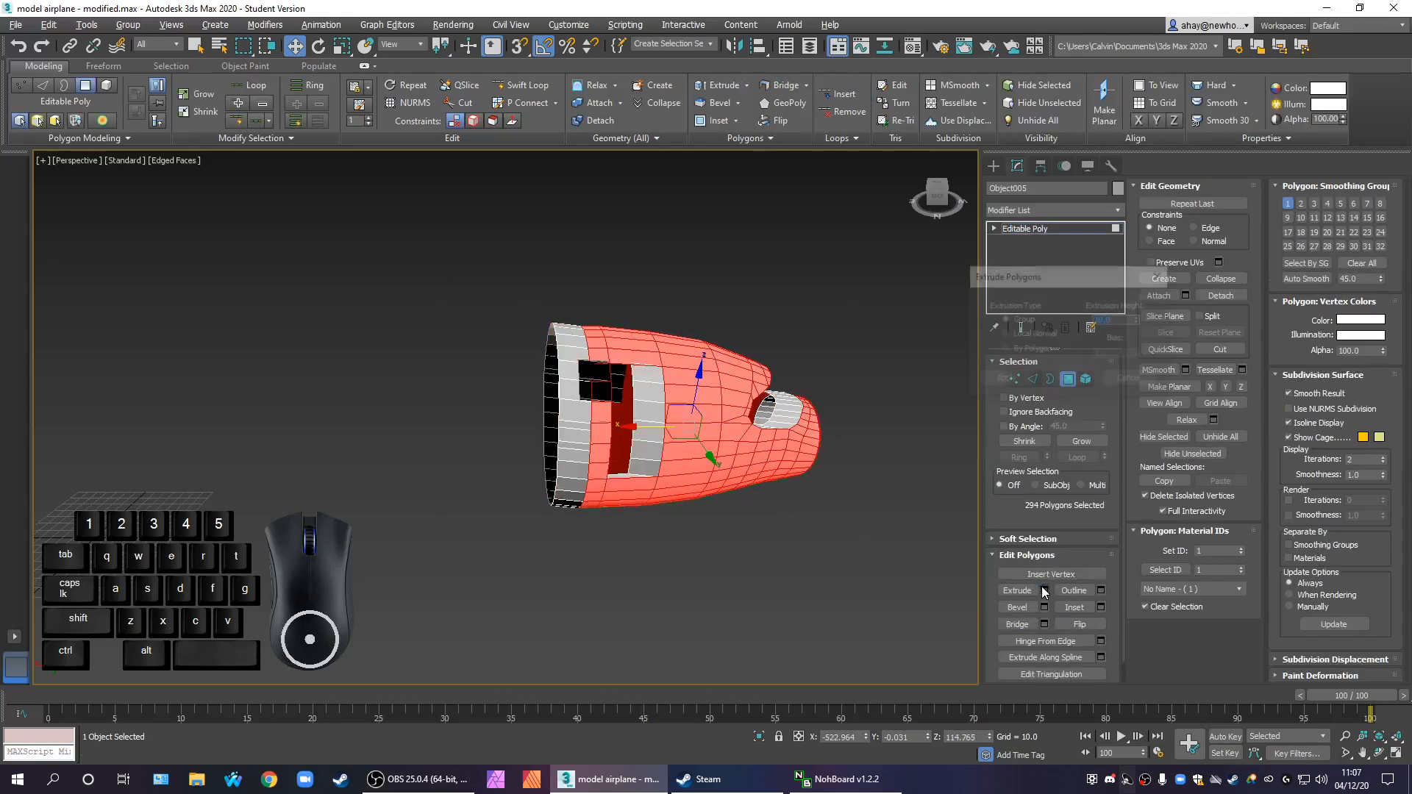
pyautogui.keyDown('alt'); pyautogui.moveTo(723, 473); pyautogui.dragTo(771, 467, button='middle'); pyautogui.keyUp('alt')
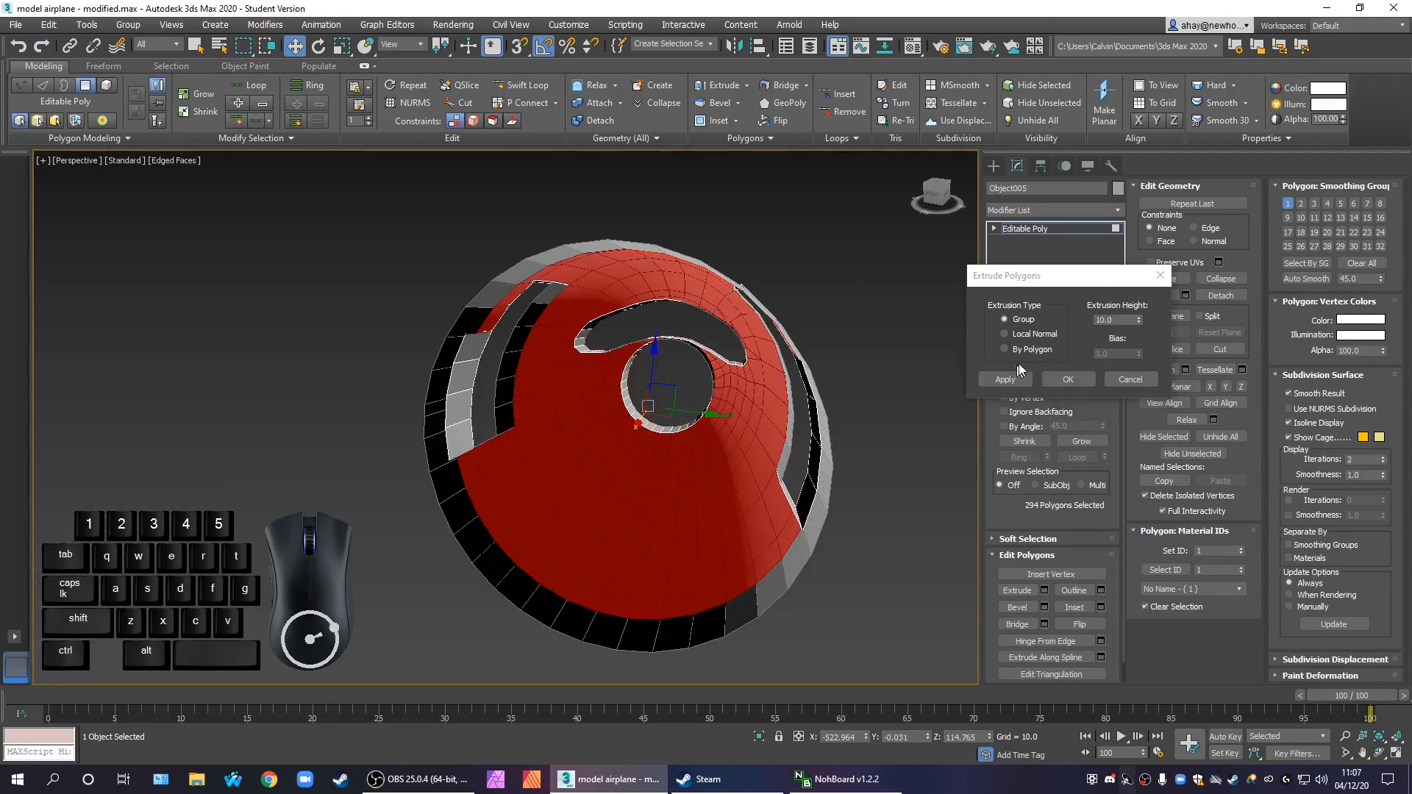
# Try a Local Normal extrusion of 10 on all polygons, check the door opening's edges, and cancel it
pyautogui.click(1033, 334)
pyautogui.keyDown('alt'); pyautogui.moveTo(868, 482); pyautogui.dragTo(690, 498, button='middle'); pyautogui.keyUp('alt')
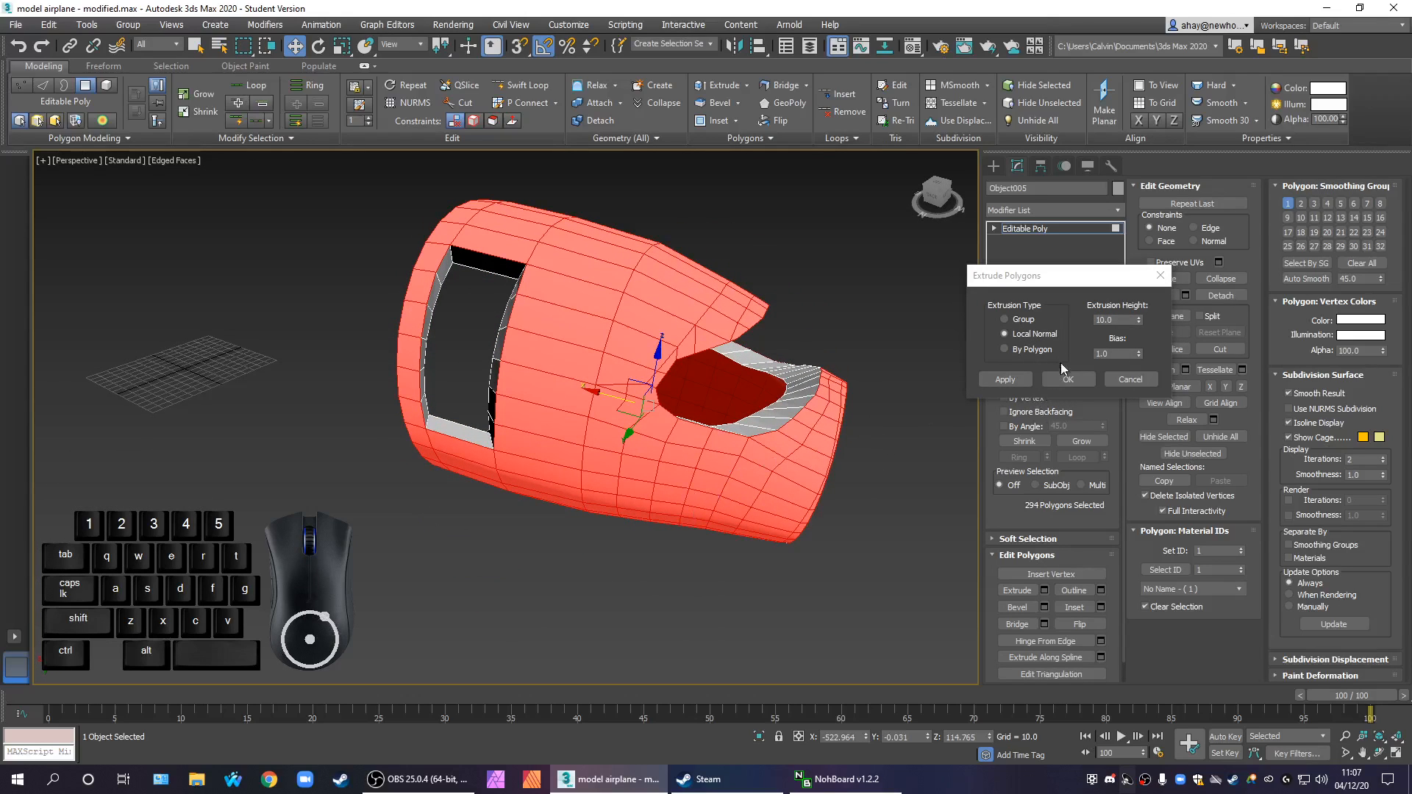
pyautogui.rightClick(1139, 352)
pyautogui.click(1138, 350)
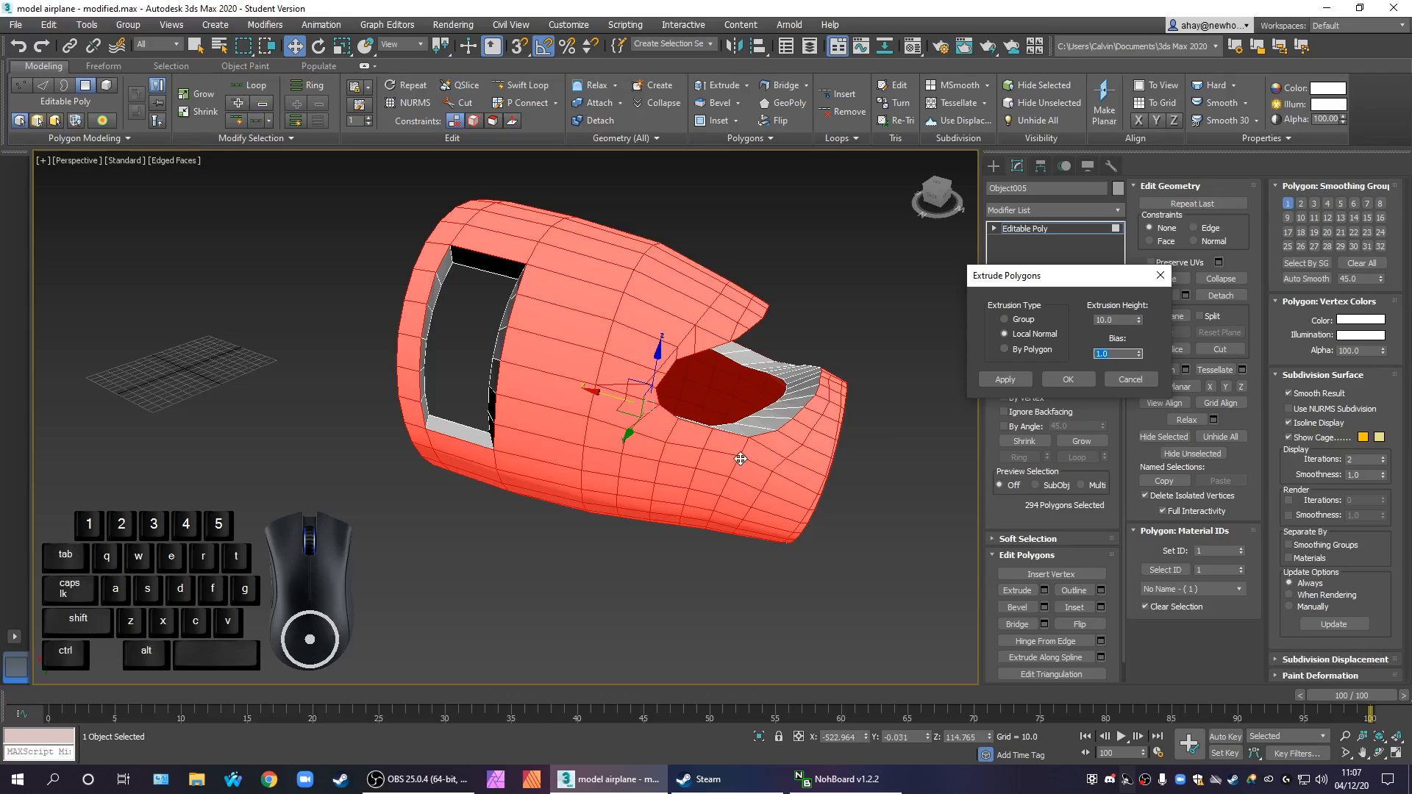
pyautogui.scroll(5, 551, 466)
pyautogui.scroll(-4, 488, 439)
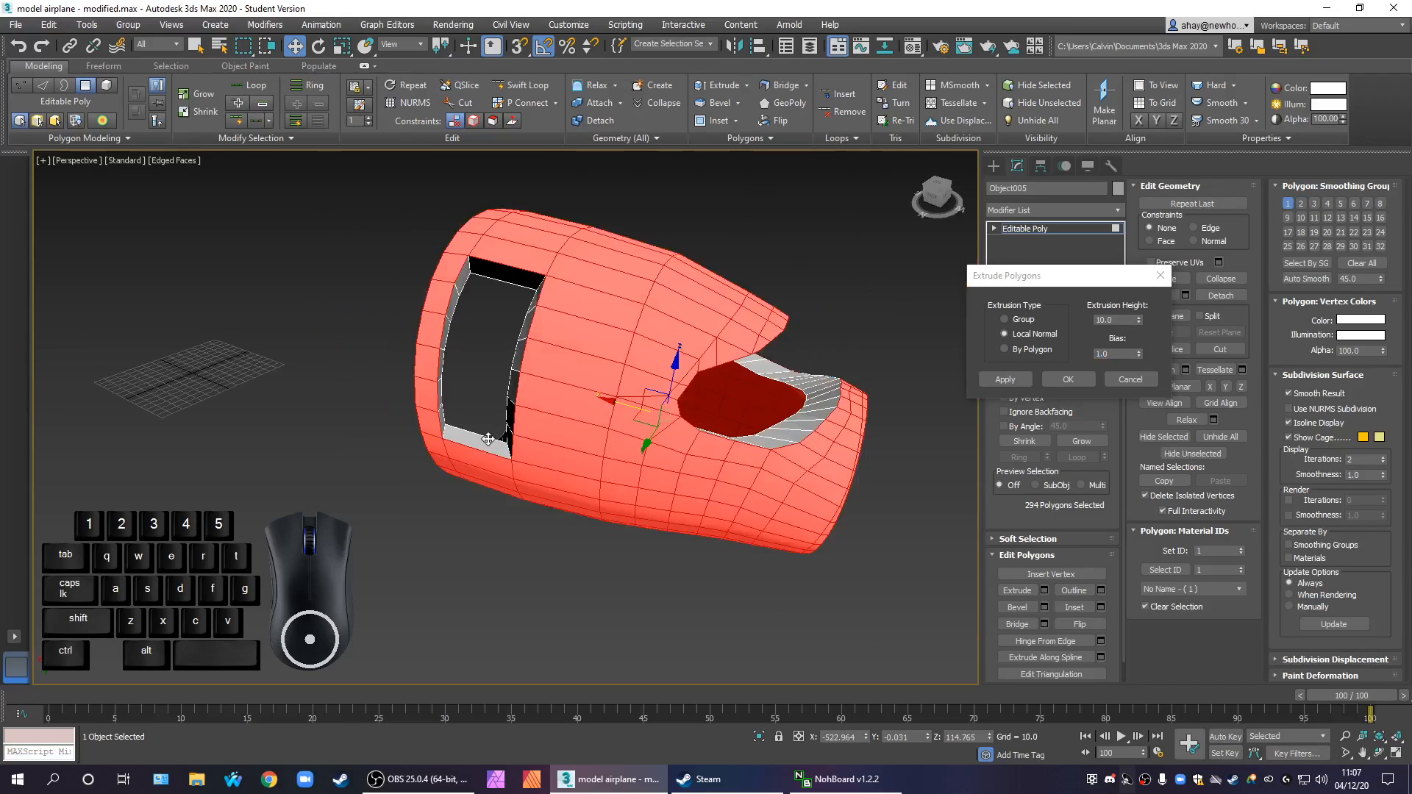
pyautogui.scroll(4, 497, 385)
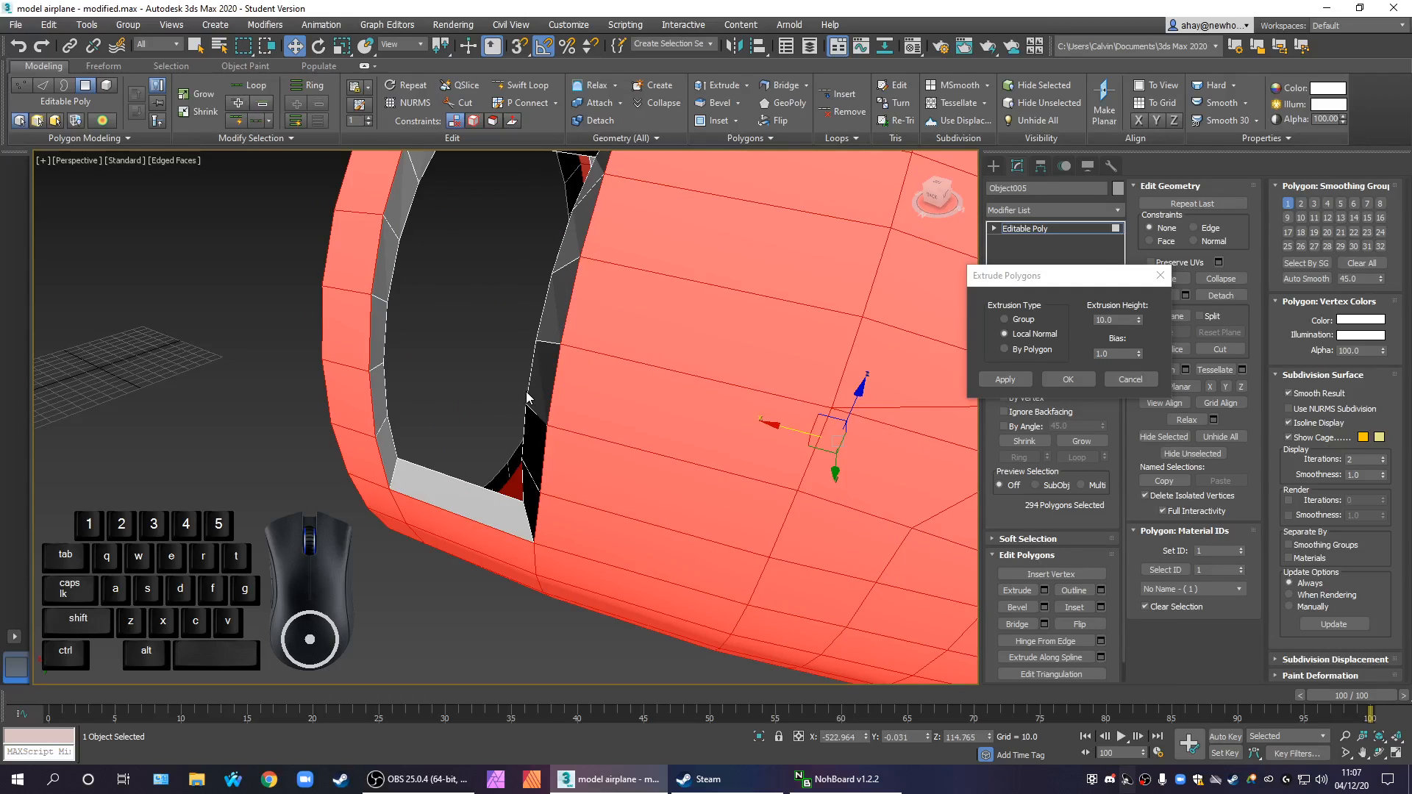
pyautogui.click(1132, 381)
# Preview the polygon extrusion again using the Group and By Polygon types, and cancel it
pyautogui.scroll(-6, 773, 495)
pyautogui.keyDown('alt'); pyautogui.moveTo(757, 578); pyautogui.dragTo(833, 501, button='middle'); pyautogui.keyUp('alt')
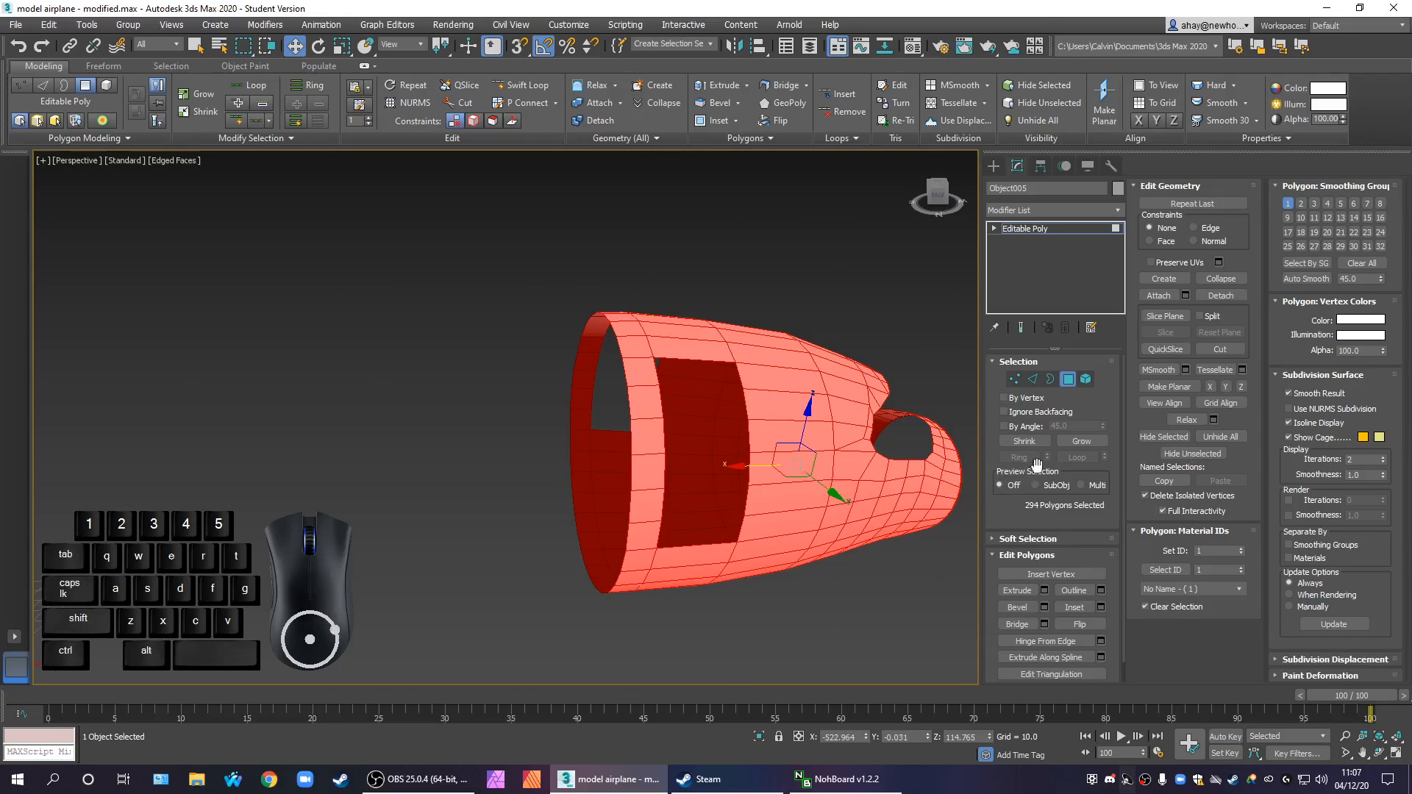
pyautogui.click(1046, 592)
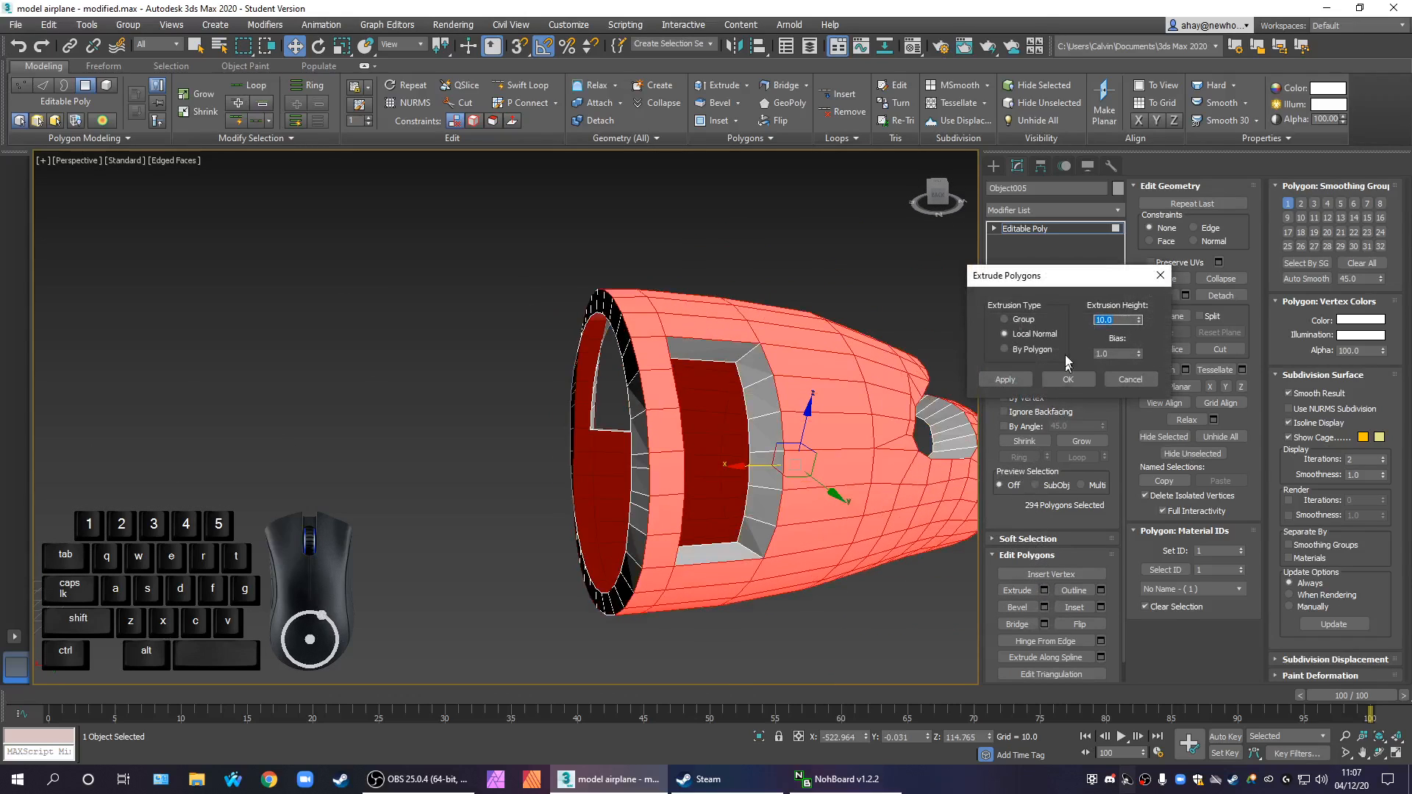
pyautogui.click(1024, 322)
pyautogui.keyDown('alt'); pyautogui.moveTo(685, 551); pyautogui.dragTo(579, 562, button='middle'); pyautogui.keyUp('alt')
pyautogui.keyDown('alt'); pyautogui.moveTo(521, 563); pyautogui.dragTo(698, 564, button='middle'); pyautogui.keyUp('alt')
pyautogui.click(1039, 351)
pyautogui.keyDown('alt'); pyautogui.moveTo(733, 513); pyautogui.dragTo(705, 526, button='middle'); pyautogui.keyUp('alt')
pyautogui.click(1131, 379)
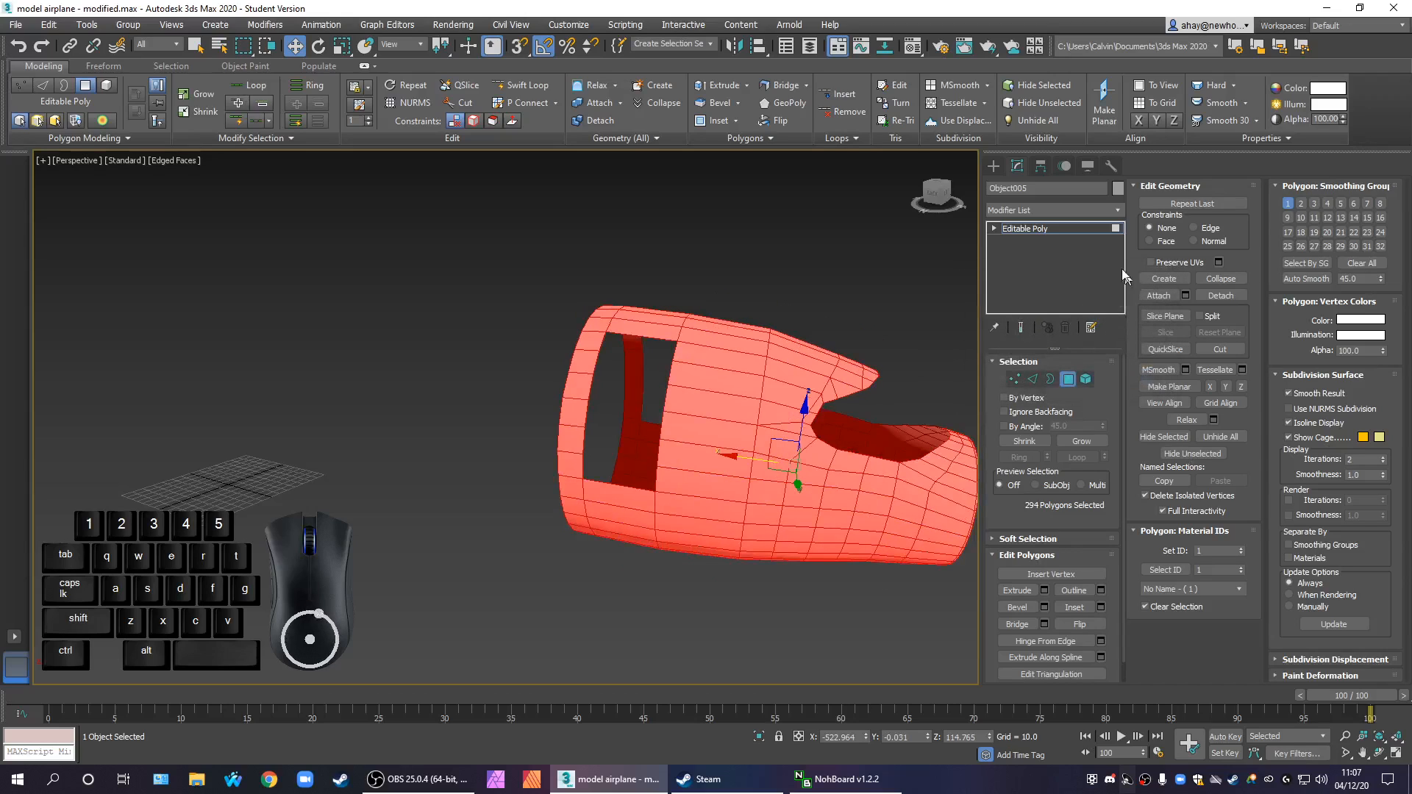
# Exit Polygon level and add a Shell modifier to the front section
pyautogui.click(1040, 227)
pyautogui.click(1055, 214)
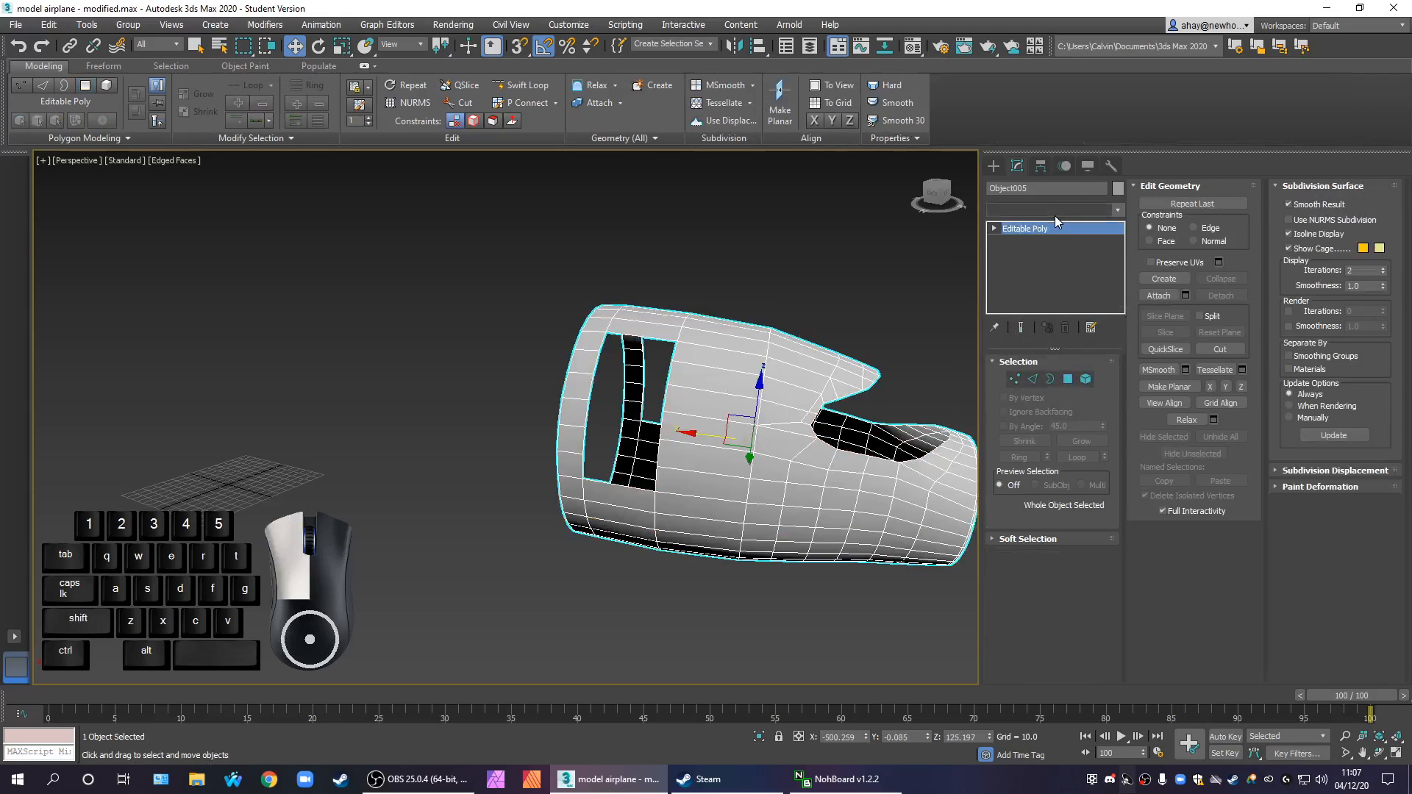
pyautogui.write('sh')
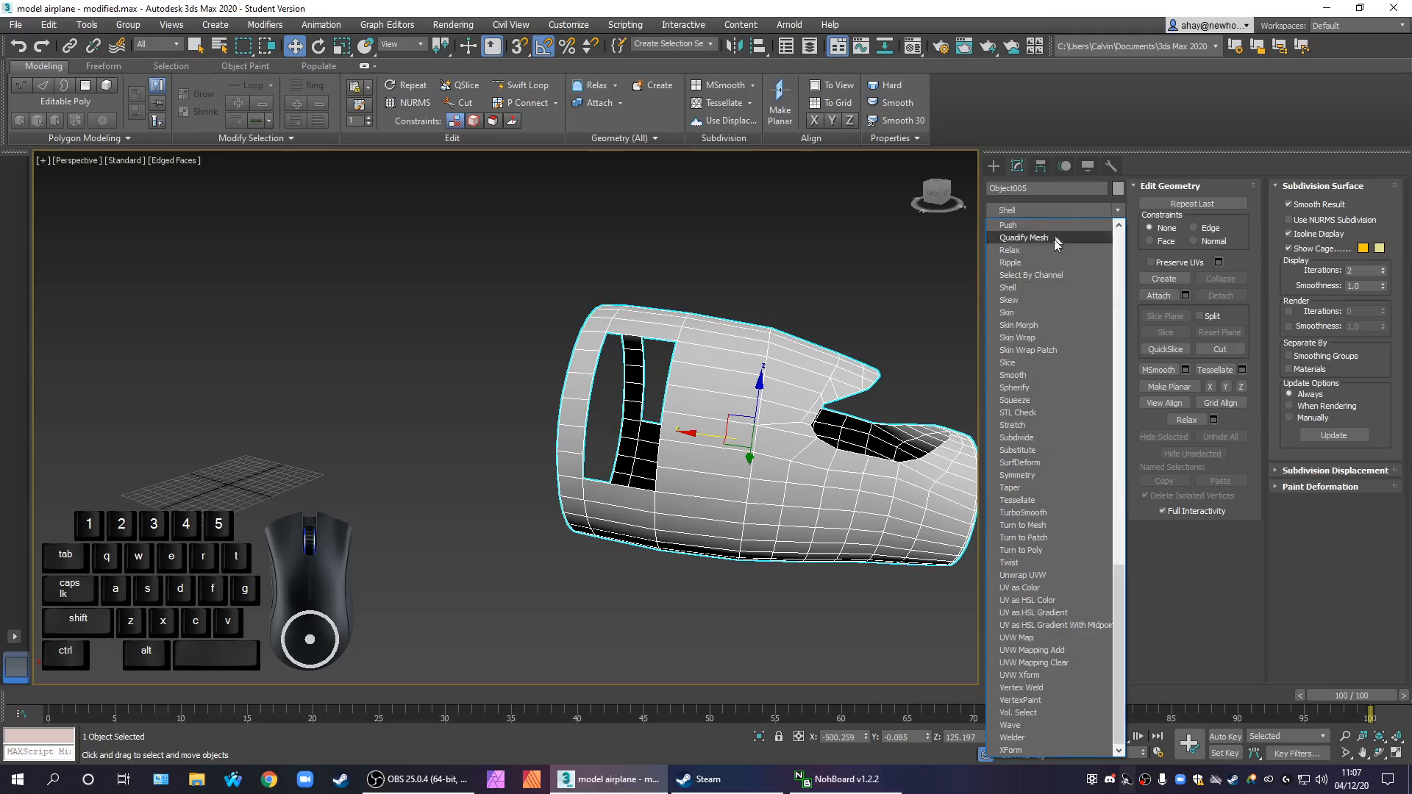
pyautogui.click(1013, 289)
# Examine the shelled front section's rim and door opening in the Perspective and Front views
pyautogui.keyDown('alt'); pyautogui.moveTo(920, 412); pyautogui.dragTo(780, 530, button='middle'); pyautogui.keyUp('alt')
pyautogui.scroll(4, 796, 535)
pyautogui.hotkey('alt', 'w')
pyautogui.moveTo(719, 352); pyautogui.dragTo(800, 304, button='middle')
pyautogui.hotkey('alt', 'w')
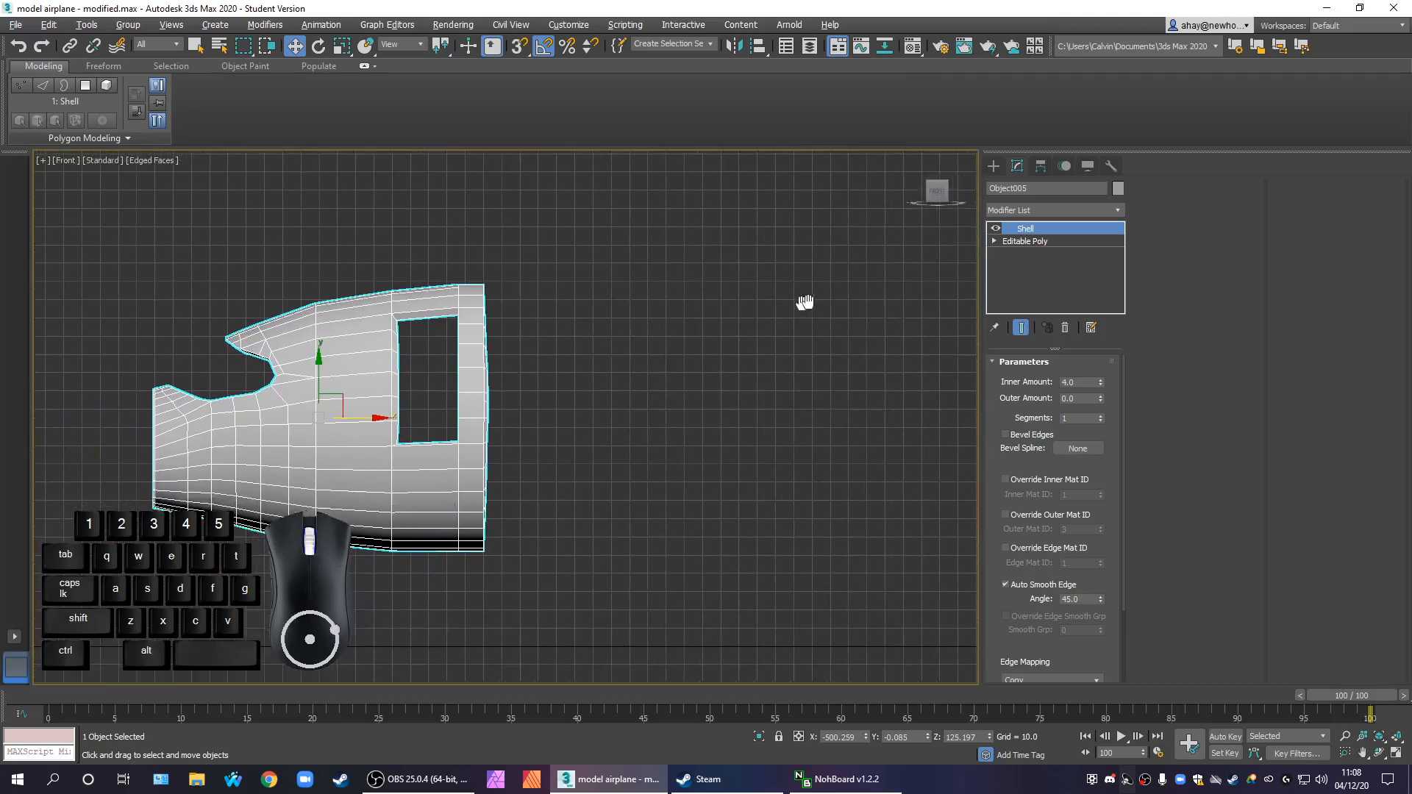
pyautogui.scroll(3, 557, 432)
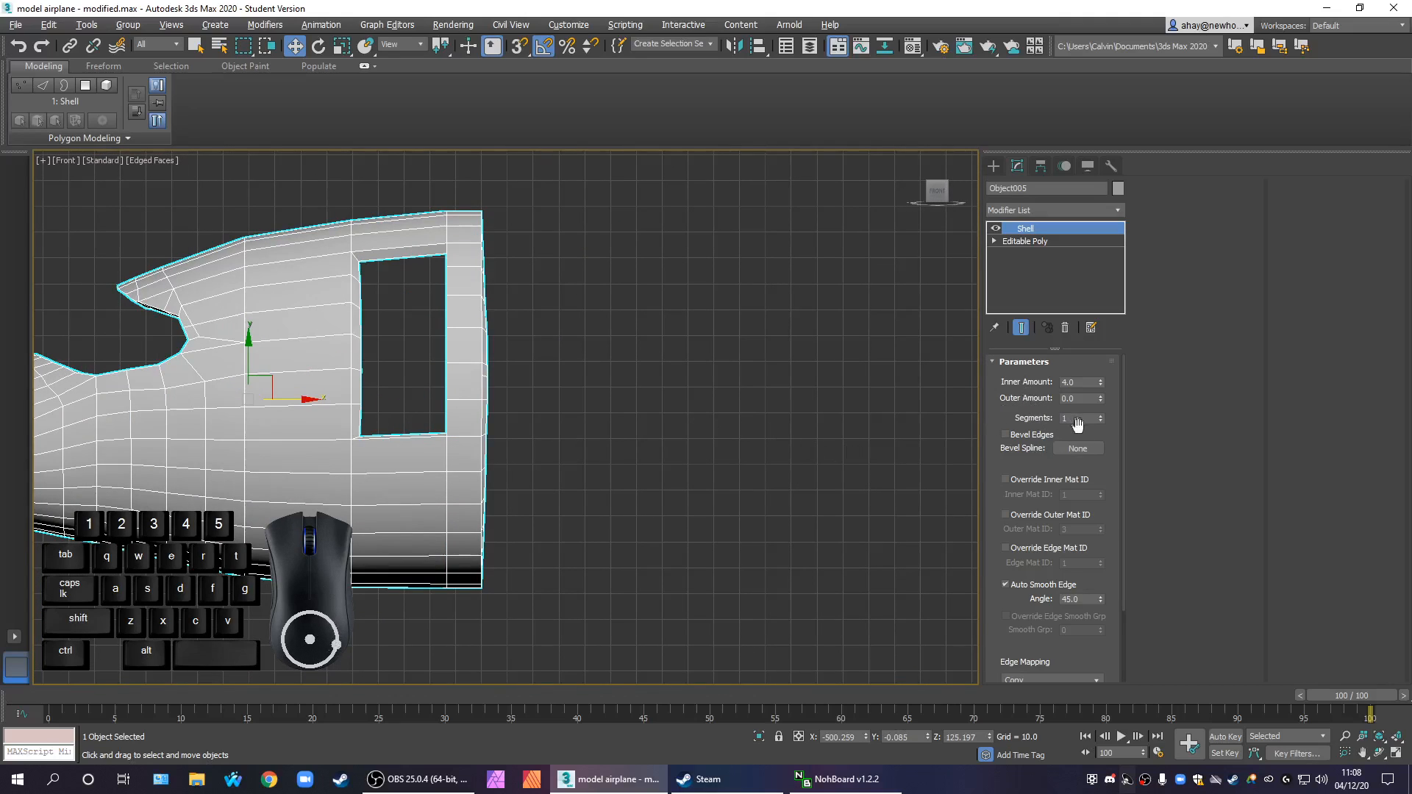
pyautogui.hotkey('alt', 'w')
pyautogui.moveTo(868, 545)
pyautogui.keyDown('alt'); pyautogui.mouseDown(button='middle')
pyautogui.moveTo(815, 576)
pyautogui.moveTo(861, 537)
pyautogui.mouseUp(button='middle'); pyautogui.keyUp('alt')
# Check the base mesh vertices beneath Shell, and add an Edit Poly modifier above Shell at Vertex level
pyautogui.click(1057, 239)
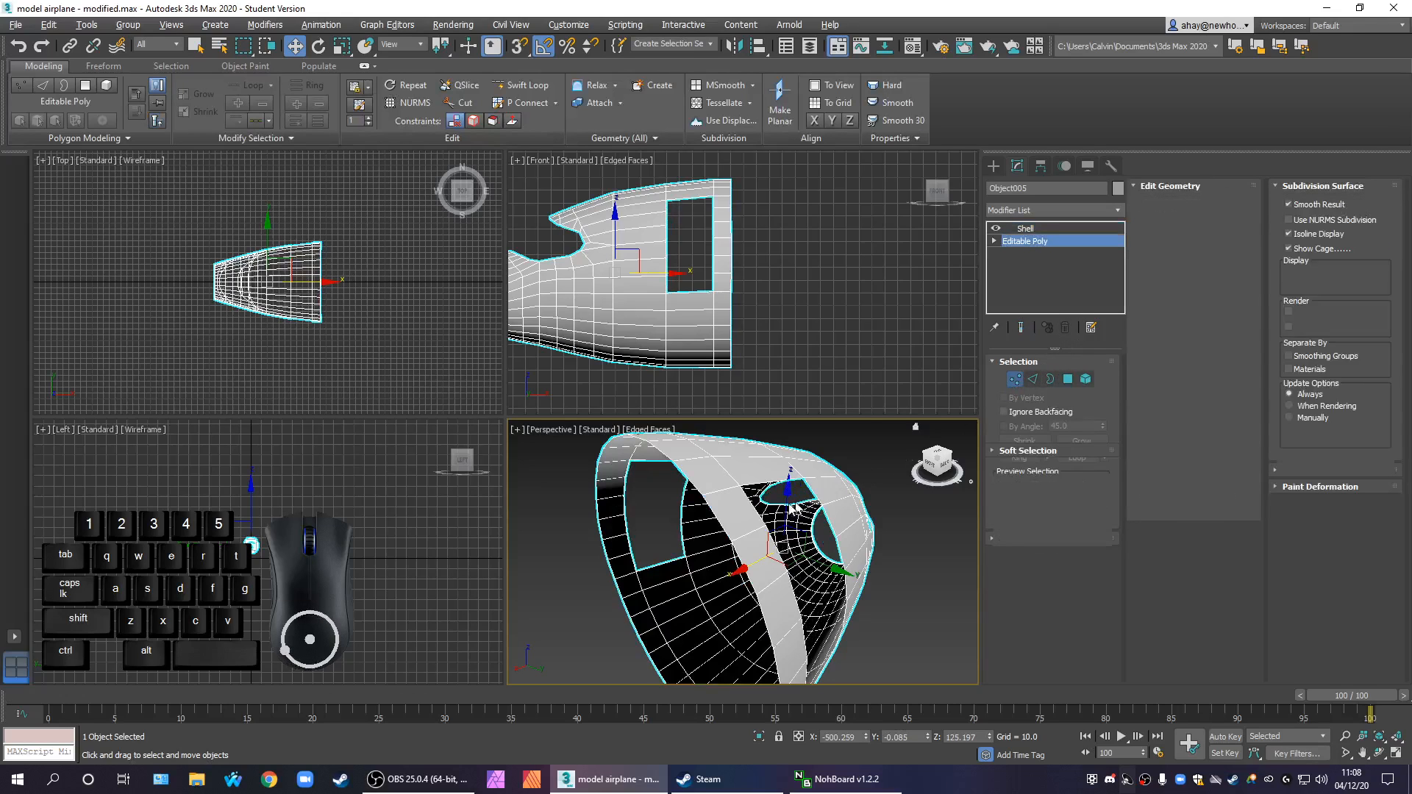
pyautogui.click(1013, 380)
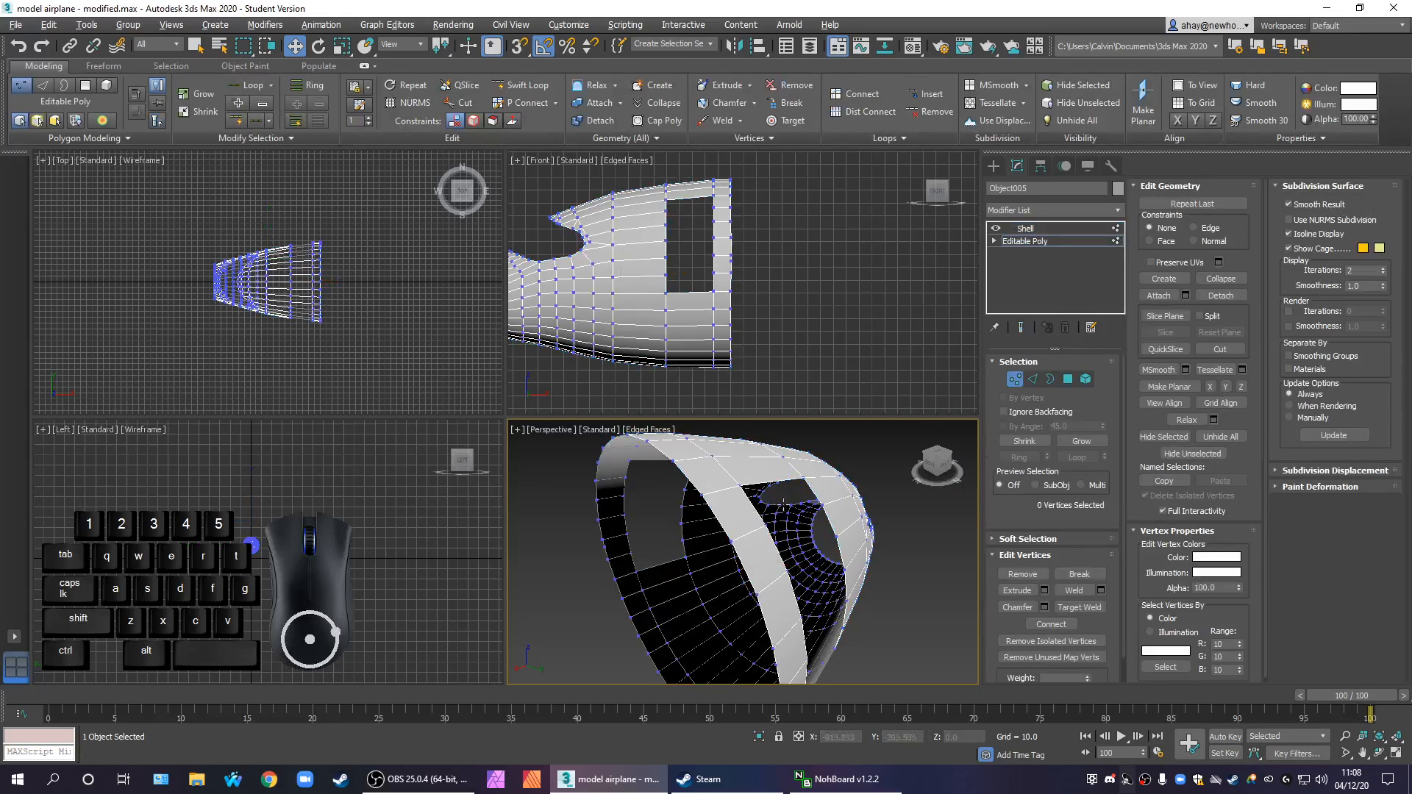
pyautogui.click(1054, 227)
pyautogui.click(1065, 208)
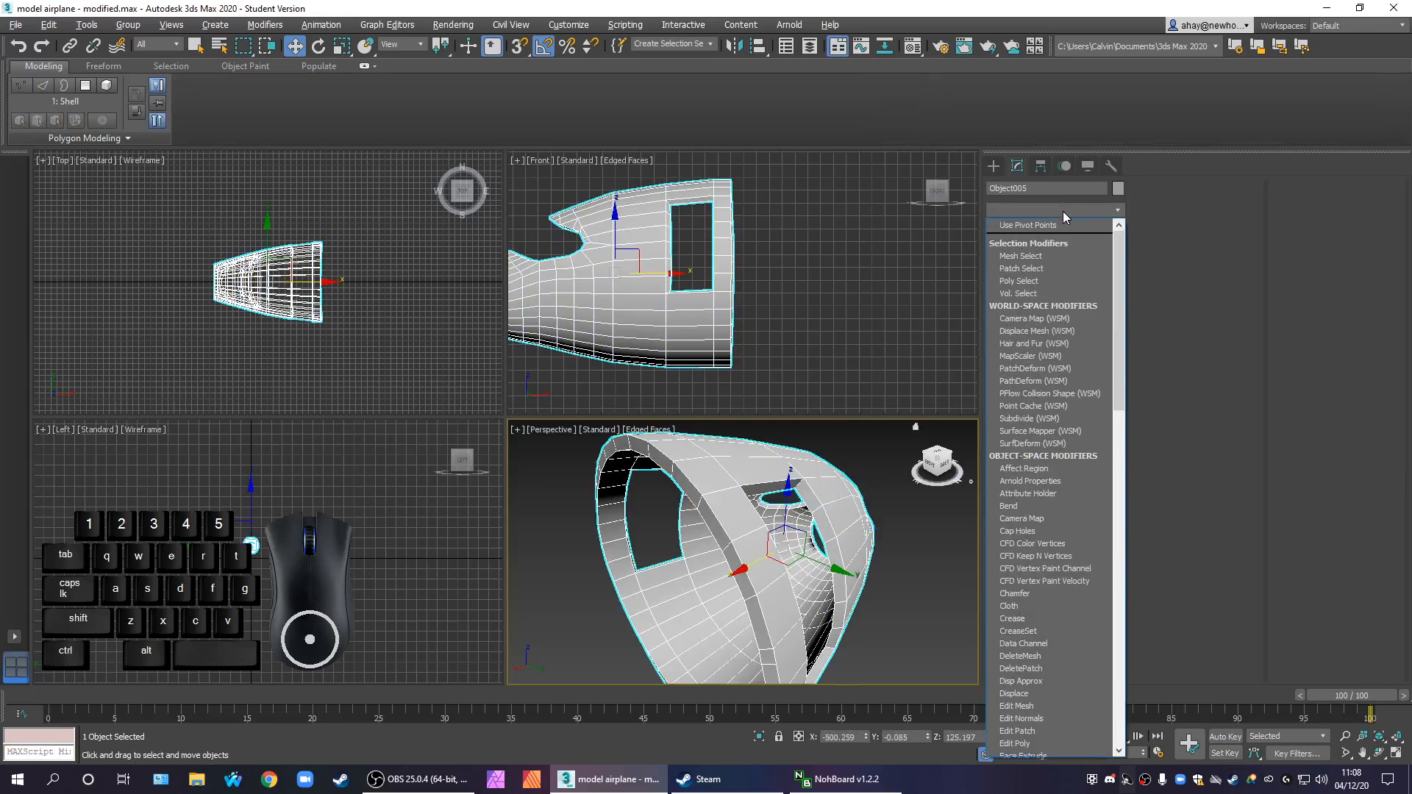
pyautogui.press('e')
pyautogui.click(1022, 266)
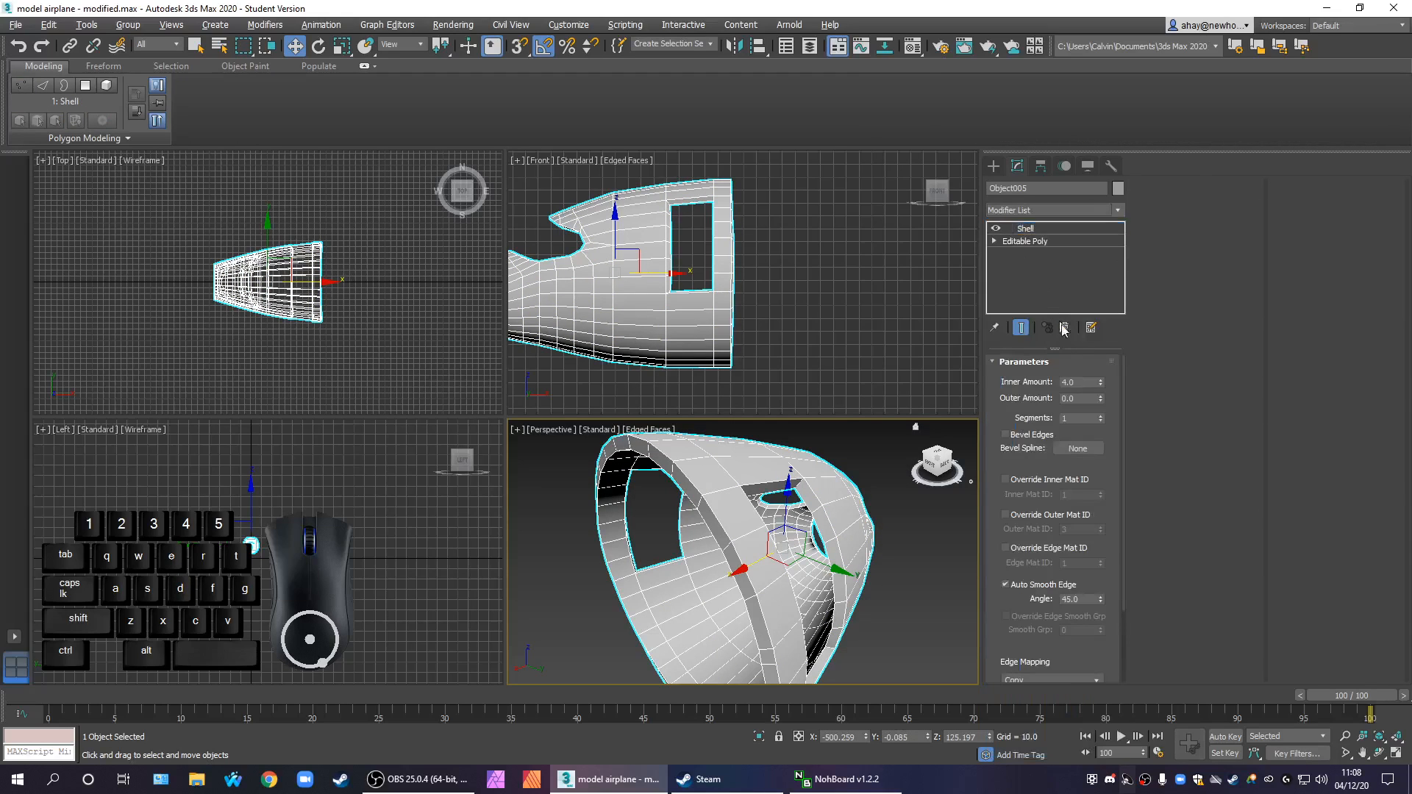
pyautogui.click(1016, 478)
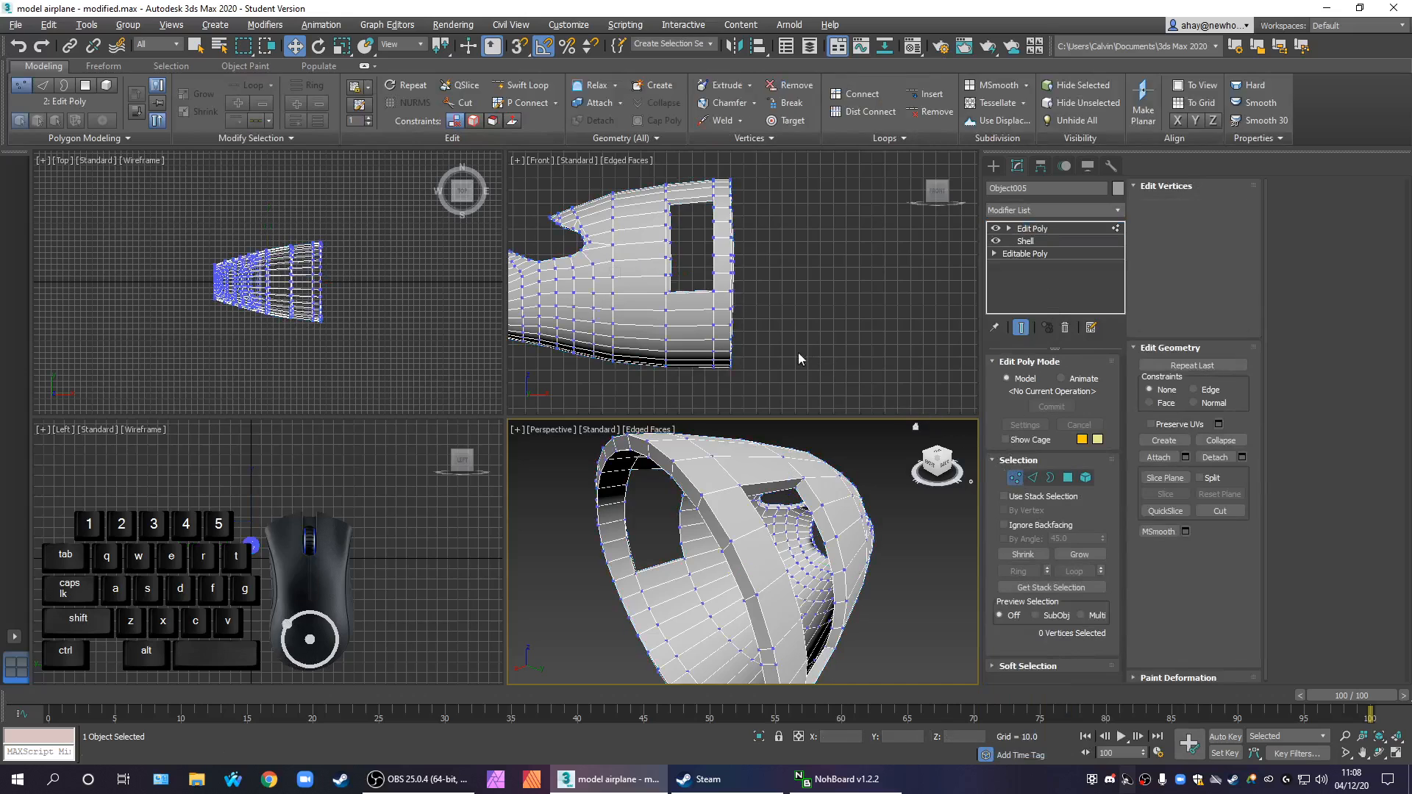
# Examine the shelled mesh and its vertices from an angled orthographic view, and restore the Front view
pyautogui.click(842, 334)
pyautogui.hotkey('alt', 'w')
pyautogui.keyDown('alt'); pyautogui.moveTo(662, 464); pyautogui.dragTo(581, 487, button='middle'); pyautogui.keyUp('alt')
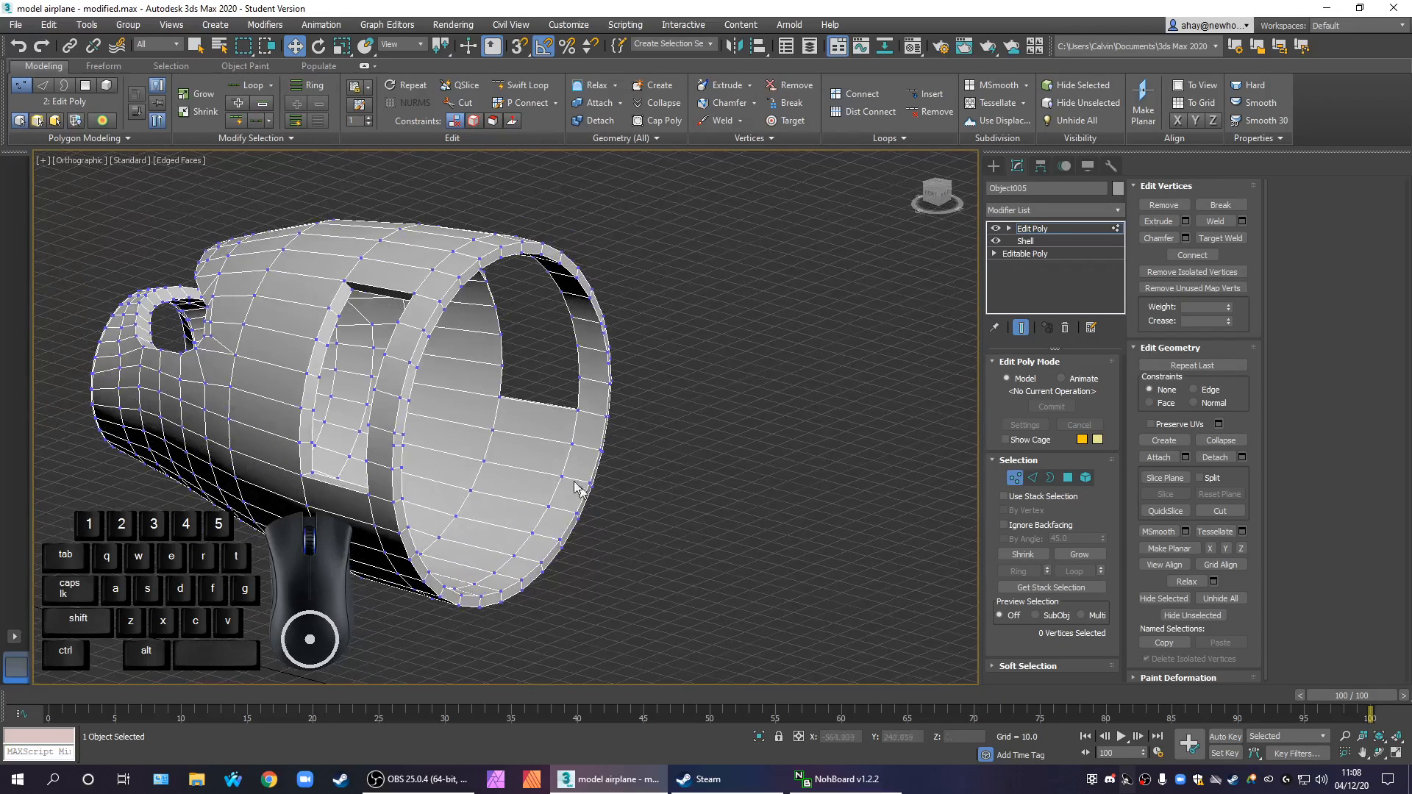
pyautogui.hotkey('alt', 'w')
pyautogui.keyDown('alt'); pyautogui.moveTo(757, 545); pyautogui.dragTo(877, 536, button='middle'); pyautogui.keyUp('alt')
pyautogui.moveTo(774, 352); pyautogui.dragTo(774, 294, button='middle')
pyautogui.scroll(-3, 774, 293)
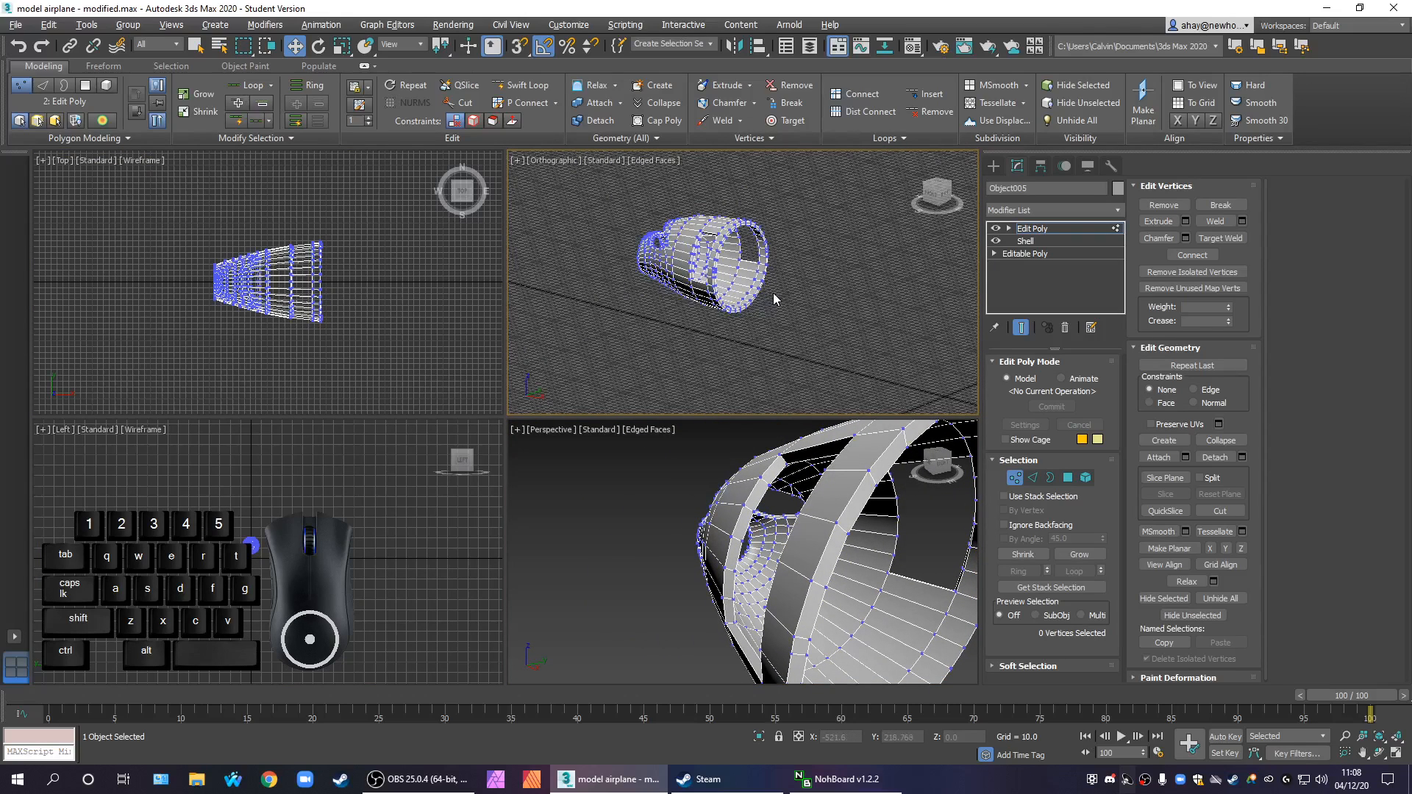
pyautogui.press('f')
pyautogui.scroll(3, 764, 337)
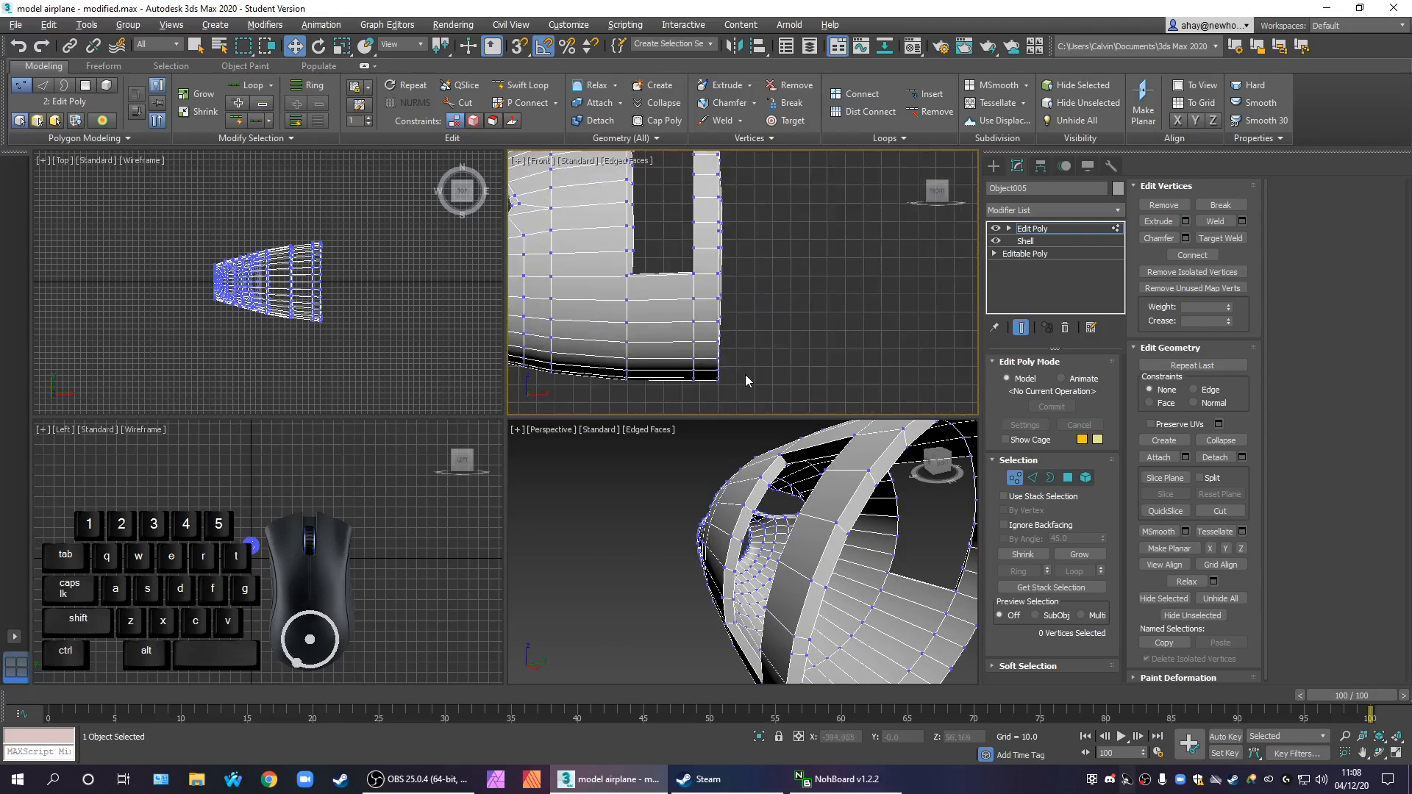
# Select all vertices of the rear rim in the Front view and scale them along X until they are flat
pyautogui.scroll(-3, 746, 374)
pyautogui.moveTo(755, 395); pyautogui.dragTo(740, 231)
pyautogui.moveTo(724, 171); pyautogui.dragTo(726, 173)
pyautogui.press('r')
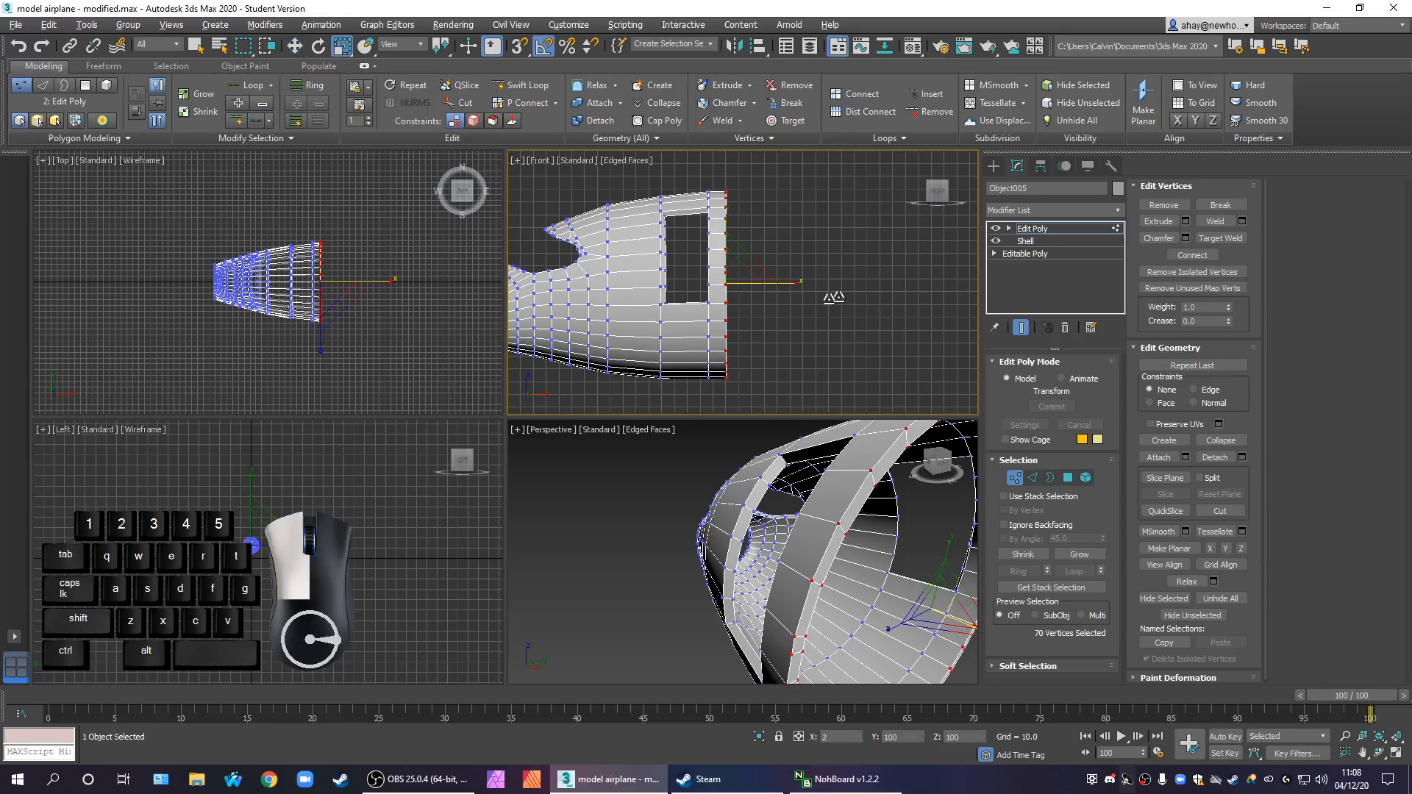
pyautogui.moveTo(1117, 420); pyautogui.dragTo(676, 461)
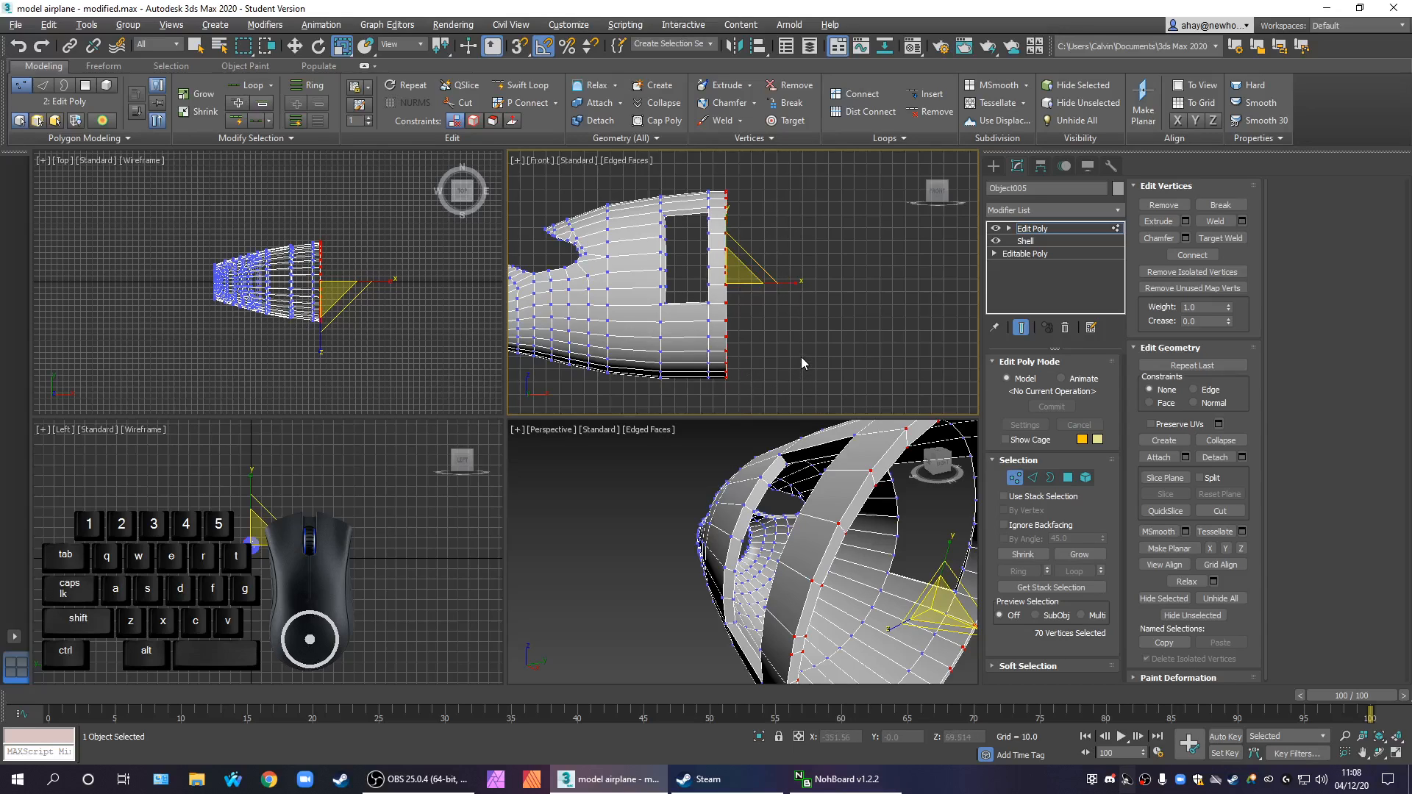
pyautogui.moveTo(785, 283); pyautogui.dragTo(1161, 233)
# Select the vertices along the door opening's nose-side inner edge and scale them along X until they are flat
pyautogui.scroll(2, 729, 265)
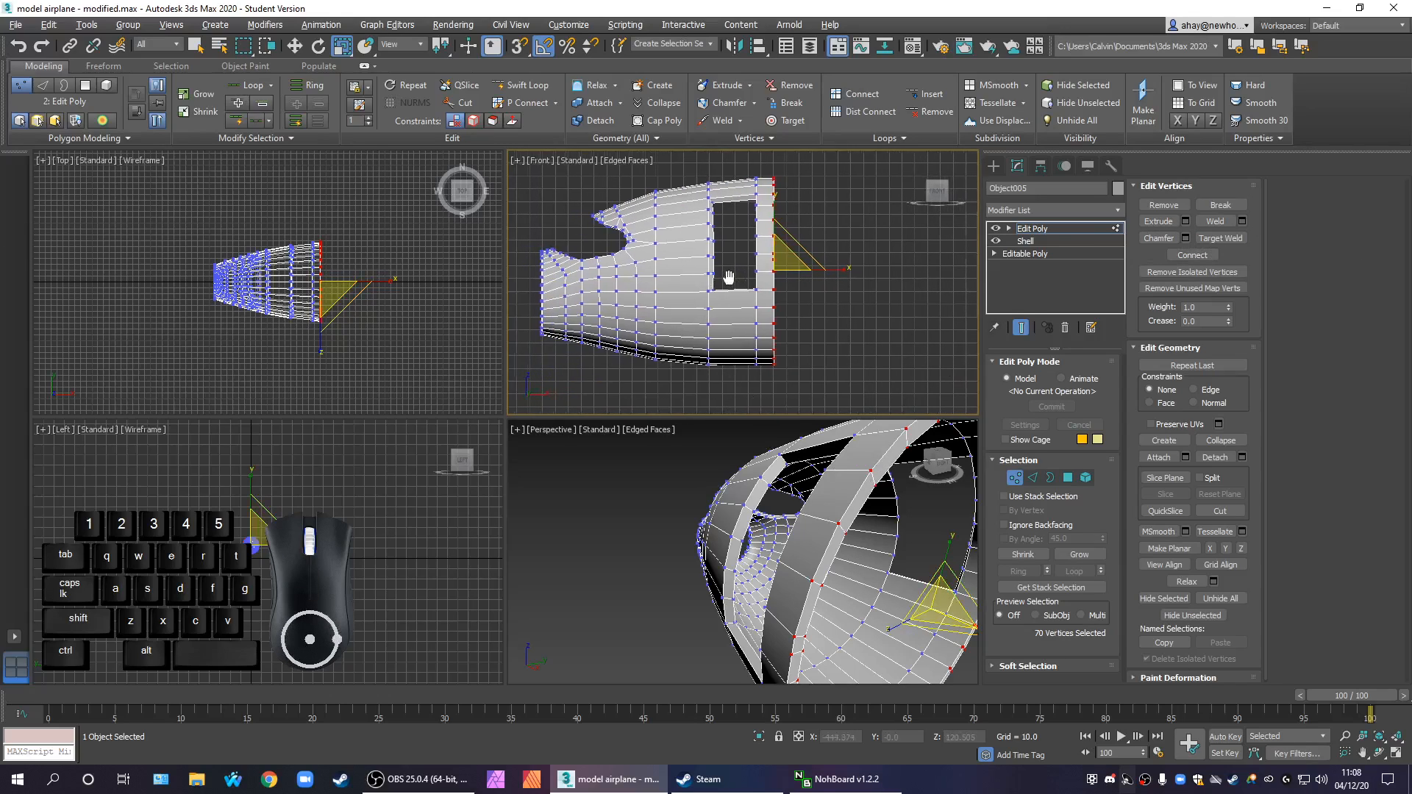
pyautogui.scroll(2, 714, 252)
pyautogui.hotkey('alt', 'w')
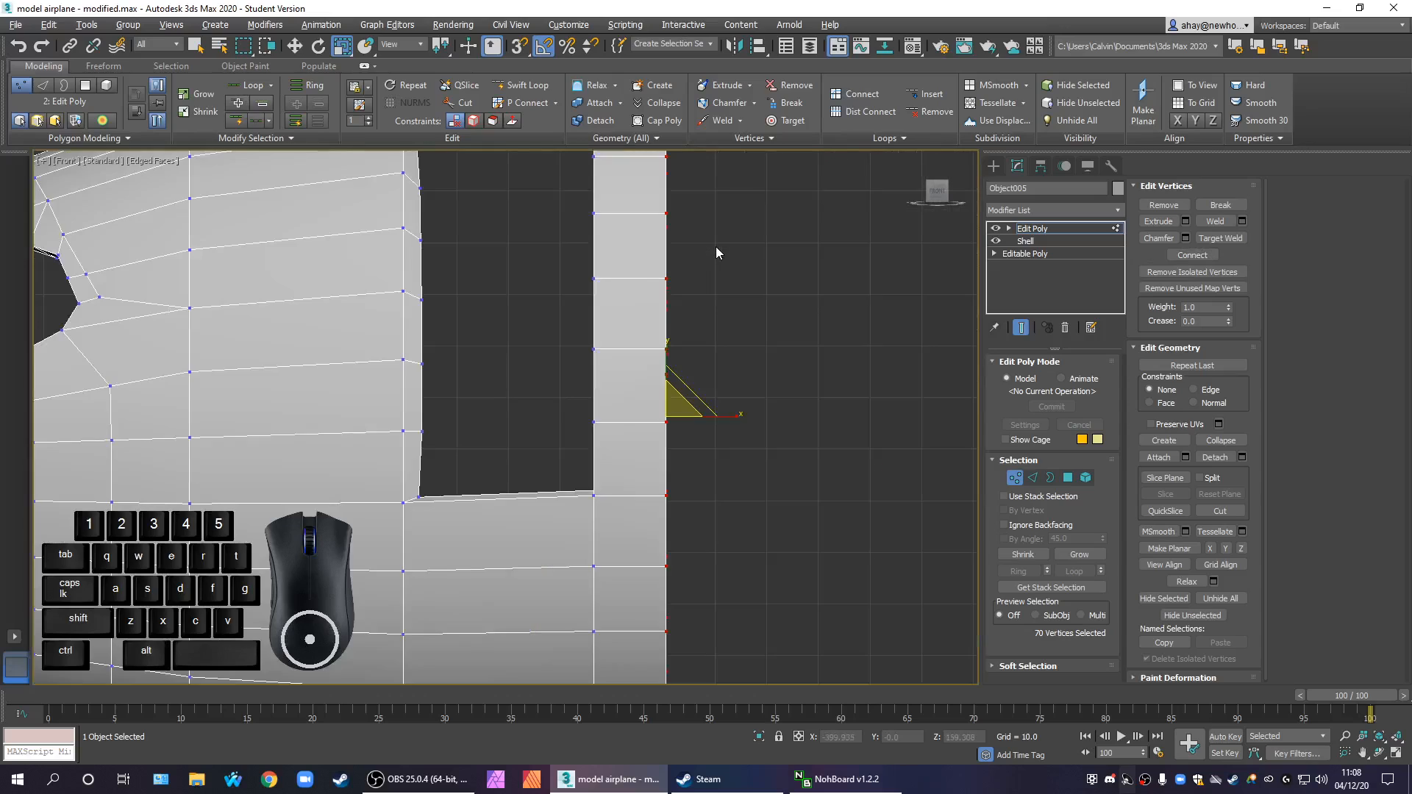
pyautogui.scroll(3, 751, 351)
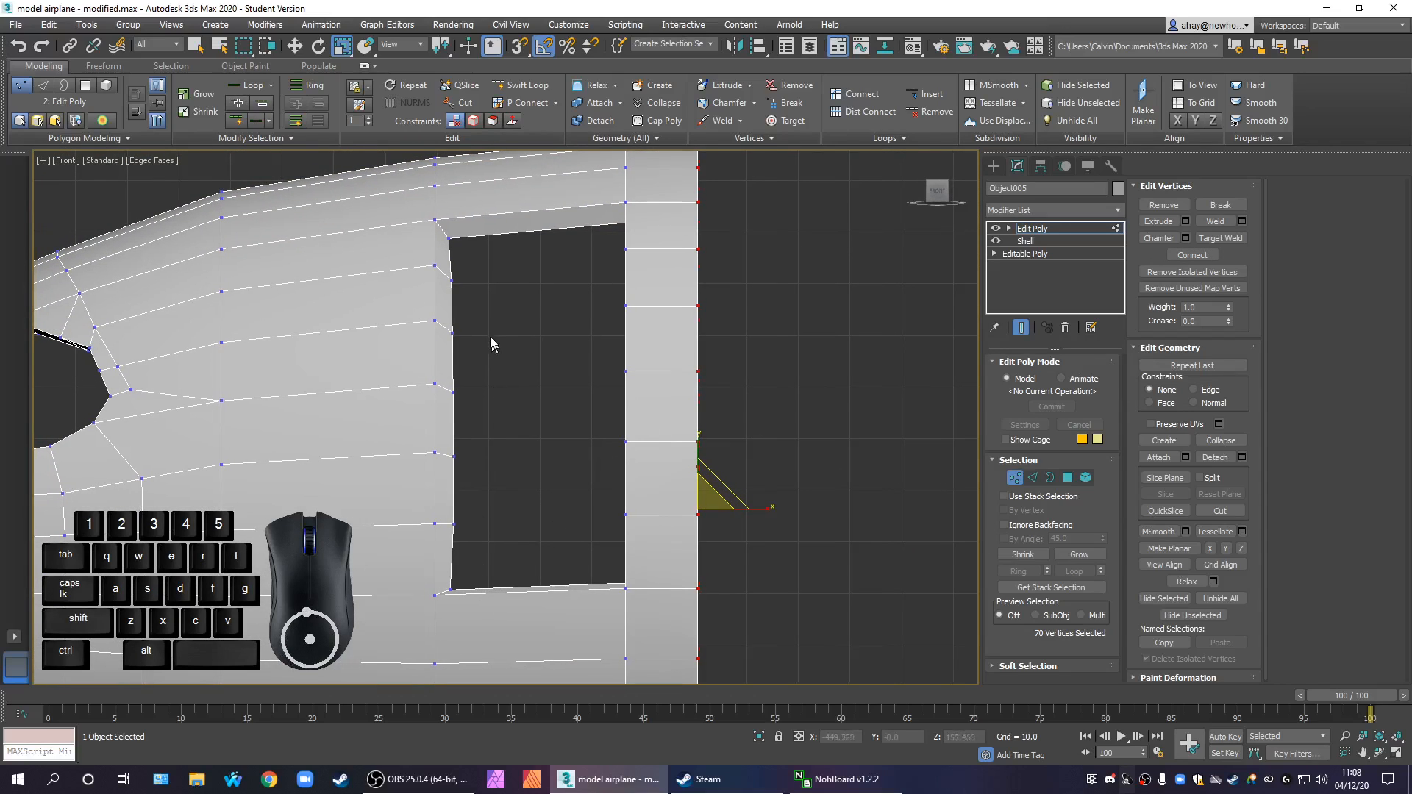
pyautogui.moveTo(441, 229); pyautogui.dragTo(493, 515)
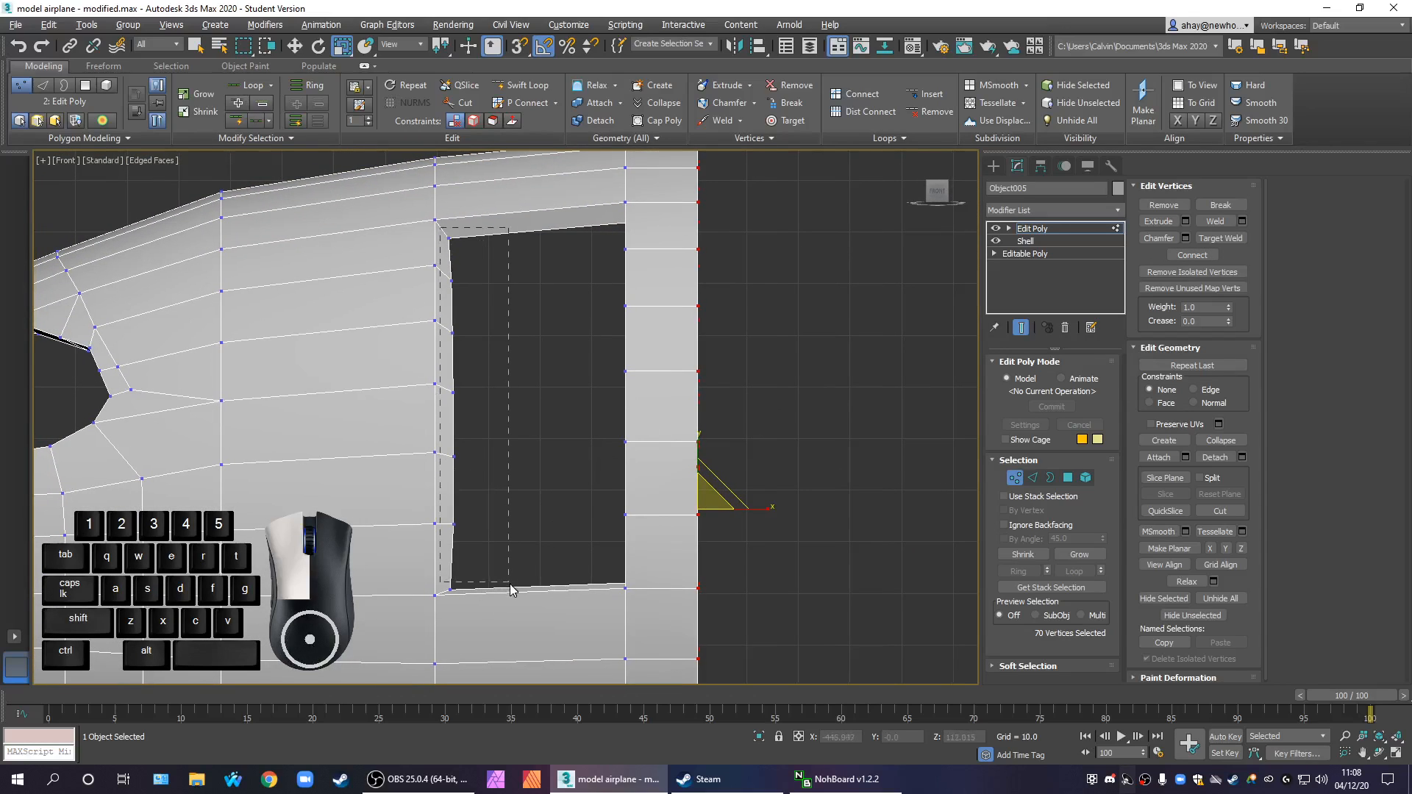
pyautogui.moveTo(513, 599); pyautogui.dragTo(514, 597)
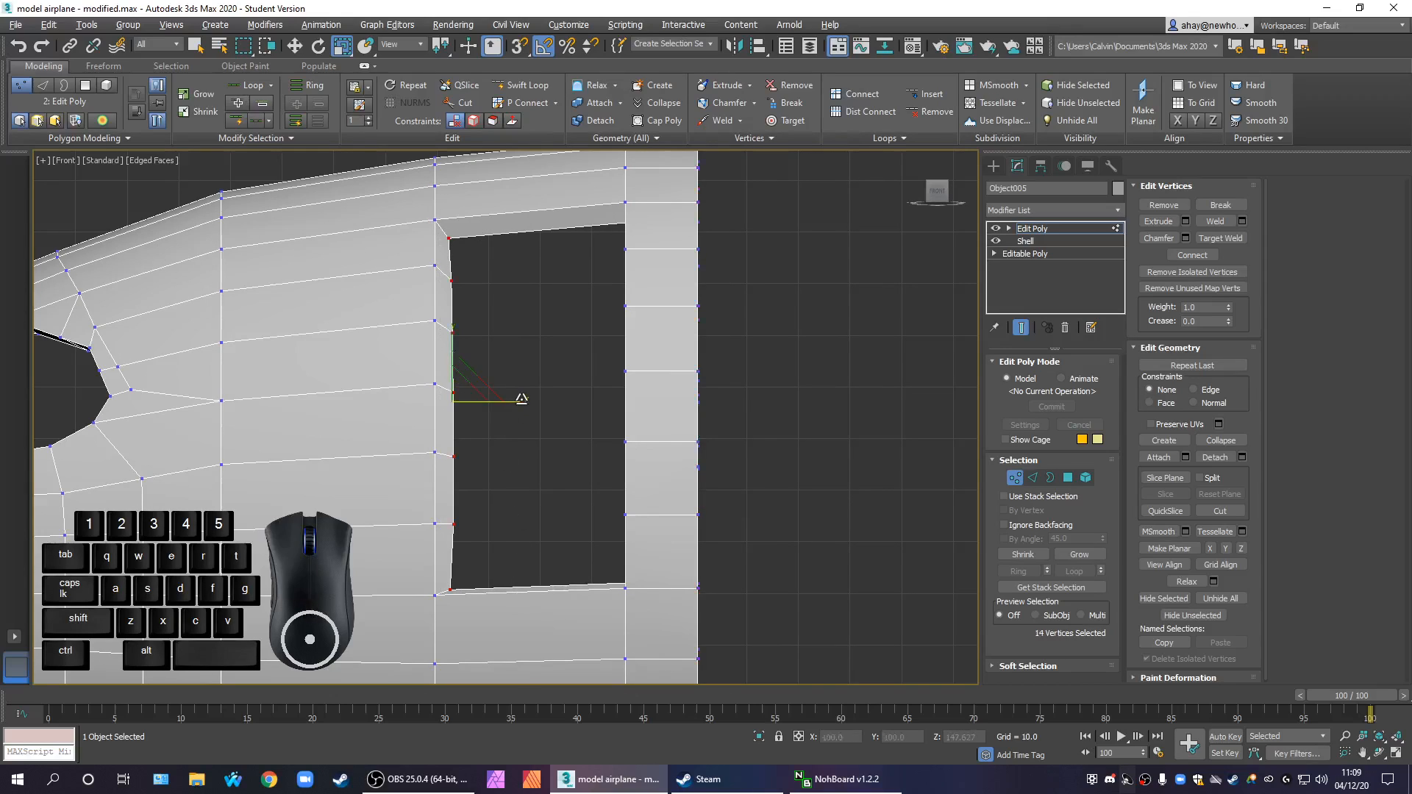
pyautogui.moveTo(522, 398); pyautogui.dragTo(95, 406)
pyautogui.moveTo(1194, 406); pyautogui.dragTo(741, 424)
# Move the flattened door opening vertices along X toward the nose until they line up with the outer edge
pyautogui.press('w')
pyautogui.moveTo(490, 403); pyautogui.dragTo(469, 405)
pyautogui.hotkey('alt', 'w')
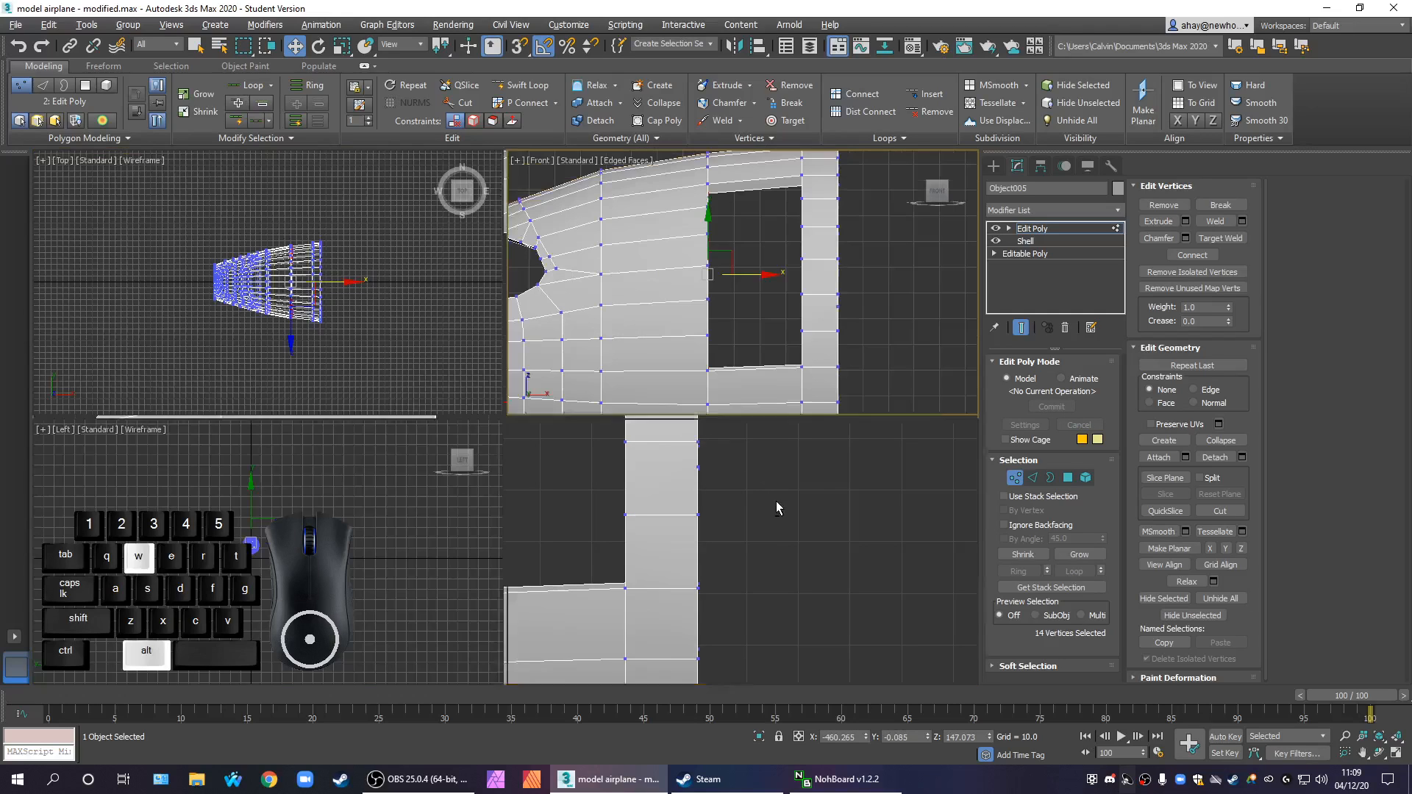
pyautogui.keyDown('alt'); pyautogui.moveTo(837, 548); pyautogui.dragTo(794, 541, button='middle'); pyautogui.keyUp('alt')
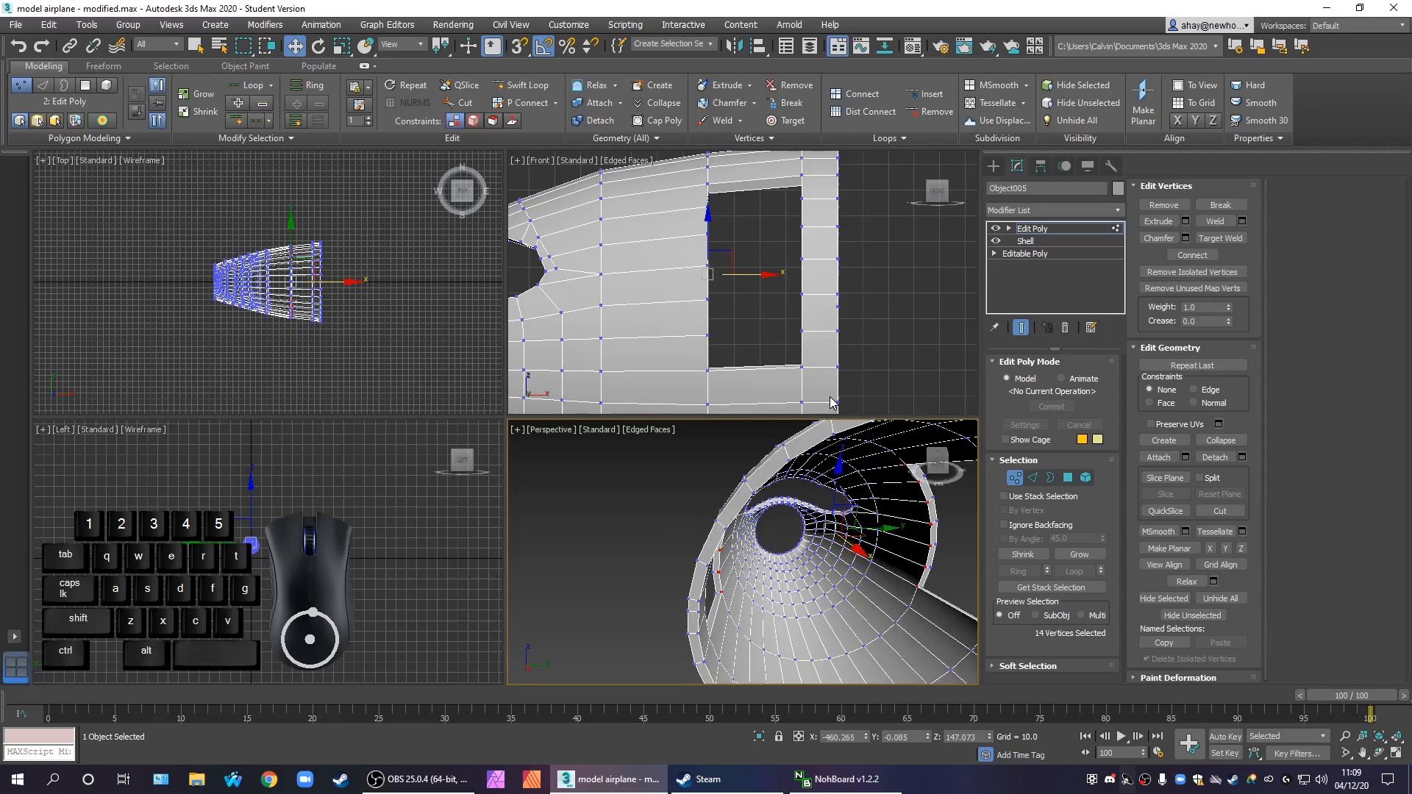
# Leave Vertex level and add a TurboSmooth modifier above Edit Poly on the front section
pyautogui.keyDown('alt'); pyautogui.moveTo(876, 460); pyautogui.dragTo(780, 607, button='middle'); pyautogui.keyUp('alt')
pyautogui.click(1070, 227)
pyautogui.click(1074, 212)
pyautogui.write('tu')
pyautogui.press('Return')
pyautogui.keyDown('alt'); pyautogui.moveTo(765, 497); pyautogui.dragTo(861, 497, button='middle'); pyautogui.keyUp('alt')
pyautogui.scroll(2, 874, 495)
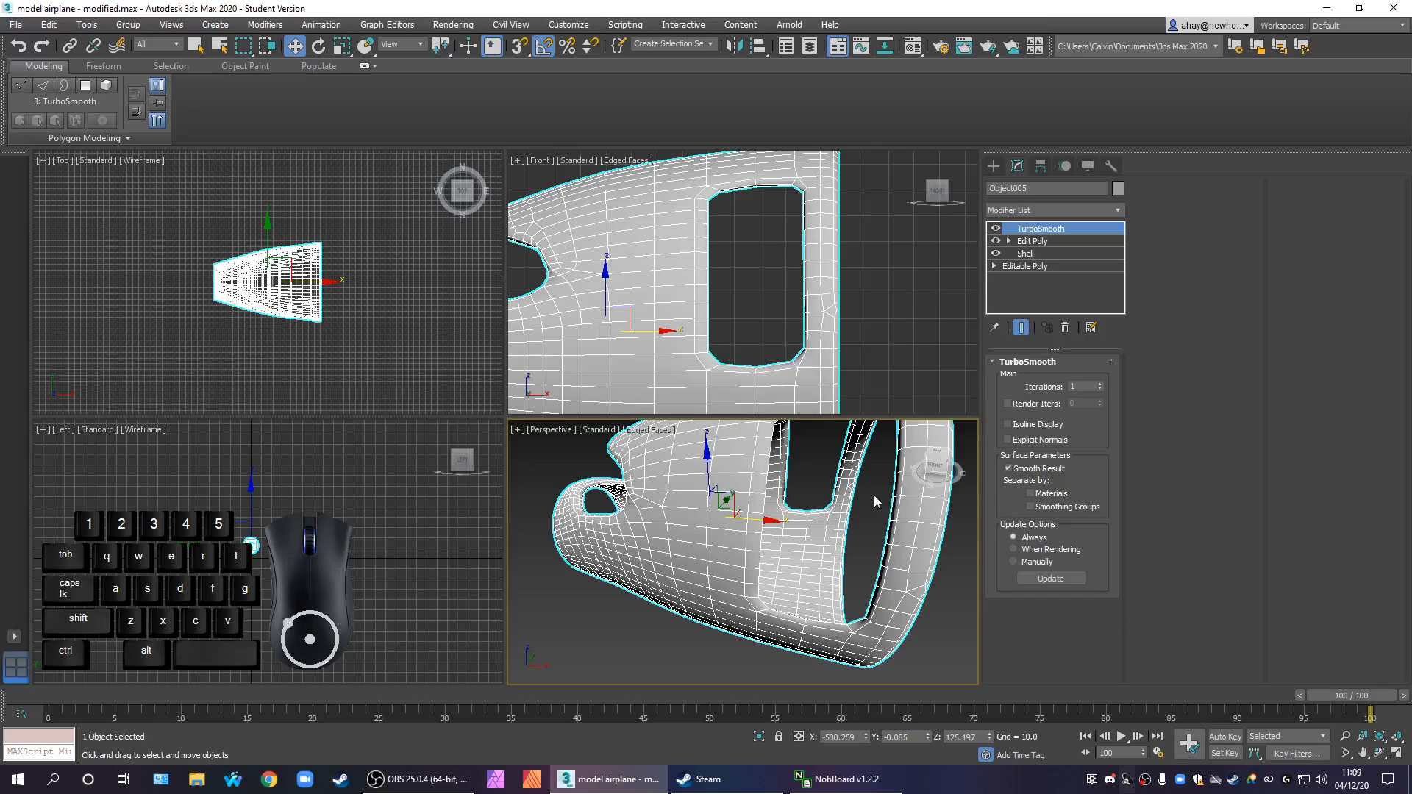
# Unhide the Door object so it shows in the front section's door opening
pyautogui.rightClick(873, 495)
pyautogui.click(934, 409)
pyautogui.click(117, 316)
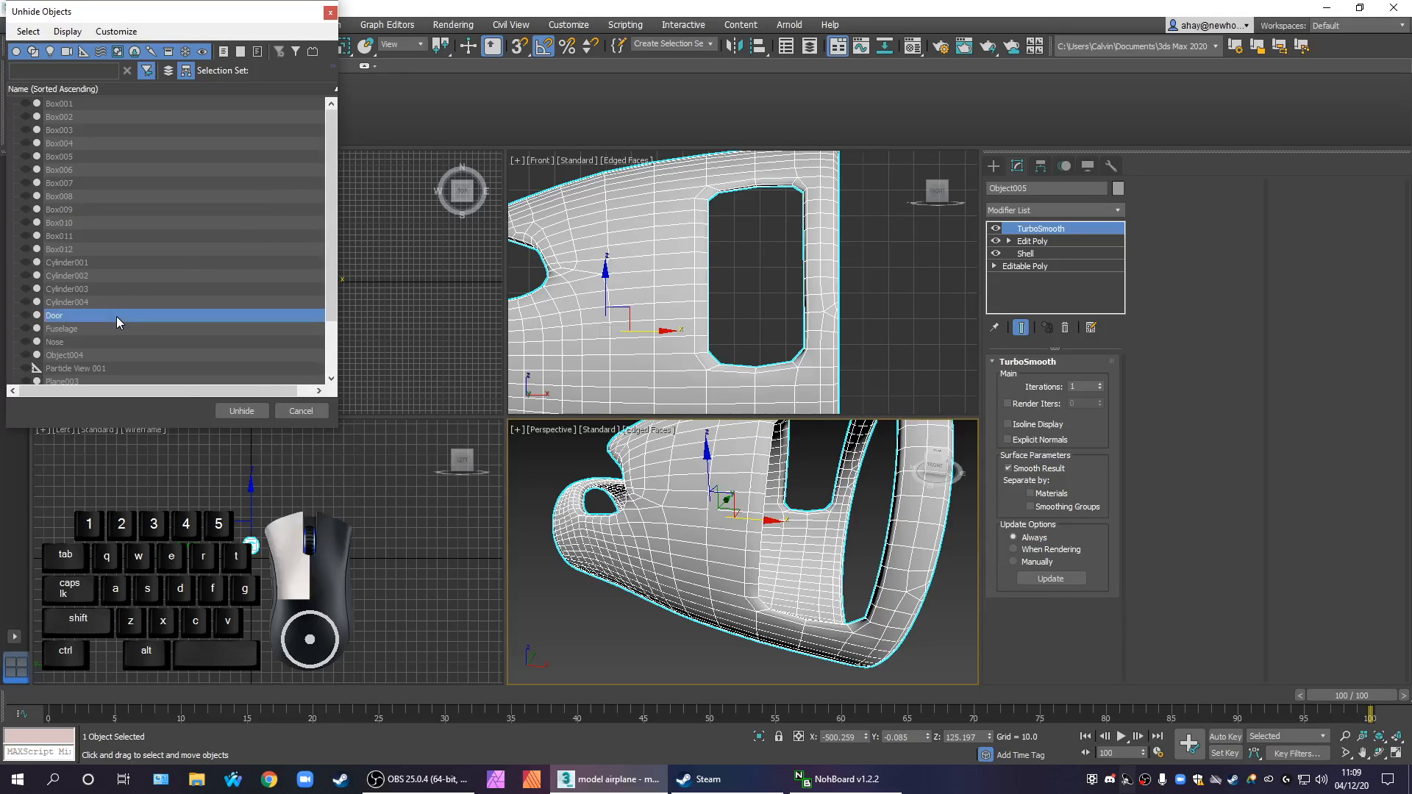
pyautogui.click(221, 409)
pyautogui.keyDown('alt'); pyautogui.moveTo(725, 610); pyautogui.dragTo(712, 642, button='middle'); pyautogui.keyUp('alt')
pyautogui.scroll(5, 712, 642)
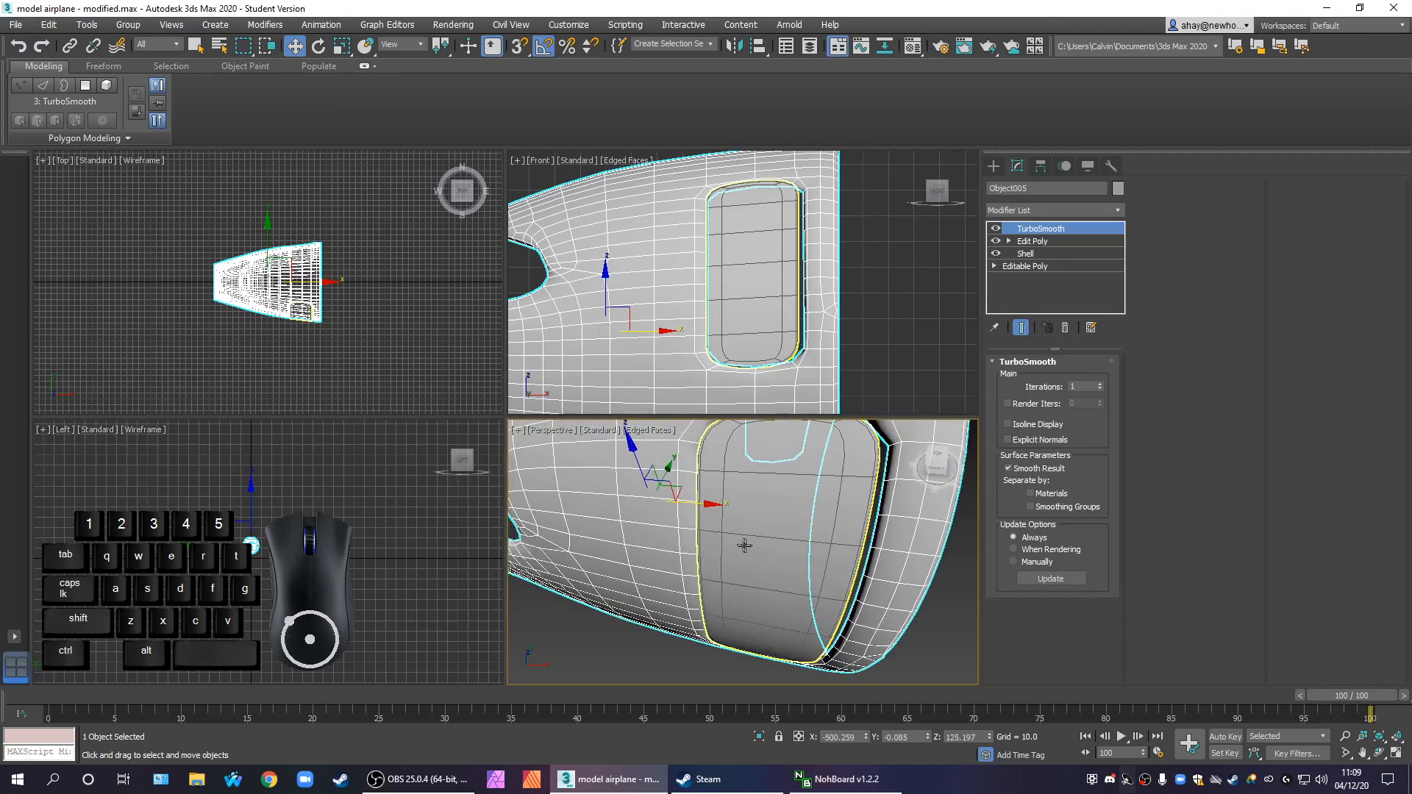
# Select the Door and move it slightly along X so it sits centered in the door opening
pyautogui.click(1042, 167)
pyautogui.click(1052, 268)
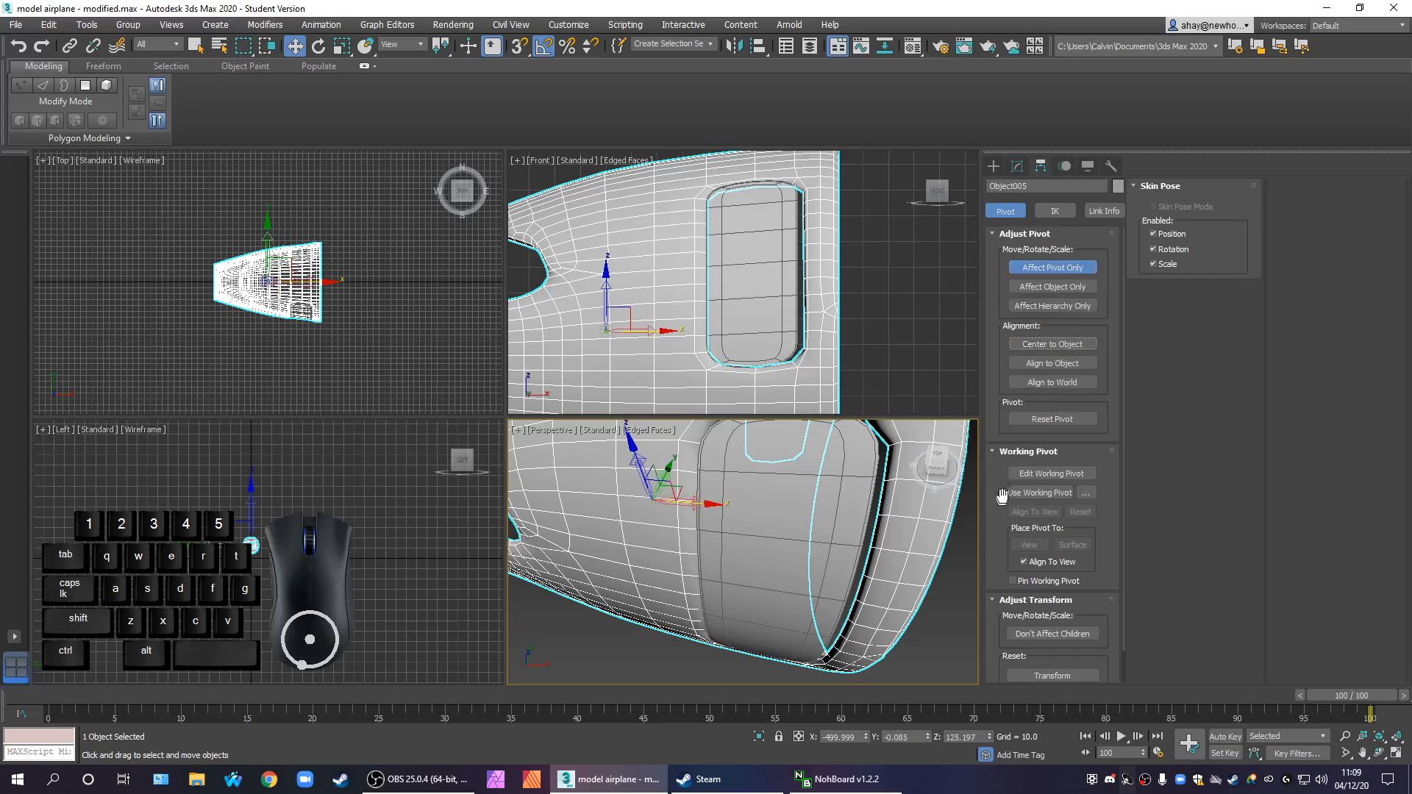
pyautogui.click(864, 504)
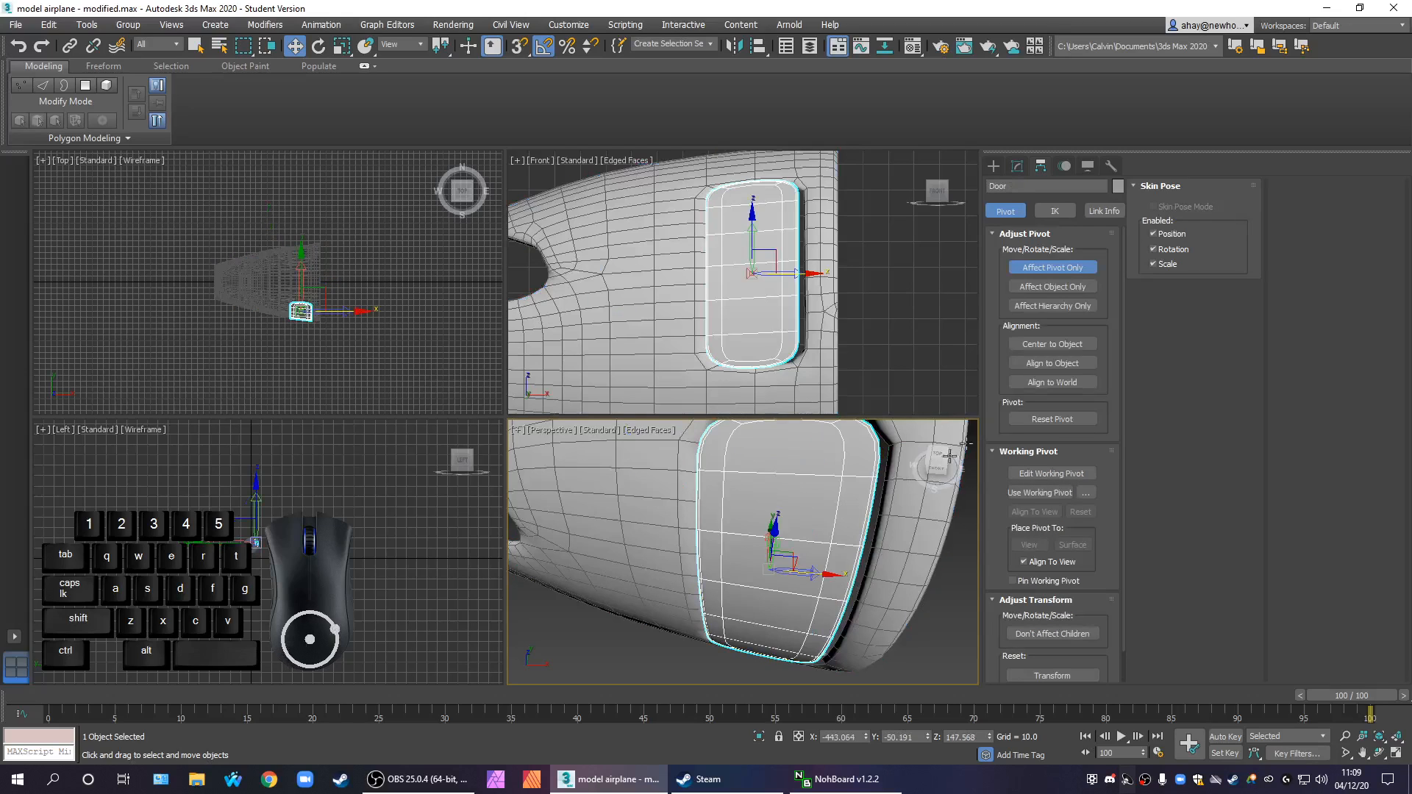
pyautogui.click(1048, 269)
pyautogui.keyDown('alt'); pyautogui.moveTo(750, 559); pyautogui.dragTo(823, 559, button='middle'); pyautogui.keyUp('alt')
pyautogui.moveTo(824, 559); pyautogui.dragTo(816, 565)
pyautogui.moveTo(817, 565)
pyautogui.keyDown('alt'); pyautogui.mouseDown(button='middle')
pyautogui.moveTo(768, 591)
pyautogui.moveTo(832, 548)
pyautogui.mouseUp(button='middle'); pyautogui.keyUp('alt')
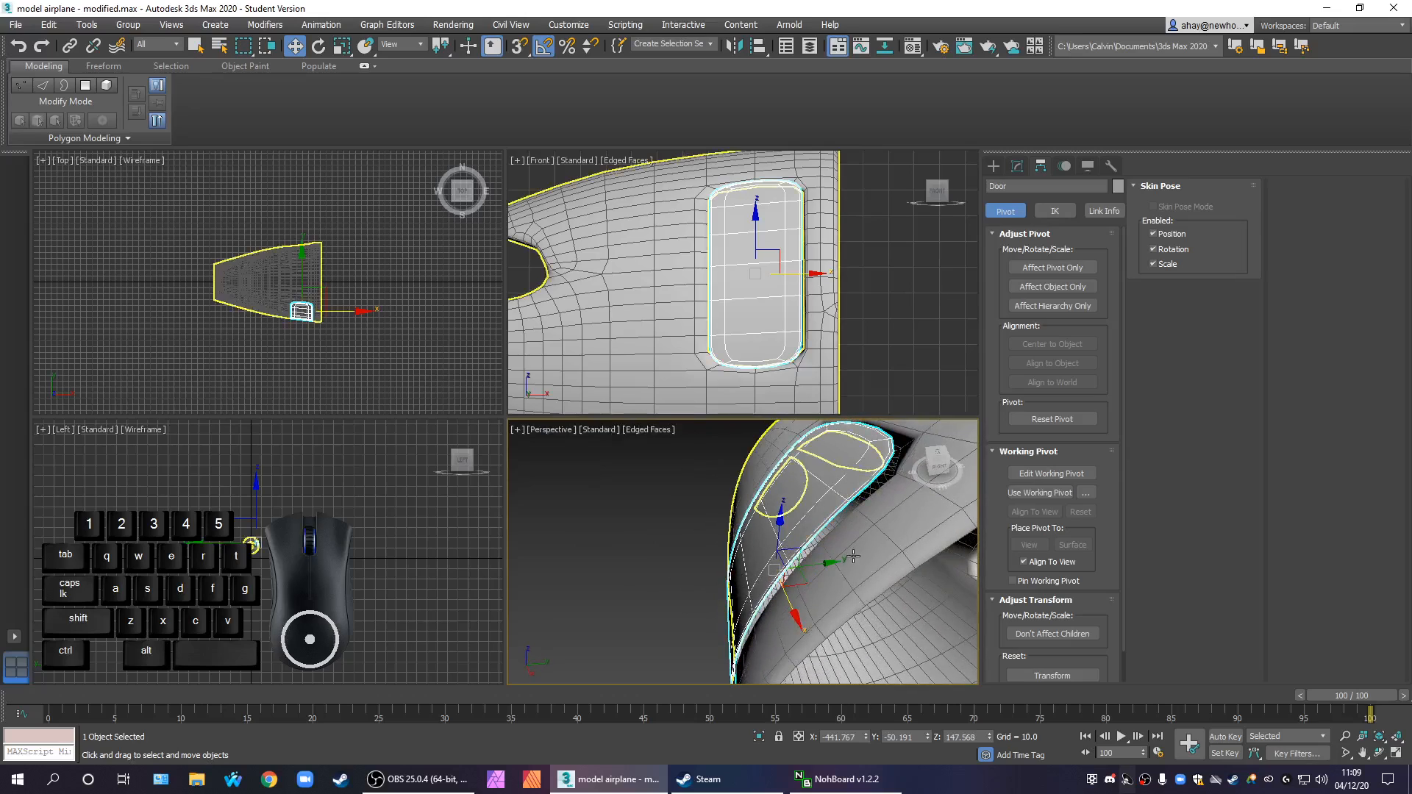
# Set the front section's TurboSmooth iterations to 2
pyautogui.scroll(-2, 826, 540)
pyautogui.click(865, 533)
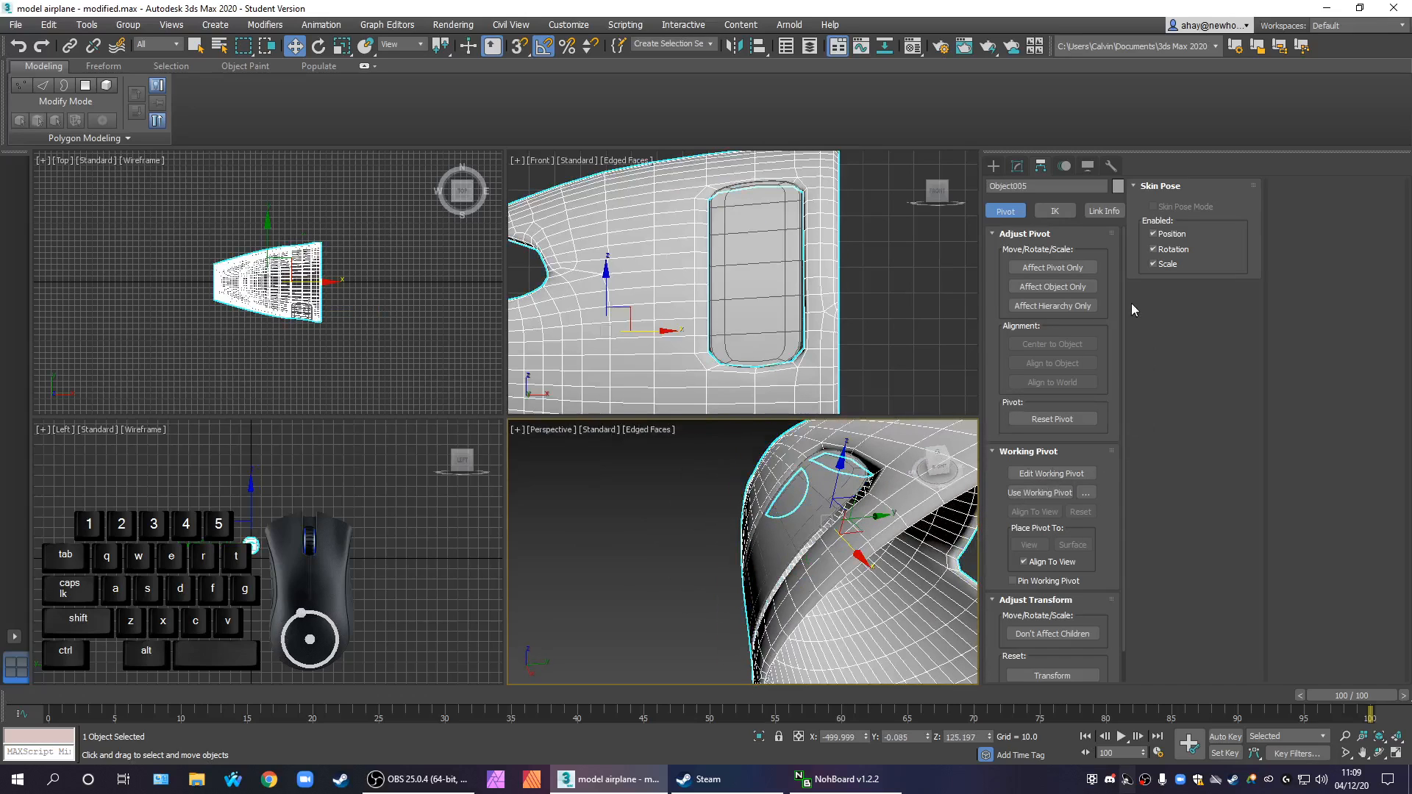
pyautogui.click(1017, 166)
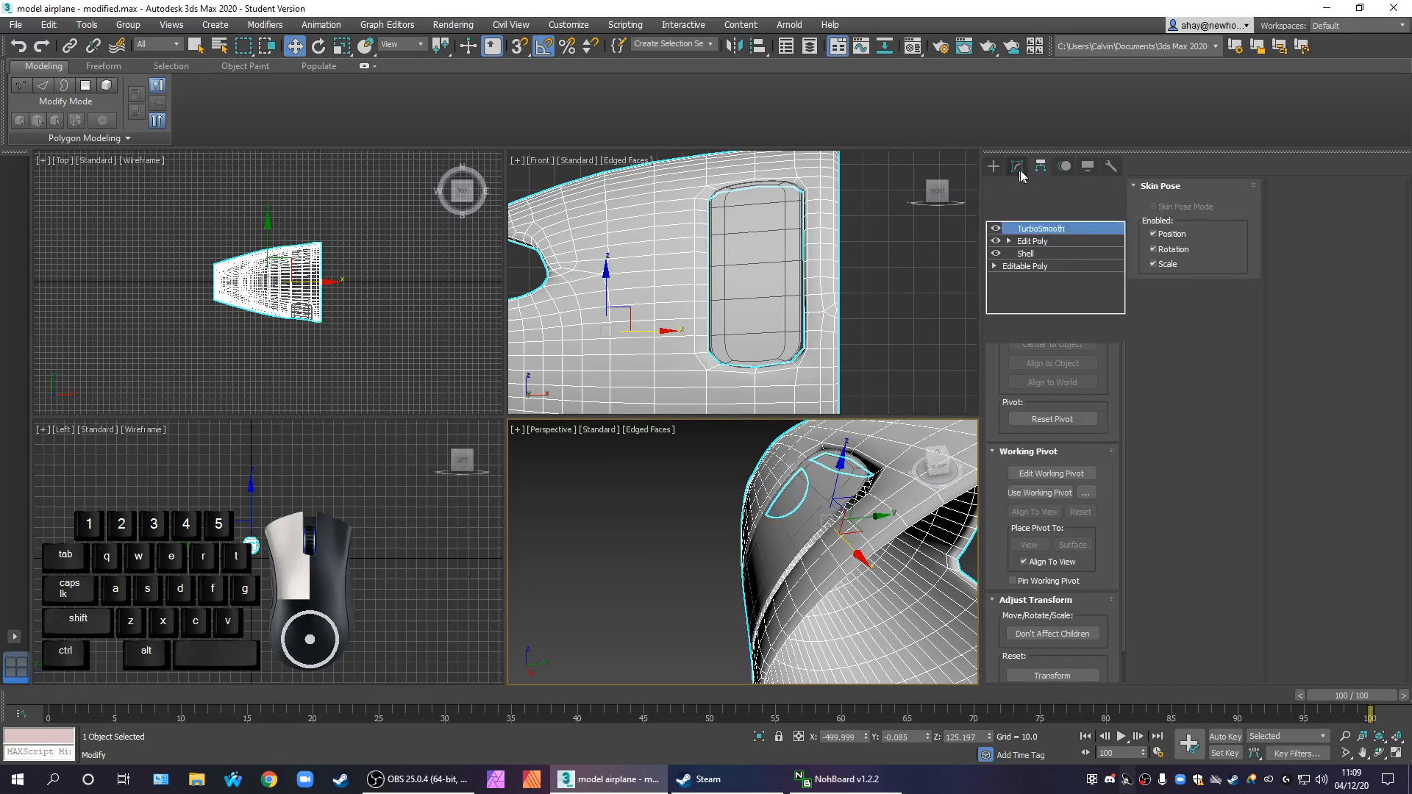
pyautogui.click(1101, 384)
pyautogui.keyDown('alt'); pyautogui.moveTo(802, 588); pyautogui.dragTo(925, 590, button='middle'); pyautogui.keyUp('alt')
pyautogui.moveTo(905, 585); pyautogui.dragTo(722, 577, button='middle')
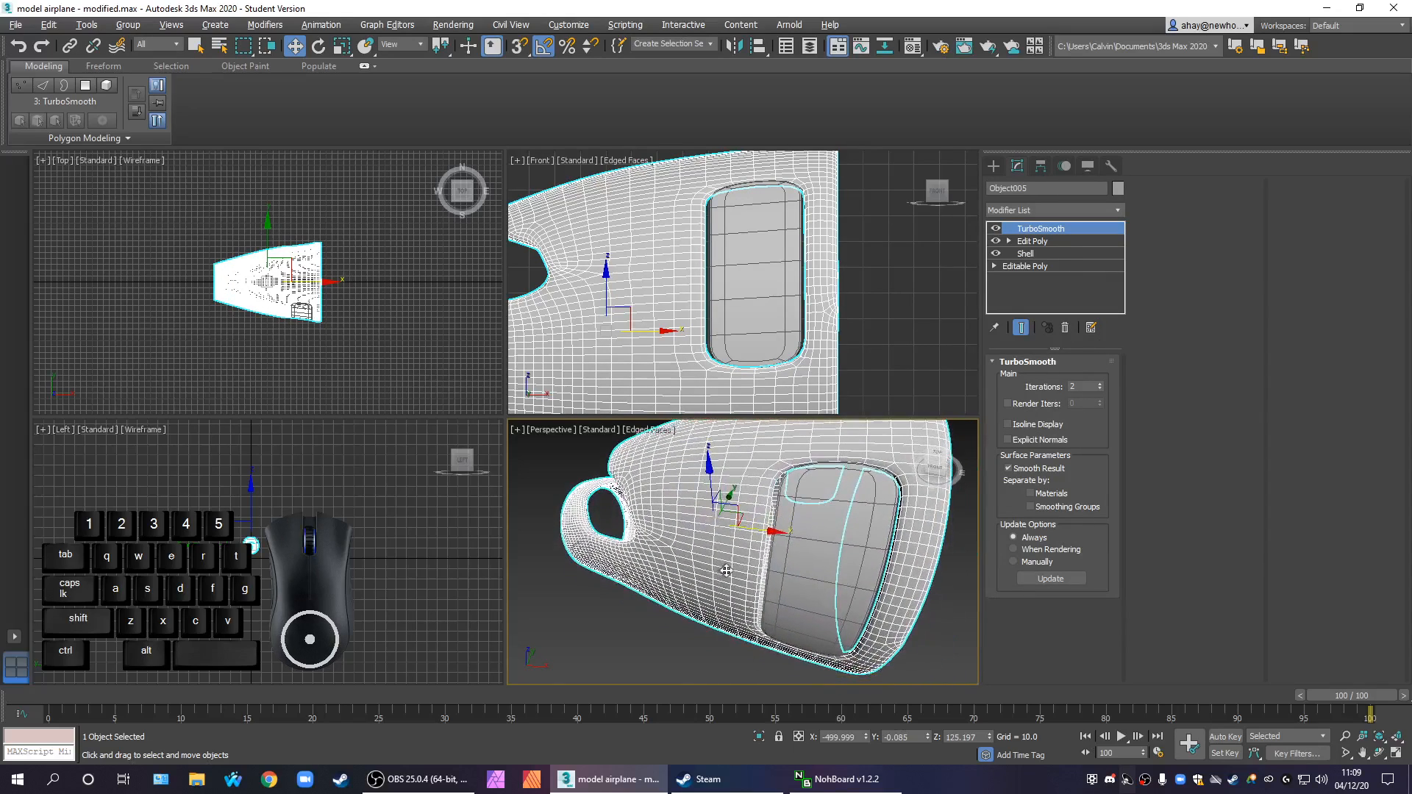
# Examine how the Door fits the smoothed opening from several angles in the enlarged Perspective view
pyautogui.scroll(2, 838, 599)
pyautogui.hotkey('alt', 'w')
pyautogui.keyDown('alt'); pyautogui.moveTo(849, 589); pyautogui.dragTo(765, 536, button='middle'); pyautogui.keyUp('alt')
pyautogui.moveTo(766, 535); pyautogui.dragTo(765, 564, button='middle')
pyautogui.press('z')
pyautogui.keyDown('alt'); pyautogui.moveTo(765, 500); pyautogui.dragTo(702, 528, button='middle'); pyautogui.keyUp('alt')
pyautogui.scroll(3, 704, 524)
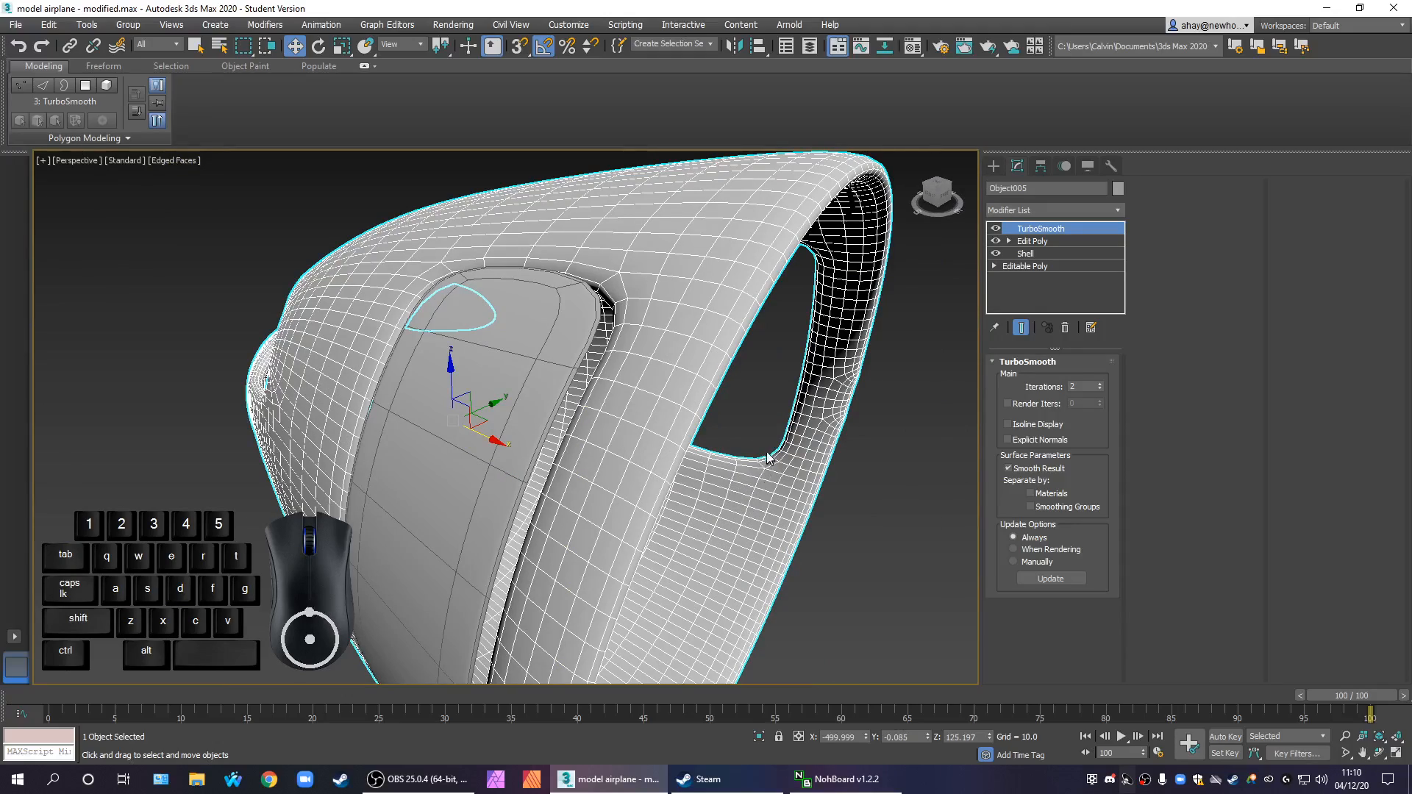
pyautogui.keyDown('alt'); pyautogui.moveTo(772, 485); pyautogui.dragTo(919, 468, button='middle'); pyautogui.keyUp('alt')
pyautogui.scroll(-2, 810, 417)
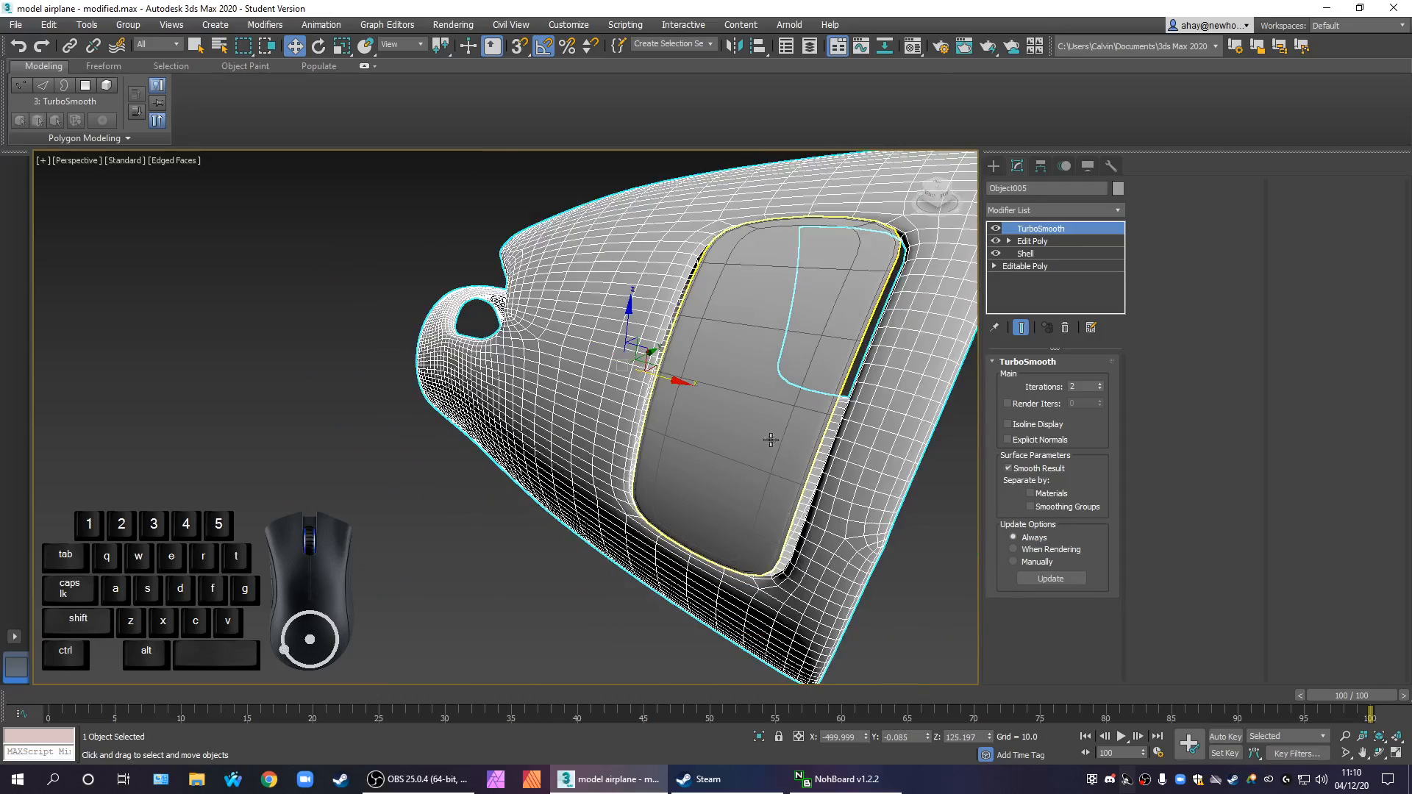
pyautogui.press('r')
pyautogui.moveTo(678, 379); pyautogui.dragTo(686, 381)
pyautogui.hotkey('ctrl', 'z')
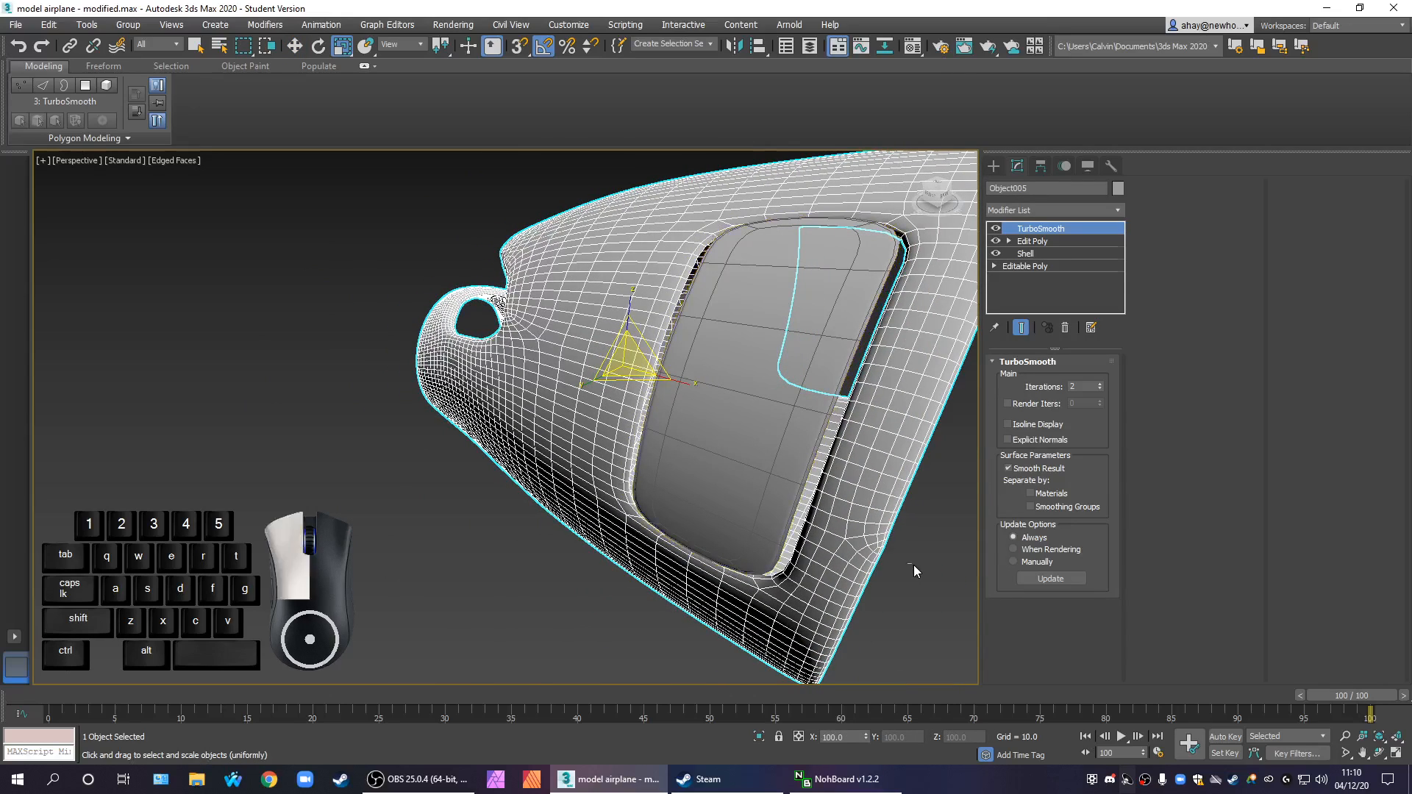
# Select the Door and scale it to about 106% along X to close the gap in the opening
pyautogui.click(913, 565)
pyautogui.click(813, 417)
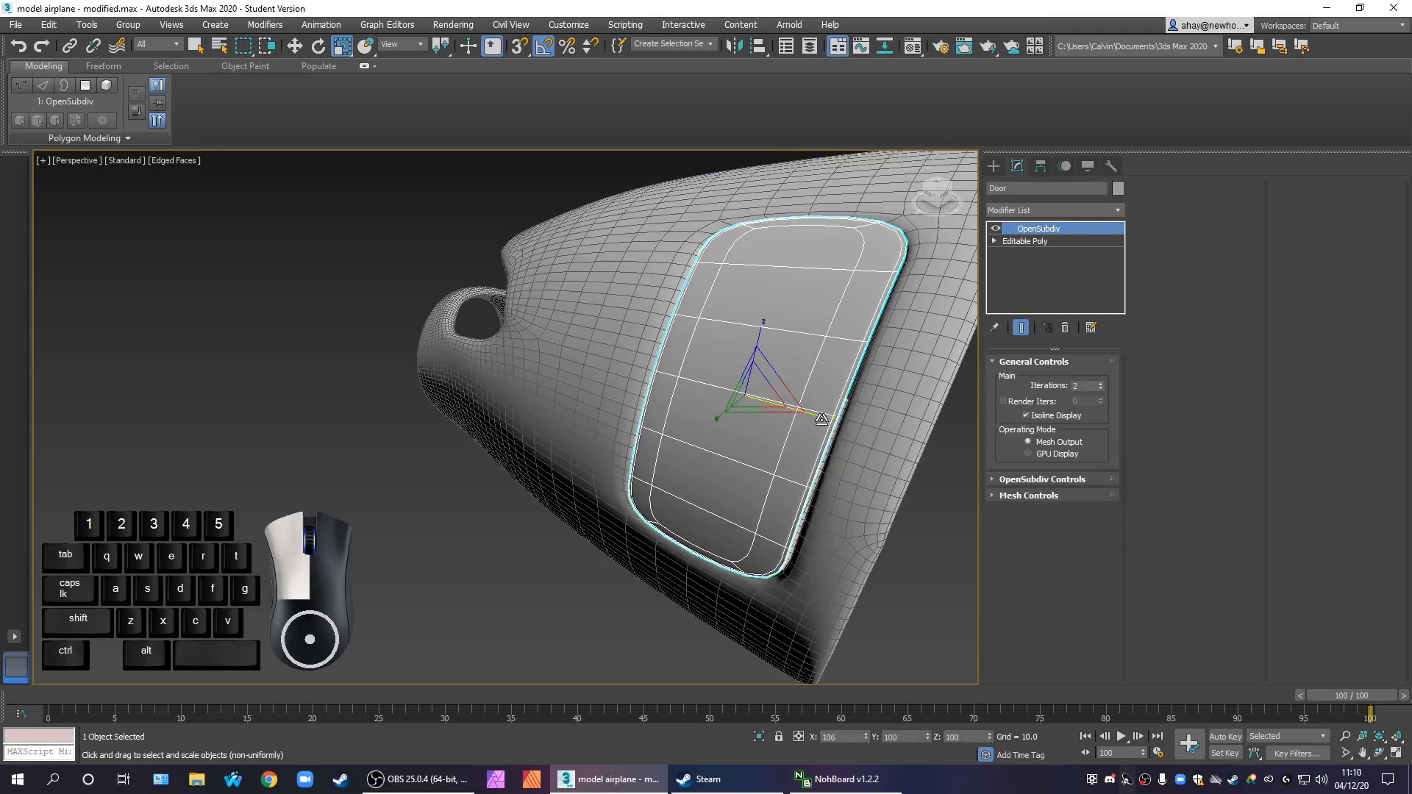
pyautogui.keyDown('alt'); pyautogui.moveTo(806, 487); pyautogui.dragTo(795, 413, button='middle'); pyautogui.keyUp('alt')
# Try to stretch the Door along Z to fit the opening's height, and undo the change
pyautogui.moveTo(752, 336)
pyautogui.mouseDown()
pyautogui.moveTo(756, 352)
pyautogui.moveTo(765, 344)
pyautogui.mouseUp()
pyautogui.hotkey('ctrl', 'z')
pyautogui.keyDown('alt'); pyautogui.moveTo(820, 386); pyautogui.dragTo(748, 442, button='middle'); pyautogui.keyUp('alt')
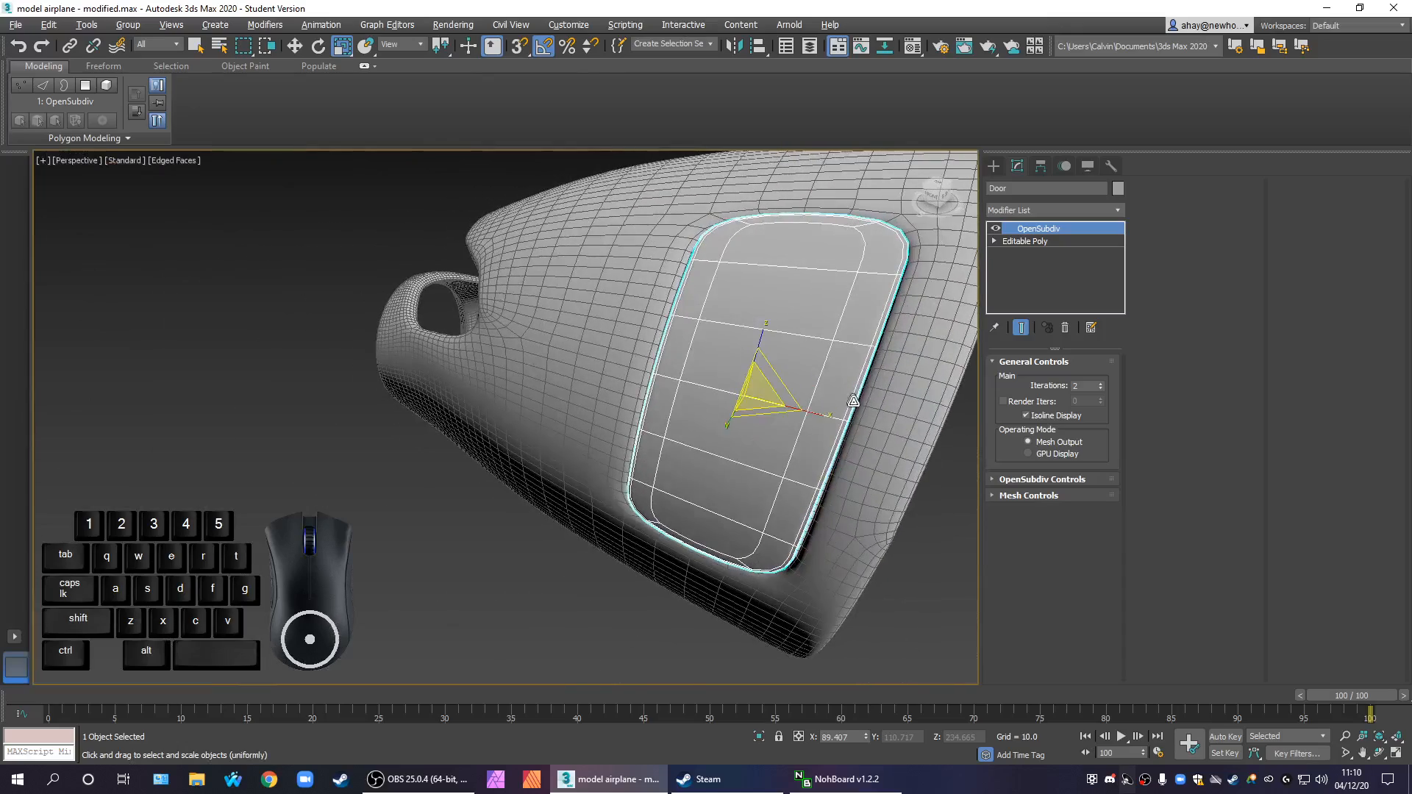
pyautogui.hotkey('ctrl', 'z')
# Select the front section and delete its TurboSmooth modifier
pyautogui.moveTo(884, 528); pyautogui.dragTo(728, 520, button='middle')
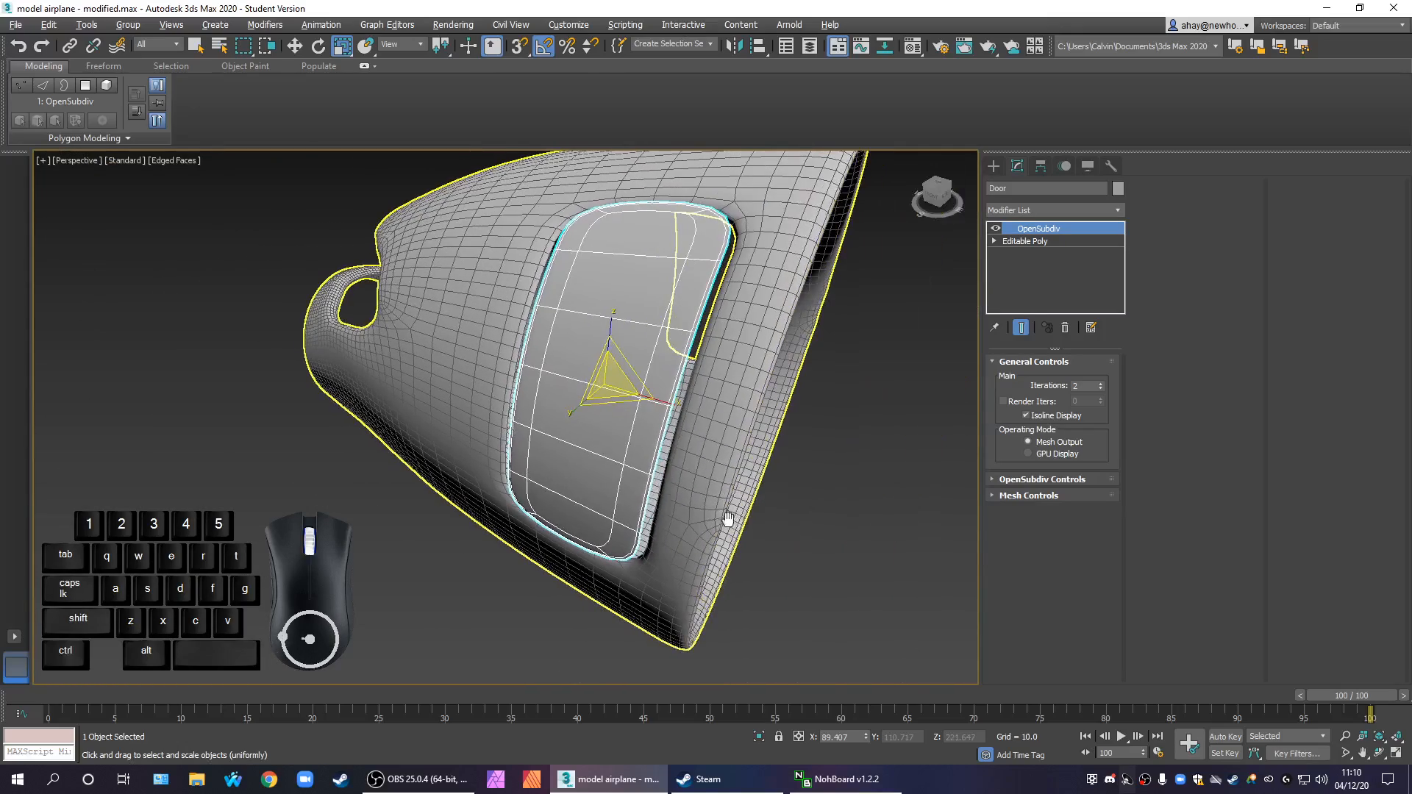
pyautogui.click(832, 516)
pyautogui.click(743, 441)
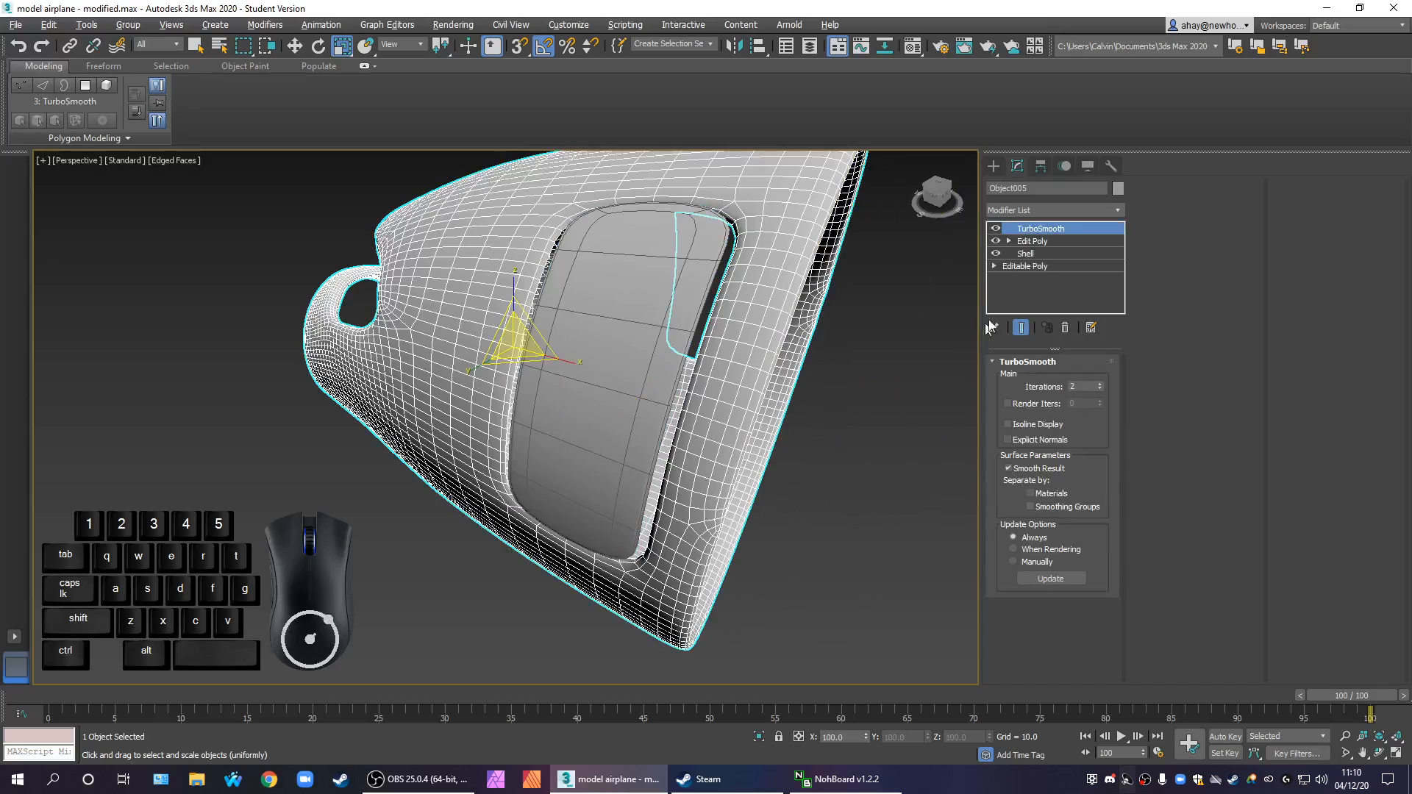
pyautogui.click(1049, 243)
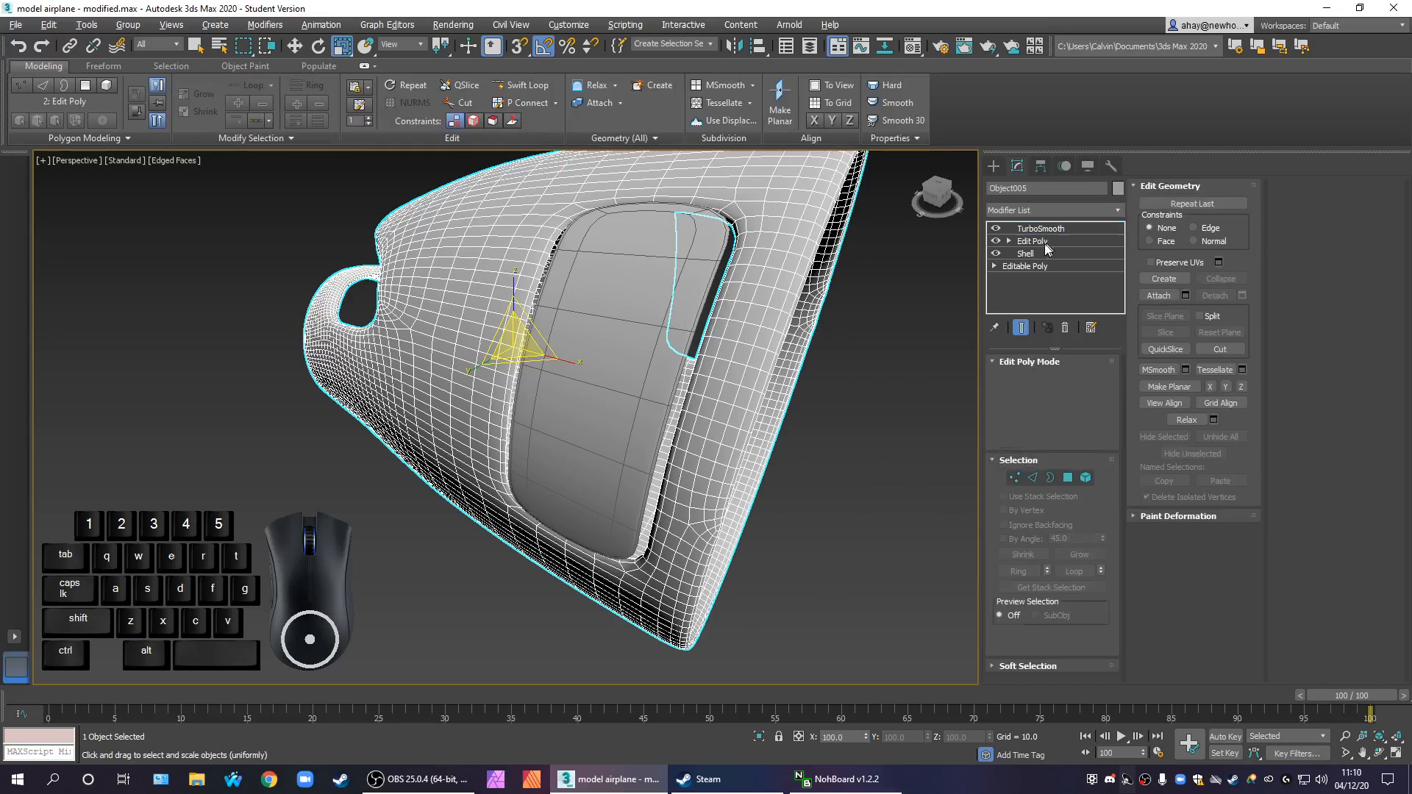
pyautogui.click(996, 229)
pyautogui.click(1041, 229)
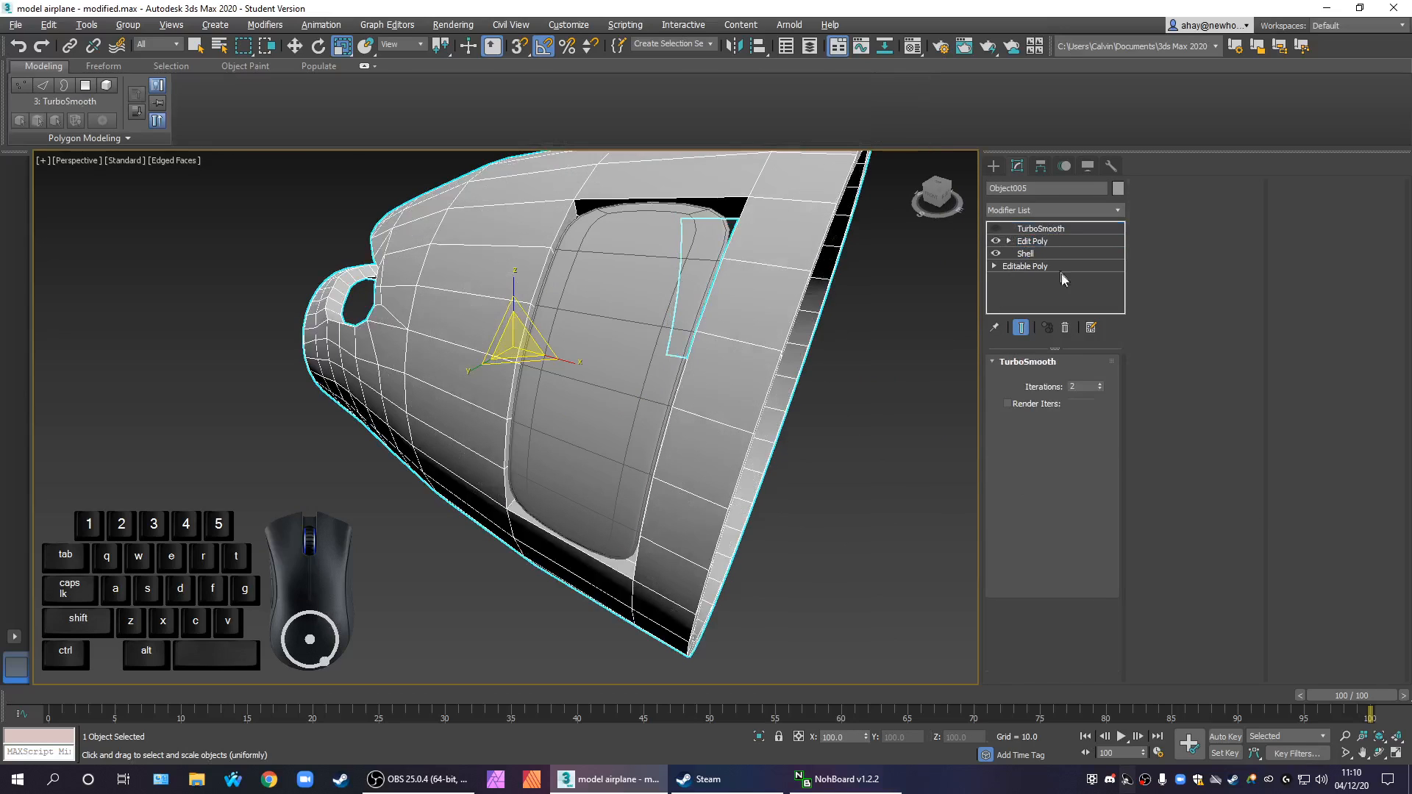
pyautogui.click(1065, 327)
# Examine the unsmoothed front section and its nose end in the Perspective and Front views
pyautogui.moveTo(857, 444)
pyautogui.keyDown('alt'); pyautogui.mouseDown(button='middle')
pyautogui.moveTo(785, 431)
pyautogui.moveTo(787, 469)
pyautogui.moveTo(840, 457)
pyautogui.mouseUp(button='middle'); pyautogui.keyUp('alt')
pyautogui.scroll(-5, 787, 469)
pyautogui.scroll(2, 847, 455)
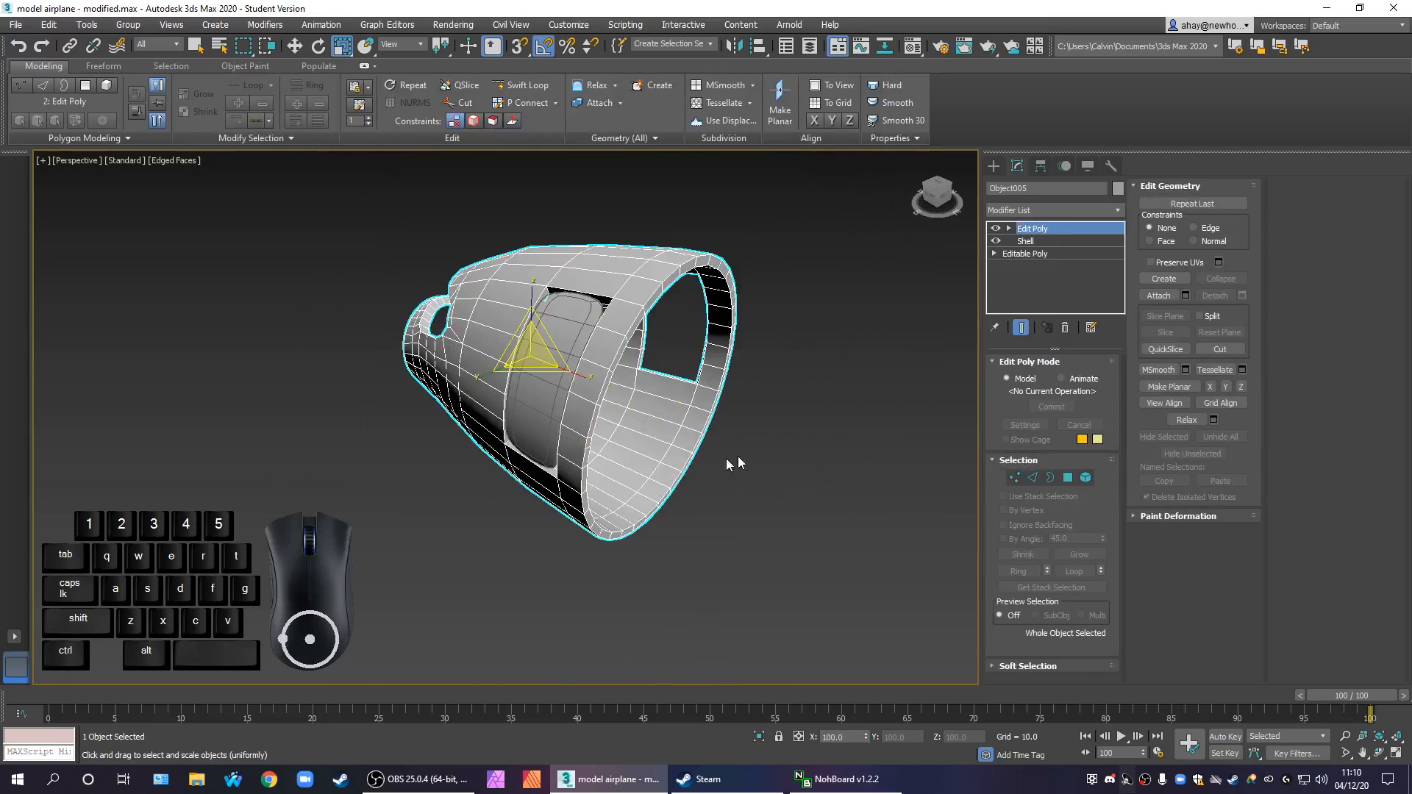
pyautogui.scroll(4, 731, 457)
pyautogui.moveTo(745, 468); pyautogui.dragTo(796, 486, button='middle')
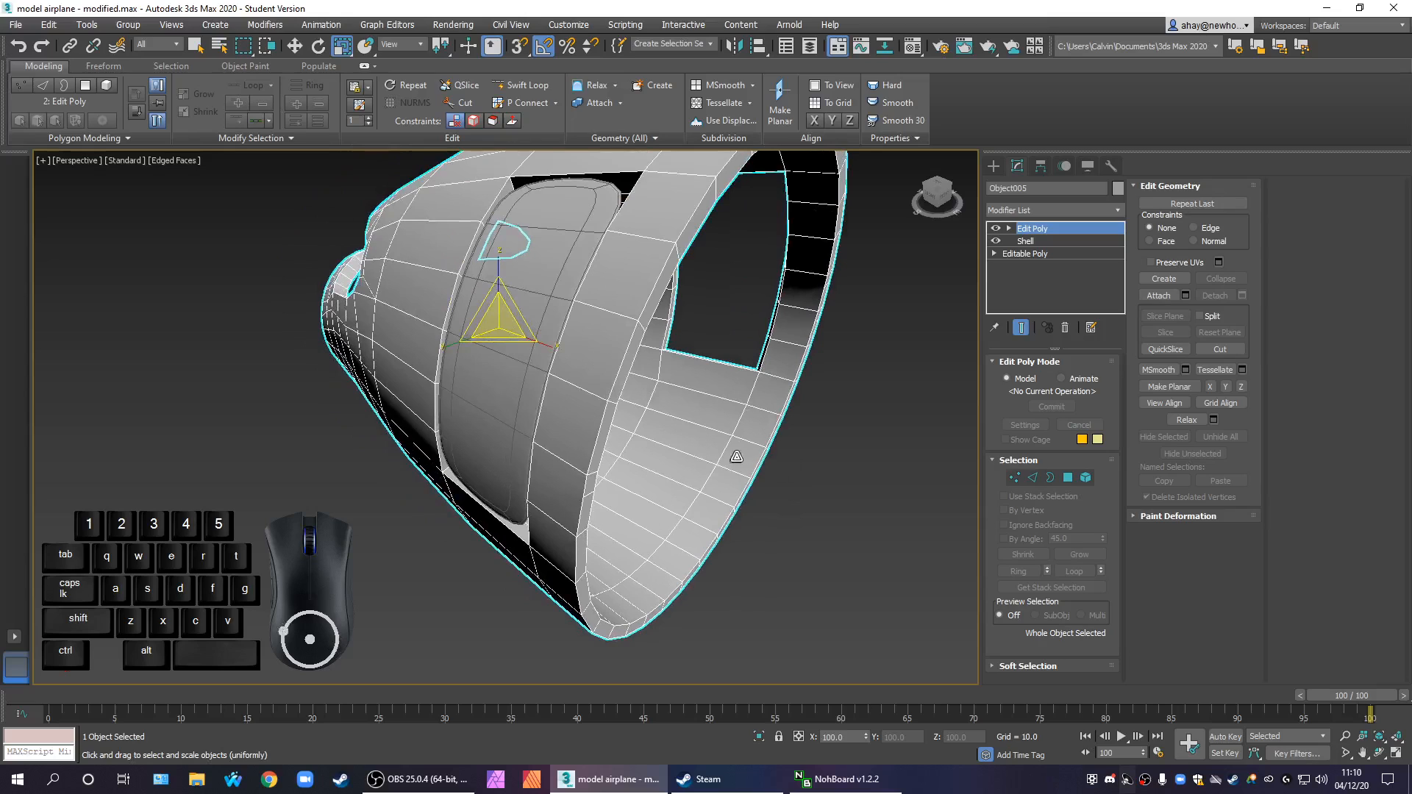
pyautogui.scroll(-4, 710, 469)
pyautogui.keyDown('alt'); pyautogui.moveTo(711, 468); pyautogui.dragTo(391, 421, button='middle'); pyautogui.keyUp('alt')
pyautogui.hotkey('alt', 'w')
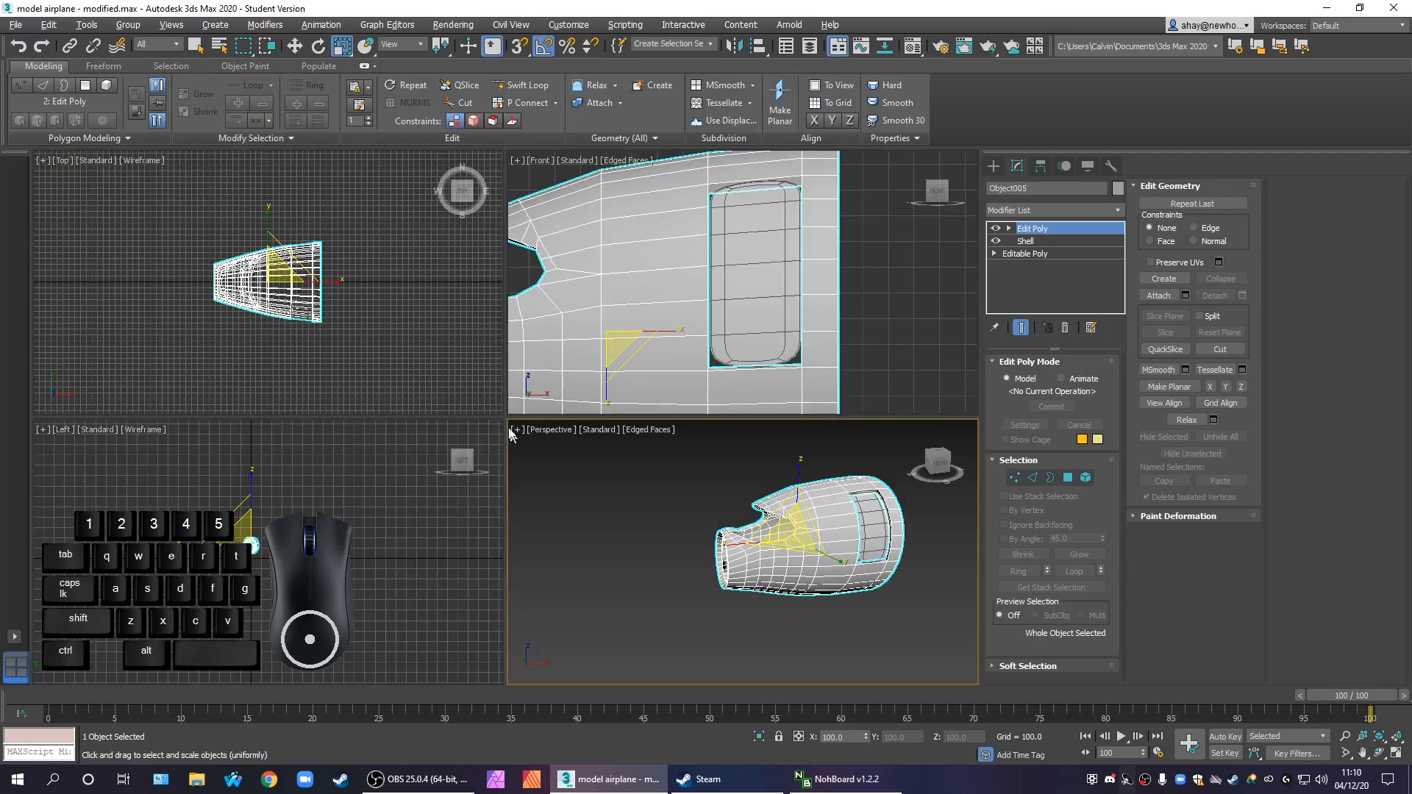
pyautogui.moveTo(609, 327); pyautogui.dragTo(921, 308, button='middle')
pyautogui.moveTo(718, 361); pyautogui.dragTo(718, 269, button='middle')
pyautogui.hotkey('alt', 'w')
pyautogui.moveTo(678, 341); pyautogui.dragTo(771, 366, button='middle')
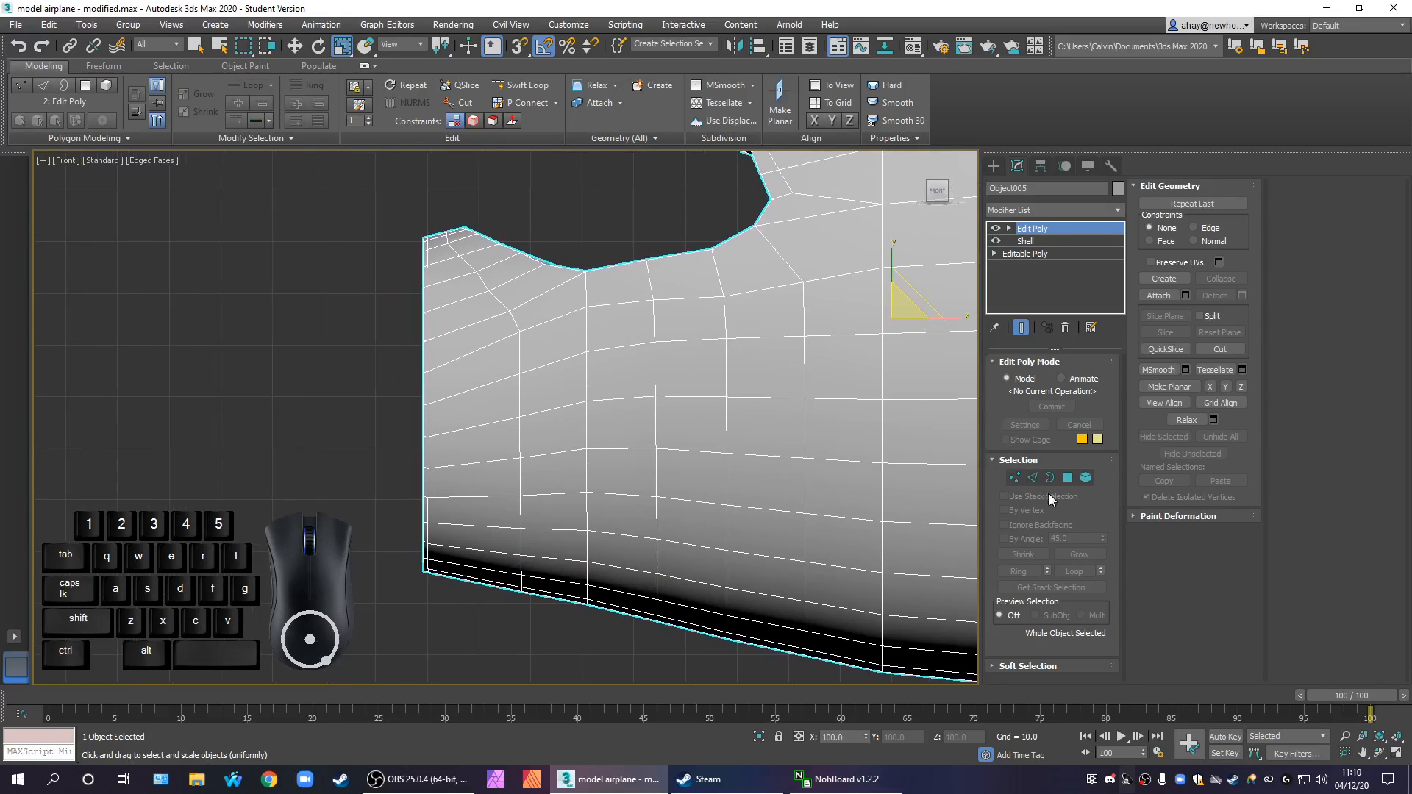
# At Vertex level of Edit Poly, nudge the inner nose rim vertex beside the dark patch, and leave Vertex level
pyautogui.click(1015, 478)
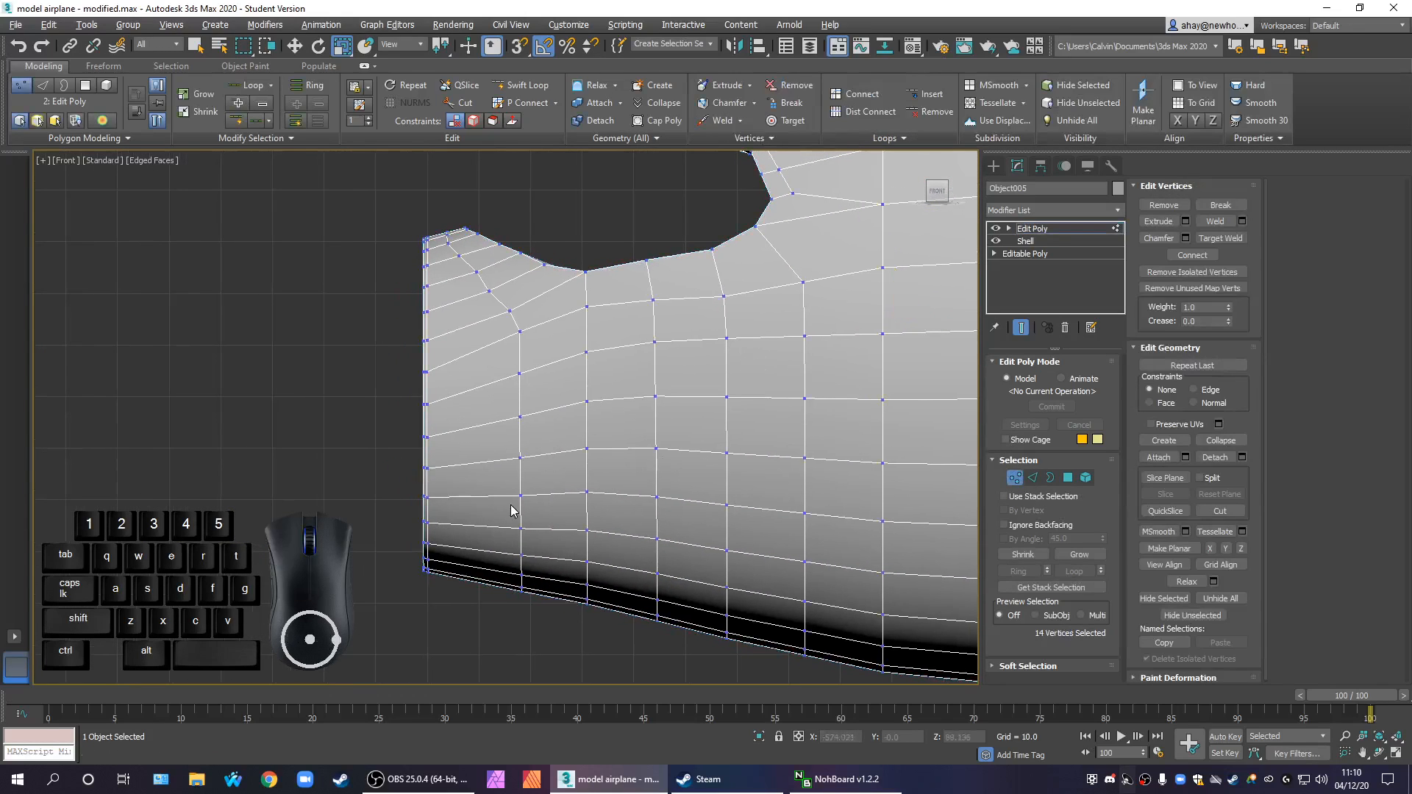
pyautogui.hotkey('alt', 'w')
pyautogui.keyDown('alt'); pyautogui.moveTo(657, 592); pyautogui.dragTo(812, 594, button='middle'); pyautogui.keyUp('alt')
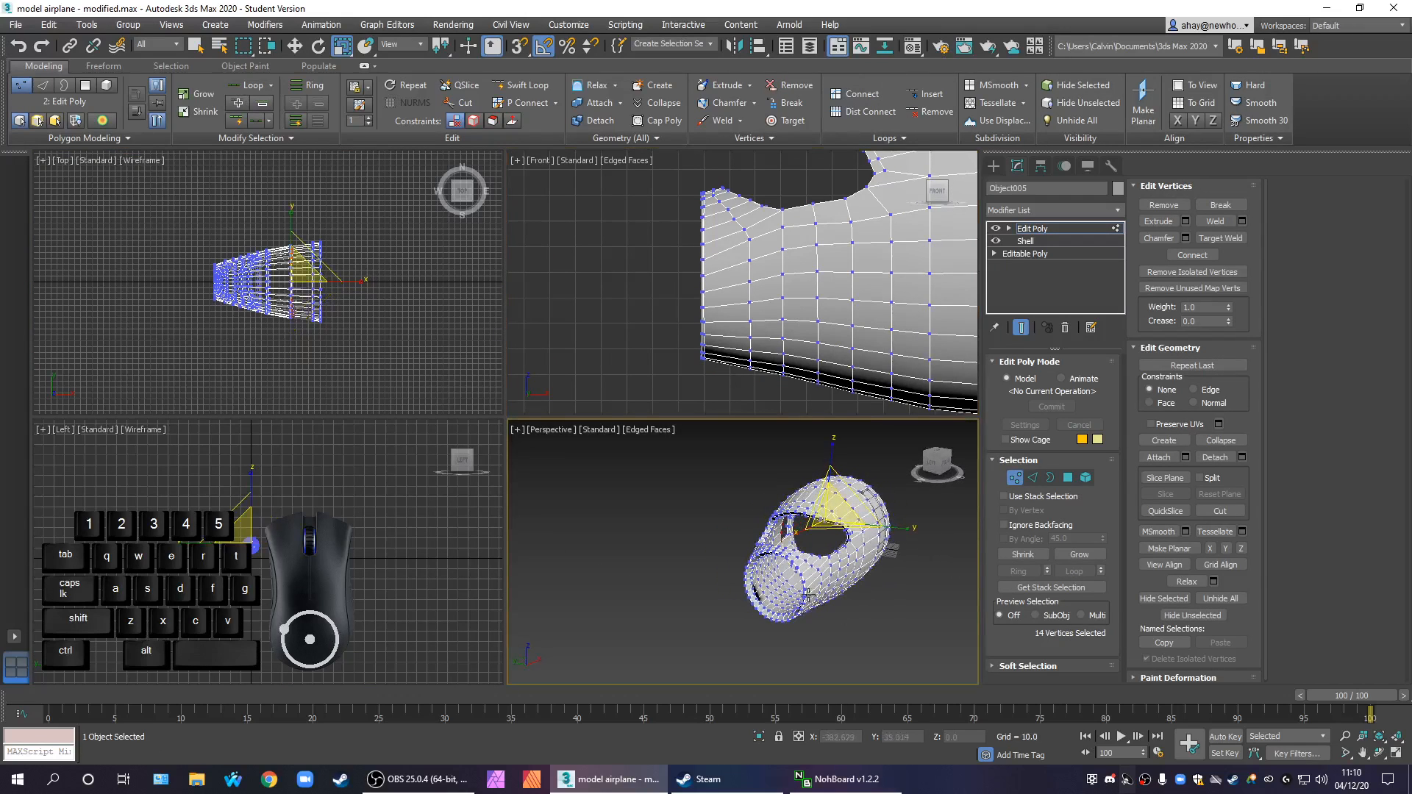
pyautogui.scroll(6, 800, 606)
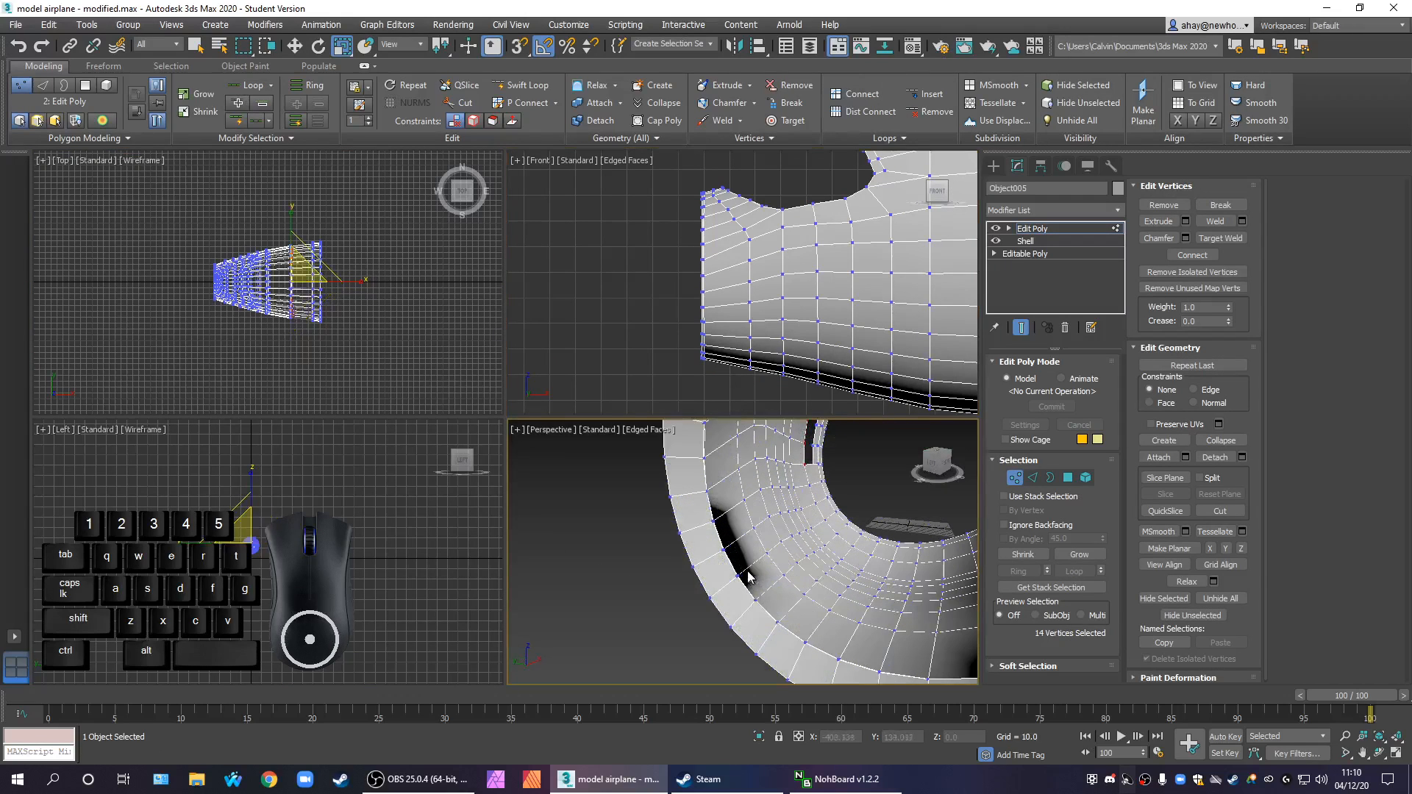
pyautogui.moveTo(732, 537)
pyautogui.keyDown('alt'); pyautogui.mouseDown(button='middle')
pyautogui.moveTo(613, 529)
pyautogui.moveTo(671, 514)
pyautogui.moveTo(717, 548)
pyautogui.mouseUp(button='middle'); pyautogui.keyUp('alt')
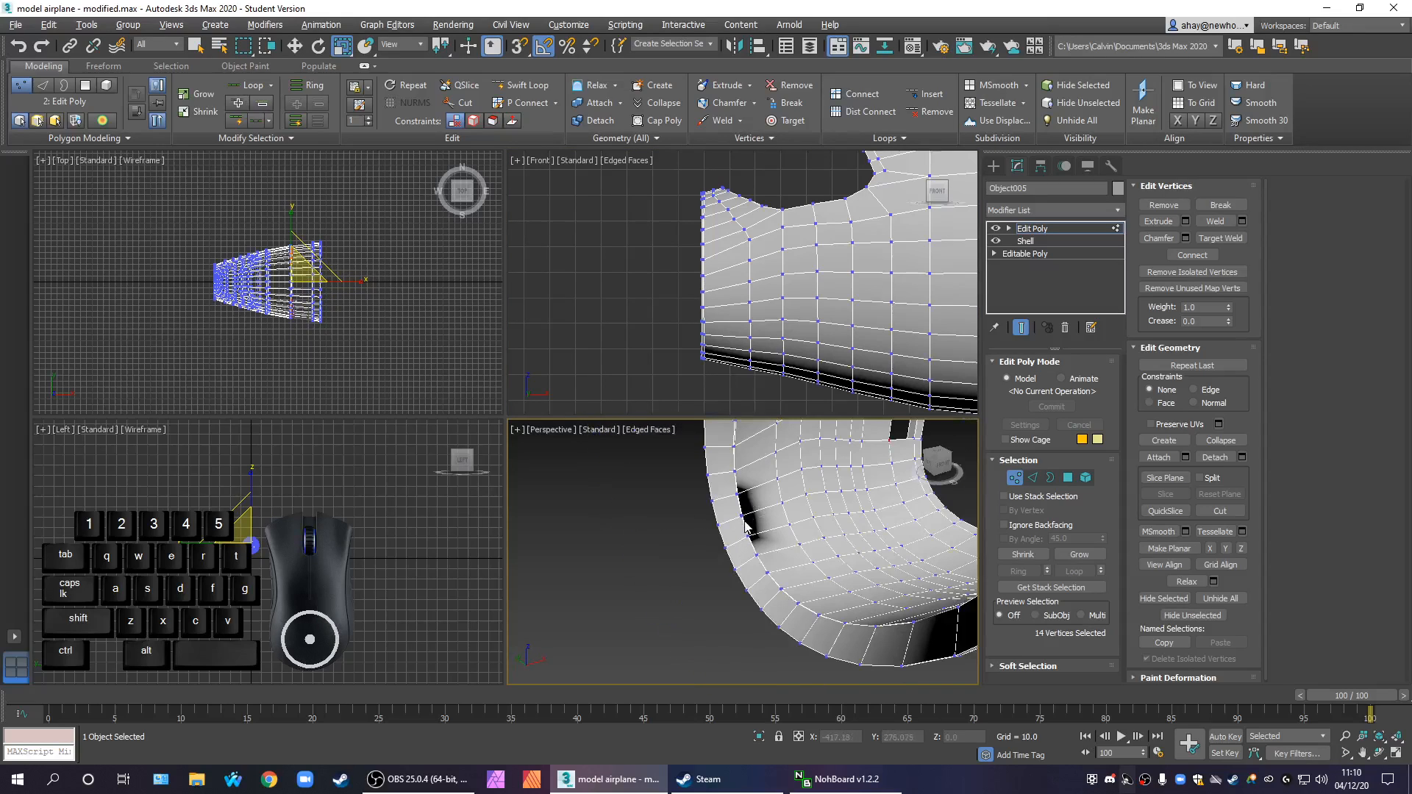
pyautogui.click(744, 517)
pyautogui.press('w')
pyautogui.moveTo(771, 515)
pyautogui.mouseDown()
pyautogui.moveTo(812, 513)
pyautogui.moveTo(781, 523)
pyautogui.mouseUp()
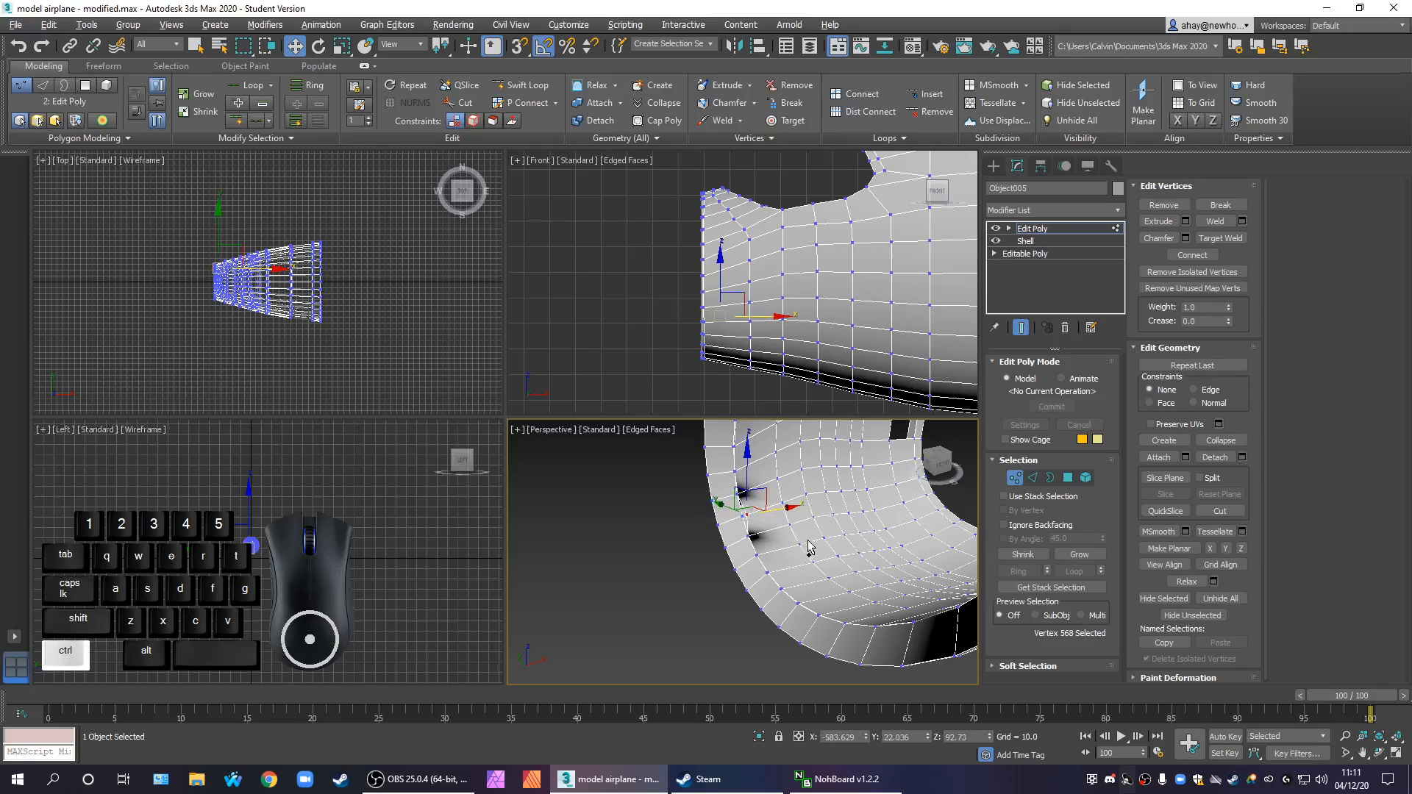
pyautogui.click(1046, 231)
pyautogui.scroll(-5, 925, 284)
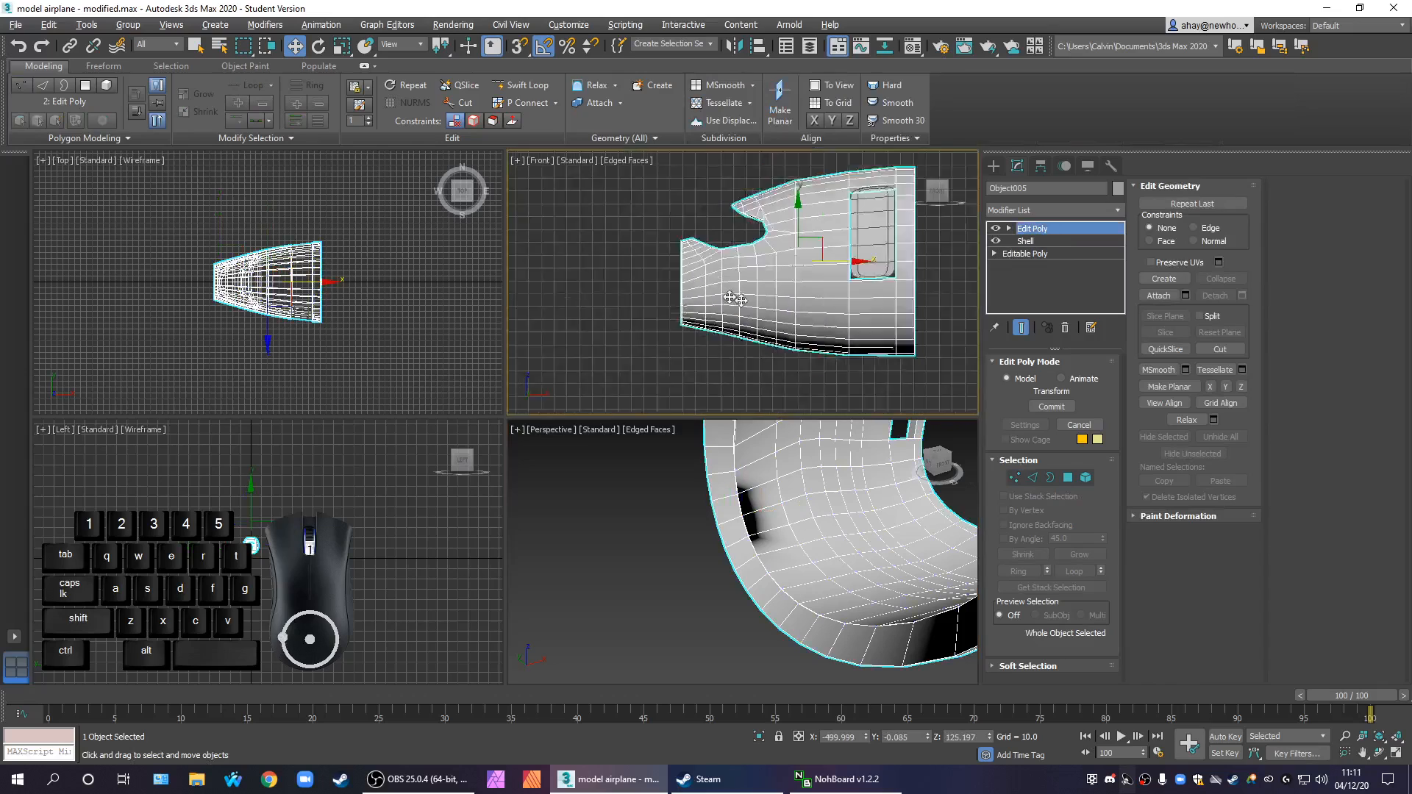
# Delete the front section's Edit Poly modifier and select the nose opening's border on the base Editable Poly
pyautogui.click(1064, 327)
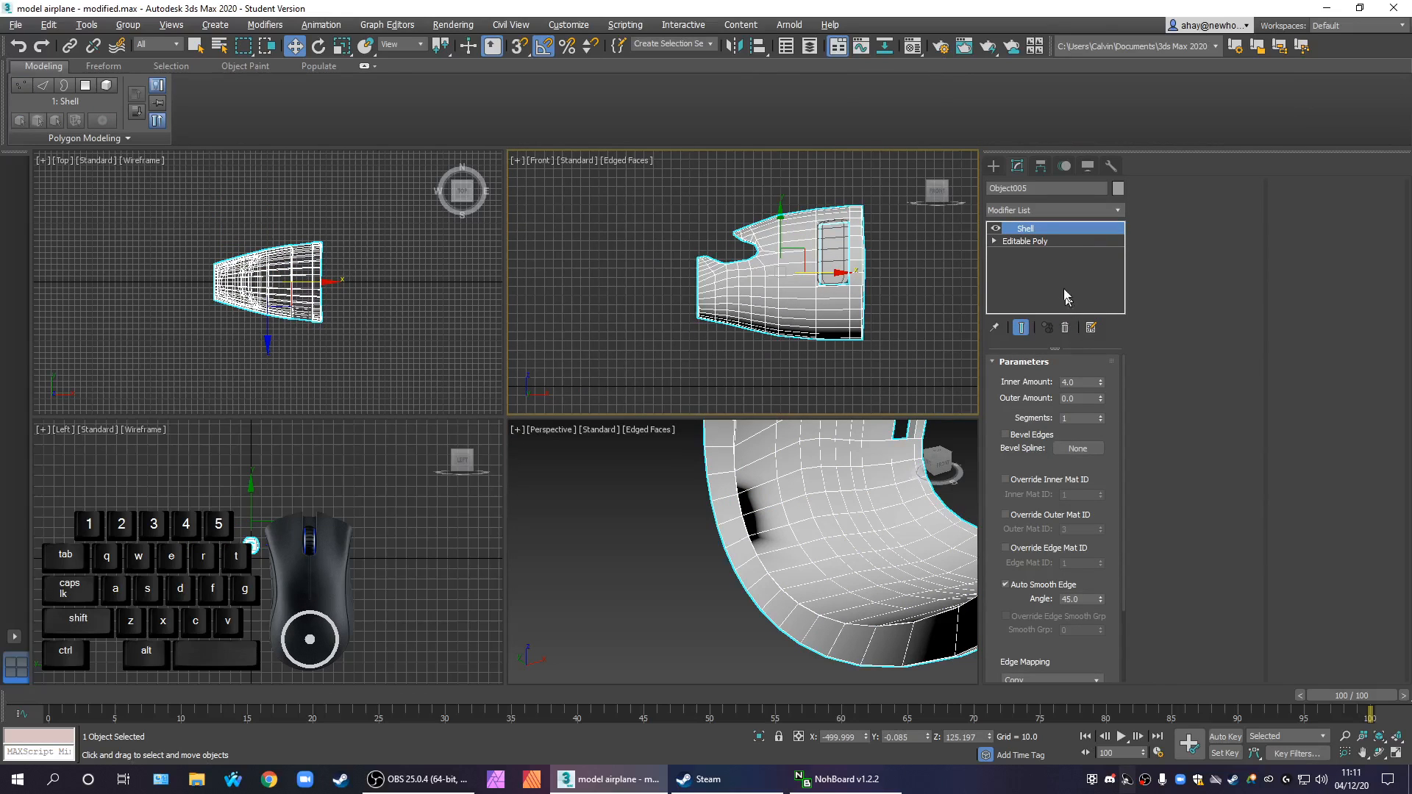
pyautogui.click(1030, 241)
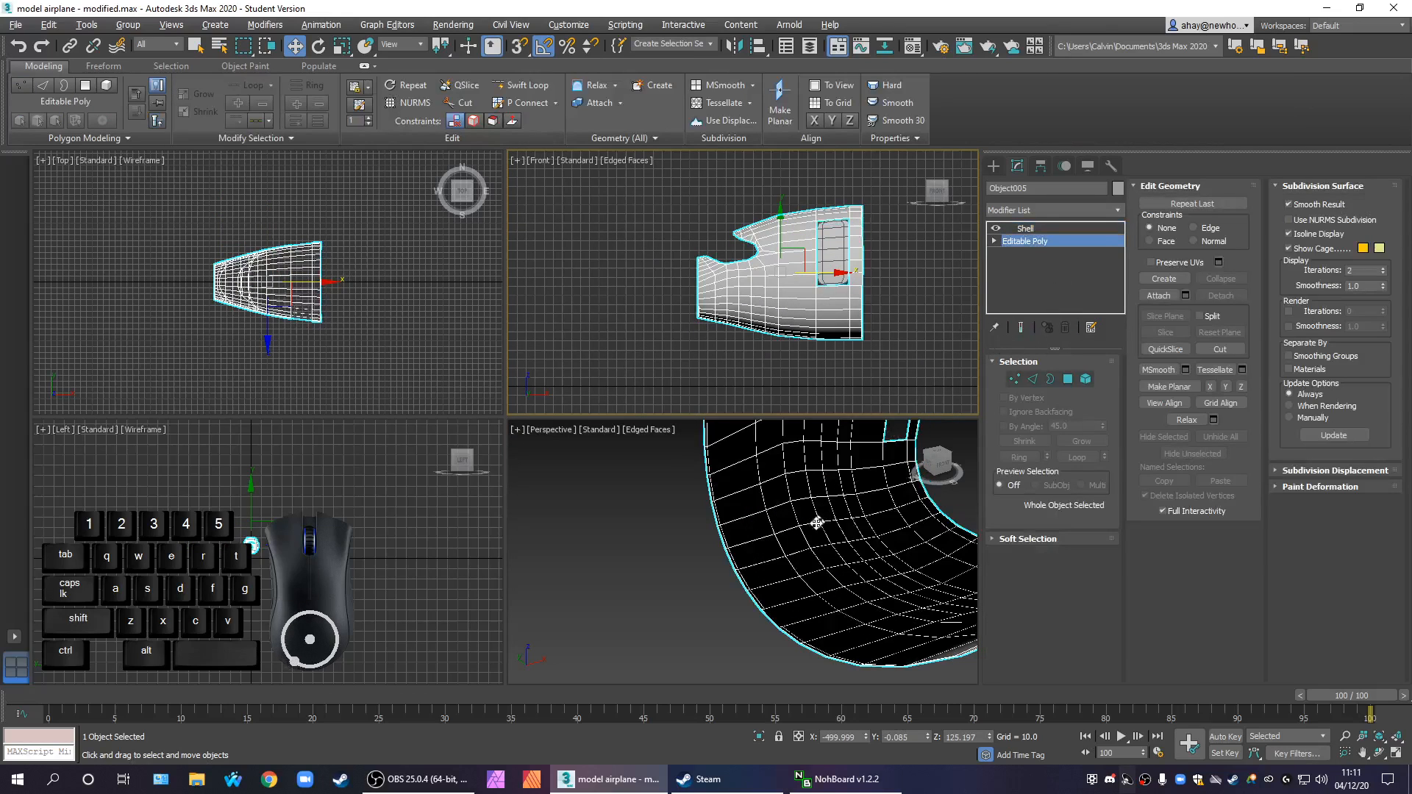
pyautogui.keyDown('alt'); pyautogui.moveTo(853, 596); pyautogui.dragTo(790, 581, button='middle'); pyautogui.keyUp('alt')
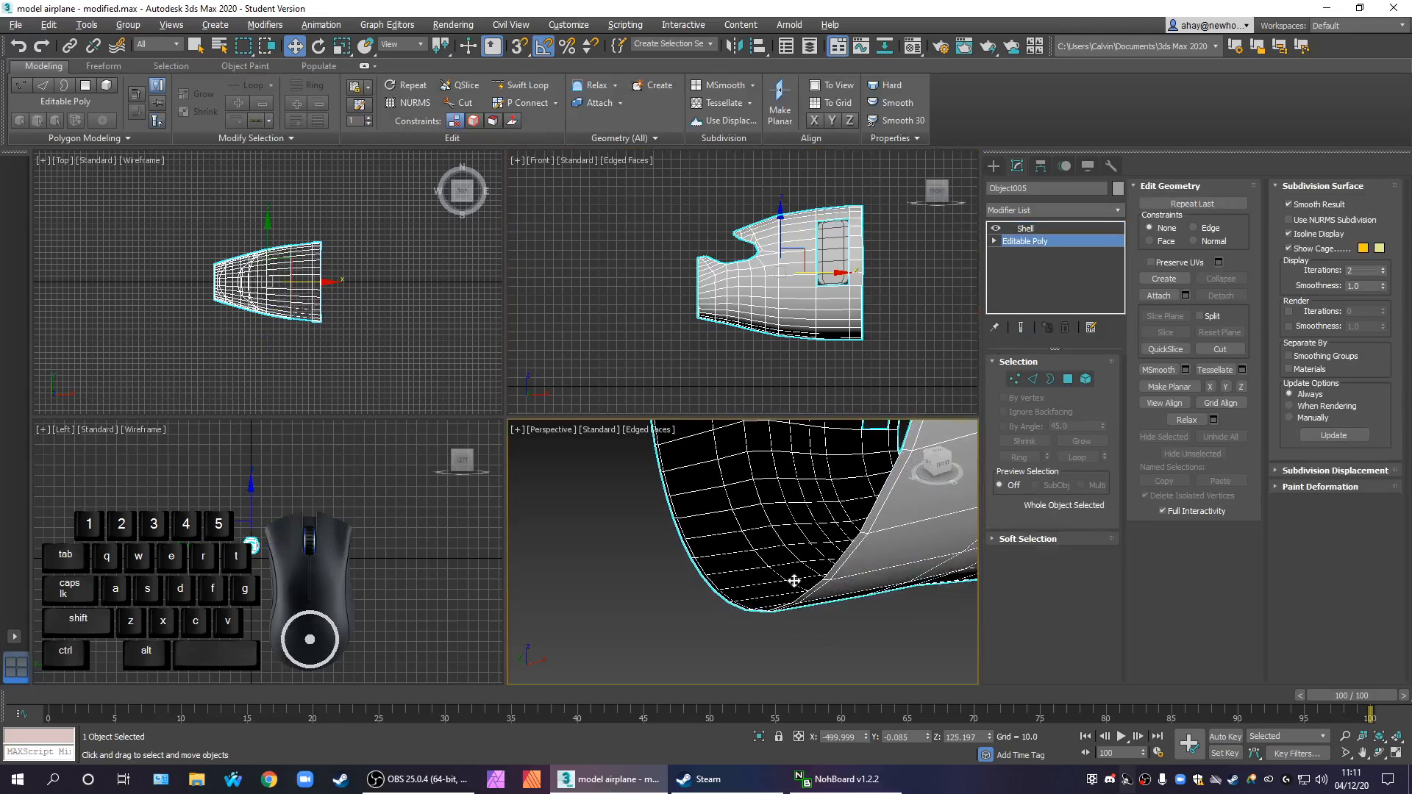
pyautogui.click(1035, 381)
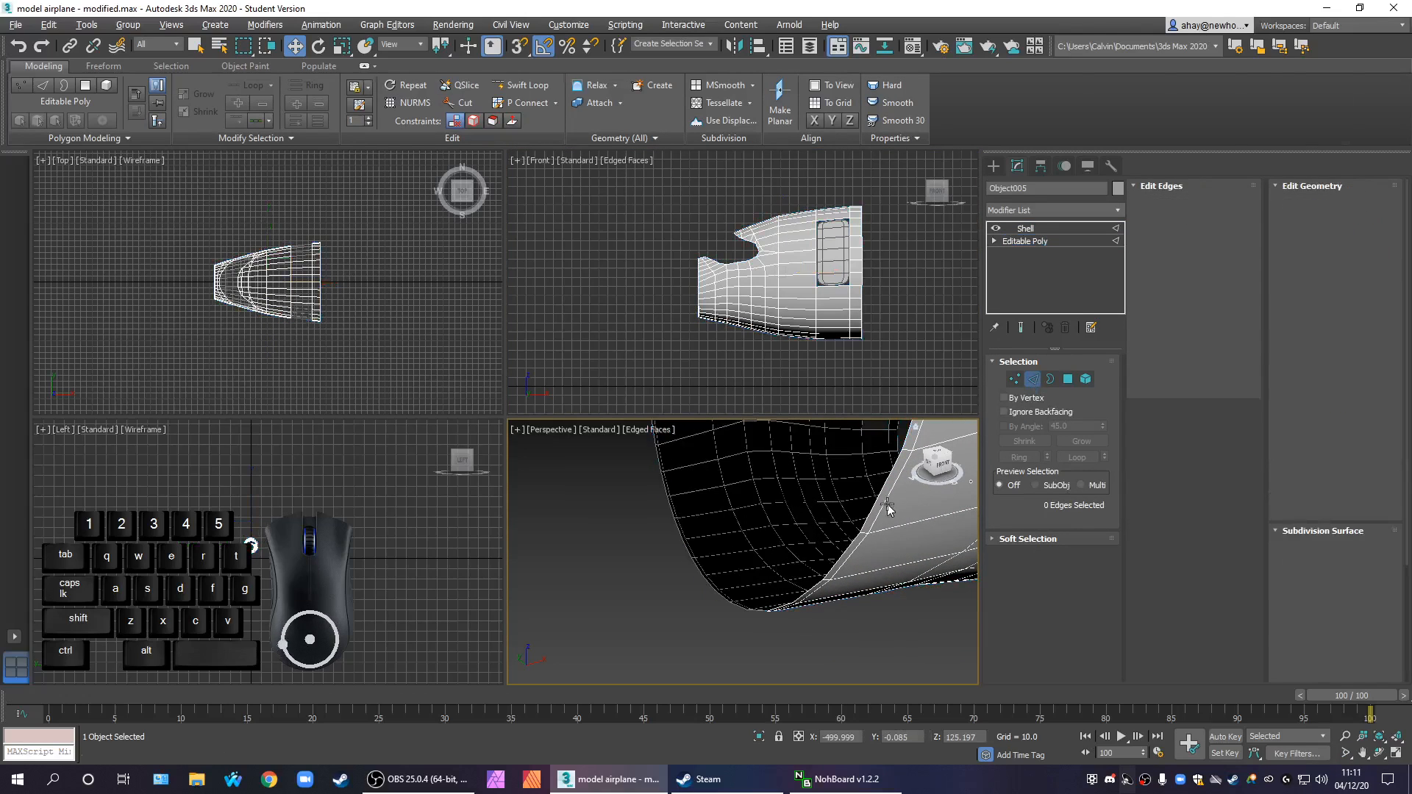
pyautogui.click(1050, 379)
pyautogui.click(846, 507)
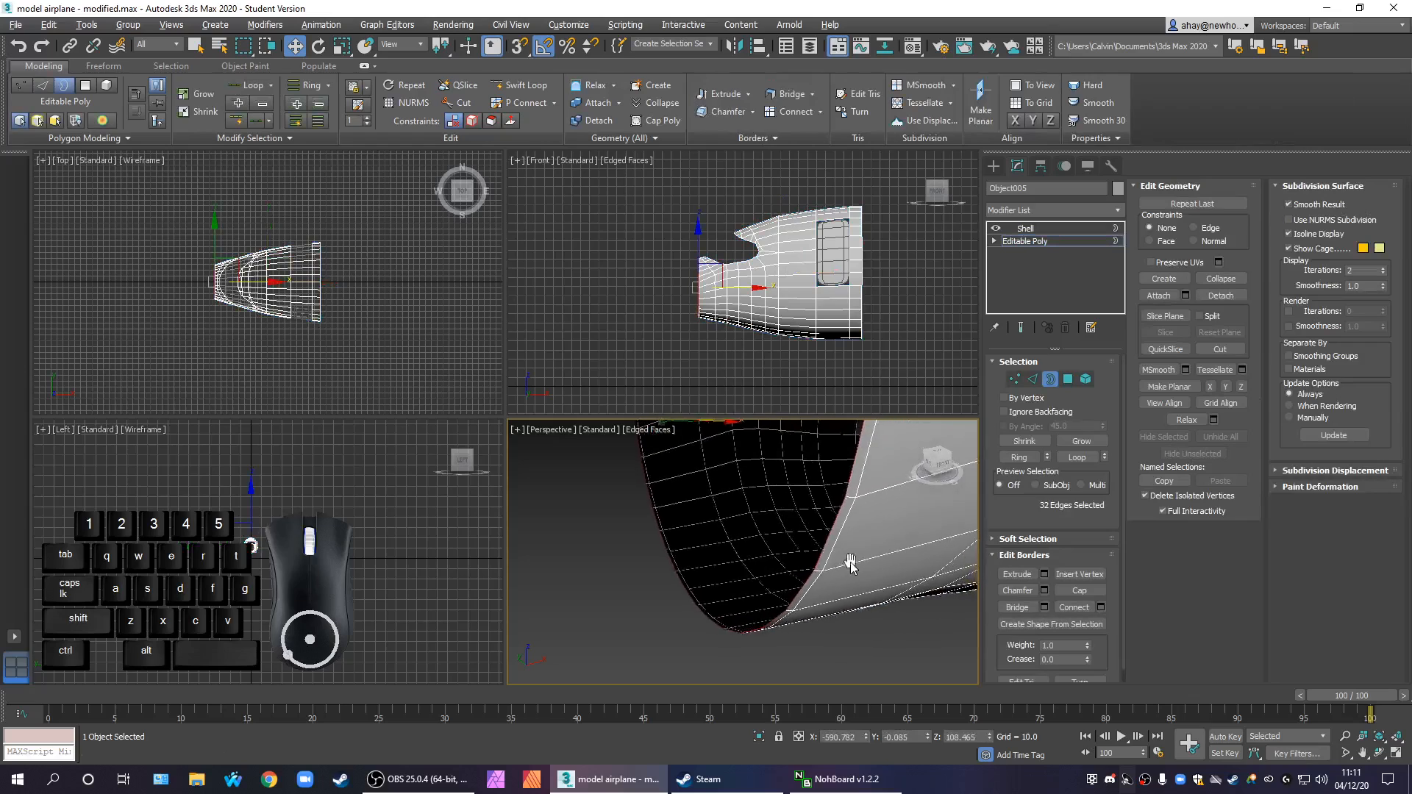
# Switch the nose border selection to an edge loop at Edge level, leave that level and return to the Shell modifier
pyautogui.scroll(-3, 851, 560)
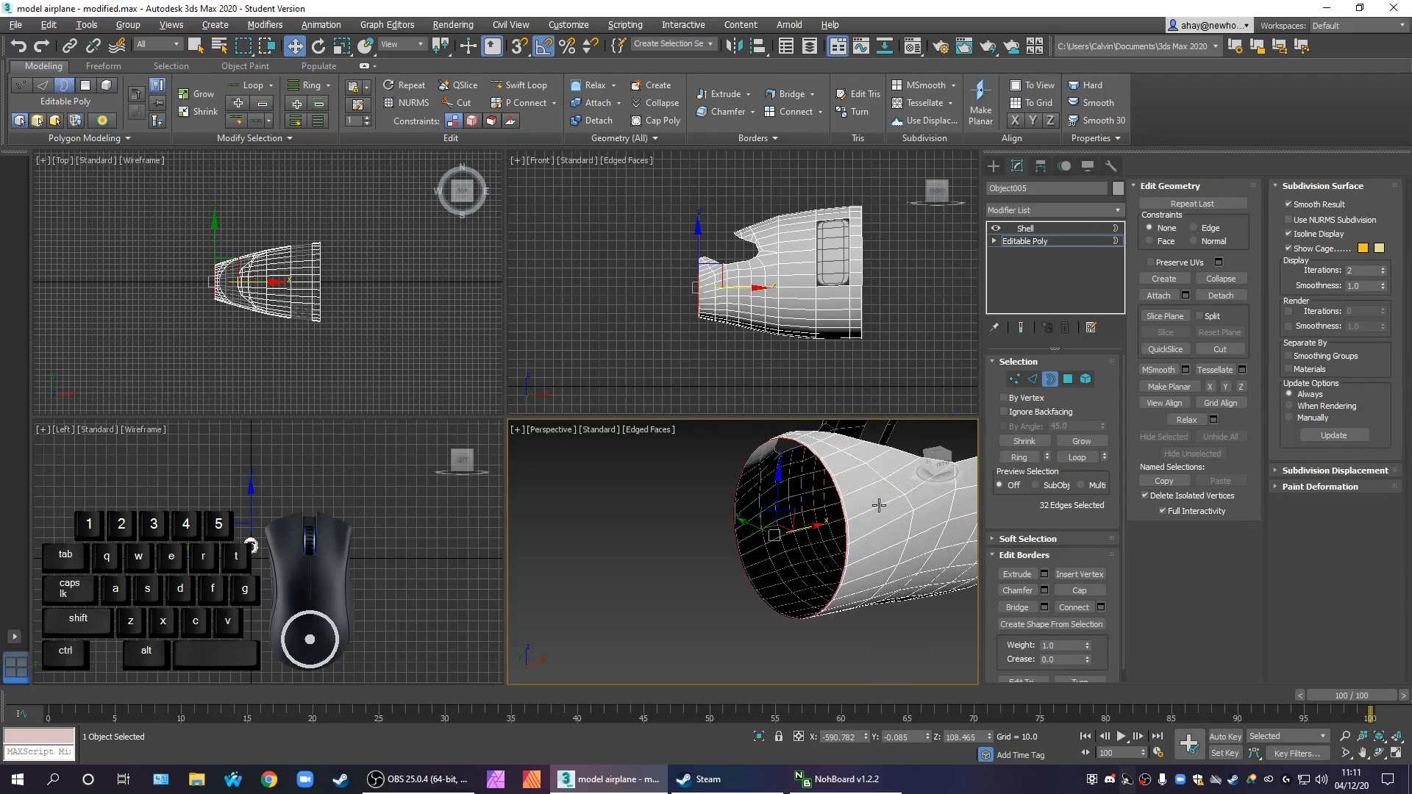
pyautogui.click(1033, 379)
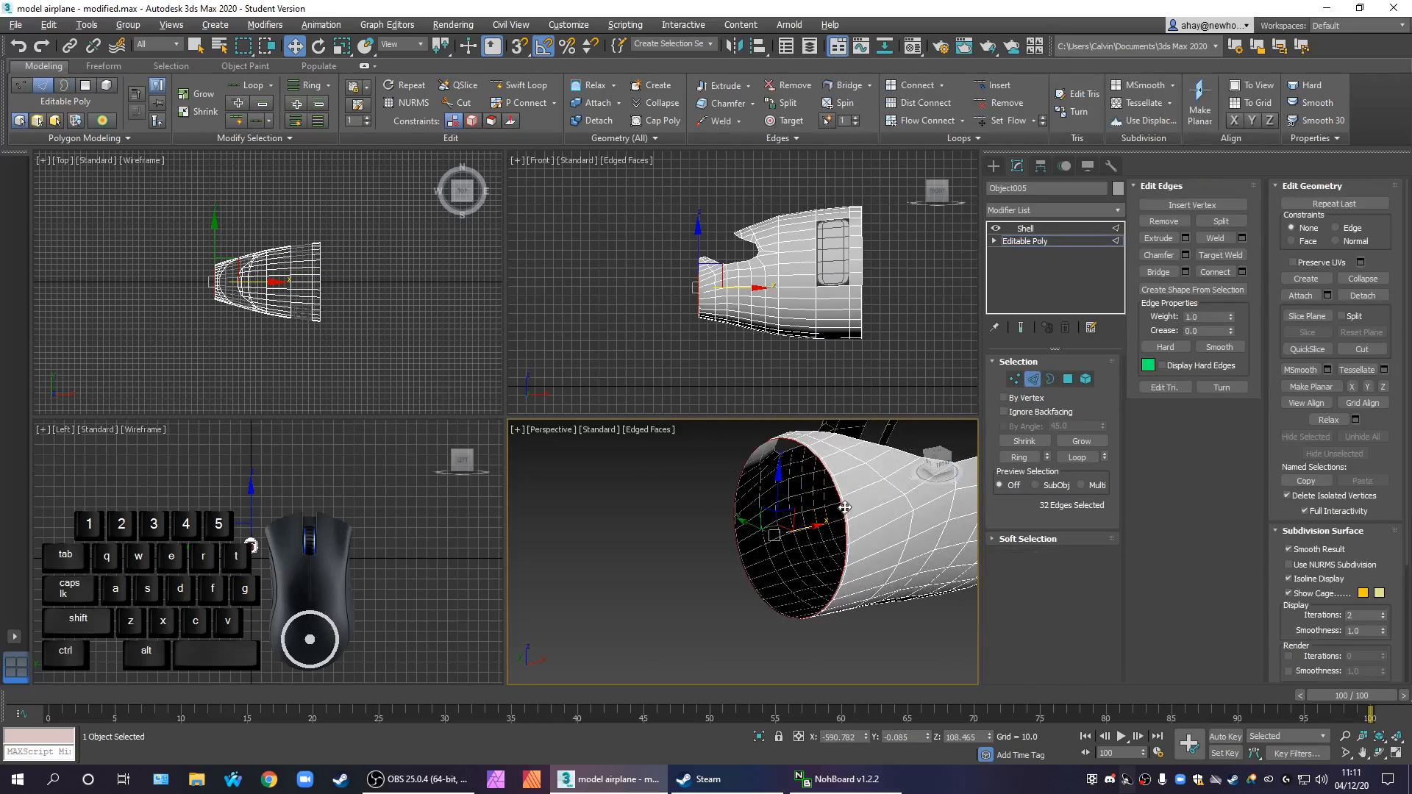
pyautogui.click(1077, 457)
pyautogui.rightClick(879, 511)
pyautogui.click(805, 543)
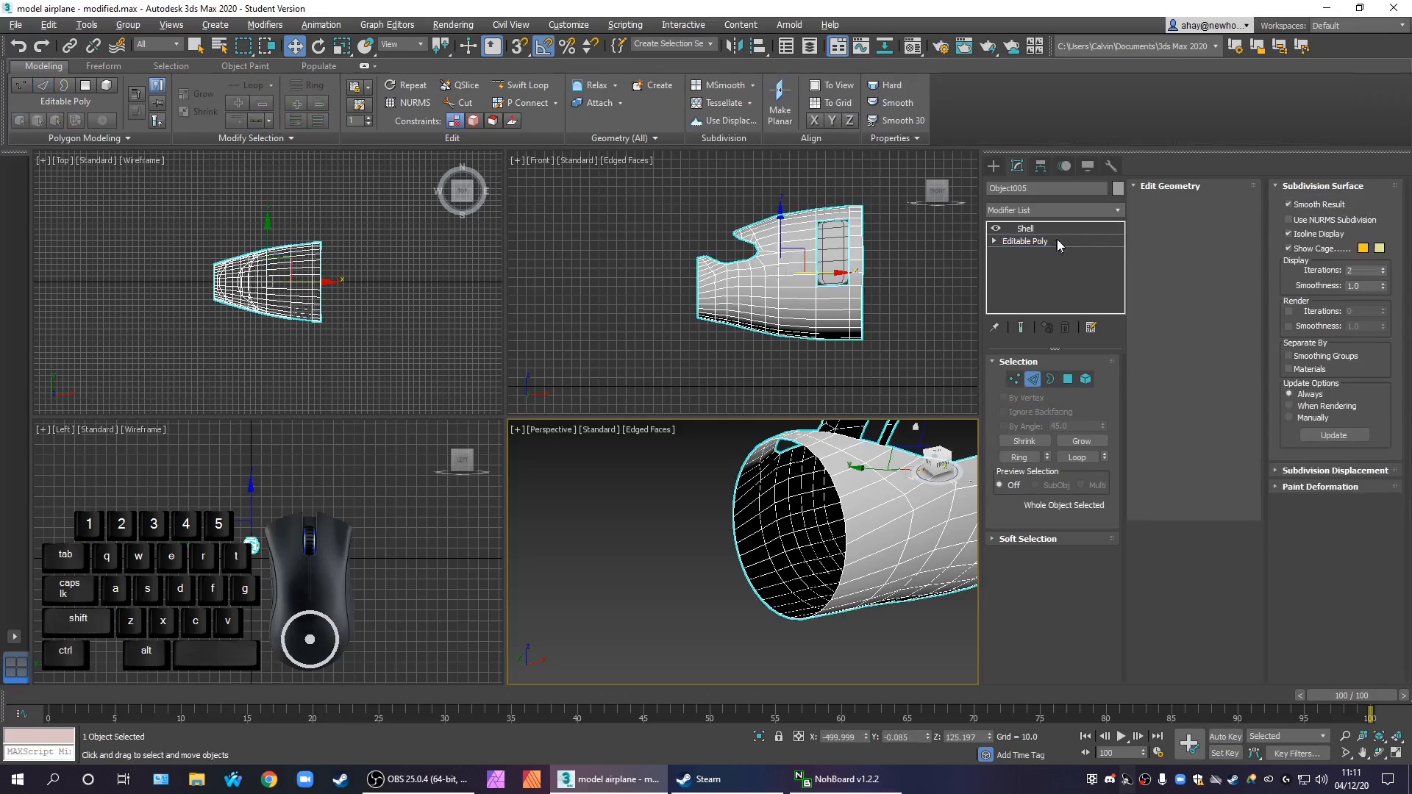
pyautogui.click(1026, 229)
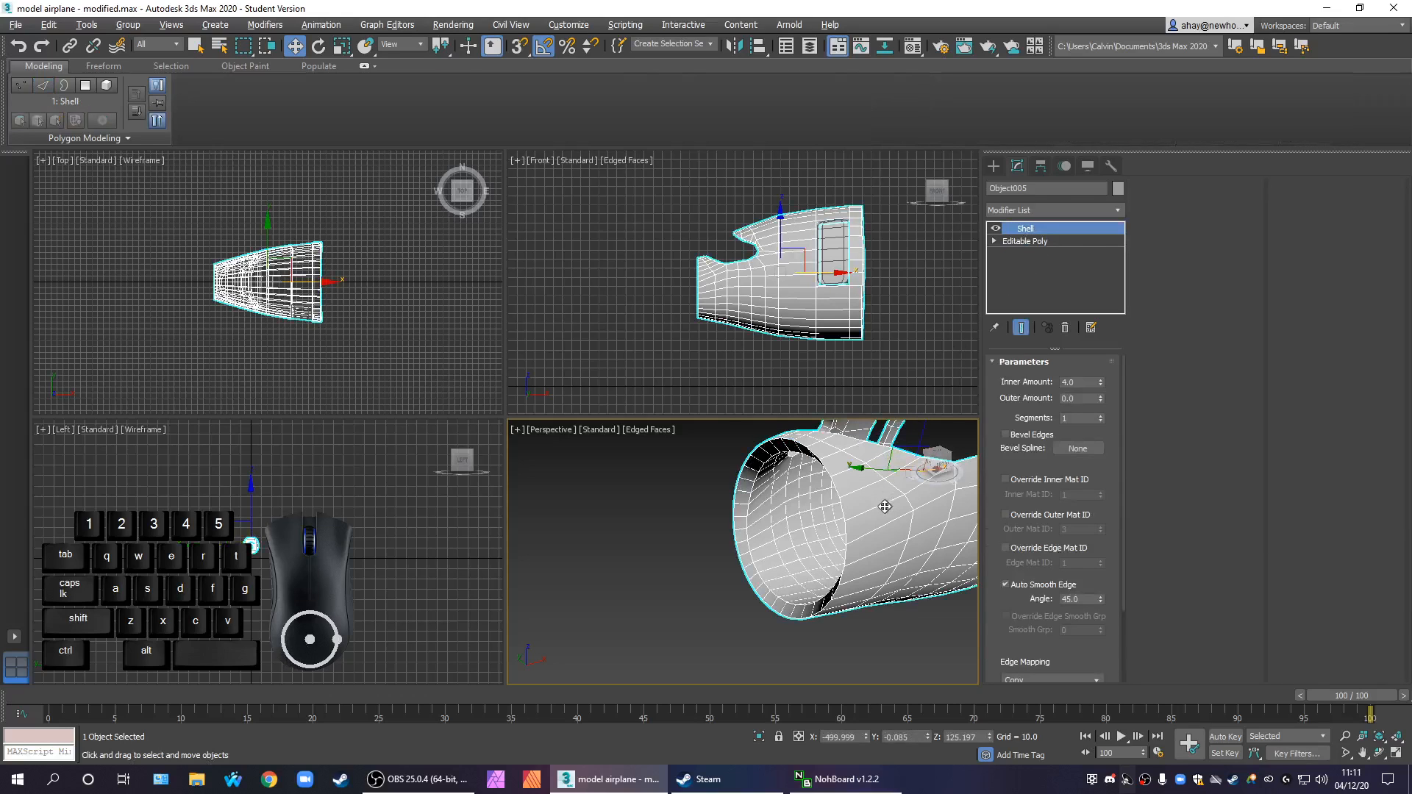
# Compare the front section with and without Shell in the Front view, and add a new Edit Poly modifier above Shell
pyautogui.moveTo(786, 356); pyautogui.dragTo(671, 356, button='middle')
pyautogui.hotkey('alt', 'w')
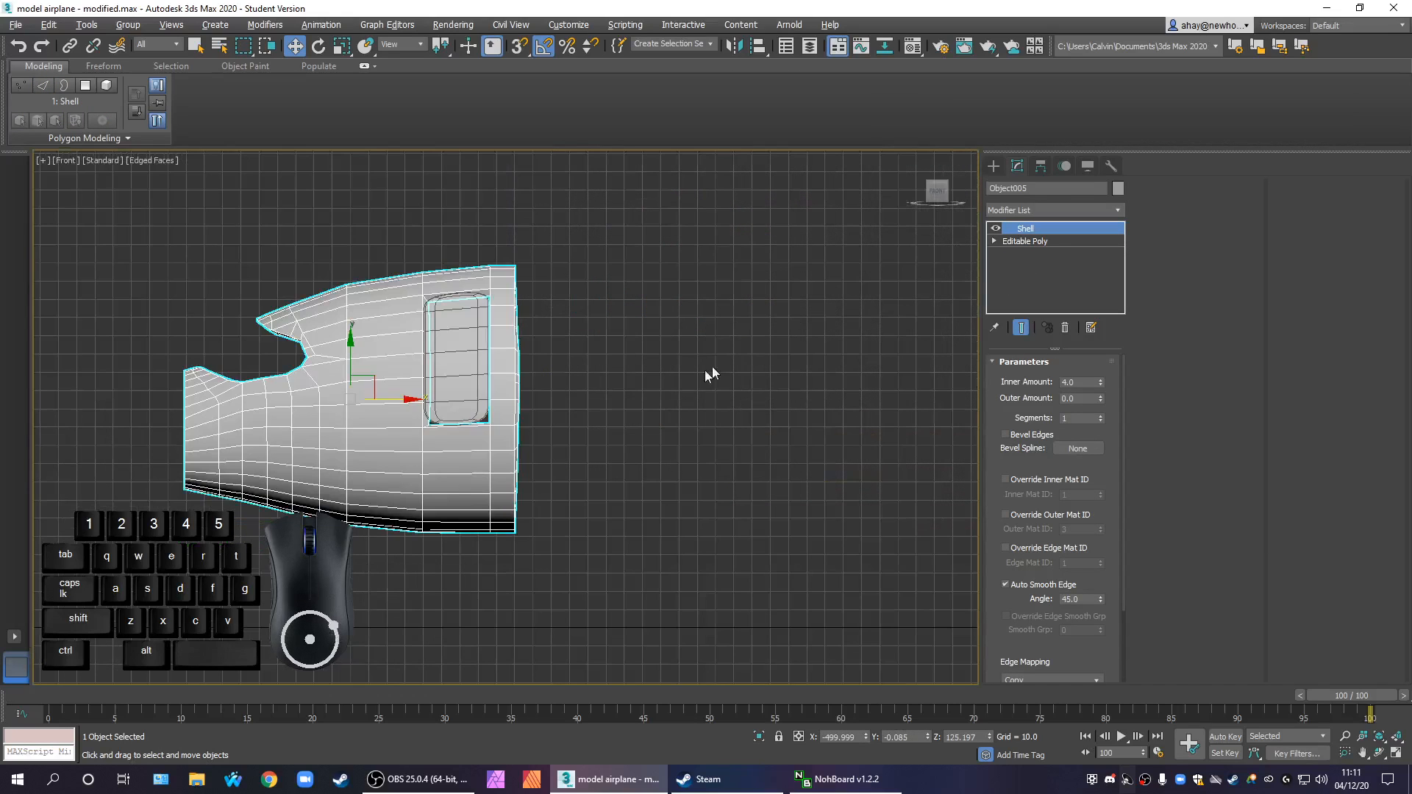
pyautogui.moveTo(581, 400); pyautogui.dragTo(654, 402, button='middle')
pyautogui.scroll(2, 654, 402)
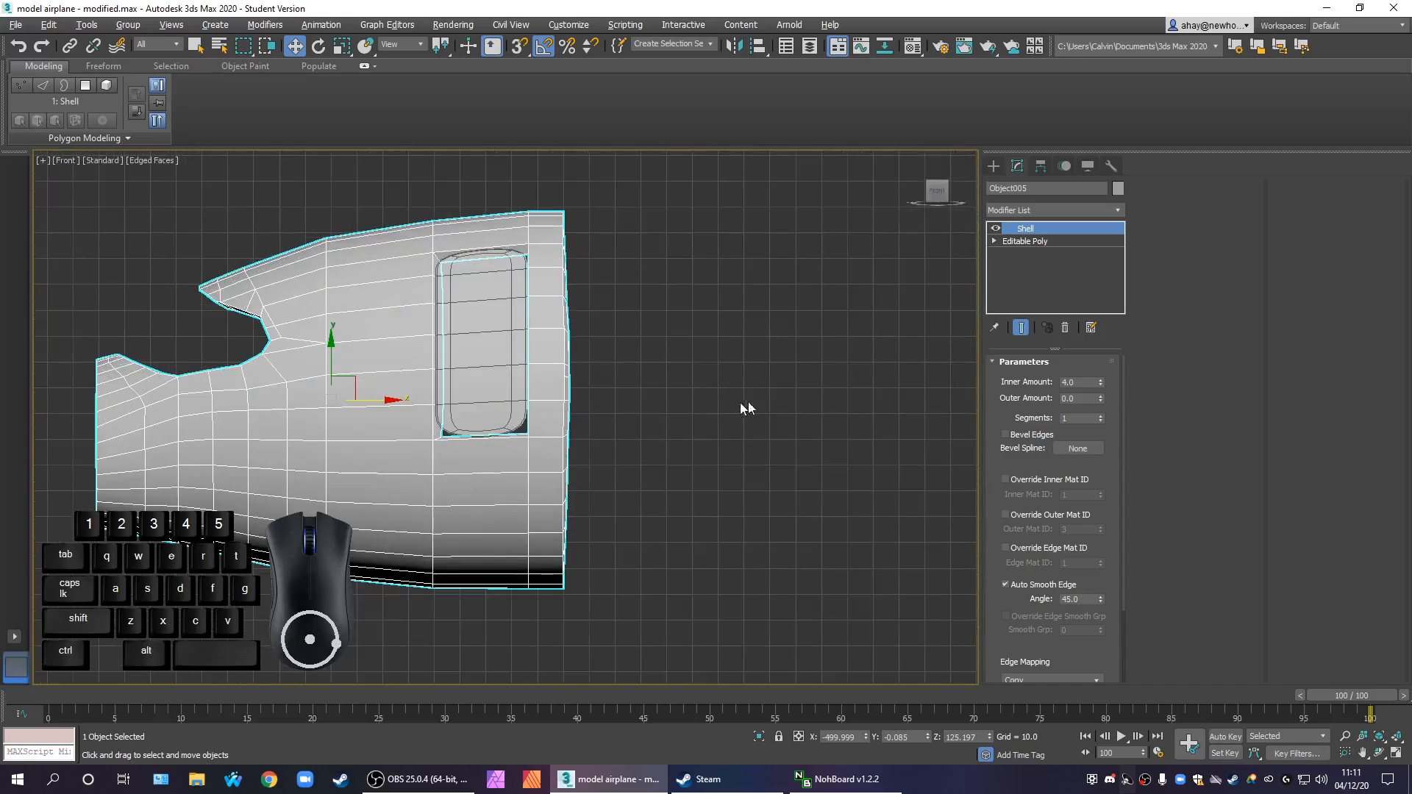
pyautogui.click(1053, 242)
pyautogui.click(1043, 230)
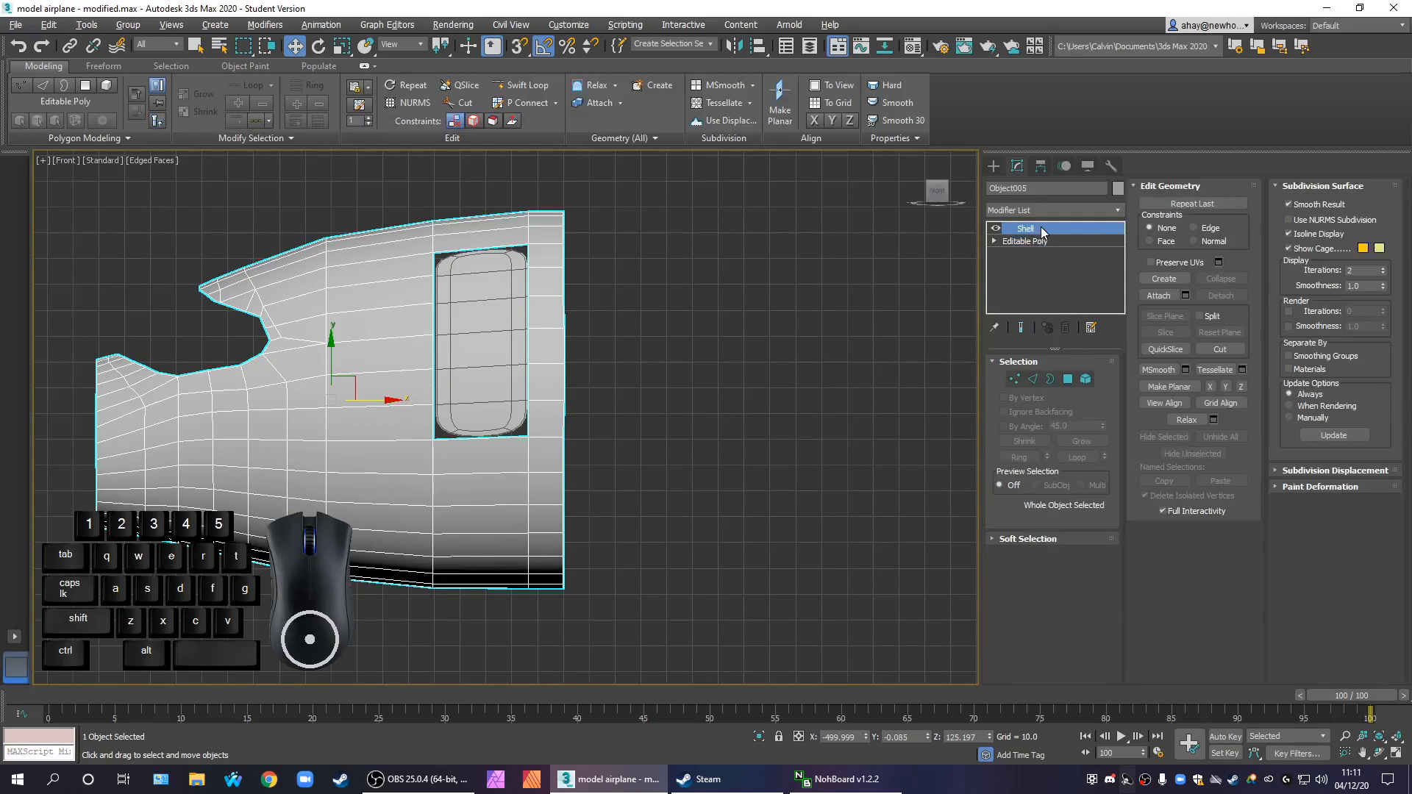
pyautogui.click(1053, 212)
pyautogui.press('e')
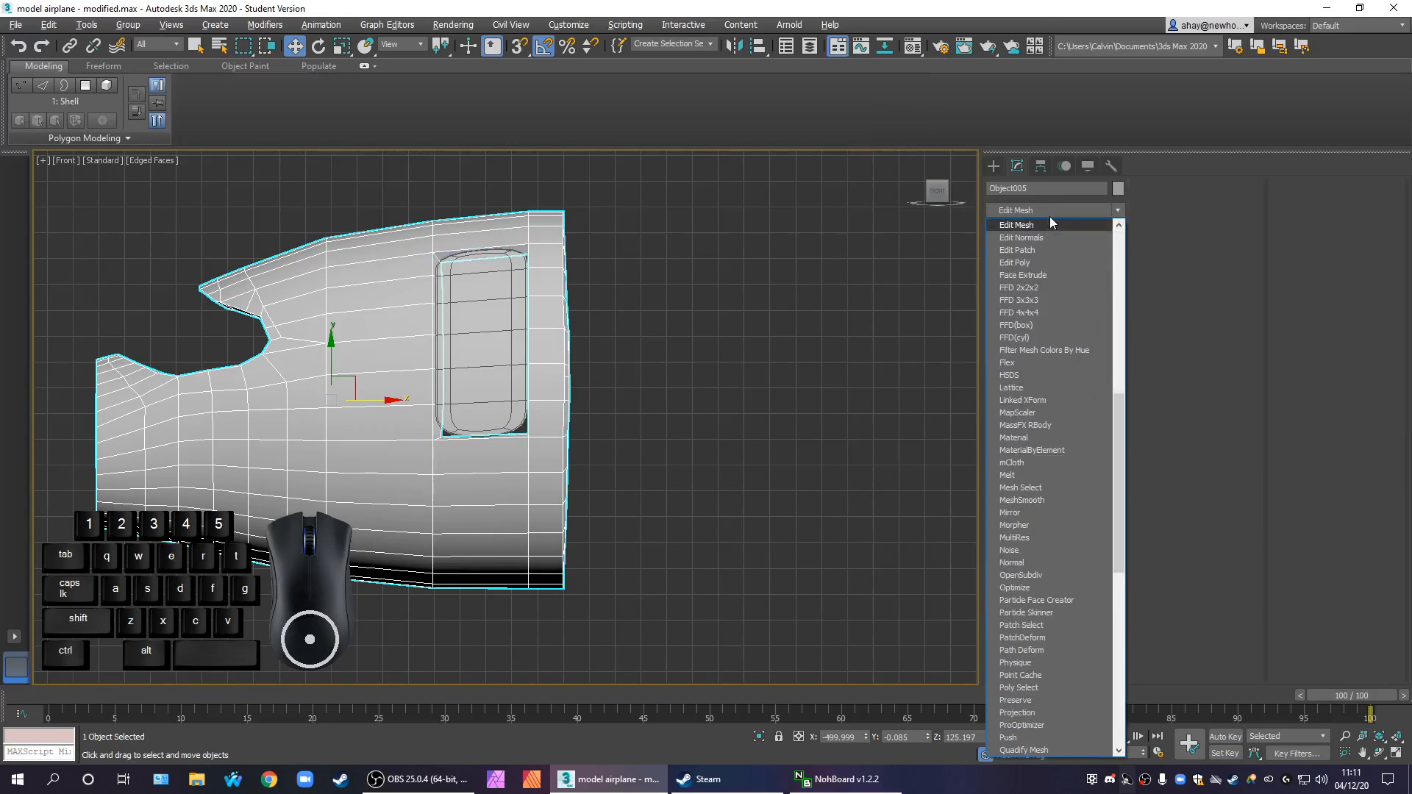
pyautogui.click(1030, 262)
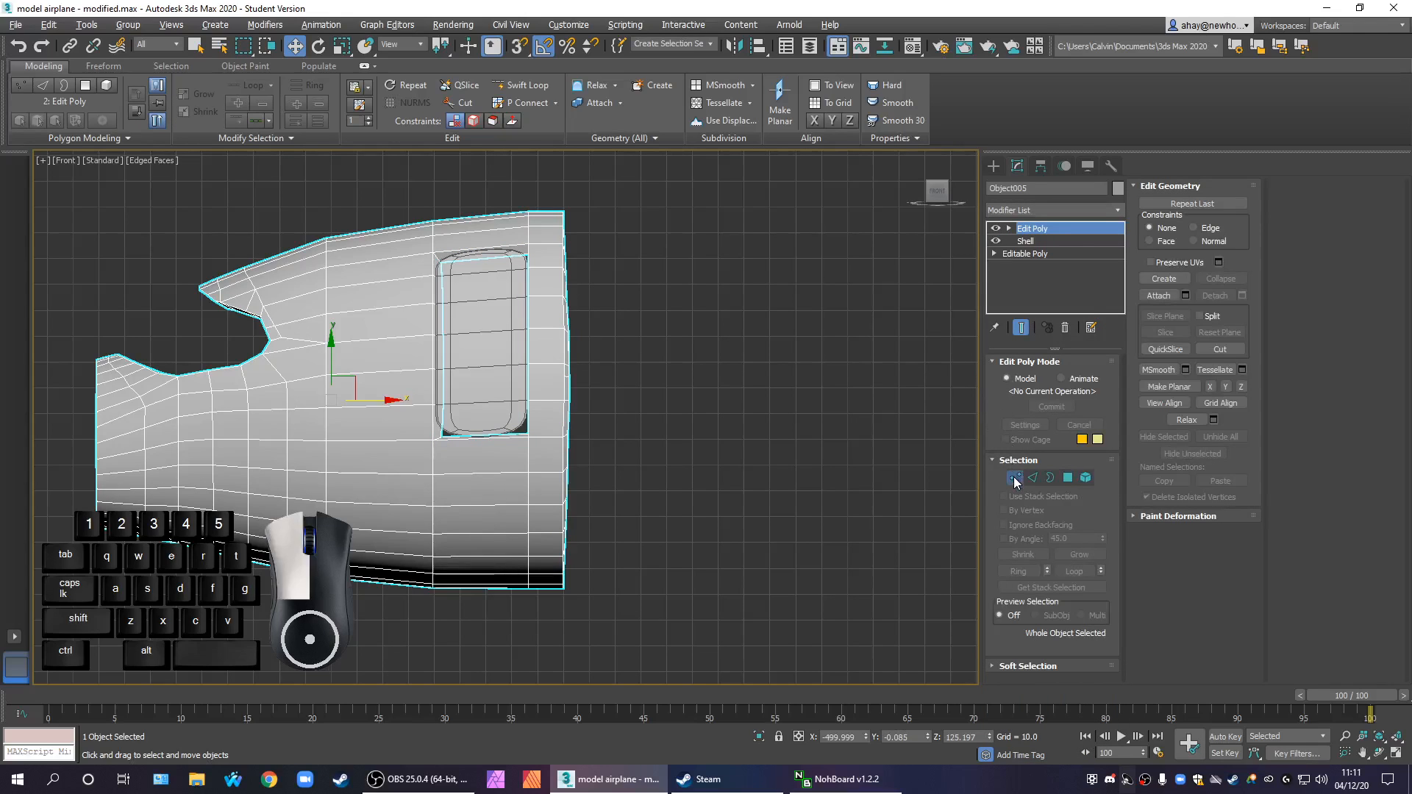
# At Vertex level, select all vertices of the front section's rear rim and scale them flat along X
pyautogui.click(1015, 479)
pyautogui.moveTo(550, 186); pyautogui.dragTo(695, 663)
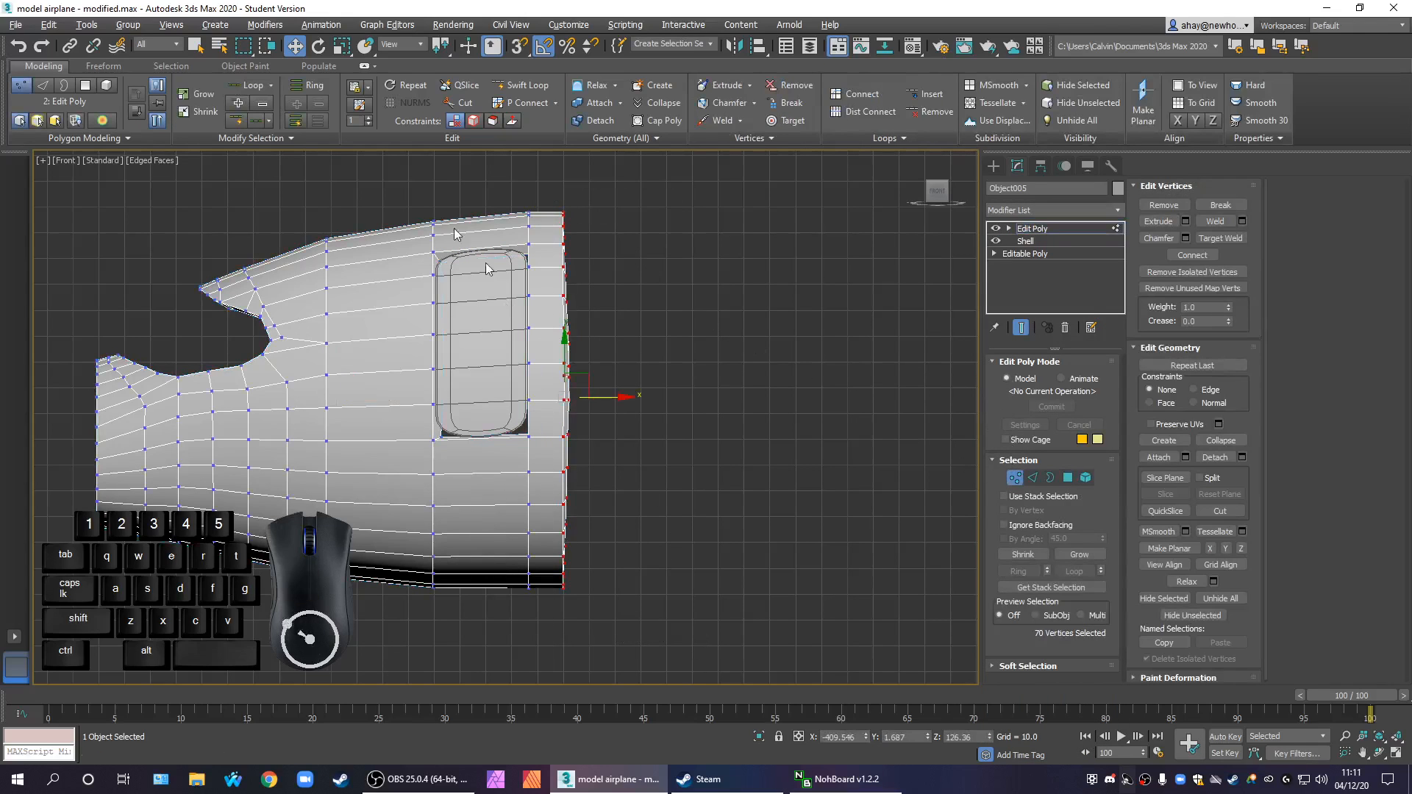
pyautogui.click(343, 48)
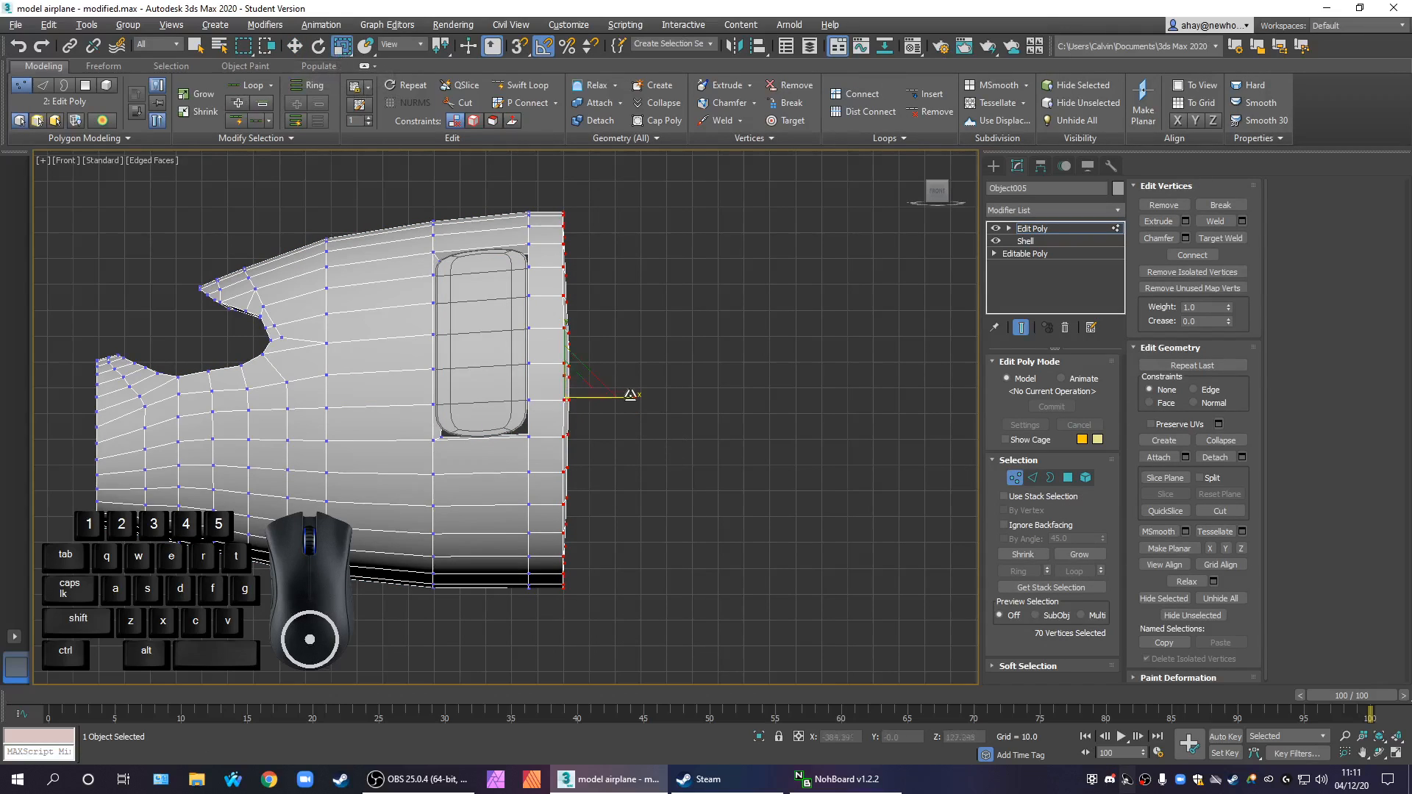
pyautogui.moveTo(633, 396); pyautogui.dragTo(776, 210)
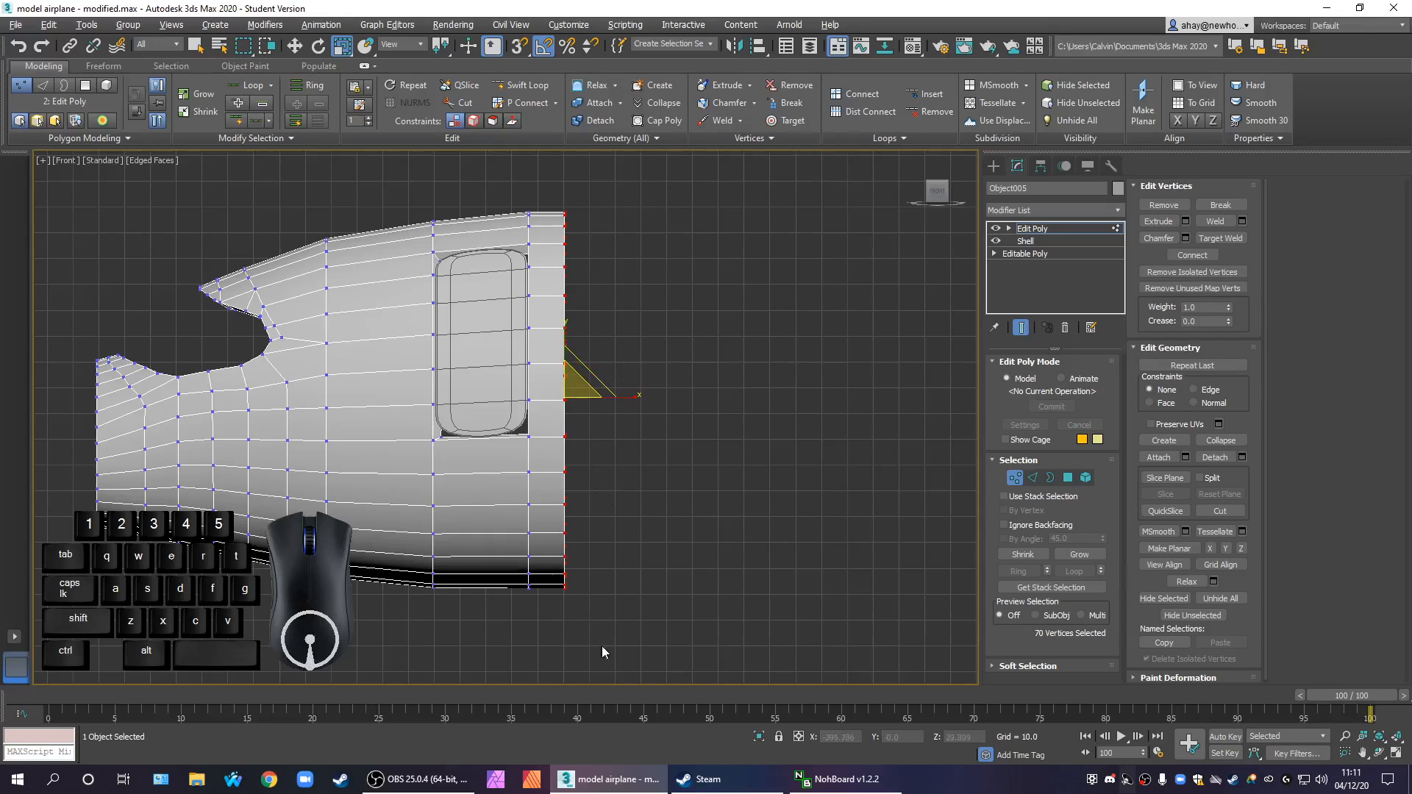
# Check the X position of individual vertex groups along the flattened rear rim, and clear the selection
pyautogui.click(294, 46)
pyautogui.click(593, 305)
pyautogui.moveTo(589, 302); pyautogui.dragTo(562, 289)
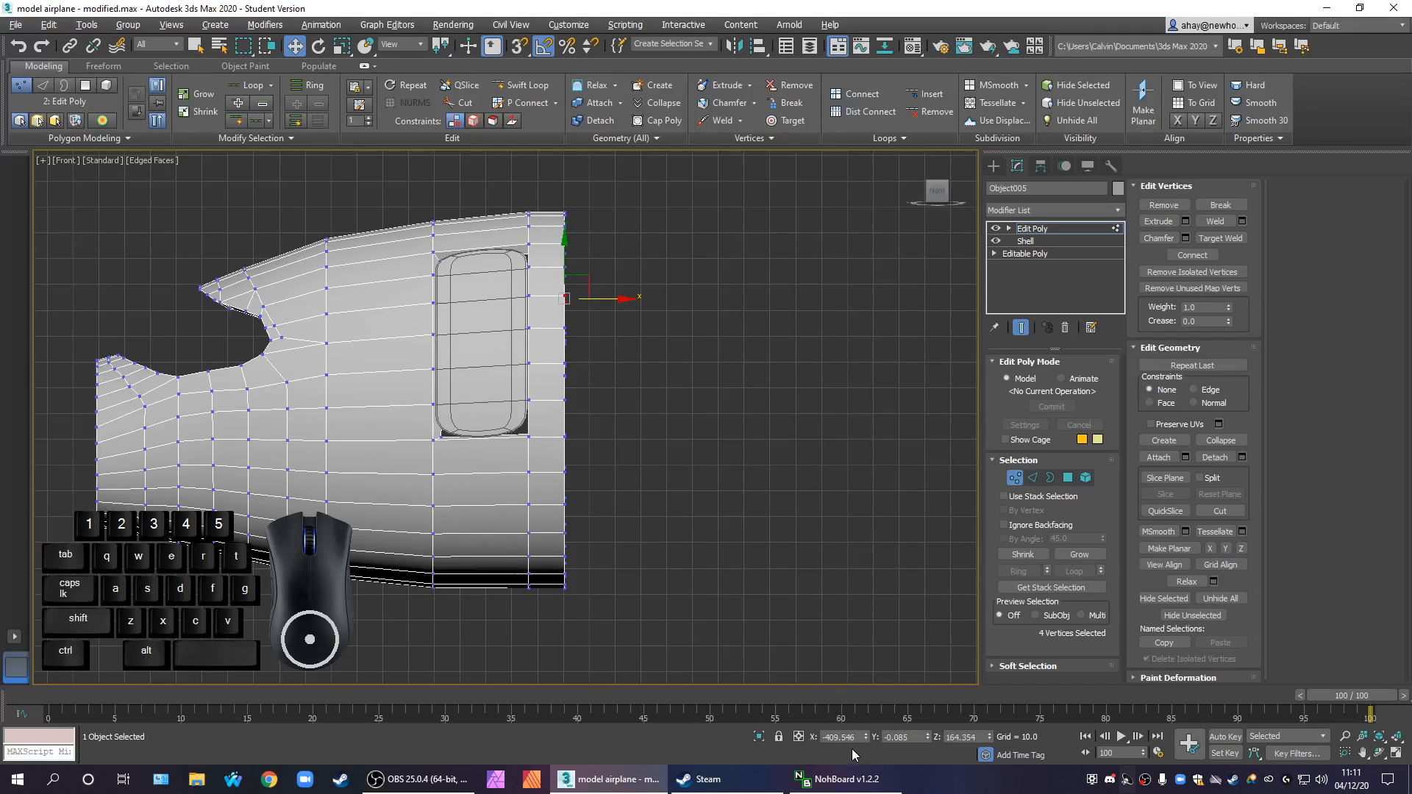
pyautogui.moveTo(580, 515); pyautogui.dragTo(555, 490)
pyautogui.click(769, 515)
# Examine the nose rim in the Front and Perspective views and probe its edges at Edge level
pyautogui.moveTo(673, 501); pyautogui.dragTo(810, 509, button='middle')
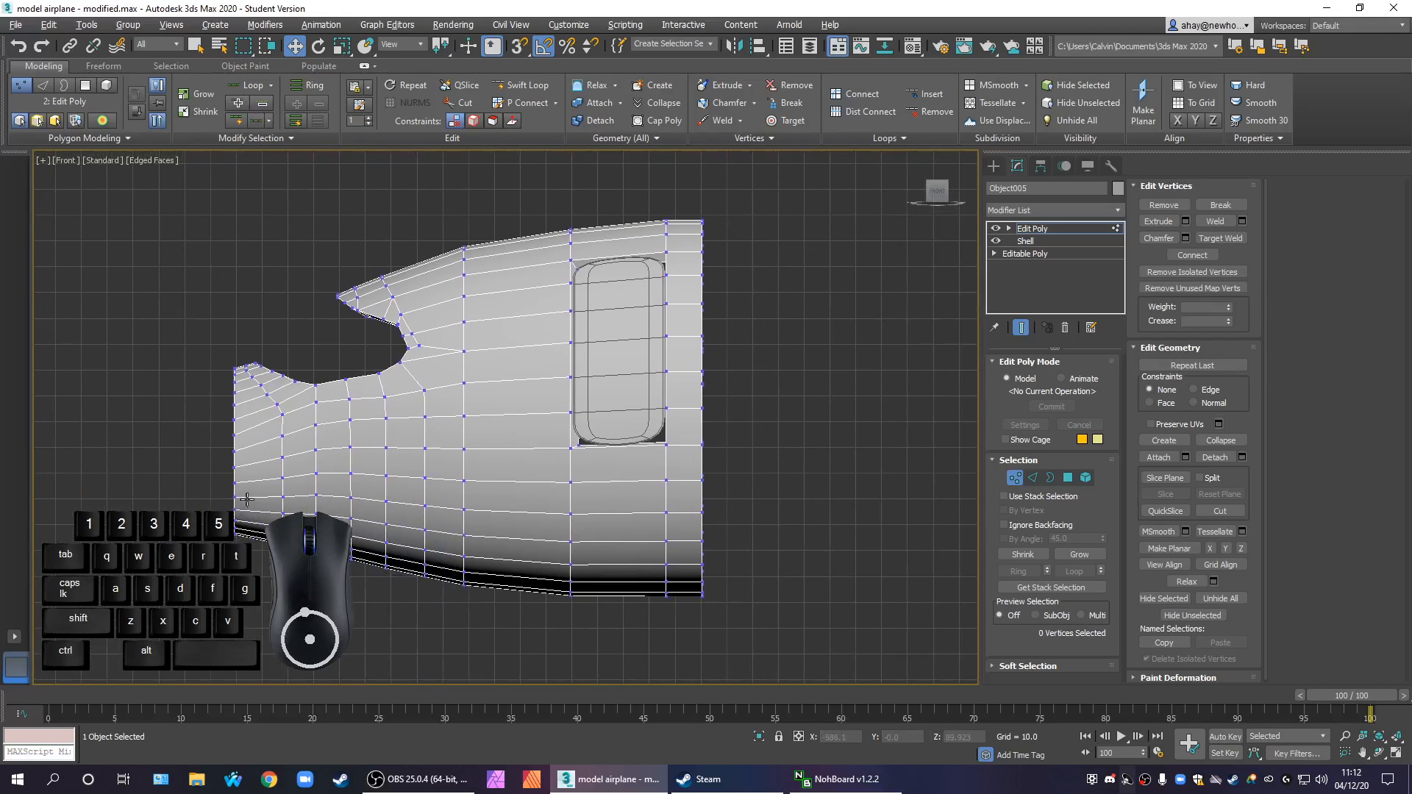
pyautogui.moveTo(247, 500); pyautogui.dragTo(327, 474, button='middle')
pyautogui.hotkey('alt', 'w')
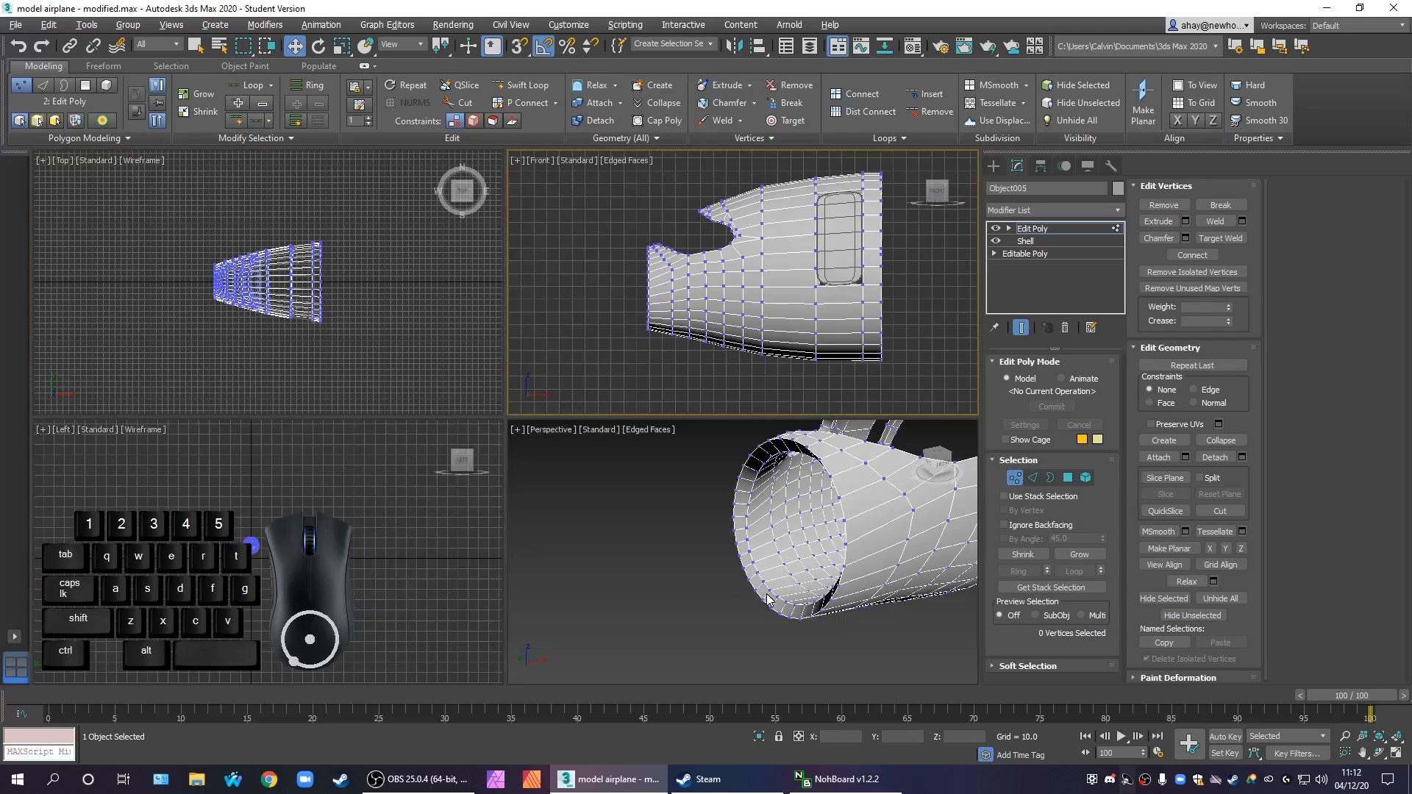
pyautogui.scroll(4, 767, 599)
pyautogui.scroll(-4, 894, 563)
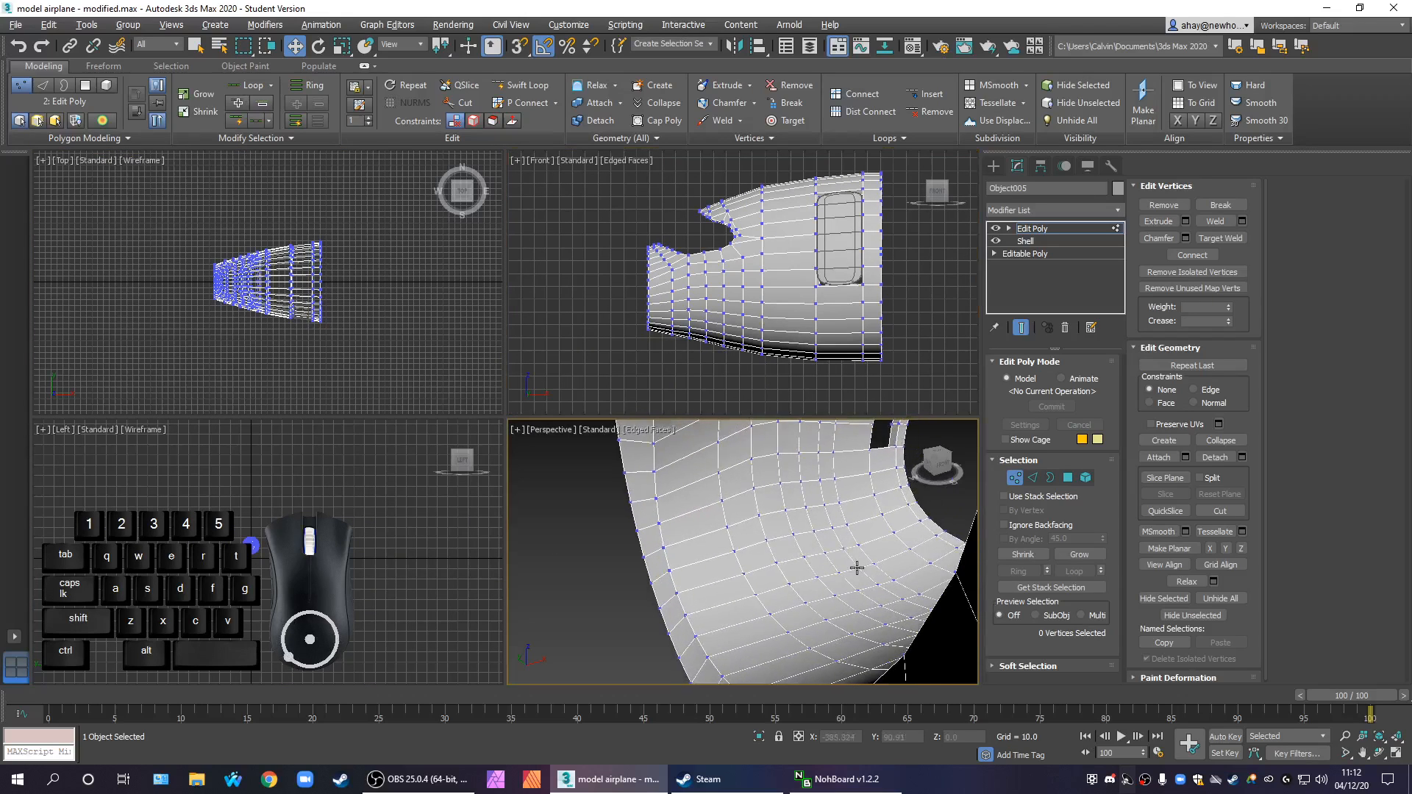
pyautogui.click(1033, 477)
pyautogui.click(800, 613)
pyautogui.click(824, 656)
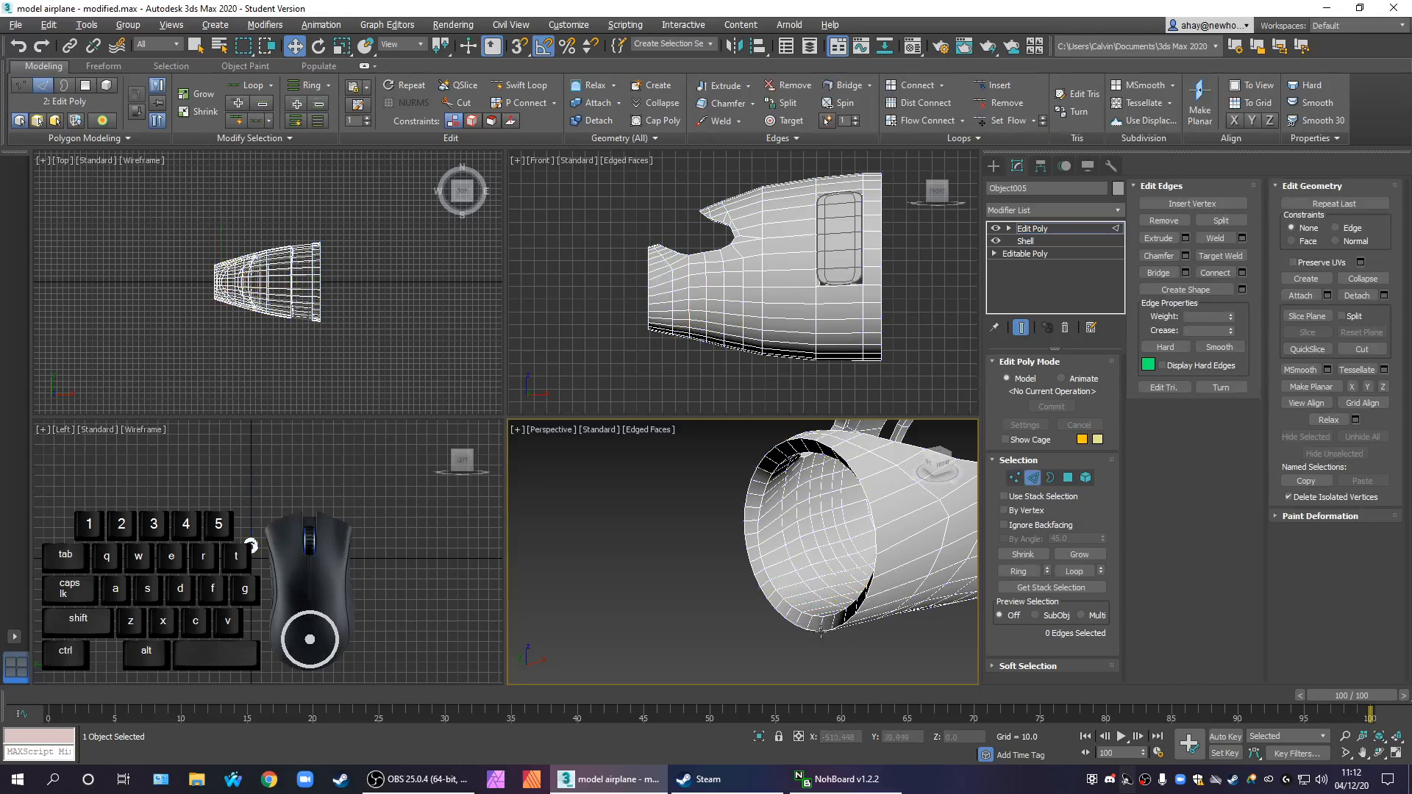
pyautogui.scroll(2, 822, 631)
pyautogui.click(805, 607)
pyautogui.moveTo(805, 607); pyautogui.dragTo(692, 581, button='middle')
pyautogui.moveTo(790, 560)
pyautogui.mouseDown(button='middle')
pyautogui.moveTo(848, 527)
pyautogui.moveTo(813, 561)
pyautogui.mouseUp(button='middle')
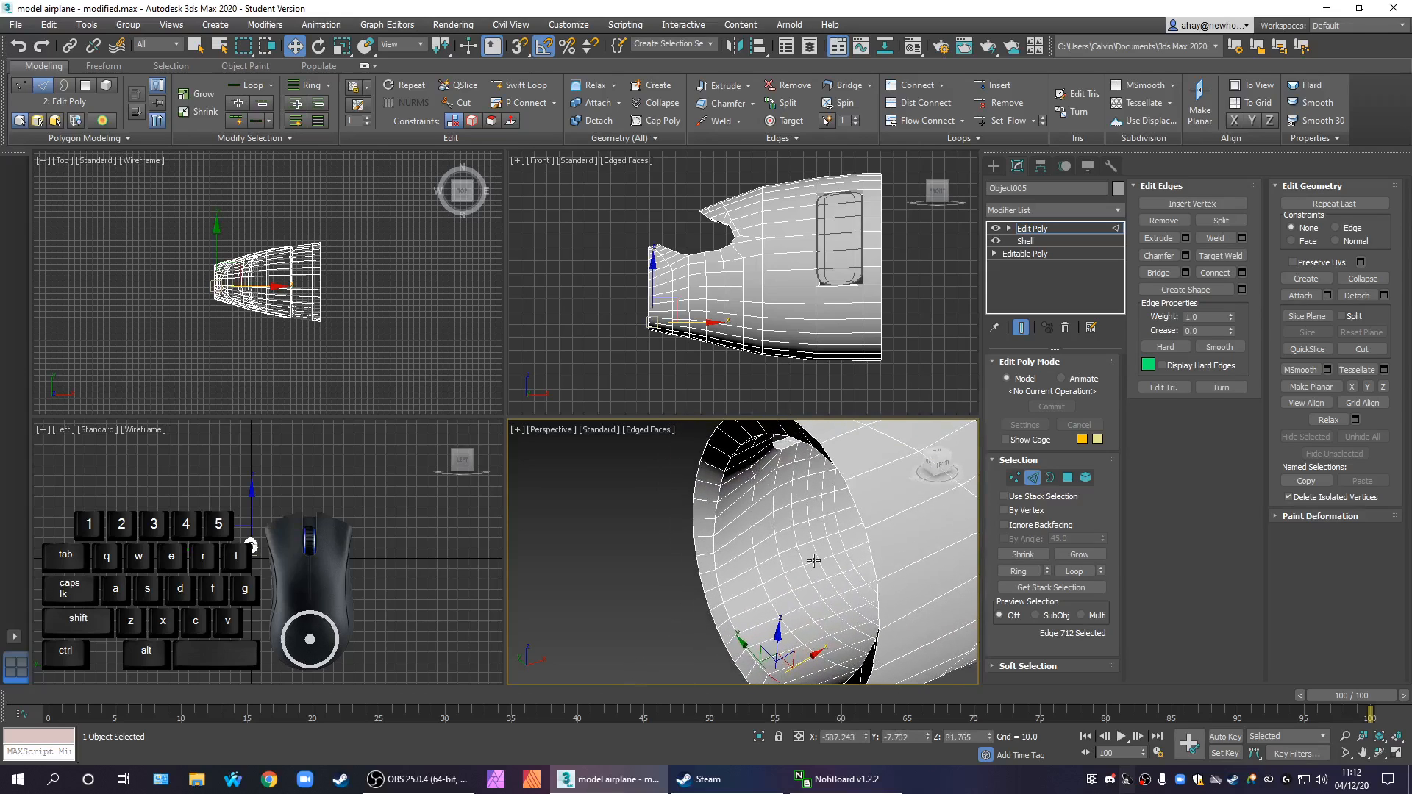
# At Polygon level, select the full ring of nose rim polygons and clone it out in front of the nose
pyautogui.click(1071, 478)
pyautogui.moveTo(818, 572); pyautogui.dragTo(818, 526, button='middle')
pyautogui.click(780, 662)
pyautogui.keyDown('shift'); pyautogui.click(785, 646); pyautogui.keyUp('shift')
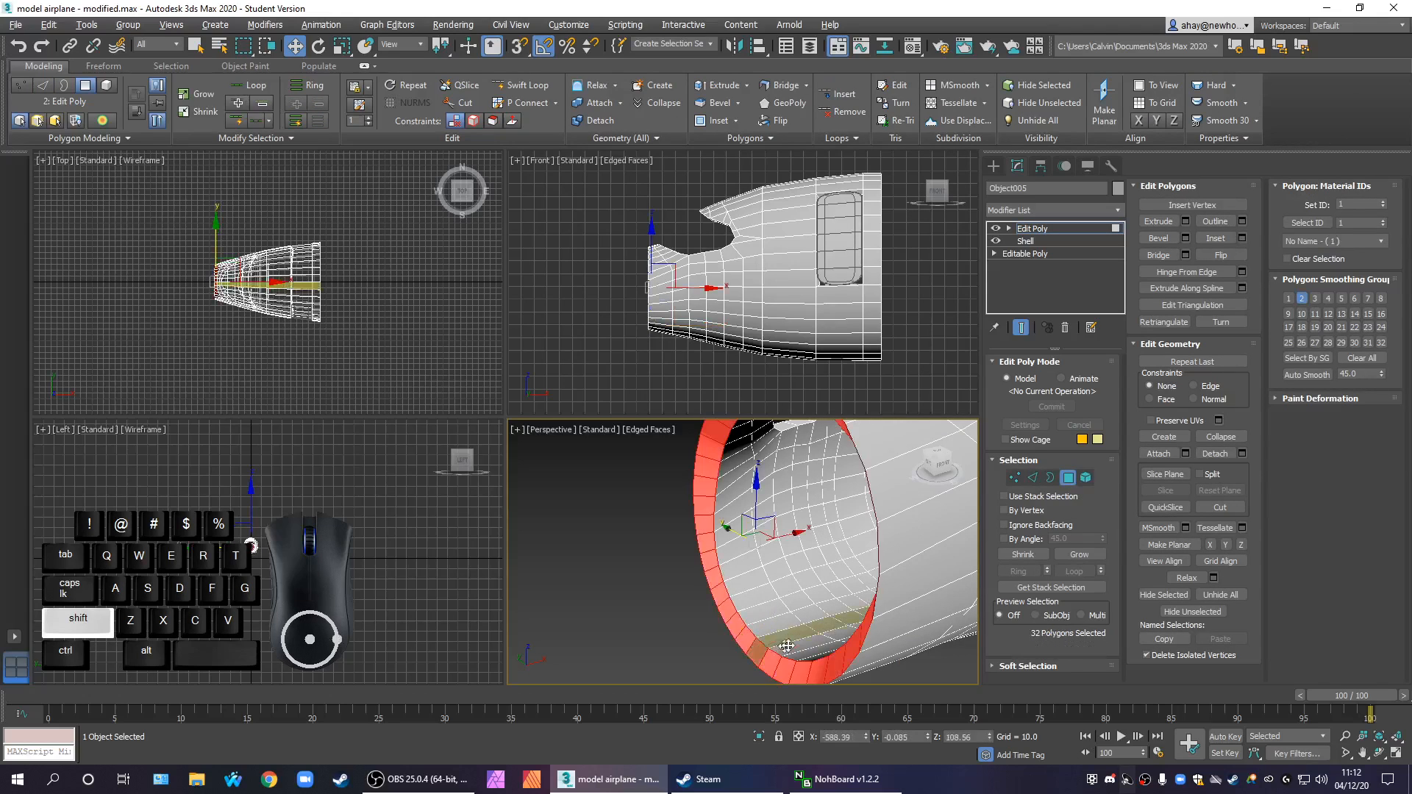
pyautogui.scroll(-5, 785, 646)
pyautogui.moveTo(825, 566); pyautogui.dragTo(779, 570)
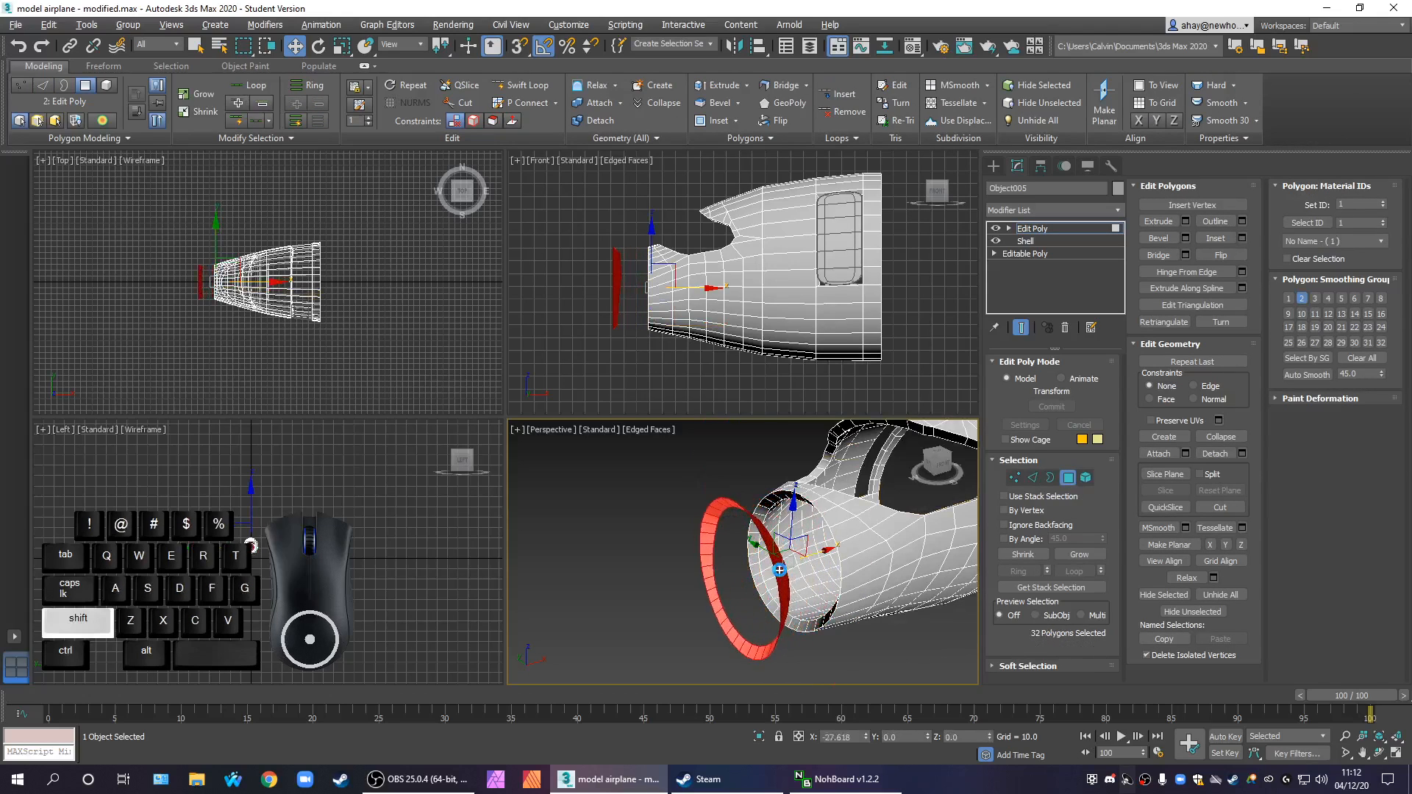
pyautogui.click(767, 384)
# Inspect the cloned polygon ring in front of the nose and delete it
pyautogui.keyDown('alt'); pyautogui.moveTo(758, 478); pyautogui.dragTo(747, 506, button='middle'); pyautogui.keyUp('alt')
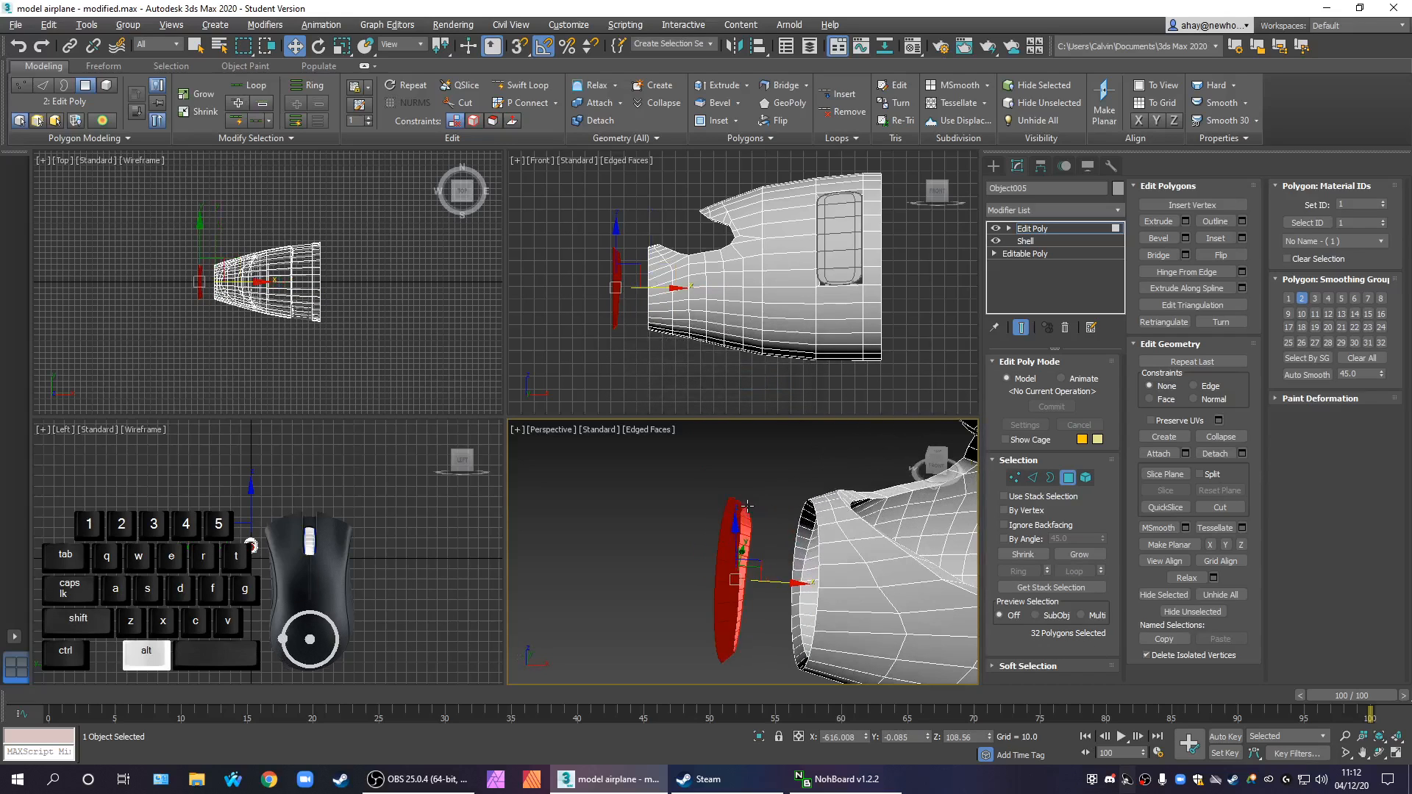
pyautogui.keyDown('alt'); pyautogui.moveTo(721, 592); pyautogui.dragTo(813, 562, button='middle'); pyautogui.keyUp('alt')
pyautogui.scroll(5, 743, 616)
pyautogui.scroll(-5, 741, 603)
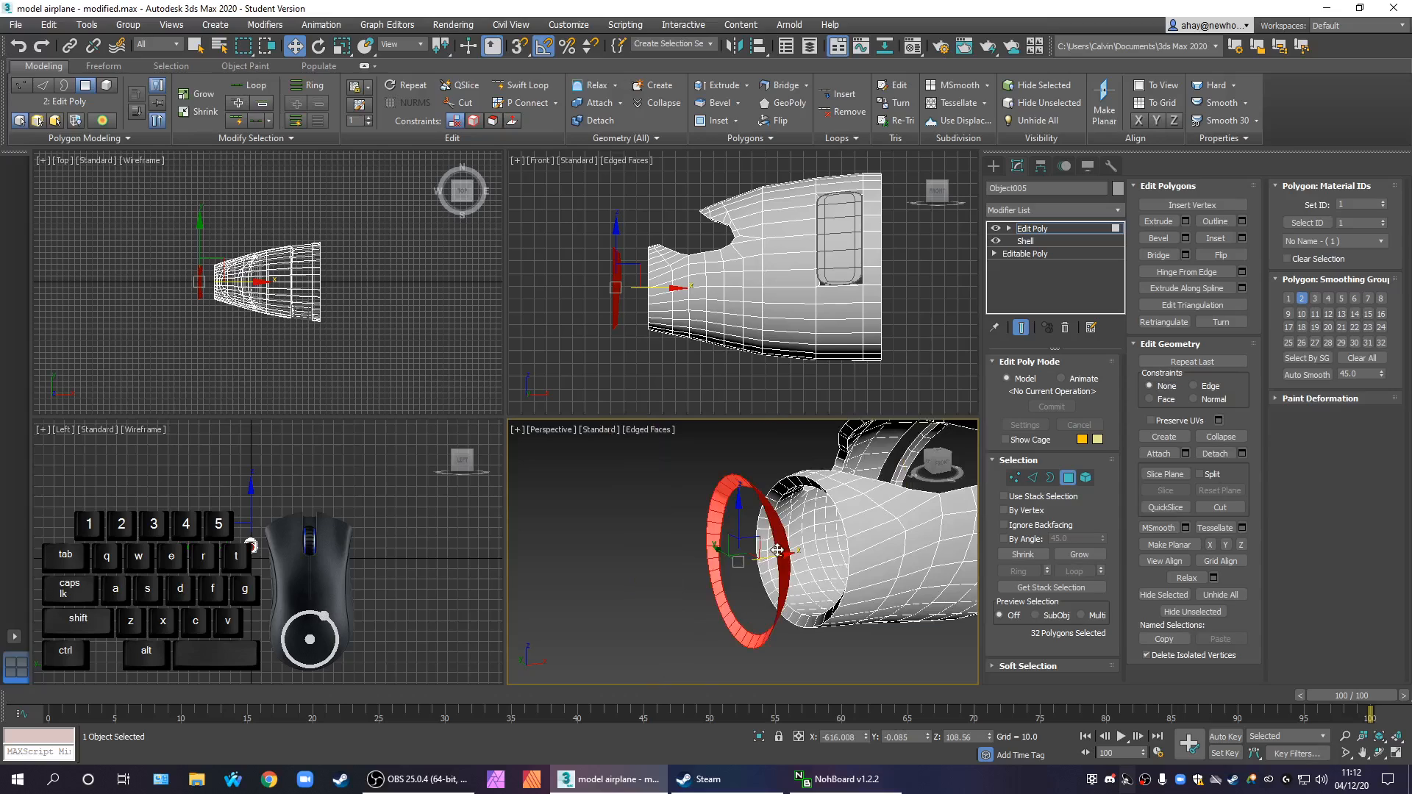
pyautogui.press('Delete')
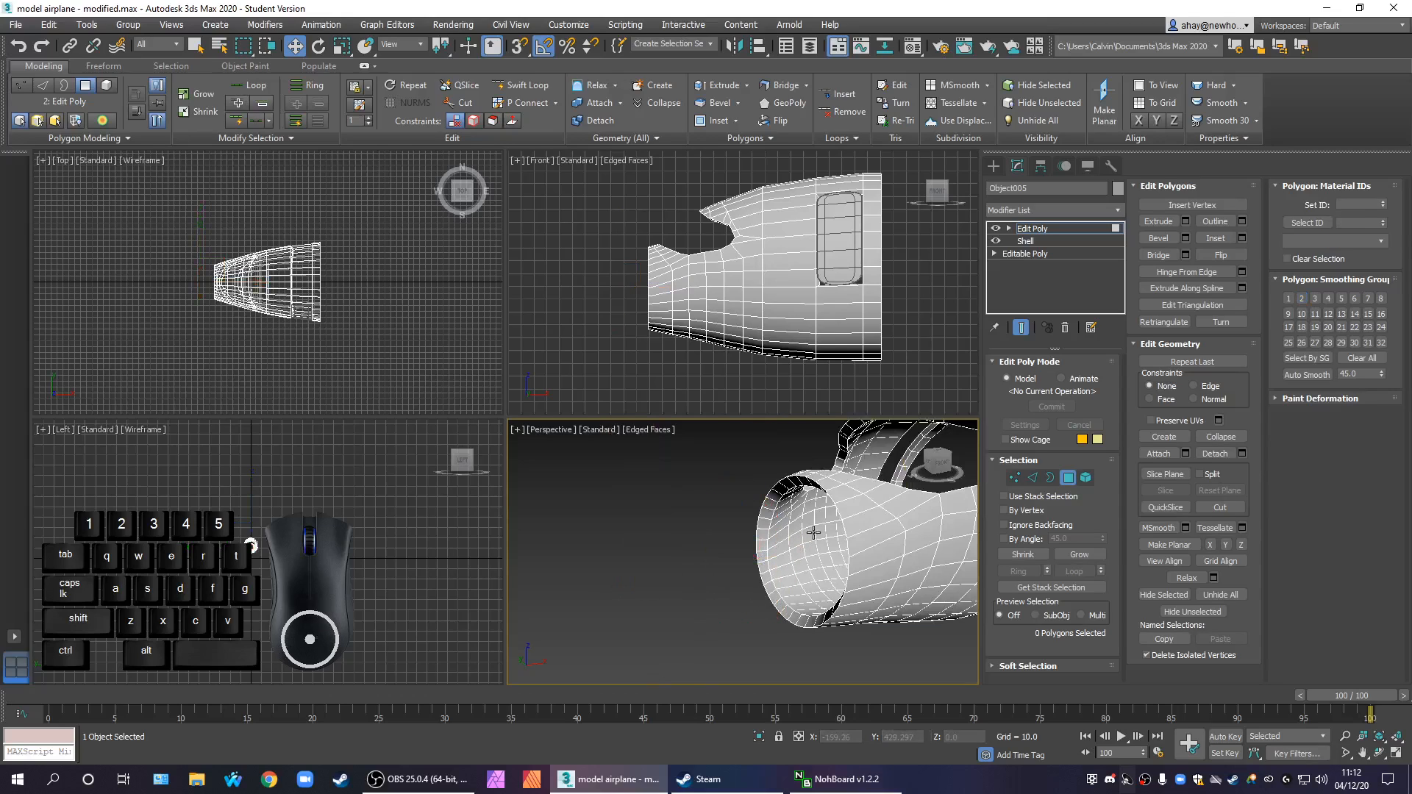
pyautogui.scroll(3, 825, 589)
pyautogui.scroll(-3, 828, 581)
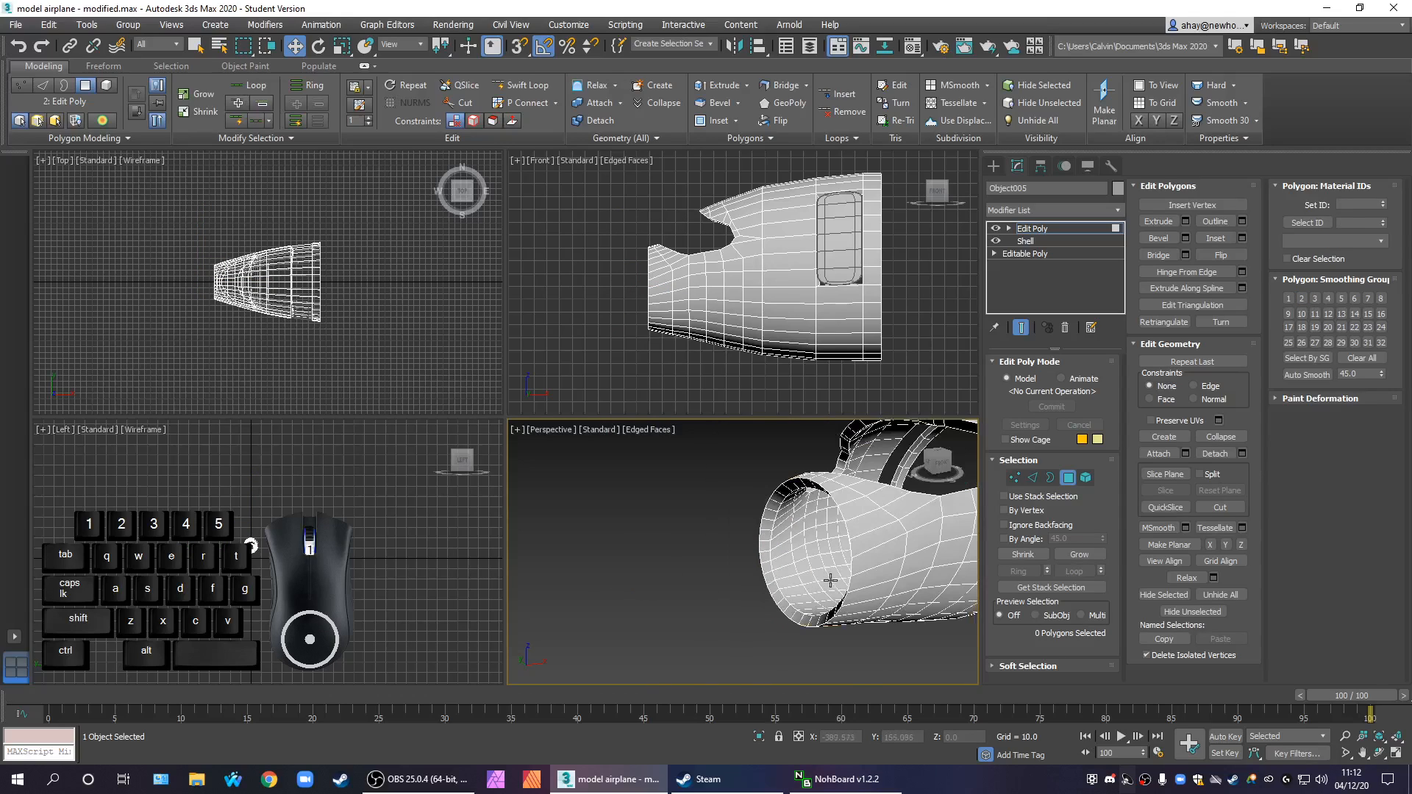
# At Edge level, select the complete inner edge loop of the nose rim
pyautogui.hotkey('alt', 'w')
pyautogui.keyDown('alt'); pyautogui.moveTo(831, 567); pyautogui.dragTo(1004, 414, button='middle'); pyautogui.keyUp('alt')
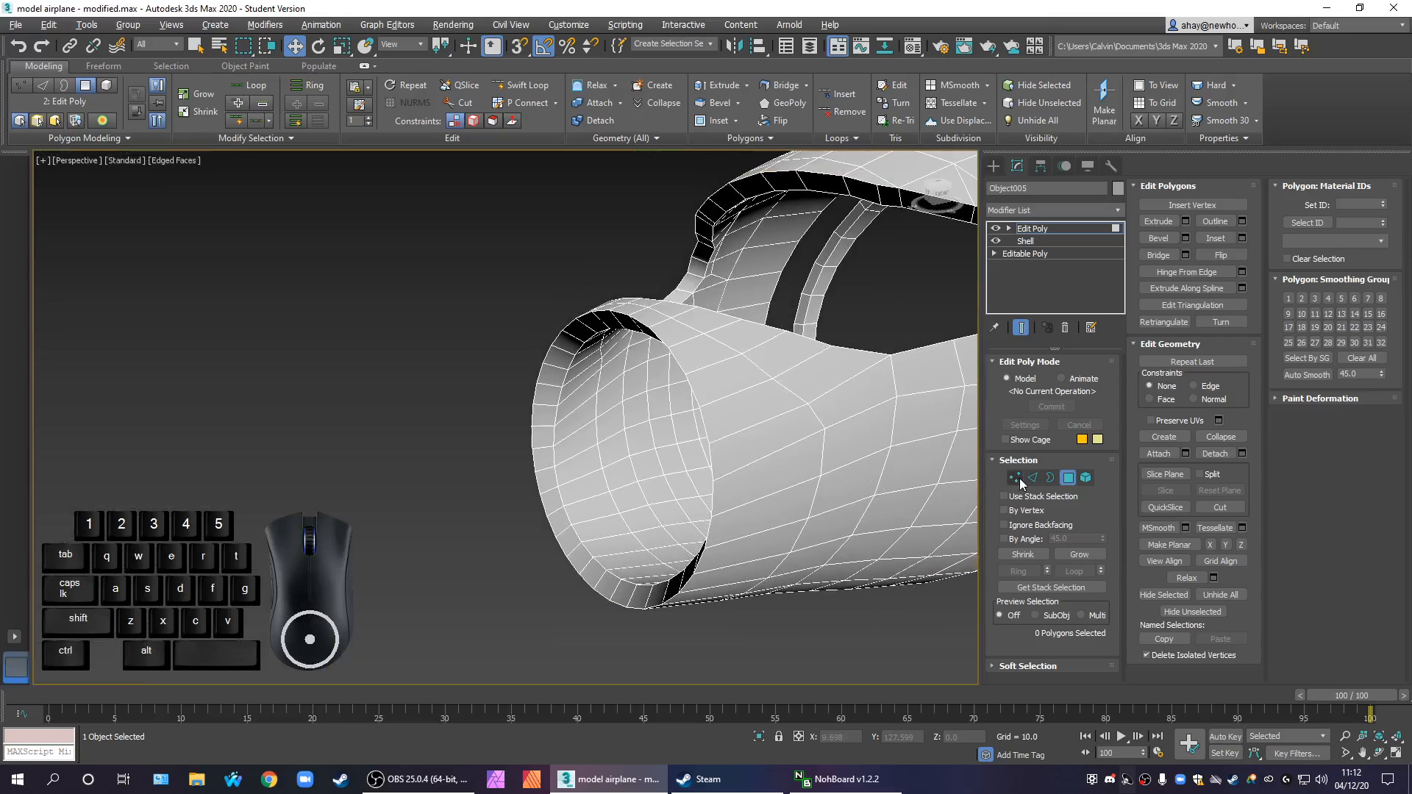
pyautogui.click(1033, 477)
pyautogui.click(627, 568)
pyautogui.click(577, 537)
pyautogui.click(1073, 571)
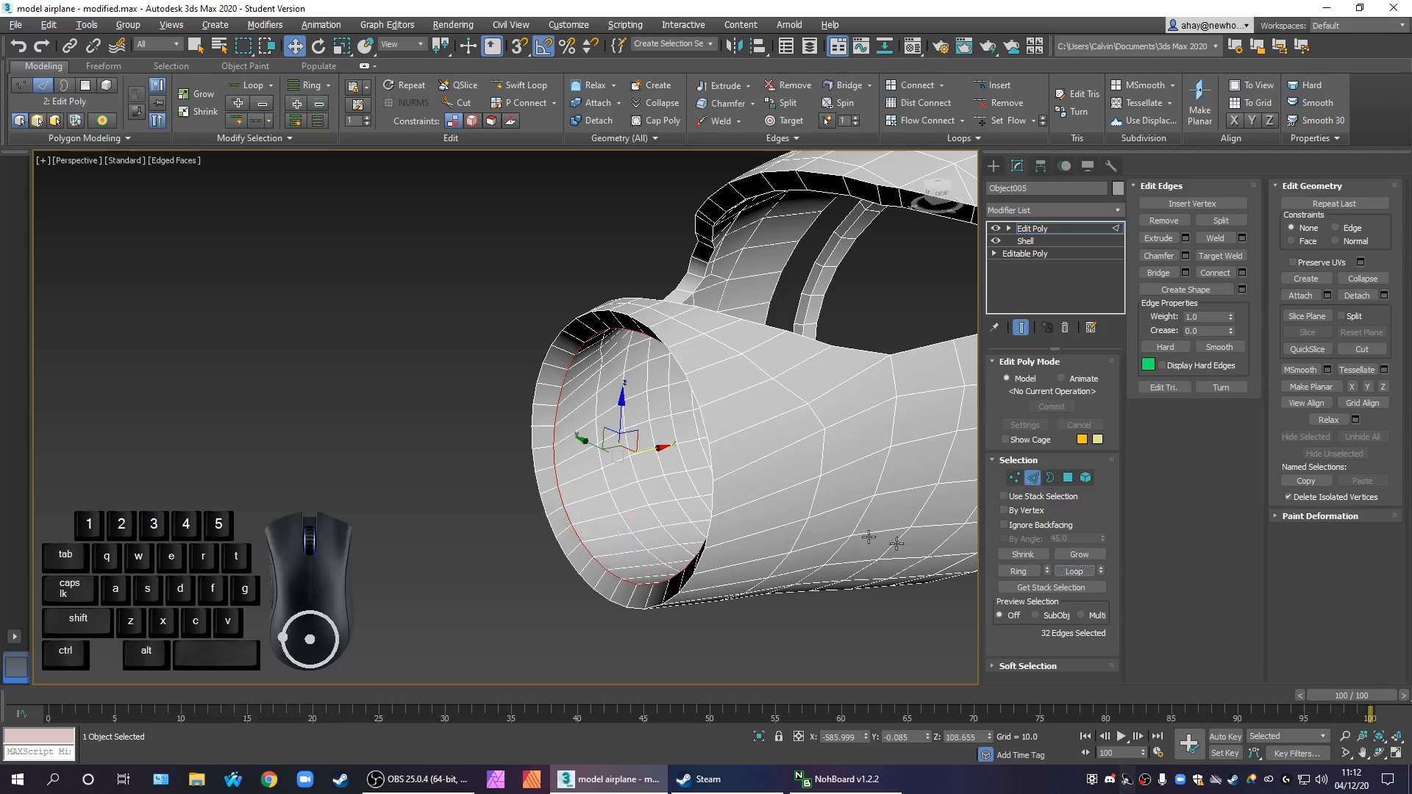
# Scale the inner nose rim edge loop flat along X in the Front view
pyautogui.hotkey('alt', 'w')
pyautogui.scroll(6, 679, 309)
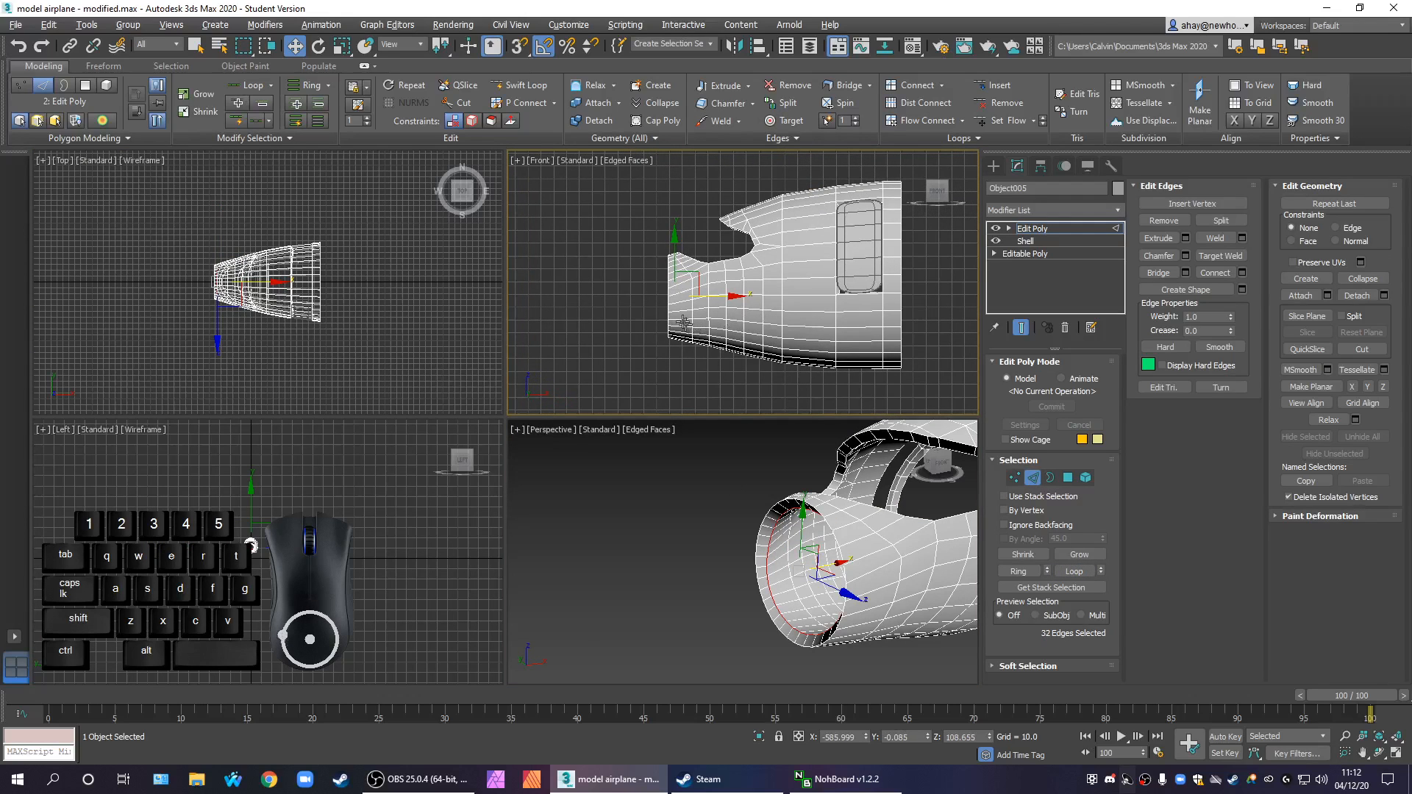
pyautogui.scroll(2, 719, 315)
pyautogui.press('r')
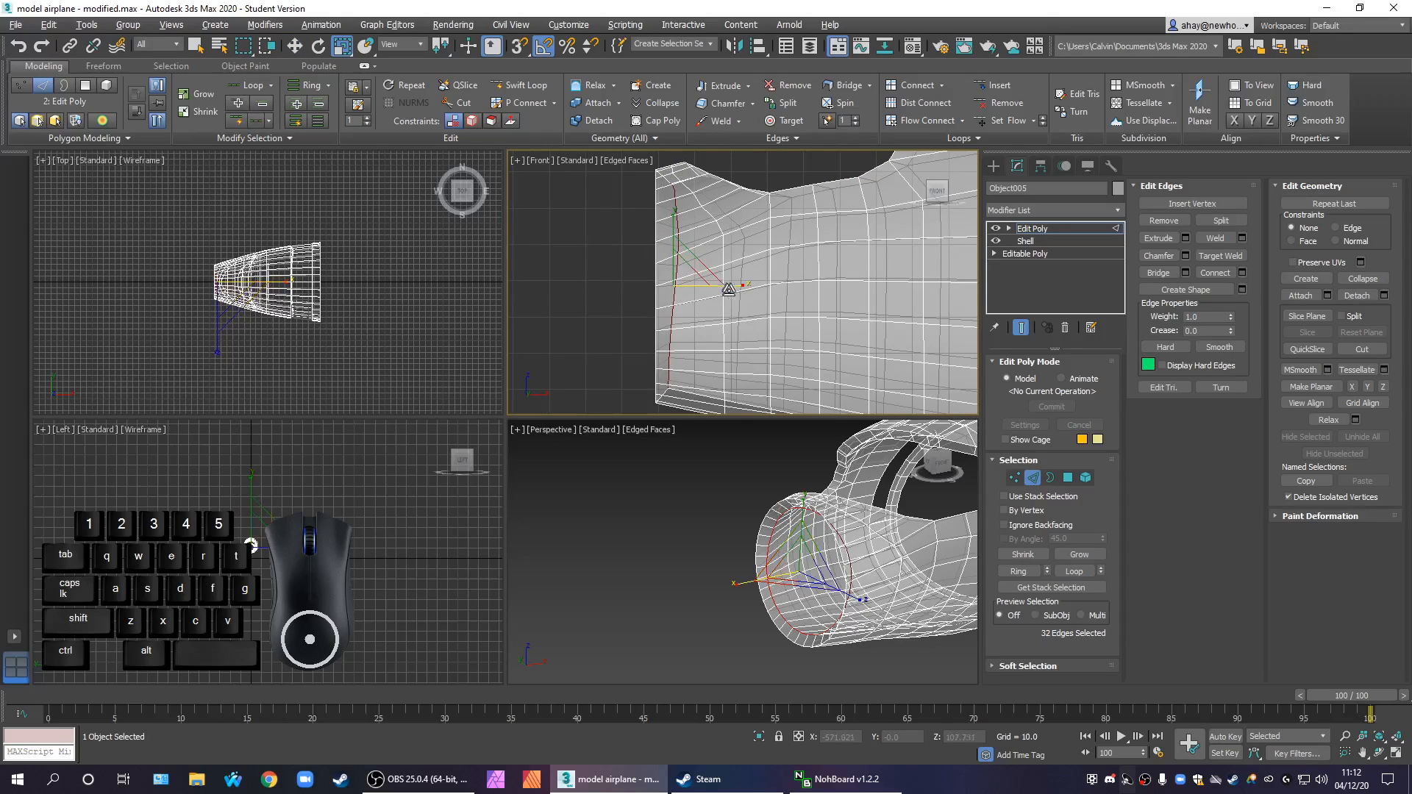
pyautogui.moveTo(732, 285); pyautogui.dragTo(1164, 224)
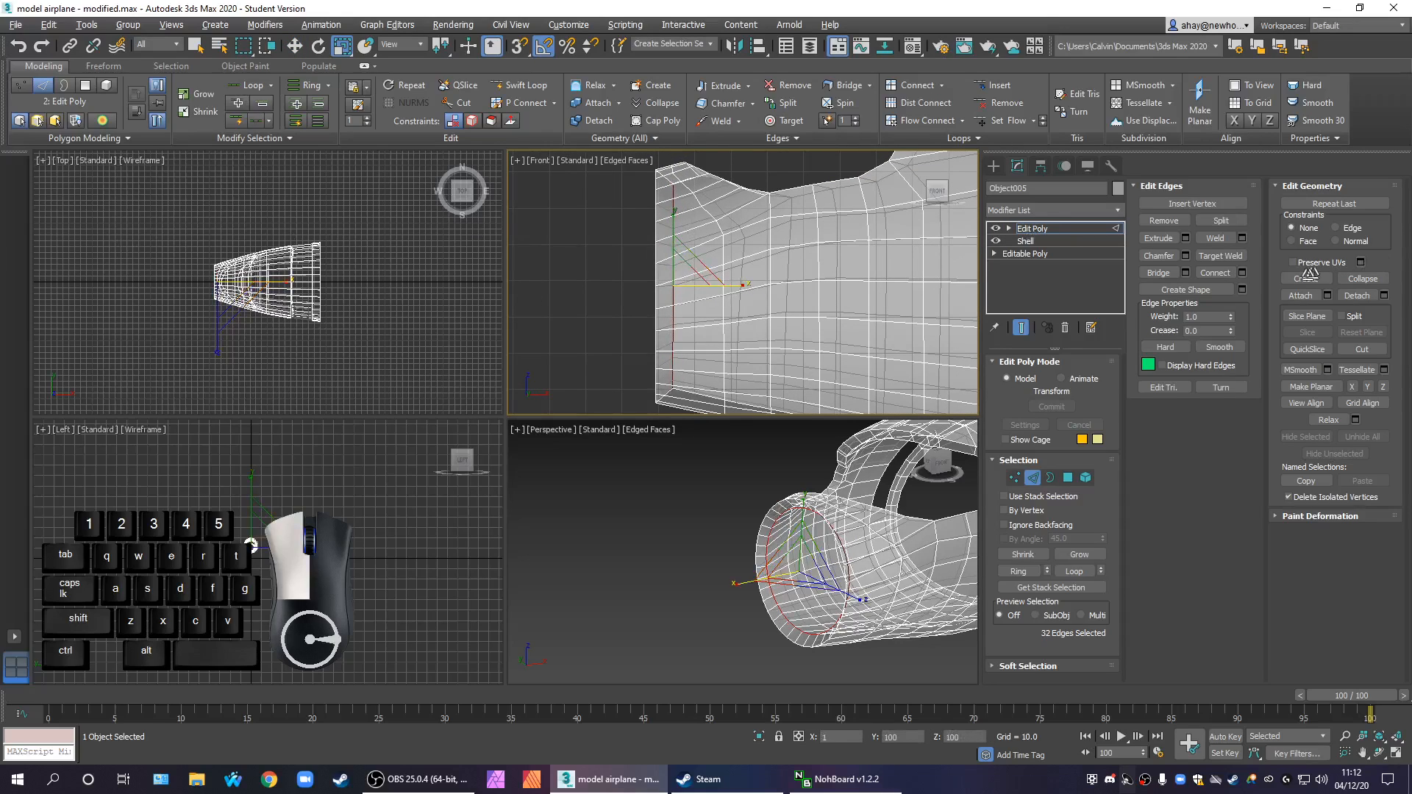
pyautogui.moveTo(1324, 270); pyautogui.dragTo(1322, 270)
# Move the inner nose rim loop forward along X until it is flush with the outer nose rim
pyautogui.press('w')
pyautogui.moveTo(720, 291); pyautogui.dragTo(656, 285)
pyautogui.scroll(4, 826, 592)
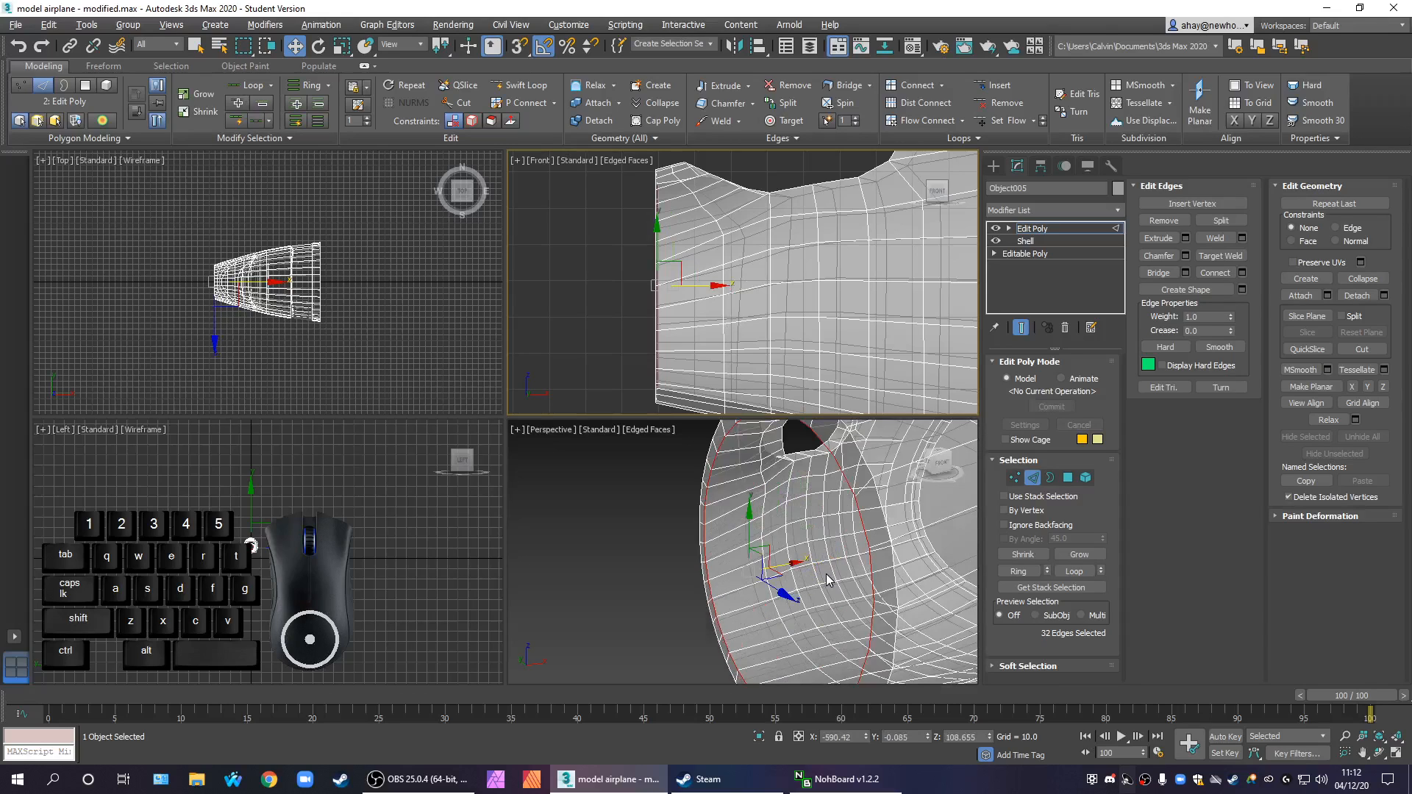
# Nudge the selected inner nose rim edge loop along X in the Front view to line up with the outer rim
pyautogui.moveTo(347, 353); pyautogui.dragTo(376, 343, button='middle')
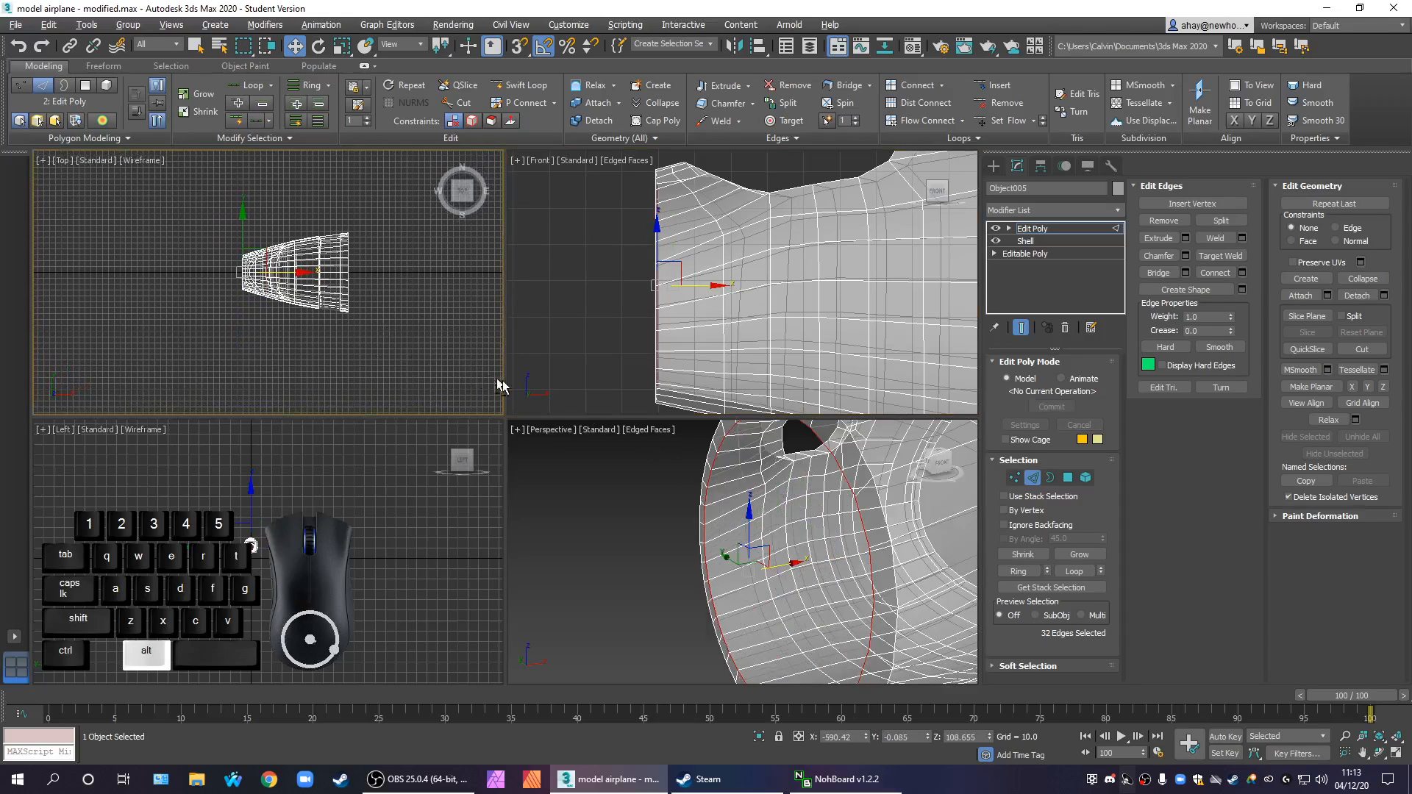
pyautogui.hotkey('alt', 'x')
pyautogui.middleClick(760, 545)
pyautogui.scroll(-6, 760, 548)
pyautogui.keyDown('alt'); pyautogui.moveTo(770, 566); pyautogui.dragTo(739, 531, button='middle'); pyautogui.keyUp('alt')
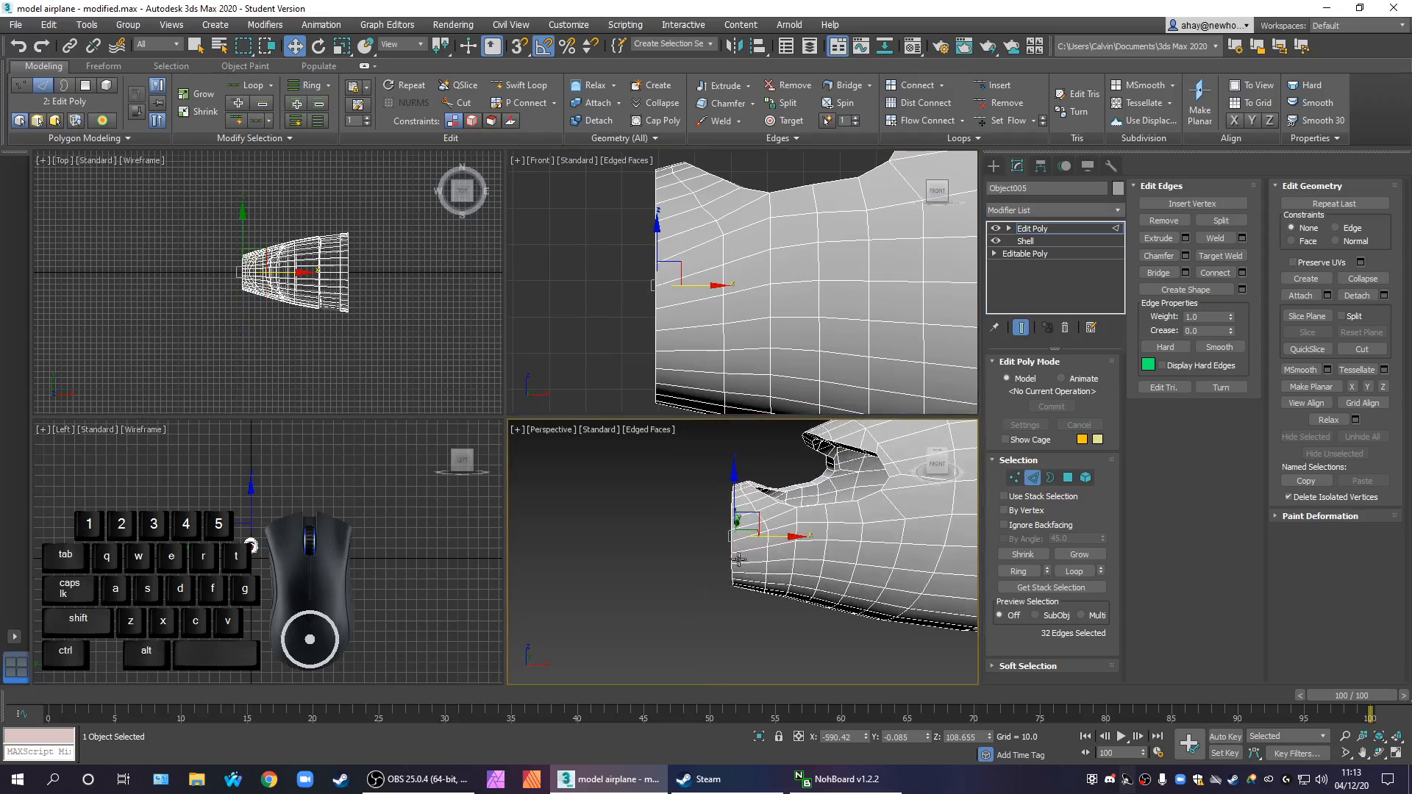
pyautogui.scroll(4, 739, 531)
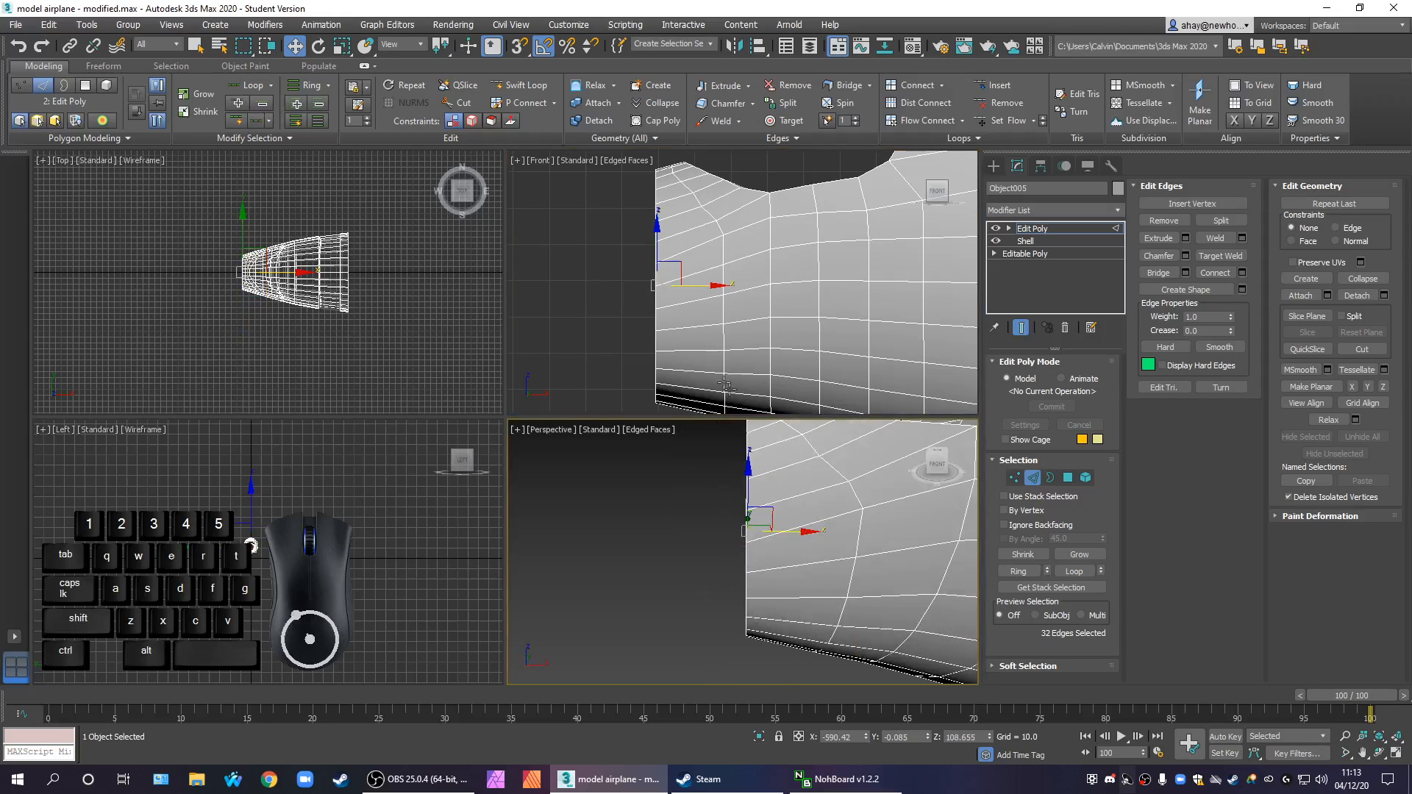
pyautogui.moveTo(716, 284); pyautogui.dragTo(729, 219, button='middle')
pyautogui.hotkey('alt', 'w')
pyautogui.moveTo(708, 327); pyautogui.dragTo(816, 372, button='middle')
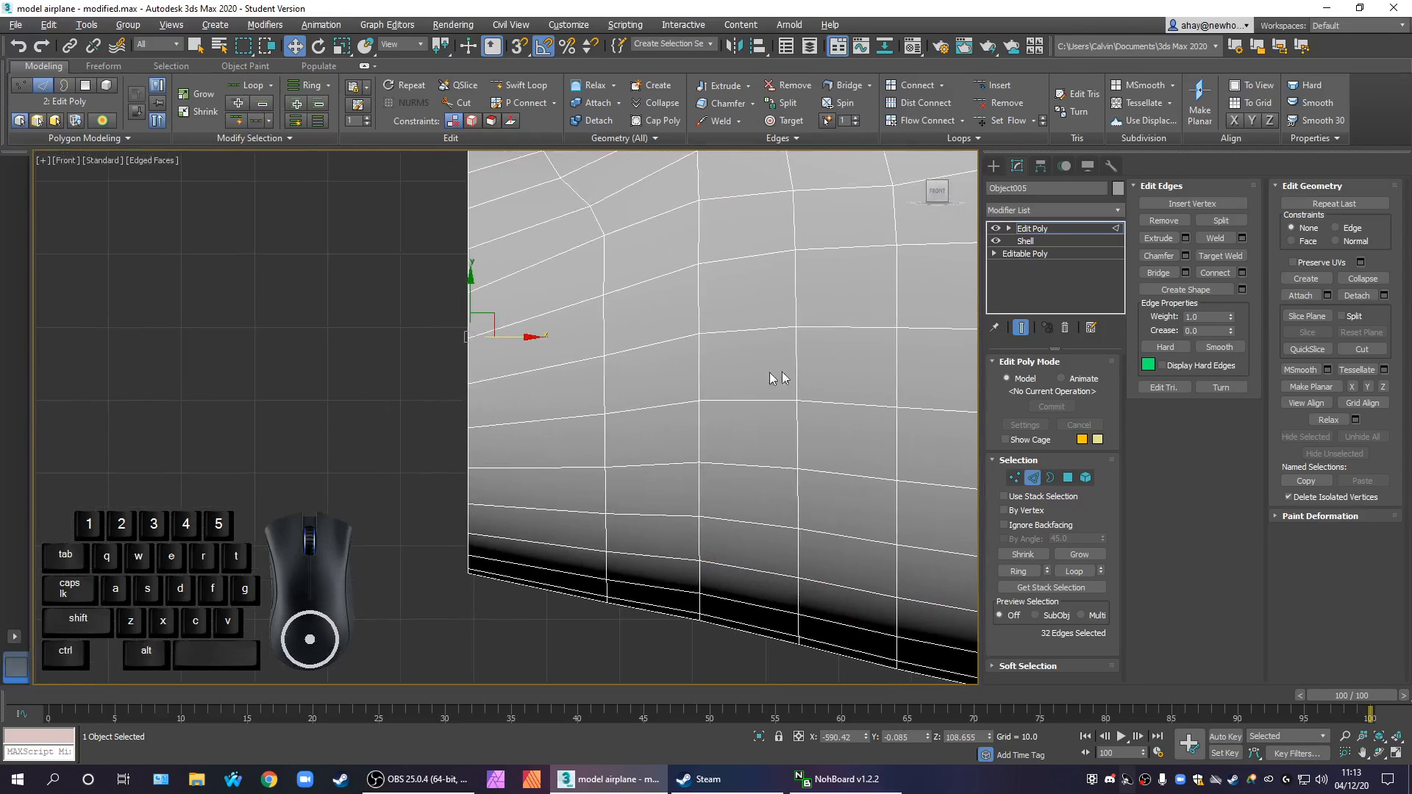
pyautogui.moveTo(575, 372); pyautogui.dragTo(629, 444, button='middle')
pyautogui.hotkey('alt', 'x')
pyautogui.scroll(4, 514, 426)
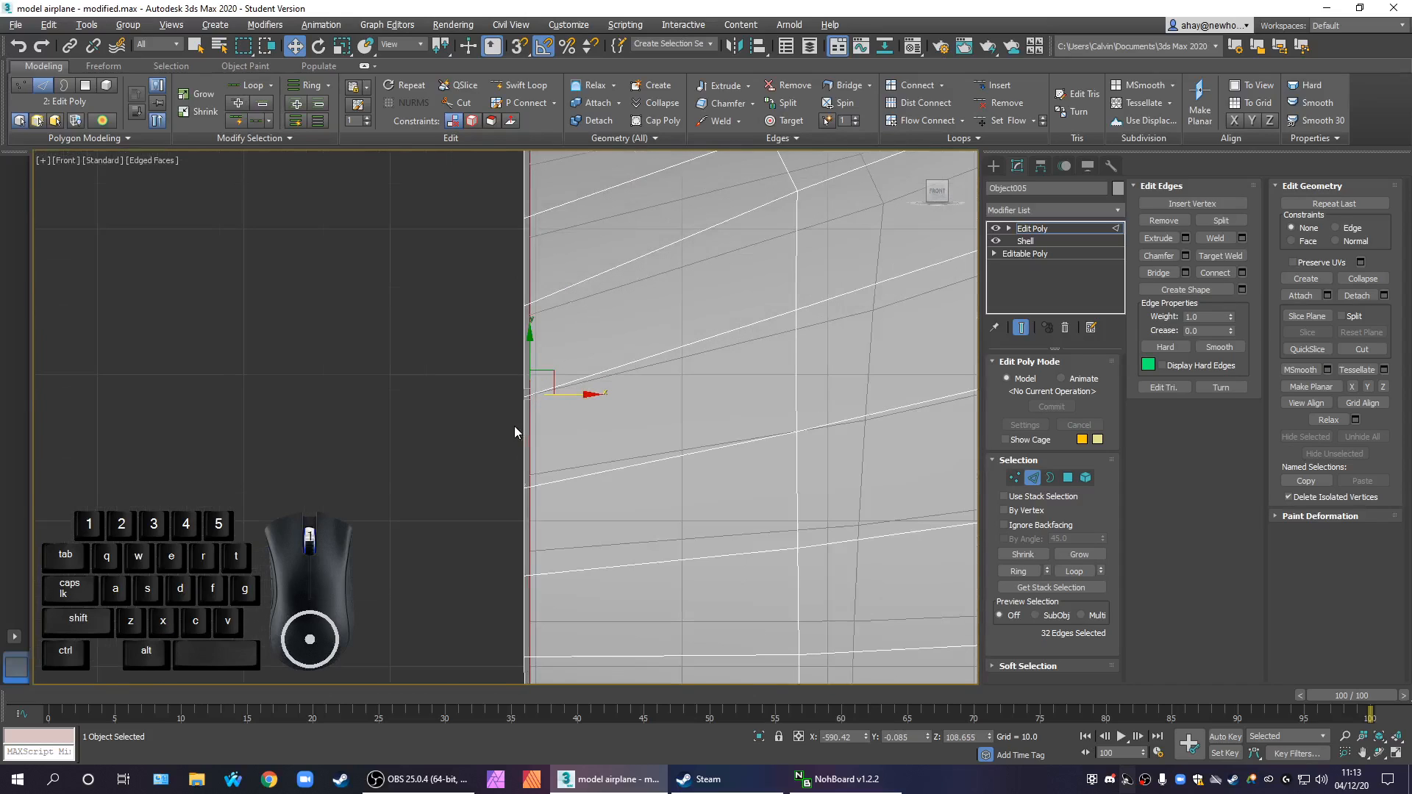
pyautogui.moveTo(568, 397)
pyautogui.mouseDown()
pyautogui.moveTo(616, 393)
pyautogui.moveTo(561, 388)
pyautogui.mouseUp()
pyautogui.scroll(-4, 635, 412)
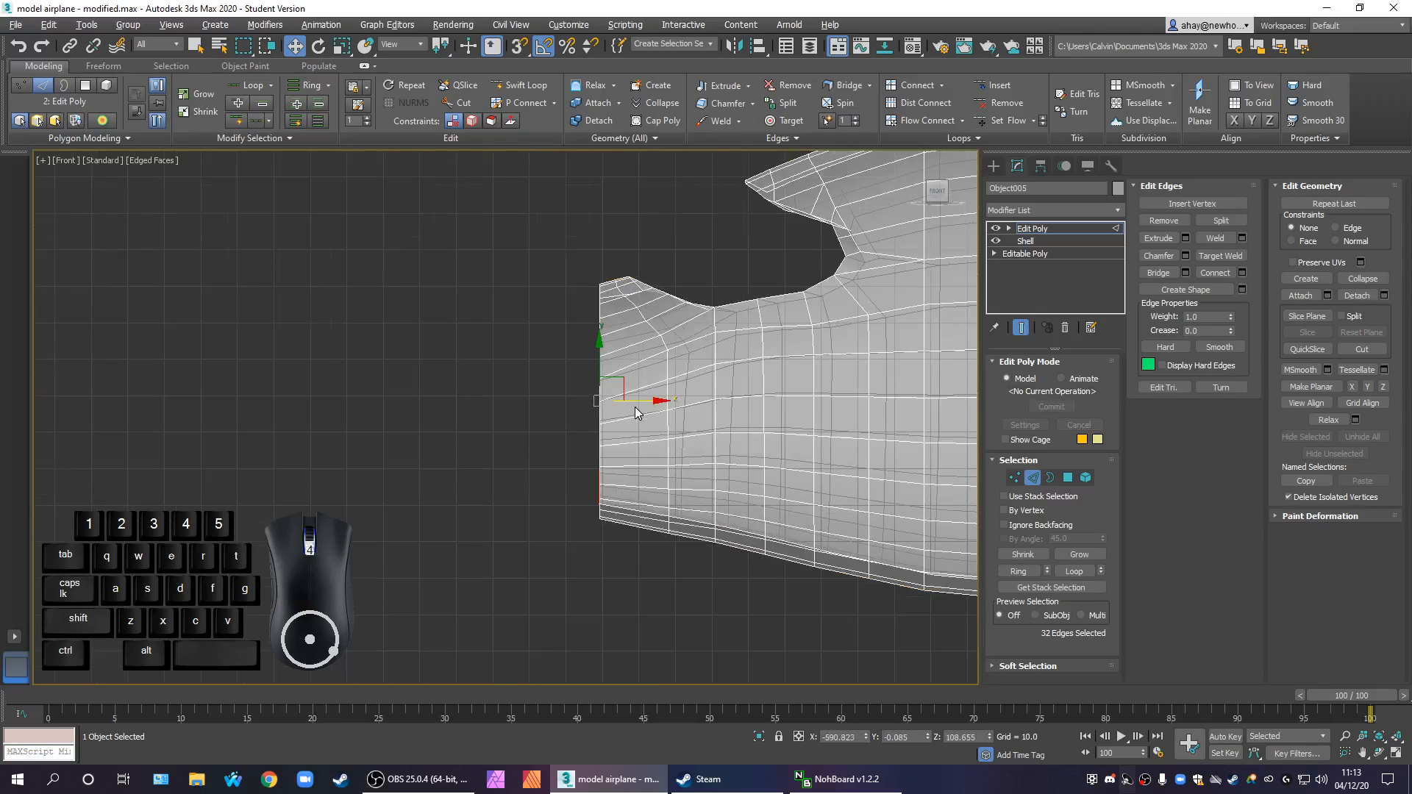
# At Vertex level, select all vertices of the nose rim and scale them flat along X, then leave sub-object editing
pyautogui.click(1014, 478)
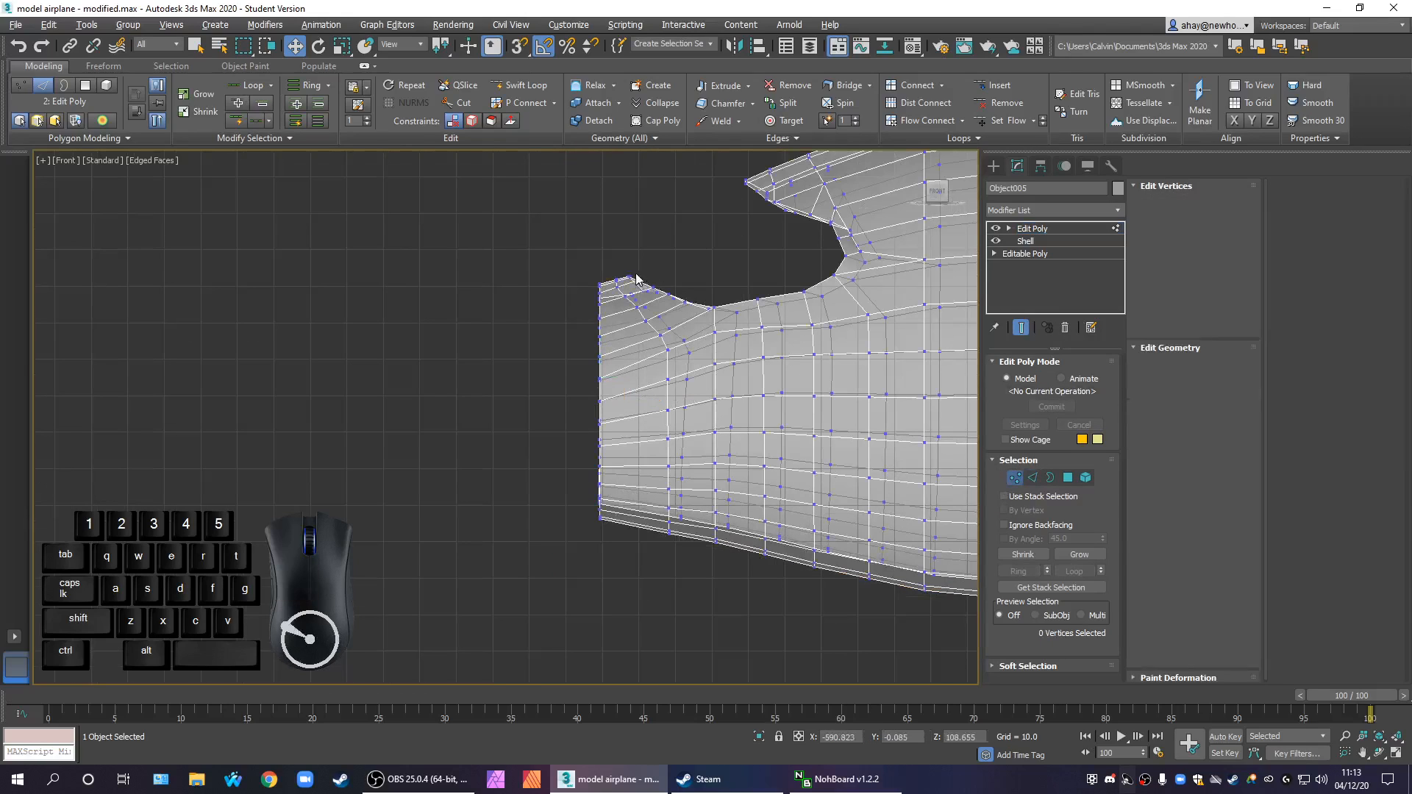
pyautogui.moveTo(616, 631); pyautogui.dragTo(607, 630)
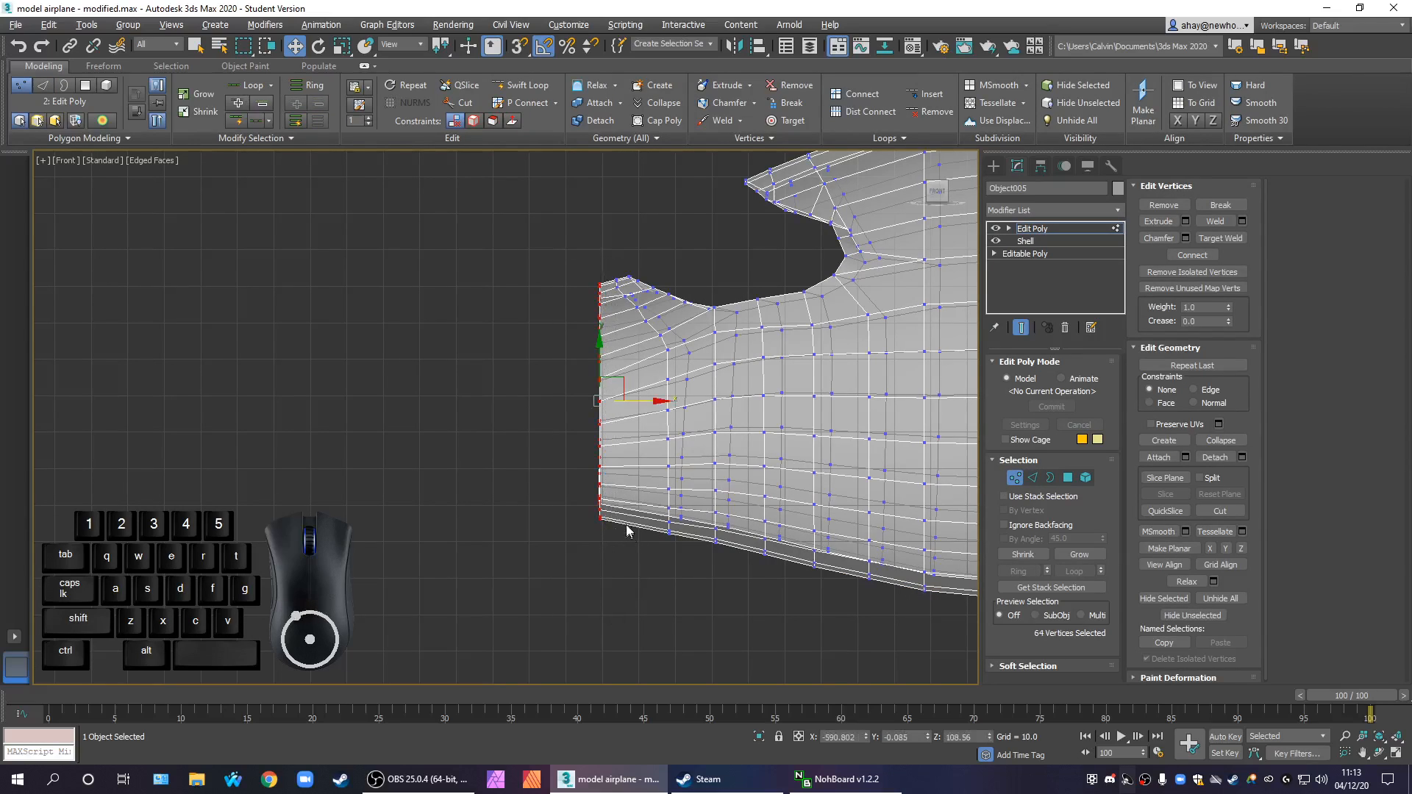
pyautogui.press('r')
pyautogui.moveTo(659, 401); pyautogui.dragTo(1096, 638)
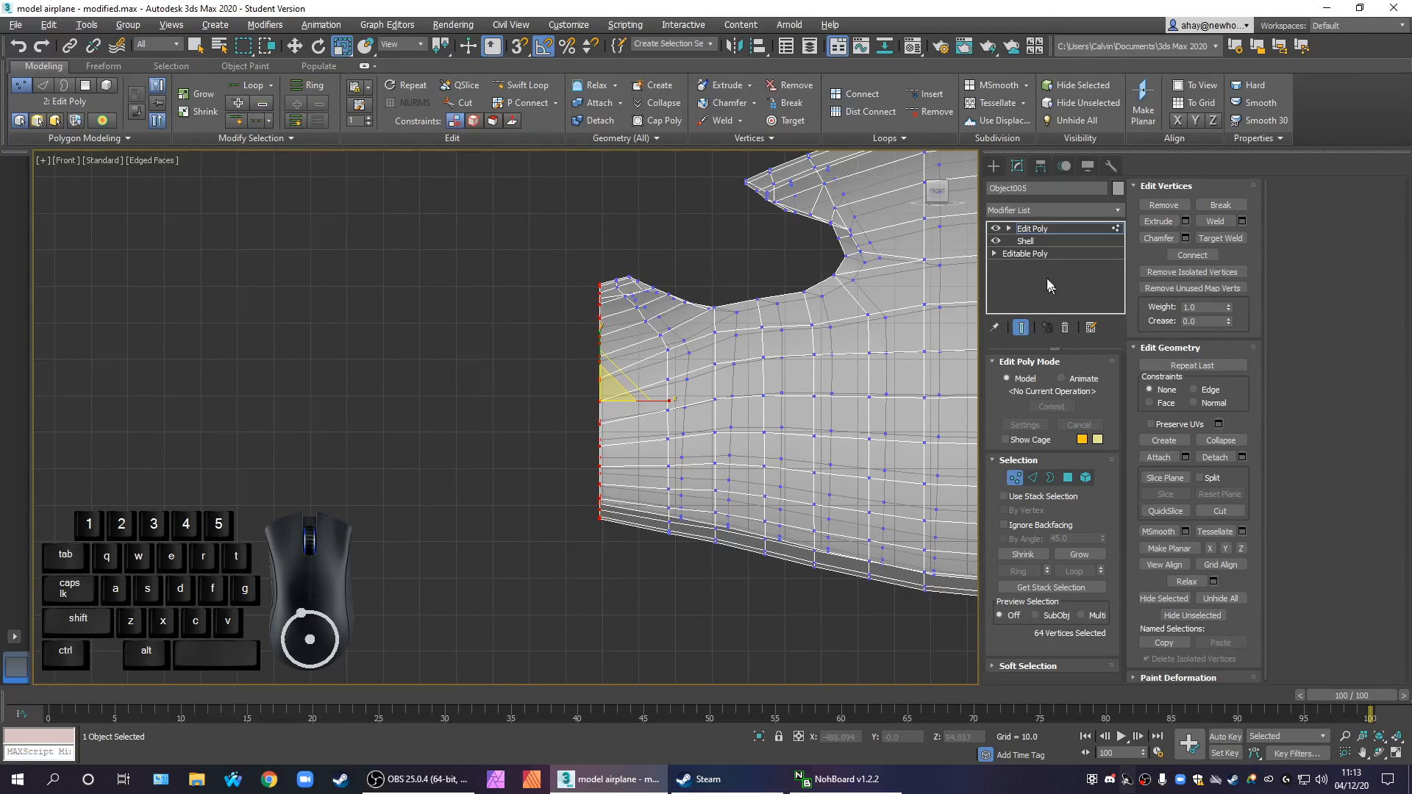
pyautogui.click(1057, 234)
# Restore the four-viewport layout and deselect the airplane's front section
pyautogui.moveTo(823, 412); pyautogui.dragTo(743, 439, button='middle')
pyautogui.scroll(-2, 791, 416)
pyautogui.hotkey('alt', 'w')
pyautogui.scroll(-4, 789, 510)
pyautogui.moveTo(827, 594)
pyautogui.keyDown('alt'); pyautogui.mouseDown(button='middle')
pyautogui.moveTo(850, 588)
pyautogui.moveTo(960, 639)
pyautogui.moveTo(850, 638)
pyautogui.moveTo(819, 576)
pyautogui.mouseUp(button='middle'); pyautogui.keyUp('alt')
pyautogui.click(956, 641)
# Select the Door and add a Shell modifier between its Editable Poly base and OpenSubdiv
pyautogui.scroll(5, 732, 542)
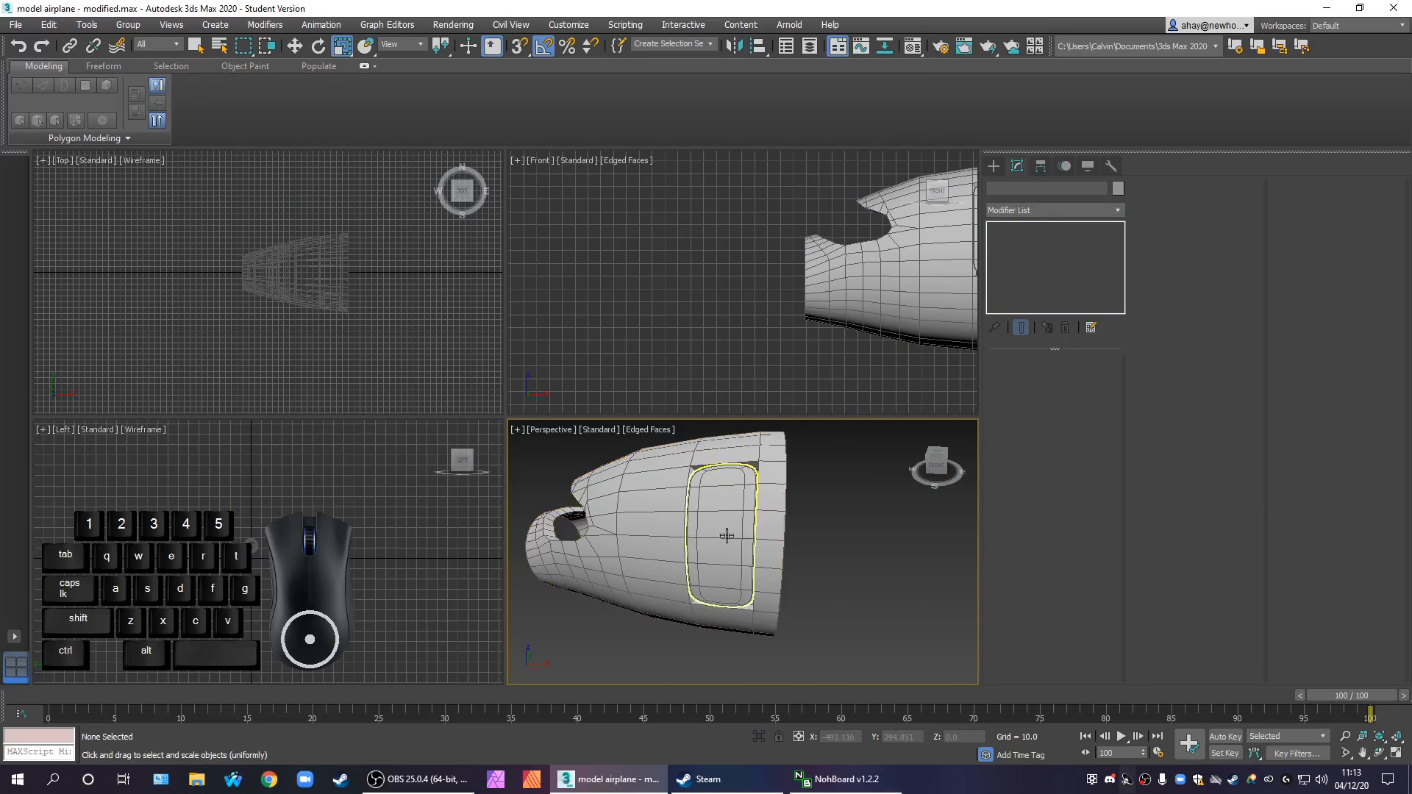
pyautogui.click(727, 537)
pyautogui.keyDown('alt'); pyautogui.moveTo(823, 571); pyautogui.dragTo(858, 581, button='middle'); pyautogui.keyUp('alt')
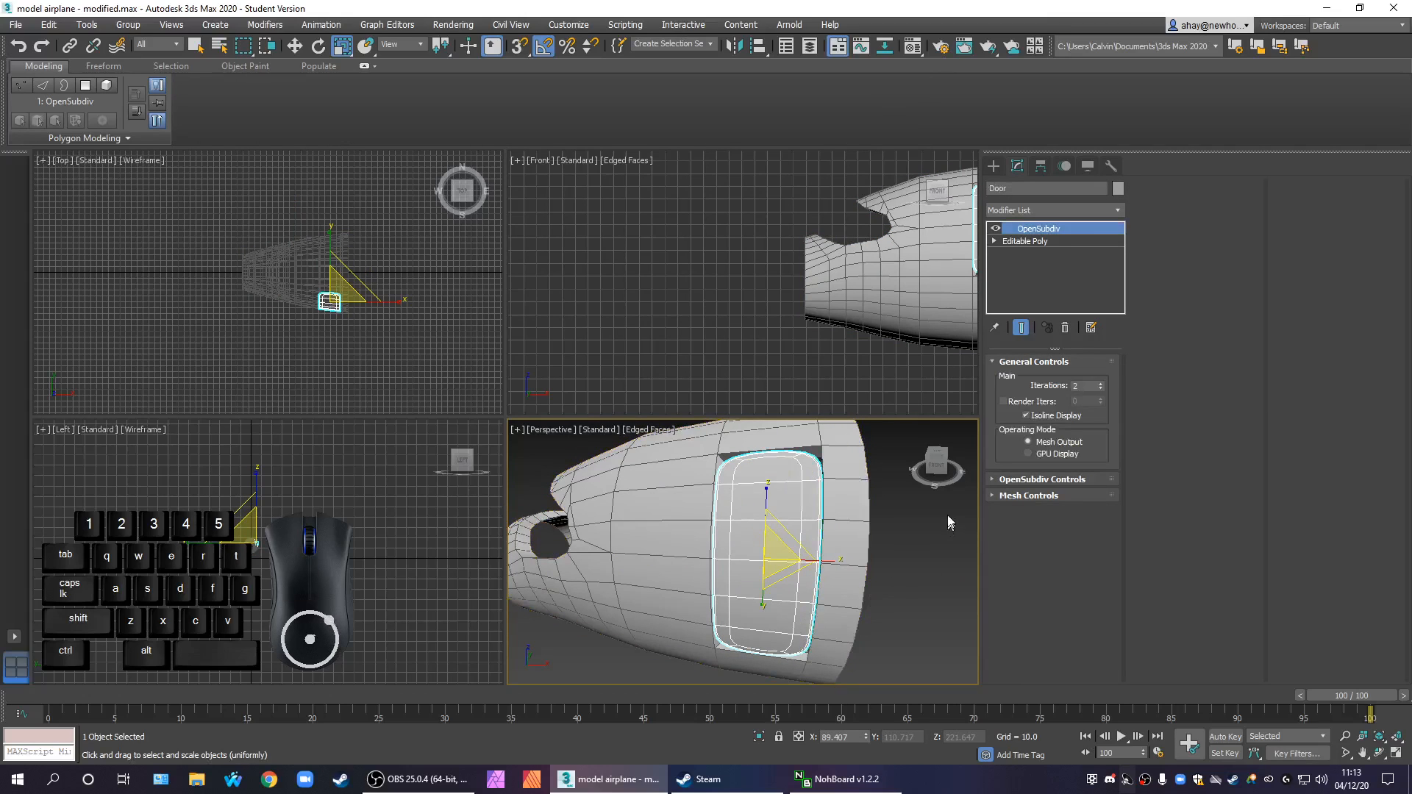
pyautogui.click(900, 541)
pyautogui.click(798, 543)
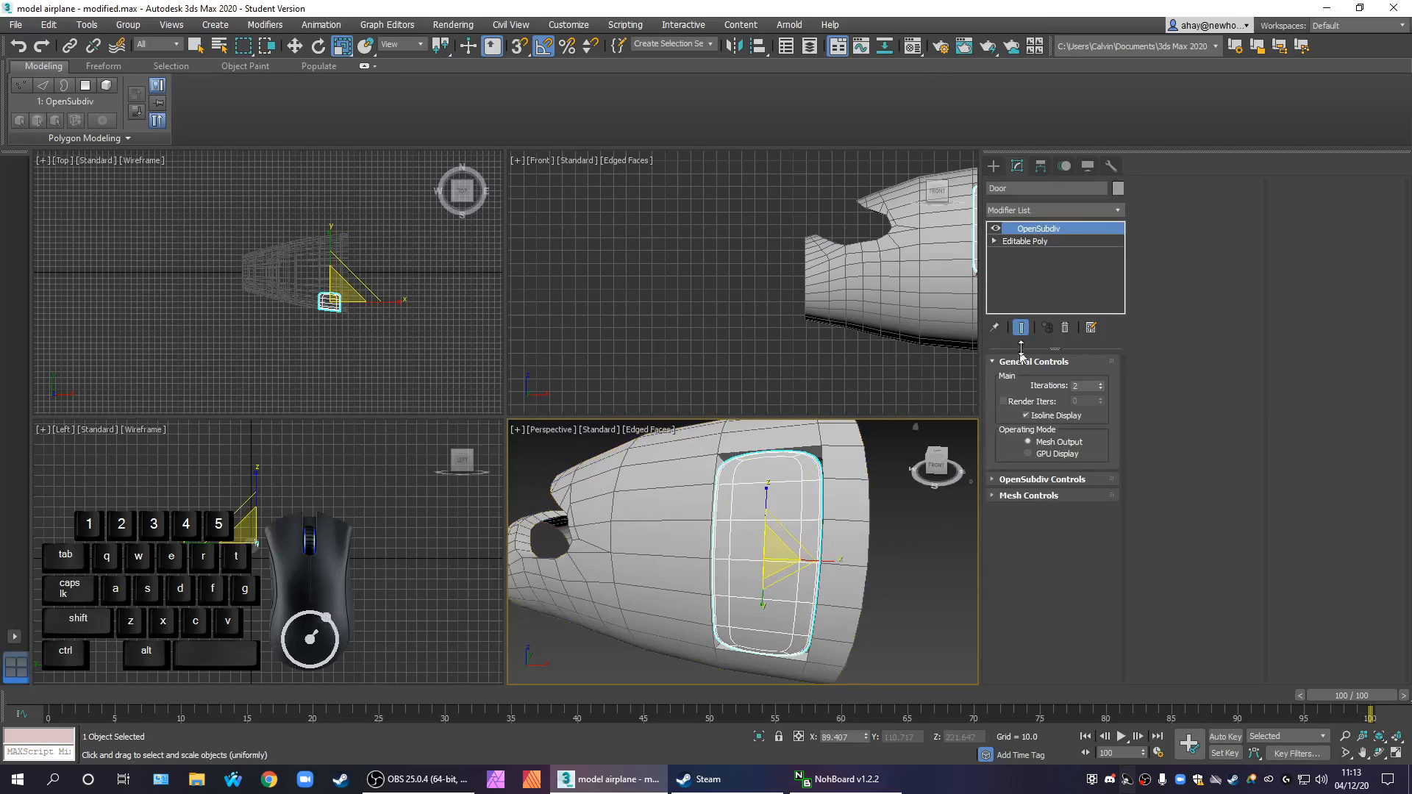
pyautogui.click(1059, 242)
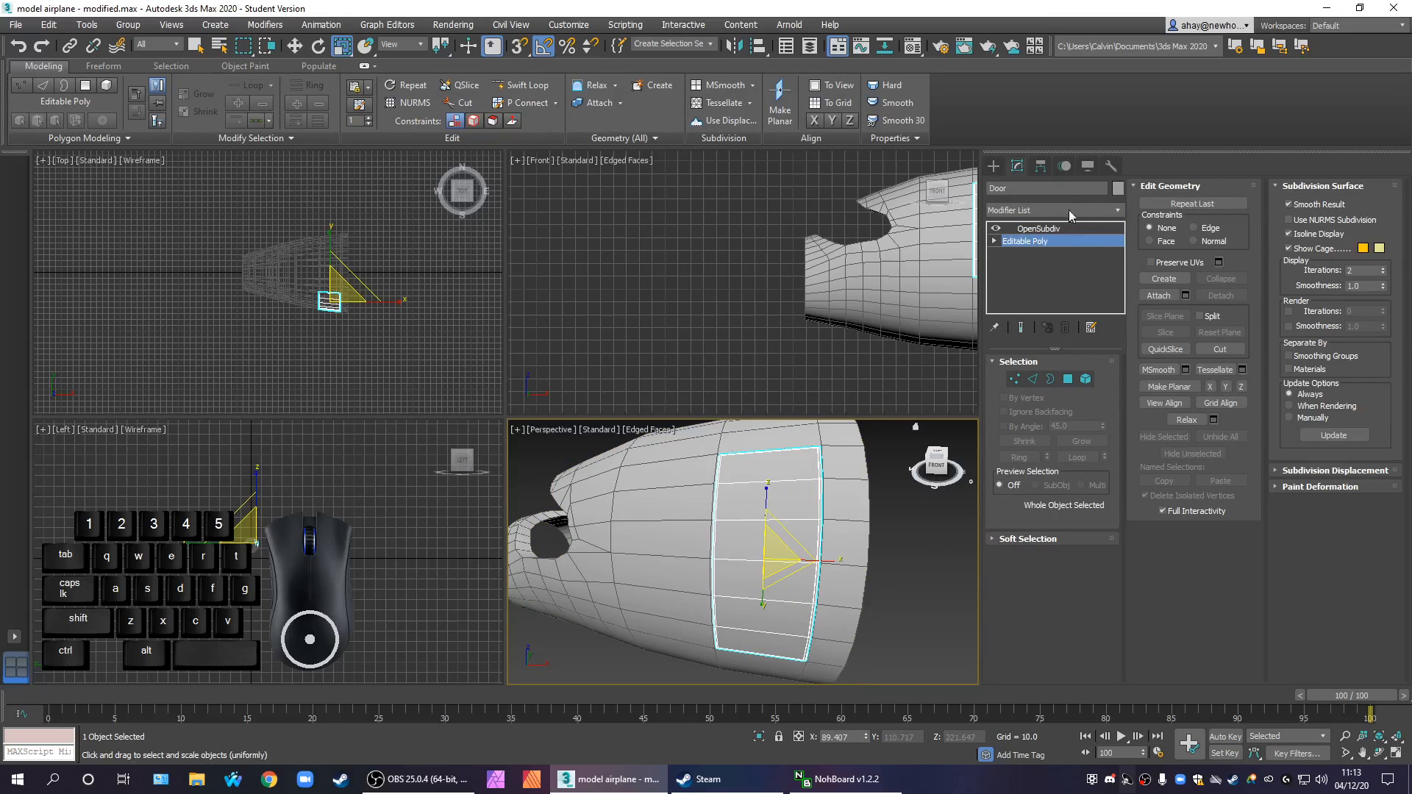
pyautogui.click(1069, 209)
pyautogui.write('sh')
pyautogui.press('Return')
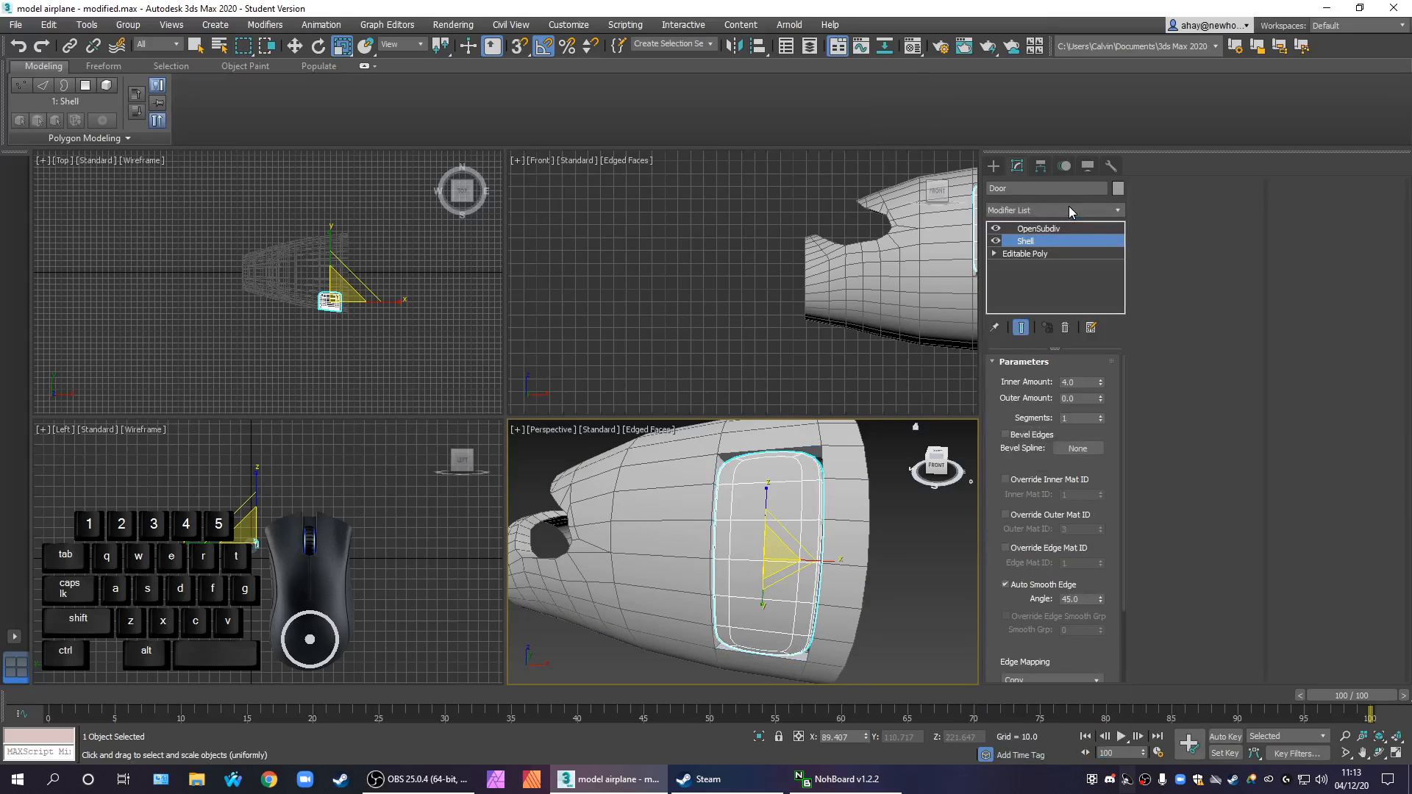
# Hide all unselected objects to leave only the Door, and view its thickness edge-on
pyautogui.keyDown('alt'); pyautogui.moveTo(893, 607); pyautogui.dragTo(848, 549, button='middle'); pyautogui.keyUp('alt')
pyautogui.press('w')
pyautogui.rightClick(781, 482)
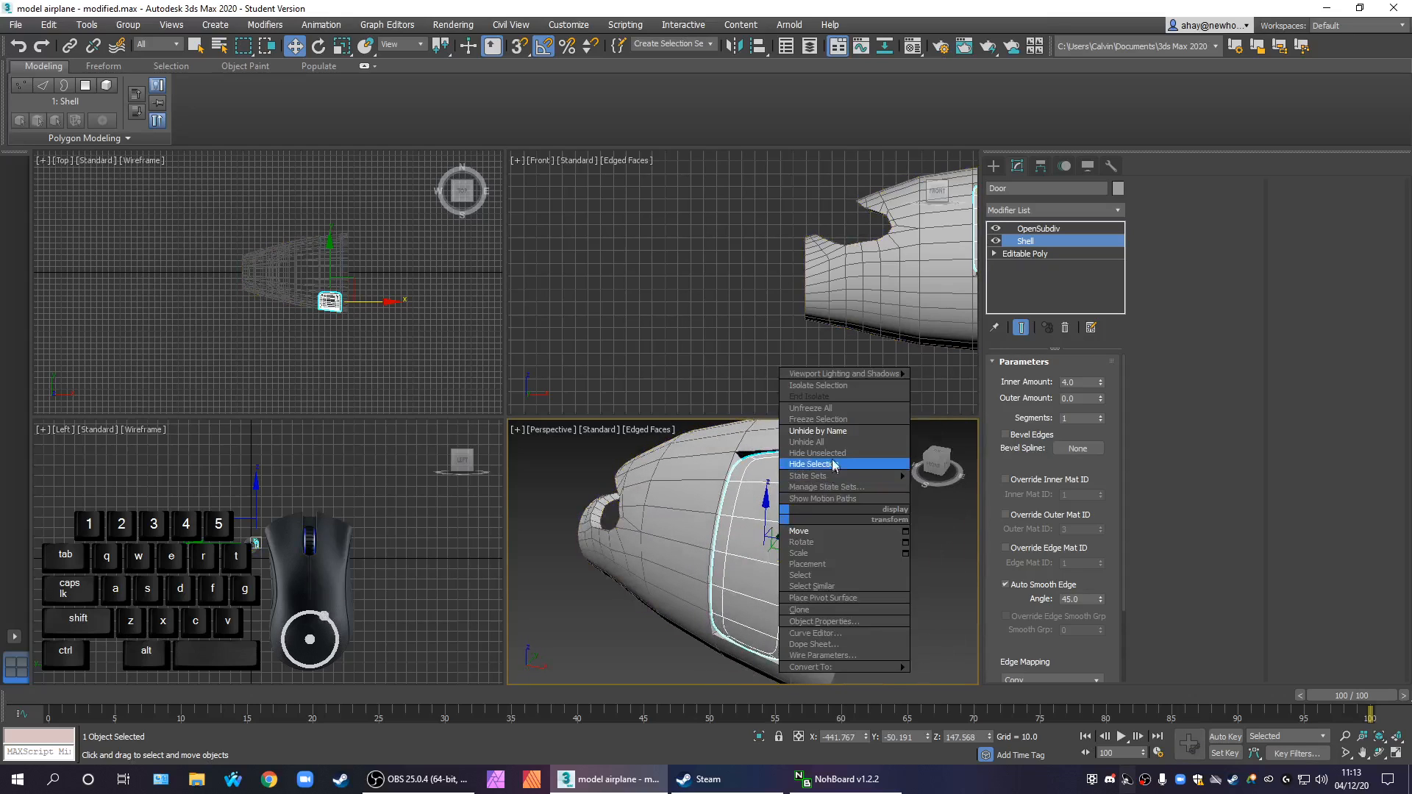
pyautogui.click(824, 452)
pyautogui.keyDown('alt'); pyautogui.moveTo(871, 535); pyautogui.dragTo(779, 511, button='middle'); pyautogui.keyUp('alt')
pyautogui.scroll(3, 779, 531)
pyautogui.scroll(-3, 825, 509)
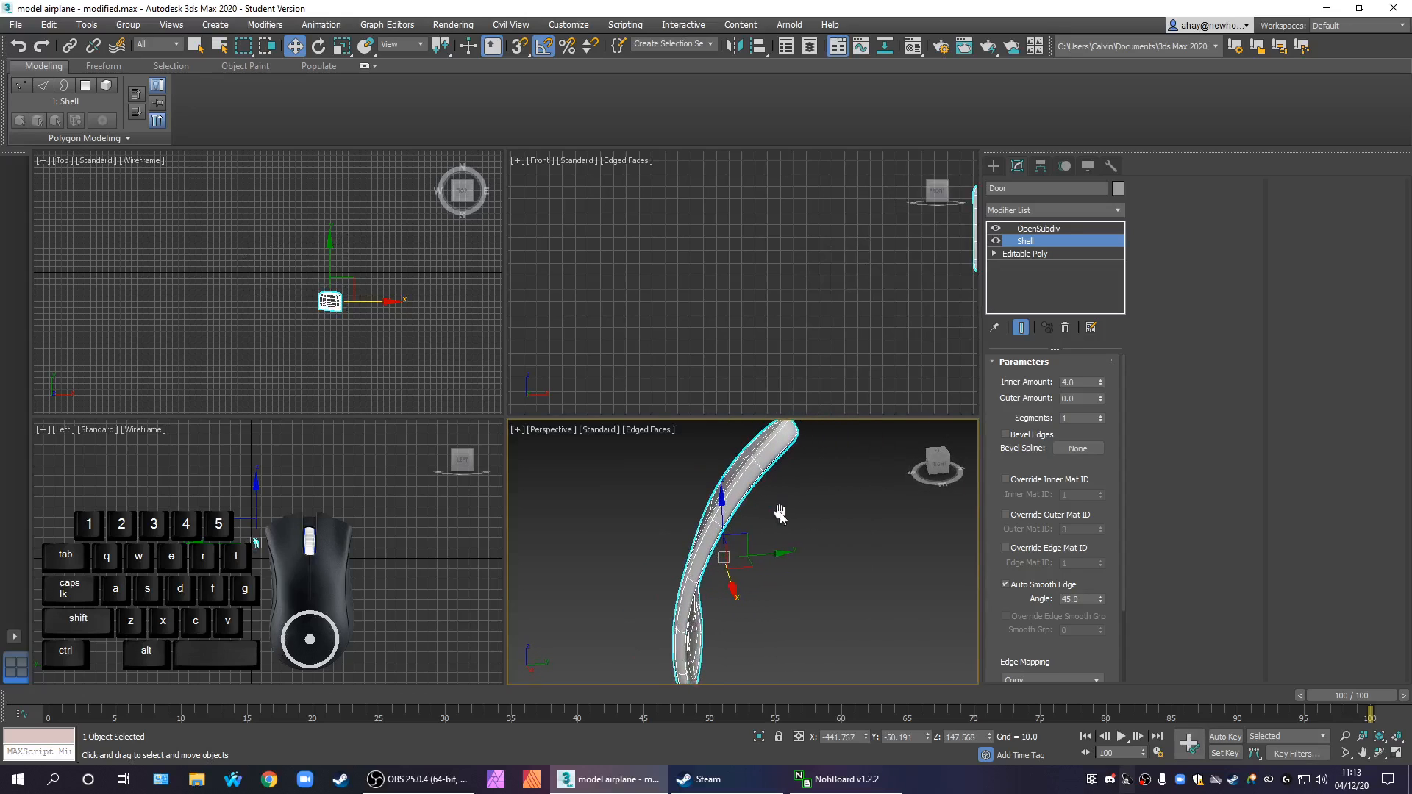
# Set the Door's Shell Inner Amount to 2
pyautogui.click(1086, 382)
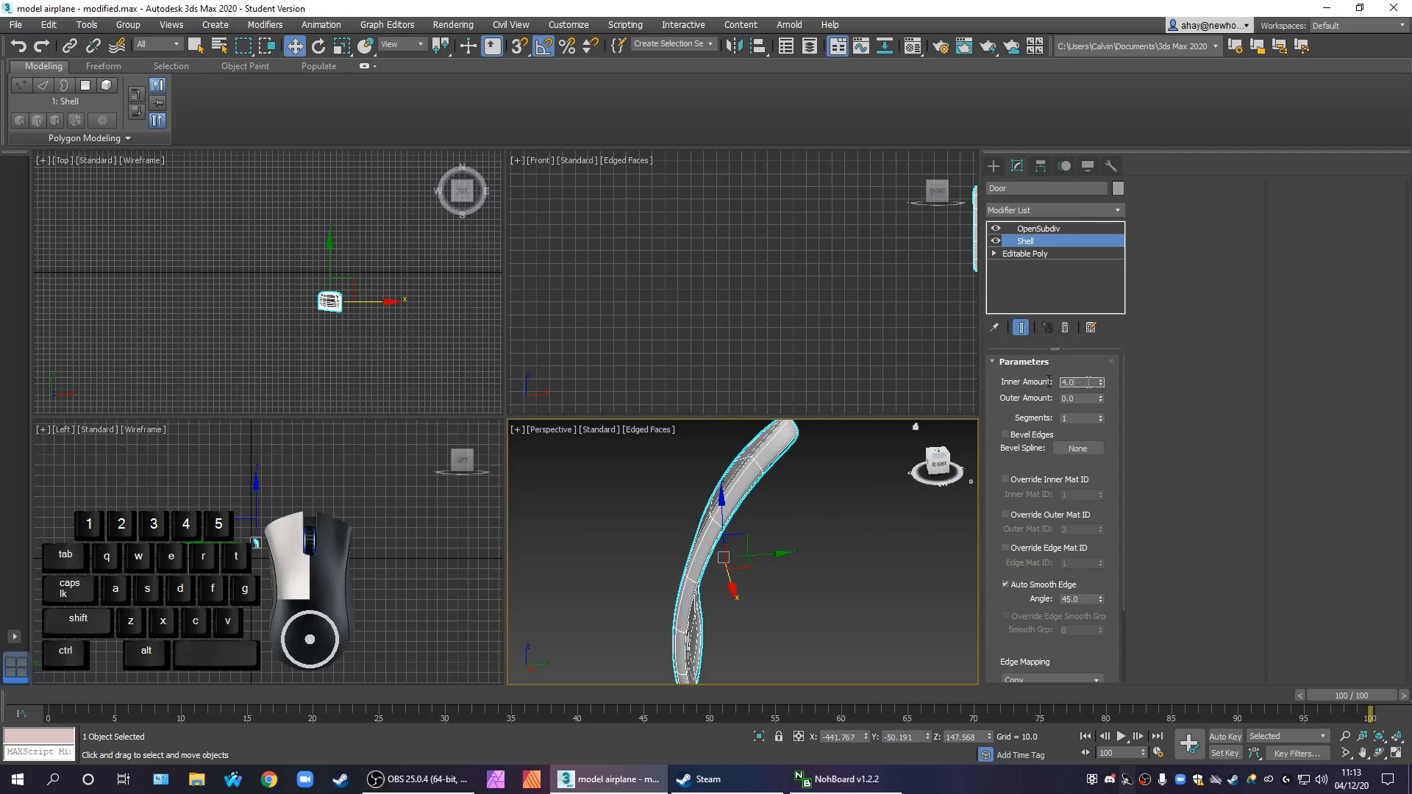
pyautogui.write('2')
pyautogui.press('Return')
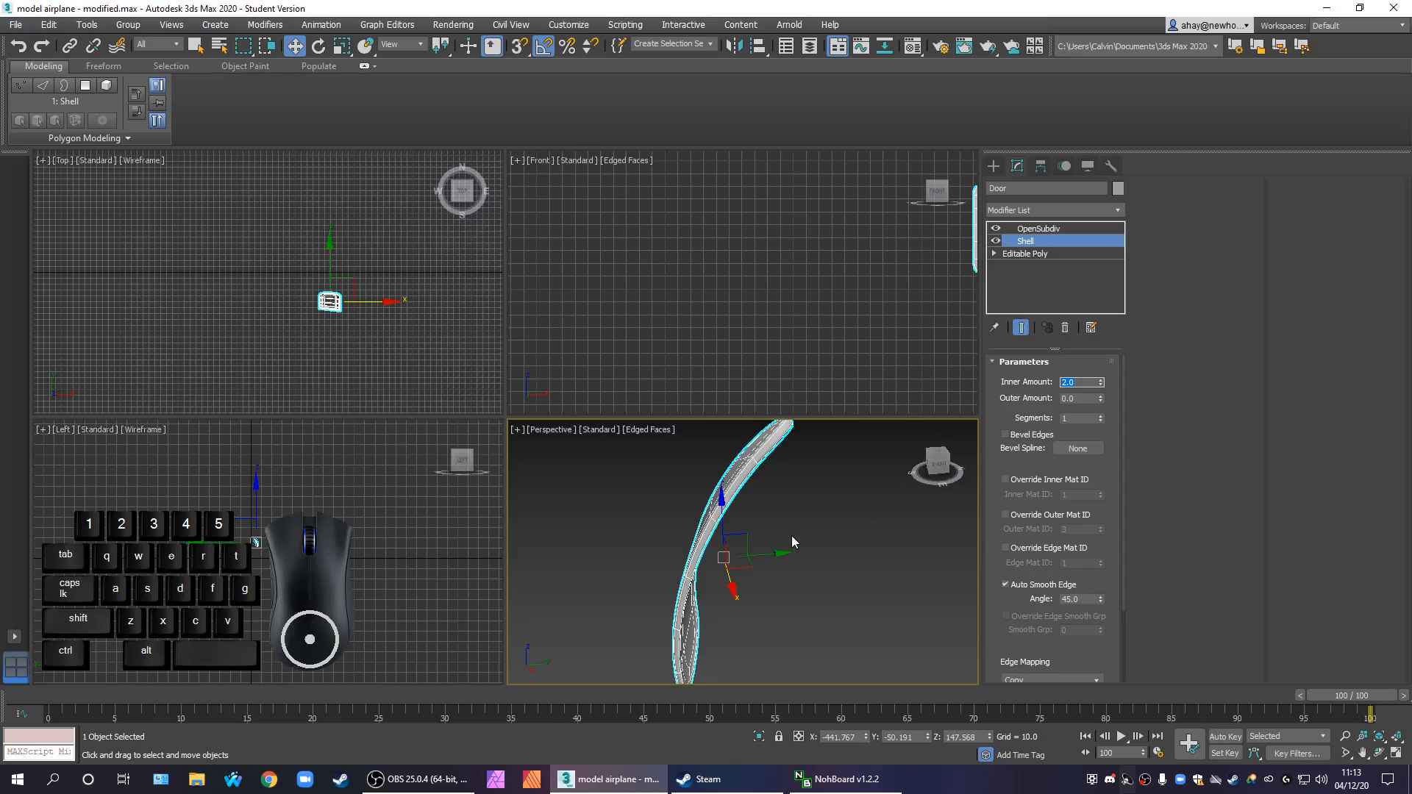
# Add an Edit Poly modifier above the Door's Shell and switch off the display of OpenSubdiv
pyautogui.moveTo(792, 538); pyautogui.dragTo(796, 534, button='middle')
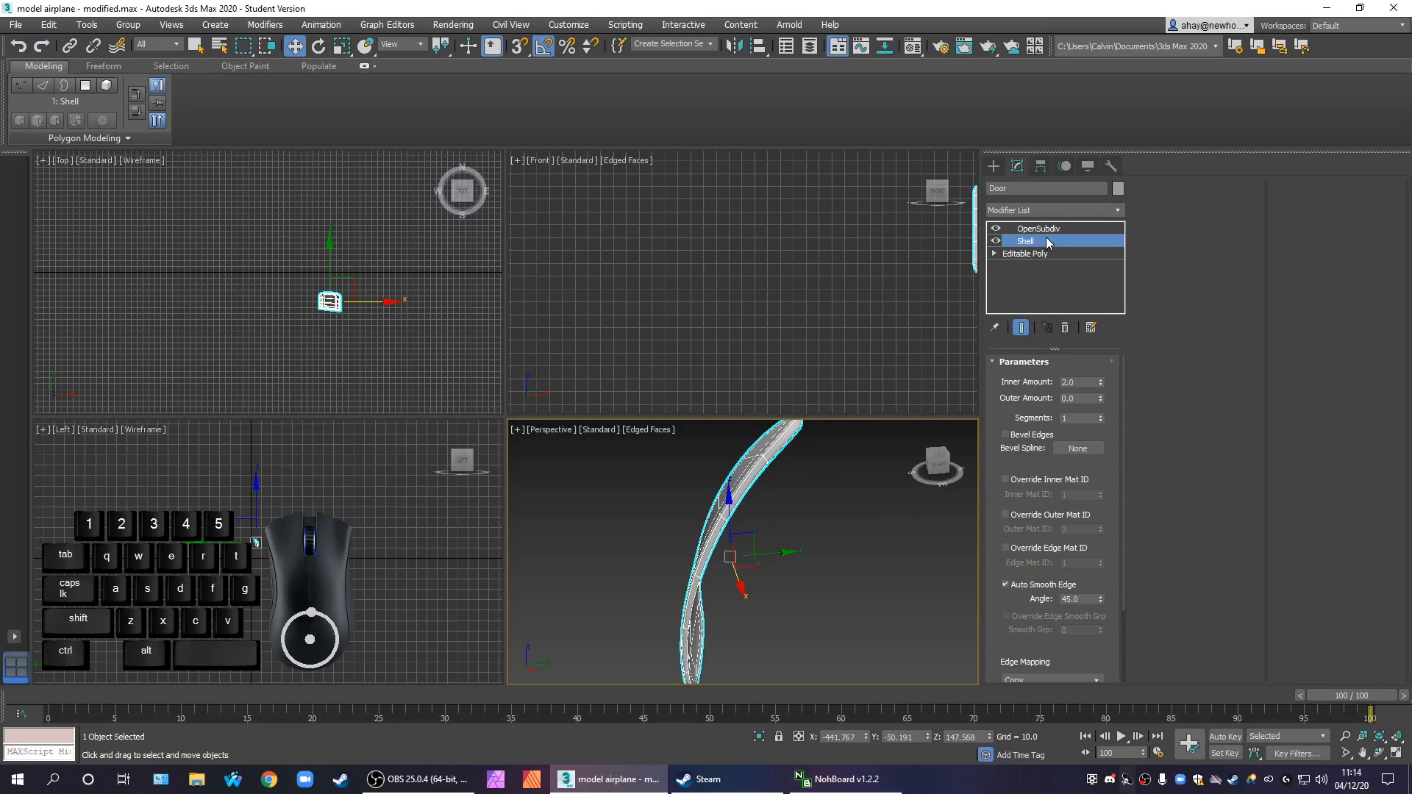
pyautogui.click(1061, 207)
pyautogui.press('e')
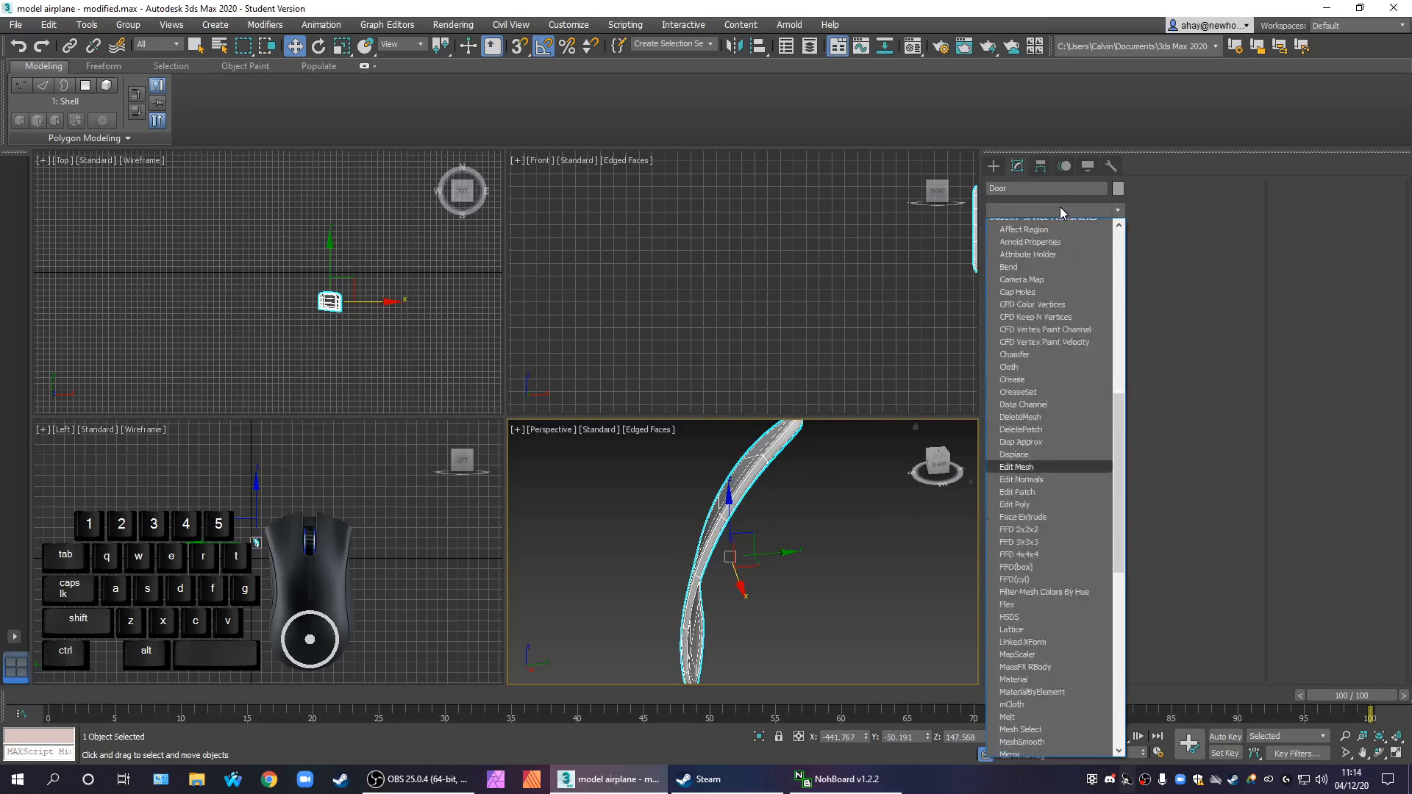
pyautogui.click(1052, 262)
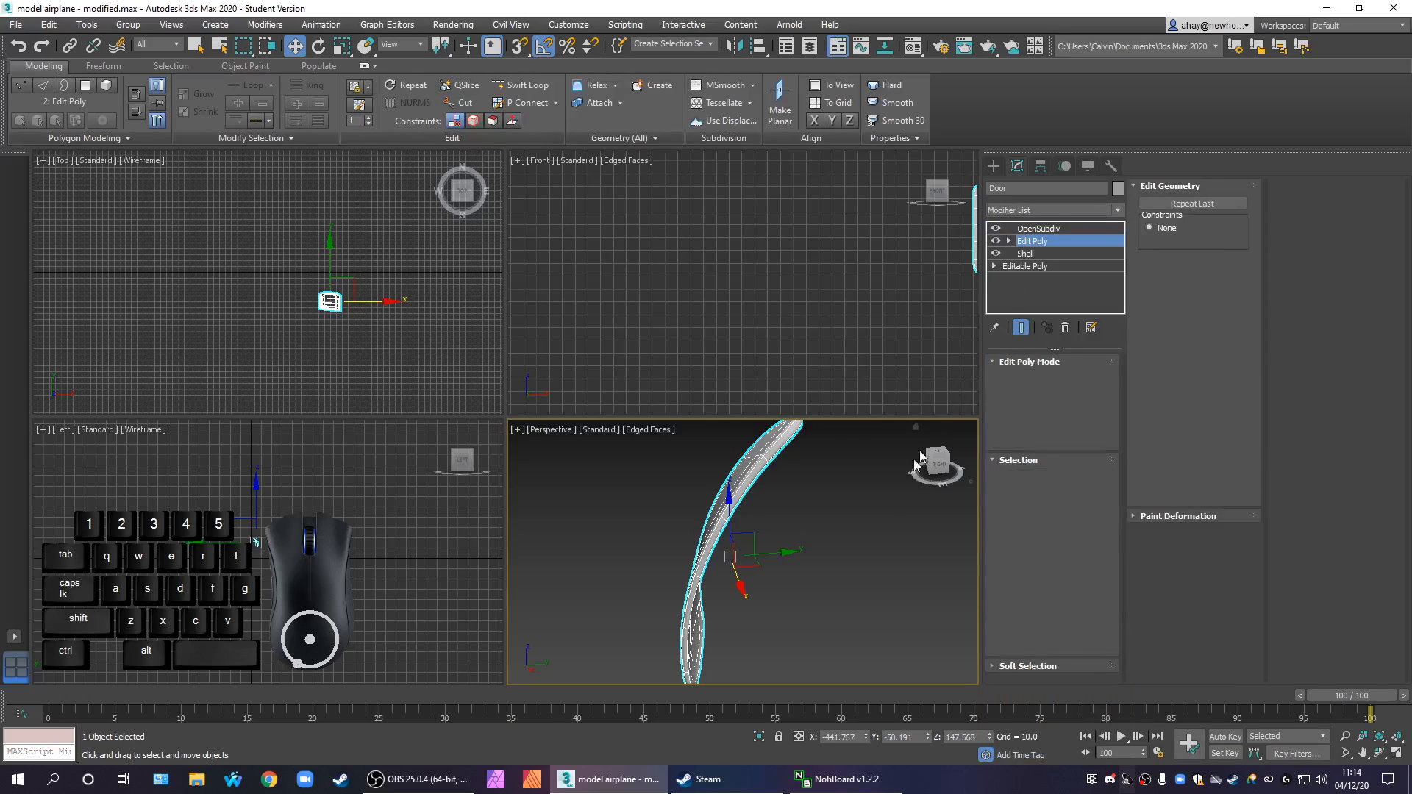
pyautogui.click(996, 229)
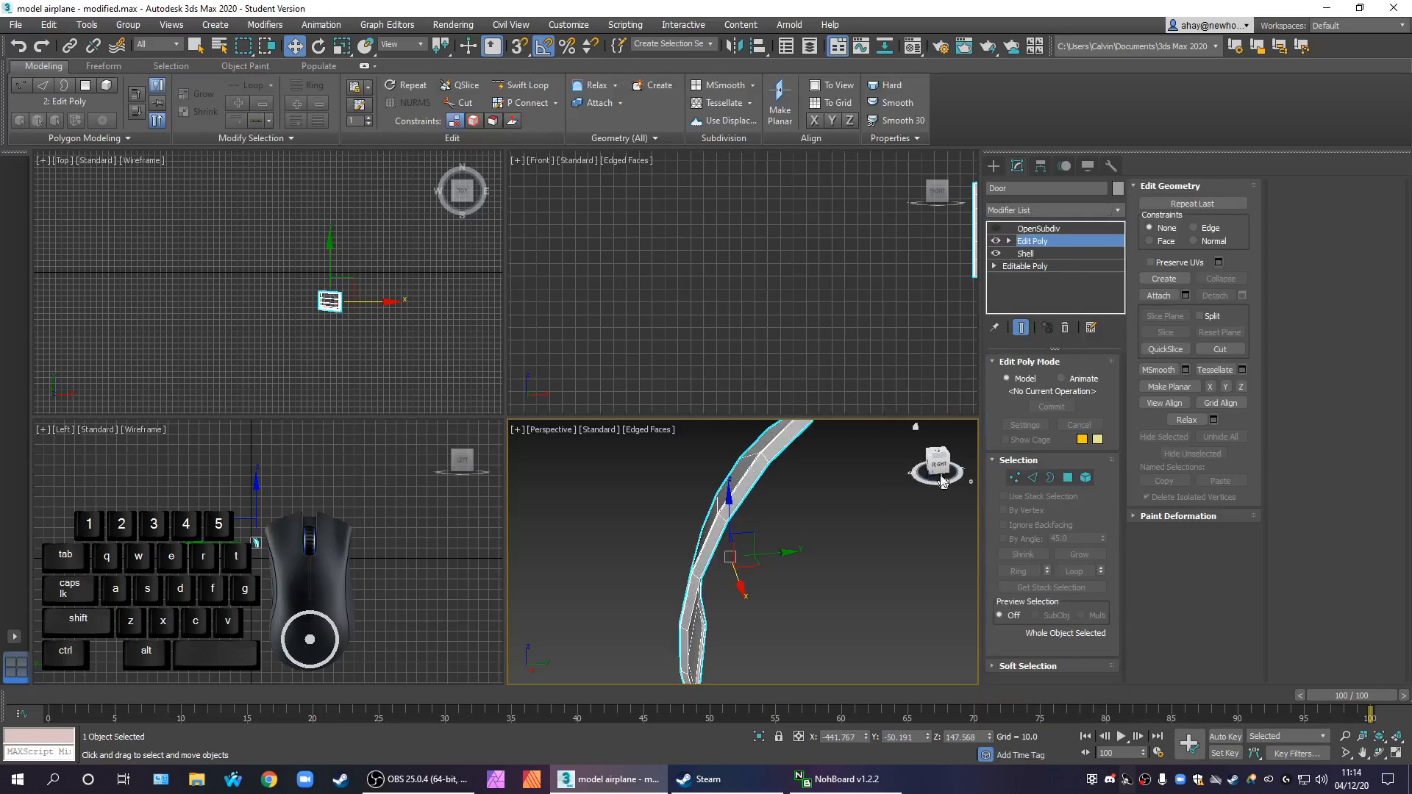
# At Edge level, select one short edge across the Door's thickness and extend the selection to its full ring
pyautogui.click(1034, 478)
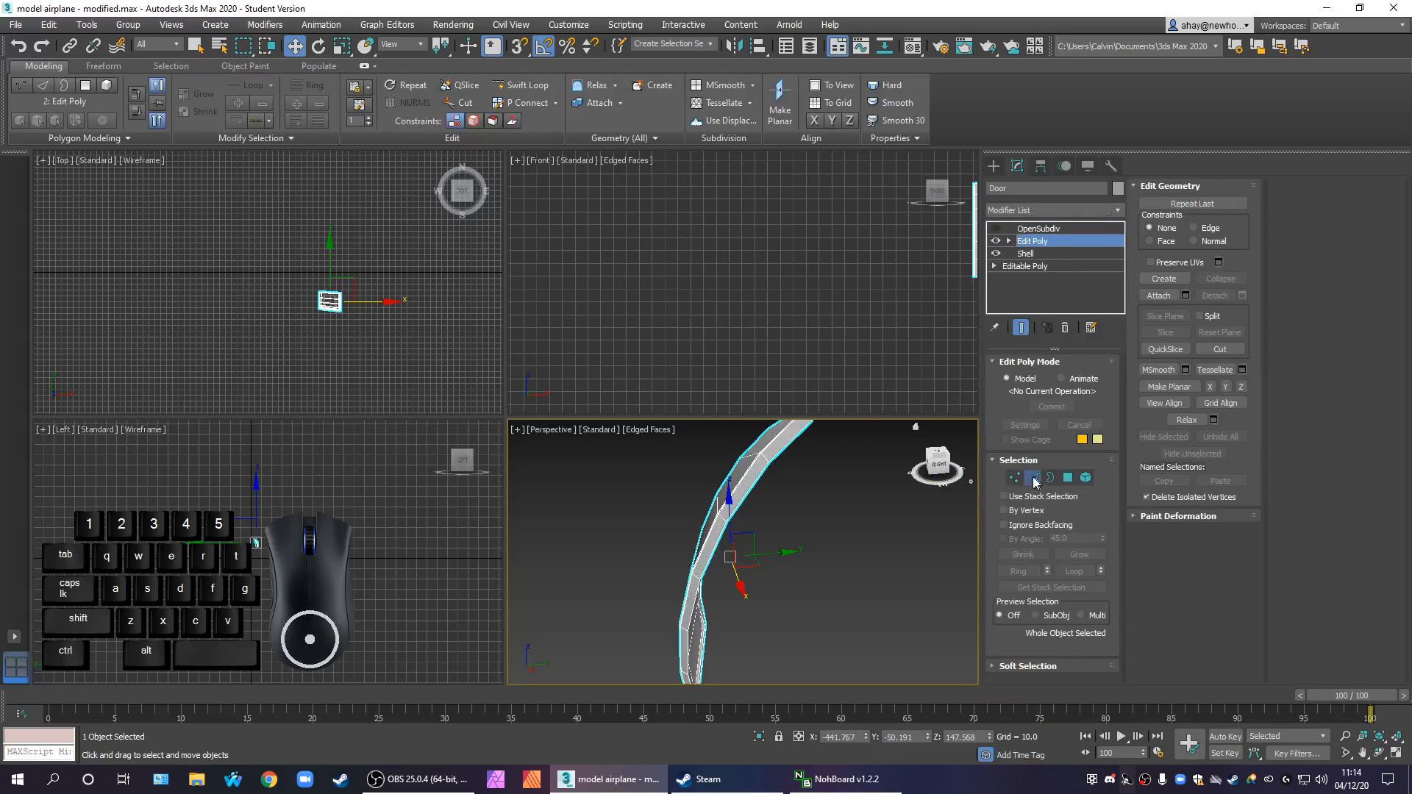
pyautogui.scroll(3, 733, 524)
pyautogui.click(724, 513)
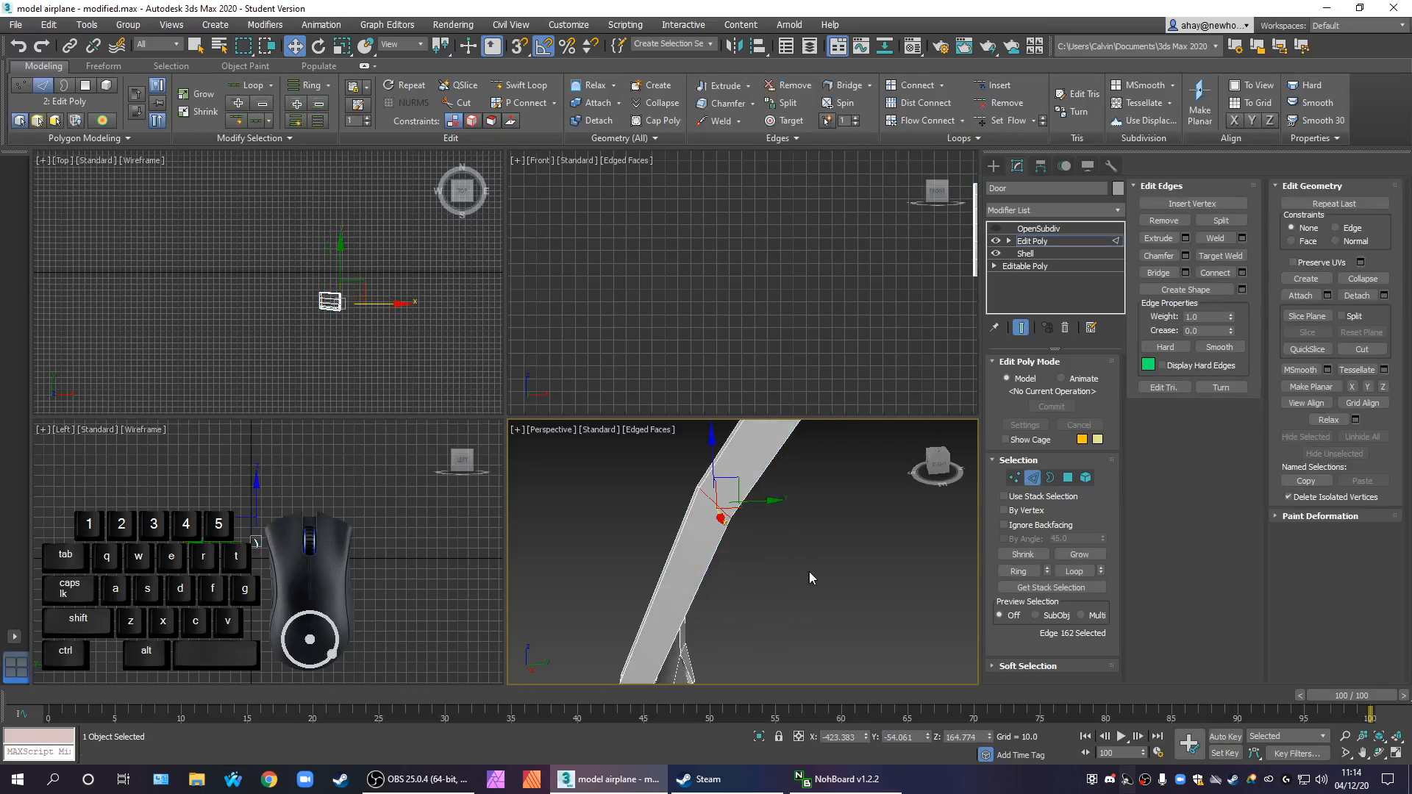
pyautogui.keyDown('alt'); pyautogui.moveTo(802, 567); pyautogui.dragTo(933, 562, button='middle'); pyautogui.keyUp('alt')
pyautogui.scroll(-5, 750, 556)
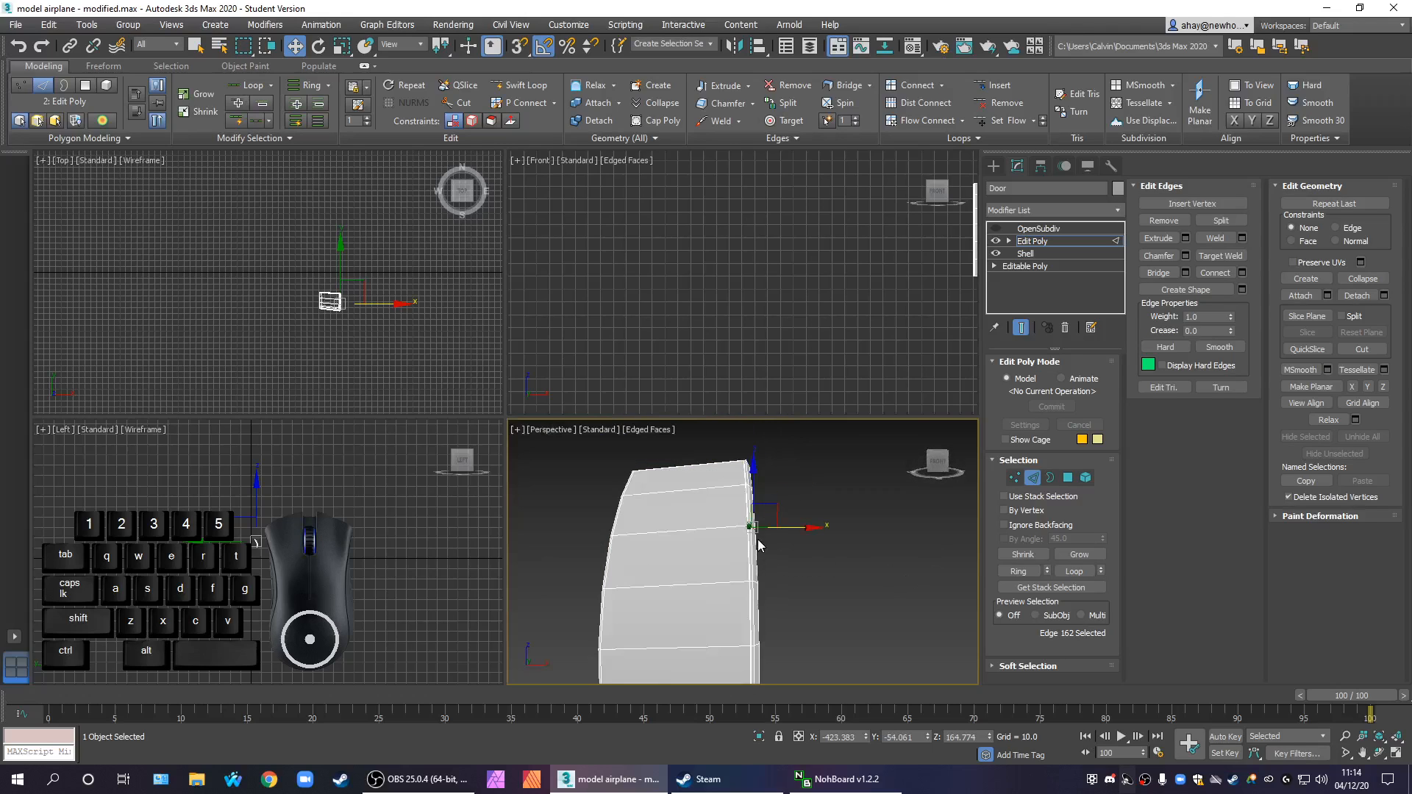
pyautogui.keyDown('alt'); pyautogui.moveTo(756, 591); pyautogui.dragTo(680, 581, button='middle'); pyautogui.keyUp('alt')
pyautogui.scroll(6, 844, 470)
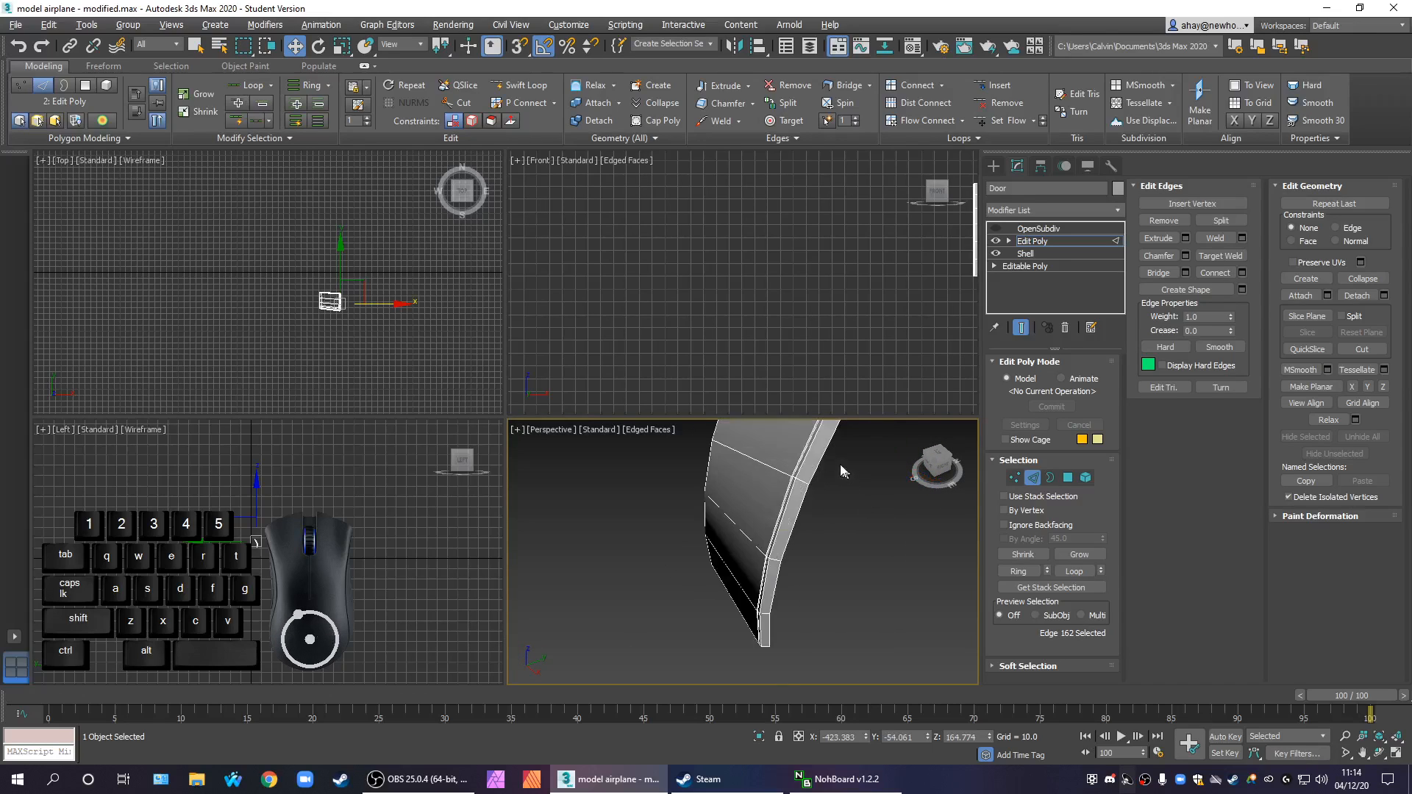
pyautogui.scroll(-3, 799, 515)
pyautogui.keyDown('alt'); pyautogui.moveTo(796, 522); pyautogui.dragTo(845, 541, button='middle'); pyautogui.keyUp('alt')
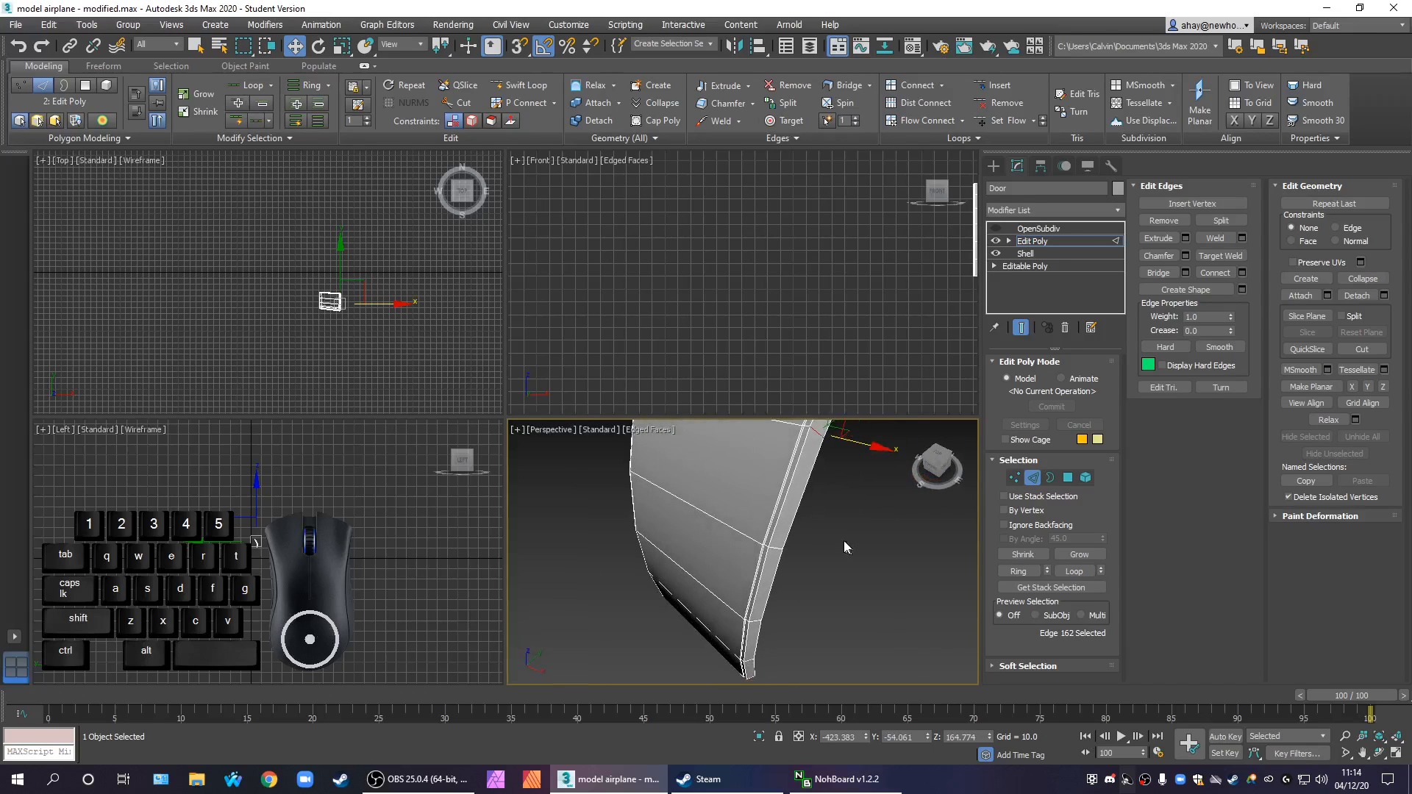
pyautogui.scroll(2, 812, 465)
pyautogui.moveTo(796, 479); pyautogui.dragTo(781, 581, button='middle')
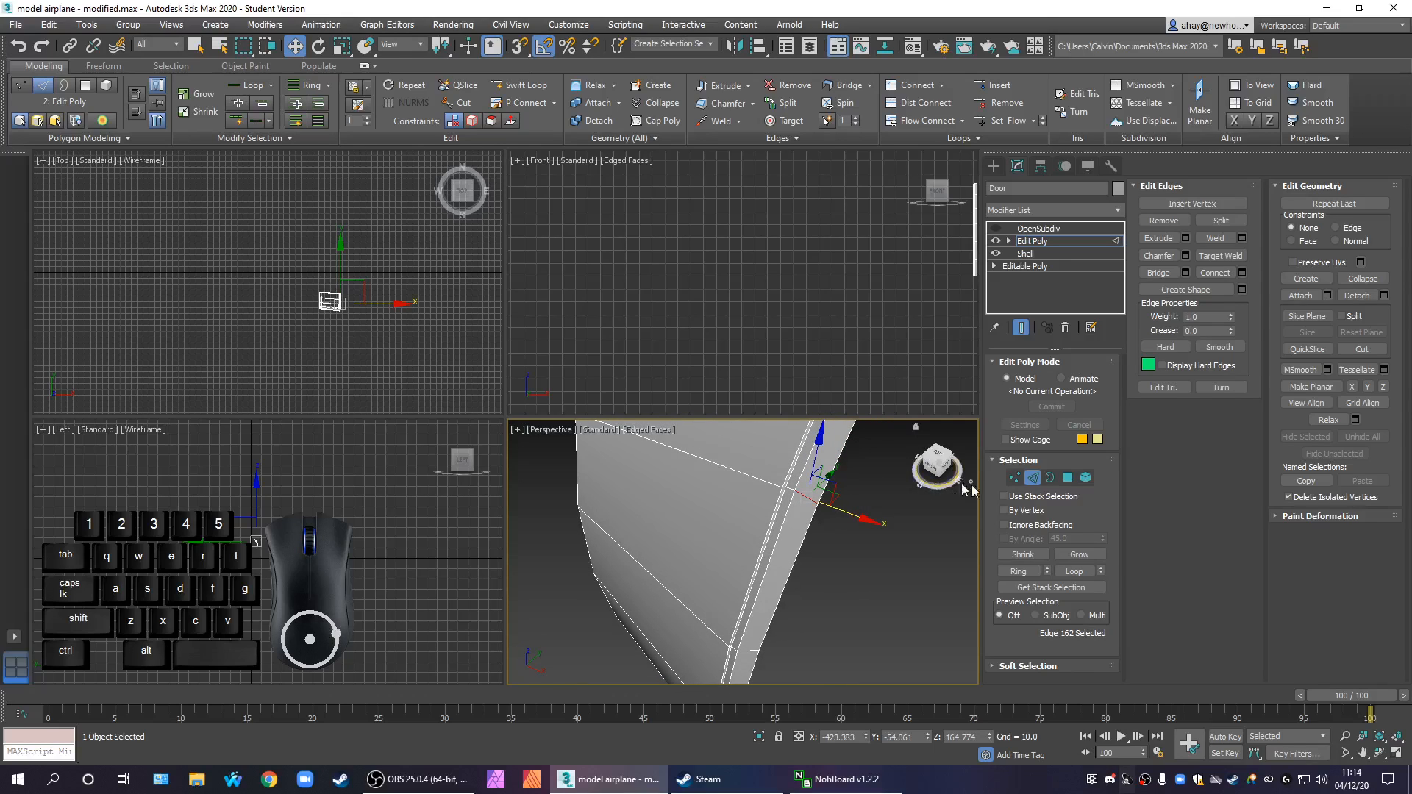
pyautogui.click(1023, 570)
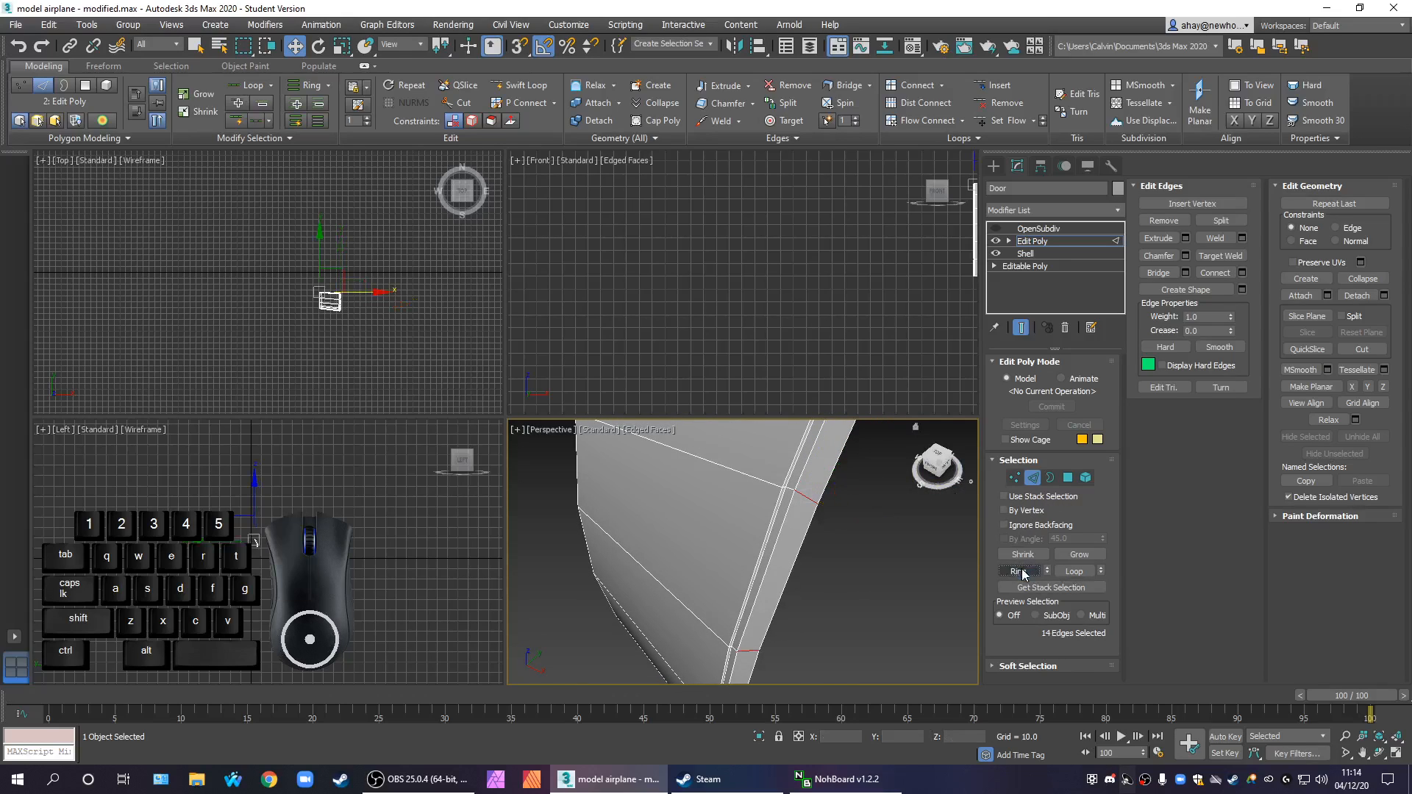
# Connect the selected ring of thickness edges around the Door's rim with 2 segments
pyautogui.press('z')
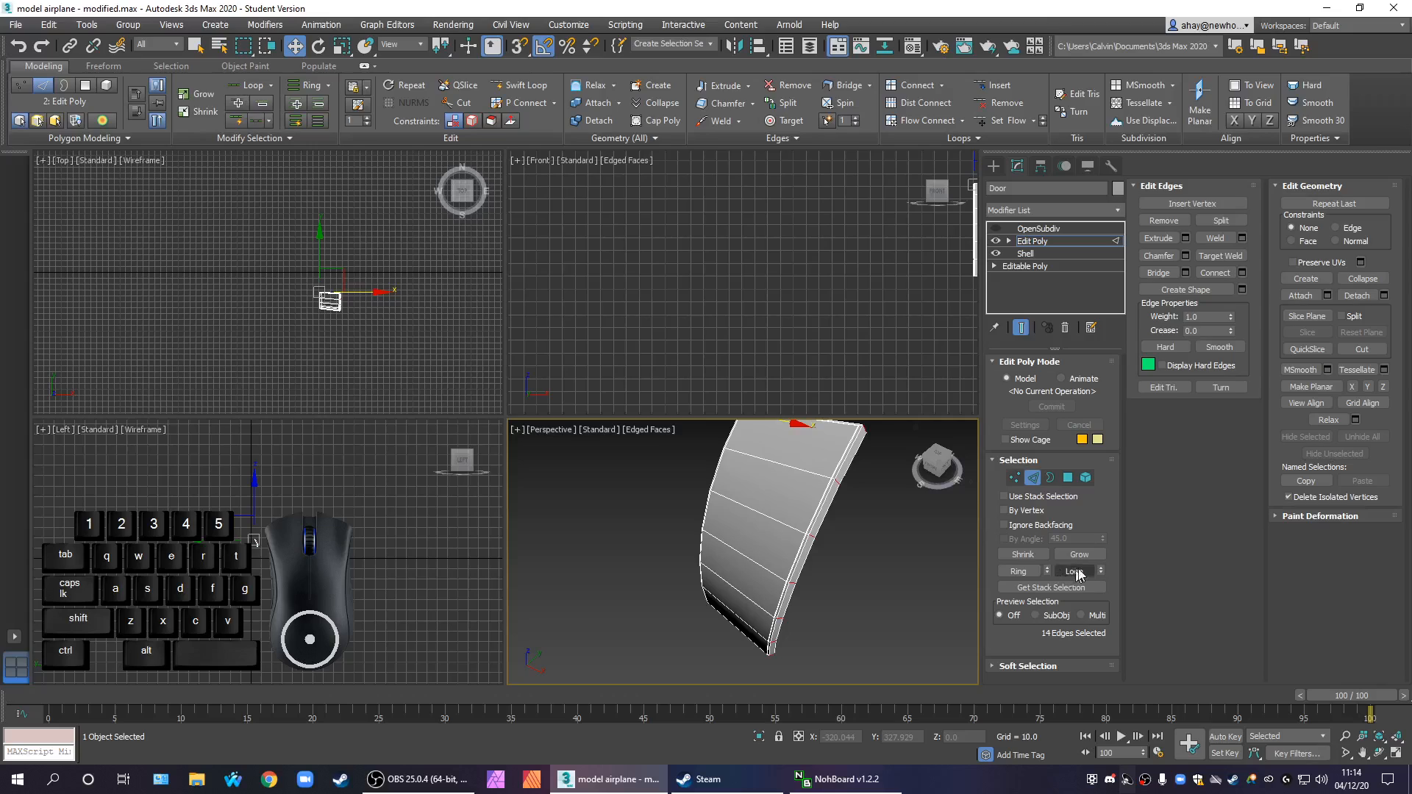
pyautogui.click(1242, 273)
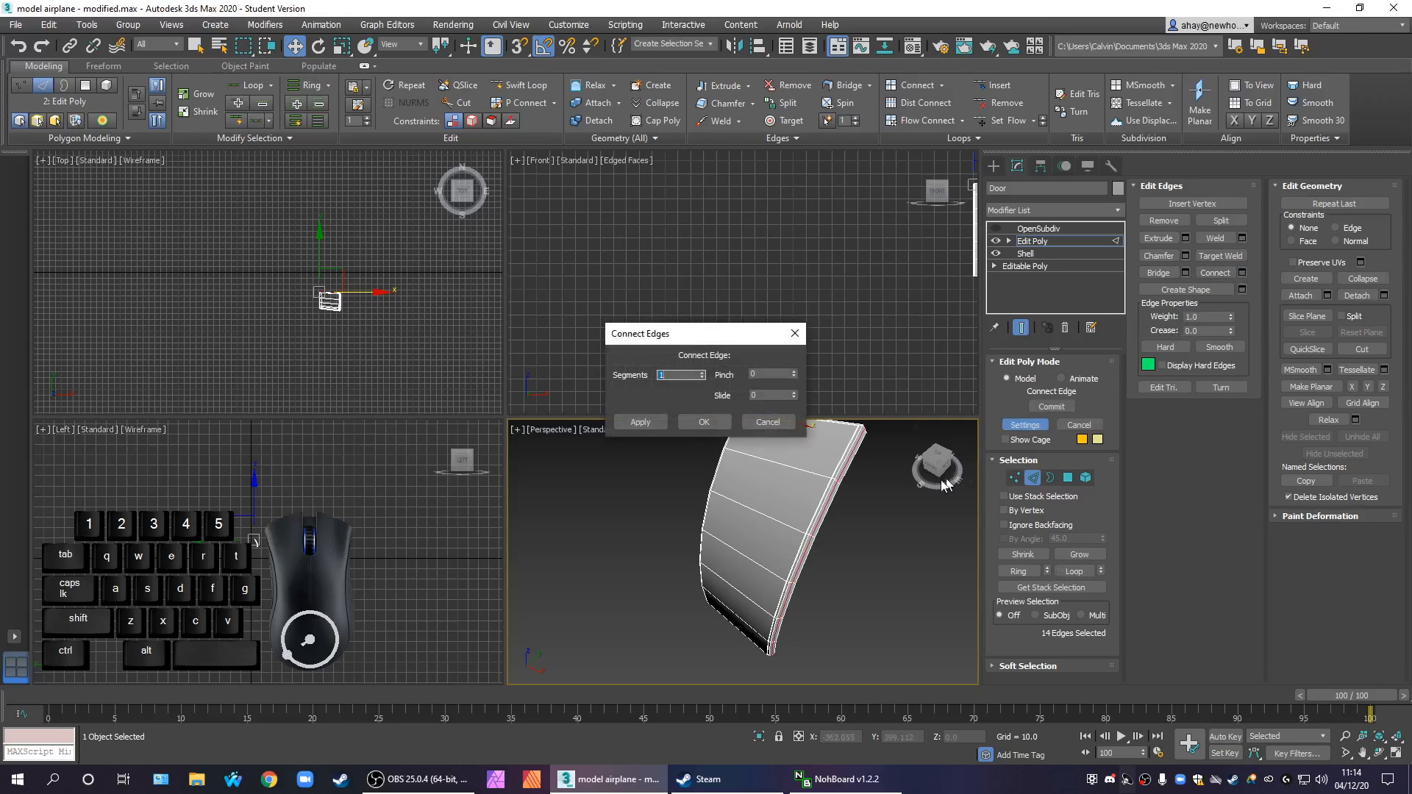
pyautogui.scroll(5, 850, 520)
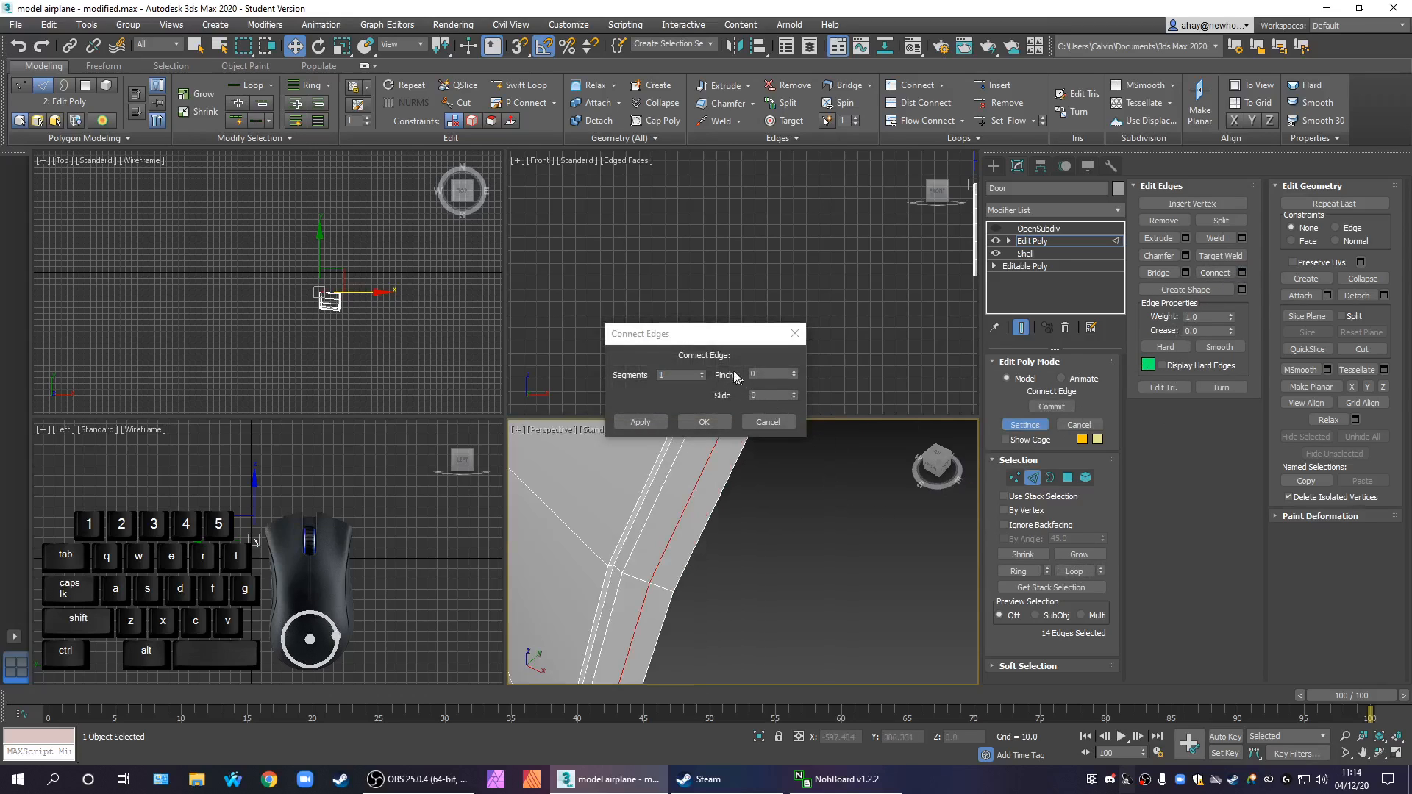
pyautogui.click(702, 371)
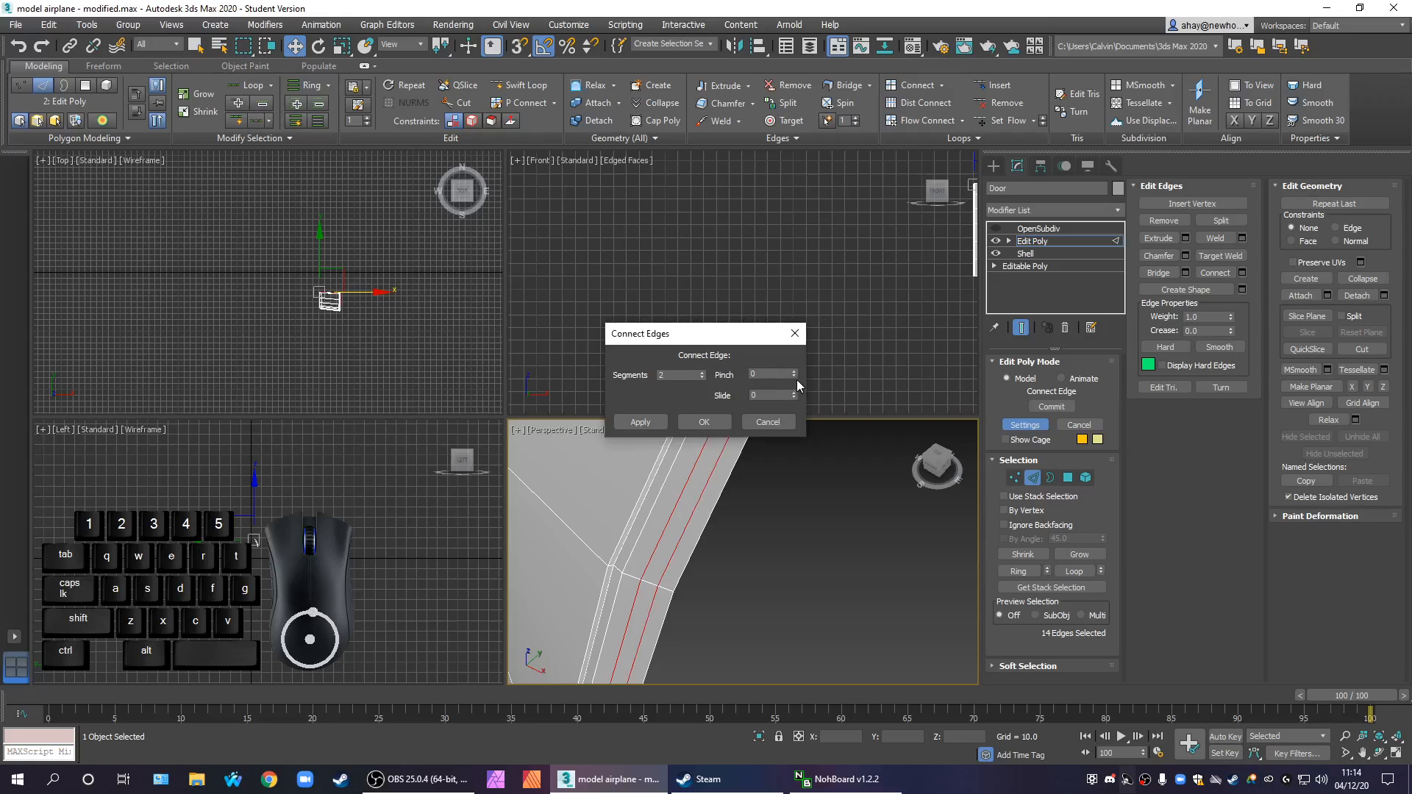
# Connect the selected door edges with 2 segments and a pinch of 70, and return to the OpenSubdiv modifier to view the smoothed door
pyautogui.moveTo(794, 375); pyautogui.dragTo(802, 333)
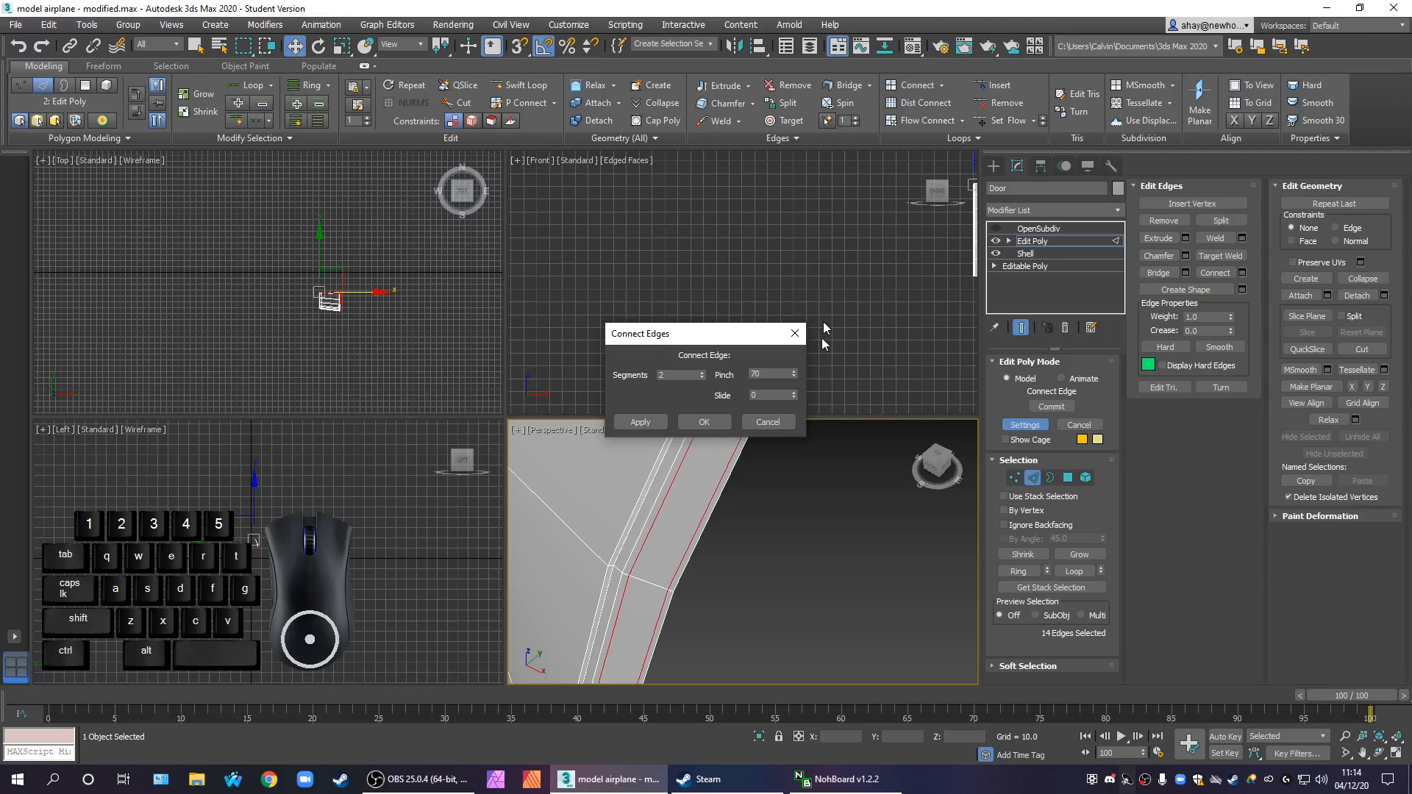
pyautogui.click(719, 422)
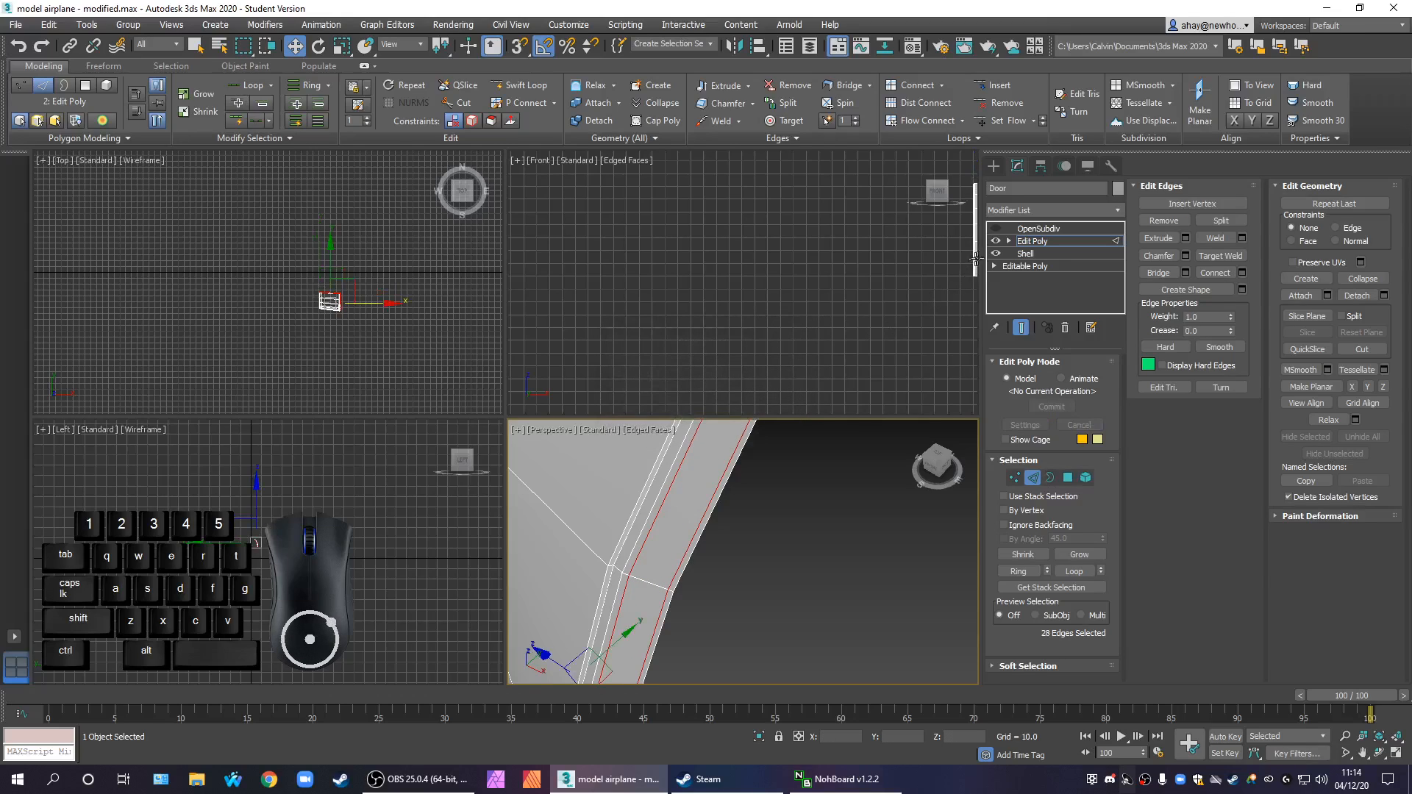
pyautogui.click(1038, 228)
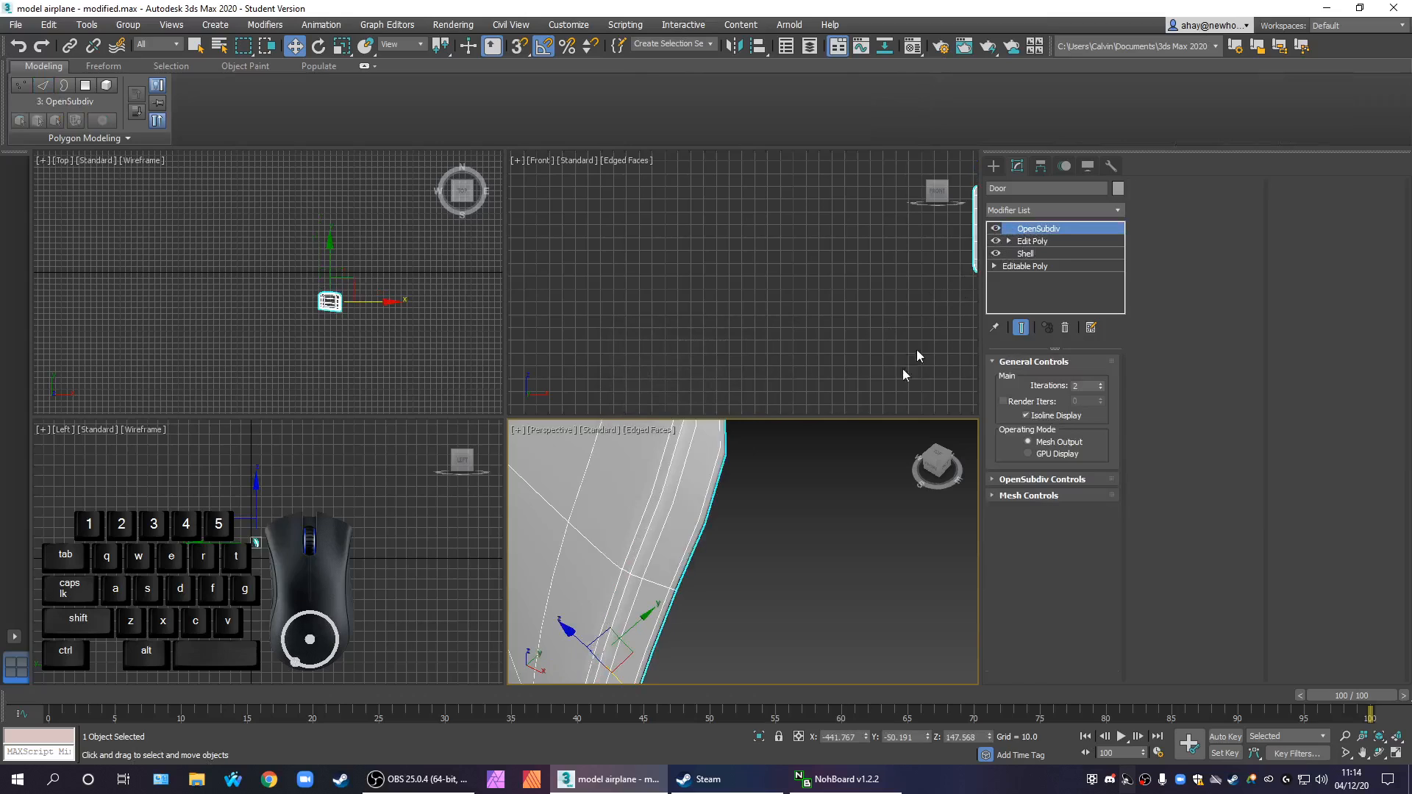
pyautogui.scroll(-8, 788, 569)
pyautogui.moveTo(789, 557); pyautogui.dragTo(824, 490, button='middle')
# Unhide all objects in the scene so the airplane shows around the door
pyautogui.rightClick(824, 490)
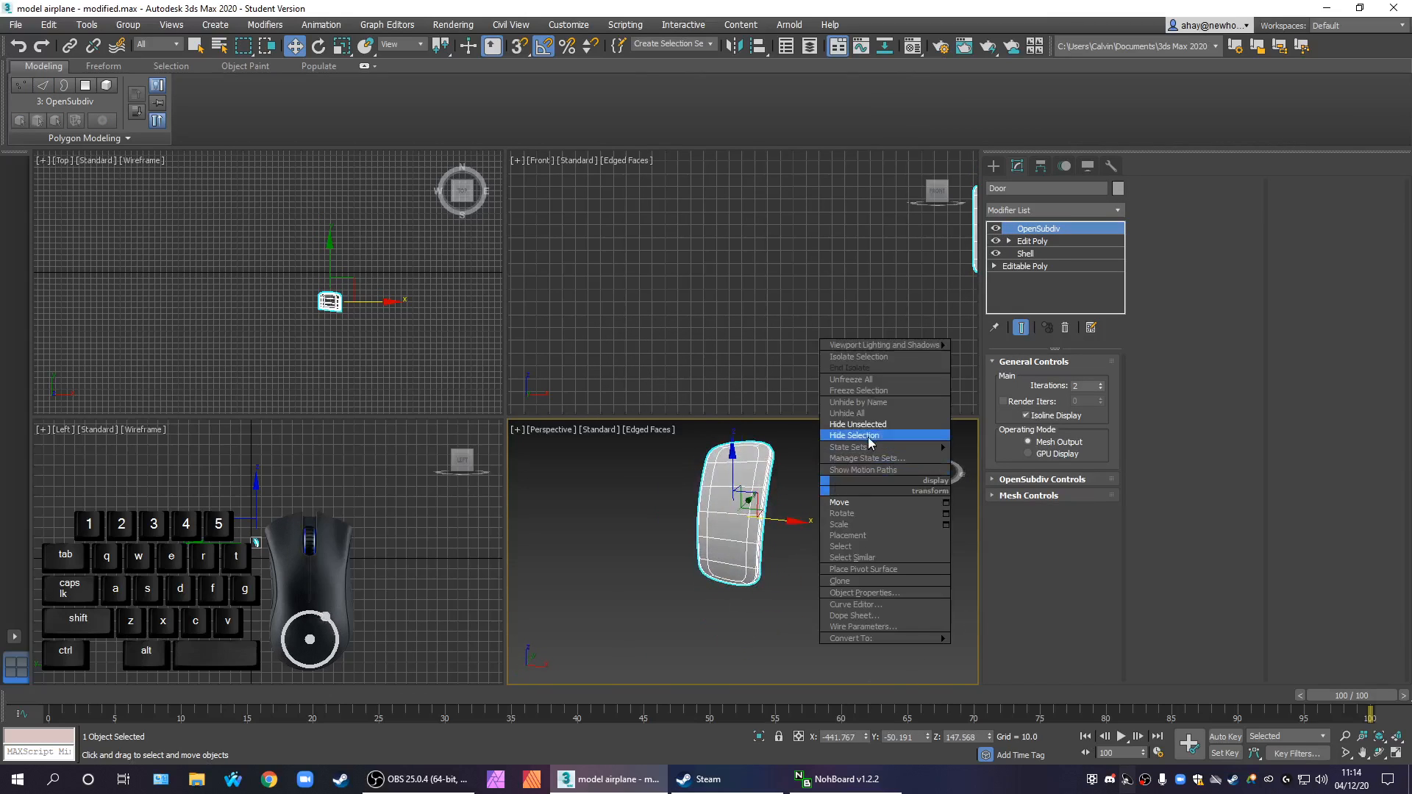
pyautogui.click(876, 402)
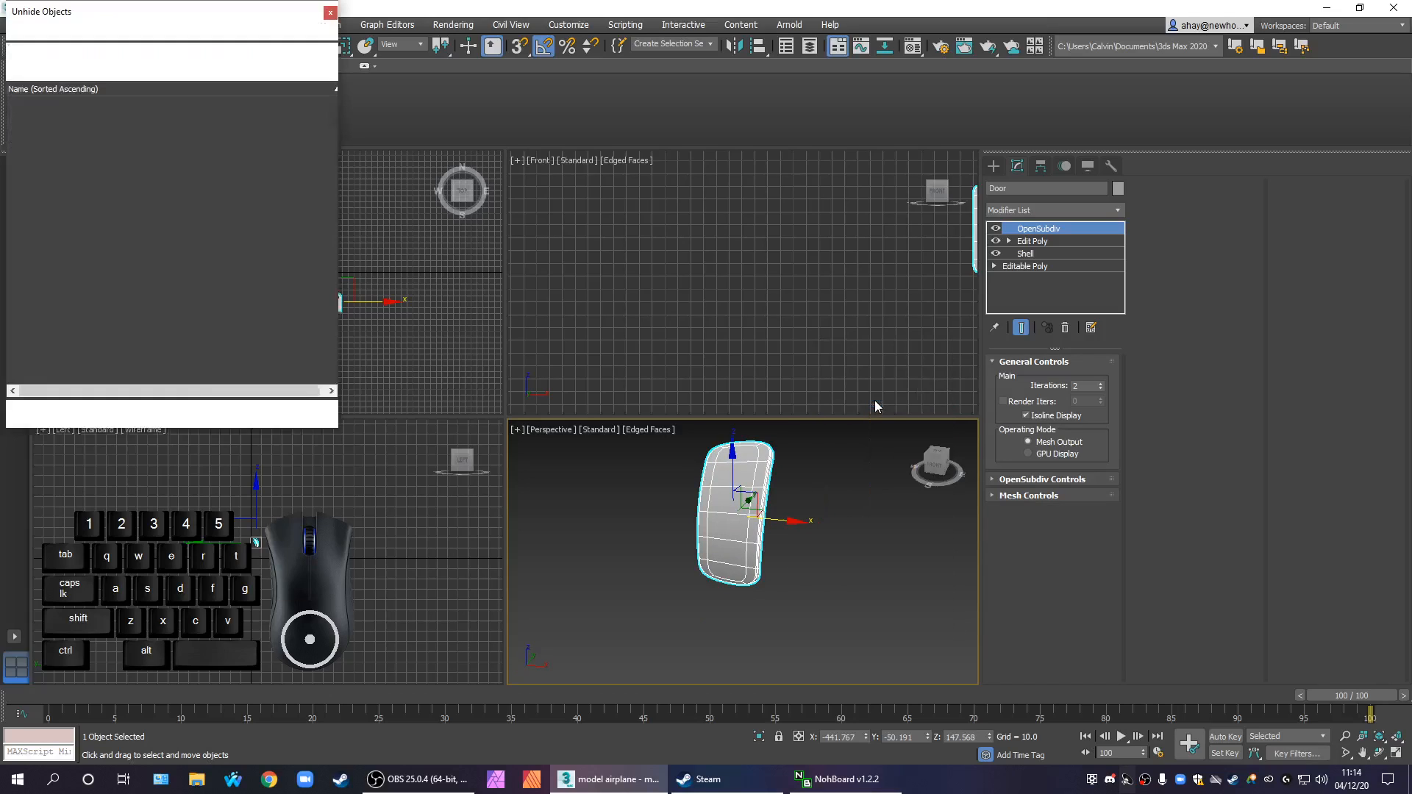
pyautogui.scroll(-2, 323, 335)
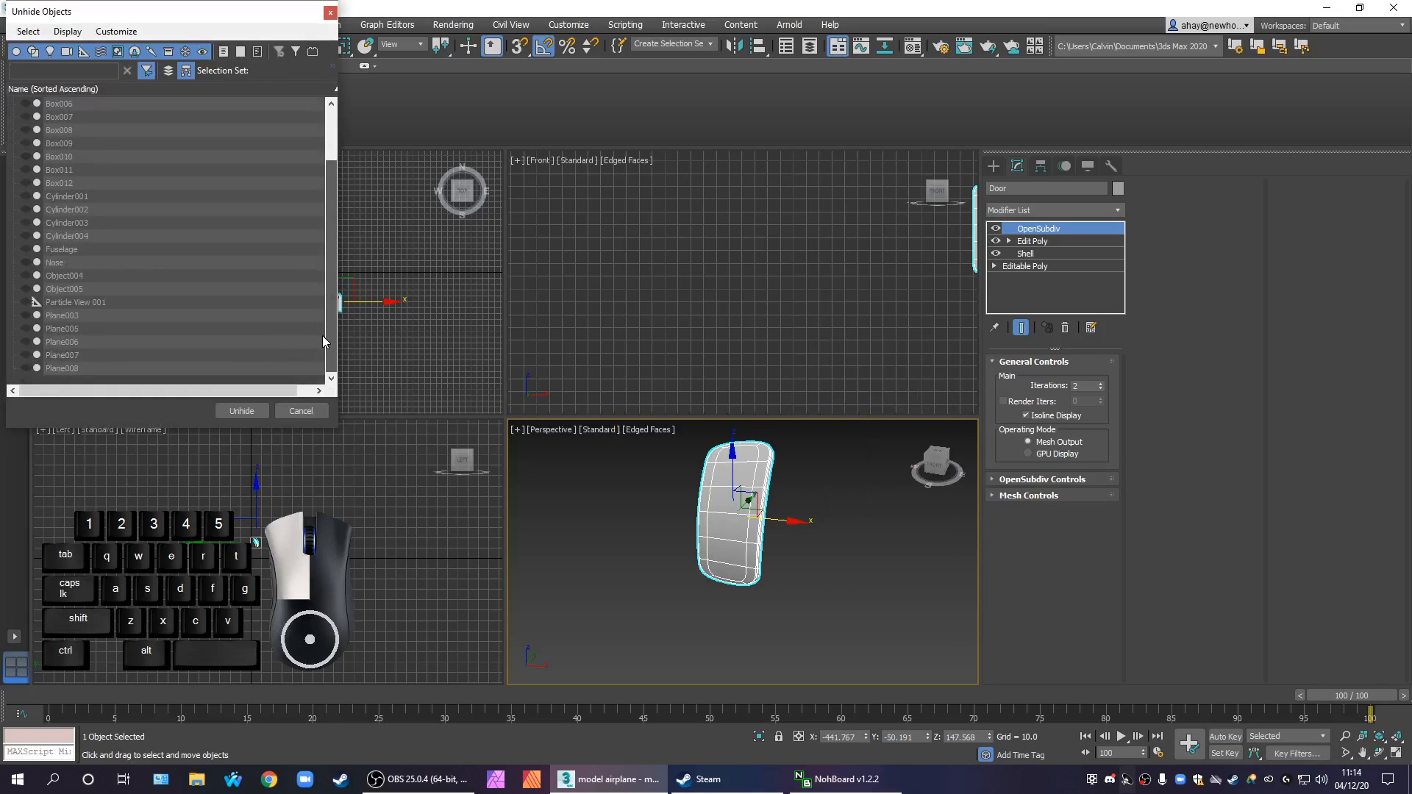
pyautogui.click(313, 414)
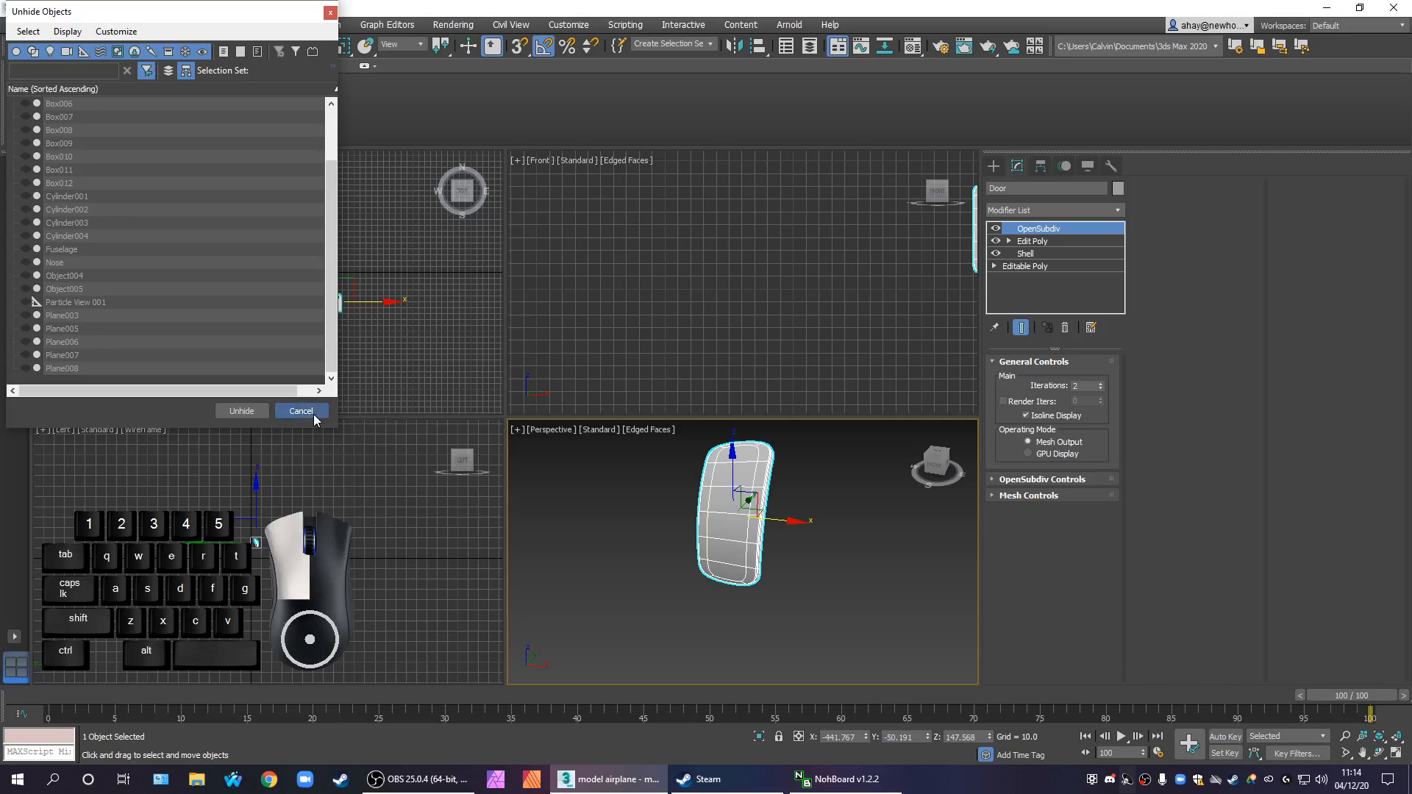
pyautogui.rightClick(615, 549)
pyautogui.click(692, 483)
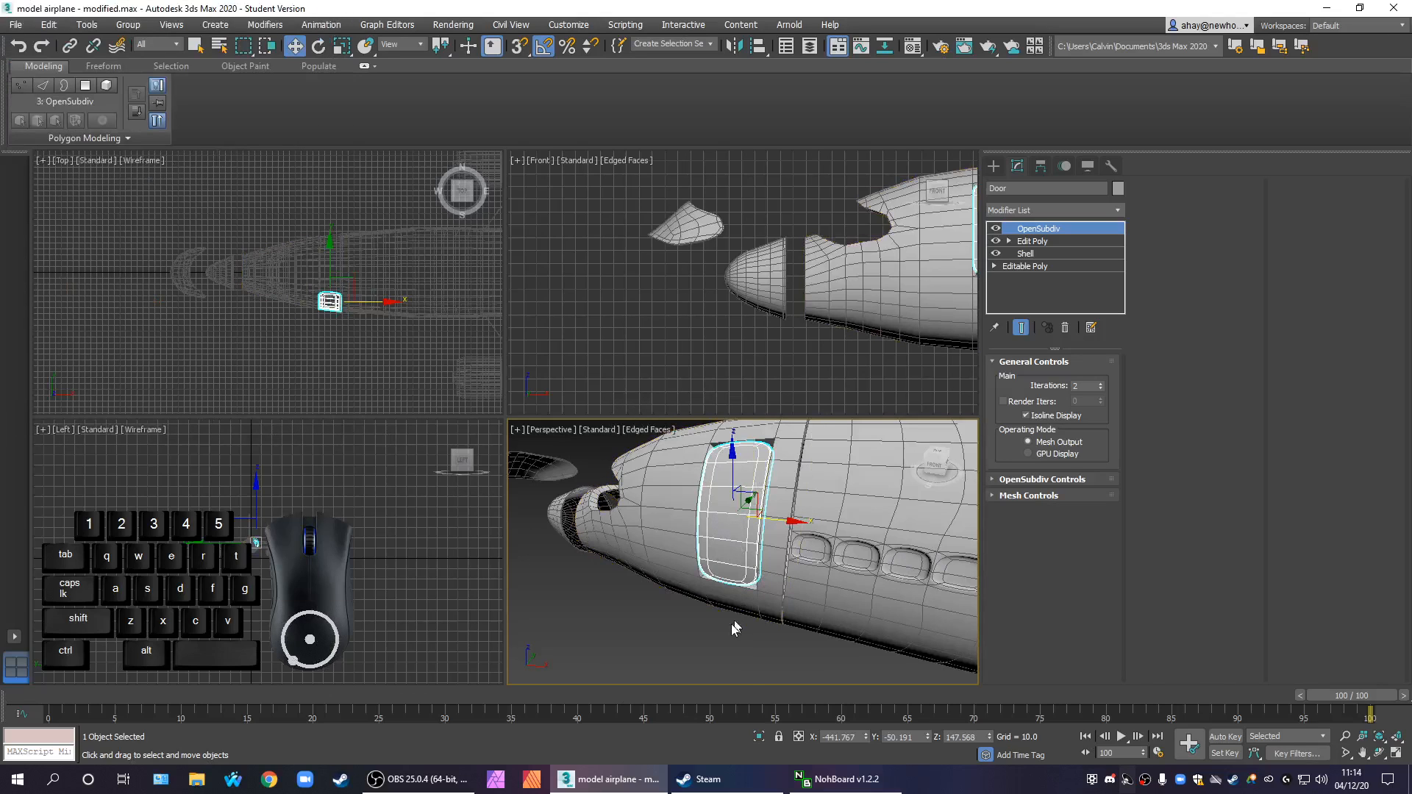
# Add the front fuselage section to the door selection and hide all unselected objects
pyautogui.keyDown('ctrl'); pyautogui.click(661, 579); pyautogui.keyUp('ctrl')
pyautogui.rightClick(668, 548)
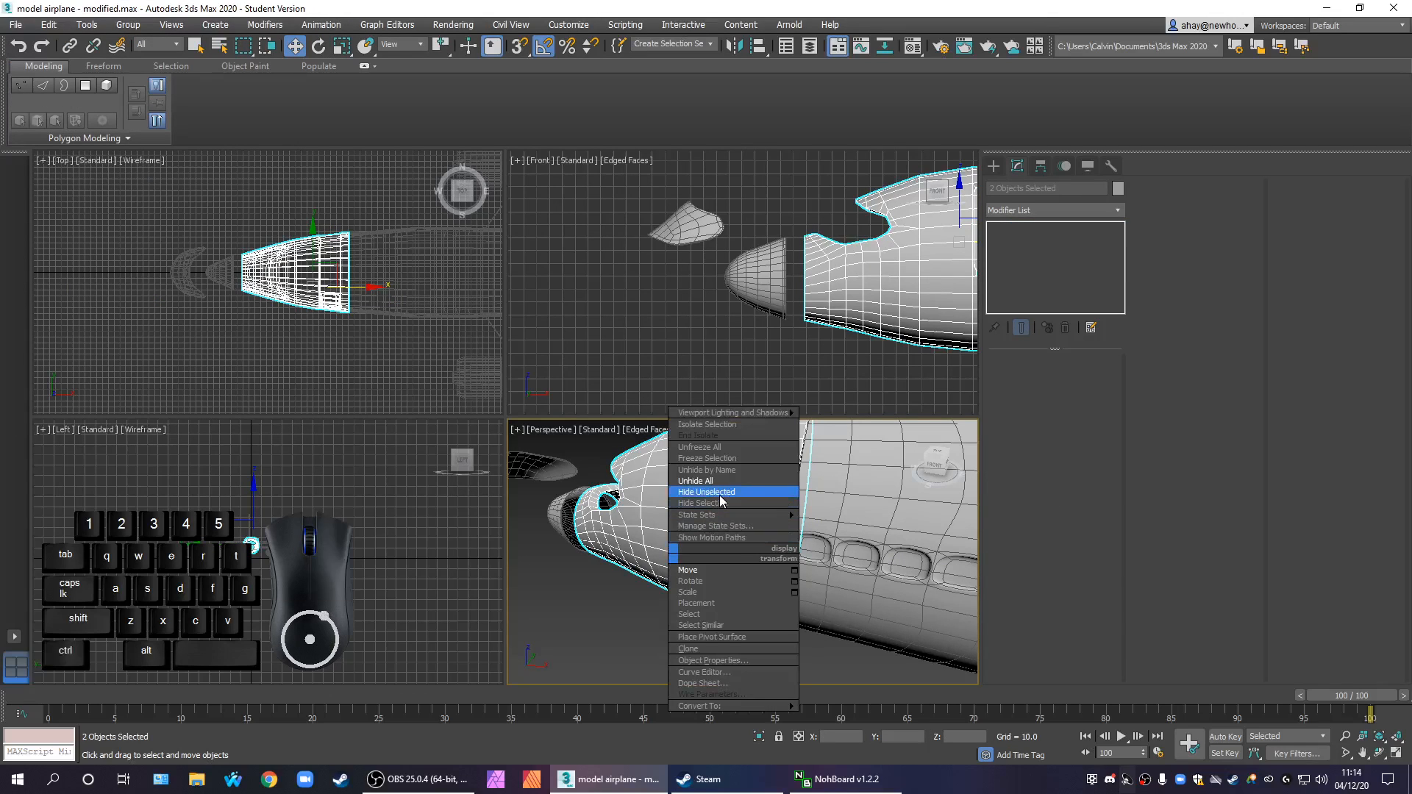
pyautogui.click(719, 501)
pyautogui.hotkey('ctrl', 'z')
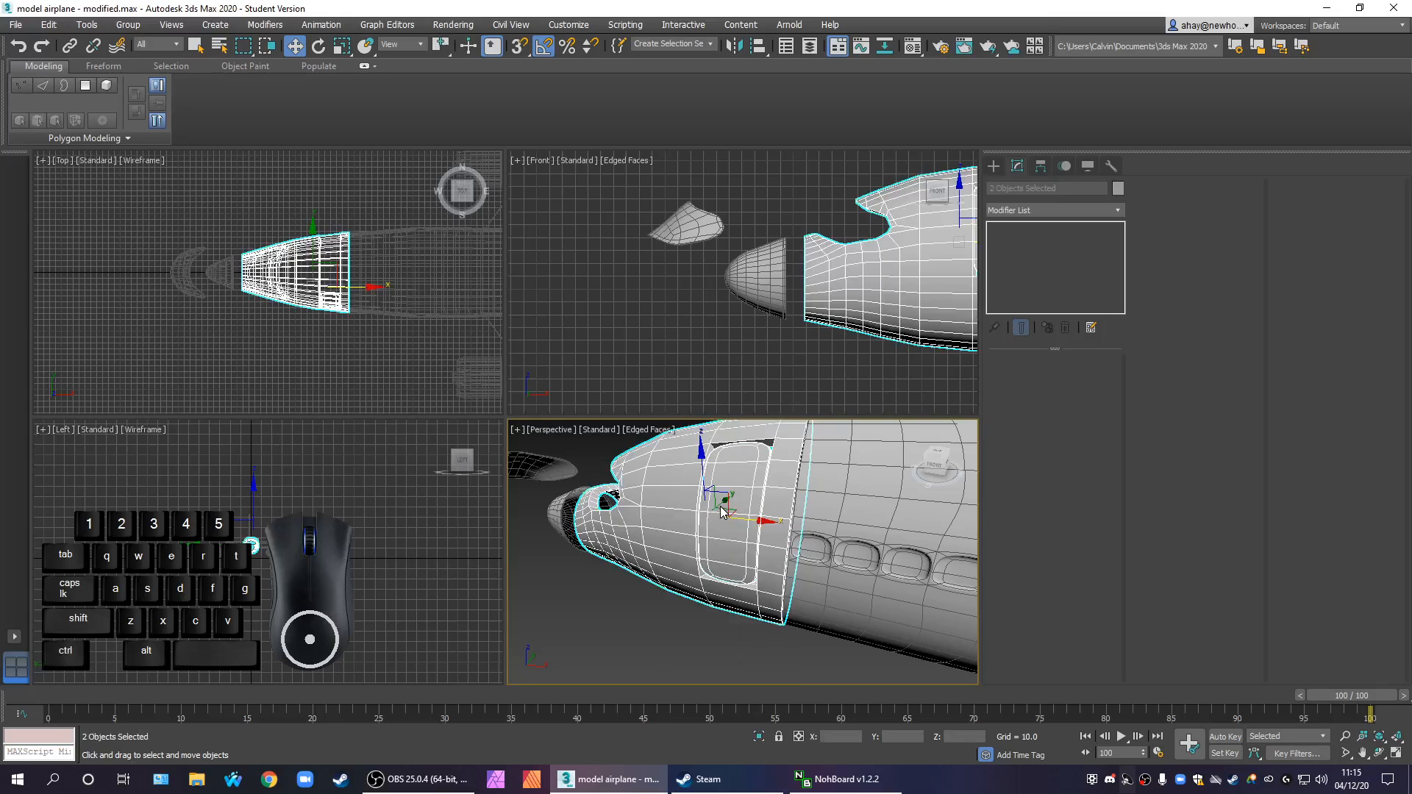
pyautogui.rightClick(721, 506)
pyautogui.click(794, 442)
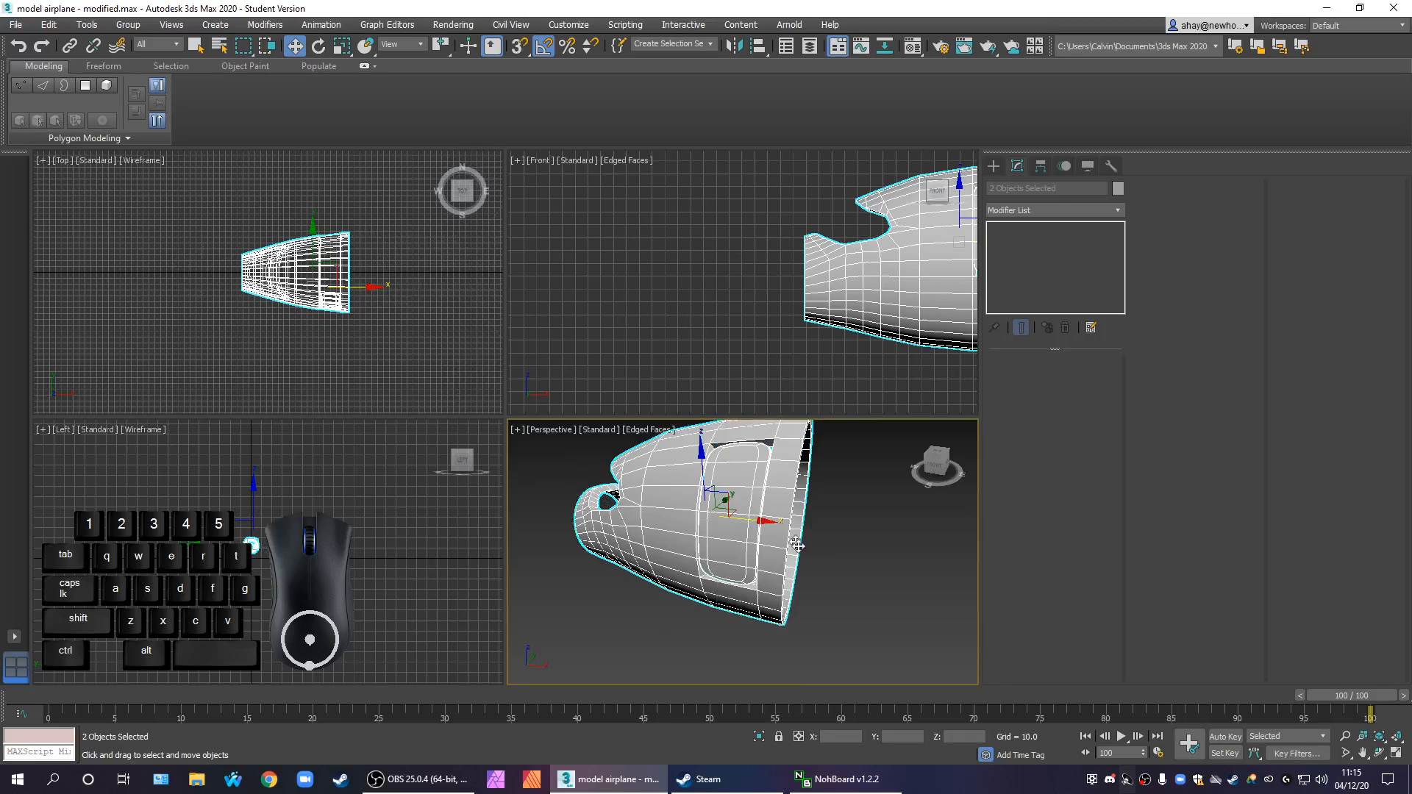
# Select the front fuselage section and examine its Shell and Edit Poly modifiers and the door opening from inside
pyautogui.click(838, 574)
pyautogui.moveTo(839, 573)
pyautogui.keyDown('alt'); pyautogui.mouseDown(button='middle')
pyautogui.moveTo(787, 588)
pyautogui.moveTo(837, 572)
pyautogui.mouseUp(button='middle'); pyautogui.keyUp('alt')
pyautogui.scroll(8, 837, 577)
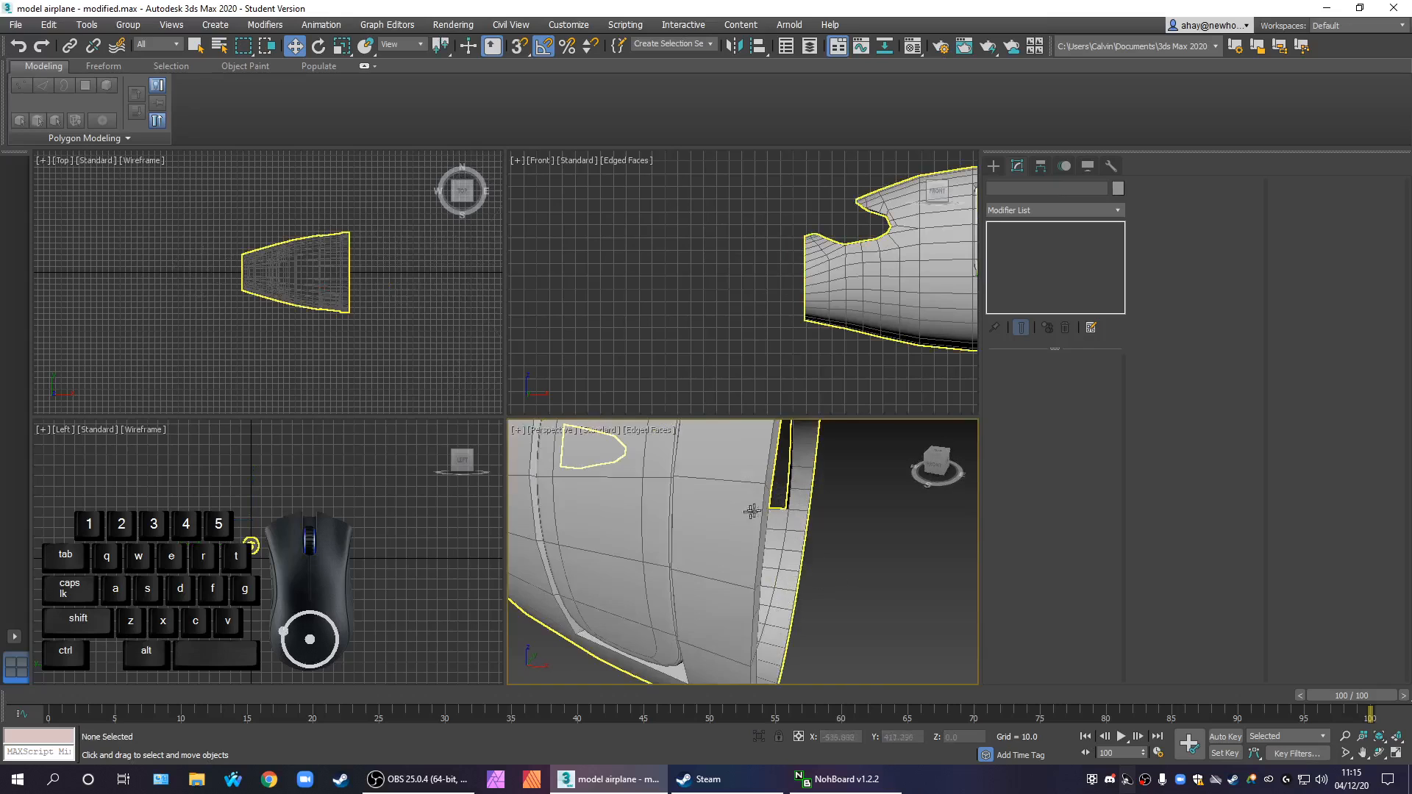
pyautogui.scroll(-6, 787, 603)
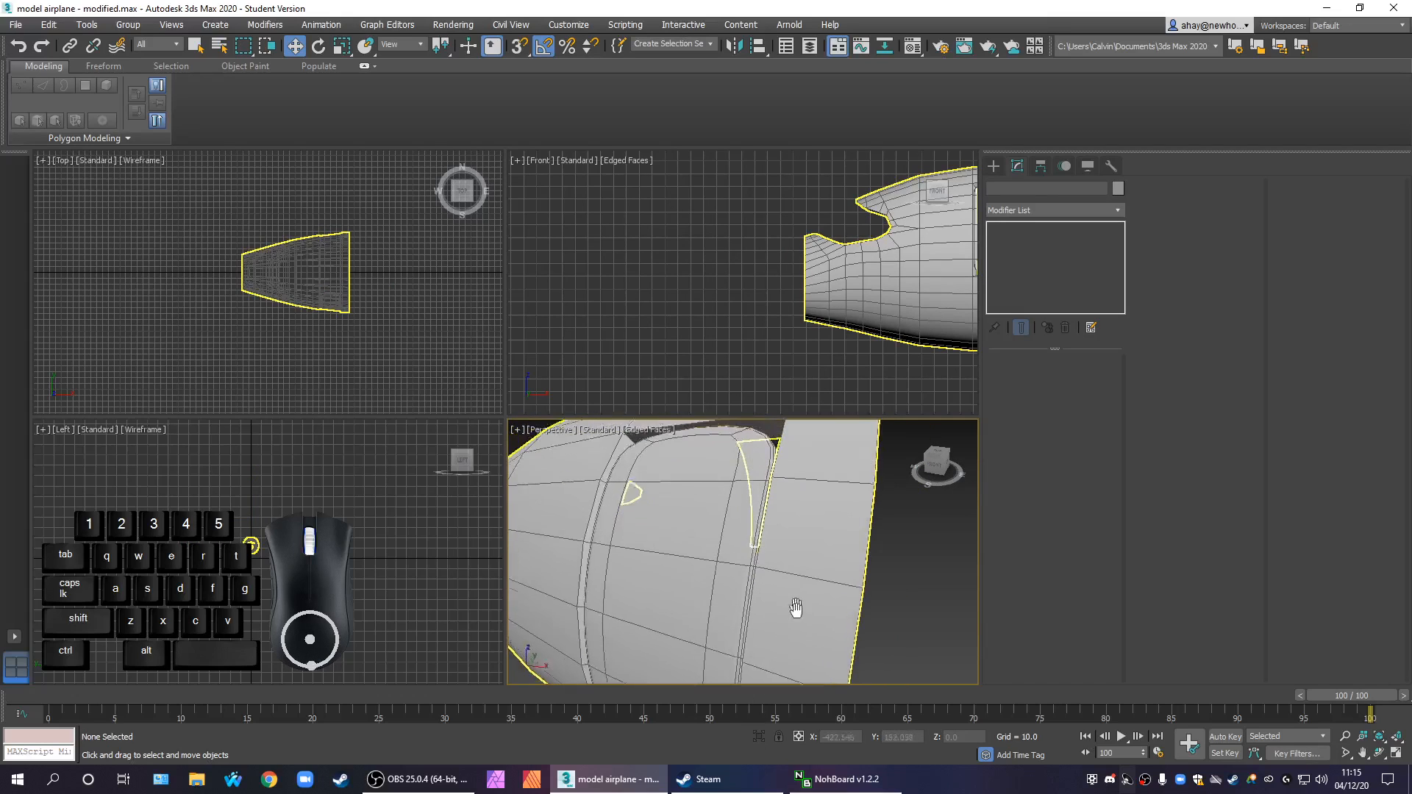
pyautogui.click(809, 563)
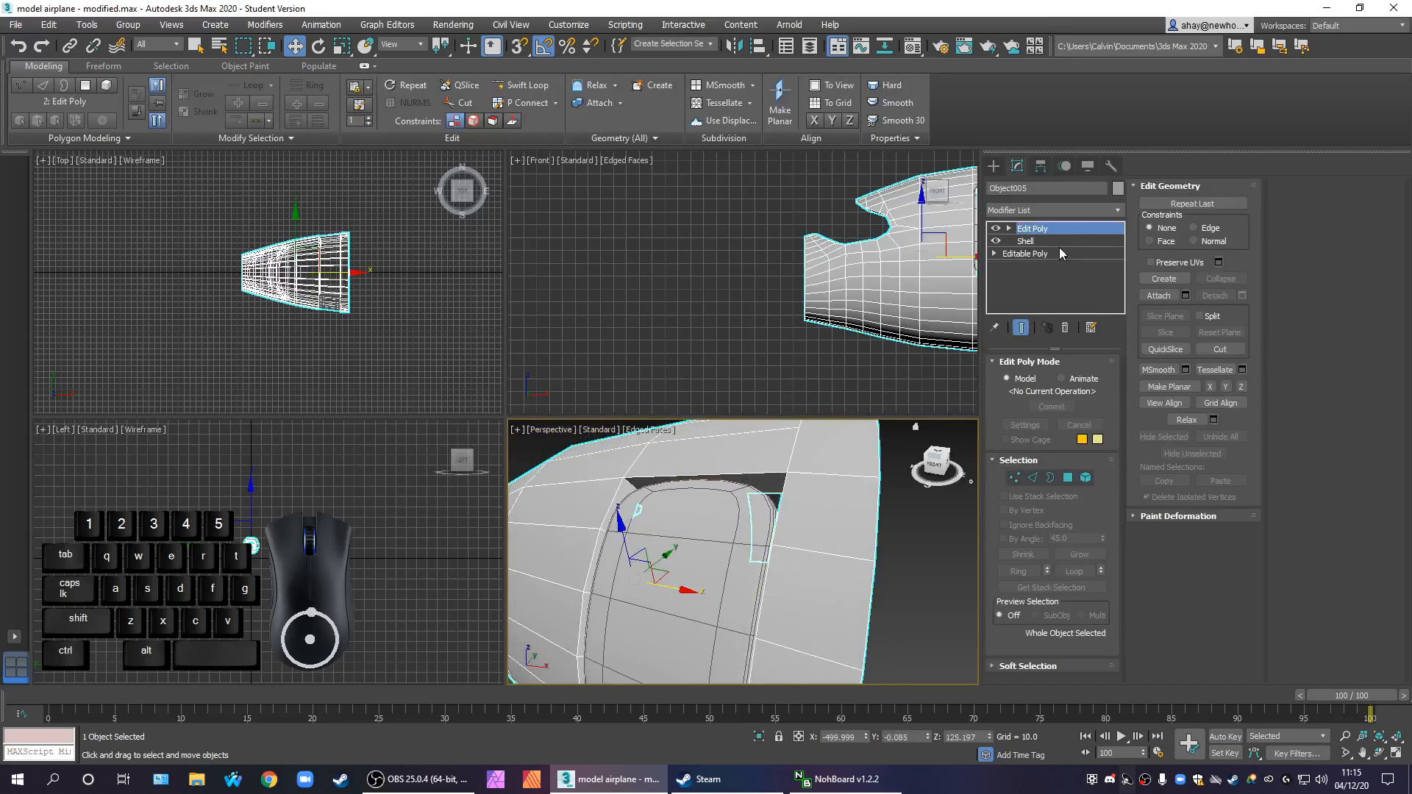
pyautogui.click(1057, 241)
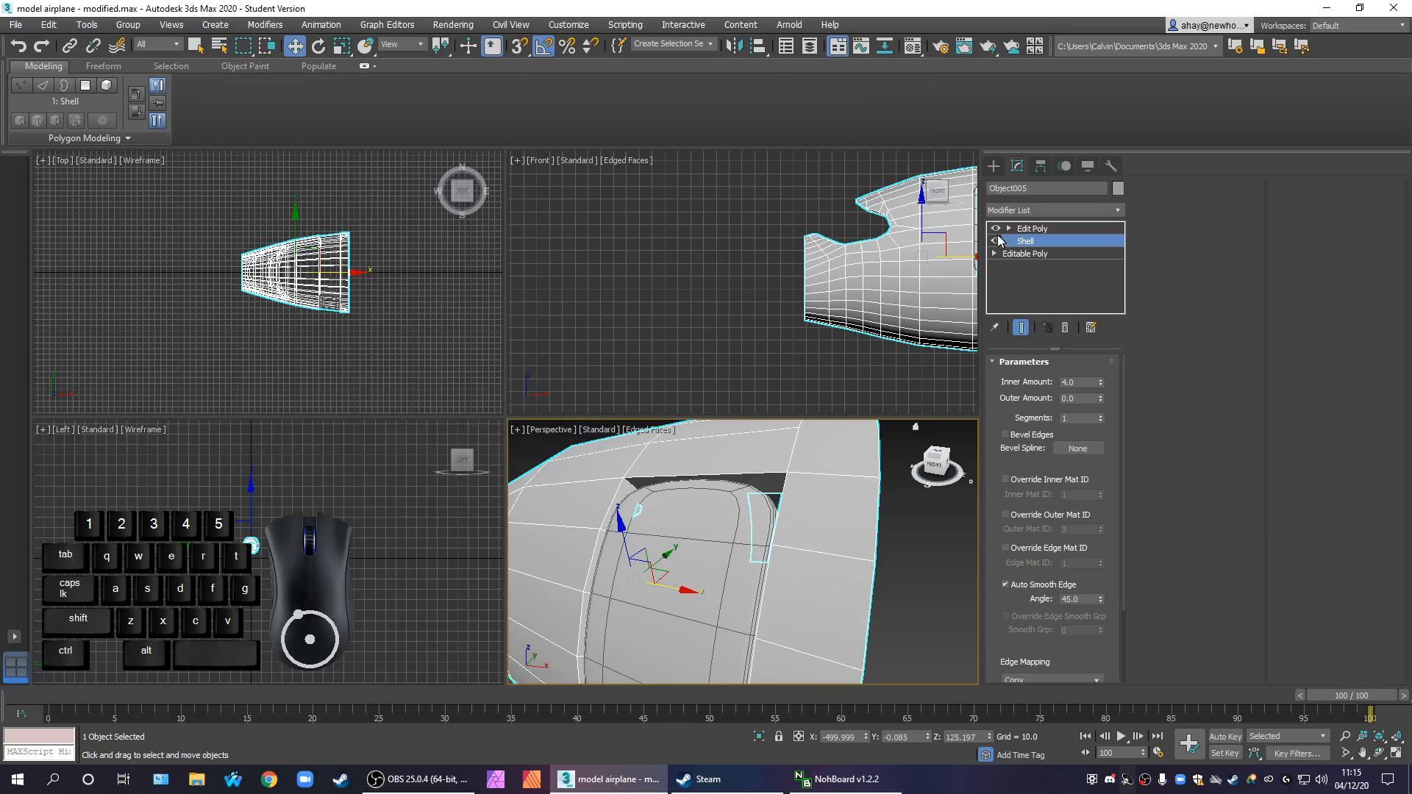
pyautogui.click(1033, 228)
pyautogui.keyDown('alt'); pyautogui.moveTo(905, 566); pyautogui.dragTo(790, 550, button='middle'); pyautogui.keyUp('alt')
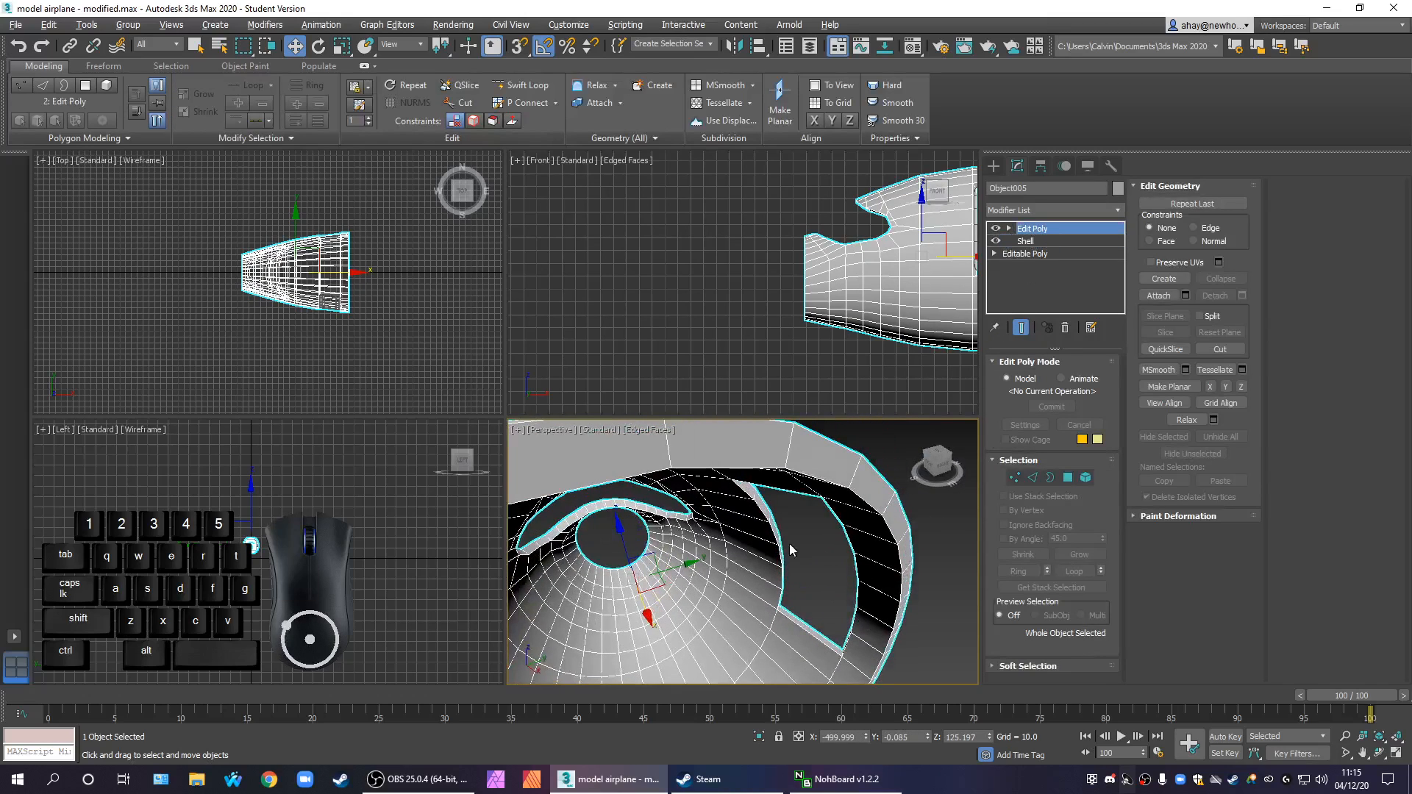
# Examine the shell edges around the door opening of the front fuselage section at edge level
pyautogui.click(1033, 478)
pyautogui.click(785, 454)
pyautogui.keyDown('alt'); pyautogui.moveTo(785, 454); pyautogui.dragTo(720, 548, button='middle'); pyautogui.keyUp('alt')
pyautogui.scroll(2, 889, 590)
pyautogui.scroll(-1, 798, 582)
pyautogui.scroll(-4, 719, 657)
pyautogui.scroll(-2, 718, 656)
pyautogui.scroll(3, 743, 635)
pyautogui.scroll(3, 740, 570)
pyautogui.scroll(-2, 708, 593)
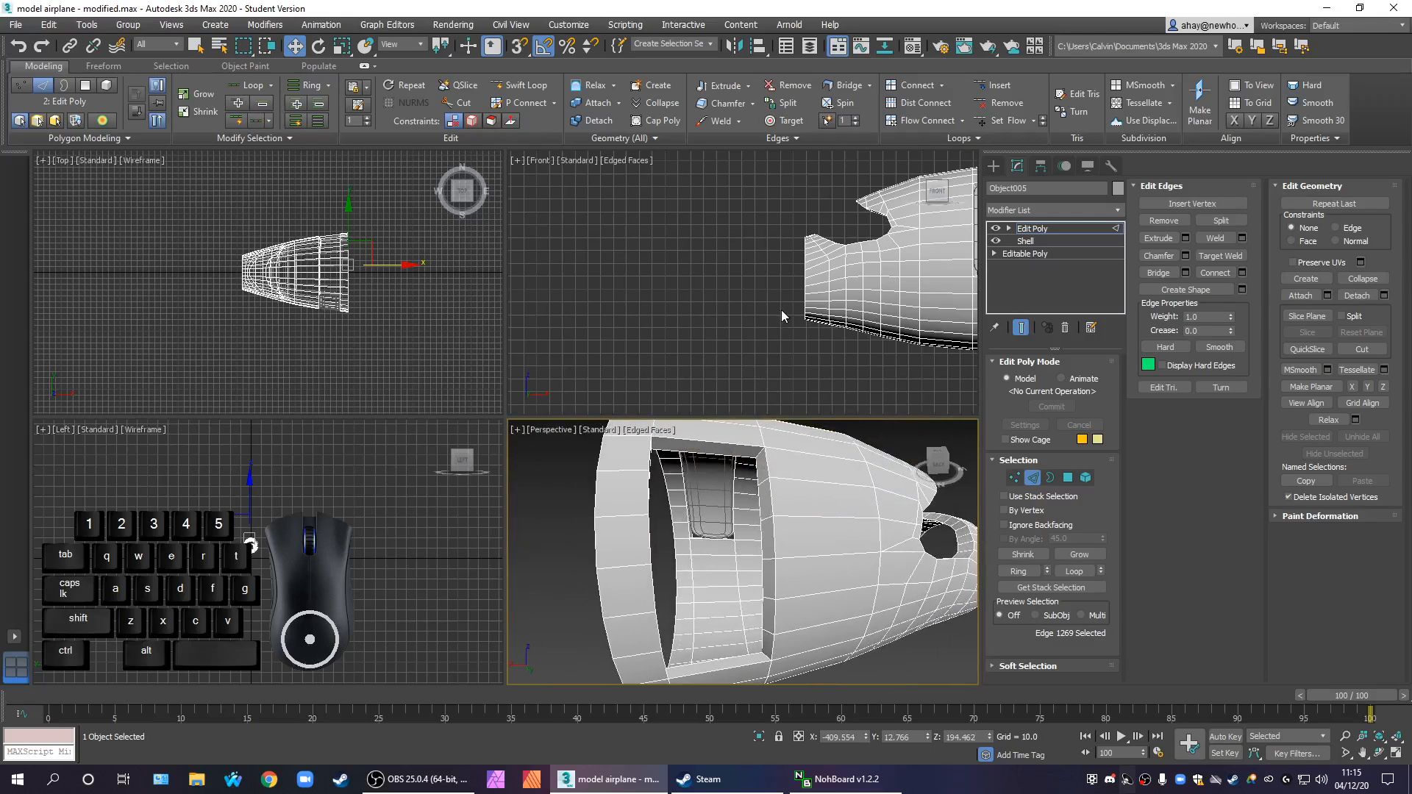
# Leave edge editing, hide everything except the front fuselage section, and maximize the front view on the door opening
pyautogui.click(716, 313)
pyautogui.moveTo(845, 332); pyautogui.dragTo(793, 346, button='middle')
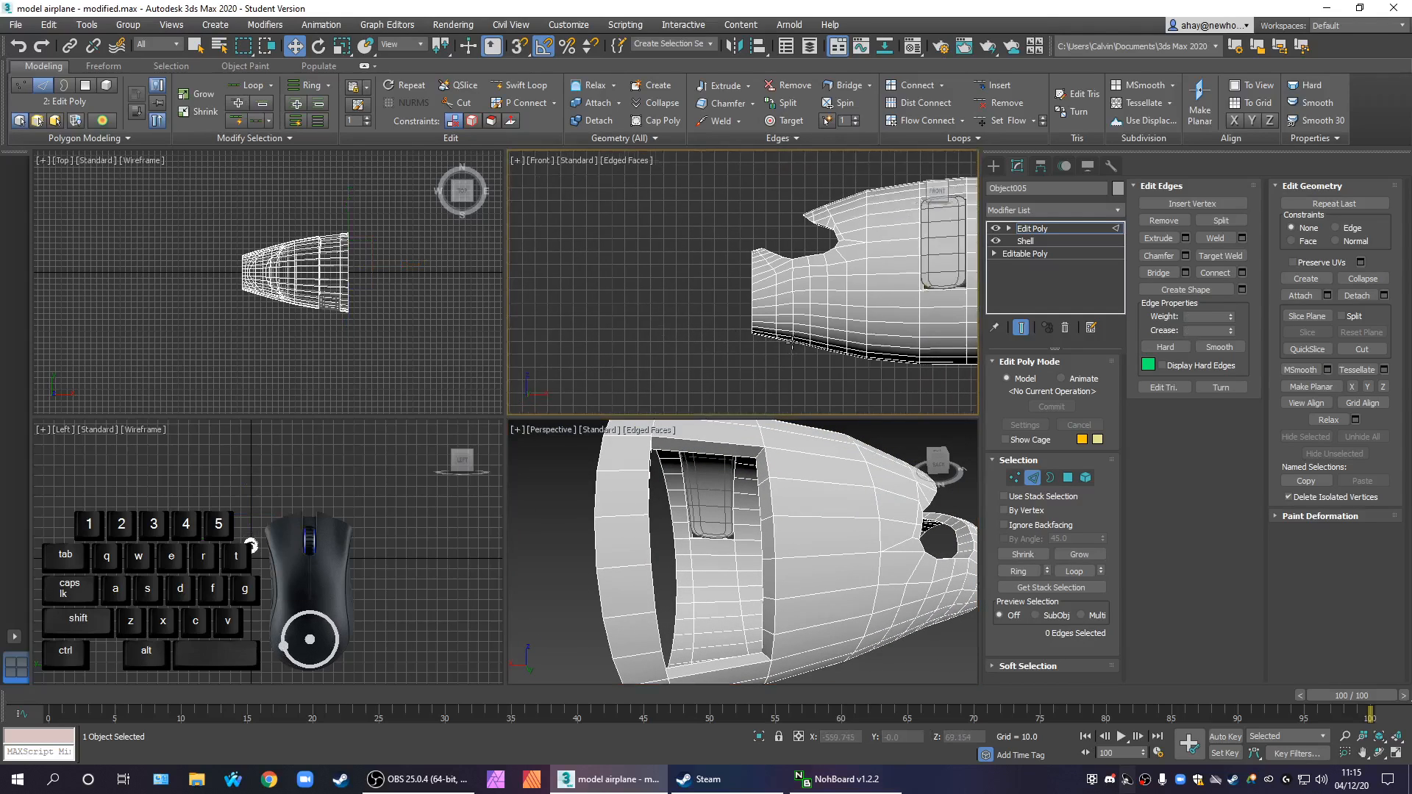
pyautogui.scroll(-2, 914, 305)
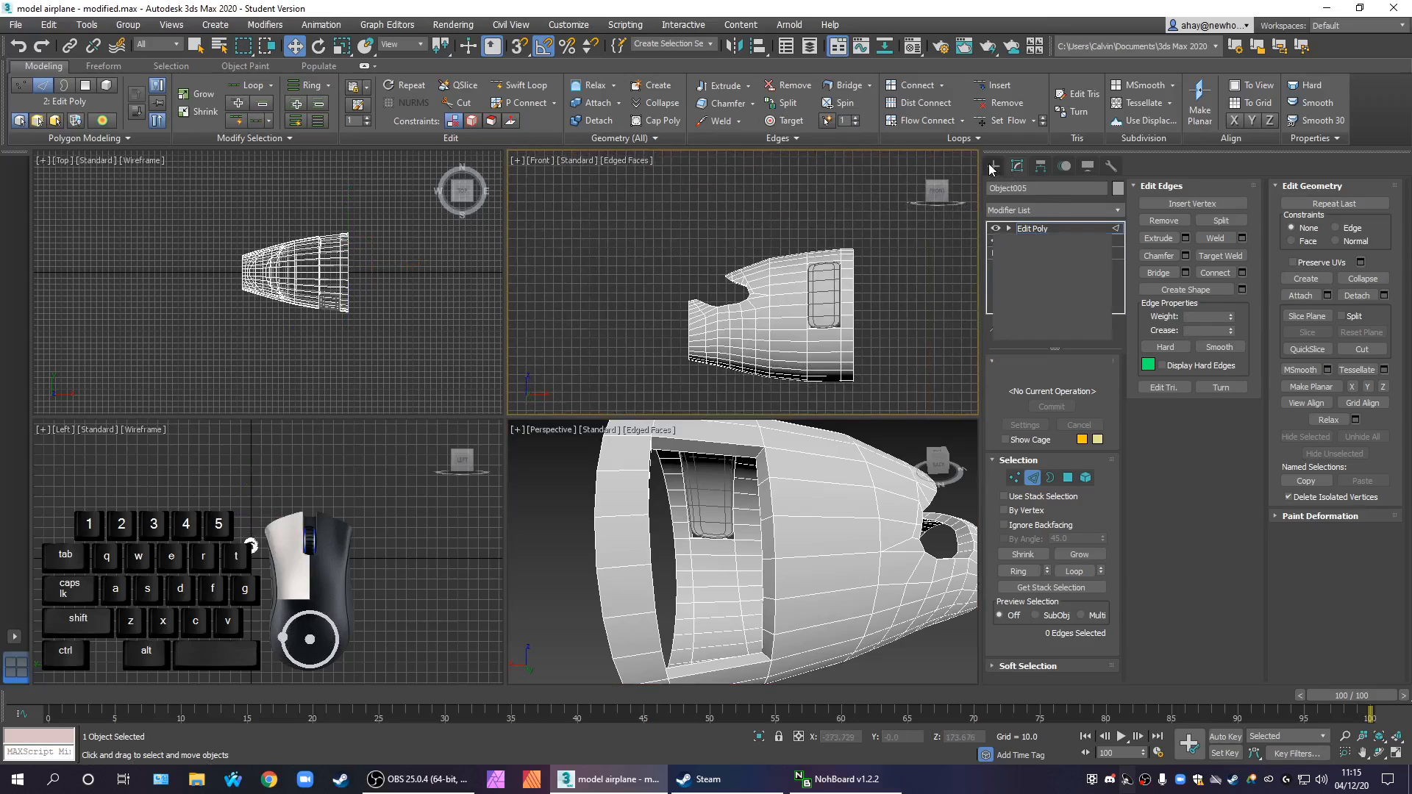
pyautogui.click(994, 166)
pyautogui.rightClick(794, 326)
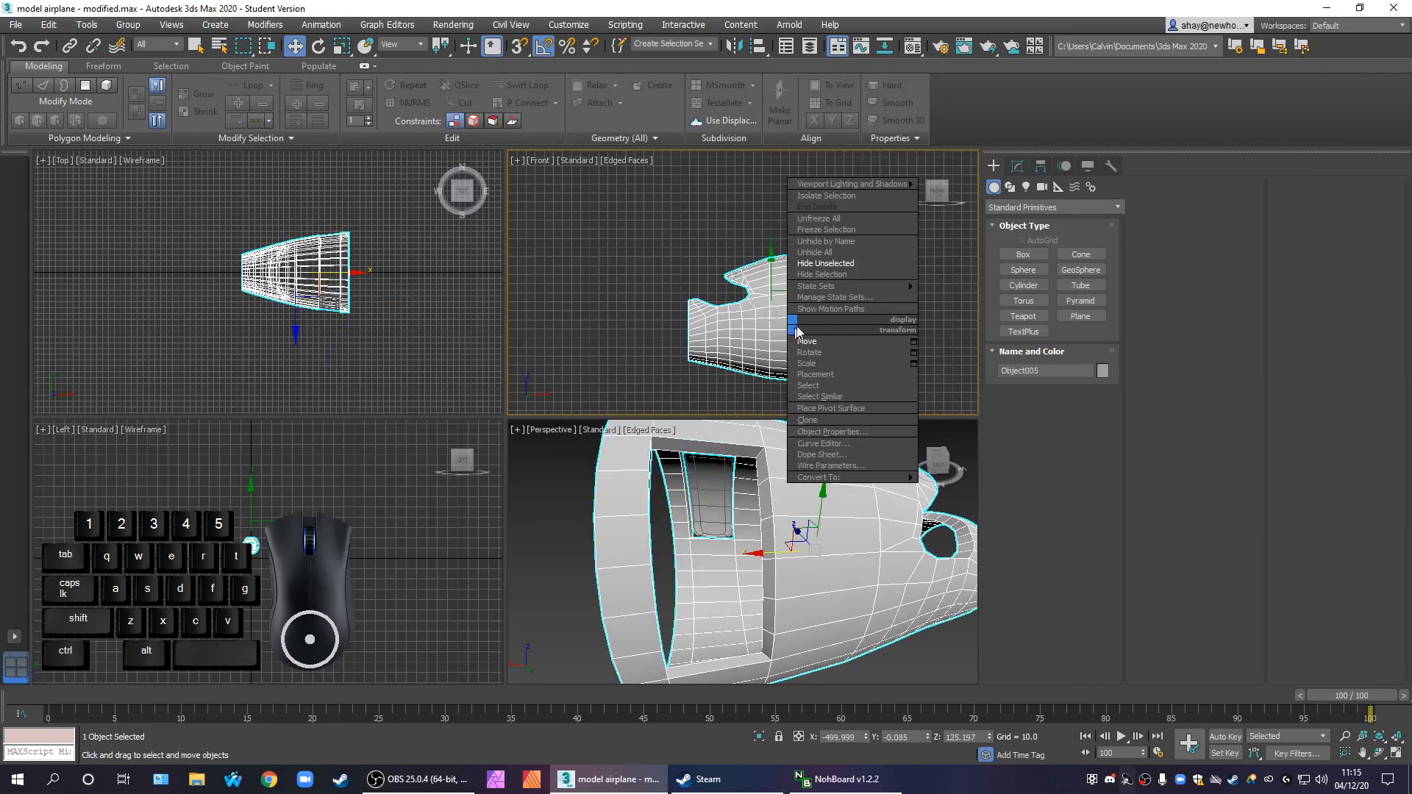
pyautogui.click(842, 263)
pyautogui.hotkey('alt', 'w')
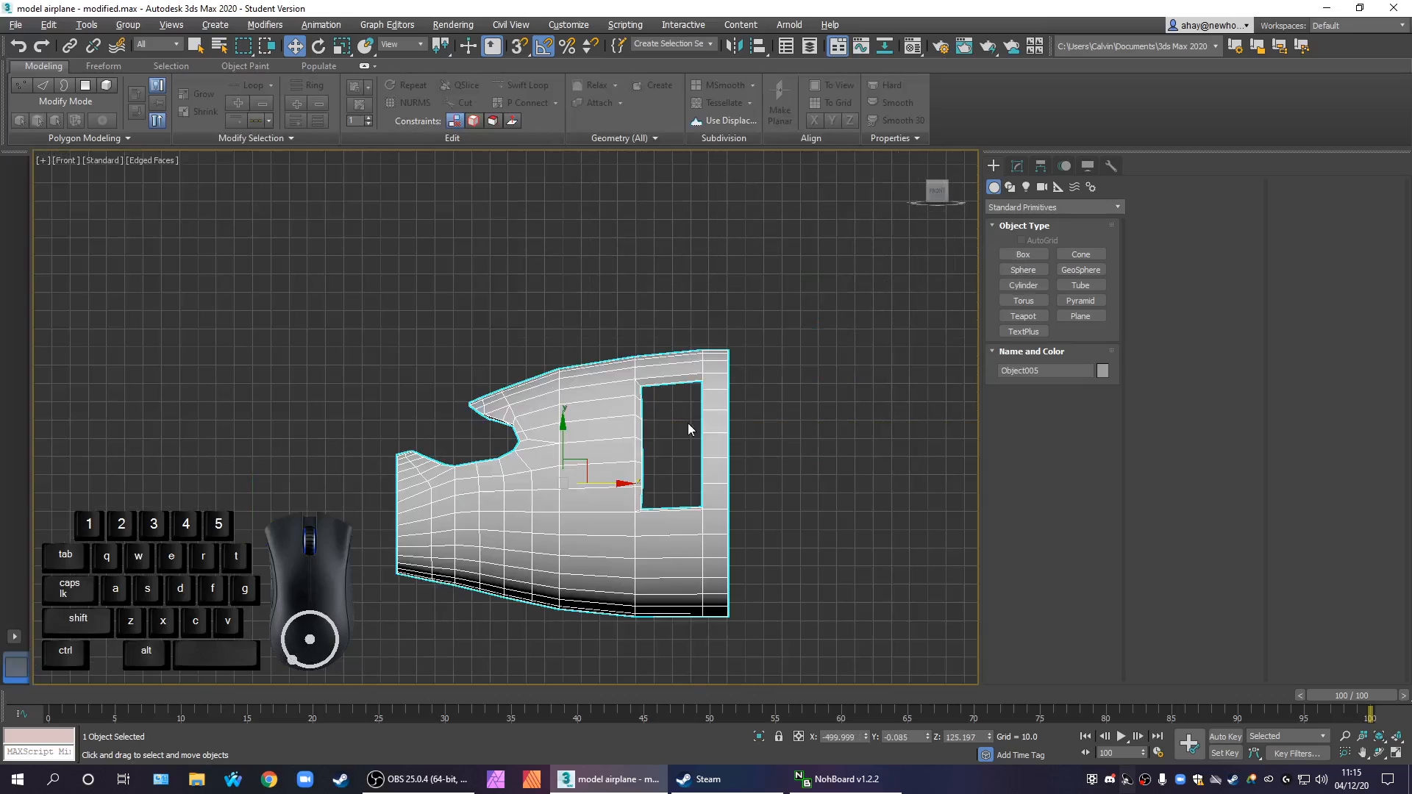
pyautogui.scroll(3, 664, 441)
pyautogui.scroll(1, 664, 465)
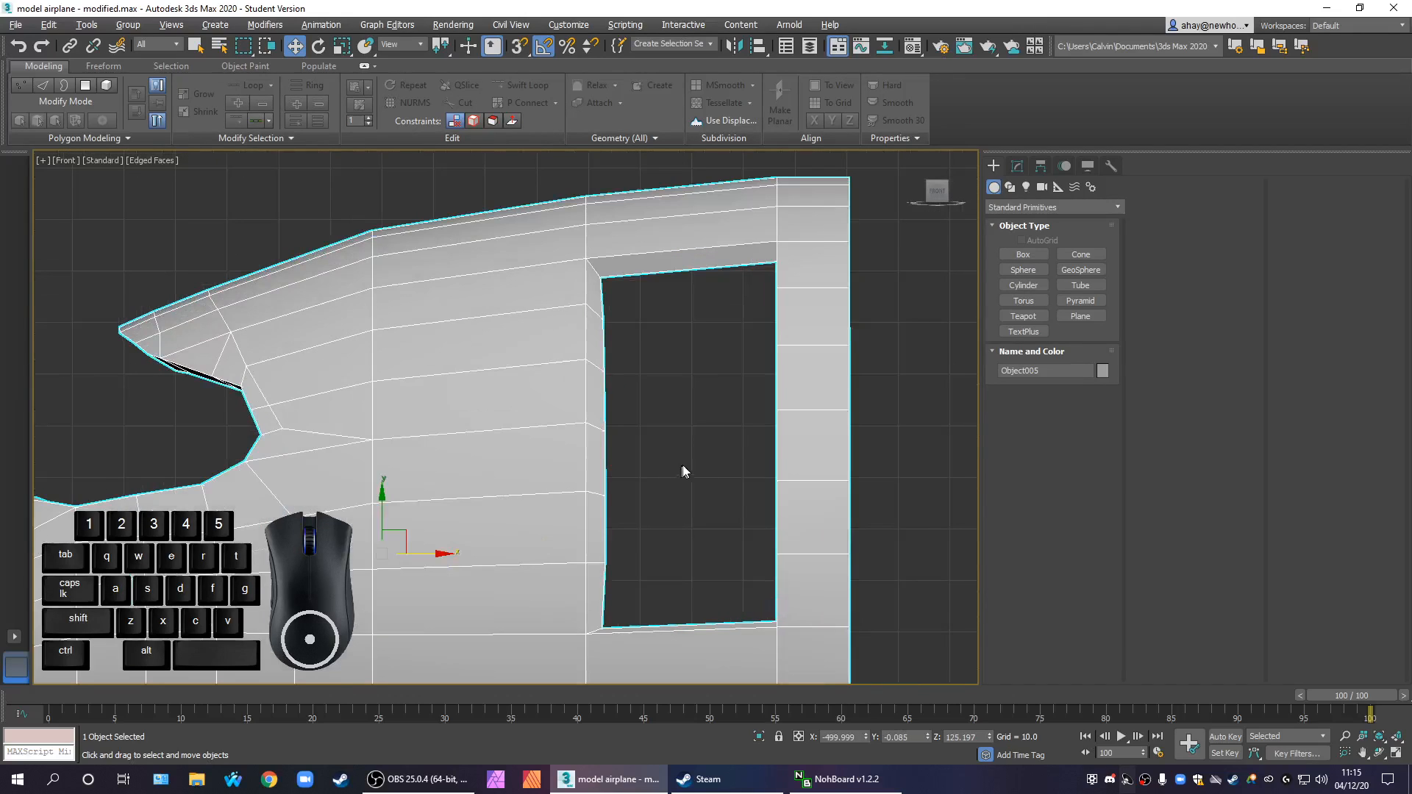
# Flatten the inner vertices along the nose side of the door openings into a straight line and move them to the outer edge
pyautogui.click(1019, 164)
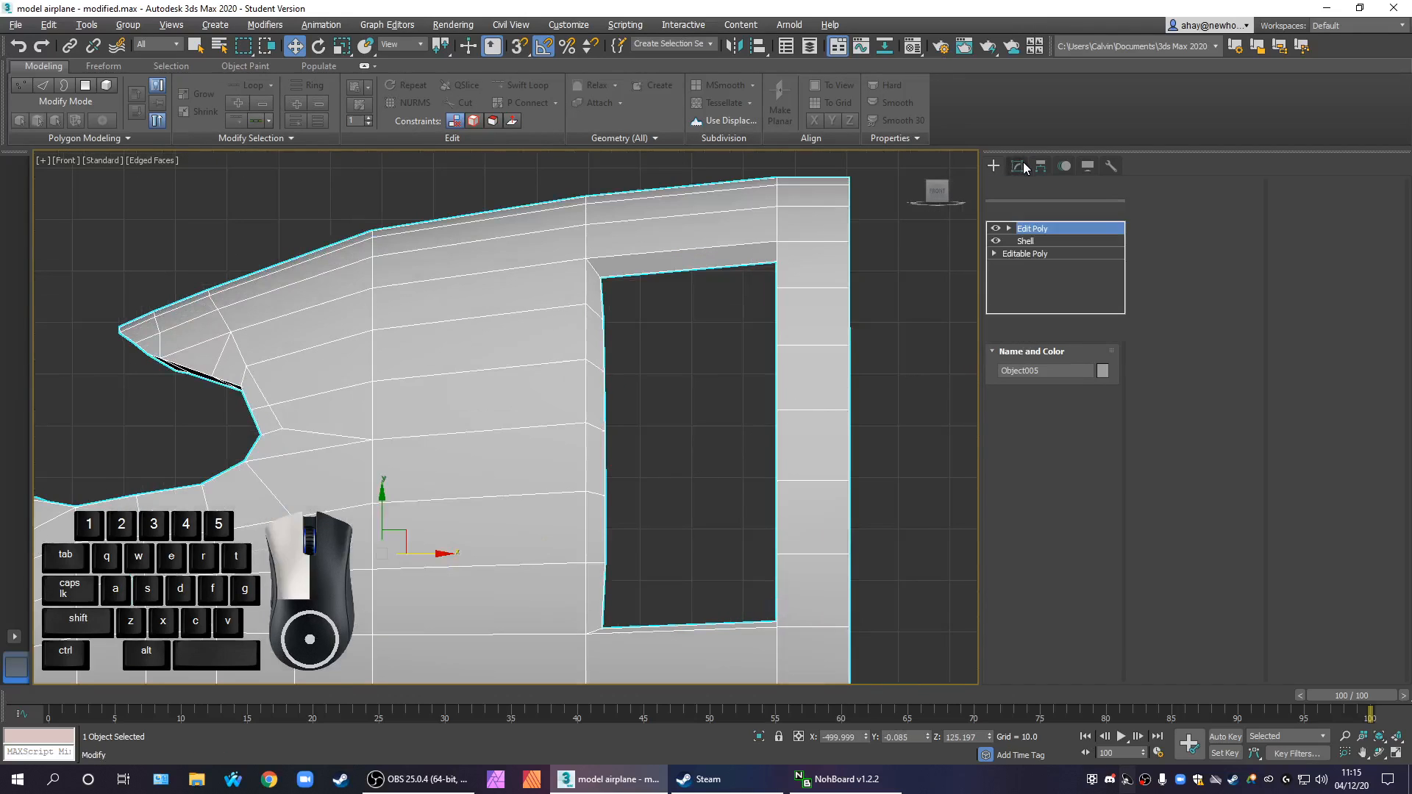
pyautogui.click(1016, 478)
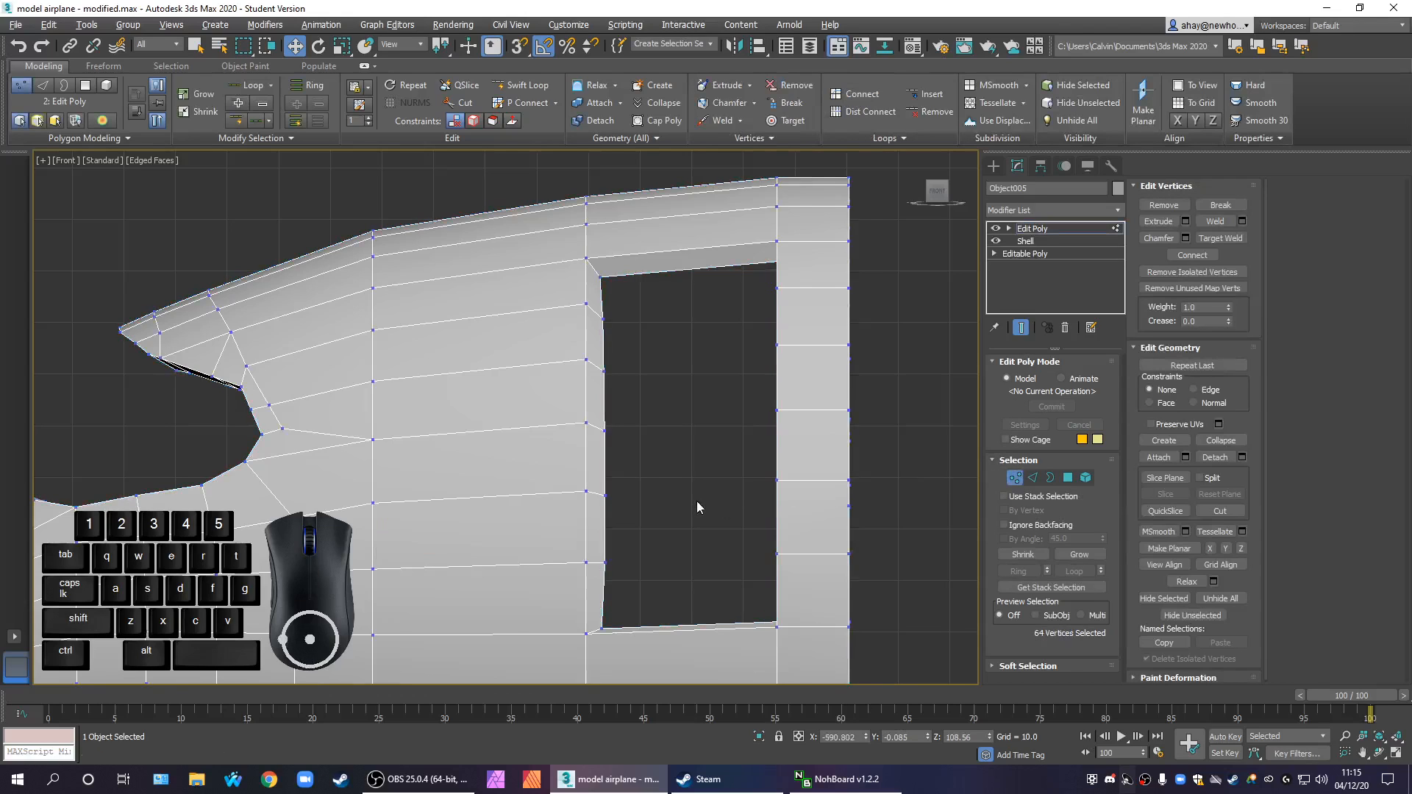
pyautogui.moveTo(651, 631); pyautogui.dragTo(650, 414)
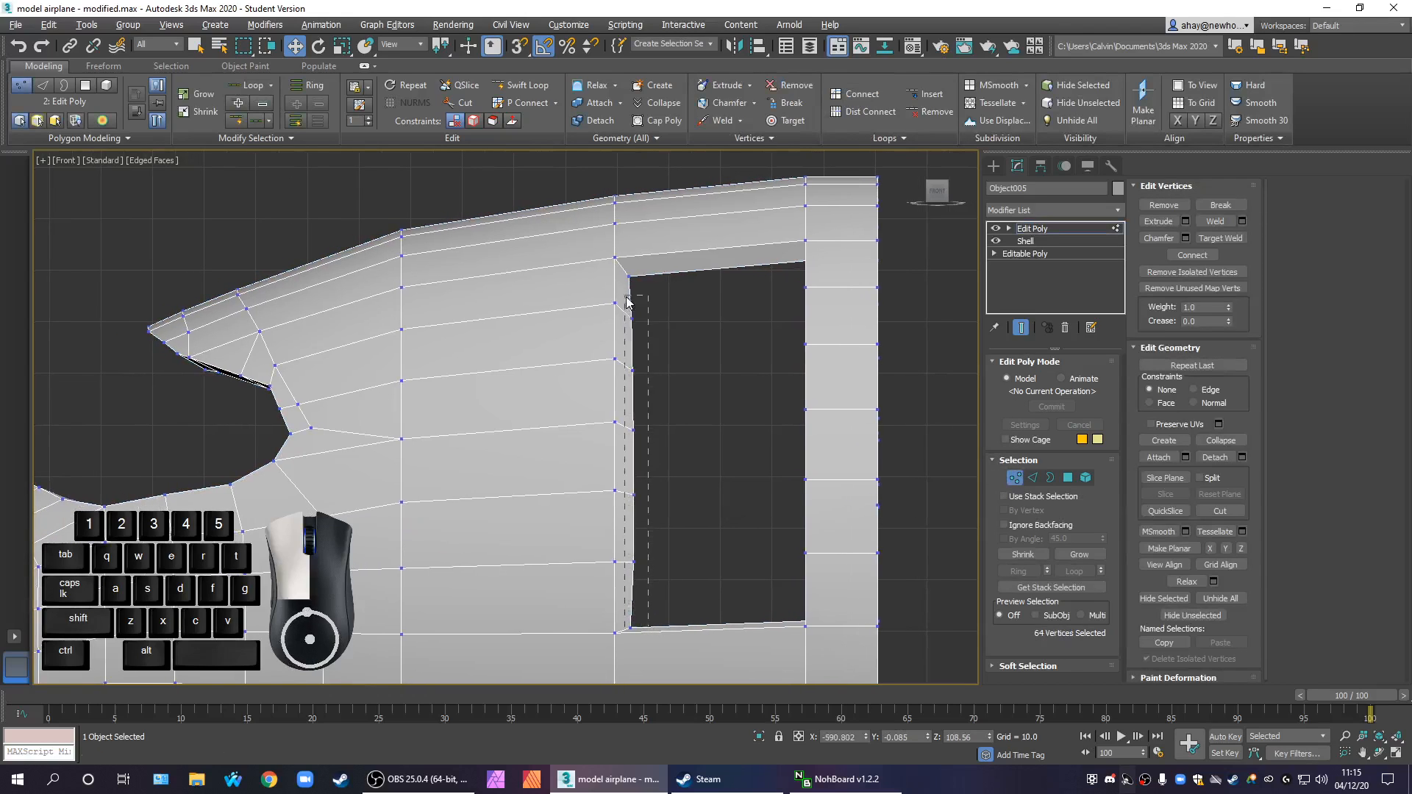
pyautogui.moveTo(623, 278); pyautogui.dragTo(624, 280)
pyautogui.press('r')
pyautogui.moveTo(689, 438); pyautogui.dragTo(626, 517)
pyautogui.press('w')
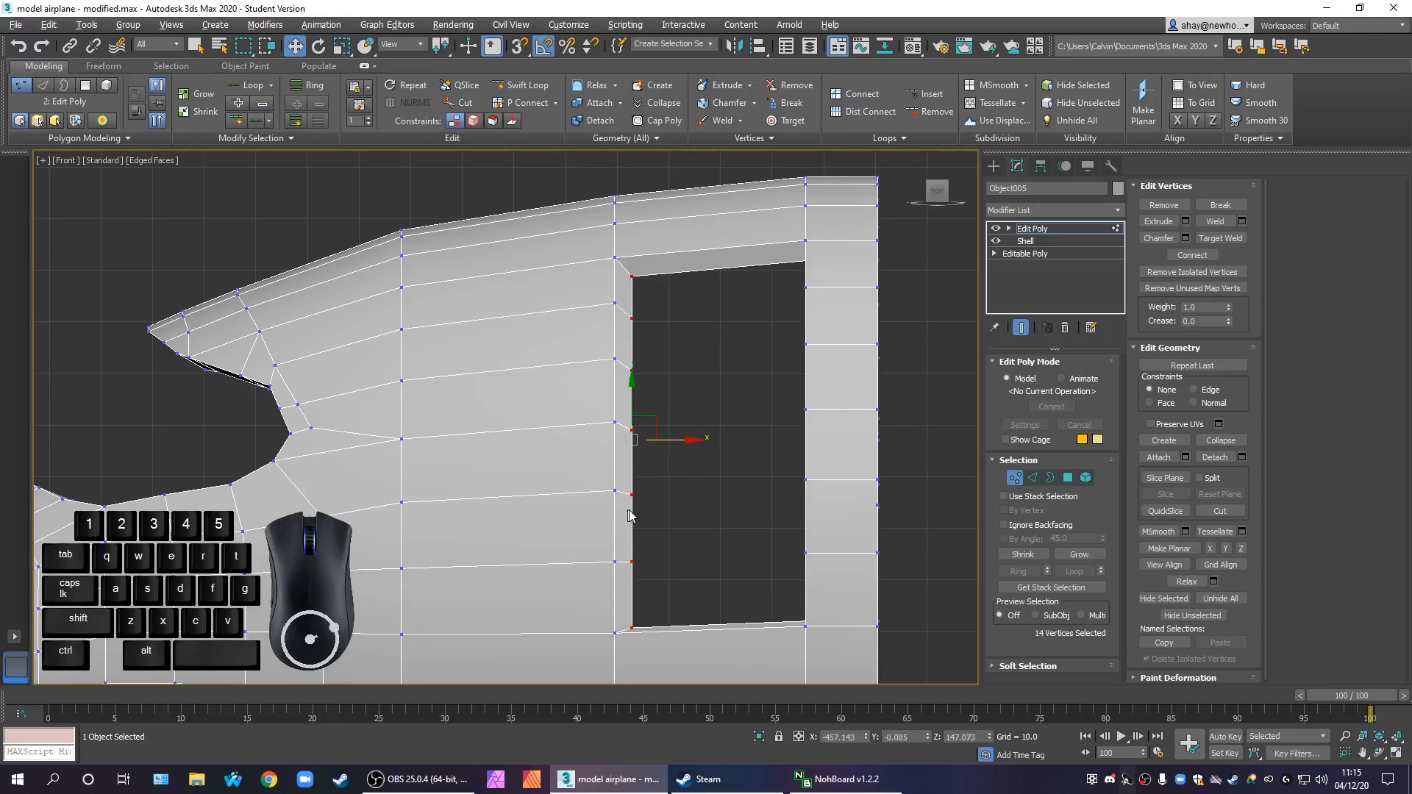
pyautogui.moveTo(679, 436); pyautogui.dragTo(662, 445)
pyautogui.click(771, 468)
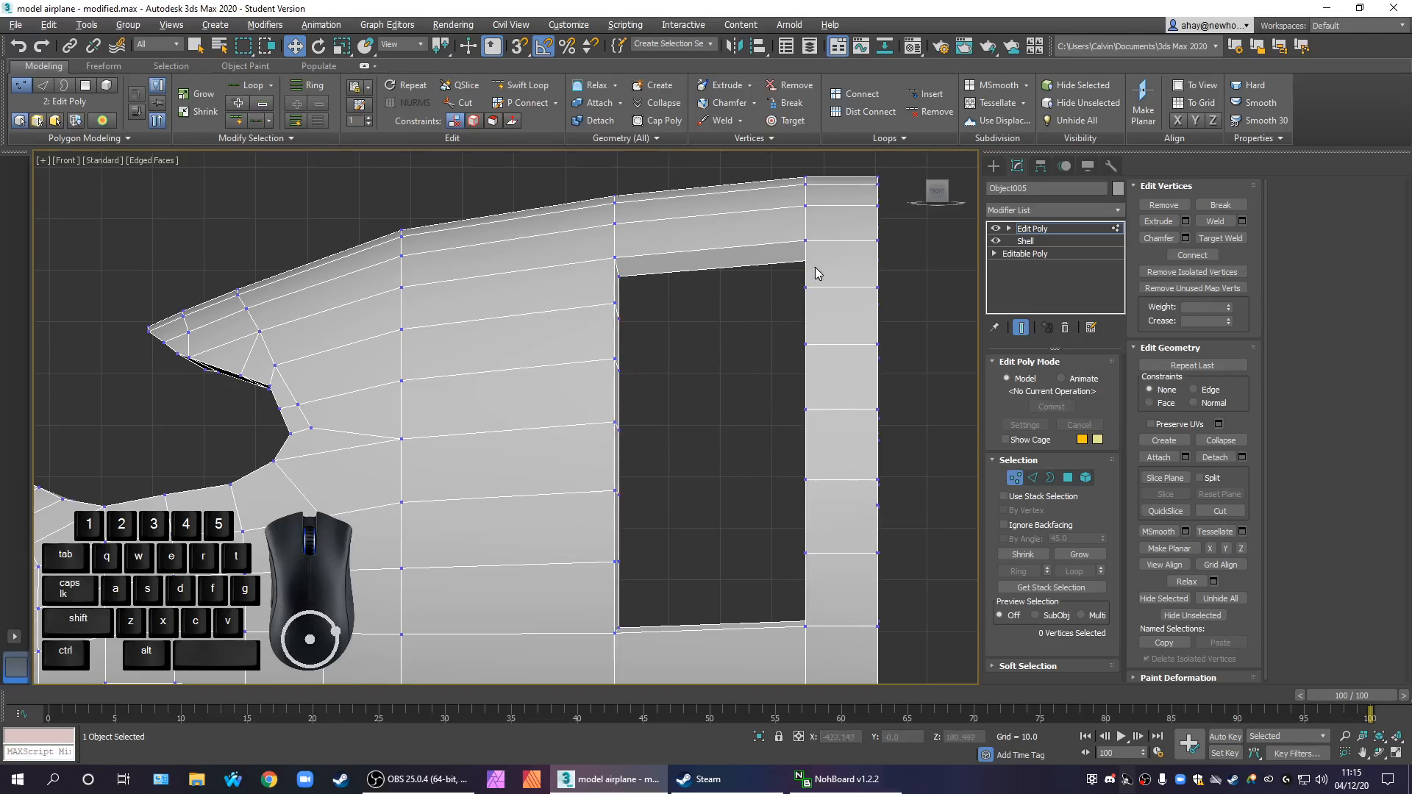
# Raise the inner vertices along the upper side of the door openings close to the outer edge
pyautogui.moveTo(818, 265); pyautogui.dragTo(738, 257)
pyautogui.moveTo(616, 275); pyautogui.dragTo(618, 278)
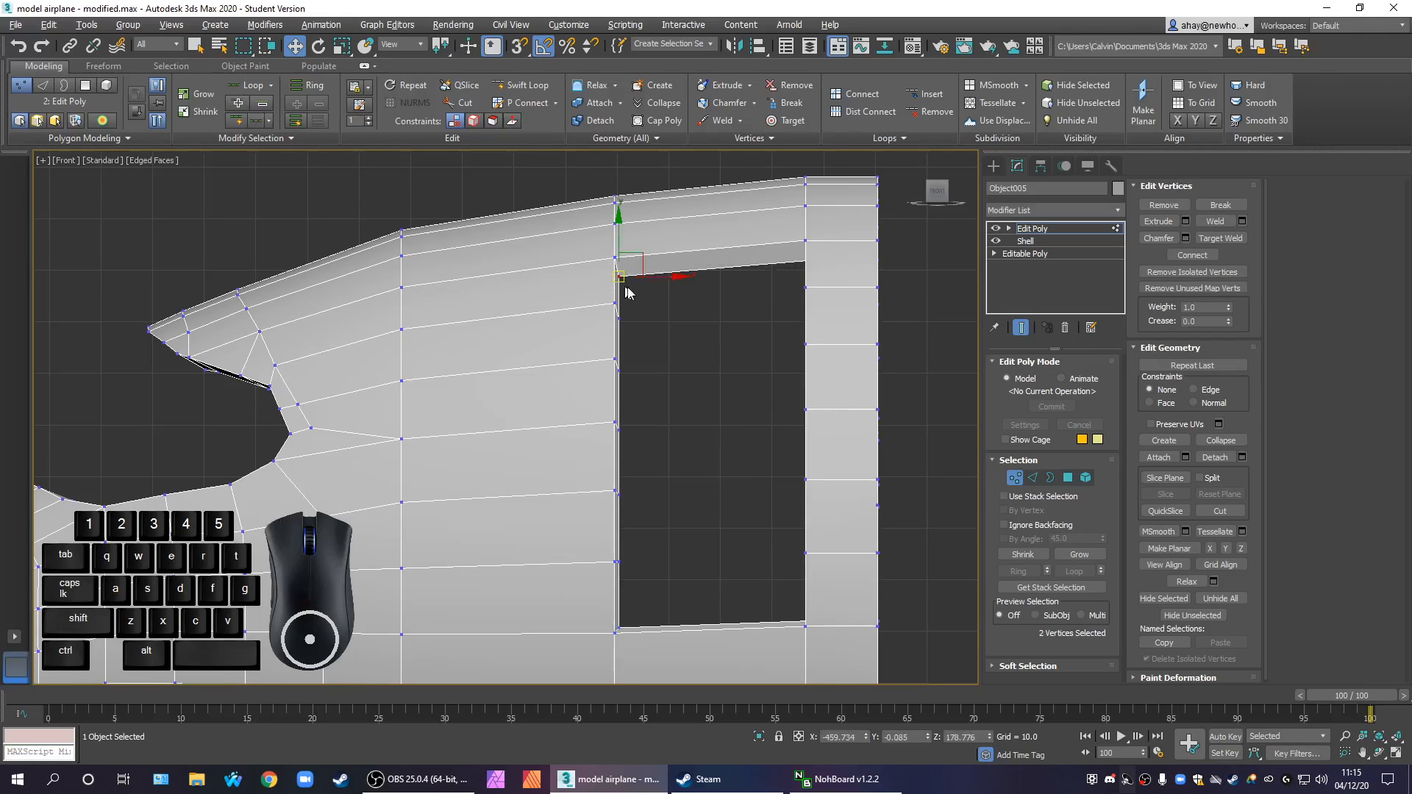
pyautogui.click(770, 296)
pyautogui.keyDown('ctrl'); pyautogui.moveTo(797, 256); pyautogui.dragTo(825, 273); pyautogui.keyUp('ctrl')
pyautogui.keyDown('ctrl'); pyautogui.moveTo(659, 297); pyautogui.dragTo(606, 272); pyautogui.keyUp('ctrl')
pyautogui.click(714, 313)
pyautogui.keyDown('ctrl'); pyautogui.moveTo(819, 278); pyautogui.dragTo(727, 210); pyautogui.keyUp('ctrl')
pyautogui.click(727, 459)
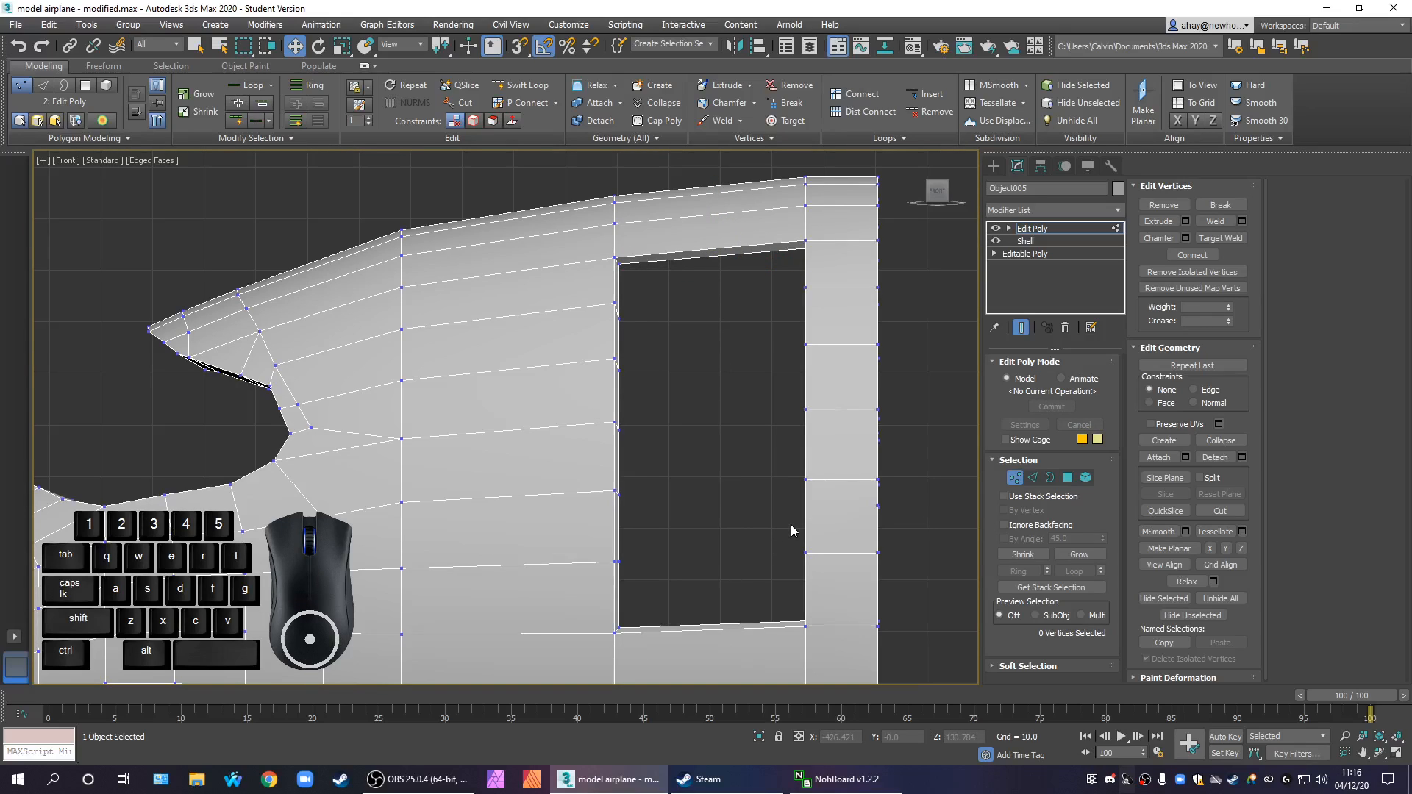
# Restore the four-viewport layout and select the inner edges along the rear side of the door opening on one side of the fuselage
pyautogui.hotkey('alt', 'w')
pyautogui.keyDown('alt'); pyautogui.moveTo(806, 572); pyautogui.dragTo(662, 574, button='middle'); pyautogui.keyUp('alt')
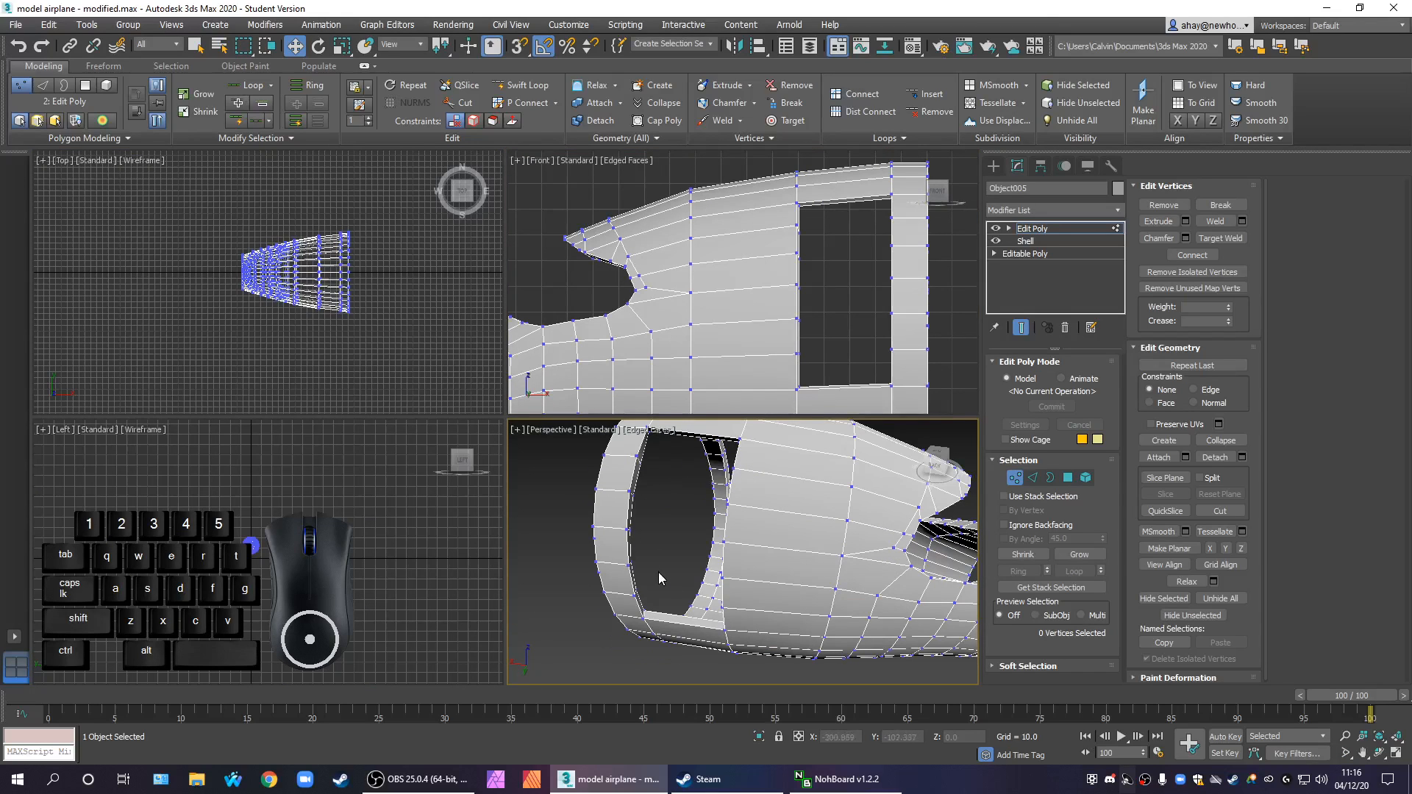
pyautogui.click(1034, 478)
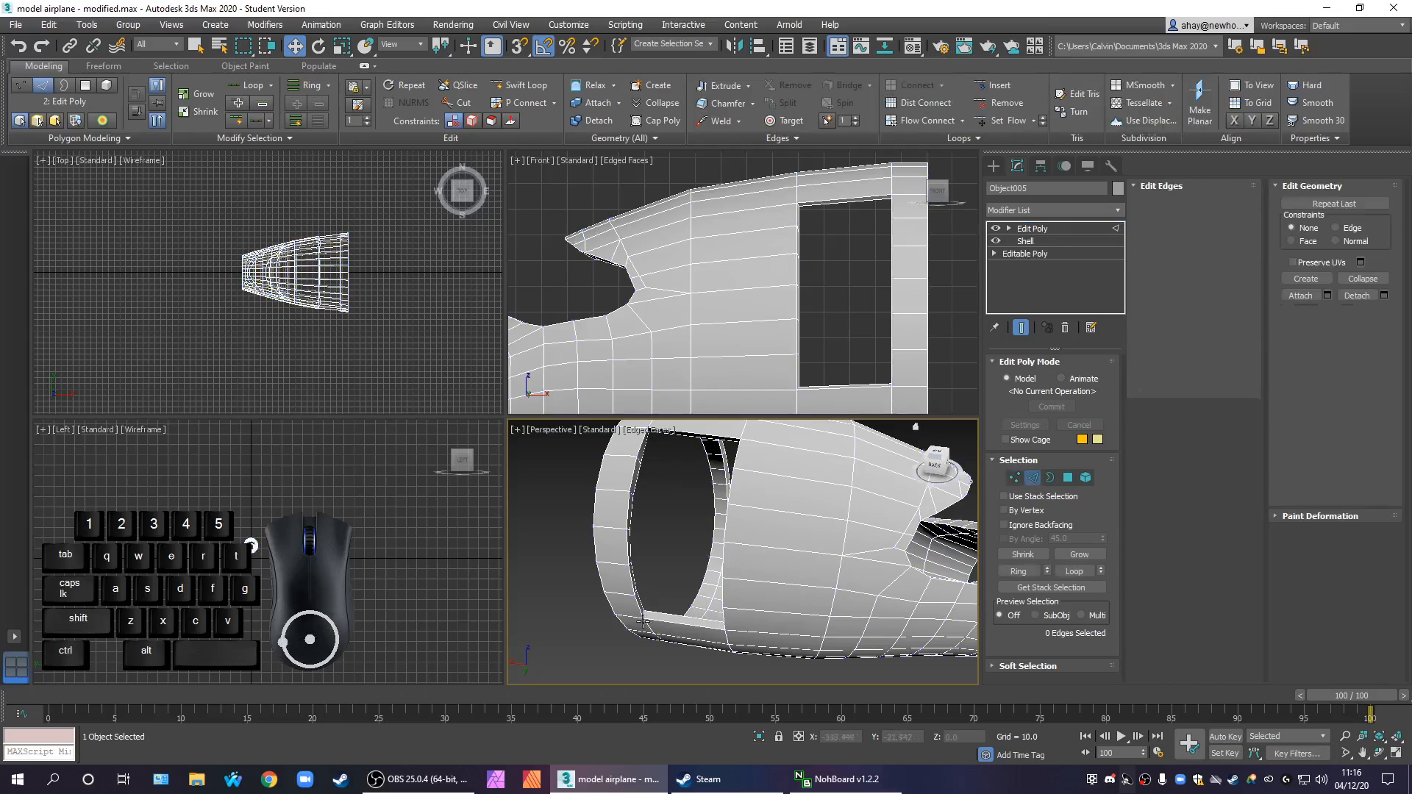
pyautogui.click(634, 582)
pyautogui.keyDown('ctrl'); pyautogui.click(634, 582); pyautogui.keyUp('ctrl')
pyautogui.keyDown('alt'); pyautogui.moveTo(634, 581); pyautogui.dragTo(613, 556, button='middle'); pyautogui.keyUp('alt')
pyautogui.keyDown('ctrl'); pyautogui.click(610, 536); pyautogui.keyUp('ctrl')
pyautogui.keyDown('ctrl'); pyautogui.click(613, 509); pyautogui.keyUp('ctrl')
pyautogui.keyDown('ctrl'); pyautogui.click(611, 487); pyautogui.keyUp('ctrl')
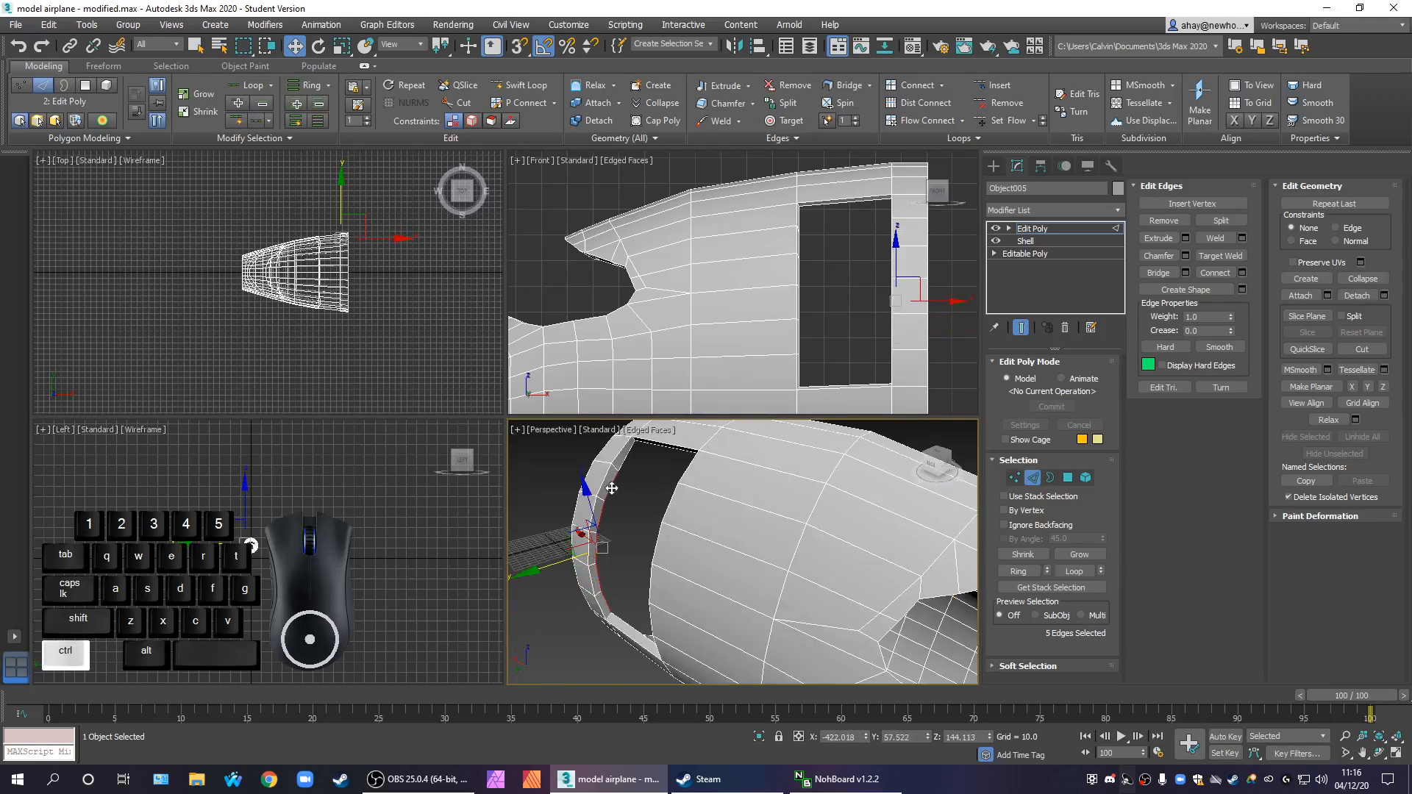
pyautogui.keyDown('ctrl'); pyautogui.click(627, 455); pyautogui.keyUp('ctrl')
# Add the matching inner rear-side edges of the opposite door opening to the selection
pyautogui.keyDown('alt'); pyautogui.moveTo(793, 542); pyautogui.dragTo(709, 629, button='middle'); pyautogui.keyUp('alt')
pyautogui.scroll(3, 683, 528)
pyautogui.keyDown('ctrl'); pyautogui.click(675, 662); pyautogui.keyUp('ctrl')
pyautogui.keyDown('ctrl'); pyautogui.click(670, 614); pyautogui.keyUp('ctrl')
pyautogui.keyDown('ctrl'); pyautogui.click(656, 563); pyautogui.keyUp('ctrl')
pyautogui.keyDown('ctrl'); pyautogui.click(651, 523); pyautogui.keyUp('ctrl')
pyautogui.keyDown('ctrl'); pyautogui.click(631, 473); pyautogui.keyUp('ctrl')
pyautogui.scroll(-3, 665, 518)
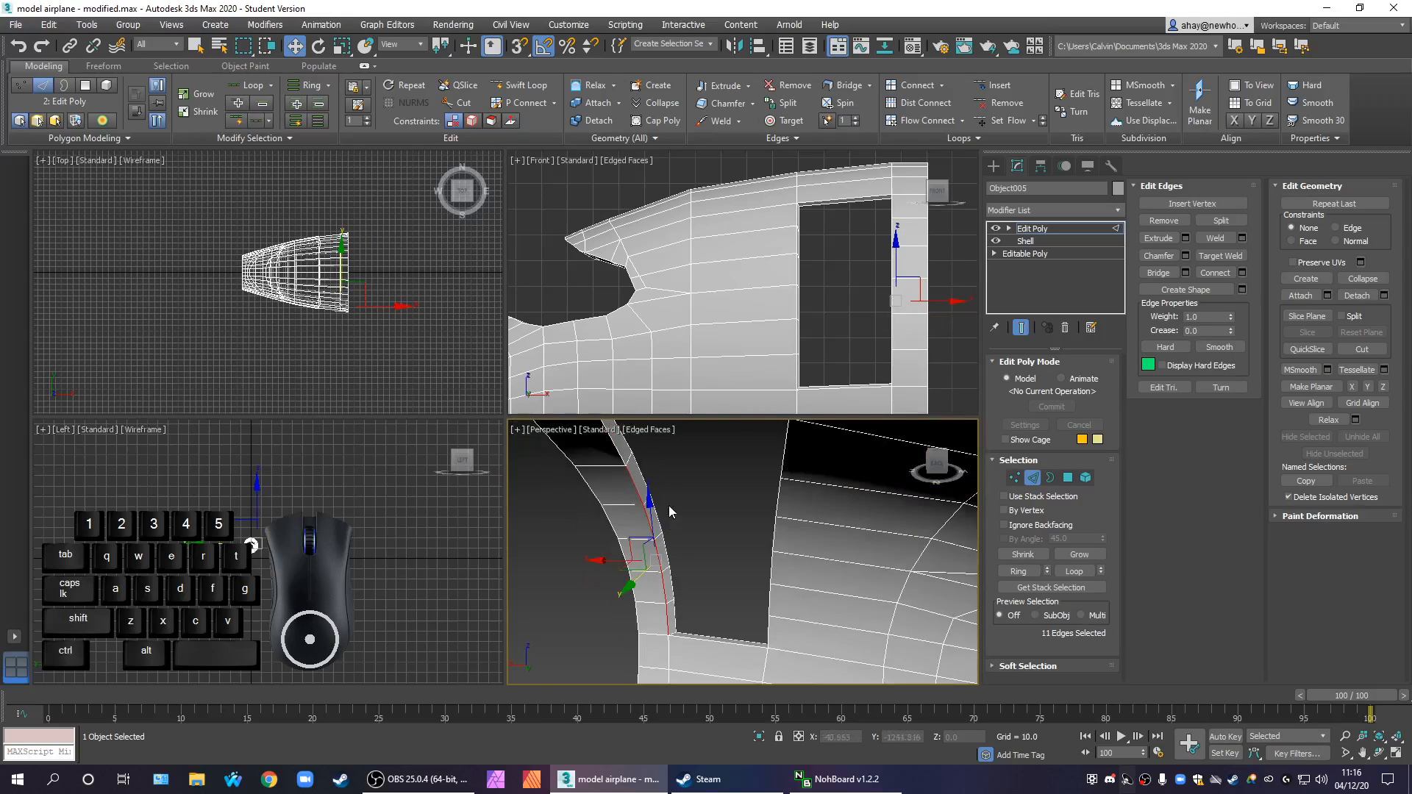
pyautogui.scroll(-2, 652, 488)
pyautogui.scroll(2, 630, 475)
pyautogui.keyDown('ctrl'); pyautogui.click(656, 491); pyautogui.keyUp('ctrl')
pyautogui.scroll(2, 928, 292)
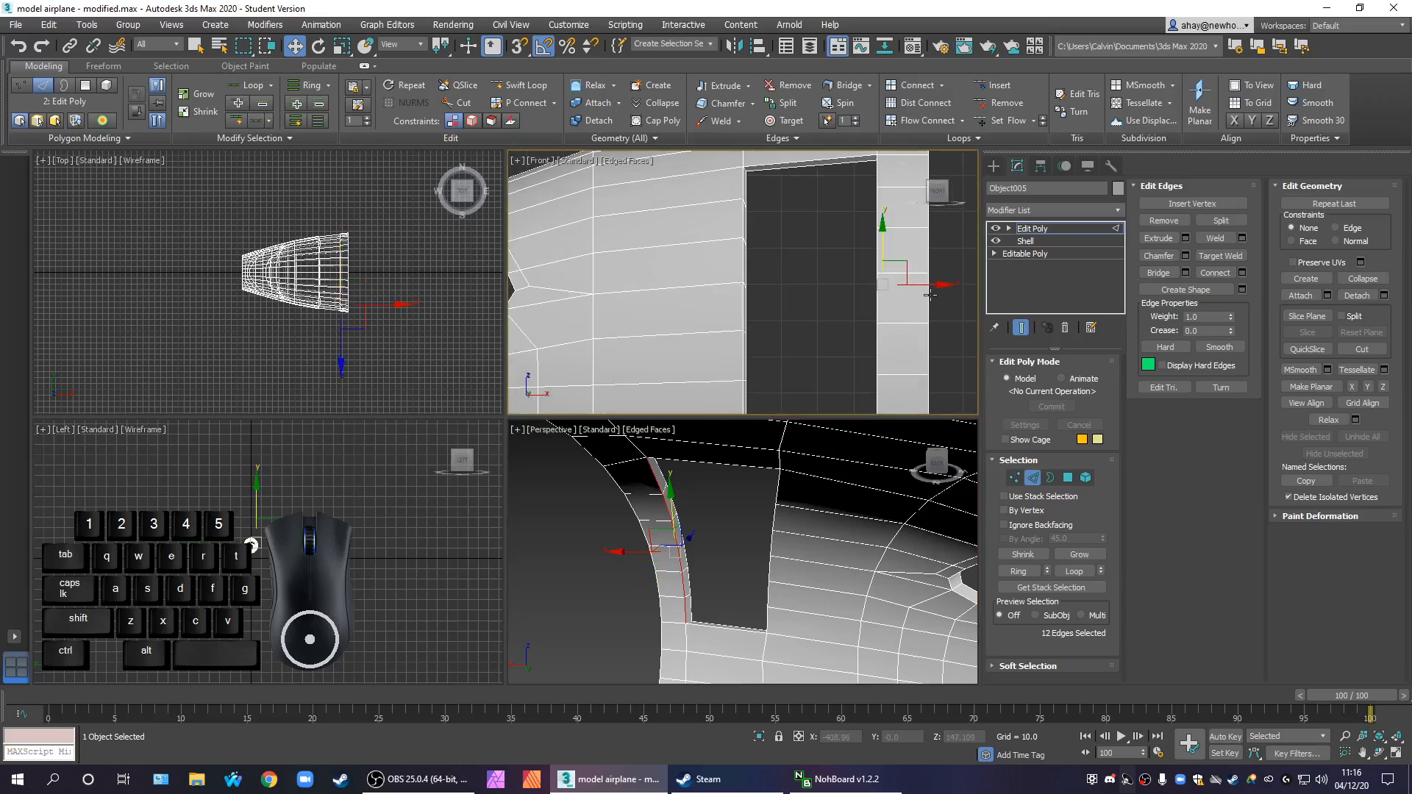
# Align the selected inner edges in a straight line with the rear outer edge of the door openings in the front view
pyautogui.moveTo(929, 282); pyautogui.dragTo(839, 306)
pyautogui.press('r')
pyautogui.press('w')
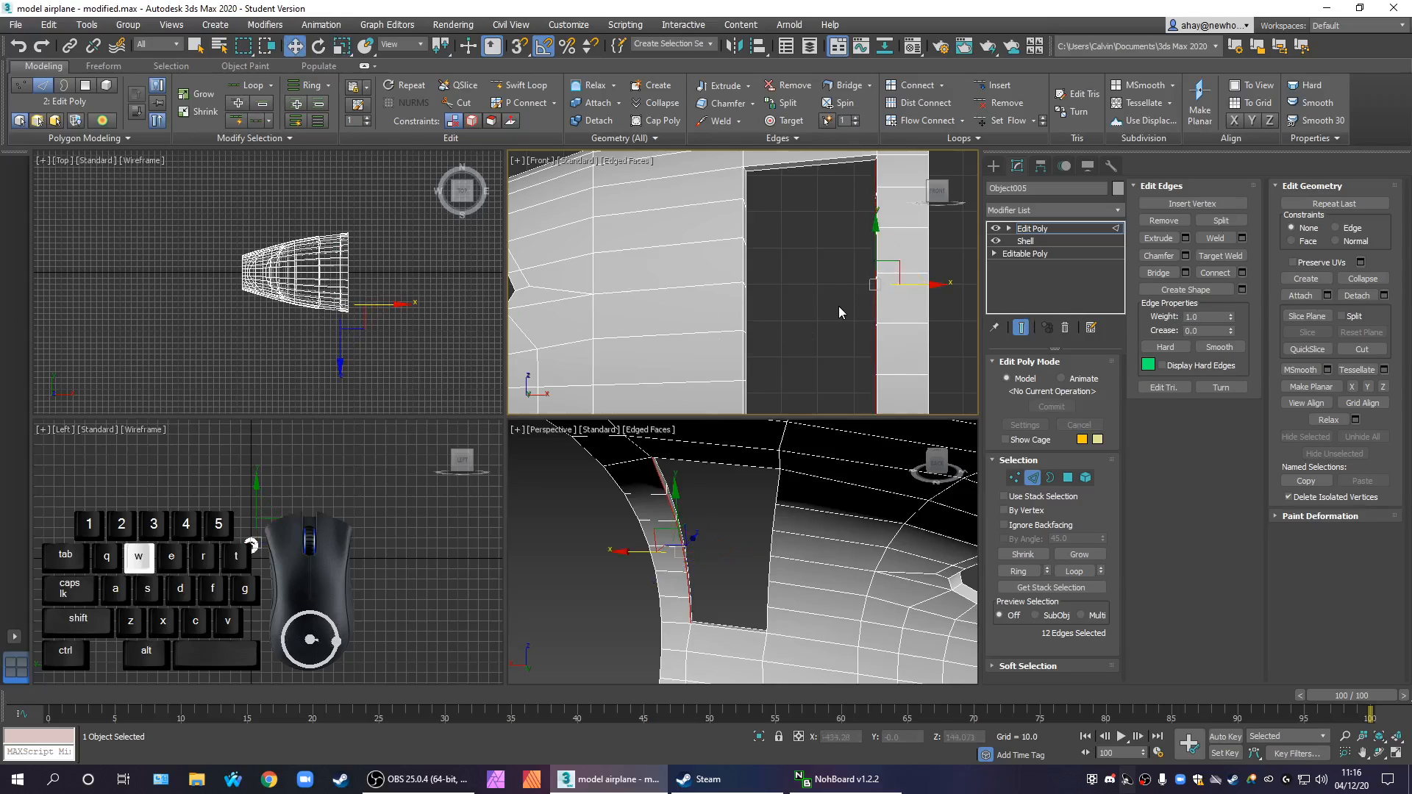
# Clear the edge selection and enlarge the perspective view to show the whole front fuselage section
pyautogui.moveTo(931, 282); pyautogui.dragTo(858, 320)
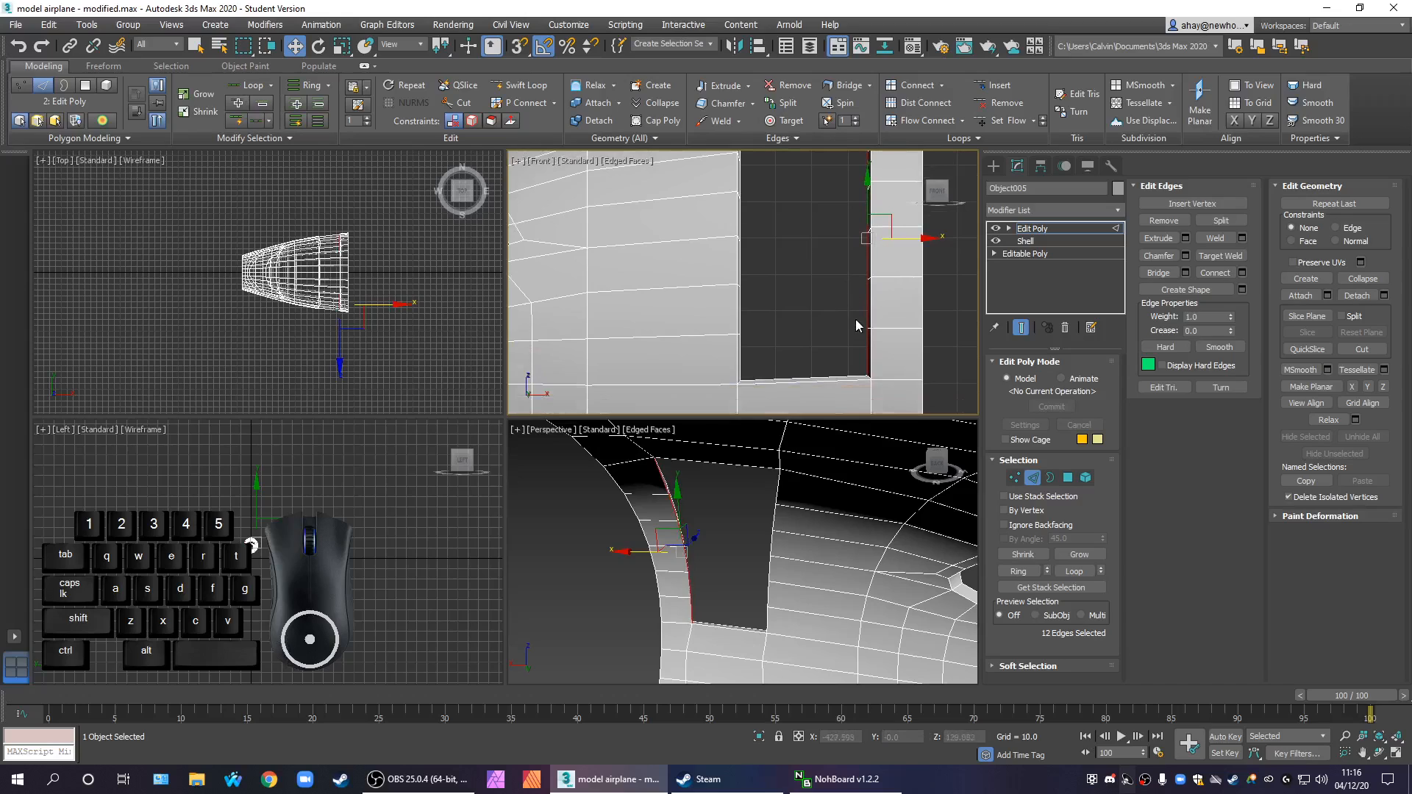
pyautogui.click(835, 316)
pyautogui.scroll(-3, 830, 307)
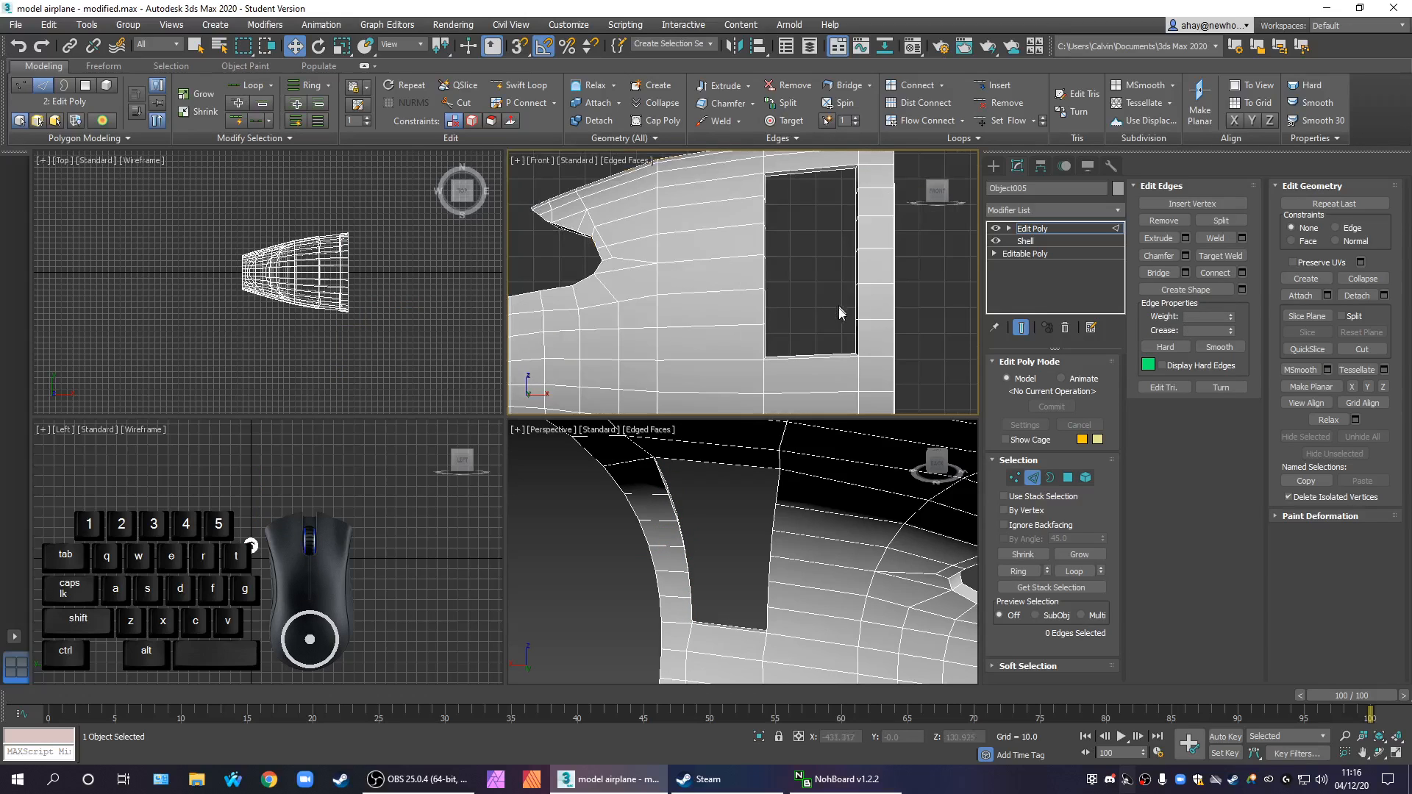
pyautogui.scroll(-5, 772, 514)
pyautogui.keyDown('alt'); pyautogui.moveTo(812, 552); pyautogui.dragTo(880, 544, button='middle'); pyautogui.keyUp('alt')
pyautogui.hotkey('alt', 'w')
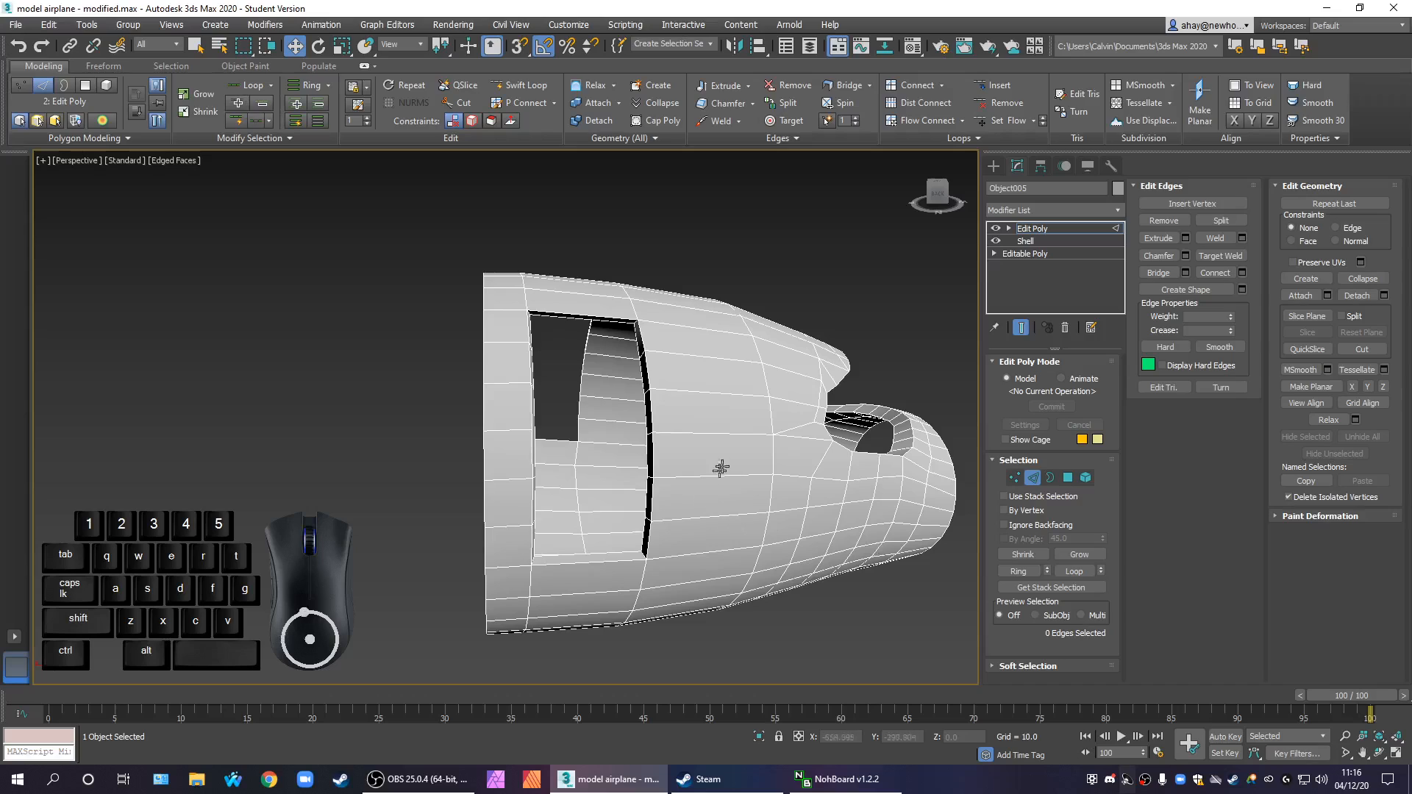
# Review the Shell modifier's parameters and return to the Edit Poly modifier
pyautogui.click(1078, 231)
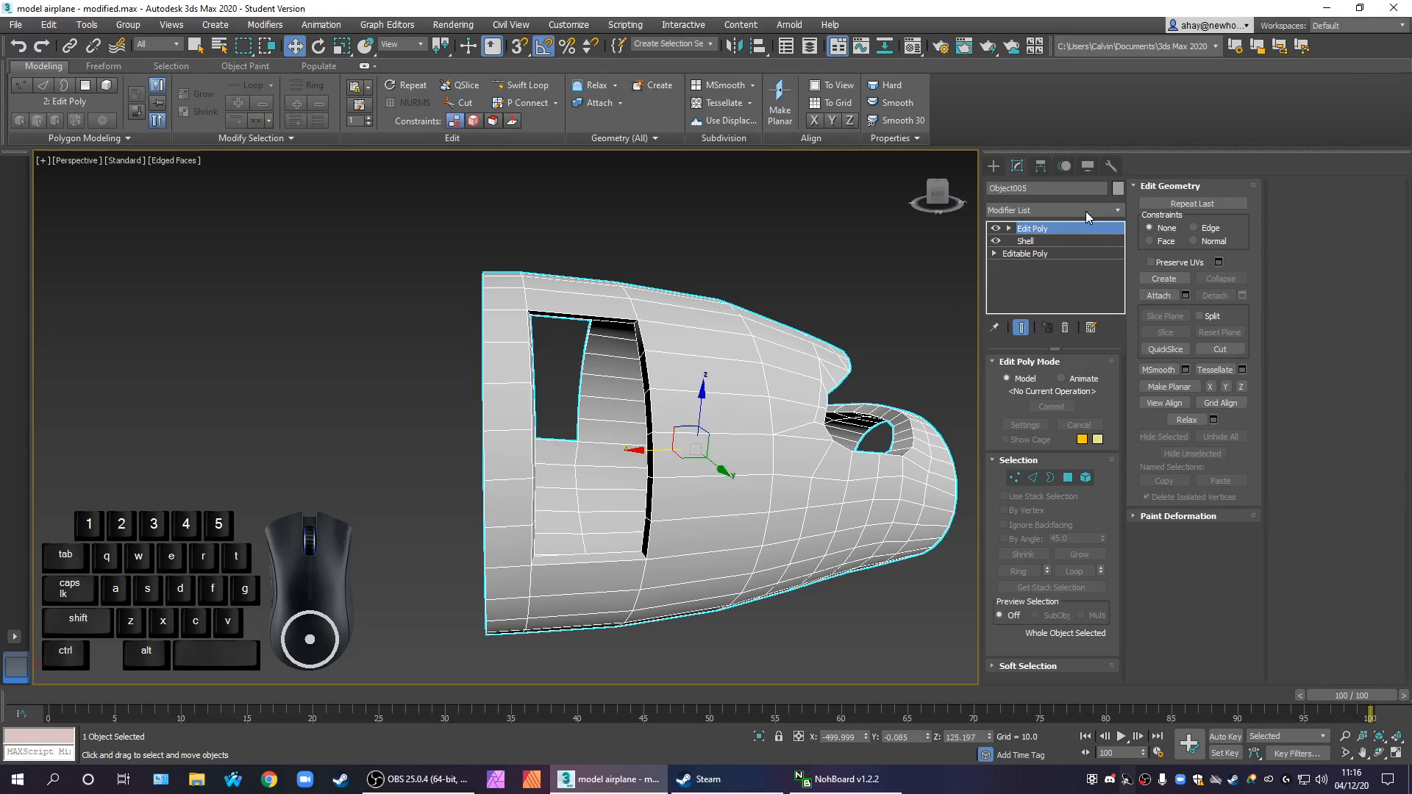
pyautogui.click(1042, 241)
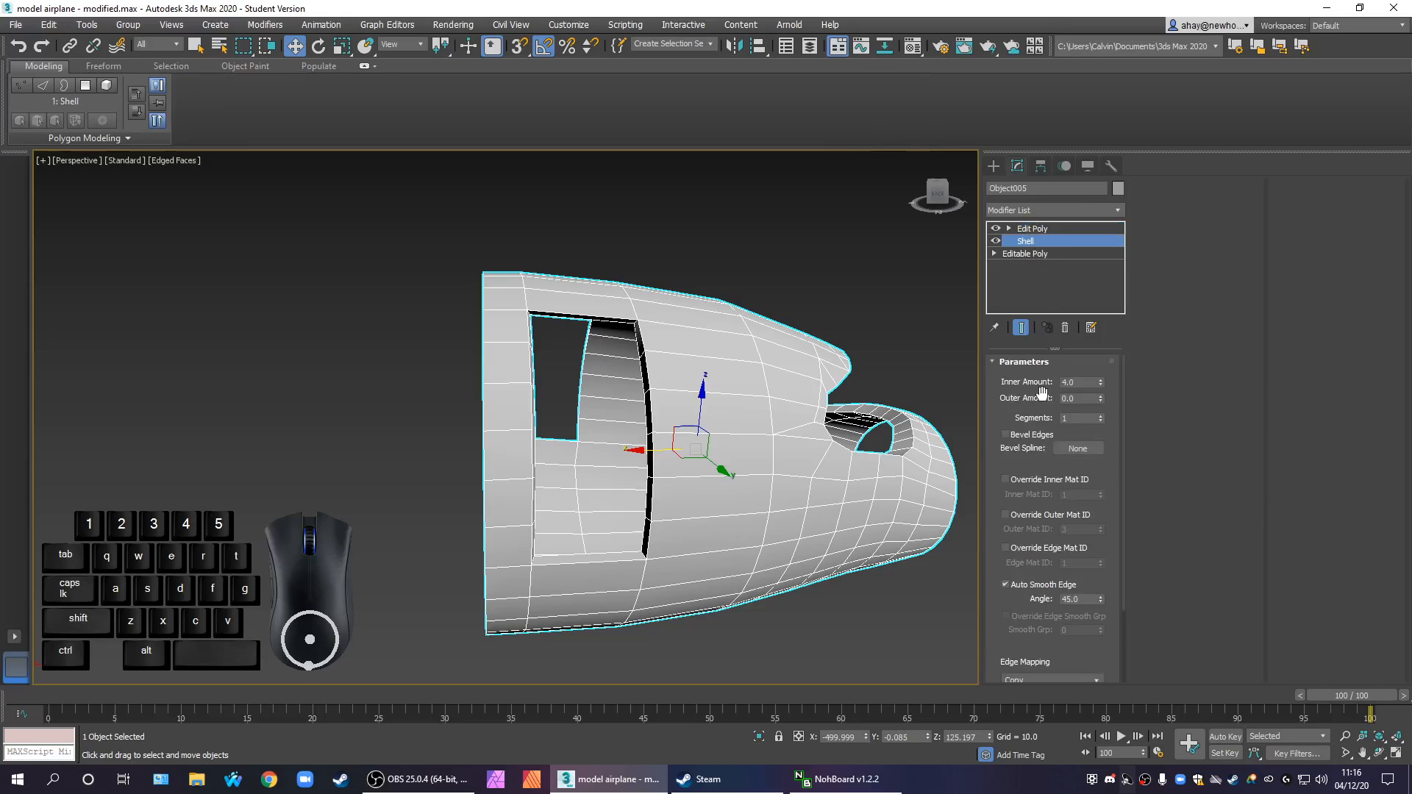
pyautogui.click(1052, 229)
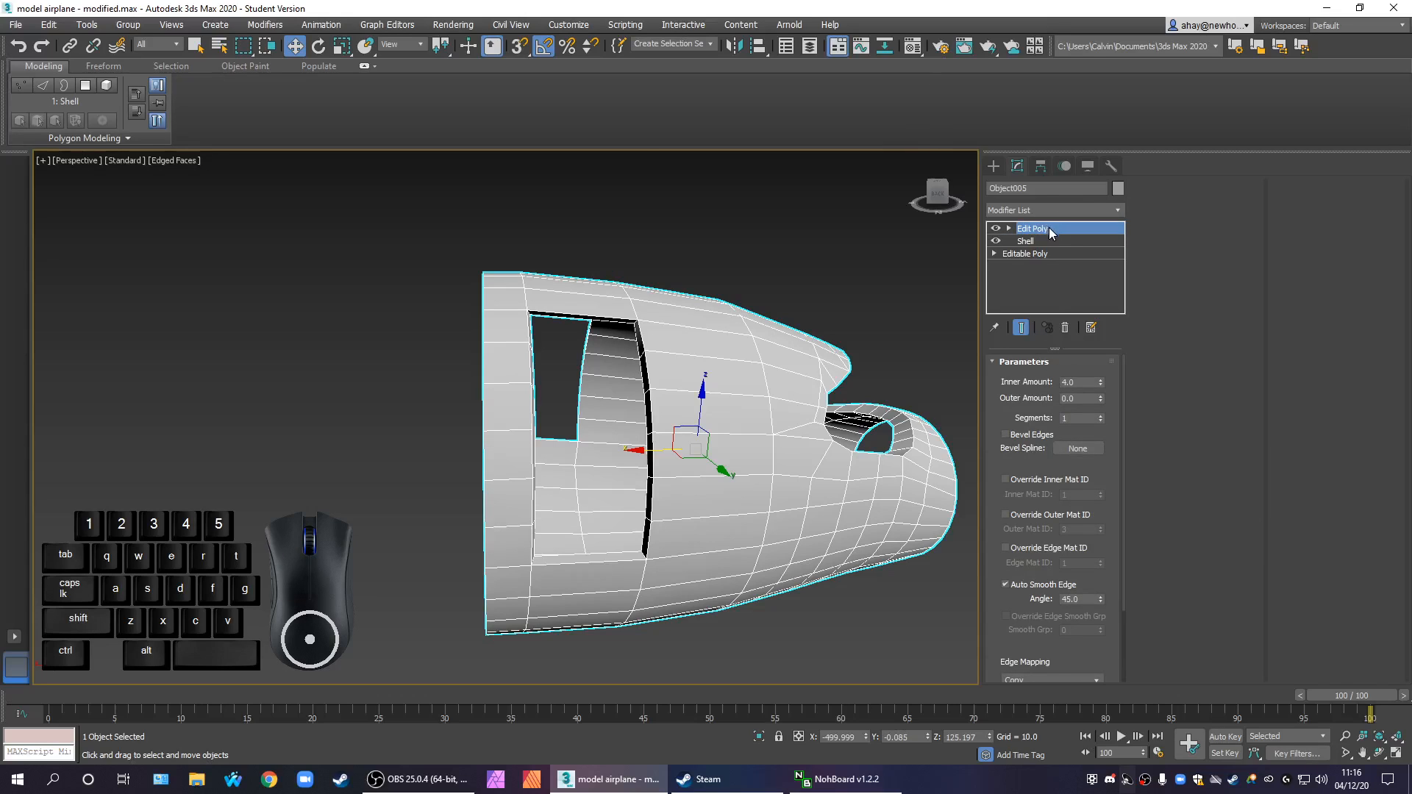
# In edge mode, select one short thickness edge on the far door opening and one on the rear rim
pyautogui.click(1033, 478)
pyautogui.keyDown('alt'); pyautogui.moveTo(772, 545); pyautogui.dragTo(688, 595, button='middle'); pyautogui.keyUp('alt')
pyautogui.scroll(4, 693, 595)
pyautogui.keyDown('ctrl'); pyautogui.click(676, 579); pyautogui.keyUp('ctrl')
pyautogui.moveTo(520, 316); pyautogui.dragTo(457, 475, button='middle')
pyautogui.scroll(-8, 576, 467)
pyautogui.scroll(4, 457, 475)
pyautogui.scroll(4, 452, 473)
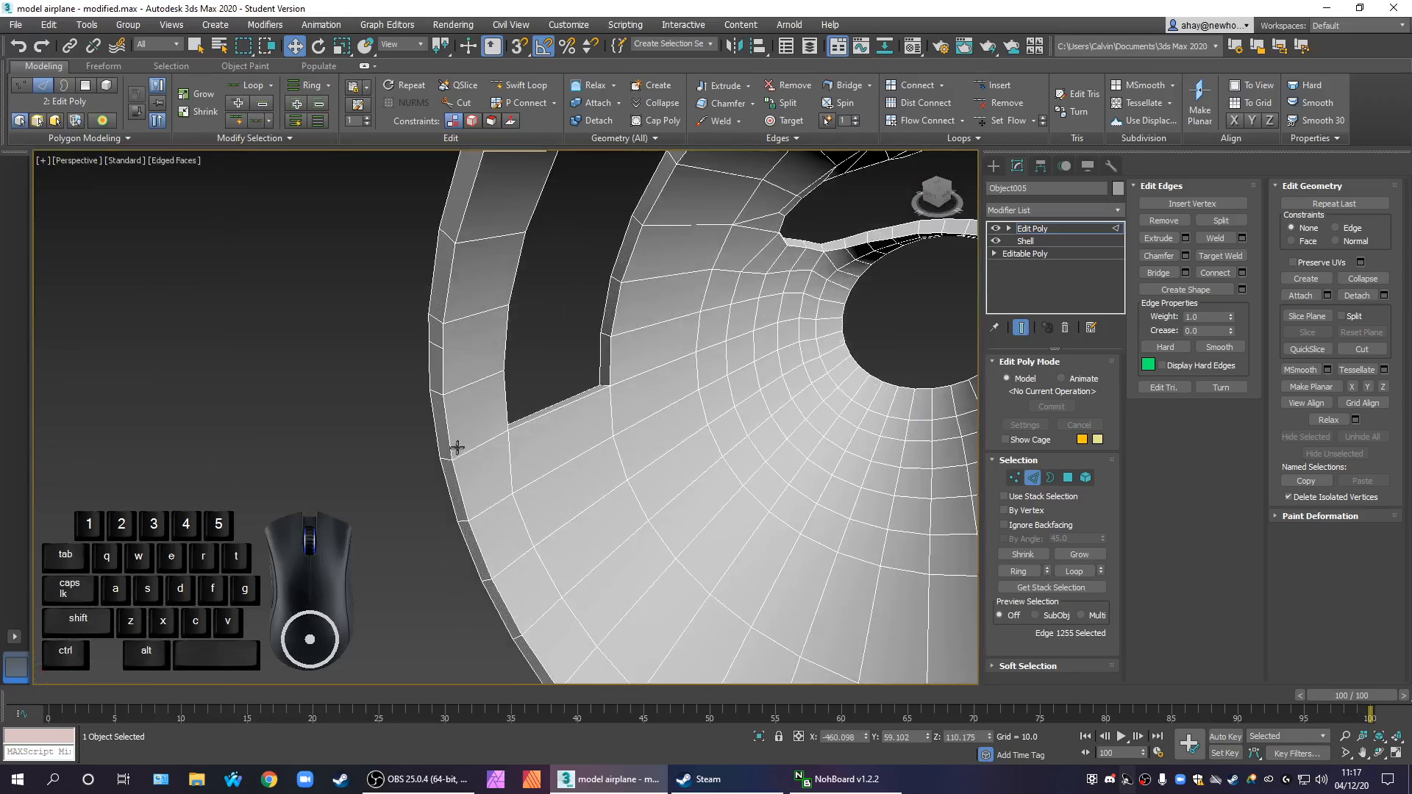
pyautogui.keyDown('ctrl'); pyautogui.click(444, 465); pyautogui.keyUp('ctrl')
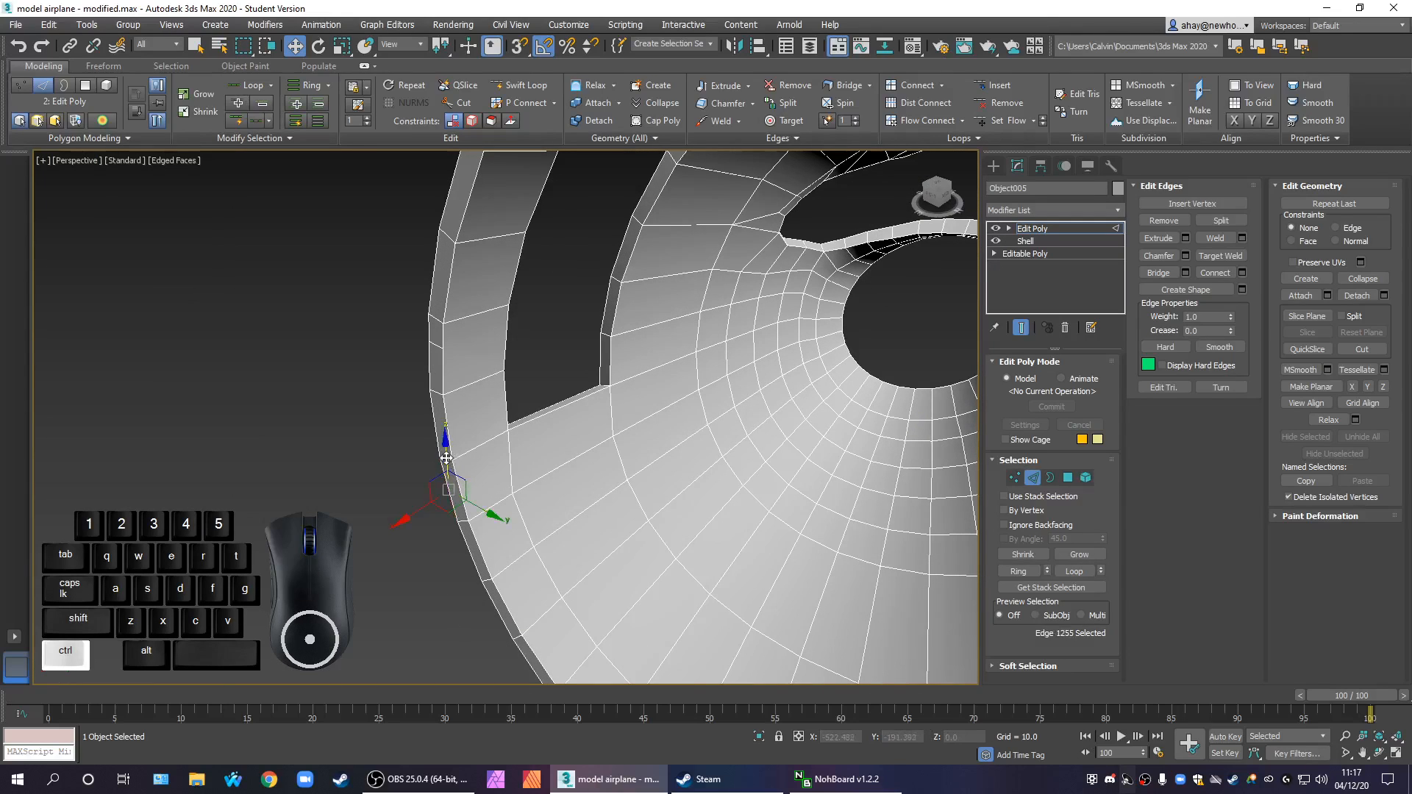
pyautogui.keyDown('ctrl'); pyautogui.click(446, 457); pyautogui.keyUp('ctrl')
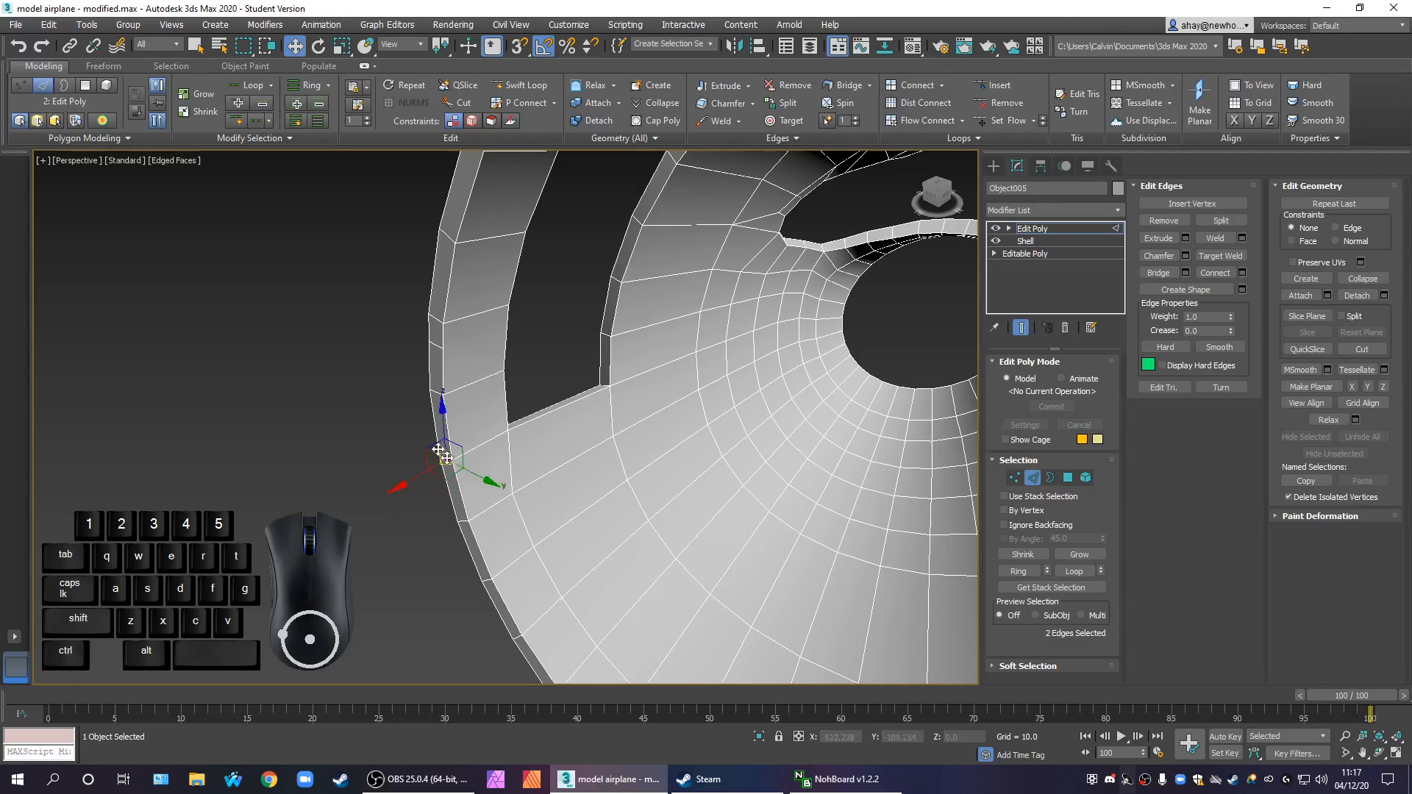
pyautogui.scroll(5, 611, 446)
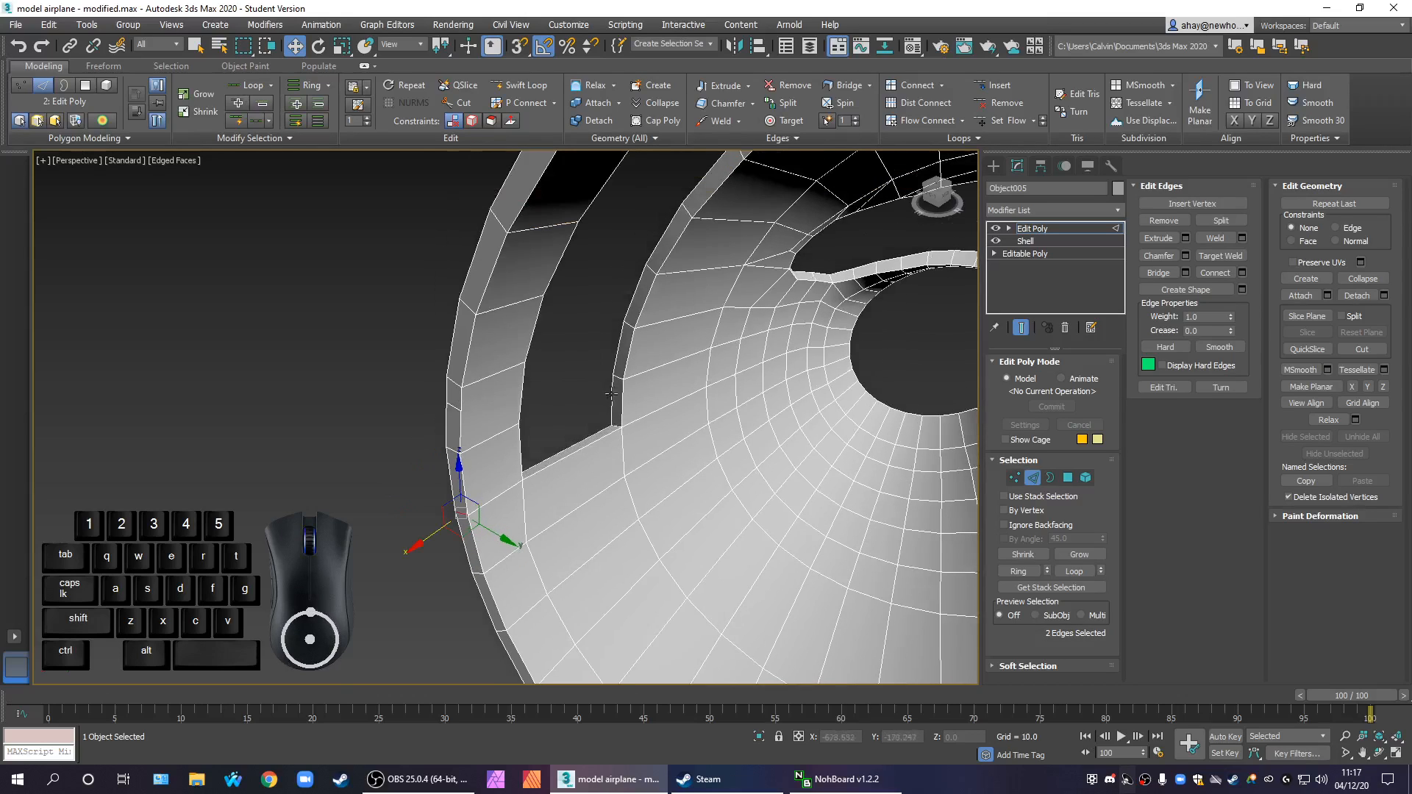
pyautogui.keyDown('ctrl'); pyautogui.click(638, 352); pyautogui.keyUp('ctrl')
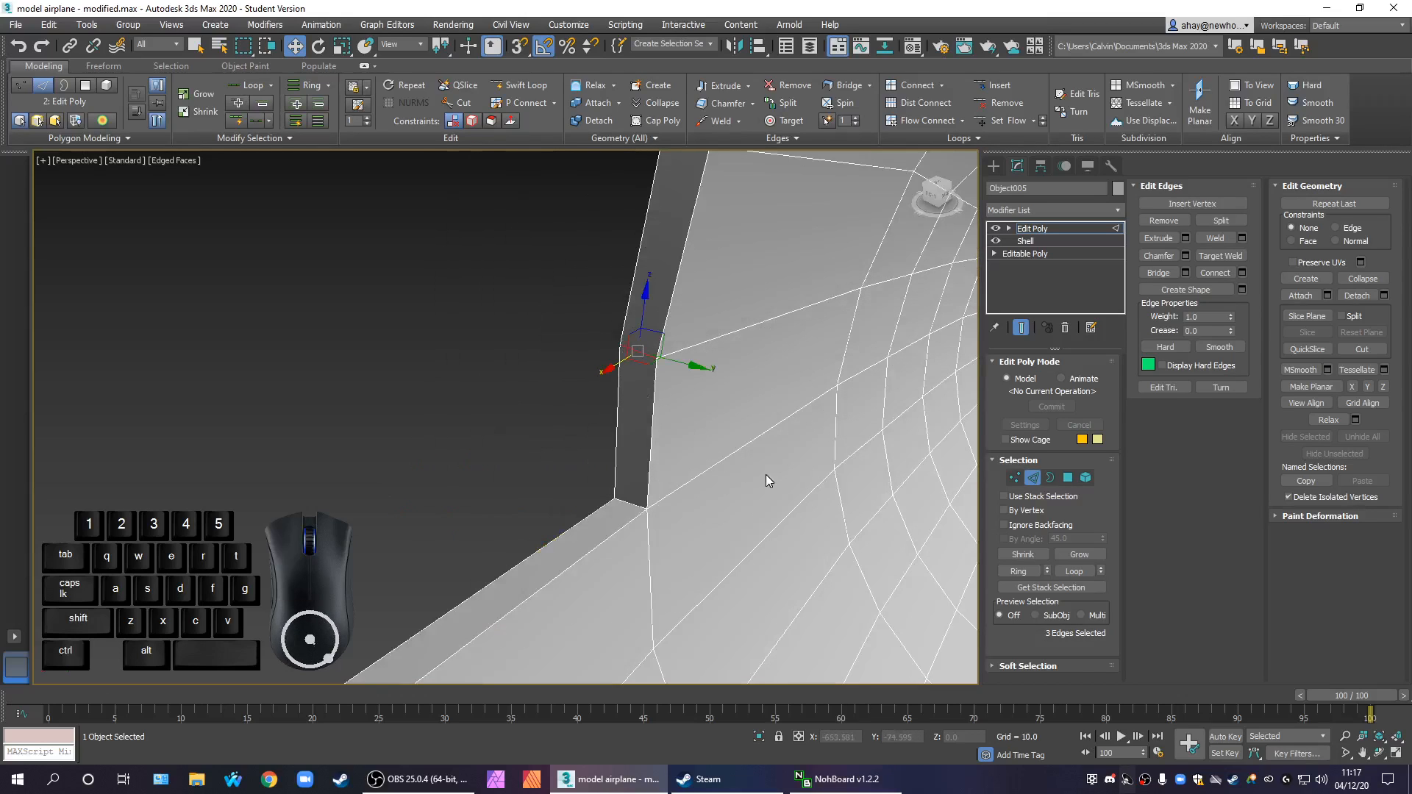
pyautogui.scroll(-5, 757, 476)
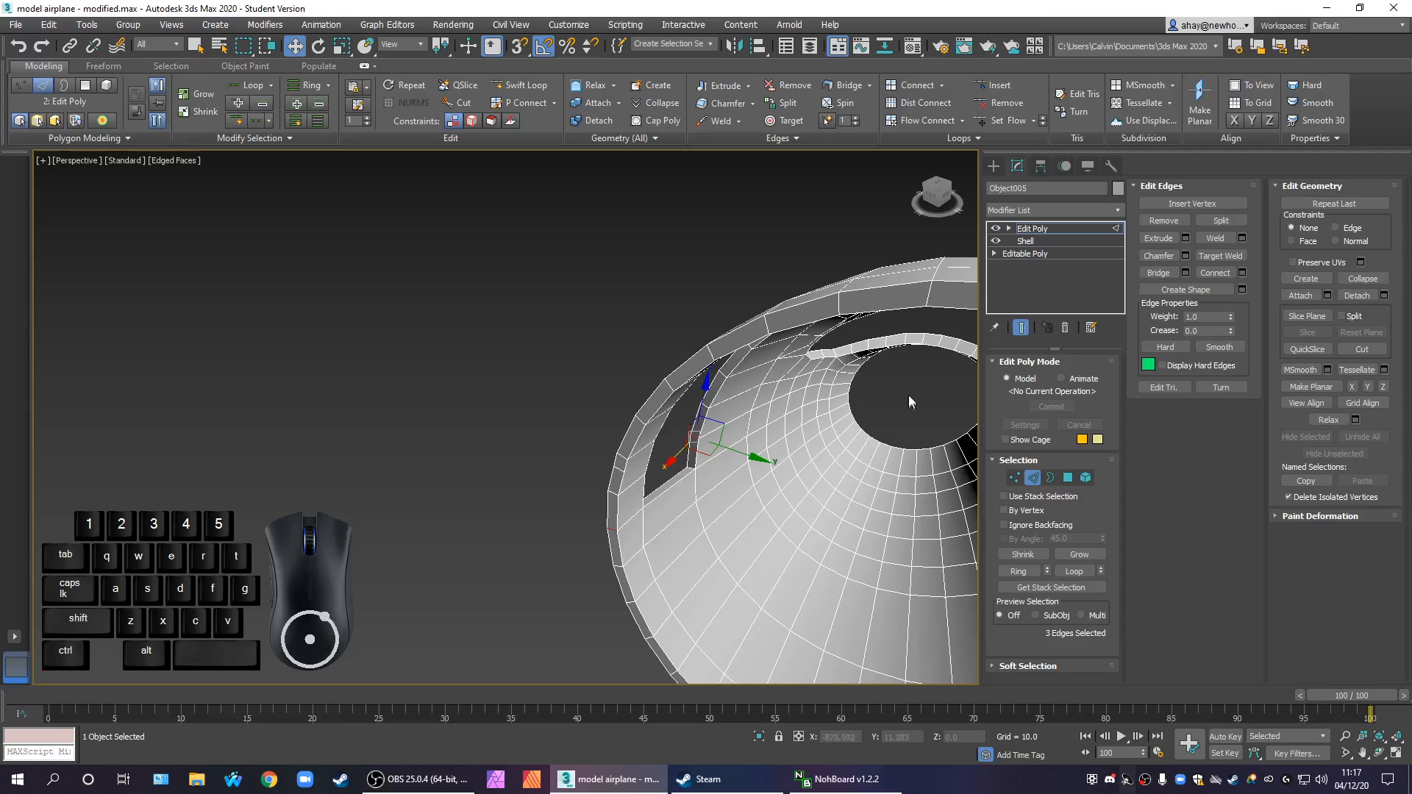
pyautogui.scroll(5, 882, 398)
pyautogui.keyDown('ctrl'); pyautogui.click(730, 322); pyautogui.keyUp('ctrl')
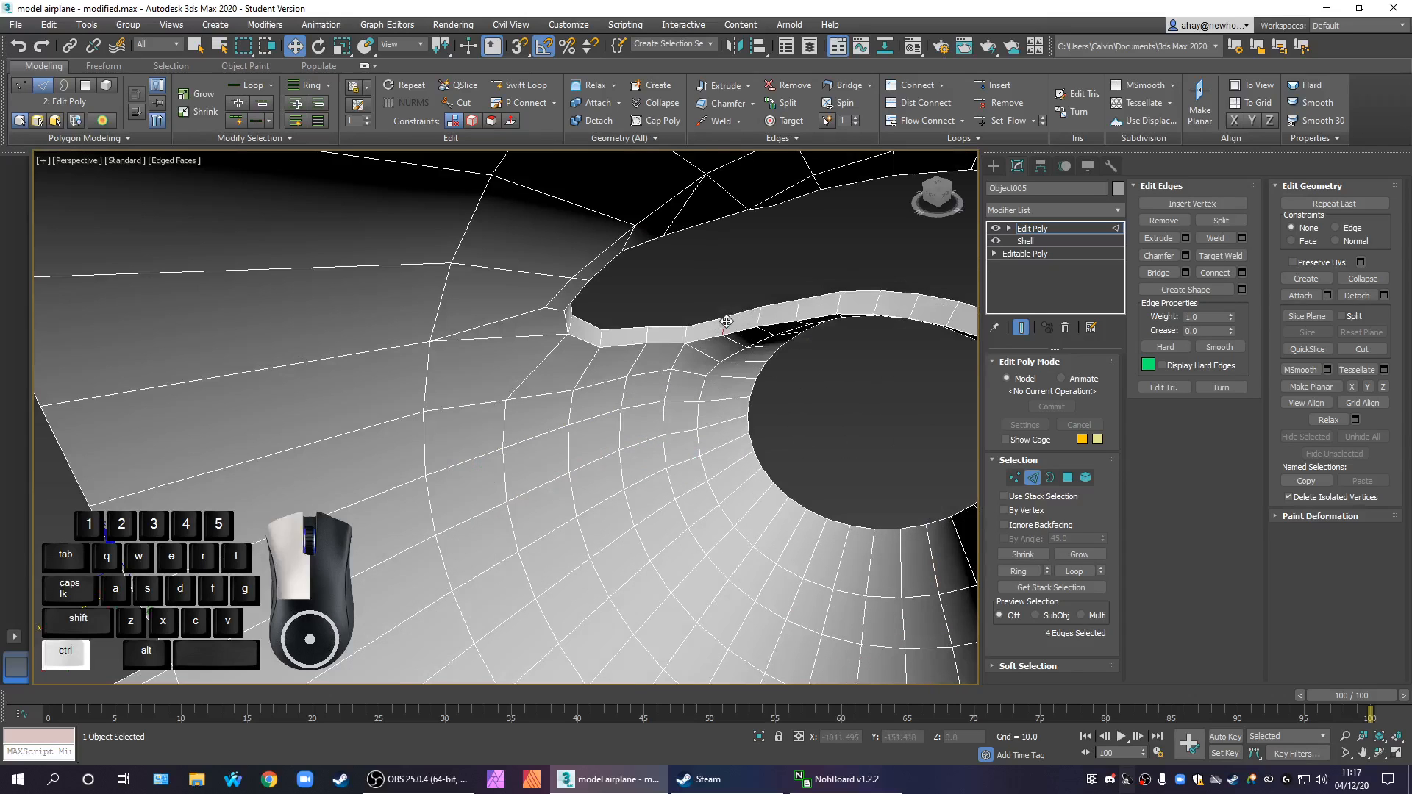
pyautogui.scroll(-5, 729, 321)
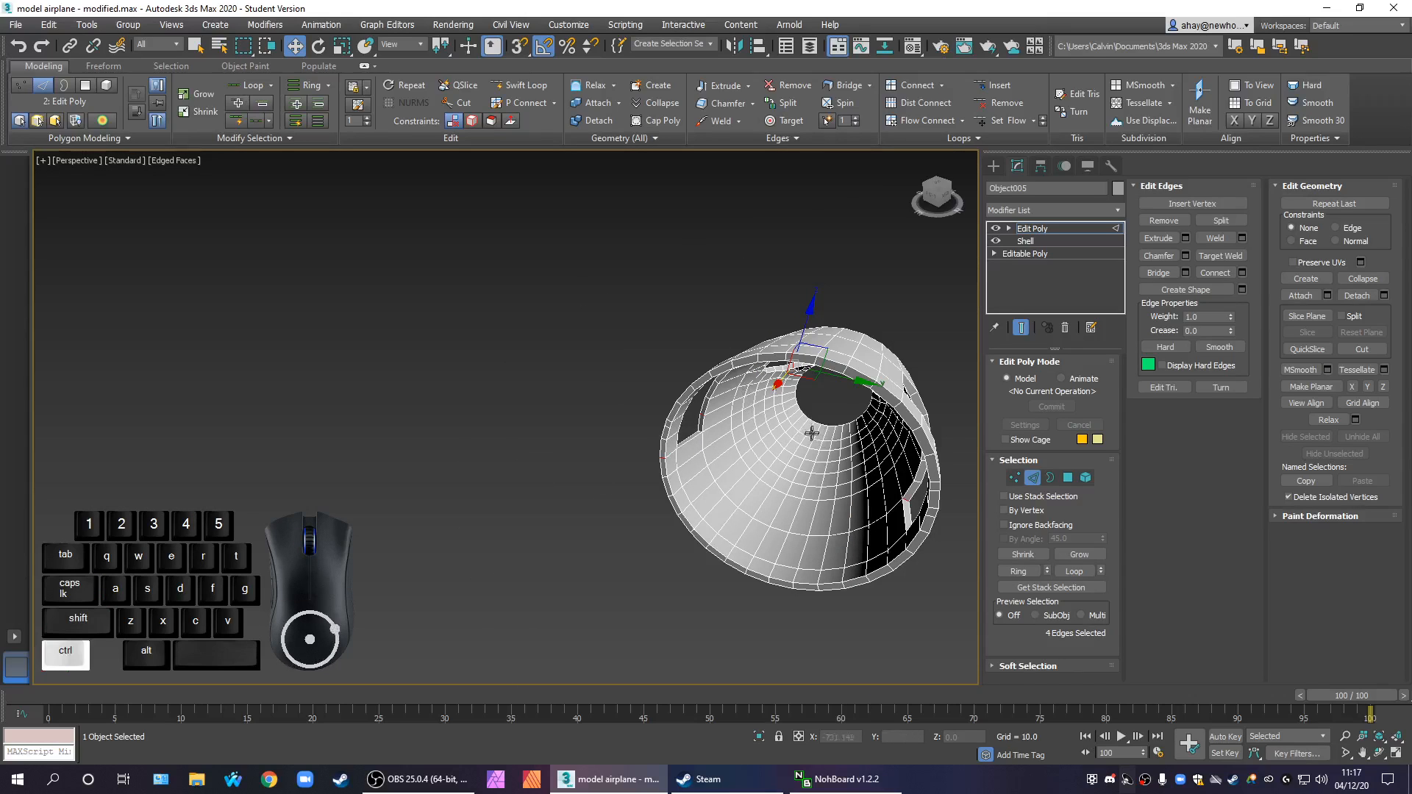
pyautogui.scroll(5, 827, 381)
pyautogui.hotkey('ctrl', 'z')
pyautogui.hotkey('ctrl', 'z')
pyautogui.scroll(-5, 426, 328)
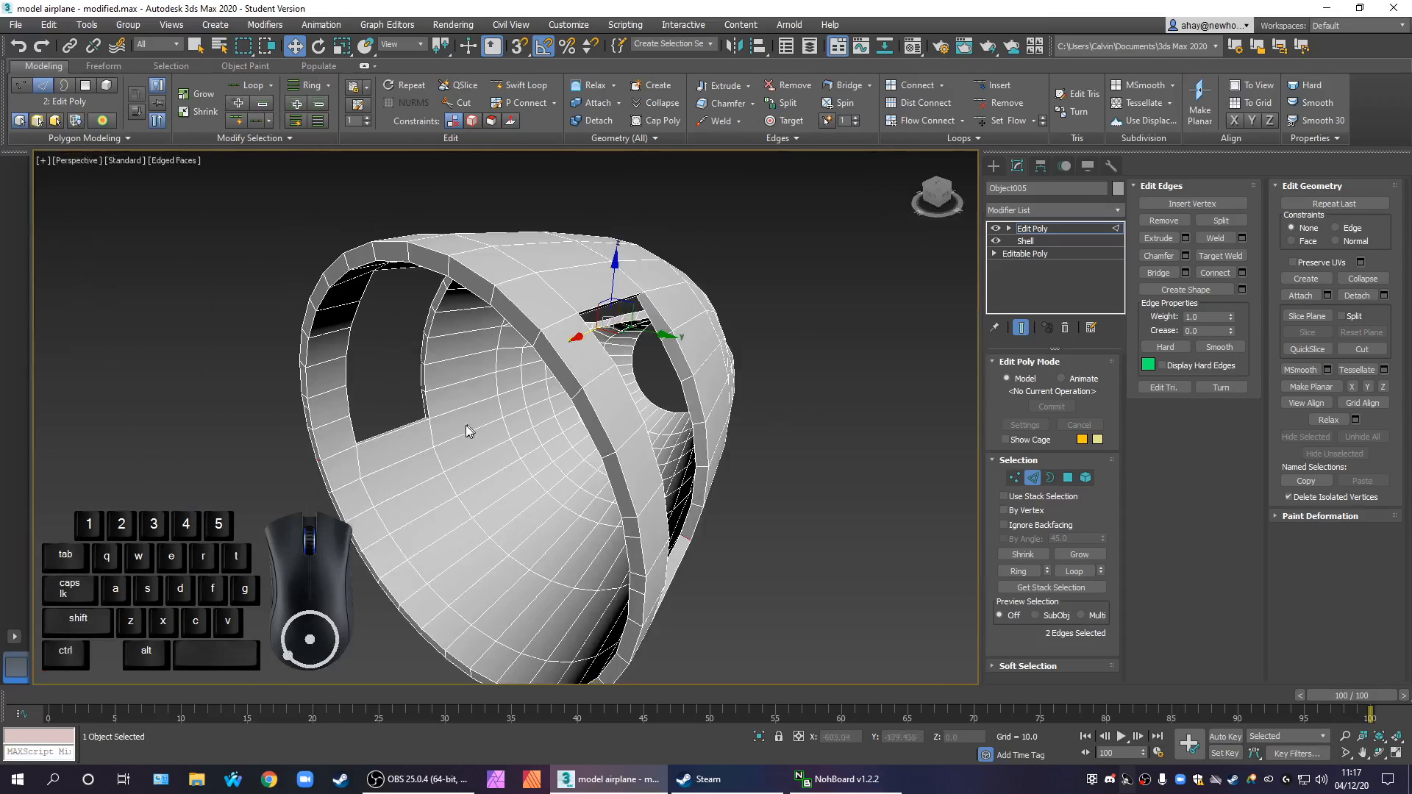
# With the Select tool, add one short thickness edge of the near door opening and one of the windshield opening to the selection
pyautogui.scroll(5, 404, 412)
pyautogui.click(200, 47)
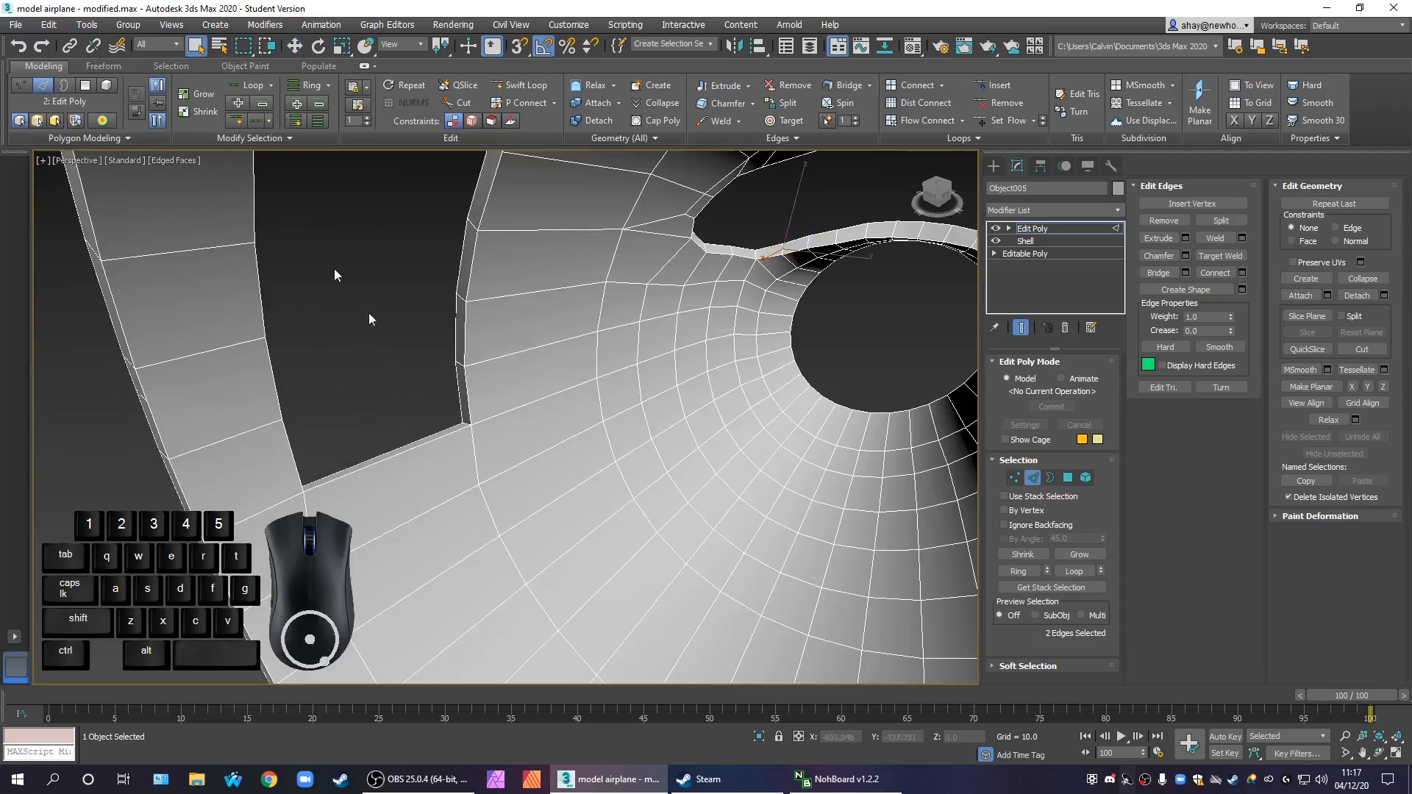
pyautogui.keyDown('ctrl'); pyautogui.click(461, 363); pyautogui.keyUp('ctrl')
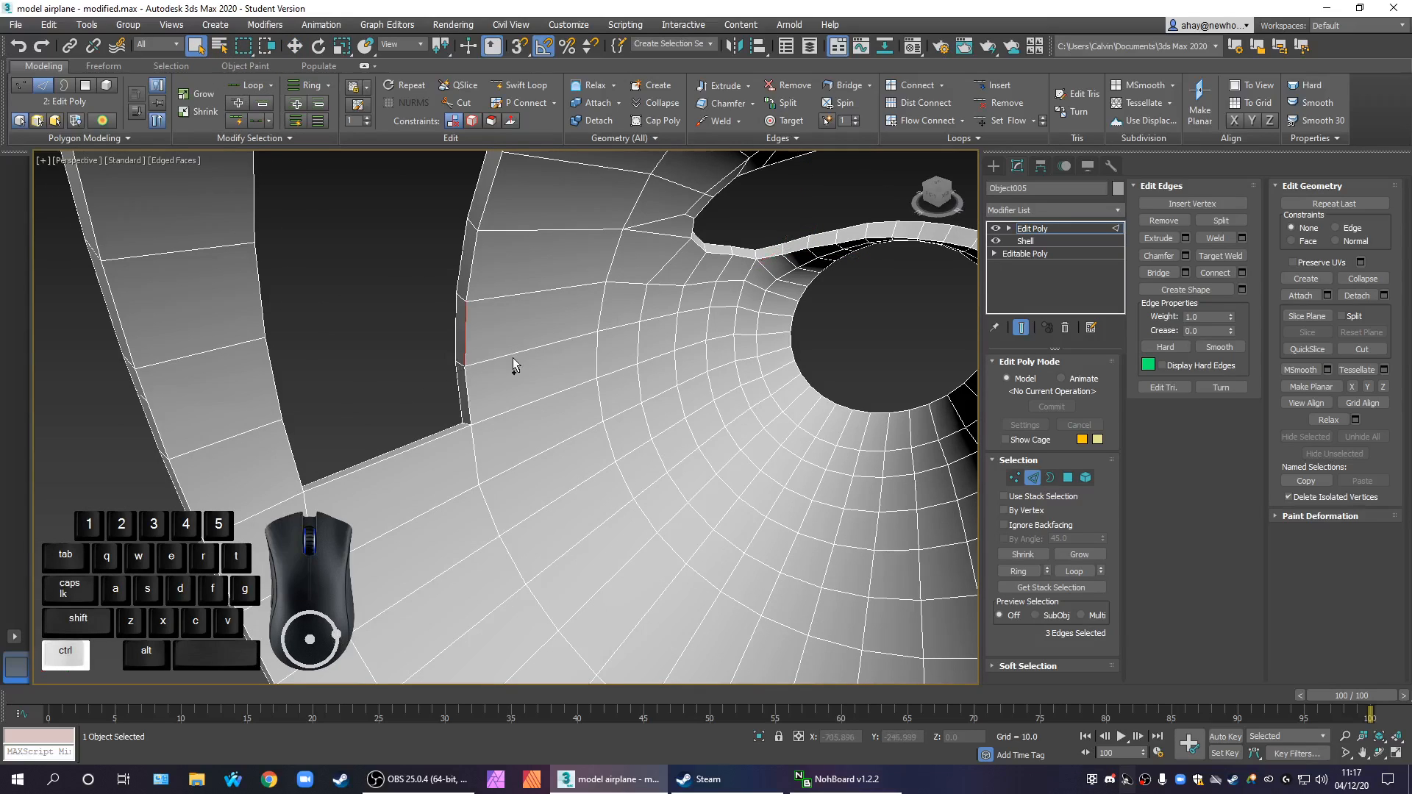
pyautogui.keyDown('alt'); pyautogui.click(467, 359); pyautogui.keyUp('alt')
pyautogui.keyDown('ctrl'); pyautogui.click(461, 364); pyautogui.keyUp('ctrl')
pyautogui.scroll(1, 880, 260)
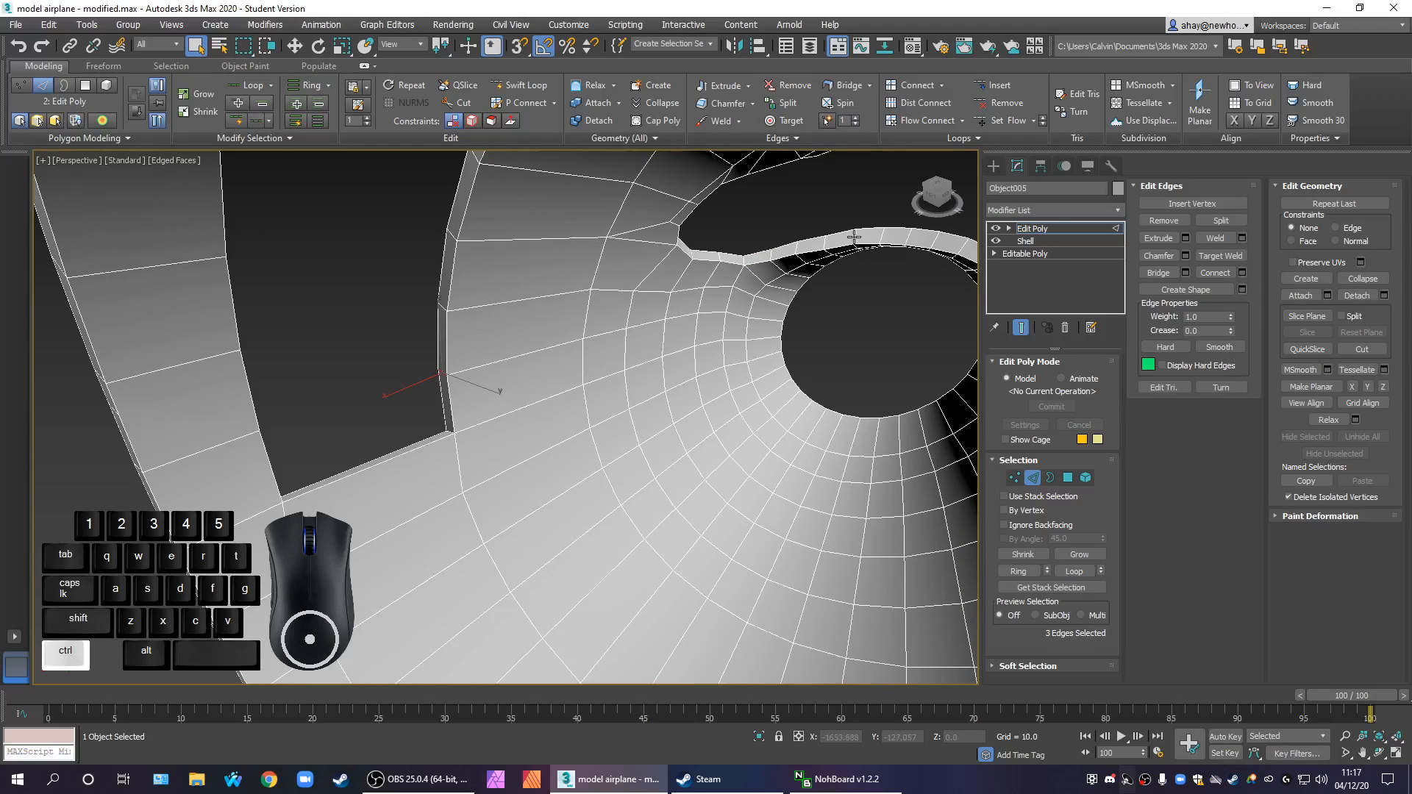
pyautogui.keyDown('ctrl'); pyautogui.click(854, 236); pyautogui.keyUp('ctrl')
pyautogui.scroll(-5, 863, 353)
# Expand the selection with Ring to all thickness edges around the rear rim, door, windshield and nose openings
pyautogui.keyDown('alt'); pyautogui.moveTo(863, 353); pyautogui.dragTo(882, 340, button='middle'); pyautogui.keyUp('alt')
pyautogui.scroll(2, 885, 340)
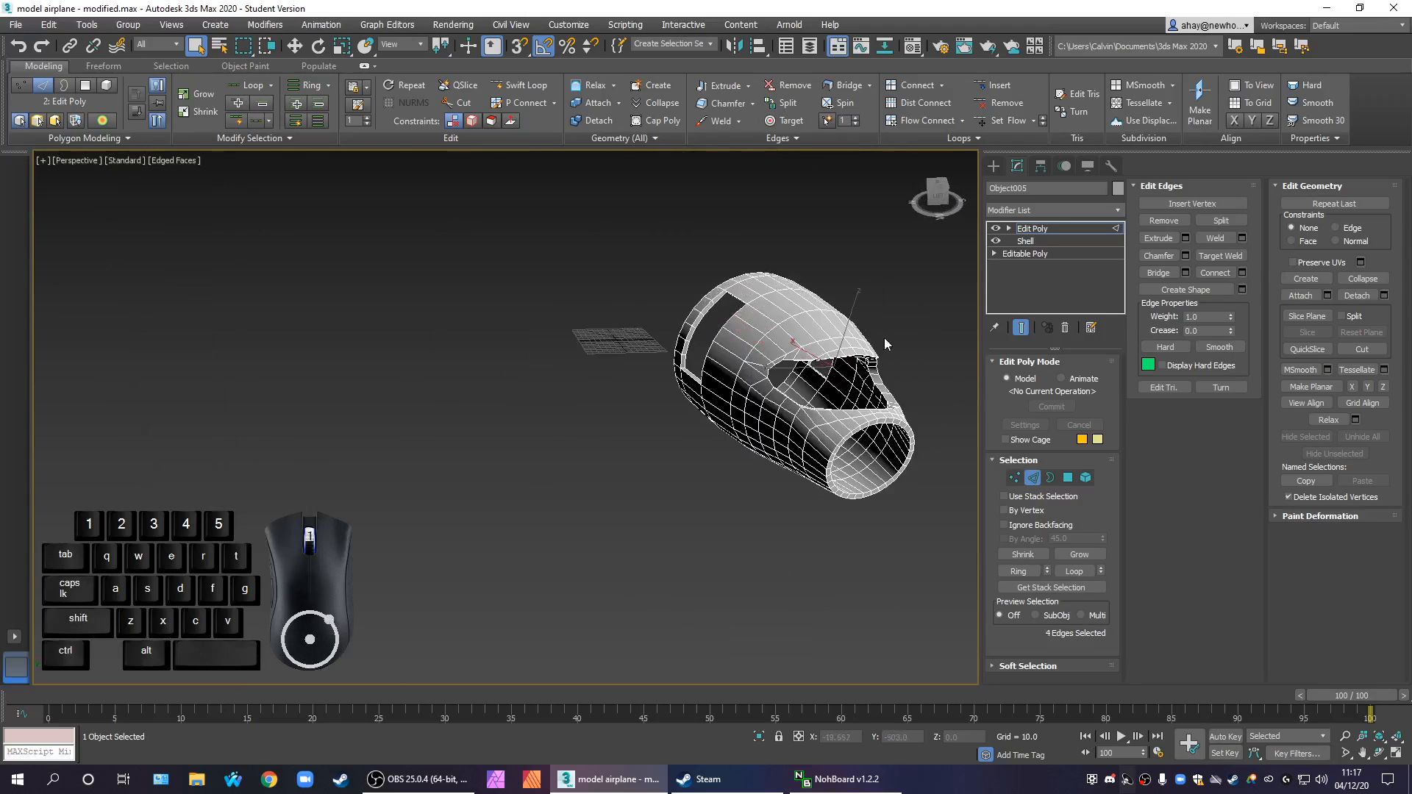
pyautogui.scroll(2, 884, 337)
pyautogui.click(1065, 573)
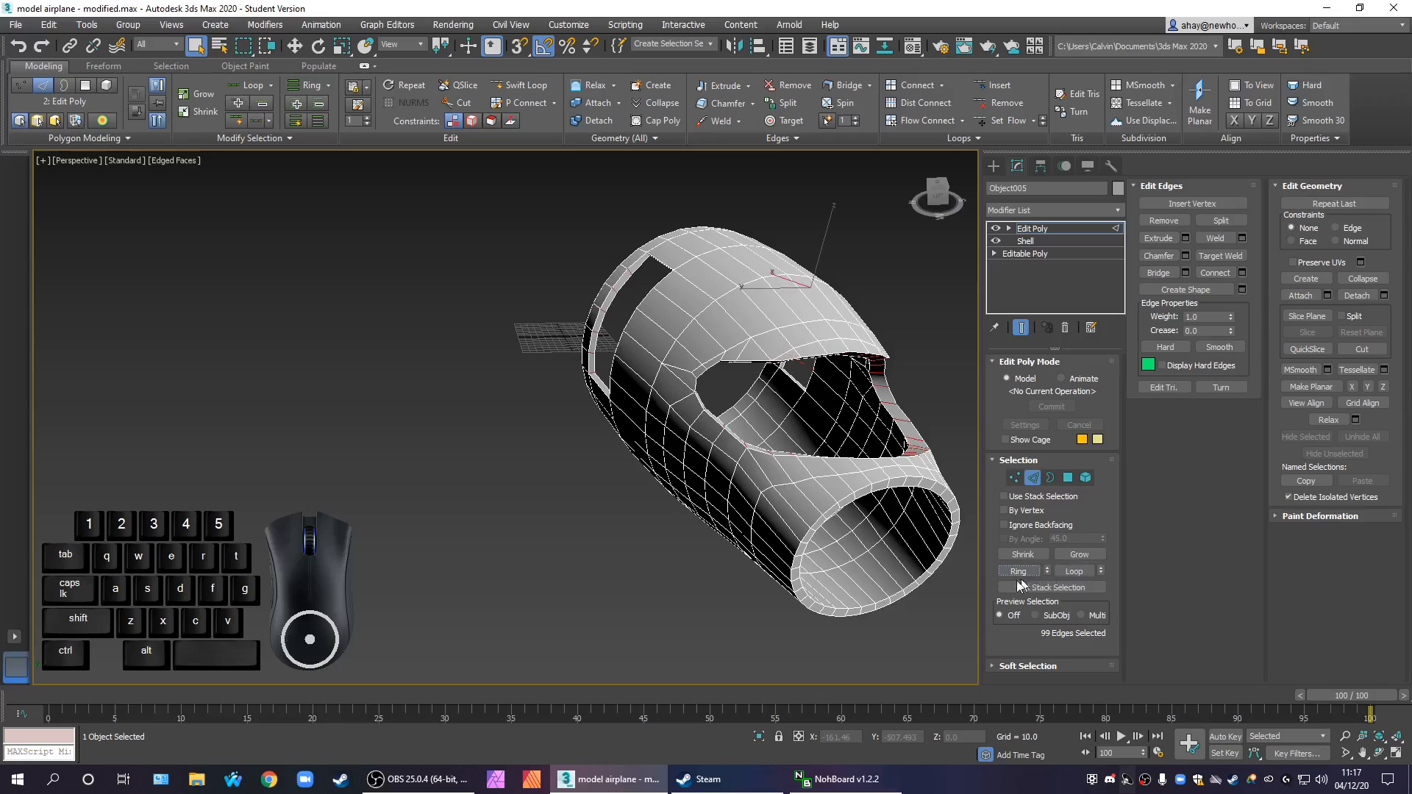
pyautogui.keyDown('ctrl'); pyautogui.click(872, 488); pyautogui.keyUp('ctrl')
pyautogui.keyDown('alt'); pyautogui.moveTo(892, 591); pyautogui.dragTo(718, 585, button='middle'); pyautogui.keyUp('alt')
pyautogui.scroll(3, 655, 434)
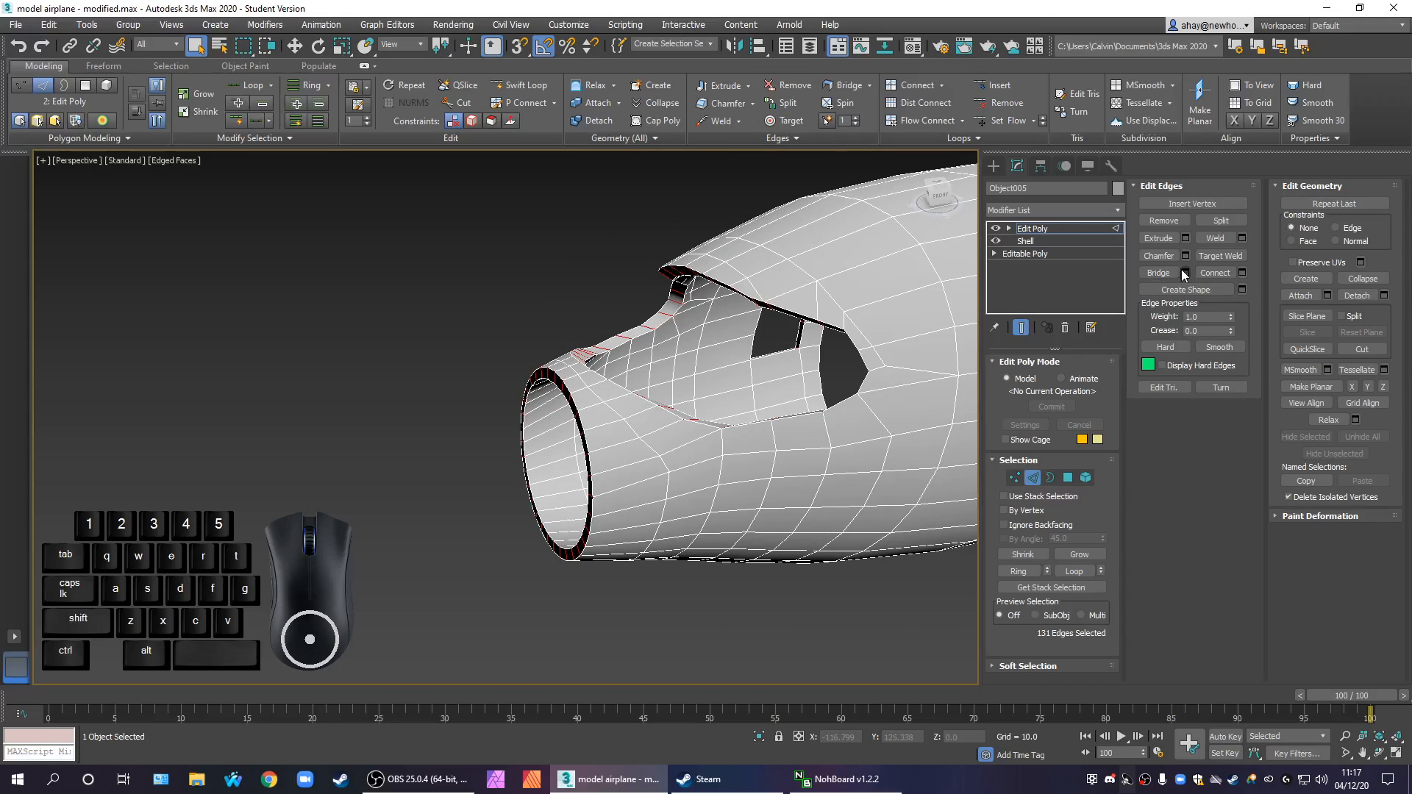
# Connect the selected rim edges with 2 segments and a pinch of 70
pyautogui.click(1242, 274)
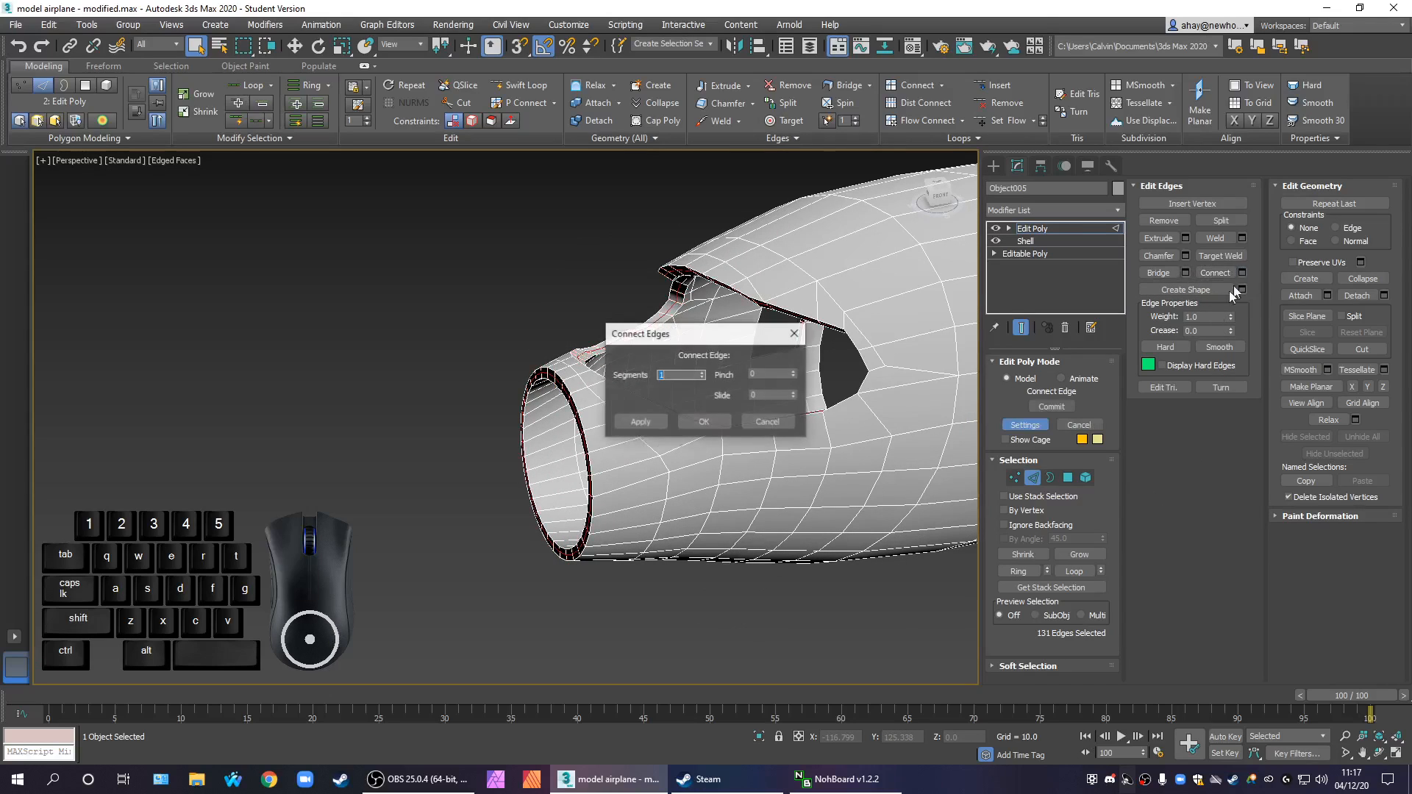
pyautogui.click(703, 373)
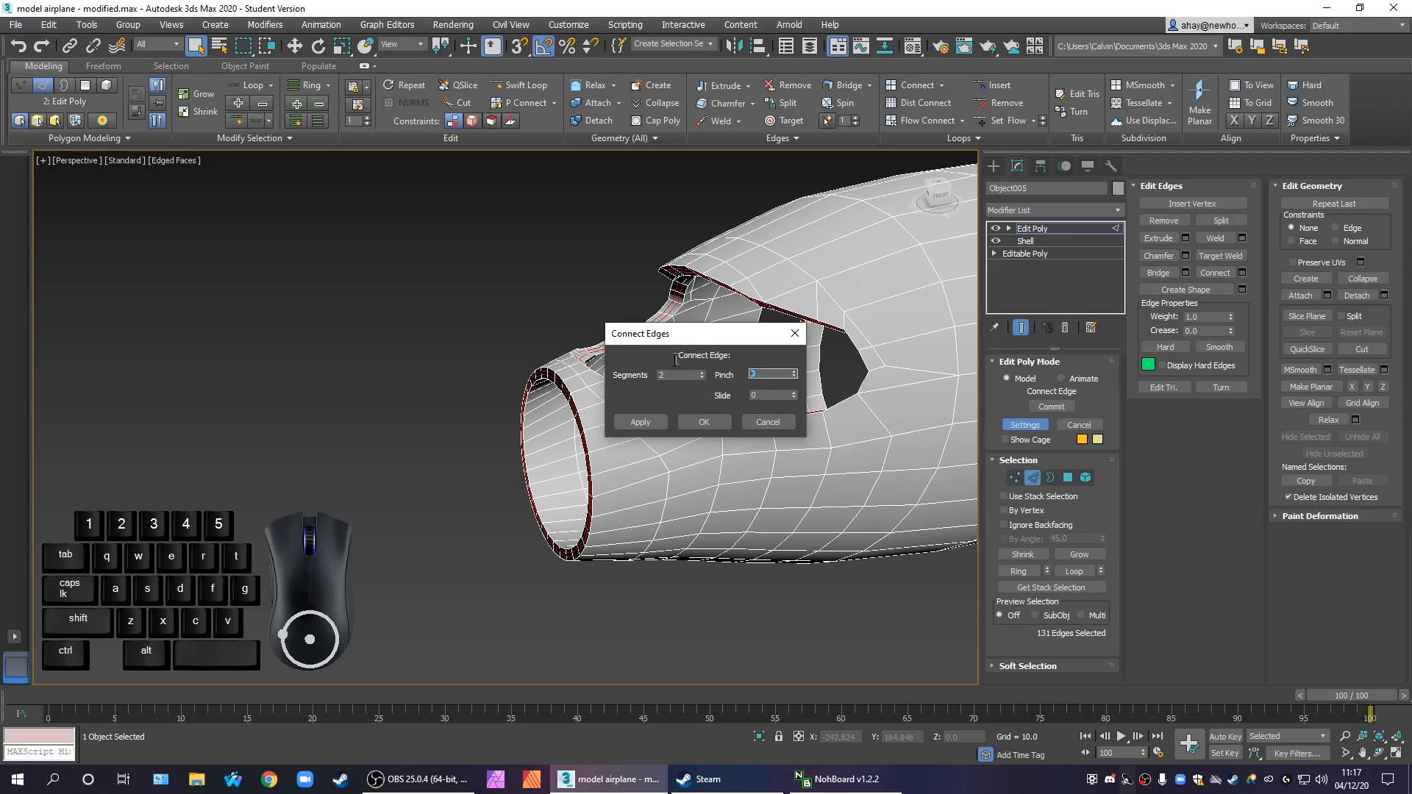
pyautogui.keyDown('alt'); pyautogui.moveTo(751, 446); pyautogui.dragTo(750, 578, button='middle'); pyautogui.keyUp('alt')
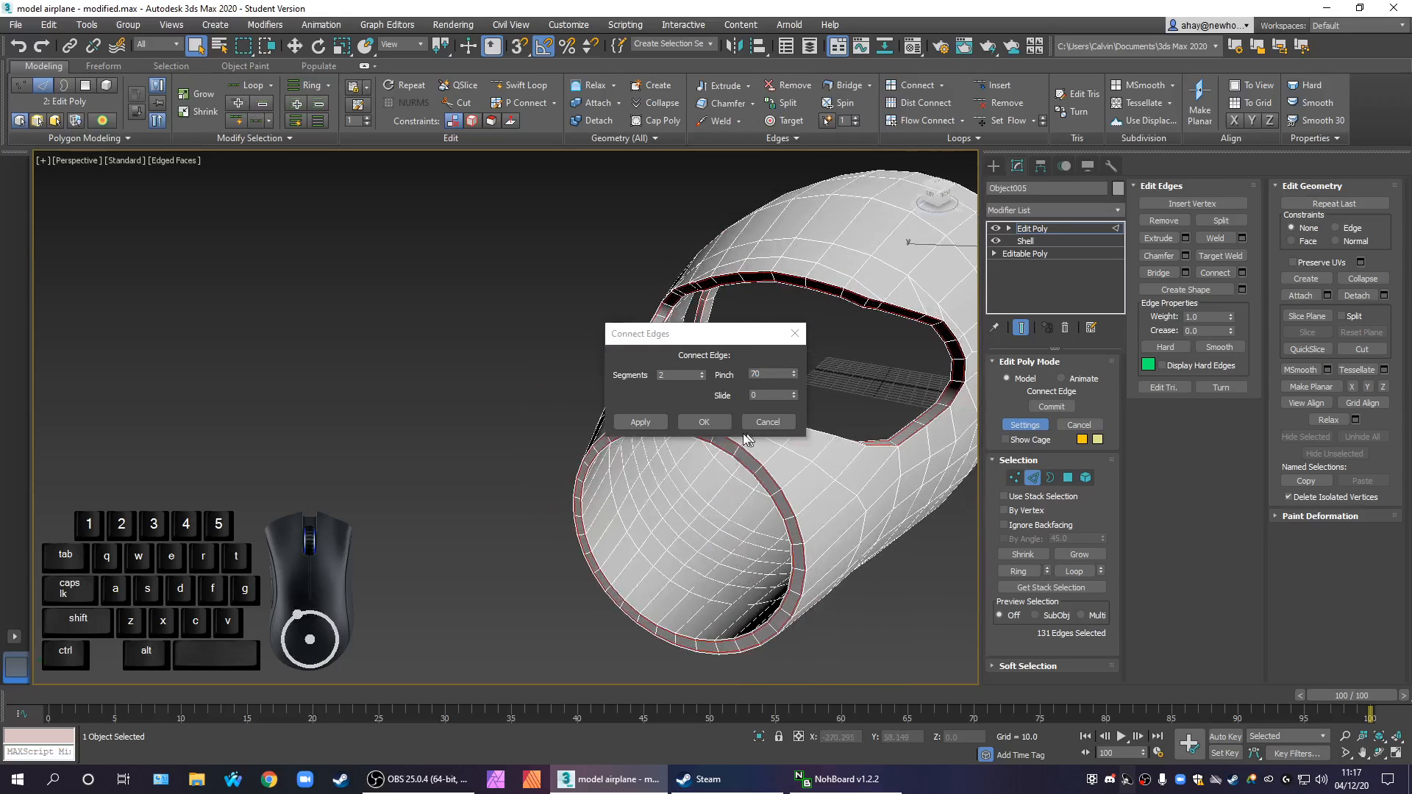
pyautogui.click(710, 425)
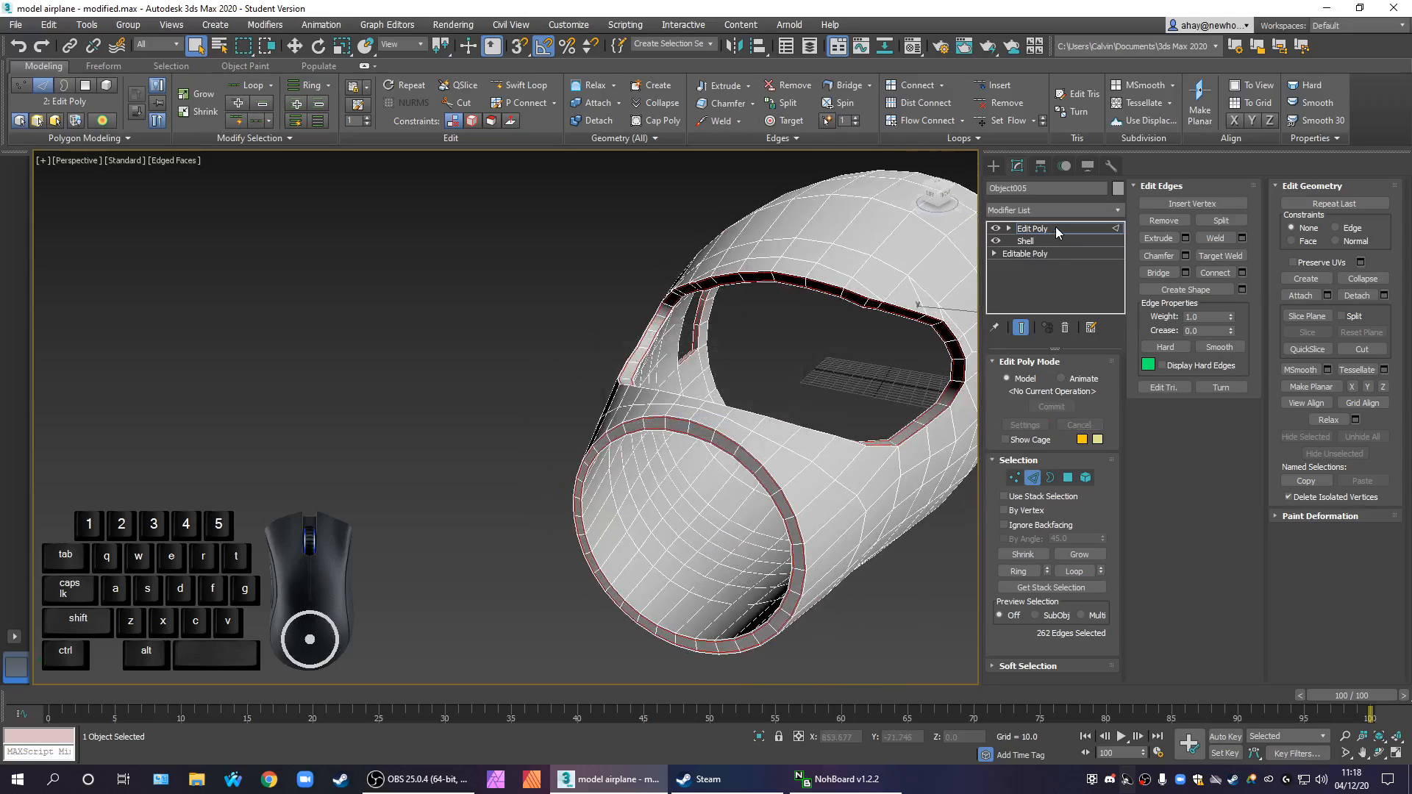
# Leave edge editing, apply a TurboSmooth modifier to the fuselage section and turn off the edged faces display
pyautogui.click(1033, 228)
pyautogui.click(1065, 210)
pyautogui.write('tu')
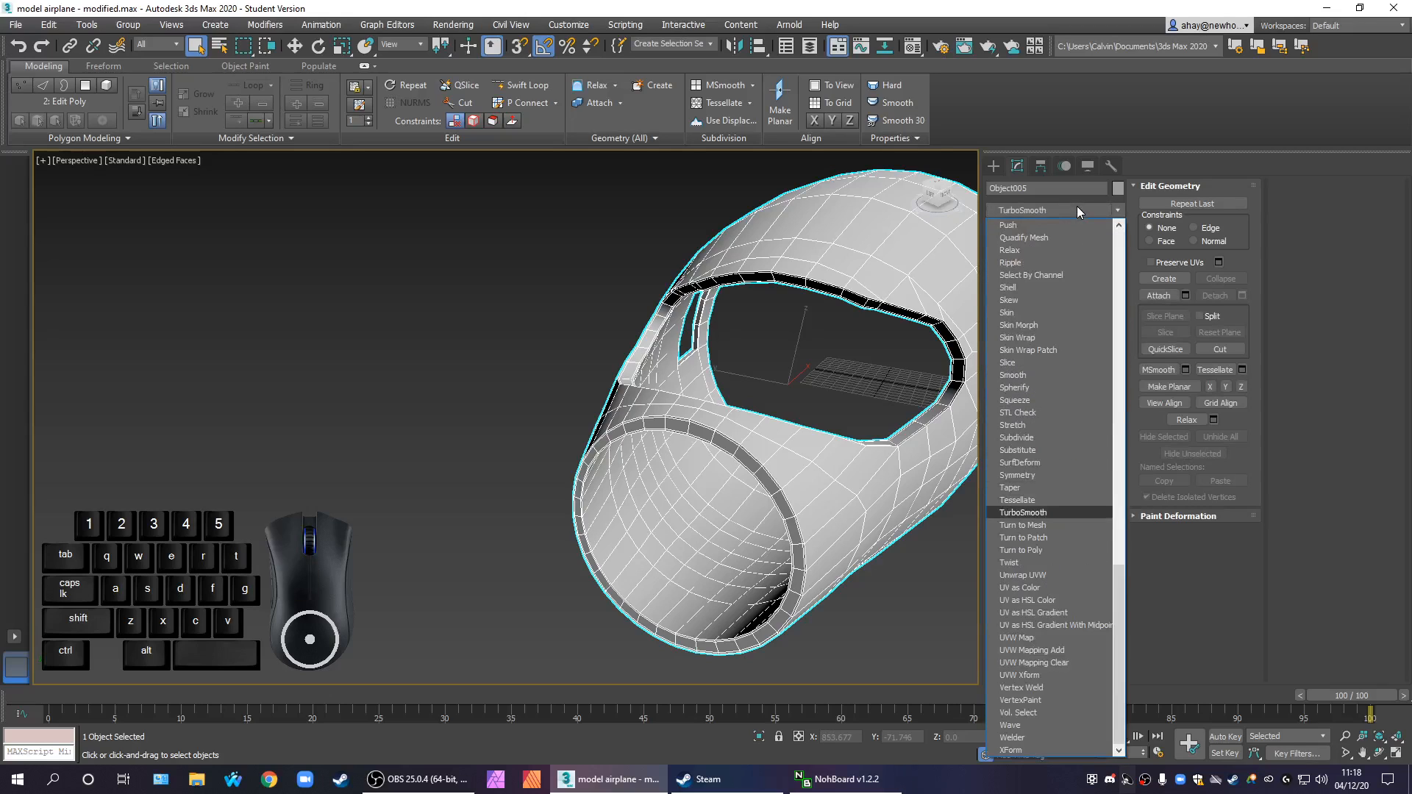
pyautogui.press('Return')
pyautogui.moveTo(760, 463)
pyautogui.mouseDown(button='middle')
pyautogui.moveTo(746, 466)
pyautogui.moveTo(759, 464)
pyautogui.mouseUp(button='middle')
pyautogui.press('F4')
# Inspect the smoothed openings and set the TurboSmooth iterations to 2
pyautogui.scroll(8, 759, 463)
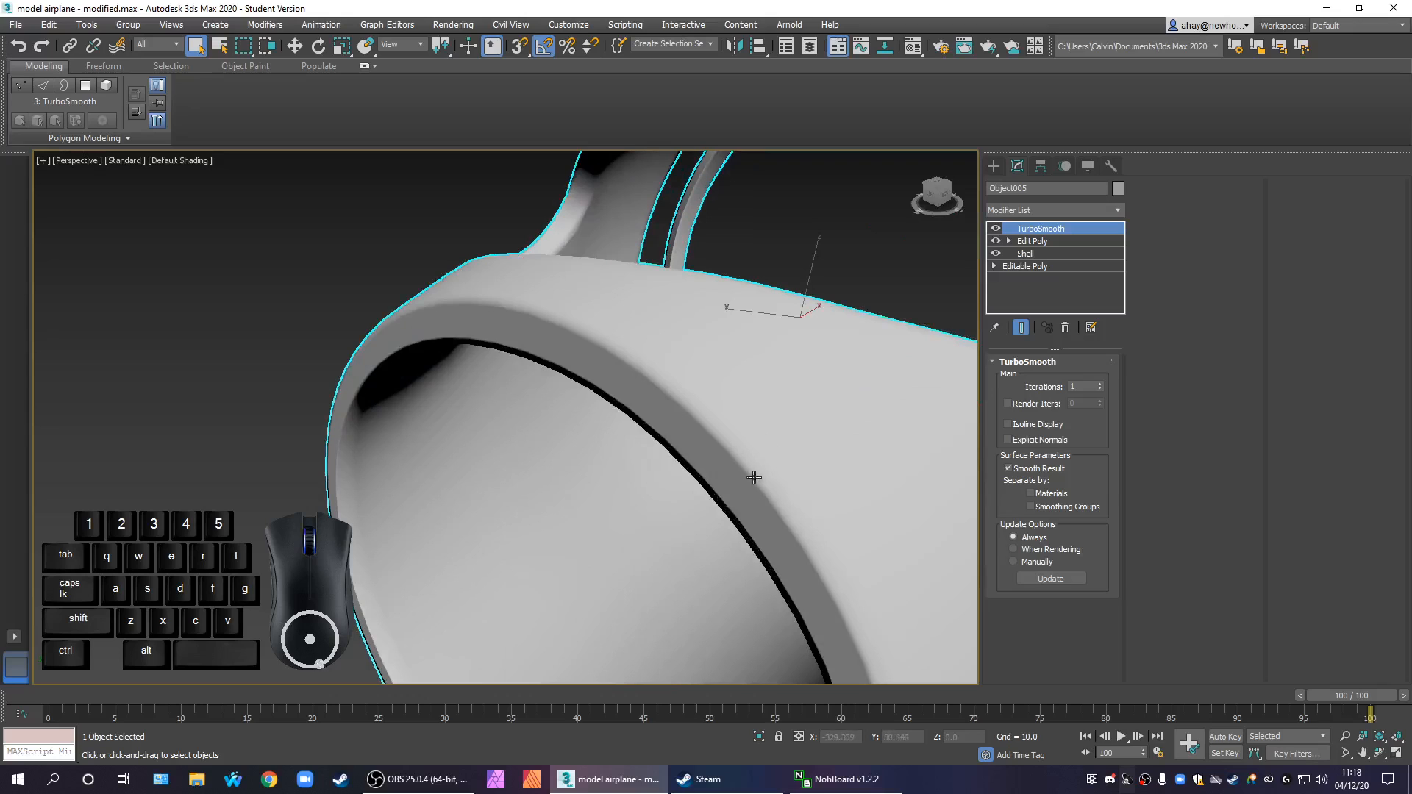
pyautogui.scroll(-3, 774, 475)
pyautogui.keyDown('alt'); pyautogui.moveTo(782, 495); pyautogui.dragTo(690, 591, button='middle'); pyautogui.keyUp('alt')
pyautogui.moveTo(804, 593); pyautogui.dragTo(678, 570, button='middle')
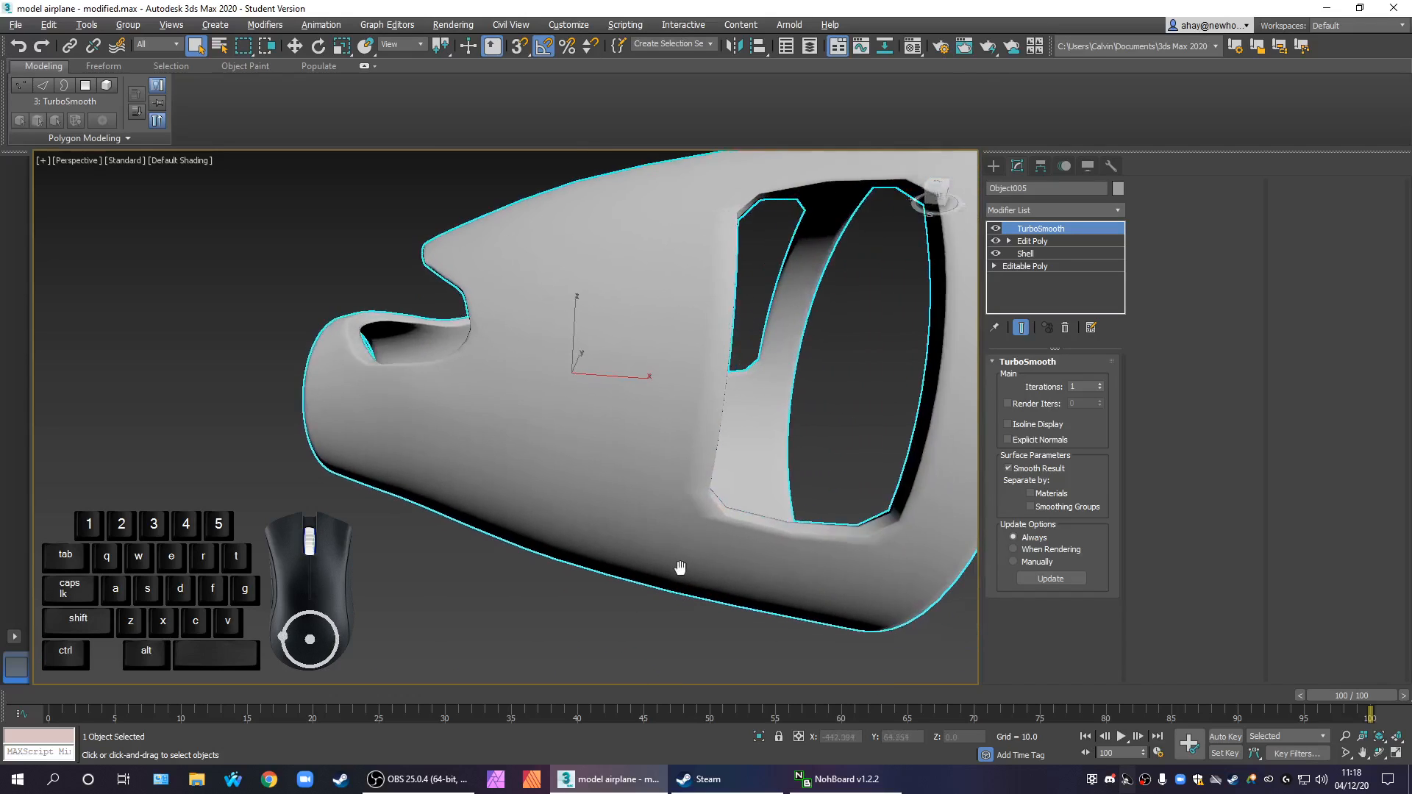
pyautogui.scroll(-2, 677, 570)
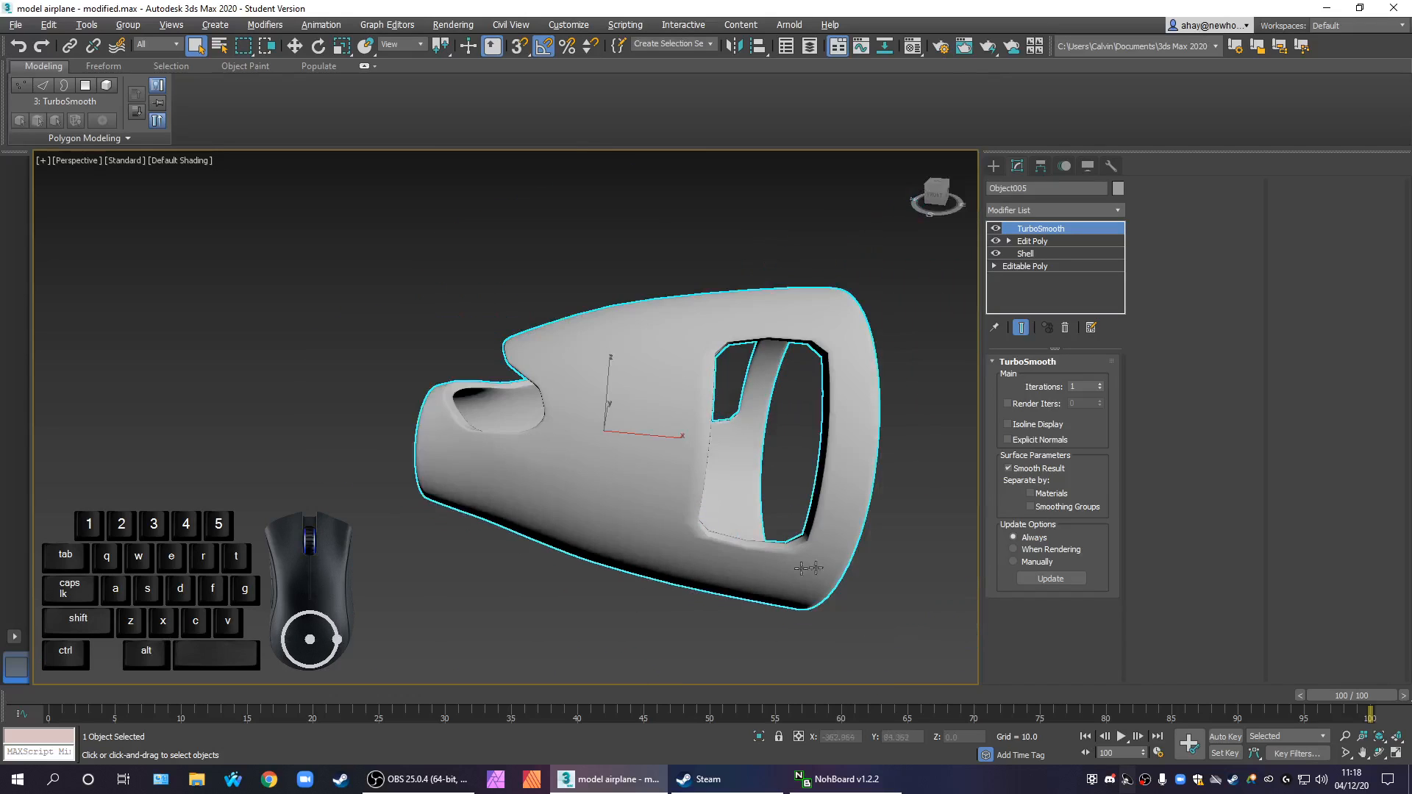
pyautogui.click(1099, 383)
pyautogui.keyDown('alt'); pyautogui.moveTo(920, 482); pyautogui.dragTo(834, 509, button='middle'); pyautogui.keyUp('alt')
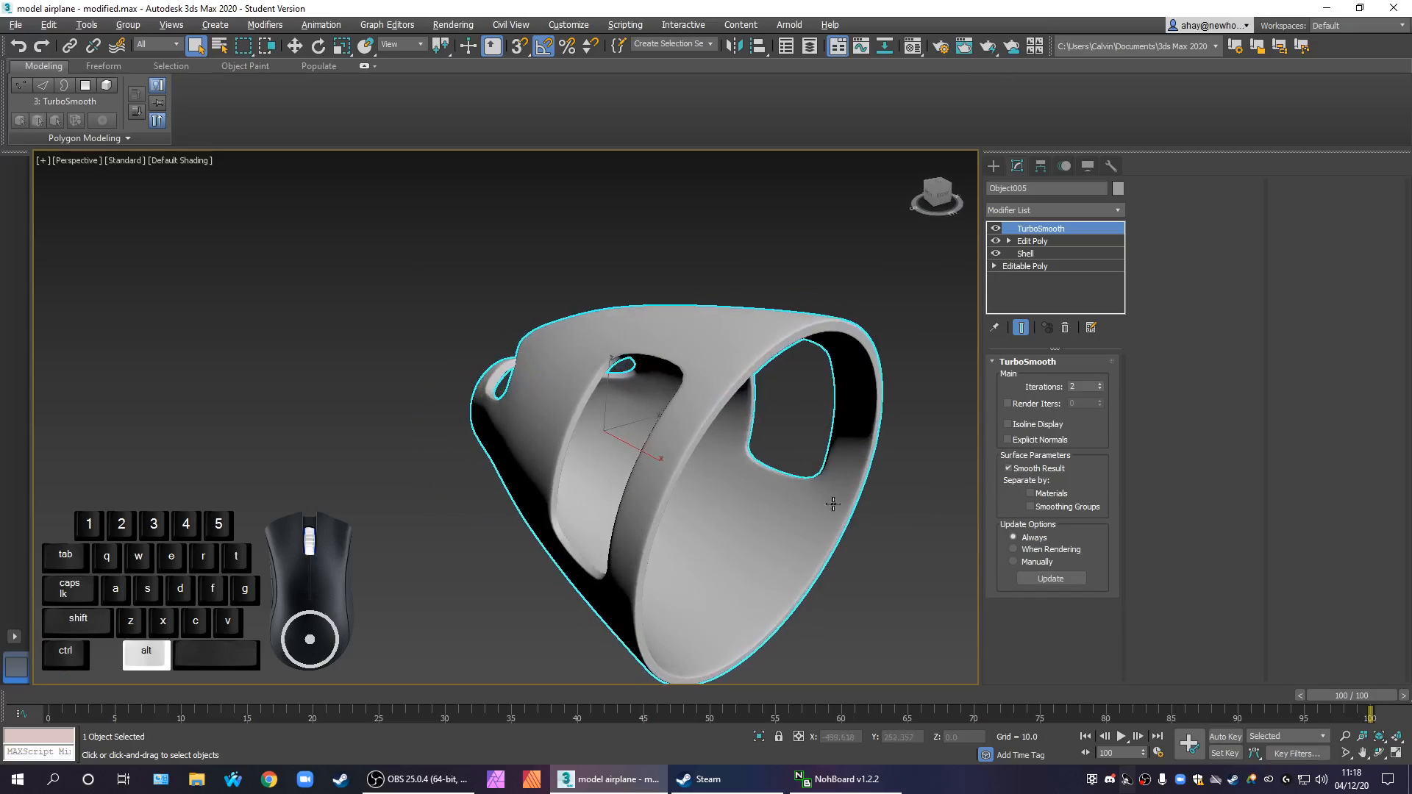
# Unhide the Door object by name and clear the object selection
pyautogui.rightClick(811, 479)
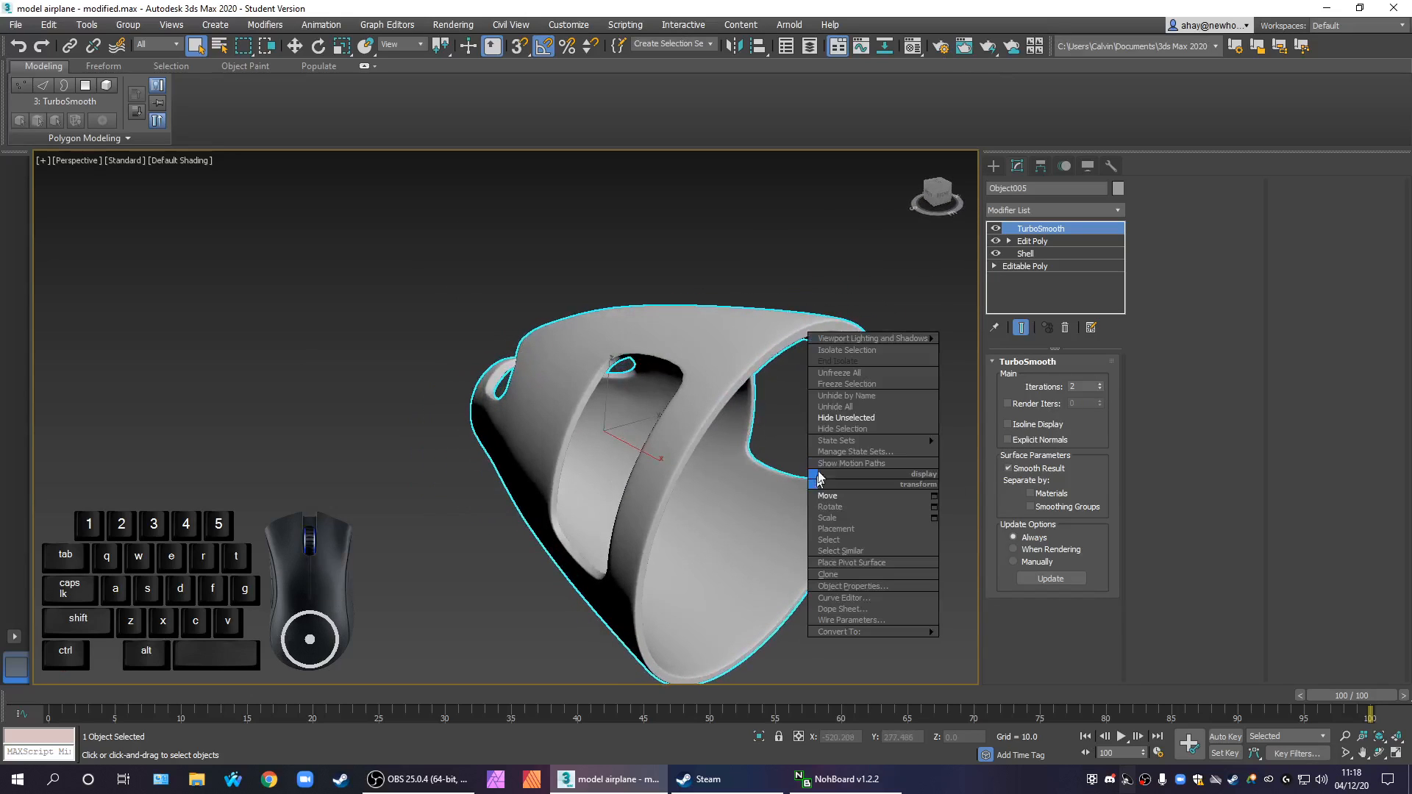
pyautogui.click(876, 396)
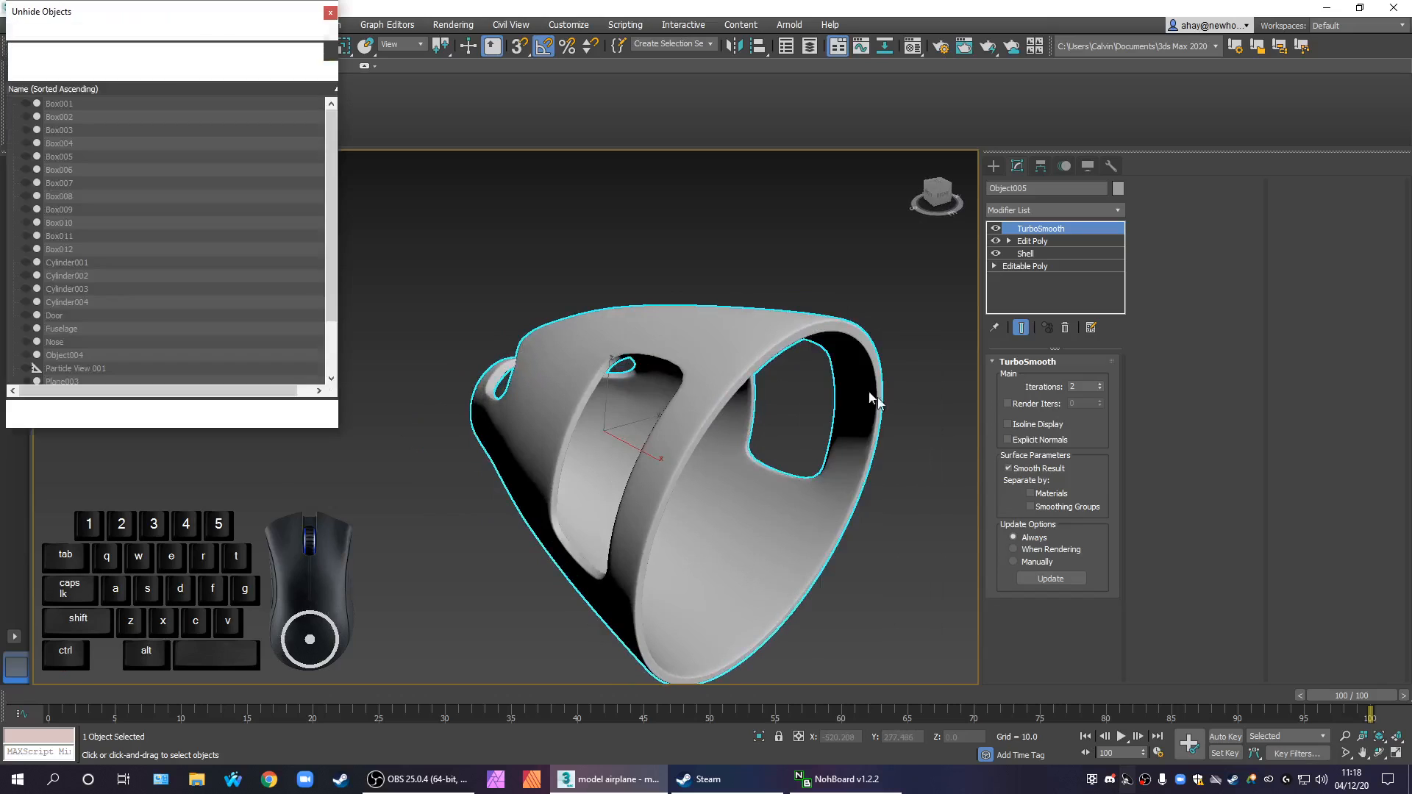
pyautogui.click(65, 314)
pyautogui.click(241, 411)
pyautogui.keyDown('alt'); pyautogui.moveTo(396, 464); pyautogui.dragTo(783, 630, button='middle'); pyautogui.keyUp('alt')
pyautogui.click(863, 615)
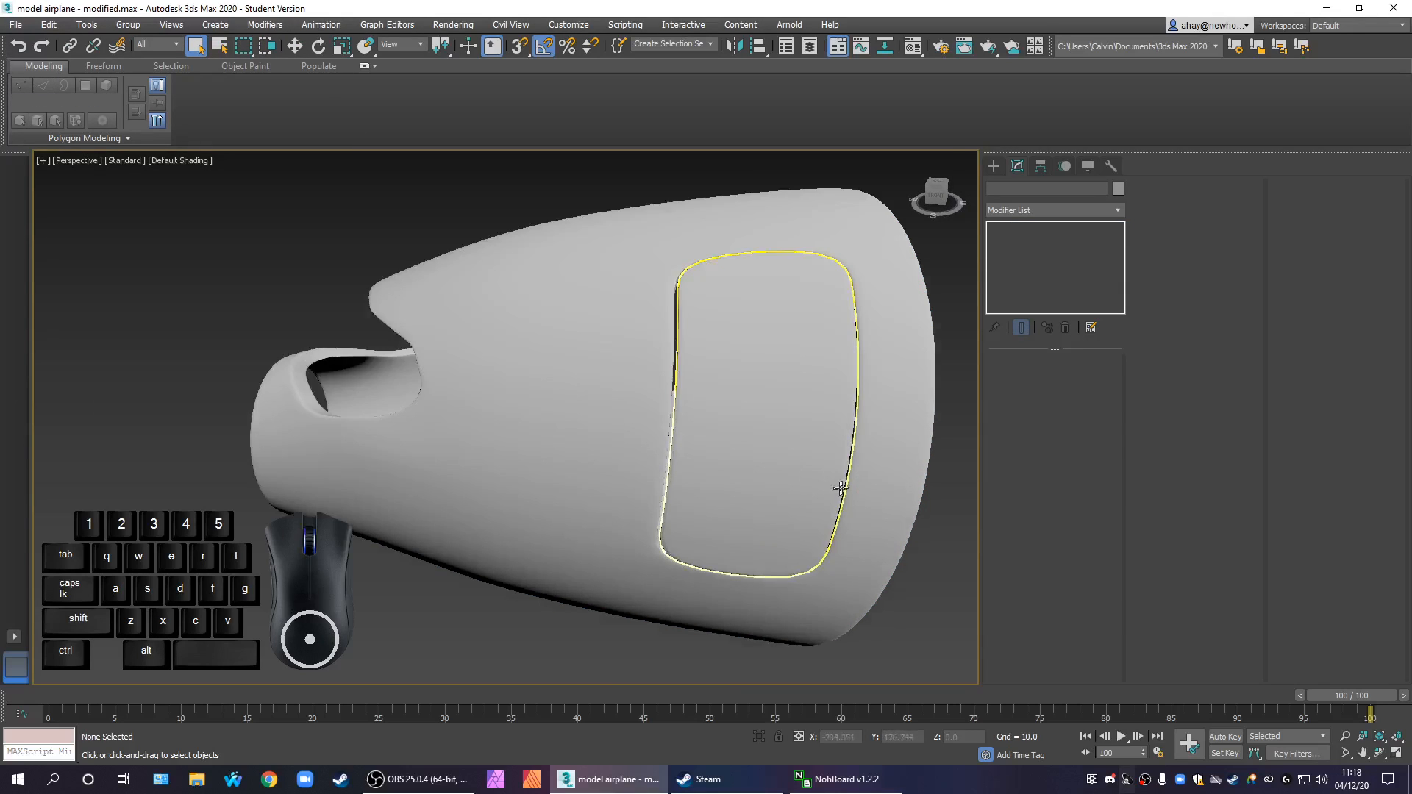
# Examine how the door fits into the smoothed door opening from several angles
pyautogui.scroll(3, 886, 476)
pyautogui.moveTo(885, 476); pyautogui.dragTo(640, 483, button='middle')
pyautogui.scroll(-6, 737, 531)
pyautogui.moveTo(738, 531)
pyautogui.keyDown('alt'); pyautogui.mouseDown(button='middle')
pyautogui.moveTo(762, 583)
pyautogui.moveTo(760, 515)
pyautogui.mouseUp(button='middle'); pyautogui.keyUp('alt')
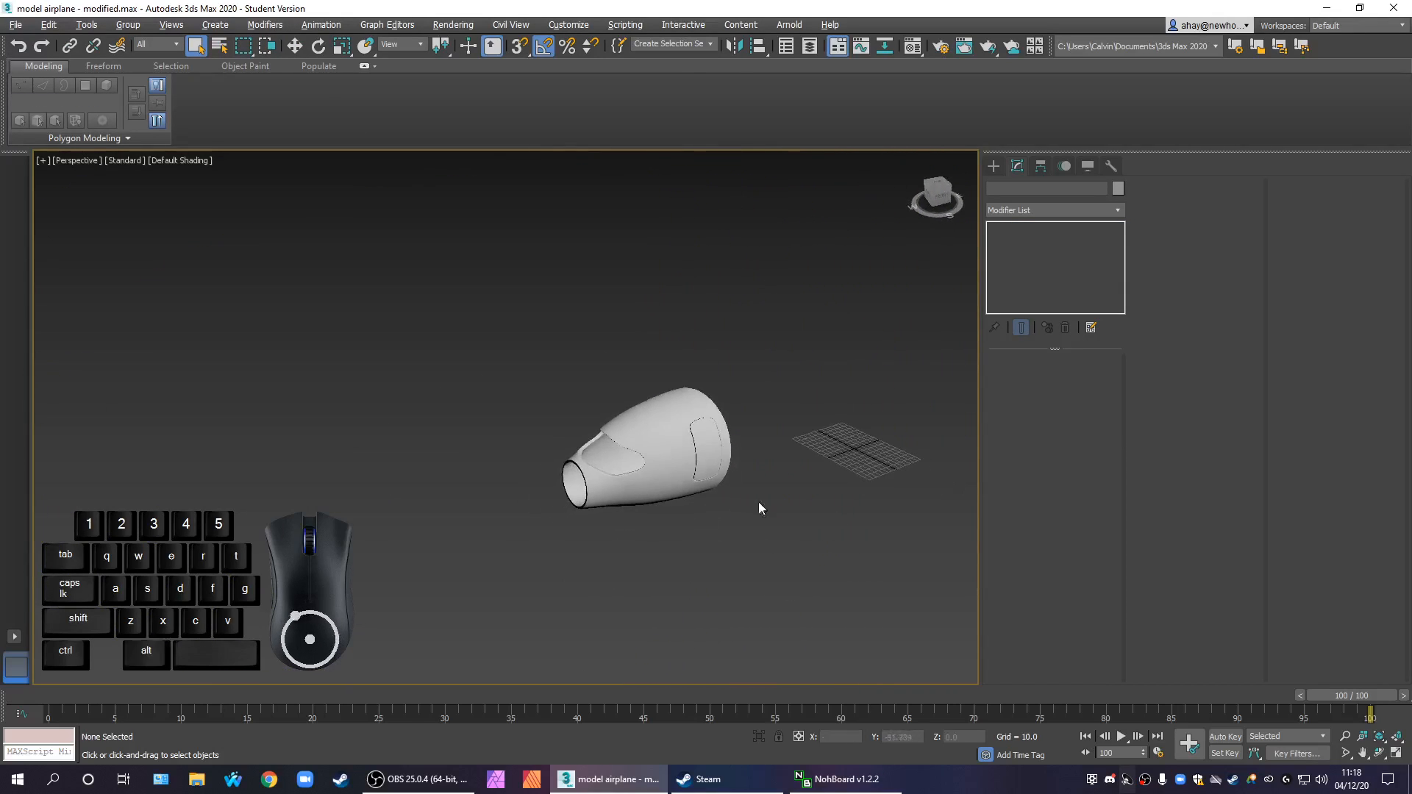
pyautogui.scroll(8, 734, 437)
pyautogui.moveTo(728, 434); pyautogui.dragTo(749, 361, button='middle')
pyautogui.scroll(-3, 766, 383)
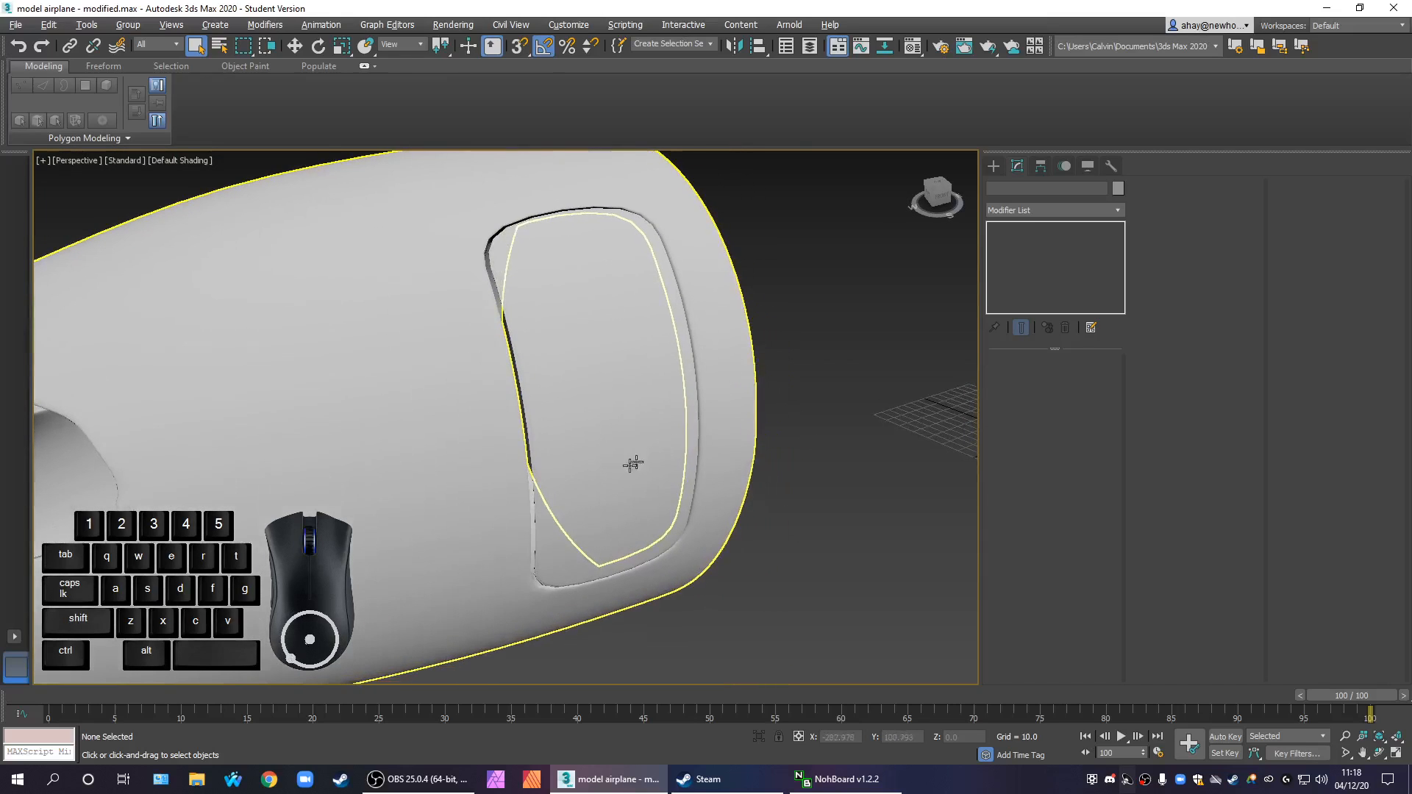
# Scale the Door object slightly and nudge it to sit evenly within its opening in the fuselage section
pyautogui.click(637, 463)
pyautogui.keyDown('alt'); pyautogui.moveTo(592, 518); pyautogui.dragTo(657, 494, button='middle'); pyautogui.keyUp('alt')
pyautogui.scroll(2, 656, 494)
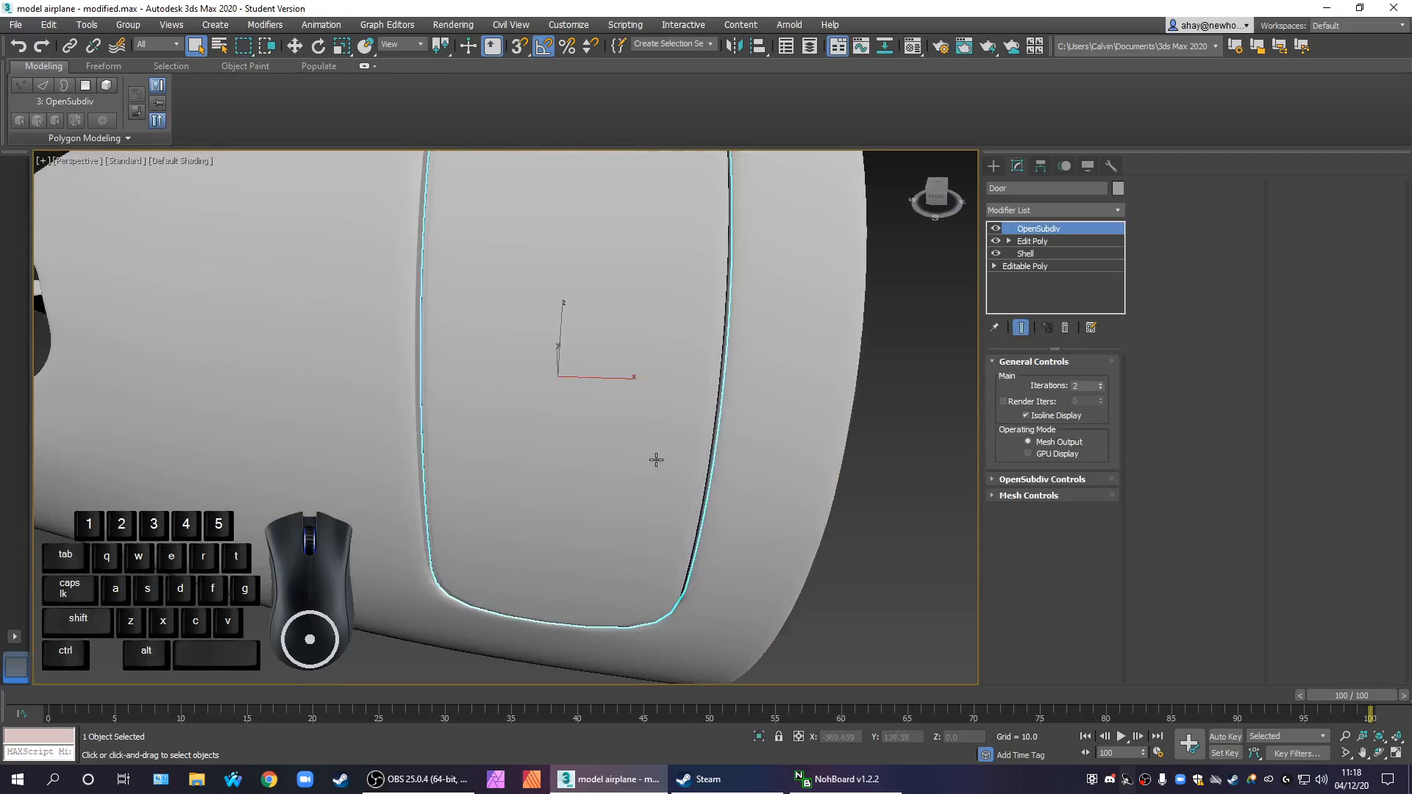
pyautogui.scroll(1, 666, 494)
pyautogui.press('r')
pyautogui.moveTo(624, 394); pyautogui.dragTo(616, 394)
pyautogui.keyDown('alt'); pyautogui.moveTo(656, 432); pyautogui.dragTo(691, 480, button='middle'); pyautogui.keyUp('alt')
pyautogui.moveTo(637, 423); pyautogui.dragTo(668, 524, button='middle')
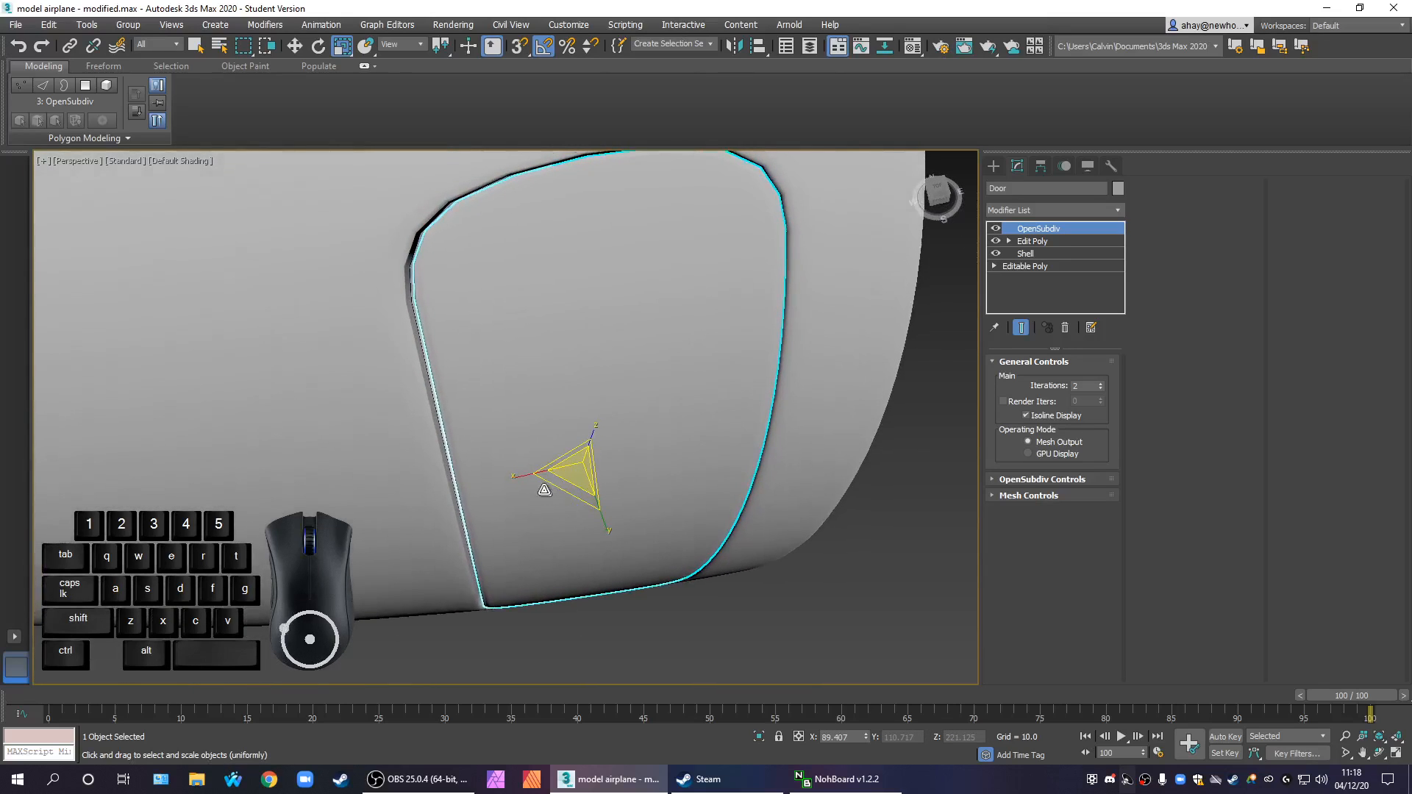
pyautogui.moveTo(548, 492); pyautogui.dragTo(549, 480)
pyautogui.press('w')
pyautogui.keyDown('alt'); pyautogui.moveTo(587, 495); pyautogui.dragTo(662, 451, button='middle'); pyautogui.keyUp('alt')
pyautogui.moveTo(607, 445); pyautogui.dragTo(610, 442)
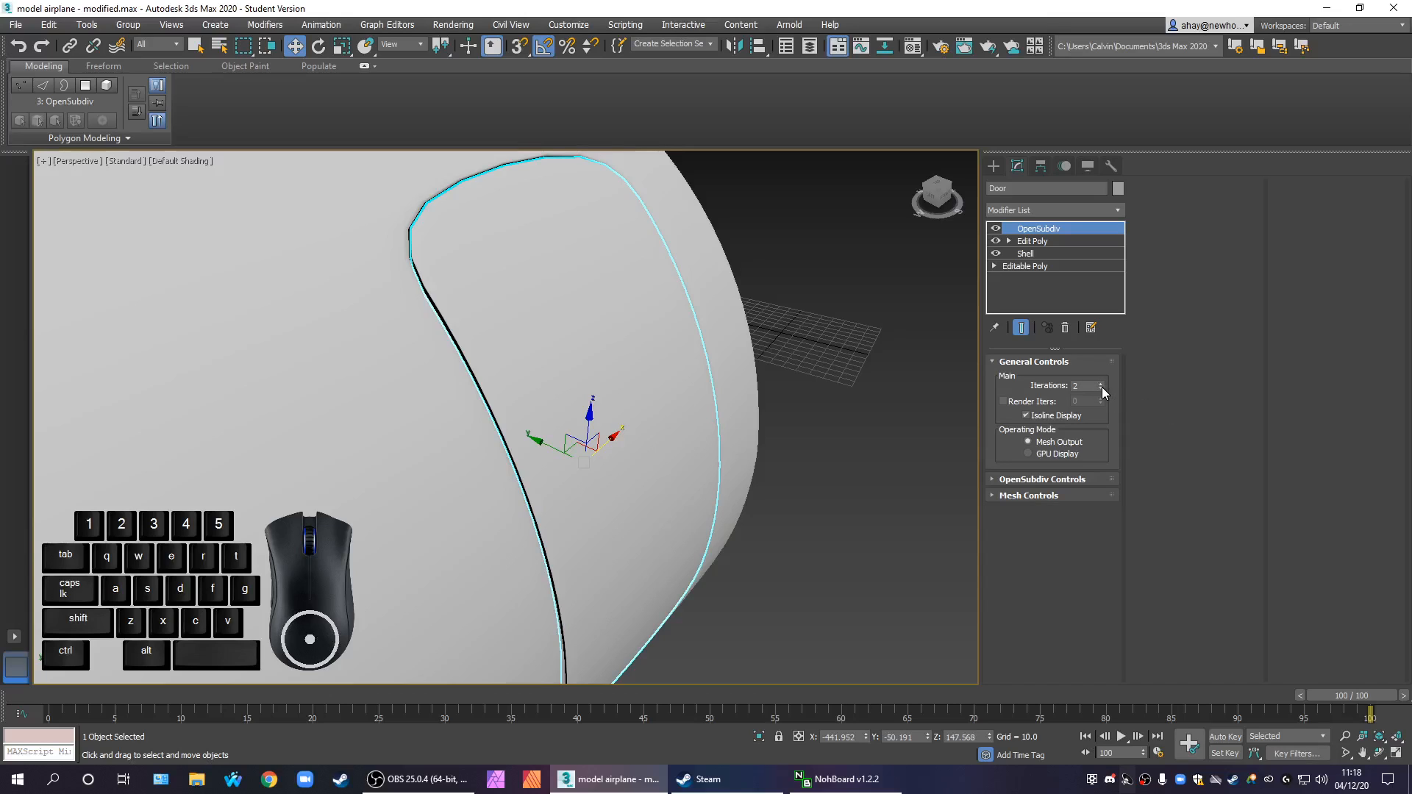
# Set the iterations to 3 on both the door's OpenSubdiv and the fuselage section's TurboSmooth, then clear the selection
pyautogui.click(1101, 384)
pyautogui.moveTo(757, 460); pyautogui.dragTo(757, 451, button='middle')
pyautogui.scroll(-5, 757, 451)
pyautogui.click(677, 646)
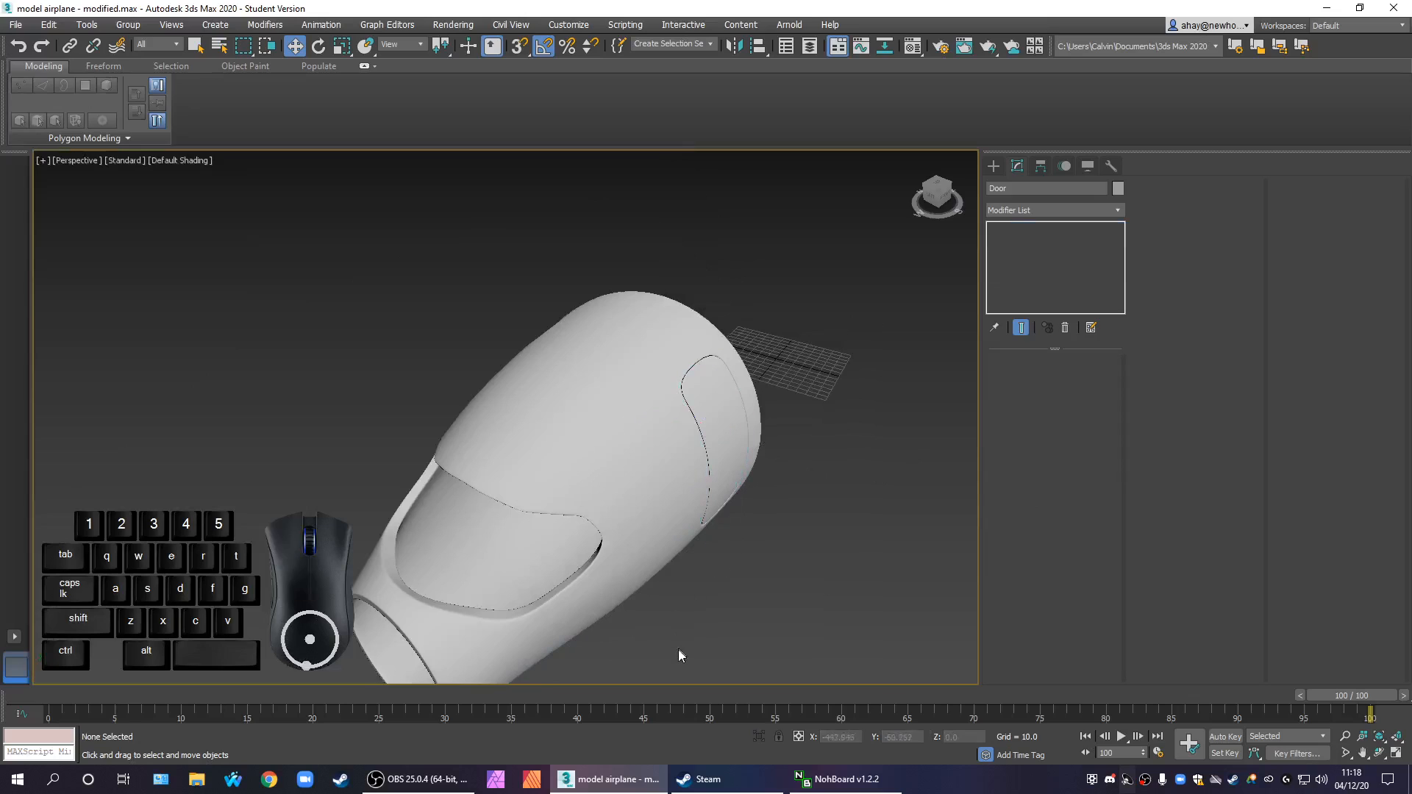
pyautogui.click(622, 559)
pyautogui.click(1099, 387)
pyautogui.moveTo(824, 519)
pyautogui.keyDown('alt'); pyautogui.mouseDown(button='middle')
pyautogui.moveTo(695, 490)
pyautogui.moveTo(887, 517)
pyautogui.moveTo(811, 528)
pyautogui.mouseUp(button='middle'); pyautogui.keyUp('alt')
pyautogui.click(875, 524)
# Turn on edged faces and check the viewport statistics for the door and fuselage section
pyautogui.press('F4')
pyautogui.moveTo(834, 550); pyautogui.dragTo(354, 269)
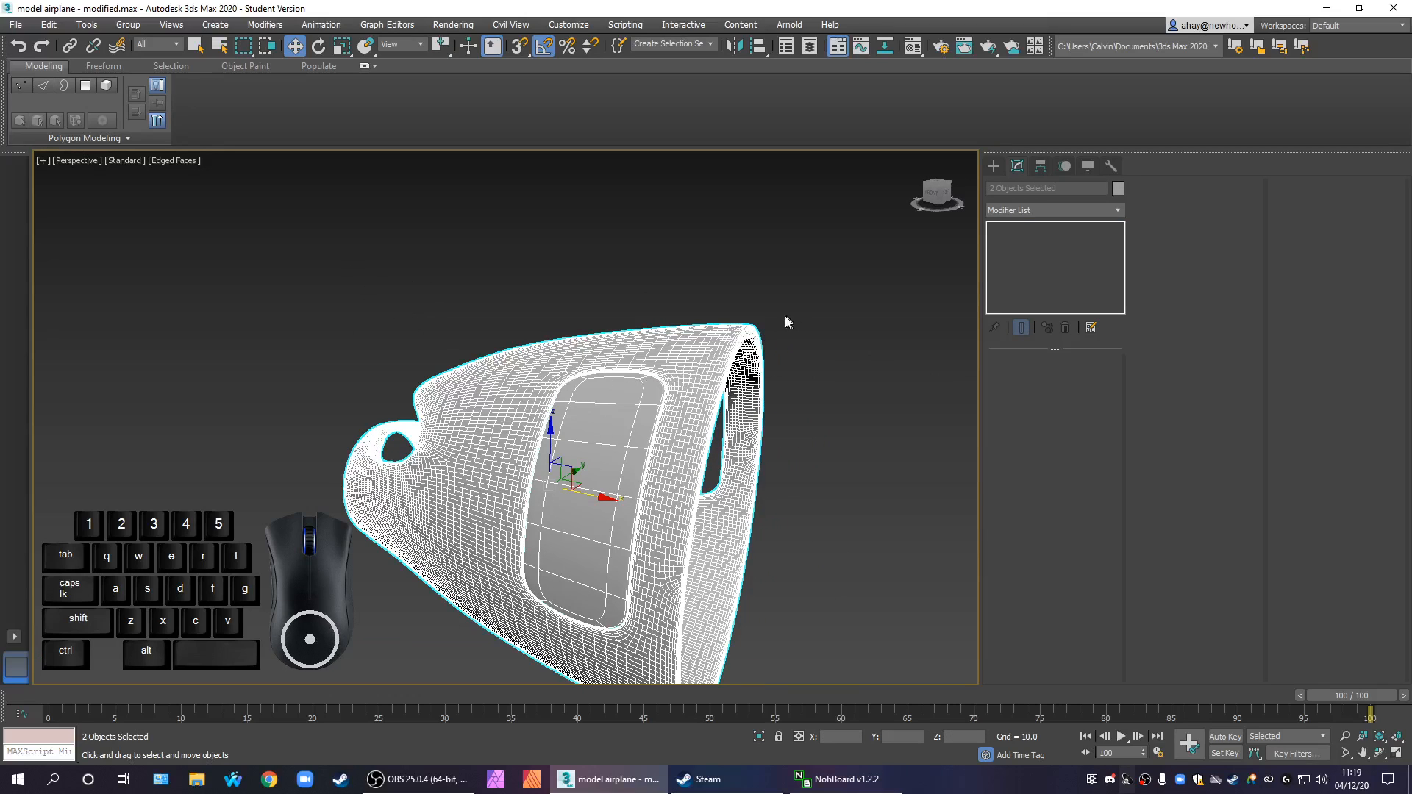
pyautogui.press('7')
pyautogui.moveTo(397, 350); pyautogui.dragTo(437, 370, button='middle')
pyautogui.click(475, 392)
pyautogui.click(513, 437)
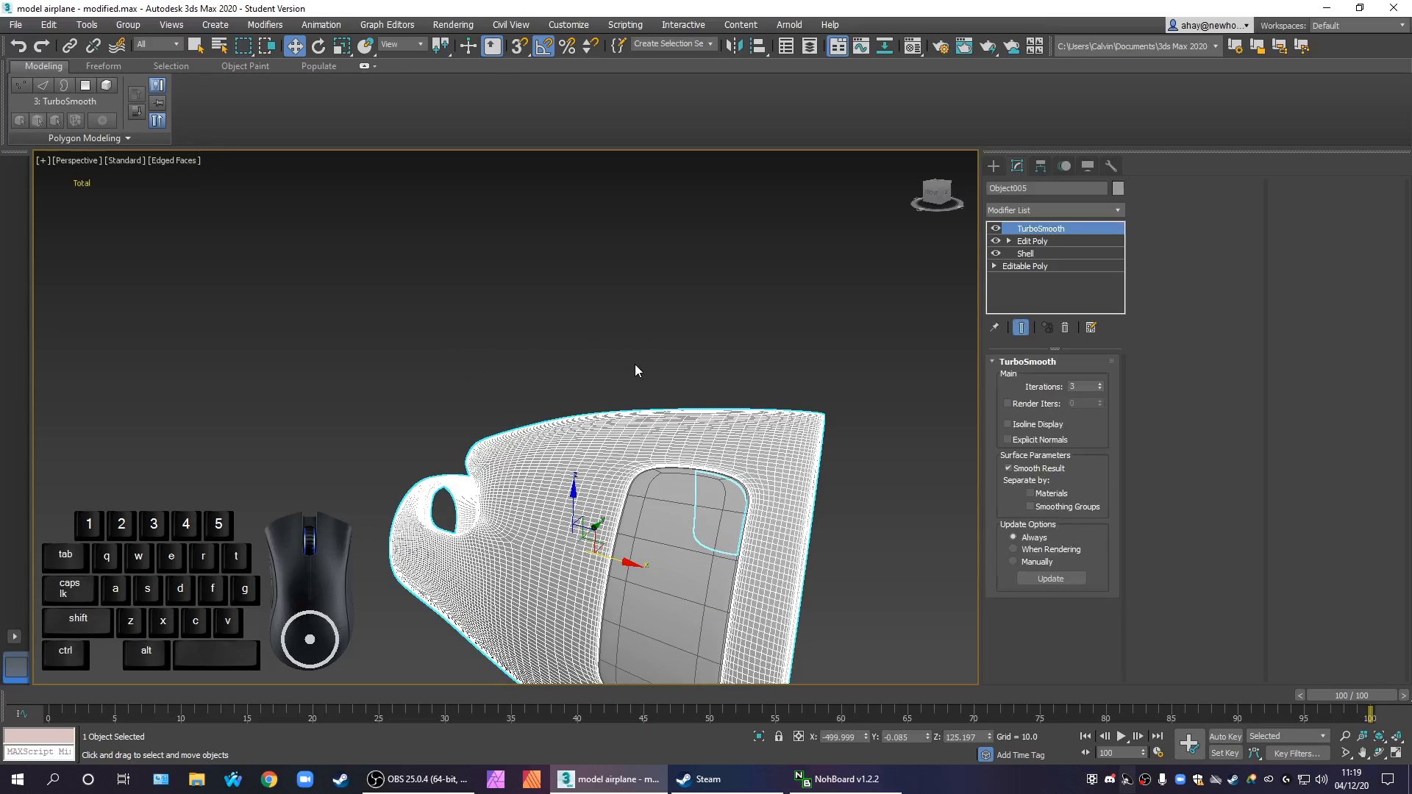
pyautogui.hotkey('alt', 'w')
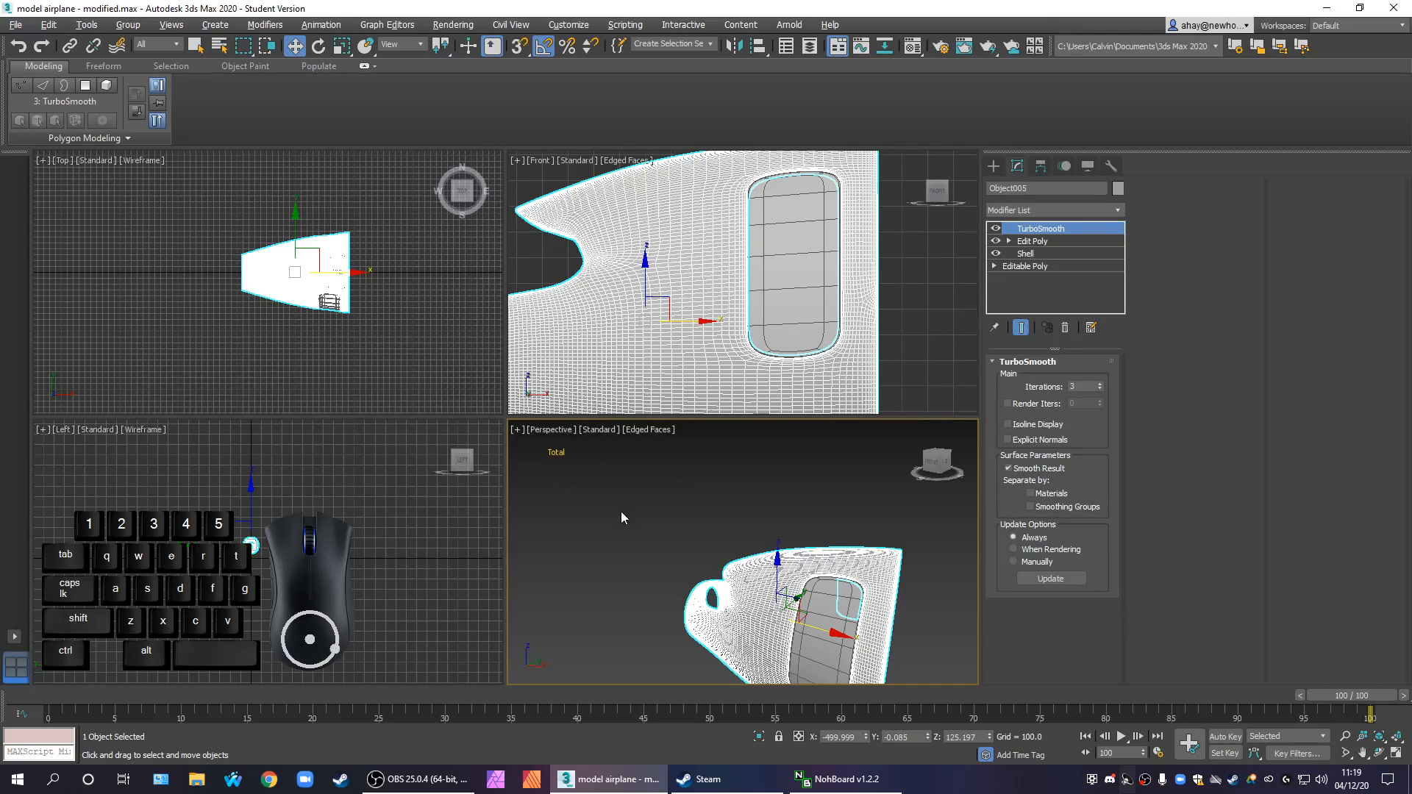
pyautogui.press('7')
pyautogui.moveTo(673, 515); pyautogui.dragTo(758, 460, button='middle')
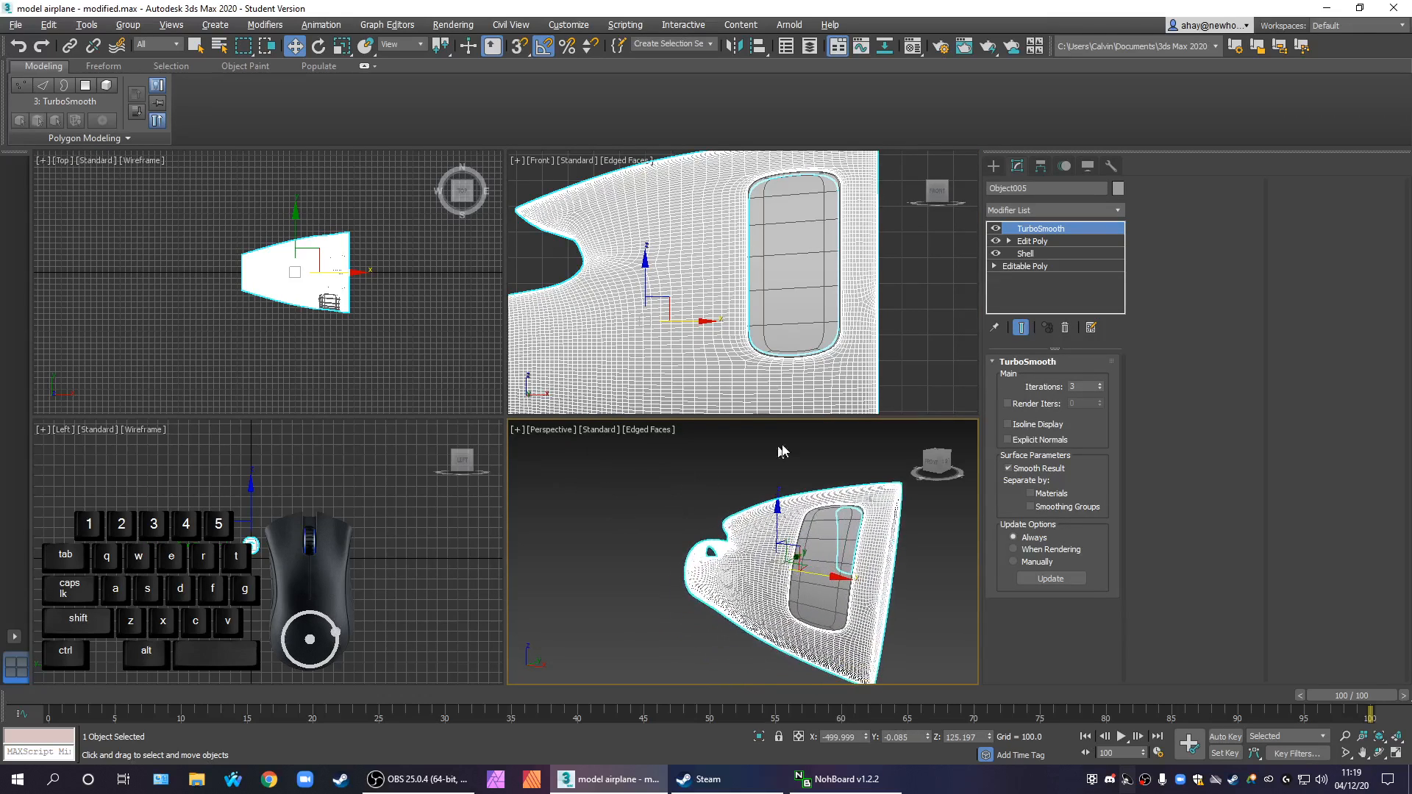
# Remove the TurboSmooth modifier from the fuselage section and the OpenSubdiv modifier from the door
pyautogui.click(1064, 328)
pyautogui.click(731, 474)
pyautogui.click(781, 527)
pyautogui.click(821, 542)
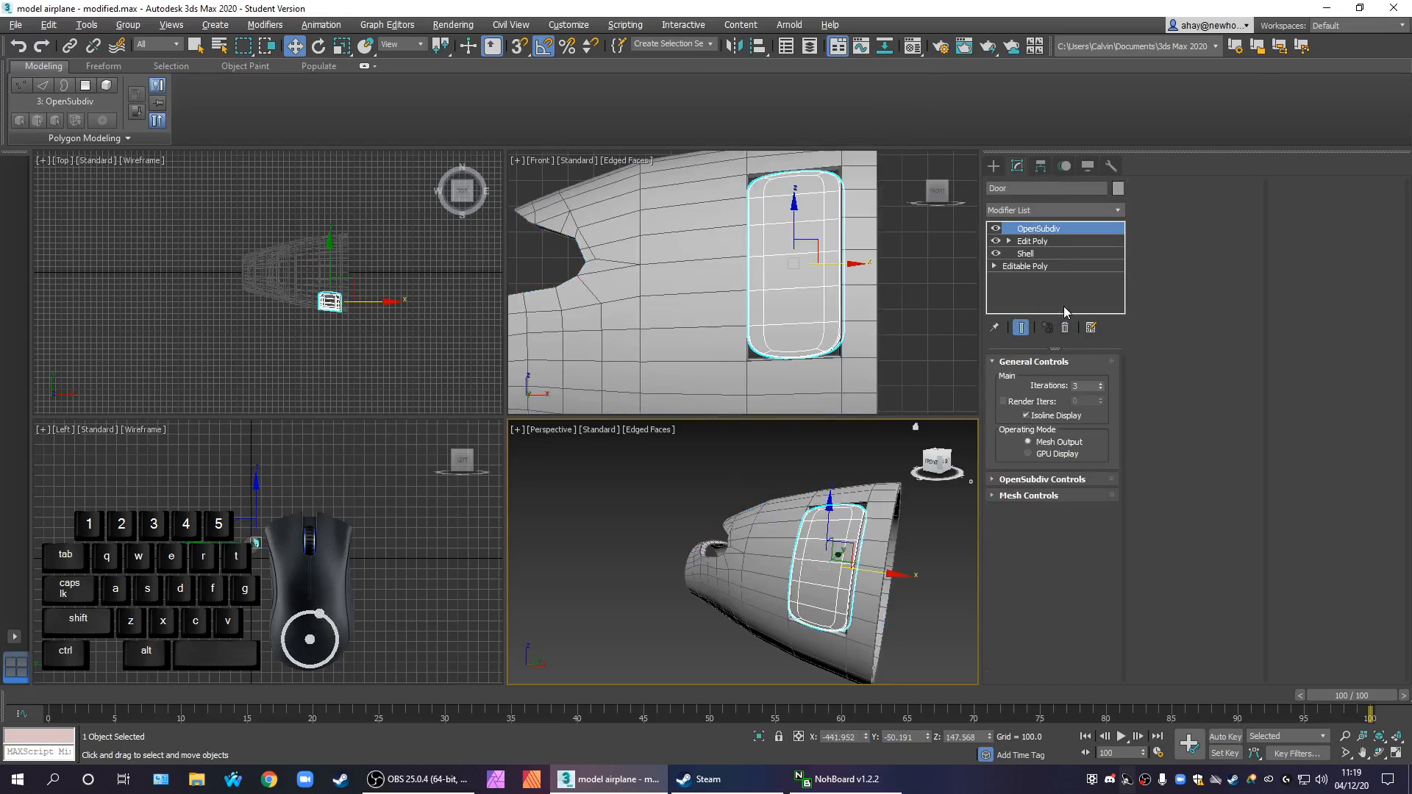
pyautogui.click(1066, 328)
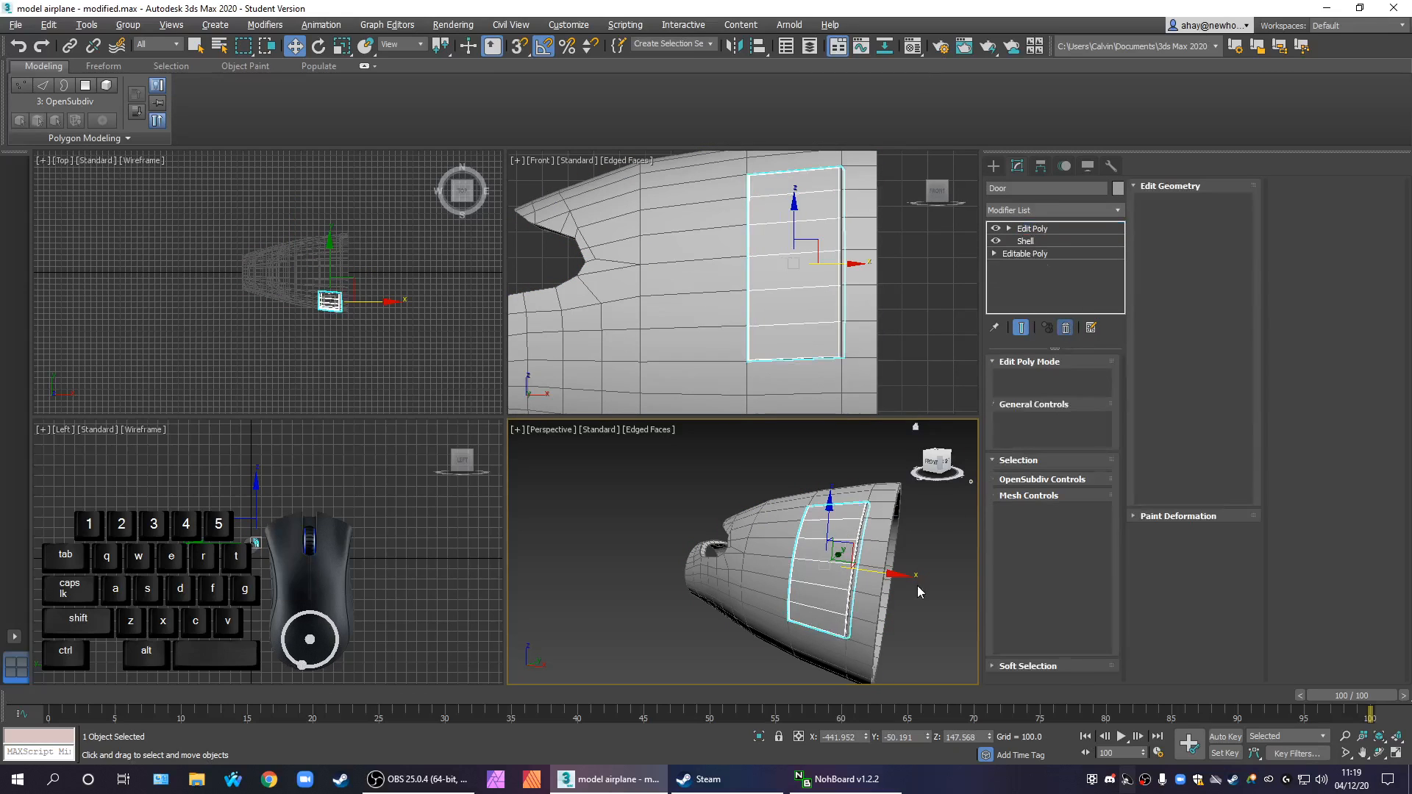
# Select both unsmoothed parts, maximize the perspective view and check the viewport statistics
pyautogui.click(928, 586)
pyautogui.moveTo(927, 580); pyautogui.dragTo(881, 551, button='middle')
pyautogui.moveTo(891, 571); pyautogui.dragTo(691, 481)
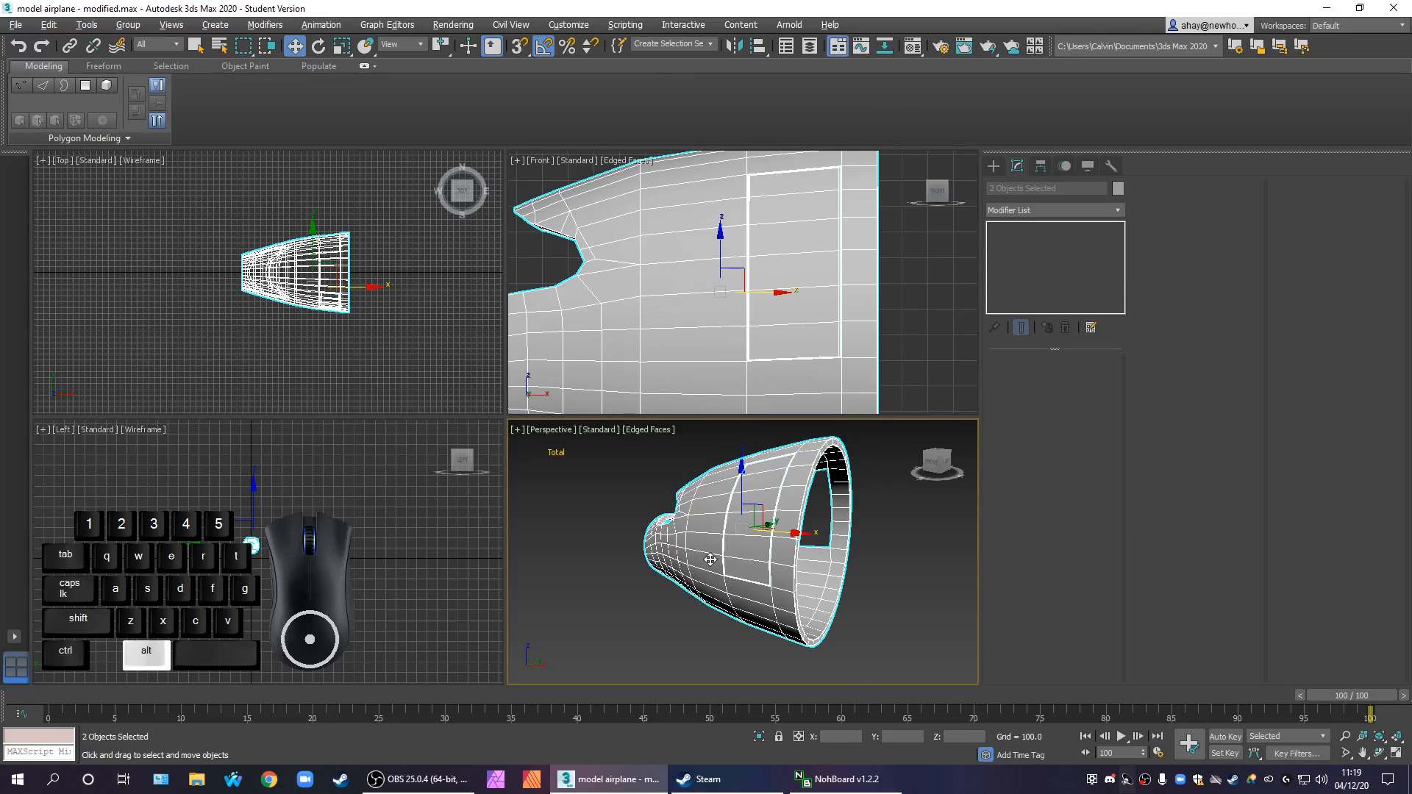
pyautogui.hotkey('alt', 'w')
pyautogui.keyDown('alt'); pyautogui.moveTo(108, 221); pyautogui.dragTo(398, 379, button='middle'); pyautogui.keyUp('alt')
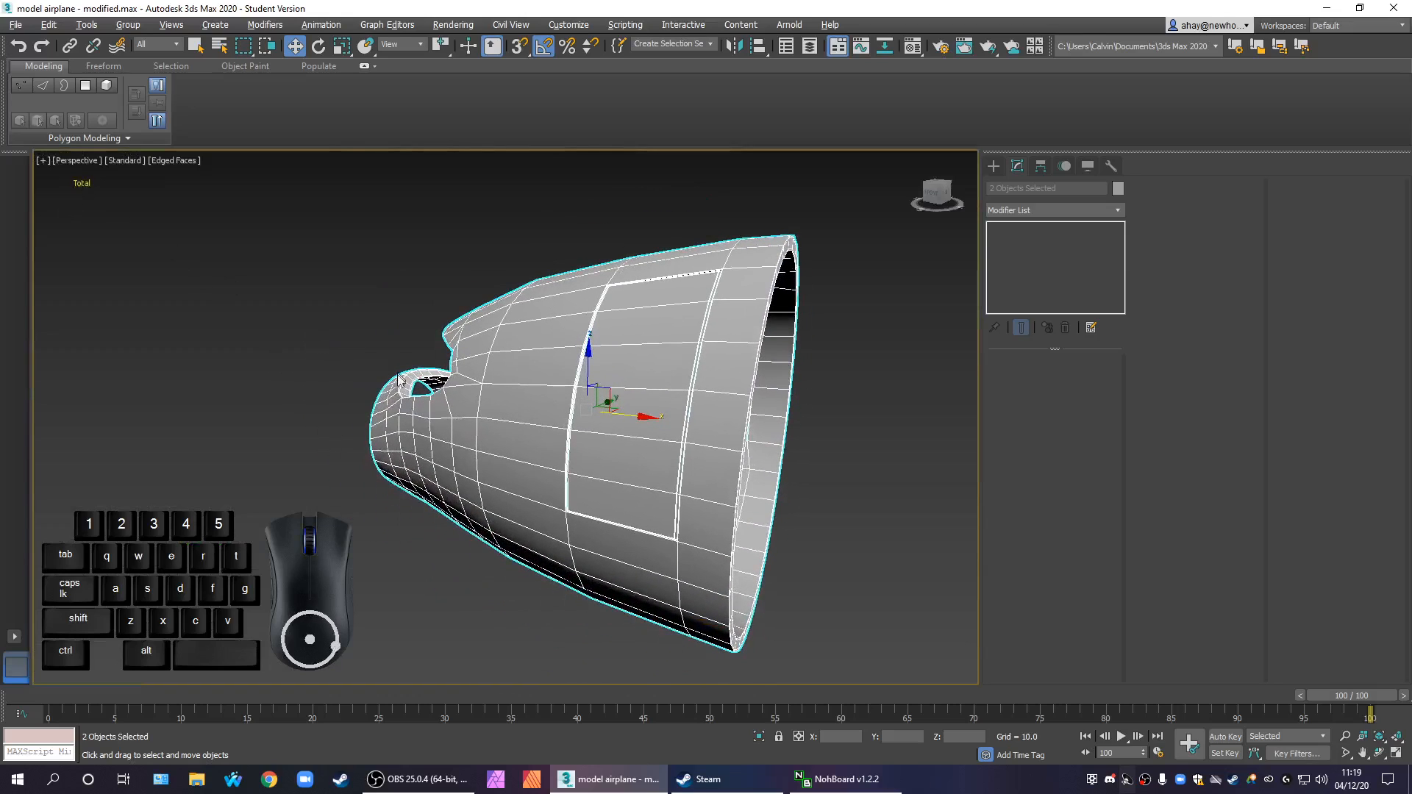
pyautogui.click(303, 381)
# Launch the Polygon Counter utility for the fuselage section and place its window clear of the model
pyautogui.click(508, 399)
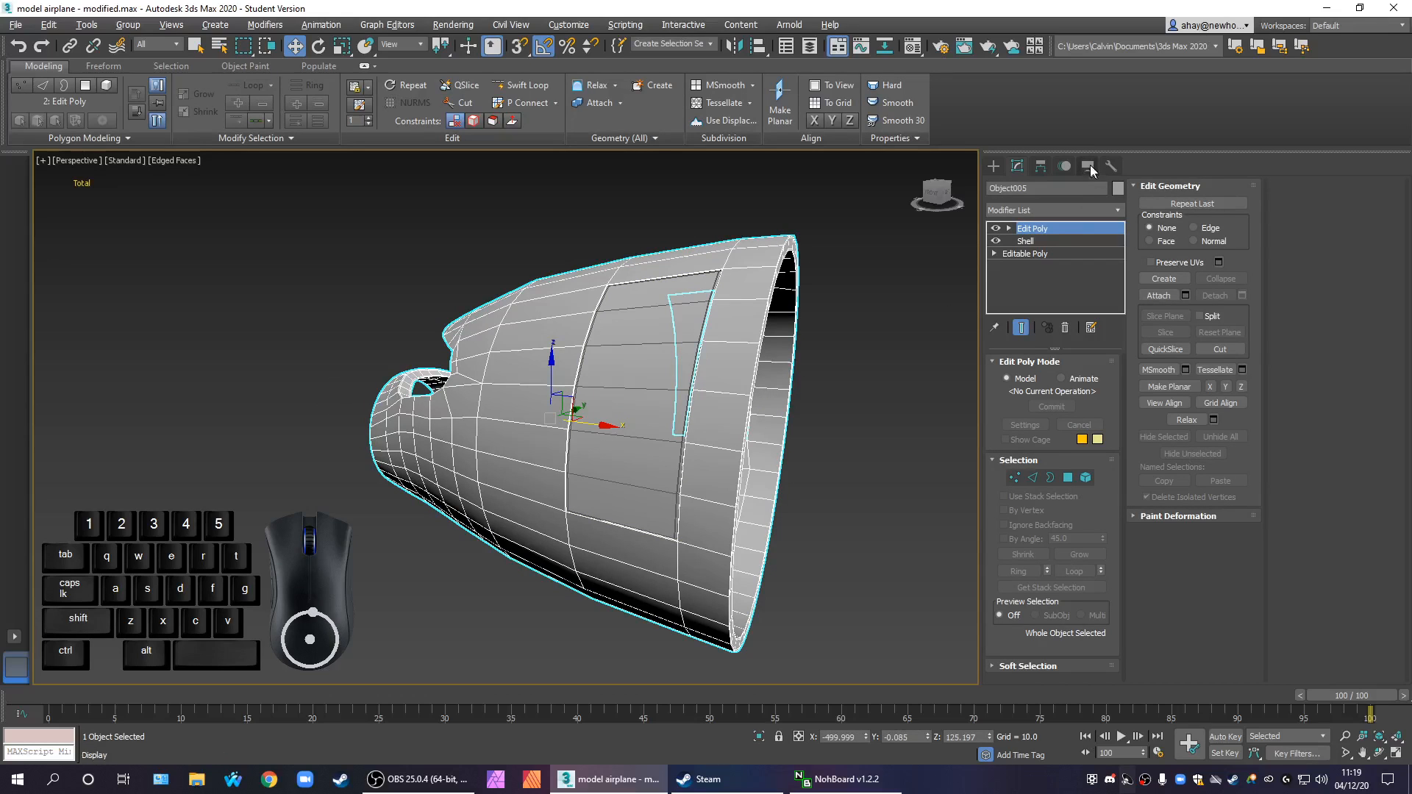
pyautogui.click(1110, 166)
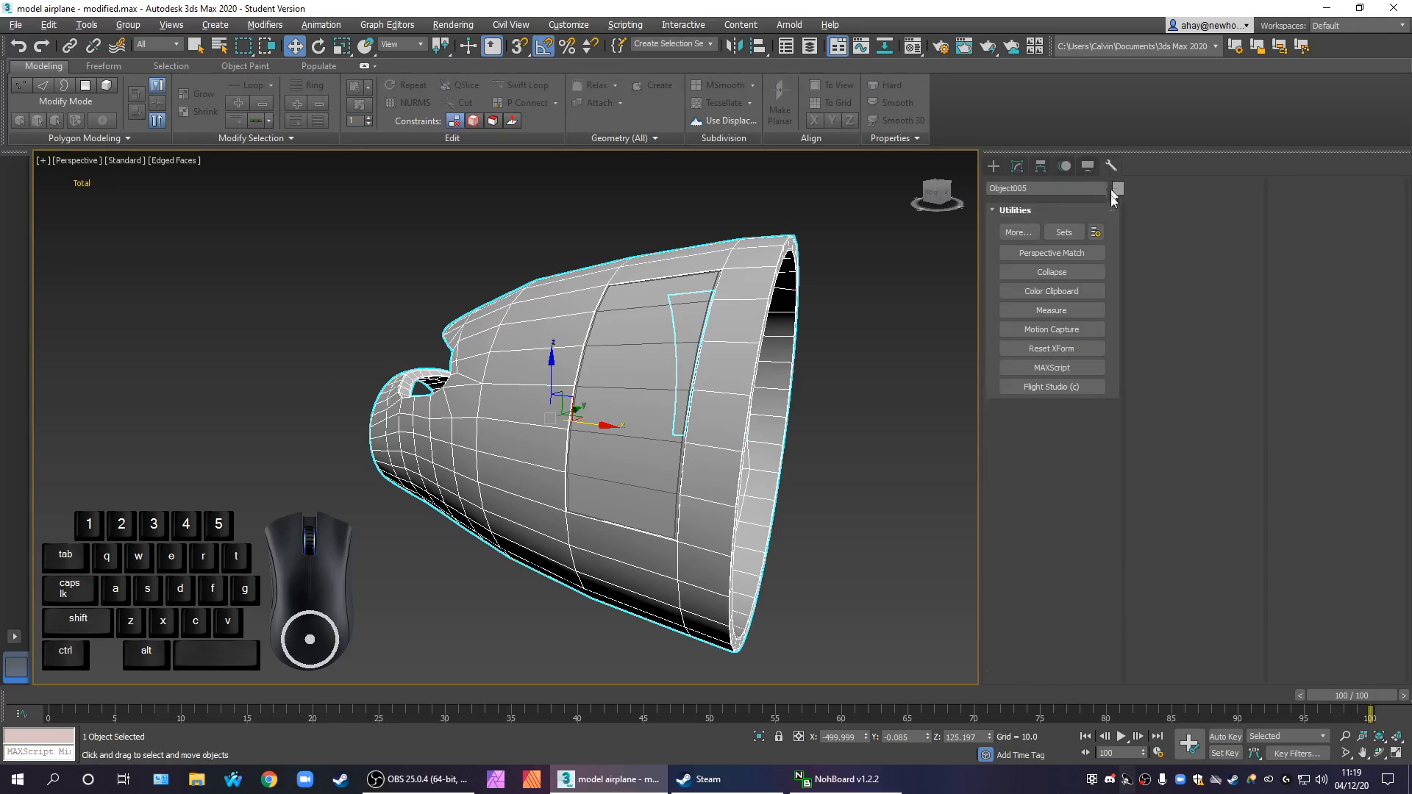
pyautogui.click(1019, 232)
pyautogui.moveTo(793, 343); pyautogui.dragTo(799, 381)
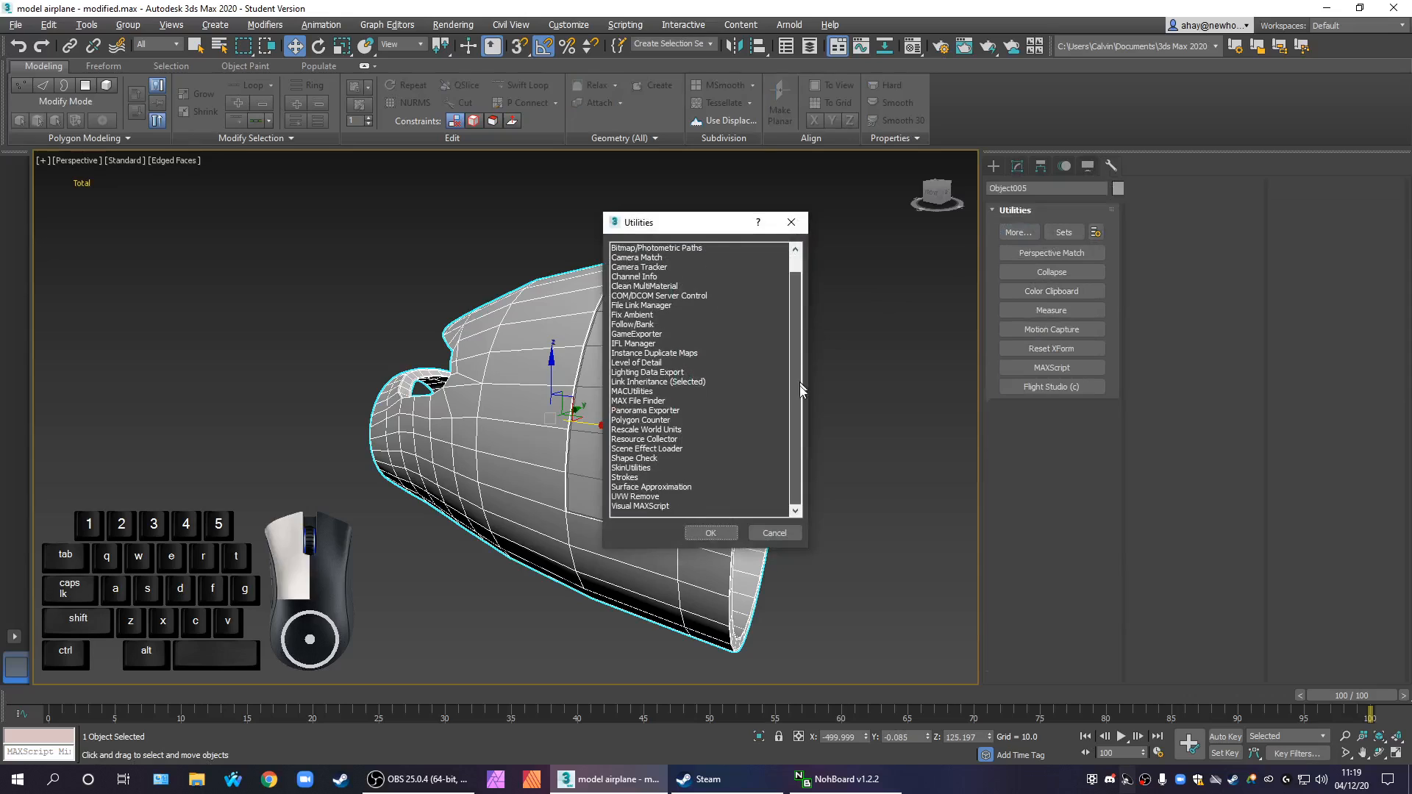
pyautogui.click(668, 420)
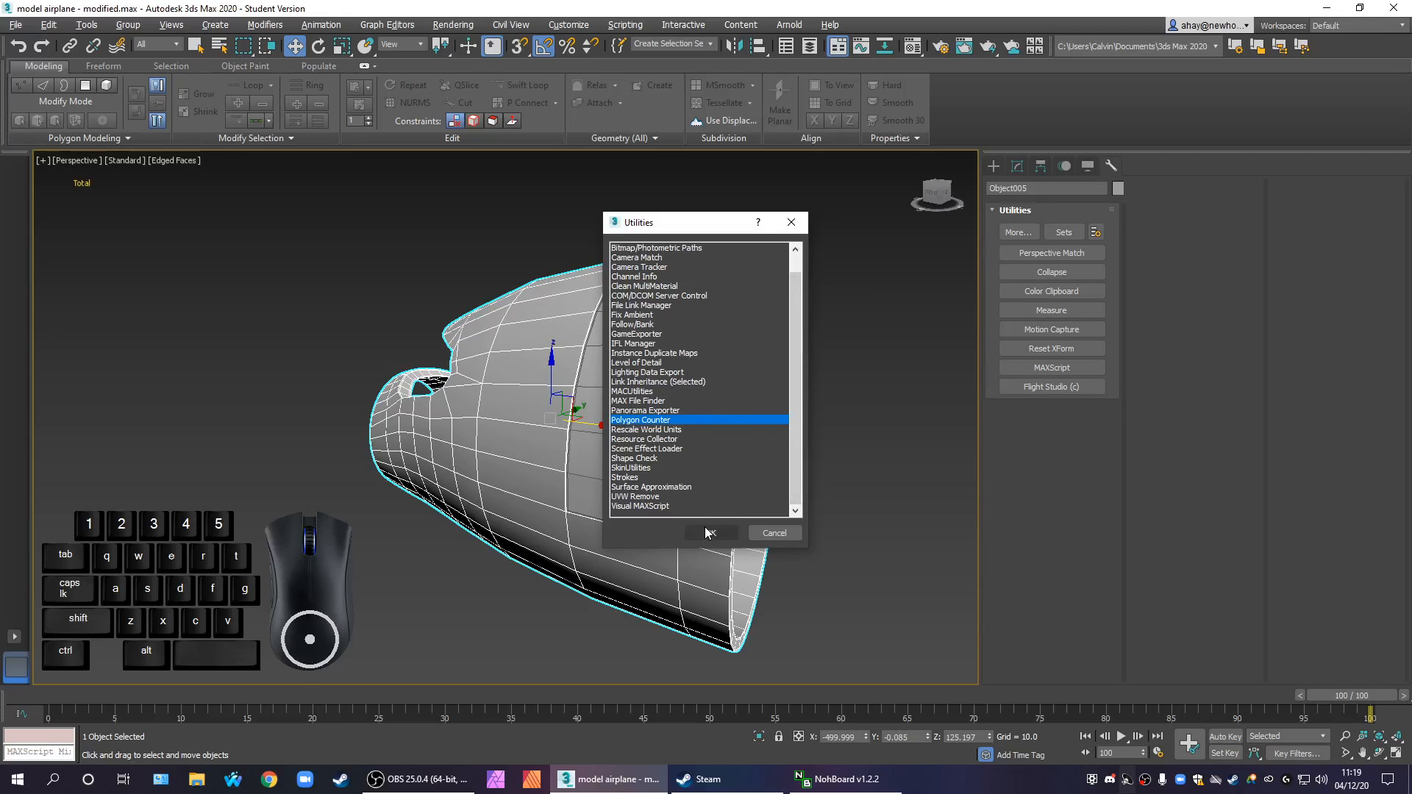
pyautogui.click(696, 531)
pyautogui.moveTo(723, 326); pyautogui.dragTo(197, 197)
pyautogui.keyDown('alt'); pyautogui.moveTo(390, 389); pyautogui.dragTo(456, 425, button='middle'); pyautogui.keyUp('alt')
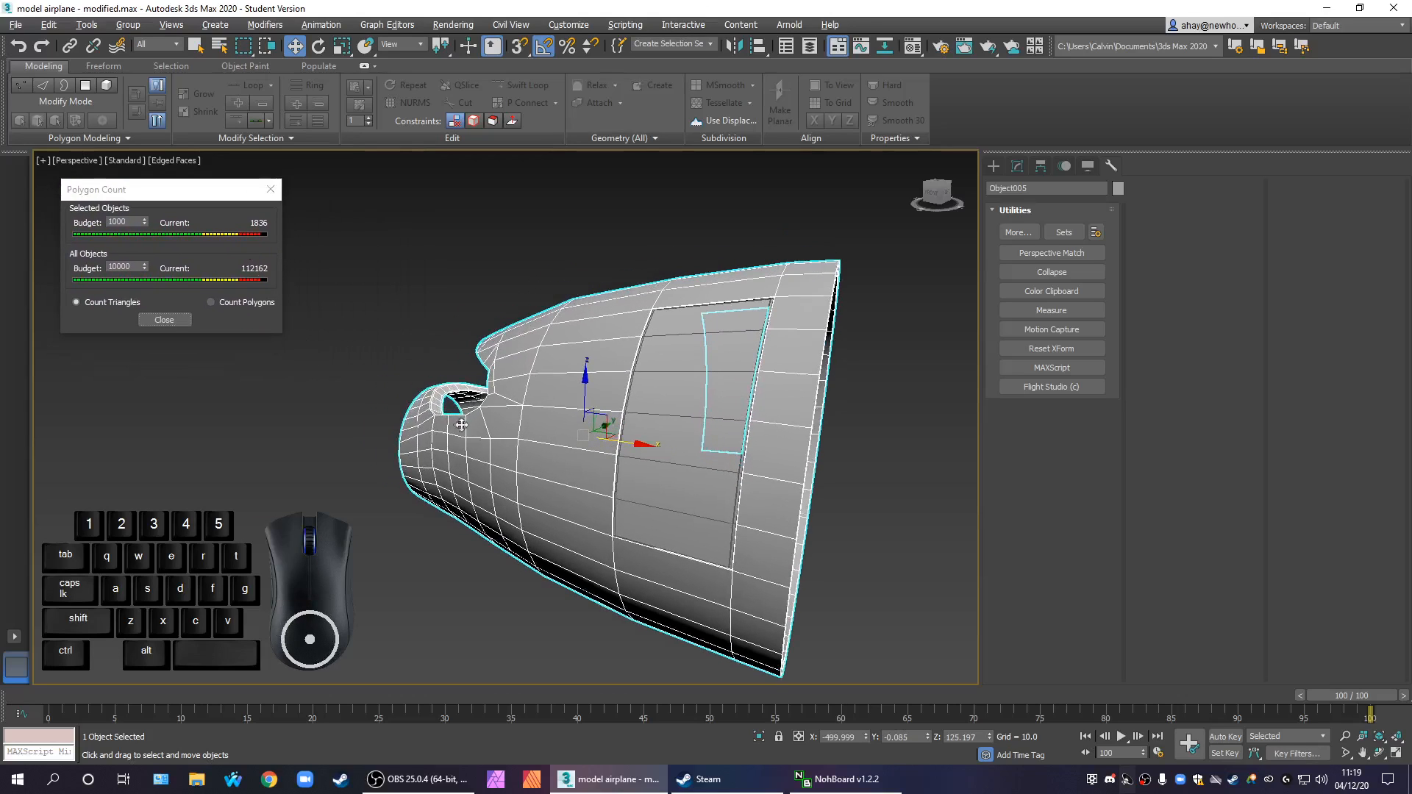
# Count polygons instead of triangles, with budgets of 10000 for selected objects and 100000 for all objects
pyautogui.click(463, 579)
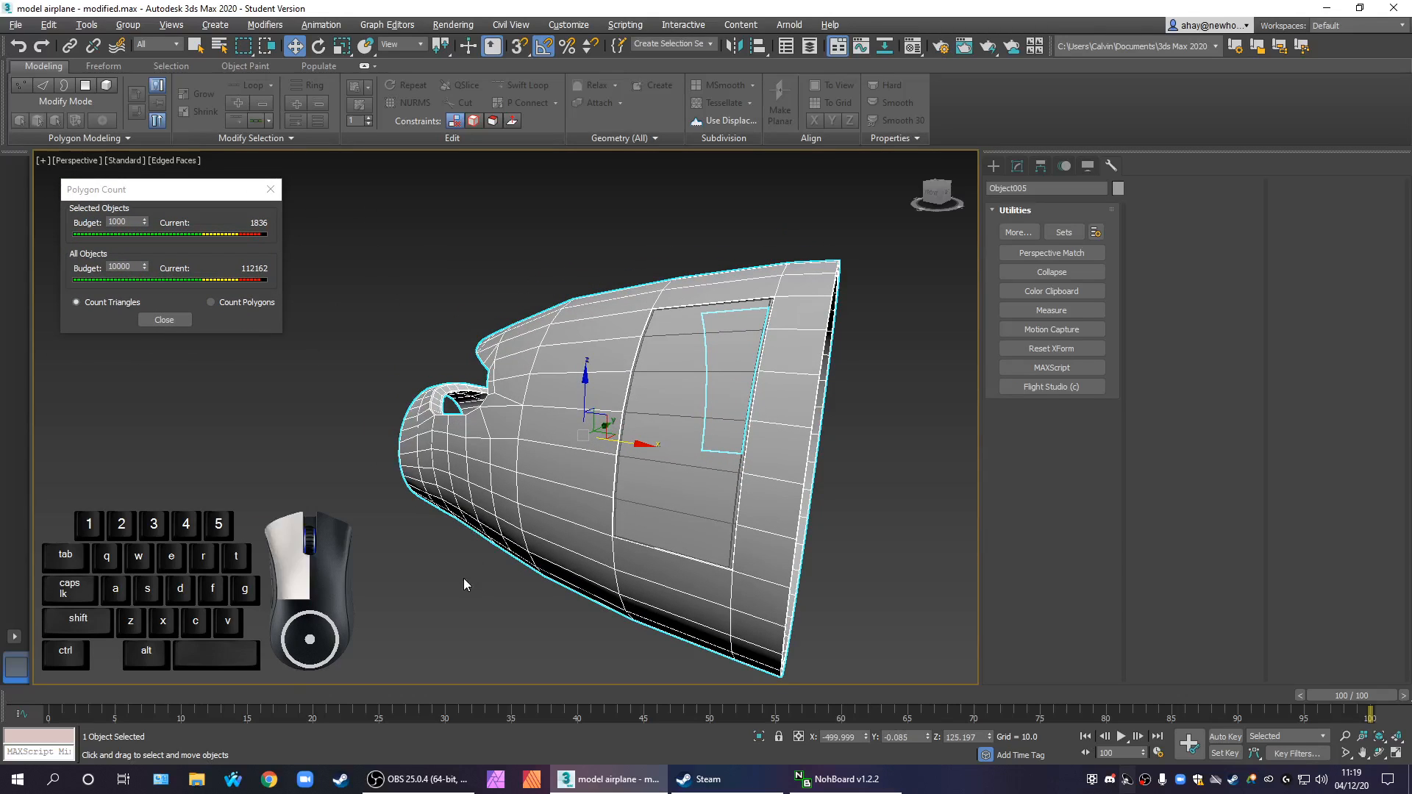
pyautogui.click(477, 391)
pyautogui.click(245, 302)
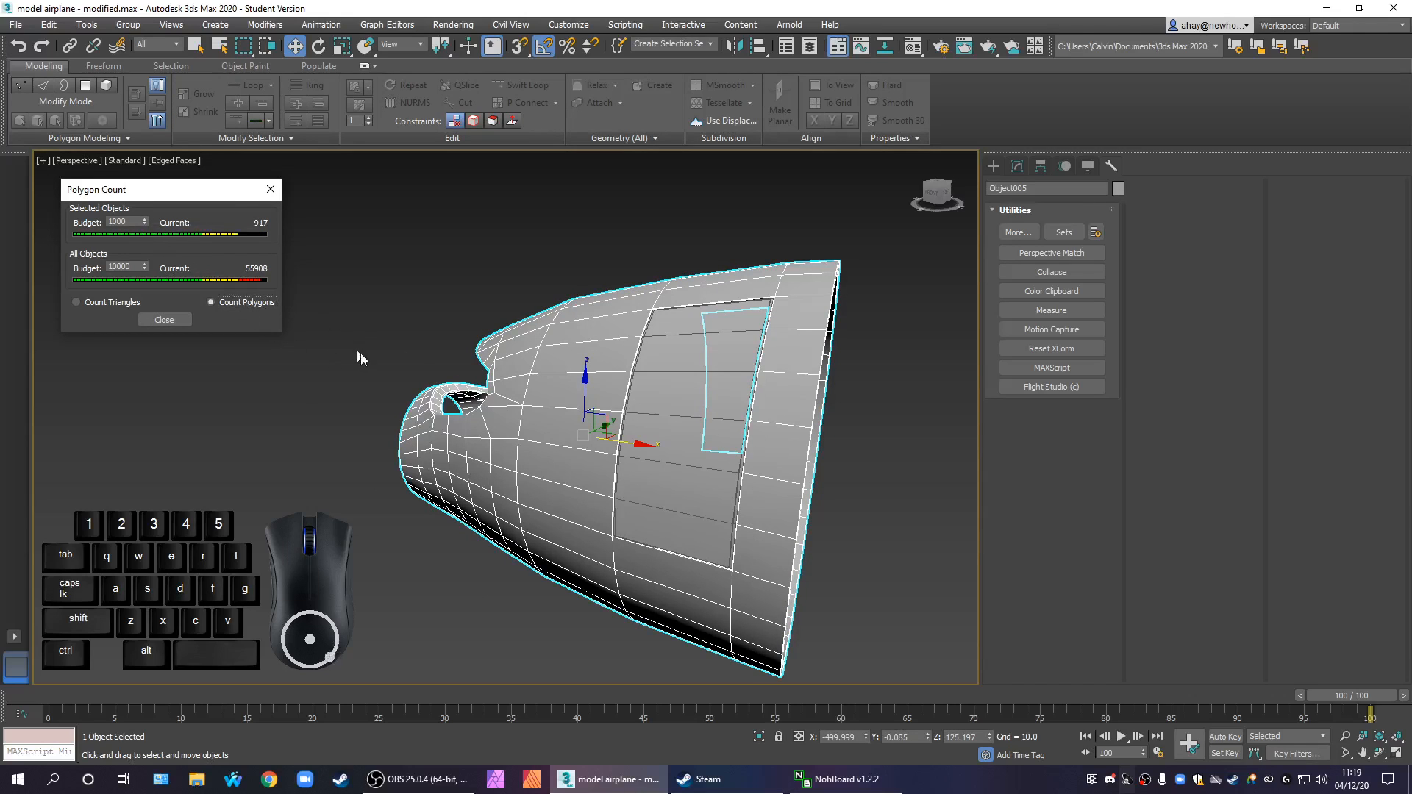
pyautogui.click(137, 267)
pyautogui.middleClick(302, 406)
pyautogui.click(132, 222)
pyautogui.click(245, 409)
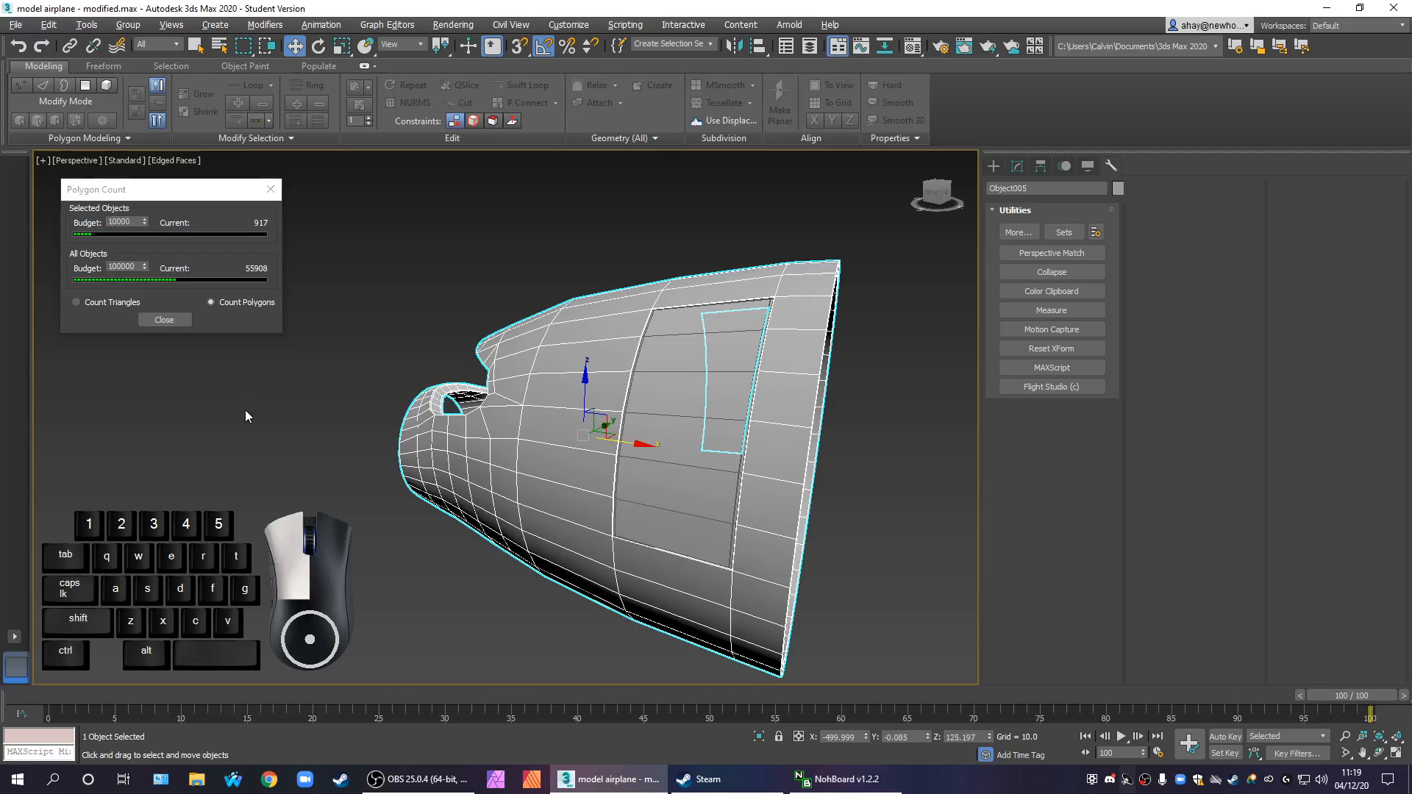
# Apply an OpenSubdiv modifier with 3 iterations to the fuselage section and check its polygon count
pyautogui.click(524, 454)
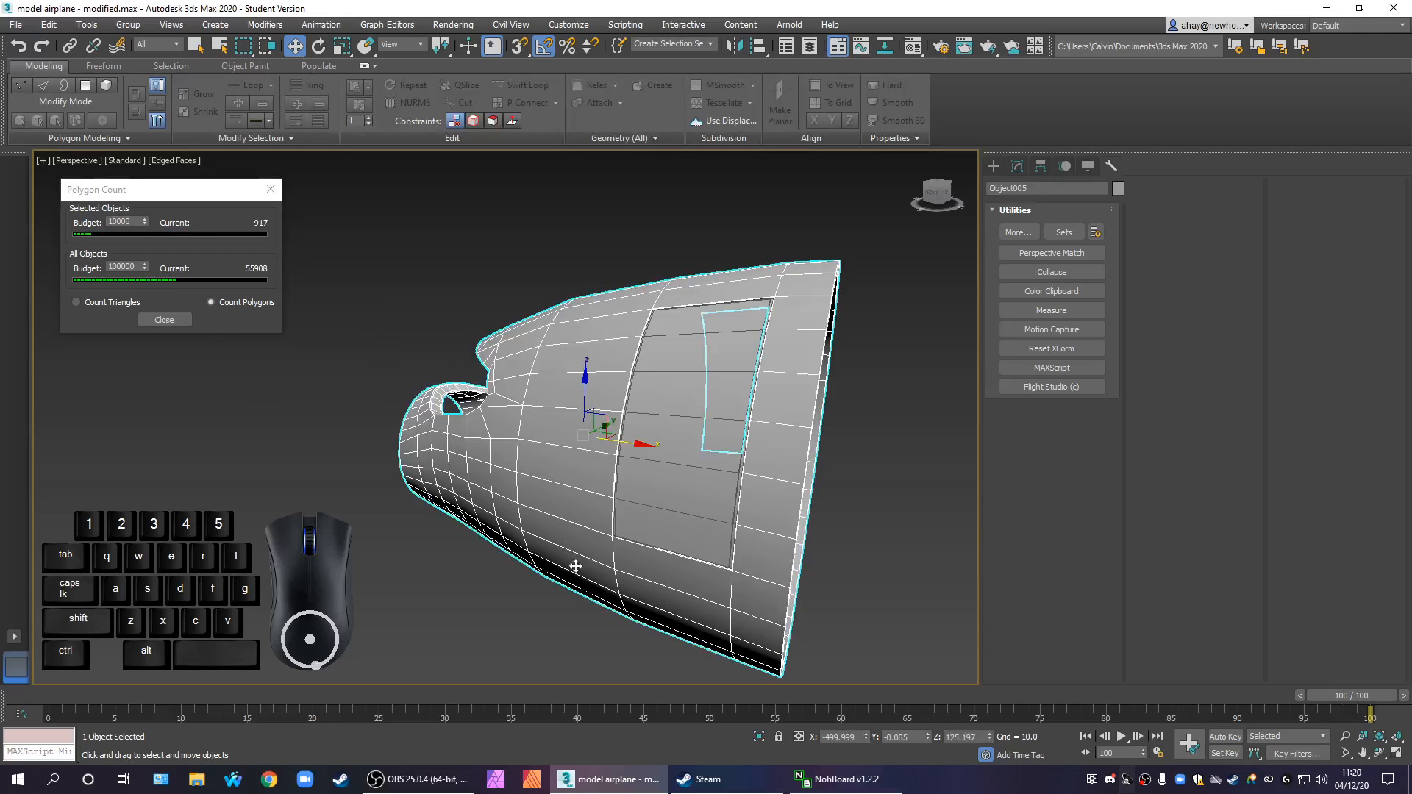
pyautogui.scroll(-3, 559, 529)
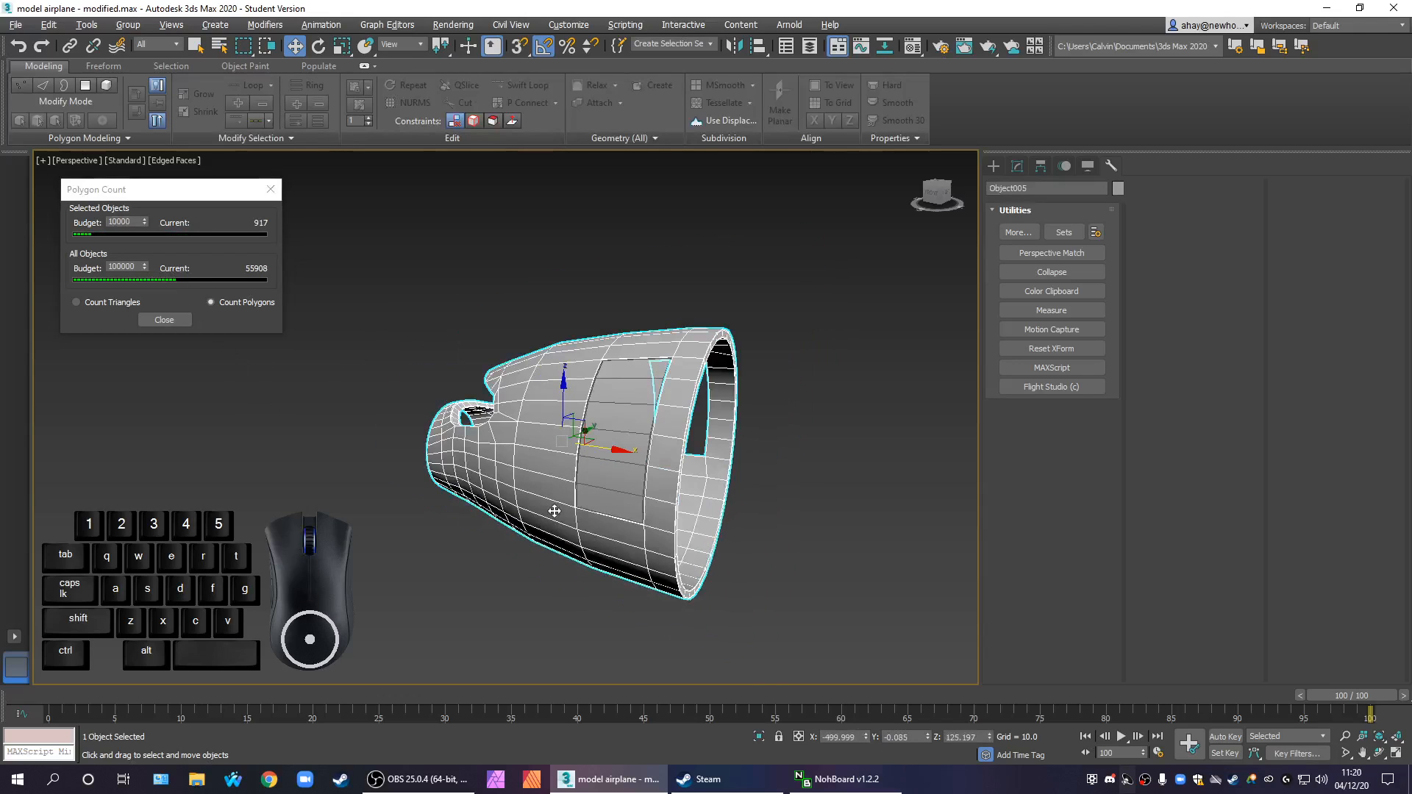
pyautogui.click(1017, 166)
pyautogui.click(1064, 207)
pyautogui.press('o')
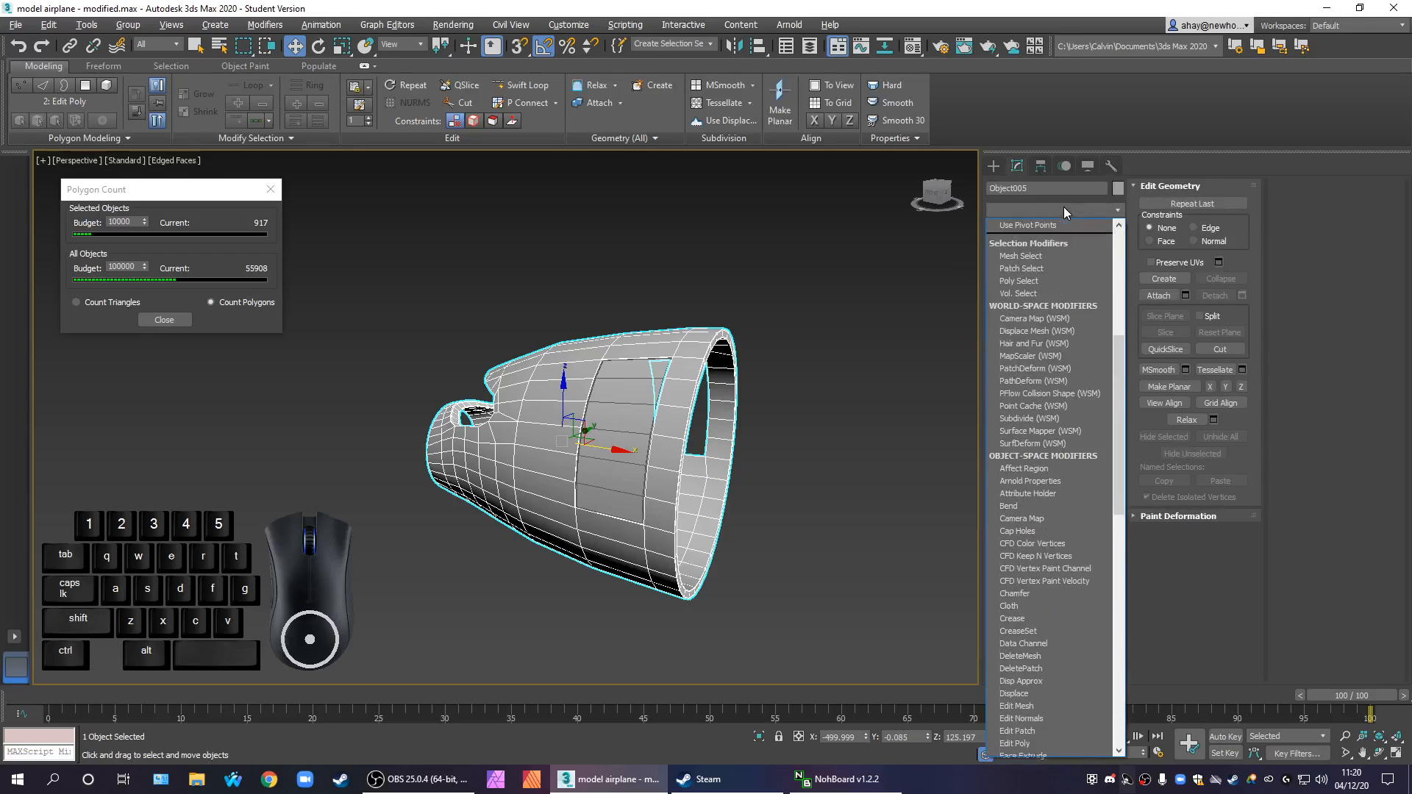
pyautogui.press('Return')
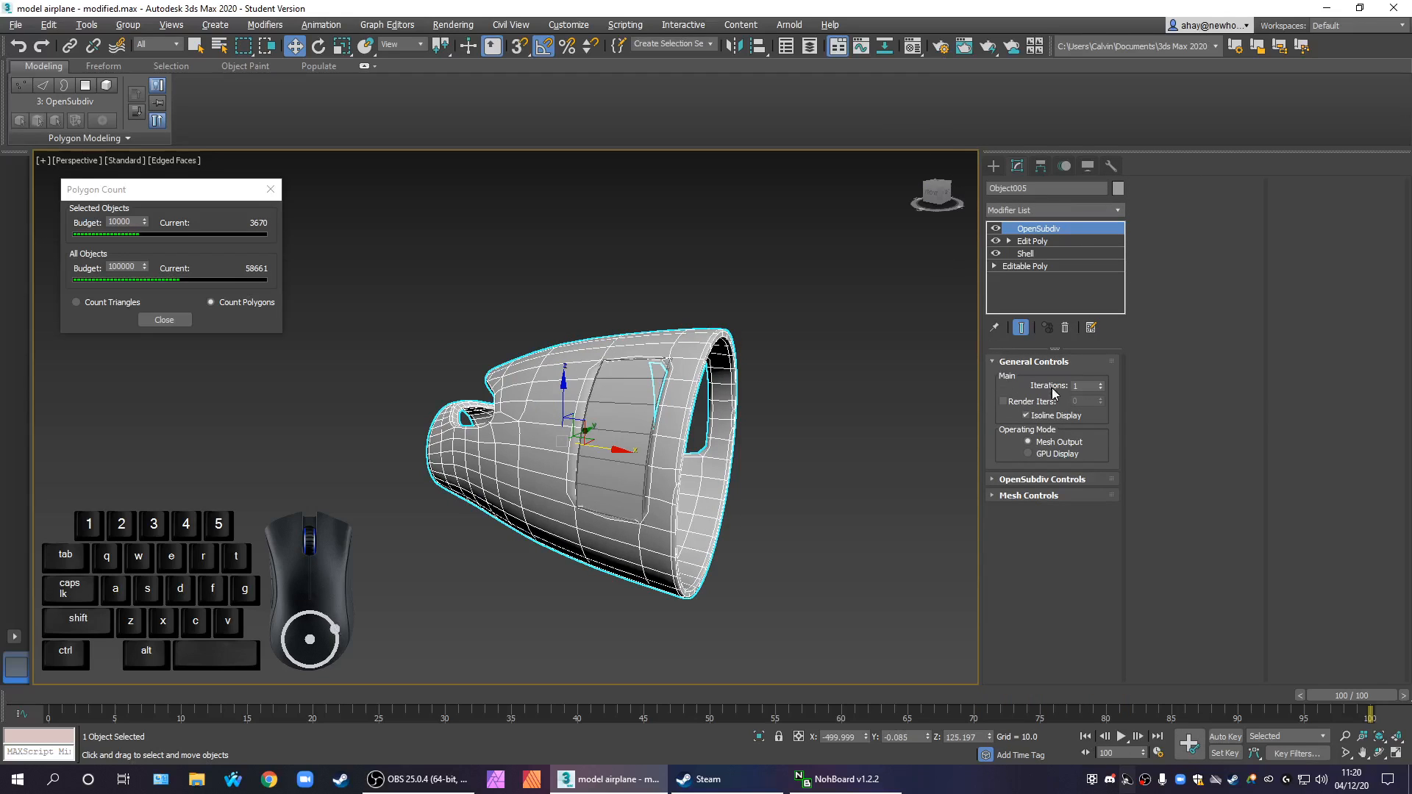
pyautogui.doubleClick(1100, 383)
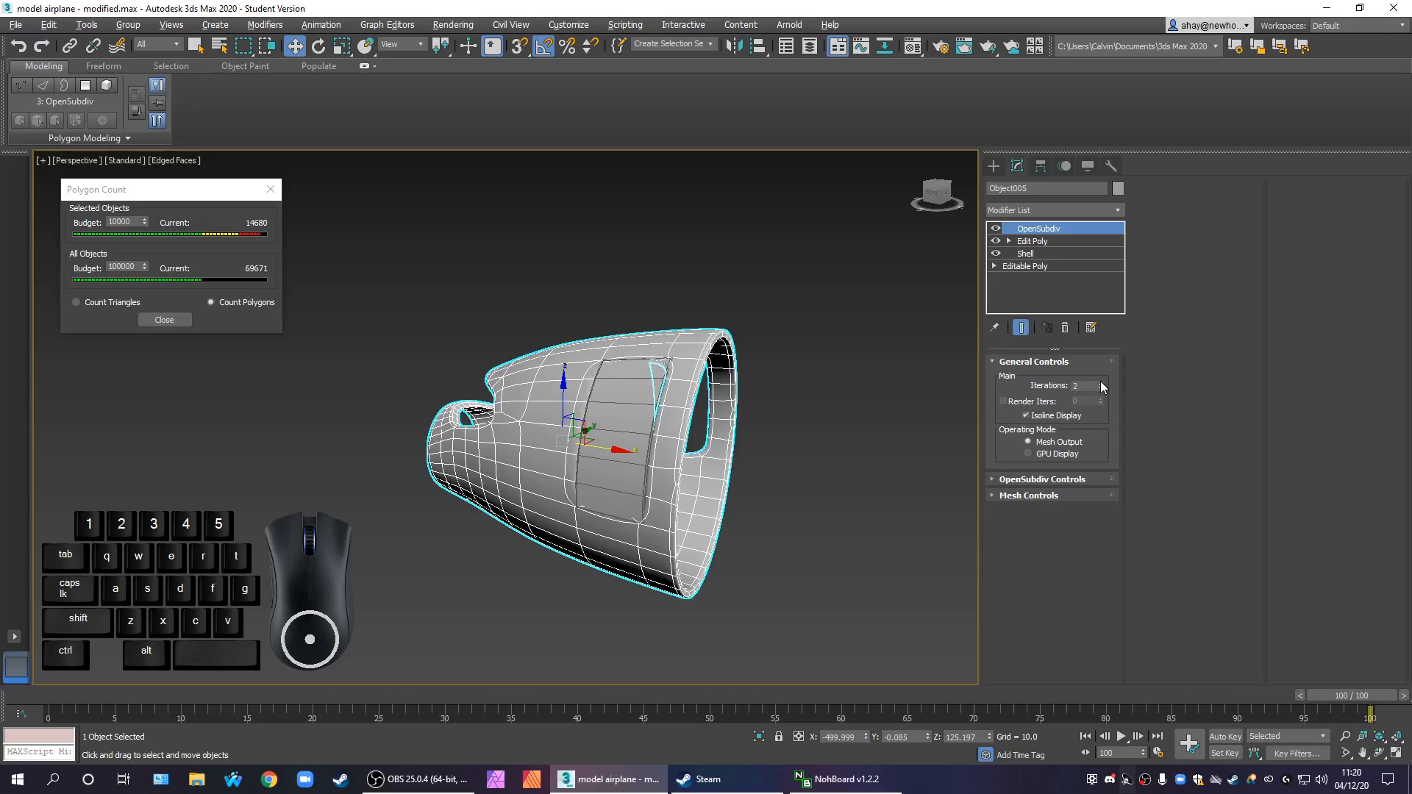
pyautogui.click(832, 494)
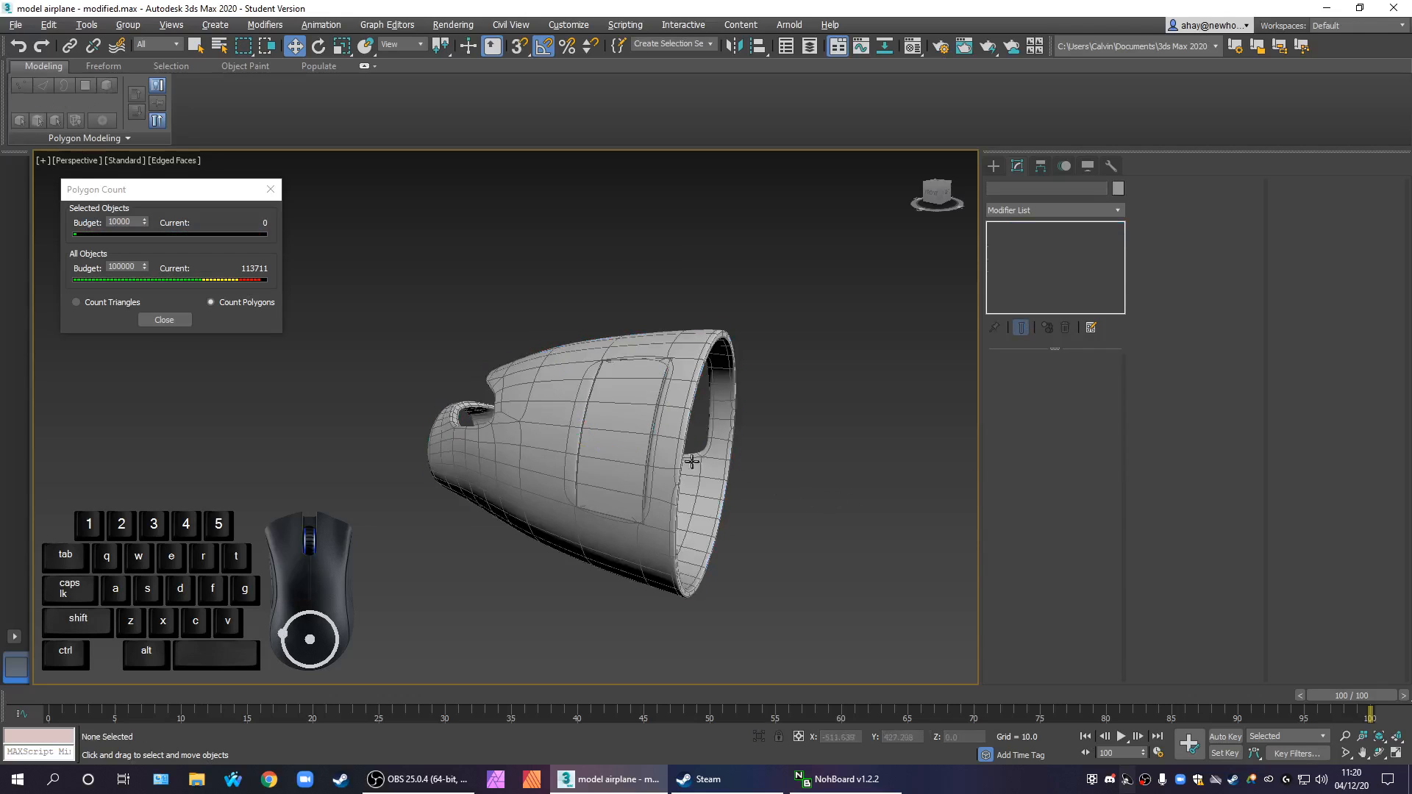
pyautogui.click(524, 412)
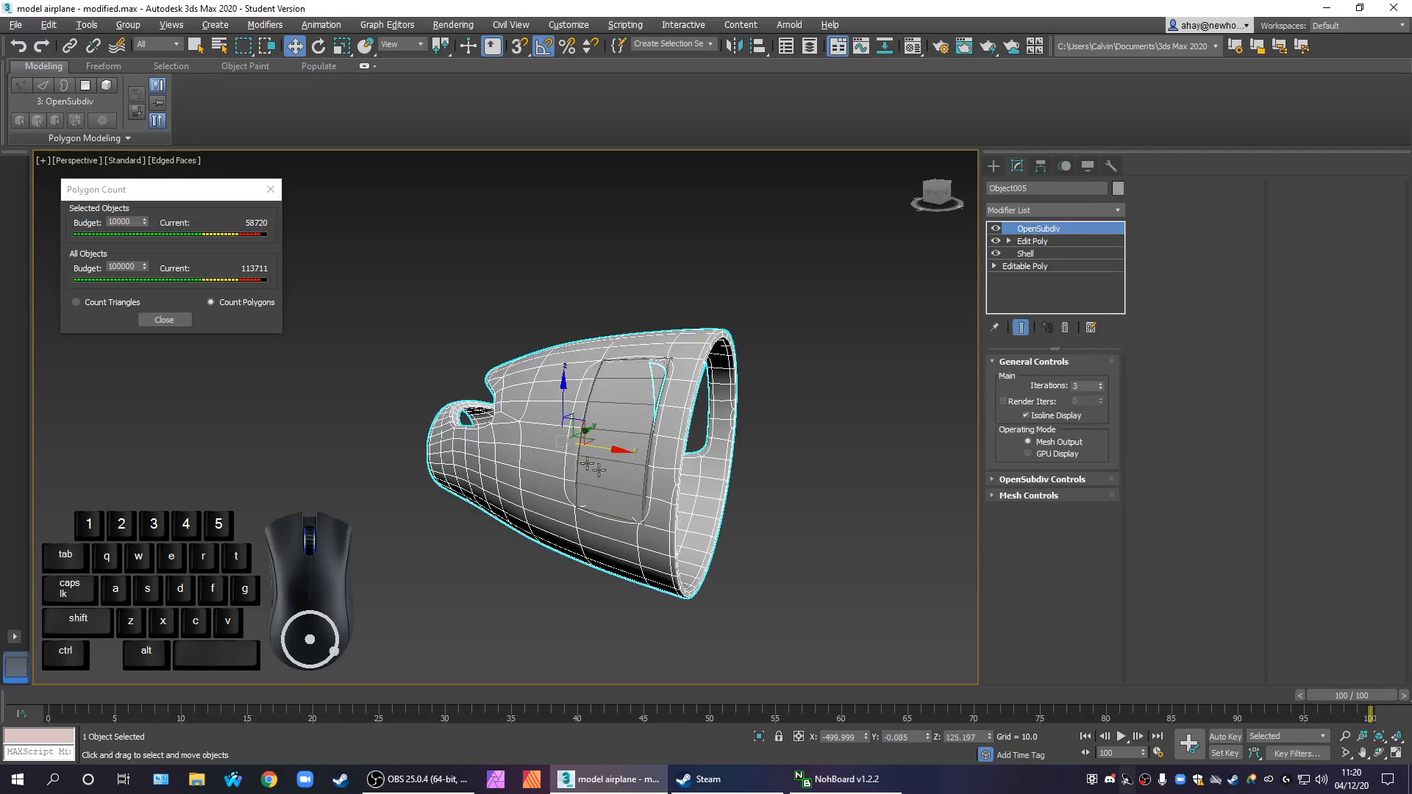
pyautogui.click(781, 506)
# Apply an OpenSubdiv modifier to the door and set its iterations to 3
pyautogui.click(624, 442)
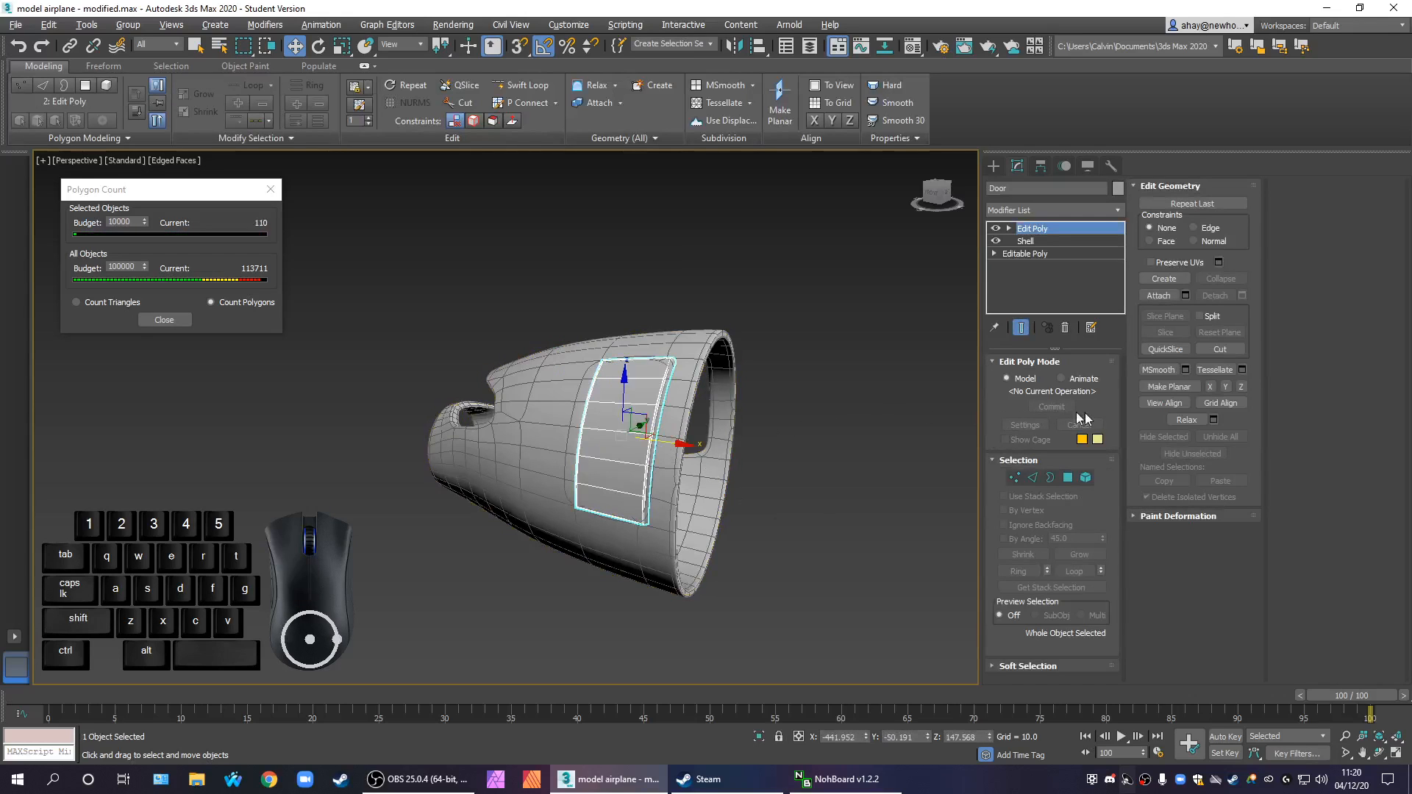
pyautogui.click(1074, 211)
pyautogui.press('o')
pyautogui.press('Return')
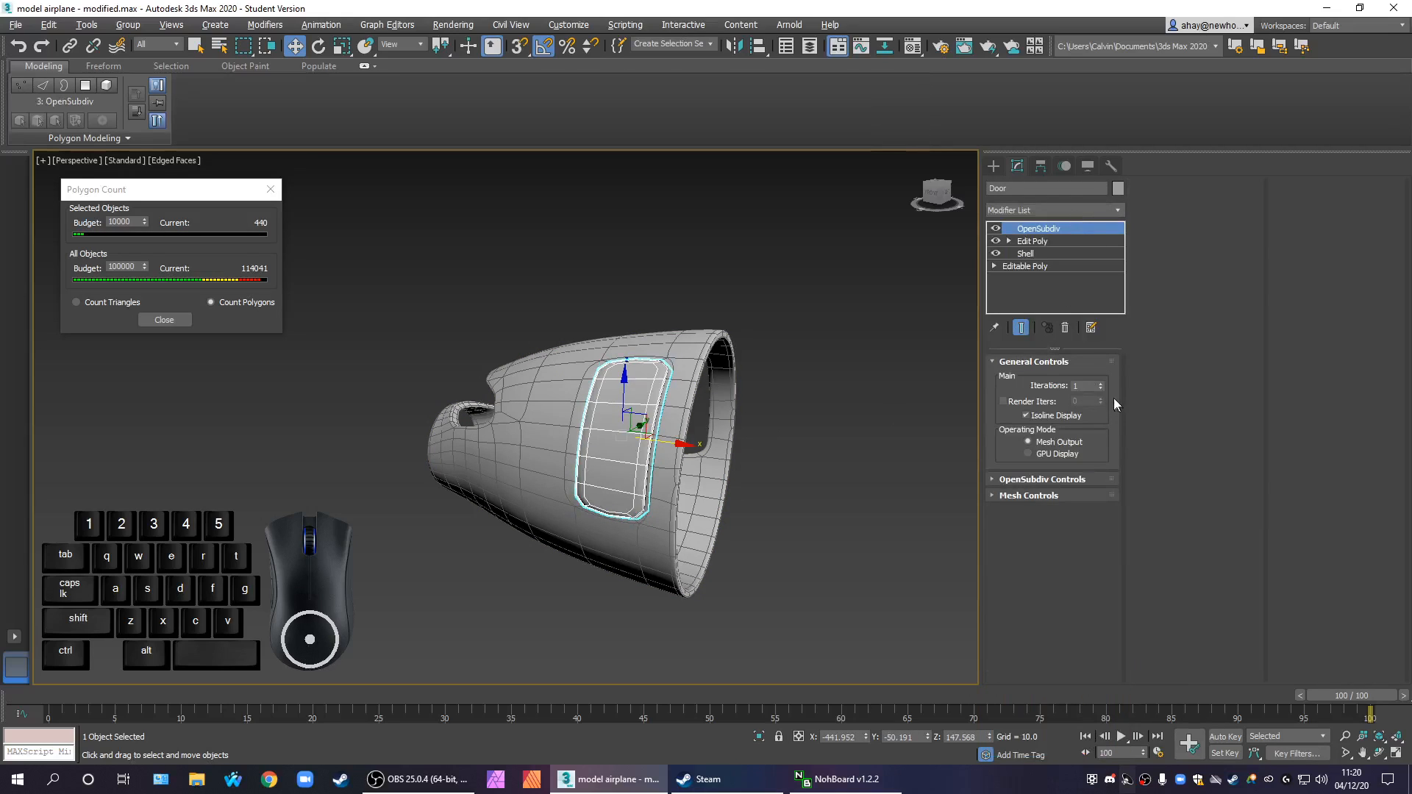
pyautogui.click(1101, 384)
pyautogui.click(1101, 384)
# Examine the smoothed door's fit up close and check the combined polygon count of both parts
pyautogui.keyDown('alt'); pyautogui.moveTo(642, 583); pyautogui.dragTo(756, 584, button='middle'); pyautogui.keyUp('alt')
pyautogui.click(750, 578)
pyautogui.scroll(5, 727, 523)
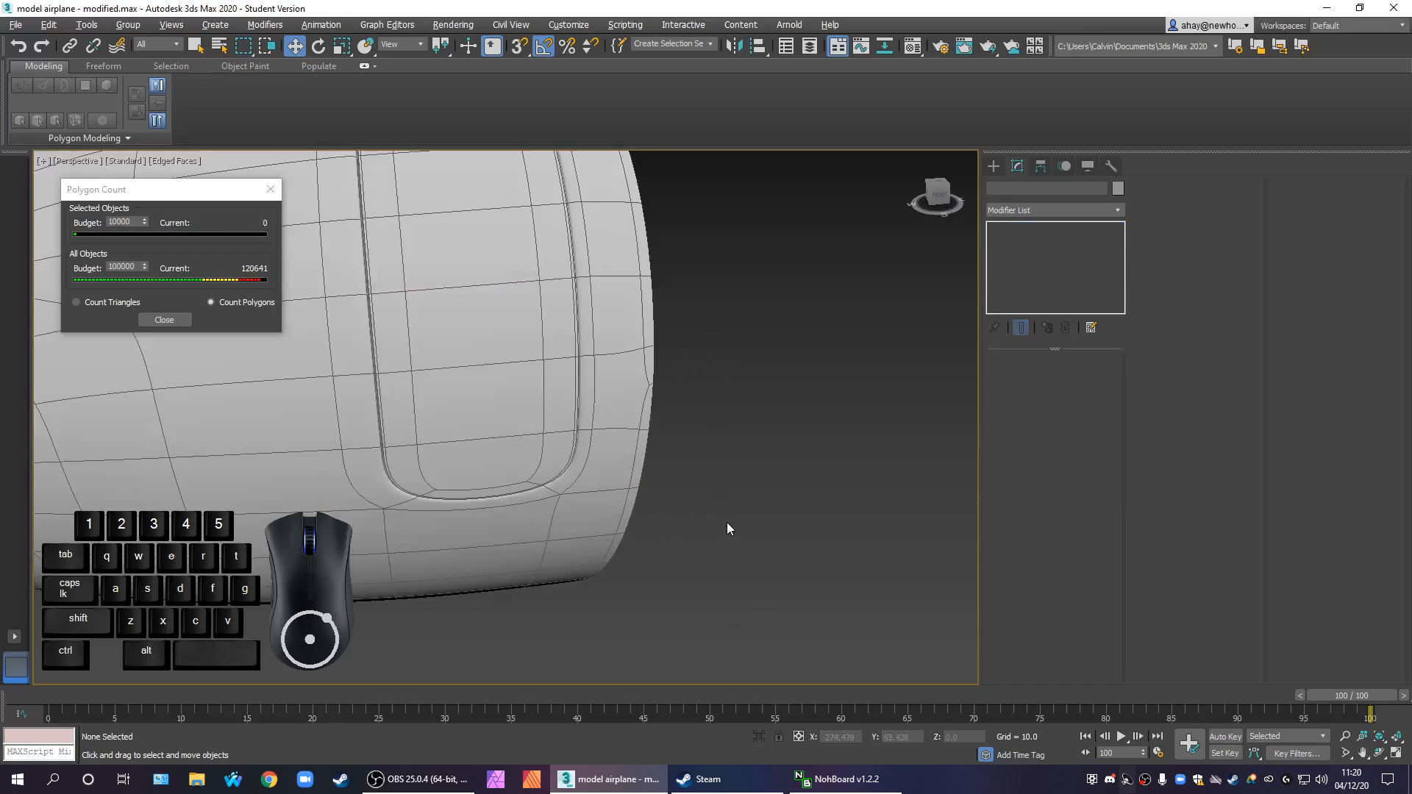
pyautogui.moveTo(727, 523); pyautogui.dragTo(752, 537, button='middle')
pyautogui.scroll(-5, 787, 563)
pyautogui.moveTo(787, 565); pyautogui.dragTo(535, 457)
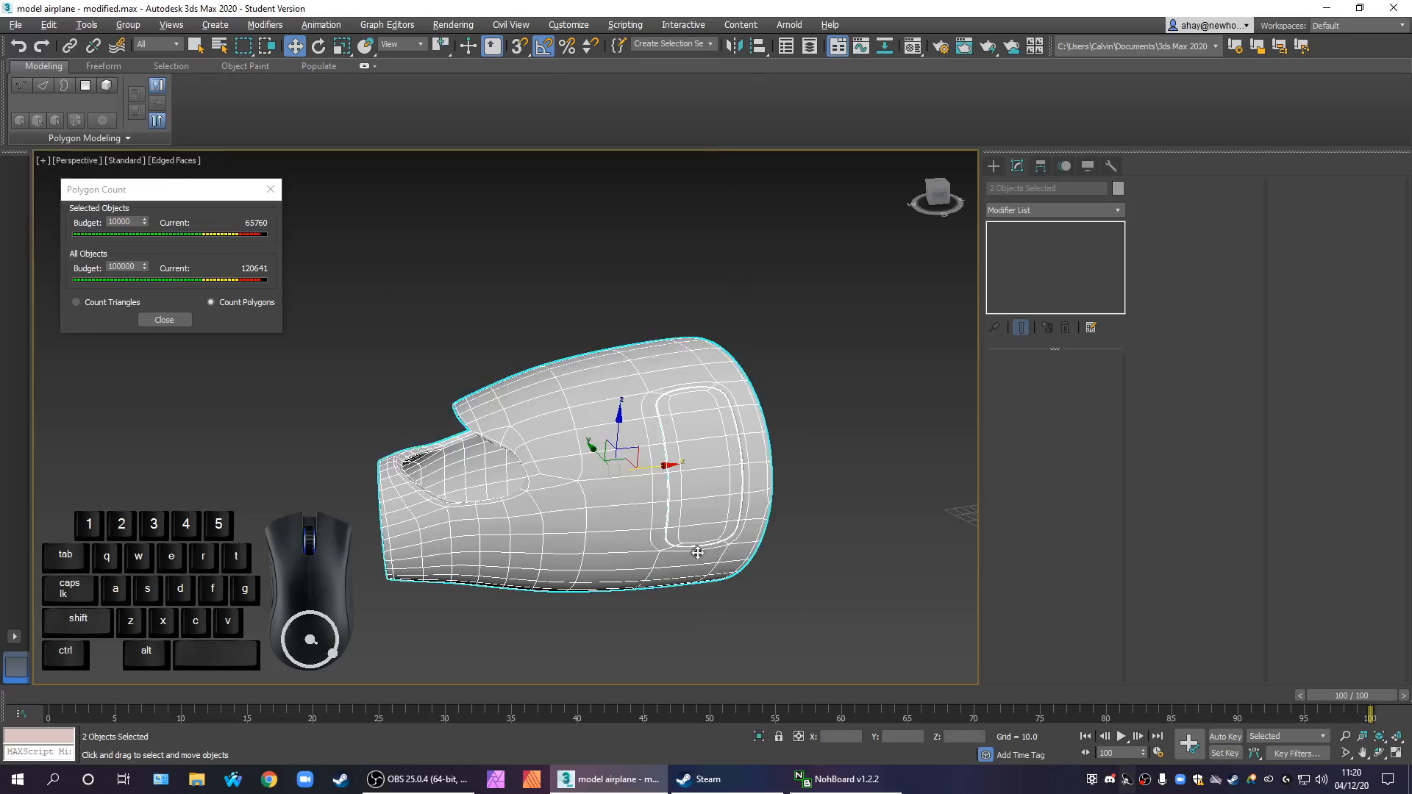
pyautogui.press('F4')
pyautogui.press('F4')
pyautogui.click(815, 562)
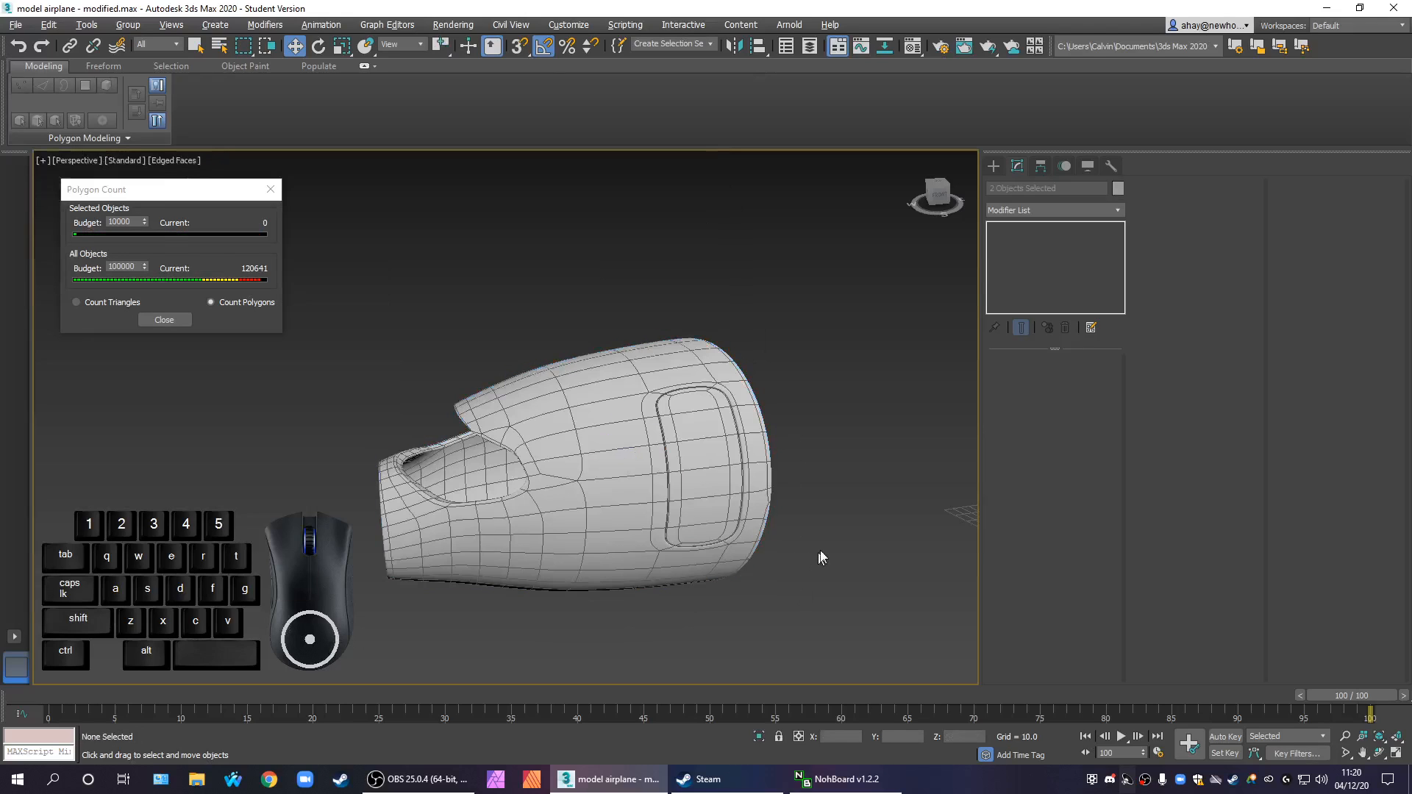
# Examine the whole smoothed fuselage section, including its front openings, from several angles
pyautogui.scroll(-3, 652, 518)
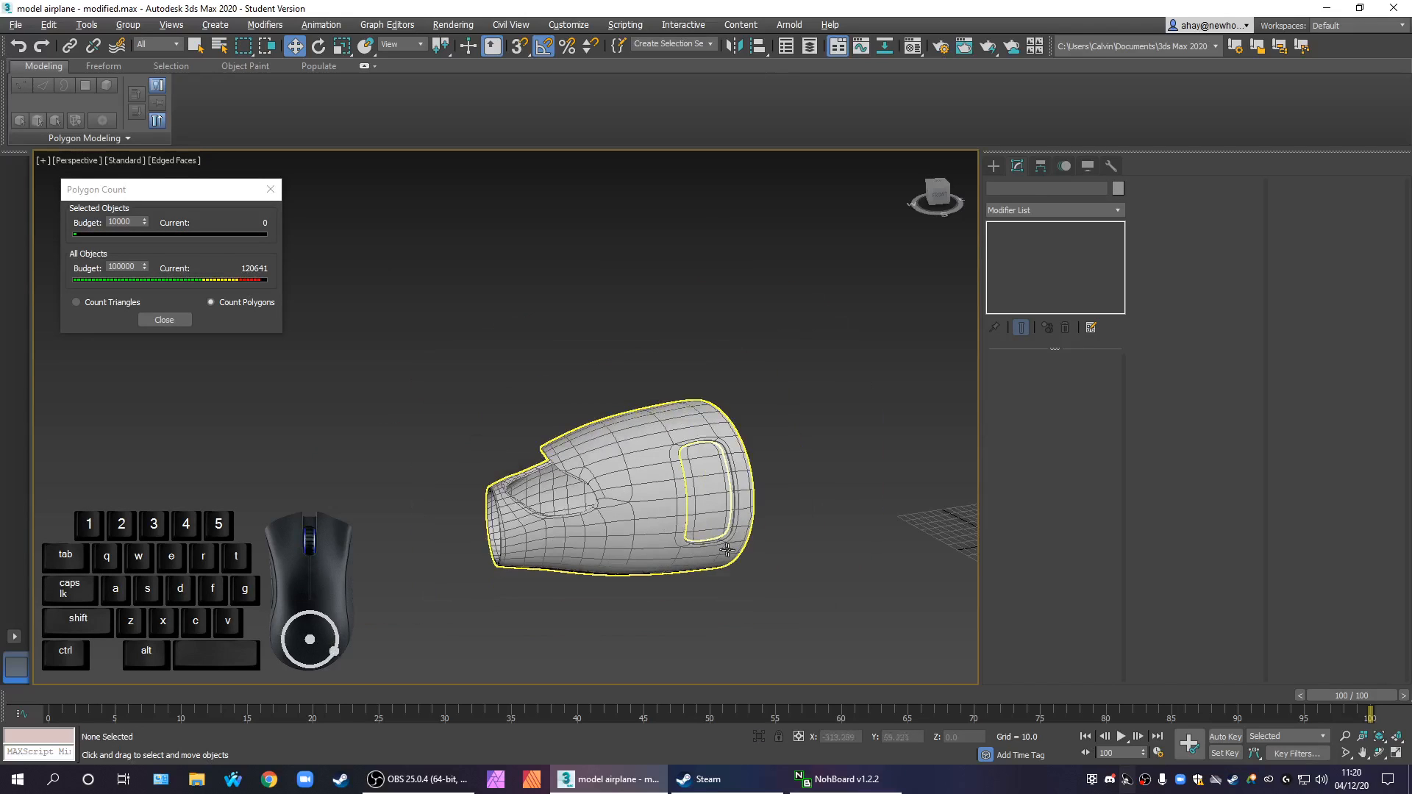
pyautogui.keyDown('alt'); pyautogui.moveTo(792, 572); pyautogui.dragTo(769, 545, button='middle'); pyautogui.keyUp('alt')
pyautogui.scroll(-1, 747, 486)
pyautogui.rightClick(783, 454)
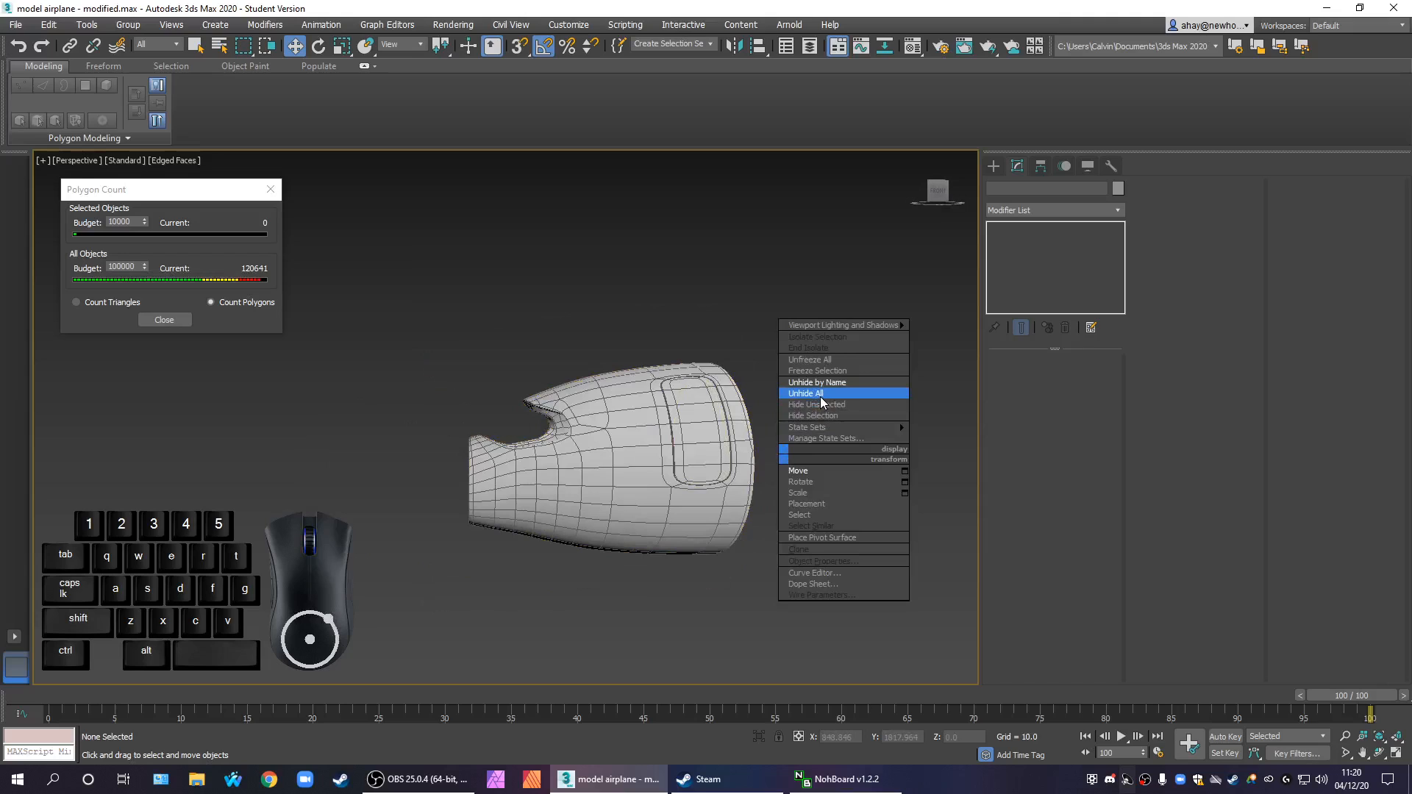
pyautogui.keyDown('alt'); pyautogui.moveTo(648, 504); pyautogui.dragTo(699, 526, button='middle'); pyautogui.keyUp('alt')
pyautogui.scroll(5, 633, 471)
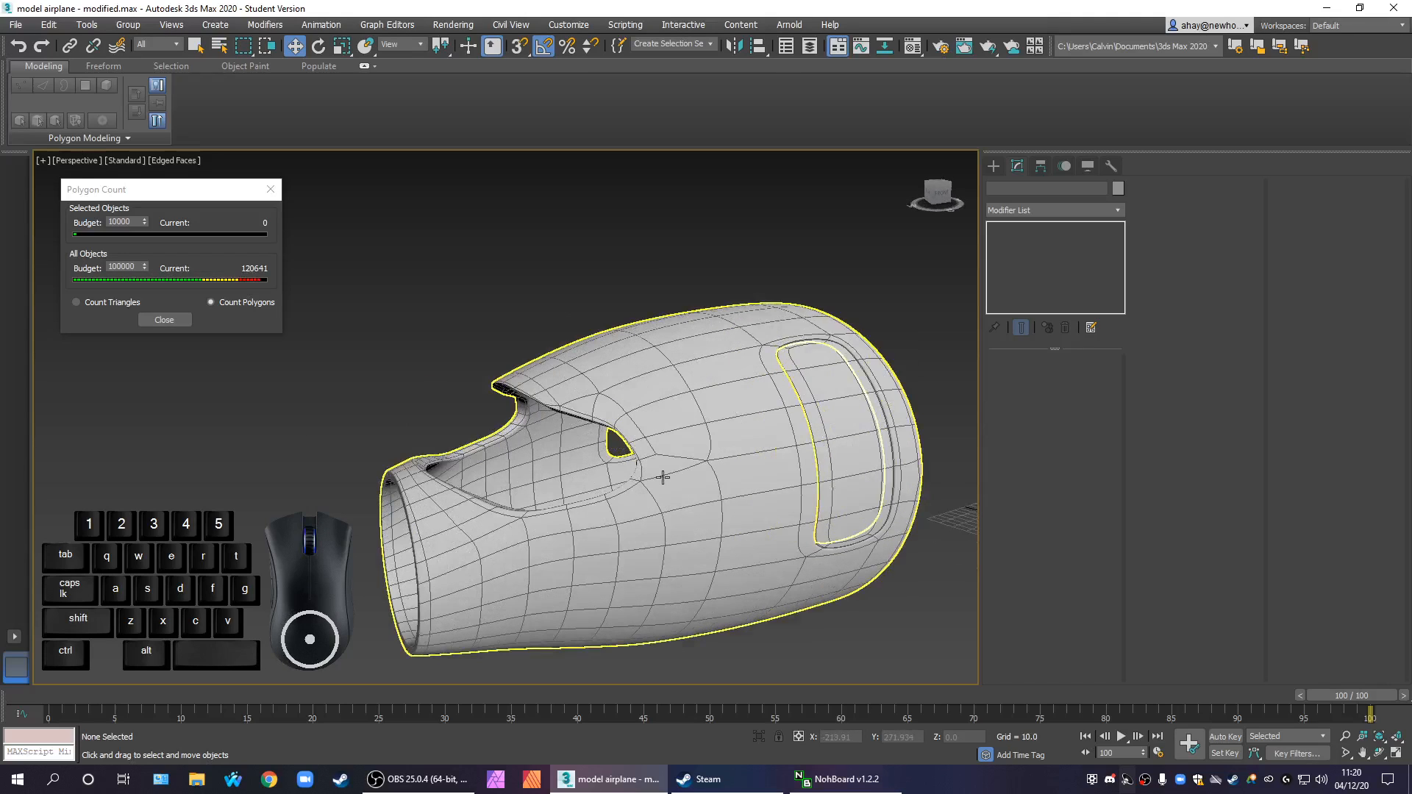
# Unhide the Nose object in front of the fuselage section
pyautogui.scroll(3, 603, 500)
pyautogui.scroll(-5, 615, 504)
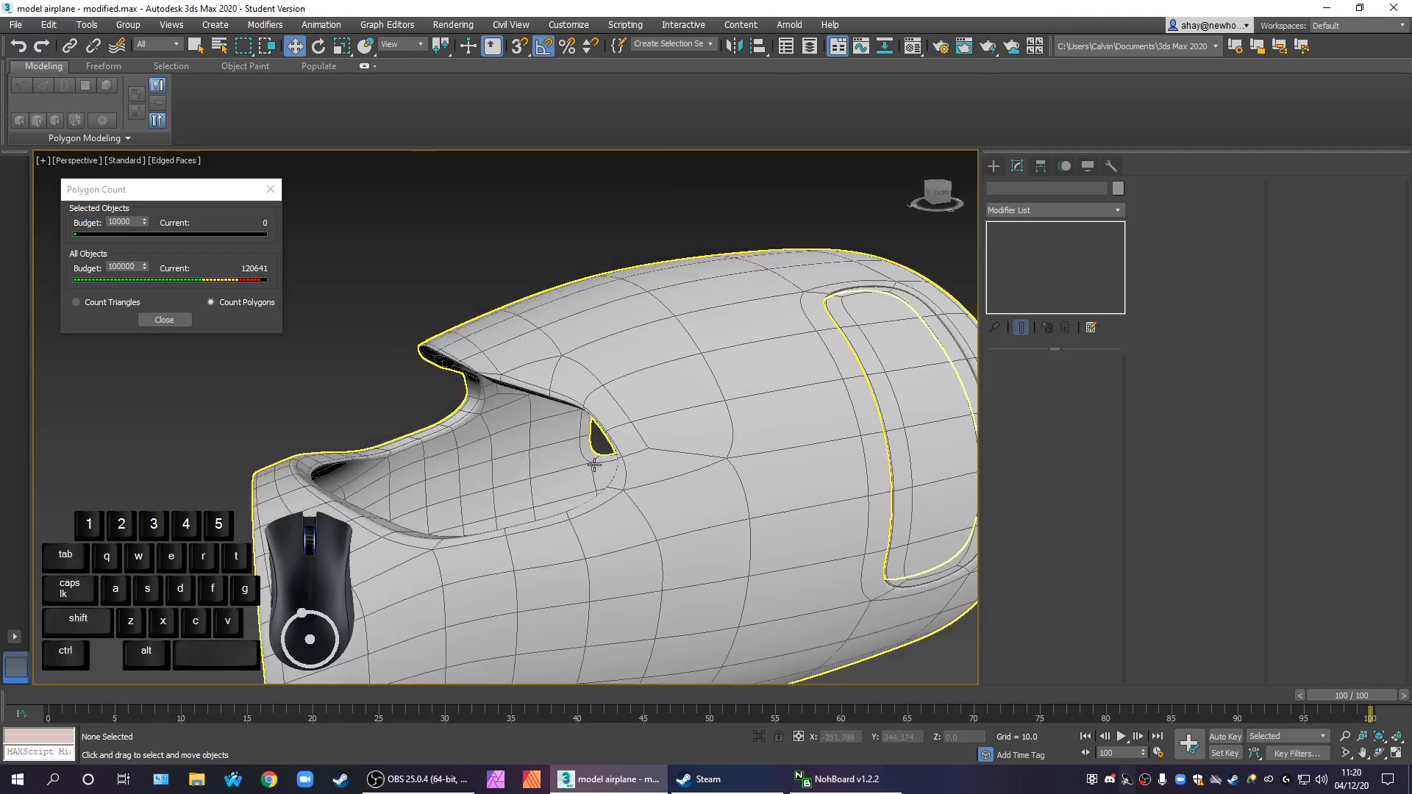
pyautogui.rightClick(404, 417)
pyautogui.click(475, 337)
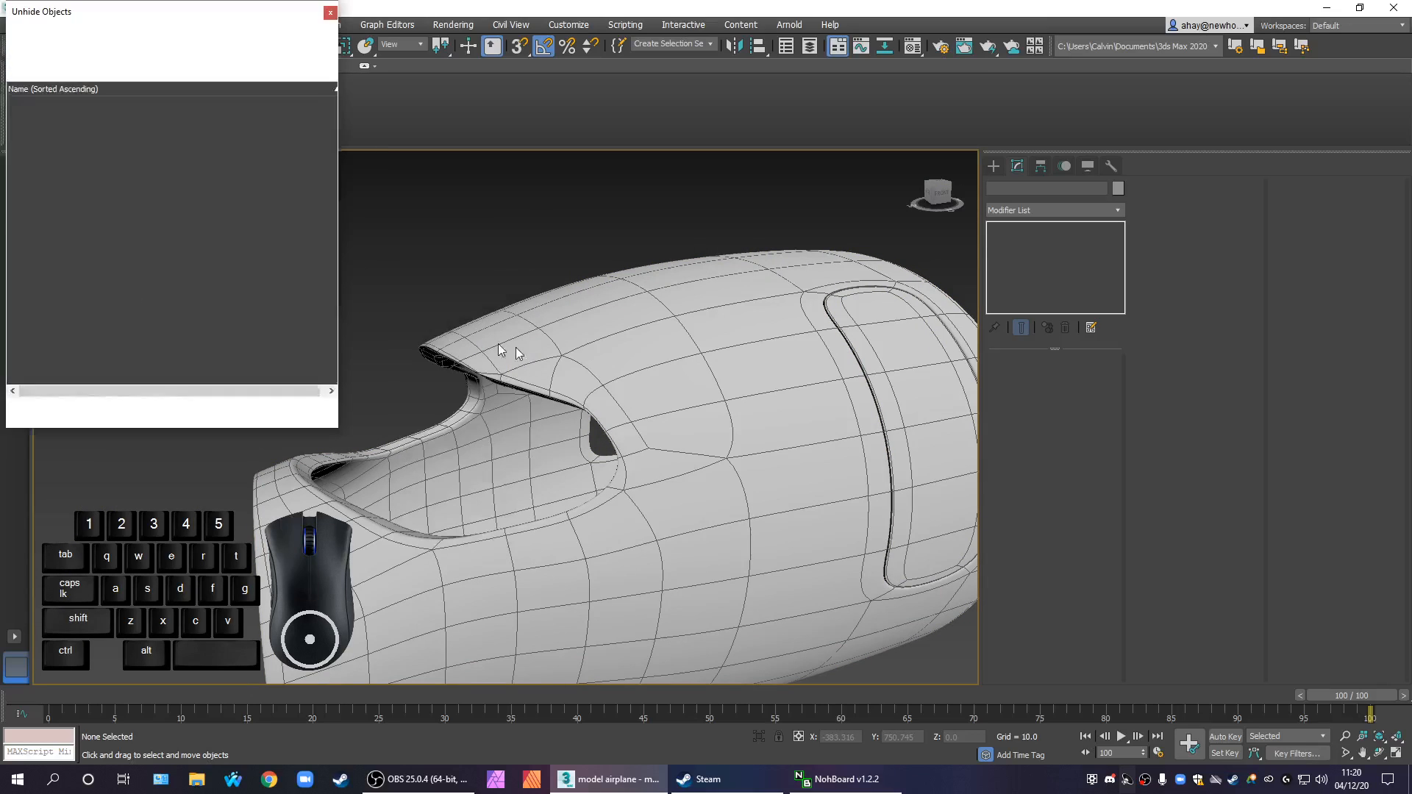
pyautogui.scroll(-2, 317, 284)
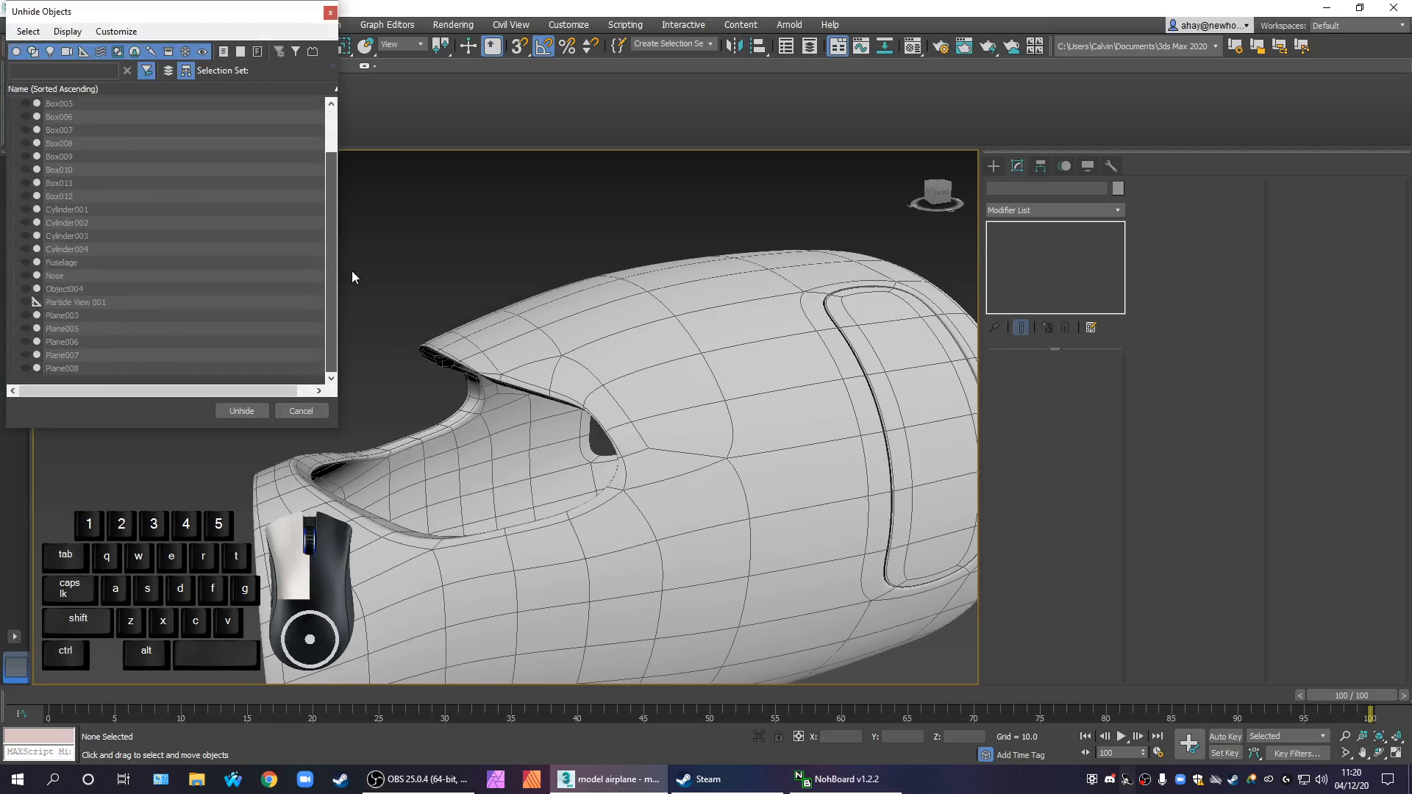
pyautogui.click(107, 275)
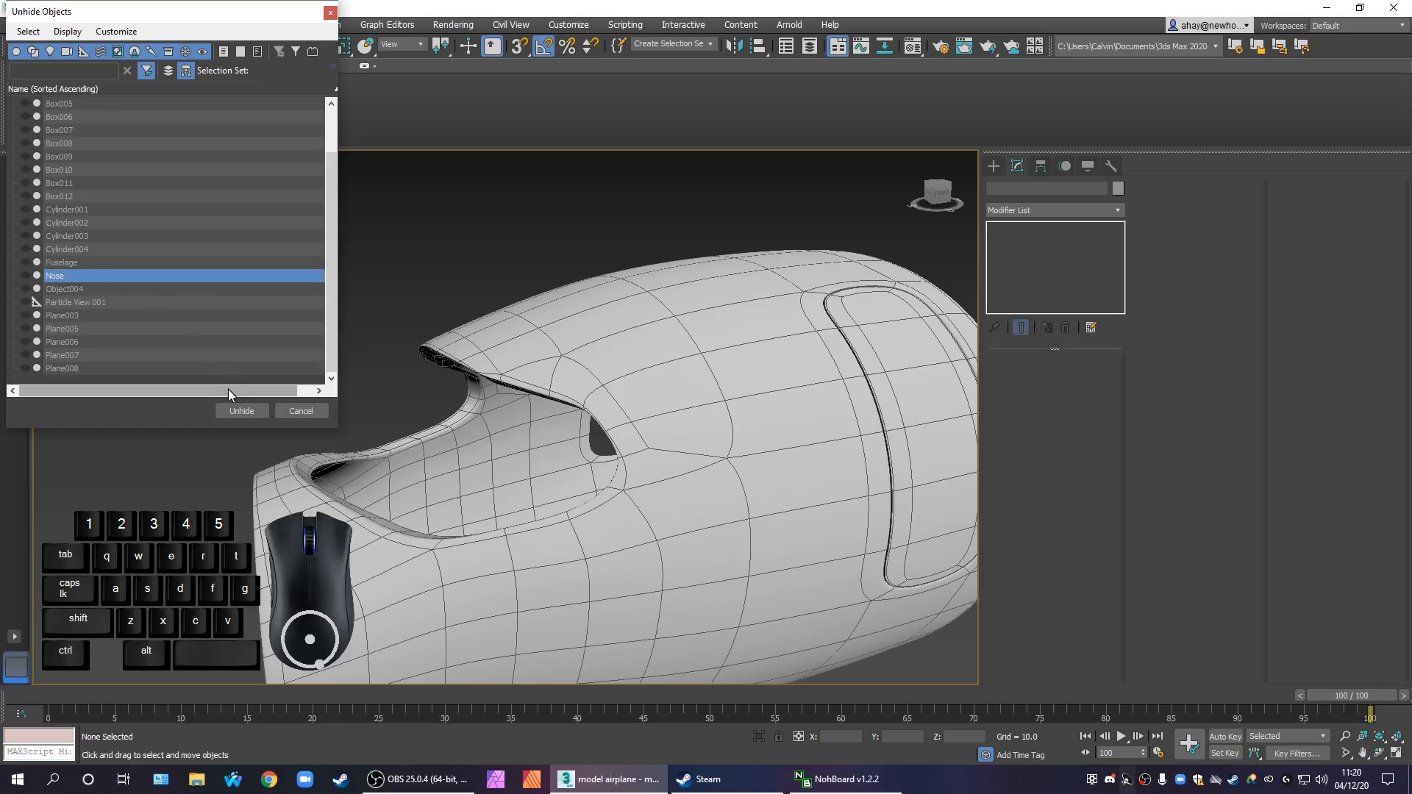
pyautogui.click(262, 412)
# Apply a Shell modifier to the nose to give it wall thickness
pyautogui.moveTo(419, 459); pyautogui.dragTo(715, 333, button='middle')
pyautogui.click(395, 523)
pyautogui.moveTo(559, 529)
pyautogui.keyDown('alt'); pyautogui.mouseDown(button='middle')
pyautogui.moveTo(449, 545)
pyautogui.moveTo(564, 530)
pyautogui.mouseUp(button='middle'); pyautogui.keyUp('alt')
pyautogui.click(575, 523)
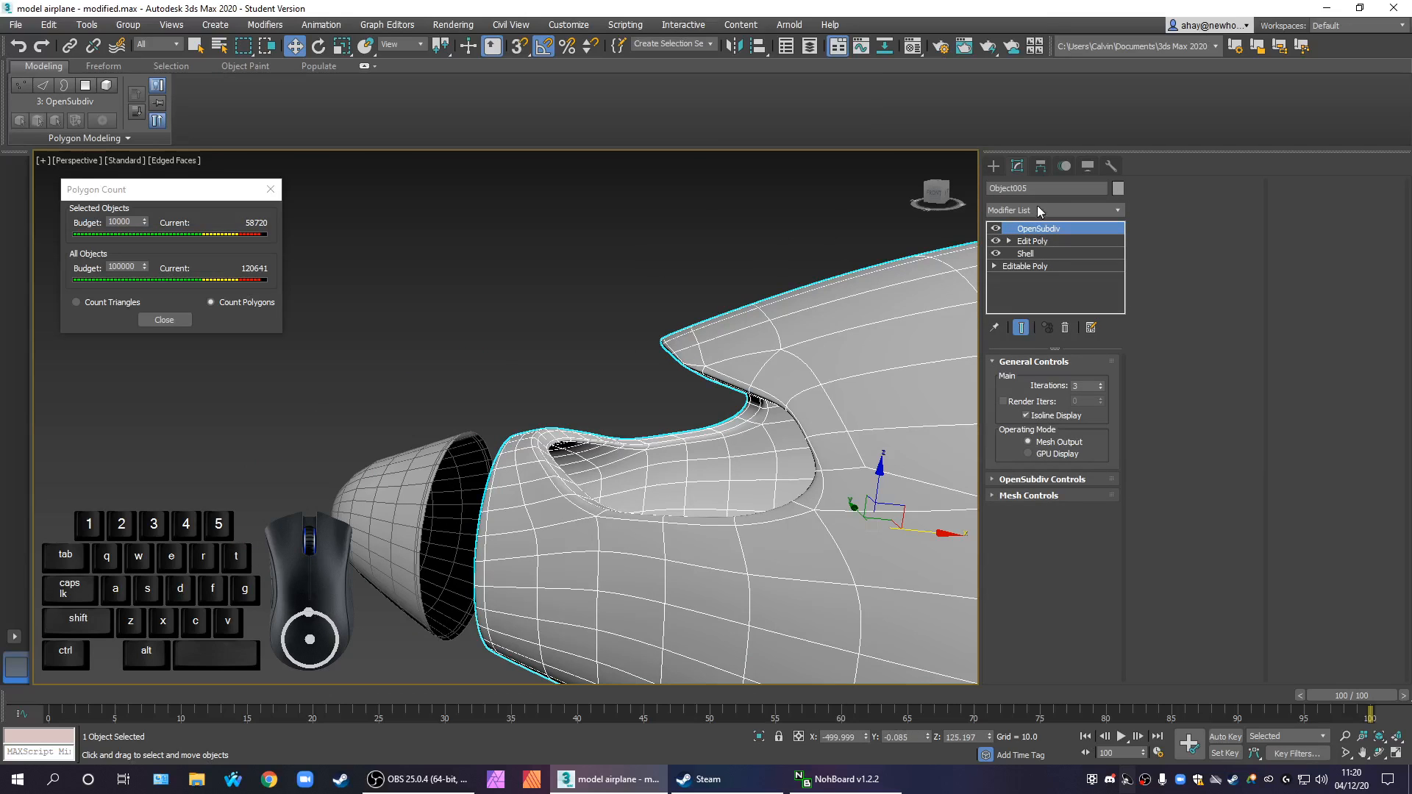
pyautogui.click(407, 442)
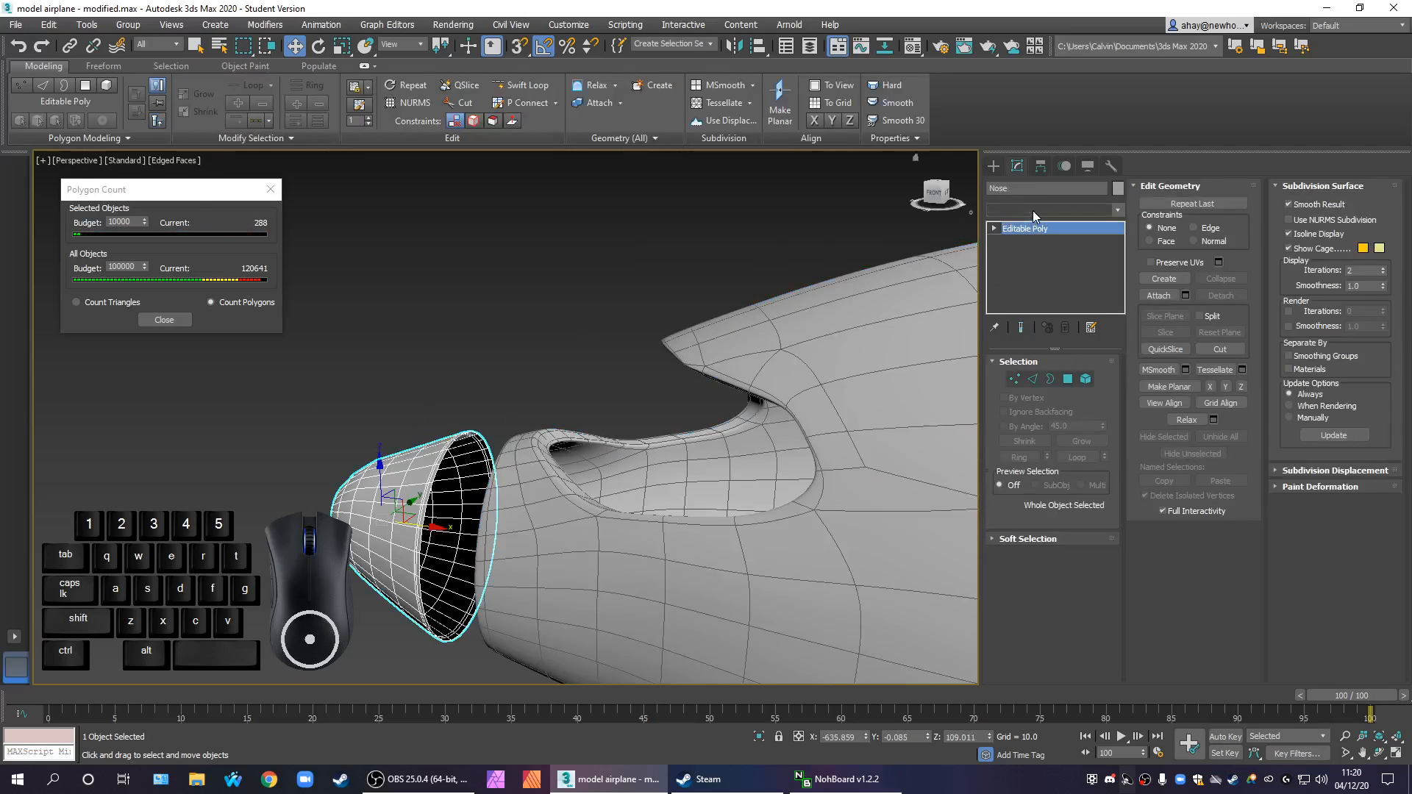
pyautogui.click(1032, 210)
pyautogui.write('shell')
pyautogui.press('Return')
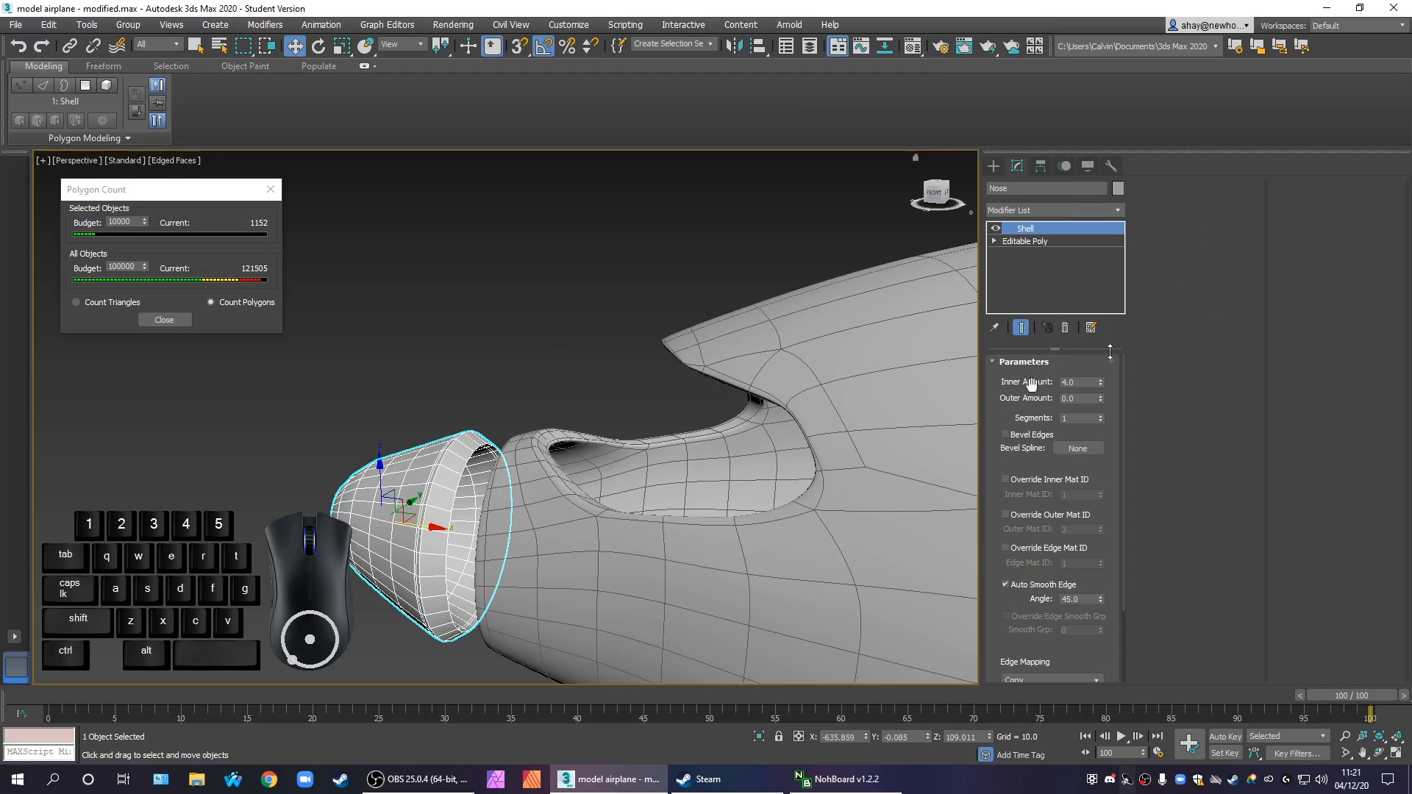
# Close the polygon count window and examine the shelled nose's rear rim in an enlarged top view
pyautogui.hotkey('alt', 'w')
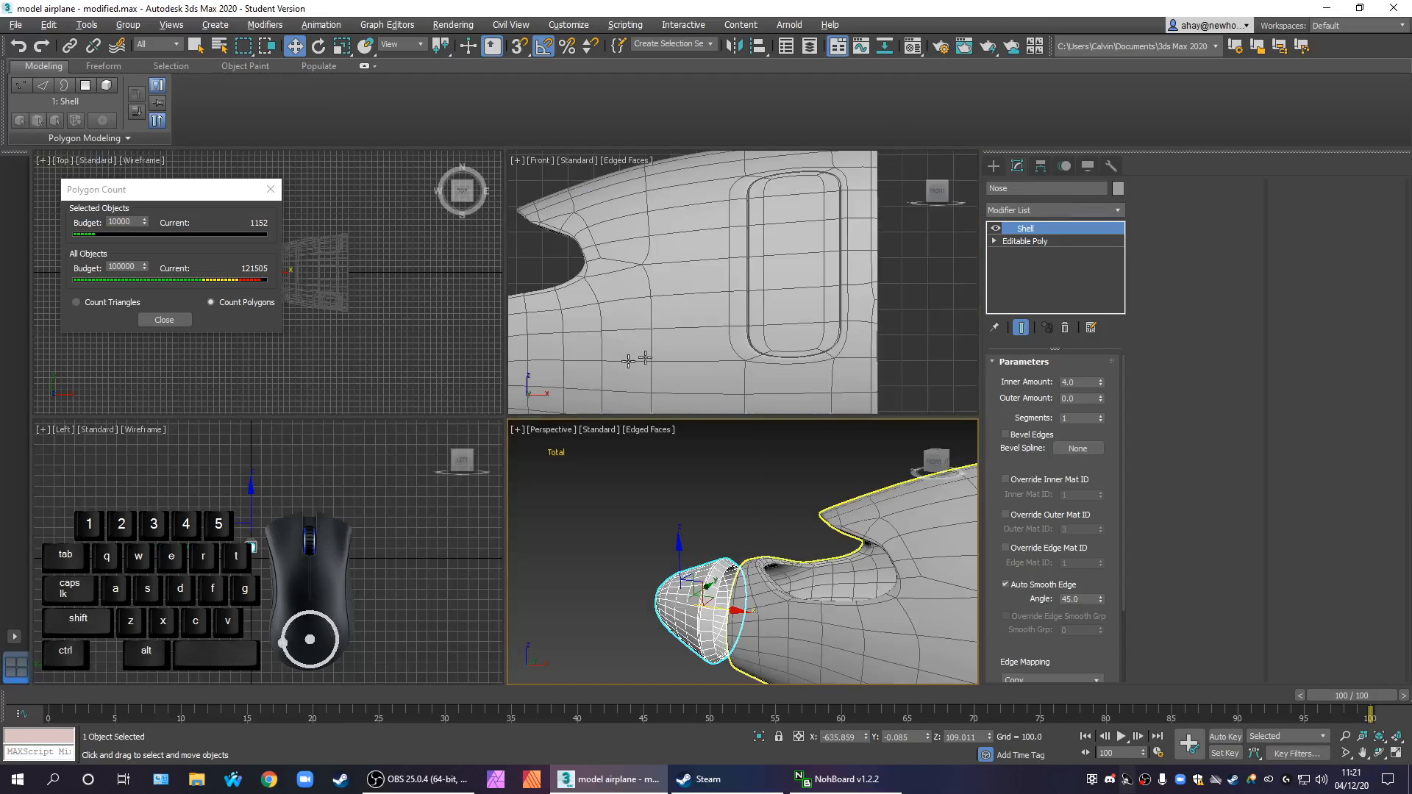
pyautogui.scroll(3, 743, 570)
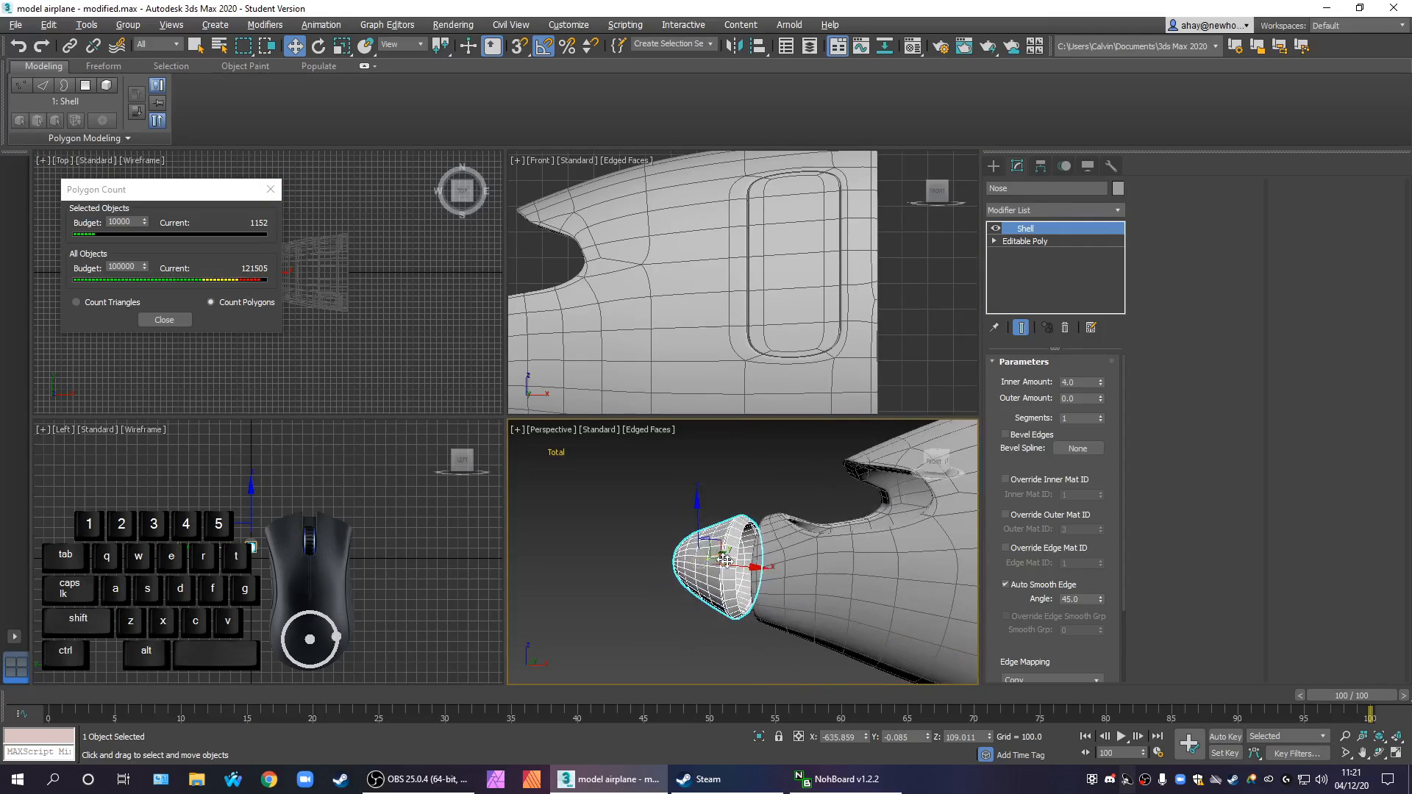
pyautogui.moveTo(747, 562)
pyautogui.mouseDown()
pyautogui.moveTo(773, 565)
pyautogui.moveTo(756, 564)
pyautogui.mouseUp()
pyautogui.hotkey('ctrl', 'z')
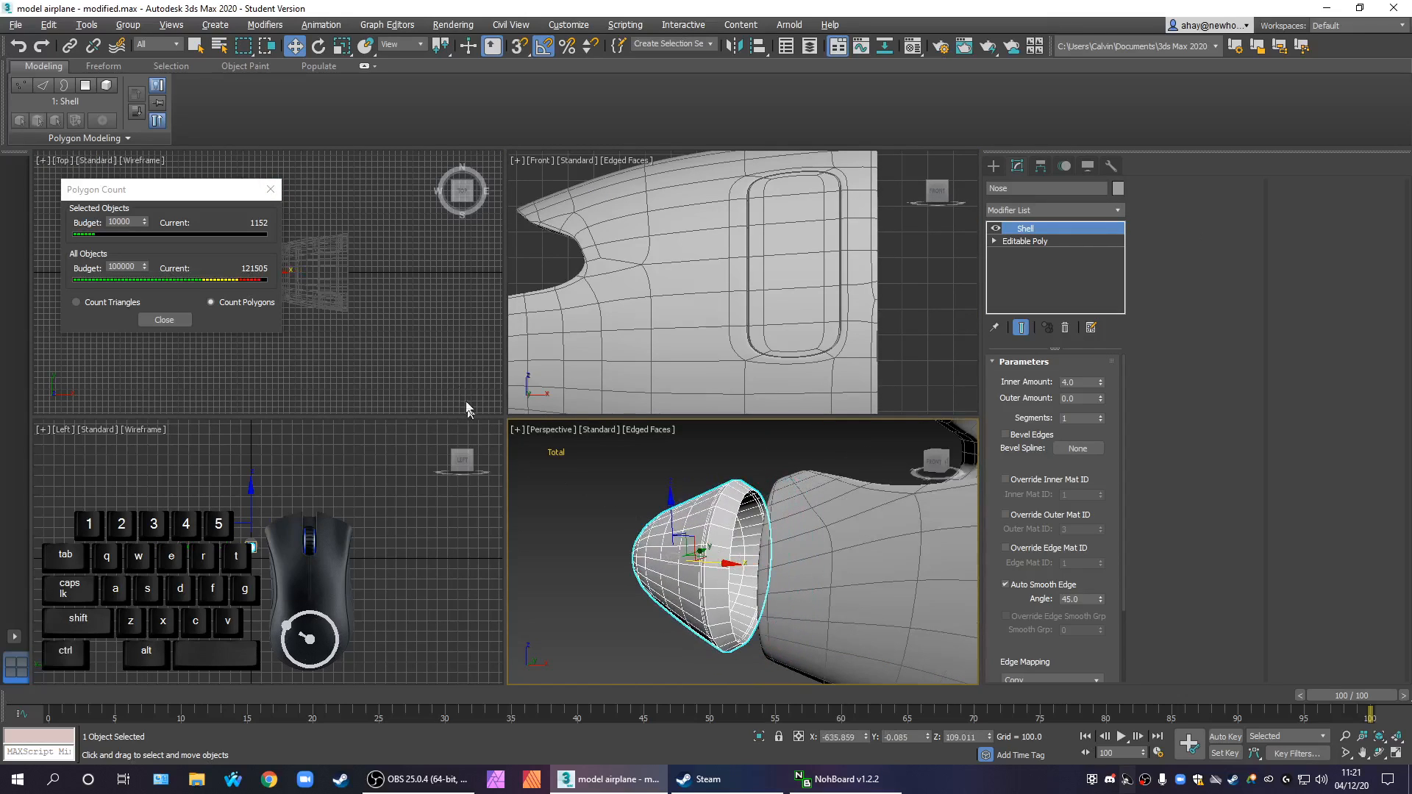
pyautogui.click(271, 193)
pyautogui.hotkey('alt', 'w')
pyautogui.scroll(5, 462, 395)
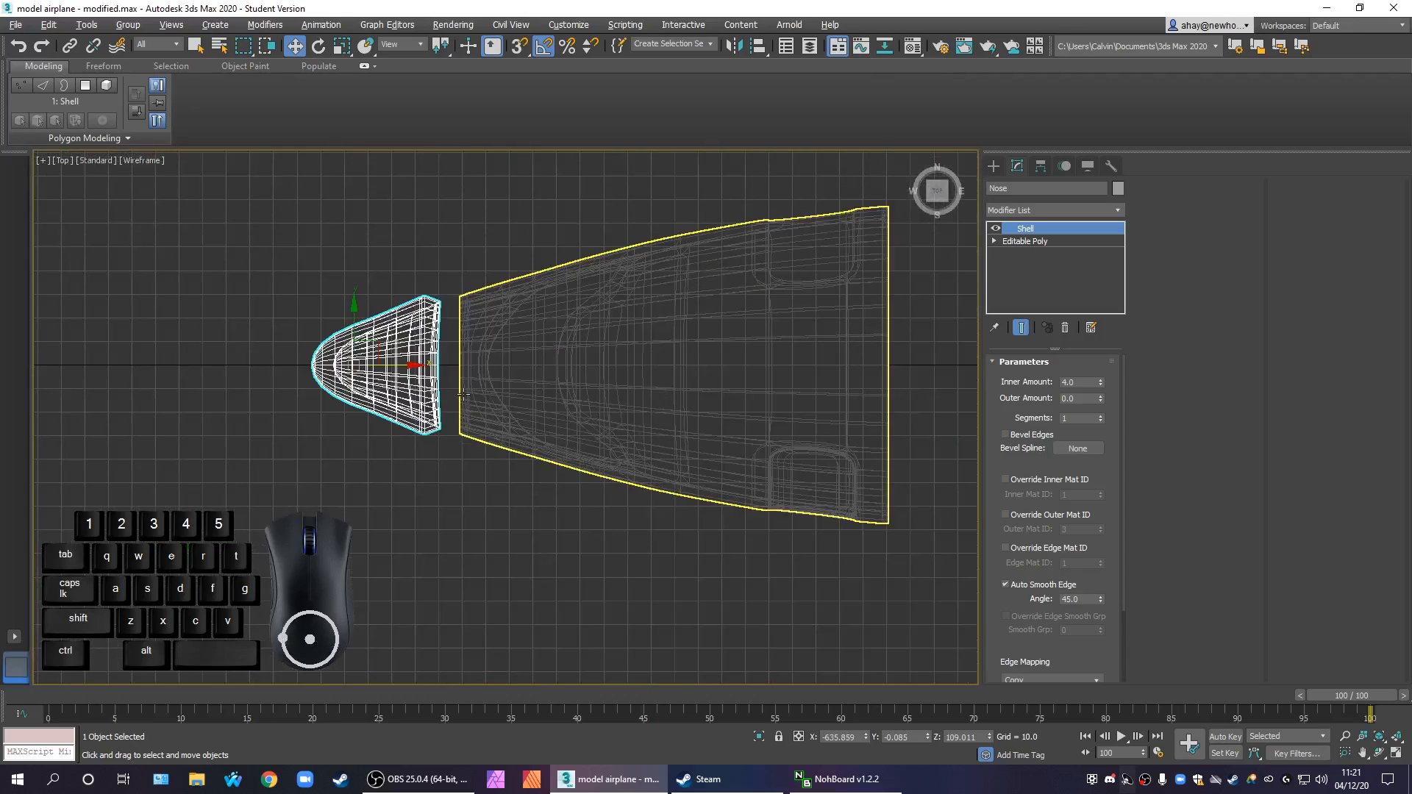
pyautogui.scroll(3, 463, 395)
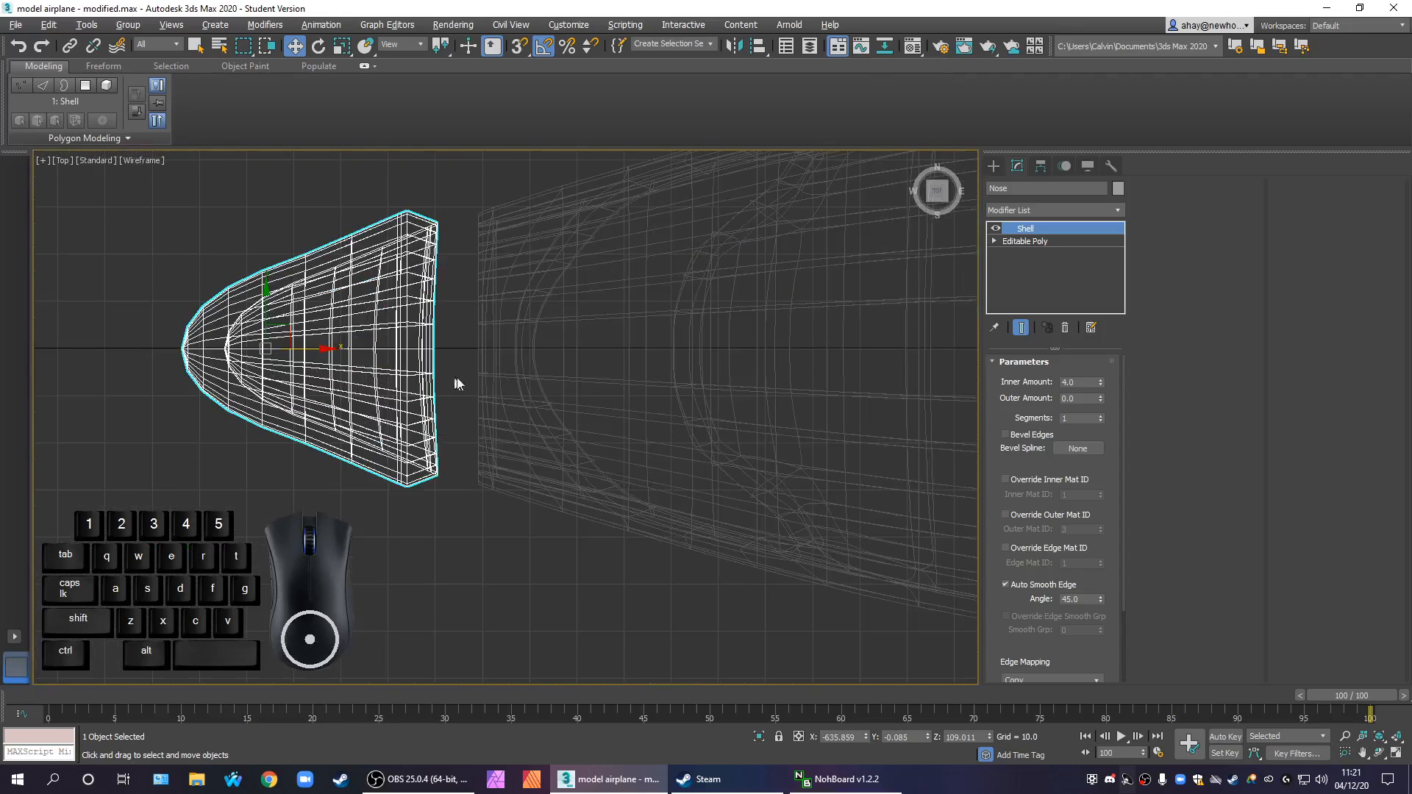
# Add an Edit Poly modifier above the nose's Shell and inspect the rear rim from several angles
pyautogui.click(1061, 213)
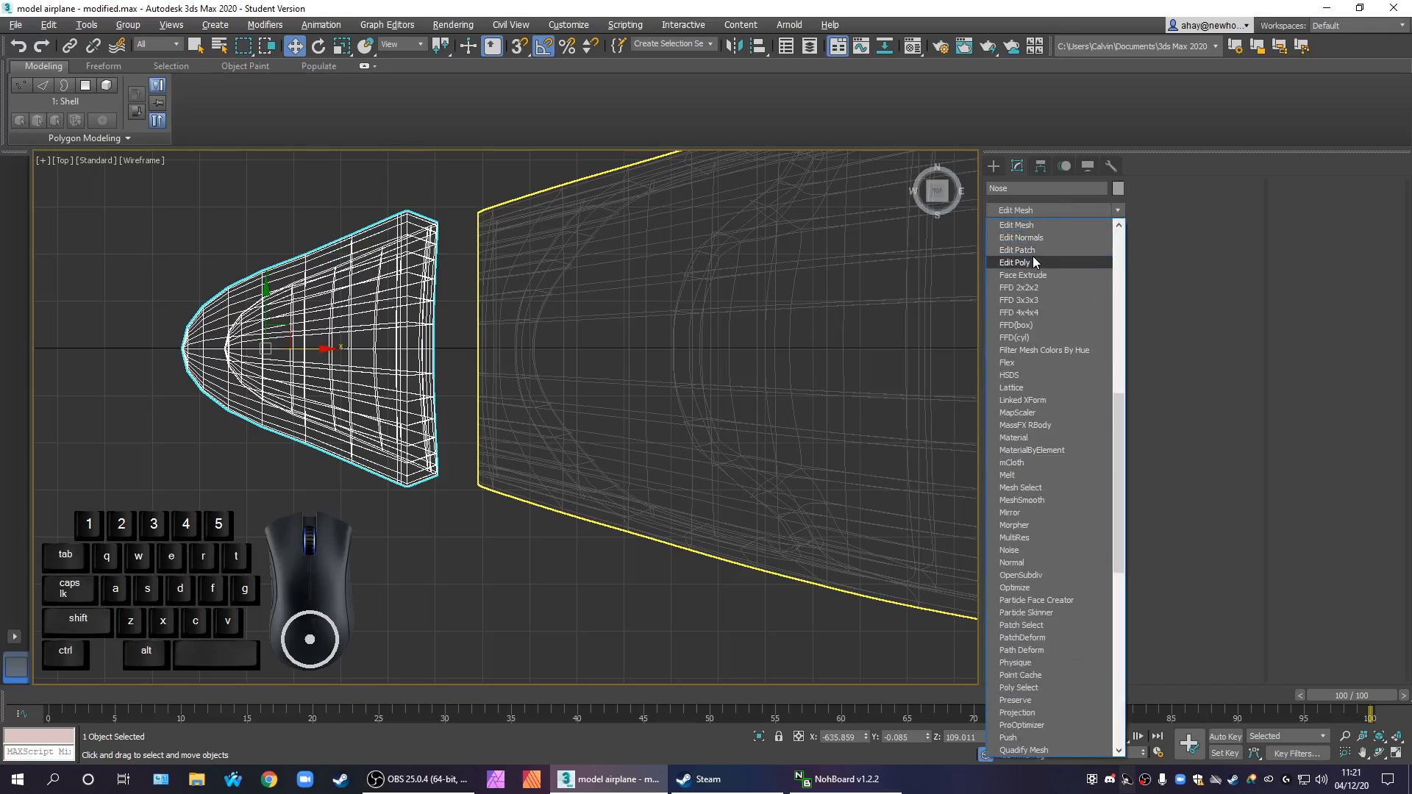
pyautogui.click(1033, 256)
pyautogui.hotkey('alt', 'w')
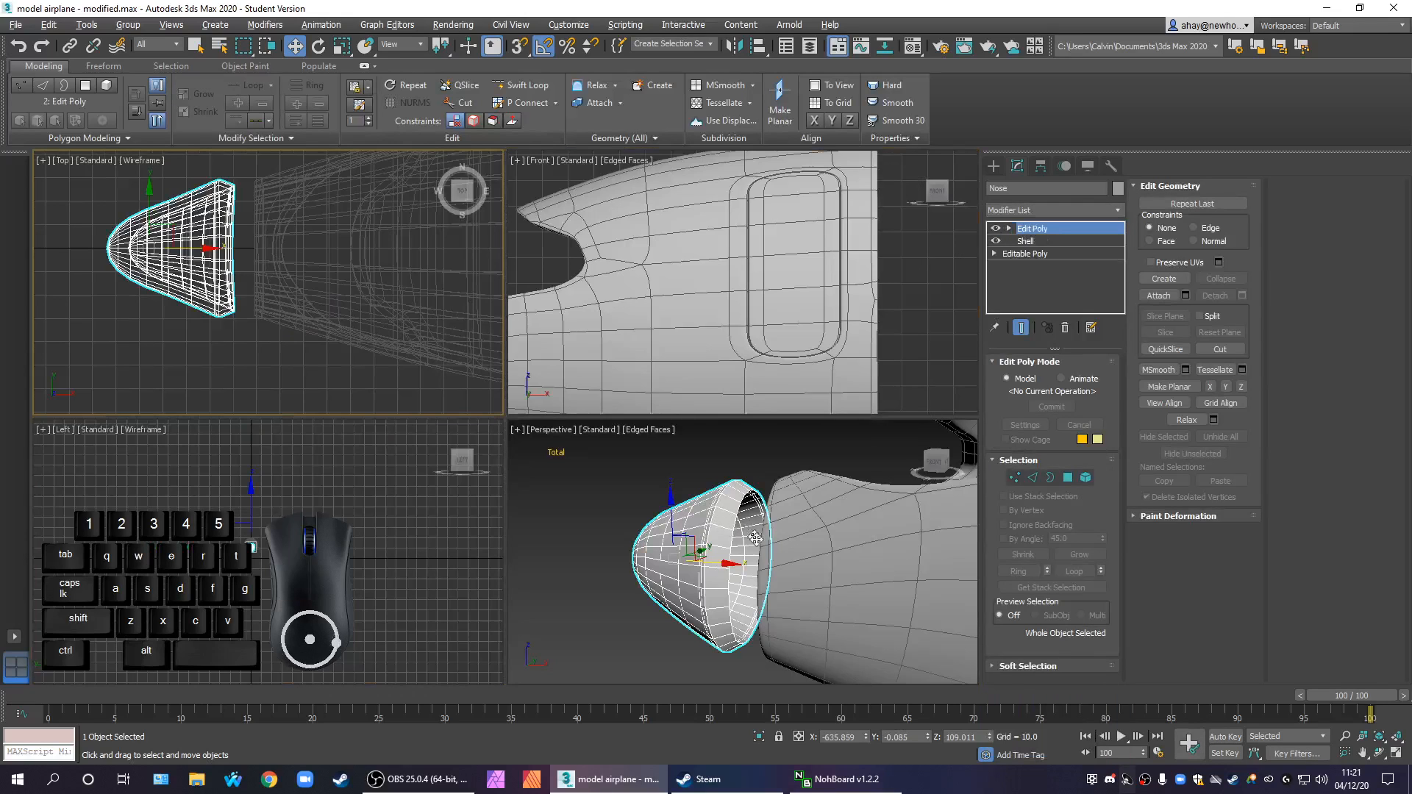
pyautogui.keyDown('alt'); pyautogui.moveTo(743, 566); pyautogui.dragTo(797, 565, button='middle'); pyautogui.keyUp('alt')
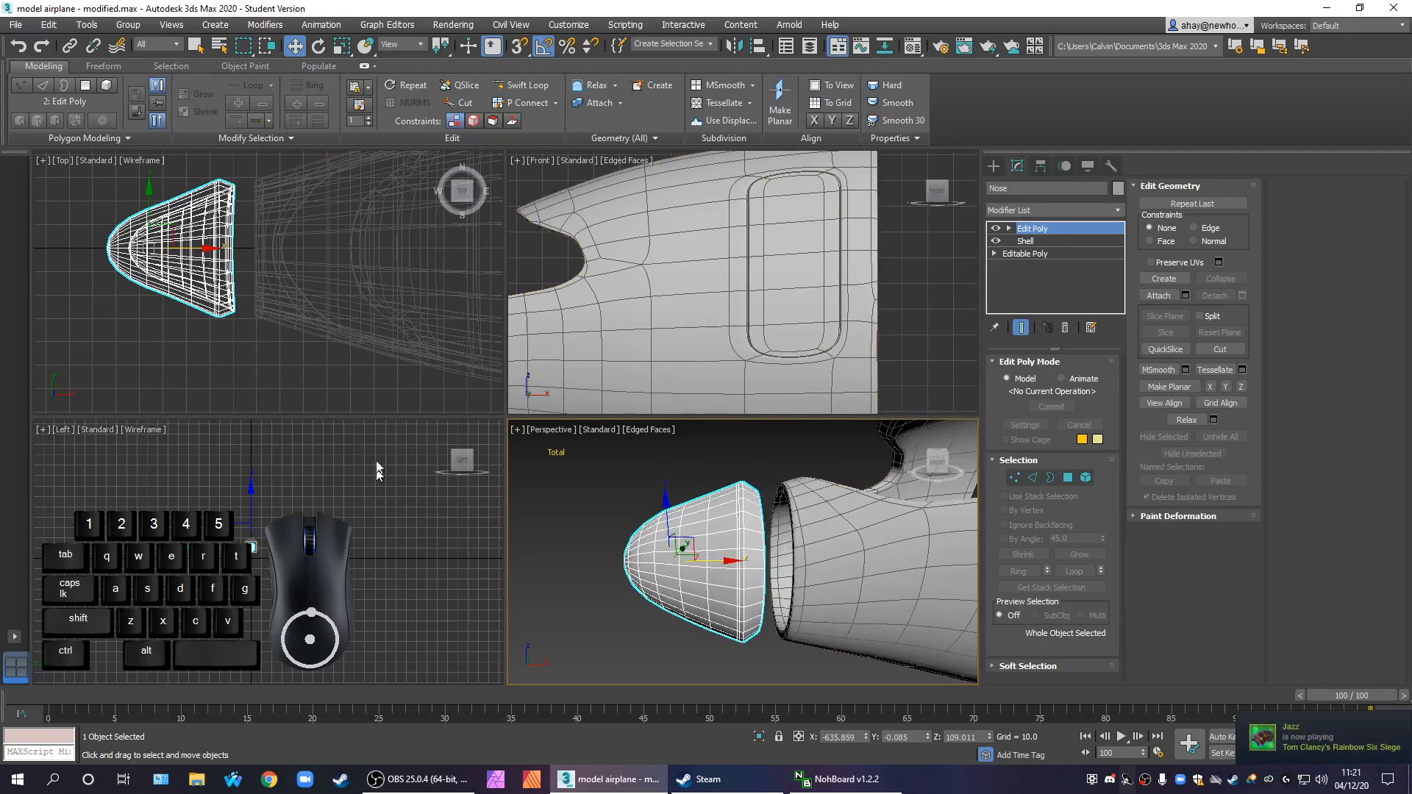
pyautogui.keyDown('alt'); pyautogui.moveTo(754, 589); pyautogui.dragTo(748, 645, button='middle'); pyautogui.keyUp('alt')
pyautogui.scroll(5, 748, 646)
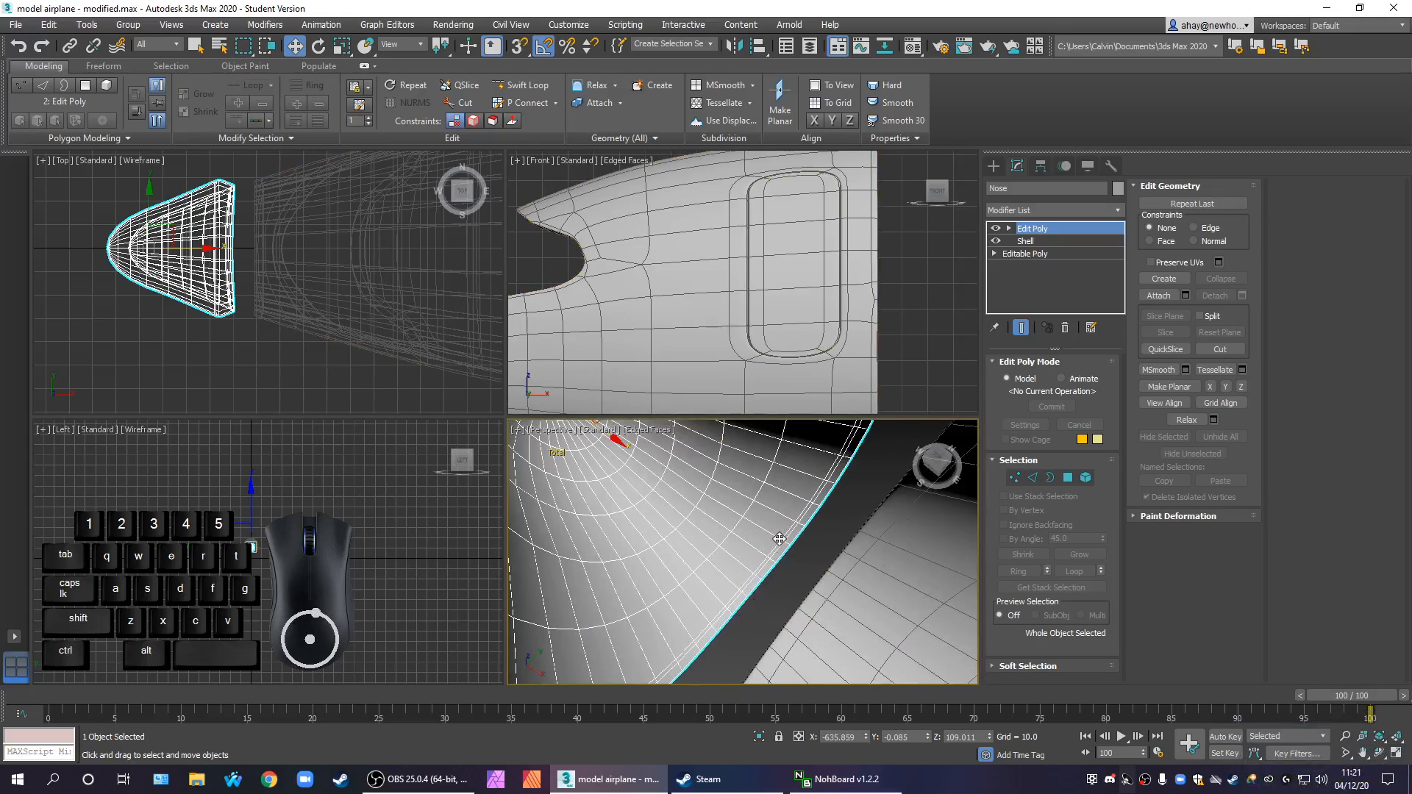
pyautogui.scroll(-5, 780, 557)
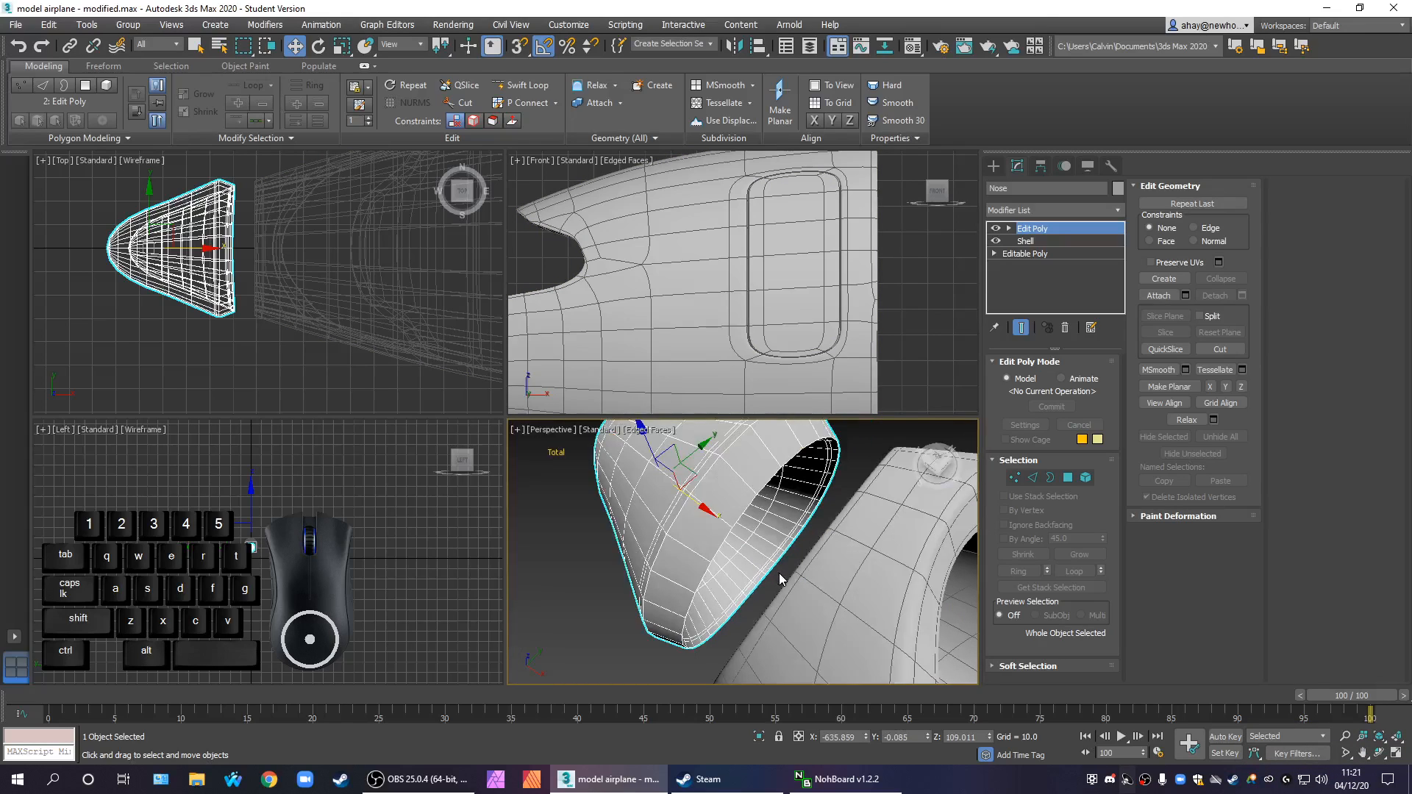
pyautogui.keyDown('alt'); pyautogui.moveTo(799, 572); pyautogui.dragTo(721, 560, button='middle'); pyautogui.keyUp('alt')
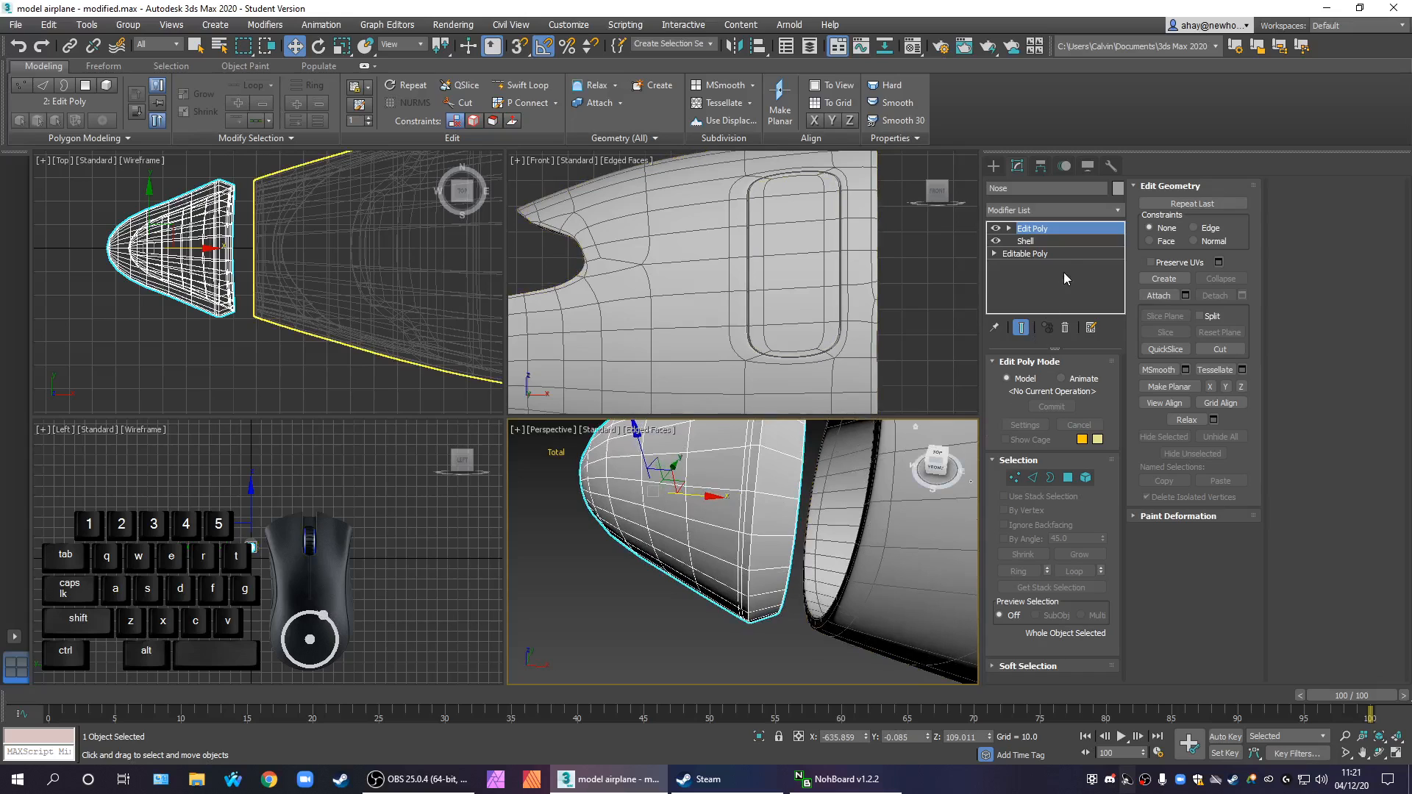
# Remove the edge loop closest to the nose's rear opening at the base Editable Poly level
pyautogui.click(1061, 241)
pyautogui.moveTo(864, 507)
pyautogui.keyDown('alt'); pyautogui.mouseDown(button='middle')
pyautogui.moveTo(831, 531)
pyautogui.moveTo(858, 525)
pyautogui.mouseUp(button='middle'); pyautogui.keyUp('alt')
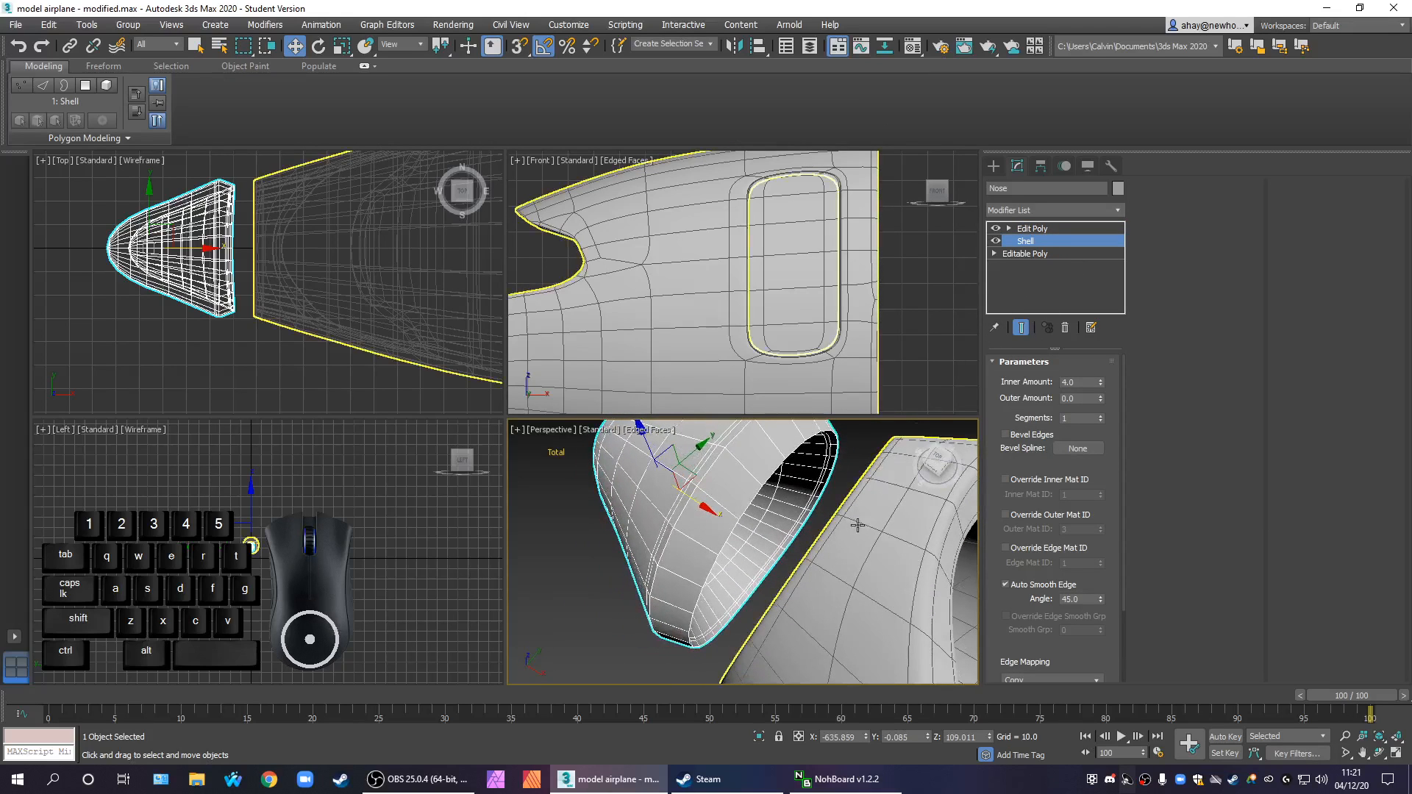
pyautogui.click(1037, 254)
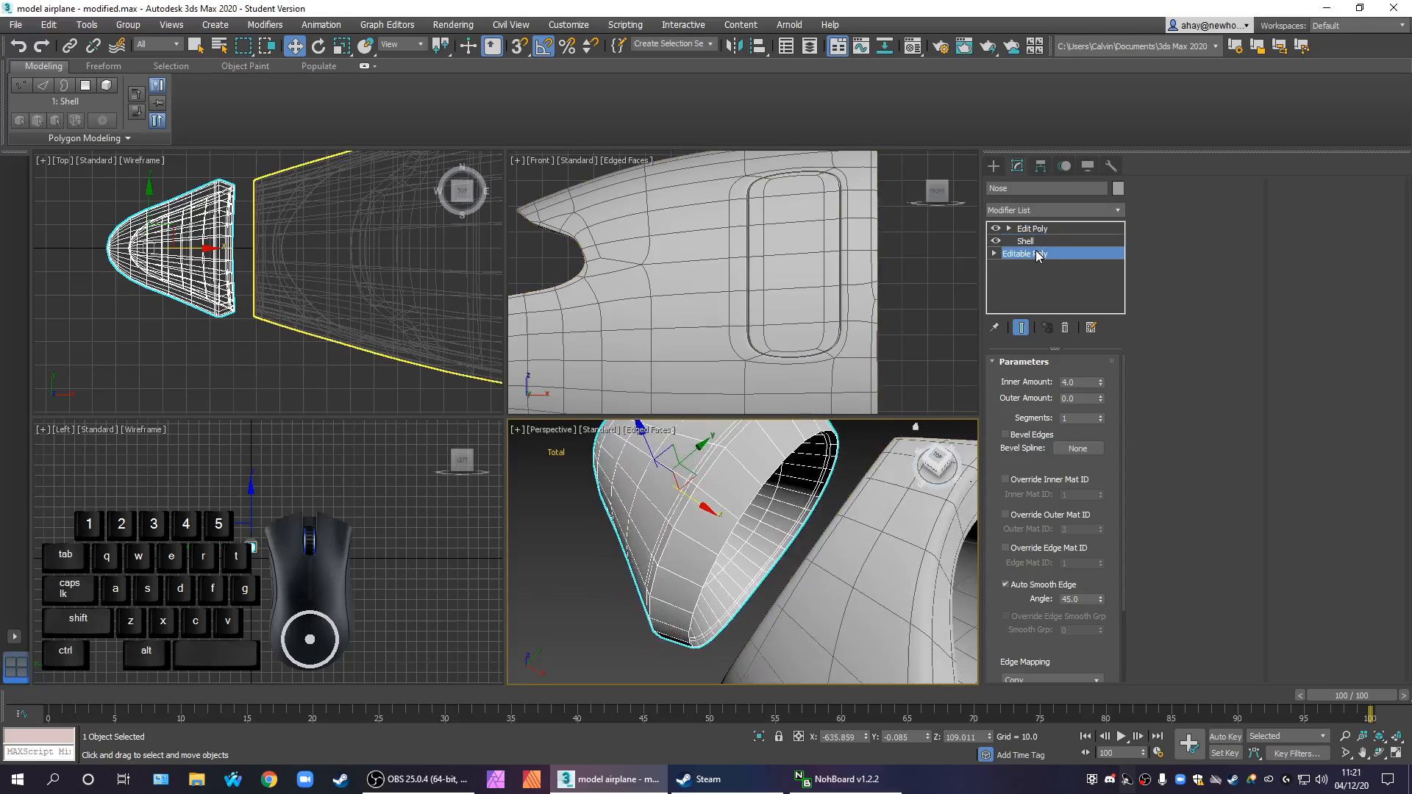
pyautogui.keyDown('alt'); pyautogui.moveTo(805, 553); pyautogui.dragTo(754, 544, button='middle'); pyautogui.keyUp('alt')
pyautogui.click(1033, 379)
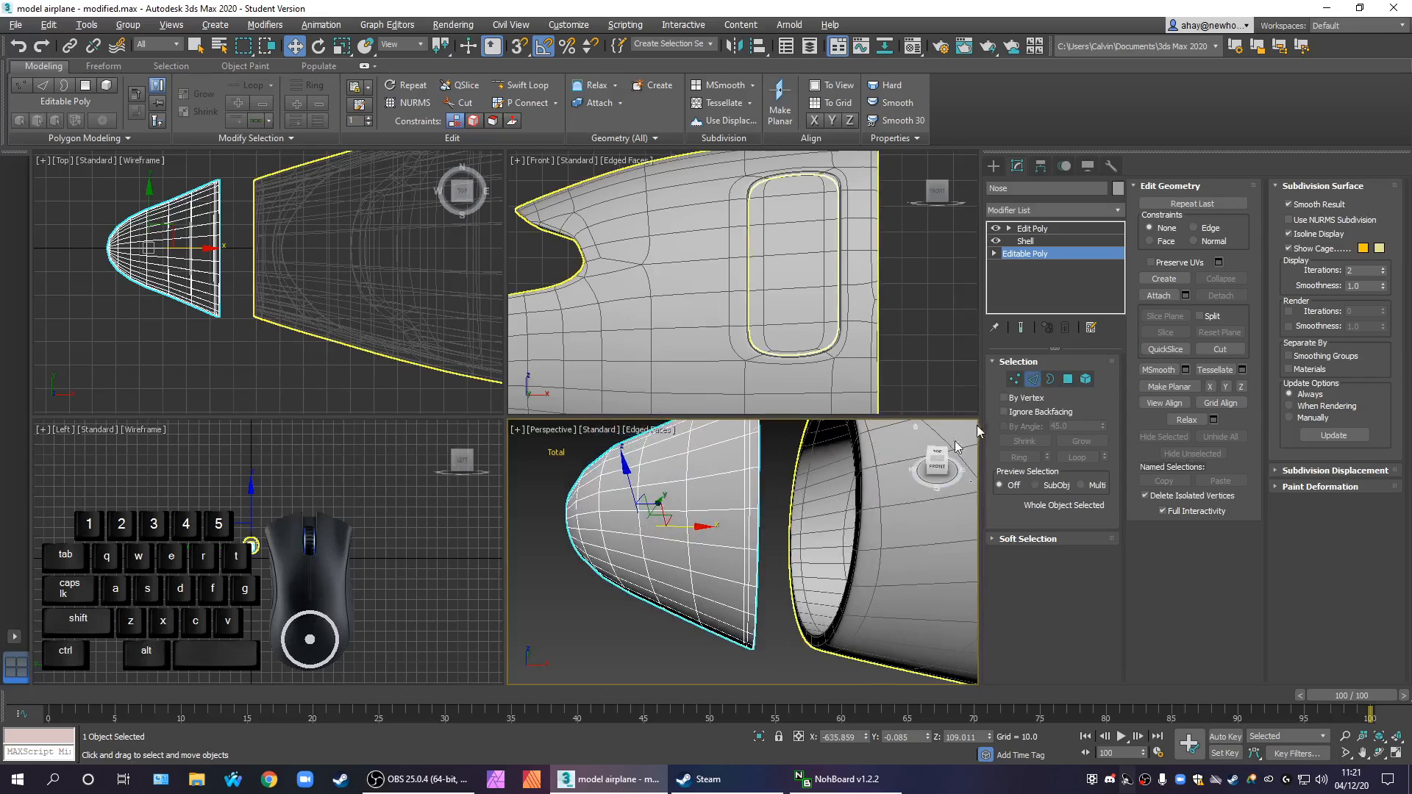
pyautogui.scroll(4, 795, 532)
pyautogui.scroll(-5, 766, 536)
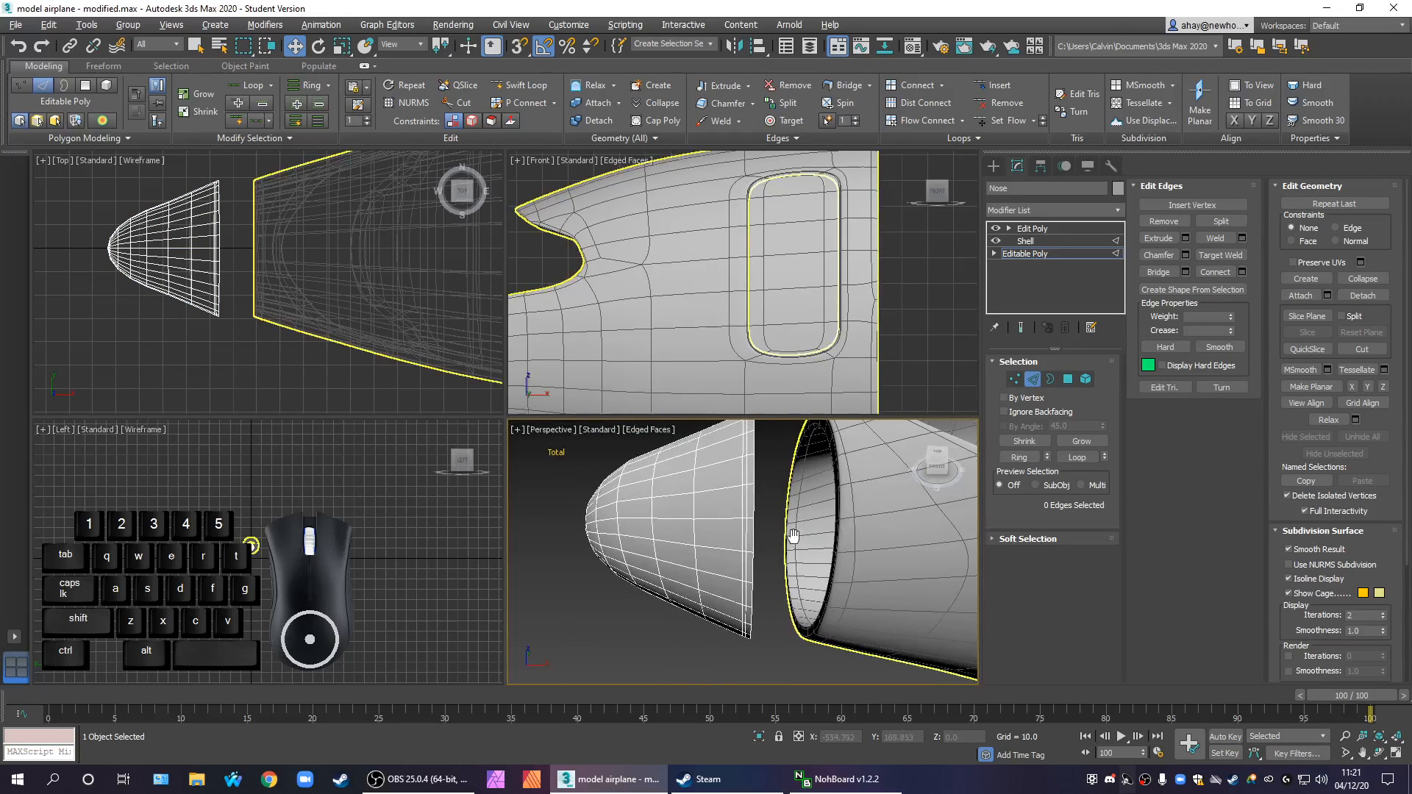
pyautogui.scroll(2, 750, 538)
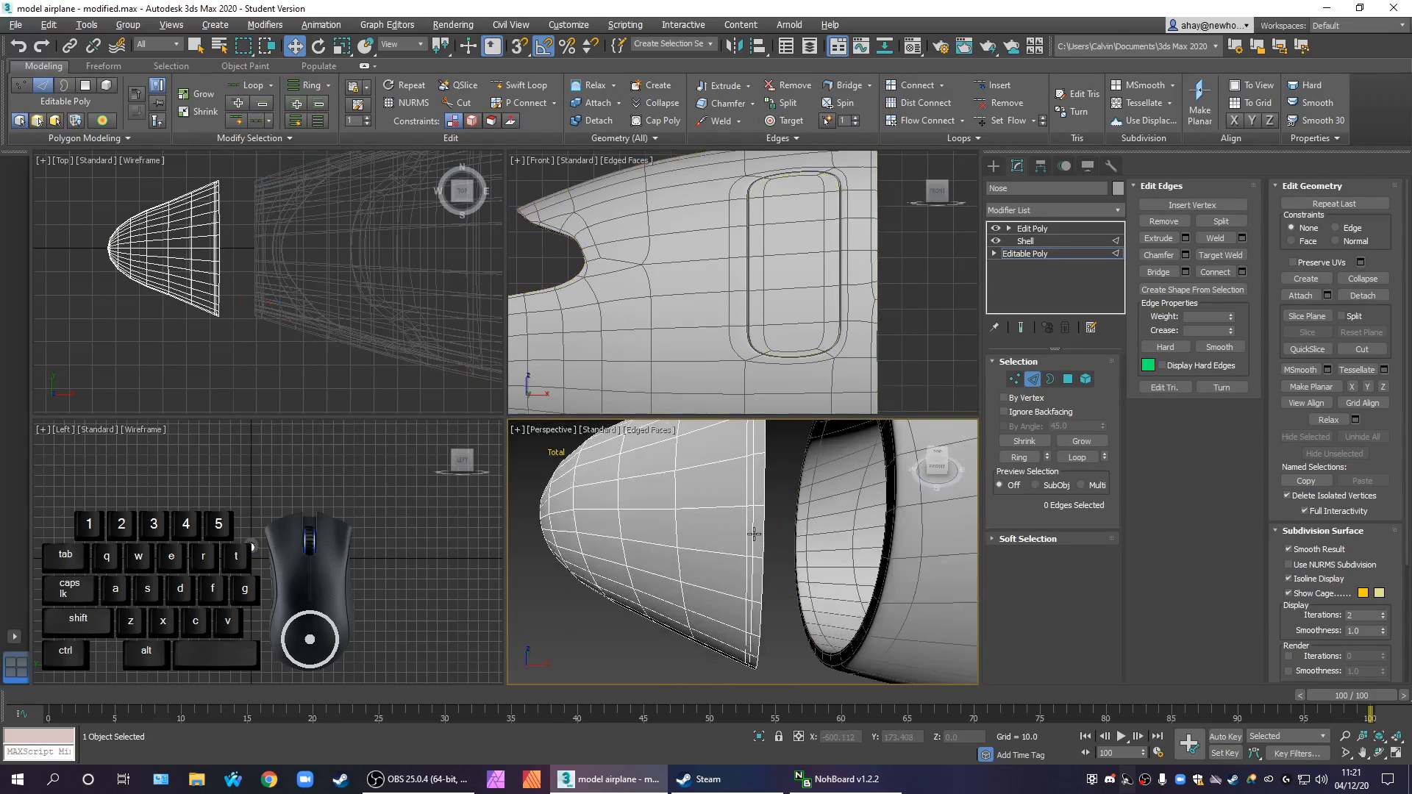
pyautogui.click(754, 535)
pyautogui.keyDown('ctrl'); pyautogui.click(750, 536); pyautogui.keyUp('ctrl')
pyautogui.click(1077, 456)
pyautogui.keyDown('ctrl'); pyautogui.rightClick(750, 524); pyautogui.keyUp('ctrl')
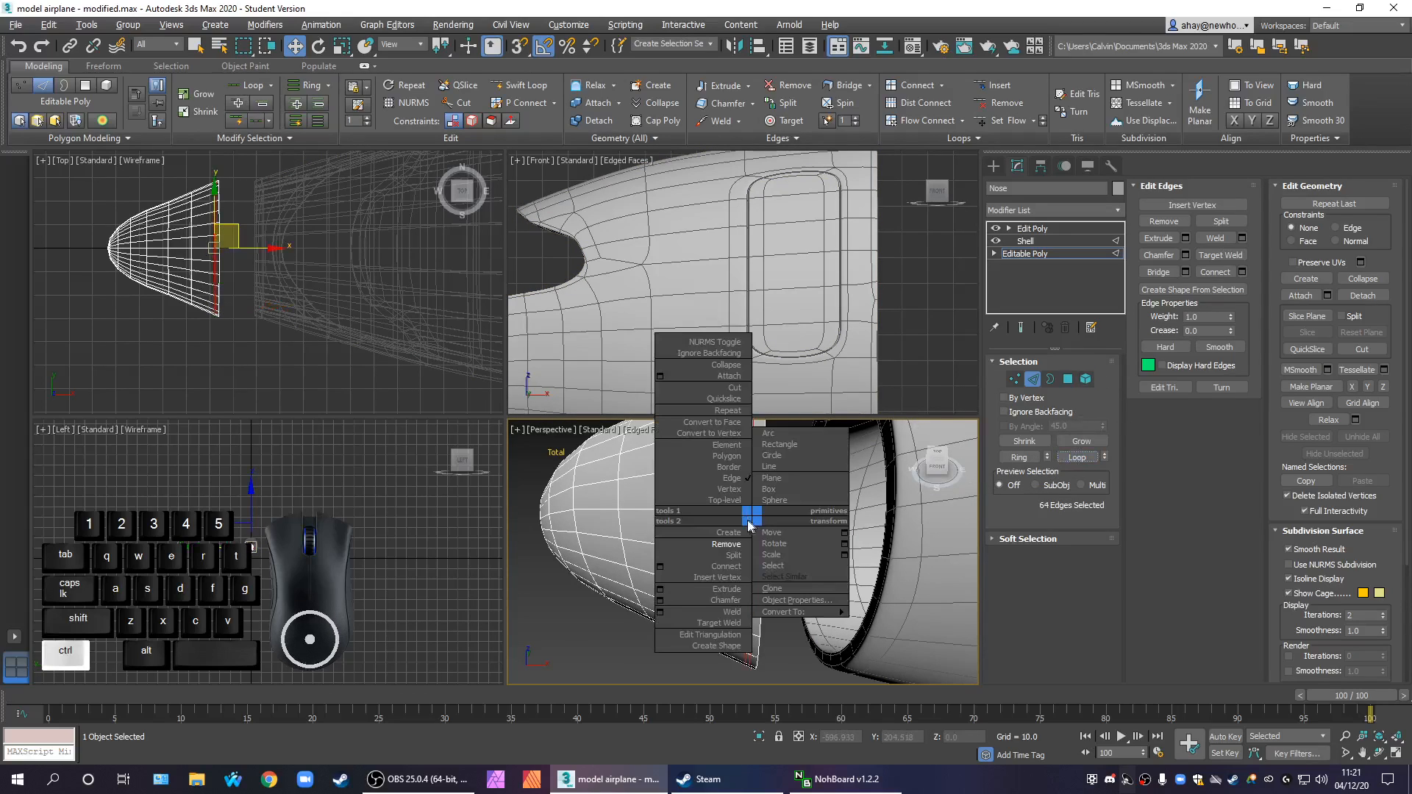
pyautogui.click(718, 544)
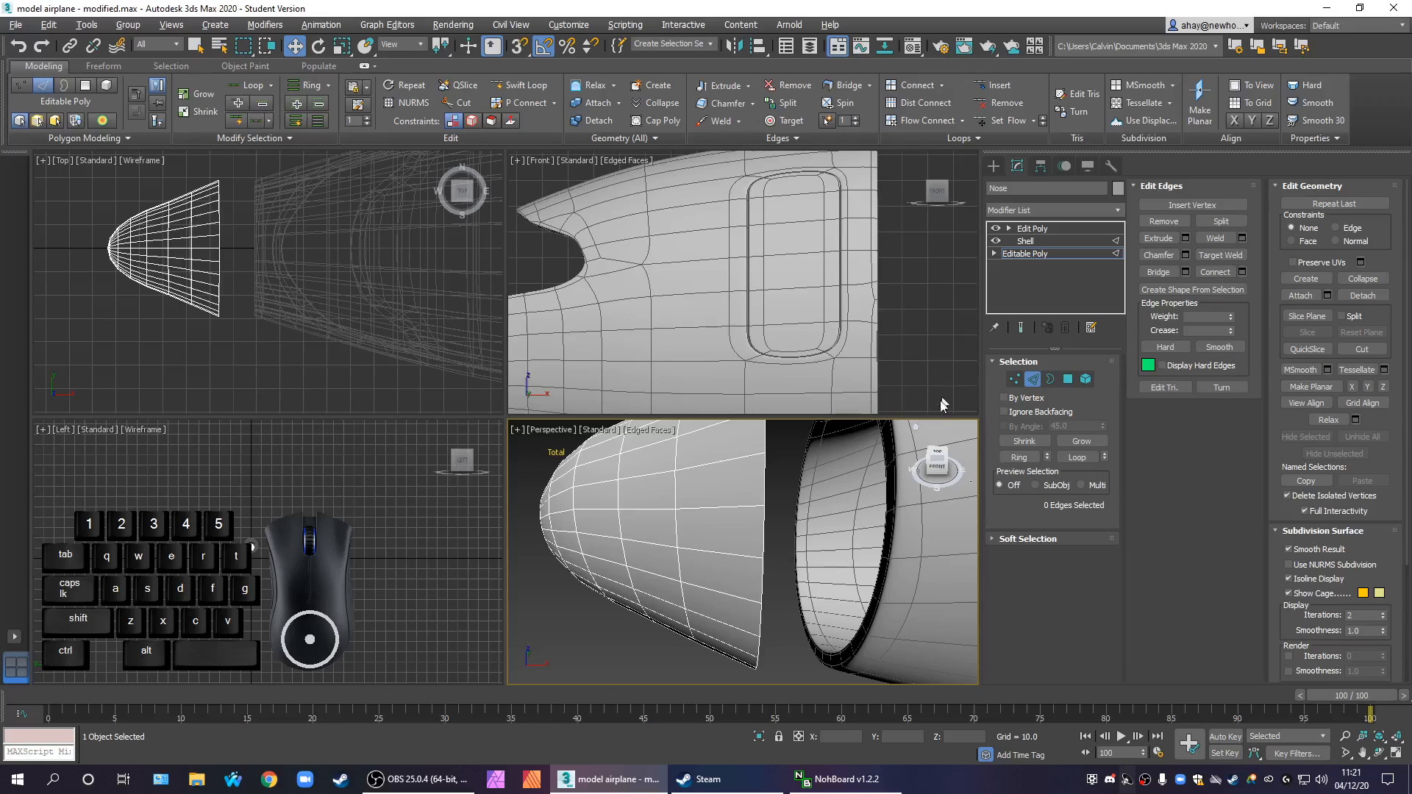
# Select the protruding inner rim vertices at the nose's rear in the Edit Poly modifier and flatten them along the X axis
pyautogui.scroll(3, 846, 487)
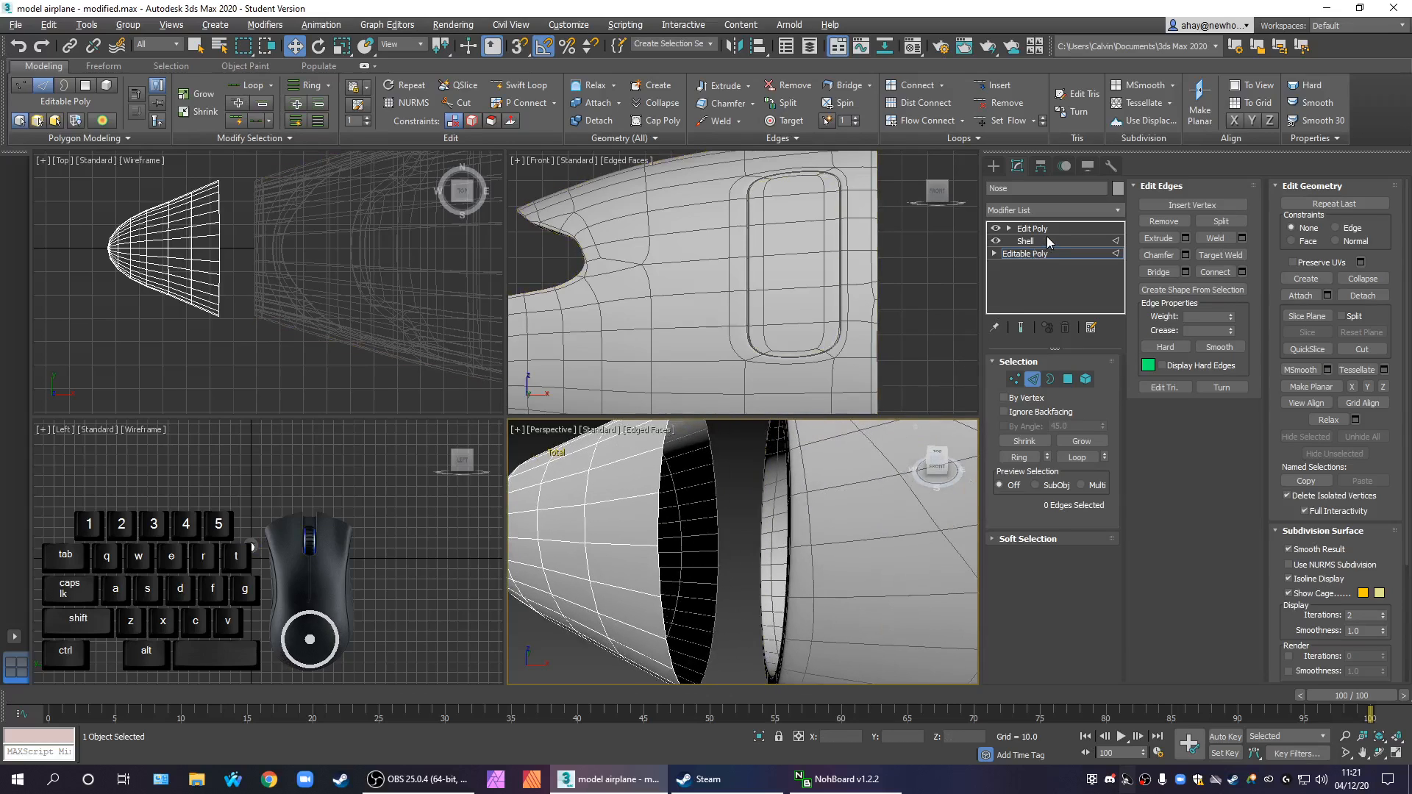
pyautogui.click(1037, 243)
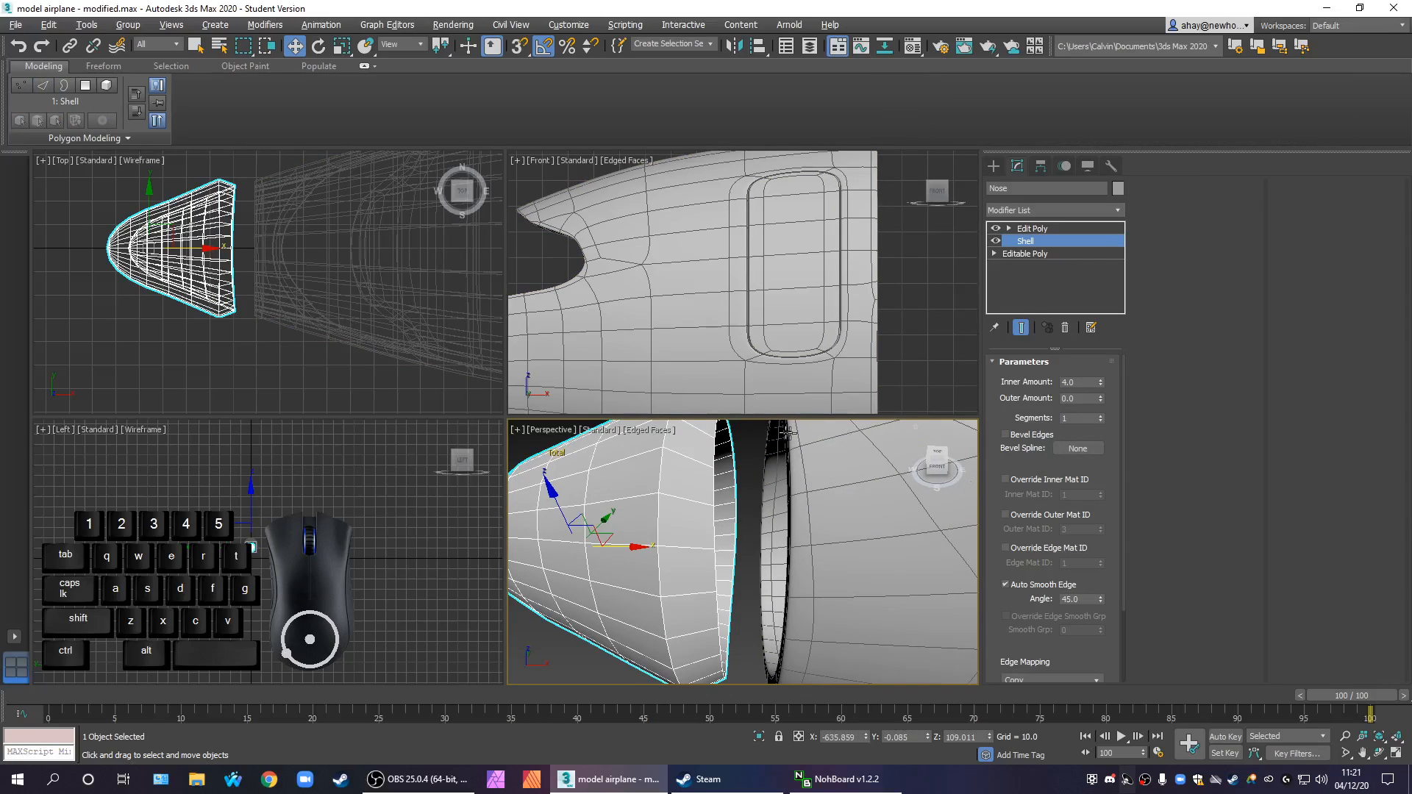
pyautogui.hotkey('alt', 'w')
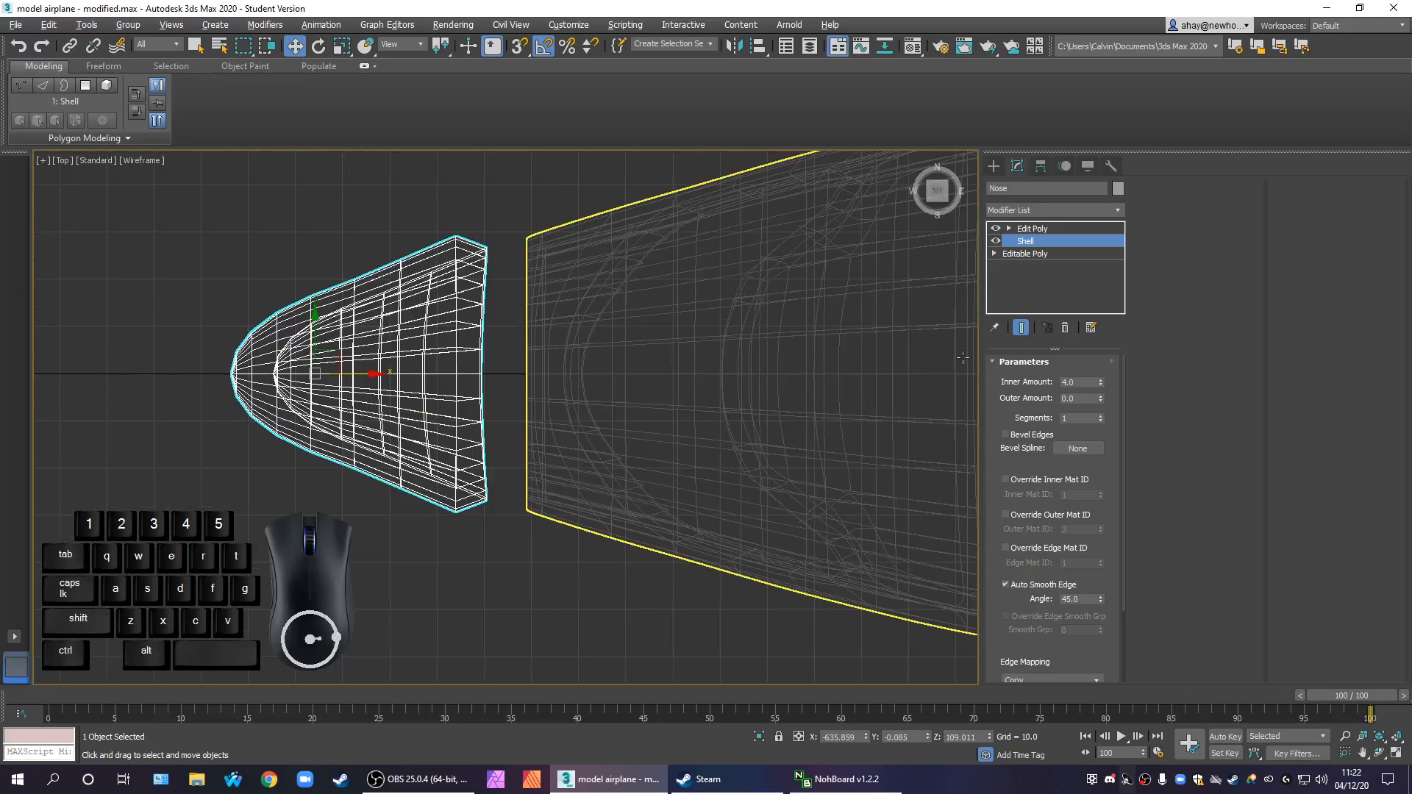
pyautogui.click(1031, 254)
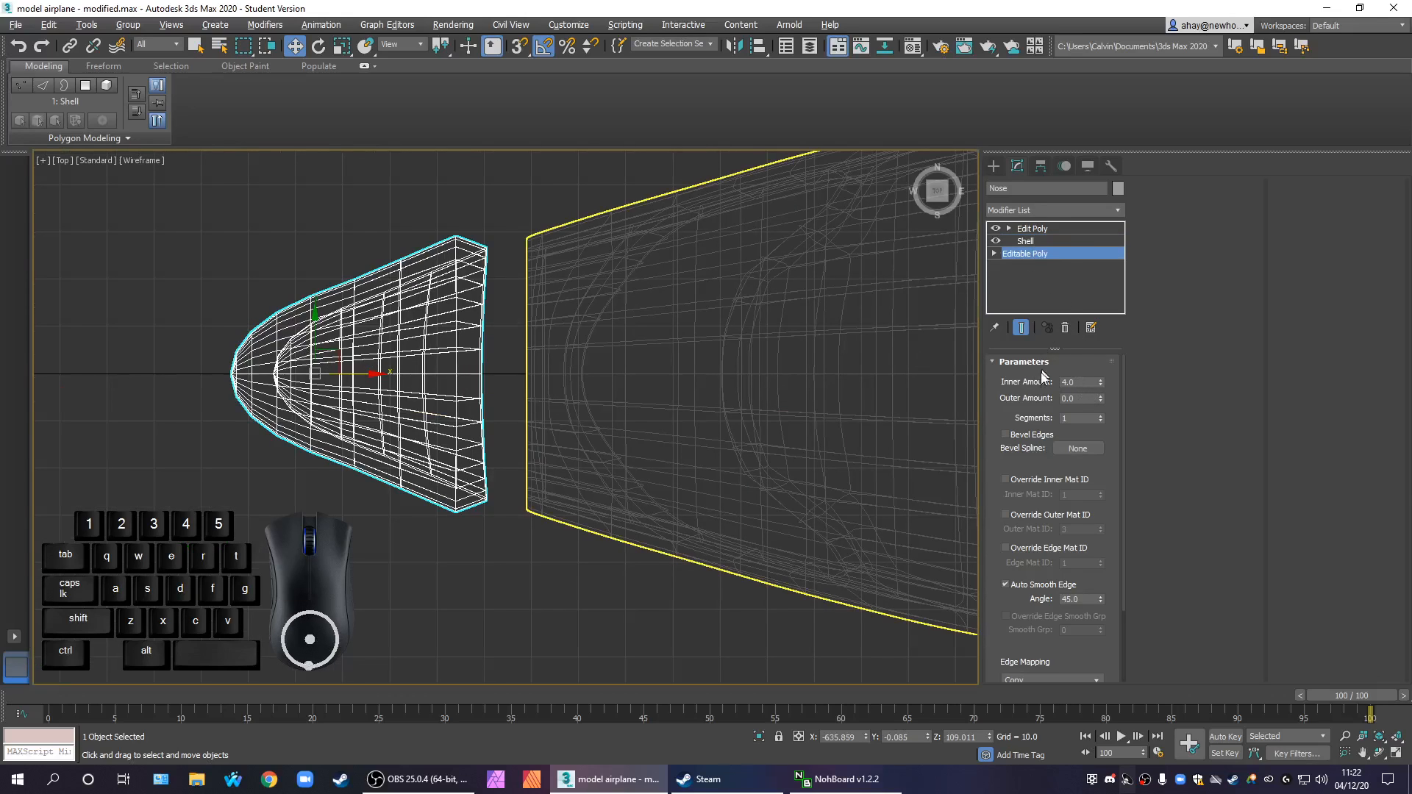
pyautogui.click(1045, 241)
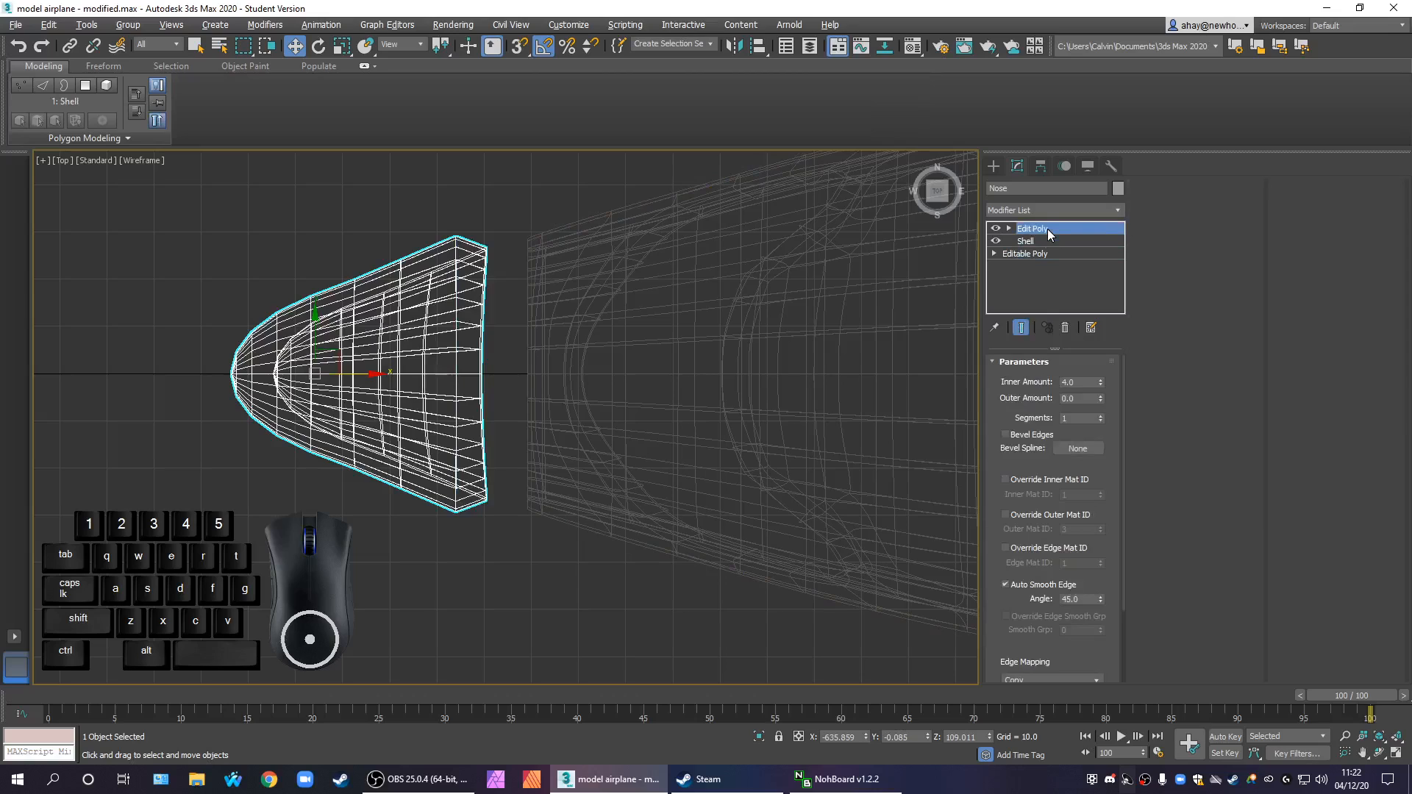
pyautogui.click(1048, 228)
pyautogui.click(1016, 479)
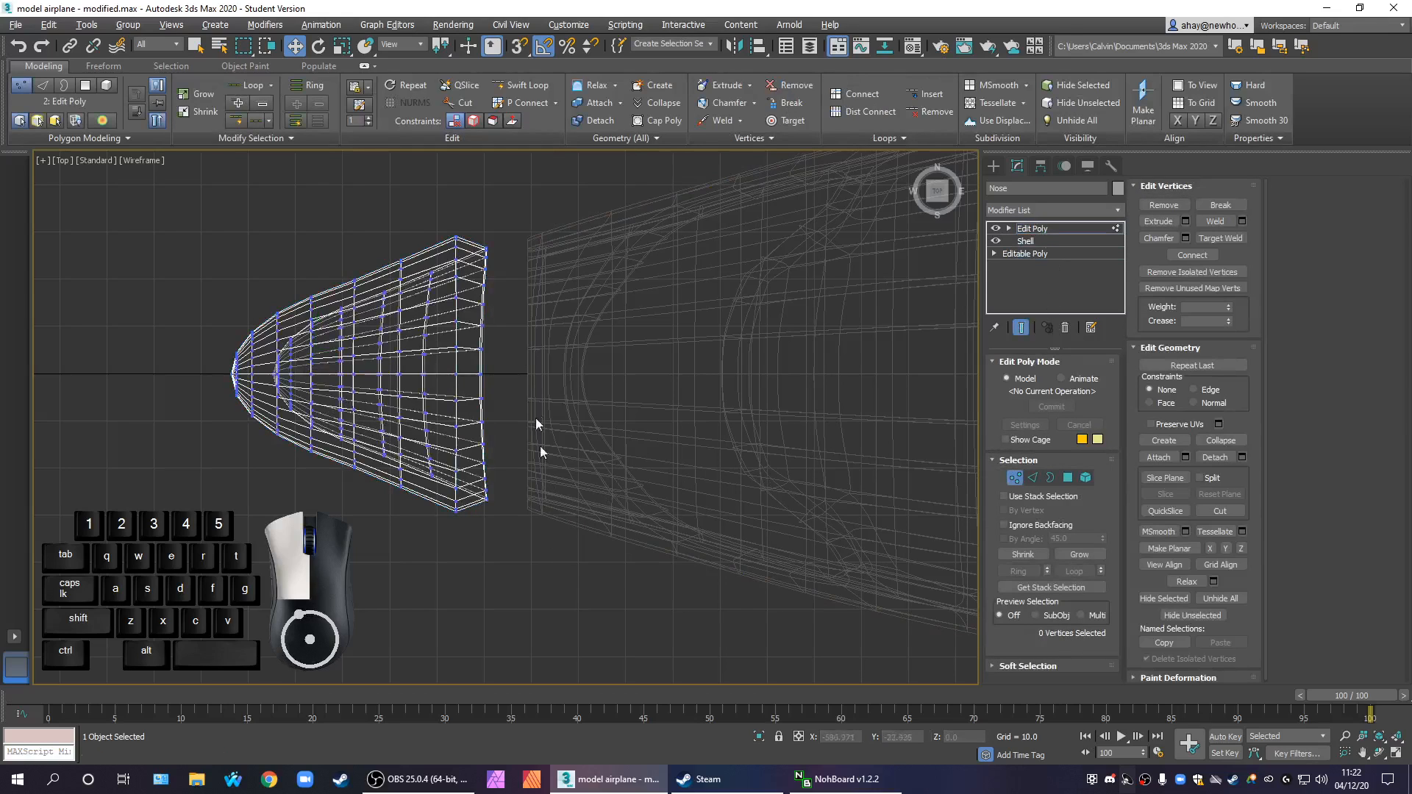
pyautogui.moveTo(473, 219); pyautogui.dragTo(473, 219)
pyautogui.press('r')
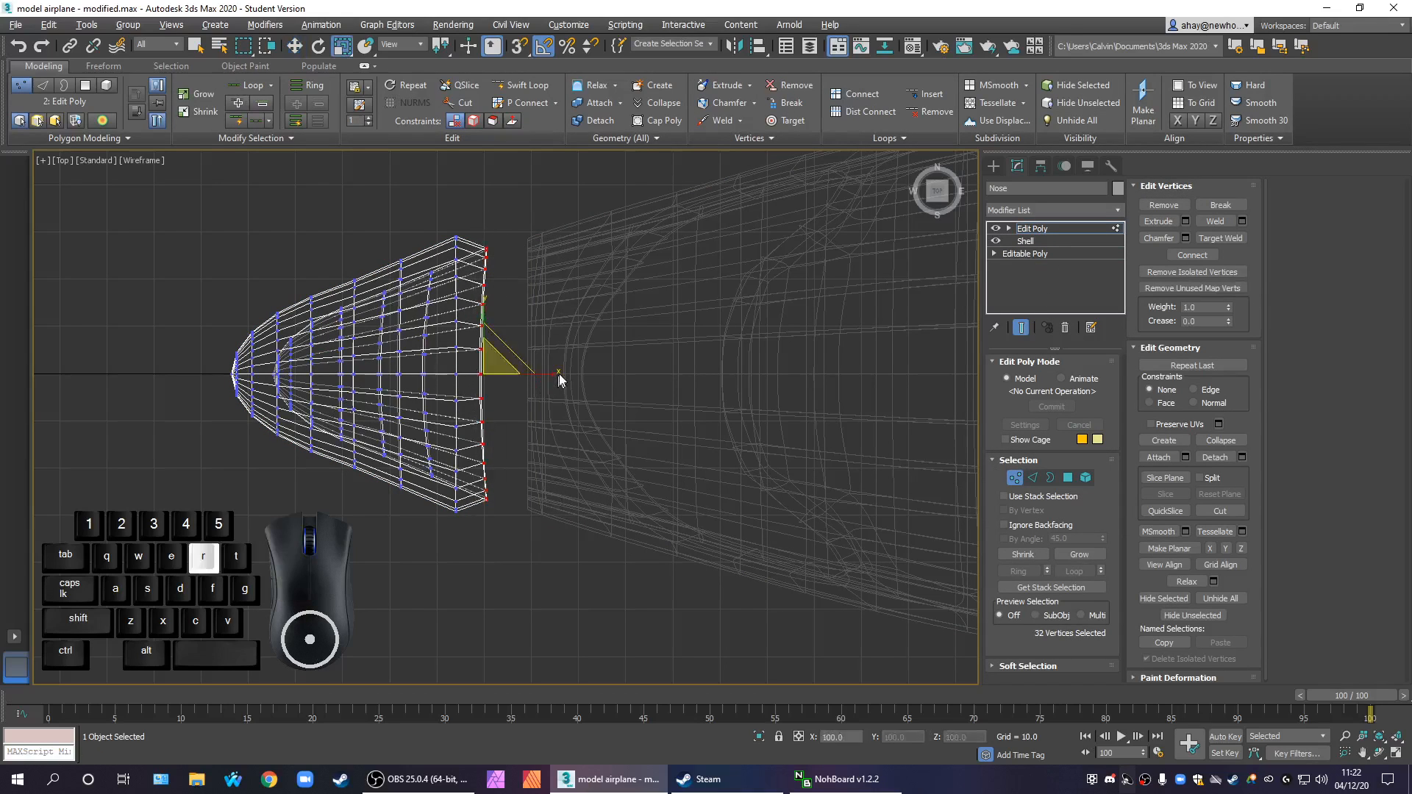
pyautogui.moveTo(553, 377); pyautogui.dragTo(1126, 485)
# Move the flattened inner rim vertices along X to line up with the nose's outer rear edge
pyautogui.press('w')
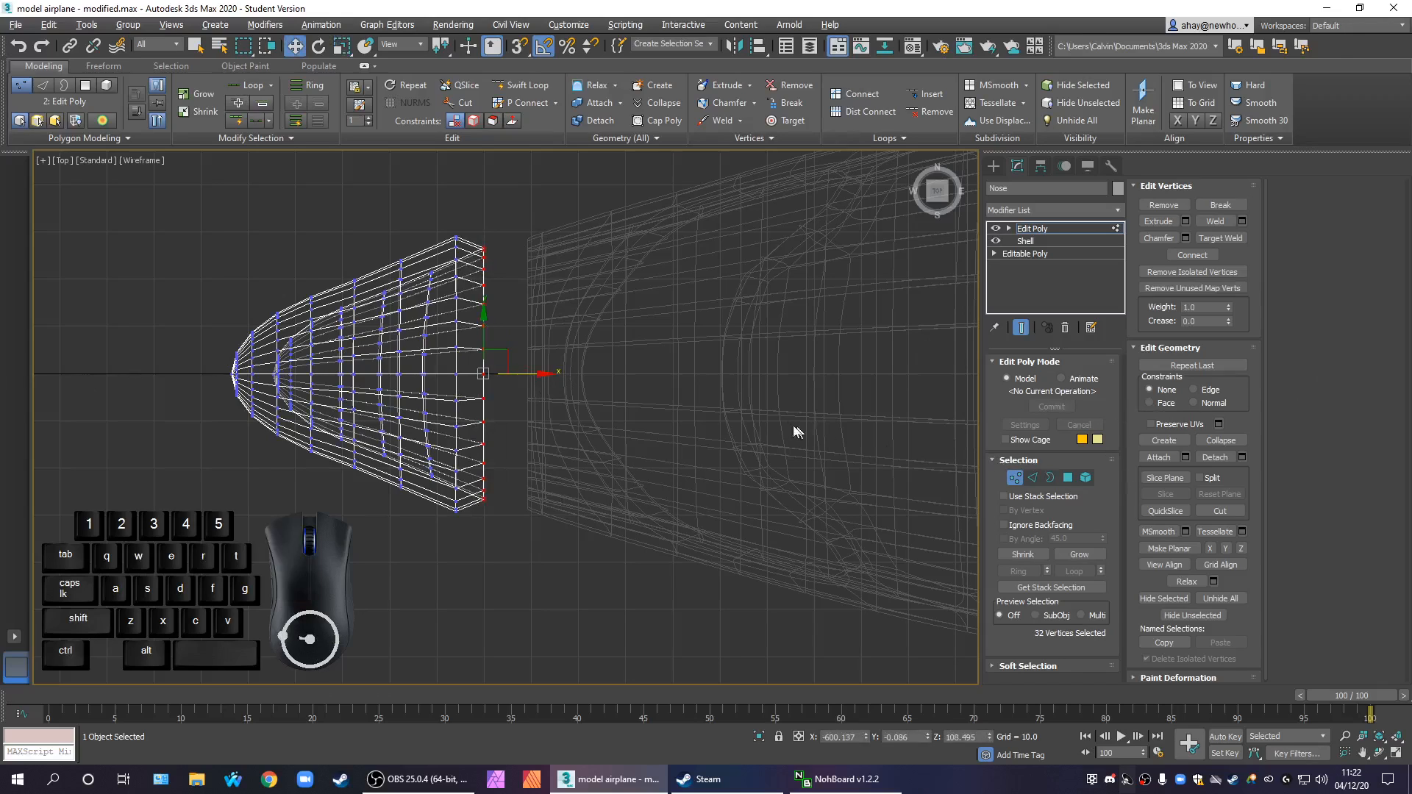
pyautogui.moveTo(524, 374); pyautogui.dragTo(496, 378)
pyautogui.click(509, 462)
# Select all inner and outer vertices of the nose's rear rim and scale them flat along the X axis
pyautogui.moveTo(516, 575); pyautogui.dragTo(482, 401)
pyautogui.moveTo(396, 166); pyautogui.dragTo(453, 219)
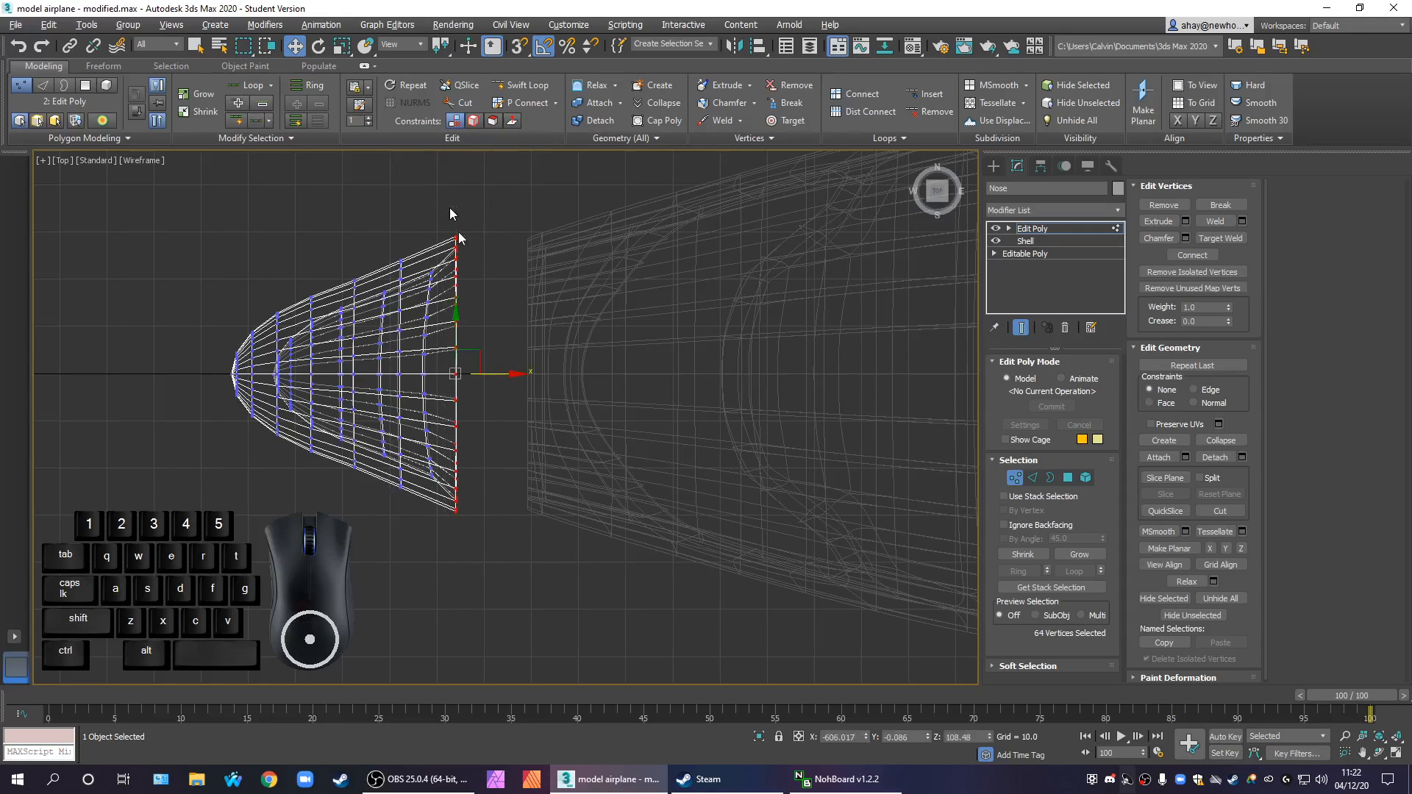
pyautogui.press('r')
pyautogui.moveTo(518, 376); pyautogui.dragTo(545, 457)
pyautogui.moveTo(1236, 529); pyautogui.dragTo(1236, 530)
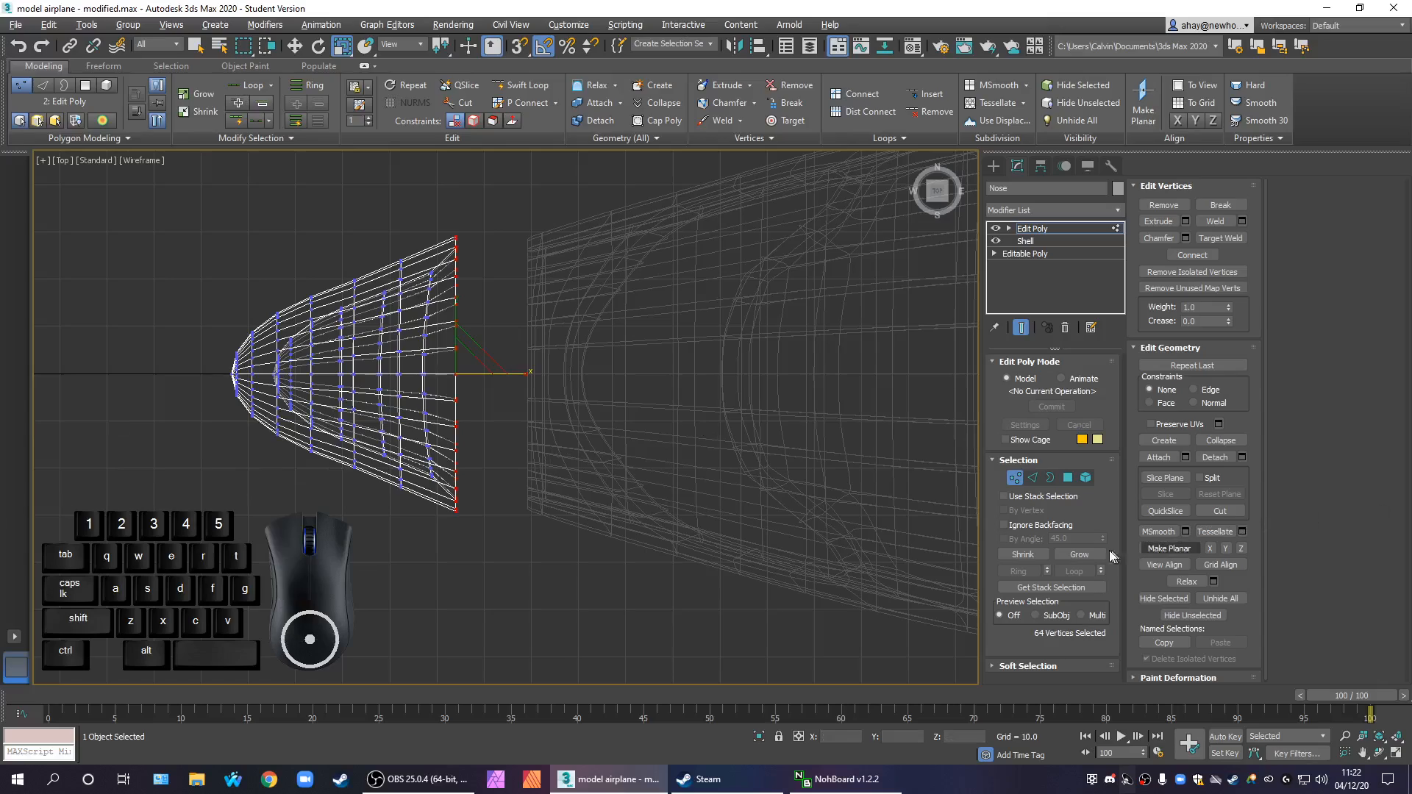
# Use Swift Loop to add supporting edge loops close to the nose's rear rim
pyautogui.hotkey('alt', 'w')
pyautogui.moveTo(825, 583)
pyautogui.keyDown('alt'); pyautogui.mouseDown(button='middle')
pyautogui.moveTo(765, 656)
pyautogui.moveTo(731, 662)
pyautogui.moveTo(841, 594)
pyautogui.mouseUp(button='middle'); pyautogui.keyUp('alt')
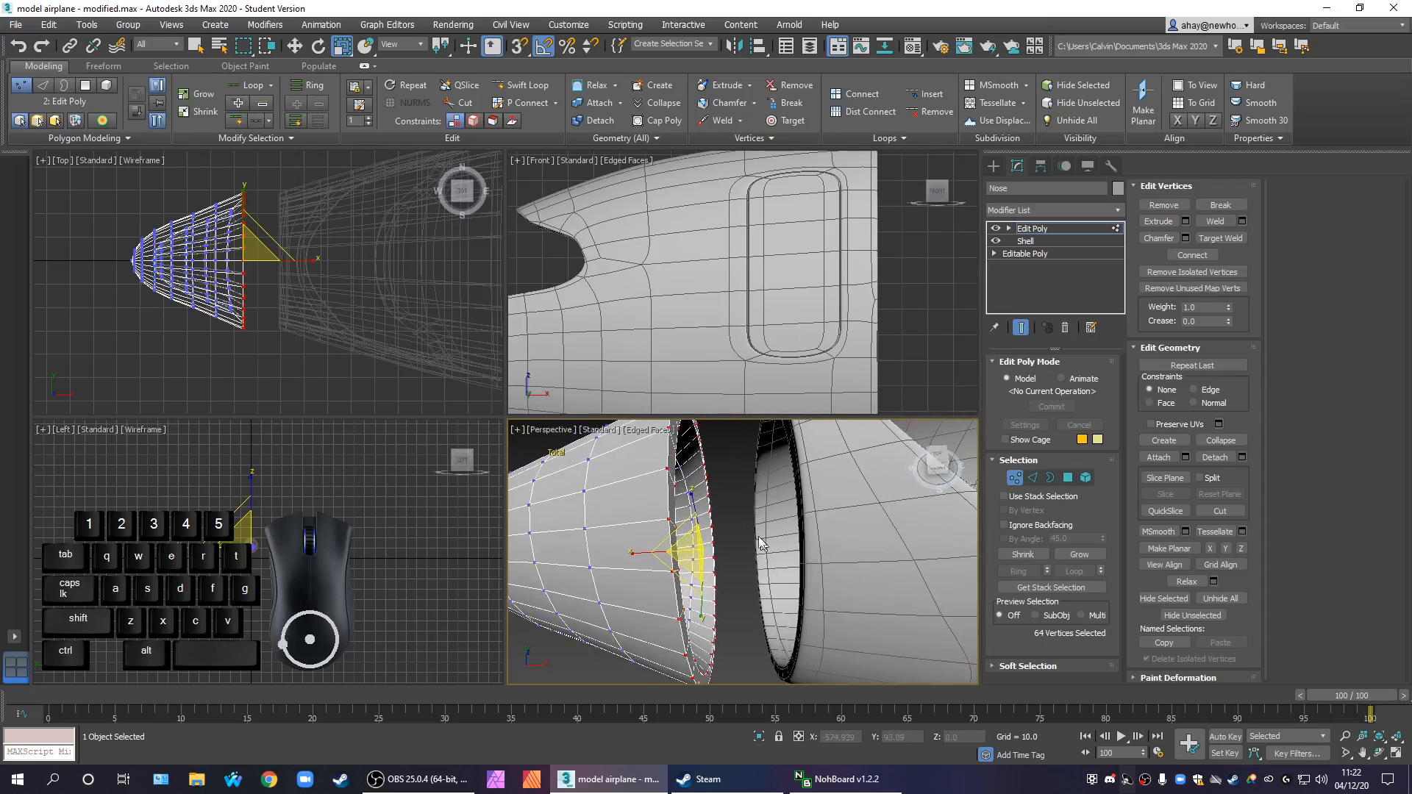
pyautogui.keyDown('alt'); pyautogui.moveTo(797, 549); pyautogui.dragTo(761, 578, button='middle'); pyautogui.keyUp('alt')
pyautogui.click(753, 575)
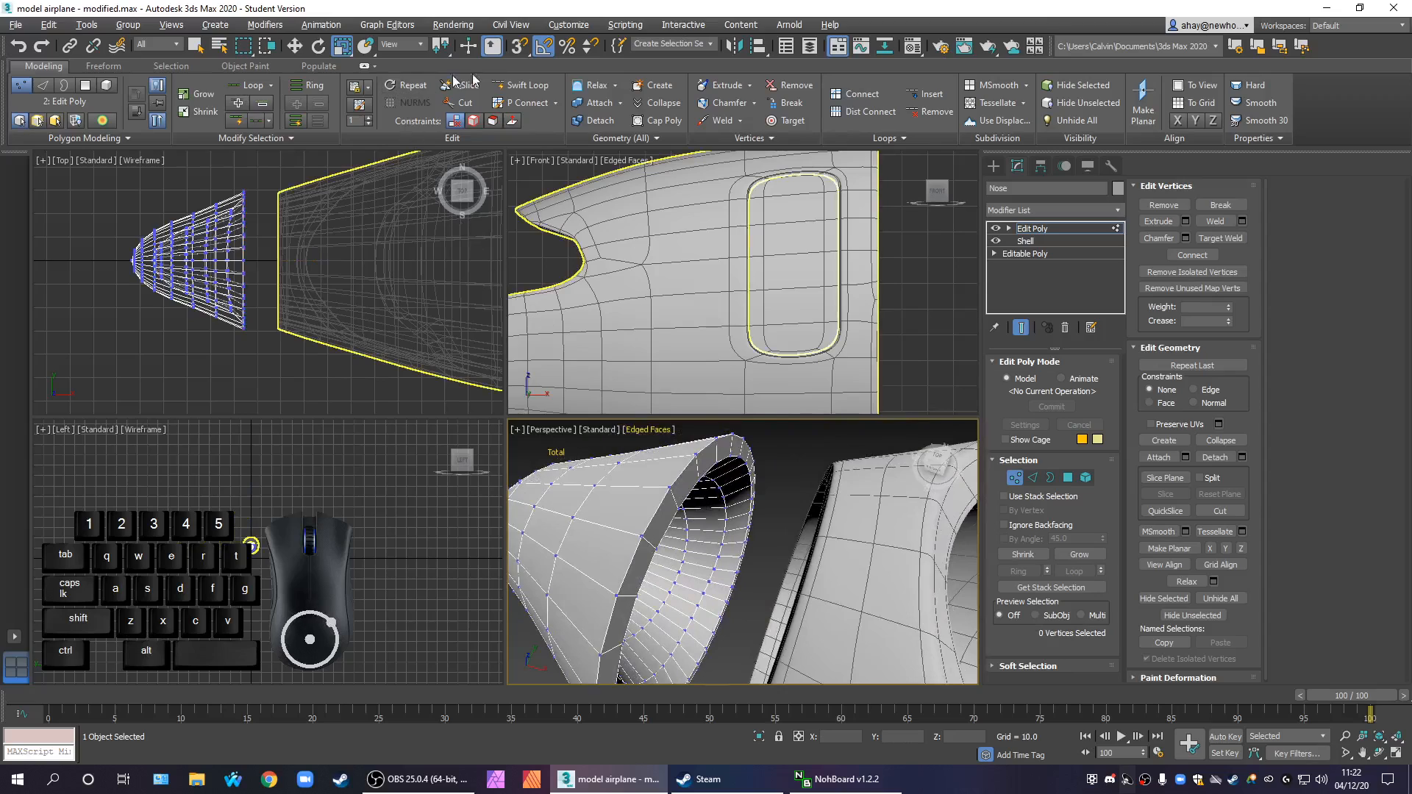
pyautogui.click(527, 86)
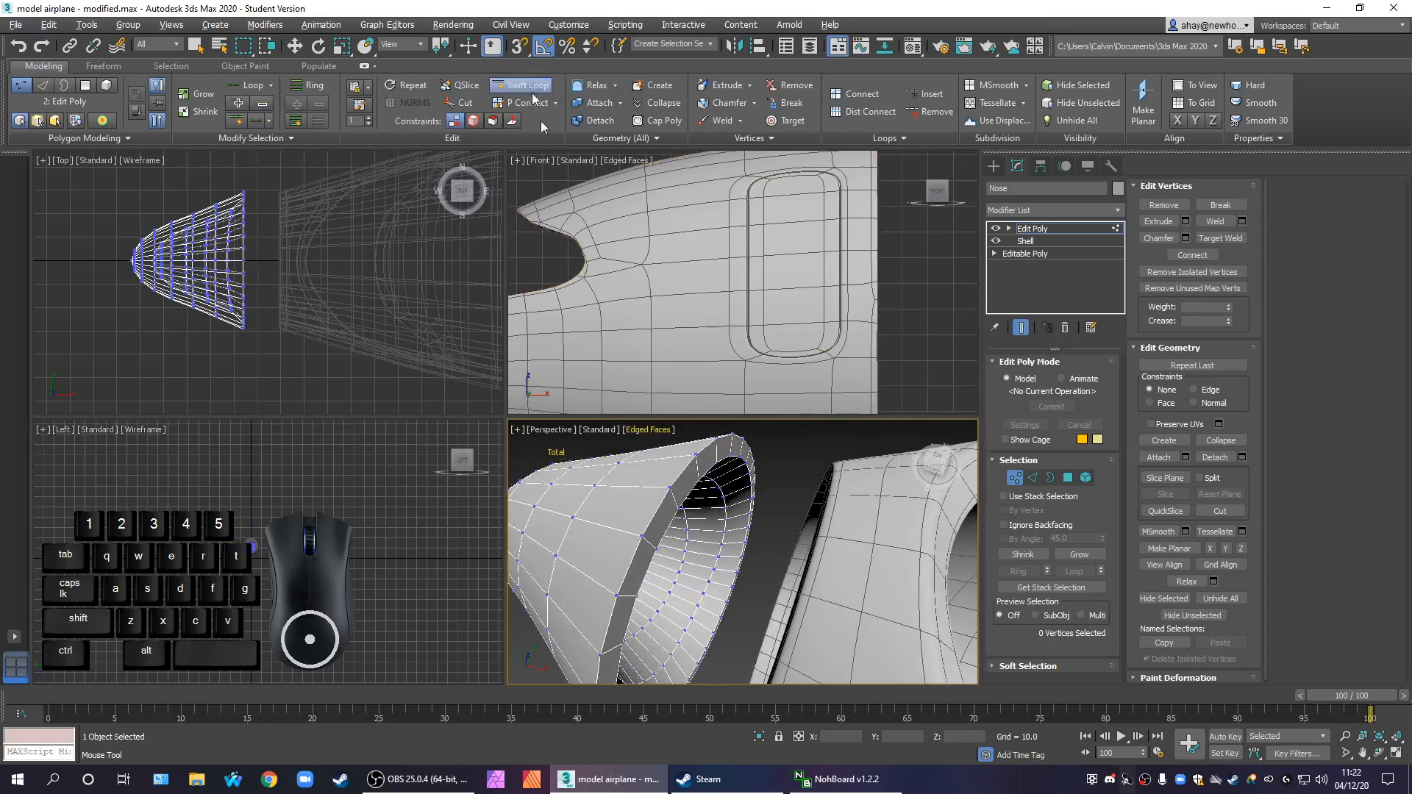
pyautogui.click(631, 532)
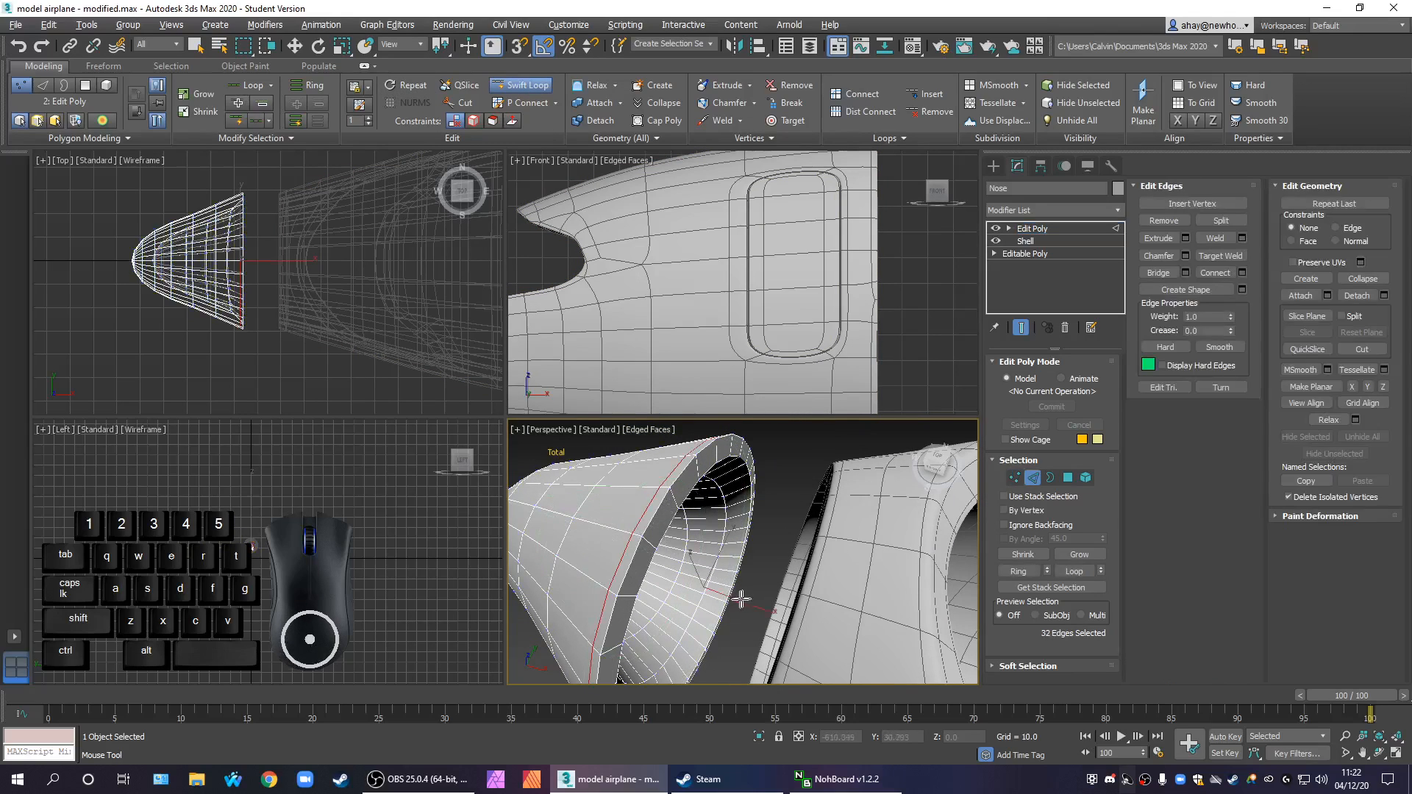
pyautogui.scroll(3, 716, 617)
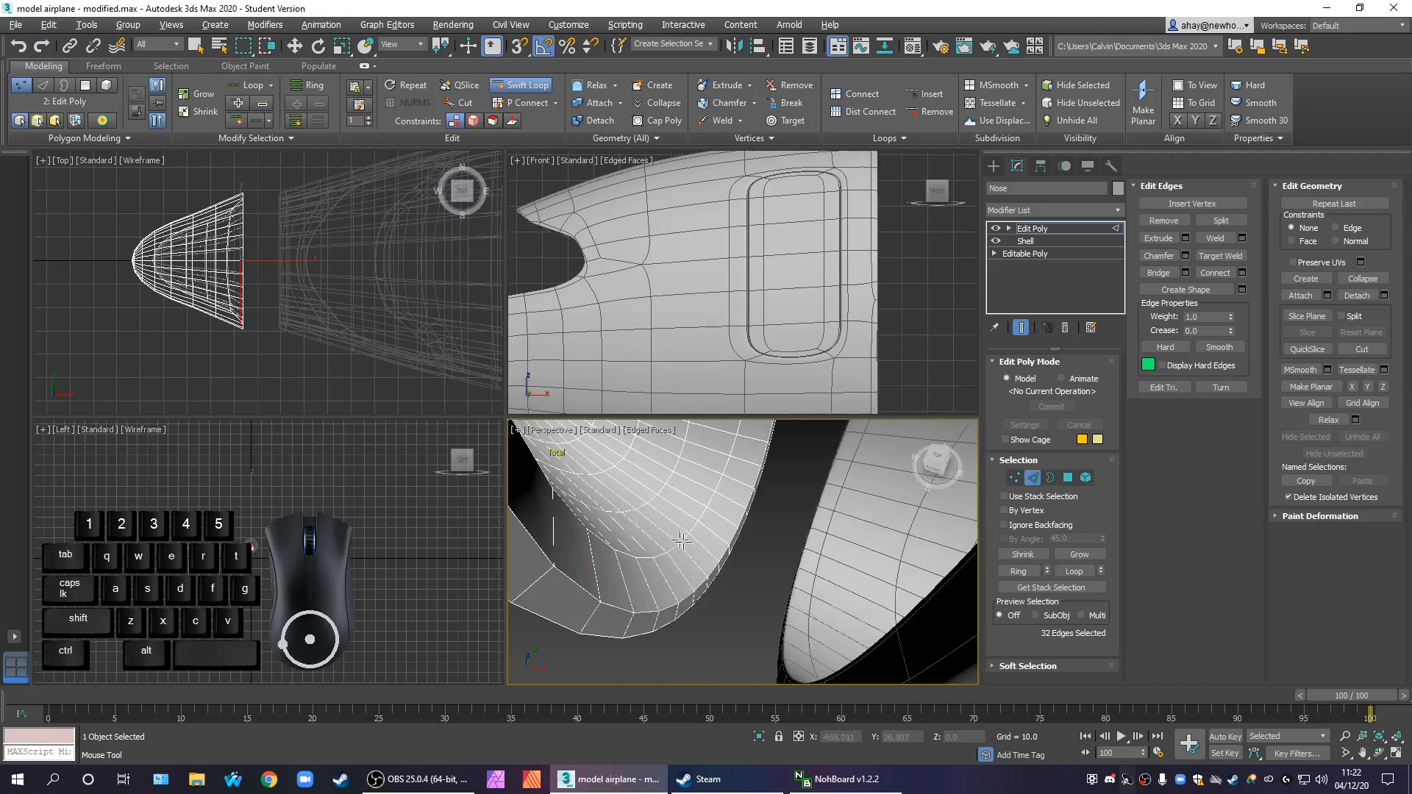
pyautogui.scroll(2, 725, 550)
pyautogui.moveTo(791, 602); pyautogui.dragTo(627, 478, button='middle')
pyautogui.moveTo(763, 589); pyautogui.dragTo(696, 563, button='middle')
pyautogui.scroll(-3, 719, 537)
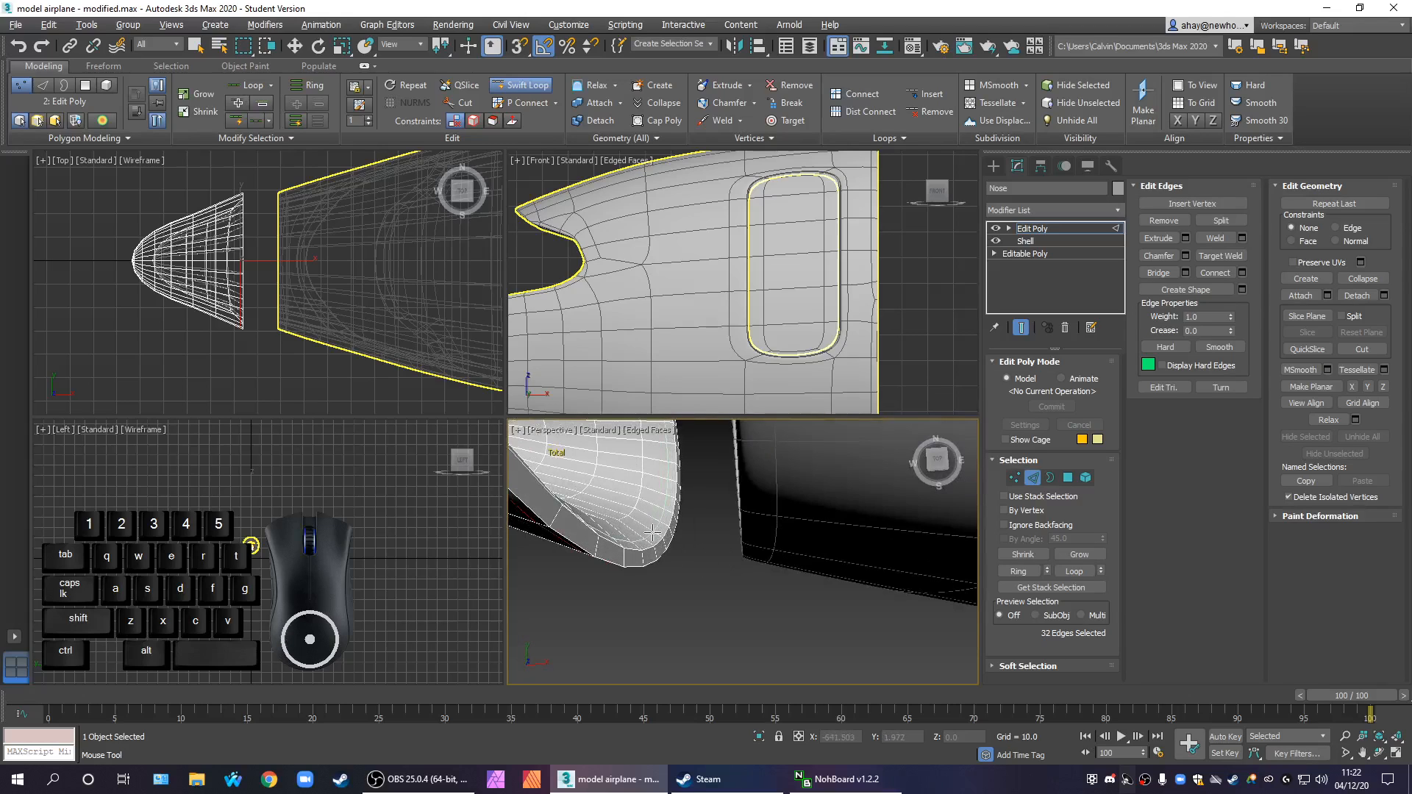
pyautogui.moveTo(592, 467); pyautogui.dragTo(840, 504, button='middle')
pyautogui.rightClick(851, 556)
# Select the ring of edges across the nose's rear rim face and connect them with 2 segments and a pinch of 70
pyautogui.scroll(-5, 854, 561)
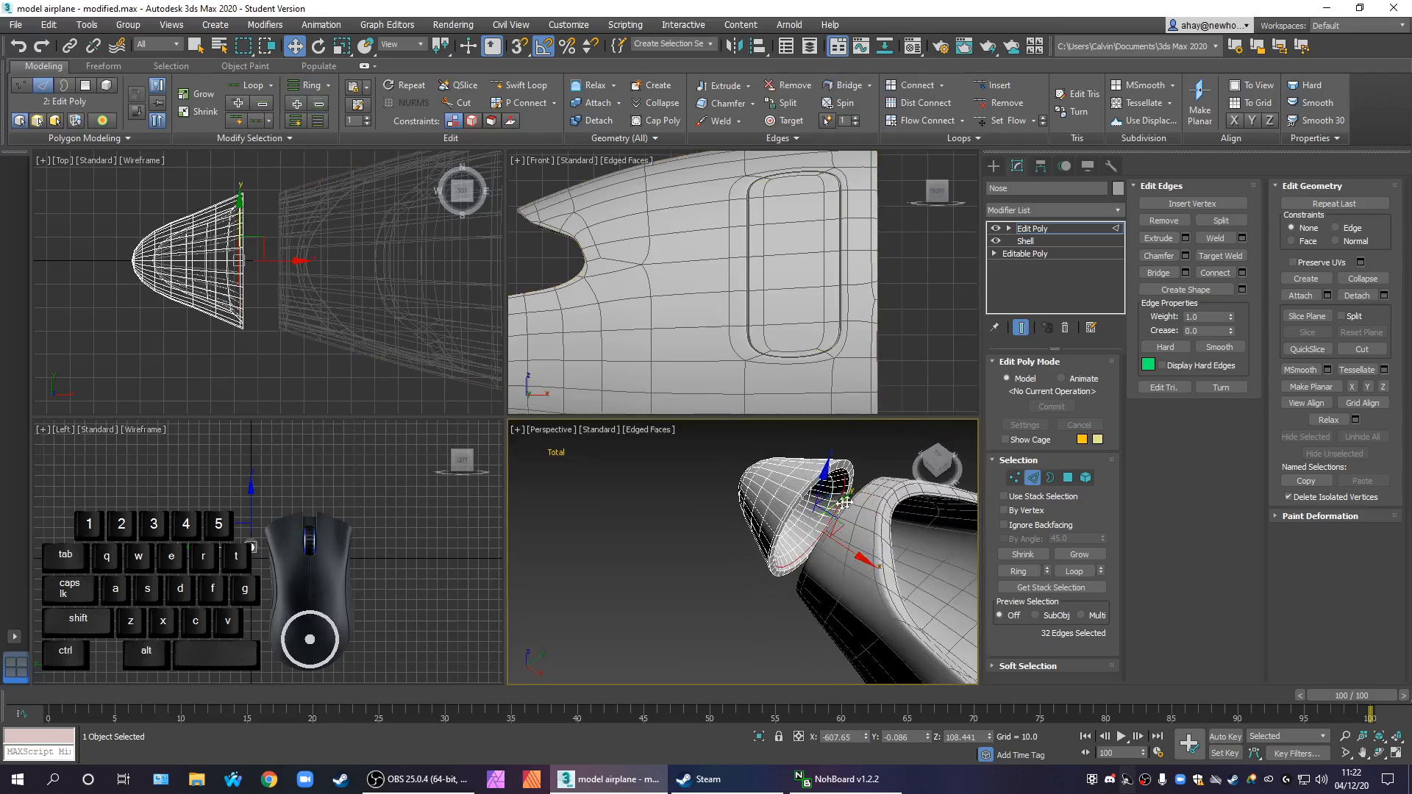
pyautogui.scroll(3, 838, 505)
pyautogui.click(1063, 229)
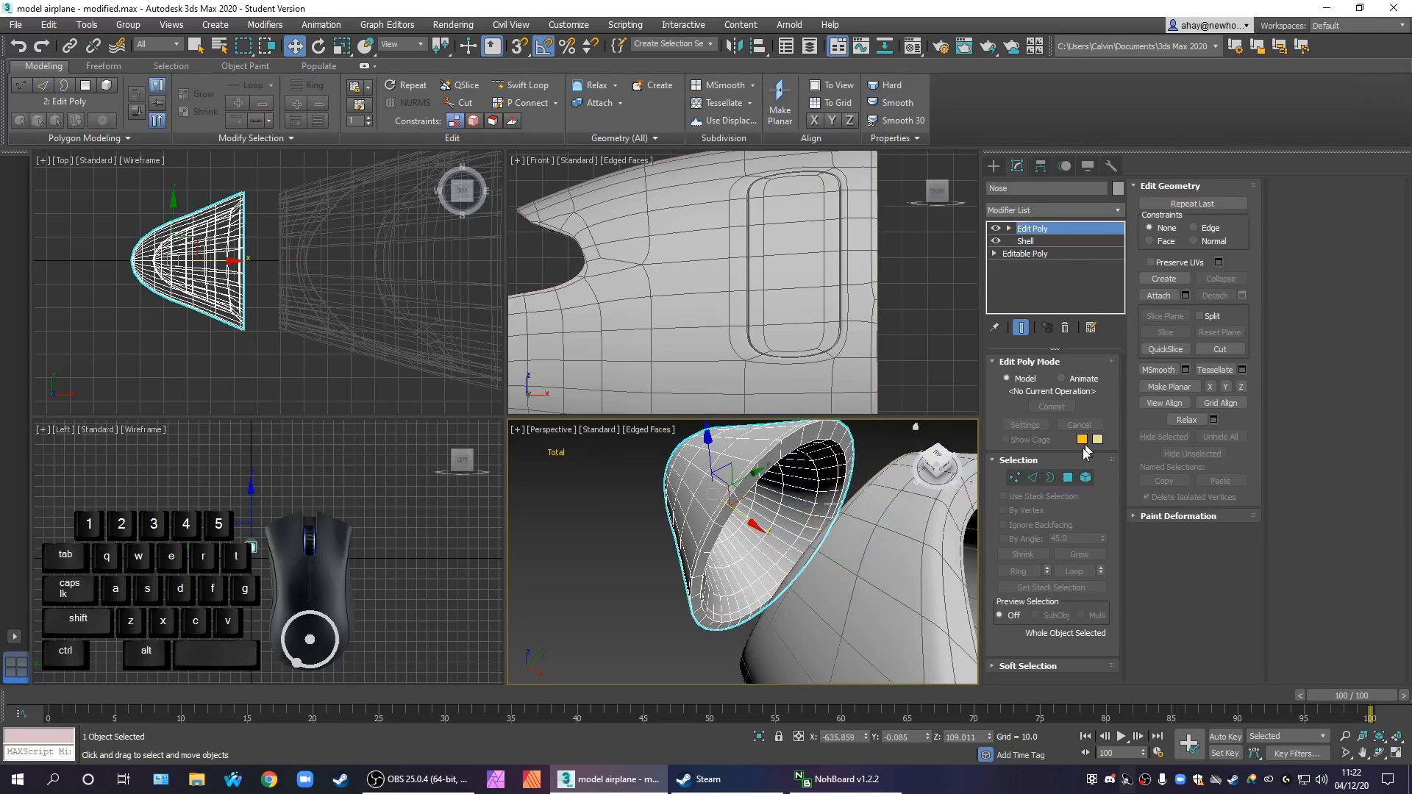
pyautogui.click(1032, 478)
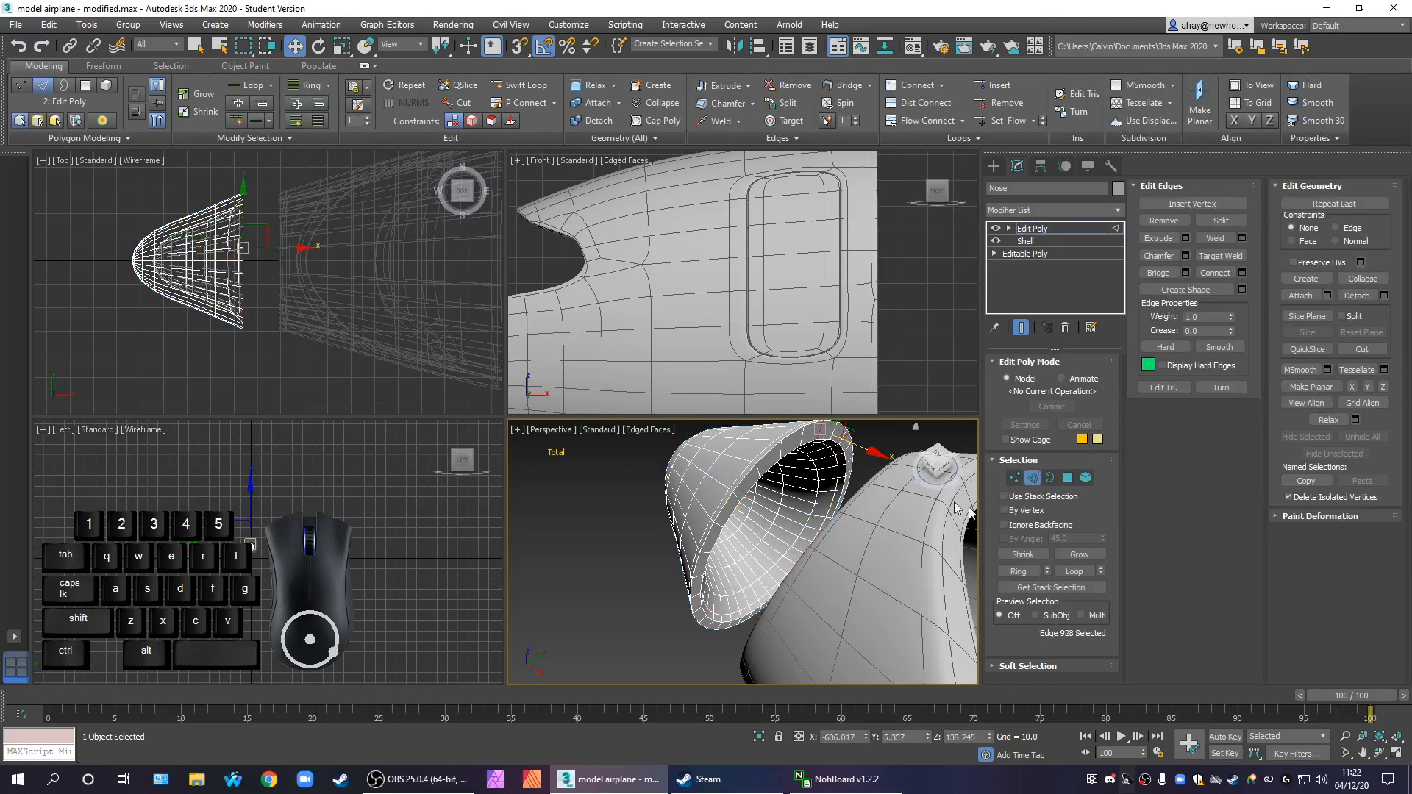
pyautogui.click(1018, 571)
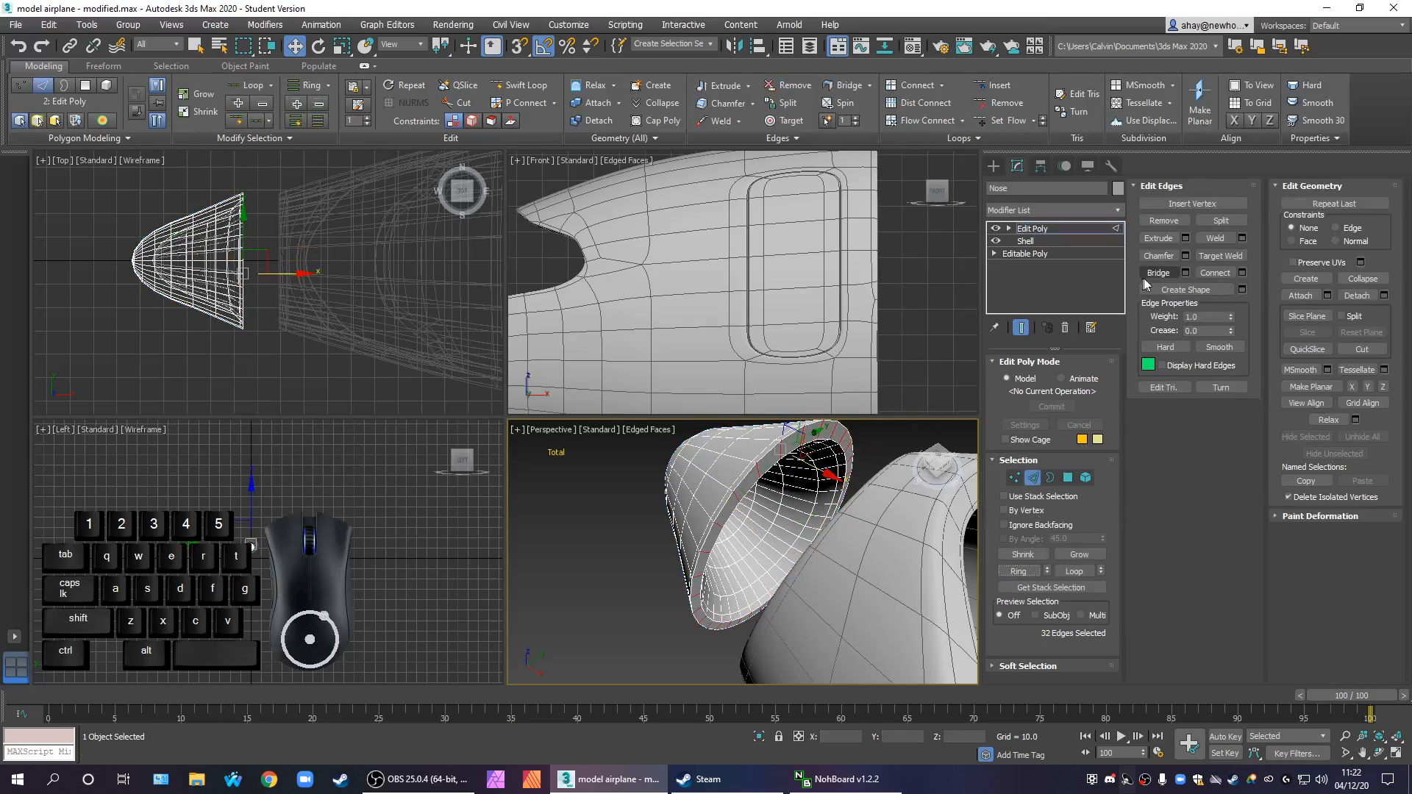
pyautogui.click(1243, 273)
pyautogui.click(704, 373)
pyautogui.click(779, 373)
pyautogui.write('70')
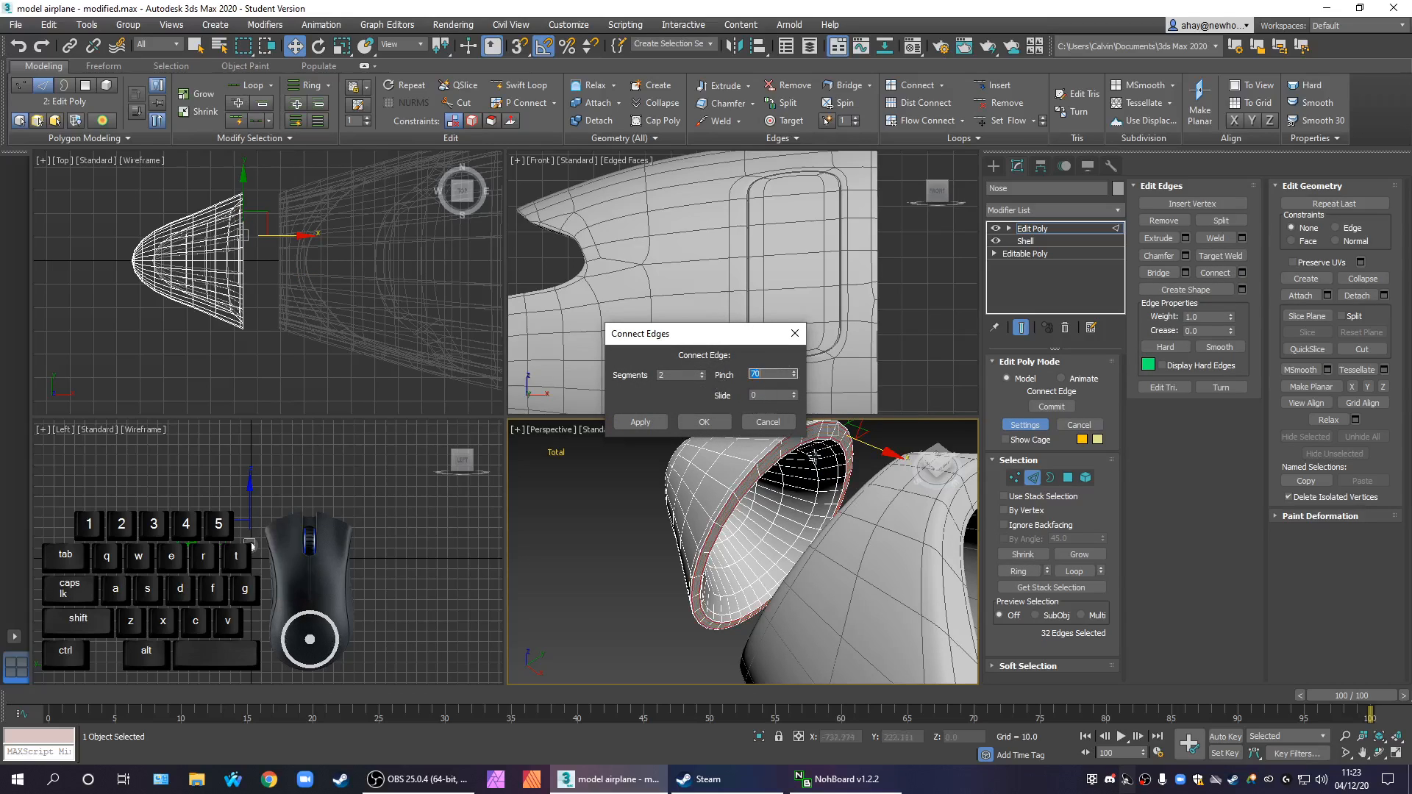
pyautogui.scroll(5, 776, 499)
pyautogui.click(706, 422)
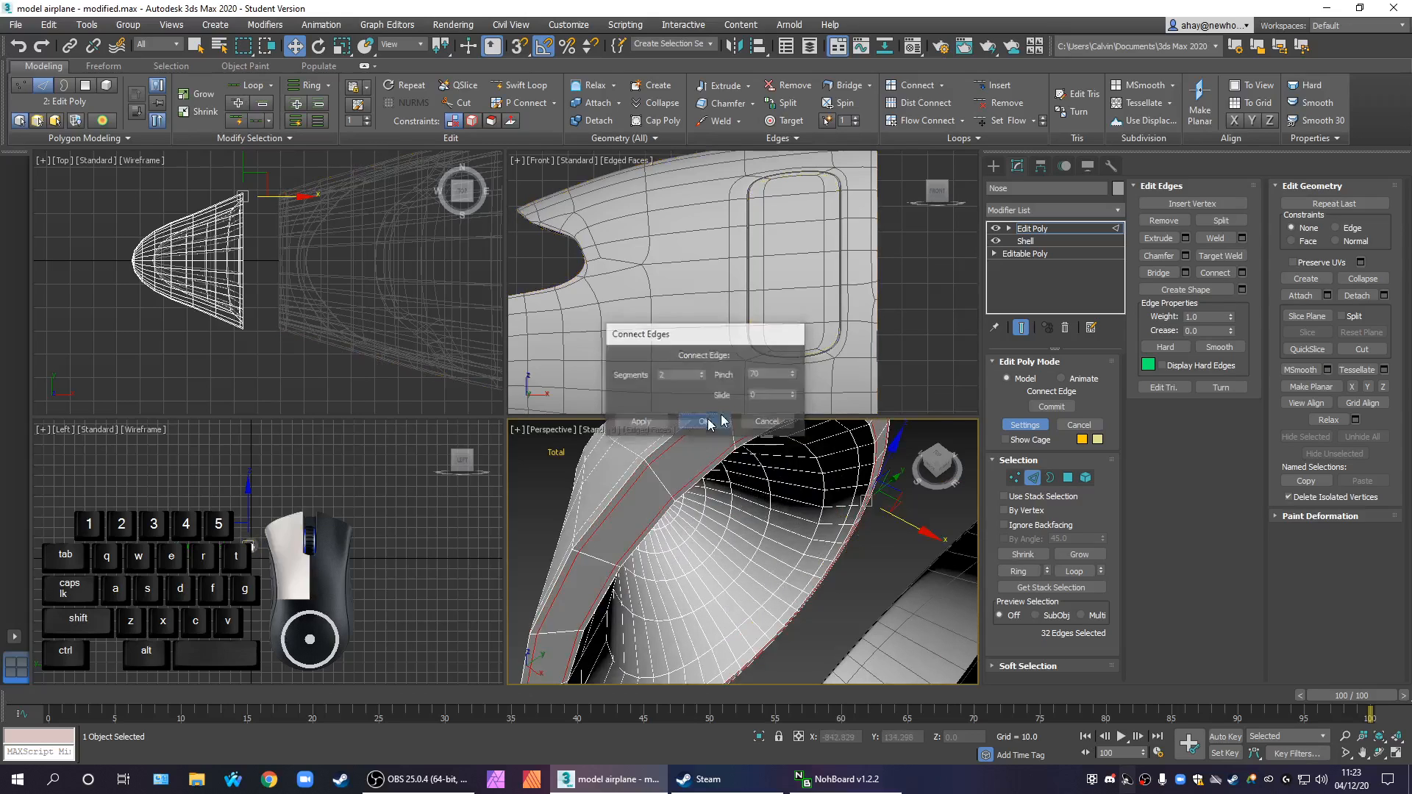
# Add an OpenSubdiv modifier to the nose and set its iterations to 3
pyautogui.click(1058, 228)
pyautogui.click(1080, 210)
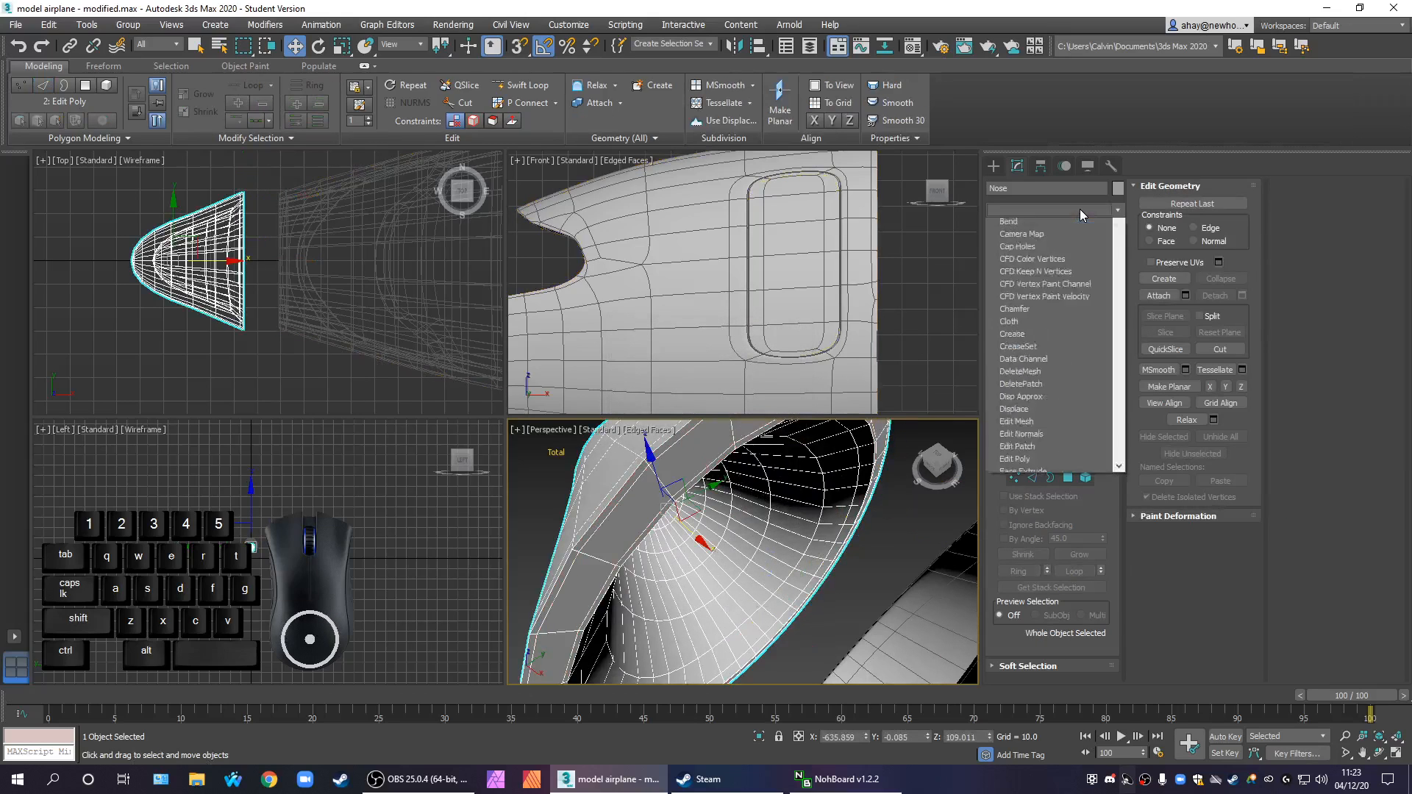
pyautogui.scroll(-5, 1065, 224)
pyautogui.click(1062, 231)
pyautogui.click(1101, 384)
pyautogui.click(1101, 383)
# Move the smoothed nose along the X axis until its rear rim meets the front fuselage section
pyautogui.scroll(-7, 866, 553)
pyautogui.keyDown('alt'); pyautogui.moveTo(902, 567); pyautogui.dragTo(853, 558, button='middle'); pyautogui.keyUp('alt')
pyautogui.hotkey('alt', 'w')
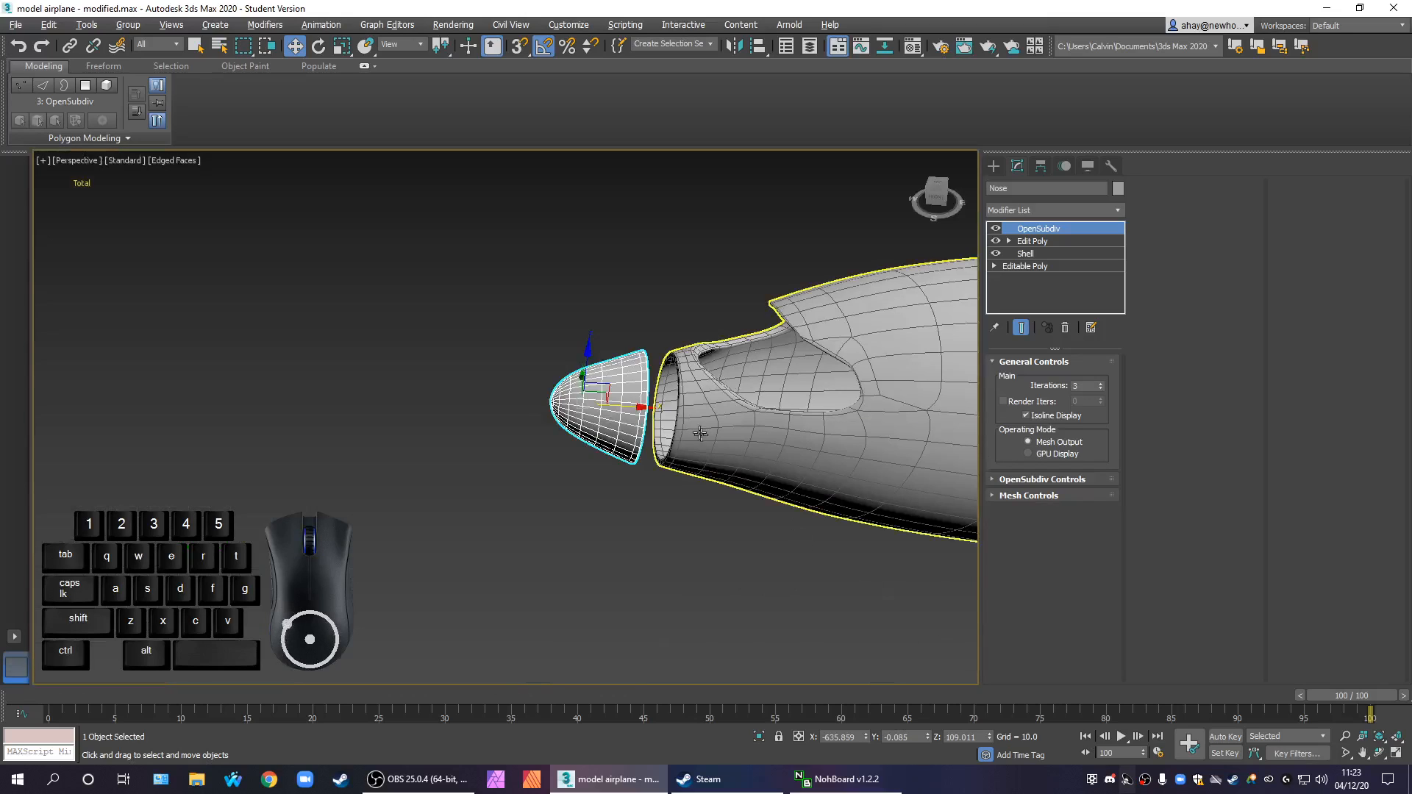
pyautogui.scroll(6, 703, 445)
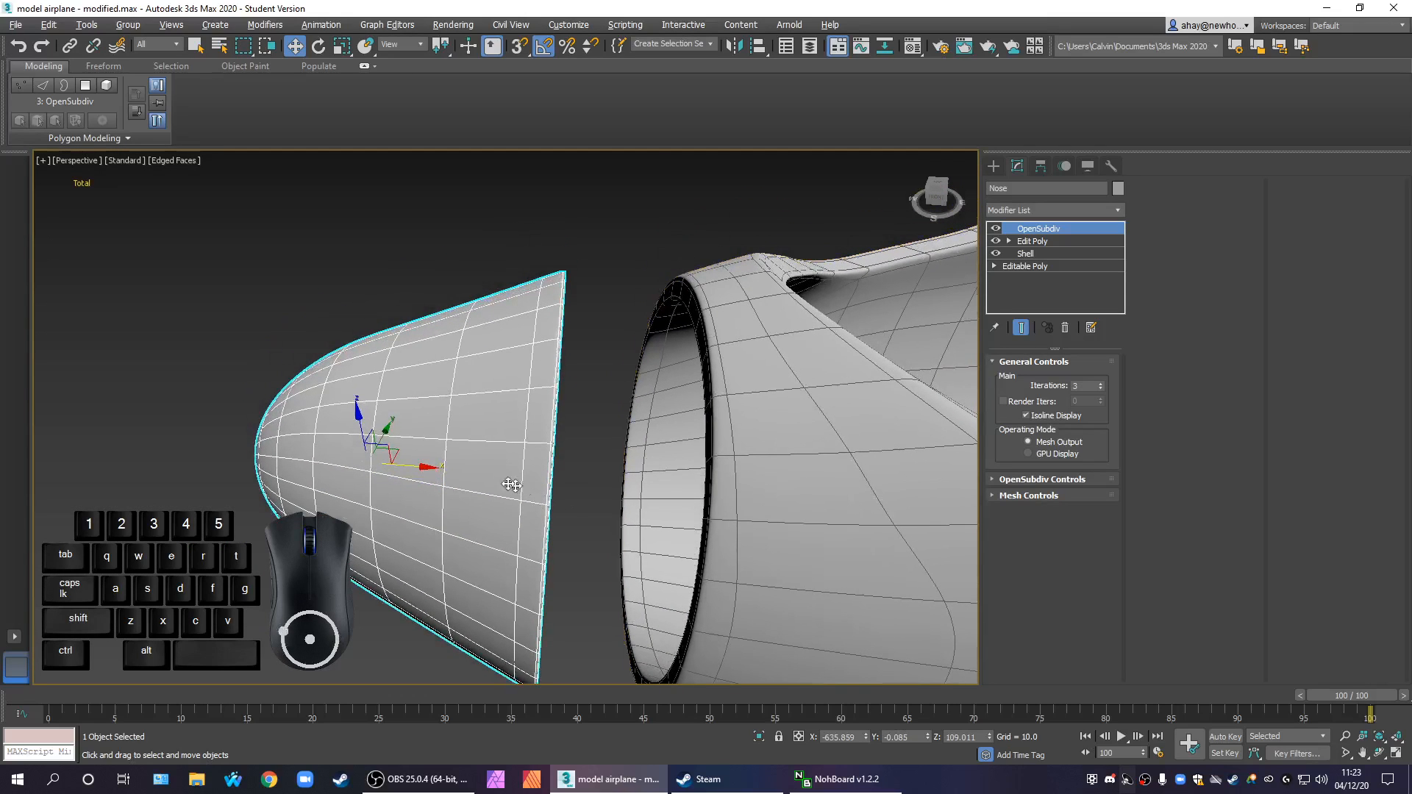
pyautogui.moveTo(405, 471); pyautogui.dragTo(492, 458)
pyautogui.click(366, 548)
pyautogui.keyDown('alt'); pyautogui.moveTo(366, 508); pyautogui.dragTo(344, 386, button='middle'); pyautogui.keyUp('alt')
pyautogui.click(495, 424)
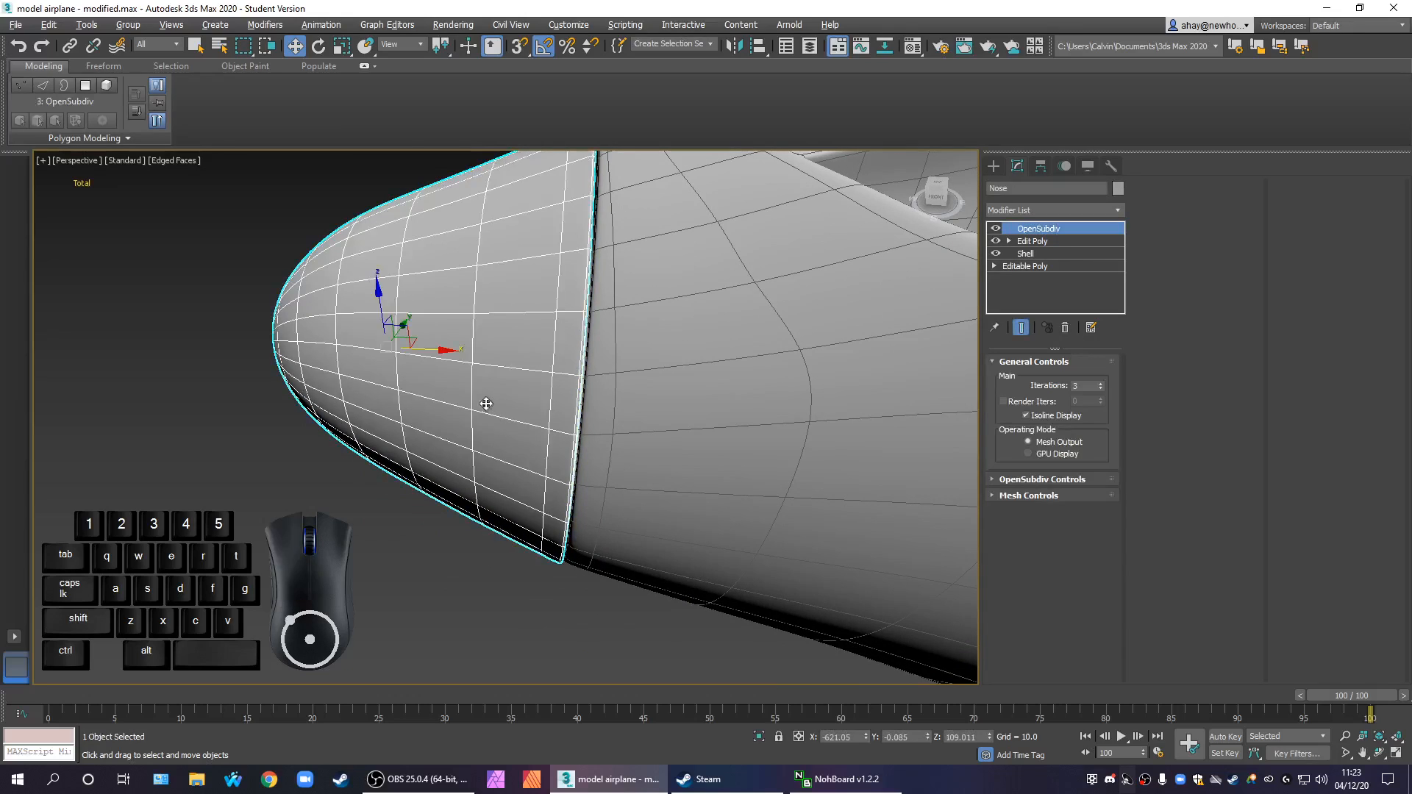
pyautogui.moveTo(425, 353); pyautogui.dragTo(426, 350)
pyautogui.click(520, 568)
# Turn off the edged-faces display in the perspective view and unhide all the airplane parts
pyautogui.keyDown('alt'); pyautogui.moveTo(521, 568); pyautogui.dragTo(596, 520, button='middle'); pyautogui.keyUp('alt')
pyautogui.scroll(-2, 601, 522)
pyautogui.scroll(-5, 647, 473)
pyautogui.moveTo(695, 499)
pyautogui.keyDown('alt'); pyautogui.mouseDown(button='middle')
pyautogui.moveTo(706, 571)
pyautogui.moveTo(756, 598)
pyautogui.moveTo(744, 550)
pyautogui.mouseUp(button='middle'); pyautogui.keyUp('alt')
pyautogui.press('F4')
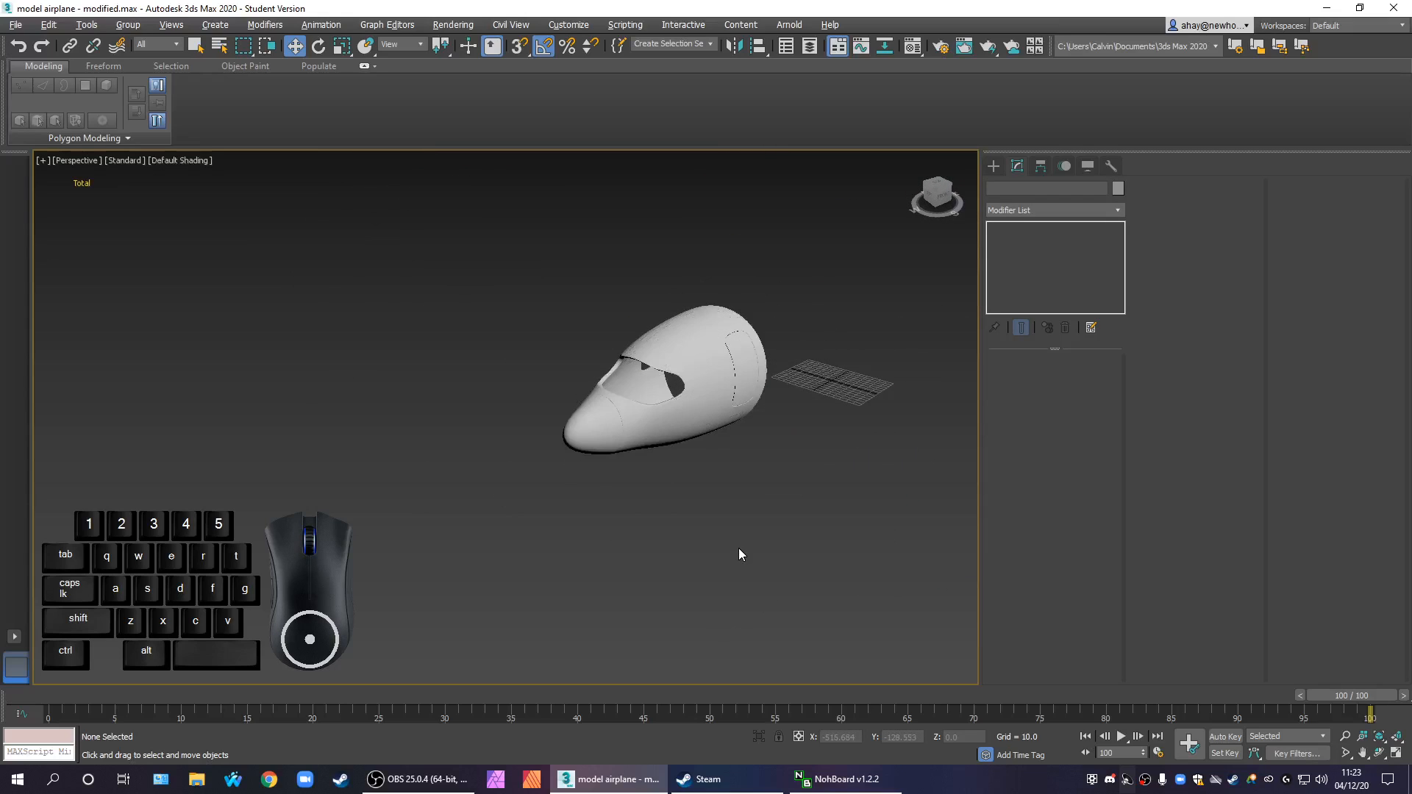
pyautogui.keyDown('alt'); pyautogui.moveTo(786, 489); pyautogui.dragTo(583, 530, button='middle'); pyautogui.keyUp('alt')
pyautogui.scroll(2, 410, 507)
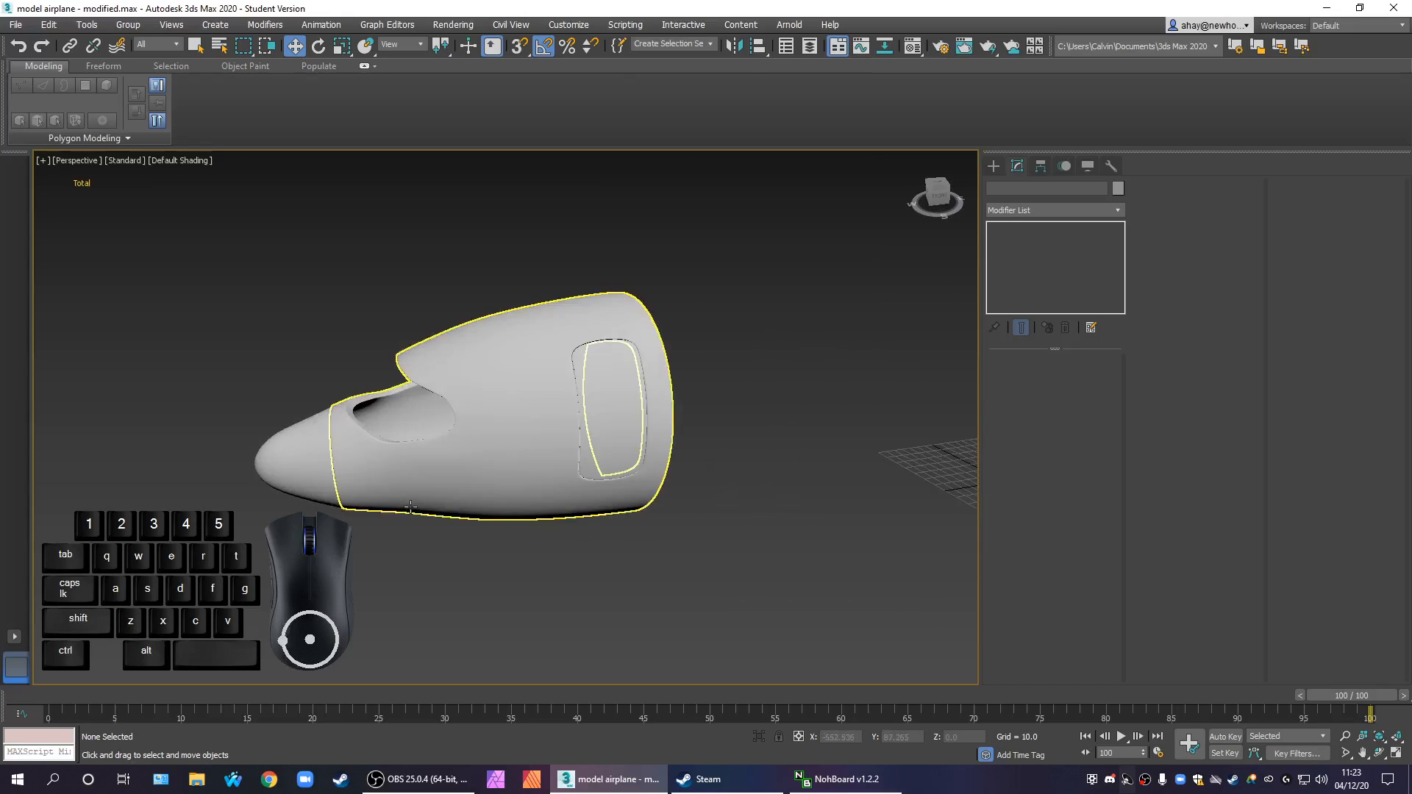
pyautogui.rightClick(654, 307)
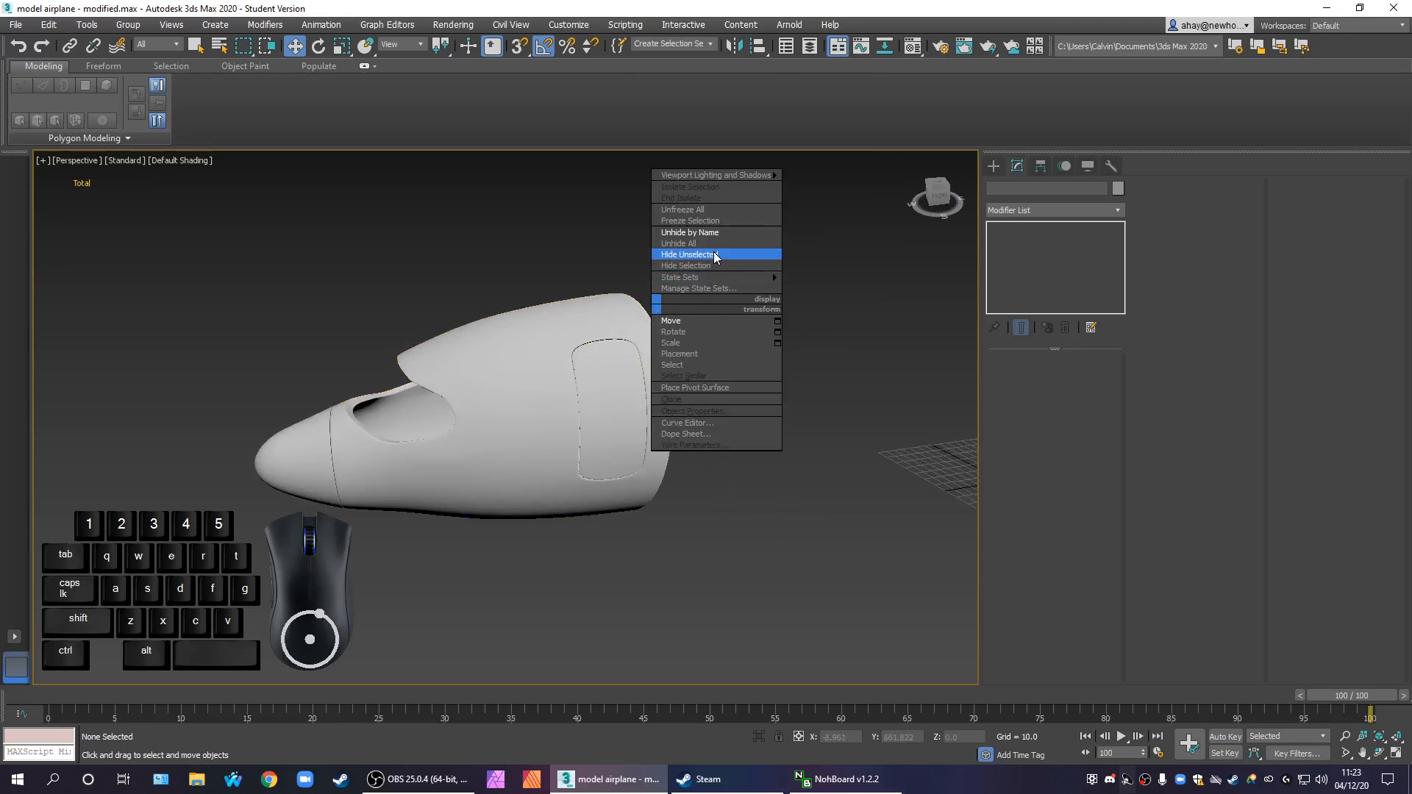
pyautogui.click(715, 243)
# Move the detached windshield along X into the cockpit opening and set its OpenSubdiv iterations to 3
pyautogui.click(197, 405)
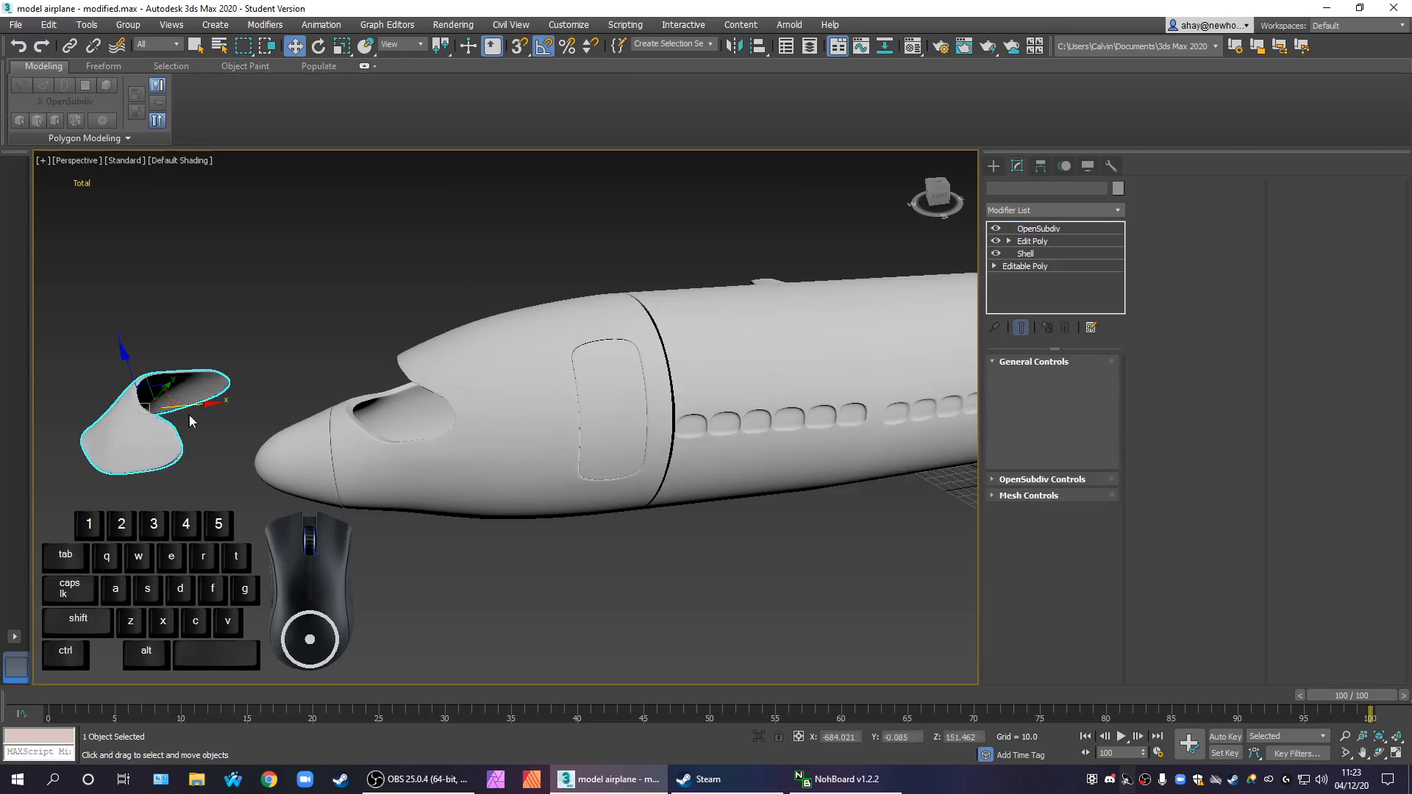
pyautogui.moveTo(197, 405); pyautogui.dragTo(434, 375)
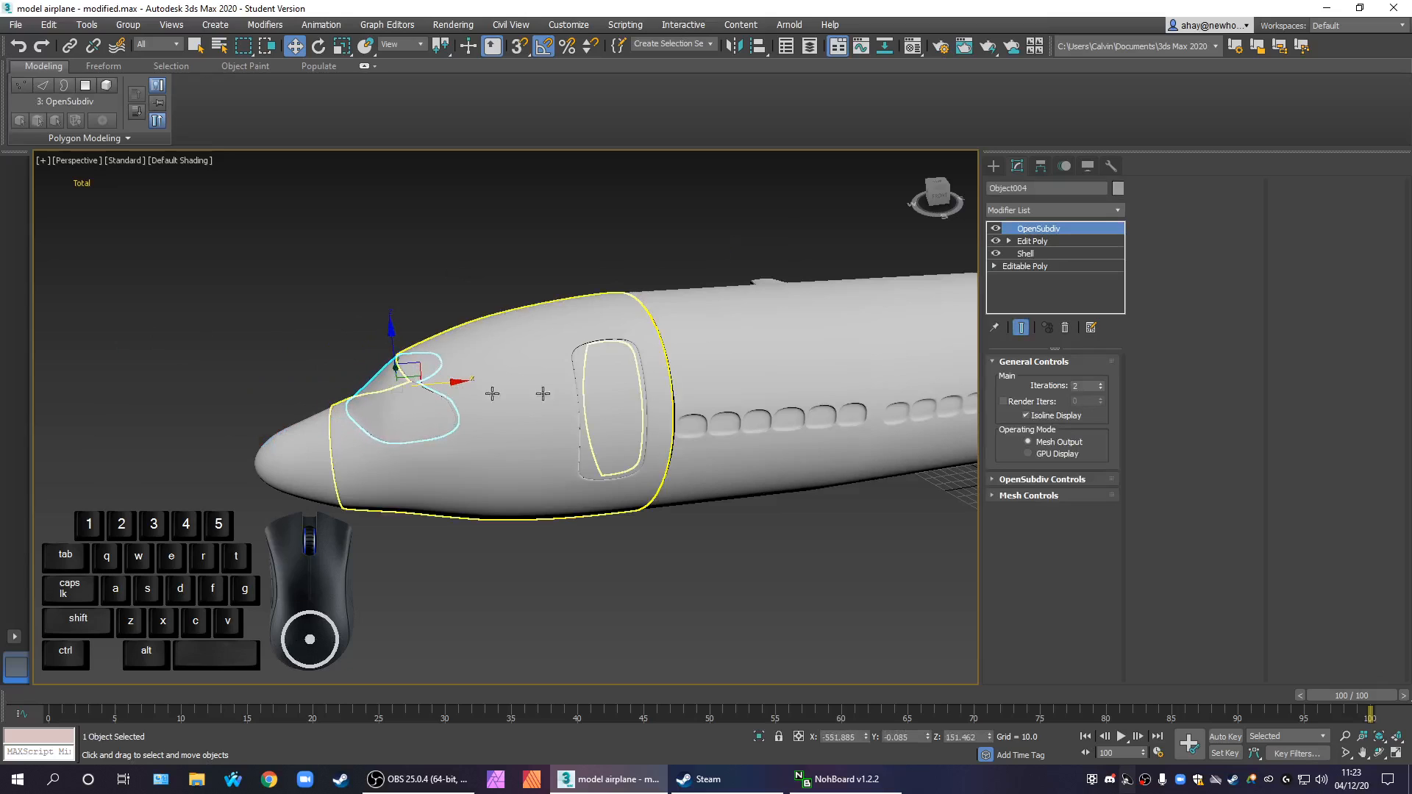
pyautogui.scroll(2, 743, 523)
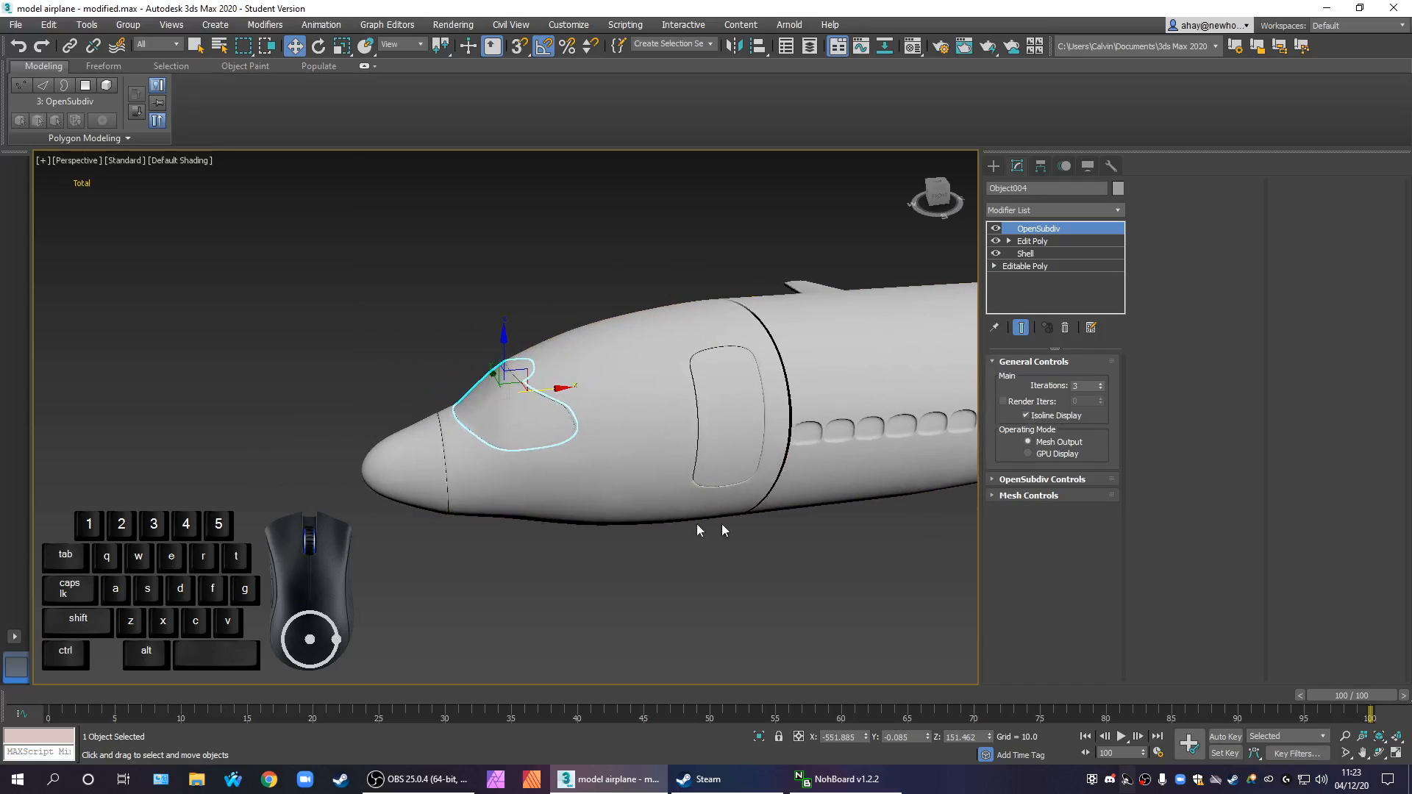
pyautogui.click(553, 524)
pyautogui.scroll(4, 534, 418)
pyautogui.click(534, 419)
pyautogui.keyDown('alt'); pyautogui.moveTo(570, 448); pyautogui.dragTo(600, 480, button='middle'); pyautogui.keyUp('alt')
pyautogui.scroll(-10, 600, 480)
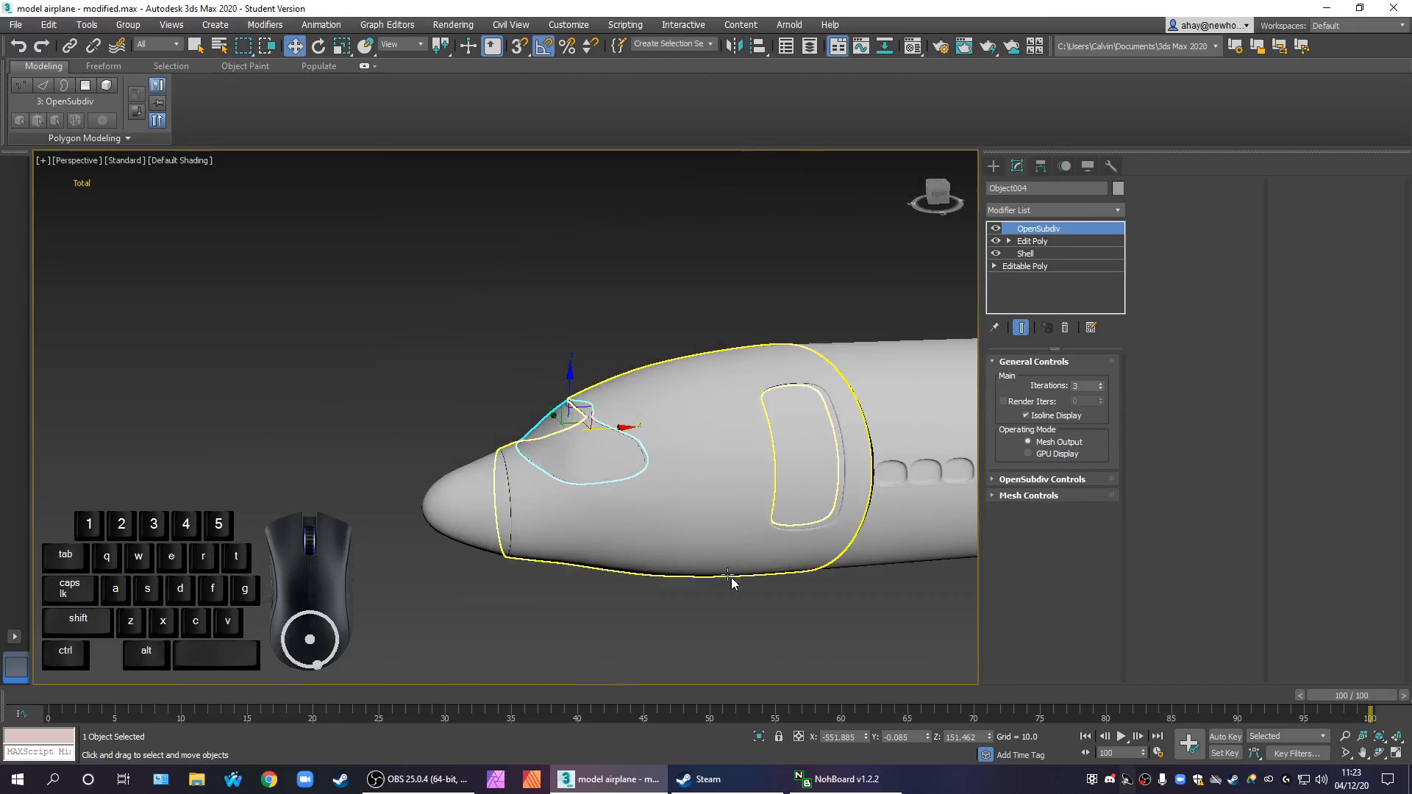
# Select the nose, windshield, door and front fuselage section together and check their joint with the main fuselage
pyautogui.keyDown('alt'); pyautogui.moveTo(582, 561); pyautogui.dragTo(554, 571, button='middle'); pyautogui.keyUp('alt')
pyautogui.moveTo(533, 563); pyautogui.dragTo(344, 355)
pyautogui.click(419, 551)
pyautogui.moveTo(521, 570); pyautogui.dragTo(384, 473)
pyautogui.scroll(4, 450, 513)
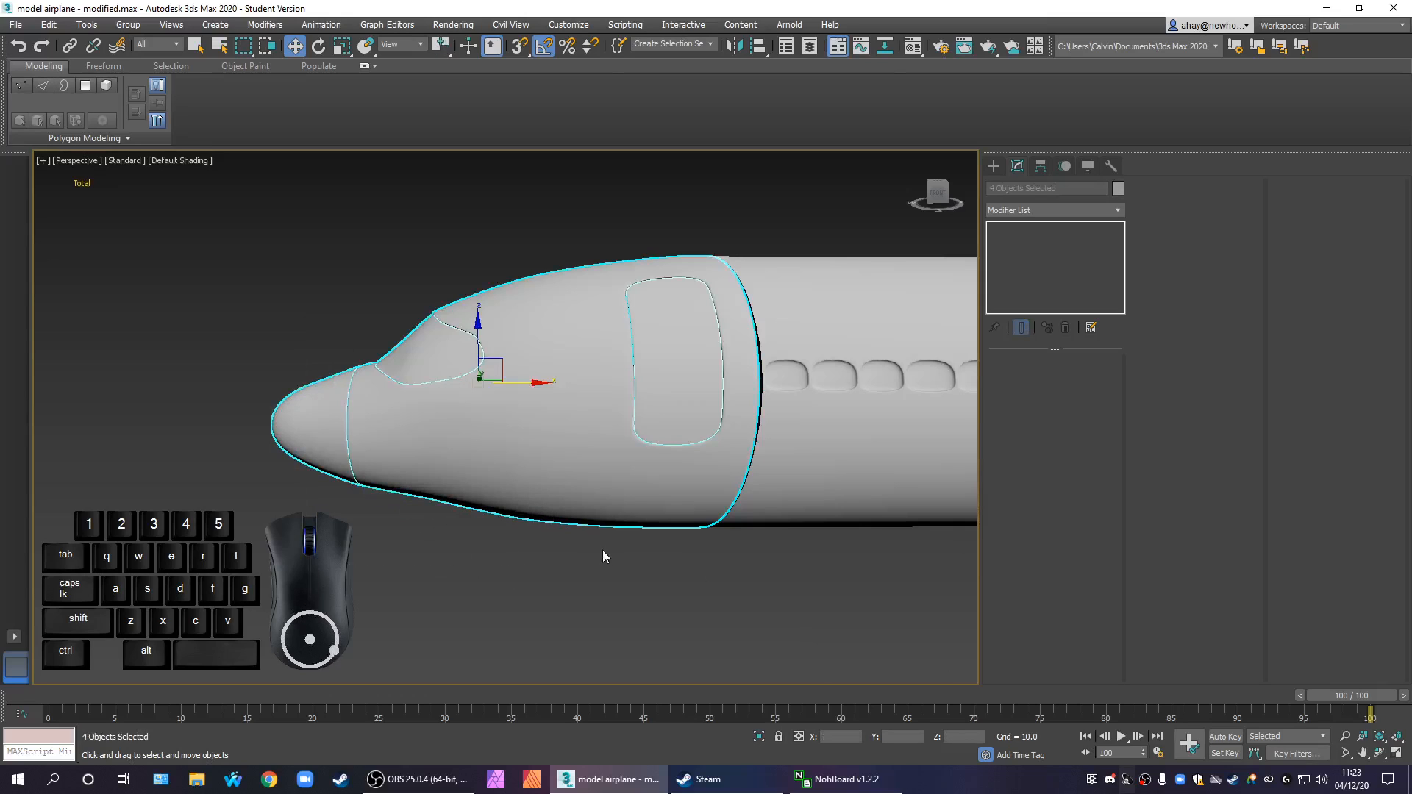
pyautogui.scroll(5, 652, 500)
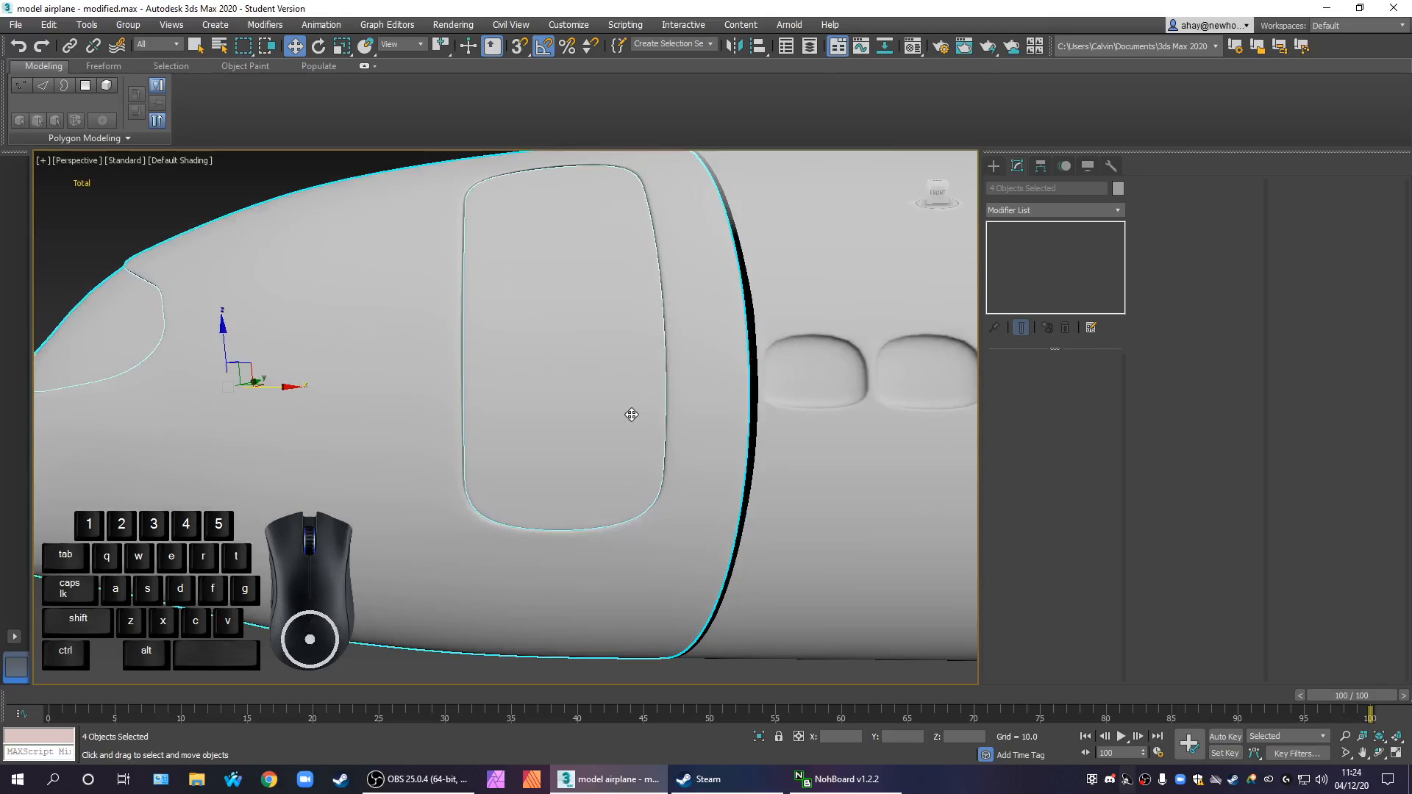
pyautogui.scroll(-6, 580, 393)
pyautogui.click(627, 613)
pyautogui.keyDown('alt'); pyautogui.moveTo(627, 613); pyautogui.dragTo(746, 616, button='middle'); pyautogui.keyUp('alt')
# Try moving the door out of its opening, undo the move and clear the selection
pyautogui.click(615, 489)
pyautogui.moveTo(579, 479); pyautogui.dragTo(654, 571)
pyautogui.hotkey('ctrl', 'z')
pyautogui.click(655, 562)
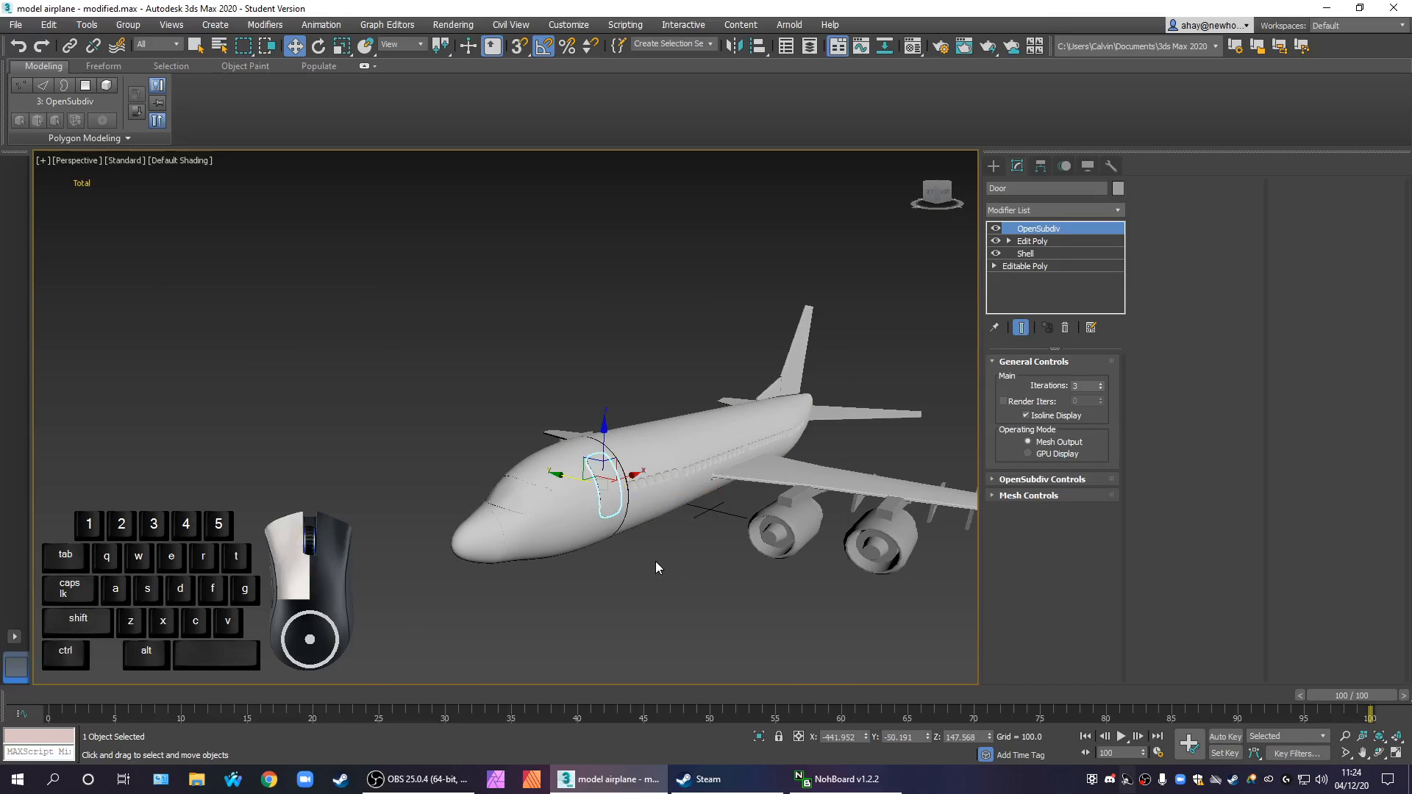
# Examine the assembled nose, windshield, door and front fuselage from several angles
pyautogui.scroll(10, 568, 508)
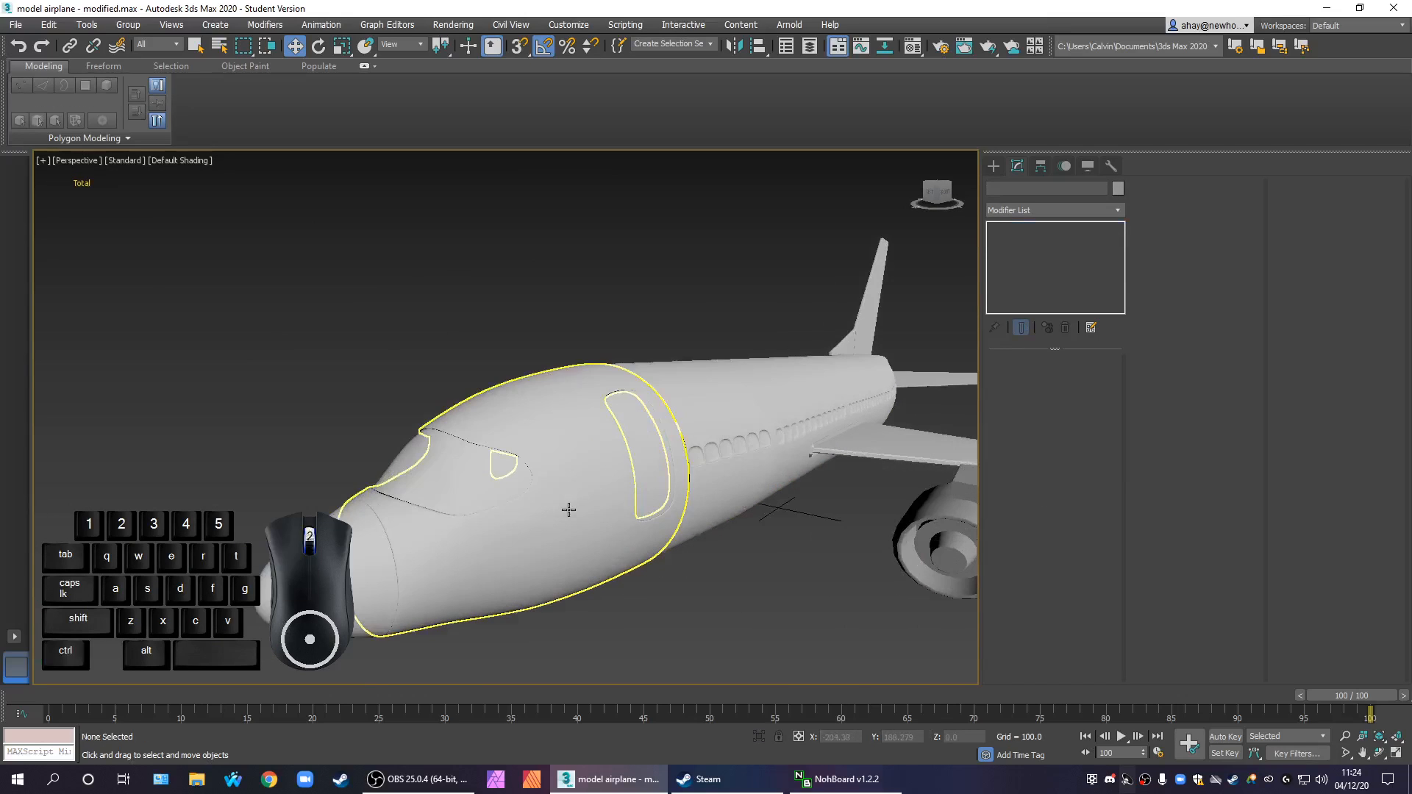
pyautogui.keyDown('alt'); pyautogui.moveTo(593, 567); pyautogui.dragTo(616, 595, button='middle'); pyautogui.keyUp('alt')
pyautogui.moveTo(742, 579); pyautogui.dragTo(643, 517, button='middle')
pyautogui.scroll(-4, 645, 515)
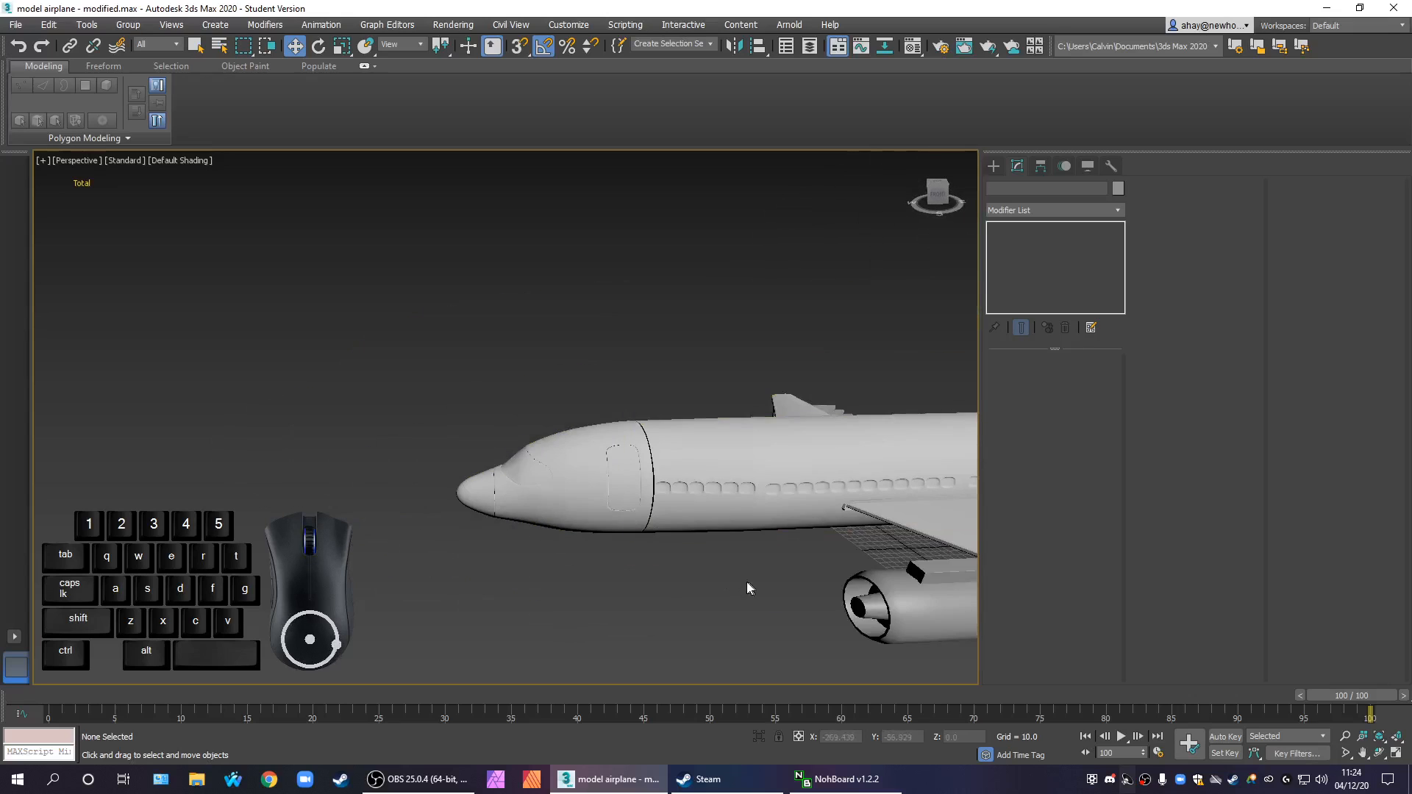
pyautogui.moveTo(817, 592); pyautogui.dragTo(367, 496, button='middle')
pyautogui.scroll(-1, 375, 500)
pyautogui.keyDown('alt'); pyautogui.moveTo(691, 550); pyautogui.dragTo(589, 556, button='middle'); pyautogui.keyUp('alt')
pyautogui.click(446, 470)
pyautogui.click(501, 597)
pyautogui.keyDown('alt'); pyautogui.moveTo(580, 577); pyautogui.dragTo(537, 573, button='middle'); pyautogui.keyUp('alt')
pyautogui.click(450, 620)
pyautogui.moveTo(488, 551); pyautogui.dragTo(540, 552, button='middle')
pyautogui.scroll(5, 538, 515)
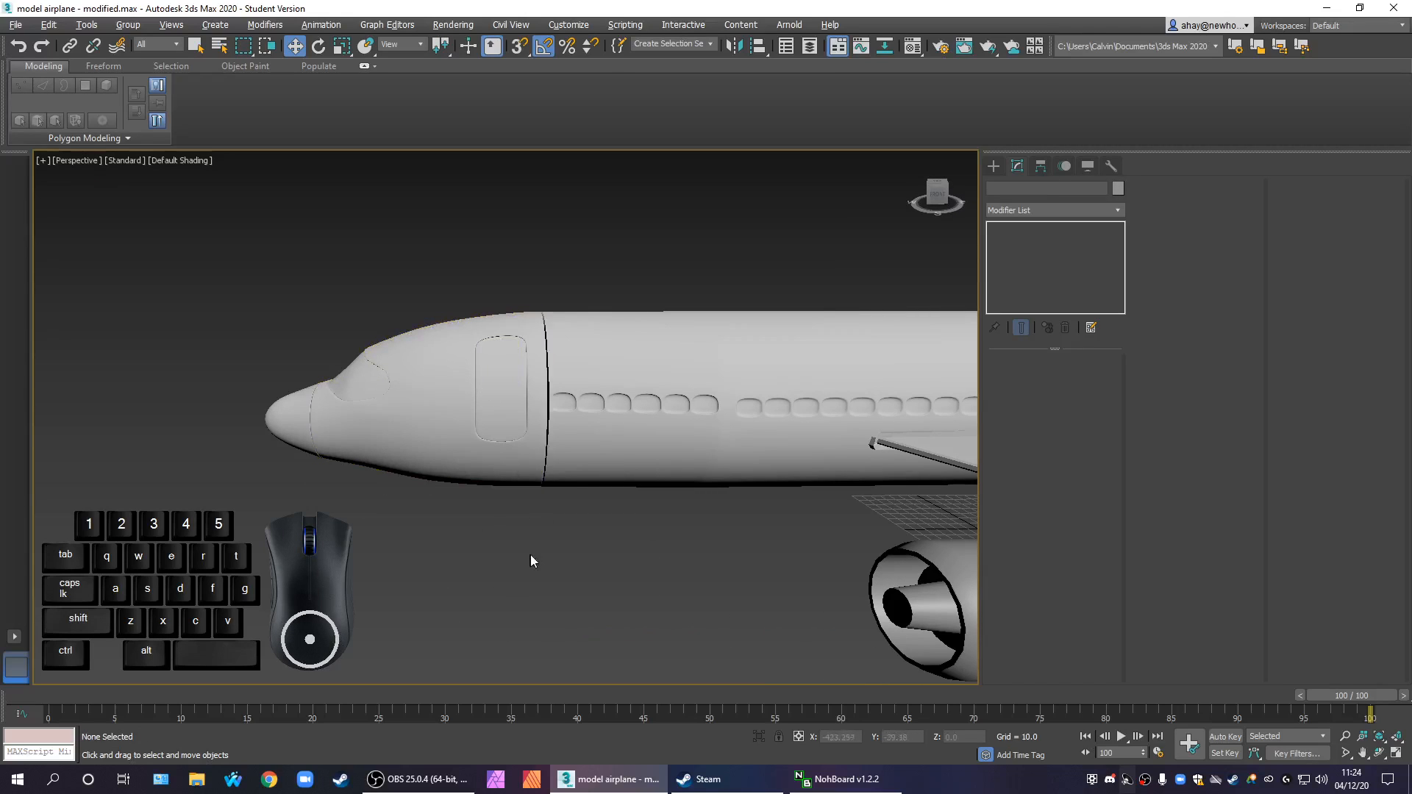
pyautogui.moveTo(527, 564); pyautogui.dragTo(435, 530, button='middle')
pyautogui.scroll(-5, 437, 531)
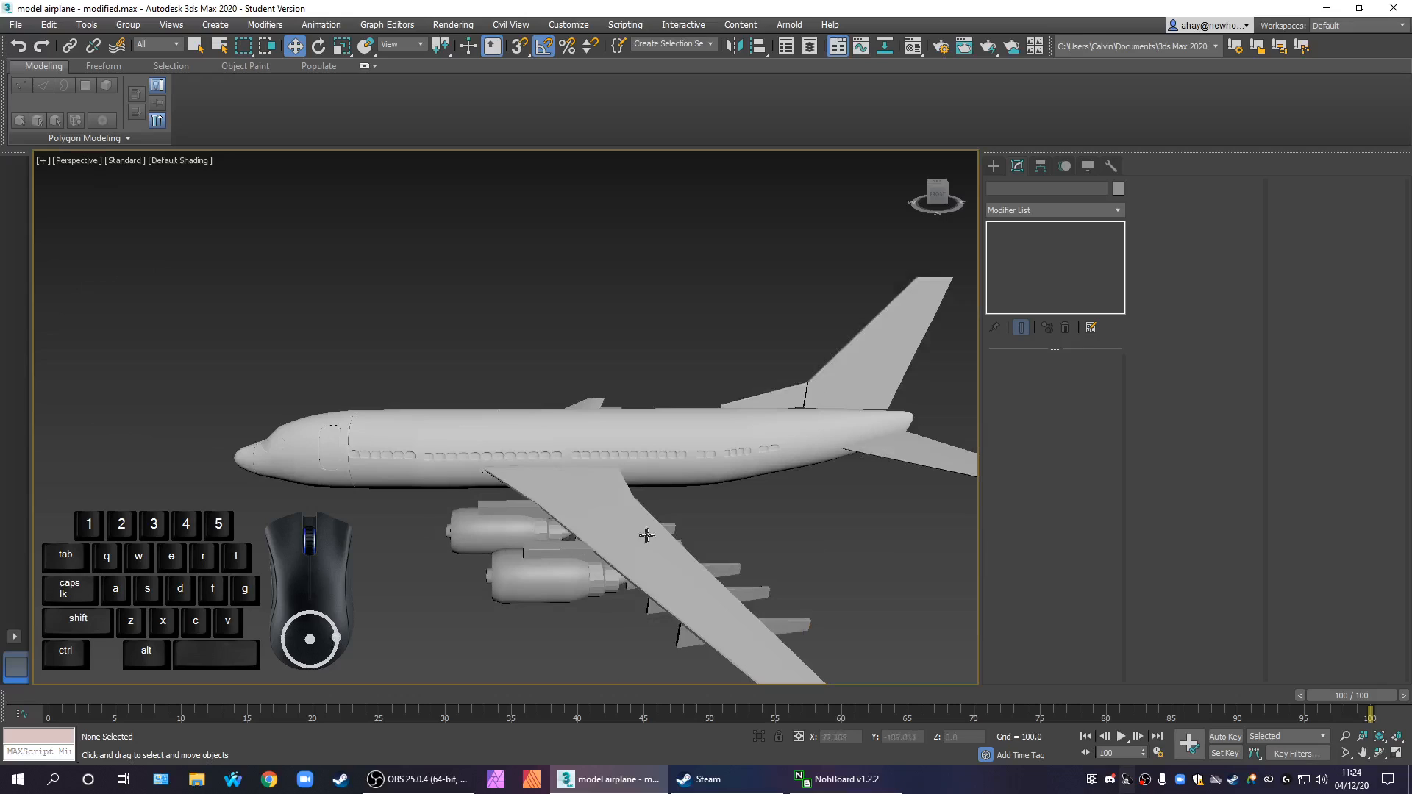
# Examine the main fuselage, tail and wing of the assembled airplane
pyautogui.click(679, 454)
pyautogui.click(780, 527)
pyautogui.moveTo(779, 528); pyautogui.dragTo(669, 537, button='middle')
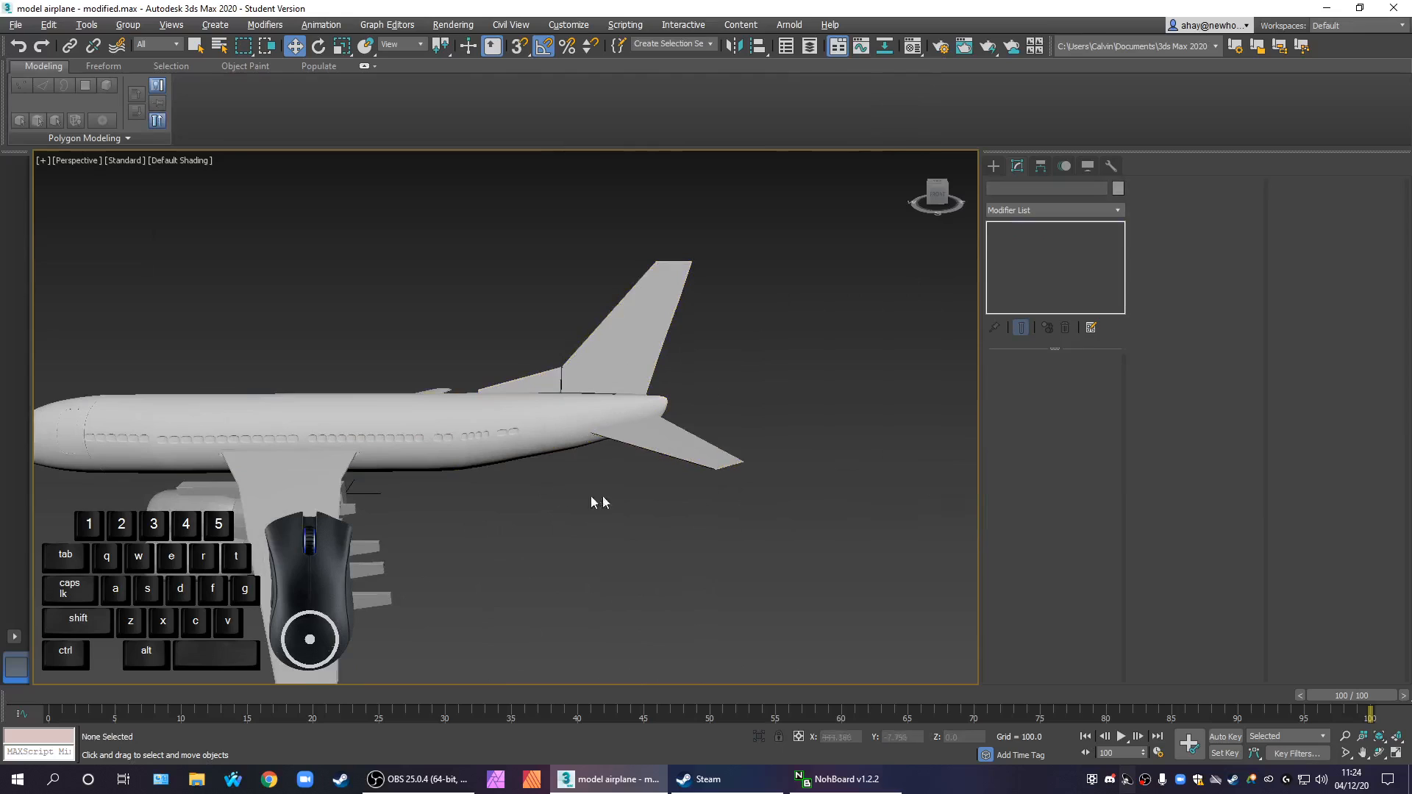
pyautogui.scroll(-5, 611, 497)
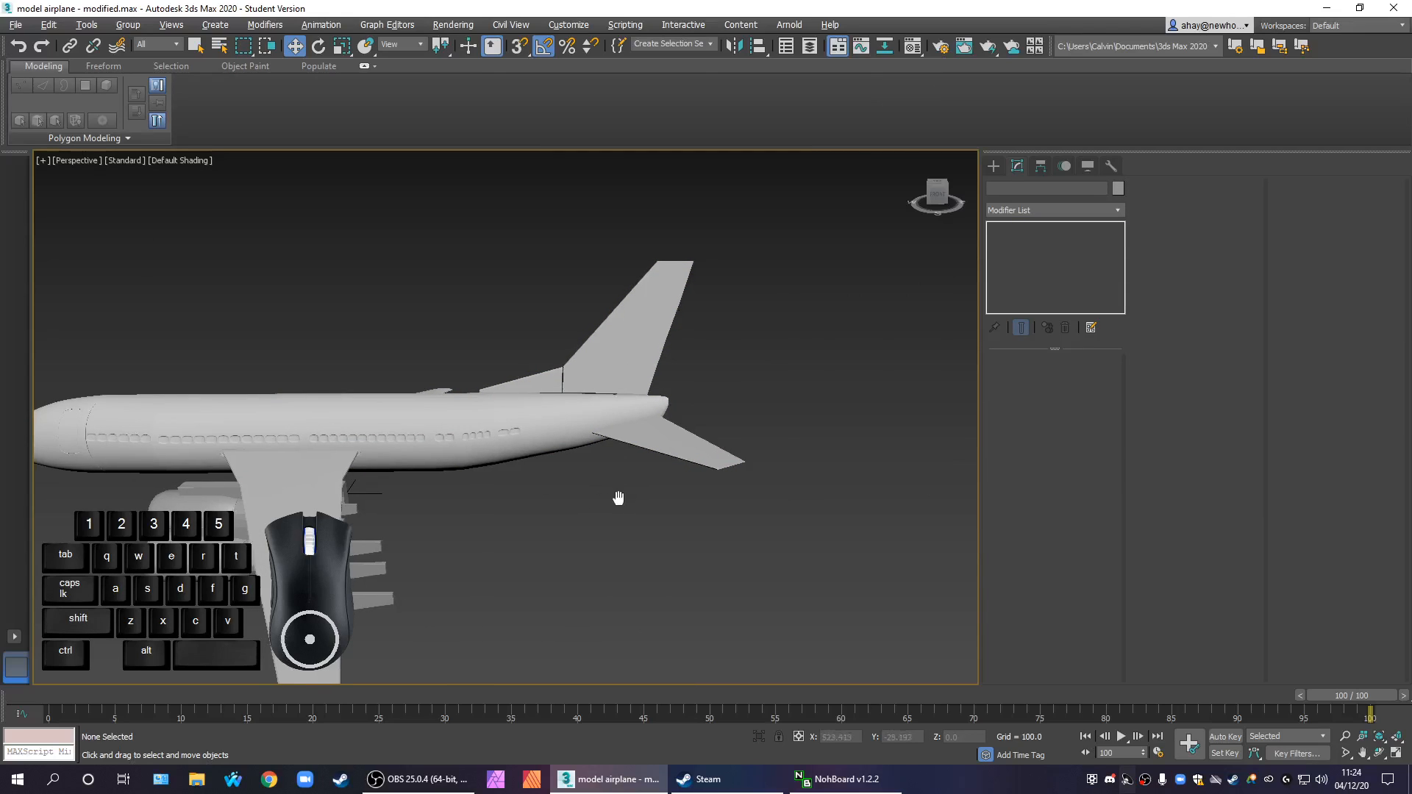
pyautogui.scroll(-5, 704, 537)
pyautogui.moveTo(707, 550)
pyautogui.keyDown('alt'); pyautogui.mouseDown(button='middle')
pyautogui.moveTo(734, 599)
pyautogui.moveTo(727, 532)
pyautogui.mouseUp(button='middle'); pyautogui.keyUp('alt')
pyautogui.scroll(5, 701, 512)
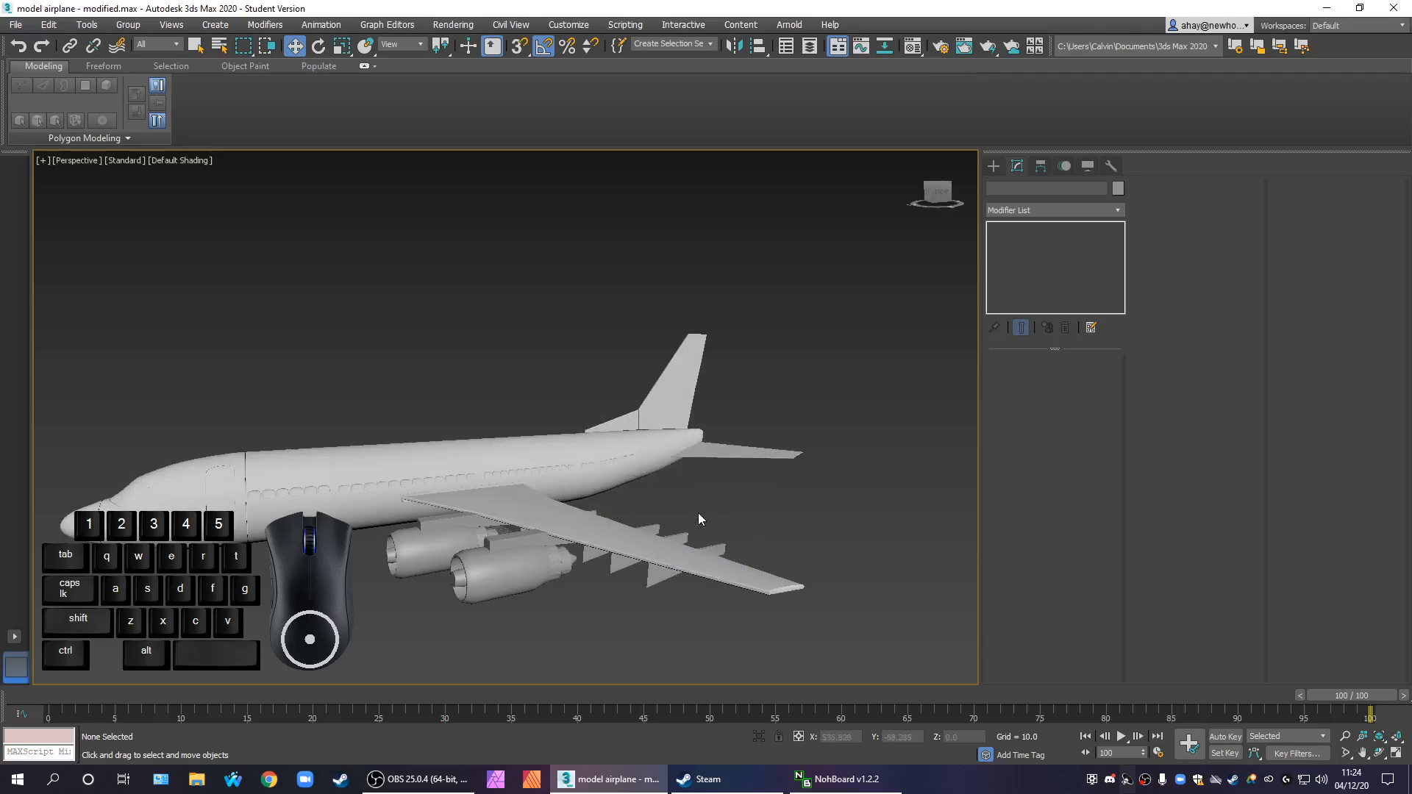
pyautogui.scroll(3, 739, 581)
pyautogui.scroll(-5, 739, 582)
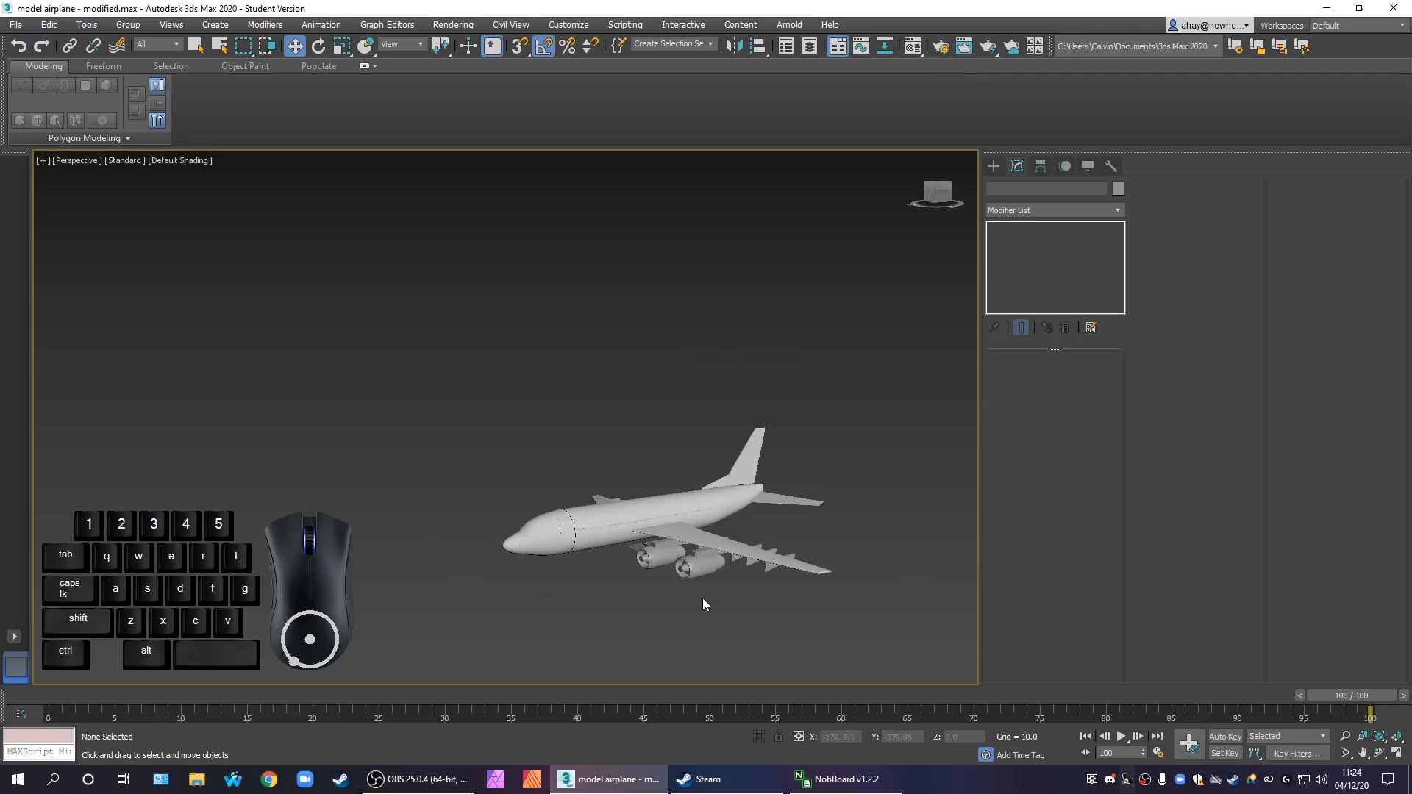
pyautogui.keyDown('alt'); pyautogui.moveTo(693, 590); pyautogui.dragTo(680, 616, button='middle'); pyautogui.keyUp('alt')
pyautogui.scroll(4, 681, 617)
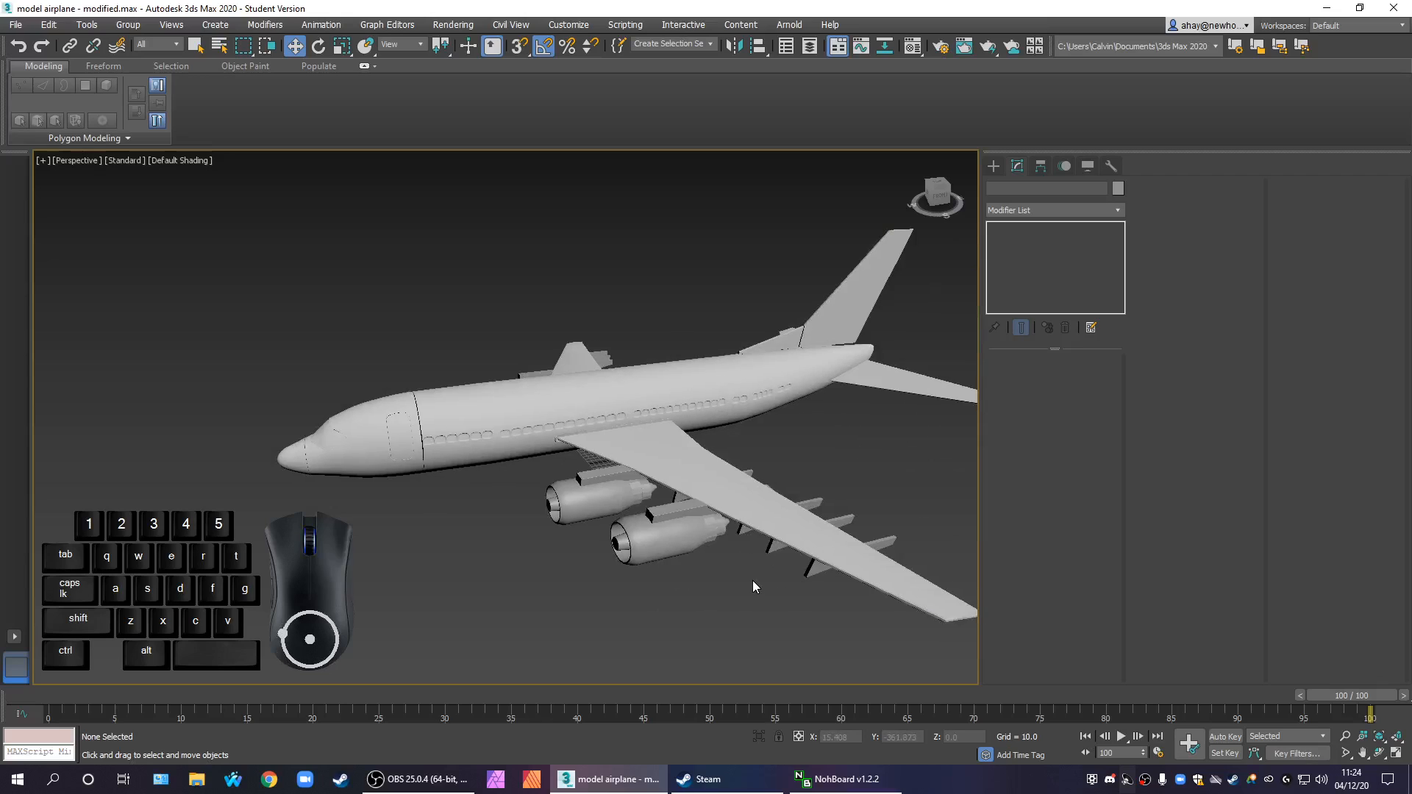
# Examine the engines, pylons and flap fairings under the wing, selecting the outer engine's pylon
pyautogui.moveTo(743, 582); pyautogui.dragTo(565, 472, button='middle')
pyautogui.scroll(4, 548, 367)
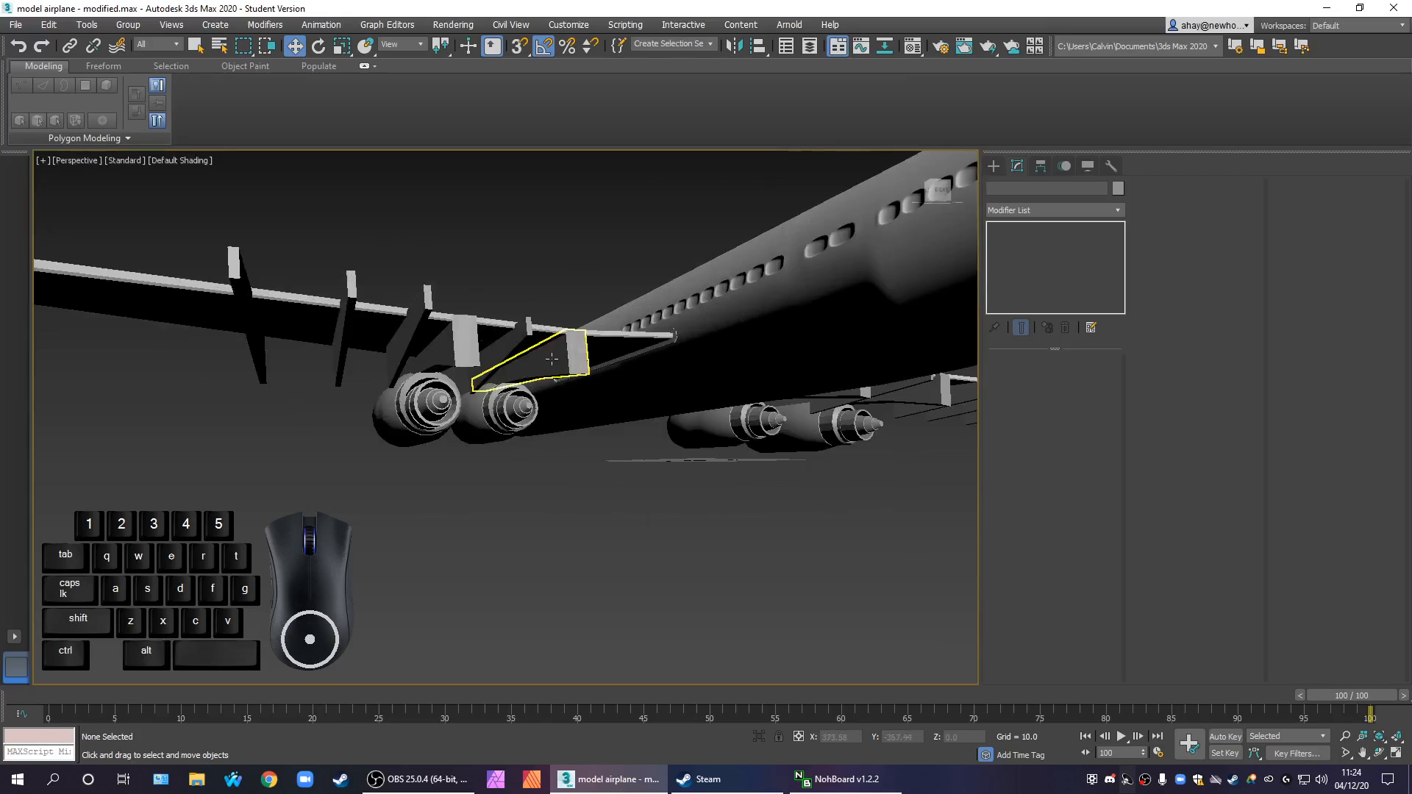
pyautogui.keyDown('alt'); pyautogui.moveTo(454, 350); pyautogui.dragTo(559, 385, button='middle'); pyautogui.keyUp('alt')
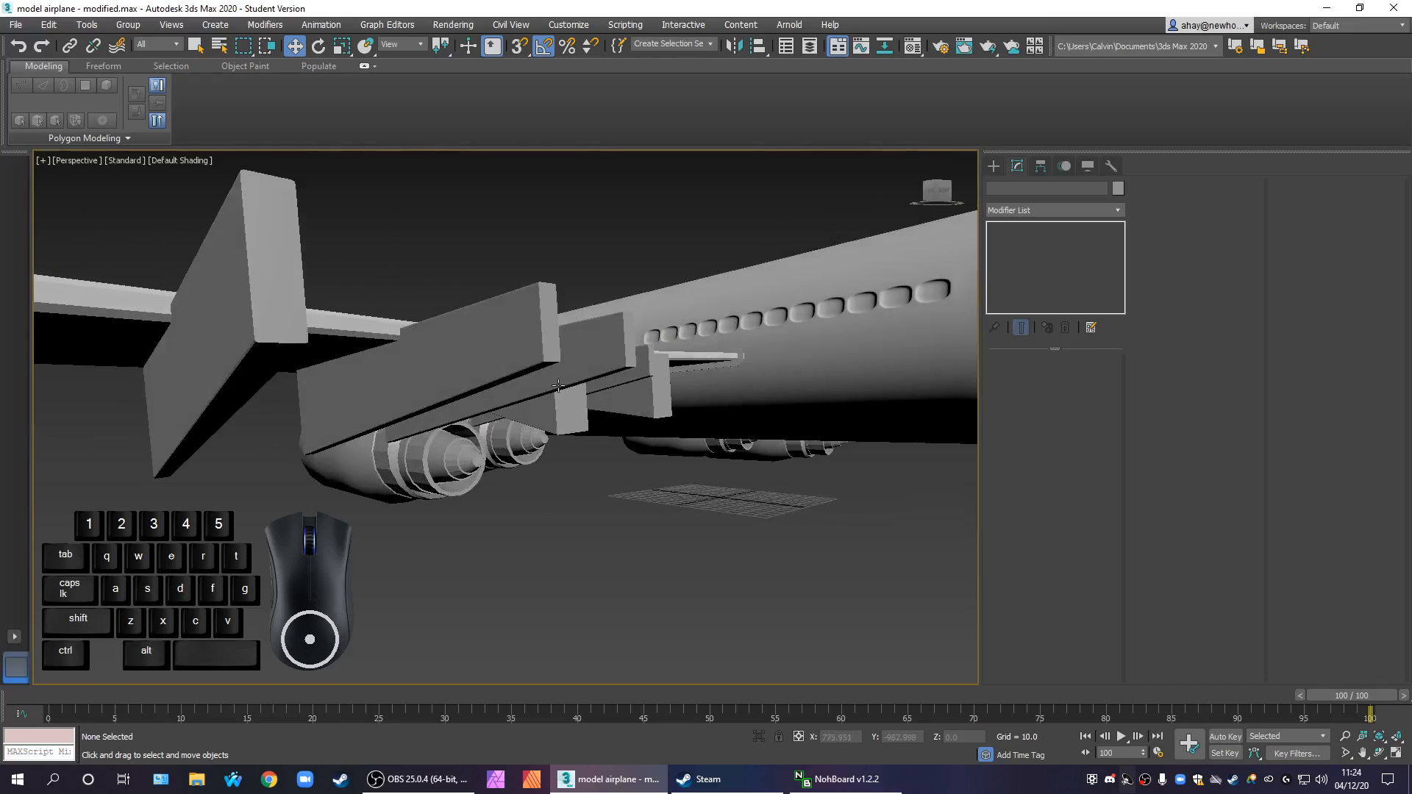
pyautogui.keyDown('alt'); pyautogui.moveTo(472, 417); pyautogui.dragTo(664, 433, button='middle'); pyautogui.keyUp('alt')
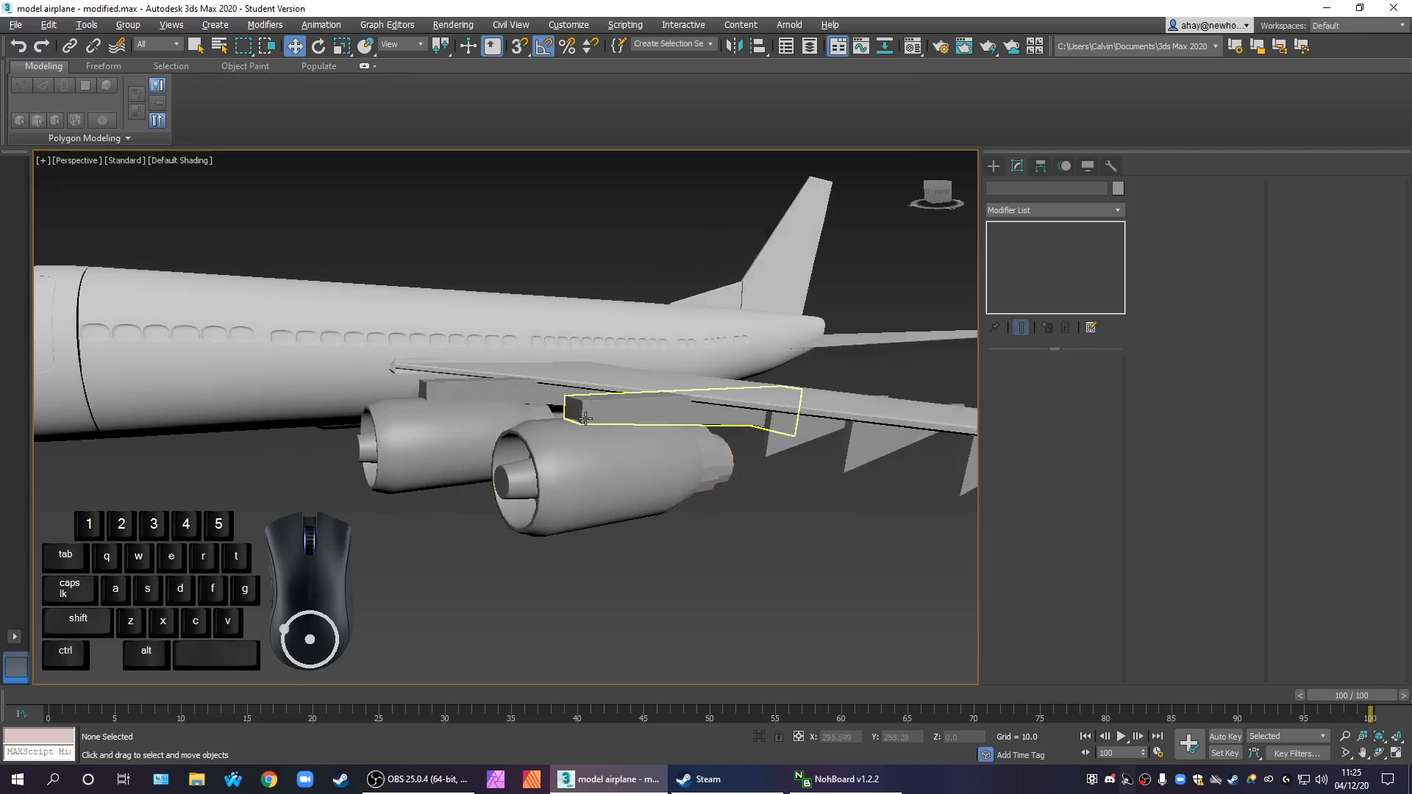
pyautogui.scroll(5, 664, 432)
pyautogui.click(794, 506)
pyautogui.keyDown('alt'); pyautogui.moveTo(793, 506); pyautogui.dragTo(734, 425, button='middle'); pyautogui.keyUp('alt')
pyautogui.scroll(-3, 634, 486)
pyautogui.scroll(-3, 728, 441)
pyautogui.keyDown('alt'); pyautogui.moveTo(709, 488); pyautogui.dragTo(799, 440, button='middle'); pyautogui.keyUp('alt')
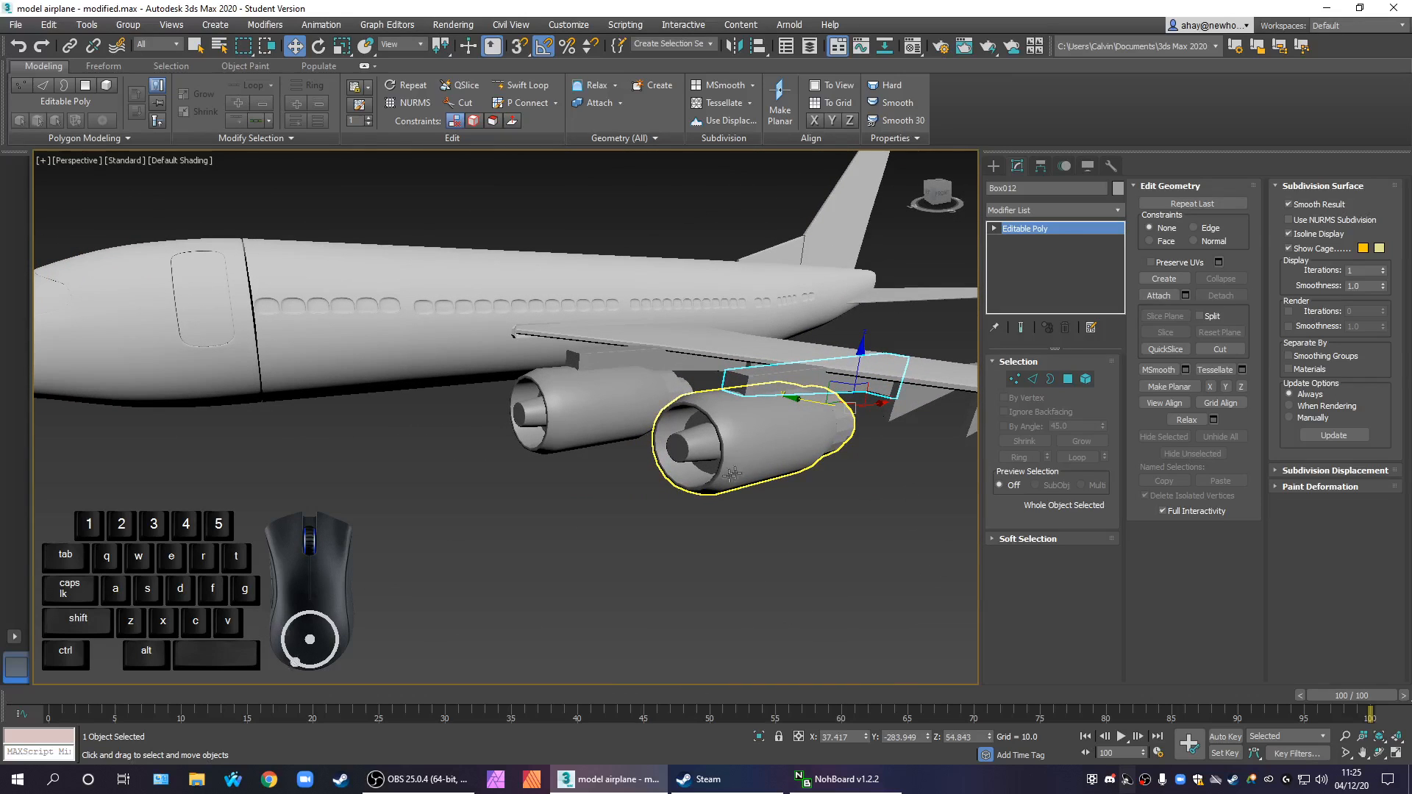
pyautogui.scroll(-4, 681, 473)
pyautogui.moveTo(674, 488)
pyautogui.keyDown('alt'); pyautogui.mouseDown(button='middle')
pyautogui.moveTo(775, 529)
pyautogui.moveTo(805, 512)
pyautogui.moveTo(659, 515)
pyautogui.moveTo(577, 488)
pyautogui.moveTo(664, 500)
pyautogui.mouseUp(button='middle'); pyautogui.keyUp('alt')
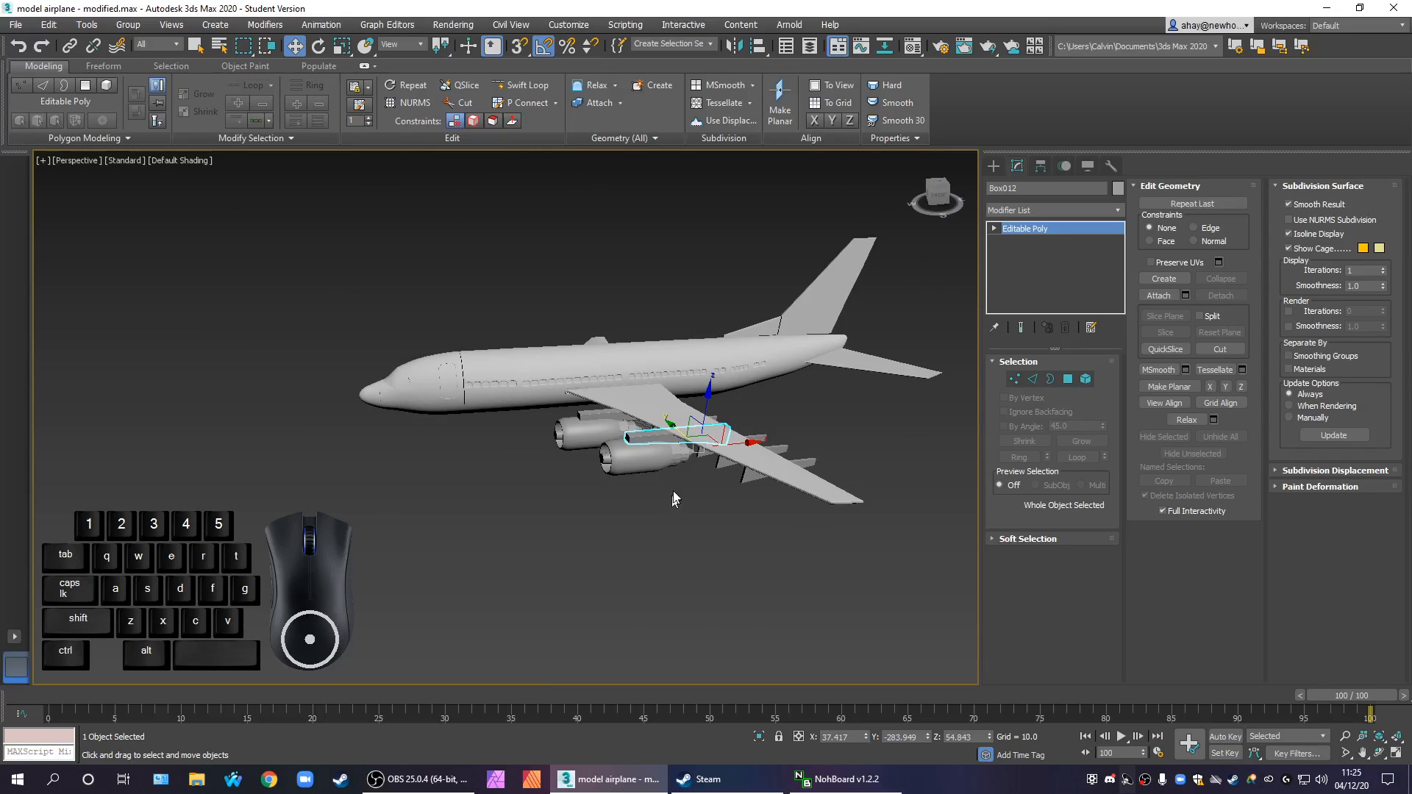